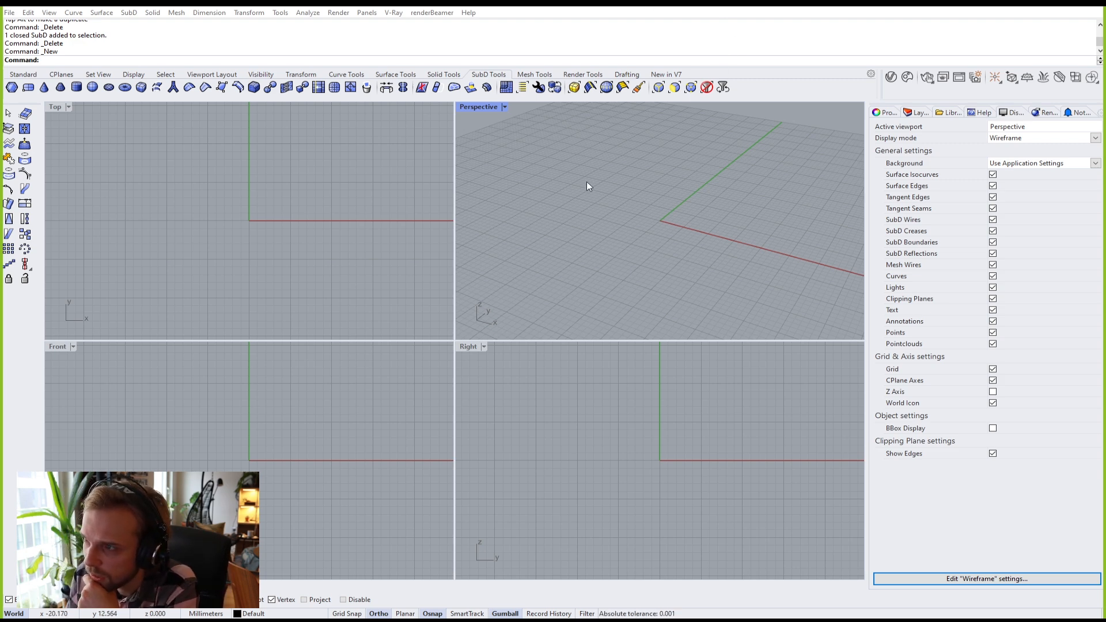
click(25, 75)
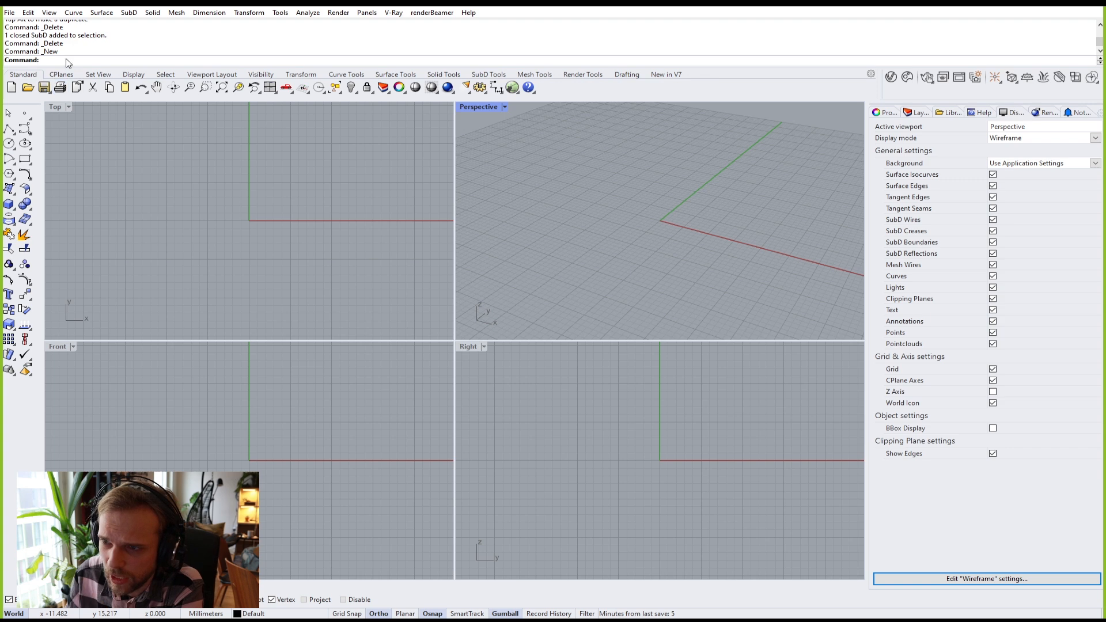
click(61, 74)
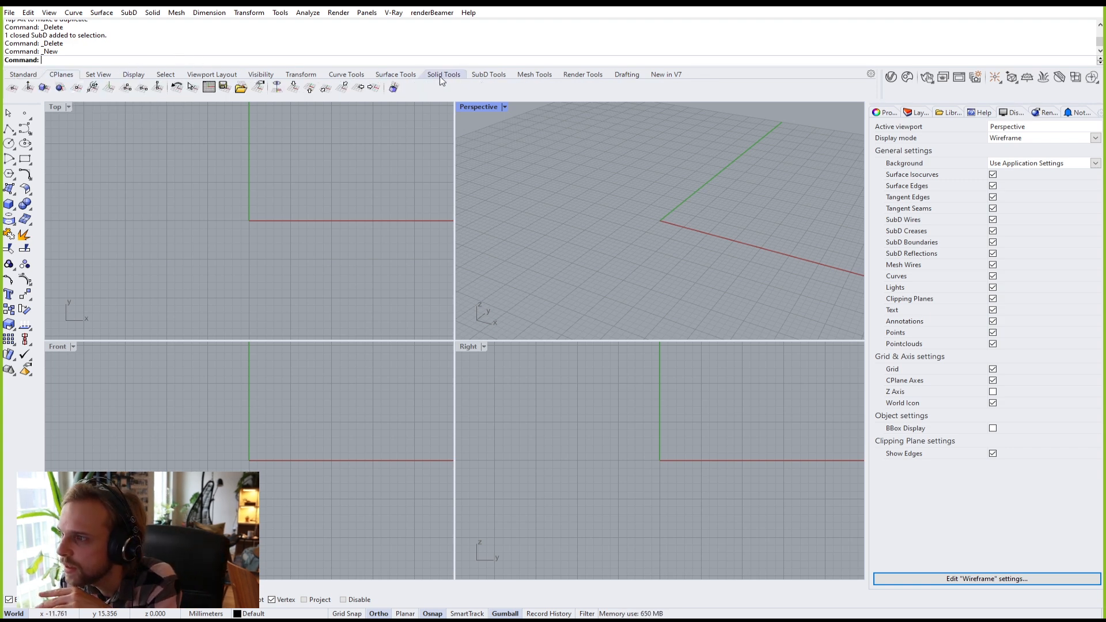
click(484, 78)
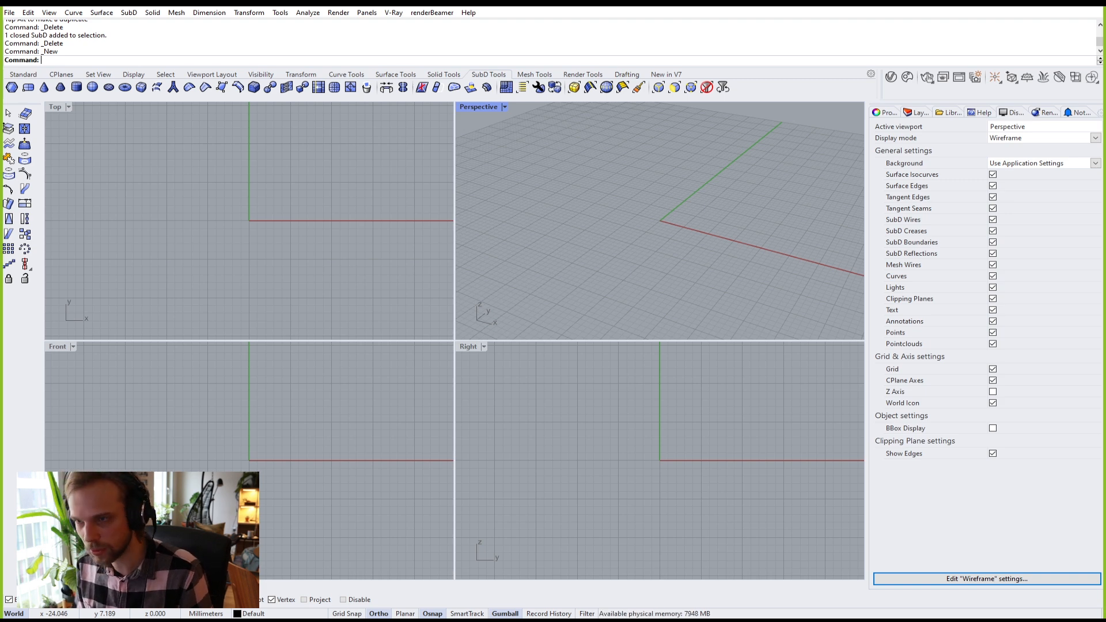
Step: Maximize the Top viewport and place six scattered point objects: five around the outside and one near their centre
click(23, 74)
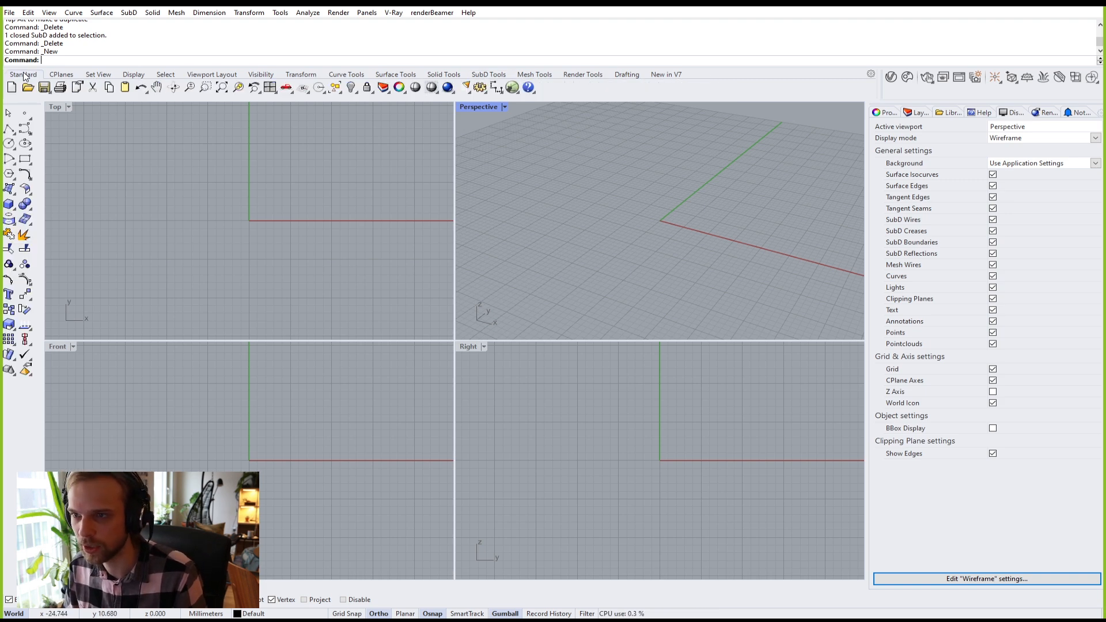
click(24, 113)
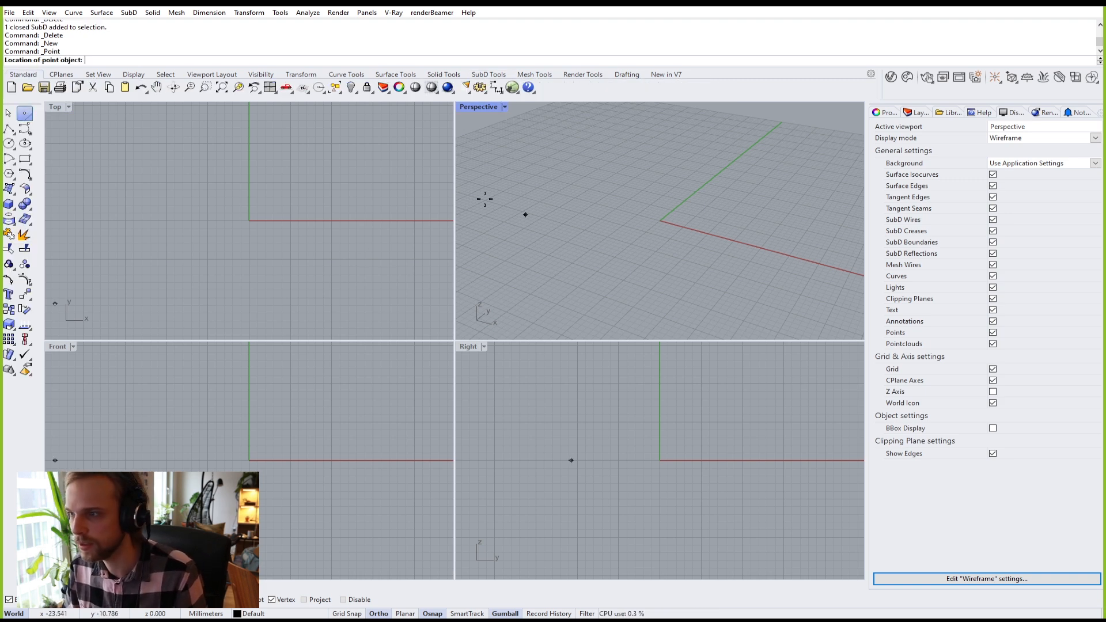
double_click(54, 107)
scroll(398, 283, up, 2)
click(364, 248)
key(Return)
click(396, 276)
key(Return)
click(419, 228)
key(Return)
click(441, 262)
key(Return)
click(374, 204)
scroll(390, 202, up, 3)
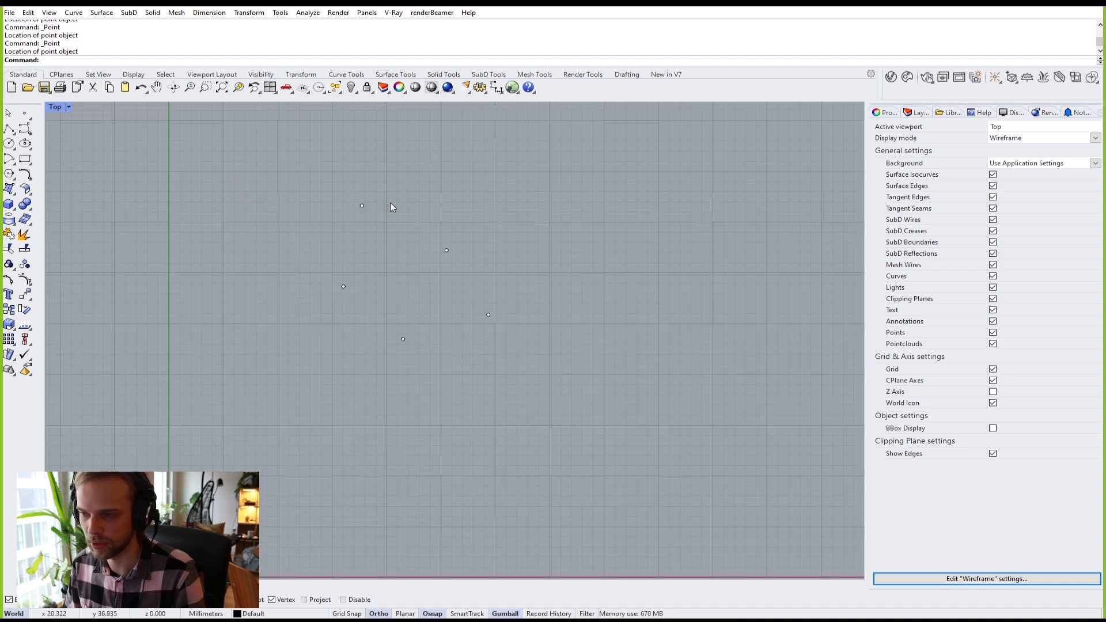
key(Return)
click(391, 261)
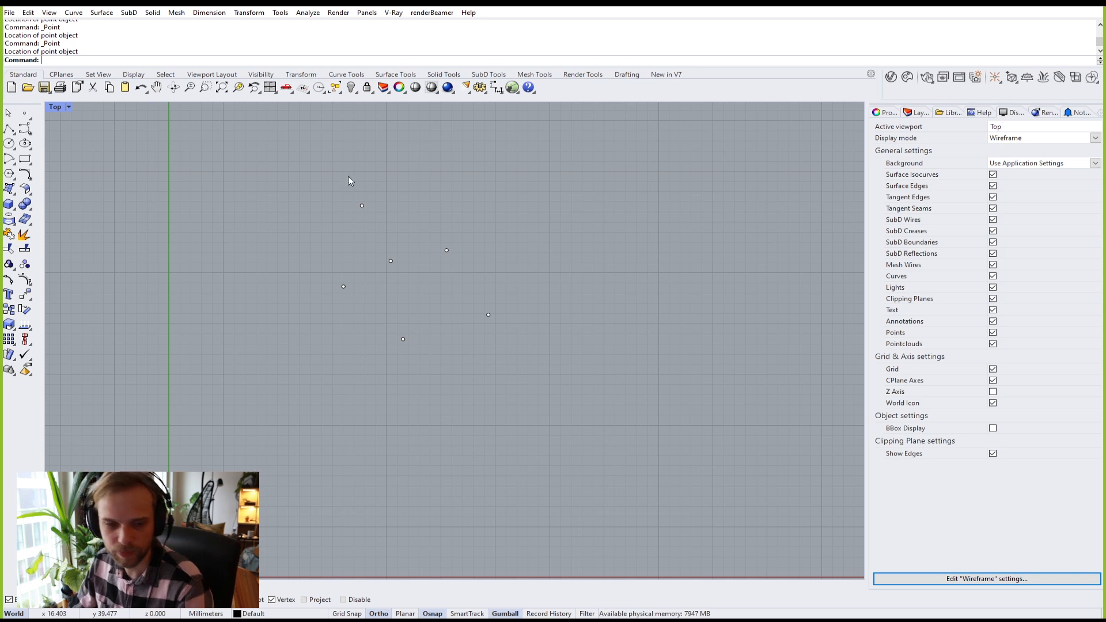
drag(271, 138, 570, 401)
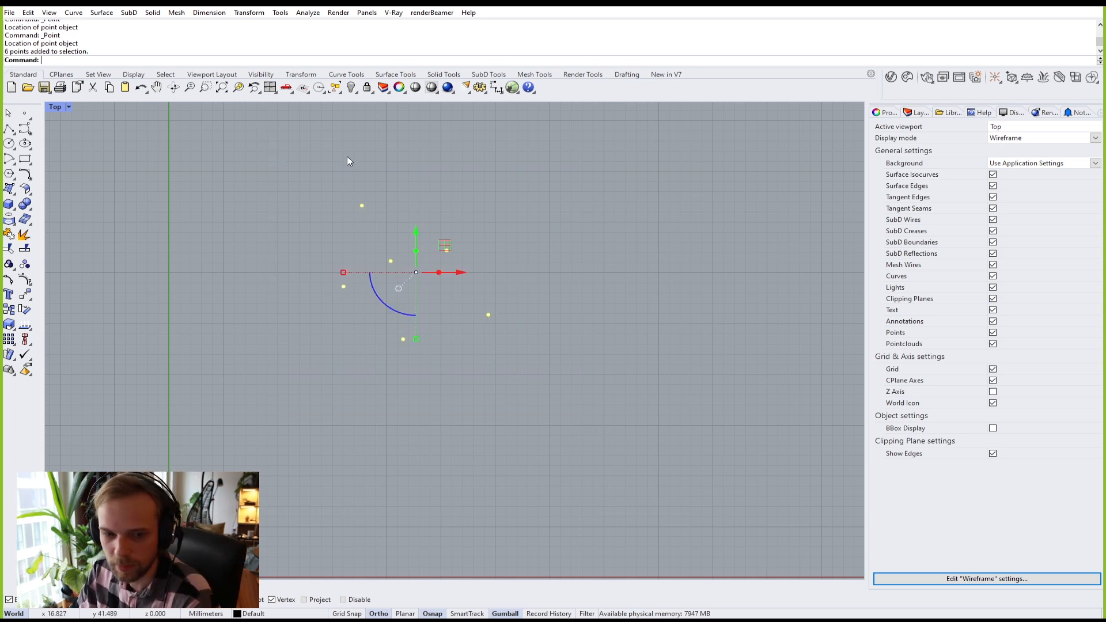
click(526, 402)
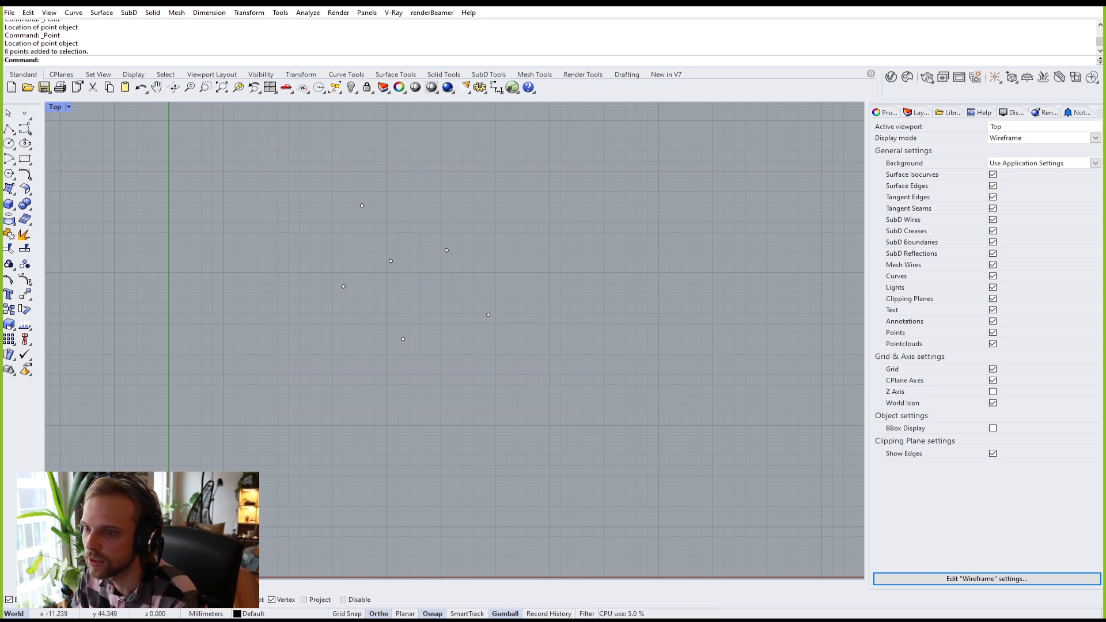
Step: Draw a closed triangular polyline snapped to the lowest point, the central point and the leftmost point
click(8, 129)
click(403, 338)
click(391, 261)
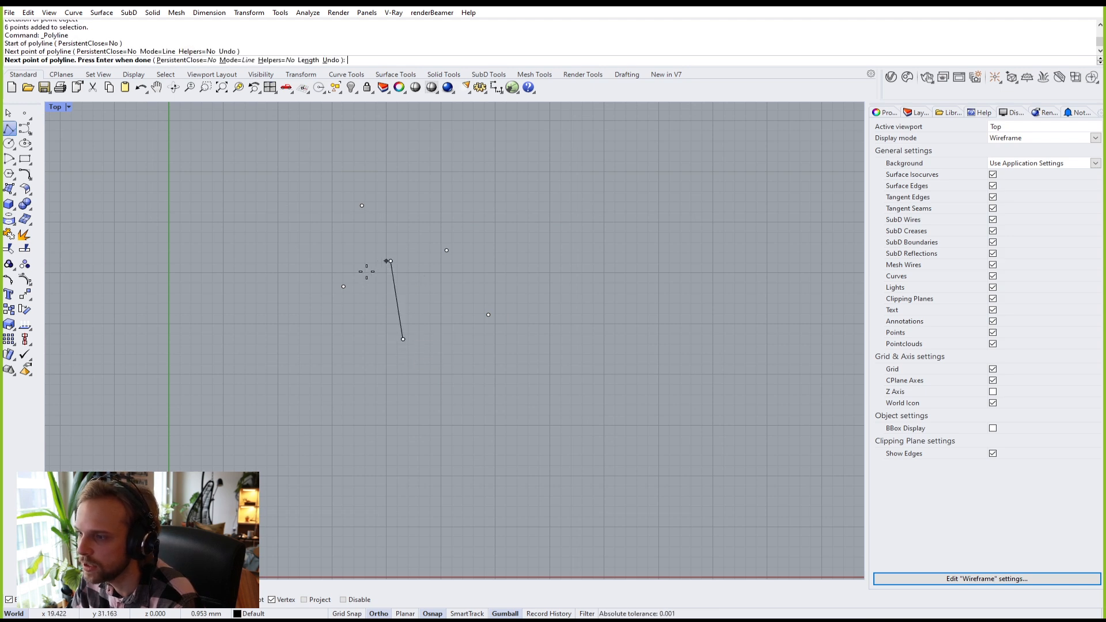
click(343, 286)
click(402, 338)
Step: Draw an open polyline from the central point through the upper-right and far-right points to the lowest point
key(Return)
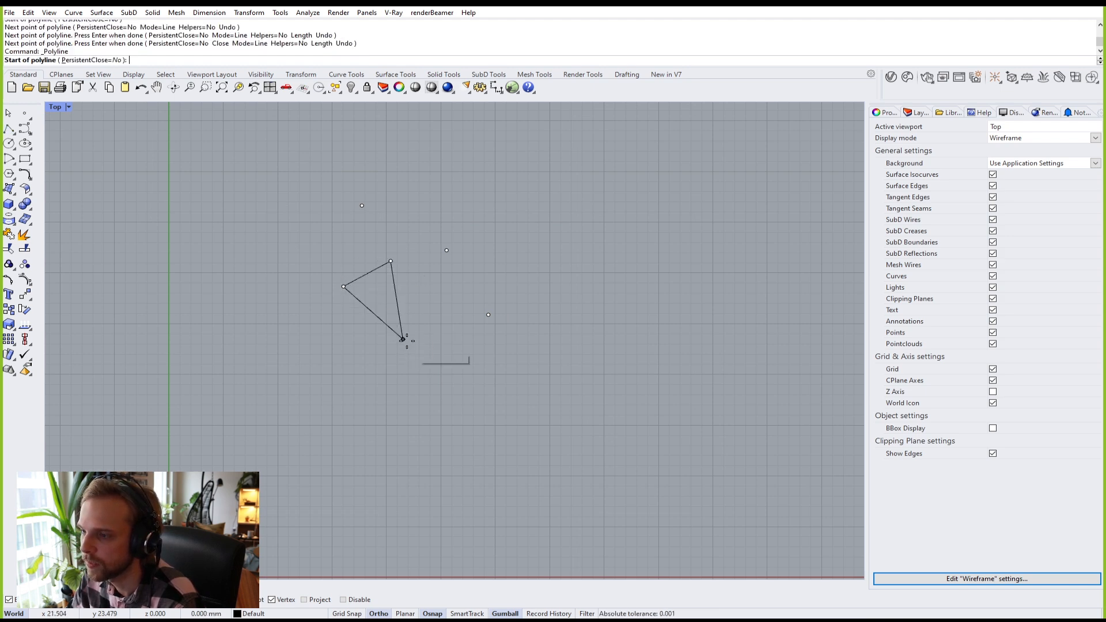
click(391, 261)
click(447, 250)
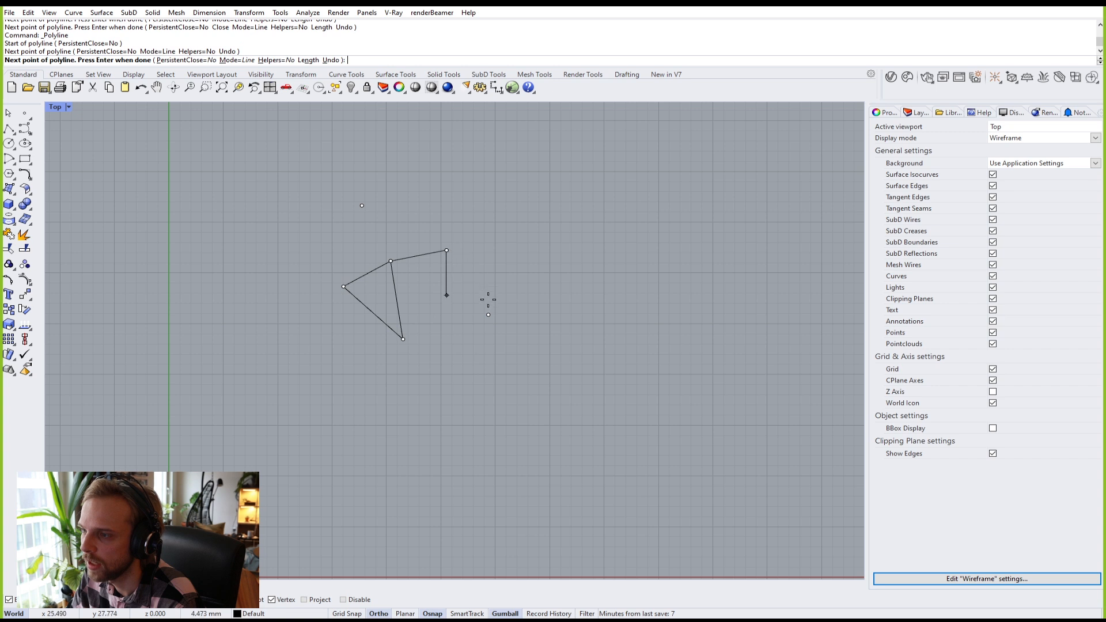
click(488, 314)
click(402, 338)
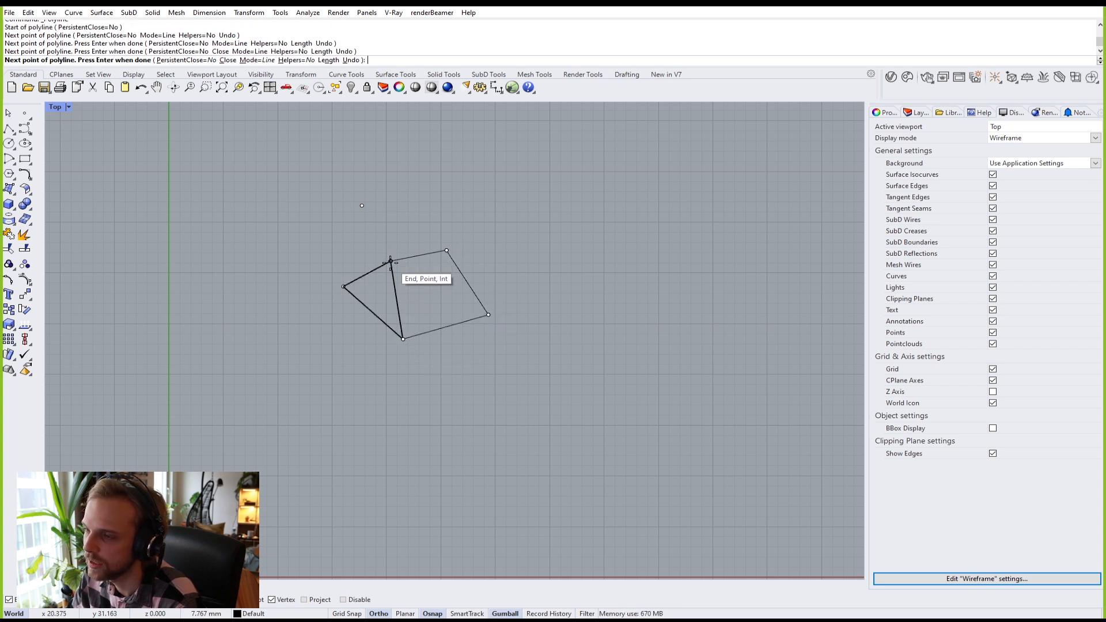
key(Return)
Step: Draw a closed triangular polyline snapped to the central point, the topmost point and the leftmost point
key(Return)
click(391, 261)
click(362, 206)
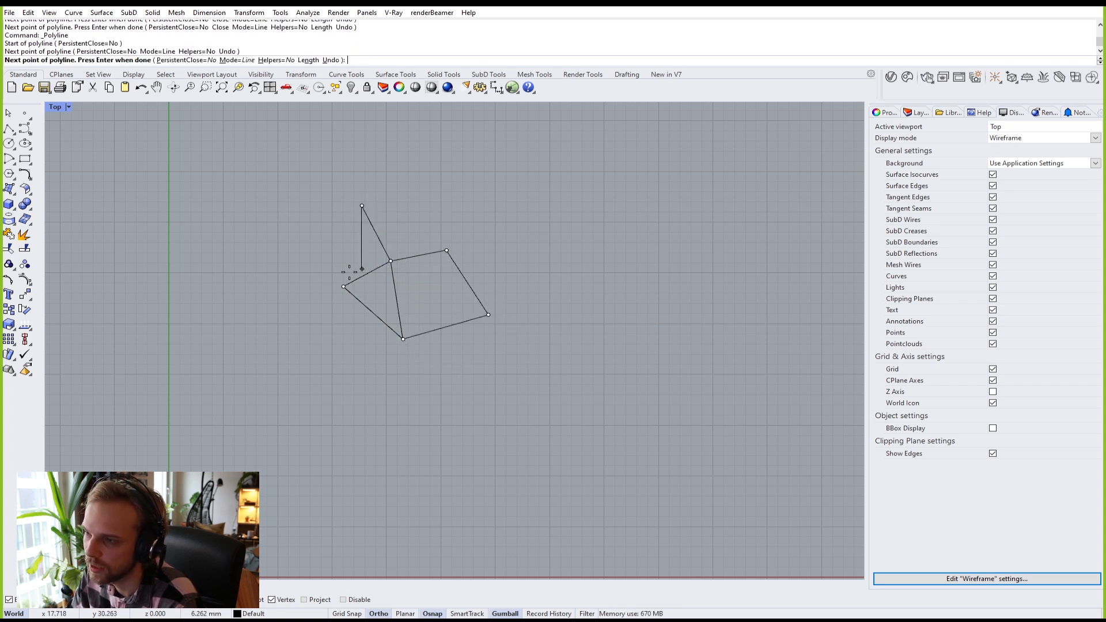
click(344, 287)
click(391, 261)
Step: Draw an open polyline from the topmost point through the upper-right point to the central point
key(Return)
click(362, 206)
click(447, 250)
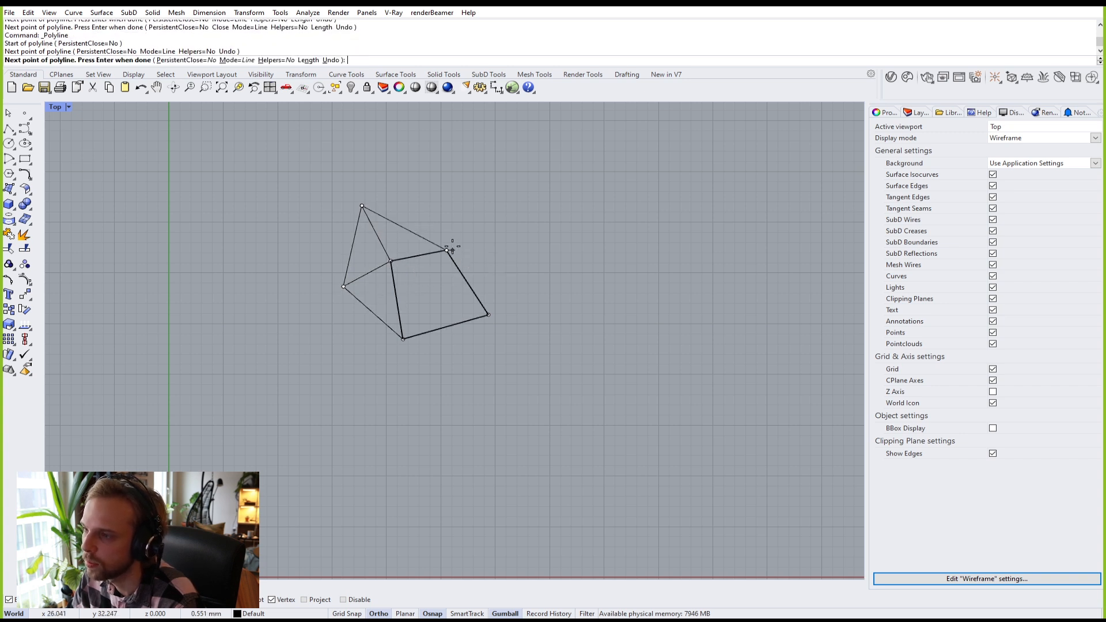
click(390, 261)
key(Return)
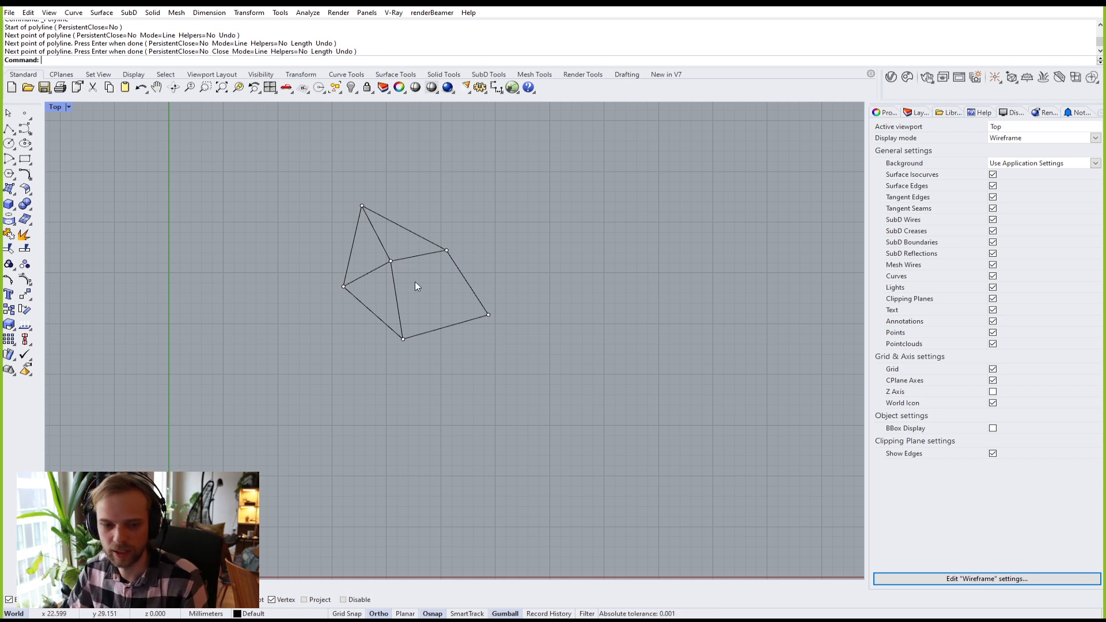
scroll(425, 302, up, 5)
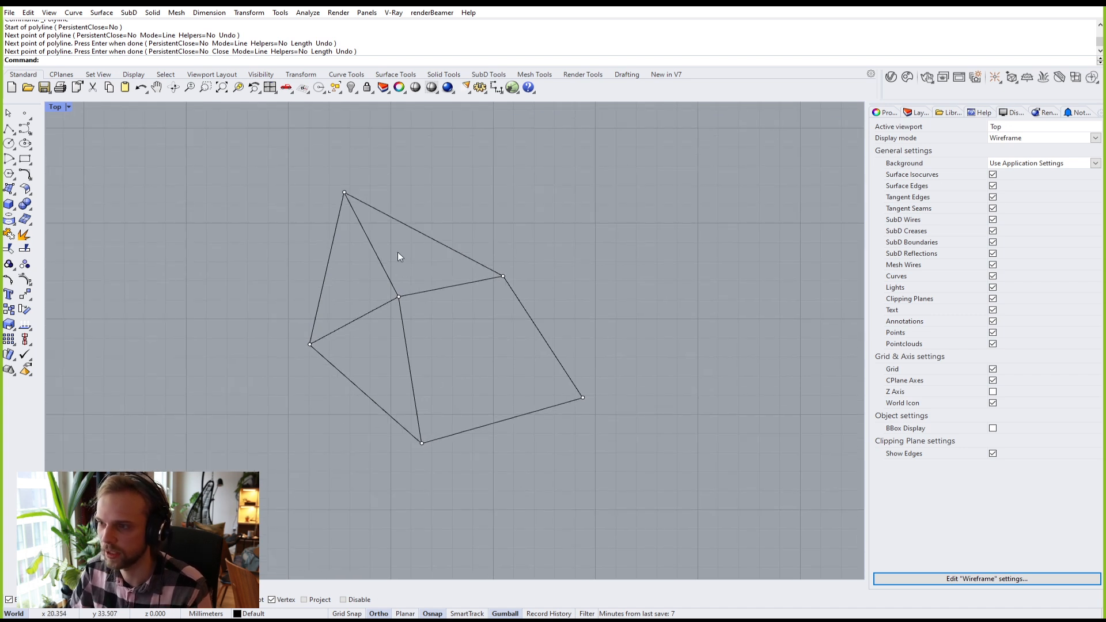
click(398, 297)
click(403, 182)
click(402, 222)
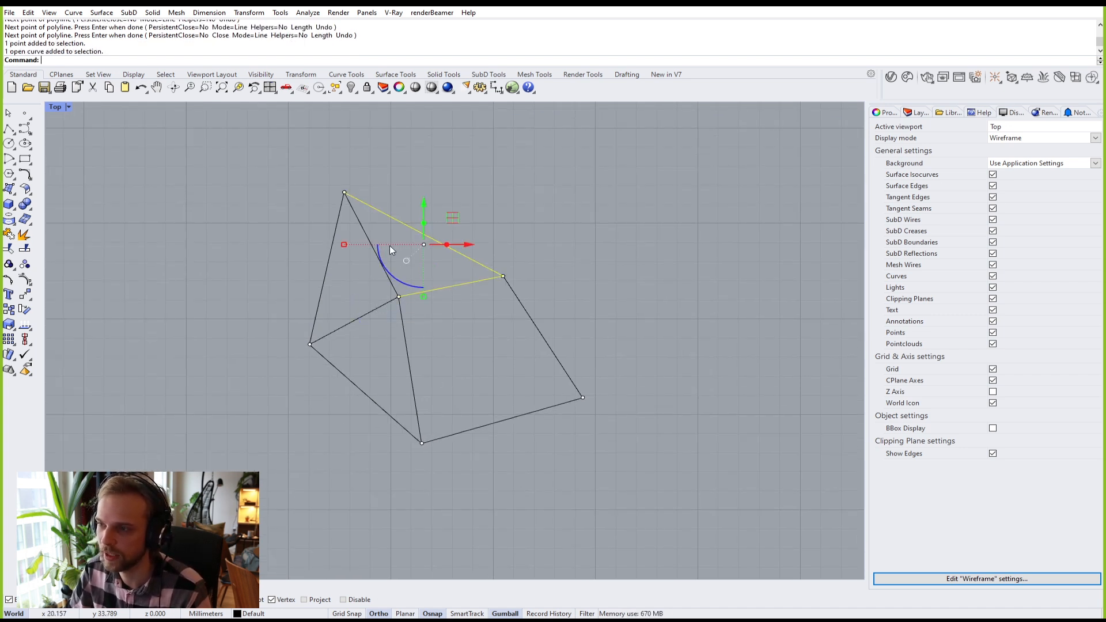
click(423, 166)
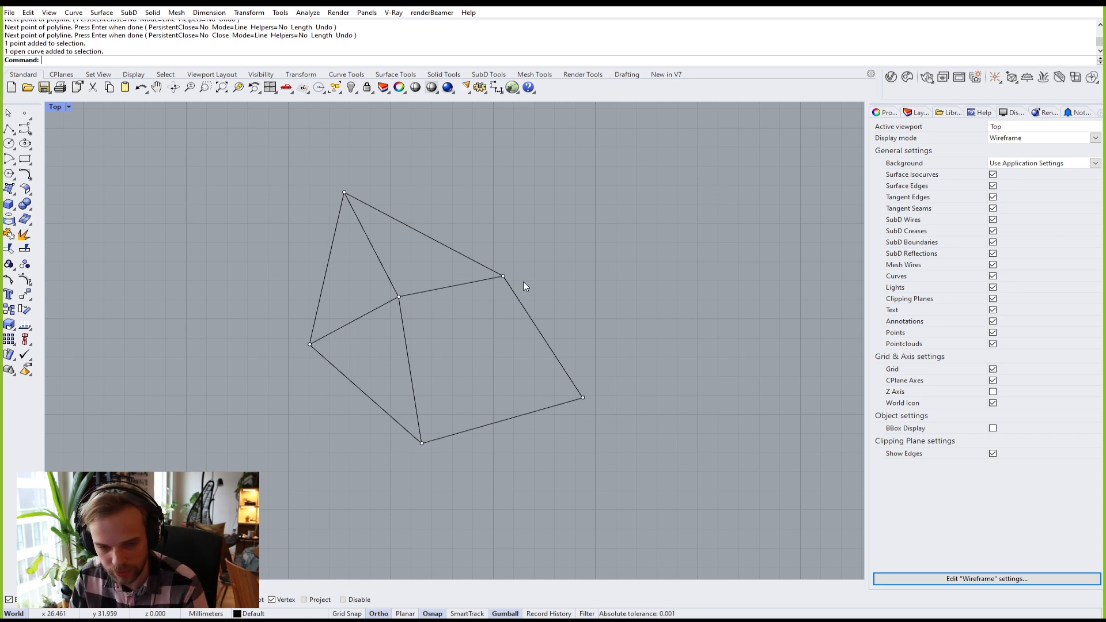
right_drag(490, 232, 358, 209)
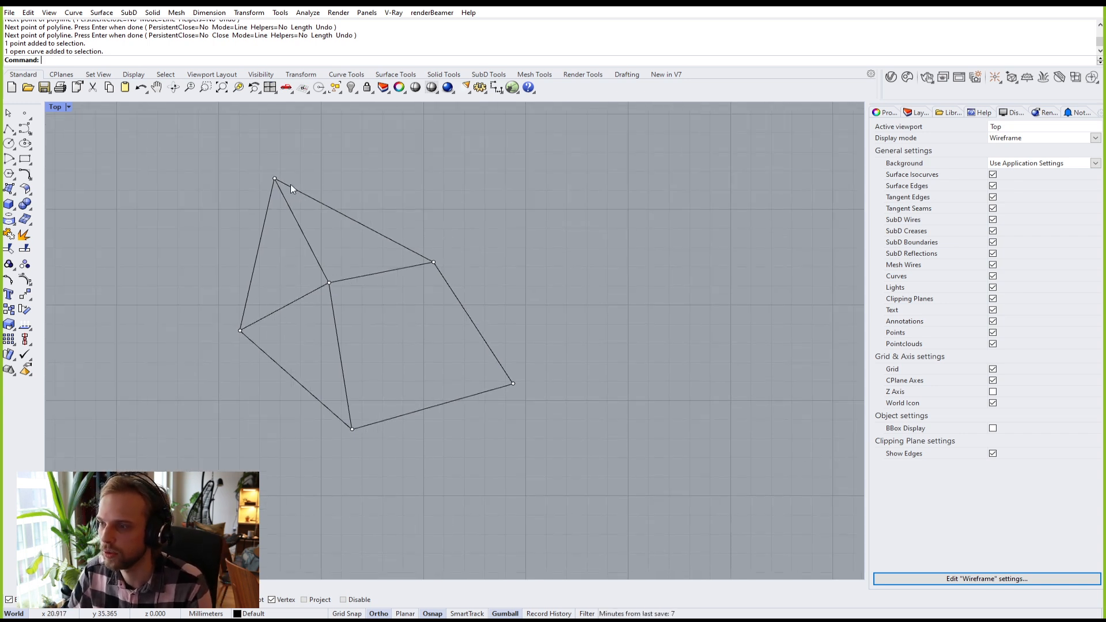
drag(194, 152, 630, 513)
key(Escape)
Step: Create a text object reading "fdfsfdsdfsd" and place it to the right of the polyline network
right_drag(622, 292, 519, 308)
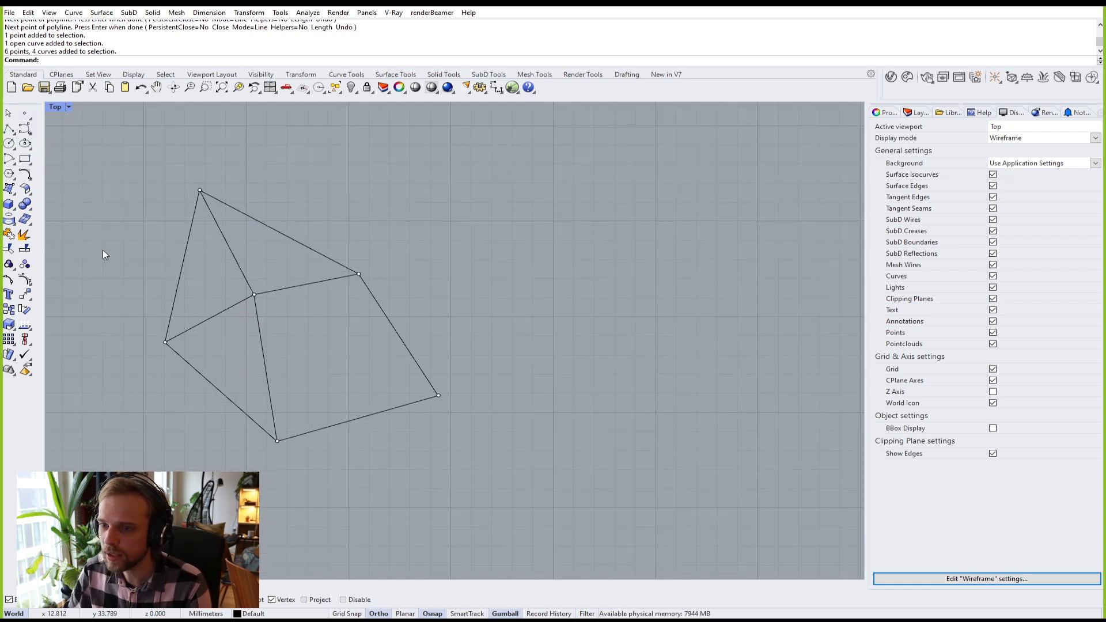
right_drag(446, 256, 371, 265)
text(Te)
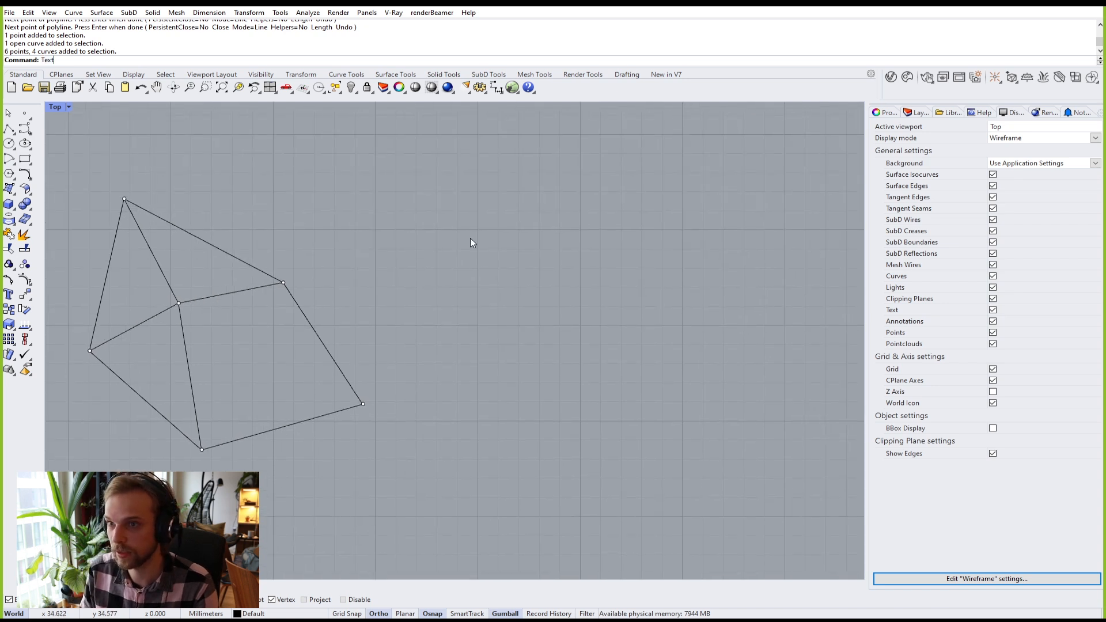
text(xt)
key(Return)
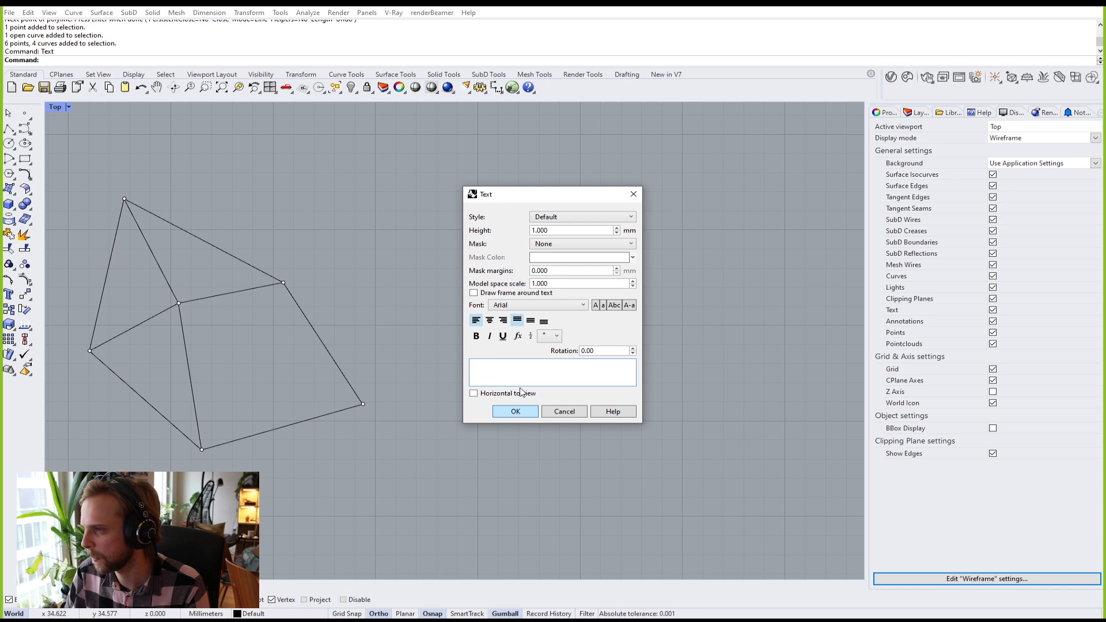
text(fdfsfdsdfsd)
click(511, 410)
click(373, 241)
Step: Replace the placeholder text with the heading "Points:" and start a new line below it
double_click(377, 242)
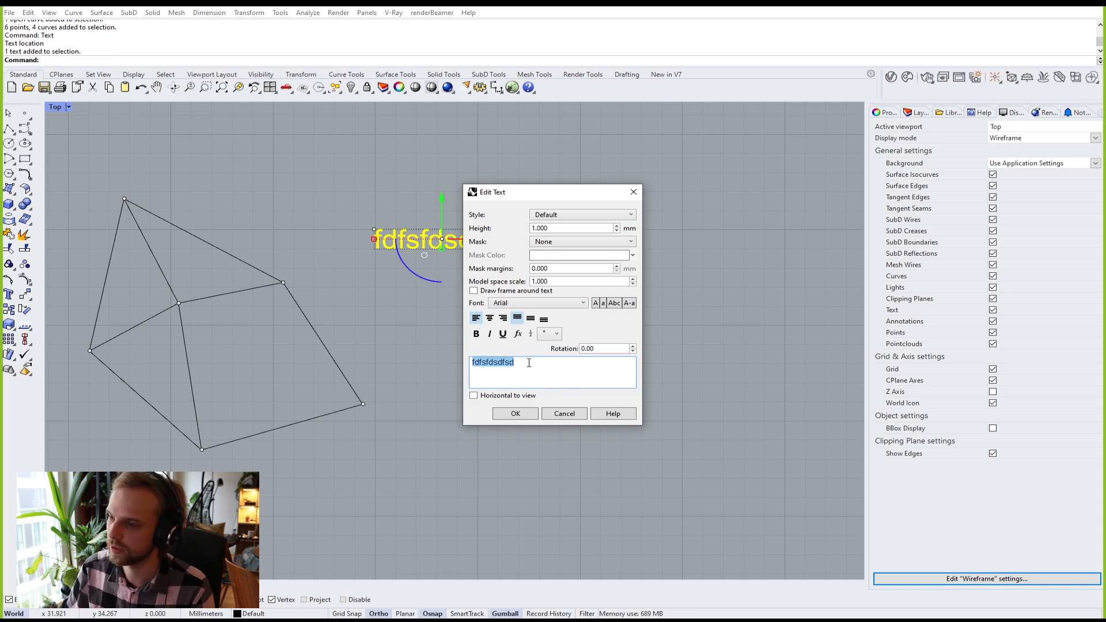
text(P[oint)
key(BackSpace)
key(BackSpace)
key(BackSpace)
key(BackSpace)
key(BackSpace)
text(oints)
key(Return)
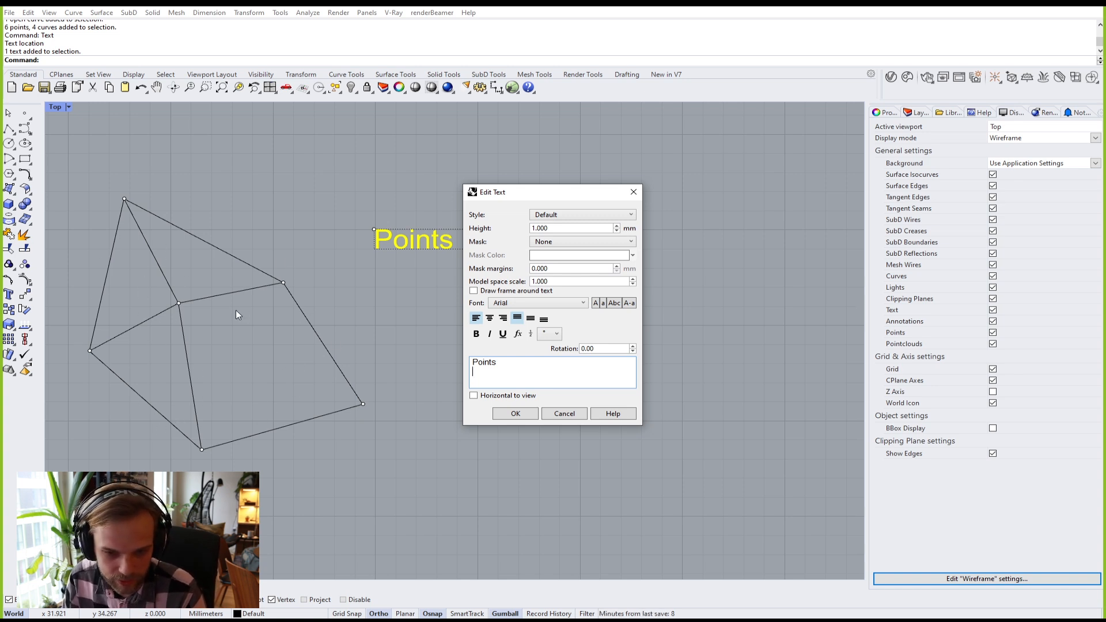
click(611, 385)
text(:)
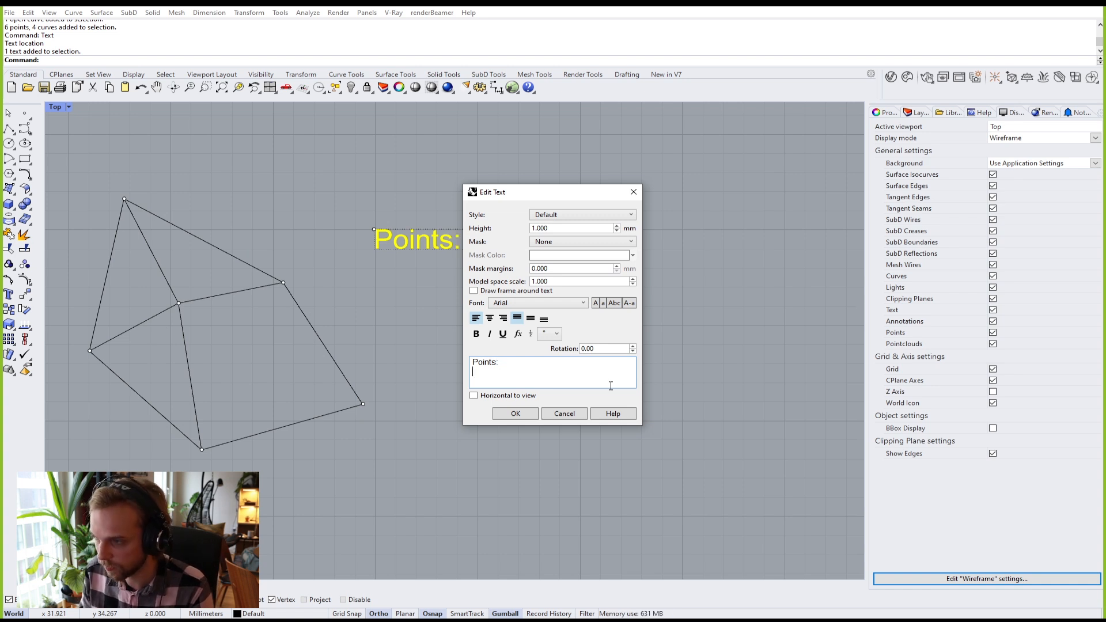
key(Return)
Step: Add the lines "1. 50,50,10", "2. 25,25,11" and "..." under the heading and apply the text edit
text(1.)
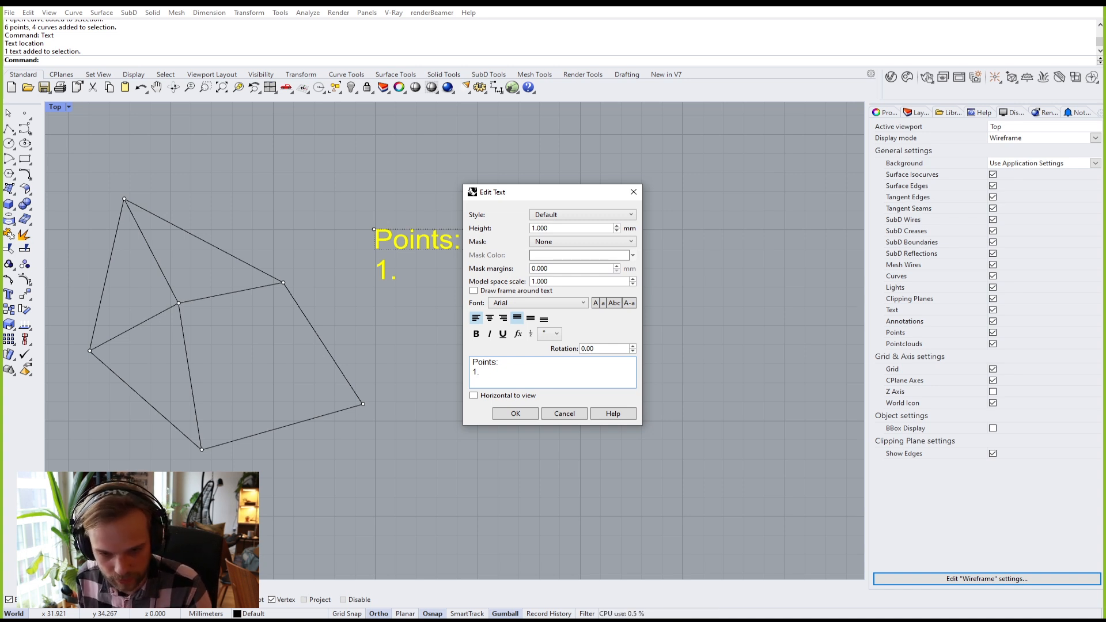
text( 50)
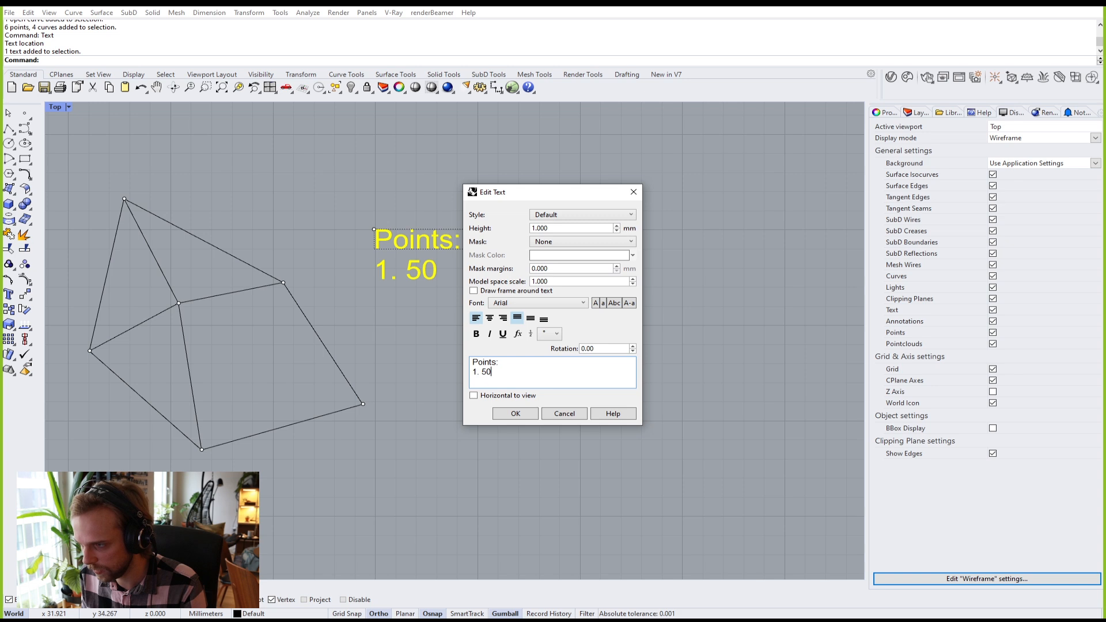
text(,50,10)
key(Return)
text(2. )
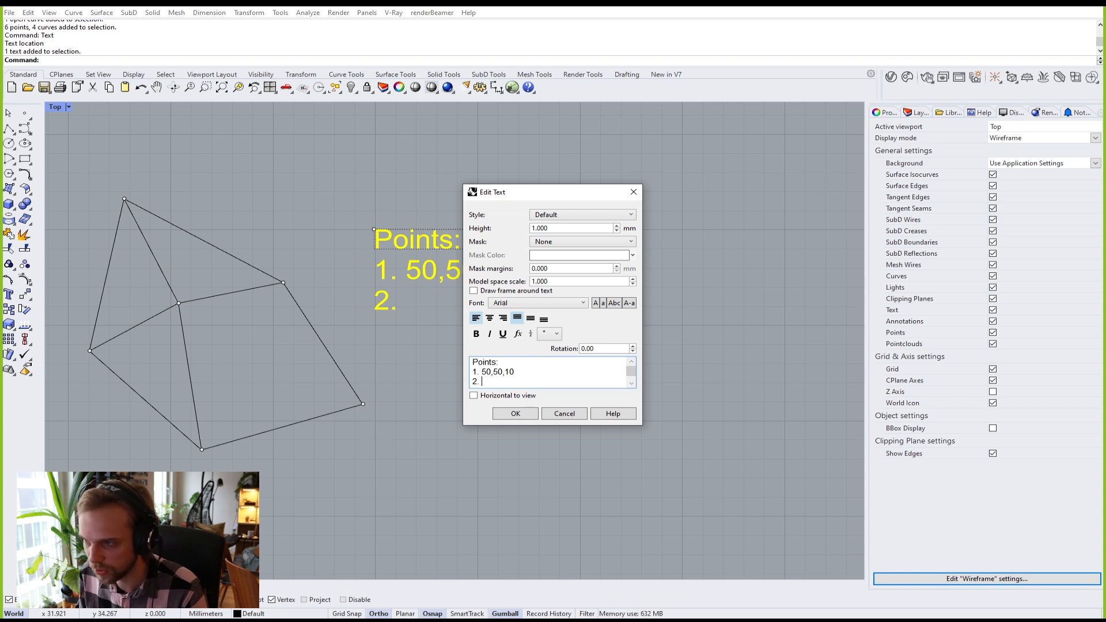
text(25,2)
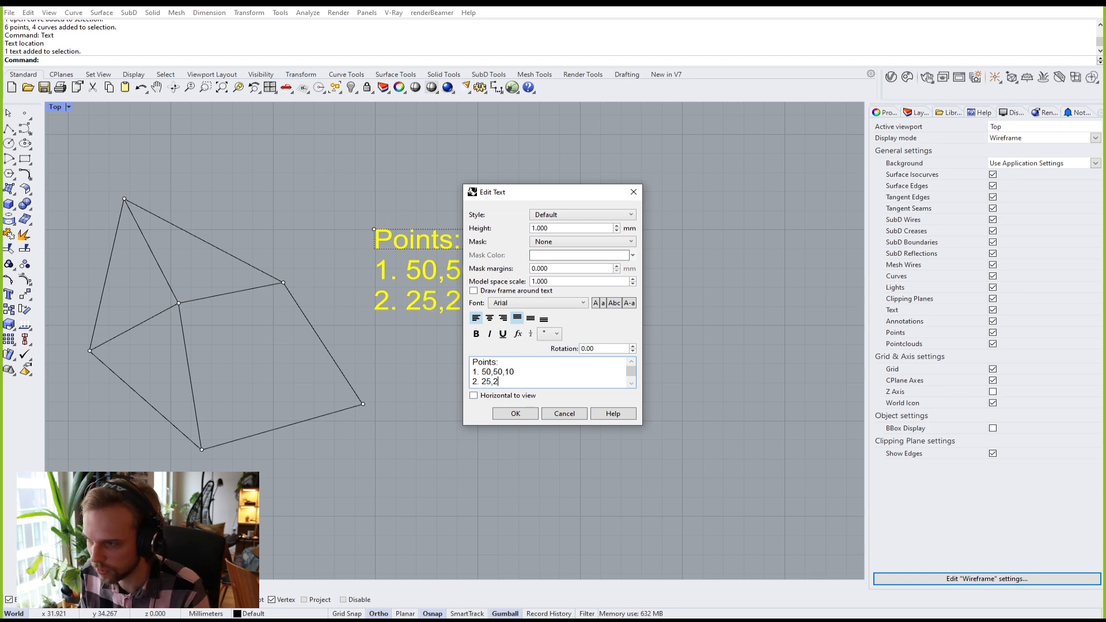
text(5,11)
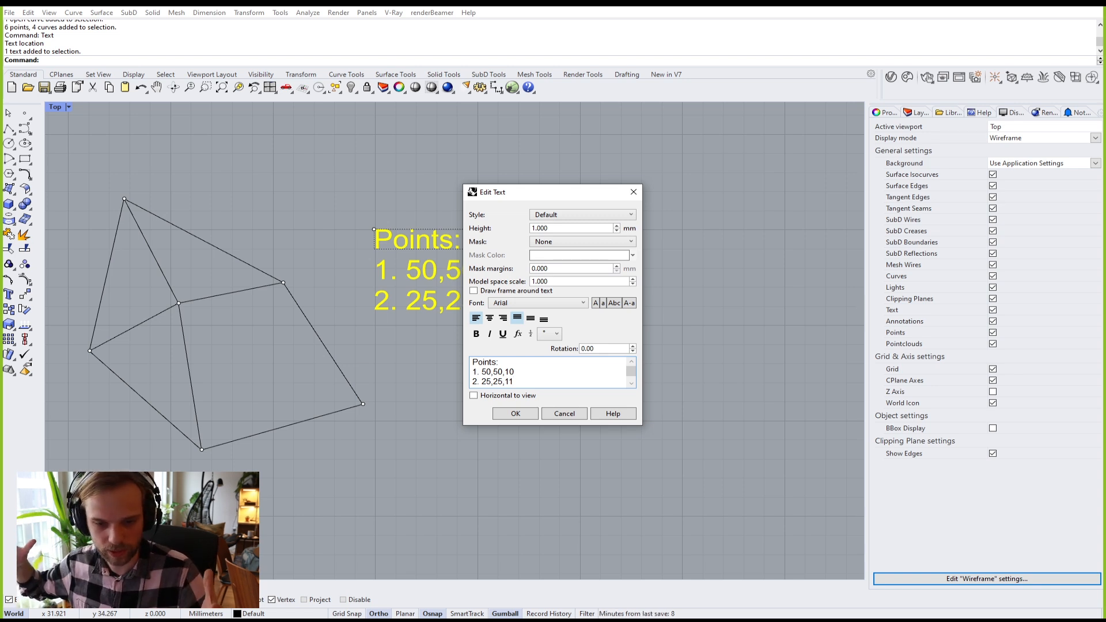
text(0)
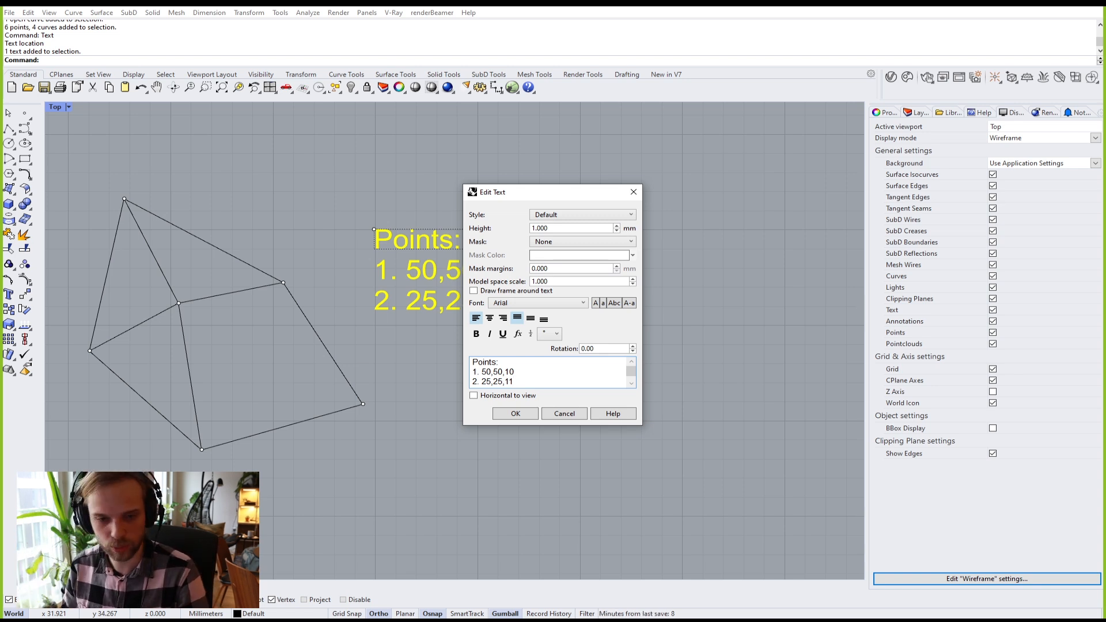
key(Return)
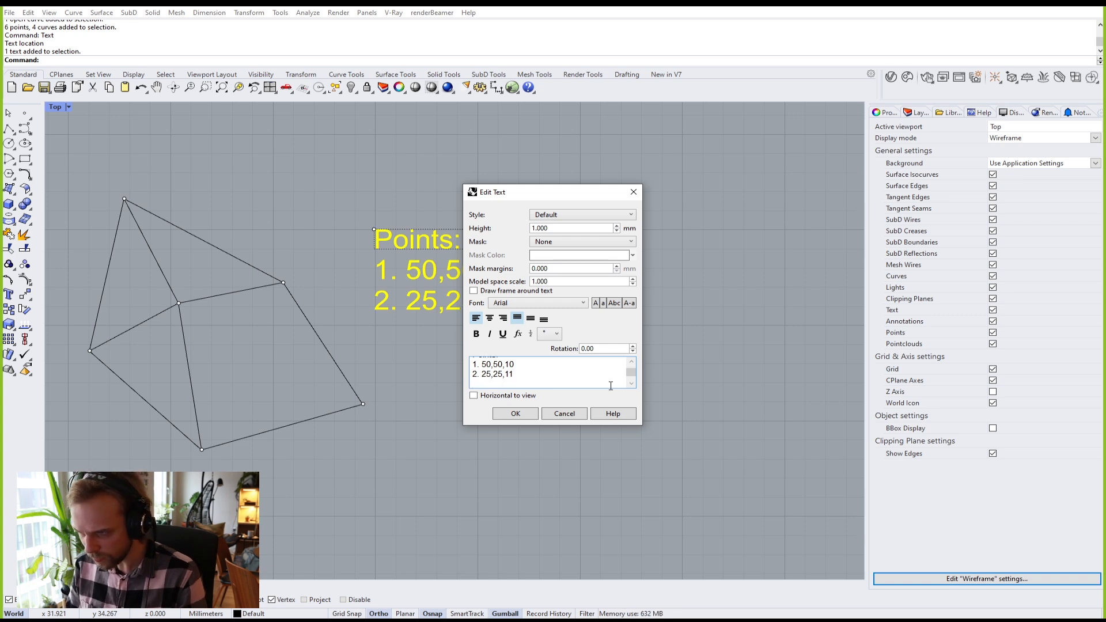
text(...)
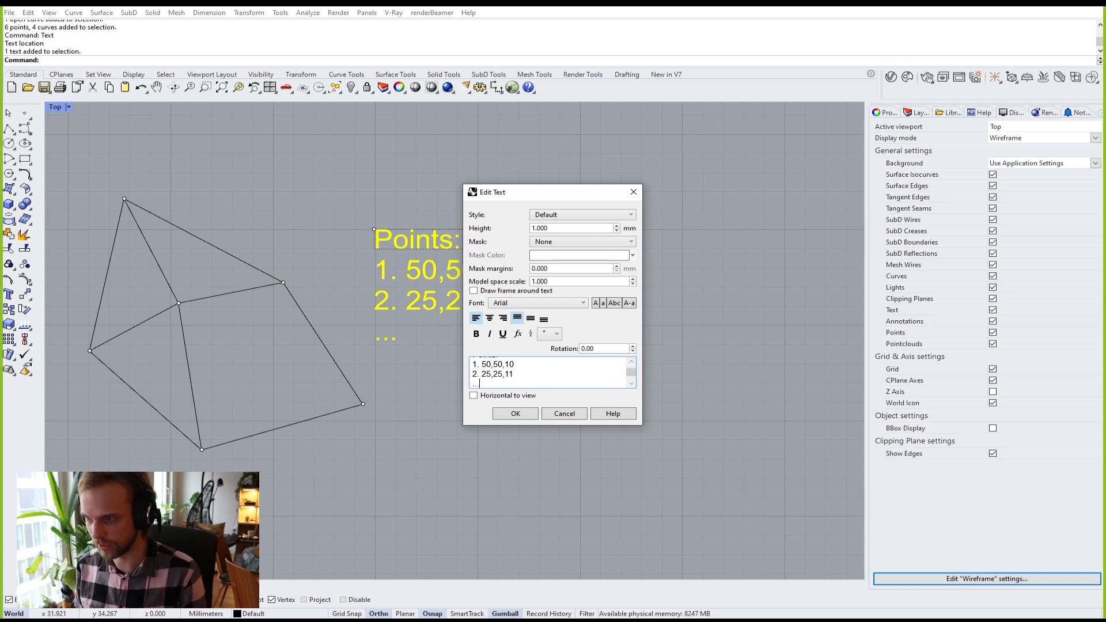
click(510, 414)
right_drag(453, 242, 524, 203)
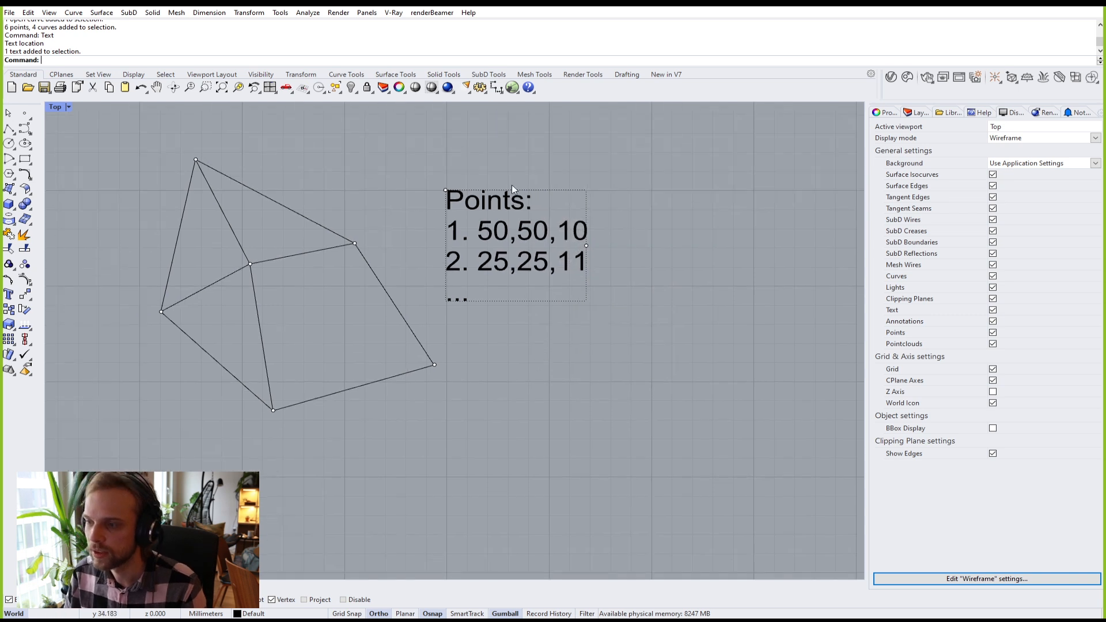
Step: Duplicate the "Points:" text list horizontally to an empty area beside the original
drag(390, 135, 645, 330)
key(Escape)
right_drag(693, 322, 504, 374)
click(349, 321)
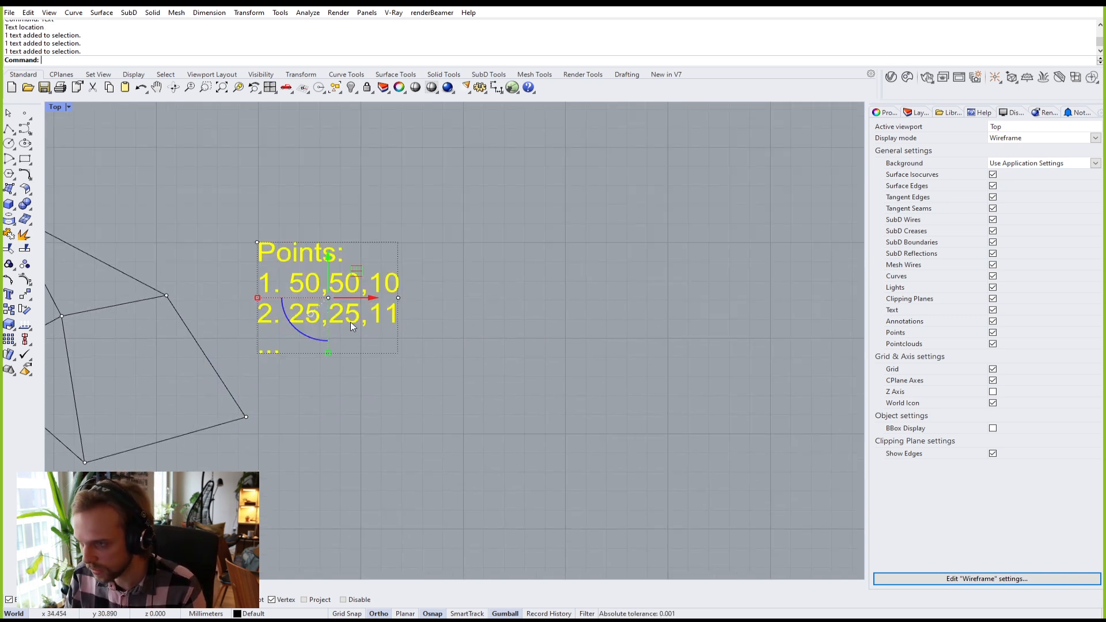
key(alt)
drag(361, 303, 576, 303)
key(Escape)
scroll(480, 264, up, 3)
double_click(516, 257)
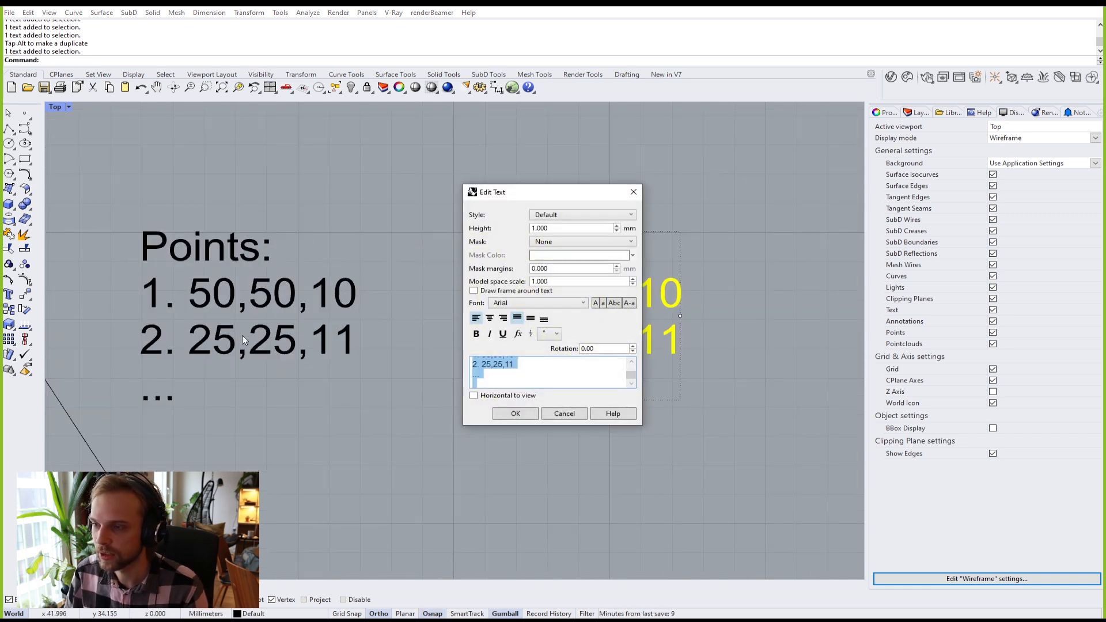
click(564, 413)
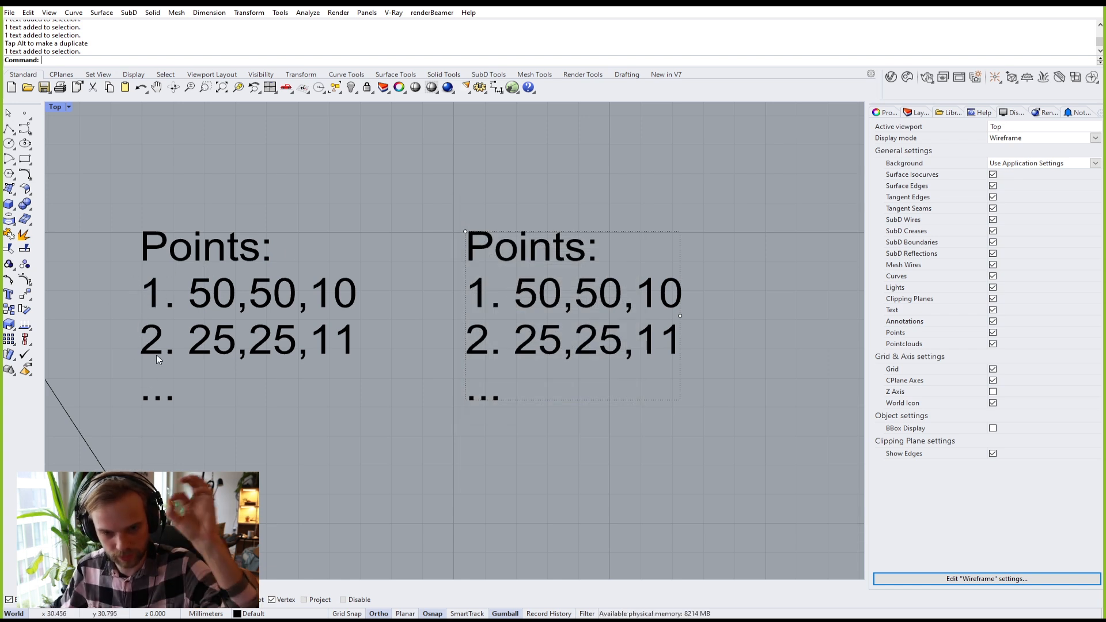
Step: Replace the copied text with the heading "Faces" and the lines "1. 5,3,8" and "2. 5,9,11", and apply the edit
click(573, 302)
double_click(573, 301)
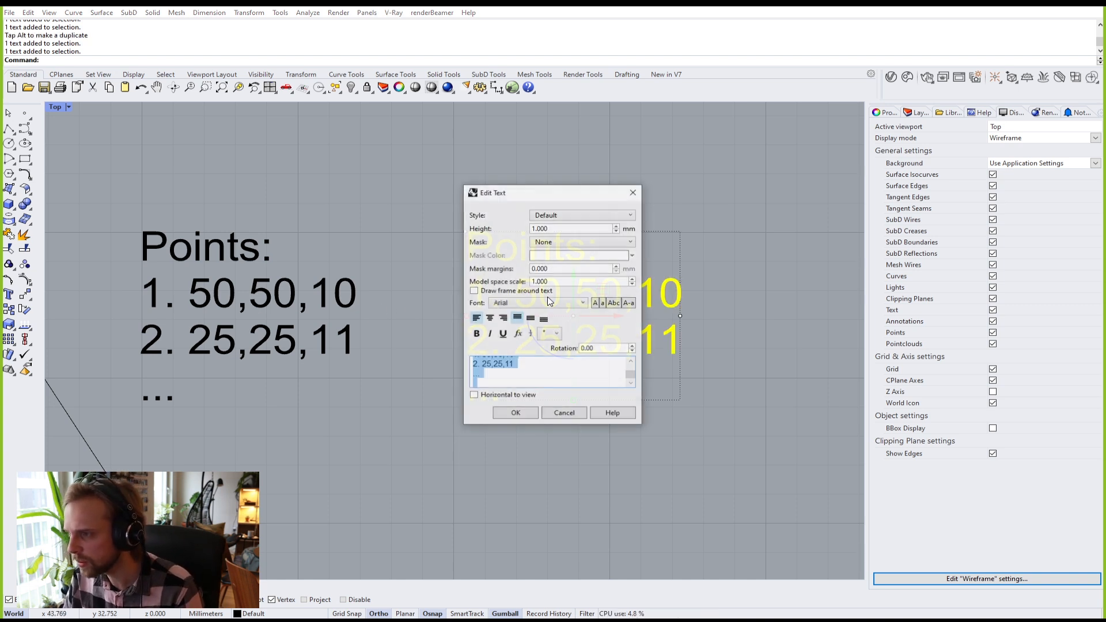
text(Faces)
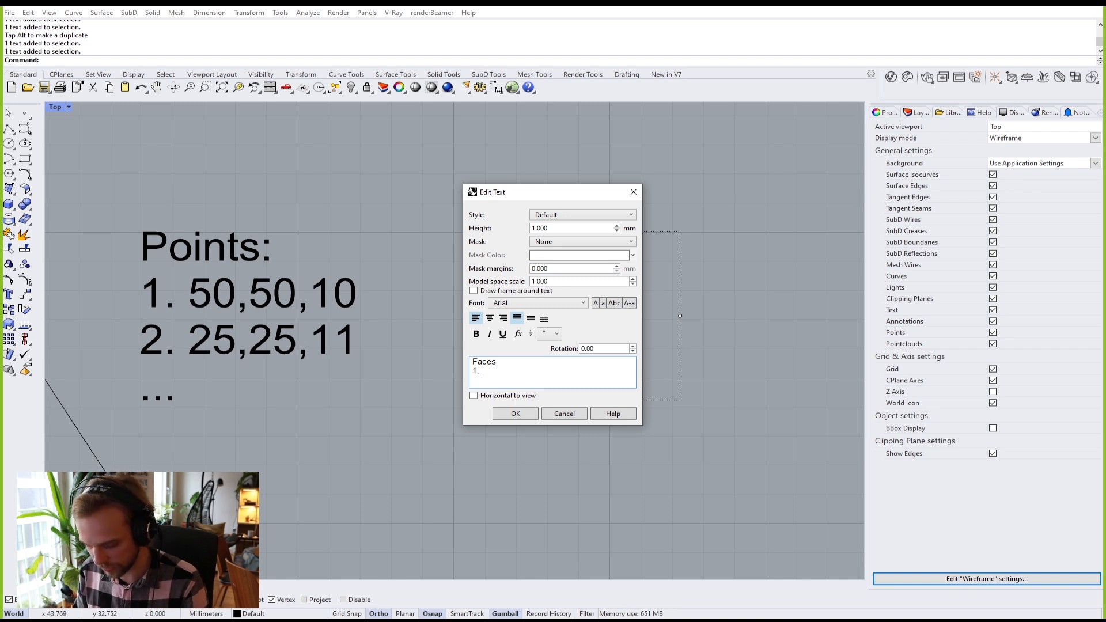
text(5,)
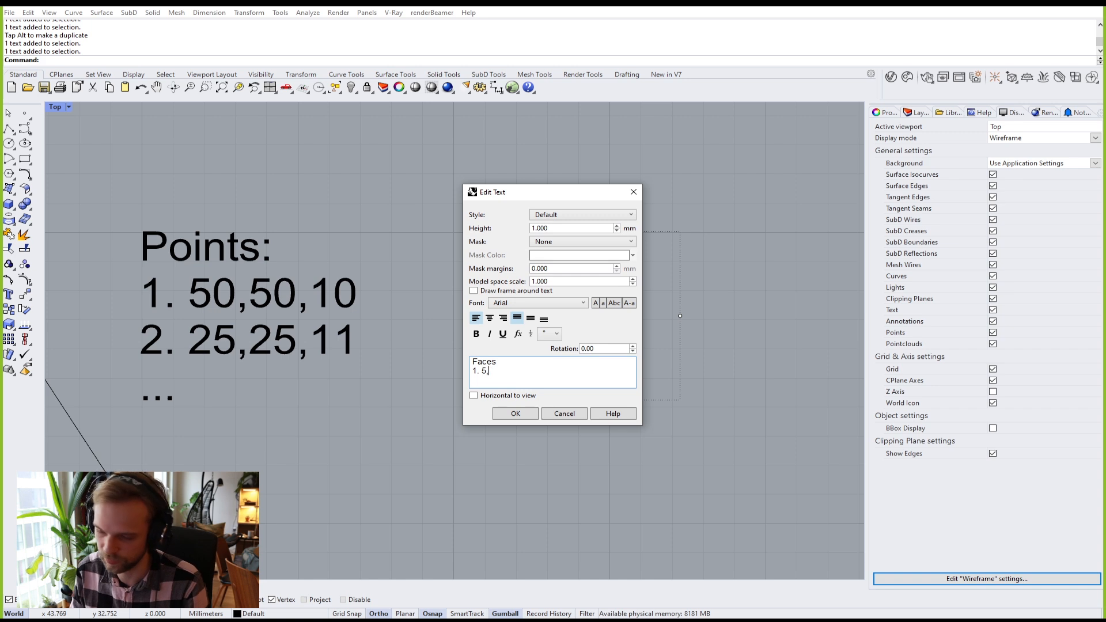
text(03,8)
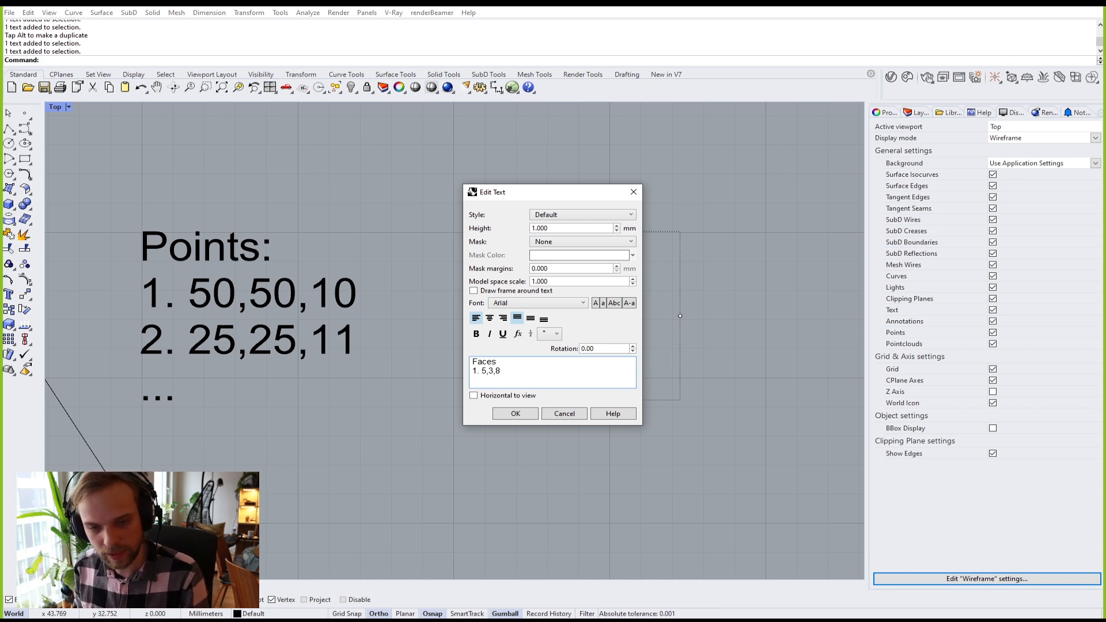
text(2)
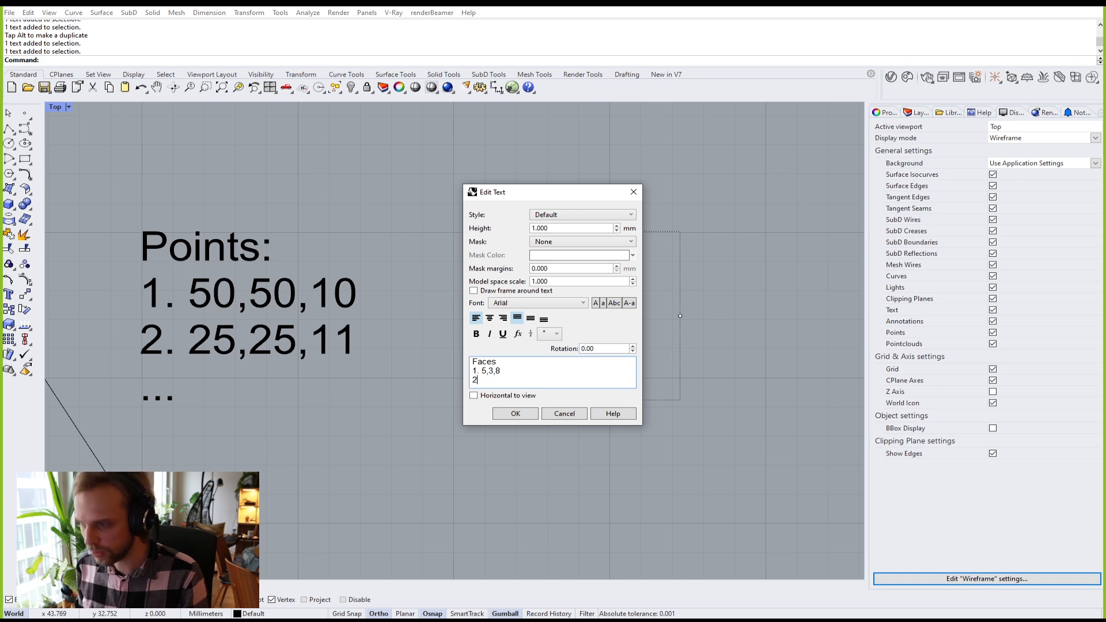
text(. 5,)
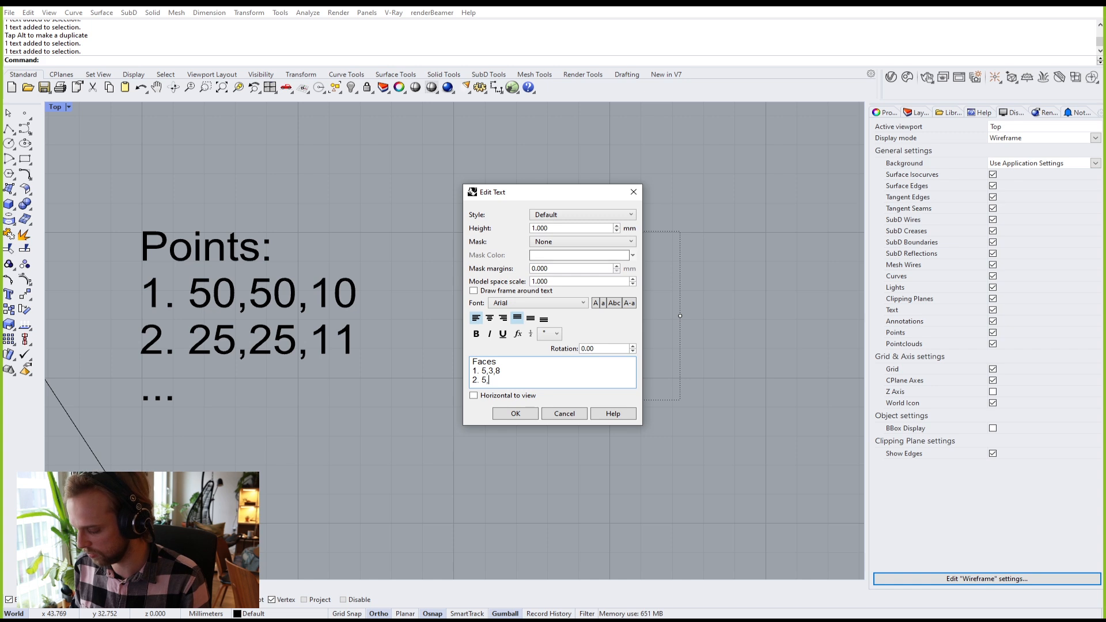
text(9,11)
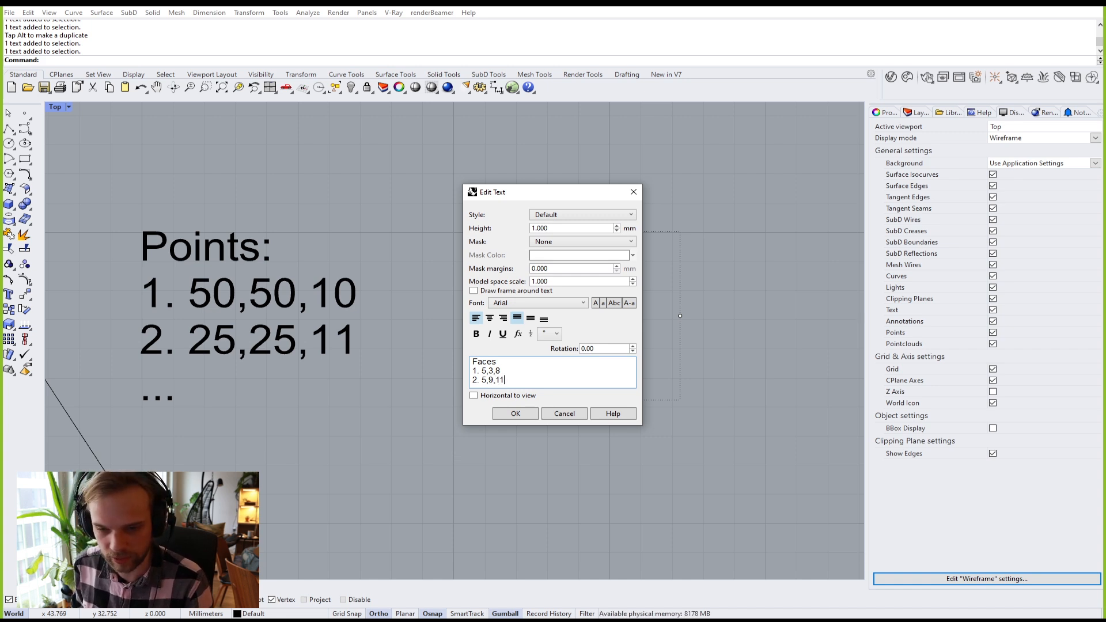
click(519, 415)
Step: Move the whole point-and-polyline diagram with both text lists down beside the origin, just above the horizontal axis
scroll(325, 342, down, 3)
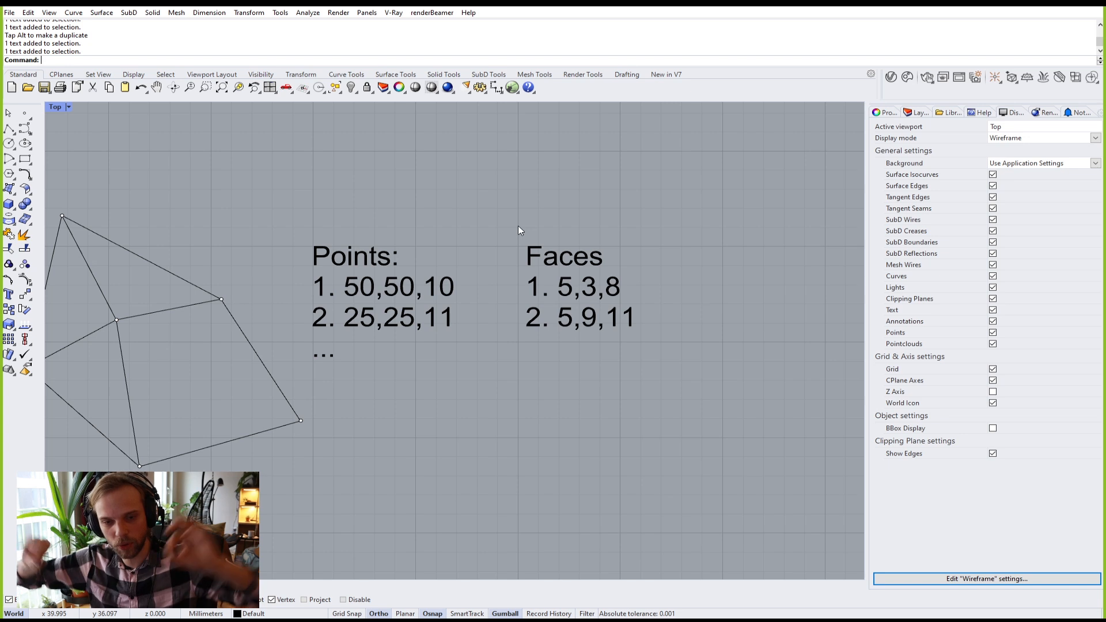
drag(658, 206, 311, 372)
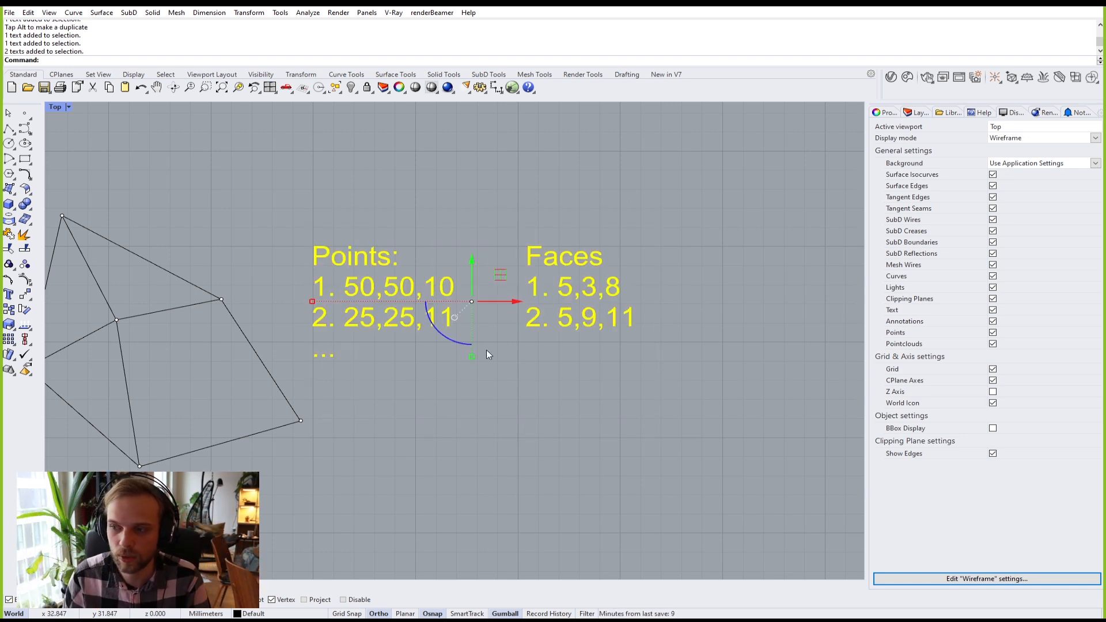
scroll(433, 224, down, 3)
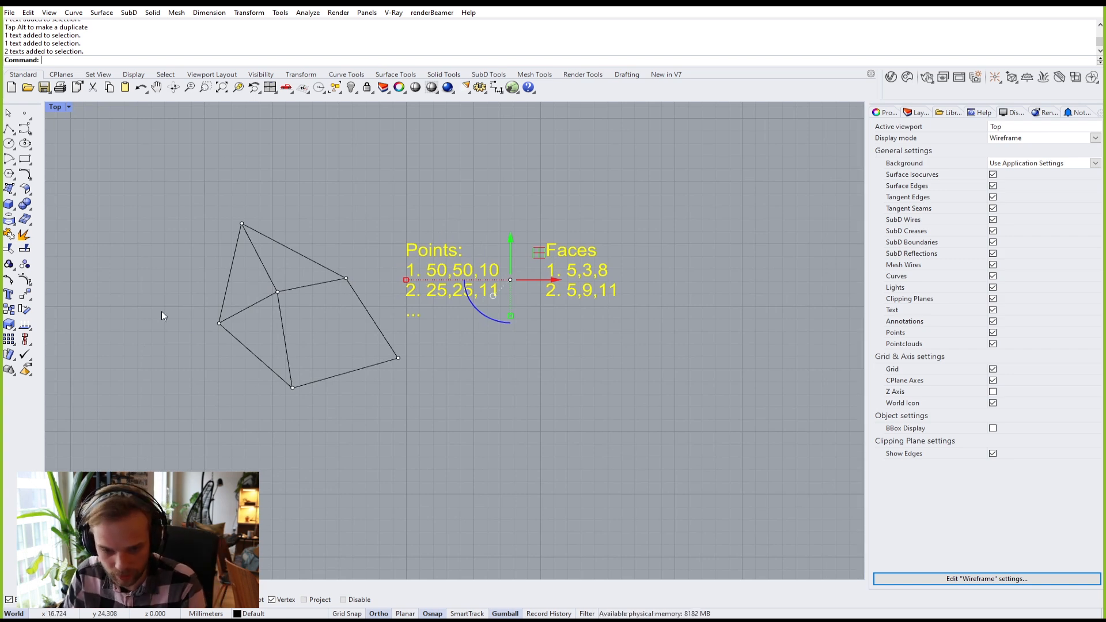
drag(662, 430, 101, 166)
scroll(368, 374, down, 3)
right_drag(378, 369, 395, 423)
drag(436, 377, 358, 484)
right_drag(358, 484, 422, 291)
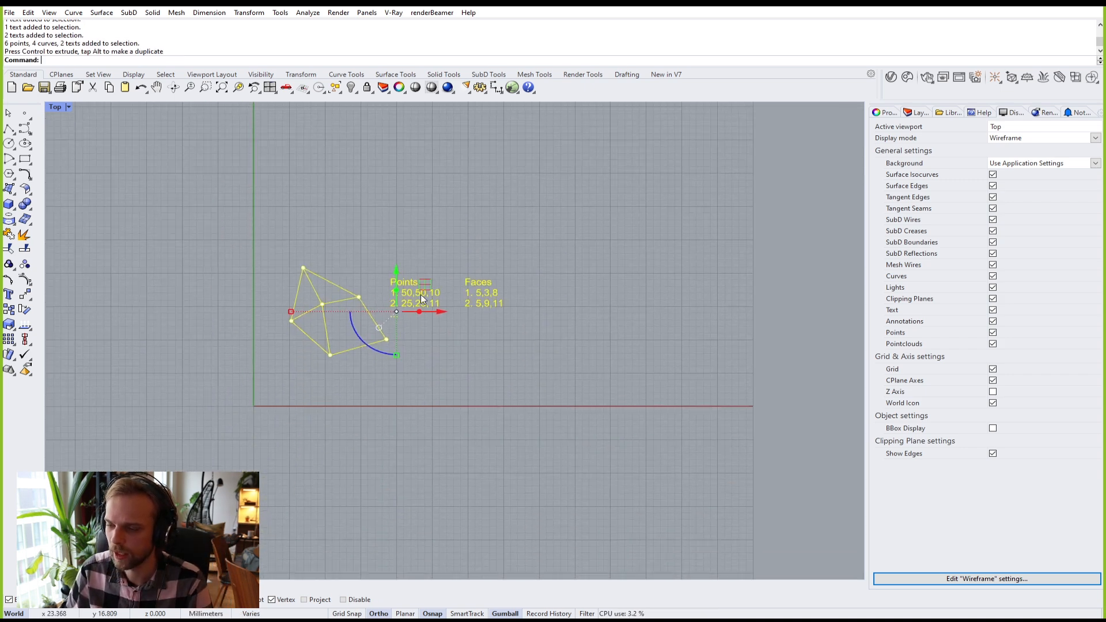
drag(424, 294, 406, 336)
click(348, 283)
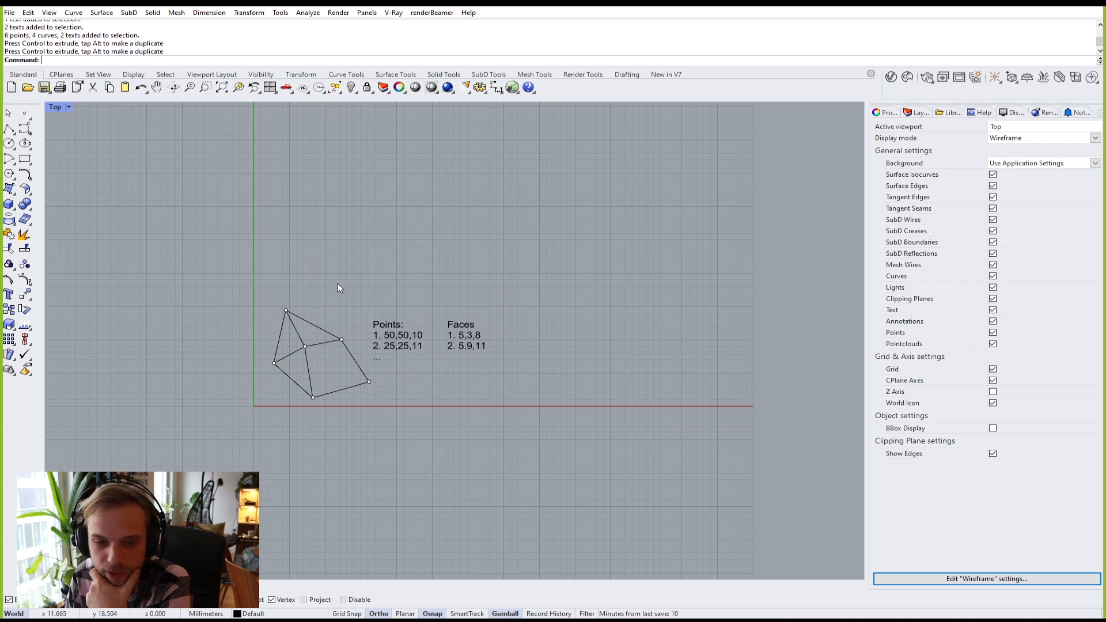
Step: Draw a horizontal straight polyline about 43 mm long as a divider above the diagram and text lists
scroll(310, 317, up, 4)
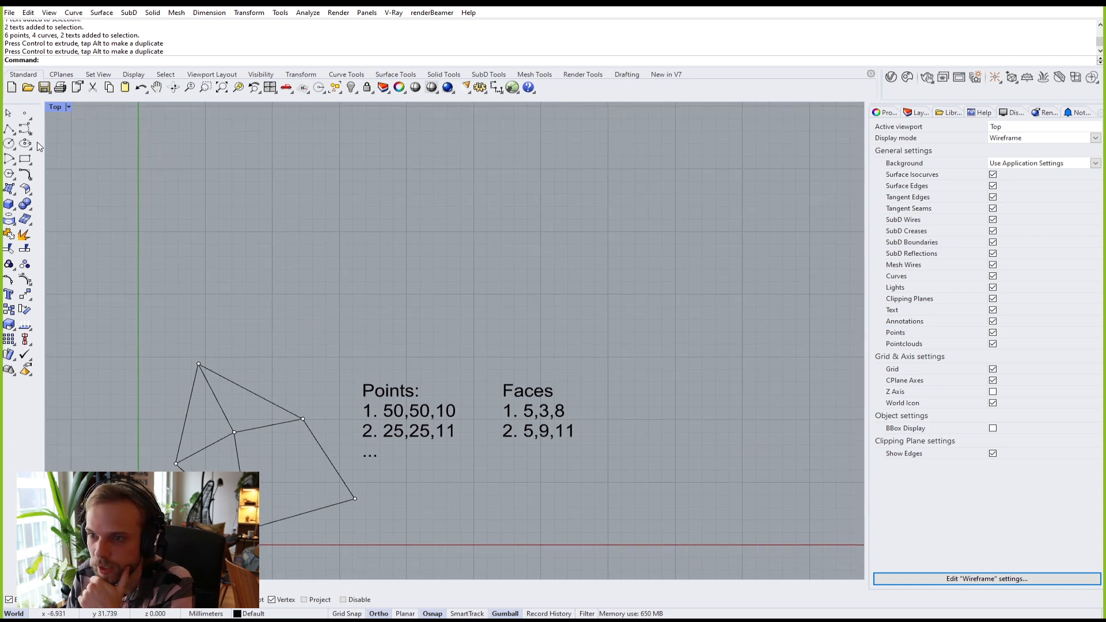
click(9, 129)
click(108, 329)
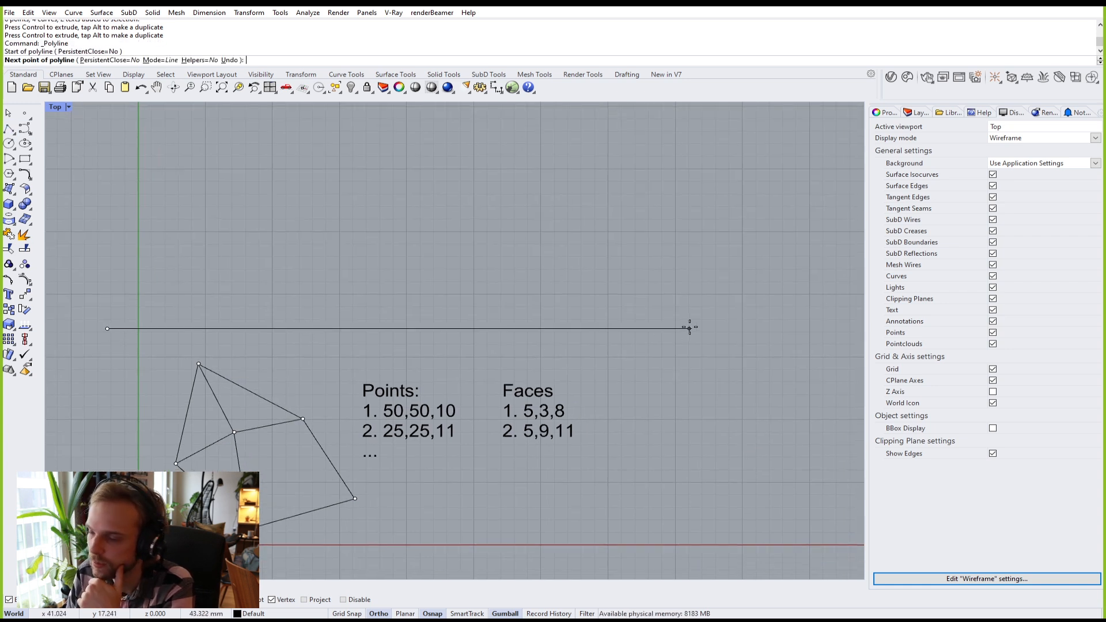
click(690, 328)
right_click(690, 328)
Step: Draw a degree-3 S-shaped control-point curve with four points above the dividing line
right_drag(261, 219, 326, 250)
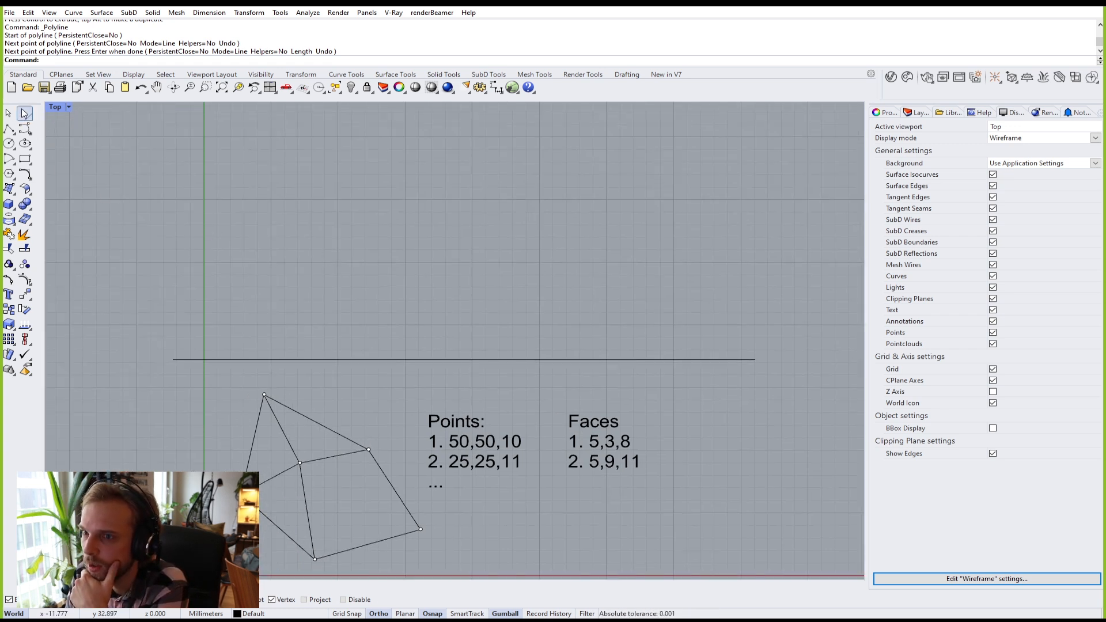
click(25, 128)
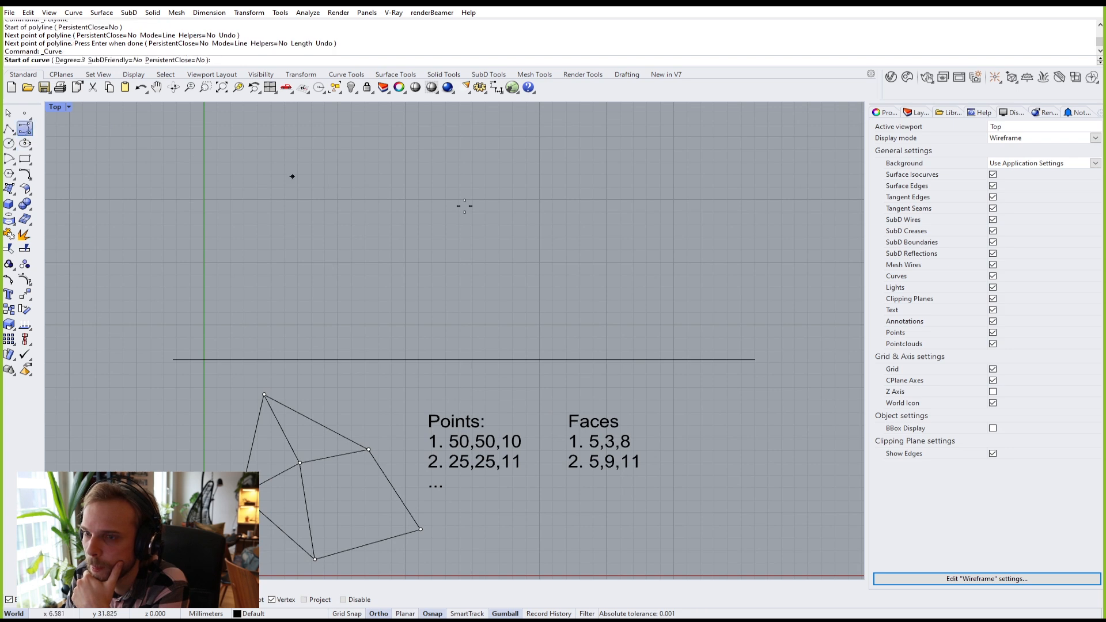
click(301, 144)
click(369, 156)
click(366, 250)
click(473, 298)
right_click(471, 291)
Step: Duplicate the S-shaped curve diagonally down and to the left of the original
click(371, 203)
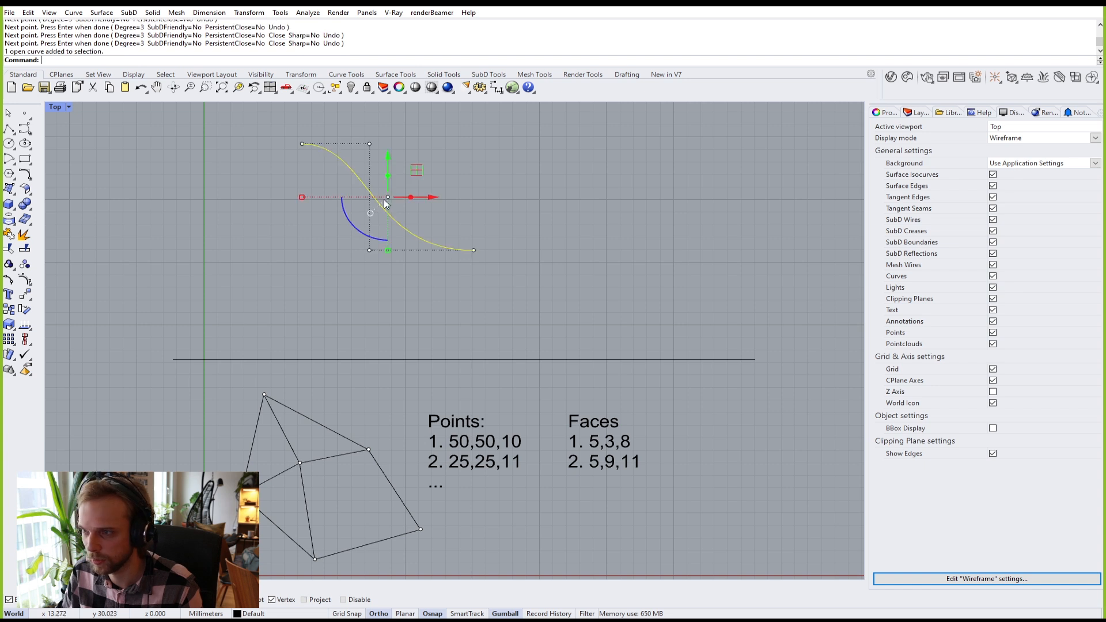
drag(414, 172, 343, 248)
click(443, 168)
Step: Loft a surface between the two S-shaped curves with the Normal style and no simplification
drag(405, 186, 287, 283)
text(loft)
key(Return)
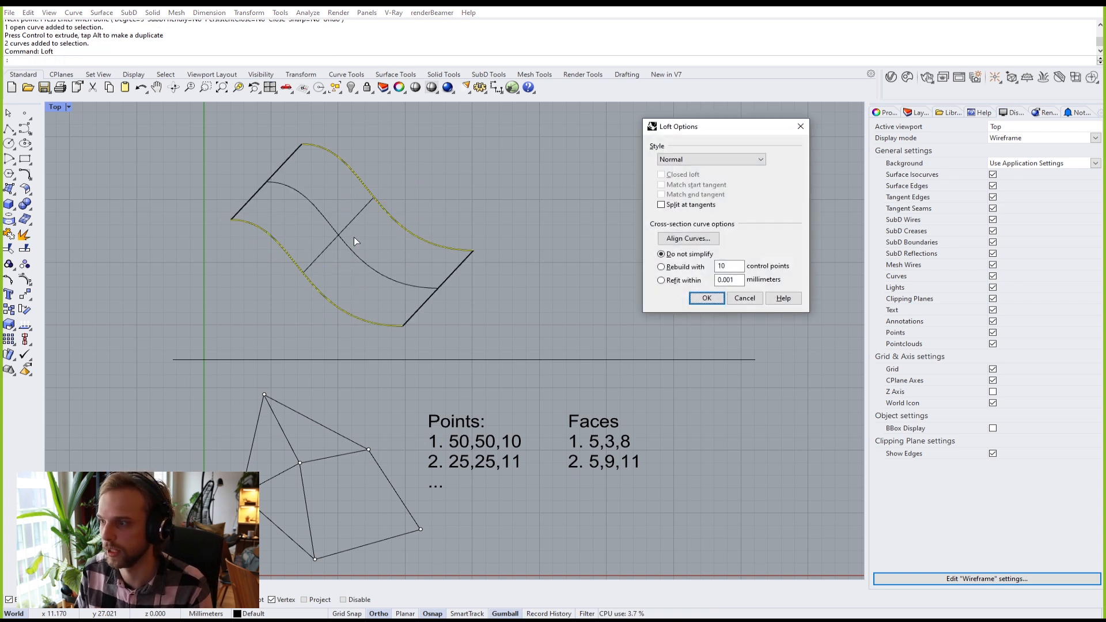
click(715, 297)
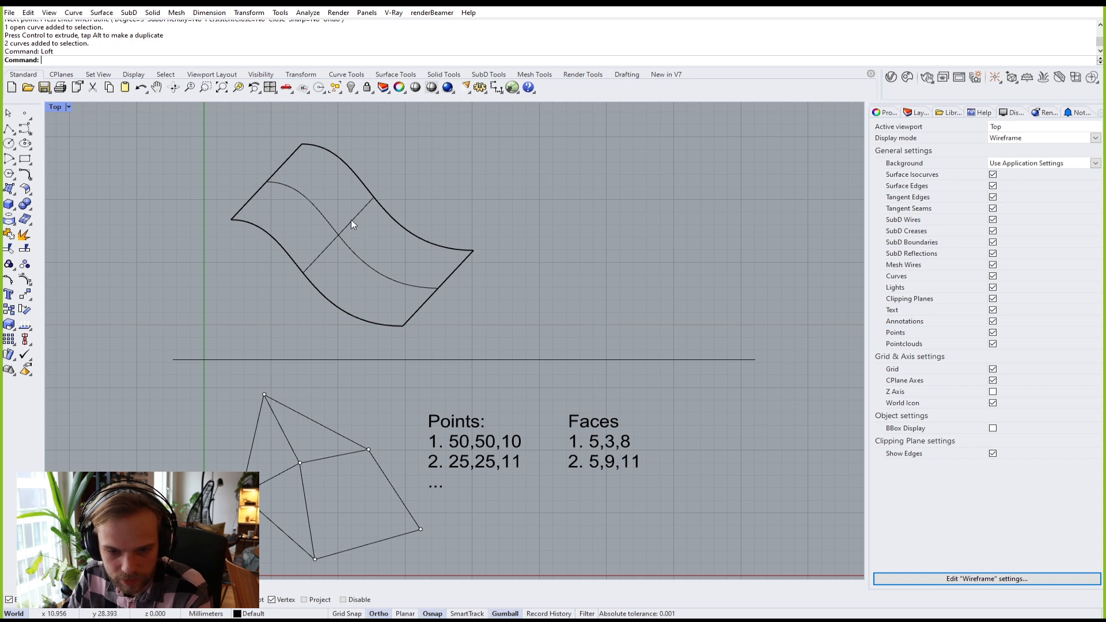
Step: Move the upper S-shaped curve straight up a little, away from the lofted surface's edge
right_drag(440, 244, 367, 266)
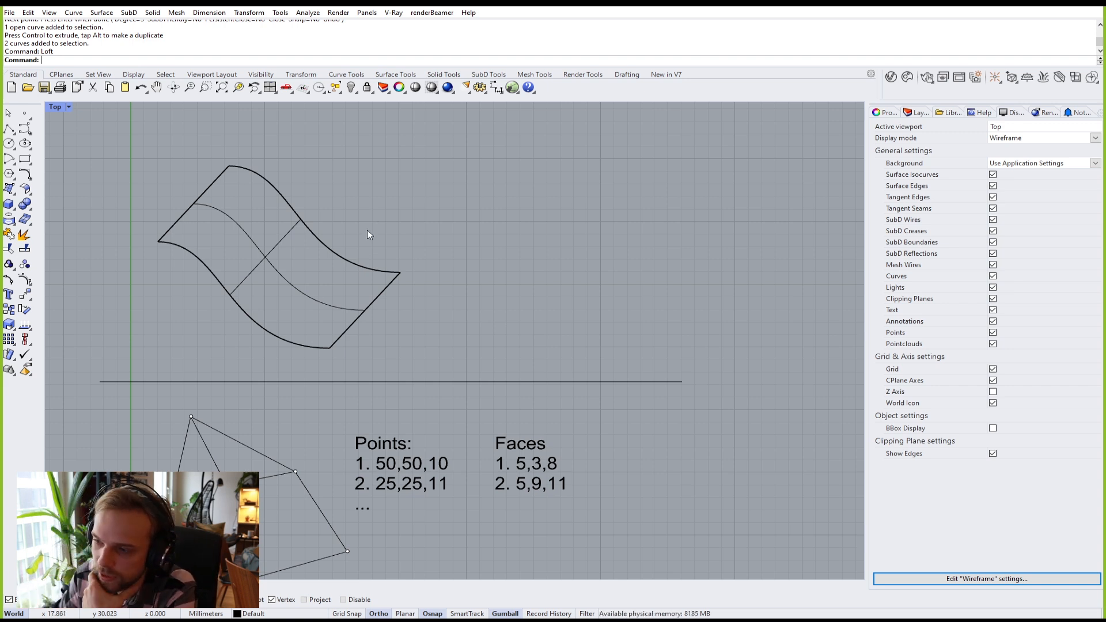
click(245, 166)
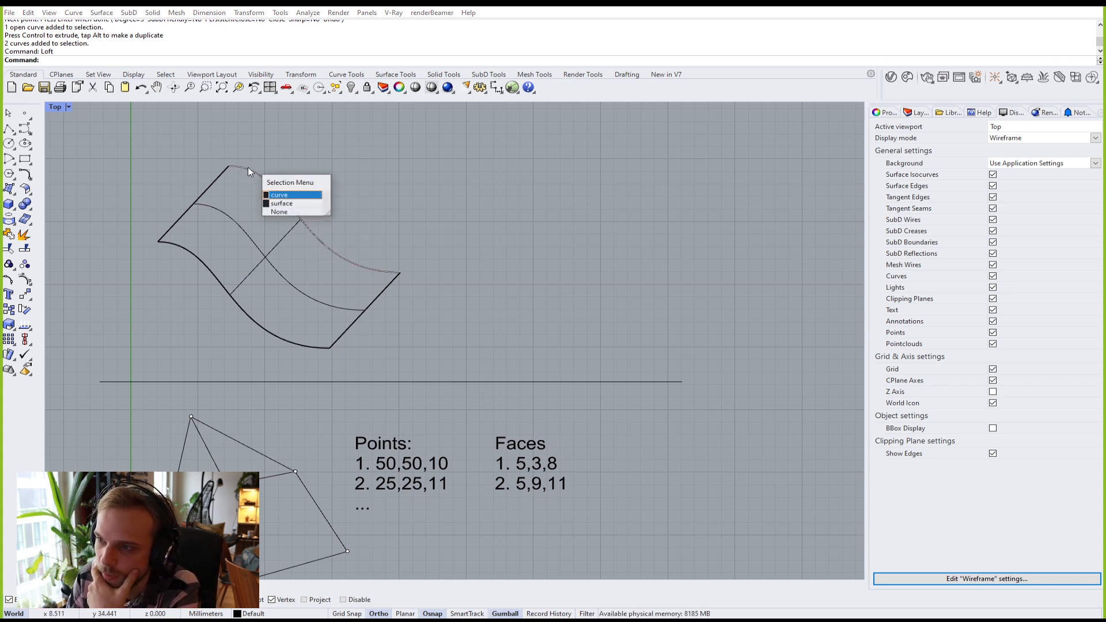
click(292, 212)
drag(332, 228, 341, 204)
click(402, 189)
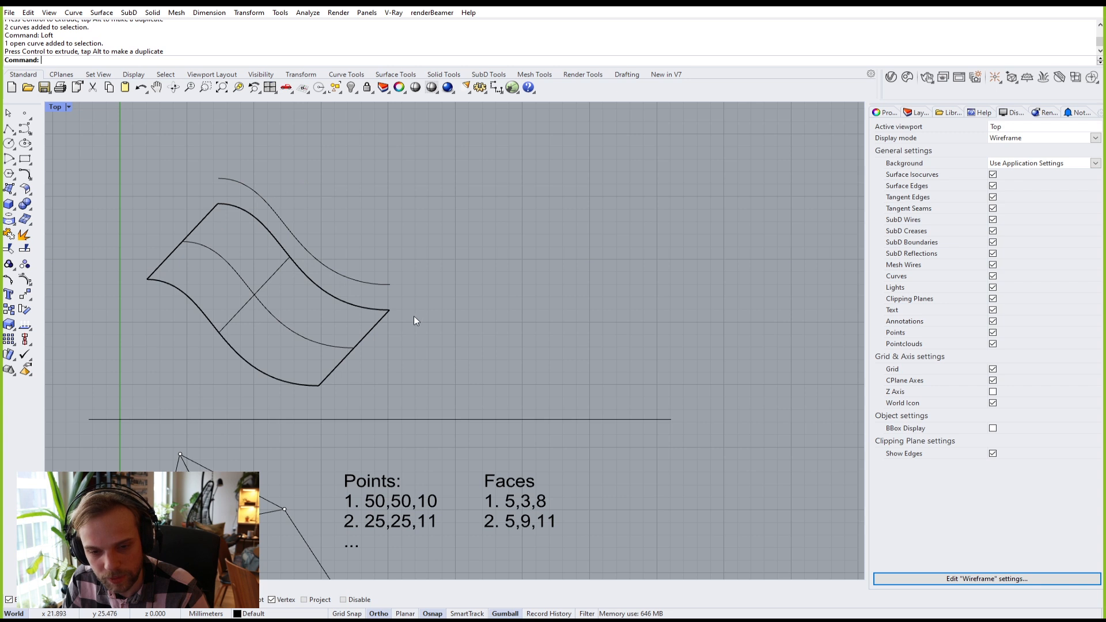
click(383, 284)
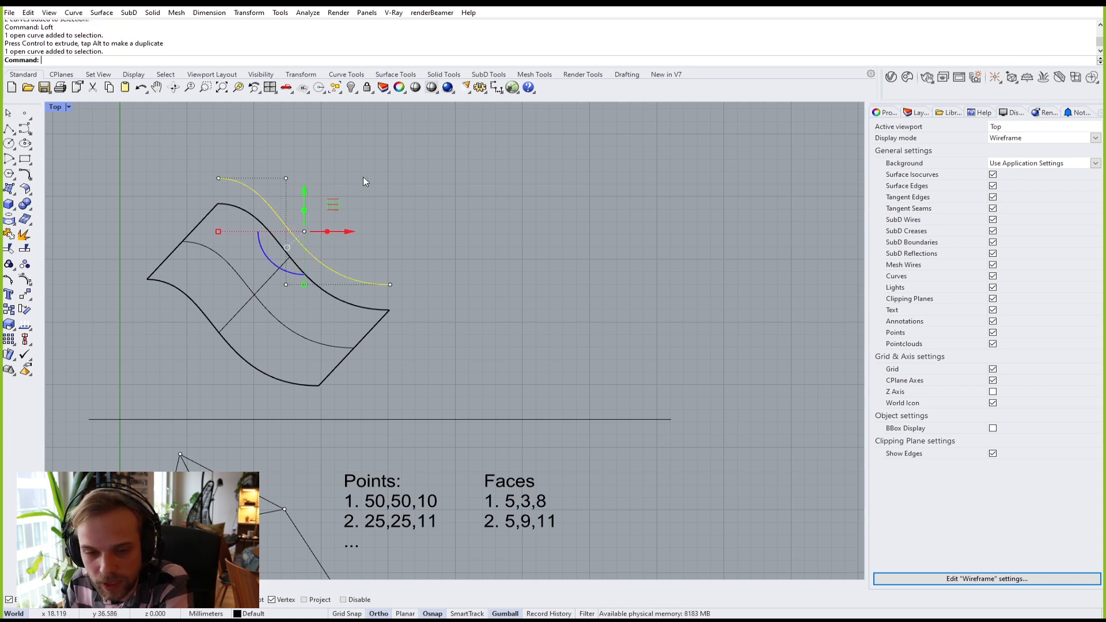
click(501, 200)
Step: Duplicate the "Points:" text list to the area above the dividing line, to the right of the lofted surface
right_drag(506, 446, 487, 375)
click(365, 416)
right_drag(419, 328, 368, 399)
alt+drag(348, 486, 429, 190)
click(528, 199)
Step: Replace the copied text beside the lofted surface with "f(x)=sin(x)+11...." and apply the edit
scroll(385, 202, up, 4)
double_click(389, 219)
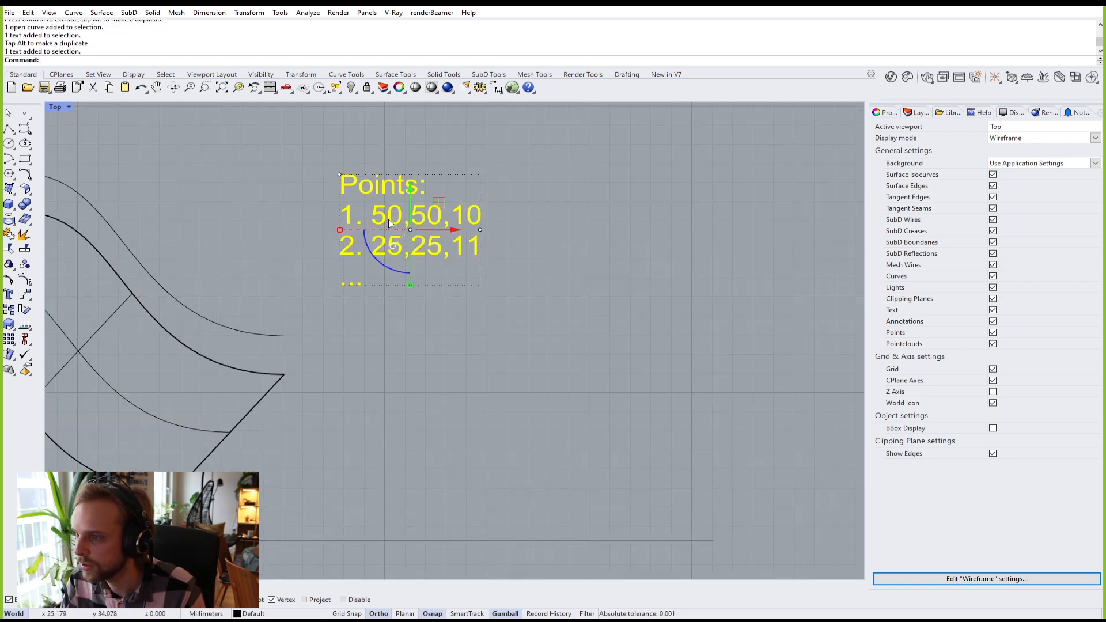
text(f())
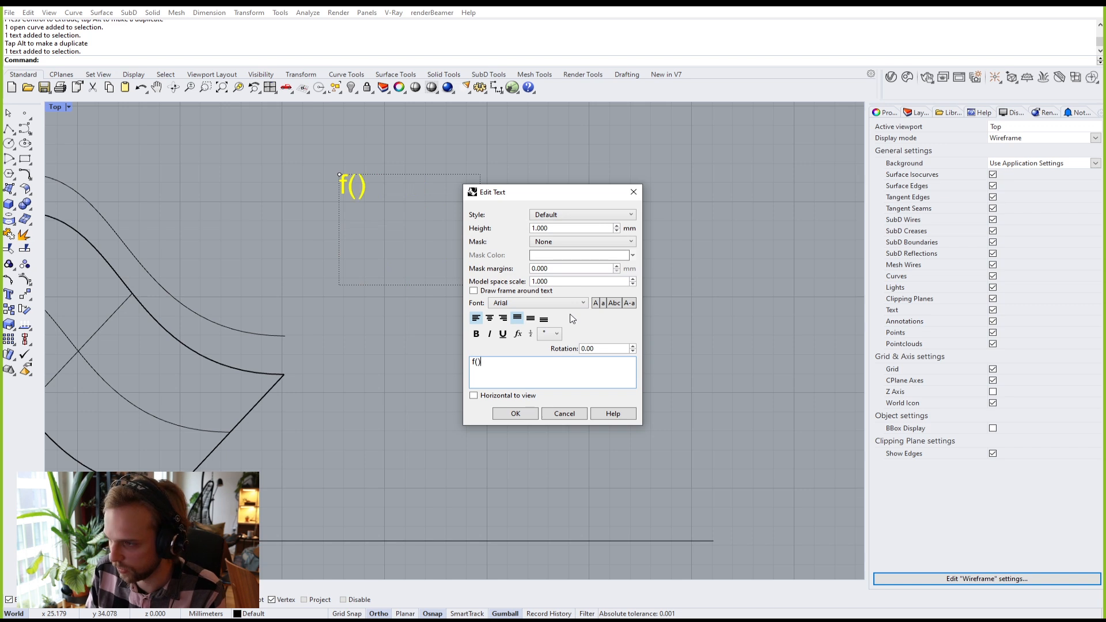
key(Left)
text(x)
key(Right)
text(=)
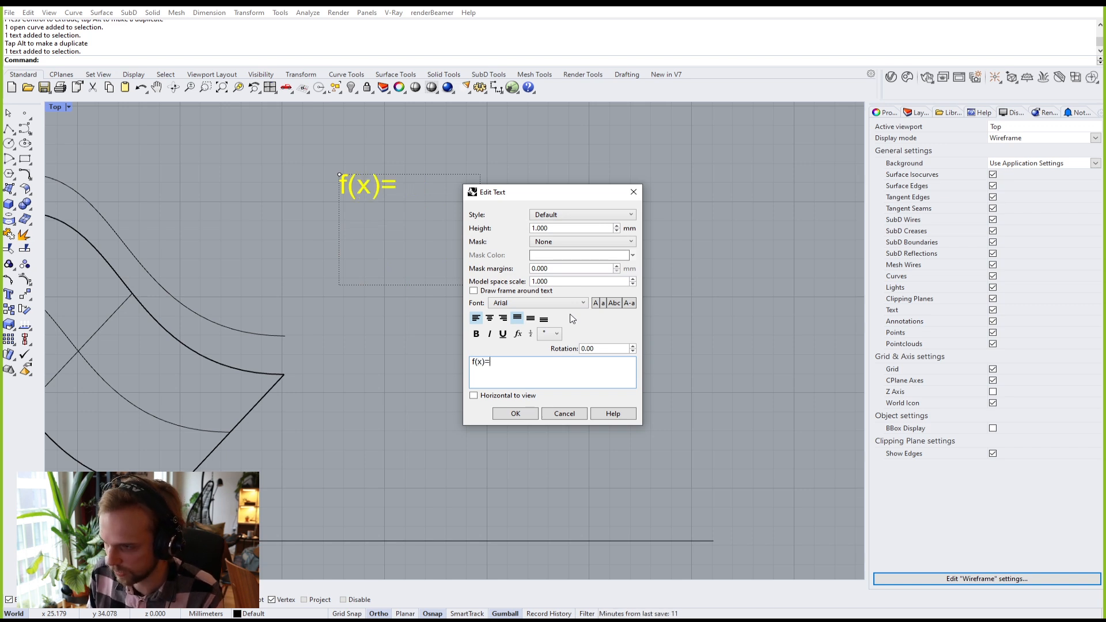
text(sin())
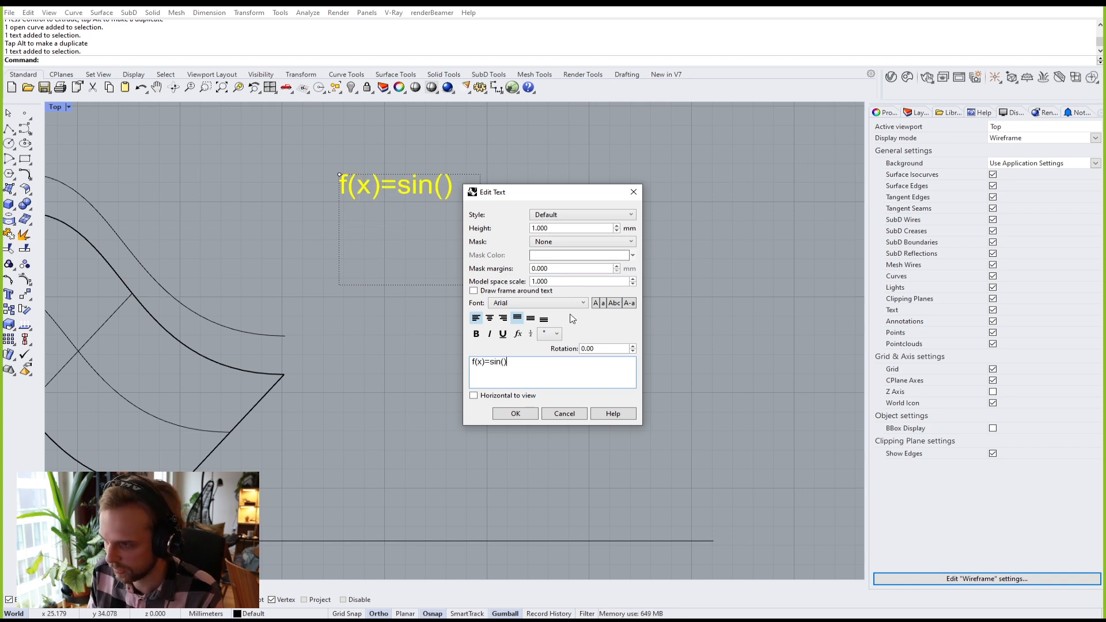
key(Left)
text(x)+11)
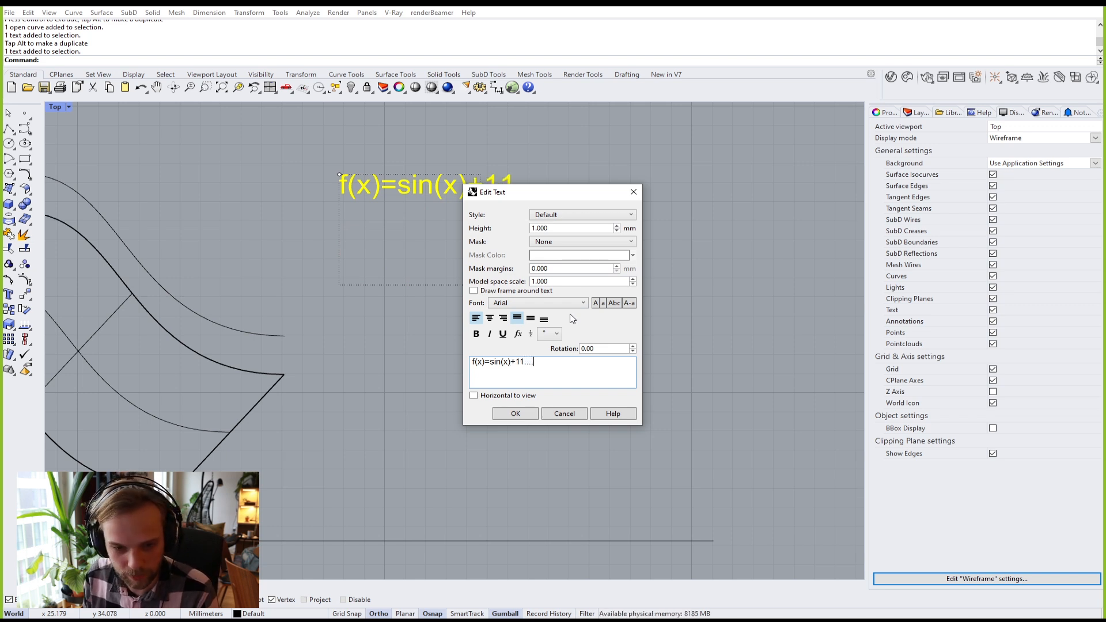
click(515, 415)
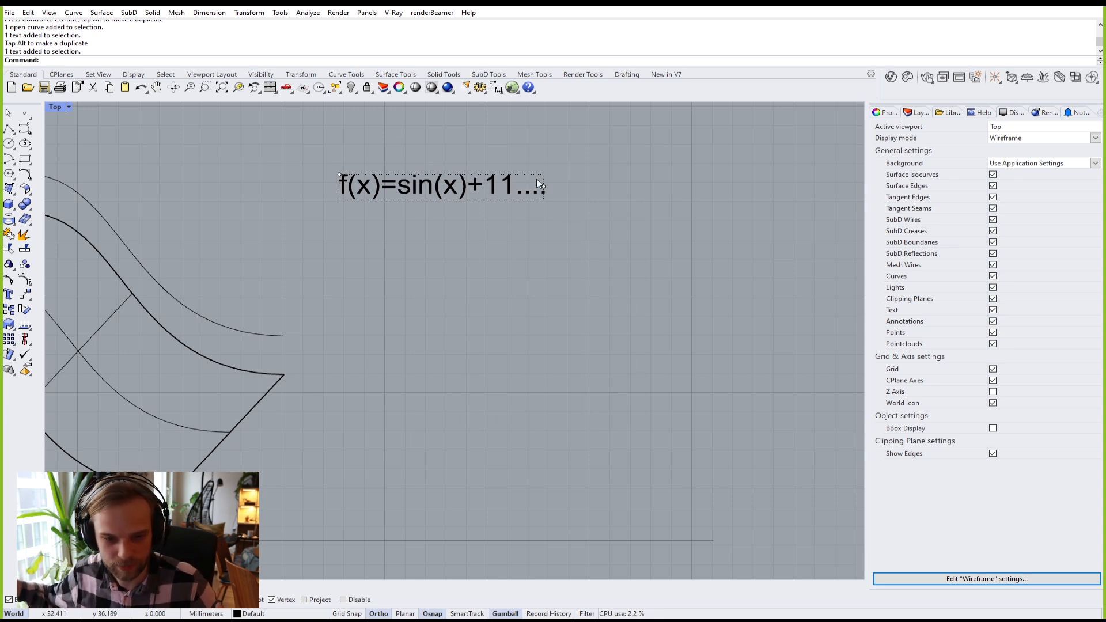
Step: Move the lower S-shaped curve down and to the left, away from the lofted surface's edge
right_drag(382, 203, 516, 291)
scroll(515, 287, down, 2)
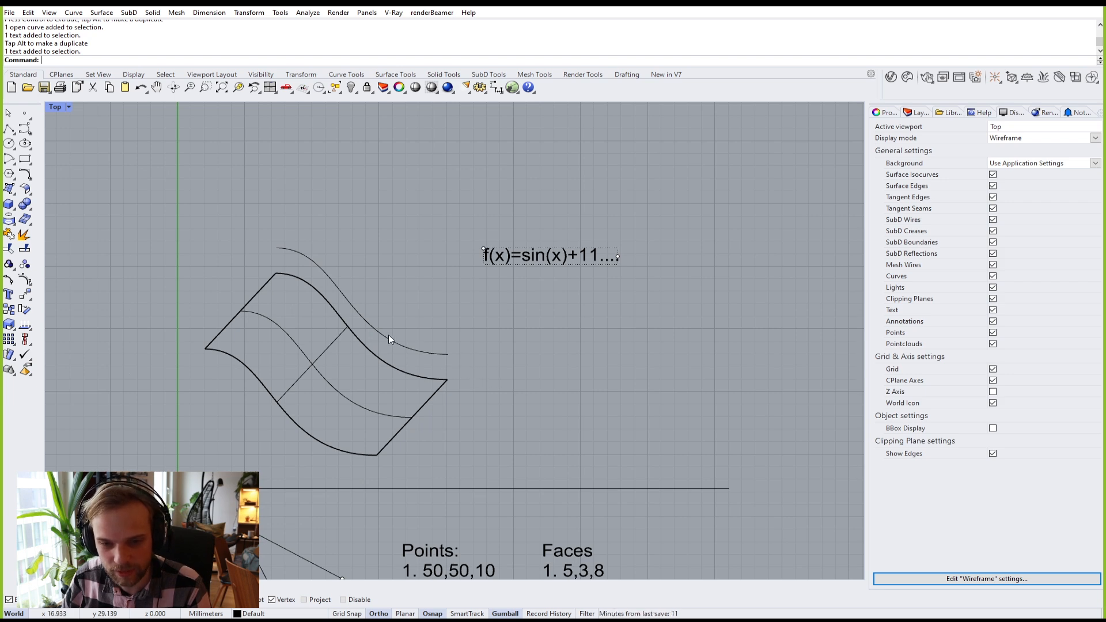
click(291, 254)
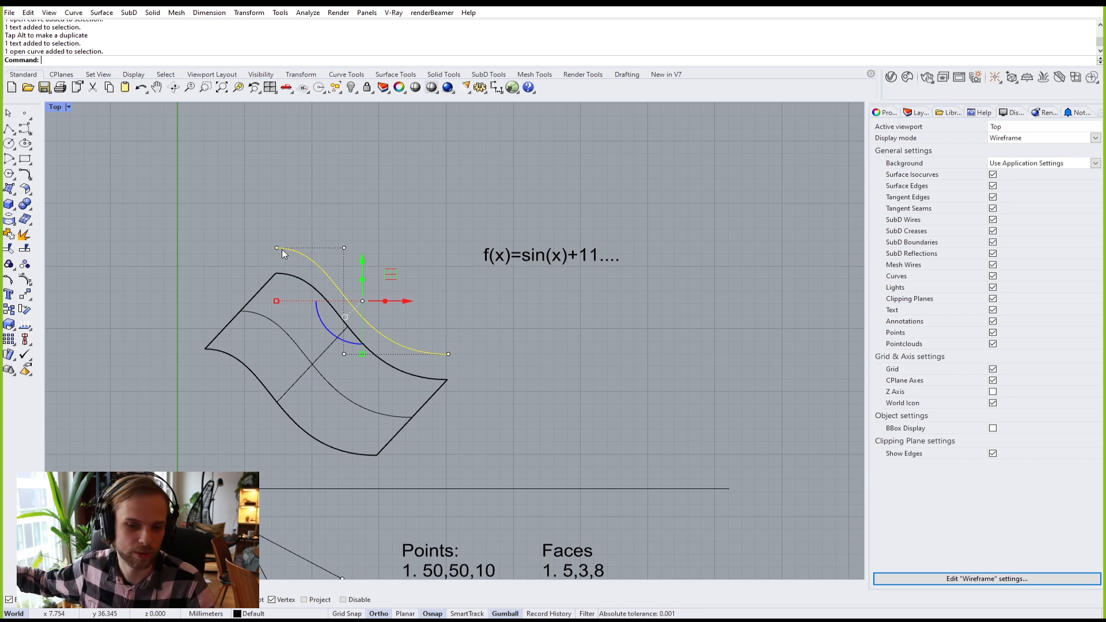
click(574, 383)
right_drag(312, 411, 361, 375)
click(328, 365)
click(369, 391)
drag(367, 340, 347, 364)
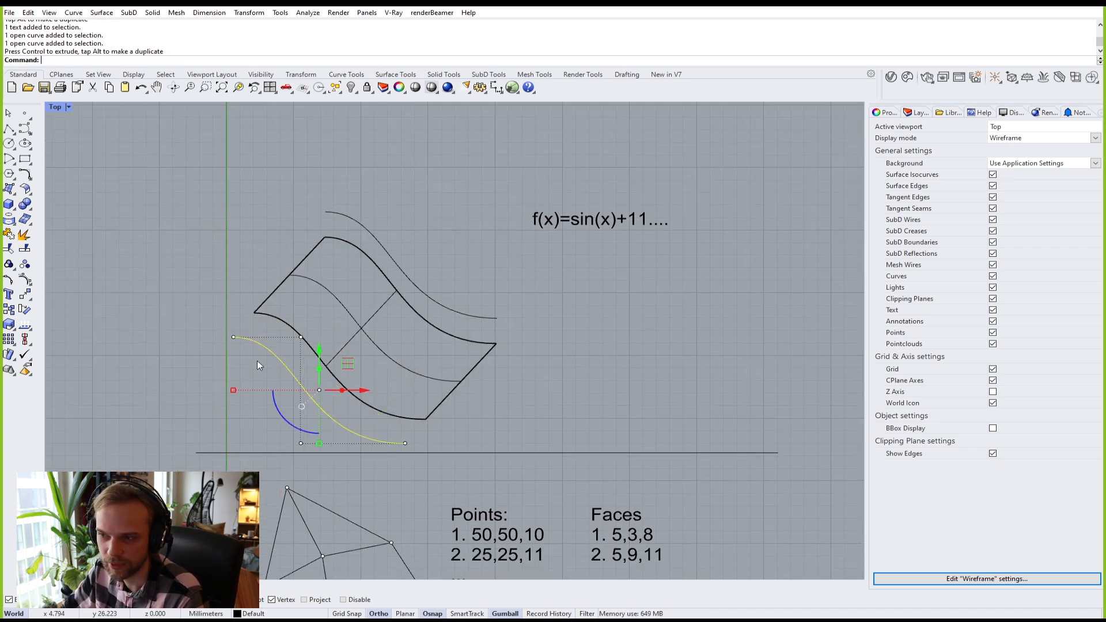
Step: Duplicate the "f(x)=sin(x)+11...." text directly below the original as a second line
click(649, 352)
right_drag(625, 218, 555, 251)
click(512, 254)
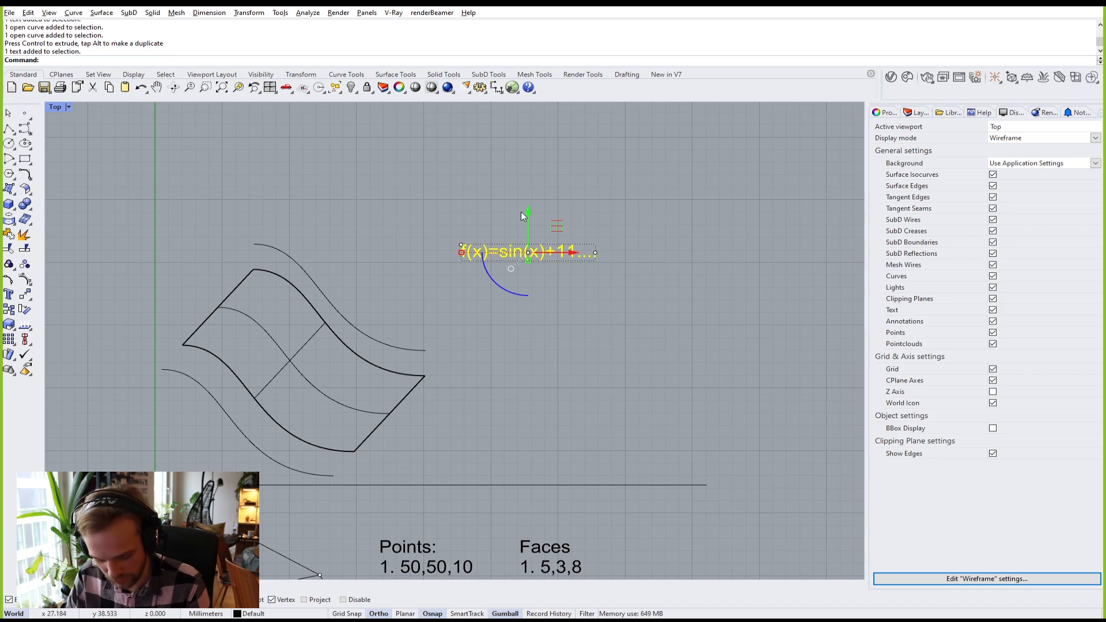
key(alt)
mouse_move(530, 214)
mouse_down()
mouse_move(527, 240)
mouse_move(523, 230)
mouse_up()
click(279, 352)
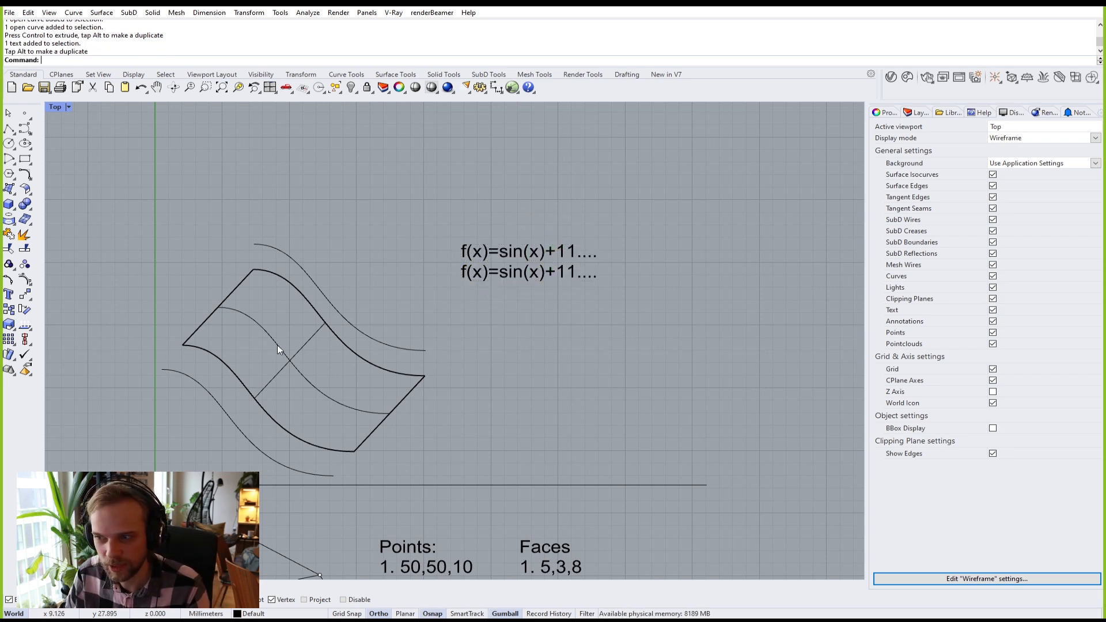
Step: Add a third copy of the "f(x)=sin(x)+11...." text a little lower, leaving a gap beneath the first two lines
right_drag(598, 329, 509, 317)
click(410, 260)
key(alt)
drag(441, 219, 439, 274)
click(540, 338)
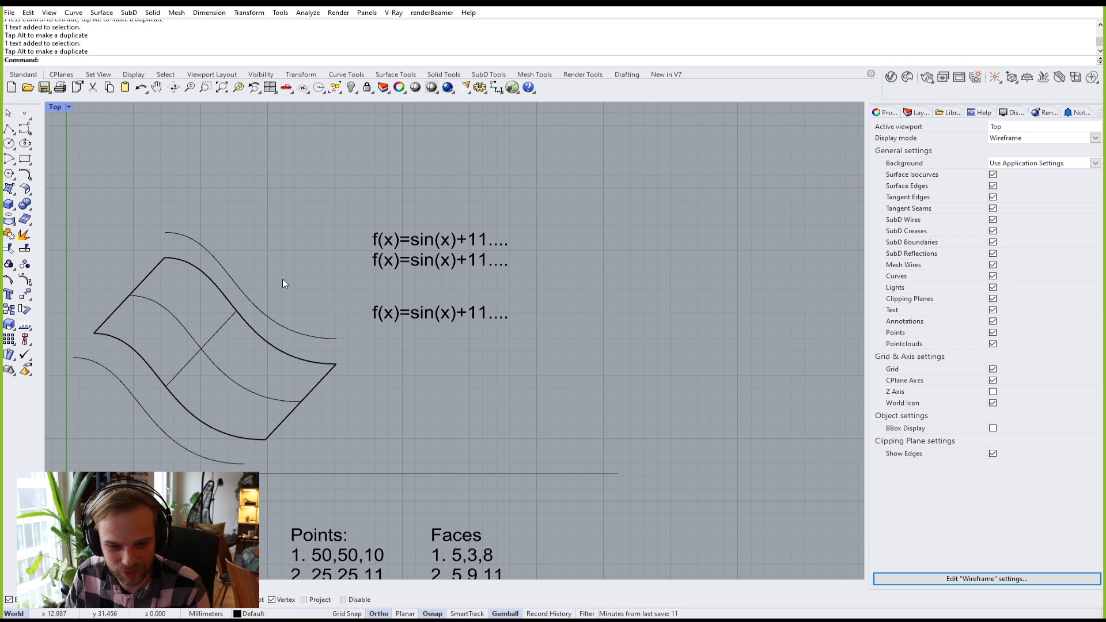
drag(454, 317, 448, 315)
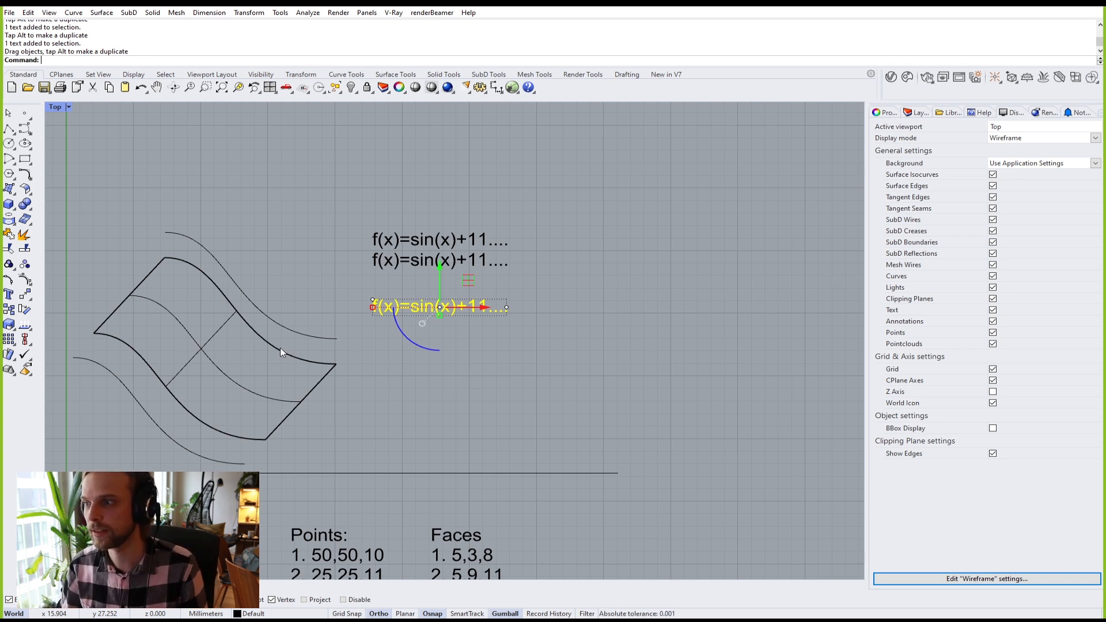
click(394, 455)
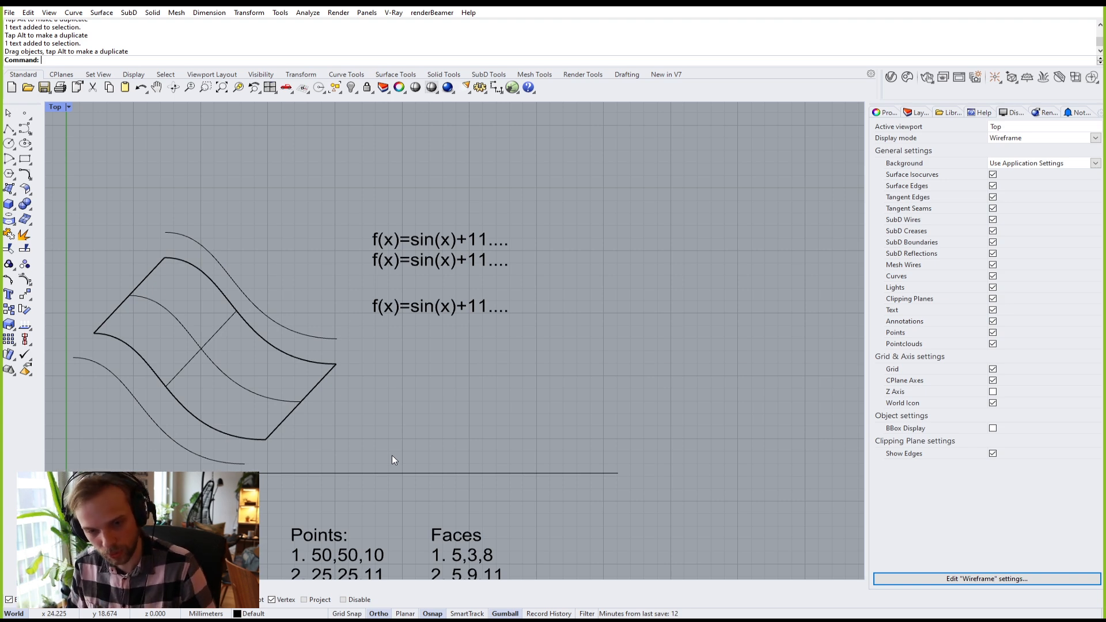
Step: Examine up close the smooth curves of the lofted surface and the straight edges between the mesh points
scroll(392, 455, down, 5)
scroll(438, 509, up, 5)
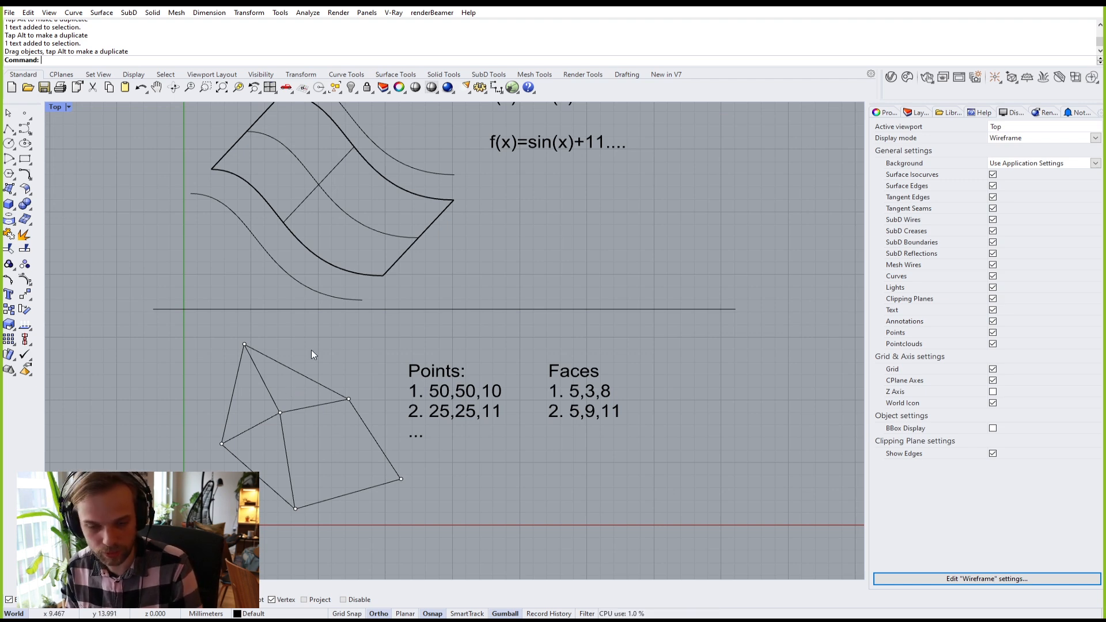
scroll(305, 279, up, 5)
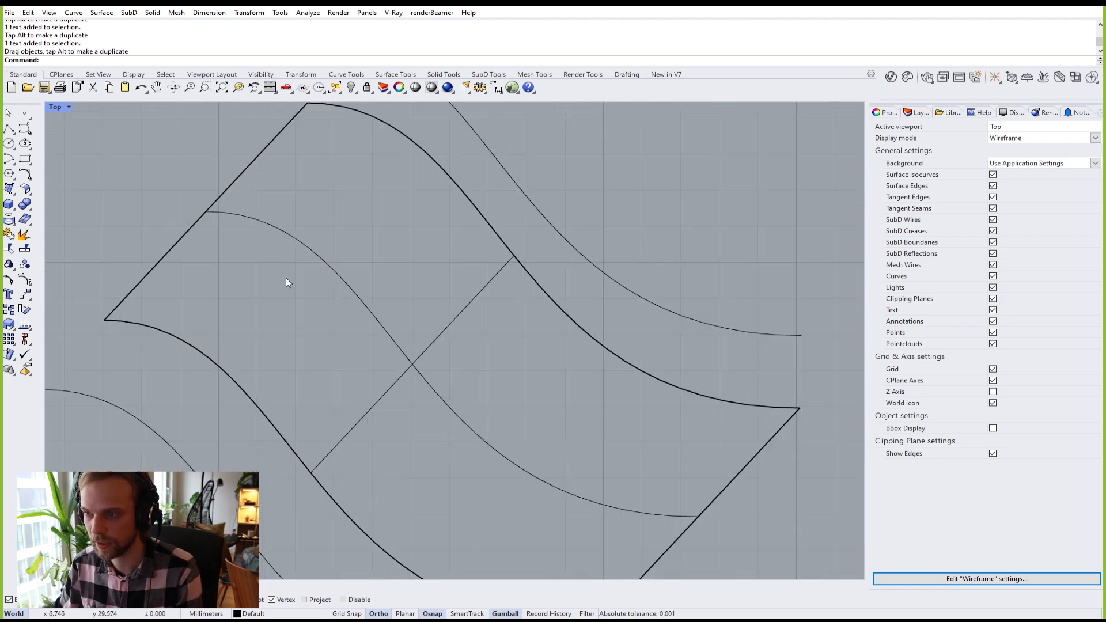
scroll(212, 260, up, 4)
scroll(224, 254, down, 4)
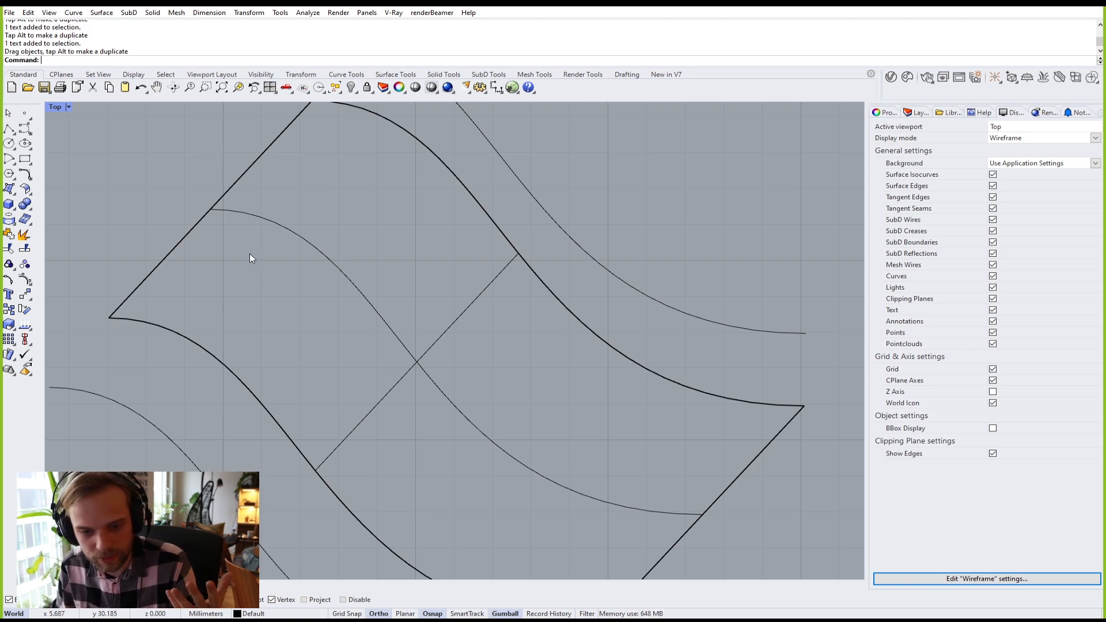
scroll(250, 253, down, 10)
right_drag(281, 451, 359, 432)
scroll(305, 335, up, 14)
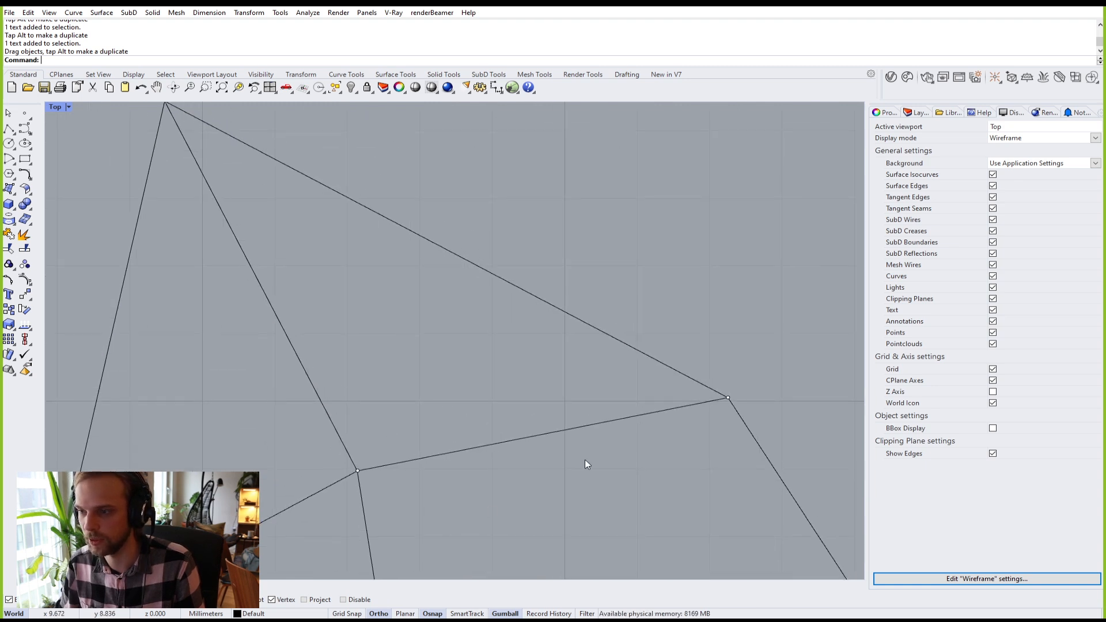
right_drag(531, 413, 517, 466)
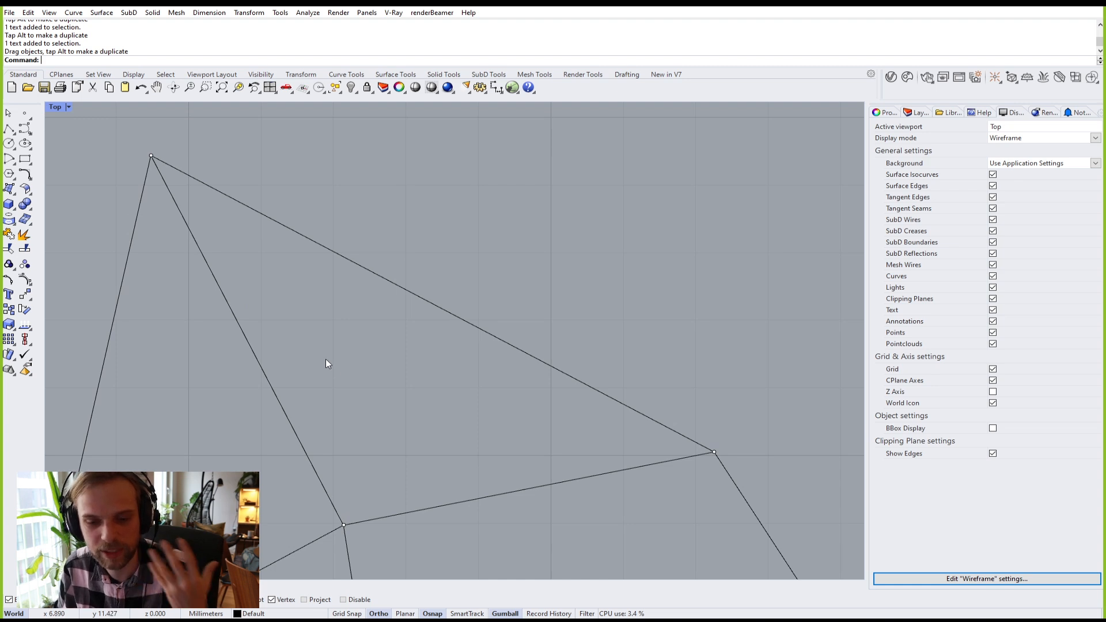
scroll(306, 377, up, 5)
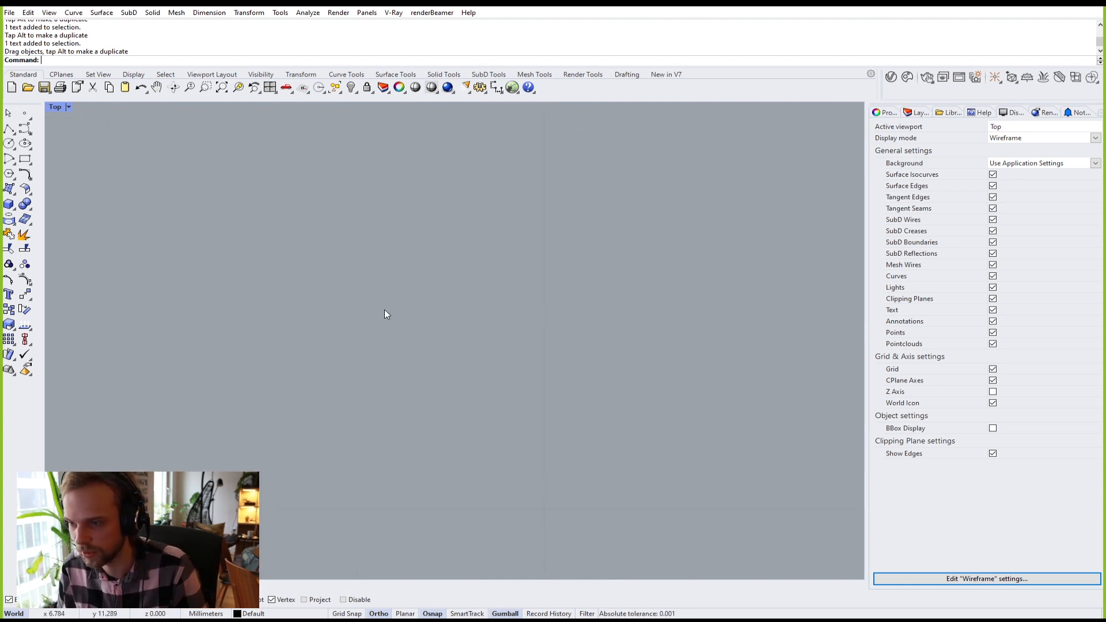
scroll(275, 354, down, 5)
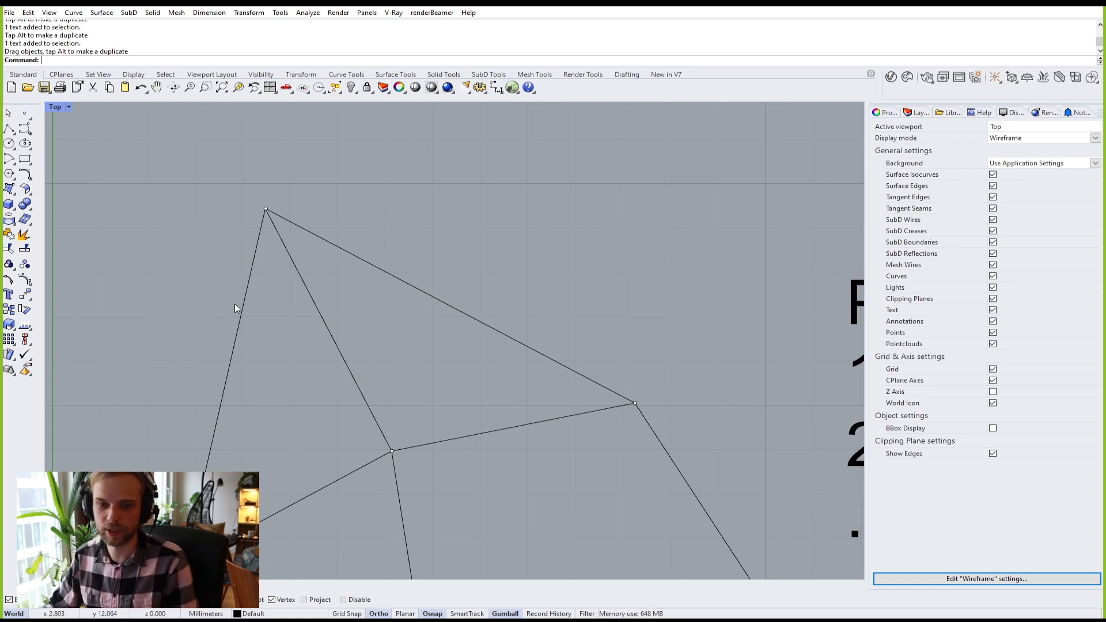
scroll(529, 361, down, 10)
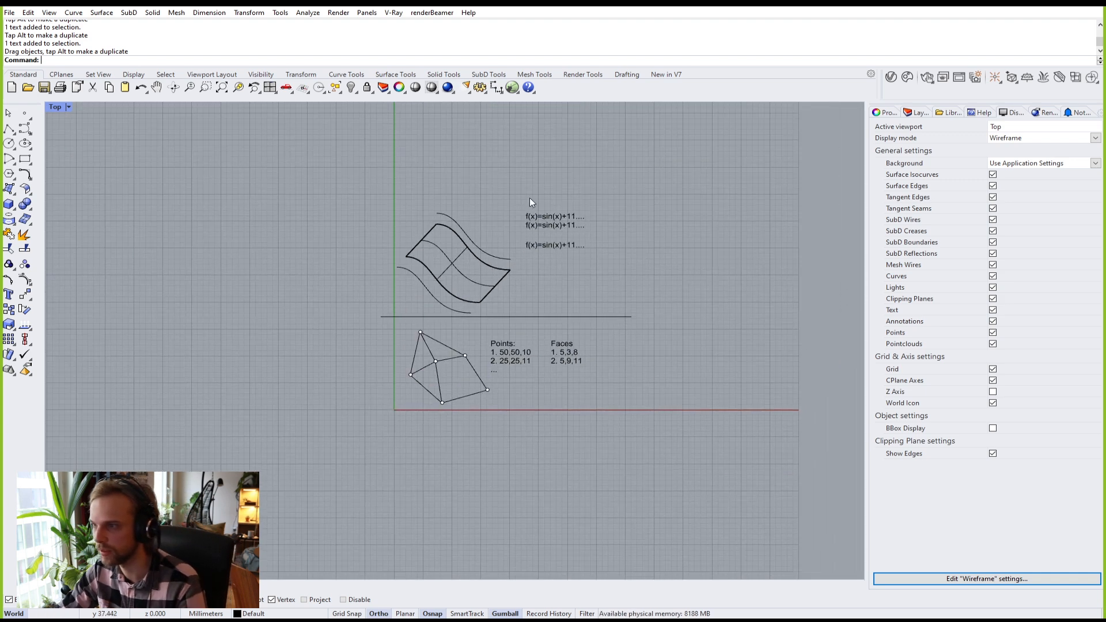
drag(703, 469, 319, 169)
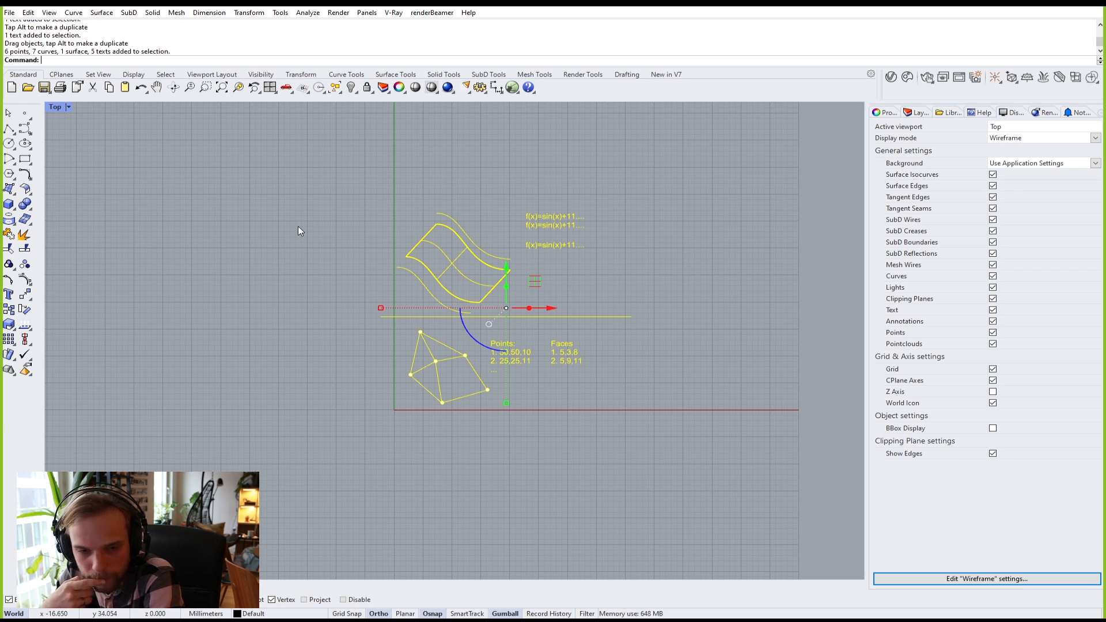
key(XF86AudioLowerVolume)
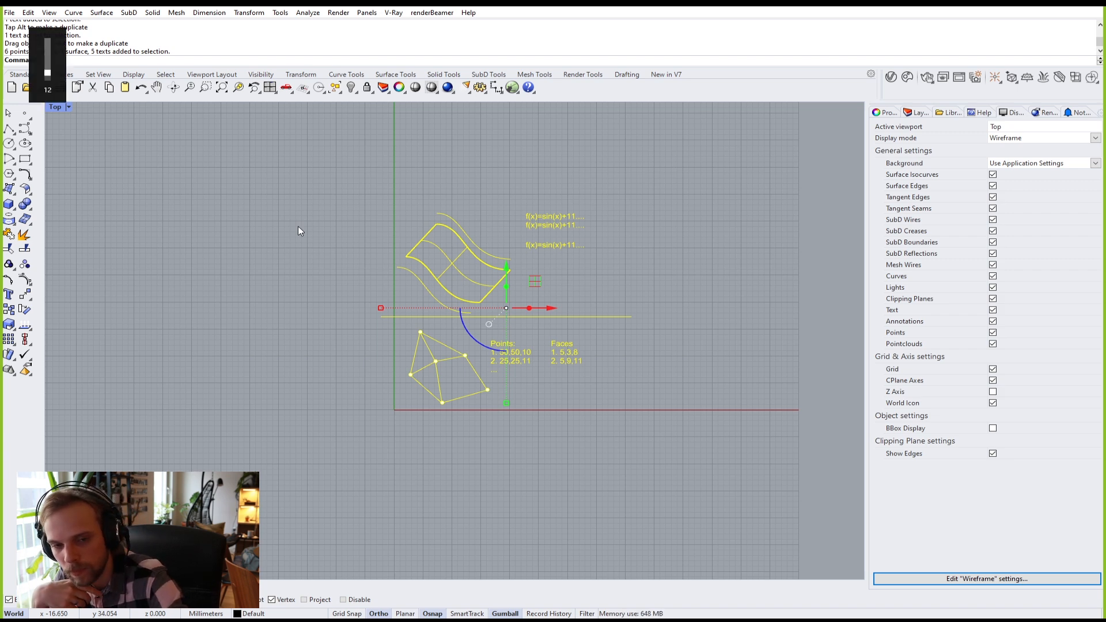
key(XF86AudioRaiseVolume)
key(XF86AudioRaiseVolume)
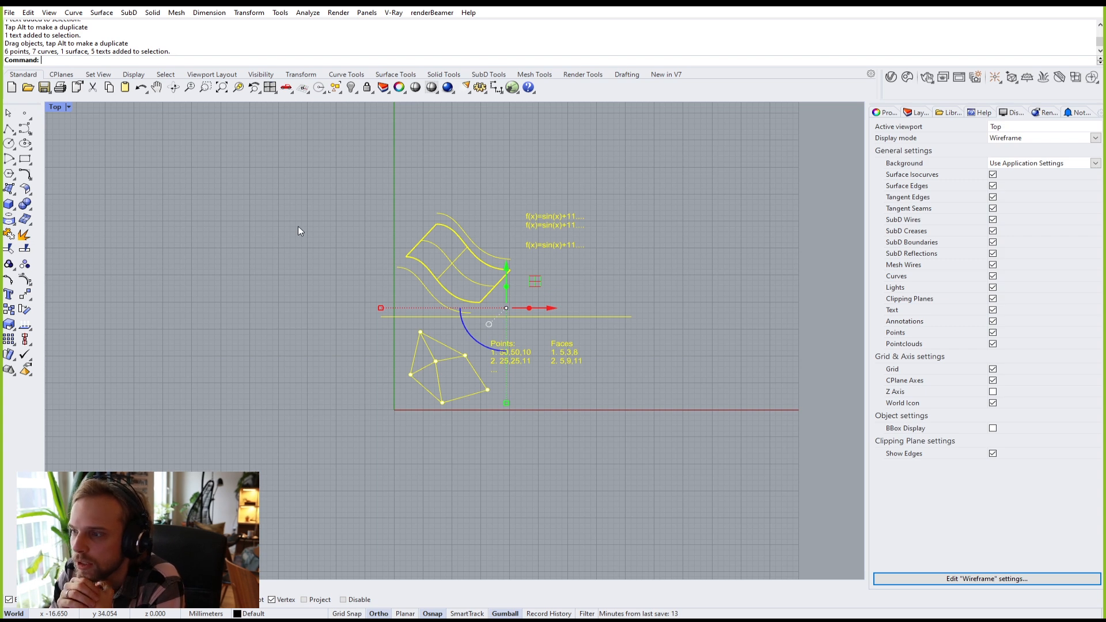
click(298, 227)
Step: Draw a degree 3 control-point curve that loops across itself, to the right of the function texts, with Ortho off for its final points
right_drag(484, 285, 325, 342)
scroll(426, 290, up, 2)
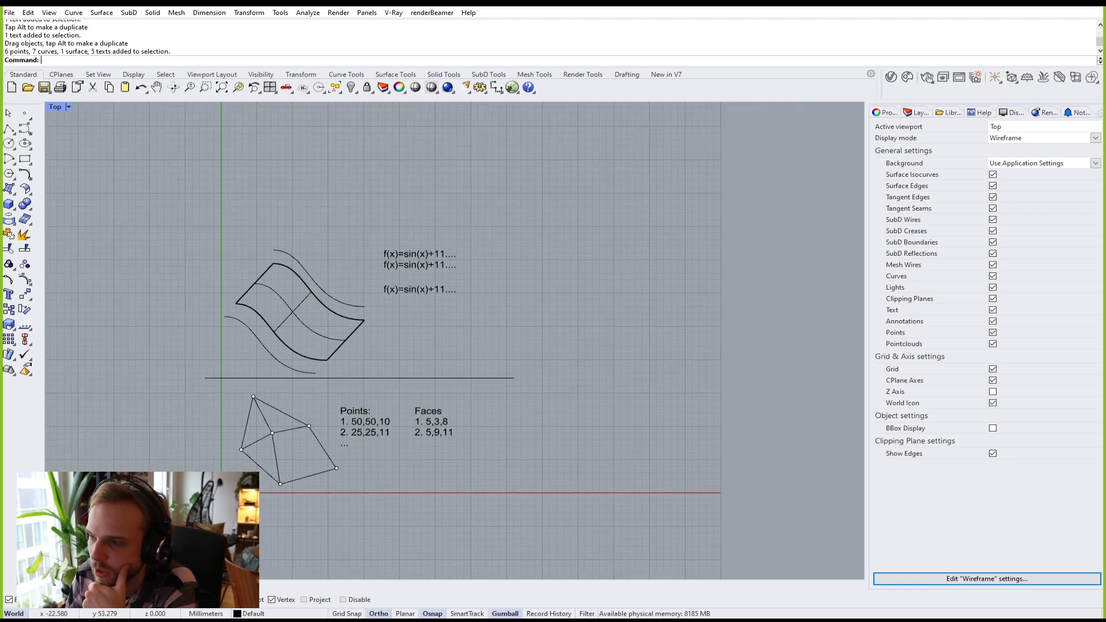
click(24, 130)
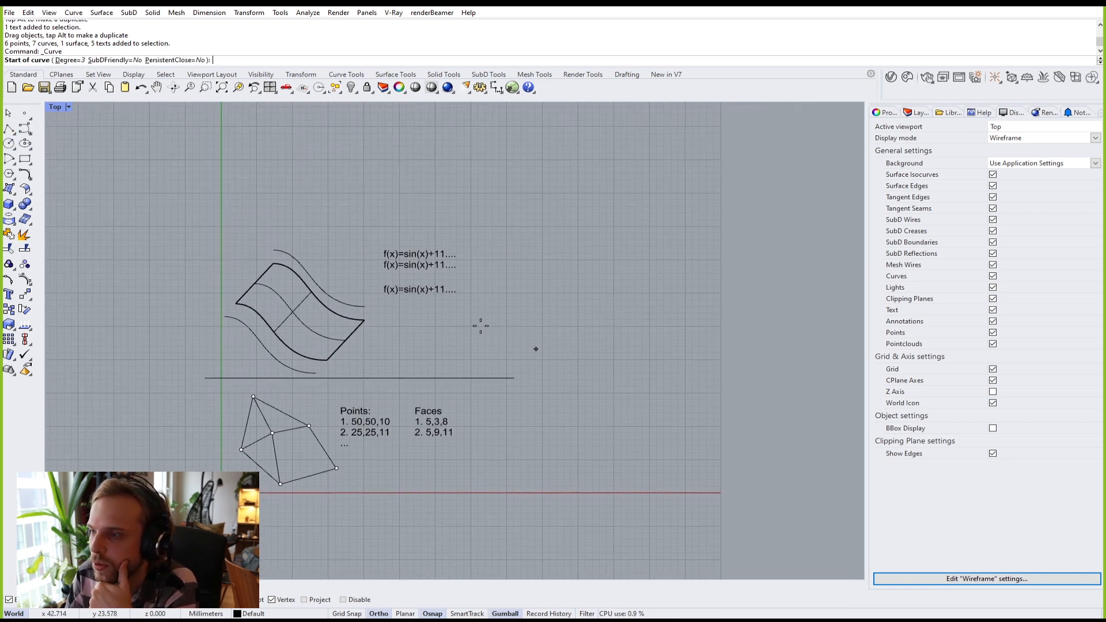
scroll(453, 343, up, 5)
click(463, 353)
click(361, 353)
click(361, 229)
click(645, 230)
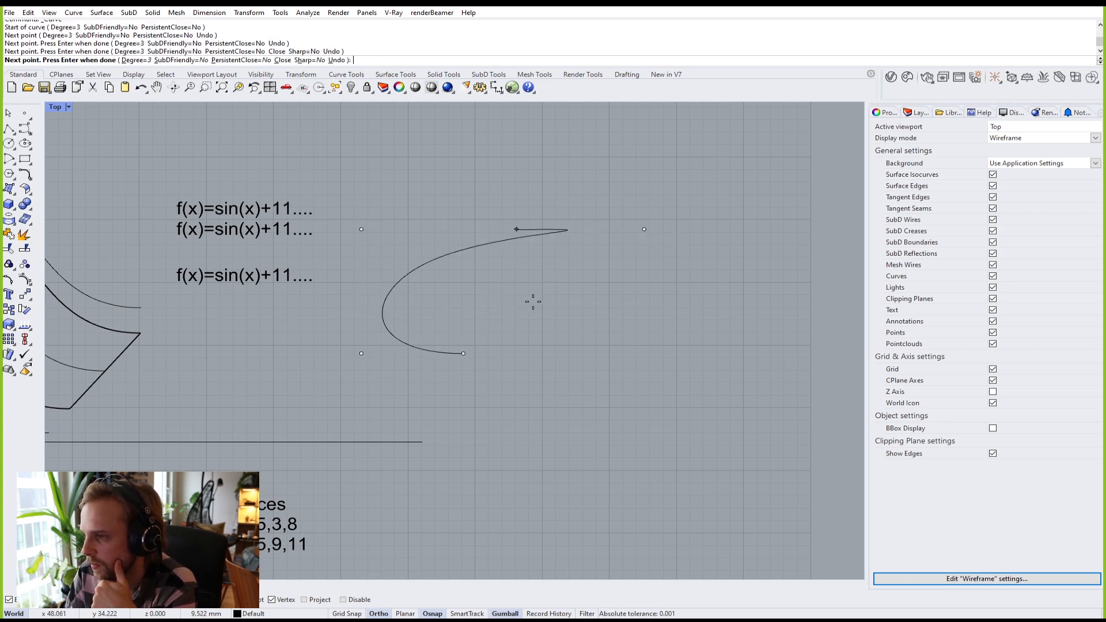
key(F8)
click(494, 312)
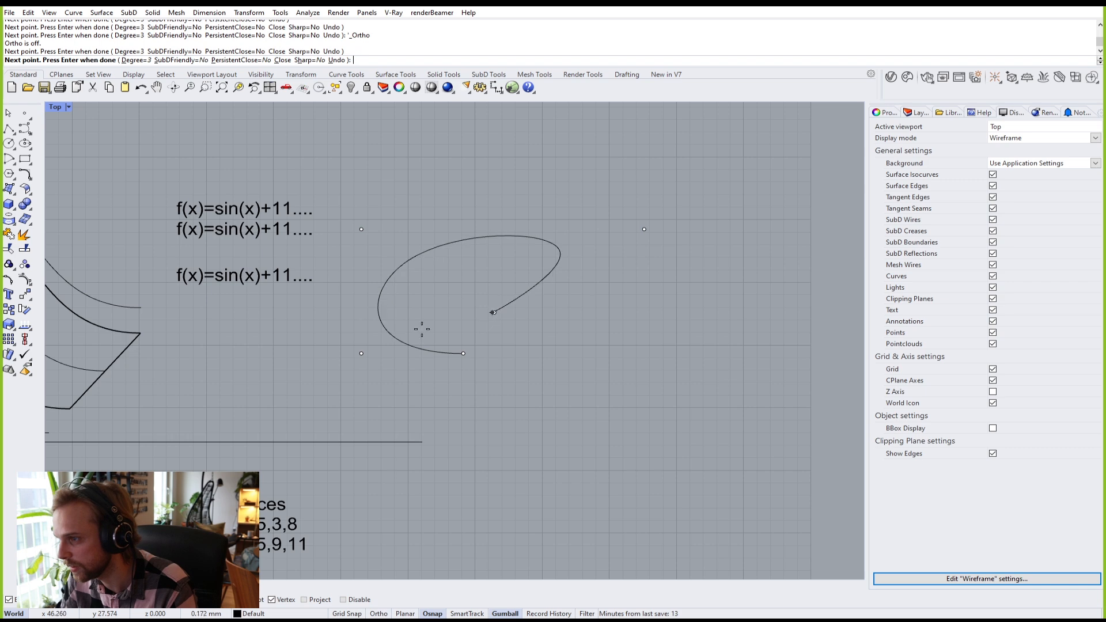
click(299, 340)
right_click(299, 340)
Step: Move the looped curve to the right, farther away from the function texts
scroll(415, 319, up, 4)
drag(540, 351, 361, 283)
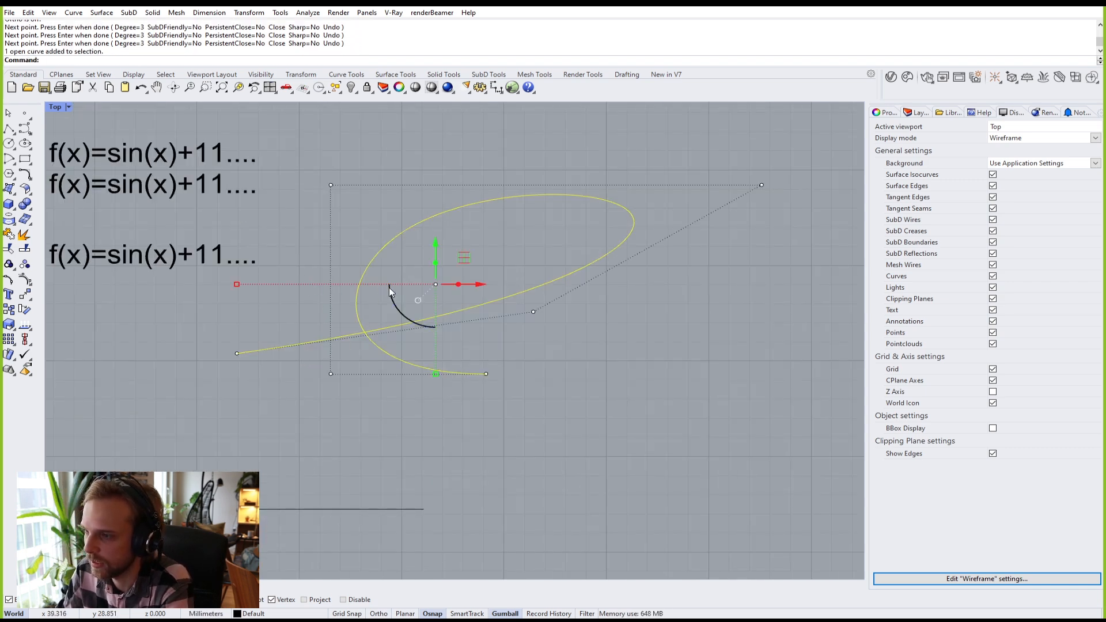
scroll(389, 287, down, 6)
drag(465, 295, 578, 307)
key(Escape)
scroll(568, 265, up, 3)
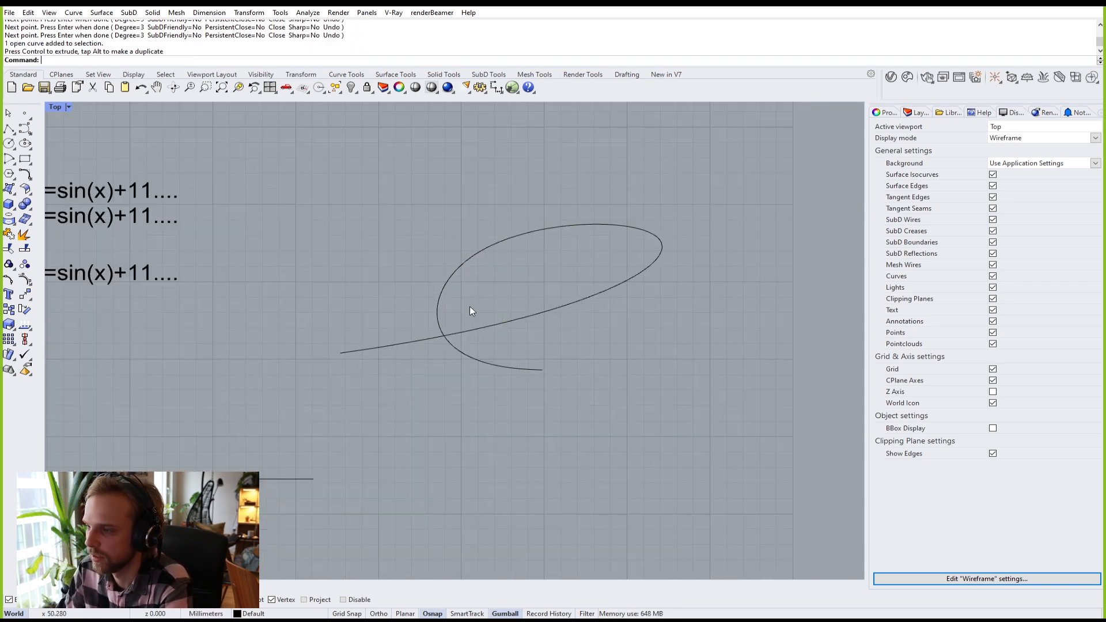
Step: Create a planar surface from the self-intersecting curve with PlanarSrf, accepting curve boolean processing
click(472, 252)
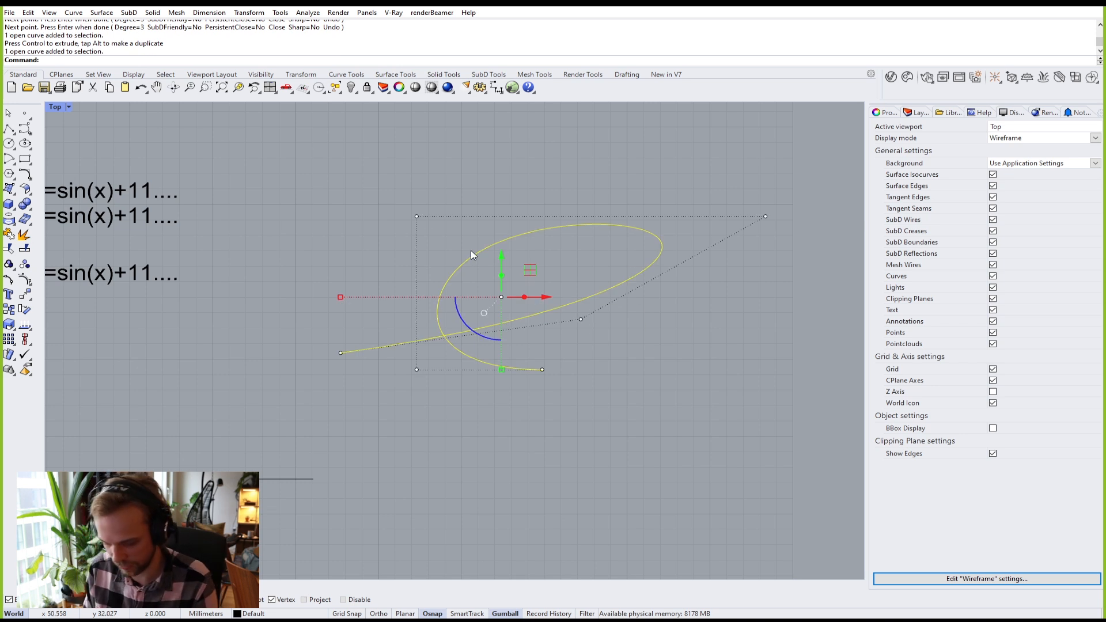
text(PlanarSrf)
key(Return)
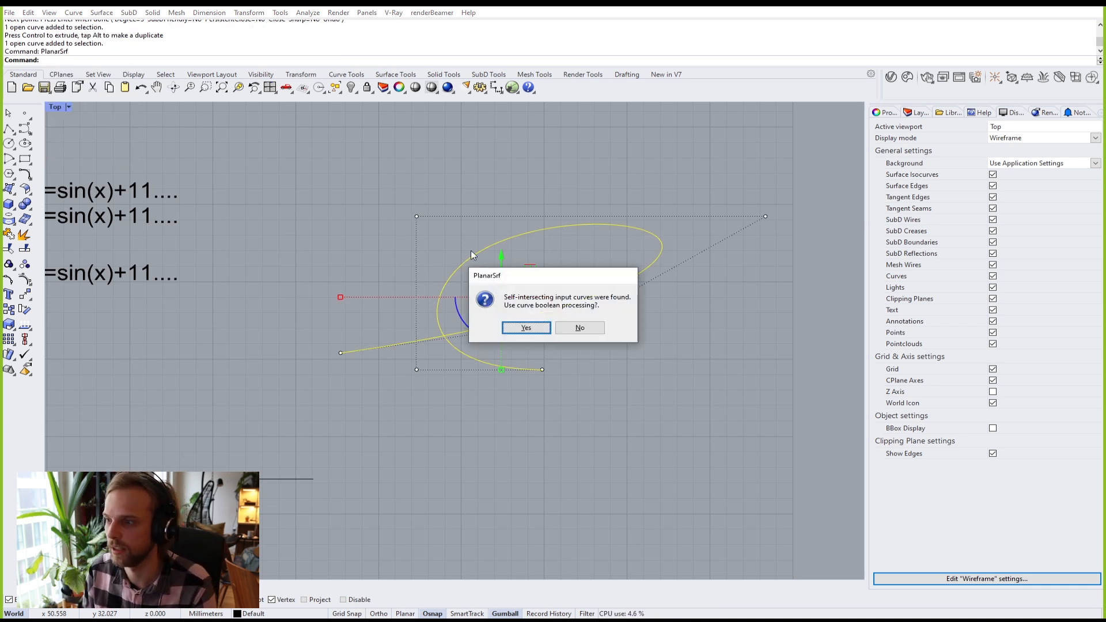
drag(553, 278, 319, 140)
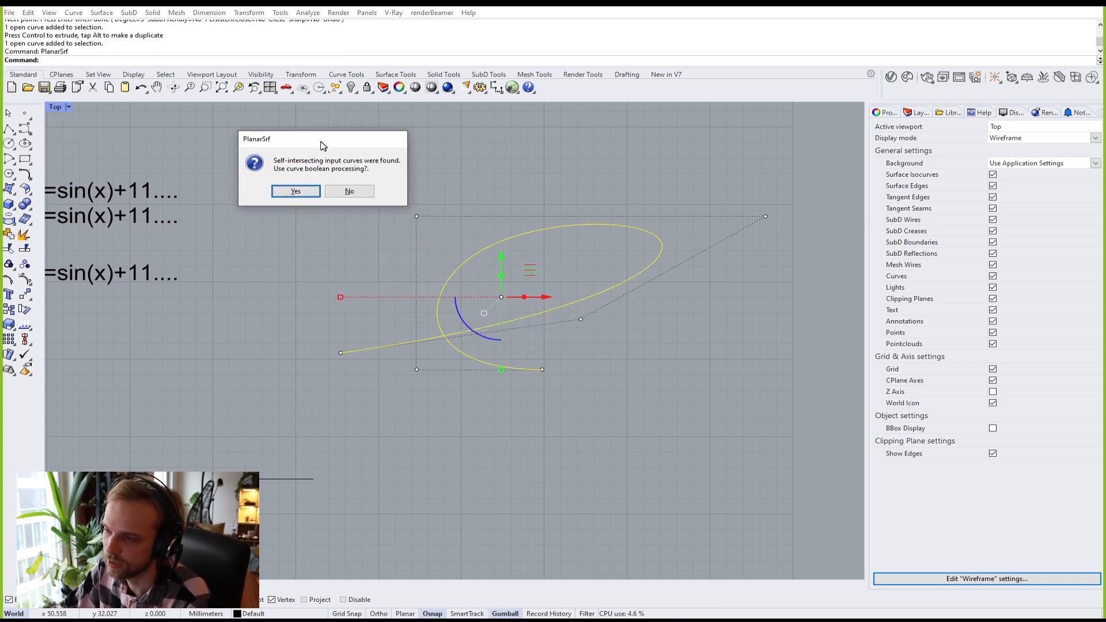
click(292, 189)
scroll(525, 262, up, 5)
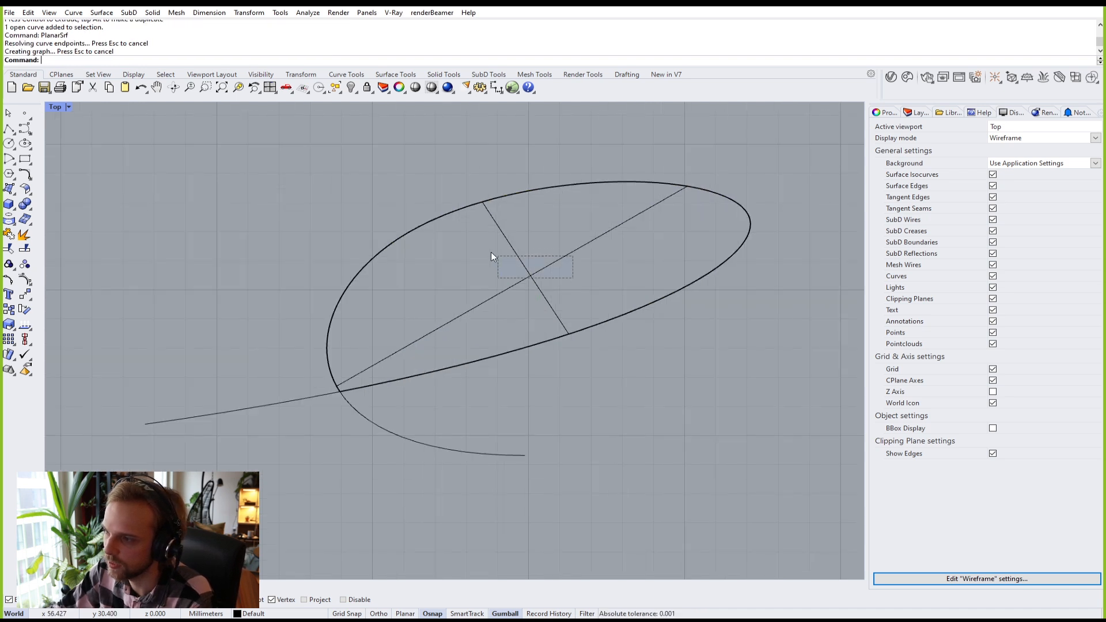
scroll(199, 435, down, 2)
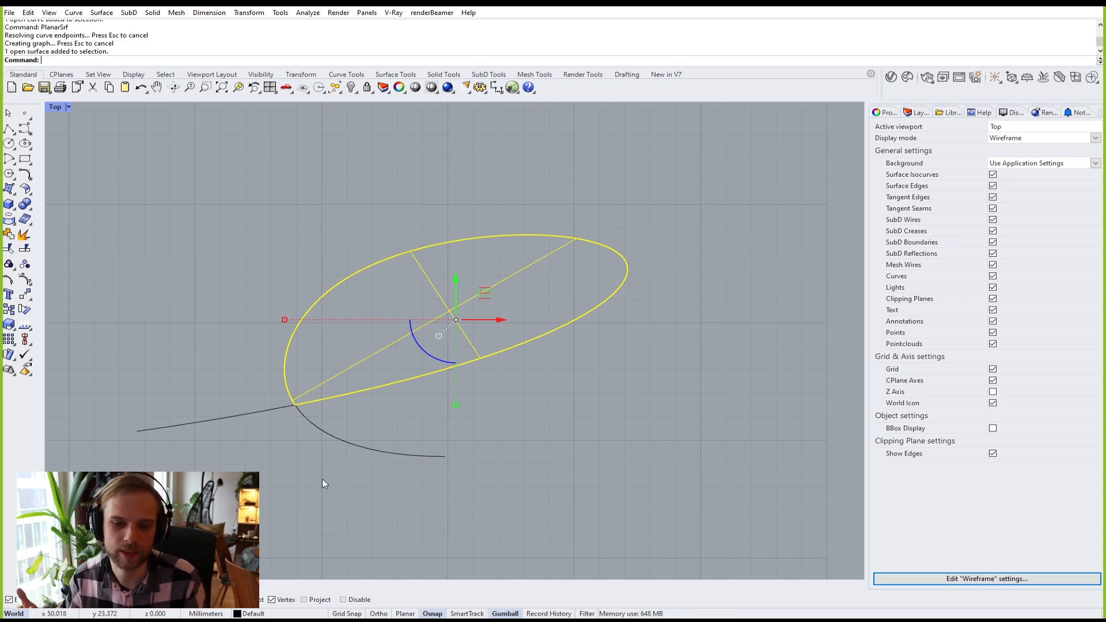
Step: Set the Top viewport's display mode to Shaded
click(260, 305)
click(55, 107)
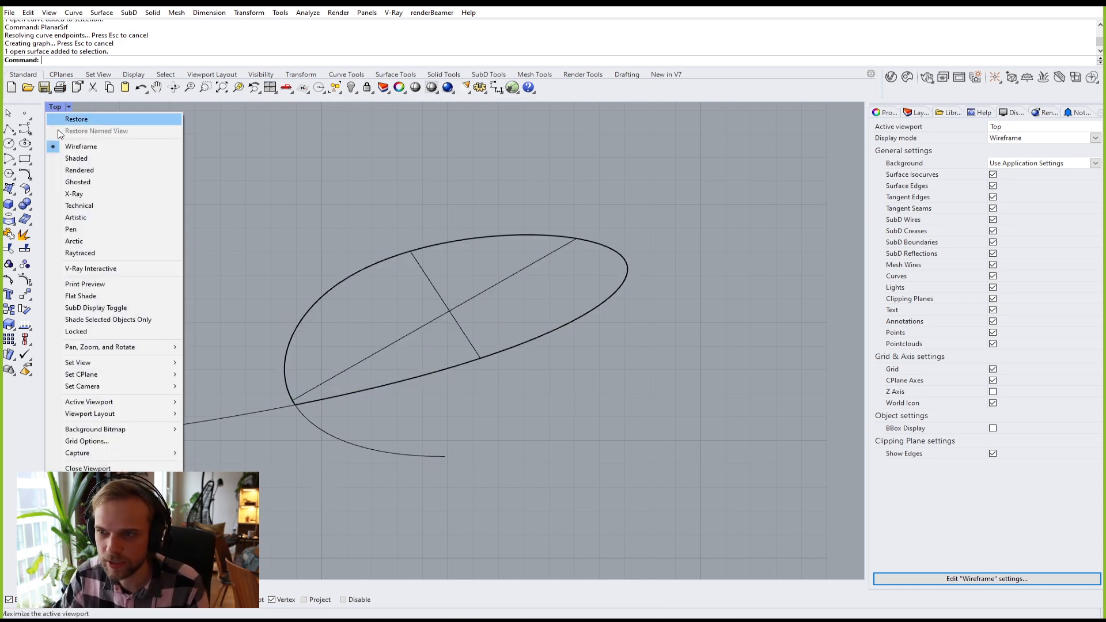
click(72, 159)
Step: Delete the looped curve together with its planar surface
scroll(326, 367, down, 4)
right_drag(294, 388, 641, 400)
drag(648, 442, 385, 269)
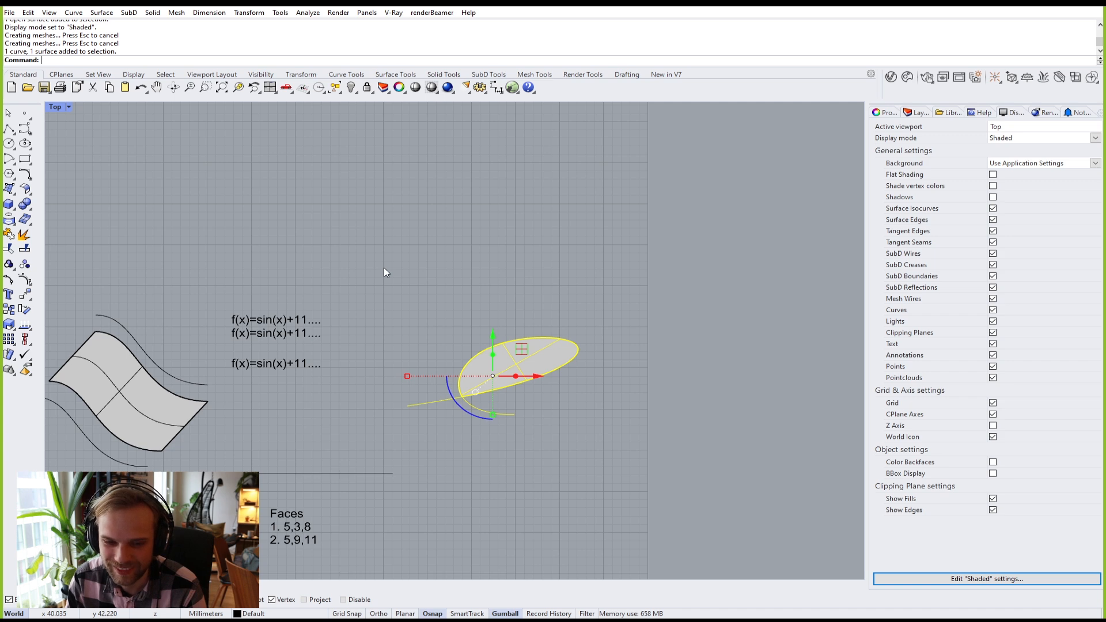
key(Escape)
drag(769, 525, 413, 278)
key(Delete)
scroll(415, 277, down, 3)
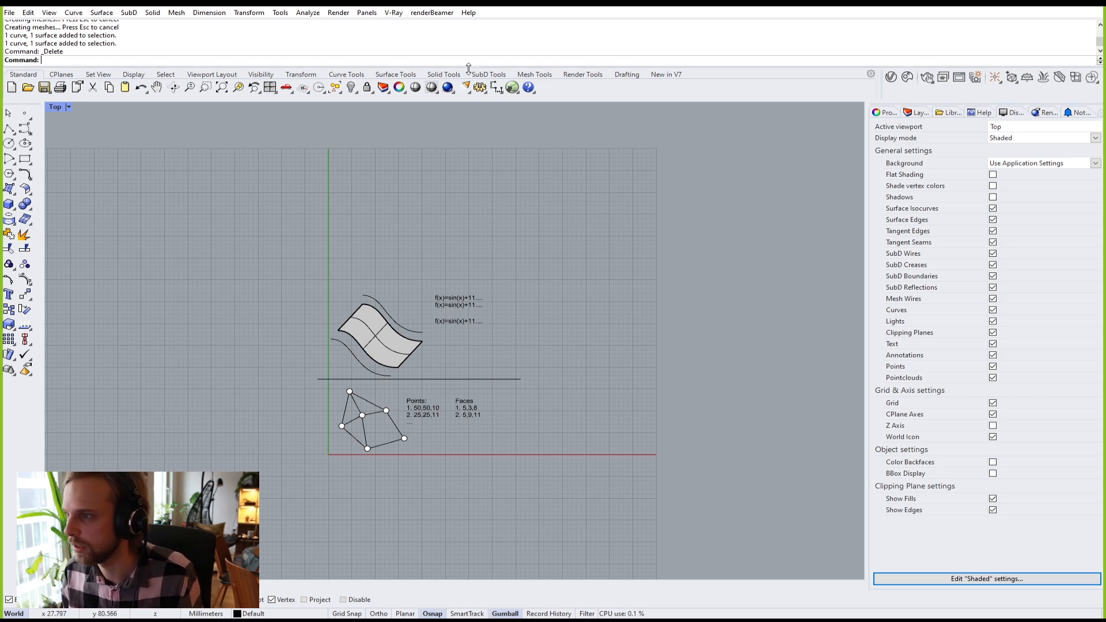
Step: Bring up the SubD tool set, leaving no part of the diagram selected
click(488, 75)
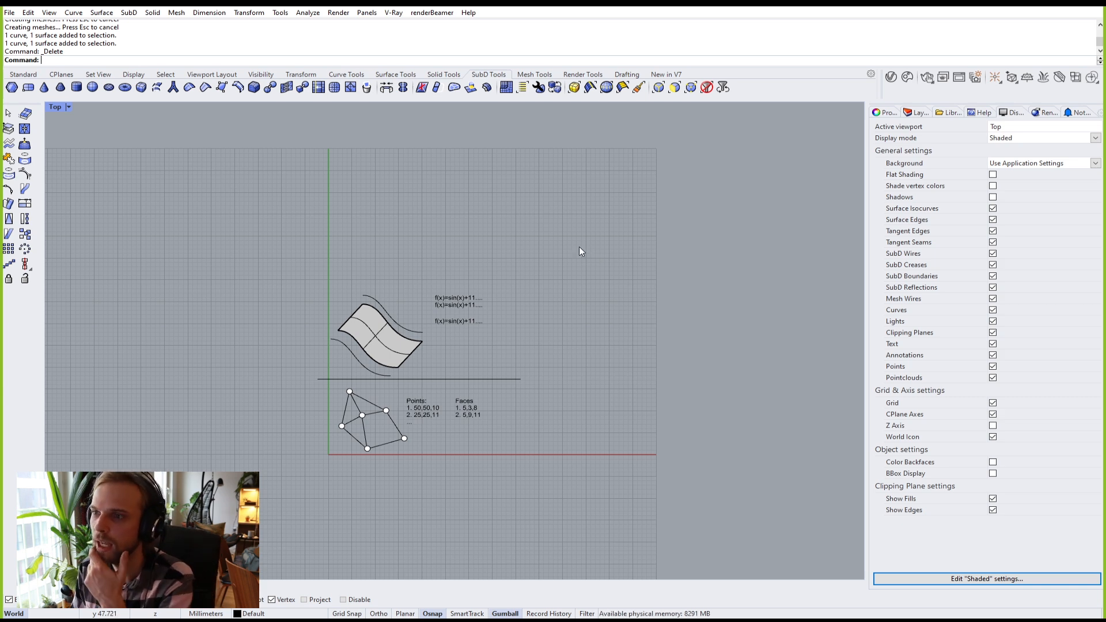
drag(556, 476, 277, 223)
click(542, 492)
scroll(347, 332, up, 6)
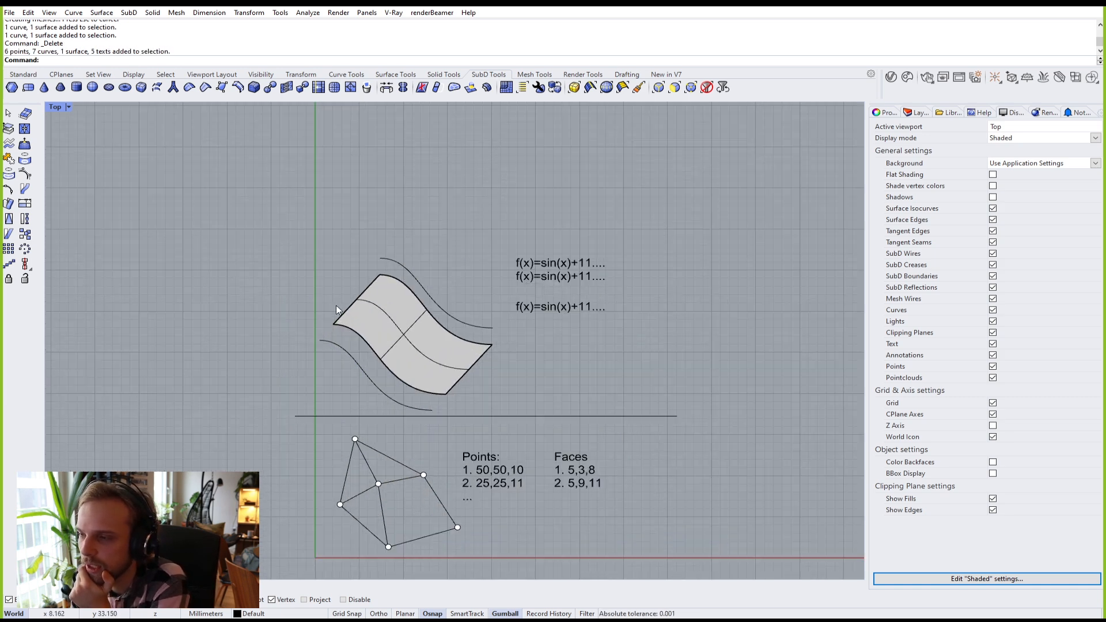
right_drag(433, 340, 333, 310)
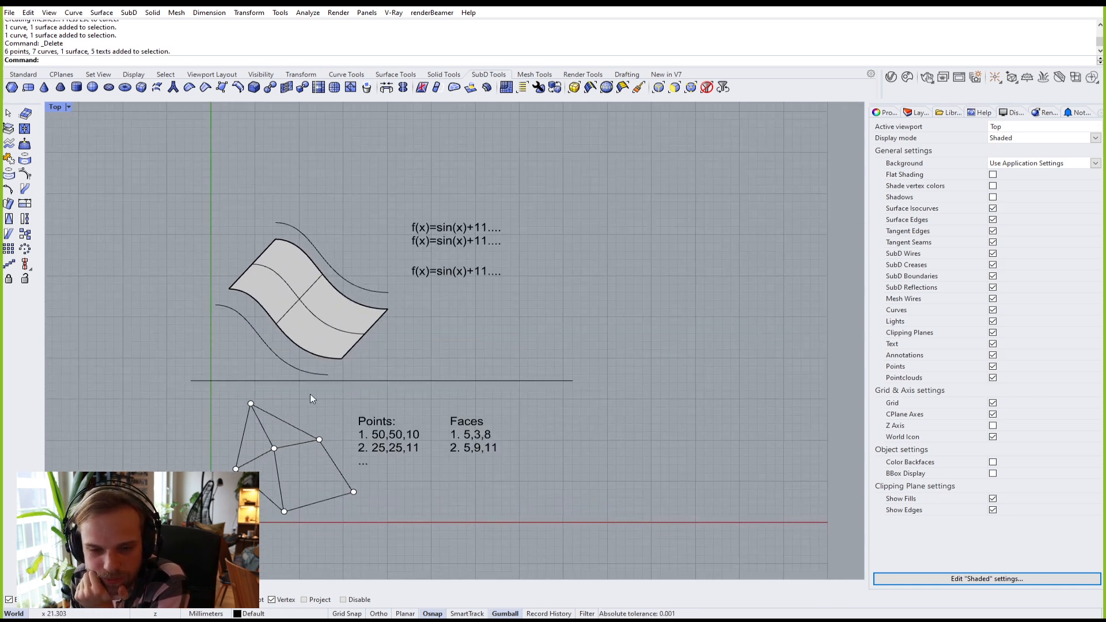
scroll(323, 302, down, 4)
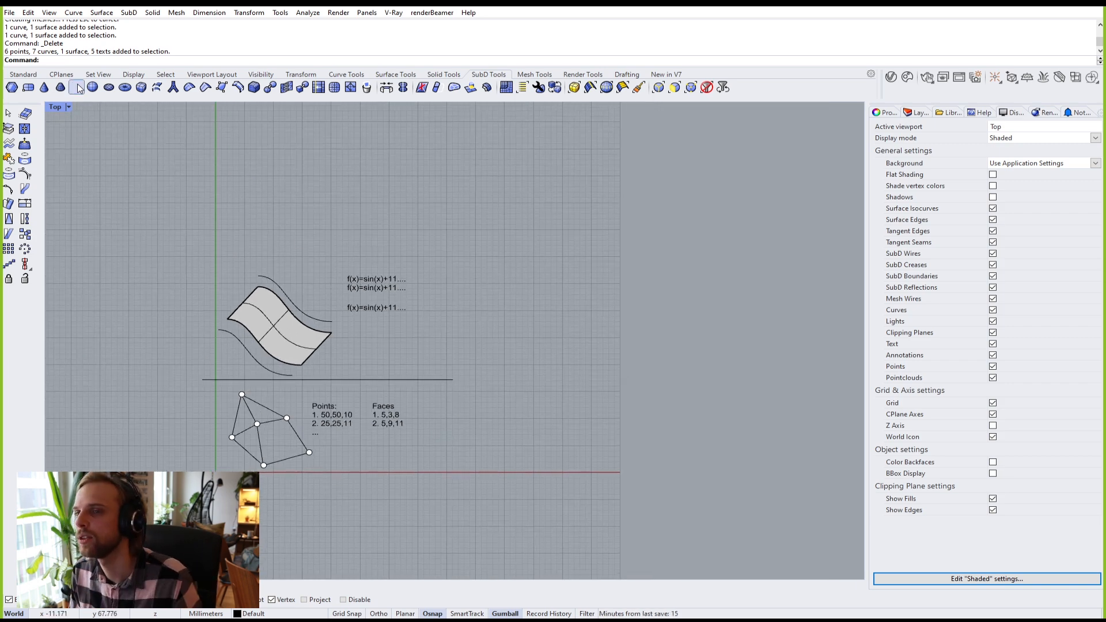
Step: Switch from the Top view to a maximized Perspective view, framing the empty grid beside the diagram
double_click(56, 108)
double_click(489, 110)
right_drag(360, 198, 445, 287)
scroll(460, 290, up, 5)
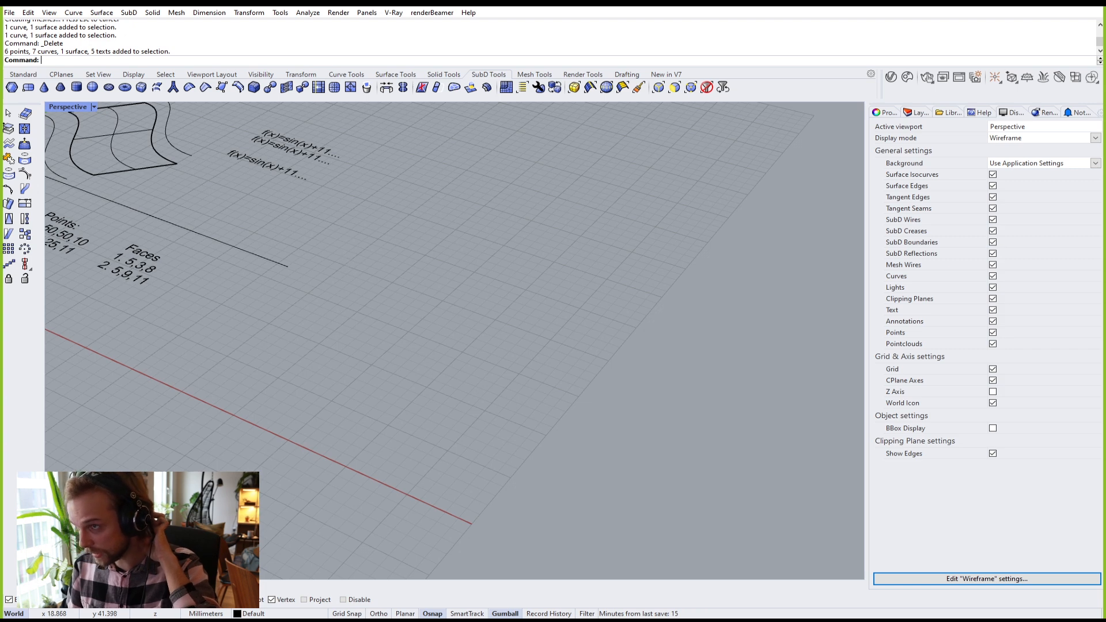
Step: Launch Grasshopper and collapse its window to leave the Perspective viewport uncovered
text(Grasshopper)
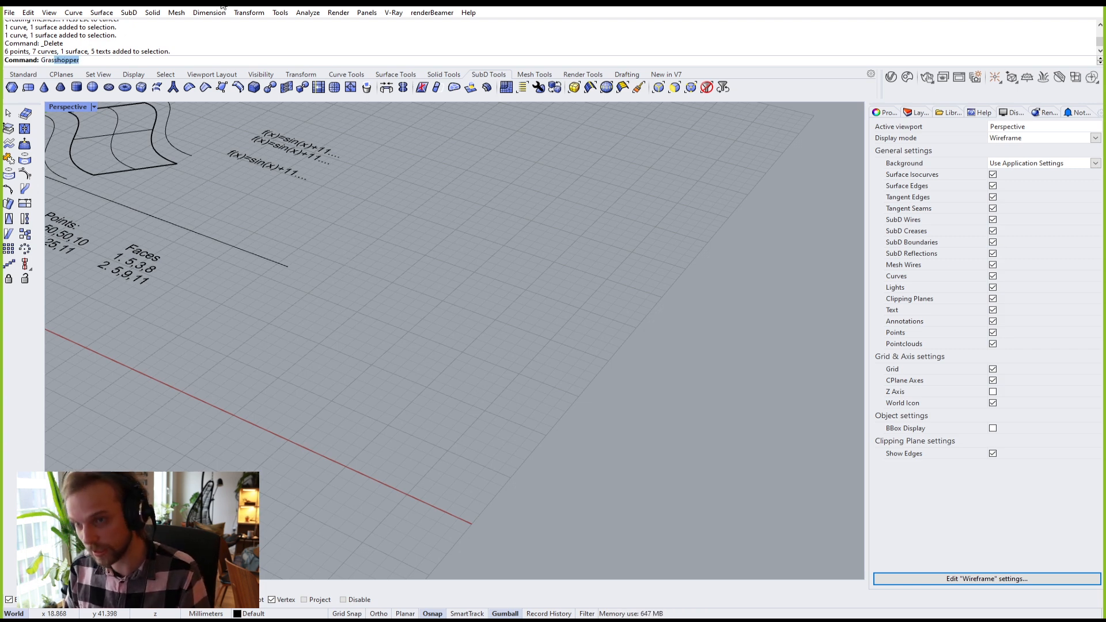
key(Return)
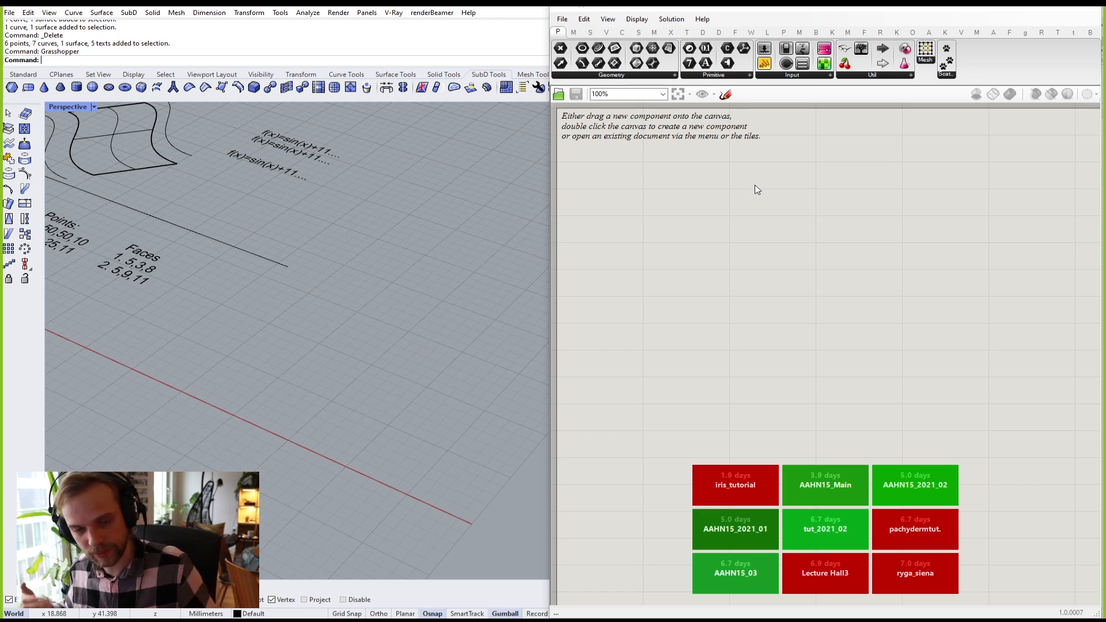
scroll(291, 244, up, 3)
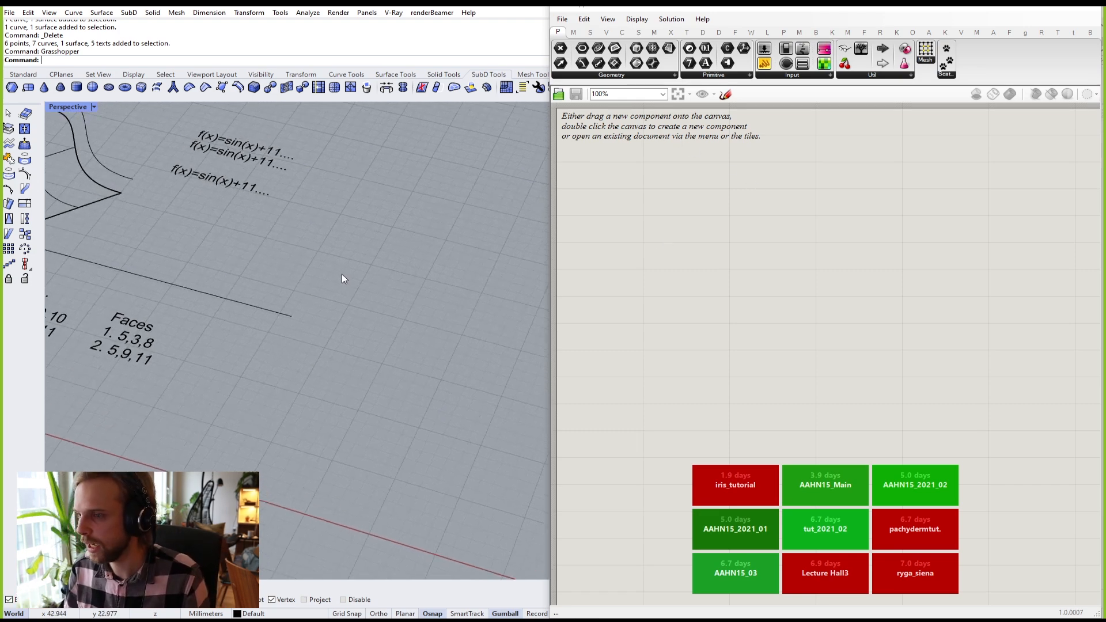
scroll(276, 132, down, 2)
shift+right_drag(358, 205, 305, 197)
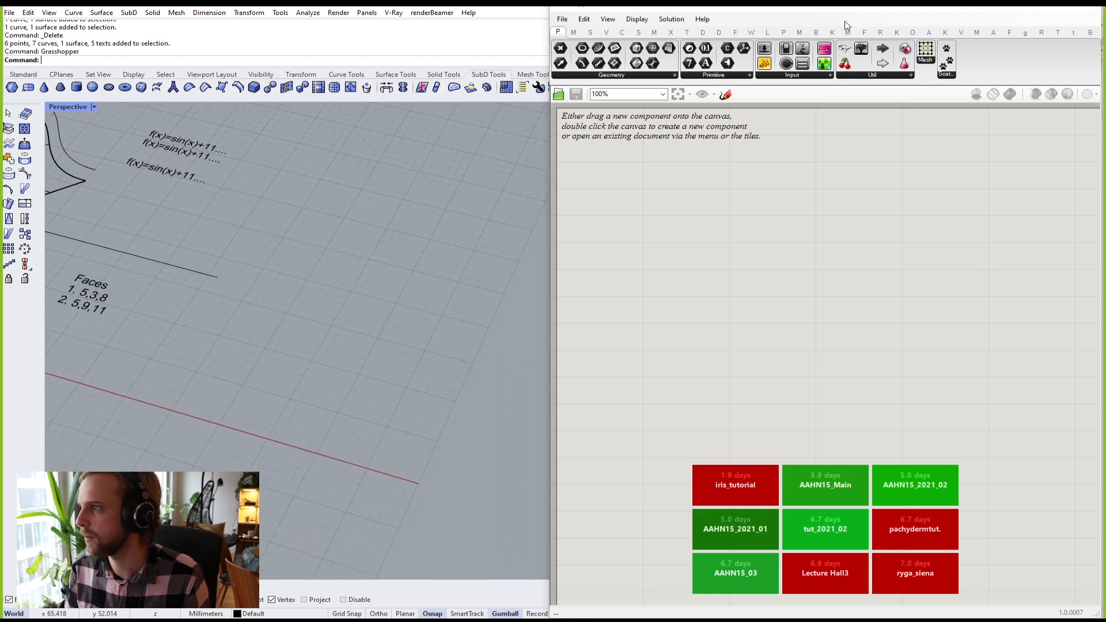
right_drag(332, 124, 360, 146)
scroll(358, 147, down, 8)
shift+right_drag(173, 203, 307, 222)
scroll(339, 242, up, 12)
mouse_move(360, 179)
shift+right_down()
mouse_move(371, 231)
mouse_move(330, 232)
mouse_move(303, 209)
shift+right_up()
scroll(303, 209, up, 2)
shift+right_drag(358, 237, 450, 332)
scroll(324, 298, up, 5)
scroll(320, 262, down, 8)
click(1035, 9)
Step: Copy the diagram's mesh outline with its points and lines onto the empty grid beside the diagram
scroll(415, 352, down, 4)
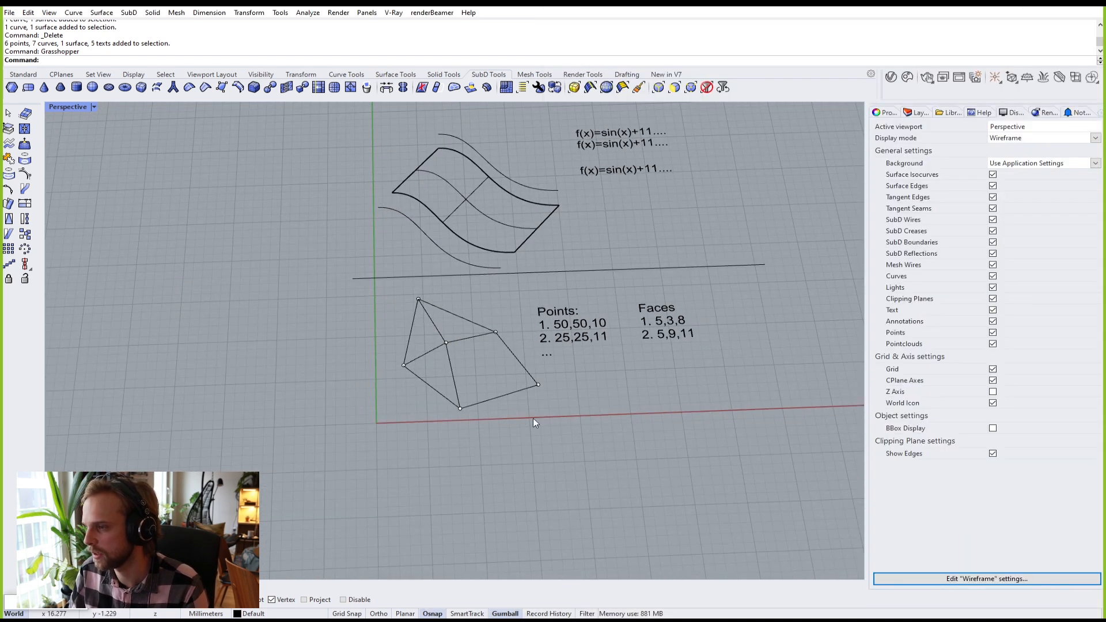
mouse_move(371, 295)
mouse_down()
mouse_move(535, 423)
mouse_move(554, 424)
mouse_up()
scroll(346, 334, down, 5)
scroll(369, 349, up, 2)
alt+drag(349, 346, 674, 335)
key(Escape)
scroll(634, 331, up, 4)
scroll(492, 279, up, 4)
mouse_move(631, 332)
shift+right_down()
mouse_move(490, 280)
mouse_move(415, 271)
shift+right_up()
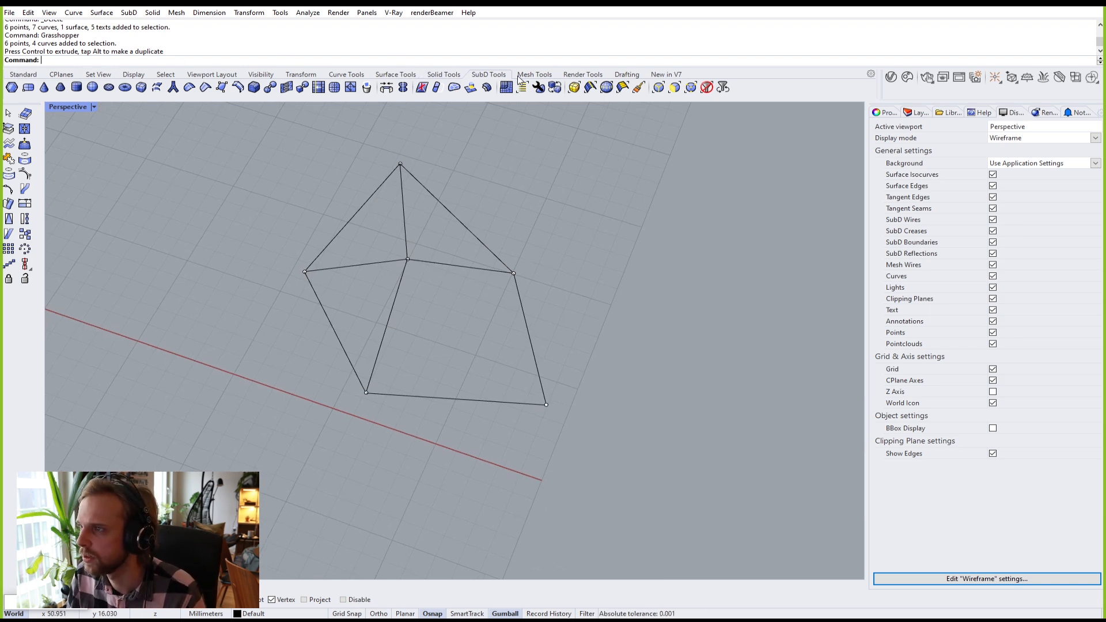
Step: Create a single triangular mesh face over the copied outline's upper-left triangle, snapping to its three points
click(535, 74)
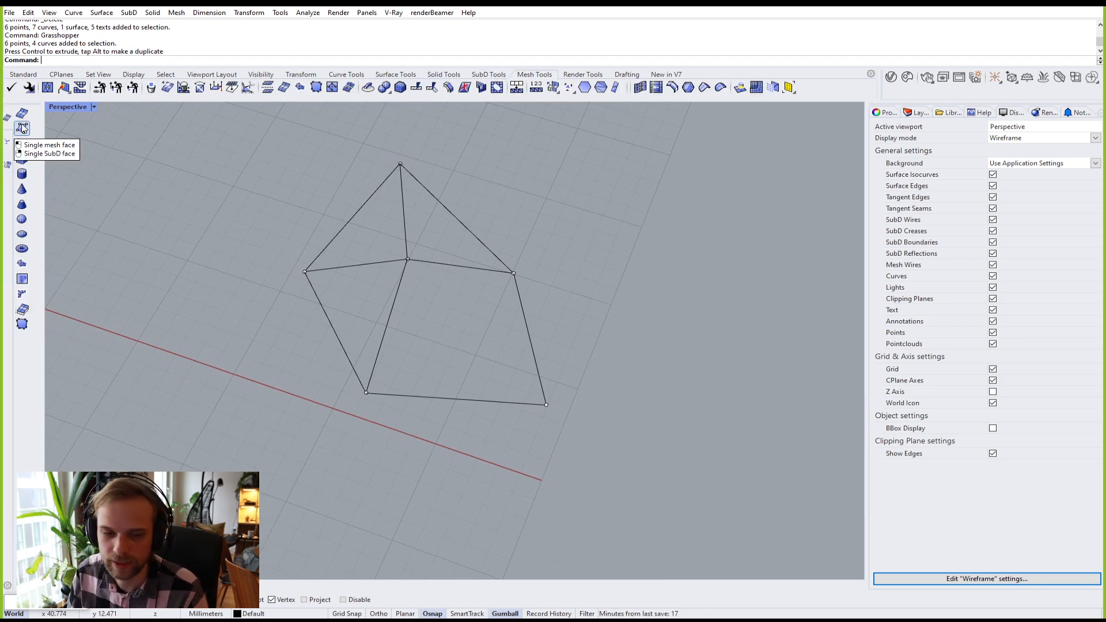
click(22, 128)
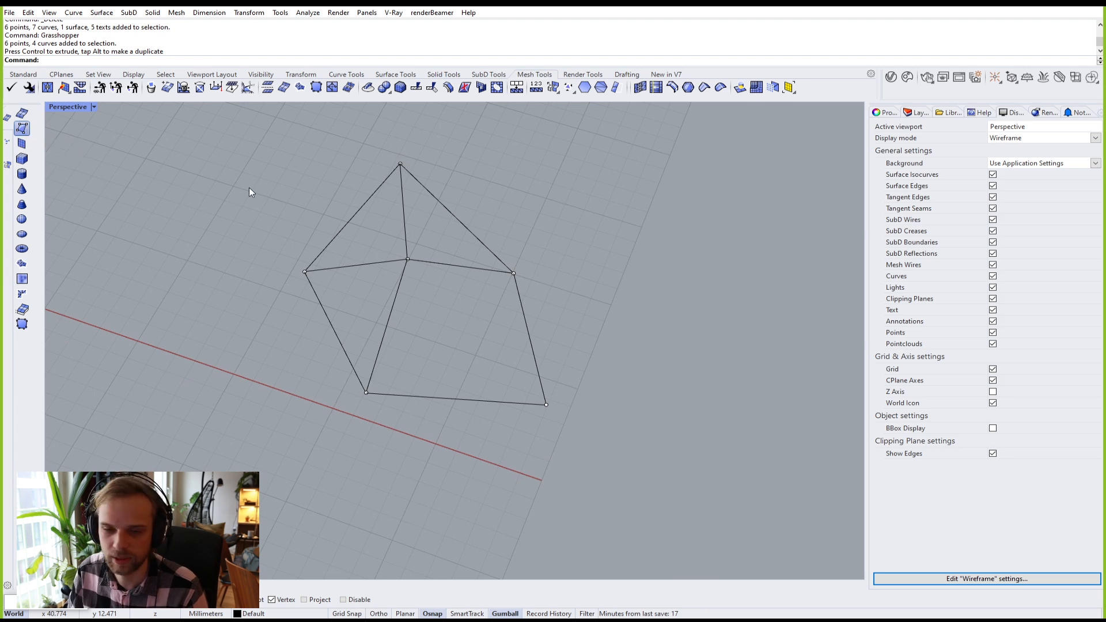
click(305, 272)
click(400, 164)
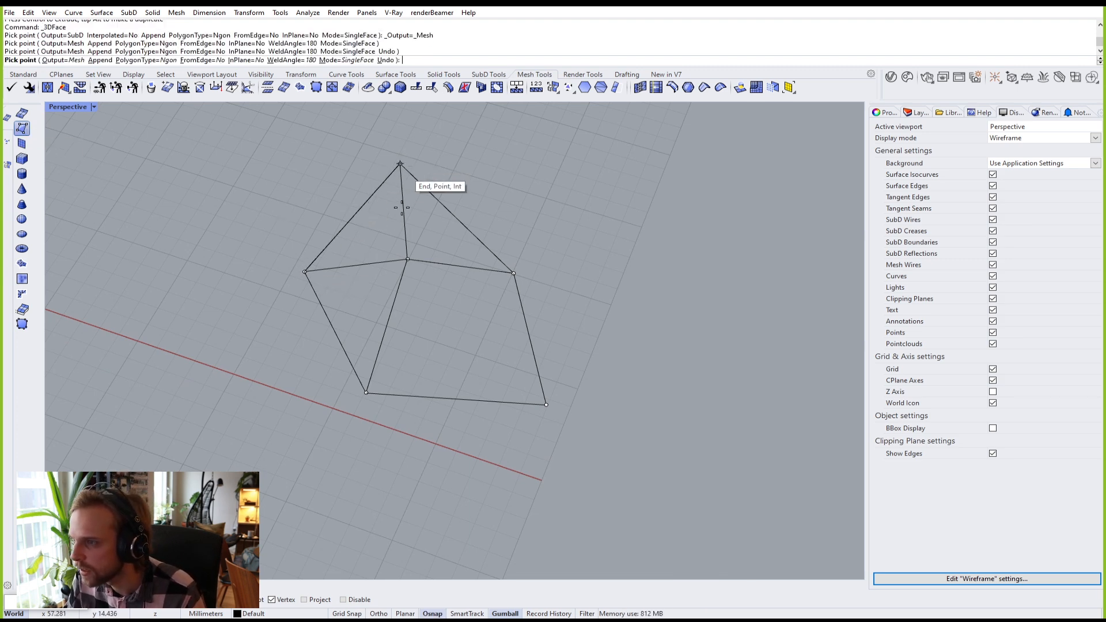
click(408, 259)
key(Return)
click(235, 178)
Step: Set the Perspective viewport's display mode to Shaded
click(74, 108)
click(81, 158)
right_drag(438, 228, 321, 212)
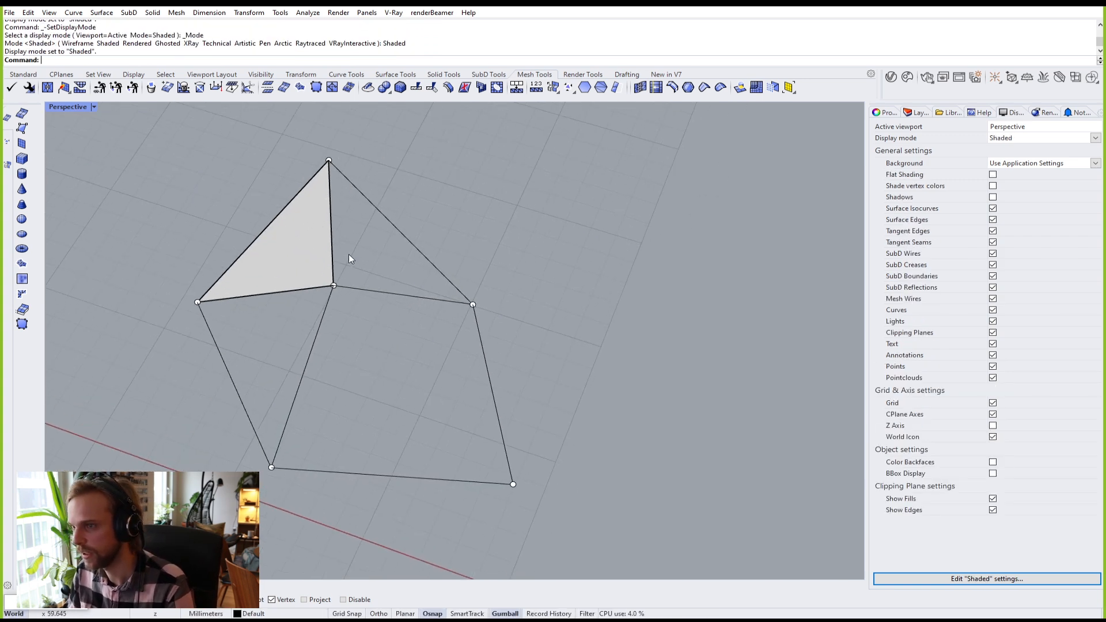
Step: Create a single mesh face over the outline's upper-right triangle
click(22, 128)
click(334, 284)
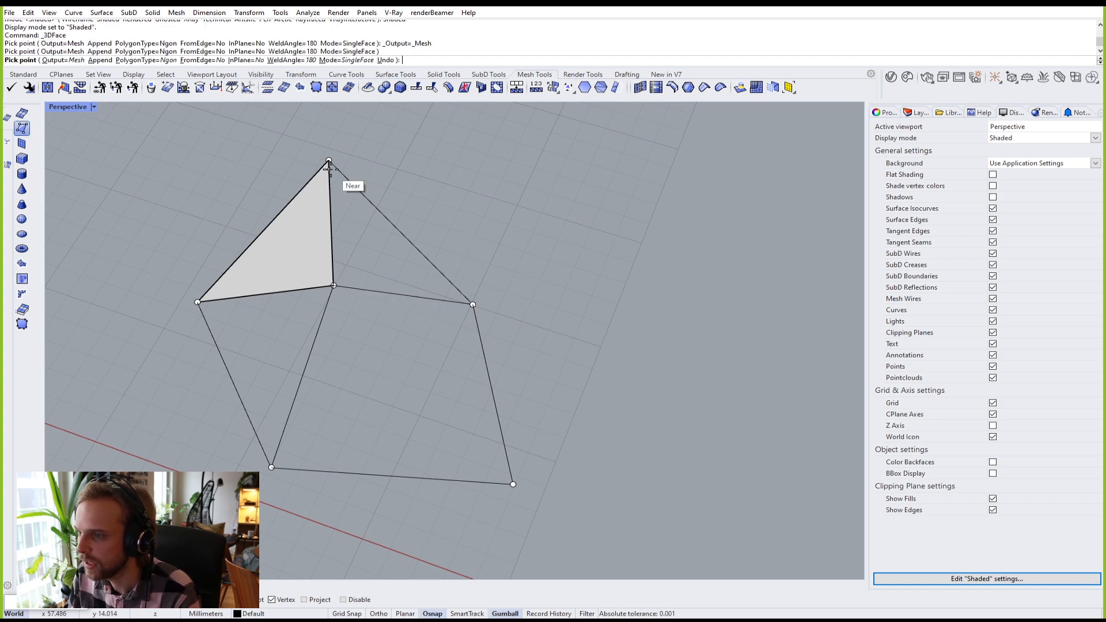
click(328, 161)
click(472, 304)
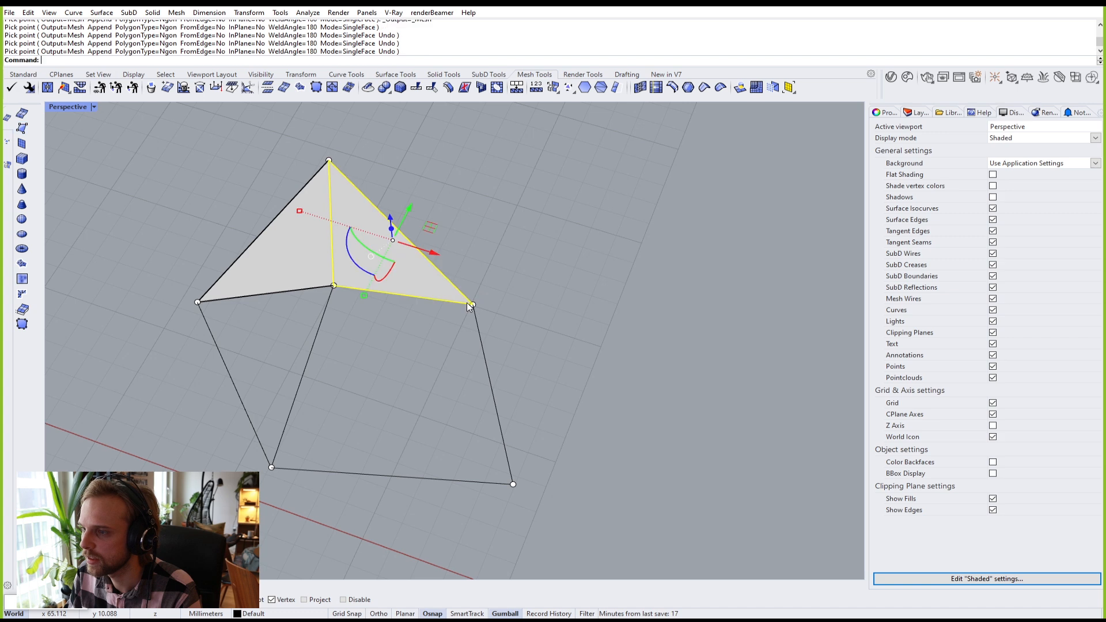
key(Return)
Step: Create a single mesh face over the outline's lower-left triangle
key(Return)
click(333, 285)
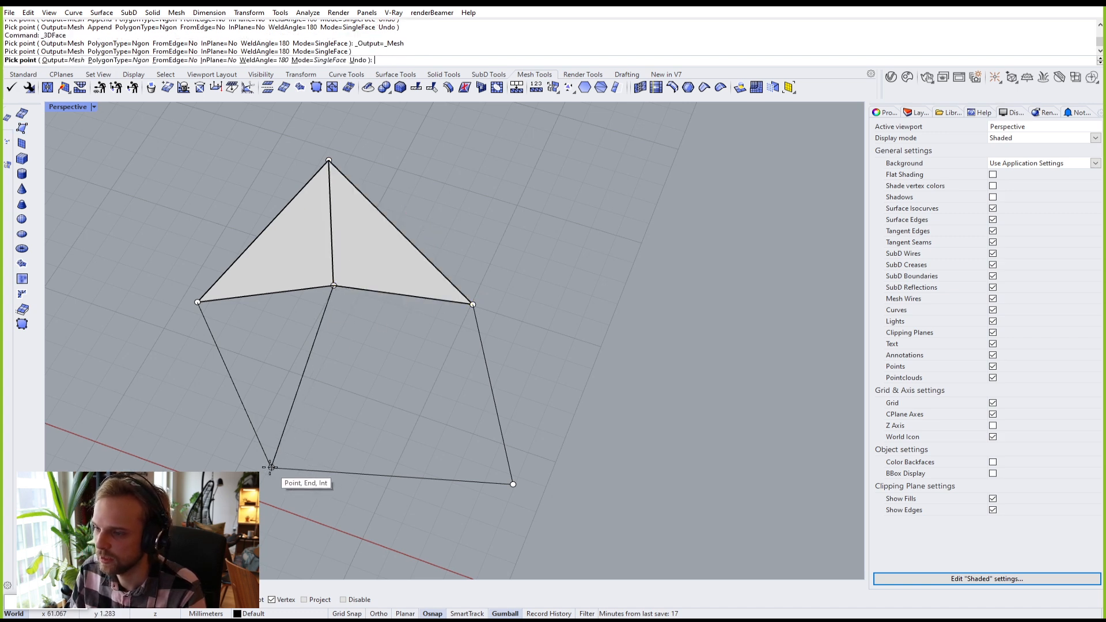
click(271, 467)
click(197, 302)
key(Return)
Step: Create a four-sided mesh face over the outline's remaining lower-right quadrilateral
key(Return)
click(334, 285)
click(472, 303)
click(512, 484)
click(272, 468)
key(Return)
key(Escape)
Step: Join the separate mesh faces into one mesh
click(291, 323)
shift+click(292, 241)
text(join)
key(Return)
key(Escape)
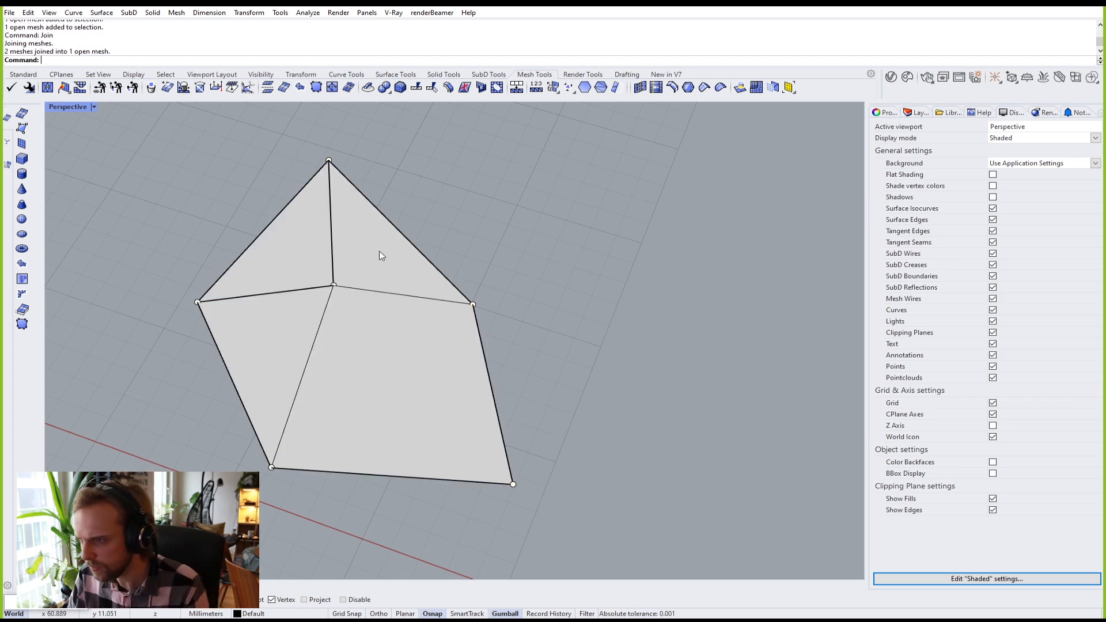
Step: Move the joined mesh off its line outline into the empty space beside it
click(380, 250)
scroll(379, 250, down, 4)
drag(420, 290, 597, 368)
key(Escape)
Step: Examine how the edges of the joined mesh meet at its central vertex
right_drag(580, 267, 445, 248)
scroll(445, 248, up, 8)
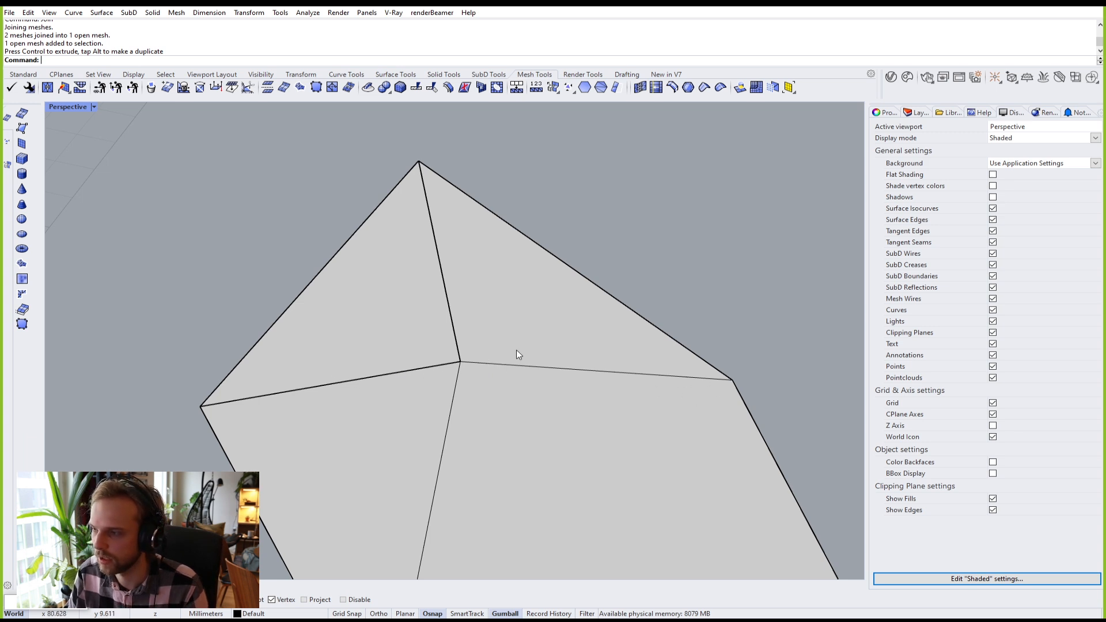
scroll(544, 376, down, 5)
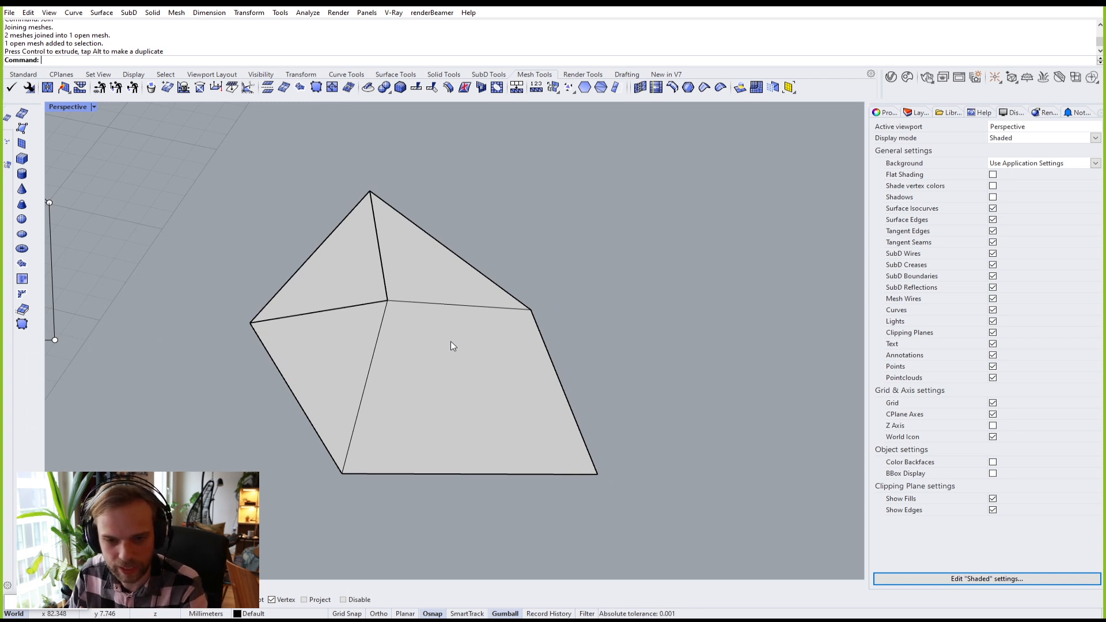
right_drag(450, 346, 522, 344)
scroll(427, 288, up, 8)
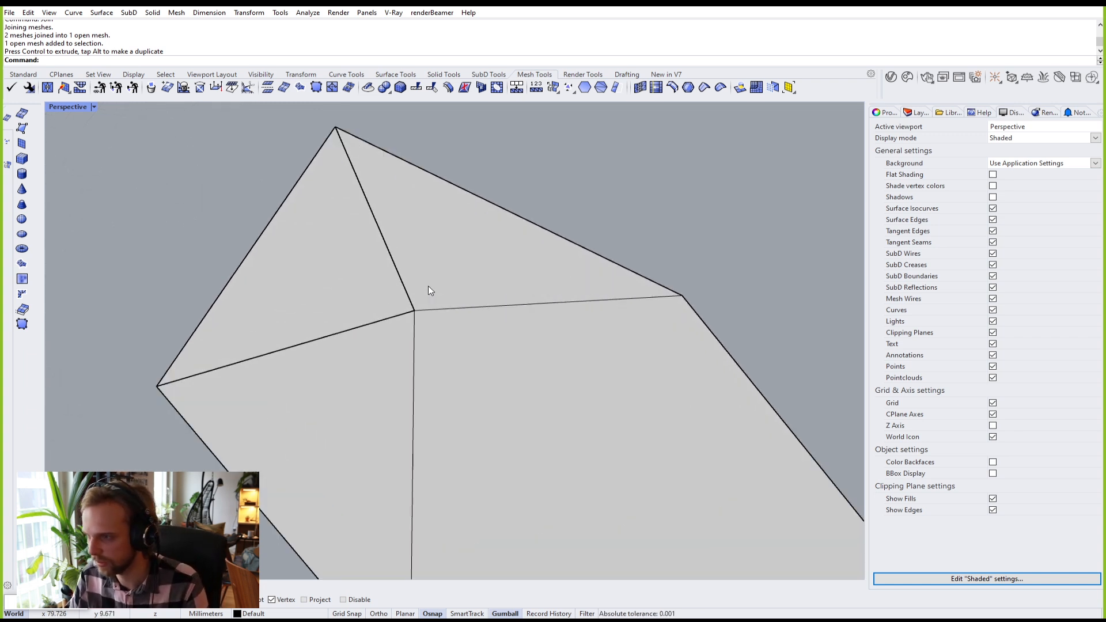
scroll(415, 312, up, 2)
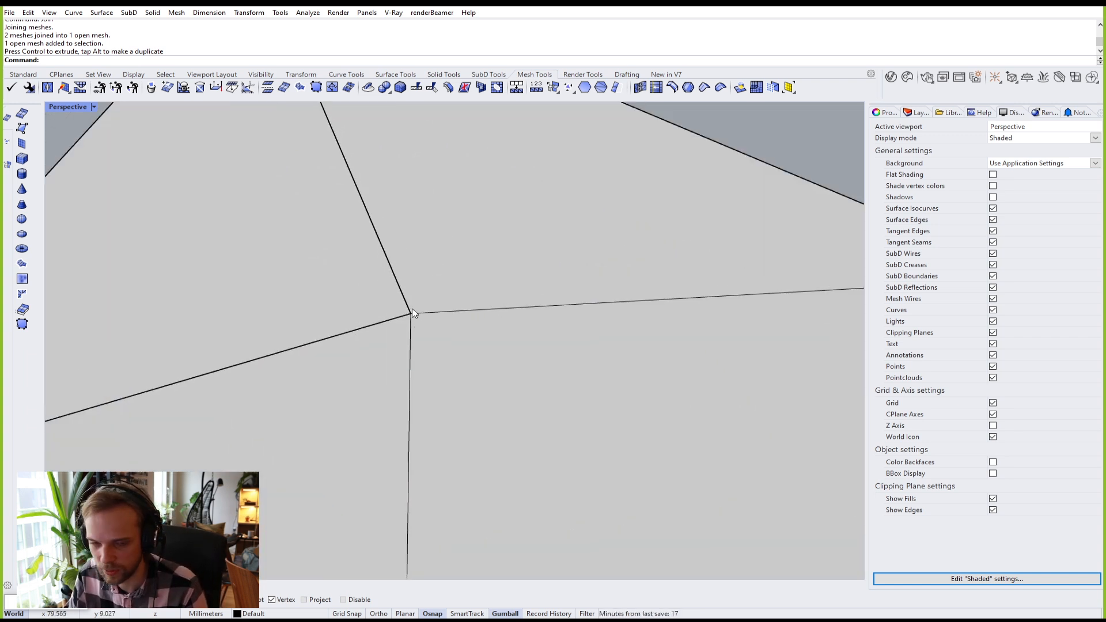
scroll(416, 312, down, 10)
Step: Try to align the joined mesh's vertices with AlignVertices, using a distance to adjust of 0.001
click(475, 353)
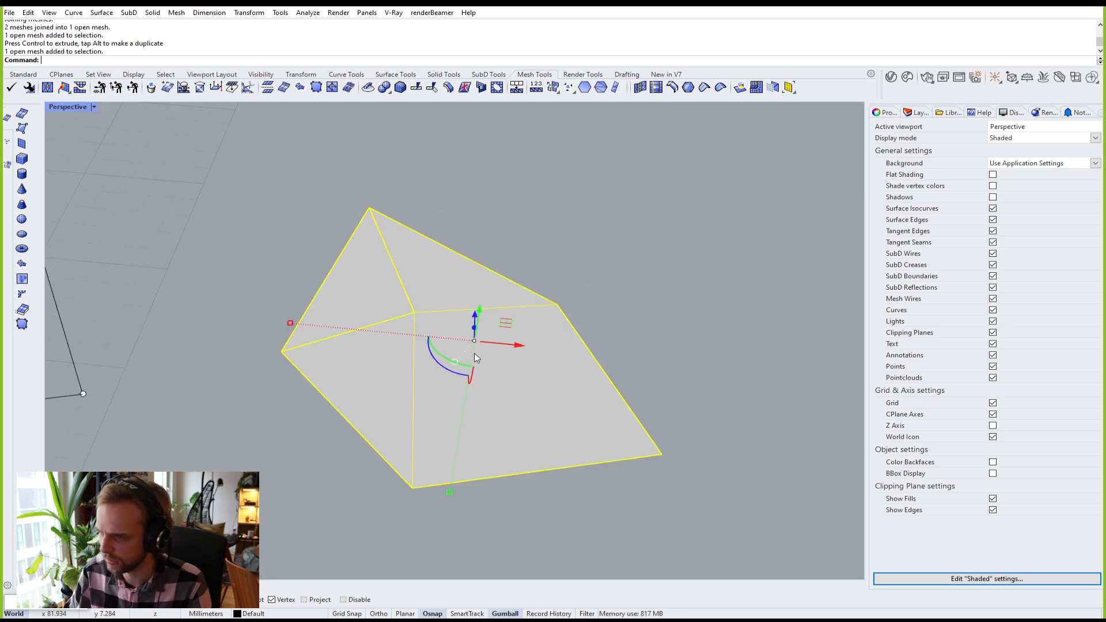
text(Al)
key(Down)
key(Down)
key(Down)
key(Return)
key(Return)
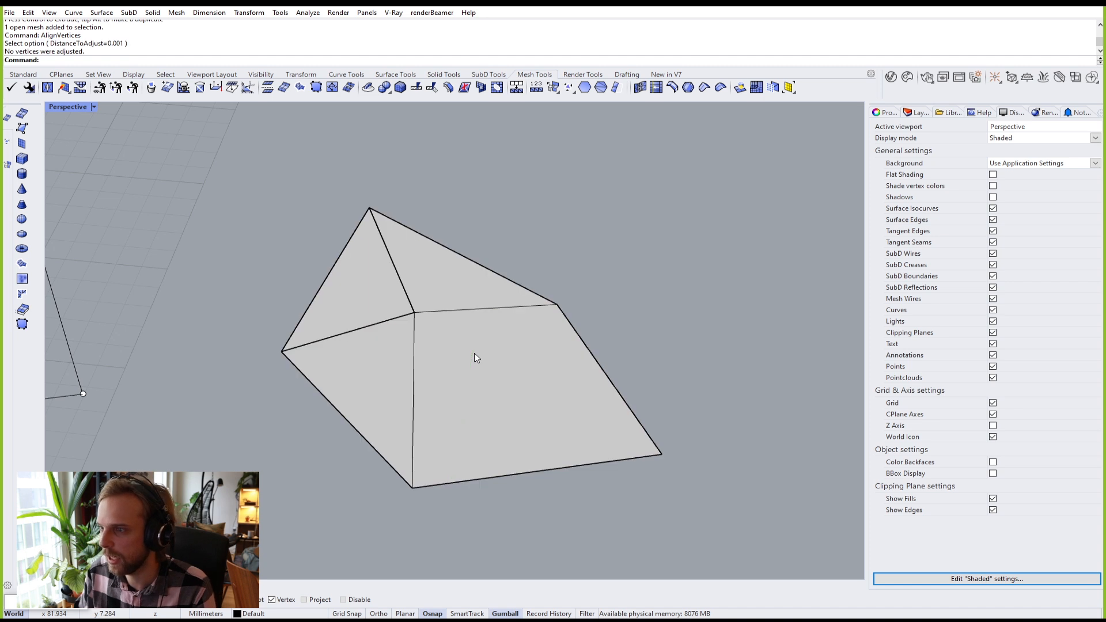
Step: Weld the joined mesh with an angle tolerance of 180
click(475, 354)
text(weld)
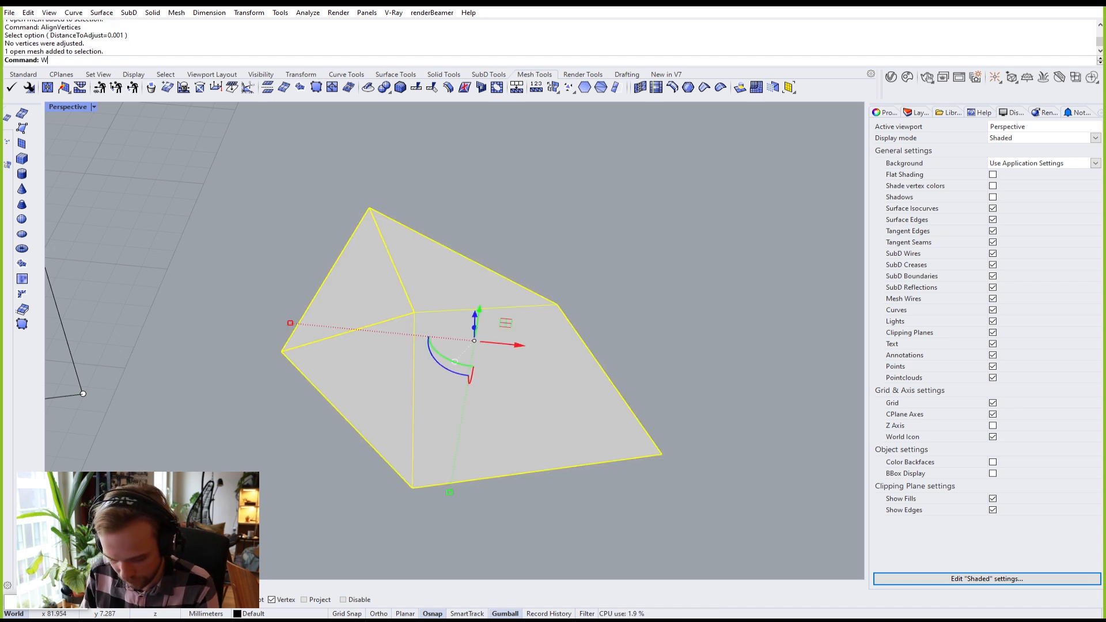
key(Return)
key(Return)
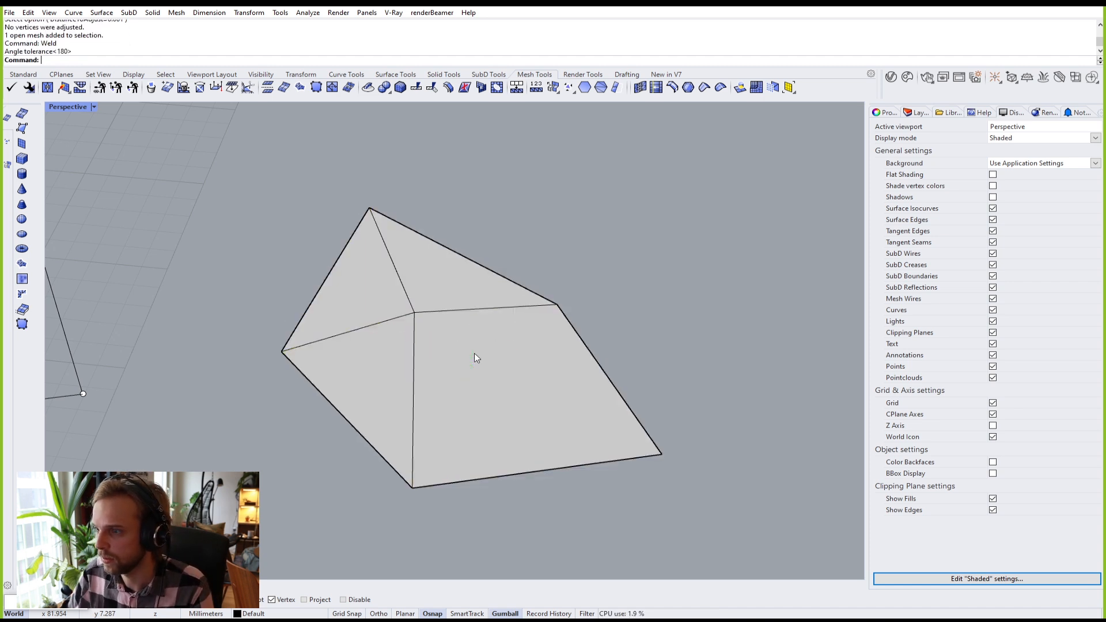
Step: Raise the welded mesh's central vertex to turn the flat mesh into a peaked shape
scroll(474, 353, down, 3)
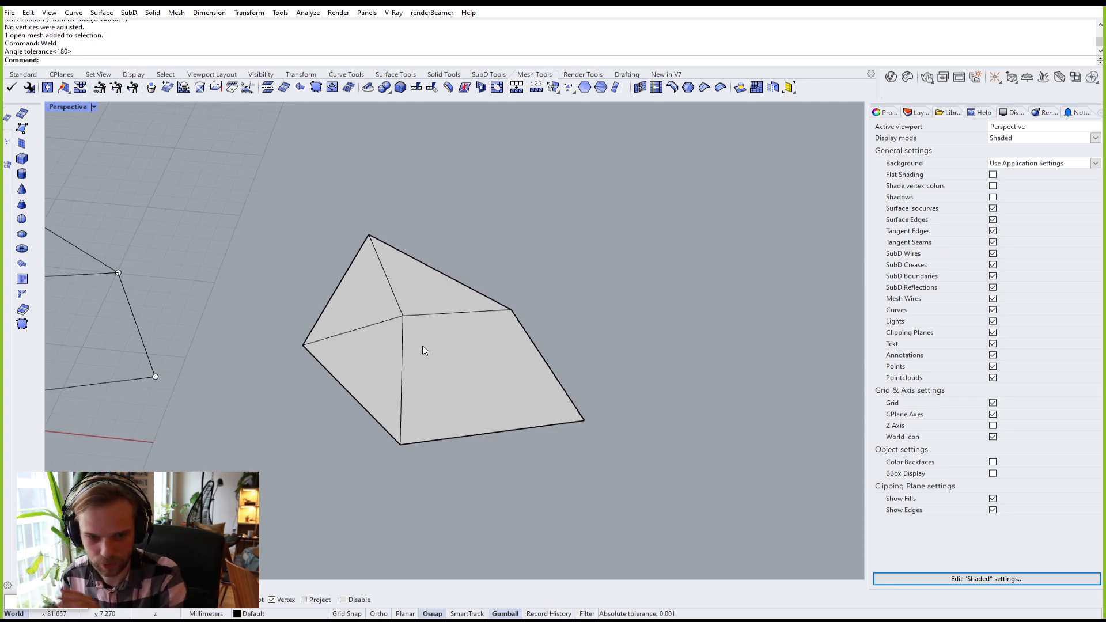
right_drag(382, 310, 441, 313)
scroll(438, 323, up, 3)
scroll(433, 334, up, 6)
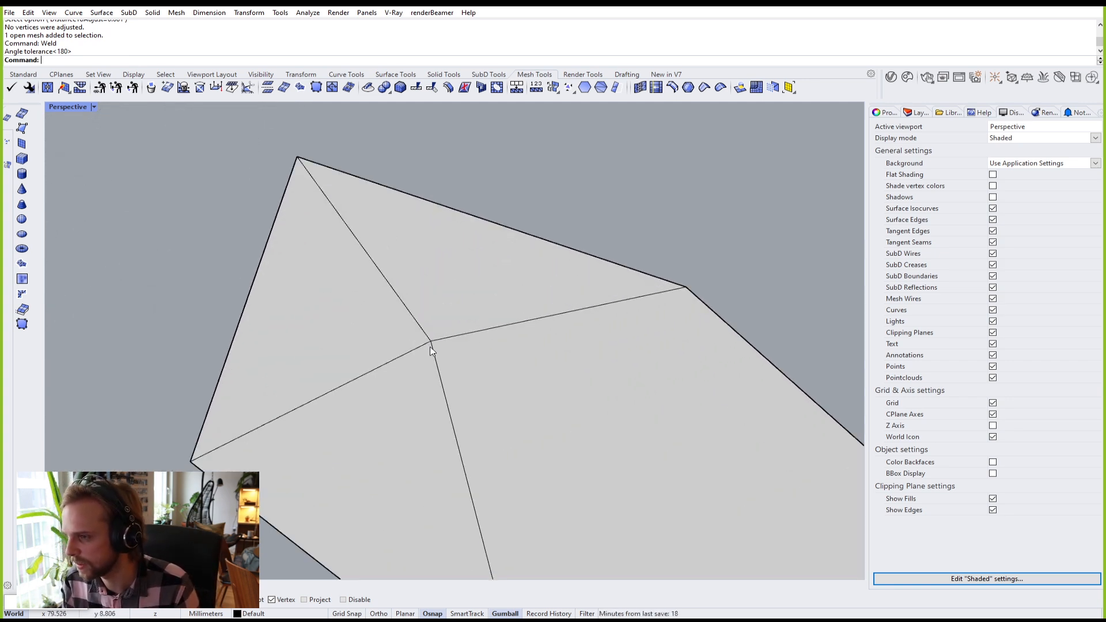
ctrl+shift+click(431, 342)
scroll(433, 342, down, 8)
right_drag(442, 353, 488, 299)
shift+right_drag(489, 295, 435, 363)
drag(398, 296, 420, 215)
click(511, 211)
right_drag(511, 214, 351, 308)
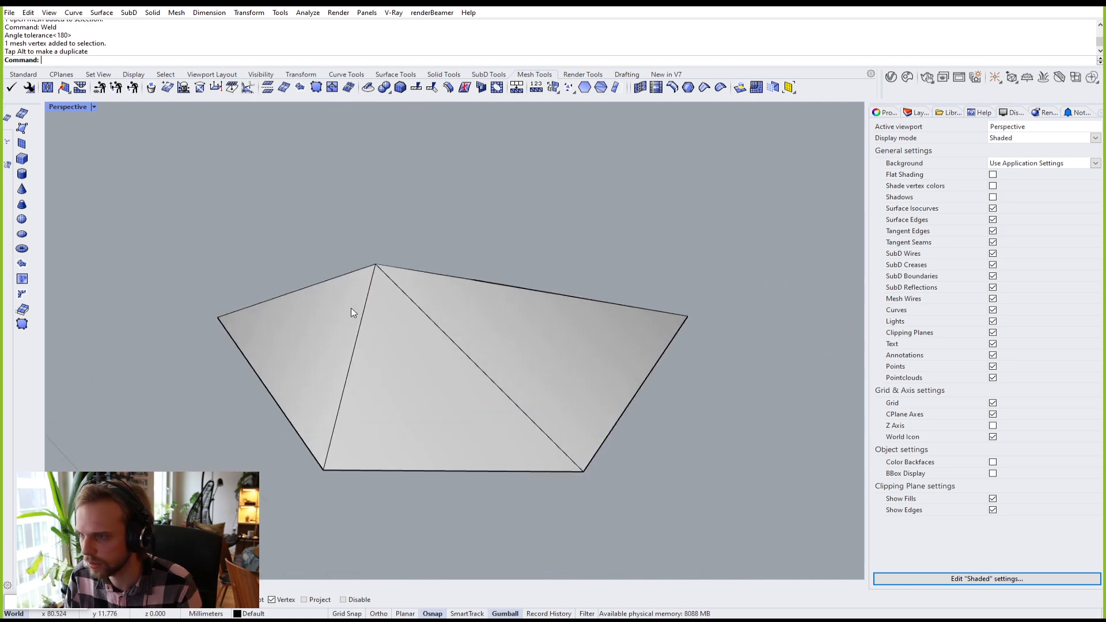
Step: Switch to Grasshopper and add a Mesh parameter that references the peaked mesh
click(357, 308)
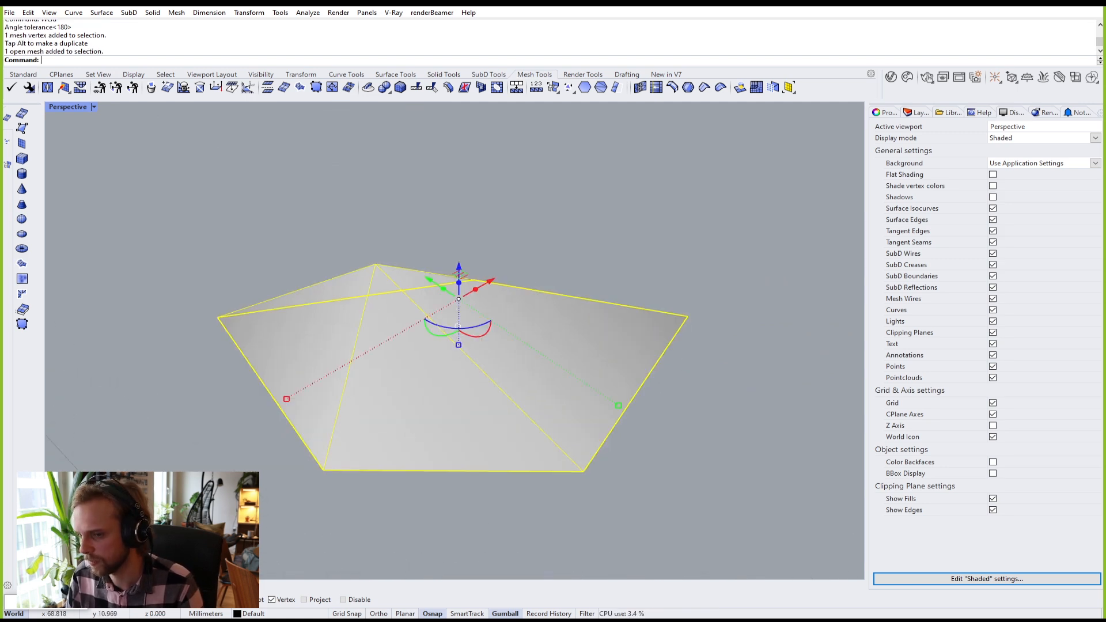
double_click(15, 601)
double_click(705, 275)
text(mesh)
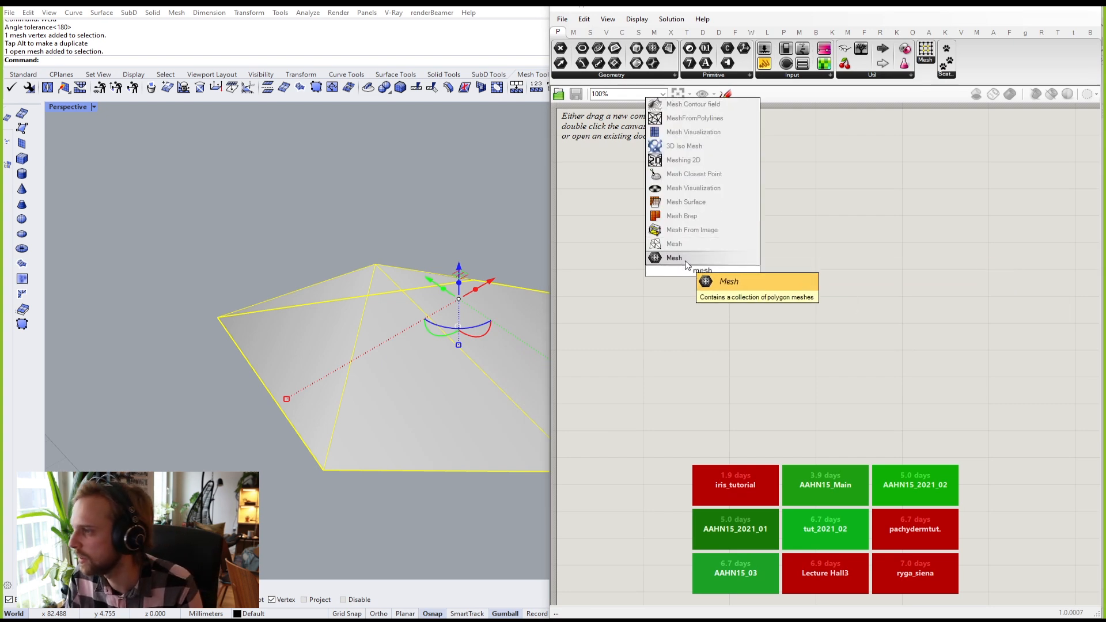
click(703, 255)
right_click(705, 271)
click(746, 409)
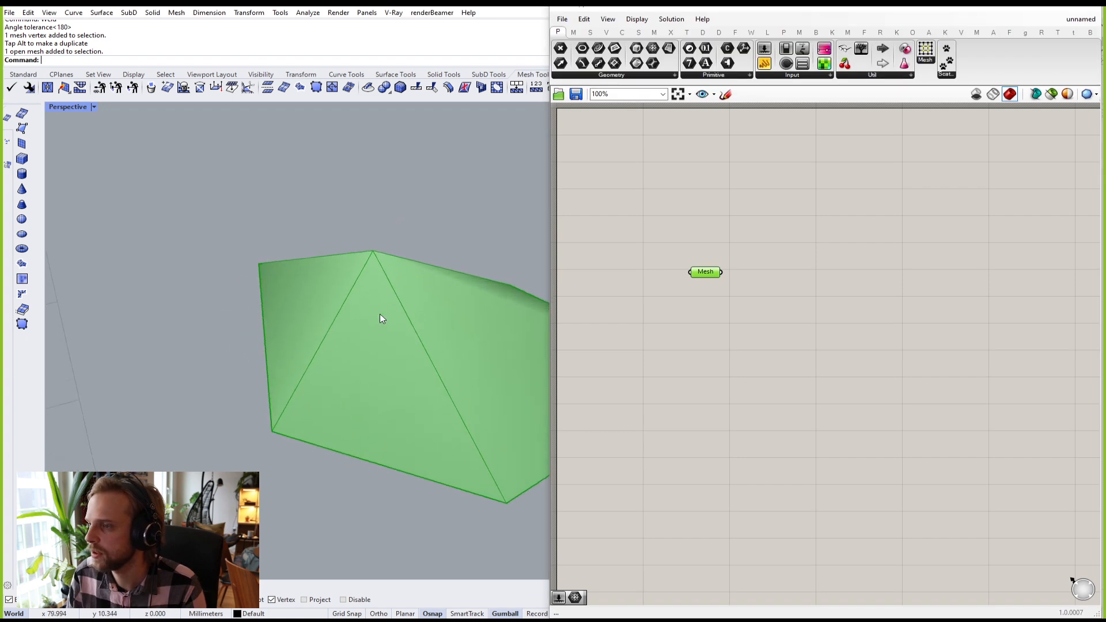
Step: Hide the original Rhino mesh so only the Grasshopper preview remains, with no component selected
click(379, 313)
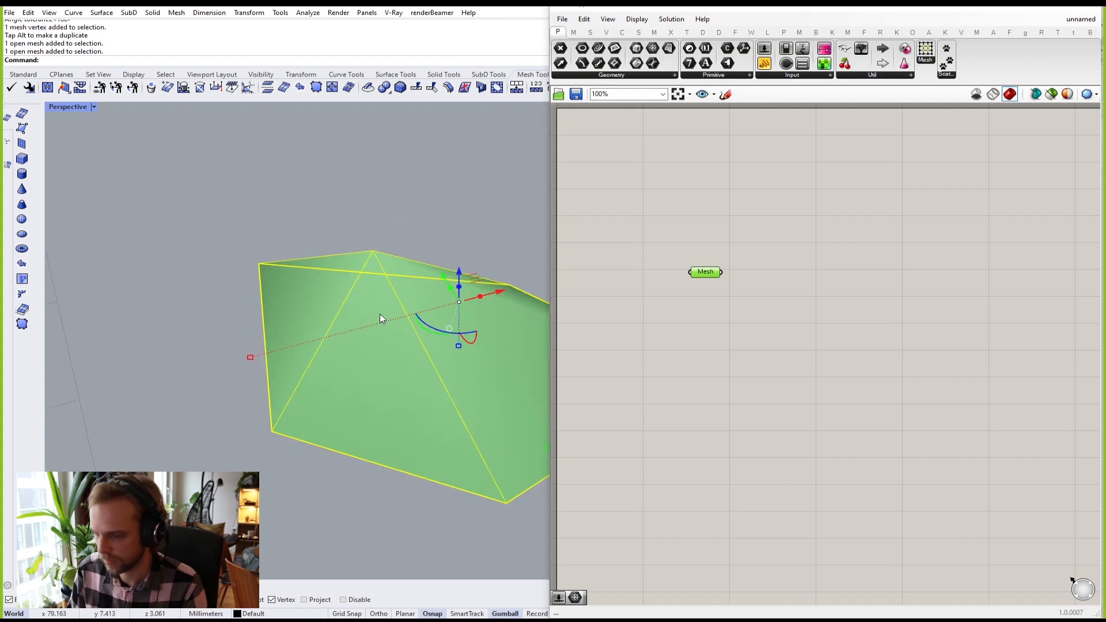
key(ctrl+h)
right_drag(451, 240, 349, 194)
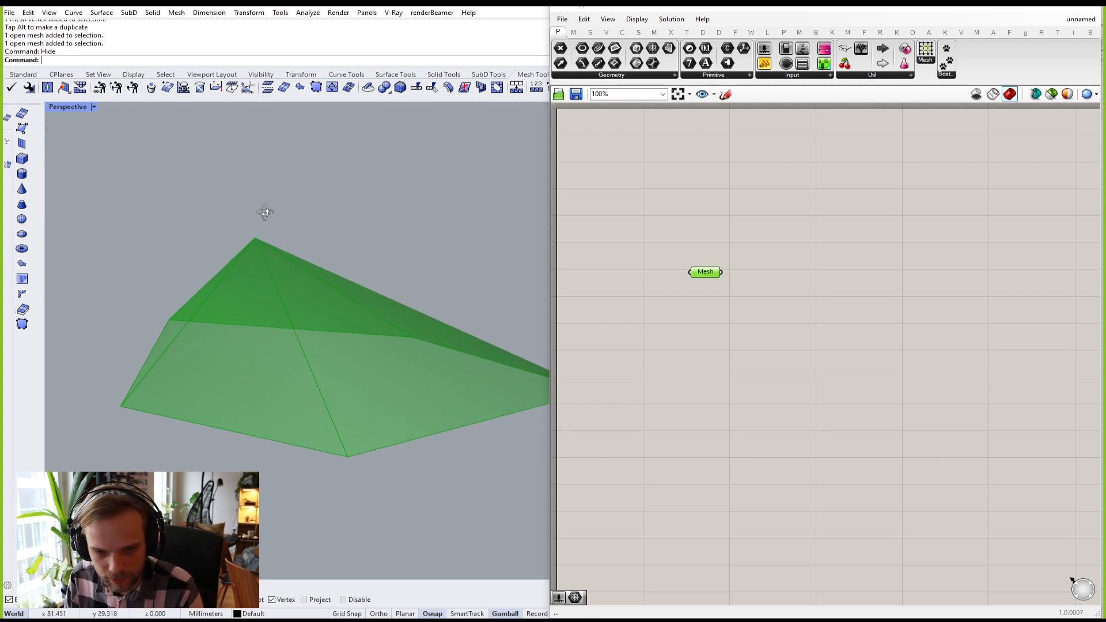
right_drag(258, 216, 312, 229)
click(869, 255)
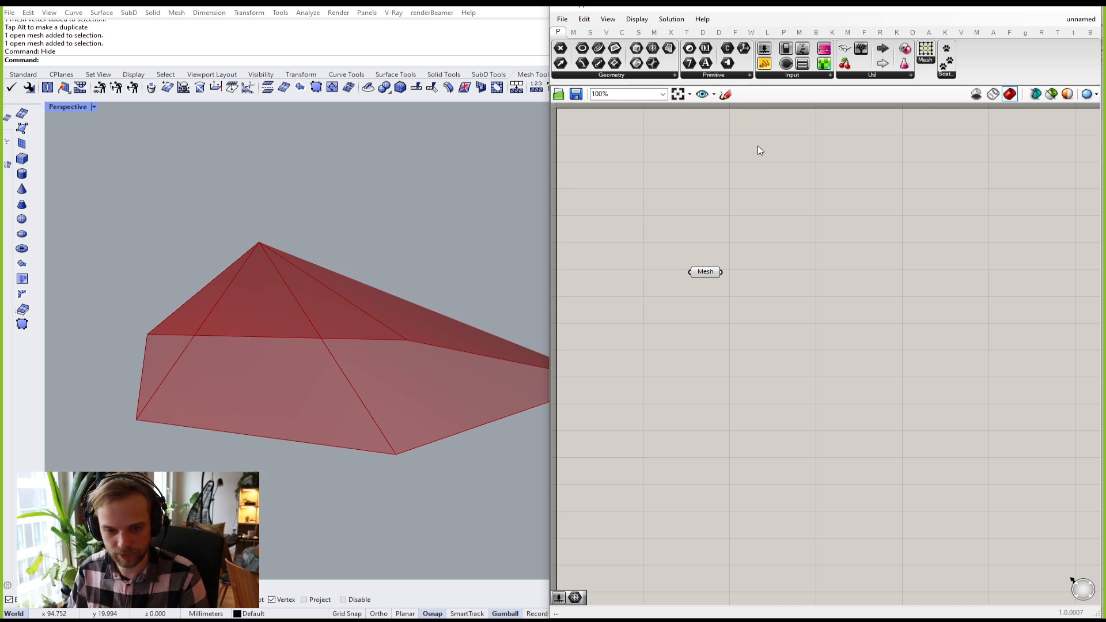
Step: Place Weaverbird's wbCatmullClark subdivision component on the canvas beside the Mesh parameter
click(783, 32)
click(801, 31)
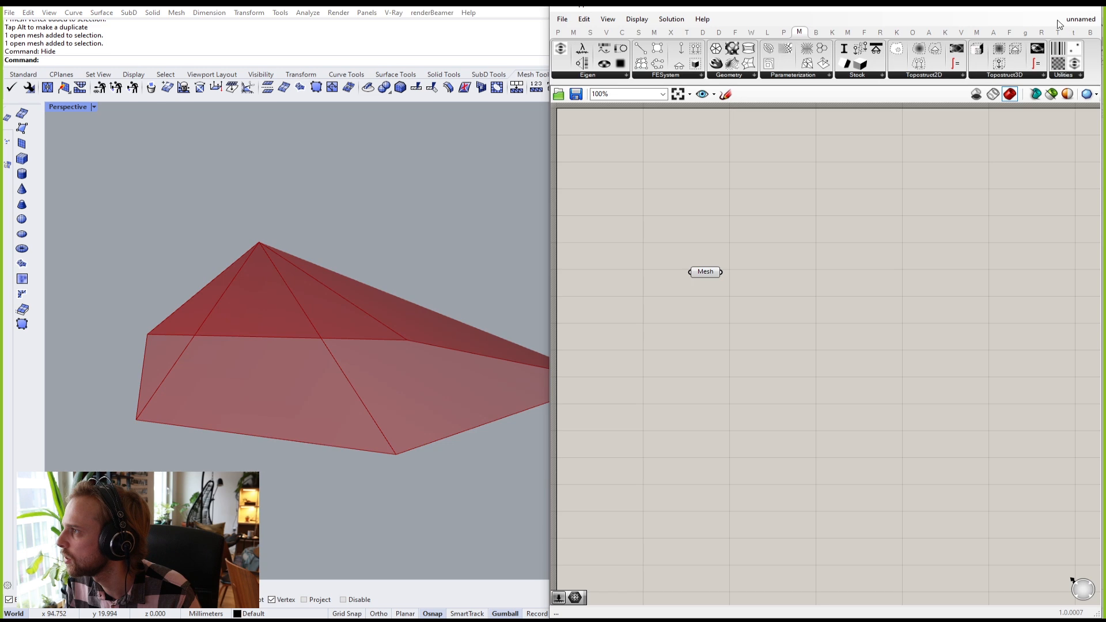
click(751, 32)
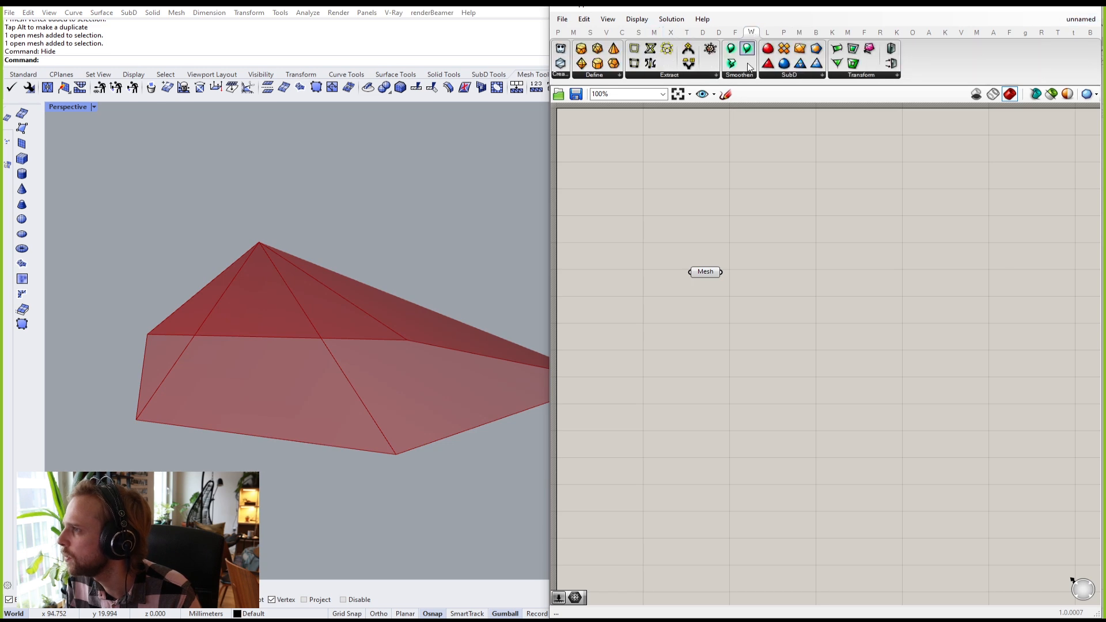
click(788, 75)
drag(874, 96, 794, 276)
Step: Connect the Mesh parameter to the wbCatmullClark component's M input and highlight the source mesh in the preview
scroll(724, 283, up, 5)
drag(705, 261, 787, 283)
drag(832, 330, 817, 307)
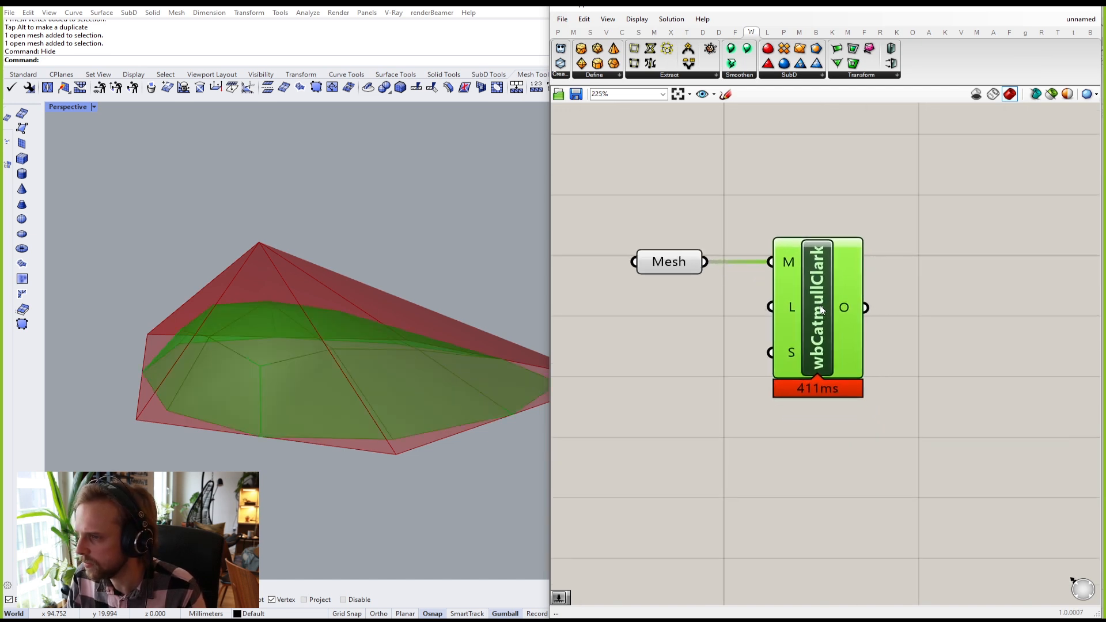
click(676, 313)
click(672, 265)
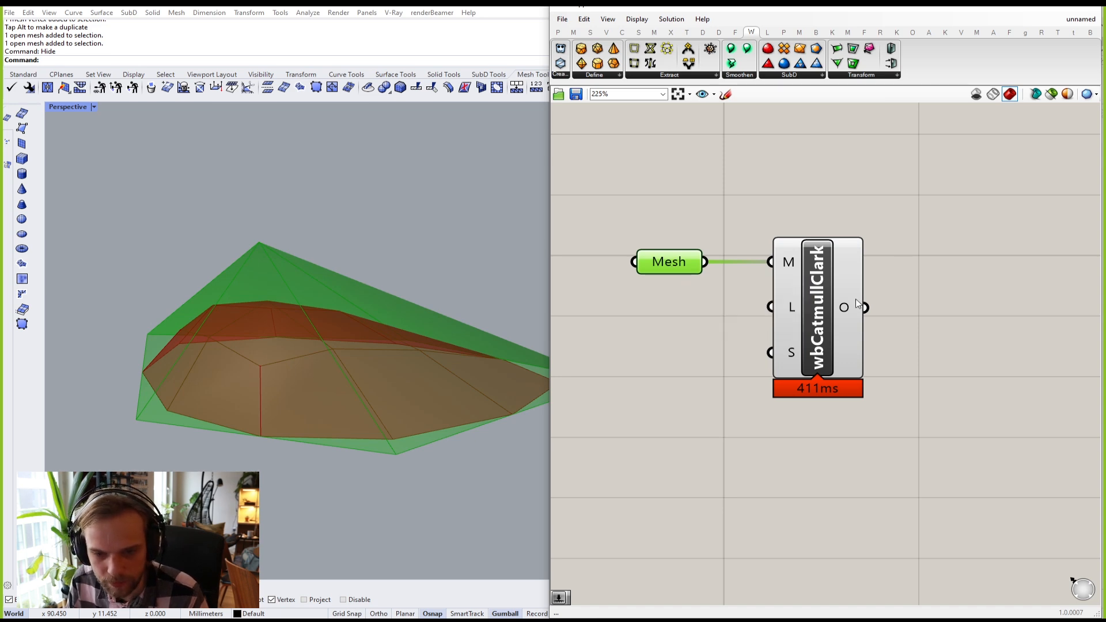
Step: Compare the source mesh with the Catmull-Clark result in the Top viewport by highlighting each Grasshopper component in turn
click(828, 293)
click(786, 169)
right_drag(357, 260, 283, 412)
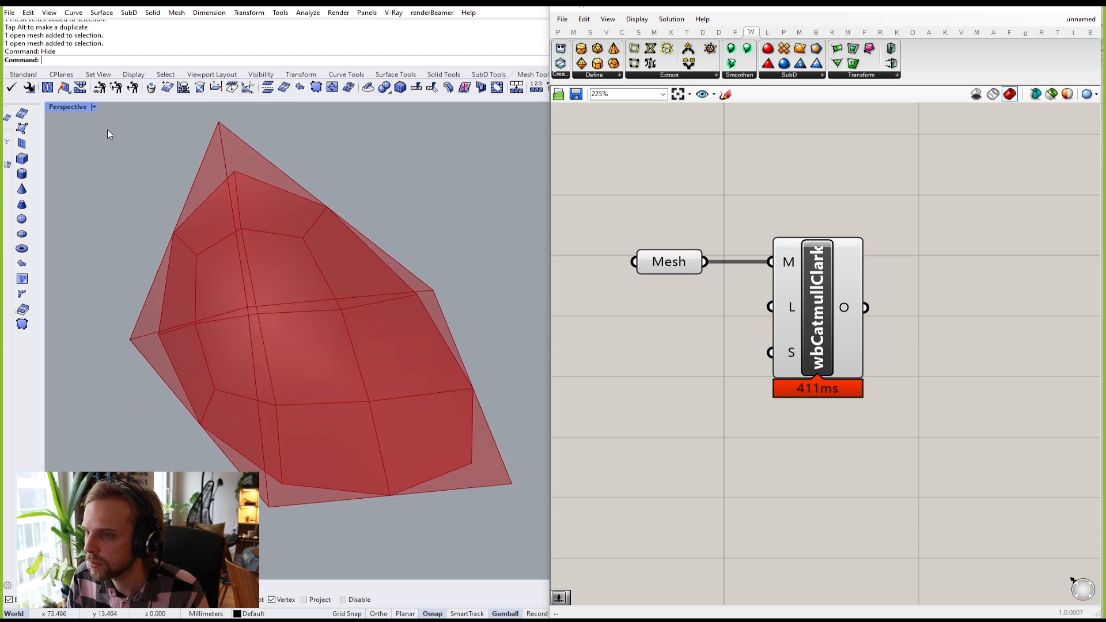
double_click(62, 107)
double_click(60, 106)
right_drag(375, 253, 78, 159)
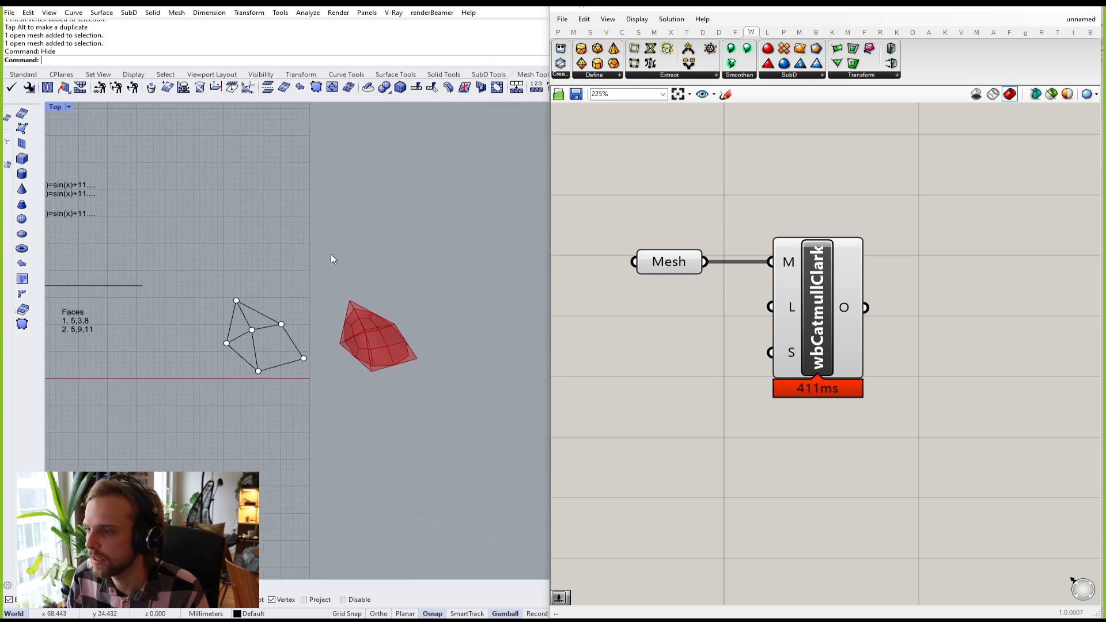
scroll(374, 346, up, 6)
scroll(377, 347, up, 4)
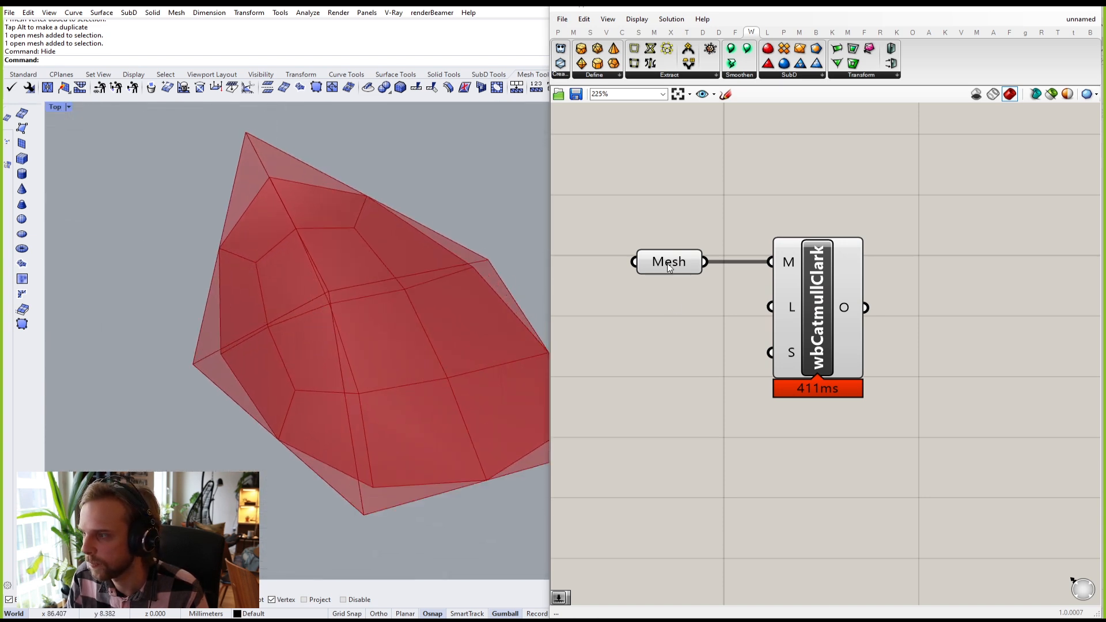
click(667, 268)
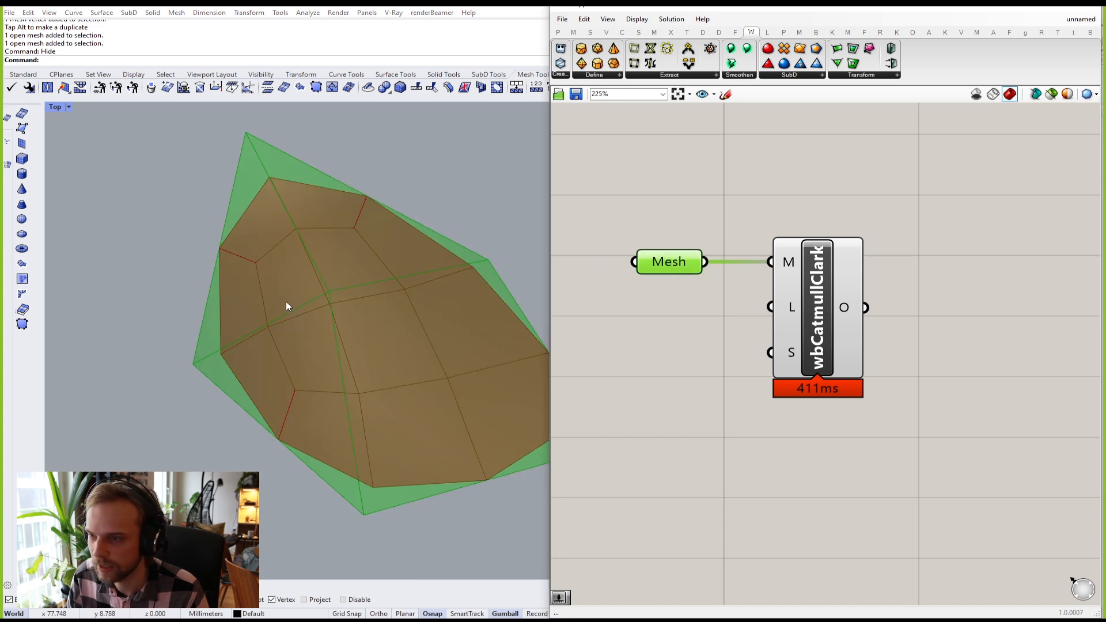
click(826, 290)
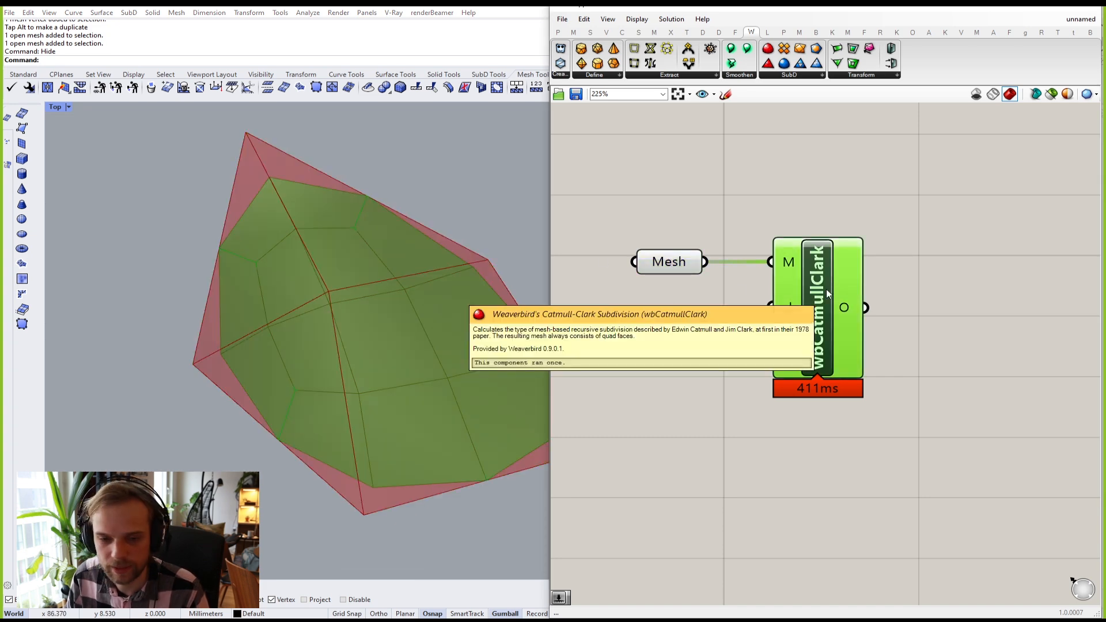
click(789, 180)
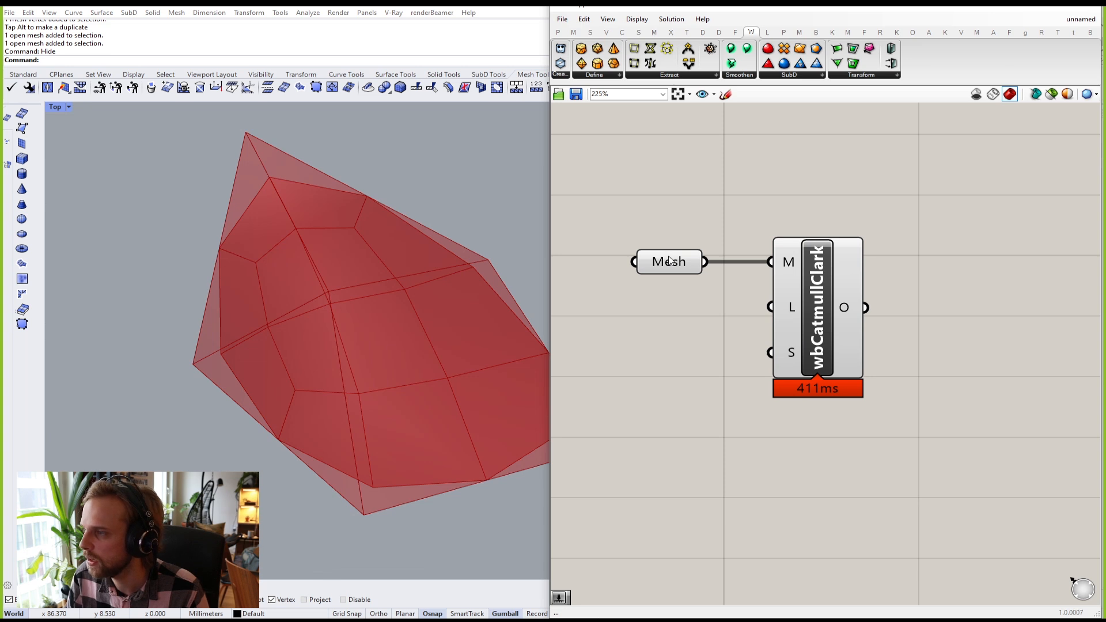
Step: Unhide the original peaked mesh in Rhino with ShowSelected
scroll(381, 239, down, 3)
text(ShowSelected)
key(Return)
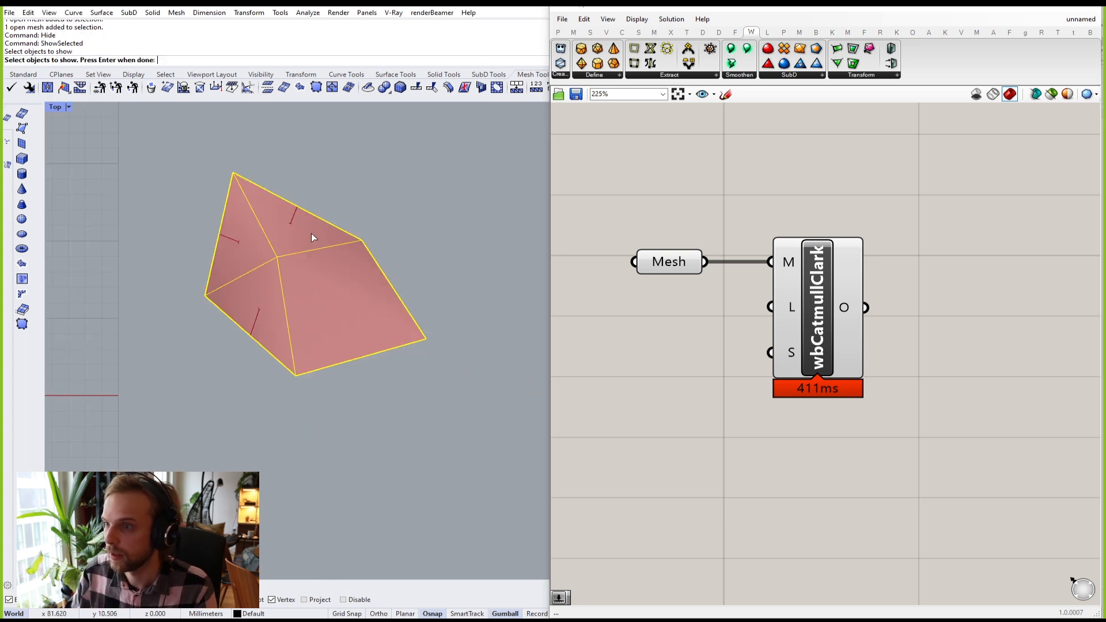
click(311, 233)
key(Return)
Step: Move the referenced mesh sideways while leaving a duplicate in its original place, and hide the moved mesh
scroll(311, 233, down, 2)
mouse_move(344, 262)
mouse_down()
mouse_move(507, 263)
mouse_move(343, 262)
mouse_up()
click(375, 176)
click(434, 247)
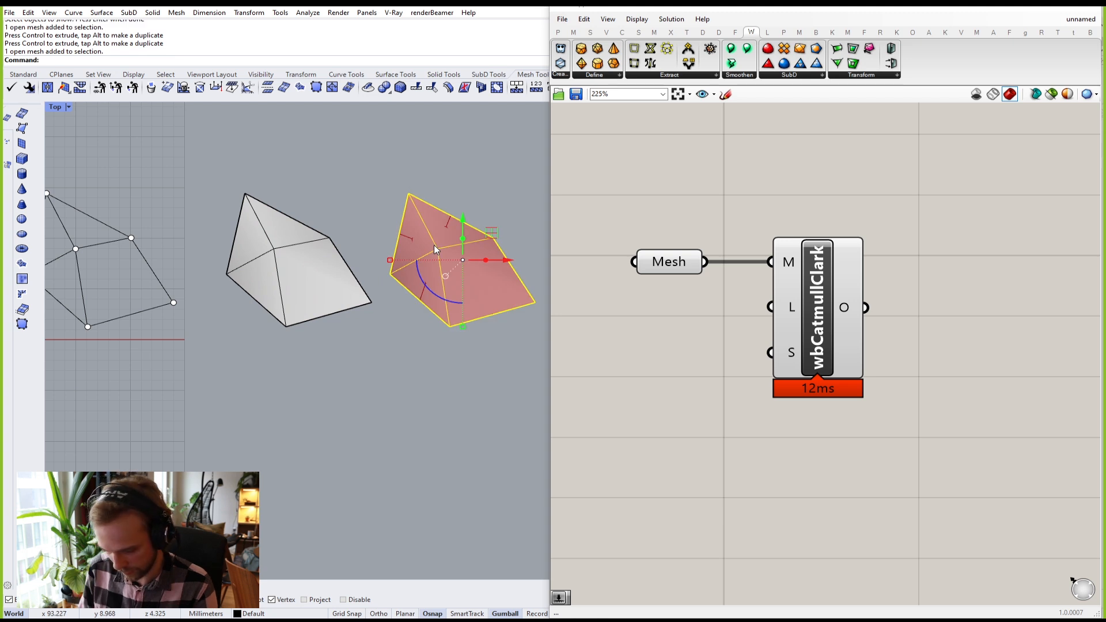
key(ctrl+h)
Step: Turn off the Mesh parameter's preview so only the wbCatmullClark result is drawn
click(669, 266)
middle_click(669, 266)
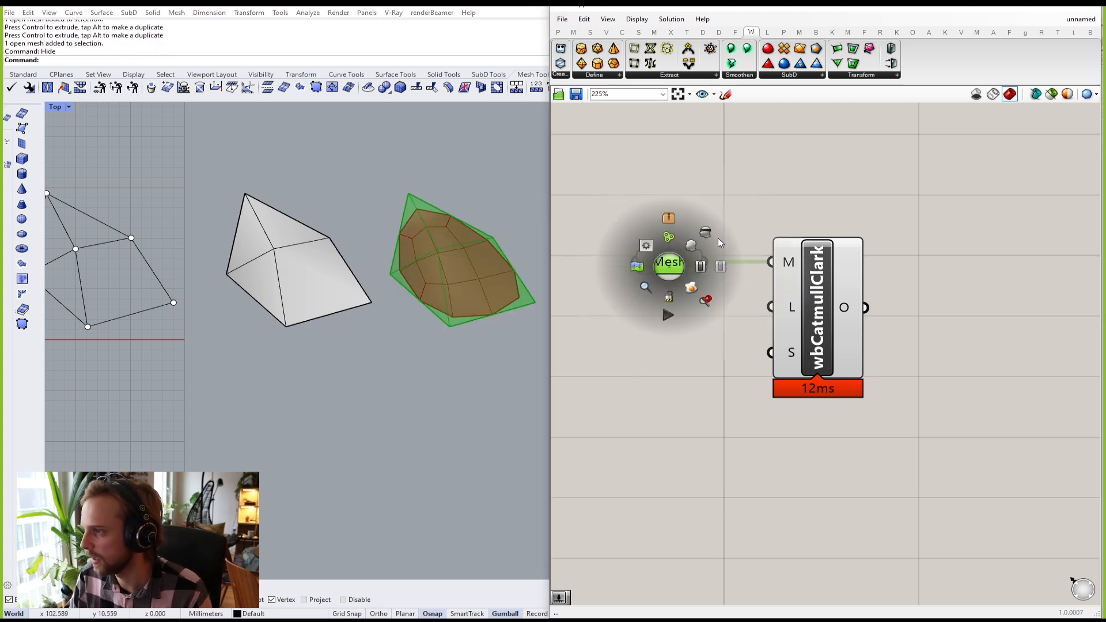
click(706, 233)
click(704, 211)
scroll(394, 260, up, 4)
right_drag(397, 262, 301, 289)
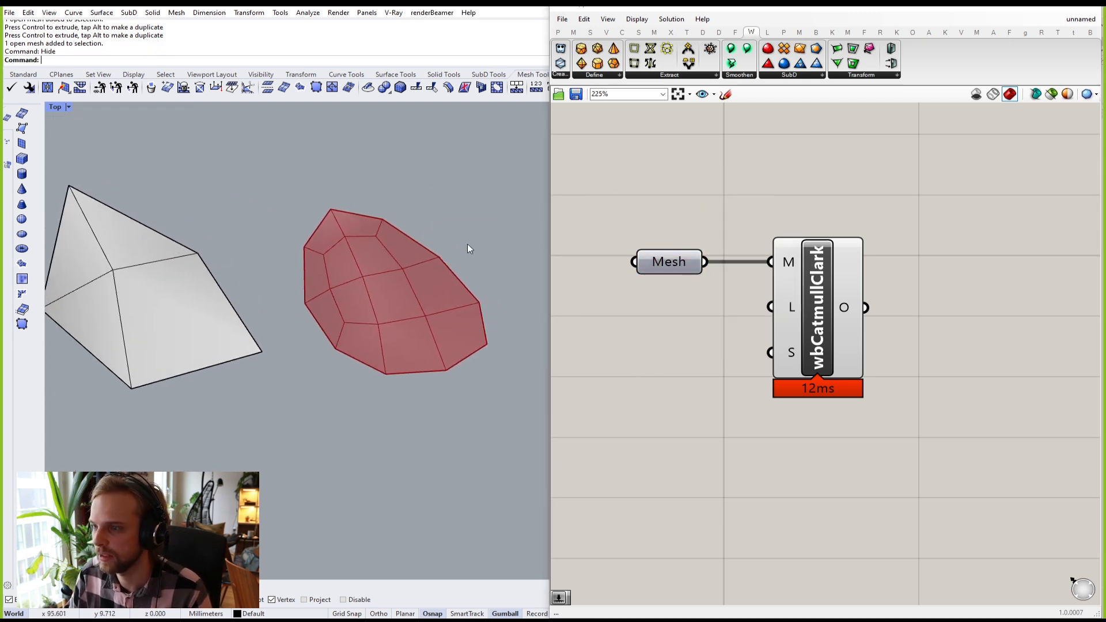
Step: Widen the Rhino viewport area by shrinking the Grasshopper window, with the plain and subdivided meshes both in view
drag(547, 204, 754, 202)
right_drag(312, 221, 449, 248)
scroll(493, 222, up, 2)
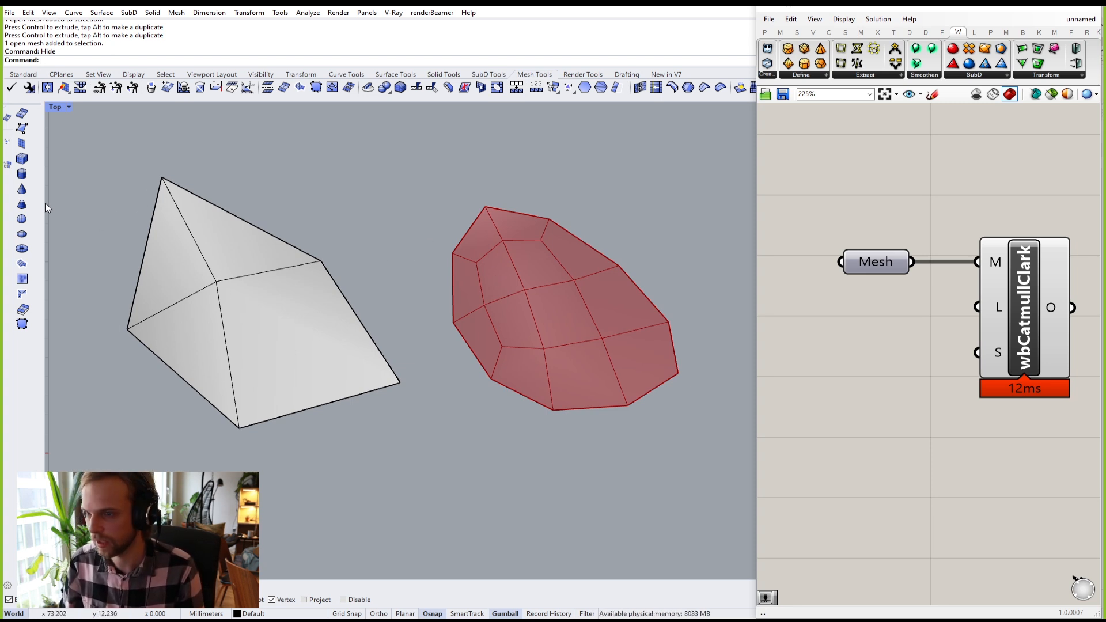
right_drag(243, 185, 254, 265)
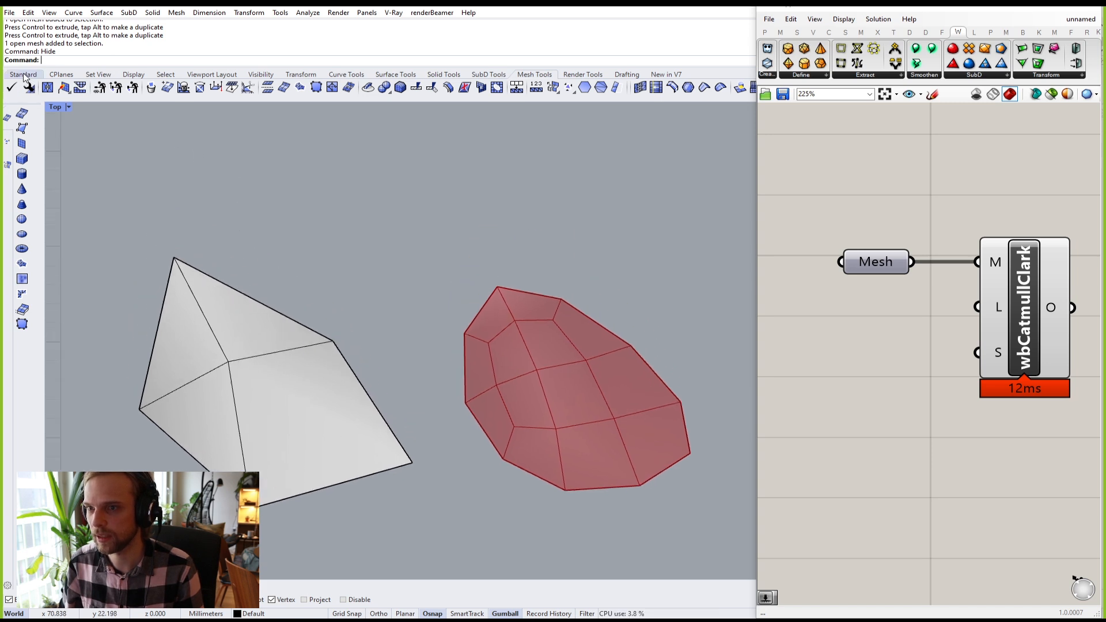
Step: Draw a closed triangular polyline in the empty space above the plain mesh
click(23, 74)
click(9, 128)
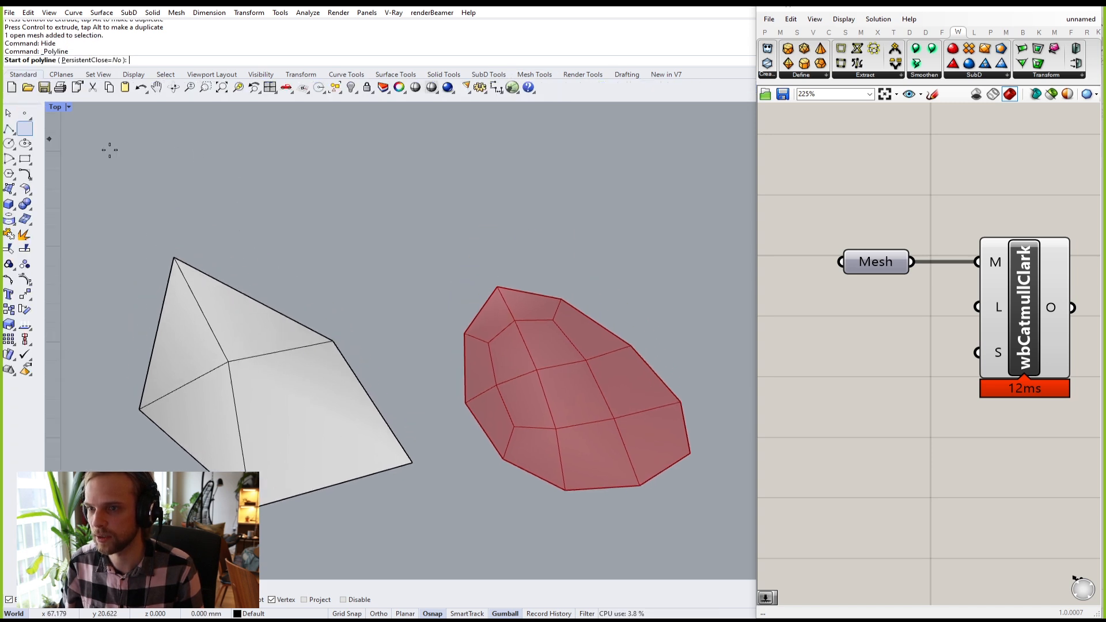
click(133, 220)
click(236, 189)
click(177, 109)
key(Return)
key(Escape)
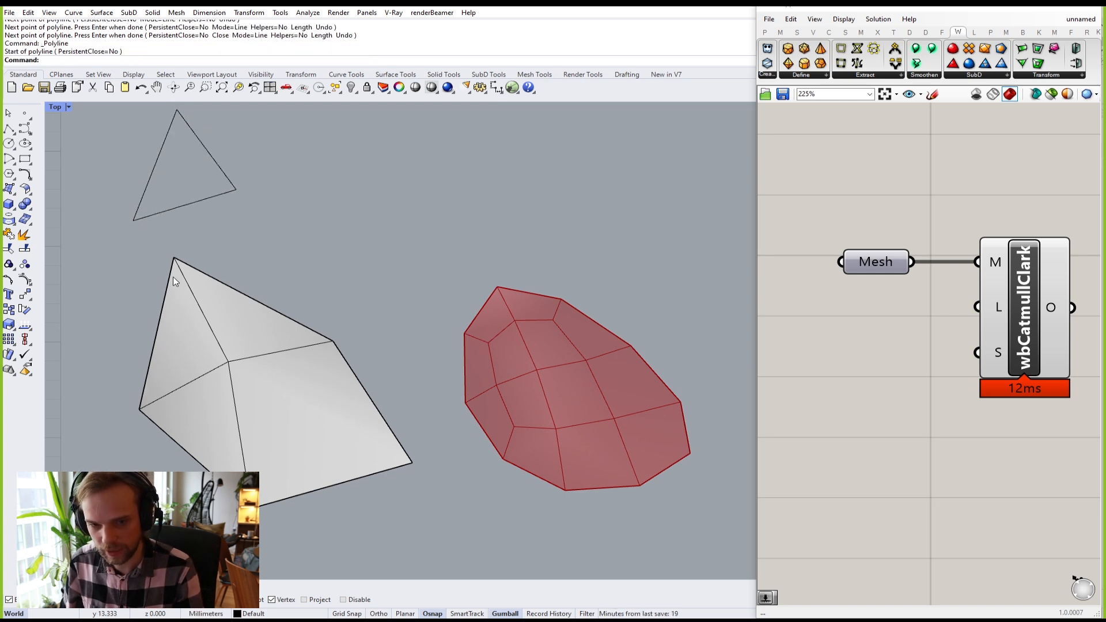
Step: Draw a second closed triangle beside the first and place a point object at its centre
right_drag(385, 196, 376, 215)
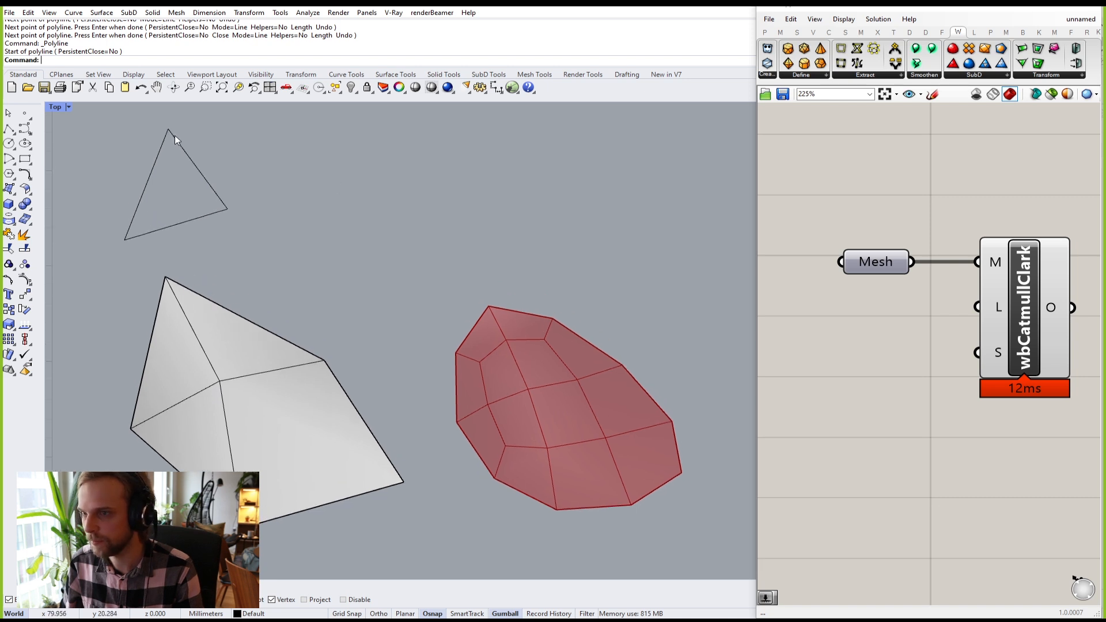
click(10, 129)
click(352, 121)
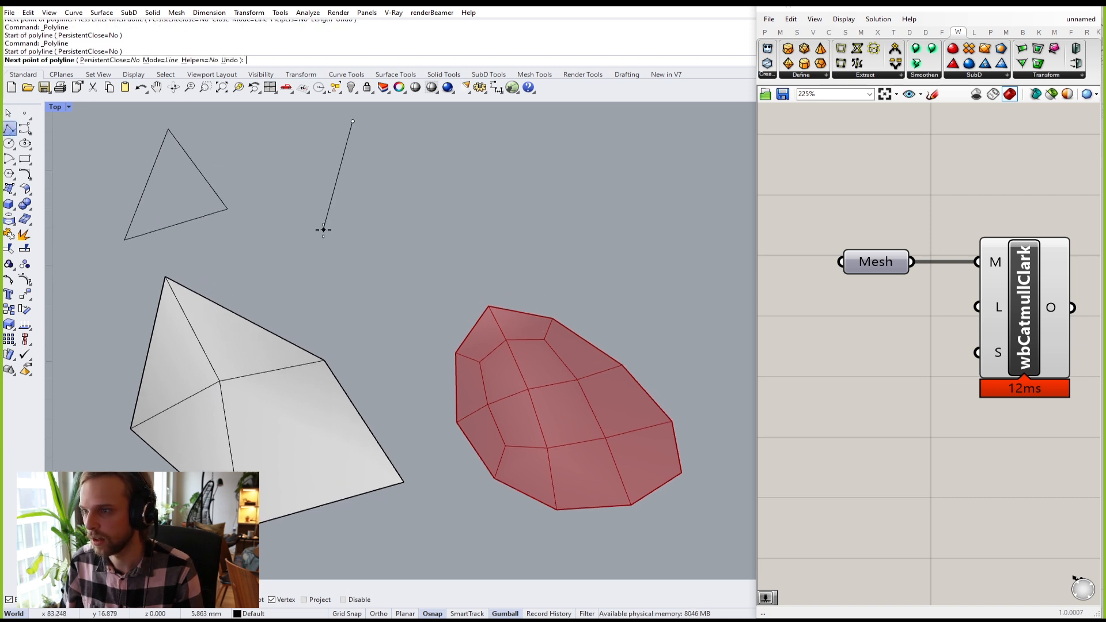
click(324, 230)
click(416, 182)
click(352, 121)
right_click(346, 123)
key(Escape)
click(24, 114)
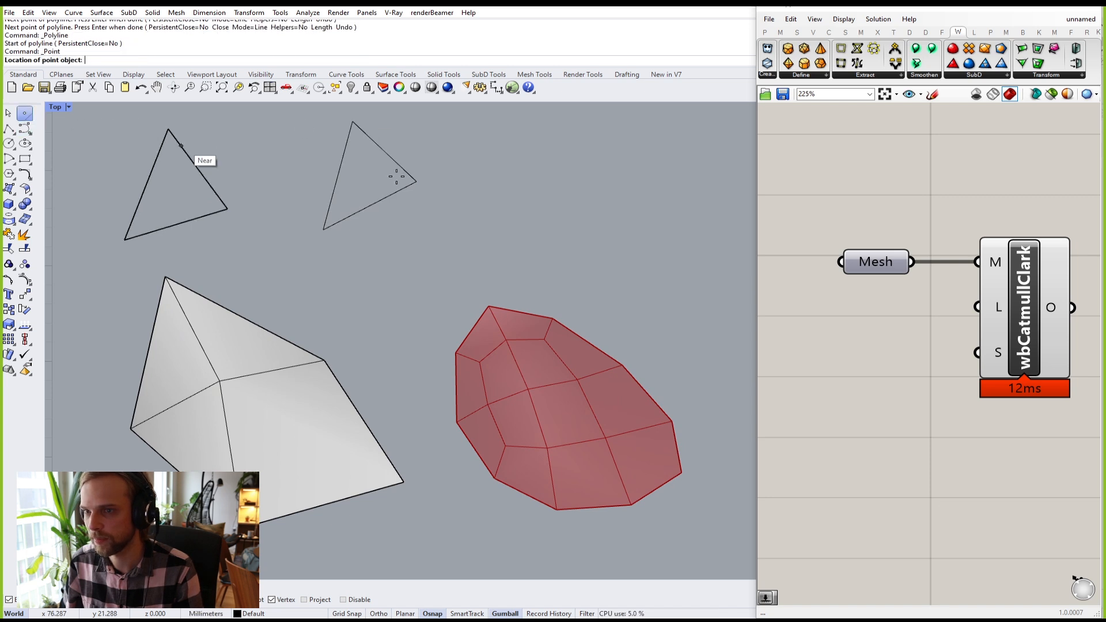
click(366, 172)
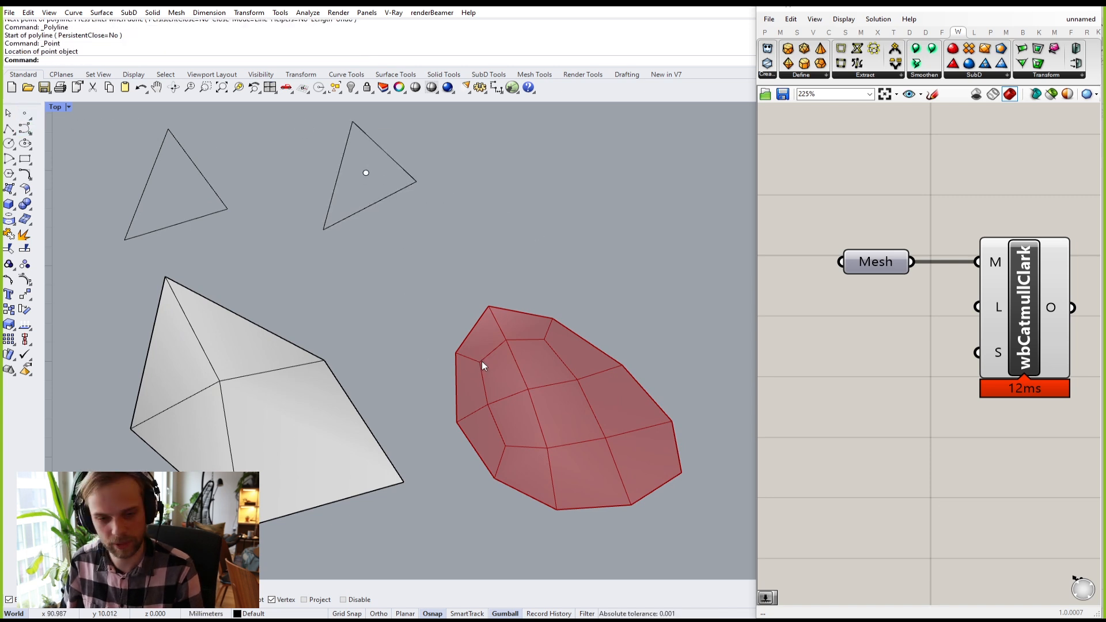
Step: Copy the second triangle and its centre point horizontally to make a third triangle in the row
right_drag(386, 167, 354, 191)
click(11, 127)
key(Escape)
drag(436, 247, 278, 156)
drag(383, 200, 545, 200)
key(alt)
click(627, 202)
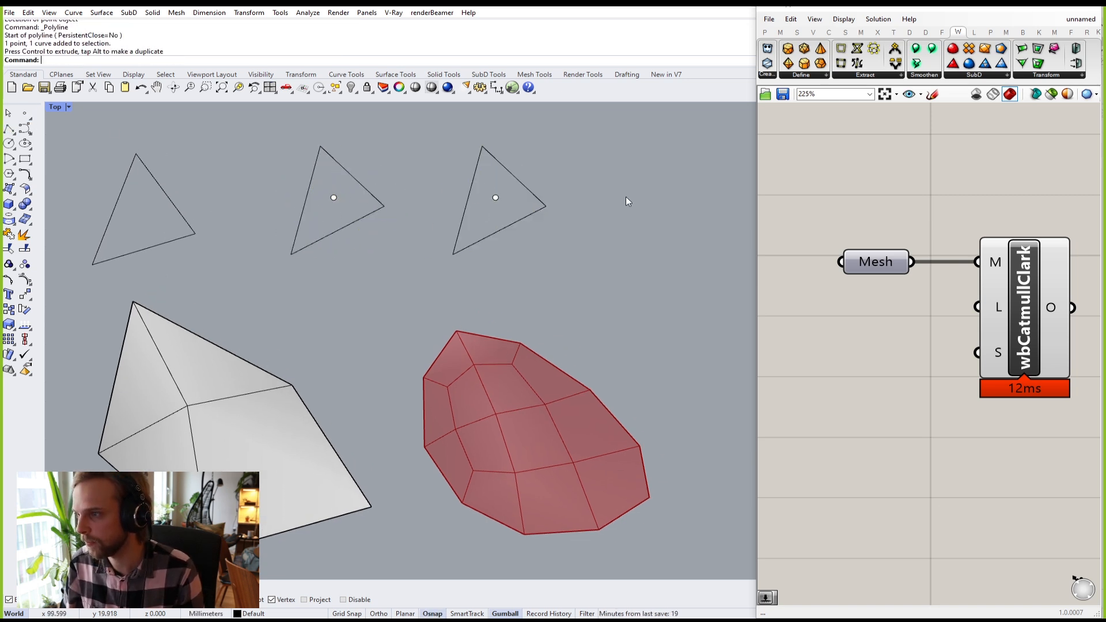
Step: Draw three lines from the third triangle's centre point to the midpoints of its edges
click(9, 128)
click(495, 198)
click(513, 177)
key(Return)
key(Return)
click(495, 197)
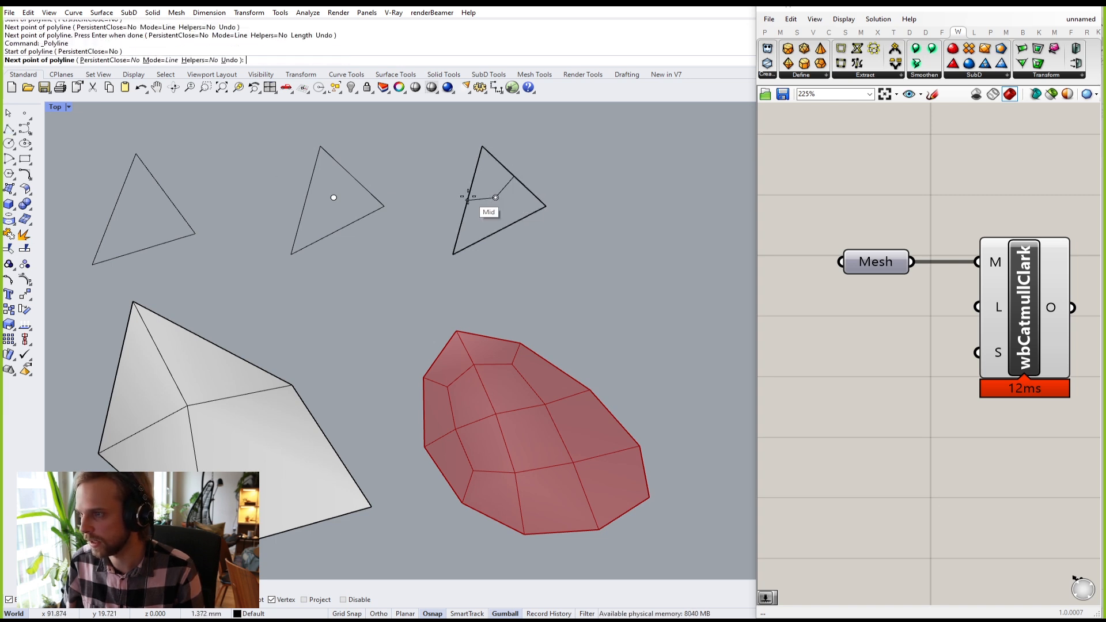
click(468, 200)
key(Return)
key(Return)
click(496, 197)
click(499, 231)
key(Return)
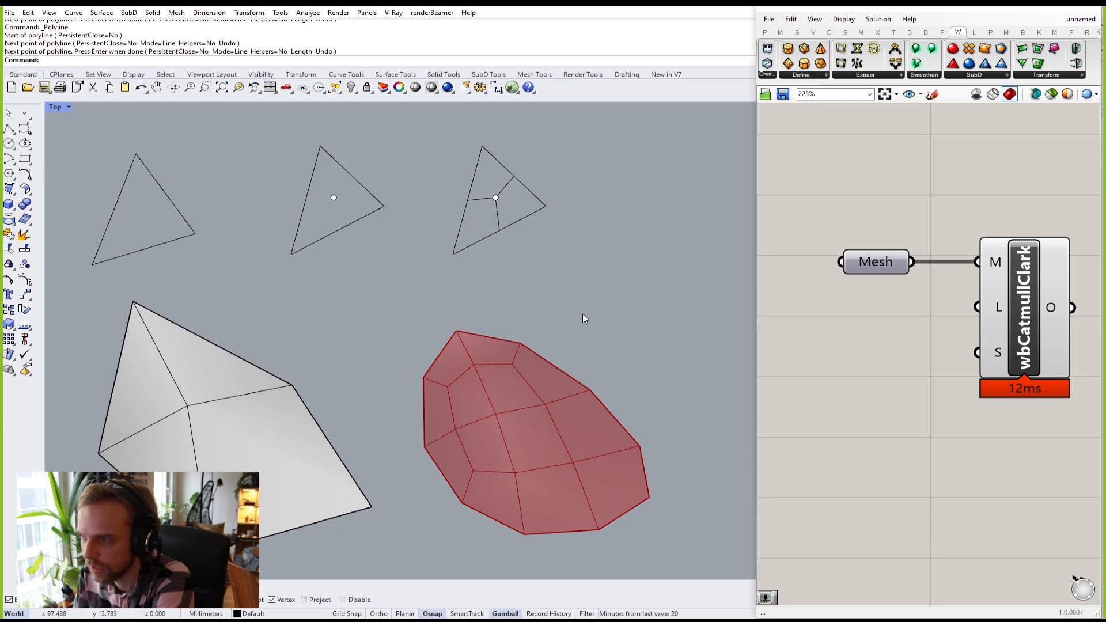
Step: Examine how the faces of the subdivided mesh relate to the plain mesh and the triangle diagrams
right_drag(620, 438, 501, 328)
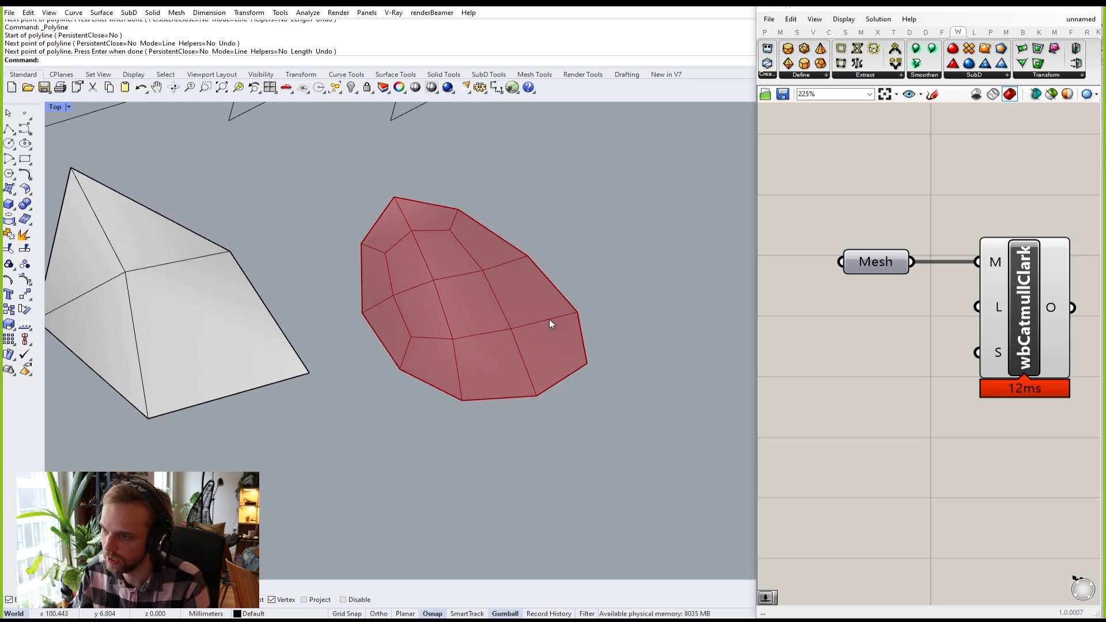
scroll(407, 346, down, 2)
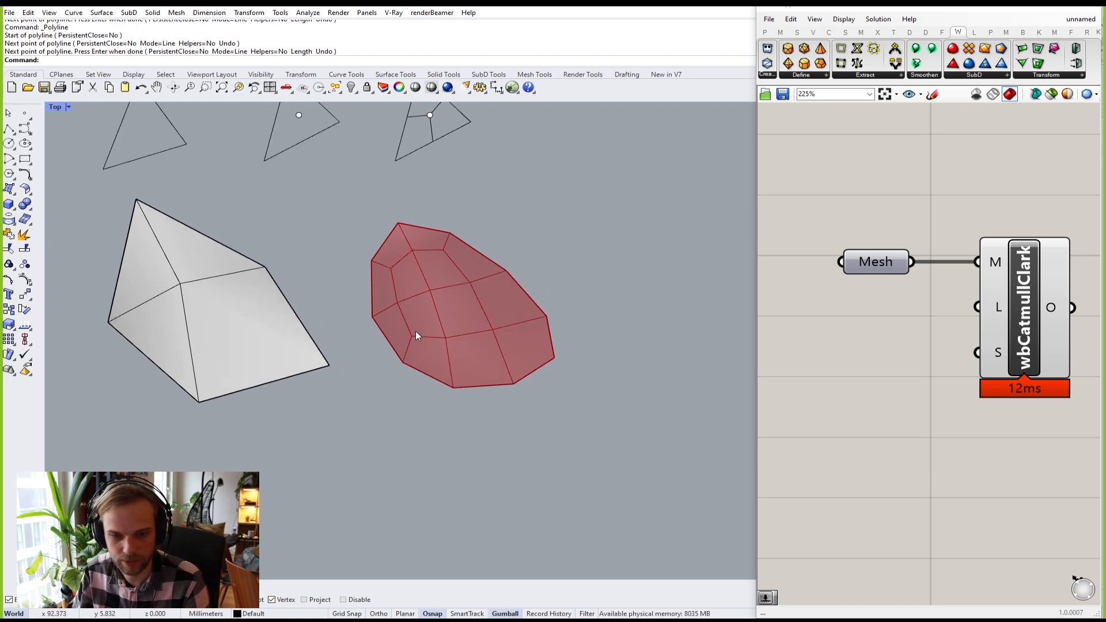
right_drag(416, 333, 489, 382)
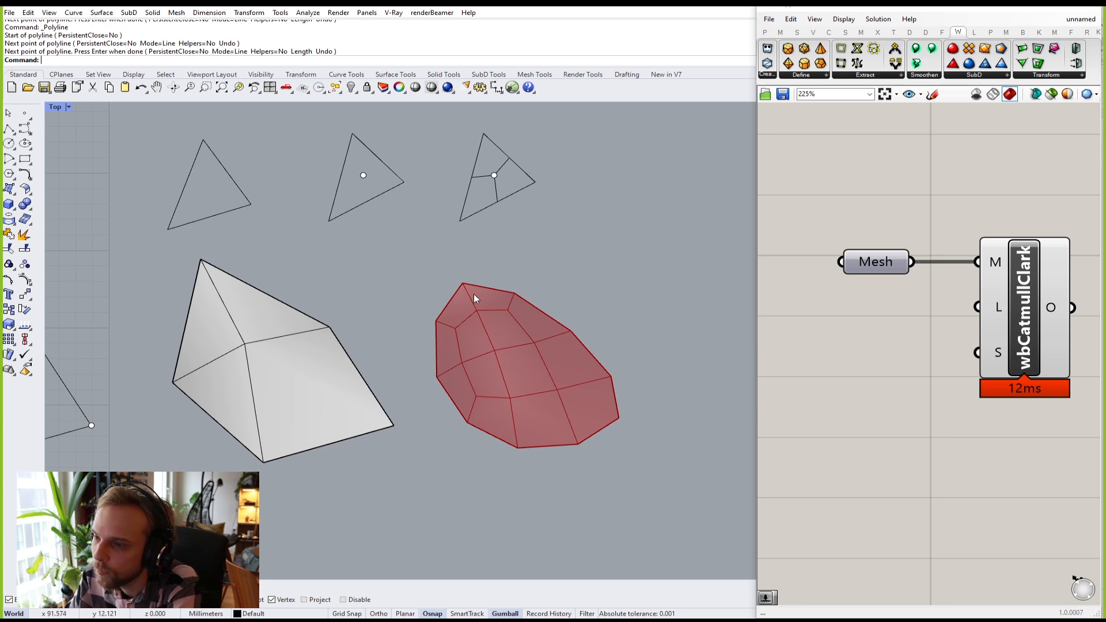
right_drag(465, 296, 532, 298)
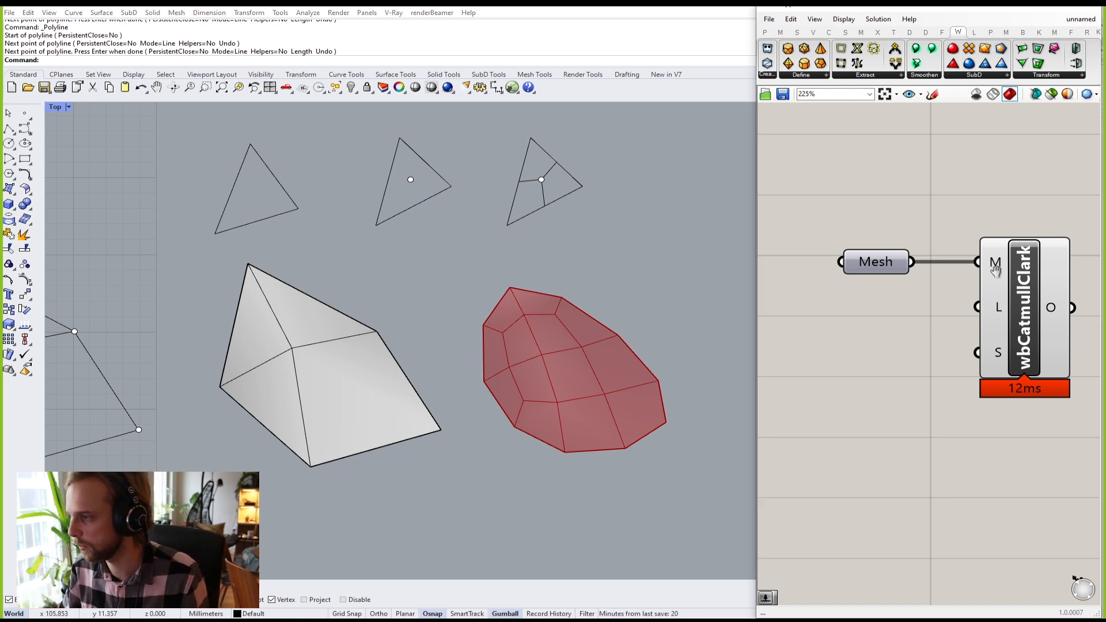
right_drag(983, 285, 1039, 226)
right_drag(503, 299, 401, 252)
scroll(391, 254, up, 10)
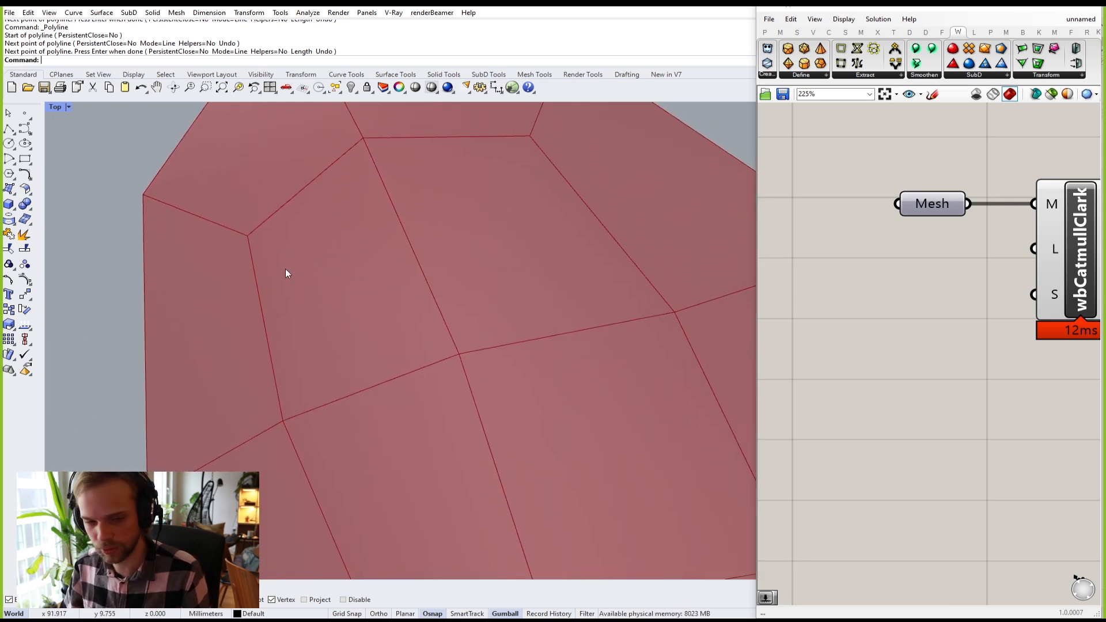
Step: Add a number slider with the value 2 and connect it to the wbCatmullClark component's L input
double_click(915, 270)
text(slider)
key(Return)
drag(949, 268, 907, 251)
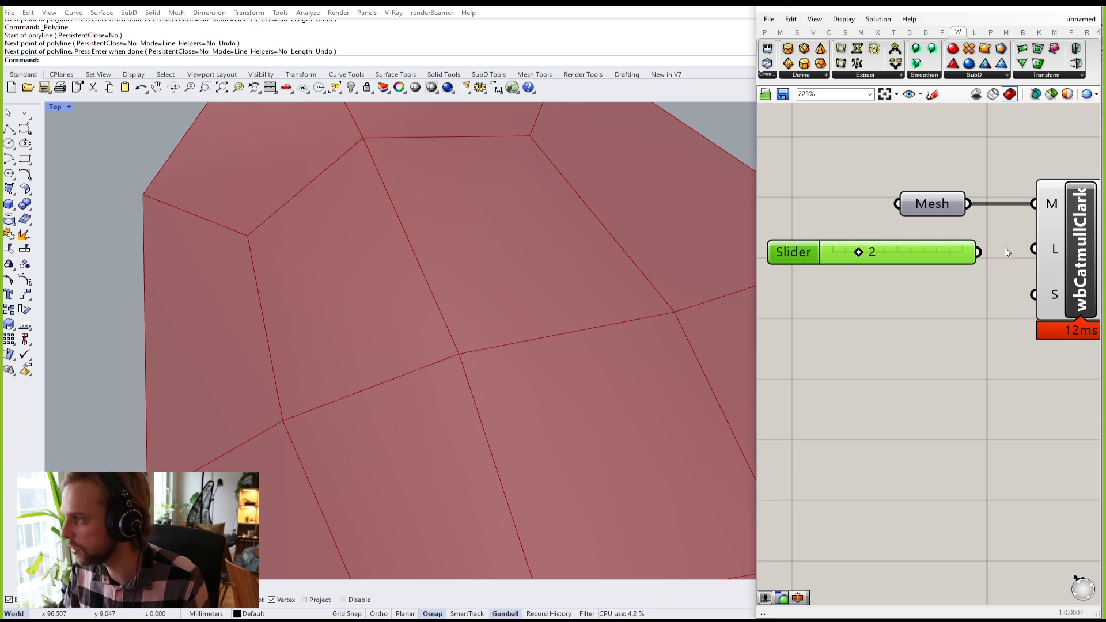
drag(979, 253, 1034, 249)
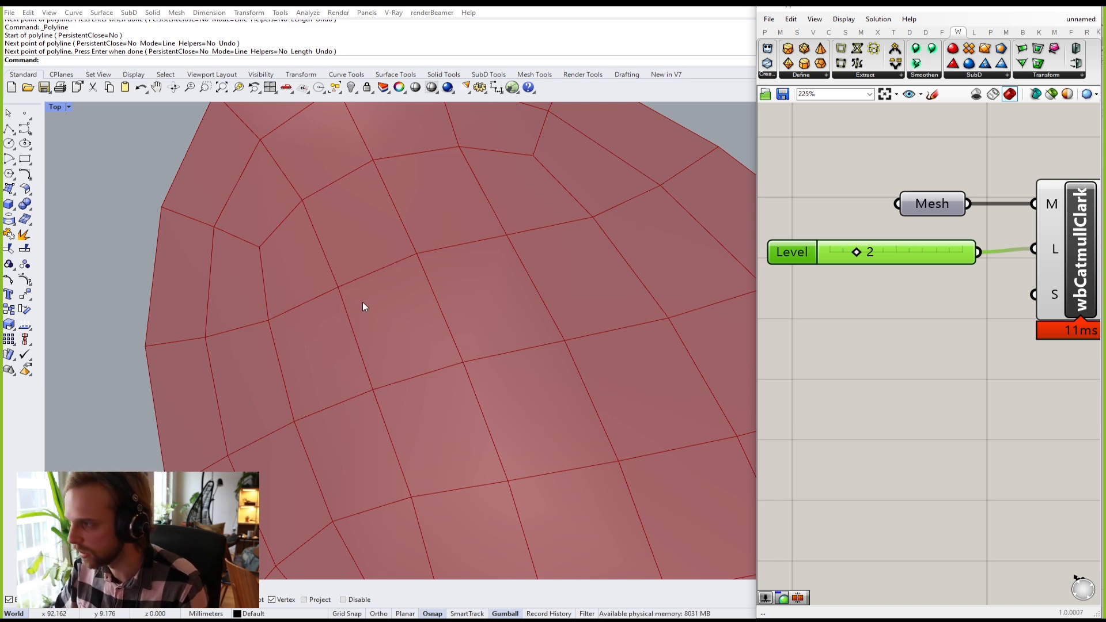
Step: Set the subdivision level slider to 3 and view the smoothed mesh in the Perspective viewport
drag(857, 252, 870, 252)
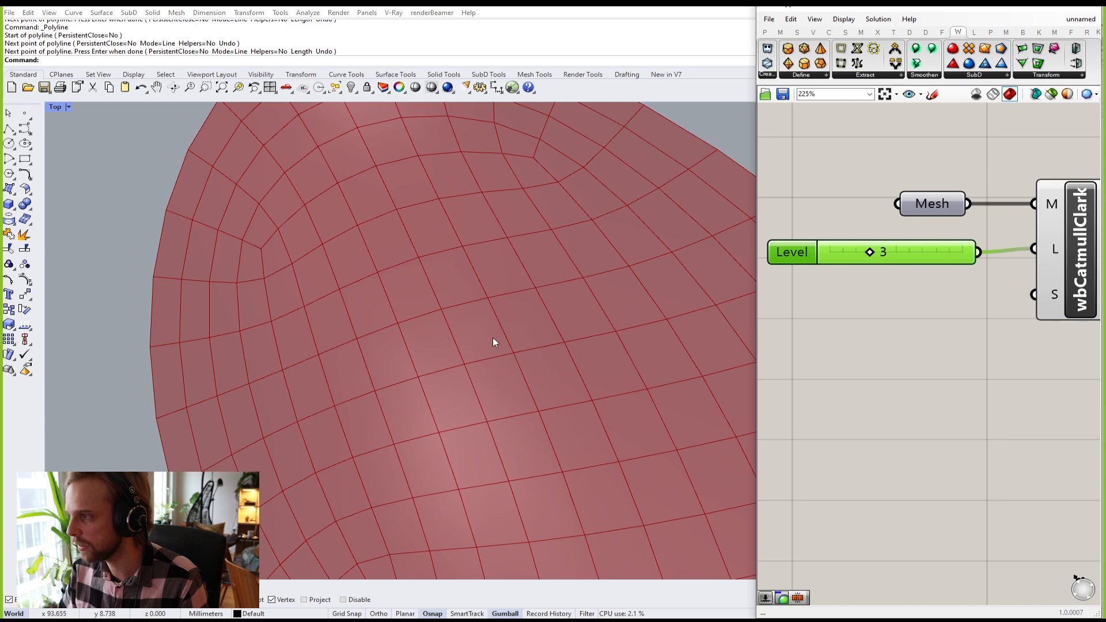
scroll(495, 339, down, 4)
right_drag(521, 365, 373, 295)
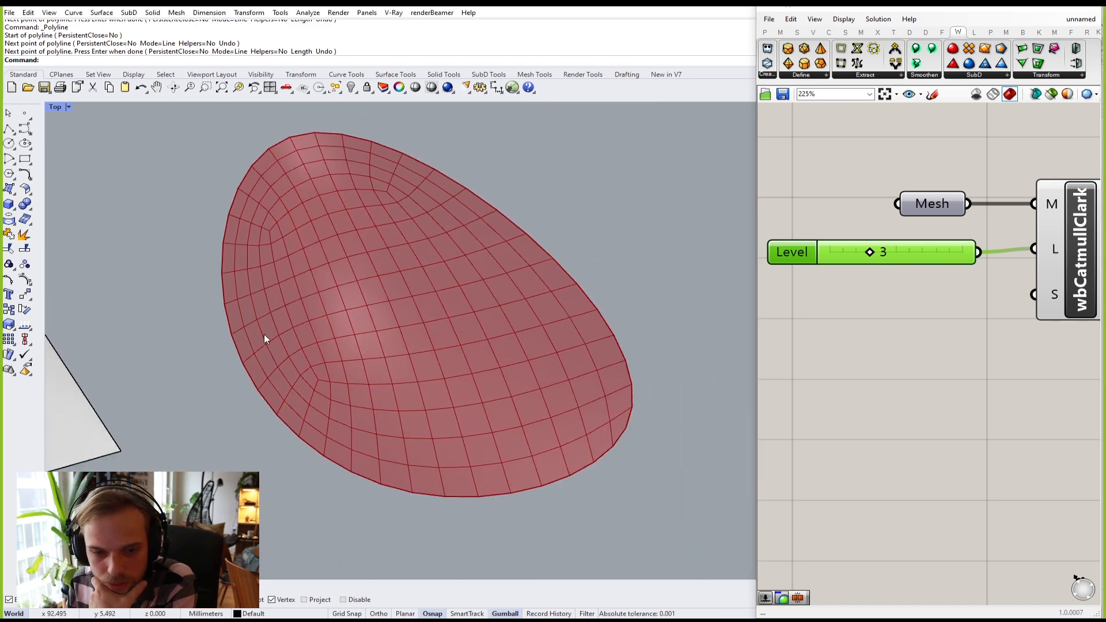
double_click(56, 108)
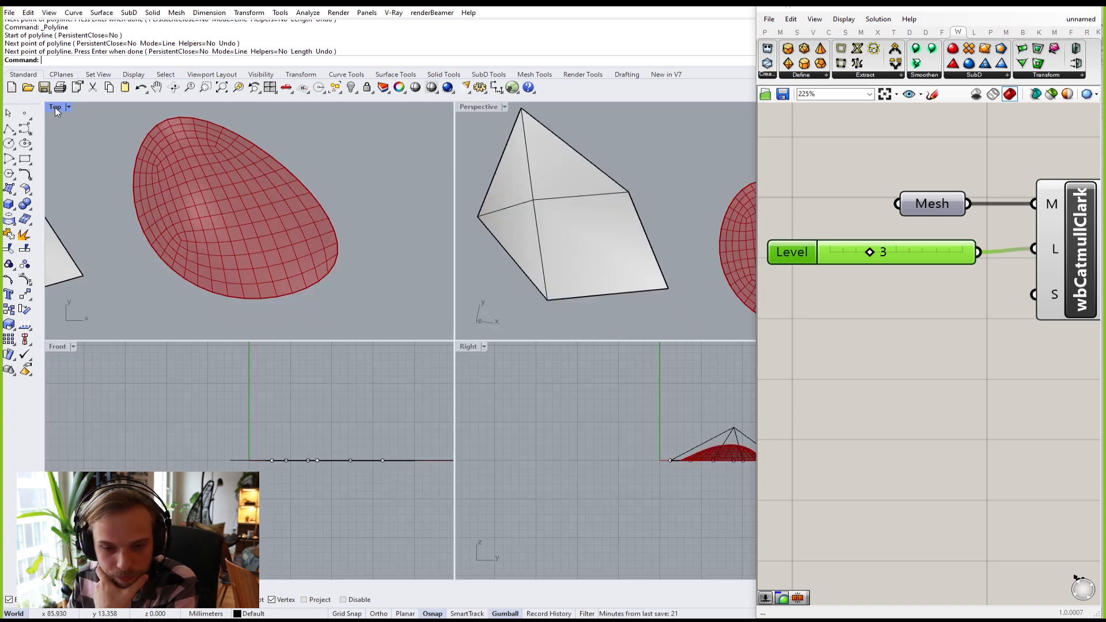
double_click(467, 106)
scroll(517, 316, down, 5)
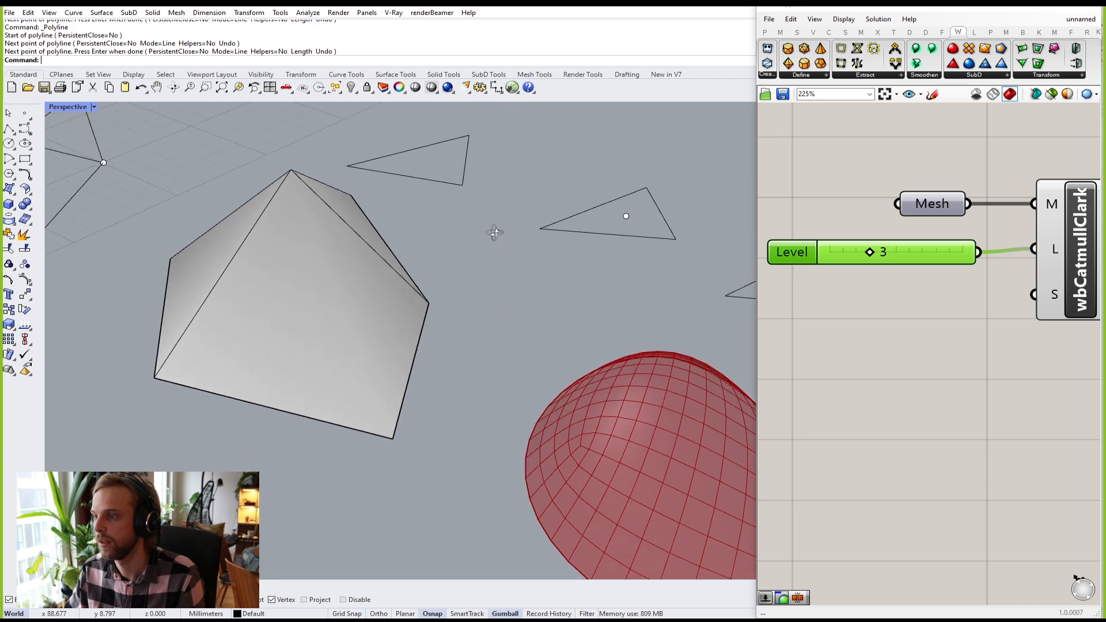
mouse_move(532, 259)
right_down()
mouse_move(498, 285)
mouse_move(526, 264)
mouse_move(516, 260)
right_up()
Step: Lower the subdivision level slider to 0 to inspect the unsubdivided mesh, and raise it to 1
drag(875, 254, 833, 258)
scroll(518, 259, up, 6)
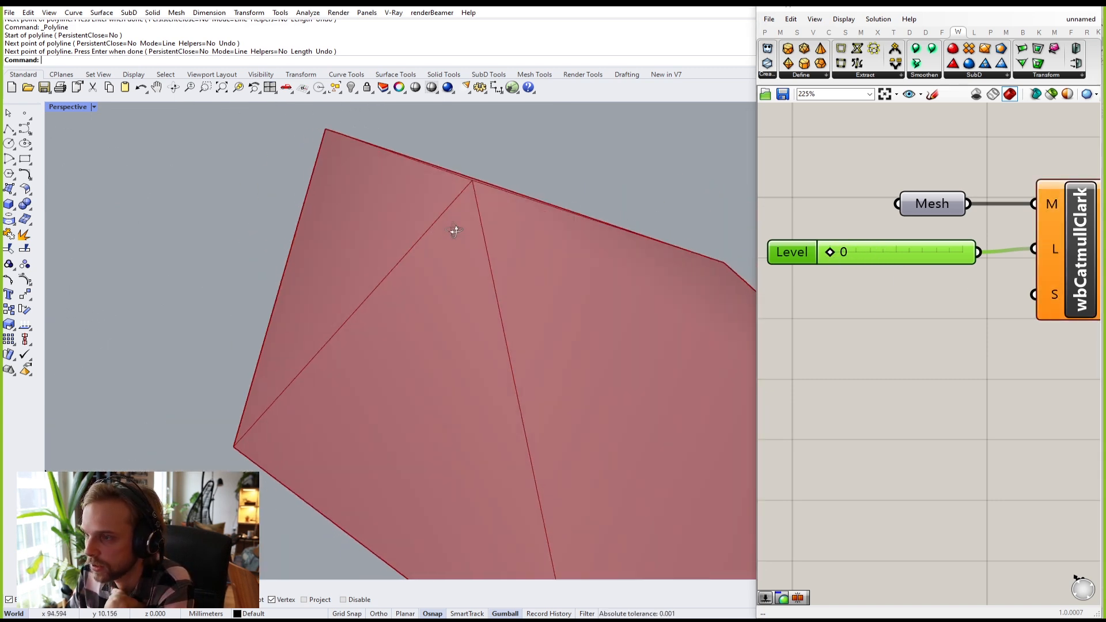
right_drag(456, 234, 482, 192)
scroll(486, 200, down, 3)
shift+right_drag(483, 231, 408, 315)
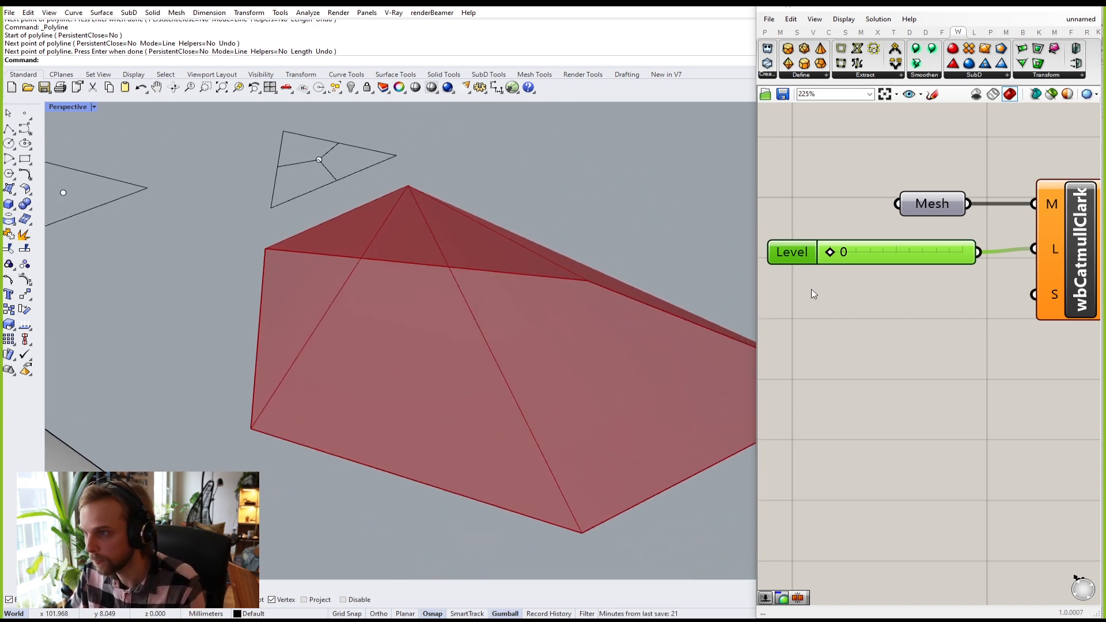
drag(828, 254, 843, 252)
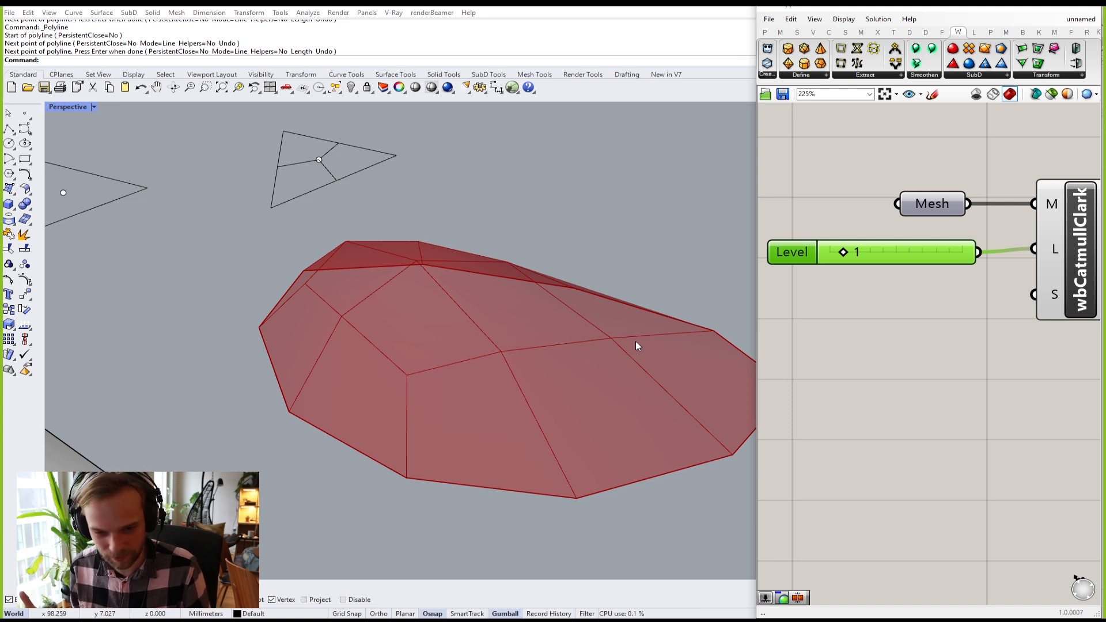
Step: Raise the subdivision level slider to 2 and 3, comparing the smoothed mesh with the plain mesh and the triangle diagrams
right_drag(488, 229, 413, 249)
drag(845, 254, 868, 259)
right_drag(276, 311, 404, 238)
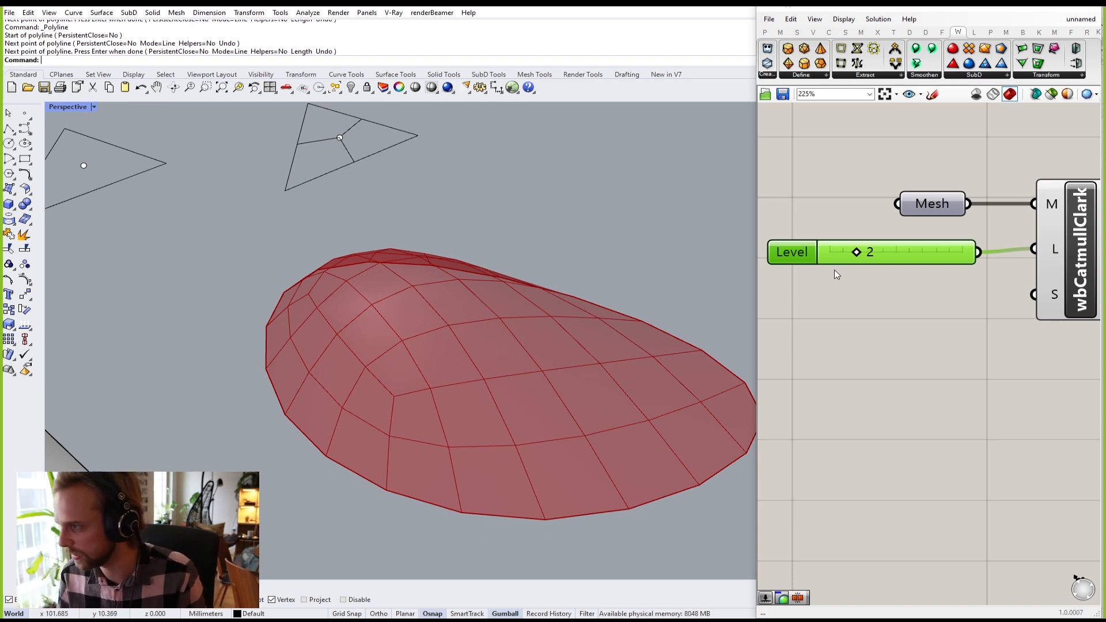
drag(865, 257, 878, 258)
right_drag(570, 270, 542, 335)
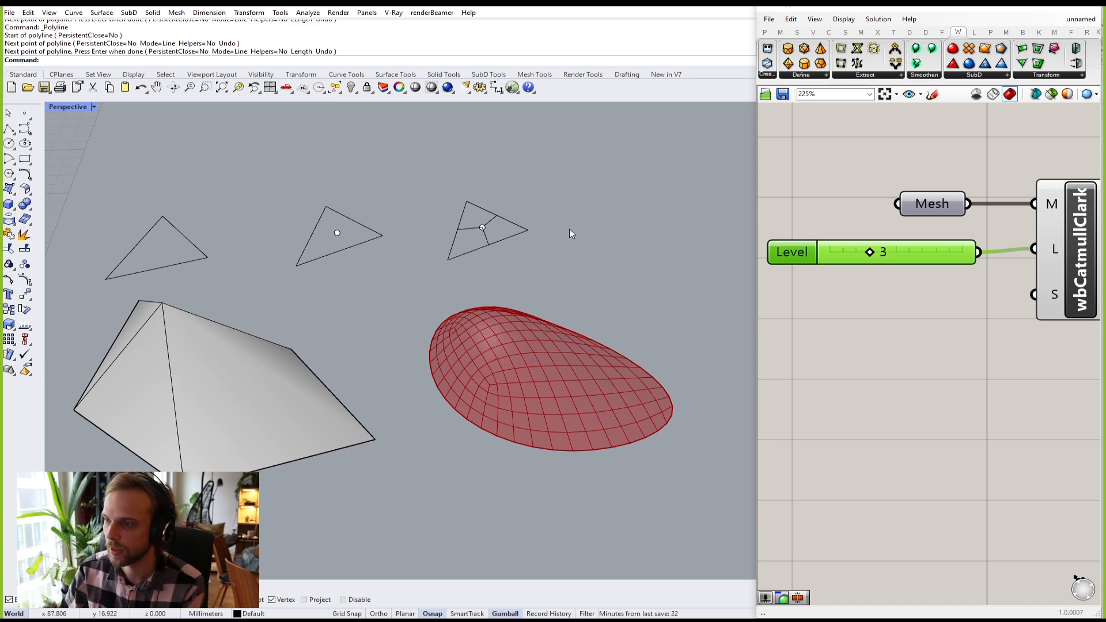
right_drag(169, 314, 232, 315)
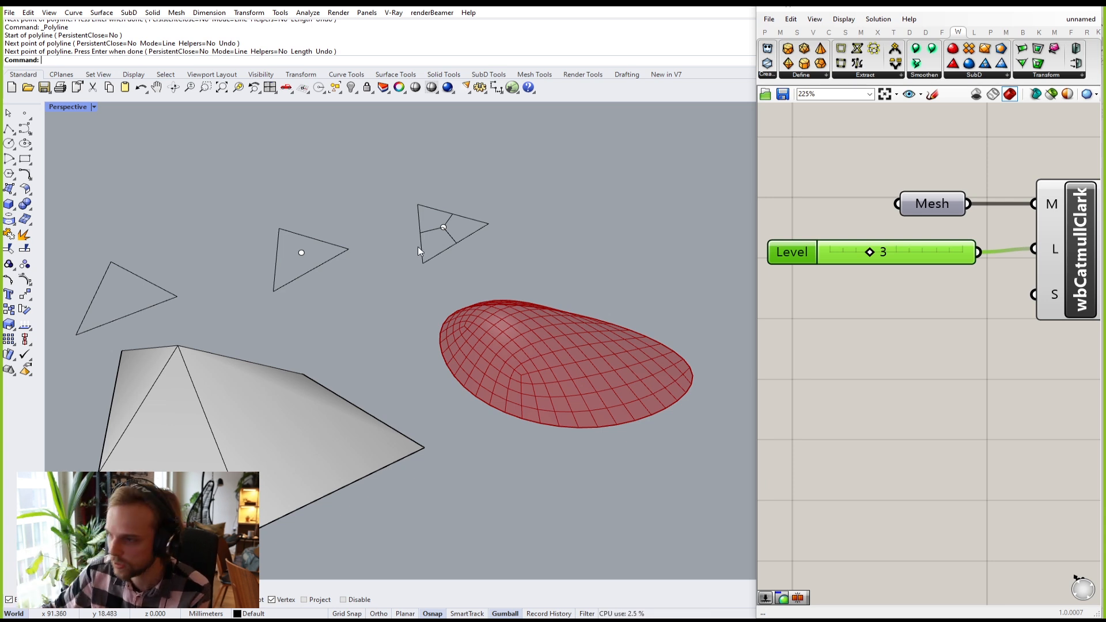
right_drag(466, 323, 482, 372)
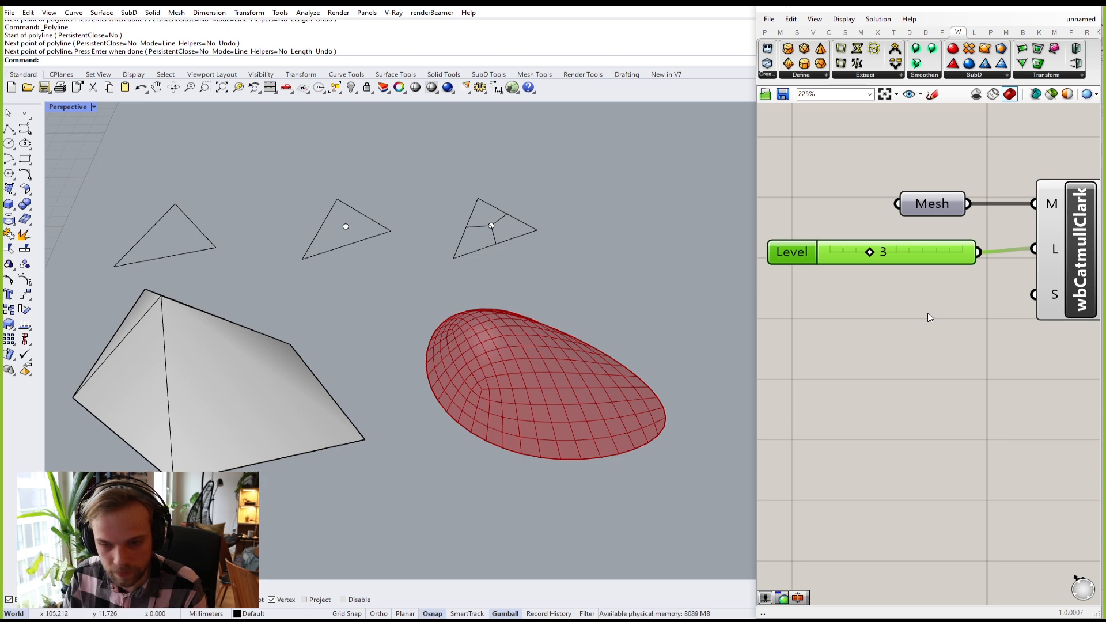
Step: Align the Level slider with the L input of the wbCatmullClark component so the wire runs straight
drag(901, 250, 900, 254)
scroll(901, 259, up, 2)
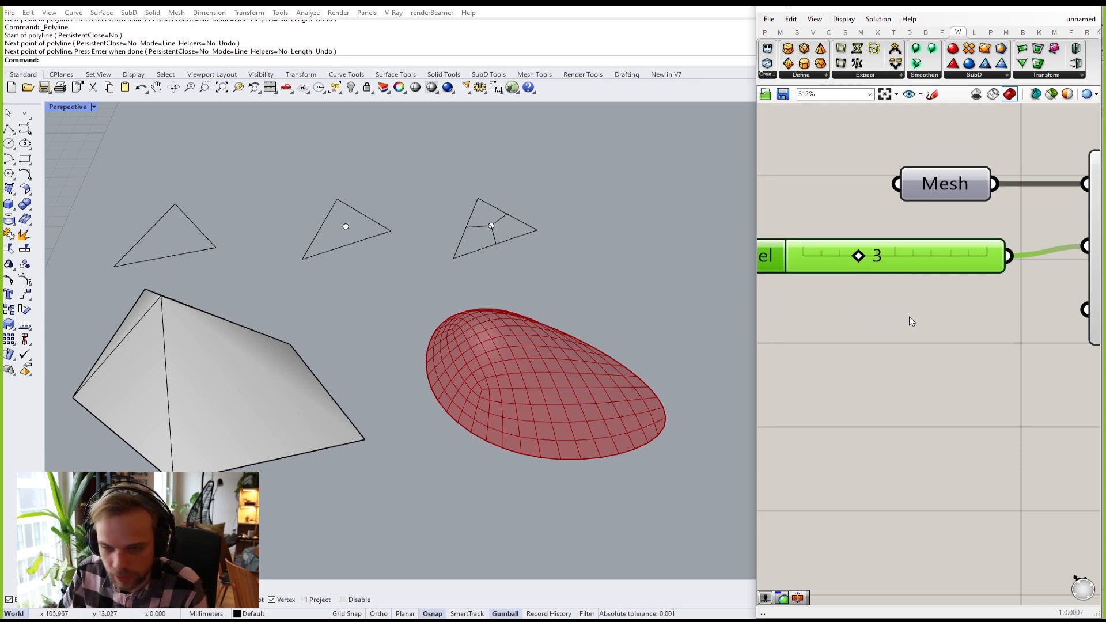
drag(909, 254, 914, 244)
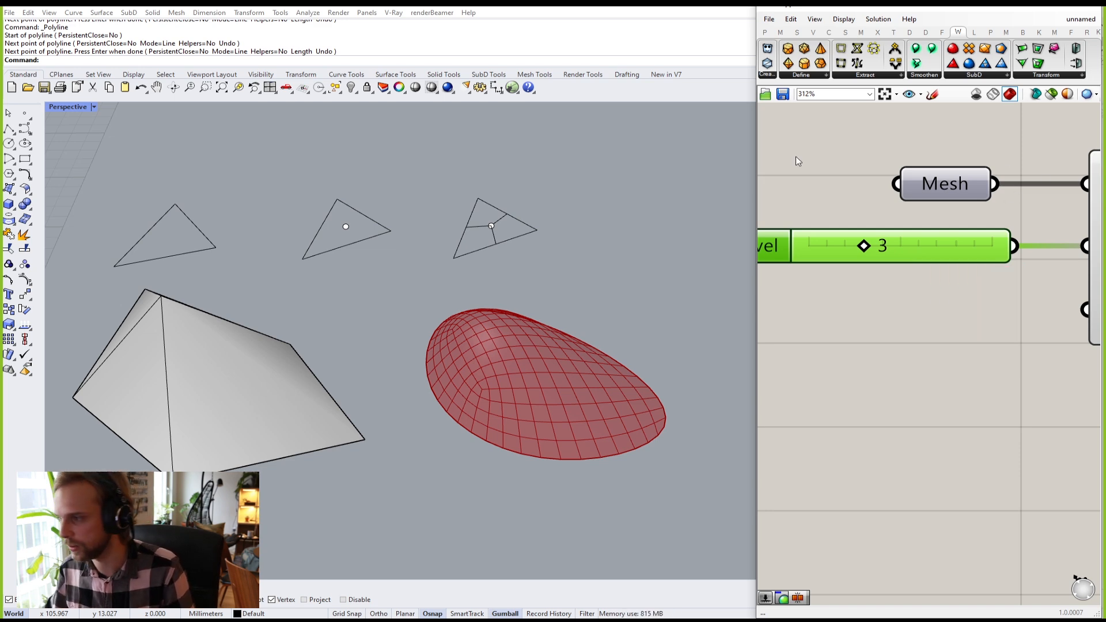
Step: Delete the plain mesh, the neighbouring point-and-line sketch and the three triangle diagrams from the Rhino model
scroll(525, 240, down, 5)
drag(619, 387, 179, 171)
shift+right_drag(192, 183, 313, 245)
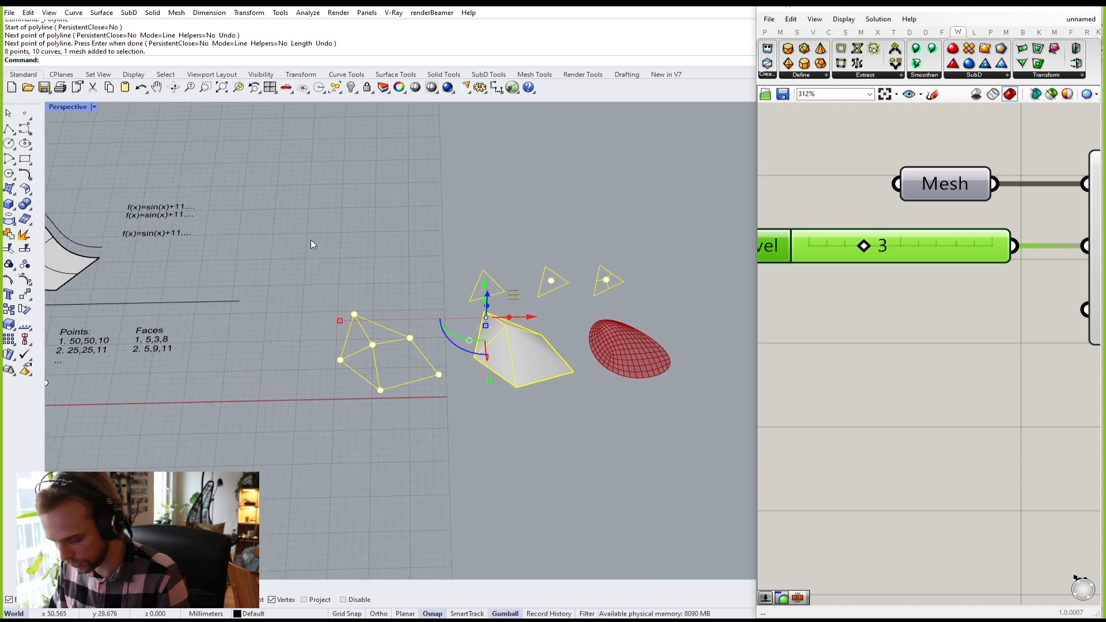
key(Delete)
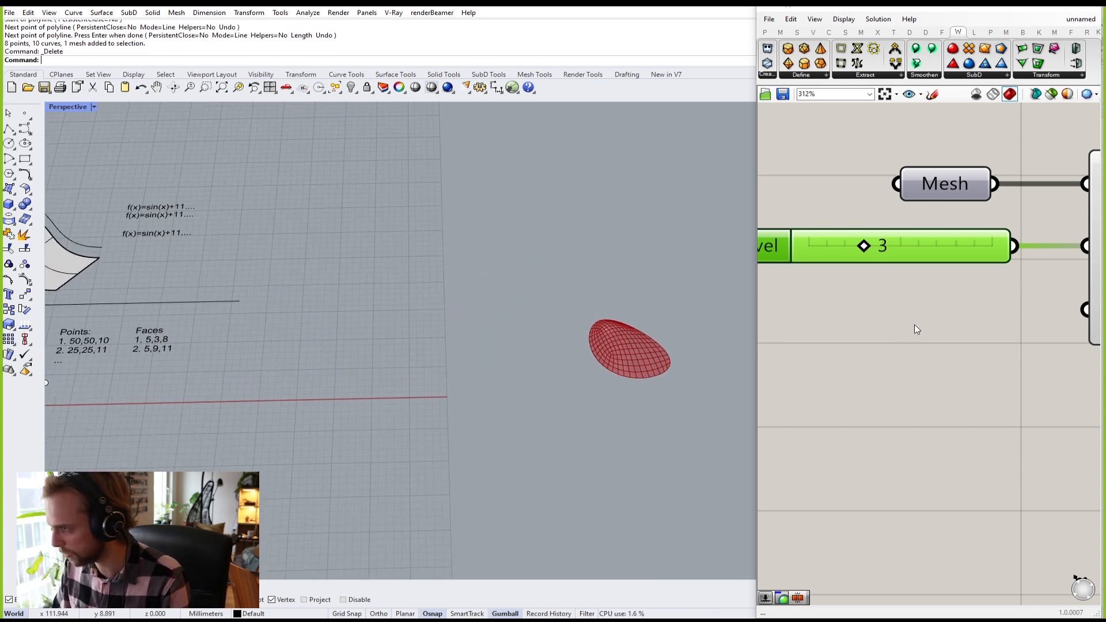
Step: Delete the Catmull-Clark components from the Grasshopper canvas and close Grasshopper without saving the changes
scroll(914, 325, down, 5)
drag(1055, 379, 842, 212)
key(Delete)
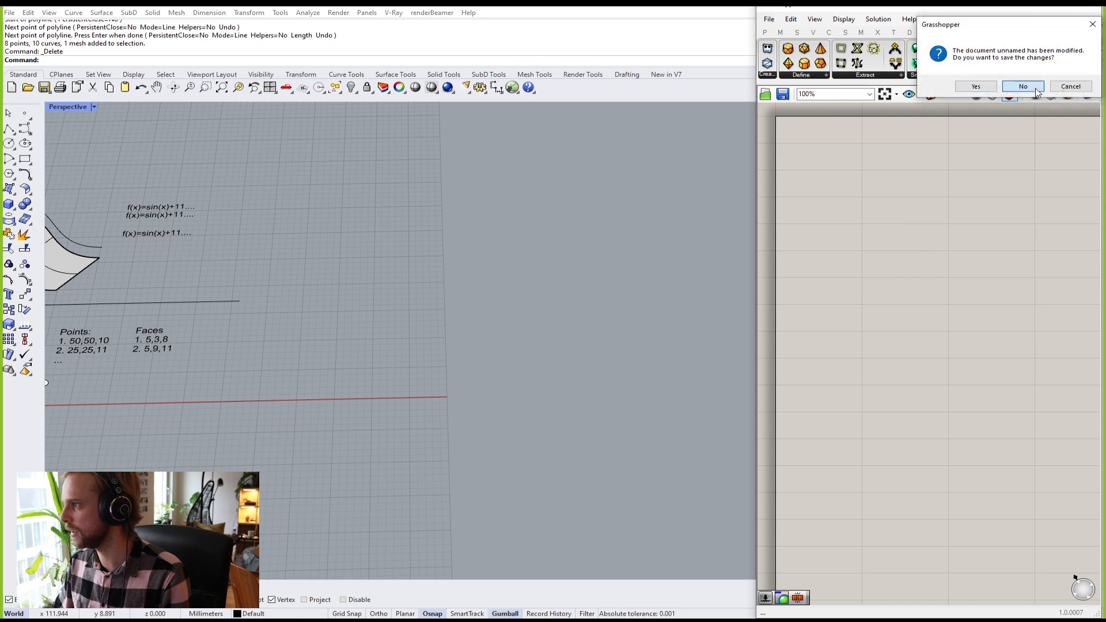
click(1043, 88)
click(1096, 10)
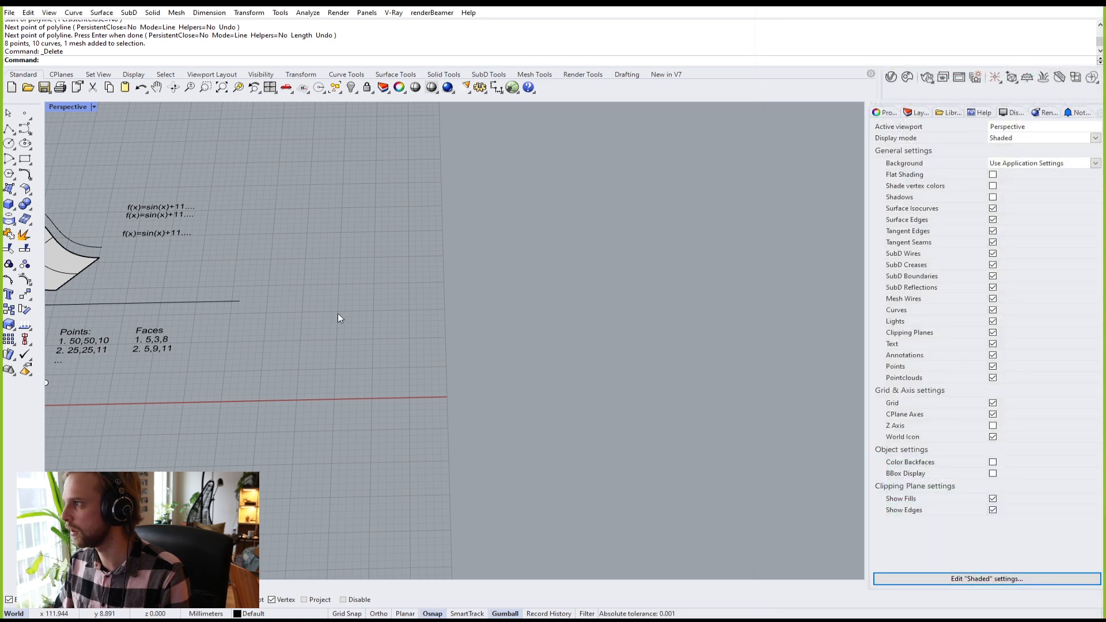
Step: Delete the remaining wavy surface, curves, points and text notes to leave the Rhino model empty
drag(343, 116, 226, 120)
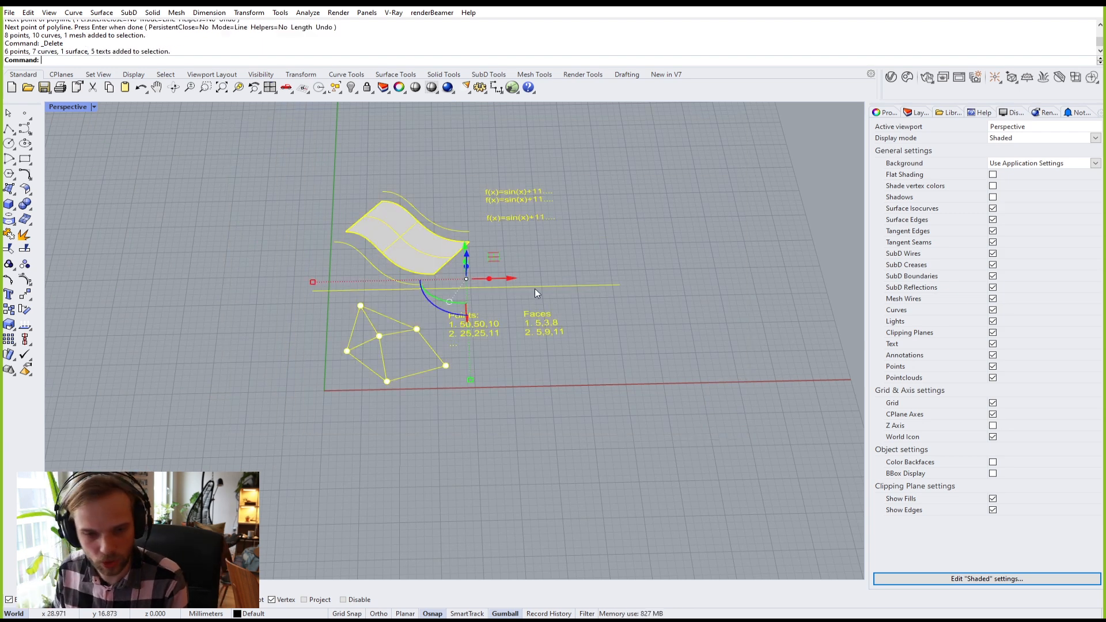
key(Delete)
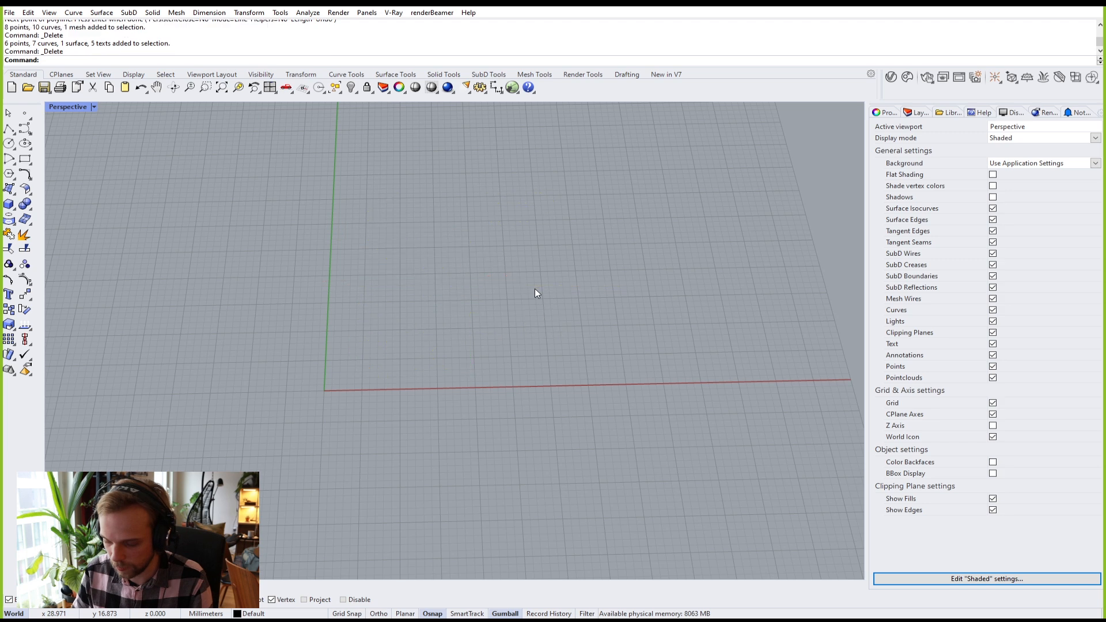
scroll(535, 293, down, 3)
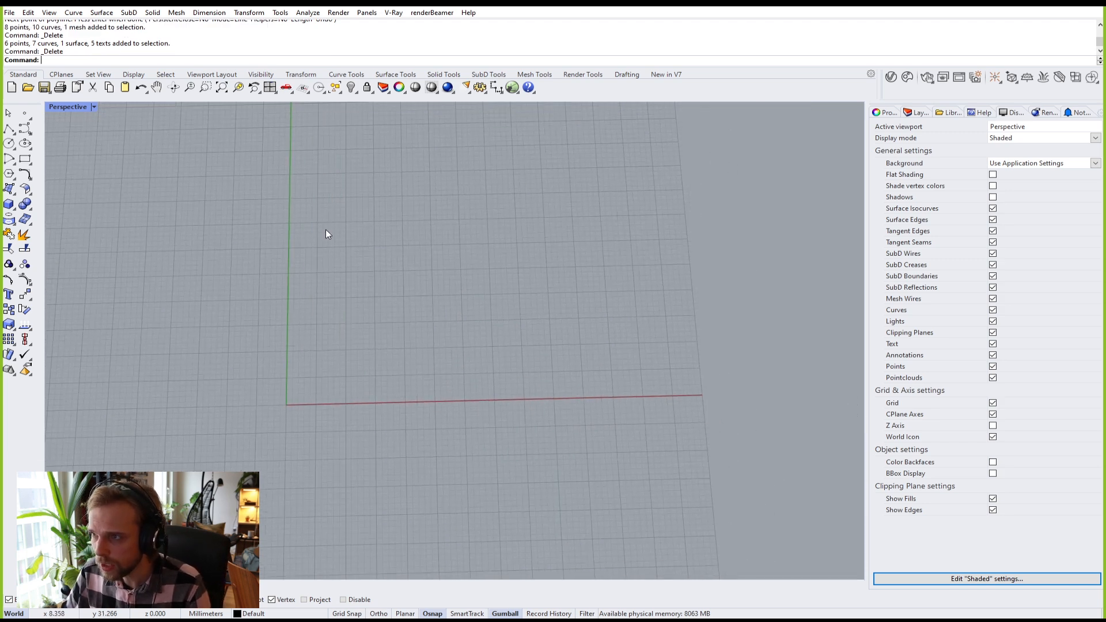
Step: Draw a horizontal SubD plane with XCount 2 and YCount 2 on the grid near the origin
click(488, 74)
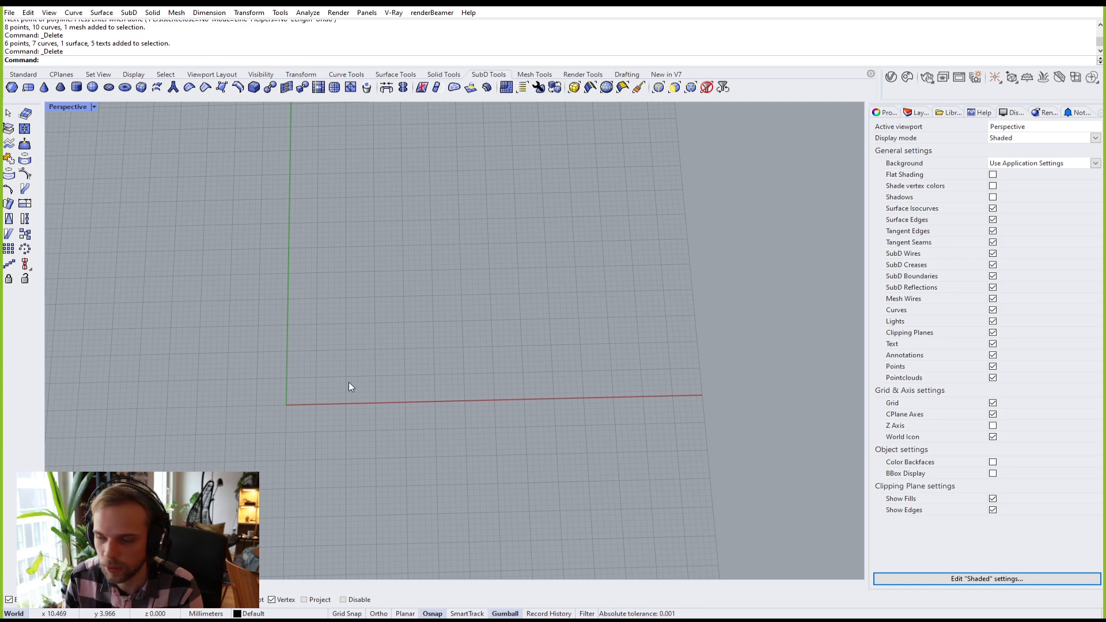
right_drag(350, 380, 271, 357)
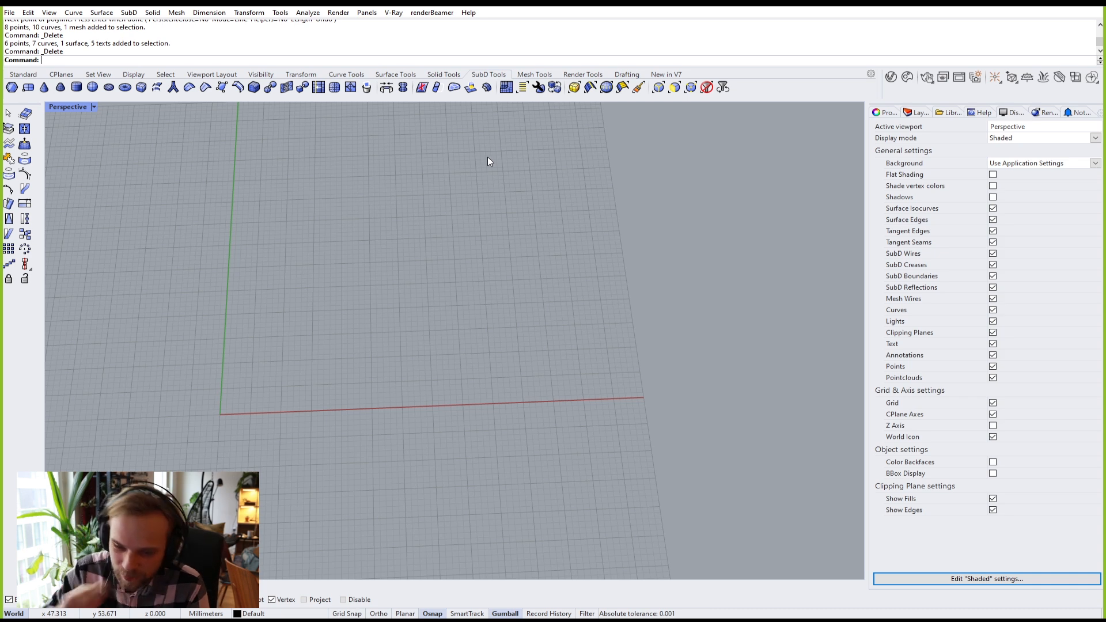
right_drag(418, 396, 384, 375)
scroll(384, 374, down, 2)
right_drag(329, 332, 394, 345)
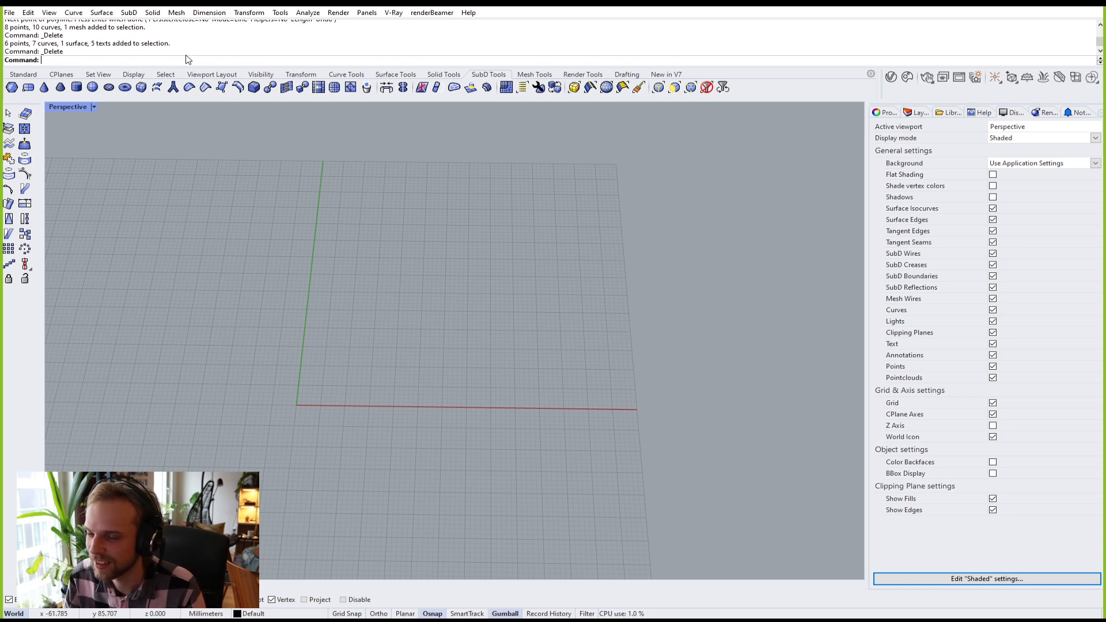
click(30, 89)
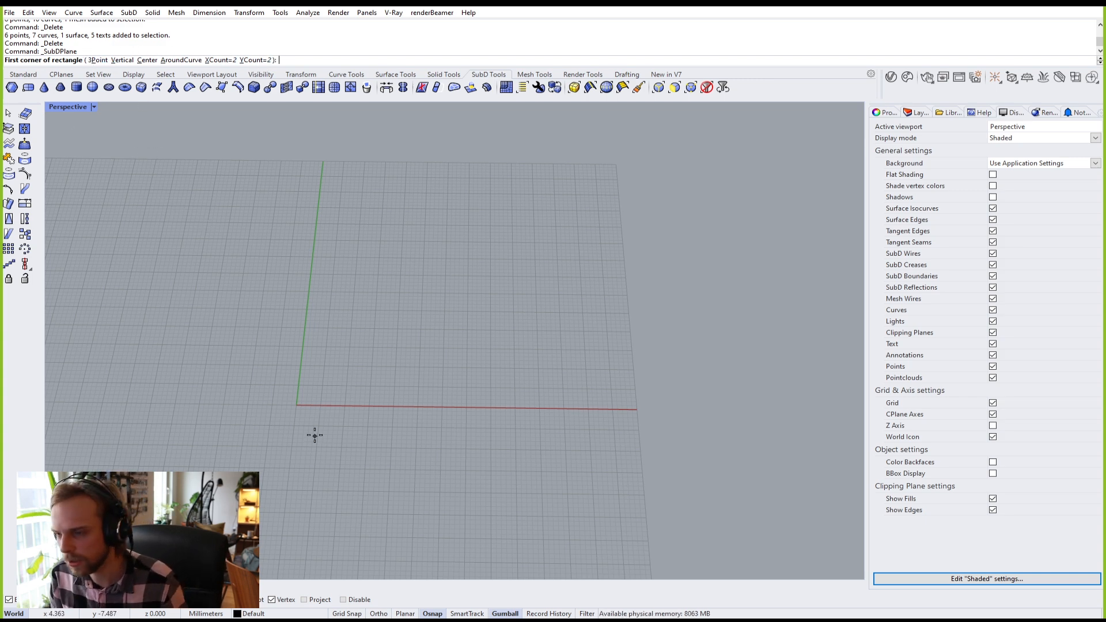
click(316, 374)
click(494, 270)
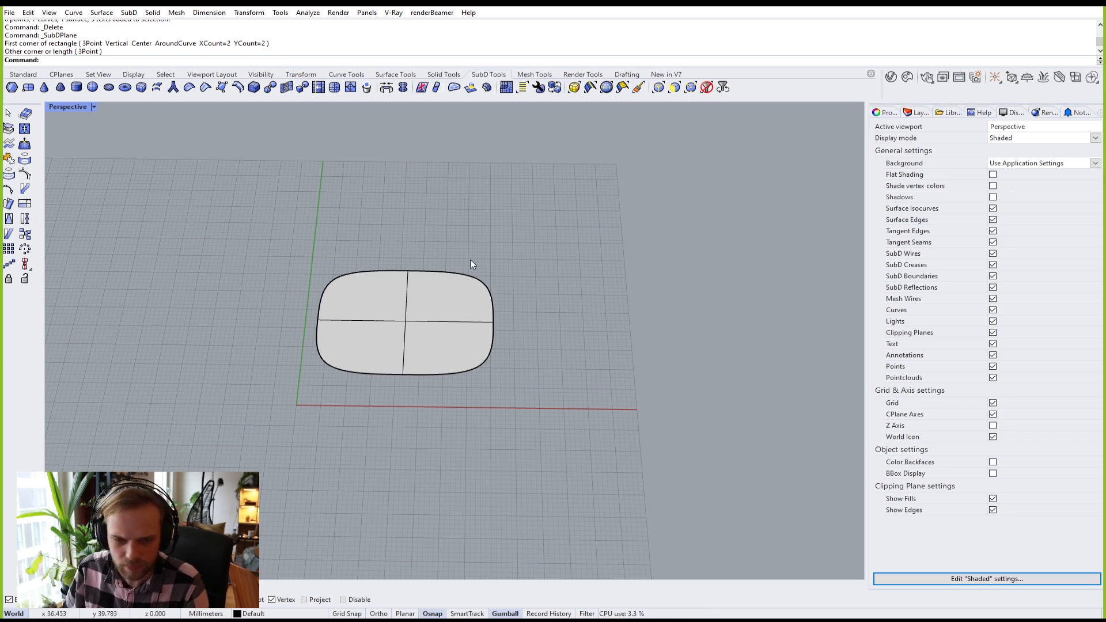
Step: Toggle the horizontal SubD plane between smooth and flat display to compare its rounded form with its control polygon
right_drag(446, 344, 444, 306)
scroll(380, 322, up, 4)
scroll(401, 298, up, 2)
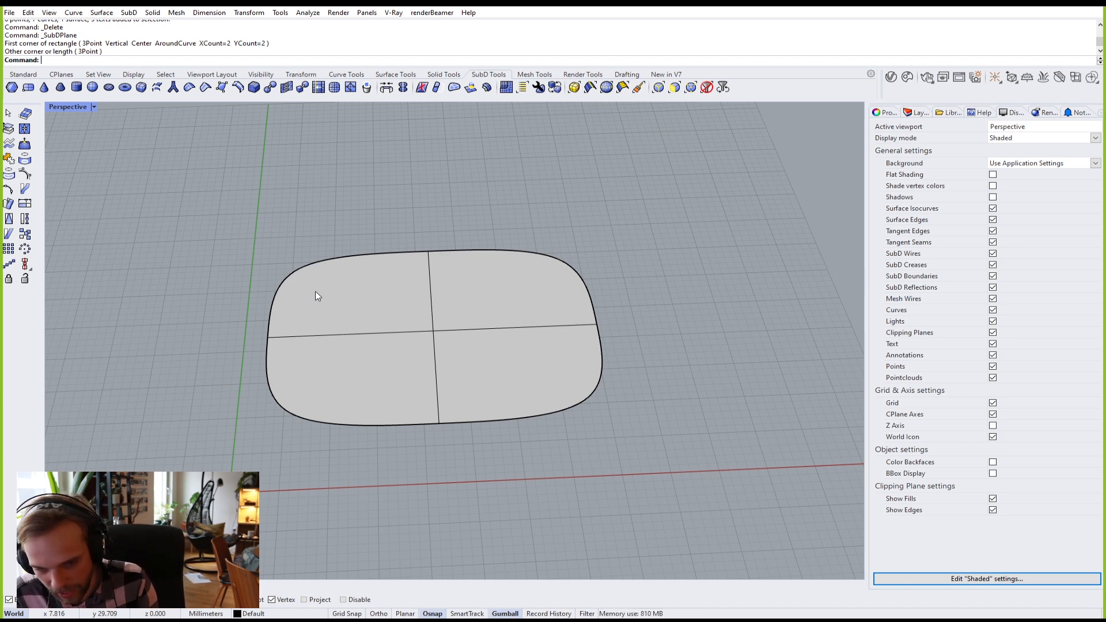
key(Tab)
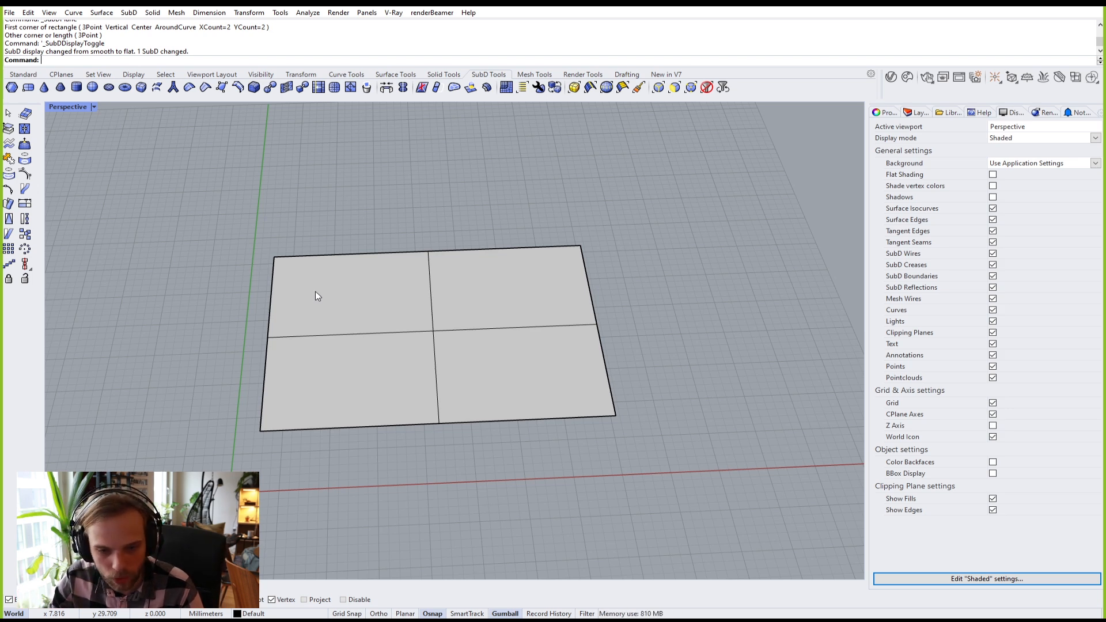
key(Tab)
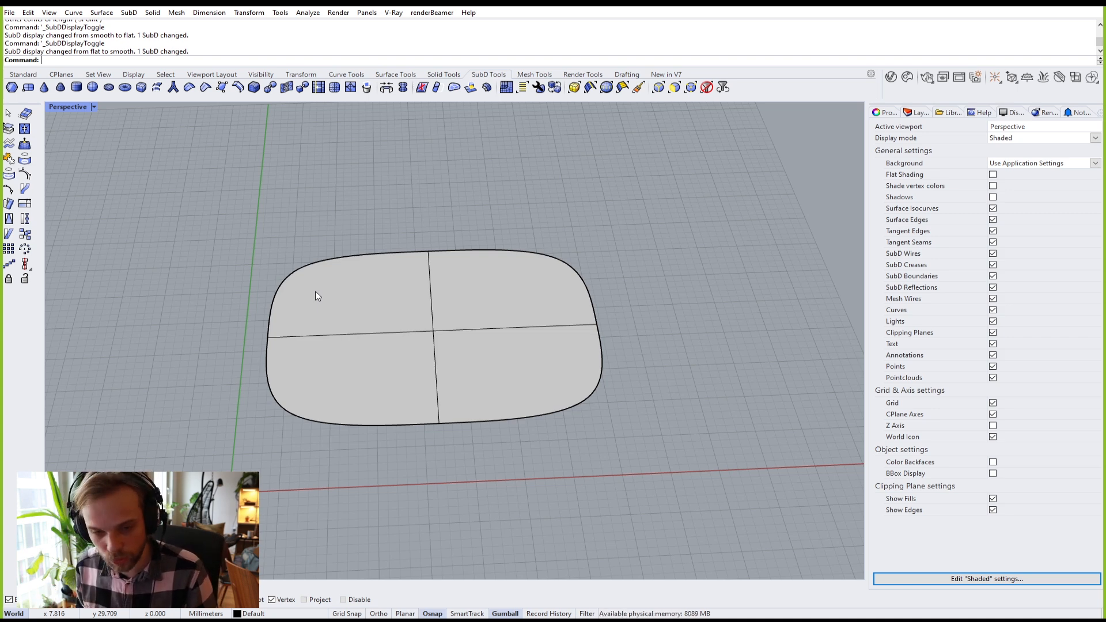
key(Tab)
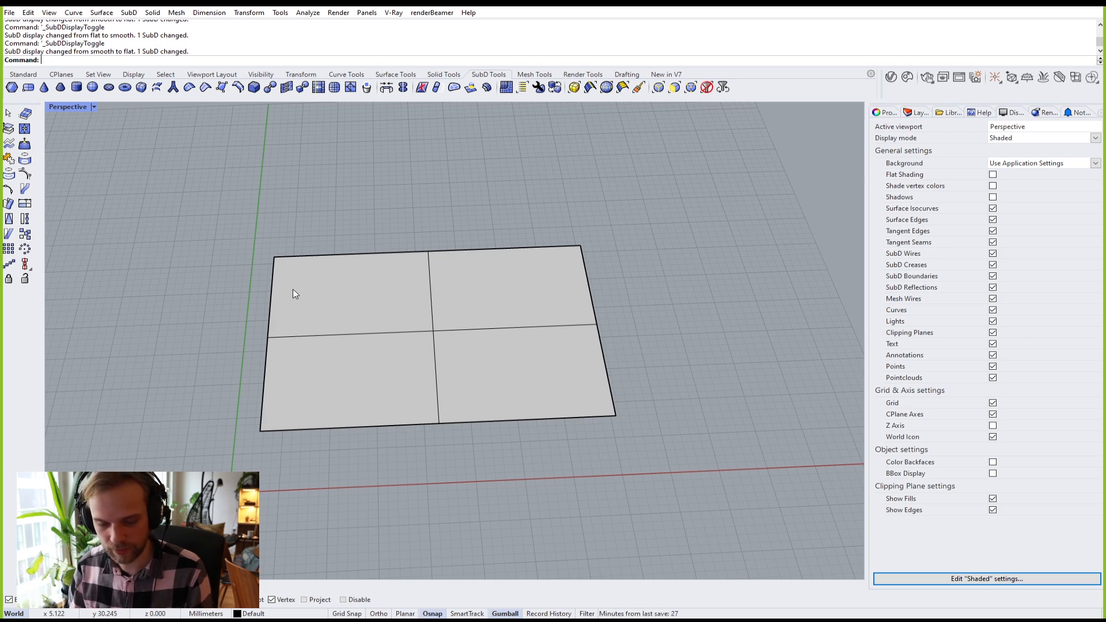
key(Tab)
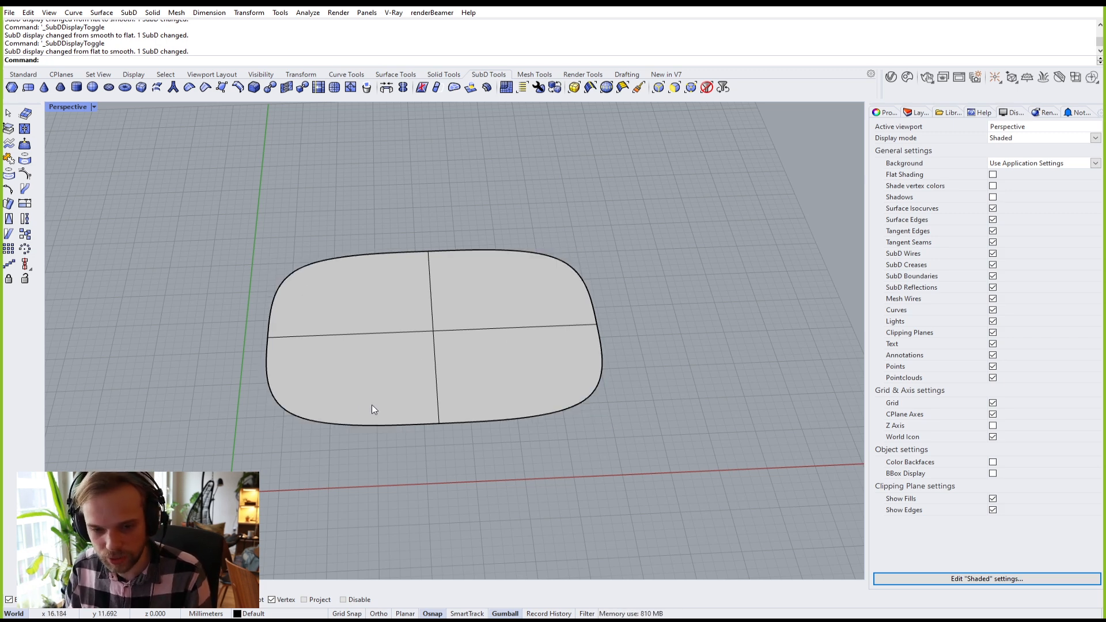
mouse_move(475, 375)
right_down()
mouse_move(447, 369)
mouse_move(465, 365)
right_up()
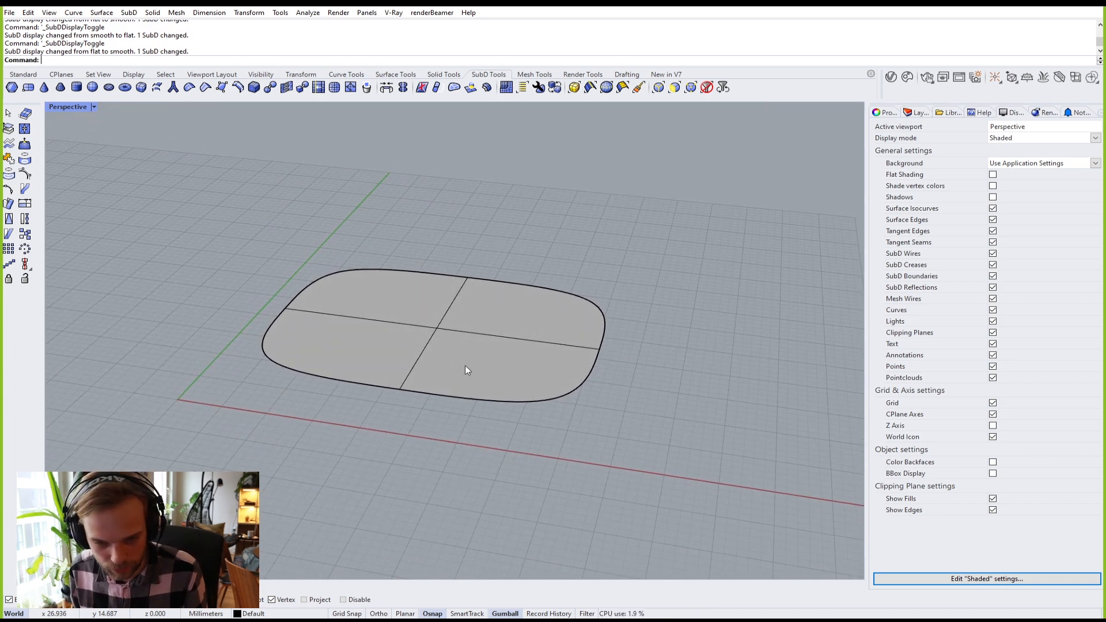
key(Tab)
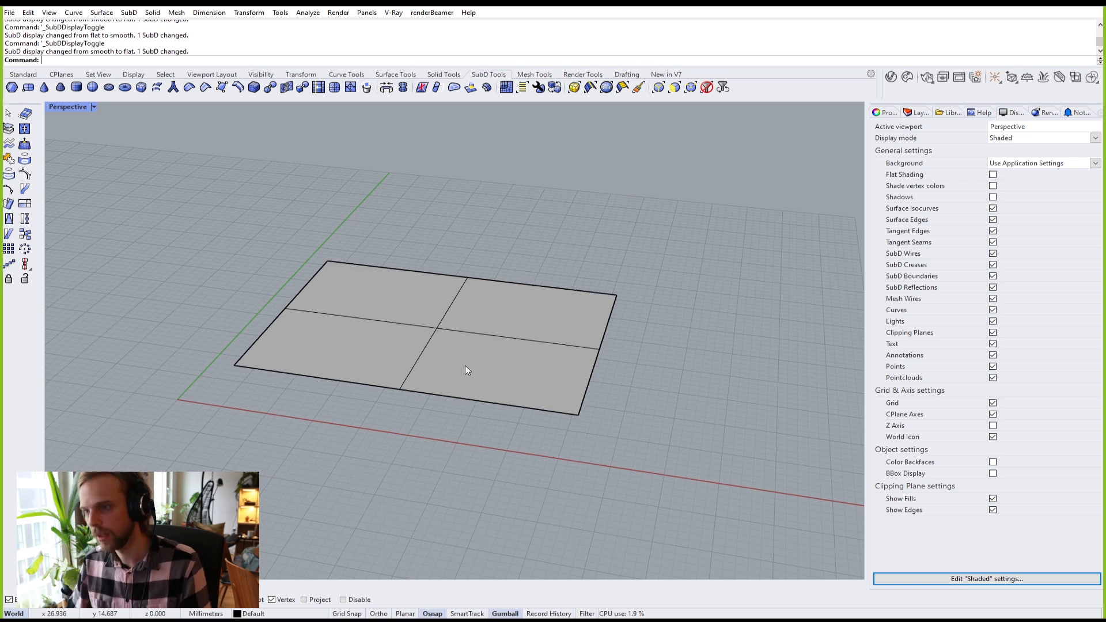
key(Tab)
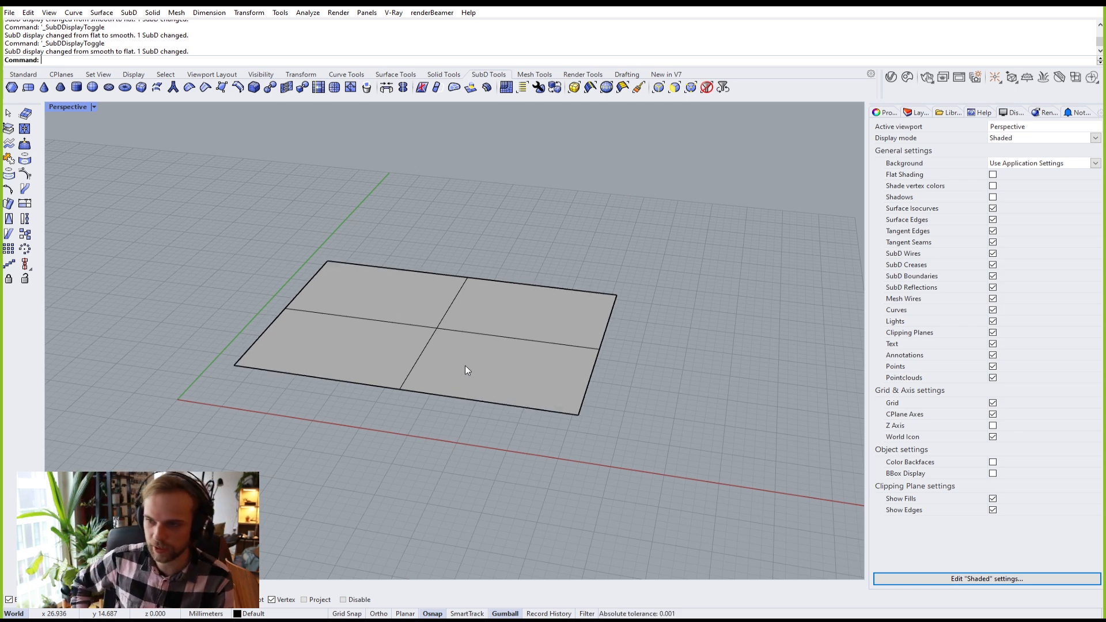
key(Tab)
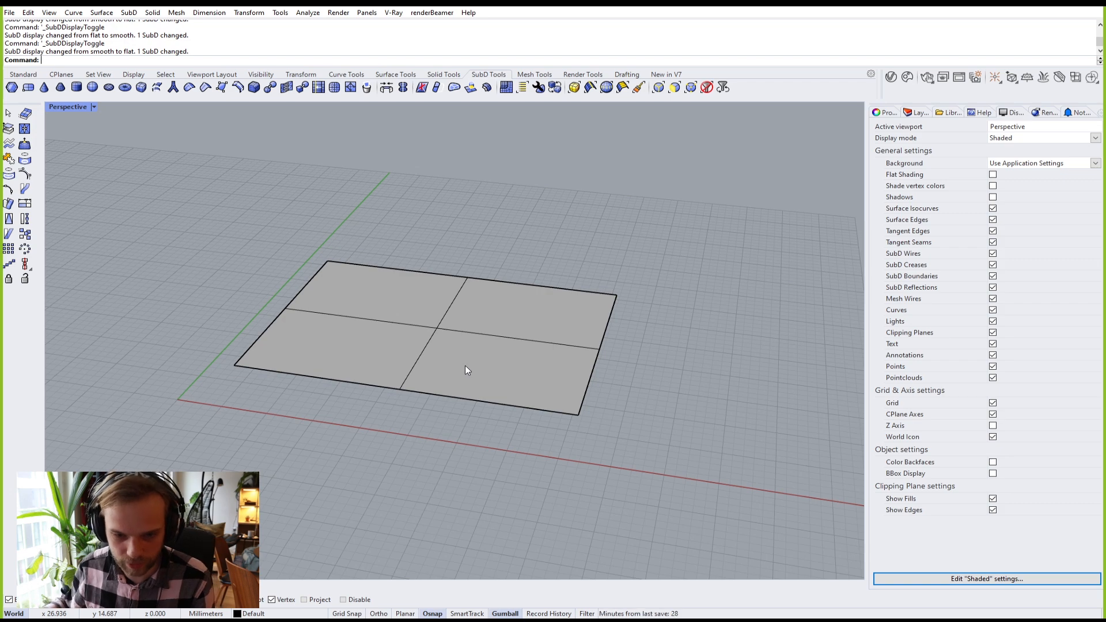
Step: Run the Toggle SubD display command repeatedly on the horizontal plane, leaving it in flat display
right_drag(461, 338, 386, 339)
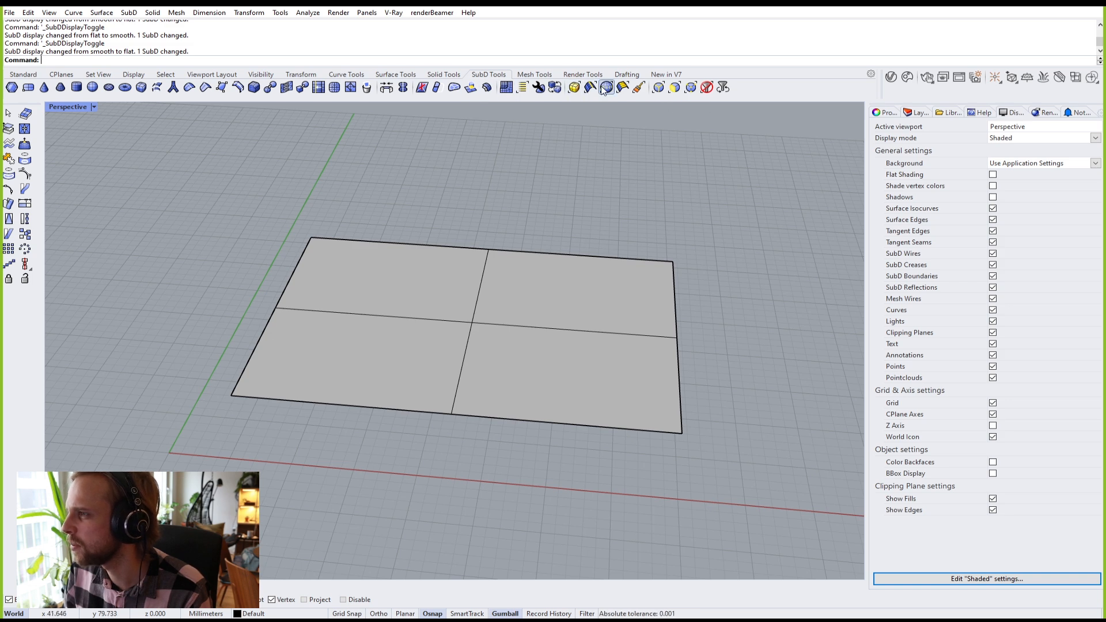
click(555, 87)
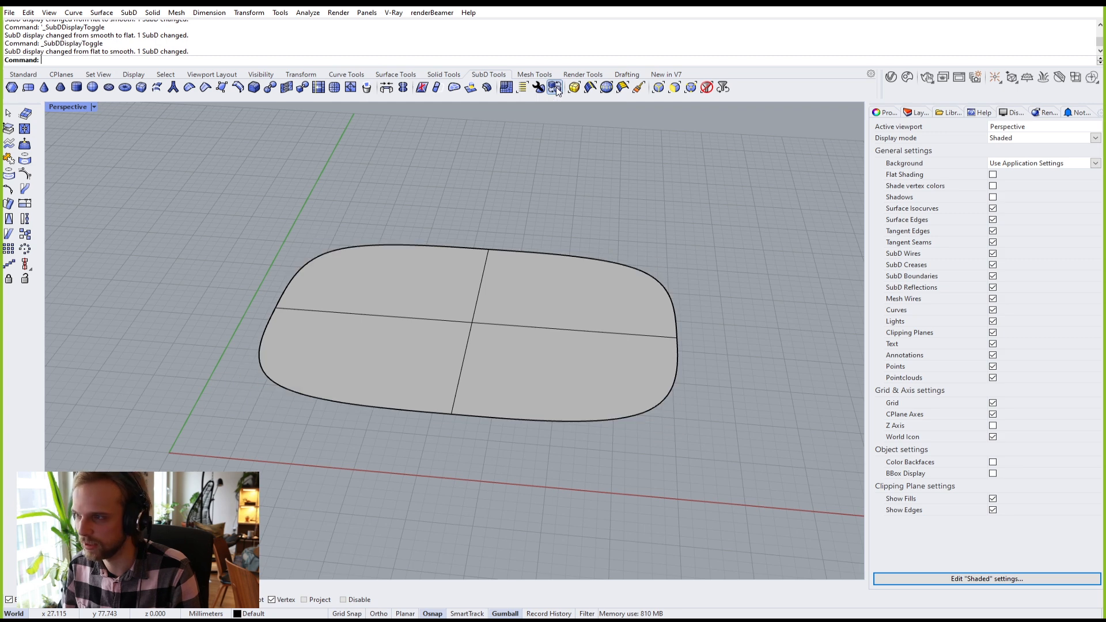
click(555, 87)
click(555, 87)
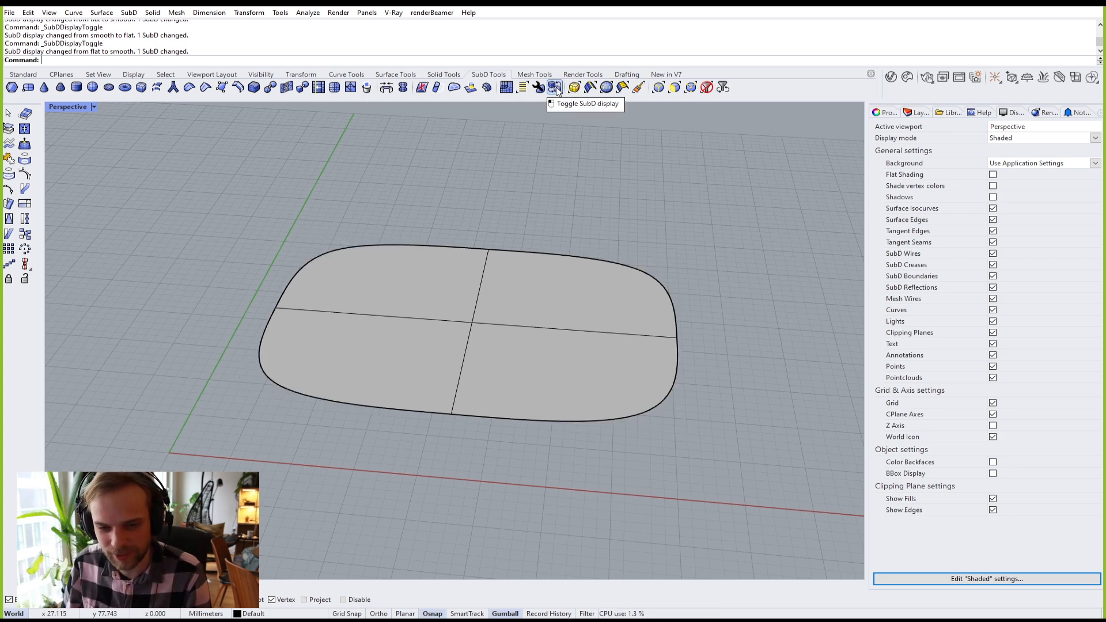
click(554, 88)
Step: Delete the horizontal SubD plane and draw a Vertical SubD plane with XCount 2 and YCount 2
click(473, 321)
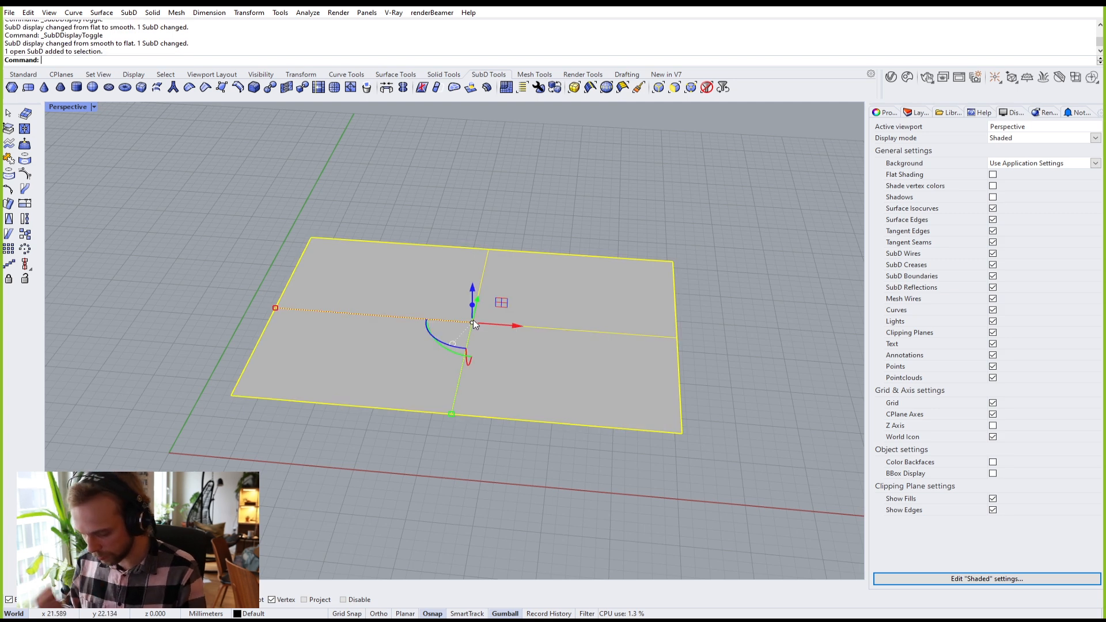
key(Delete)
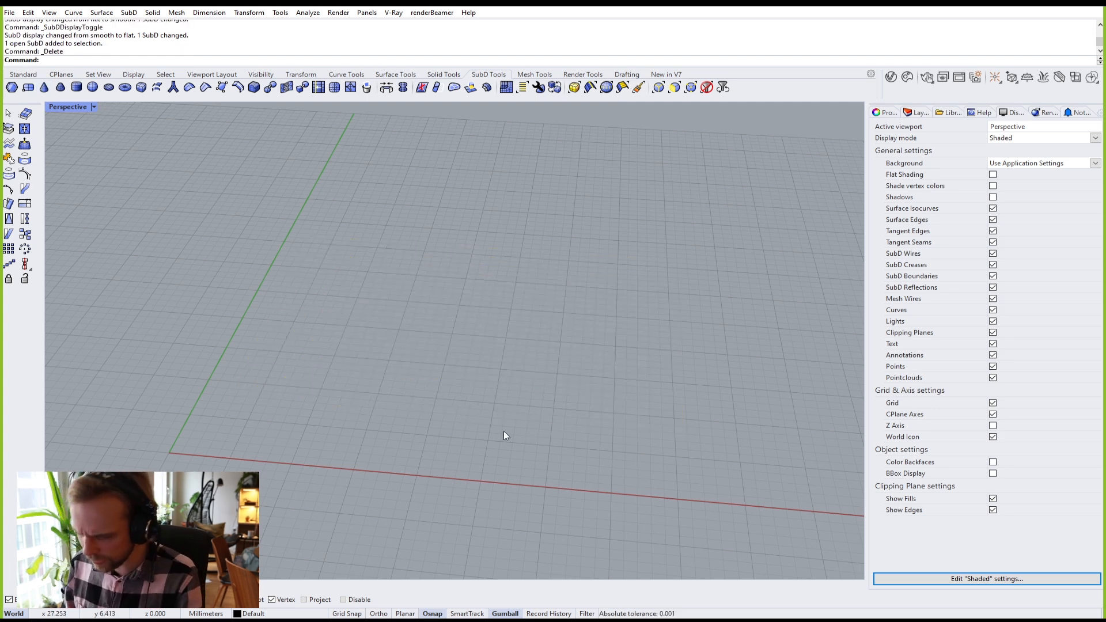
click(27, 87)
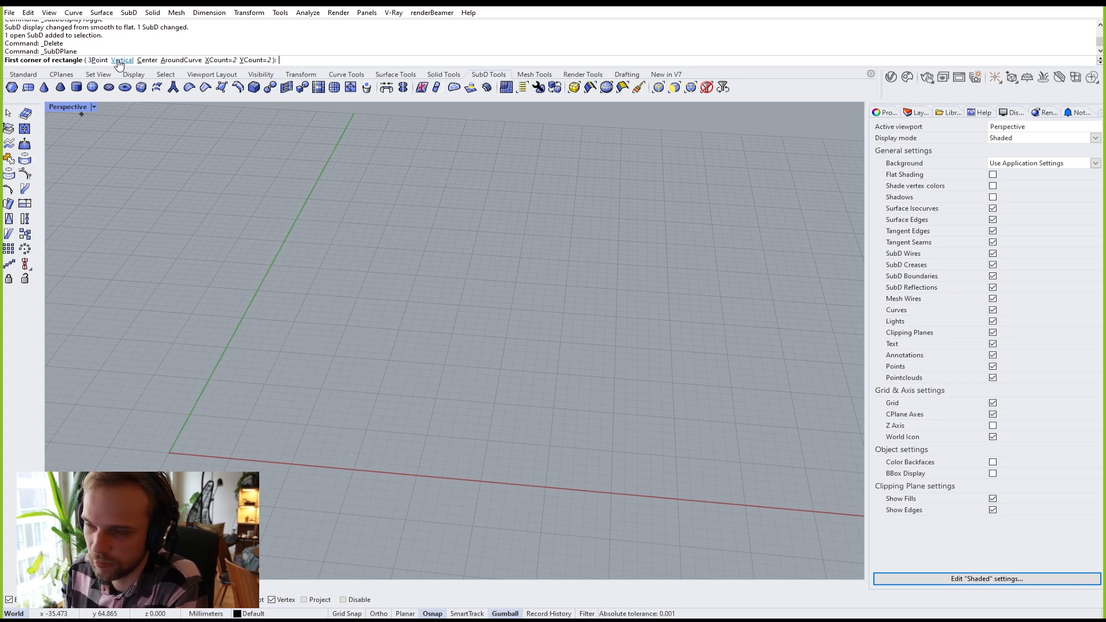
click(122, 60)
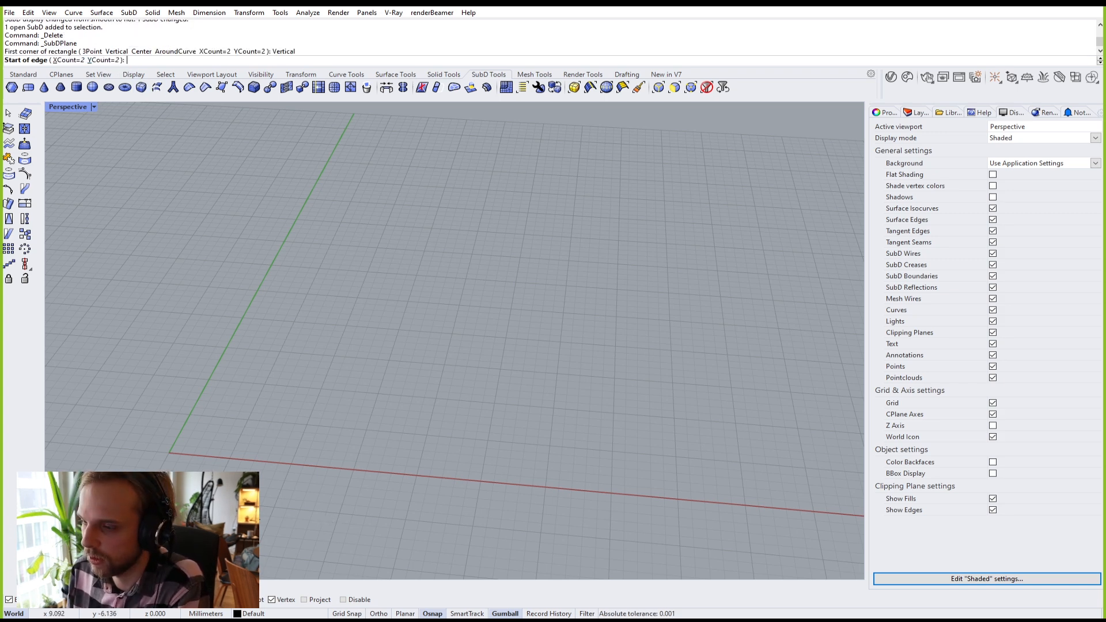
click(490, 412)
click(356, 177)
Step: Toggle the vertical plane's SubD display to smooth and back to flat, viewing it from a low angle
right_drag(356, 177, 391, 402)
key(Tab)
key(Tab)
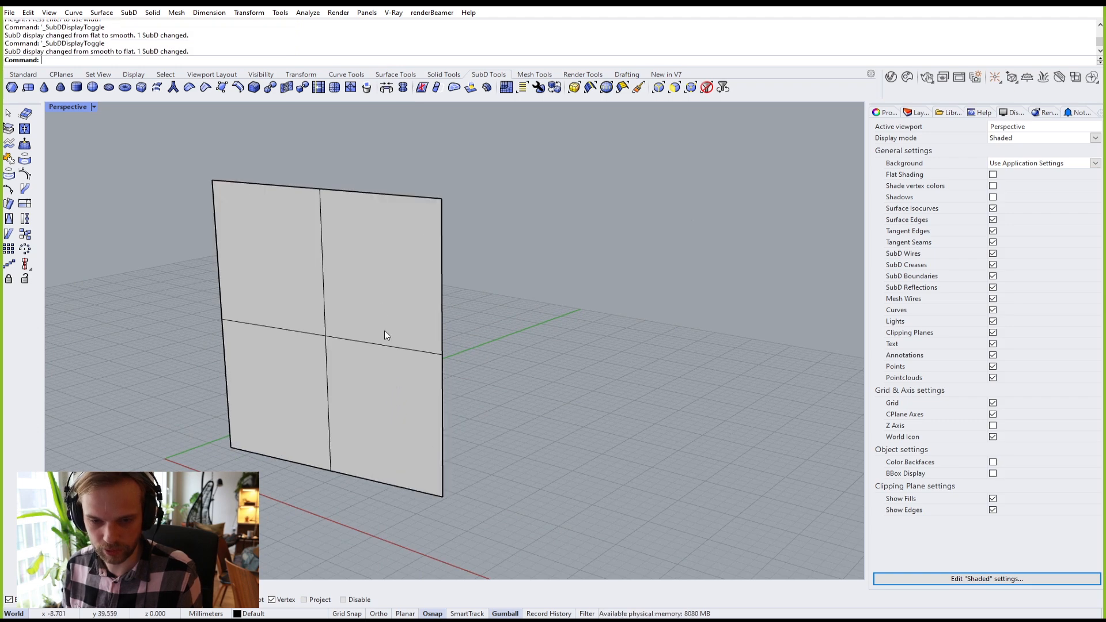
Step: Delete the vertical SubD plane and draw a horizontal one from its Center with XCount 2 and YCount 2
click(382, 308)
key(Delete)
click(28, 88)
right_drag(248, 206, 353, 245)
right_drag(311, 332, 353, 351)
click(148, 61)
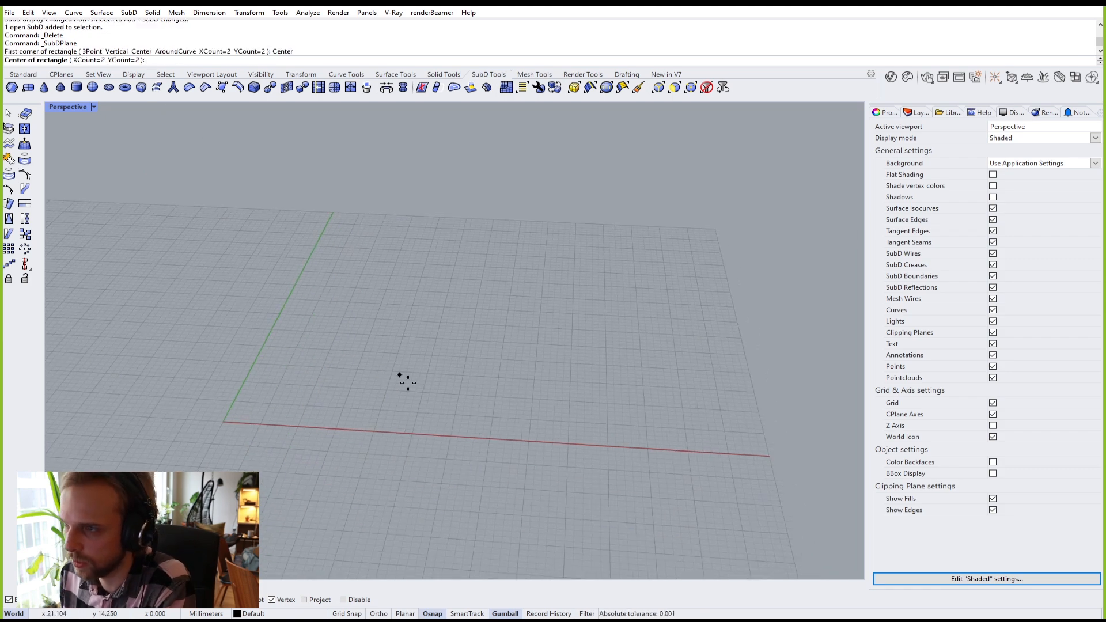
click(351, 348)
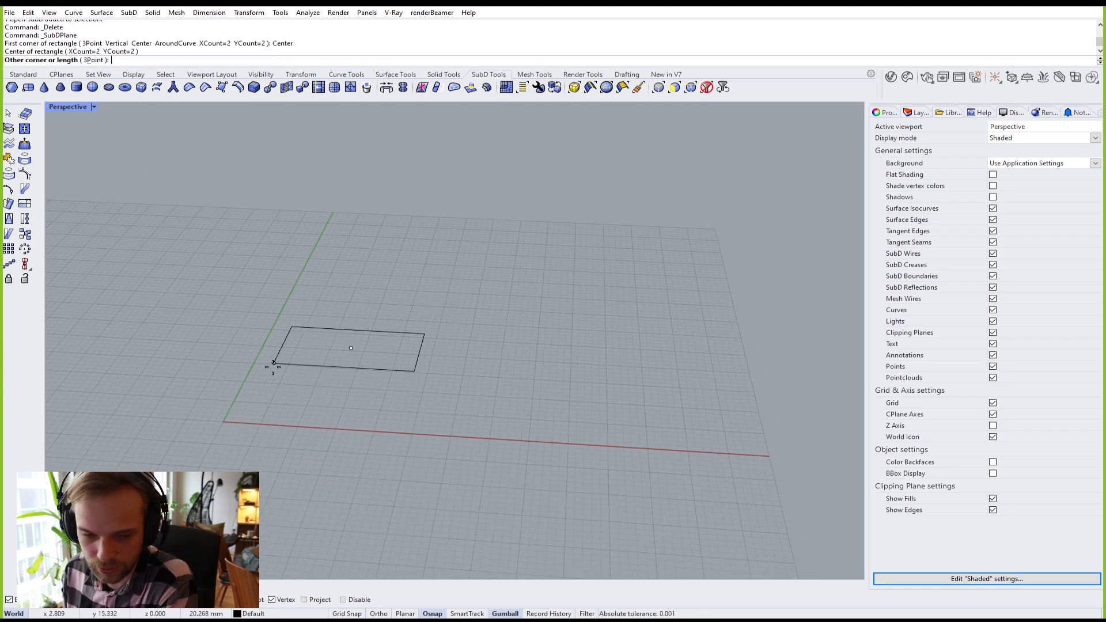
click(258, 396)
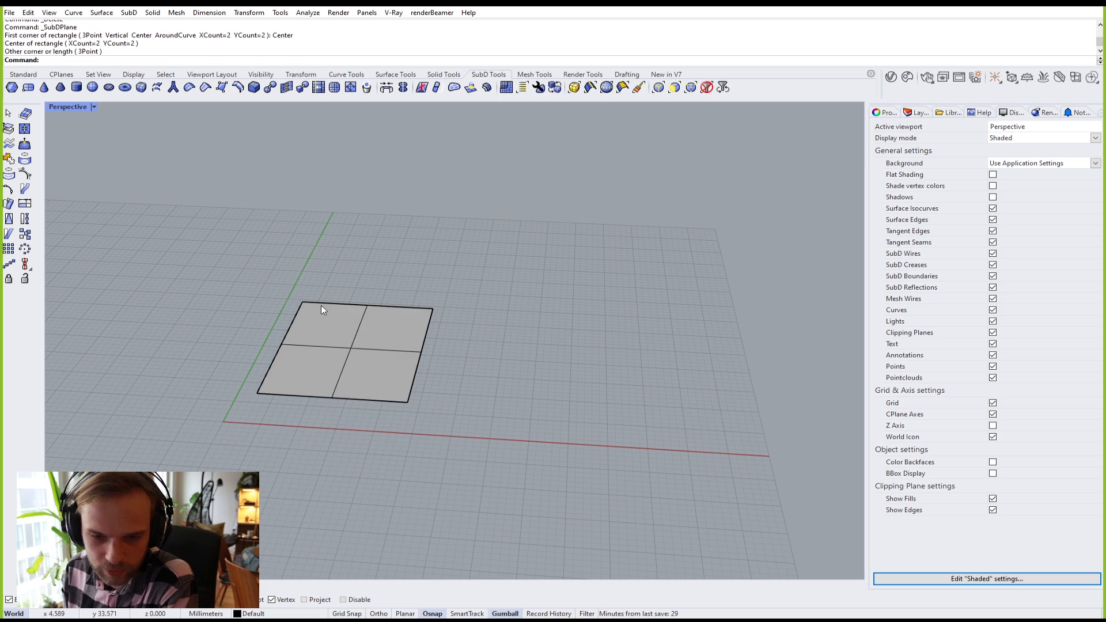
Step: Delete the centered SubD plane and try the AroundCurve option of the SubD plane command
click(341, 324)
key(Delete)
key(Return)
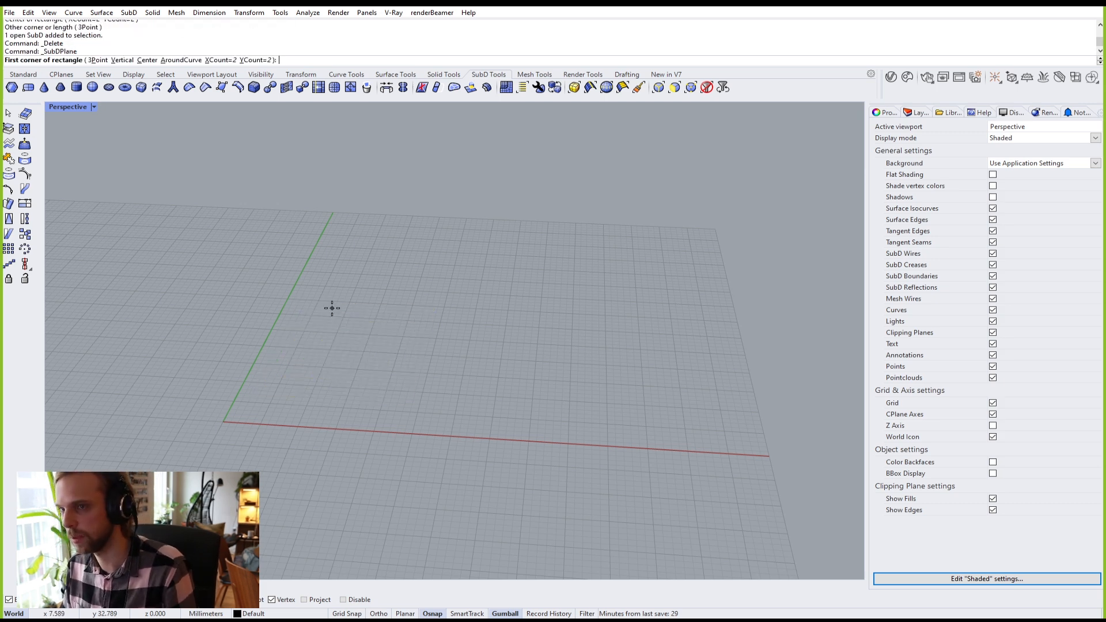
click(179, 60)
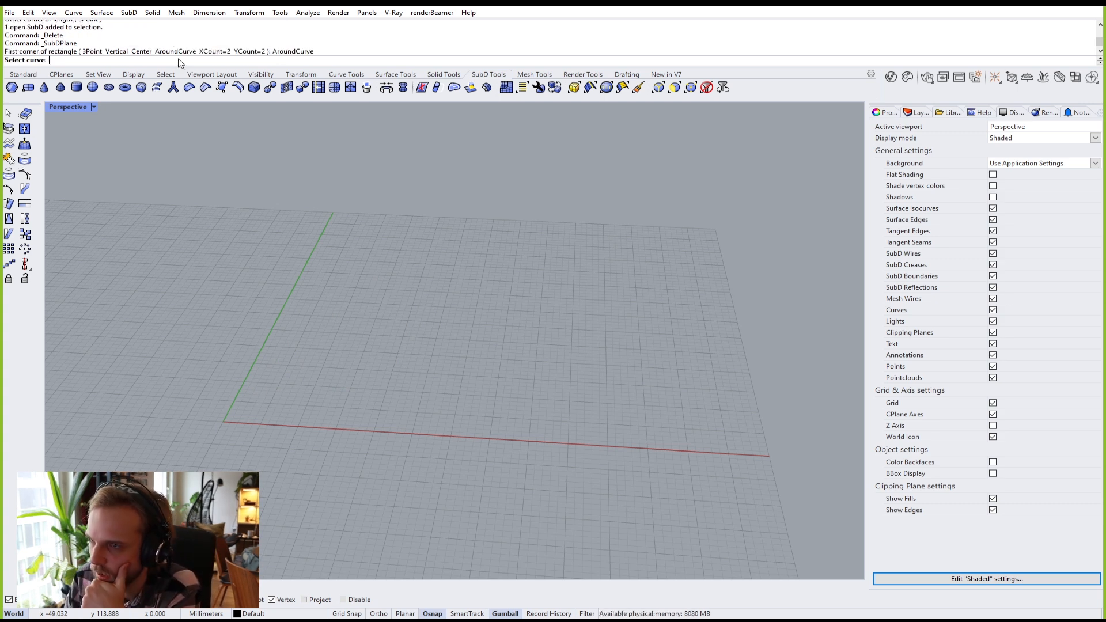
key(Escape)
Step: Draw an open S-shaped control point curve of degree 3 with six points on the construction plane
click(23, 74)
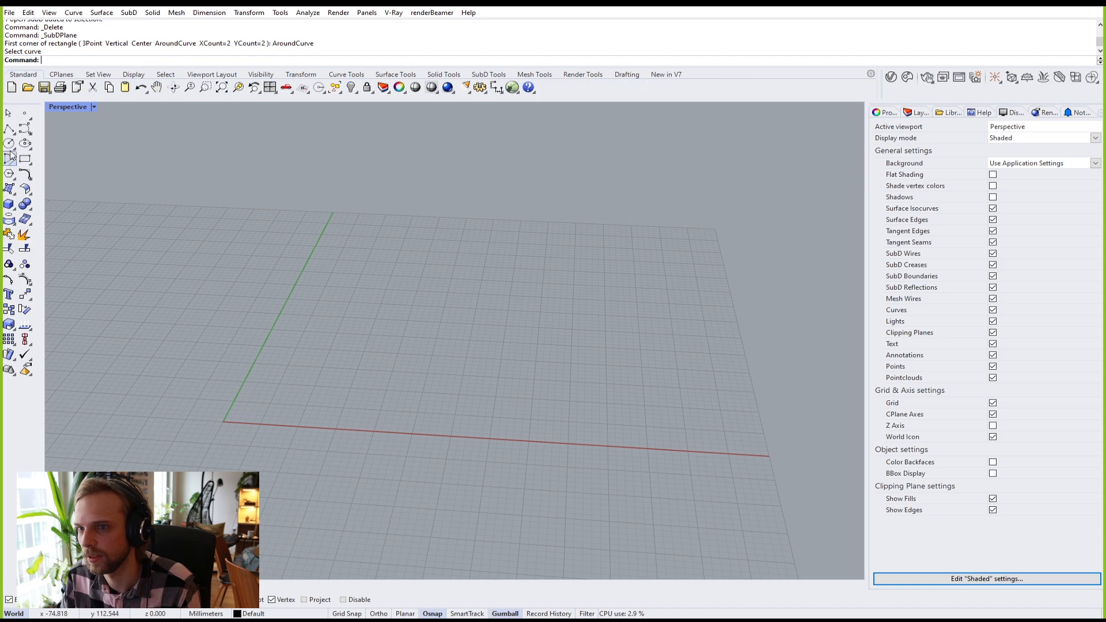
click(25, 128)
click(388, 426)
click(257, 386)
click(370, 243)
click(573, 254)
click(638, 388)
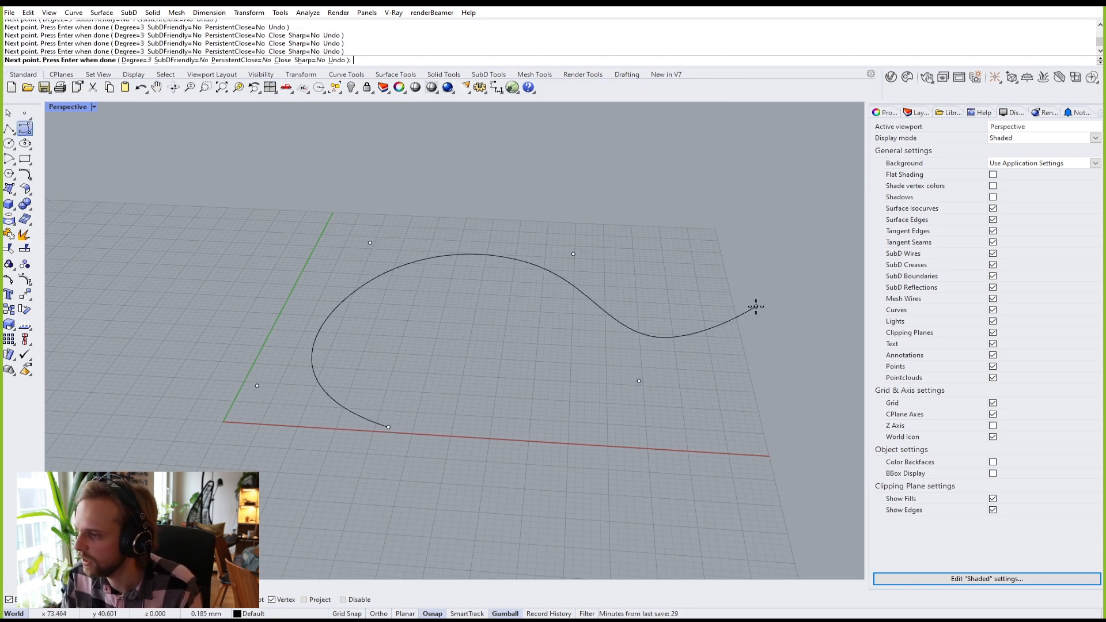
click(753, 306)
key(Return)
Step: Draw a trial AroundCurve SubD plane on the curve's first bend and delete it
right_drag(607, 311, 299, 271)
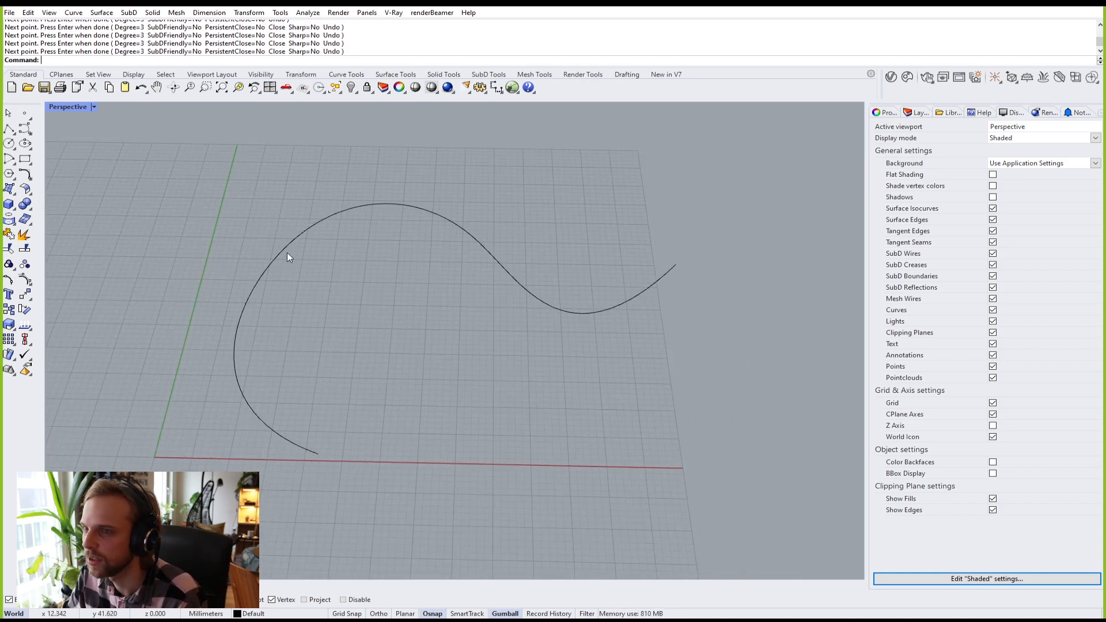
click(490, 74)
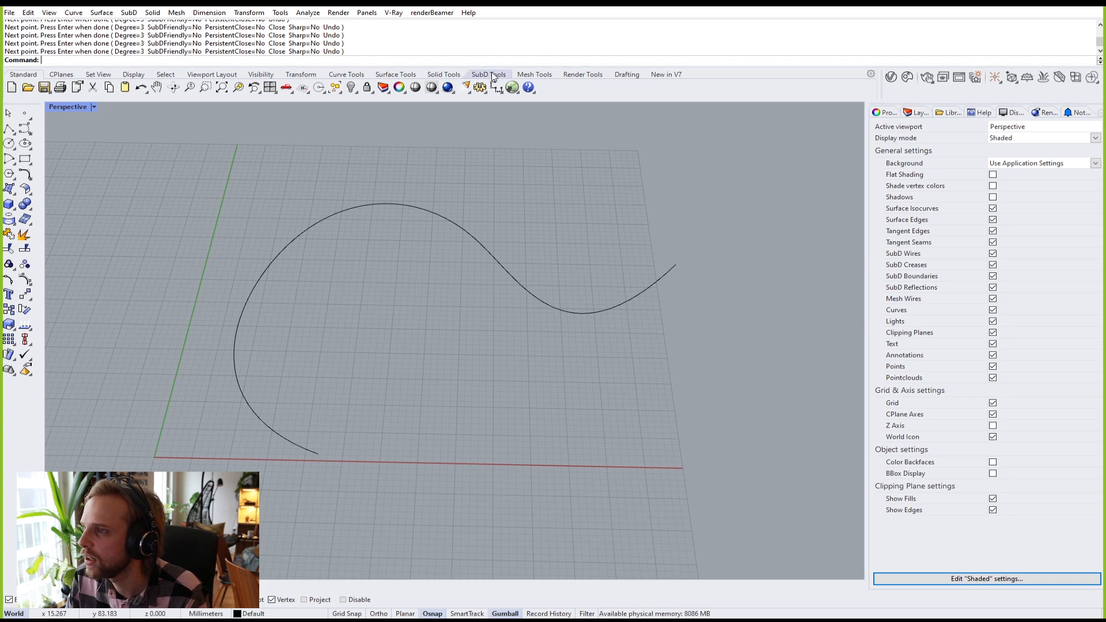
click(27, 87)
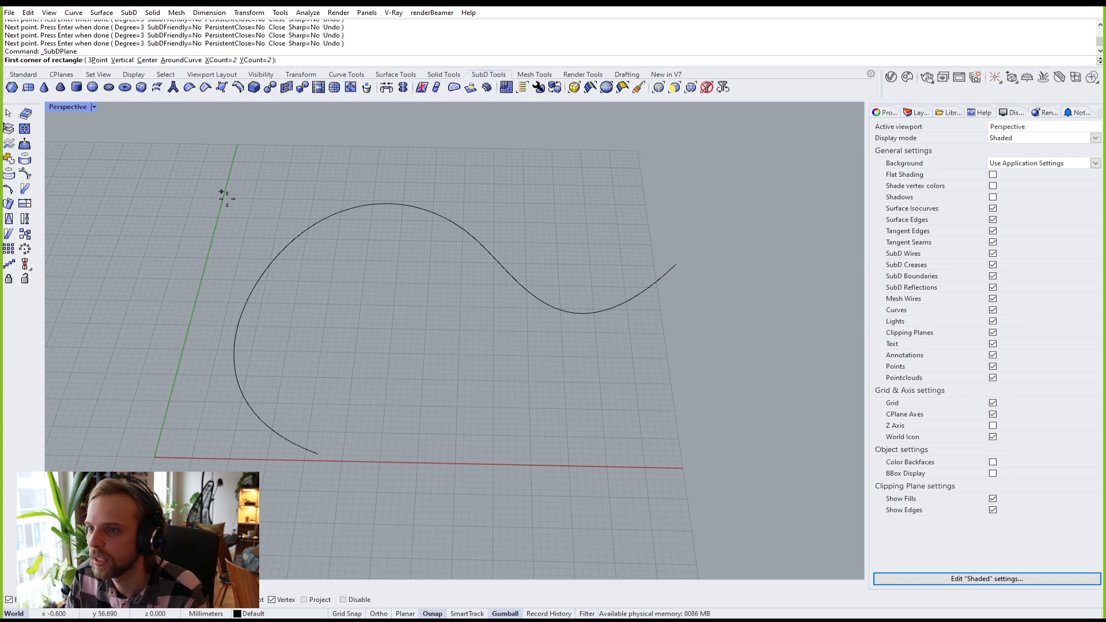
click(193, 60)
click(256, 279)
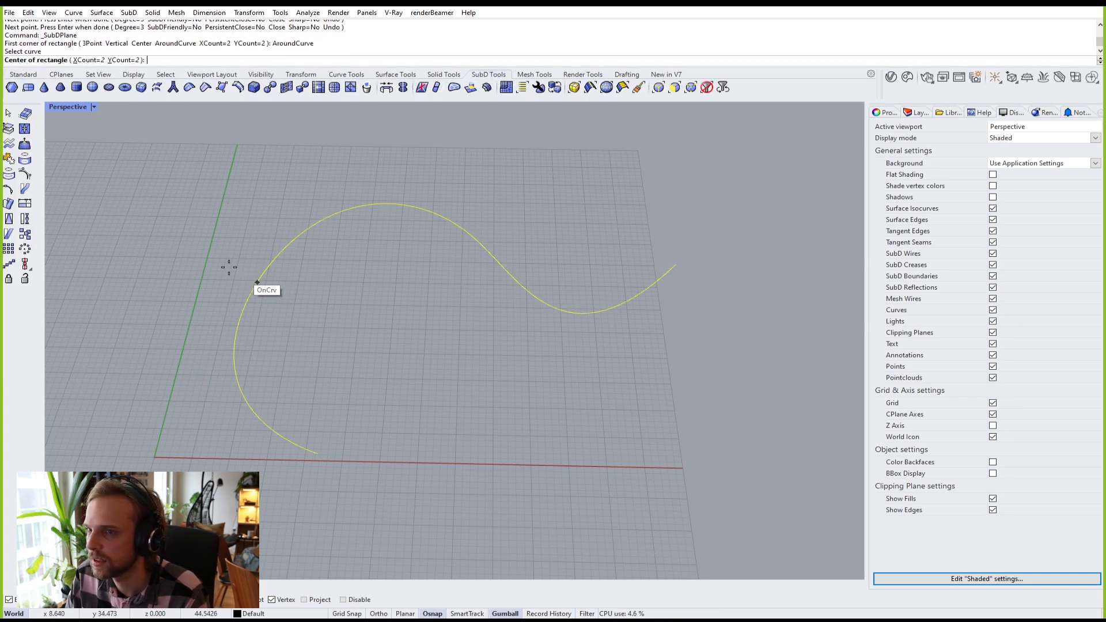
click(265, 269)
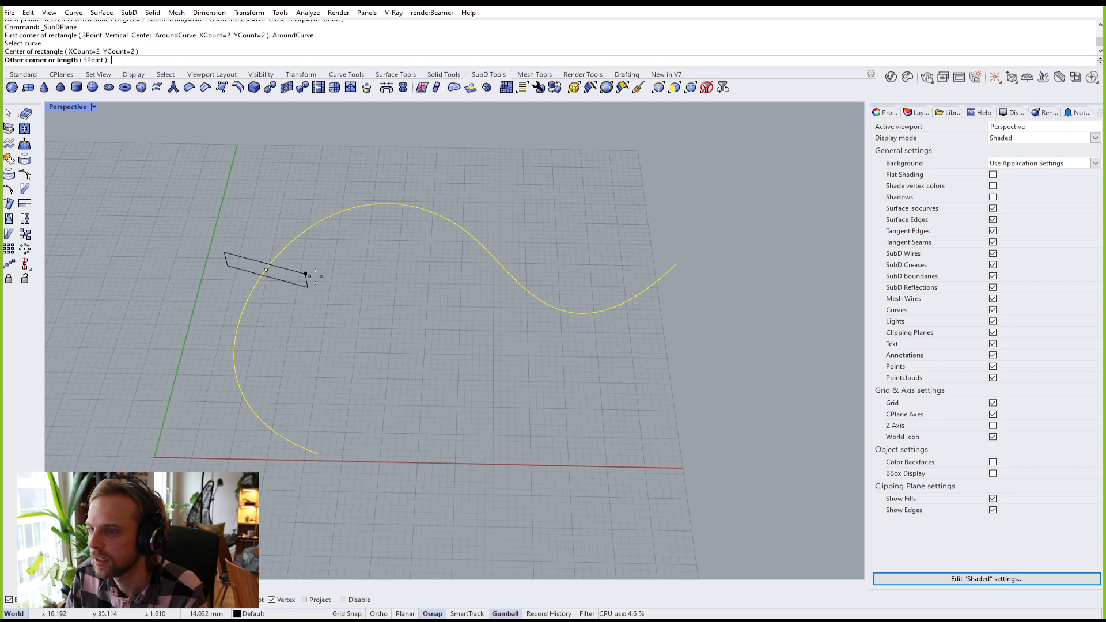
click(310, 287)
right_drag(310, 287, 315, 264)
click(292, 288)
key(Delete)
Step: Draw an AroundCurve SubD plane with XCount 2 and YCount 2, centered on the curve near its start
right_drag(244, 286, 222, 358)
scroll(235, 322, up, 2)
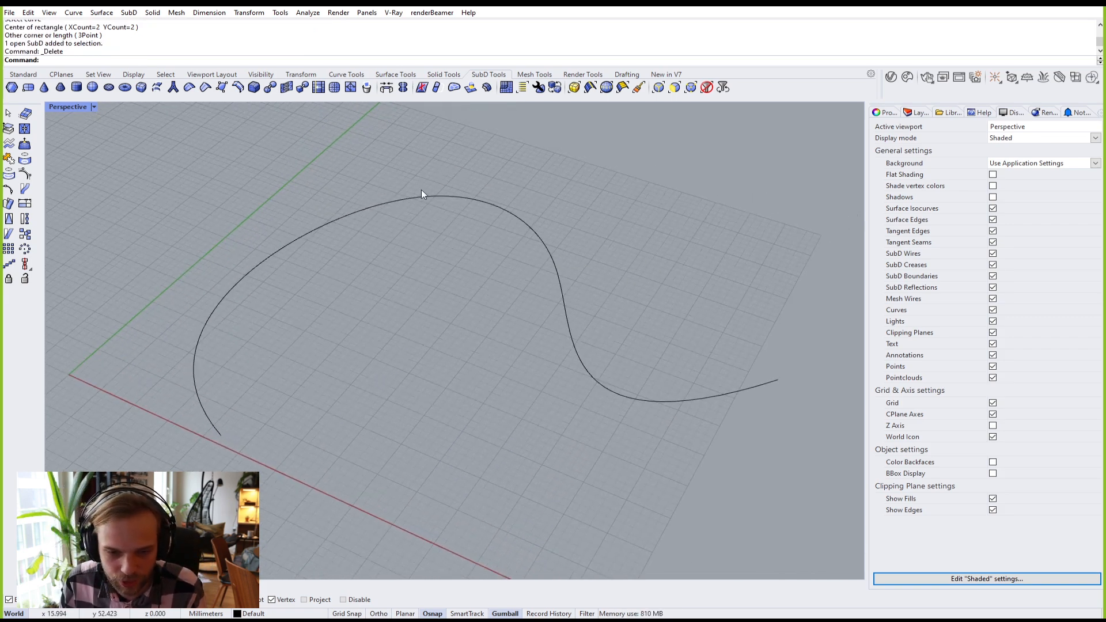
right_drag(464, 427, 415, 397)
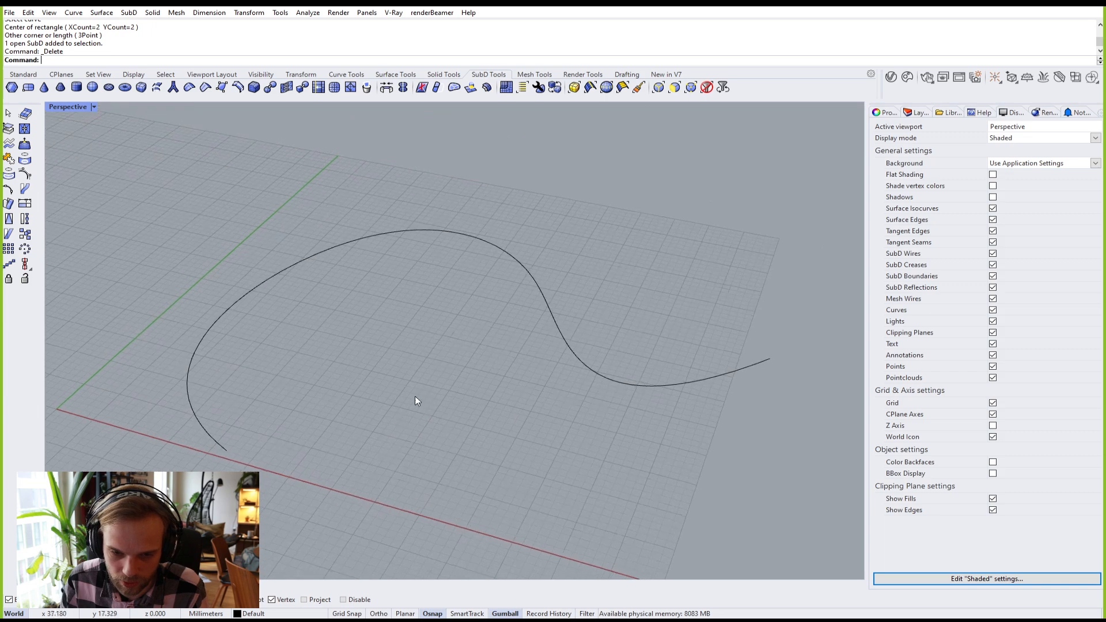
click(28, 87)
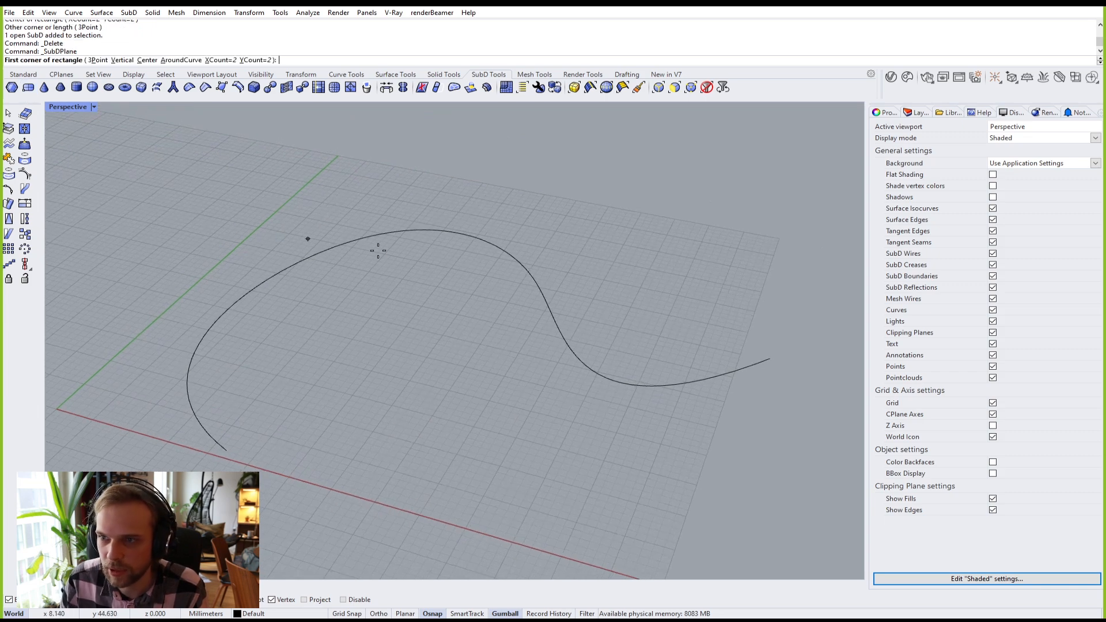
click(192, 59)
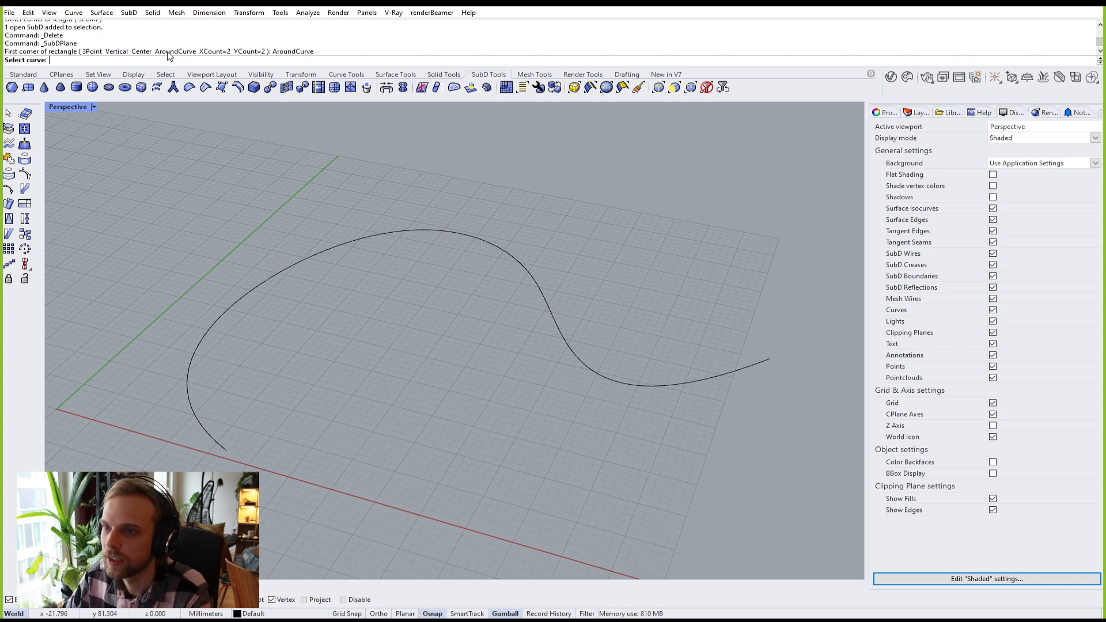
click(190, 364)
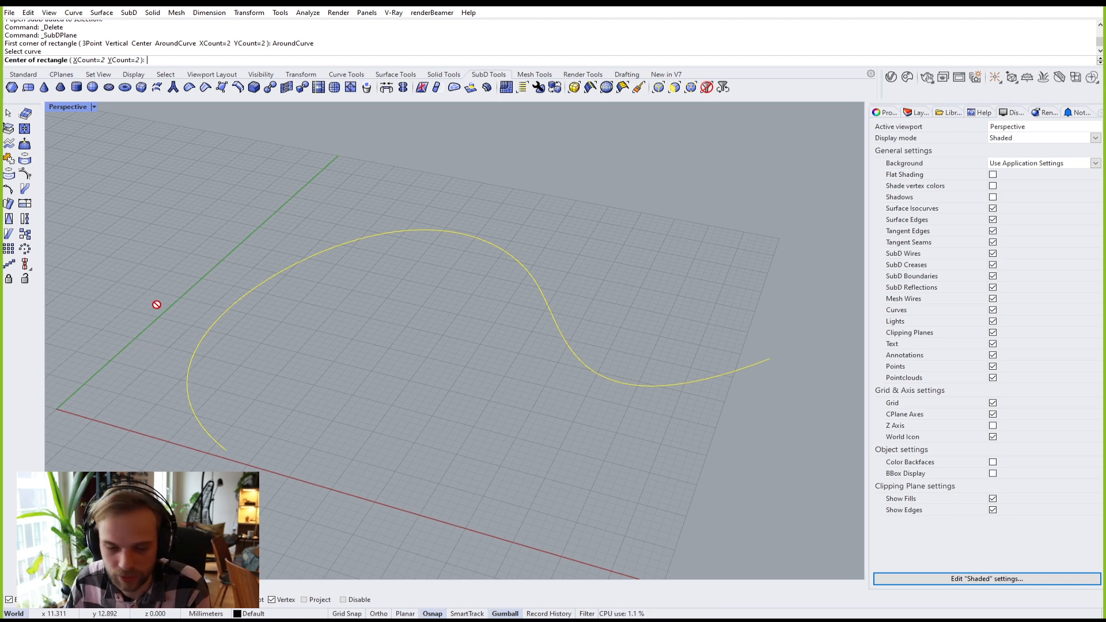
click(183, 390)
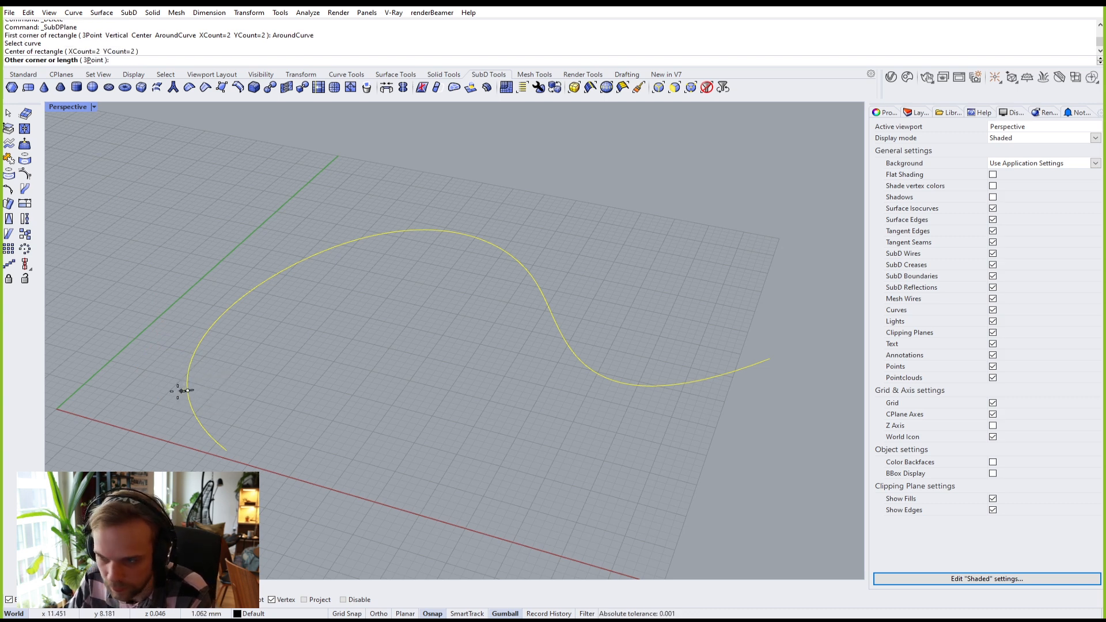
click(83, 351)
Step: Add a second AroundCurve SubD plane centered on the curve's large first bend
right_drag(266, 363, 257, 291)
right_click(287, 268)
click(186, 61)
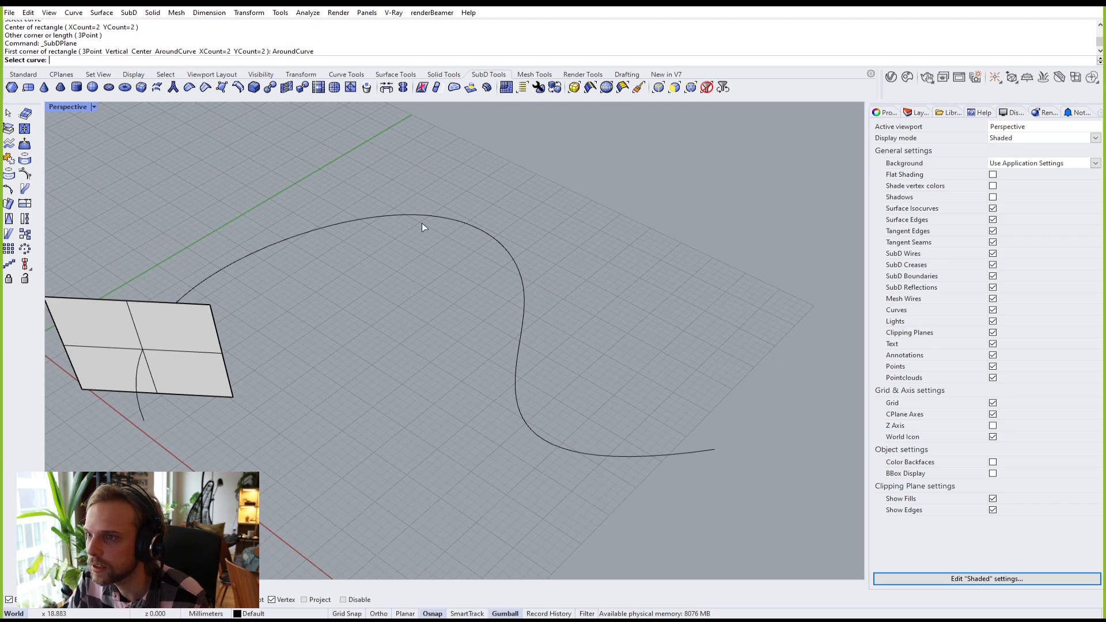
click(398, 216)
click(396, 215)
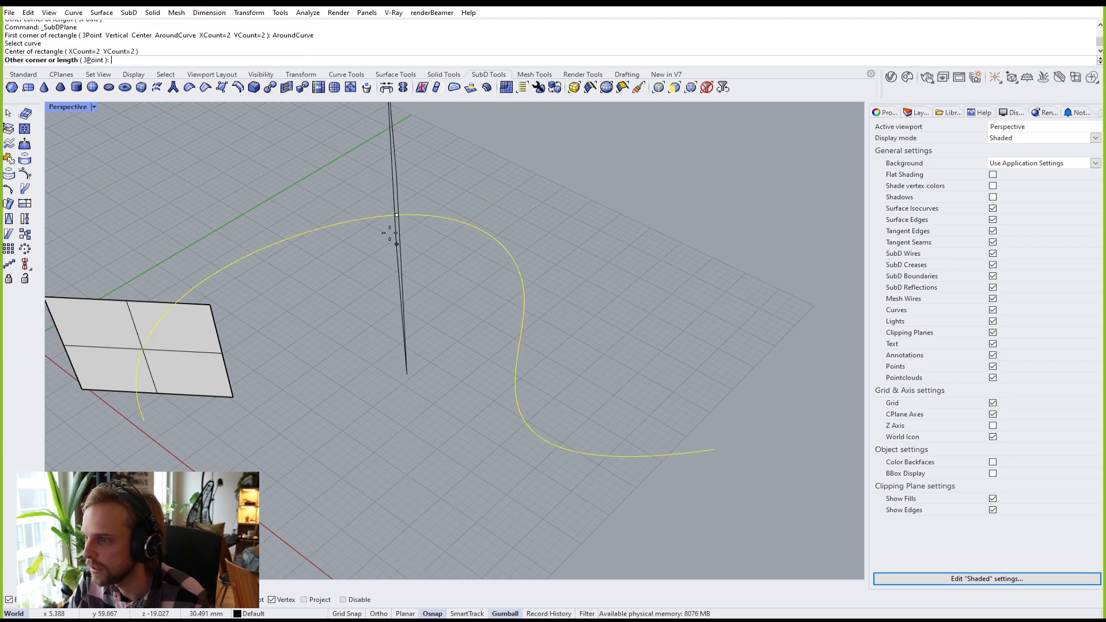
right_drag(385, 208, 313, 296)
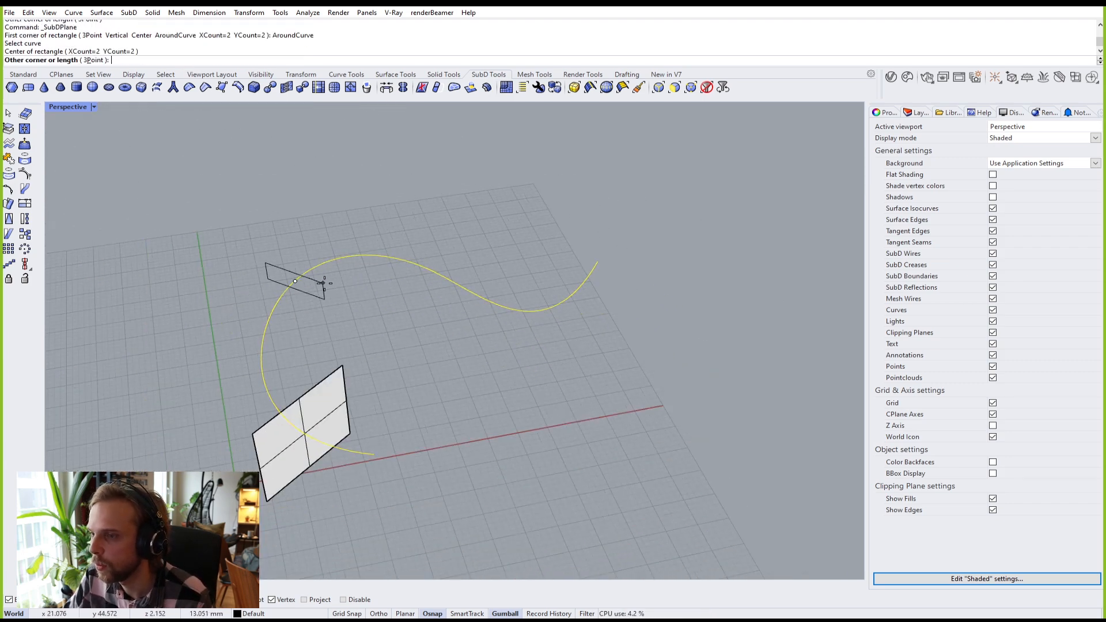
click(314, 244)
Step: Add a third, smaller AroundCurve SubD plane centered on the curve between its two bends
right_drag(362, 258, 361, 306)
key(Return)
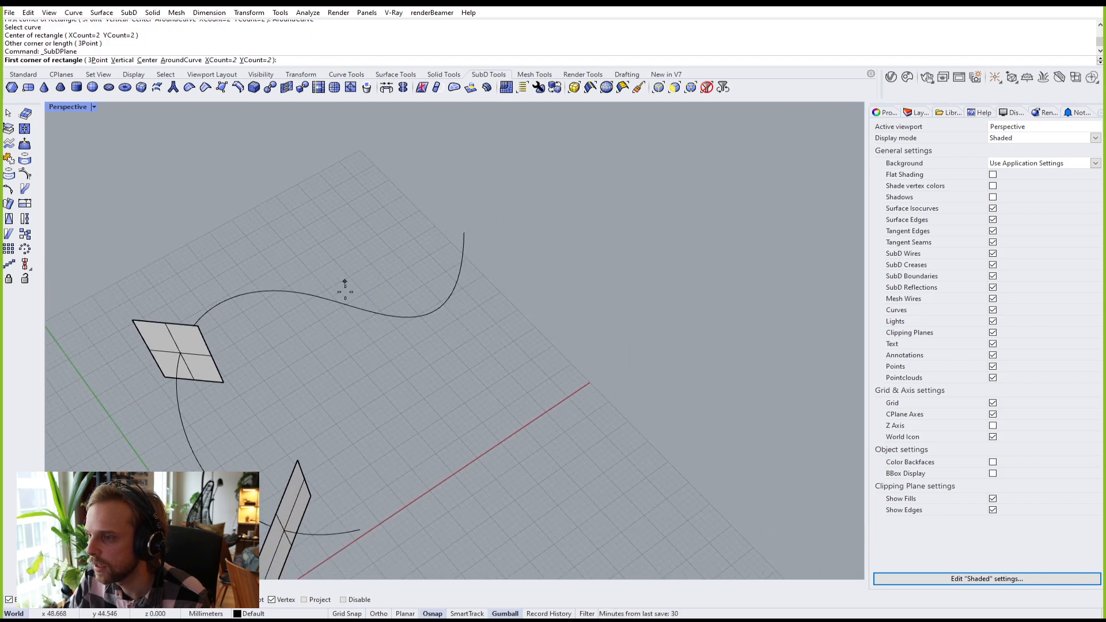
click(178, 60)
click(355, 309)
click(357, 309)
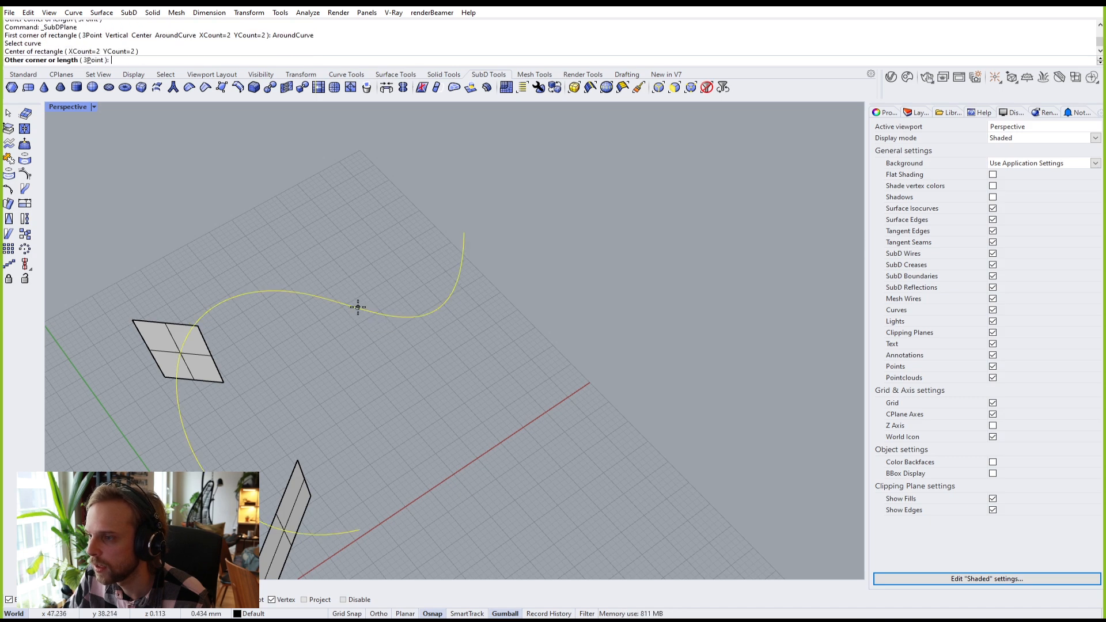
click(367, 268)
Step: Toggle the three SubD planes to smooth and back to flat display, and examine how they sit perpendicular to the curve
right_drag(366, 268, 701, 429)
key(Tab)
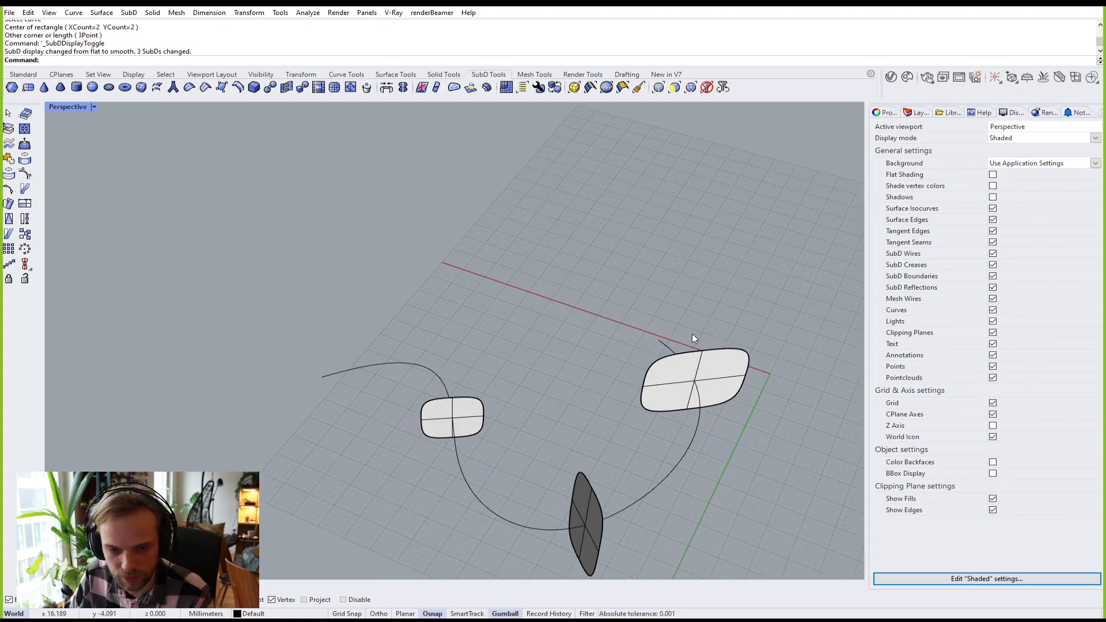
key(Tab)
right_drag(420, 427, 620, 399)
scroll(532, 408, up, 5)
right_drag(461, 428, 513, 435)
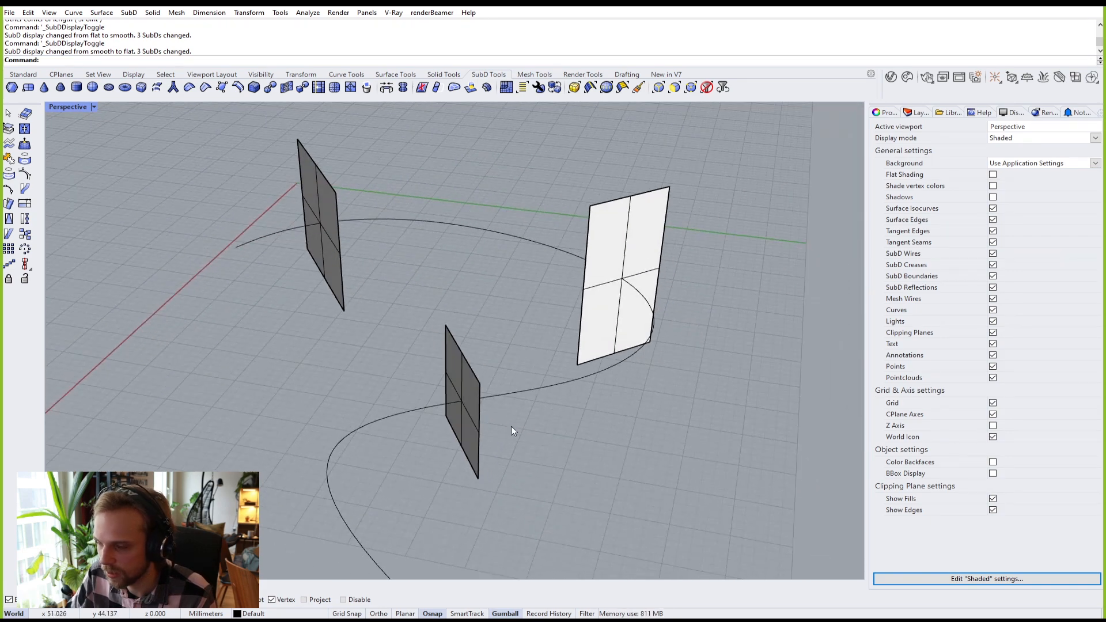
scroll(531, 369, down, 3)
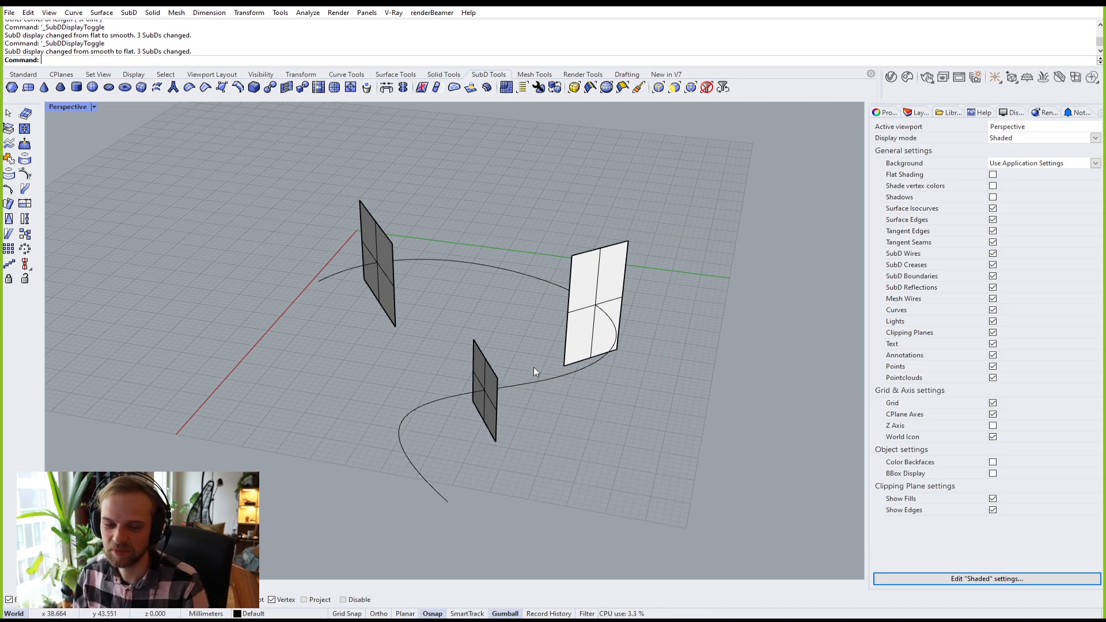
Step: Delete the three planes and the curve, and draw a horizontal SubD plane with XCount 1 and YCount 1 near the origin
drag(717, 481, 271, 135)
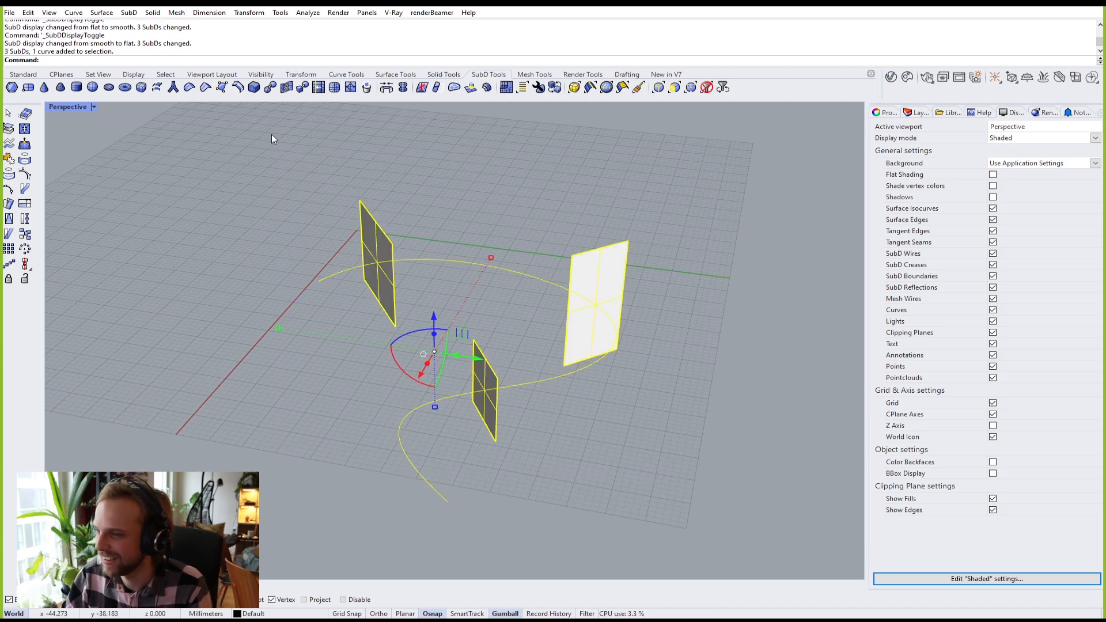
key(Delete)
right_drag(326, 282, 454, 271)
key(space)
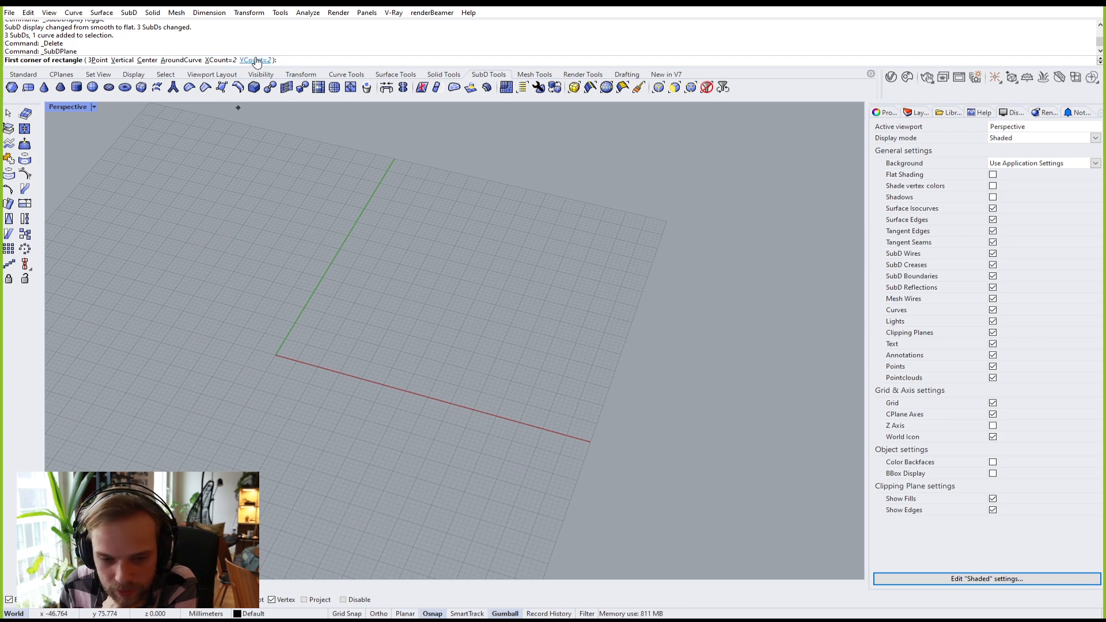
click(223, 60)
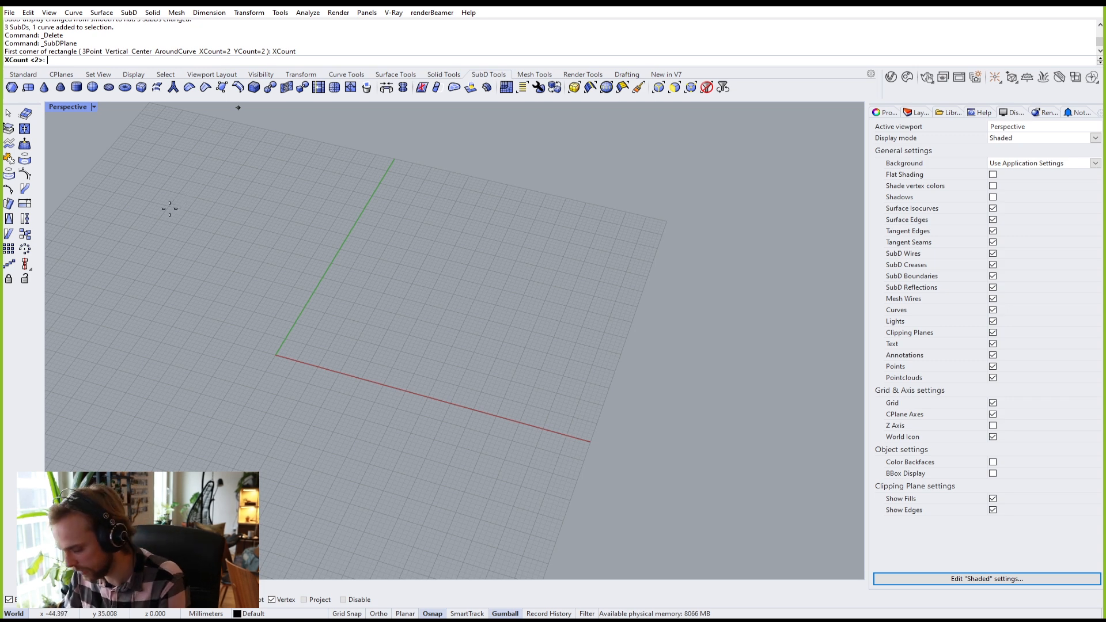
text(1)
key(Return)
click(258, 60)
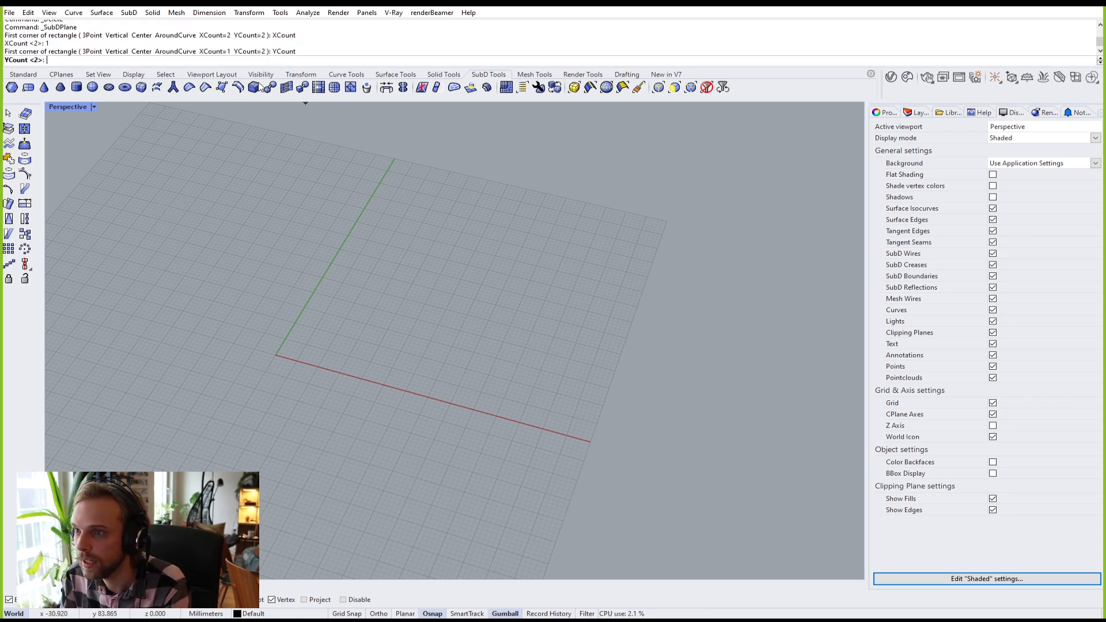
text(1)
key(Return)
click(288, 350)
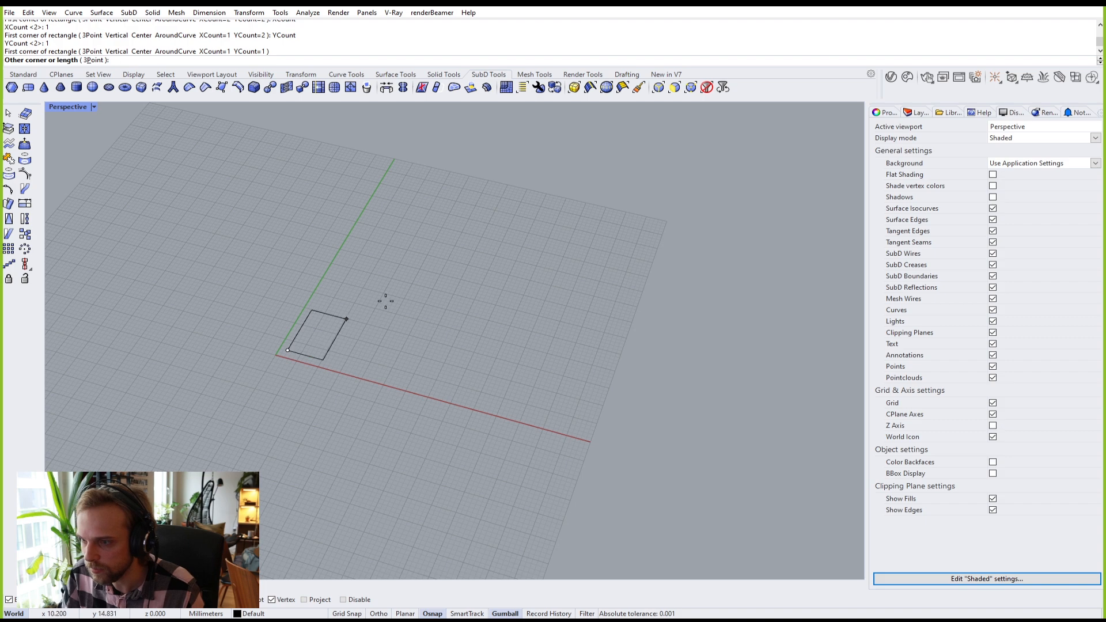
click(537, 252)
Step: Switch the single-face SubD plane to smooth display
mouse_move(391, 247)
right_down()
mouse_move(407, 258)
mouse_move(377, 242)
right_up()
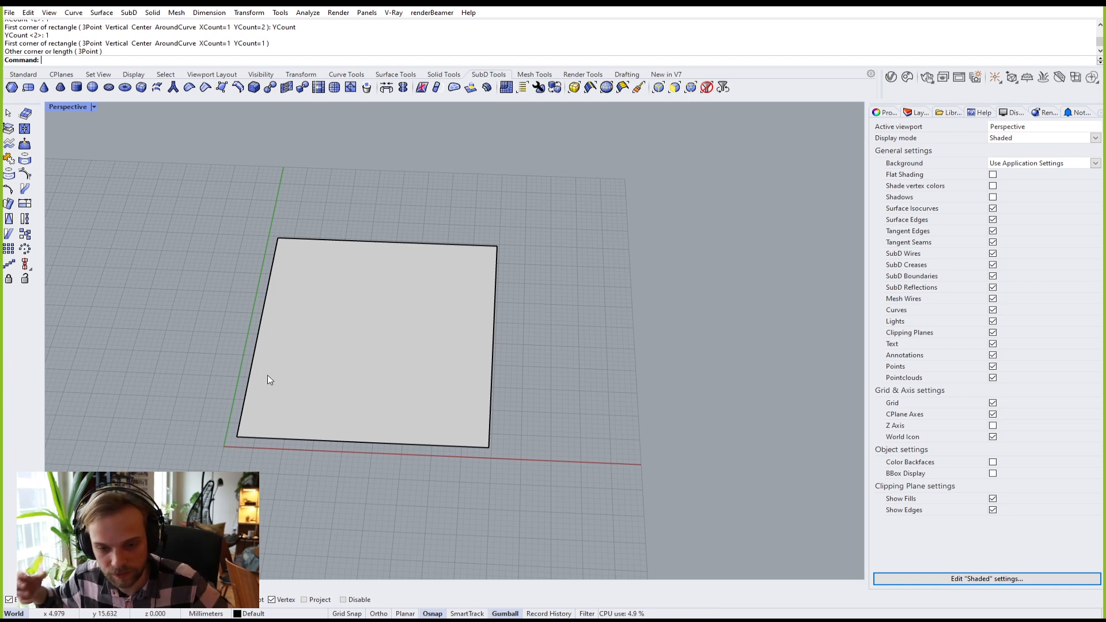
key(Tab)
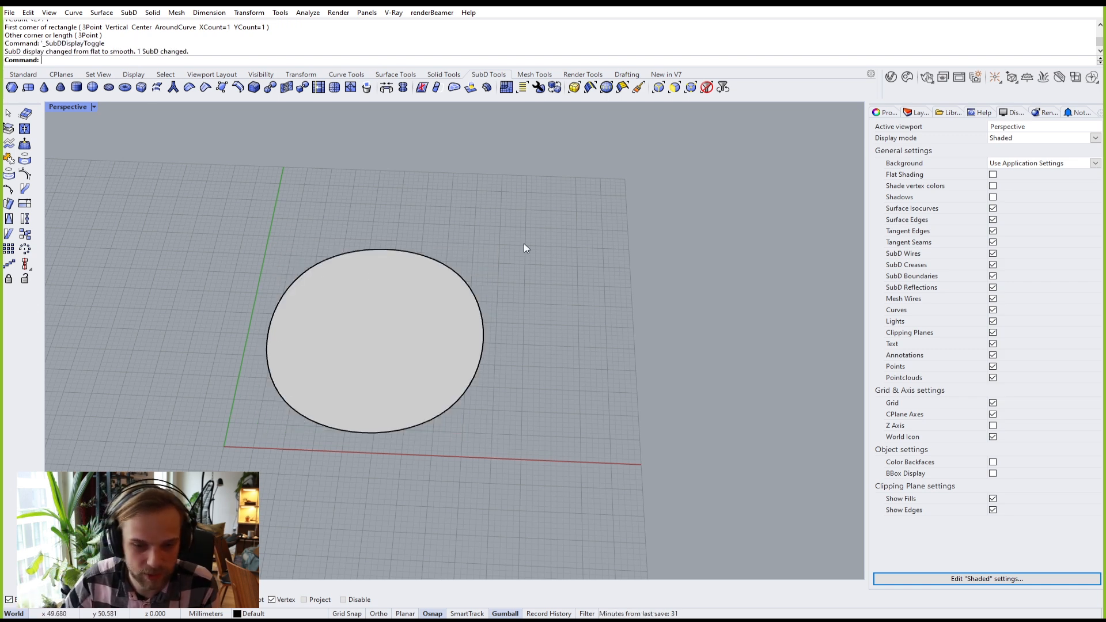
Step: Switch to flat display and draw a second SubD plane with XCount 10 and YCount 10 beside the single-face plane
shift+right_drag(530, 298, 321, 281)
click(28, 88)
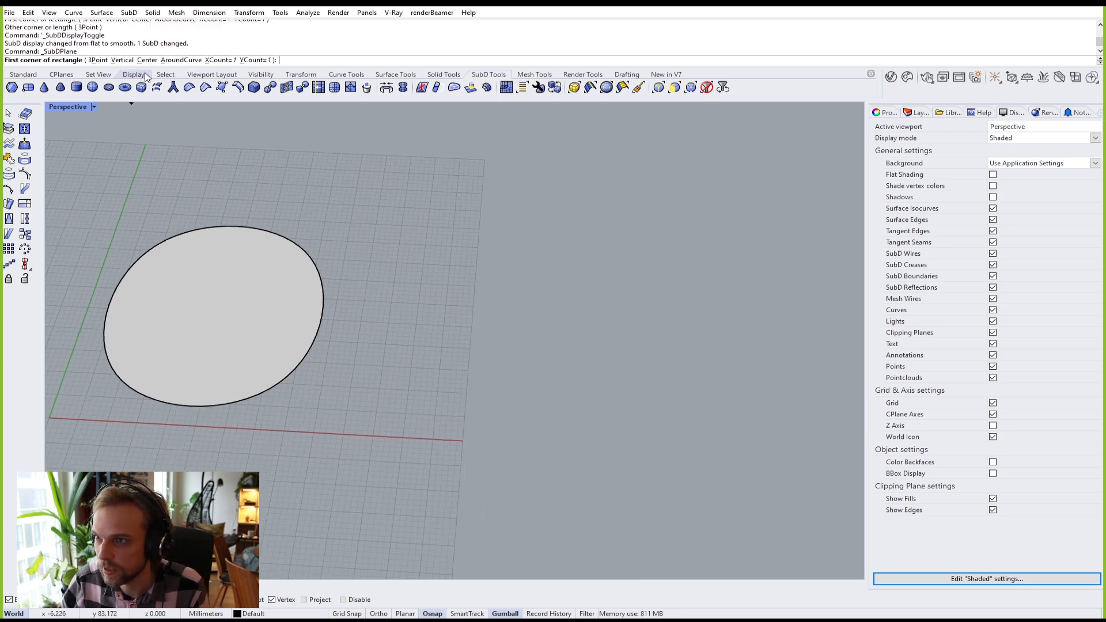
right_drag(397, 221, 419, 249)
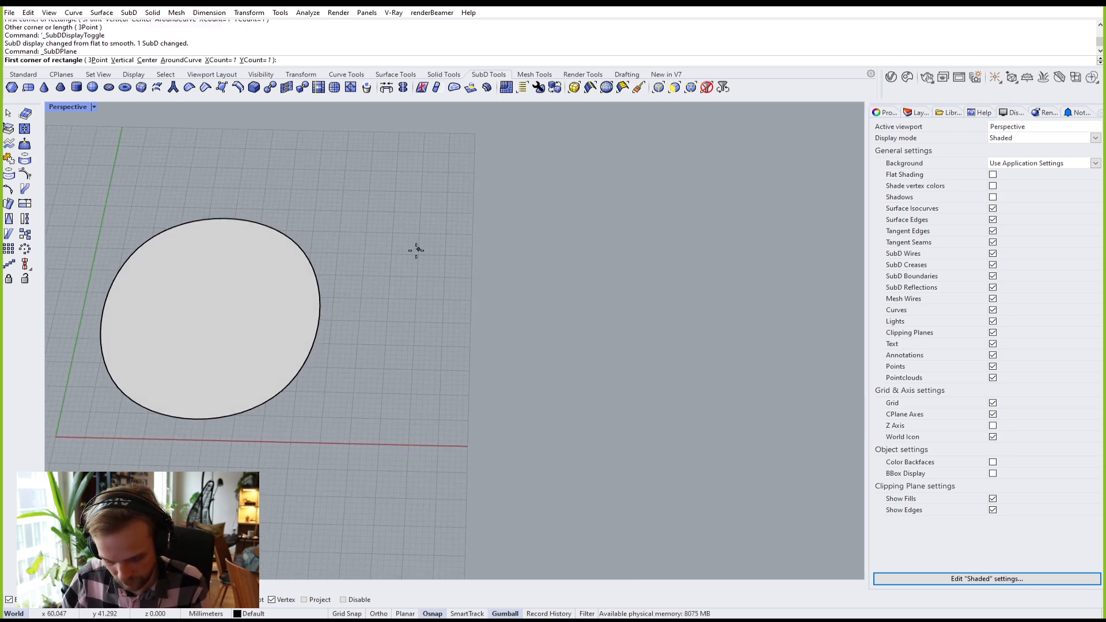
key(Tab)
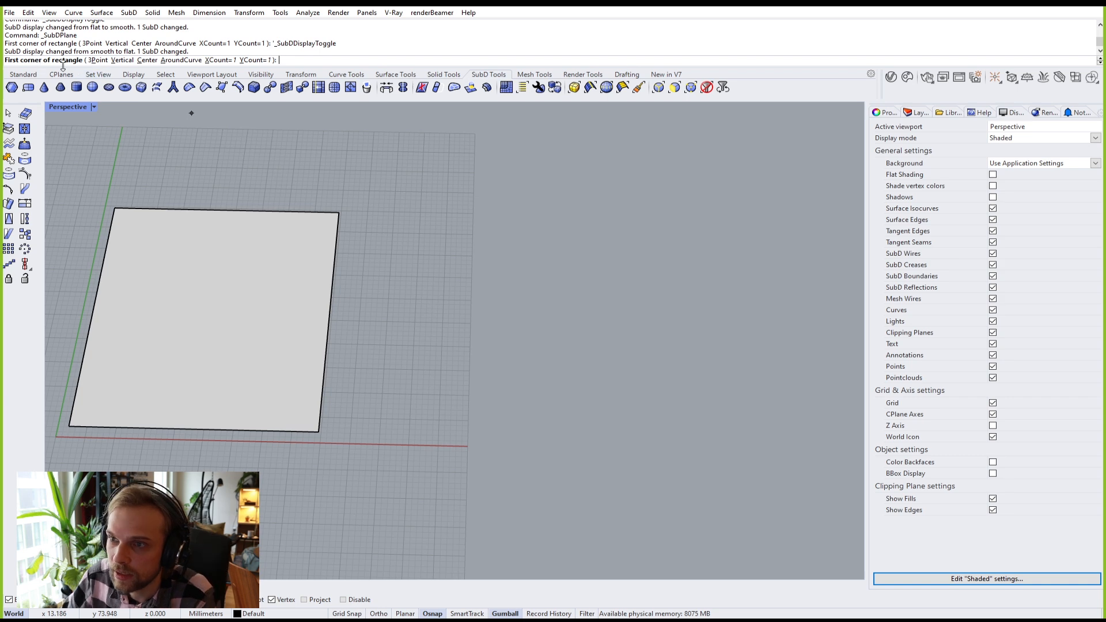
click(221, 60)
text(10)
key(Return)
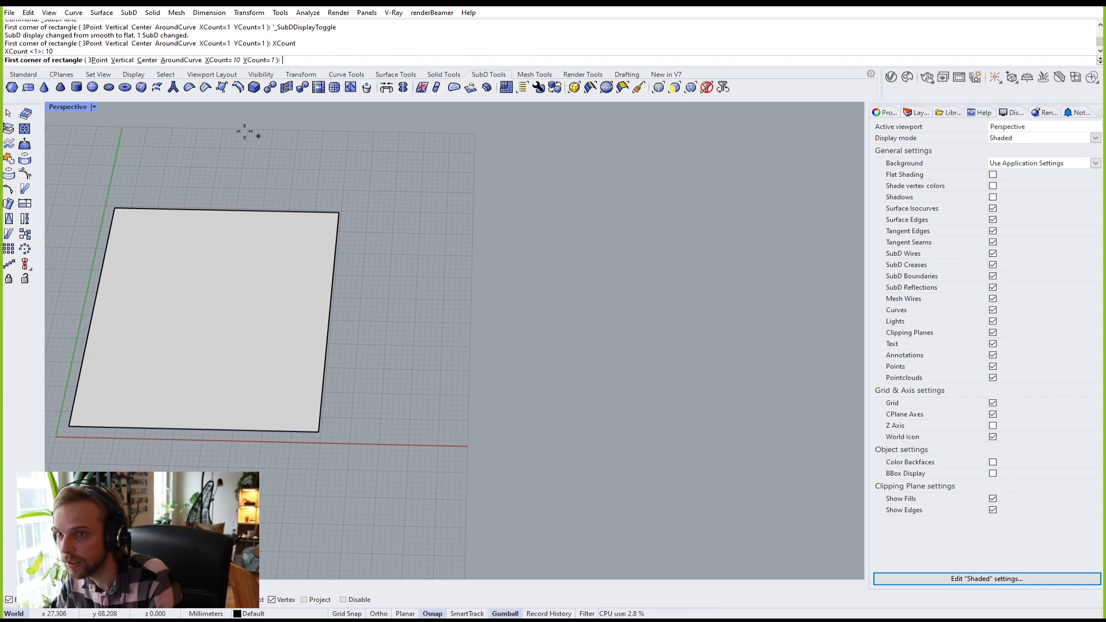
click(262, 62)
text(10)
key(Return)
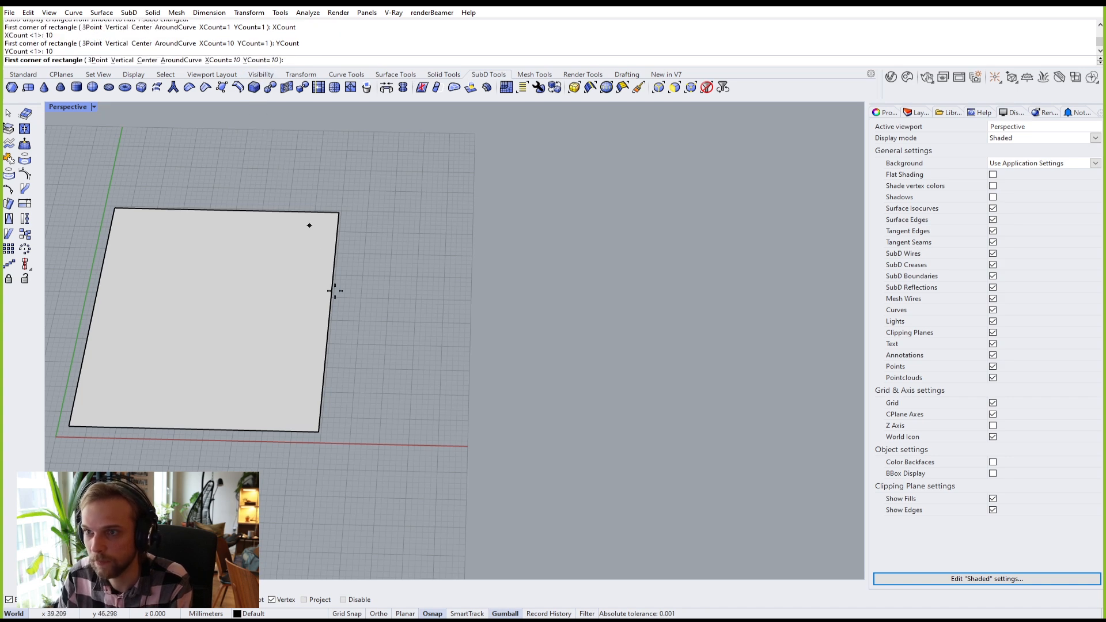
click(368, 432)
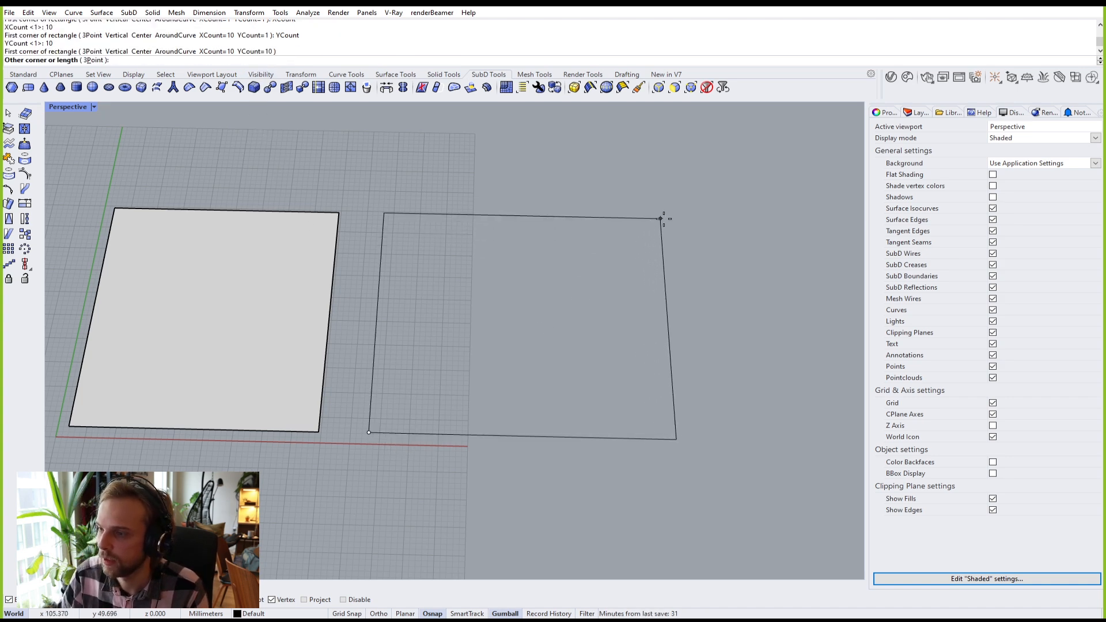
click(650, 219)
Step: Switch both SubD planes to smooth display and examine the corners of the 10-by-10 plane up close
shift+right_drag(427, 314, 350, 305)
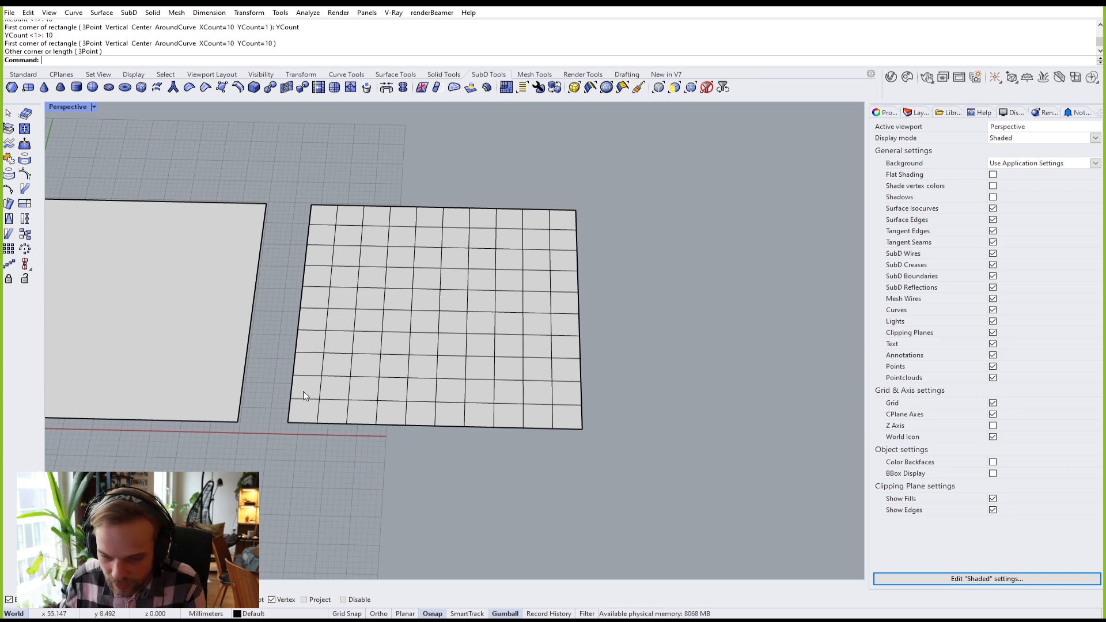
key(Tab)
scroll(403, 391, up, 3)
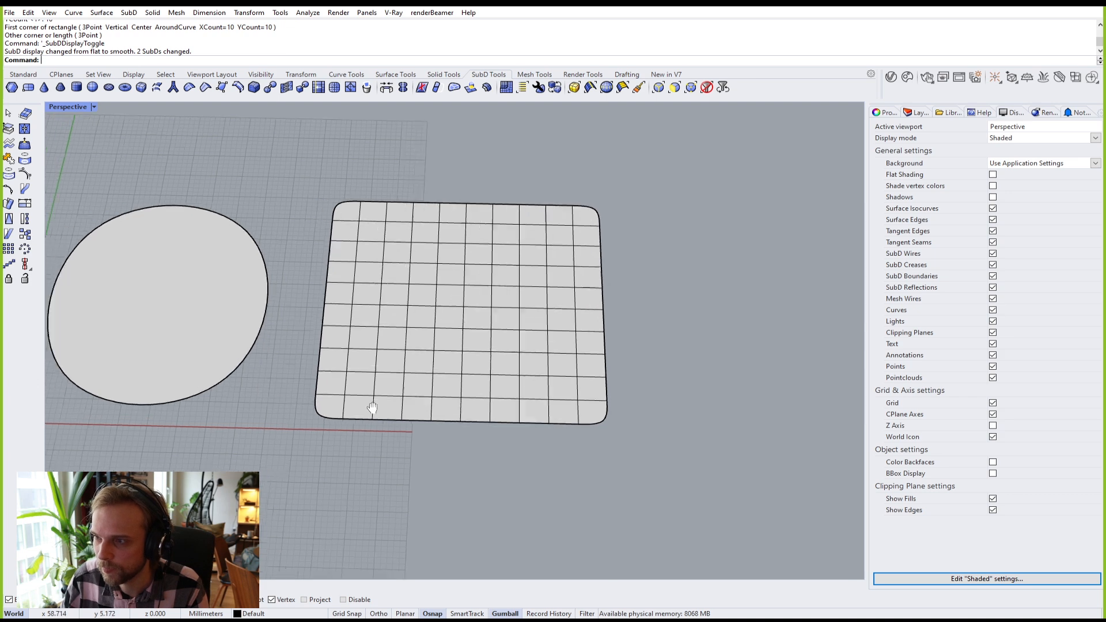
scroll(354, 405, up, 5)
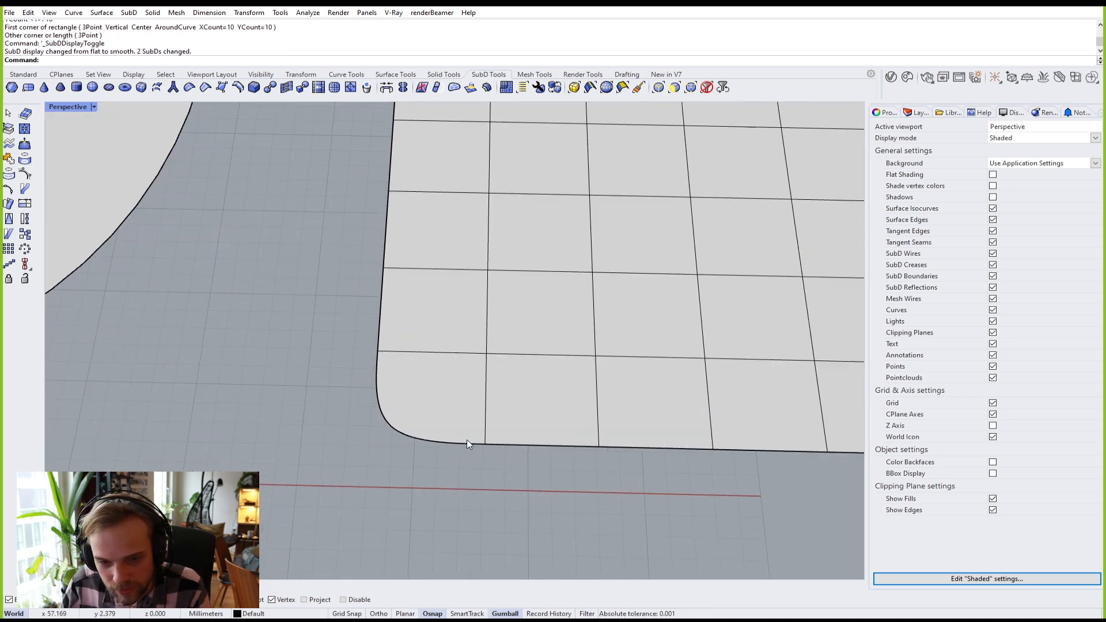
scroll(441, 447, down, 6)
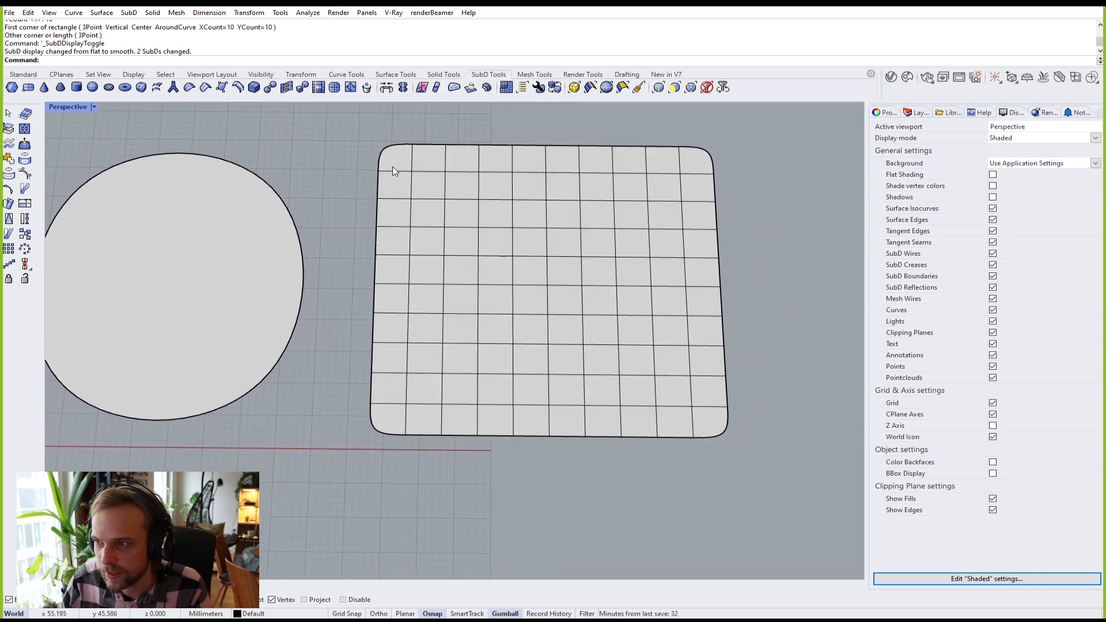
scroll(392, 169, up, 3)
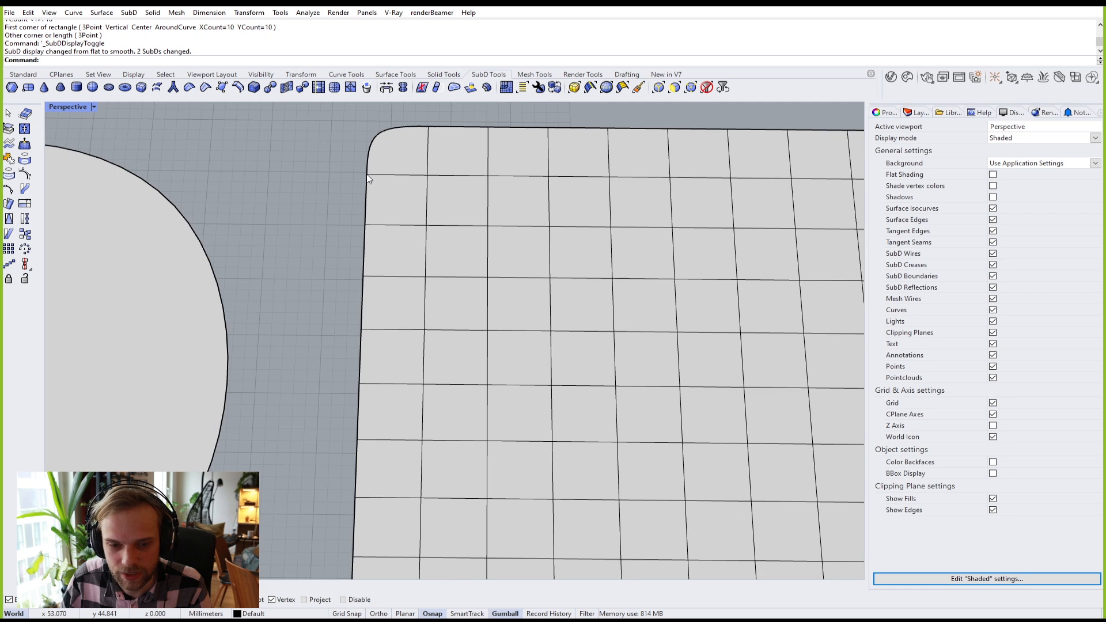
scroll(369, 176, up, 3)
scroll(369, 182, down, 1)
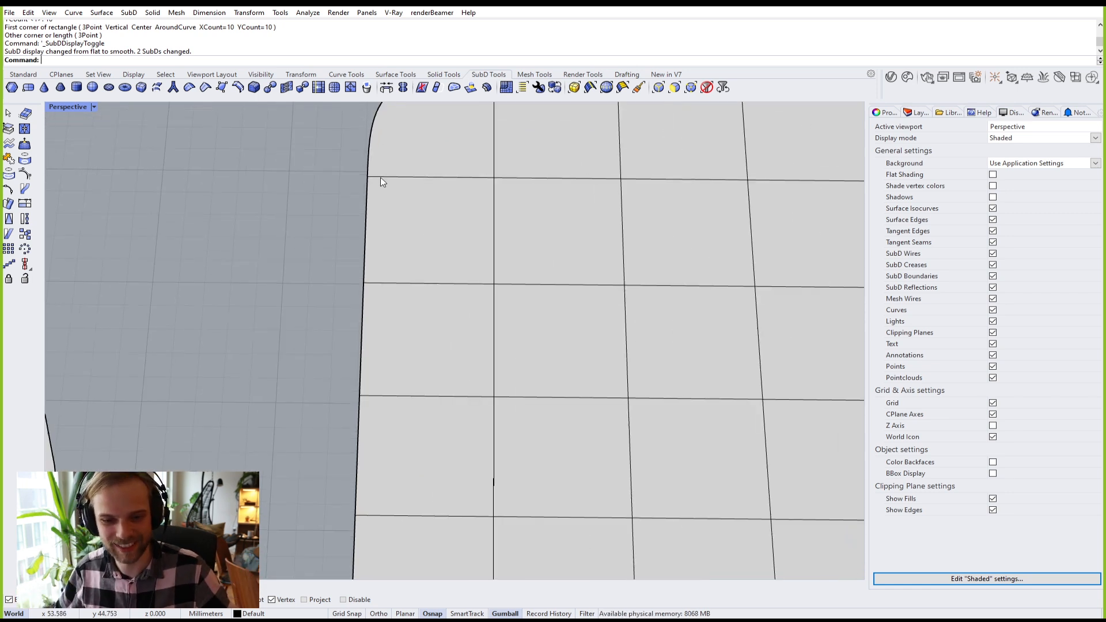
scroll(380, 182, down, 6)
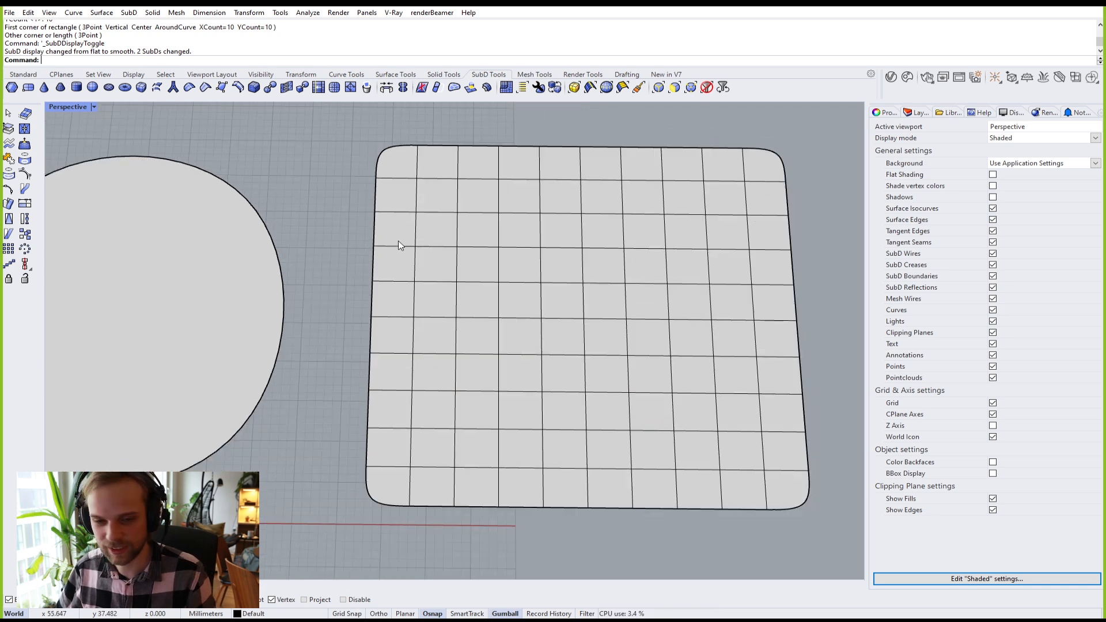
Step: Toggle both SubD planes to flat and back to smooth display to compare their outlines
shift+right_drag(403, 258, 402, 215)
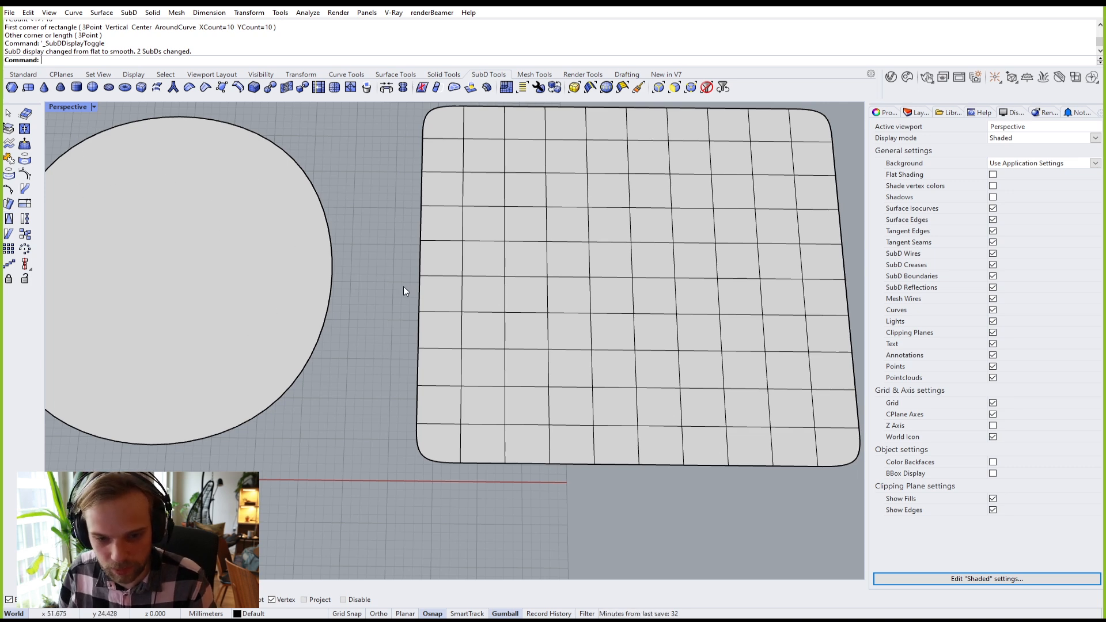
shift+right_drag(410, 292, 289, 318)
scroll(291, 316, down, 2)
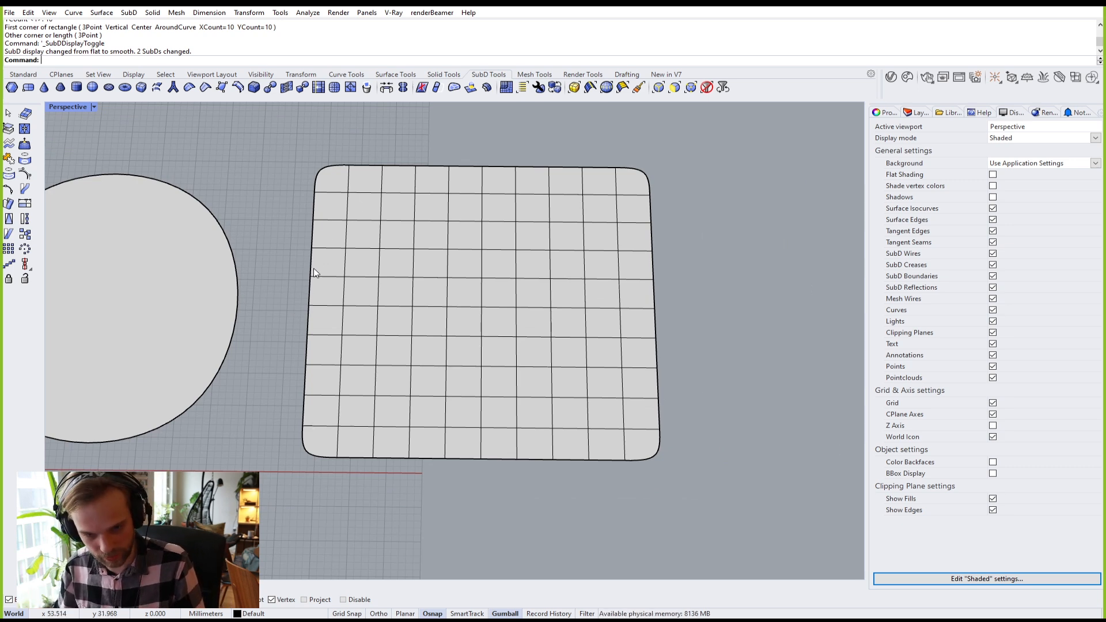
key(Tab)
key(Tab)
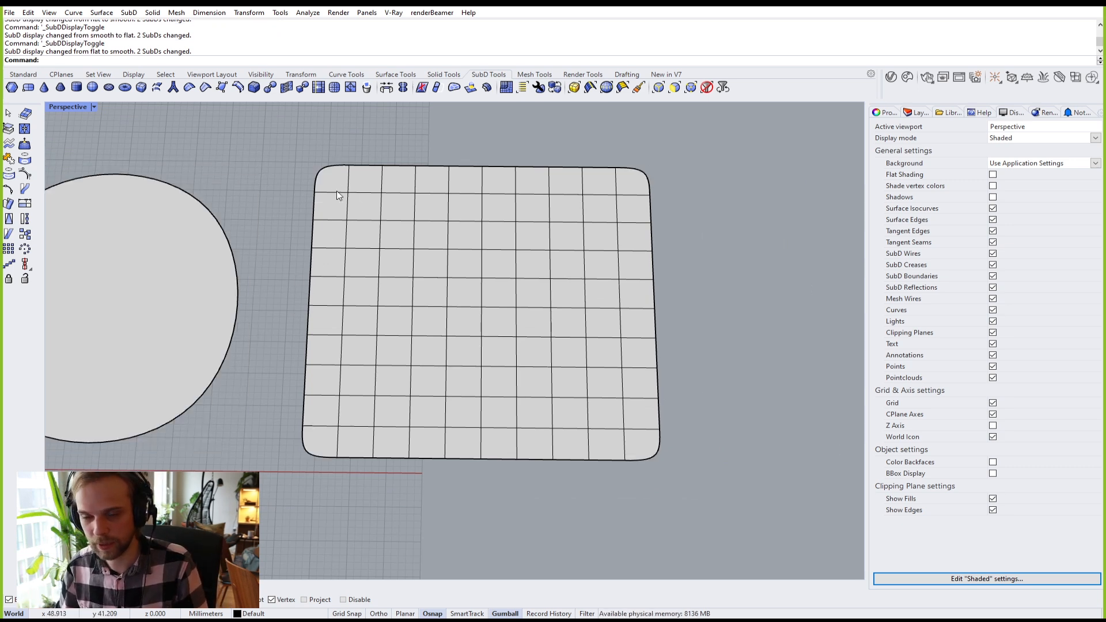
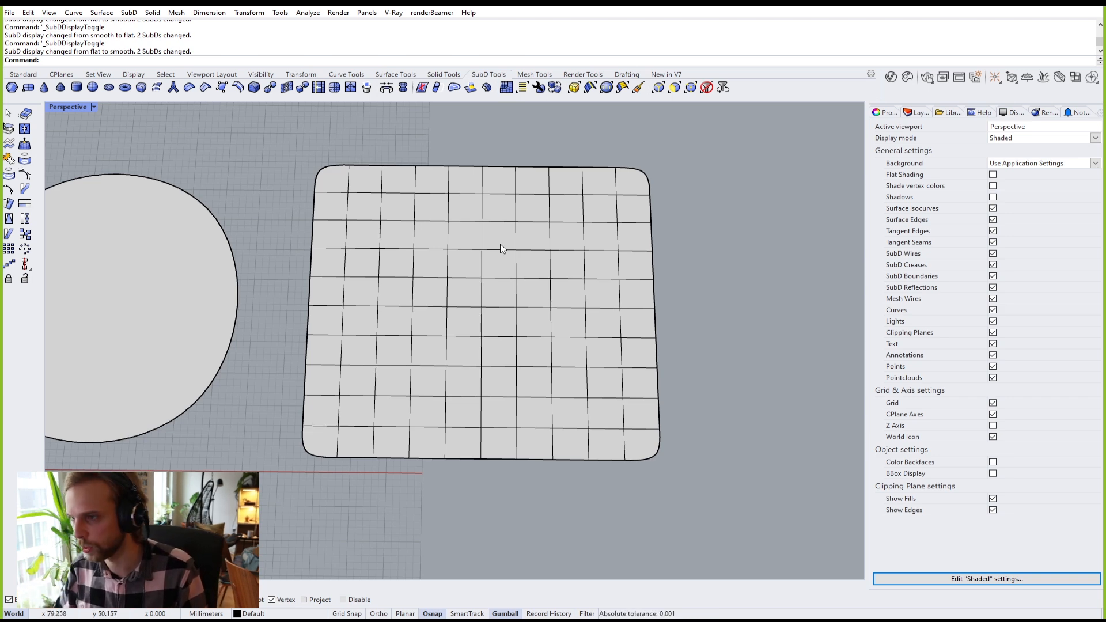
Step: Delete both SubD planes
scroll(501, 271, down, 5)
drag(673, 290, 220, 158)
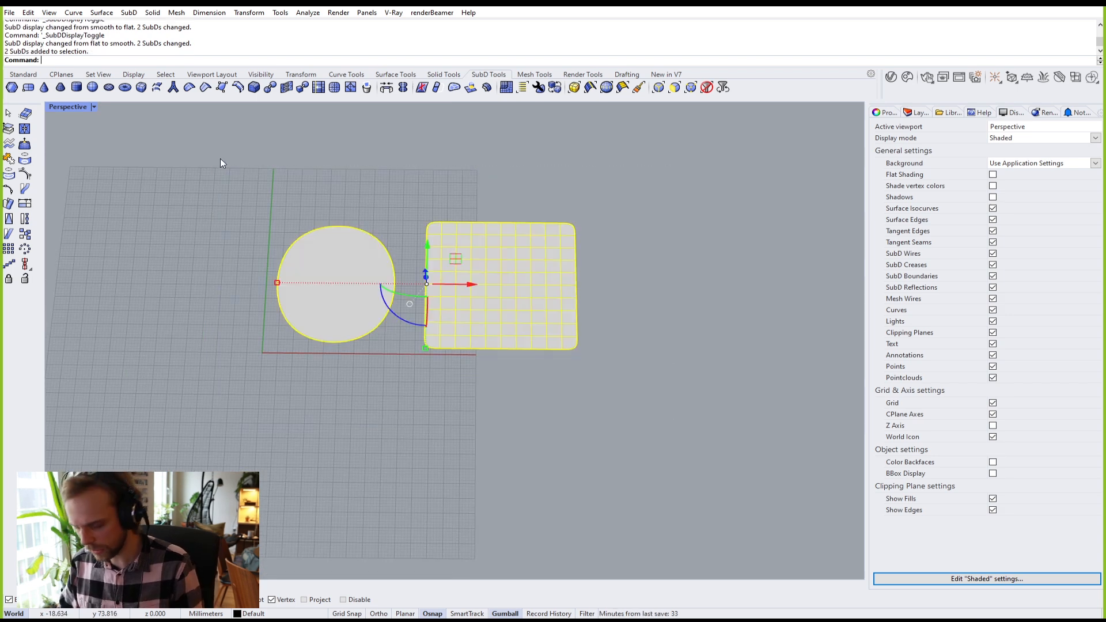
key(Delete)
Step: Draw a vertical solid SubD cone near the origin with VerticalFaces 4, AroundFaces 8 and CapFaceStyle Tri
scroll(294, 240, up, 2)
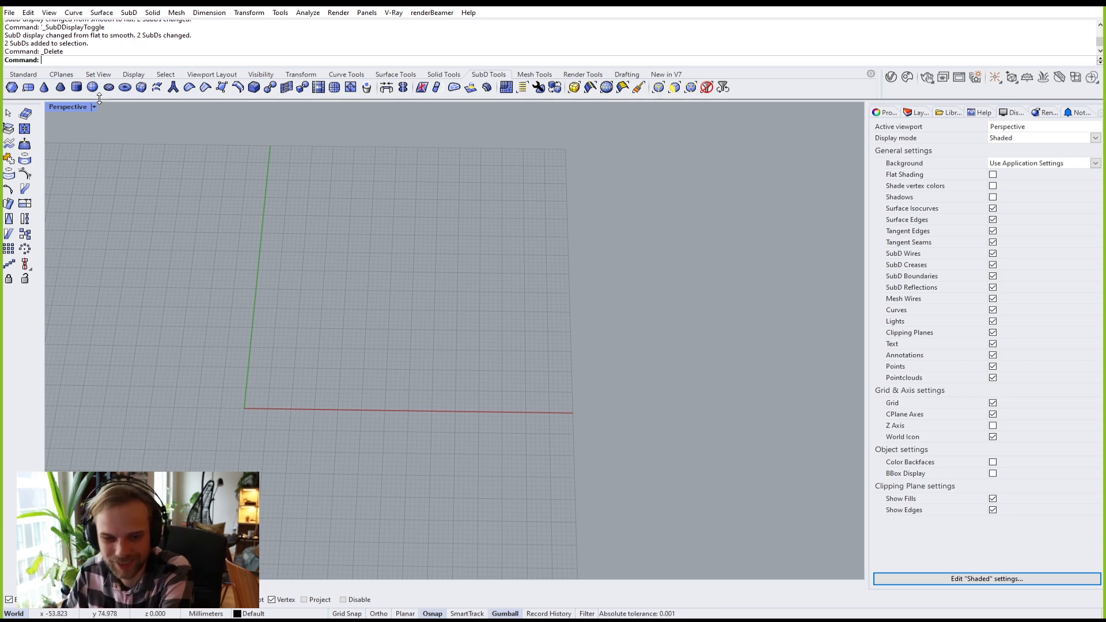
click(43, 88)
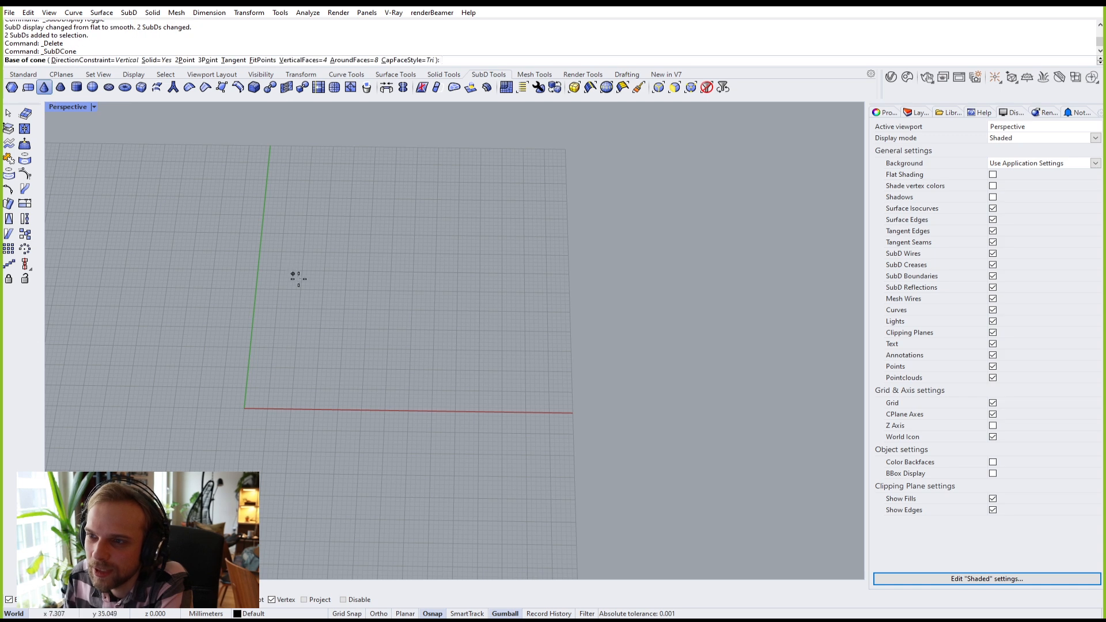
click(316, 301)
click(284, 313)
click(300, 252)
right_drag(357, 377, 344, 255)
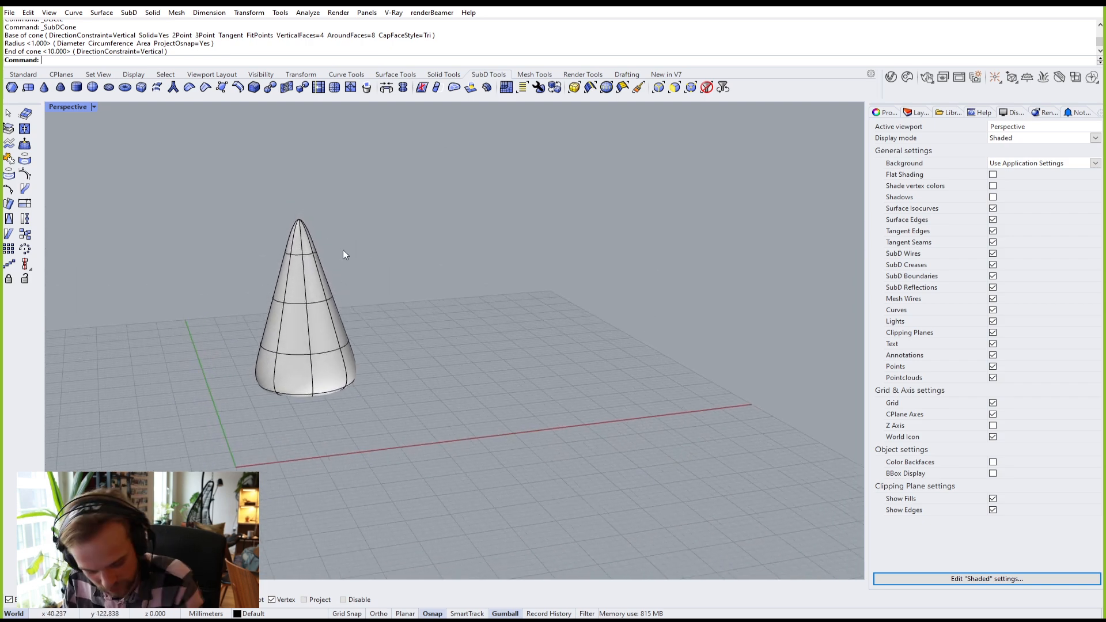
Step: Toggle the SubD cone to flat and back to smooth display to compare its faces
key(Tab)
scroll(318, 254, up, 3)
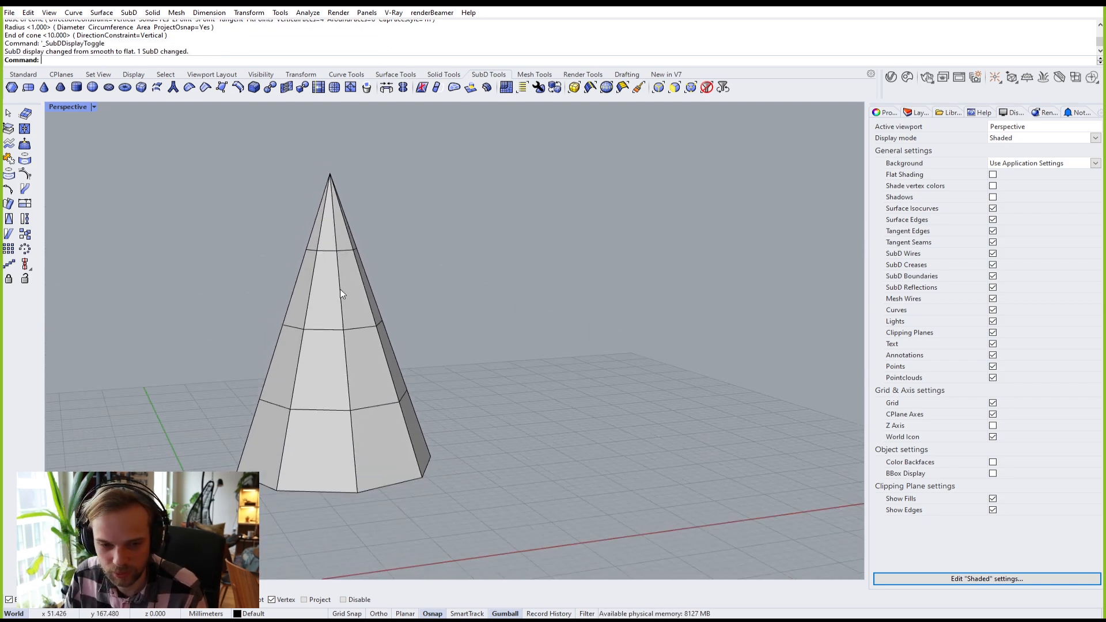
key(Tab)
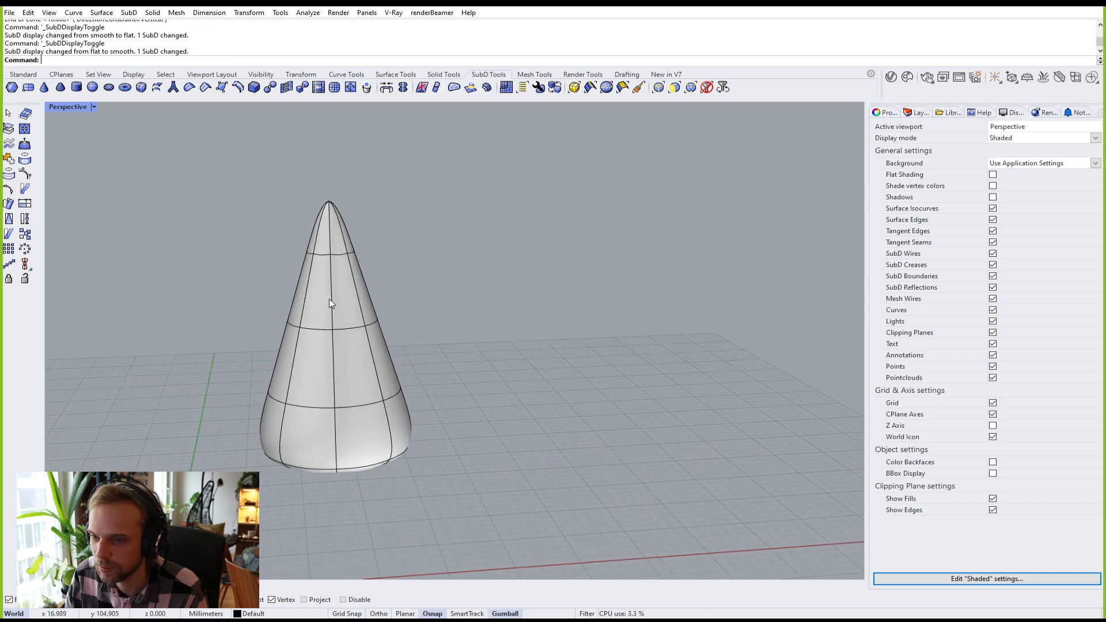
Step: Draw a SubD truncated cone beside the cone with VerticalFaces 8, AroundFaces 3, base radius about 10.8 mm, height about 32.5 mm and top radius about 2.3 mm
right_drag(324, 302, 271, 188)
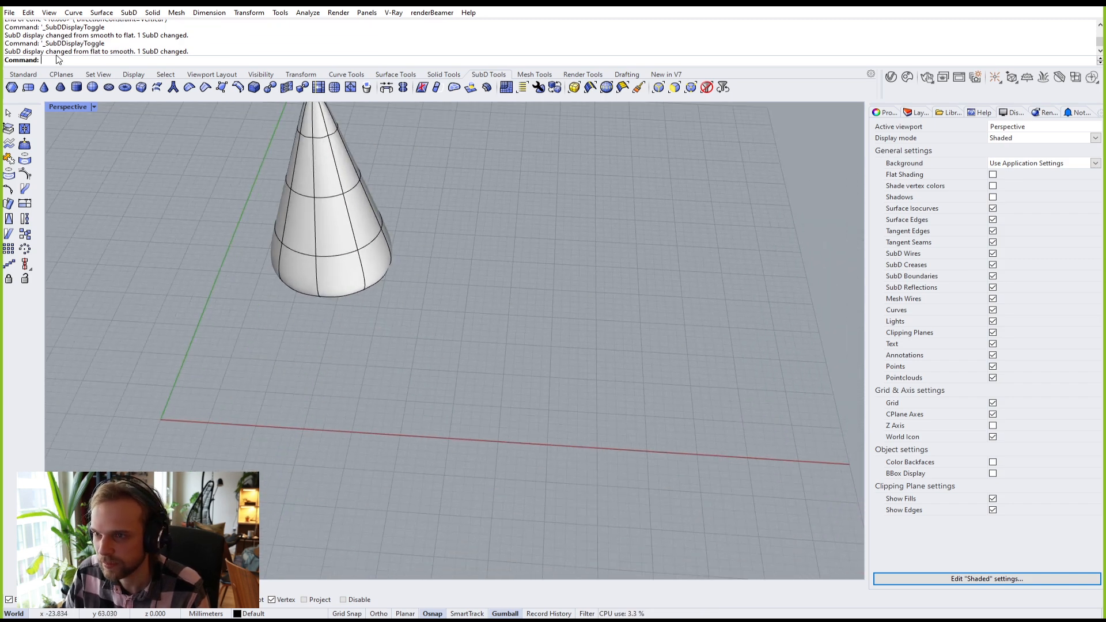
click(60, 93)
click(454, 370)
click(411, 403)
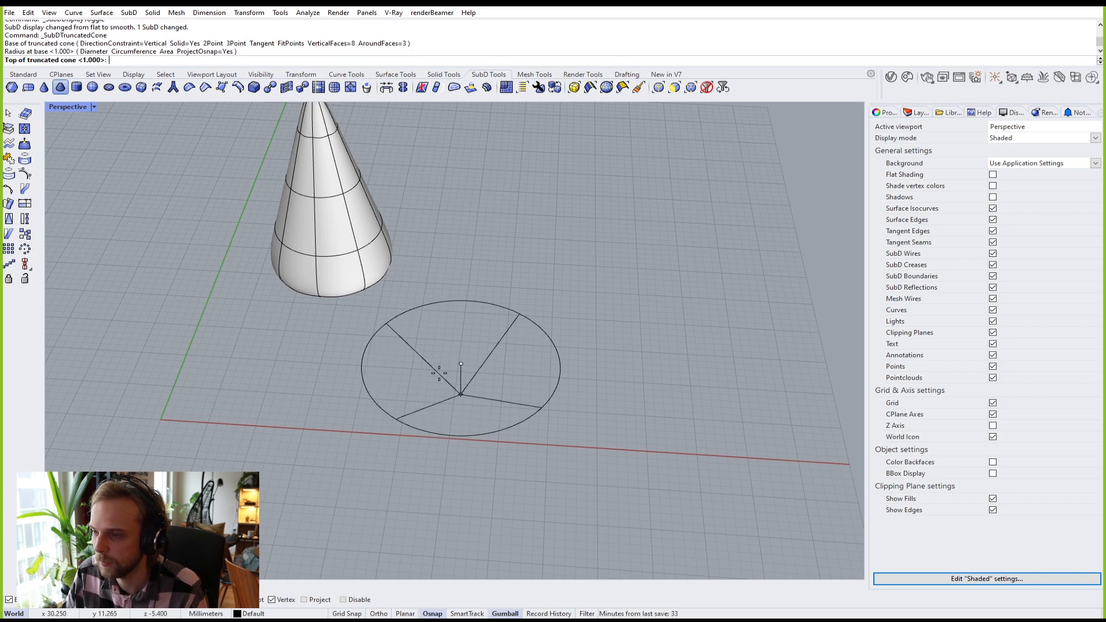
click(462, 126)
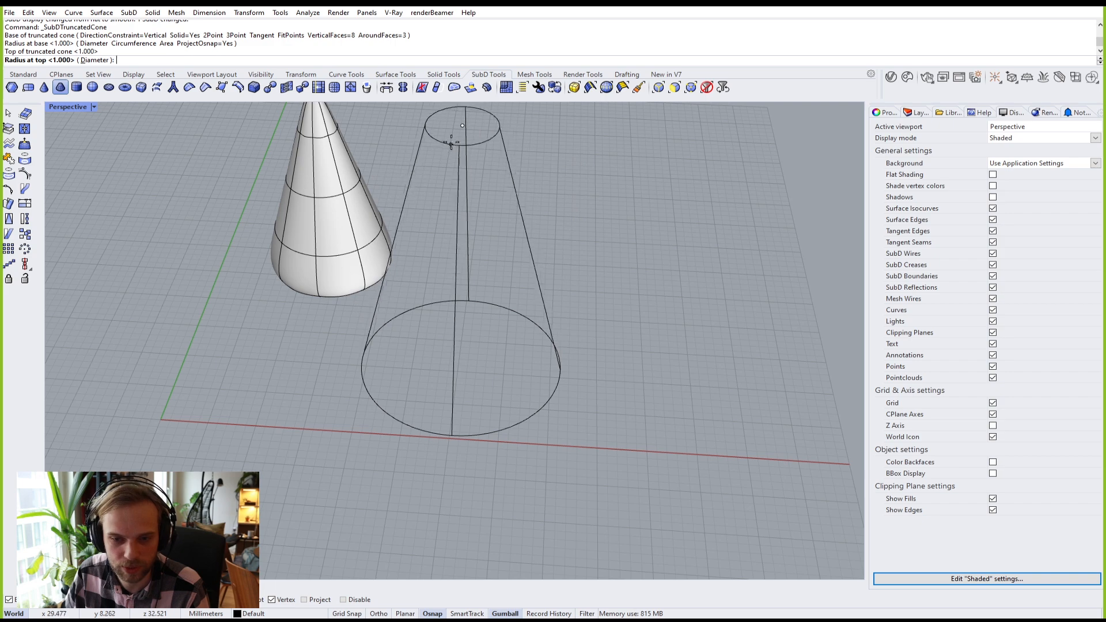
click(451, 144)
Step: Toggle the cone and truncated cone repeatedly between flat and smooth display, and examine the three-sided shape
mouse_move(451, 144)
right_down()
mouse_move(405, 247)
mouse_move(432, 229)
mouse_move(411, 251)
mouse_move(338, 254)
right_up()
key(Tab)
key(Tab)
key(Tab)
key(Tab)
key(Tab)
key(Tab)
shift+right_drag(411, 282, 299, 262)
right_drag(369, 259, 315, 313)
right_click(391, 284)
click(390, 226)
key(Escape)
Step: Draw a second SubD truncated cone beside the first, about 31 mm high, with VerticalFaces 2 and AroundFaces 3
right_click(352, 225)
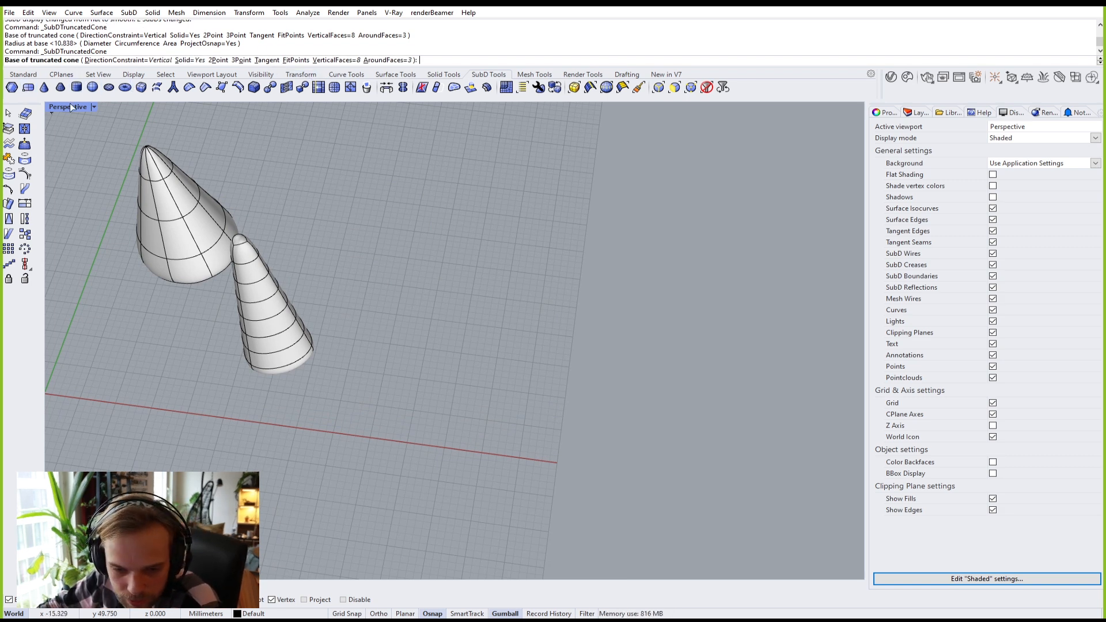
click(328, 61)
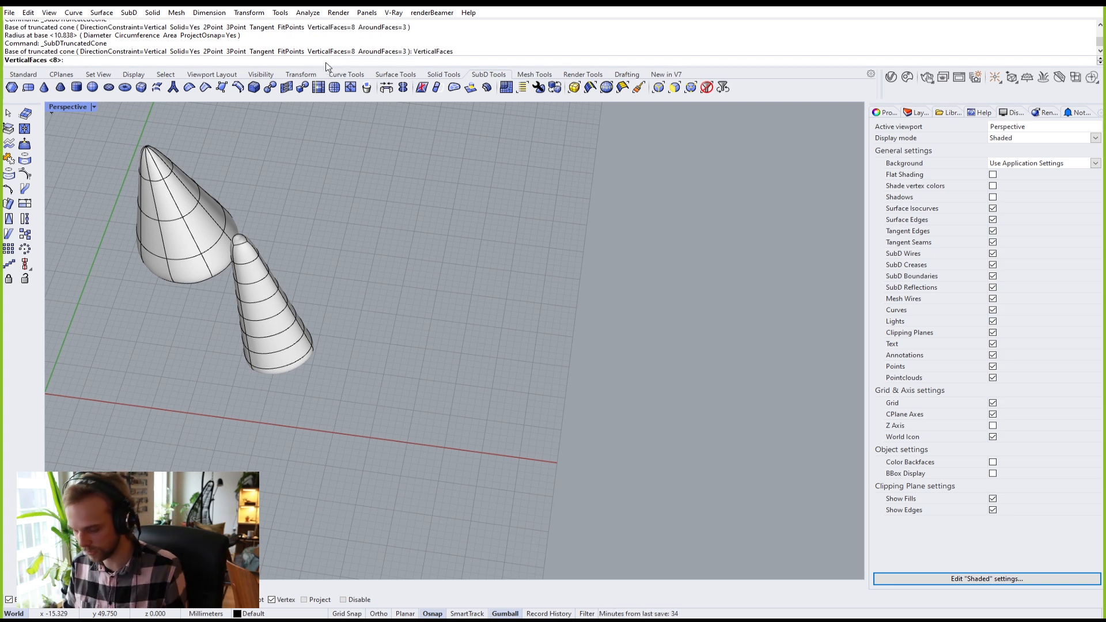
text(1)
key(Return)
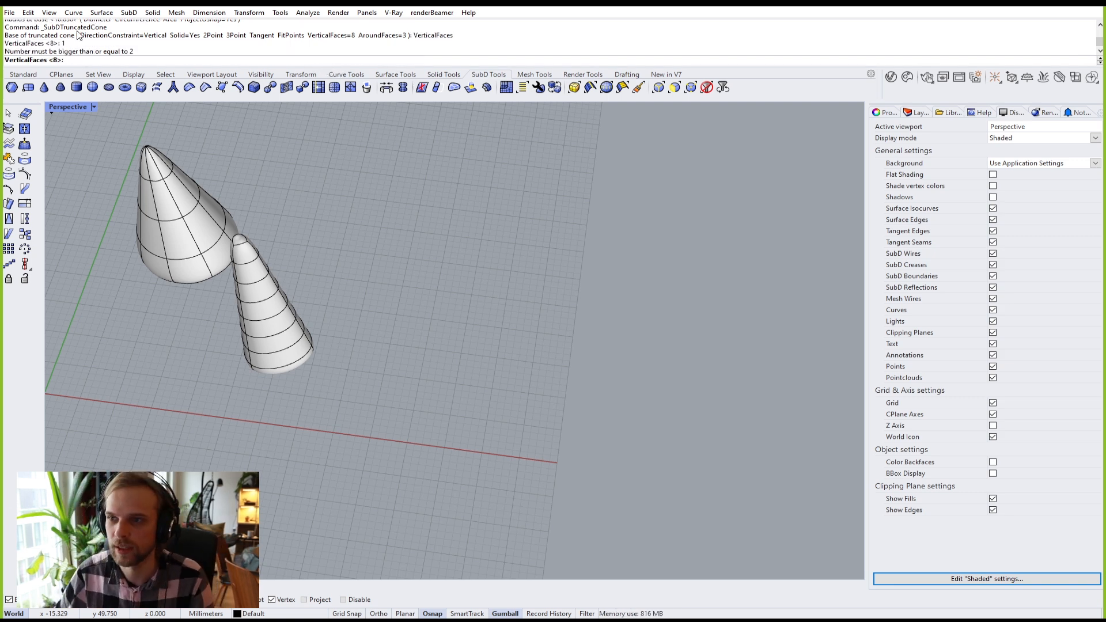
text(2)
key(Return)
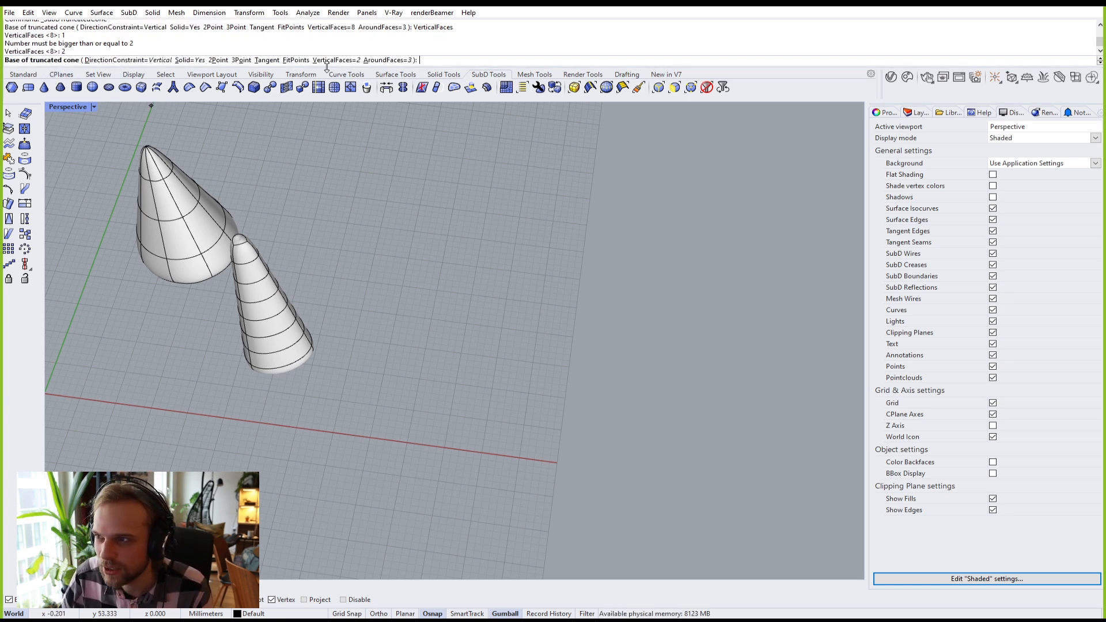
right_drag(321, 266, 369, 275)
click(386, 276)
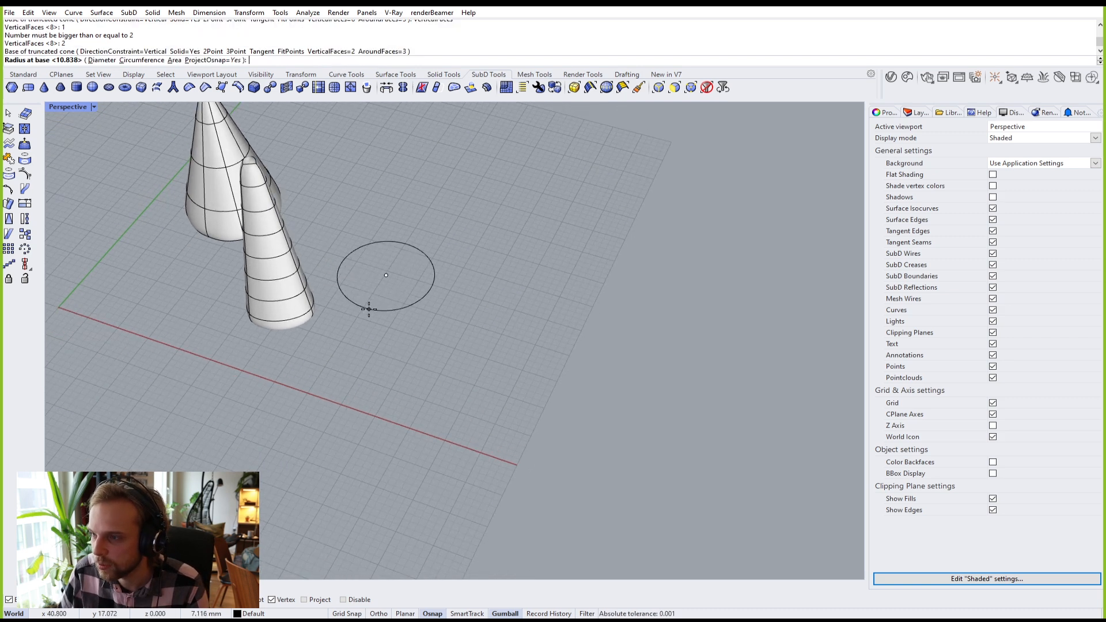
click(375, 305)
click(373, 120)
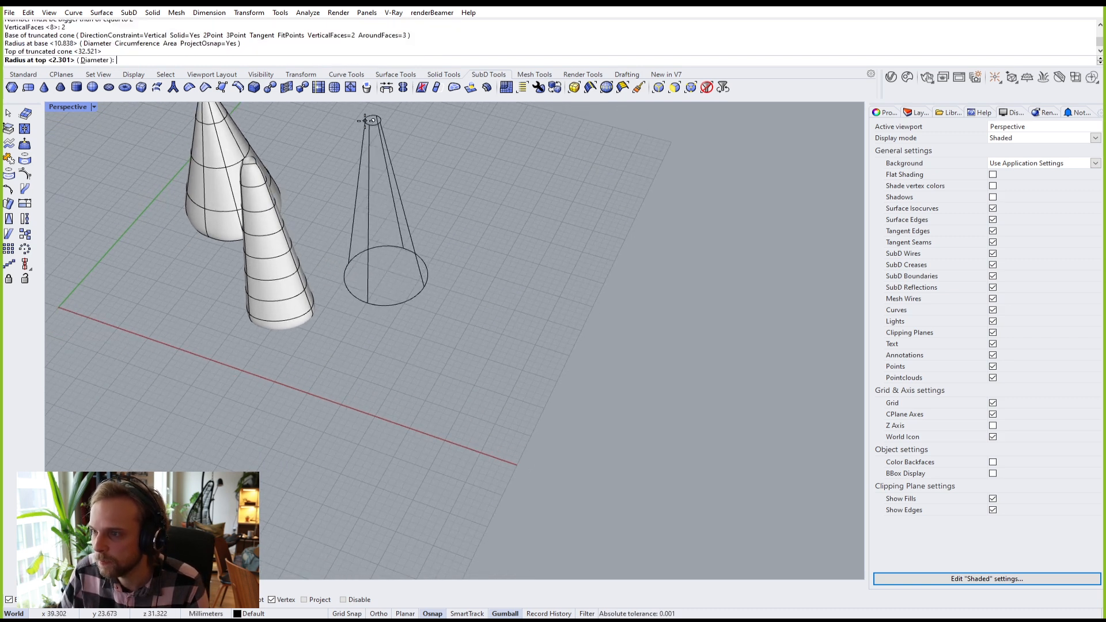
click(372, 132)
Step: Toggle the three cones to flat and back to smooth display, and compare how the vertical face count affects their shapes
right_drag(400, 225, 363, 377)
right_drag(363, 377, 381, 276)
key(Tab)
scroll(371, 340, up, 2)
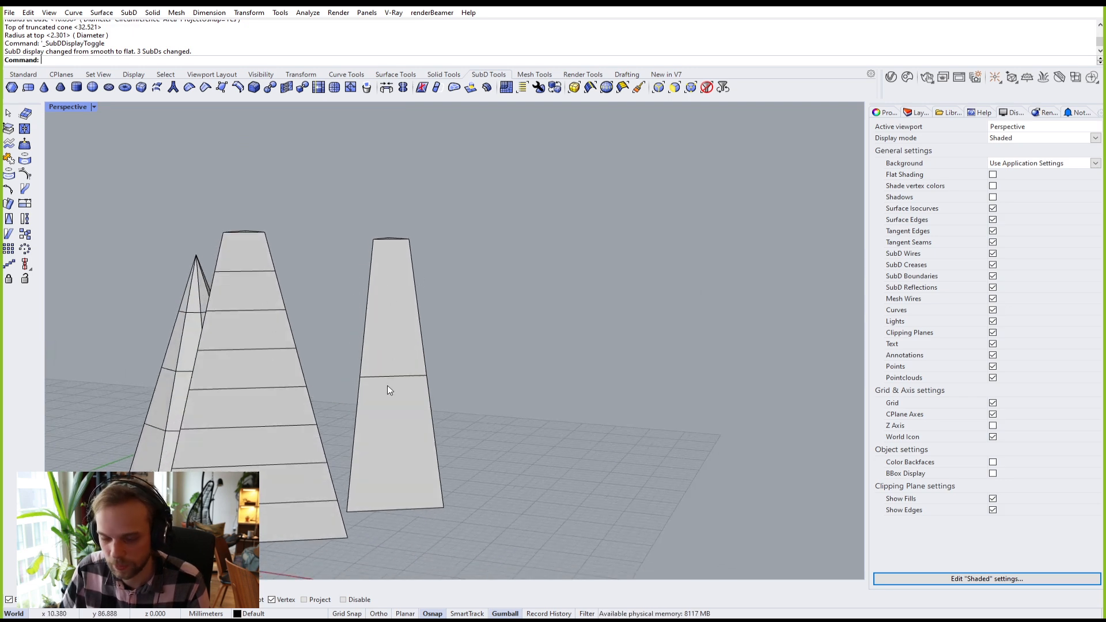
key(Tab)
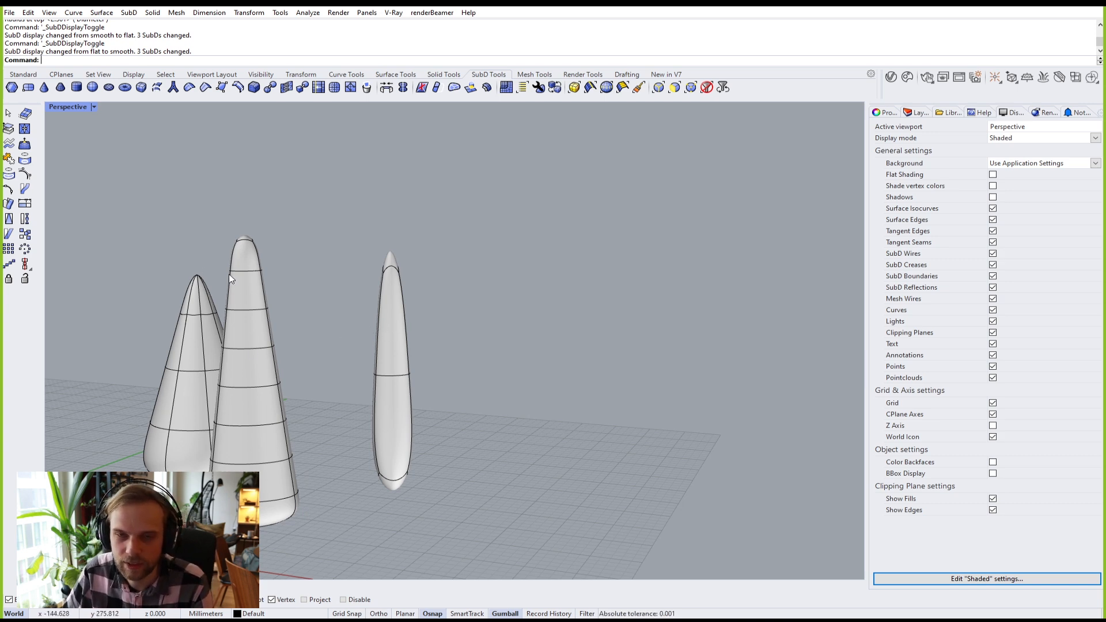
shift+right_drag(390, 319, 645, 252)
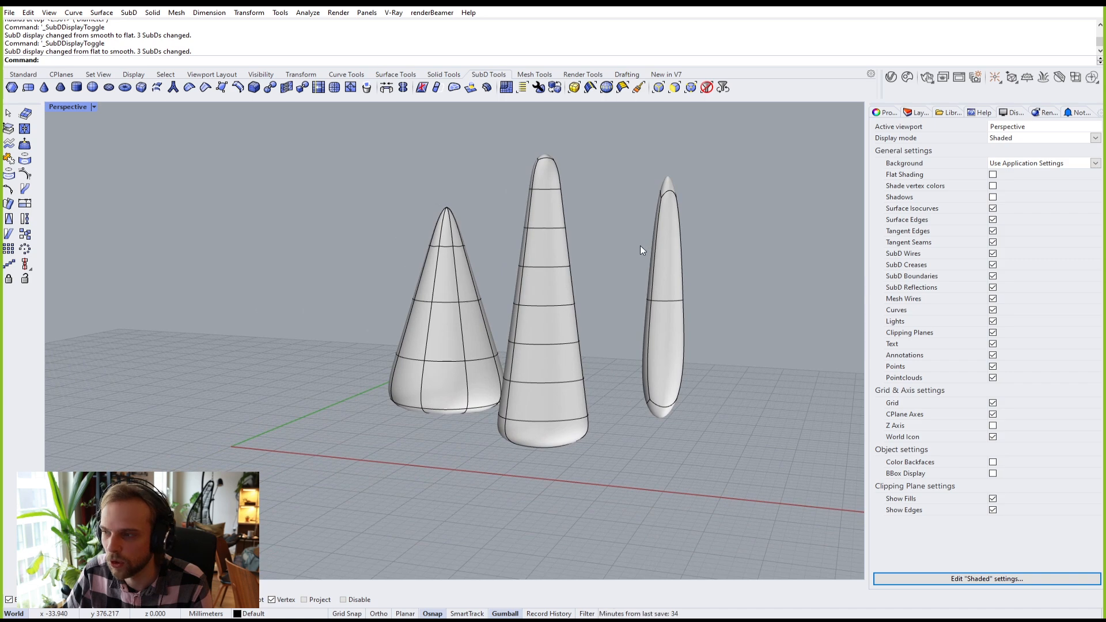
Step: Toggle the three cones between smooth and flat display for a last comparison and delete all of them
right_drag(678, 246, 576, 251)
key(Tab)
key(Tab)
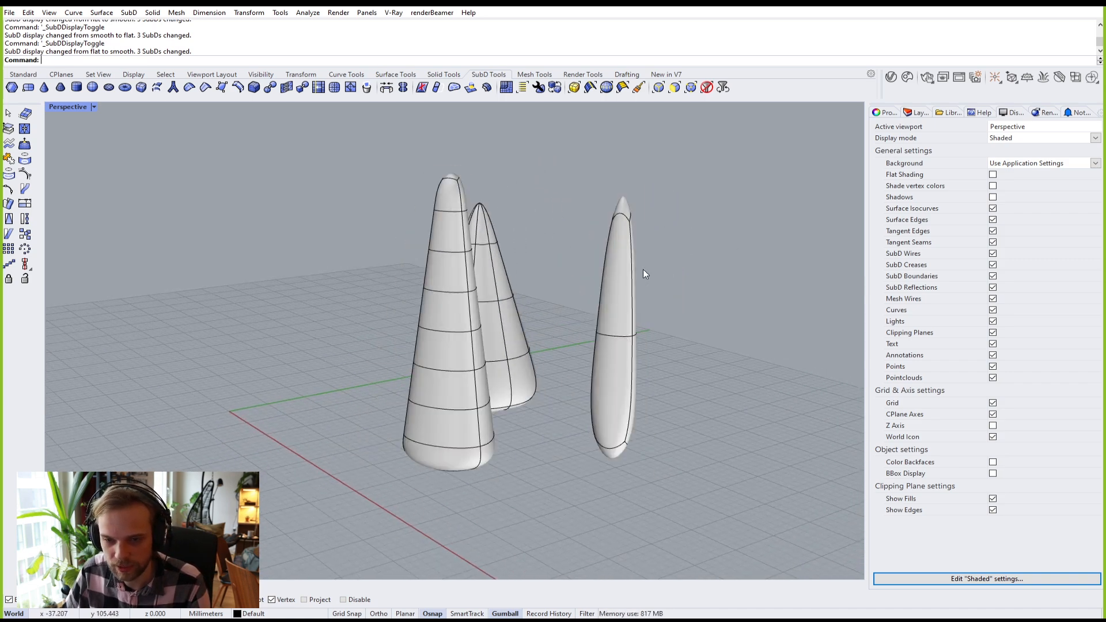
key(Tab)
right_drag(641, 267, 628, 350)
drag(721, 444, 247, 157)
key(Delete)
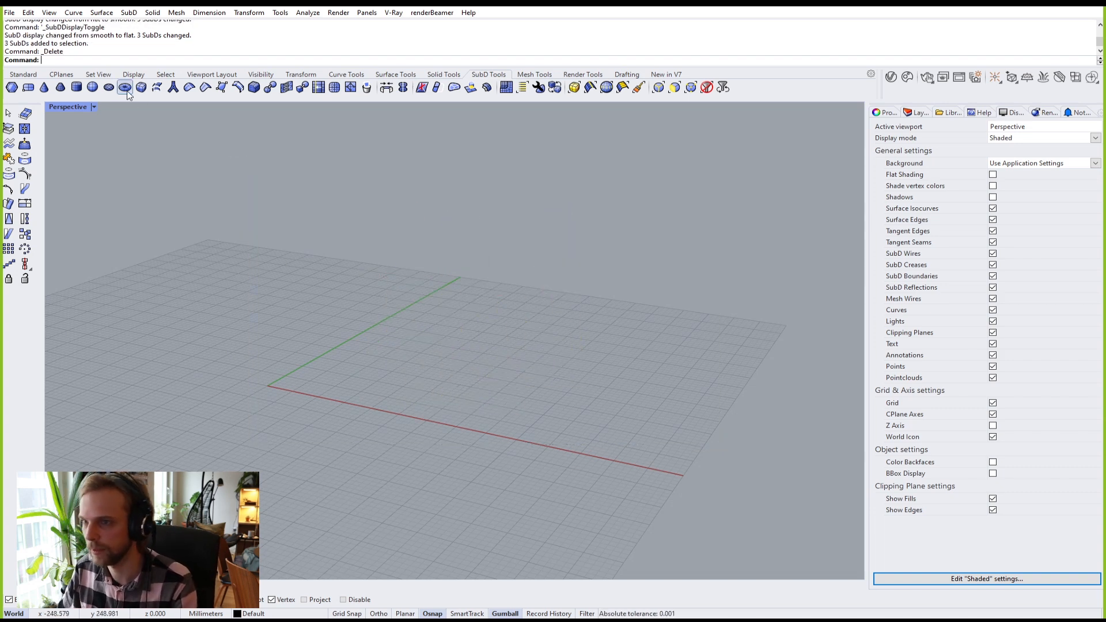
Step: Draw a SubD cylinder with VerticalFaces 3 and AroundFaces 8, about 17.6 mm in radius and 35.3 mm high
click(76, 87)
click(497, 359)
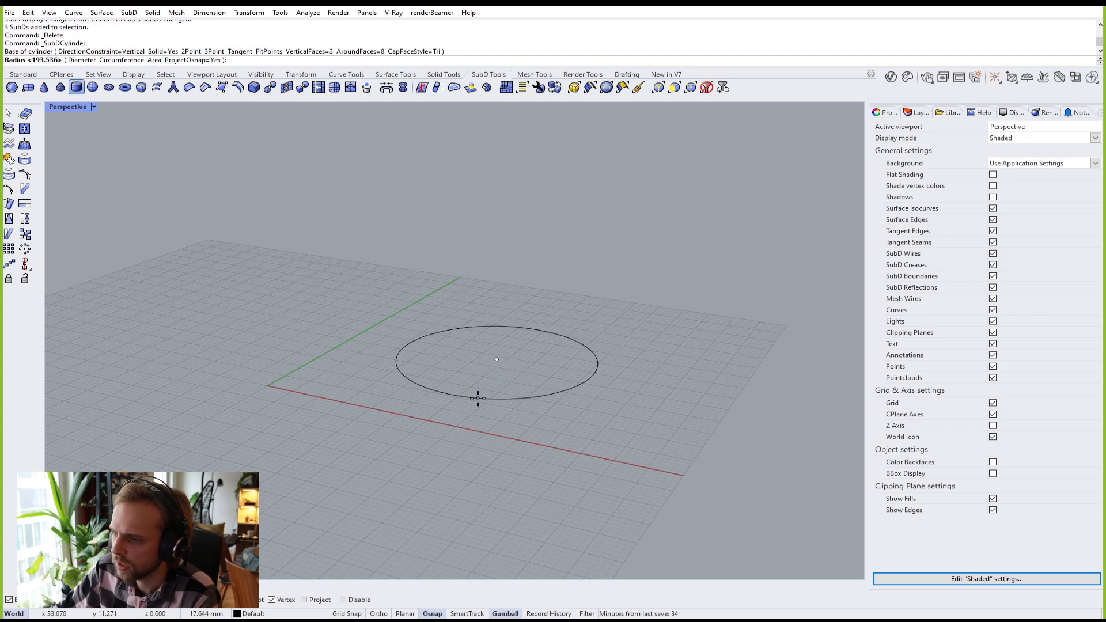
click(477, 398)
click(517, 174)
right_drag(596, 243, 582, 263)
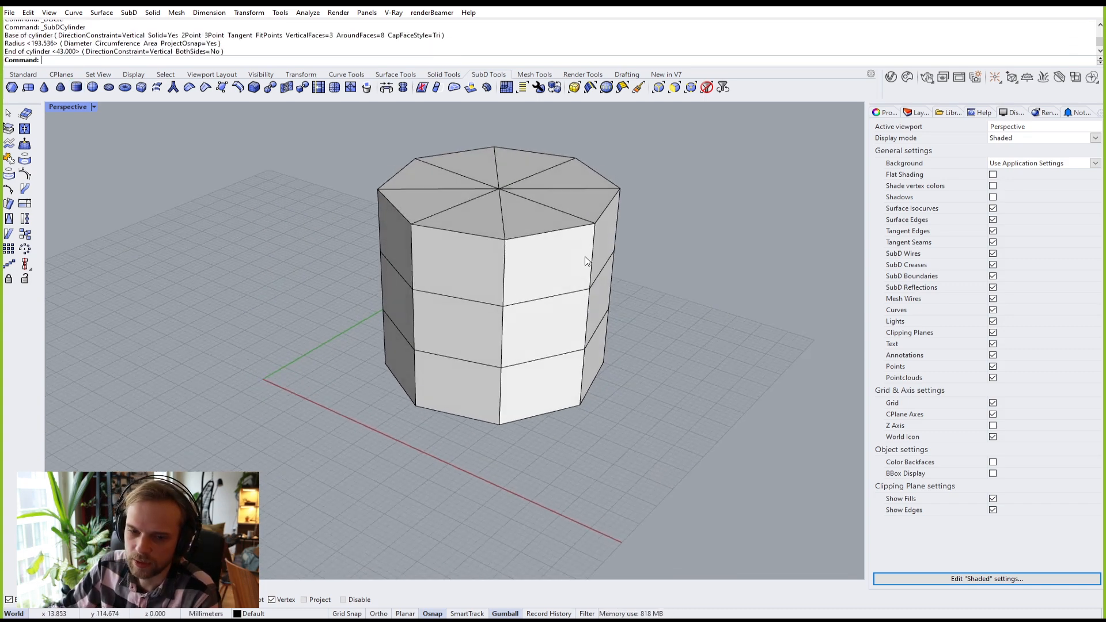
Step: Toggle the eight-sided cylinder repeatedly between flat and smooth display and delete it
key(Tab)
right_drag(482, 202, 566, 267)
key(Tab)
key(Tab)
key(Tab)
key(Tab)
key(Tab)
click(559, 265)
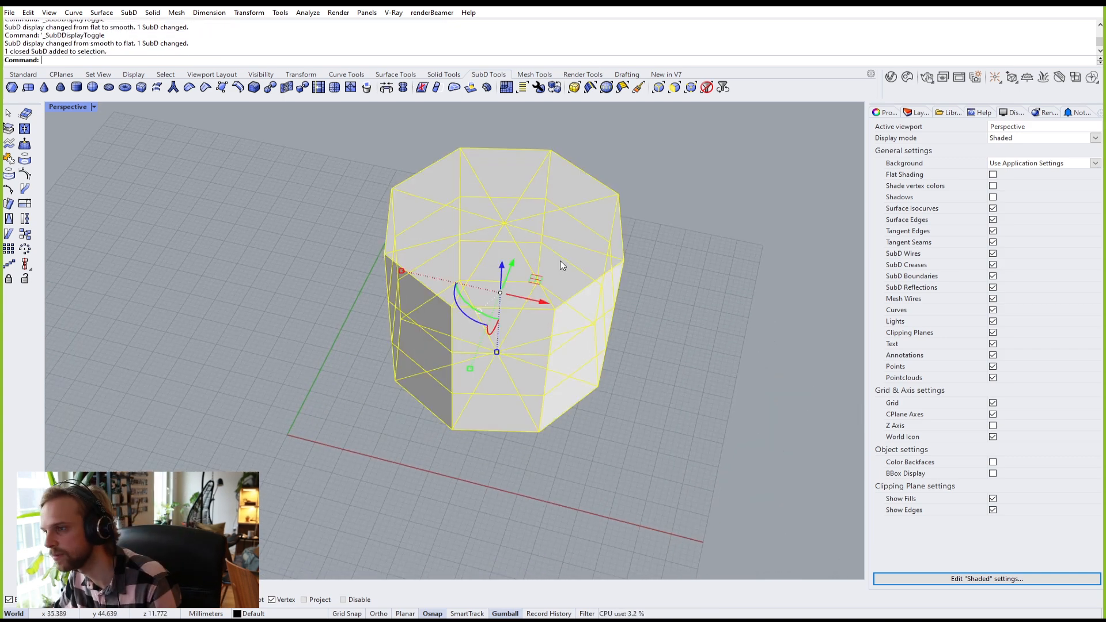
key(Delete)
Step: Draw a solid SubD cylinder with VerticalFaces 3 and AroundFaces 3 on the construction plane
key(Return)
click(363, 60)
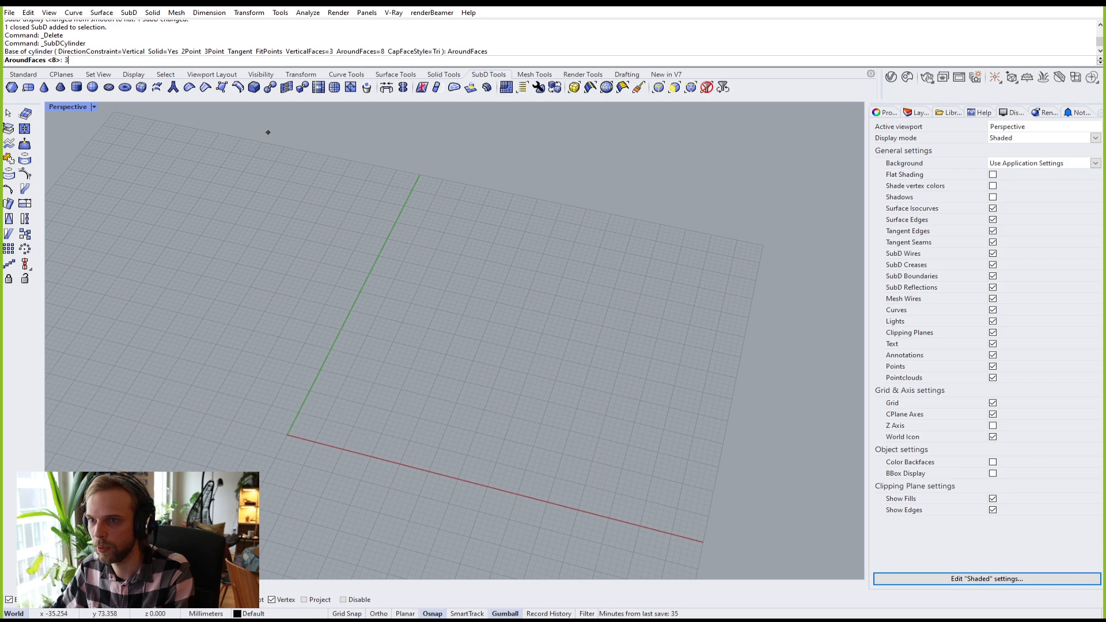
text(3)
key(Return)
click(498, 321)
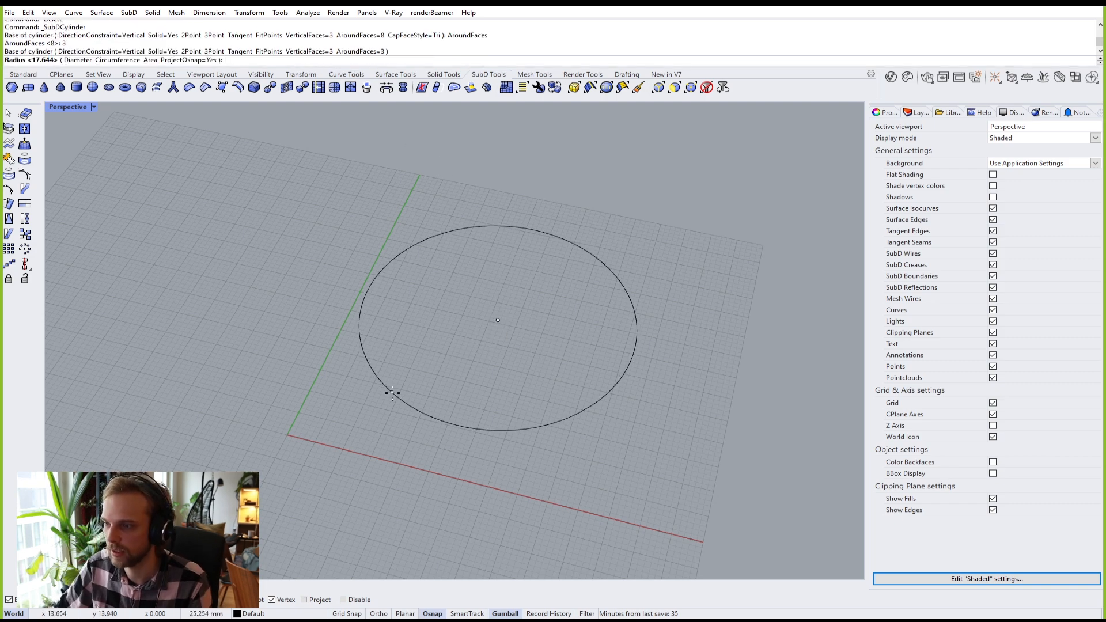
click(370, 420)
click(437, 154)
scroll(437, 154, down, 4)
shift+right_drag(434, 186, 380, 374)
right_drag(380, 374, 423, 239)
scroll(402, 287, down, 2)
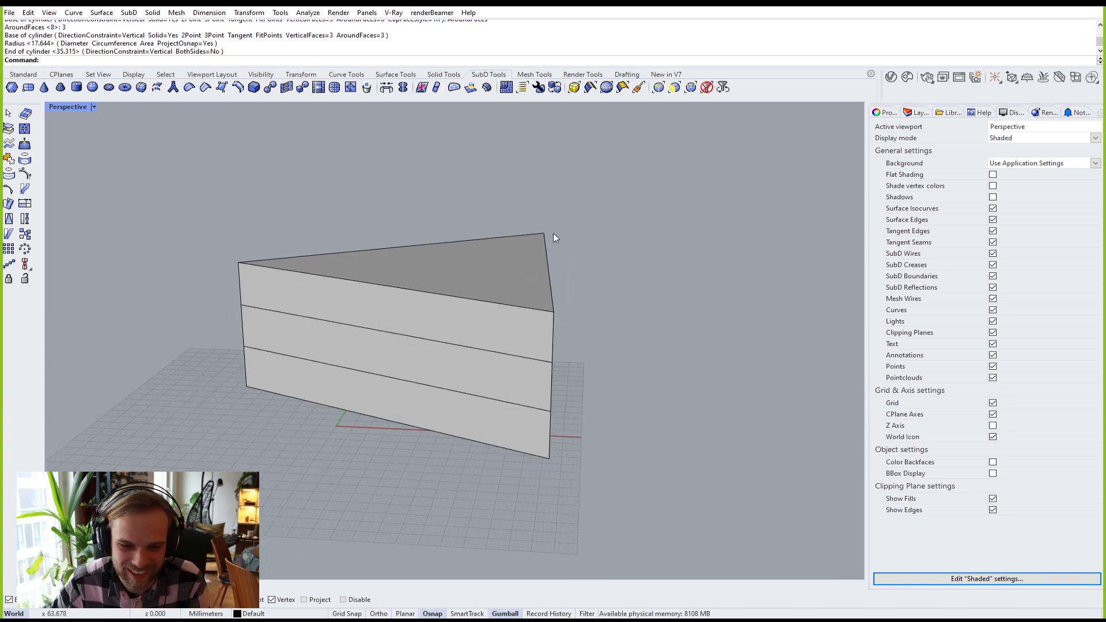
Step: Switch the three-sided cylinder between smooth and flat display and examine how its shape changes
key(Tab)
right_drag(447, 258, 329, 287)
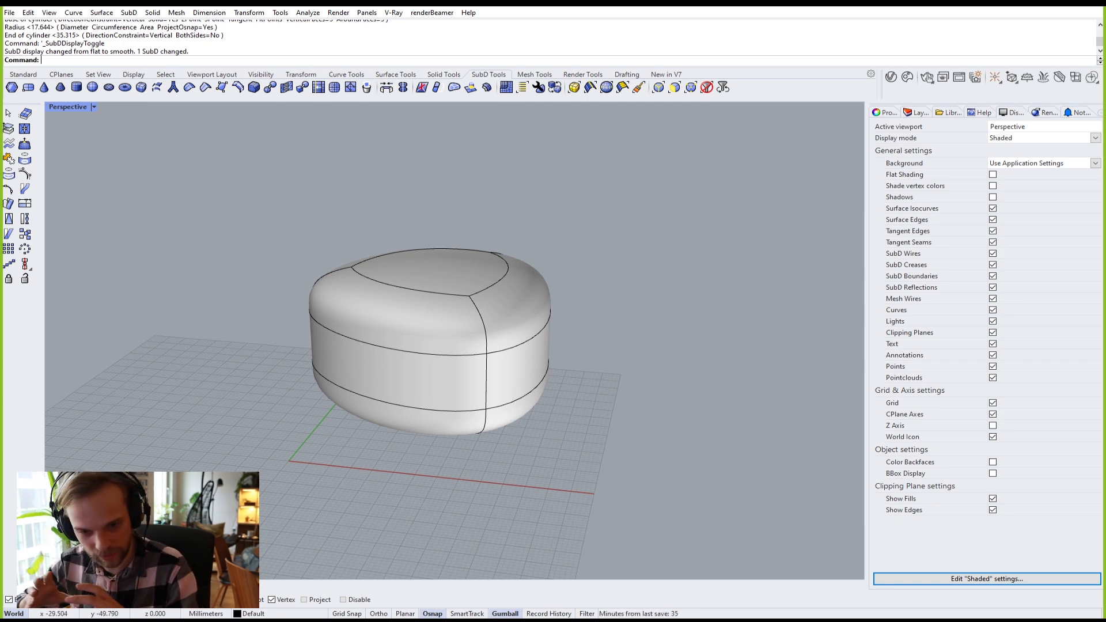
key(Tab)
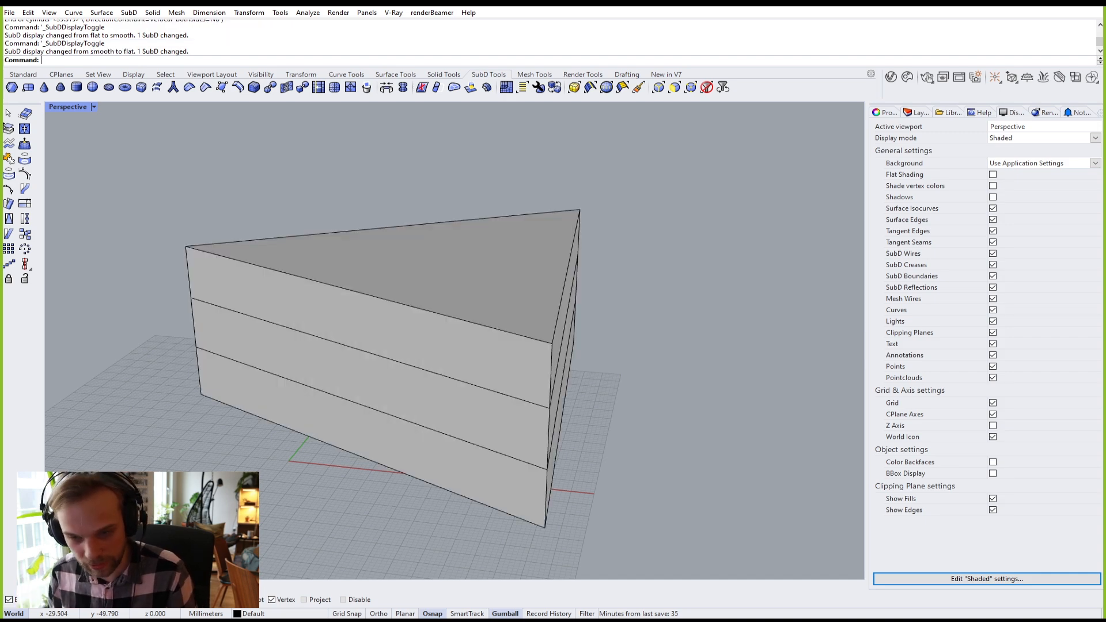
mouse_move(423, 224)
right_down()
mouse_move(363, 271)
mouse_move(349, 328)
mouse_move(415, 229)
right_up()
key(Tab)
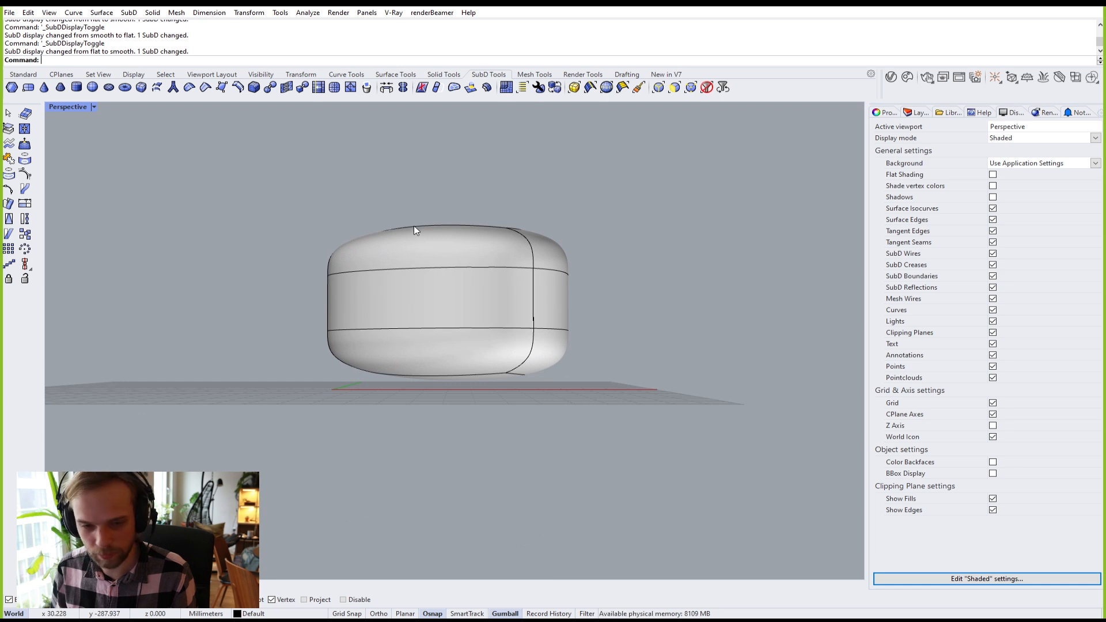
Step: Move the top face of the three-sided cylinder upward, inspect the result and delete the cylinder
right_drag(455, 182, 427, 363)
ctrl+shift+click(457, 303)
scroll(454, 306, down, 3)
right_drag(427, 363, 430, 332)
drag(421, 311, 416, 238)
click(562, 326)
right_drag(562, 326, 557, 291)
click(461, 305)
key(Delete)
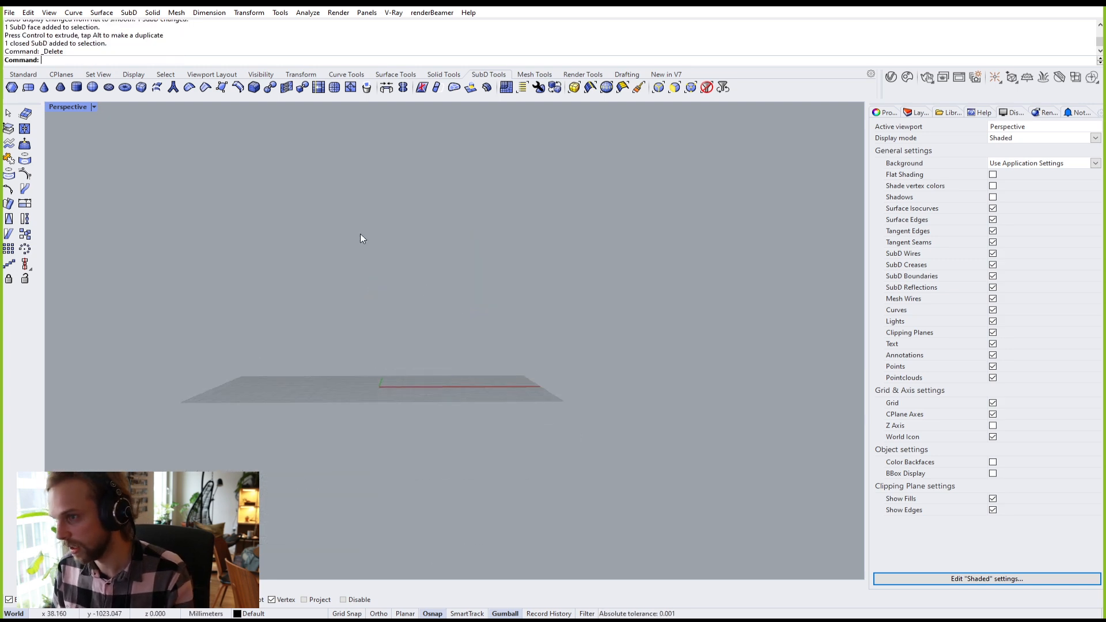
Step: Draw a SubD sphere with Style Quads and Subdivisions 1 near the grid origin
right_drag(366, 239, 209, 199)
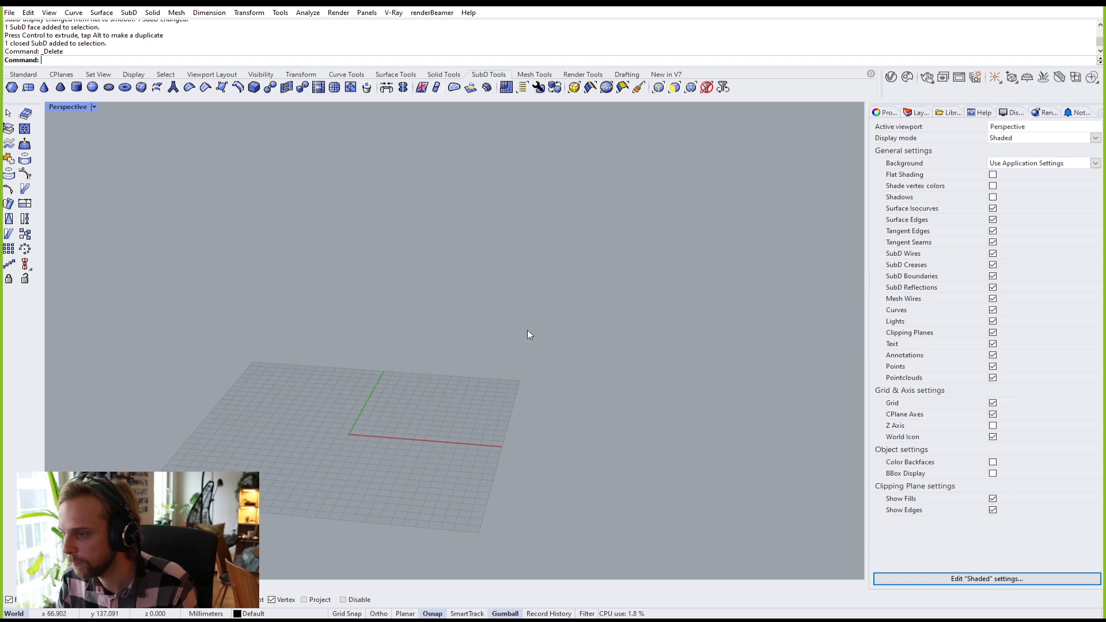
right_drag(489, 321, 464, 337)
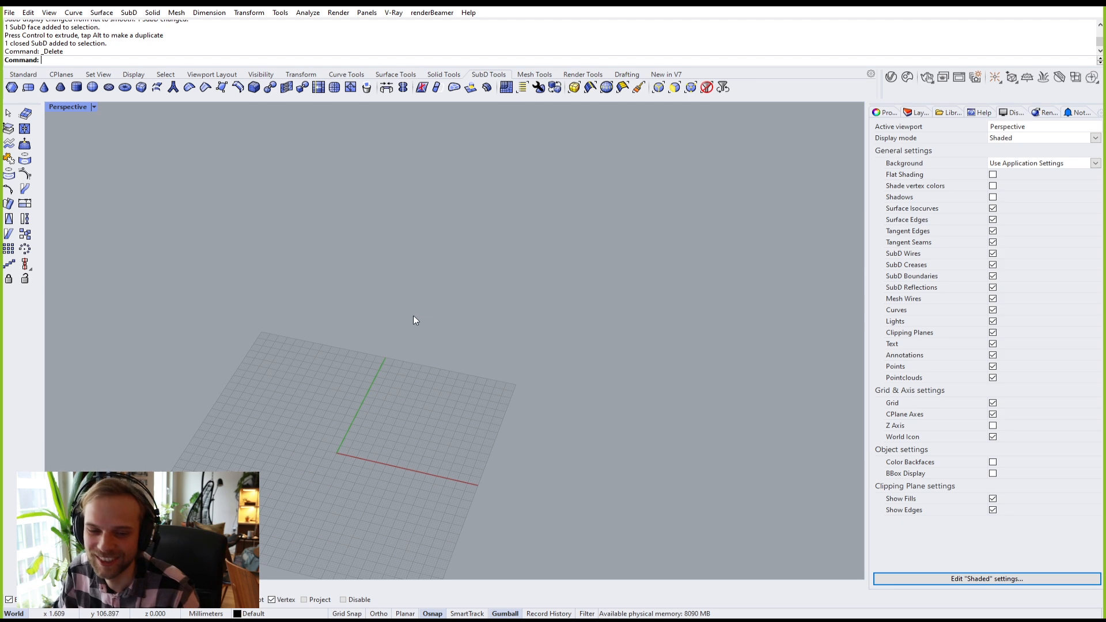
right_drag(441, 245, 458, 235)
shift+right_drag(421, 337, 366, 216)
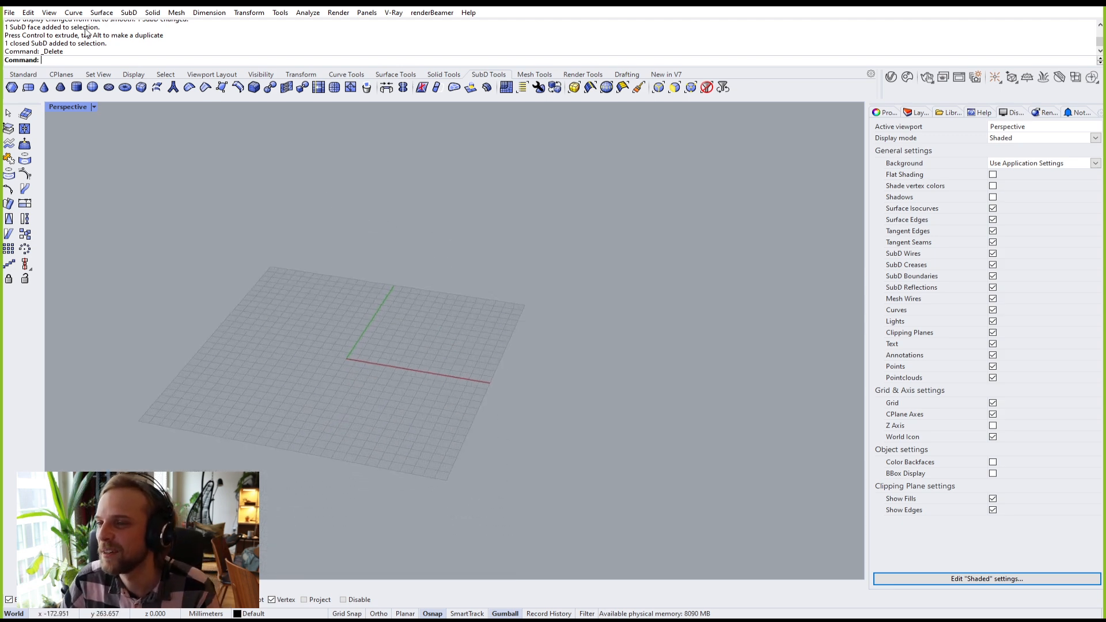
click(92, 87)
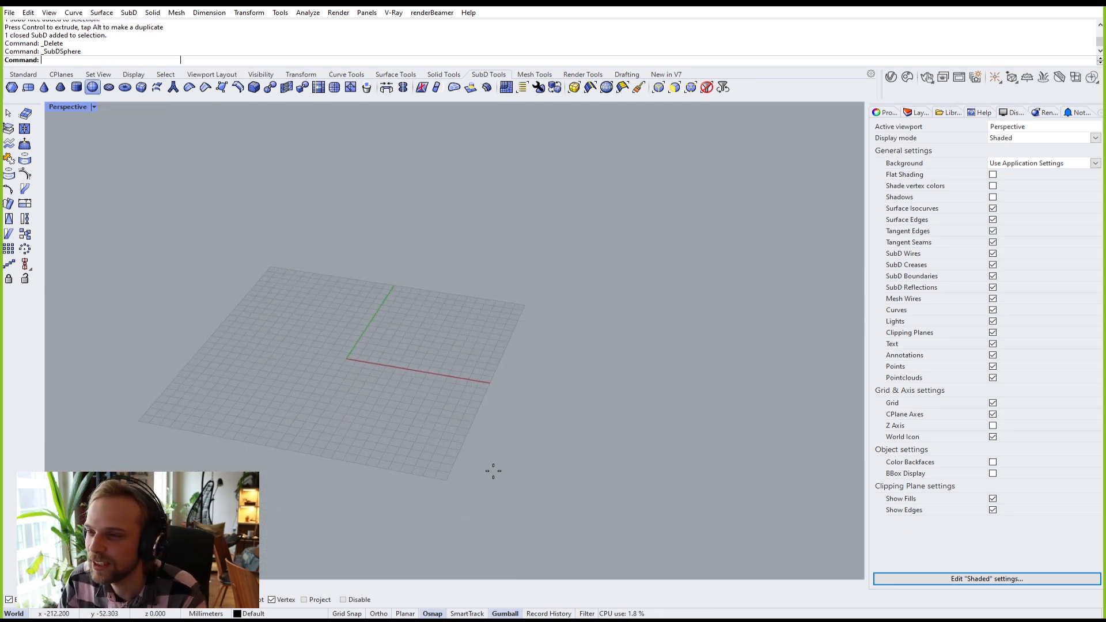
click(442, 336)
click(423, 382)
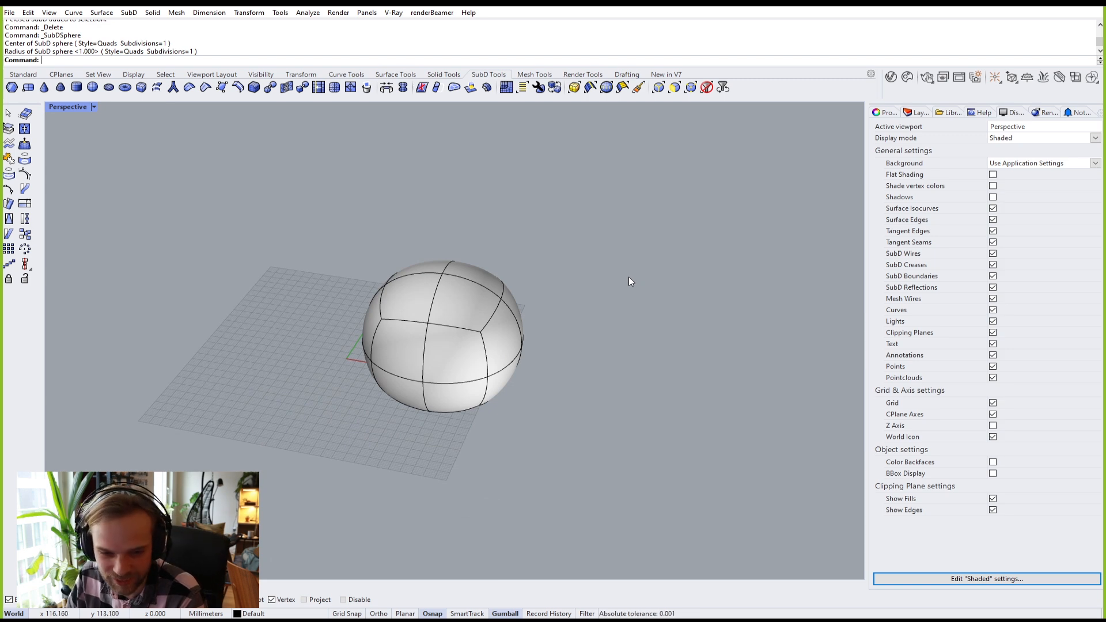
Step: Inspect the quad sphere in flat display, return it to smooth display and delete it
click(451, 333)
click(585, 321)
key(Tab)
right_drag(502, 331, 413, 385)
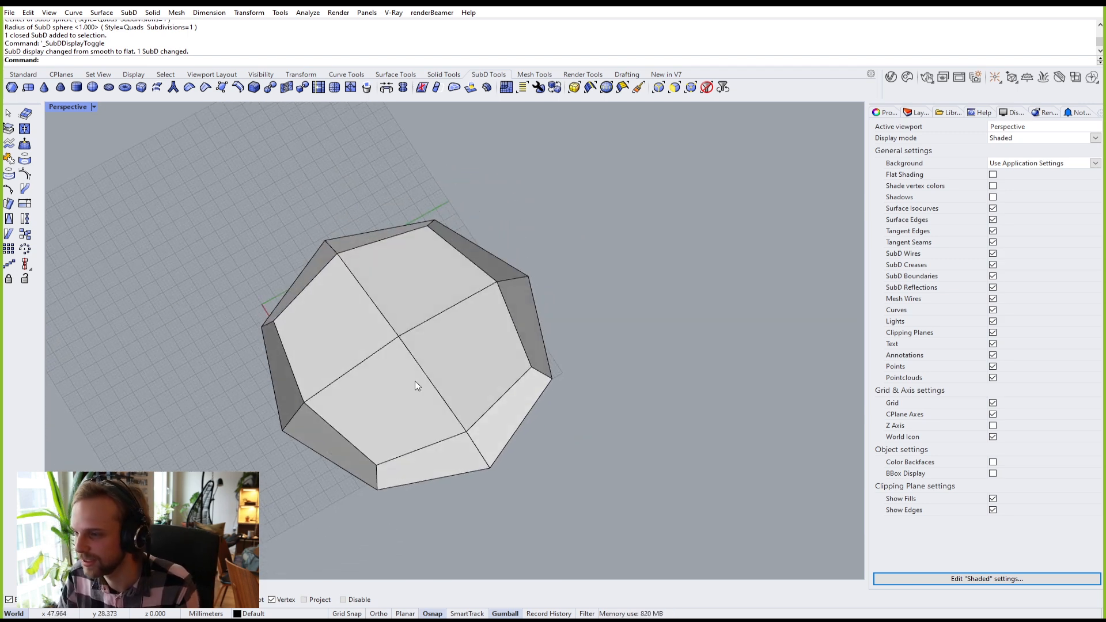
right_drag(367, 437, 433, 326)
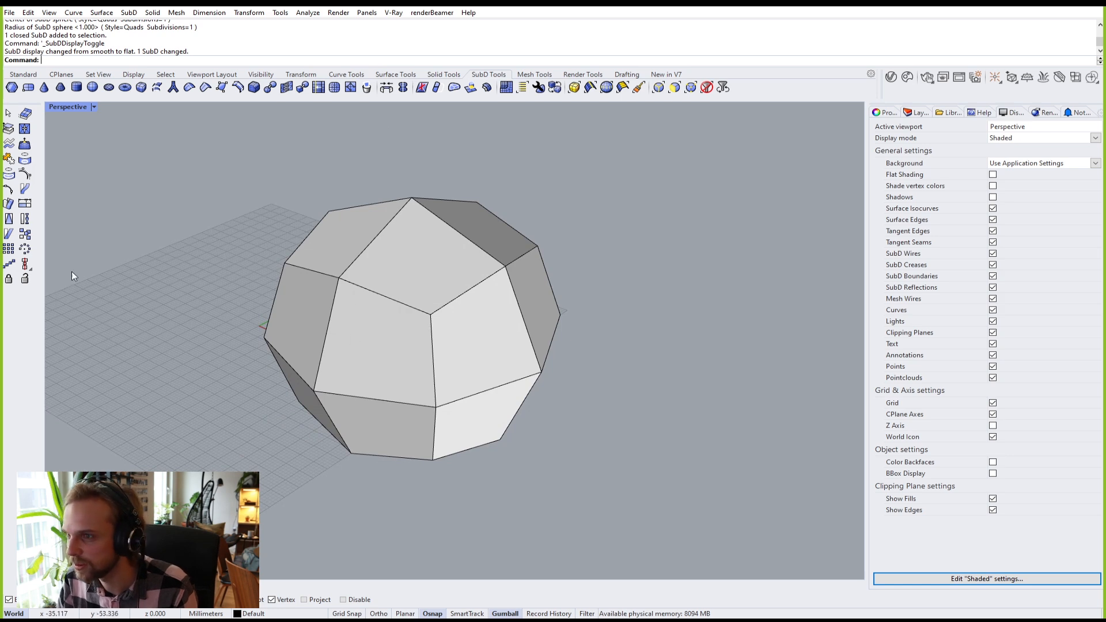
key(Tab)
click(482, 326)
key(Delete)
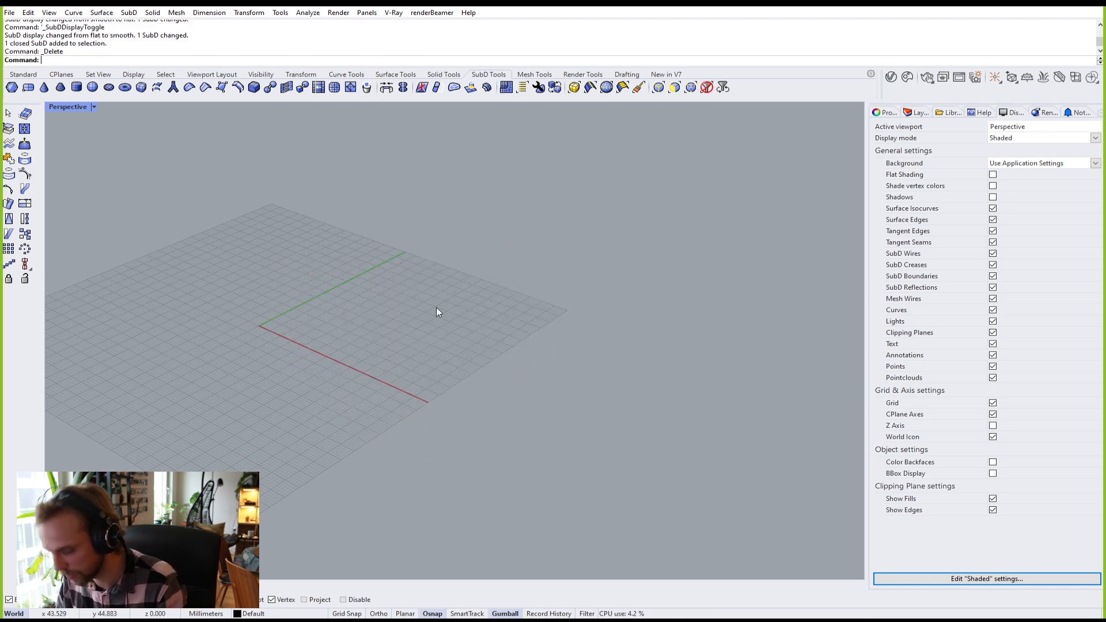
Step: Draw a SubD torus with VerticalFaces 6 and AroundFaces 10, about 103 mm in main radius
click(127, 92)
click(376, 296)
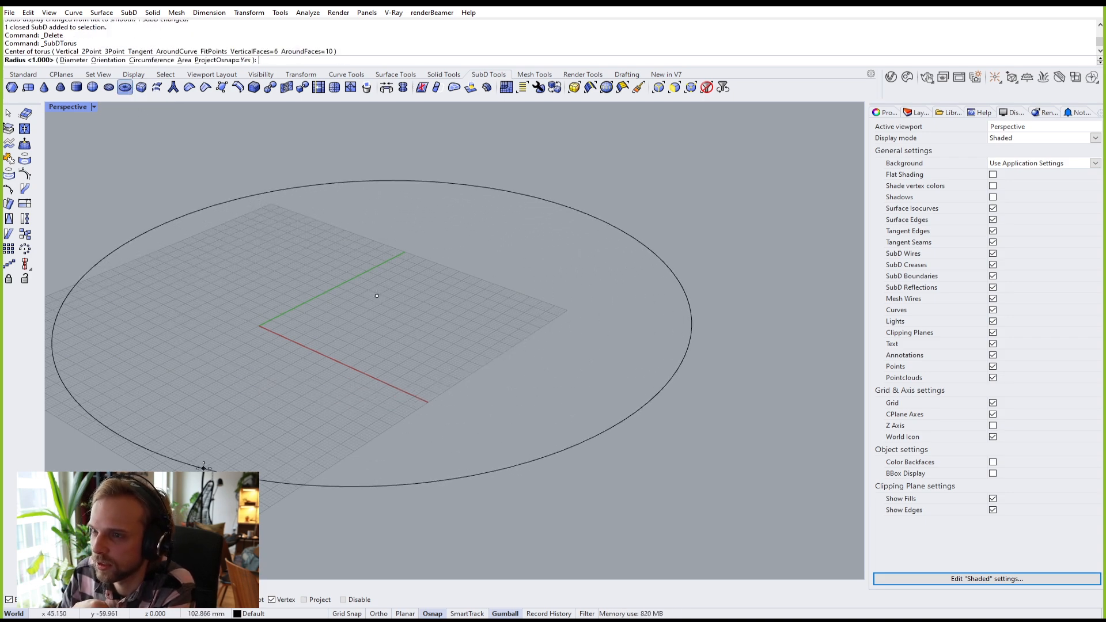
click(204, 468)
click(277, 373)
right_drag(304, 361, 375, 376)
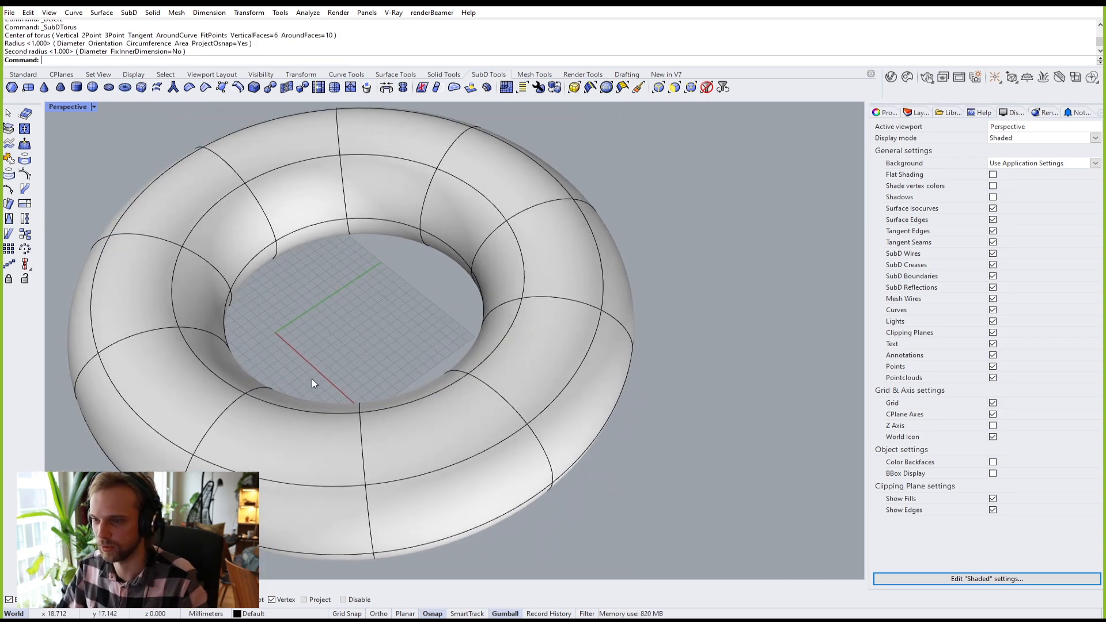
Step: In flat display, move one upper face of the torus upward, and return the torus to smooth display
key(Tab)
right_drag(481, 334, 399, 336)
ctrl+shift+click(387, 356)
drag(374, 293, 371, 174)
right_drag(494, 282, 502, 306)
key(Tab)
click(280, 261)
right_drag(437, 352, 461, 358)
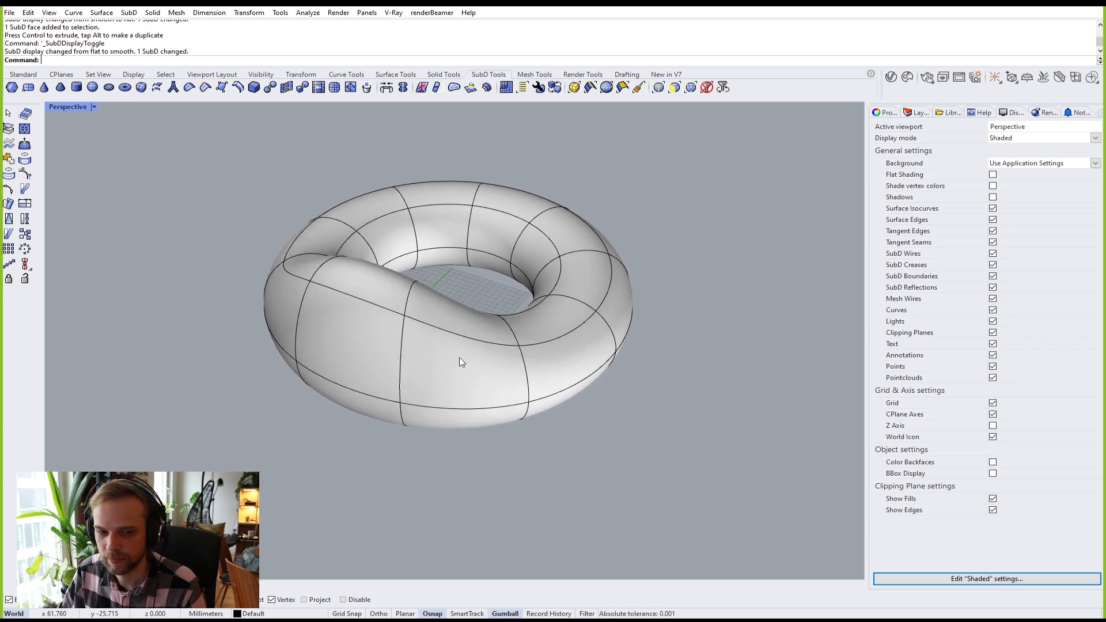
Step: Delete the torus and undo the deletion
click(357, 312)
key(Delete)
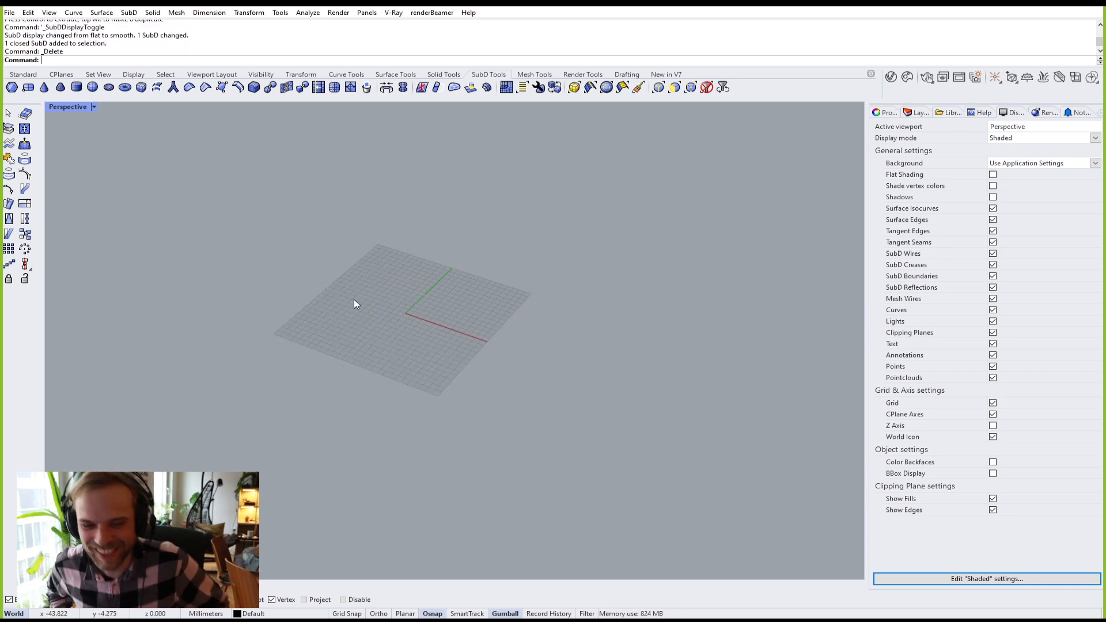
key(ctrl+z)
click(640, 488)
Step: Select an edge of the raised torus area, and pull a neighbouring vertex away from the body
right_drag(468, 371, 416, 445)
scroll(375, 372, up, 2)
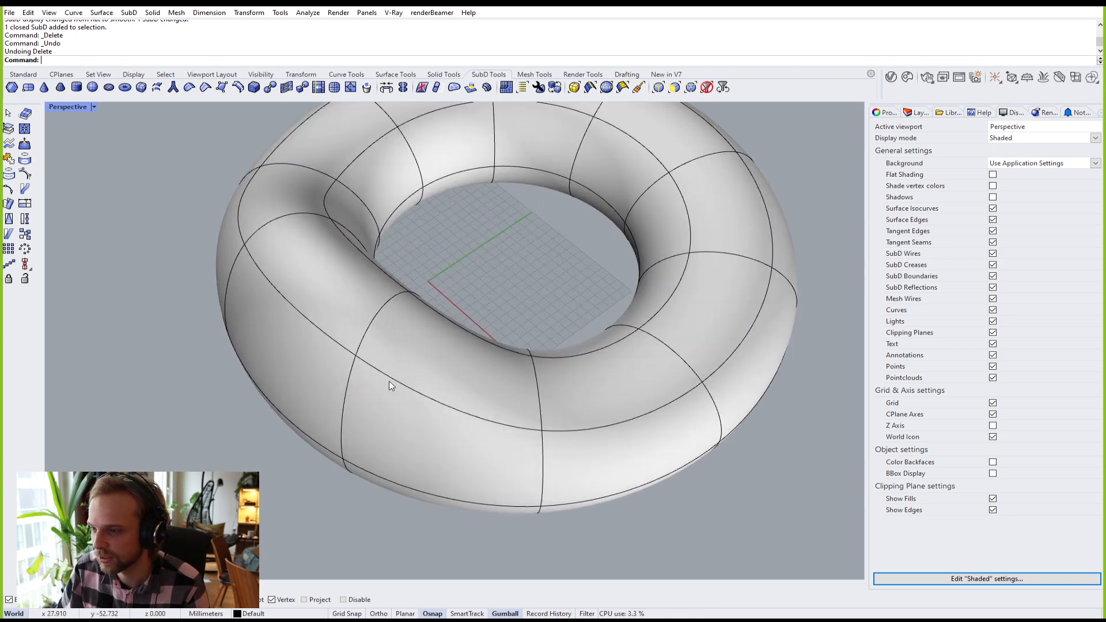
ctrl+shift+click(406, 384)
scroll(415, 398, up, 2)
right_drag(415, 397, 291, 234)
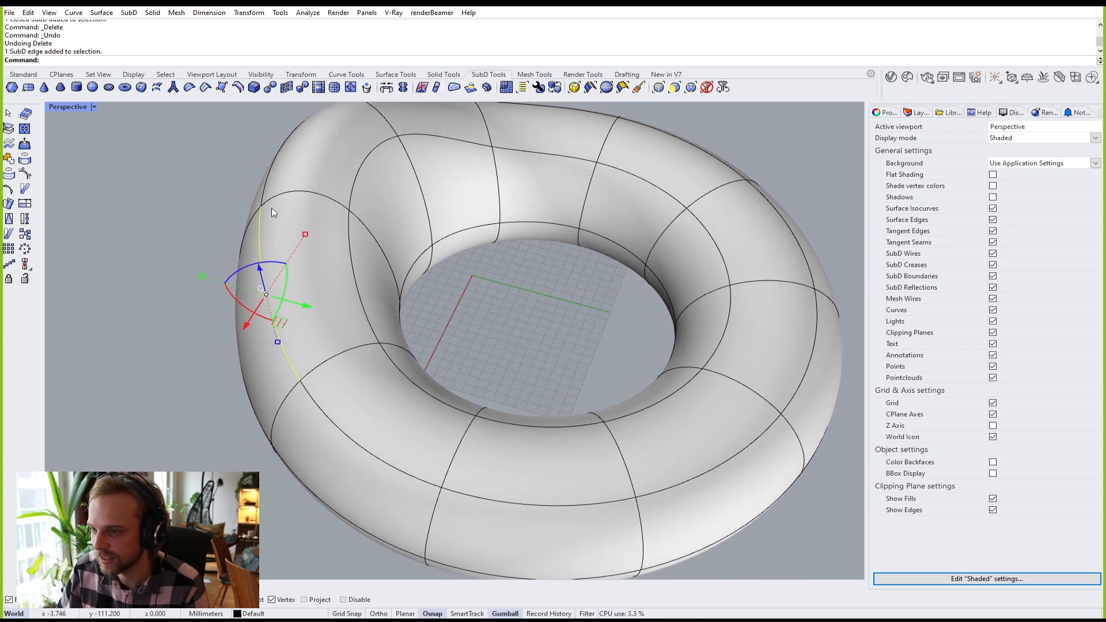
scroll(305, 219, up, 5)
ctrl+shift+click(341, 244)
drag(378, 253, 200, 205)
scroll(350, 255, down, 5)
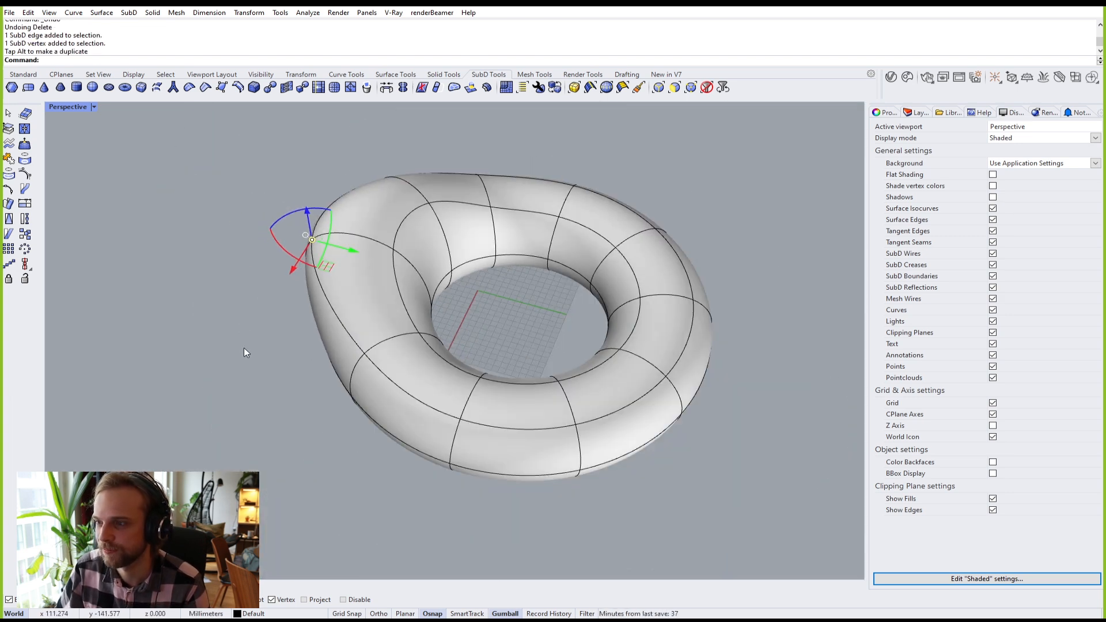
Step: Move an outer side face of the torus about 70 mm outward
right_drag(241, 346, 308, 314)
ctrl+shift+click(309, 313)
drag(392, 304, 284, 308)
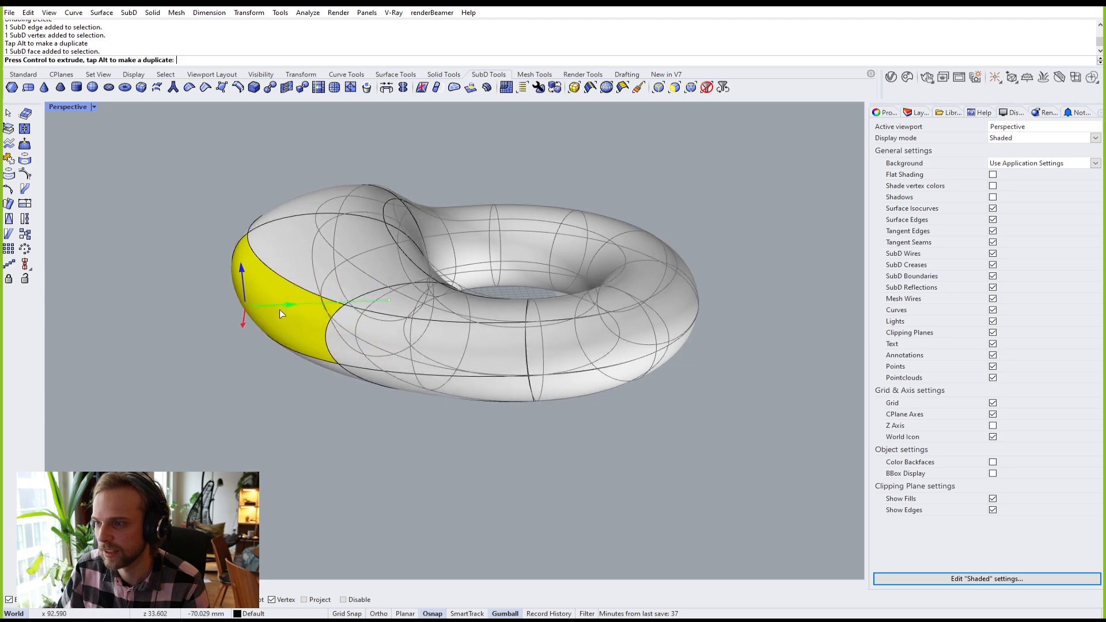
click(304, 379)
Step: Select another part of the deformed torus area and reshape it by scaling it in several directions
right_drag(305, 378, 353, 292)
ctrl+shift+click(339, 271)
scroll(310, 322, up, 5)
right_drag(274, 327, 323, 310)
drag(344, 255, 439, 264)
scroll(434, 282, up, 3)
drag(465, 309, 467, 286)
scroll(477, 286, down, 5)
right_drag(477, 286, 437, 329)
drag(432, 338, 421, 407)
click(511, 414)
Step: Flatten an upper face of the deformed torus by scaling it vertically to 0
right_drag(510, 413, 358, 183)
click(358, 183)
click(275, 216)
ctrl+shift+click(375, 218)
right_drag(375, 242, 358, 148)
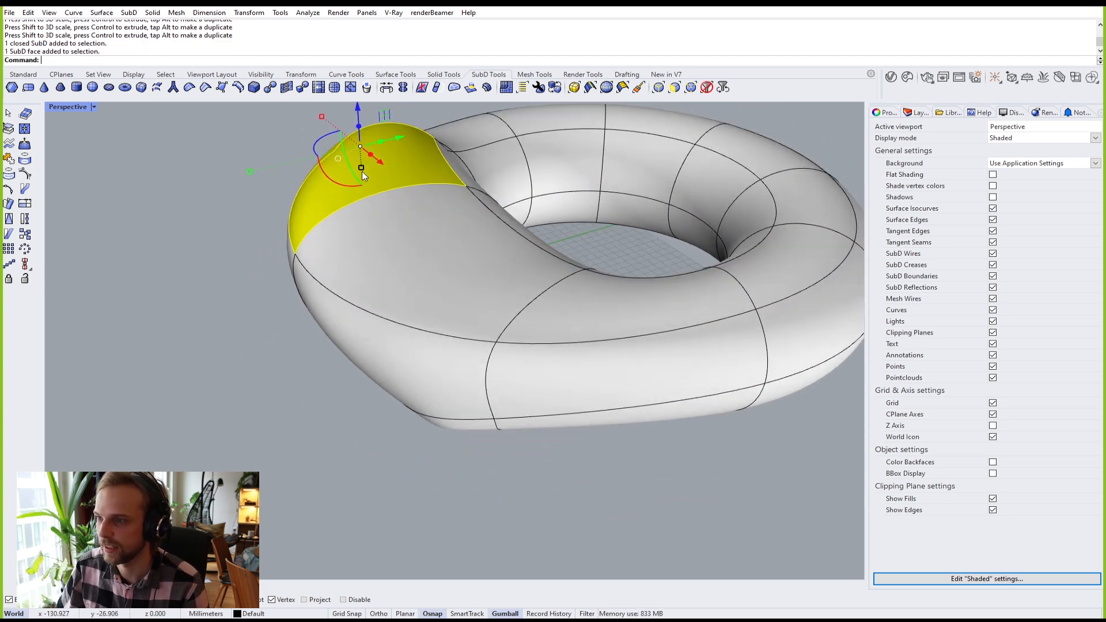
click(361, 170)
text(0)
key(Return)
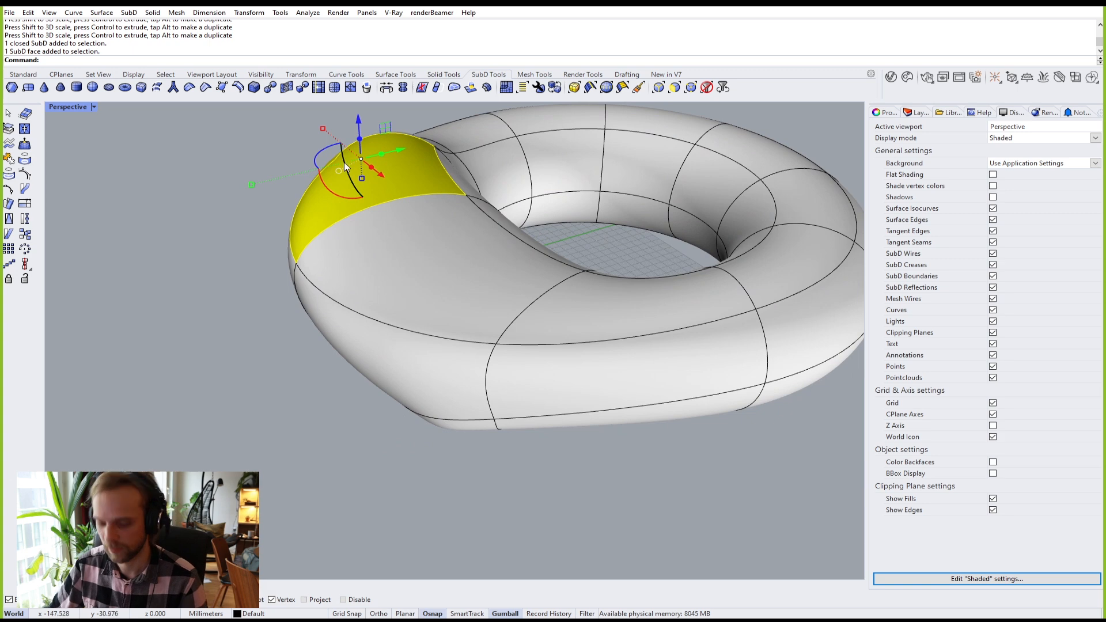
Step: Switch the torus to flat display and scale another of its upper faces vertically to flatten it
key(Tab)
right_drag(182, 202, 577, 295)
ctrl+shift+click(398, 312)
click(420, 352)
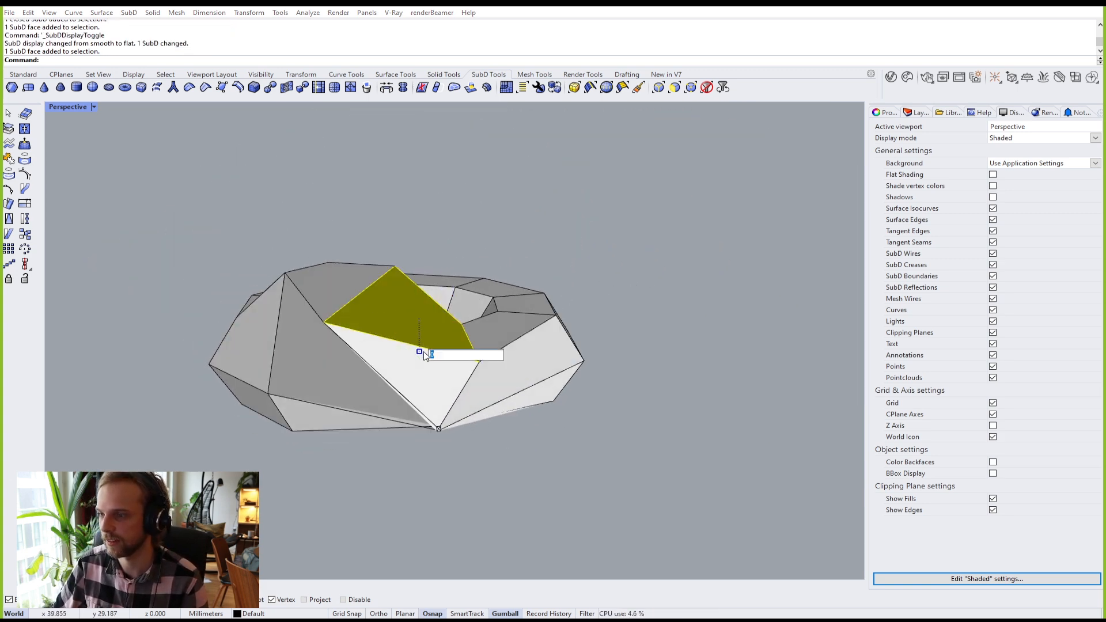
key(Return)
click(467, 229)
Step: Examine the deformed torus up close, return it to smooth display and delete it
right_drag(466, 228, 491, 220)
scroll(425, 288, up, 6)
right_drag(406, 306, 337, 398)
key(Tab)
scroll(349, 366, down, 7)
click(349, 364)
key(Delete)
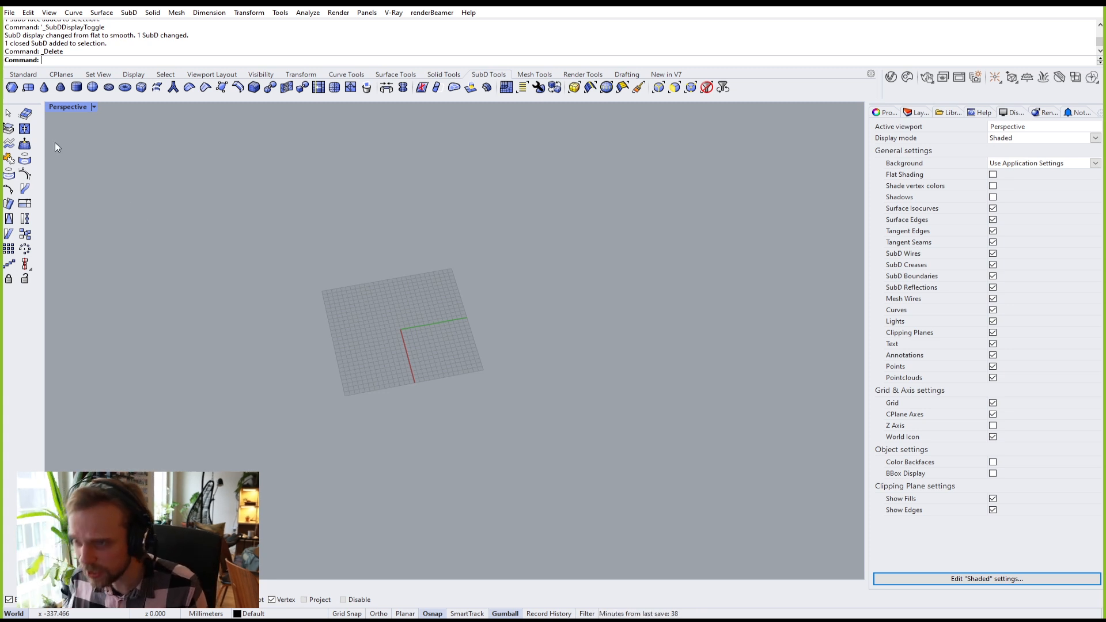
Step: Create a box with its first base corner at 0 and a length, width and height of 10 mm
click(23, 74)
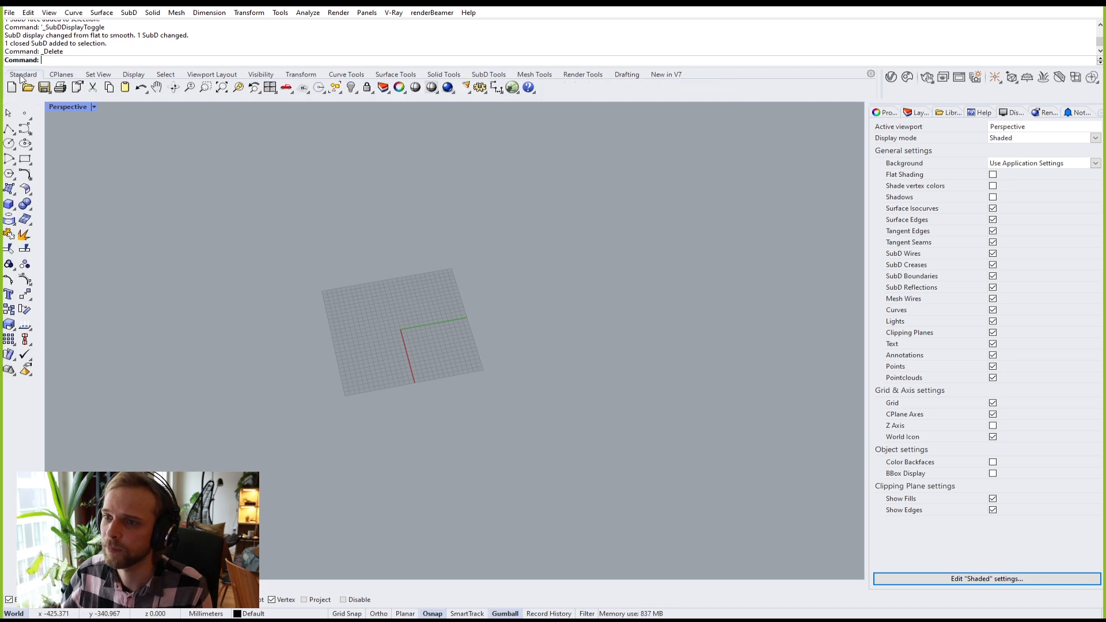
click(8, 128)
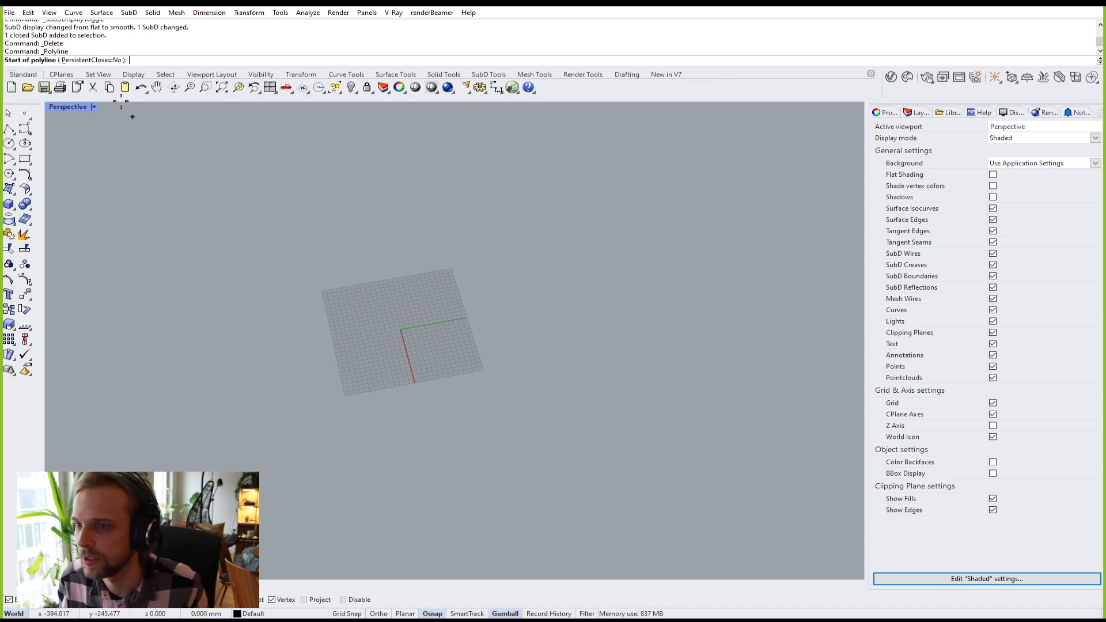
click(12, 203)
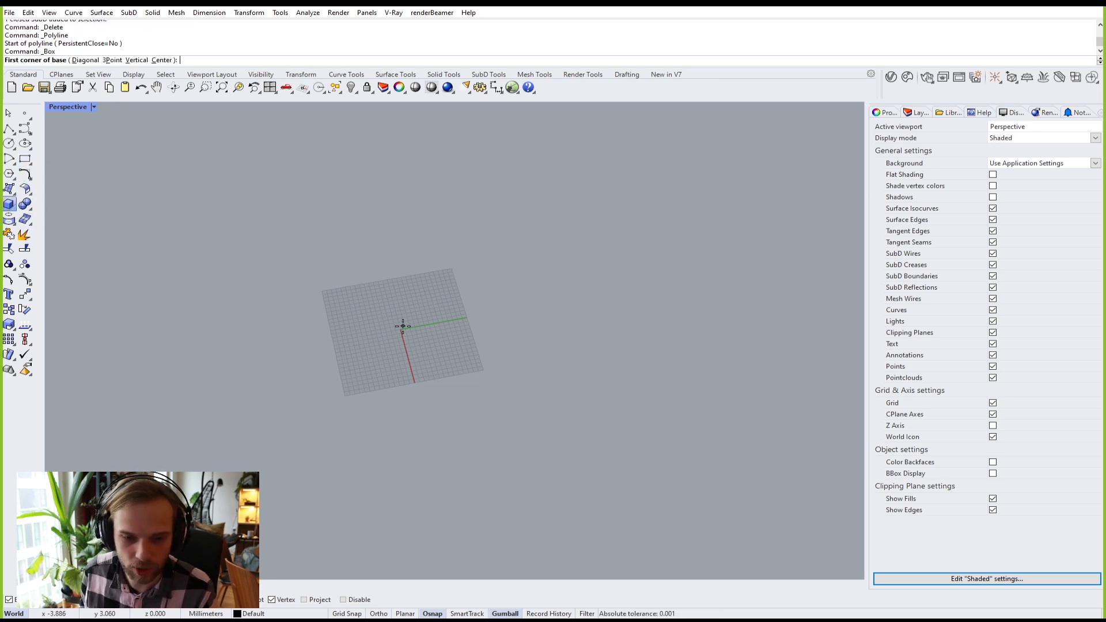
text(0)
key(Return)
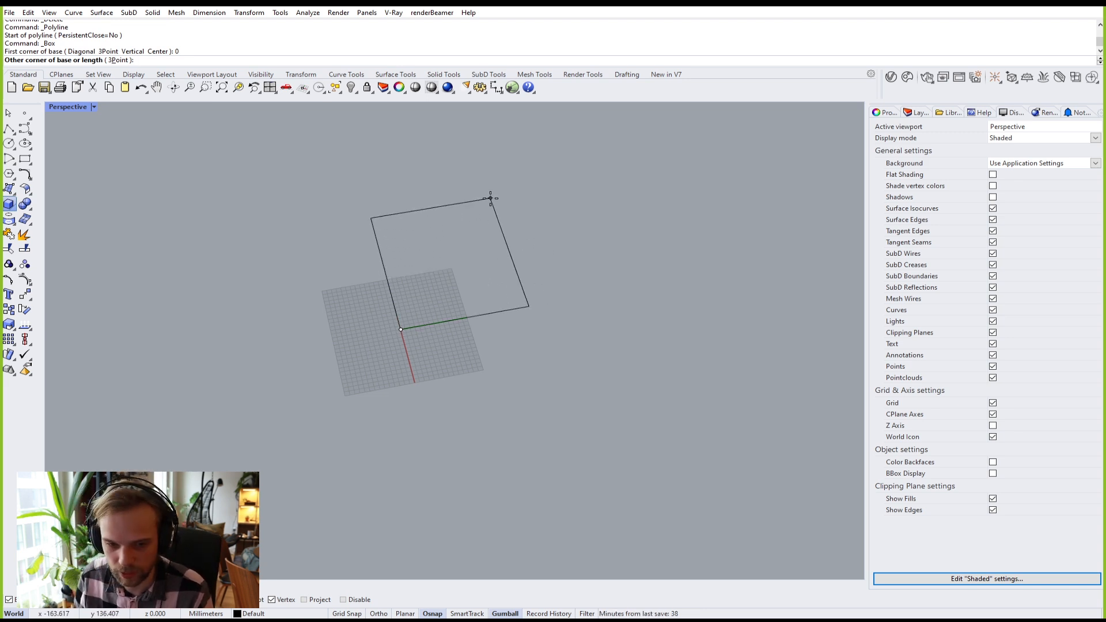
text(10)
key(Return)
key(Return)
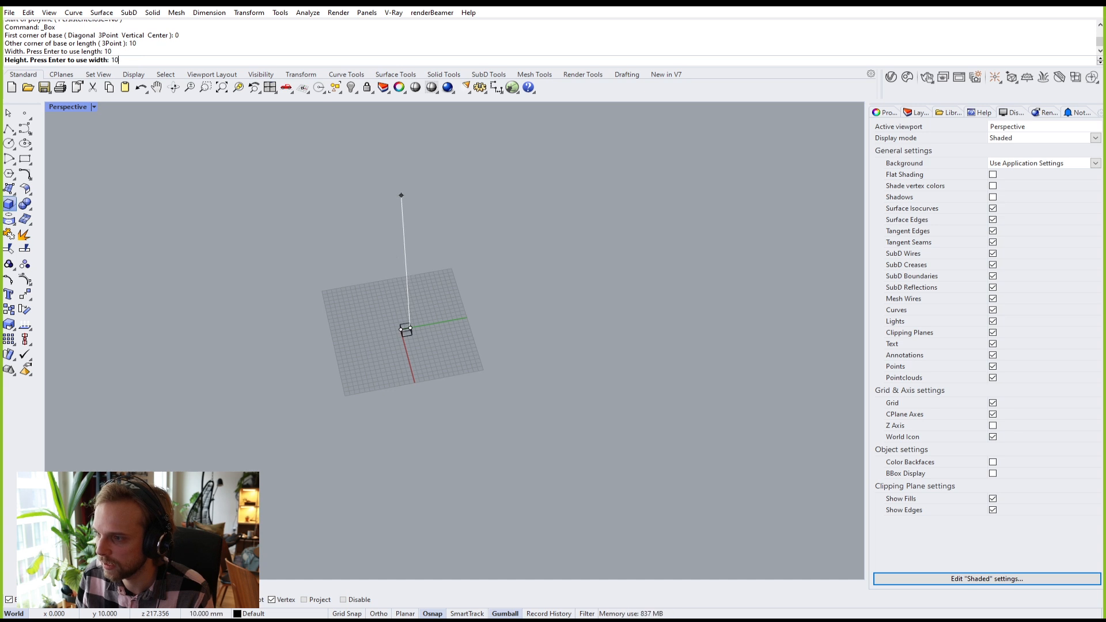
key(Return)
Step: Frame the new cube so that its sides are clearly visible and select it
drag(326, 217, 541, 421)
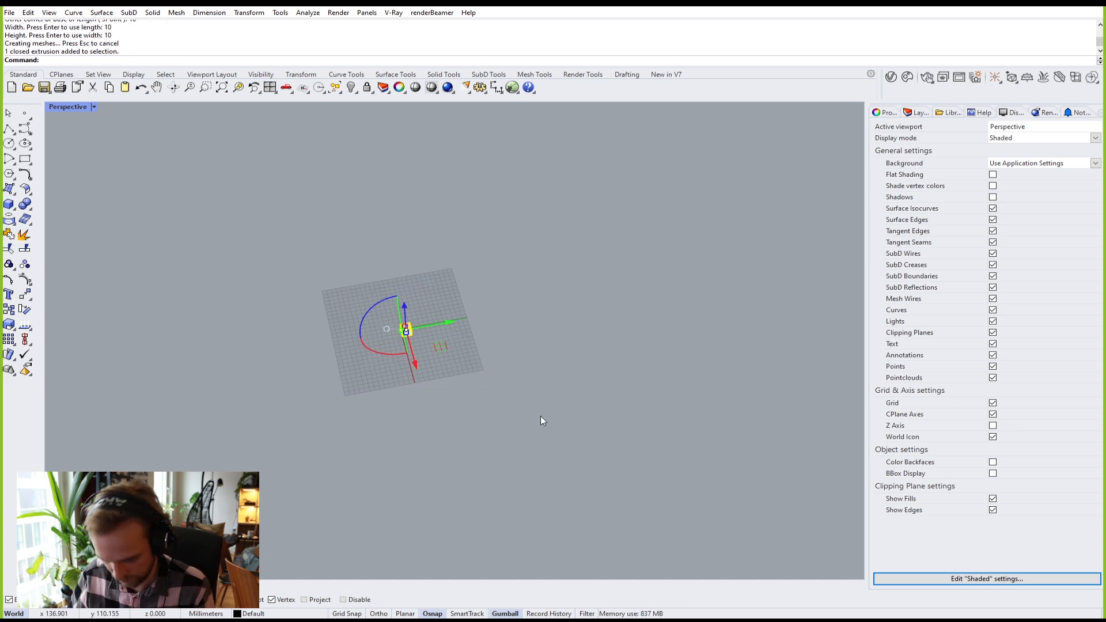
text(ZS)
key(Return)
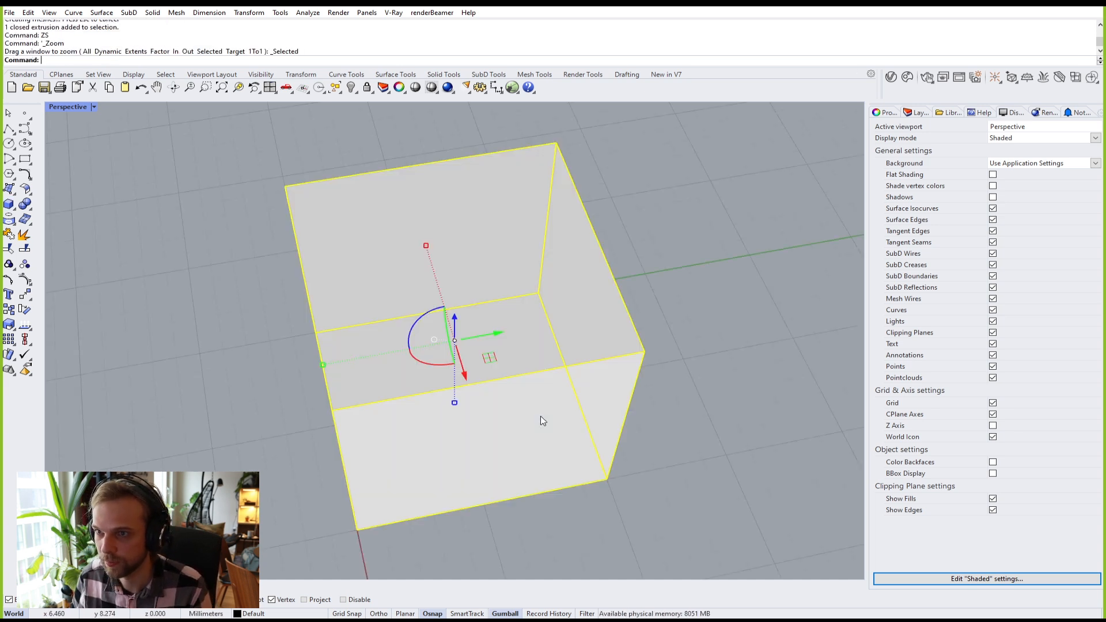
right_drag(311, 259, 440, 269)
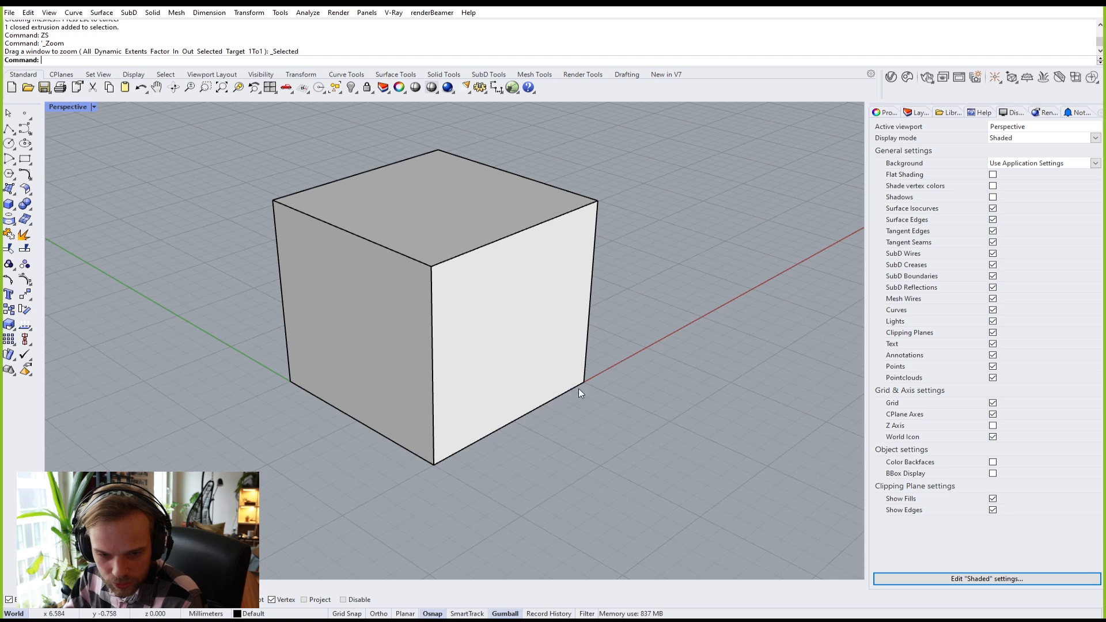
click(502, 389)
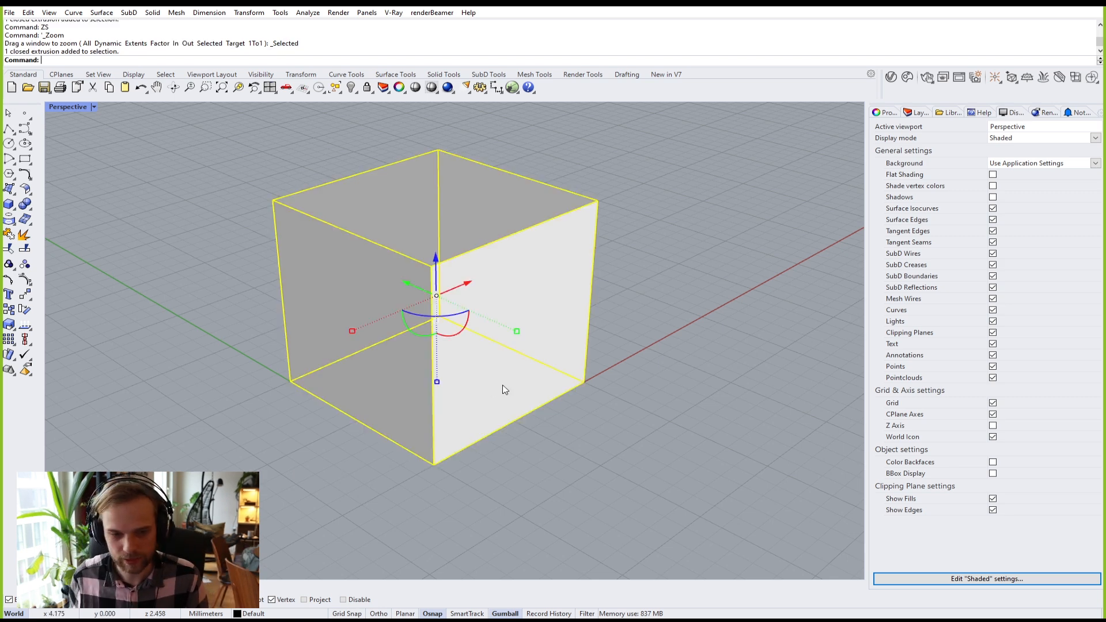
text(WireCut)
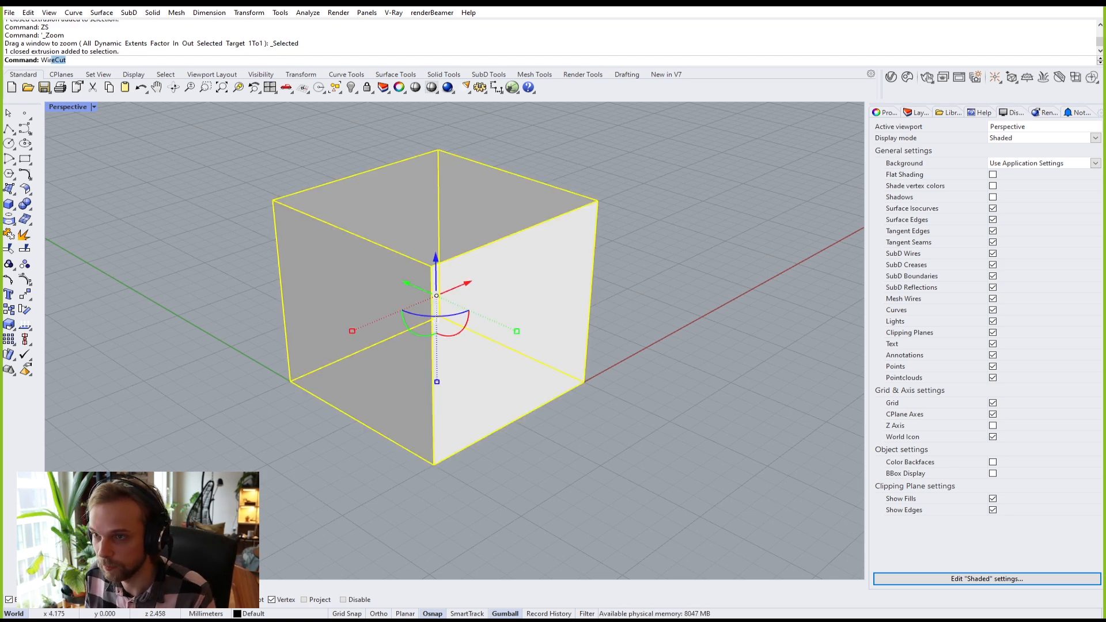
key(Escape)
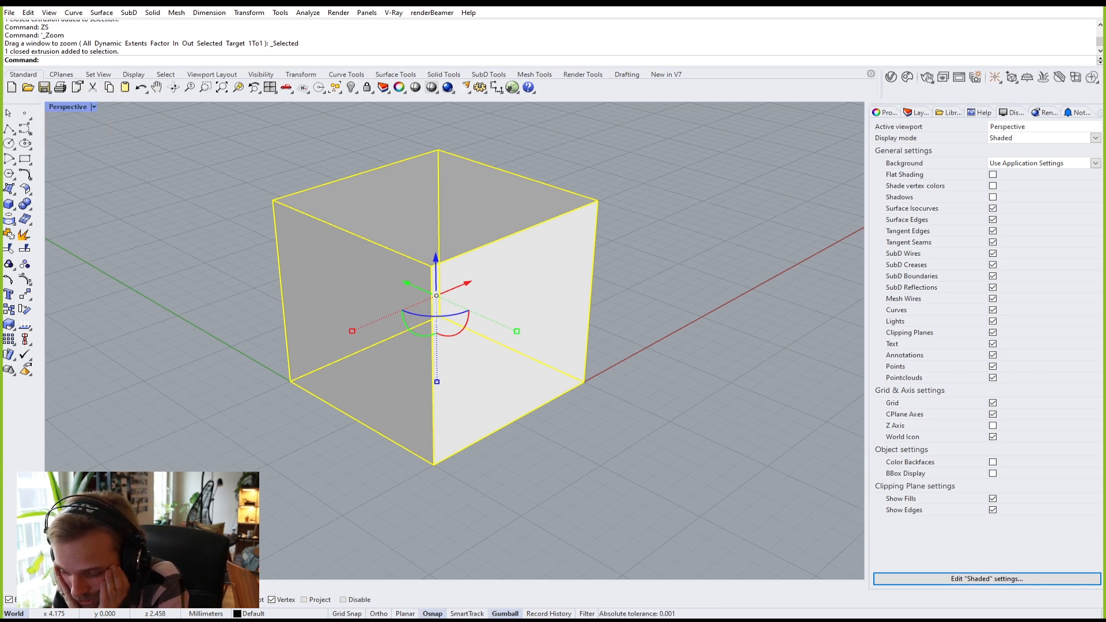
text(Sil)
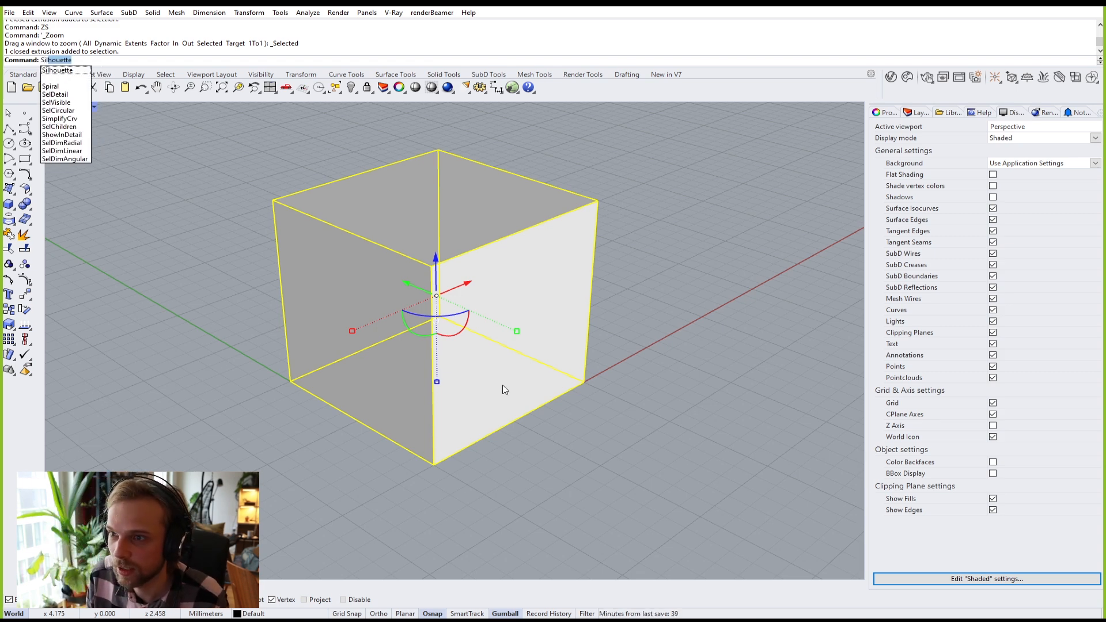
text(houete)
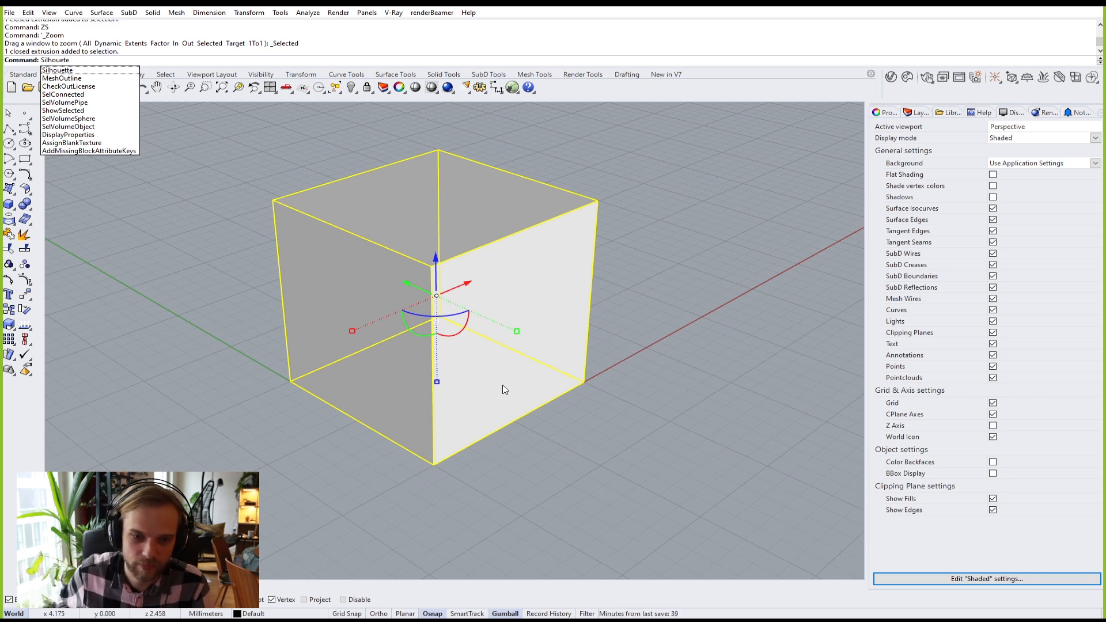
key(Return)
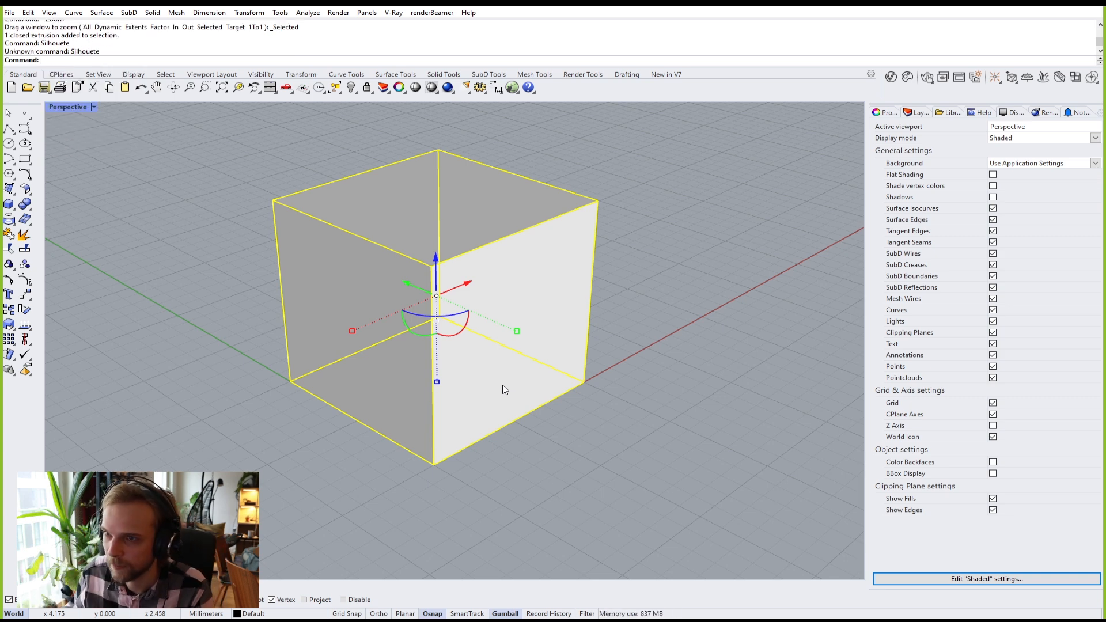
Step: Create silhouette curves from the cube and delete the solid so only its edge curves are left
text(ZS)
key(Return)
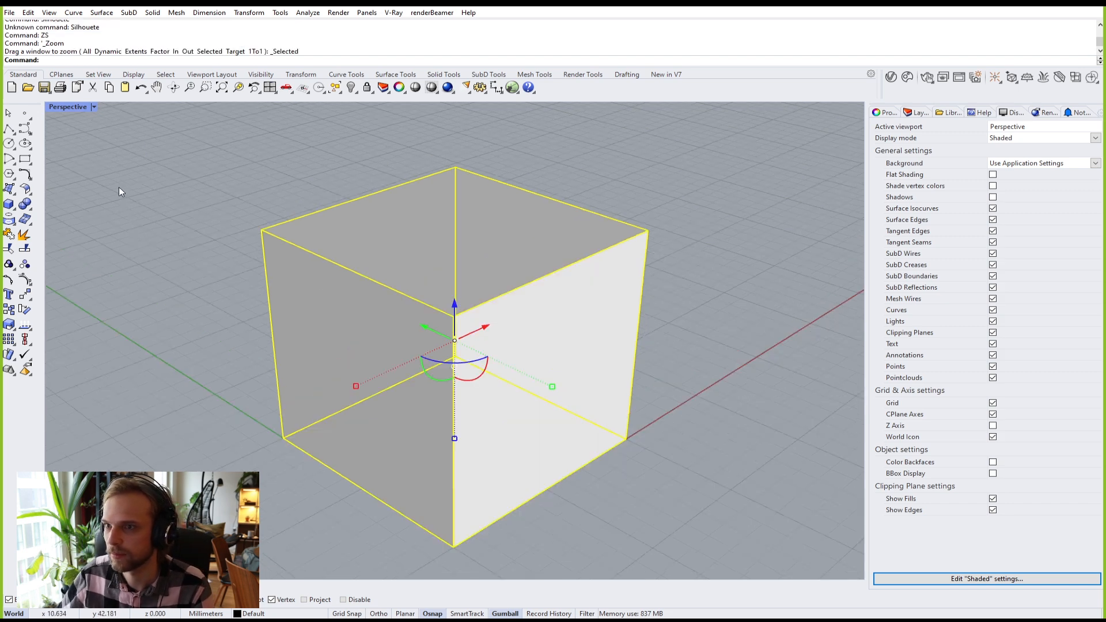
text(S)
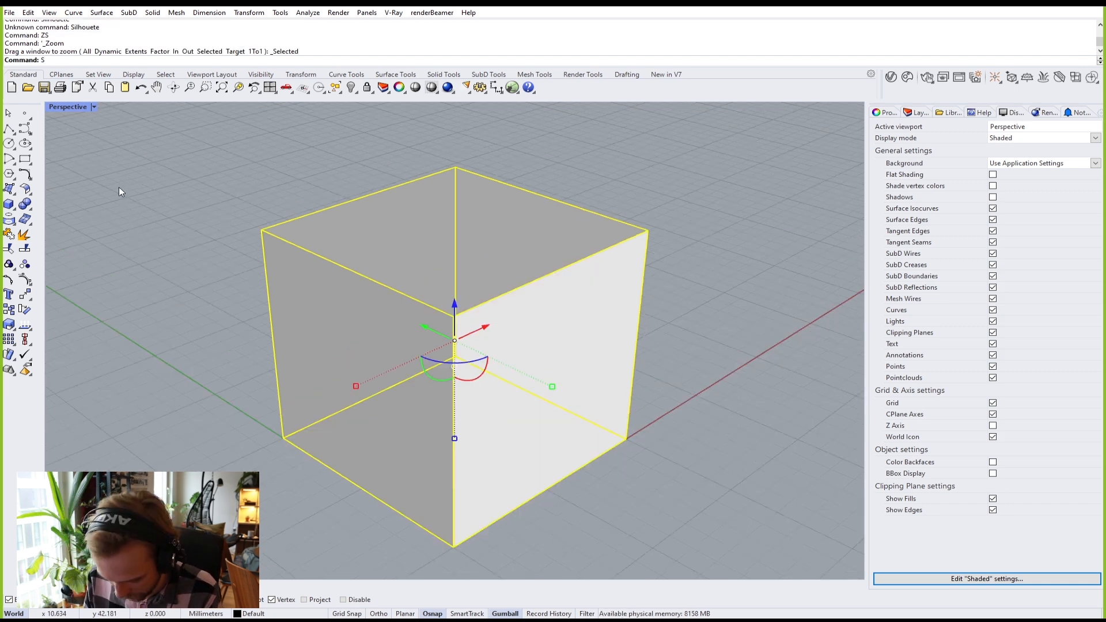
text(ilhouette)
key(Return)
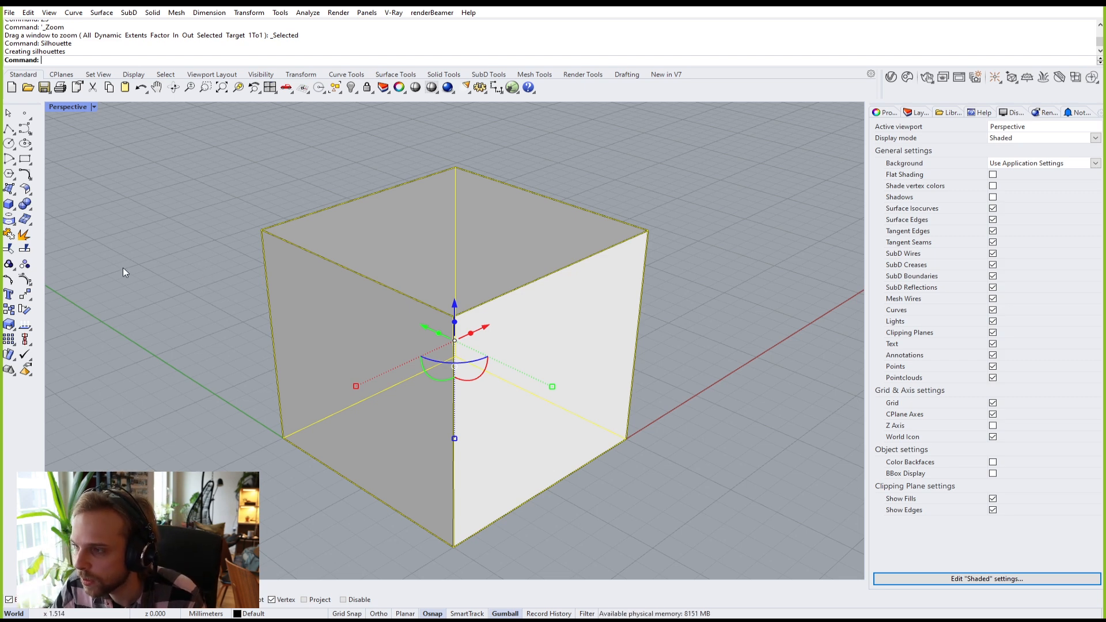
key(Escape)
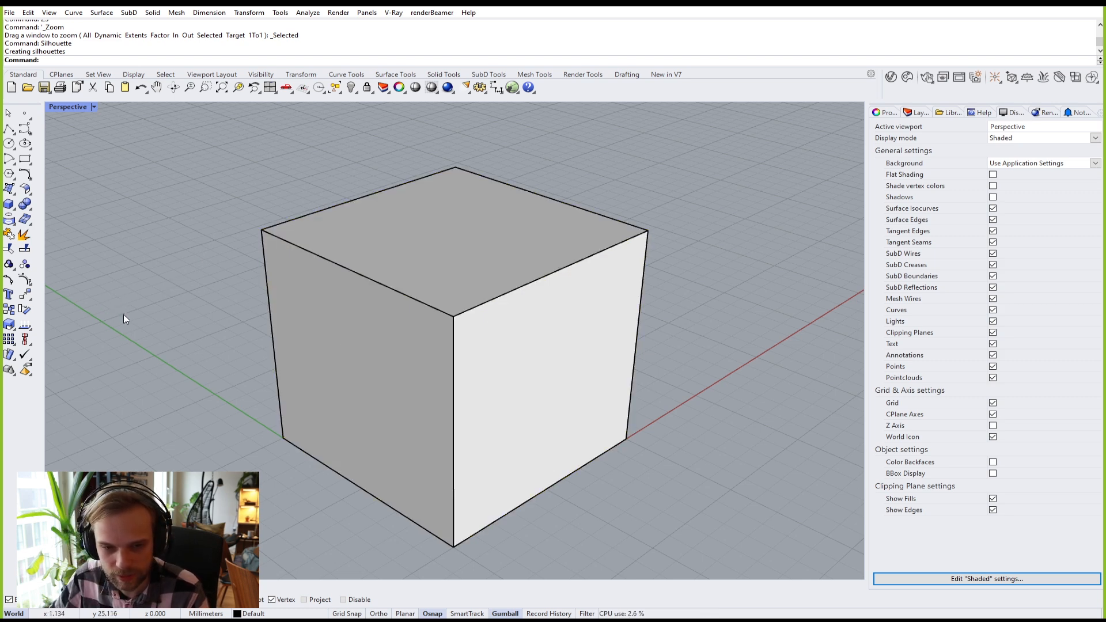
click(340, 340)
key(Delete)
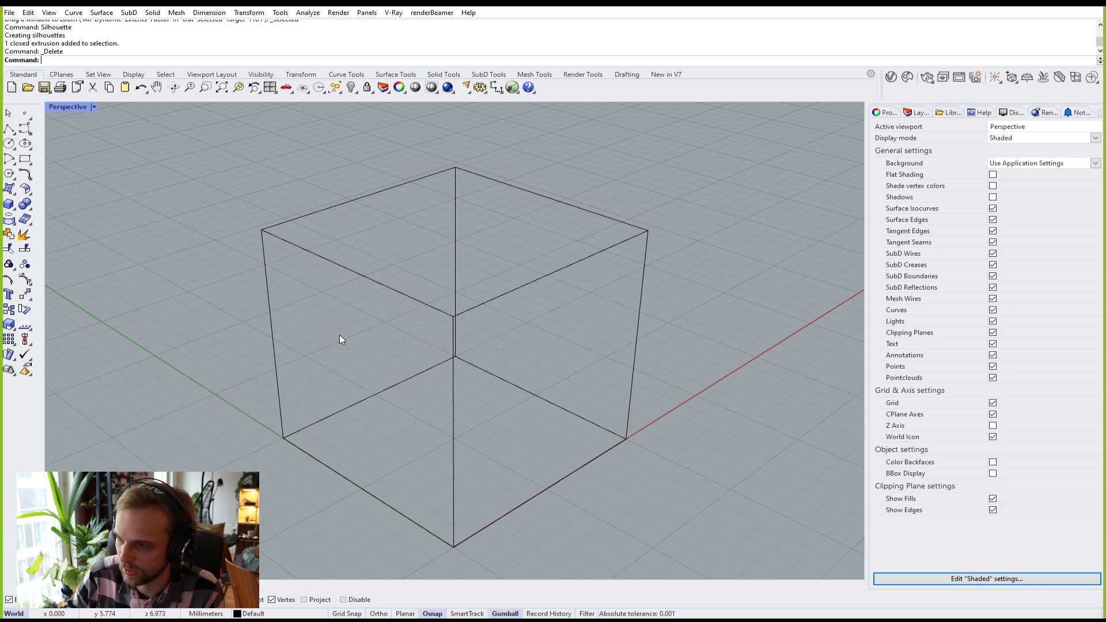
Step: Examine the cube's wireframe by selecting several of its edge curves one by one
right_drag(357, 319, 387, 323)
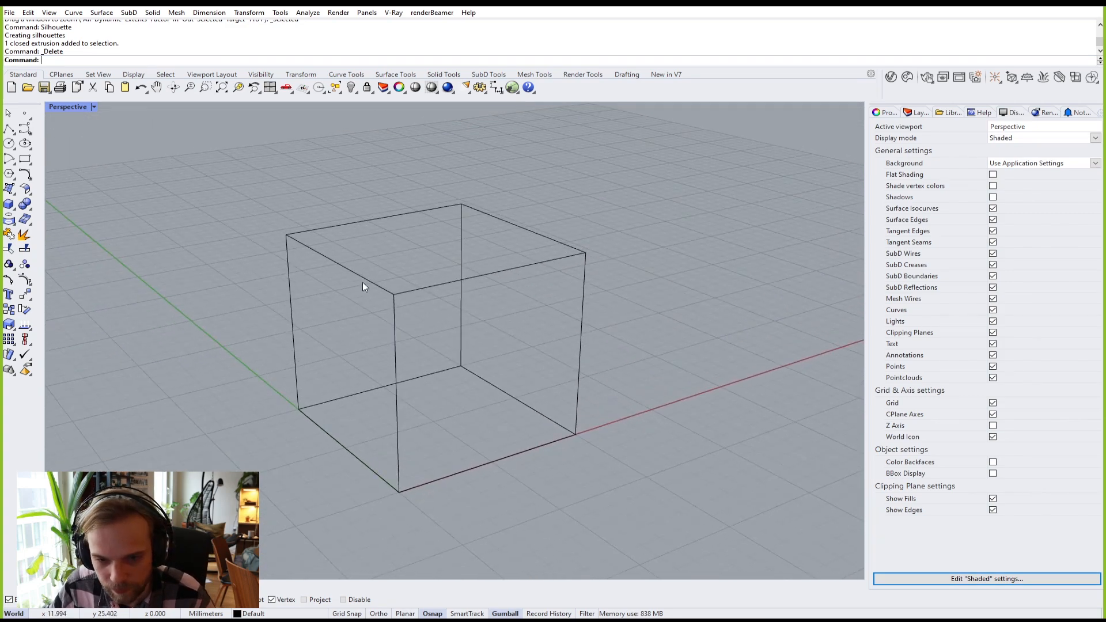
click(380, 286)
click(420, 289)
click(378, 226)
click(375, 220)
click(397, 334)
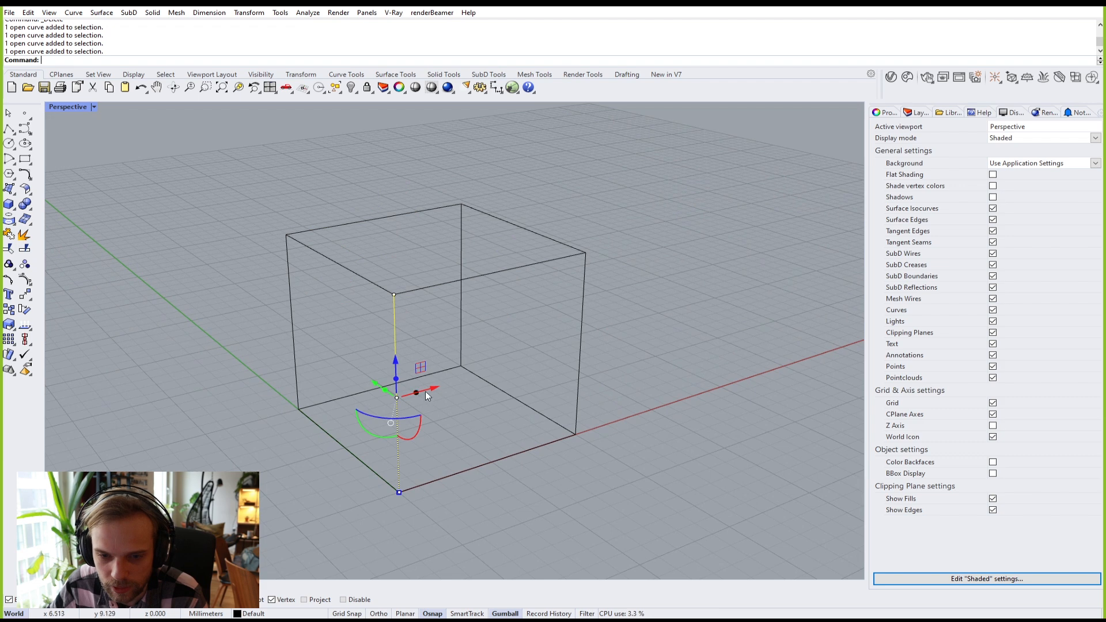
click(593, 492)
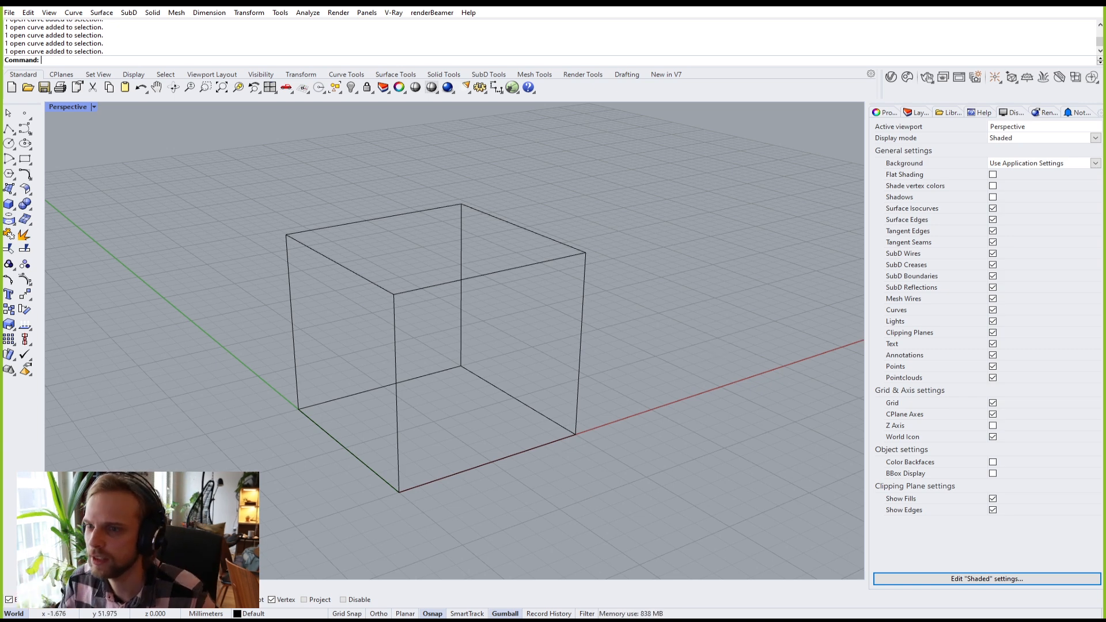
Step: Draw a polyline through the cube from the bottom corner on the green axis to the opposite top corner
click(10, 132)
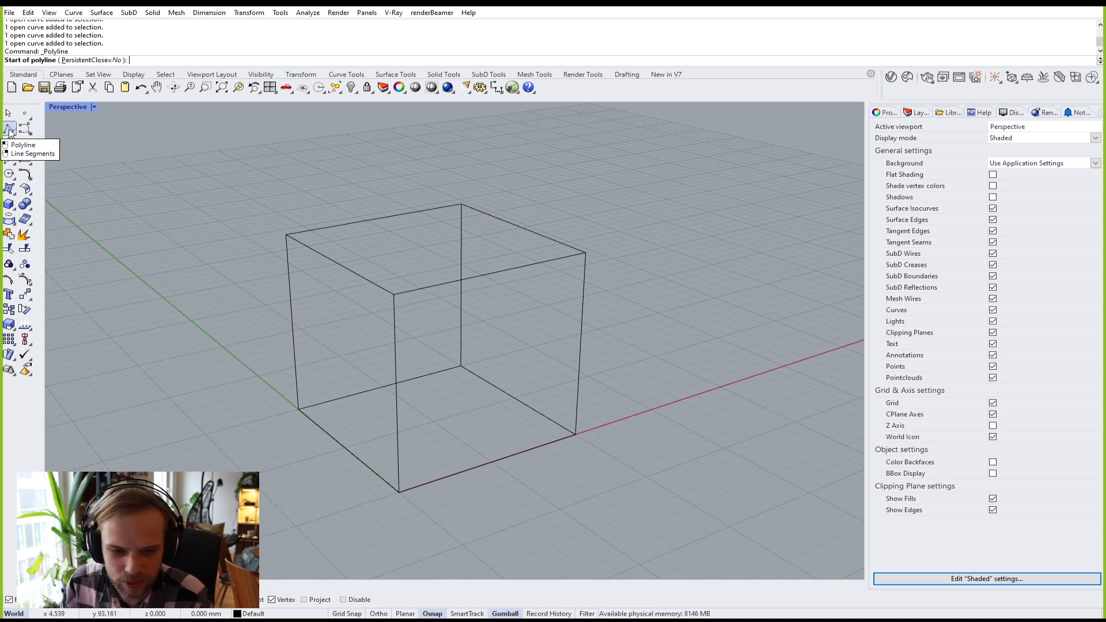
click(298, 409)
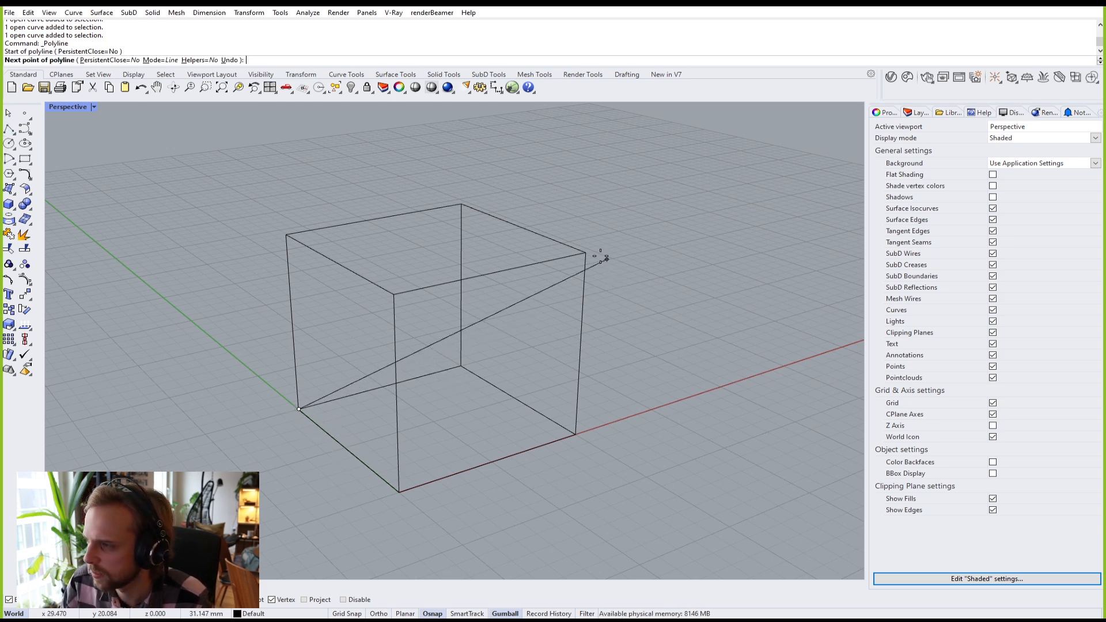
click(586, 254)
key(Return)
right_drag(576, 257, 467, 294)
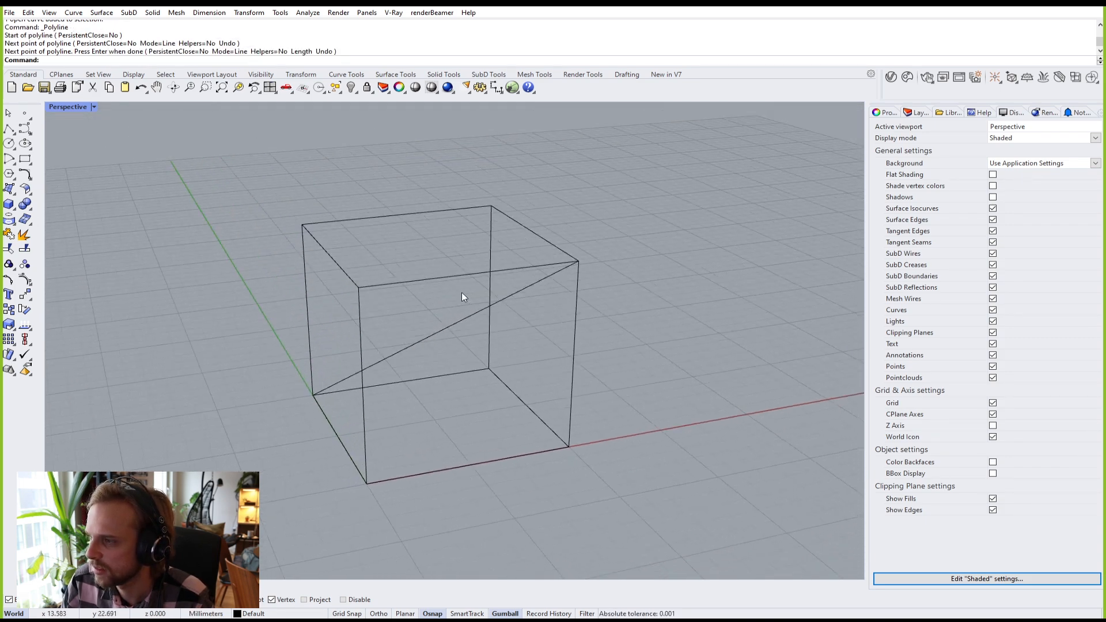
Step: Draw matching diagonal lines across the cube's base and top, from the corners at the origin side to the opposite corners
key(Return)
click(367, 484)
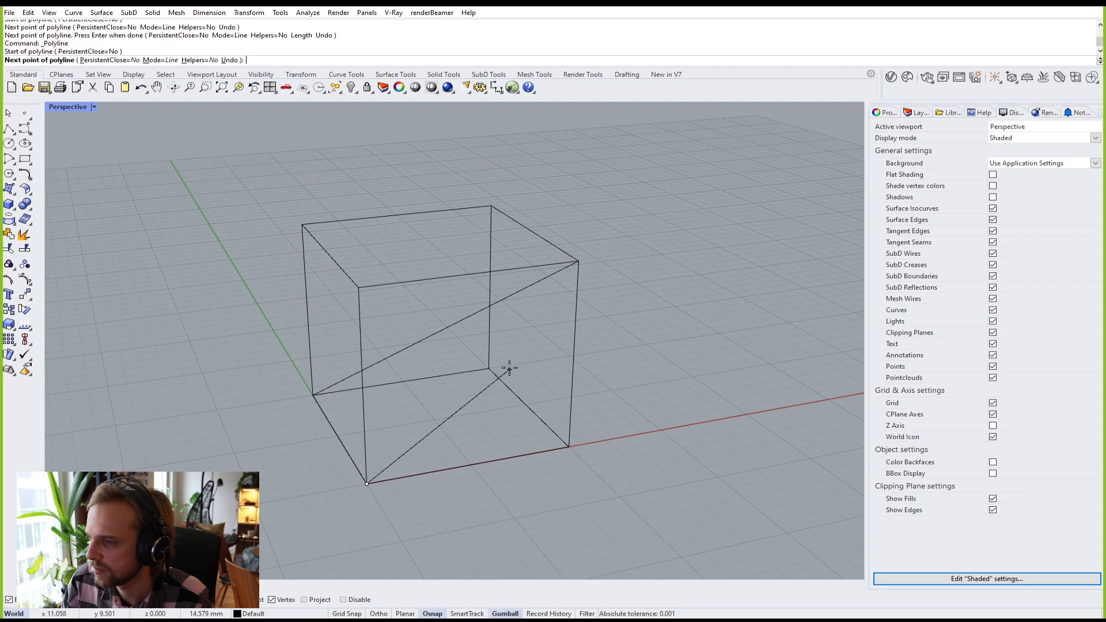
click(489, 369)
key(Return)
key(Return)
click(362, 286)
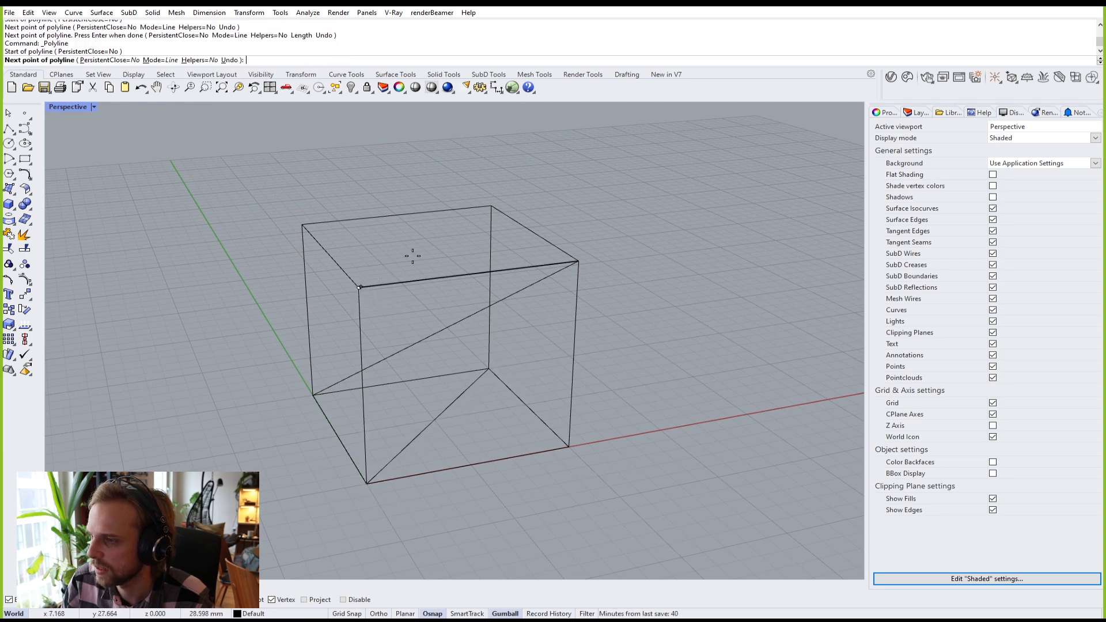
click(491, 207)
key(Return)
Step: Select all edge curves and diagonals of the wireframe cube
mouse_move(491, 206)
right_down()
mouse_move(543, 282)
mouse_move(447, 266)
mouse_move(353, 279)
mouse_move(531, 277)
mouse_move(593, 311)
right_up()
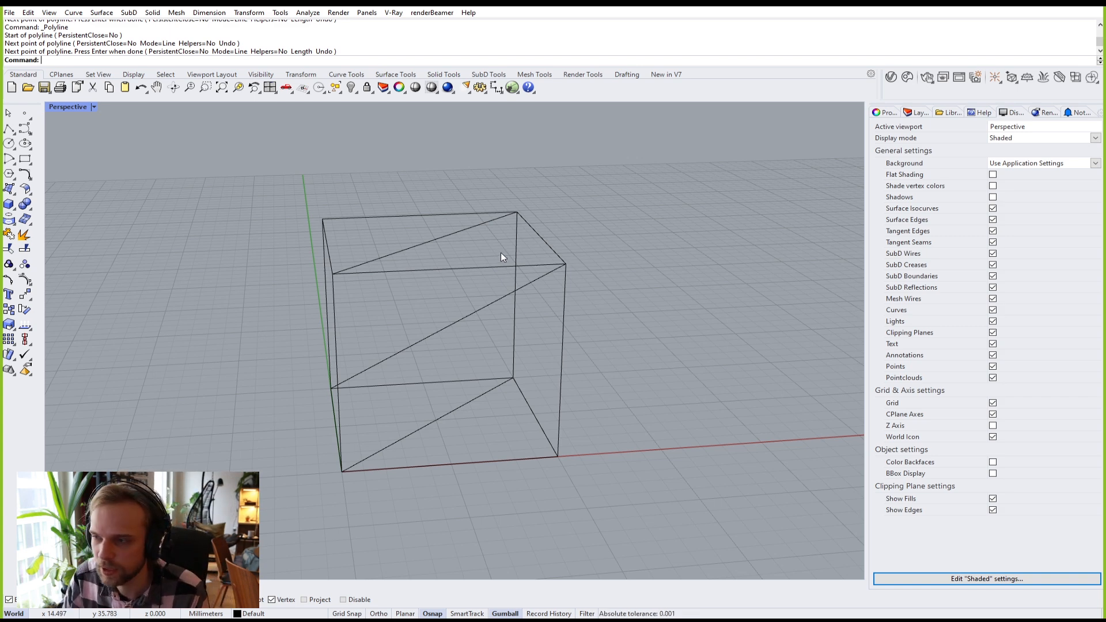
right_drag(541, 255, 479, 273)
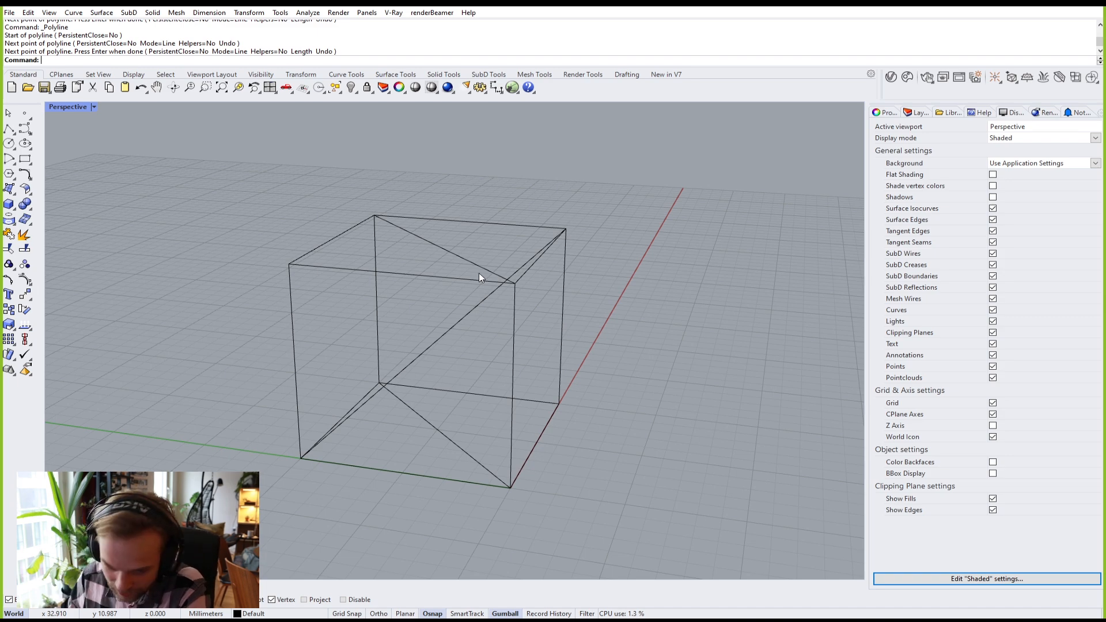
drag(648, 508, 225, 160)
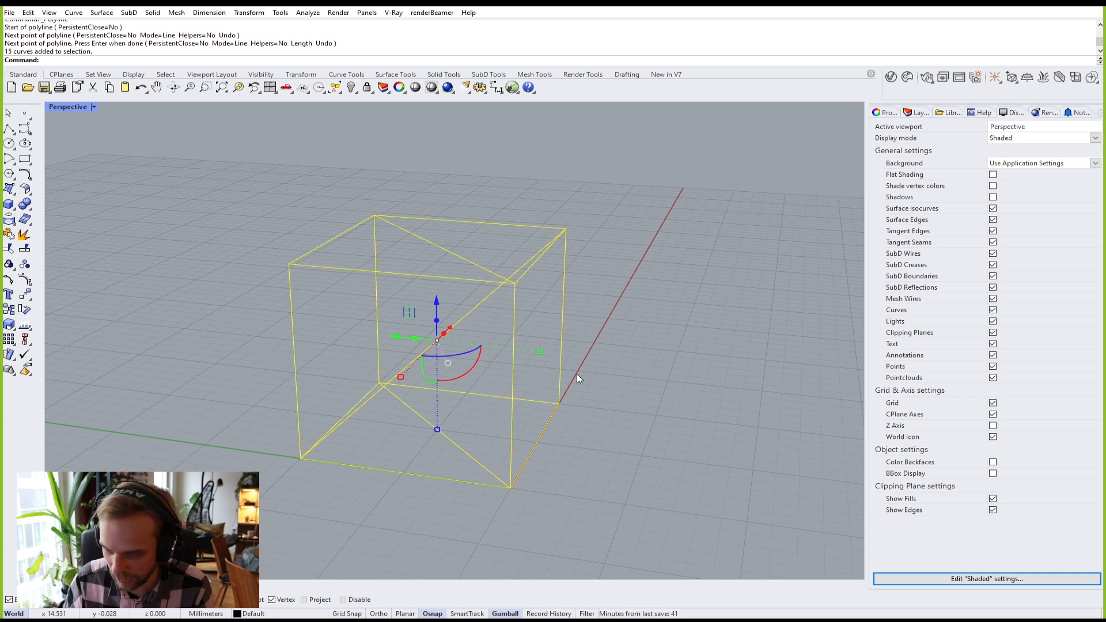
Step: Try the Pipe command on the selected curves with a radius of 5 mm and undo it
text(Pipe)
key(Return)
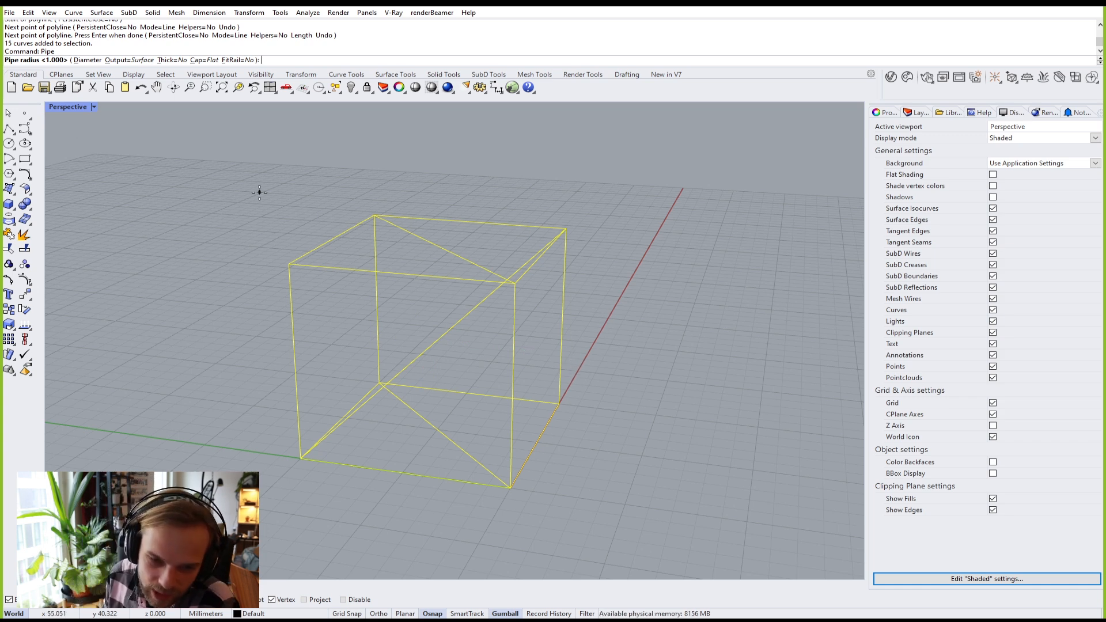
text(5)
key(Return)
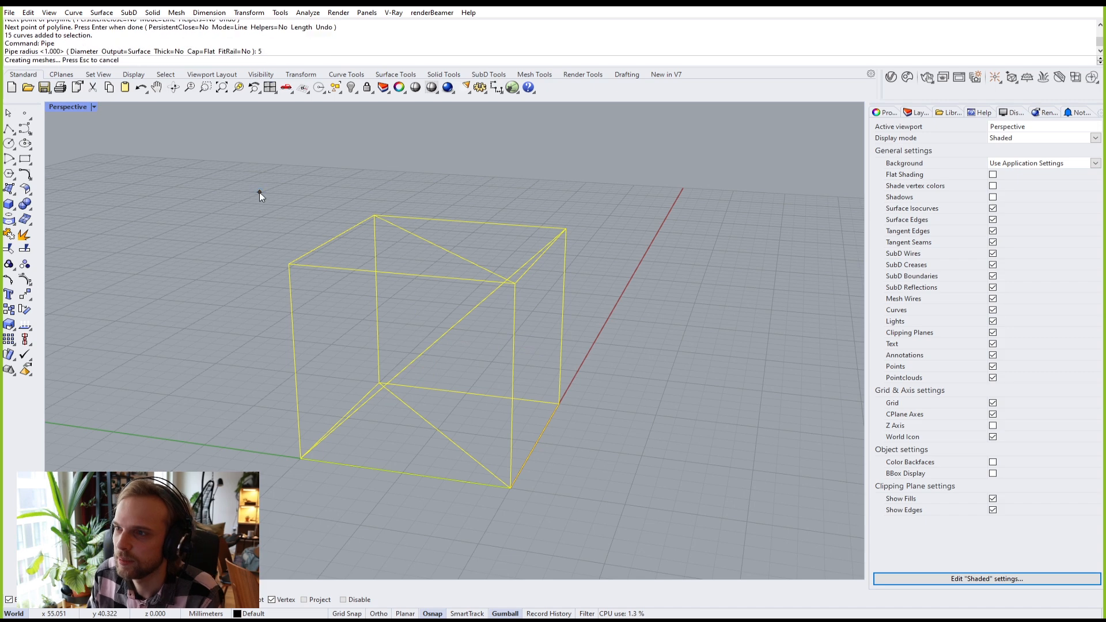
key(ctrl+z)
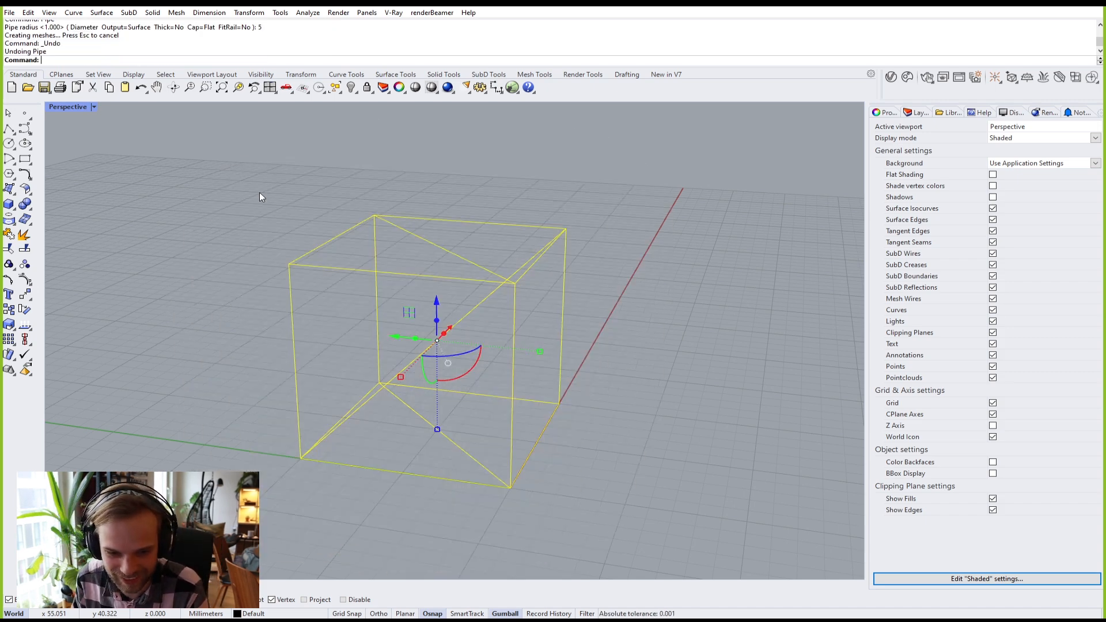
Step: Pipe the selected curves with a radius of 0.5 mm and move the original curves along the green axis, clear of the pipes
key(Return)
text(0.5)
key(Return)
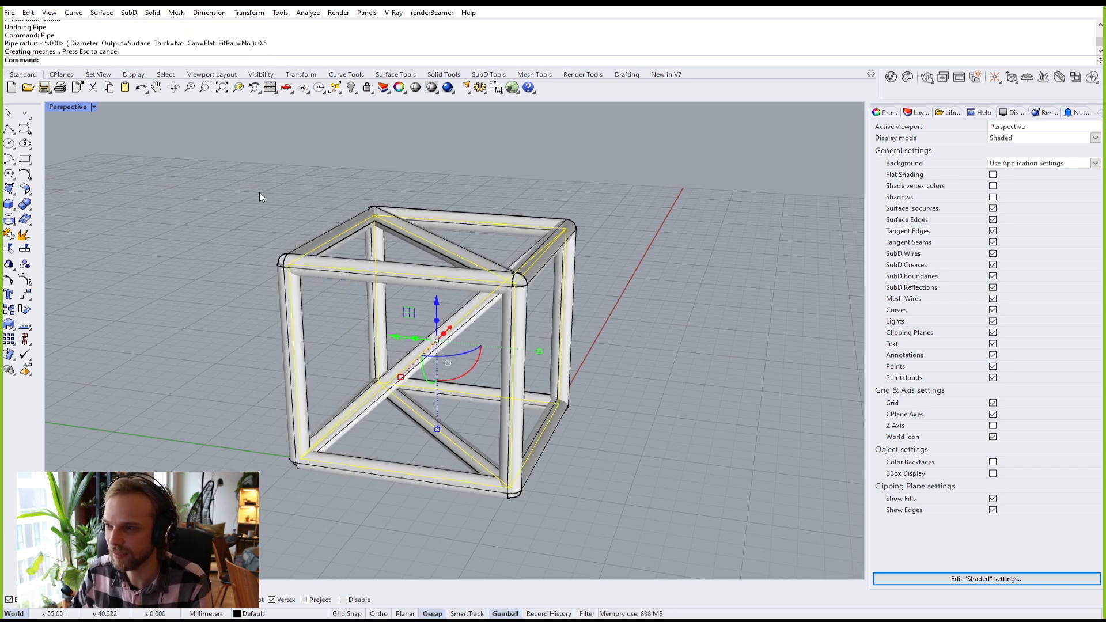
right_drag(251, 181, 462, 278)
drag(486, 279, 236, 274)
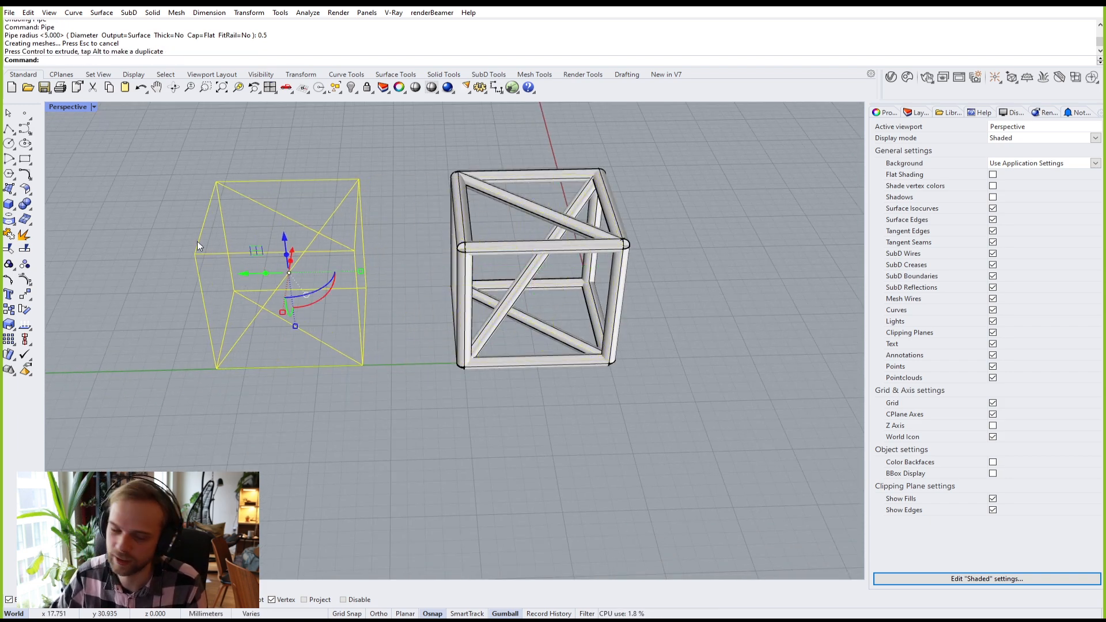
Step: Clear the curve selection and examine the piped cube, checking how the separate pipes meet at an upper corner and along the diagonals
key(Escape)
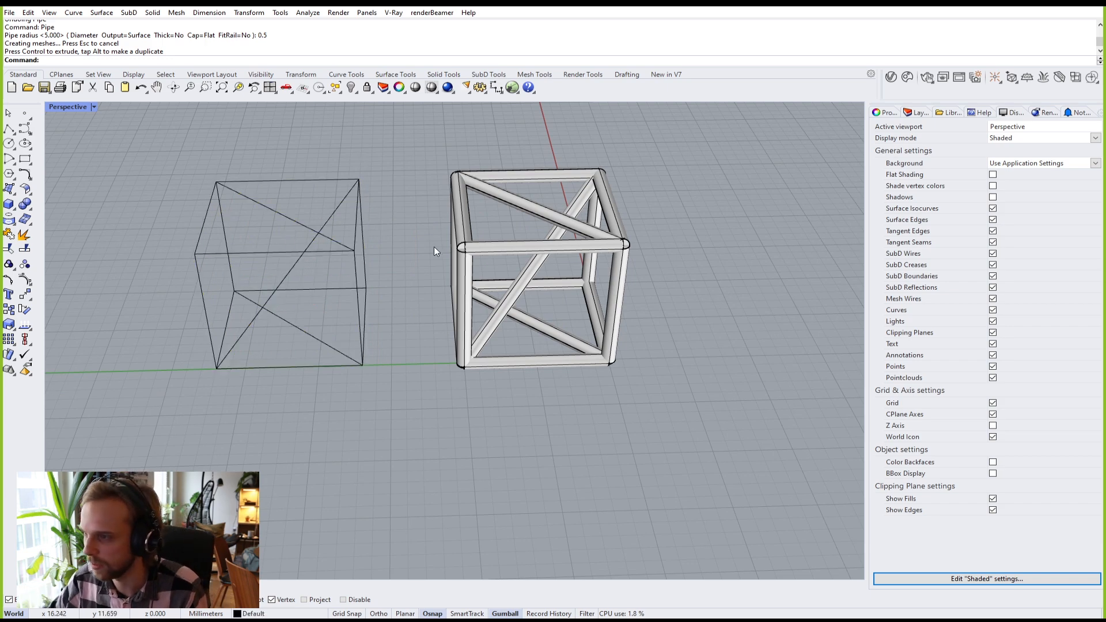
scroll(505, 267, up, 5)
right_drag(505, 268, 500, 332)
scroll(499, 331, up, 4)
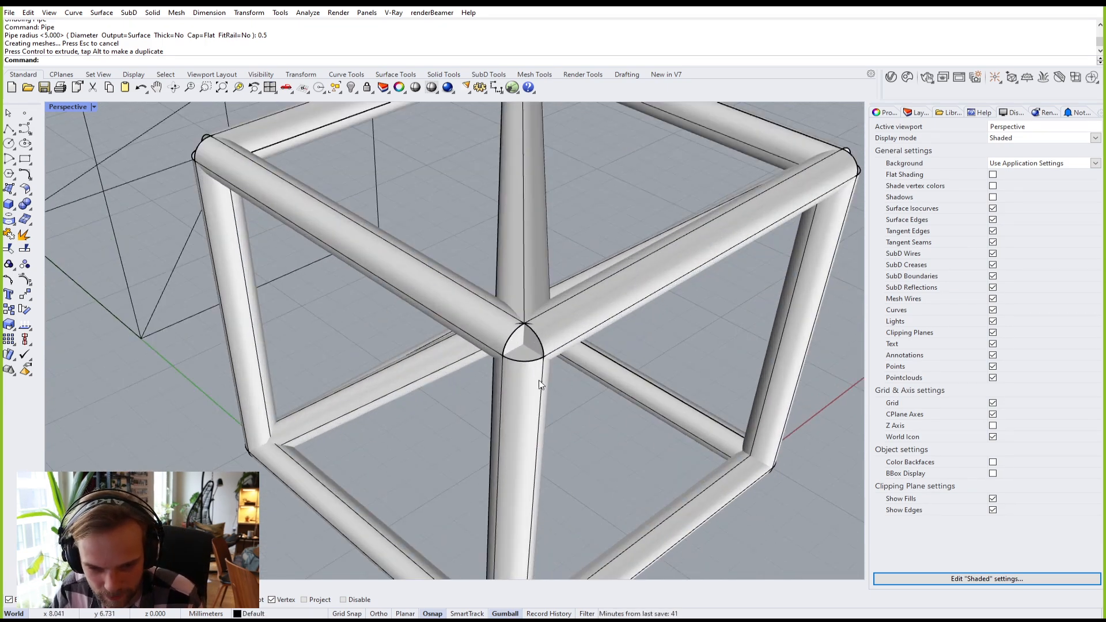
scroll(531, 337, up, 5)
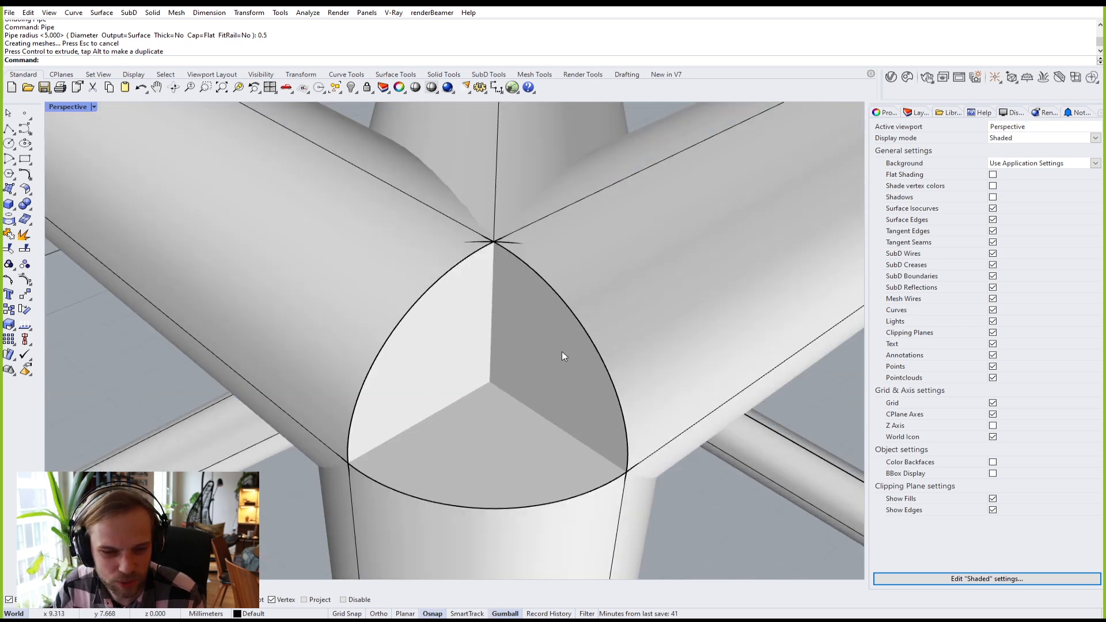
scroll(489, 348, down, 5)
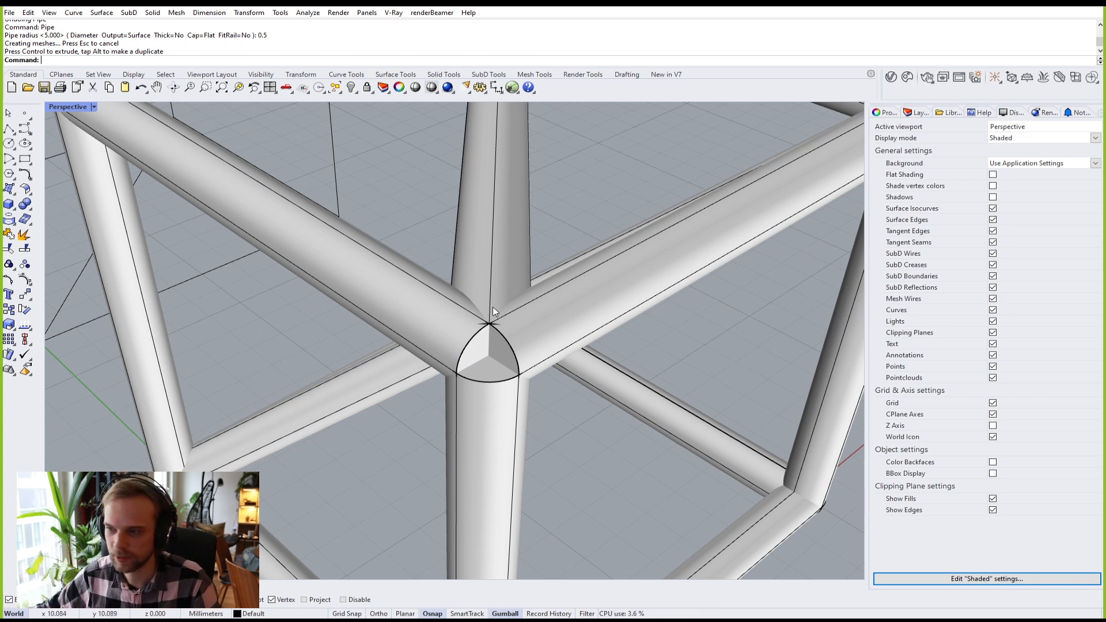
scroll(493, 307, down, 10)
mouse_move(480, 306)
right_down()
mouse_move(468, 246)
mouse_move(479, 286)
right_up()
scroll(479, 286, up, 5)
scroll(479, 286, down, 1)
right_drag(505, 358, 468, 338)
scroll(502, 321, down, 2)
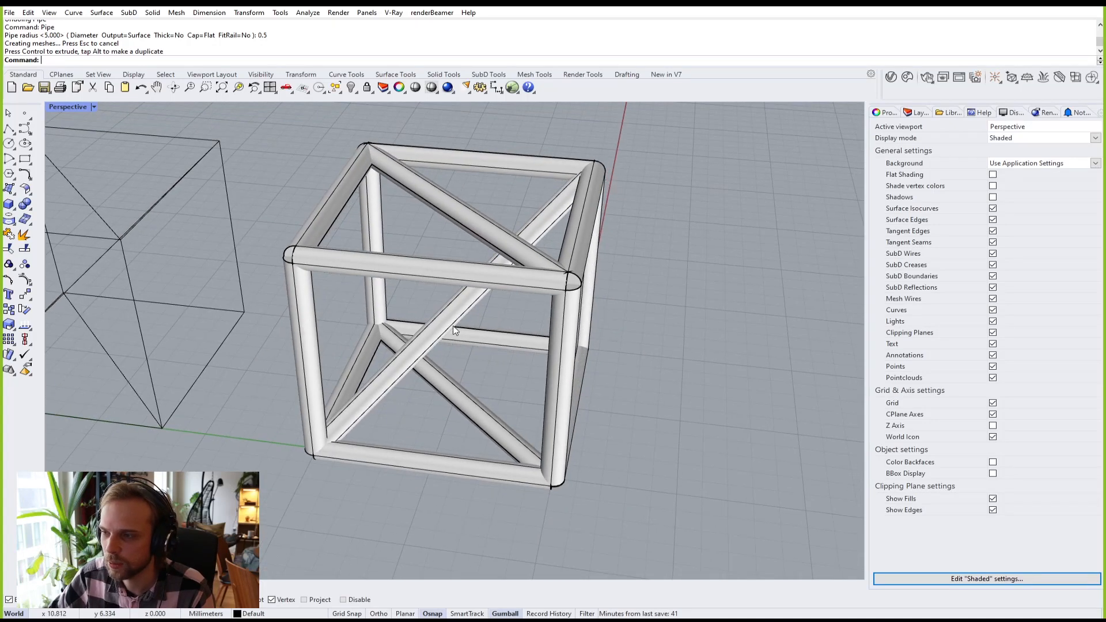
click(453, 326)
click(524, 386)
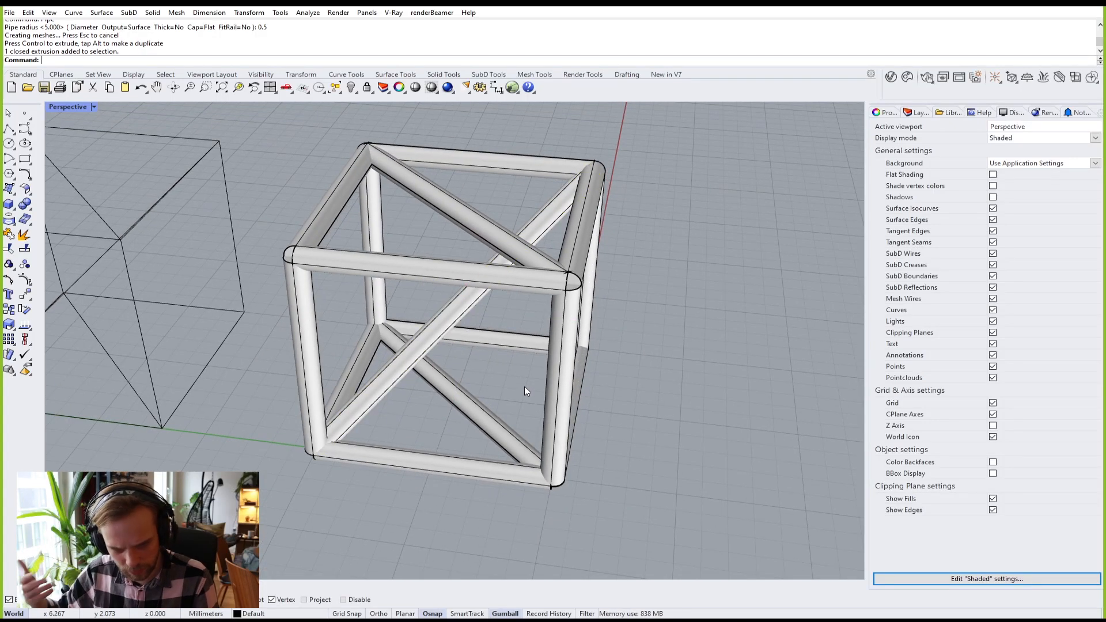
Step: Boolean-union the cube frame's front bottom pipe with the adjoining vertical corner pipe
right_drag(311, 141, 344, 143)
scroll(343, 139, down, 5)
drag(297, 121, 569, 386)
click(606, 426)
scroll(503, 295, up, 5)
shift+right_drag(503, 295, 513, 350)
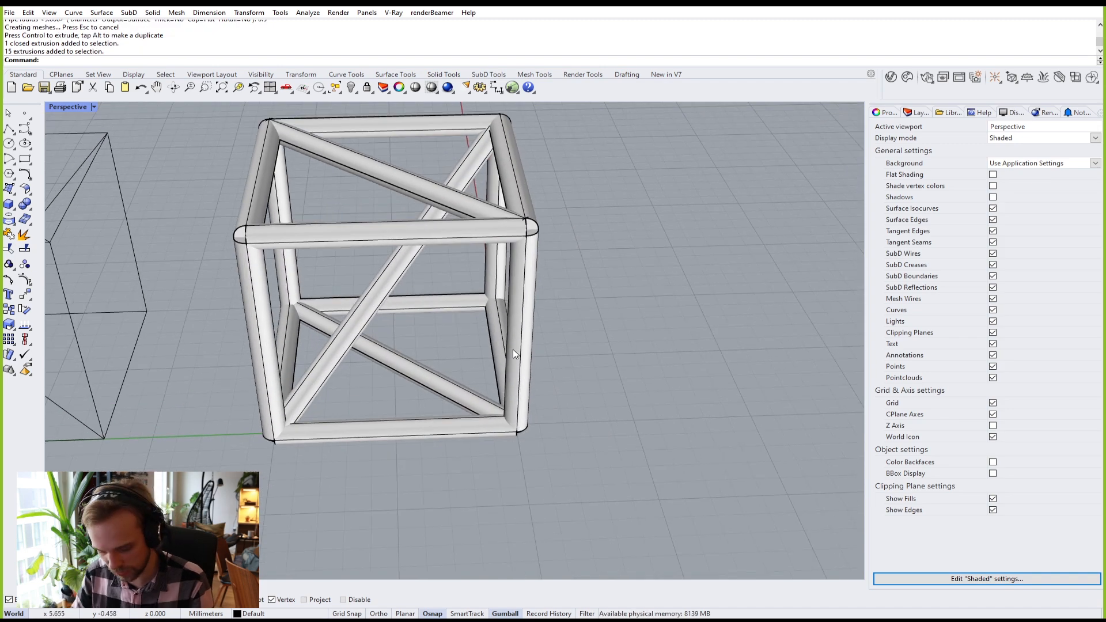
text(booleanunion)
key(Return)
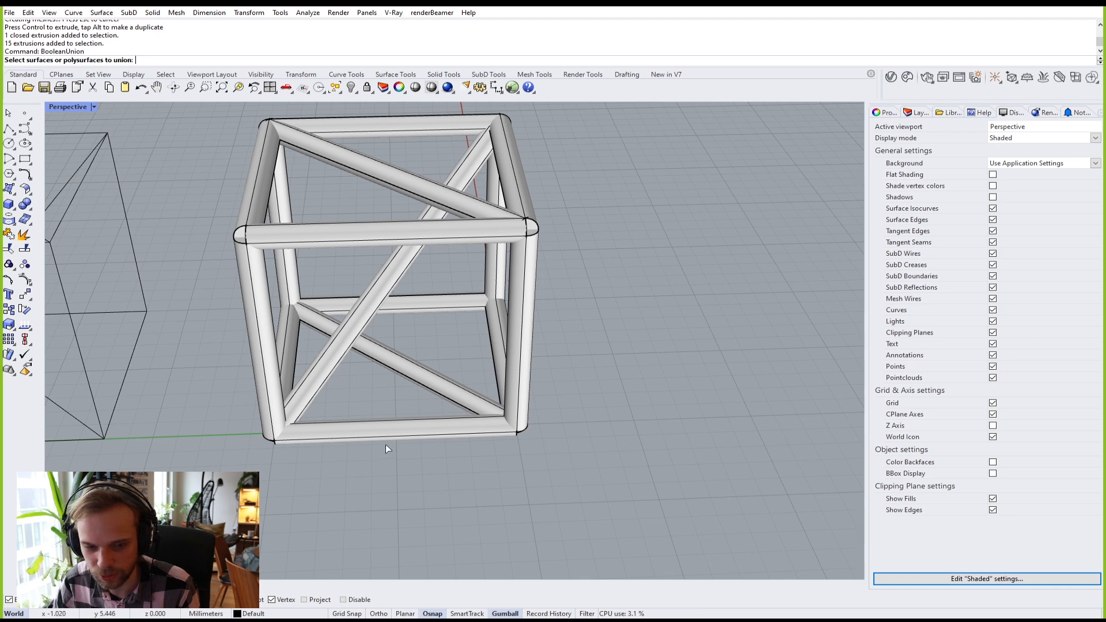
click(360, 429)
click(259, 351)
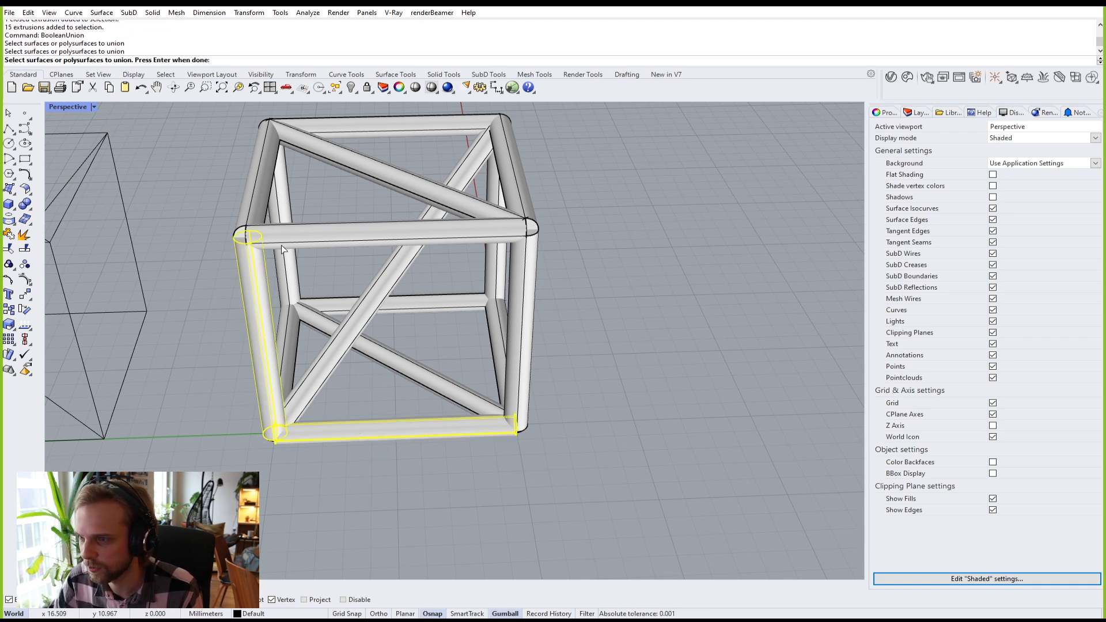
key(Return)
Step: Boolean-union all pipes of the cube frame into a single solid
click(271, 346)
key(Return)
drag(644, 487, 214, 115)
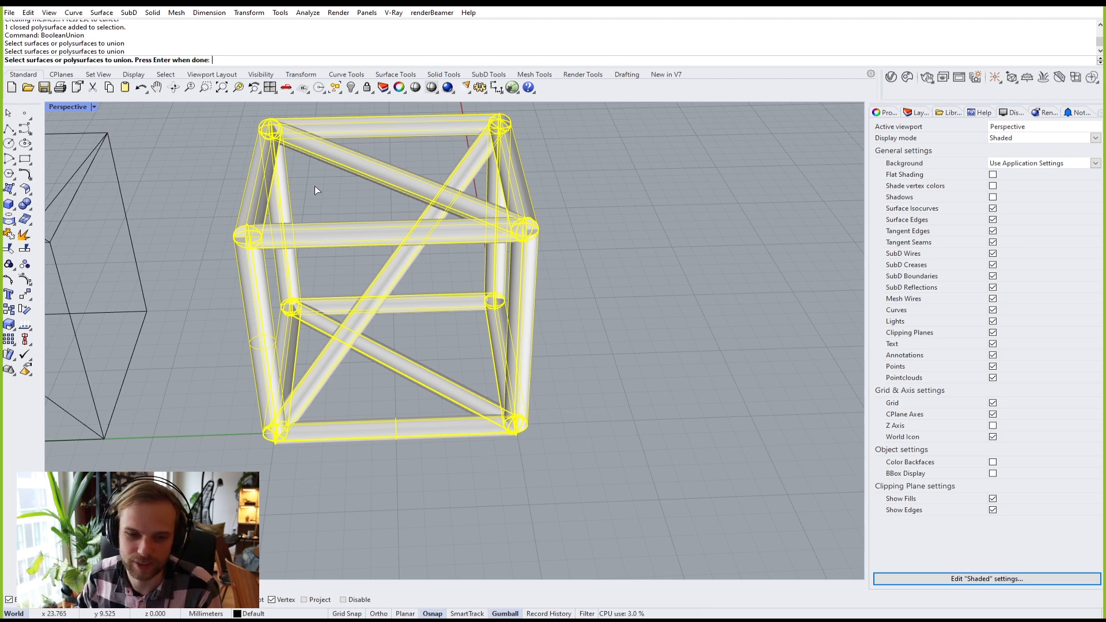
key(Return)
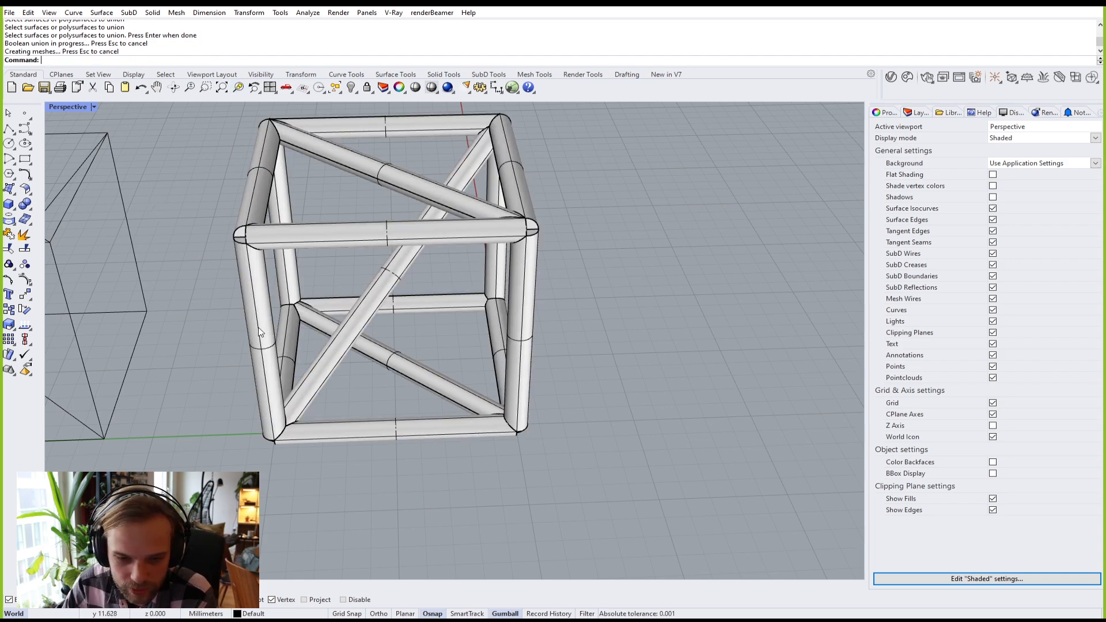
Step: Examine the unioned cube frame, checking how the flat pipe ends meet at its upper corner
click(284, 322)
scroll(317, 312, down, 7)
right_drag(354, 298, 362, 277)
key(Escape)
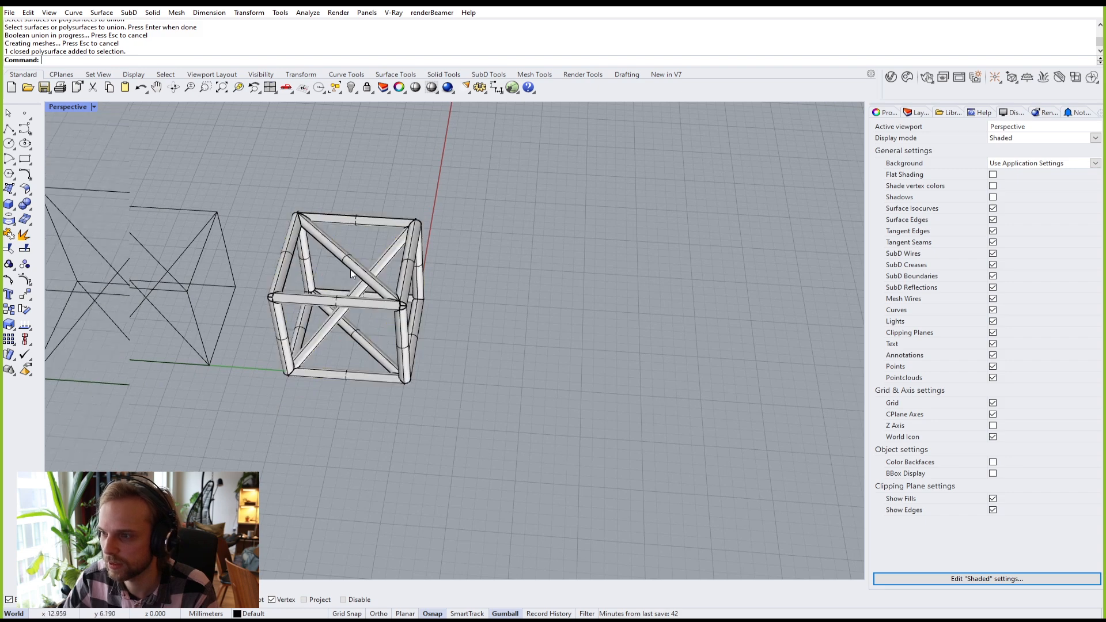
scroll(363, 281, up, 10)
right_drag(207, 356, 319, 295)
scroll(176, 275, down, 5)
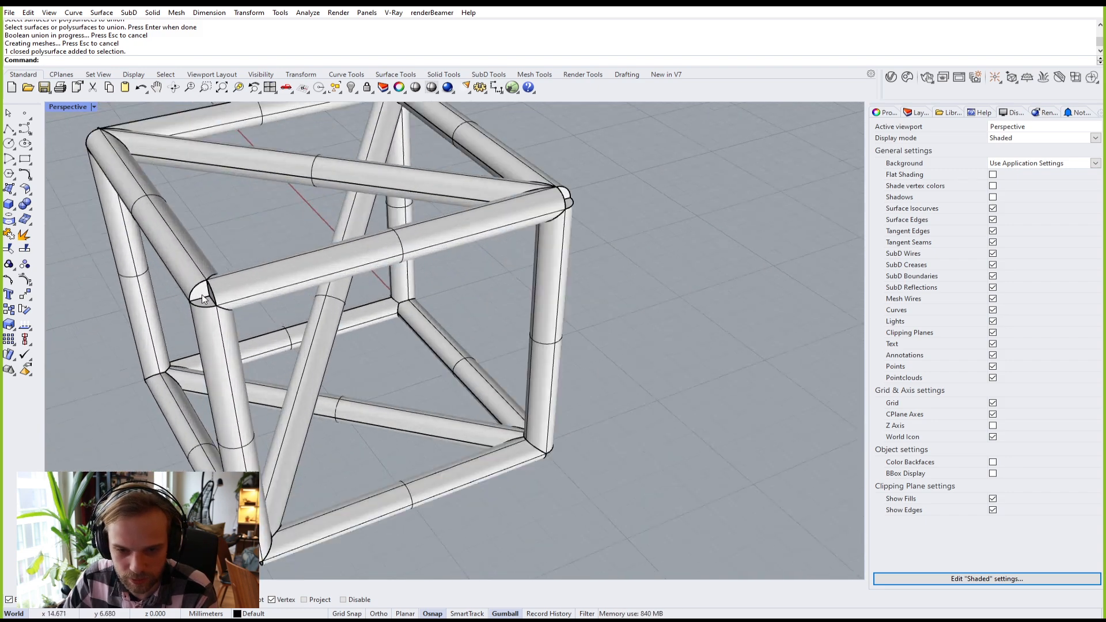
scroll(202, 285, up, 10)
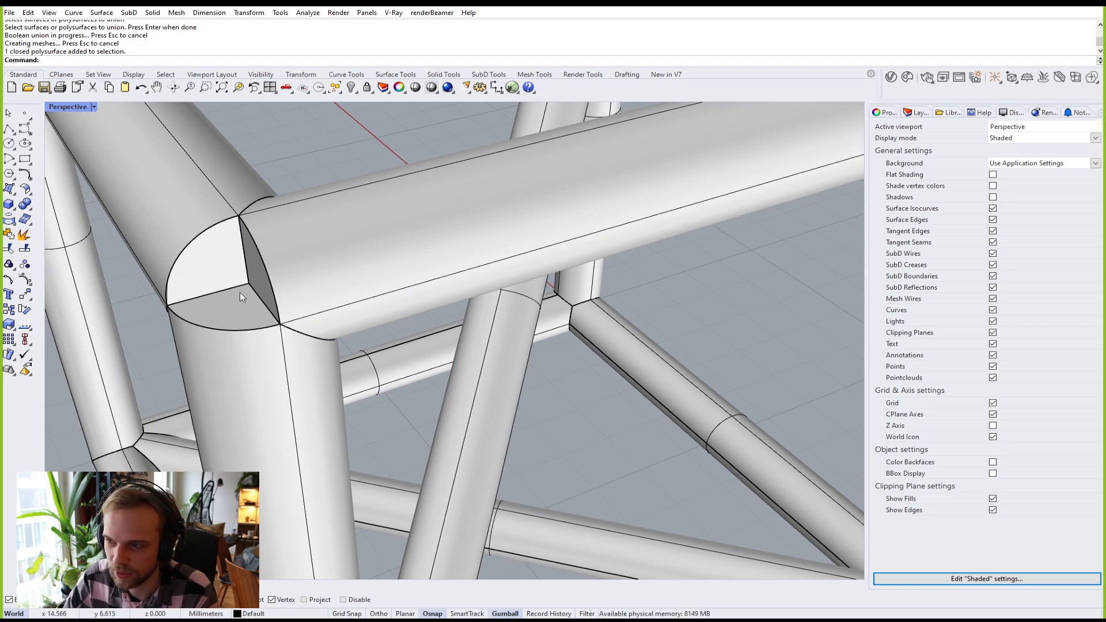
scroll(228, 284, down, 5)
right_drag(229, 283, 261, 284)
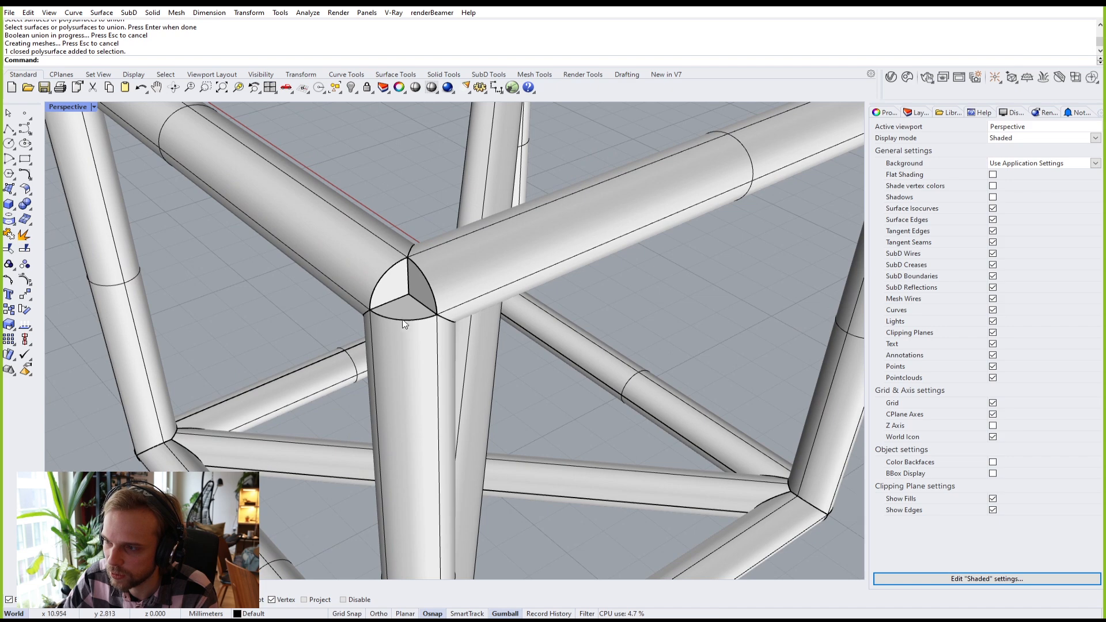
scroll(397, 286, down, 10)
right_drag(397, 286, 342, 297)
Step: Try moving the unioned cube frame as one object, and undo the moves
click(341, 297)
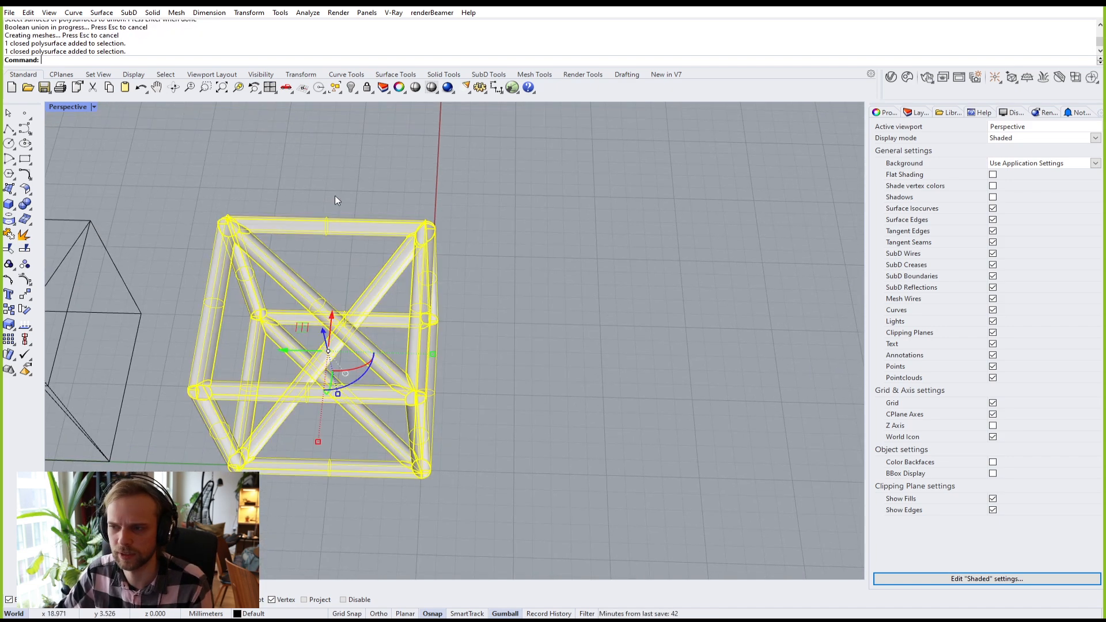
click(600, 292)
scroll(585, 292, down, 4)
click(439, 306)
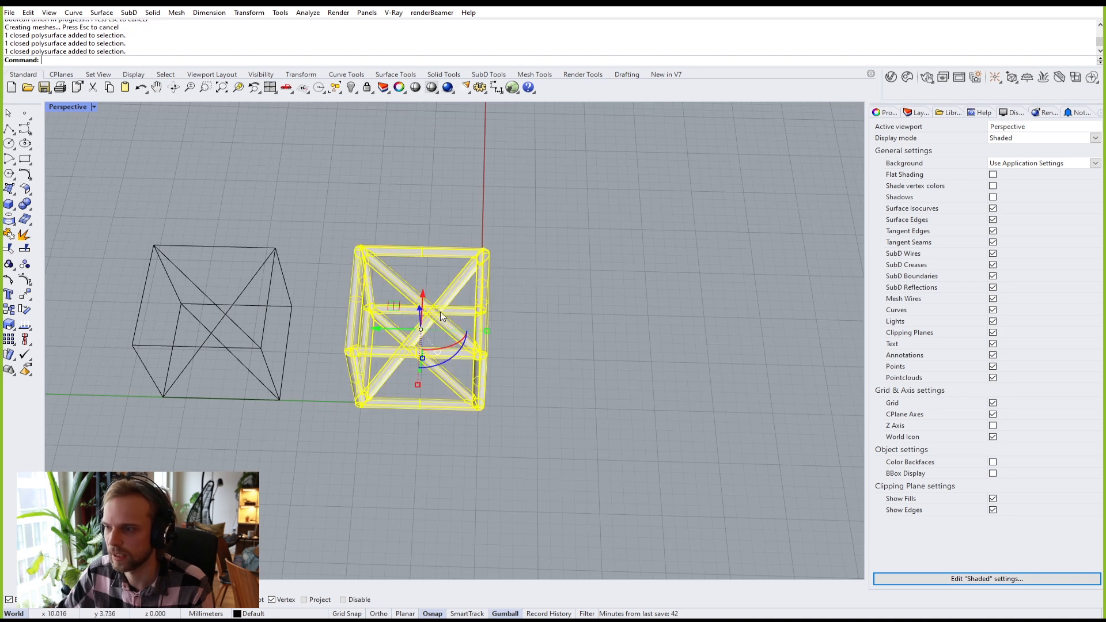
drag(397, 328, 408, 392)
key(ctrl+z)
key(ctrl+z)
key(Escape)
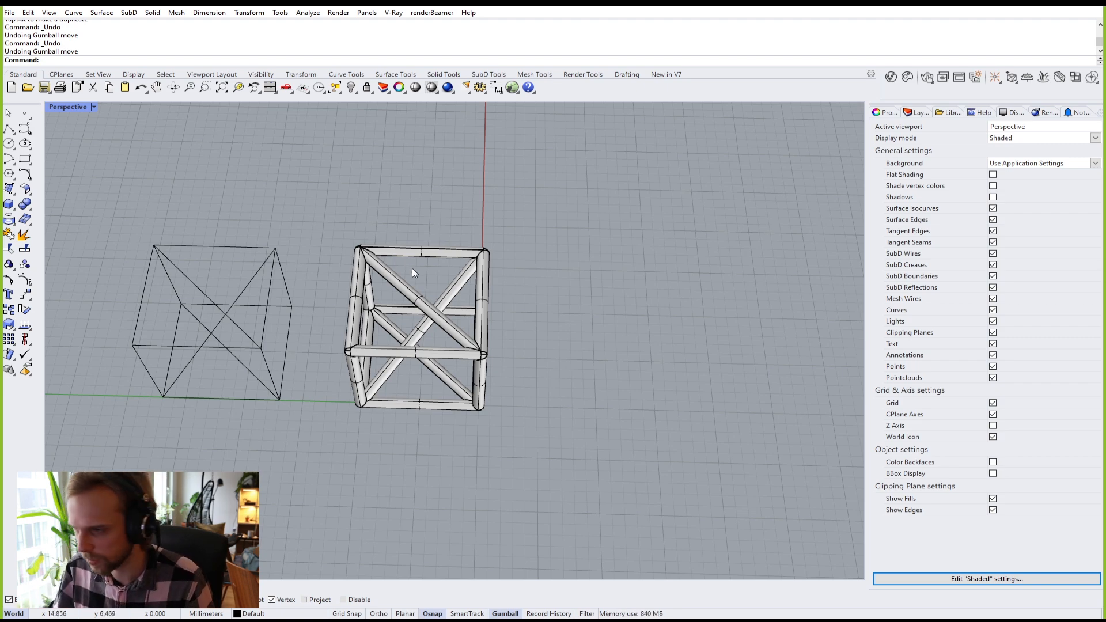
Step: Create a MultiPipe from the wireframe cube's 15 curves with radius 0.5, cap ends off and 1 strut division
scroll(410, 266, down, 2)
shift+right_drag(334, 308, 492, 292)
scroll(389, 250, up, 4)
right_drag(405, 240, 341, 231)
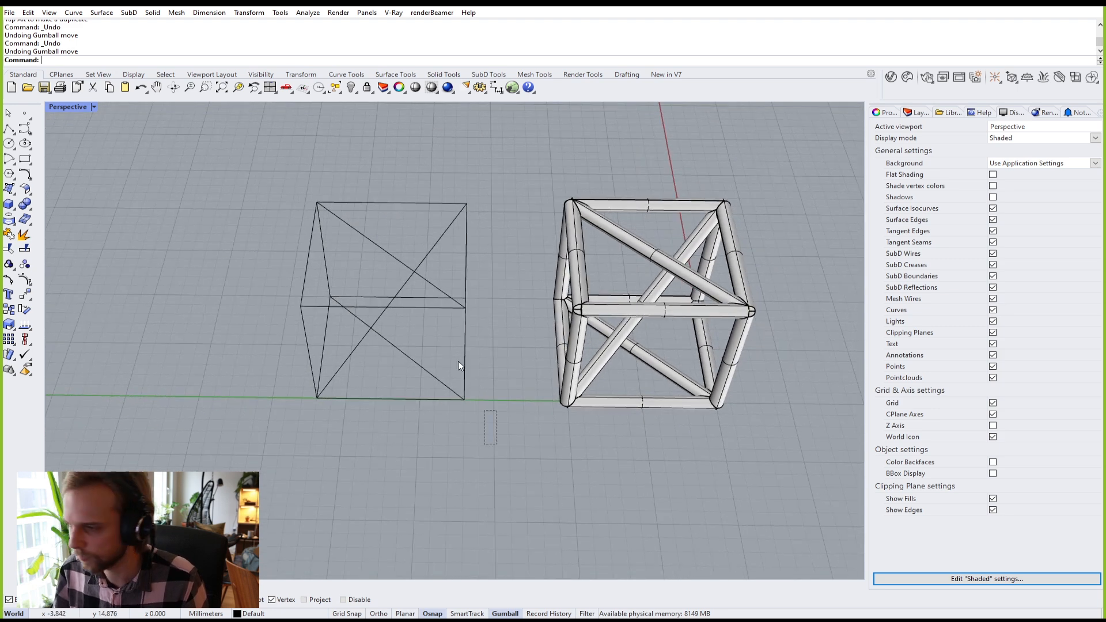
drag(492, 435, 209, 154)
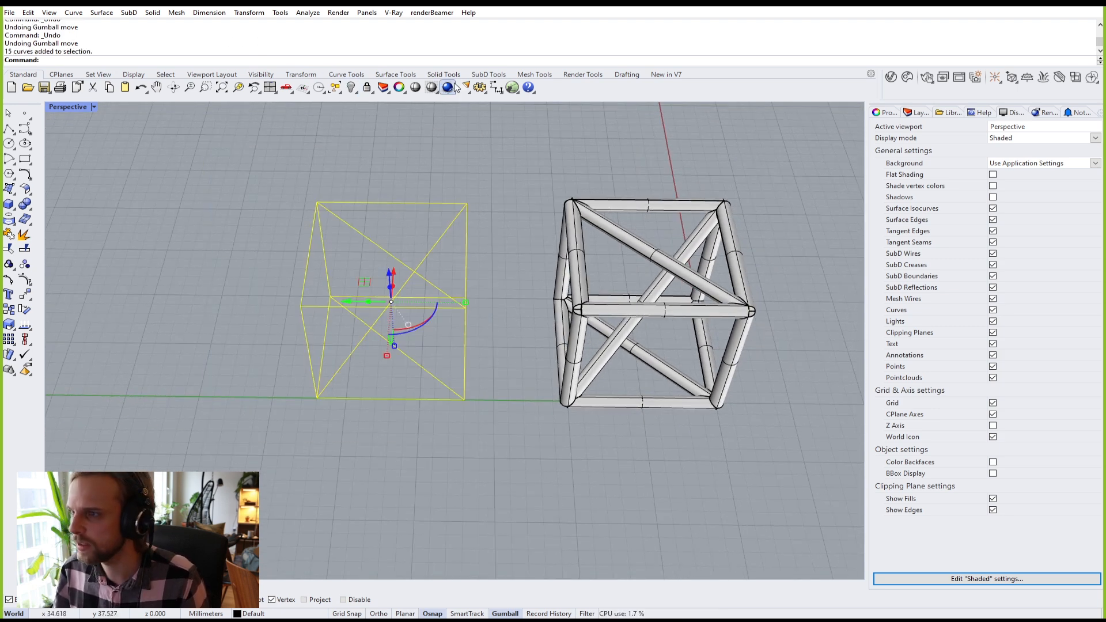
click(489, 74)
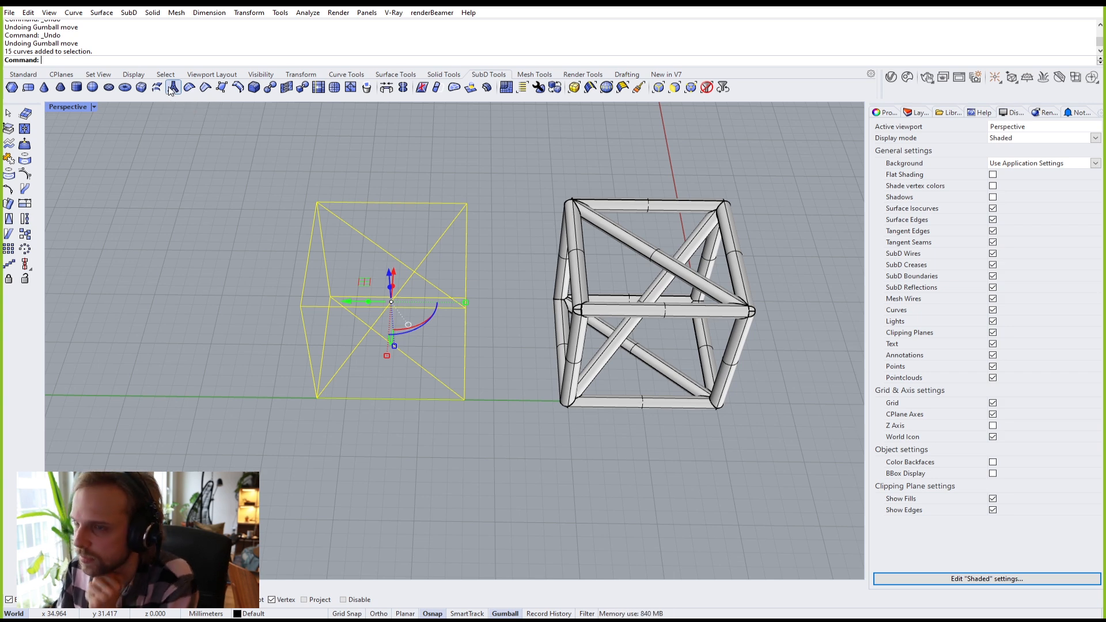
text(MultiPipe)
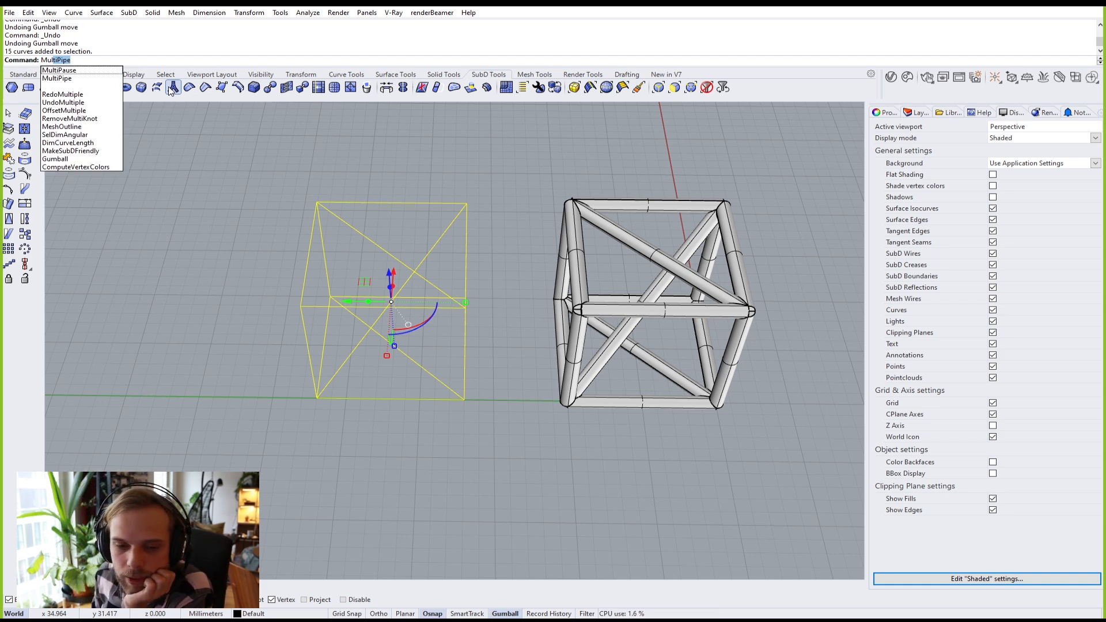
key(Return)
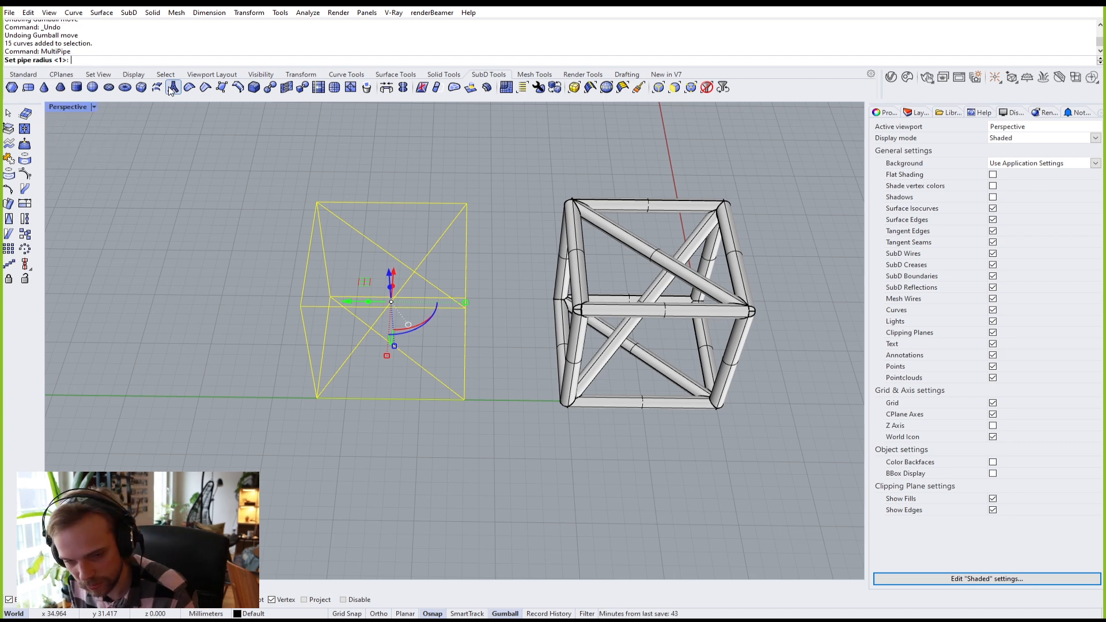
text(0.5)
key(Return)
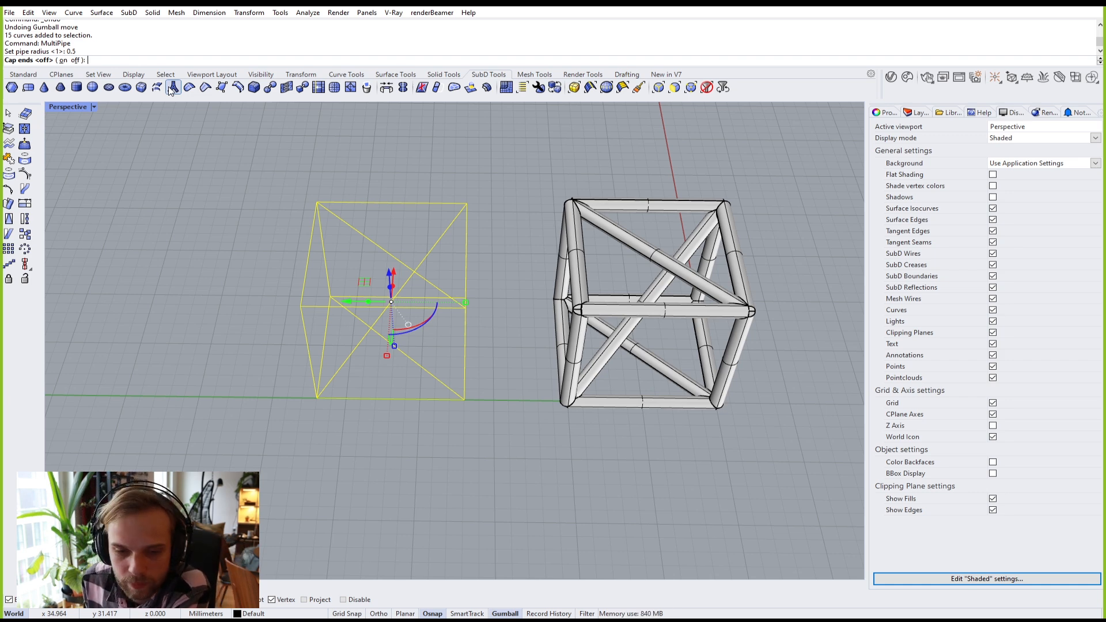
key(Return)
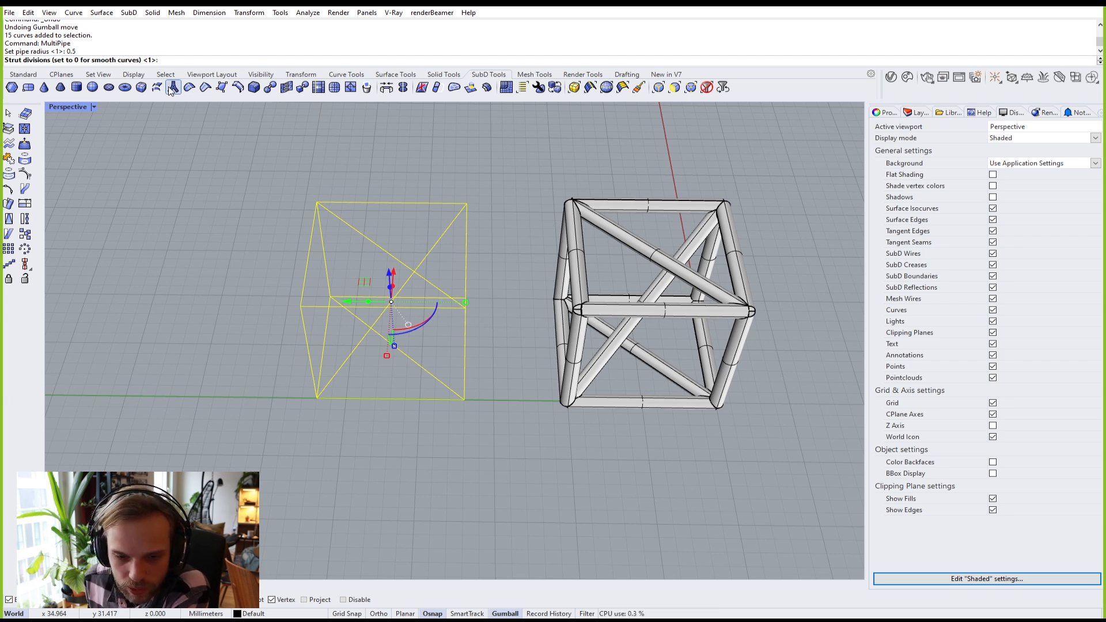
key(Return)
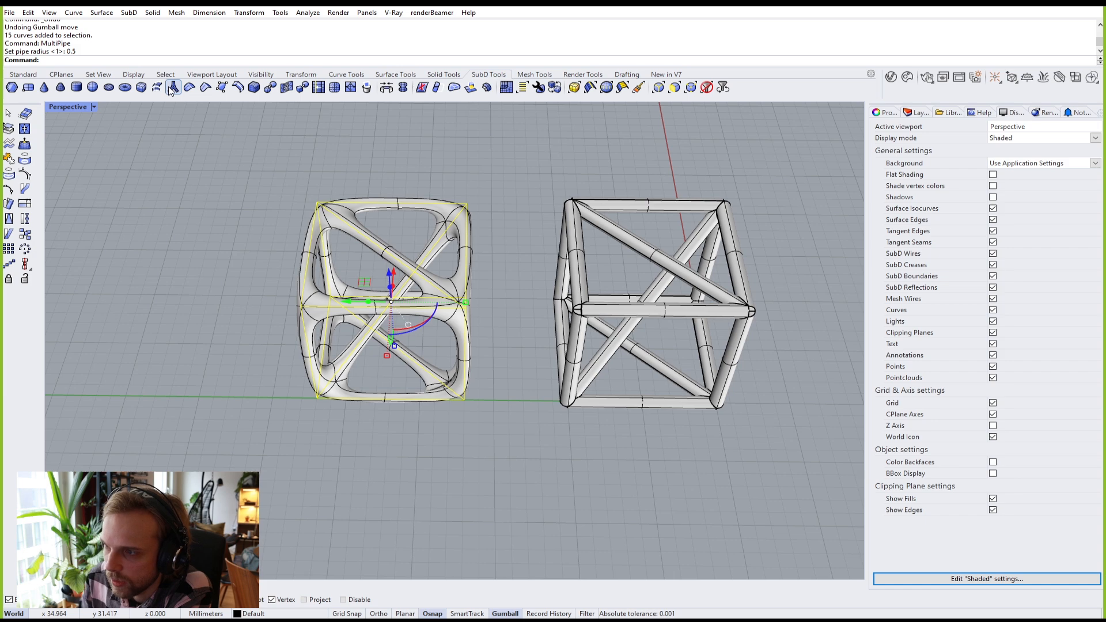
Step: Examine the MultiPipe SubD's rounded corners and blended joints beside the unioned pipe cube
right_drag(254, 278, 317, 242)
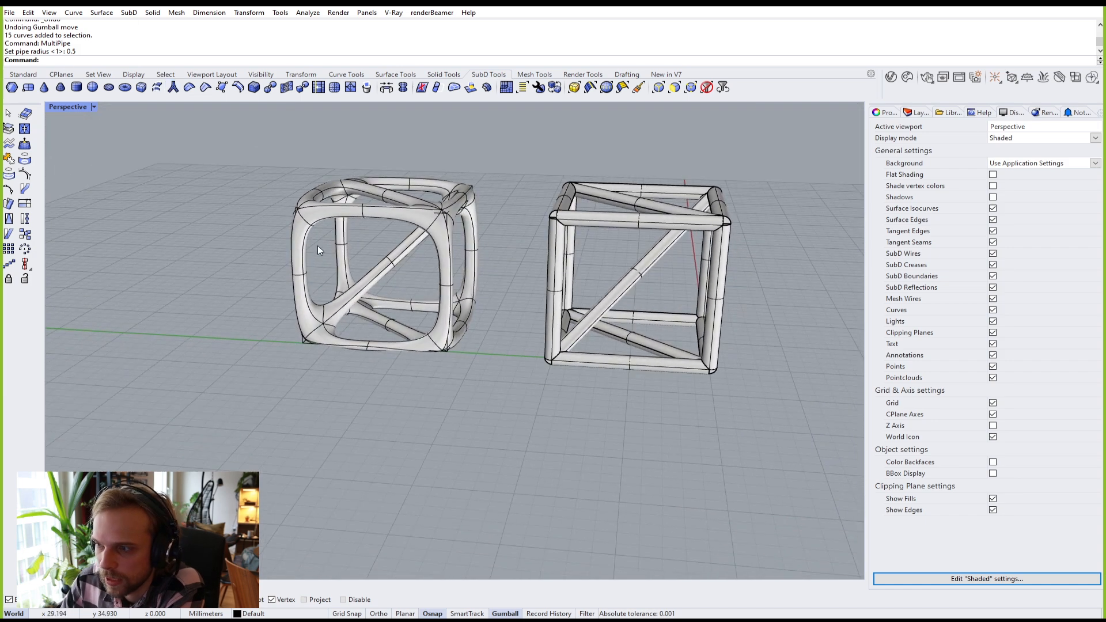
scroll(336, 323, up, 3)
right_drag(325, 317, 308, 324)
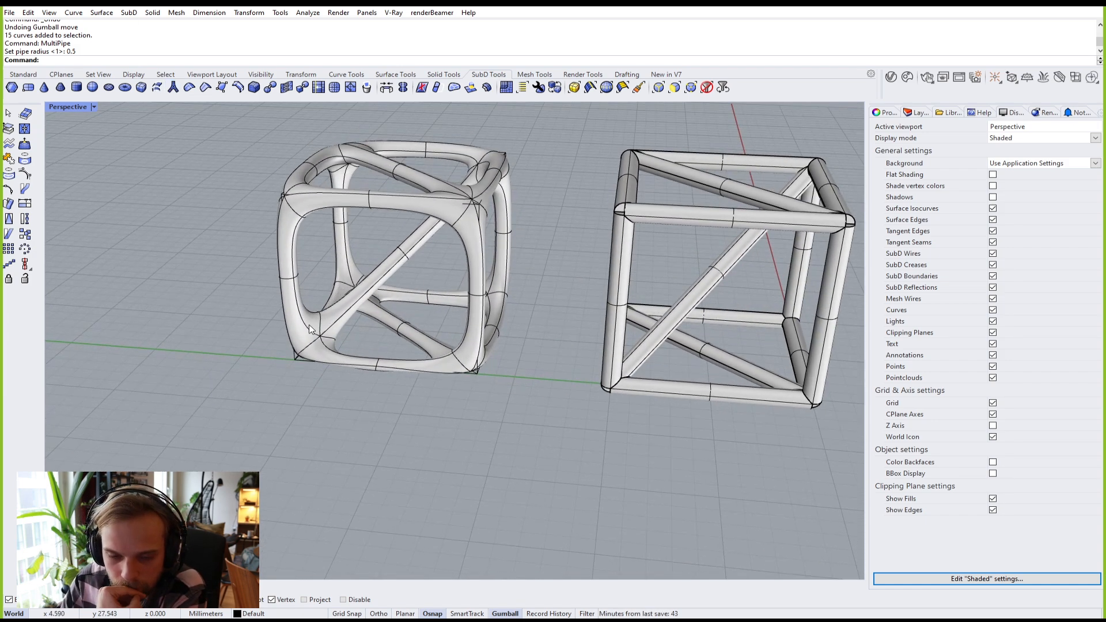
scroll(342, 303, up, 4)
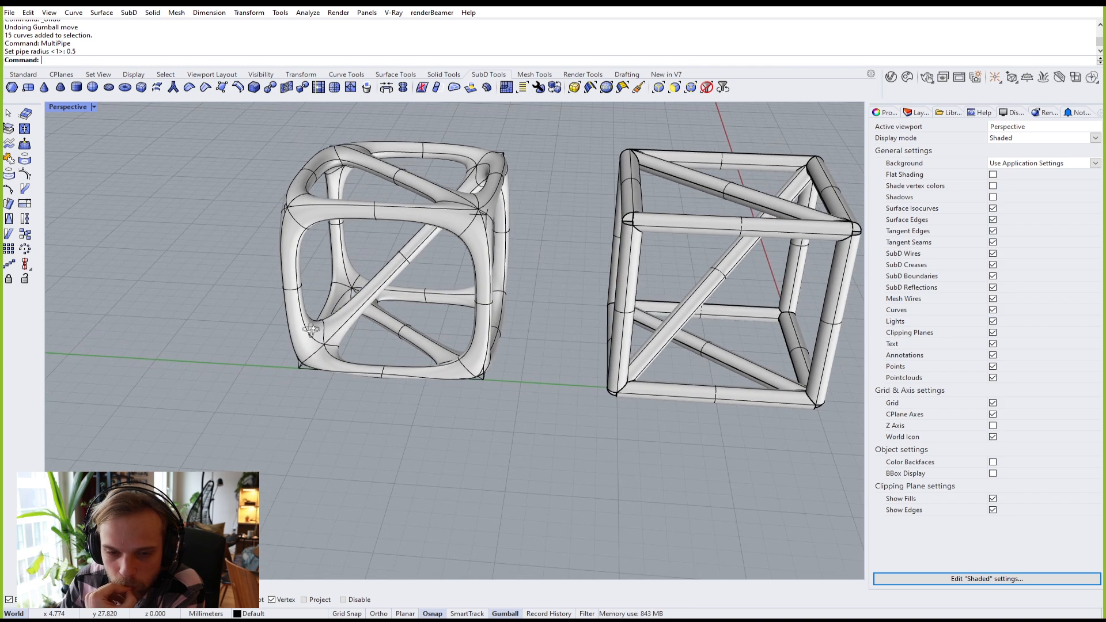
scroll(322, 324, up, 3)
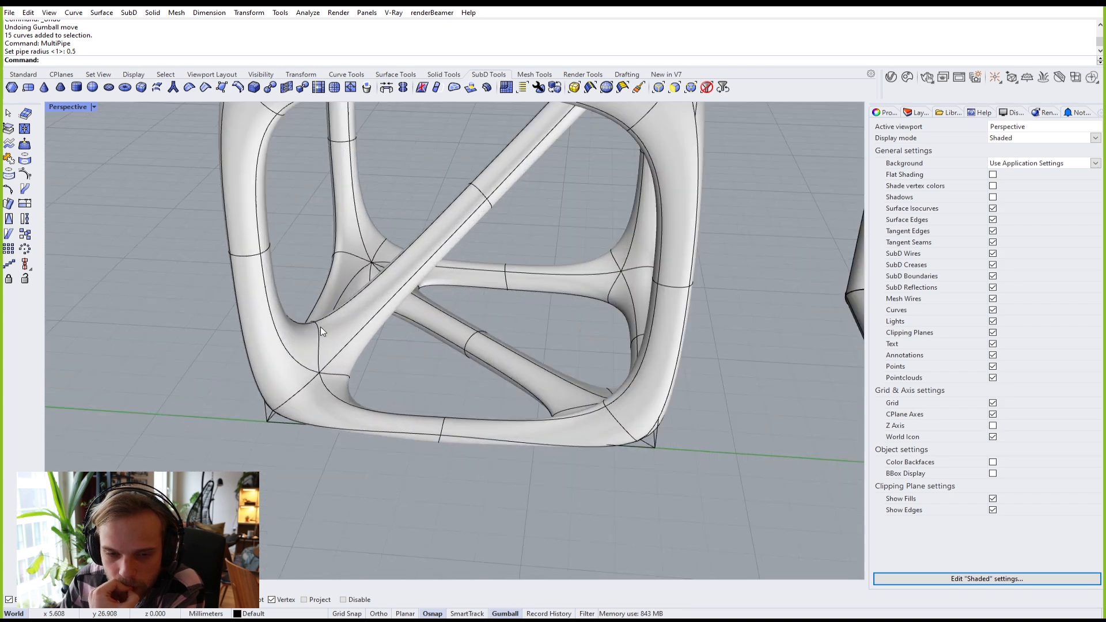
click(341, 357)
scroll(339, 358, down, 6)
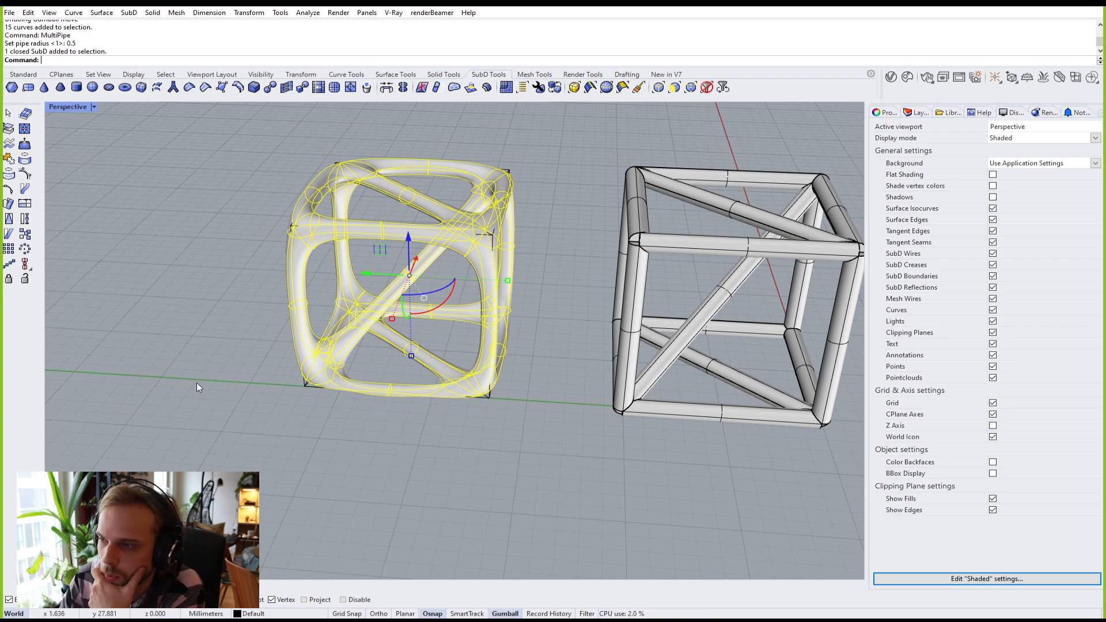
key(Escape)
right_drag(494, 237, 284, 285)
scroll(491, 274, down, 3)
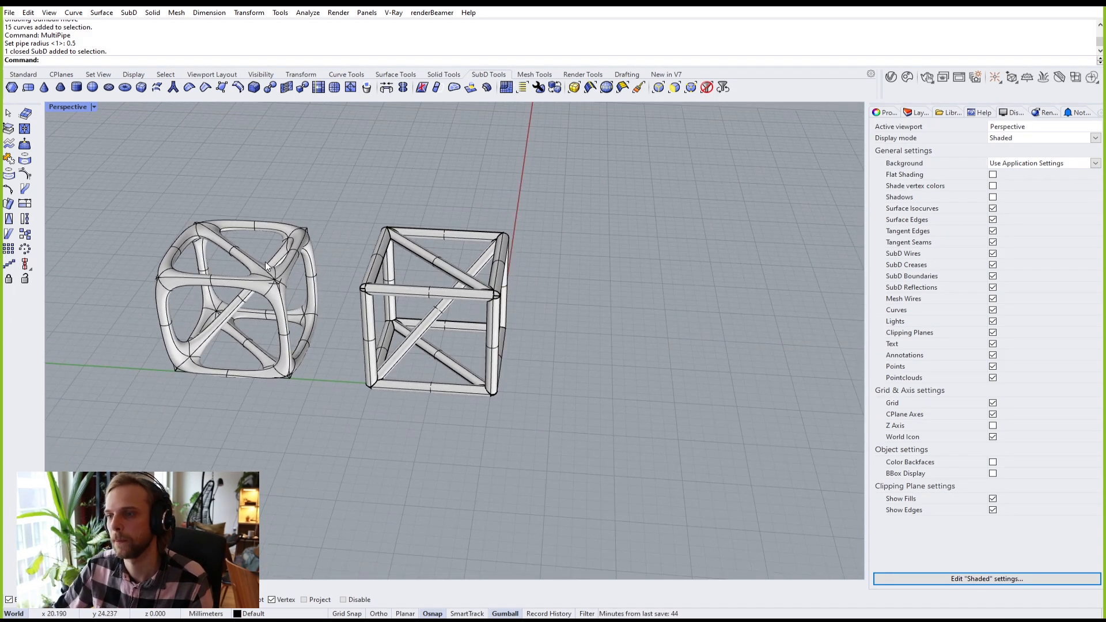
Step: Move the SubD pipe cube off its source curves to the opposite side of the unioned pipe cube
click(265, 263)
drag(203, 297, 657, 348)
click(565, 436)
Step: Compare the joints of the SubD pipe cube with those of the unioned pipe cube from several angles
scroll(539, 352, up, 4)
right_drag(554, 349, 480, 334)
right_drag(596, 254, 389, 286)
scroll(558, 290, up, 5)
scroll(482, 263, down, 3)
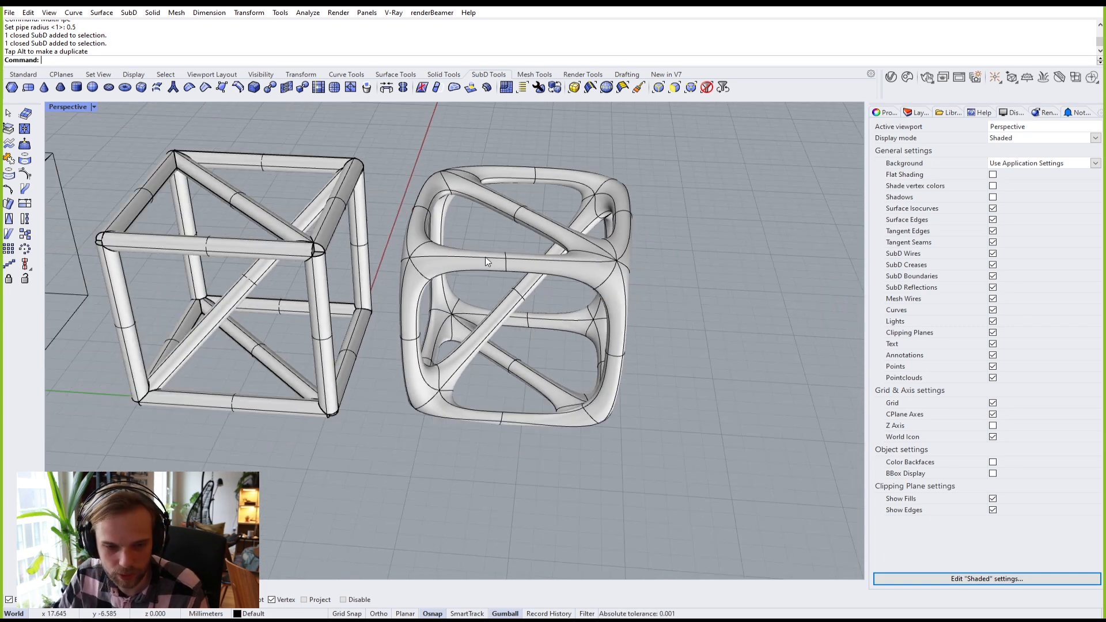
shift+right_drag(483, 266, 610, 248)
scroll(403, 215, up, 3)
scroll(346, 267, down, 3)
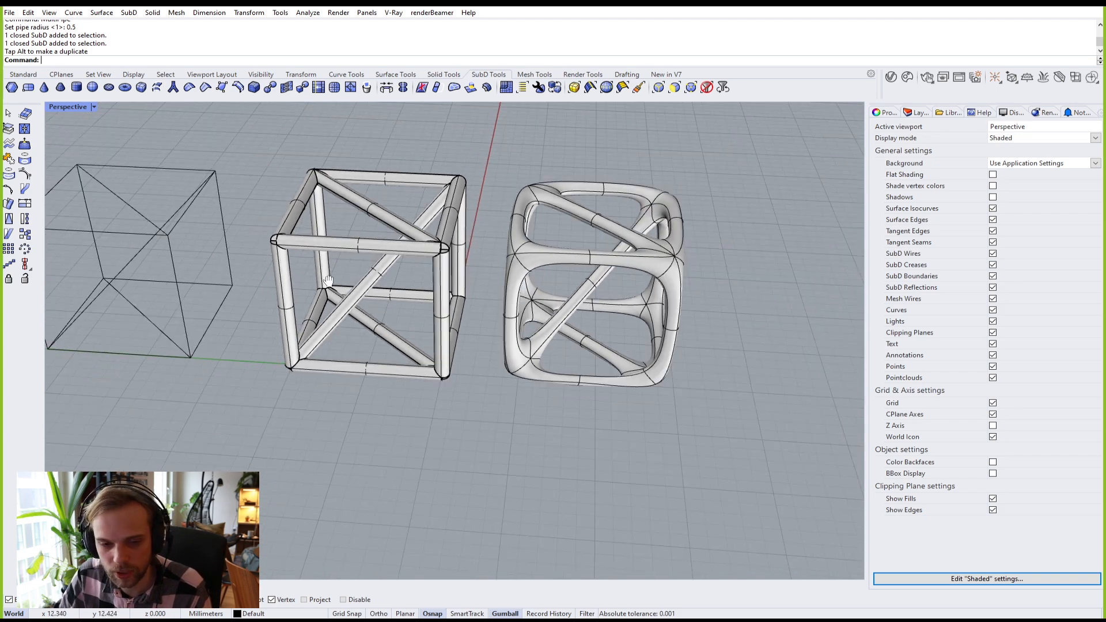
right_drag(300, 274, 350, 162)
scroll(564, 282, up, 4)
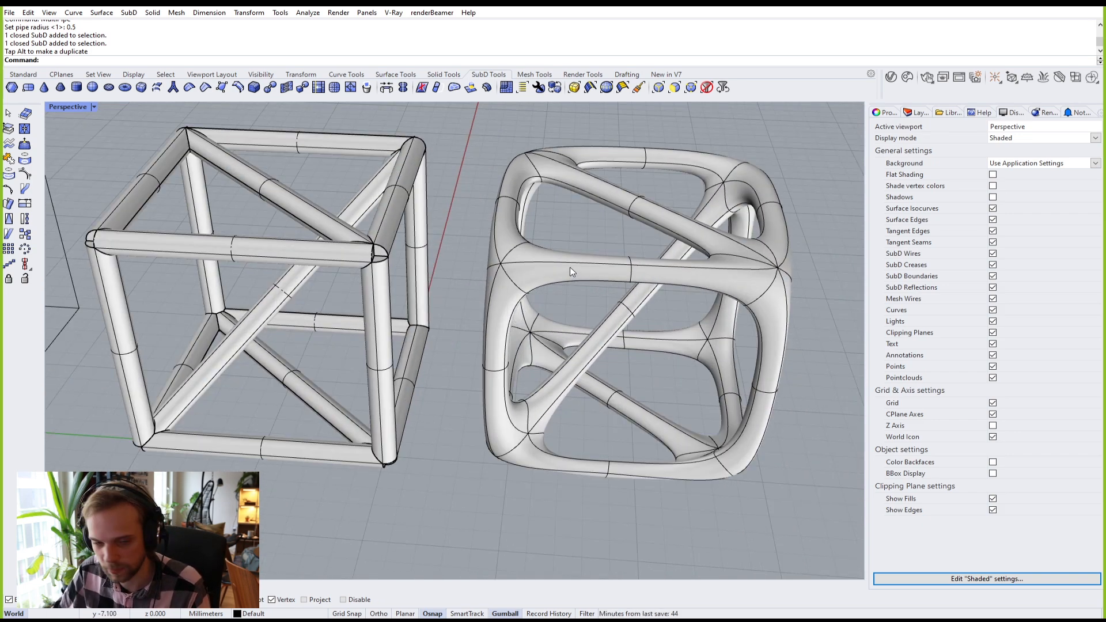
Step: Toggle the SubD display between flat and smooth to inspect the pipe cube's control shape, ending in smooth display
key(Tab)
right_drag(534, 264, 586, 394)
scroll(530, 360, up, 3)
right_drag(530, 360, 414, 235)
scroll(380, 208, up, 3)
key(Tab)
right_drag(512, 302, 591, 295)
scroll(523, 295, up, 2)
key(Tab)
scroll(552, 267, down, 5)
key(Tab)
scroll(583, 340, down, 4)
scroll(553, 326, up, 1)
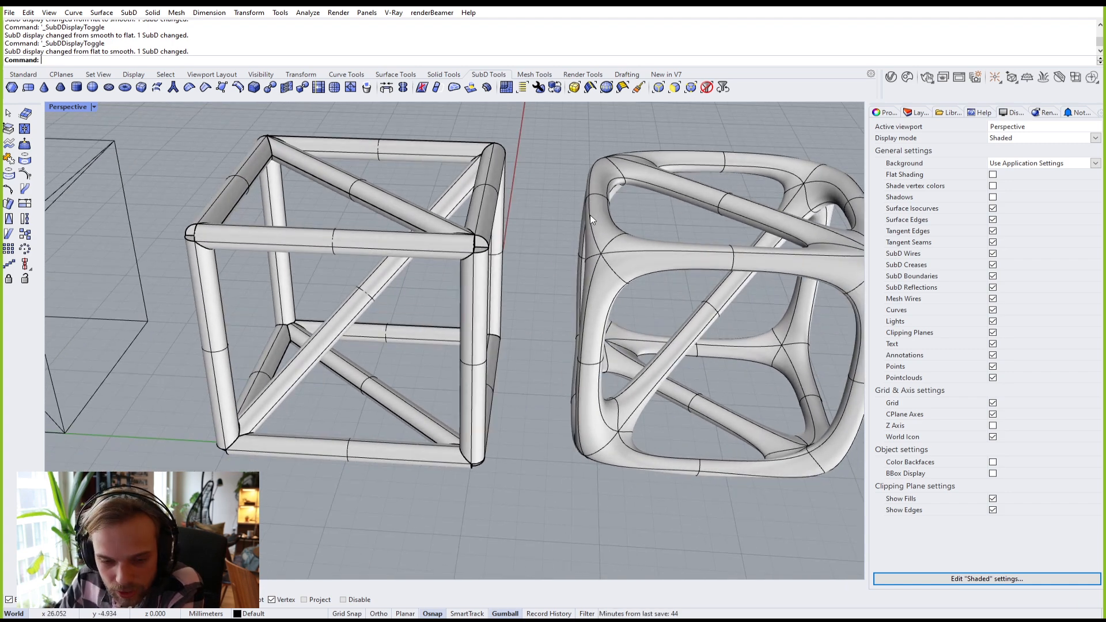
scroll(590, 215, down, 3)
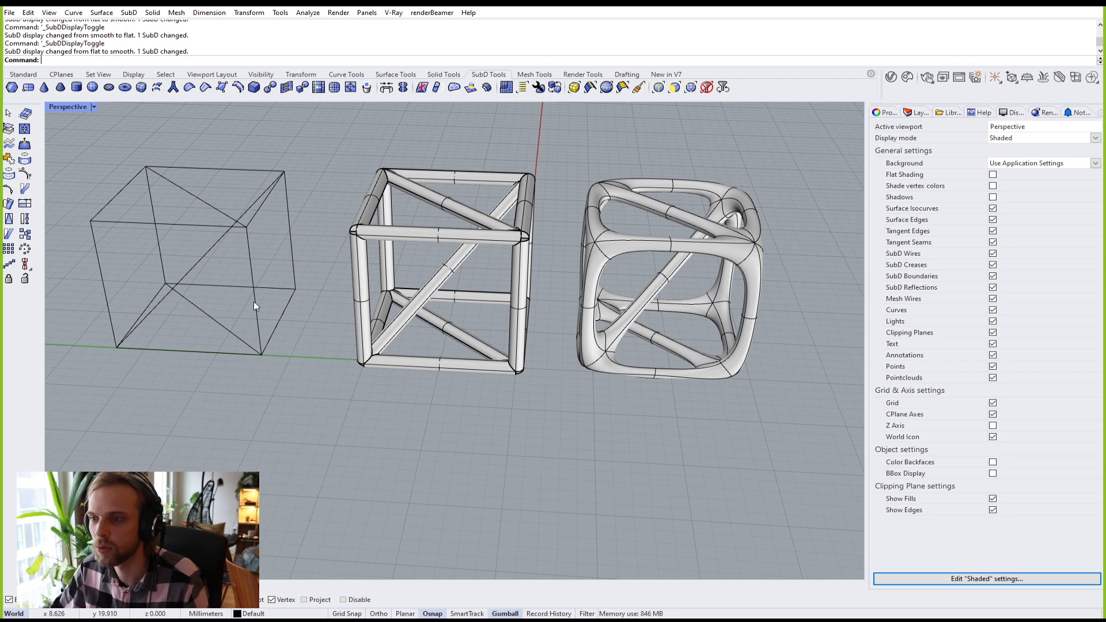
Step: Create a MultiPipe SubD from the wireframe cube's 15 curves with uncapped ends and 10 strut divisions
shift+right_drag(301, 355, 434, 398)
drag(434, 397, 130, 149)
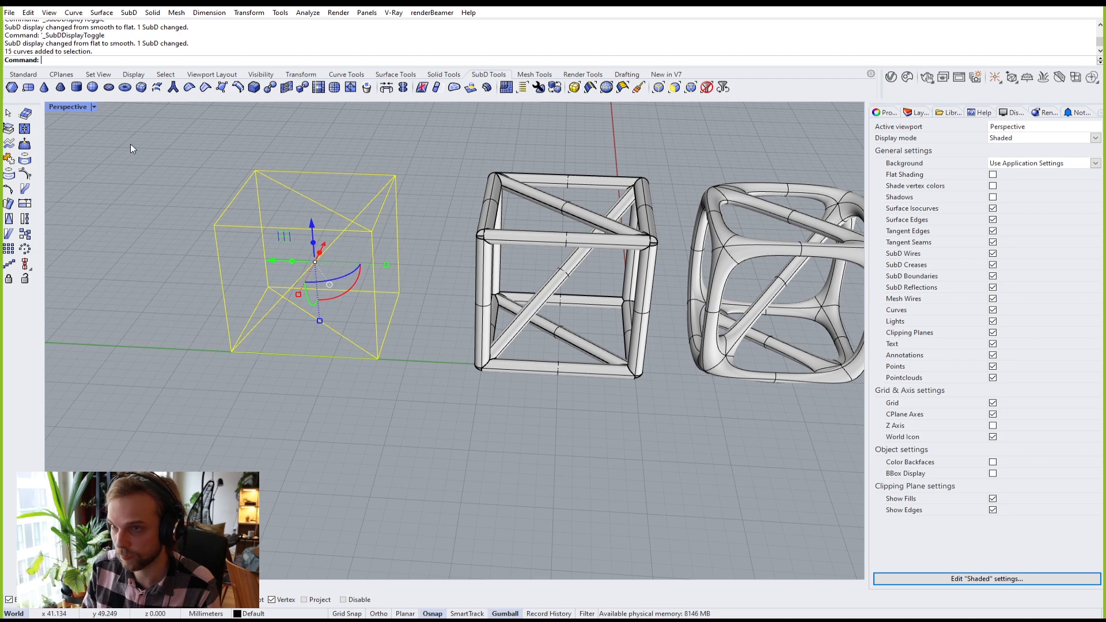
text(multipipe)
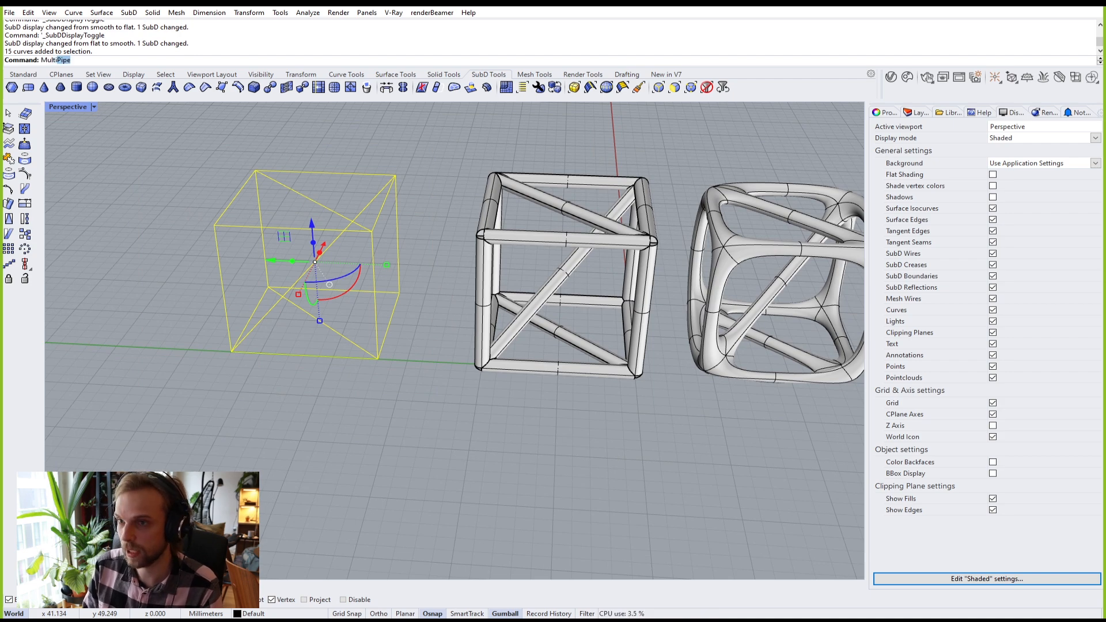
key(Return)
key(Return)
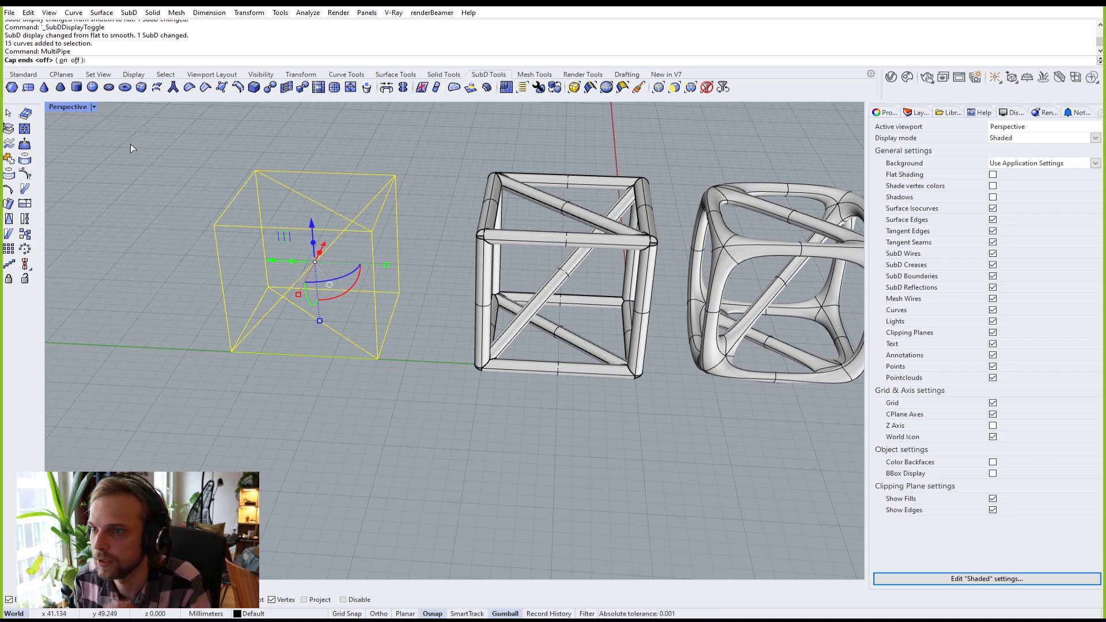
key(Return)
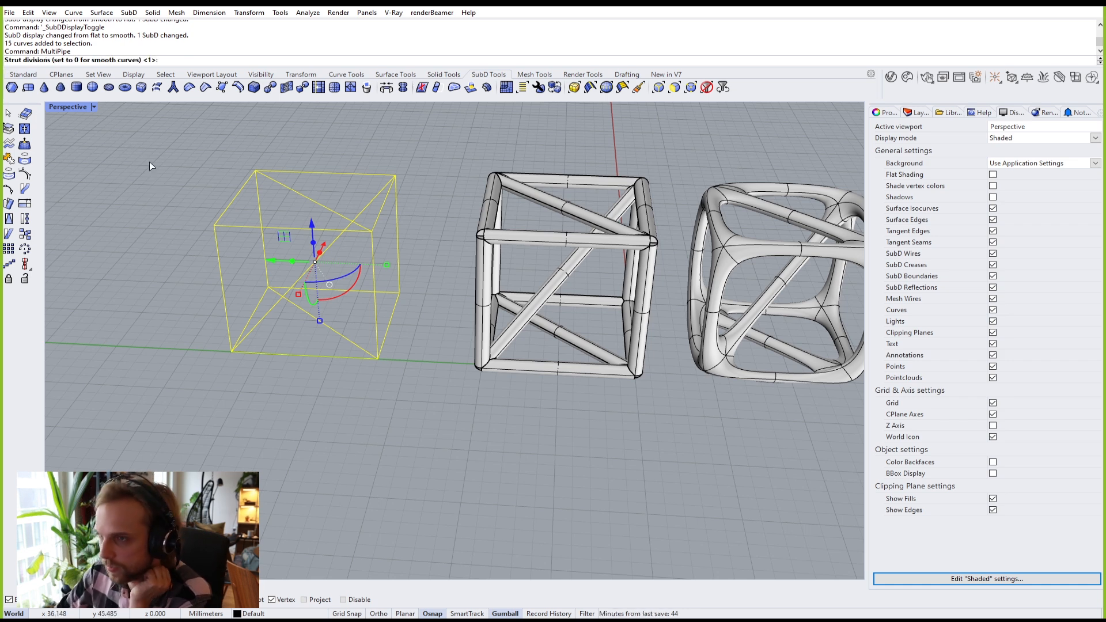
text(10)
key(Return)
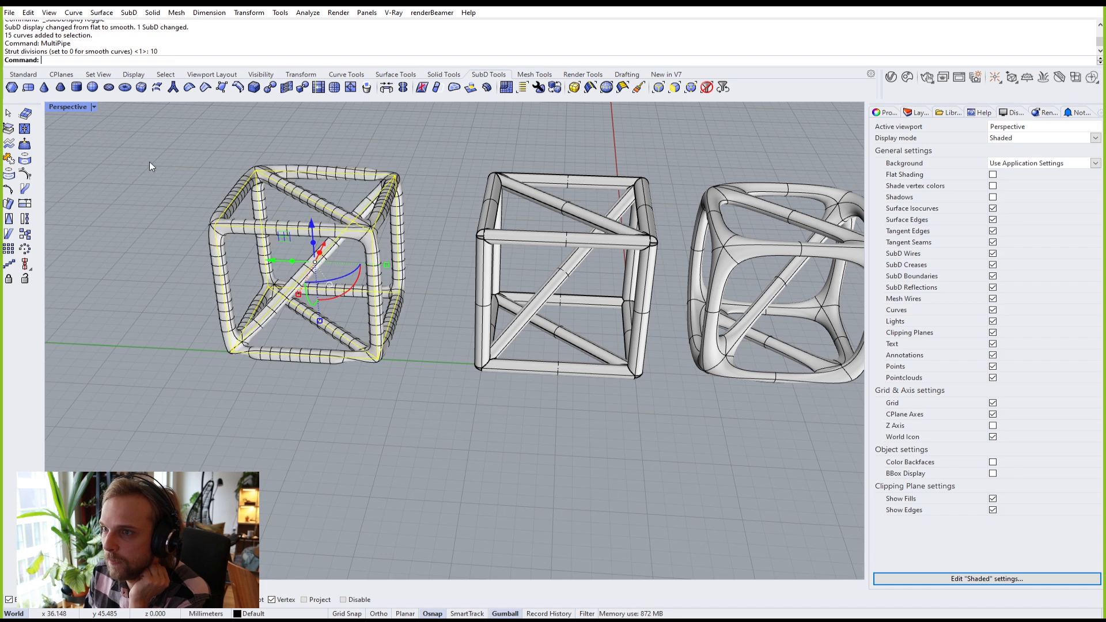
key(Escape)
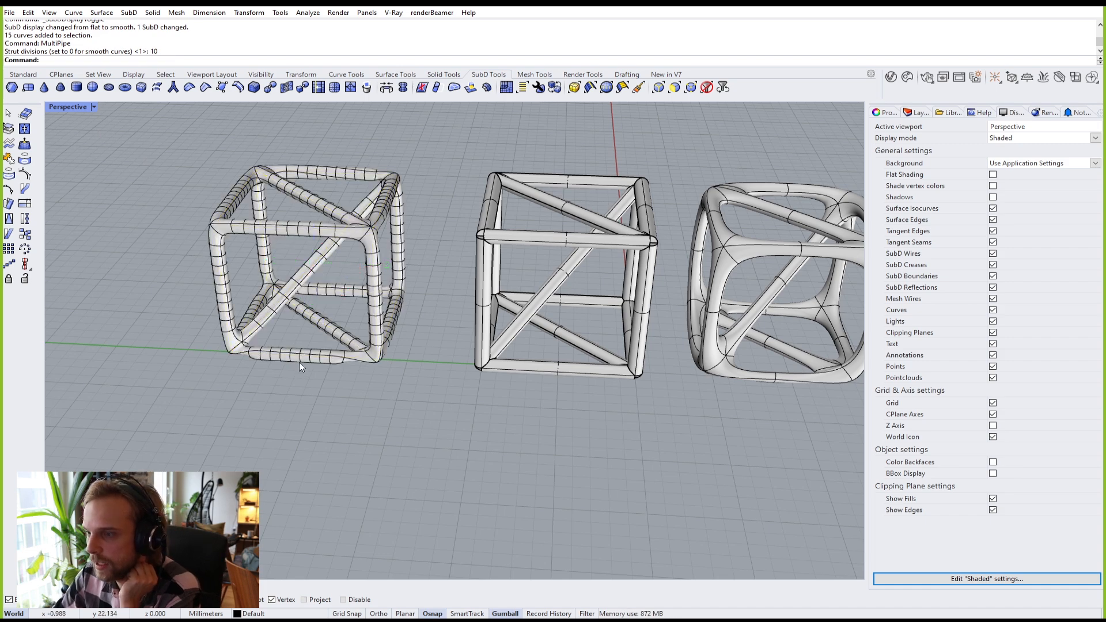
Step: Move the subdivided pipe cube off its source curves to the far side of the first SubD pipe cube
click(300, 364)
scroll(304, 359, down, 5)
drag(272, 317, 531, 349)
key(Escape)
Step: Examine the subdivided pipe cube's struts and corner joints and compare them with the other pipe cubes
scroll(556, 407, up, 8)
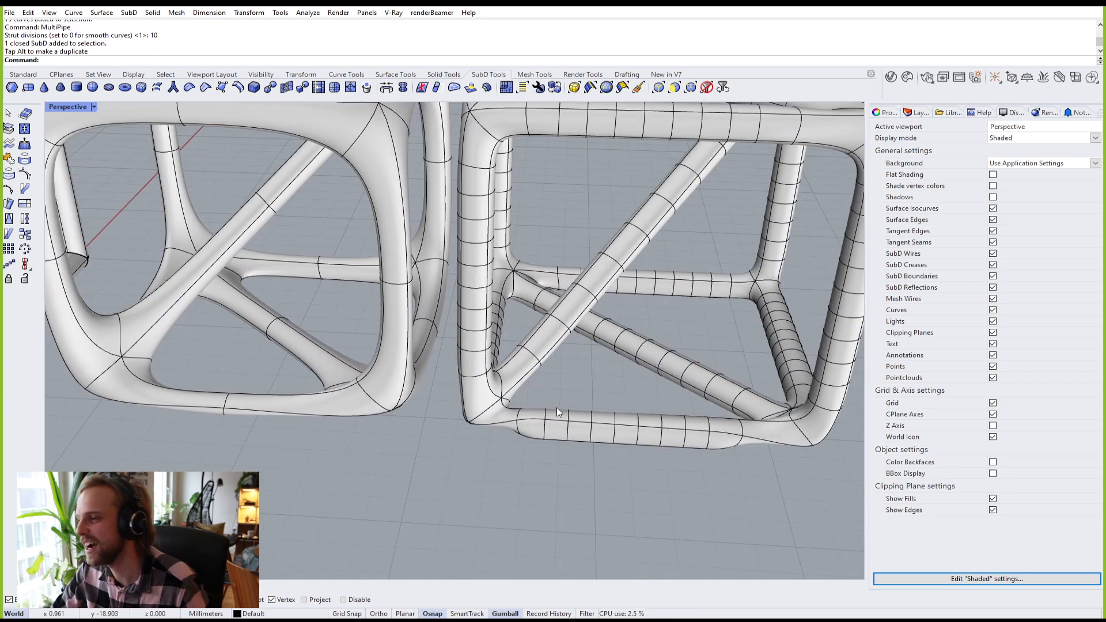
scroll(571, 430, up, 3)
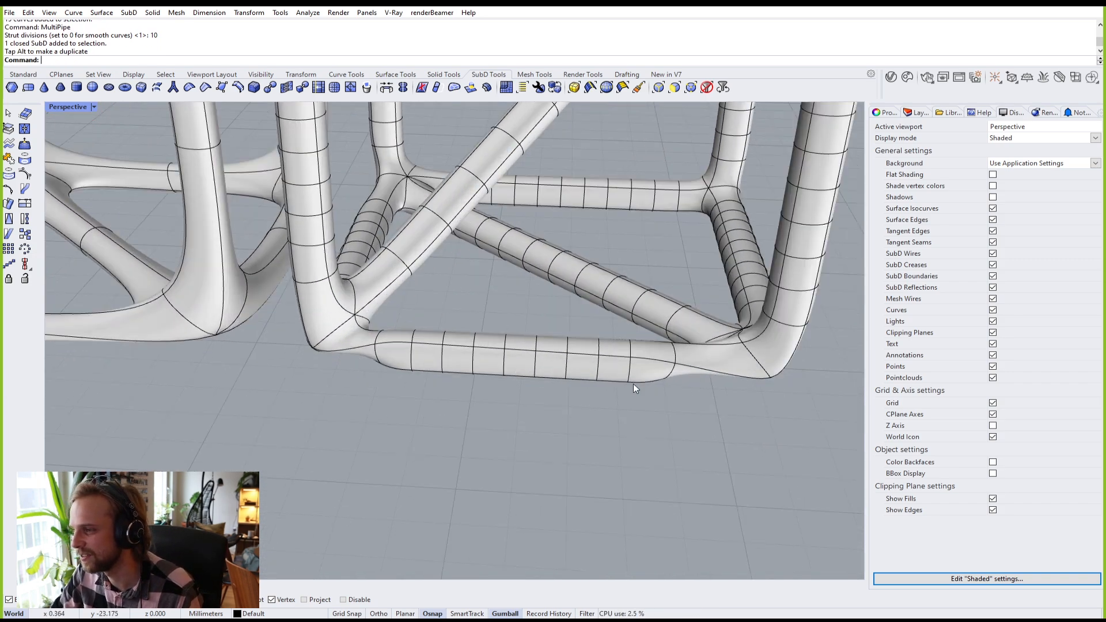
scroll(628, 343, down, 2)
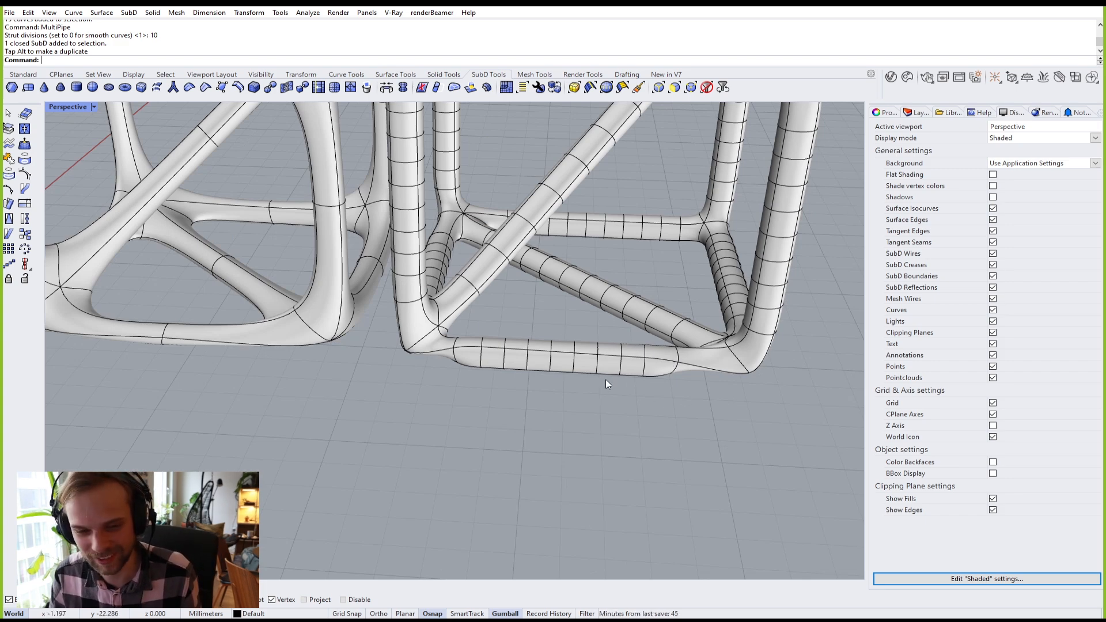
scroll(694, 348, down, 3)
right_drag(639, 319, 543, 440)
scroll(530, 324, up, 5)
scroll(515, 312, down, 6)
right_drag(516, 312, 599, 319)
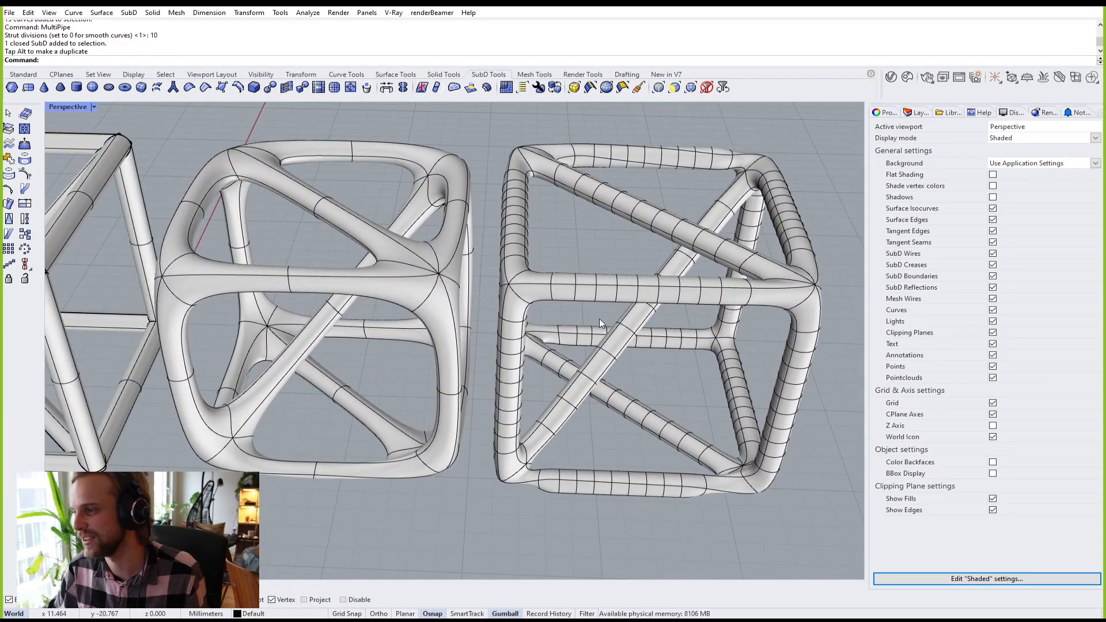
scroll(600, 319, down, 3)
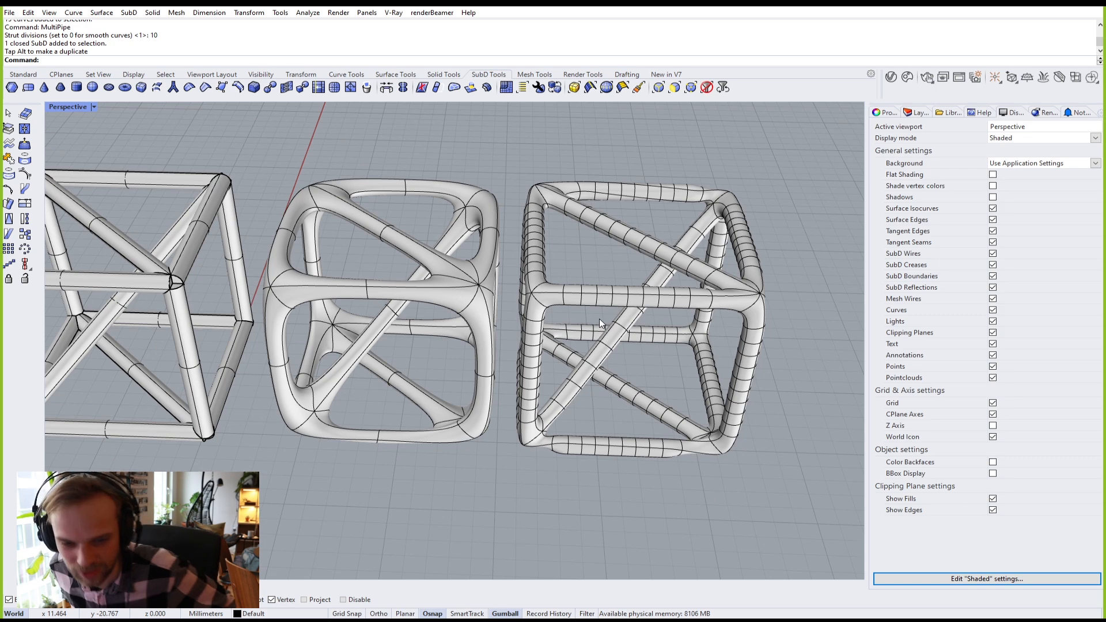
shift+right_drag(550, 339, 604, 309)
scroll(604, 309, down, 2)
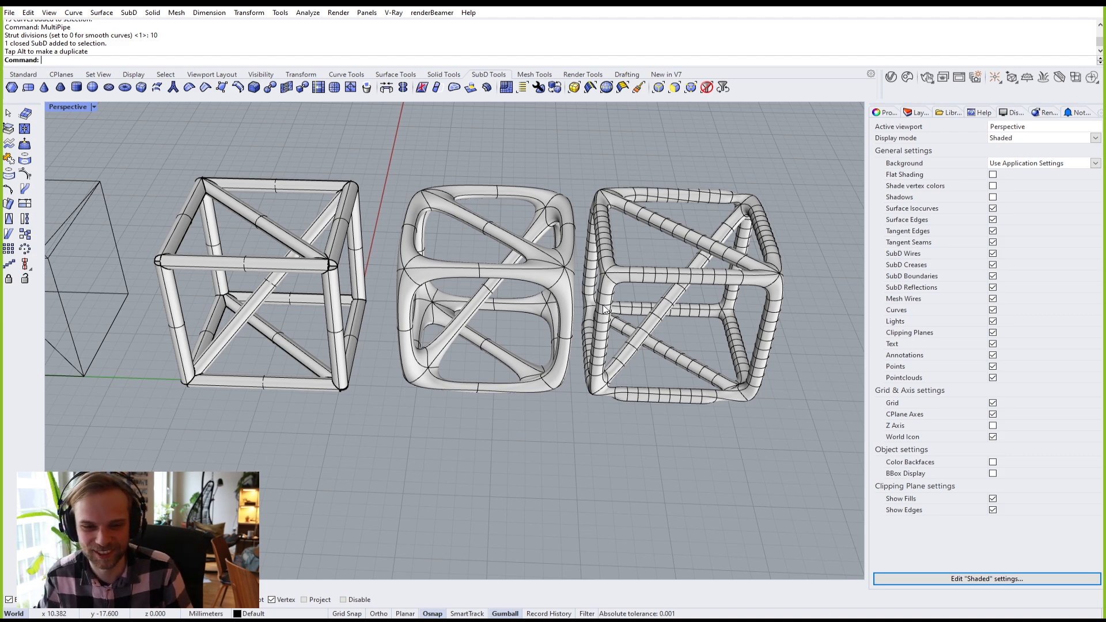
scroll(604, 310, down, 4)
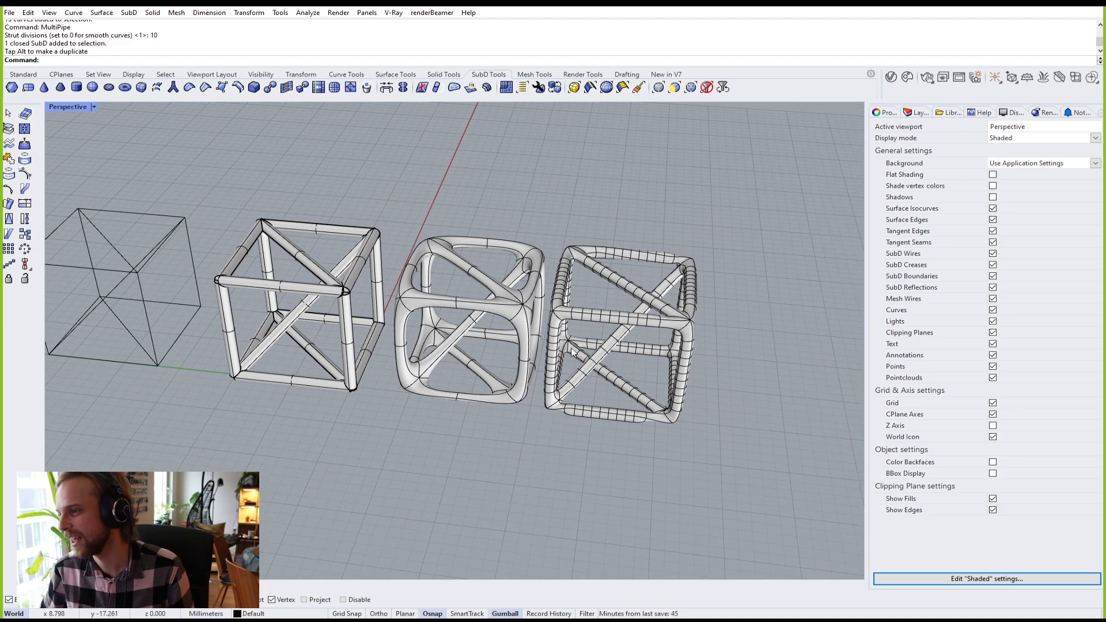
scroll(569, 353, up, 2)
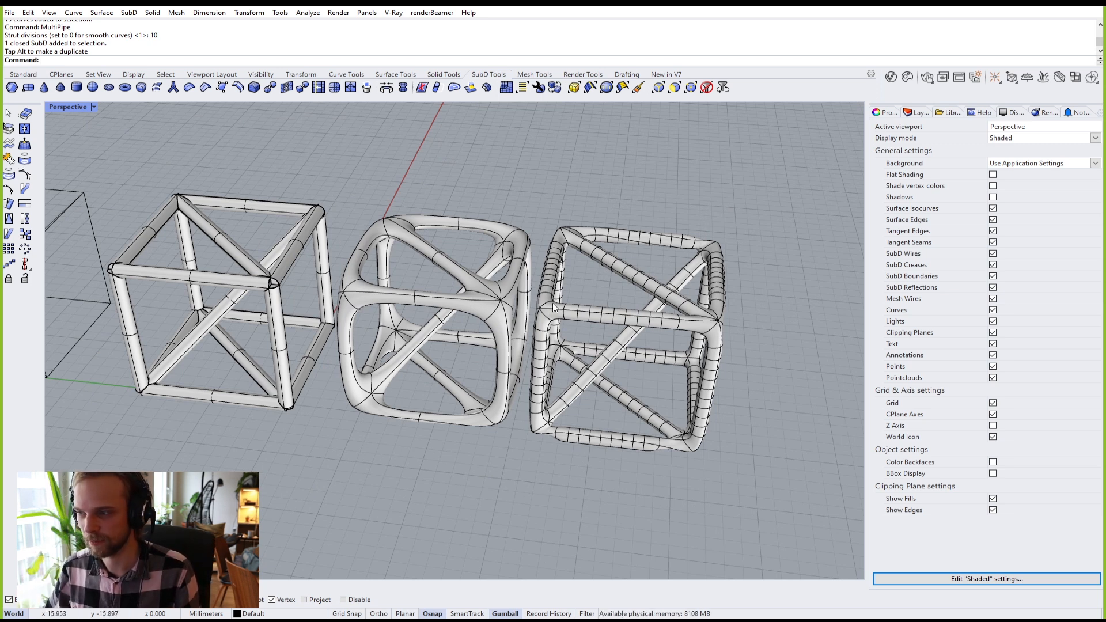
Step: Inspect the inner corner edges of the subdivided pipe cube in flat SubD display, then return to smooth display
key(Tab)
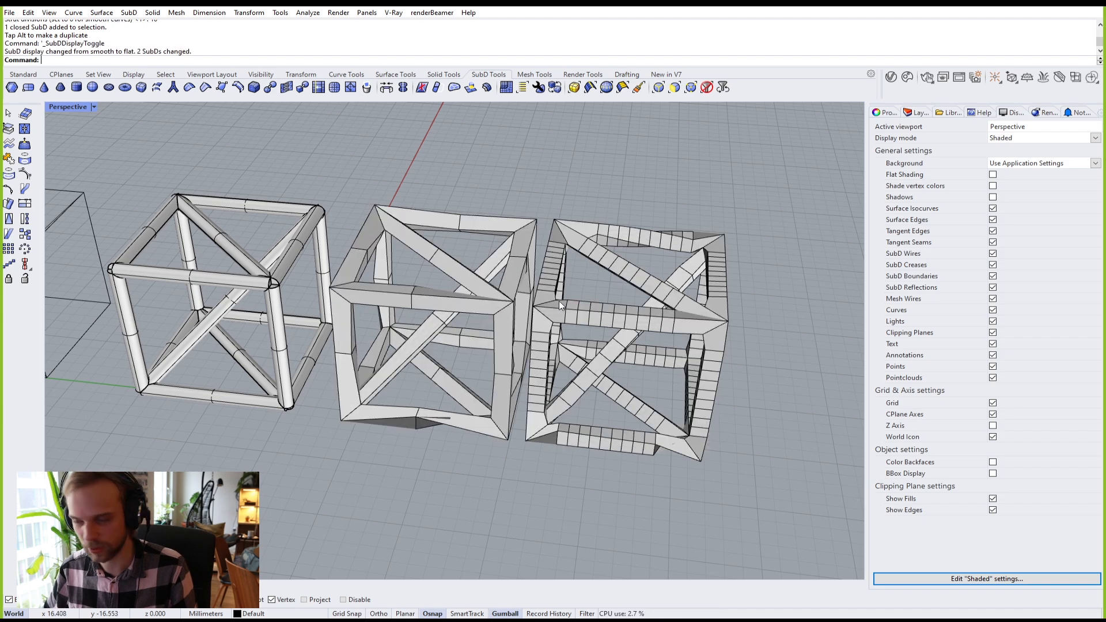
scroll(552, 305, up, 5)
right_drag(571, 295, 320, 333)
scroll(340, 351, up, 3)
ctrl+shift+click(334, 353)
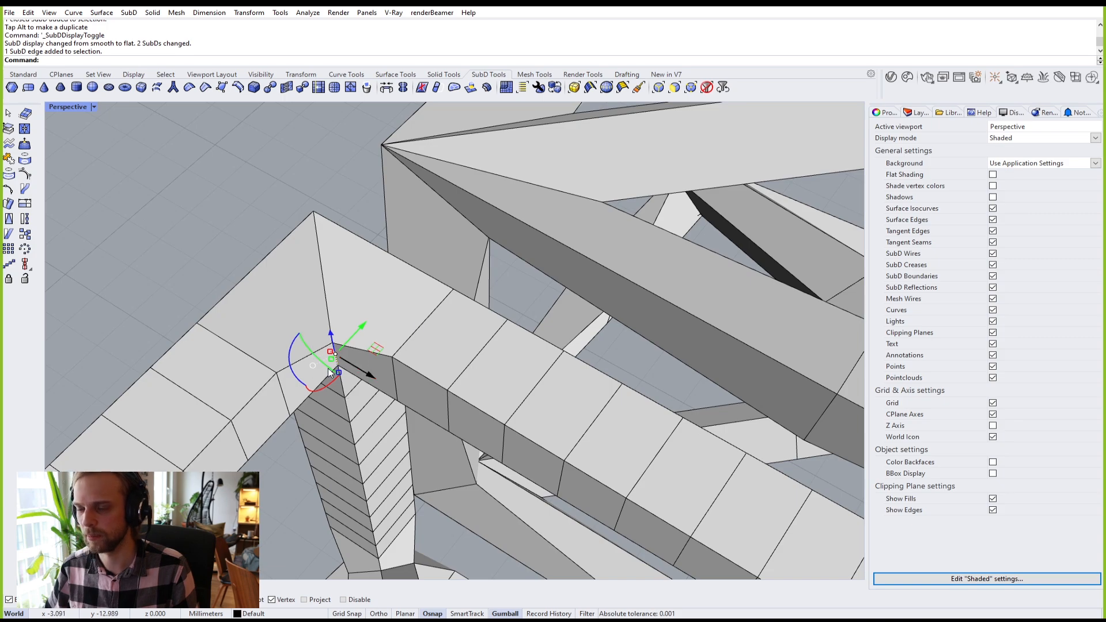
click(236, 189)
scroll(247, 239, down, 3)
key(Tab)
scroll(251, 241, down, 10)
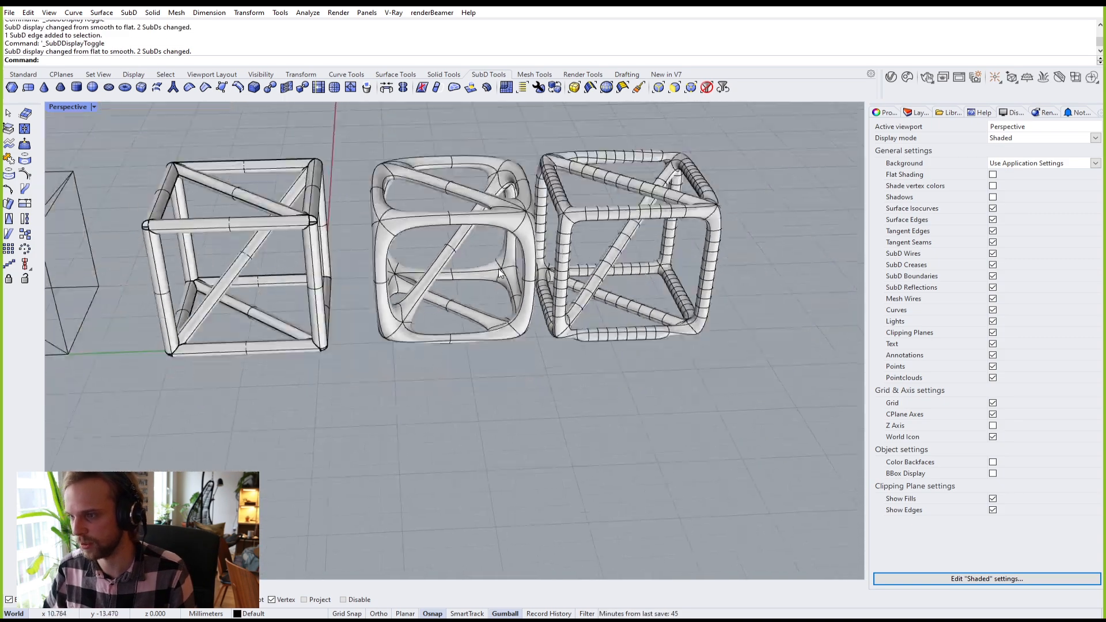
Step: Delete the wireframe cube and all three pipe cubes to clear the scene
right_drag(532, 340, 512, 329)
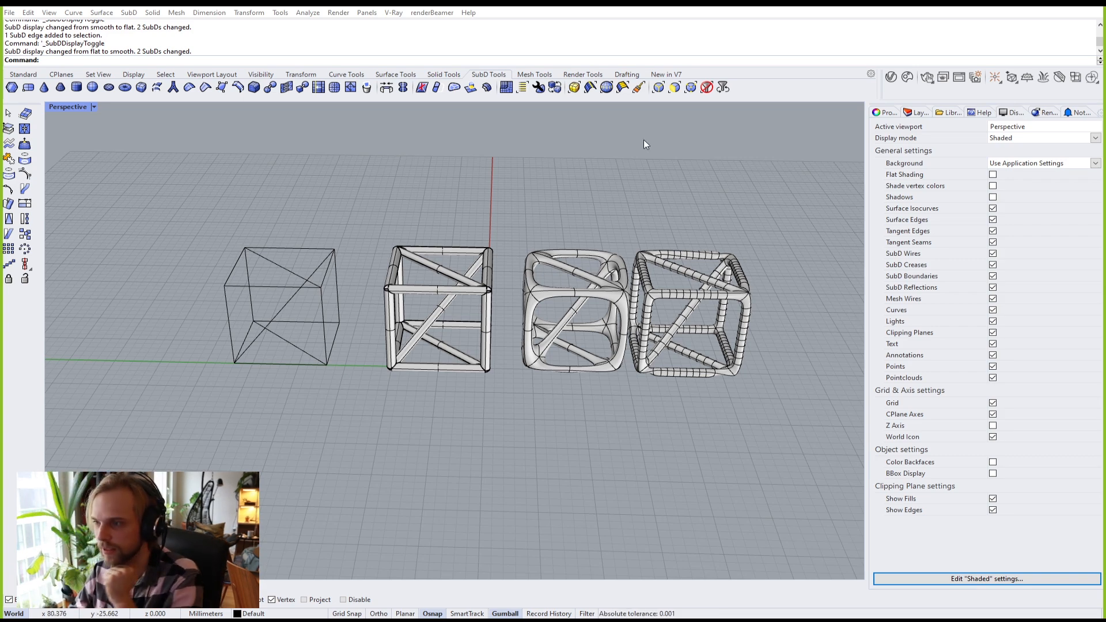
drag(756, 402, 195, 230)
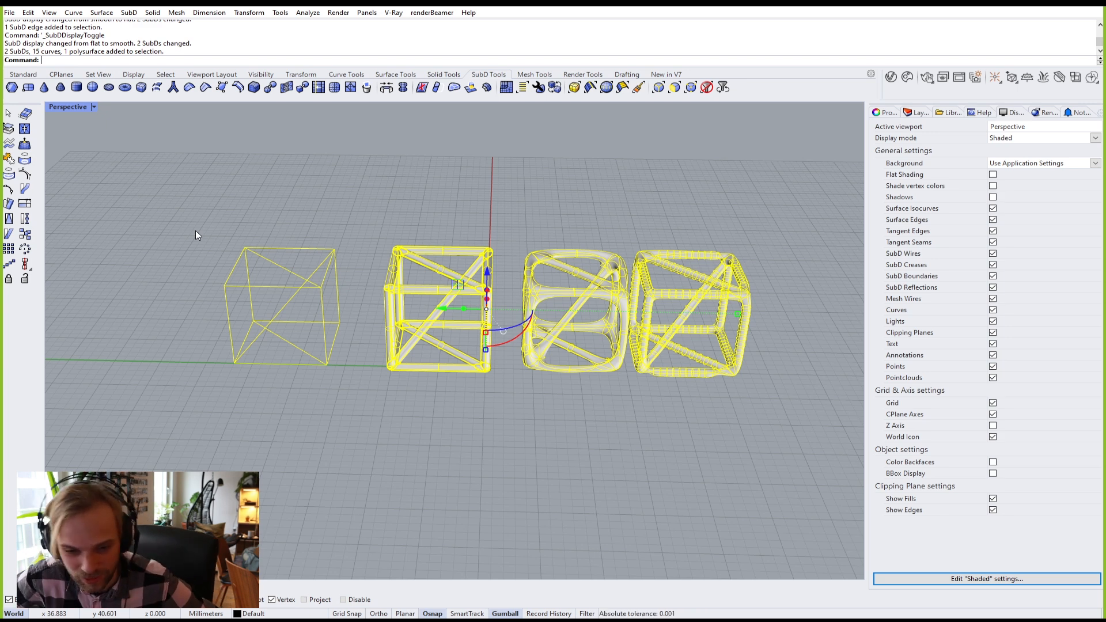
key(Delete)
right_drag(478, 231, 364, 265)
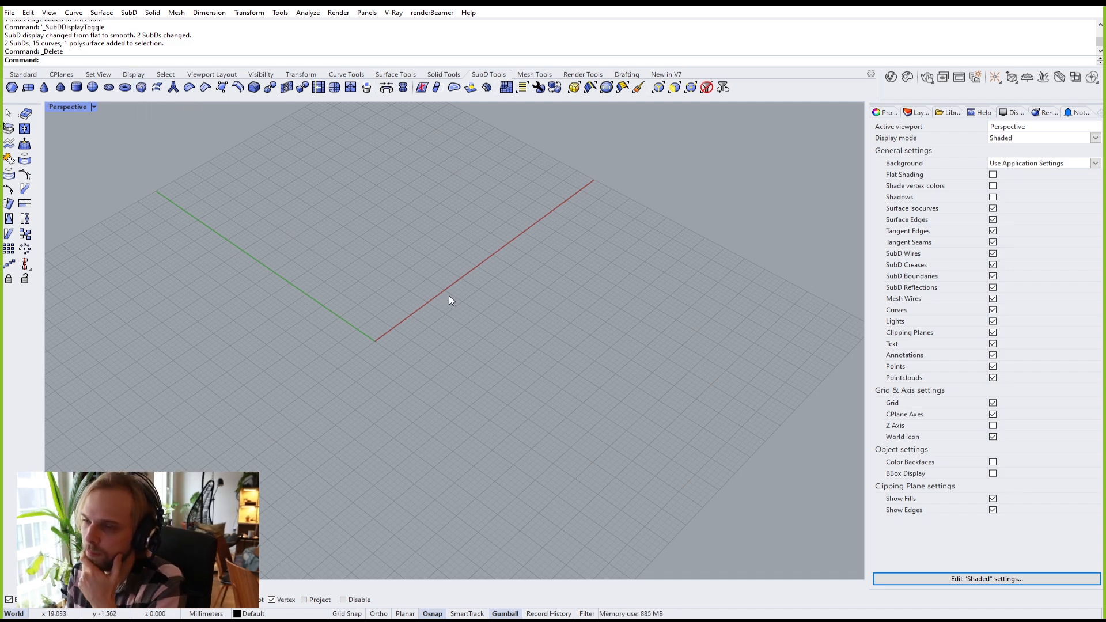
right_drag(448, 296, 309, 257)
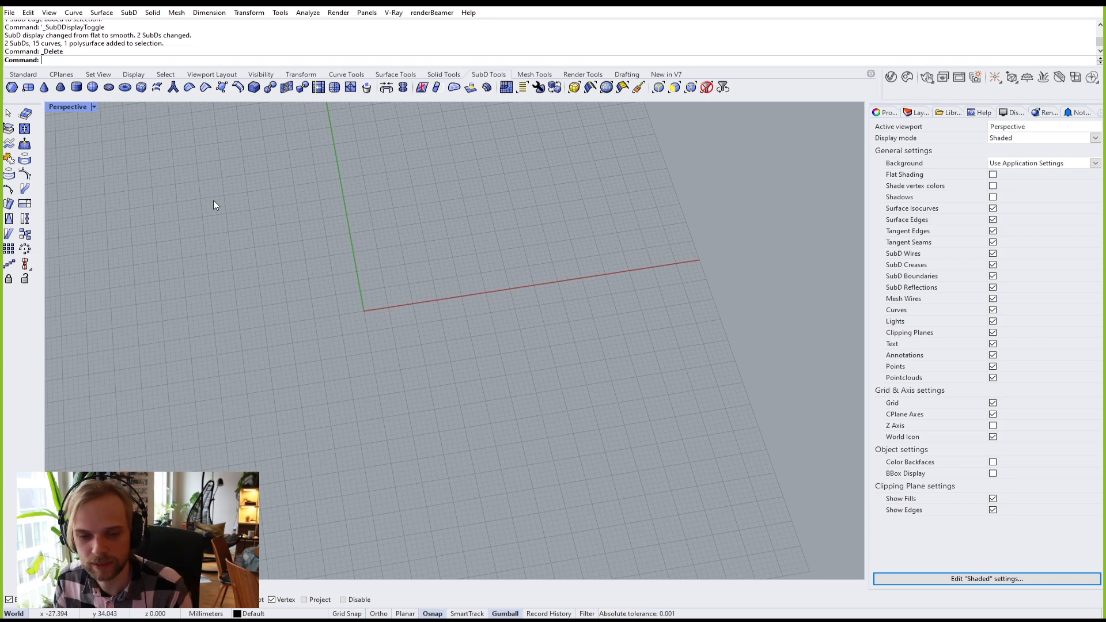
Step: Create a 10 × 10 × 10 mm SubD box with X, Y and Z counts of 1 near the origin
click(141, 88)
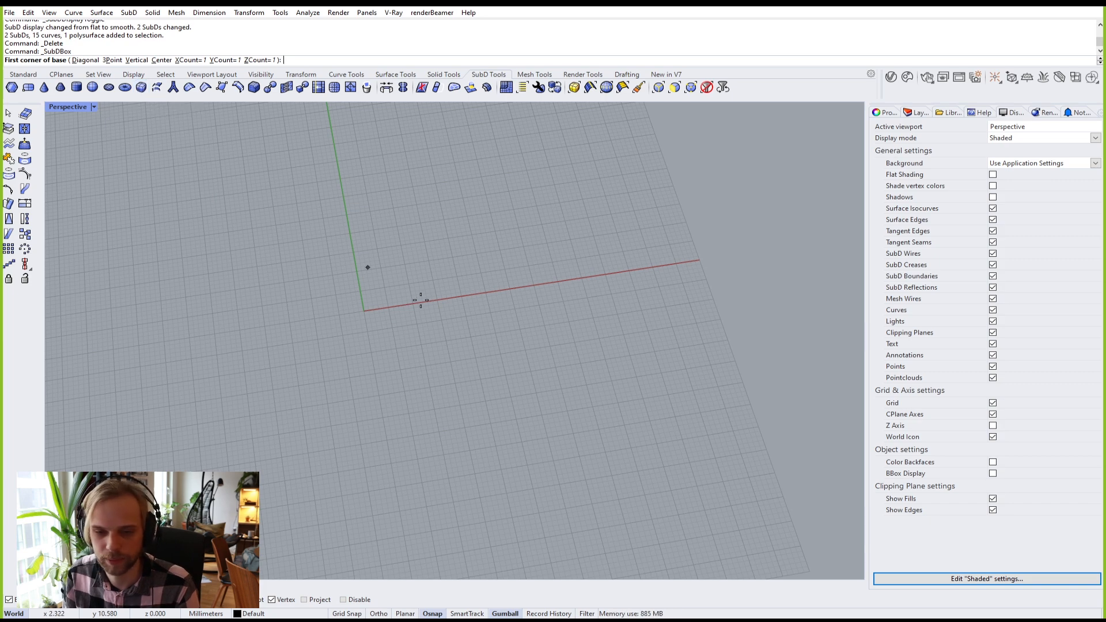
right_drag(375, 279, 309, 331)
click(335, 379)
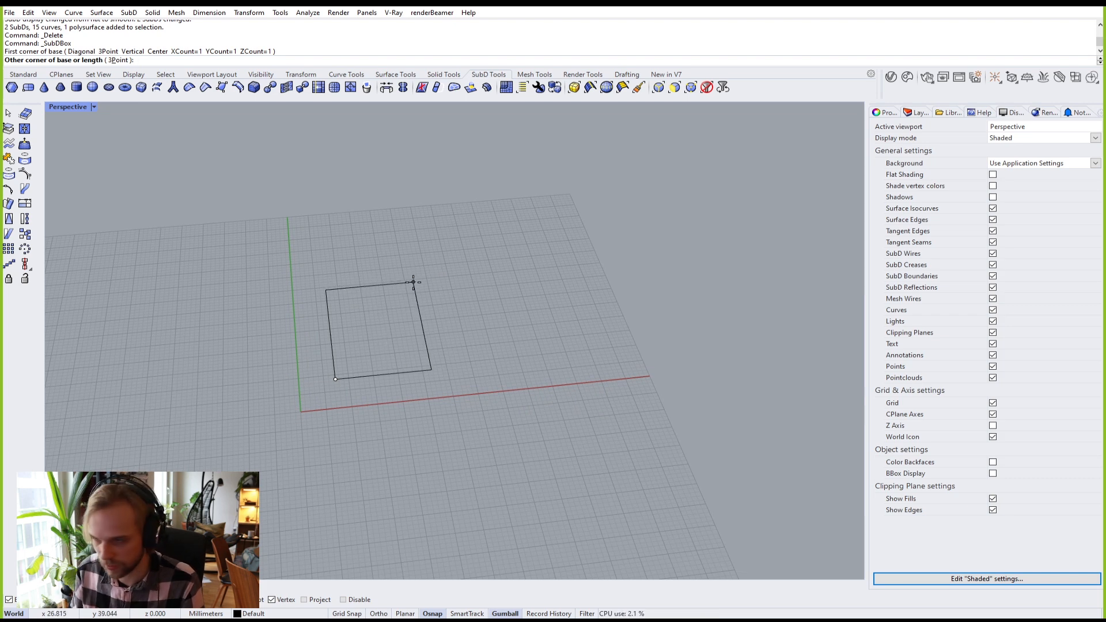
text(10)
key(Return)
key(Return)
key(Return)
scroll(351, 346, up, 11)
right_drag(351, 346, 436, 316)
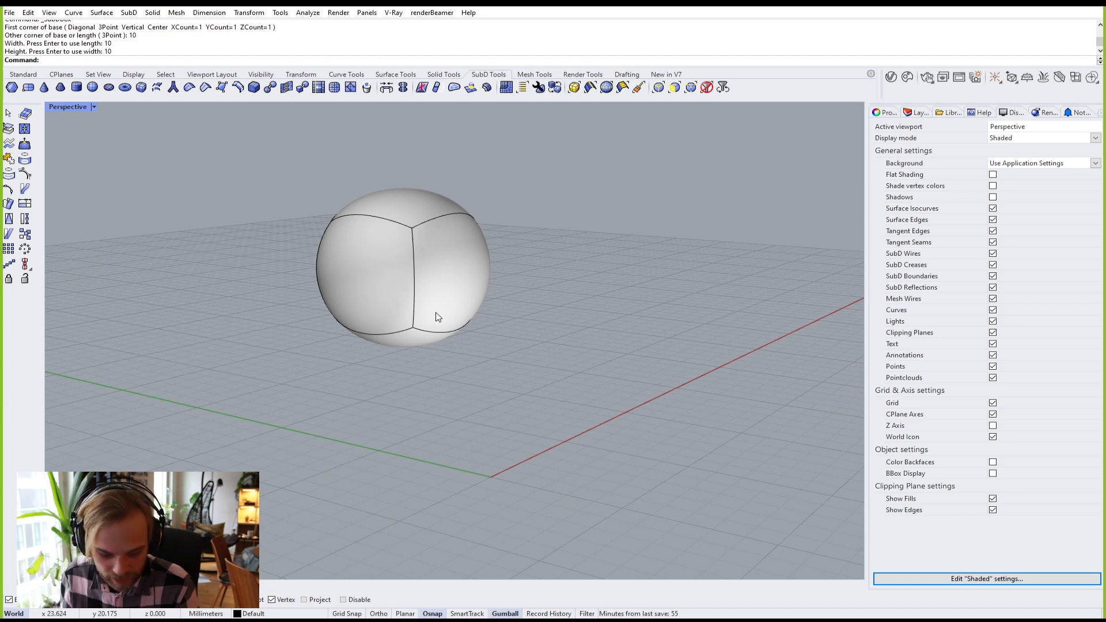
Step: Toggle the SubD box between smooth and flat display, ending in flat display
key(Tab)
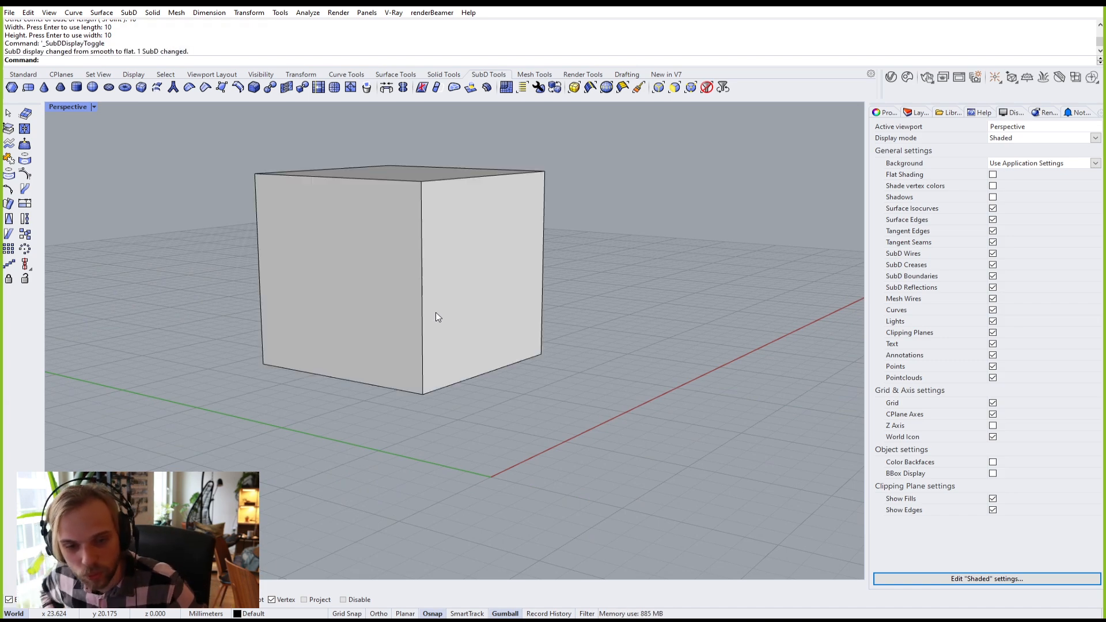
key(Tab)
key(Tab)
right_drag(460, 359, 482, 288)
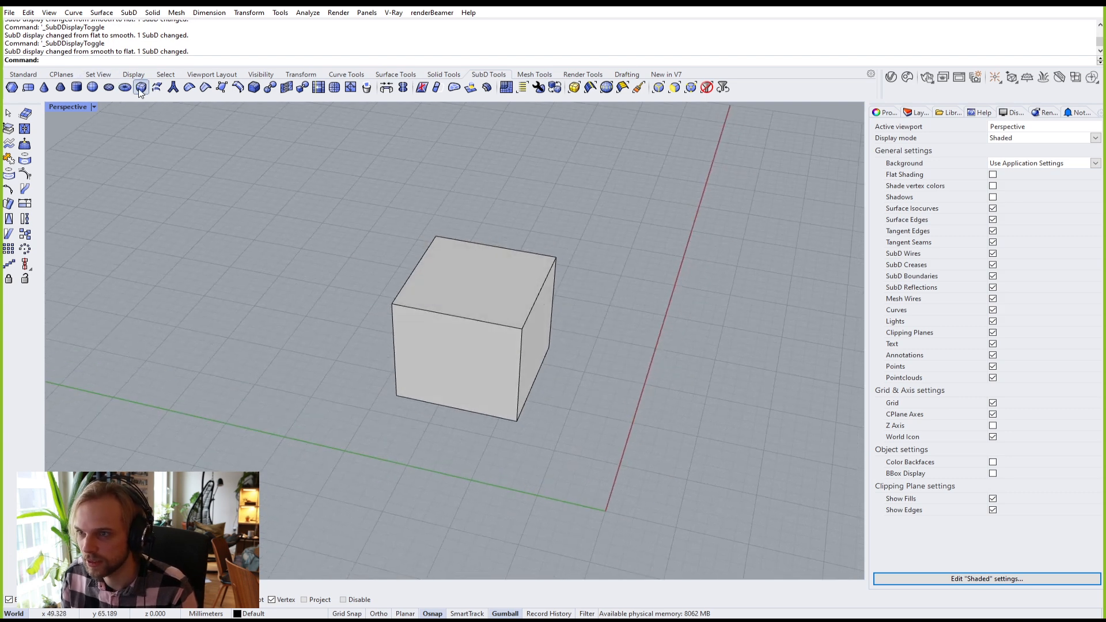
click(140, 87)
click(195, 365)
key(Escape)
Step: Start a second SubD box and set its X, Y and Z counts to 4 each
right_click(227, 347)
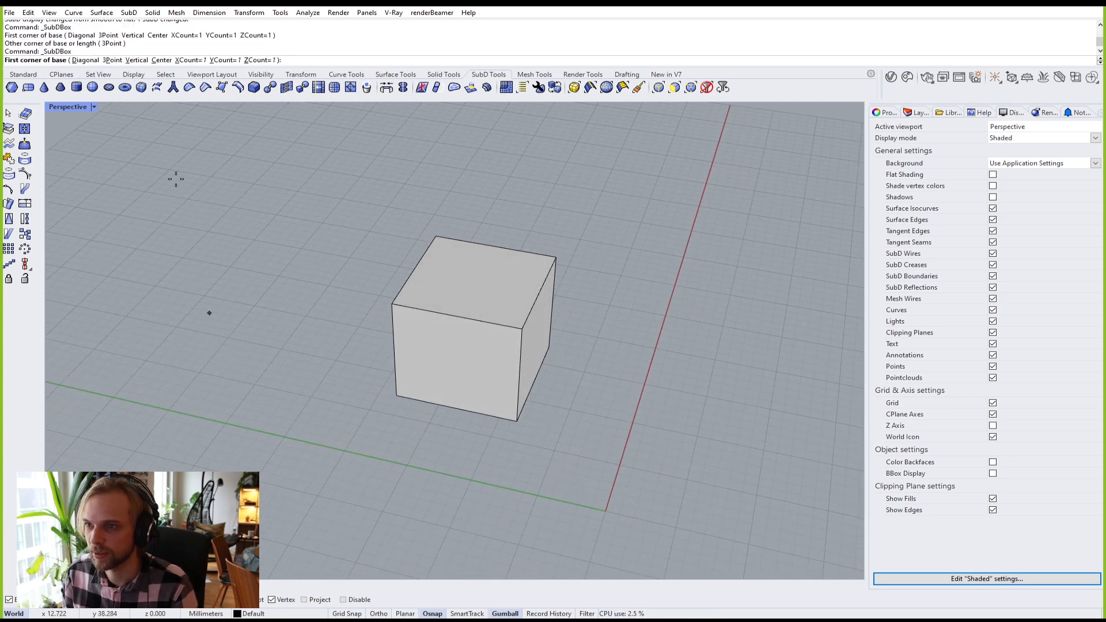
click(189, 60)
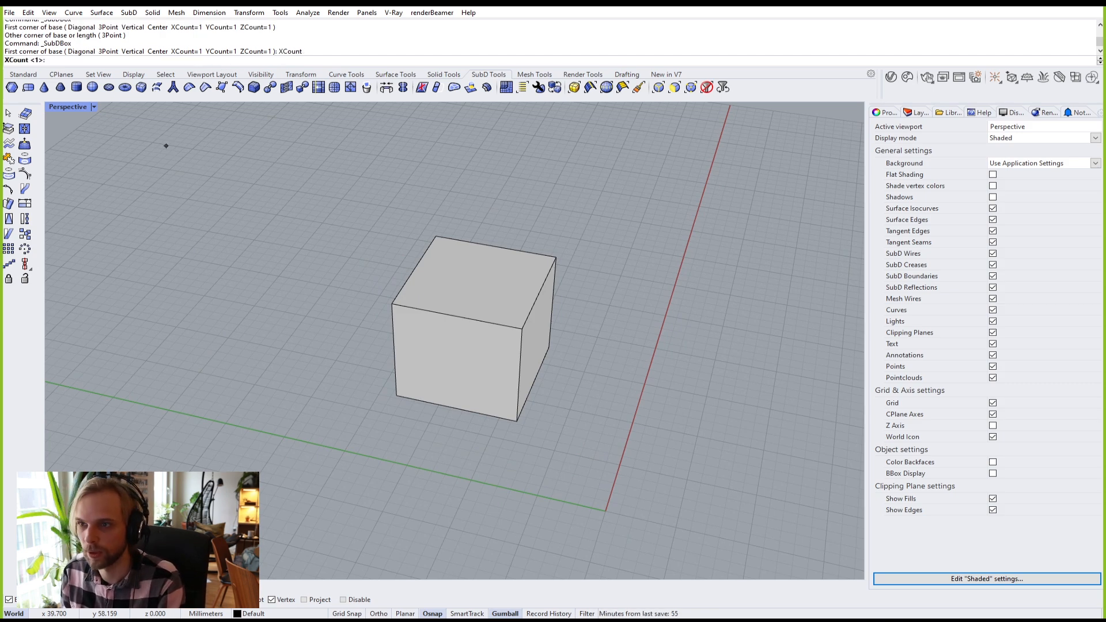
text(4)
key(Return)
click(236, 60)
text(4)
key(Return)
click(273, 60)
text(4)
key(Return)
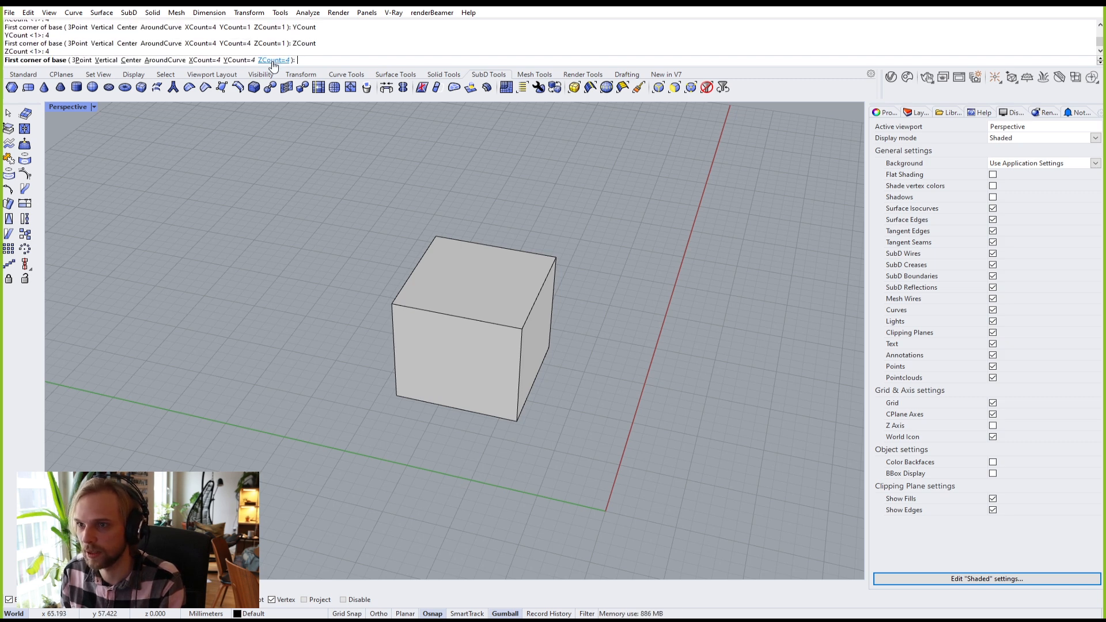
Step: Place the subdivided box beside the first cube with length 10, width 10 and height 1 mm
click(206, 358)
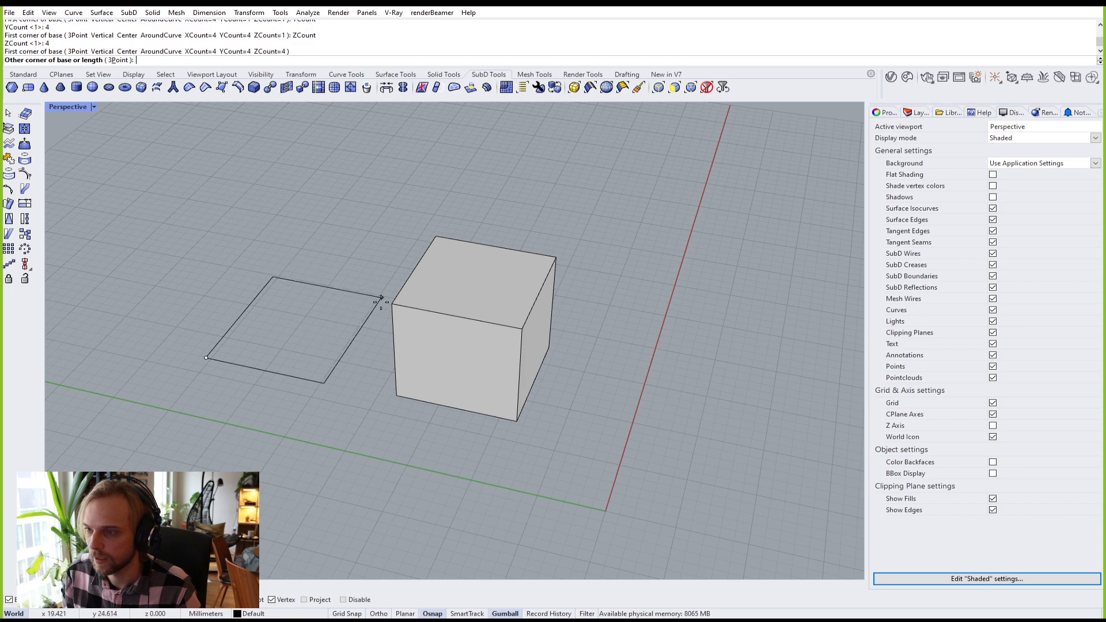
text(10)
key(Return)
text(10)
key(Return)
text(1)
key(Return)
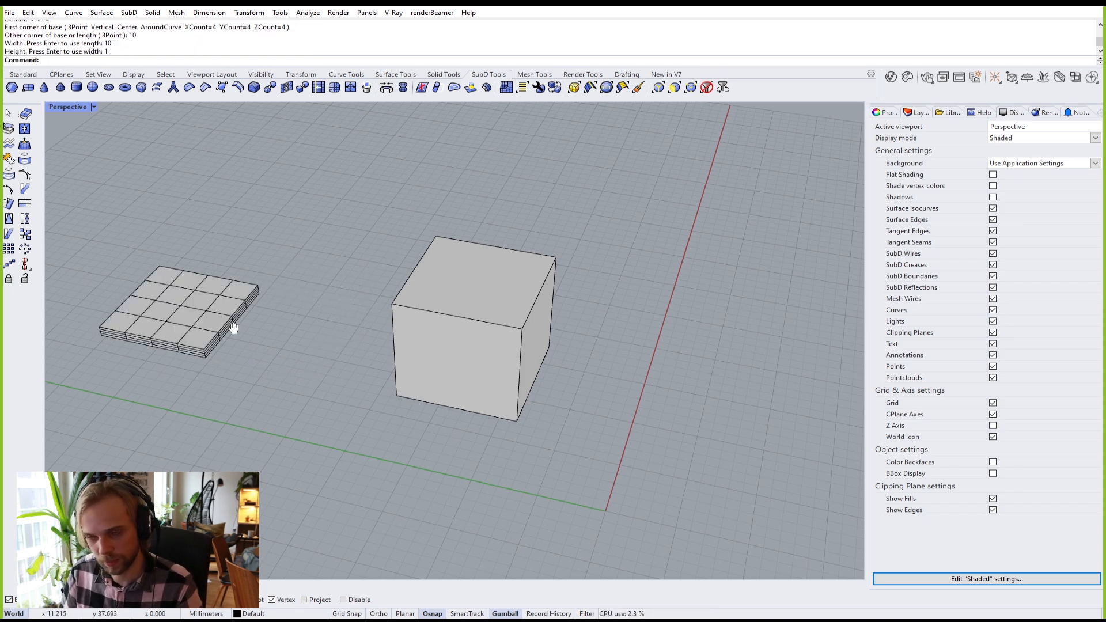
Step: Stretch the flat subdivided box vertically to a height of 10 mm with Scale1D, based at its lower corner vertex
scroll(282, 309, up, 4)
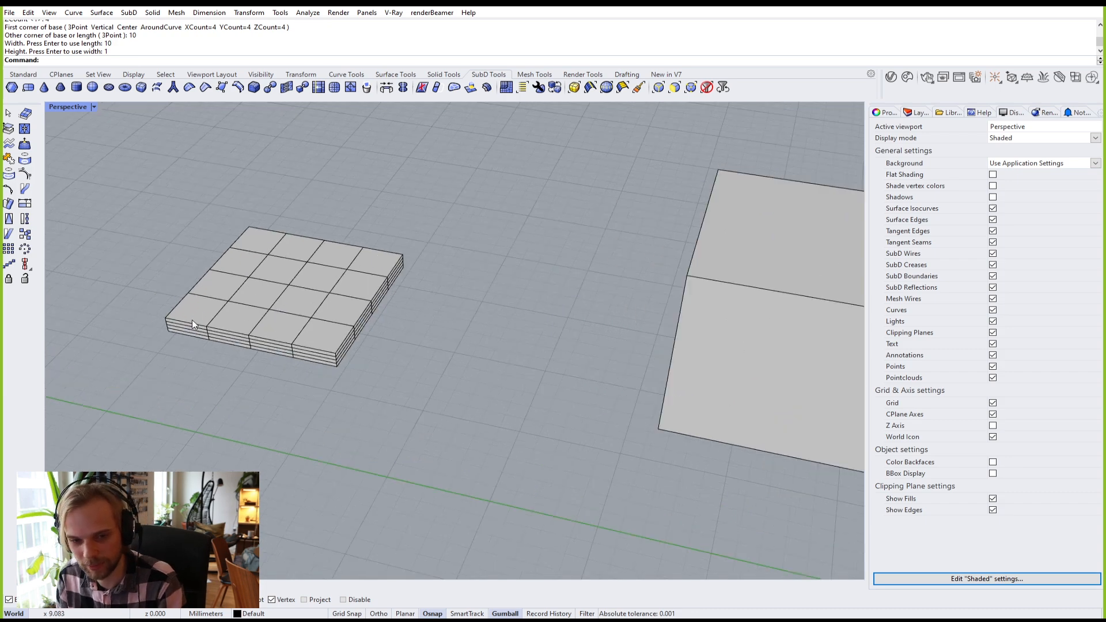
right_drag(212, 314, 288, 315)
click(288, 316)
text(Scale)
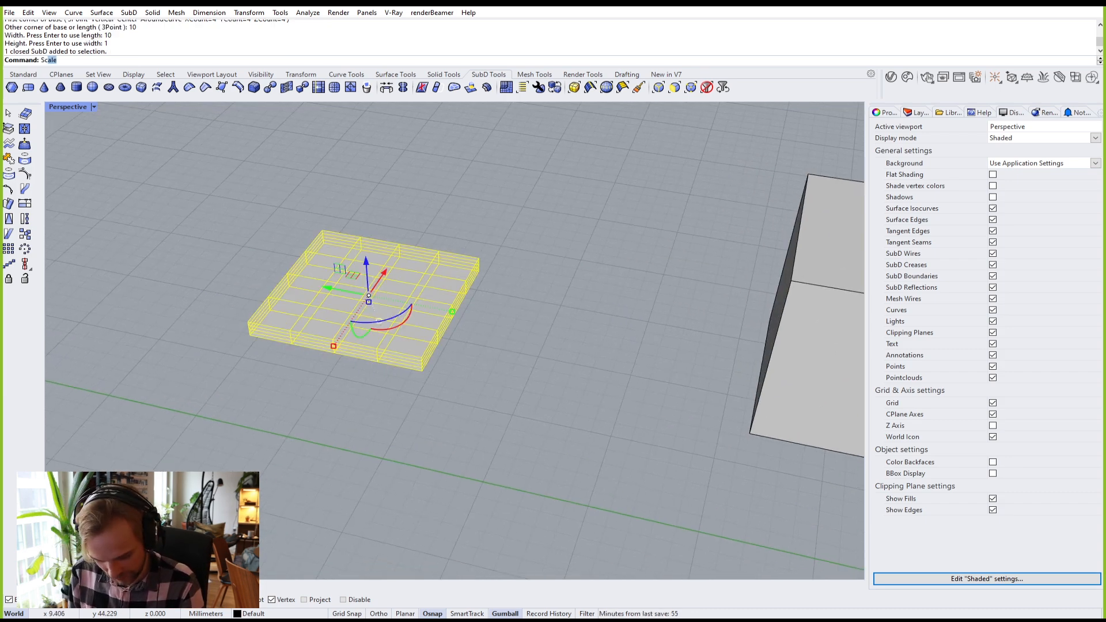
text(1D)
key(Return)
scroll(252, 324, up, 3)
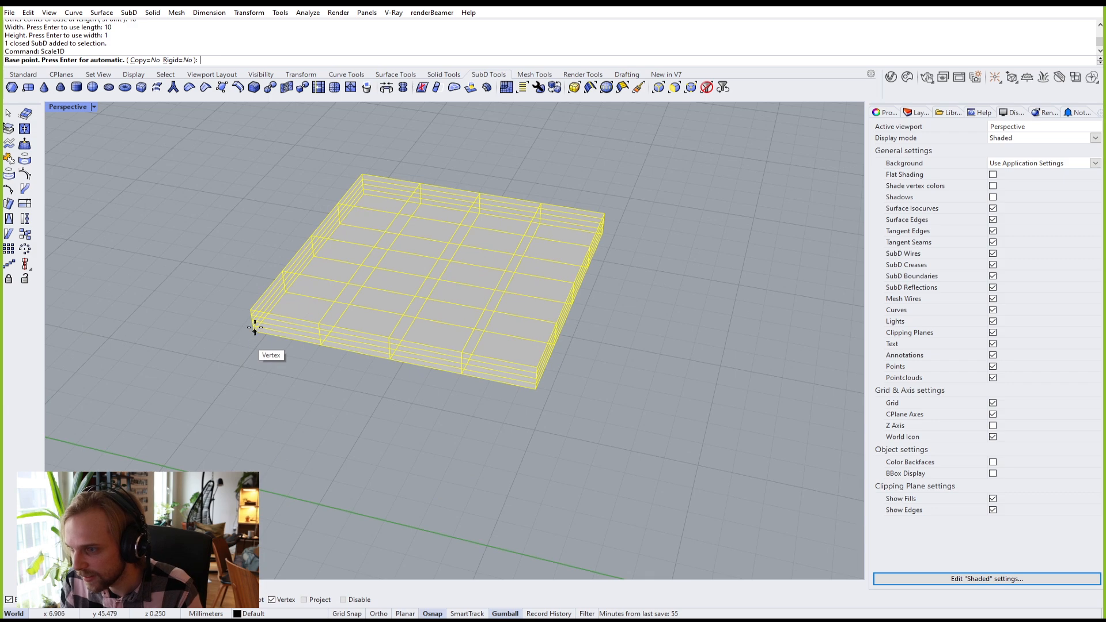
click(254, 331)
click(251, 310)
text(10)
key(Return)
scroll(230, 153, down, 4)
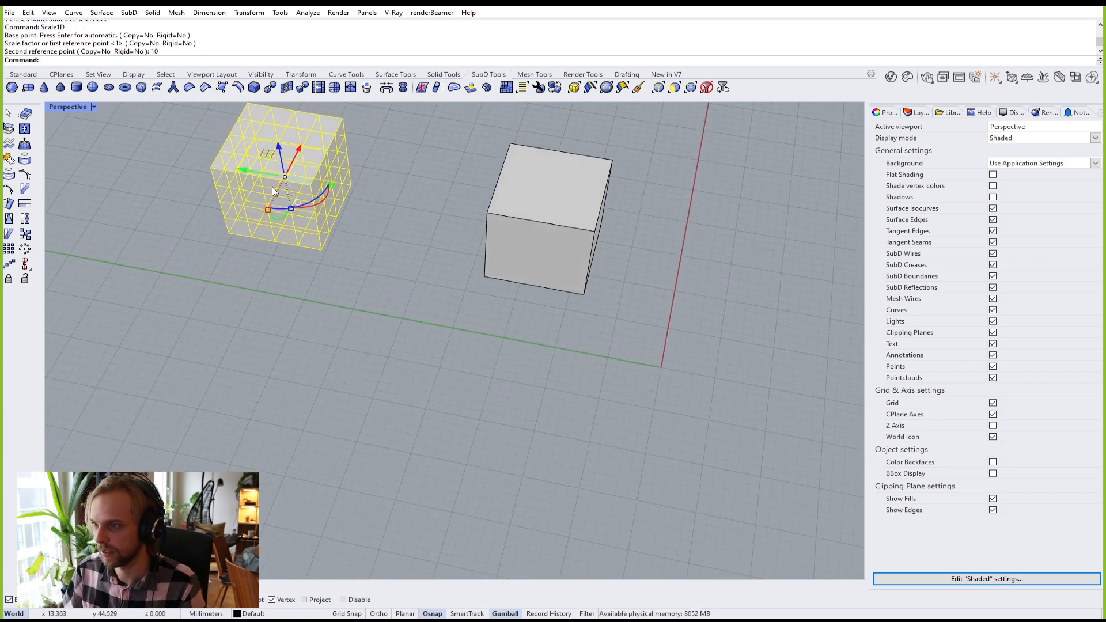
Step: Move the subdivided SubD cube closer to the undivided cube and deselect it
drag(254, 172, 387, 208)
click(394, 339)
right_drag(396, 339, 430, 293)
scroll(388, 247, up, 3)
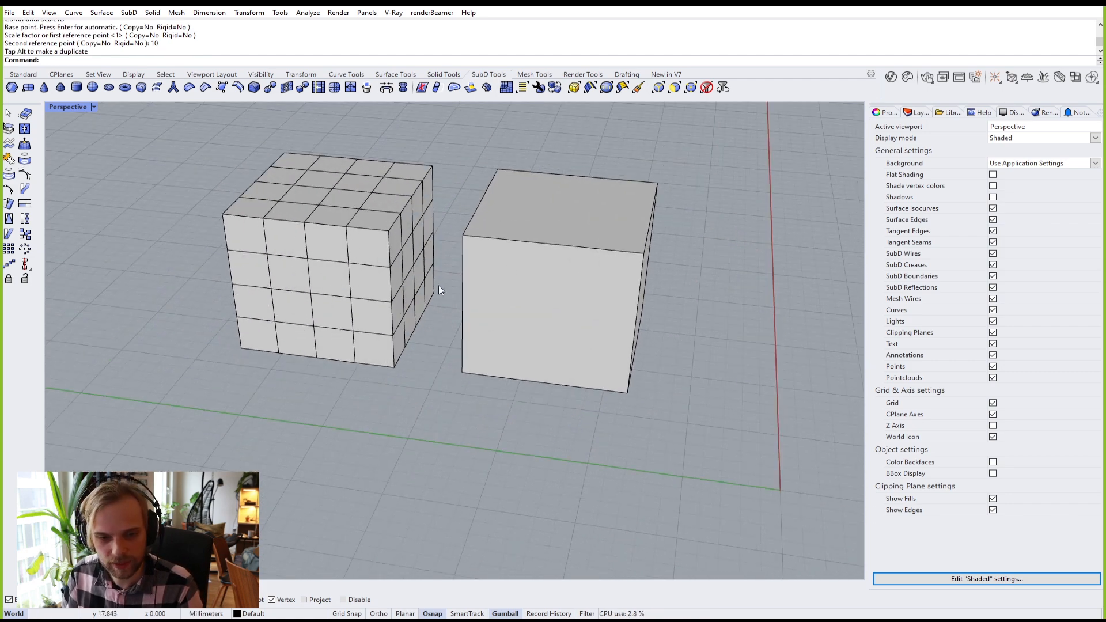
Step: Toggle both SubD cubes to smooth display and back to flat to compare how their face counts affect rounding
right_drag(511, 252, 549, 300)
key(Tab)
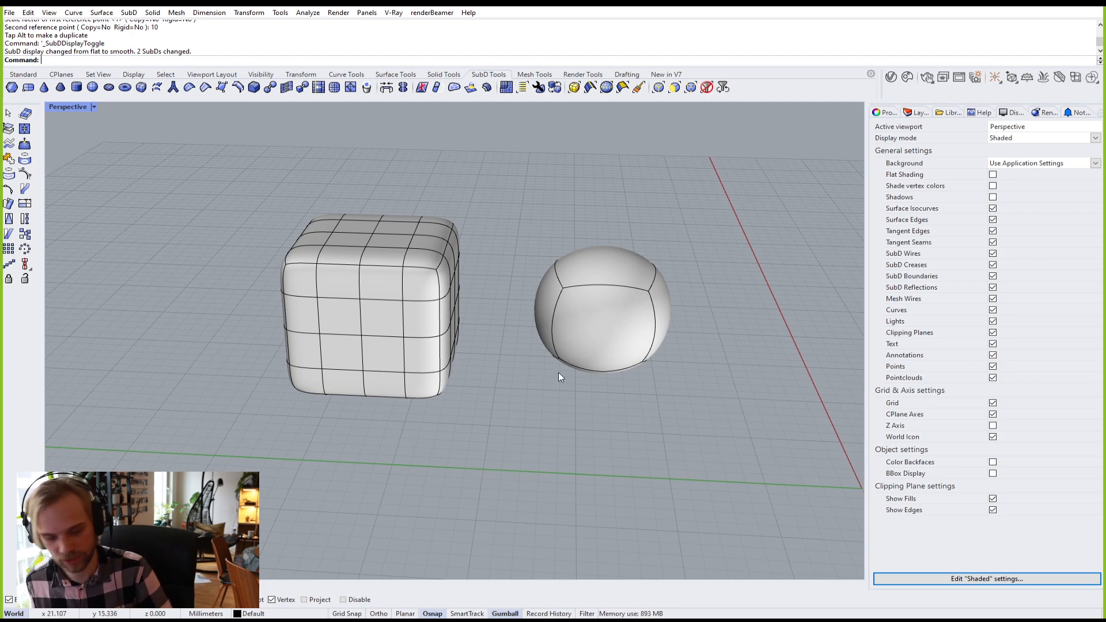
right_drag(597, 323, 531, 272)
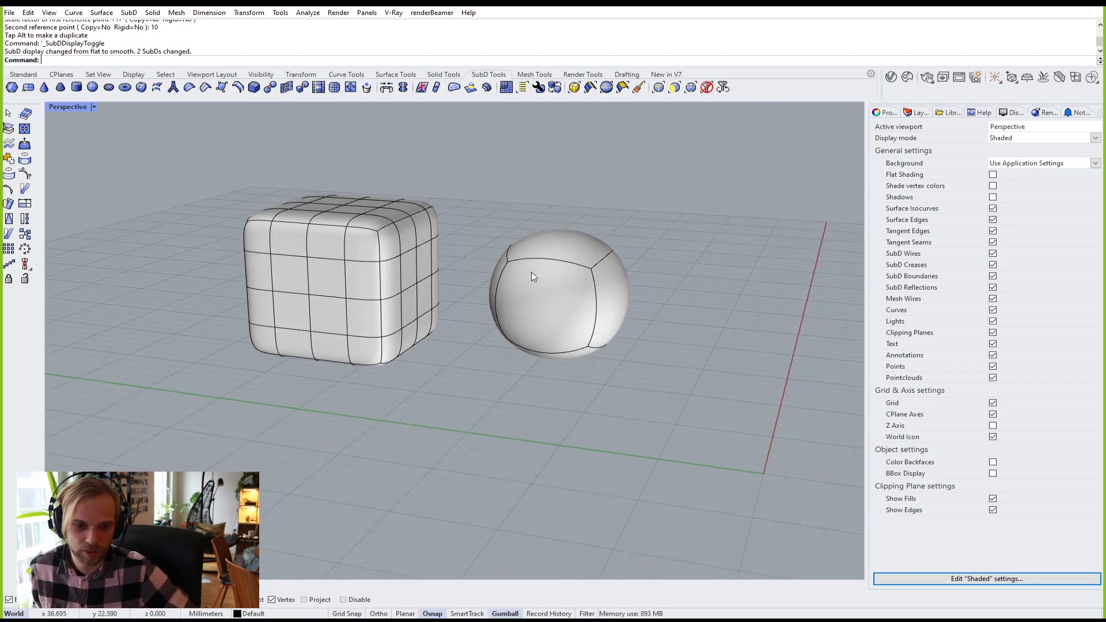
key(Tab)
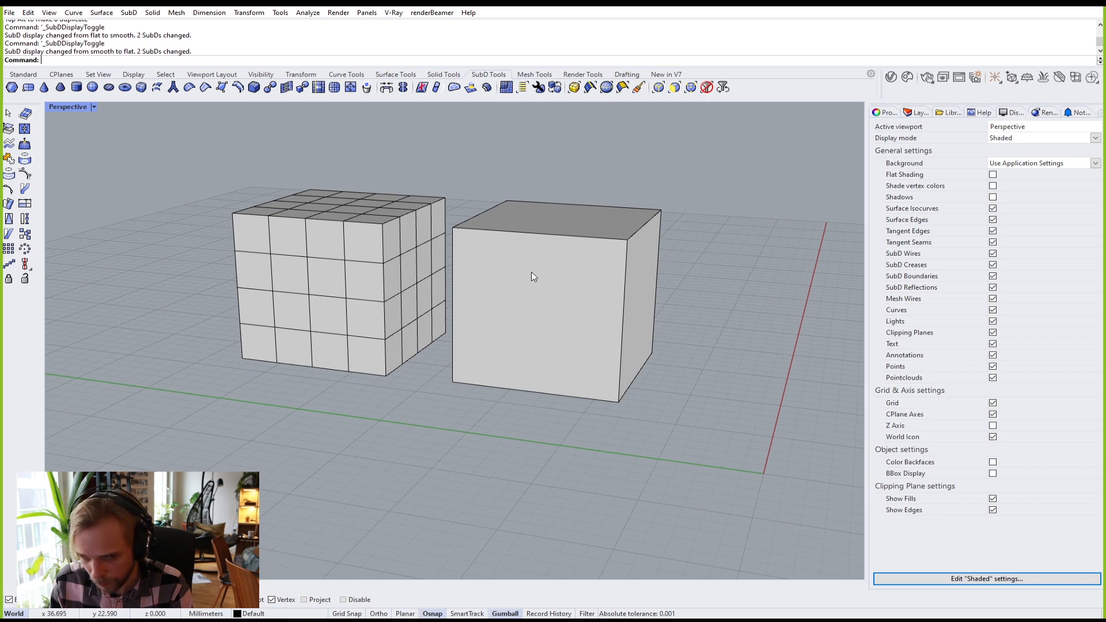
Step: Delete both SubD cubes from the scene
right_drag(532, 272, 579, 314)
click(299, 297)
key(Delete)
click(474, 278)
key(Delete)
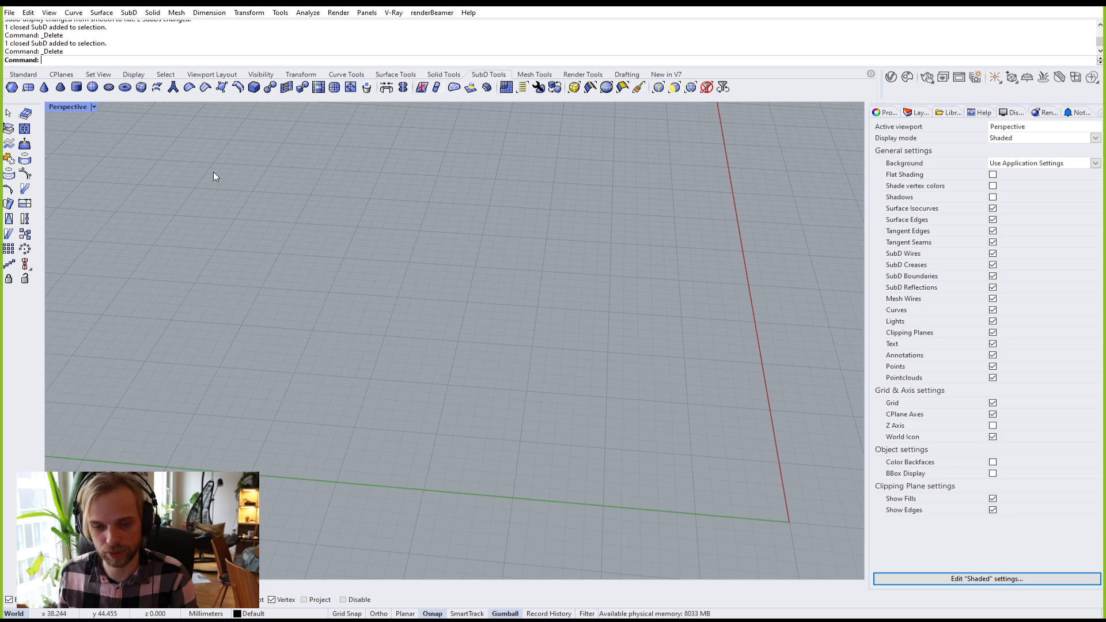
Step: Start a new SubD box and set its X, Y and Z counts to 2 each
click(141, 86)
click(185, 60)
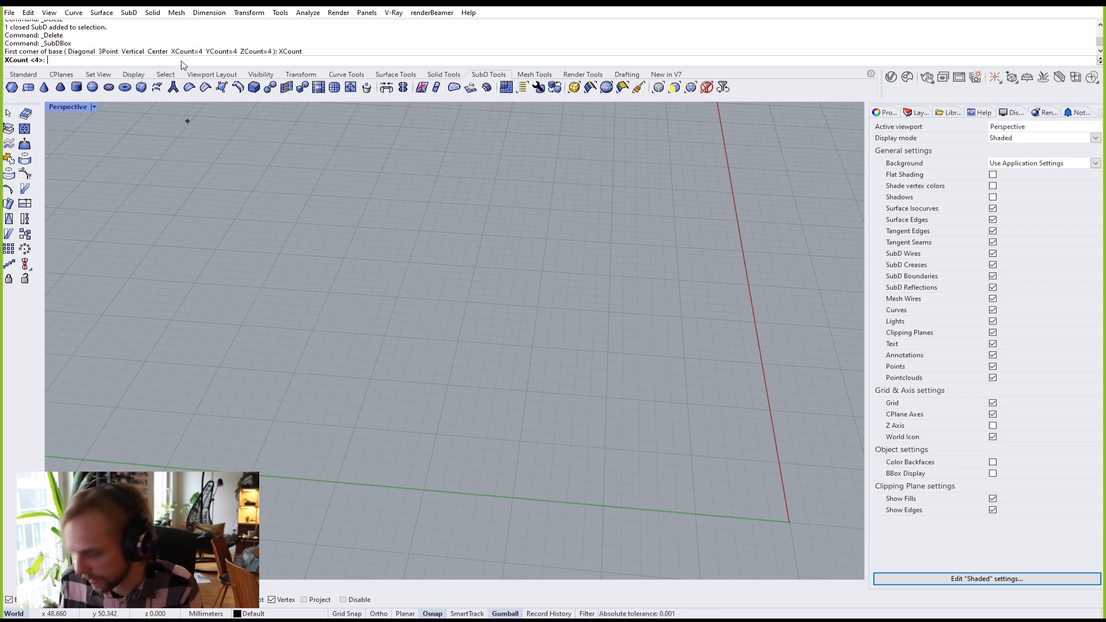
text(2)
key(Return)
click(237, 60)
text(2)
key(Return)
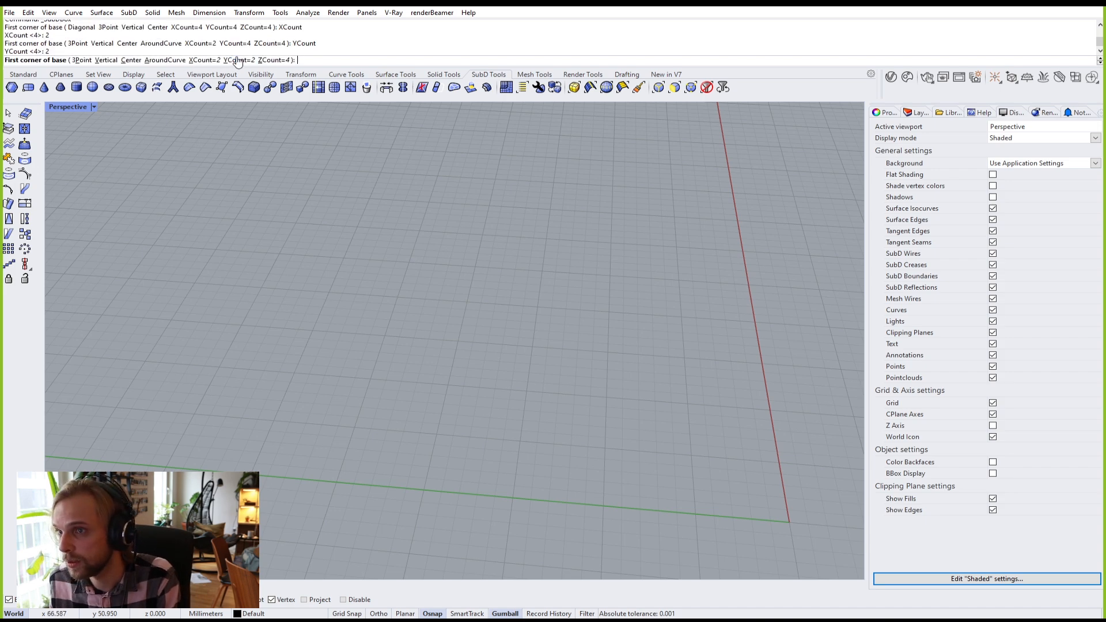
click(276, 60)
text(2)
key(Return)
scroll(366, 234, down, 3)
right_drag(442, 316, 368, 340)
scroll(346, 346, up, 2)
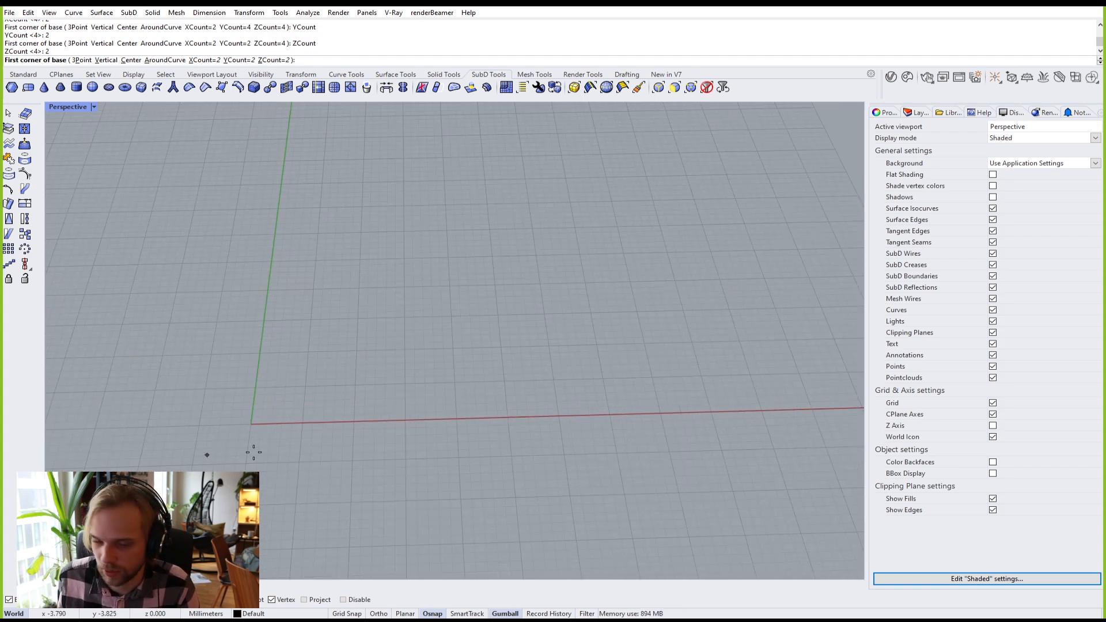
click(353, 378)
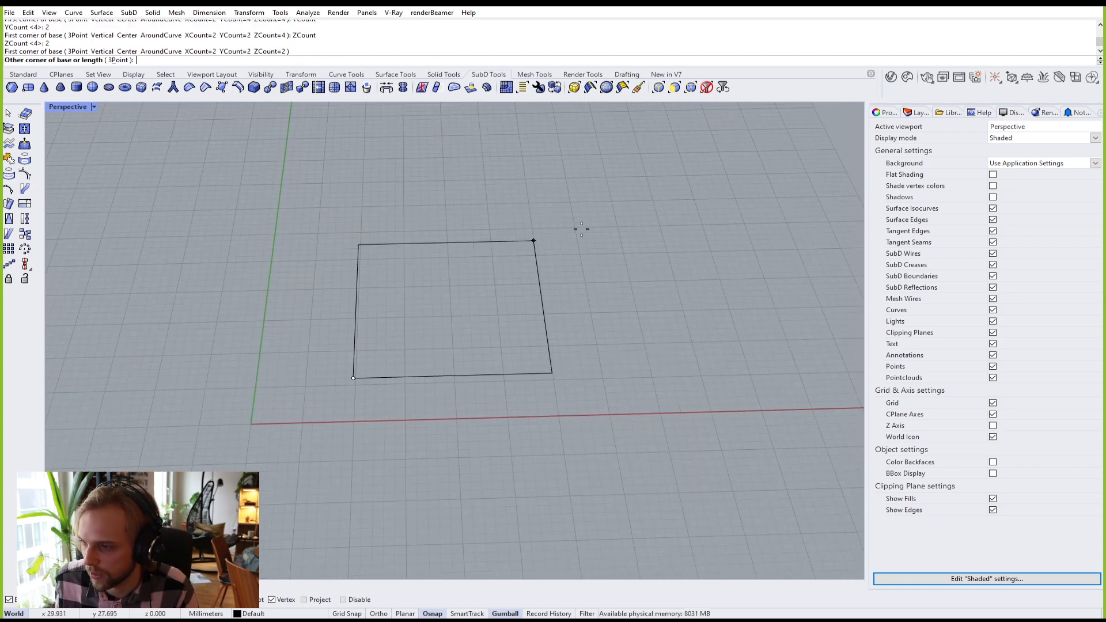
text(10)
key(Return)
key(Return)
text(1)
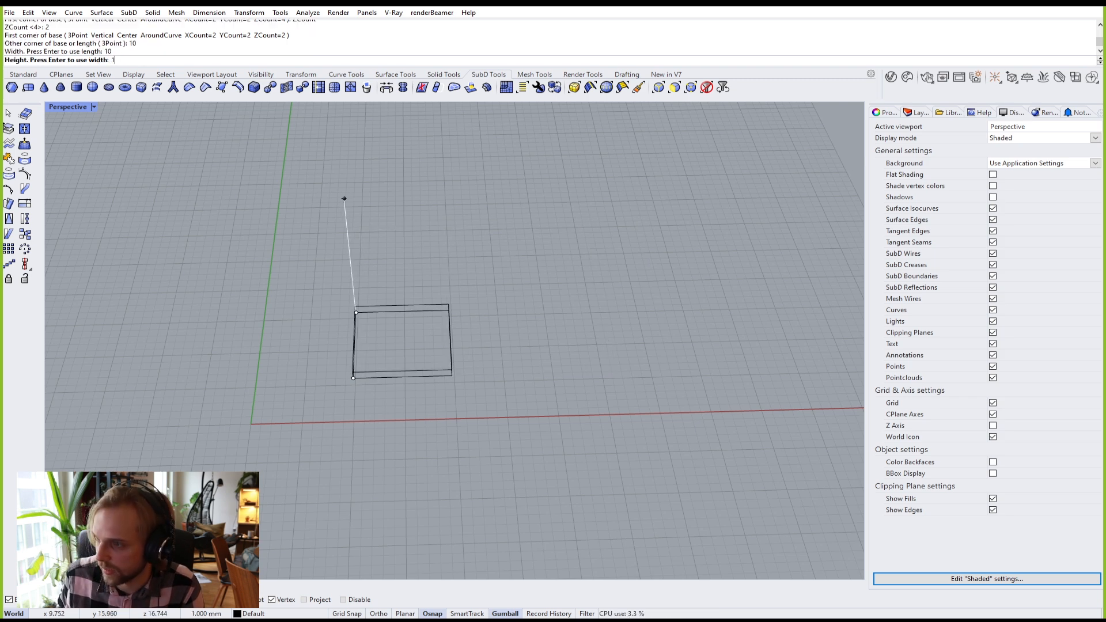
key(Return)
scroll(390, 295, up, 1)
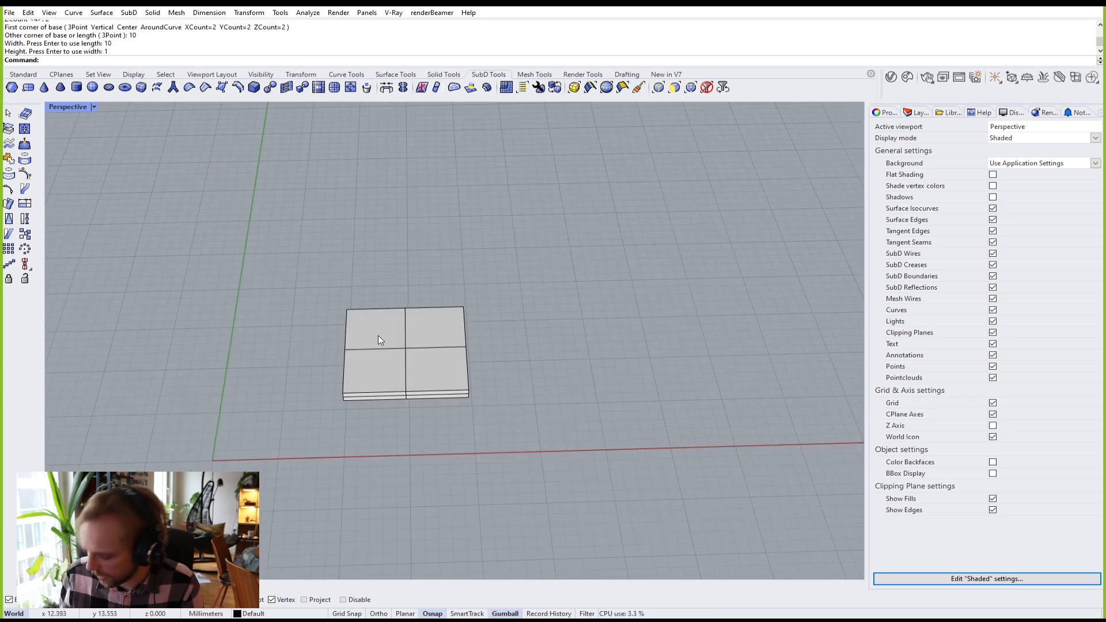
click(403, 332)
key(Delete)
Step: Place a SubD box near the origin with length, width and height of 10 mm each
key(Return)
click(343, 383)
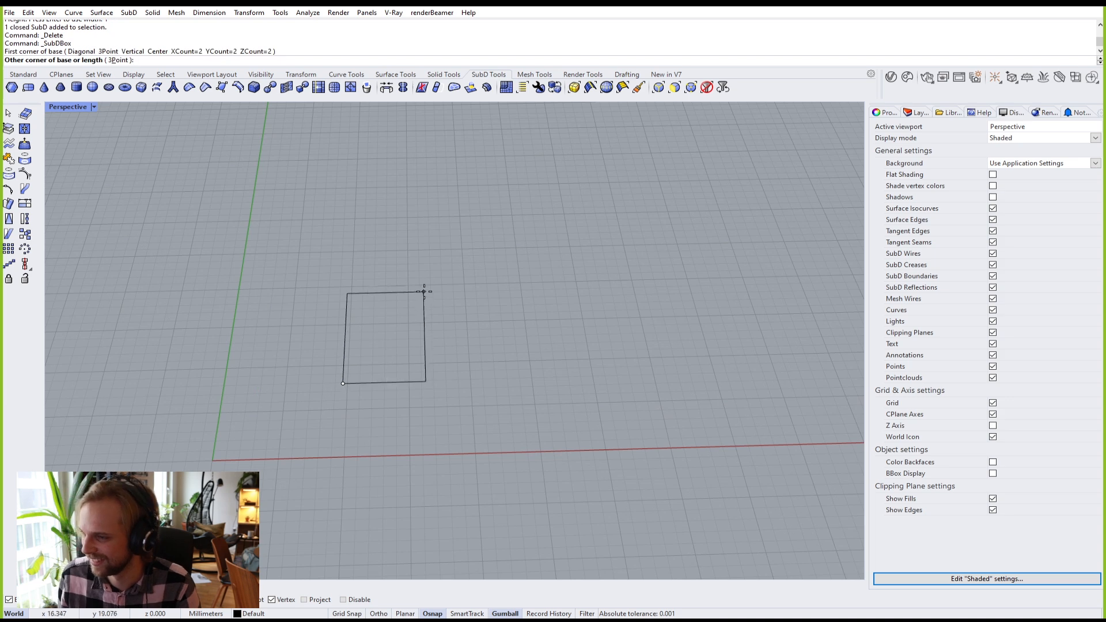
text(10)
key(Return)
text(1)
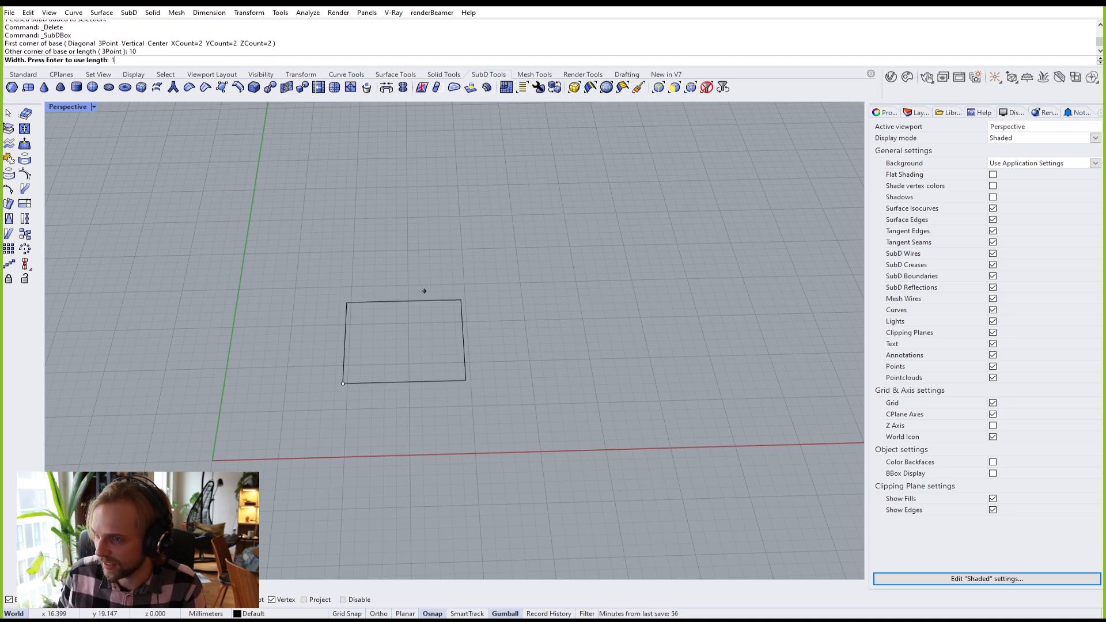
text(0)
key(Return)
key(Return)
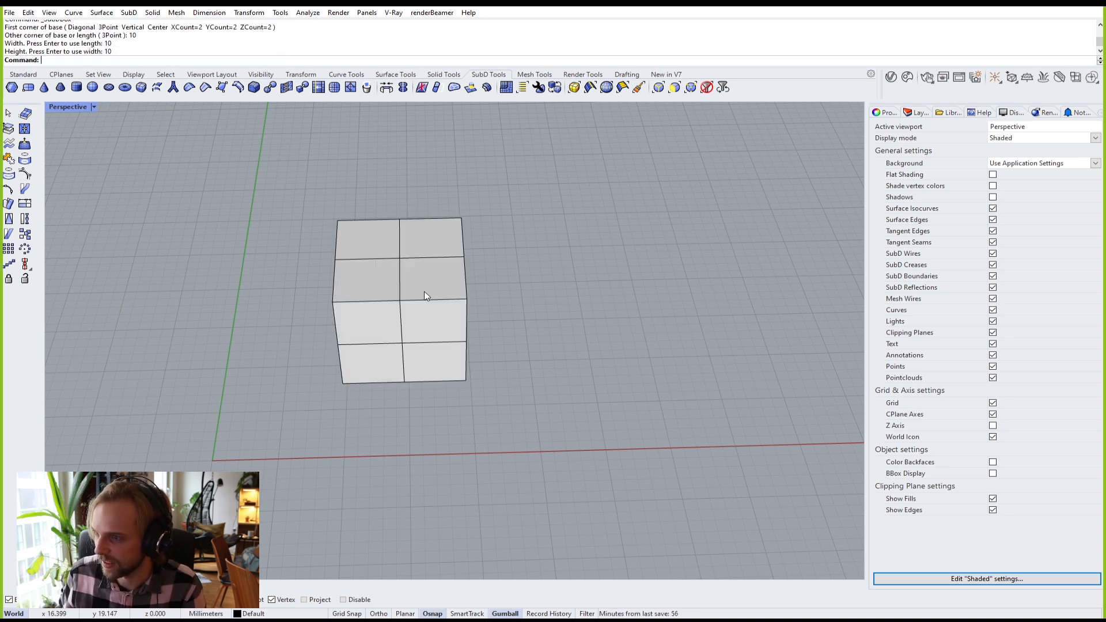
Step: Toggle the 2x2x2 SubD box repeatedly between smooth and flat display to compare its shapes, ending in flat display
right_drag(419, 271, 445, 246)
key(Tab)
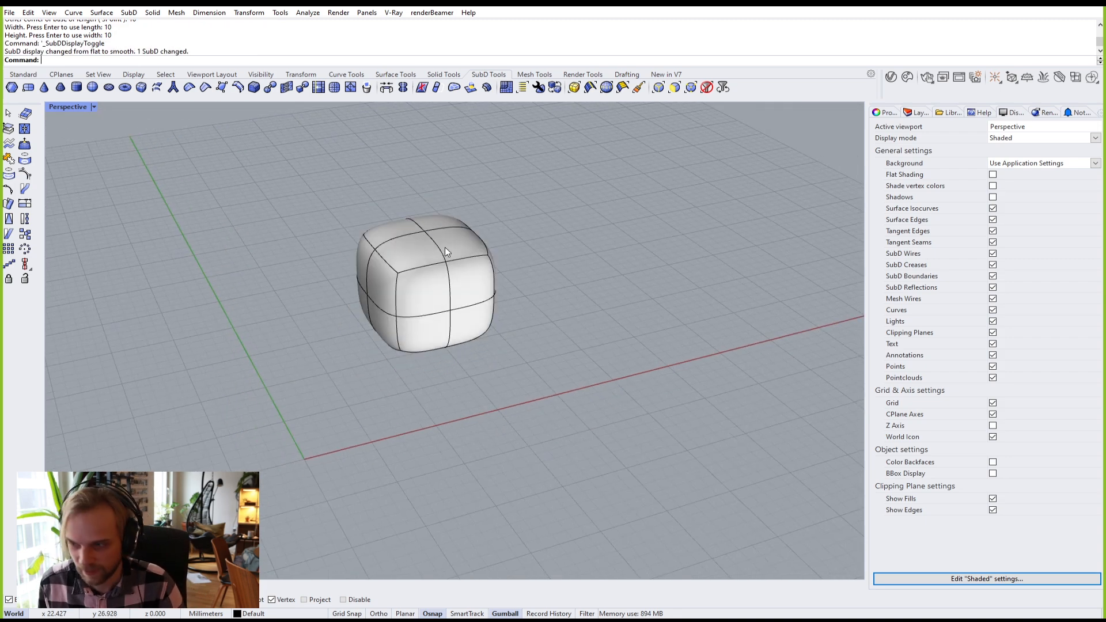
mouse_move(445, 251)
right_down()
mouse_move(391, 211)
mouse_move(358, 247)
mouse_move(430, 236)
right_up()
key(Tab)
key(Tab)
key(Tab)
key(Tab)
key(Tab)
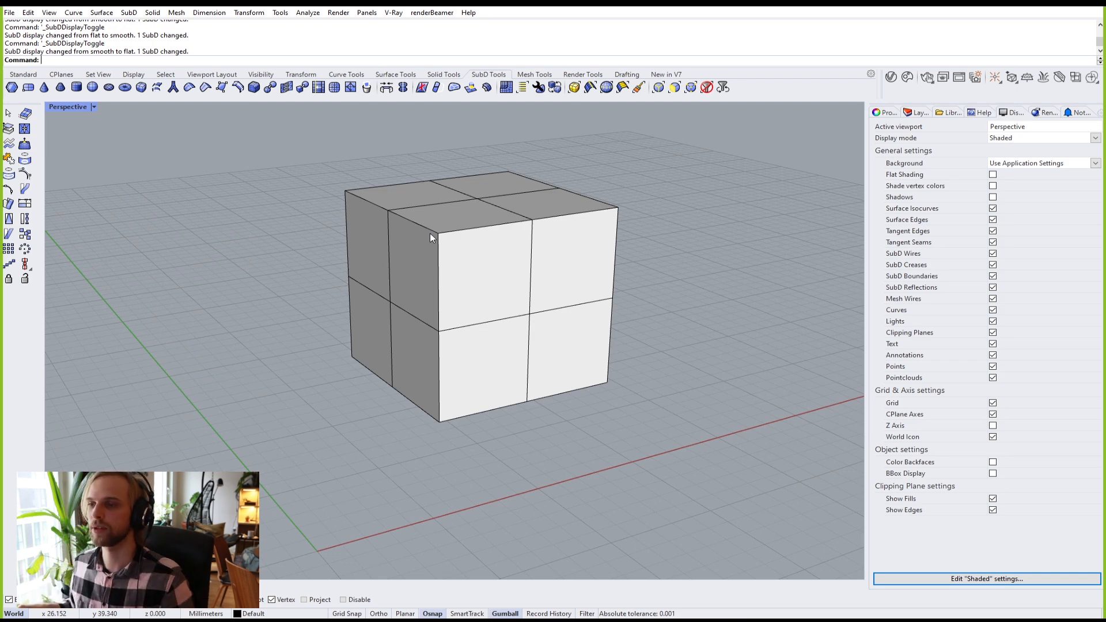
Step: Try raising one of the four top faces of the SubD box vertically, and undo the move
right_drag(431, 233, 362, 305)
scroll(363, 306, up, 2)
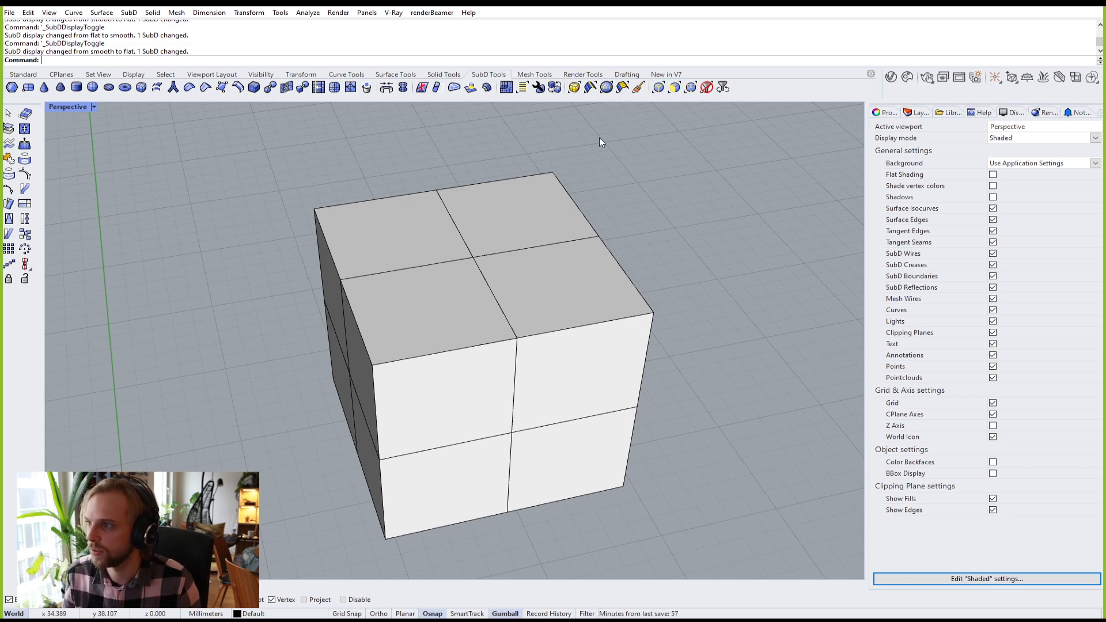
right_drag(431, 236, 454, 235)
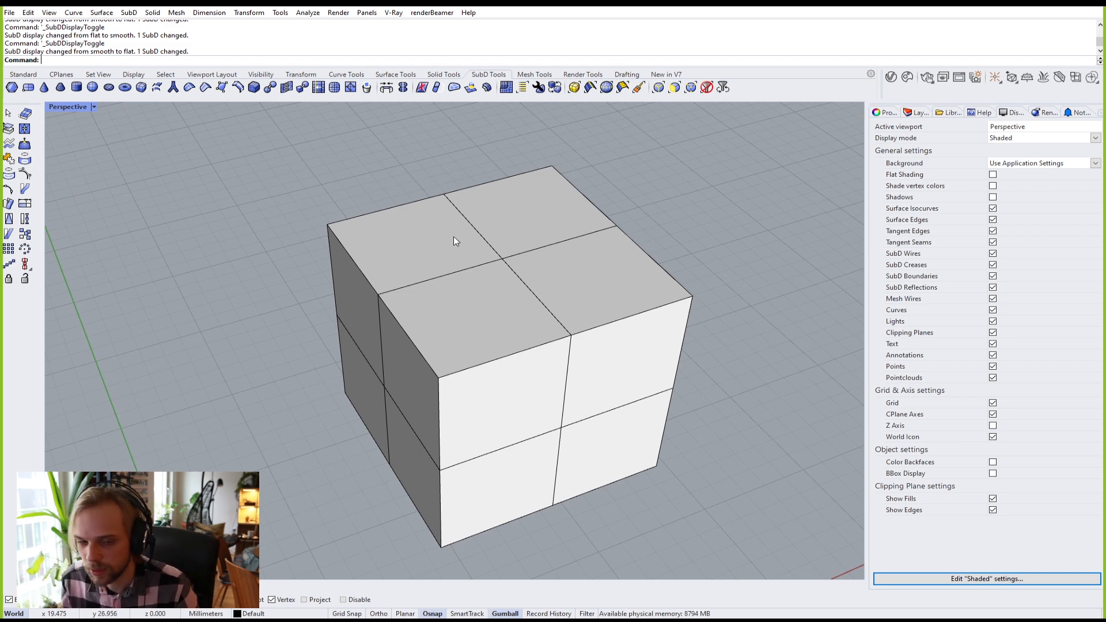
ctrl+shift+click(401, 239)
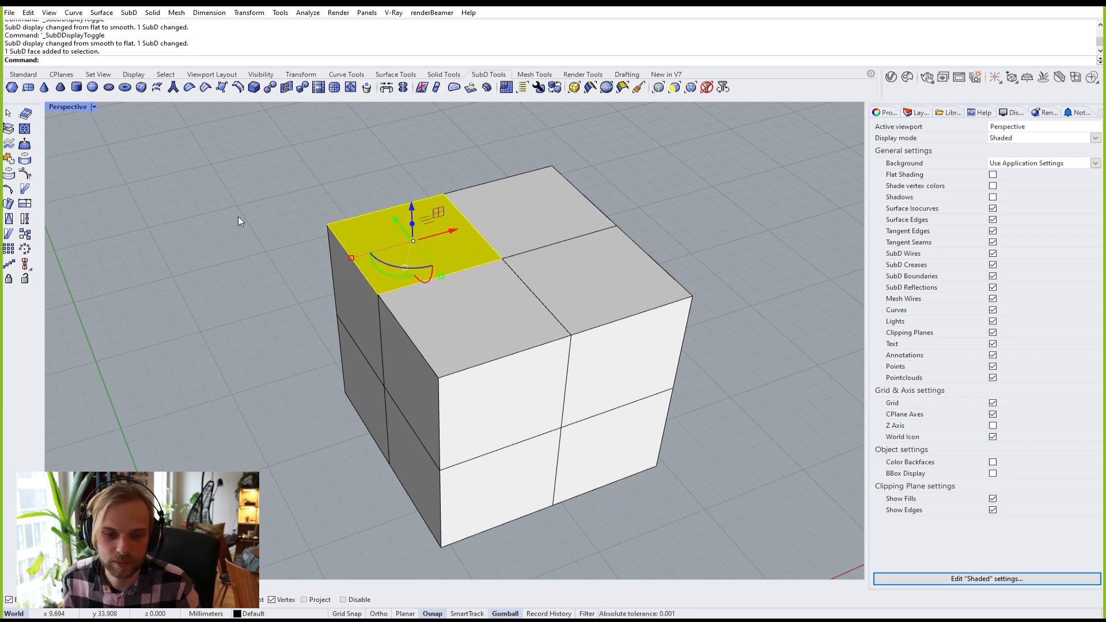
right_drag(238, 218, 318, 221)
drag(489, 205, 503, 142)
right_drag(665, 295, 627, 297)
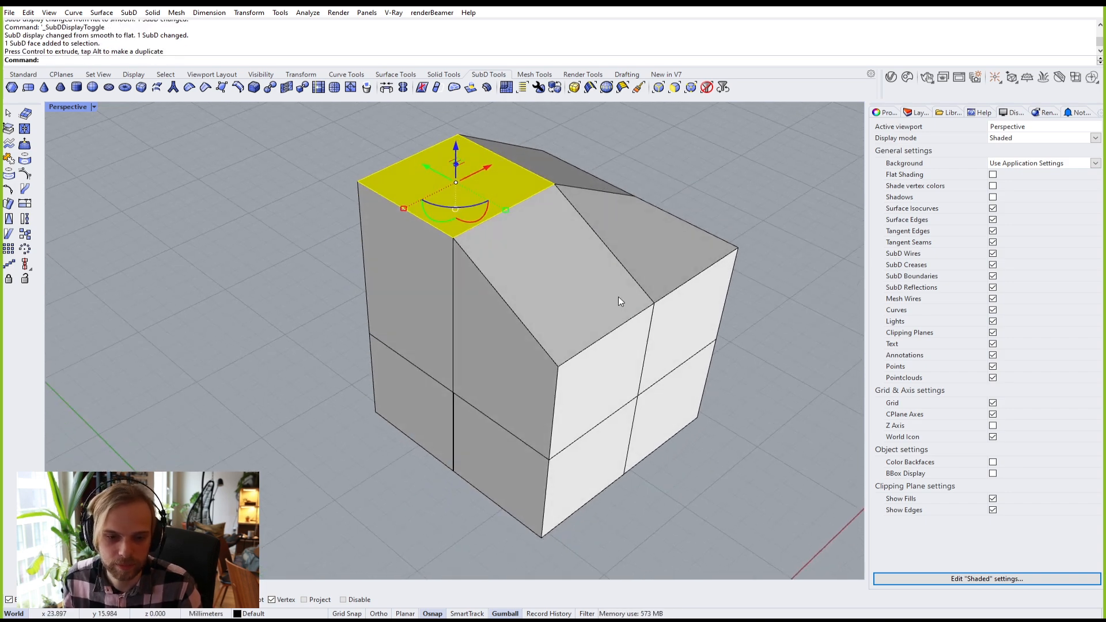
key(ctrl+z)
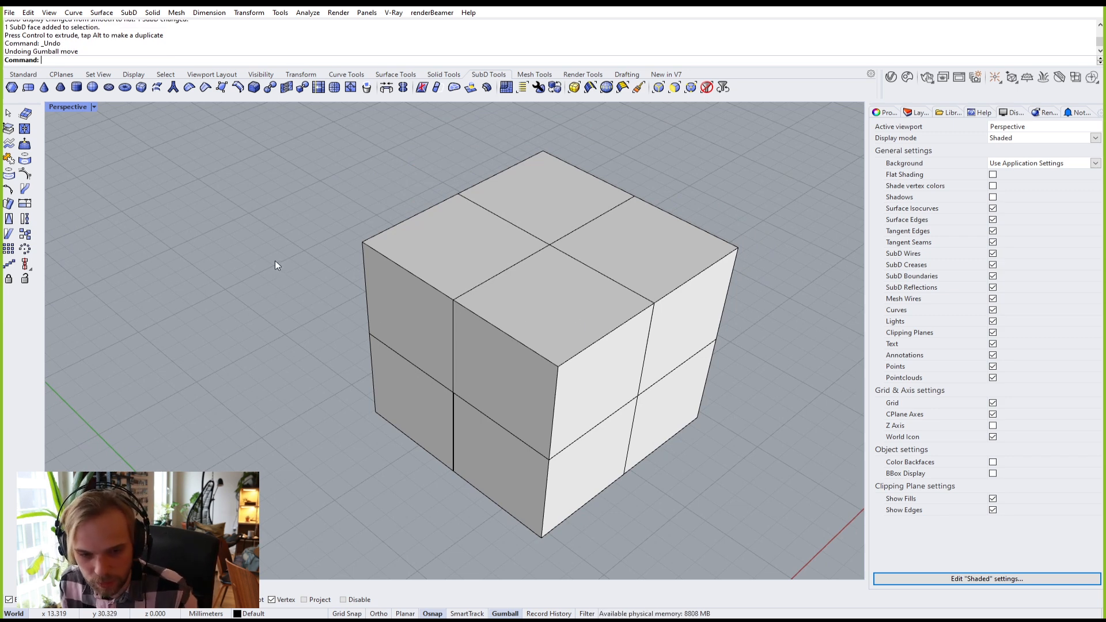
Step: Select a top face, a top edge and a side vertex of the box together, and clear the selection
right_drag(265, 283, 355, 310)
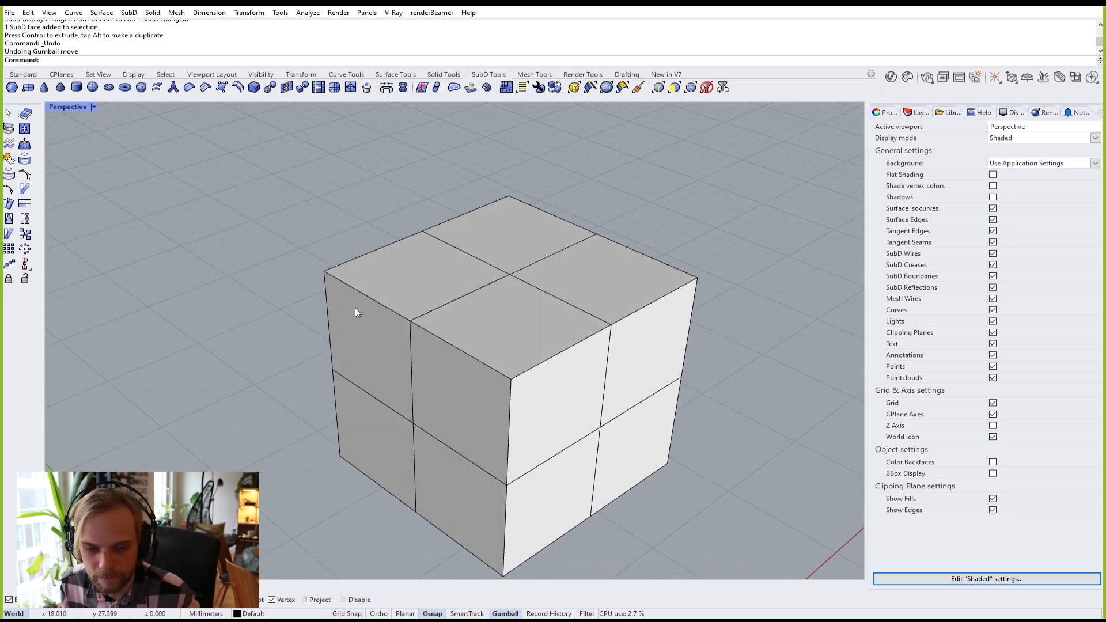
click(482, 333)
shift+click(454, 247)
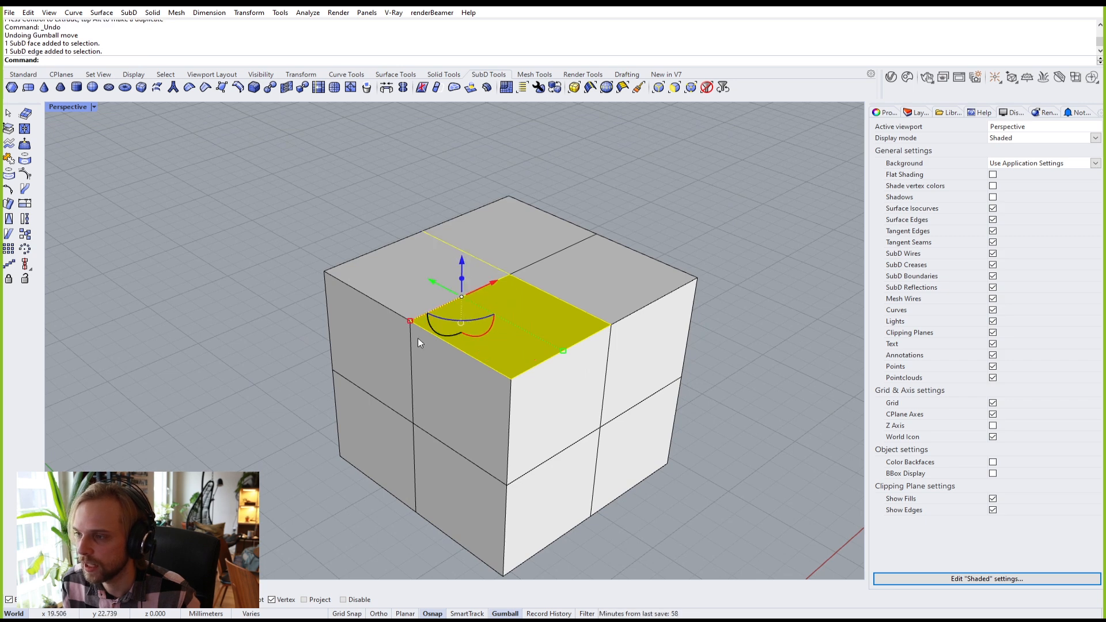
shift+click(412, 424)
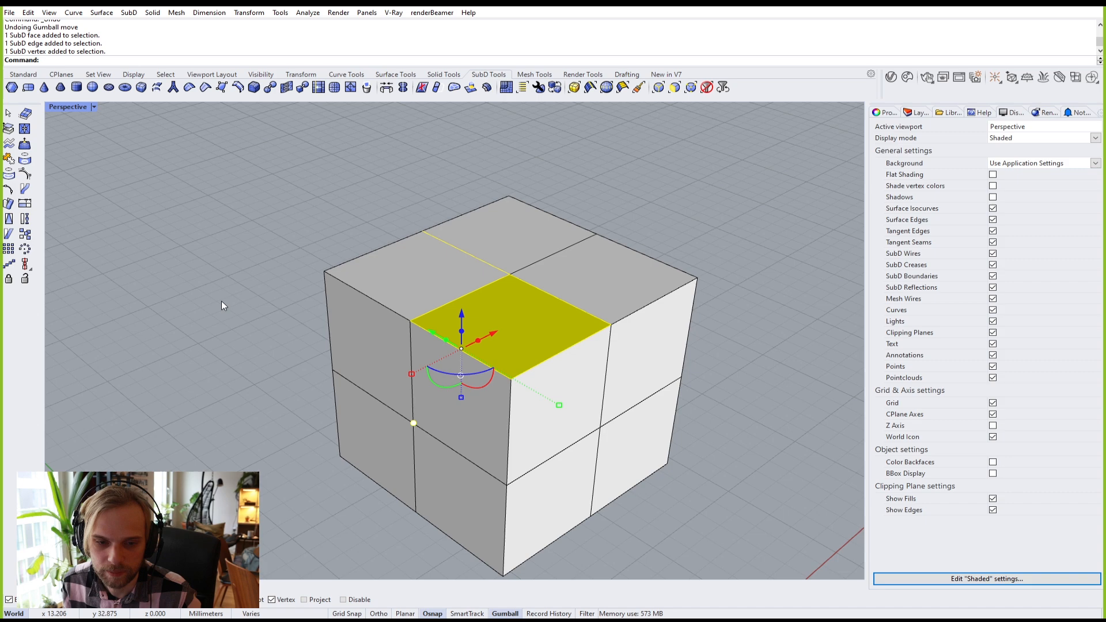
key(Escape)
Step: Select the four top faces of the SubD box one after another, and clear the selection
right_drag(240, 304, 368, 328)
ctrl+shift+click(368, 327)
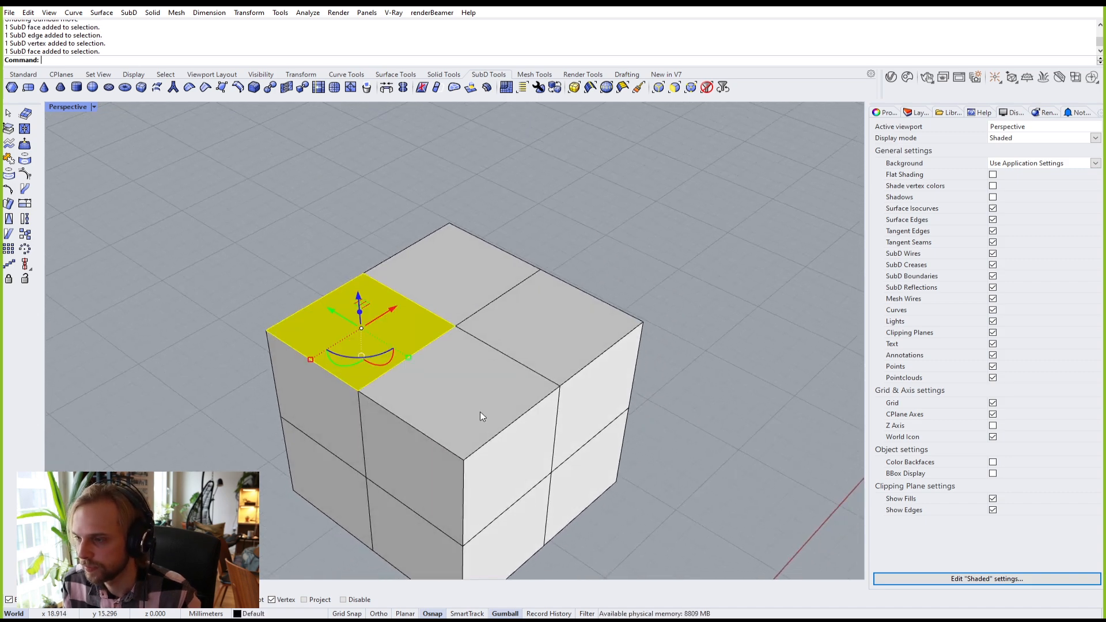
ctrl+shift+click(479, 411)
ctrl+shift+click(563, 341)
ctrl+shift+click(446, 266)
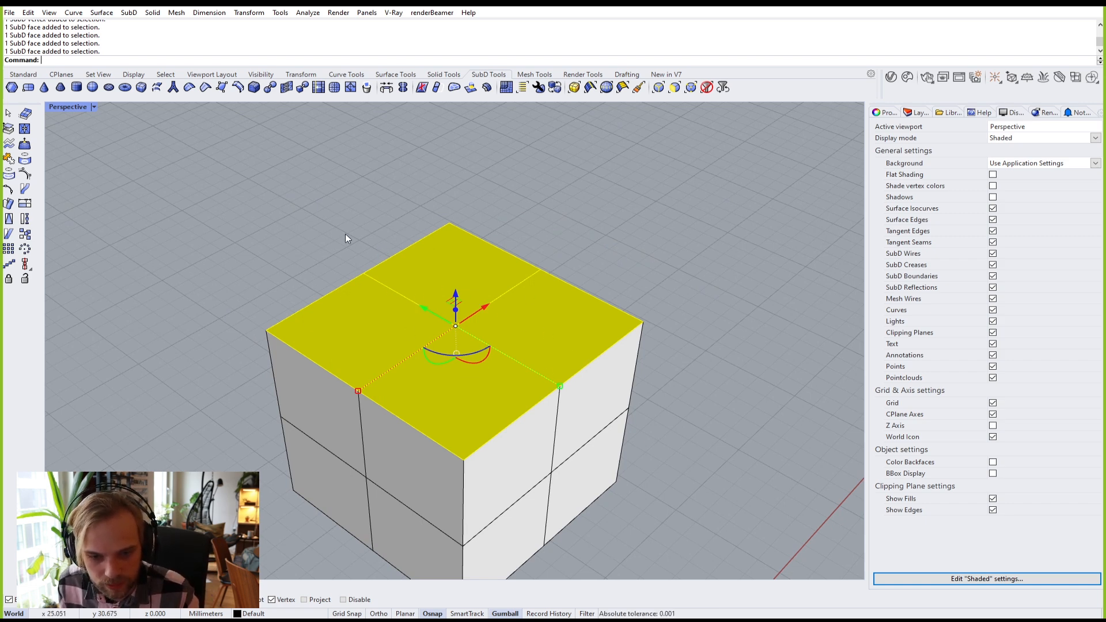
key(Escape)
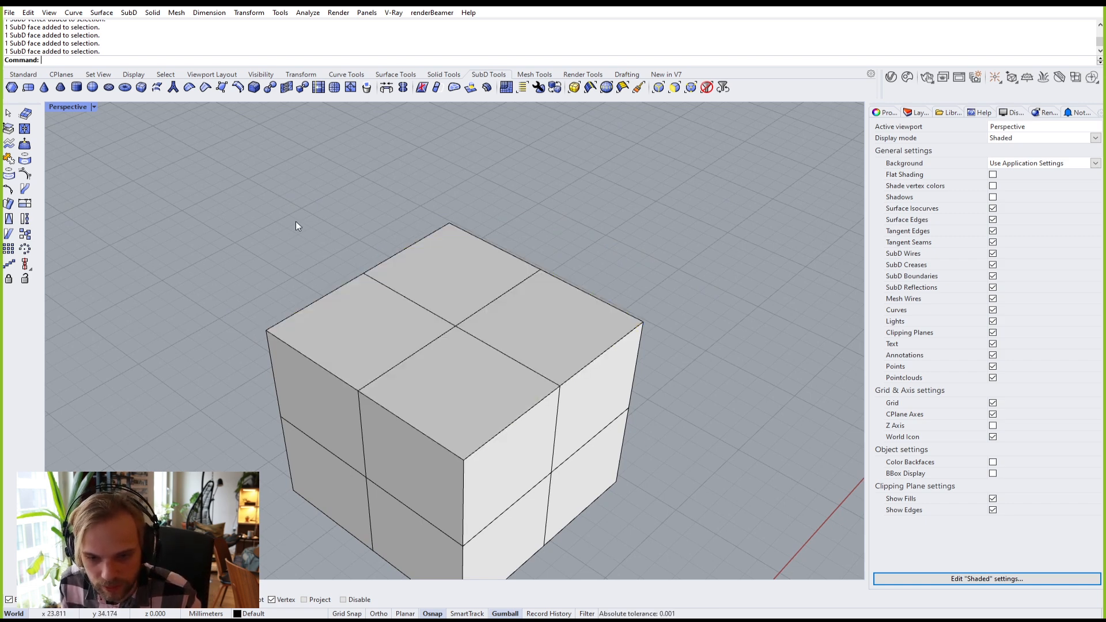
Step: Select all four top faces of the box and scale them inward uniformly to taper its upper half
click(361, 330)
right_drag(427, 382, 577, 354)
shift+click(578, 354)
shift+click(600, 255)
shift+click(500, 253)
right_drag(533, 320, 482, 299)
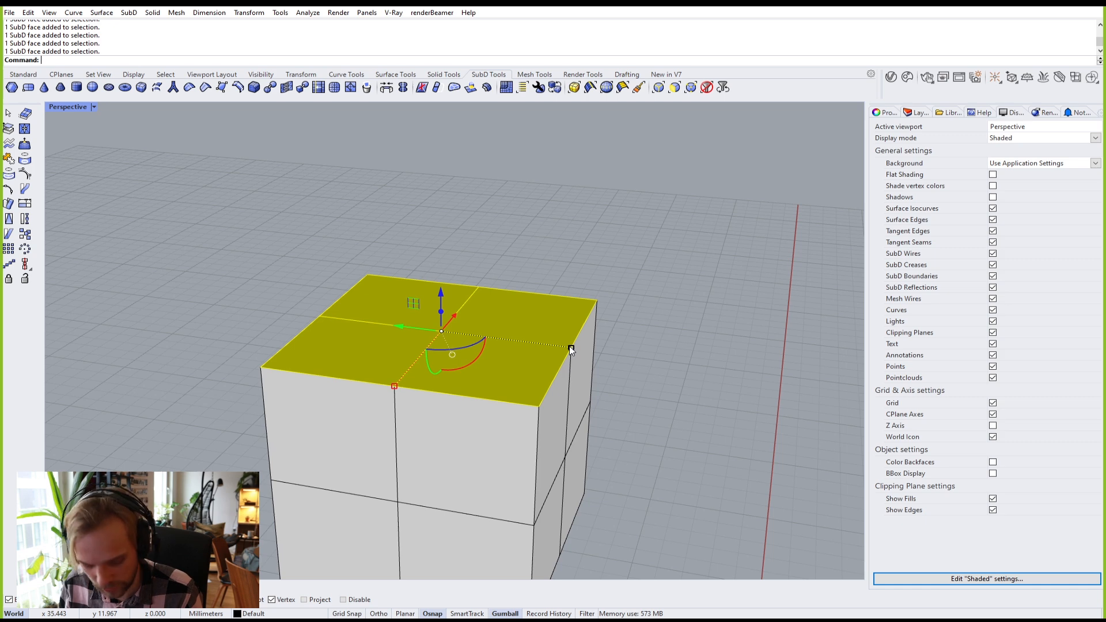
drag(571, 347, 477, 341)
right_drag(624, 424, 536, 365)
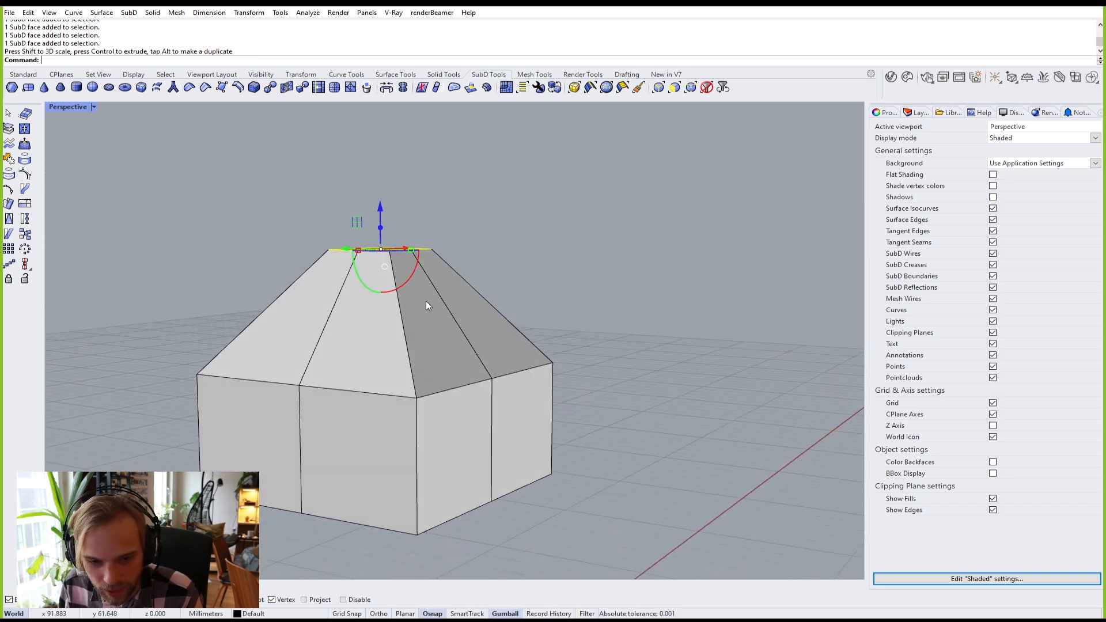
Step: Clear the selection and toggle the tapered SubD between smooth and flat display, ending in flat display
right_drag(439, 304, 570, 264)
key(Escape)
key(Tab)
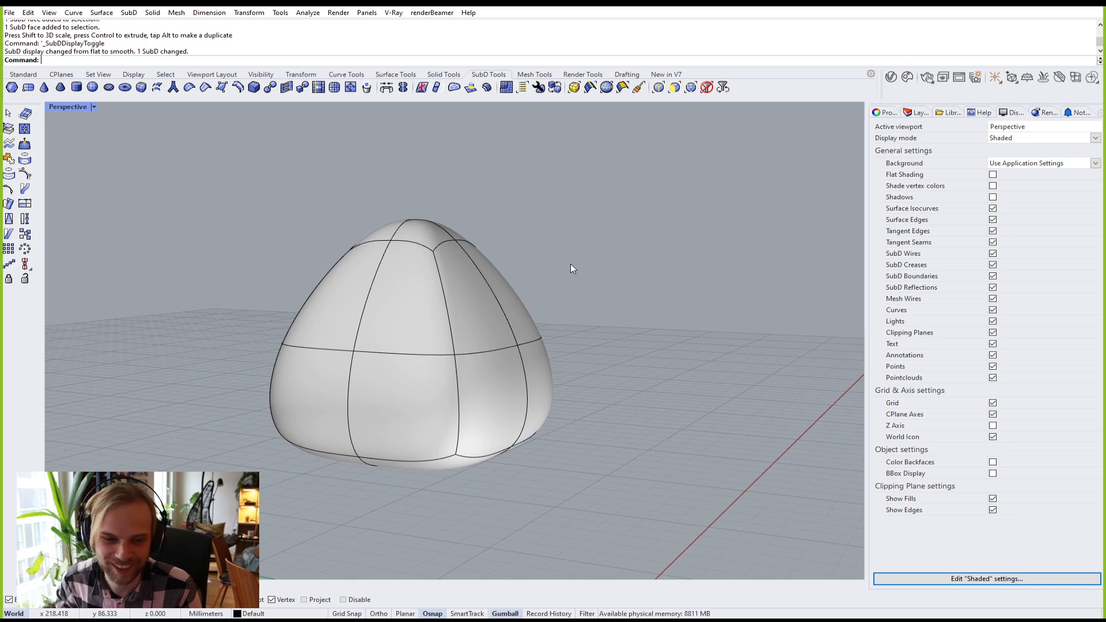
key(Tab)
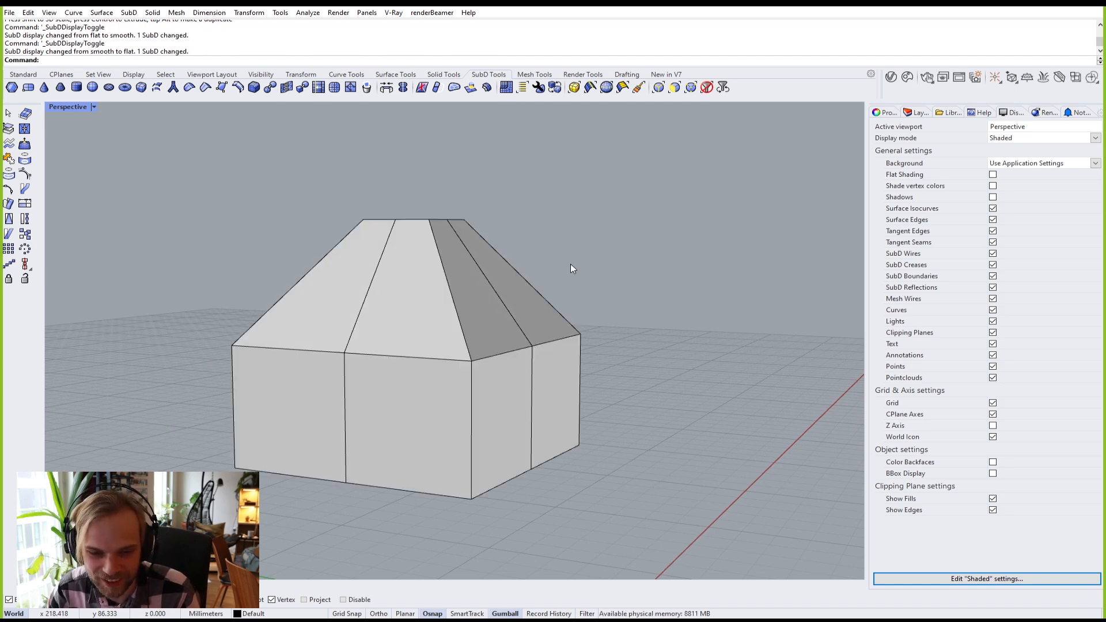
key(Tab)
key(Tab)
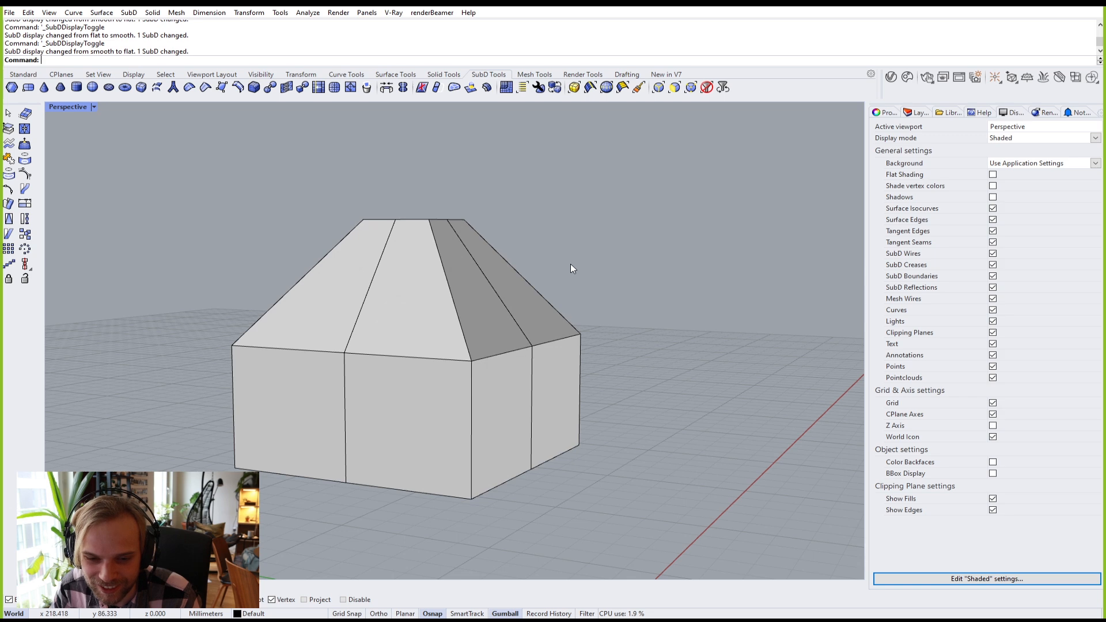
key(Tab)
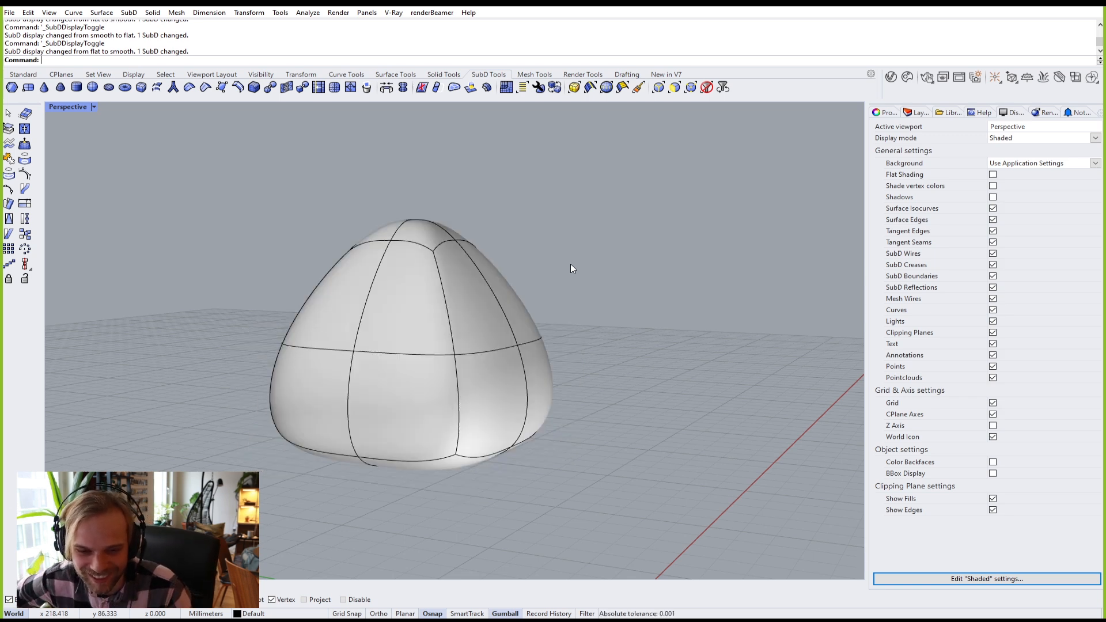
key(Tab)
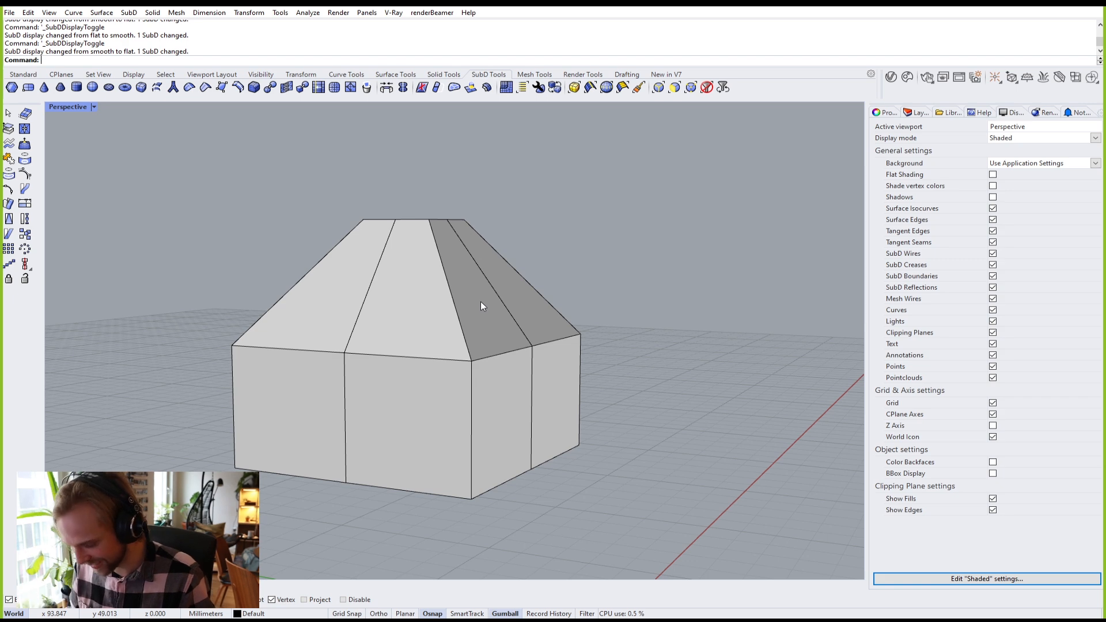
right_drag(468, 244, 467, 289)
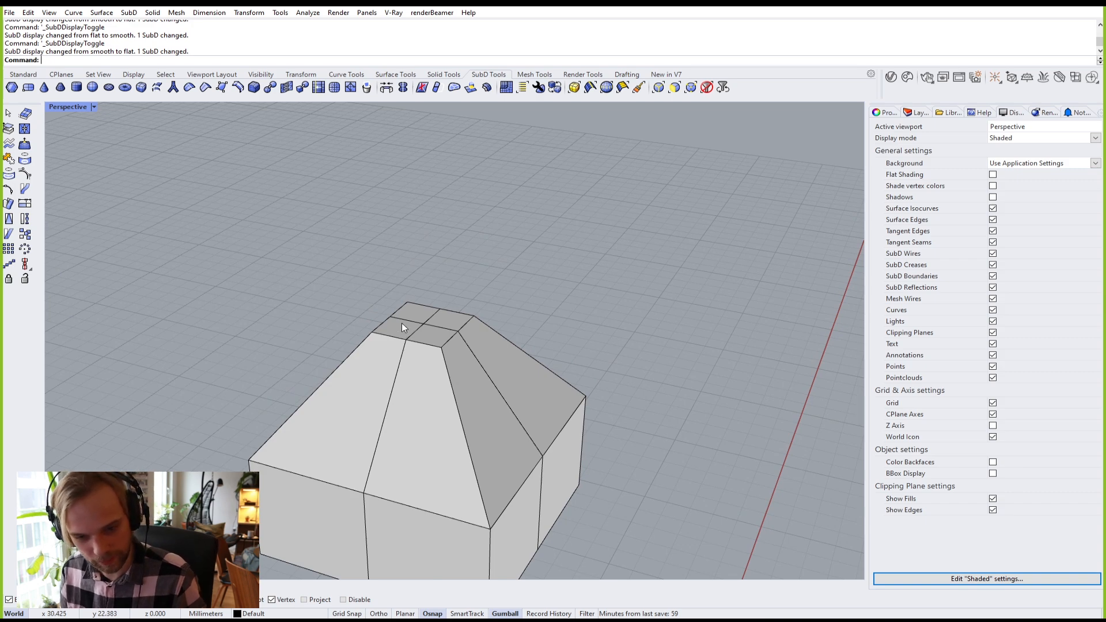
Step: Select the two sloped faces on one side of the tapered SubD, and clear the selection
ctrl+shift+click(386, 351)
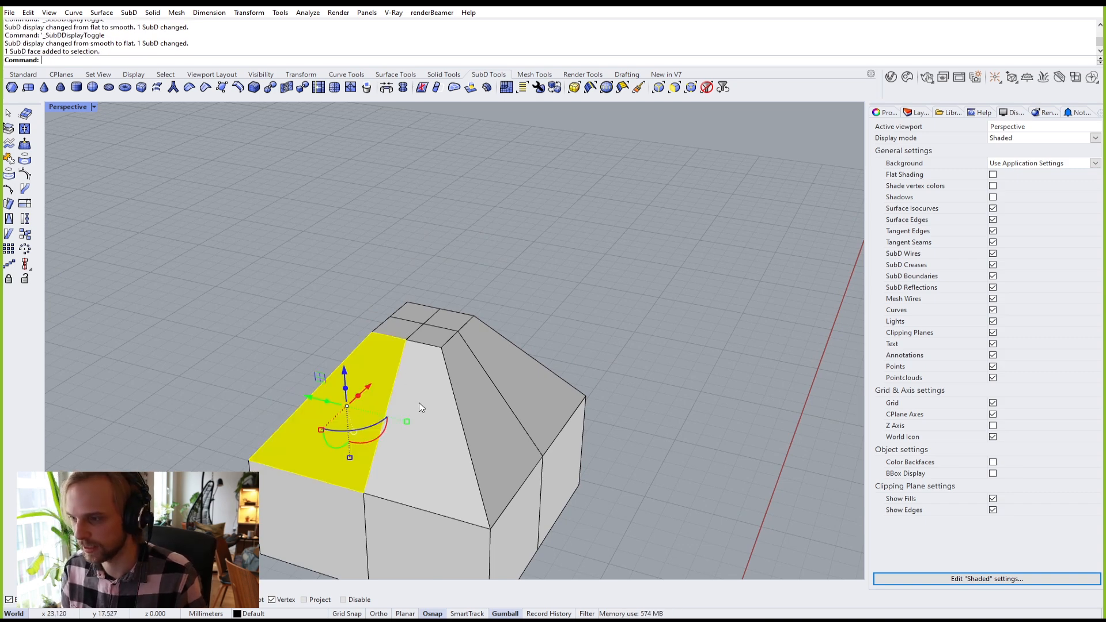
ctrl+shift+click(437, 438)
right_drag(448, 464, 416, 380)
scroll(356, 363, up, 3)
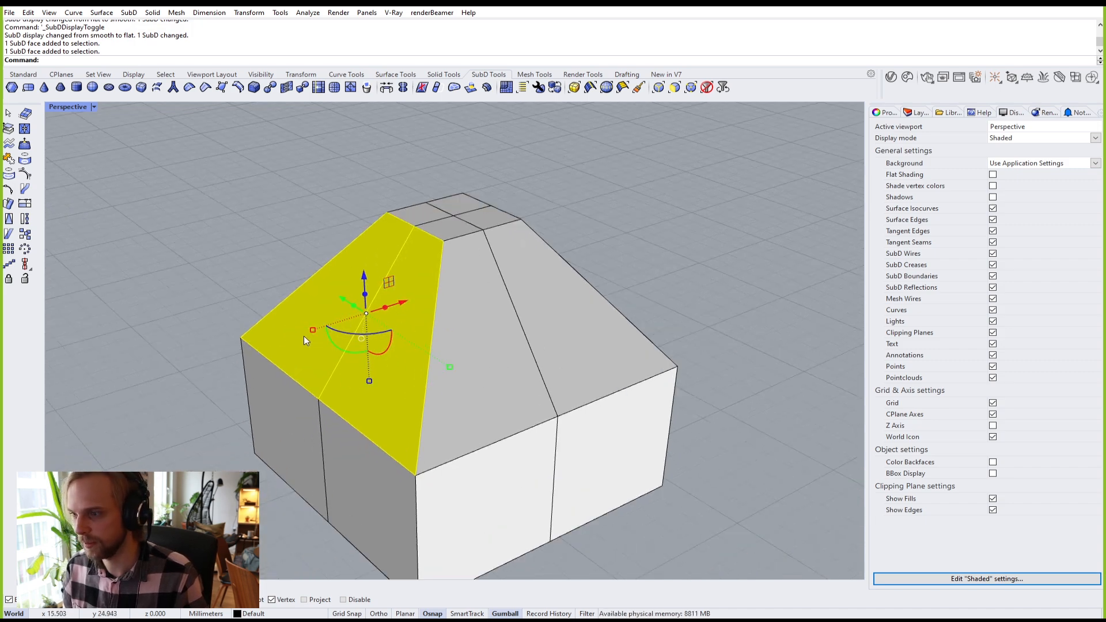
right_drag(310, 333, 339, 257)
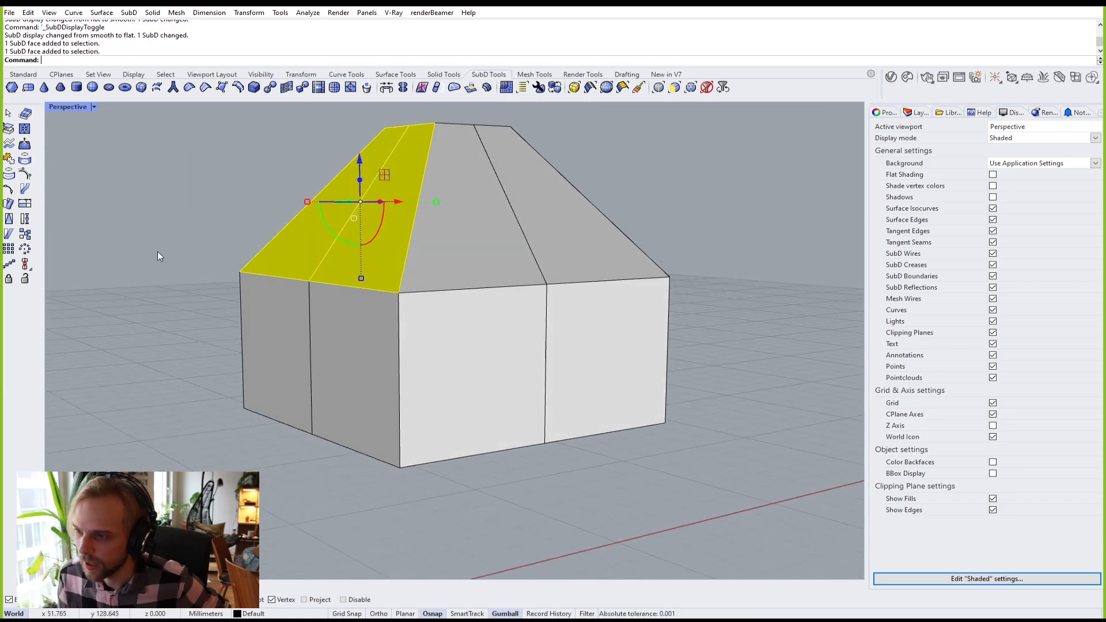
click(158, 251)
Step: Select the two sloped and two upright faces on one end of the SubD together, and clear the selection
shift+right_drag(231, 288, 294, 323)
scroll(353, 306, up, 3)
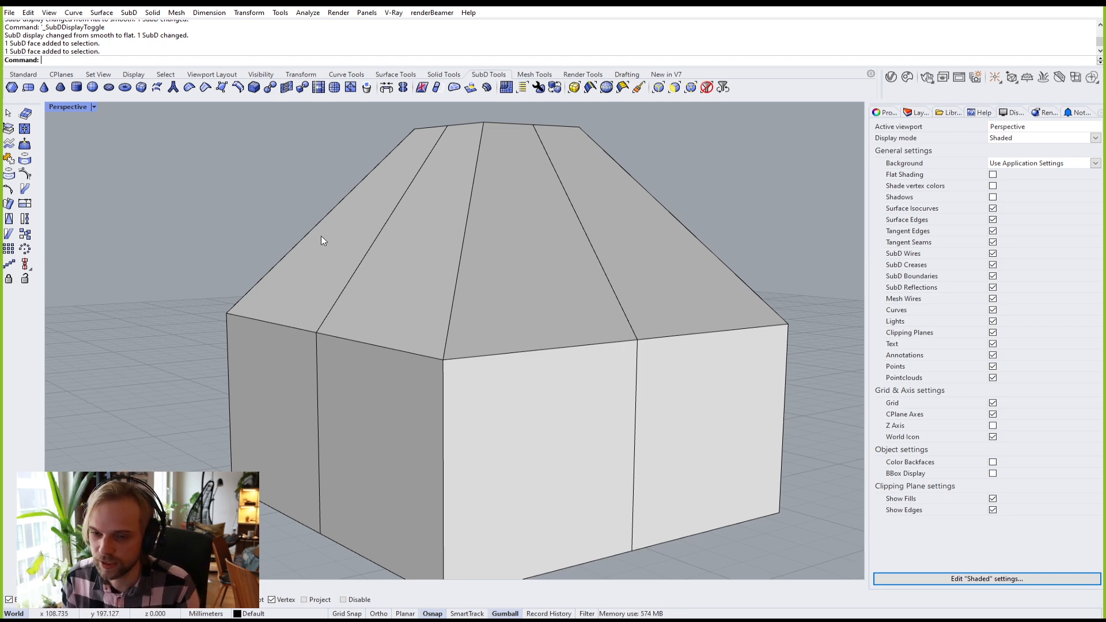
ctrl+shift+click(343, 253)
ctrl+shift+click(360, 299)
ctrl+shift+click(386, 369)
ctrl+shift+click(271, 396)
right_drag(213, 243, 373, 237)
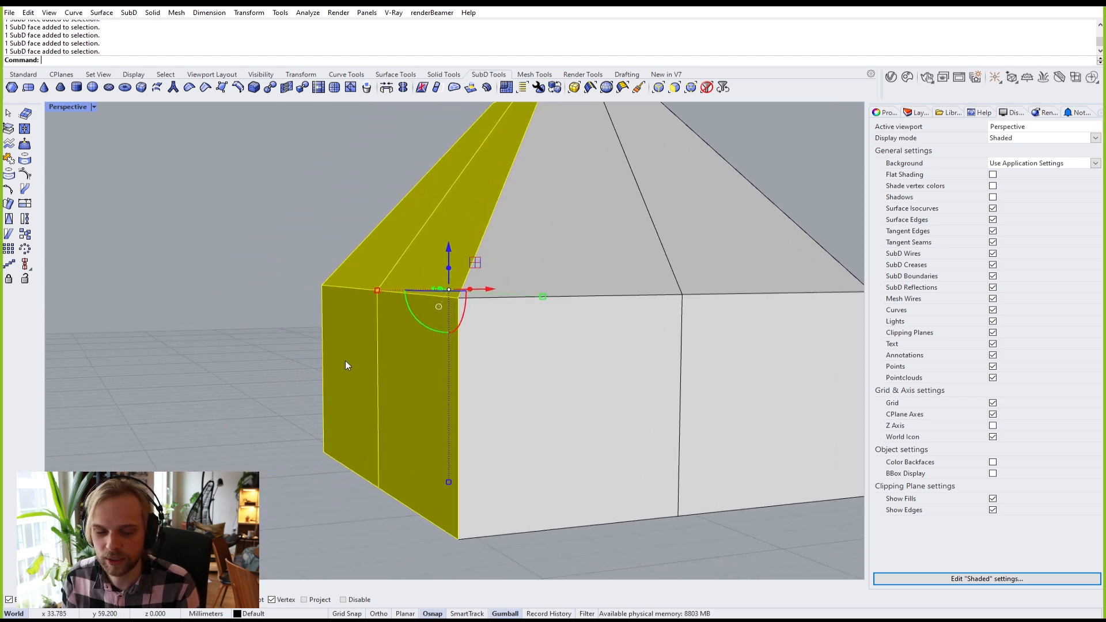
scroll(346, 348, down, 4)
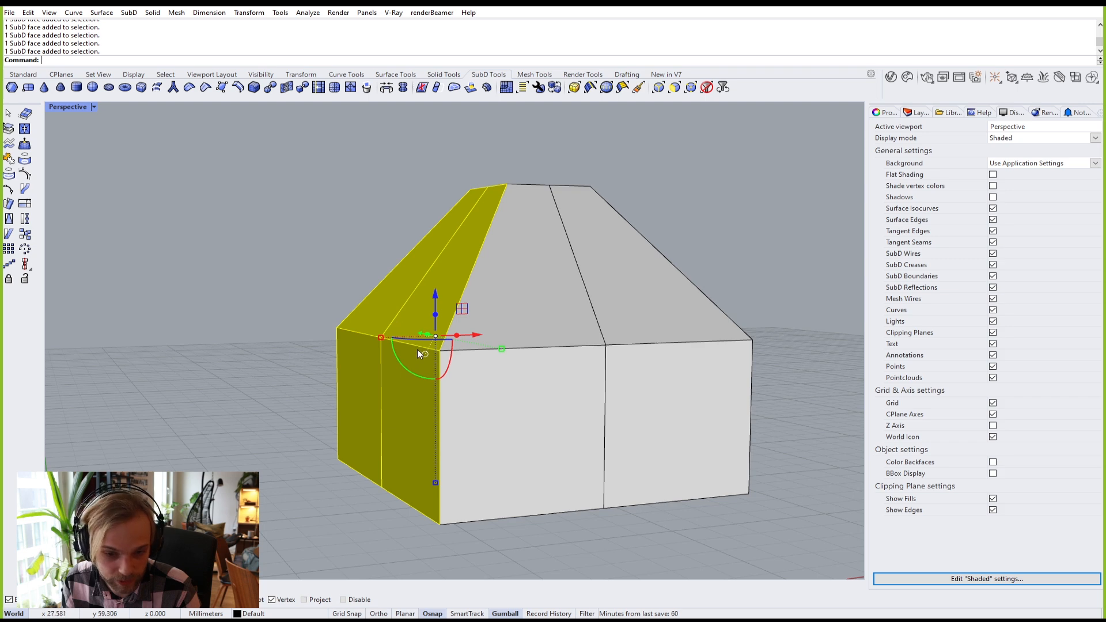
right_drag(316, 227, 389, 206)
key(Escape)
Step: Move the two top edges at one end of the SubD outward along X by eye to steepen that end
scroll(555, 204, up, 5)
ctrl+shift+click(493, 210)
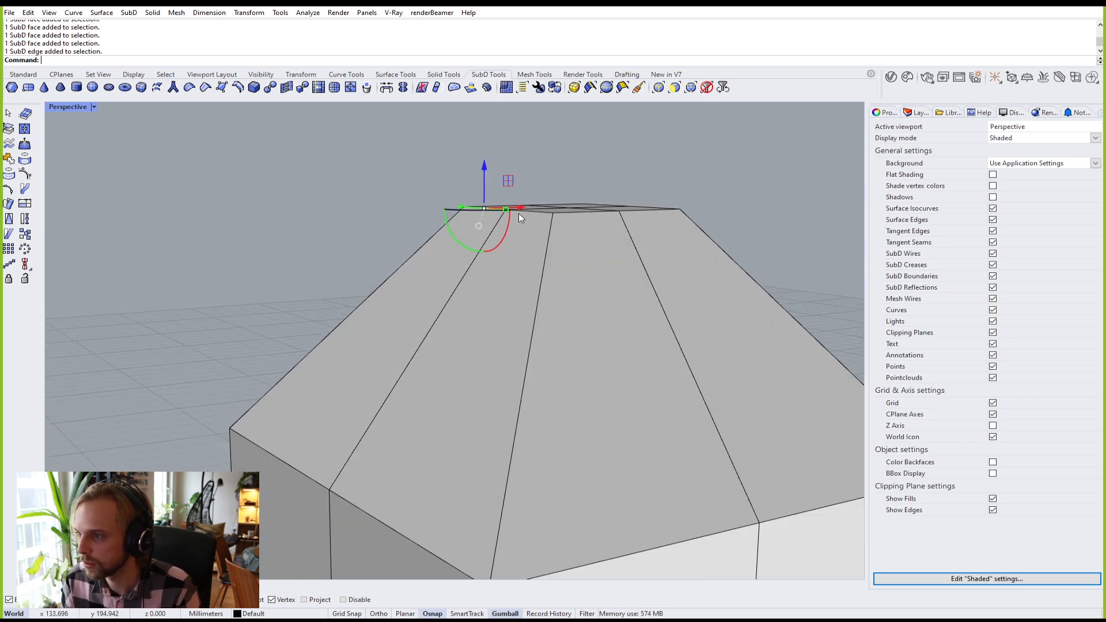
ctrl+shift+click(535, 210)
drag(545, 208, 360, 255)
right_drag(360, 255, 373, 235)
drag(337, 143, 316, 151)
right_drag(316, 152, 317, 151)
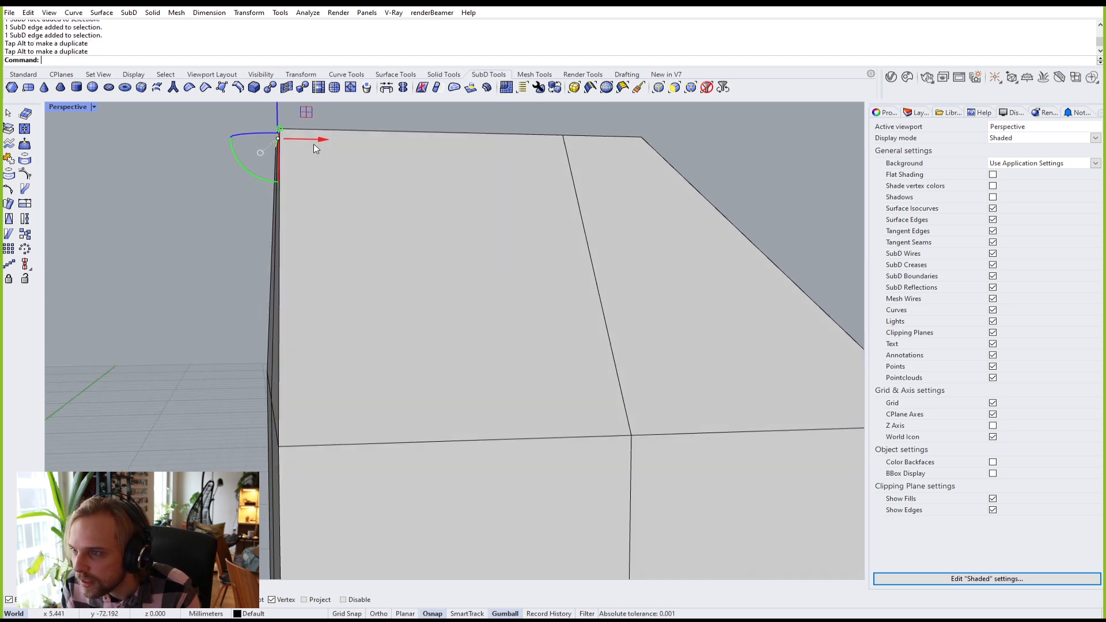
drag(316, 140, 355, 141)
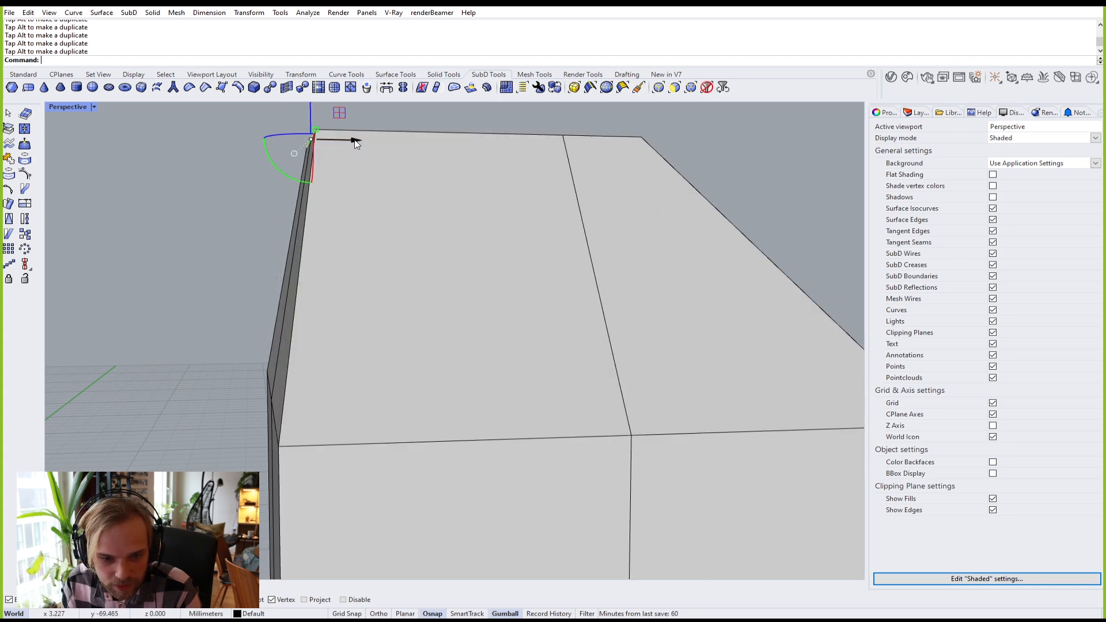
scroll(289, 199, down, 5)
right_drag(333, 251, 422, 301)
key(Escape)
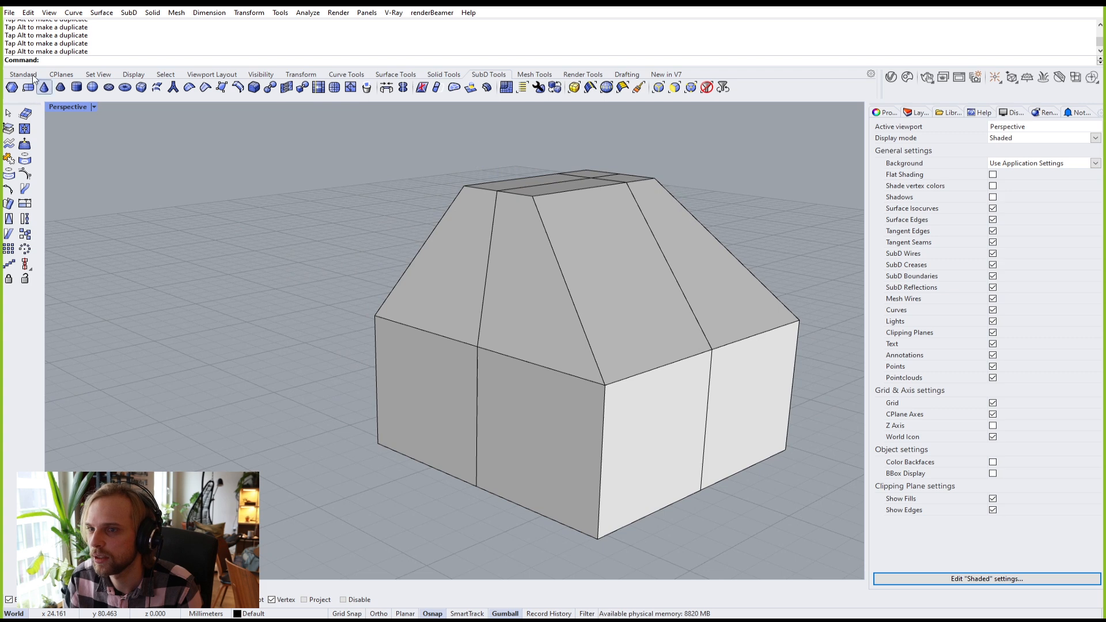
Step: Draw a solid reference box from the SubD's base corner, standing against the end of the SubD
click(23, 74)
click(9, 206)
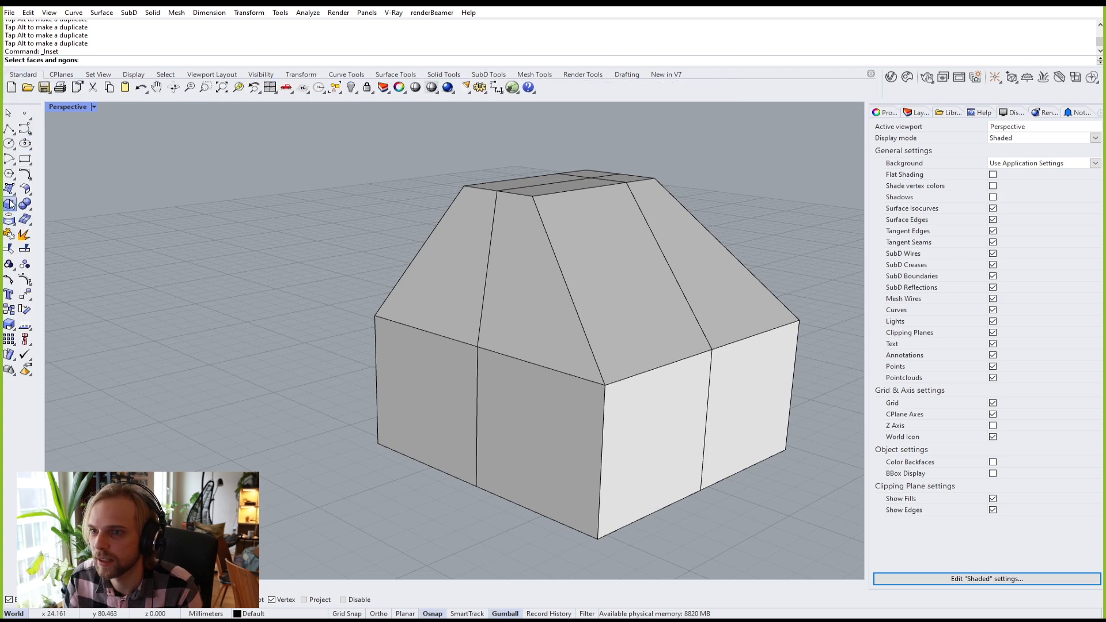
key(Escape)
scroll(121, 242, down, 5)
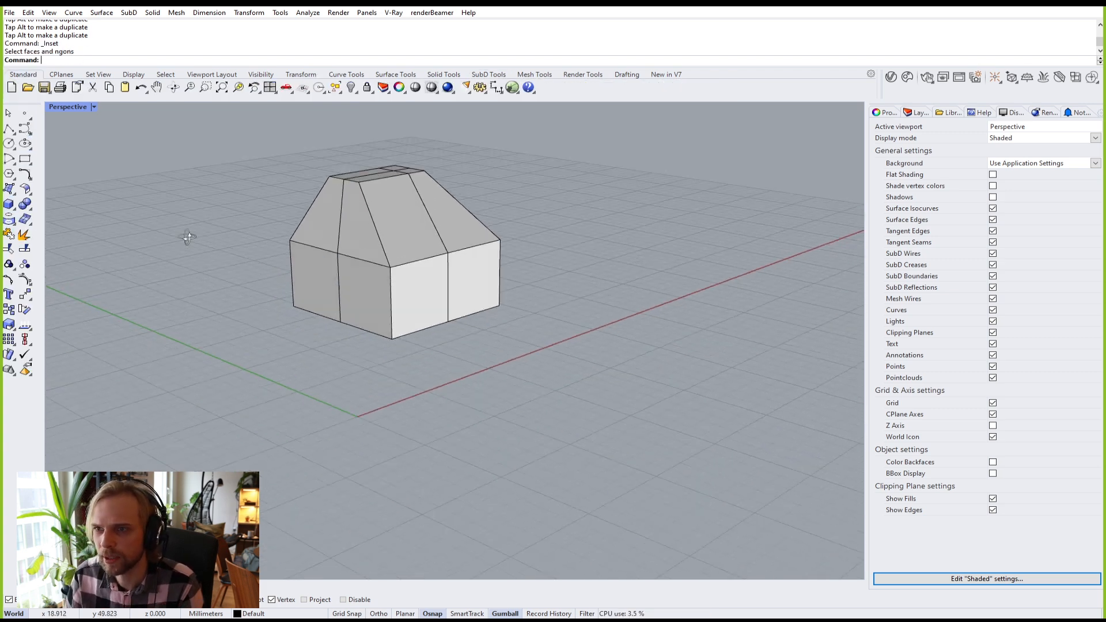
click(9, 204)
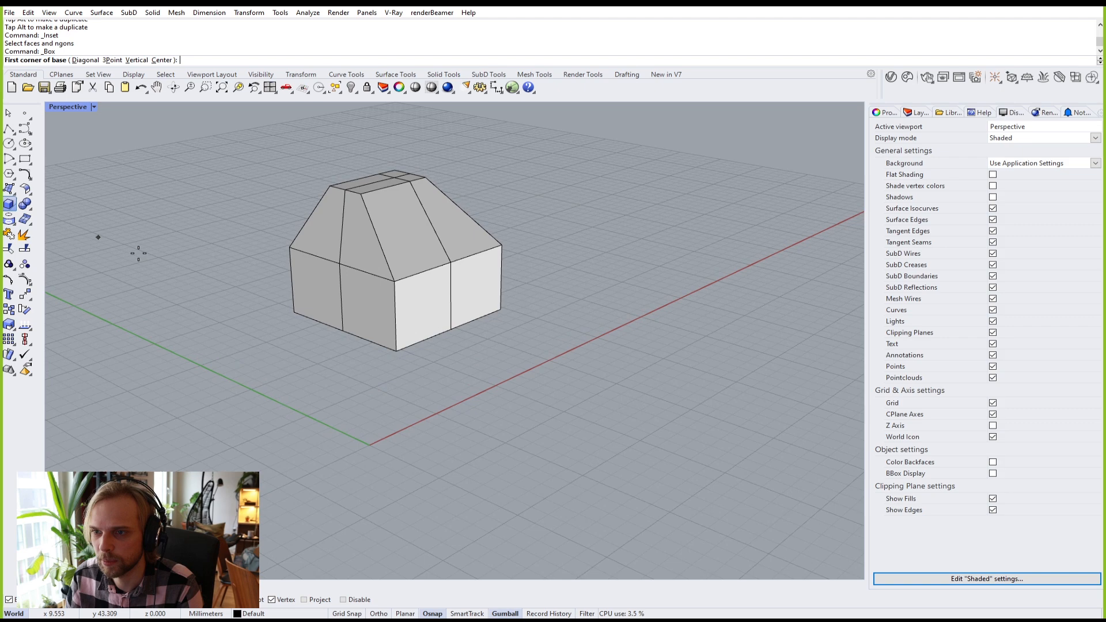
click(294, 312)
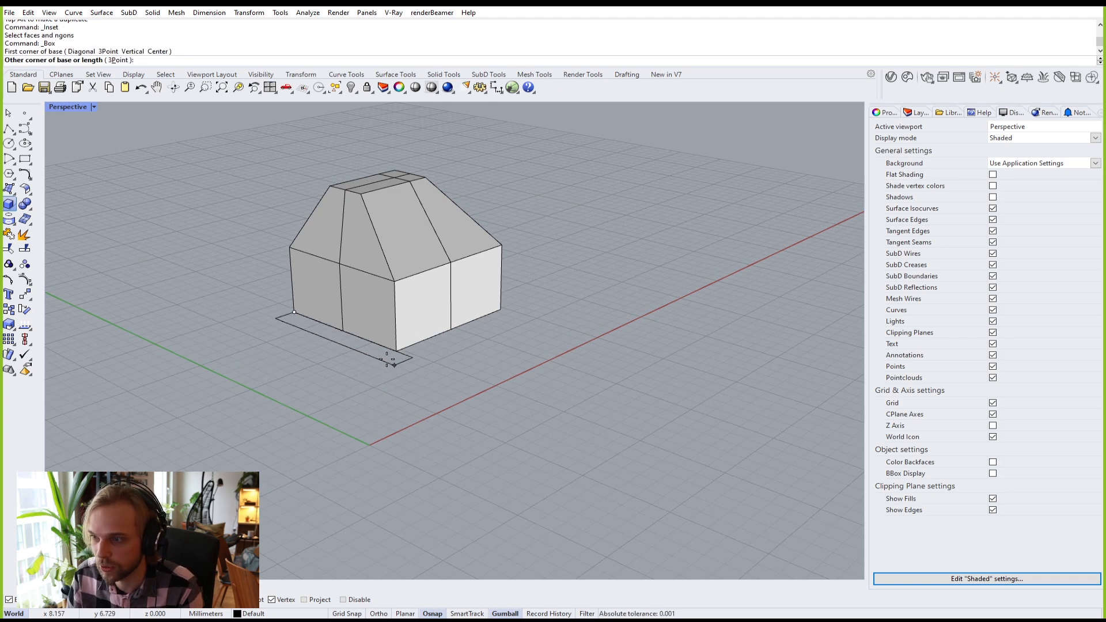
click(319, 402)
click(361, 198)
Step: Move the two top end edges of the SubD from their shared vertex onto the reference box
right_drag(361, 208, 360, 269)
scroll(300, 184, up, 6)
scroll(388, 277, up, 5)
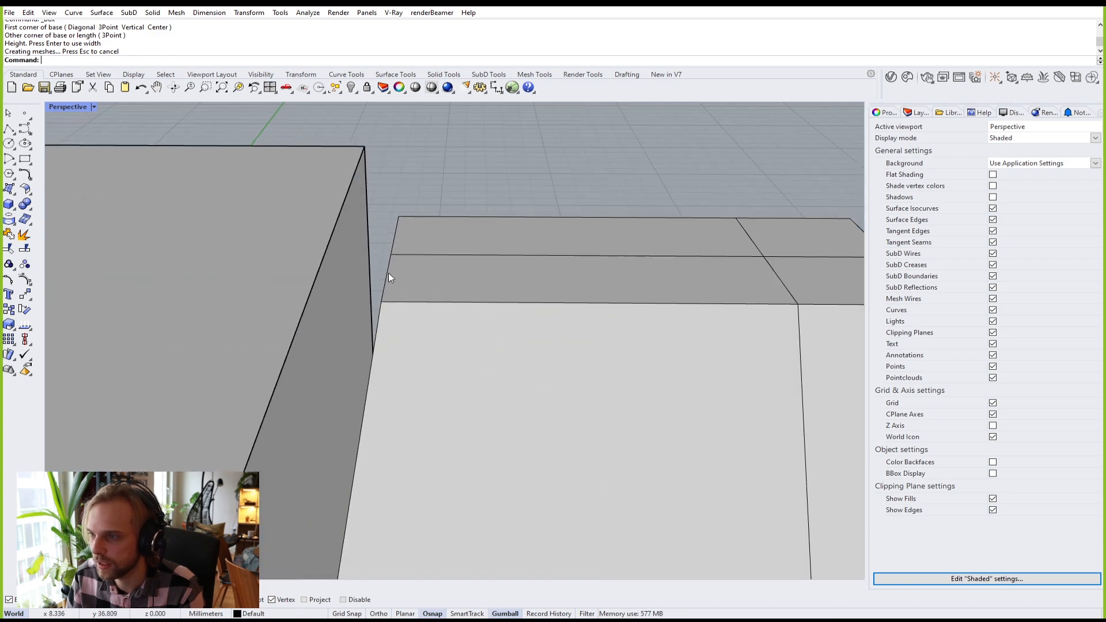
ctrl+shift+click(389, 273)
ctrl+shift+click(397, 229)
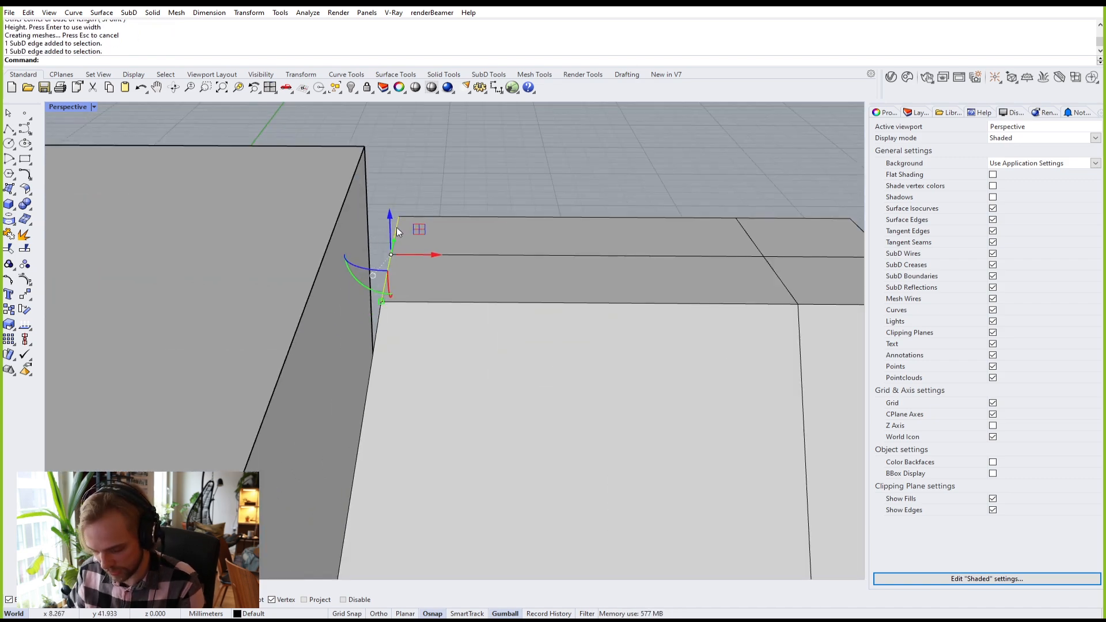
text(M)
key(Return)
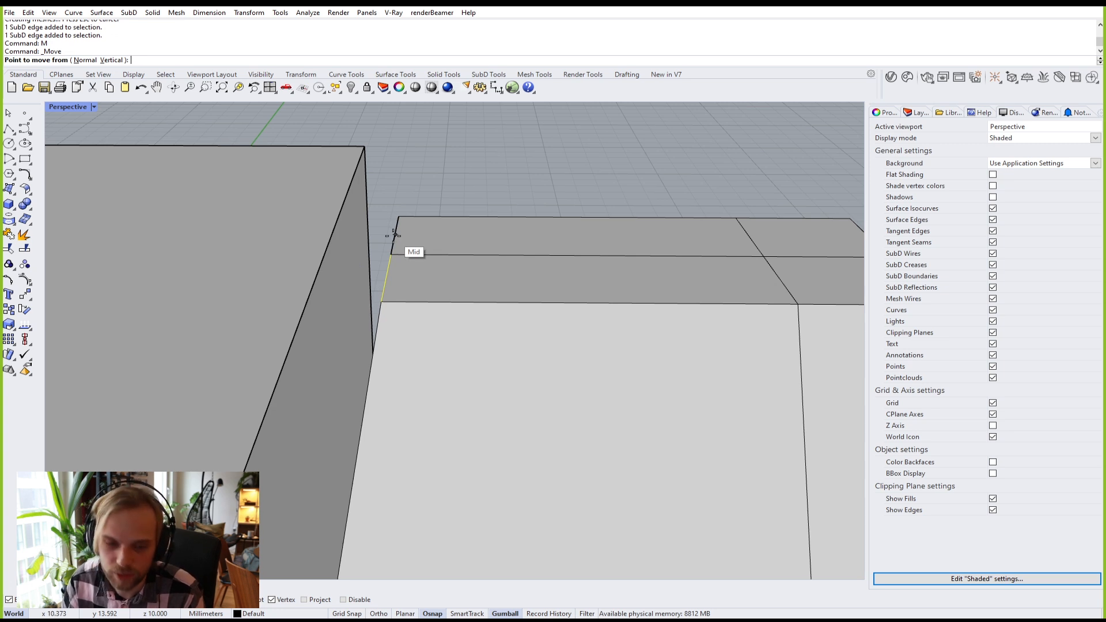
click(391, 254)
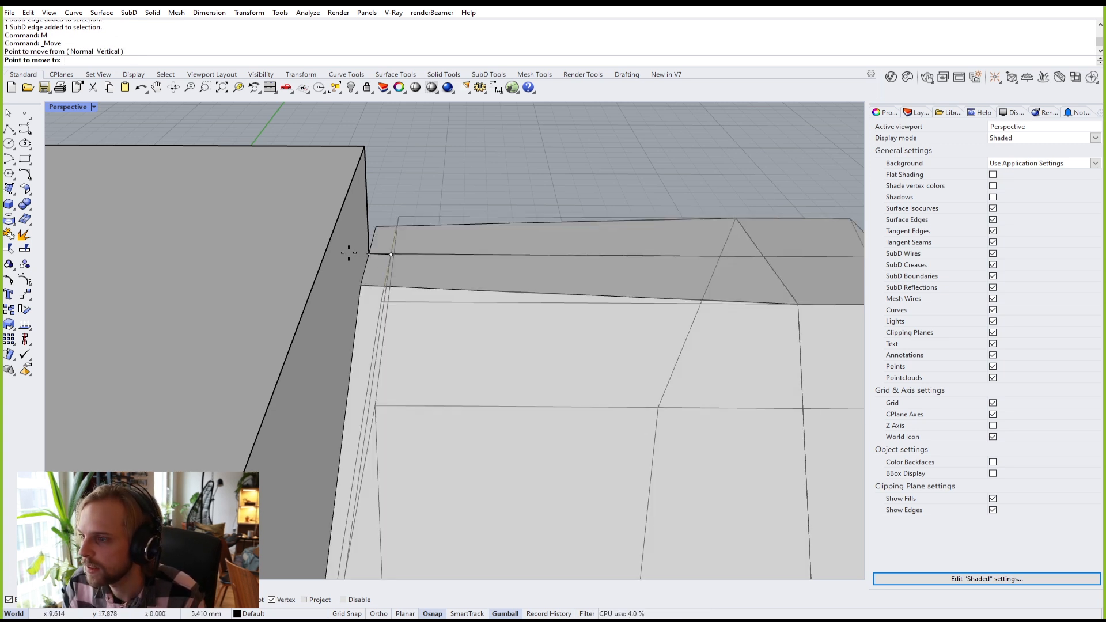
click(324, 254)
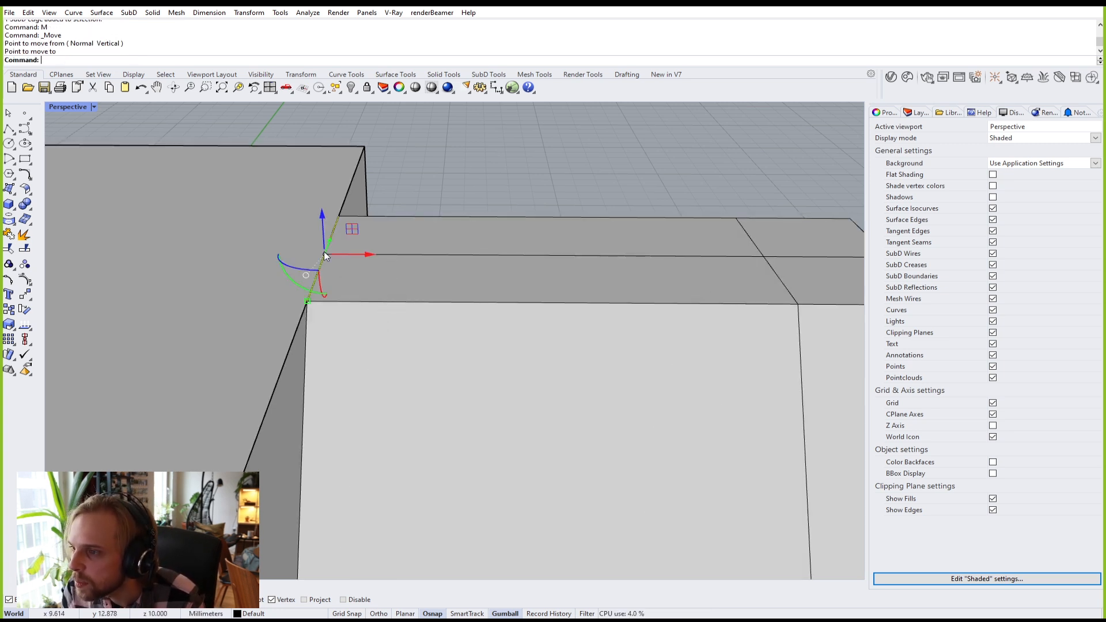
Step: Delete the solid reference box beside the SubD
scroll(324, 254, down, 7)
right_drag(288, 302, 365, 155)
click(364, 156)
click(245, 293)
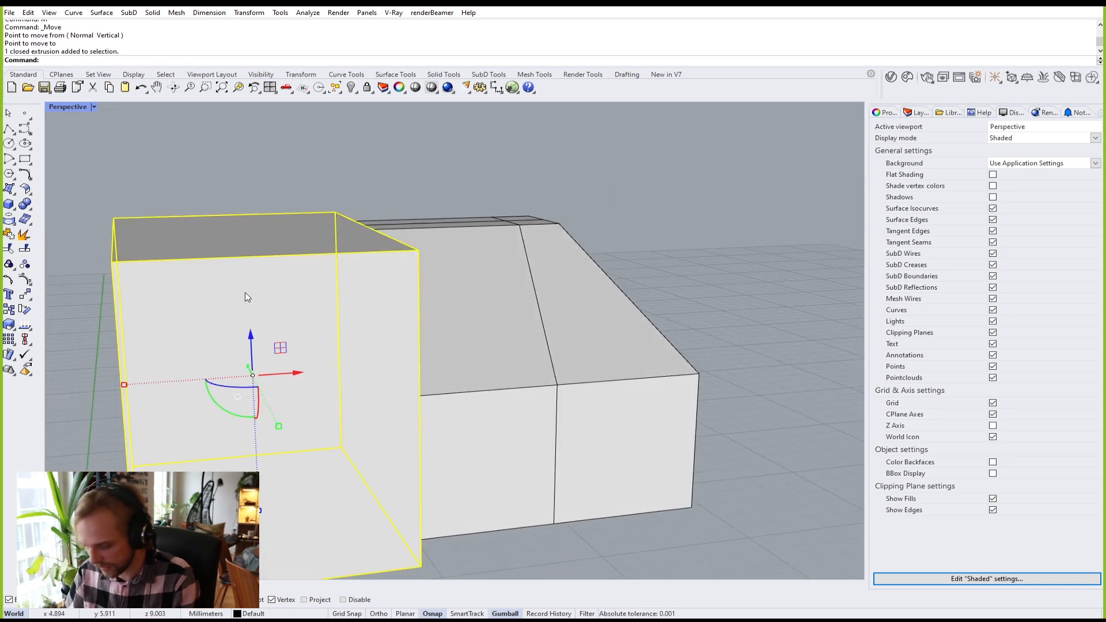
key(Delete)
right_drag(341, 314, 372, 437)
Step: Undo the box deletion, the box itself and all the edge moves, back to the evenly tapered SubD
key(ctrl+z)
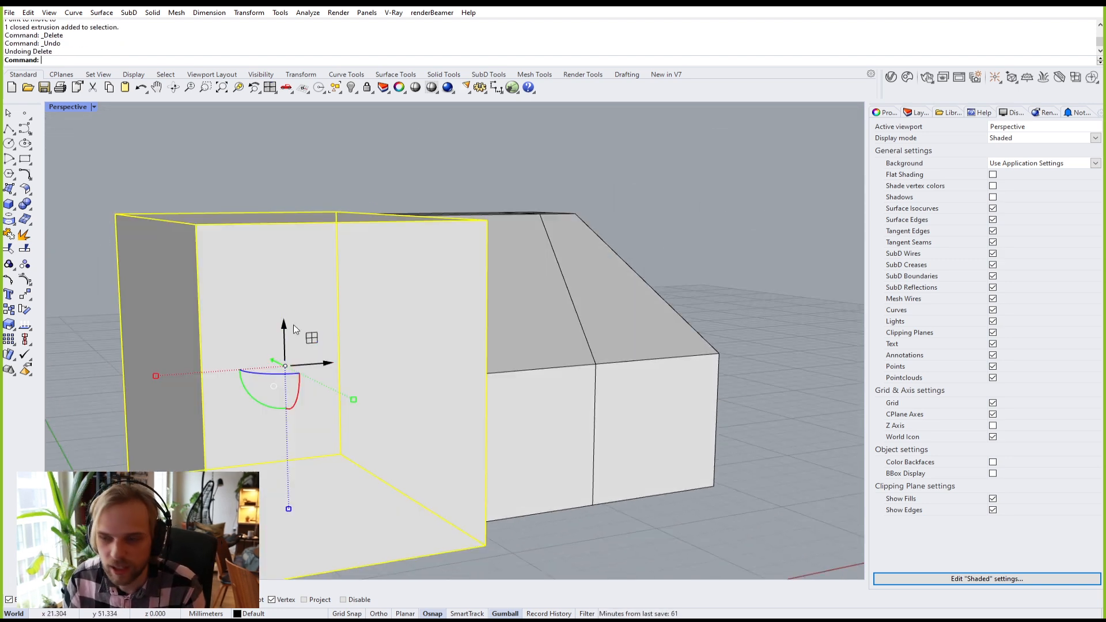
key(ctrl+z)
key(ctrl+z)
key(ctrl+z)
key(ctrl+z)
key(ctrl+z)
key(ctrl+z)
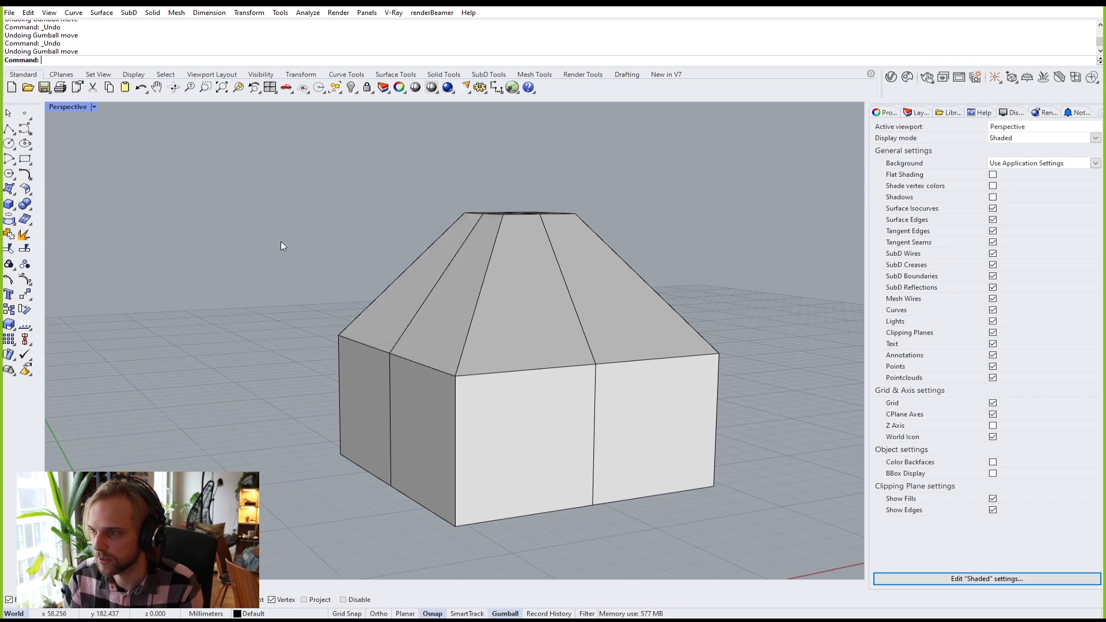
Step: Select the four faces on one end of the SubD and scale them to 0 along X to flatten that end
right_drag(274, 234, 426, 324)
ctrl+shift+click(439, 277)
ctrl+shift+click(525, 286)
ctrl+shift+click(506, 381)
ctrl+shift+click(432, 375)
right_drag(461, 372, 334, 299)
scroll(353, 324, up, 2)
scroll(334, 299, up, 3)
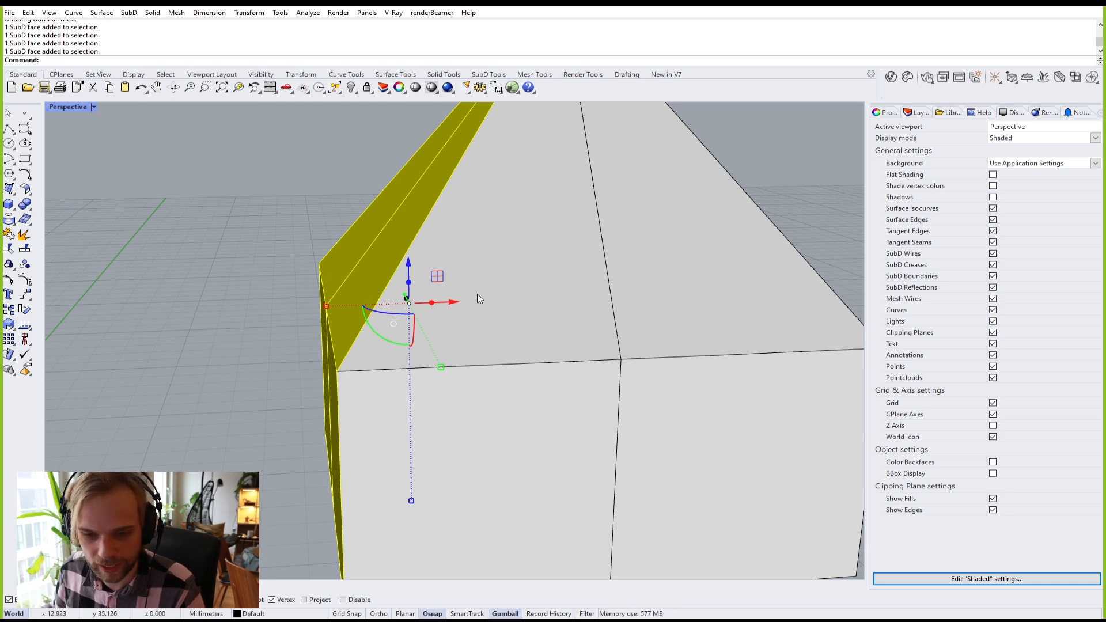
click(325, 310)
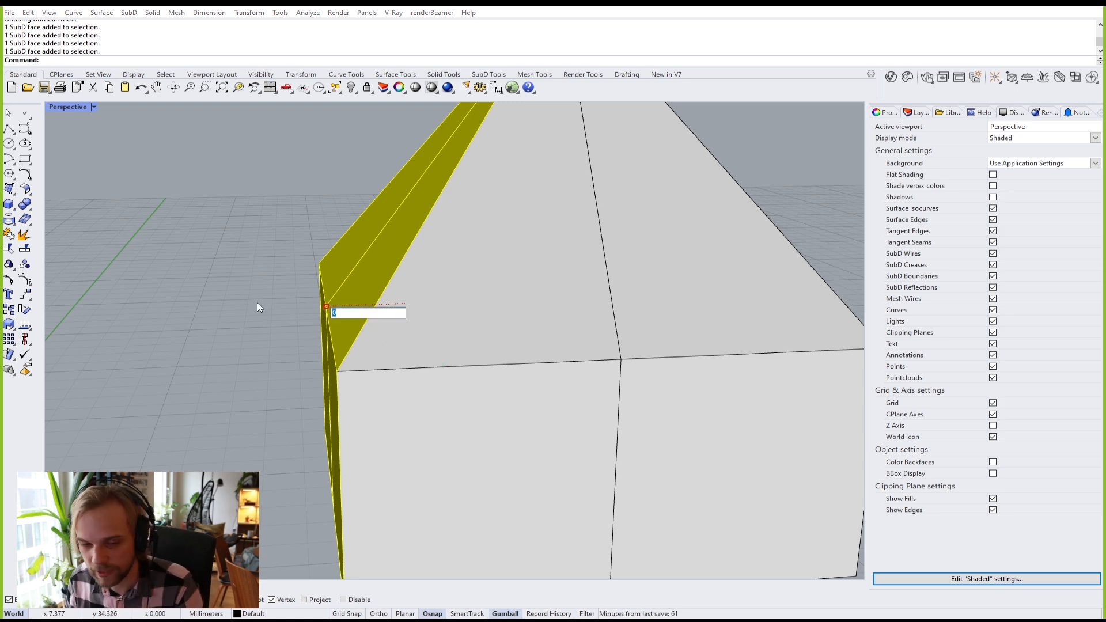
key(Return)
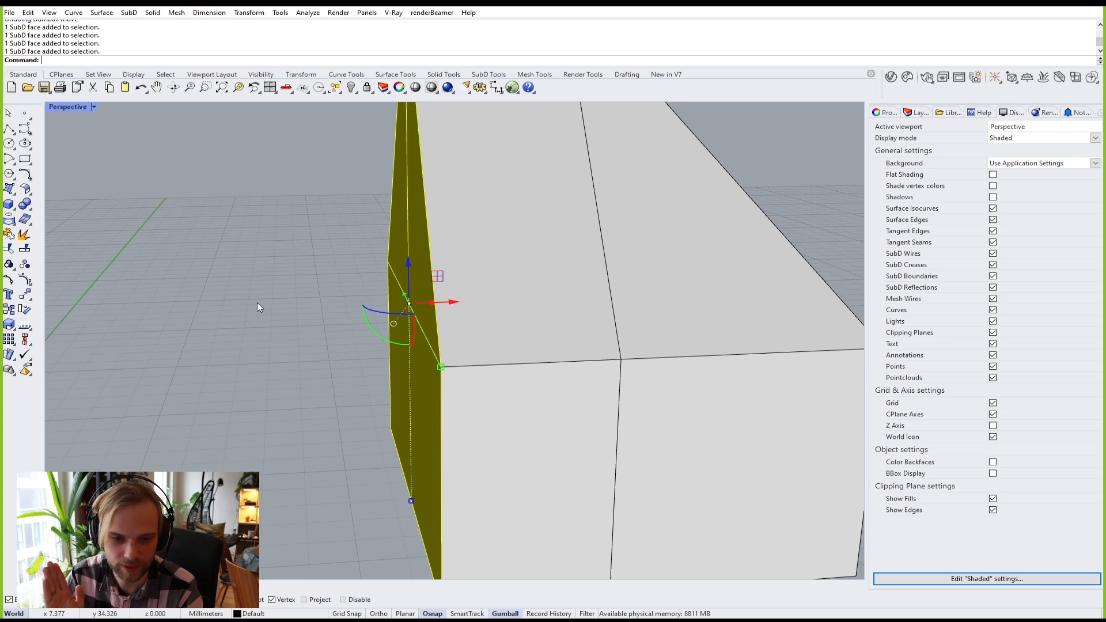
Step: Pull the flattened end faces outward along X to lengthen the SubD, and clear the selection
scroll(320, 281, down, 4)
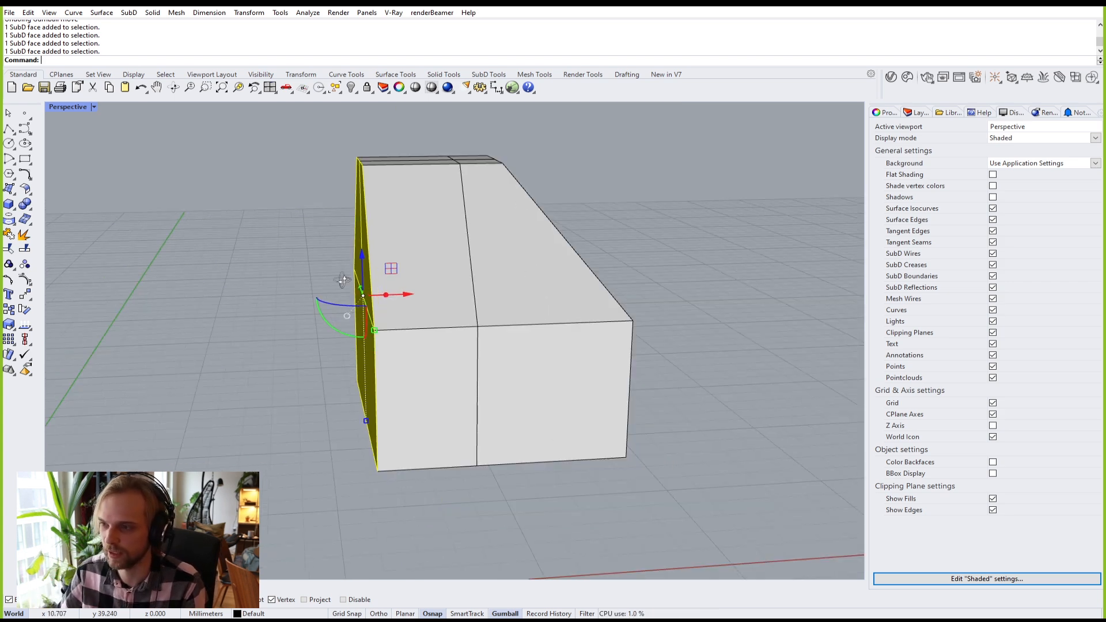
right_drag(321, 281, 392, 178)
right_drag(375, 313, 442, 336)
click(468, 363)
click(565, 353)
Step: Select the four faces on the opposite end of the SubD and scale them to 0 along X
right_drag(565, 353, 384, 365)
scroll(403, 346, up, 5)
ctrl+shift+click(423, 325)
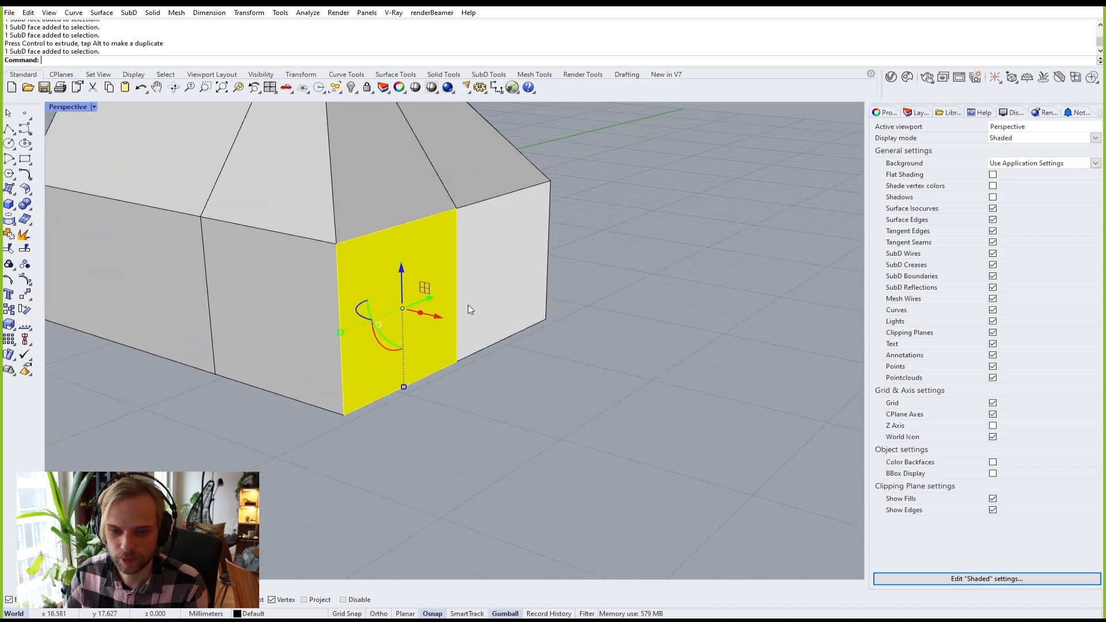
ctrl+shift+click(502, 270)
ctrl+shift+click(472, 156)
ctrl+shift+click(403, 192)
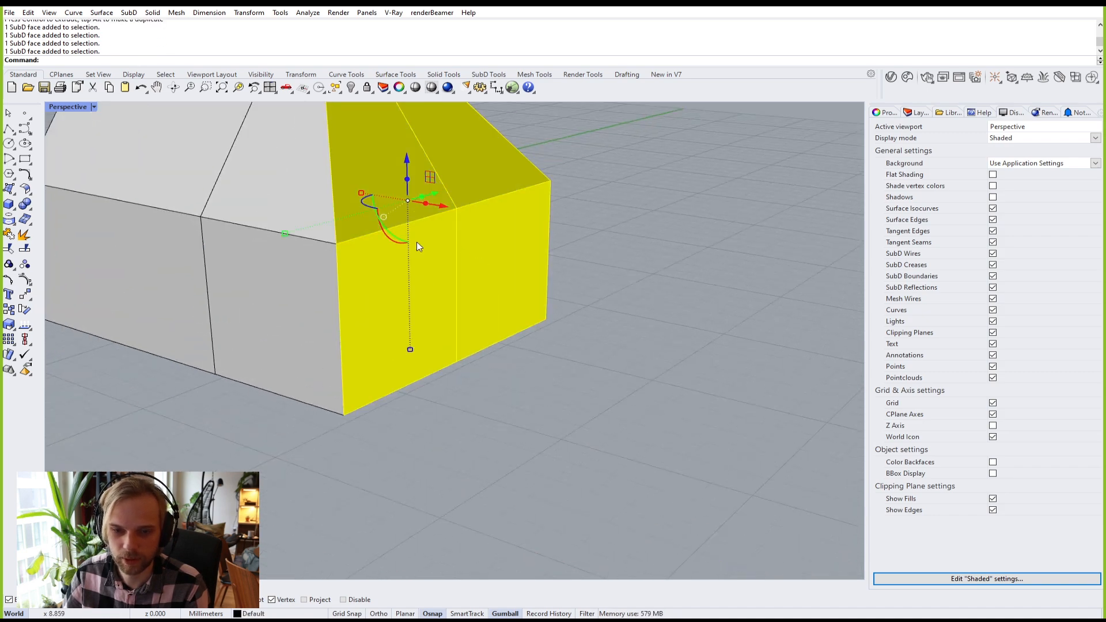
click(362, 193)
text(0)
key(Return)
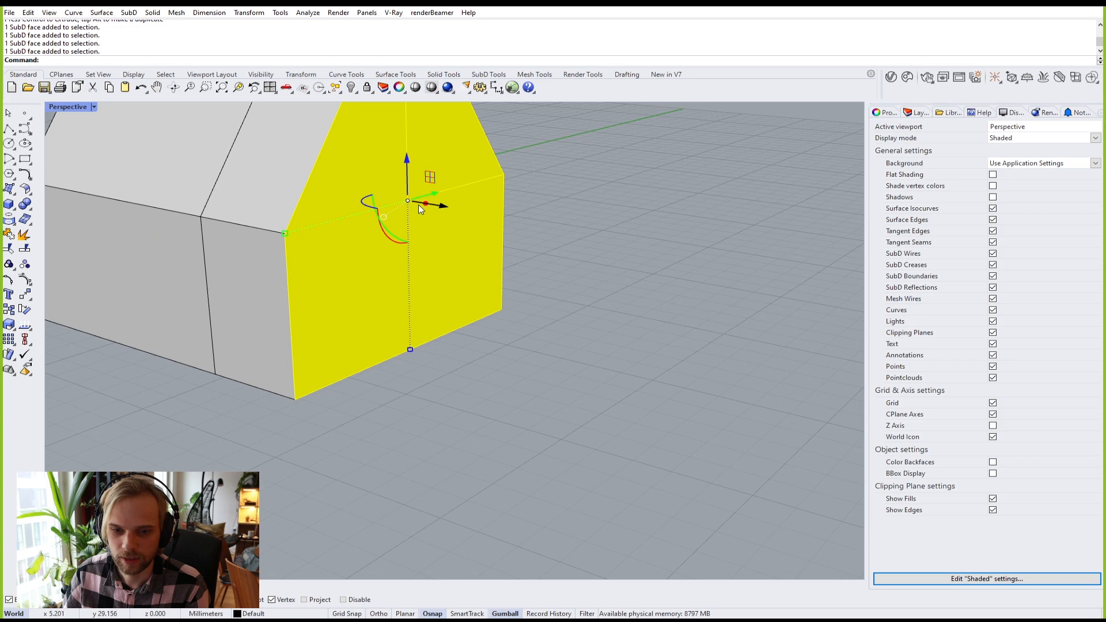
Step: Pull the second flattened end outward along X to extend the house shape, and clear the selection
scroll(613, 268, down, 6)
click(496, 403)
right_drag(496, 402, 686, 375)
scroll(594, 368, up, 2)
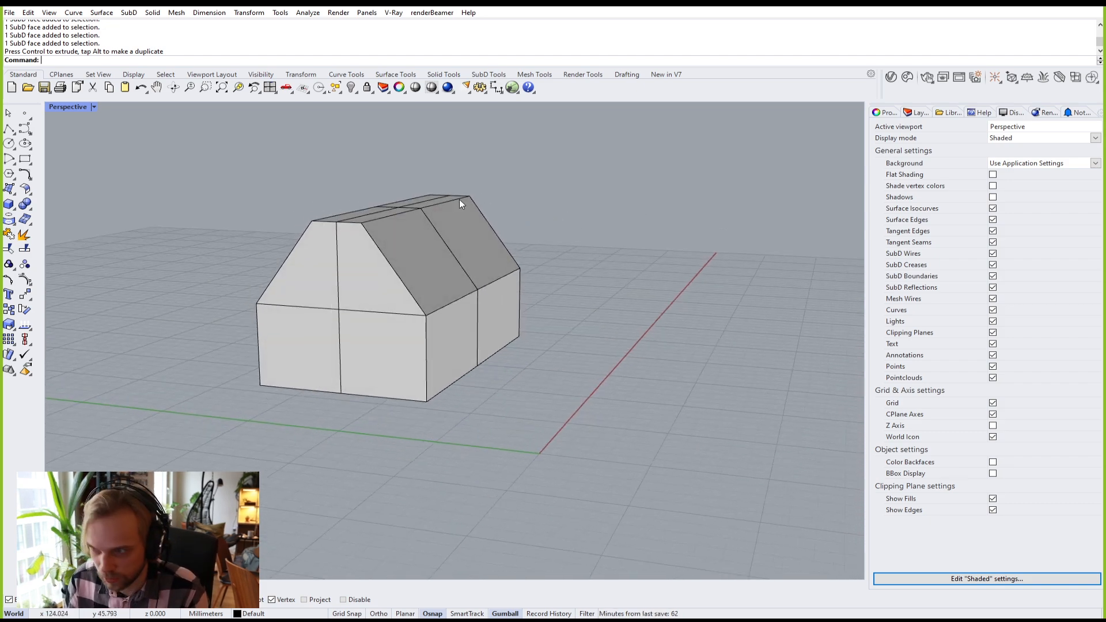
Step: Select the four top faces and scale them inward across the width to form a narrow roof ridge
right_drag(468, 199, 465, 266)
scroll(389, 251, up, 3)
ctrl+shift+click(394, 264)
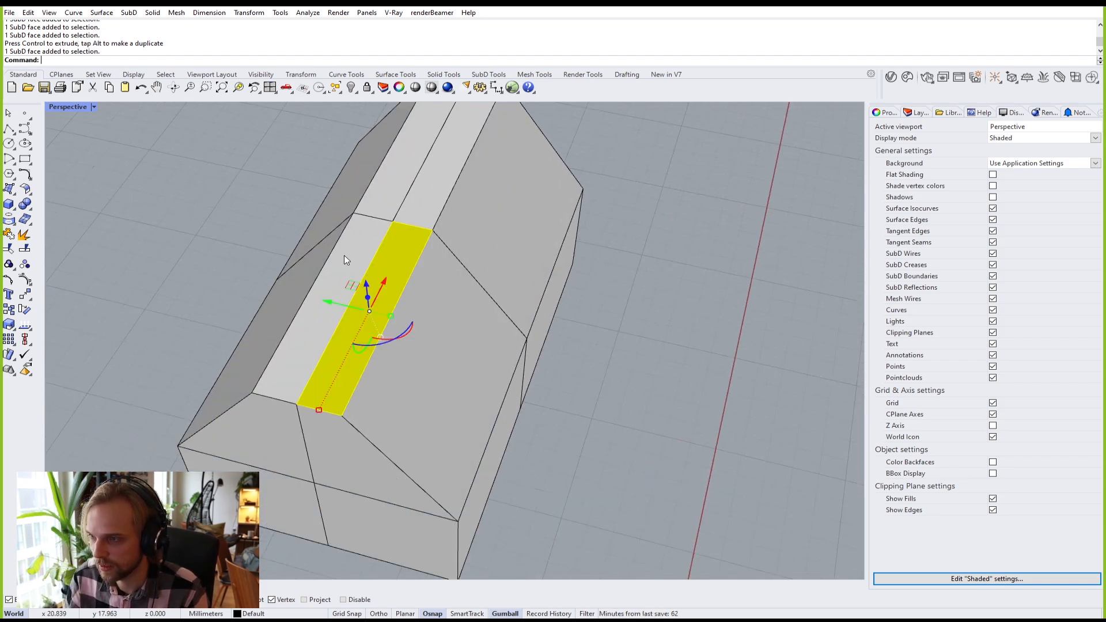
ctrl+shift+click(344, 254)
ctrl+shift+click(400, 181)
ctrl+shift+click(421, 207)
drag(435, 225, 409, 222)
click(793, 379)
Step: Toggle the house-shaped SubD to smooth display and back to flat, and bring up the SubD tools
right_drag(792, 379, 627, 330)
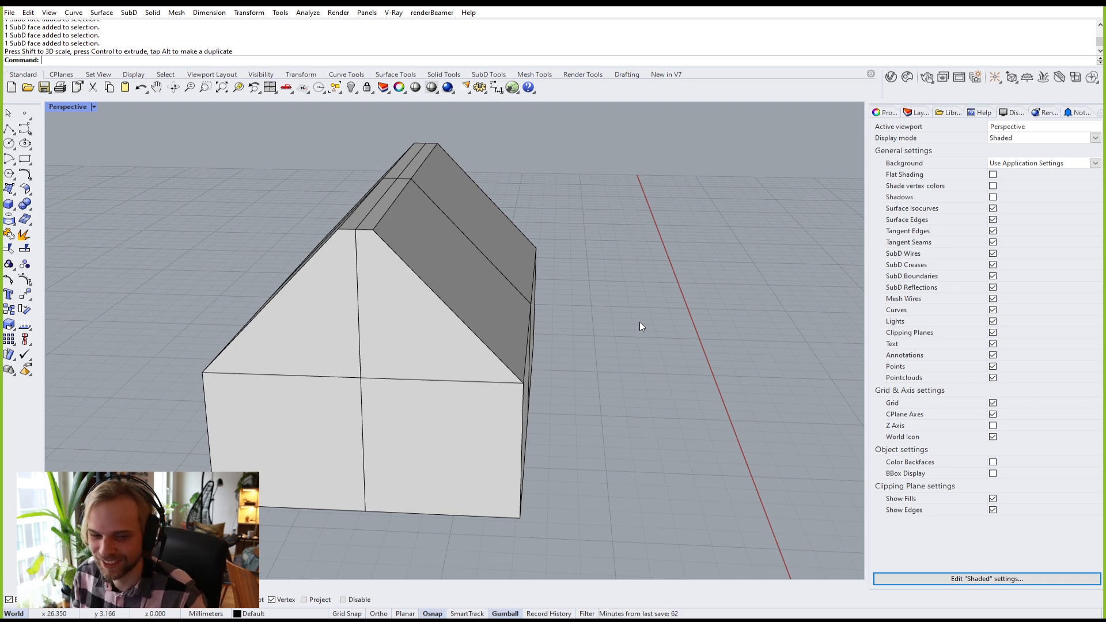
right_drag(620, 299, 627, 340)
key(Tab)
key(Tab)
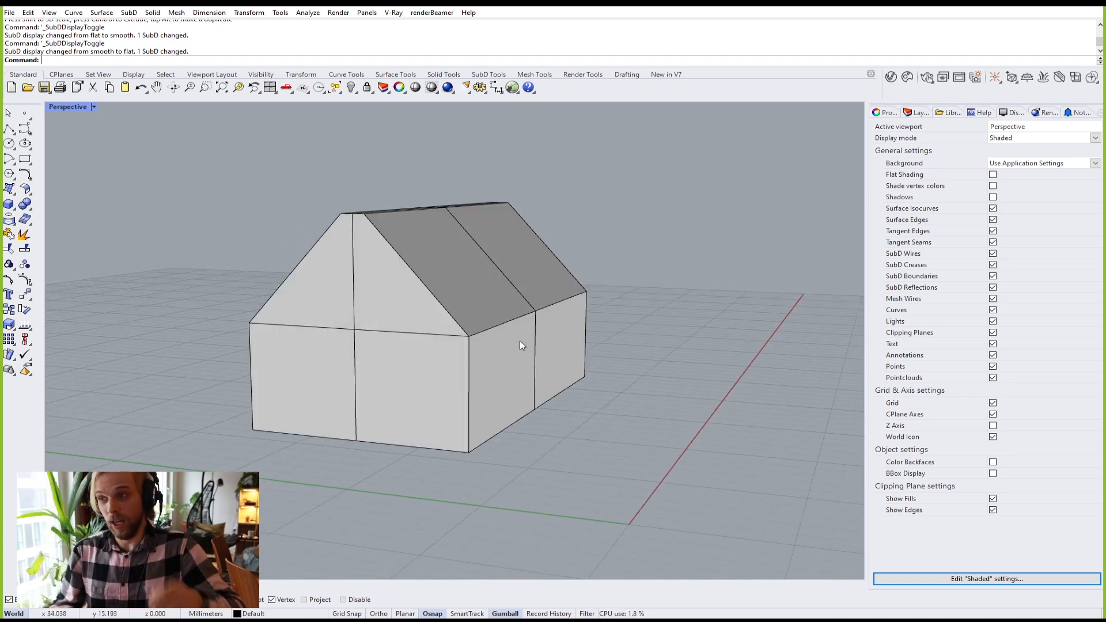
click(502, 75)
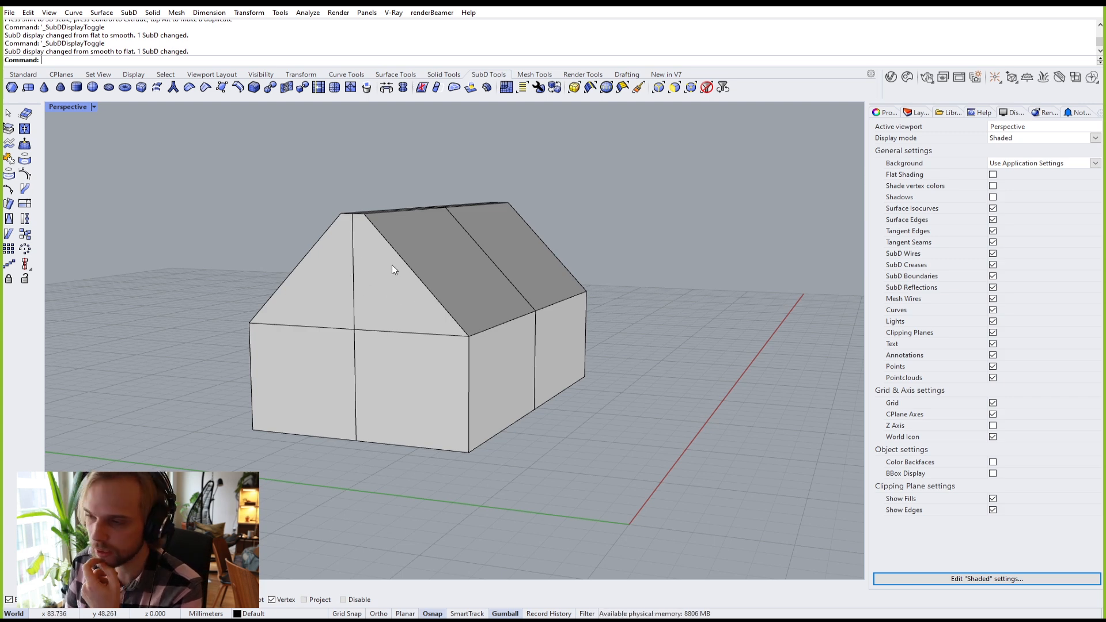
right_drag(392, 266, 338, 290)
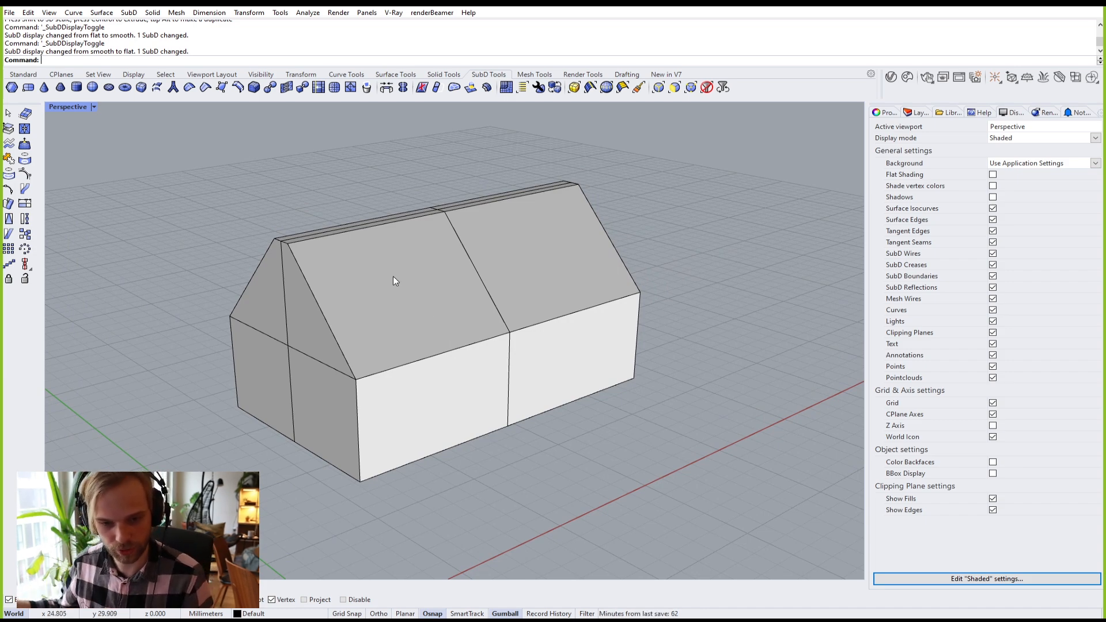
Step: Show the Top view maximized instead of the Perspective view and bring up the standard modeling tools
shift+right_drag(408, 282, 467, 244)
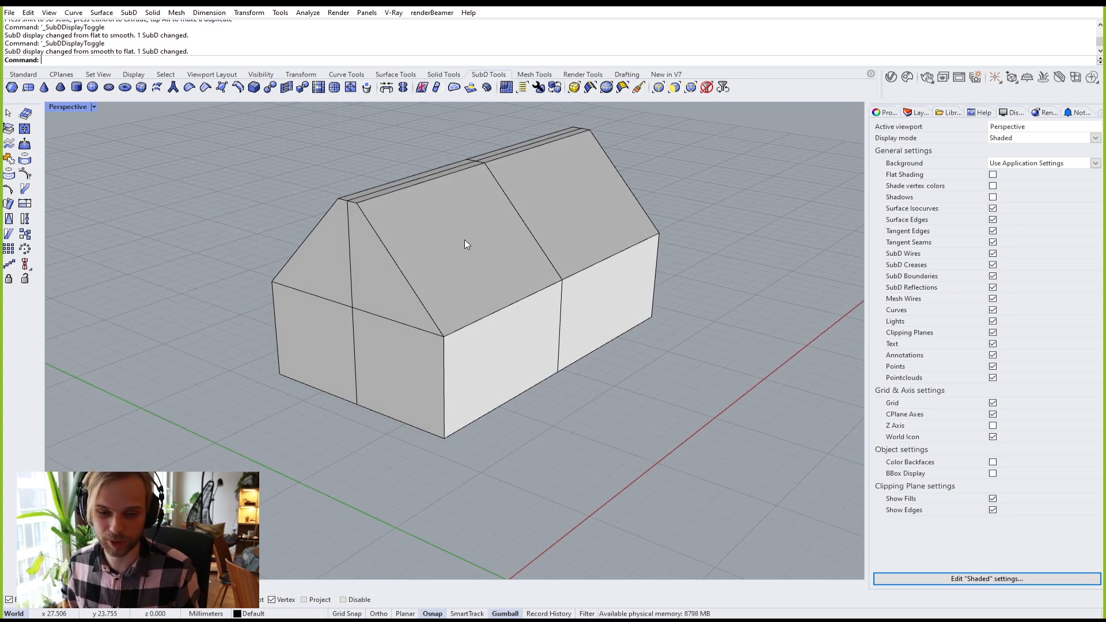
right_drag(469, 313, 405, 267)
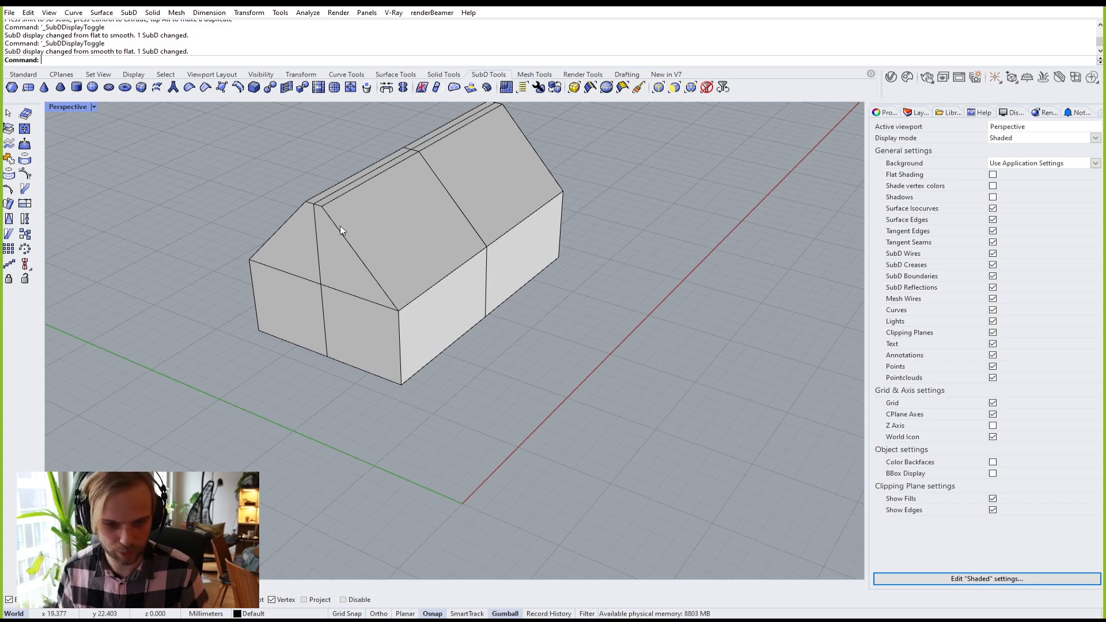
right_drag(418, 241, 148, 108)
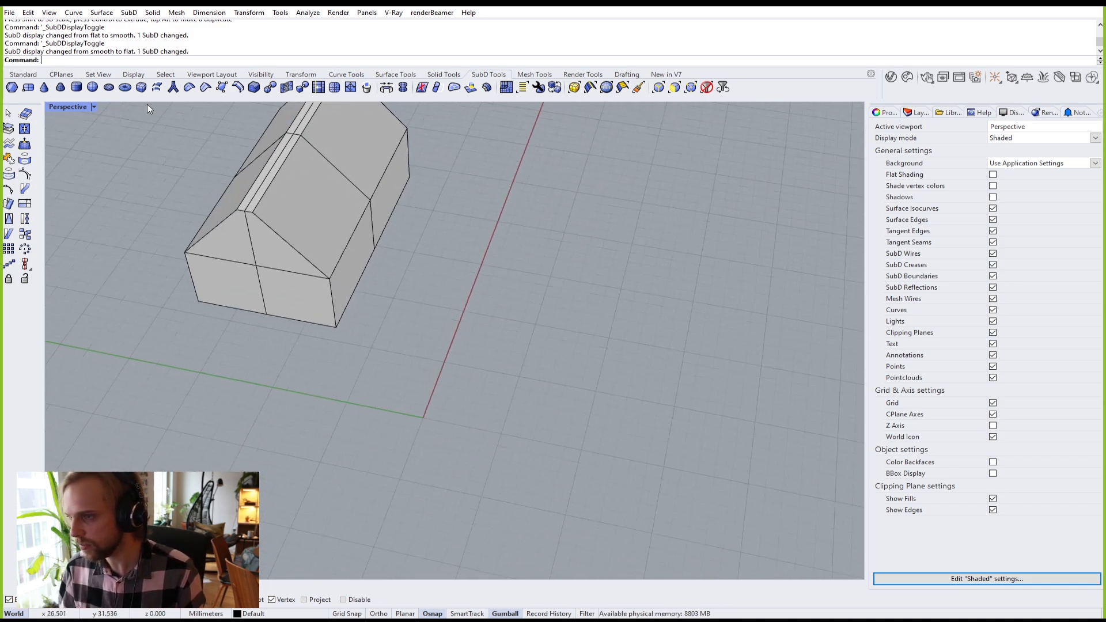
double_click(58, 109)
double_click(50, 105)
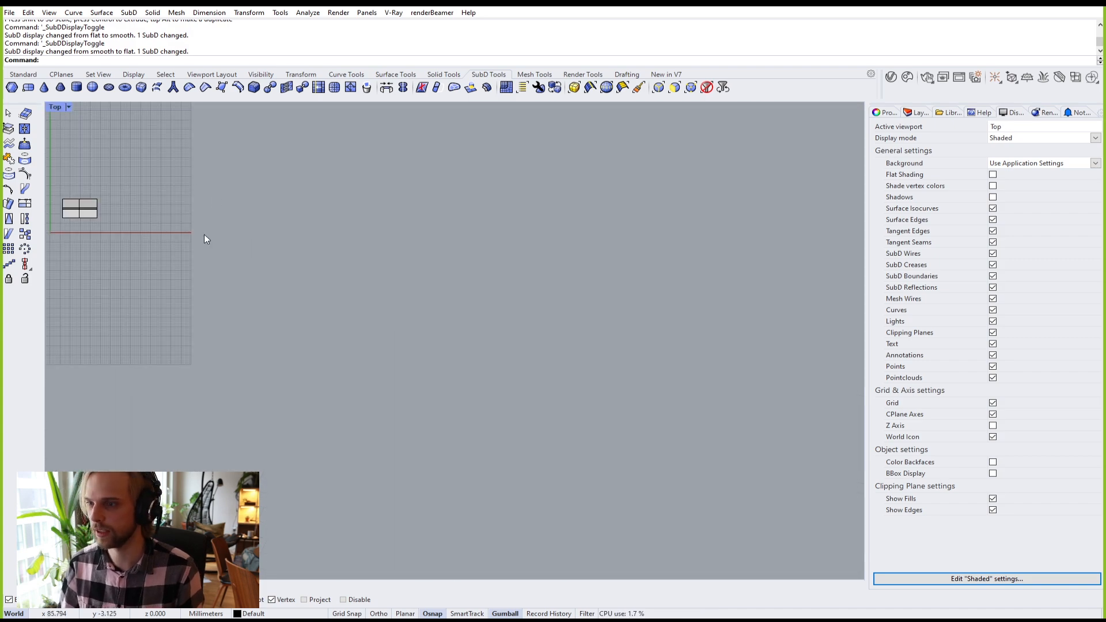
click(23, 74)
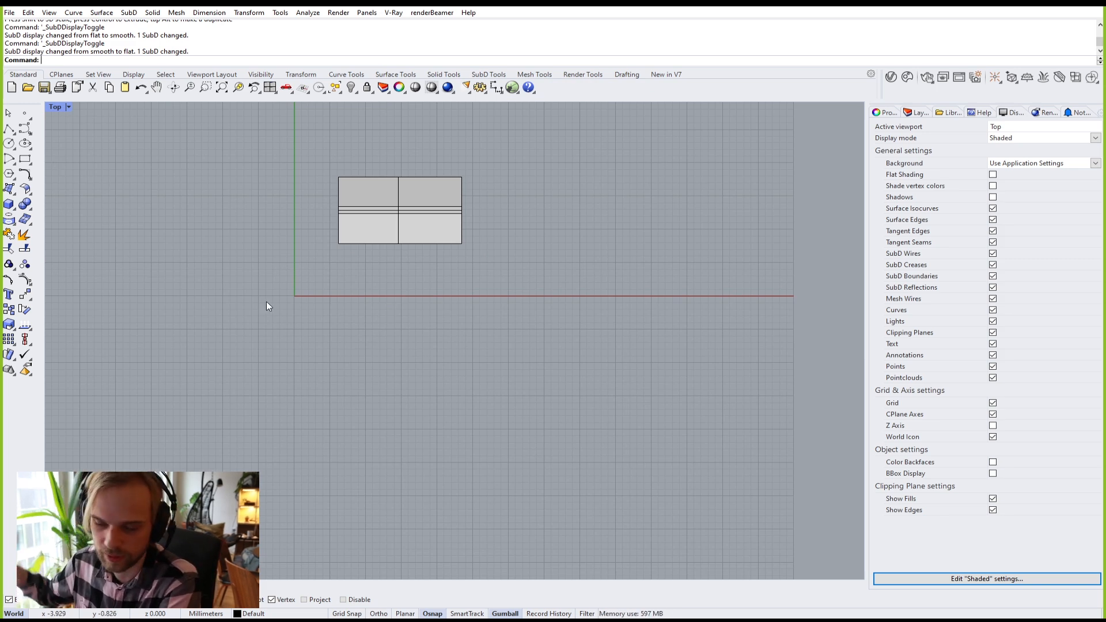
Step: Draw a closed triangular polyline in the Top view, beside the origin and below the house
click(7, 132)
scroll(236, 309, up, 3)
click(186, 405)
click(153, 228)
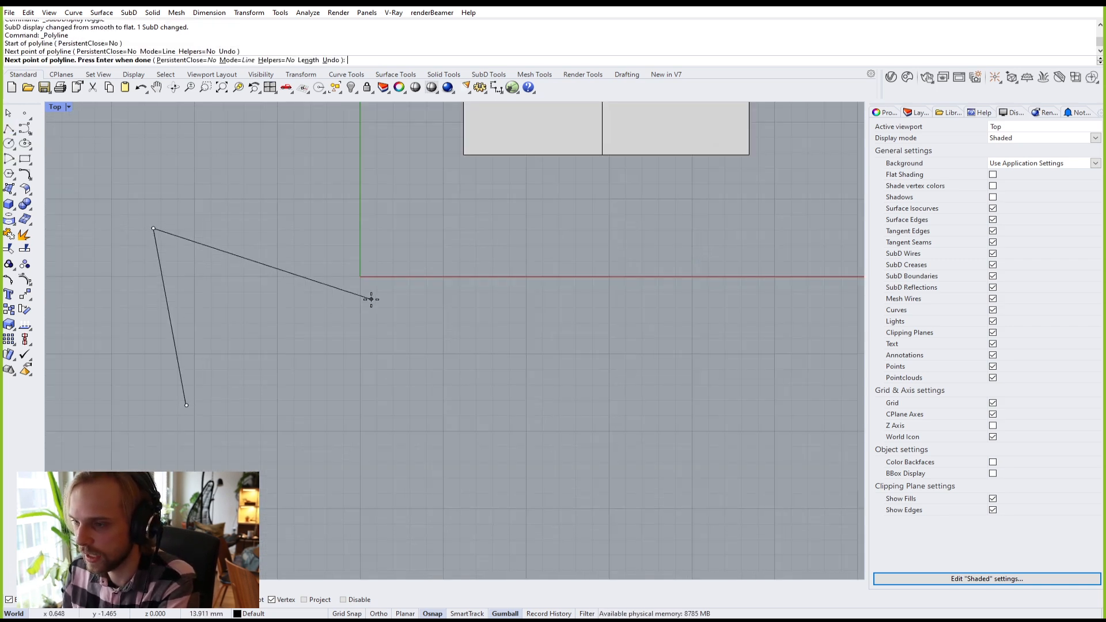
click(371, 300)
click(186, 405)
scroll(289, 320, down, 2)
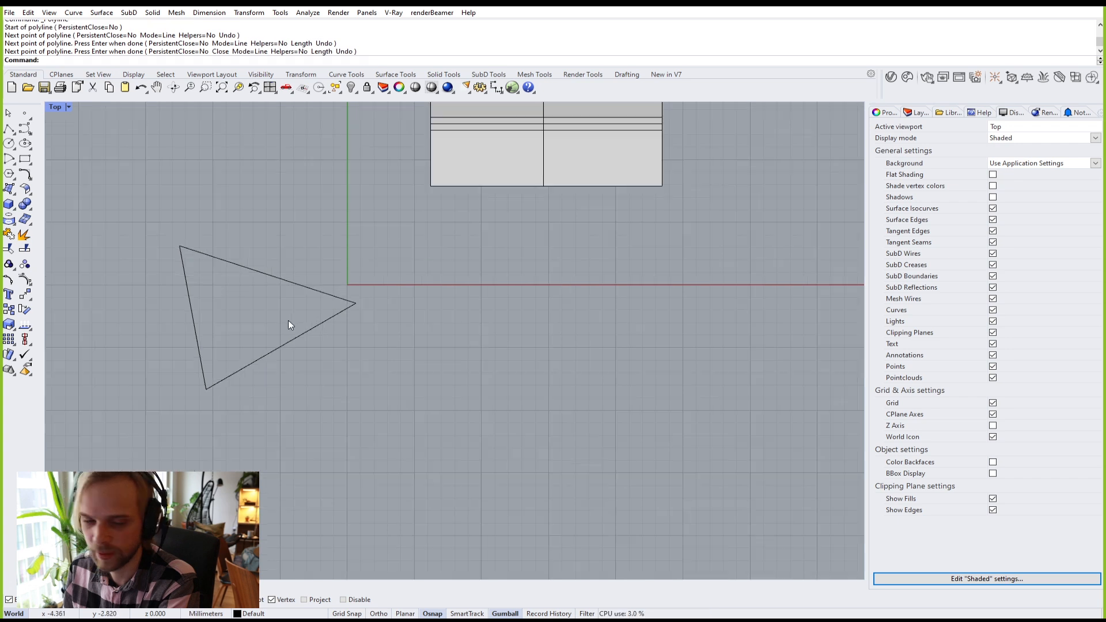
Step: Draw a closed four-sided polyline with uneven sides on the side of the triangle away from the house
right_drag(288, 321, 536, 300)
key(Return)
click(140, 216)
click(148, 422)
click(305, 395)
click(274, 209)
click(140, 216)
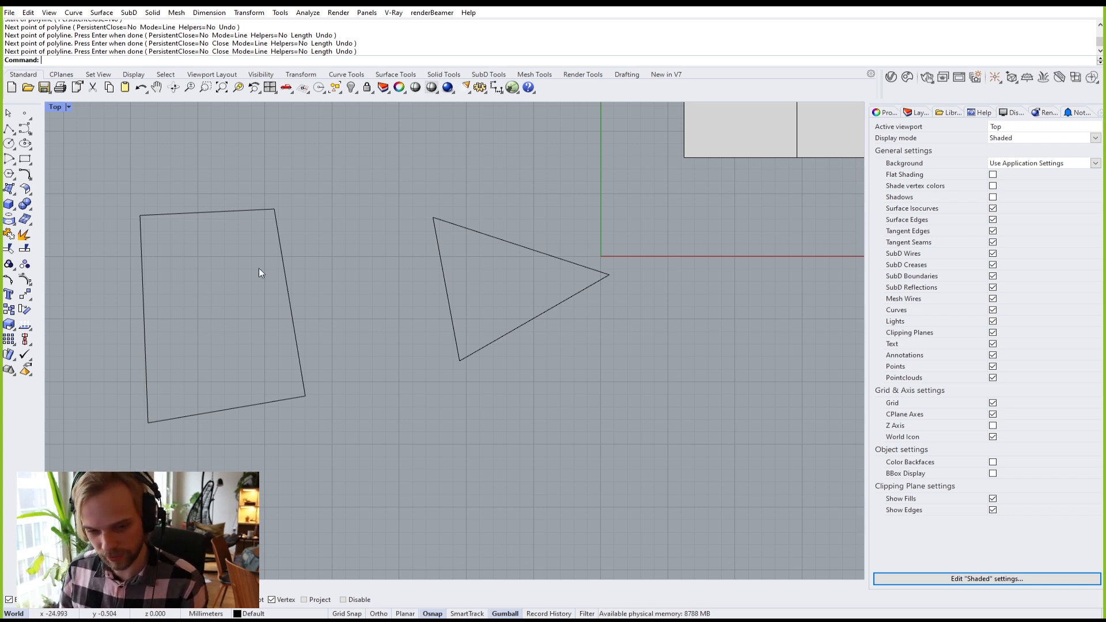
Step: Select the four-sided polyline and the triangle in turn to compare them, and clear the selection
click(142, 245)
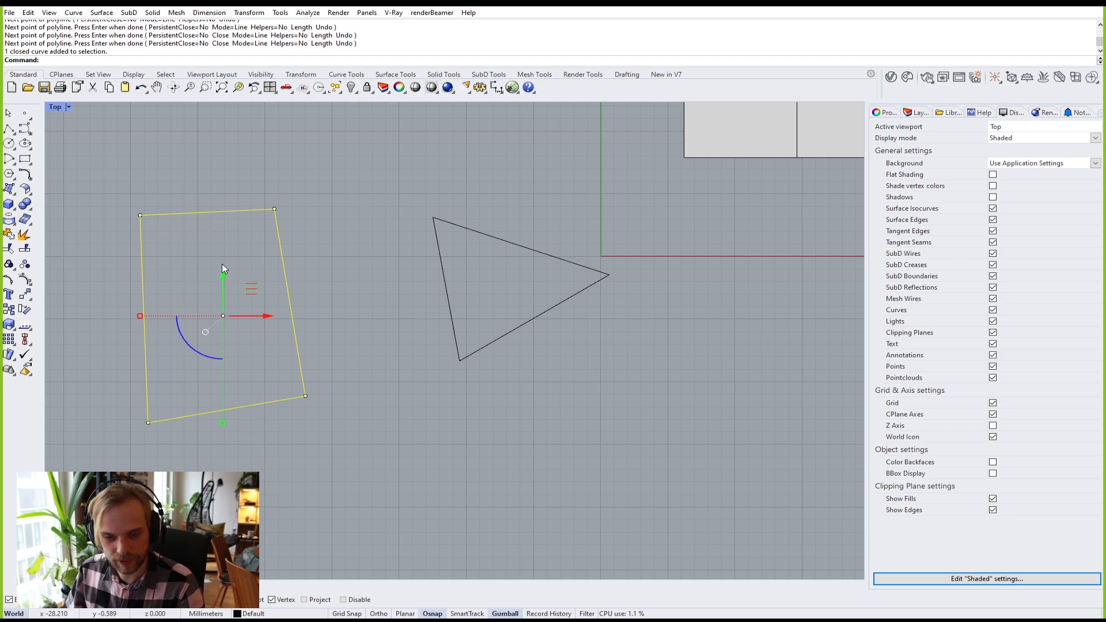
click(187, 264)
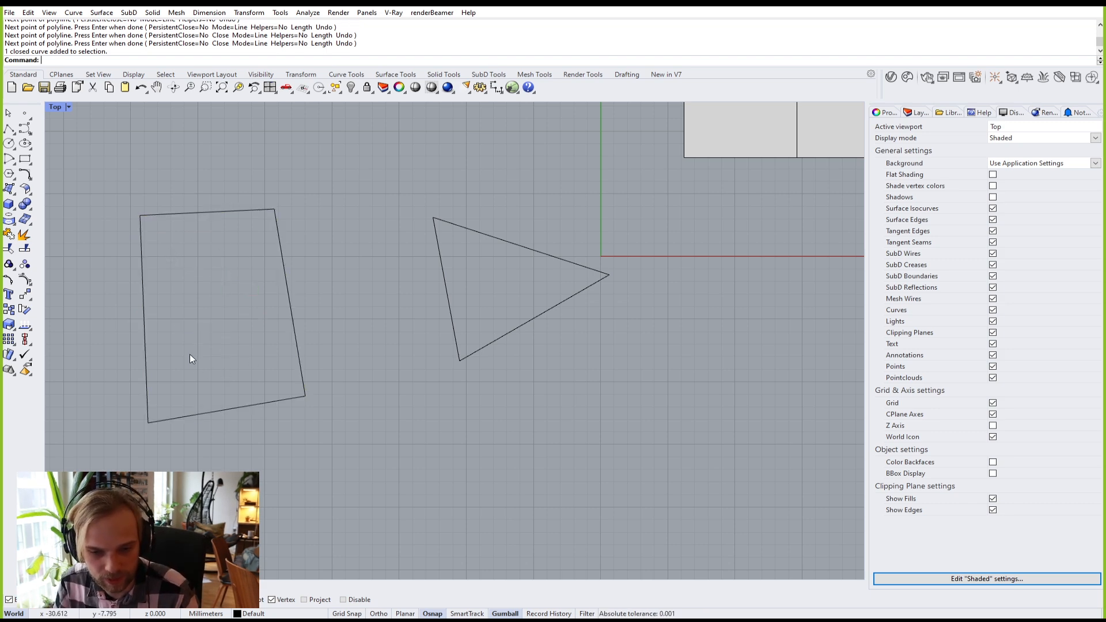
scroll(188, 355, down, 3)
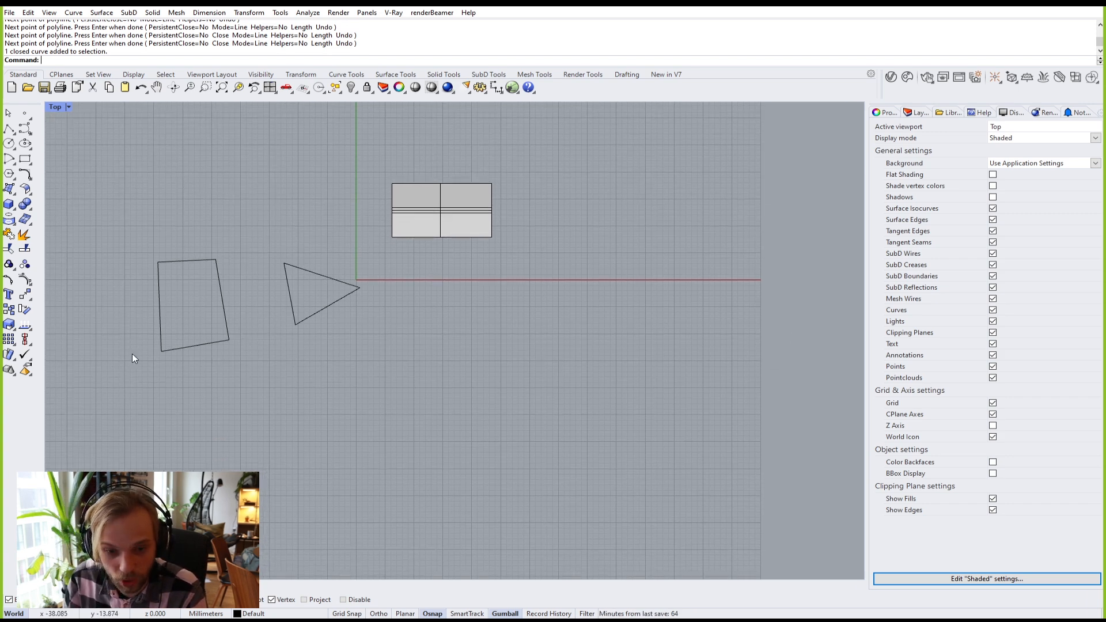
scroll(288, 283, up, 3)
click(292, 284)
right_drag(229, 359, 392, 326)
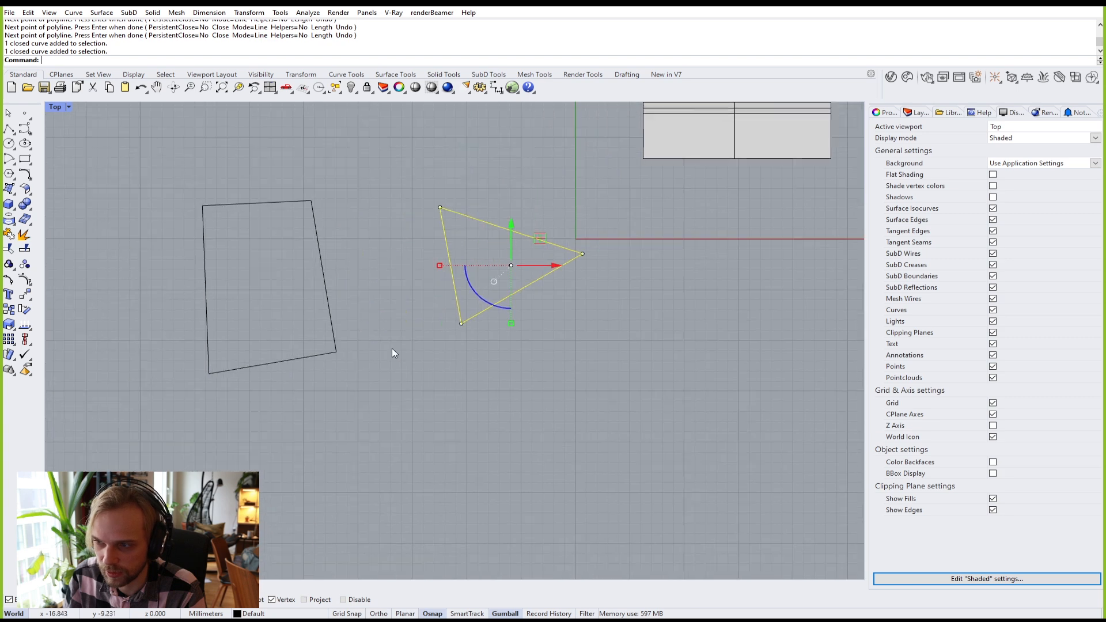
drag(330, 391, 242, 300)
click(344, 424)
Step: Draw a closed irregular eight-sided polyline with a deep notch below the triangle and the four-sided shape
right_drag(357, 402, 319, 272)
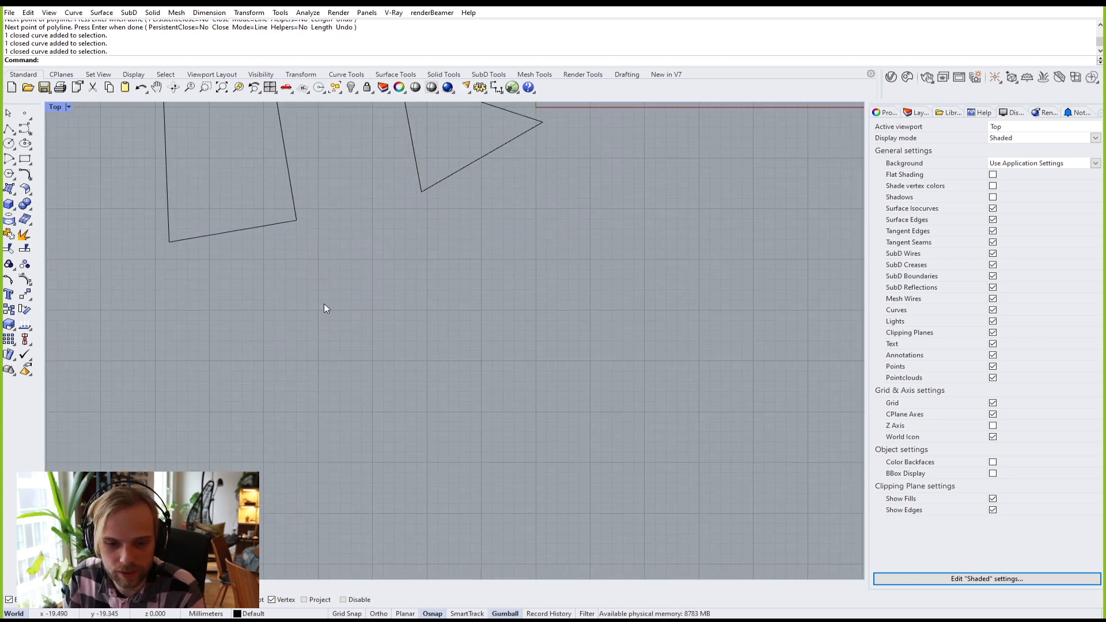
click(9, 128)
click(406, 270)
click(255, 342)
click(277, 442)
click(427, 496)
click(551, 369)
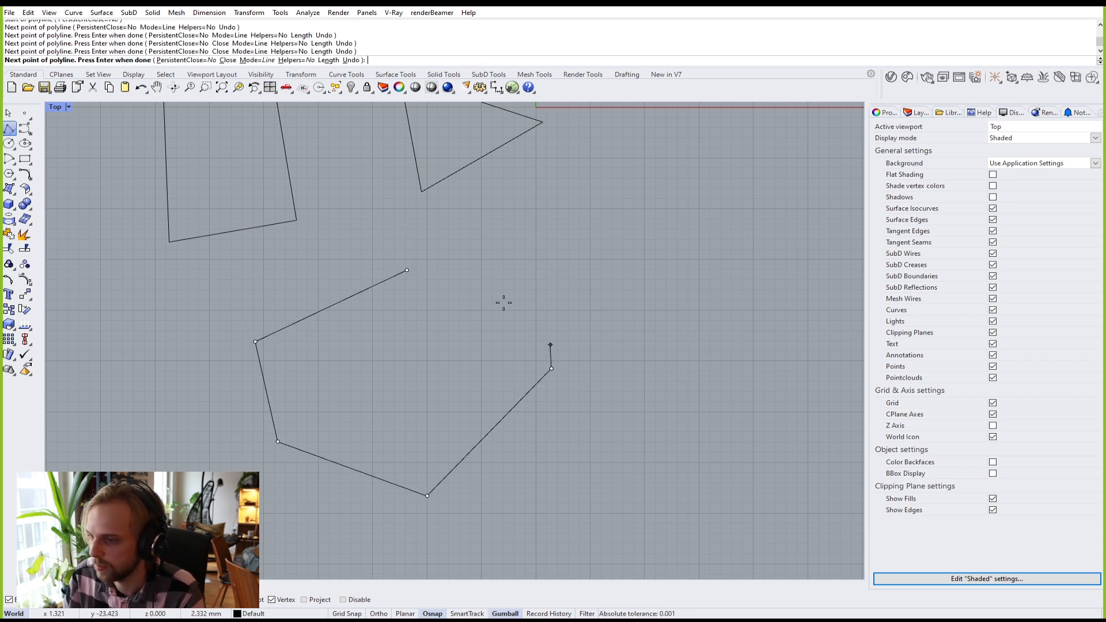
click(409, 404)
click(451, 305)
click(470, 217)
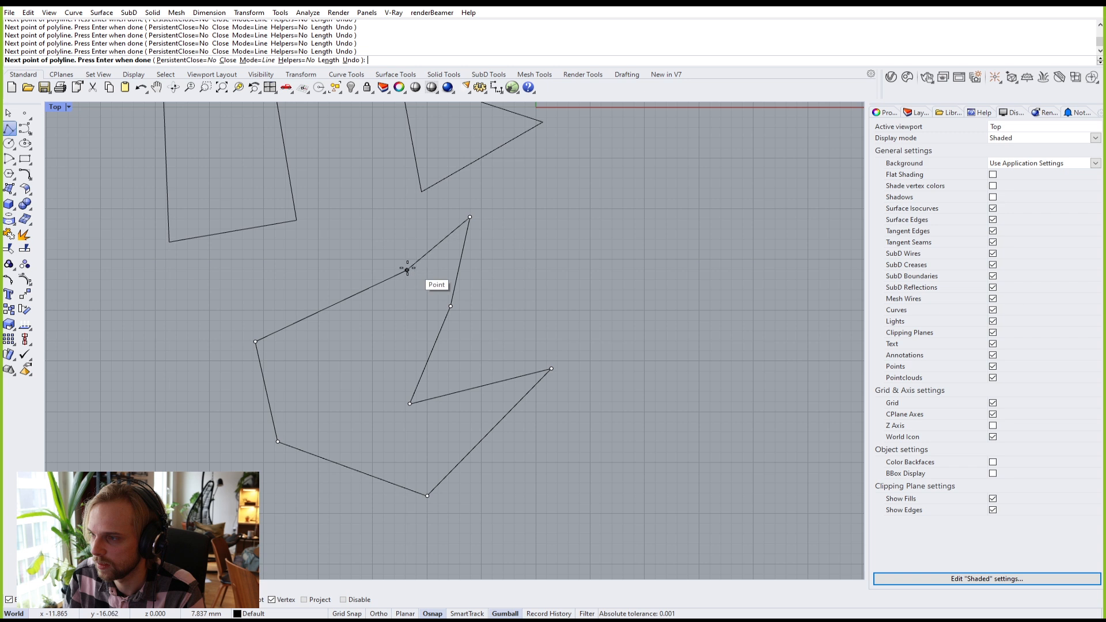
click(406, 270)
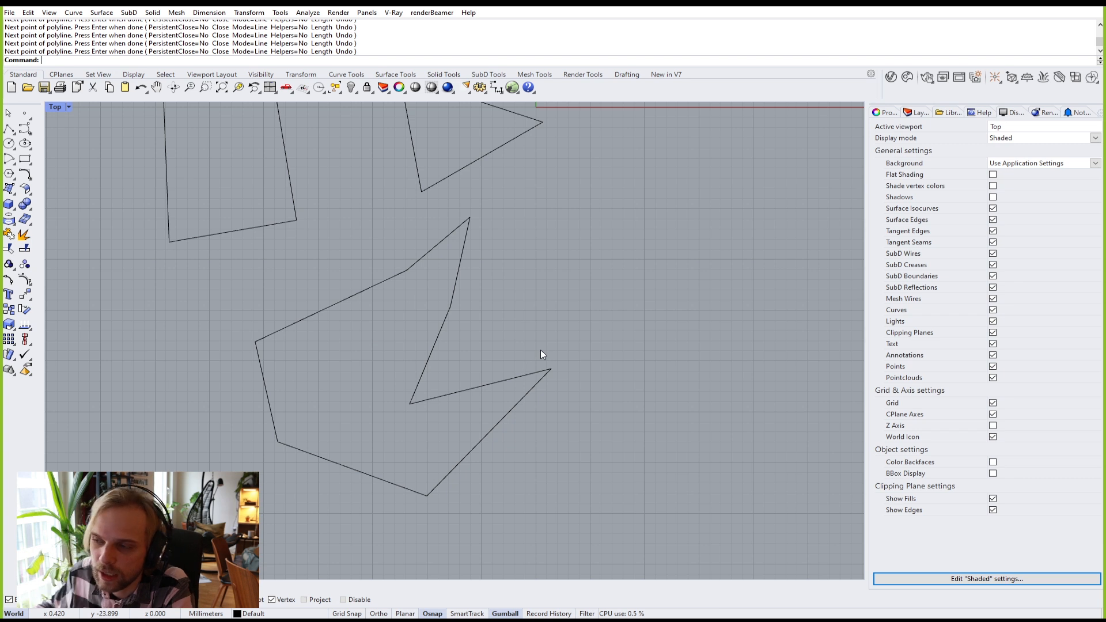
Step: Select the irregular eight-sided polyline to highlight its shape, and clear the selection
drag(675, 446, 242, 259)
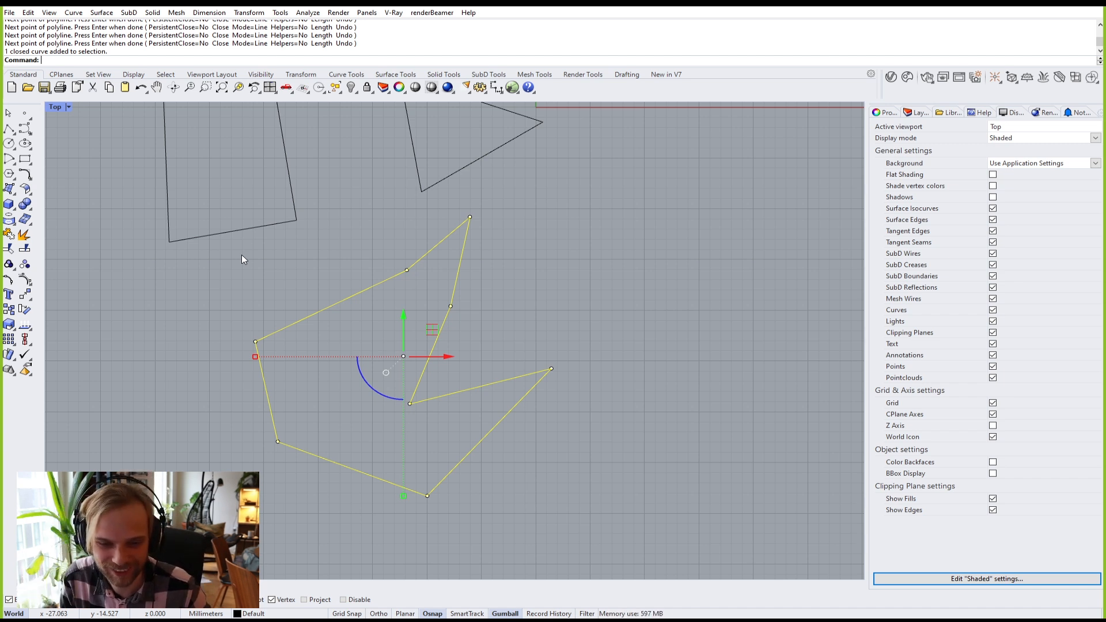
click(581, 286)
scroll(586, 285, down, 4)
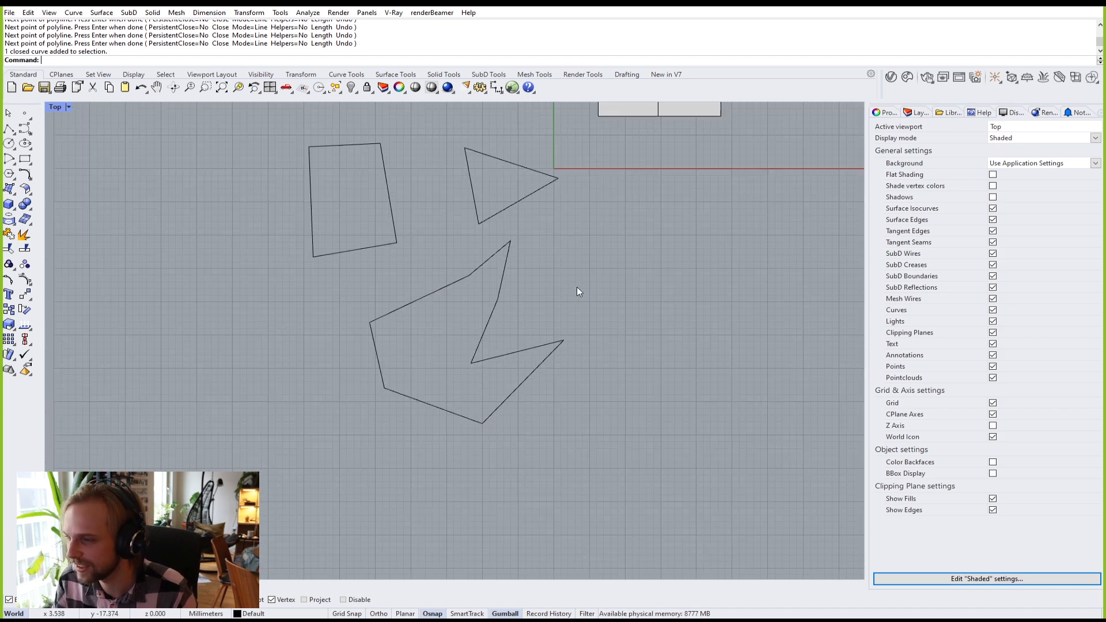
Step: Delete the triangle, the four-sided polyline and the irregular eight-sided polyline, leaving only the house
drag(664, 459, 357, 288)
right_drag(642, 286, 587, 336)
drag(662, 441, 244, 179)
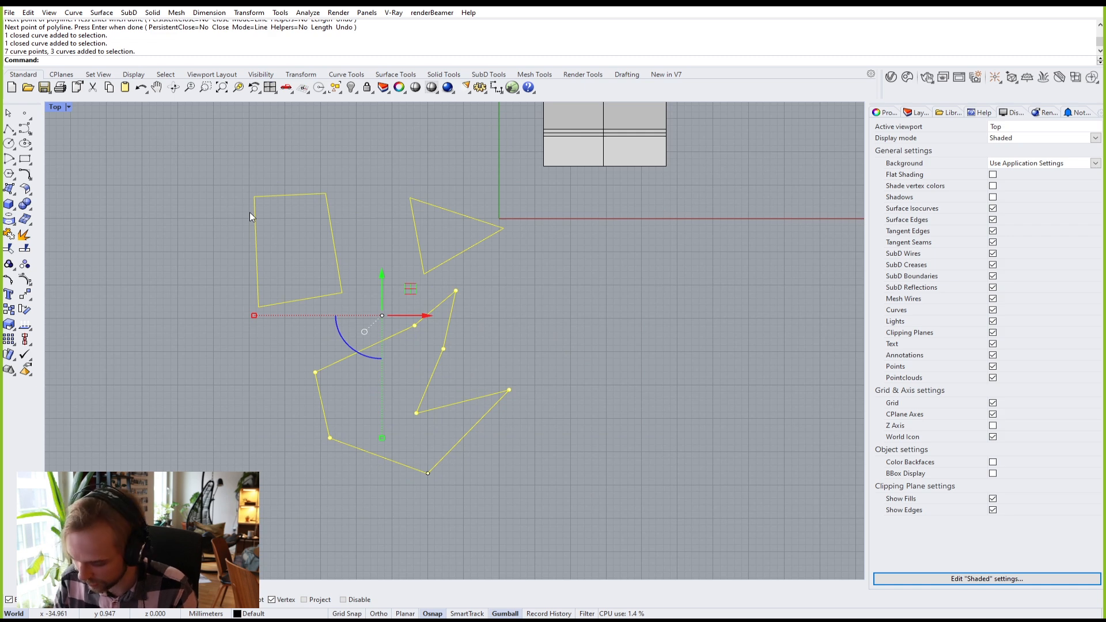
key(Delete)
click(331, 230)
drag(609, 480, 287, 293)
key(Delete)
right_drag(113, 132, 136, 152)
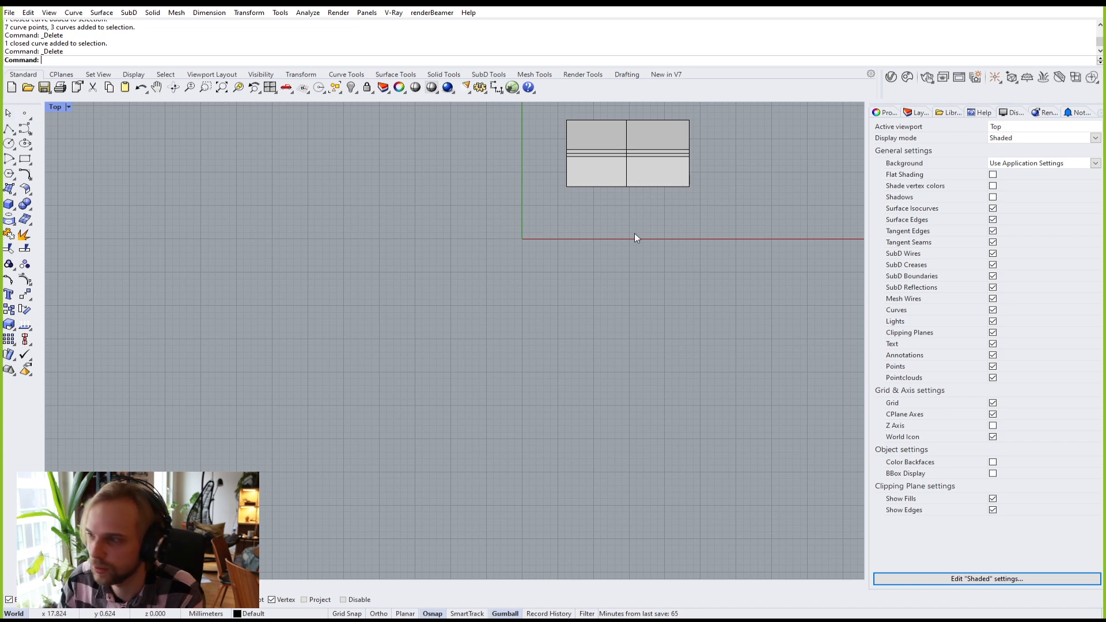
Step: Return to a maximized Perspective view of the house-shaped SubD
double_click(56, 108)
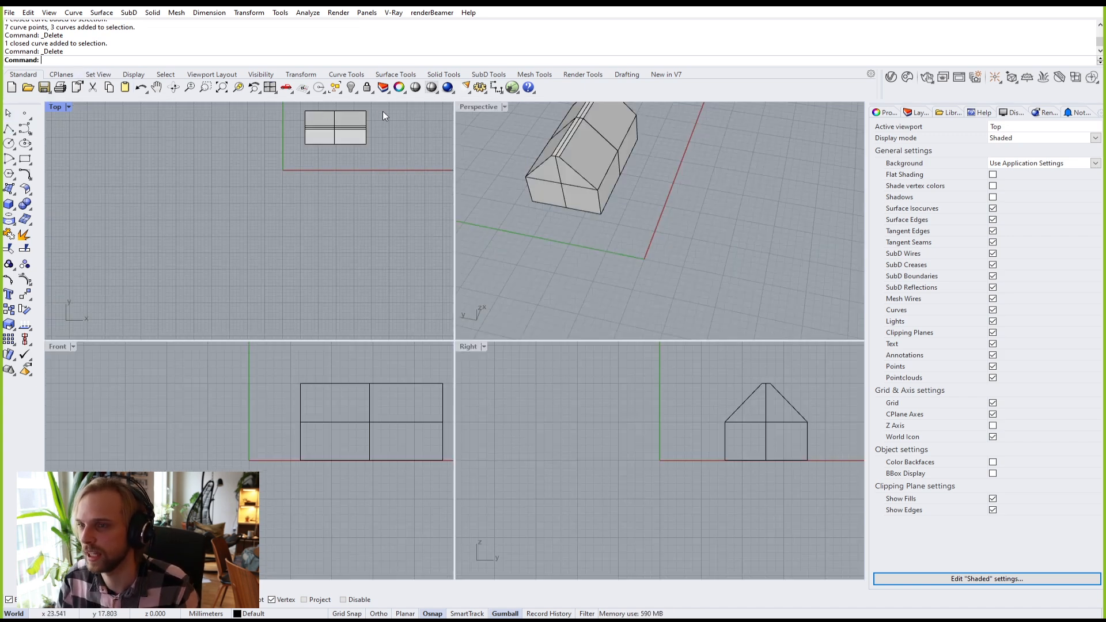
double_click(488, 107)
right_drag(447, 194, 521, 307)
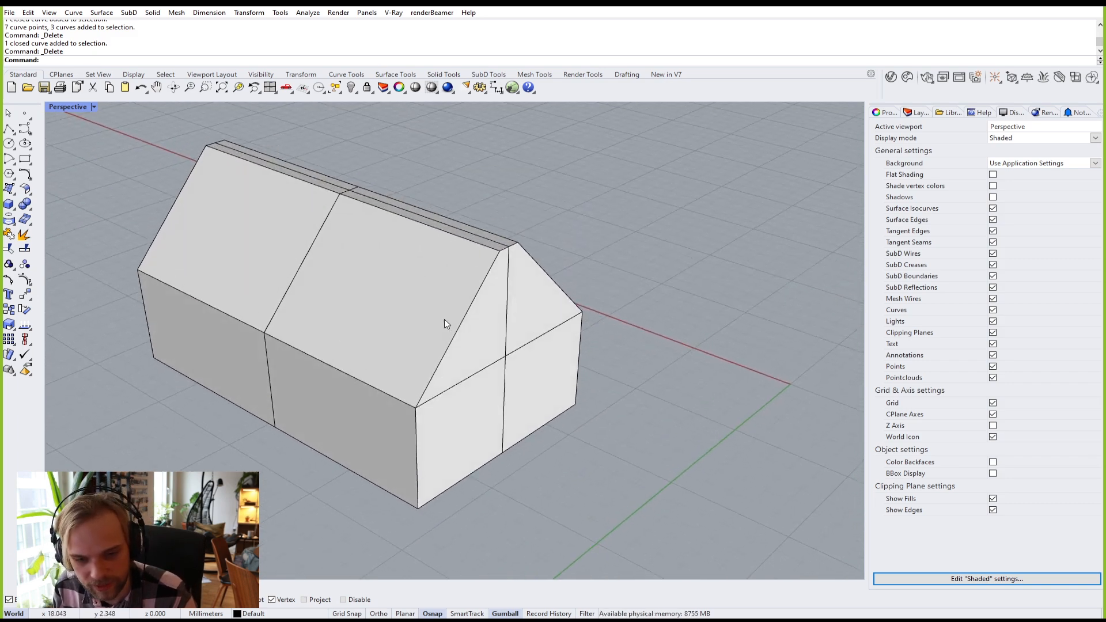
Step: Select a roof face, a gable face, a ridge face and a bottom face of the house, and clear the selection
ctrl+shift+click(418, 297)
right_drag(259, 272, 495, 323)
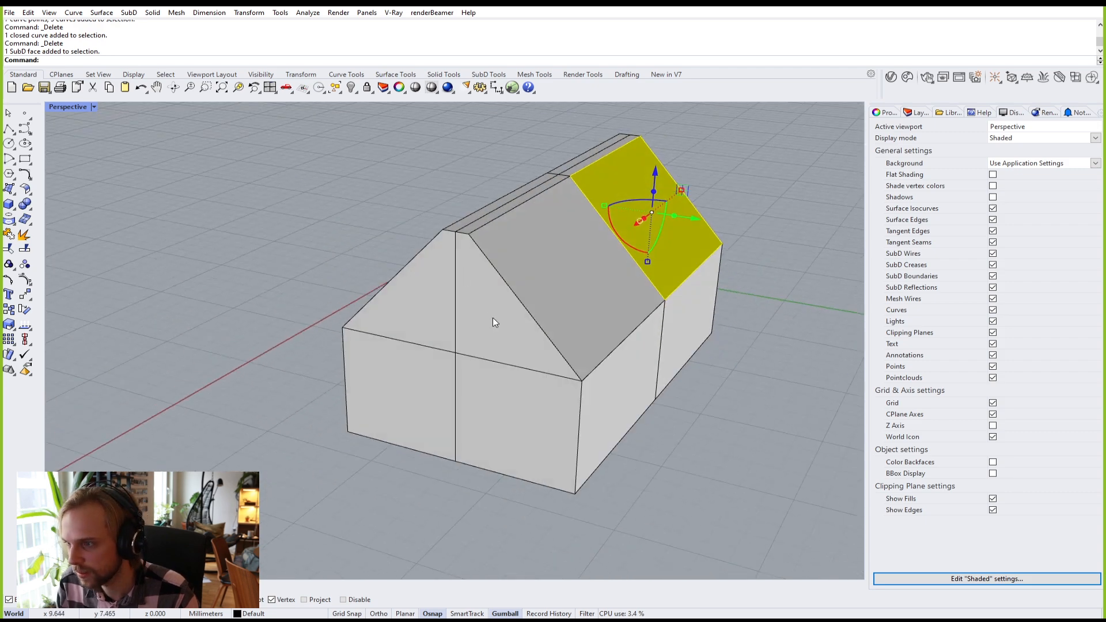
ctrl+shift+click(492, 323)
right_drag(468, 256, 432, 298)
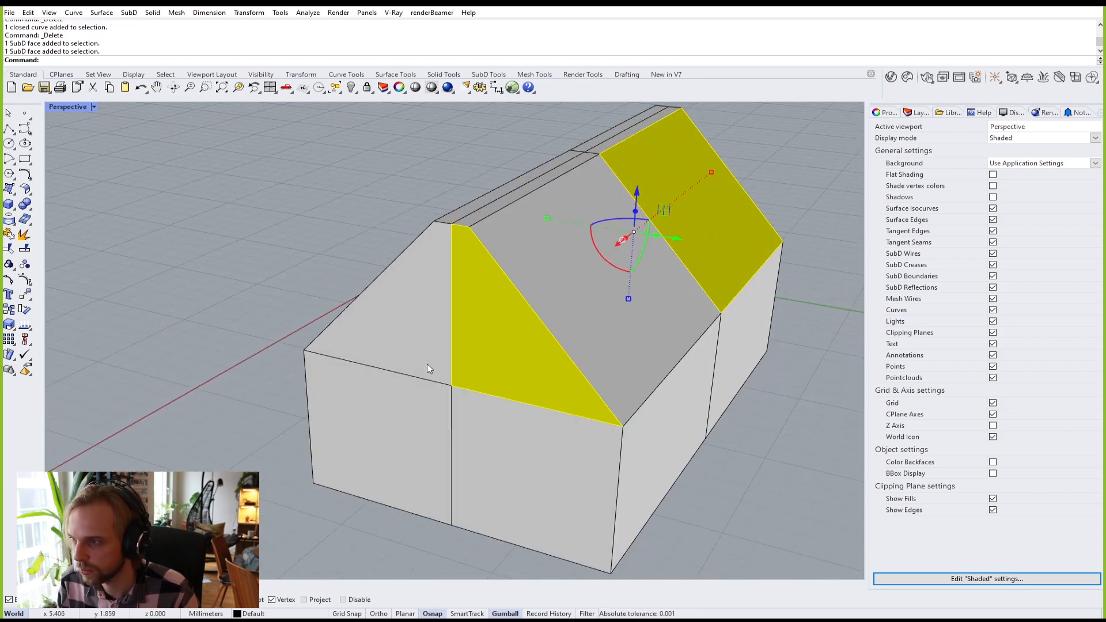
right_drag(471, 224, 448, 299)
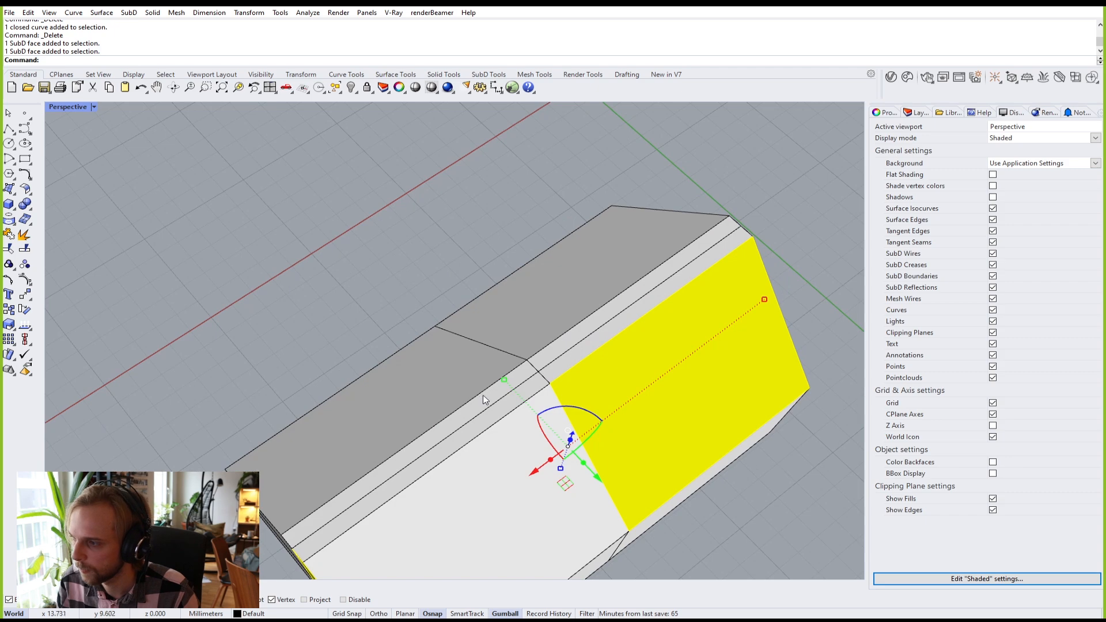
ctrl+shift+click(483, 394)
right_drag(498, 445, 506, 255)
ctrl+shift+click(444, 265)
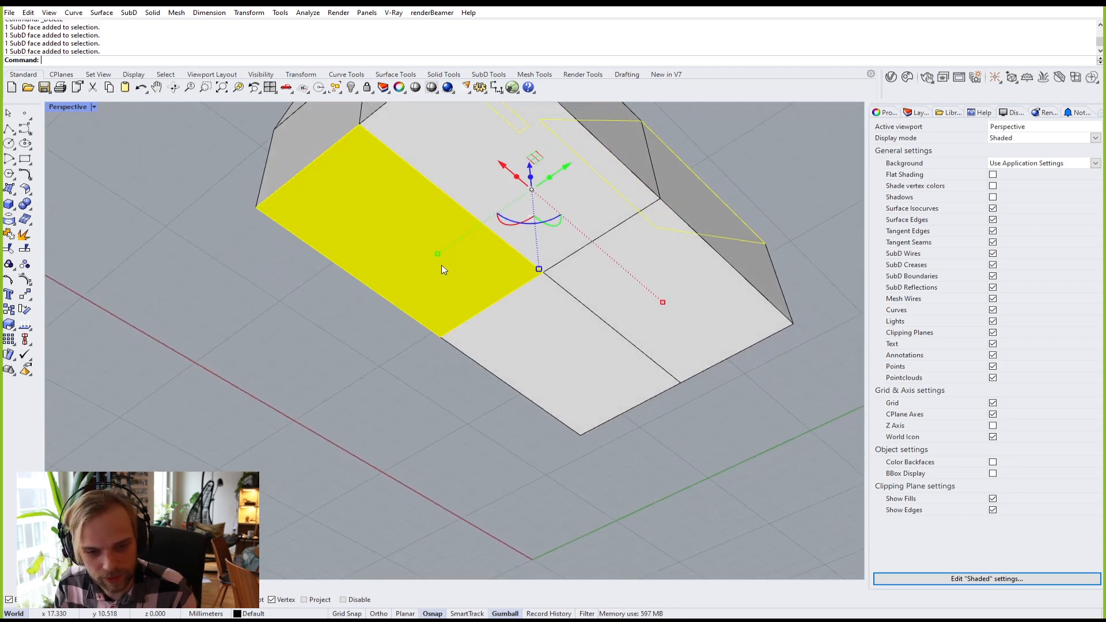
click(257, 160)
Step: Draw a large rectangle on the ground plane beside the house
right_drag(471, 203, 503, 234)
scroll(447, 182, up, 5)
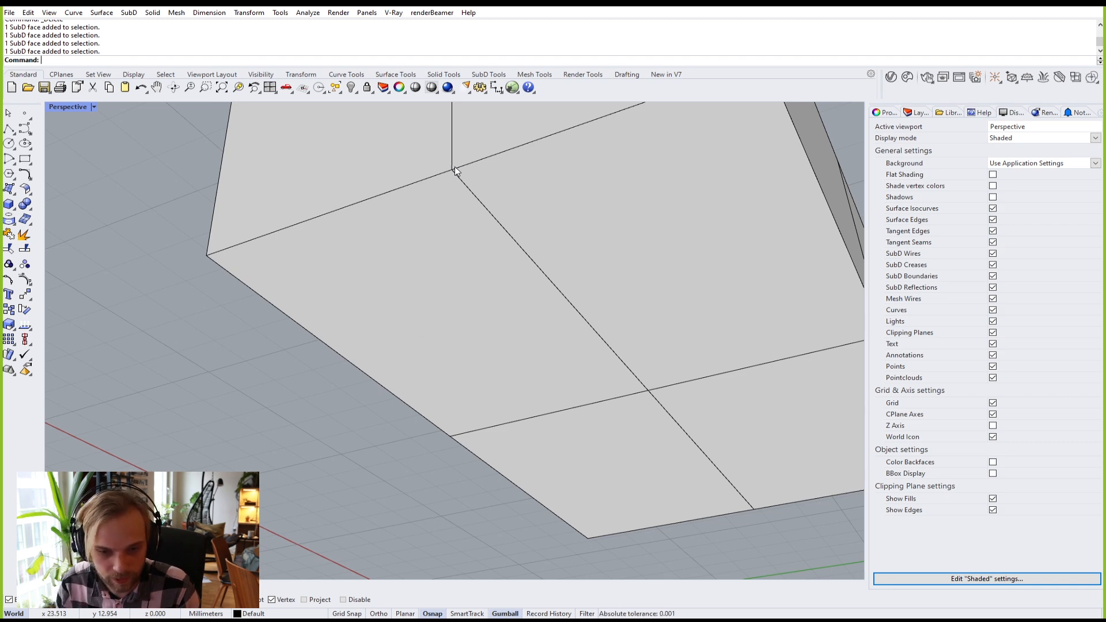
scroll(454, 167, down, 5)
right_drag(455, 167, 434, 293)
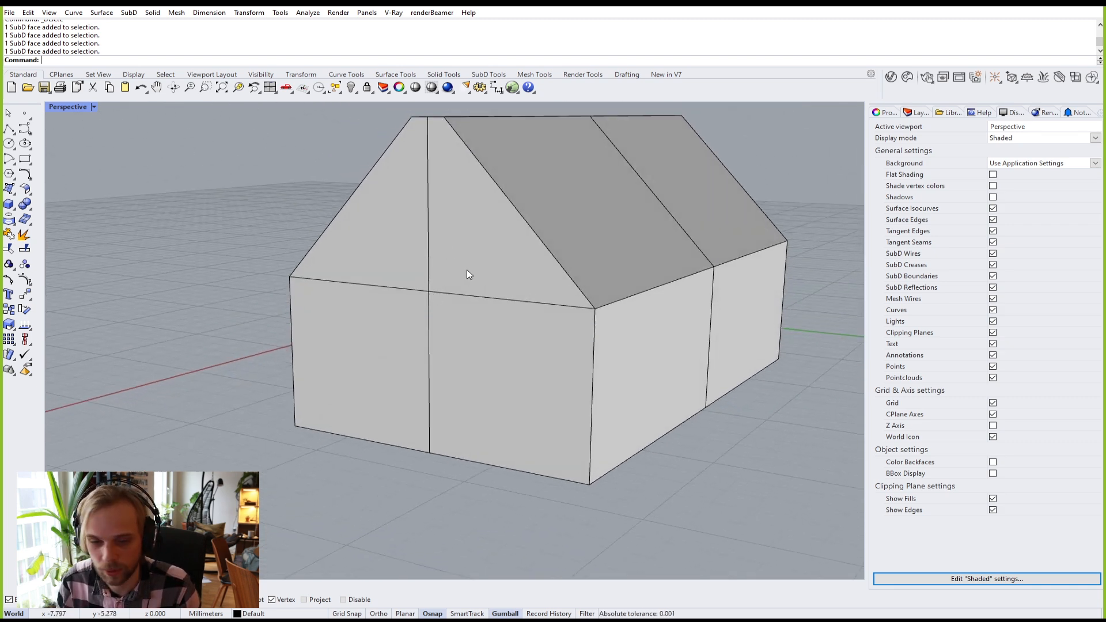
scroll(467, 275, down, 3)
right_drag(481, 205, 386, 323)
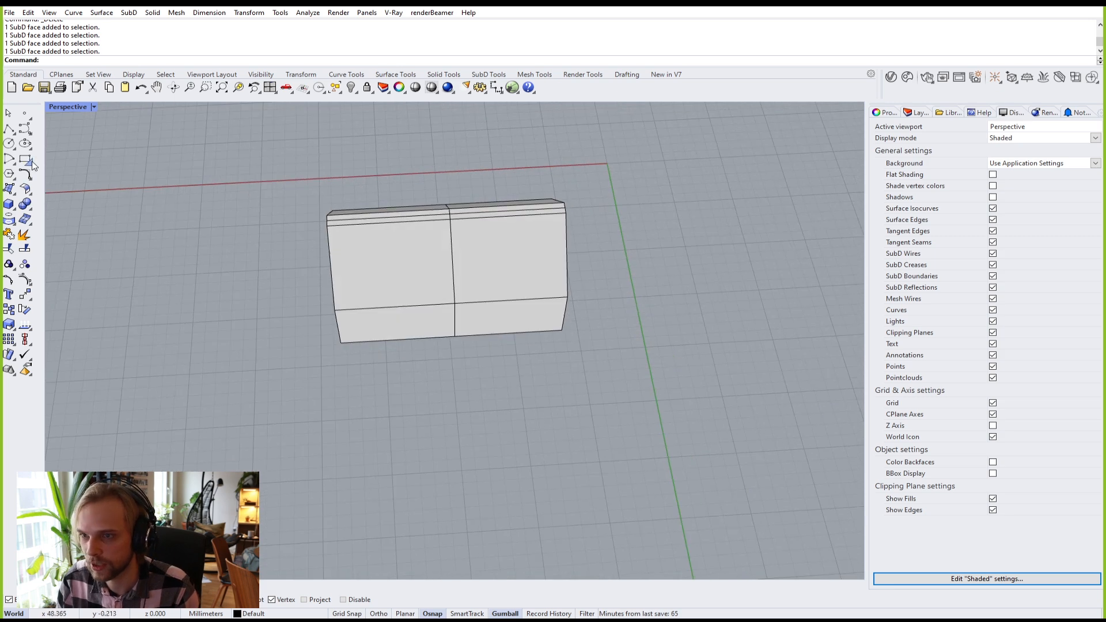
click(32, 163)
click(338, 397)
click(237, 491)
Step: Draw two smaller rectangles adjoining one side of the large rectangle, both meeting at a shared point on that side
shift+right_drag(351, 452, 353, 344)
click(25, 159)
scroll(348, 289, up, 3)
click(373, 276)
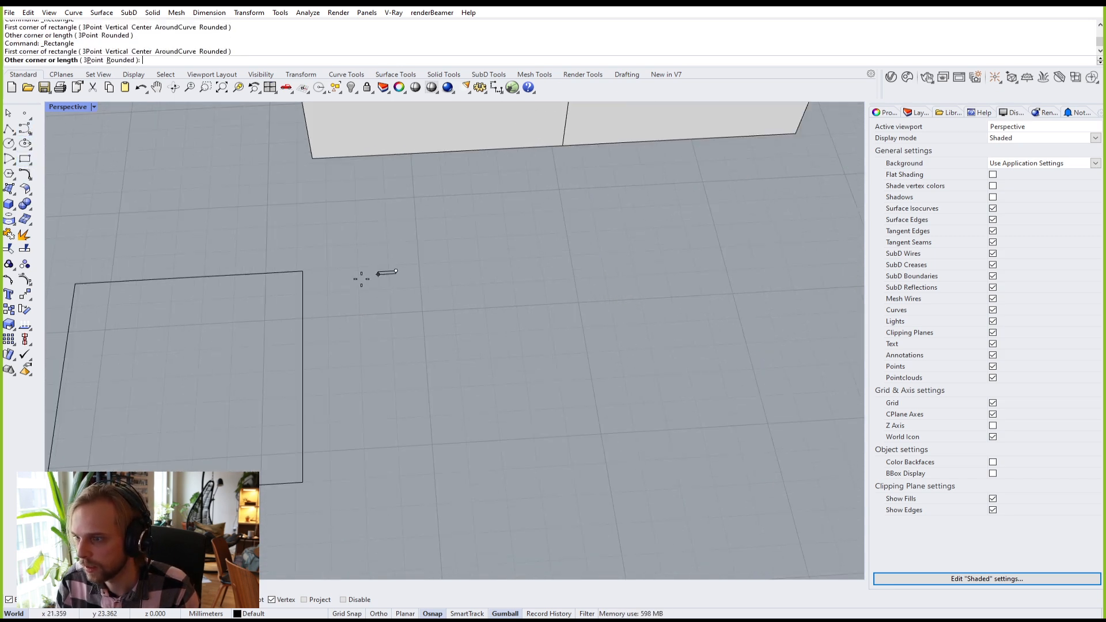
click(303, 369)
right_click(388, 396)
click(414, 473)
click(303, 368)
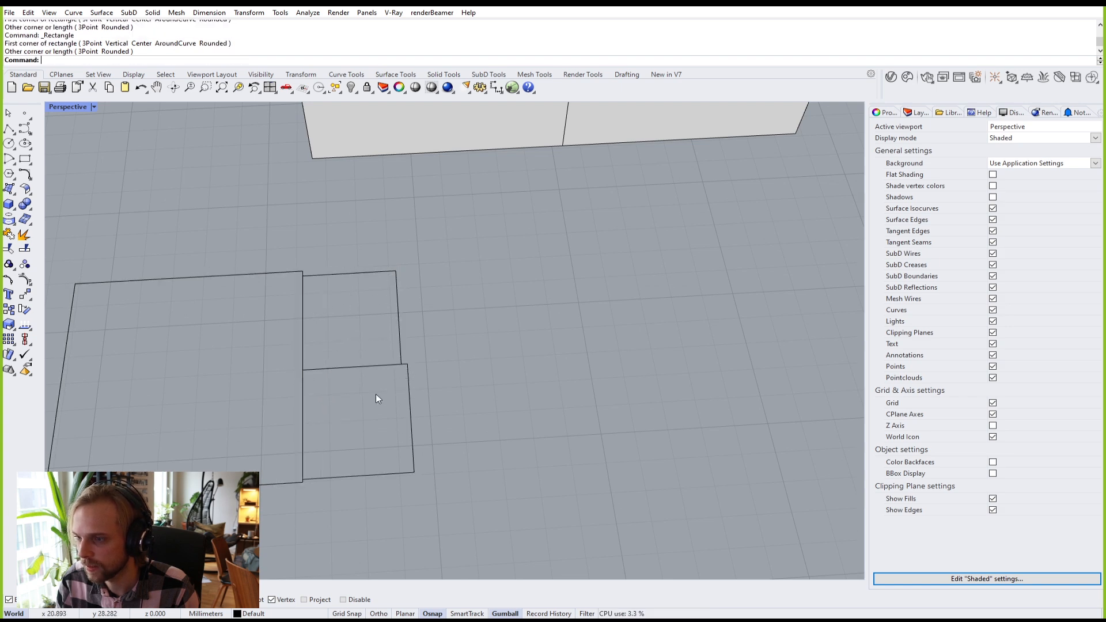
Step: Examine the junction where the two small rectangles meet the large rectangle's side, selecting the curves to highlight them
shift+right_drag(401, 403, 401, 348)
scroll(398, 352, up, 4)
scroll(431, 332, up, 3)
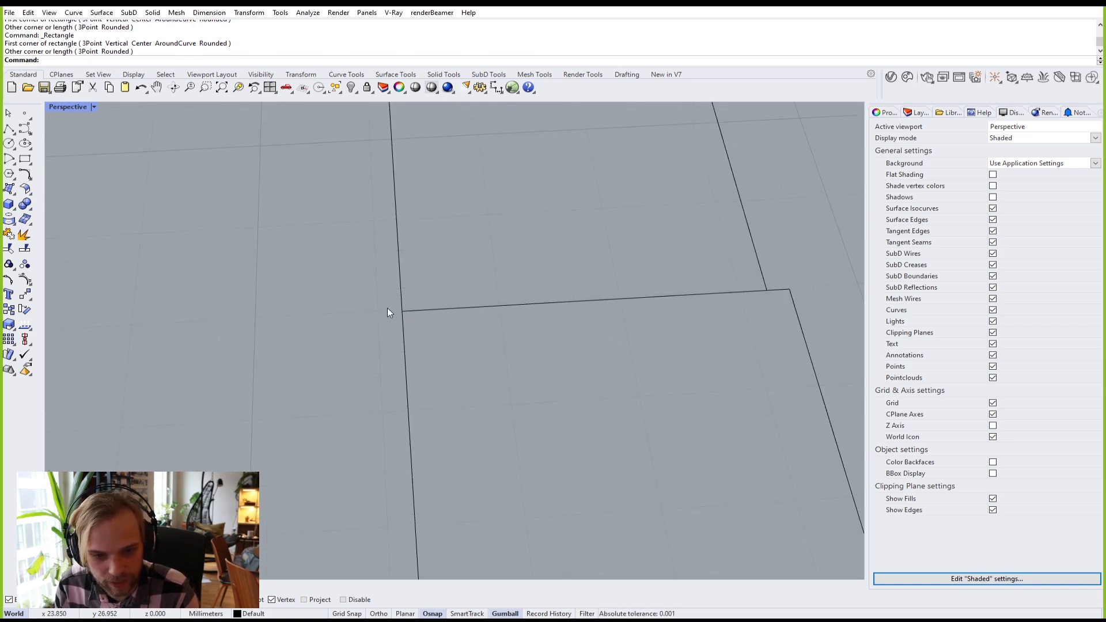
scroll(395, 311, down, 3)
shift+right_drag(496, 301, 493, 316)
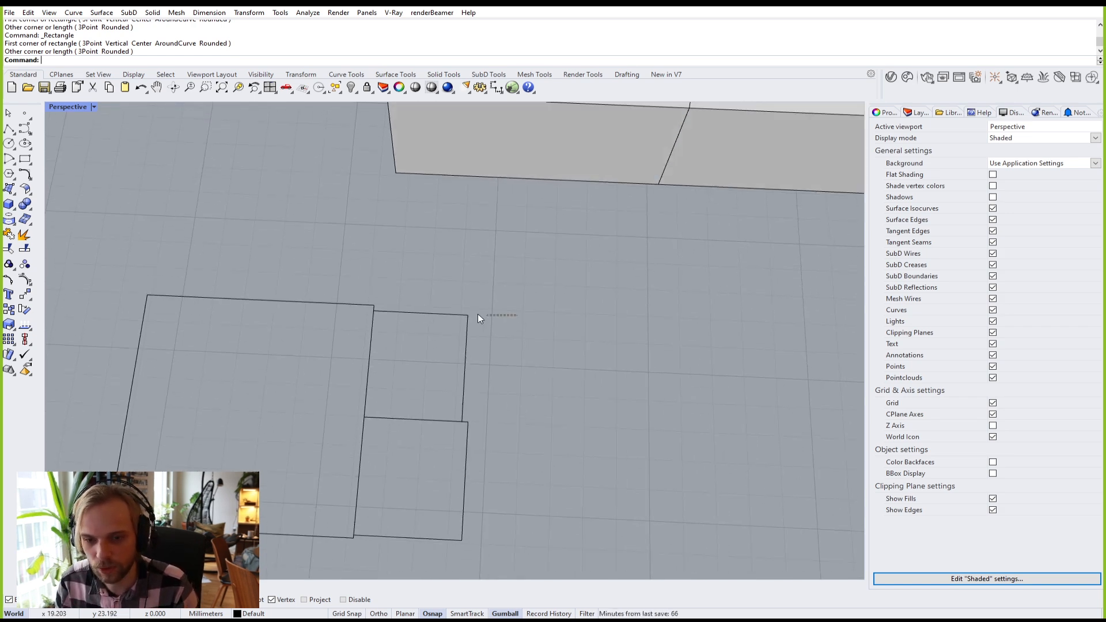
drag(518, 316, 448, 315)
scroll(535, 410, down, 4)
drag(569, 466, 349, 348)
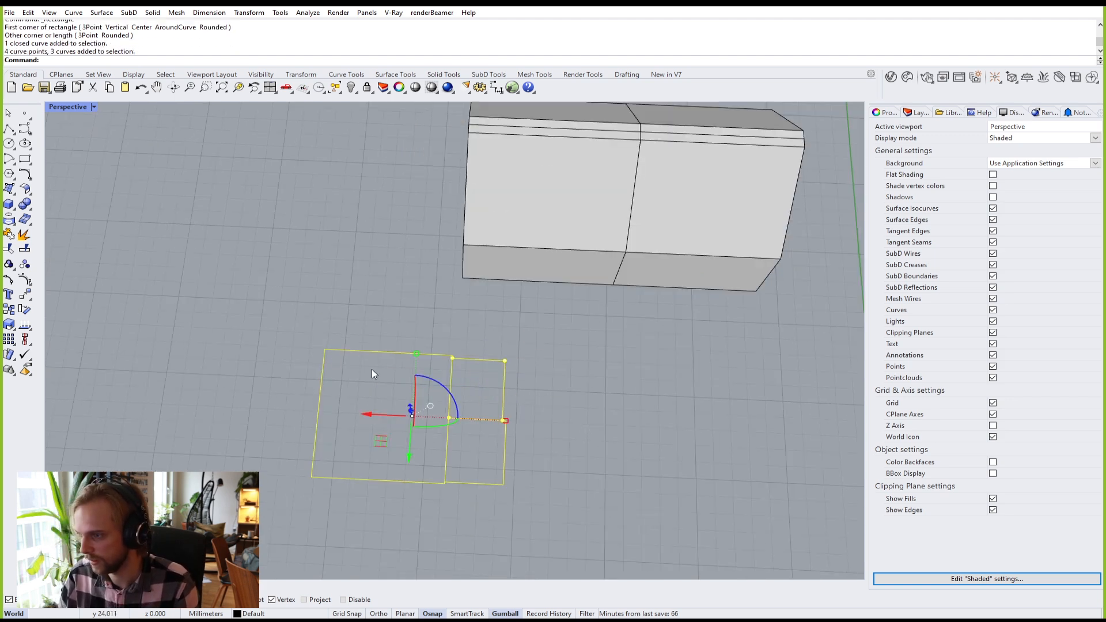
shift+right_drag(483, 415, 358, 328)
drag(243, 322, 530, 349)
click(673, 400)
Step: Delete the small rectangle nearer the house
shift+right_drag(641, 320, 484, 305)
scroll(484, 305, up, 8)
drag(603, 340, 493, 302)
key(Delete)
Step: Move the remaining small rectangle's two corner points nearer the house so its side ends at the large rectangle's corner
drag(543, 439, 449, 339)
drag(370, 340, 617, 381)
text(M)
key(Return)
click(403, 355)
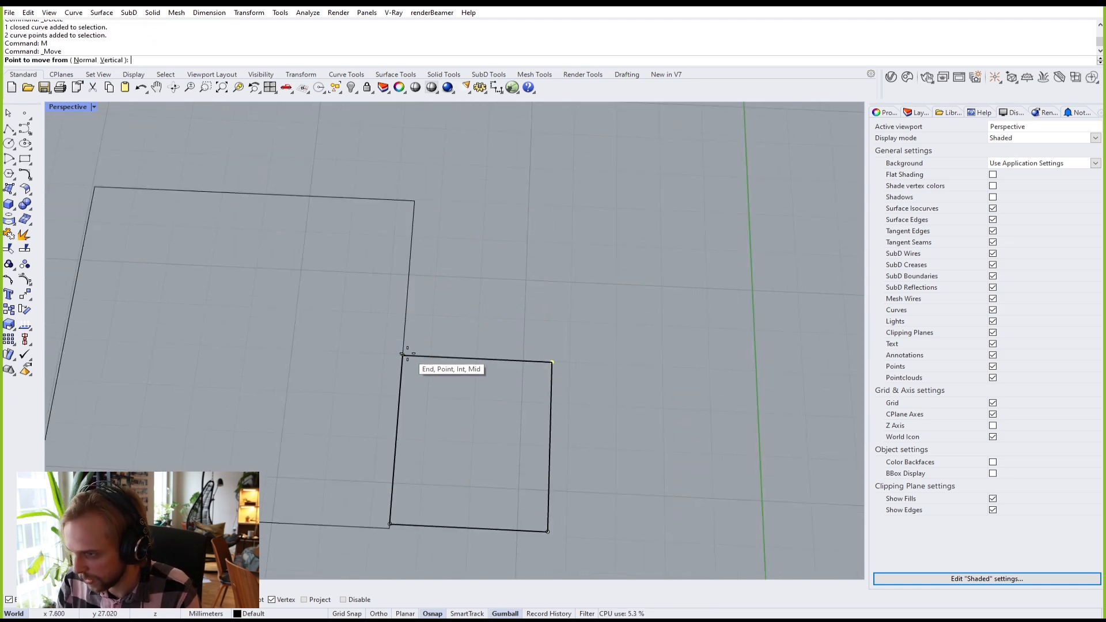
click(414, 197)
Step: Move the small rectangle's two corner points farther from the house onto the matching corner of the large rectangle
drag(357, 488, 543, 551)
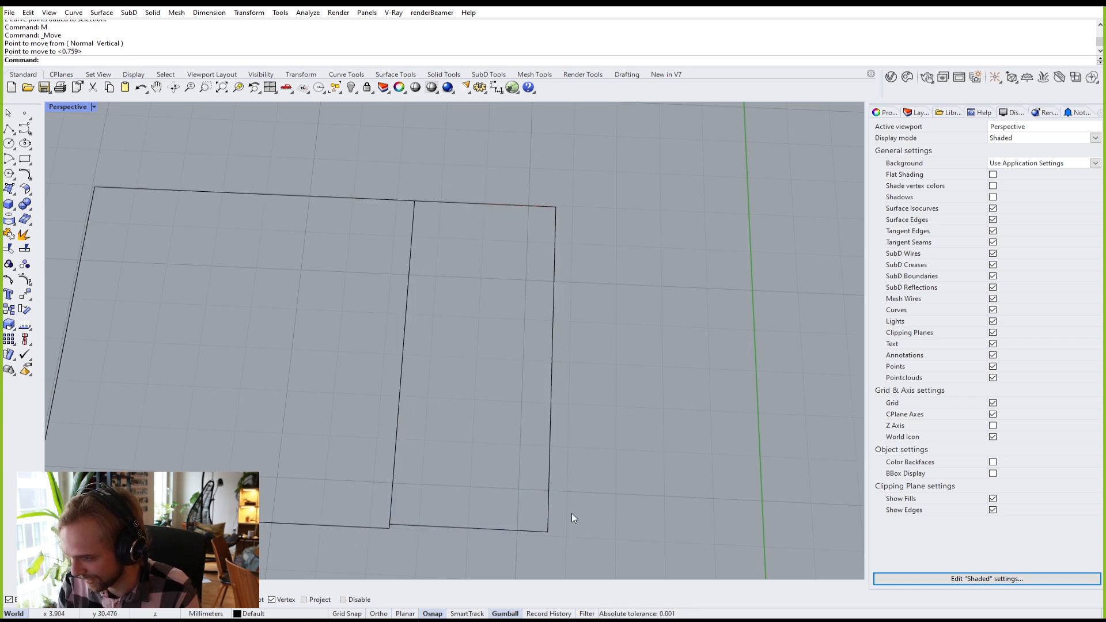
drag(637, 507, 517, 456)
drag(331, 473, 616, 544)
text(M)
key(Return)
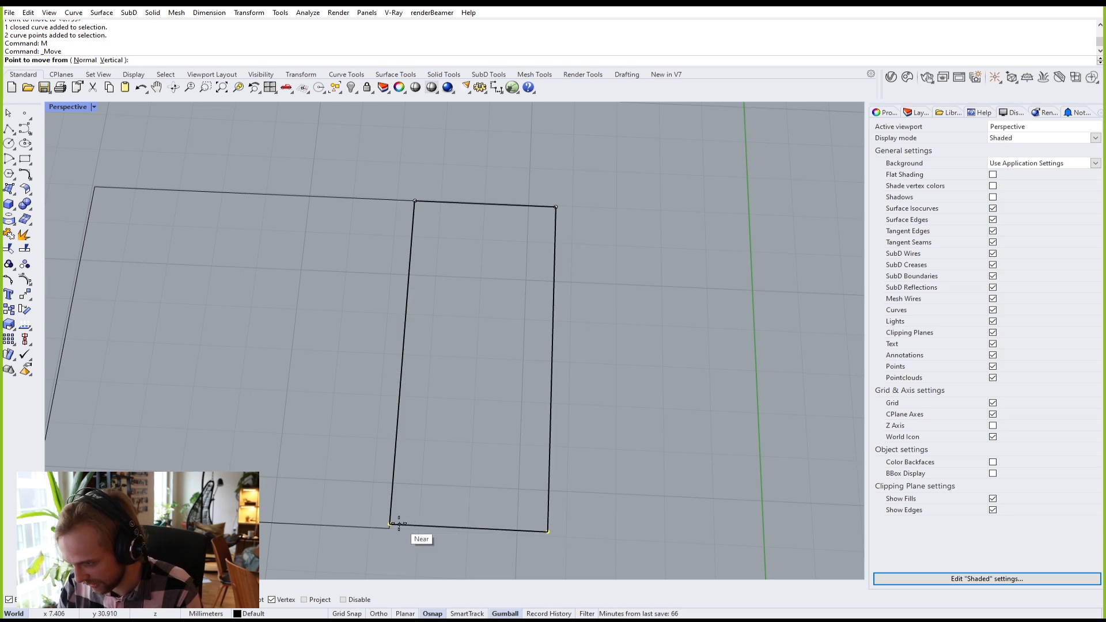
click(394, 523)
click(390, 528)
Step: Compare the layout with two small adjoining rectangles against the one with a single full-length adjoining rectangle
scroll(442, 448, down, 10)
click(586, 391)
shift+right_drag(344, 449, 454, 401)
scroll(551, 342, up, 4)
scroll(578, 365, down, 4)
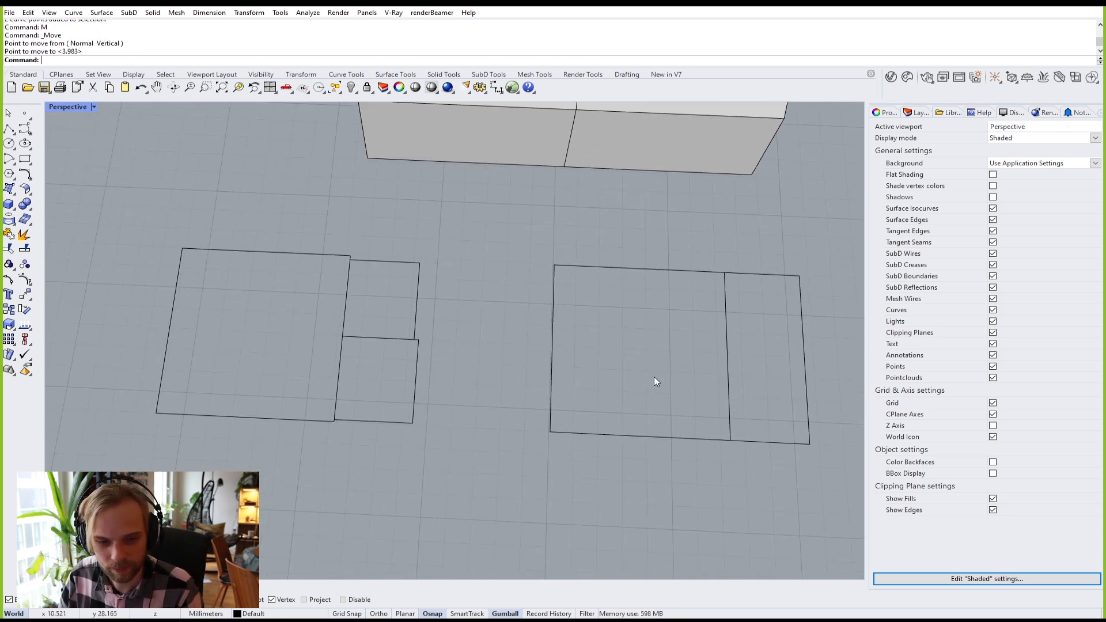
scroll(348, 325, up, 6)
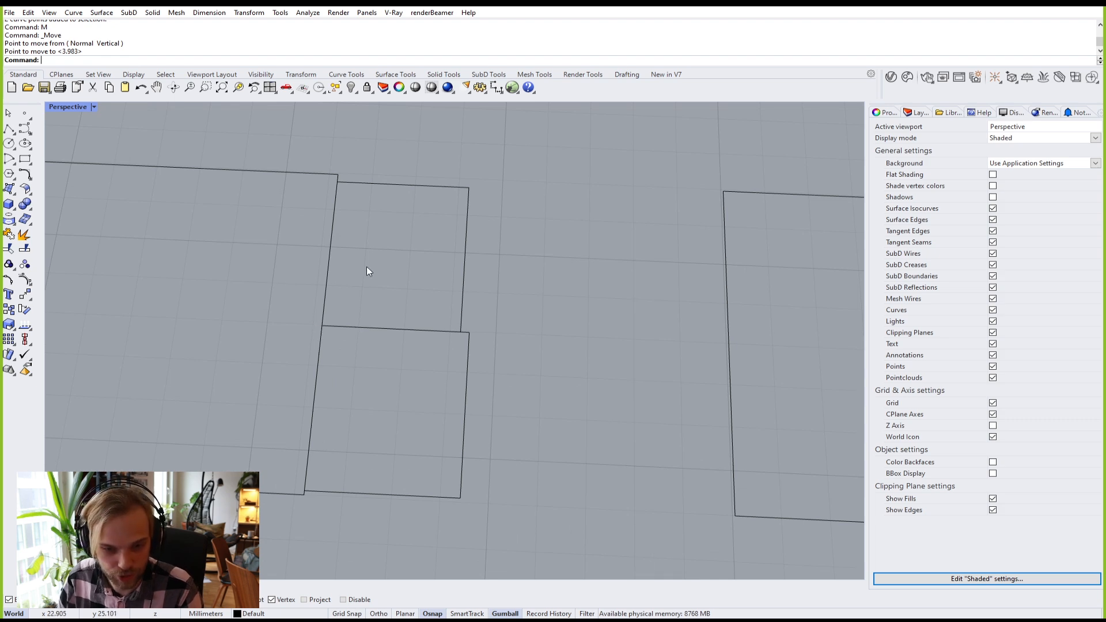
scroll(385, 330, down, 6)
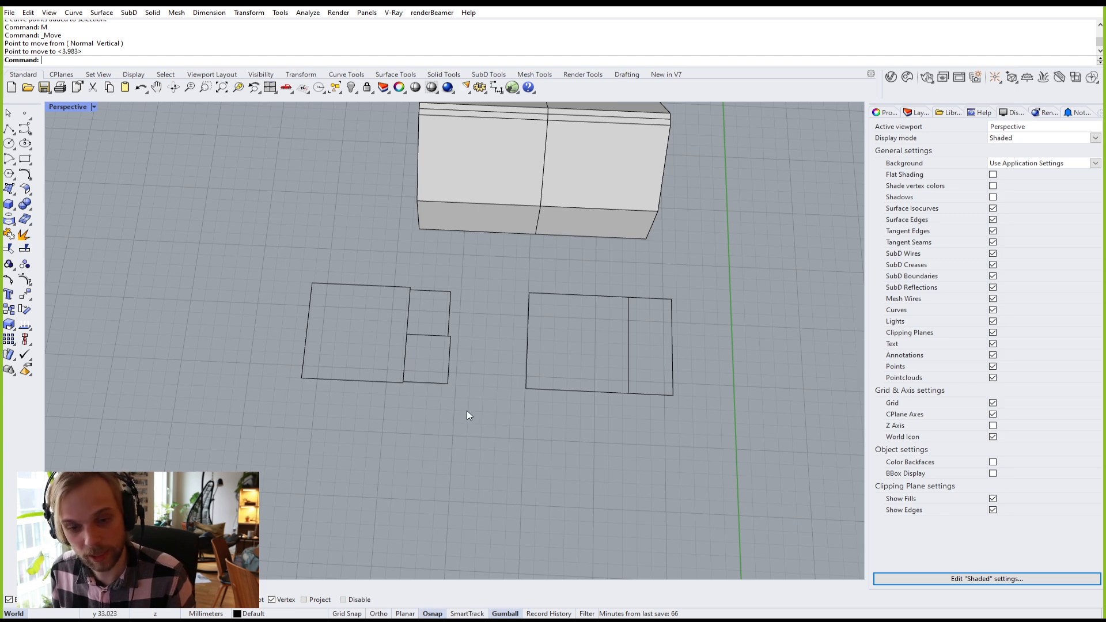
scroll(370, 338, up, 5)
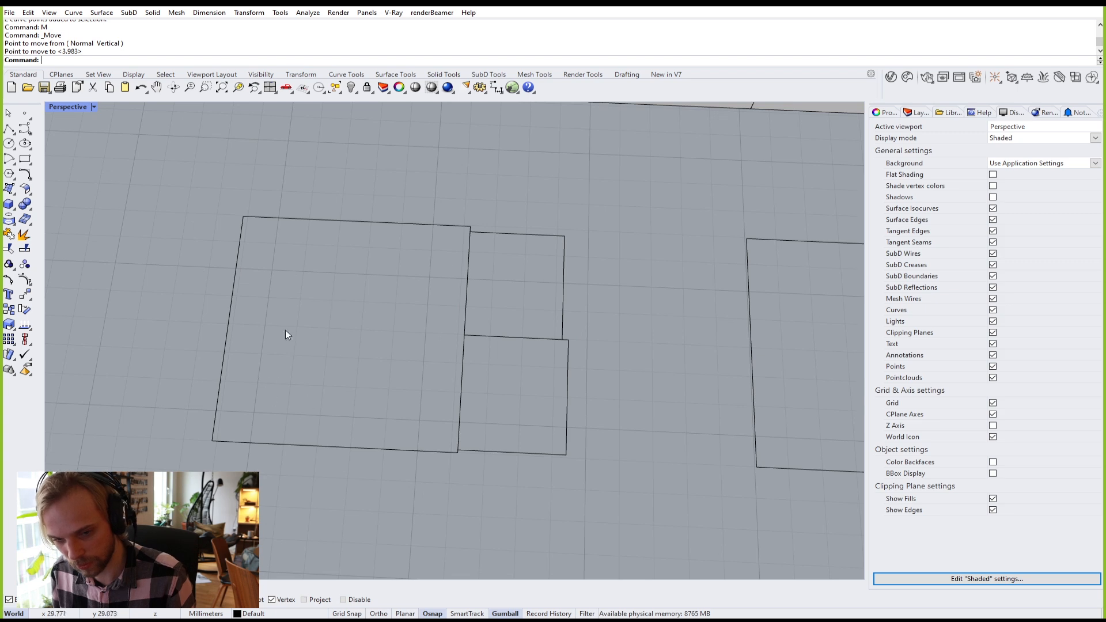
Step: Trace the large rectangle with a closed polyline, adding an extra vertex where the two small rectangles meet its side
shift+right_drag(271, 305, 335, 293)
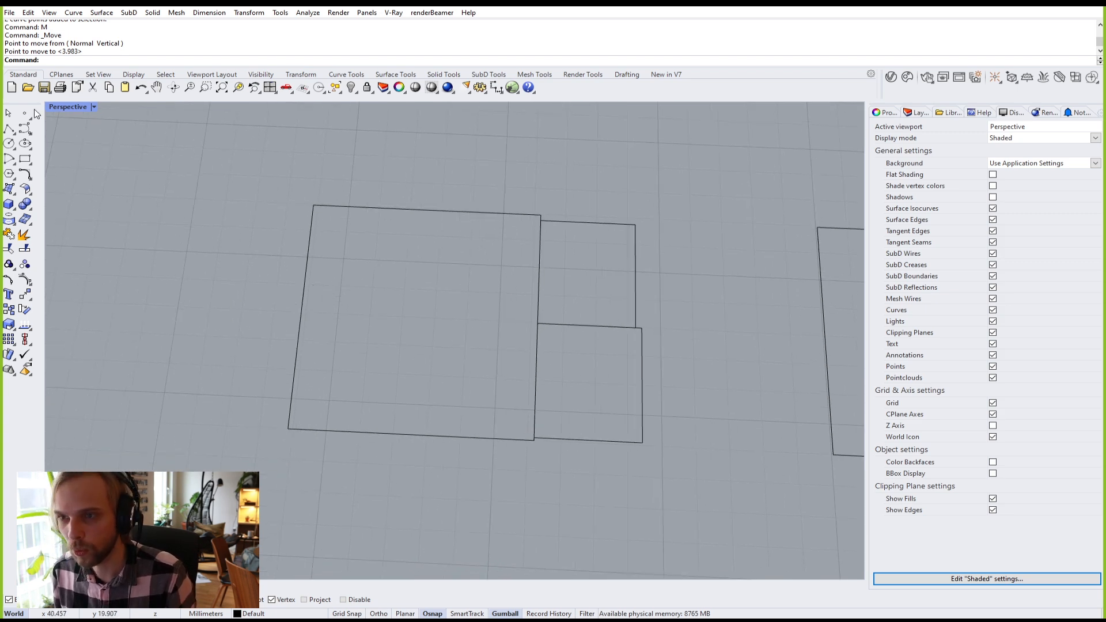
click(8, 129)
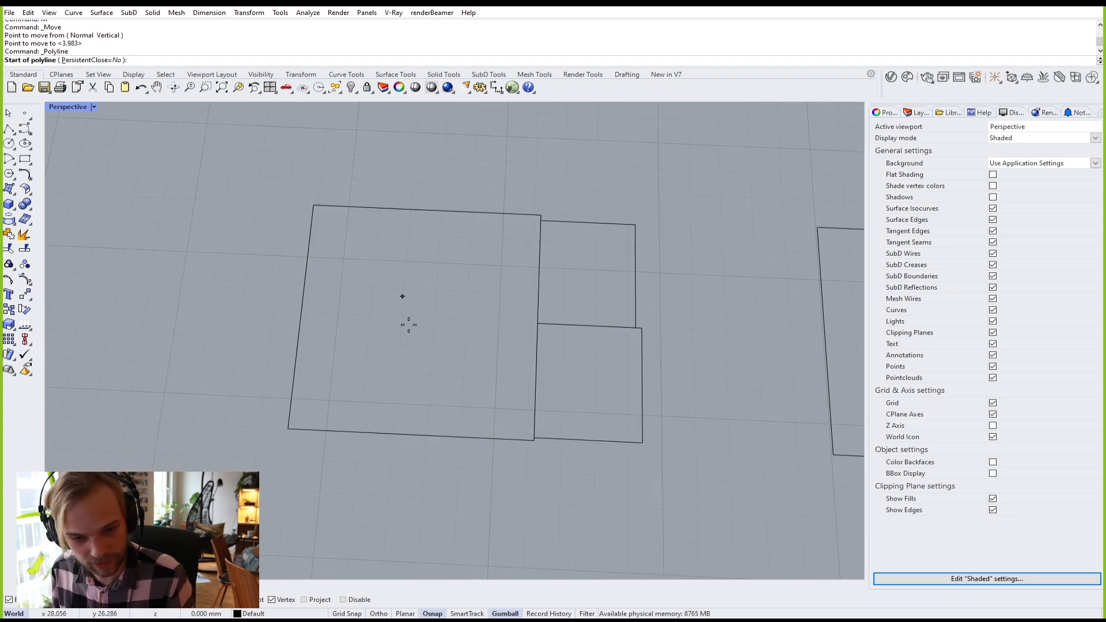
click(288, 428)
click(314, 205)
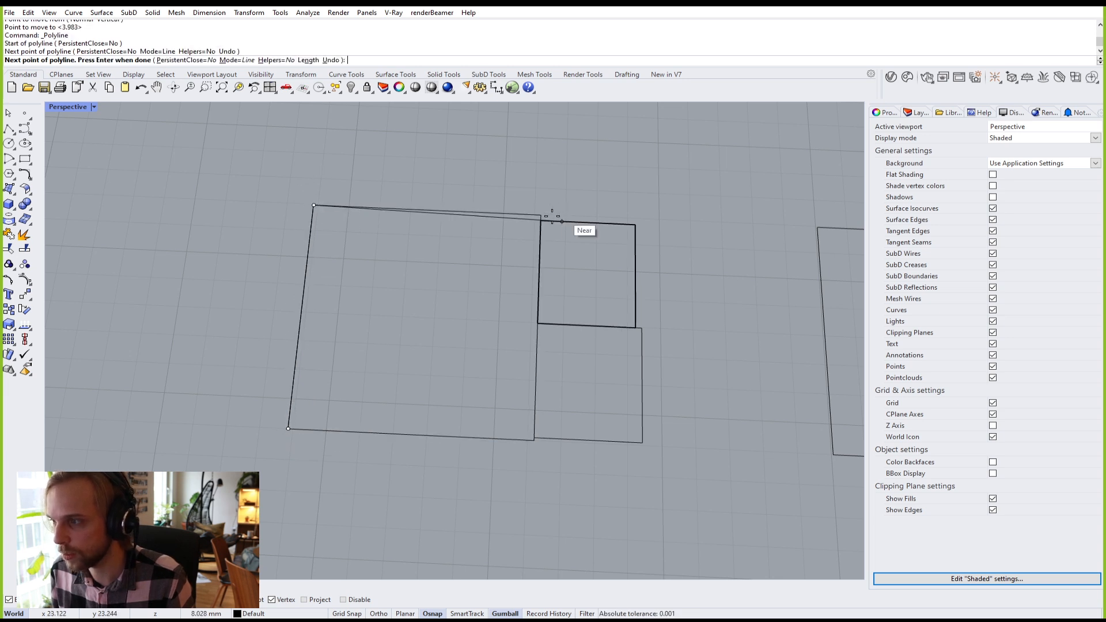
click(540, 215)
click(538, 323)
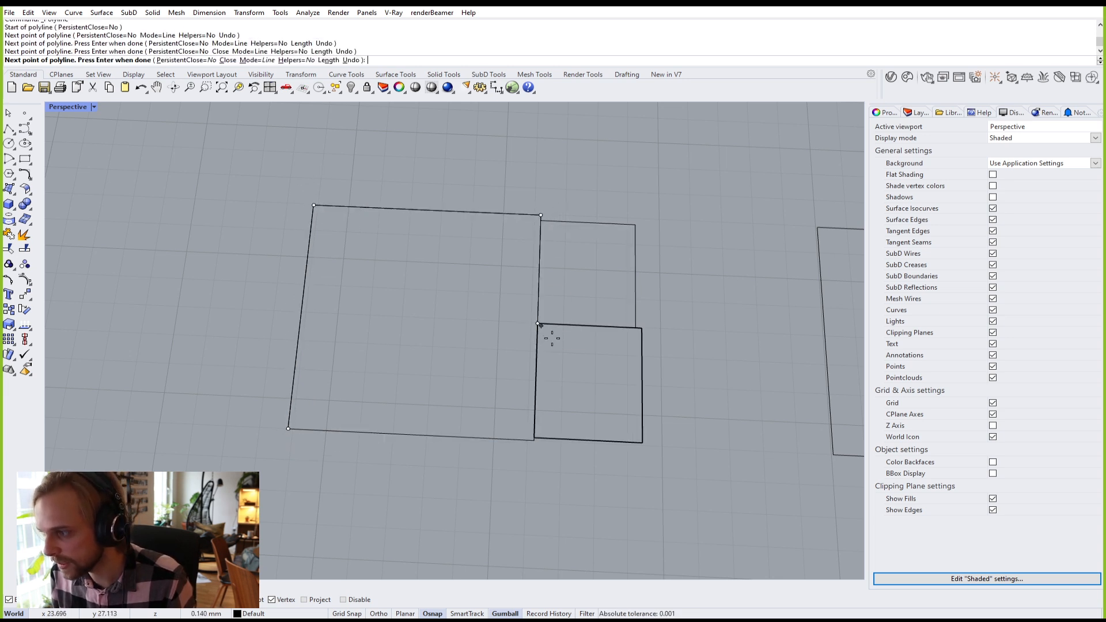
click(535, 440)
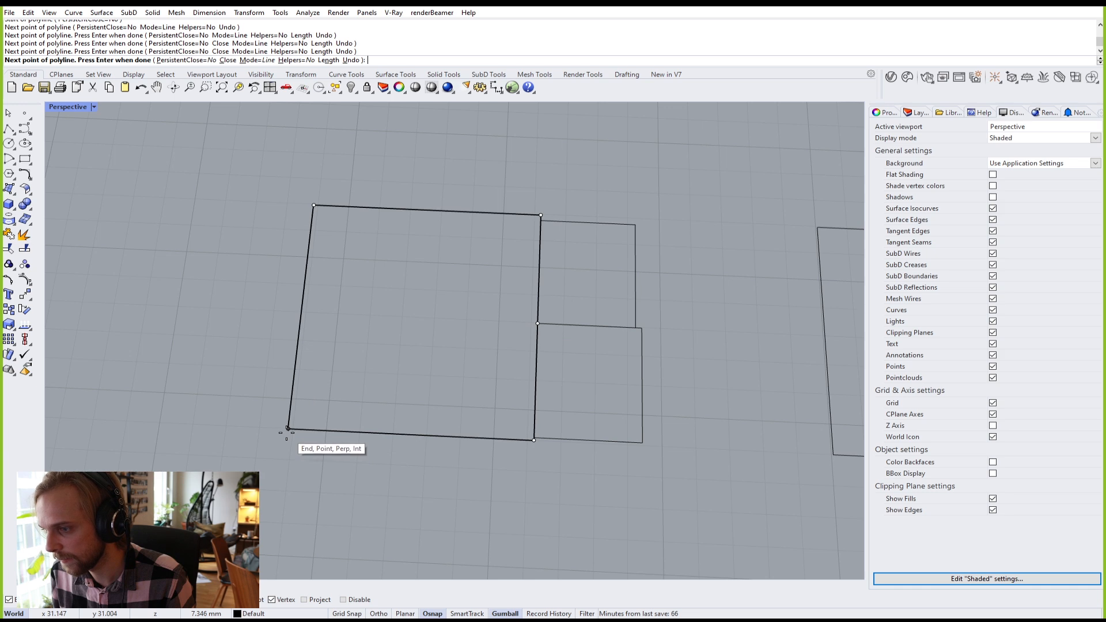
click(288, 428)
Step: Select the traced outline at the junction to inspect its control points, including the one shared with the small rectangles
scroll(538, 324, up, 5)
click(537, 327)
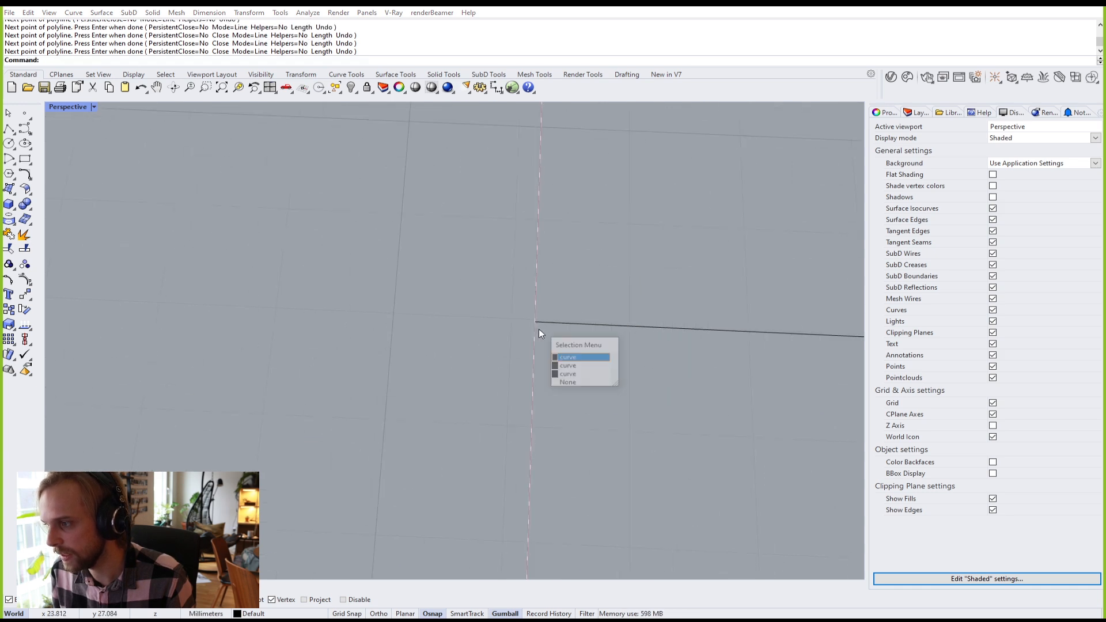
click(566, 367)
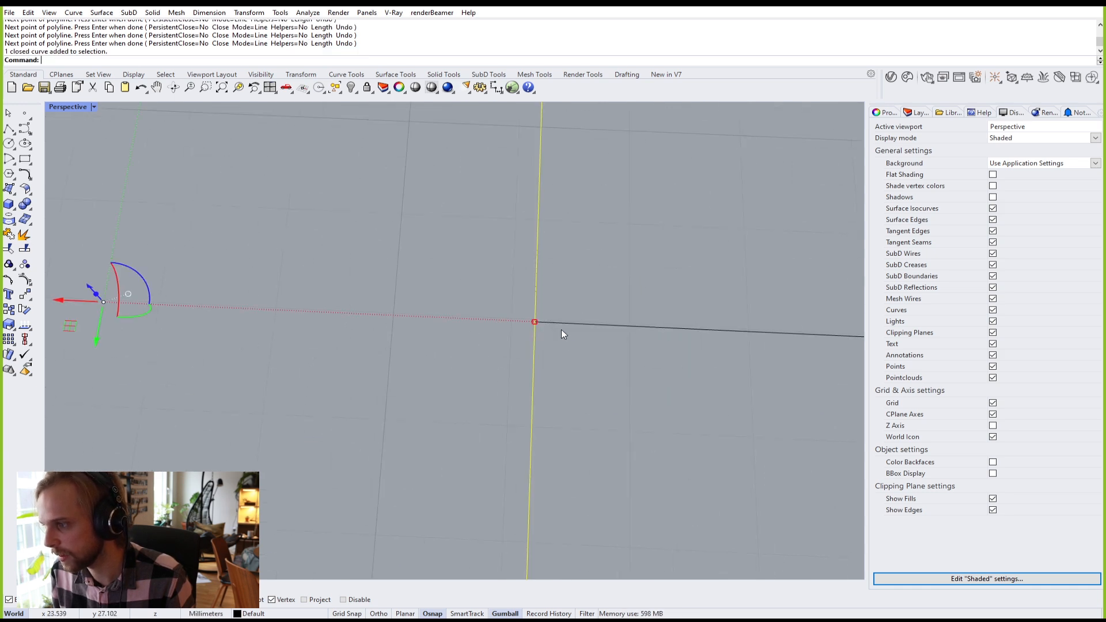
scroll(562, 336, down, 5)
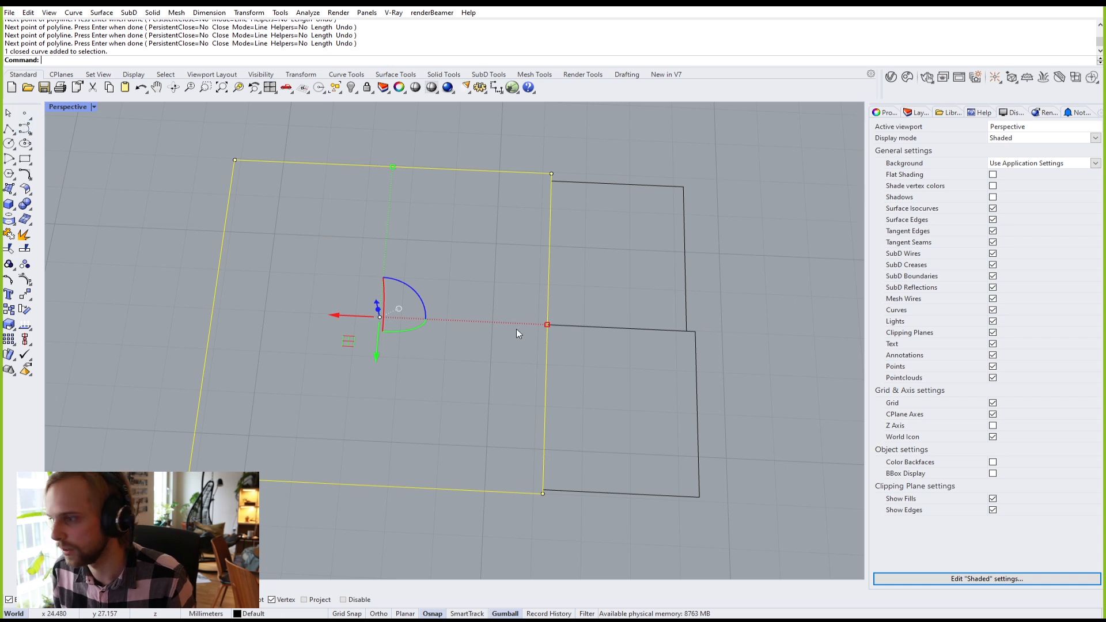
click(160, 177)
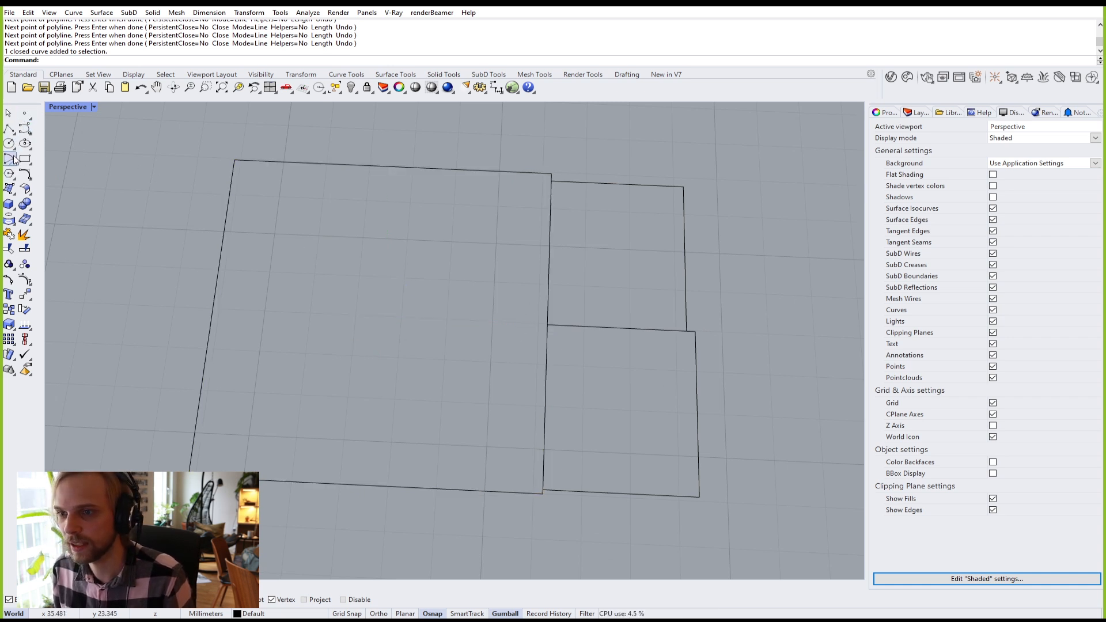
Step: Mark the shared junction point with a circle of about 0.4 mm radius centred on it
click(8, 144)
click(546, 325)
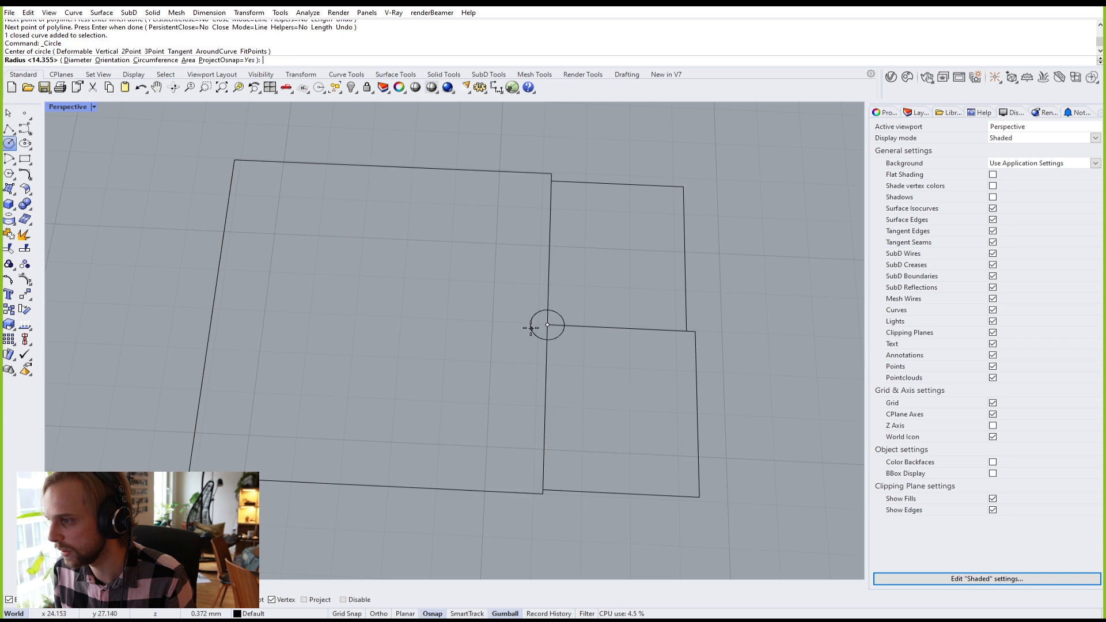
click(532, 326)
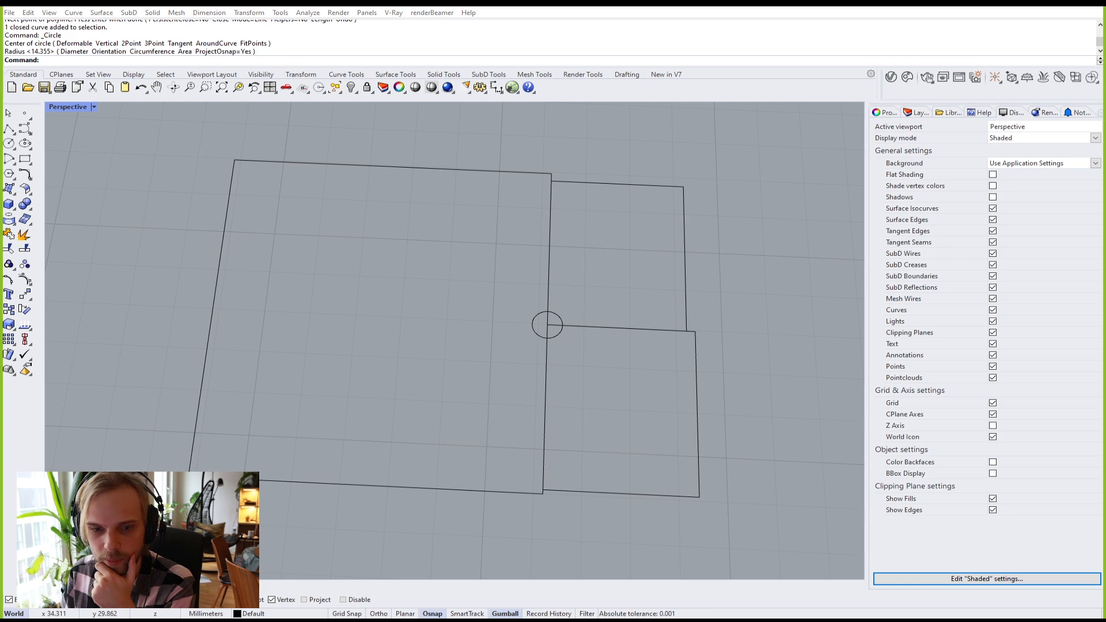
Step: Switch to the web browser and search Google Images for "mesh topology"
drag(3, 80, 427, 8)
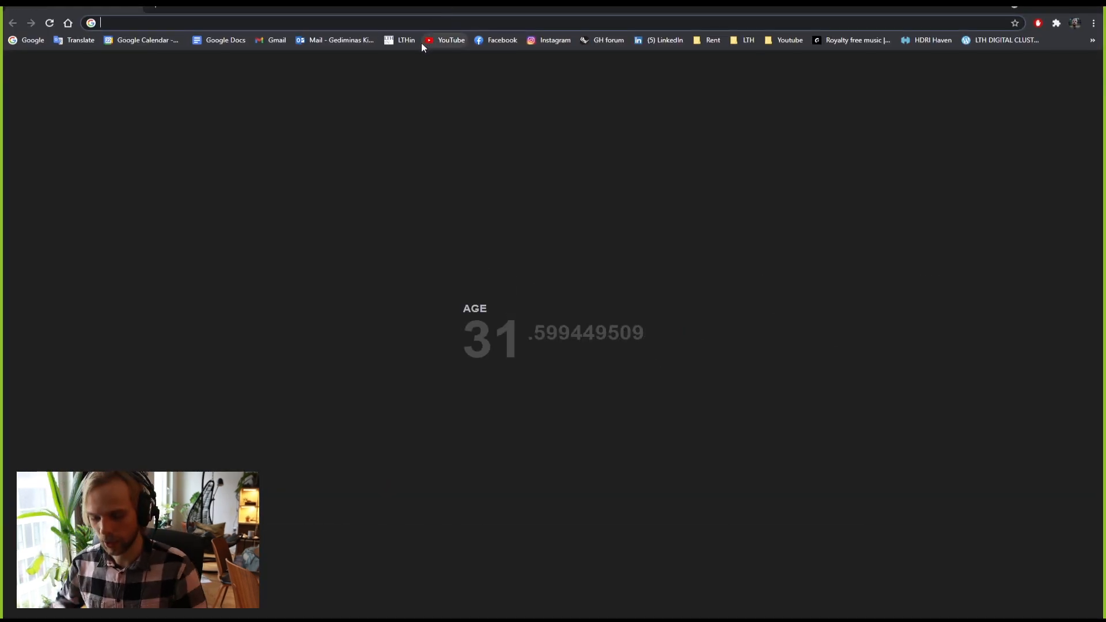
text(mesh topology)
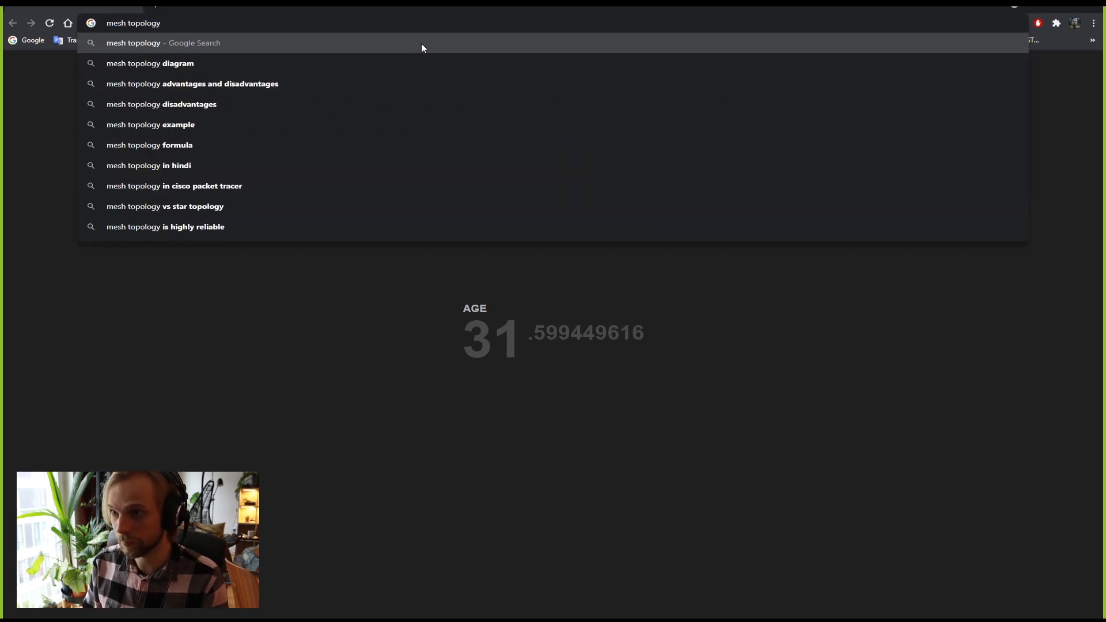
key(Return)
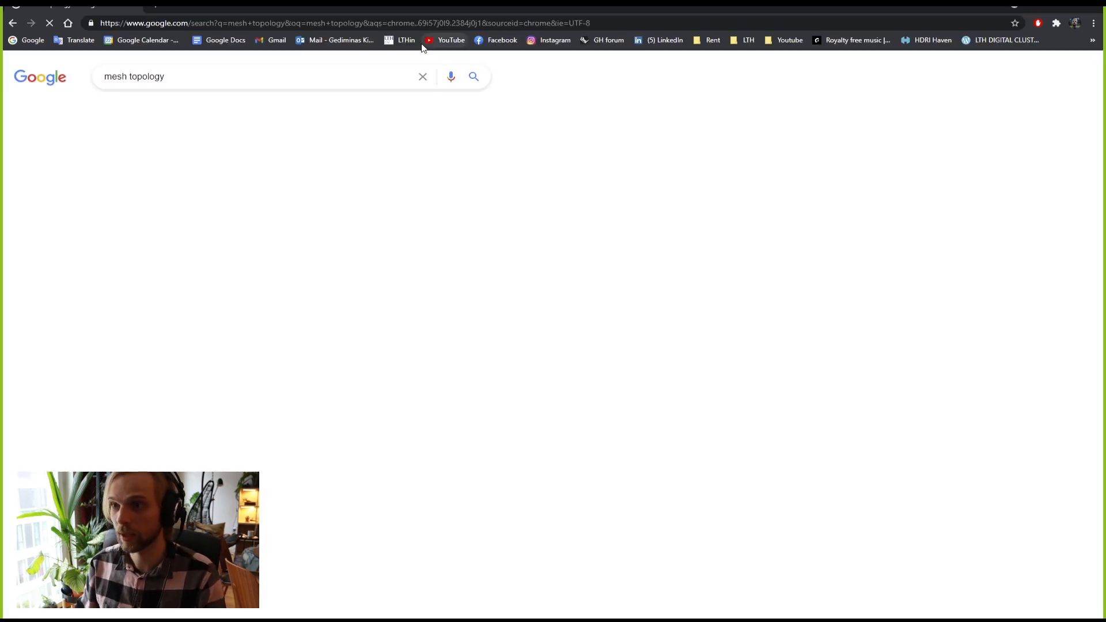
click(162, 111)
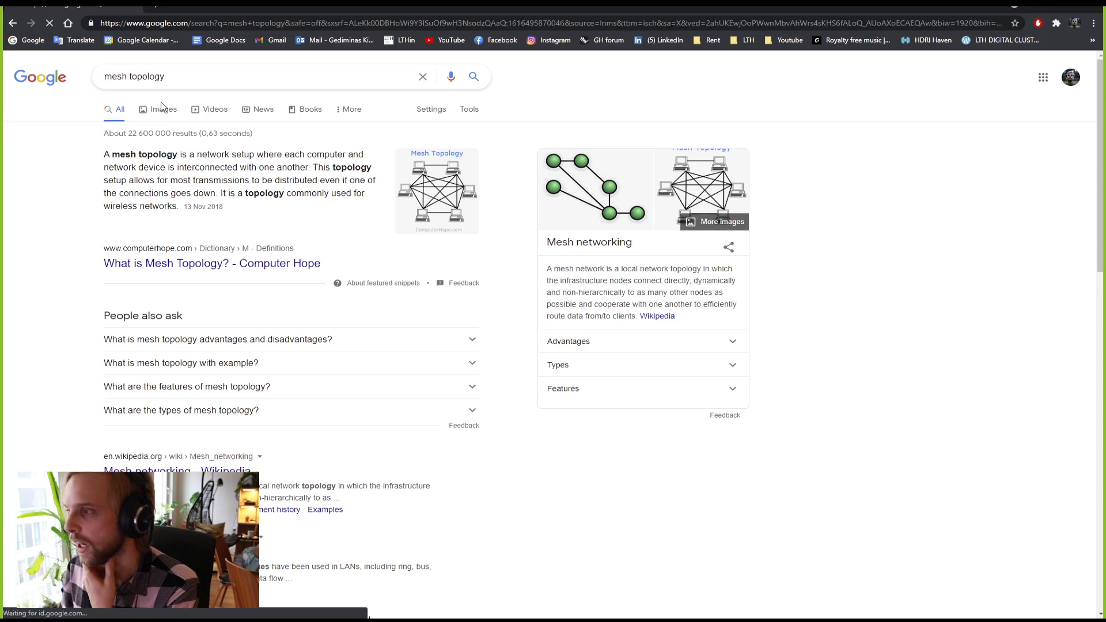
Step: Refine the image search to "mesh topology geometry" and view the green mesh generation diagram and the Blender clean topology picture
click(197, 75)
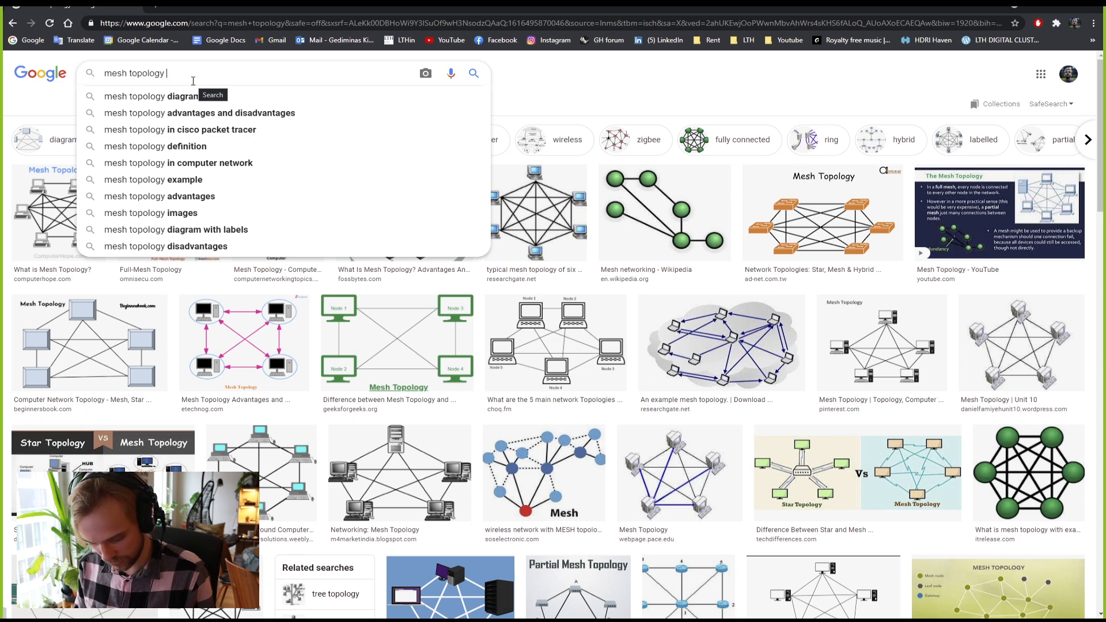
text(geometry)
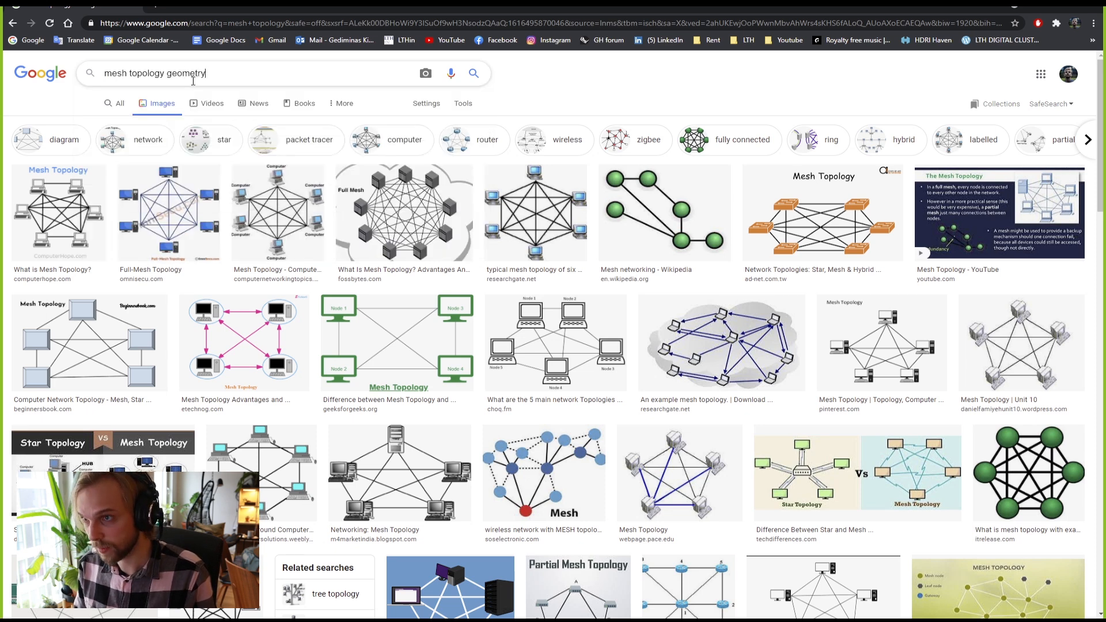
key(Return)
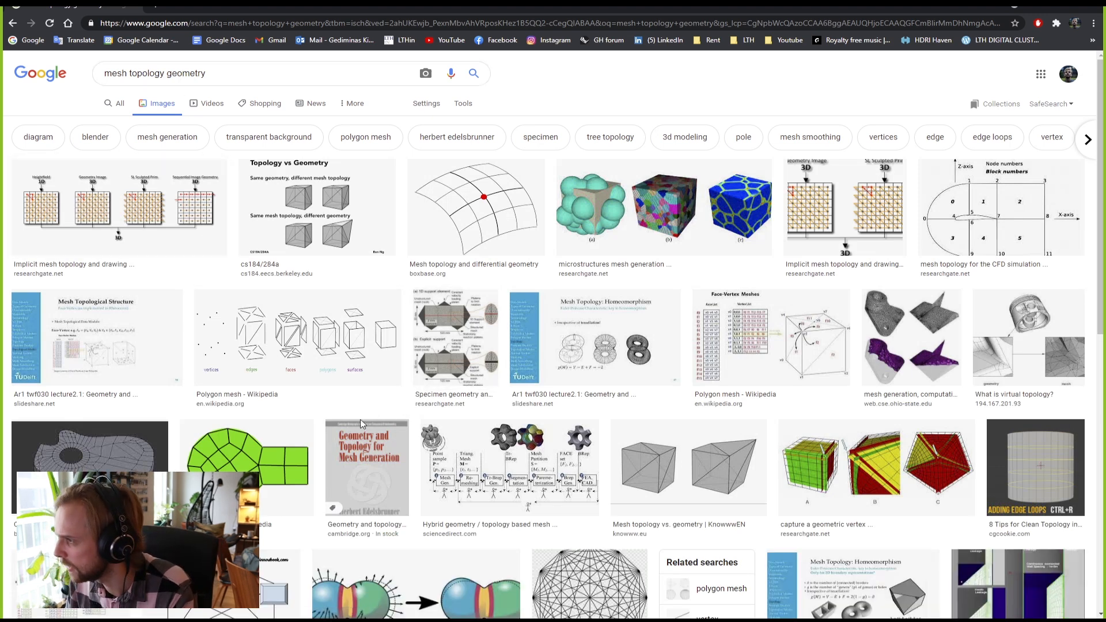
click(245, 467)
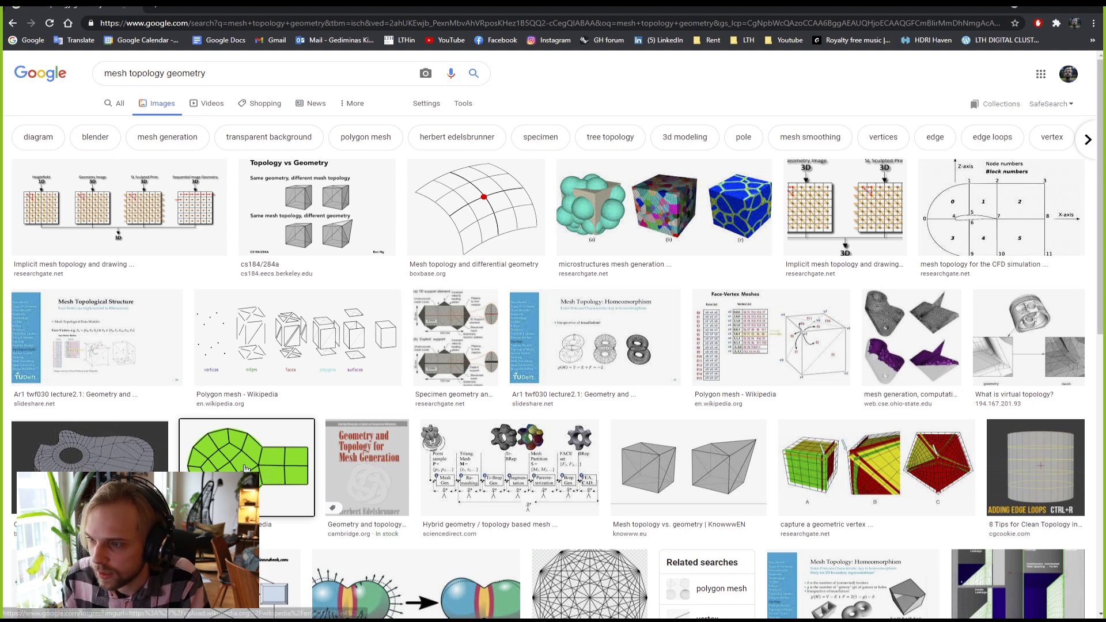
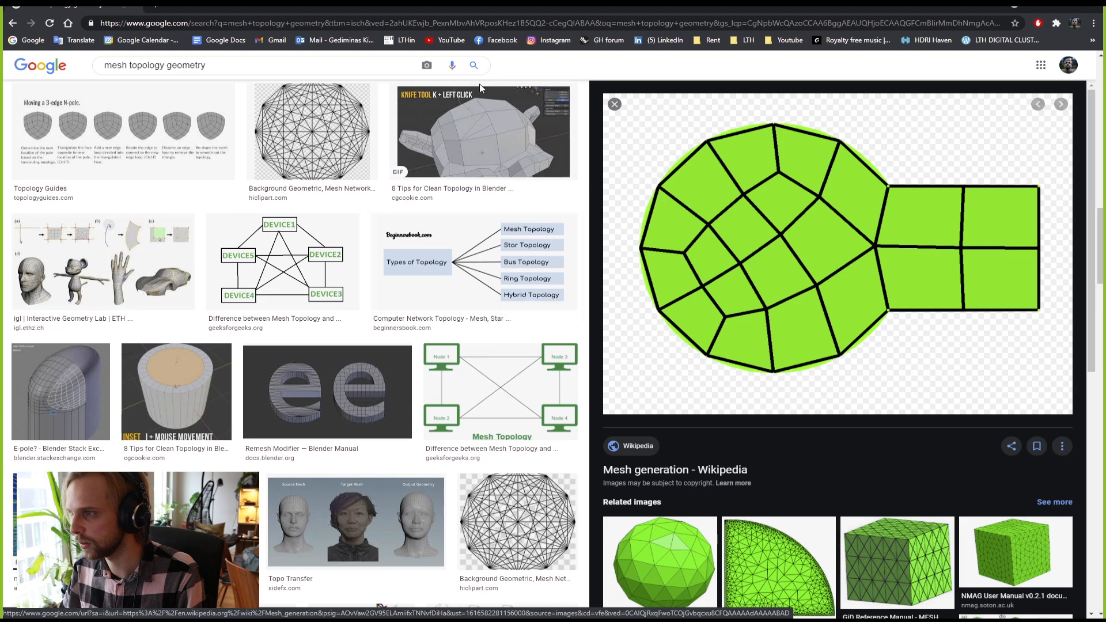
click(479, 104)
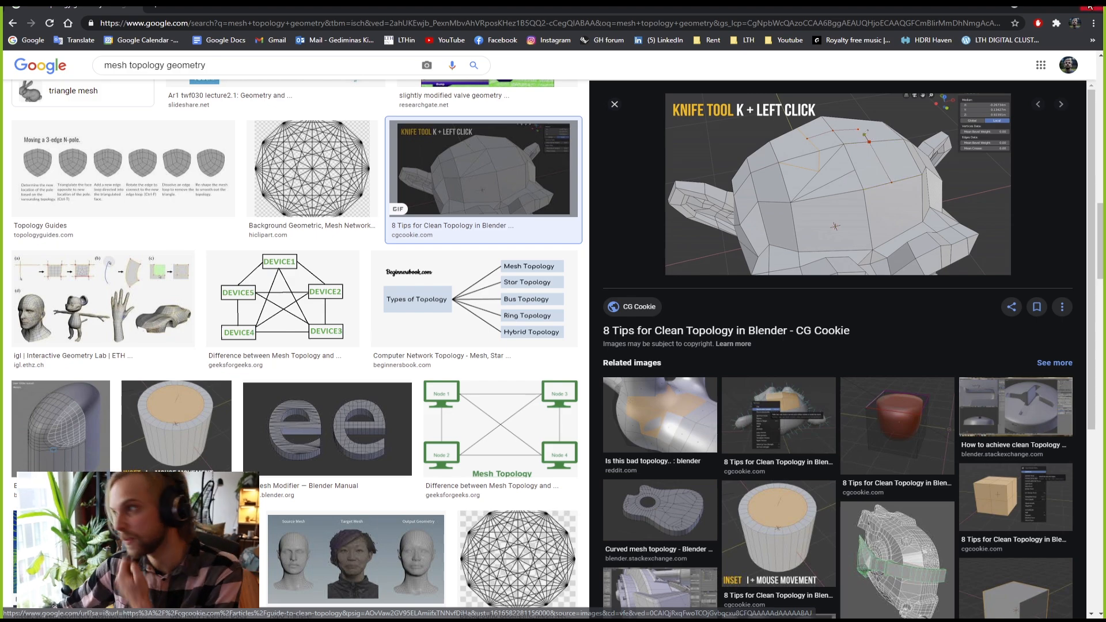
Step: Switch back to Rhino and delete the large rectangle, its traced outline, the two small rectangles and the marker circle
click(1041, 10)
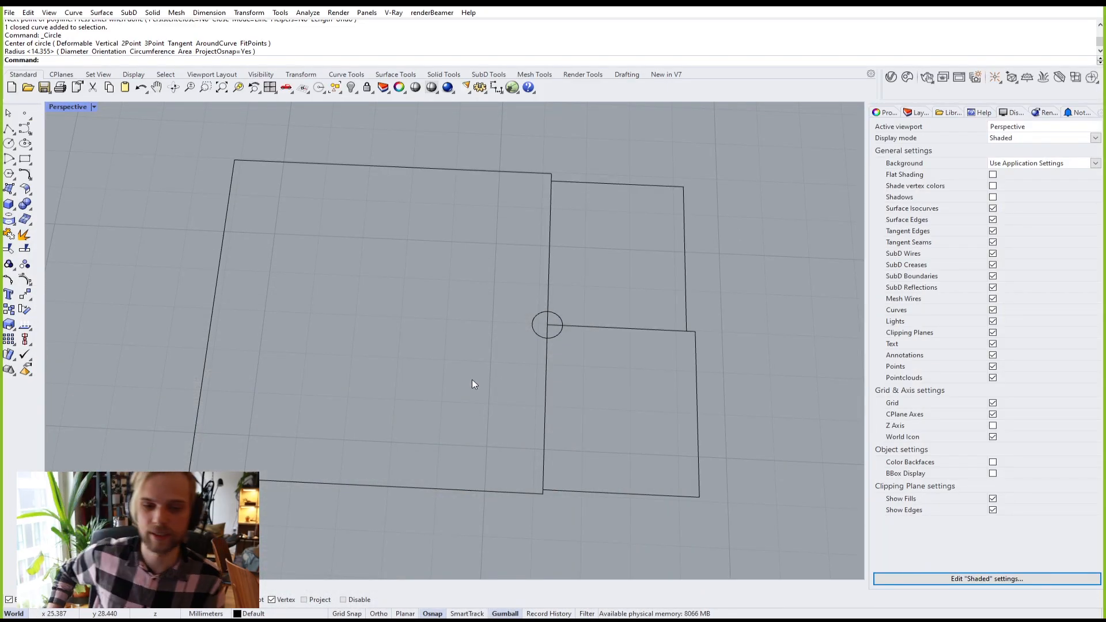
drag(598, 381, 436, 251)
key(Delete)
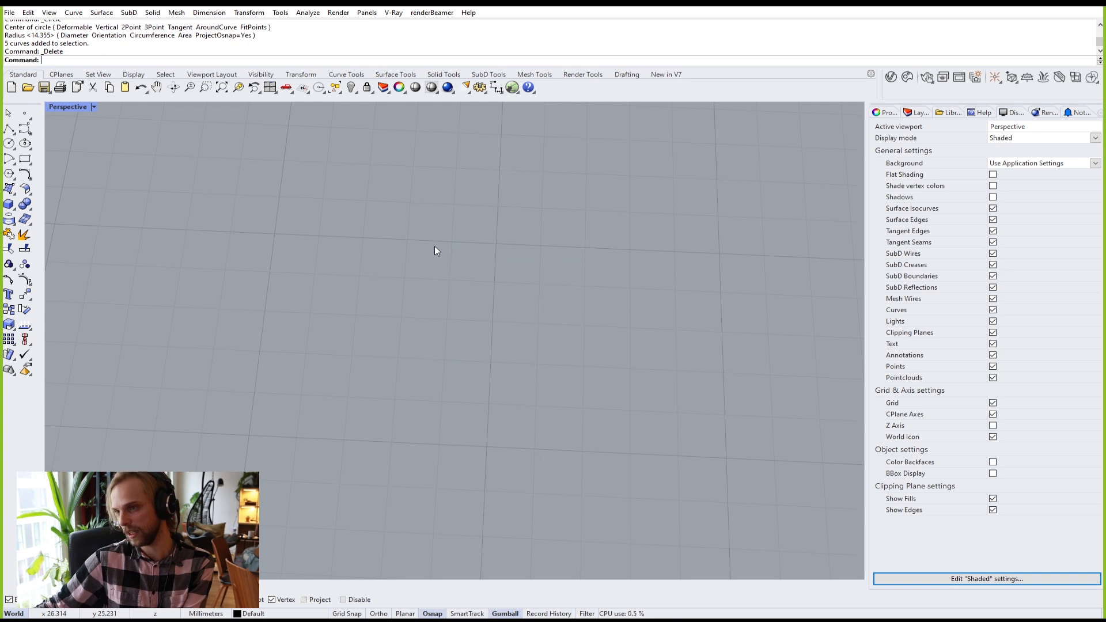
Step: Delete the remaining pair of adjoining rectangles beside the house
scroll(434, 246, down, 15)
mouse_move(441, 219)
shift+right_down()
mouse_move(386, 287)
mouse_move(455, 235)
shift+right_up()
scroll(358, 296, up, 8)
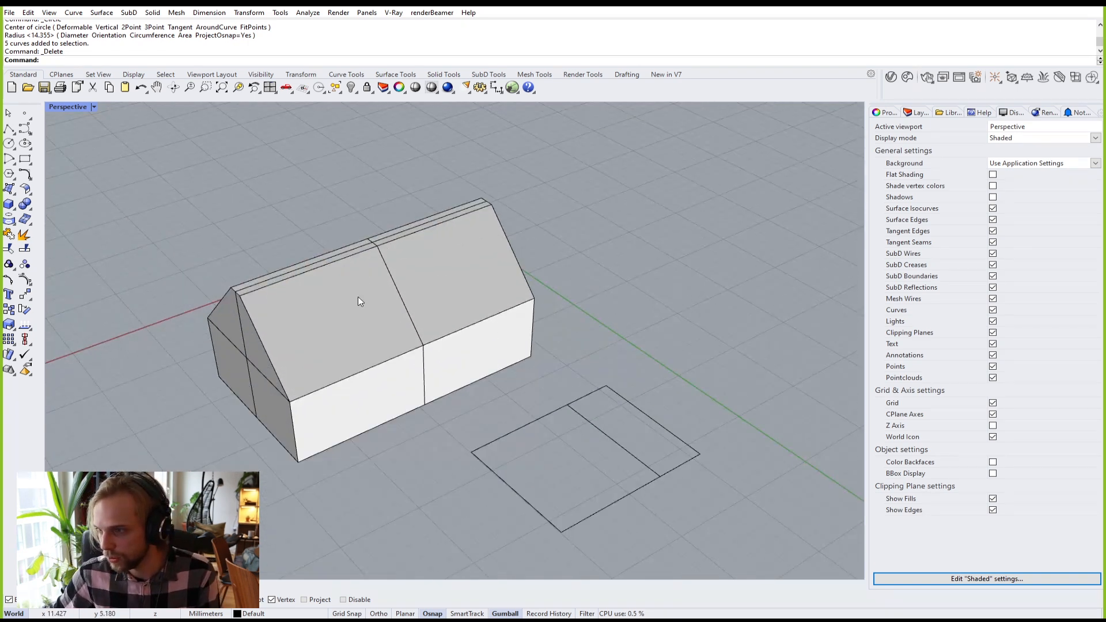
drag(810, 473, 607, 352)
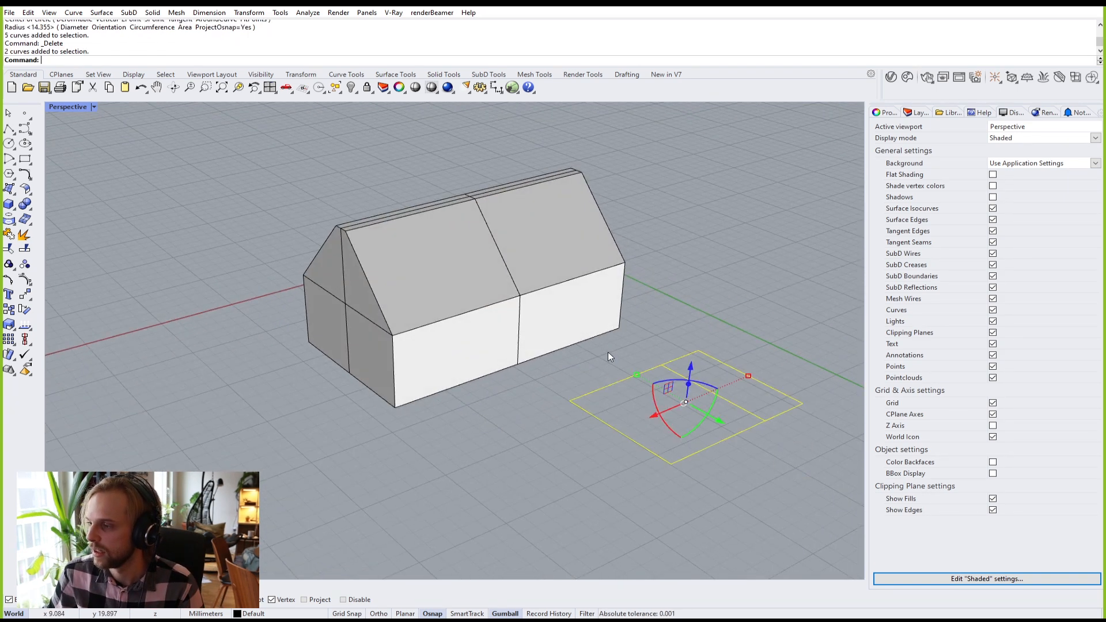
key(Delete)
right_click(525, 319)
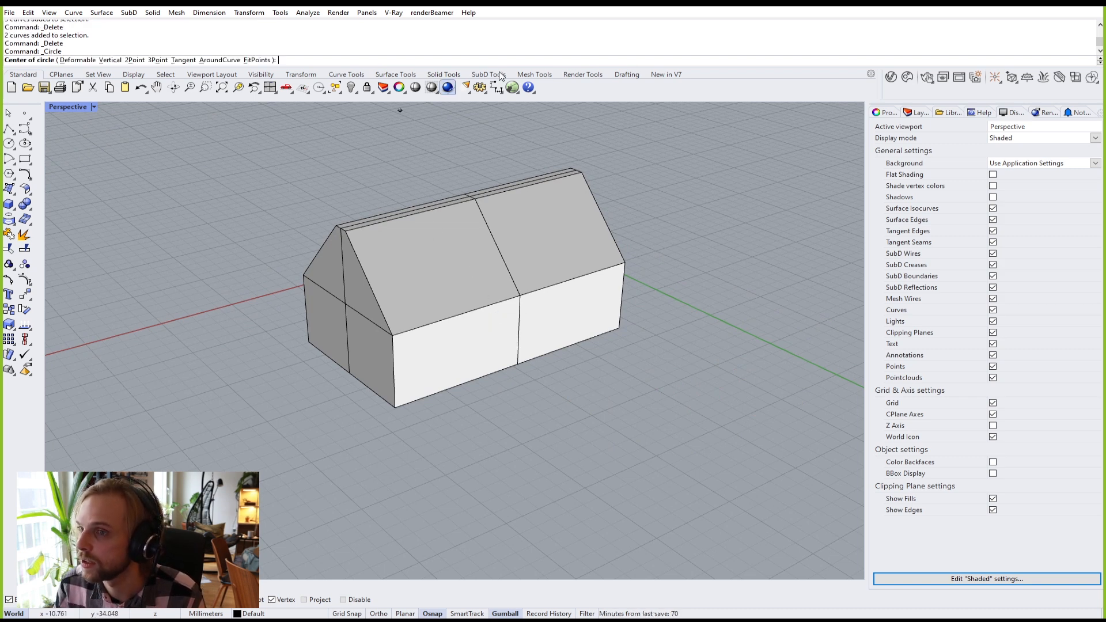
key(Escape)
Step: Start an Insert Edge in loop mode and select the edge loop running around the middle of the house
click(481, 76)
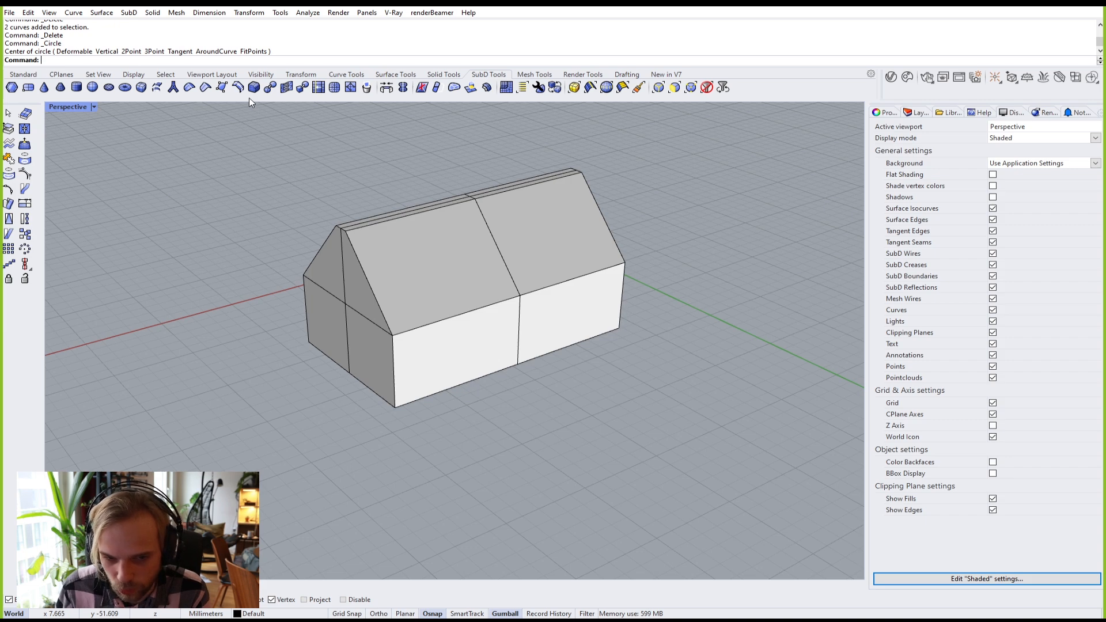
click(238, 87)
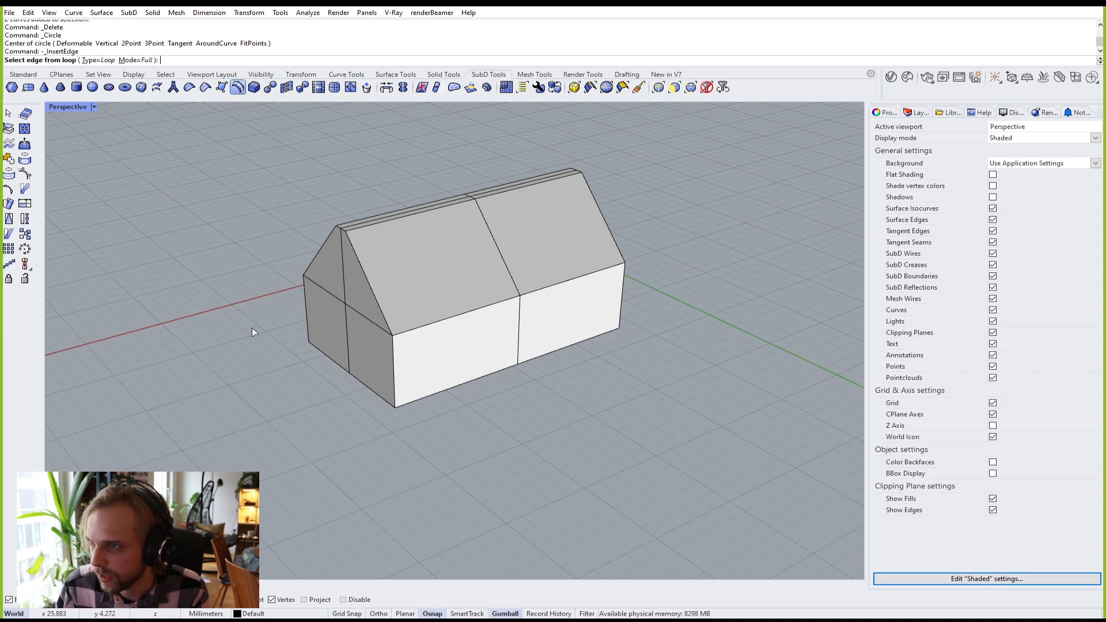
right_drag(255, 318, 238, 315)
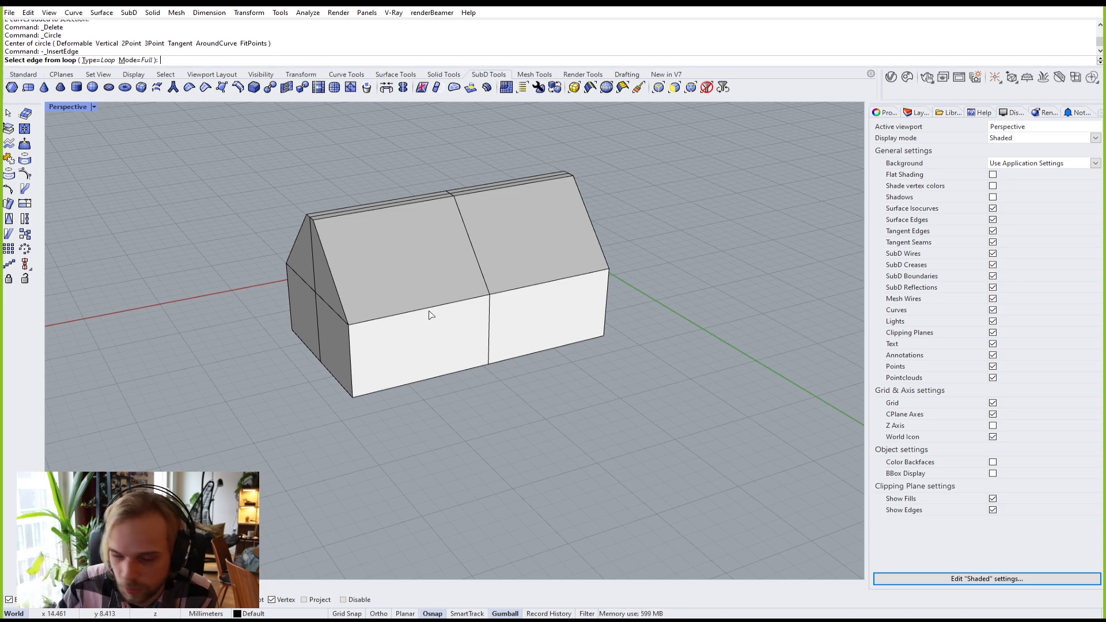
right_drag(517, 337, 413, 248)
scroll(412, 247, up, 3)
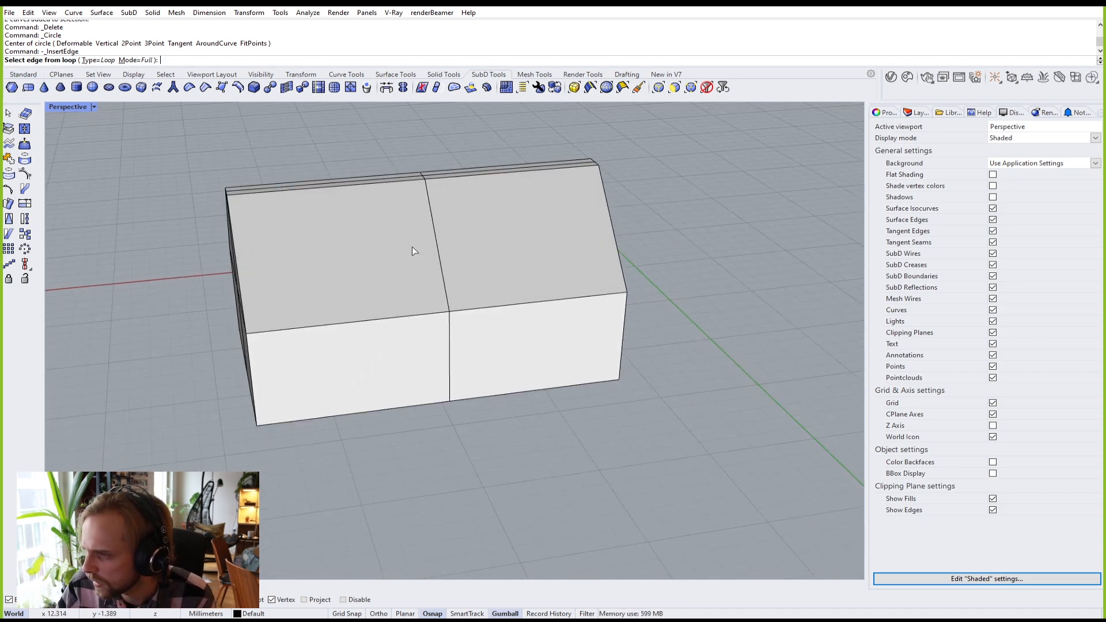
click(440, 260)
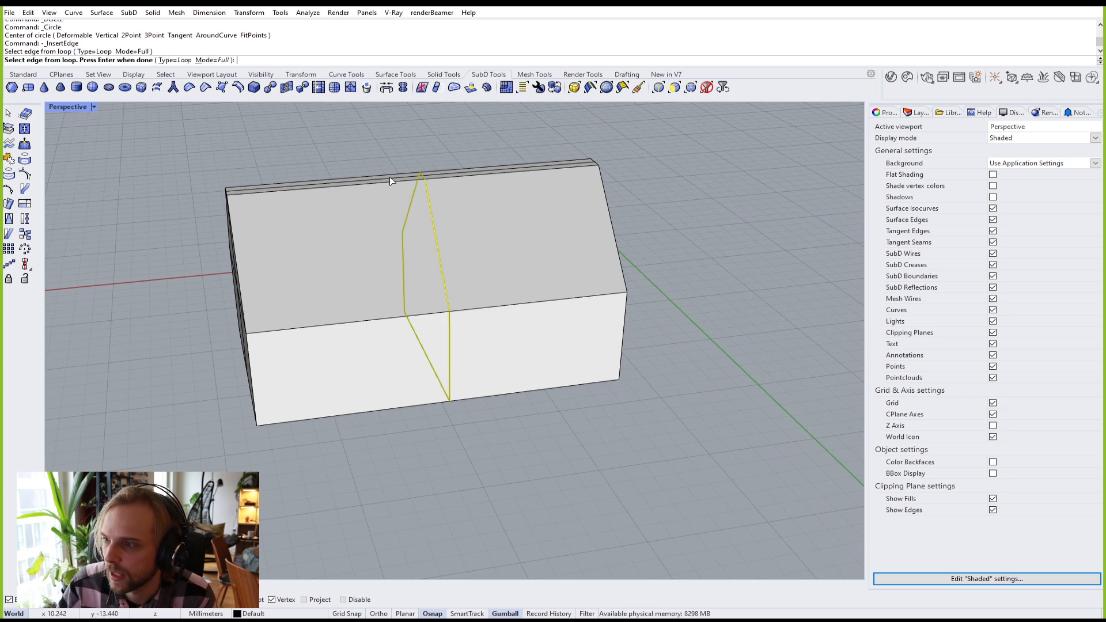
right_drag(444, 292, 499, 313)
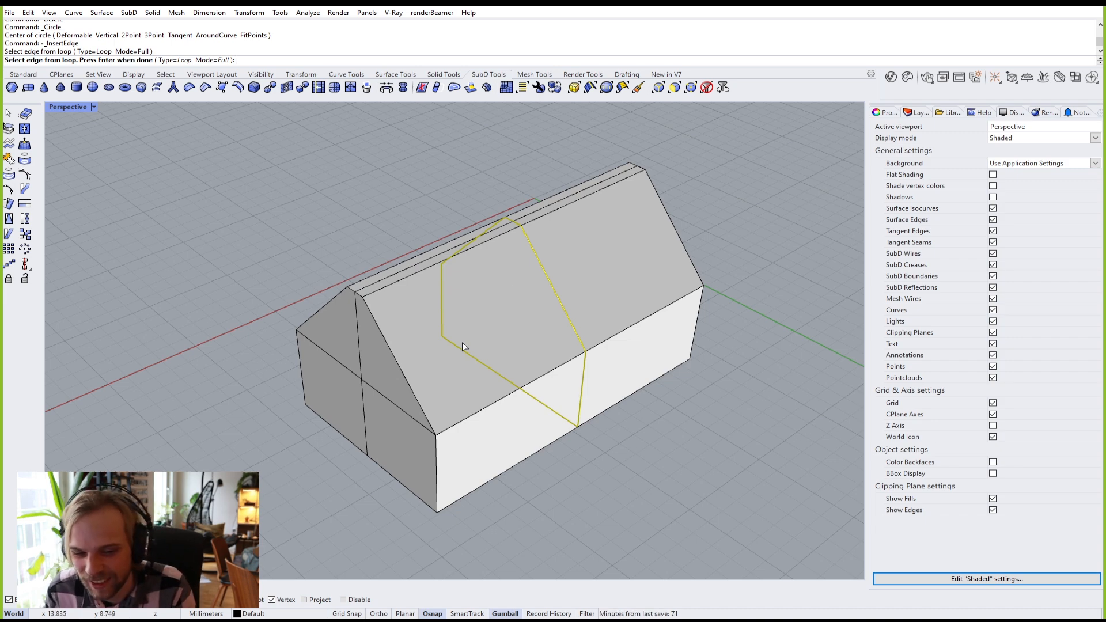
key(Return)
right_drag(482, 331, 486, 385)
Step: Try Insert Edge on the eave-level loop and on the vertical centre edge of the gable wall
key(Return)
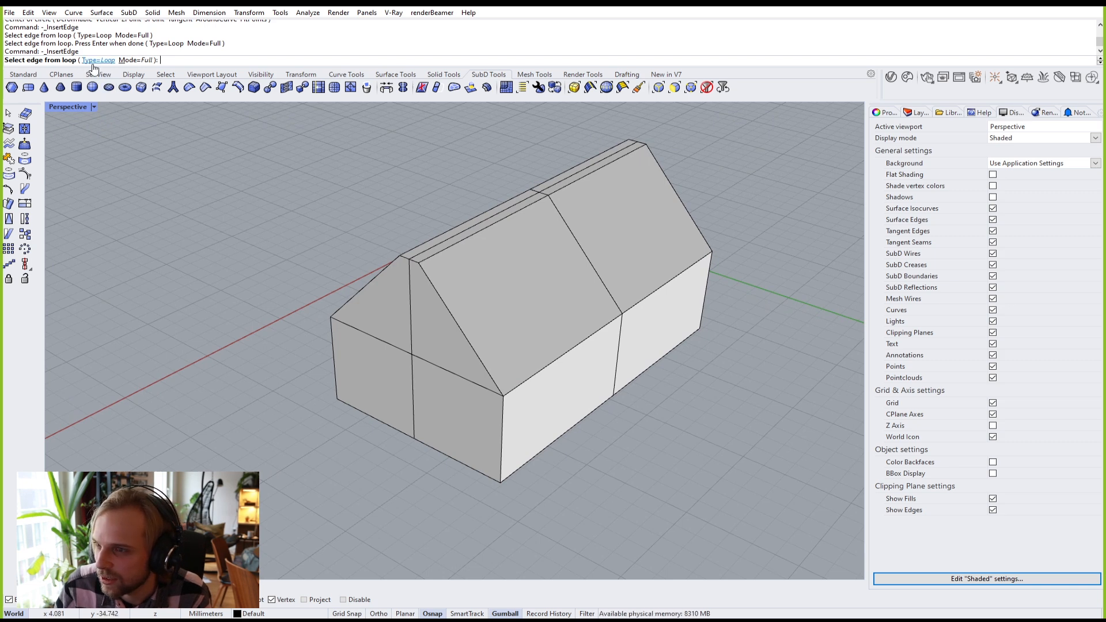
click(441, 369)
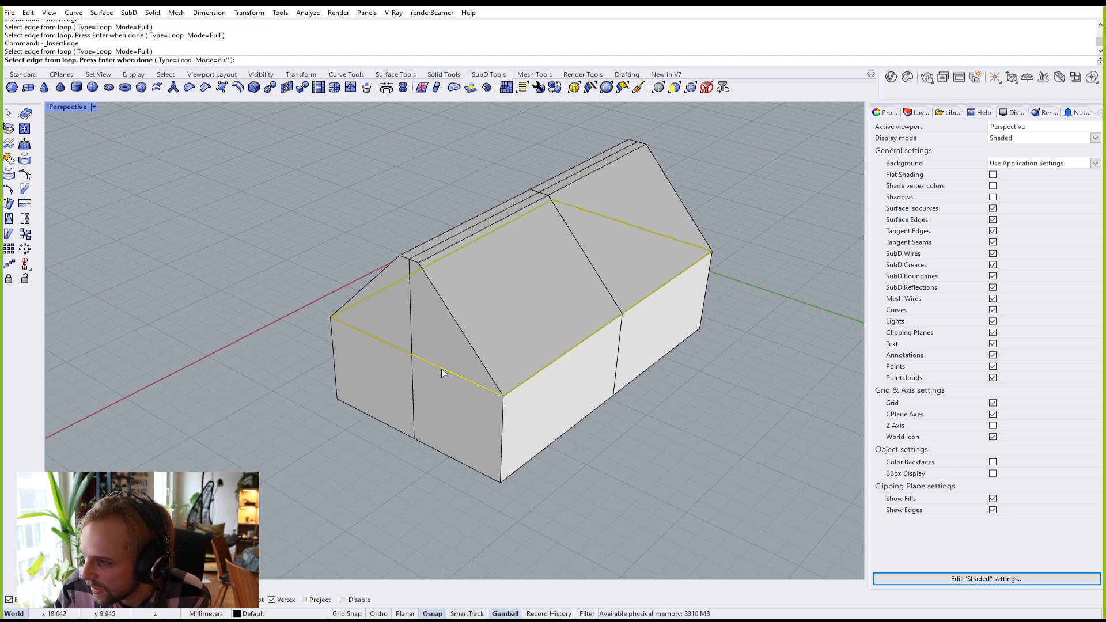
key(Return)
key(Return)
click(411, 376)
key(Return)
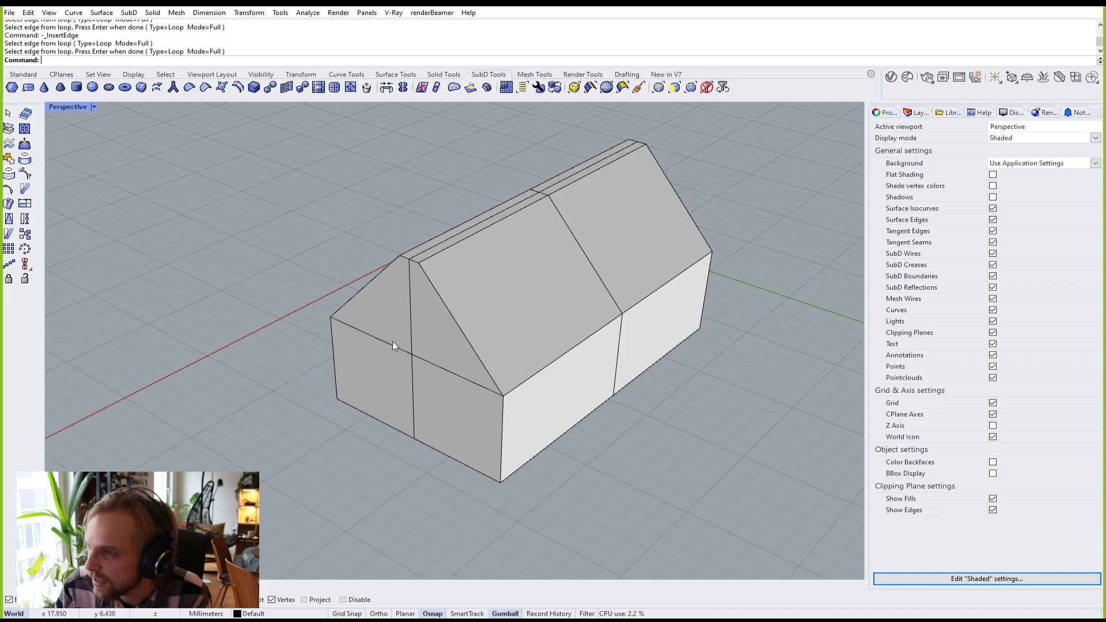
Step: Insert an edge across the underside of the house, offset inward from the gable wall's bottom edge
right_drag(391, 338, 404, 244)
key(Return)
click(406, 237)
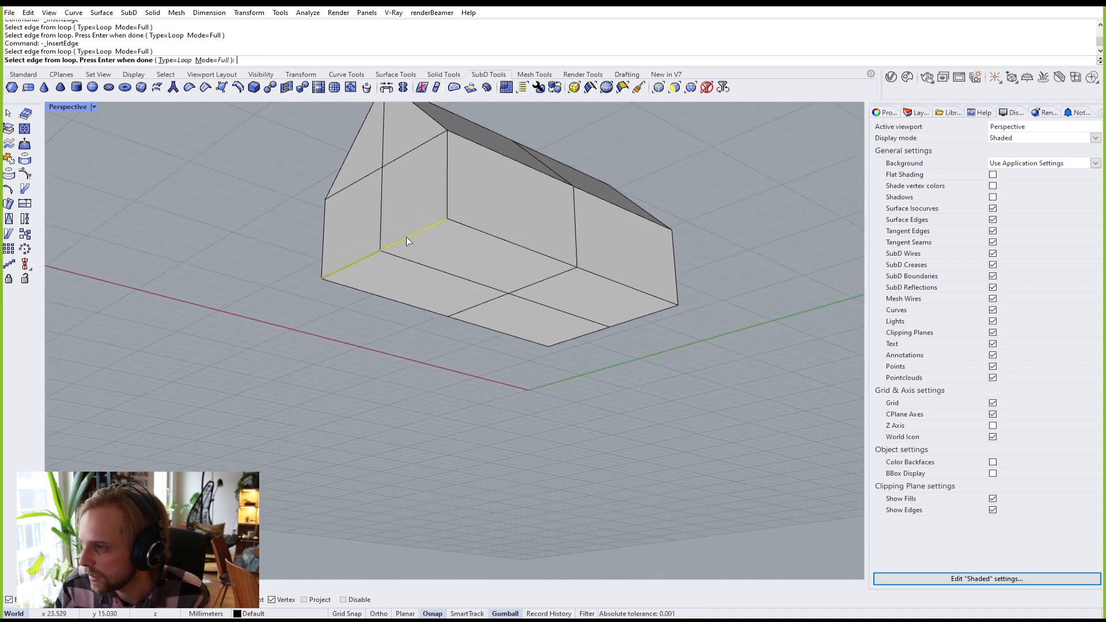
right_drag(404, 240, 277, 428)
scroll(409, 258, up, 2)
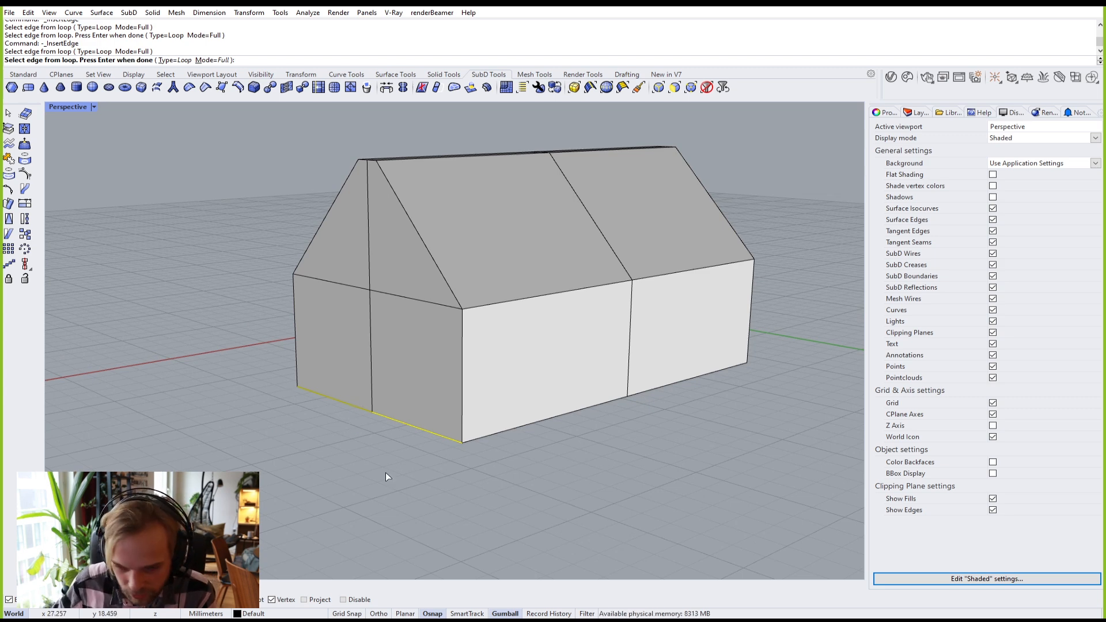
key(Return)
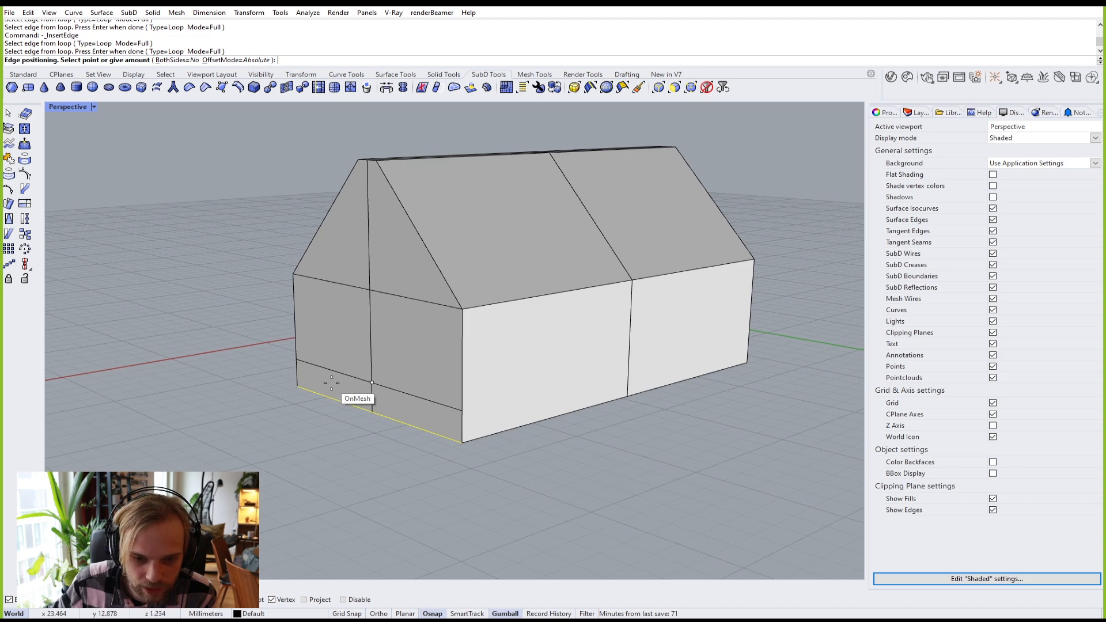
right_drag(395, 353, 387, 317)
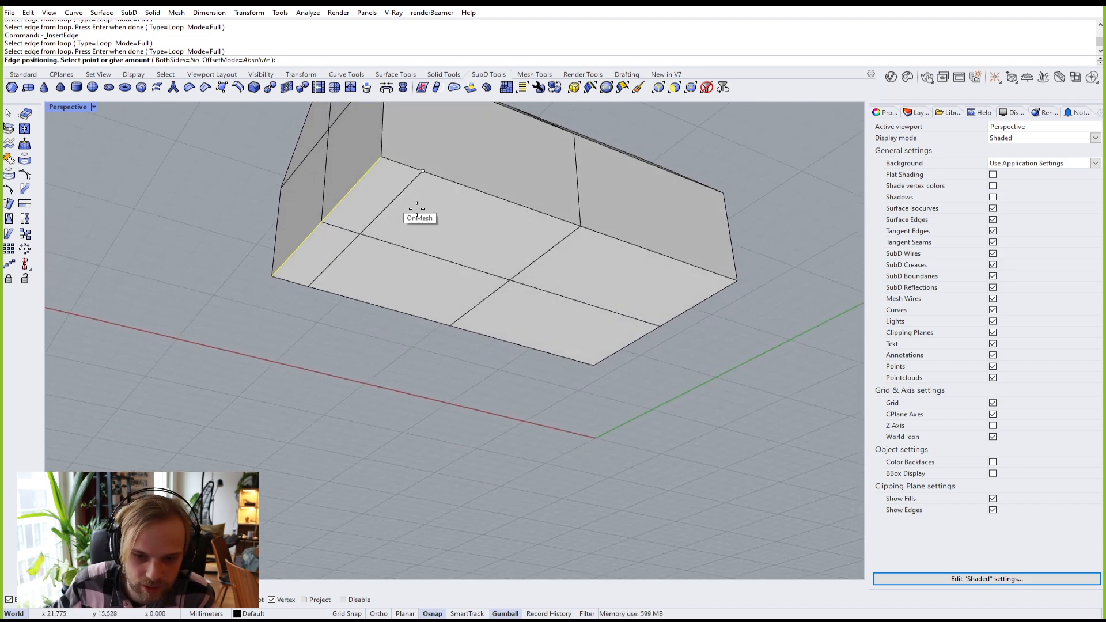
click(450, 181)
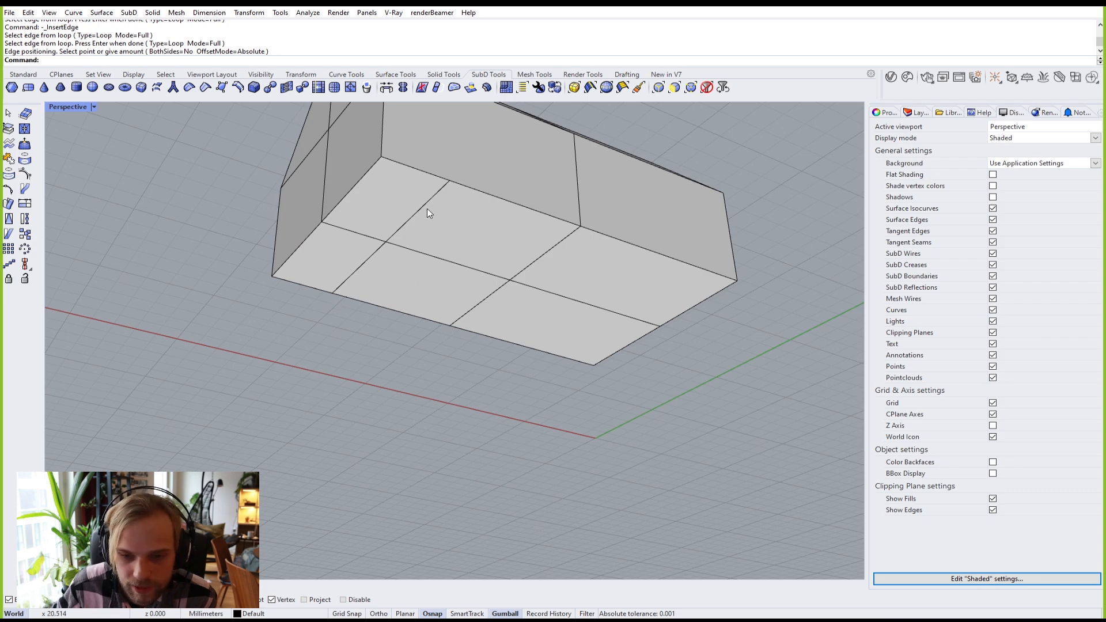
Step: Select the underside corner face, its neighbouring underside face and the adjoining long wall face to examine the topology around the inserted edge
right_drag(439, 196, 414, 343)
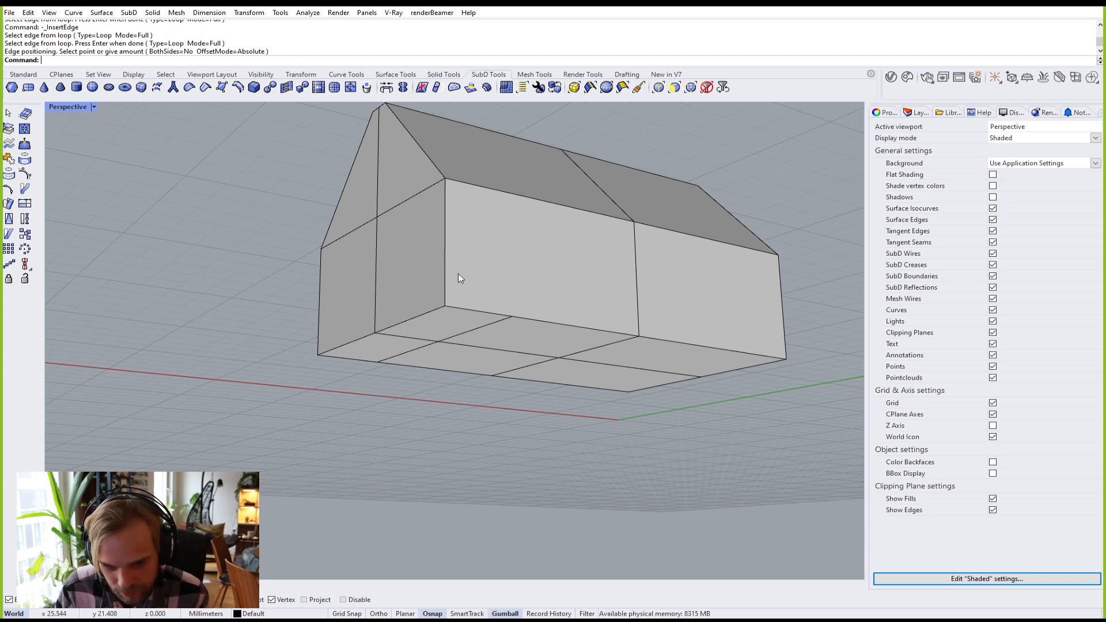
right_drag(480, 284, 428, 293)
ctrl+shift+click(427, 310)
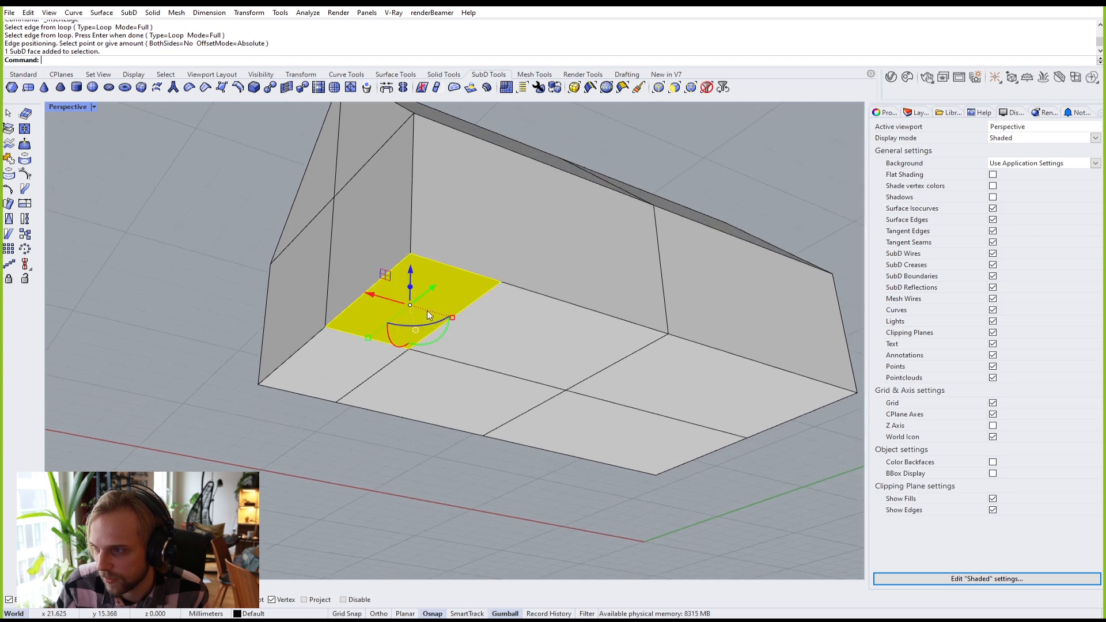
ctrl+shift+click(533, 344)
click(382, 466)
right_drag(383, 466, 475, 279)
ctrl+shift+click(461, 245)
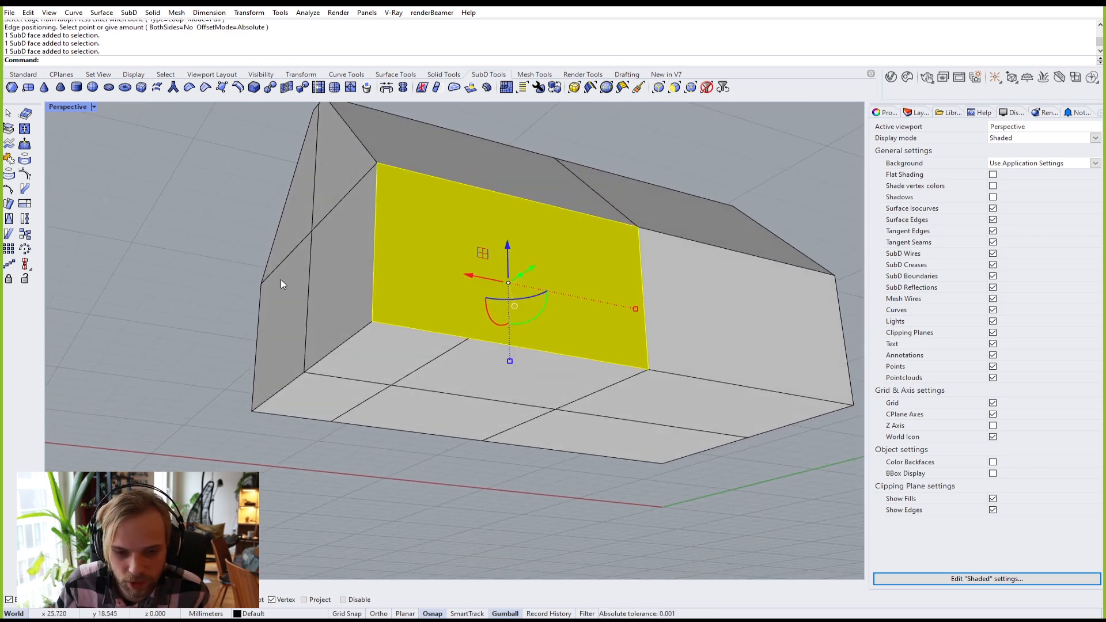
click(172, 226)
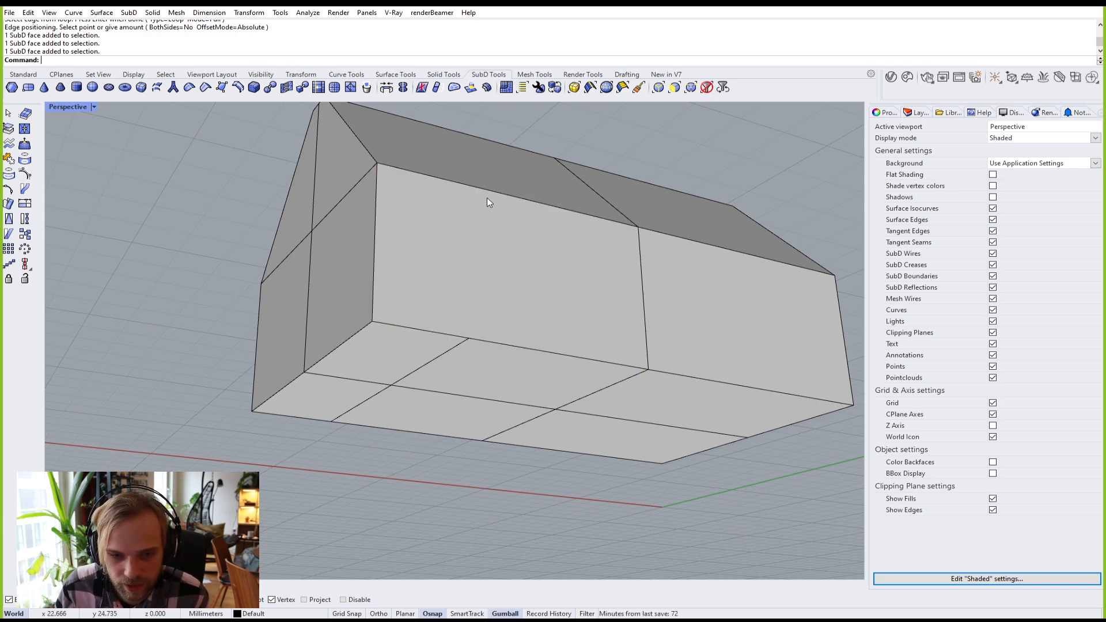
Step: Switch the SubD house to smooth display and examine the surface around the corner where the inserted edge ends
key(Tab)
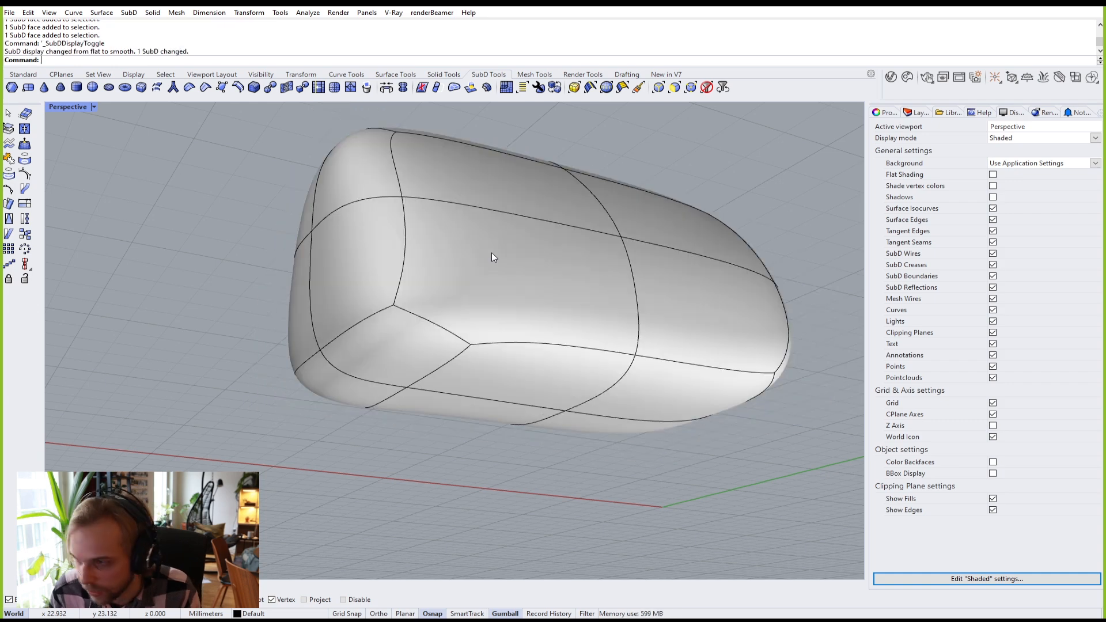
right_drag(494, 254, 595, 323)
scroll(683, 333, up, 5)
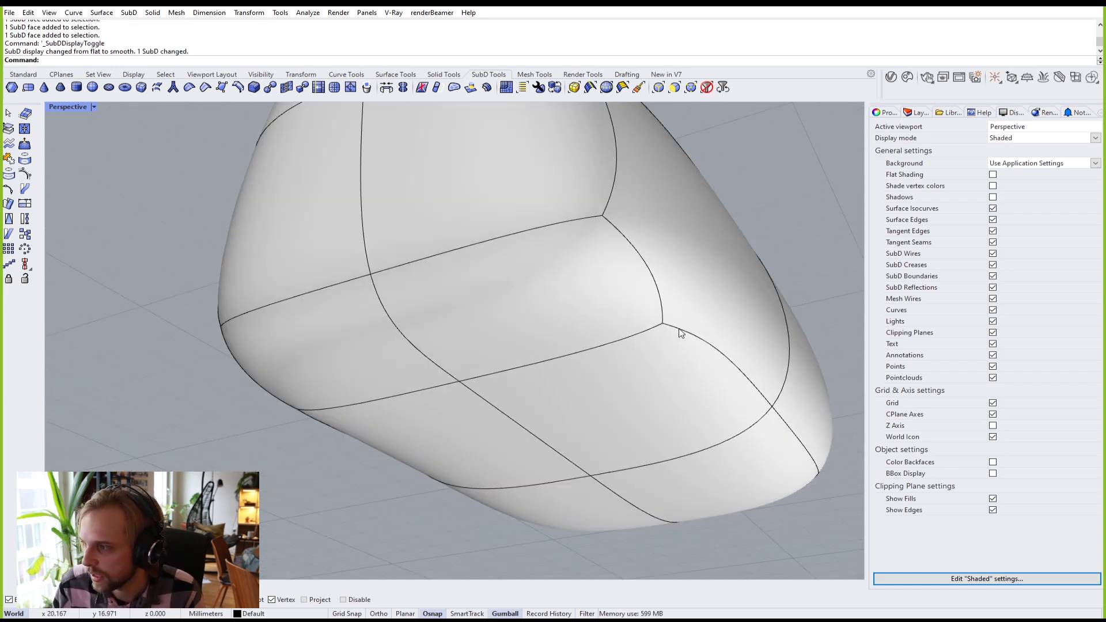
right_drag(682, 333, 555, 334)
scroll(555, 334, down, 3)
right_drag(466, 191, 350, 327)
right_drag(518, 297, 556, 222)
scroll(506, 312, up, 3)
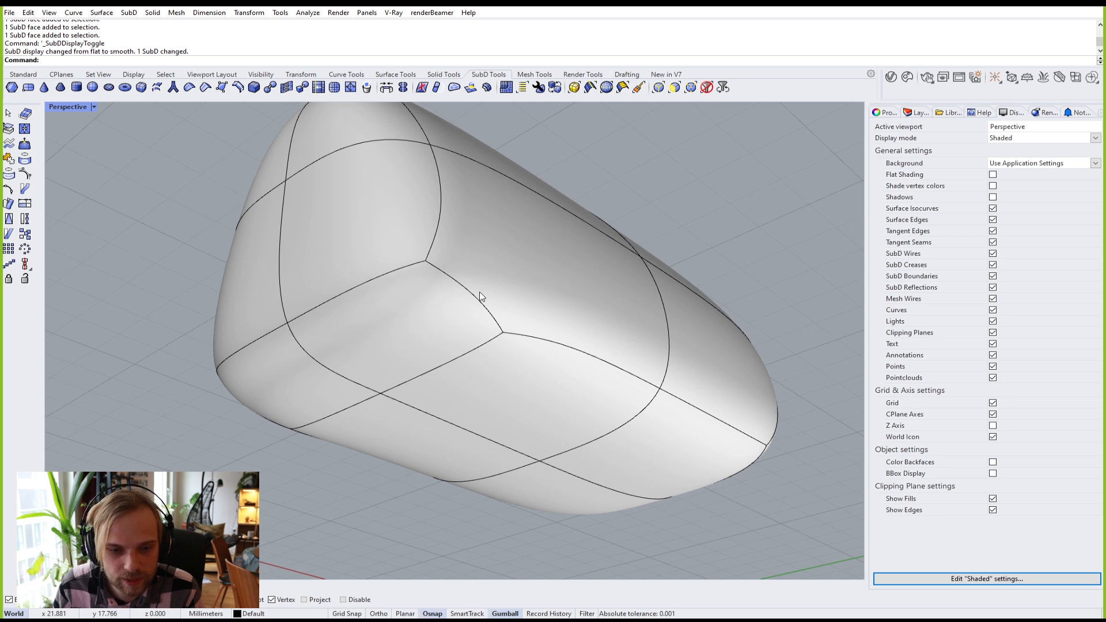
right_drag(468, 286, 439, 288)
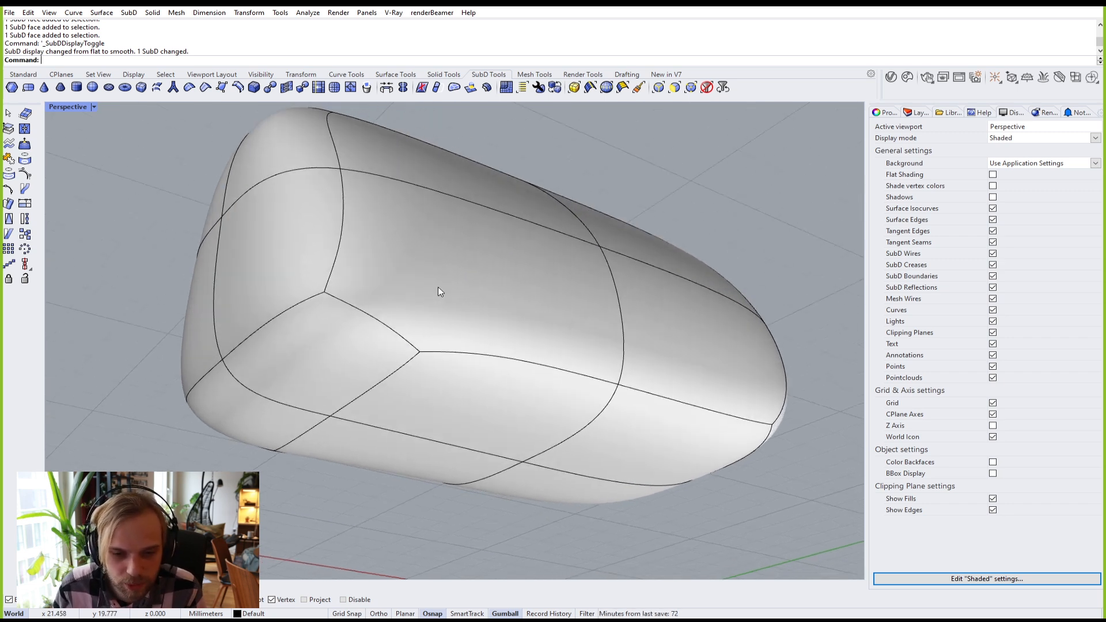
right_drag(465, 303, 504, 267)
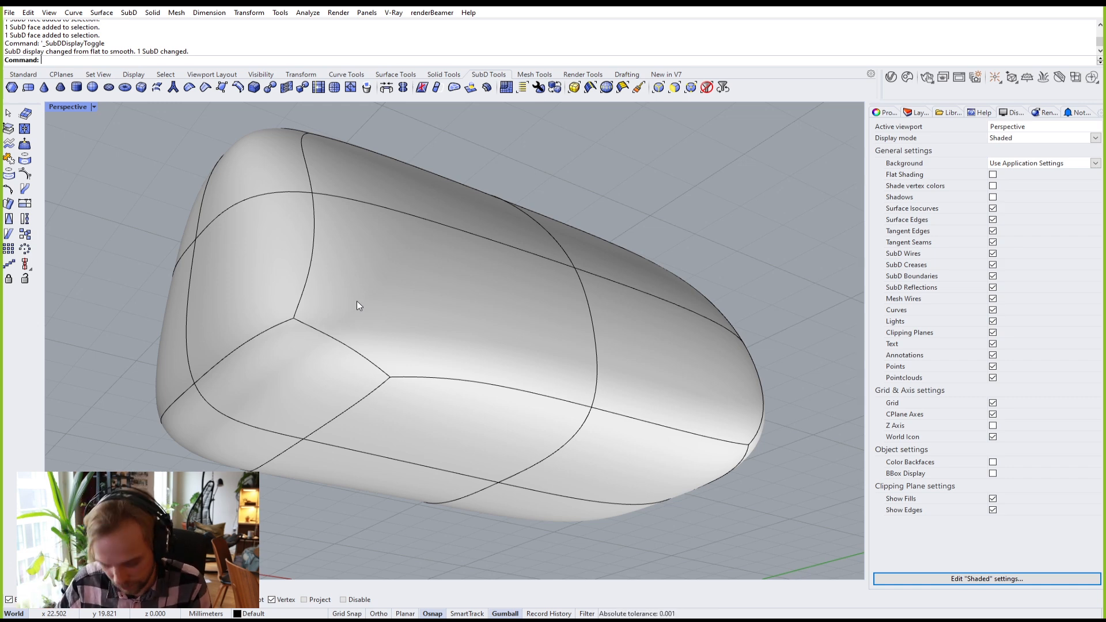
Step: Return the SubD house to flat display and undo the edge inserted on the underside
key(Tab)
key(ctrl+z)
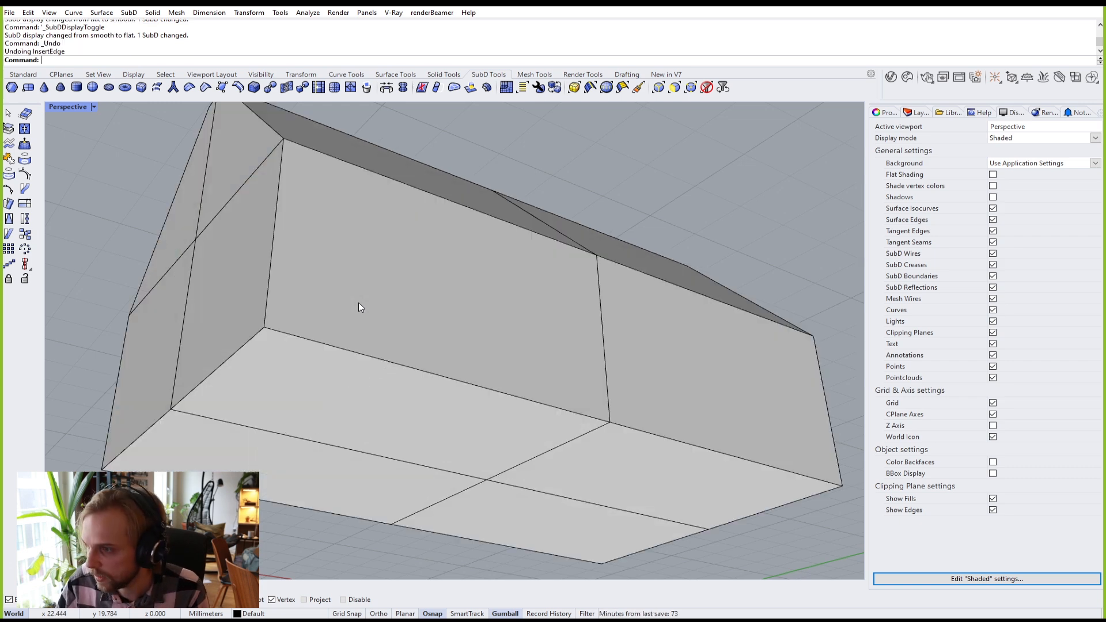
right_drag(358, 303, 369, 361)
scroll(389, 311, down, 4)
right_drag(389, 311, 431, 339)
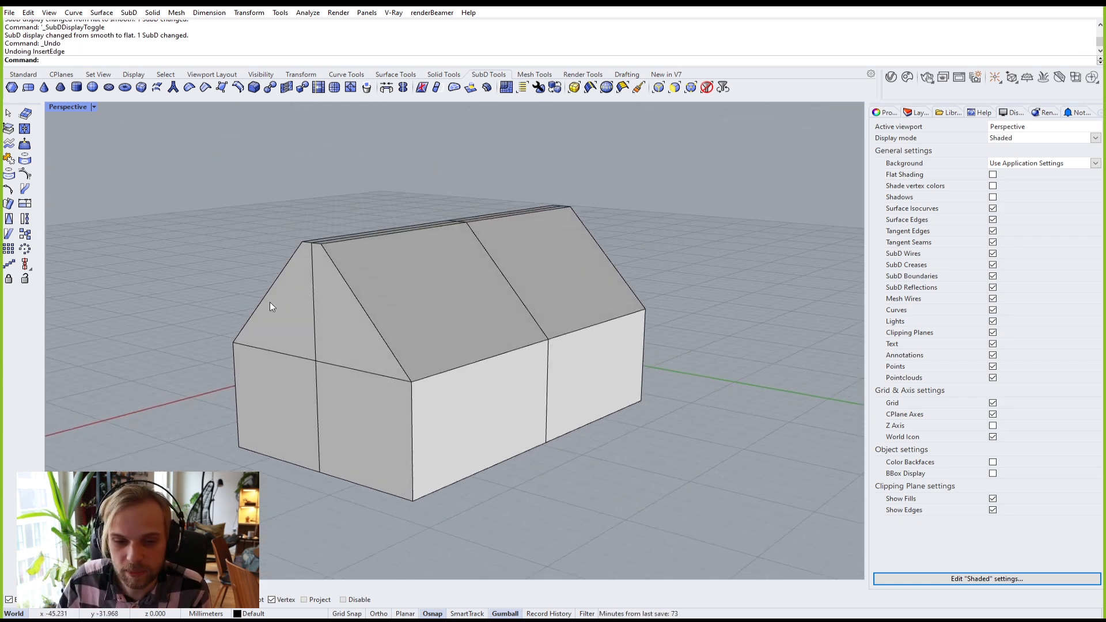
right_drag(324, 402, 194, 224)
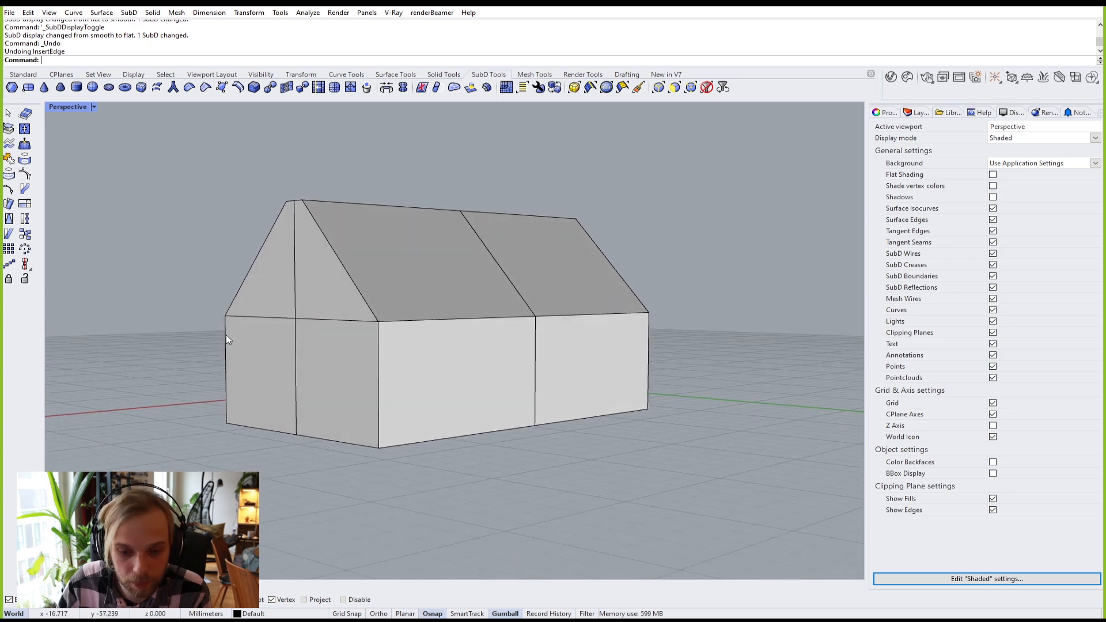
right_drag(283, 300, 390, 347)
Step: Try Insert Edge on the sloped roof edge of the gable end and its corner wall edge
text(InsertEdge)
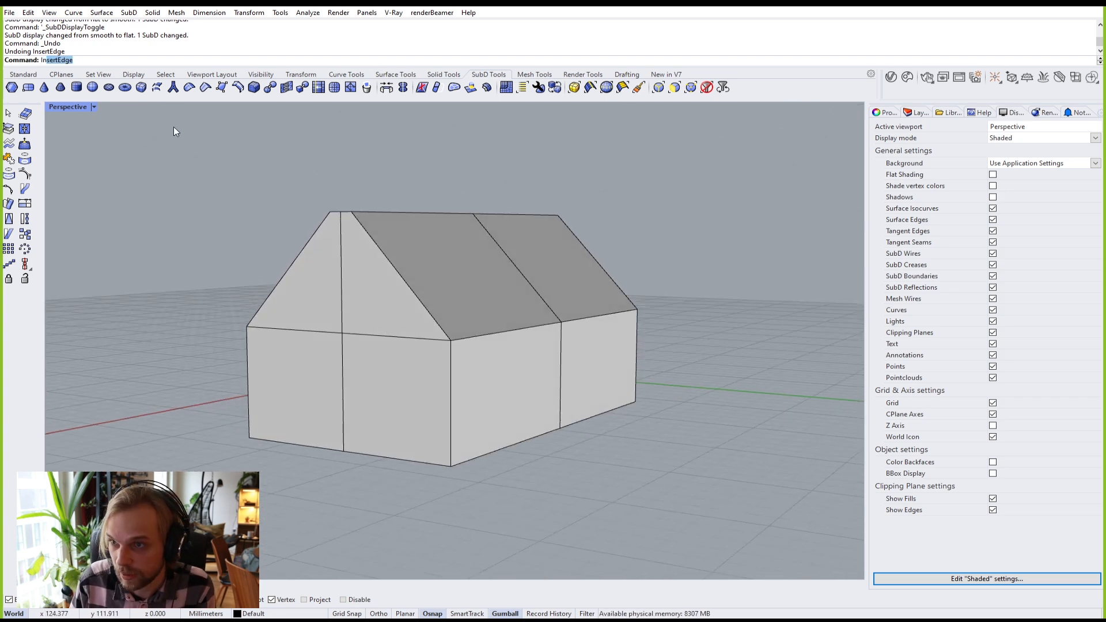
key(Return)
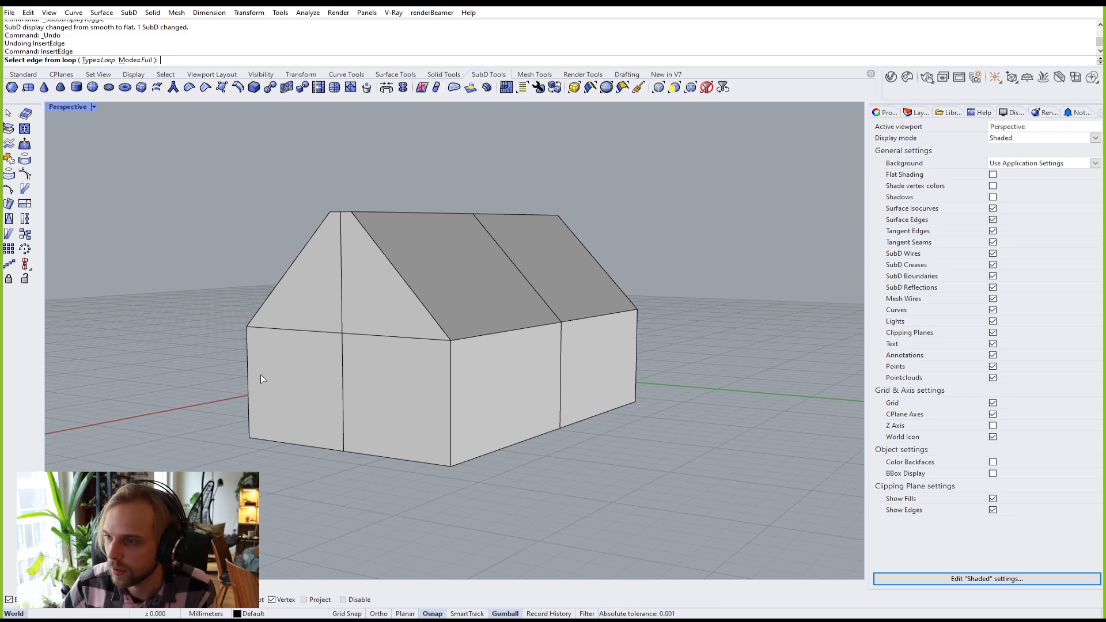
click(393, 264)
right_drag(413, 280, 393, 268)
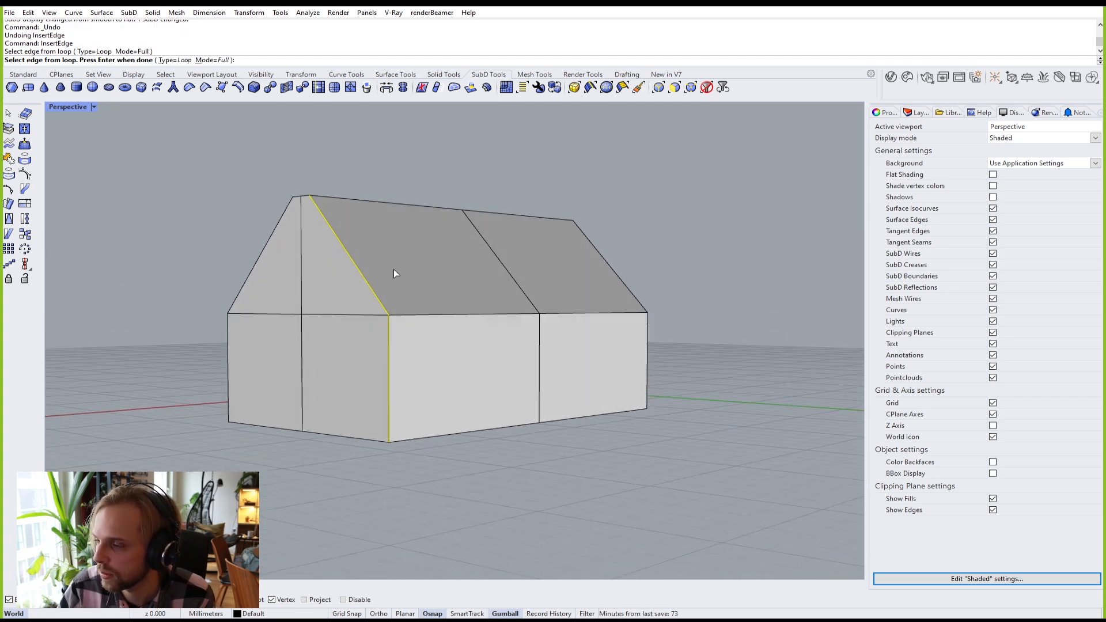
key(Escape)
right_drag(488, 264, 477, 265)
Step: Insert an edge loop based on the house's middle loop and position it just beside the gable end wall
key(Return)
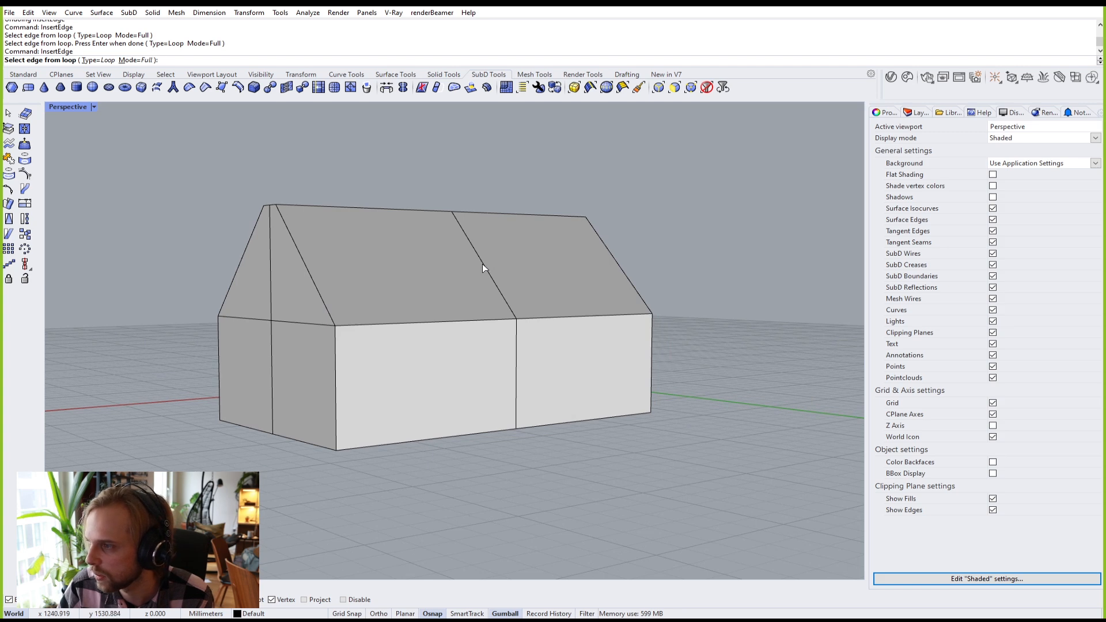
click(482, 264)
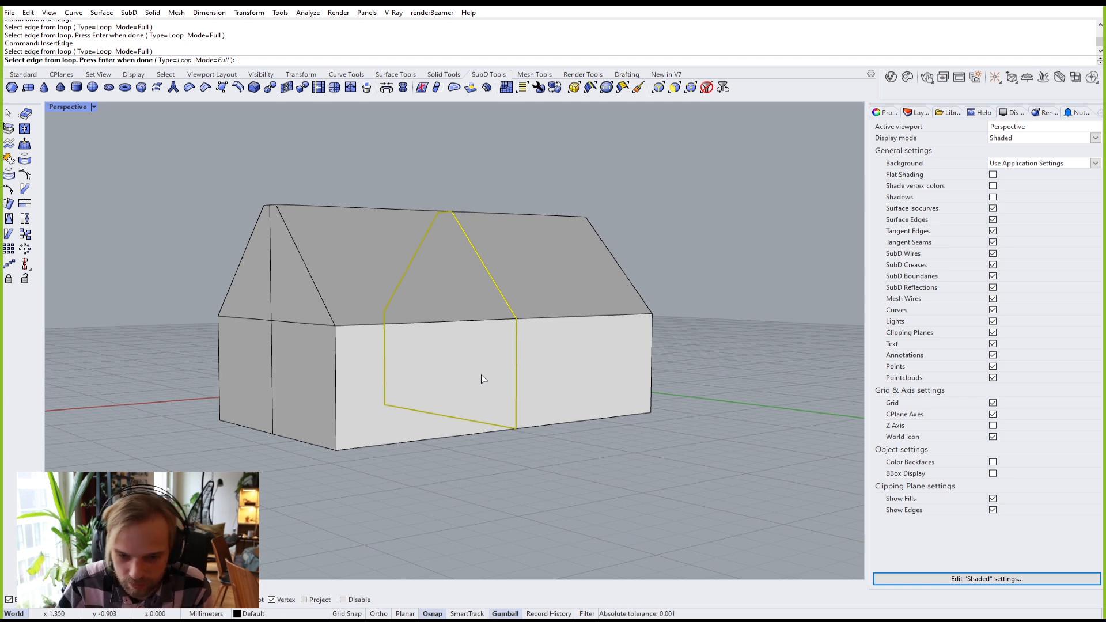
right_drag(482, 378, 429, 368)
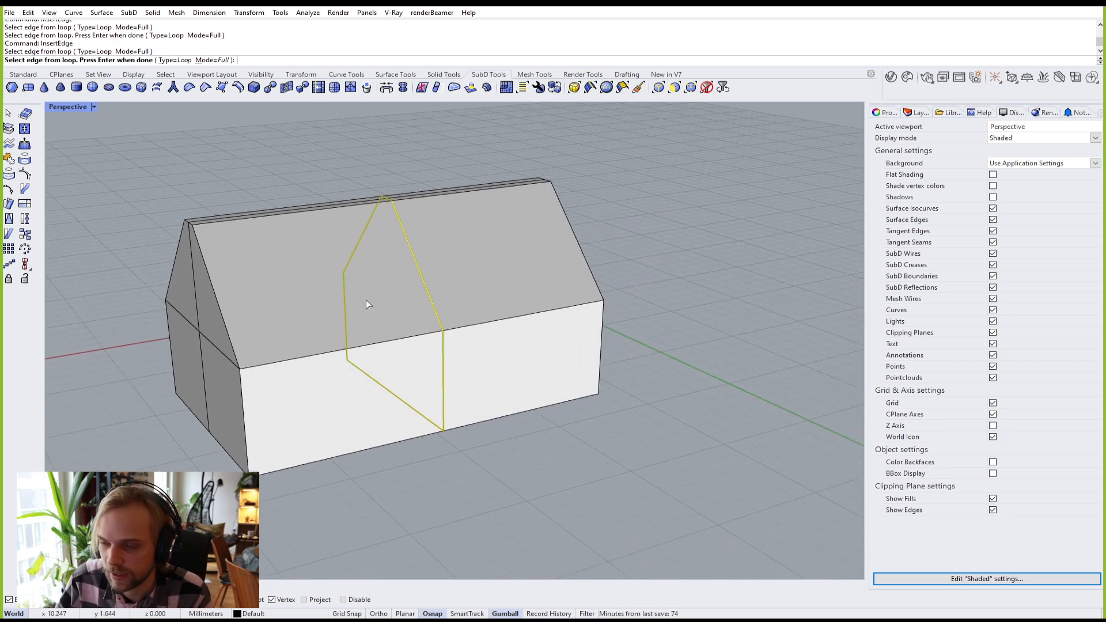
key(Return)
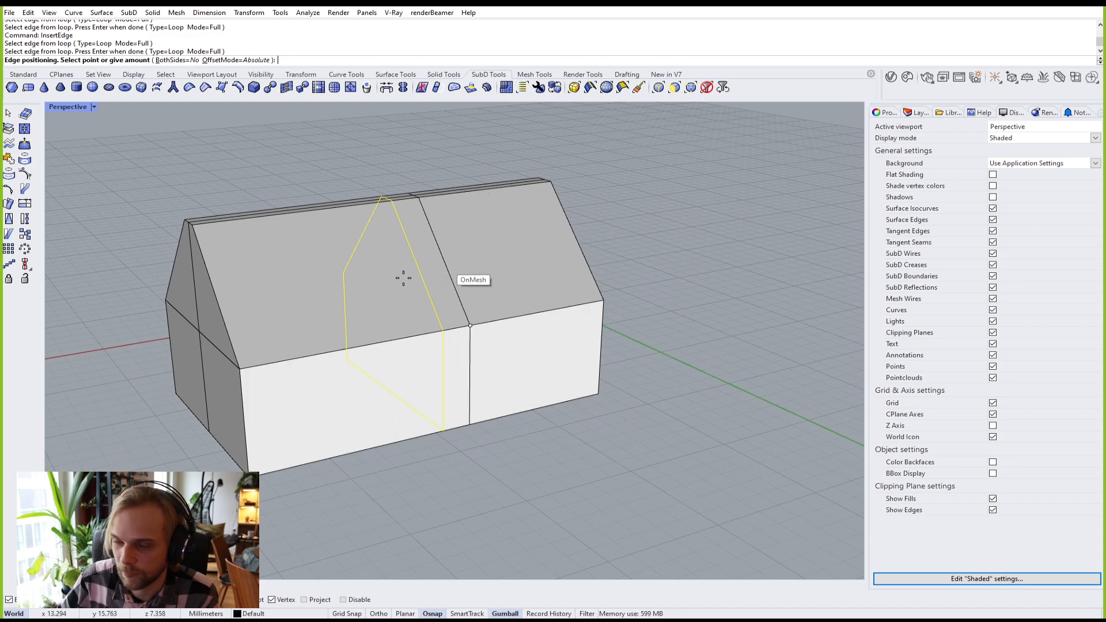
right_drag(338, 301, 250, 383)
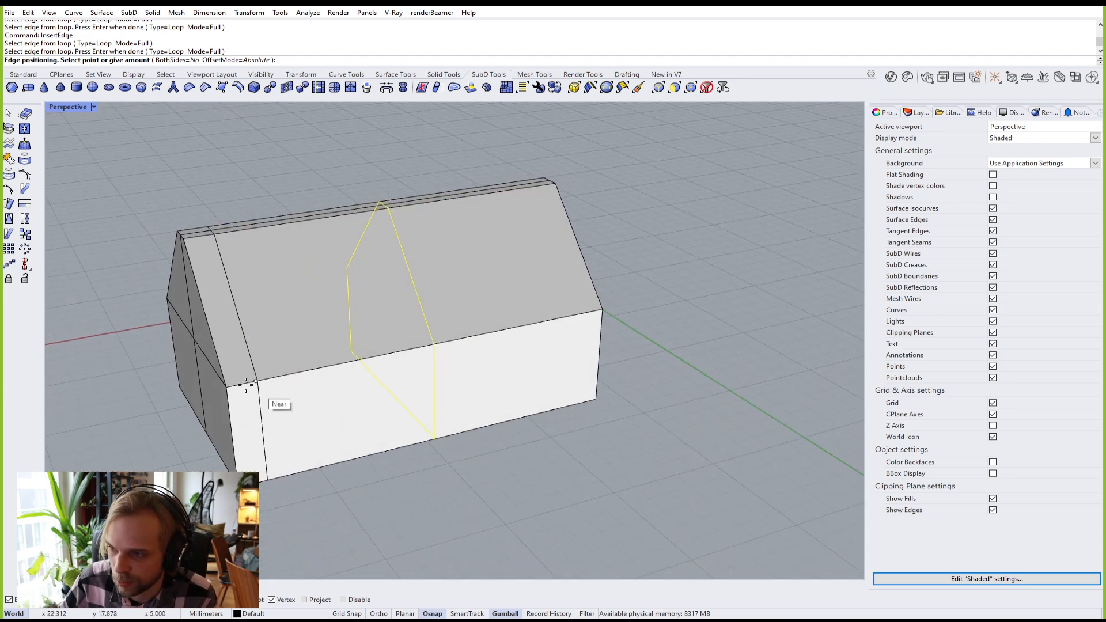
scroll(235, 383, up, 3)
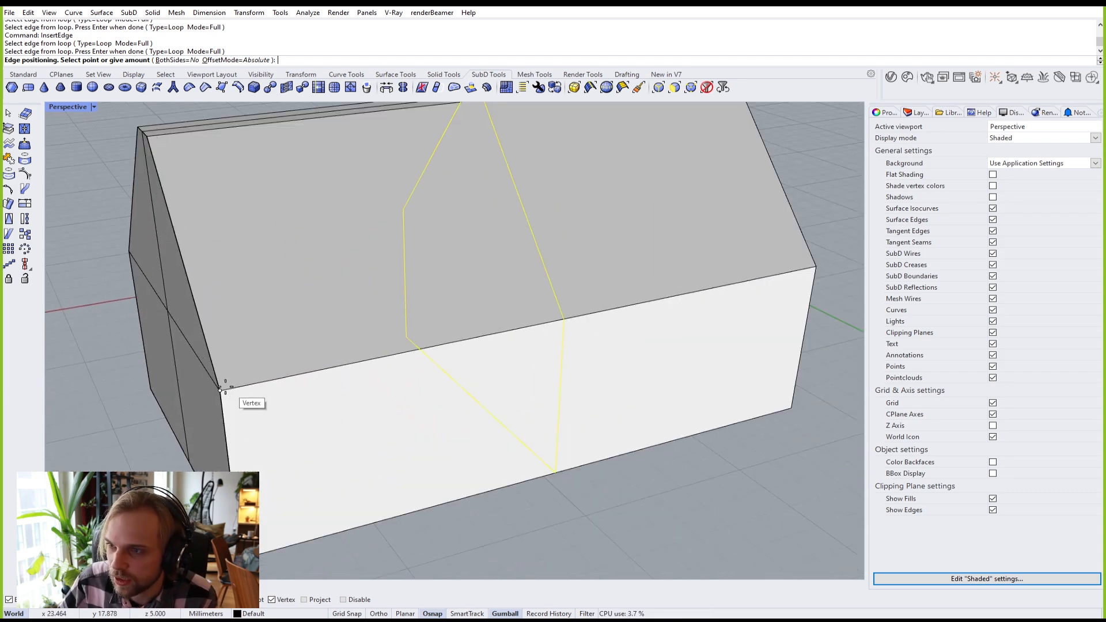
scroll(232, 387, up, 2)
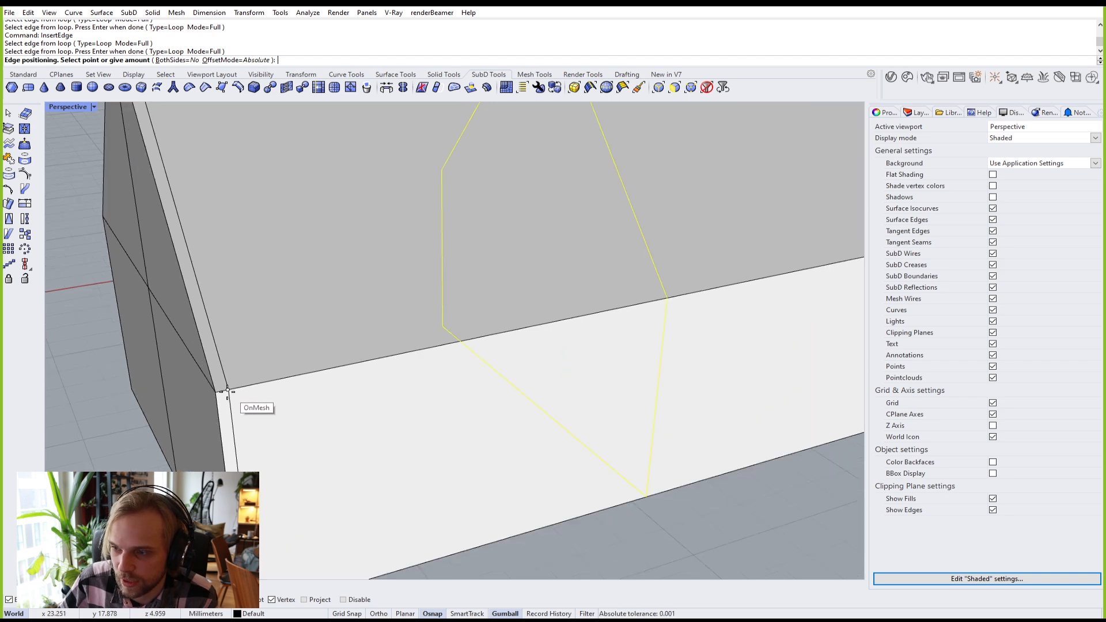
click(227, 389)
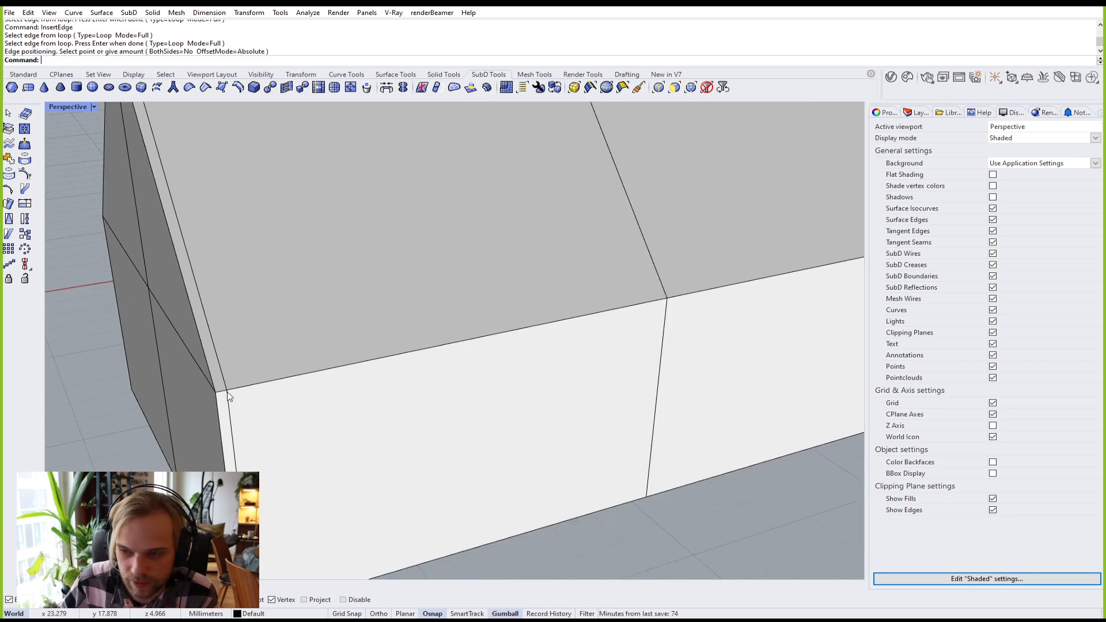
scroll(253, 386, down, 5)
shift+right_drag(254, 382, 323, 360)
scroll(271, 279, up, 2)
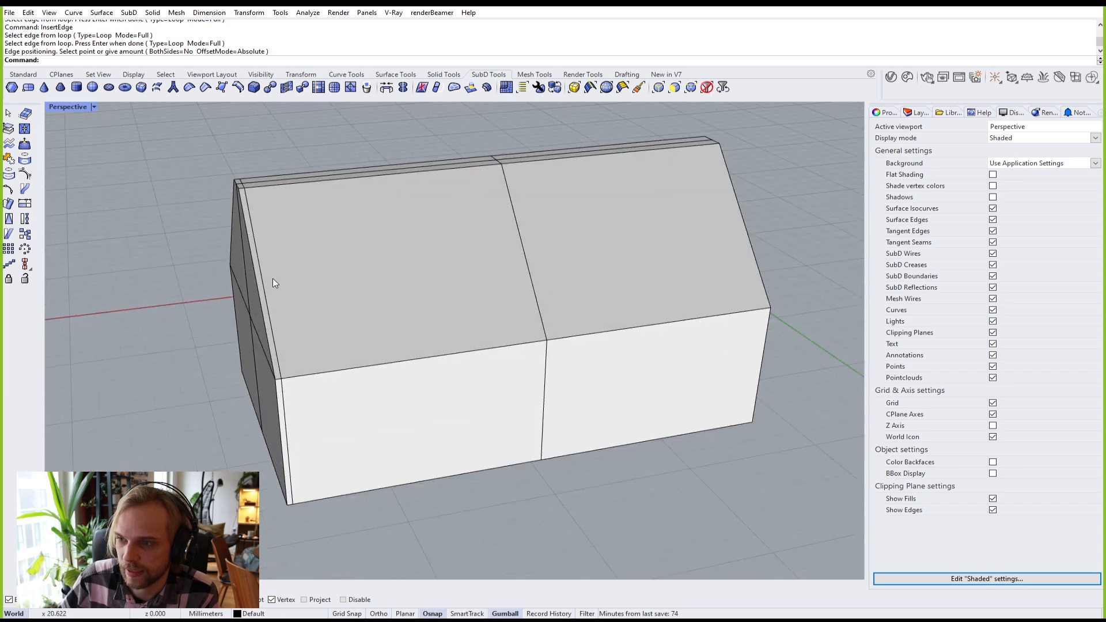
Step: Examine the rounded gable end beside the inserted loop in smooth display and return the SubD to flat display
mouse_move(272, 279)
right_down()
mouse_move(301, 251)
mouse_move(240, 306)
mouse_move(283, 297)
right_up()
scroll(241, 236, up, 5)
scroll(241, 240, down, 6)
key(Tab)
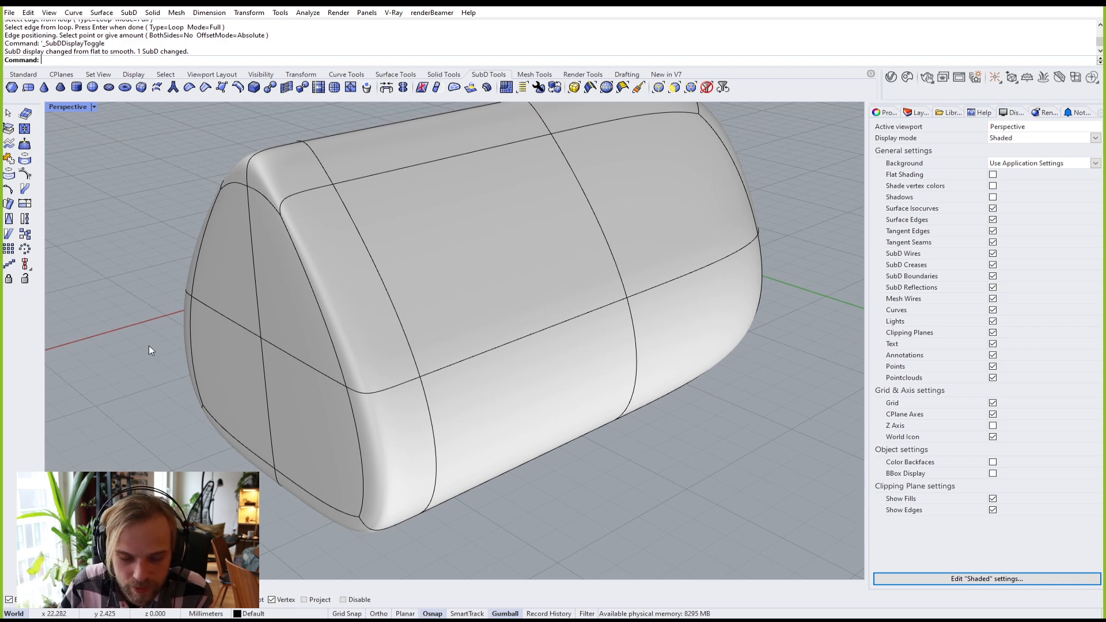
right_drag(351, 487, 564, 238)
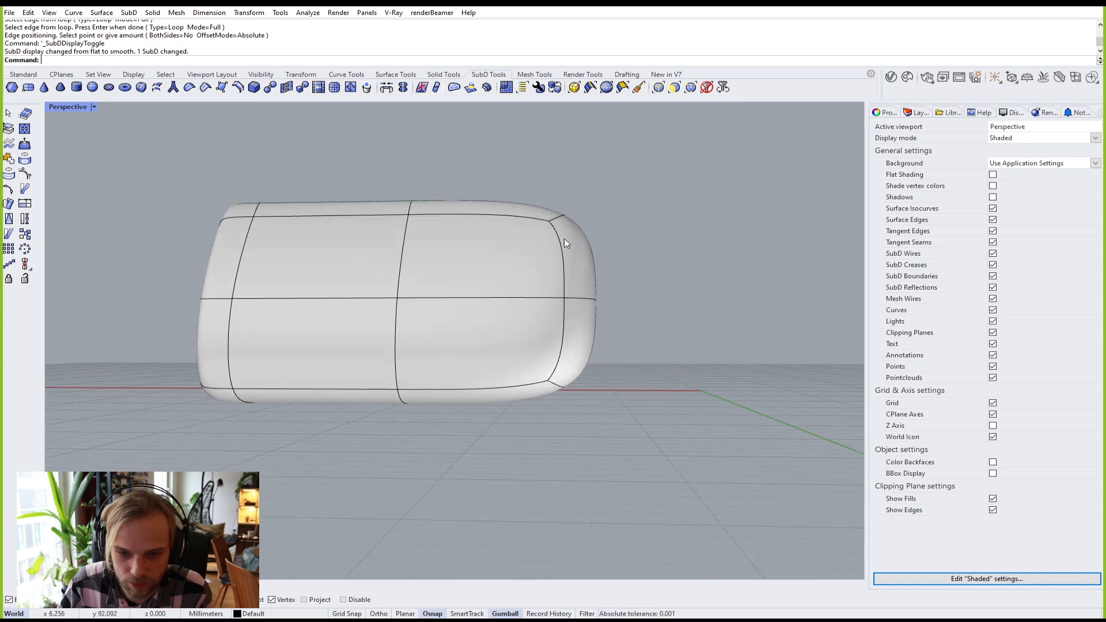
right_drag(182, 303, 268, 208)
scroll(267, 207, up, 2)
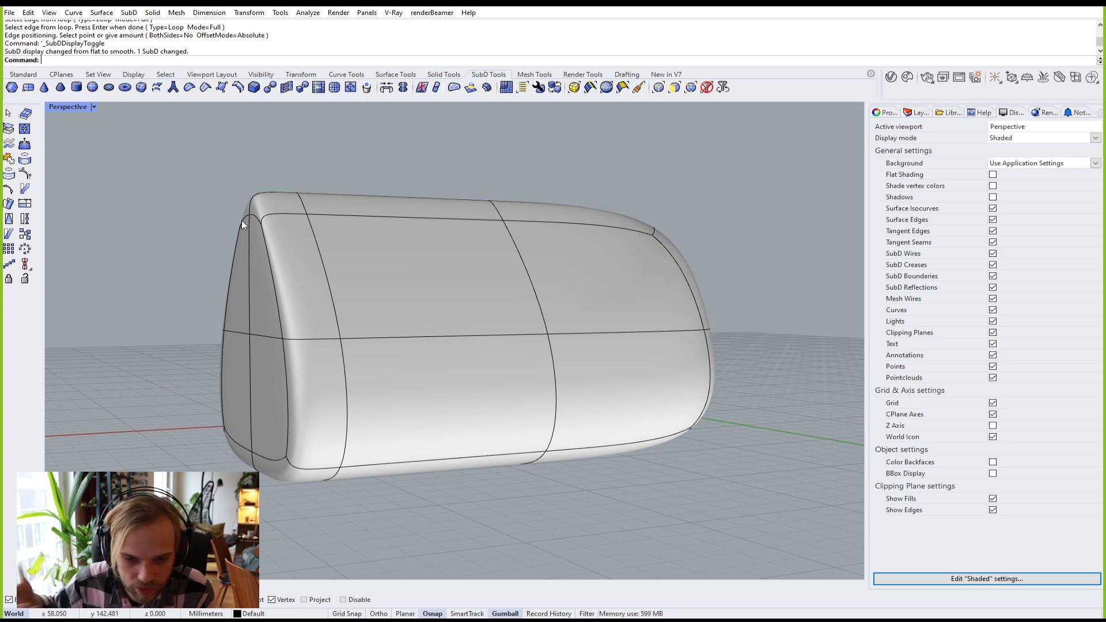
key(Tab)
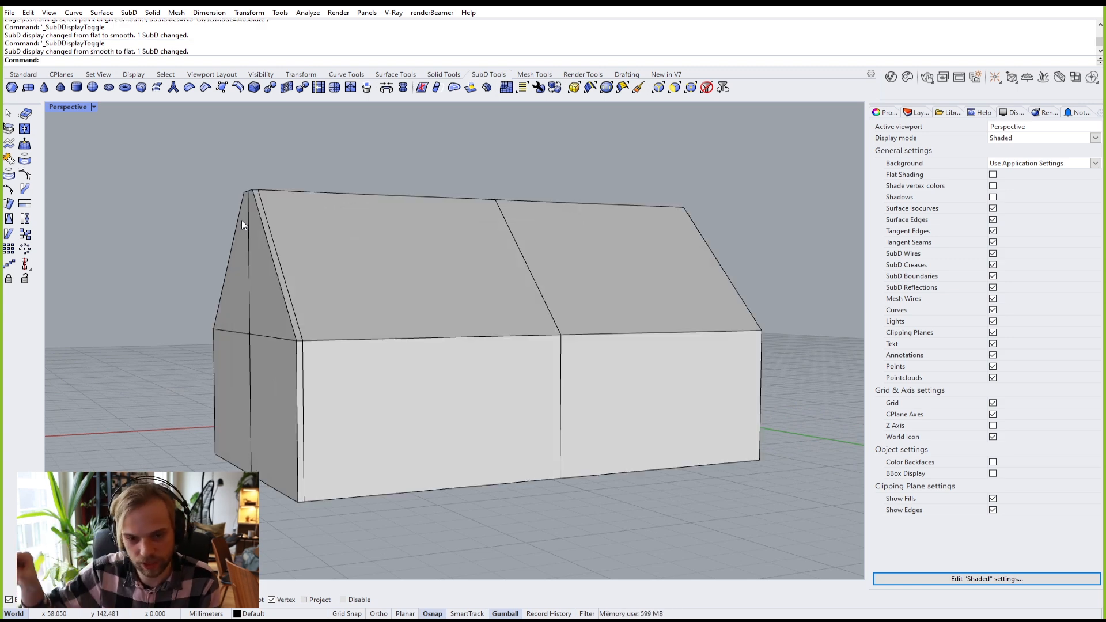
Step: Crease one sloped roof edge on the opposite gable end, the one without the inserted loop
scroll(241, 221, up, 2)
right_drag(265, 226, 338, 272)
right_drag(447, 407, 321, 297)
right_drag(420, 352, 327, 305)
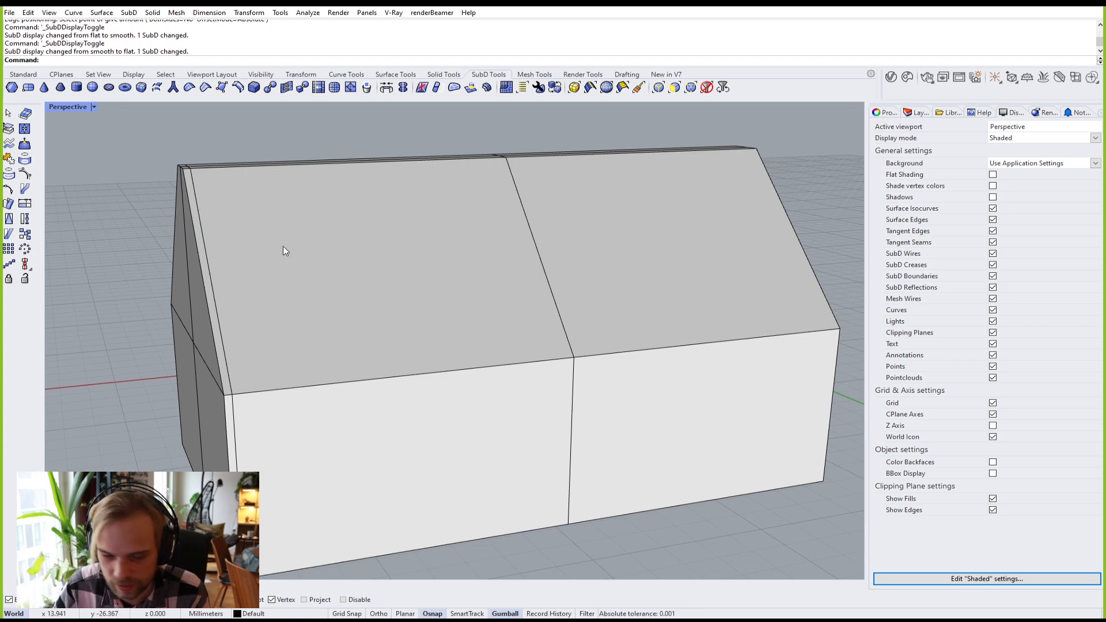
scroll(309, 298, down, 5)
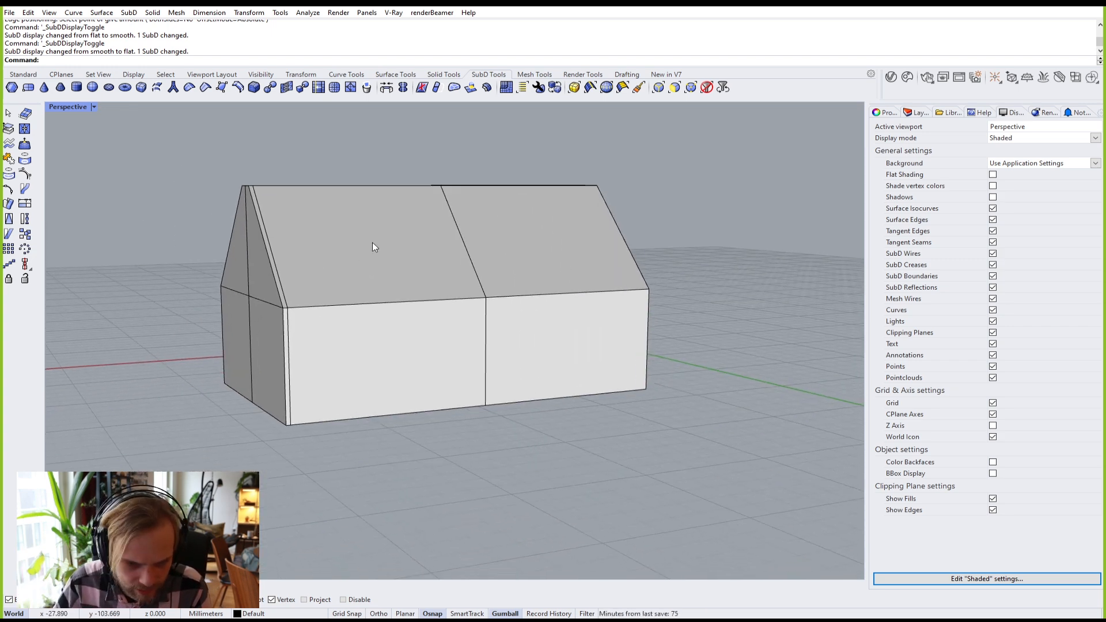
right_drag(331, 247, 300, 259)
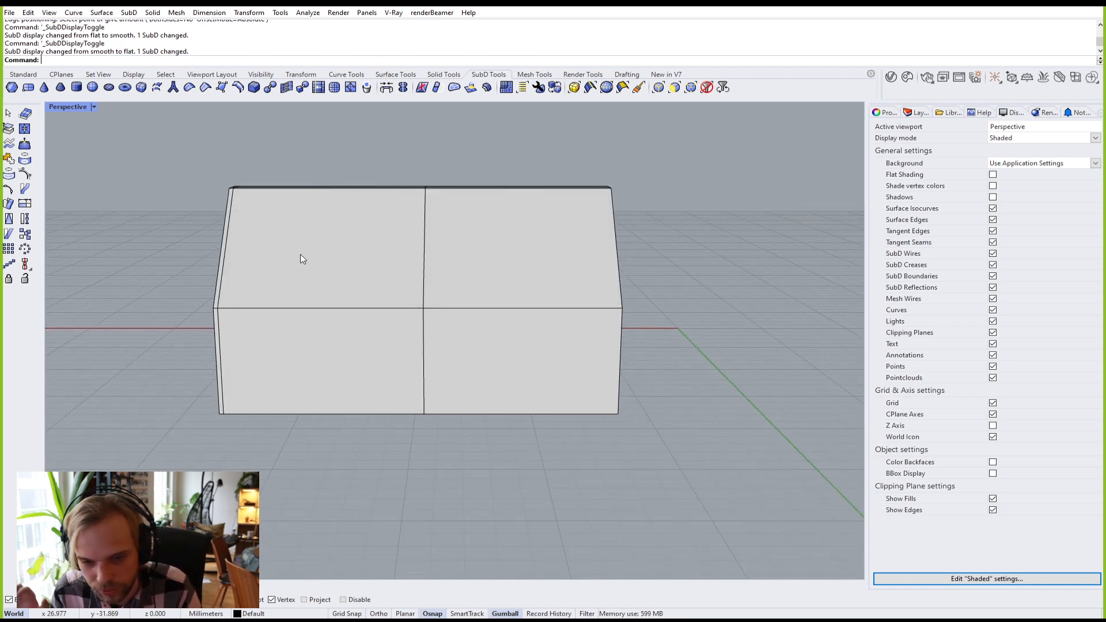
right_drag(449, 259, 413, 293)
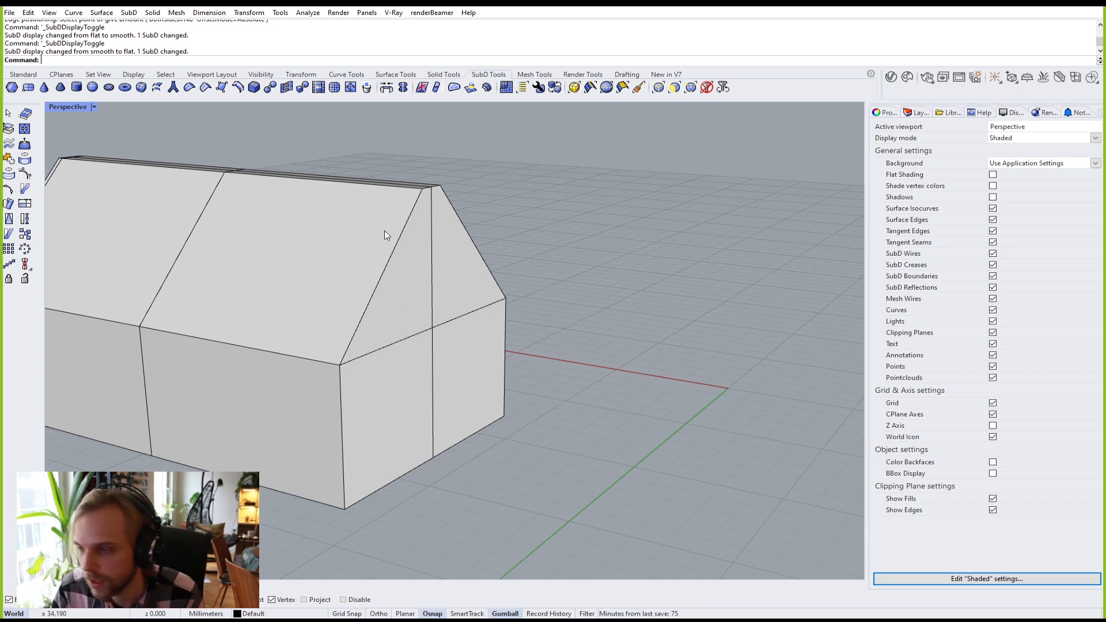
ctrl+shift+click(385, 270)
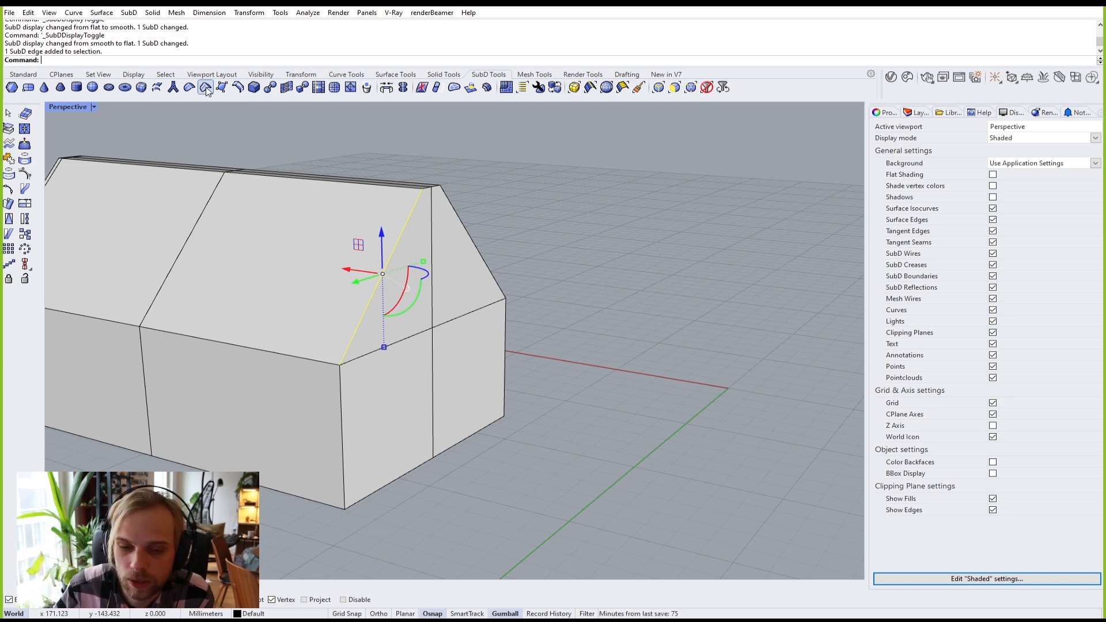
click(206, 88)
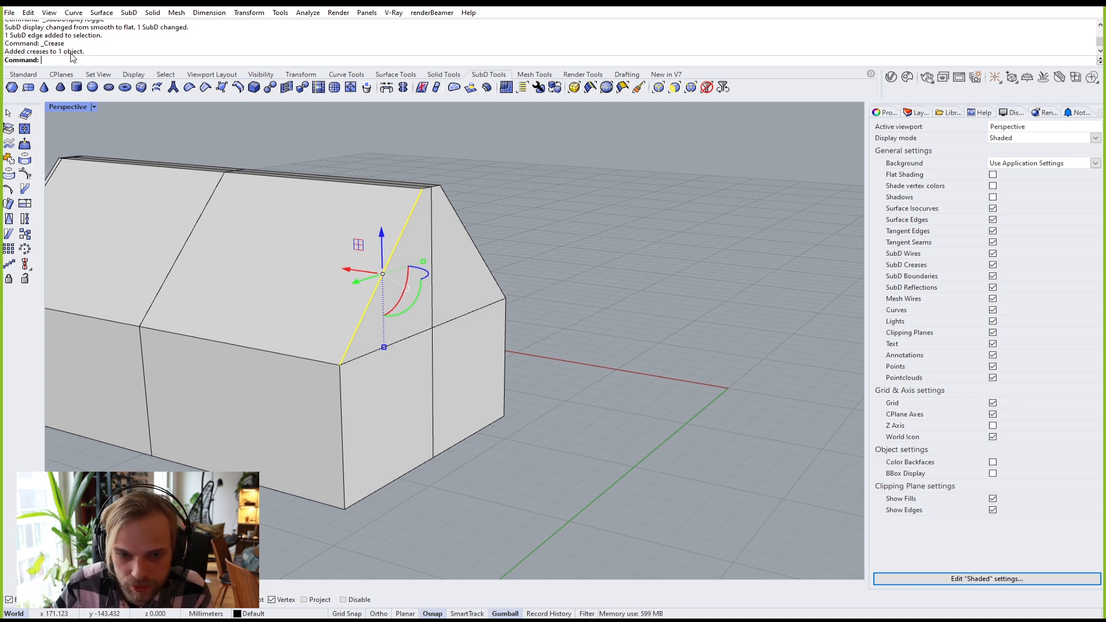
click(498, 226)
right_drag(499, 229, 509, 239)
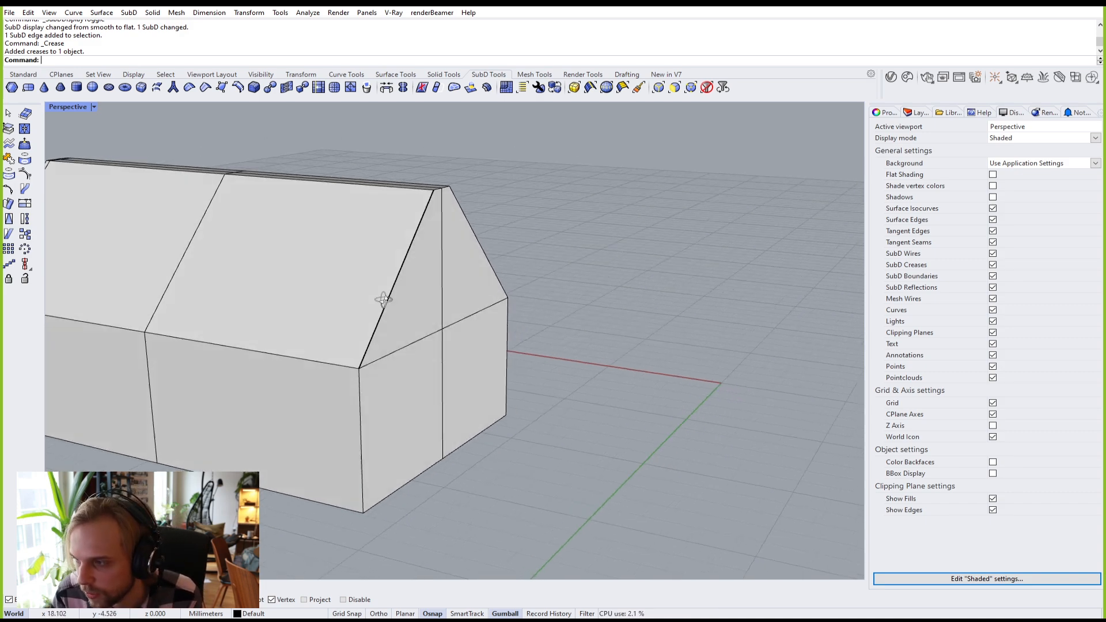
Step: Examine how the single creased roof edge shapes the surface in smooth display and return the house to flat display
scroll(338, 299, down, 3)
right_drag(339, 299, 297, 291)
scroll(402, 294, up, 5)
right_drag(401, 290, 301, 295)
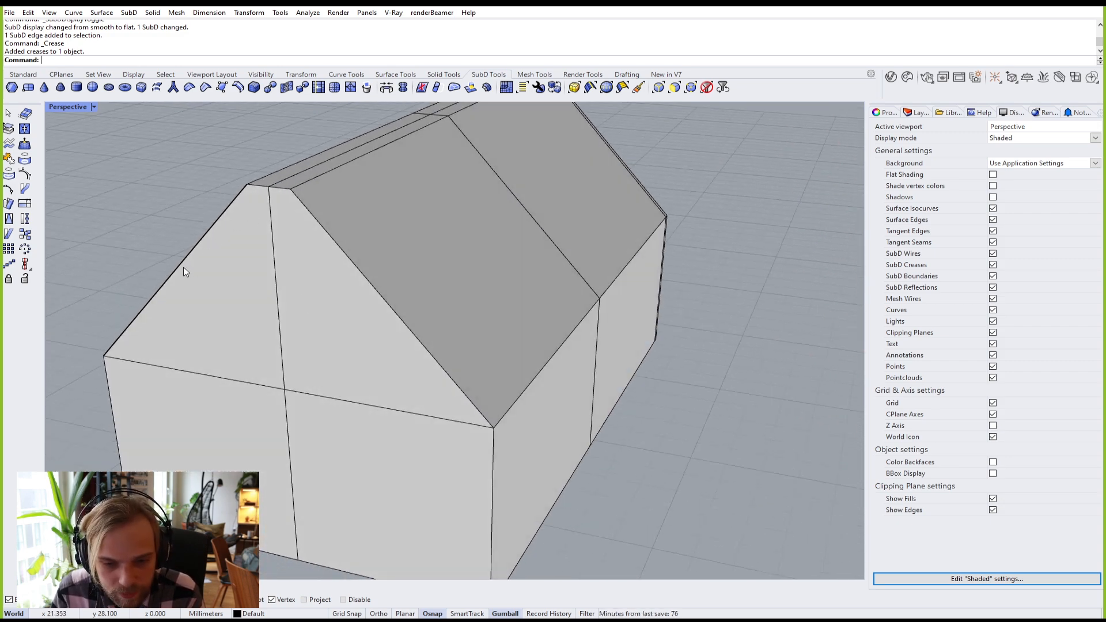
right_drag(116, 328, 456, 344)
key(Tab)
scroll(327, 301, up, 3)
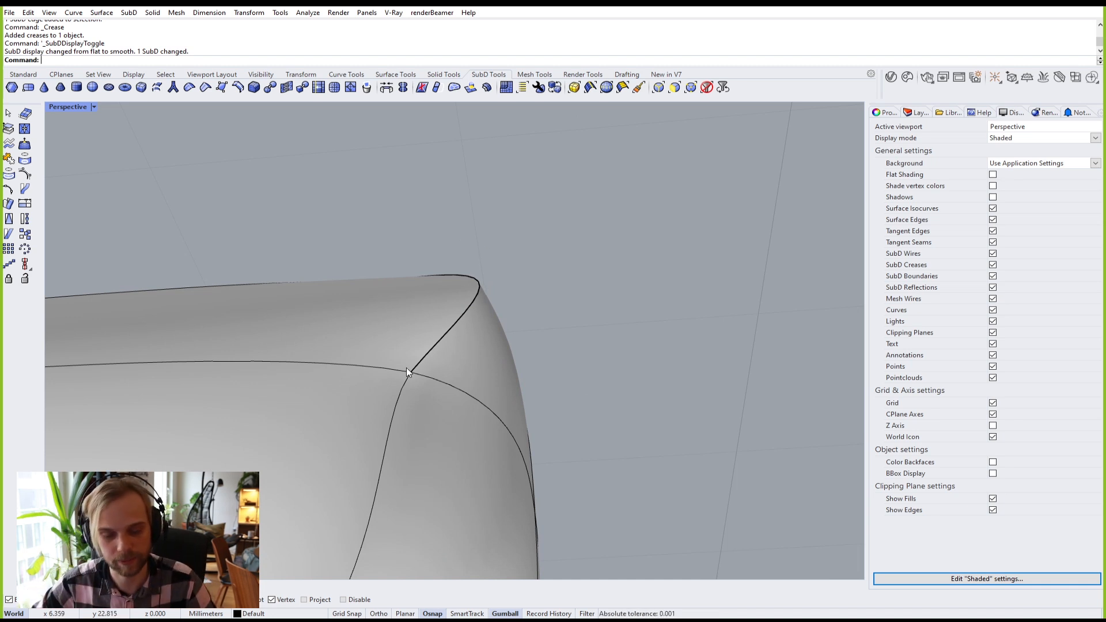
right_drag(402, 389, 335, 408)
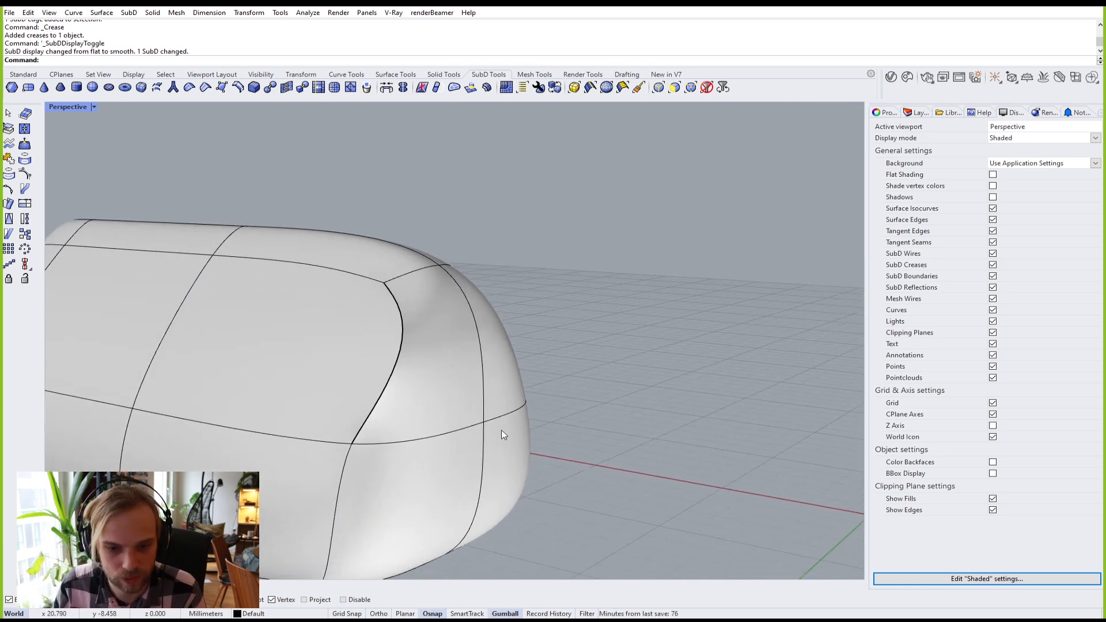
key(Tab)
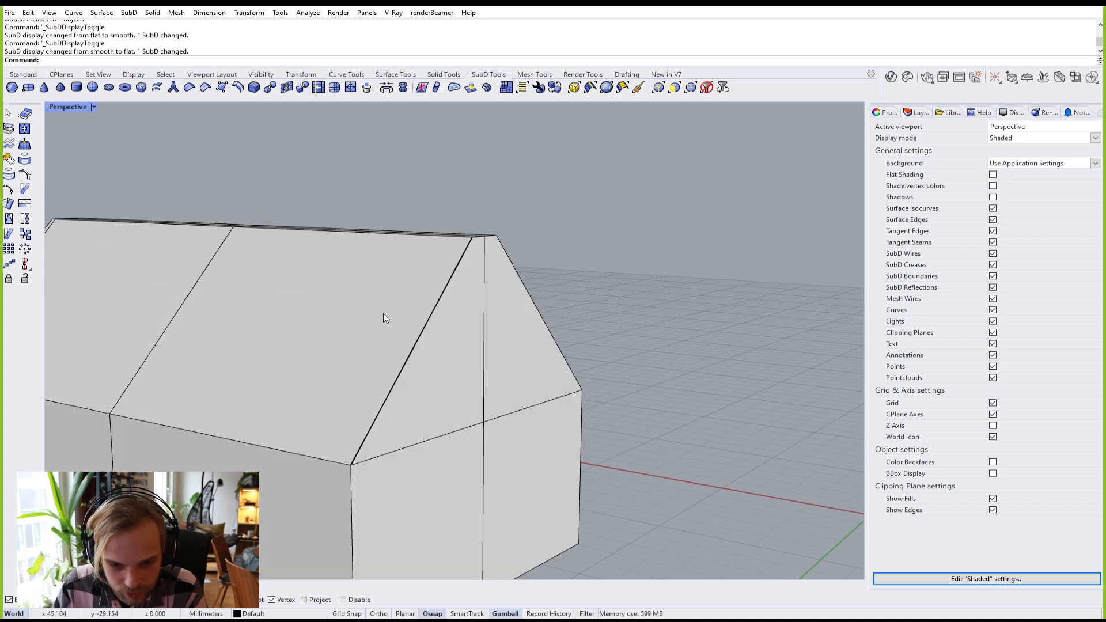
Step: Crease the remaining outline edges of that gable end: both short ridge edges, the other roof slope, both corner wall edges and the base edges
scroll(348, 353, down, 3)
scroll(461, 272, up, 6)
ctrl+shift+click(467, 245)
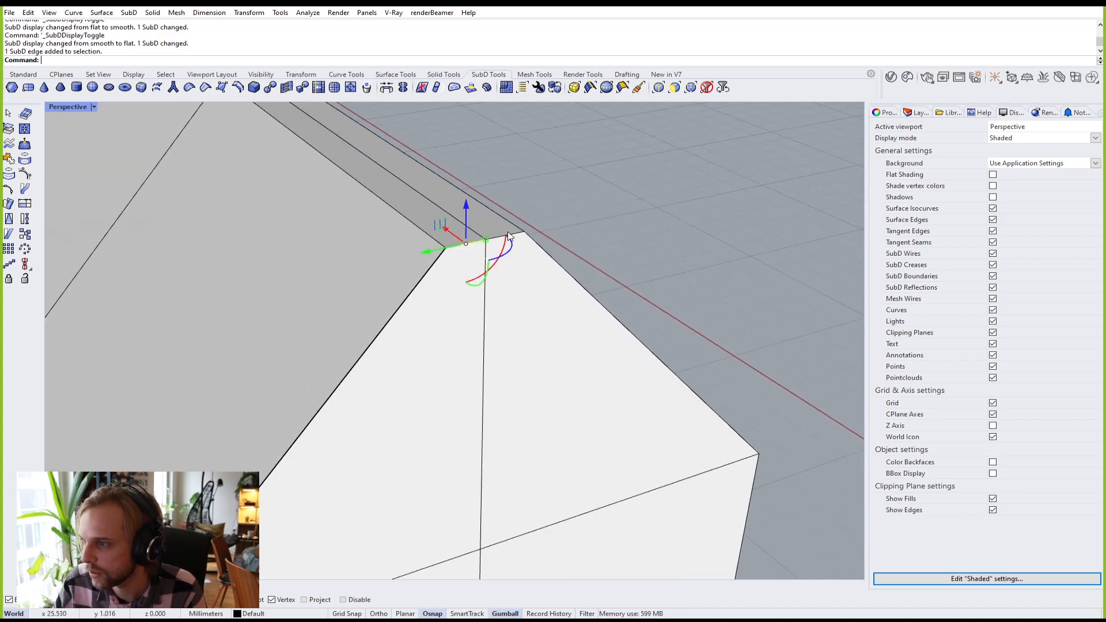
ctrl+shift+click(510, 235)
ctrl+shift+click(568, 273)
scroll(690, 418, down, 6)
shift+right_drag(724, 455, 660, 361)
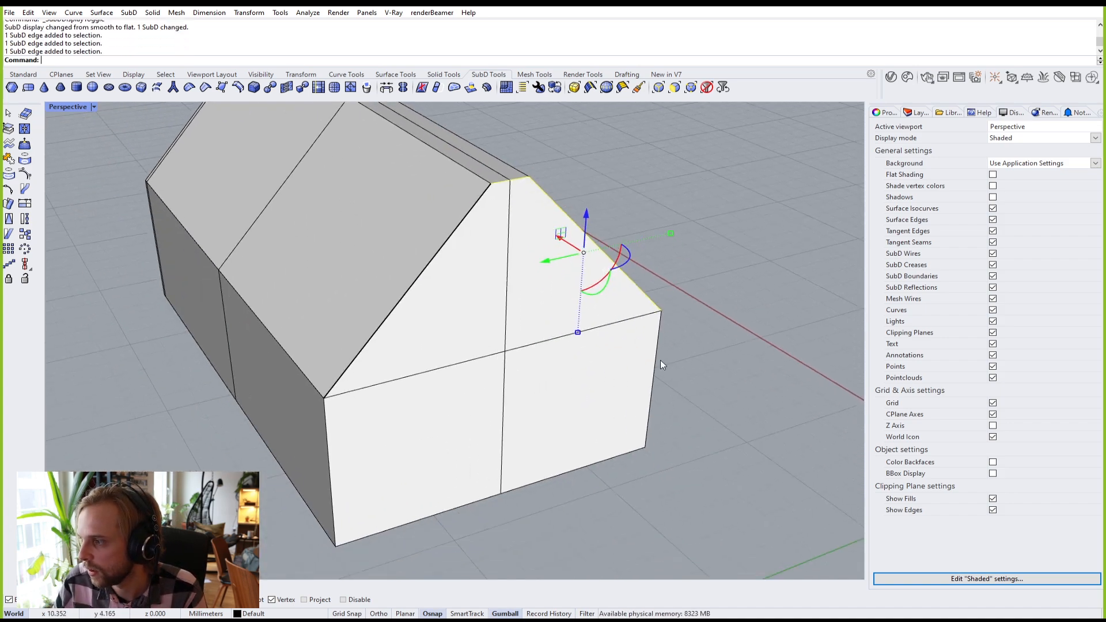
ctrl+shift+click(655, 364)
ctrl+shift+click(611, 457)
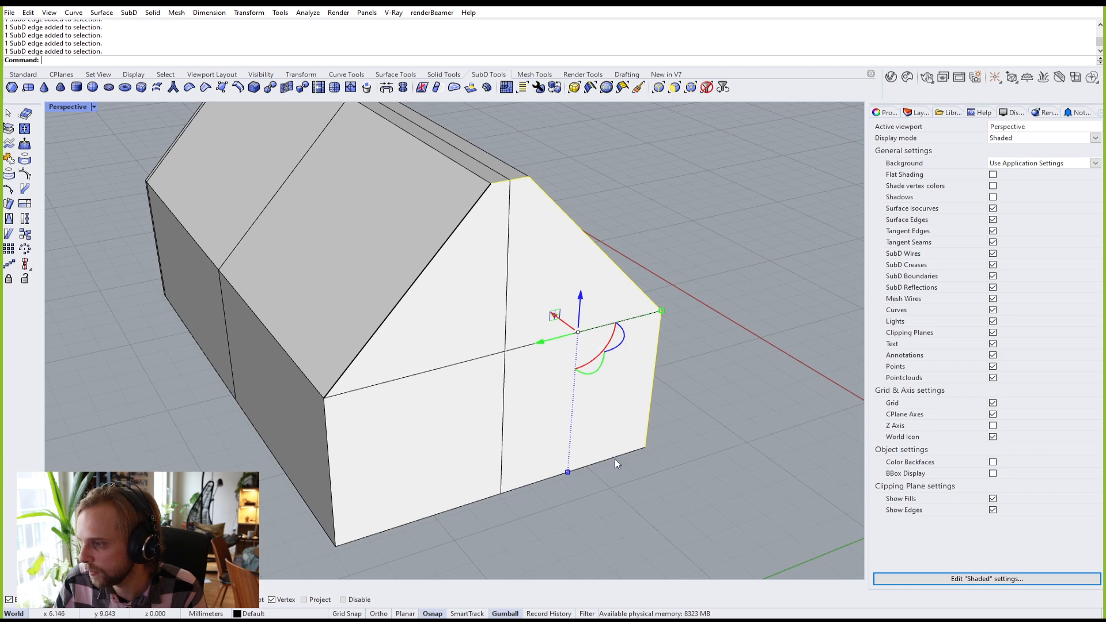
ctrl+shift+click(426, 519)
ctrl+shift+click(332, 486)
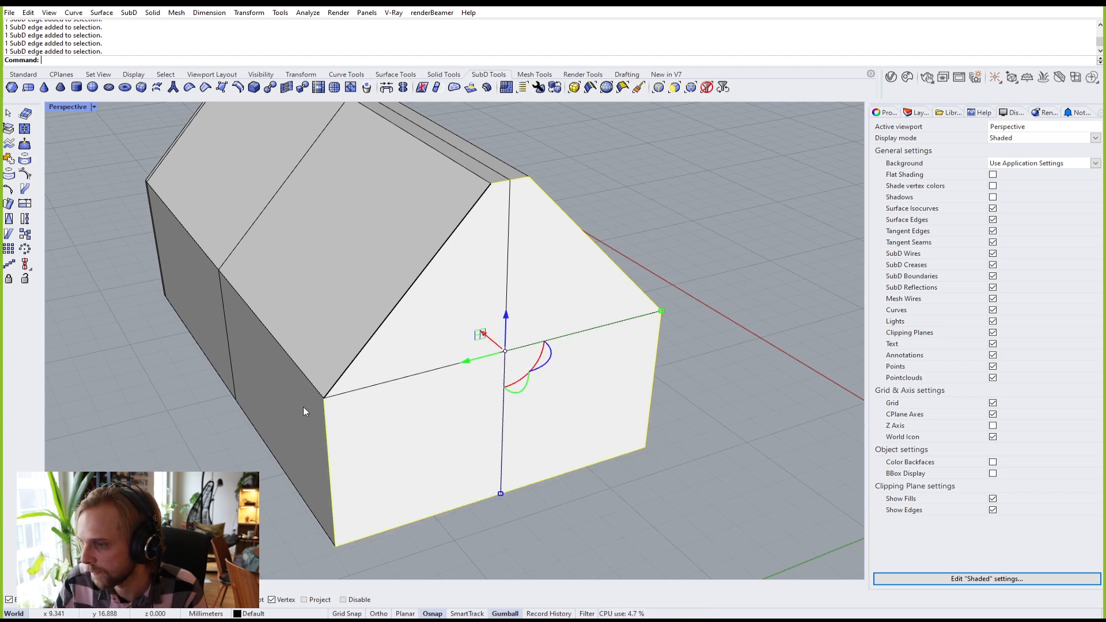
click(206, 88)
click(148, 385)
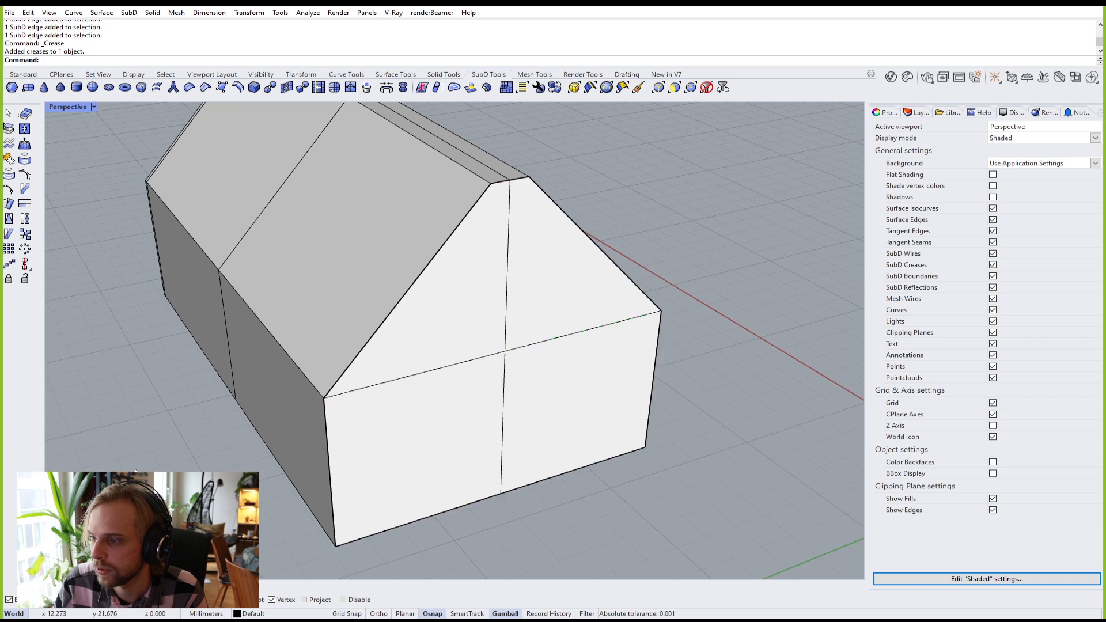
Step: Switch the SubD to smooth display and examine the gable end with its fully creased outline
right_drag(161, 443, 357, 347)
key(Tab)
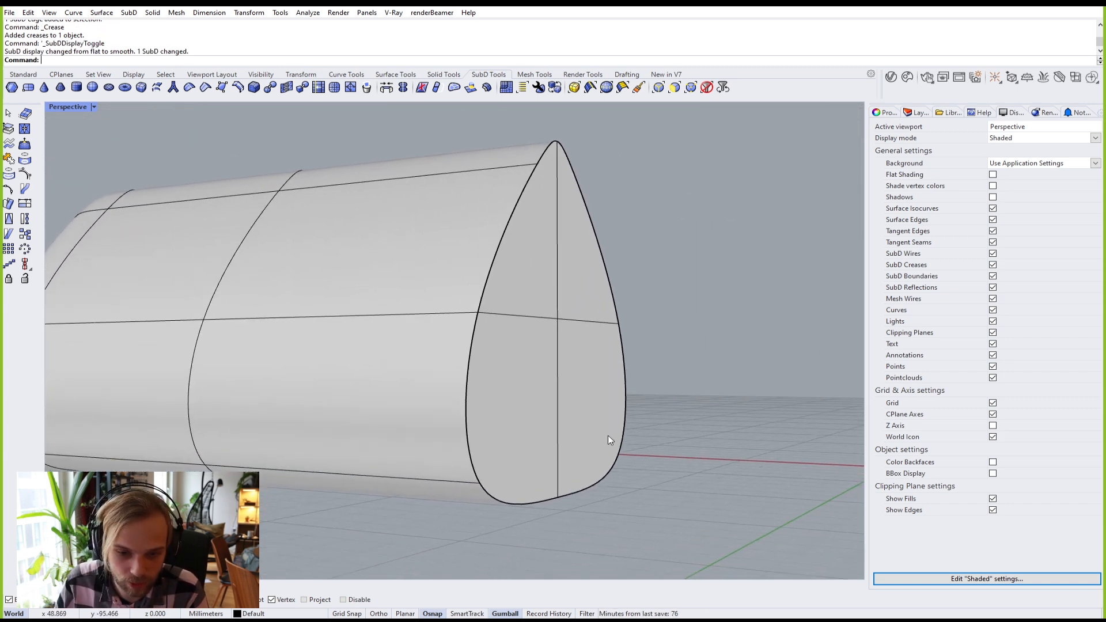
right_drag(620, 416, 386, 399)
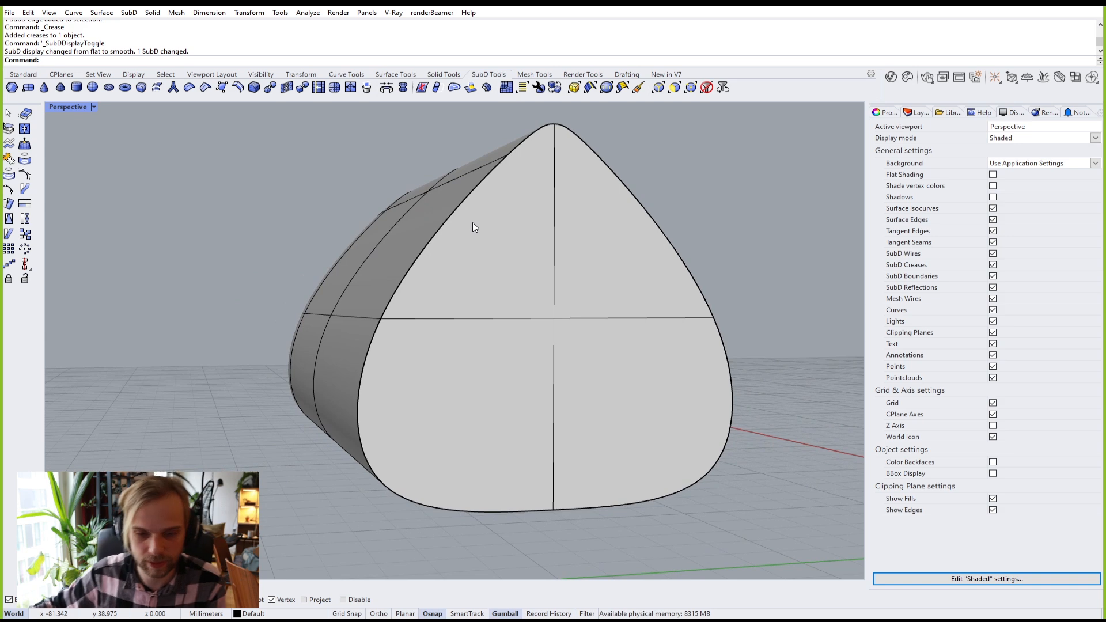
right_drag(441, 184, 472, 197)
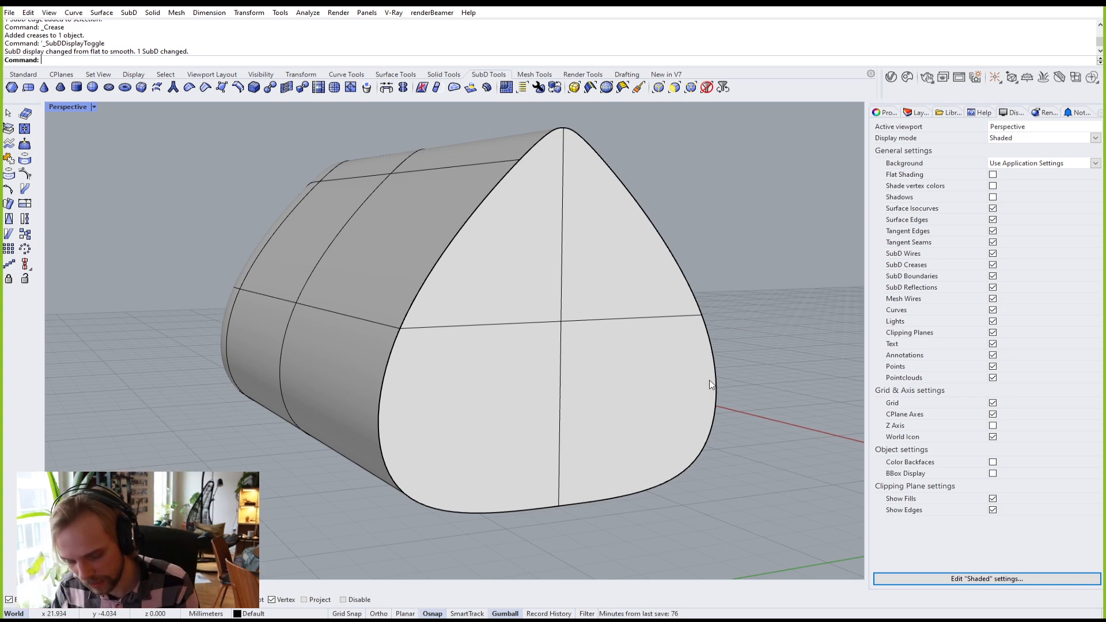
Step: Undo both crease operations and return the house to flat display at the gable end with the inserted loop
key(ctrl+z)
right_drag(557, 352, 542, 400)
key(ctrl+z)
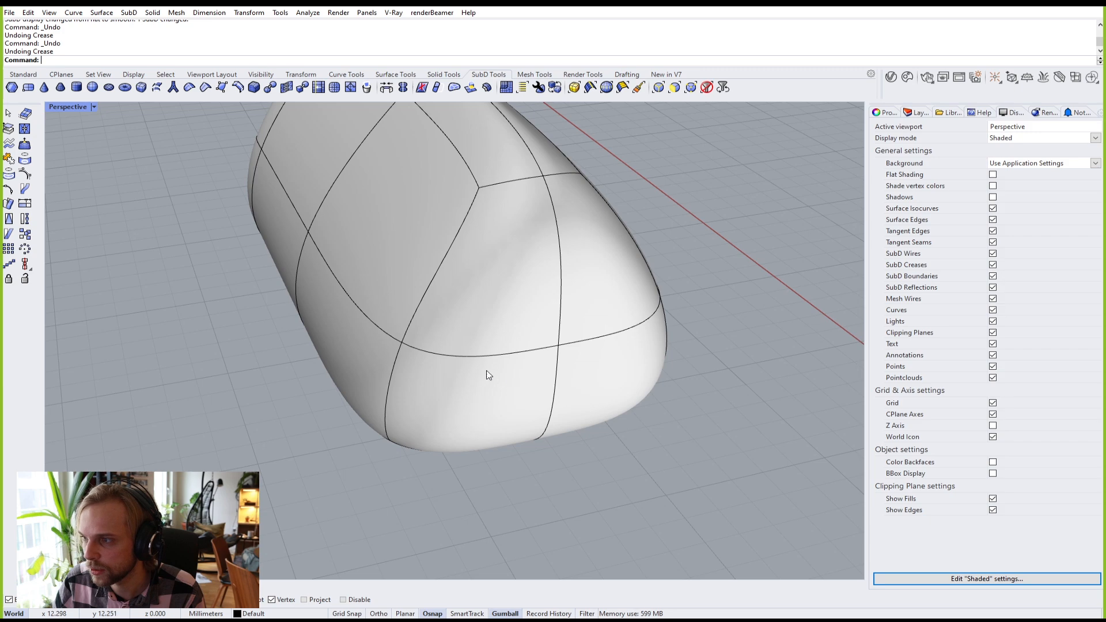
right_drag(486, 373, 570, 288)
scroll(491, 235, up, 3)
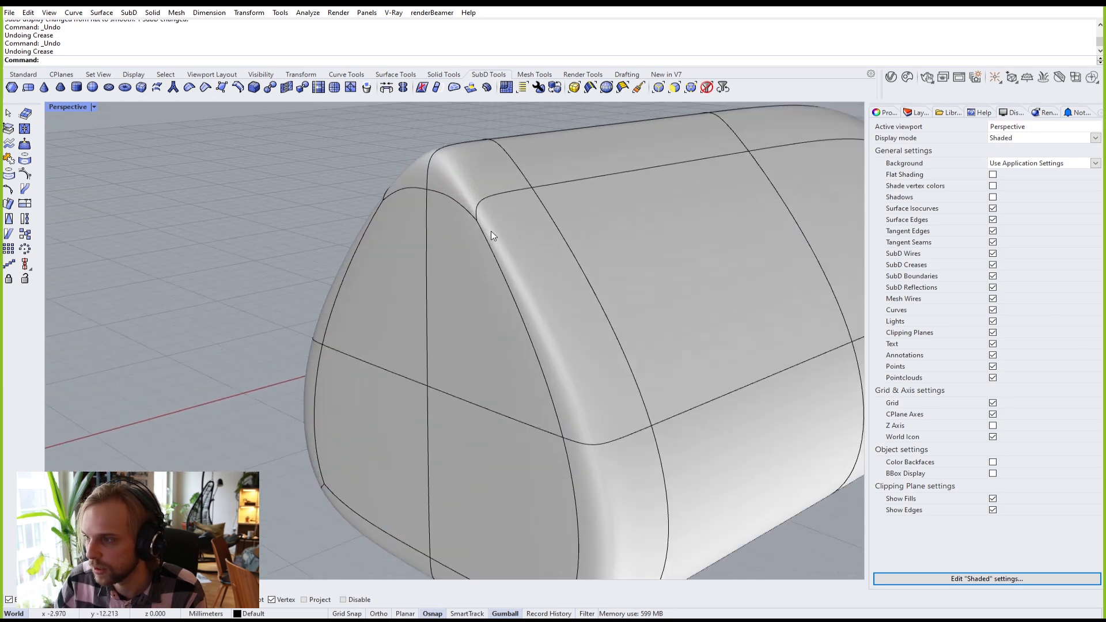
key(Tab)
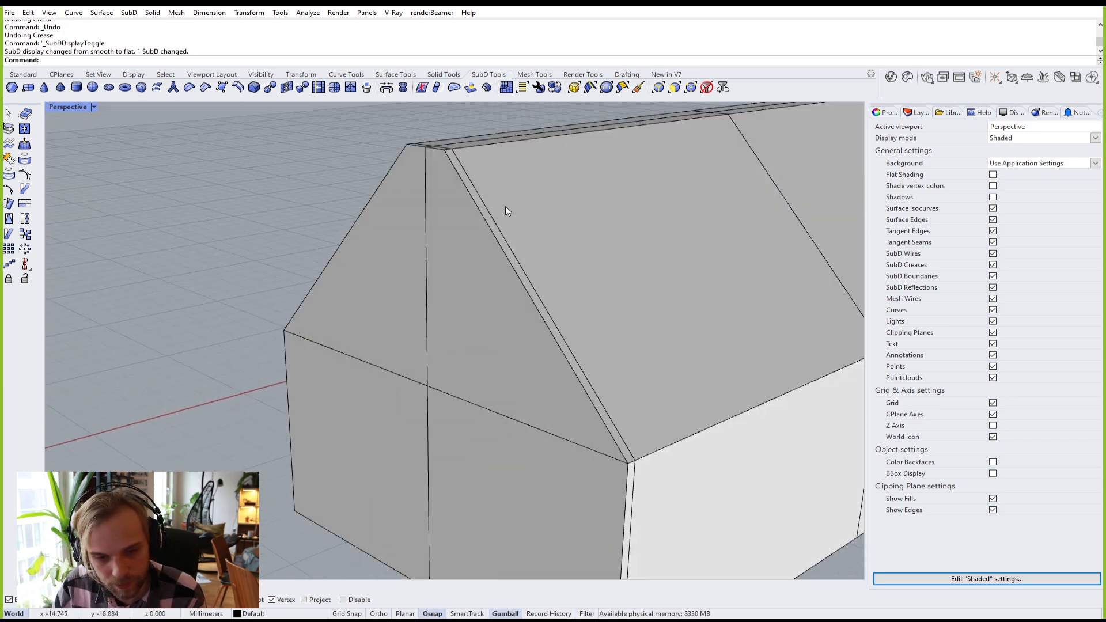
Step: Select the complete inserted edge loop near the gable end and move it slightly closer to the gable face
right_drag(477, 226, 542, 210)
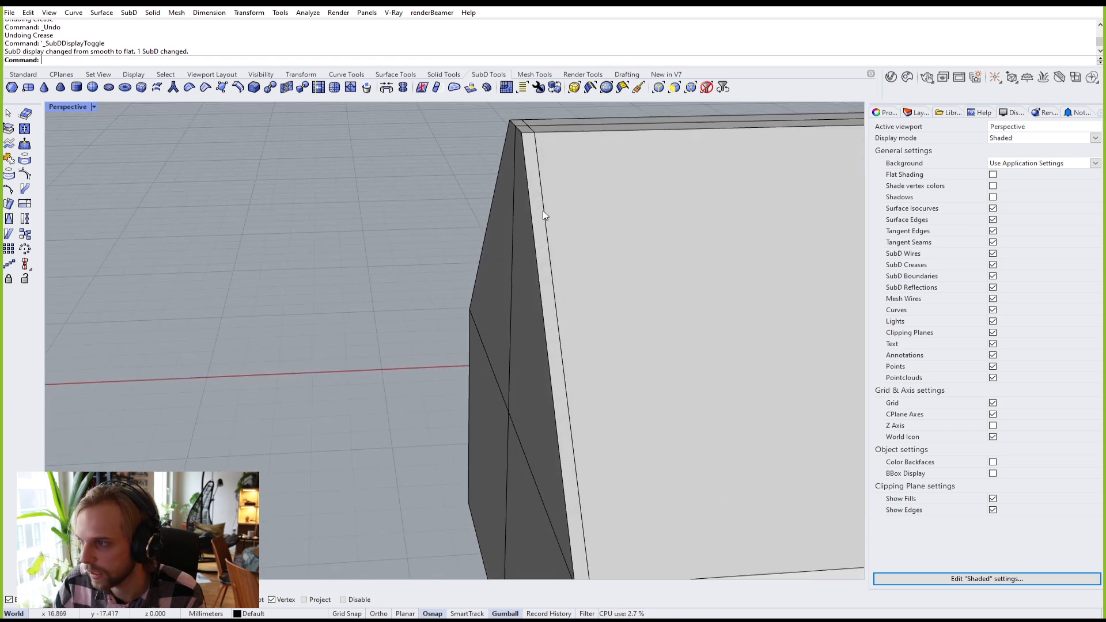
ctrl+shift+click(544, 211)
ctrl+shift+double_click(544, 205)
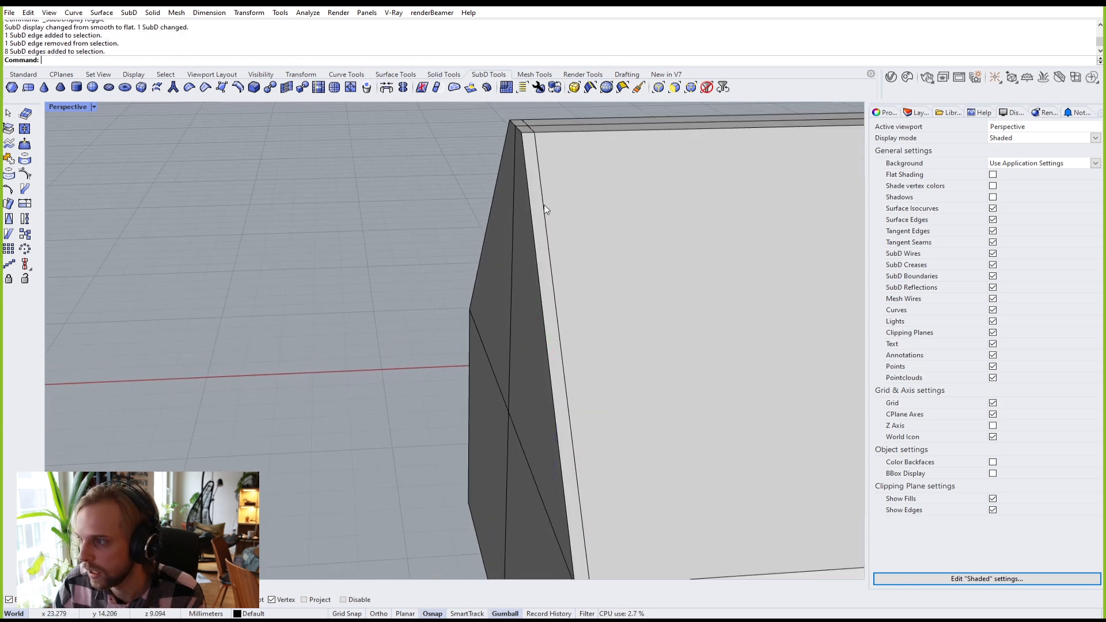
ctrl+shift+double_click(535, 149)
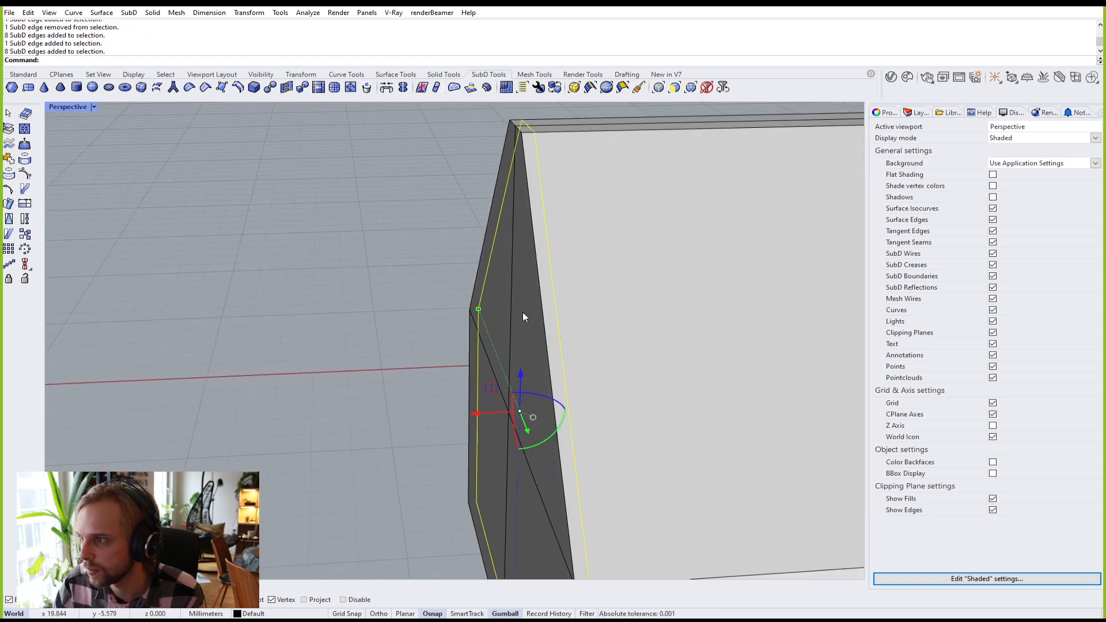
drag(477, 413, 469, 415)
scroll(548, 222, up, 1)
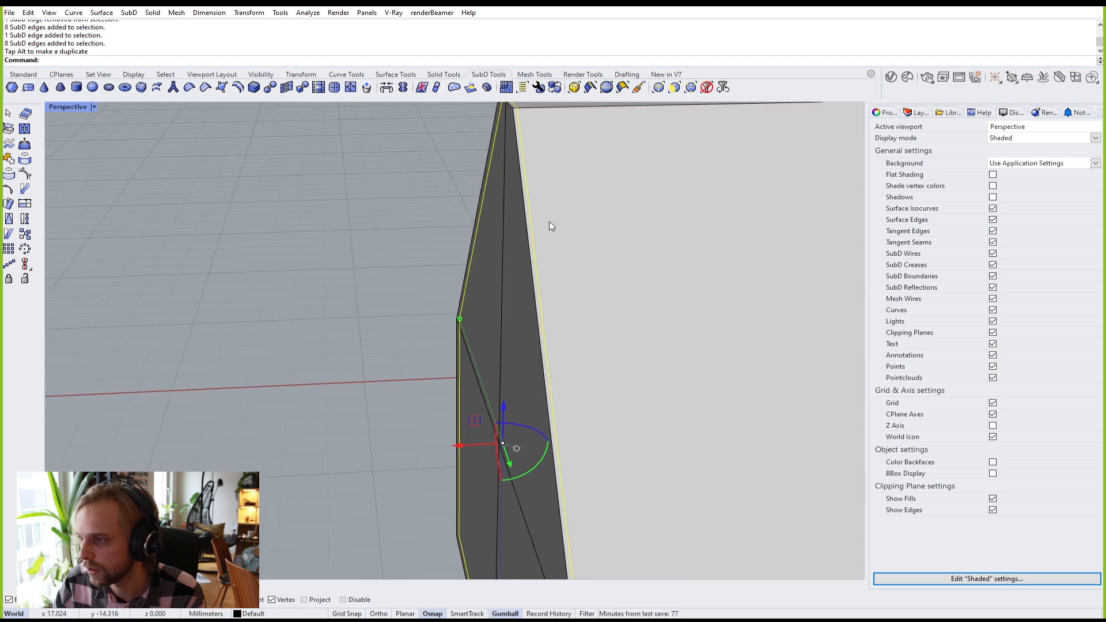
click(325, 316)
Step: Switch the SubD to smooth display and compare the end tightened by the edge loop with the rounded opposite end
key(Tab)
right_drag(397, 326, 571, 262)
right_drag(383, 176, 286, 144)
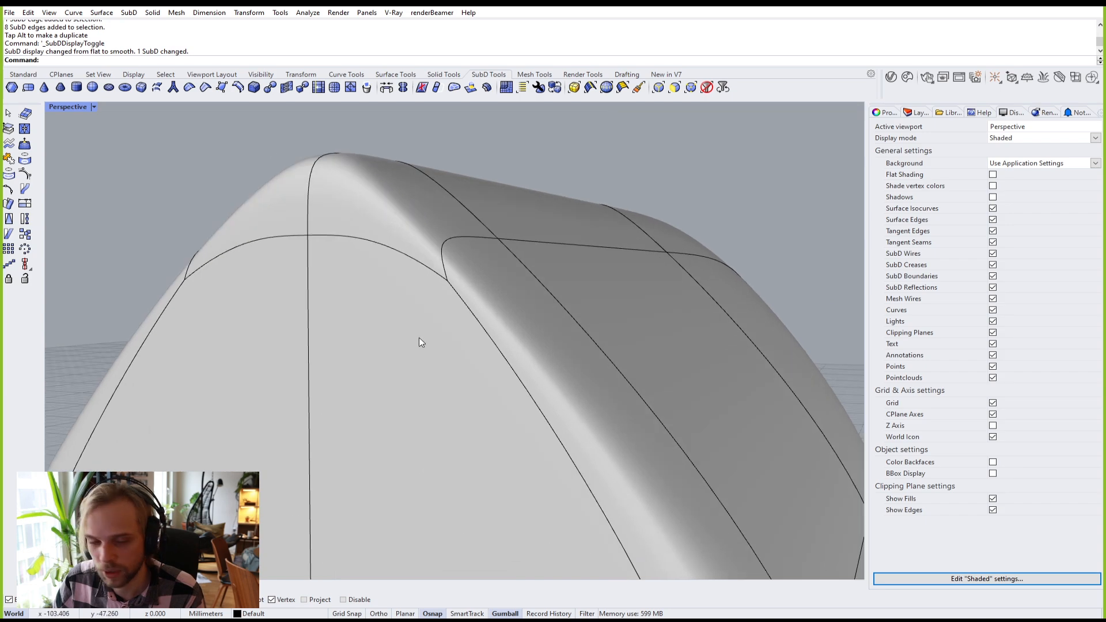
scroll(420, 338, down, 4)
right_drag(419, 338, 612, 323)
scroll(336, 347, down, 4)
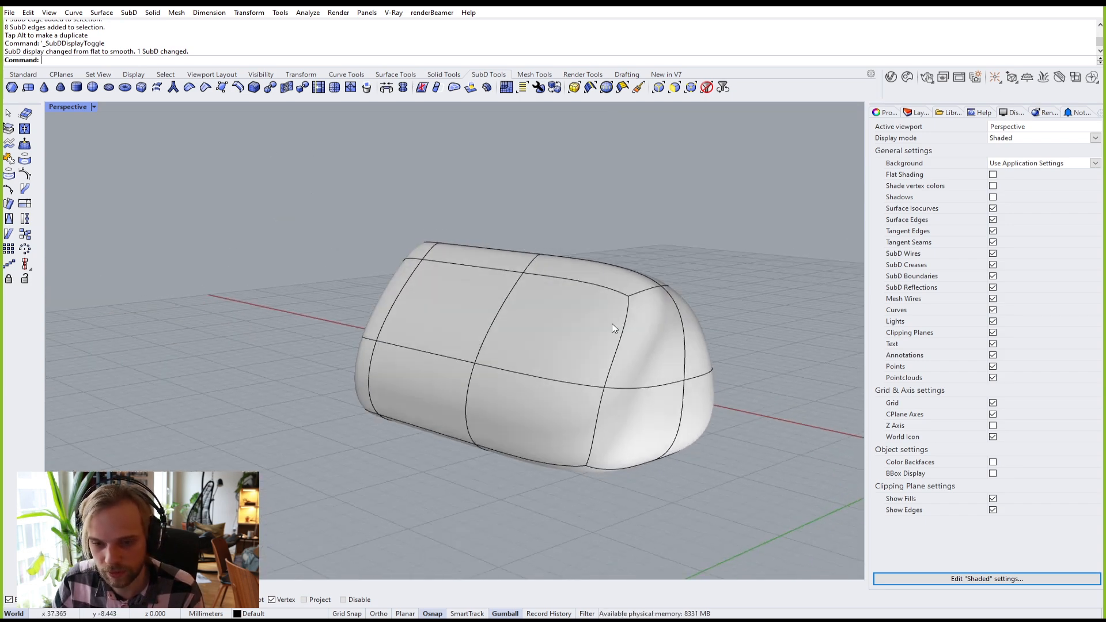
right_drag(441, 369, 617, 366)
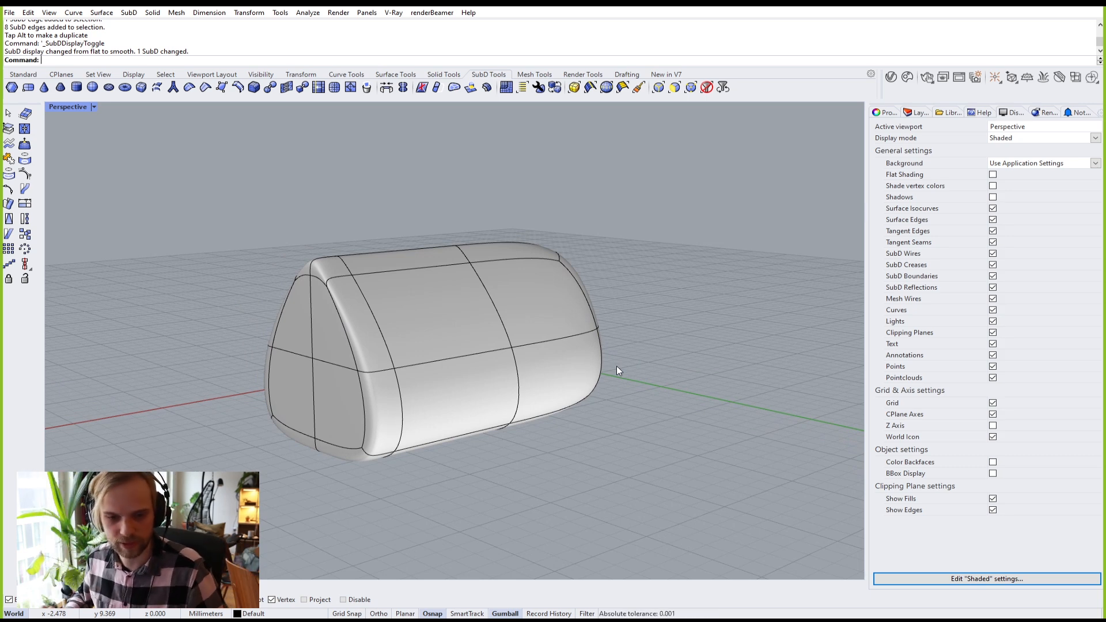
right_drag(593, 372, 338, 398)
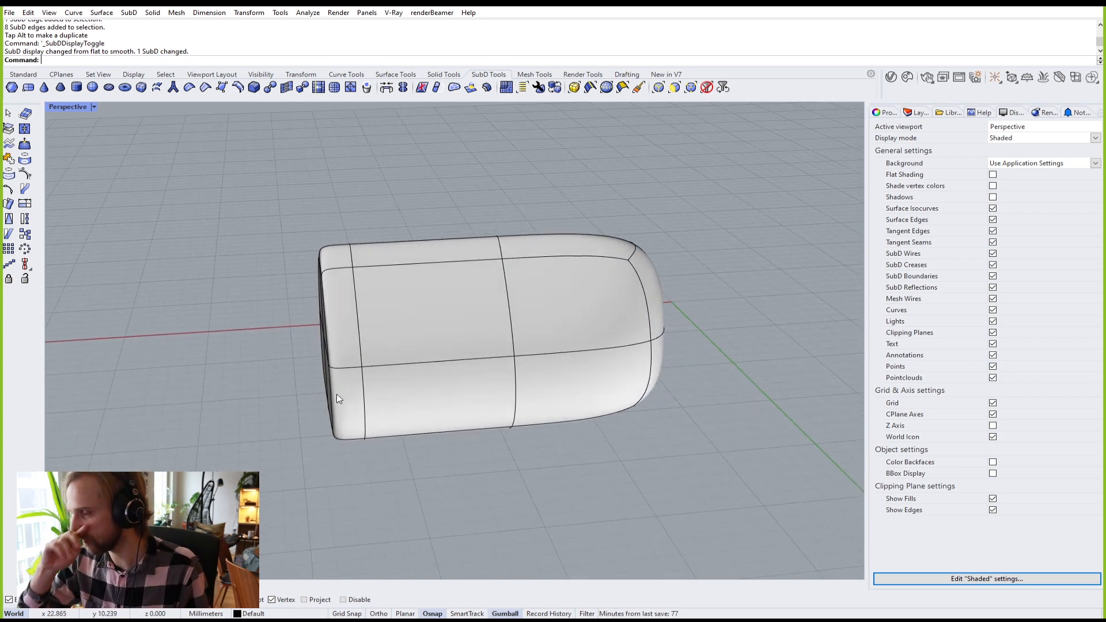
right_drag(487, 335, 295, 318)
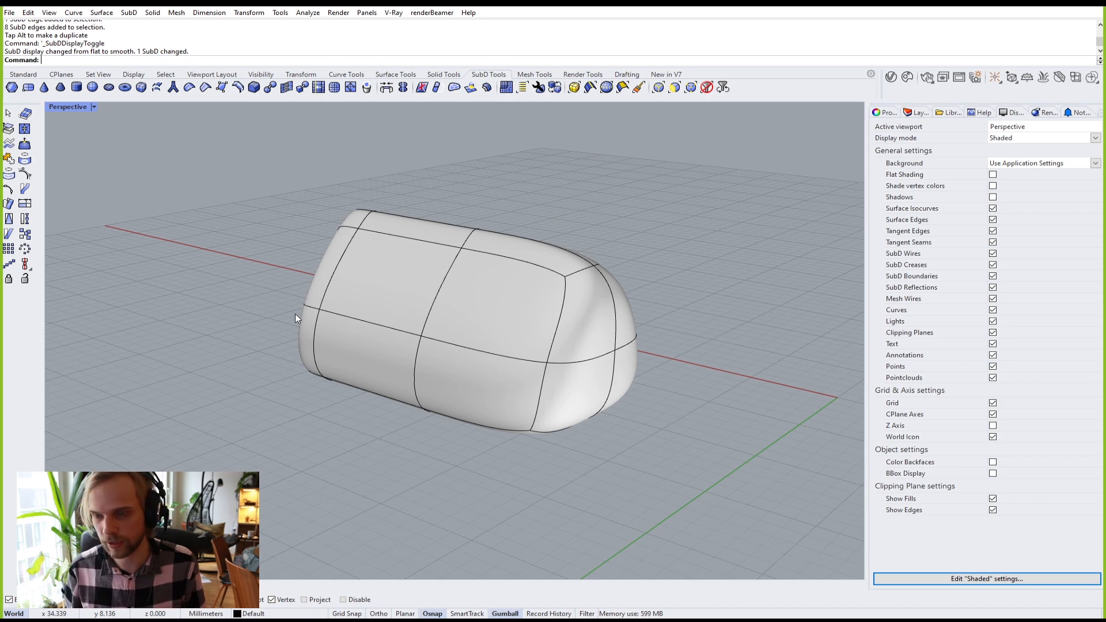
right_drag(295, 313, 449, 334)
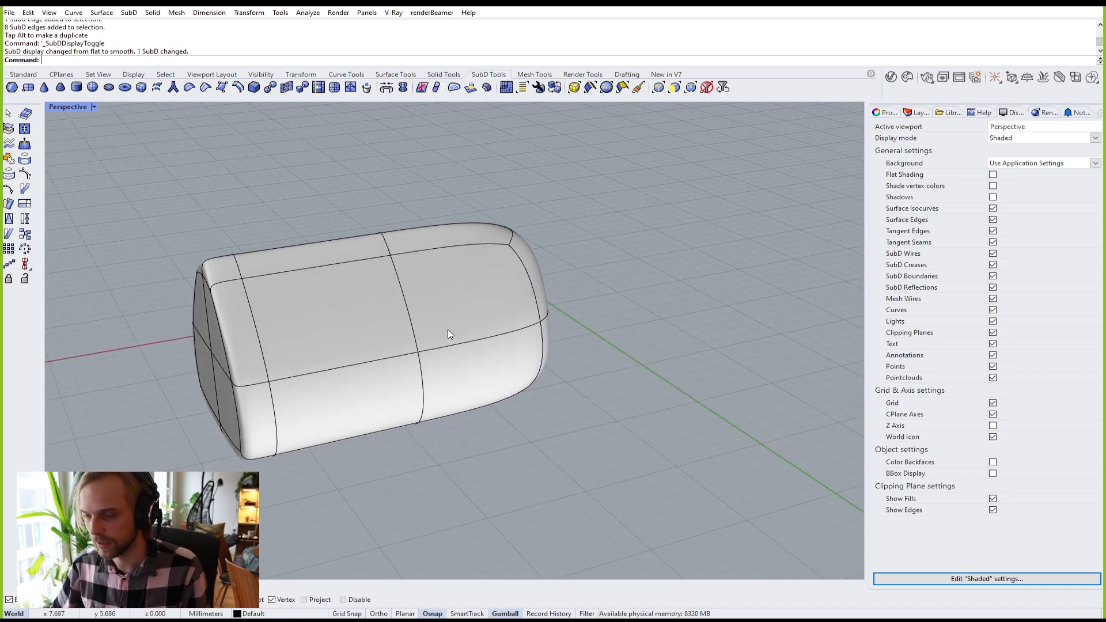
Step: Apply the EMap reflection analysis to the whole SubD with the arches.png environment map and detach its options window
click(449, 335)
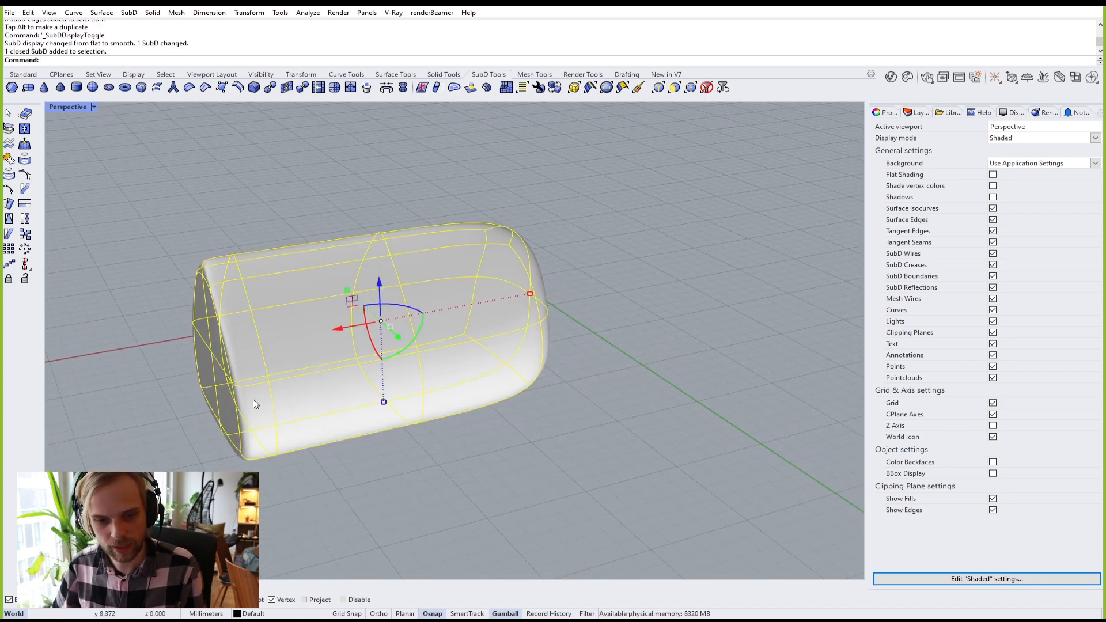
text(EM)
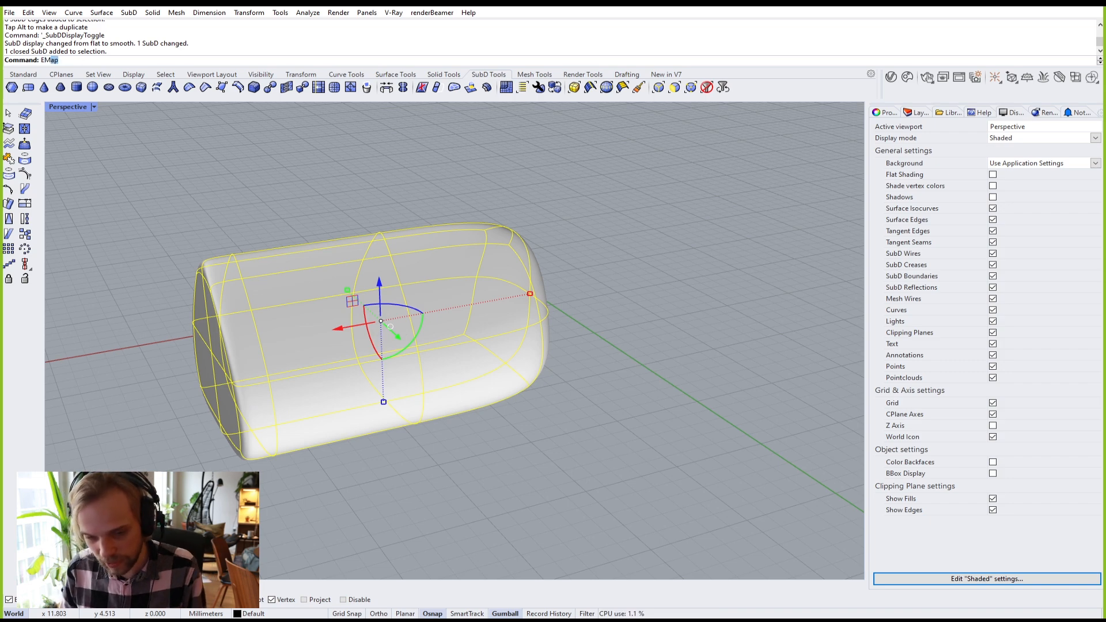
text(ap)
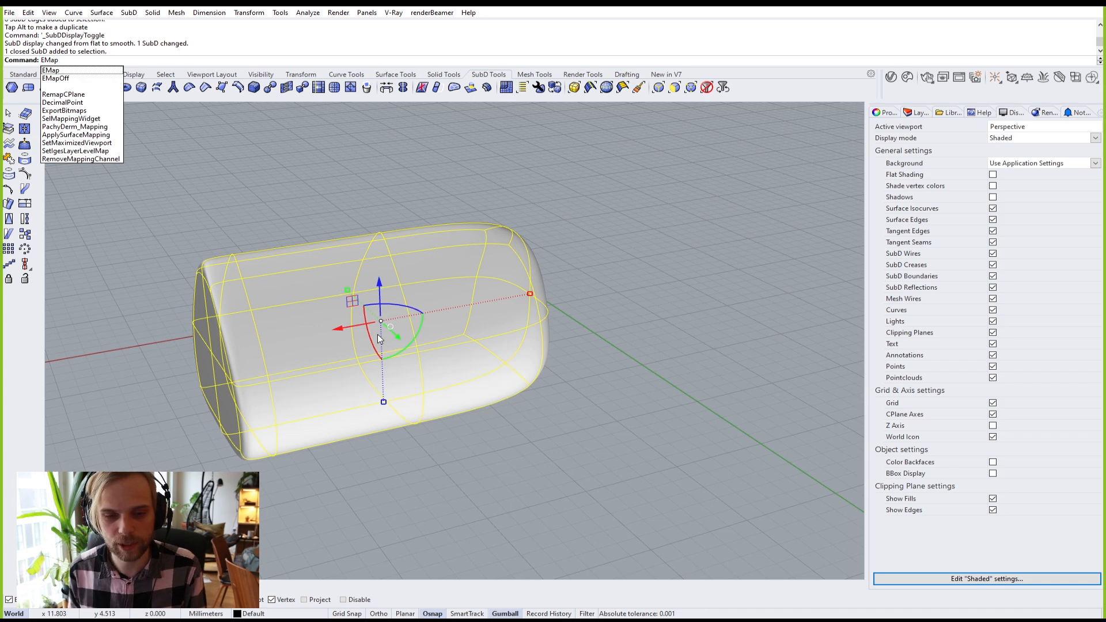
key(Return)
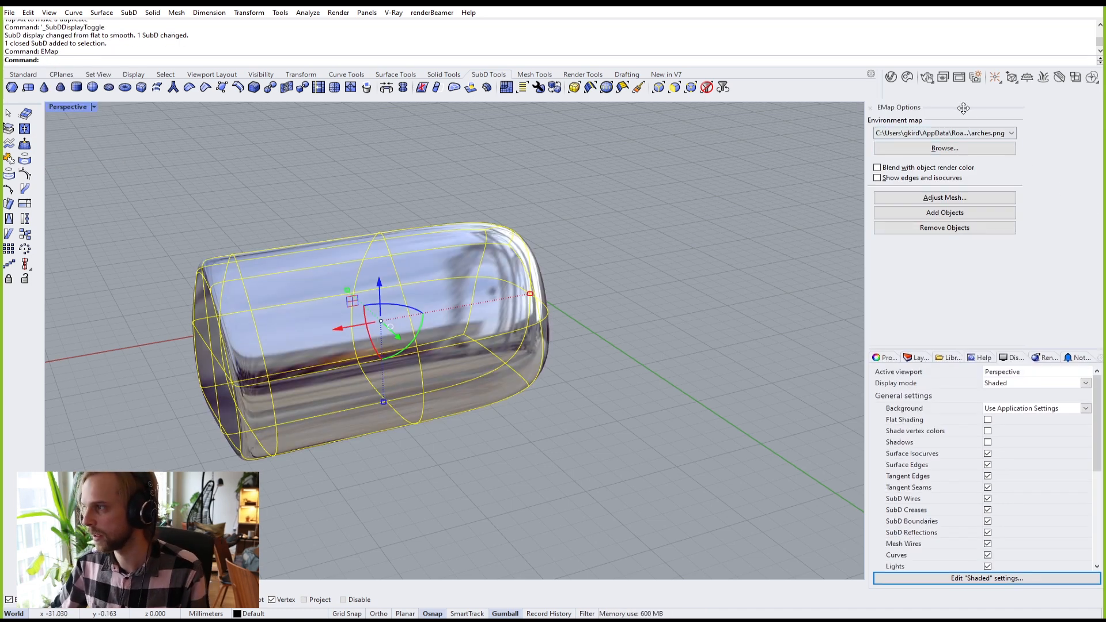
drag(965, 110, 753, 152)
key(Escape)
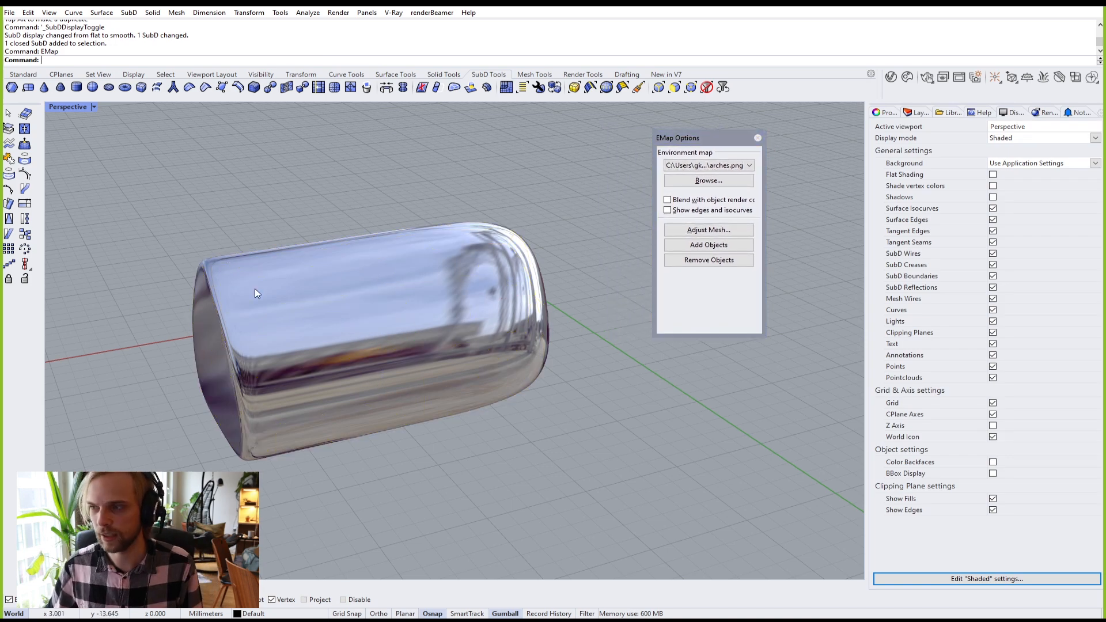
Step: Show edges and isocurves on the reflective SubD and widen the EMap options window, leaving render colour blending off
right_drag(354, 249, 404, 288)
drag(681, 138, 643, 169)
right_drag(378, 385, 450, 311)
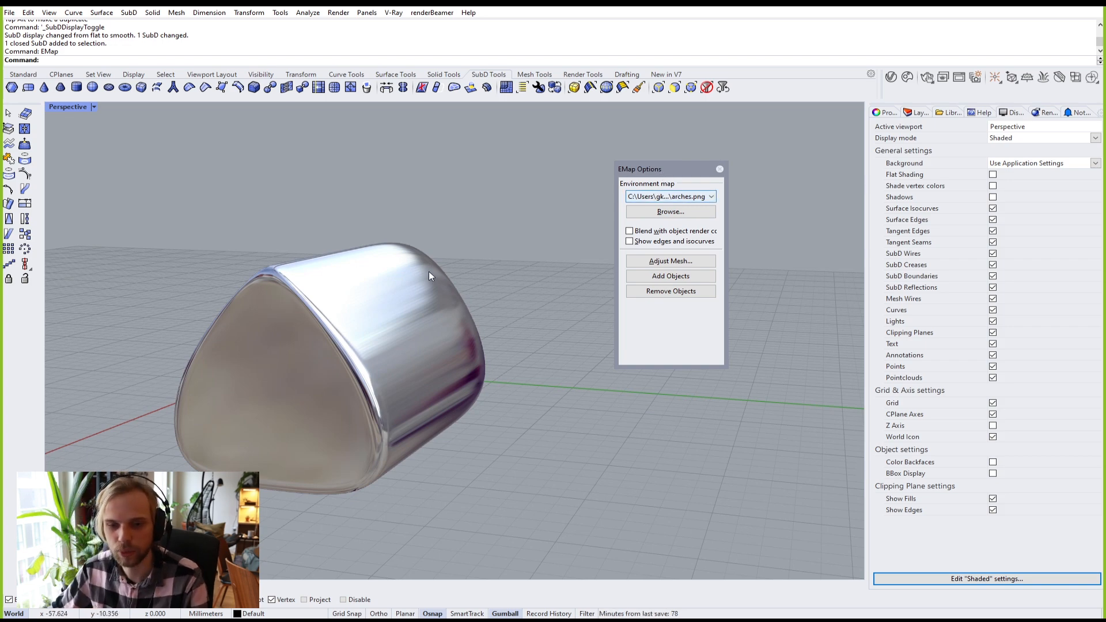
right_drag(429, 271, 455, 308)
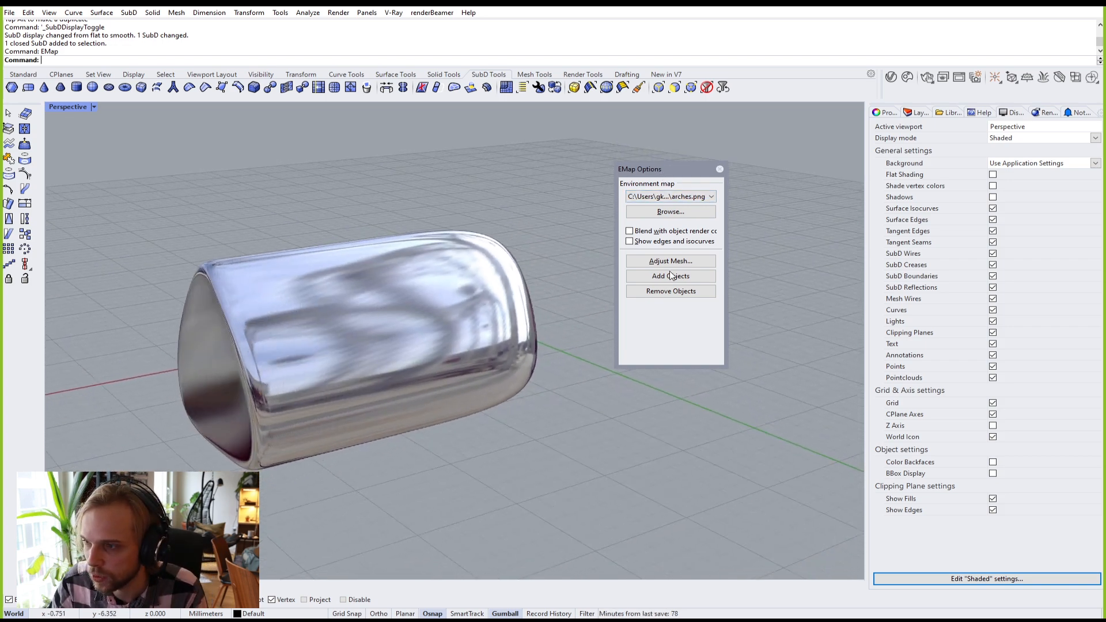
click(630, 243)
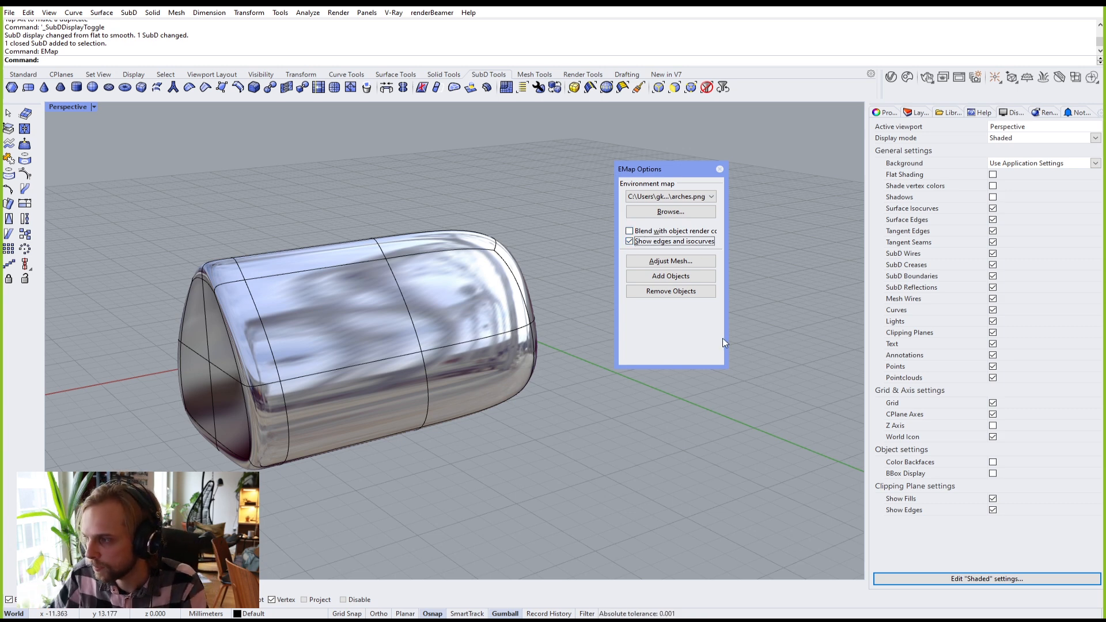
drag(726, 338, 806, 352)
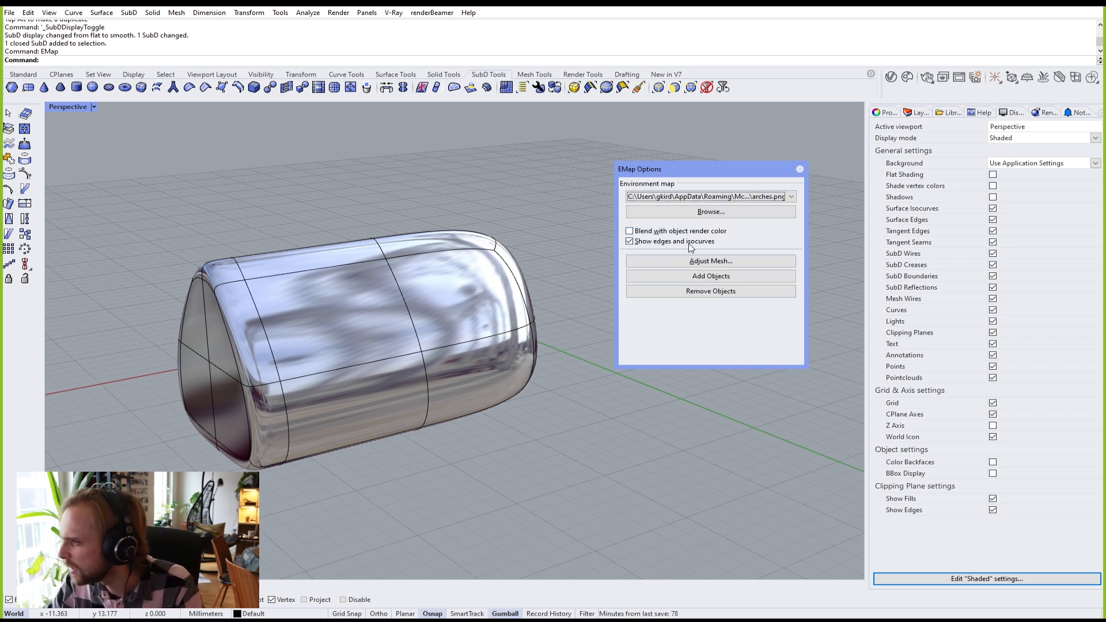
click(631, 233)
click(631, 233)
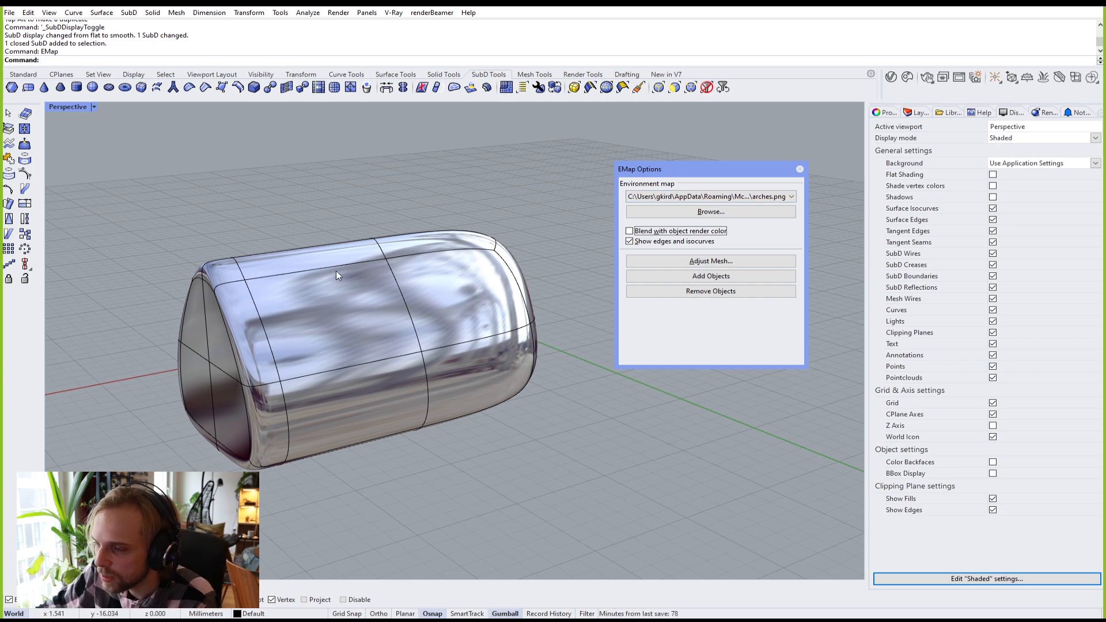
Step: Change the EMap environment map to fluorescent_tube.bmp
right_drag(207, 337, 268, 294)
scroll(251, 315, up, 4)
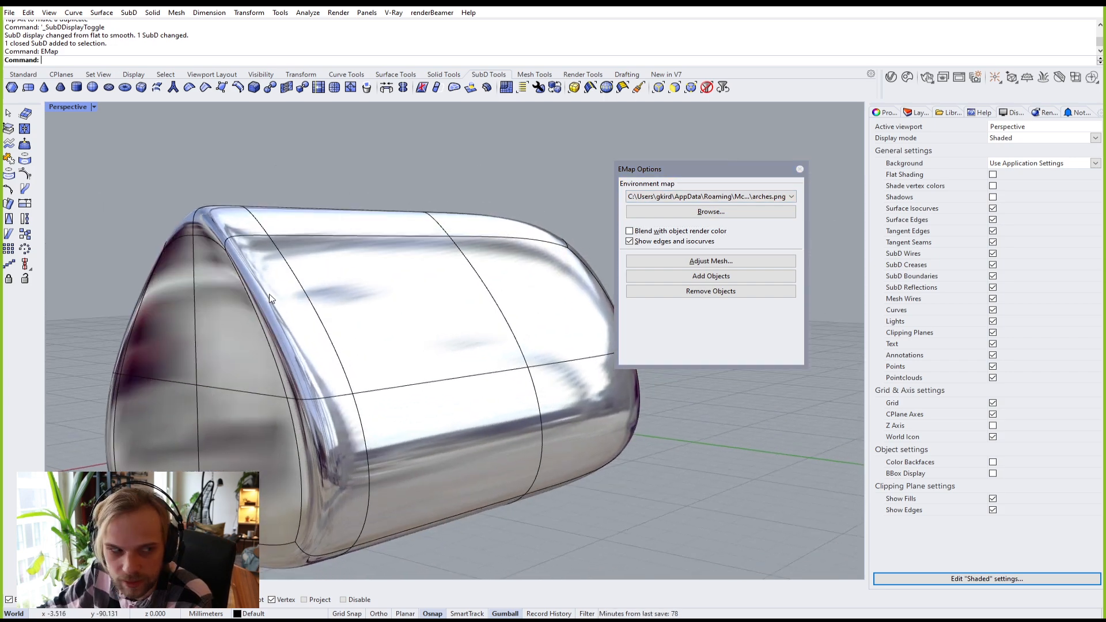
shift+right_drag(340, 323, 343, 278)
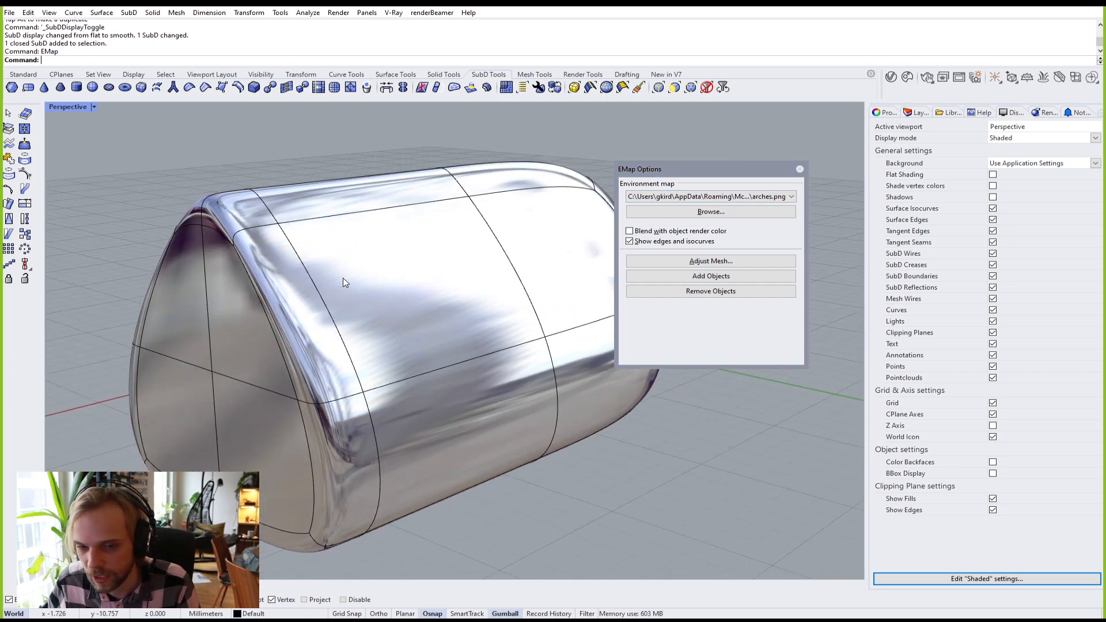
click(746, 196)
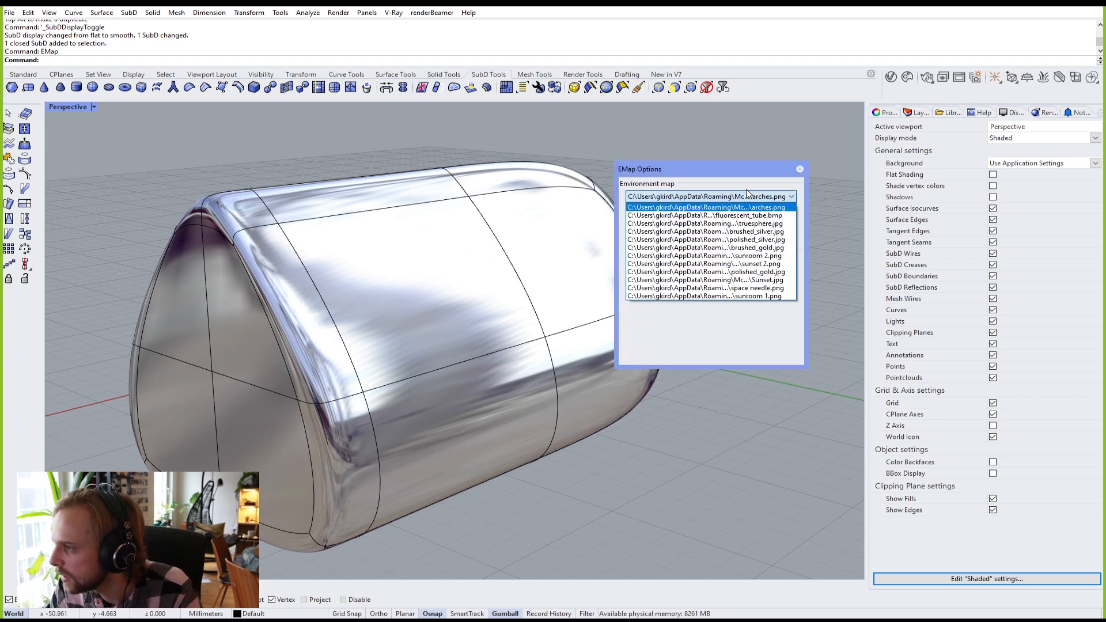
click(707, 216)
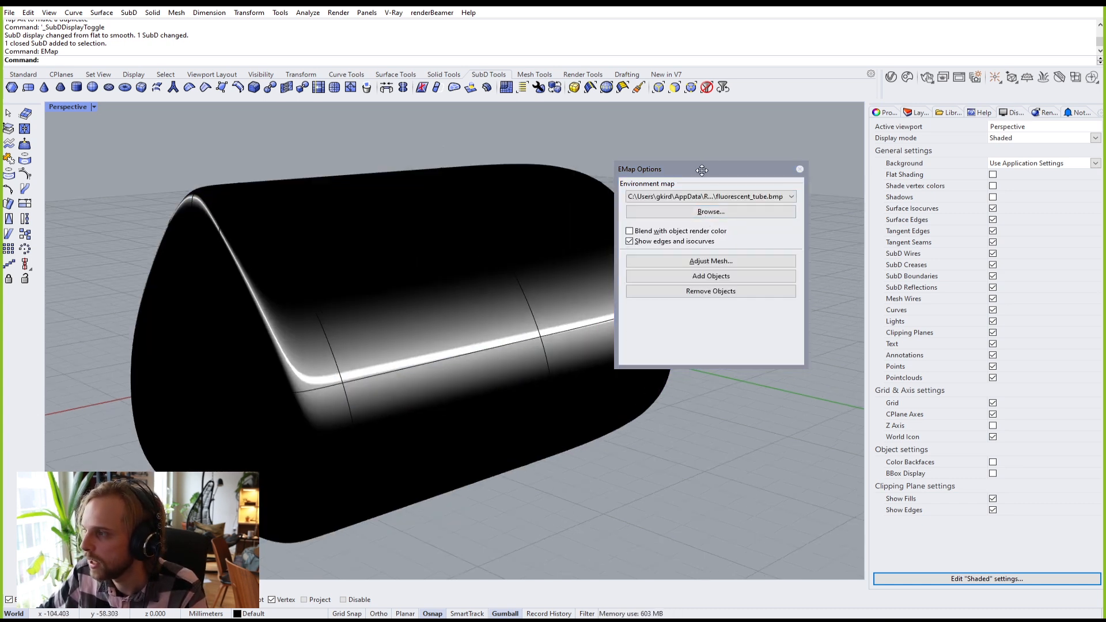
Step: Examine how the fluorescent tube highlight flows along the SubD's side and around both ends, keeping the options window clear of the model
drag(709, 174, 787, 398)
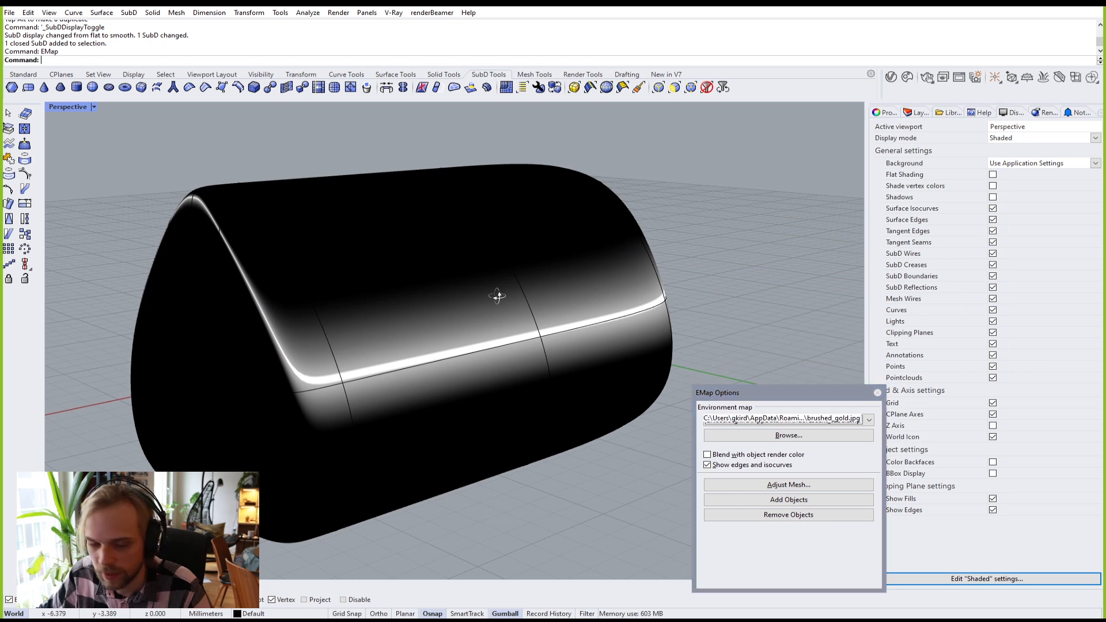
right_drag(496, 299, 414, 295)
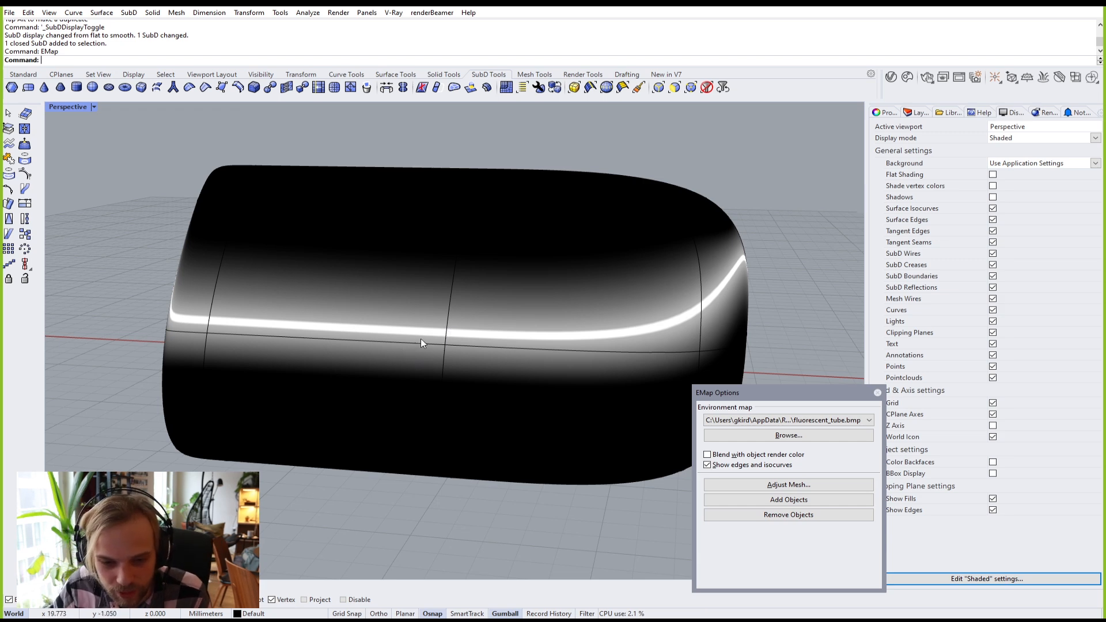
right_drag(421, 342, 450, 286)
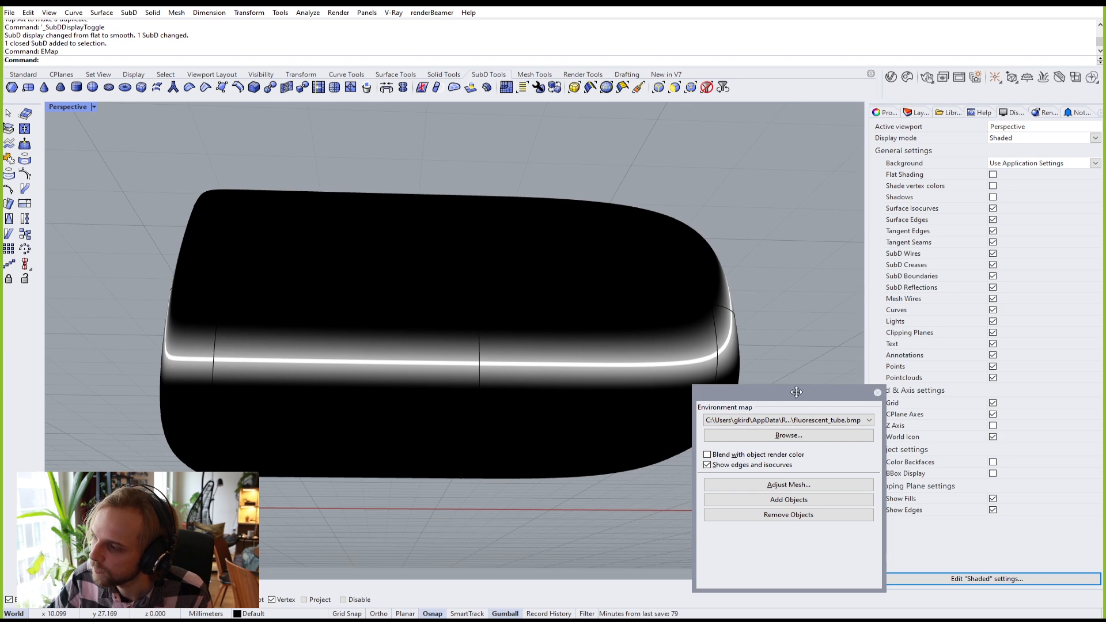
drag(796, 392, 770, 143)
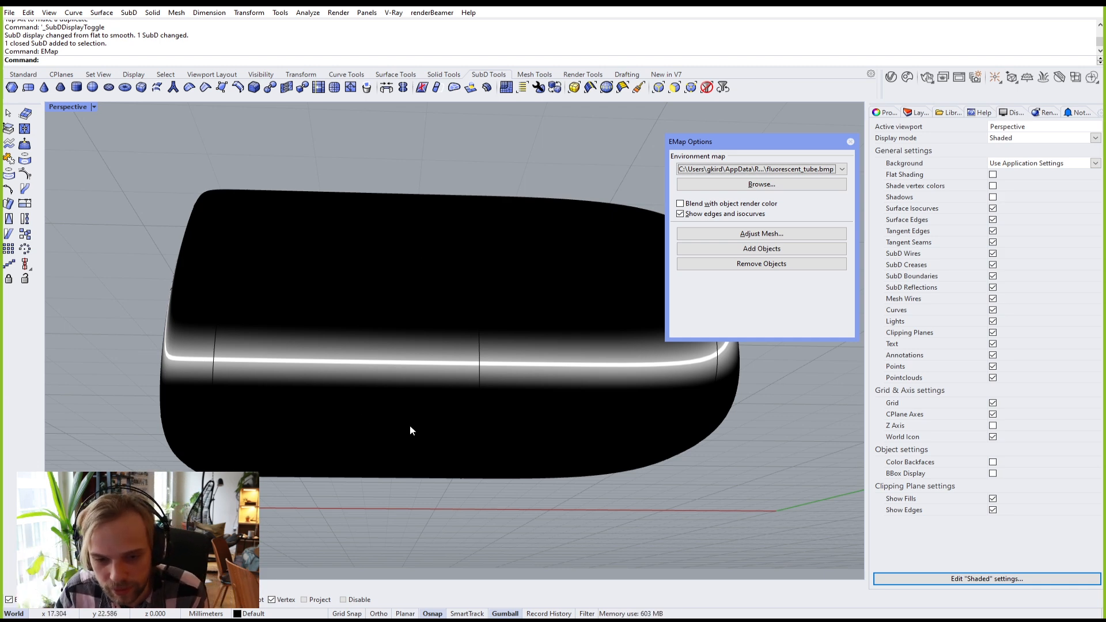
right_drag(526, 431, 498, 442)
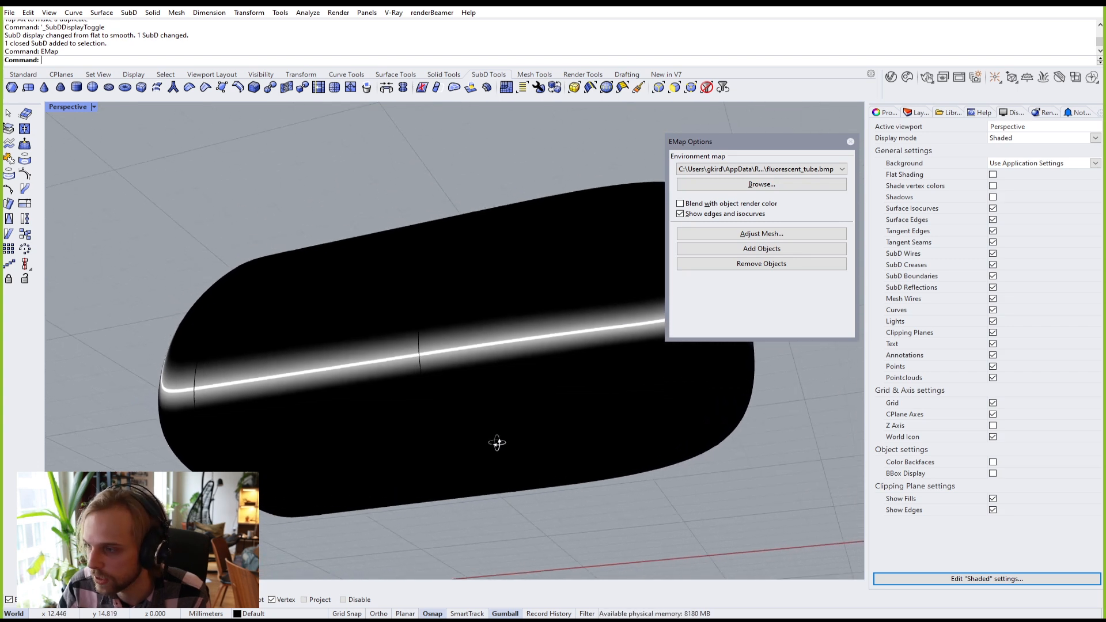
drag(721, 147, 832, 260)
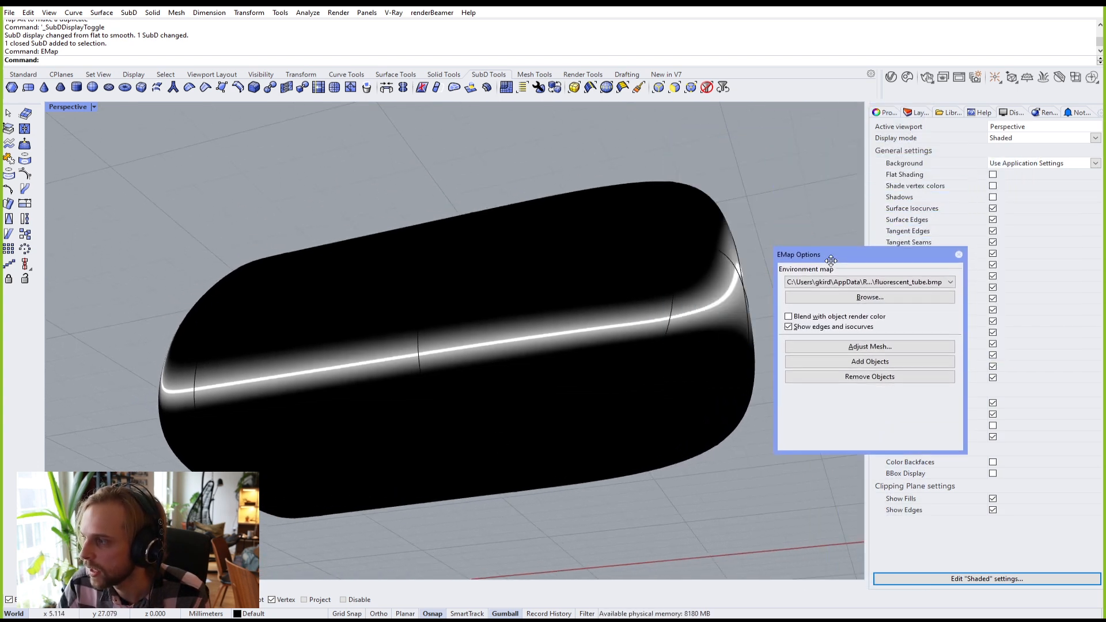
right_drag(659, 316, 530, 308)
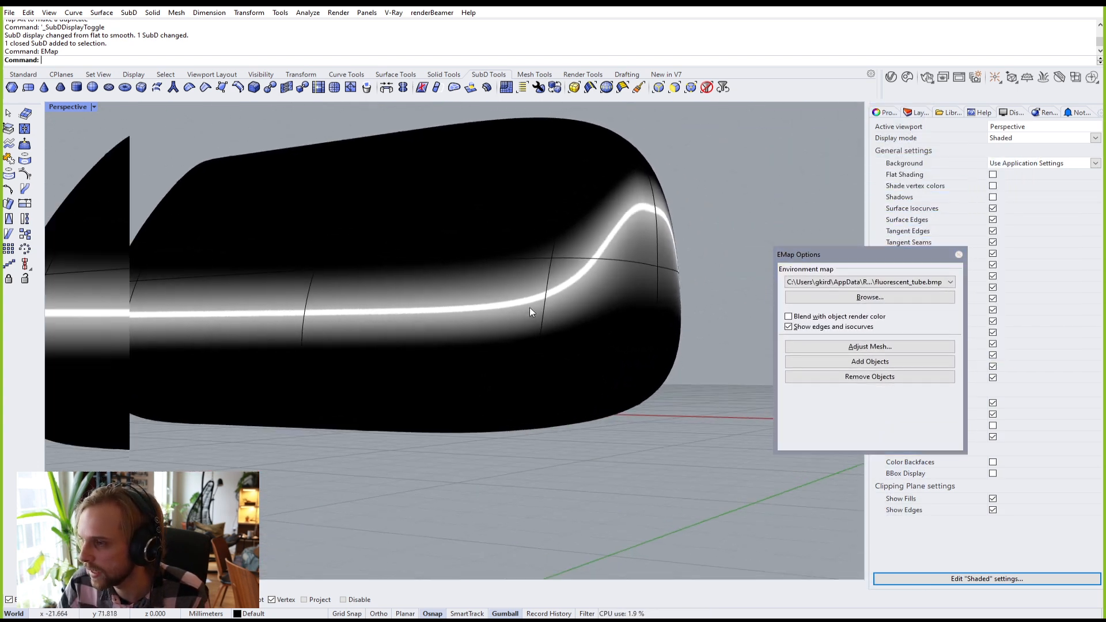
Step: Crease the vertical wall corner edge at the rounded end and inspect the highlight where it crosses that edge
scroll(542, 310, up, 2)
ctrl+shift+click(555, 309)
scroll(550, 317, up, 2)
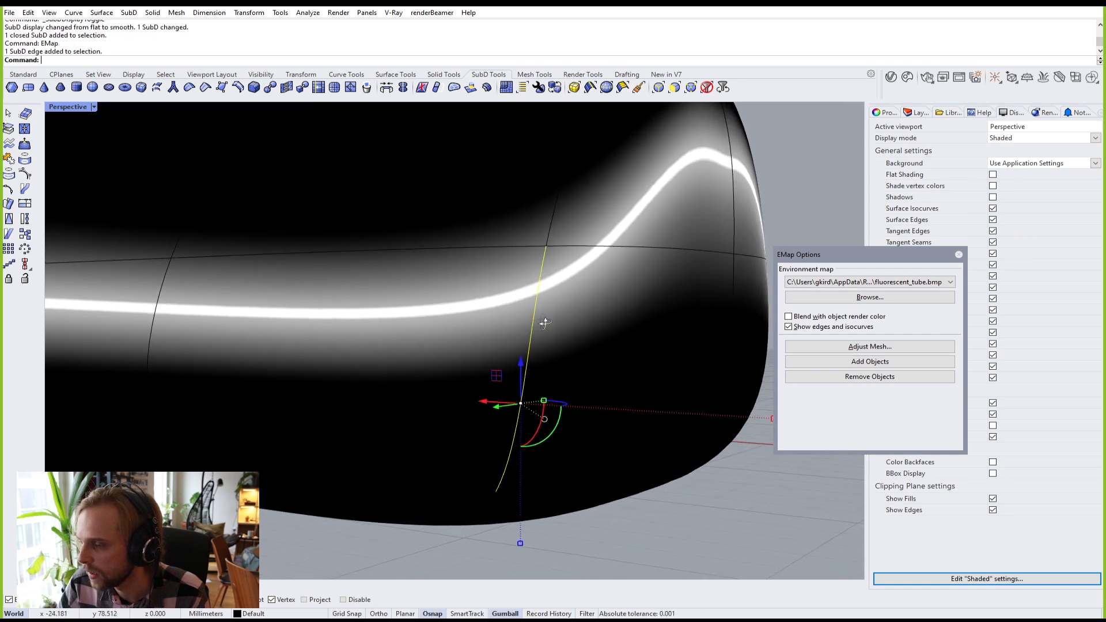
text(crease)
key(Return)
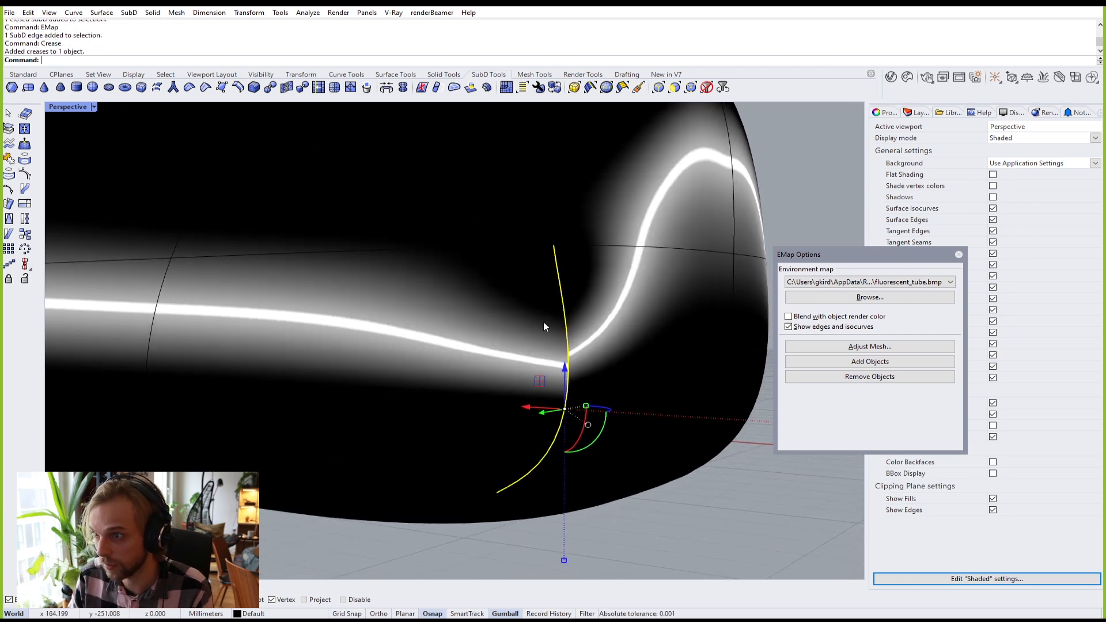
key(Escape)
right_drag(579, 369, 555, 371)
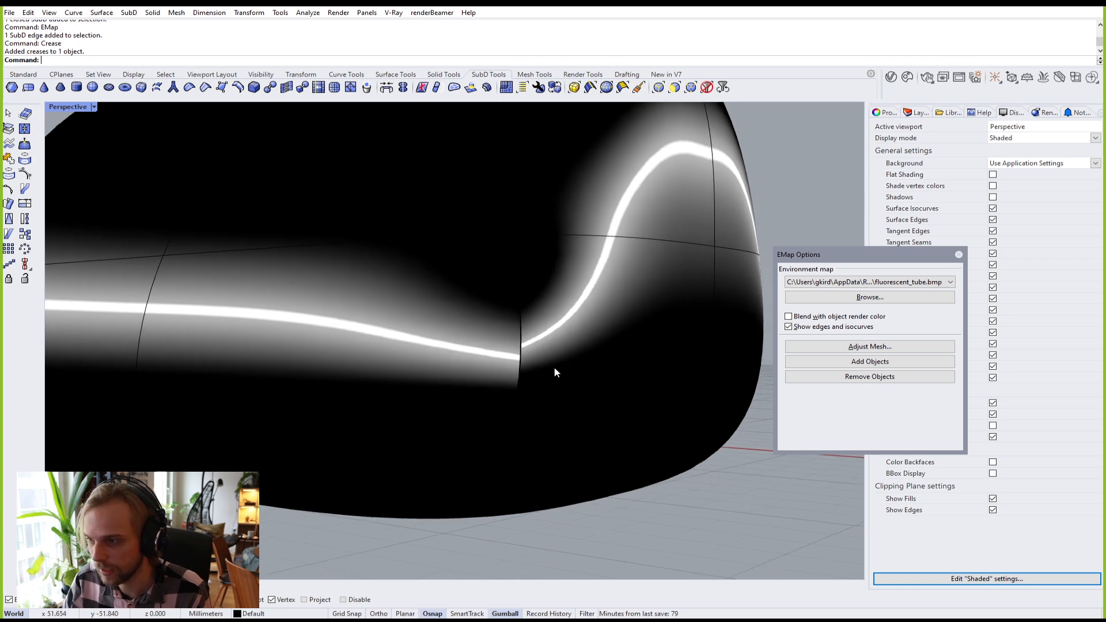
scroll(520, 368, up, 2)
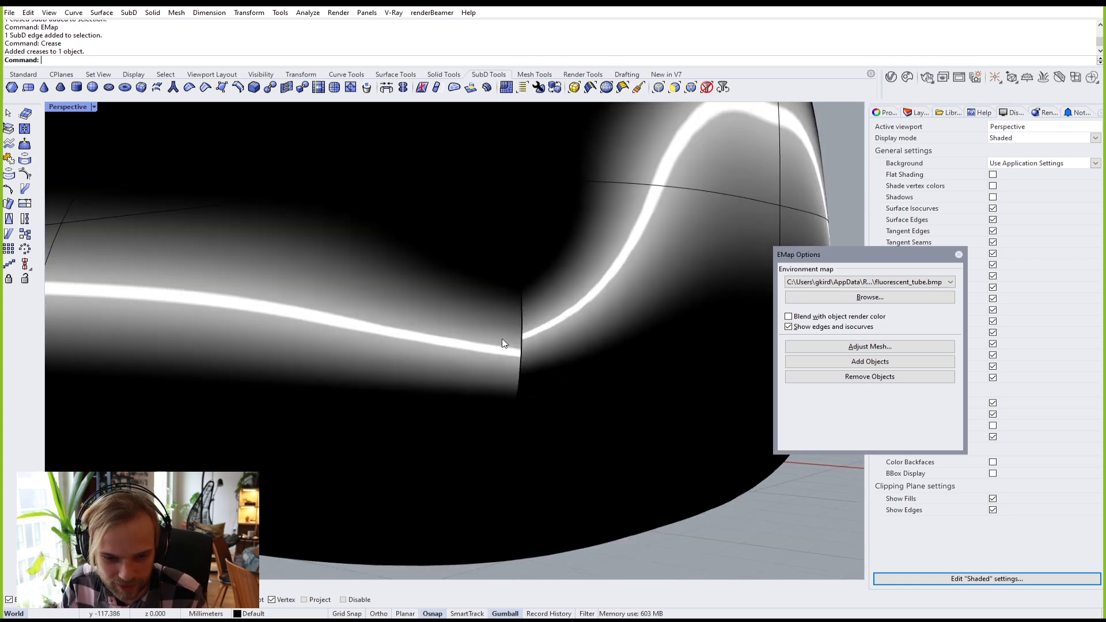
Step: Undo the crease on the wall corner edge after a closer look, and compare the fluorescent highlight's flow there and around both ends
scroll(533, 365, down, 2)
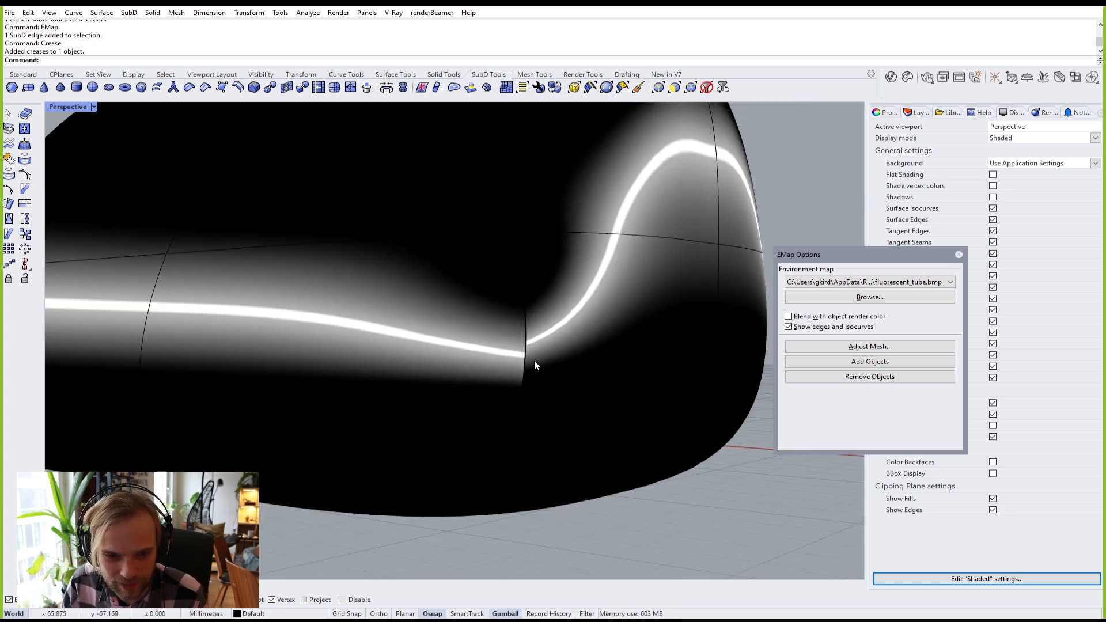
right_drag(533, 365, 666, 309)
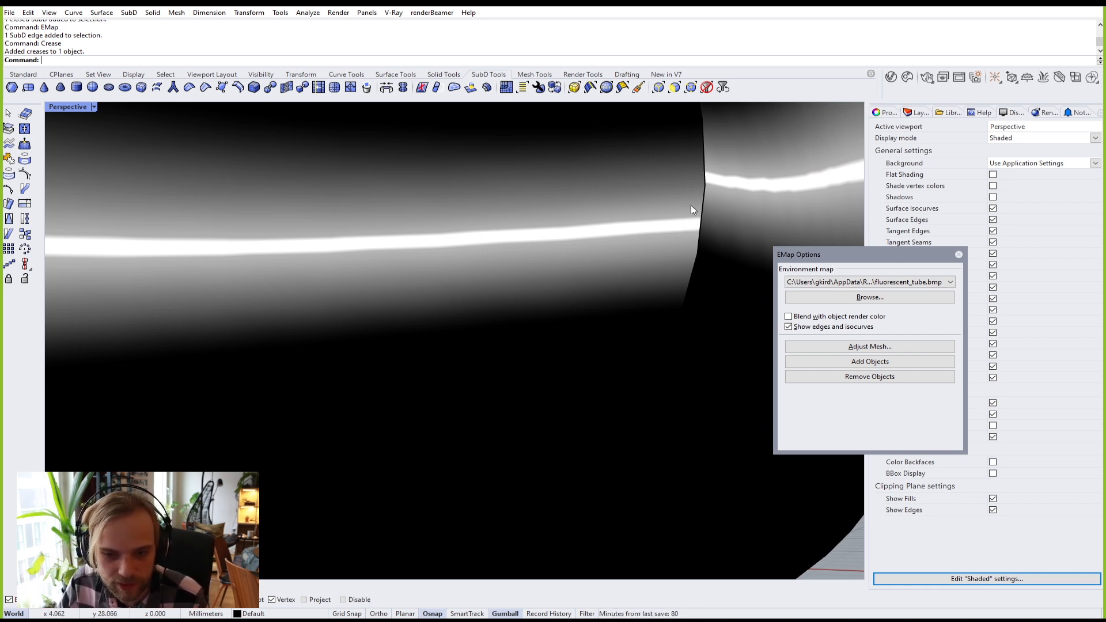
right_drag(647, 225, 693, 191)
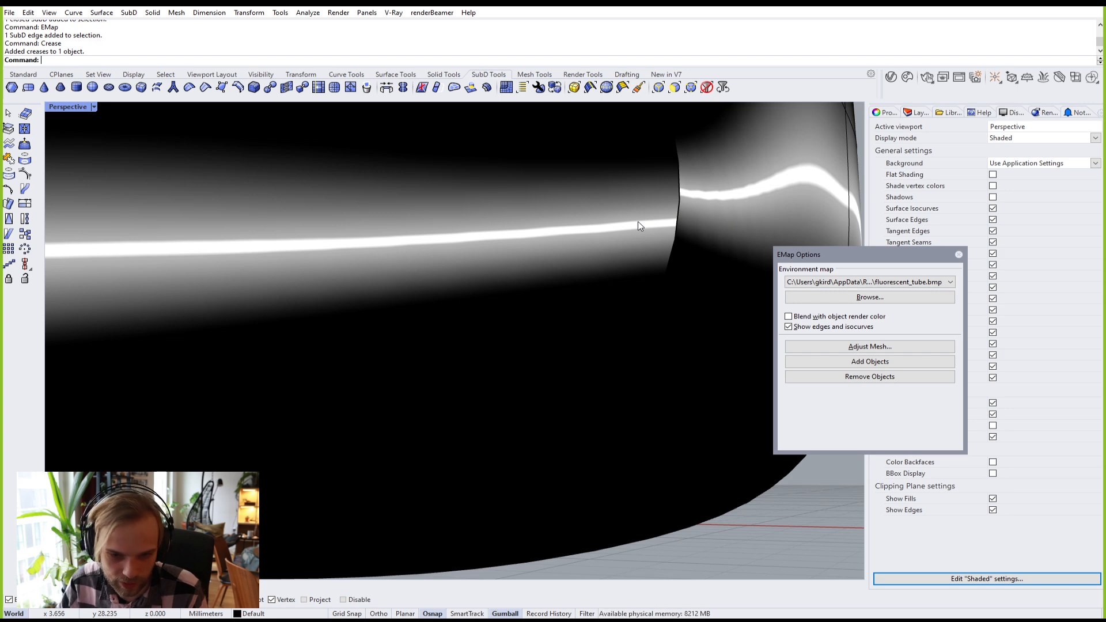
key(ctrl+z)
scroll(638, 222, down, 8)
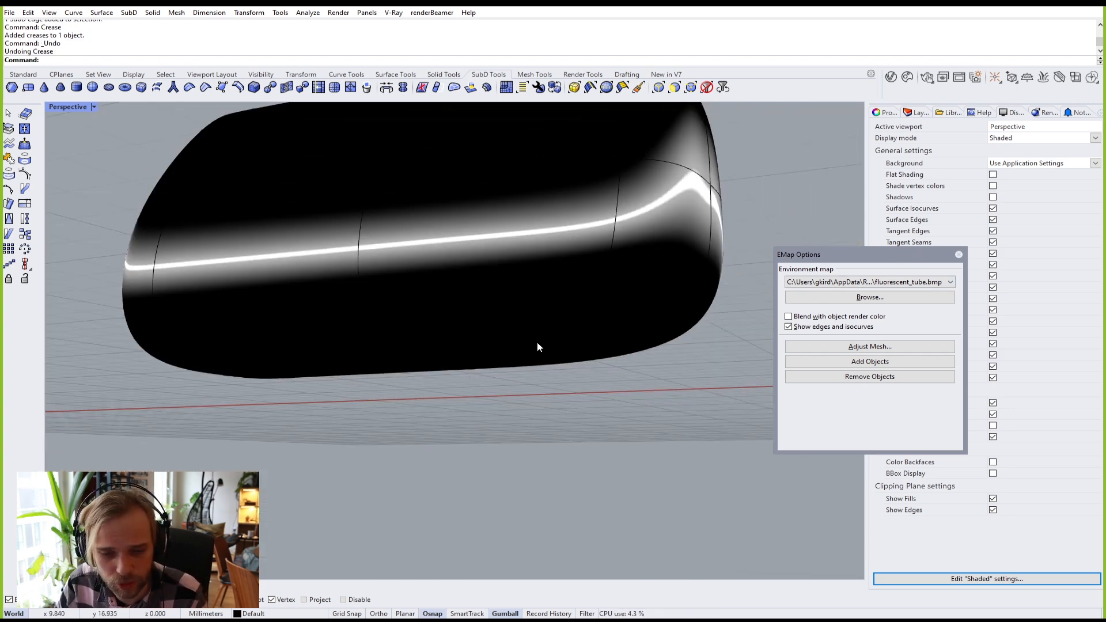
right_drag(538, 347, 293, 363)
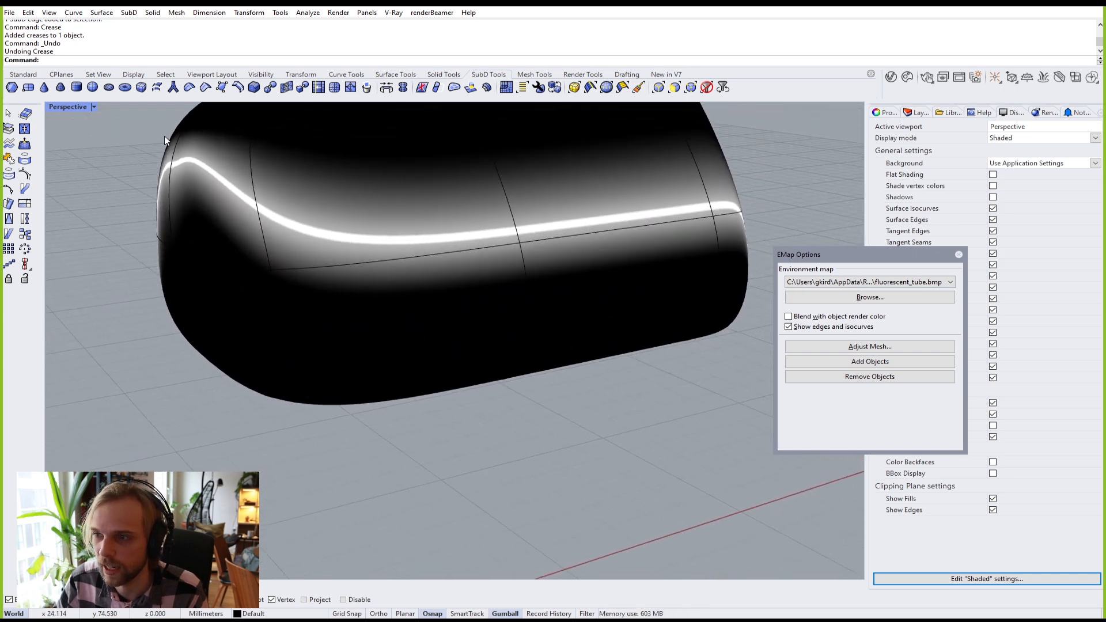
scroll(165, 136, up, 5)
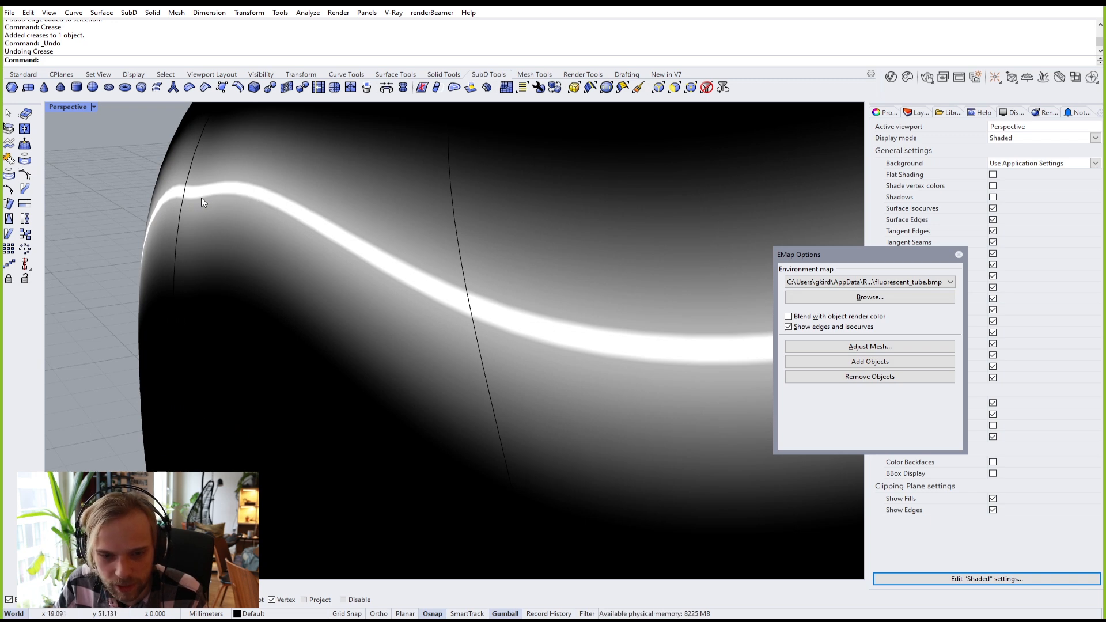
right_drag(135, 206, 254, 358)
scroll(277, 360, down, 6)
right_drag(340, 378, 290, 223)
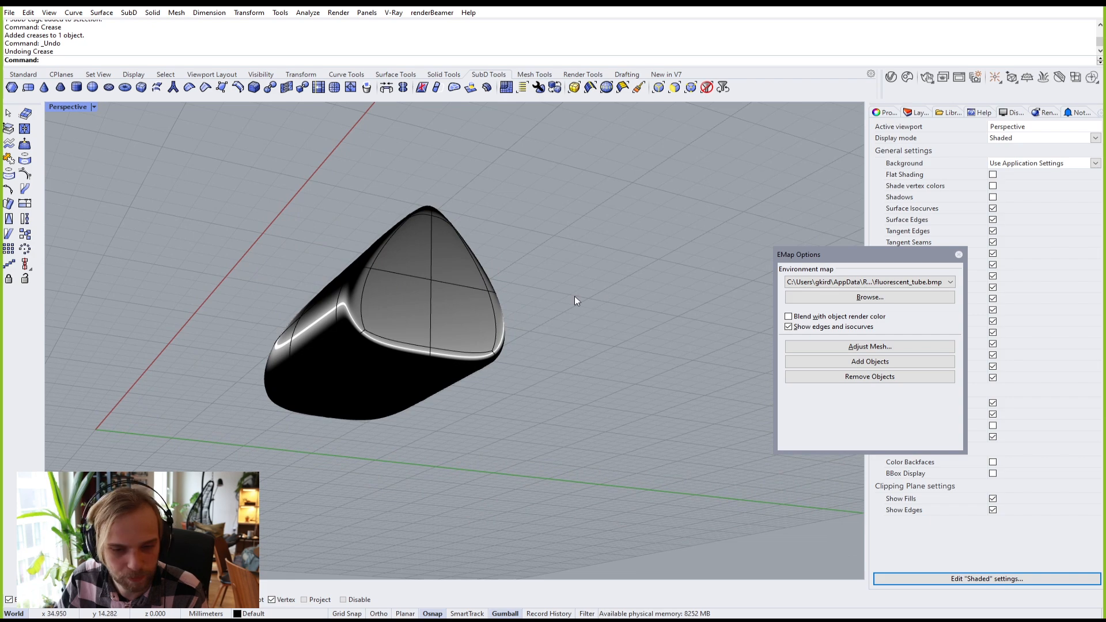
right_drag(572, 297, 492, 407)
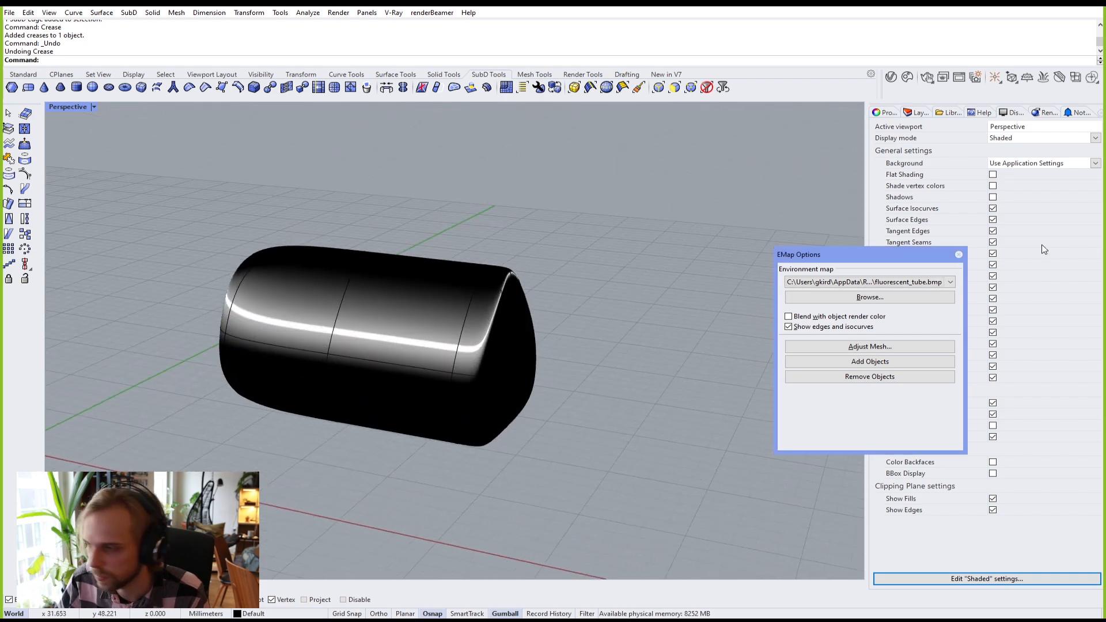
Step: Change the EMap environment map to truesphere.jpg and move the options window clear of the model
drag(893, 259, 698, 178)
click(708, 199)
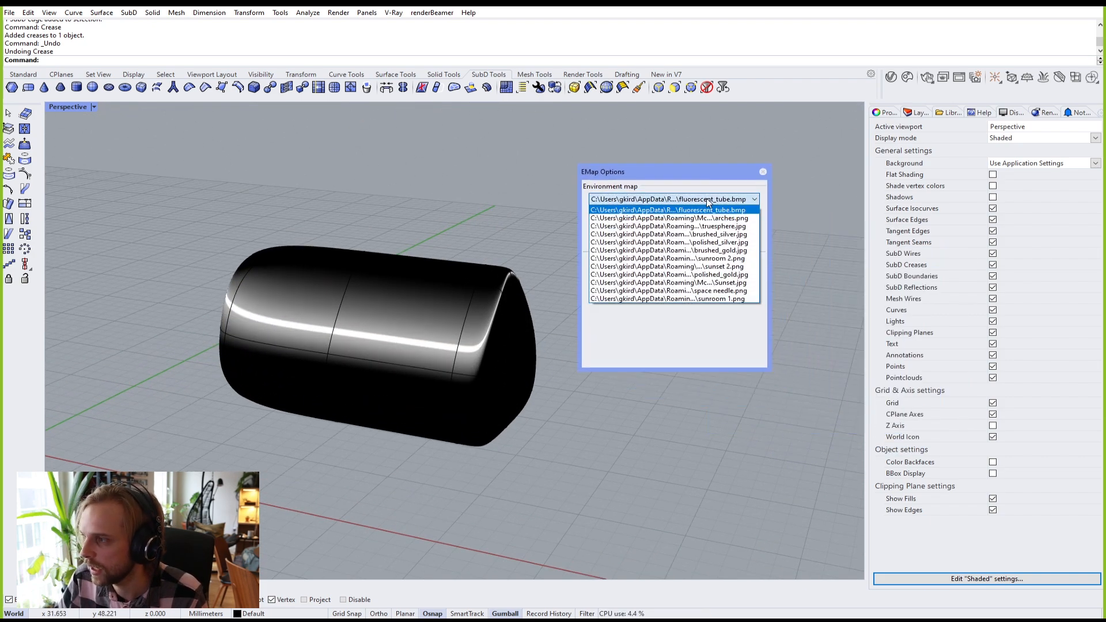
click(710, 236)
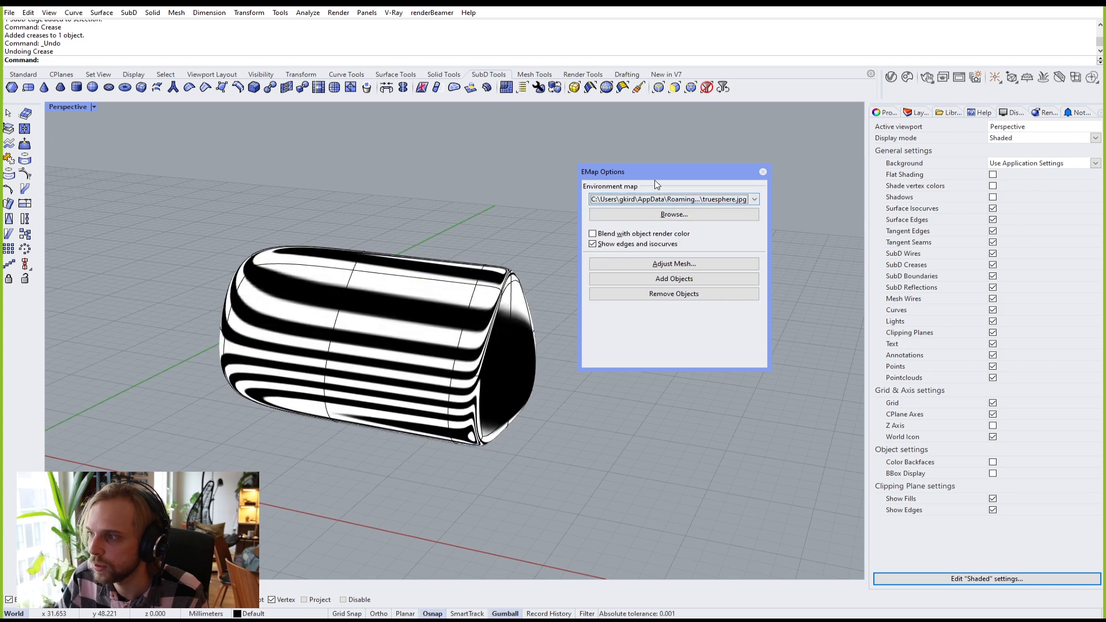
drag(668, 164, 769, 134)
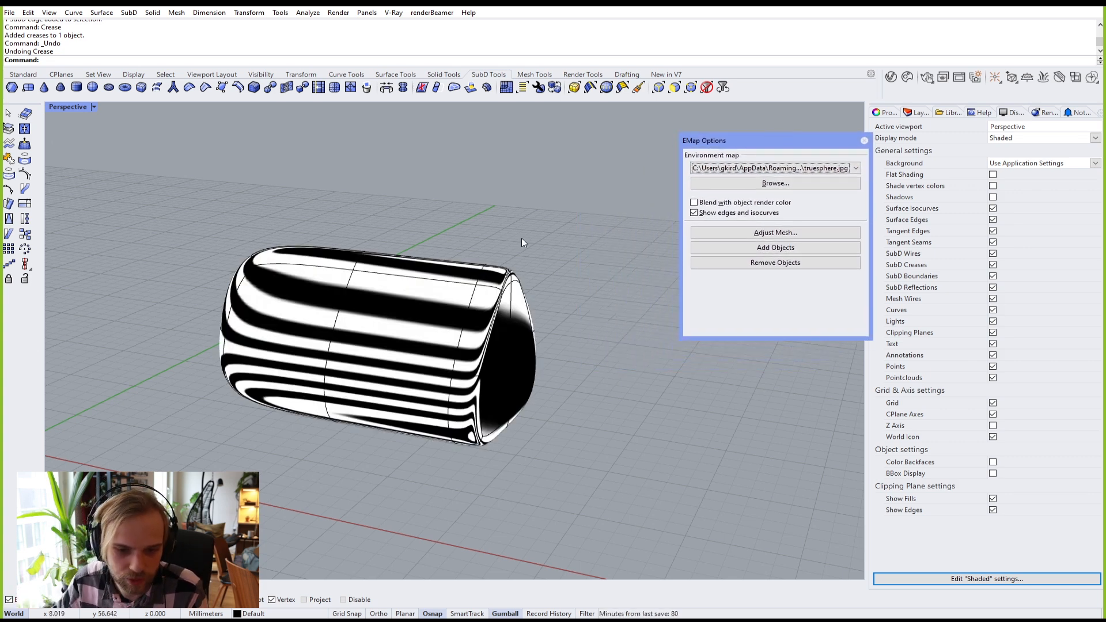
click(757, 168)
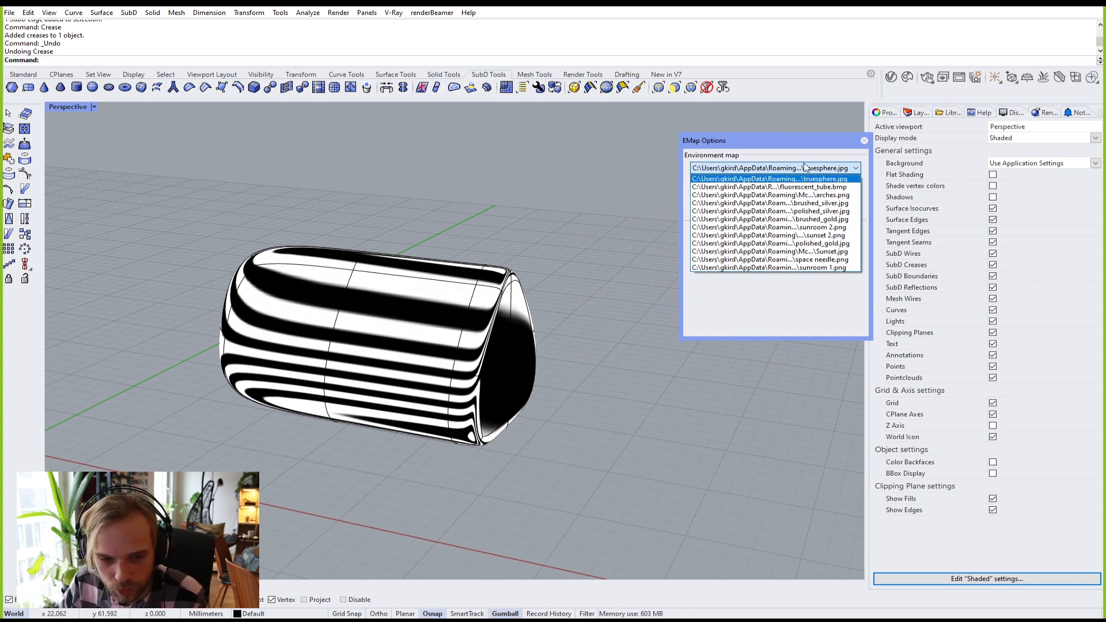
click(809, 132)
drag(776, 140, 795, 129)
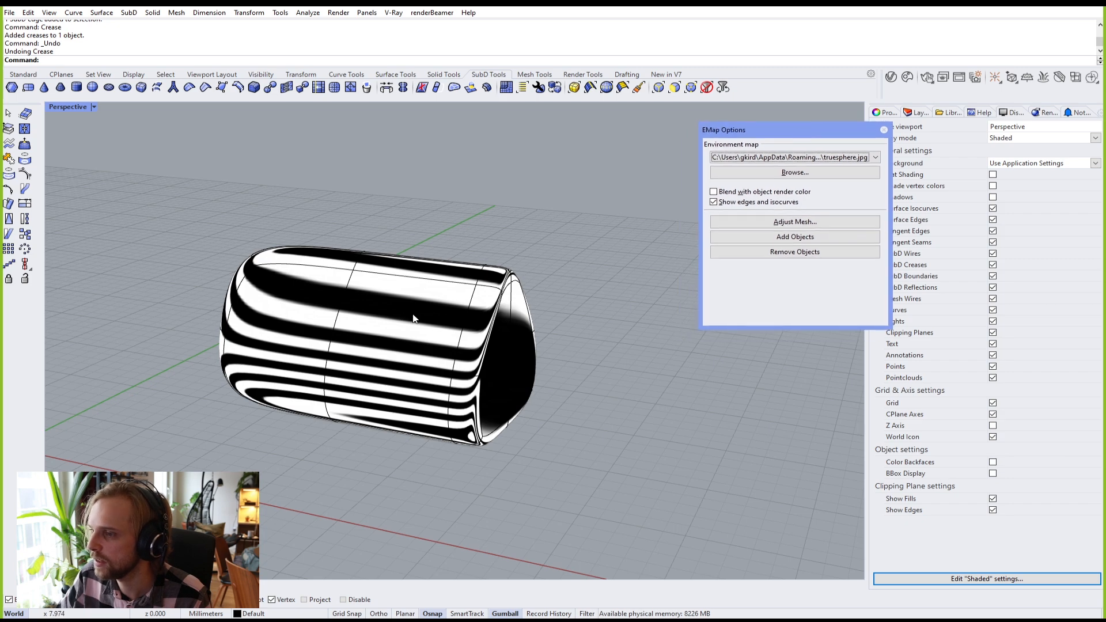
Step: Examine how the black and white stripes flow across the SubD's side, gable end and rounded edges
right_drag(413, 315, 497, 307)
scroll(309, 388, up, 5)
right_drag(345, 370, 321, 427)
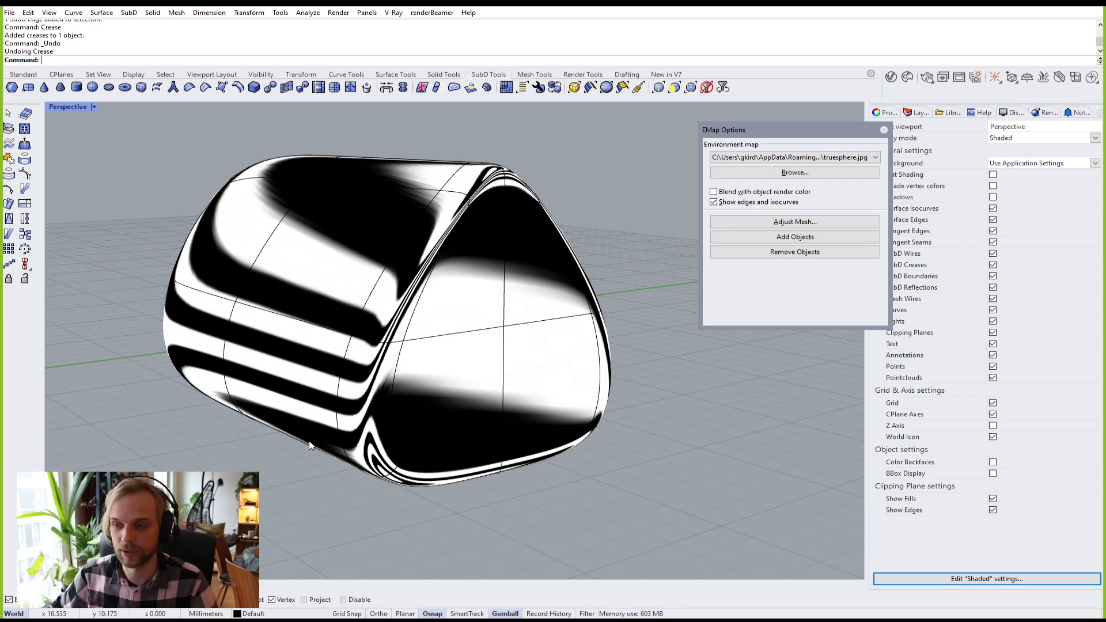
right_drag(499, 383, 141, 291)
scroll(142, 294, up, 5)
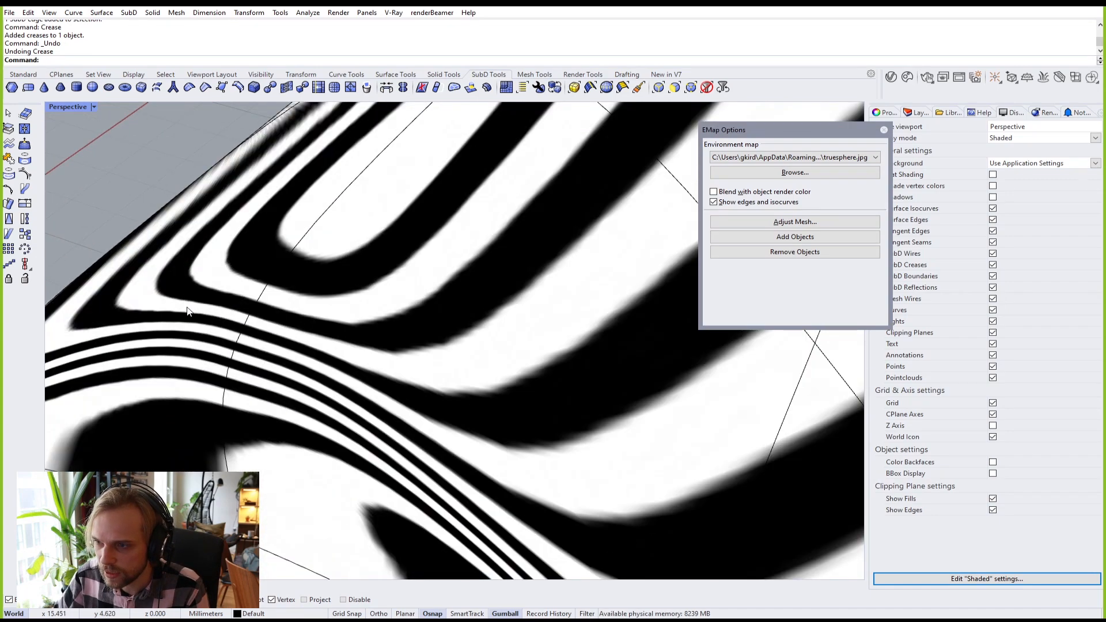
scroll(277, 399, down, 6)
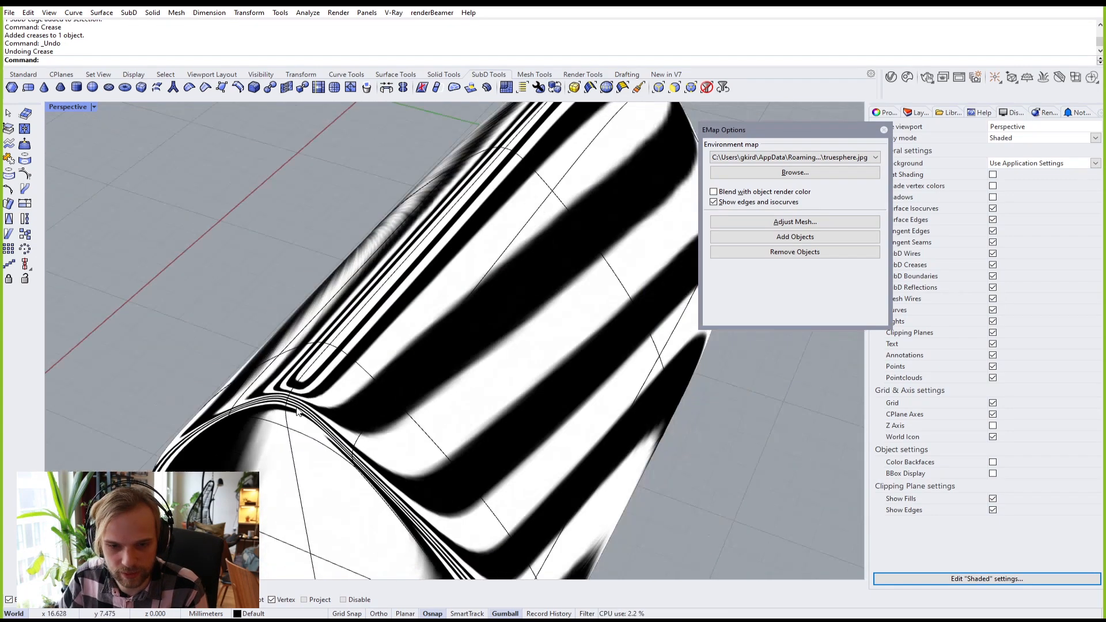
right_drag(283, 399, 467, 334)
scroll(485, 398, down, 8)
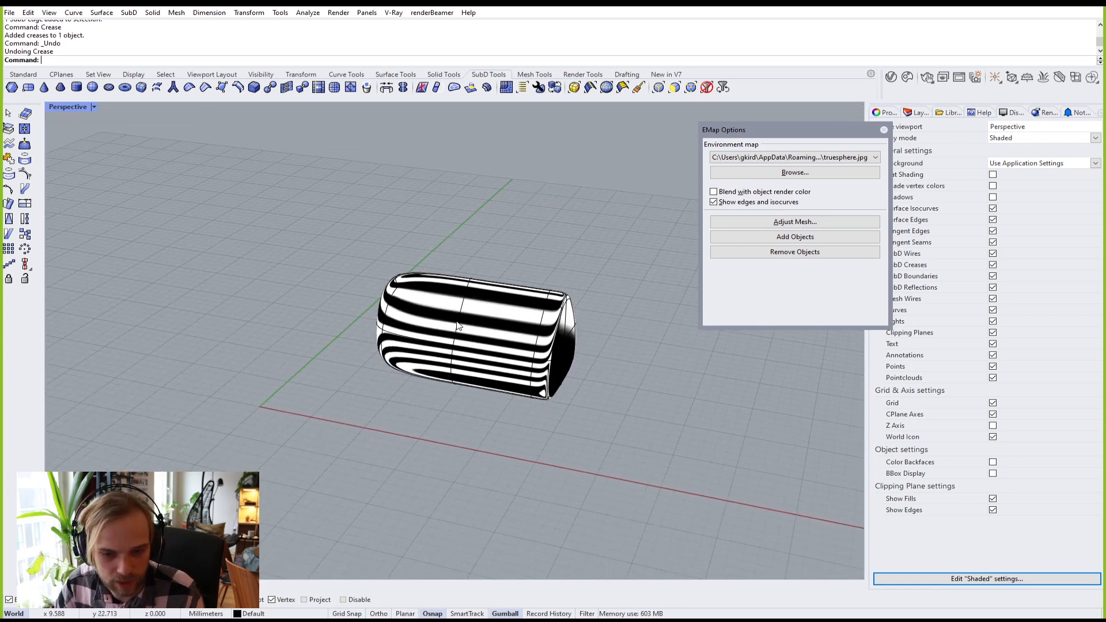
Step: Draw an S-shaped degree 3 control point curve with five points on the ground in front of the SubD
click(25, 75)
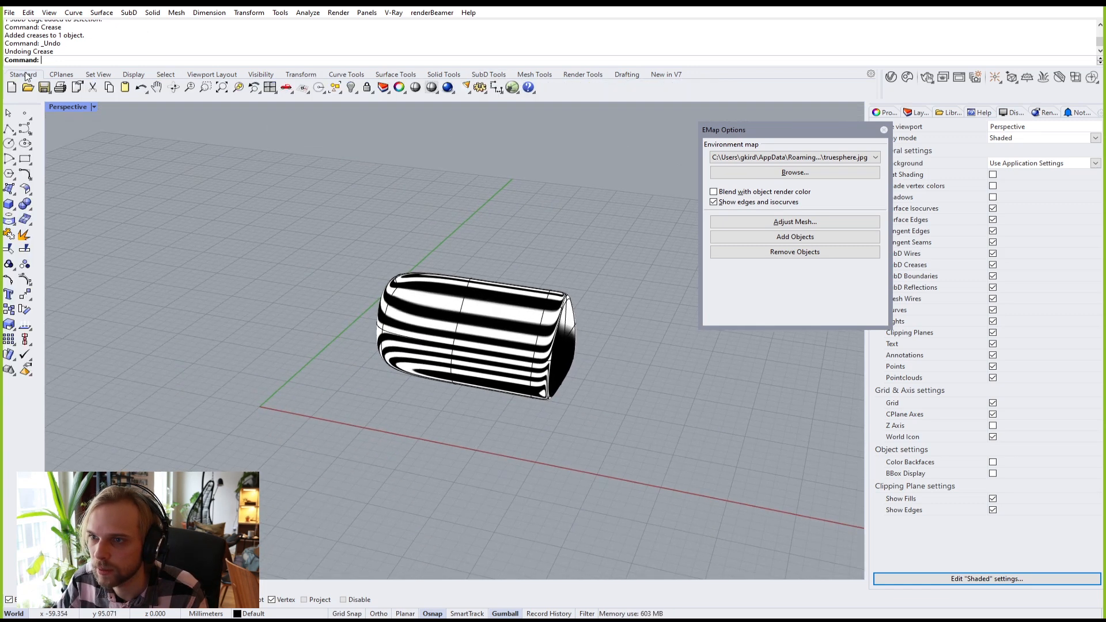
click(25, 128)
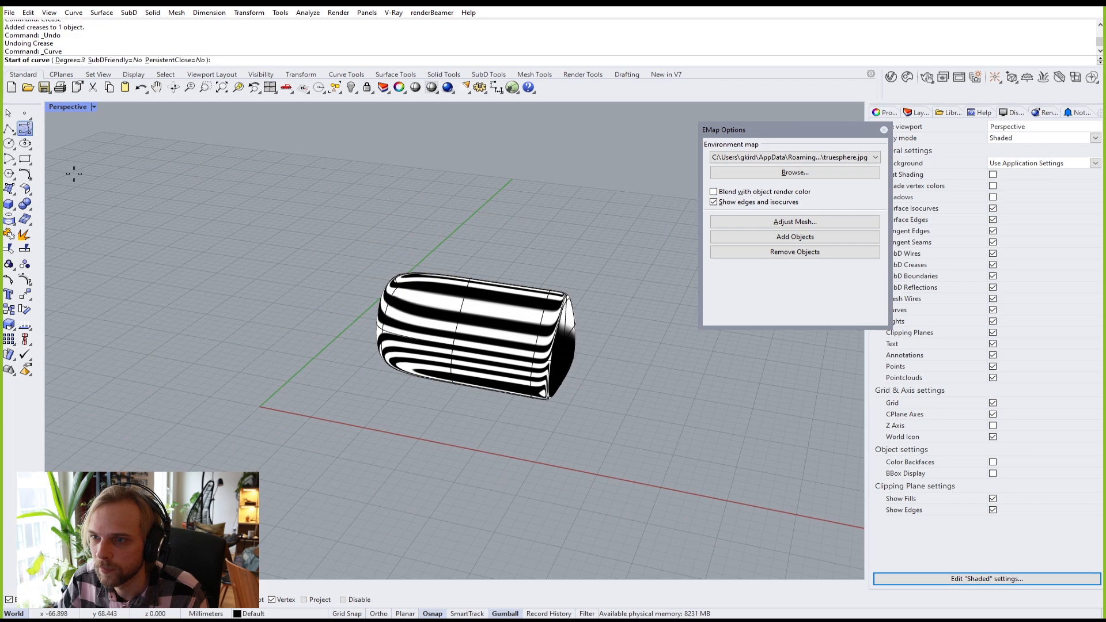
click(174, 453)
click(271, 381)
click(438, 491)
click(395, 553)
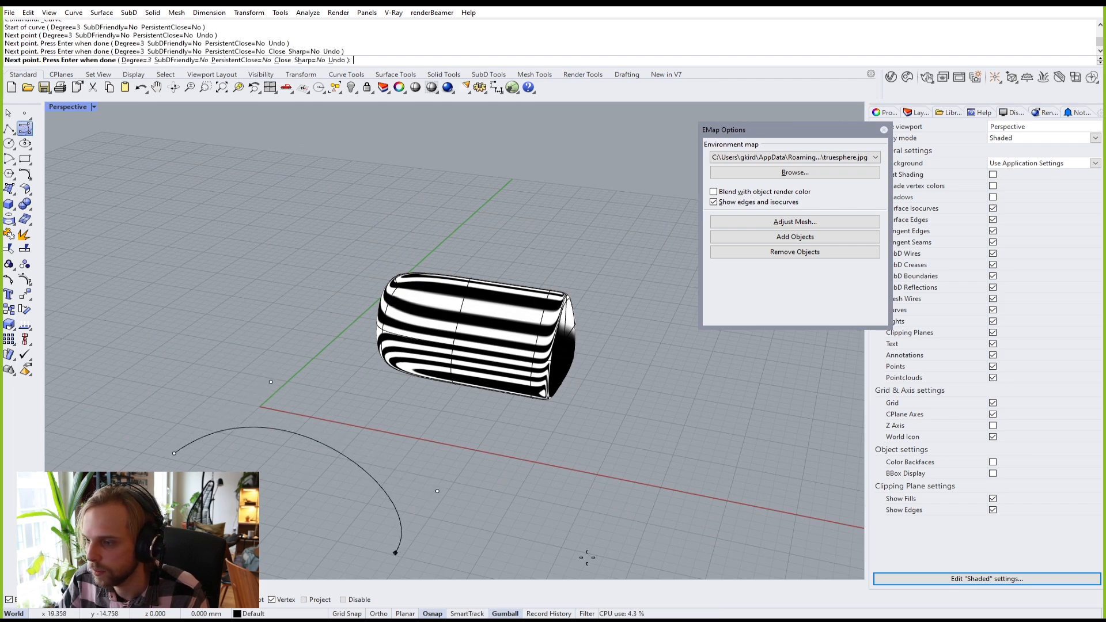
click(624, 552)
right_click(624, 551)
Step: Copy the S-shaped curve vertically twice to get three stacked curves
drag(477, 488, 358, 499)
scroll(368, 498, down, 4)
right_drag(371, 497, 396, 422)
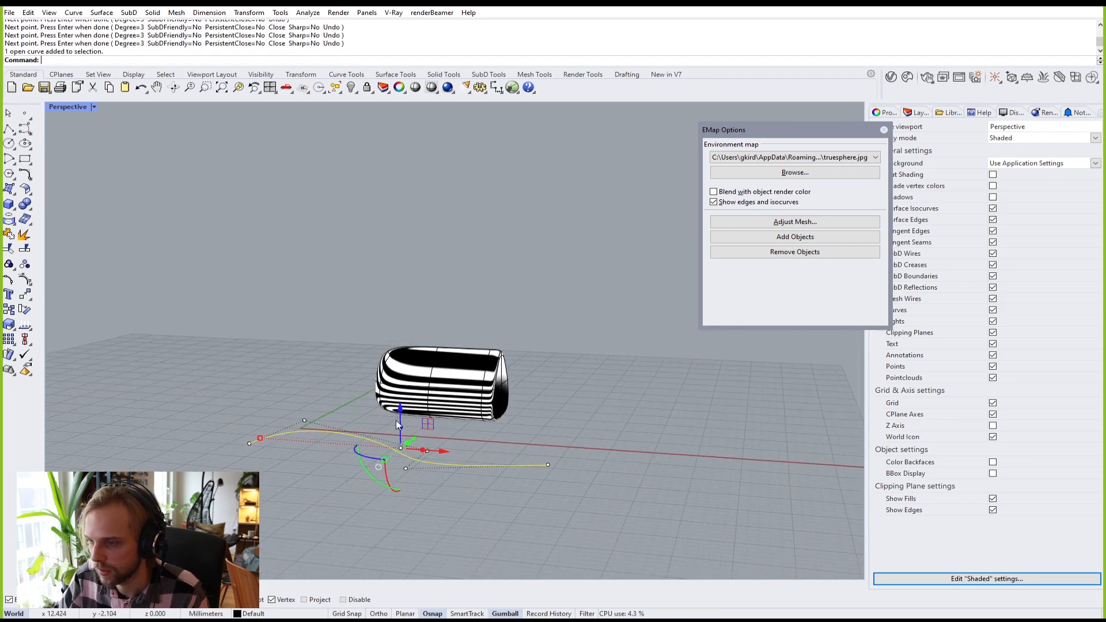
alt+drag(400, 410, 400, 369)
alt+drag(400, 369, 400, 320)
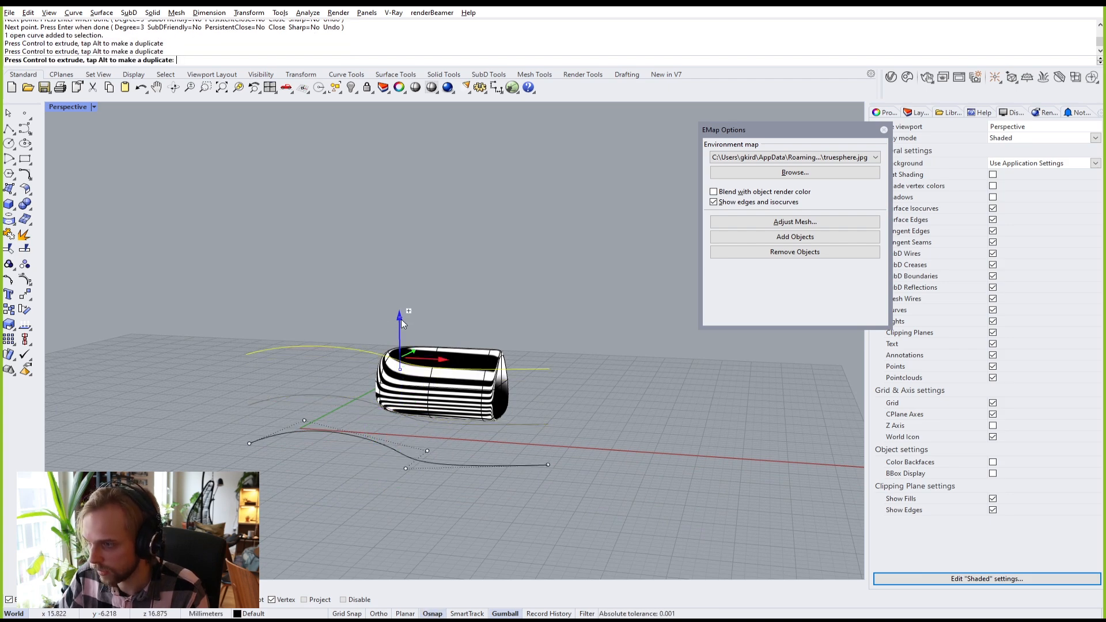
Step: Mirror the middle curve's three inner control points in the Y direction by scaling them by -1
click(321, 397)
right_drag(339, 393, 313, 412)
drag(283, 364, 399, 469)
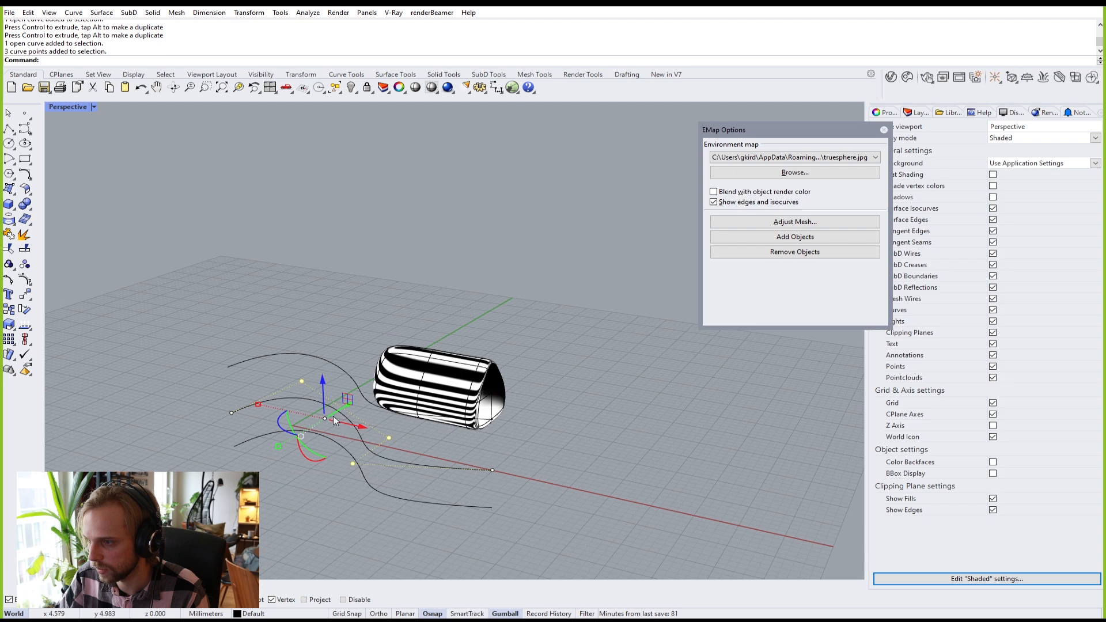
click(278, 448)
text(-1)
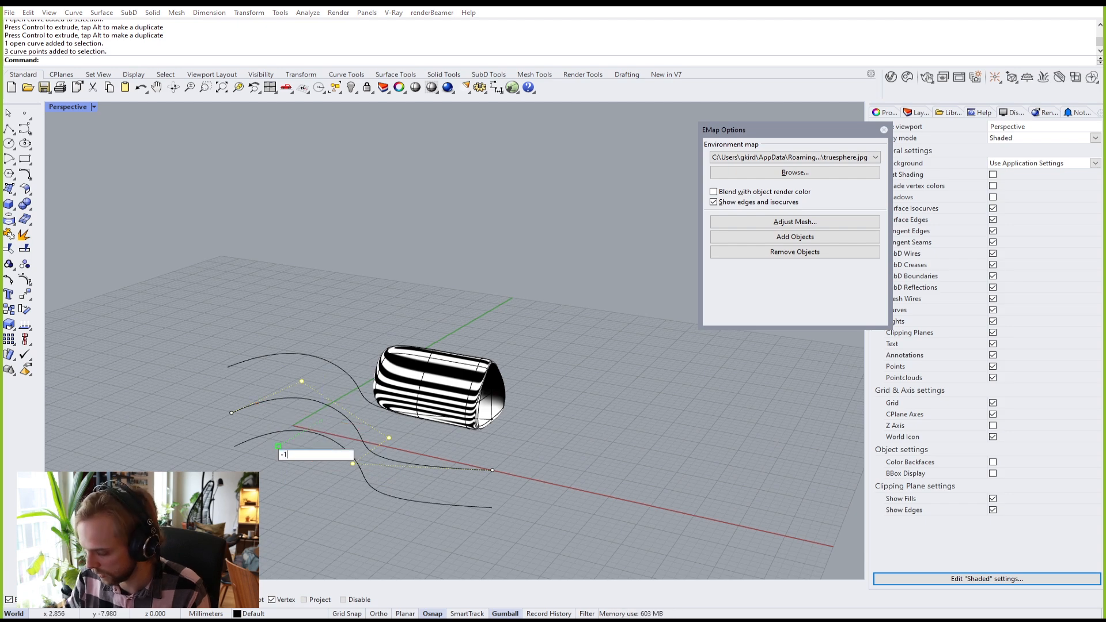
key(Return)
key(Escape)
key(Escape)
Step: Loft a surface through the three stacked curves with the Normal style and no simplification, and delete the input curves
drag(316, 500, 265, 303)
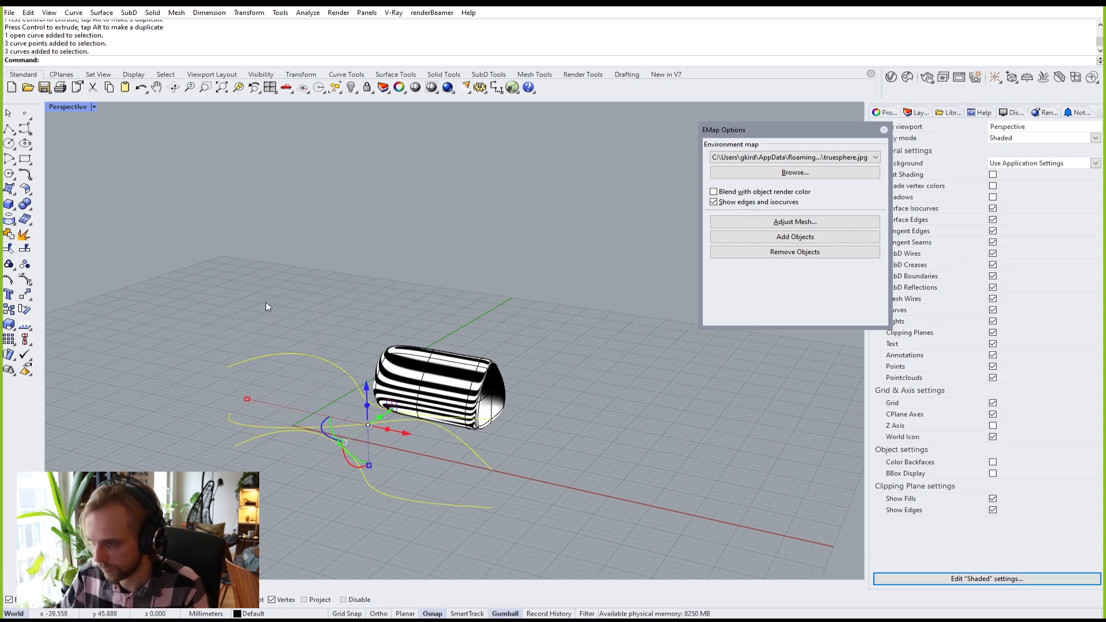
key(BackSpace)
key(BackSpace)
text(Loft)
key(Return)
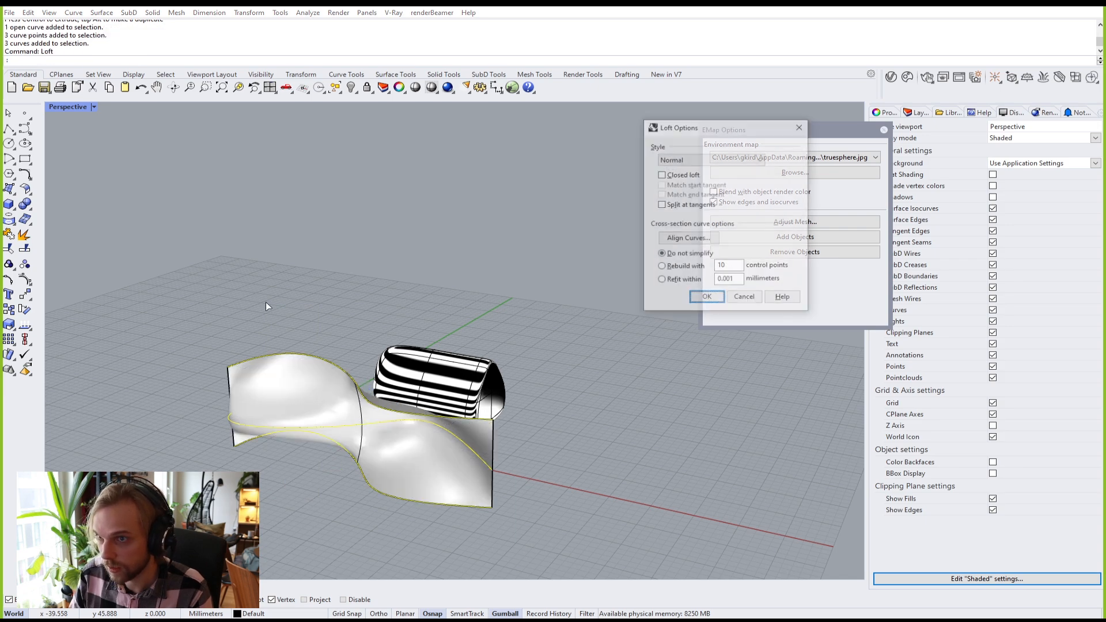
key(Return)
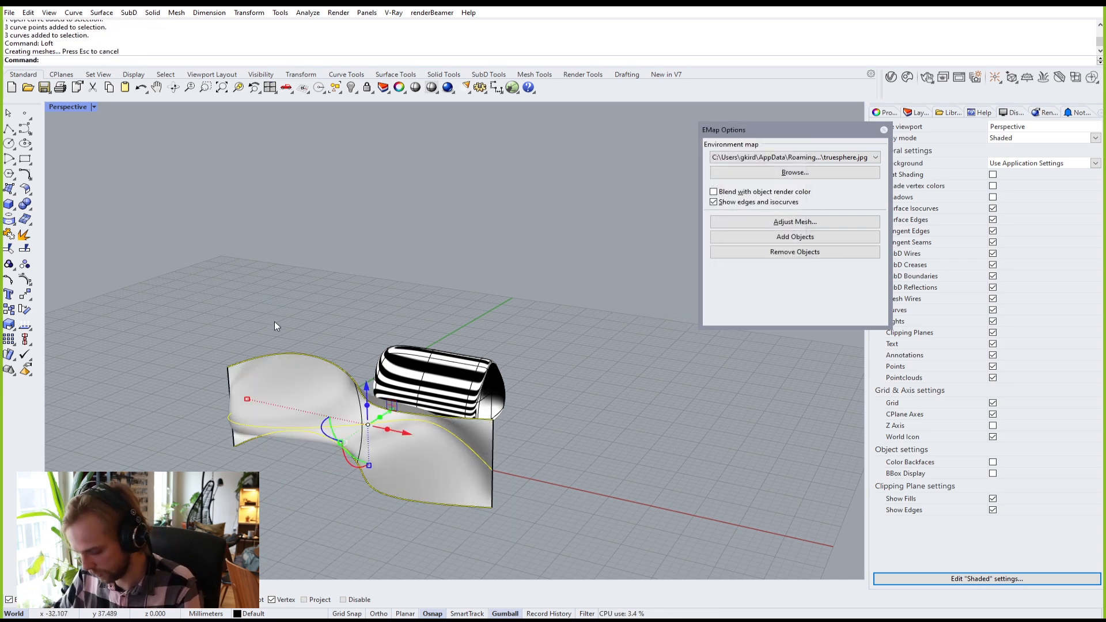
key(Delete)
Step: End the SubD's EMap analysis, apply EMap to the lofted surface instead and inspect its stripes around the central isocurves
click(310, 414)
click(883, 130)
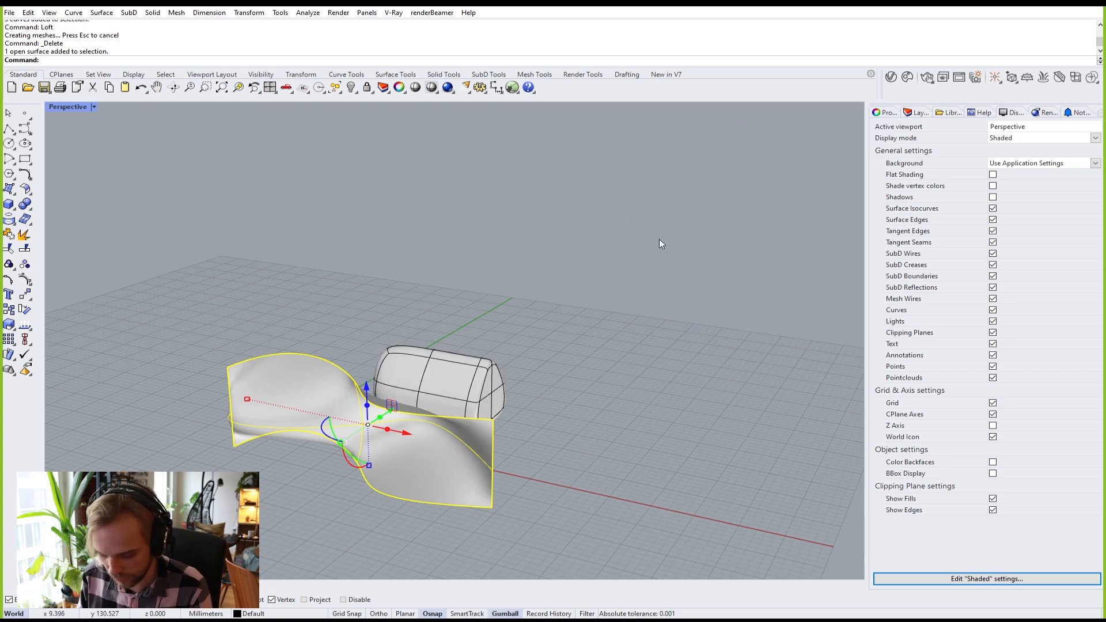
text(EMap)
key(Return)
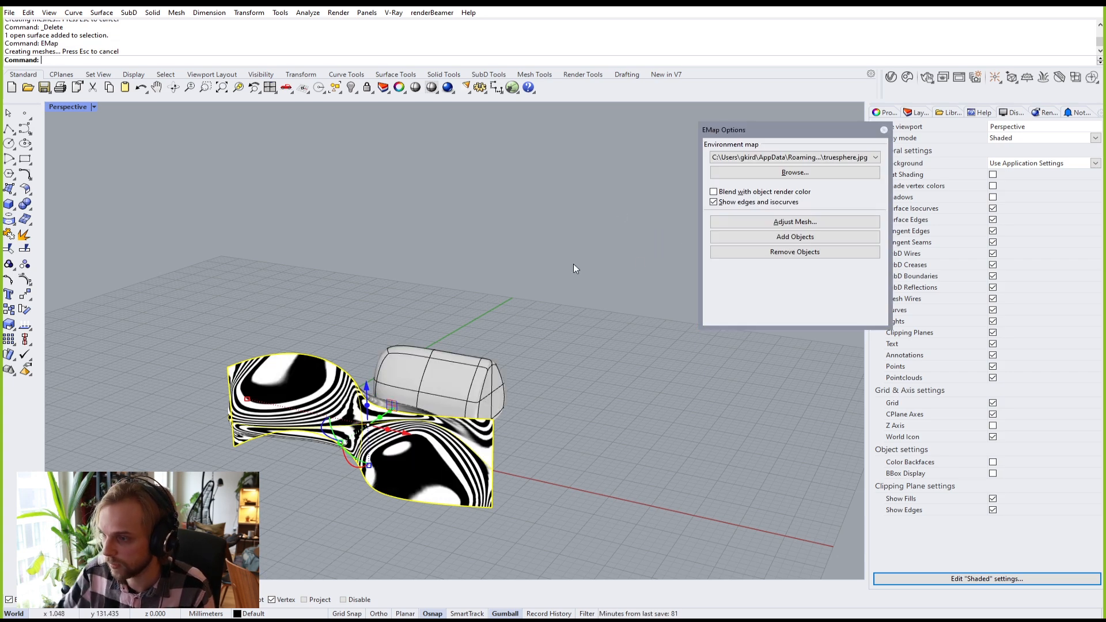
right_drag(572, 264, 363, 340)
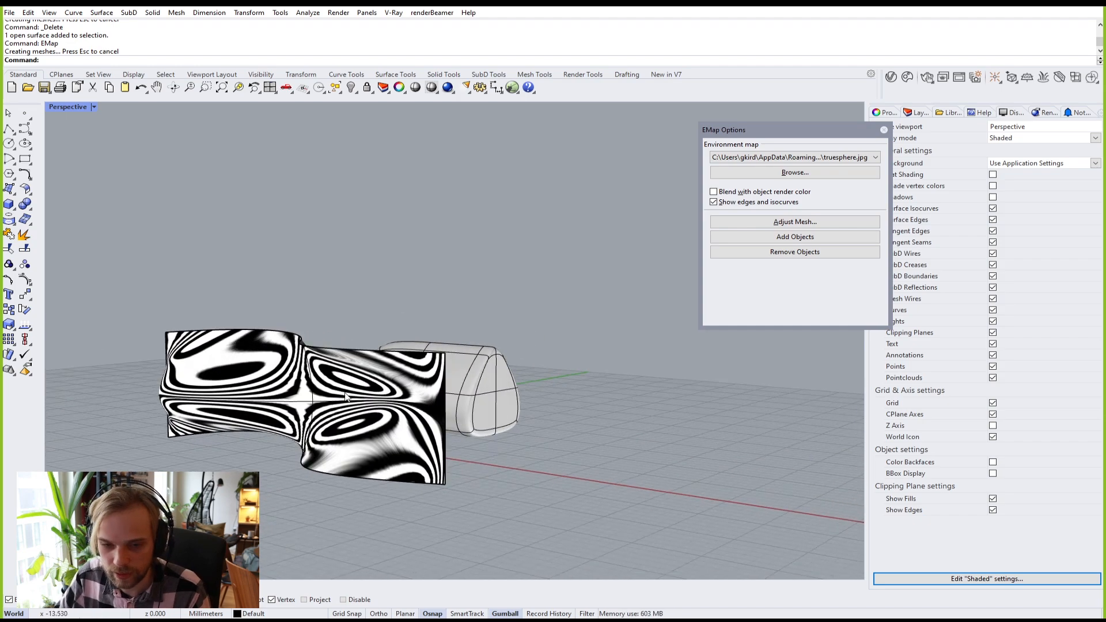
scroll(324, 406, up, 5)
right_drag(325, 406, 408, 415)
scroll(409, 415, up, 7)
scroll(499, 423, down, 7)
right_drag(499, 423, 439, 416)
Step: Change the environment map to arches.png and inspect the lofted surface's reflections where the central isocurves cross
click(875, 157)
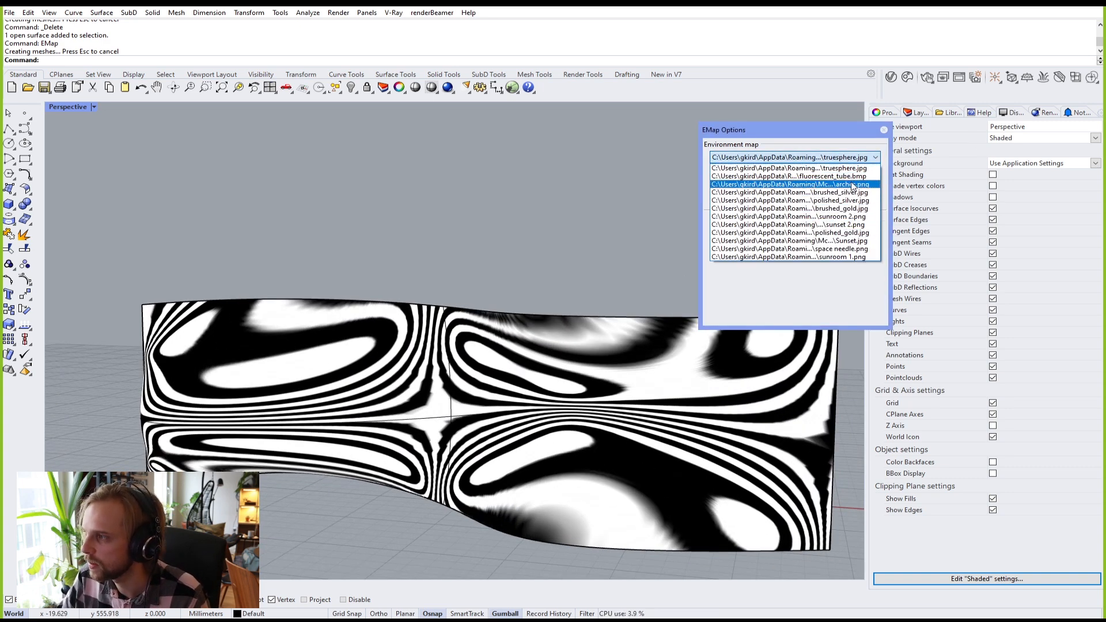
click(850, 185)
drag(787, 129, 772, 62)
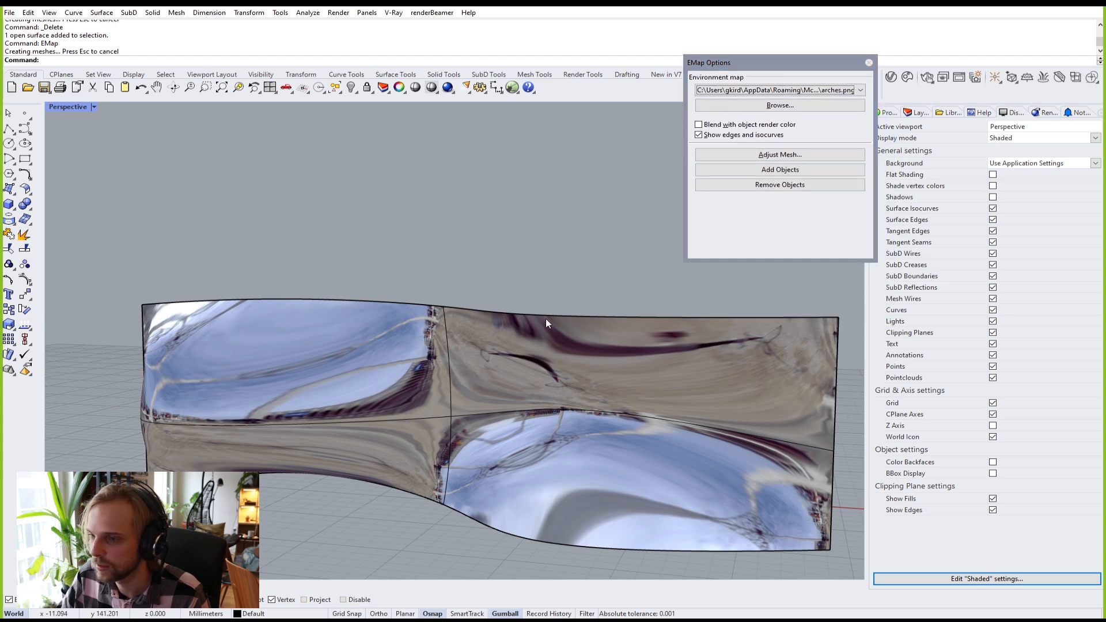
right_drag(545, 319, 523, 306)
scroll(346, 355, up, 5)
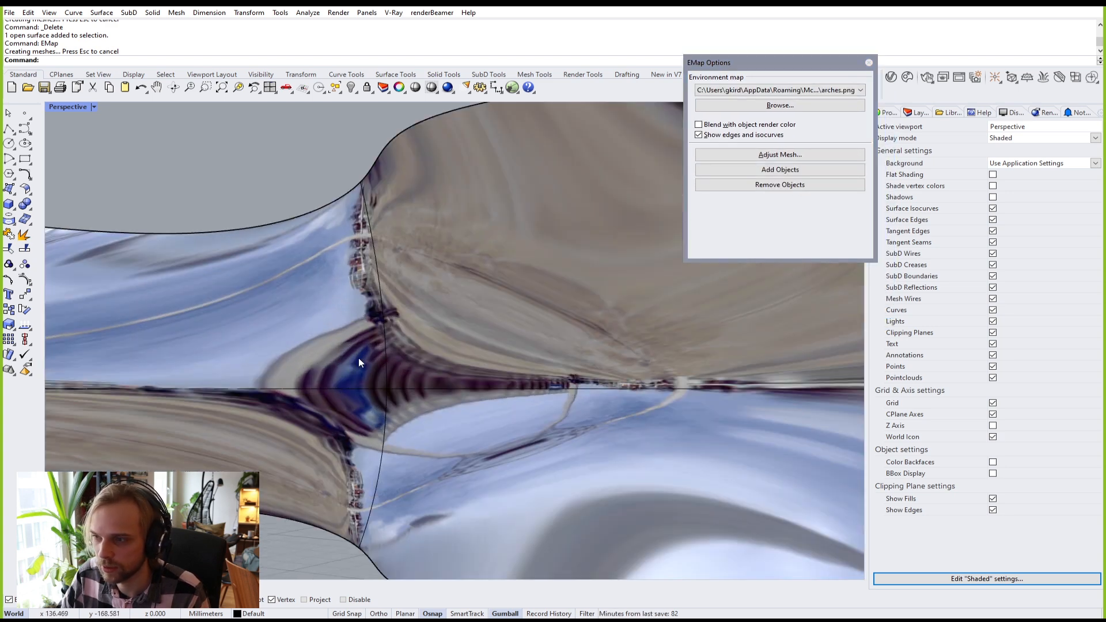
right_drag(361, 358, 494, 272)
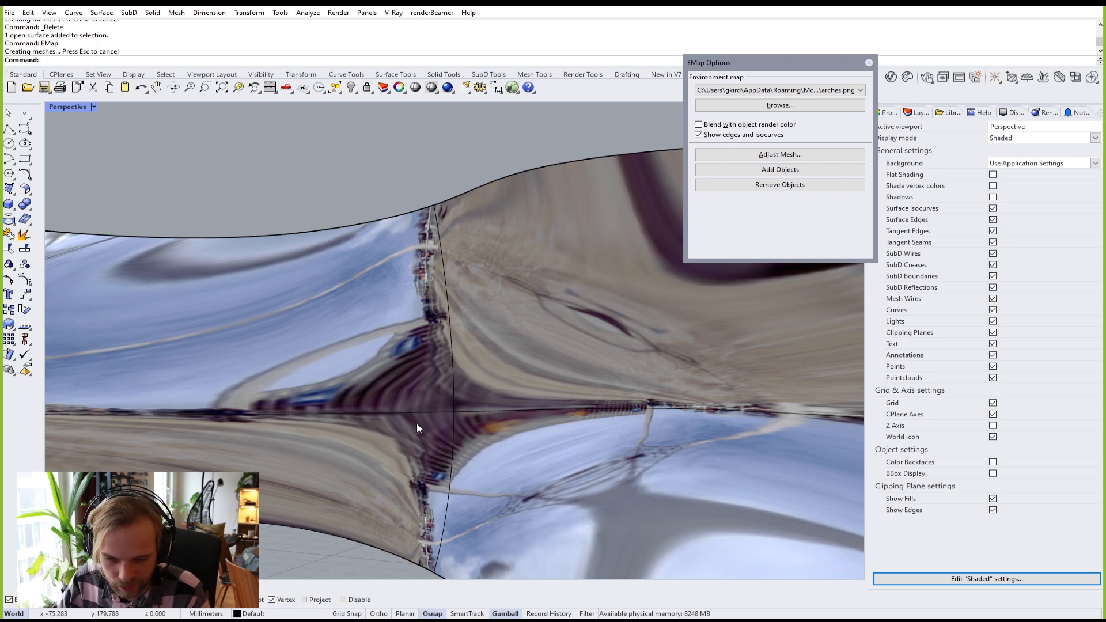
scroll(289, 196, down, 8)
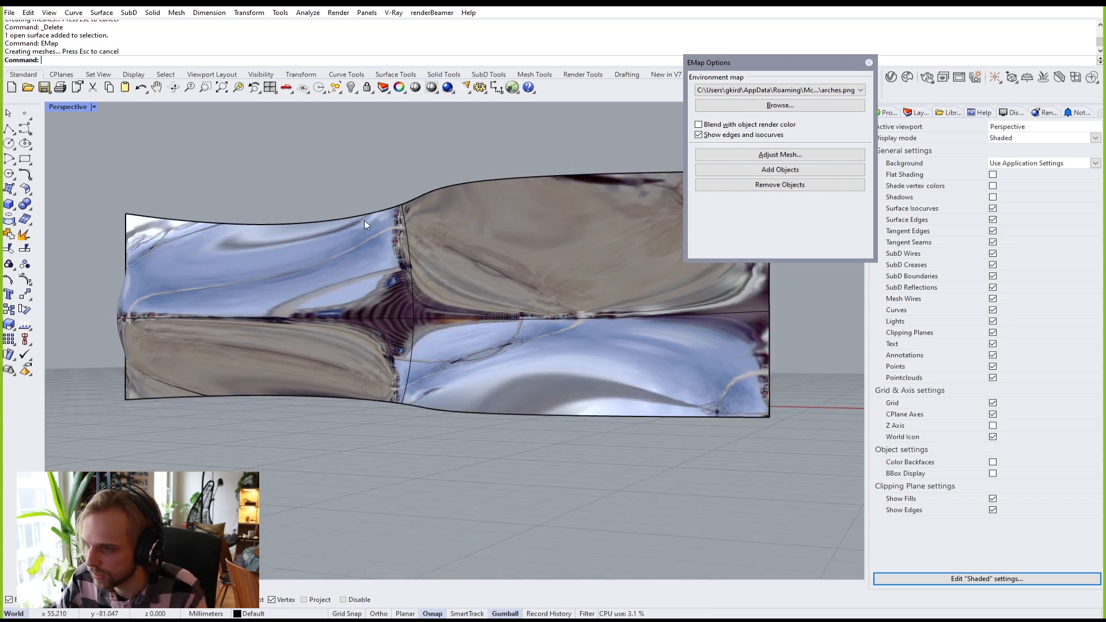
Step: Select the lofted surface and dock the floating EMap Options window above the display settings
right_drag(423, 285, 320, 315)
click(320, 315)
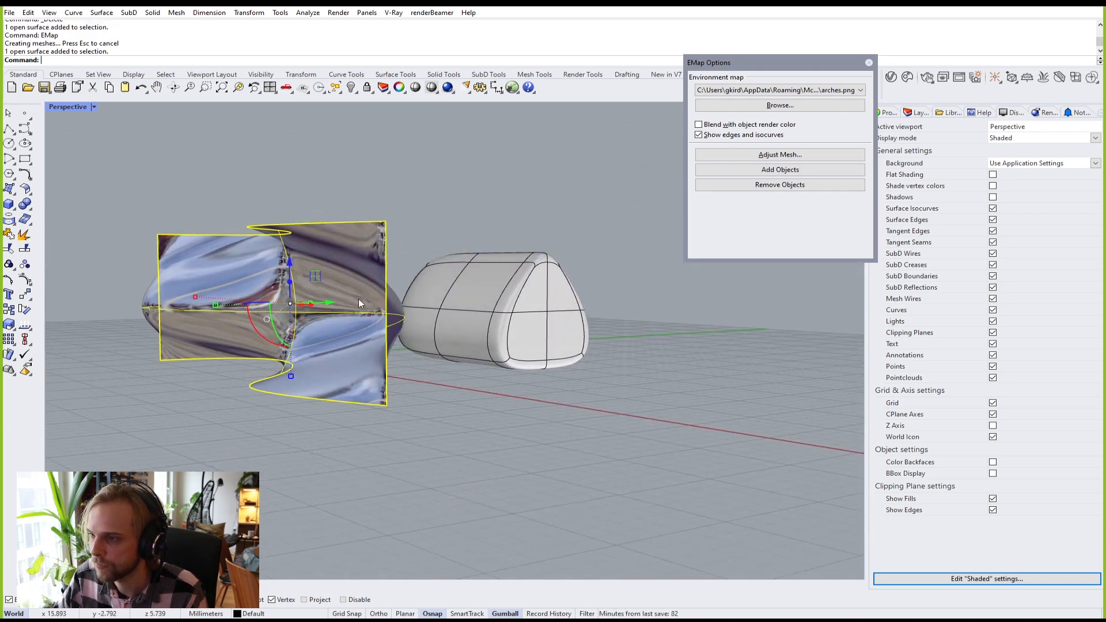
click(819, 67)
drag(820, 67, 742, 212)
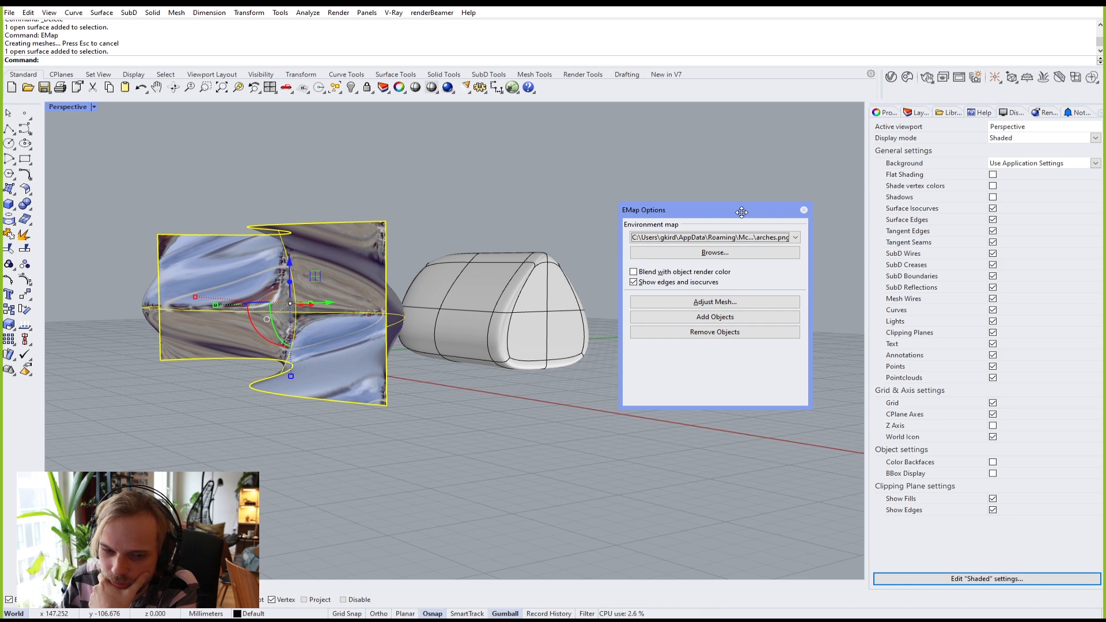
drag(742, 212, 998, 121)
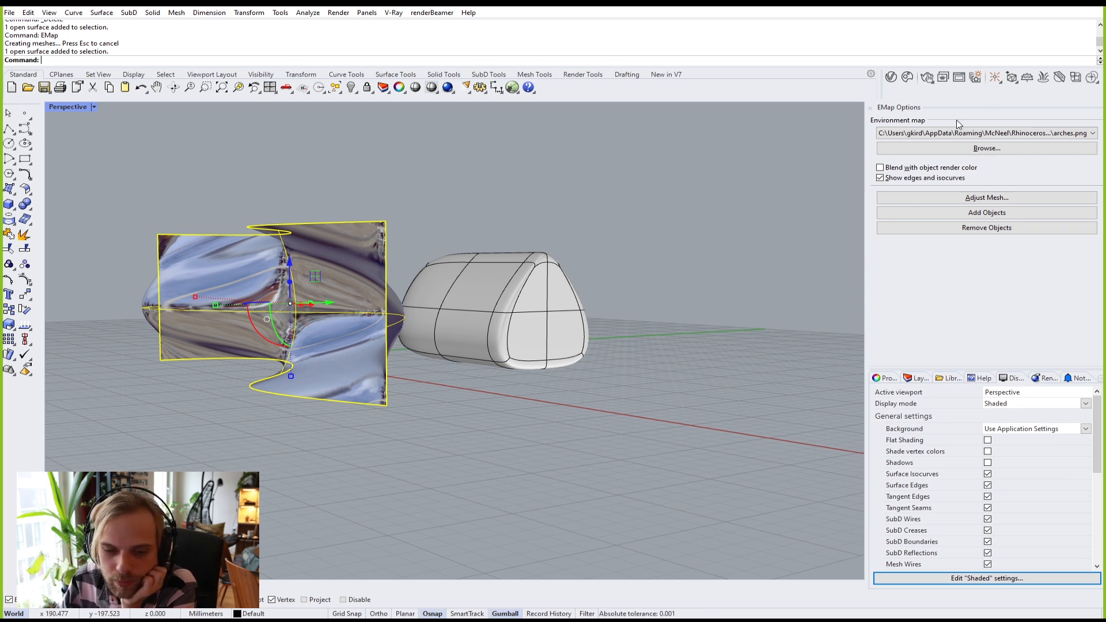
Step: Apply the EMap analysis to the rounded SubD house as well and clear the selection
click(510, 305)
key(Return)
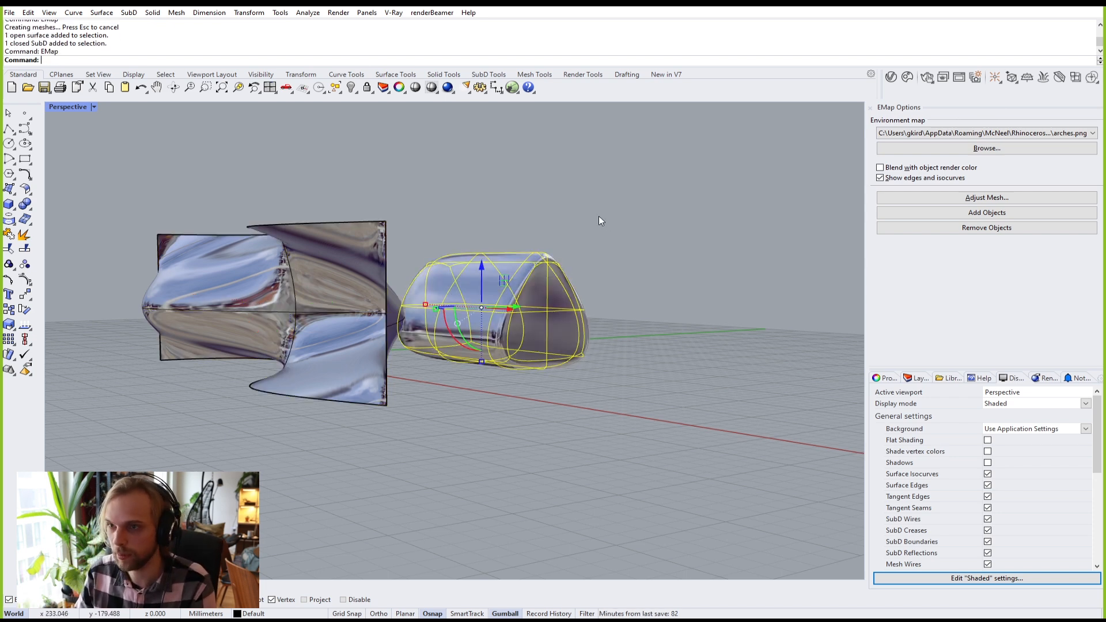
click(620, 199)
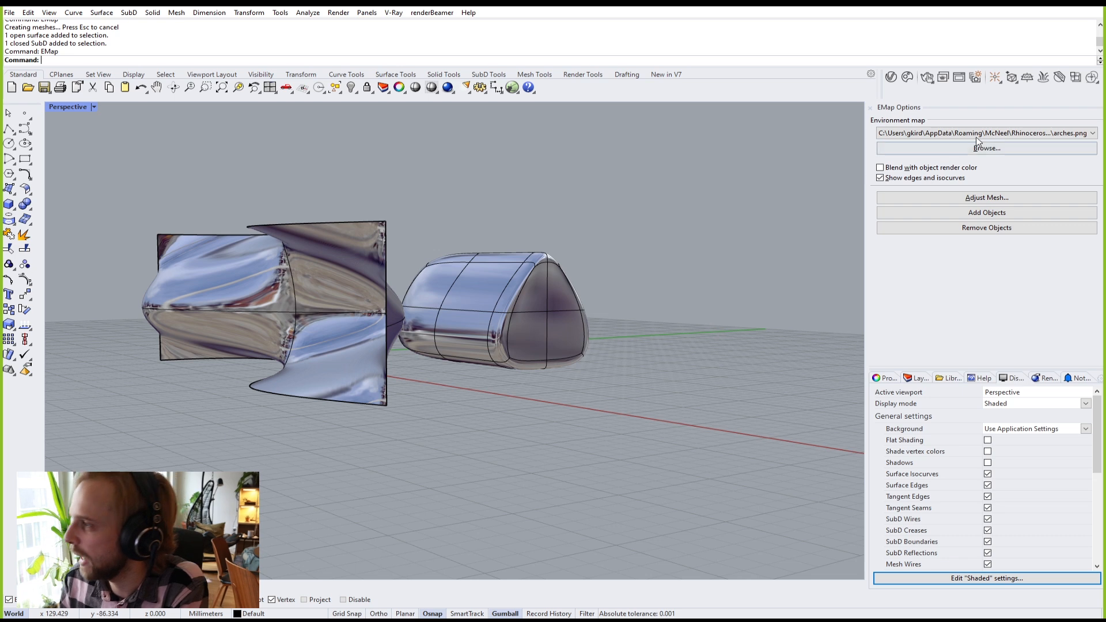
Step: Undock the EMap Options, dock them again above the display settings and adjust the height of their docked area
drag(952, 110, 690, 165)
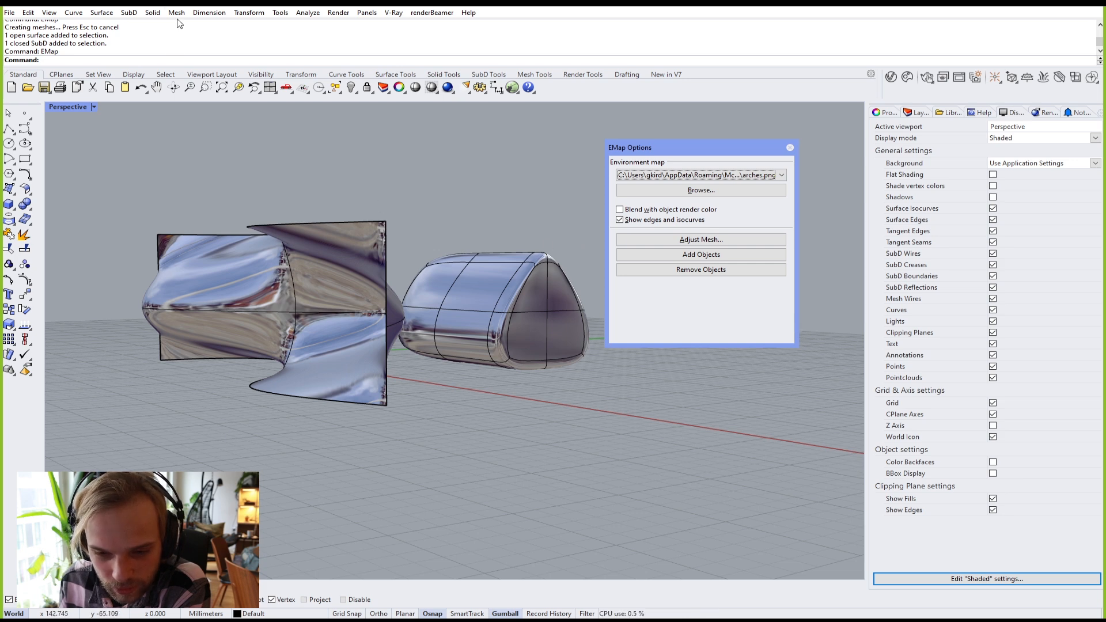
drag(647, 147, 657, 184)
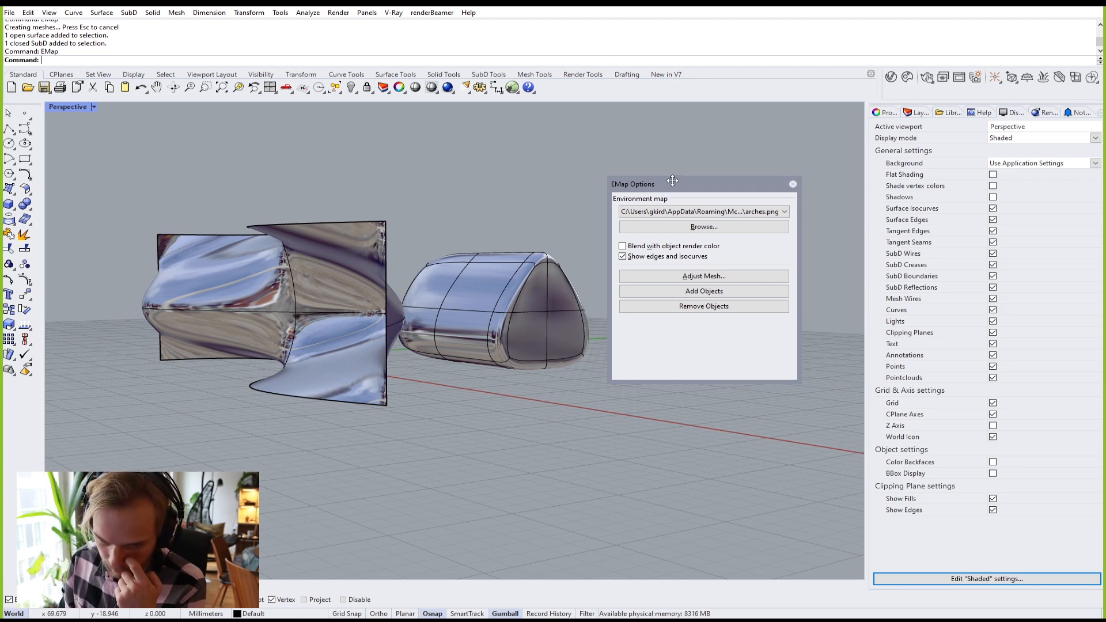
drag(672, 181, 928, 95)
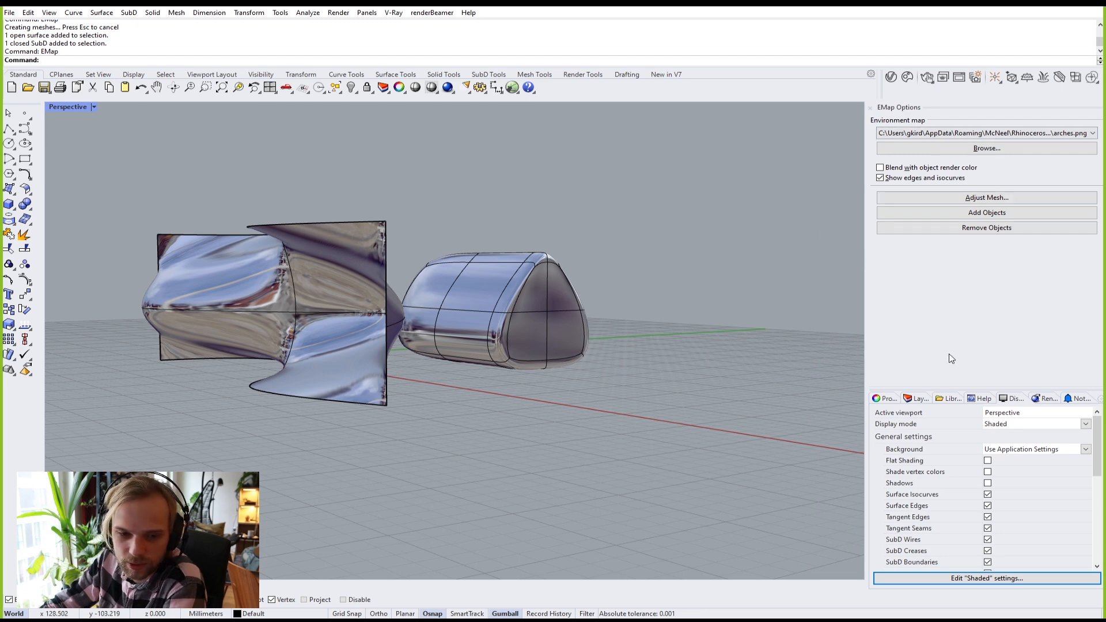
drag(975, 385, 953, 132)
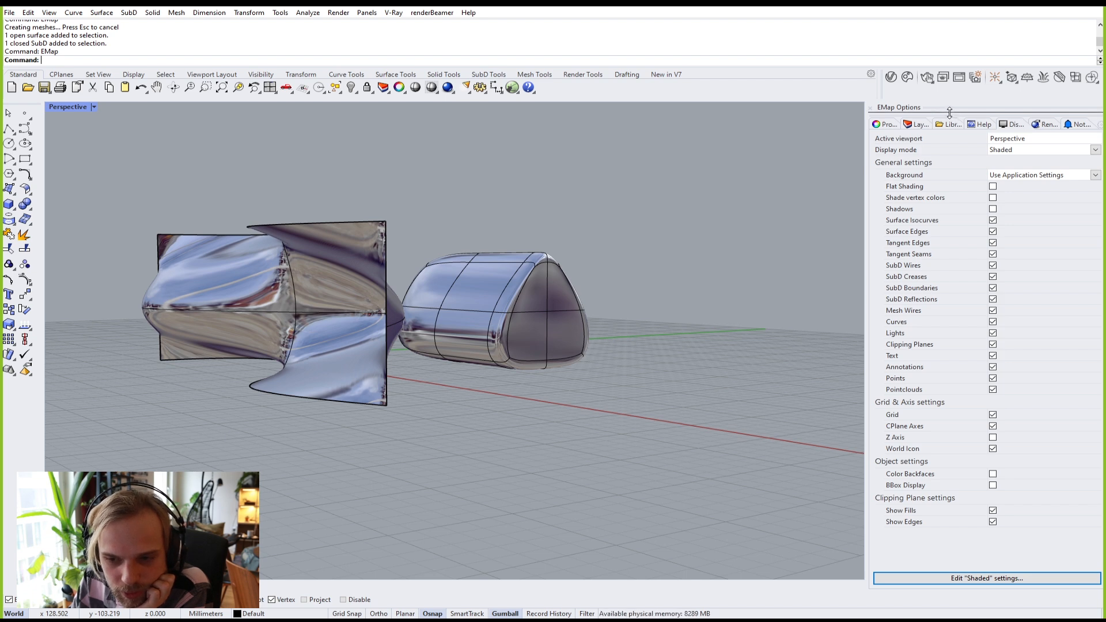
mouse_move(943, 110)
mouse_down()
mouse_move(943, 189)
mouse_move(965, 191)
mouse_move(966, 237)
mouse_up()
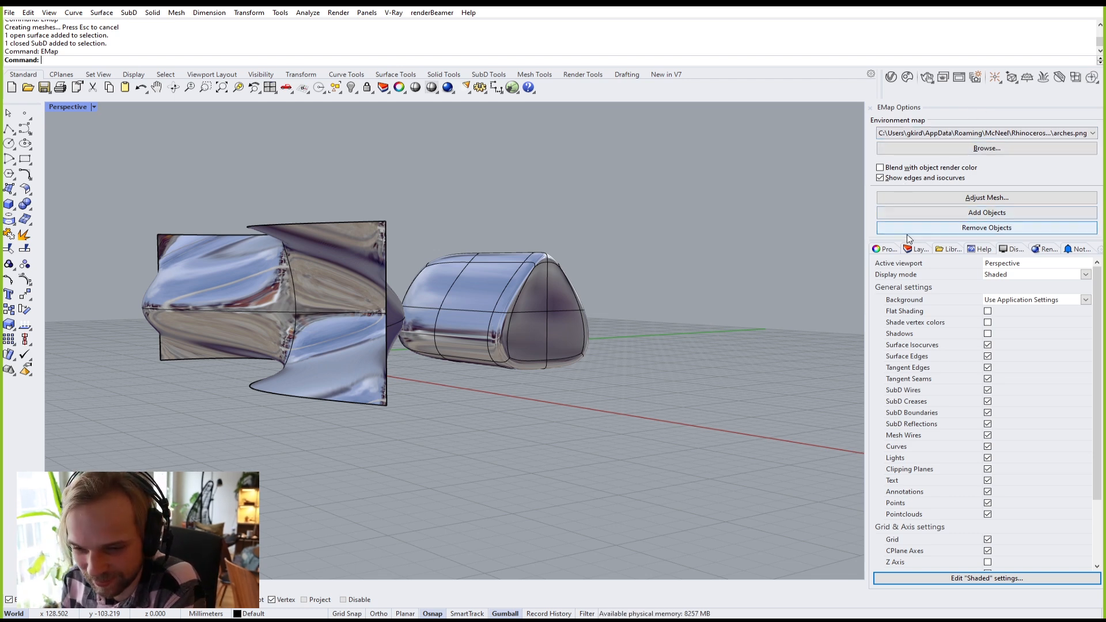
drag(908, 237, 910, 263)
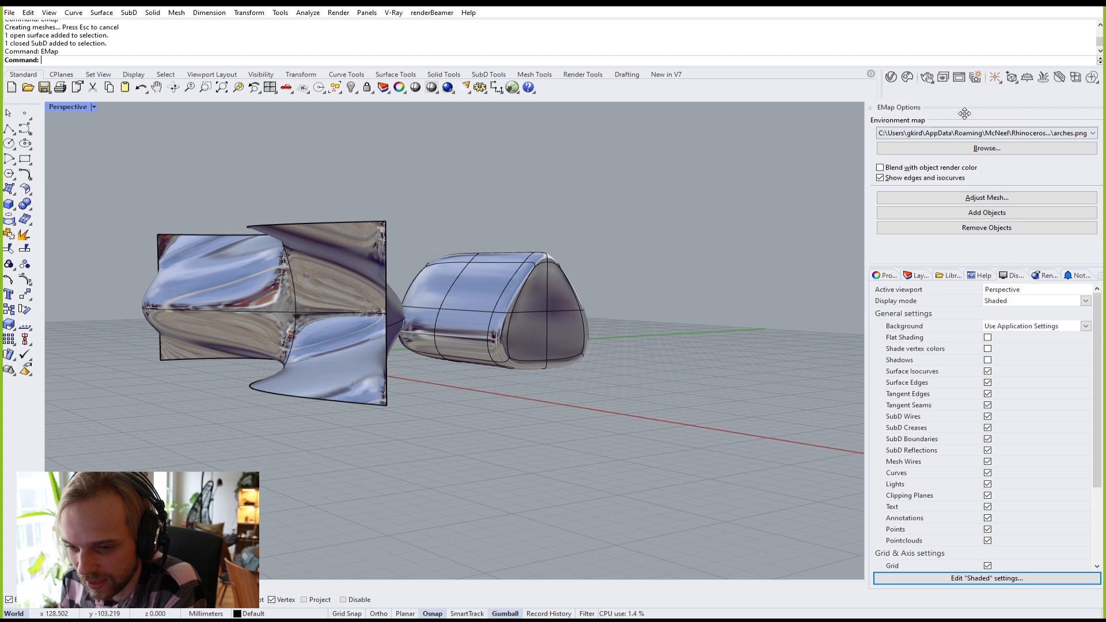
Step: Undock the EMap Options and close them to end the analysis of the lofted surface and the SubD
drag(891, 136, 746, 167)
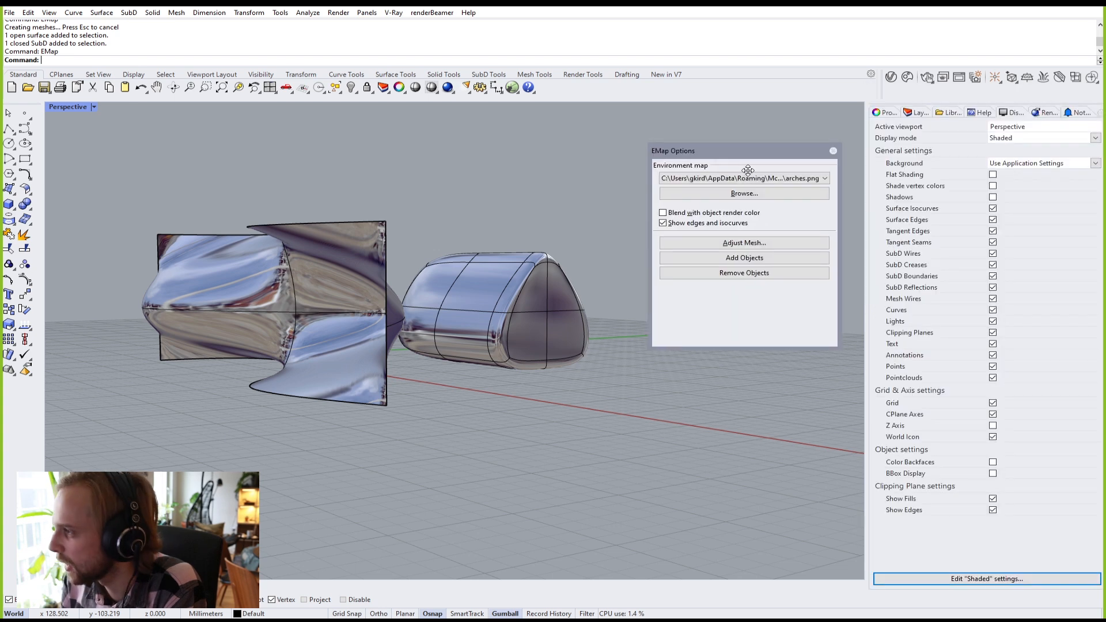
click(833, 152)
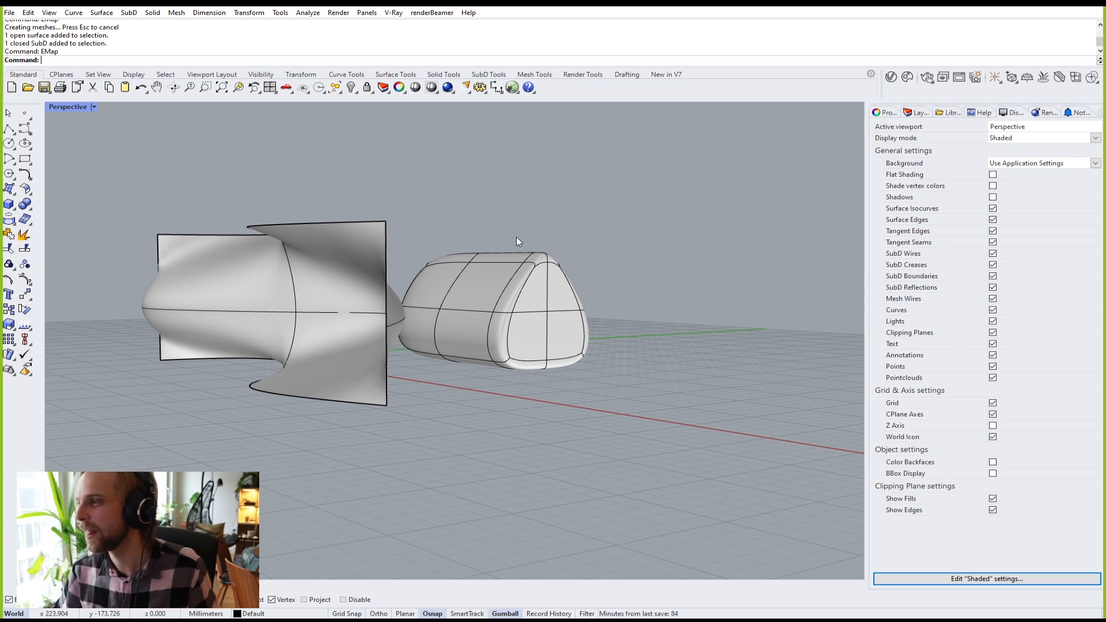
Step: Delete the wavy open surface beside the rounded SubD form
right_drag(517, 238, 503, 359)
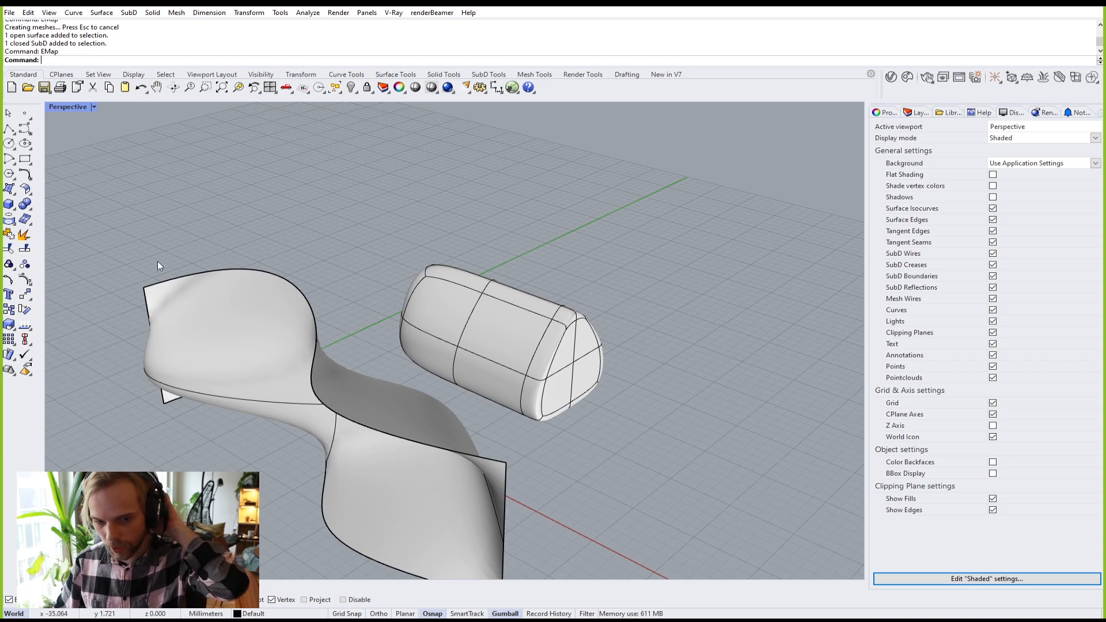
drag(765, 417, 344, 472)
key(Delete)
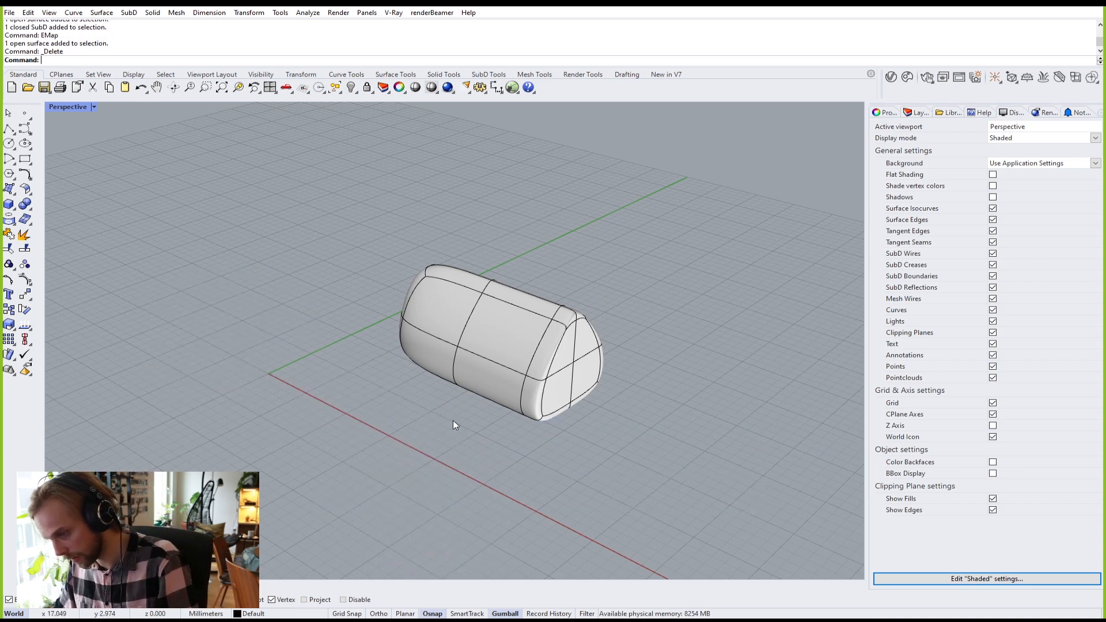
Step: Switch the remaining SubD from smooth to flat display to work on its house-shaped control form
right_drag(461, 395, 425, 390)
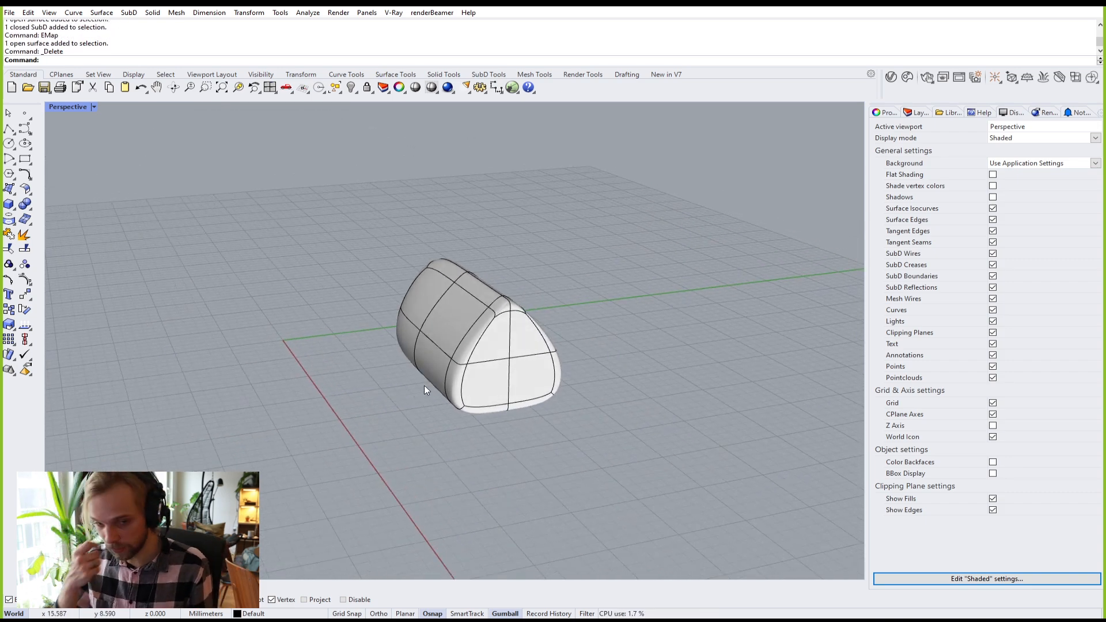
scroll(502, 320, up, 3)
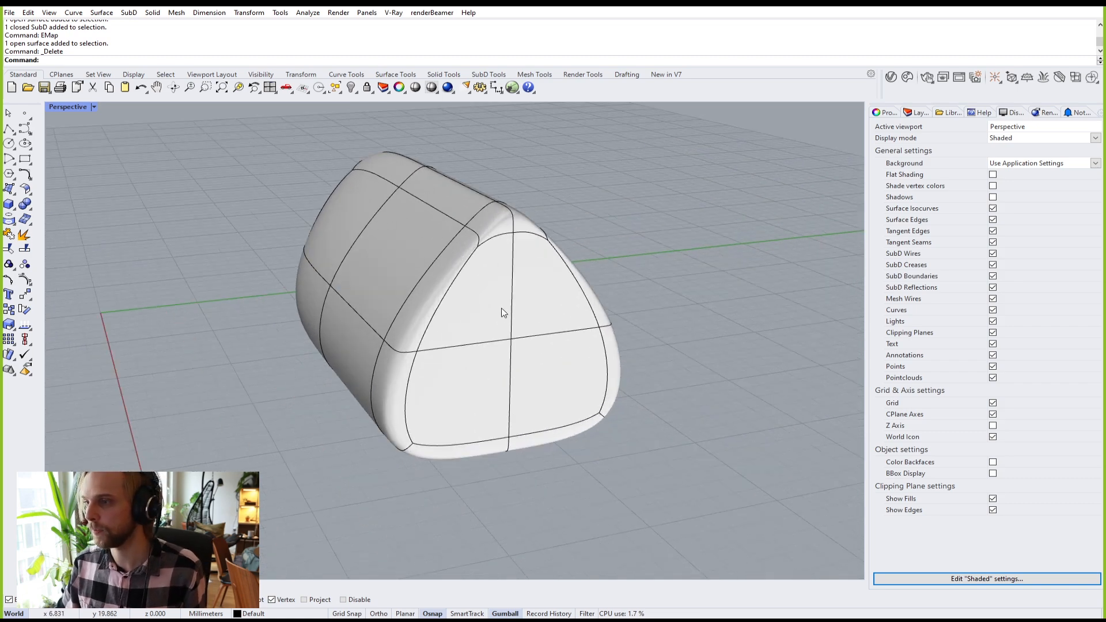
key(Tab)
right_drag(503, 311, 562, 316)
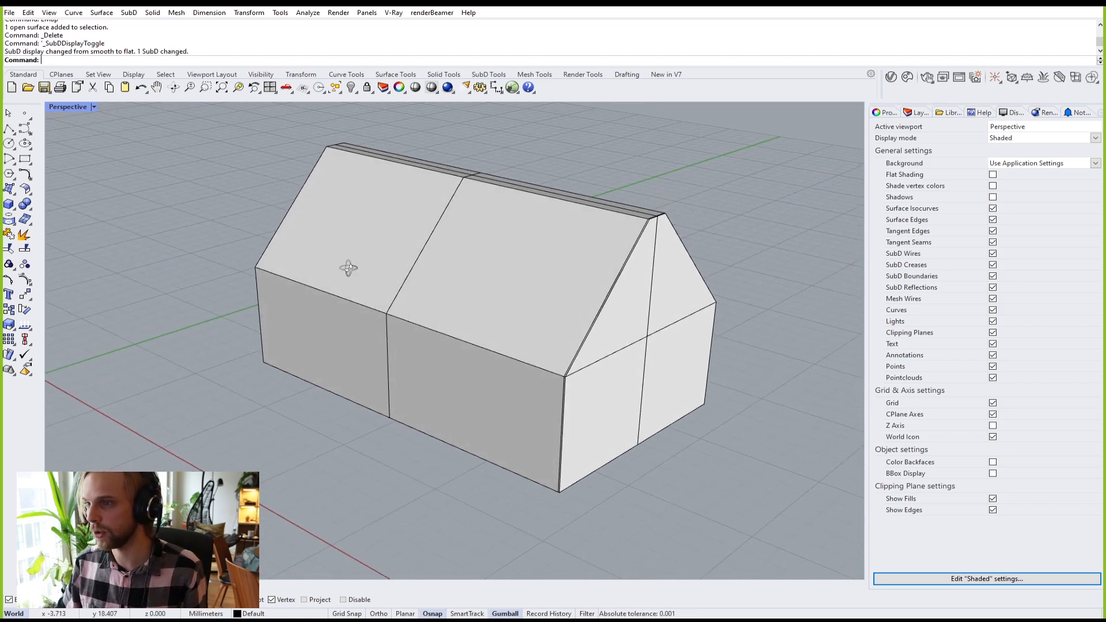
right_drag(348, 267, 506, 264)
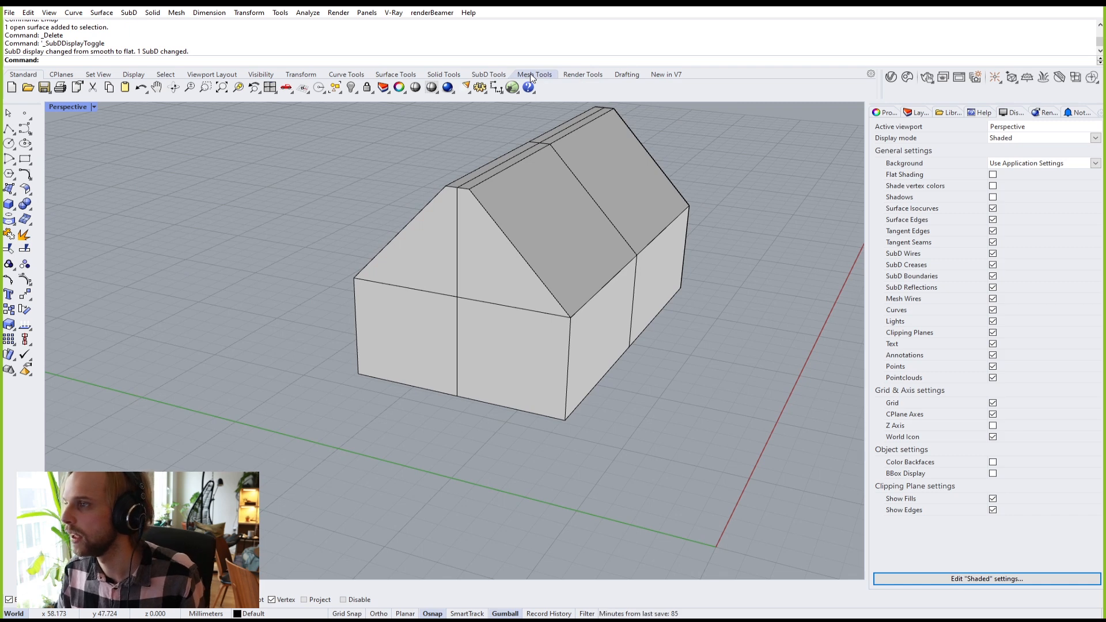
Step: Inset the four faces of the SubD house's gable end wall by 0.2 mm in Group mode
click(490, 74)
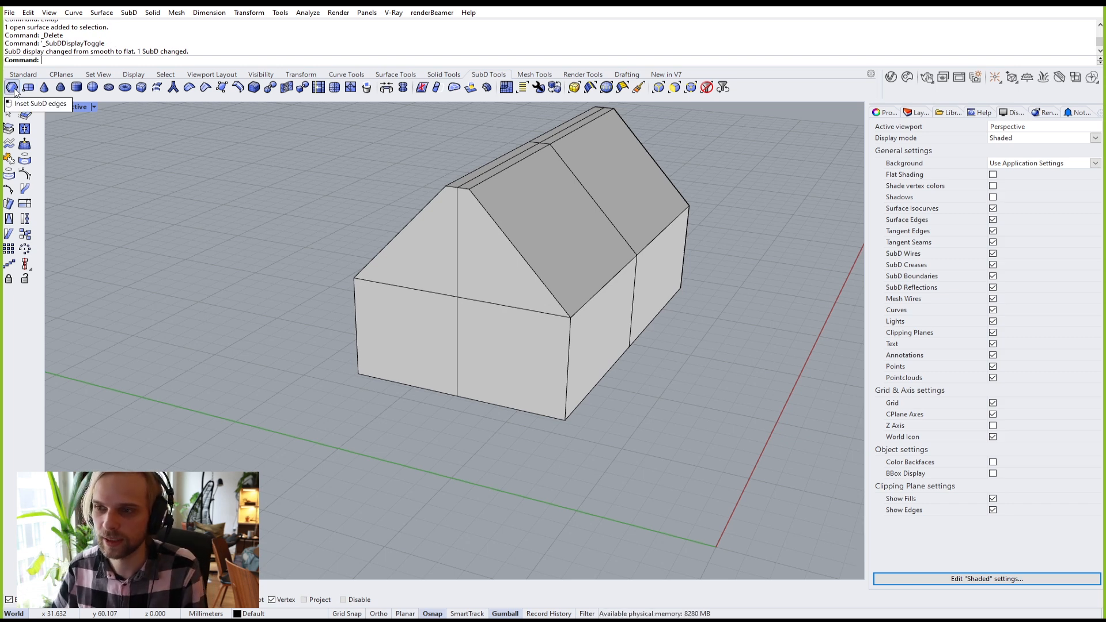
text(Inse)
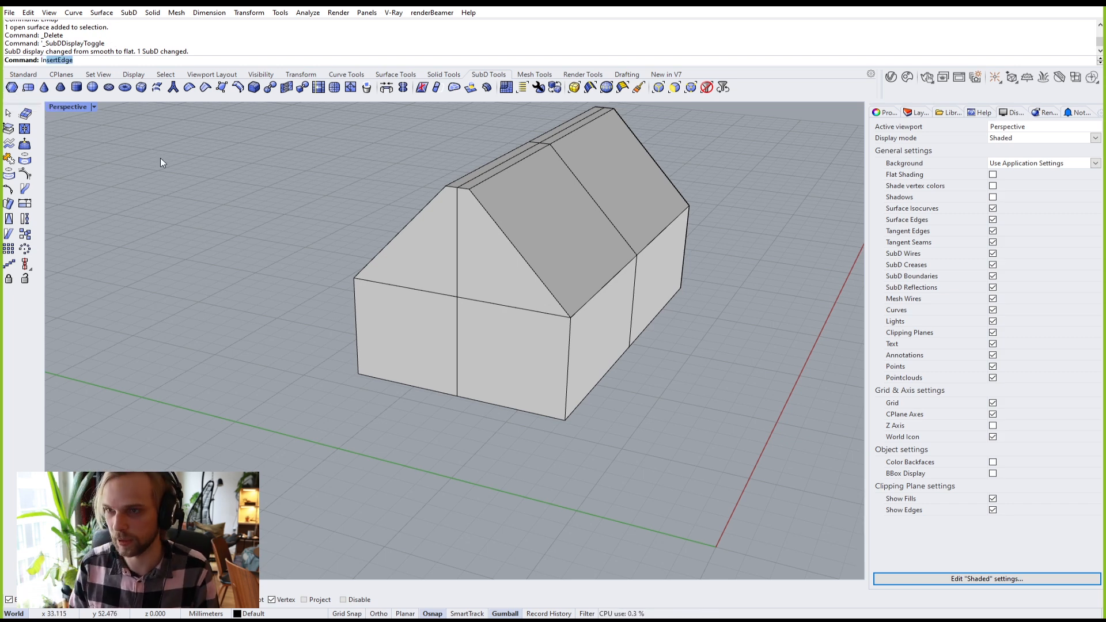
text(t)
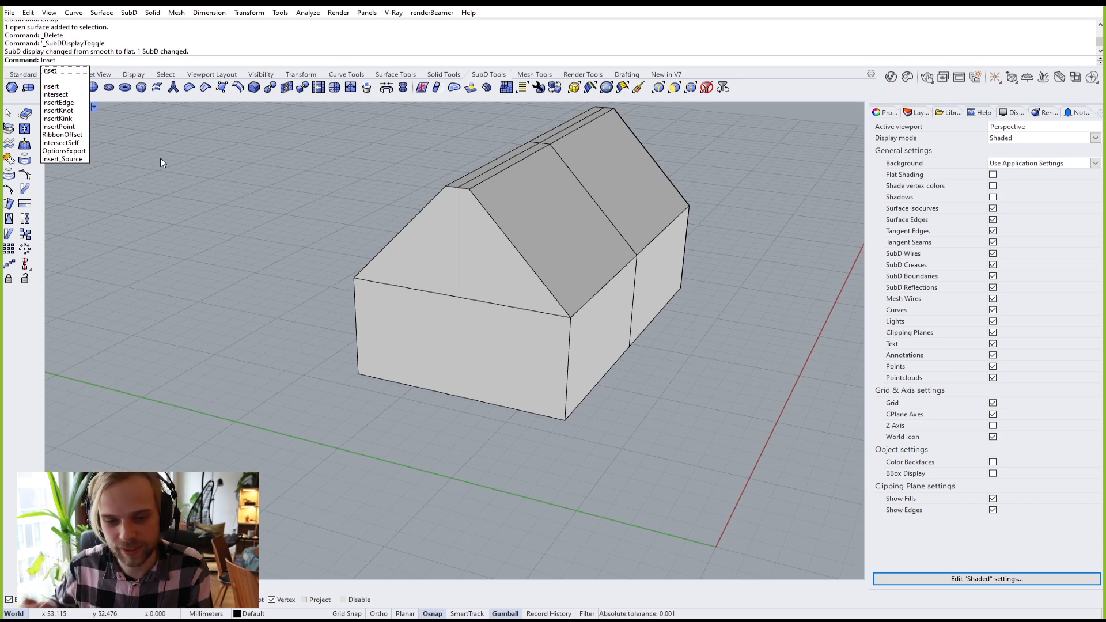
key(Return)
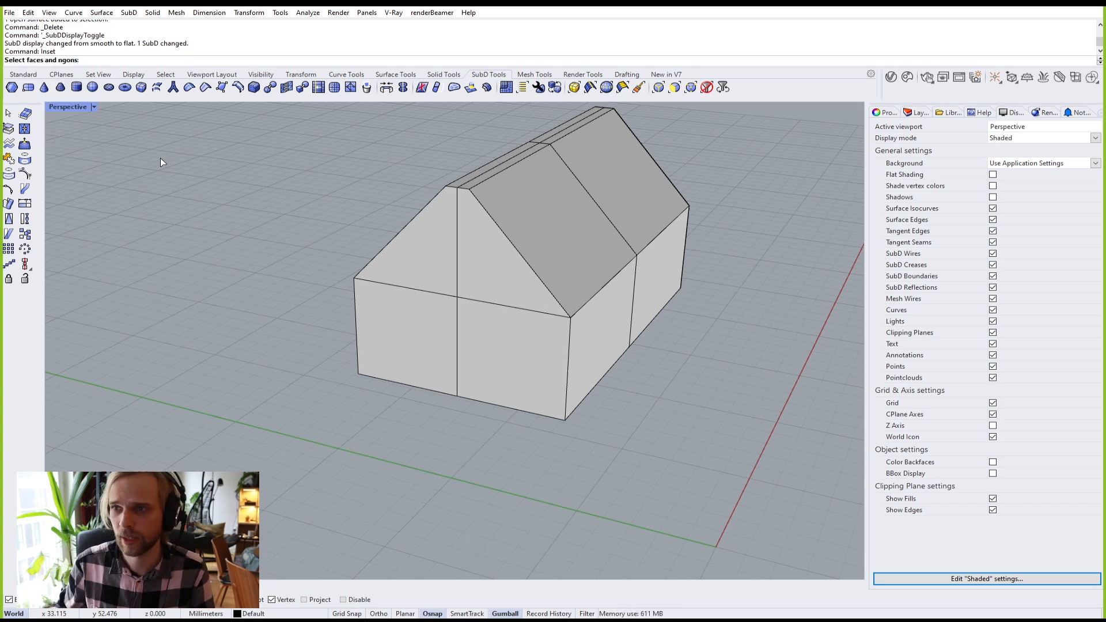
click(417, 263)
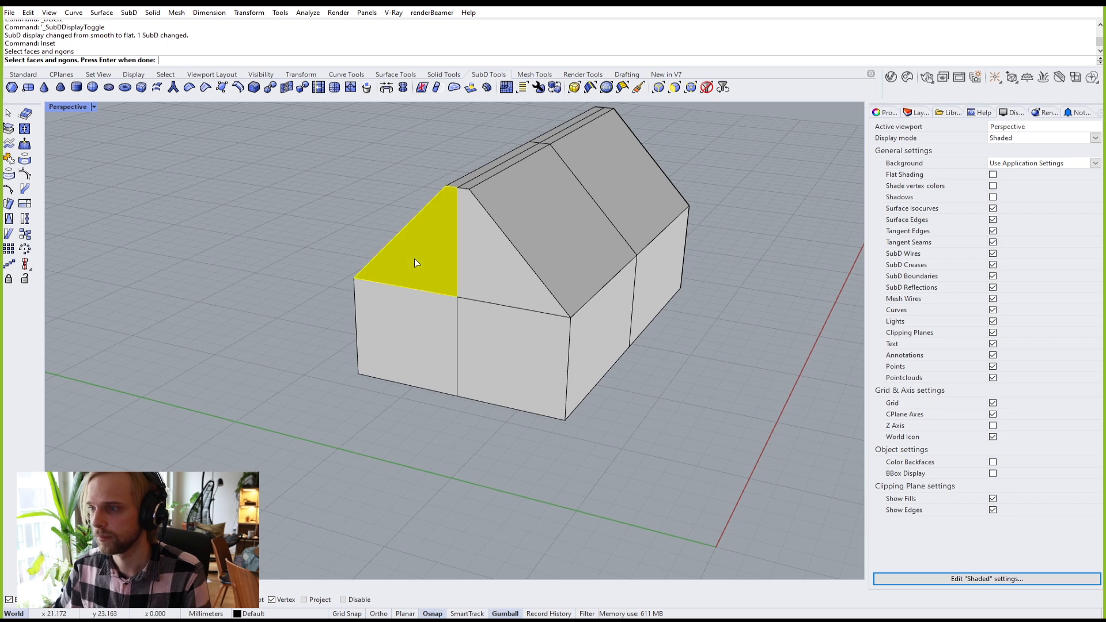
click(483, 273)
click(510, 357)
click(403, 318)
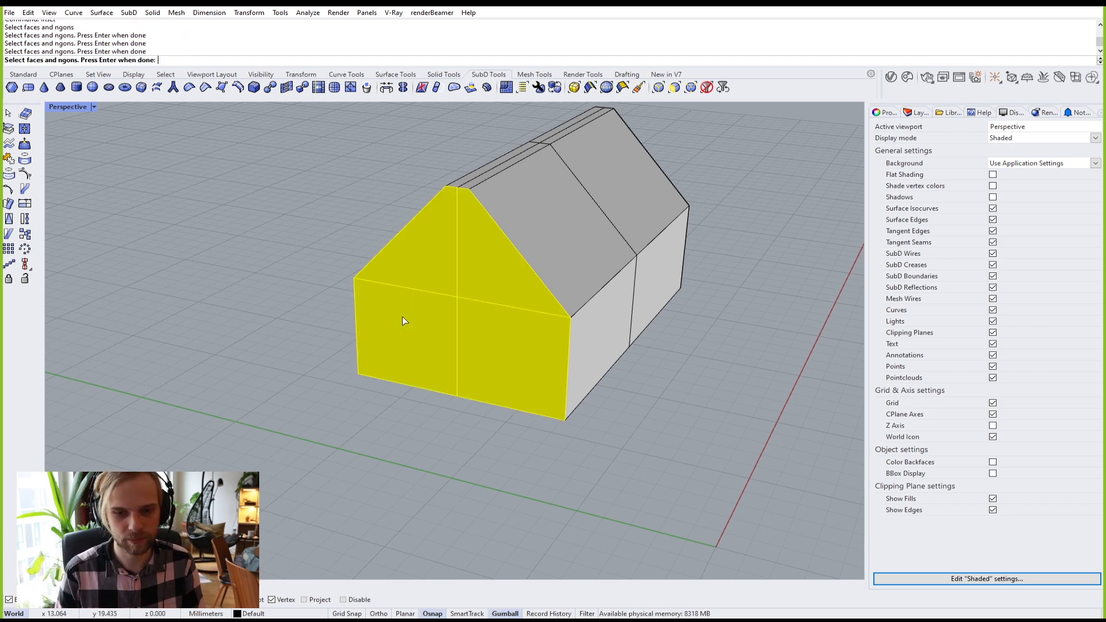
key(Return)
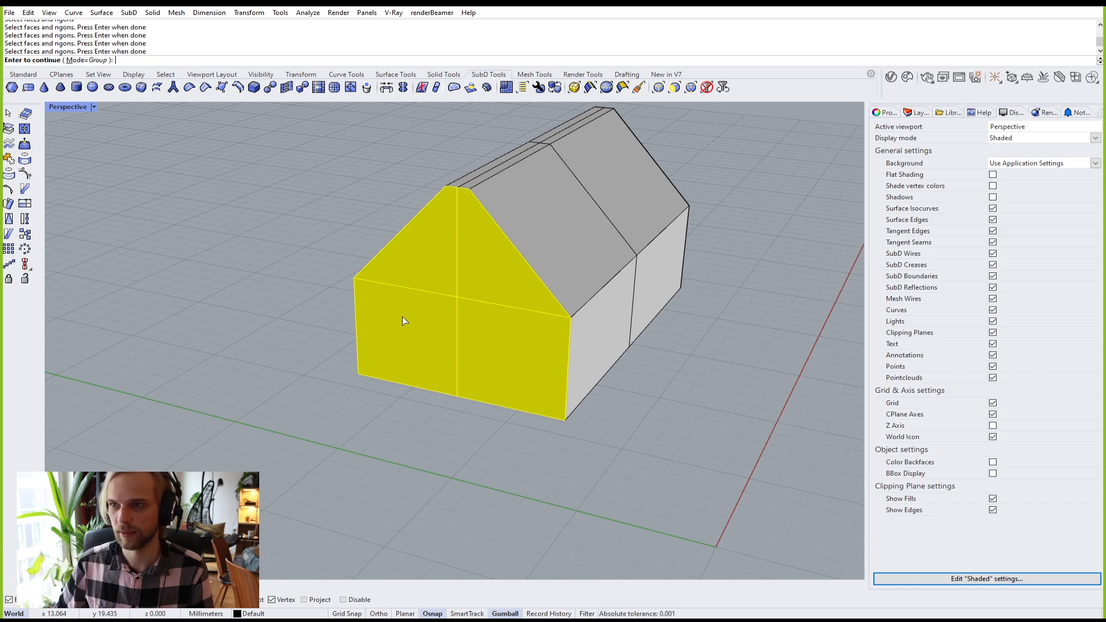
click(84, 60)
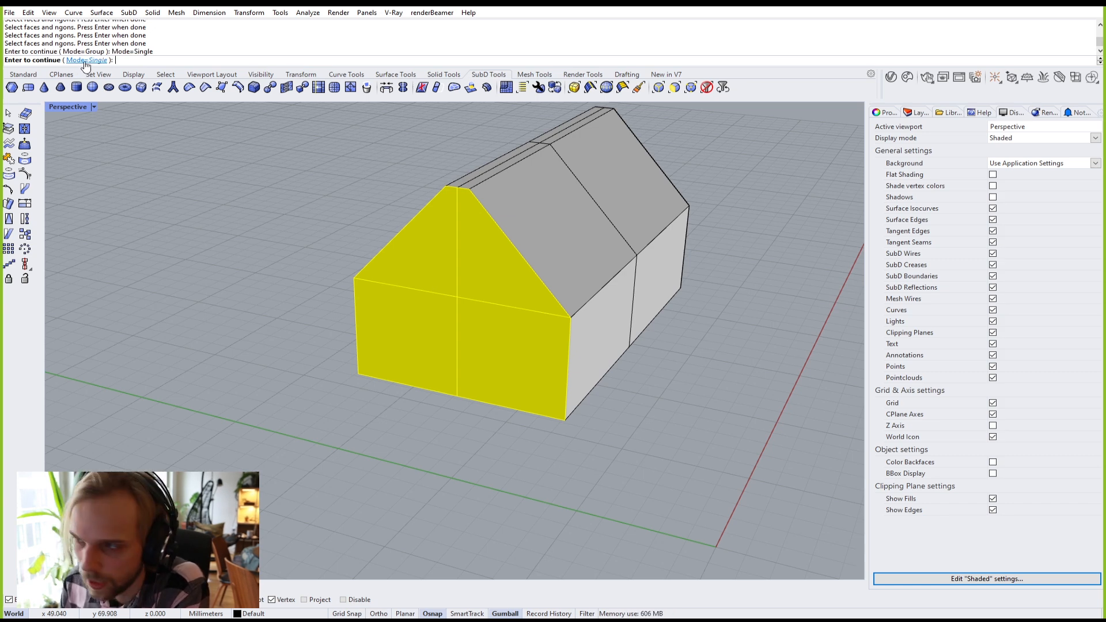
click(86, 61)
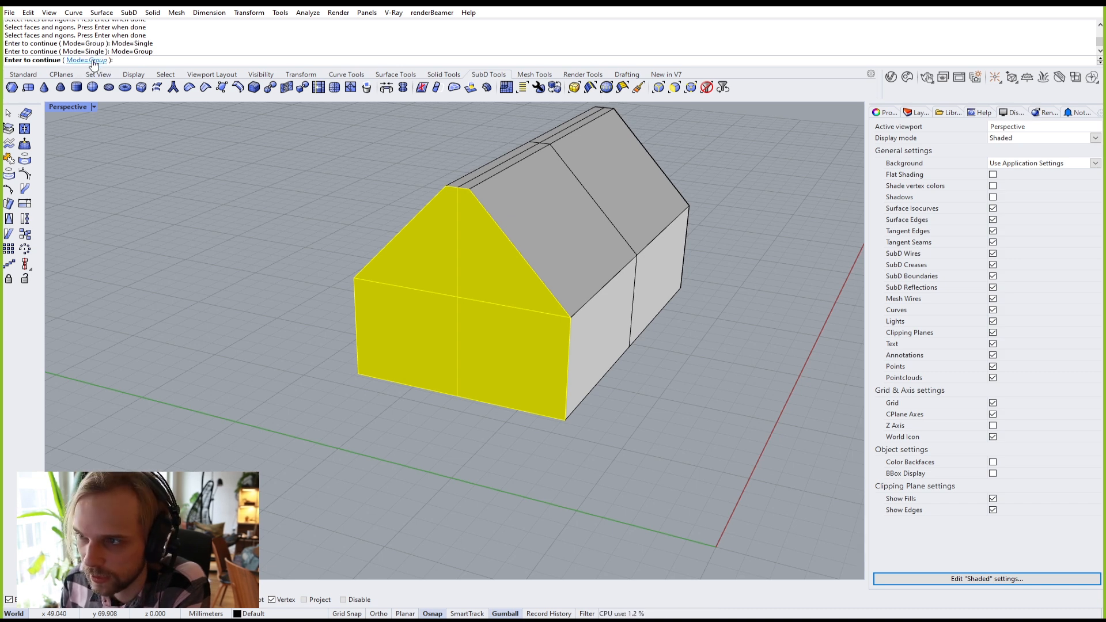
key(Return)
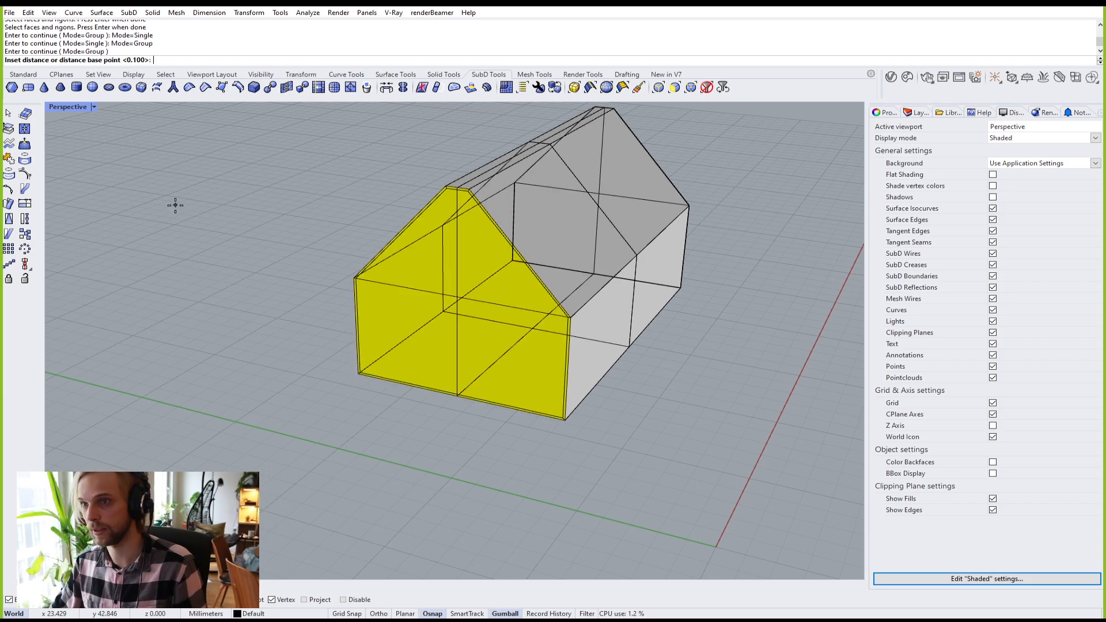
scroll(221, 88, up, 1)
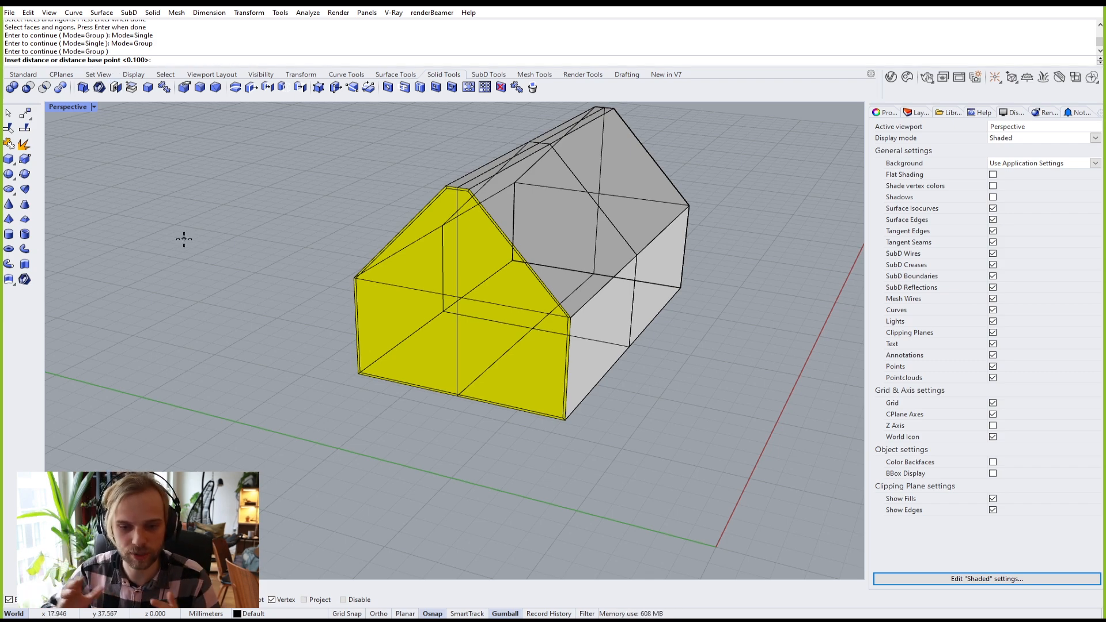
scroll(461, 207, up, 5)
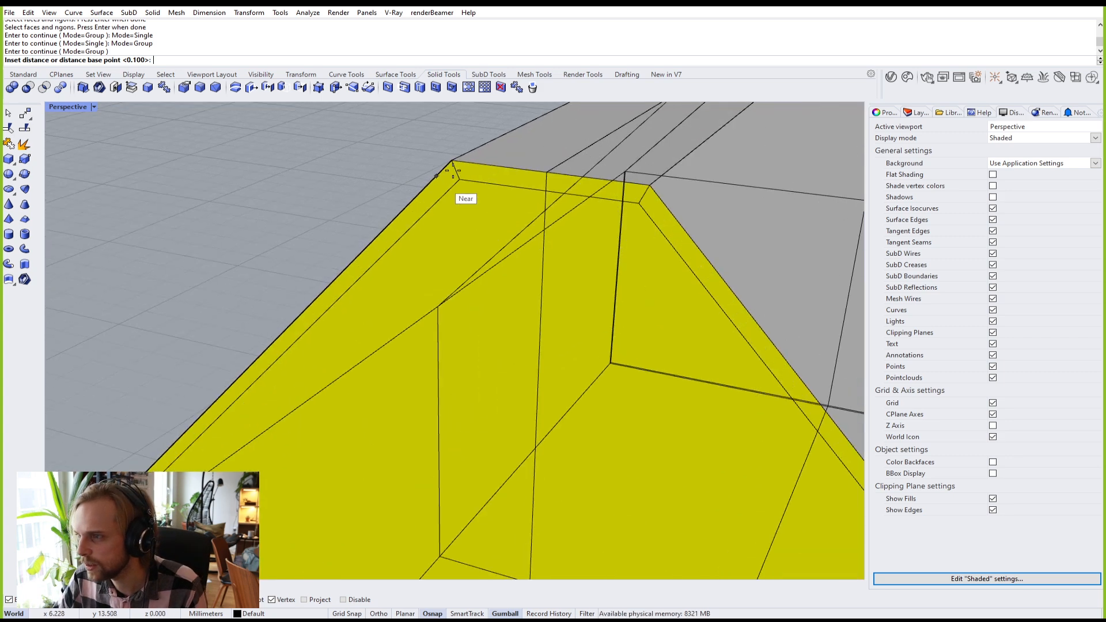
scroll(449, 185, down, 3)
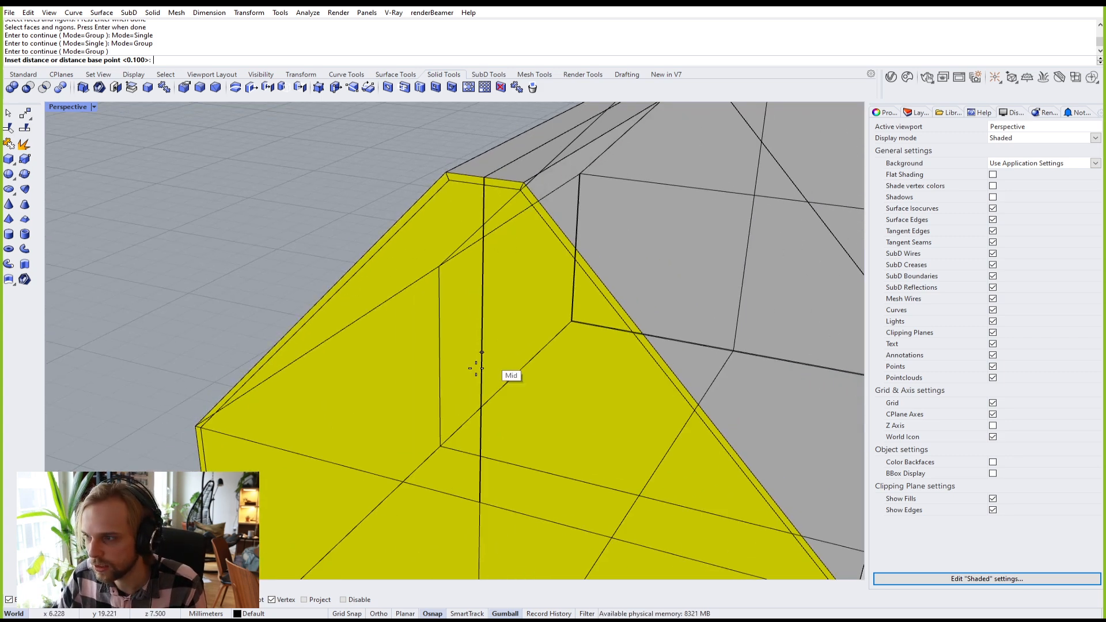
scroll(461, 363, down, 2)
scroll(457, 363, down, 2)
scroll(400, 289, down, 2)
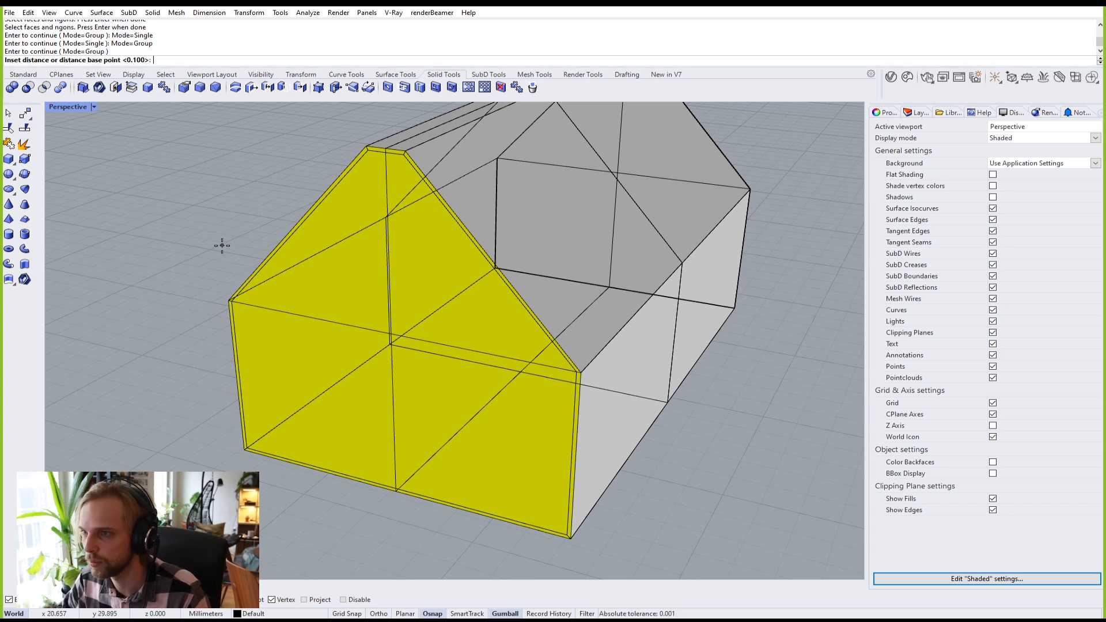
text(2)
key(Return)
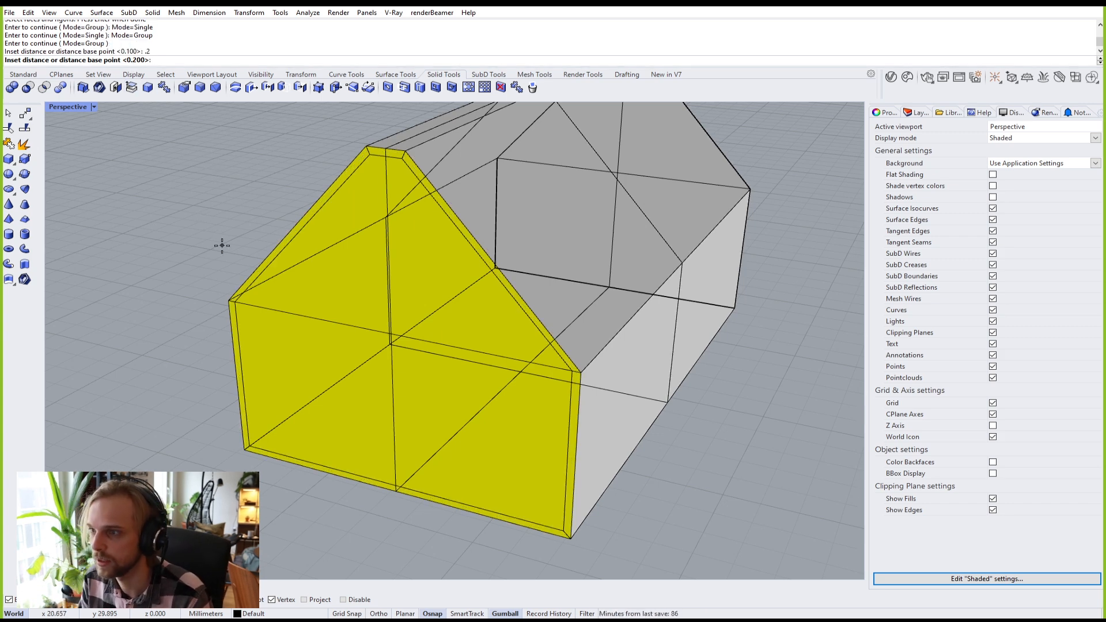
key(Return)
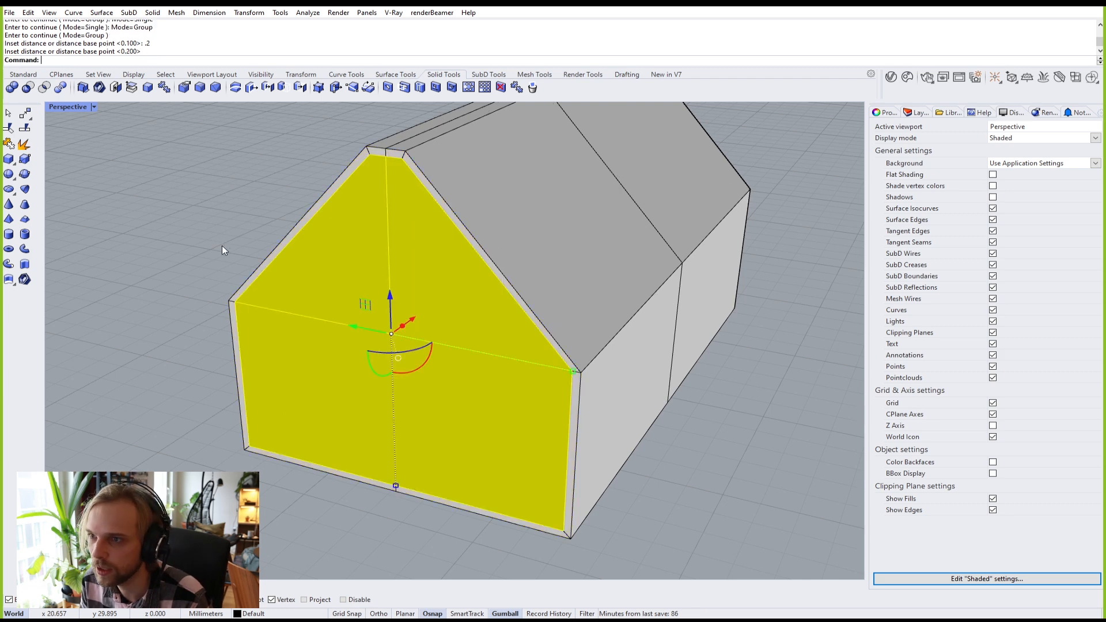
click(223, 245)
Step: Toggle the SubD to smooth display to inspect how the inset affects the gable edges, and return to flat display
right_drag(223, 221, 254, 213)
key(Tab)
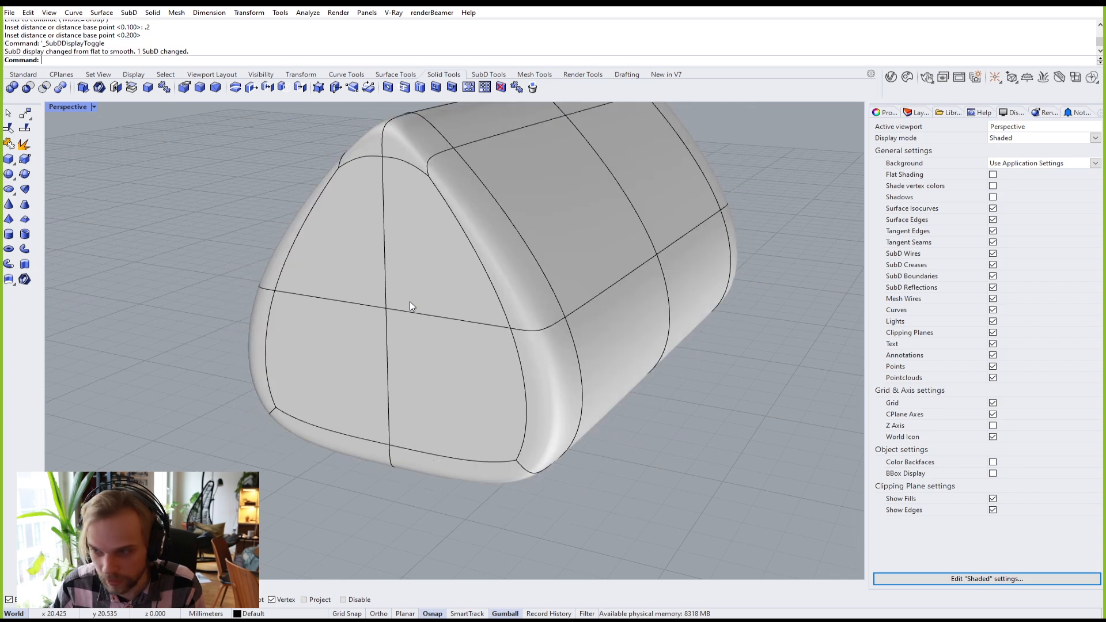
right_drag(409, 302, 378, 316)
scroll(355, 319, down, 3)
right_drag(310, 307, 342, 261)
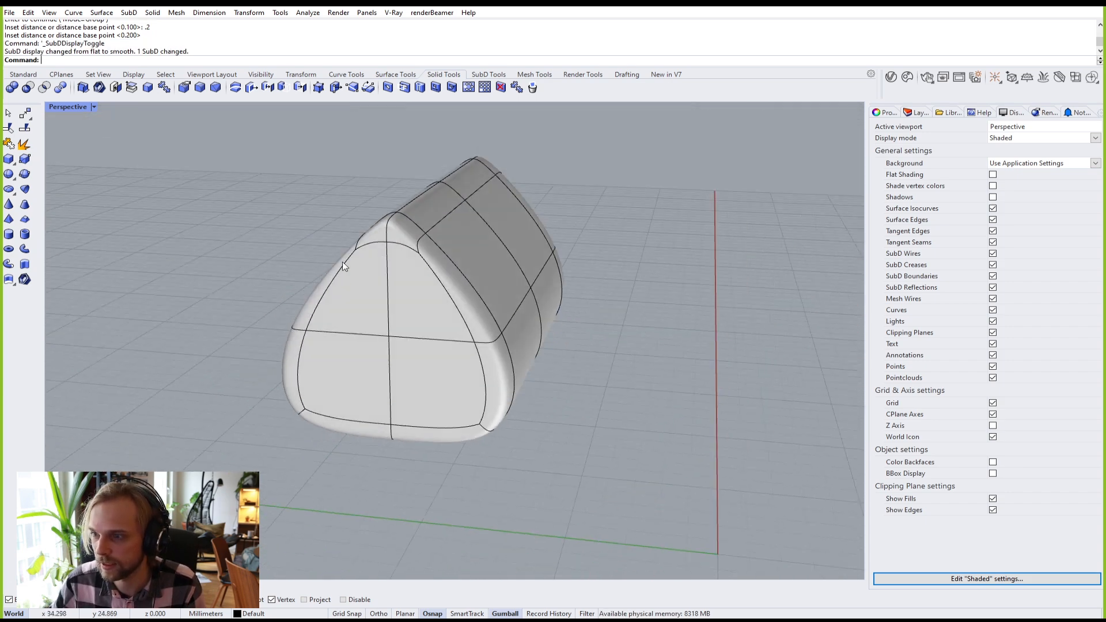
scroll(342, 262, up, 3)
key(Tab)
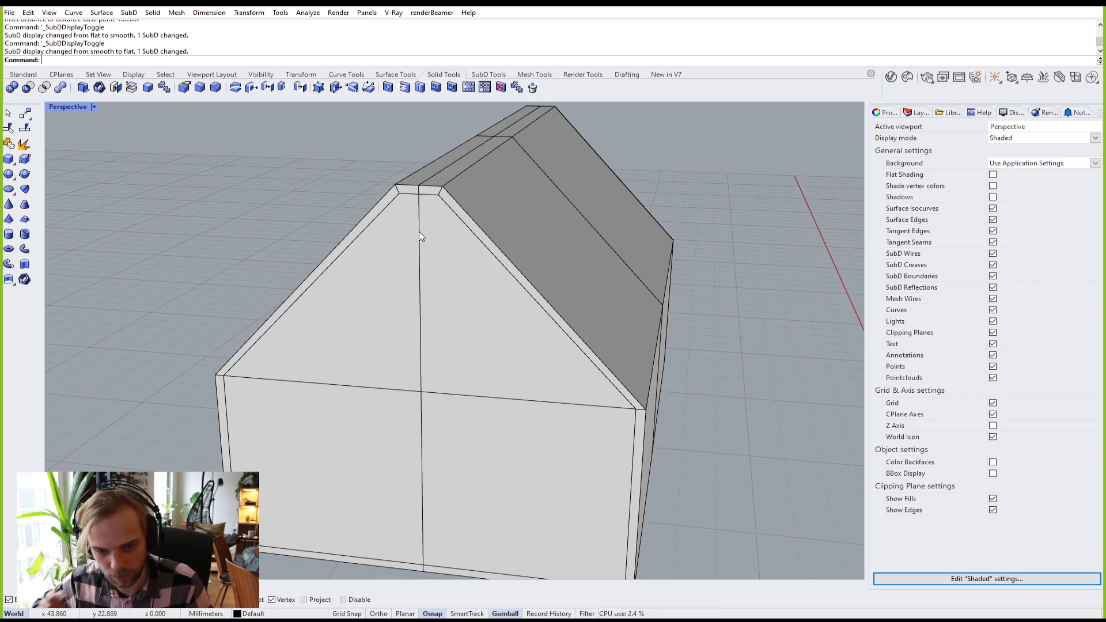
Step: Try to push the four inset gable faces inward into the house along its length
scroll(407, 303, down, 5)
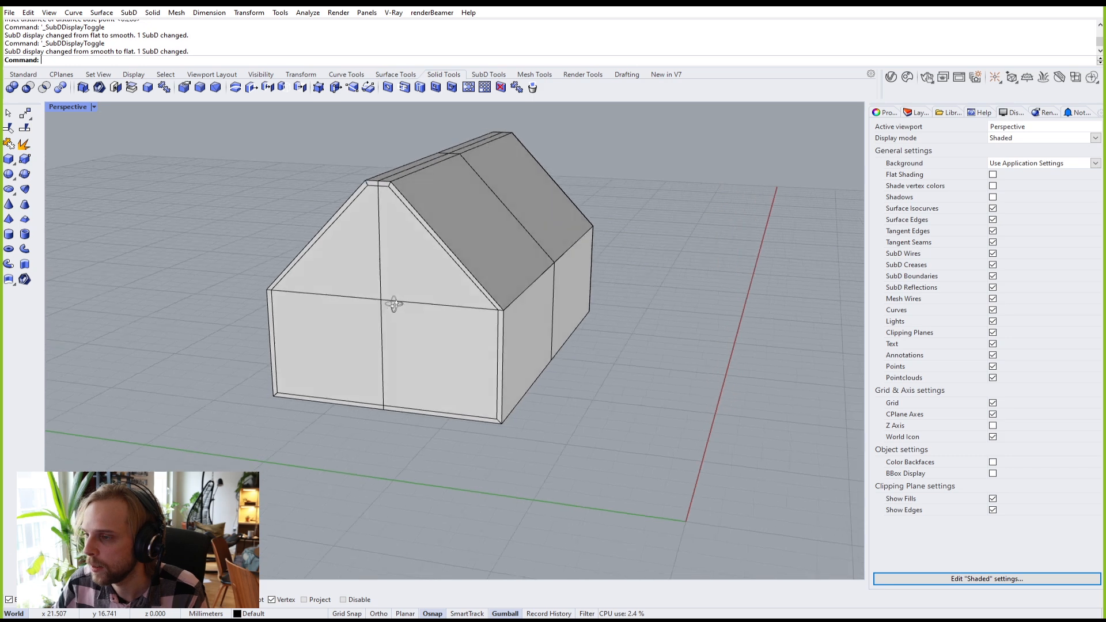
scroll(392, 303, up, 2)
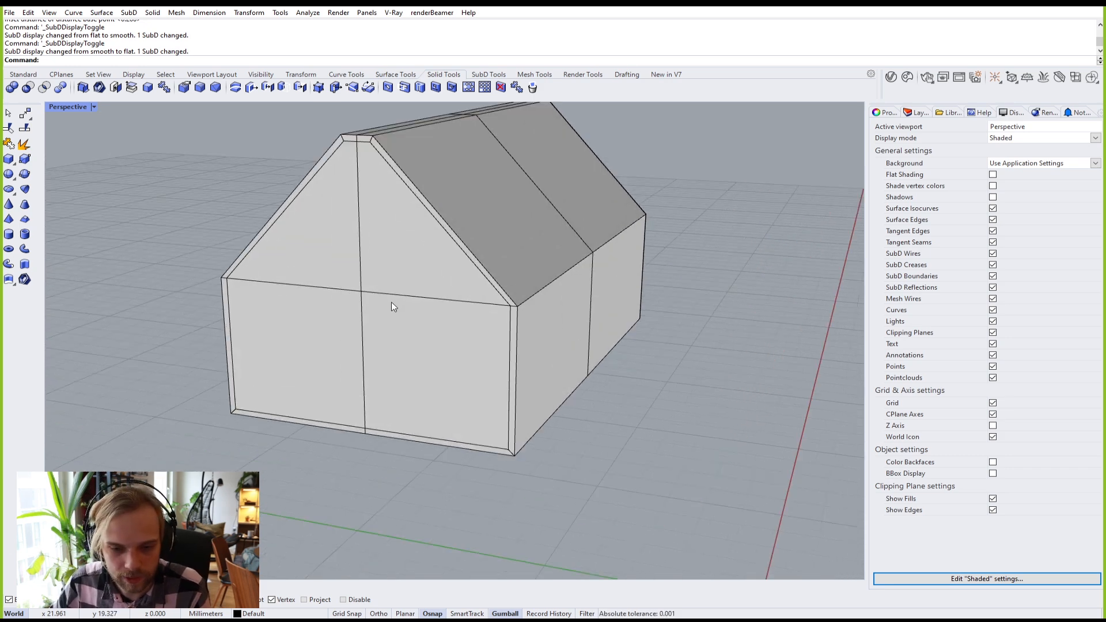
ctrl+shift+click(331, 240)
ctrl+shift+click(392, 256)
ctrl+shift+click(405, 363)
ctrl+shift+click(340, 355)
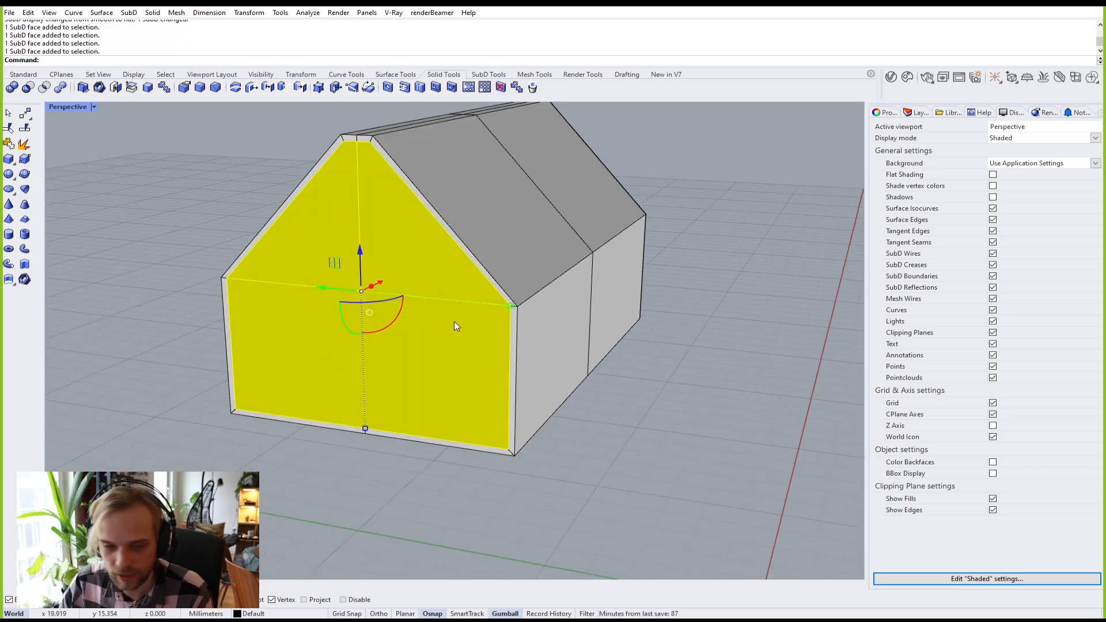
scroll(416, 274, up, 2)
scroll(373, 267, down, 2)
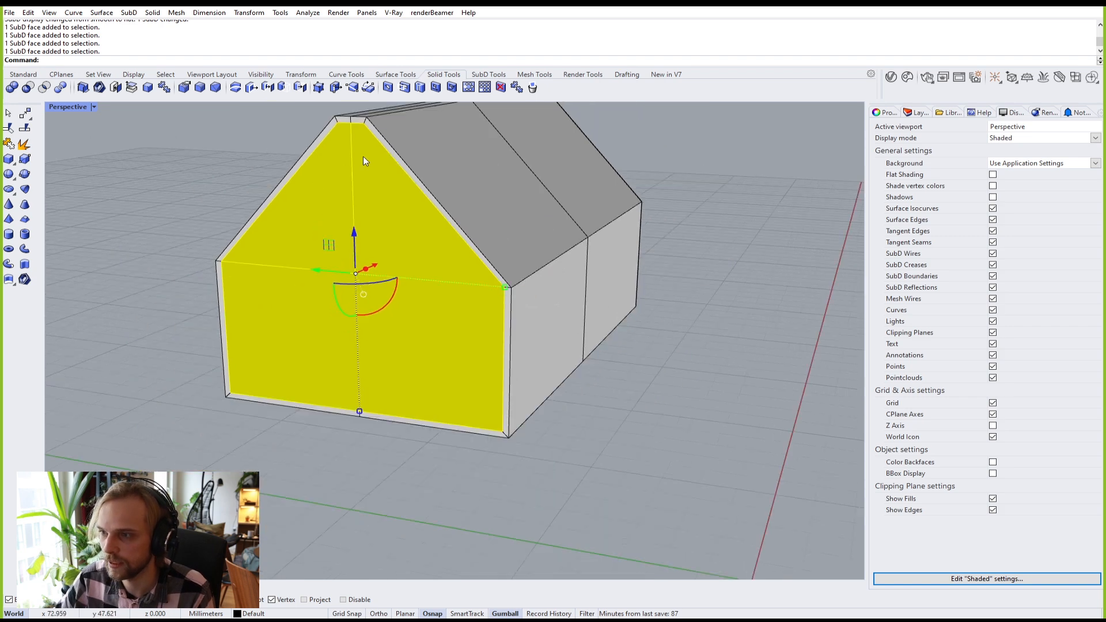
right_drag(260, 302, 302, 298)
drag(366, 291, 458, 259)
right_drag(457, 260, 254, 314)
key(Escape)
Step: Set the Perspective view to Wireframe display and undo the inward move of the gable faces
click(57, 107)
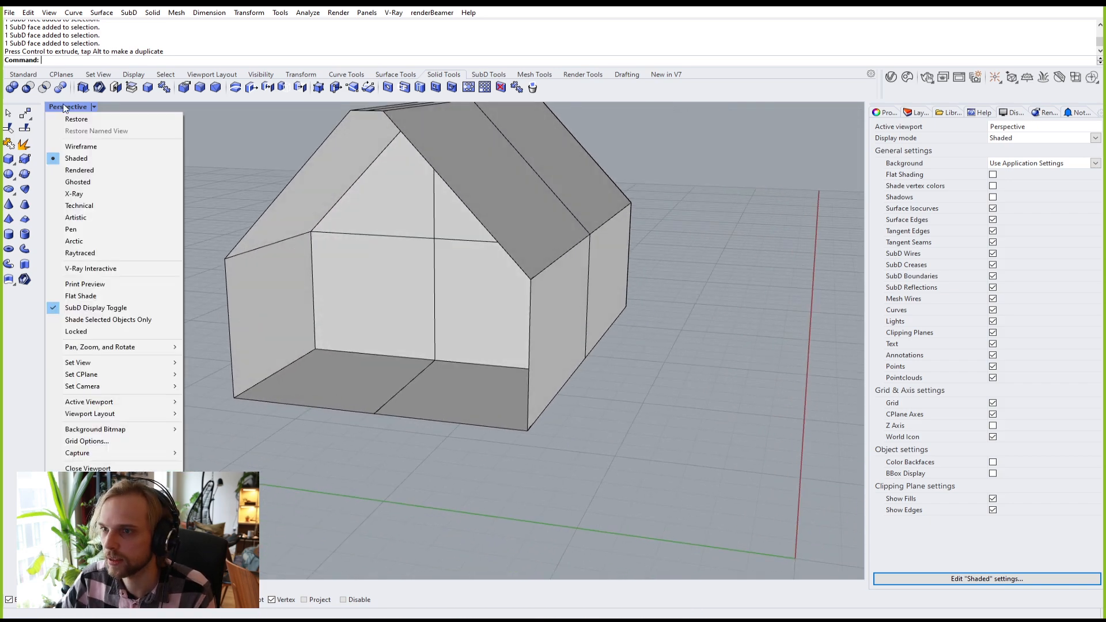
click(98, 150)
right_drag(481, 377, 407, 367)
key(ctrl+z)
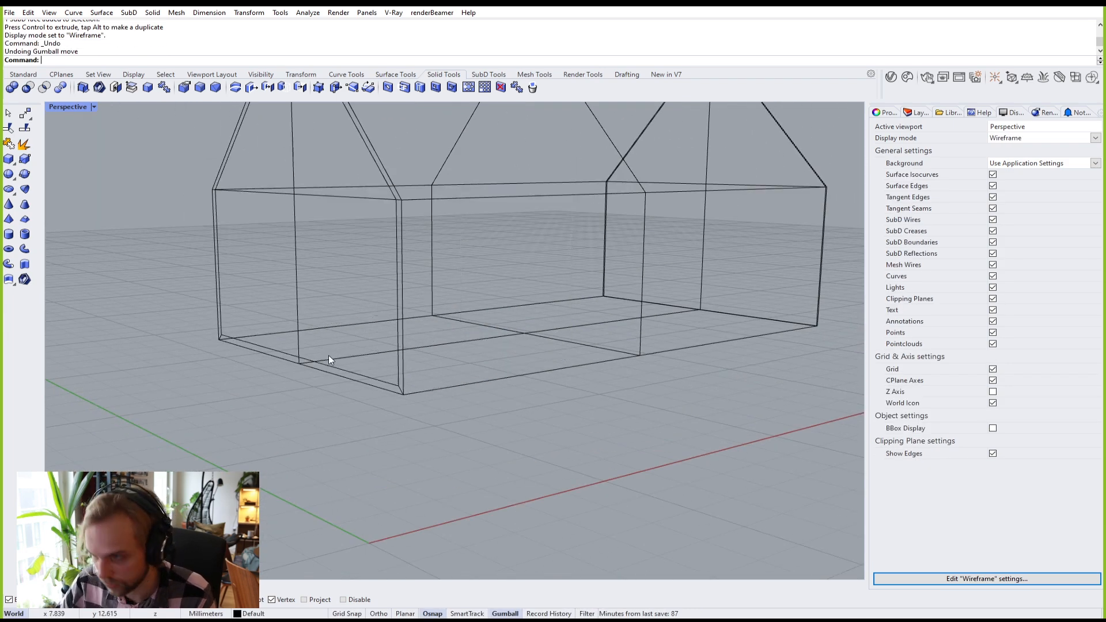
right_drag(329, 354, 340, 374)
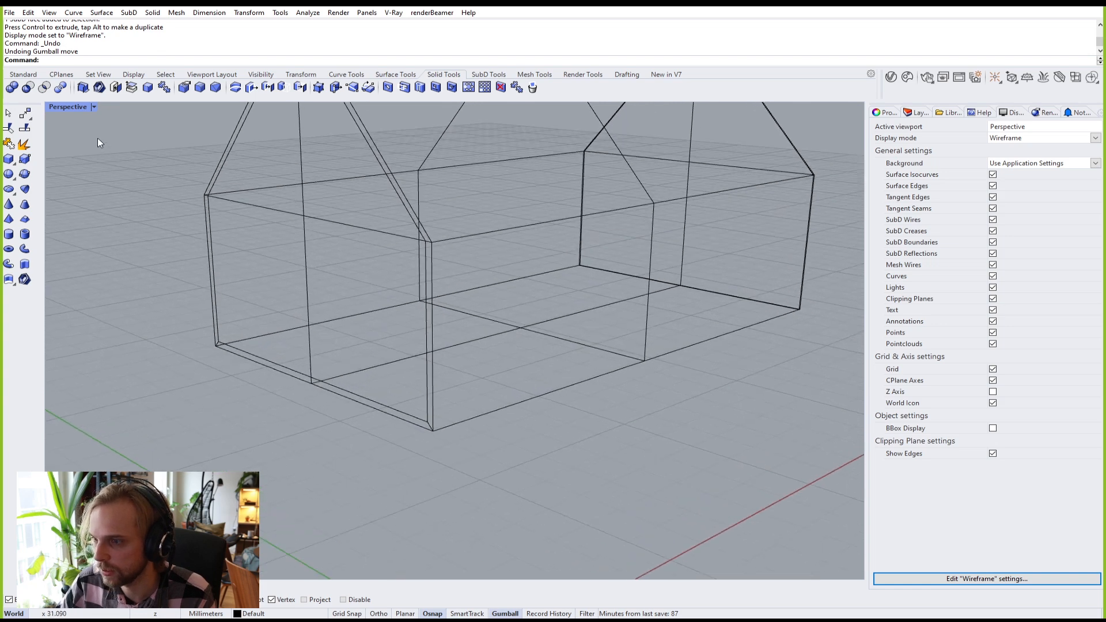
Step: Set the Perspective view to Ghosted display to see through the house walls
click(54, 107)
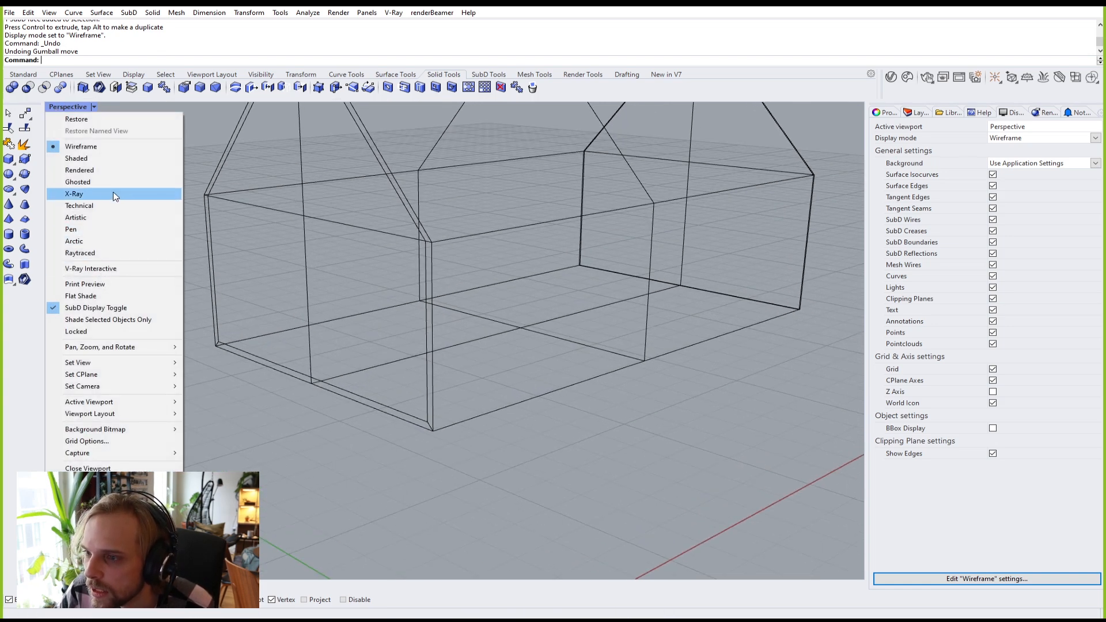
click(78, 182)
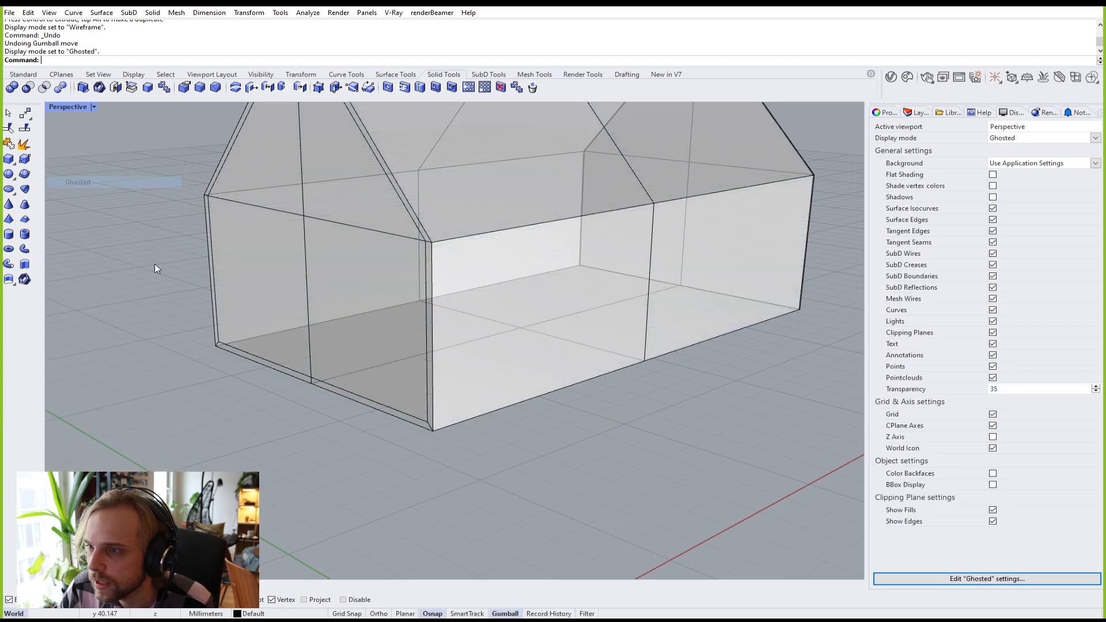
right_drag(154, 264, 332, 313)
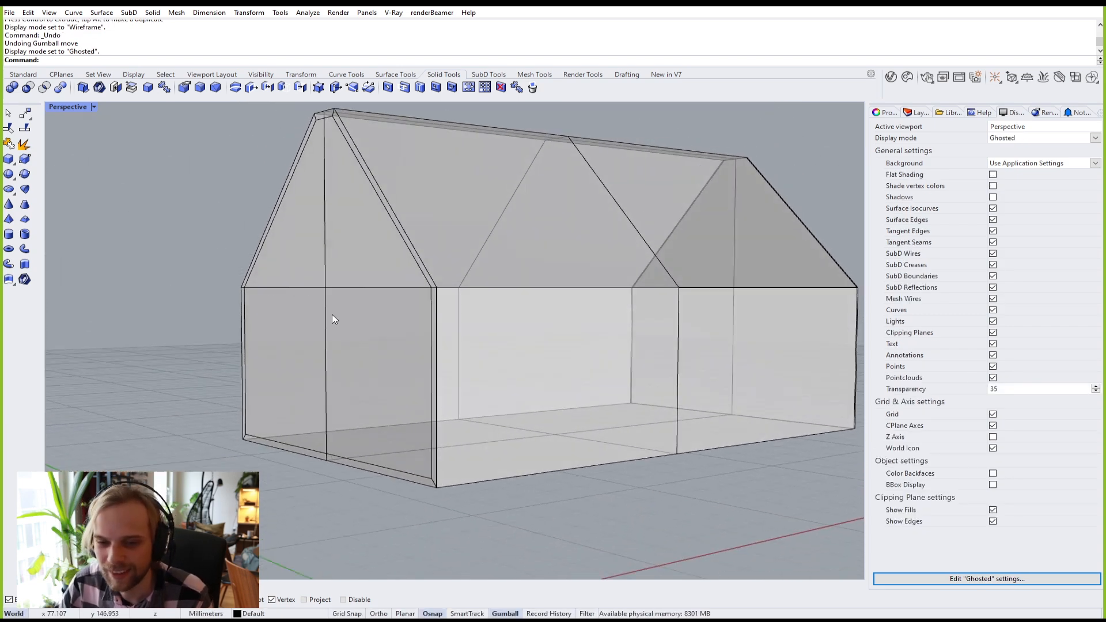
Step: Try to move the four inset gable faces inward along the house's length without extruding them
scroll(331, 314, up, 3)
ctrl+shift+click(326, 253)
ctrl+shift+click(302, 233)
ctrl+shift+click(285, 362)
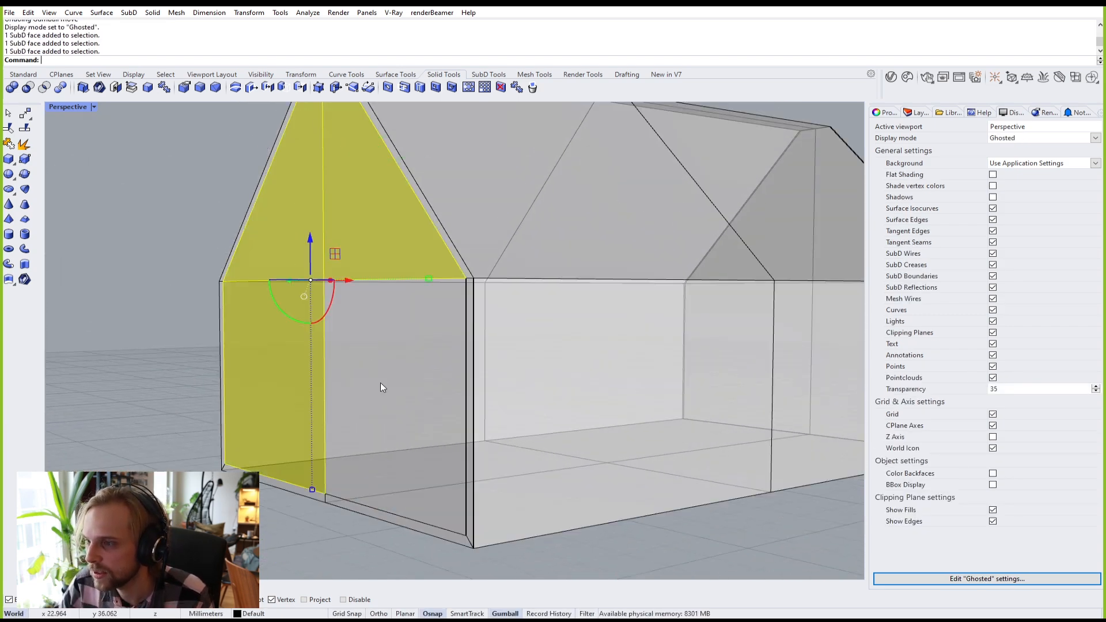
ctrl+shift+click(378, 385)
right_drag(371, 387, 314, 219)
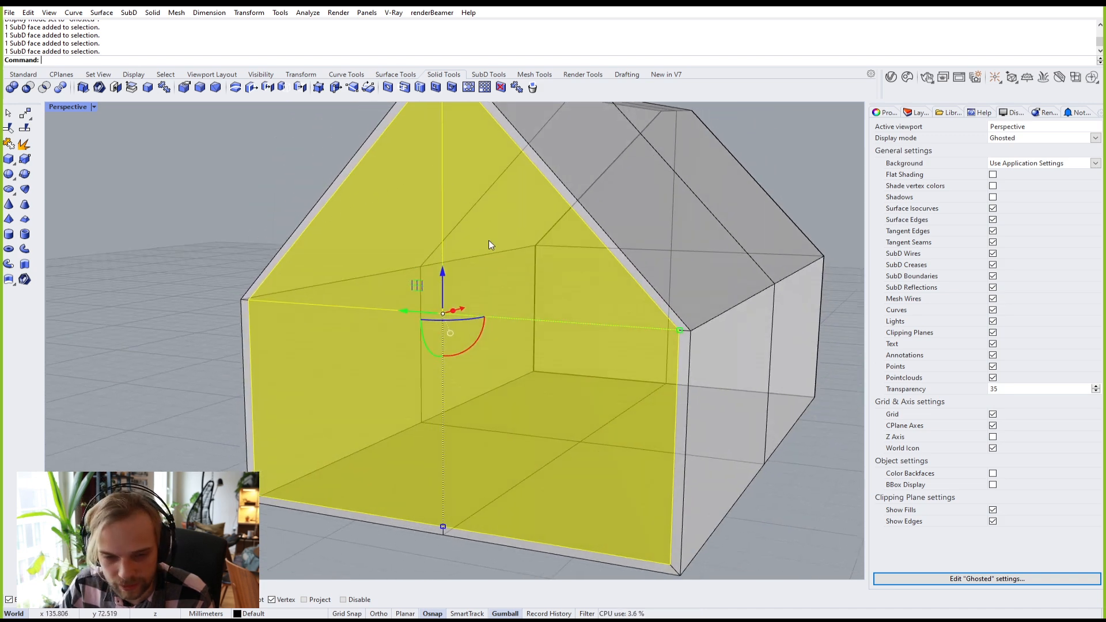
right_drag(424, 398, 266, 330)
drag(284, 264, 305, 264)
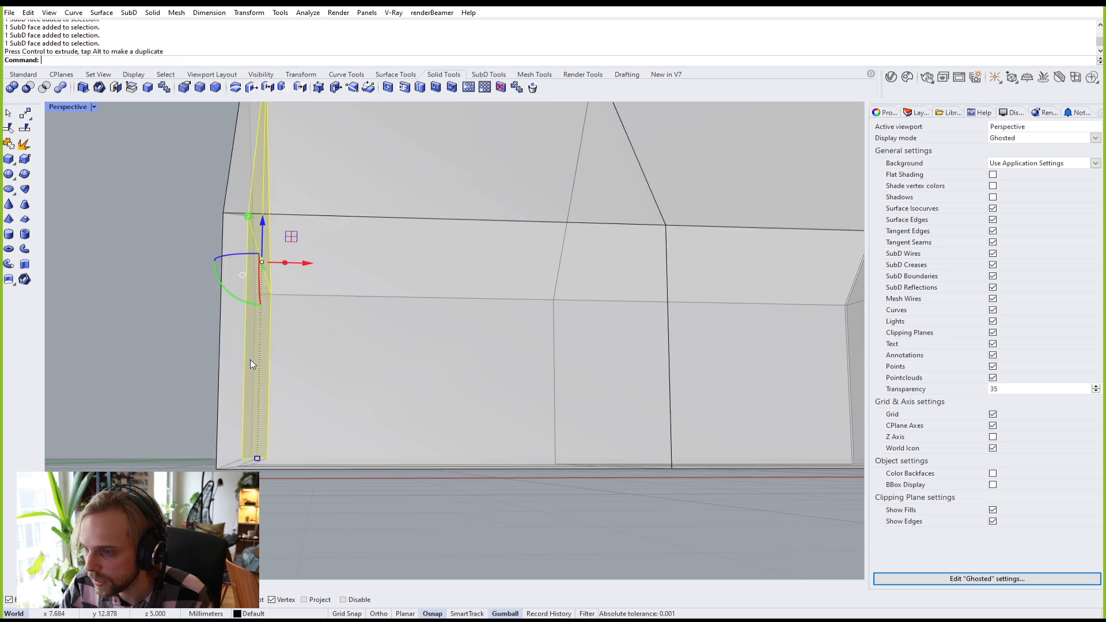
Step: Inspect how the border around the moved gable faces meets the outer walls, and undo the move
scroll(226, 462, up, 5)
right_drag(259, 495, 302, 497)
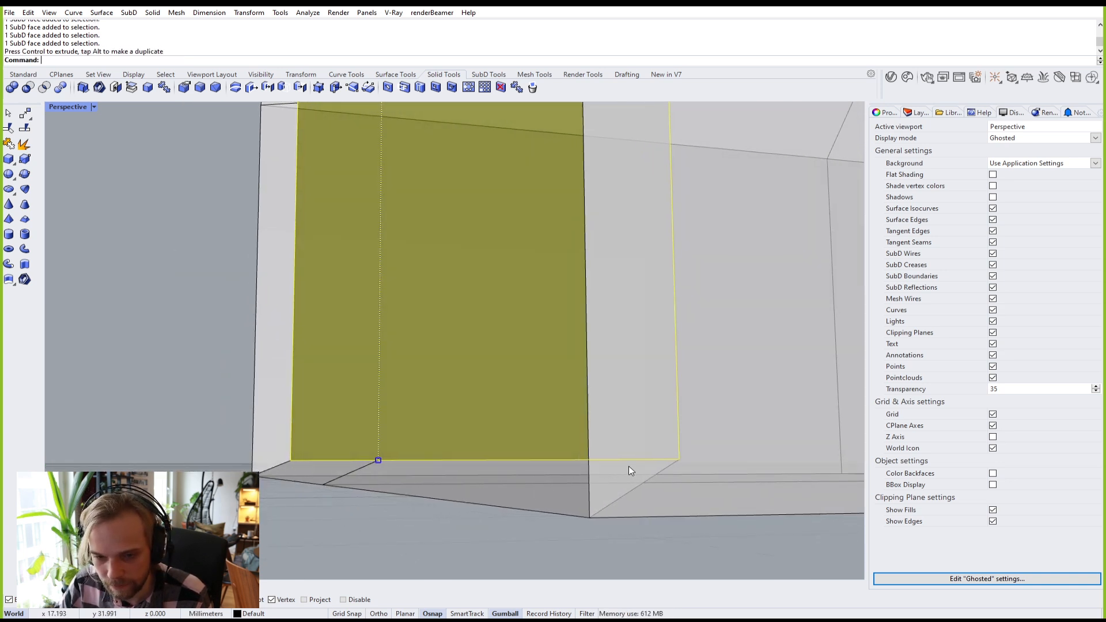
right_drag(629, 469, 386, 438)
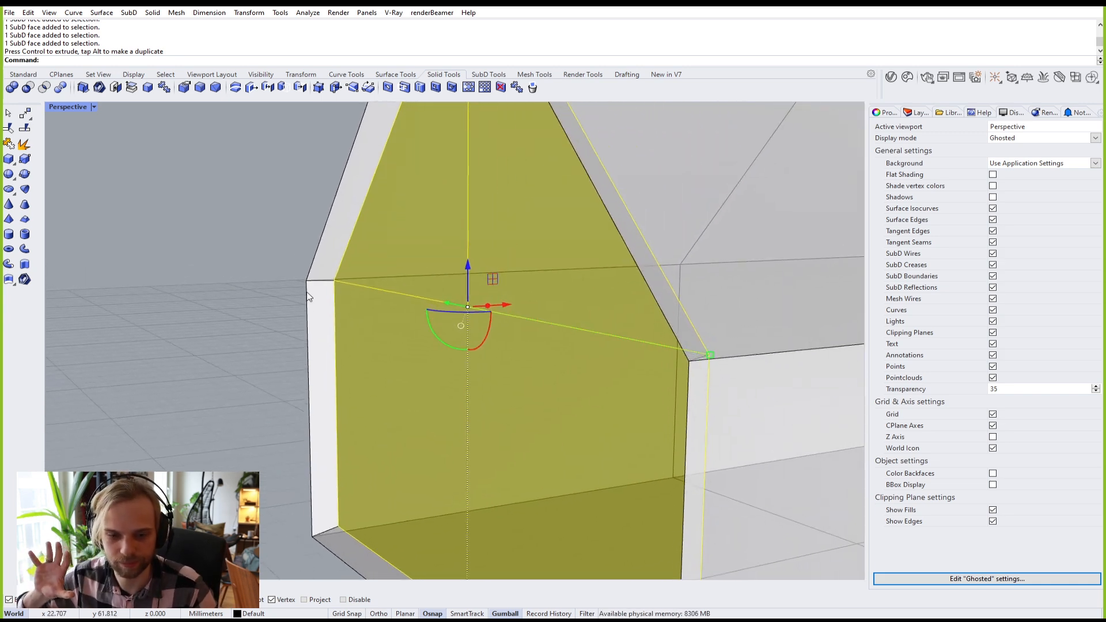
key(ctrl+z)
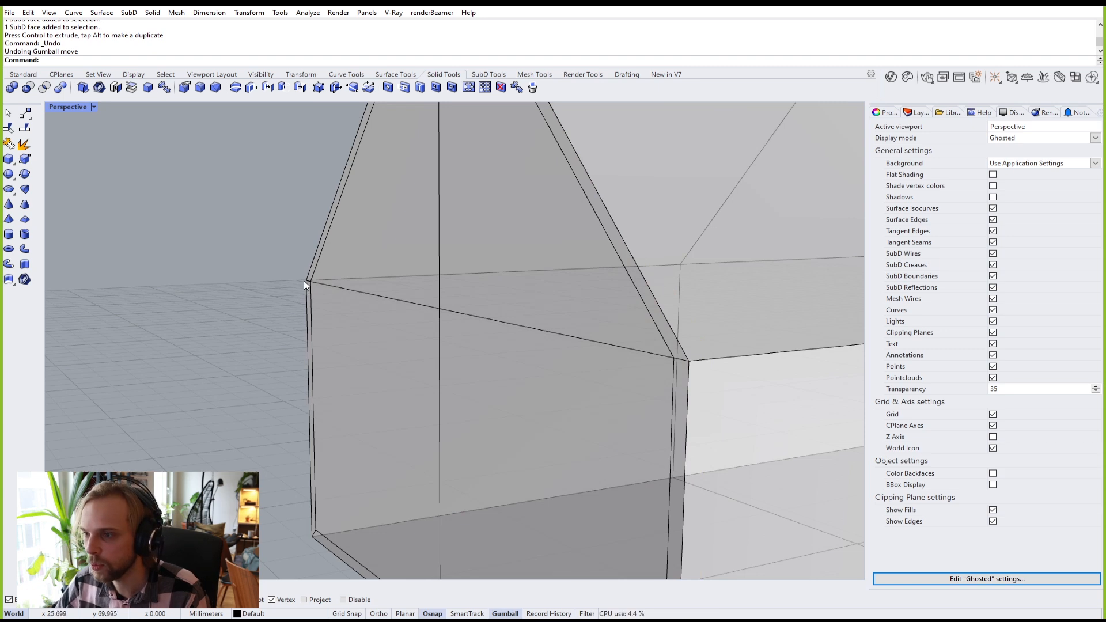
Step: Extrude the four inset gable faces inward into the house with ExtrudeSubD, constrained to the X direction
scroll(306, 288, down, 6)
shift+right_drag(350, 320, 338, 318)
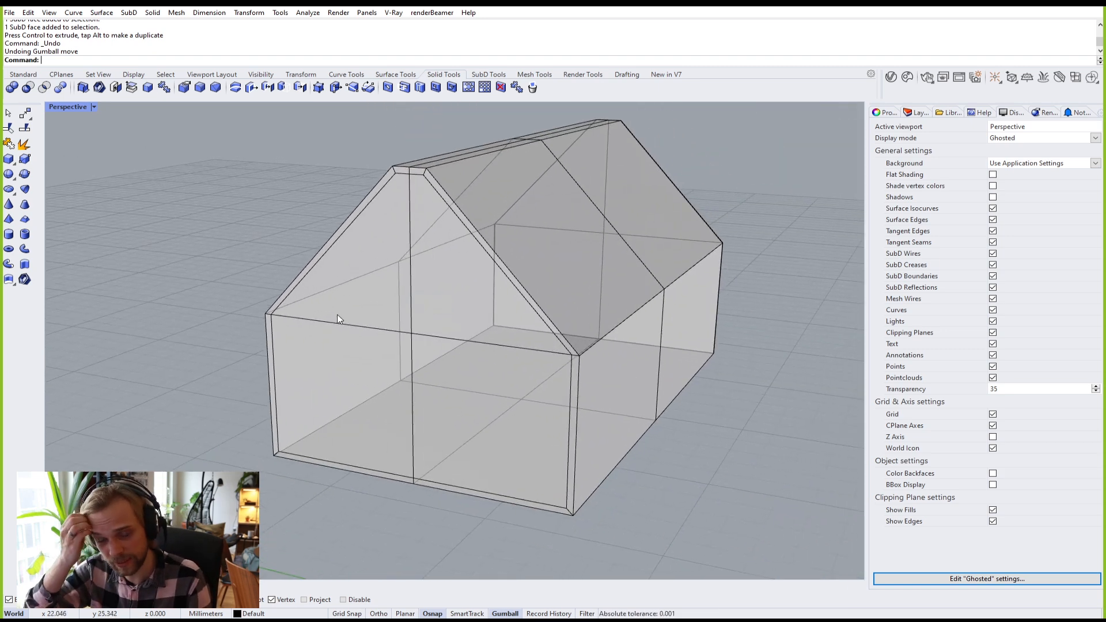
ctrl+shift+click(356, 286)
ctrl+shift+click(488, 300)
ctrl+shift+click(475, 393)
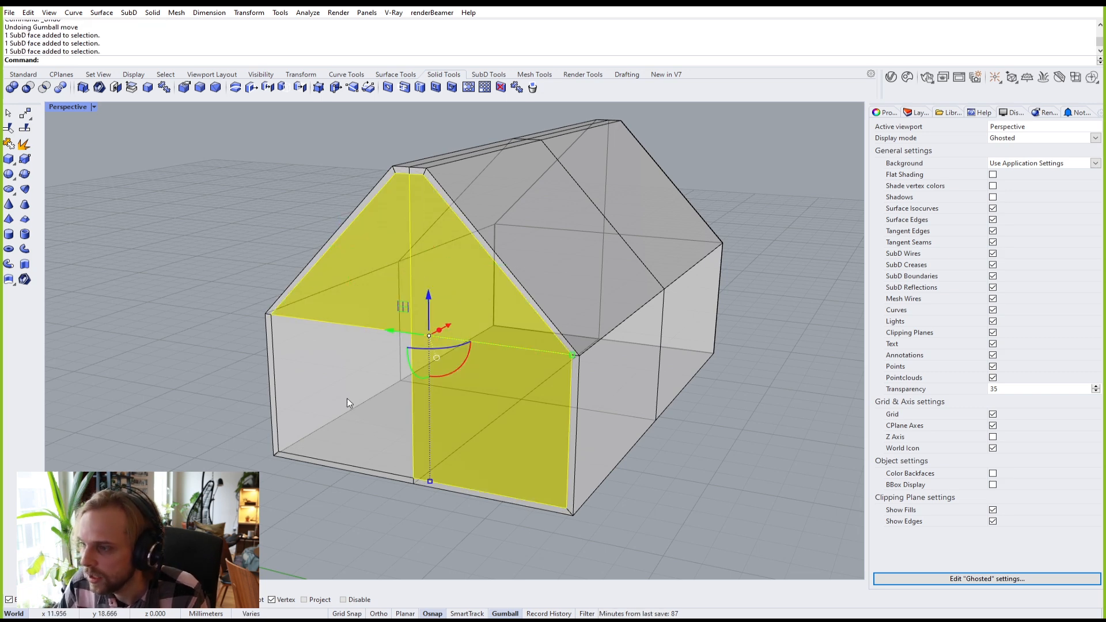
ctrl+shift+click(347, 398)
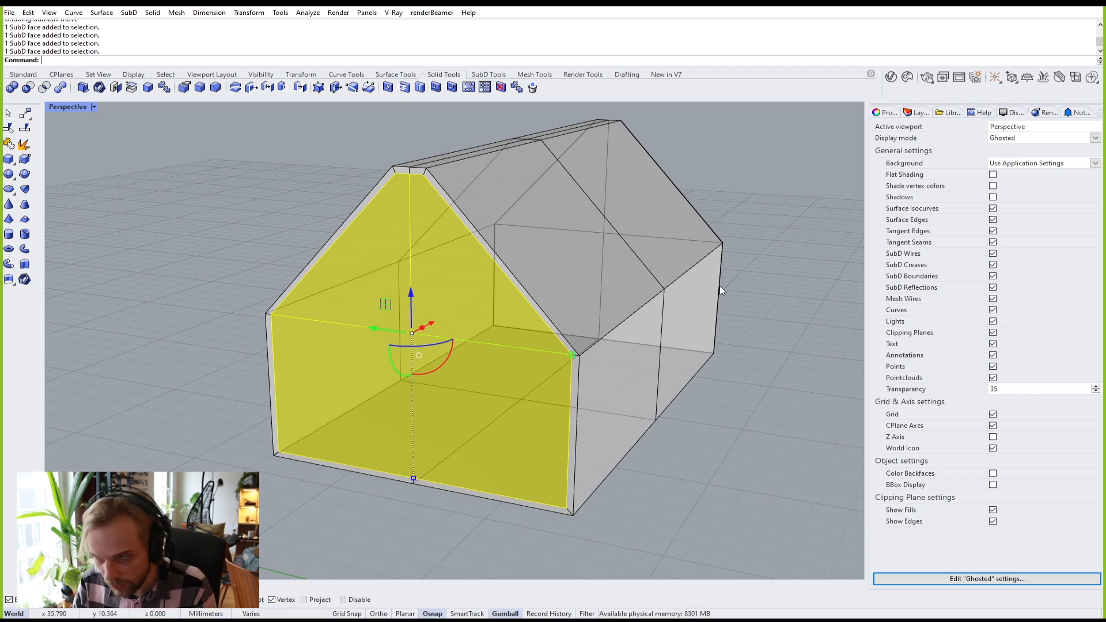
click(488, 74)
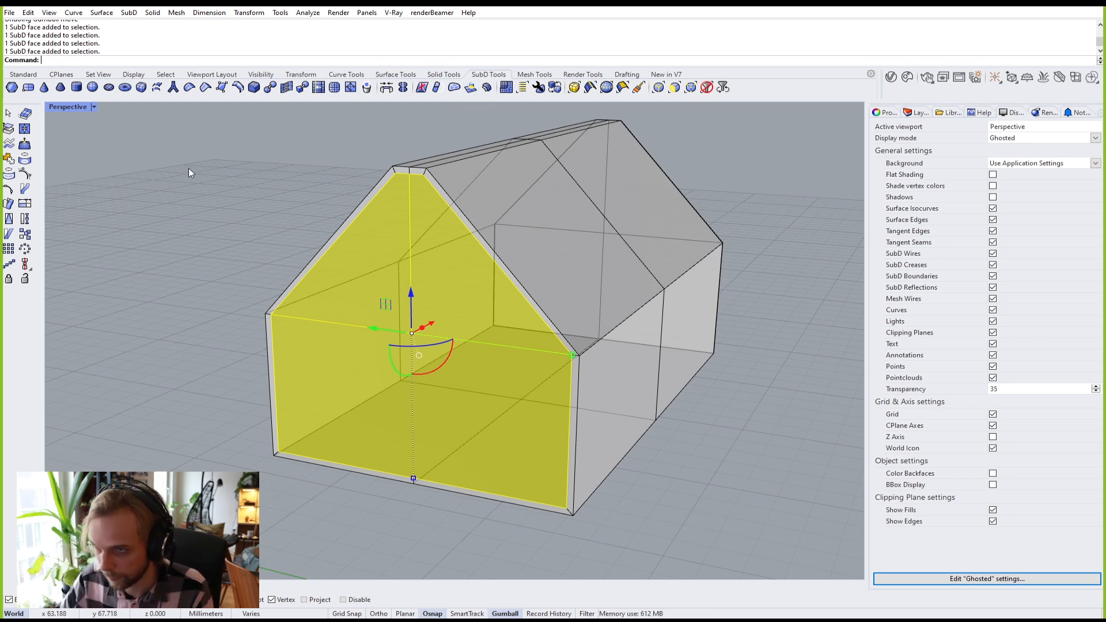
text(Extrude)
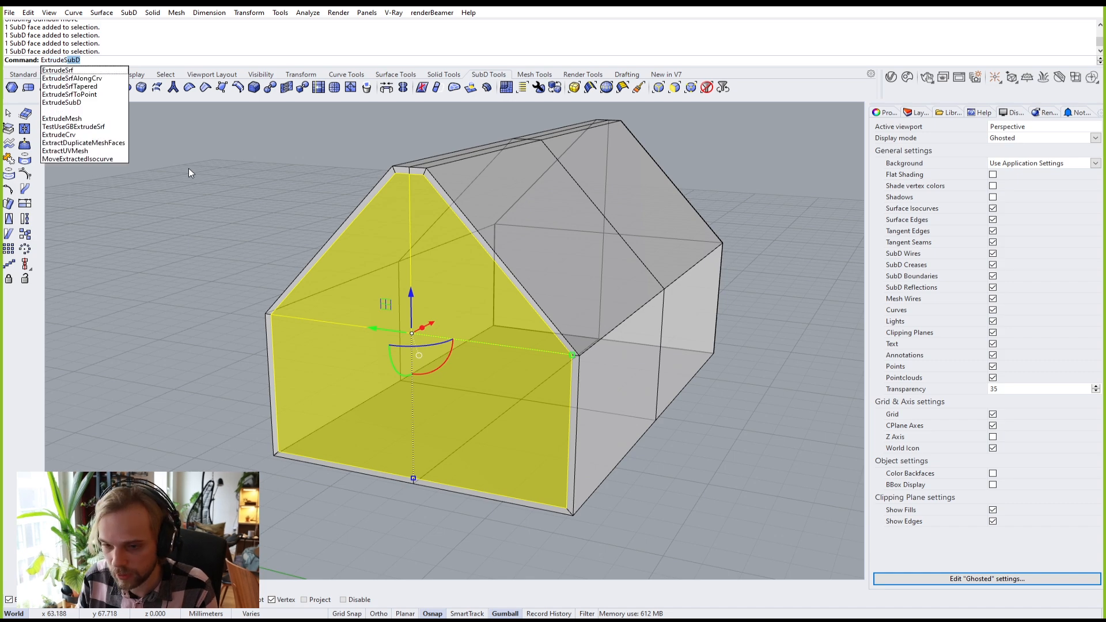
key(Return)
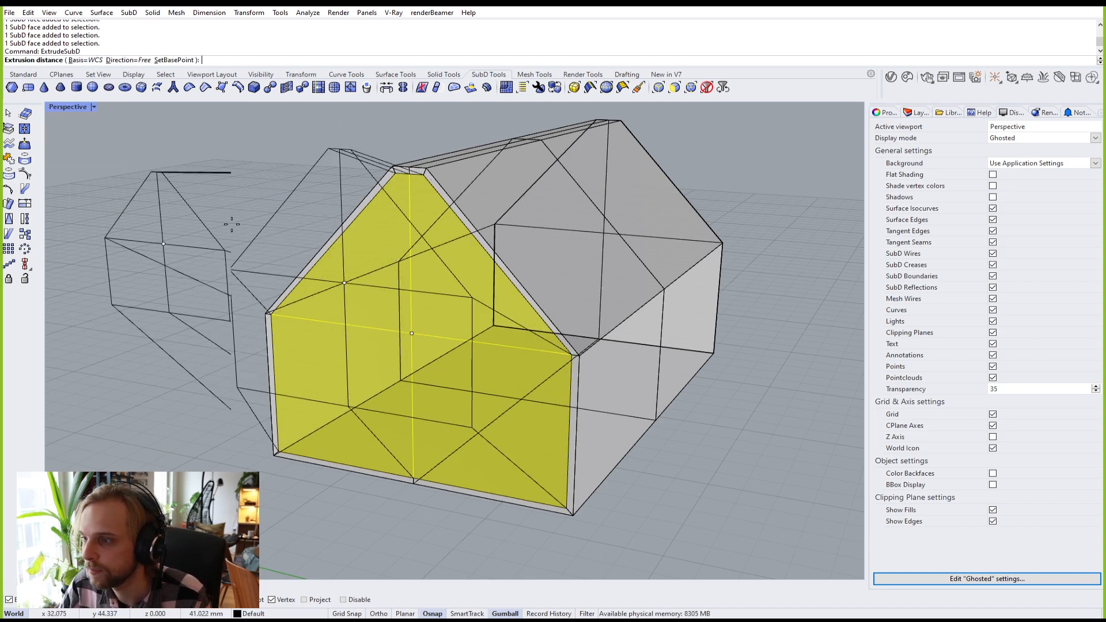
scroll(227, 257, down, 3)
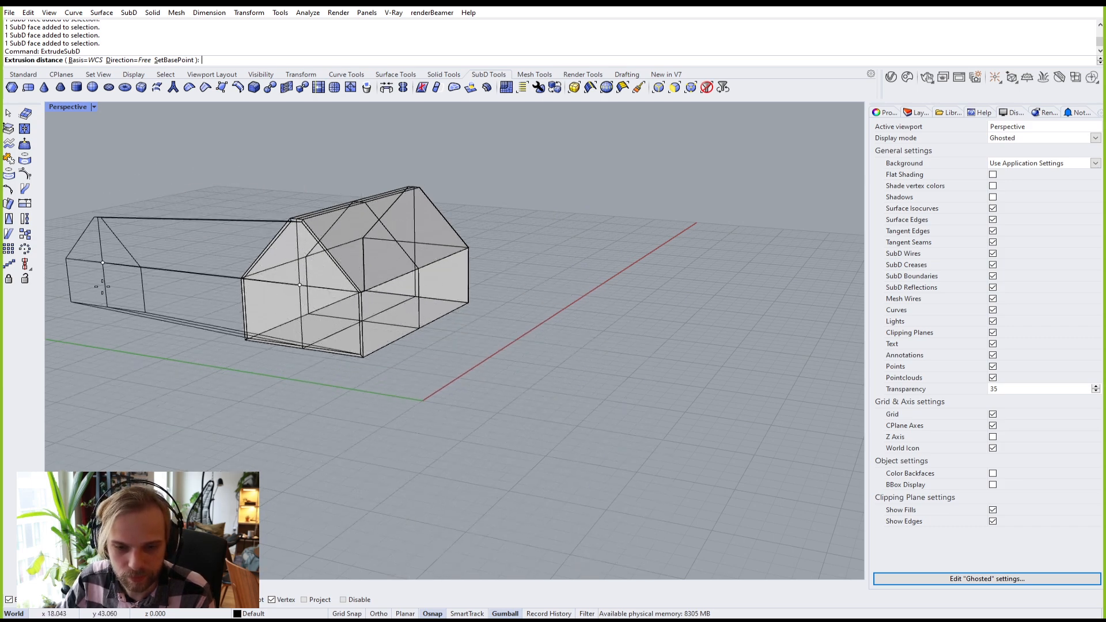
click(125, 60)
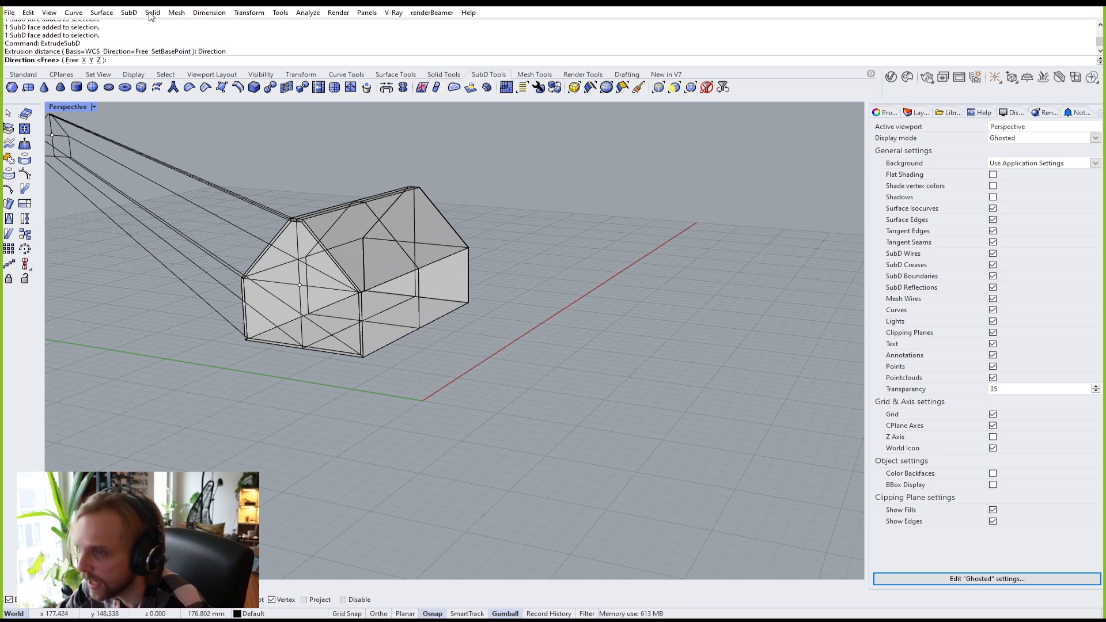
click(83, 61)
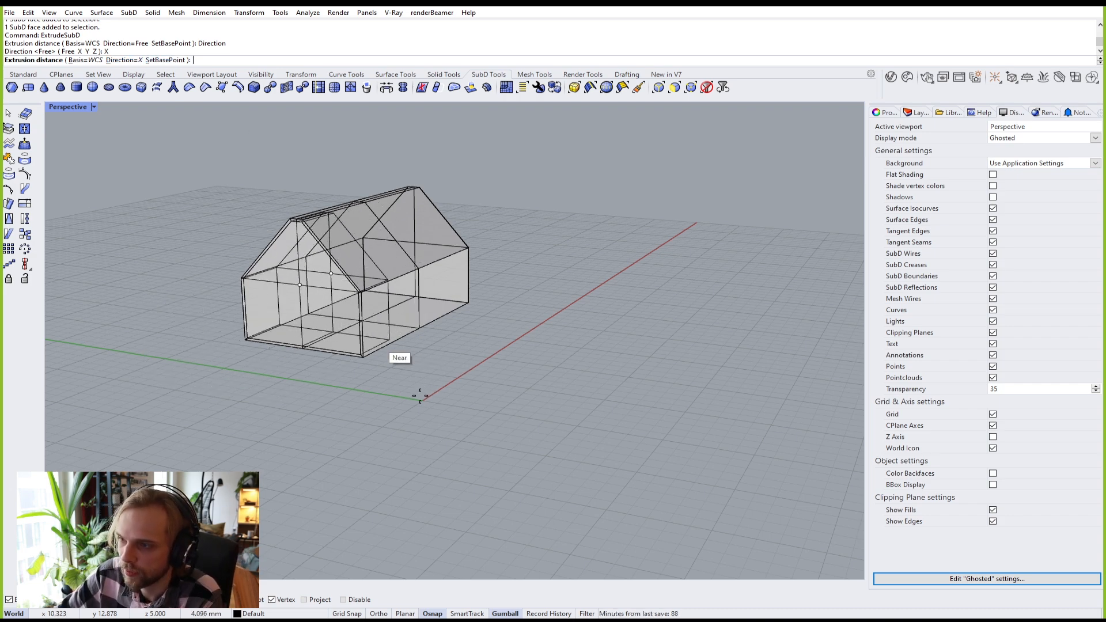
scroll(389, 397, up, 3)
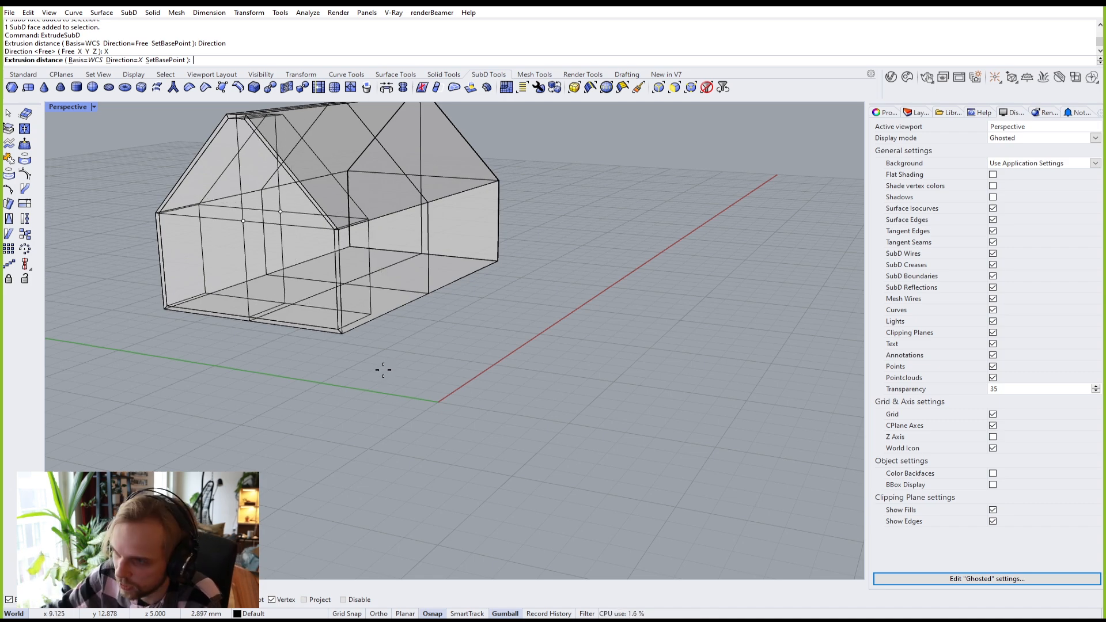
click(407, 360)
Step: Set the Perspective view to Shaded and toggle the SubD to smooth display to examine the recessed gable
right_drag(406, 358, 501, 375)
click(68, 106)
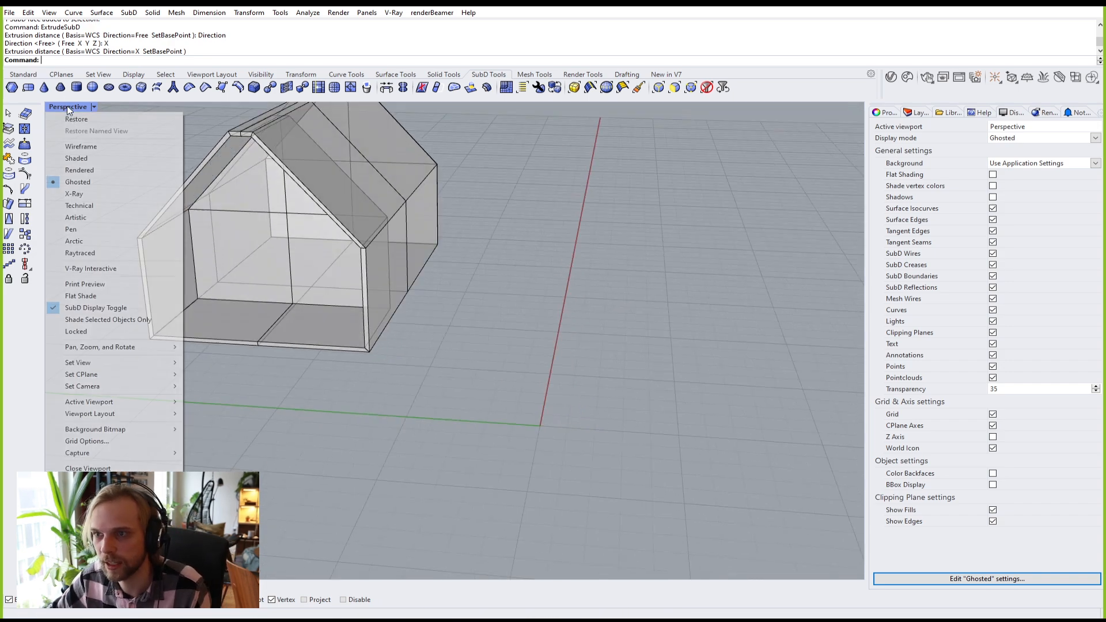
click(66, 152)
mouse_move(202, 230)
right_down()
mouse_move(412, 345)
mouse_move(357, 301)
mouse_move(429, 302)
mouse_move(482, 321)
right_up()
scroll(489, 346, up, 3)
shift+right_drag(494, 363, 469, 423)
key(Tab)
scroll(469, 422, down, 5)
right_drag(606, 416, 539, 403)
scroll(504, 379, up, 2)
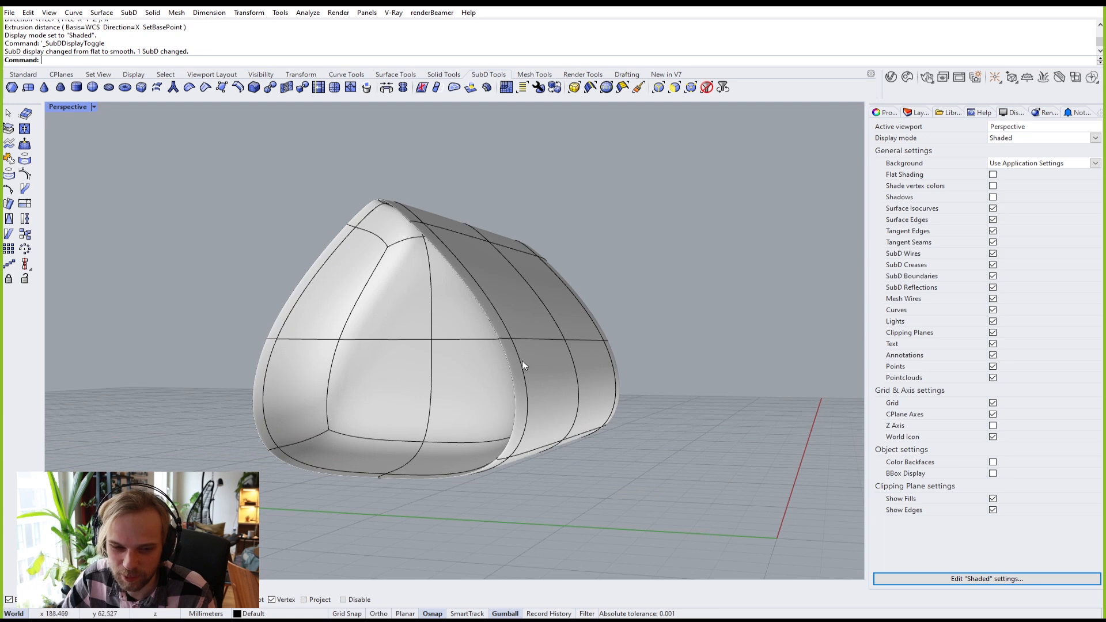
Step: Return the SubD to flat display and examine the recessed gable from the front and side
click(539, 347)
click(703, 376)
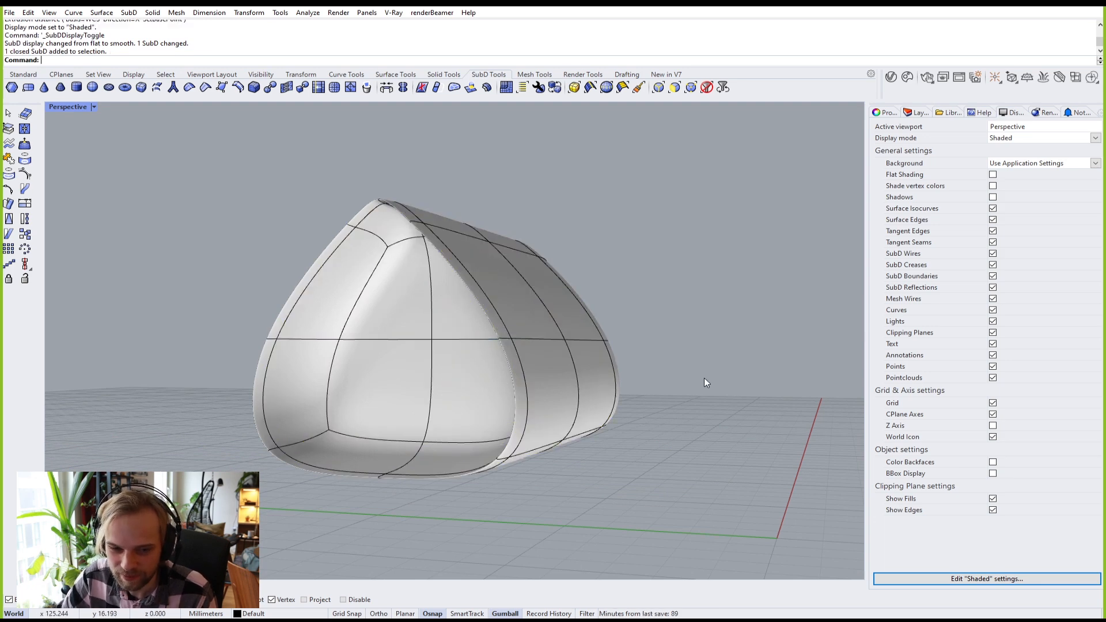
right_drag(644, 334, 566, 332)
key(Tab)
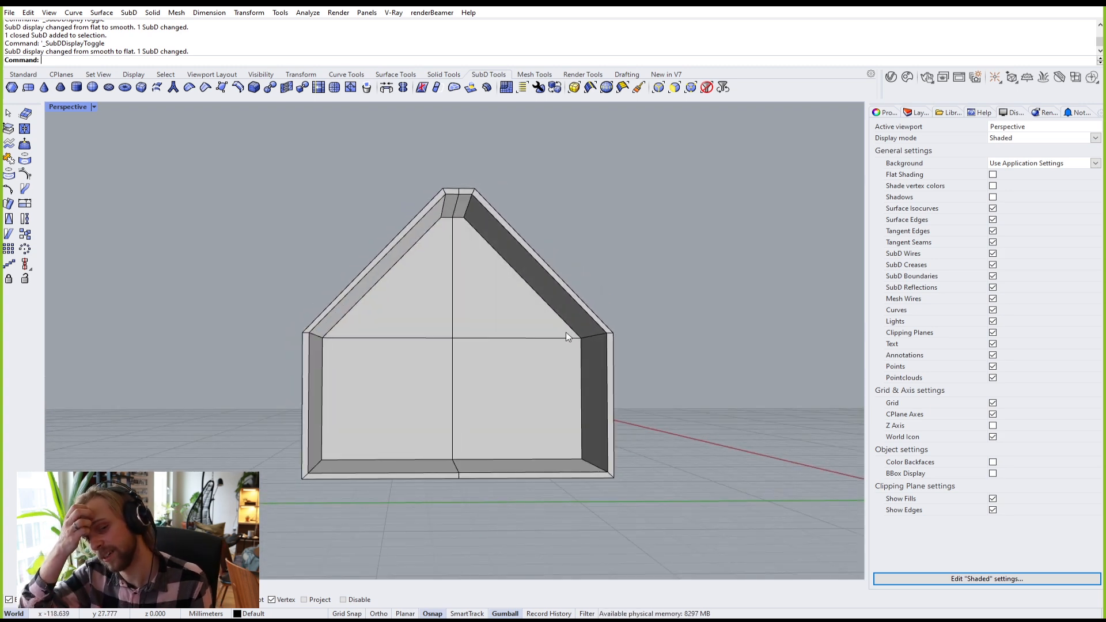
right_drag(559, 333, 519, 340)
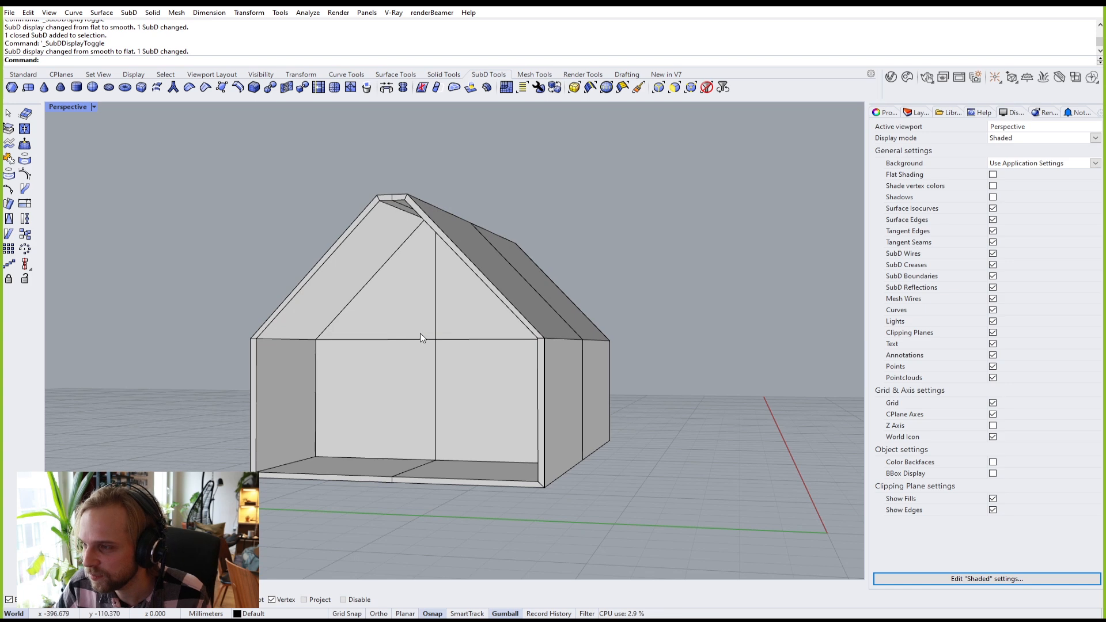
right_drag(423, 338, 264, 325)
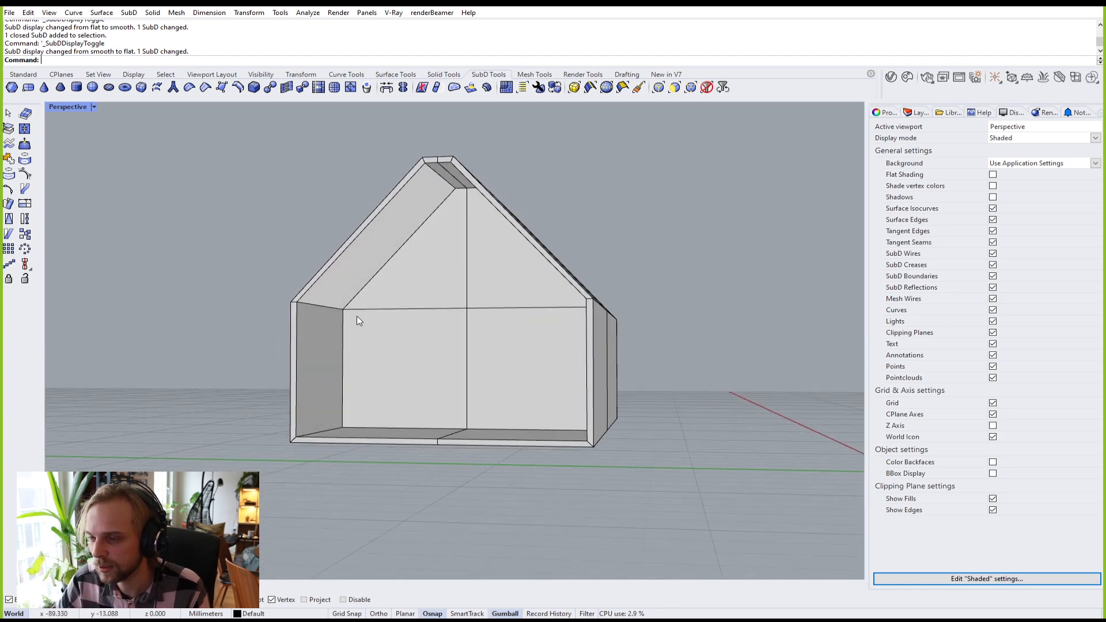
Step: Inset the four recessed gable faces individually with Mode=Single and a distance of 0.200
ctrl+shift+click(438, 277)
ctrl+shift+click(540, 285)
ctrl+shift+click(482, 363)
ctrl+shift+click(403, 369)
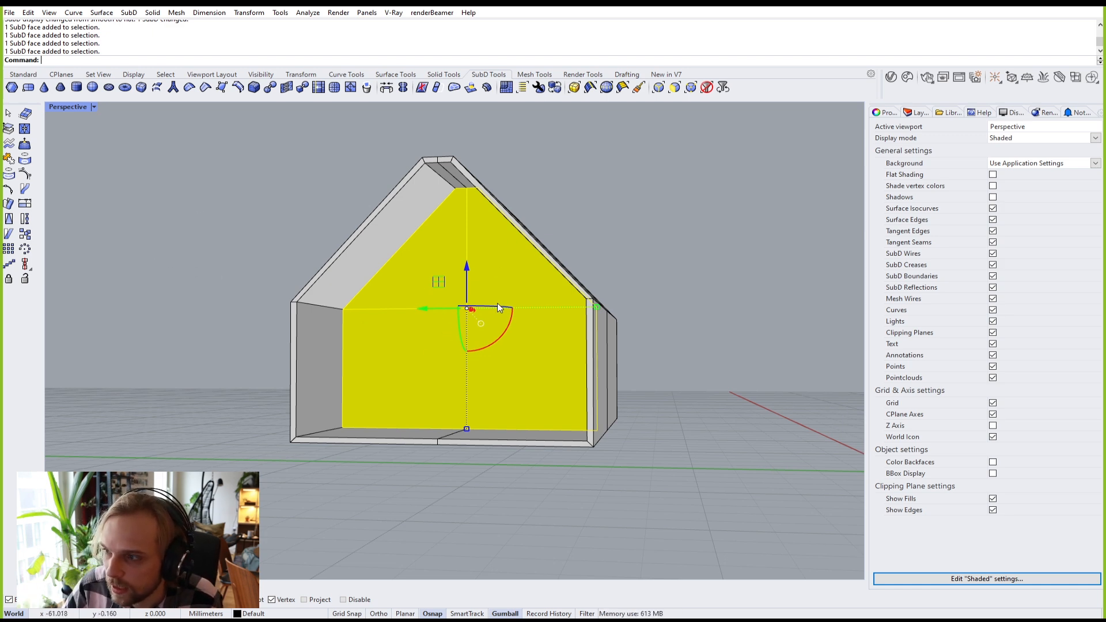
click(10, 88)
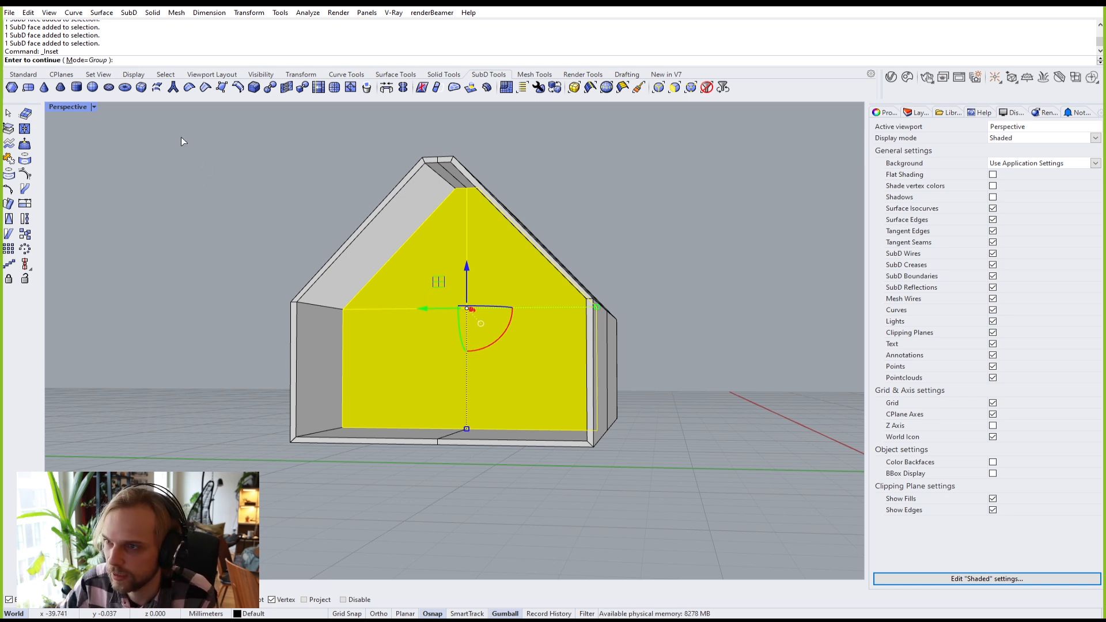
click(80, 64)
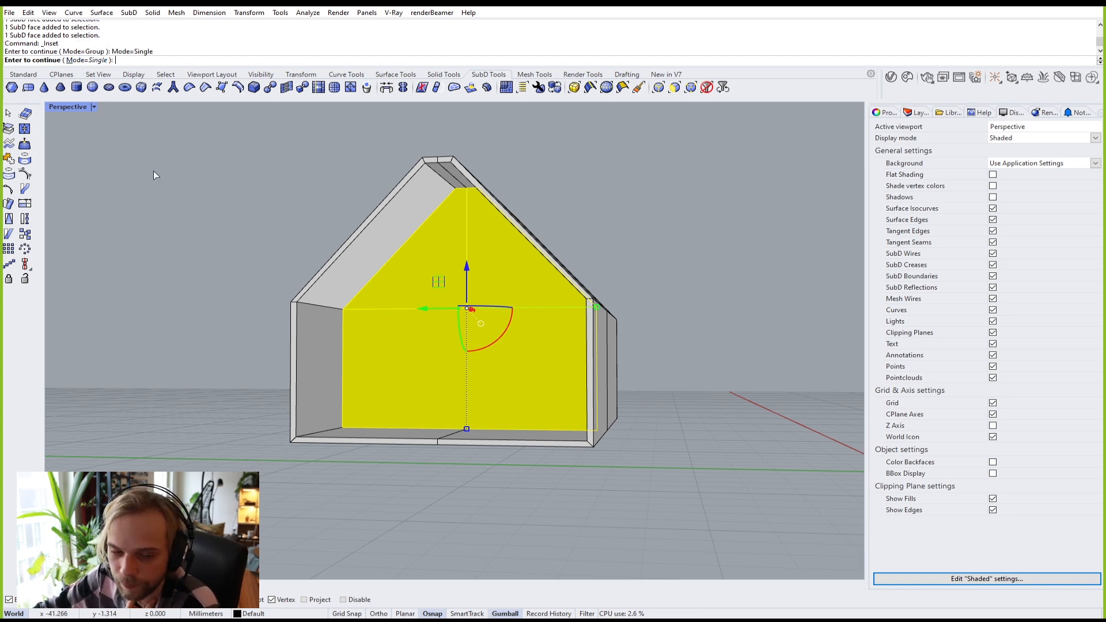
key(Return)
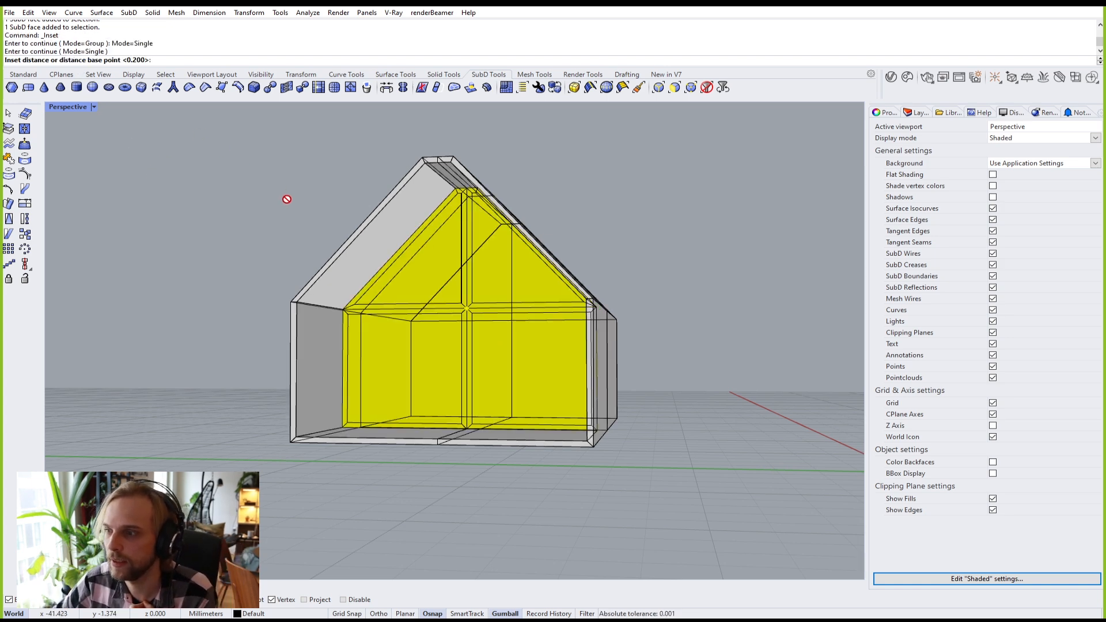
scroll(455, 284, up, 5)
scroll(328, 286, down, 2)
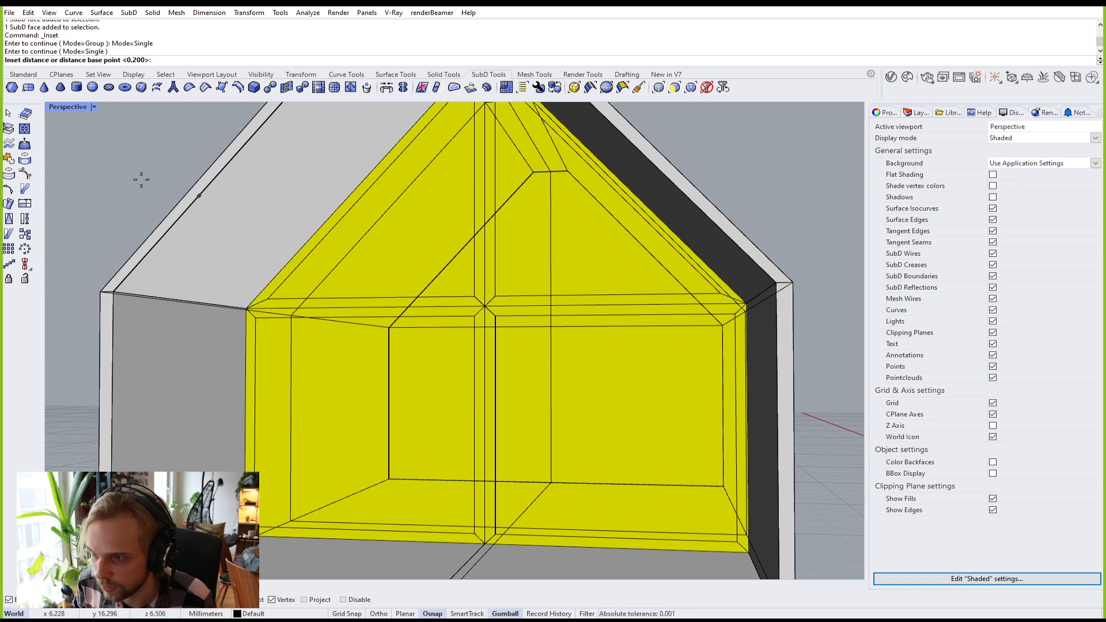
key(Return)
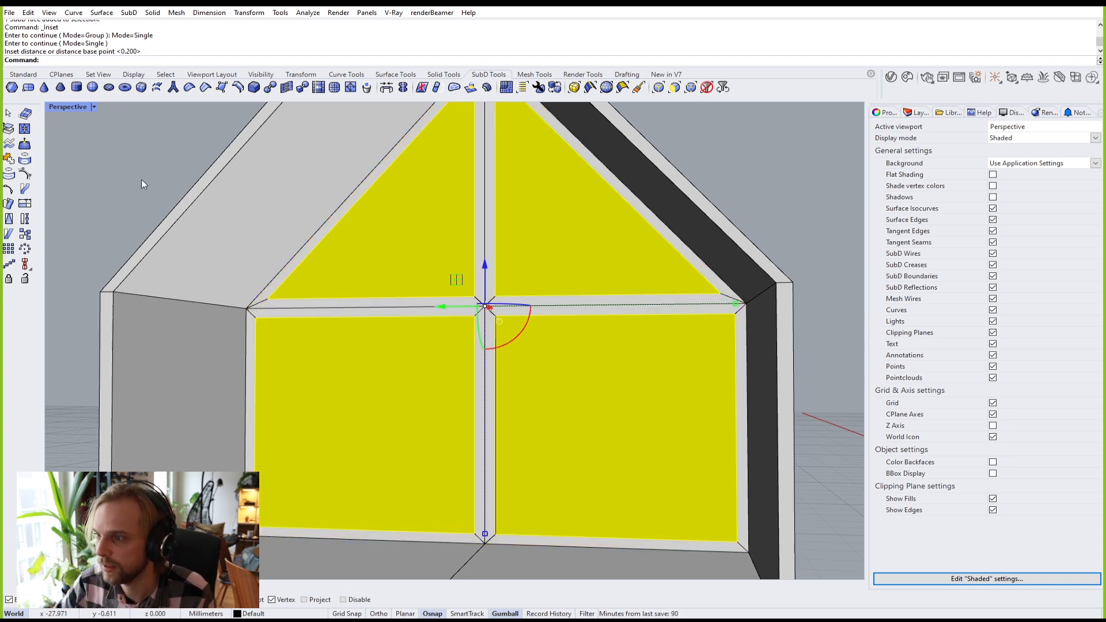
Step: Try pulling the four individually inset faces outward along the house's length toward the gable opening
scroll(375, 267, down, 3)
right_drag(377, 269, 398, 303)
scroll(459, 160, up, 4)
right_drag(460, 158, 475, 117)
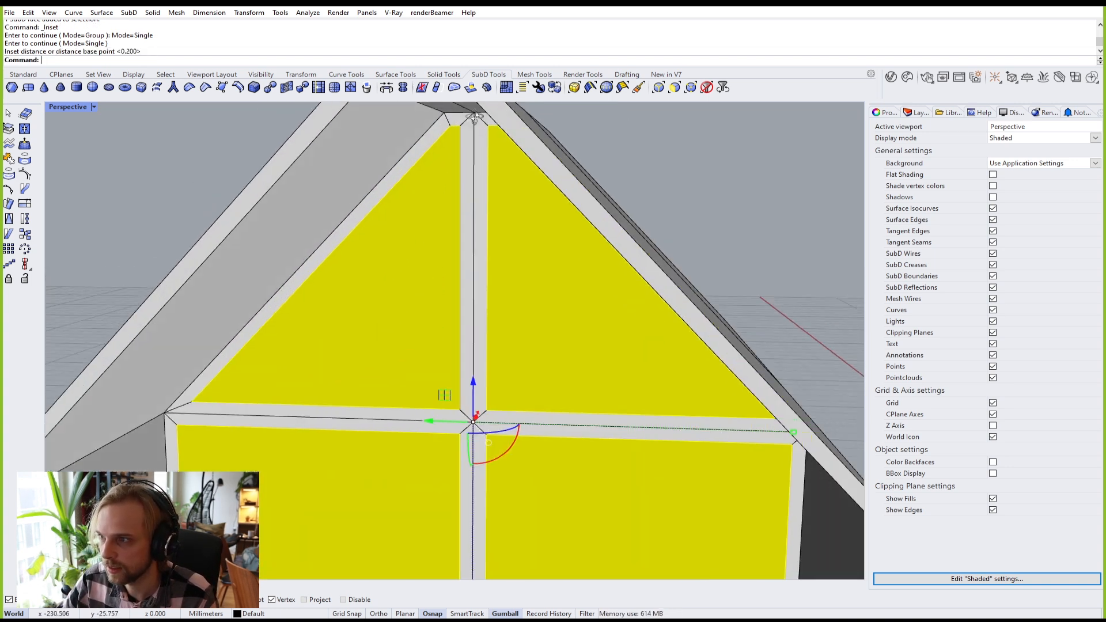
scroll(478, 271, down, 5)
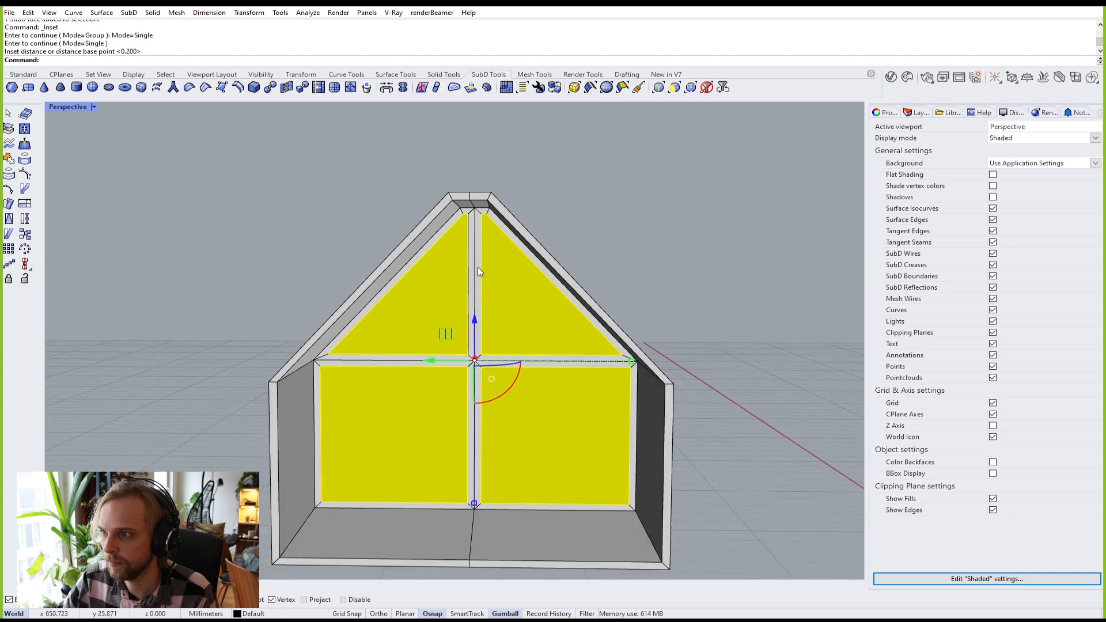
mouse_move(478, 272)
right_down()
mouse_move(501, 251)
mouse_move(475, 265)
right_up()
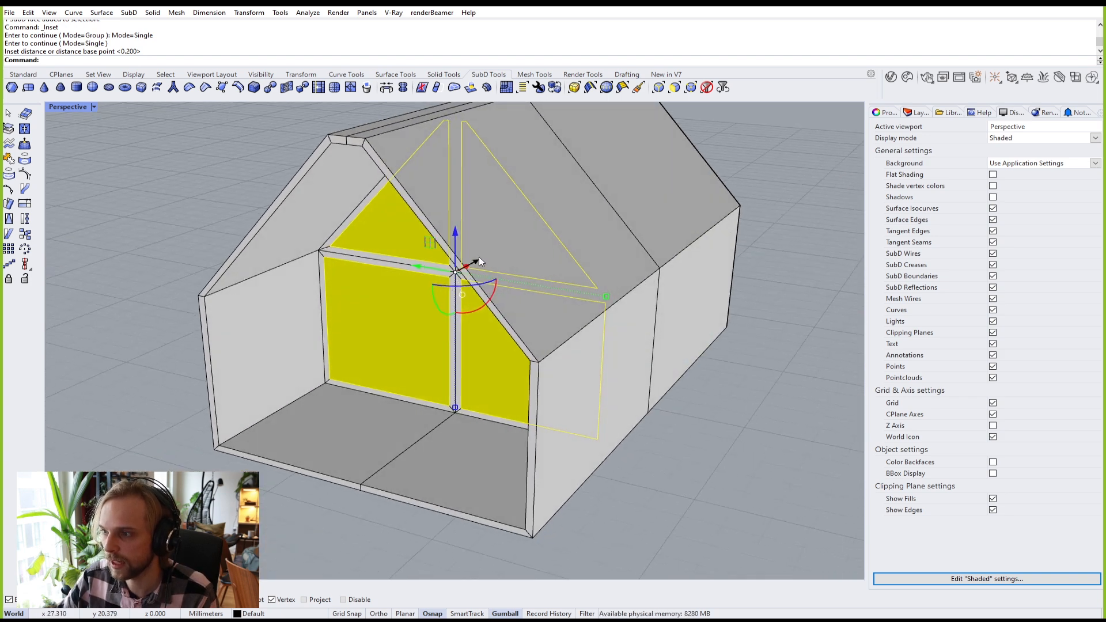
drag(479, 257, 333, 357)
Step: Toggle the SubD to smooth display to inspect the pulled-out faces, and undo their move
right_drag(132, 211, 483, 344)
key(Tab)
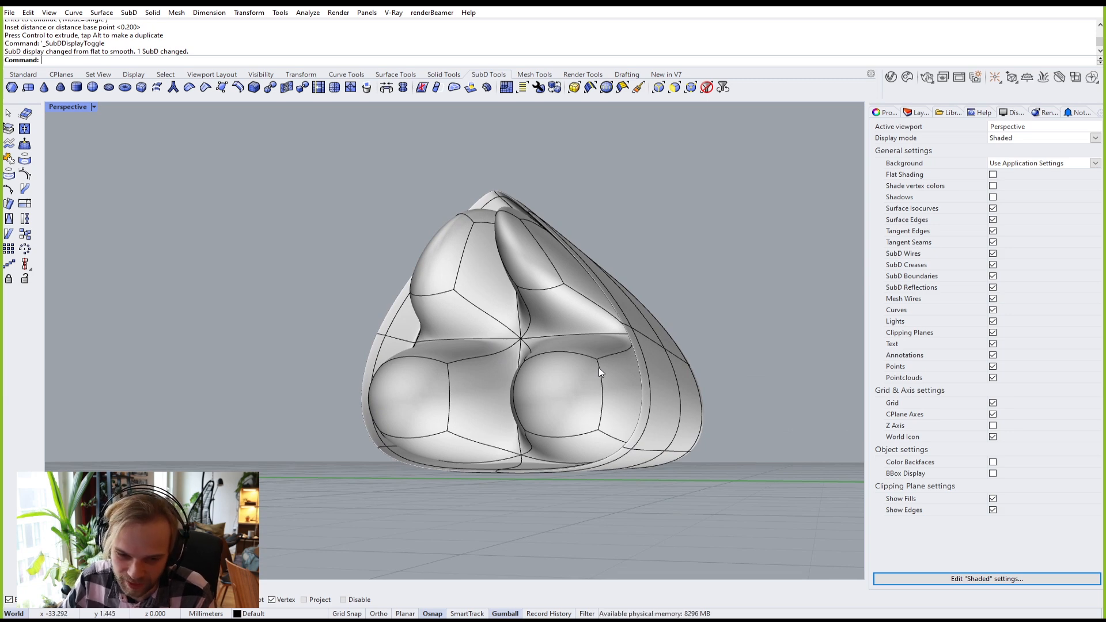
right_drag(597, 367, 627, 402)
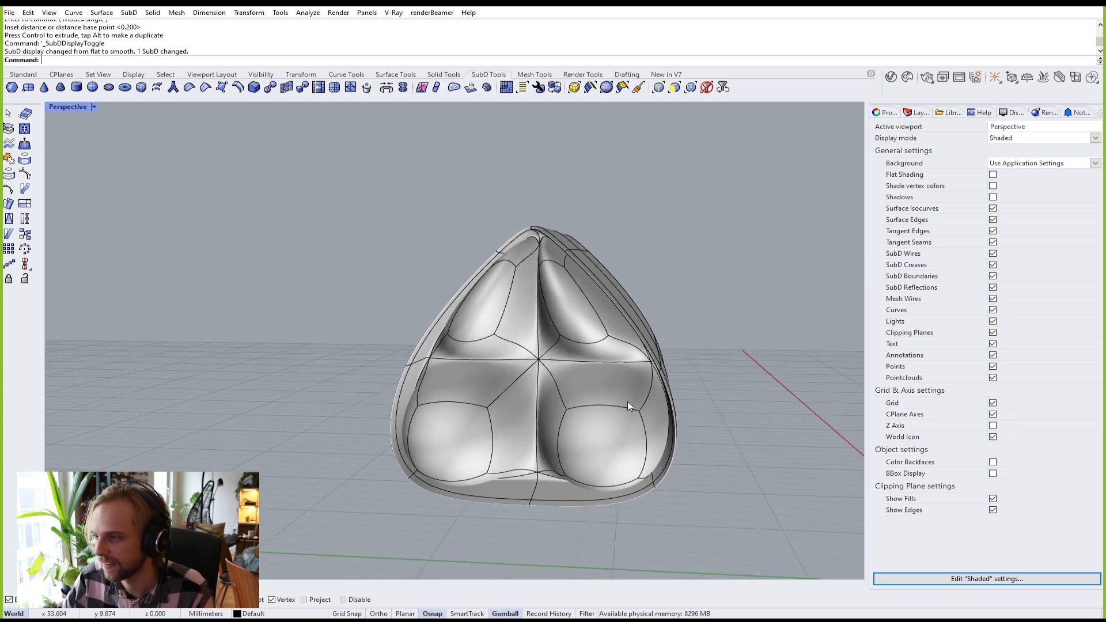
key(ctrl+z)
Step: Select the four inset gable faces and pull them outward along the house's length toward the gable opening
ctrl+shift+click(497, 302)
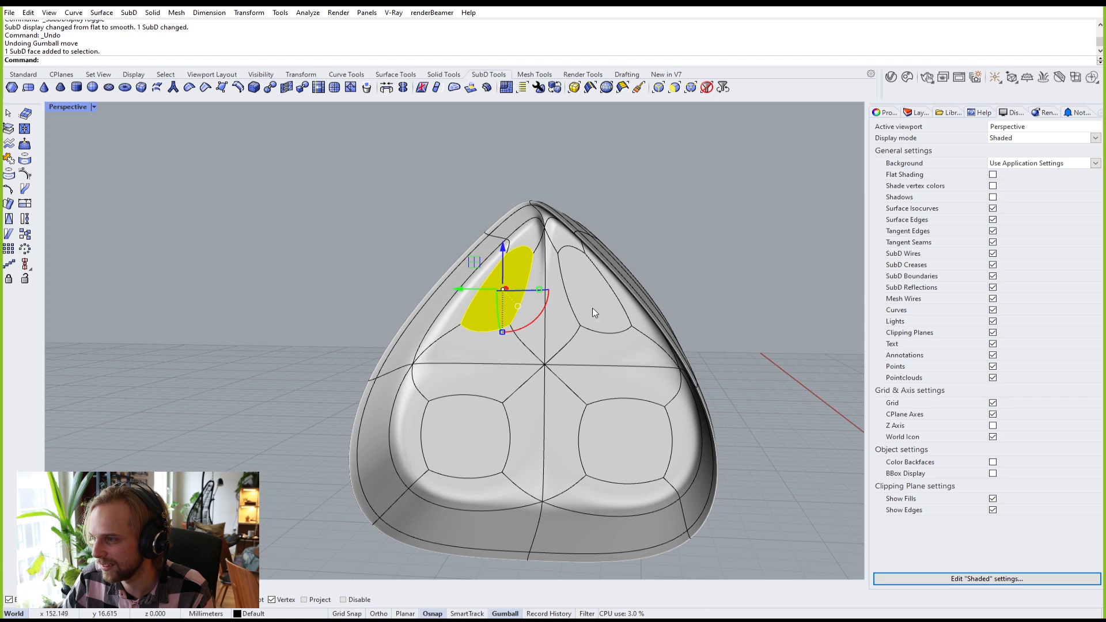
ctrl+shift+click(592, 314)
ctrl+shift+click(637, 475)
ctrl+shift+click(485, 454)
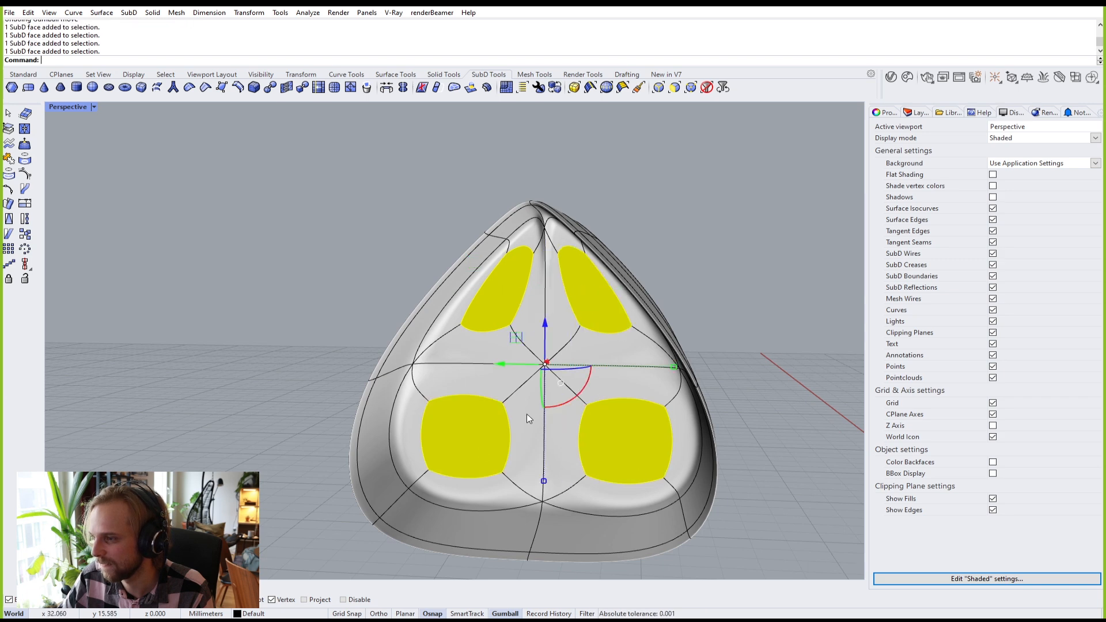
right_drag(527, 413, 544, 366)
drag(543, 365, 486, 401)
click(295, 375)
right_drag(325, 368, 546, 249)
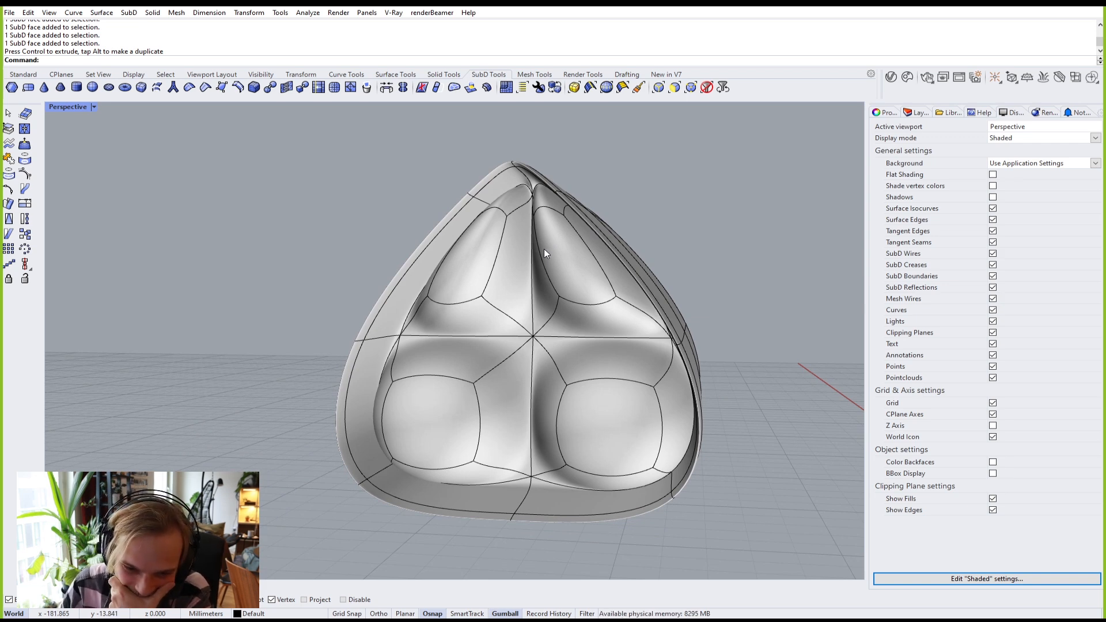
Step: Return the SubD to flat display and inset the four pulled-out gable faces individually with Mode=Single and a distance of 0.01
key(Tab)
right_drag(544, 245, 461, 318)
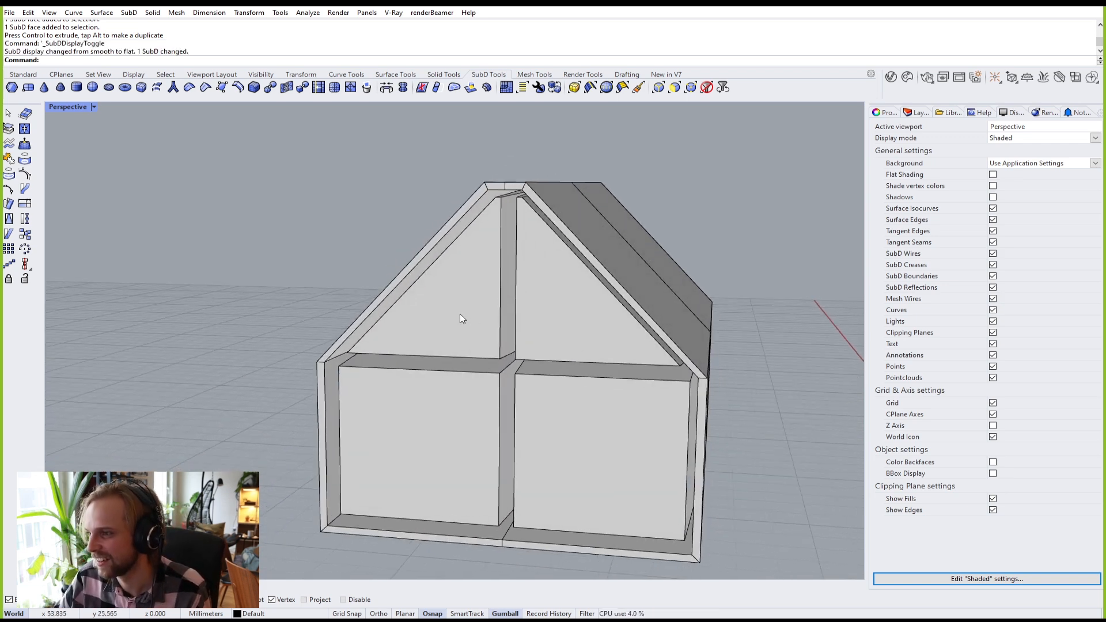
ctrl+shift+click(461, 319)
ctrl+shift+click(444, 417)
ctrl+shift+click(581, 325)
ctrl+shift+click(579, 425)
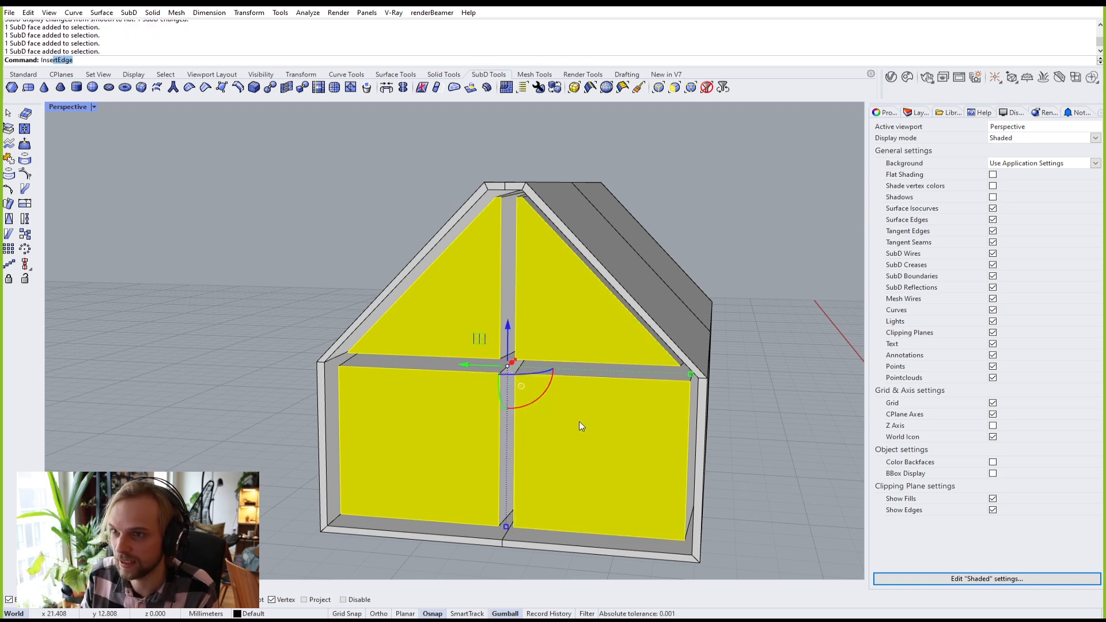
text(et)
key(Return)
key(Return)
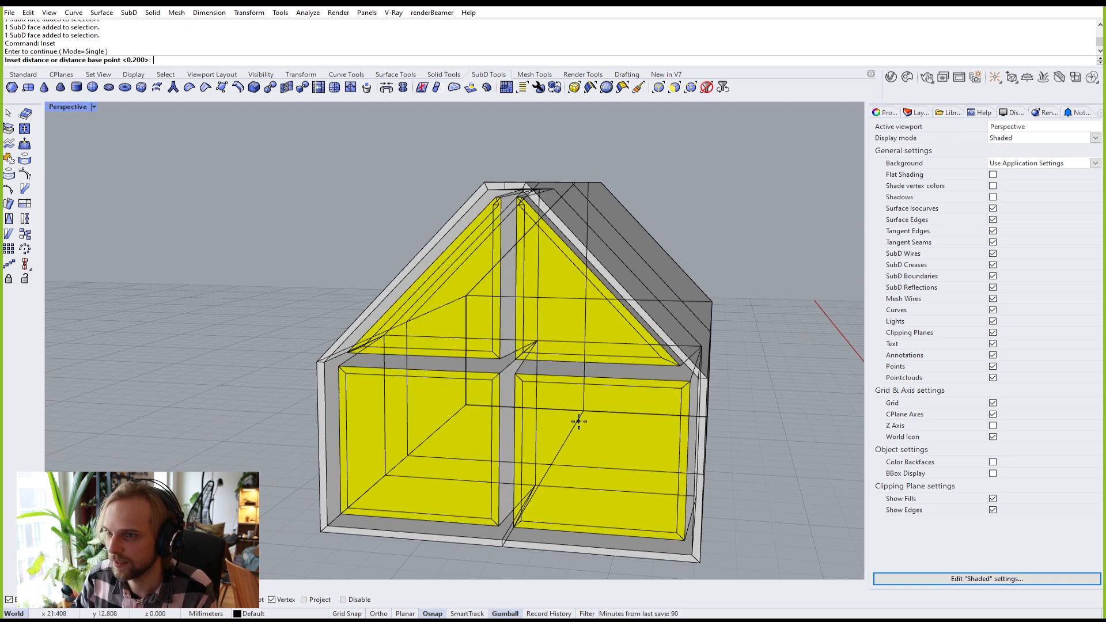
text(0)
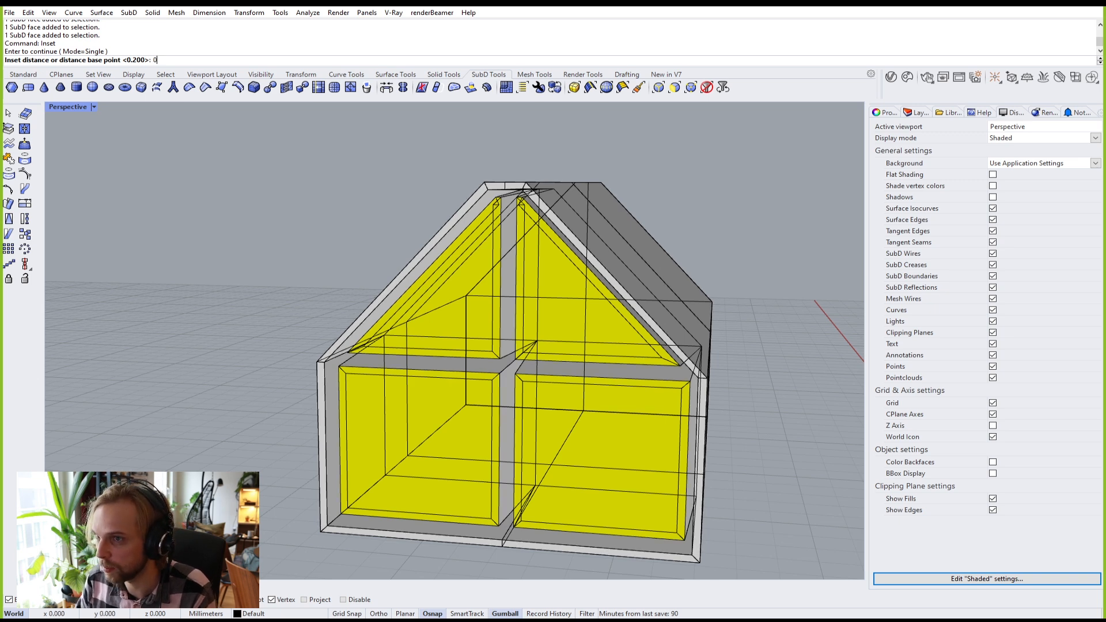
text(.01)
key(Return)
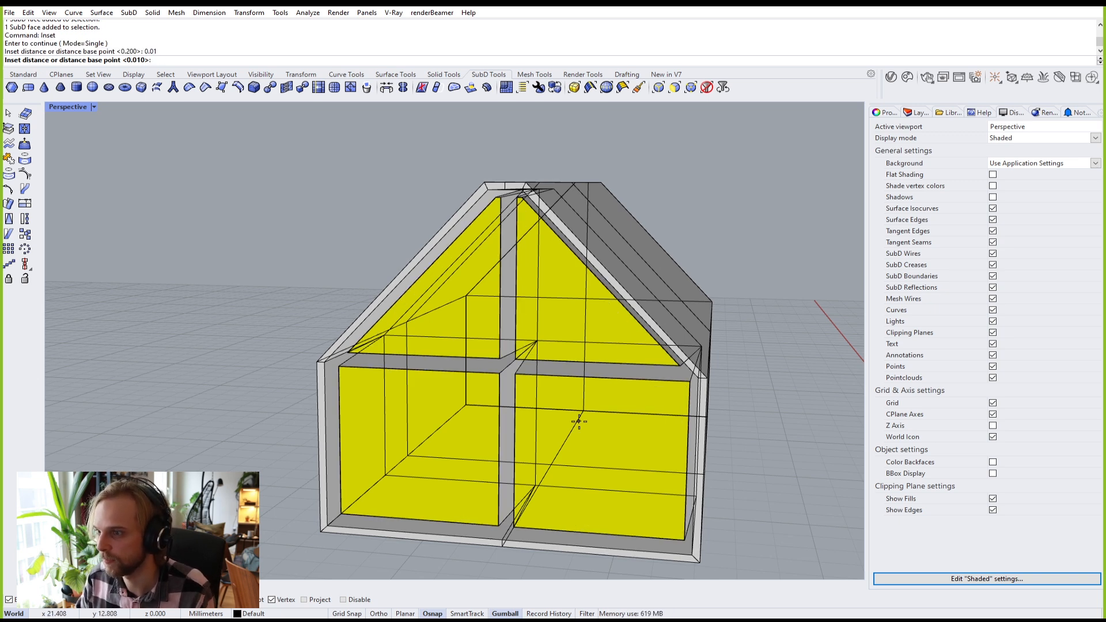
key(Return)
Step: Examine the thin inset borders up close, and inspect the tightened gable faces in smooth display
scroll(369, 360, up, 6)
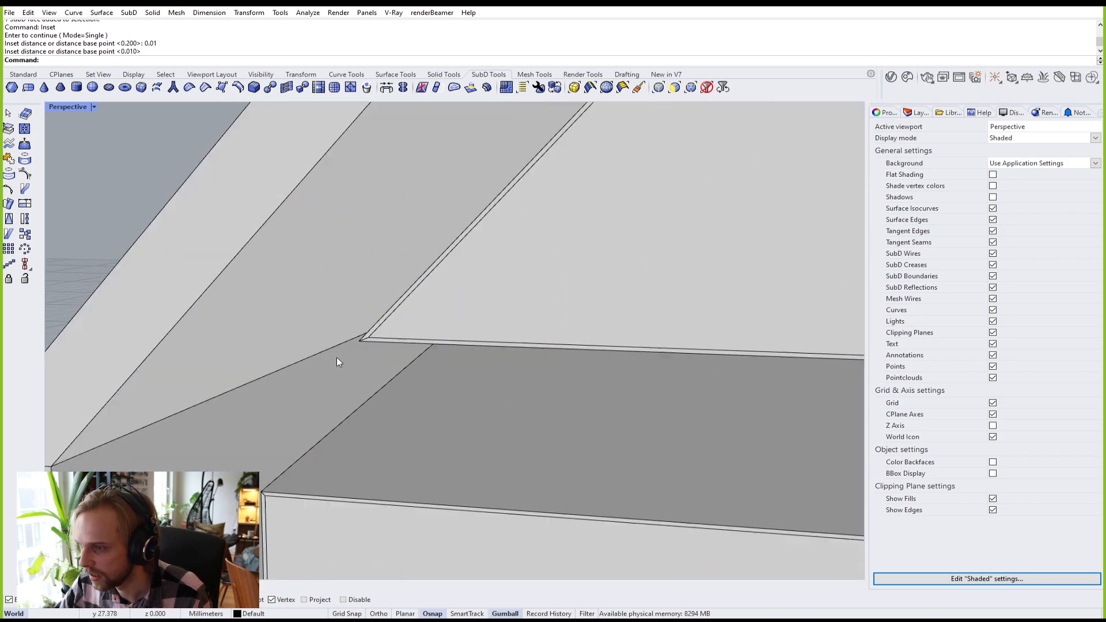
scroll(359, 340, up, 3)
scroll(405, 331, down, 10)
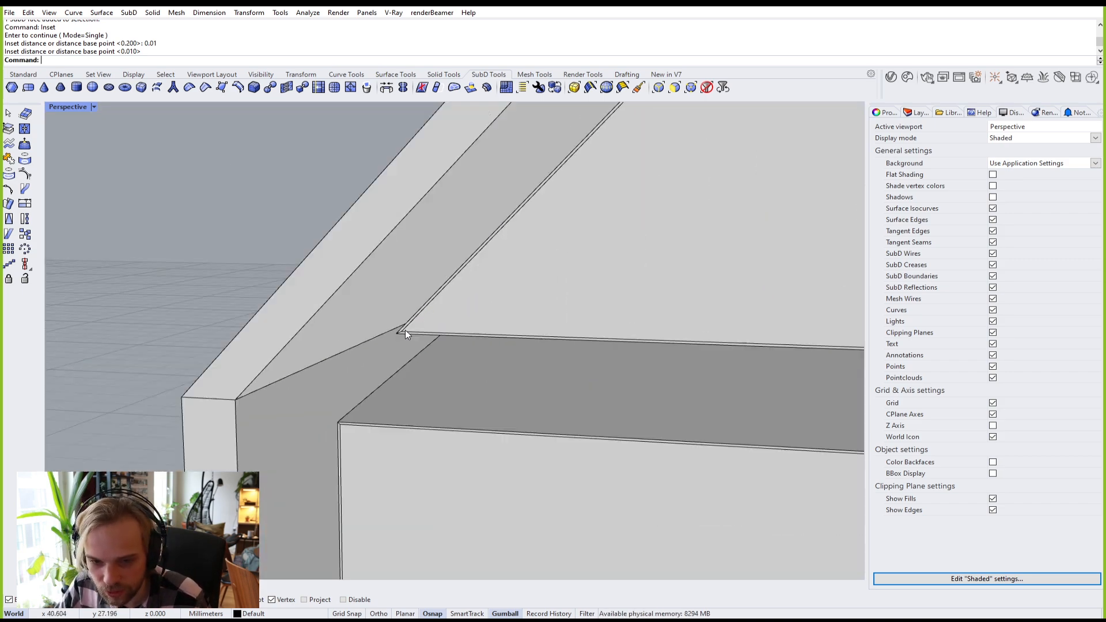
key(Tab)
scroll(445, 329, up, 8)
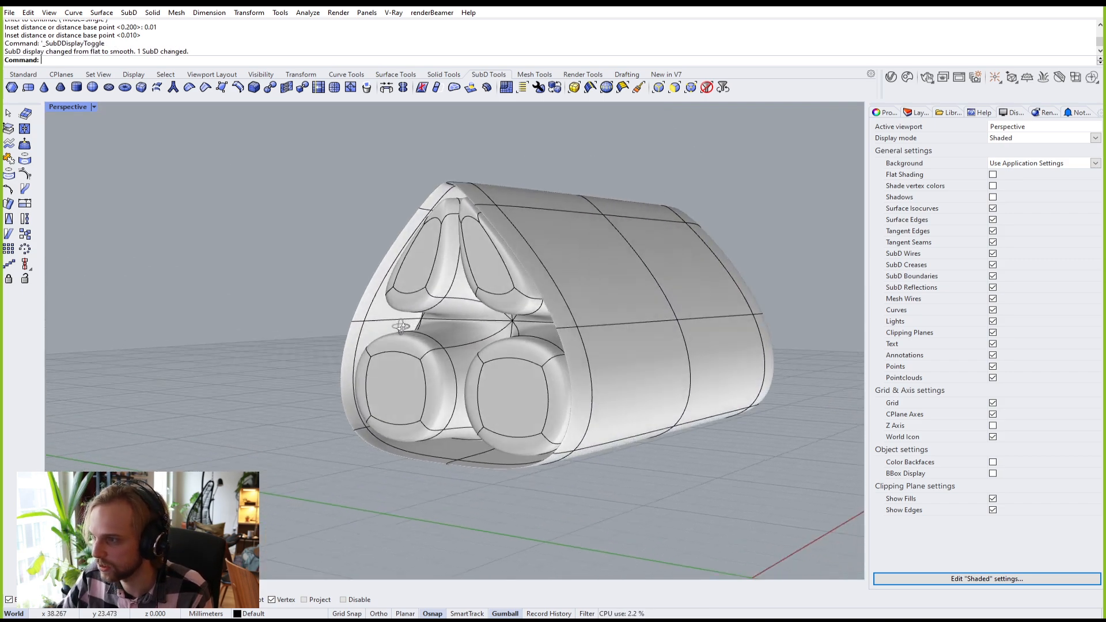
scroll(357, 375, down, 3)
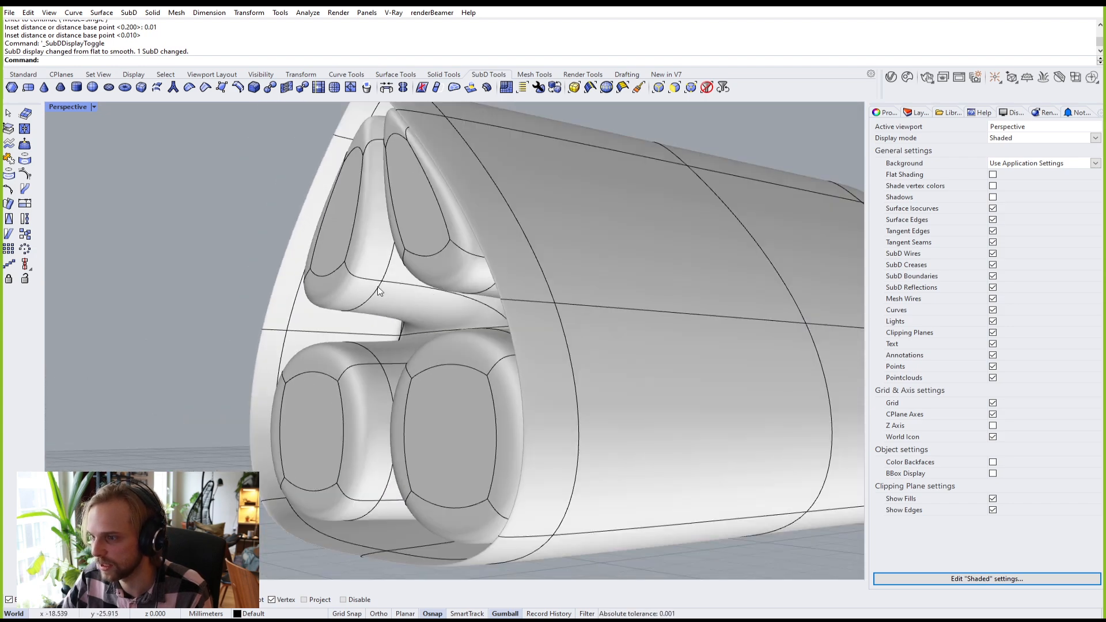
scroll(408, 358, down, 4)
right_drag(483, 327, 559, 366)
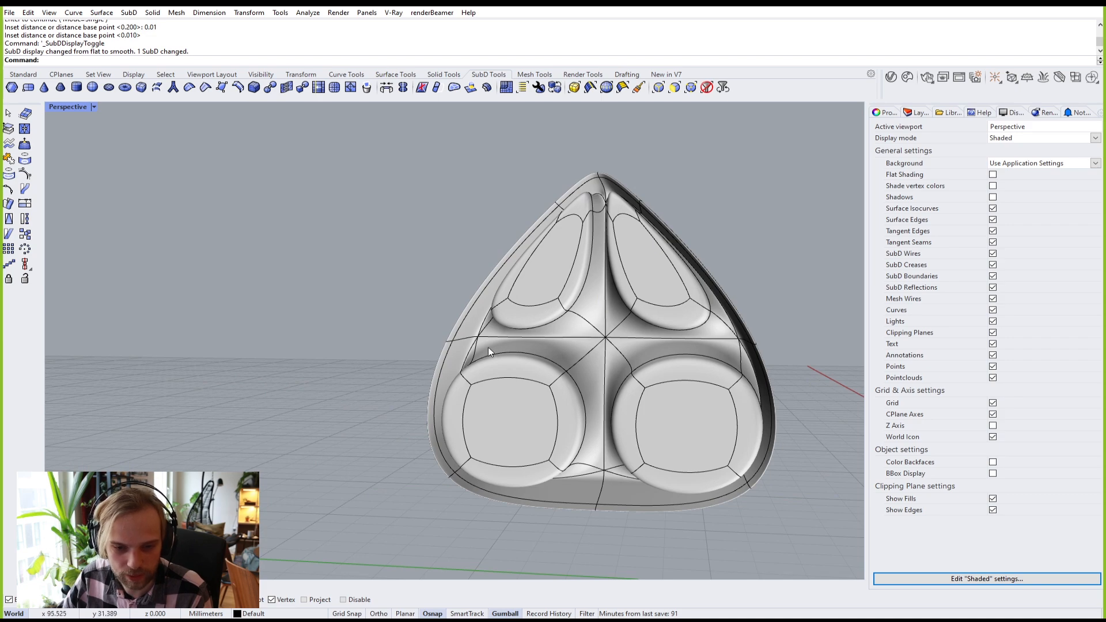
right_drag(488, 347, 479, 337)
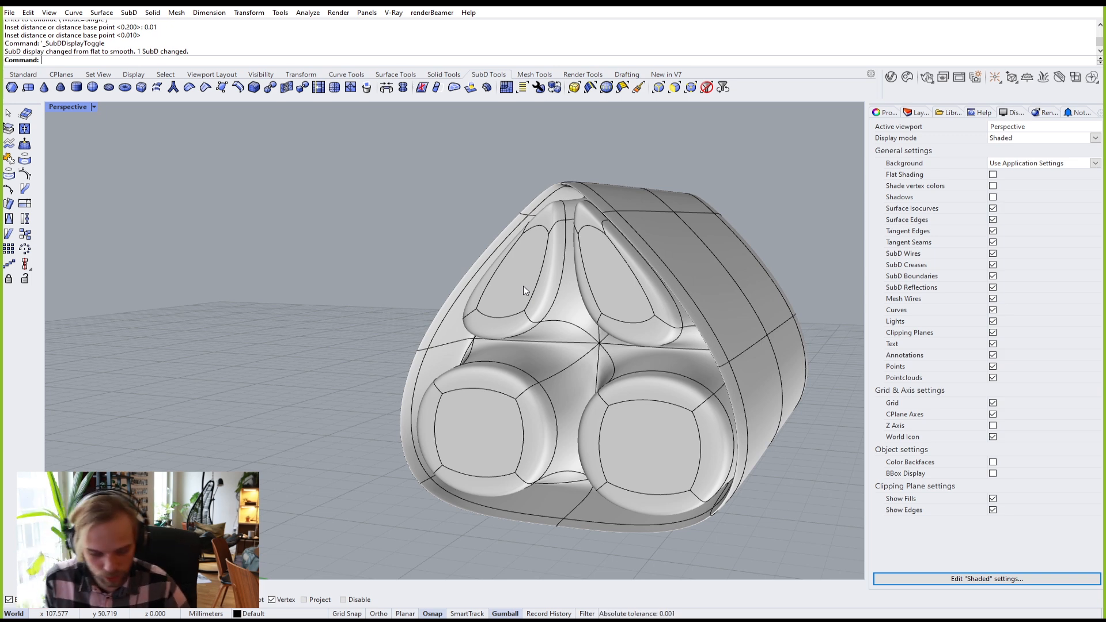
Step: Return the SubD to flat display and undo the 0.01 inset and the outward move of the gable faces
key(Tab)
right_drag(520, 283, 564, 231)
key(ctrl+z)
key(ctrl+z)
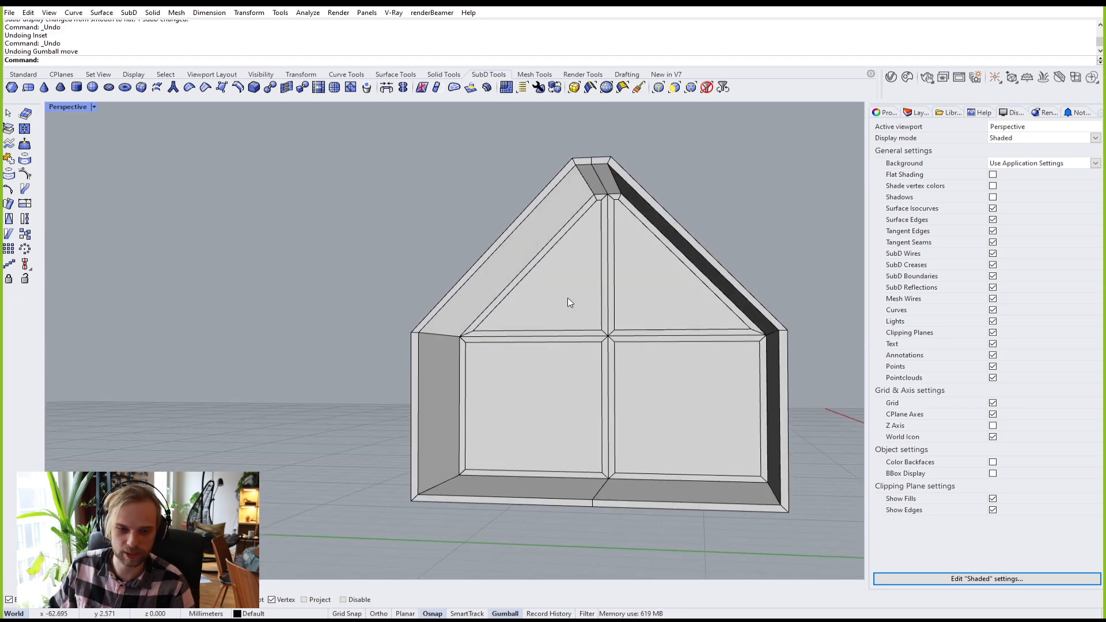
Step: Highlight one upper gable face, its sloped inset border and the adjoining inner roof face, and clear the selection
mouse_move(530, 290)
right_down()
mouse_move(512, 273)
mouse_move(535, 305)
right_up()
scroll(513, 273, up, 6)
ctrl+shift+click(610, 326)
scroll(495, 300, up, 5)
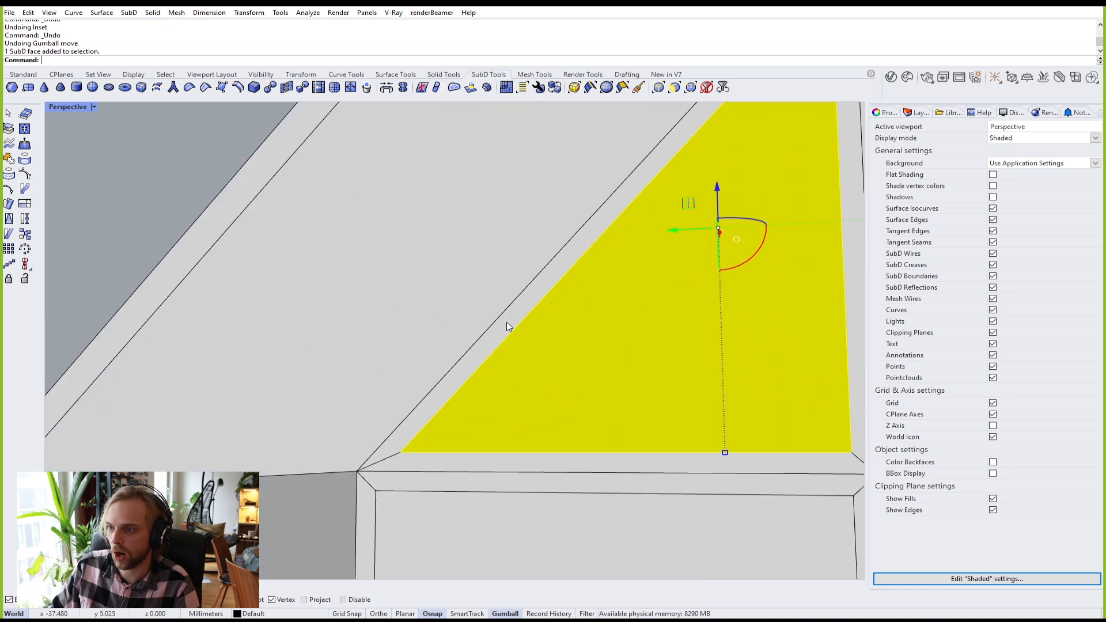
scroll(510, 323, down, 5)
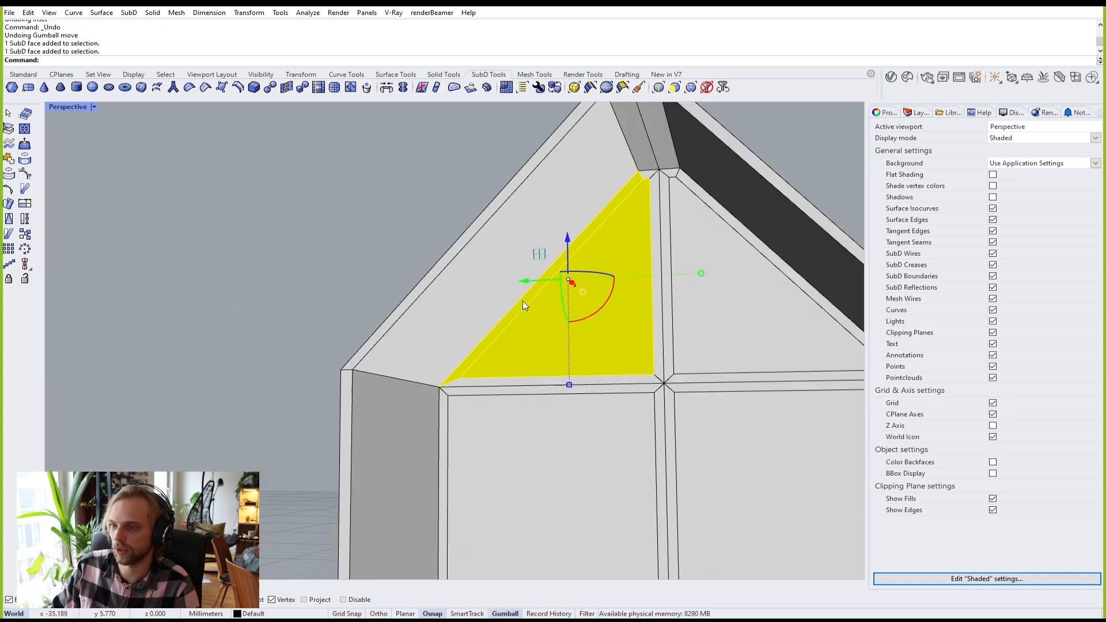
ctrl+shift+click(549, 204)
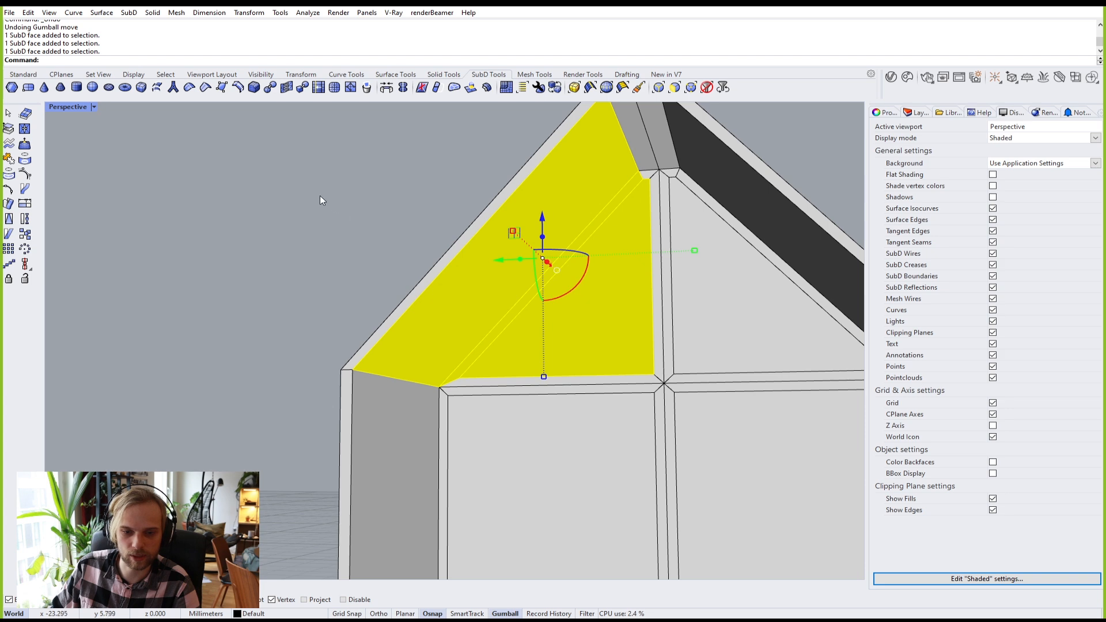
shift+right_drag(657, 345, 607, 311)
scroll(488, 385, down, 5)
right_drag(488, 385, 565, 420)
click(745, 360)
Step: Highlight the strip of faces running from the ridge rim through the inner ridge to the upper gable face, and clear the selection
scroll(671, 212, up, 5)
right_drag(663, 212, 470, 145)
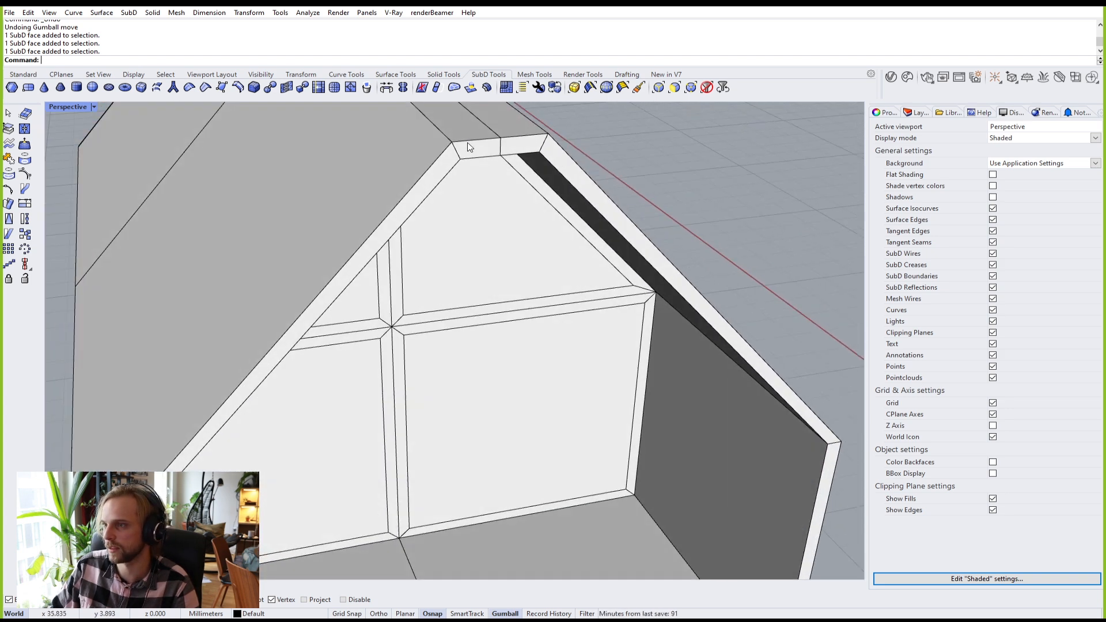
ctrl+shift+click(479, 151)
right_drag(498, 201, 494, 372)
ctrl+shift+click(494, 373)
scroll(507, 380, down, 5)
shift+right_drag(518, 409, 548, 336)
scroll(517, 383, up, 4)
ctrl+shift+click(521, 458)
scroll(523, 404, down, 3)
scroll(559, 446, down, 7)
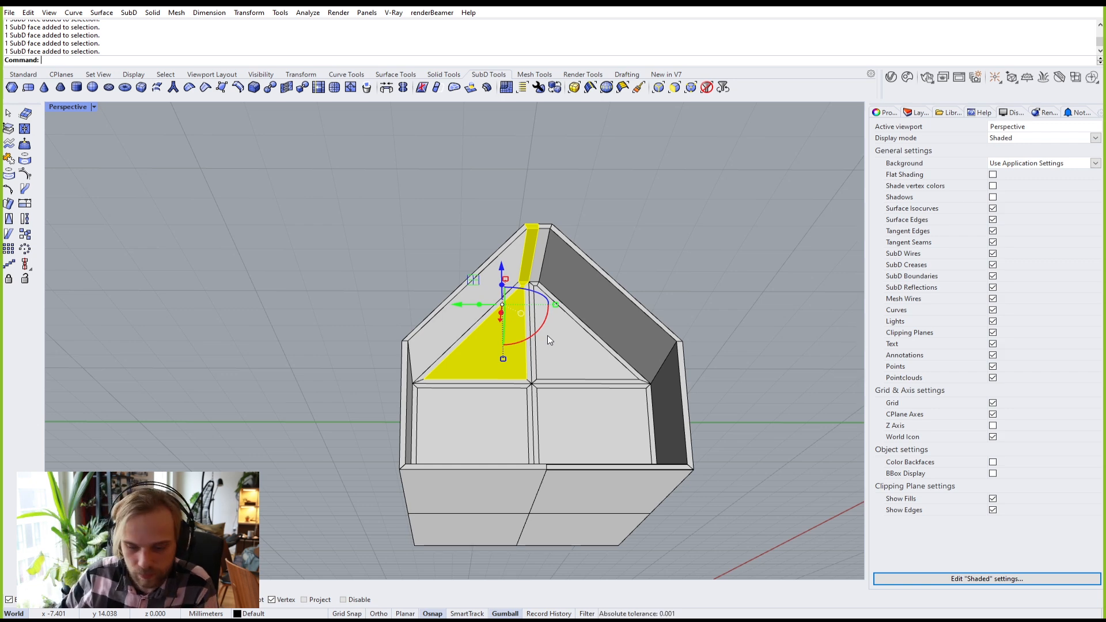
key(Escape)
Step: Bevel the edge between the floor and one lower gable panel with Segments=1, OffsetMode=Absolute and Straightness=1, picking the amount near the panel's corner
scroll(537, 286, up, 5)
scroll(532, 275, down, 5)
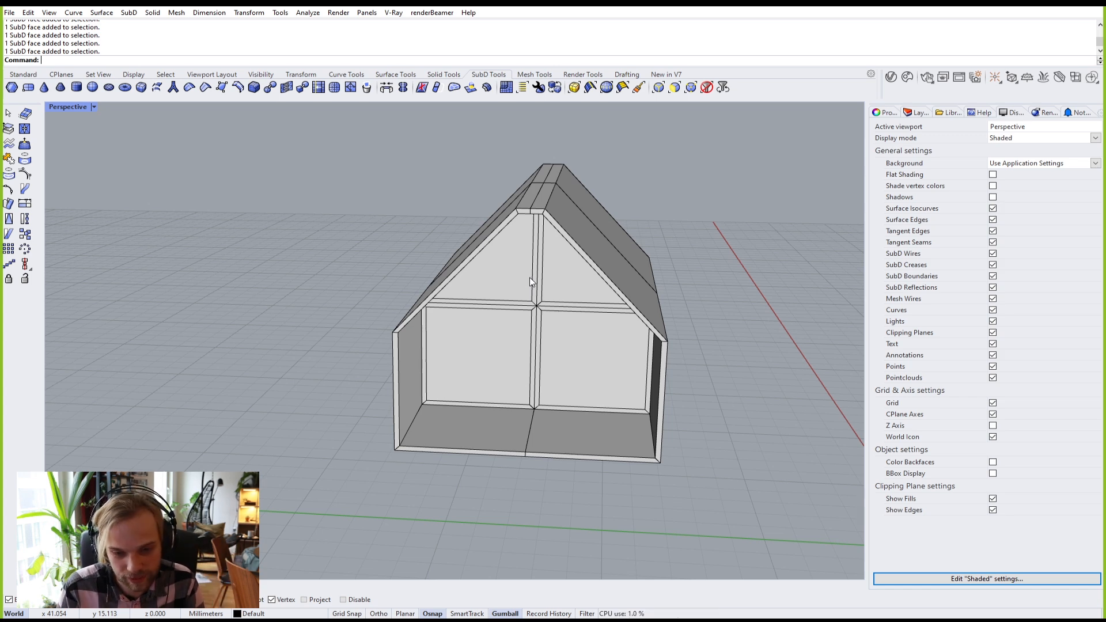
scroll(489, 373, up, 8)
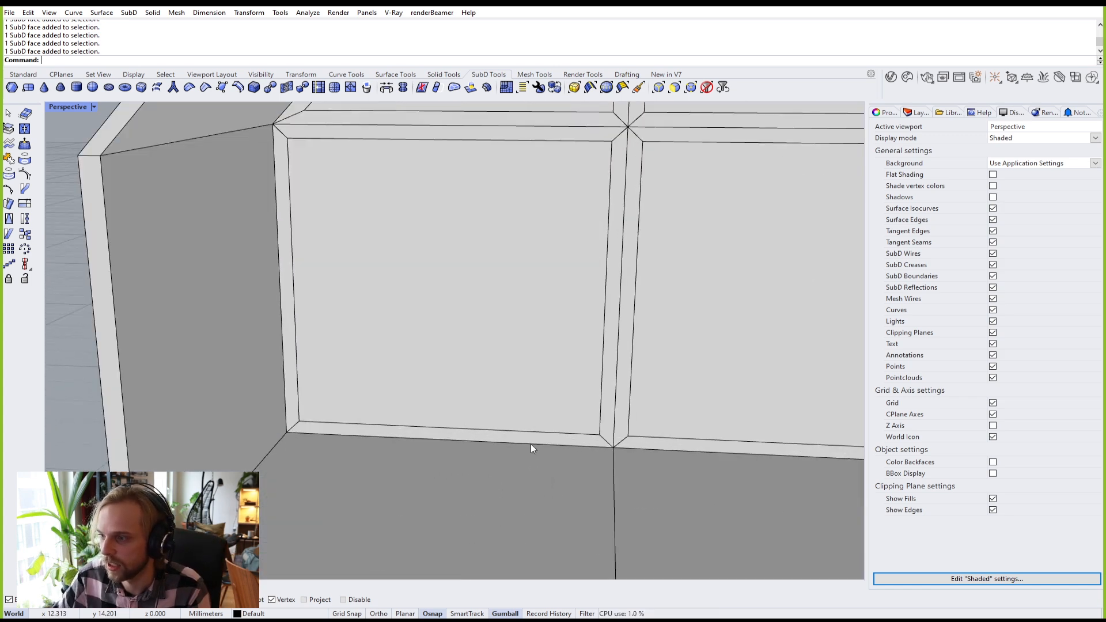
click(504, 443)
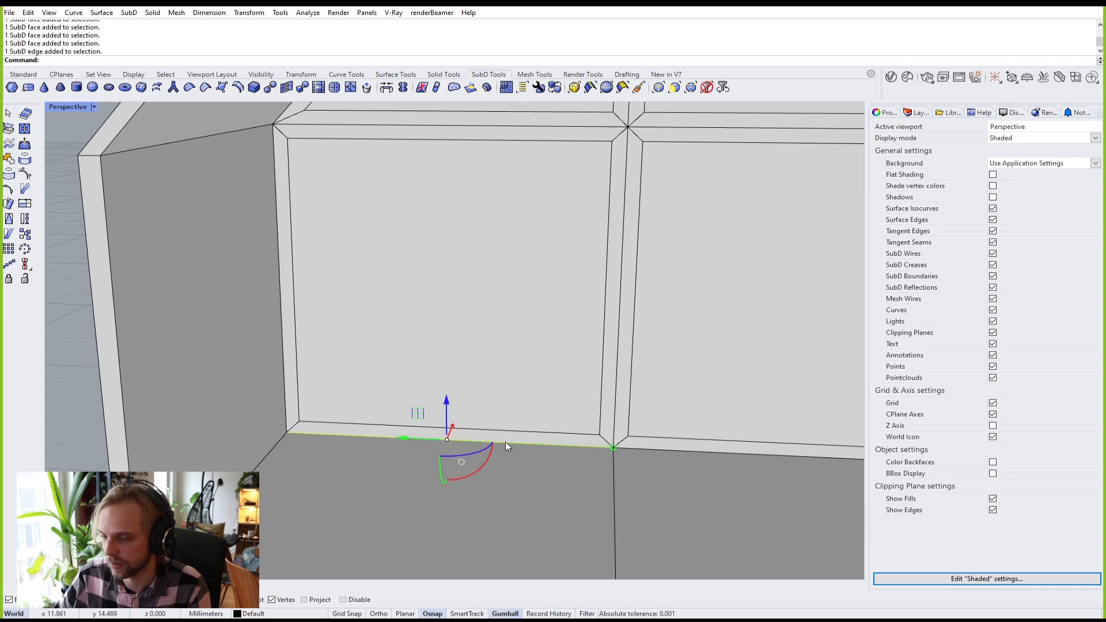
text(Bevel)
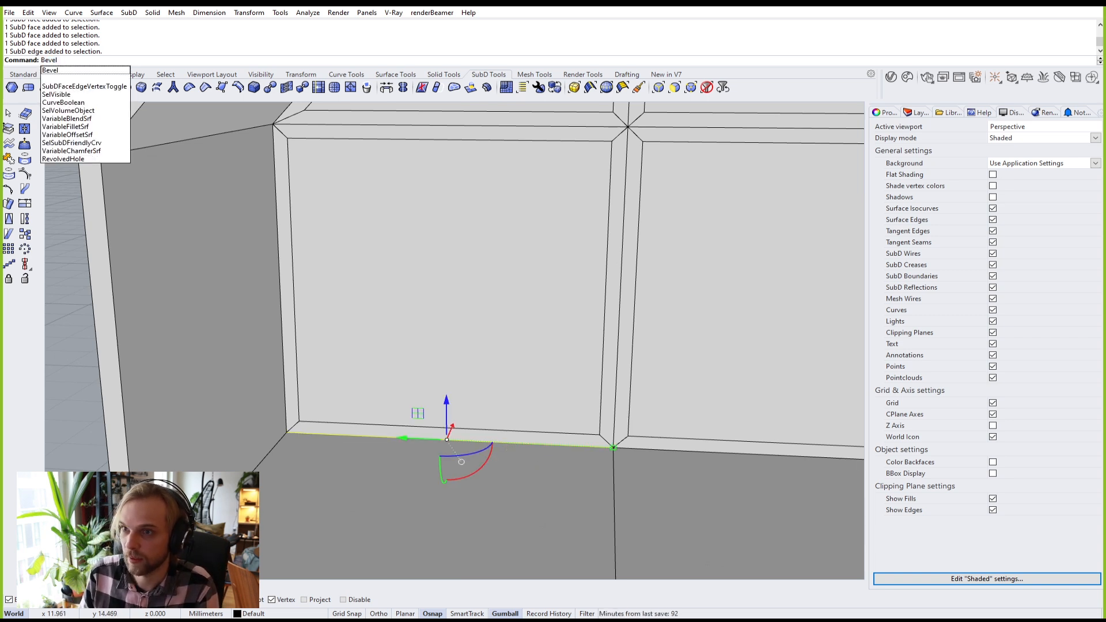
key(Return)
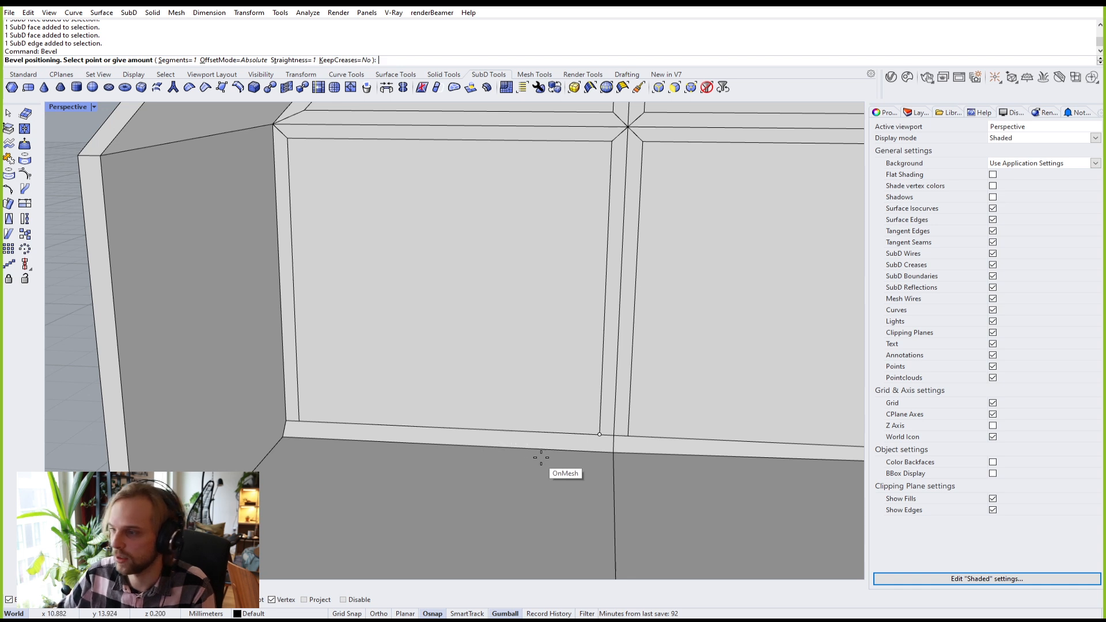
scroll(608, 437, up, 5)
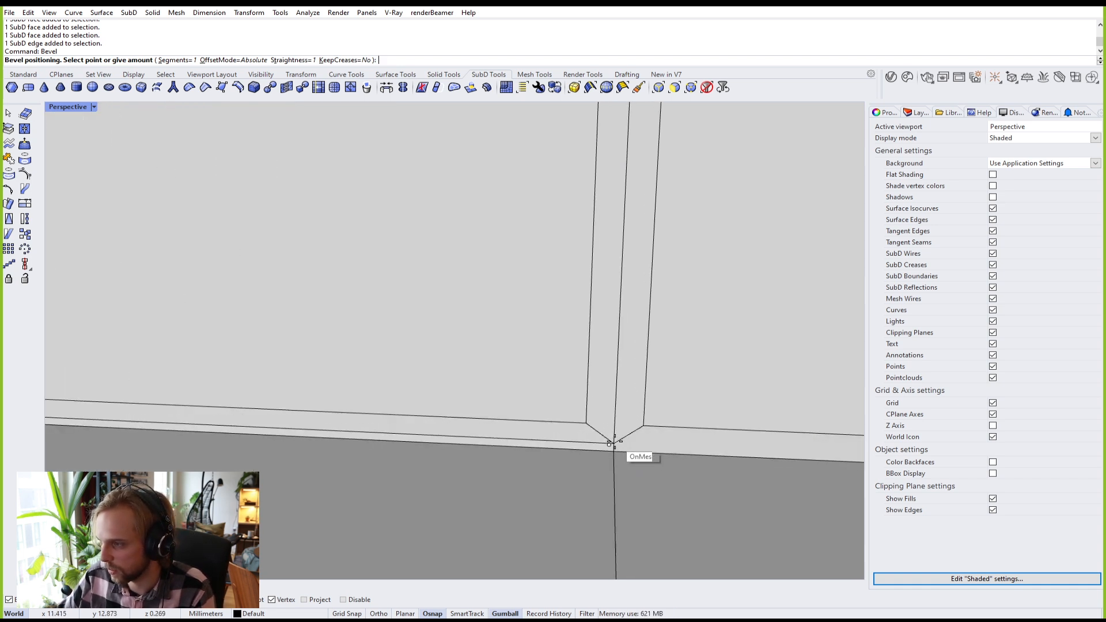
click(611, 443)
scroll(579, 458, down, 5)
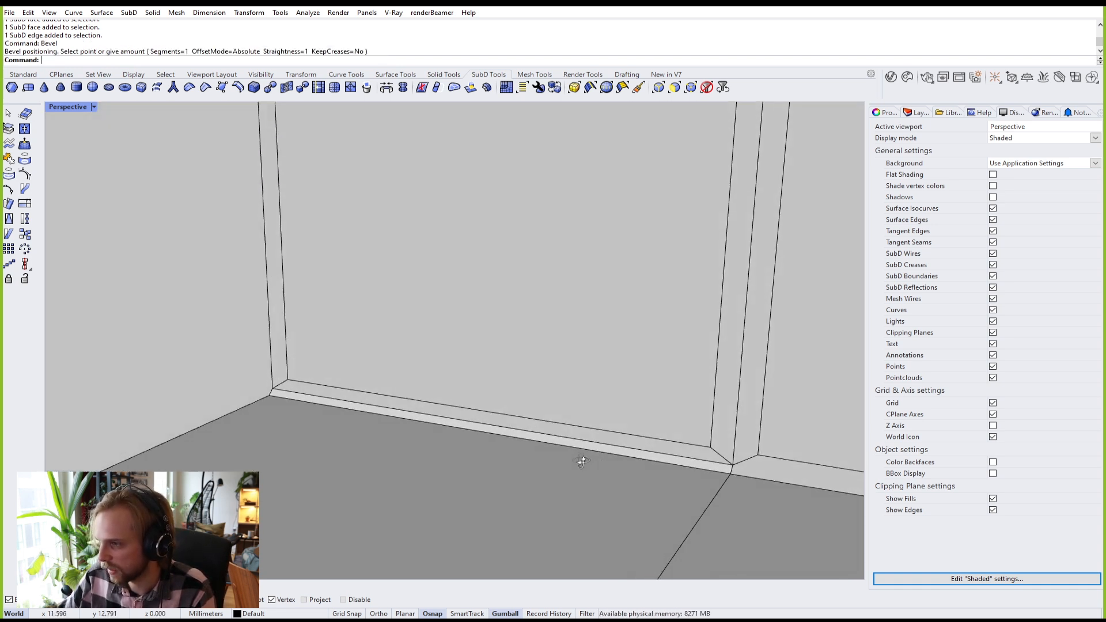
Step: Examine how the new bevel ends at the corner between the two lower gable panels
scroll(518, 426, up, 5)
scroll(510, 407, up, 5)
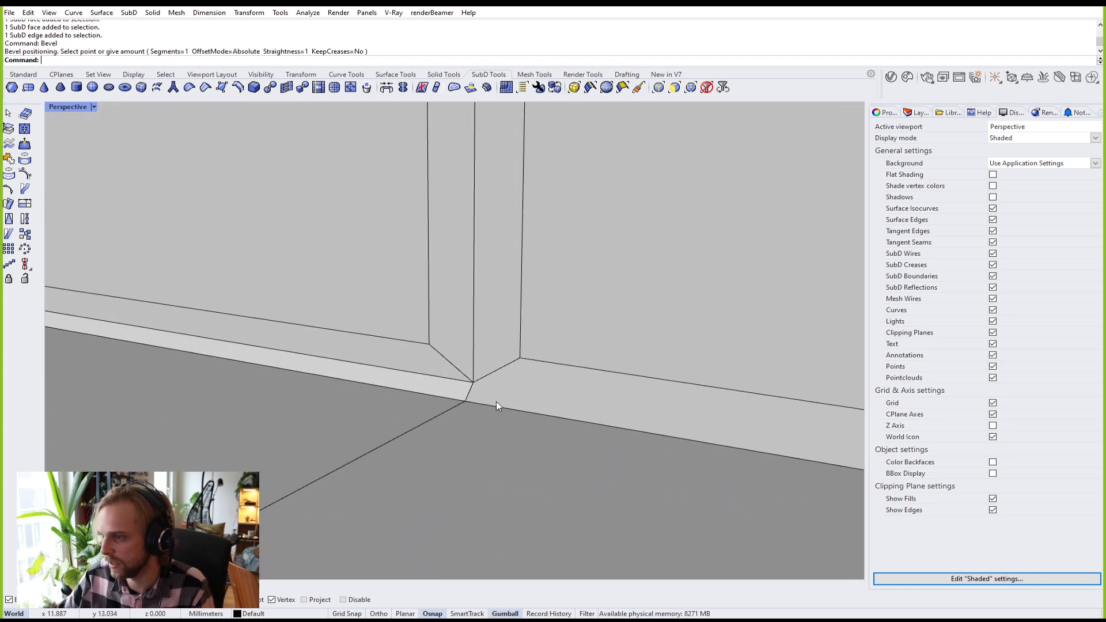
scroll(480, 393, down, 3)
shift+right_drag(340, 389, 613, 426)
scroll(613, 426, up, 1)
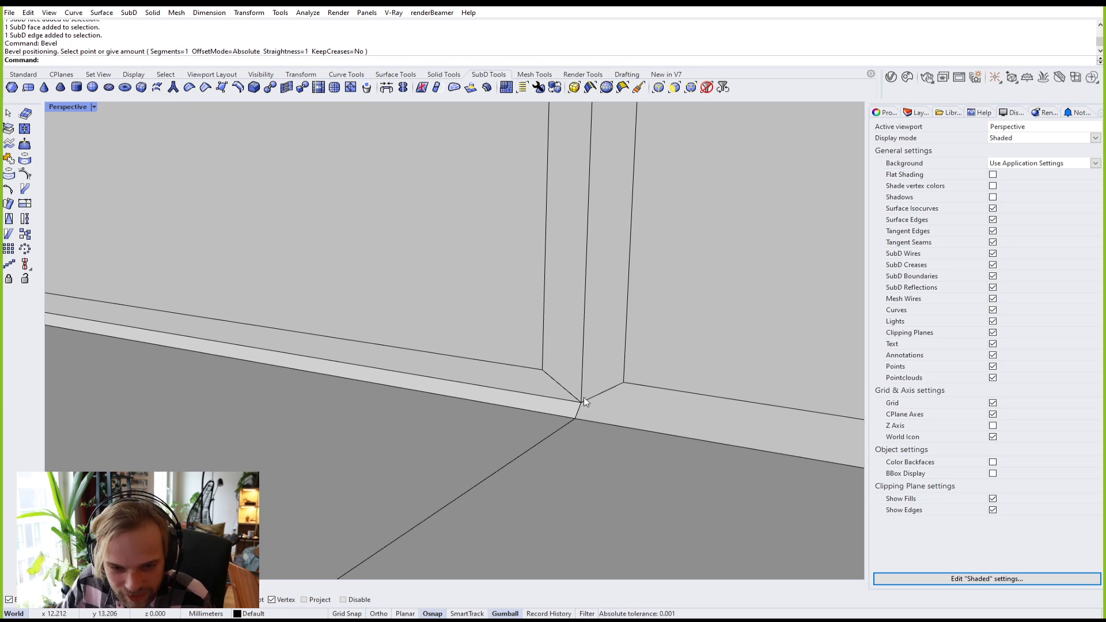
Step: Switch the SubD to smooth display and apply environment map (EMap) analysis to it
key(Tab)
scroll(583, 397, down, 3)
right_drag(448, 391, 565, 452)
click(573, 460)
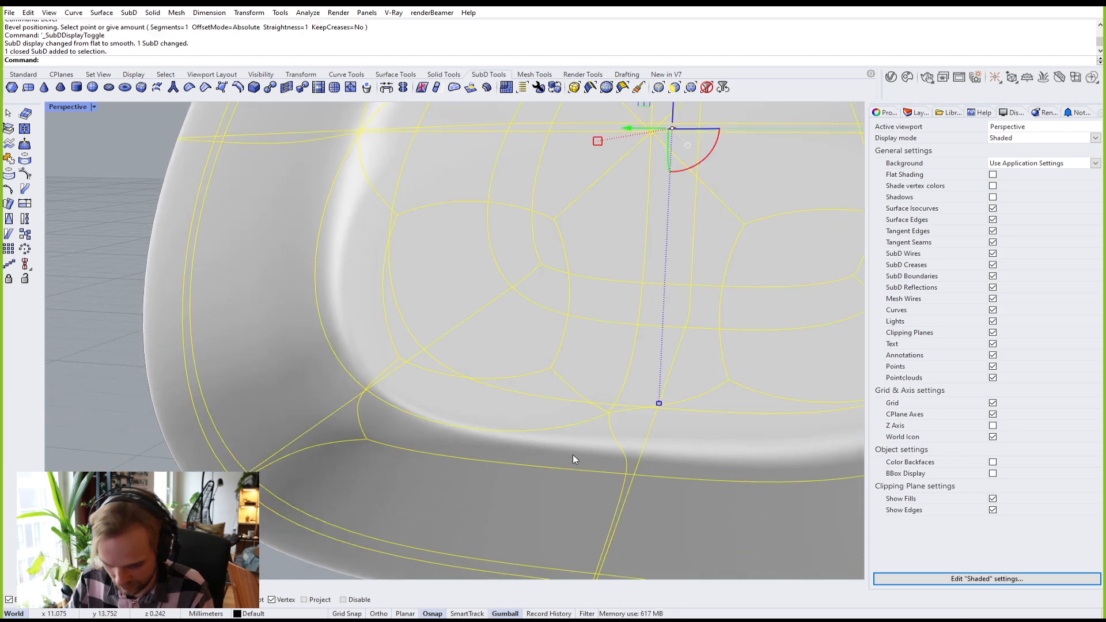
text(emap)
key(Return)
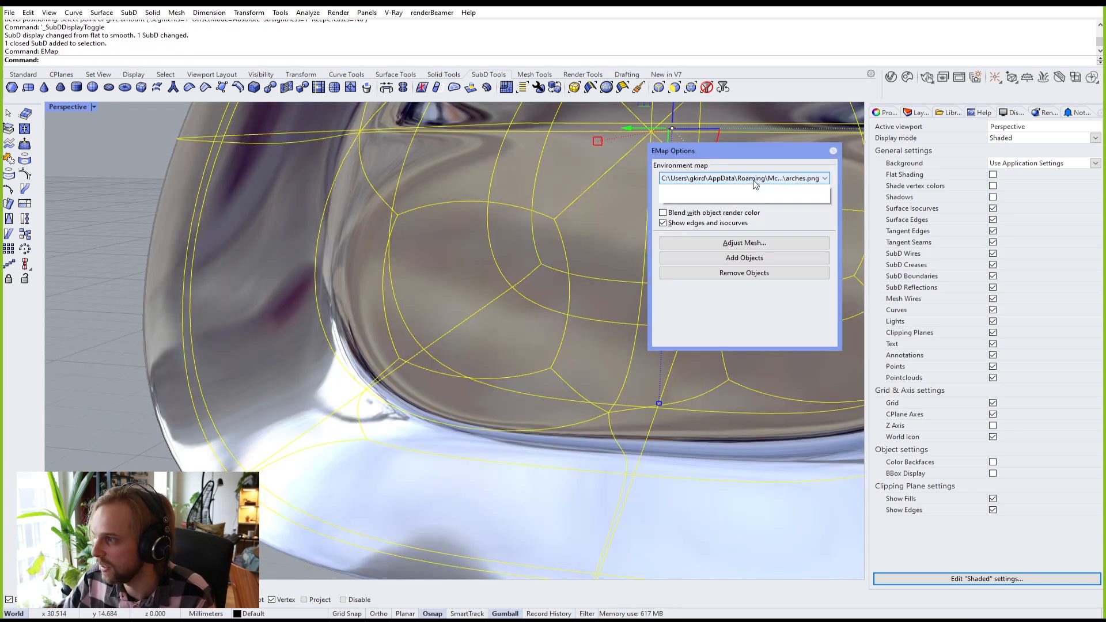
Step: Try to show the truesphere.jpg environment map on the SubD while repositioning the EMap options
click(749, 179)
click(751, 197)
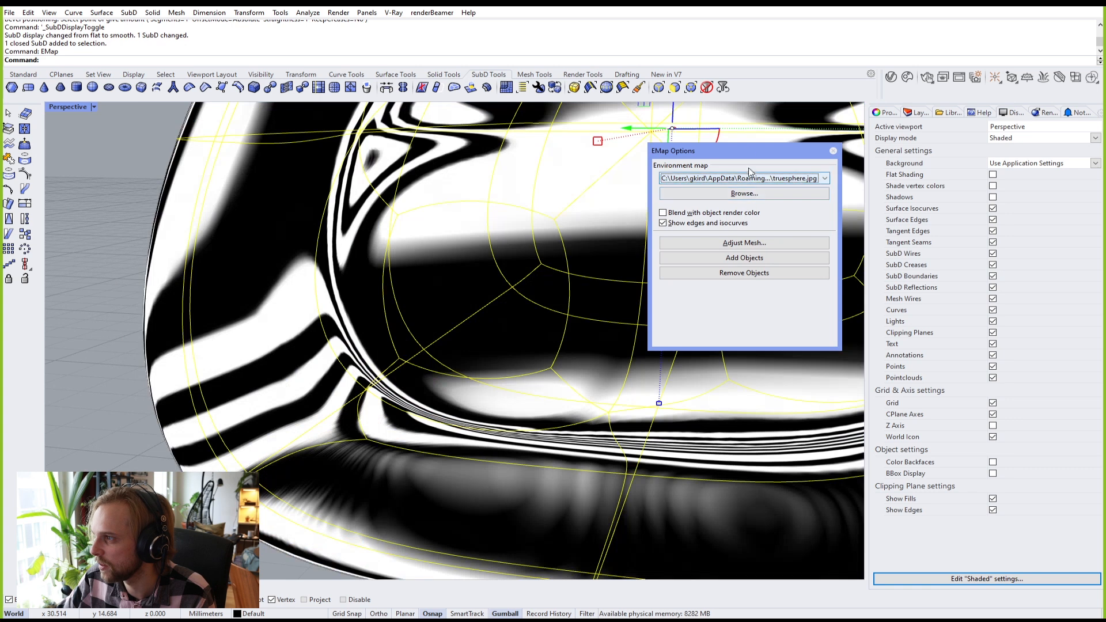
drag(745, 154, 867, 159)
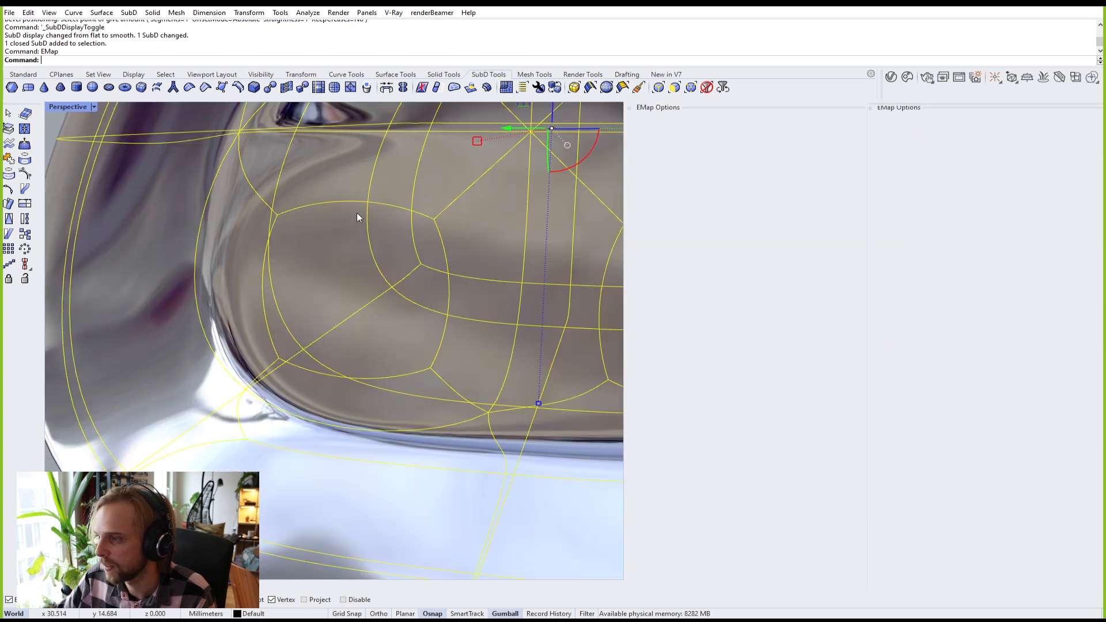
click(737, 133)
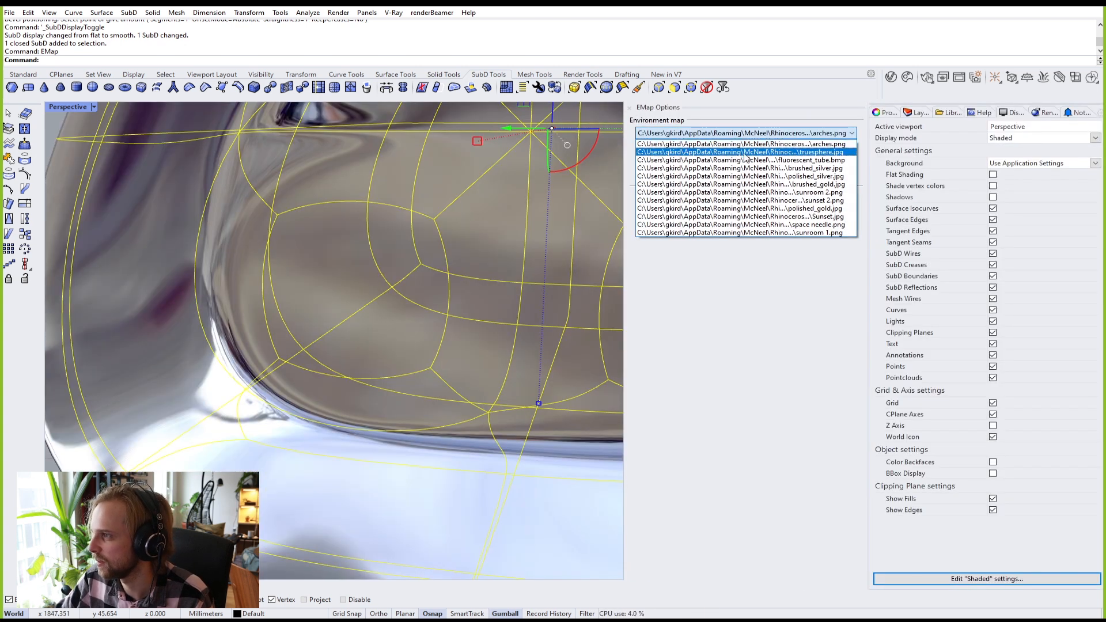
click(746, 154)
drag(692, 106, 723, 221)
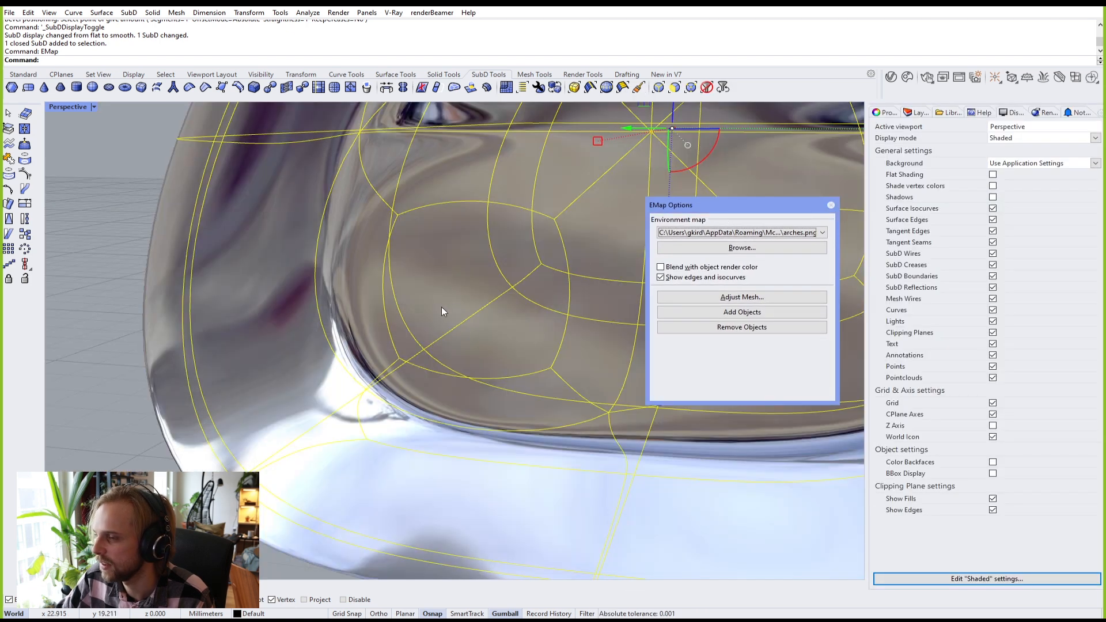
Step: Show the fluorescent_tube.bmp environment map on the SubD, inspect the reflections around the beveled corner, and end the EMap analysis
click(761, 233)
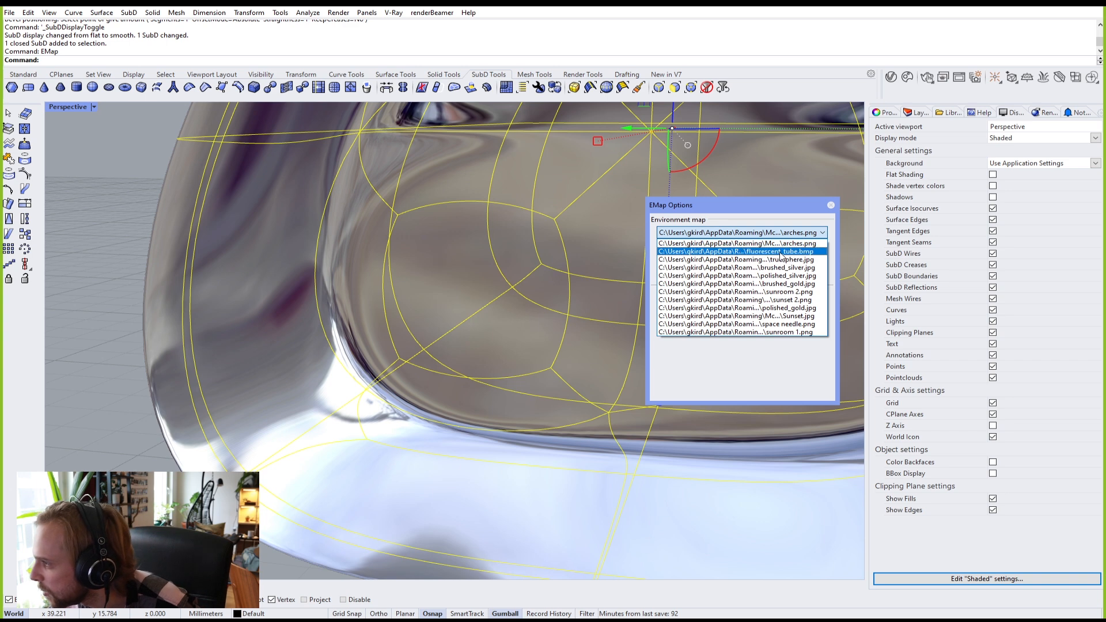
click(775, 252)
right_drag(435, 474, 413, 274)
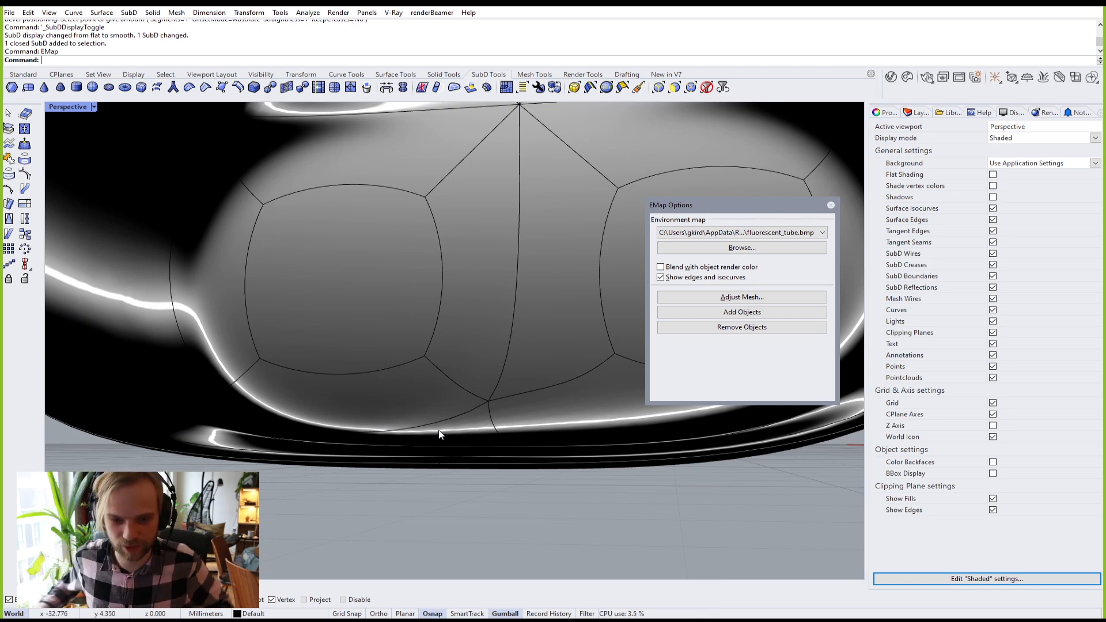
click(831, 205)
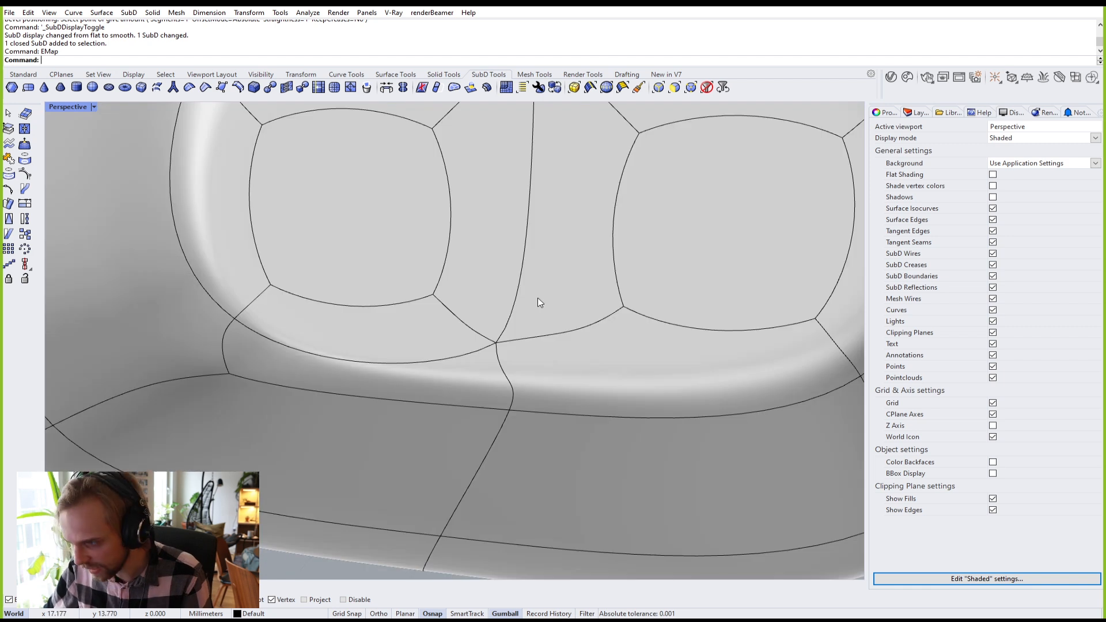
Step: Switch the SubD back to flat display and undo the bevel between the floor and the lower gable panel
key(Tab)
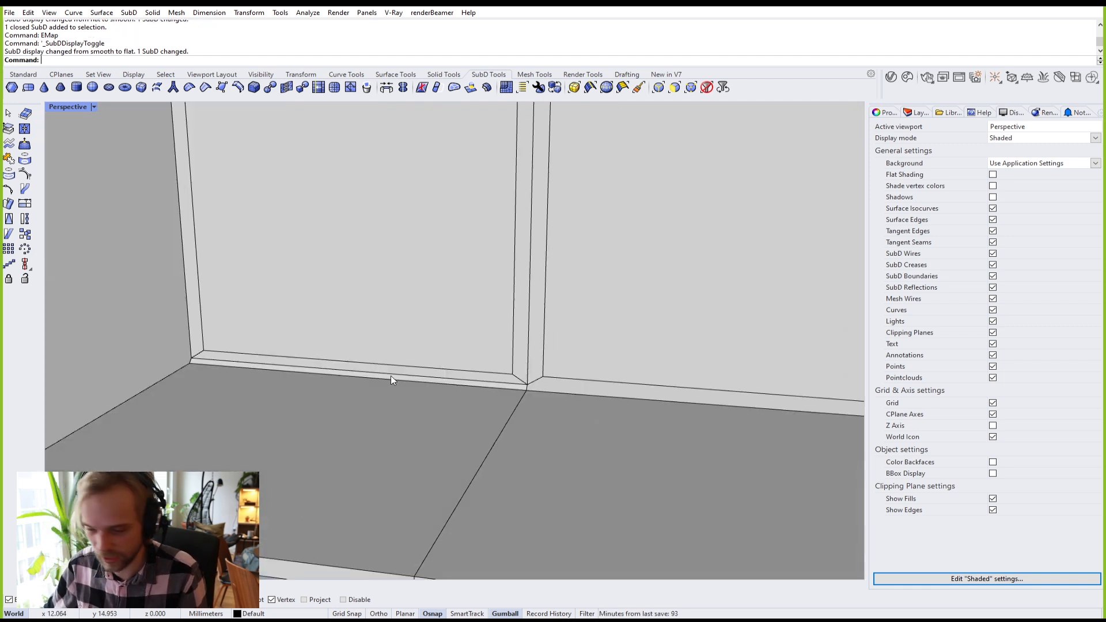
key(ctrl+z)
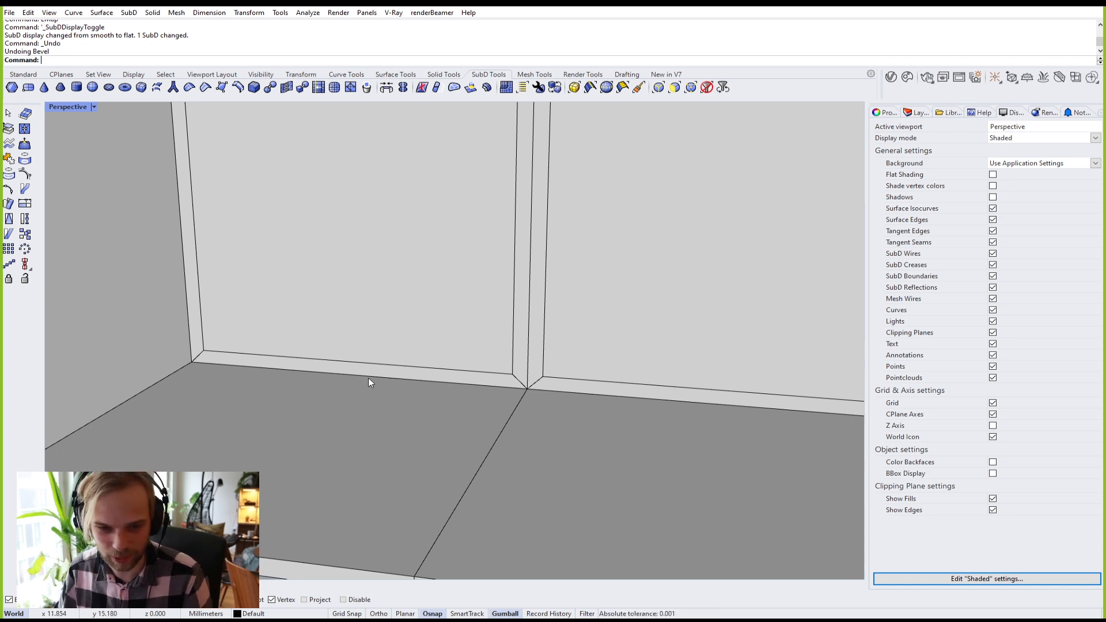
right_drag(371, 382, 403, 375)
scroll(401, 375, down, 5)
scroll(407, 375, up, 3)
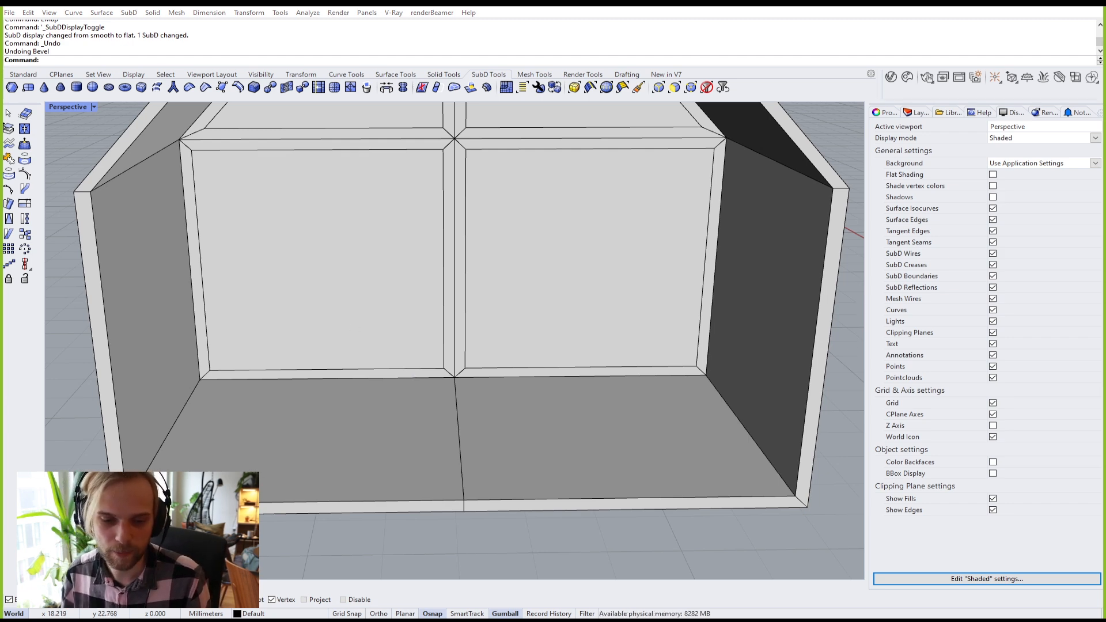
Step: Switch to the Chrome browser and replace the Google Images query with "mad architect" to browse the firm's buildings
key(alt+Tab)
scroll(392, 277, up, 15)
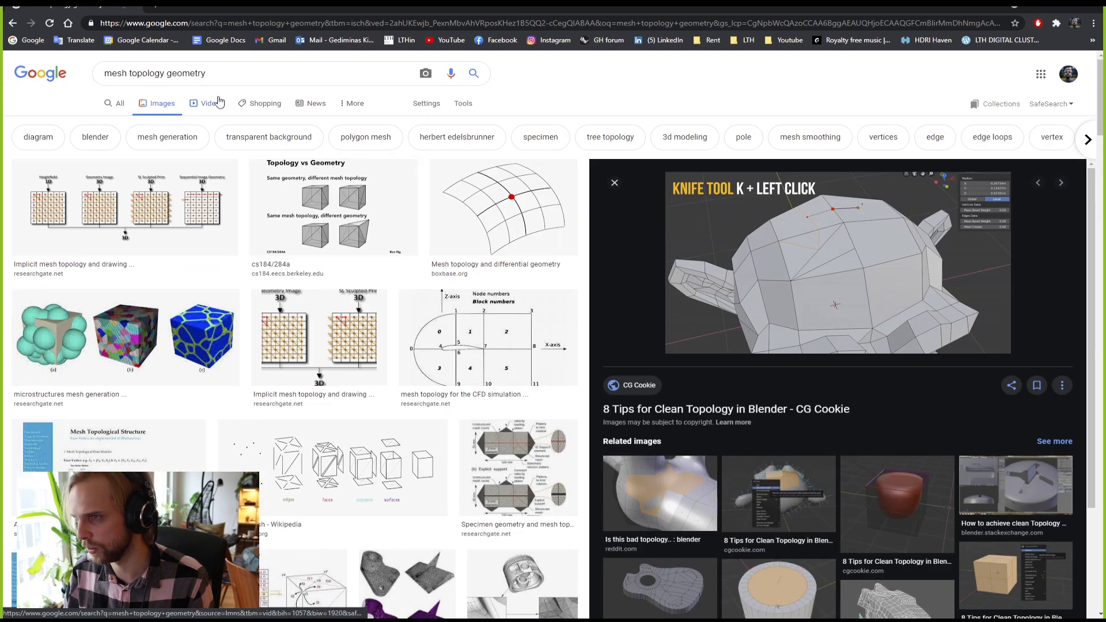
drag(217, 75, 69, 75)
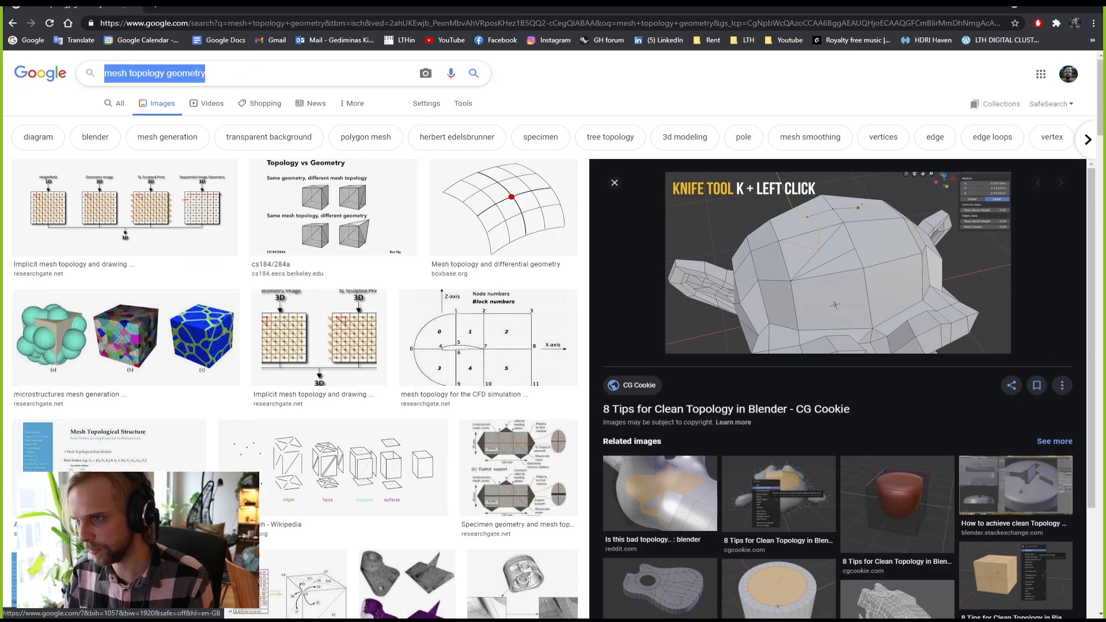
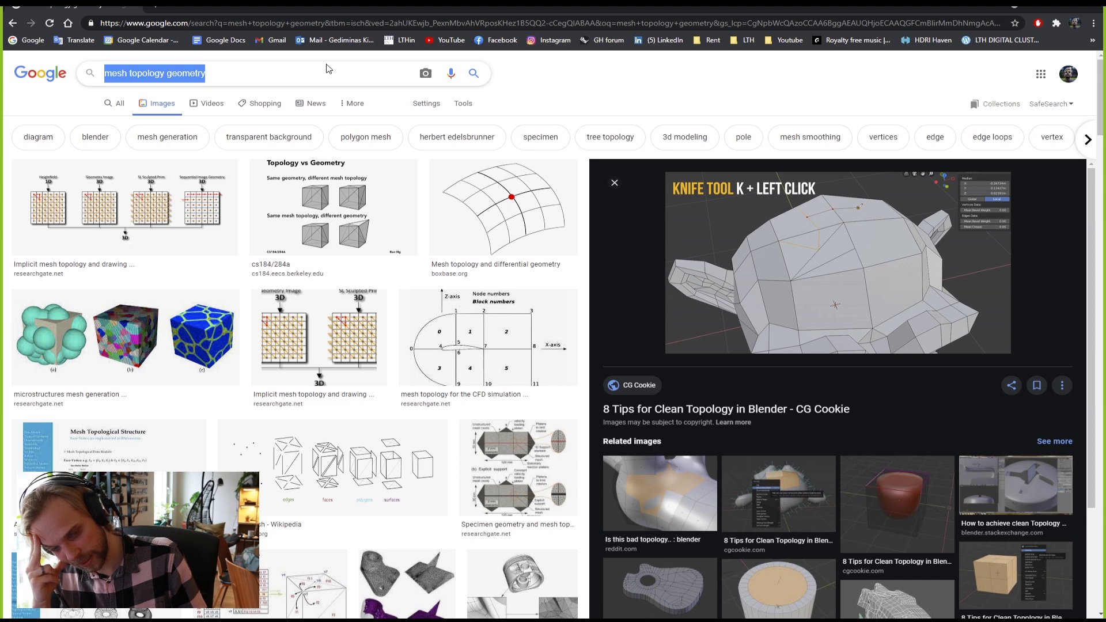
text(mad architect)
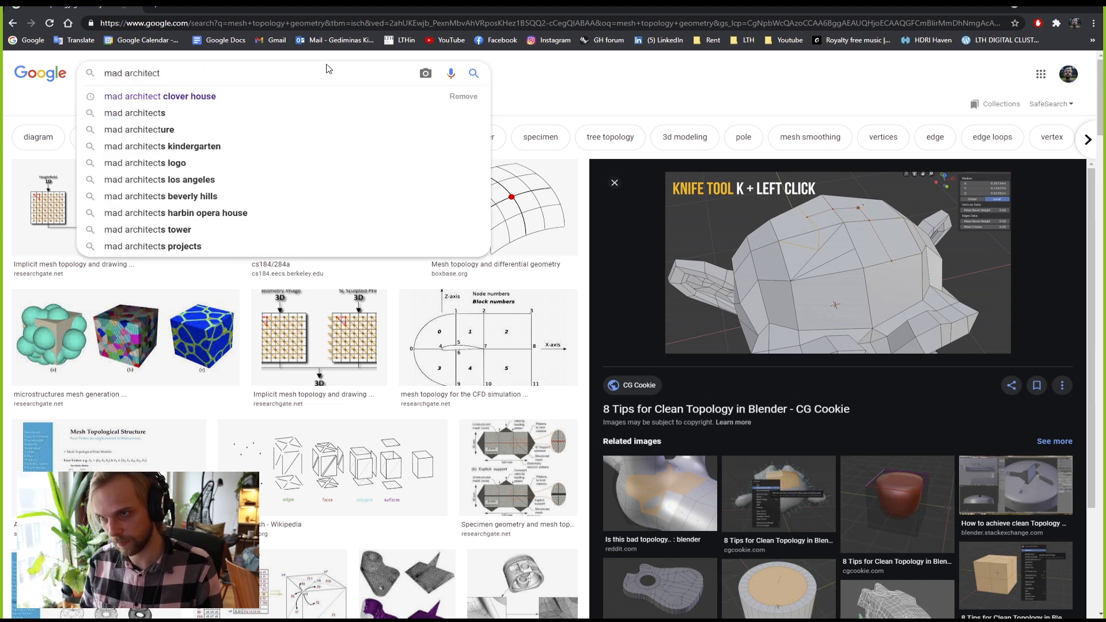
key(Return)
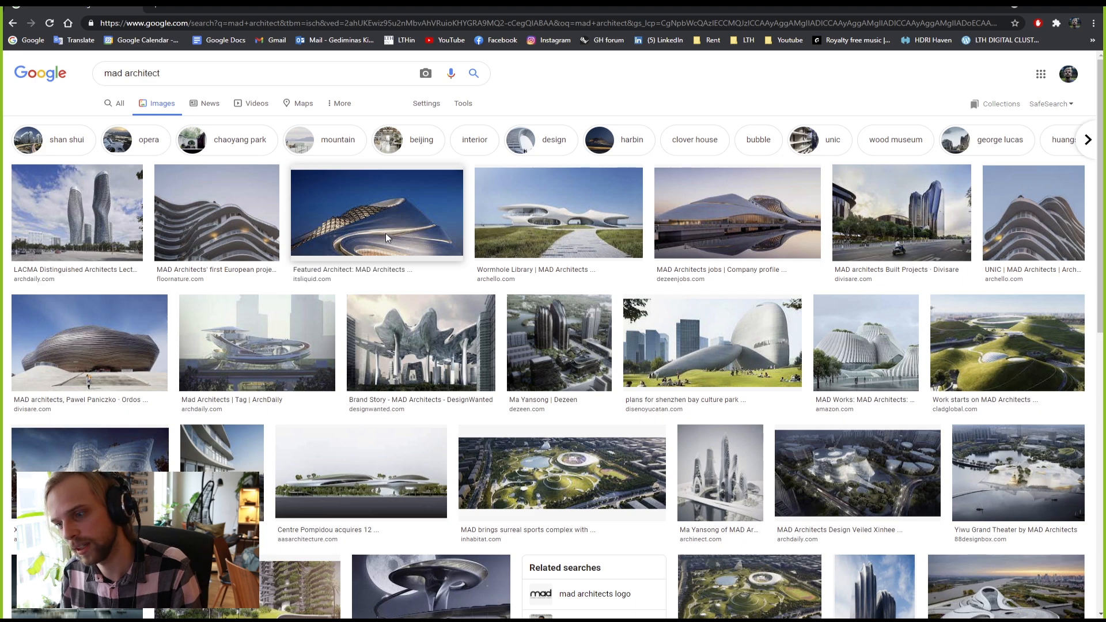
scroll(386, 237, down, 2)
scroll(386, 236, down, 3)
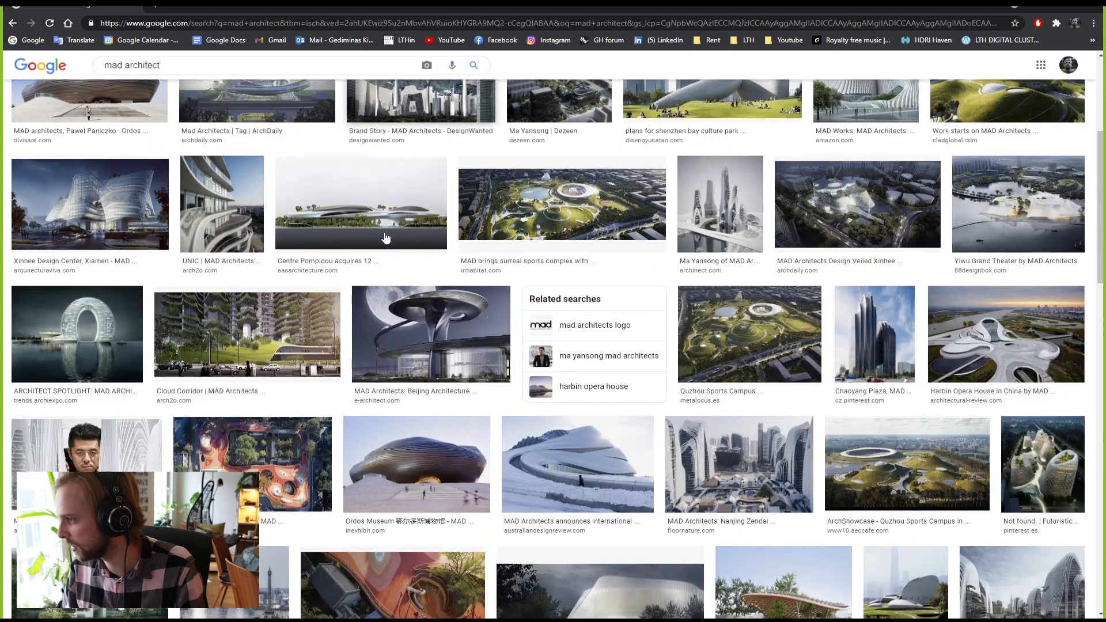
scroll(386, 237, up, 5)
Step: Refine the image search to "mad architect harbin opera house" and open the ArchDaily aerial photo in the preview
click(239, 81)
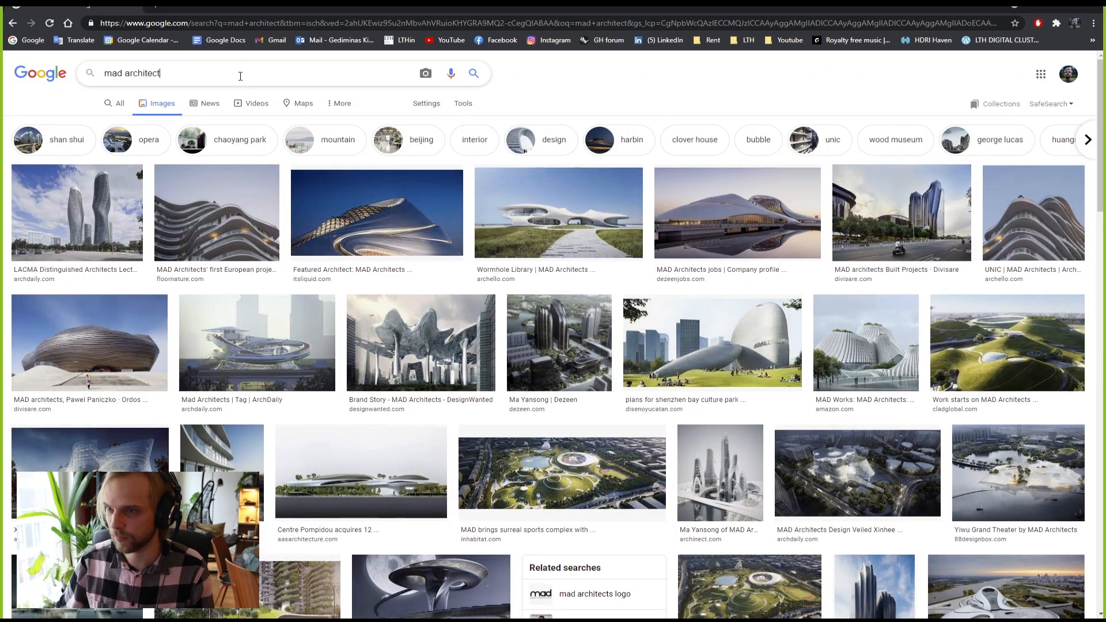
text(harbin opera house)
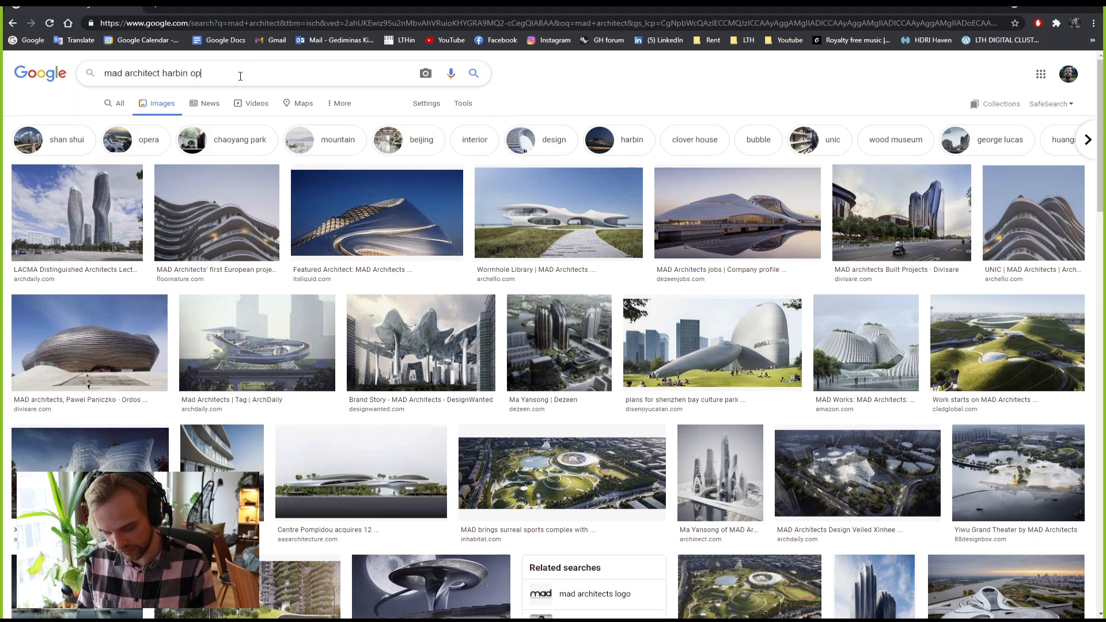
key(Return)
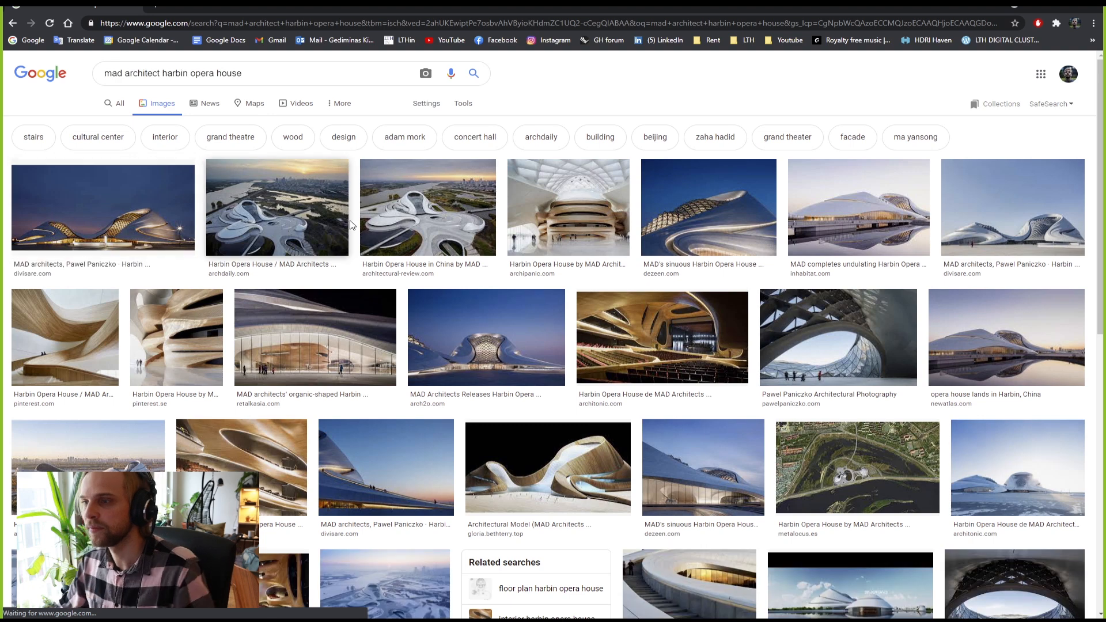
click(299, 210)
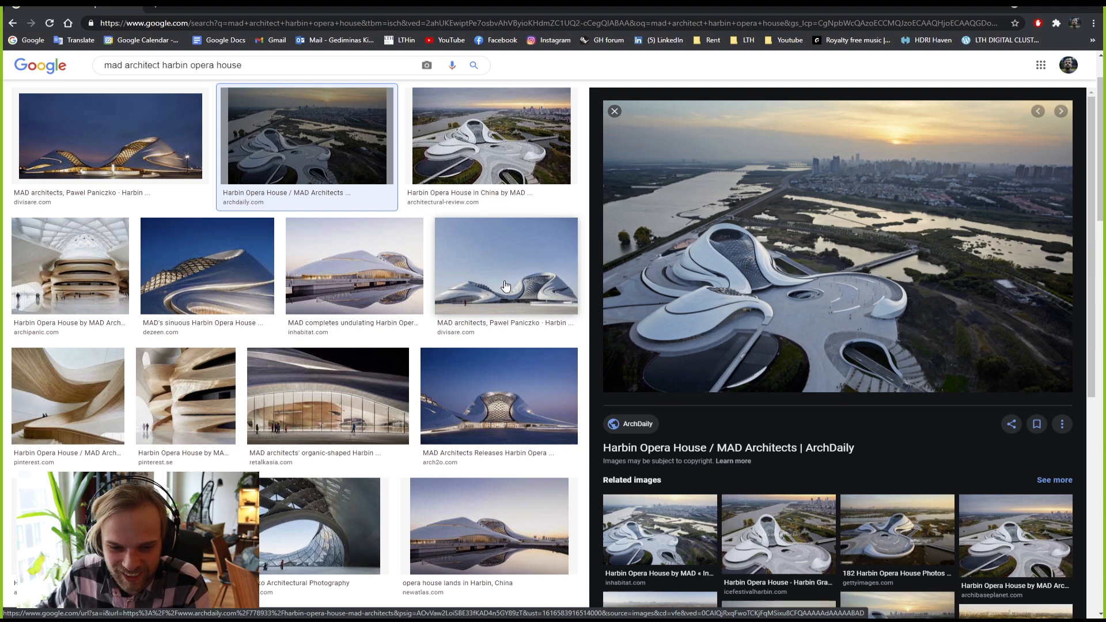
Step: Examine the Harbin Opera House lobby photos from Pinterest, ArchiPanic and Yellowtrace, and look through the related images
click(149, 376)
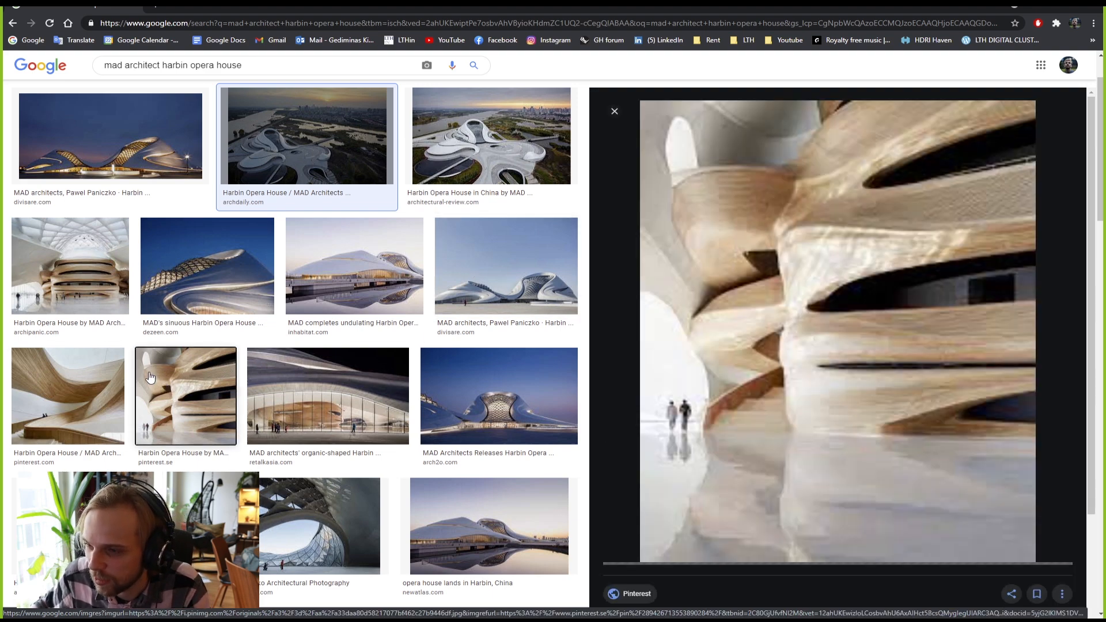
click(103, 270)
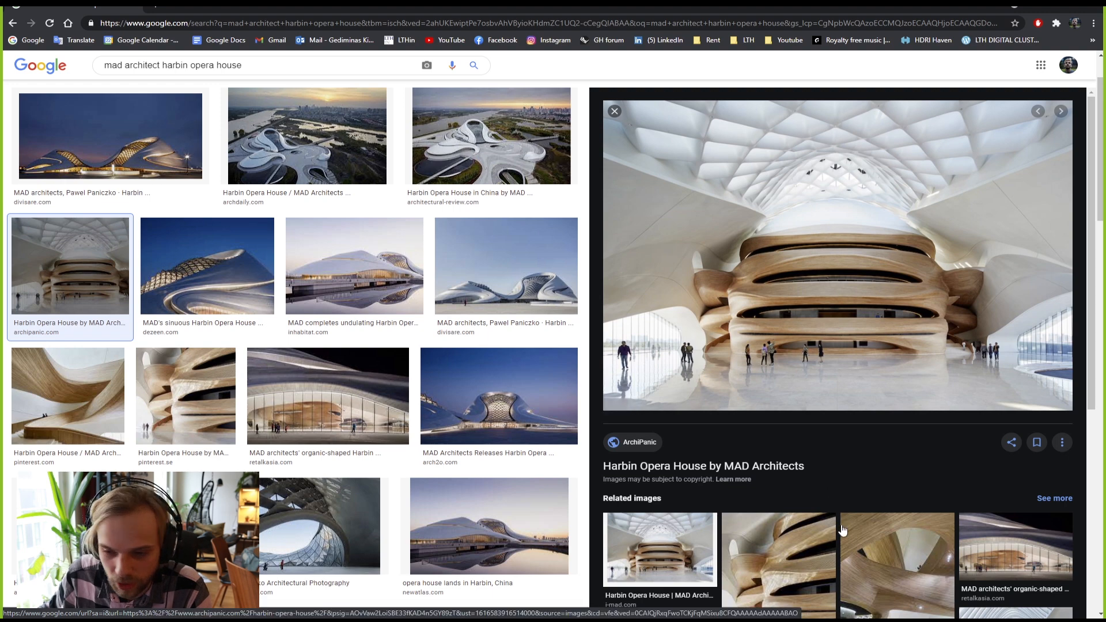
click(774, 537)
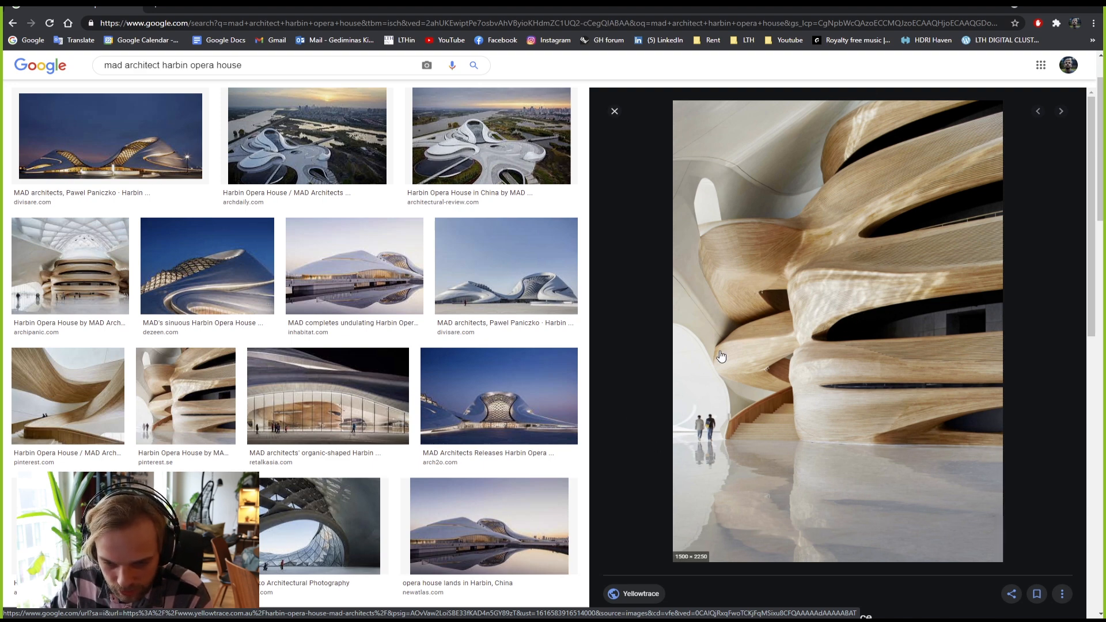
scroll(722, 356, down, 7)
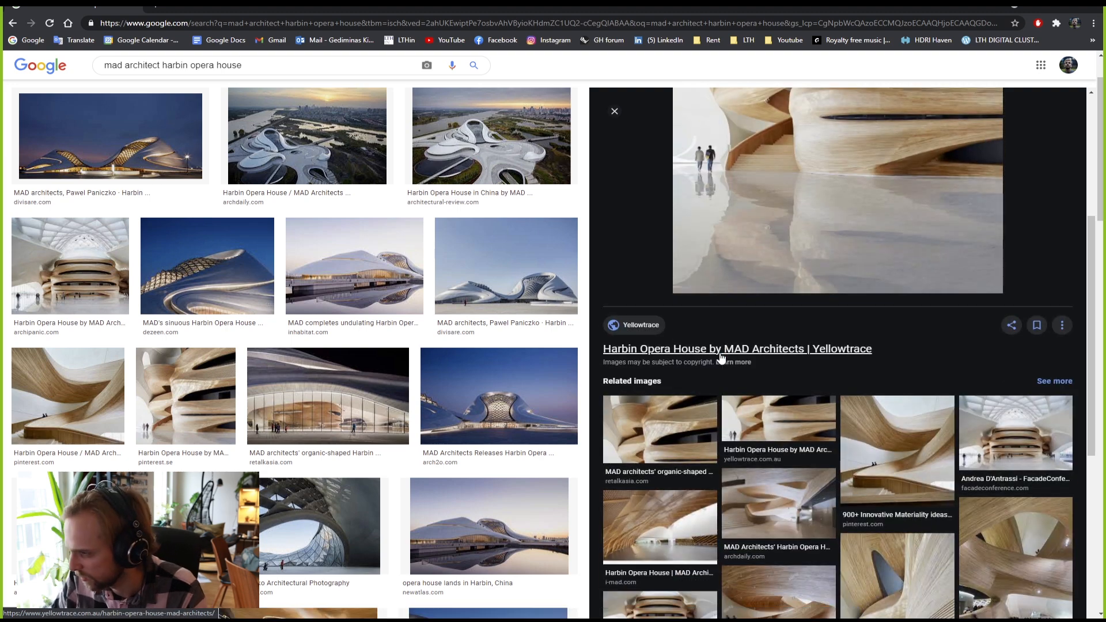
scroll(709, 360, up, 2)
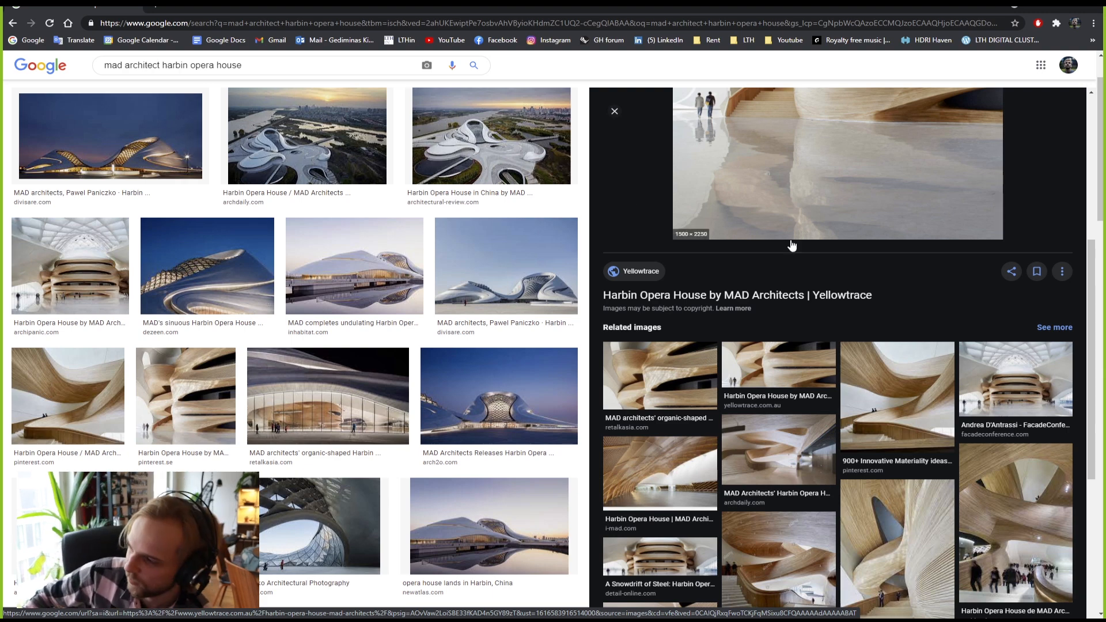
scroll(683, 378, up, 5)
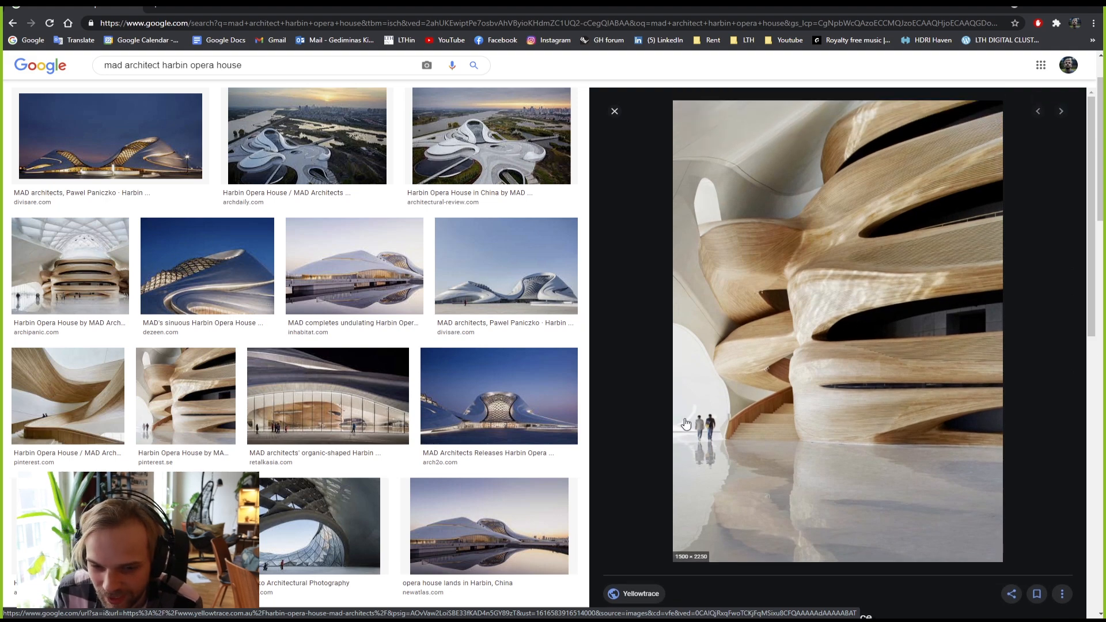
scroll(686, 425, down, 6)
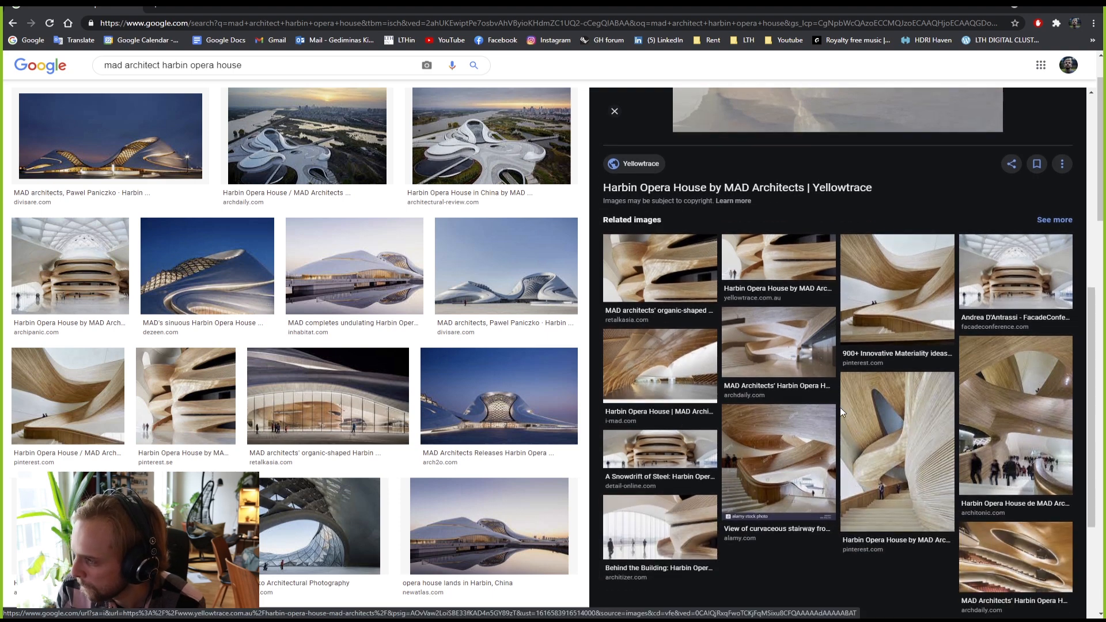
Step: View the RETalk Asia close-up of the wooden balconies, and the Architonic and Alamy photos of the grand theatre interior
click(659, 266)
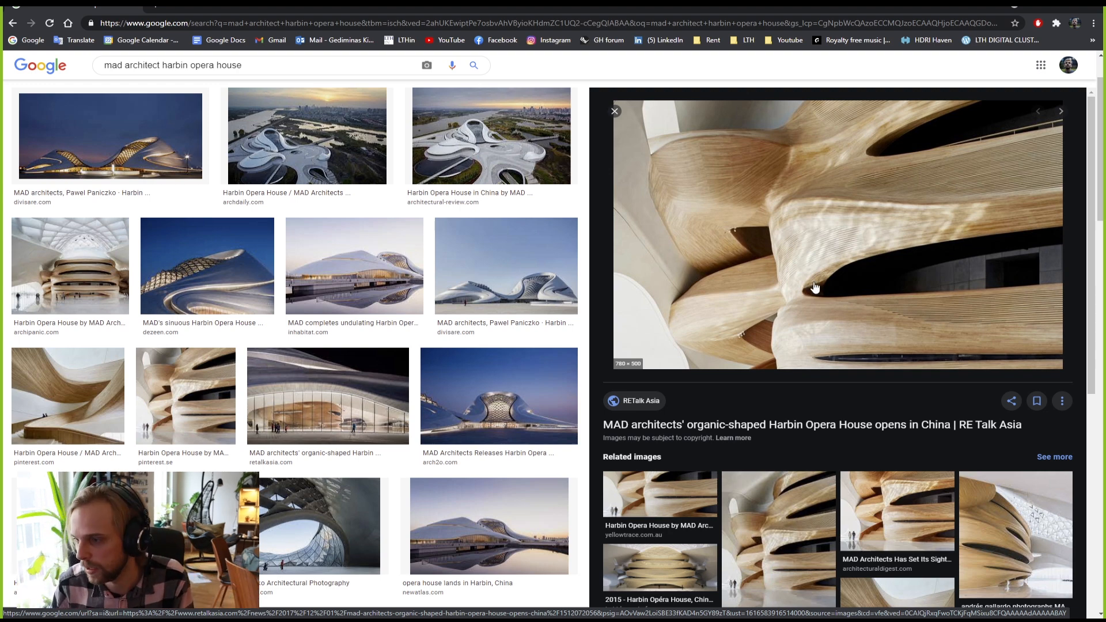
click(141, 521)
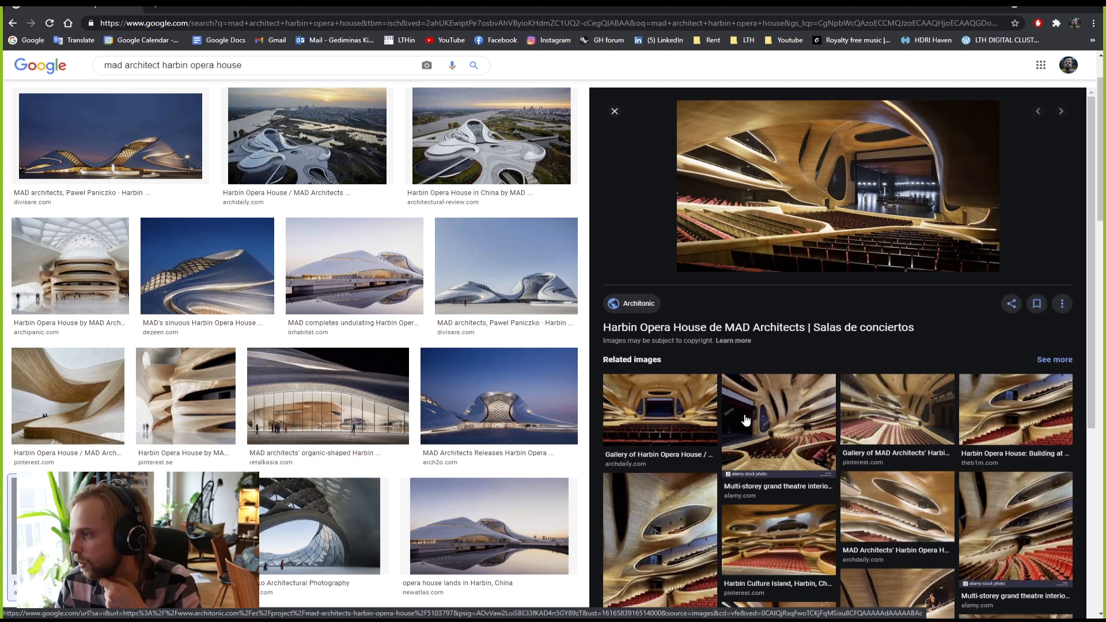
click(755, 416)
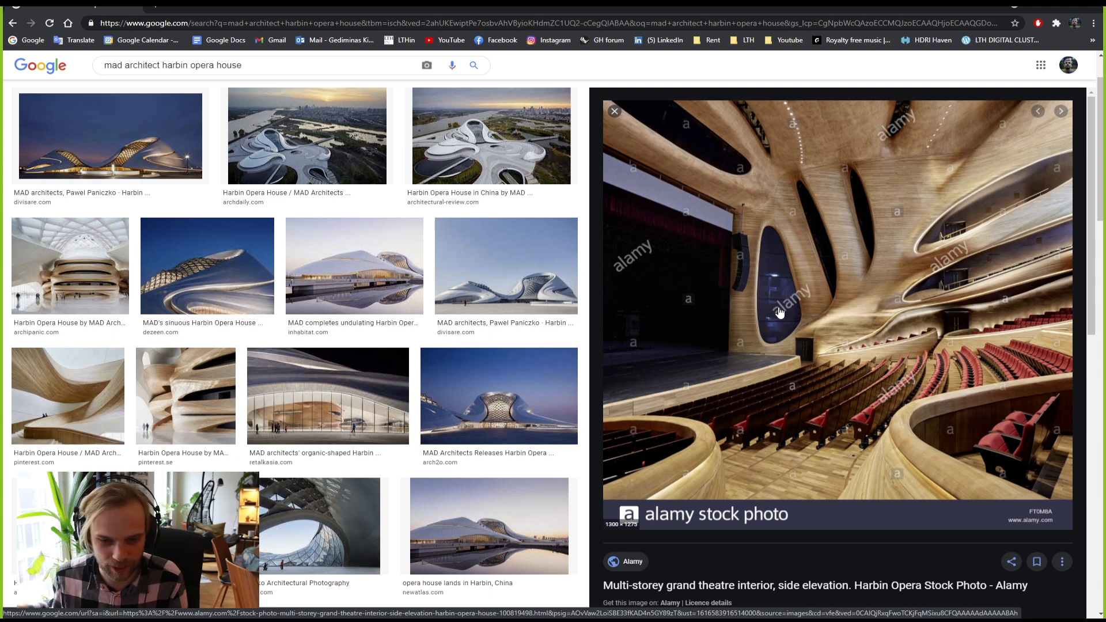
scroll(321, 252, up, 2)
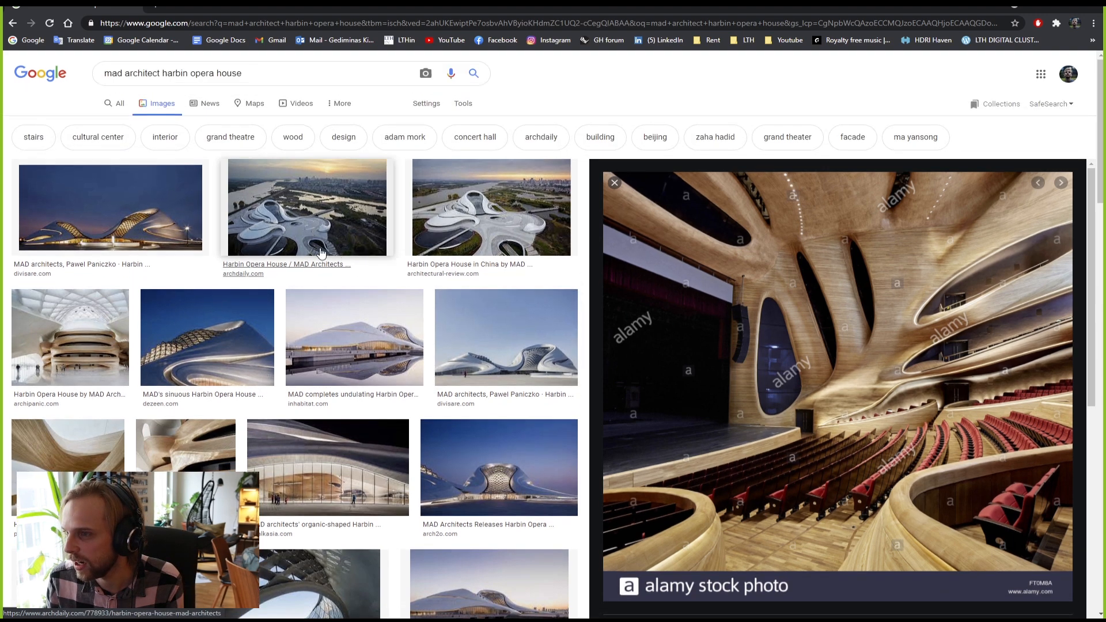
Step: Search Google Images for "morpheus hotel zaha hadid" and open the ArchDaily photo of the hotel's exterior
drag(272, 73, 104, 74)
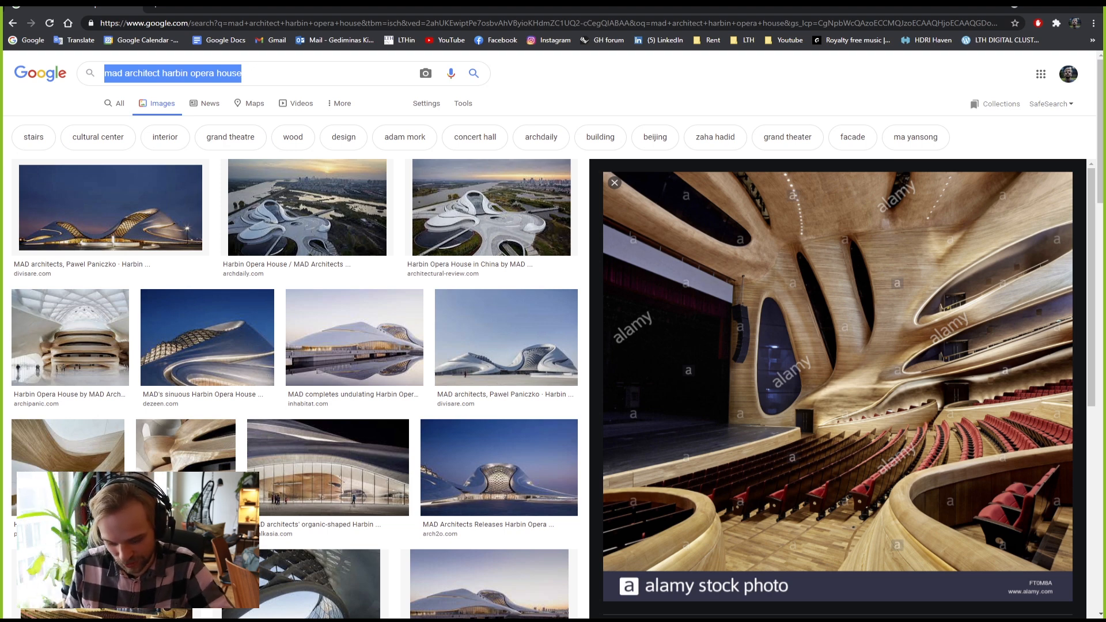
text(morphe)
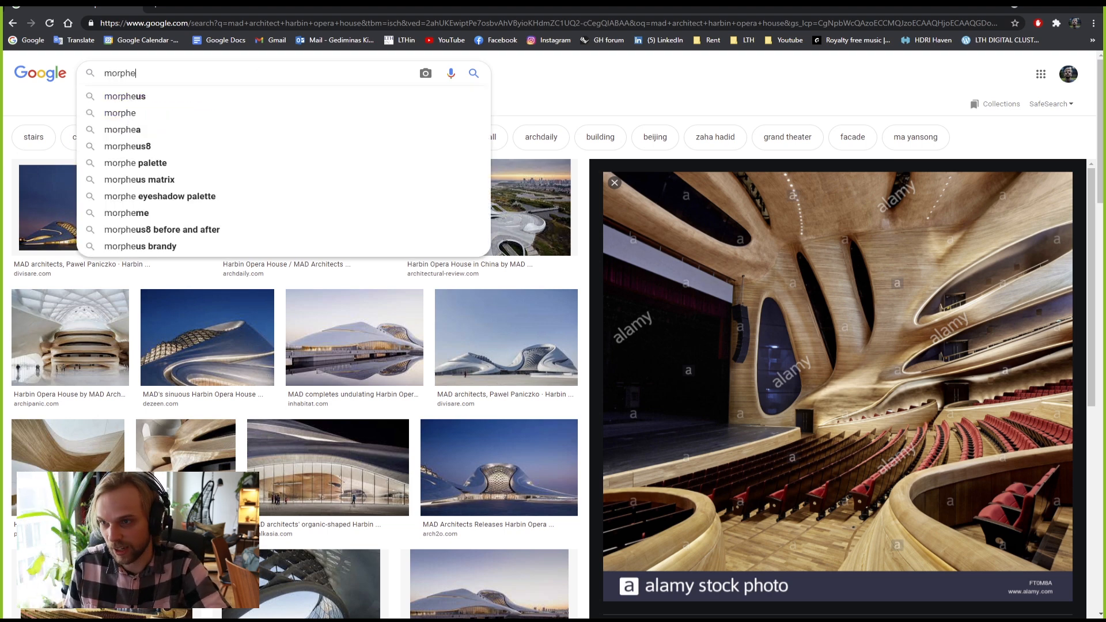
text(us hotel)
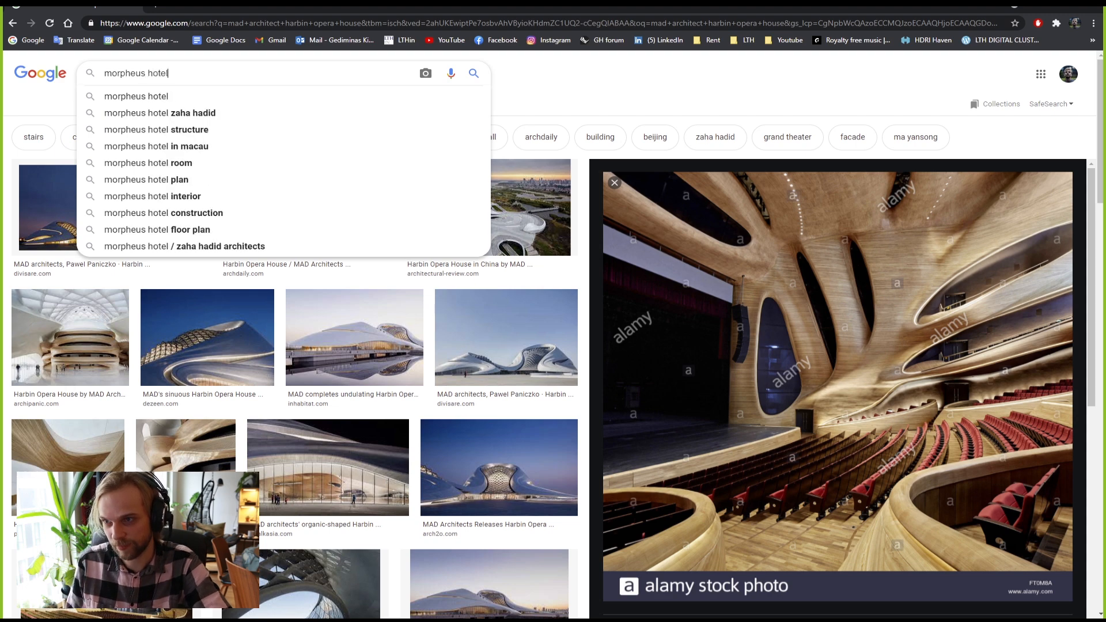
key(Down)
key(Down)
key(Return)
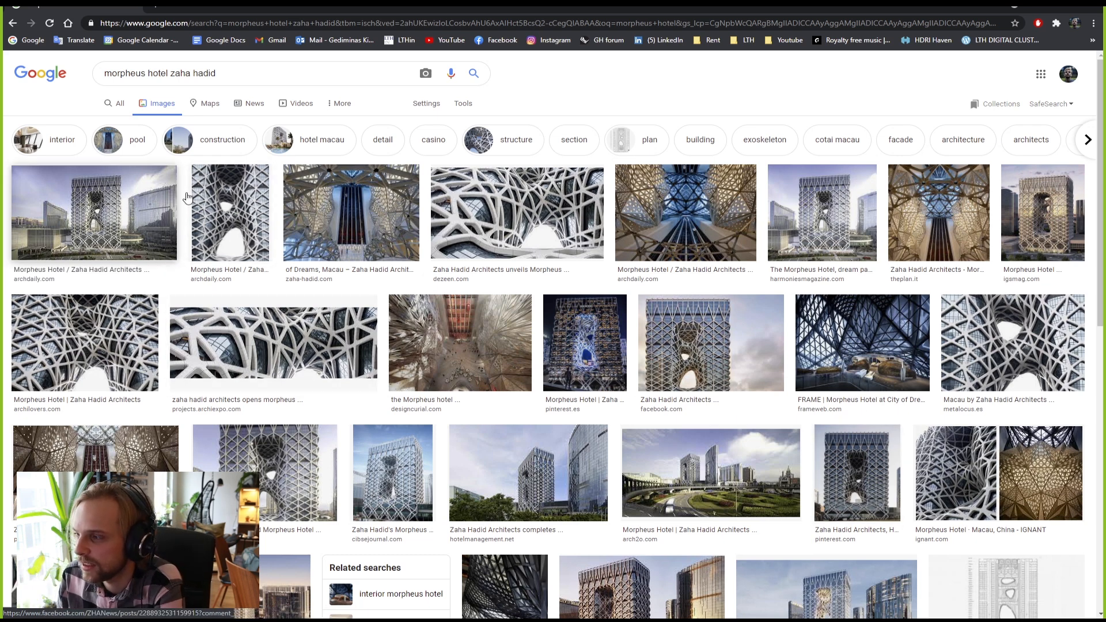
click(82, 212)
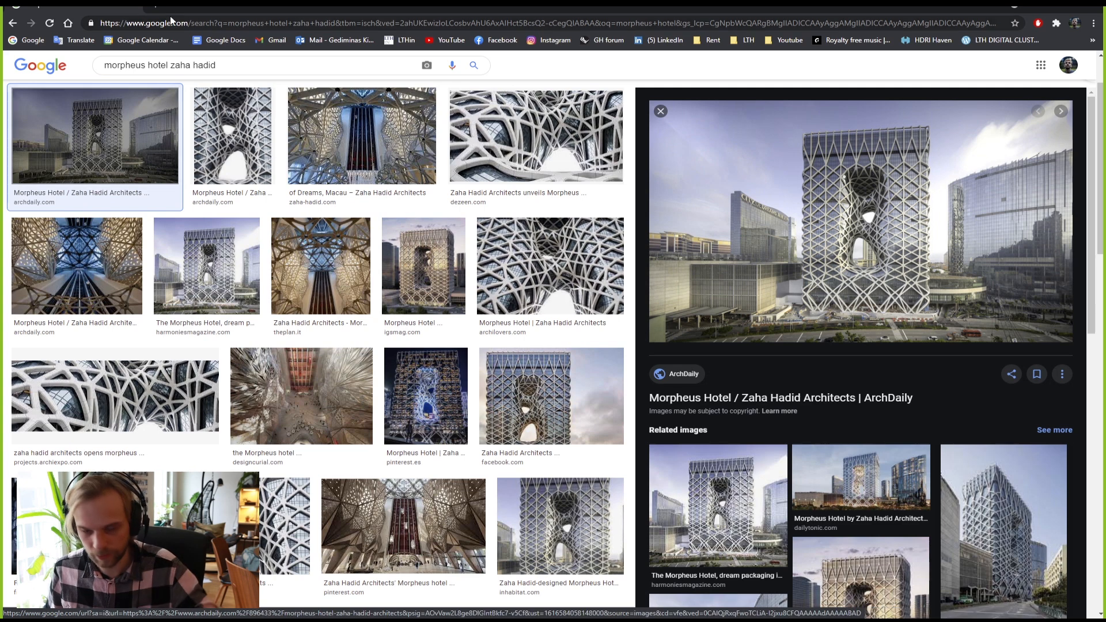
Step: Open vimeo.com in a new browser tab and search it for "morpheus hotel zaha webinar"
key(ctrl+t)
text(vimeo.com)
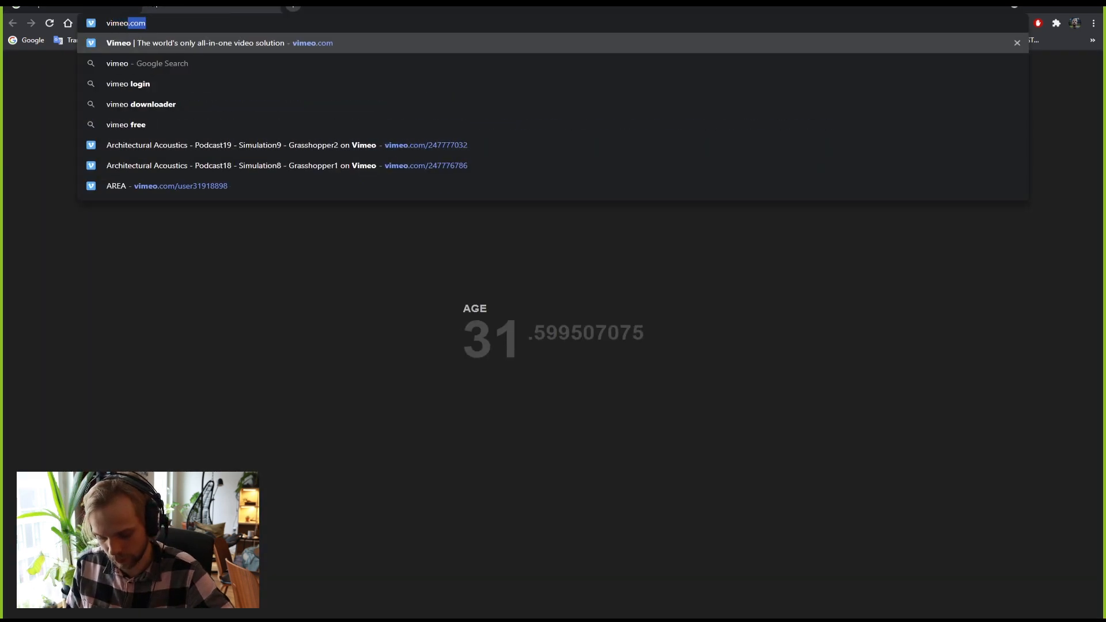
key(Return)
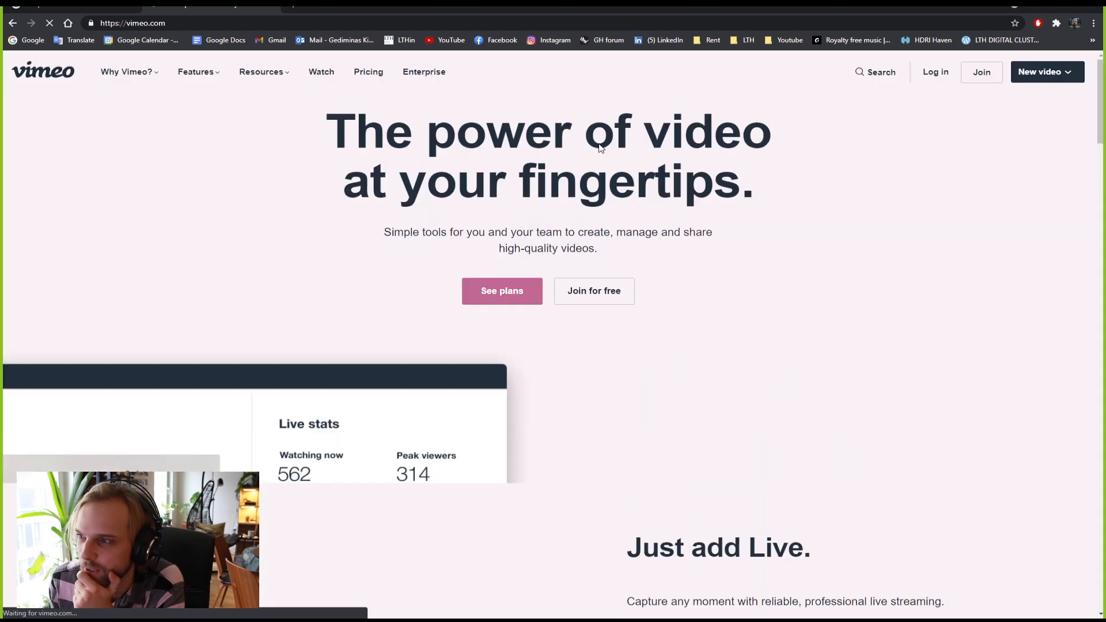
click(879, 76)
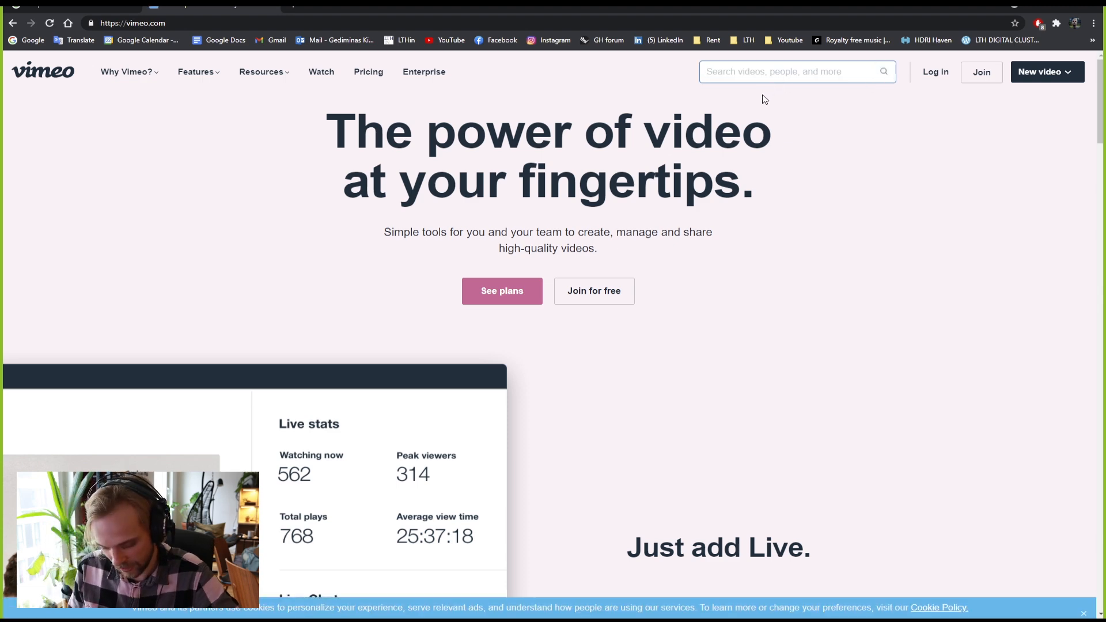
text(mo)
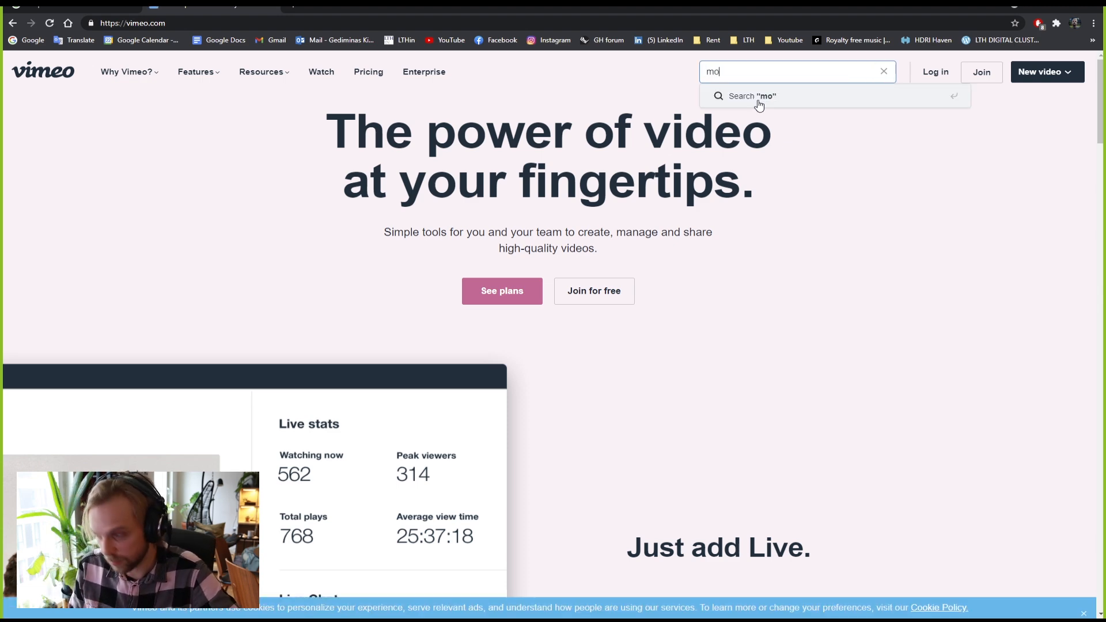
text(rpheu)
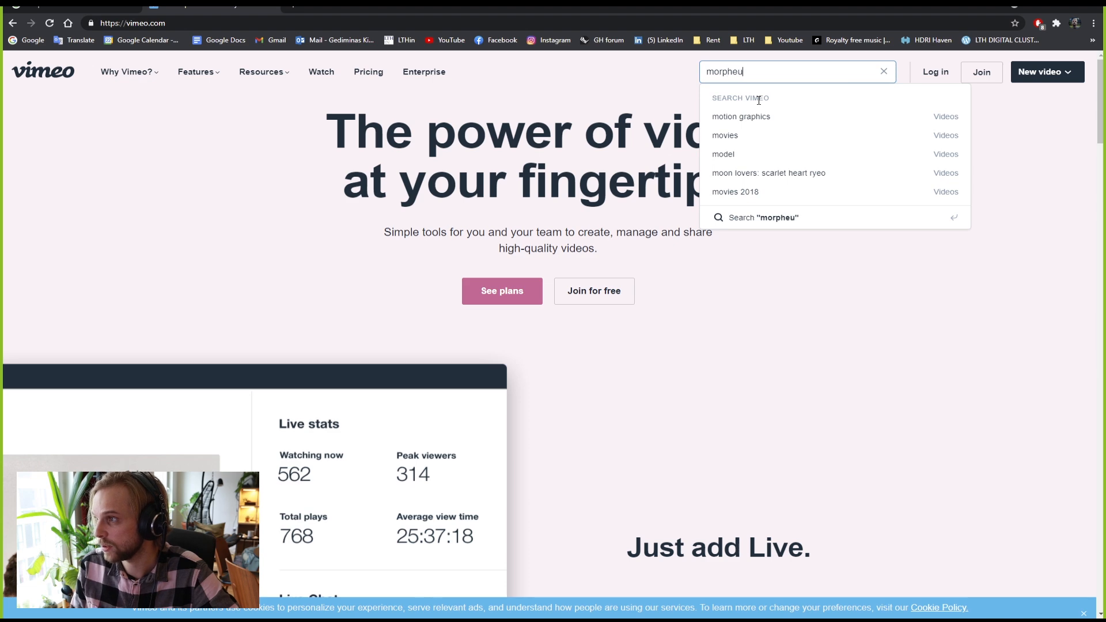
text(s hotel )
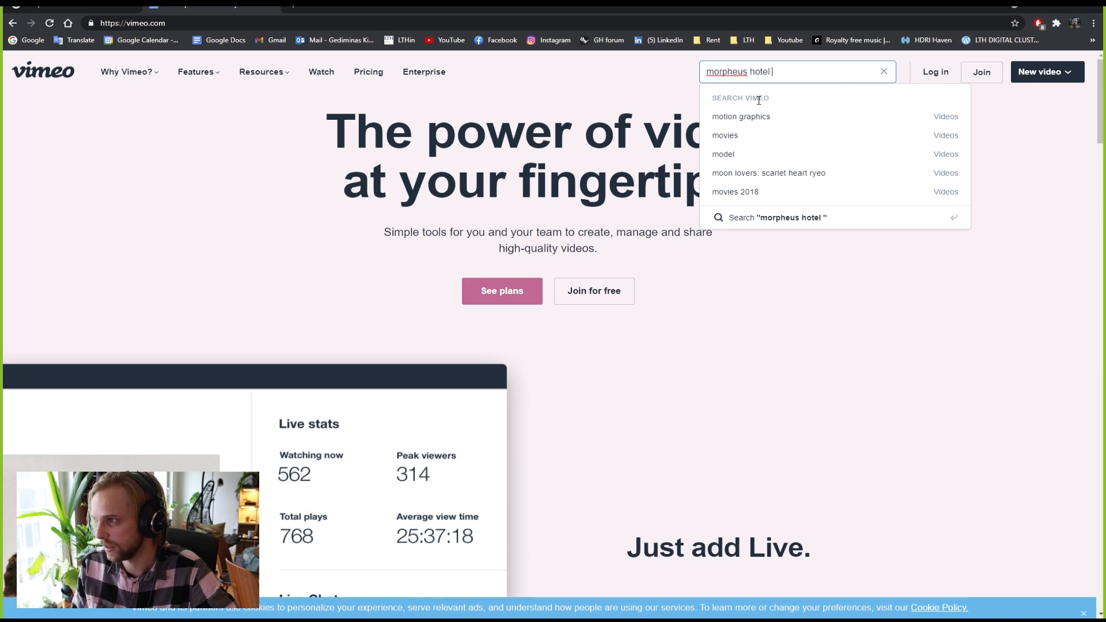
text(zaha v)
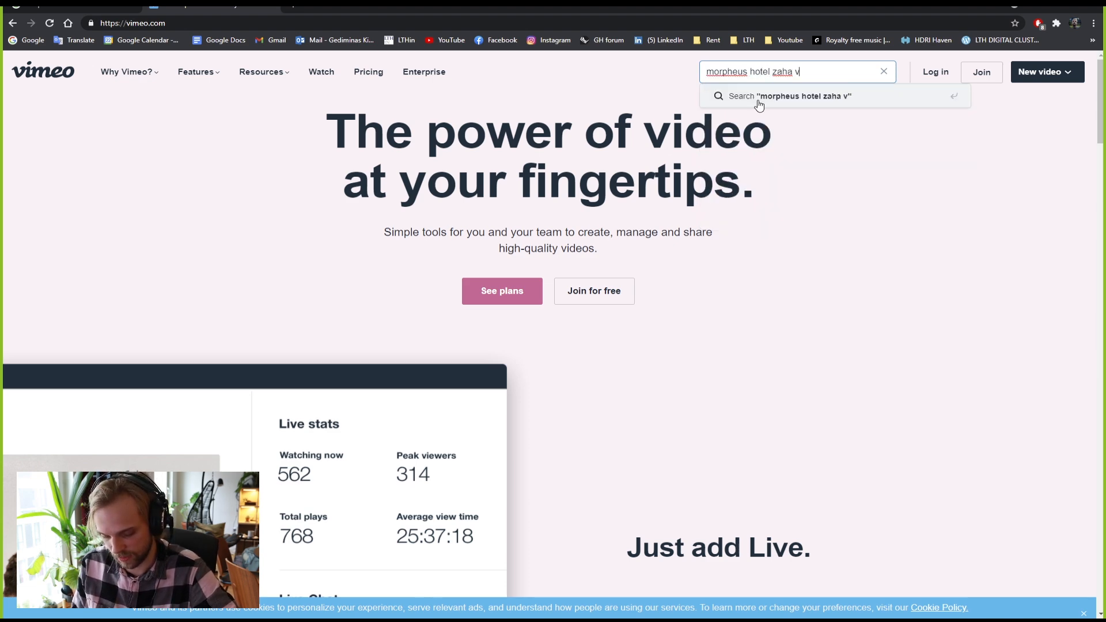
text(ebinar)
key(Return)
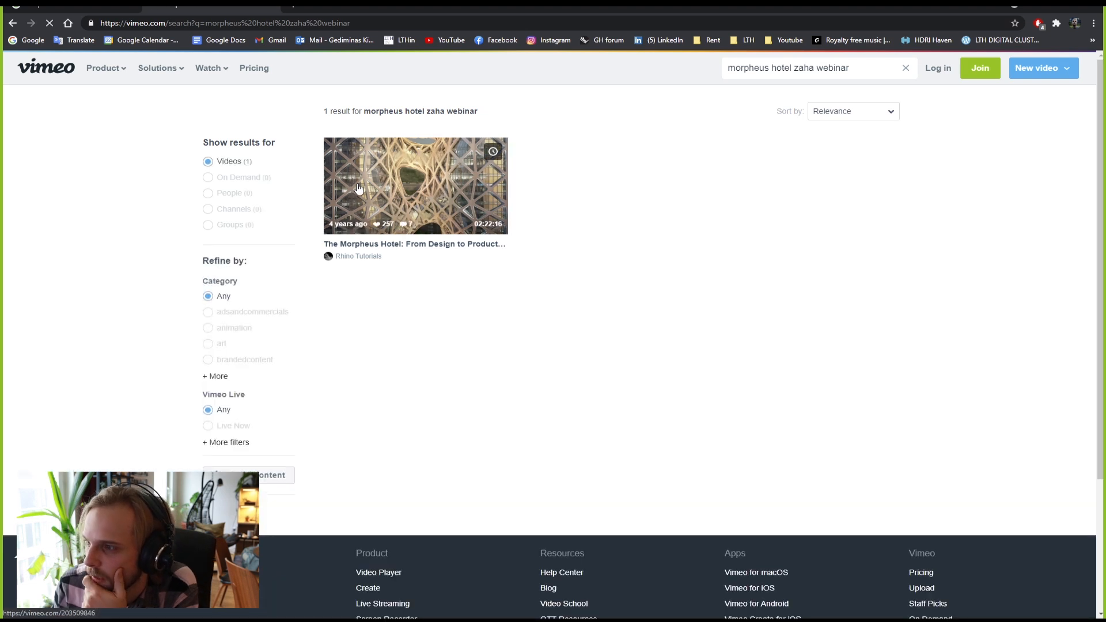
Step: Open the Rhino Tutorials video "The Morpheus Hotel: From Design to Production" and show it full screen
click(358, 188)
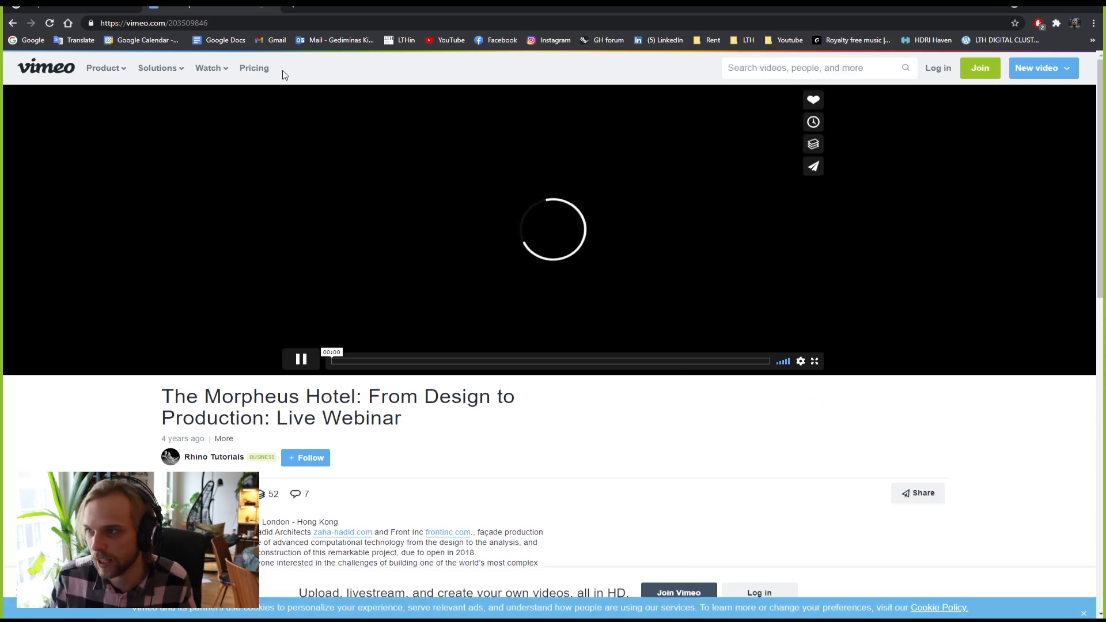
click(80, 7)
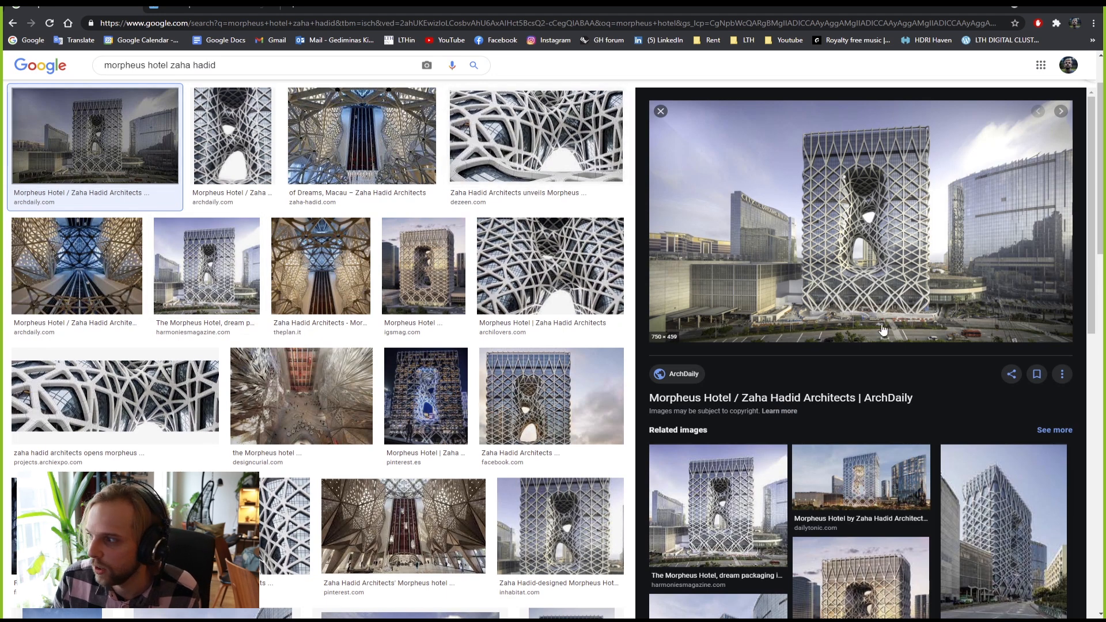
click(174, 9)
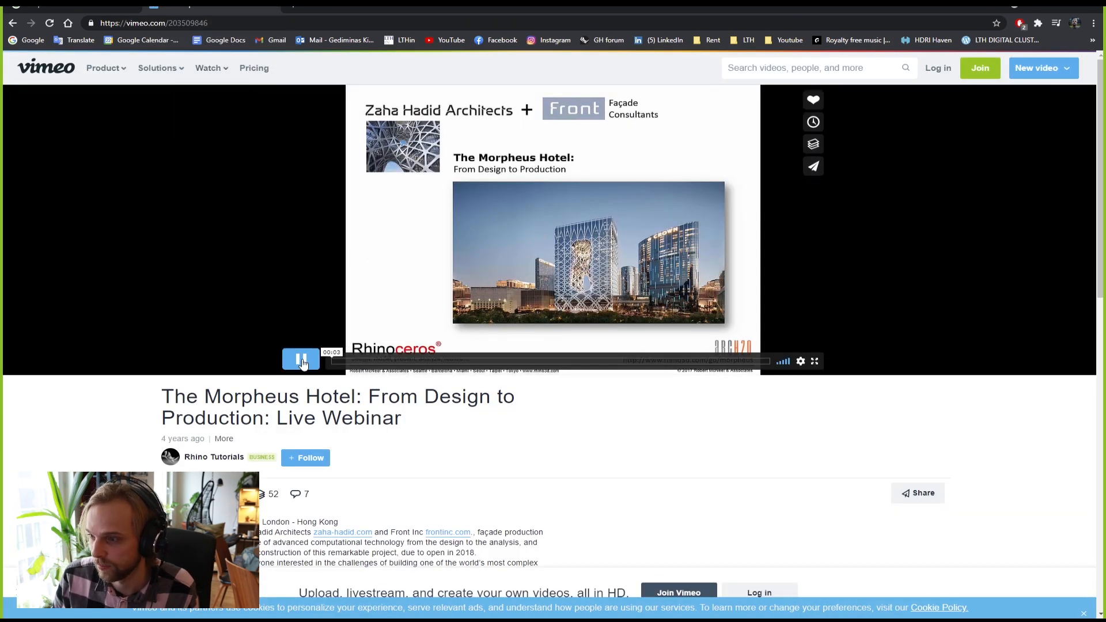
click(300, 359)
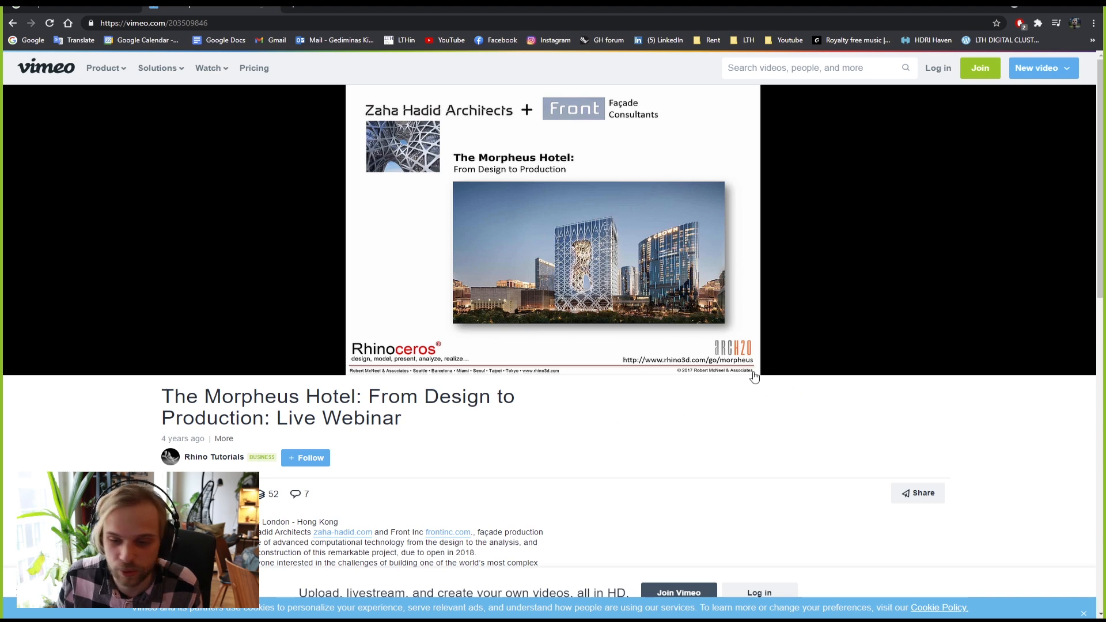
mouse_move(761, 368)
click(816, 363)
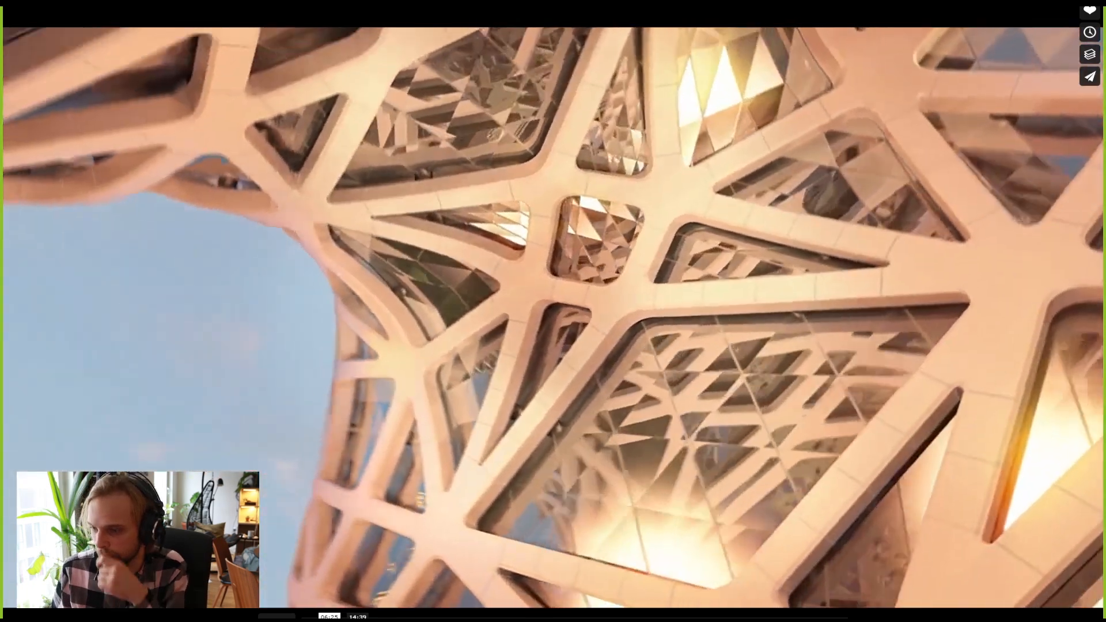
Step: Skim through the webinar's facade, structural rules, fabrication and assembly sections by jumping to different points in the video
click(357, 621)
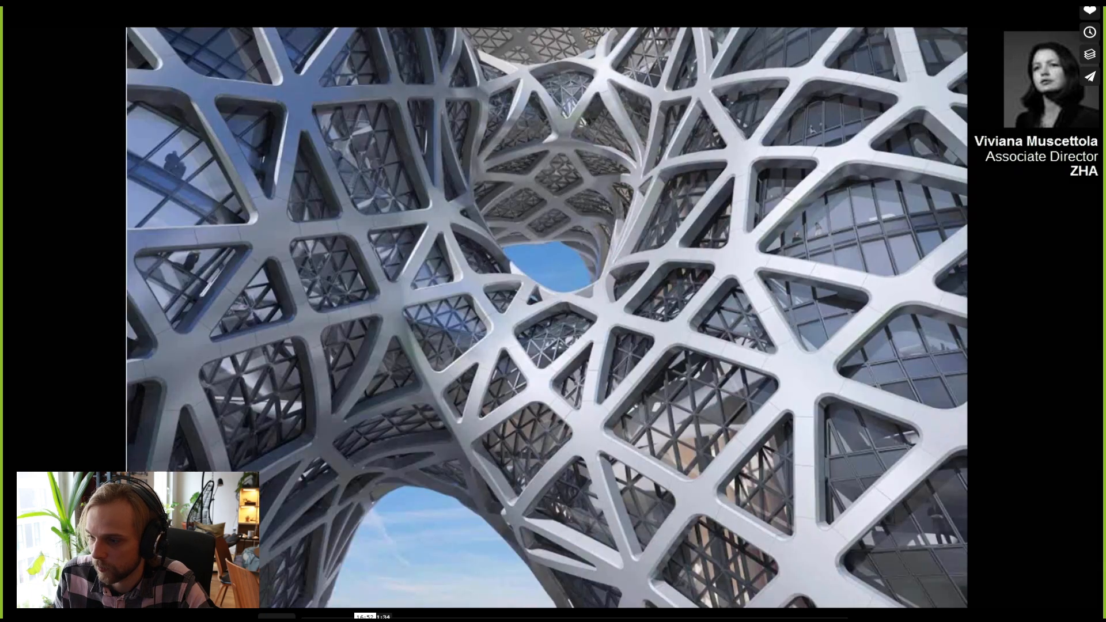
click(381, 618)
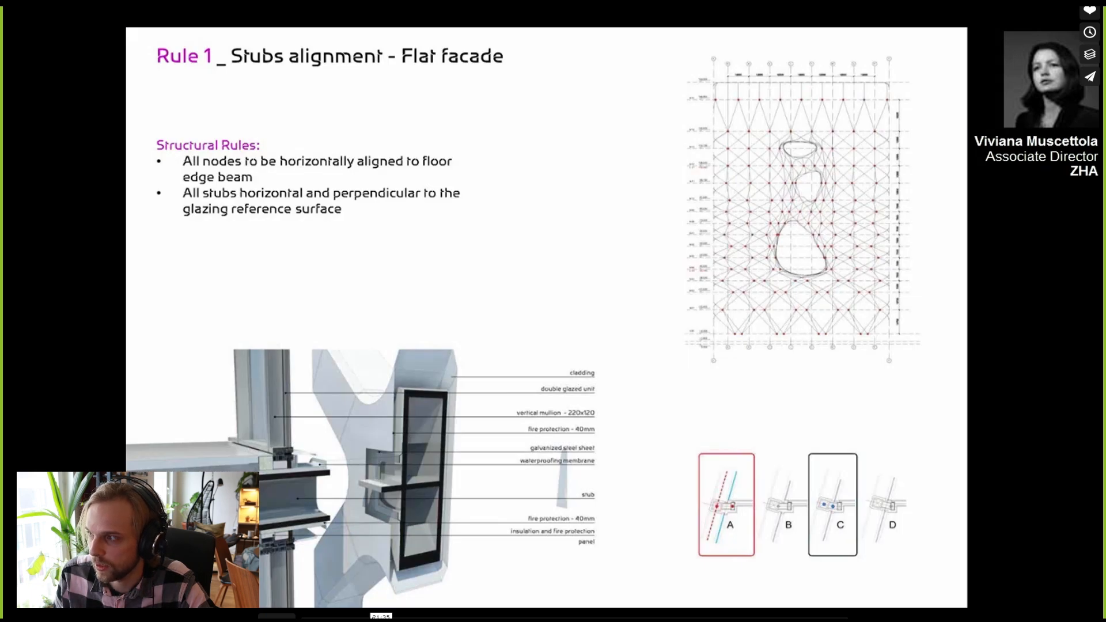
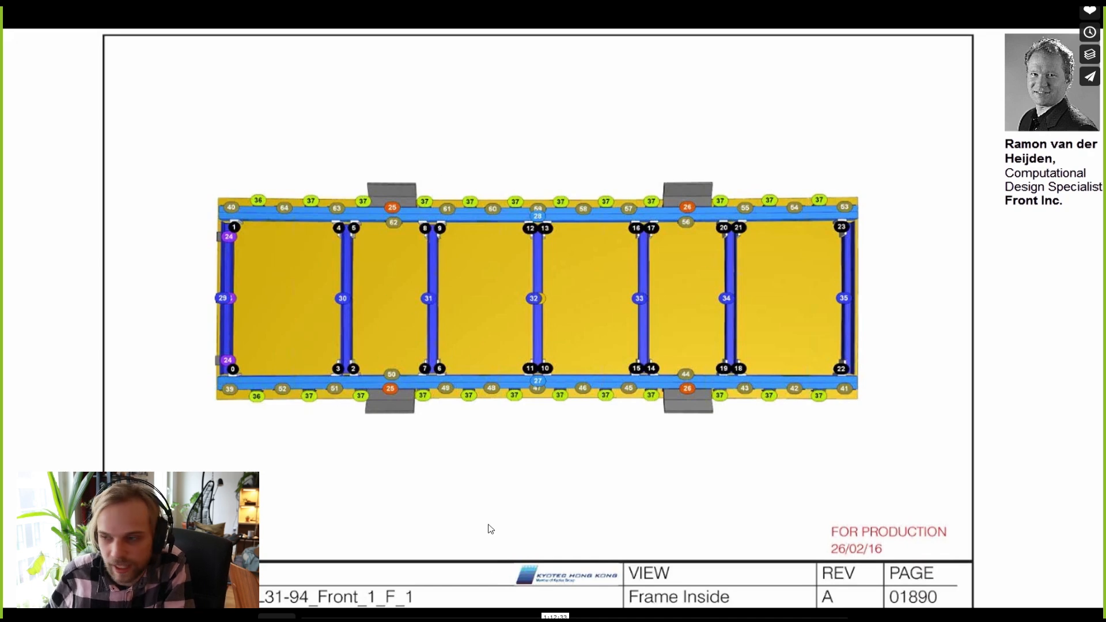
click(594, 620)
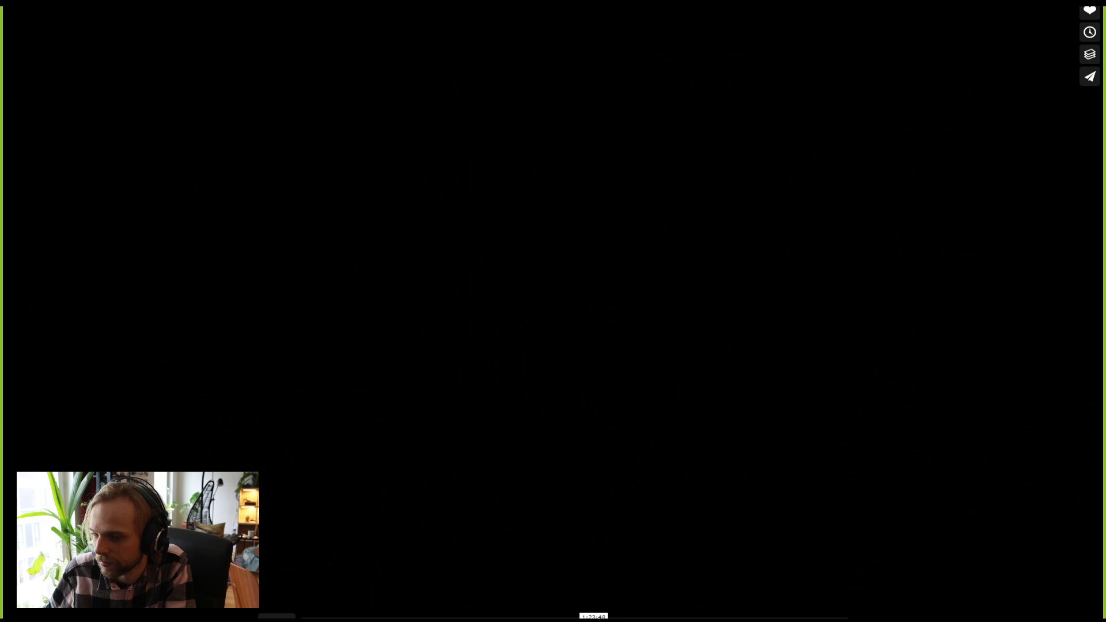
click(623, 617)
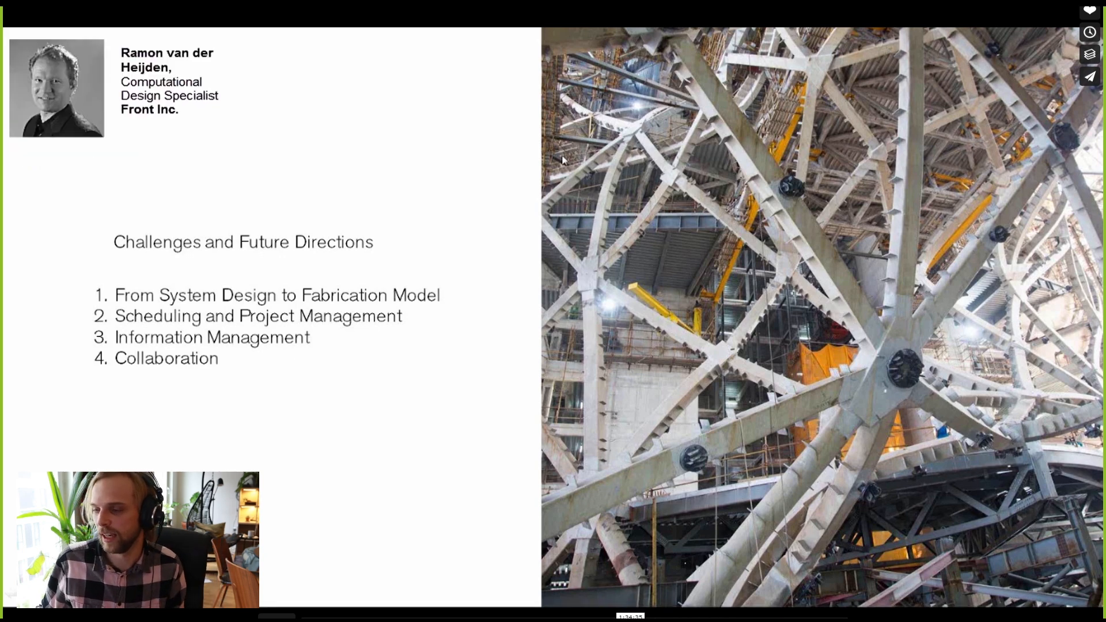
click(593, 621)
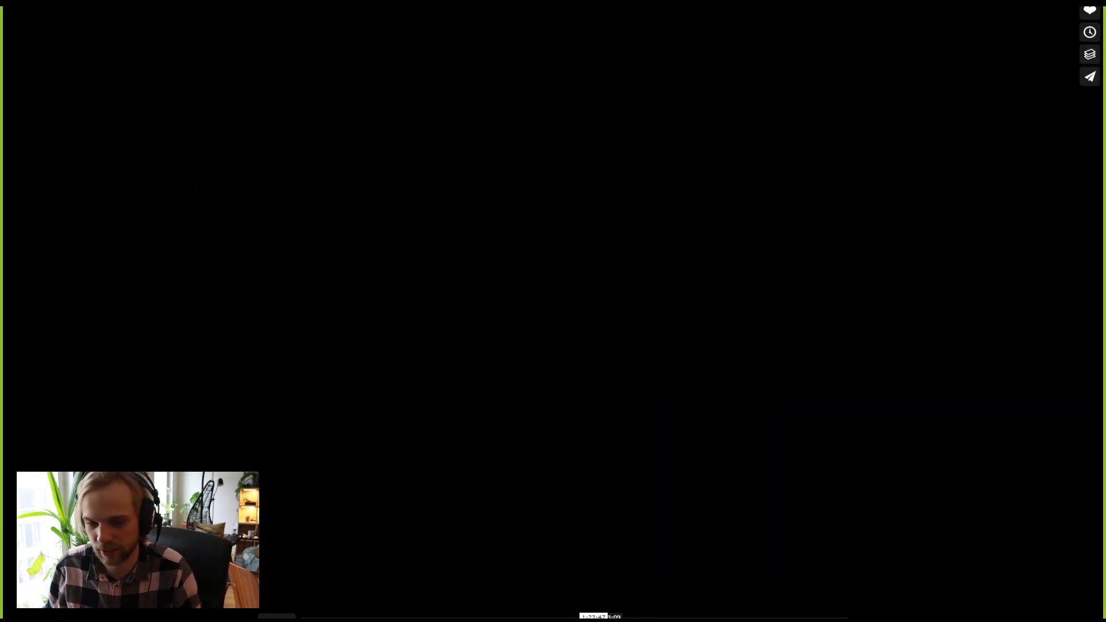
click(553, 618)
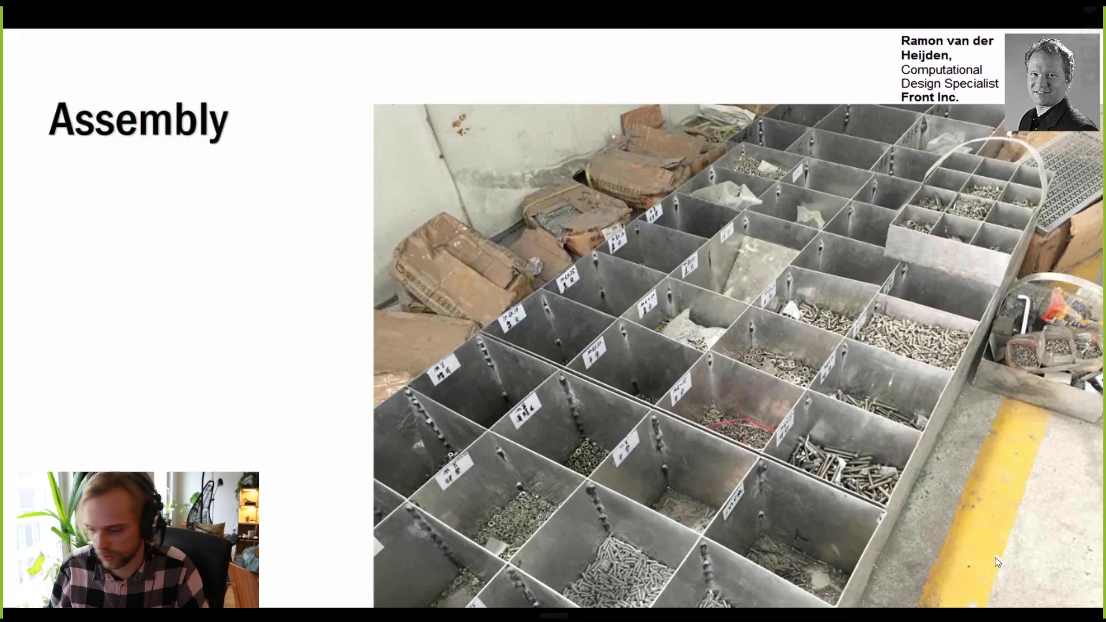
Step: Leave full-screen playback, select the webinar page's web address and pause the video
key(Escape)
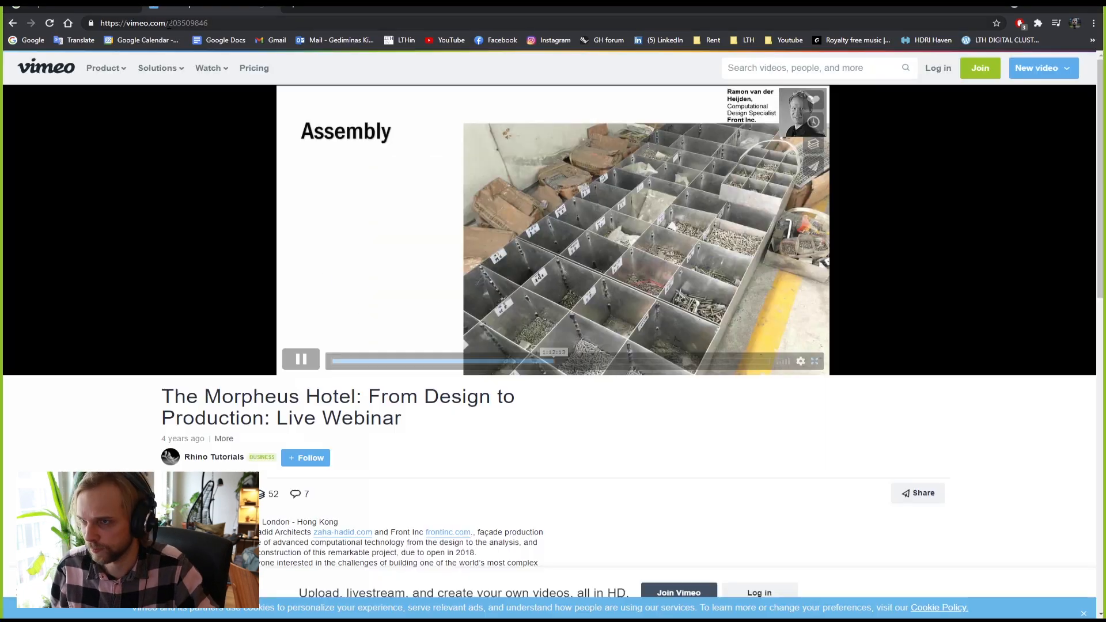
click(169, 23)
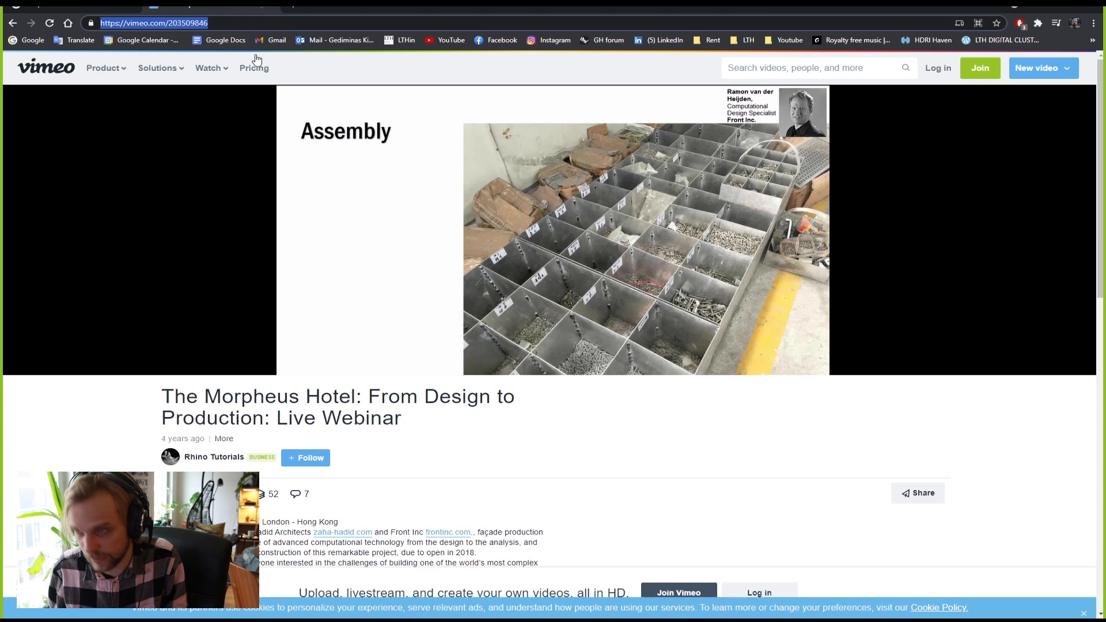
click(299, 361)
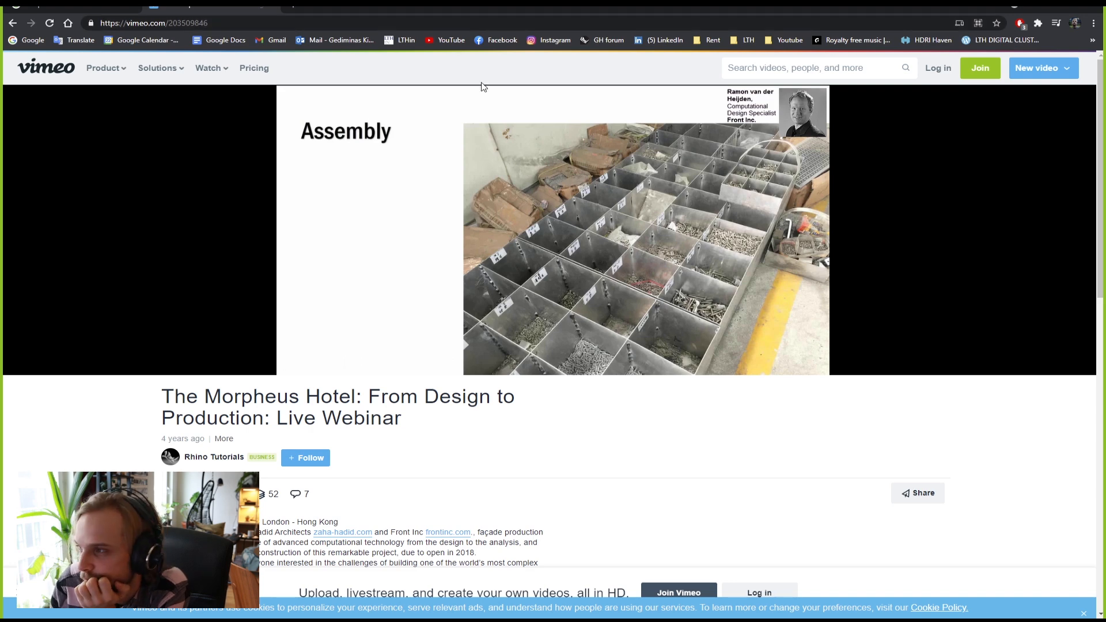
Step: Switch back to Rhino and change the house SubD from smooth to flat display
click(1044, 6)
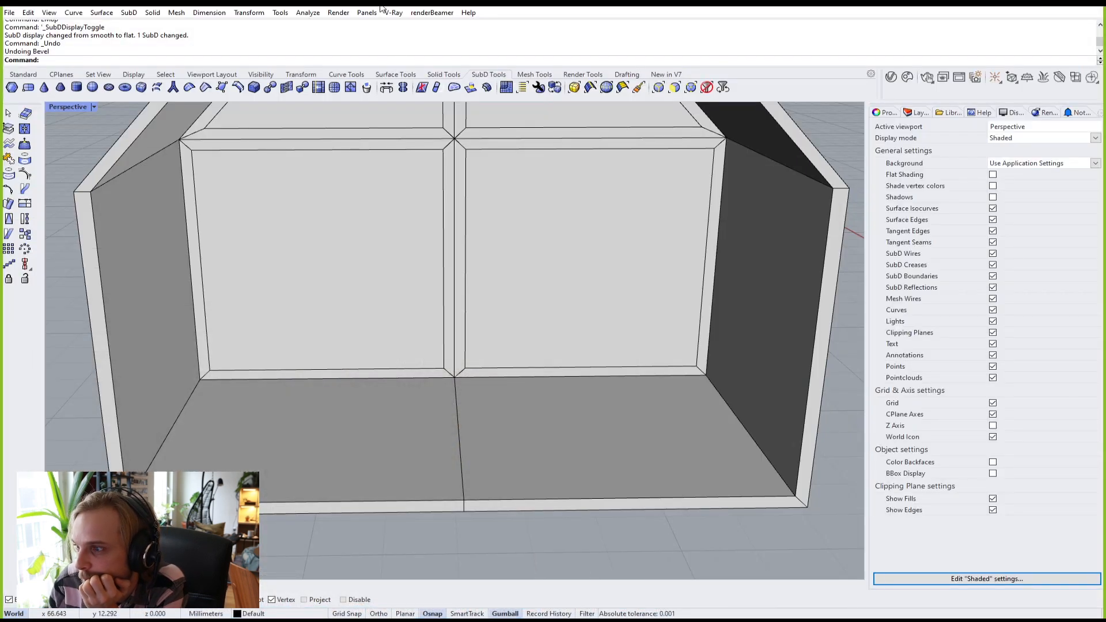
right_drag(343, 309, 427, 323)
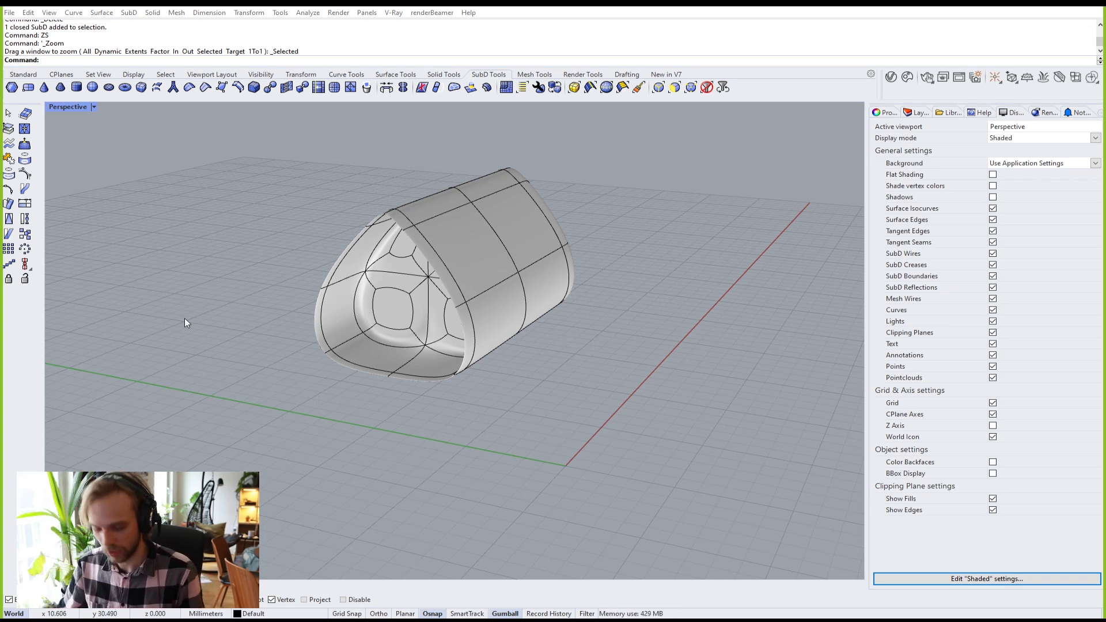
right_drag(423, 311, 427, 314)
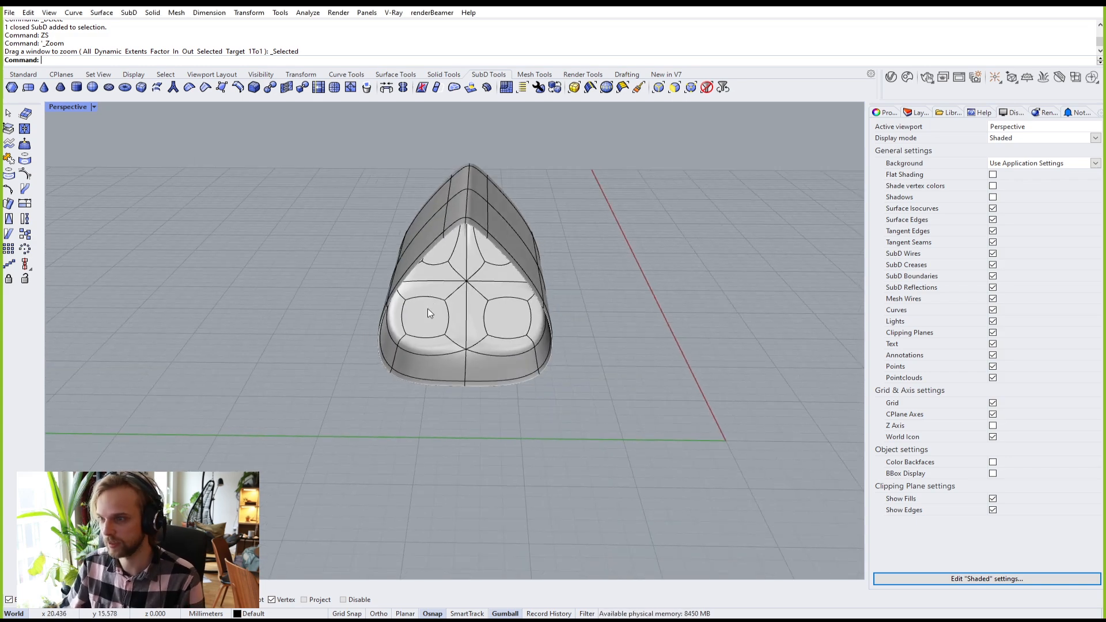
scroll(518, 268, up, 6)
key(Tab)
right_drag(518, 270, 543, 332)
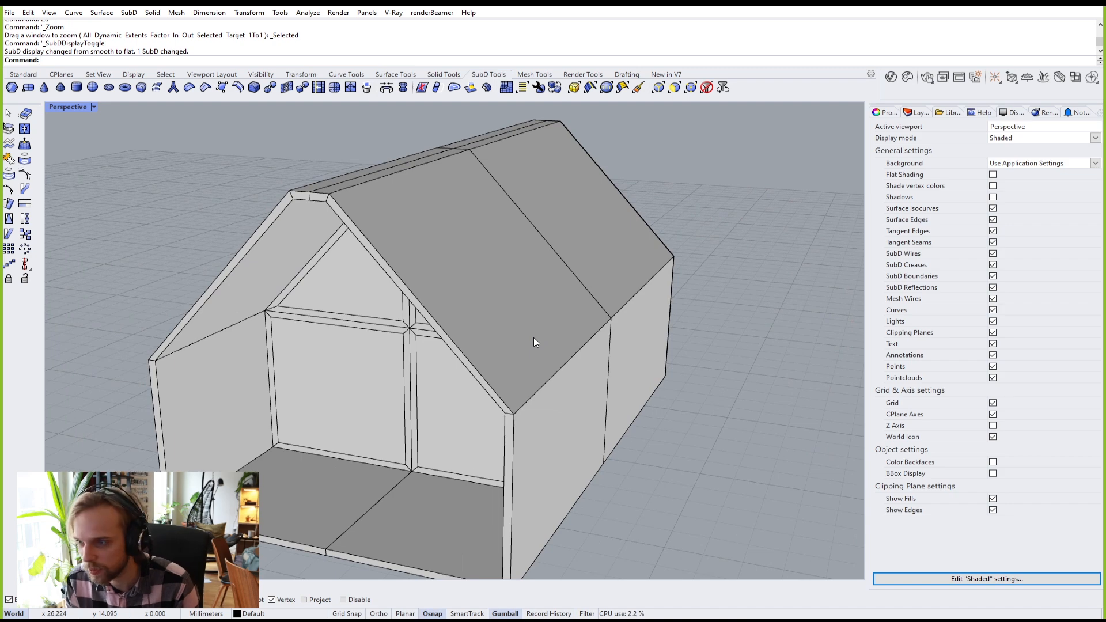
right_drag(533, 338, 473, 314)
scroll(470, 306, up, 8)
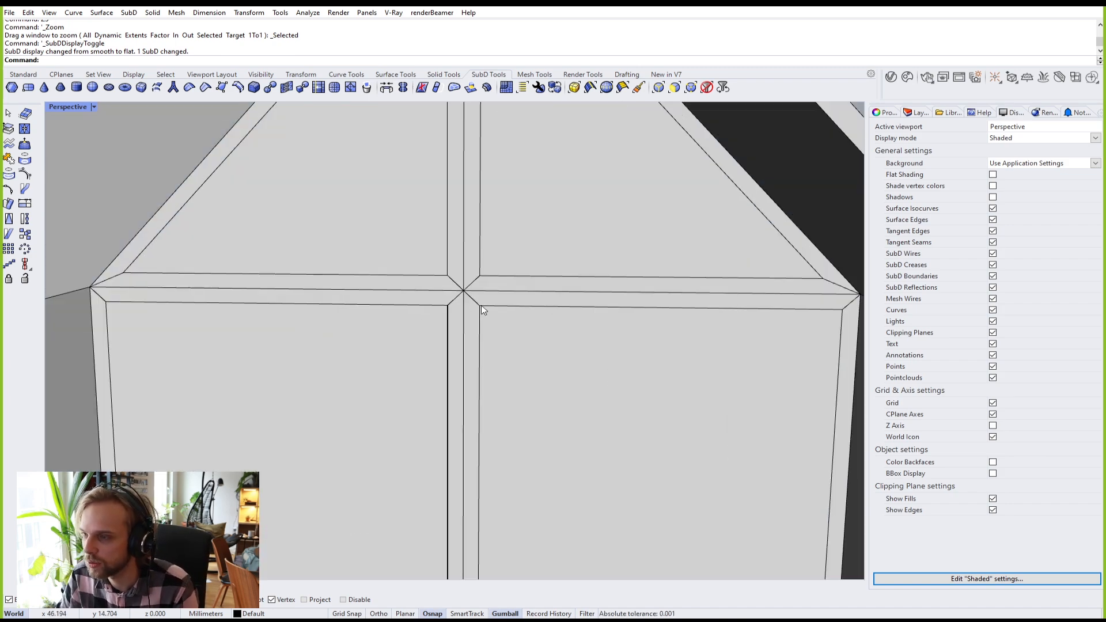
Step: Try pulling the vertex at the centre of the inset gable wall outward toward the open front
click(465, 292)
scroll(461, 297, down, 8)
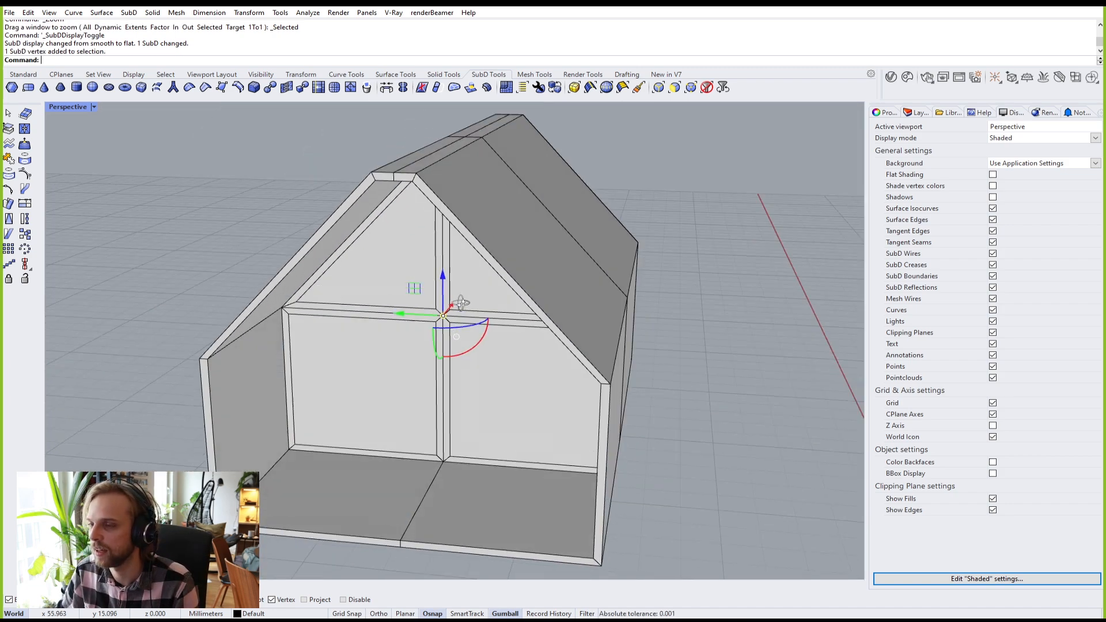
right_drag(461, 297, 480, 258)
drag(531, 236, 408, 440)
right_drag(407, 441, 289, 476)
click(289, 476)
Step: Switch the SubD to smooth display and try scaling the two lower inset wall faces horizontally inward toward their shared centre
key(Tab)
right_drag(462, 274, 447, 344)
scroll(594, 275, down, 3)
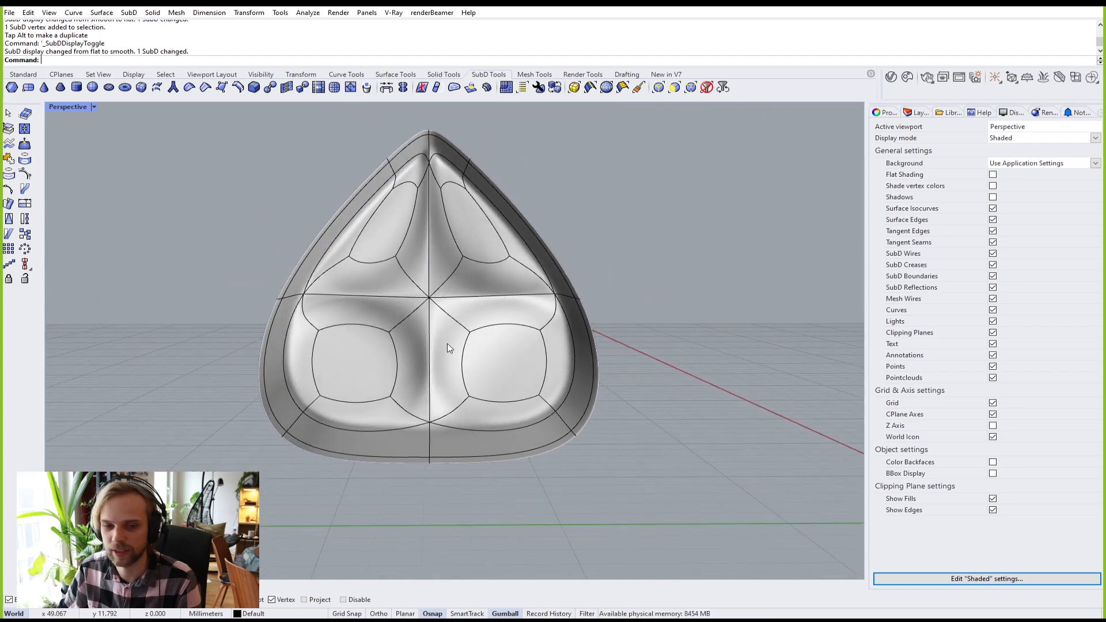
scroll(378, 368, up, 3)
ctrl+shift+click(374, 363)
ctrl+shift+click(550, 360)
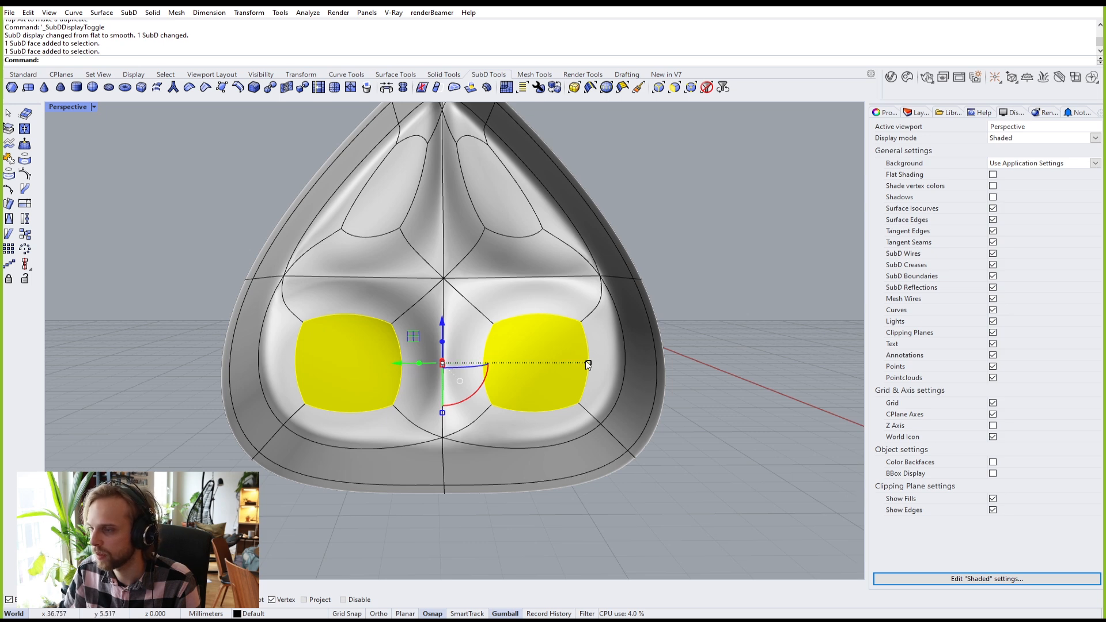
drag(588, 365, 482, 373)
right_drag(481, 373, 524, 431)
key(Escape)
Step: Return the SubD to flat display and undo the face scaling and the vertex move
key(Tab)
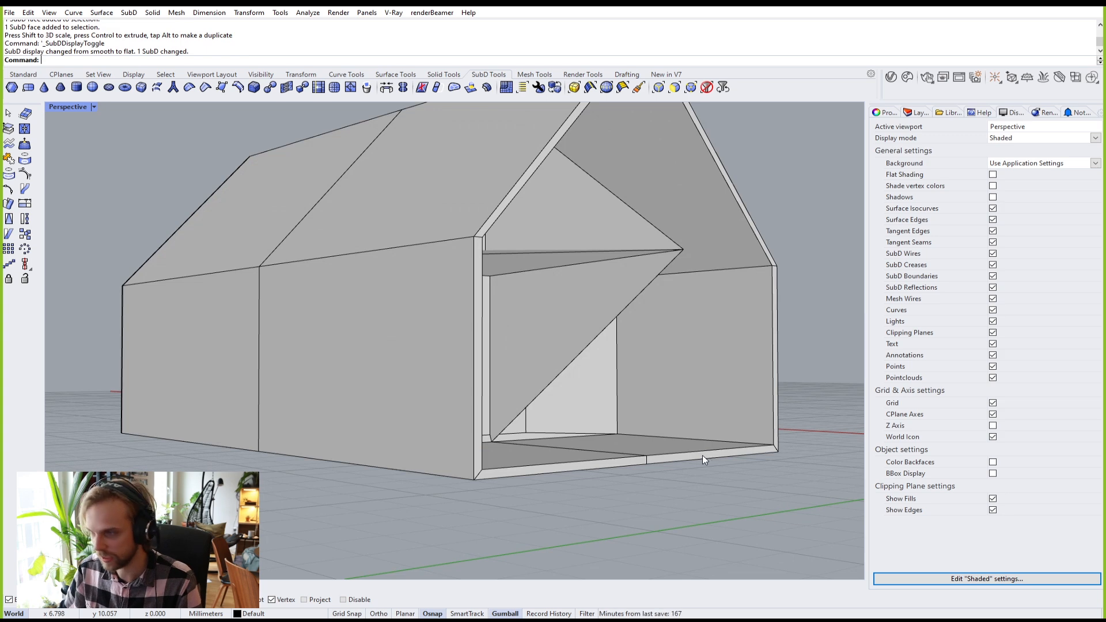
right_drag(702, 455, 561, 418)
scroll(585, 406, down, 3)
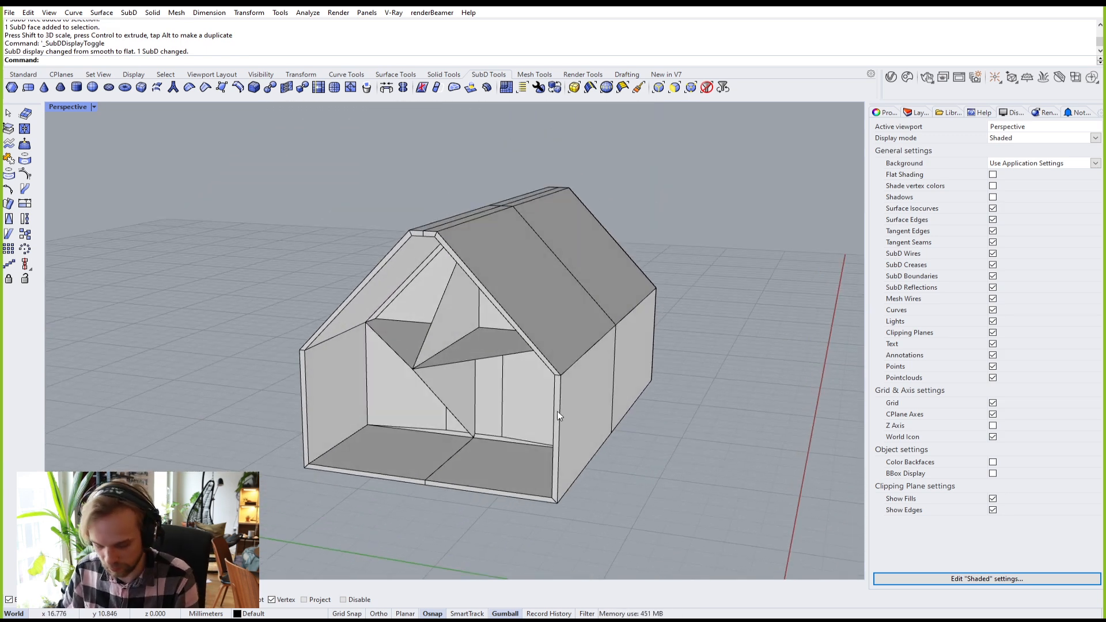
key(ctrl+z)
key(ctrl+z)
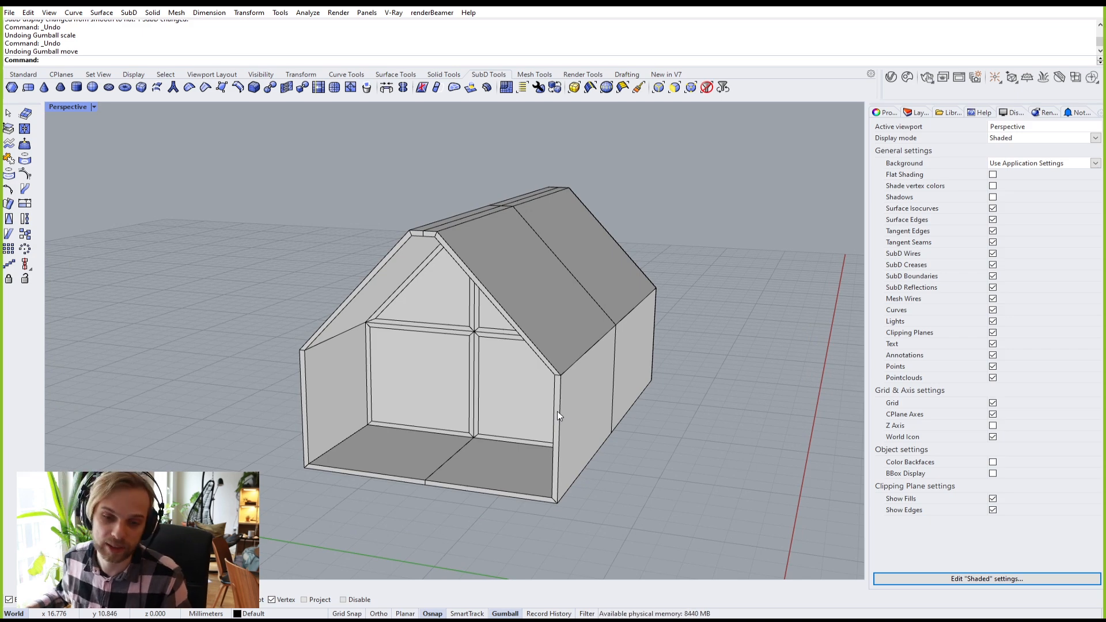
Step: Delete the house-shaped SubD to empty the scene
click(532, 255)
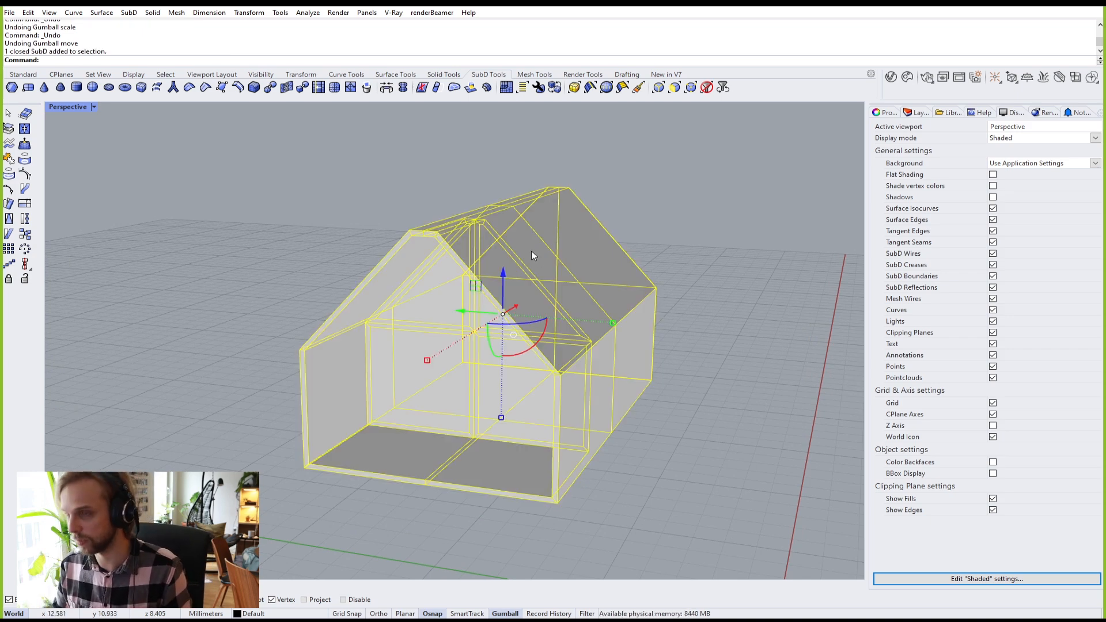
key(Delete)
right_drag(551, 233, 497, 311)
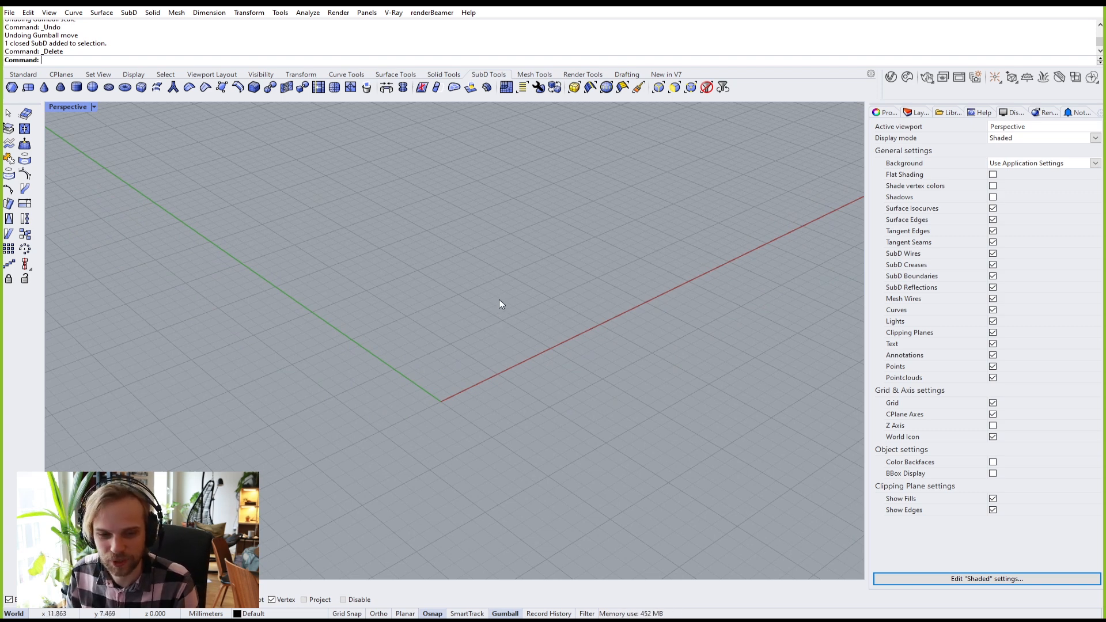
right_drag(489, 309, 581, 332)
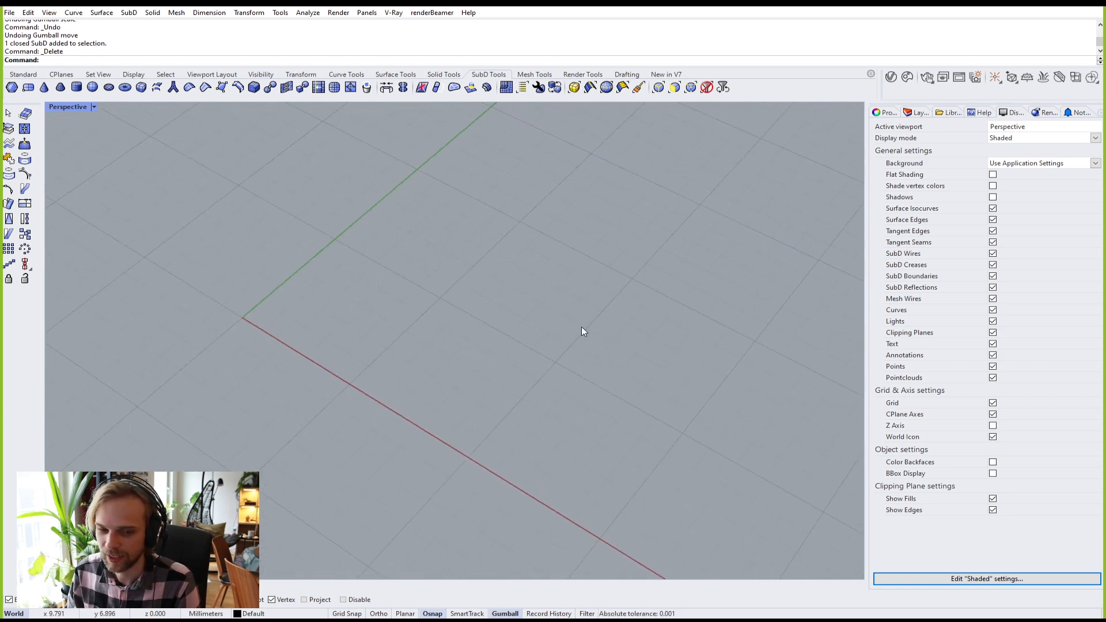
right_drag(438, 214, 482, 238)
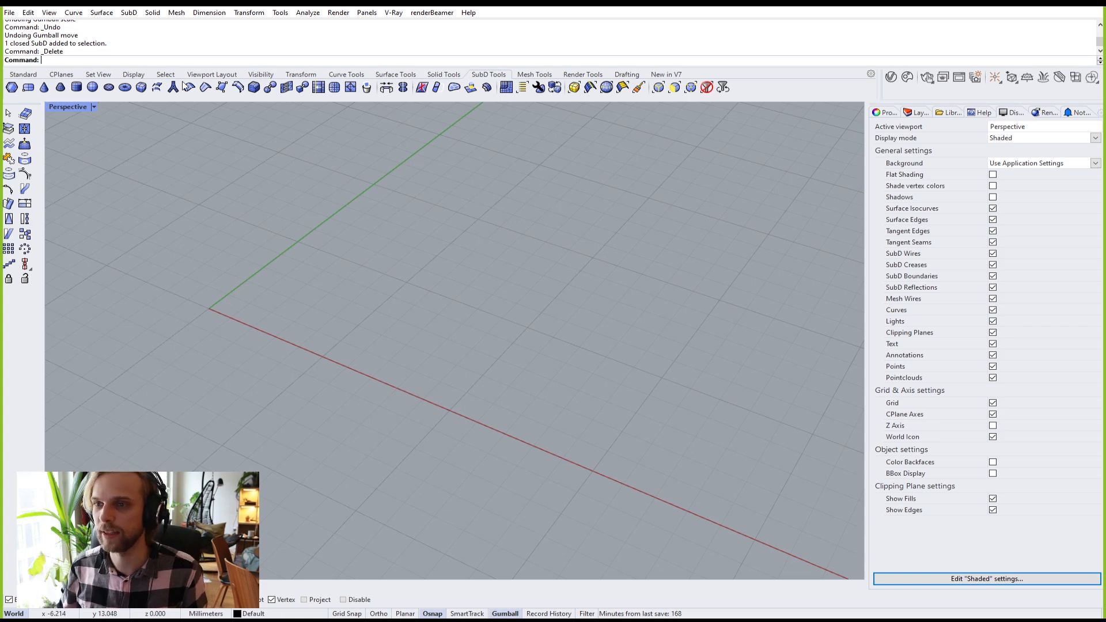
Step: Draw a low, elongated solid box near the origin along the X axis
click(23, 74)
click(9, 204)
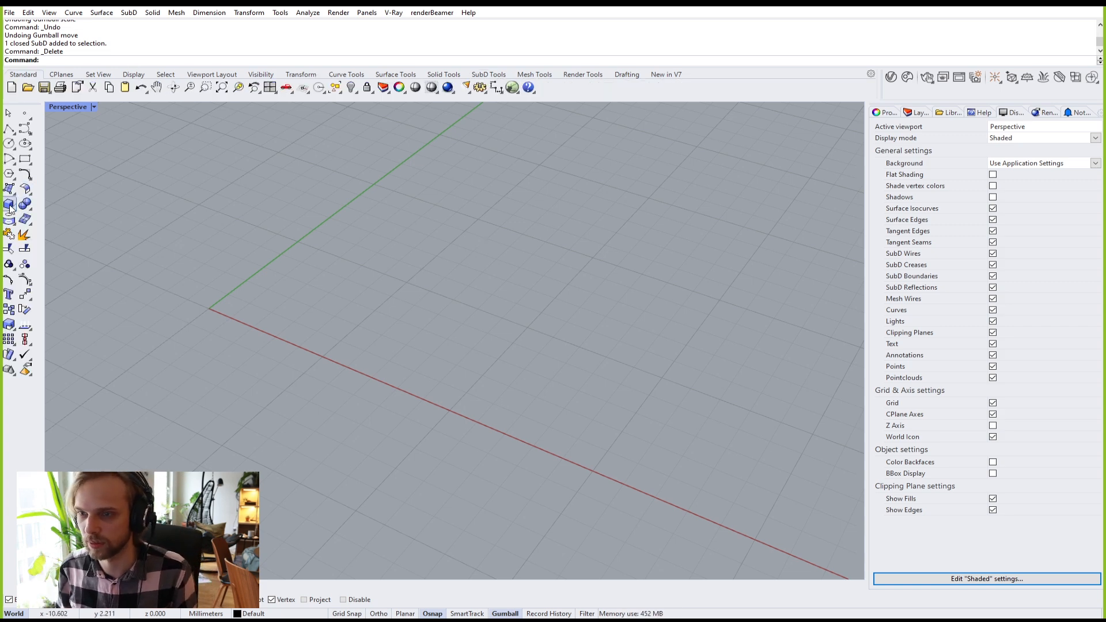
click(263, 326)
scroll(806, 289, down, 3)
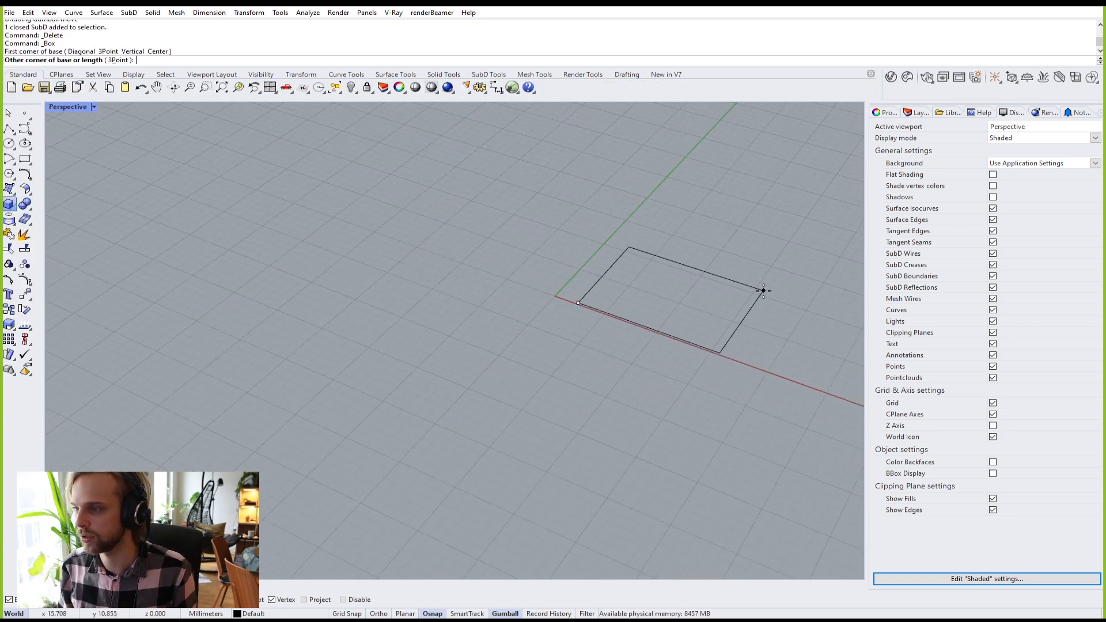
scroll(576, 305, down, 2)
click(634, 326)
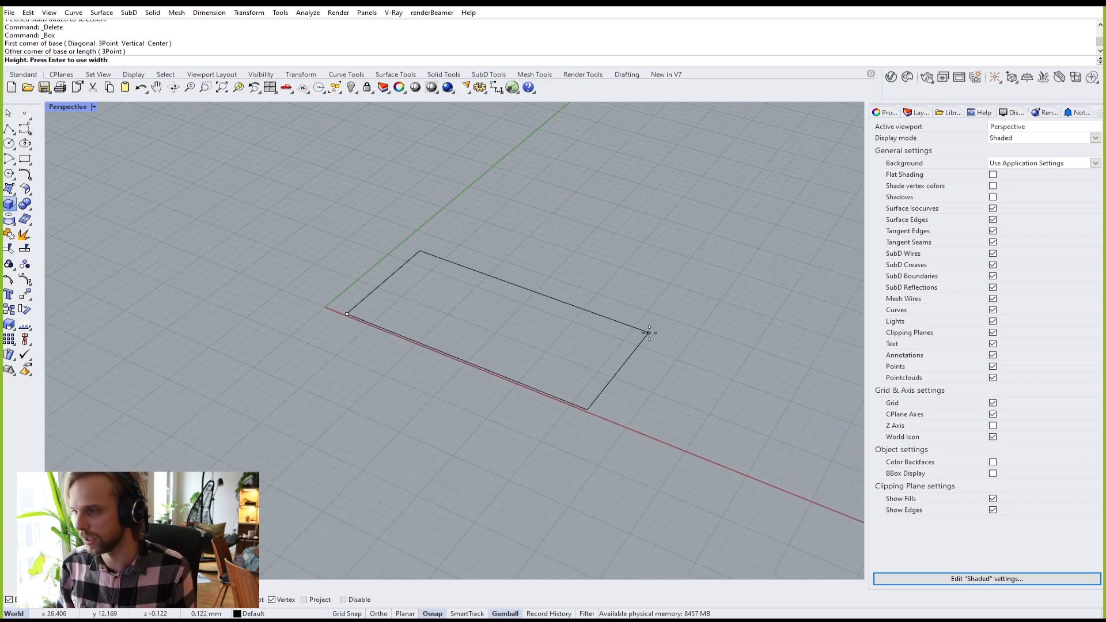
click(648, 291)
Step: Duplicate the solid box vertically so the copy sits just above the original
right_drag(514, 324, 512, 293)
mouse_move(511, 285)
mouse_down()
mouse_move(510, 206)
mouse_move(513, 228)
mouse_up()
key(alt)
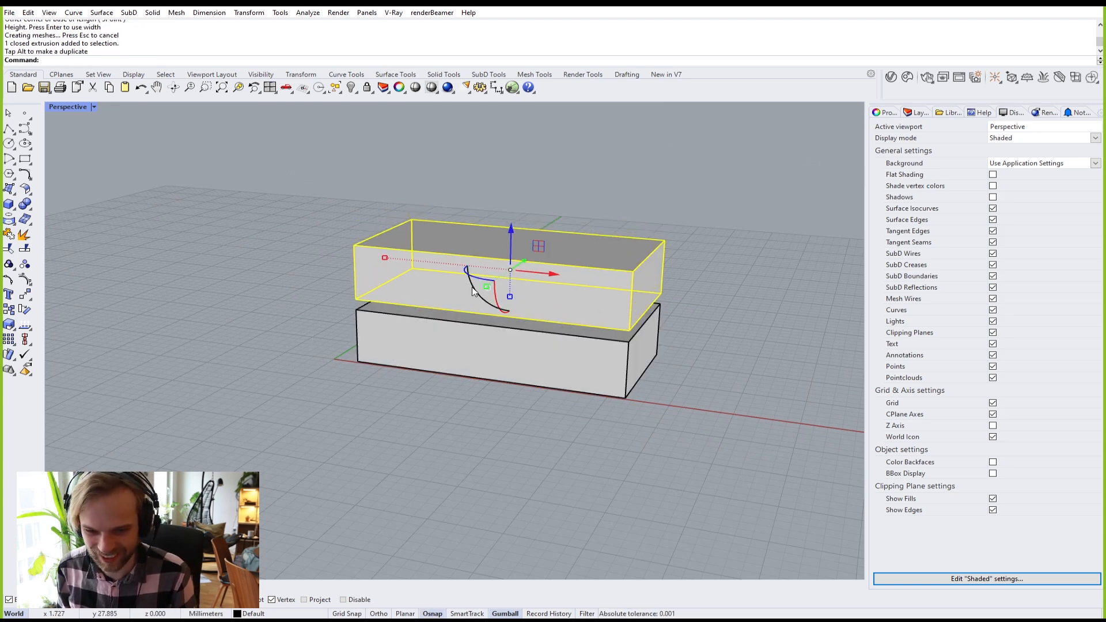
Step: Tilt the upper box lengthwise so one end rises and scale its width narrower
drag(481, 301, 462, 276)
right_drag(555, 232, 442, 330)
drag(337, 370, 381, 366)
right_drag(404, 398, 527, 259)
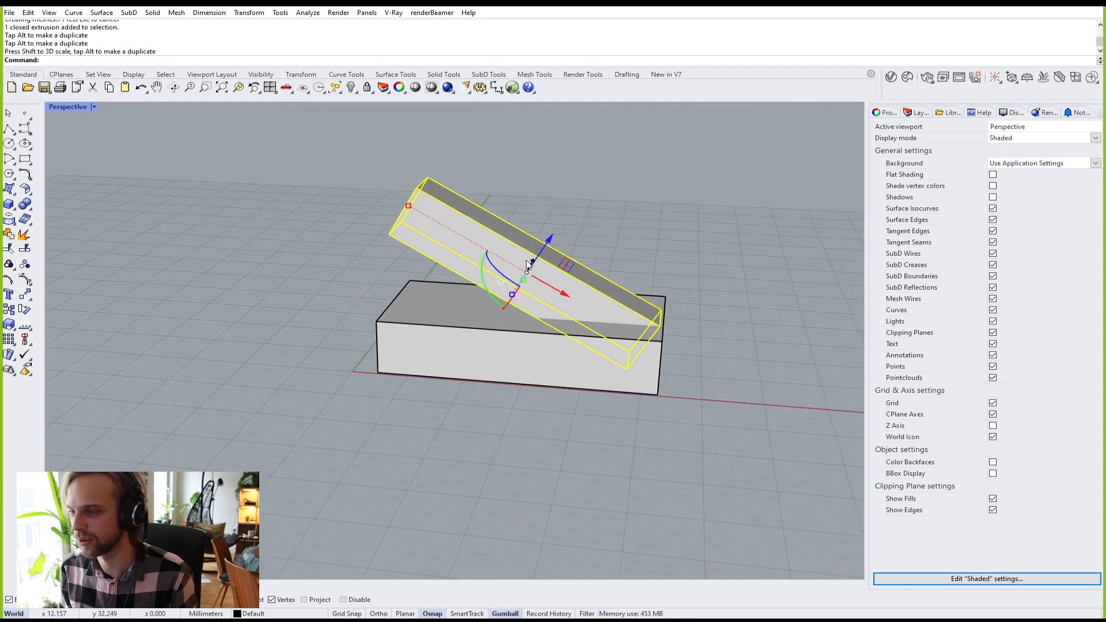
Step: Shift the tilted box down so its lower end penetrates the base box
click(551, 288)
key(Escape)
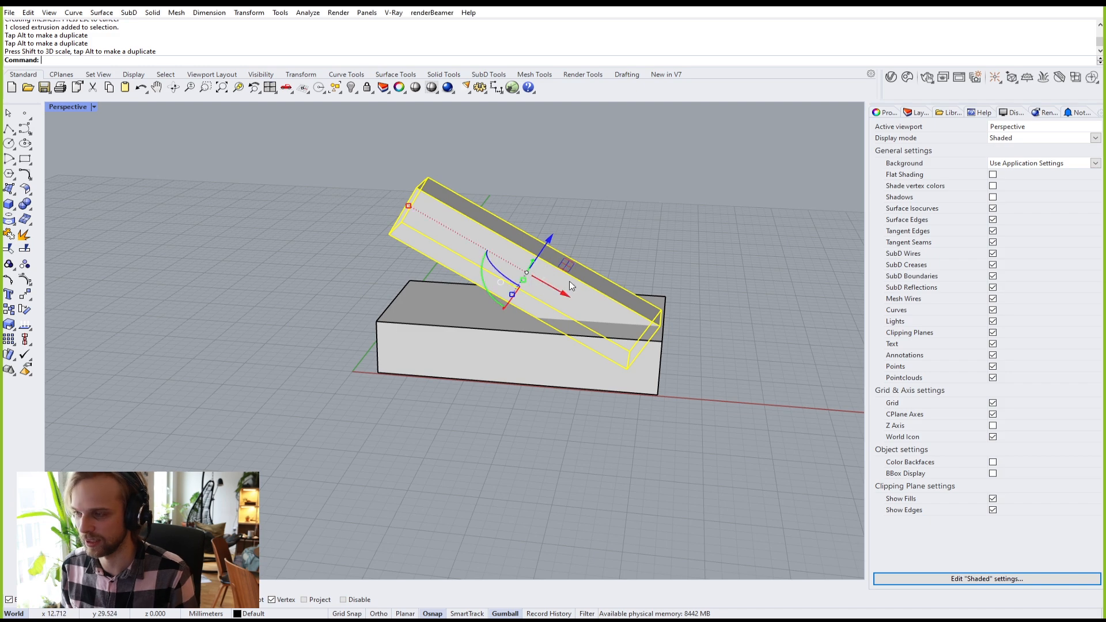
drag(541, 253, 538, 271)
click(632, 241)
right_drag(632, 241, 446, 354)
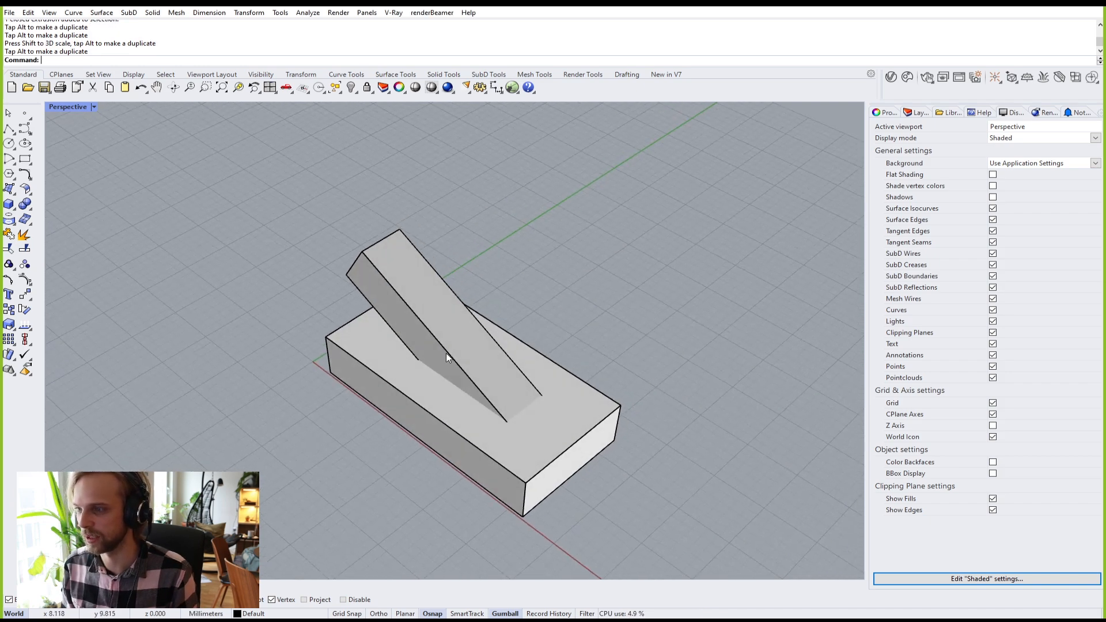
Step: Duplicate the tilted box sideways over the base's edge and rotate the copy horizontally to a different angle
click(445, 355)
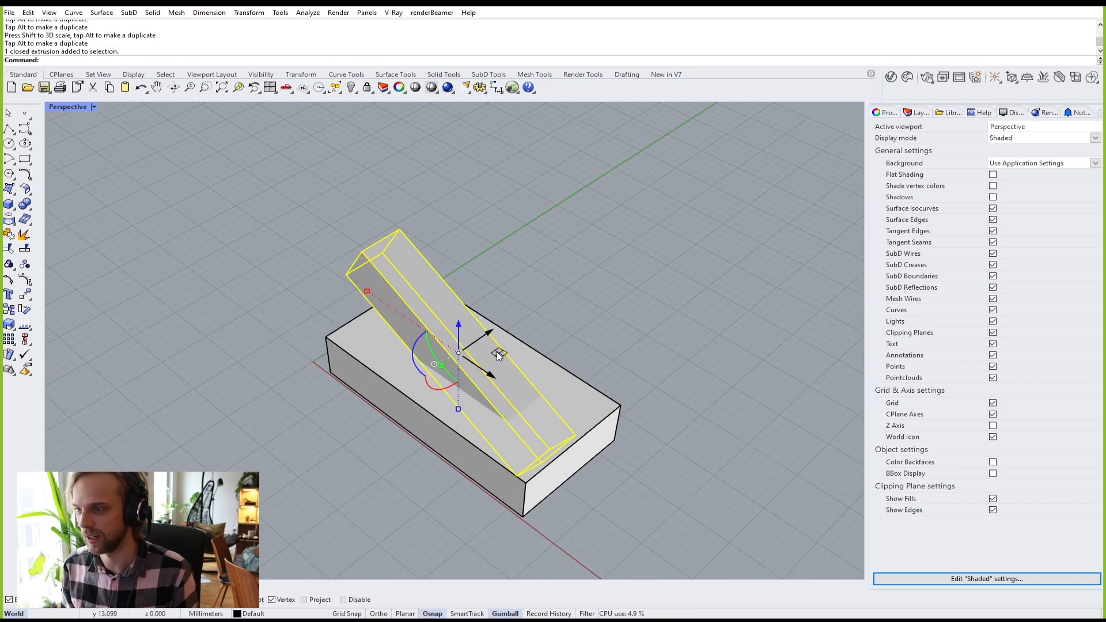
alt+drag(498, 353, 368, 320)
right_drag(347, 347, 315, 371)
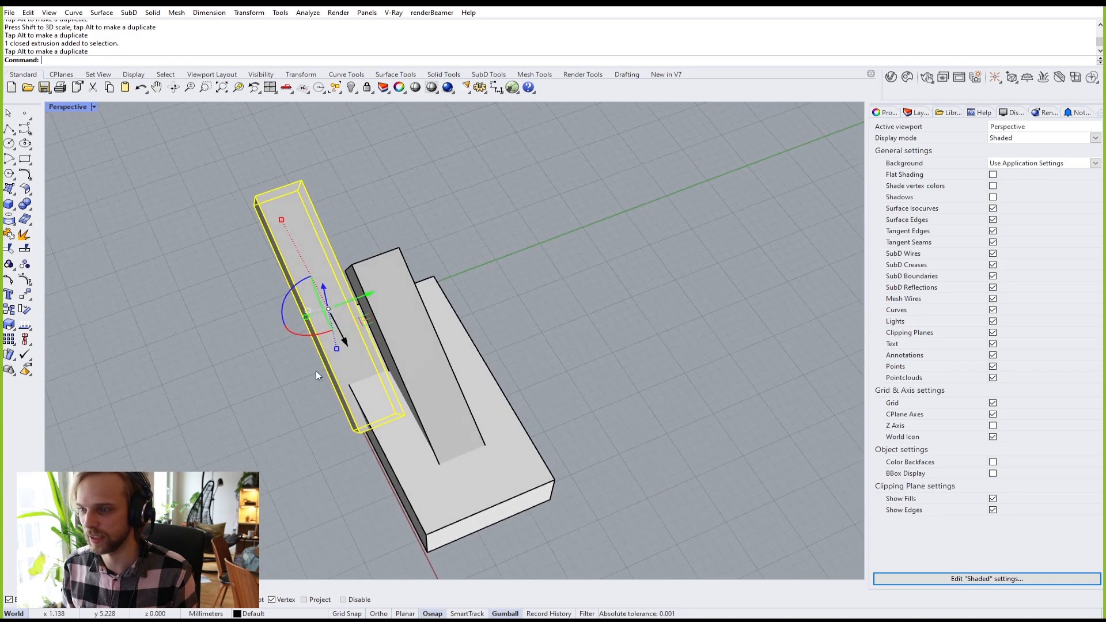
click(283, 298)
click(286, 293)
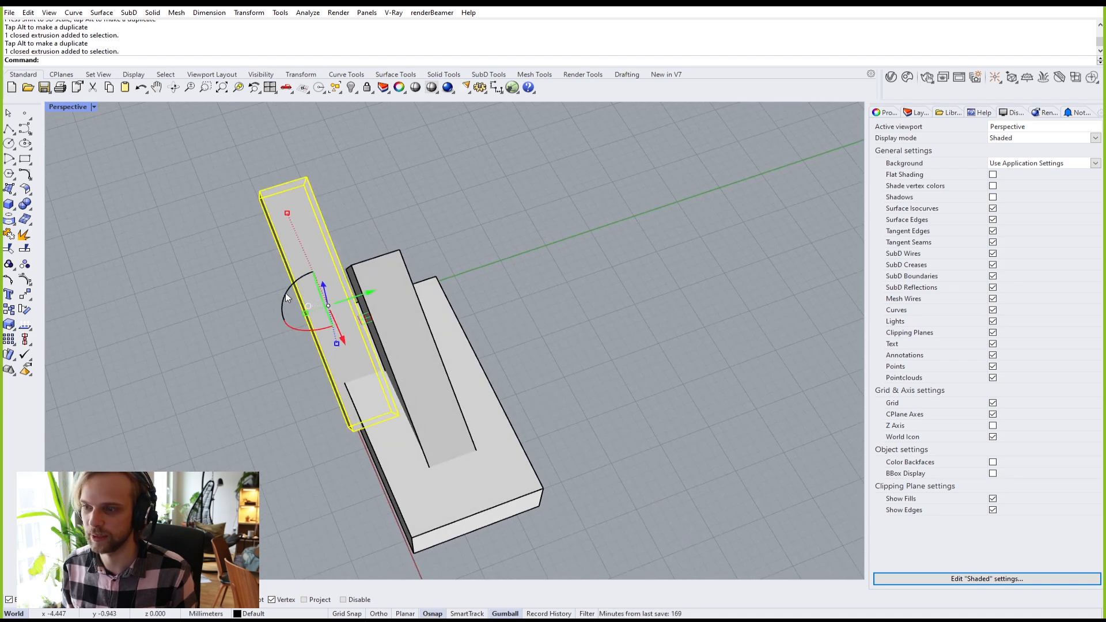
drag(286, 294, 274, 315)
right_drag(249, 361, 385, 275)
click(546, 438)
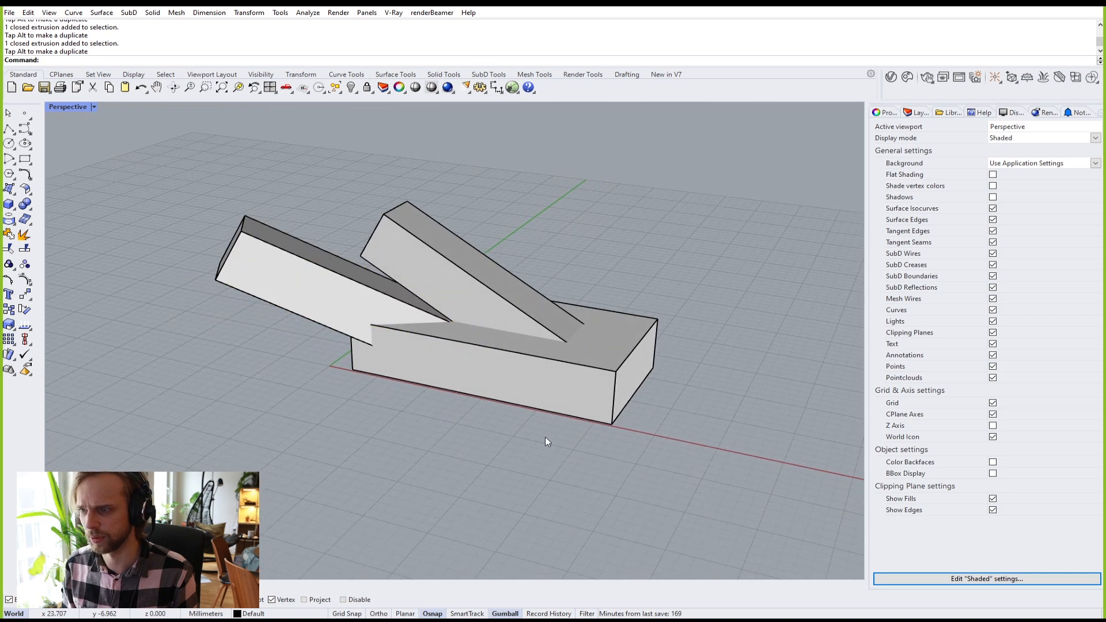
Step: Join the base box and both tilted boxes into one solid with BooleanUnion
drag(545, 437, 406, 255)
text(BooleanU)
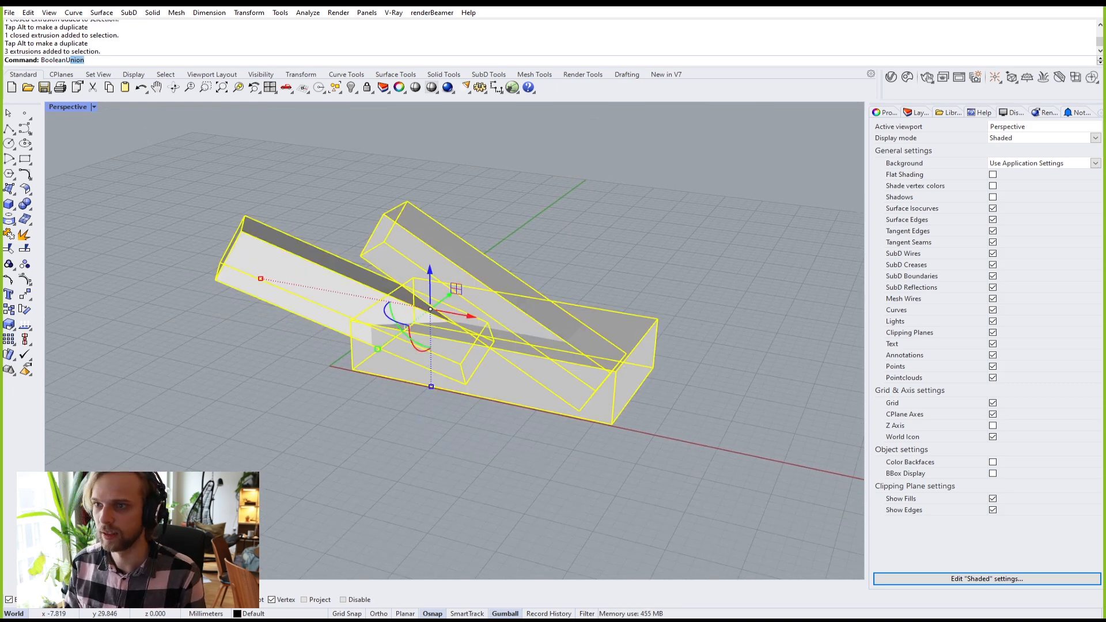
key(Return)
right_drag(417, 213, 534, 279)
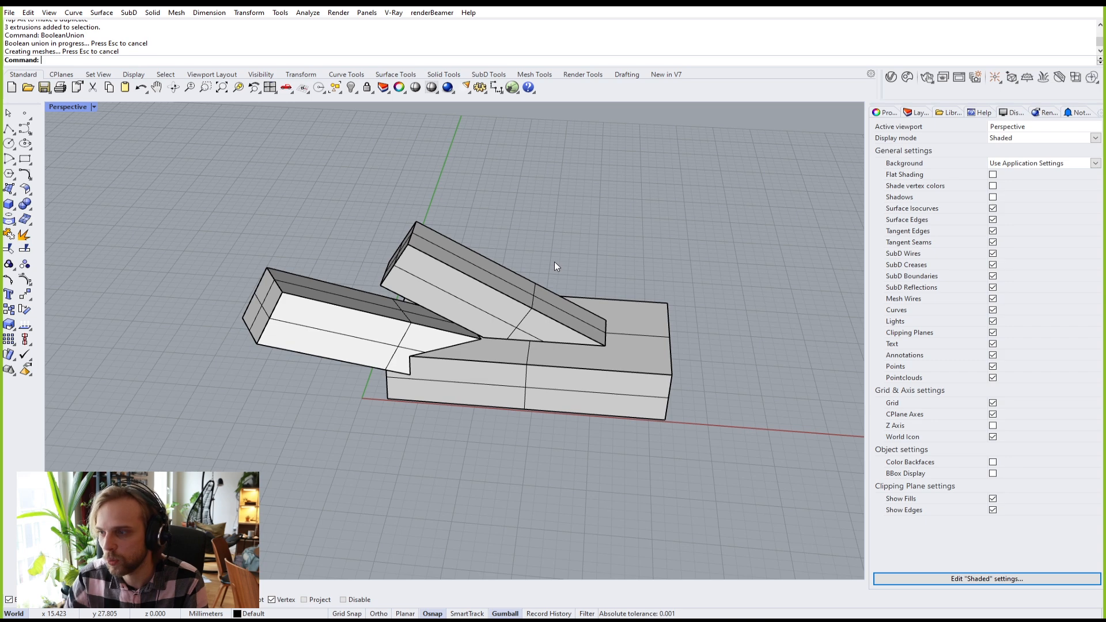
Step: Delete the united polysurface
click(613, 337)
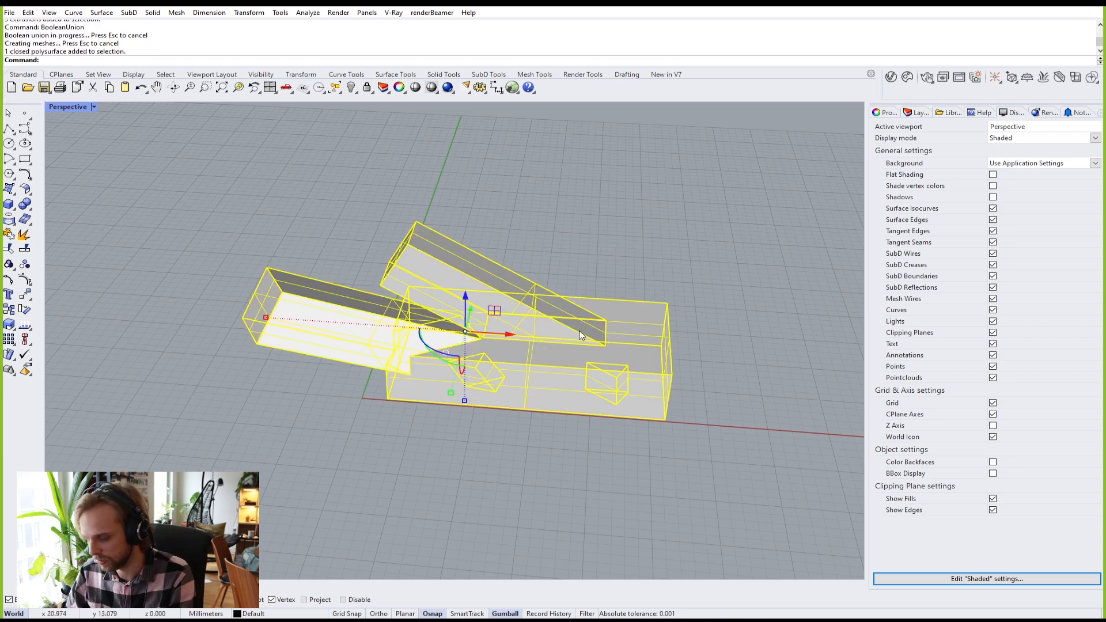
key(Delete)
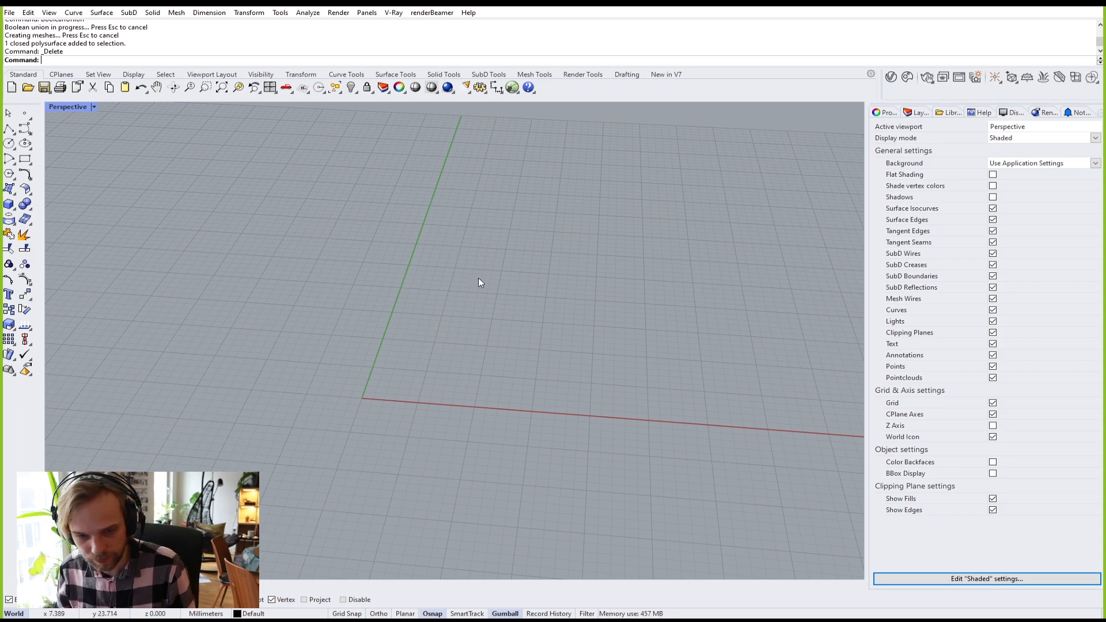
right_drag(479, 279, 375, 288)
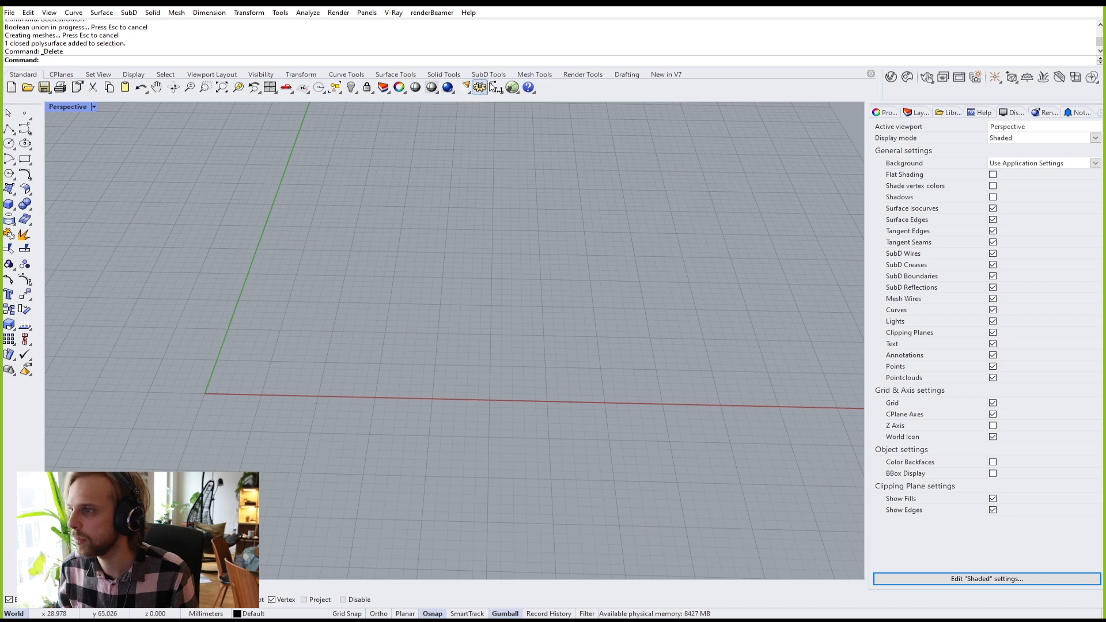
Step: Create a 10 × 10 × 10 mm SubD box starting at the origin, with two faces along each direction
click(489, 74)
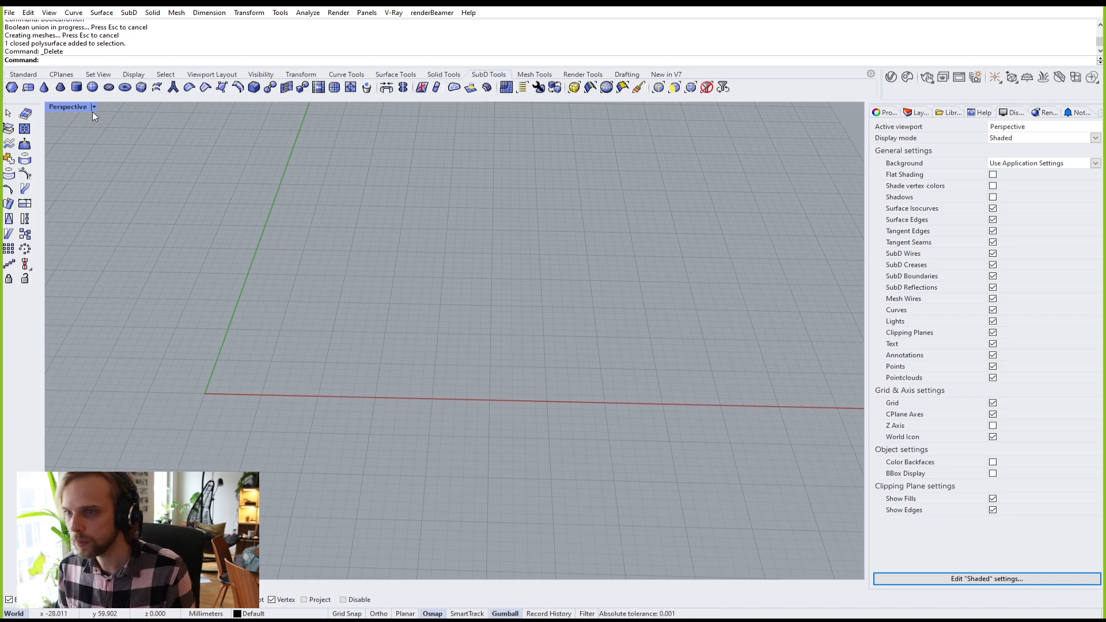
click(141, 87)
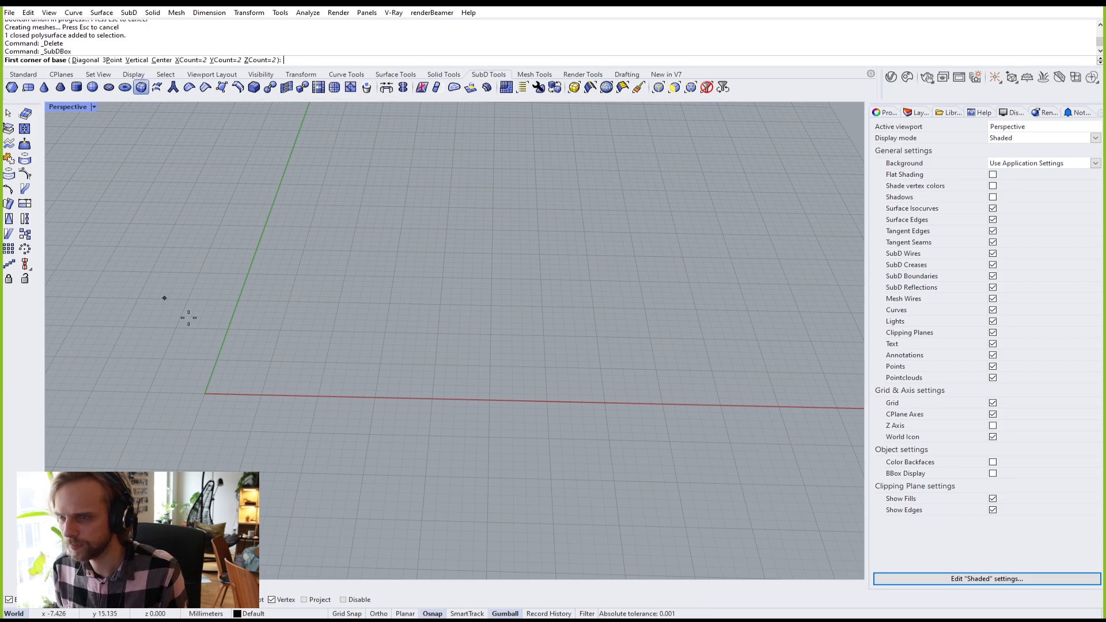
scroll(248, 316, up, 3)
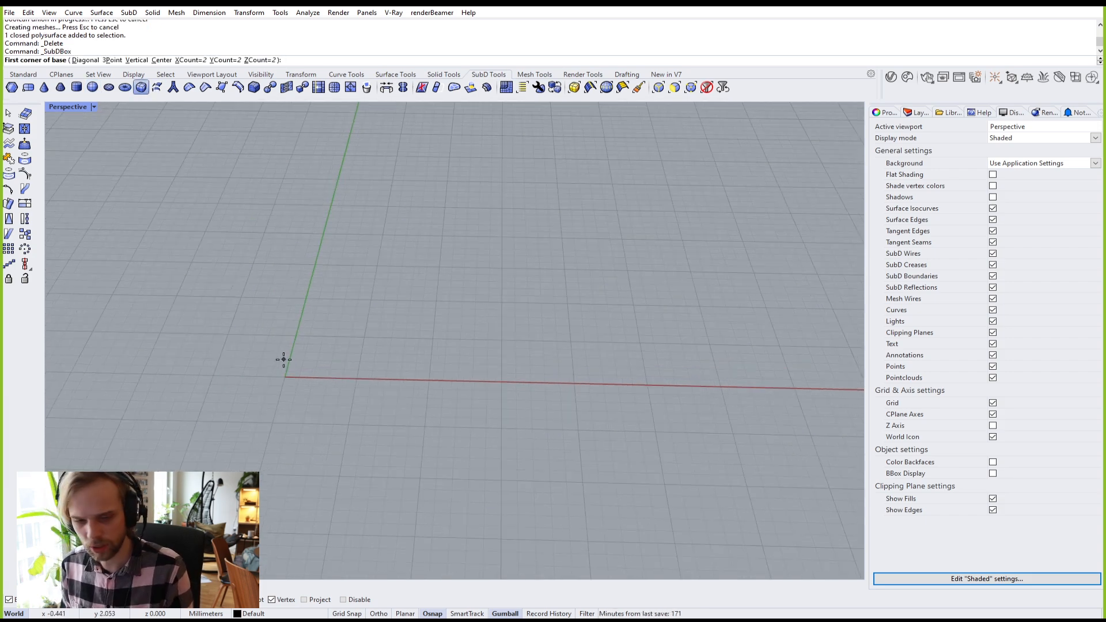
text(0)
key(Return)
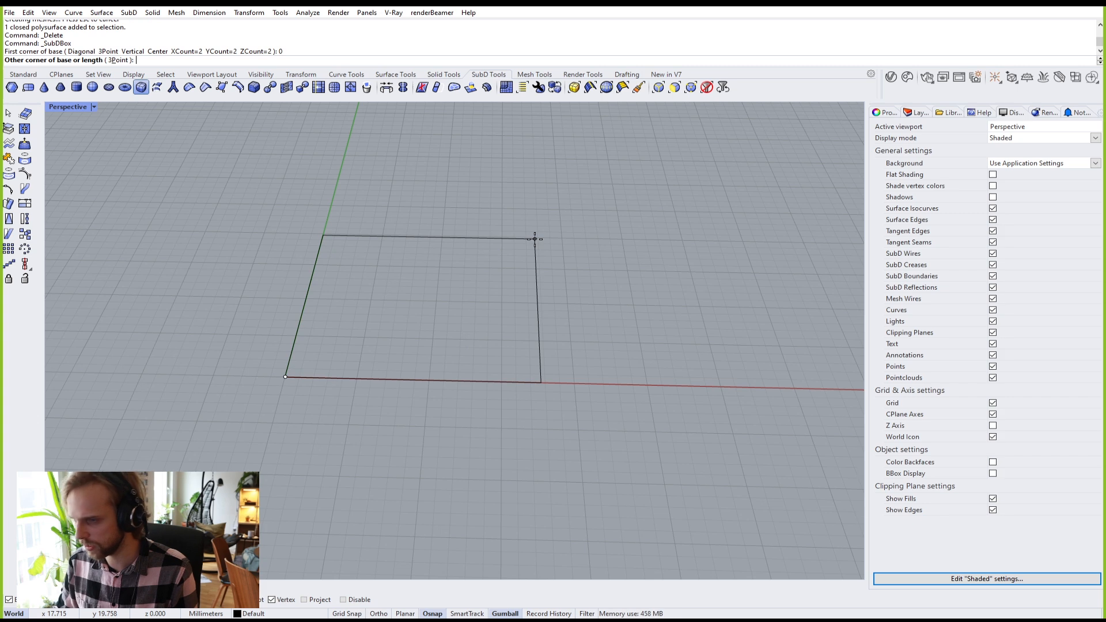
text(10)
key(Return)
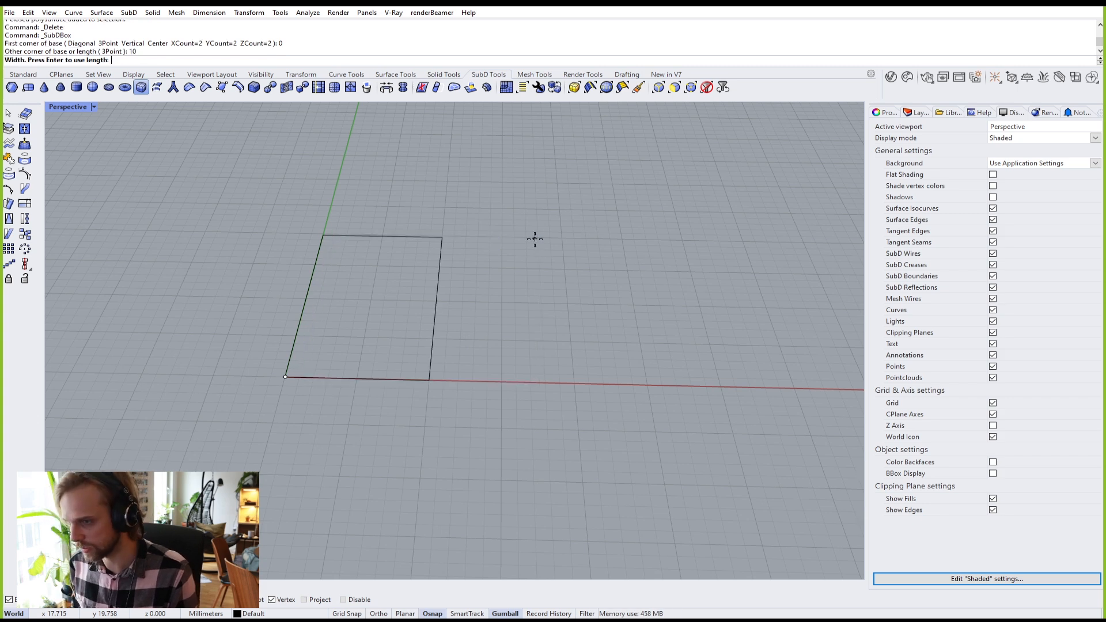
text(10)
key(Return)
text(10)
key(Return)
mouse_move(534, 239)
right_down()
mouse_move(526, 215)
mouse_move(478, 218)
right_up()
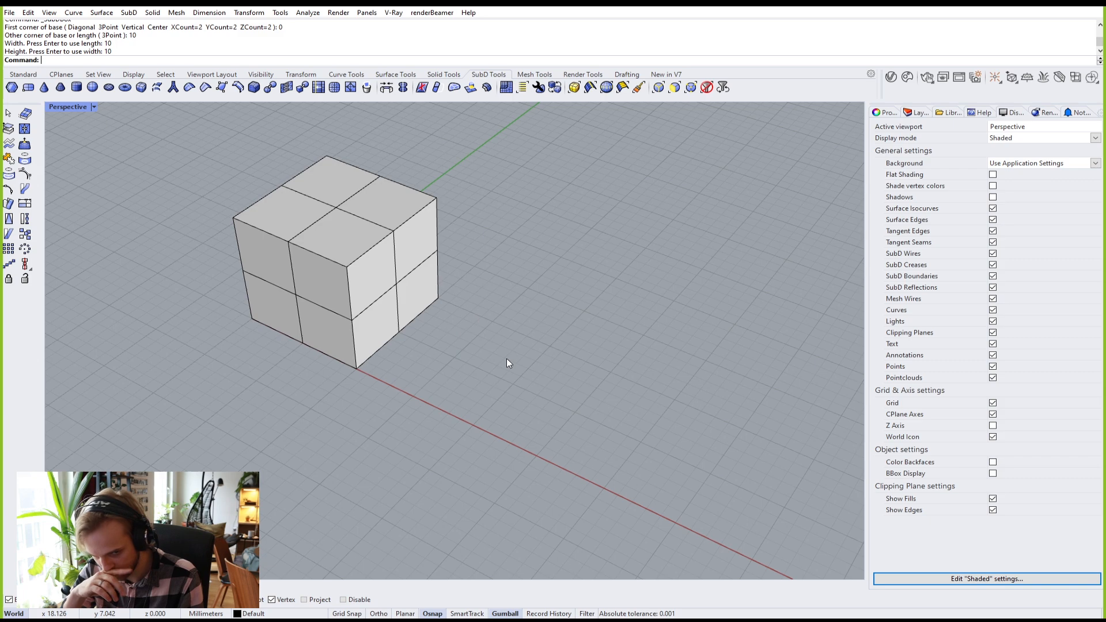
Step: Compare the SubD box in smooth and flat display, ending in flat display
key(Tab)
key(Tab)
key(Tab)
key(Tab)
key(Tab)
right_drag(502, 352, 473, 362)
key(Tab)
Step: Duplicate the SubD box along the X axis, leaving a gap between the two boxes
click(280, 223)
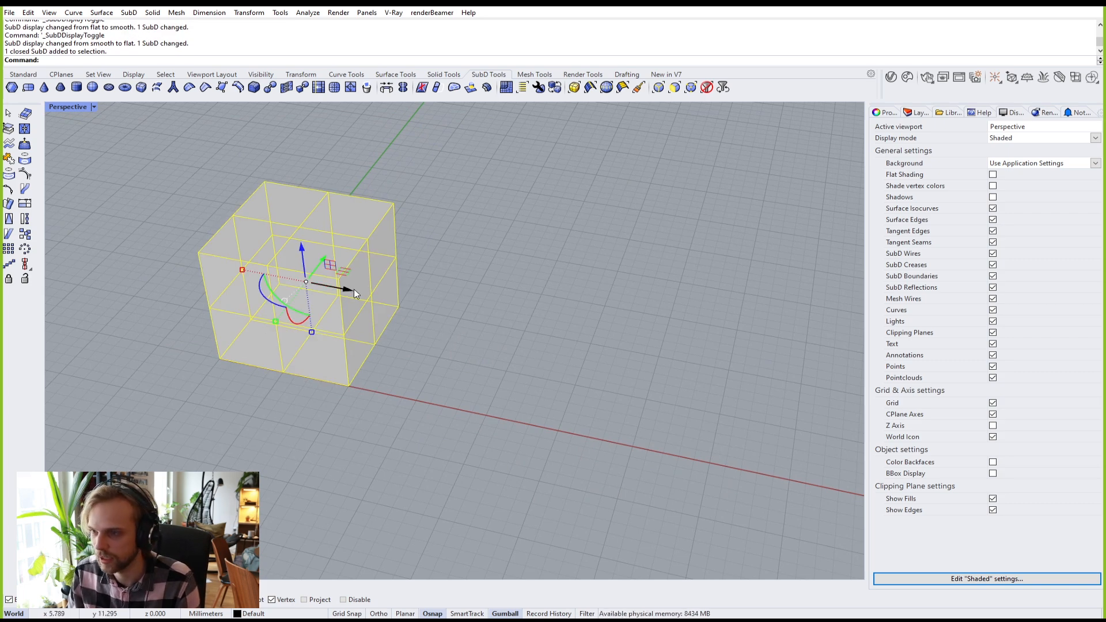
drag(354, 289, 672, 375)
click(467, 216)
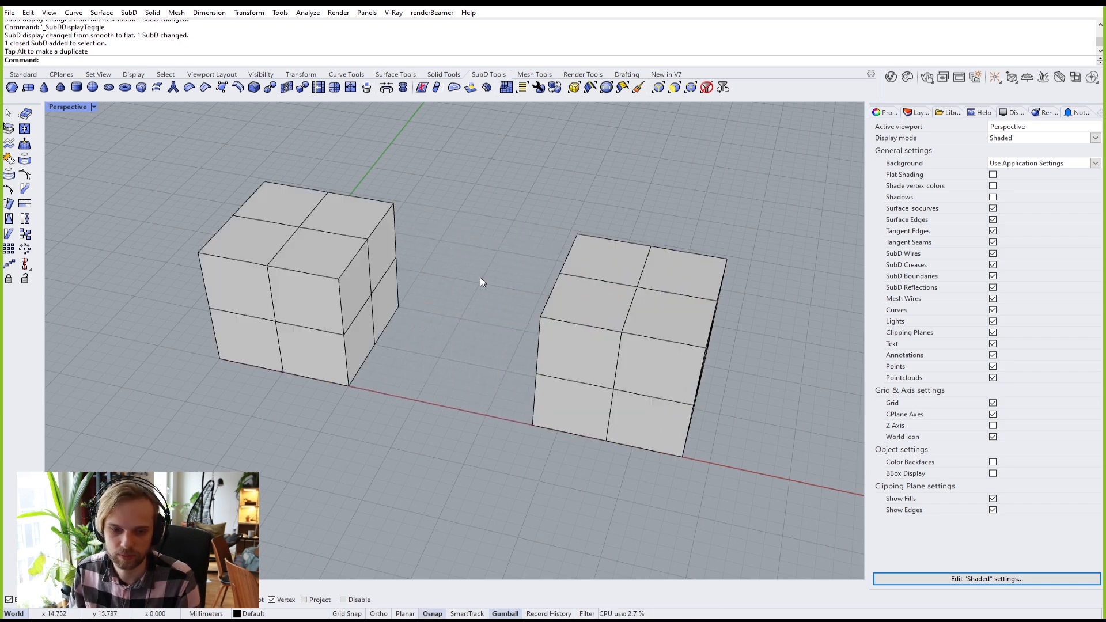
click(584, 329)
click(454, 229)
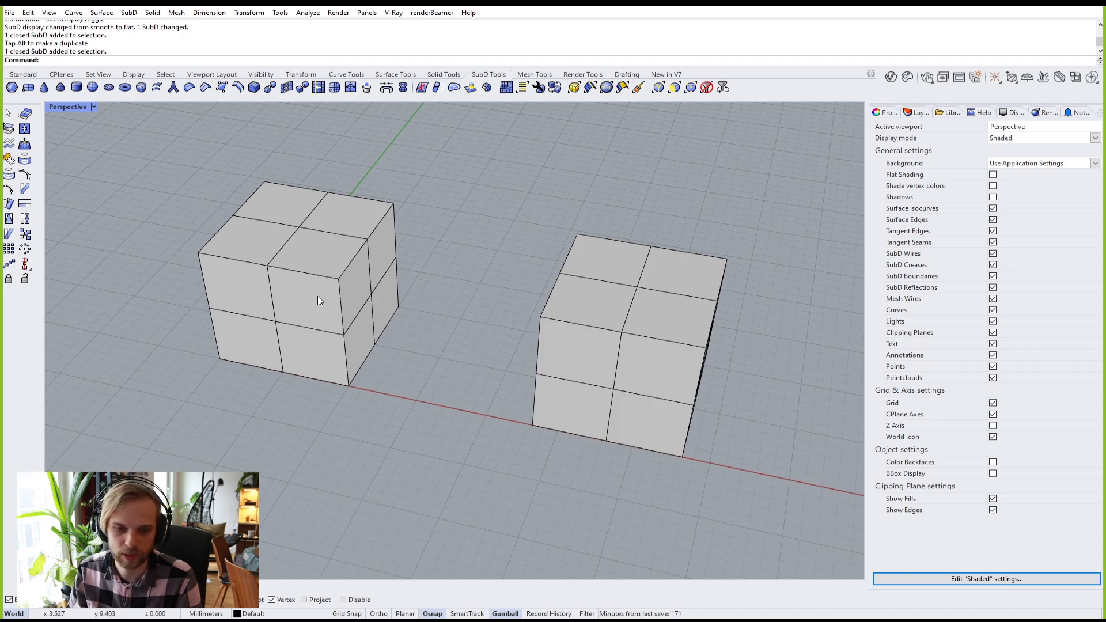
Step: Compare both SubD boxes in smooth and flat display, ending in flat display
right_drag(321, 301, 745, 379)
key(Tab)
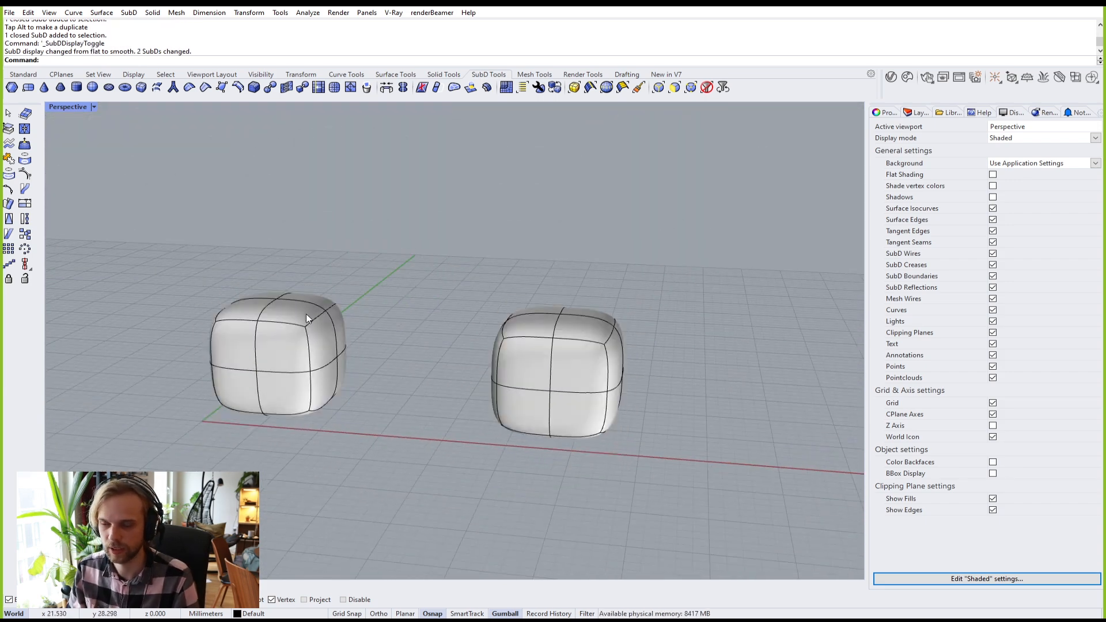
right_drag(306, 319, 441, 378)
key(Tab)
key(Tab)
key(Tab)
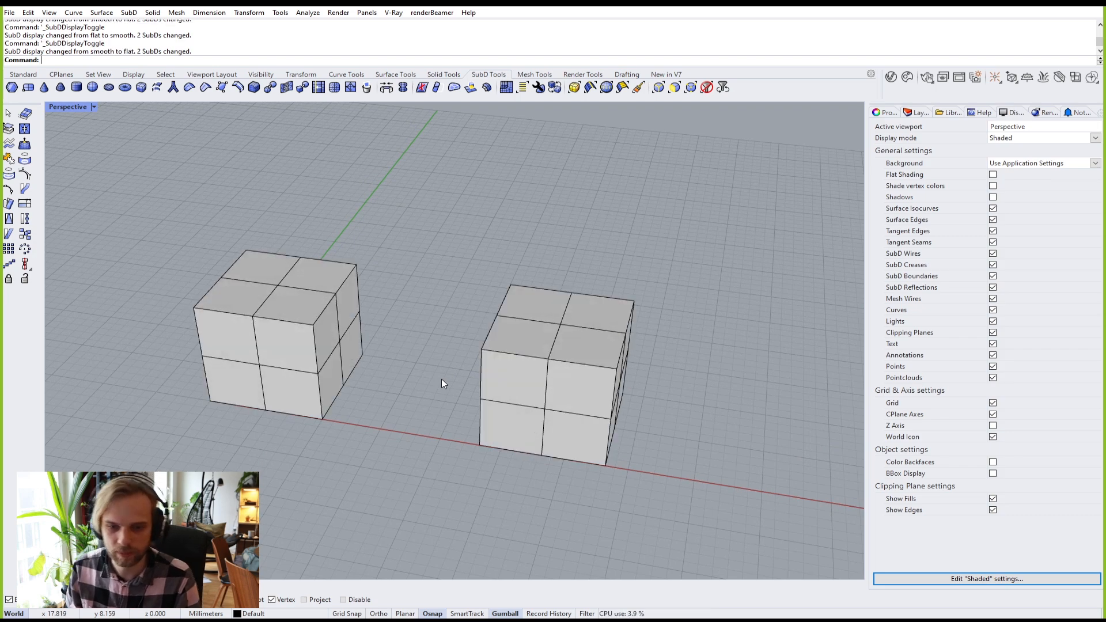
key(Tab)
key(Tab)
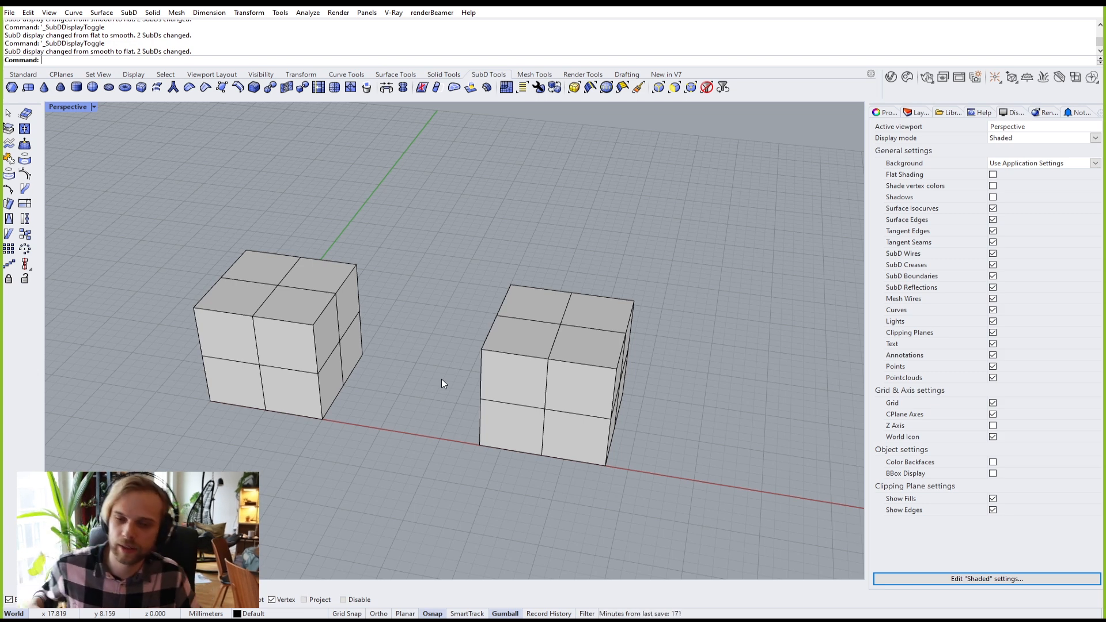
mouse_move(374, 337)
right_down()
mouse_move(394, 338)
mouse_move(381, 321)
right_up()
scroll(340, 363, up, 4)
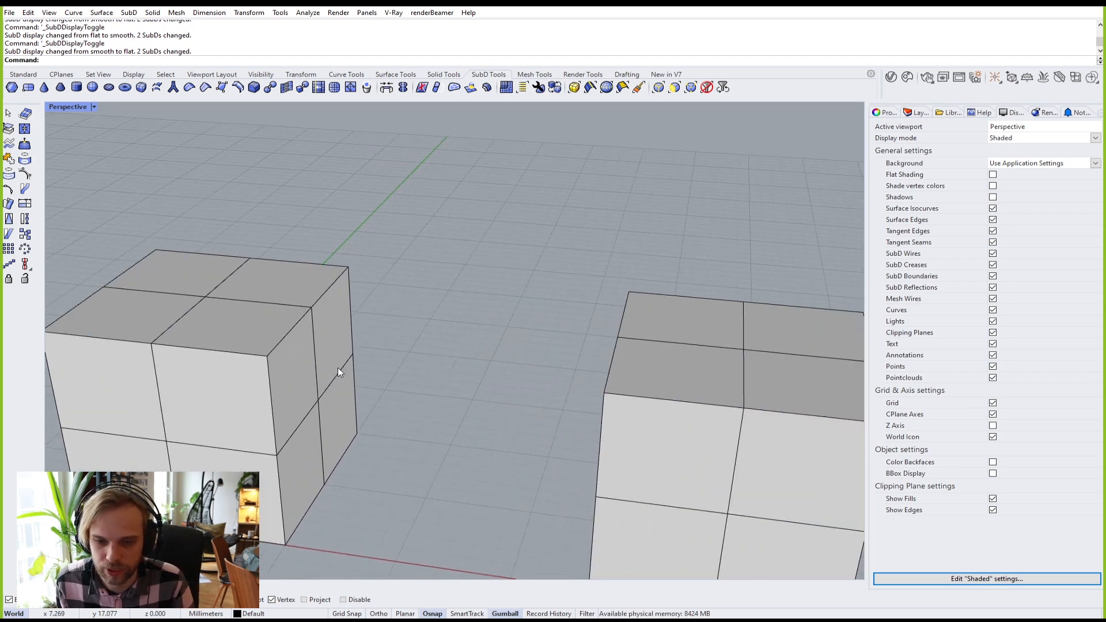
scroll(414, 375, down, 5)
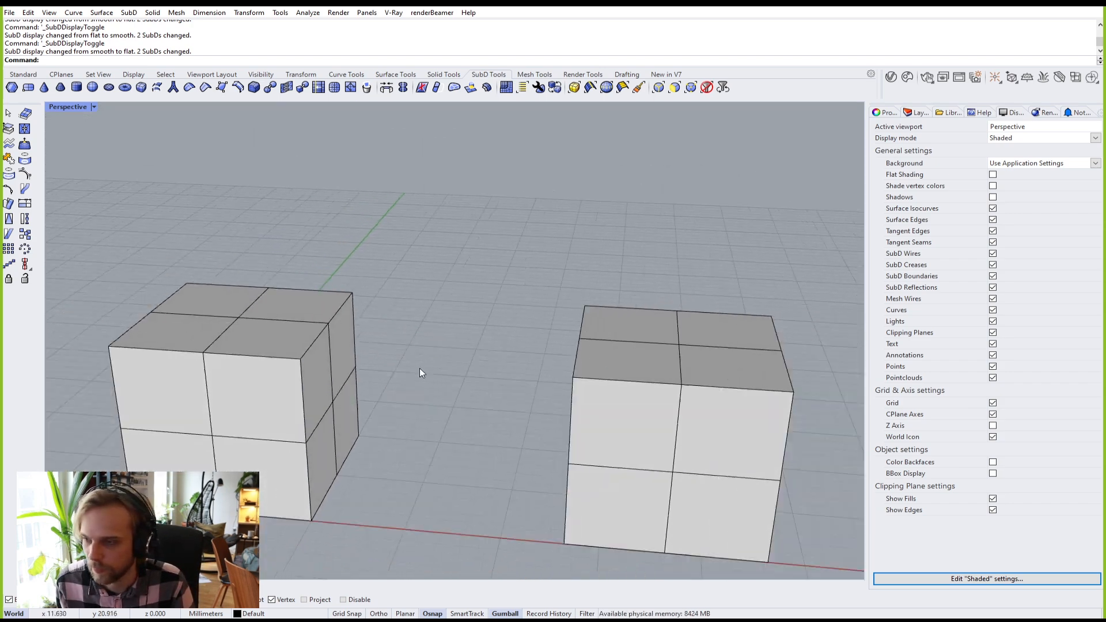
right_drag(393, 315, 372, 377)
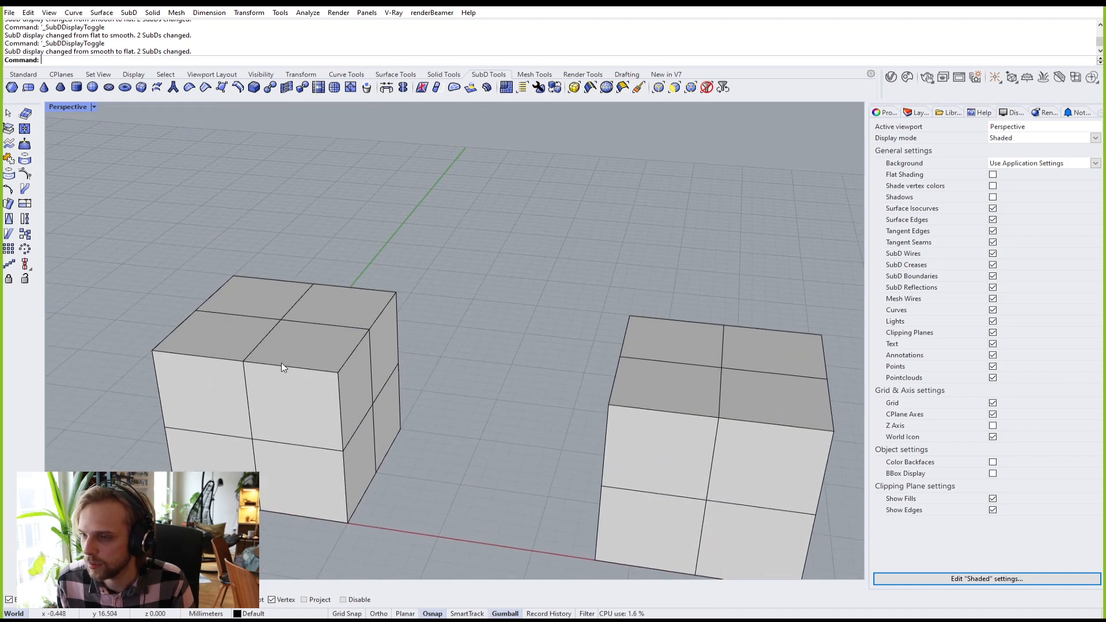
Step: Extrude the four top faces of the SubD box at the origin 5 mm in the Z direction with ExtrudeSubD
ctrl+shift+click(285, 345)
ctrl+shift+click(320, 308)
ctrl+shift+click(240, 290)
ctrl+shift+click(237, 335)
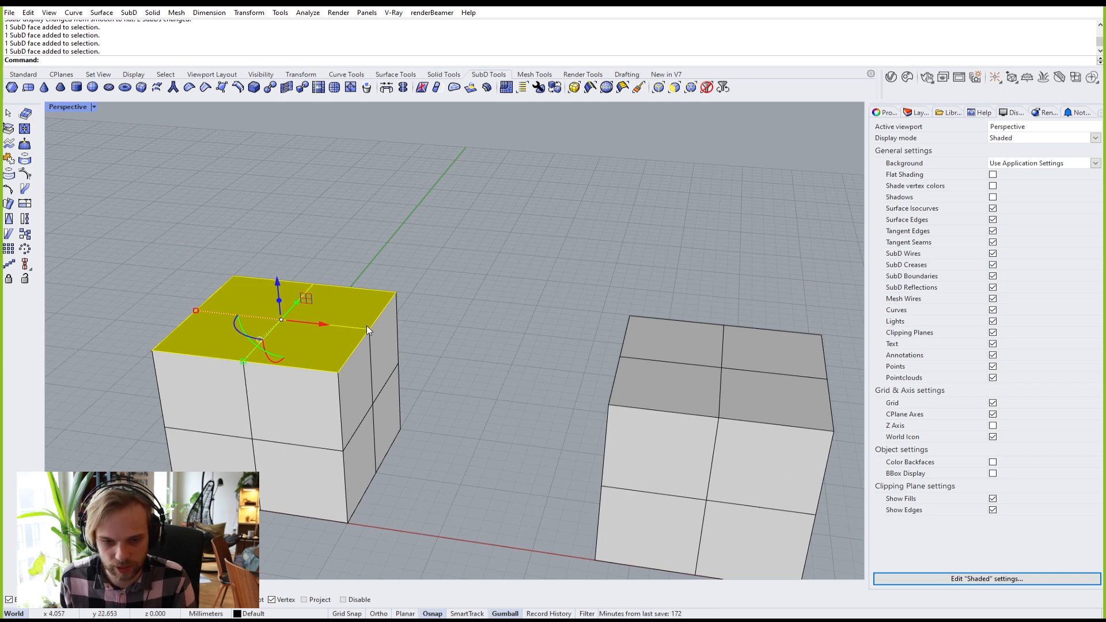
shift+right_drag(408, 333, 433, 344)
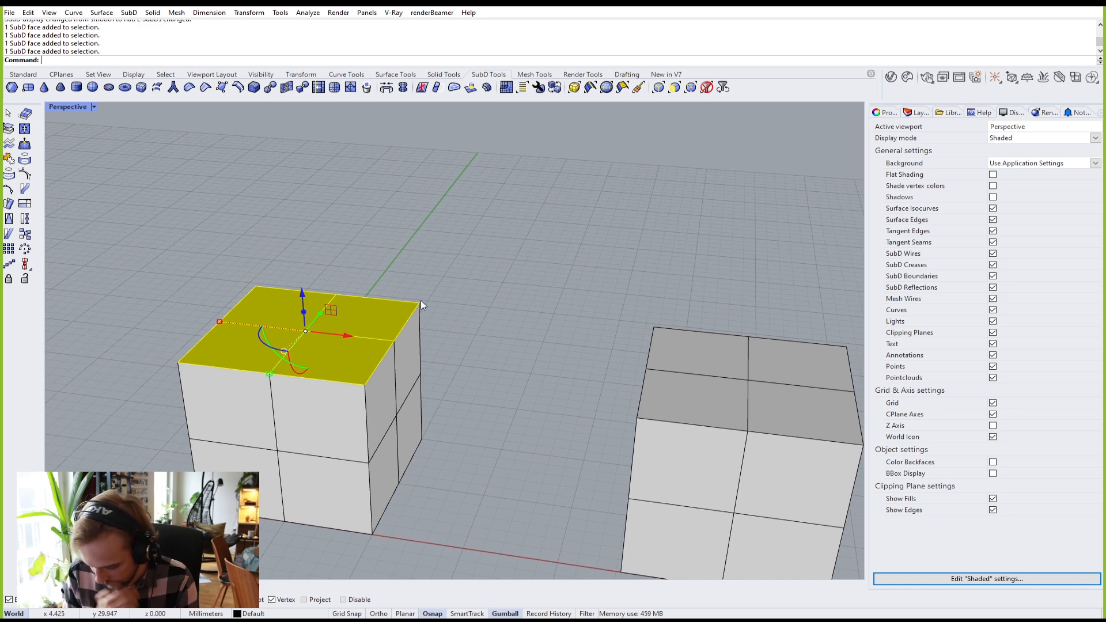
text(ExtrudeSubD)
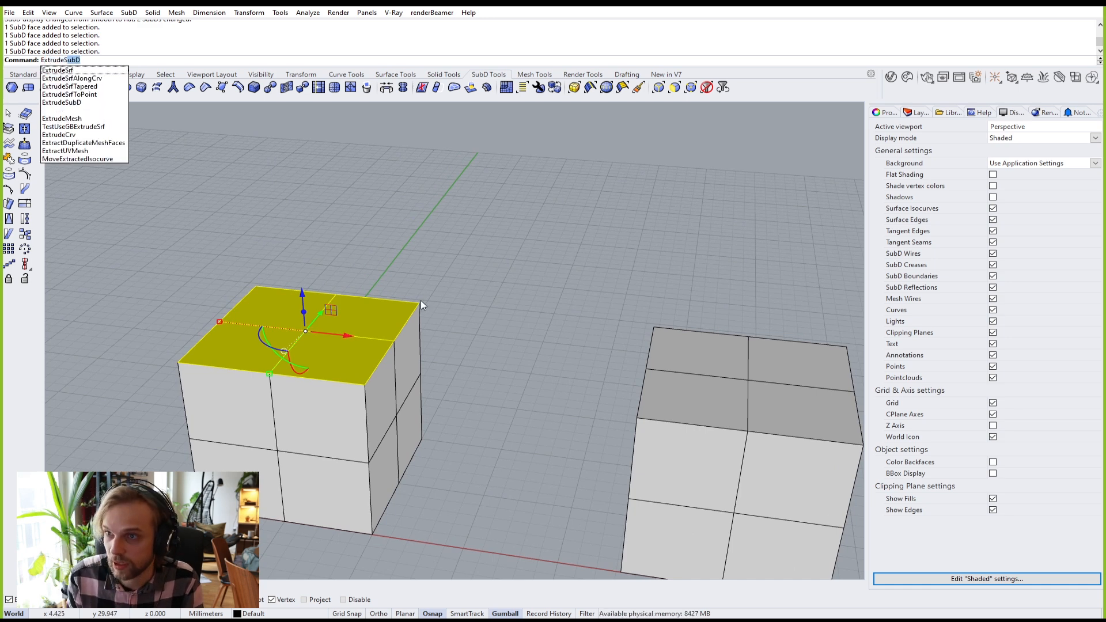
key(Return)
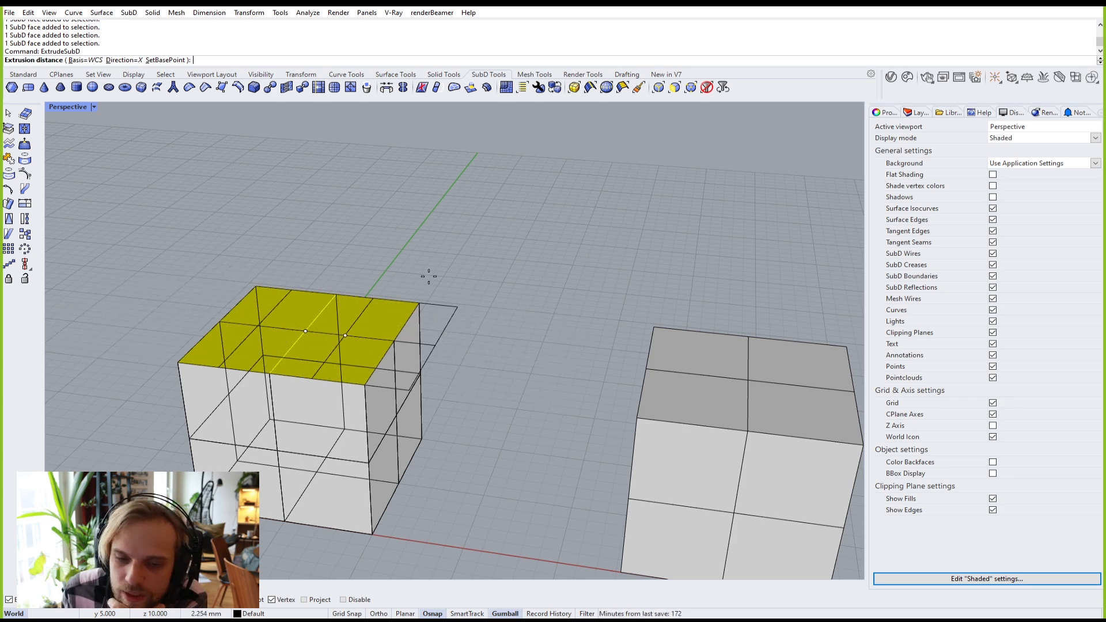
click(120, 60)
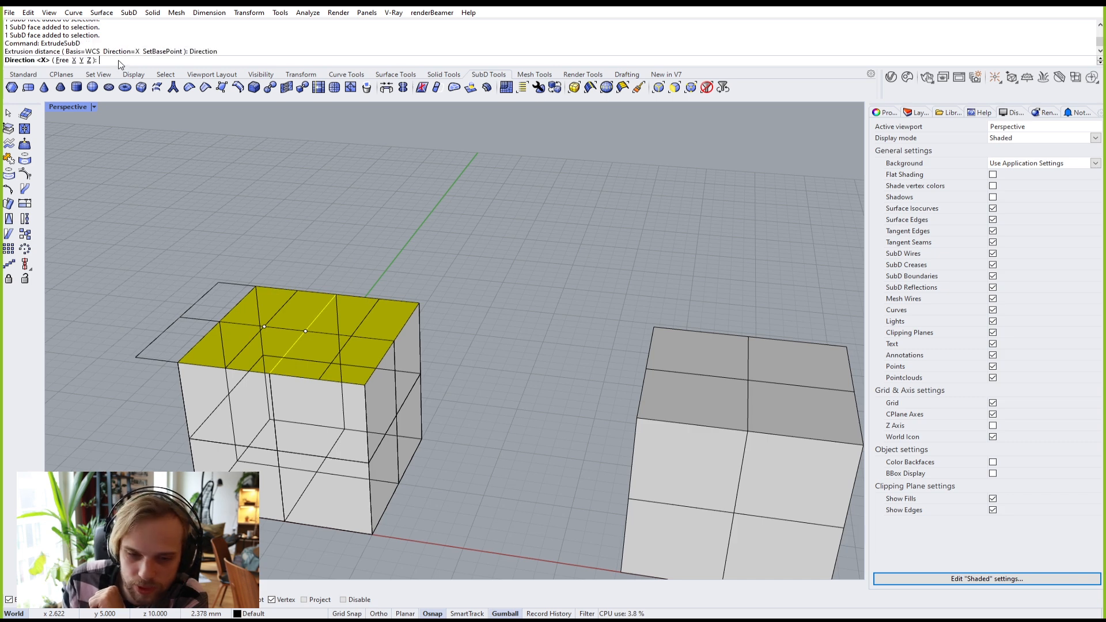
click(89, 60)
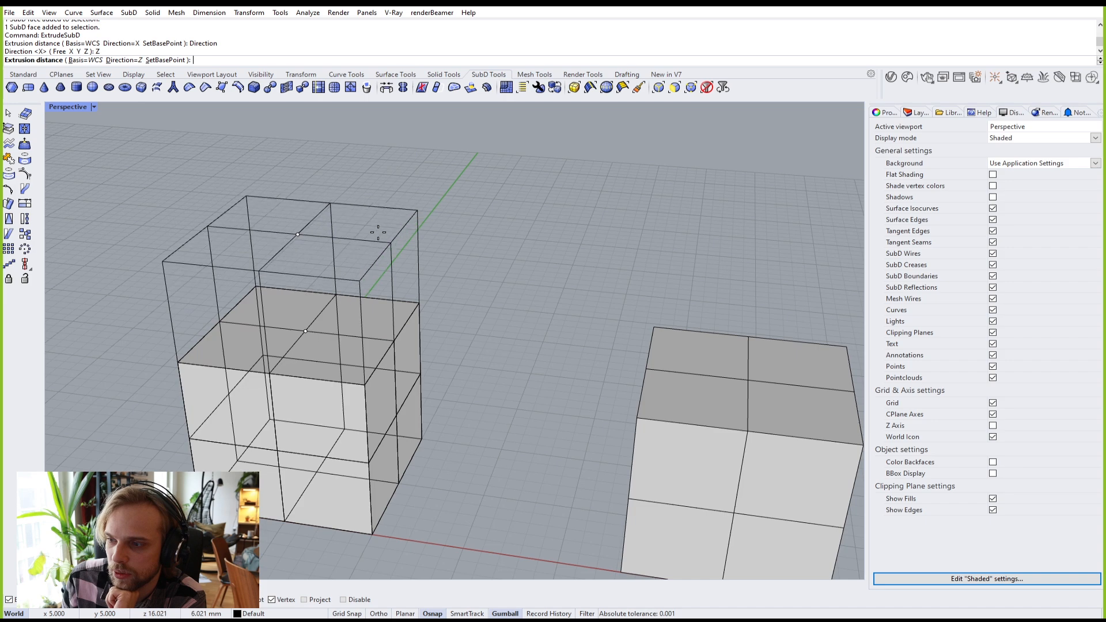
text(5)
key(Return)
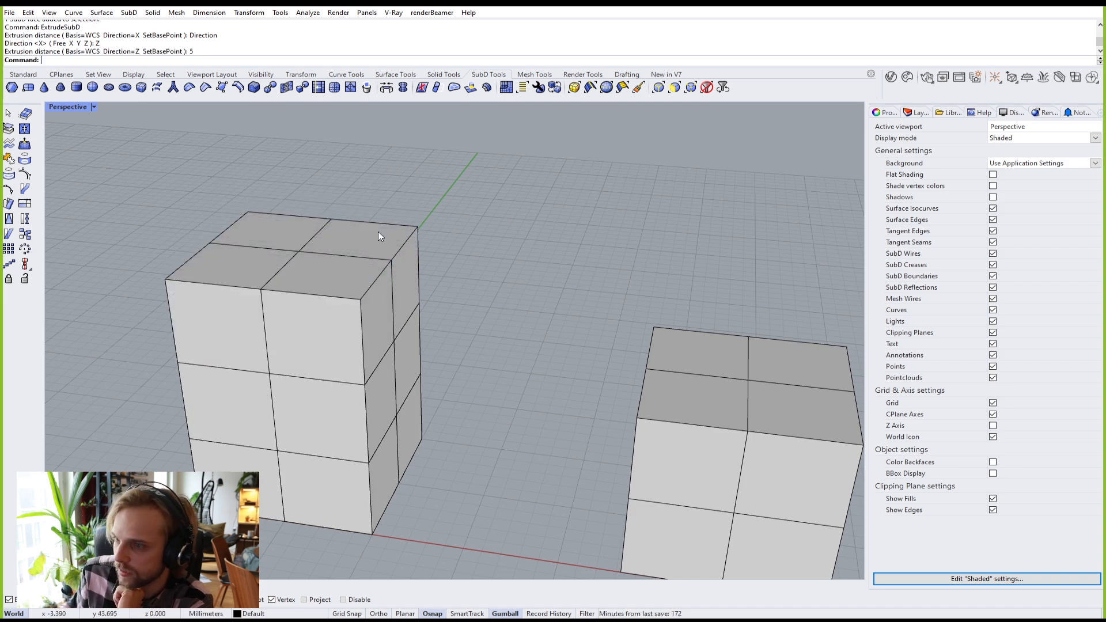
Step: Delete the shorter SubD box and replace it with a duplicate of the extruded box placed along the X axis
right_drag(392, 261, 351, 250)
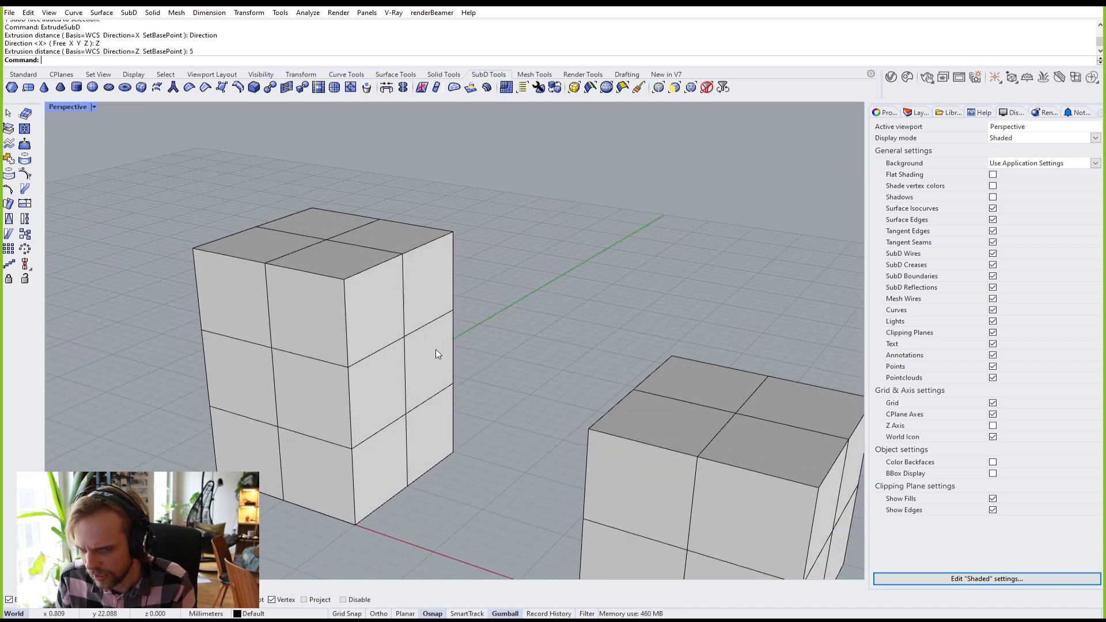
scroll(384, 314, down, 4)
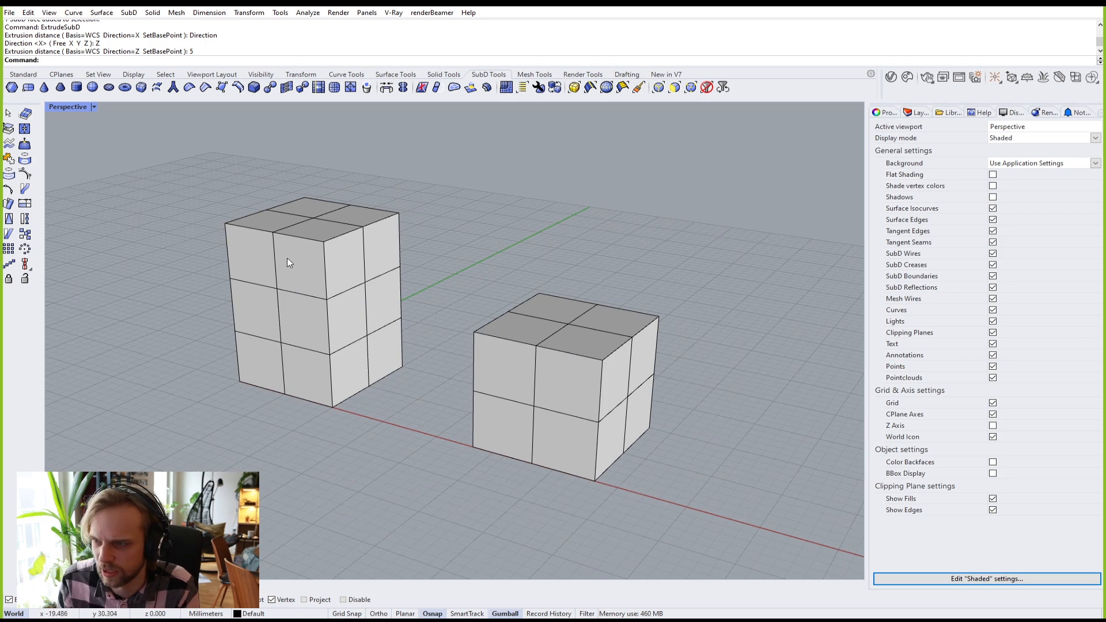
scroll(379, 237, up, 2)
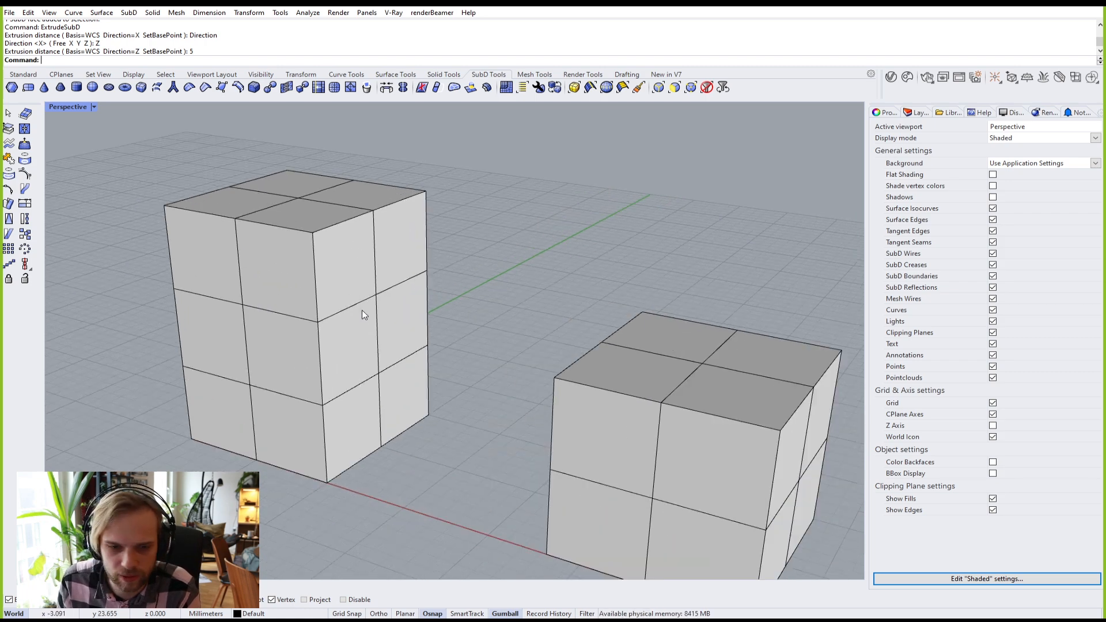
right_drag(385, 353, 400, 344)
scroll(400, 344, down, 3)
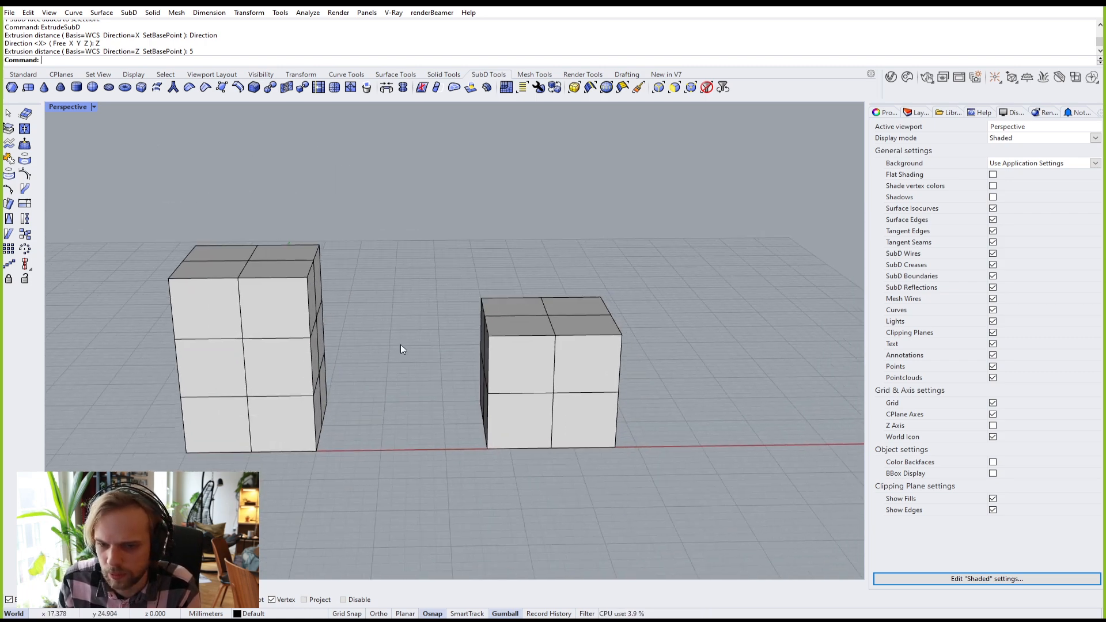
click(552, 376)
key(Delete)
click(219, 320)
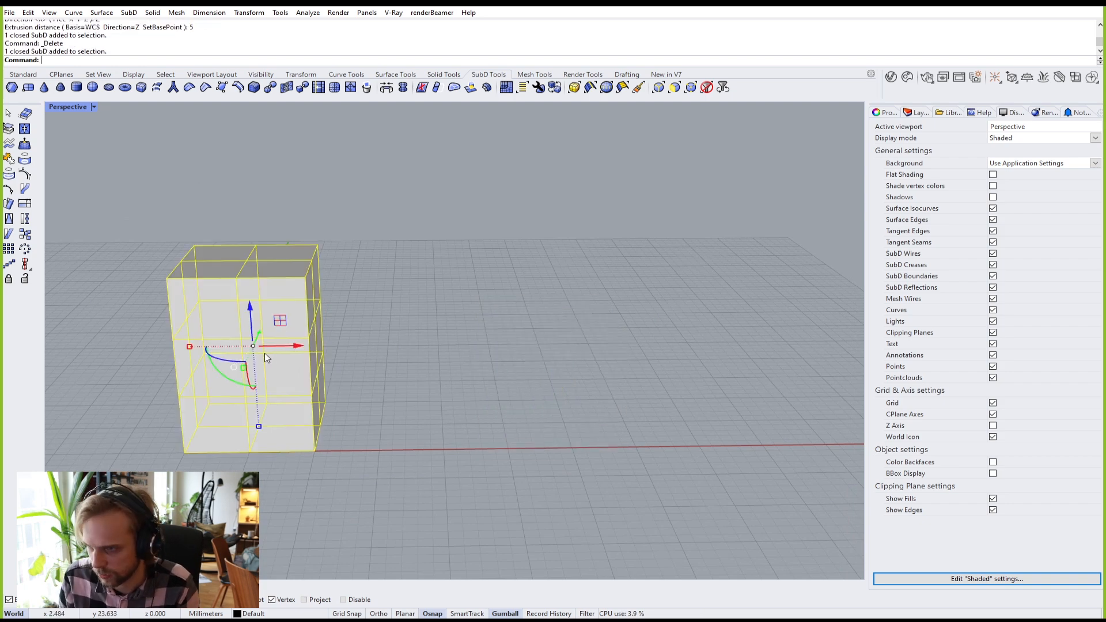
drag(265, 355, 576, 390)
key(alt)
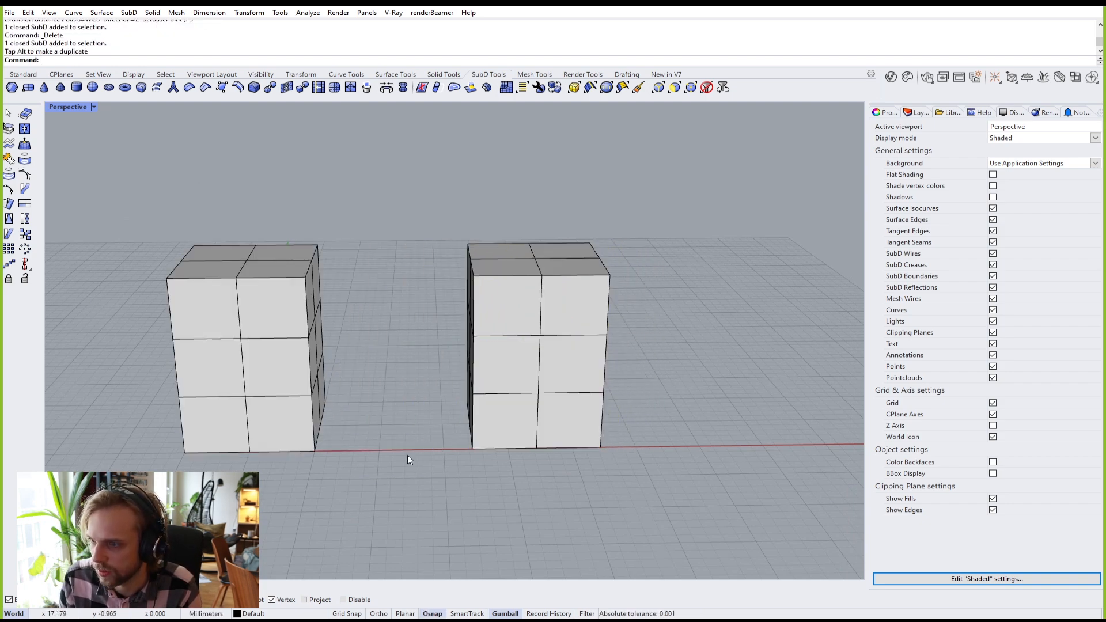
Step: Compare the two extruded SubD boxes in smooth and flat display, ending in flat display
scroll(386, 338, up, 3)
scroll(377, 337, down, 3)
right_drag(371, 336, 430, 304)
key(Tab)
key(Tab)
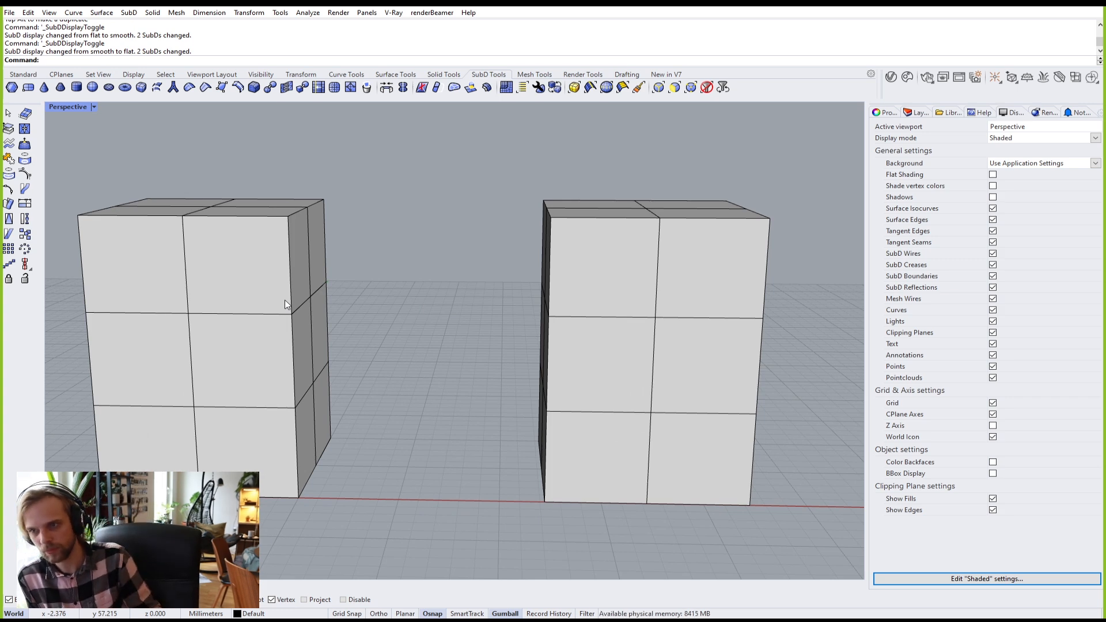
Step: Move the four top faces of the SubD box at the origin upward to make that box taller
right_drag(303, 285, 321, 302)
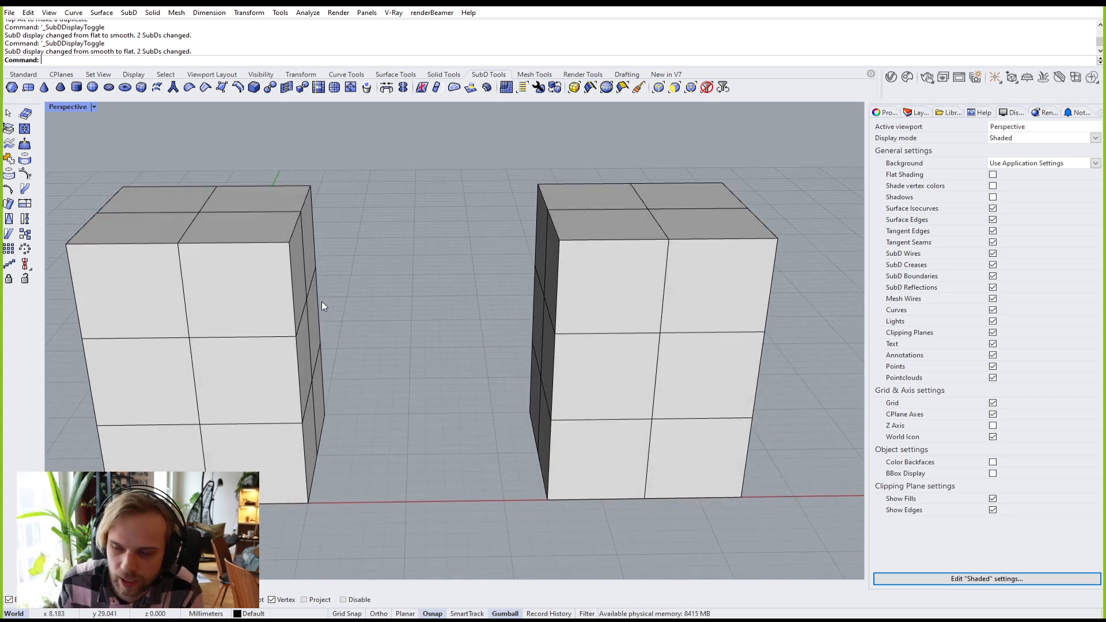
scroll(321, 302, down, 5)
right_drag(281, 262, 269, 282)
ctrl+shift+click(270, 281)
ctrl+shift+click(272, 237)
ctrl+shift+click(195, 232)
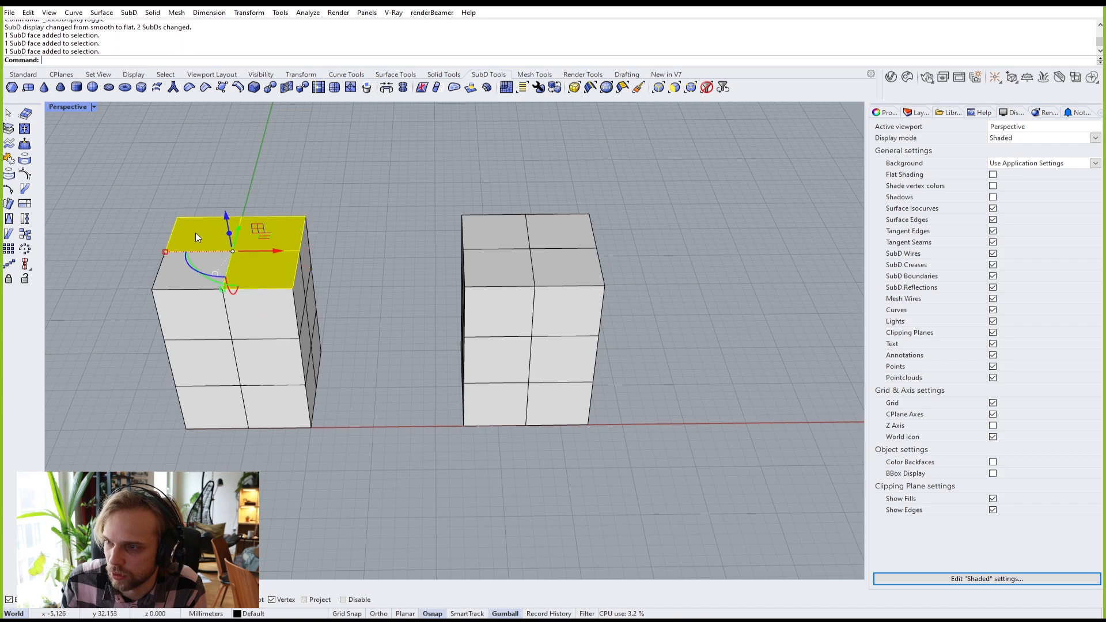
ctrl+shift+click(221, 255)
drag(227, 218, 226, 183)
click(365, 324)
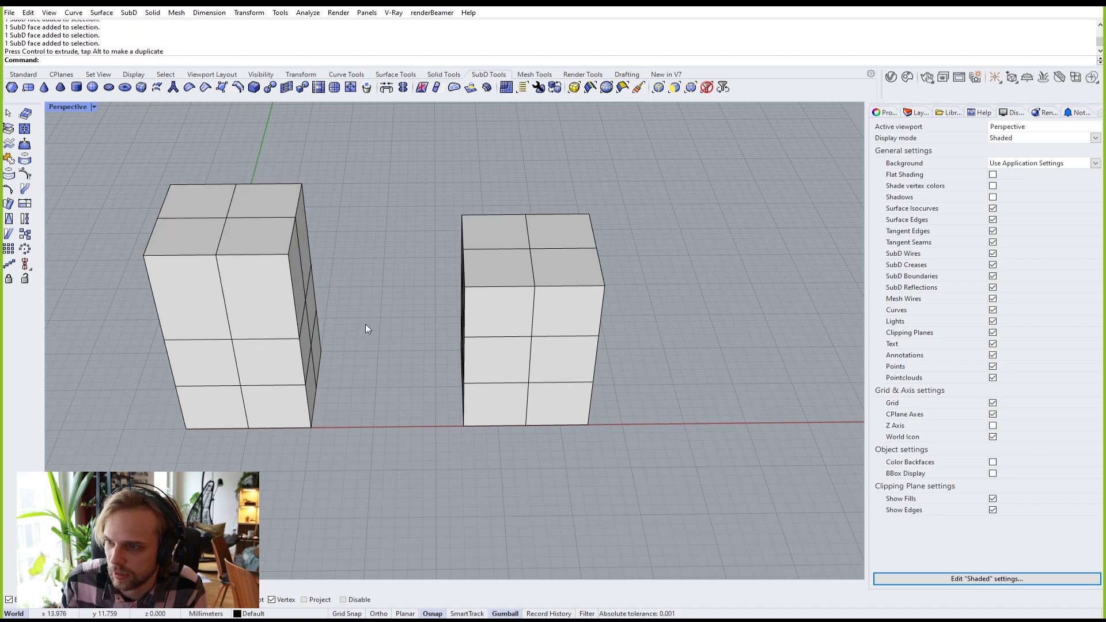
Step: Move the four top faces of the duplicated SubD box downward to make that box shorter
right_drag(366, 323, 500, 271)
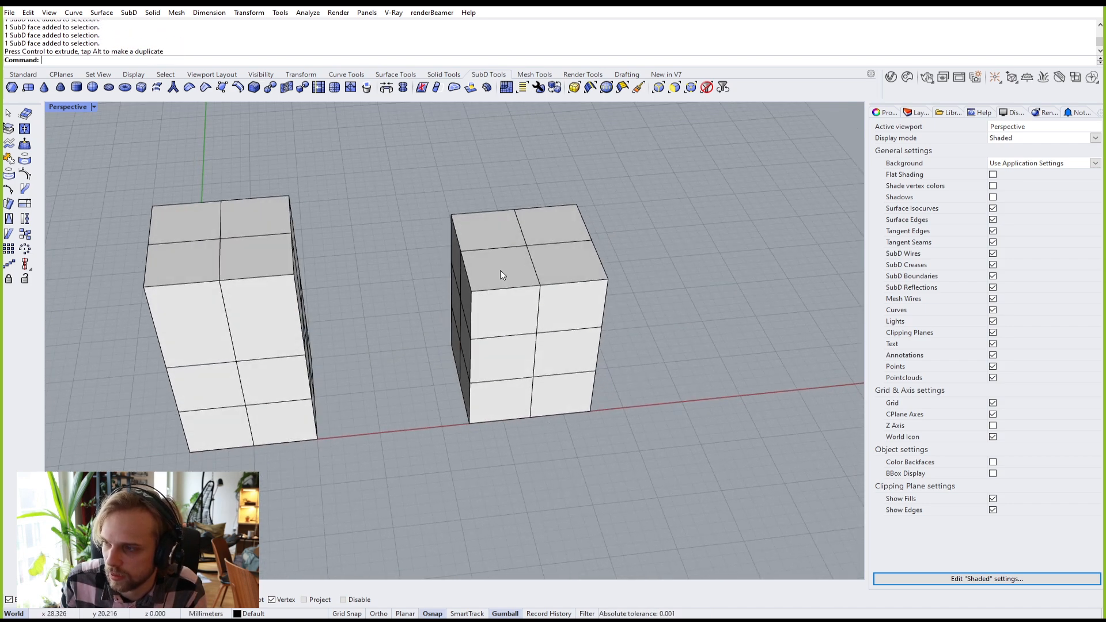
ctrl+shift+click(500, 271)
ctrl+shift+click(519, 233)
ctrl+shift+click(553, 231)
ctrl+shift+click(568, 272)
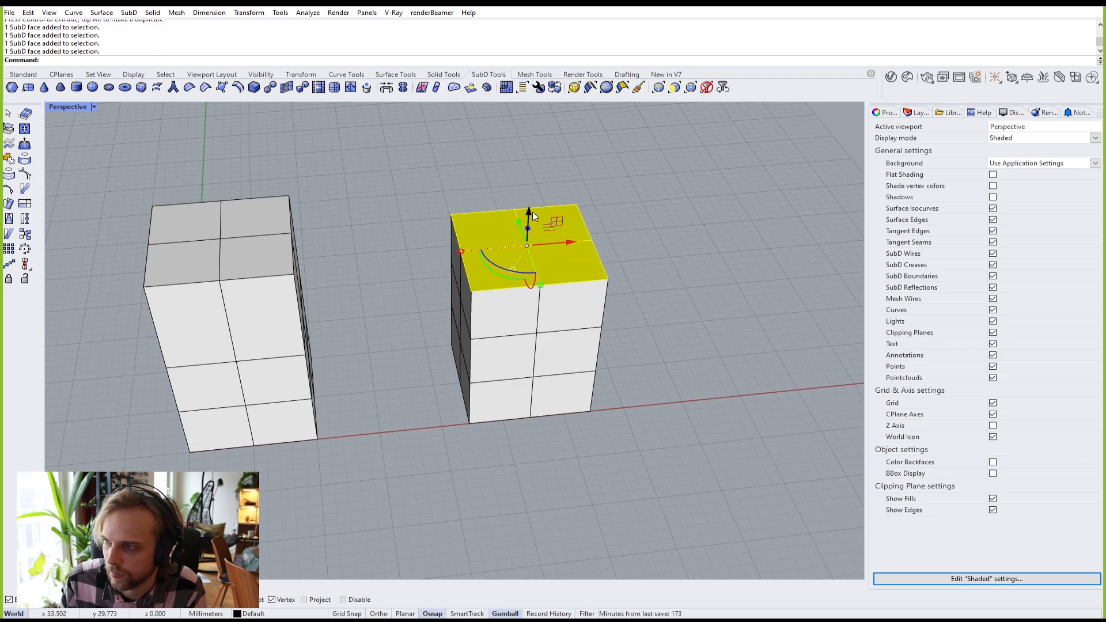
drag(529, 212, 533, 235)
click(659, 281)
Step: Delete the middle-row face farther from the X axis on the taller box's side facing the shorter box
right_drag(658, 282, 516, 323)
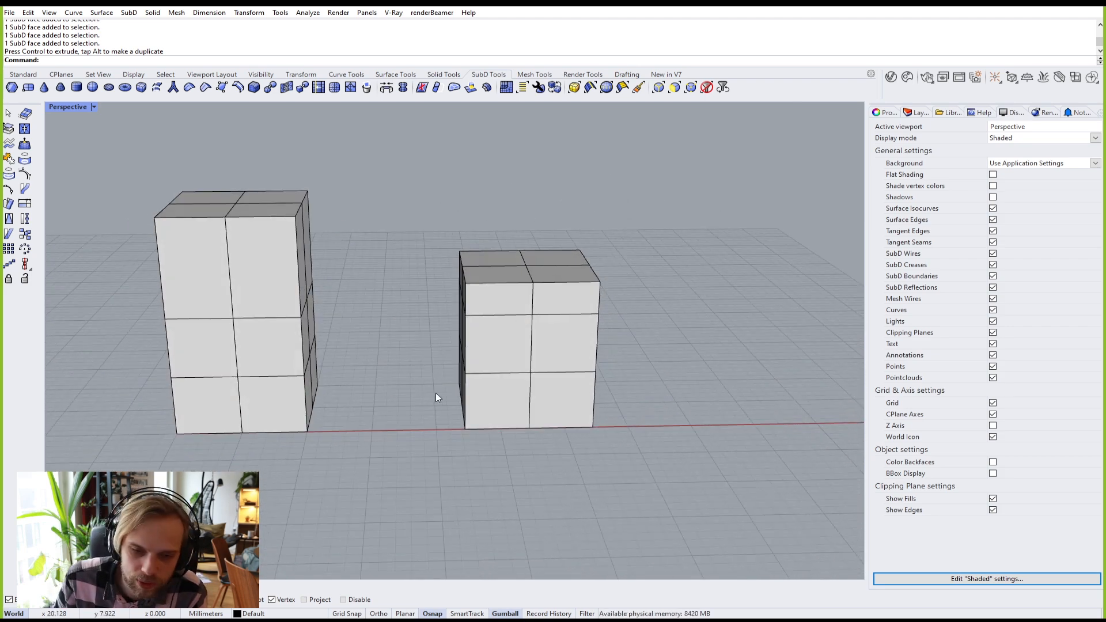
mouse_move(435, 398)
right_down()
mouse_move(458, 373)
mouse_move(479, 372)
mouse_move(436, 399)
right_up()
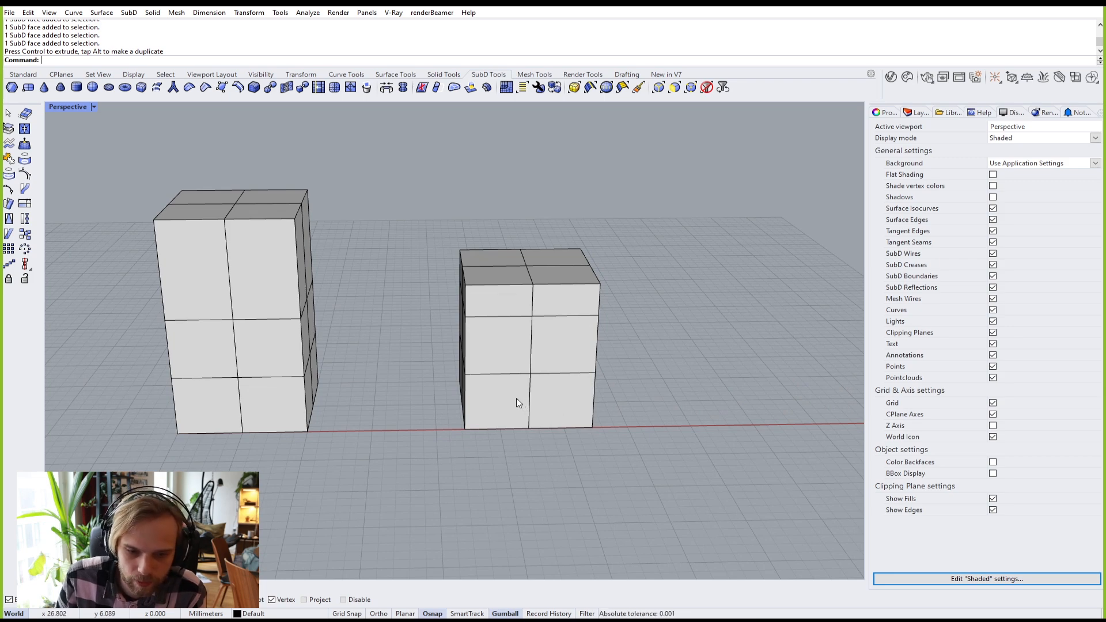
right_drag(516, 398, 486, 416)
scroll(402, 314, up, 5)
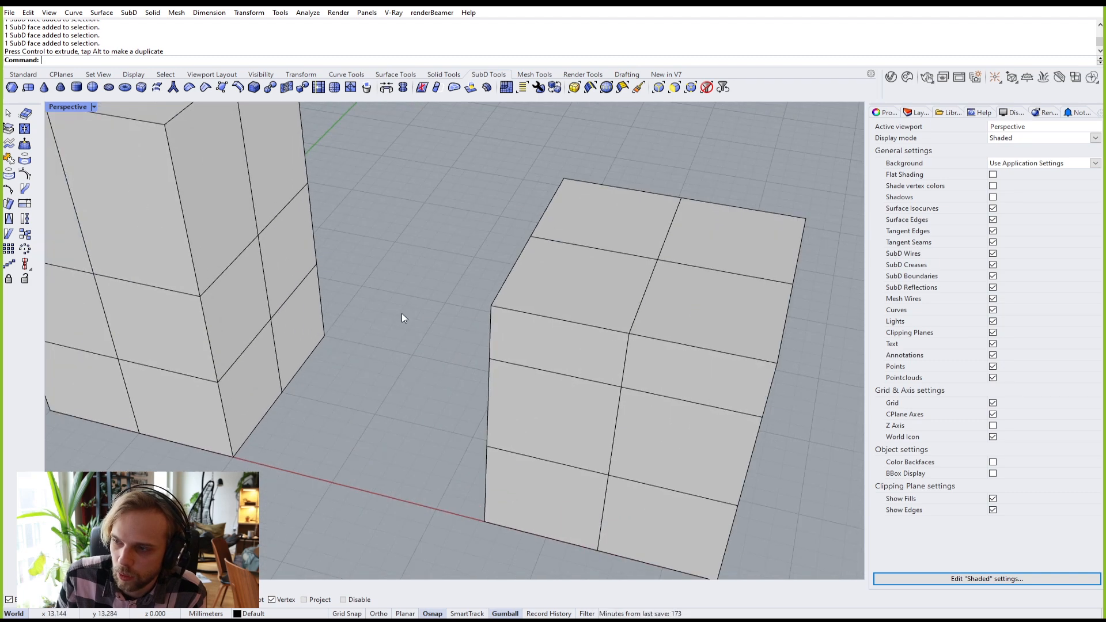
right_drag(407, 368, 440, 324)
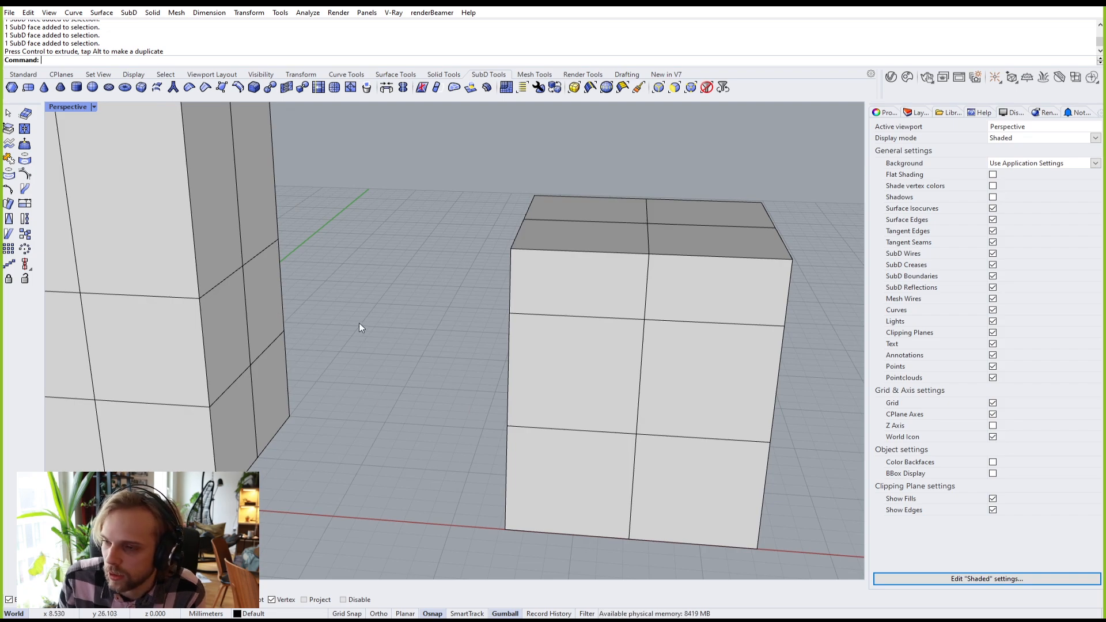
right_drag(358, 326, 392, 318)
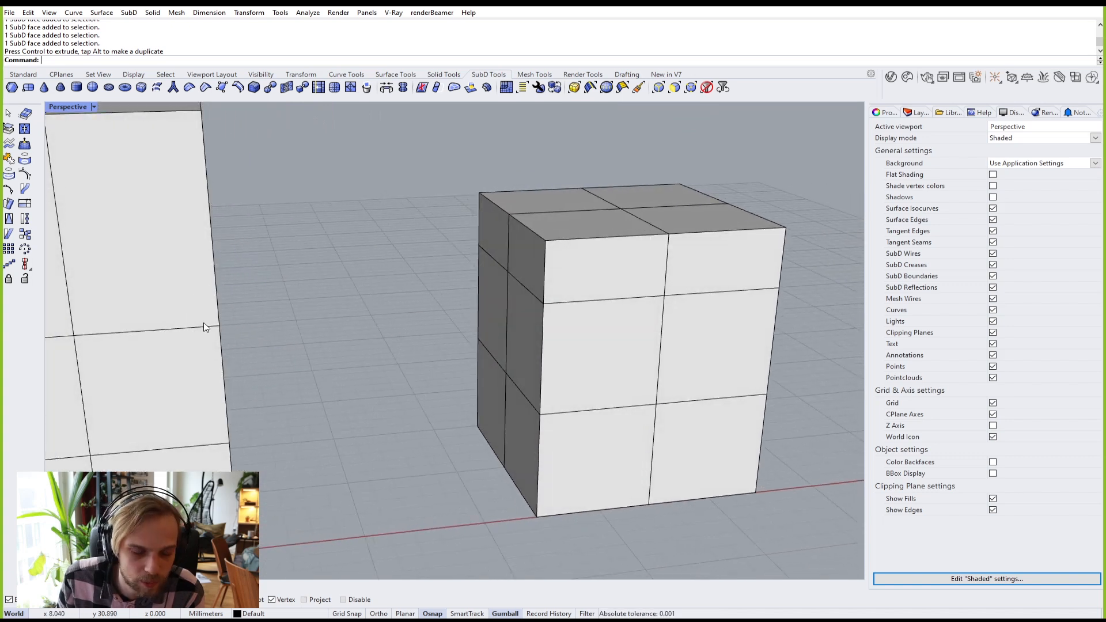
scroll(511, 387, up, 6)
right_drag(523, 371, 499, 378)
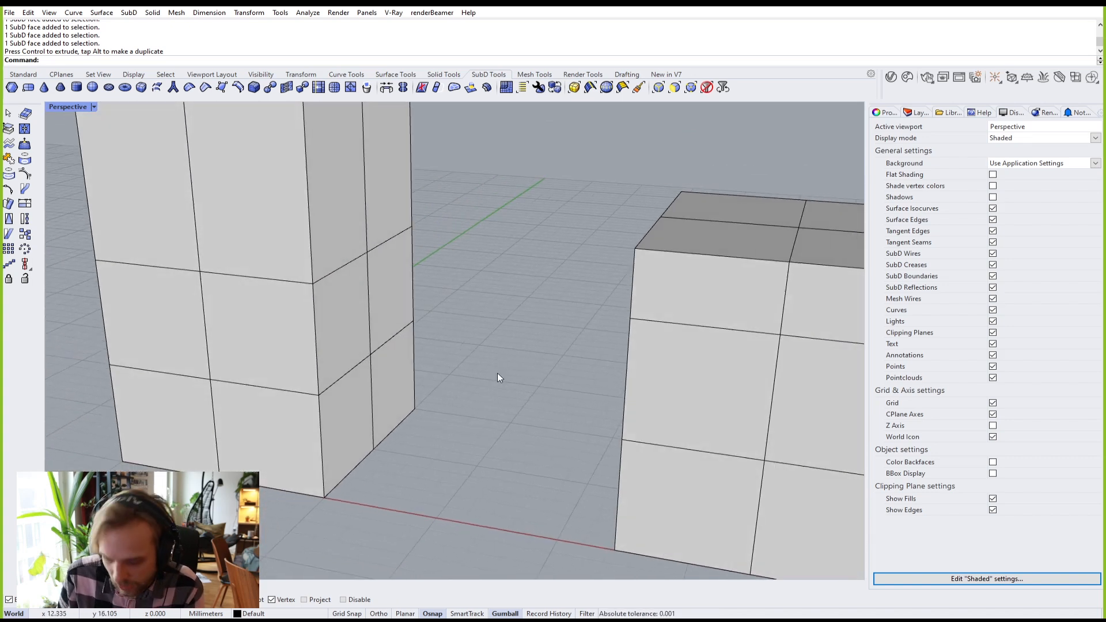
ctrl+shift+click(394, 284)
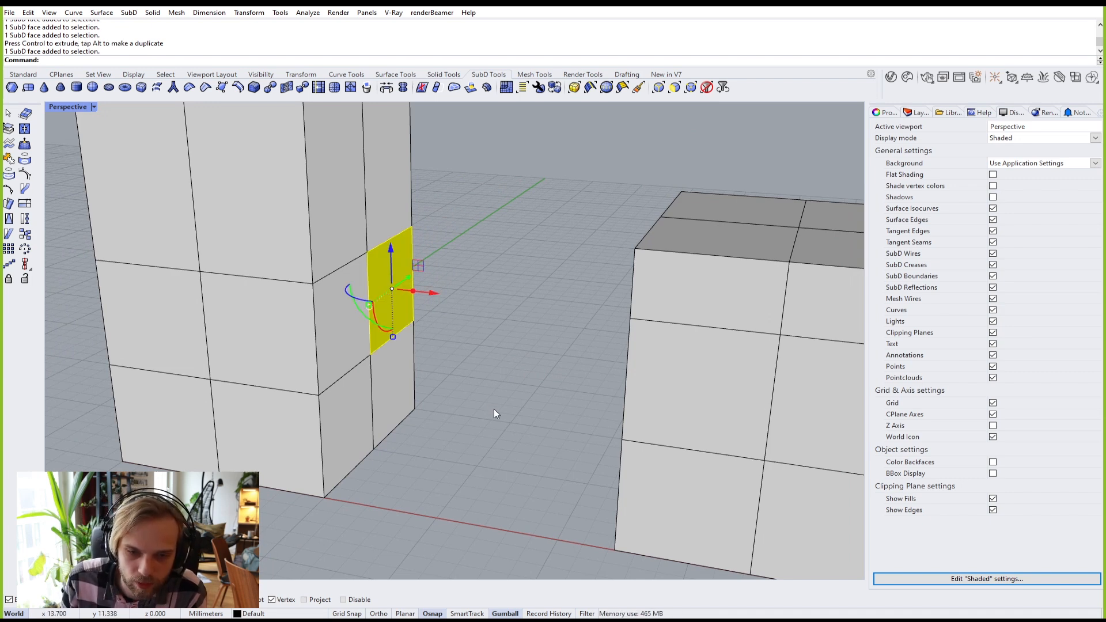
key(Delete)
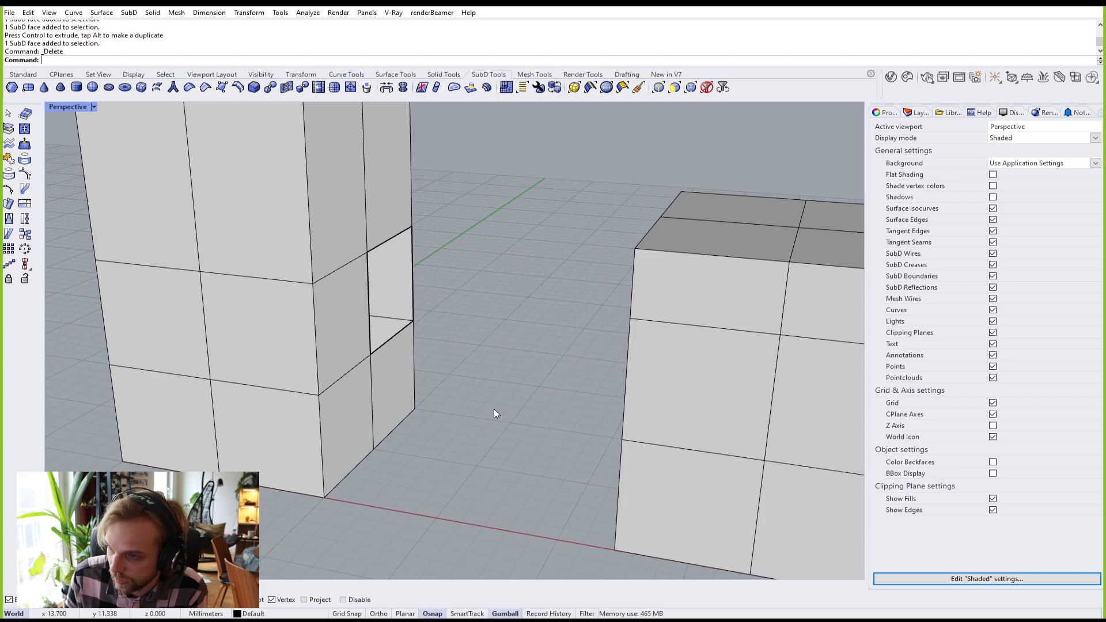
Step: Examine the taller box's opening up close in flat and smooth display, ending in flat display
right_drag(492, 382, 540, 329)
scroll(538, 328, up, 5)
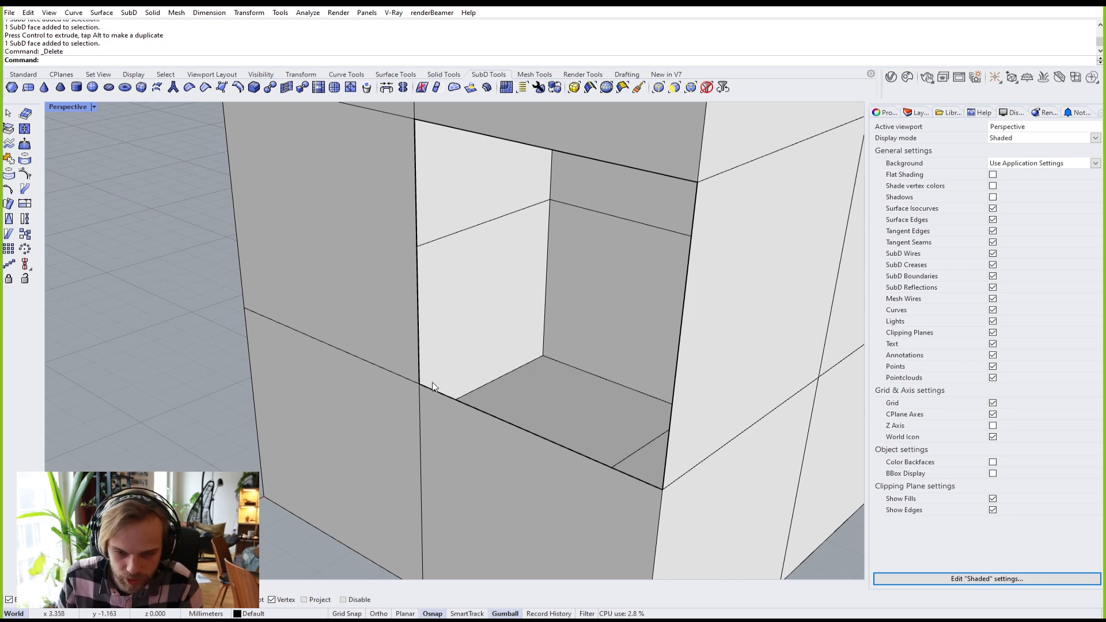
scroll(317, 400, down, 8)
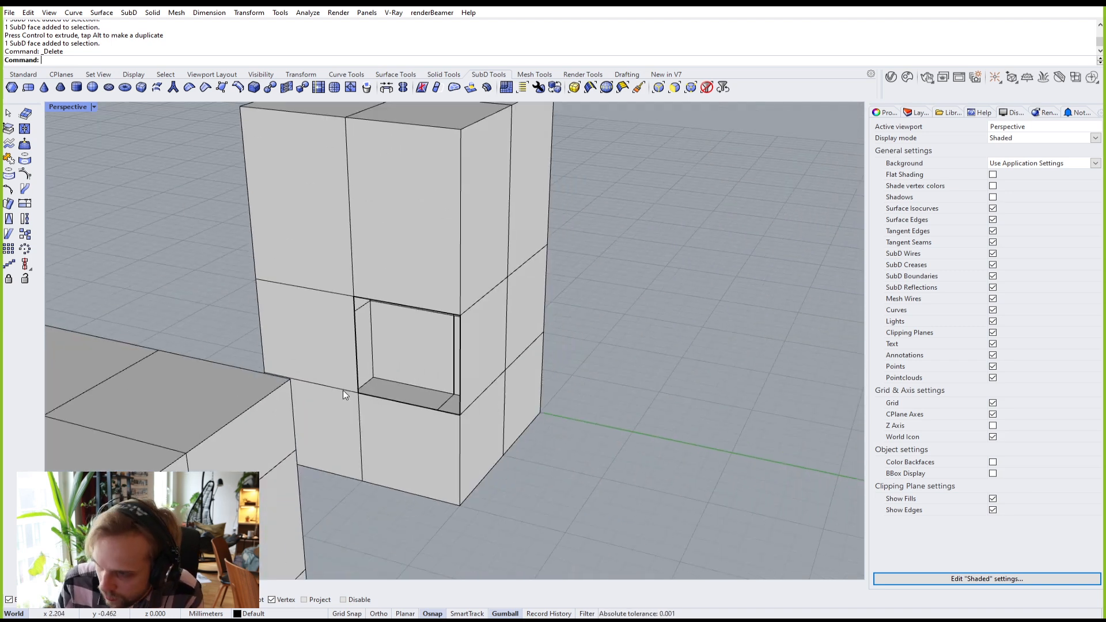
key(Tab)
right_drag(382, 368, 344, 402)
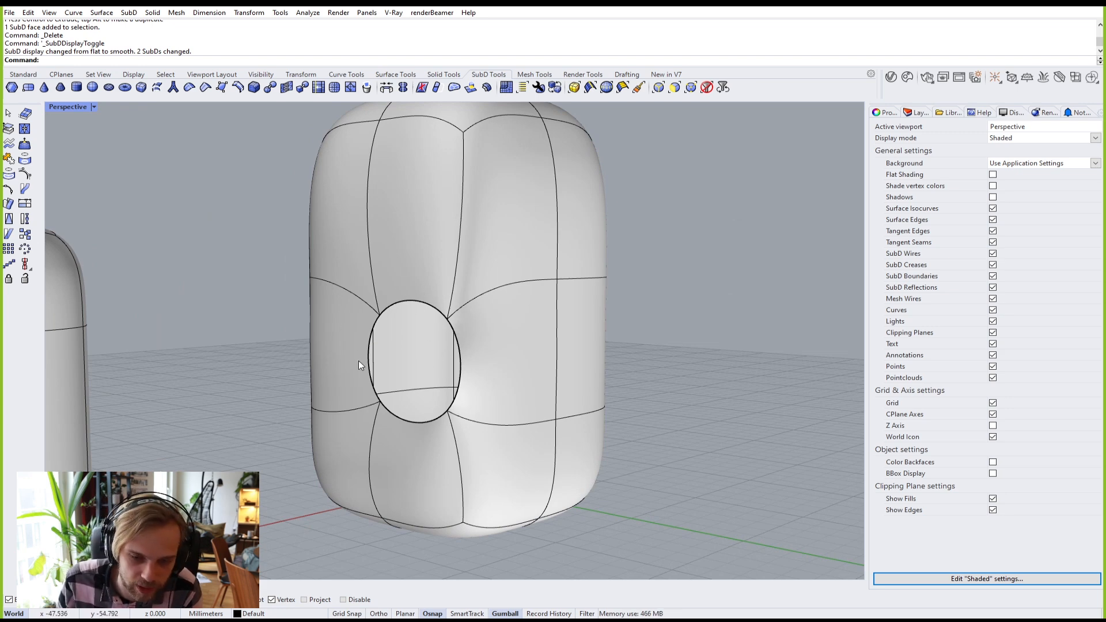
key(Tab)
key(Tab)
key(Tab)
key(Tab)
key(Tab)
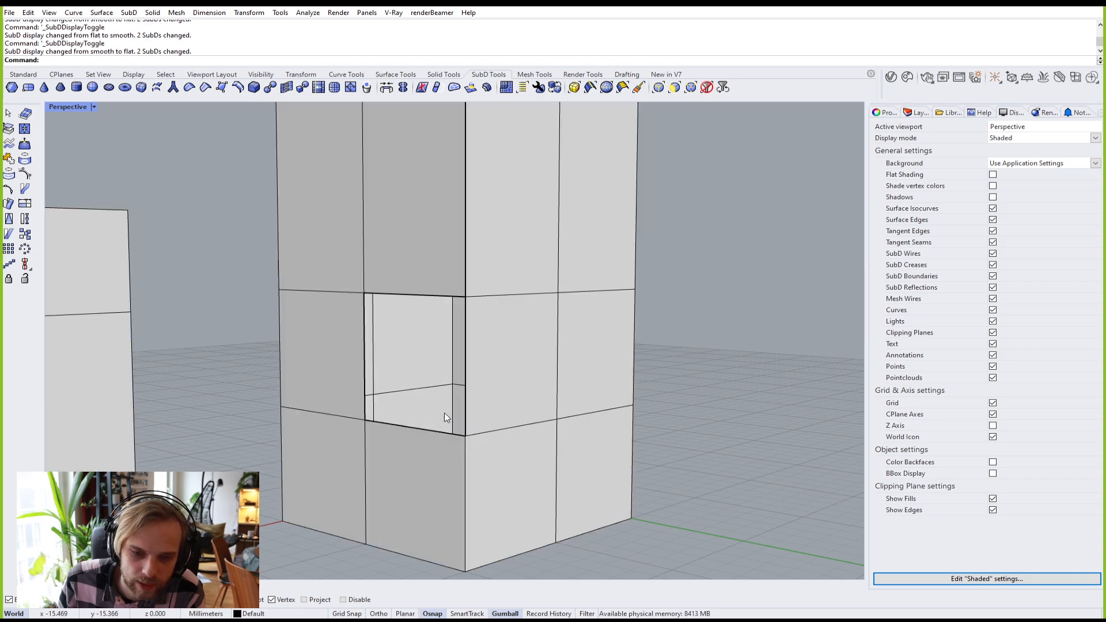
Step: Delete the middle-row face nearest the X axis on the shorter box's side facing the taller box
right_drag(445, 412, 342, 379)
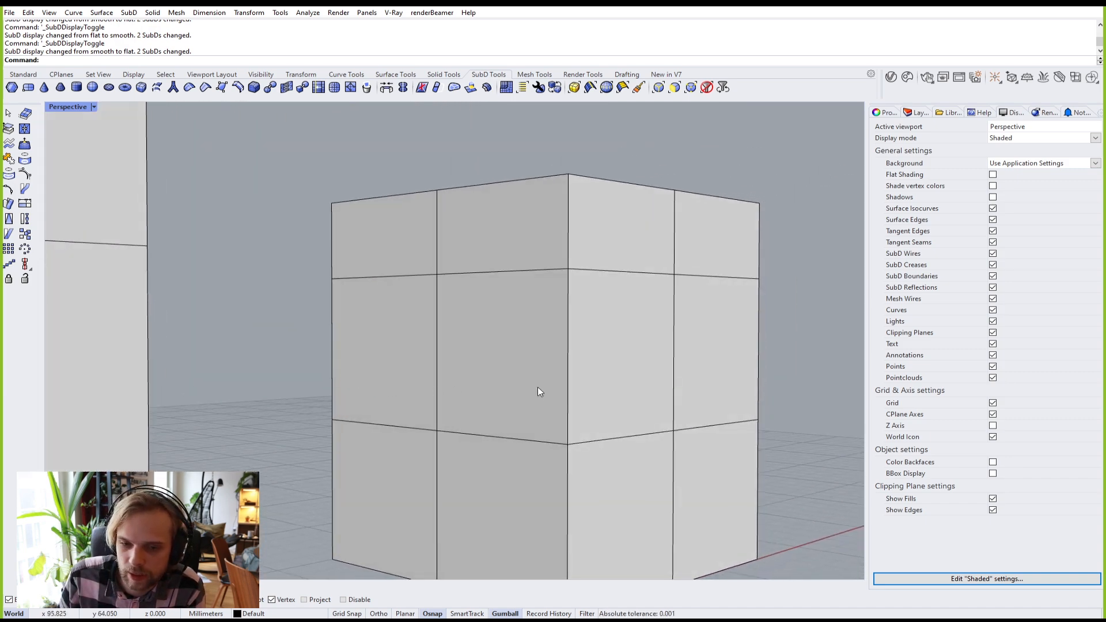
click(515, 359)
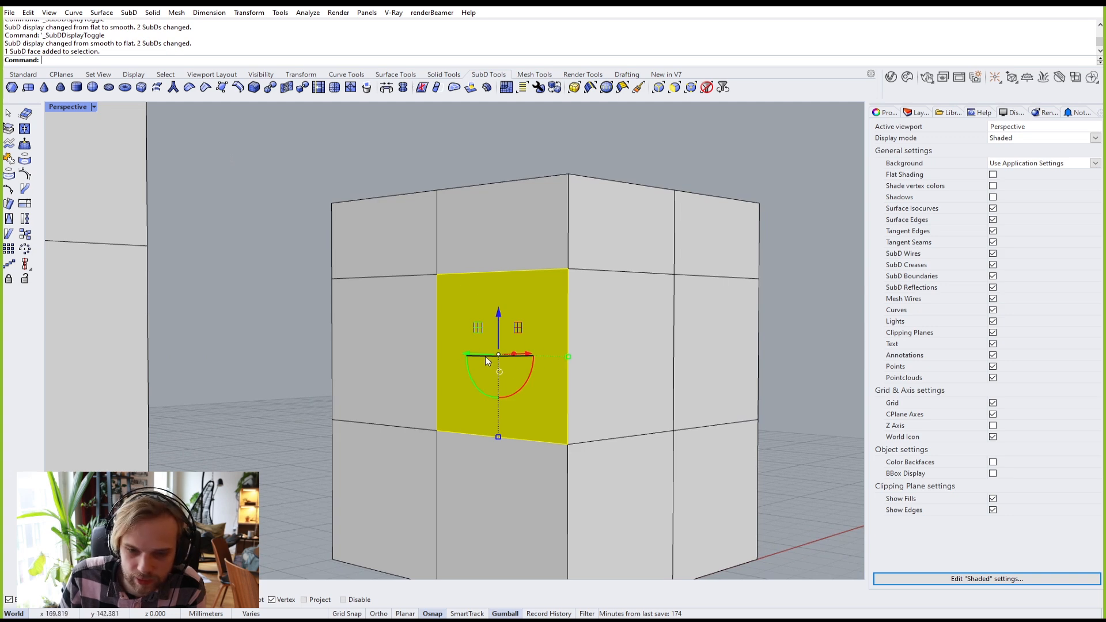
key(Delete)
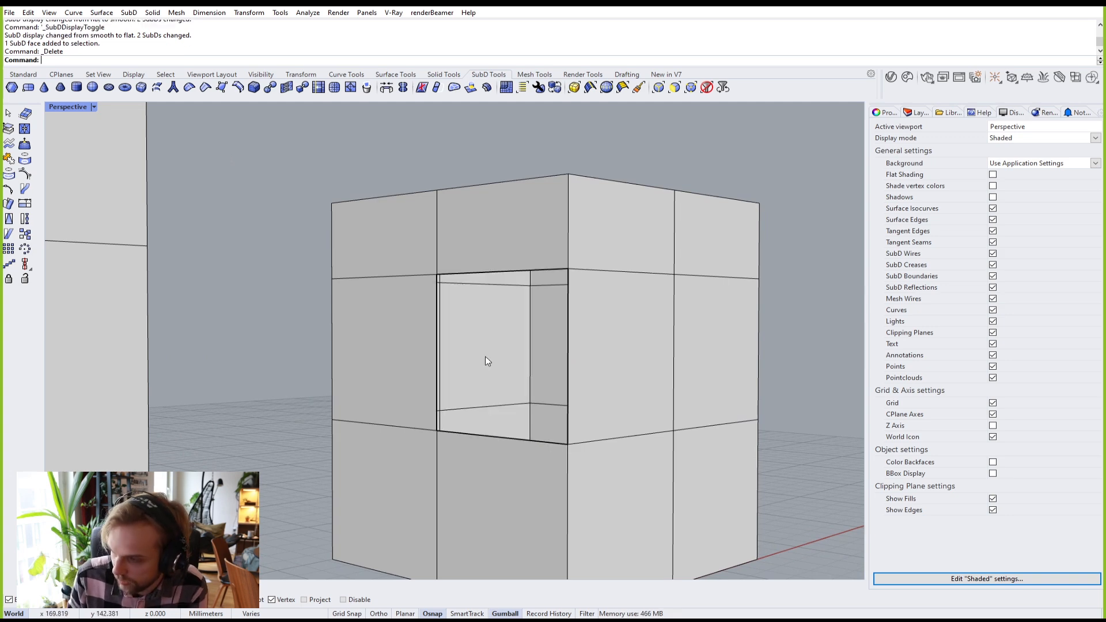
Step: Compare the two boxes with their openings in smooth and flat display, ending in flat display
right_drag(486, 355, 535, 367)
key(Tab)
key(Tab)
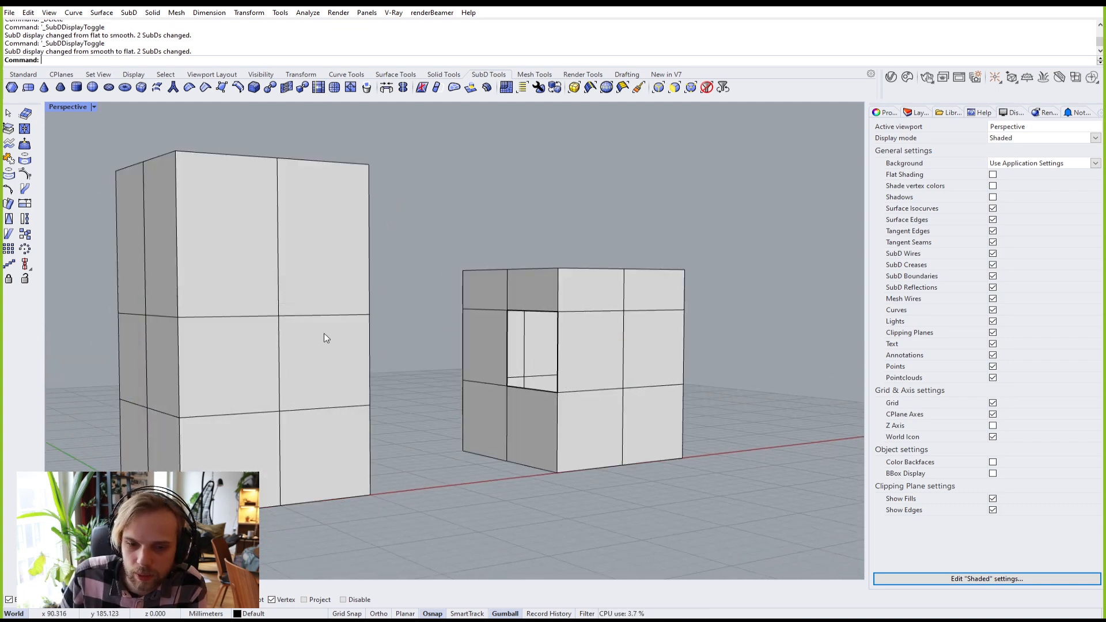
Step: Duplicate both SubD boxes together along the positive Y direction, placing the copies behind the originals
right_drag(323, 338, 262, 343)
right_drag(356, 359, 386, 332)
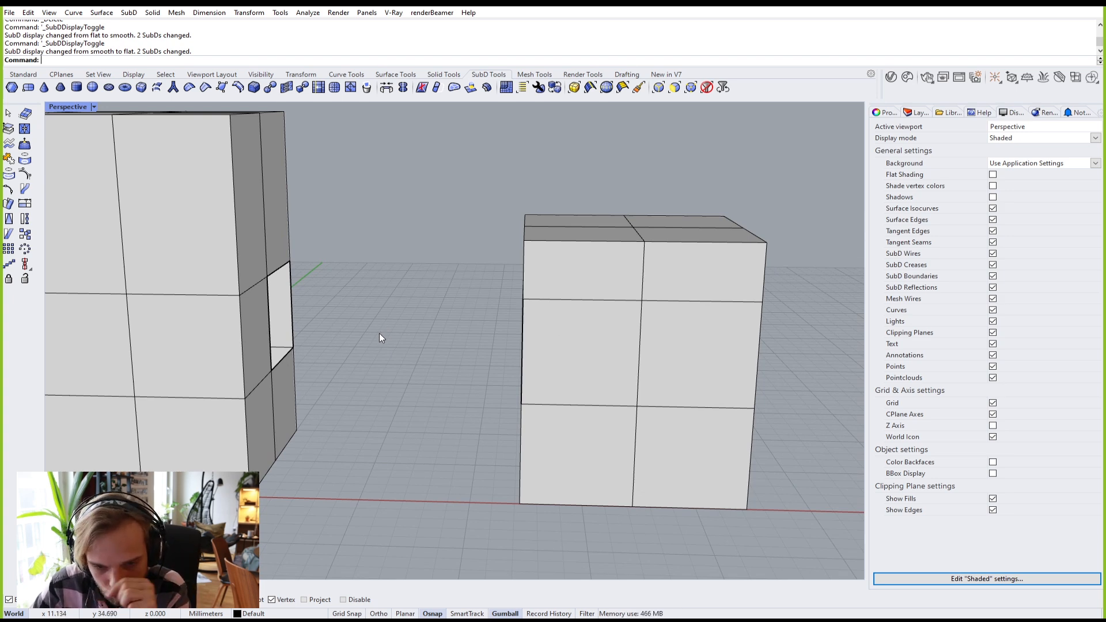
right_drag(405, 343, 464, 299)
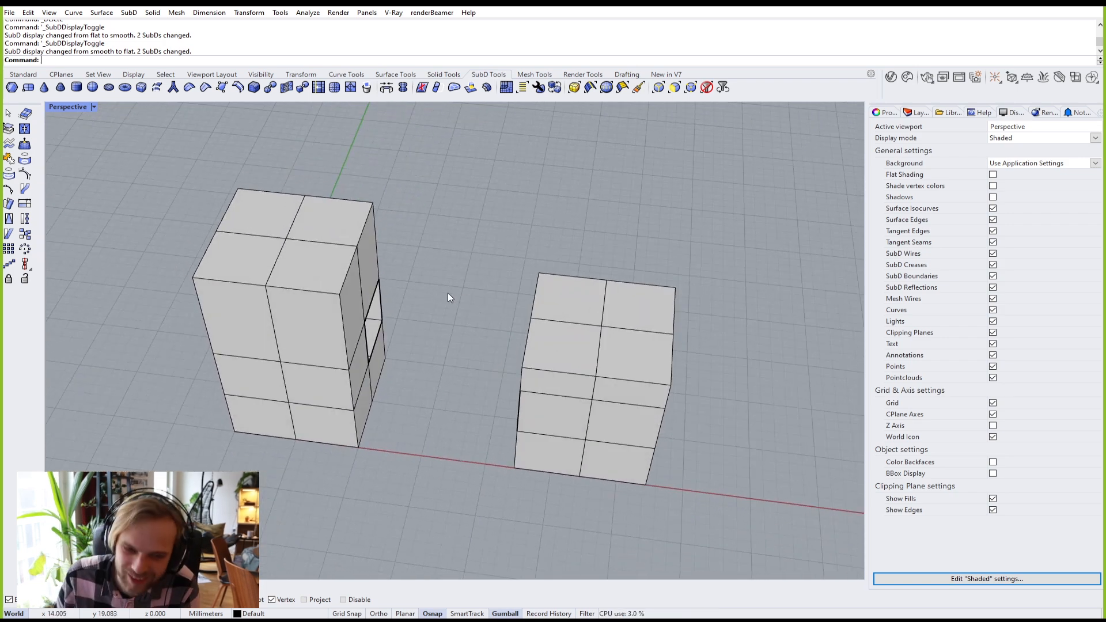
click(284, 277)
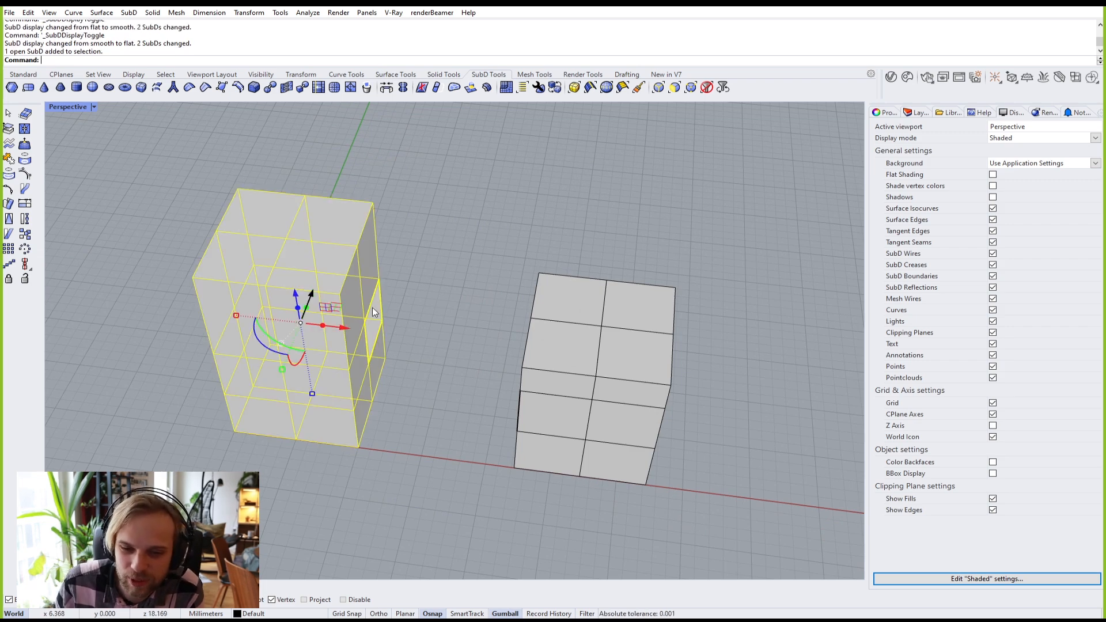
shift+click(610, 346)
right_drag(573, 316, 516, 347)
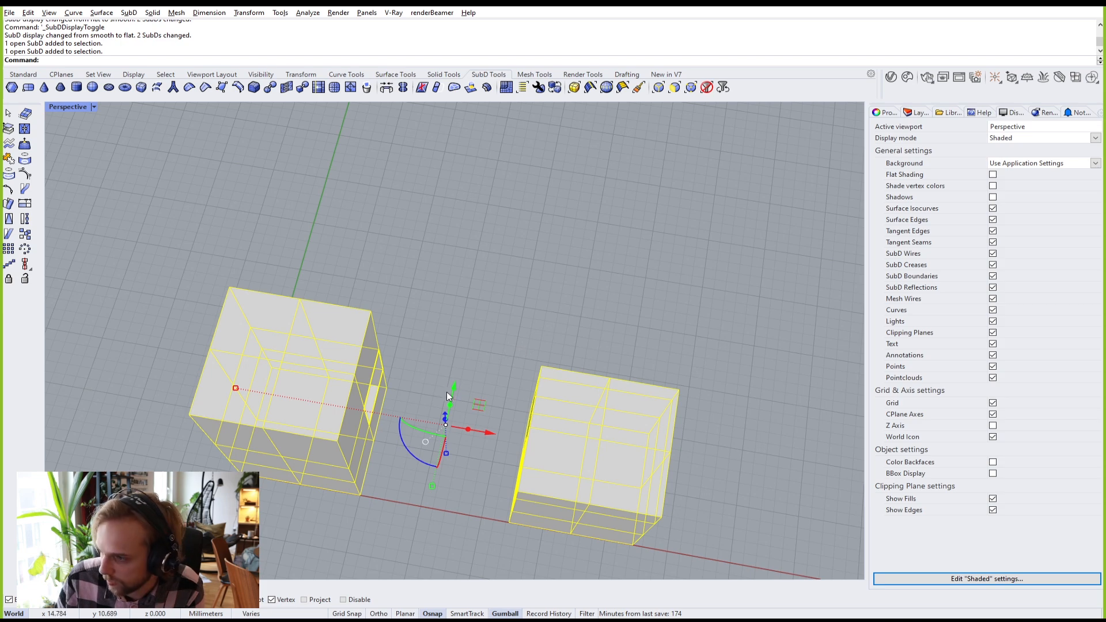
drag(454, 392, 581, 155)
click(615, 314)
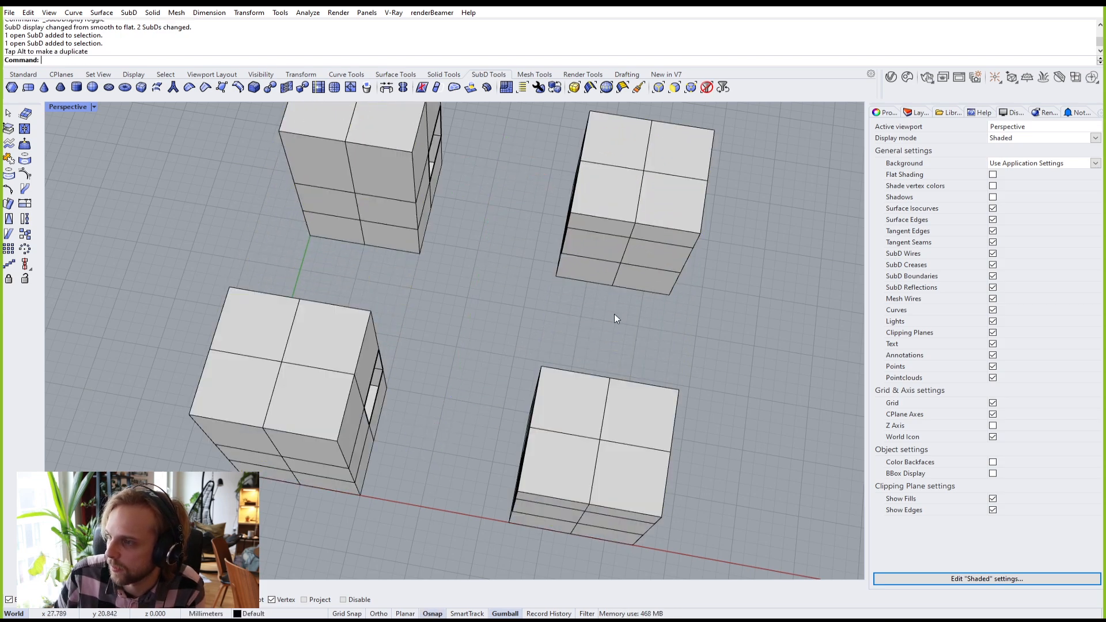
right_drag(614, 315, 573, 290)
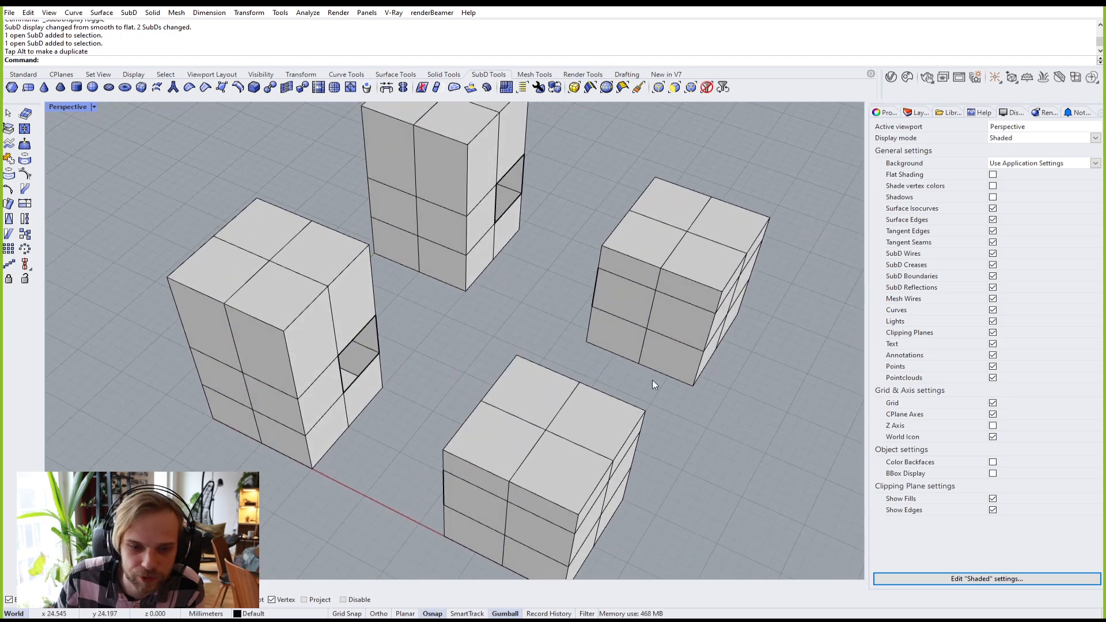
click(525, 201)
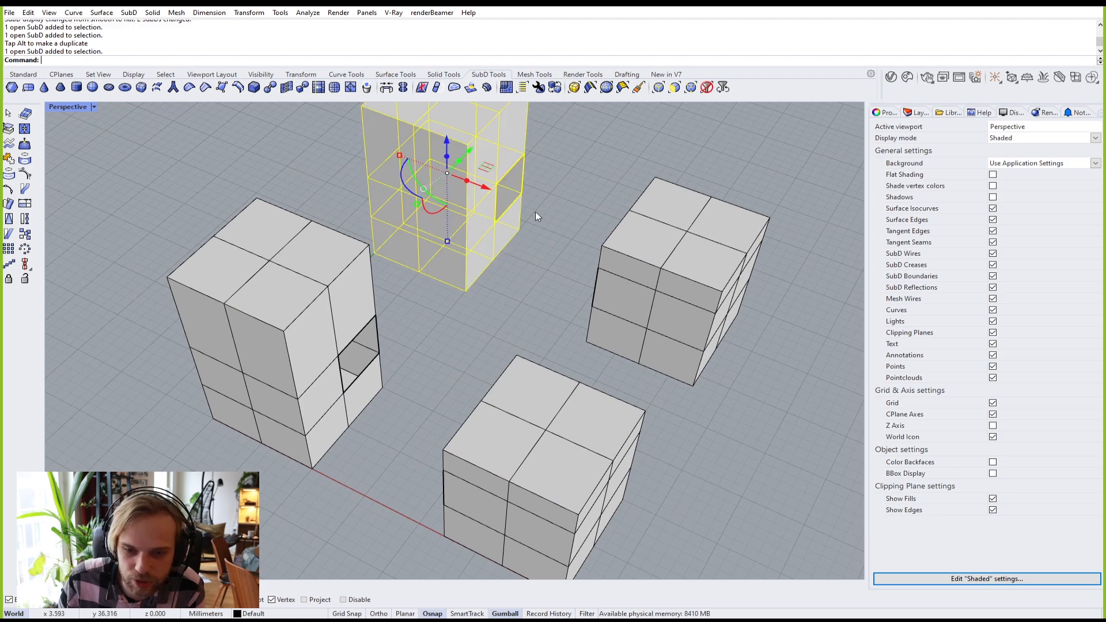
shift+click(617, 276)
click(483, 313)
click(288, 320)
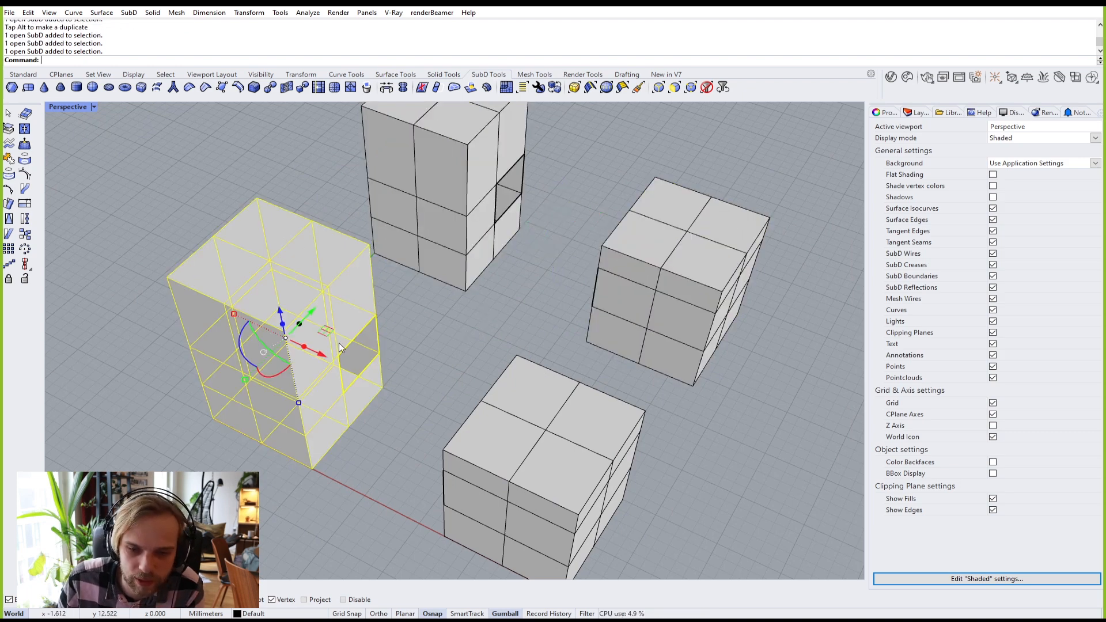
click(488, 400)
click(444, 325)
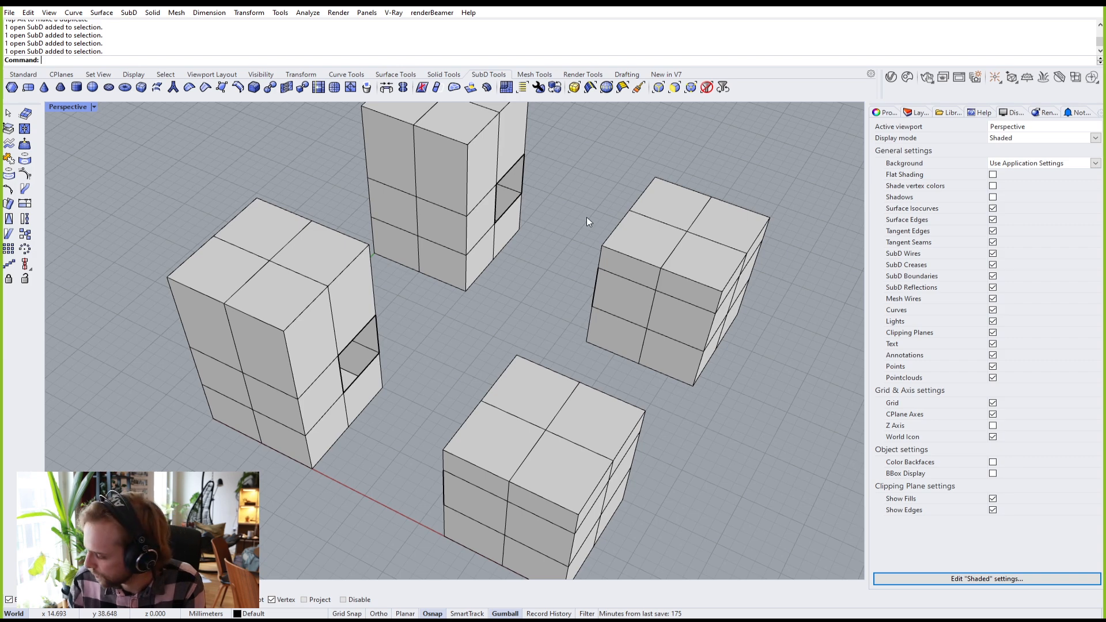
Step: Start a SubD Loft with the lower boundary edge of the original taller box's opening as the first shape
right_drag(501, 316, 460, 361)
scroll(346, 299, up, 10)
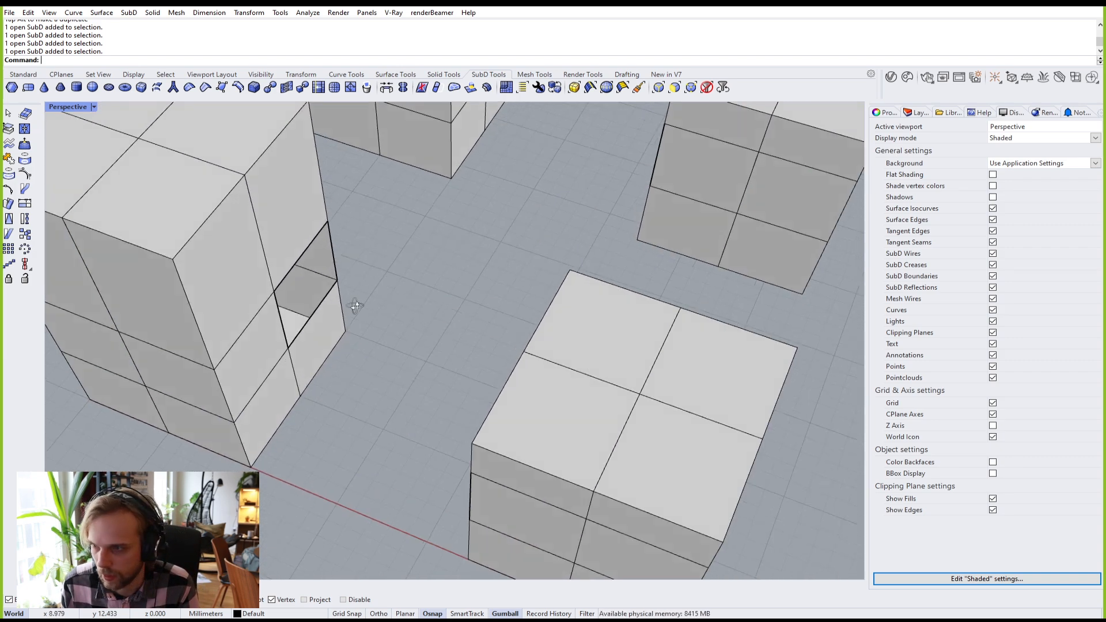
right_drag(323, 310, 84, 314)
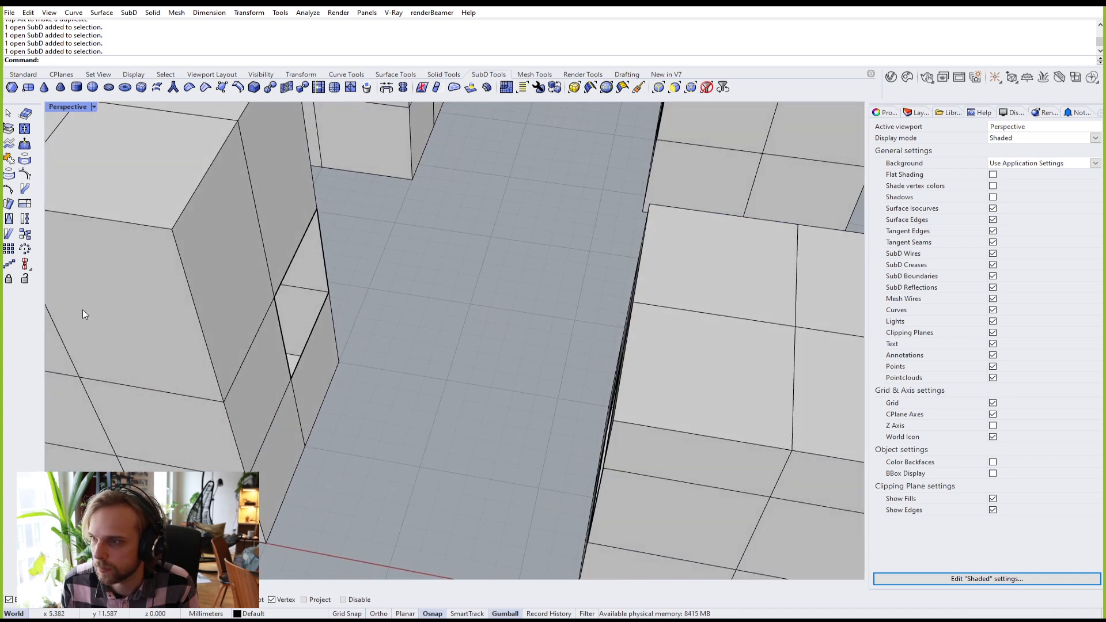
click(330, 330)
click(651, 322)
click(416, 320)
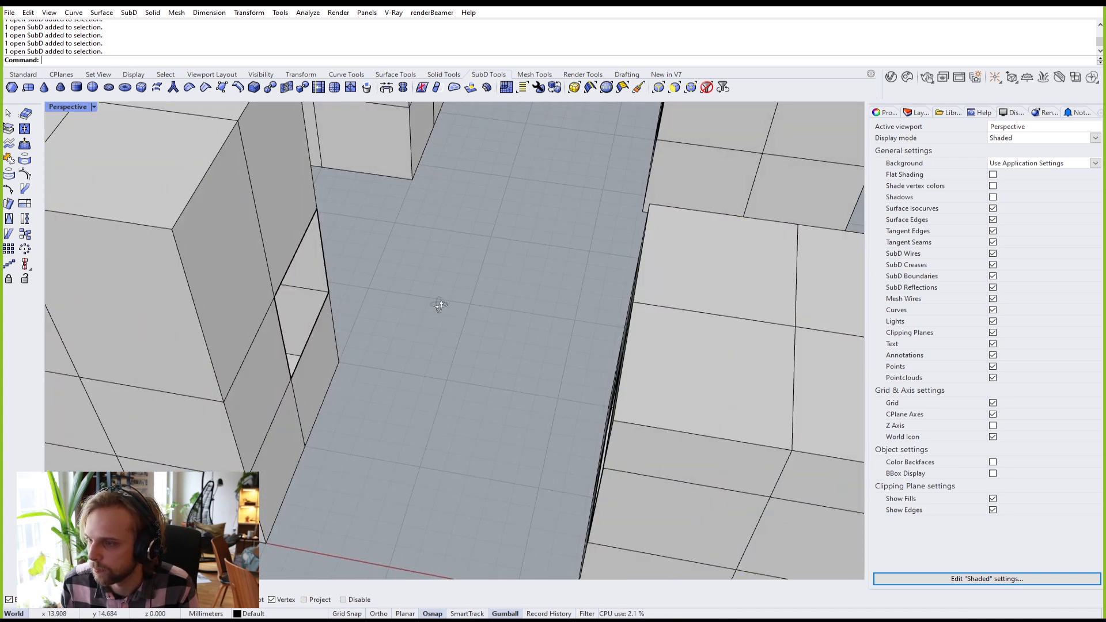
right_drag(440, 306, 408, 295)
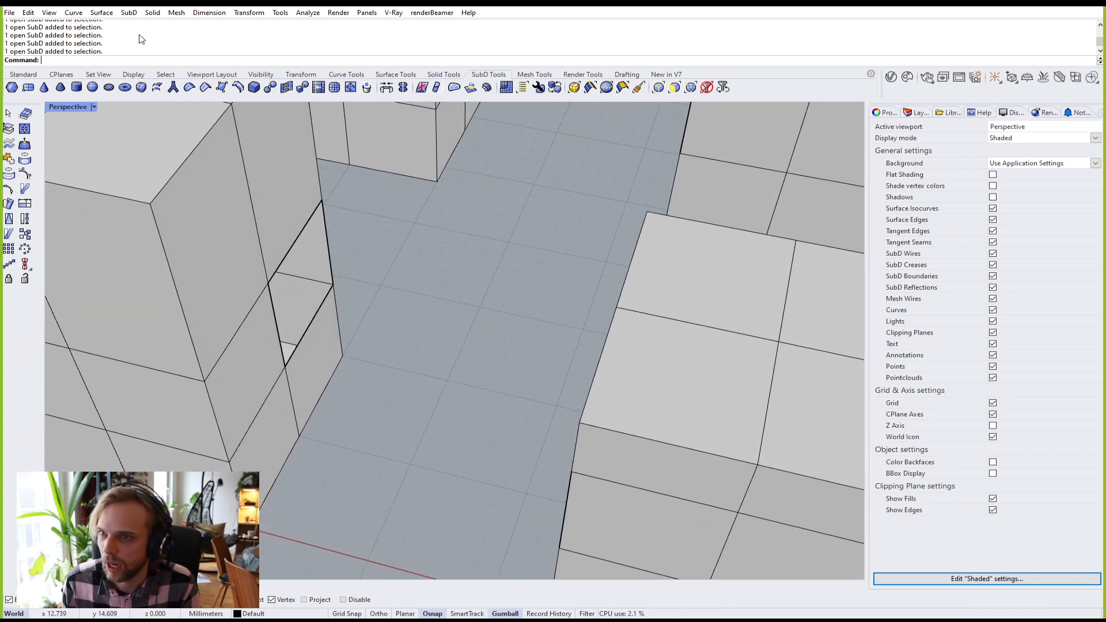
click(156, 87)
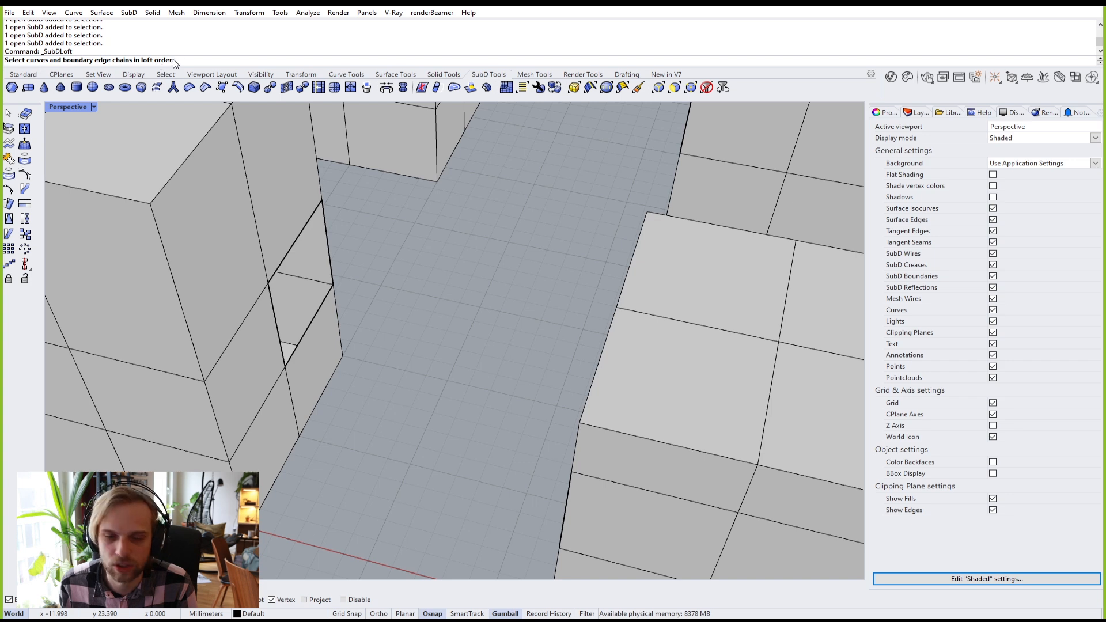
scroll(305, 319, up, 1)
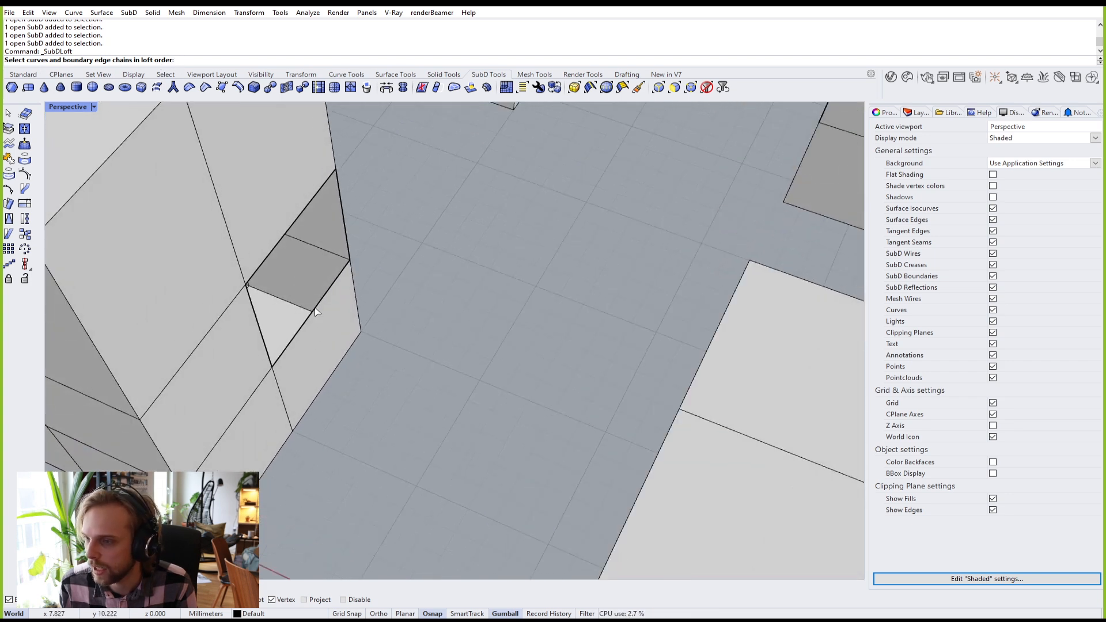
click(313, 311)
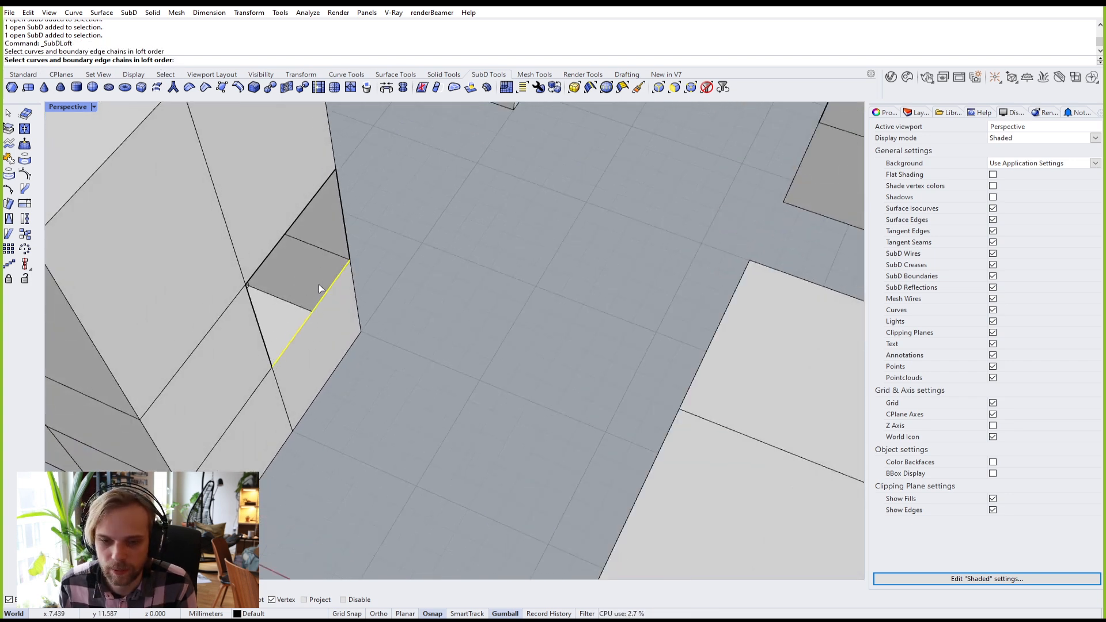
Step: Add the lower boundary edge of the original shorter box's opening as the second loft shape and finish the selection
right_drag(271, 316, 344, 287)
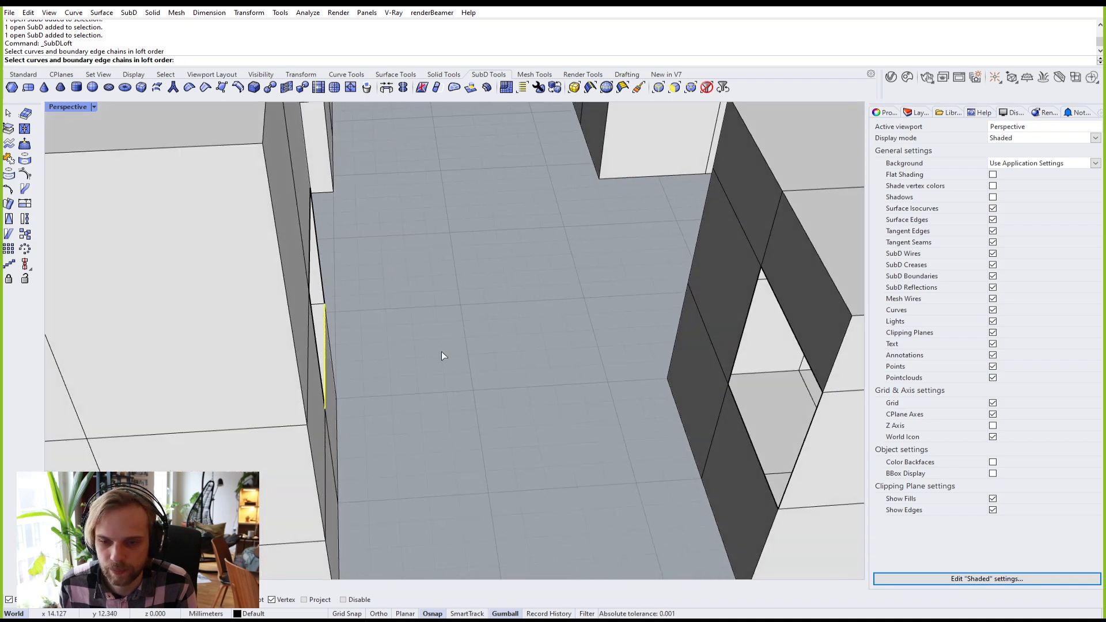
right_drag(659, 427, 585, 341)
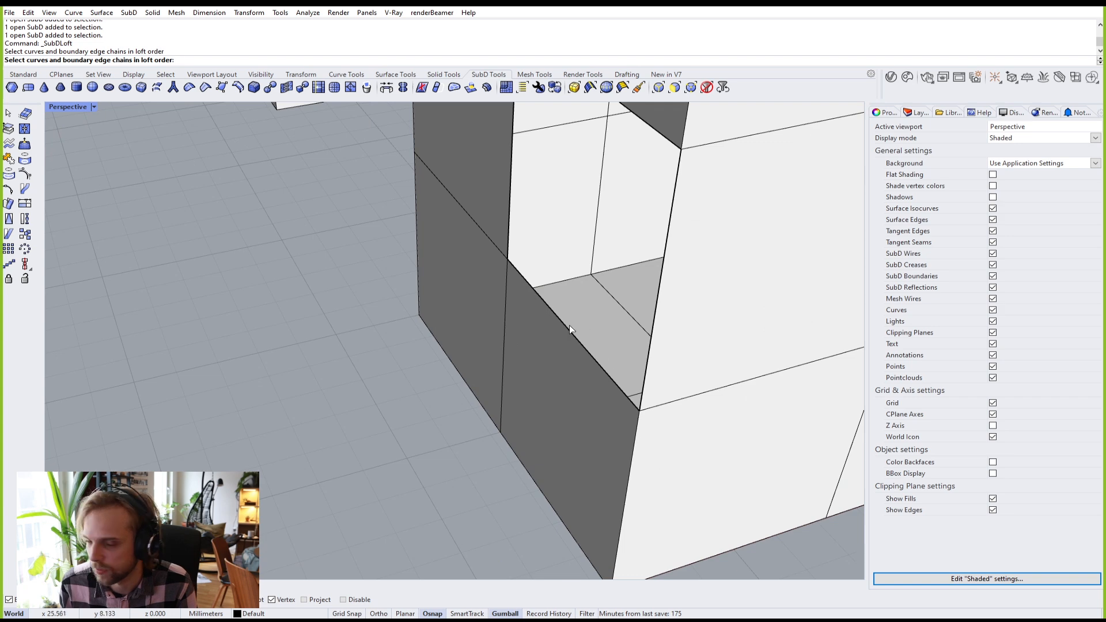
click(573, 334)
scroll(573, 334, down, 7)
right_drag(573, 334, 500, 339)
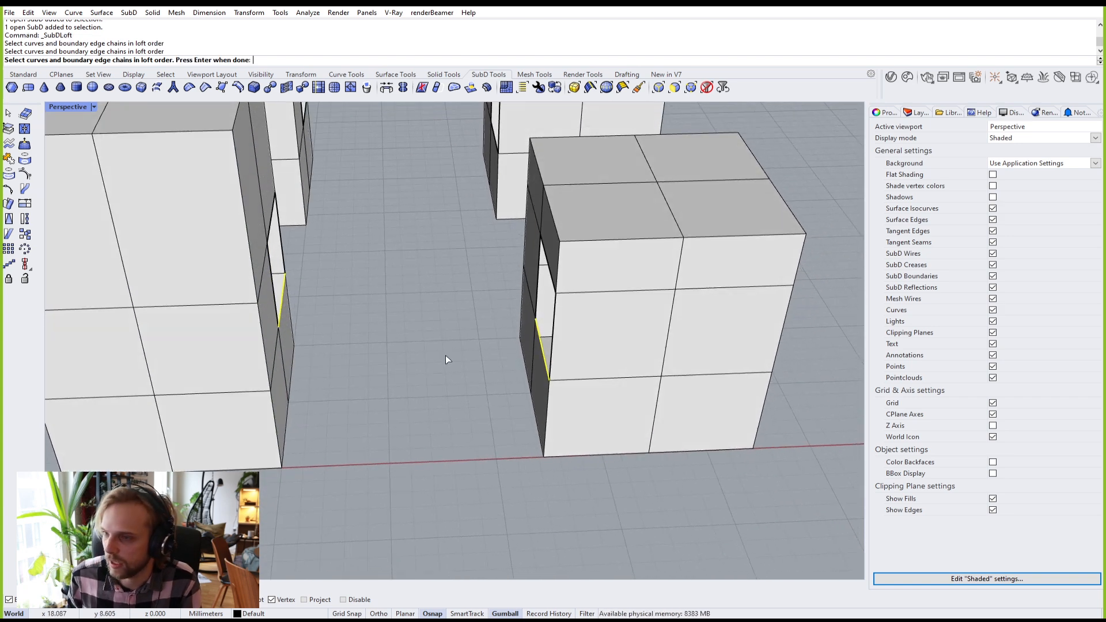
key(Return)
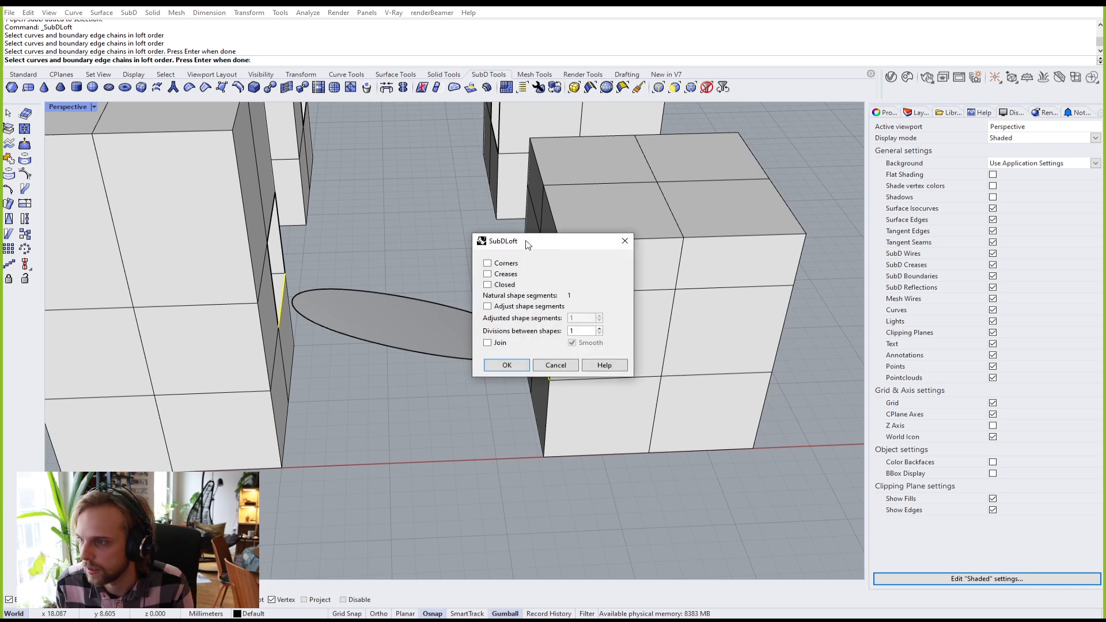
Step: Turn on the Corners option so the loft has square corners, keeping the preview between the boxes in view
drag(529, 246, 696, 260)
right_drag(465, 271, 420, 292)
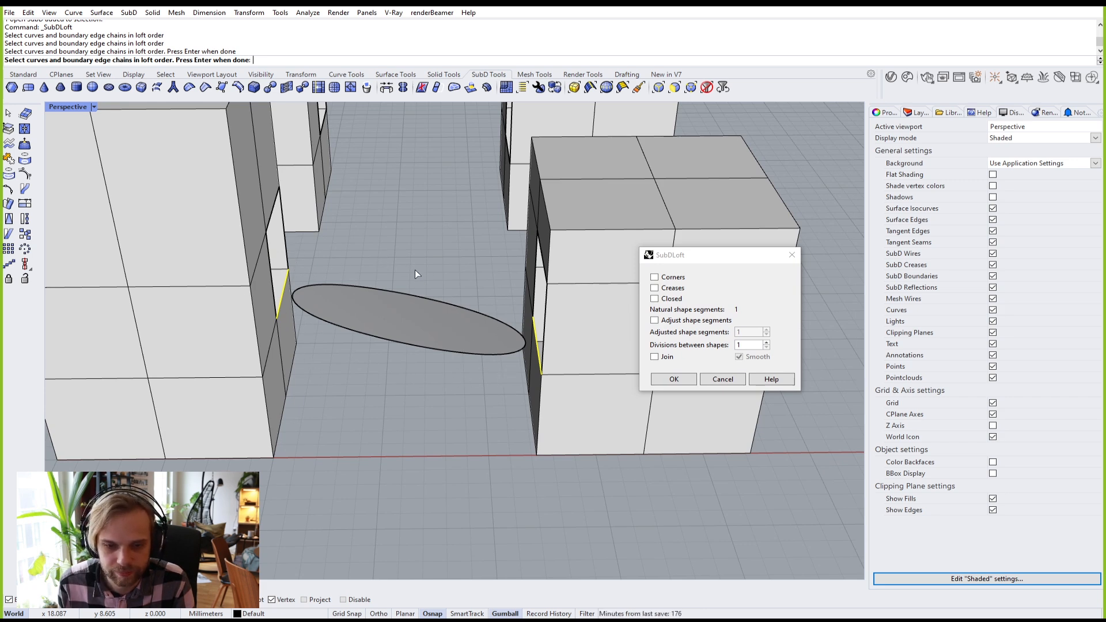
right_drag(415, 269, 299, 283)
scroll(300, 282, up, 5)
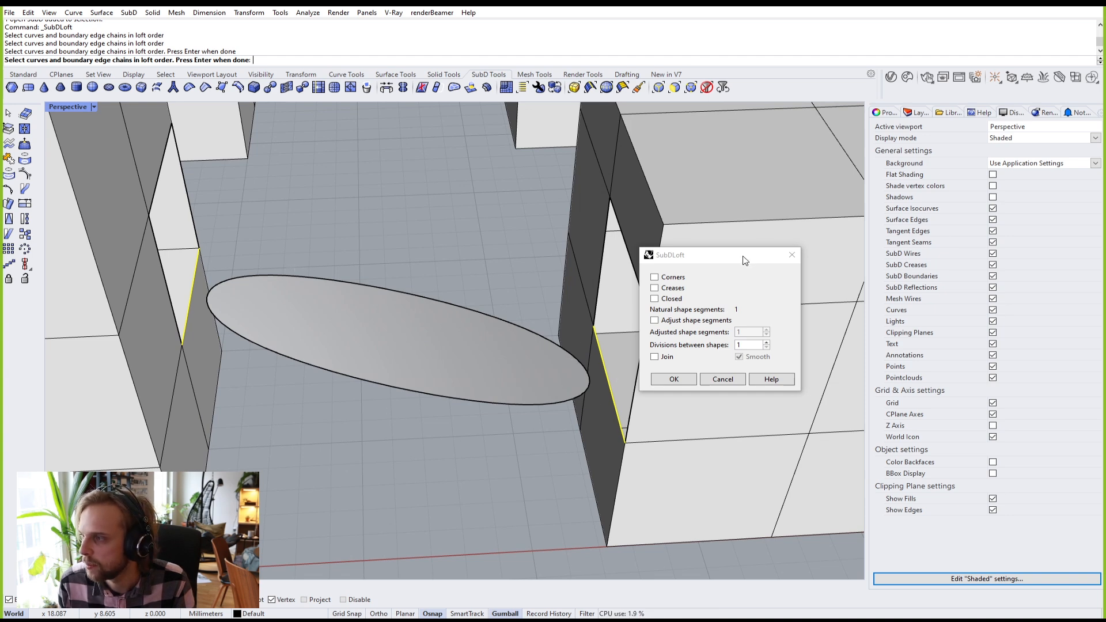
drag(742, 259, 441, 134)
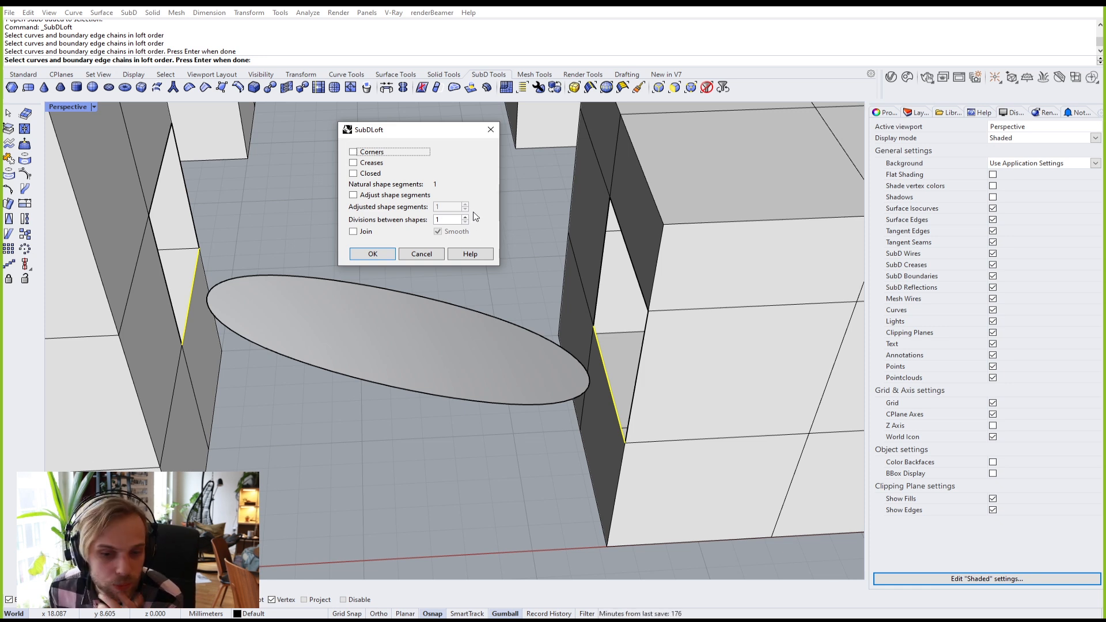
click(353, 153)
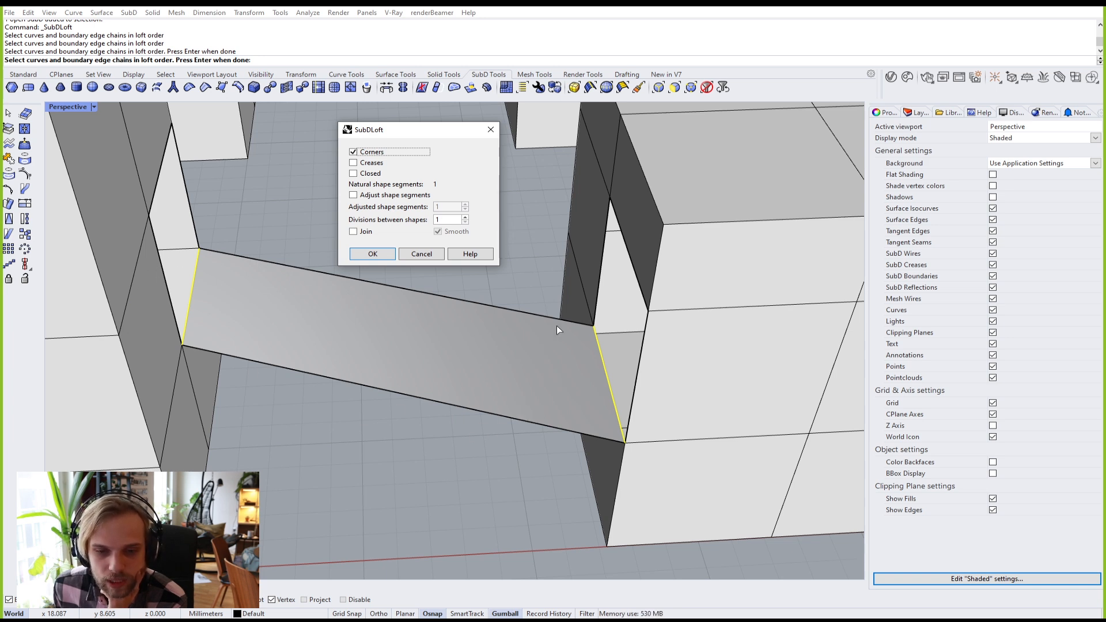
Step: Try the Creases and Closed options on the loft preview, leaving both turned off
click(354, 164)
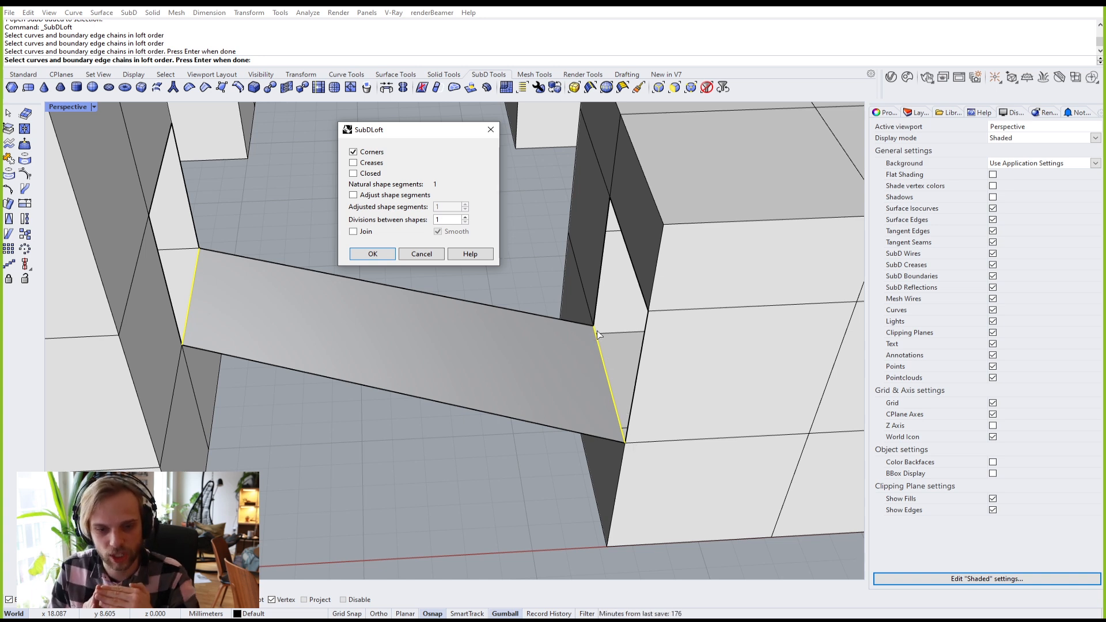
click(355, 174)
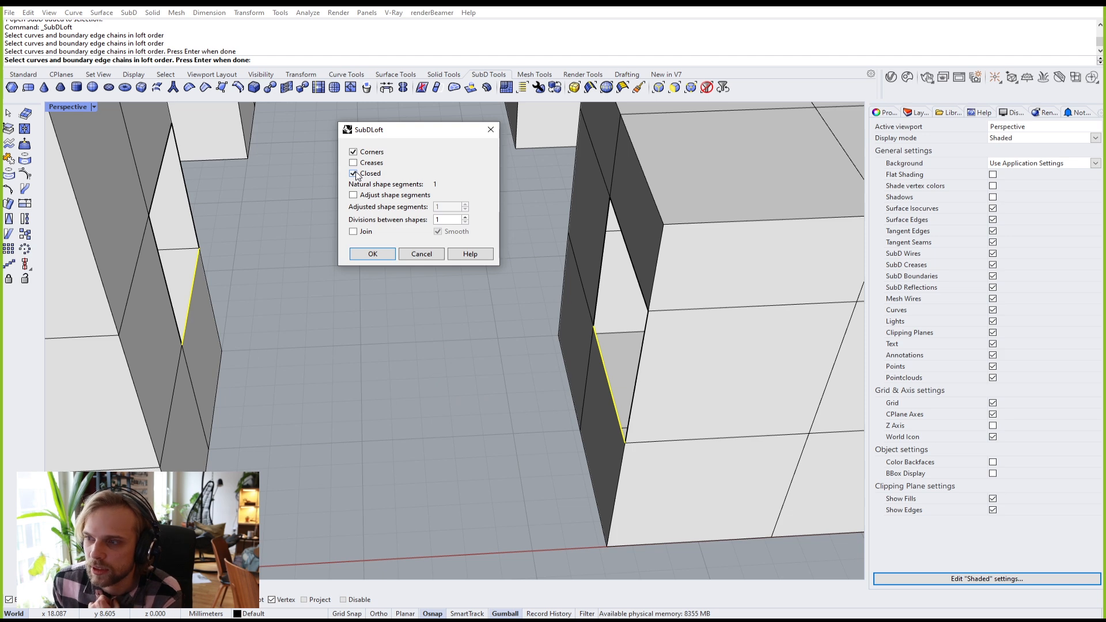
click(353, 174)
click(354, 174)
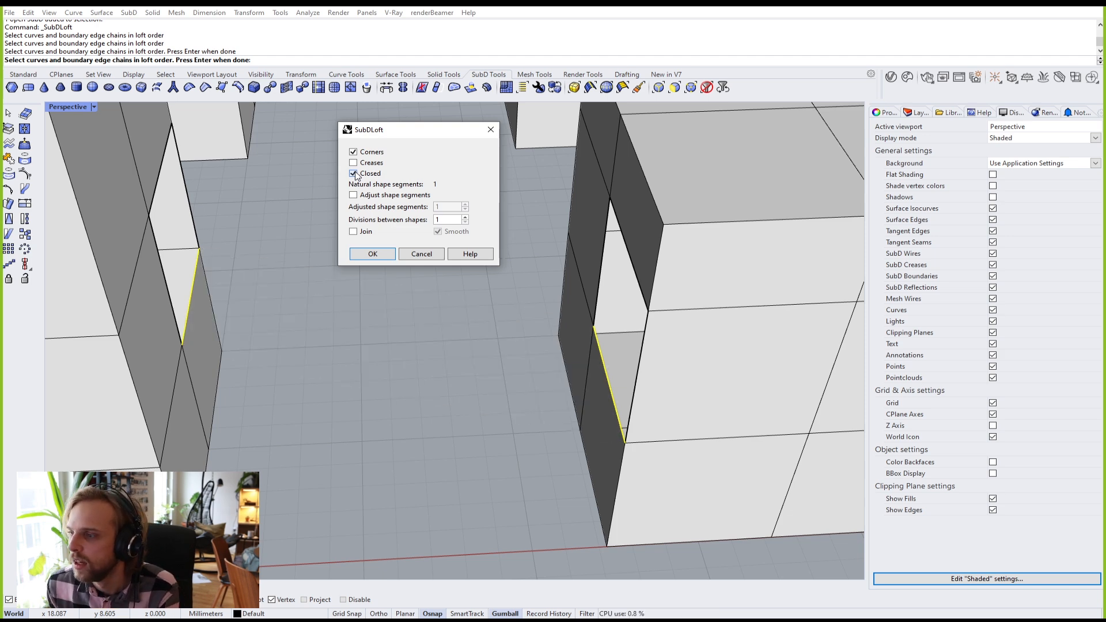
click(354, 174)
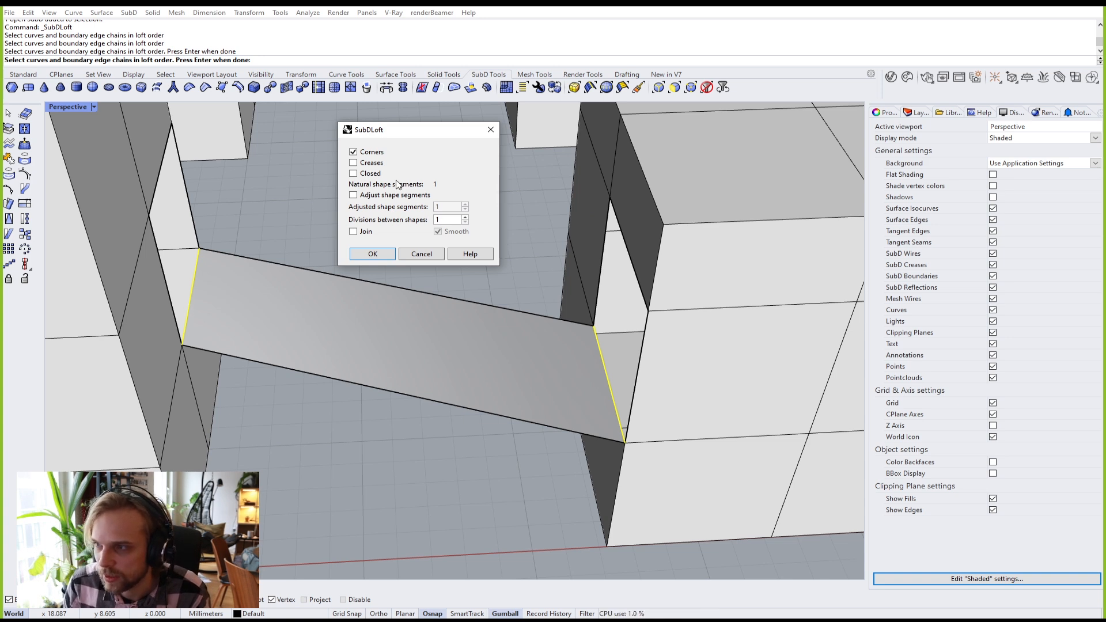
click(369, 174)
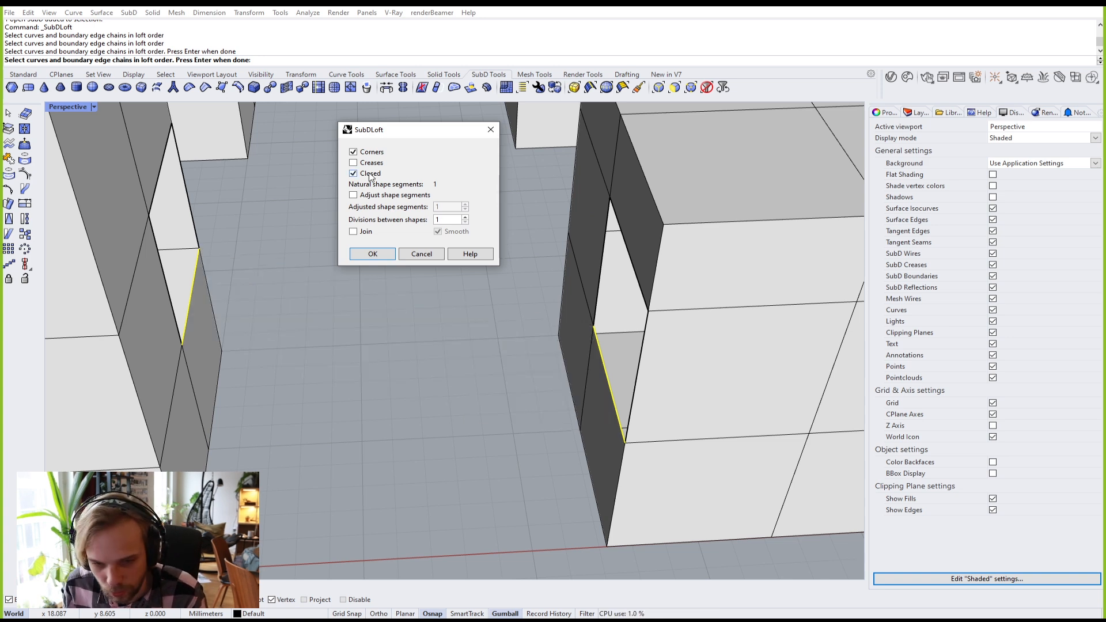
click(369, 175)
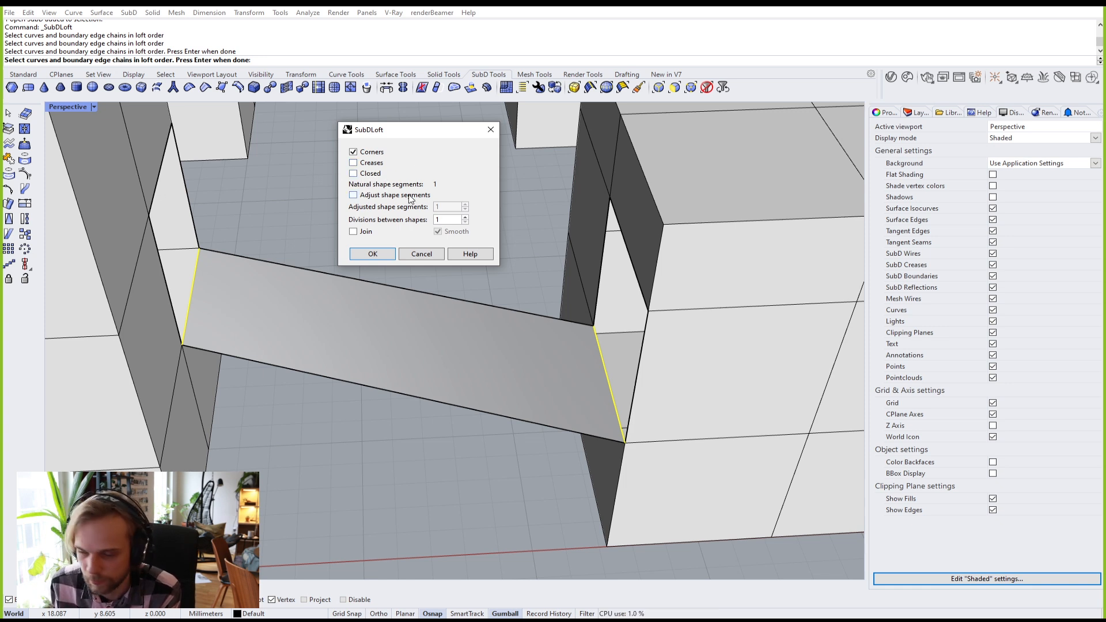
Step: Try adjusting the loft's shape segments to 2, return to 1 and turn the adjustment off
click(365, 198)
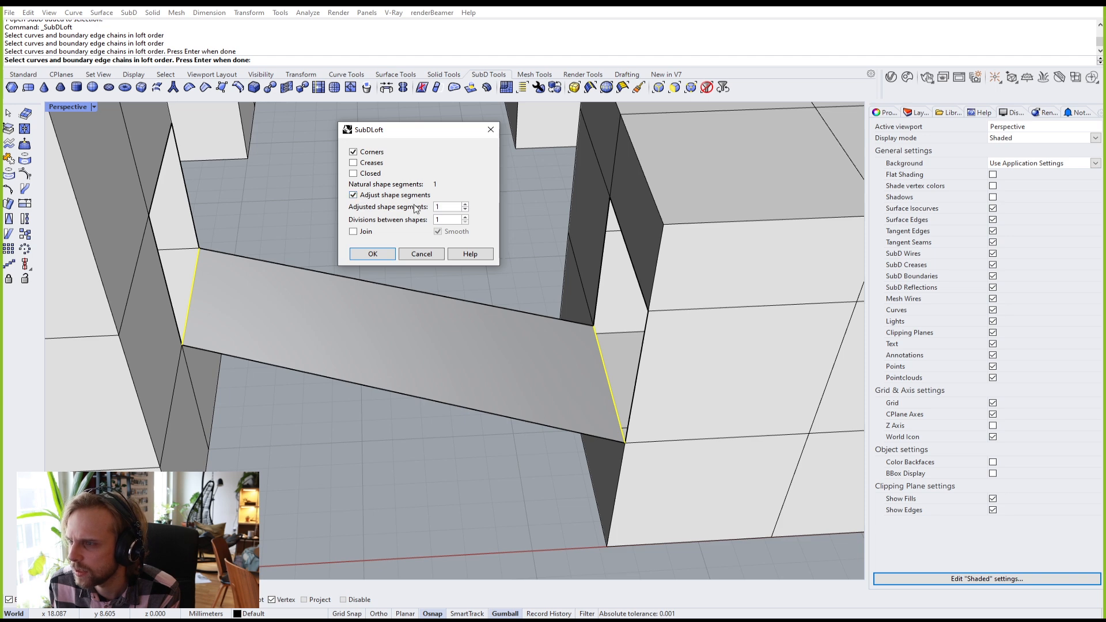
click(466, 204)
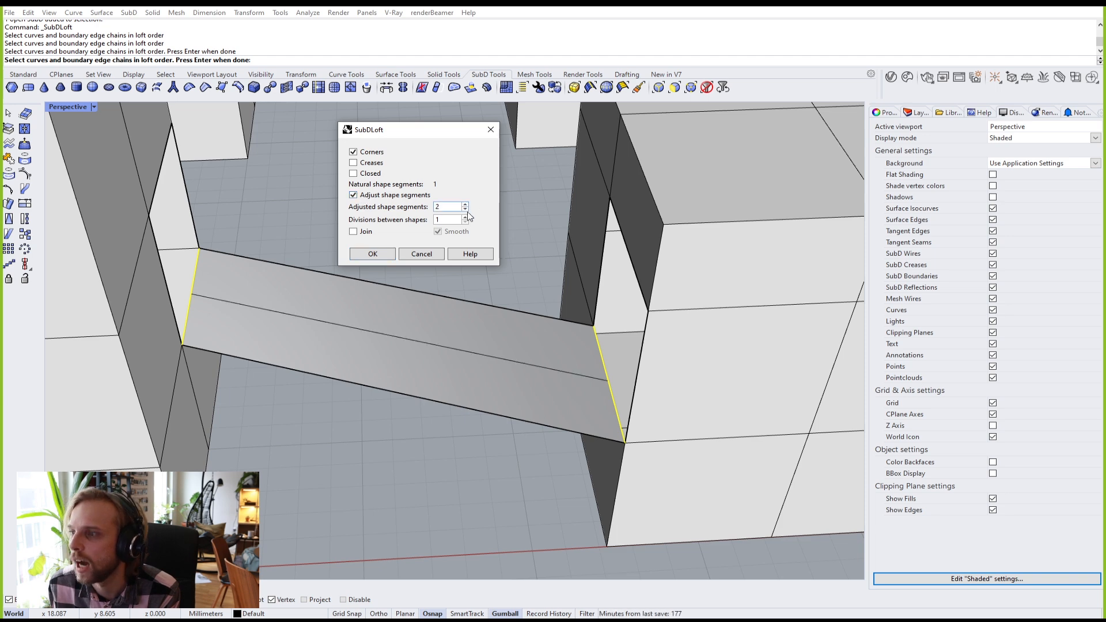
click(466, 209)
click(372, 196)
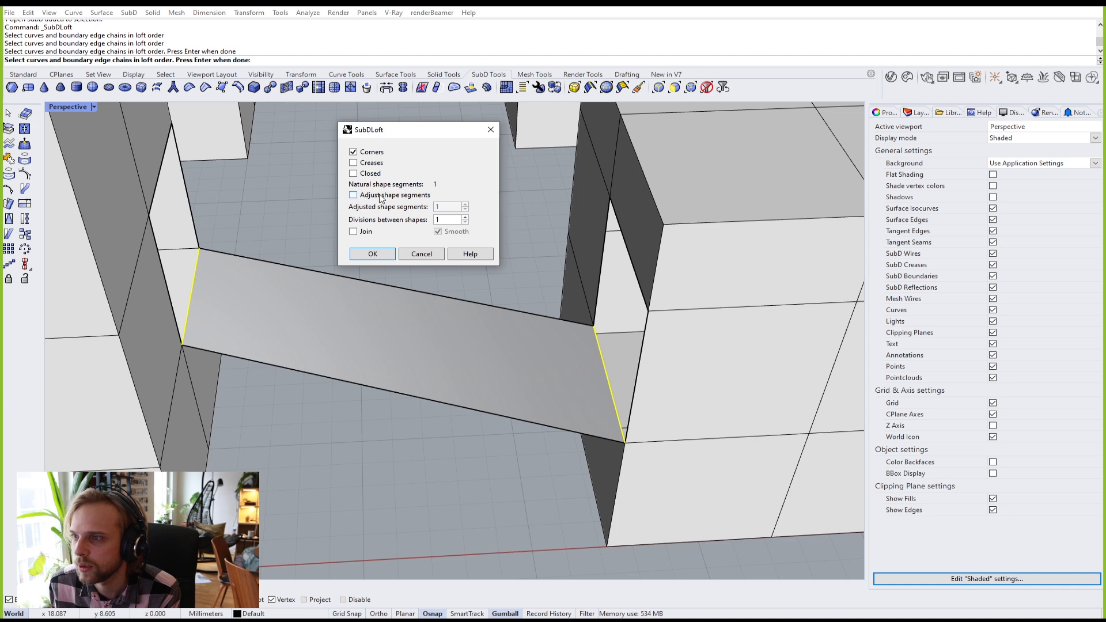
Step: Turn on Adjust shape segments, try 4 segments on the loft preview, and return the value to 1
click(377, 197)
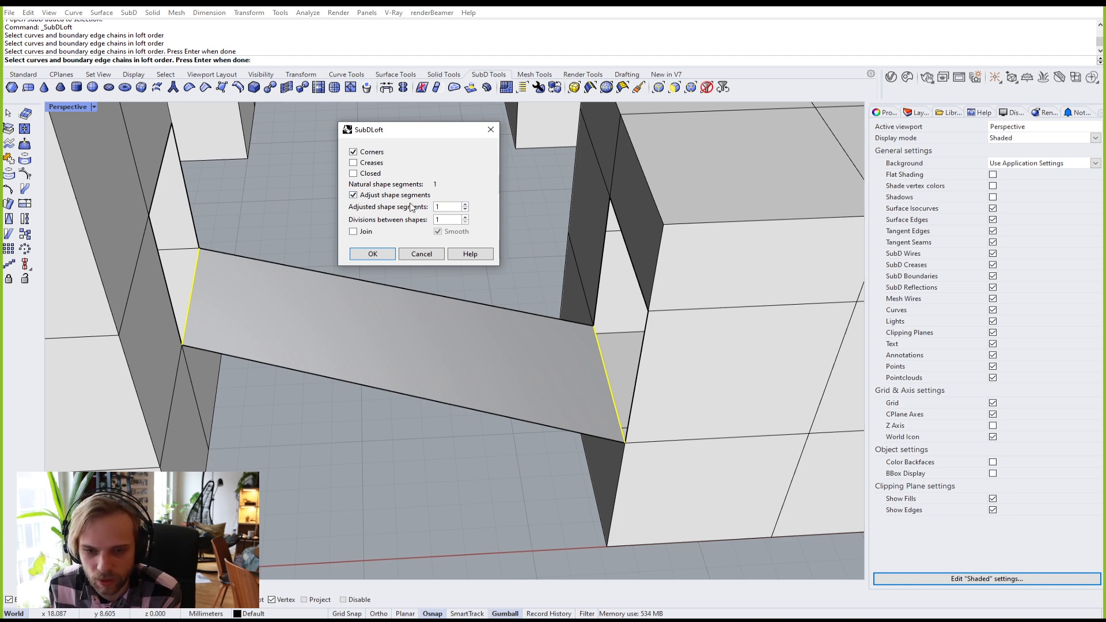
double_click(441, 206)
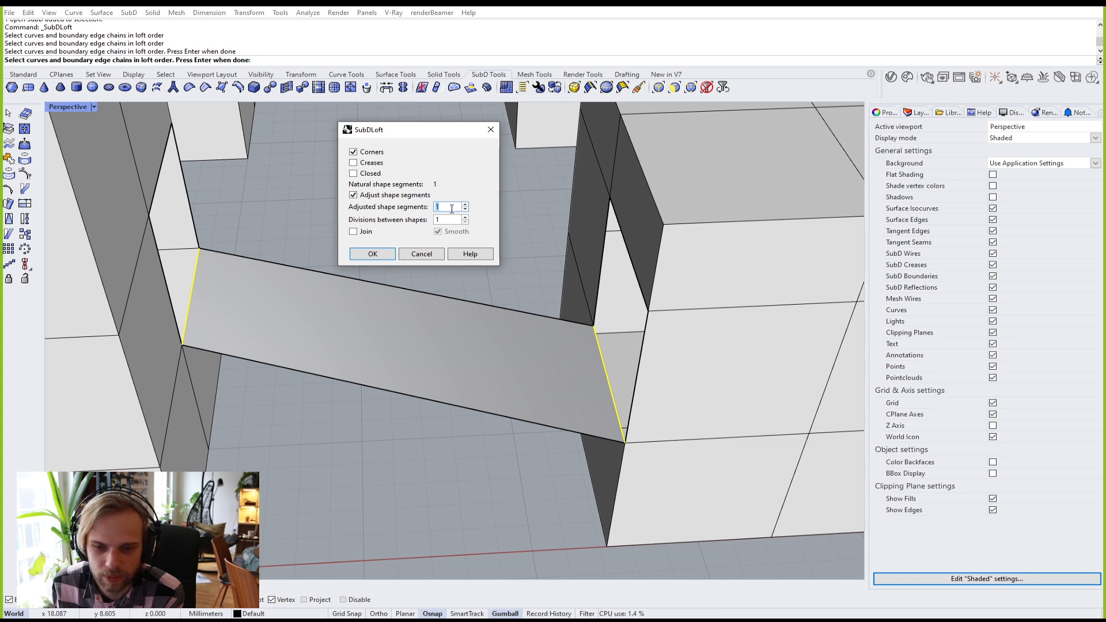
click(454, 206)
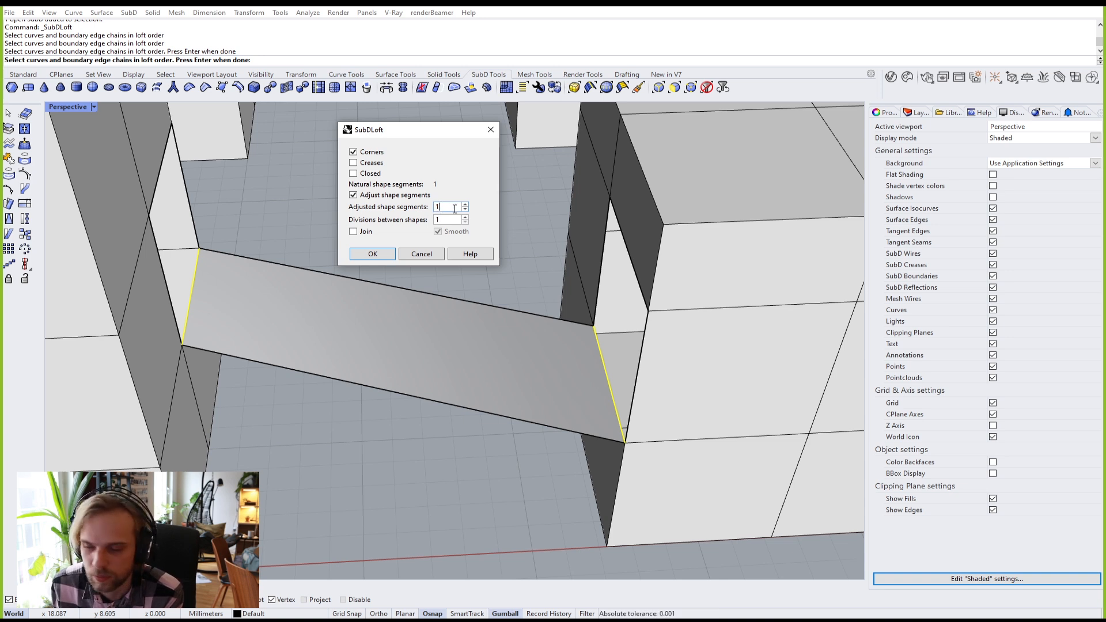
click(465, 205)
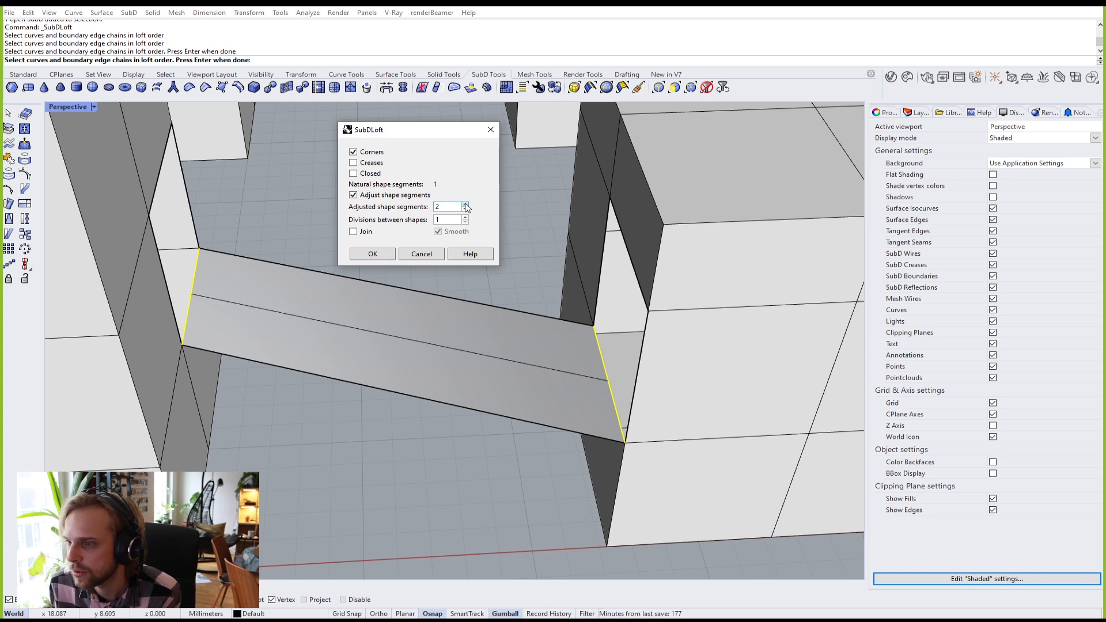
click(465, 204)
click(466, 204)
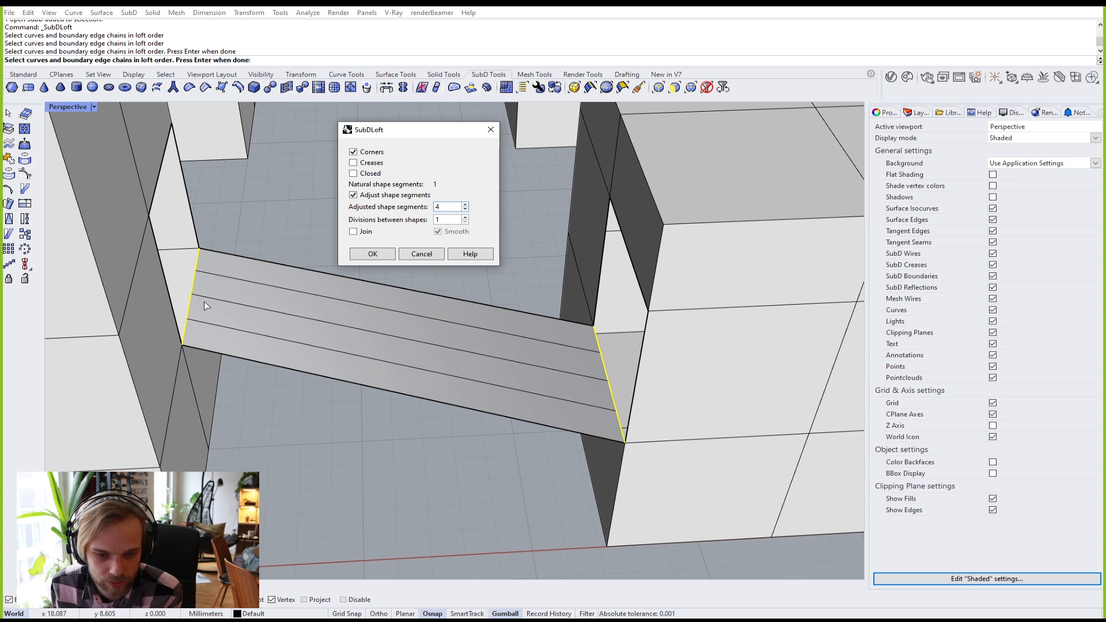
click(465, 210)
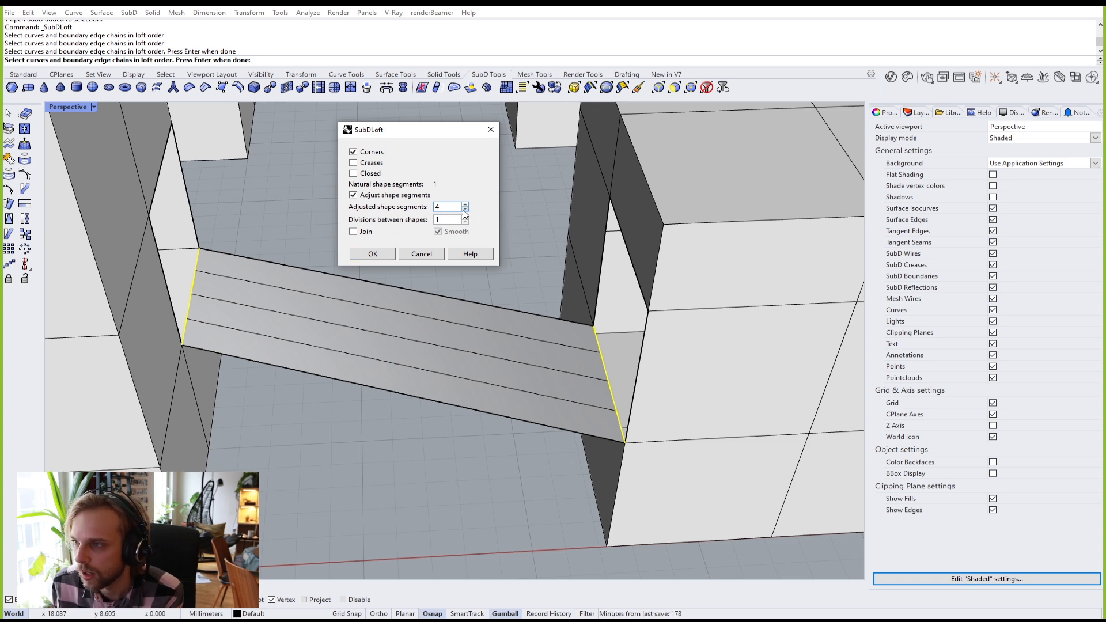
click(464, 209)
click(465, 210)
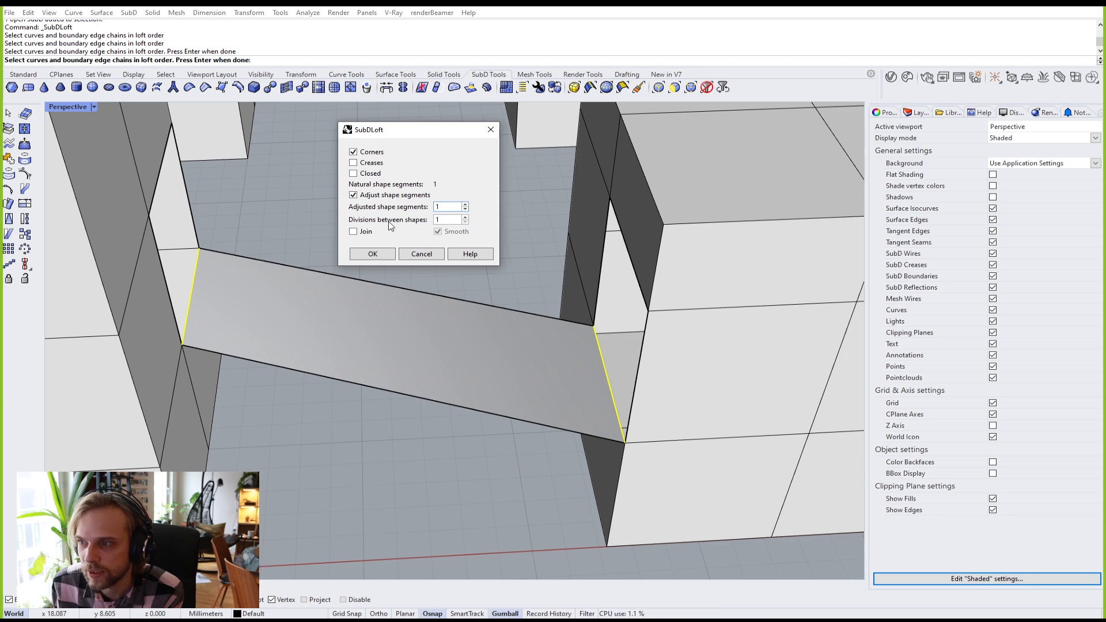
Step: Try several counts of divisions between the loft shapes, including 4, 2 and 3, and return the value to 1
click(466, 217)
click(465, 217)
click(466, 217)
right_drag(317, 393, 329, 326)
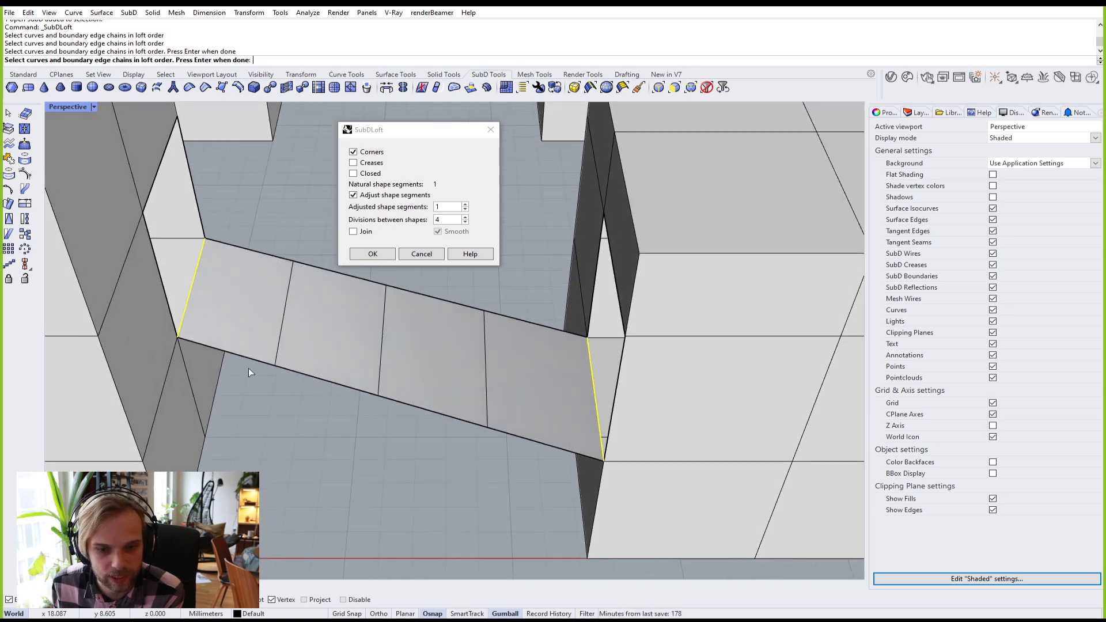
click(466, 222)
click(466, 223)
click(466, 222)
click(466, 218)
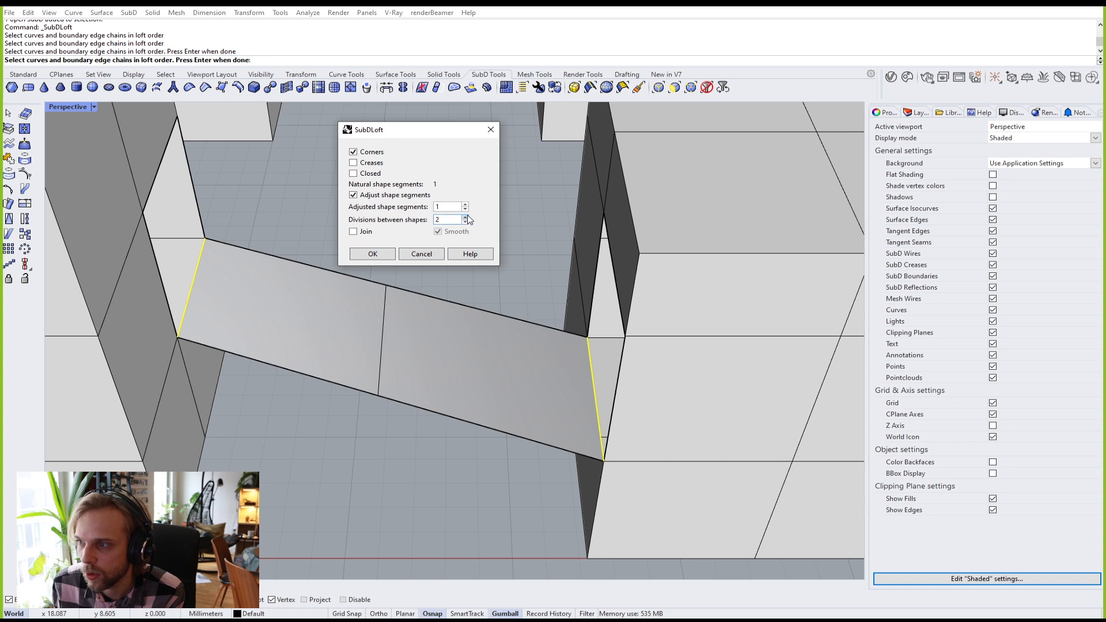
click(465, 218)
click(465, 218)
click(465, 218)
click(466, 223)
click(465, 222)
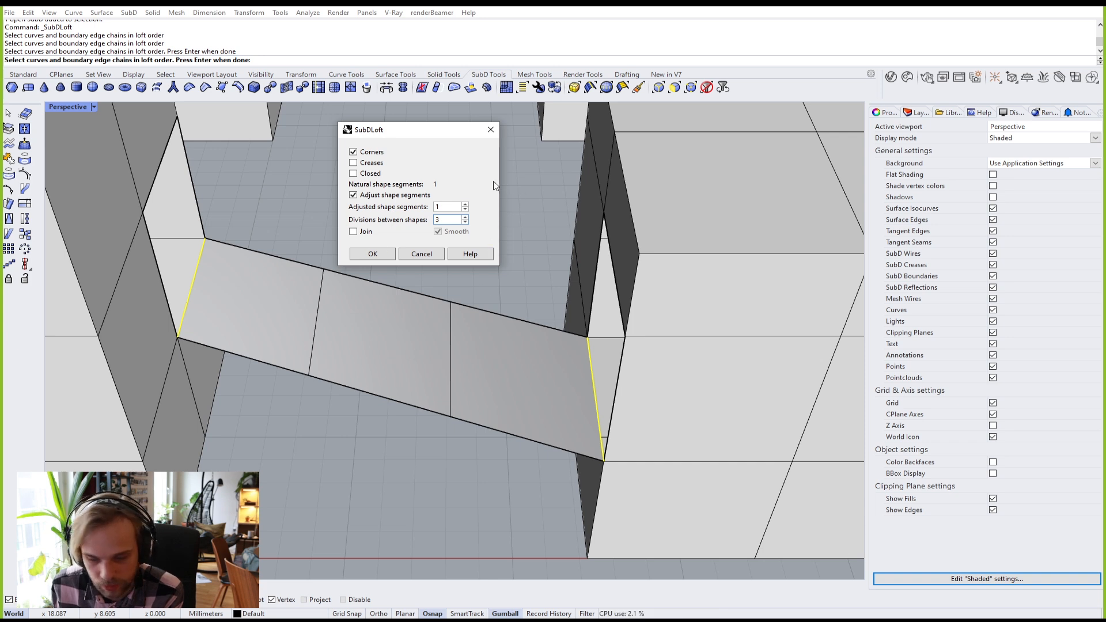
click(465, 222)
click(465, 223)
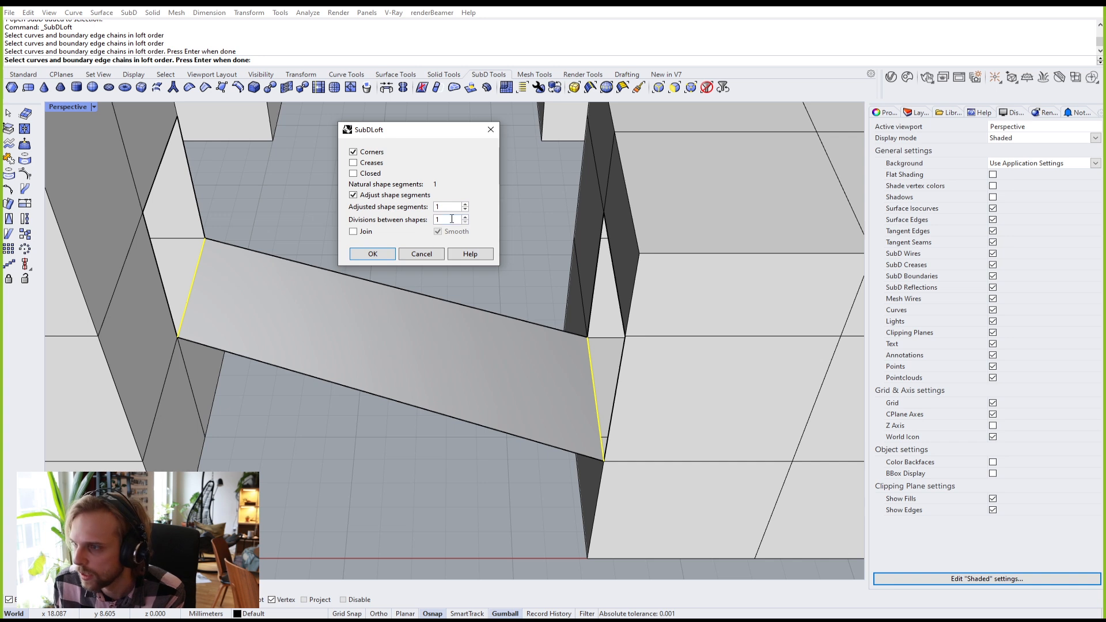
Step: Turn on the Join option with Smooth for the loft and create the single-edge bridge between the boxes
click(353, 231)
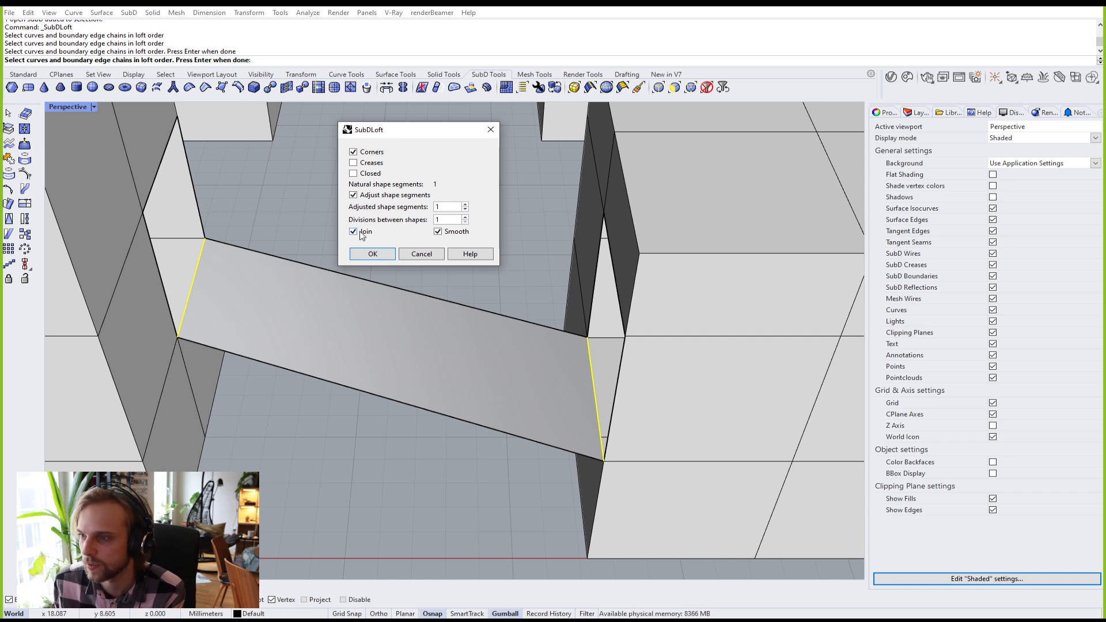
click(360, 232)
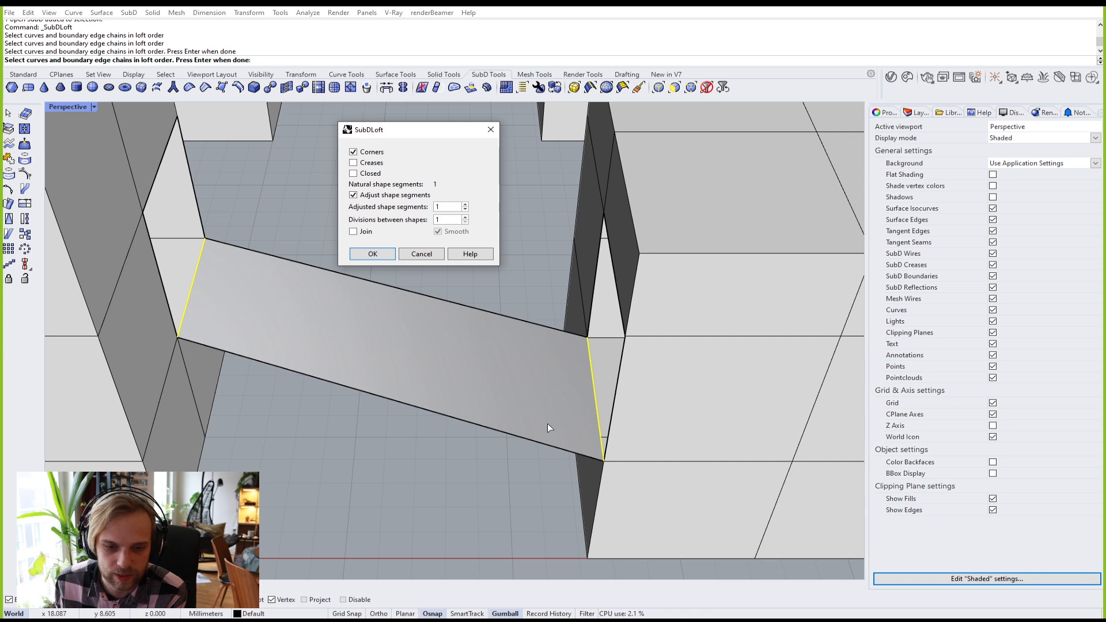
click(355, 232)
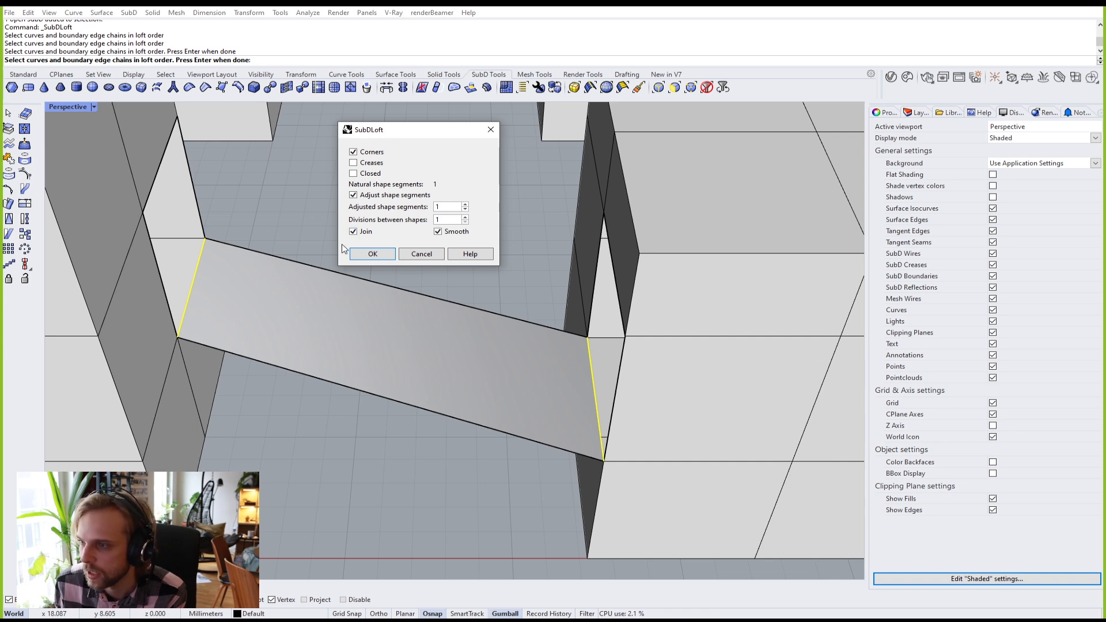
click(383, 259)
Step: Switch the SubD display to smooth and examine how the joined bridge blends into both boxes
scroll(450, 261, down, 3)
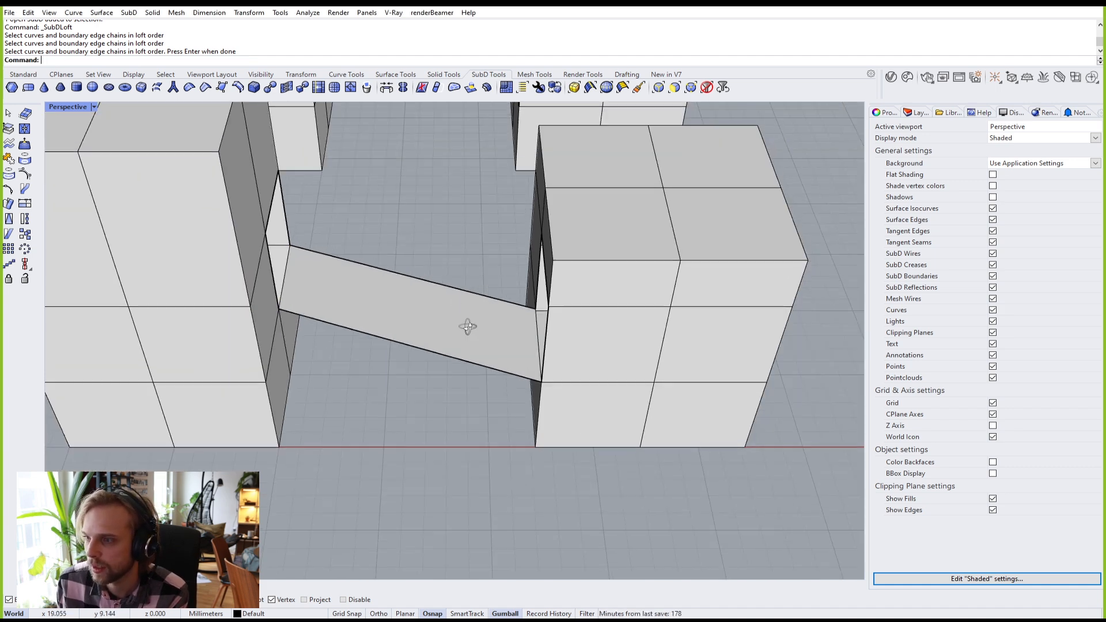
key(Tab)
right_drag(465, 307, 475, 373)
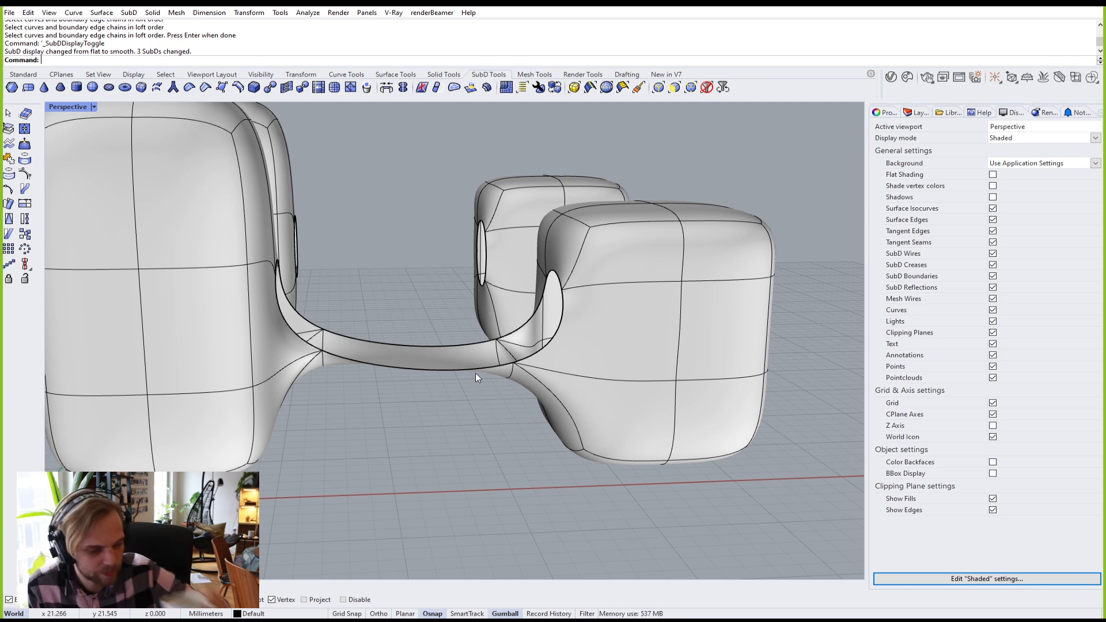
right_drag(612, 318, 355, 252)
scroll(356, 252, up, 5)
right_drag(353, 338, 297, 305)
scroll(317, 390, up, 4)
scroll(297, 305, down, 6)
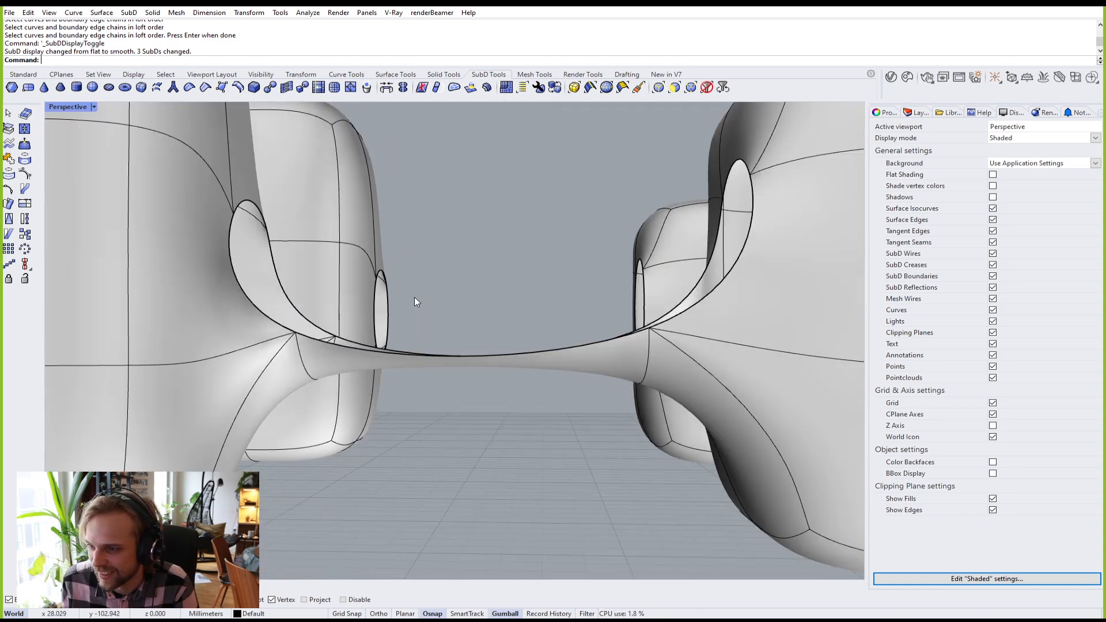
Step: Return the SubD display to flat and undo the single-edge SubD Loft
key(Tab)
right_drag(418, 370, 272, 181)
key(ctrl+z)
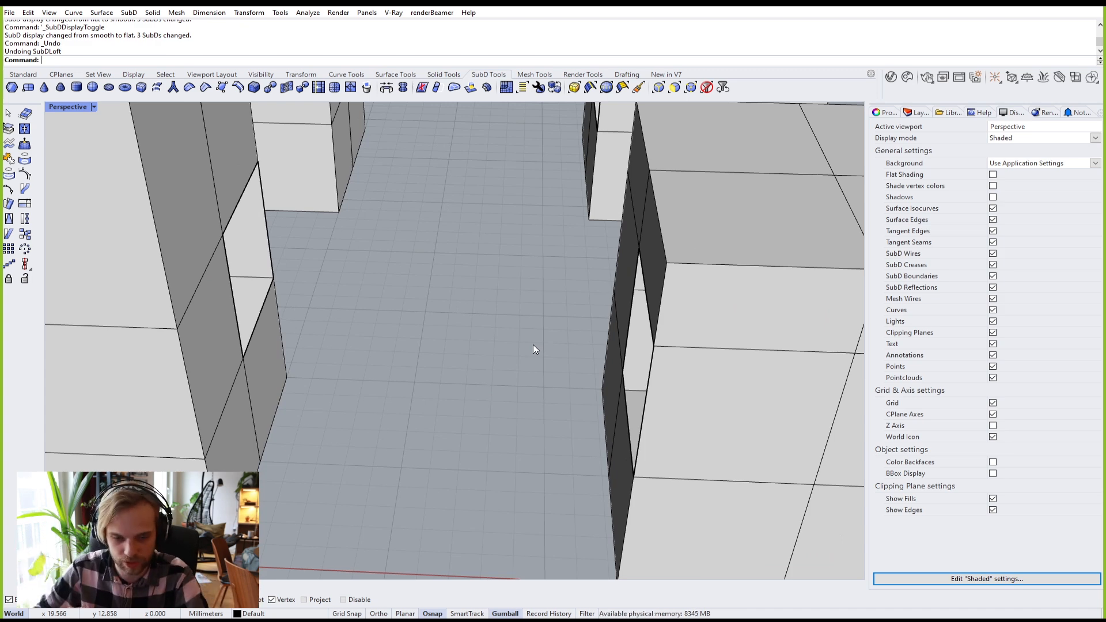
Step: Start SubDLoft and select all four boundary edges of the original taller box's opening as the first loft shape
right_drag(478, 329, 447, 350)
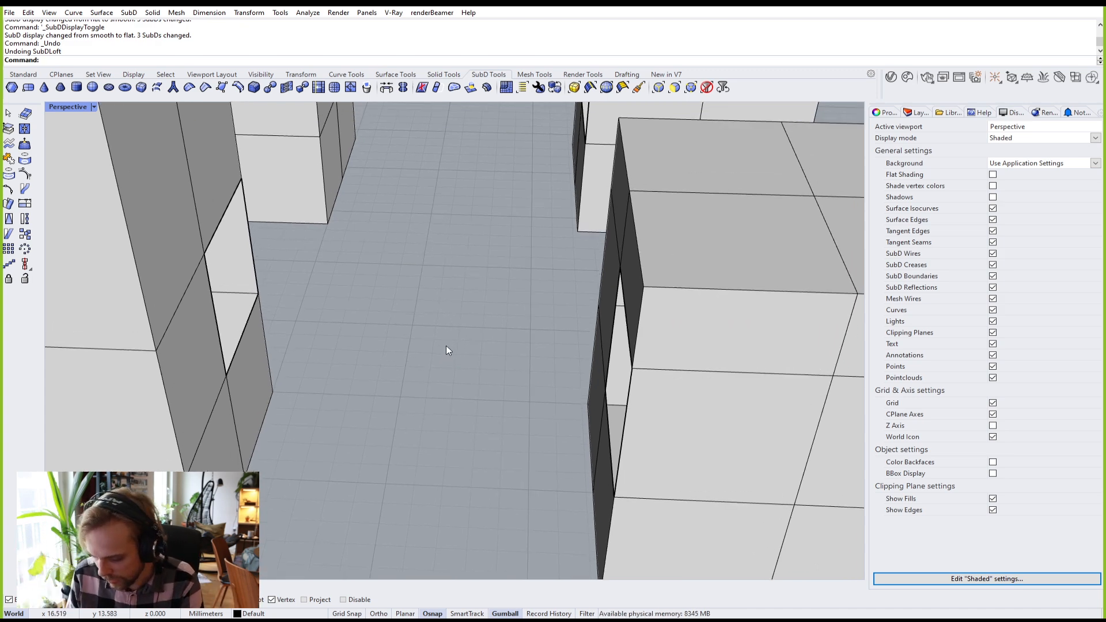
text(Sub)
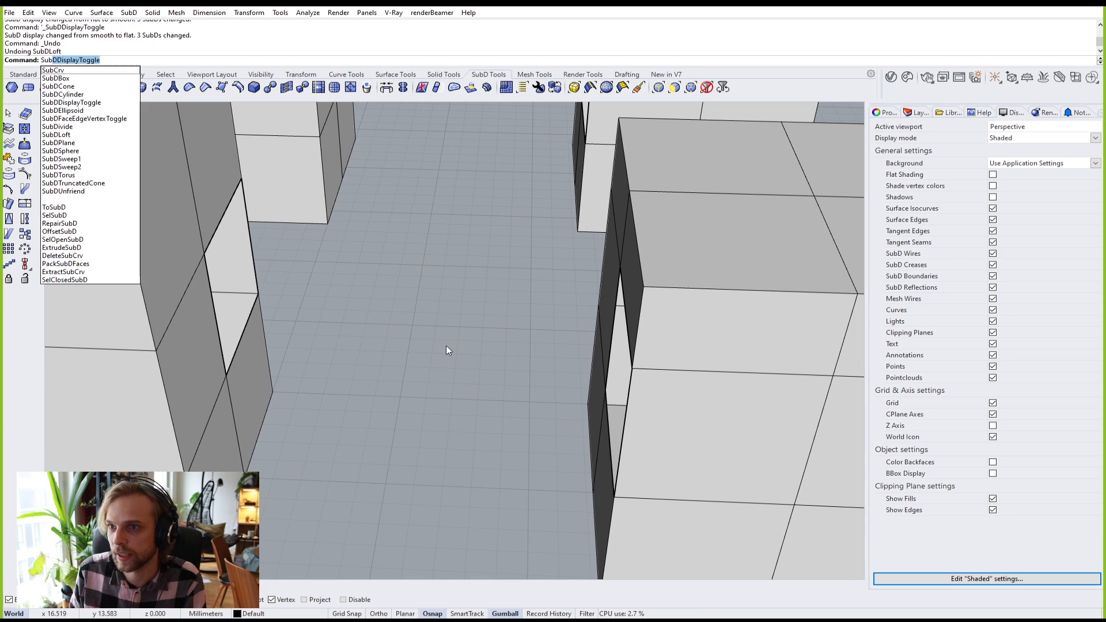
text(DLoft)
key(Return)
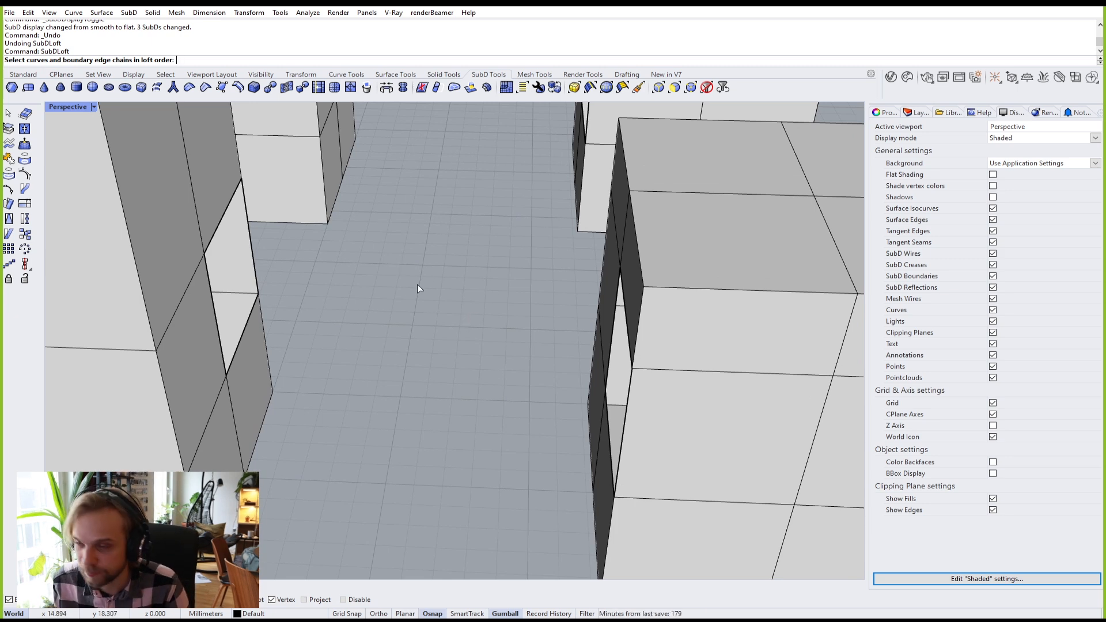
scroll(374, 253, up, 4)
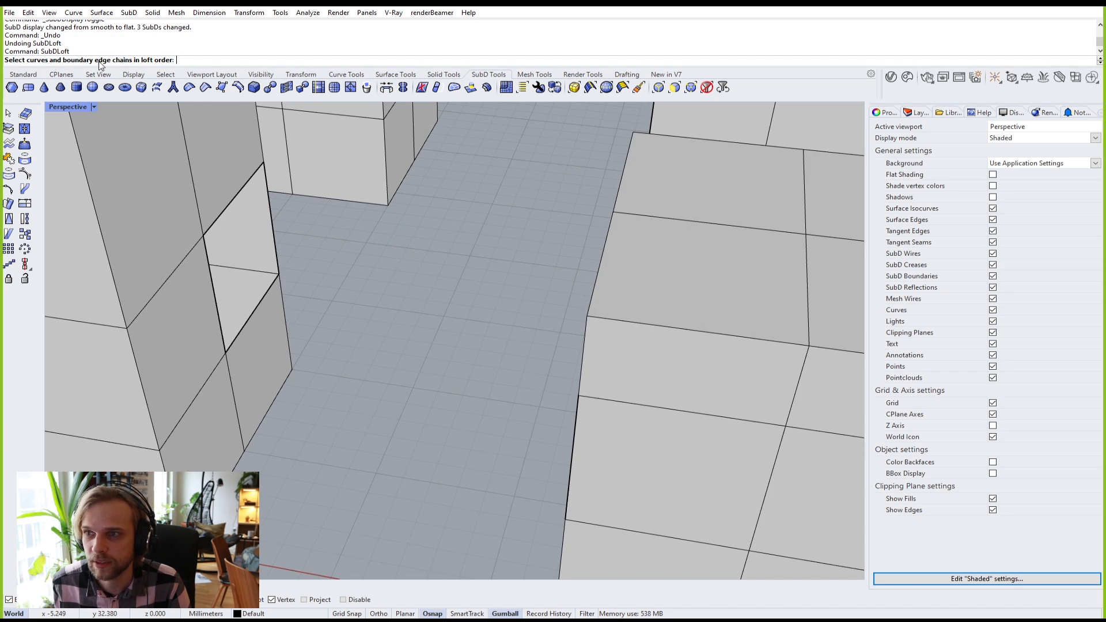
click(245, 321)
click(273, 233)
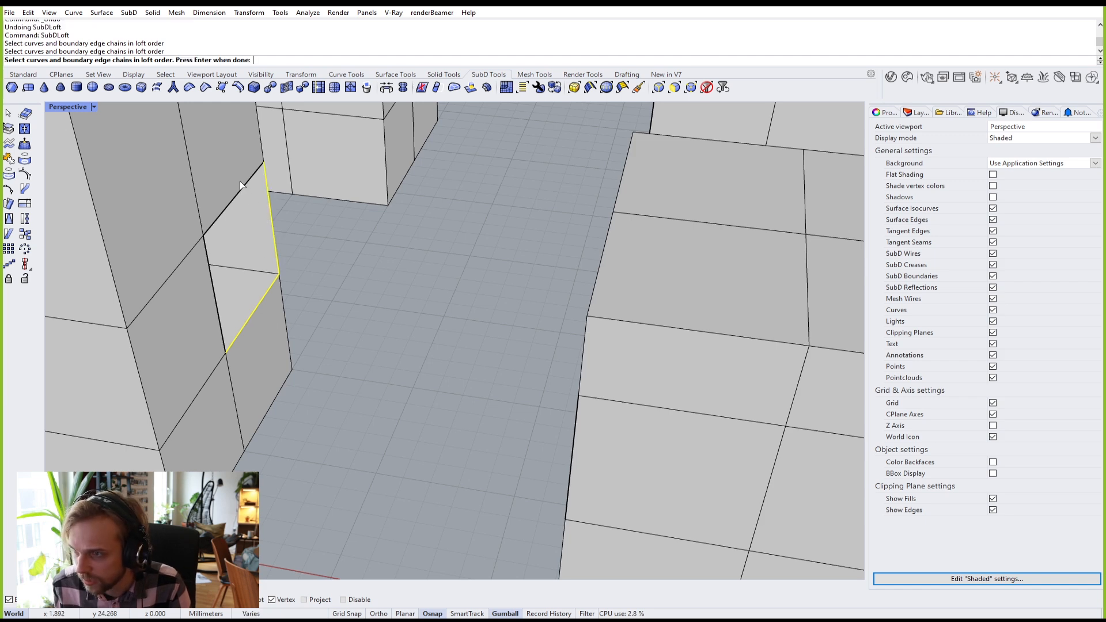
click(237, 192)
click(208, 254)
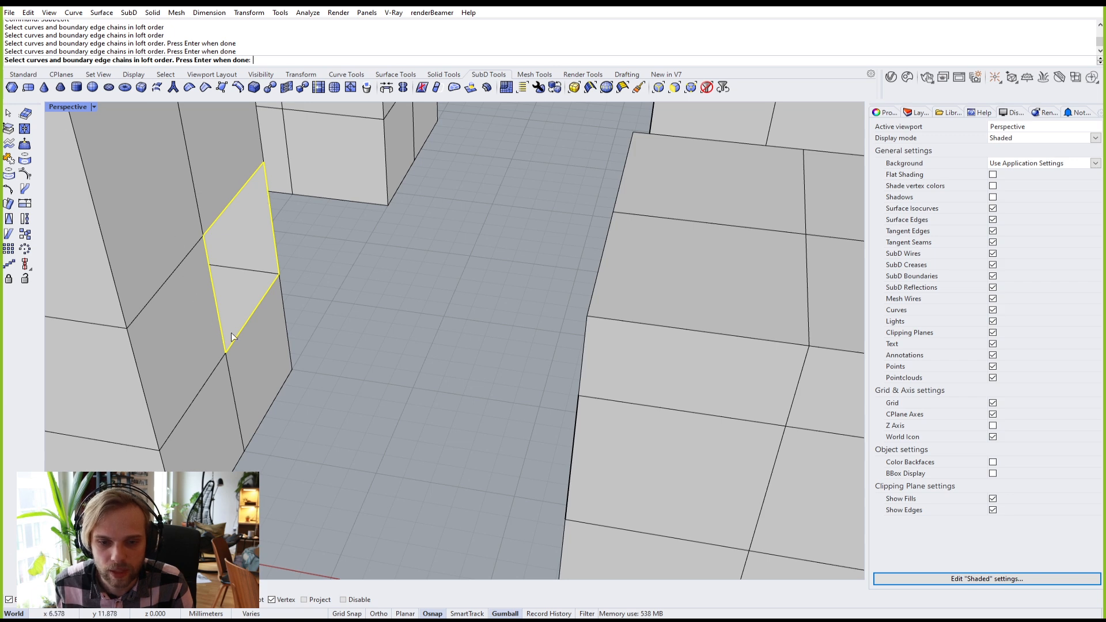
Step: Add all four boundary edges of the original shorter box's opening as the second loft shape
right_drag(222, 288, 294, 258)
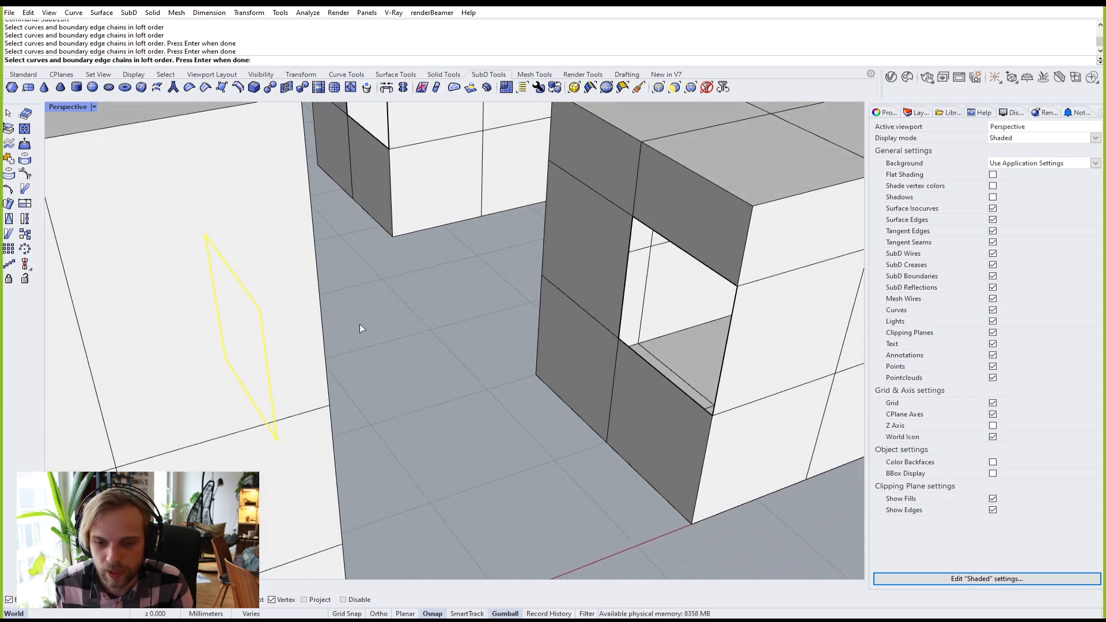
click(669, 379)
click(627, 293)
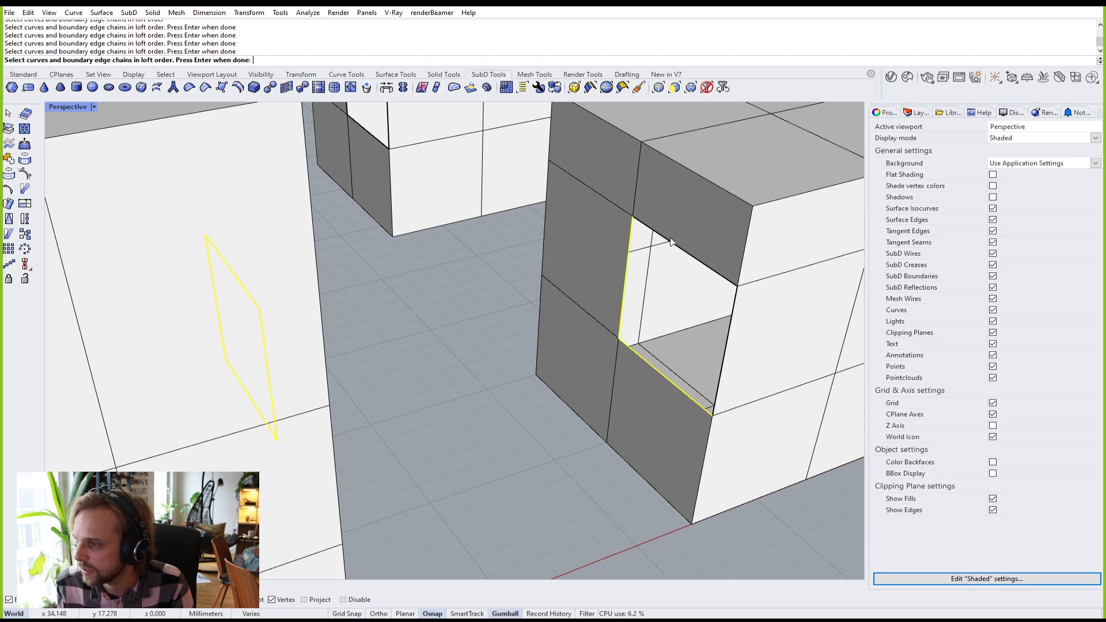
click(693, 259)
click(730, 336)
right_drag(731, 336, 187, 358)
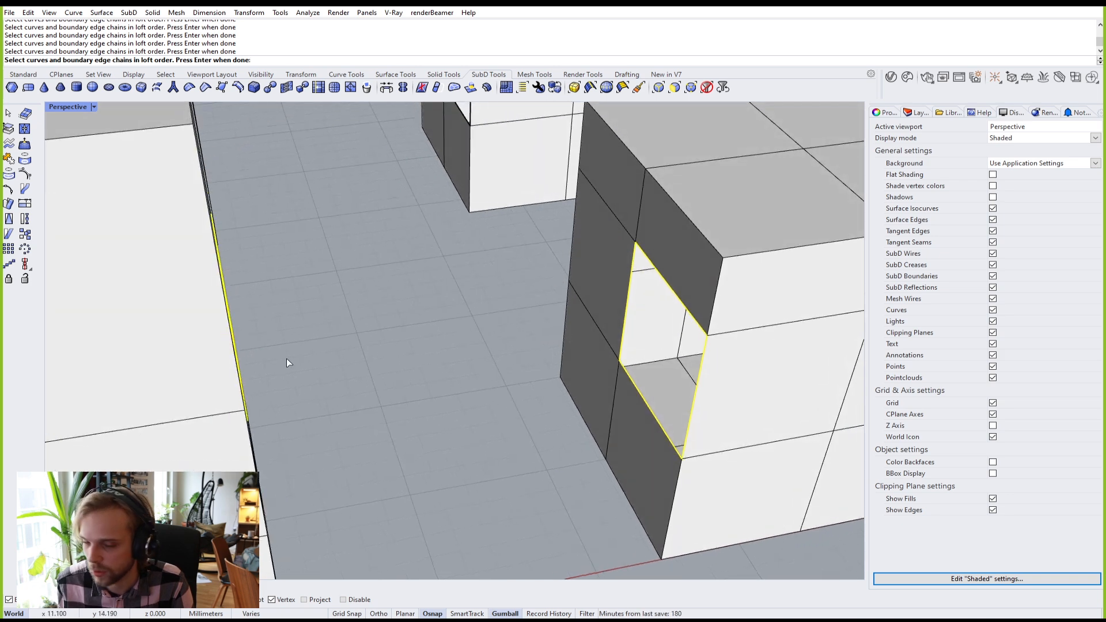
right_drag(288, 361, 500, 319)
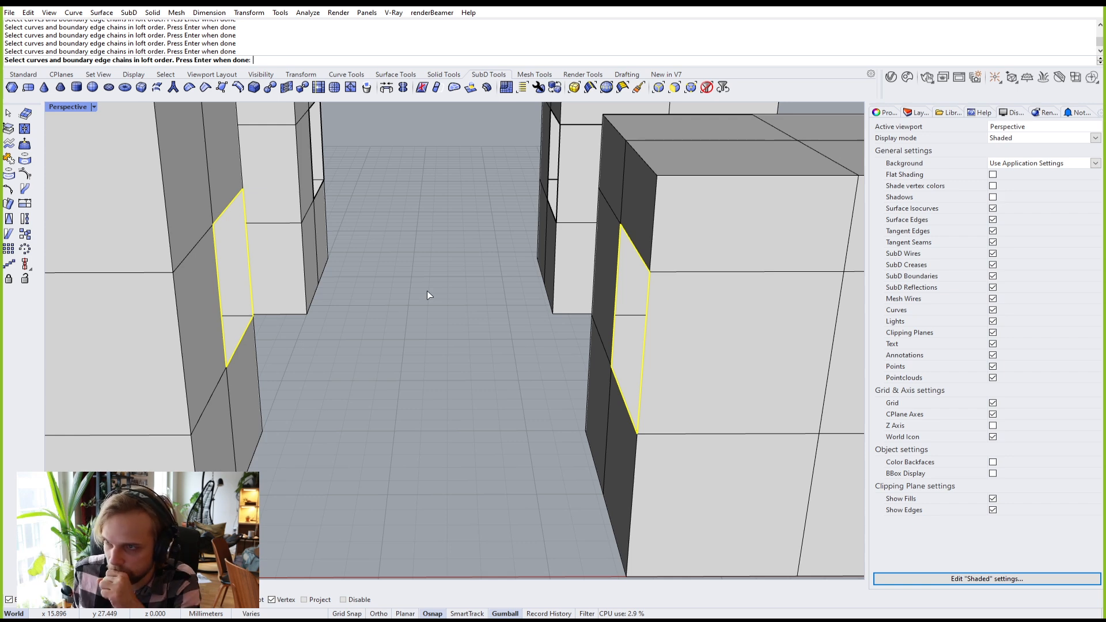
Step: Finish the edge selection, accept the default edge loop positions, and examine the tubular loft preview between the two openings
key(Return)
mouse_move(427, 291)
right_down()
mouse_move(463, 311)
mouse_move(452, 321)
mouse_move(459, 307)
right_up()
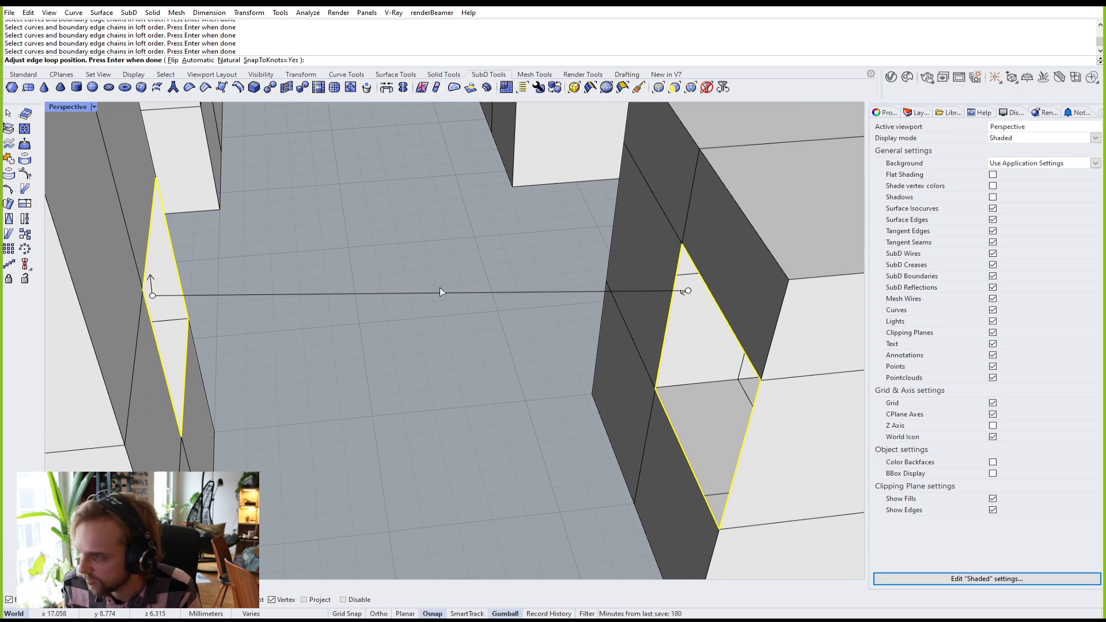
key(Return)
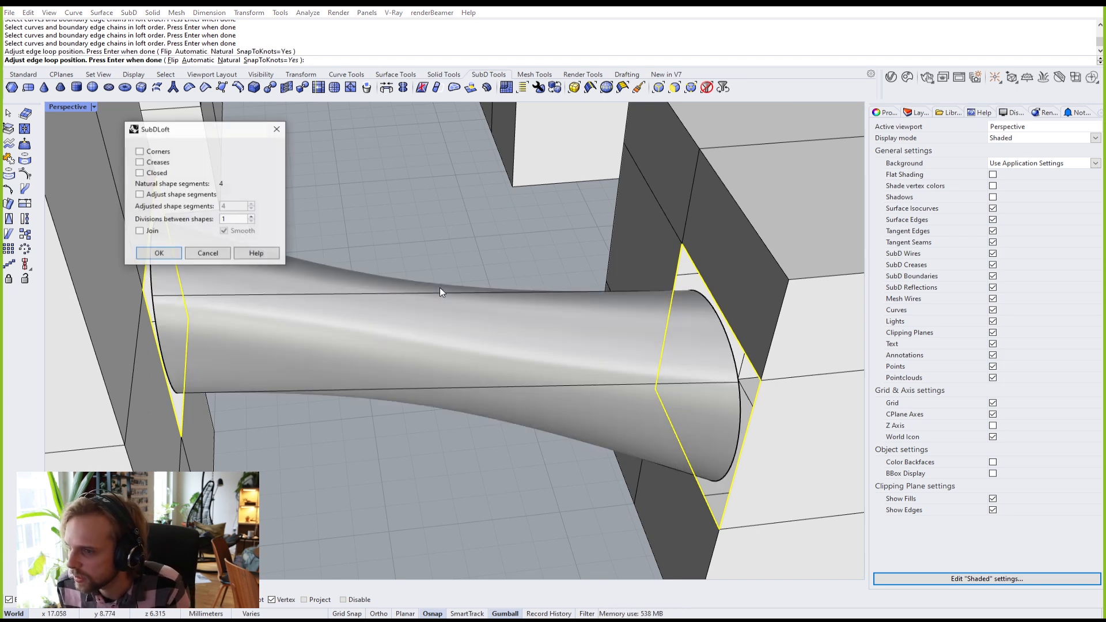
right_drag(522, 352, 510, 382)
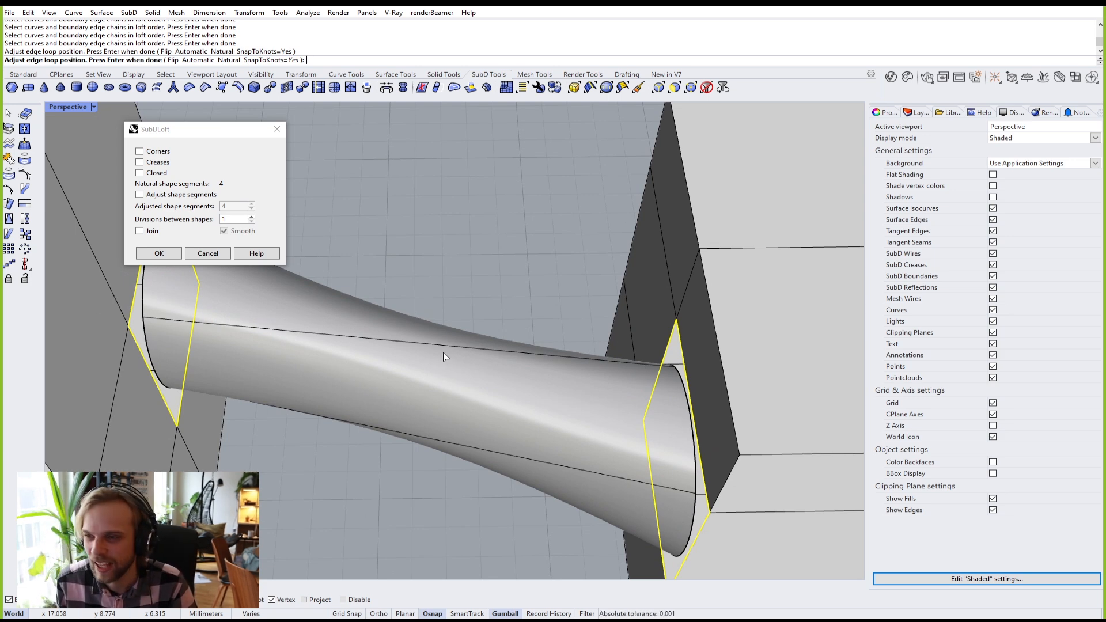
right_drag(264, 308, 276, 339)
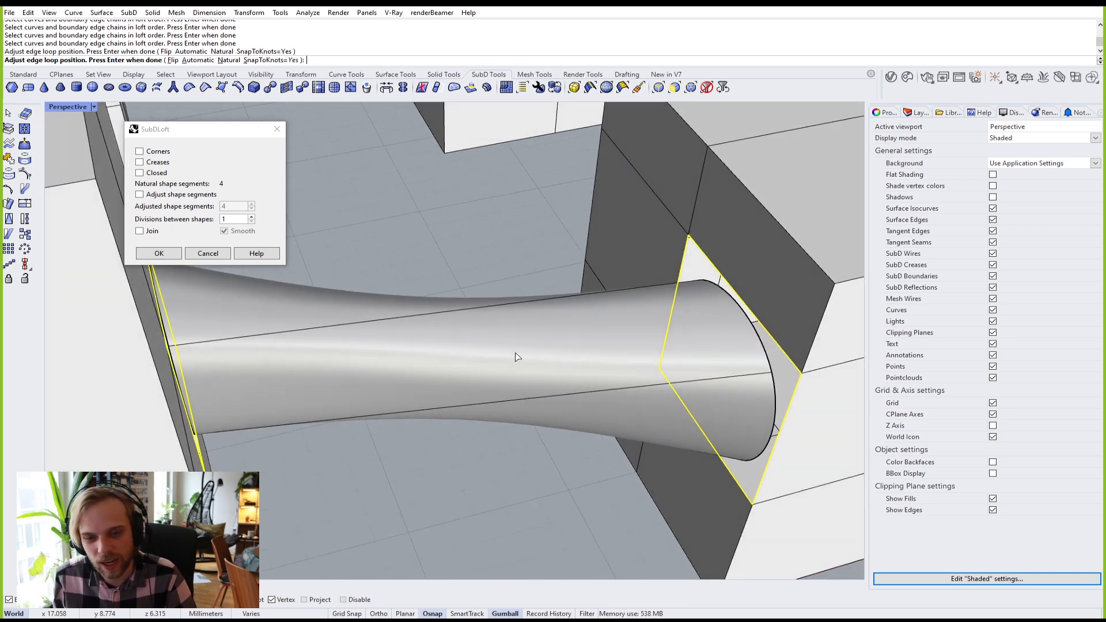
scroll(506, 173, down, 5)
scroll(552, 216, down, 3)
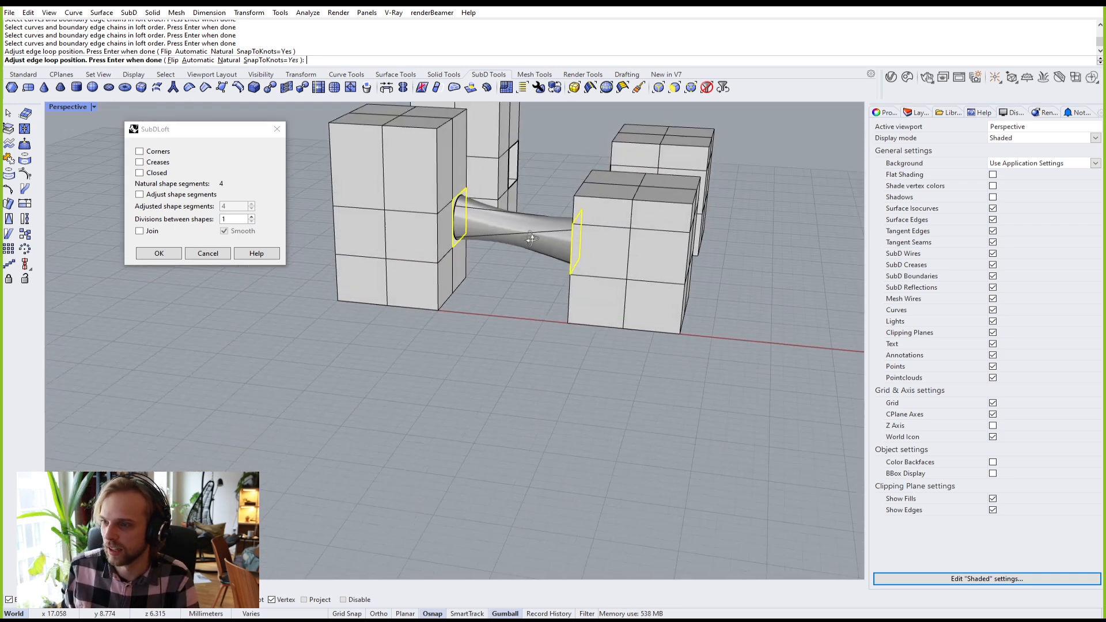
right_drag(469, 187, 485, 251)
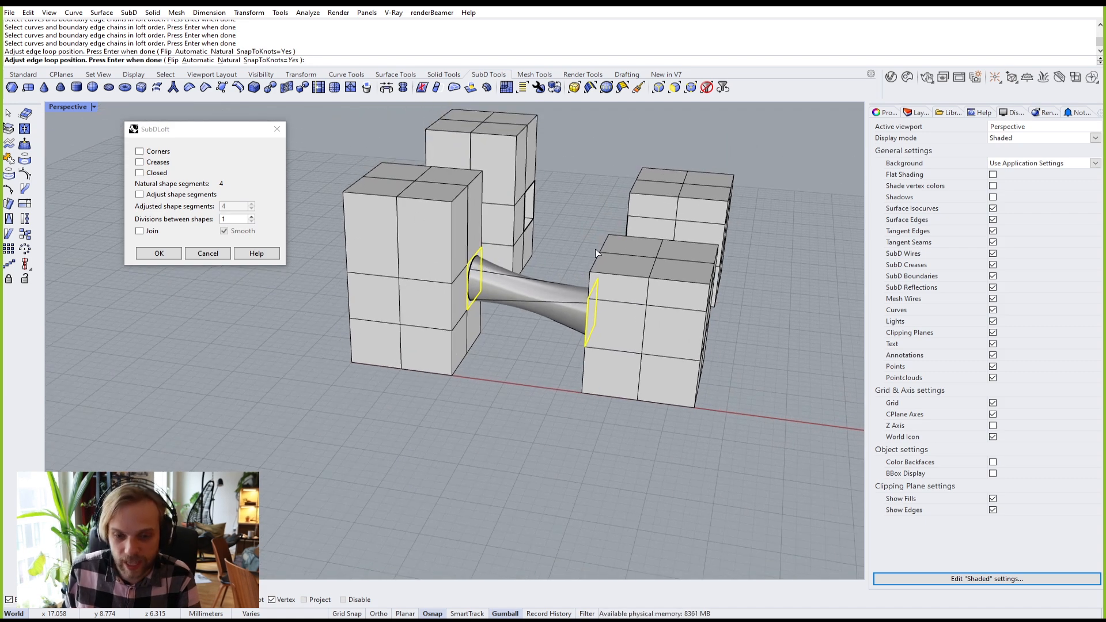
right_drag(596, 252, 596, 283)
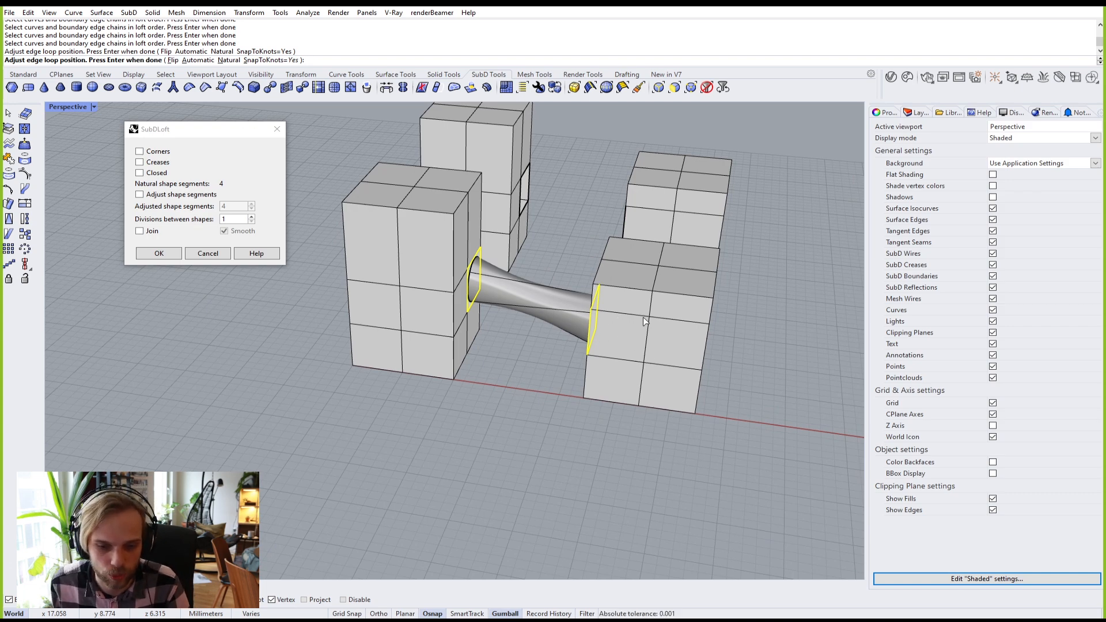
Step: Turn on Corners and Creases for the SubD loft between the two openings, and try the Closed option before turning it off
scroll(634, 311, up, 5)
scroll(421, 192, down, 3)
scroll(530, 256, up, 2)
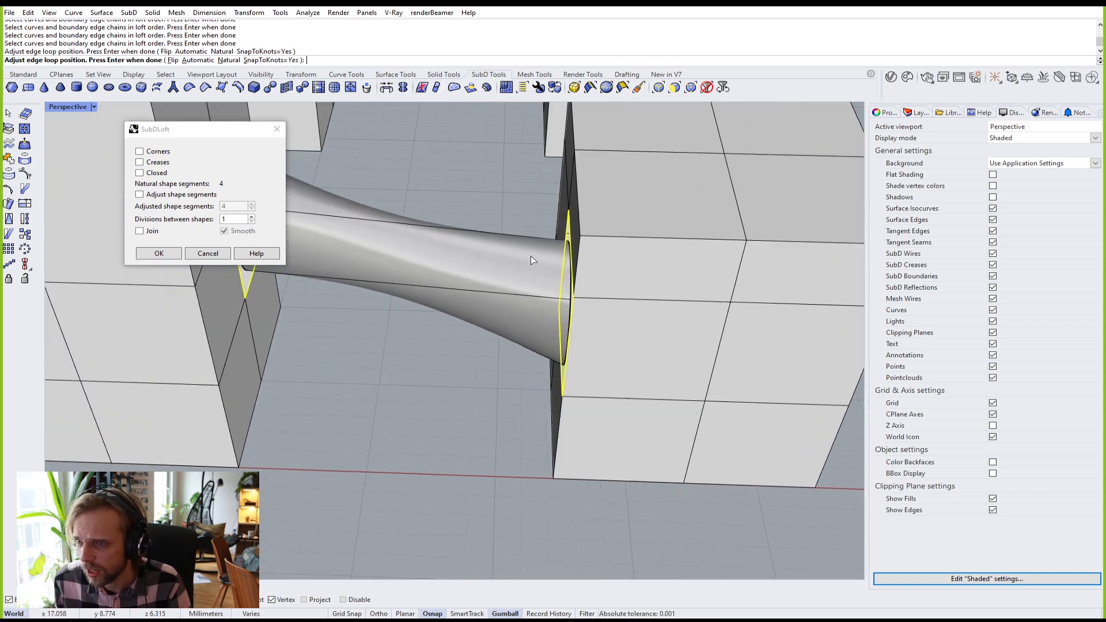
scroll(531, 256, up, 3)
click(140, 151)
scroll(484, 216, down, 3)
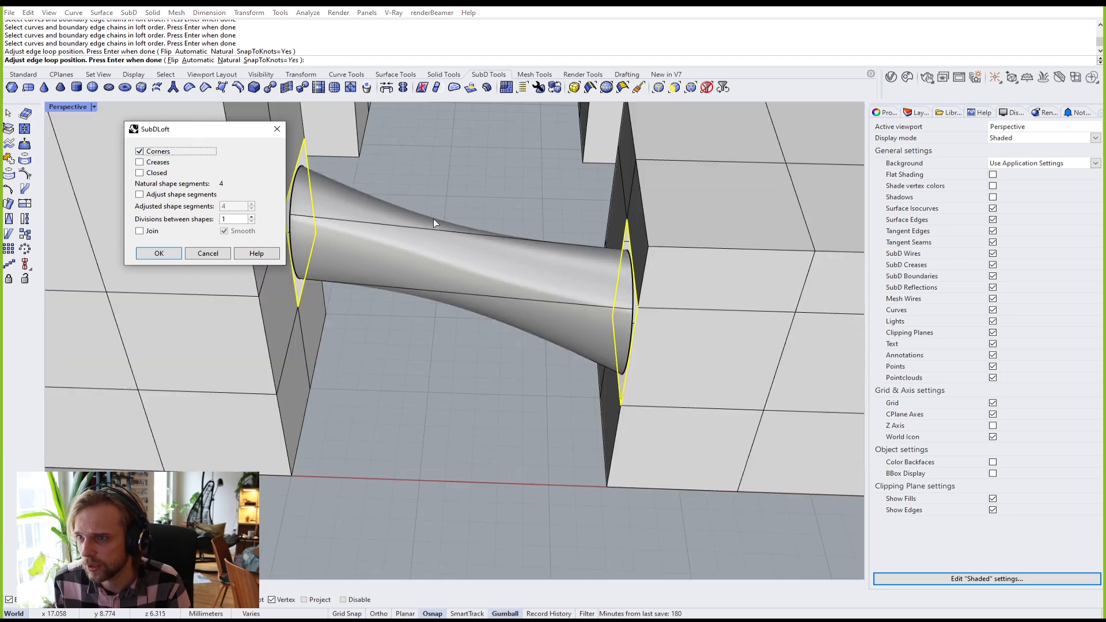
scroll(434, 222, up, 3)
click(140, 162)
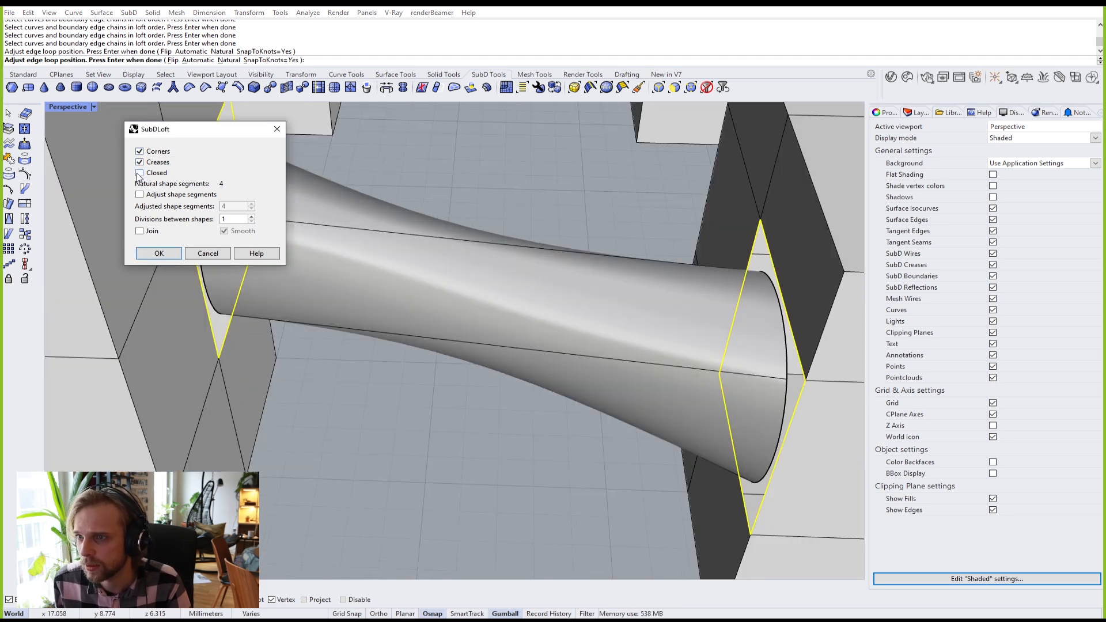
click(140, 173)
click(139, 173)
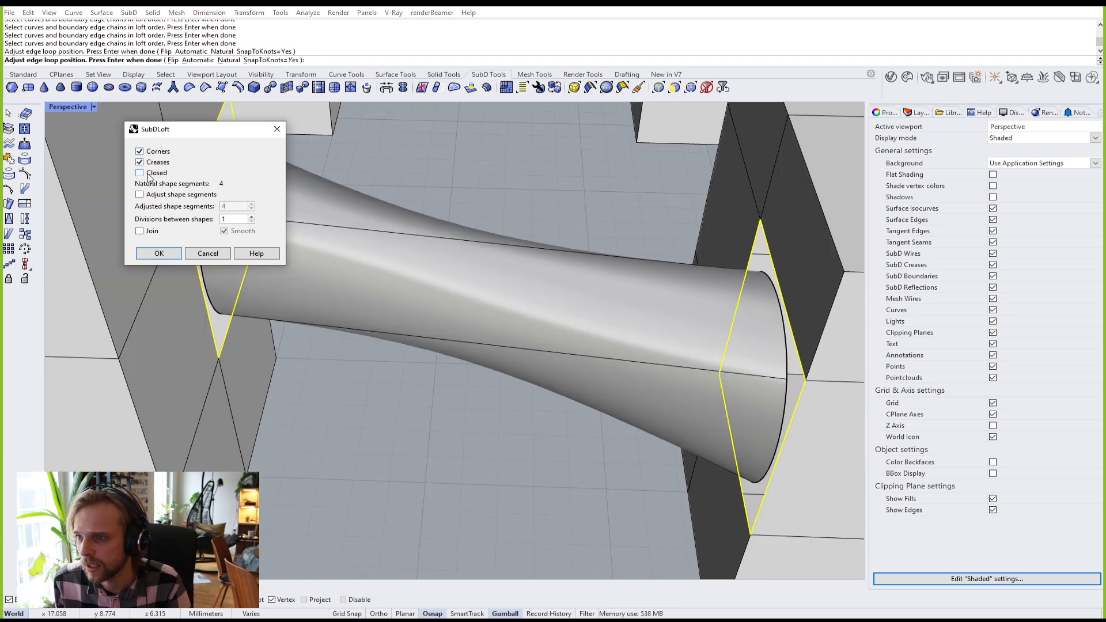
Step: Enable Join with Smooth, turn off Creases, and create the loft bridging the two boxes, then inspect the flat bridge
click(143, 231)
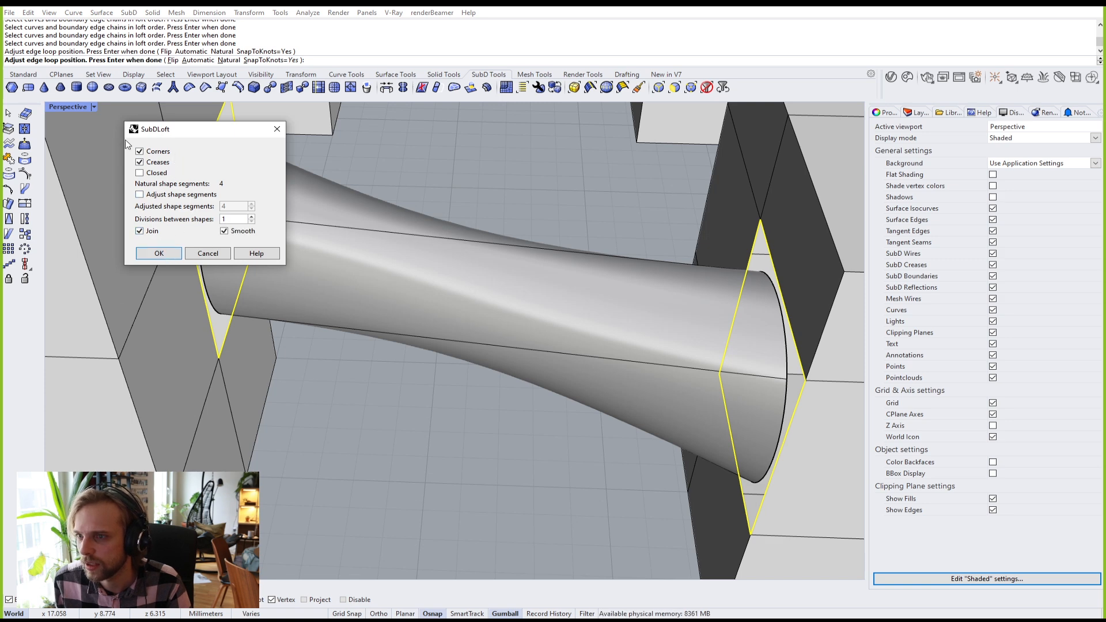
click(139, 162)
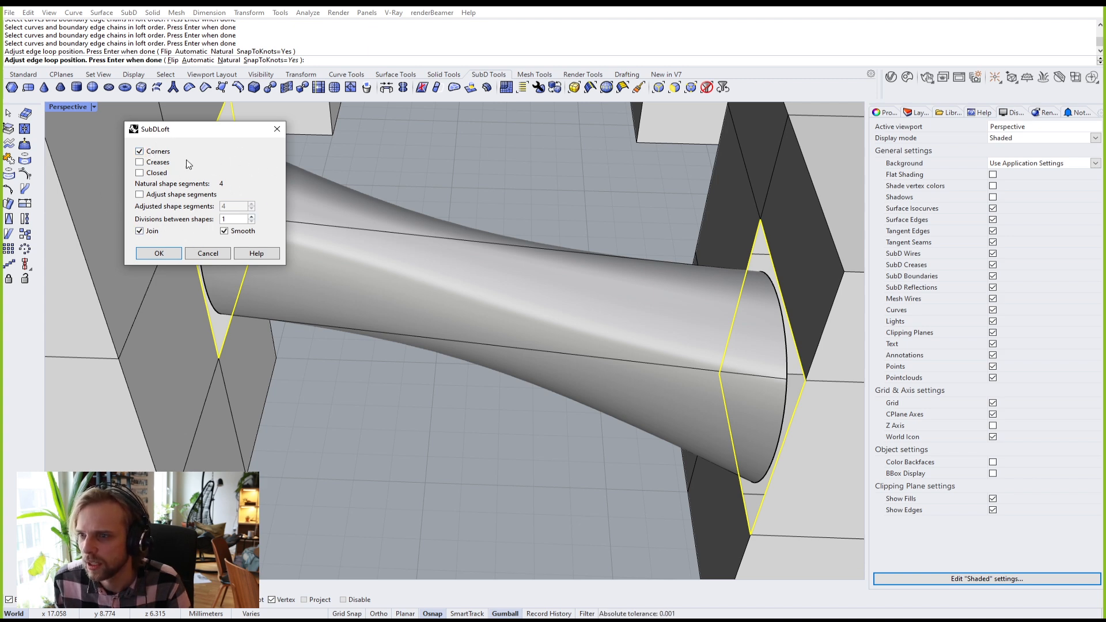
click(158, 253)
right_drag(335, 429, 359, 300)
scroll(249, 293, up, 2)
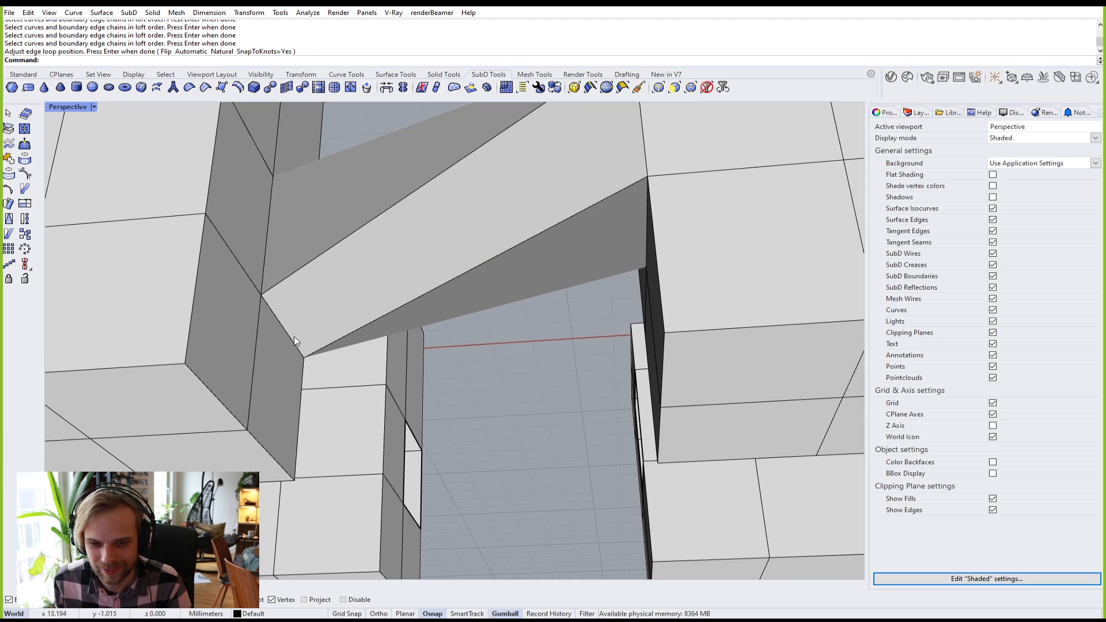
right_drag(287, 318, 306, 384)
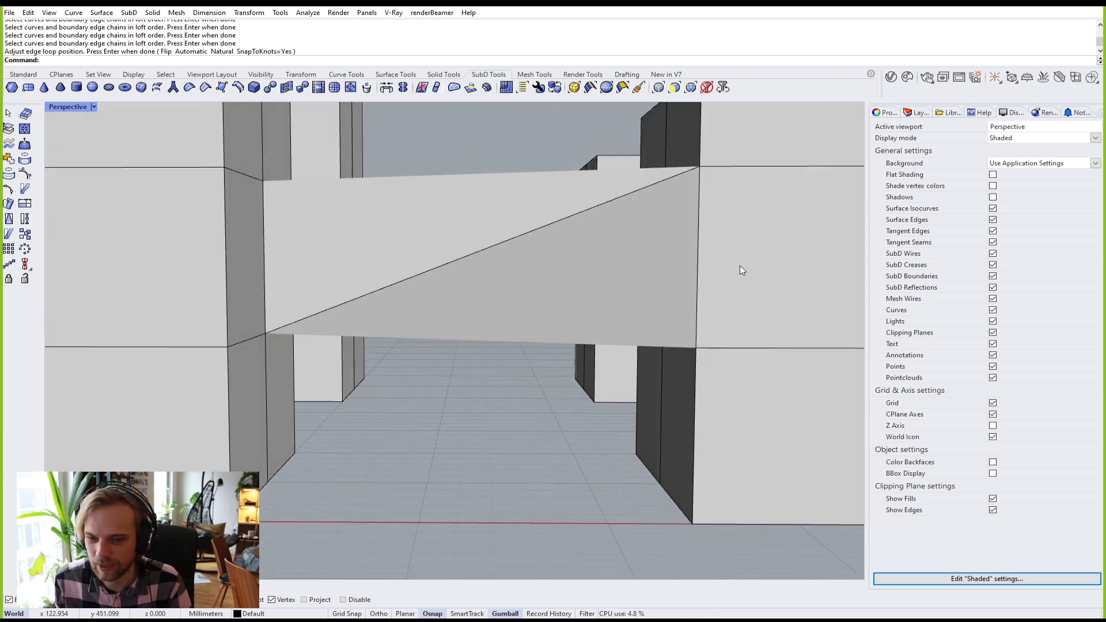
right_drag(642, 254, 609, 413)
Step: Switch the SubD display to smooth and run EMap on the bridged SubD to check its fluorescent-tube reflections
key(Tab)
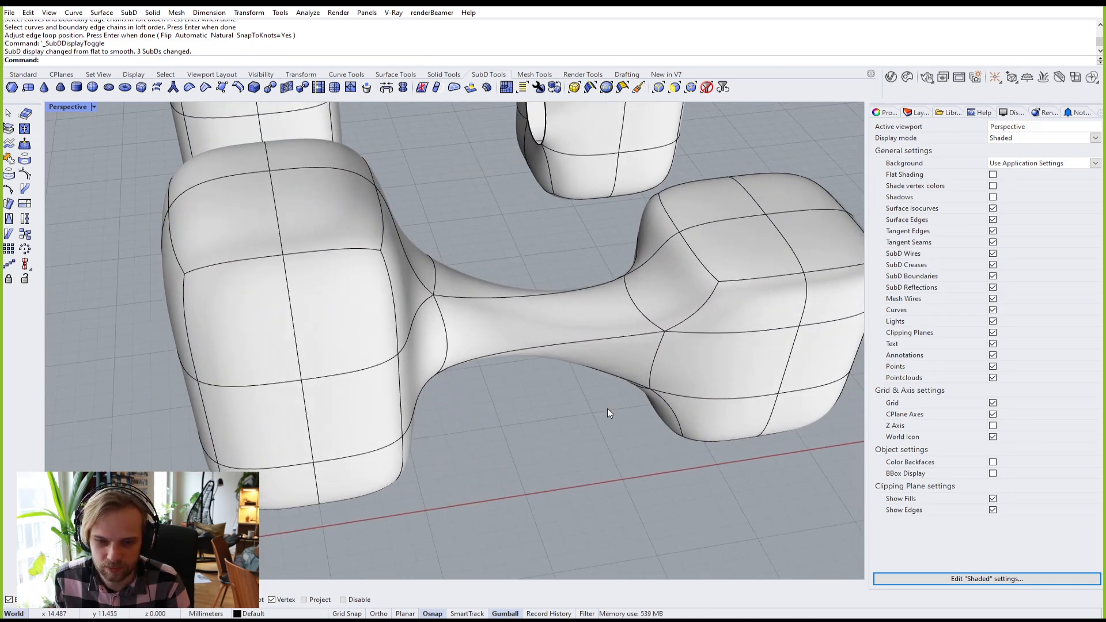
click(579, 348)
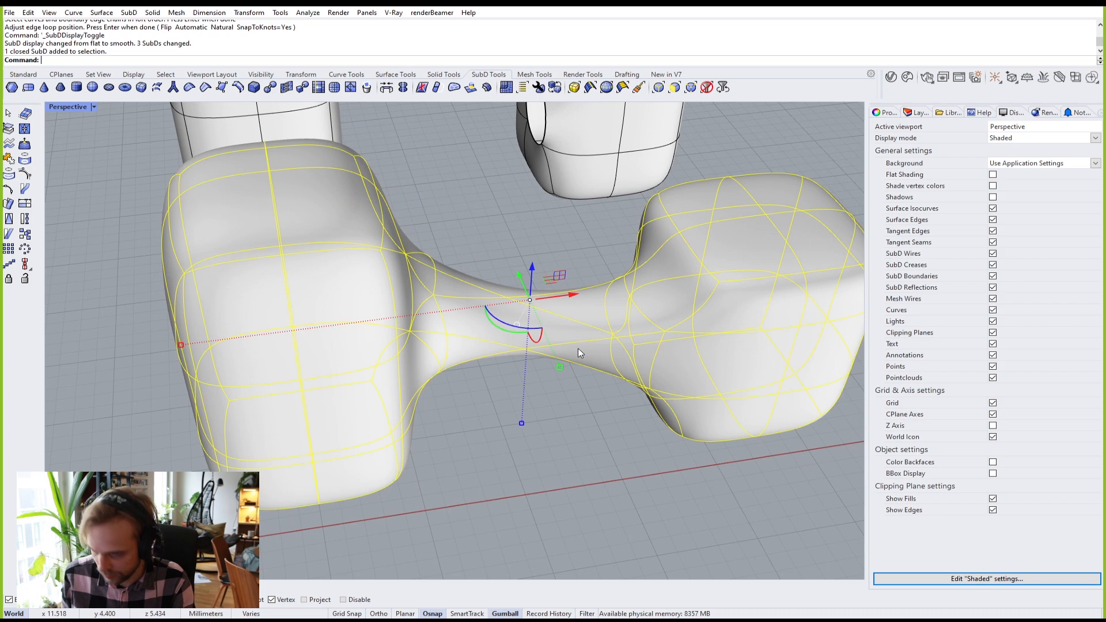
text(EMap)
key(Return)
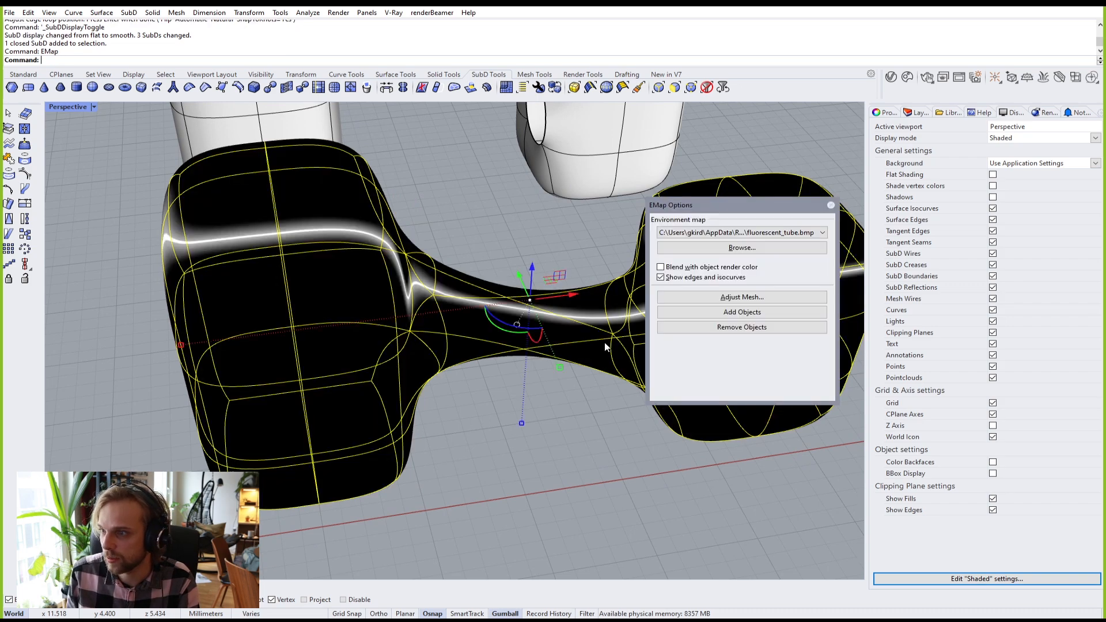
click(540, 486)
right_drag(540, 487, 513, 349)
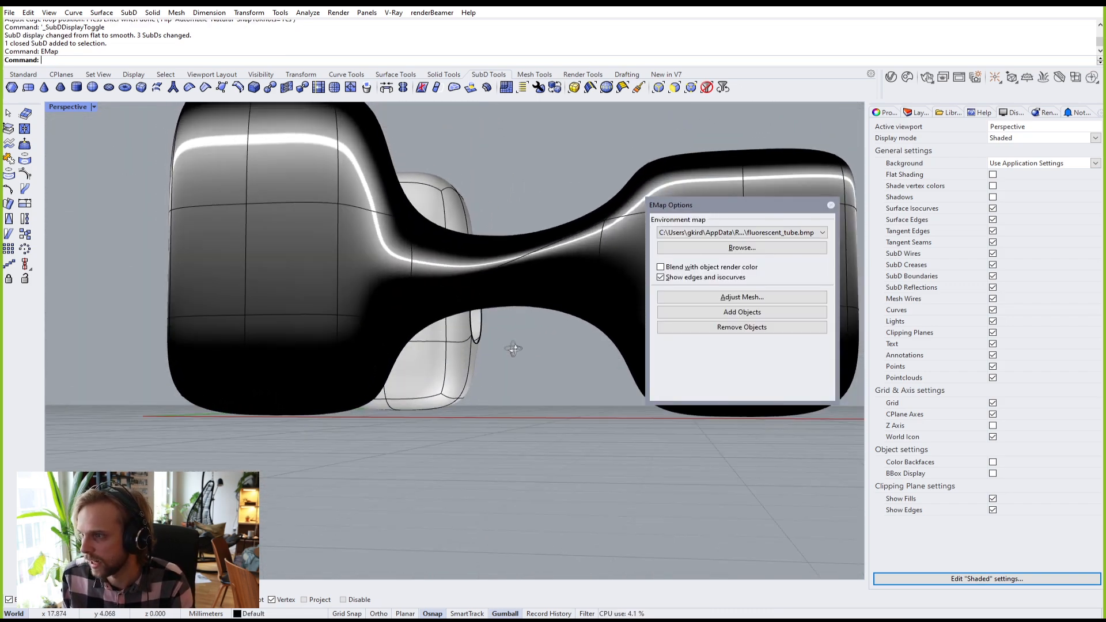
Step: Set the environment map to arches.png and examine the reflections across the bridge from above
click(727, 233)
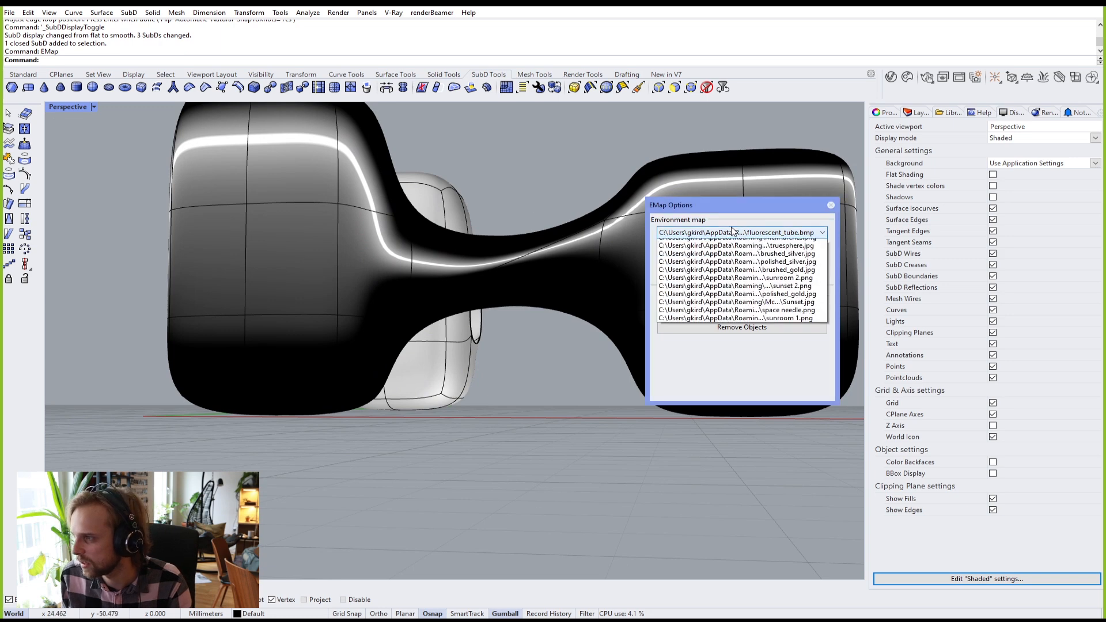
click(726, 252)
drag(724, 213, 742, 431)
right_drag(742, 410, 559, 350)
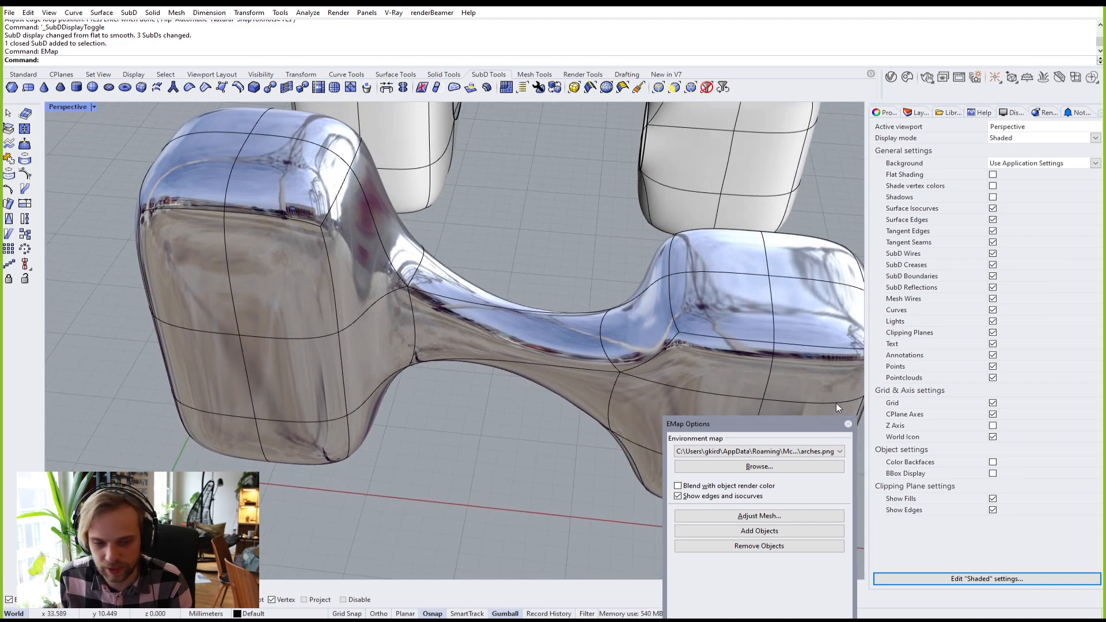
Step: Close the environment map analysis and undo the joined SubD loft
click(827, 426)
click(848, 424)
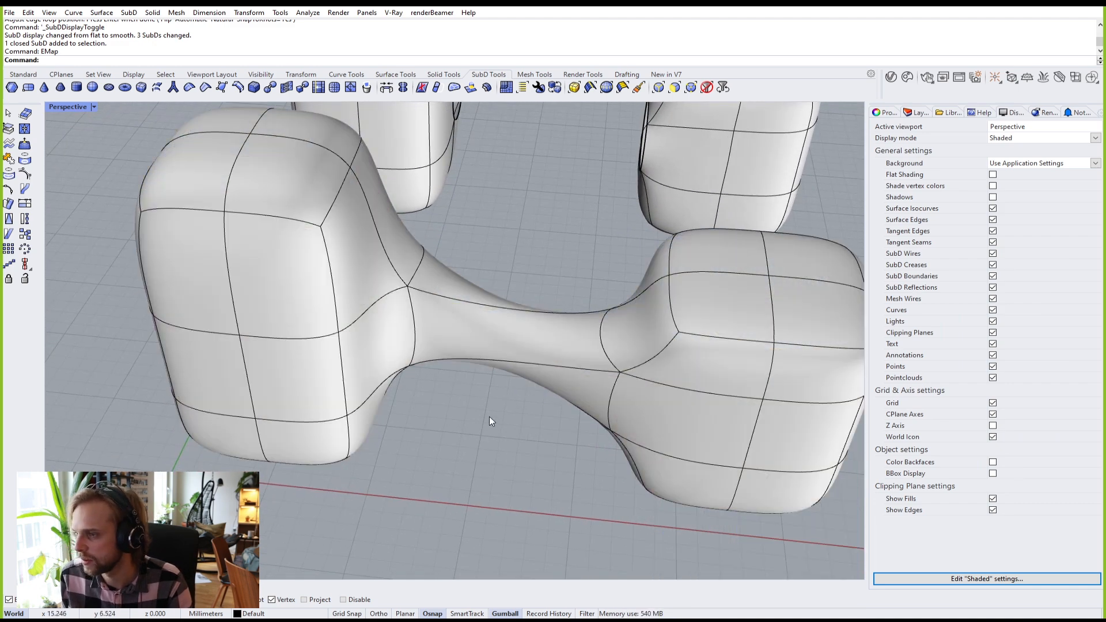
key(ctrl+z)
right_drag(489, 417, 403, 272)
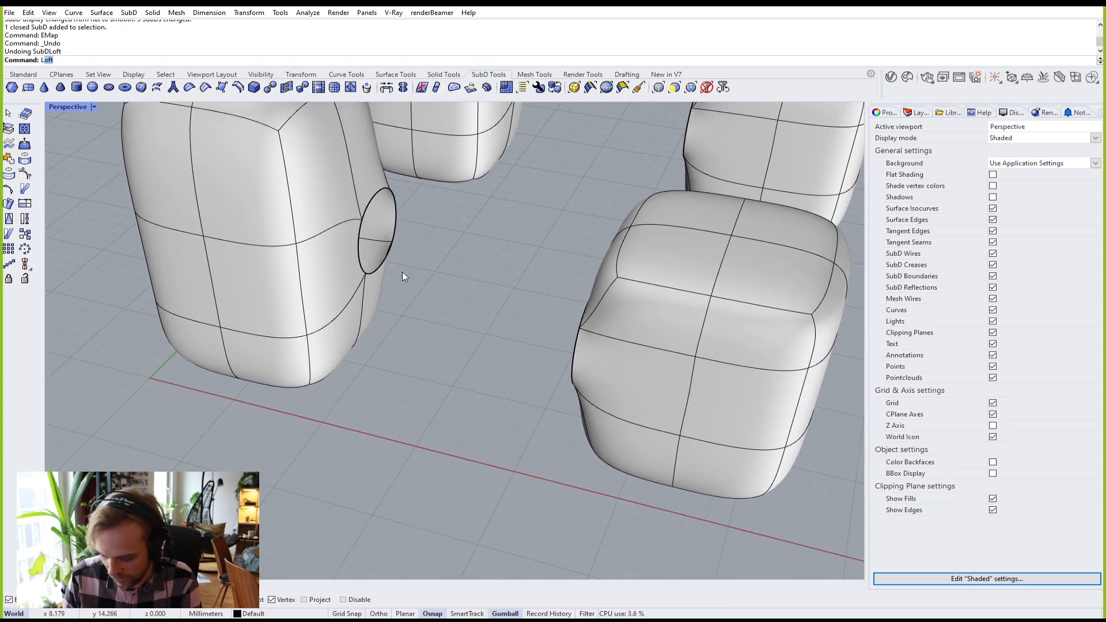
text(Loft)
key(Return)
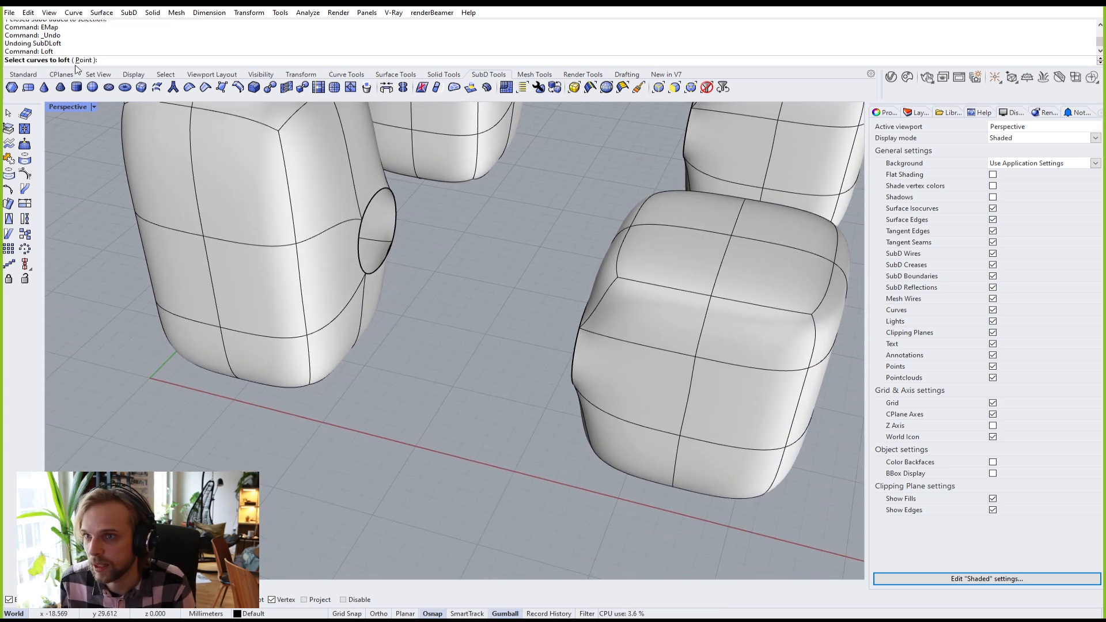
scroll(396, 257, up, 5)
click(380, 261)
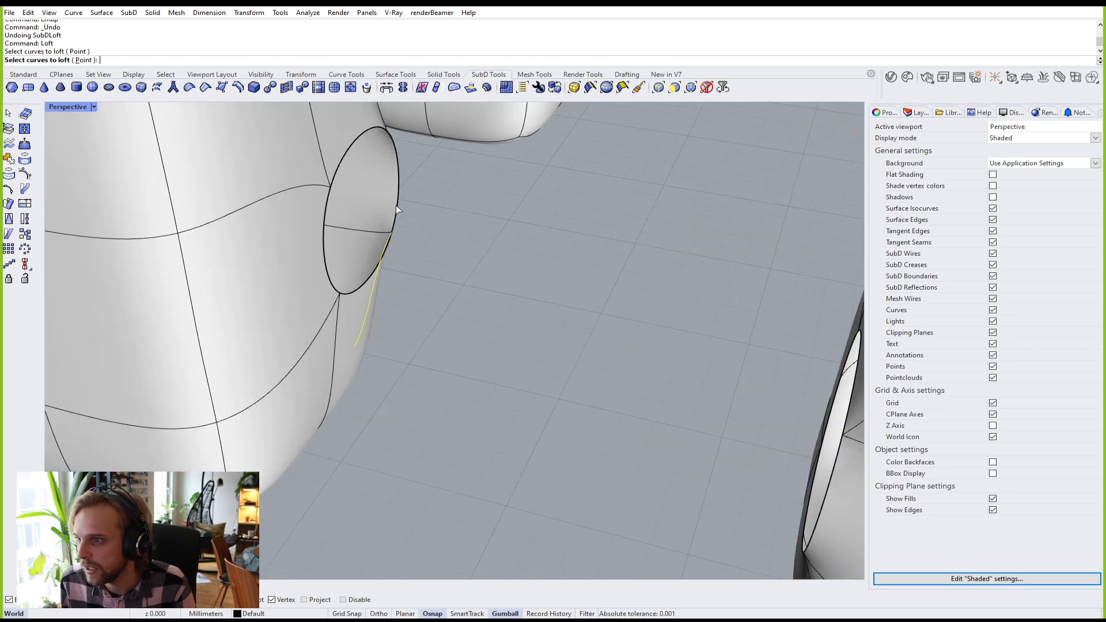
right_drag(396, 206, 395, 247)
click(409, 247)
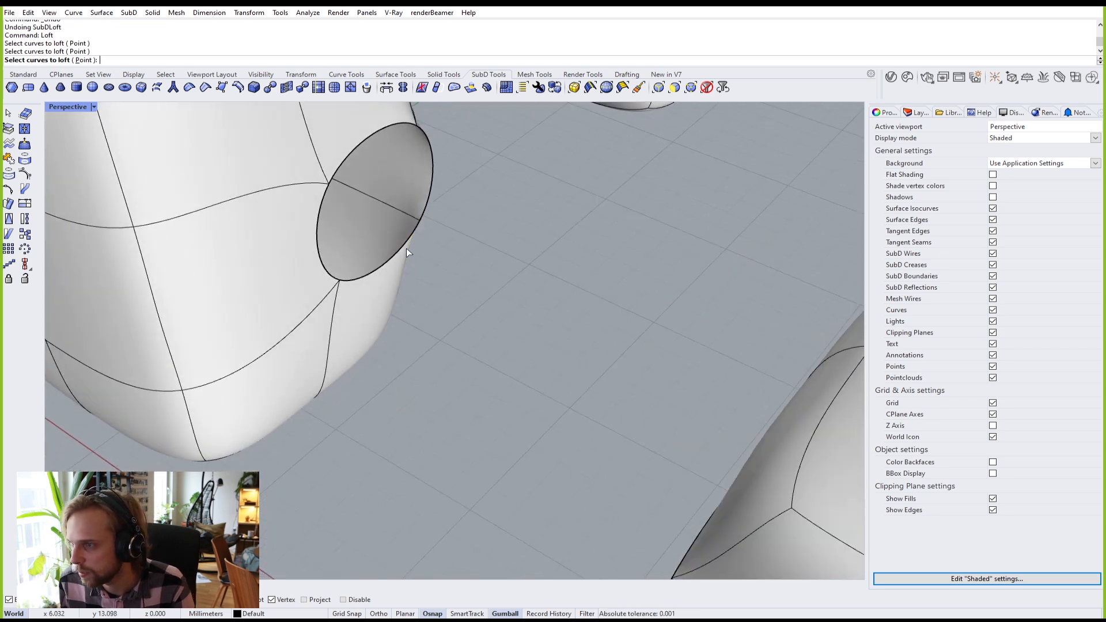
click(379, 270)
click(433, 178)
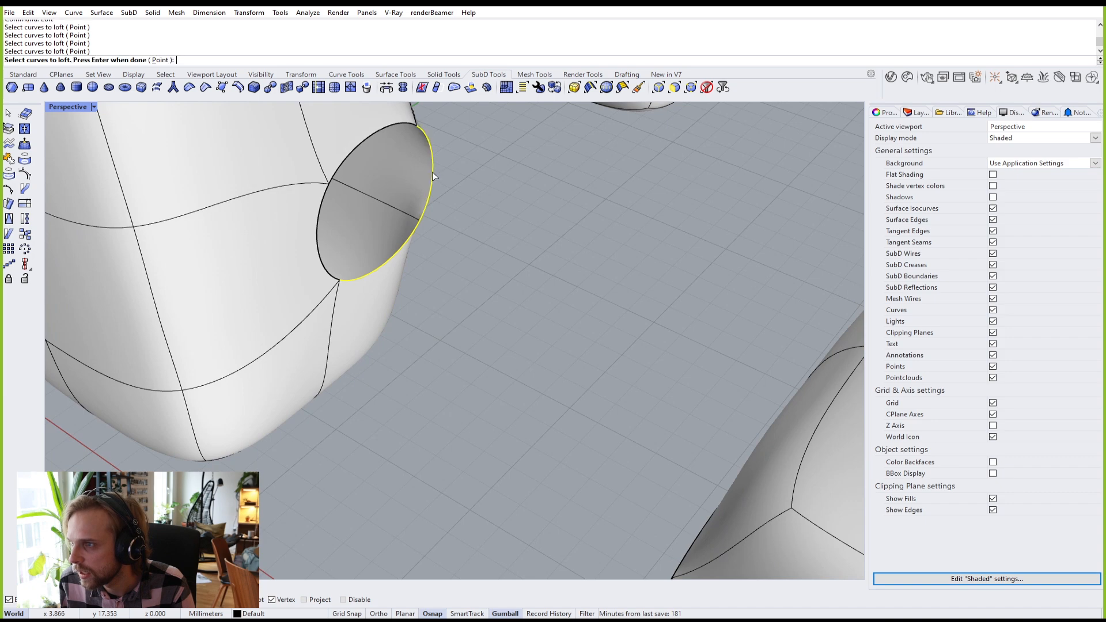
click(371, 140)
click(319, 216)
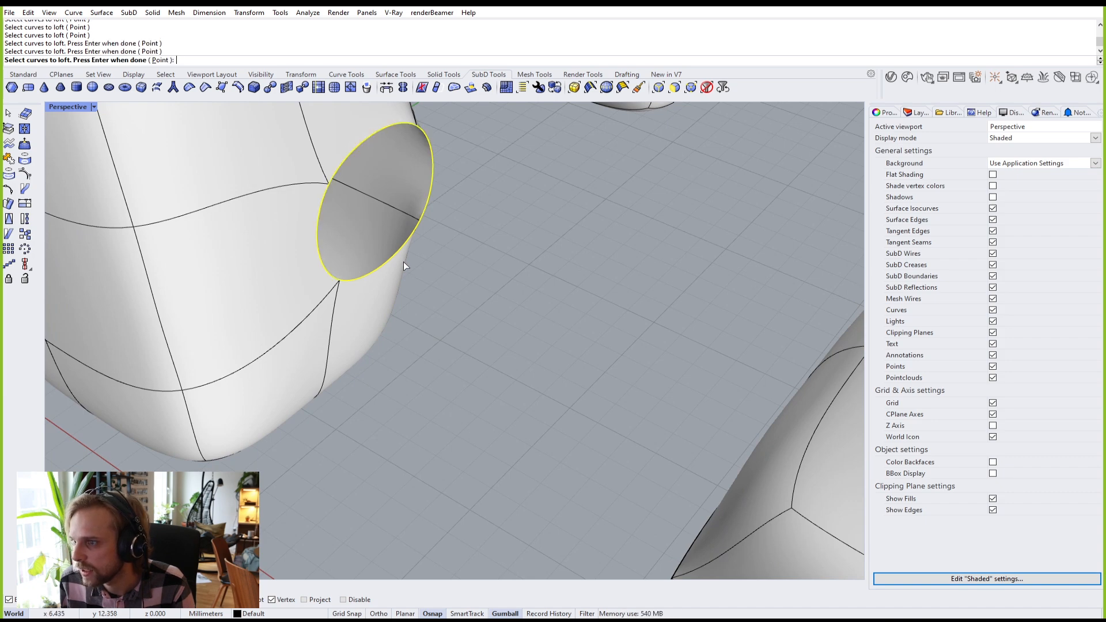
right_drag(403, 261, 627, 271)
click(613, 253)
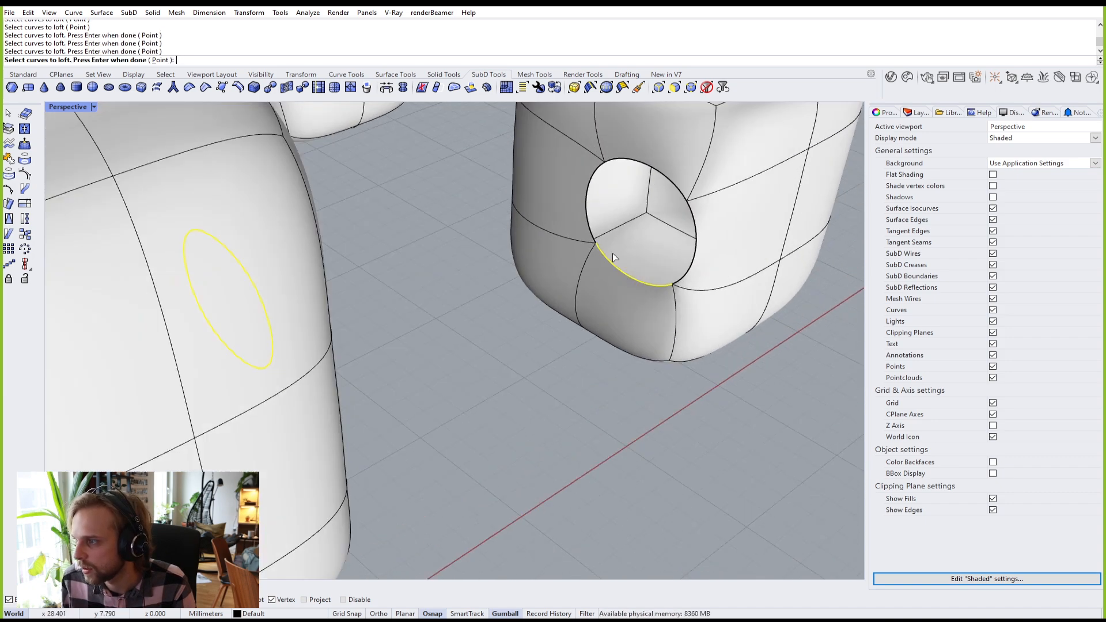
click(585, 205)
click(633, 161)
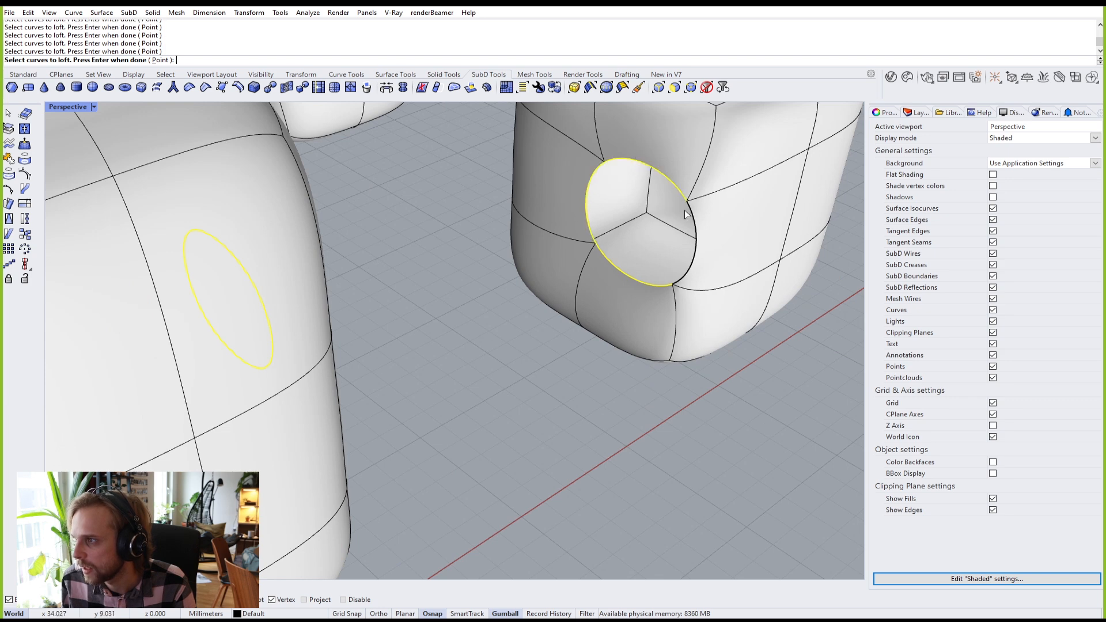
click(693, 217)
right_drag(693, 216, 548, 240)
key(Return)
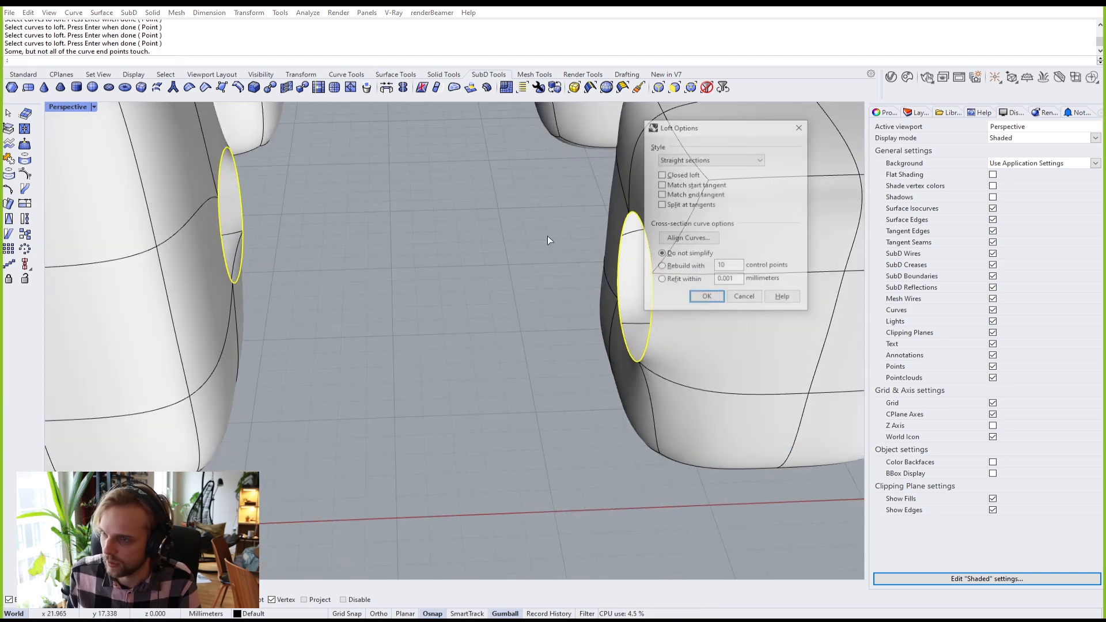
drag(691, 128, 518, 136)
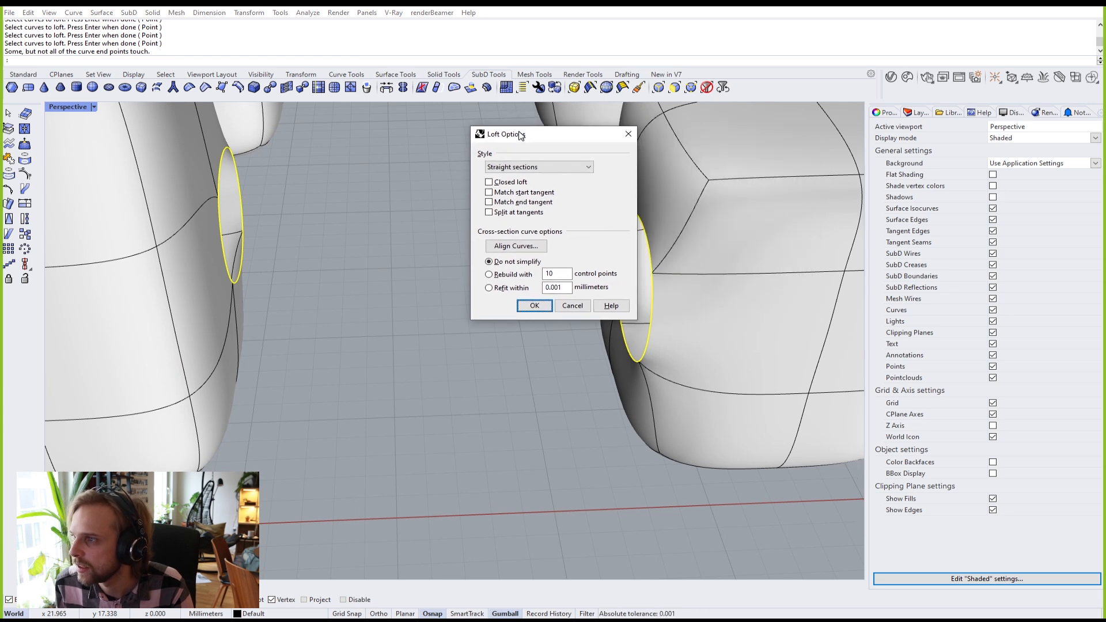
click(572, 305)
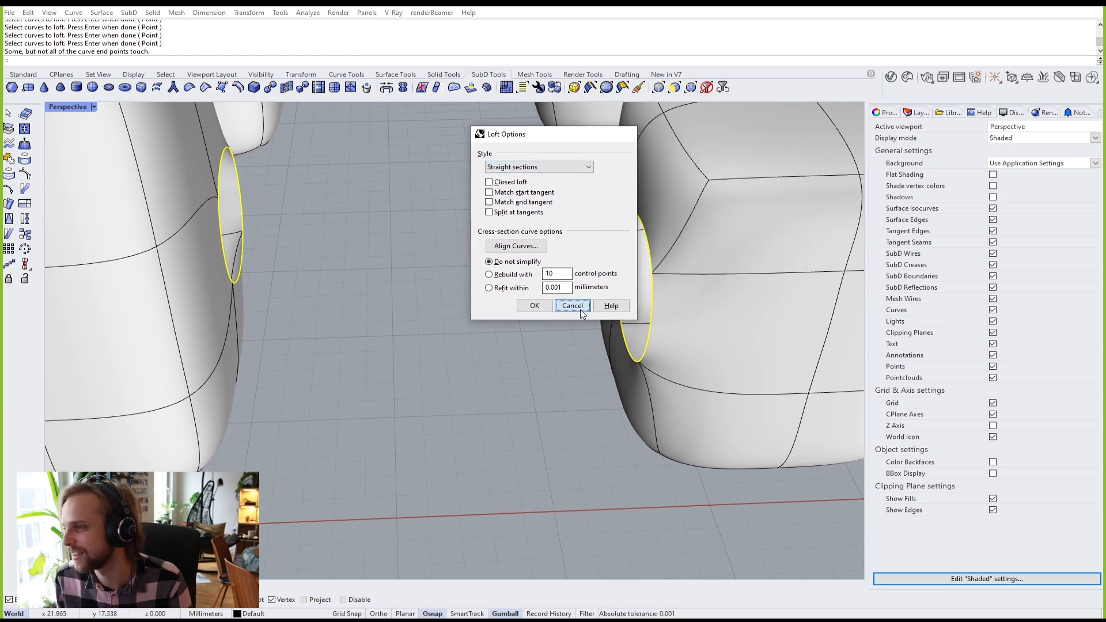
Step: Start SubDLoft and select all four boundary edges of the taller box's rounded opening as the first loft shape
text(Sub)
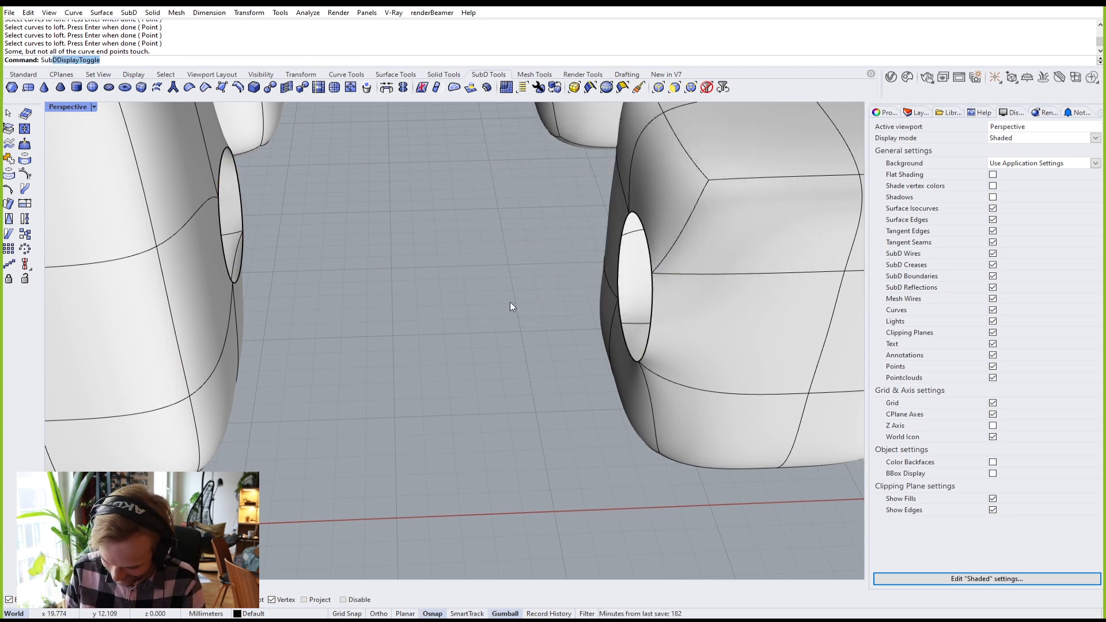
text(DLoft)
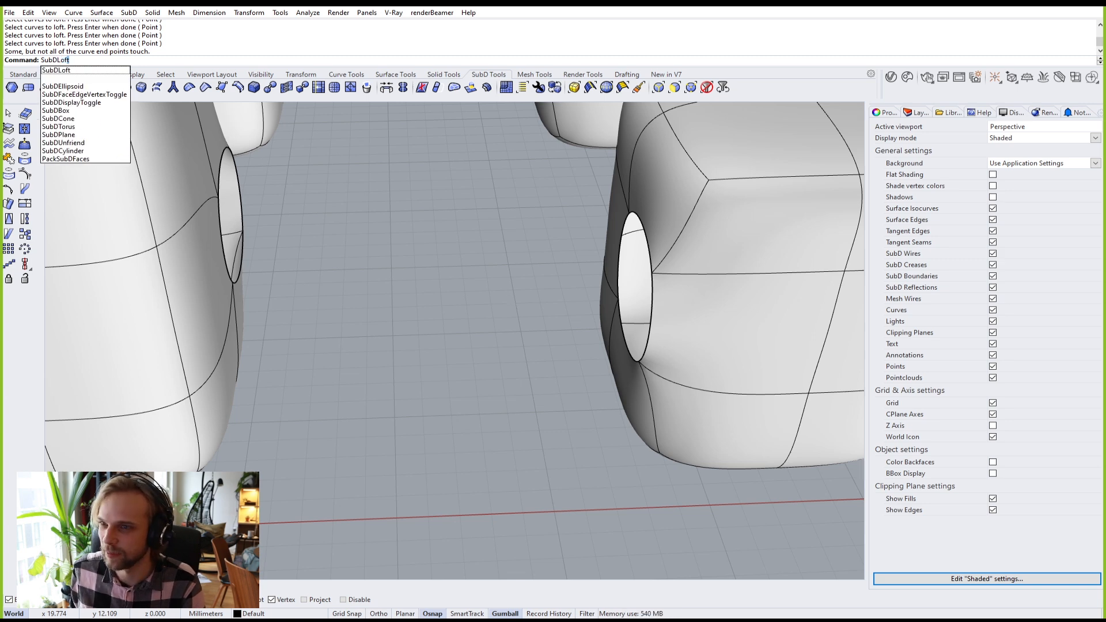
key(Return)
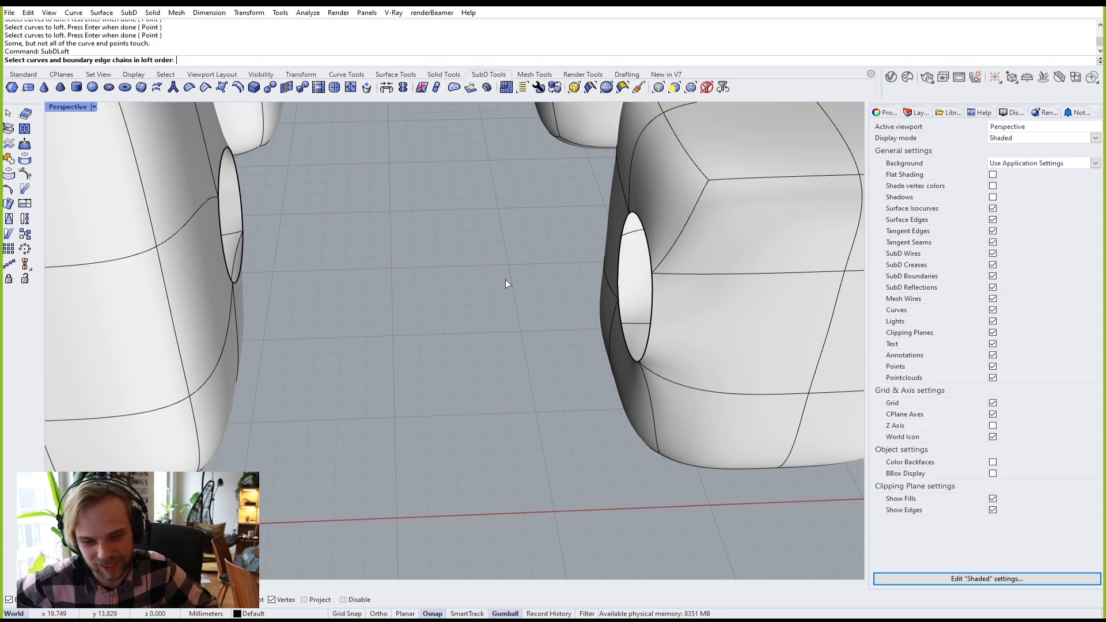
right_drag(504, 259, 407, 257)
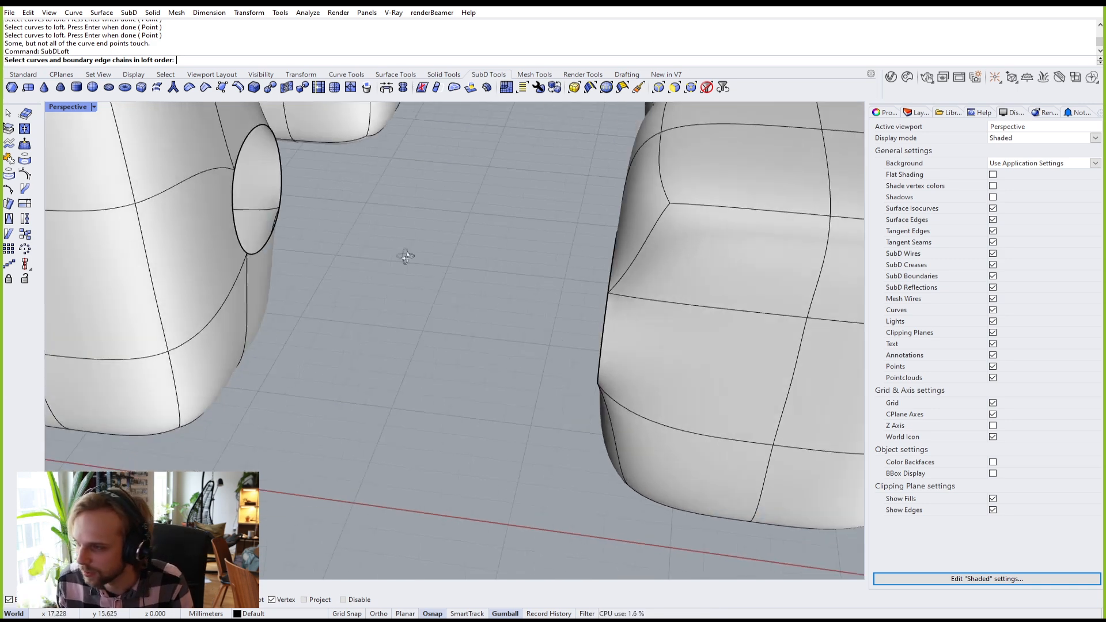
scroll(276, 241, up, 5)
click(286, 229)
shift+right_drag(331, 179, 342, 275)
click(323, 239)
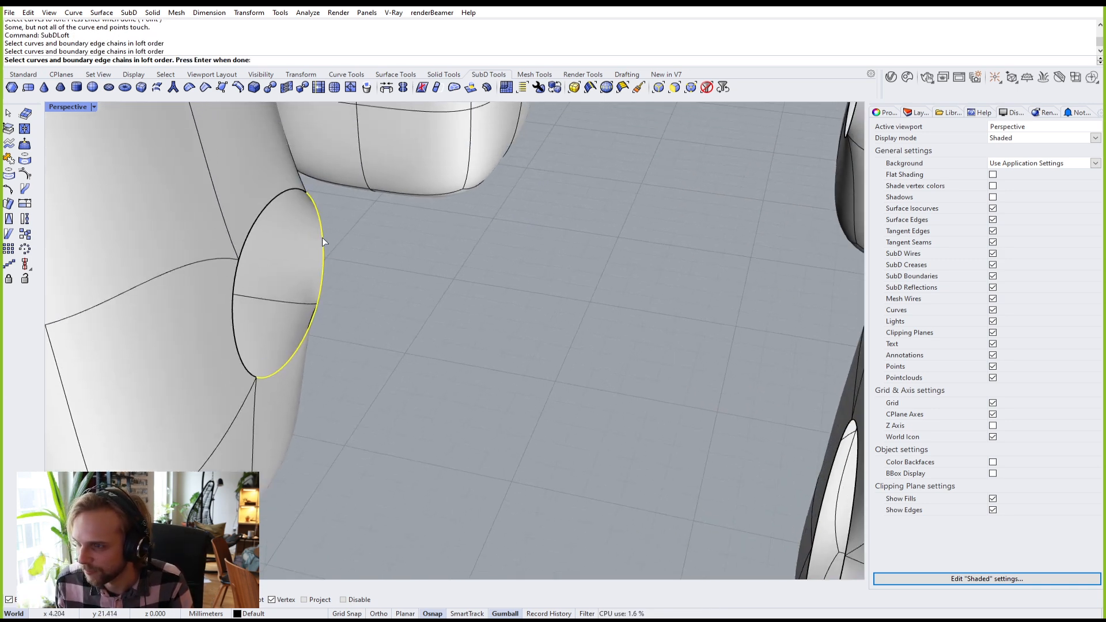
click(278, 192)
click(235, 279)
scroll(242, 279, down, 6)
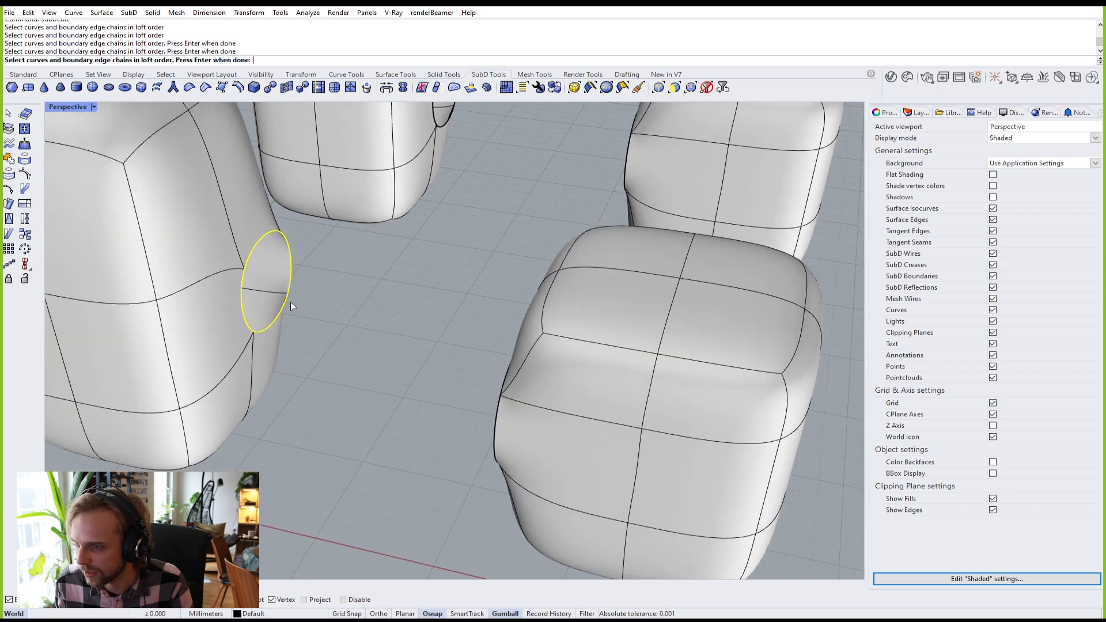
Step: Add all four boundary edges of the shorter box's opening as the second loft shape and finish the edge selection
shift+right_drag(429, 343, 530, 259)
click(545, 360)
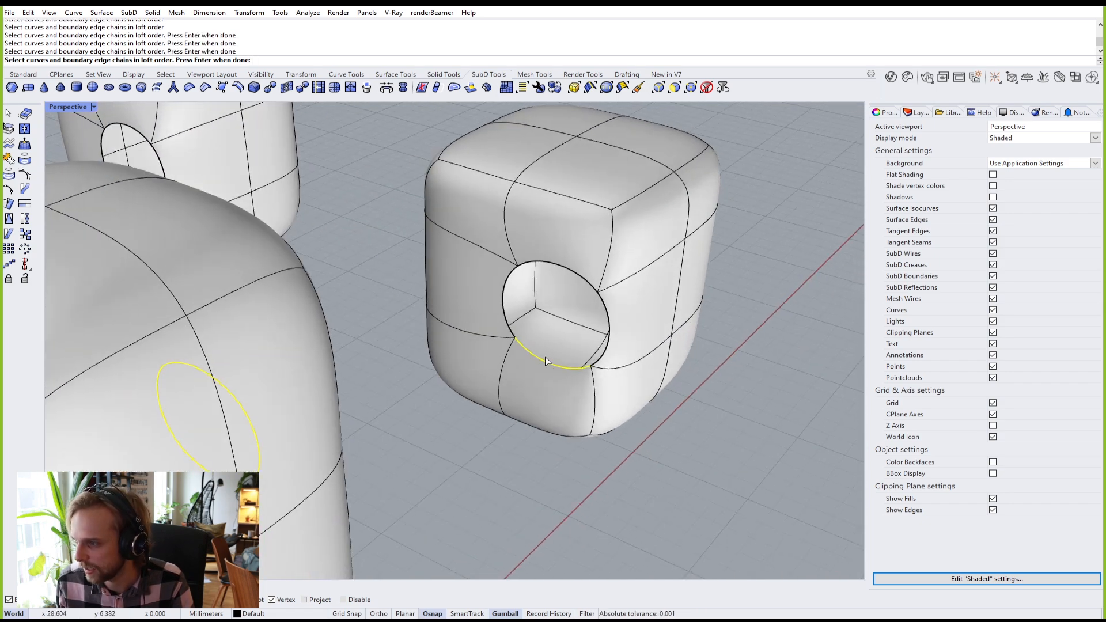
click(504, 311)
click(567, 268)
click(607, 320)
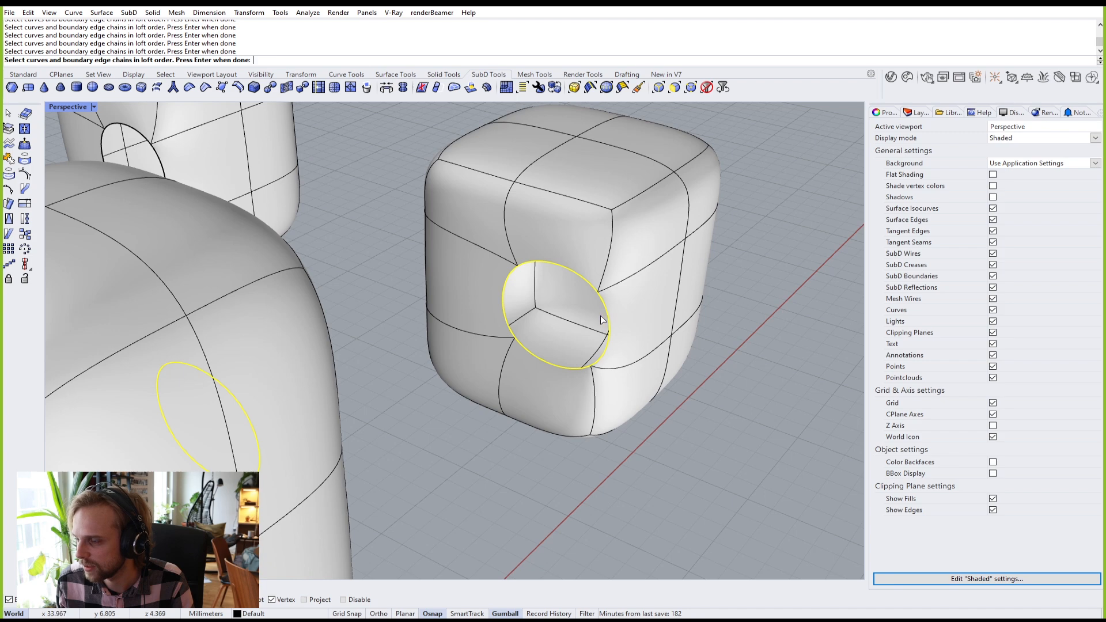
key(Return)
right_drag(601, 316, 544, 312)
right_drag(467, 353, 326, 331)
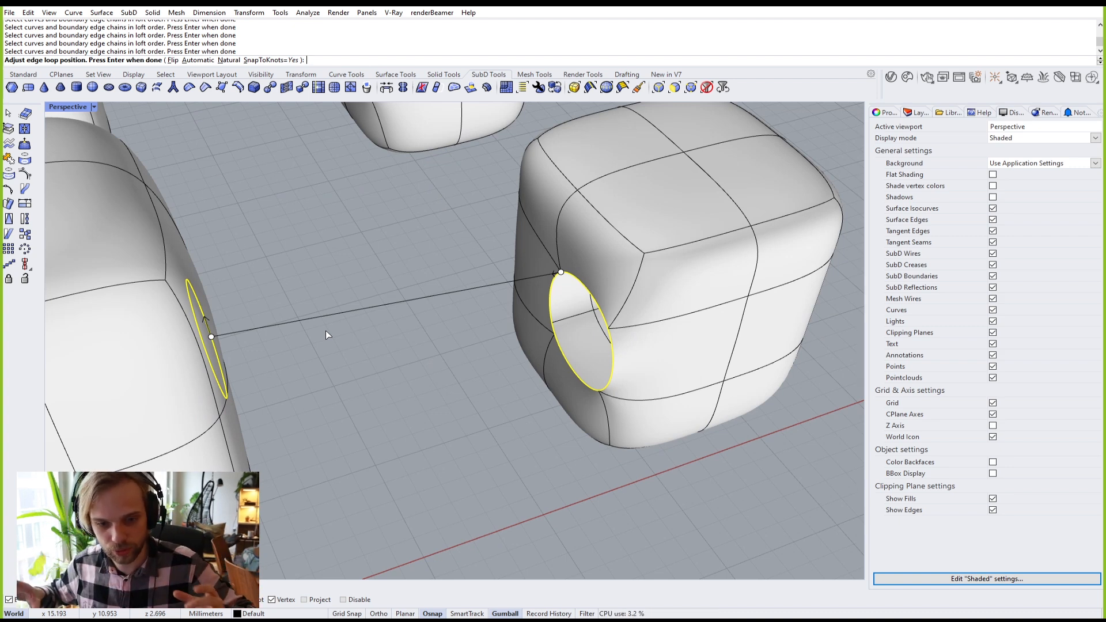
Step: Examine the edge loop start points and direction arrows on both openings and how the connecting line aligns them
right_drag(457, 308, 431, 299)
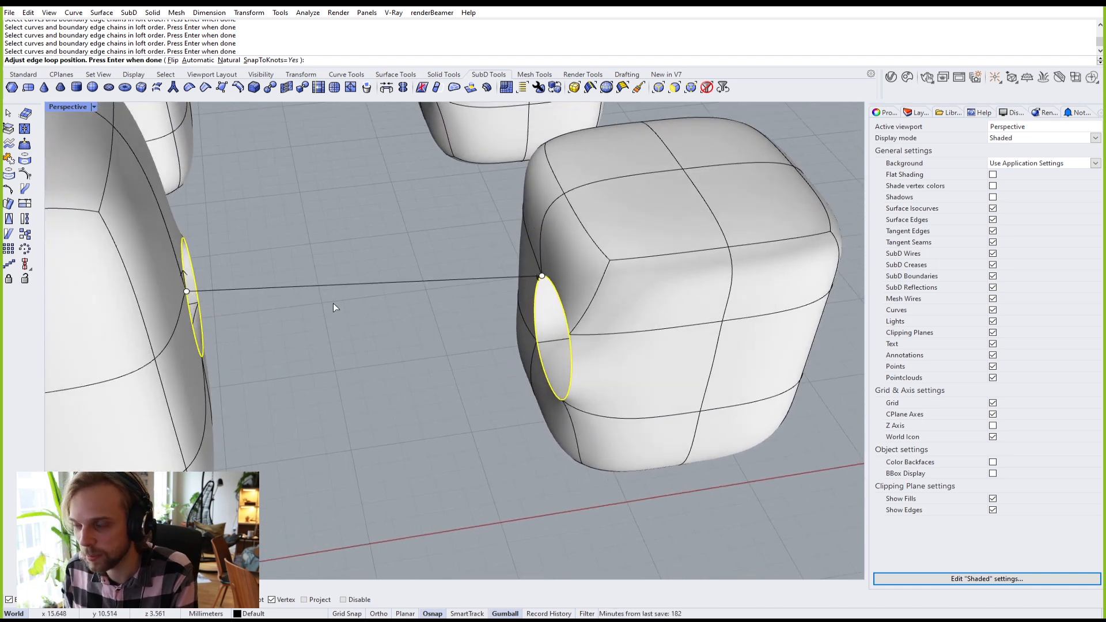
right_drag(184, 282, 176, 289)
scroll(175, 237, up, 4)
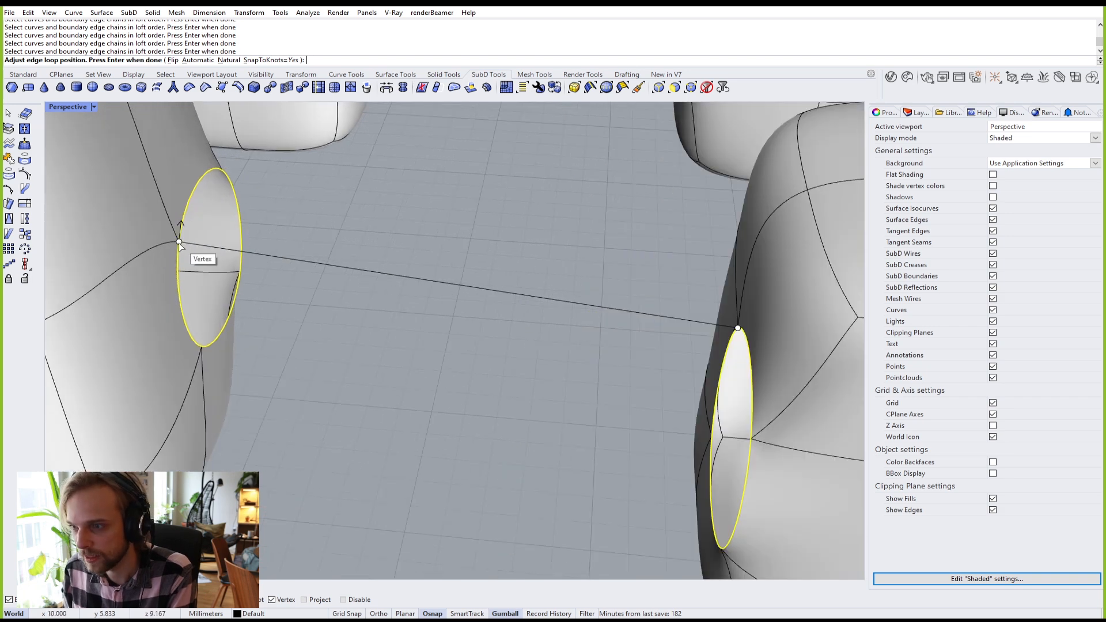
right_drag(309, 284, 701, 341)
scroll(780, 378, up, 2)
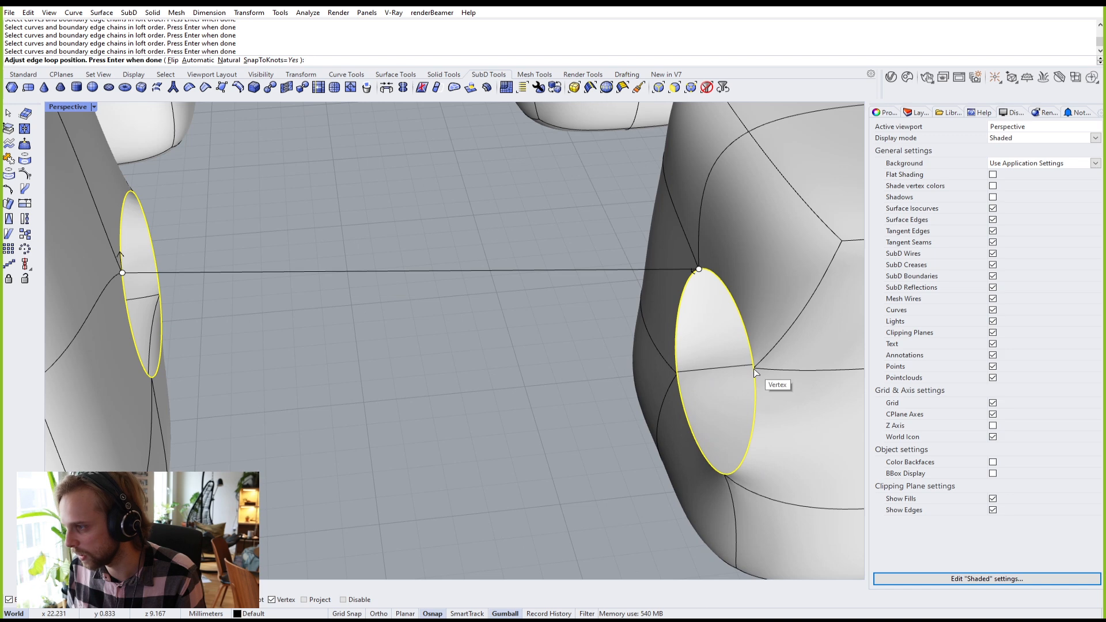
scroll(698, 271, up, 3)
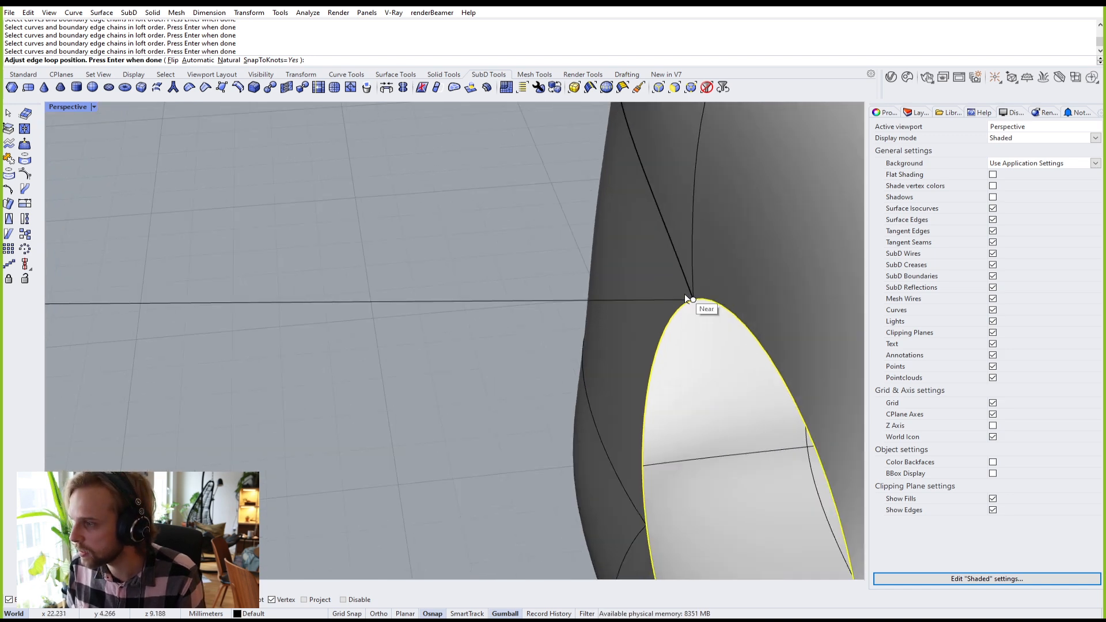
scroll(691, 303, down, 5)
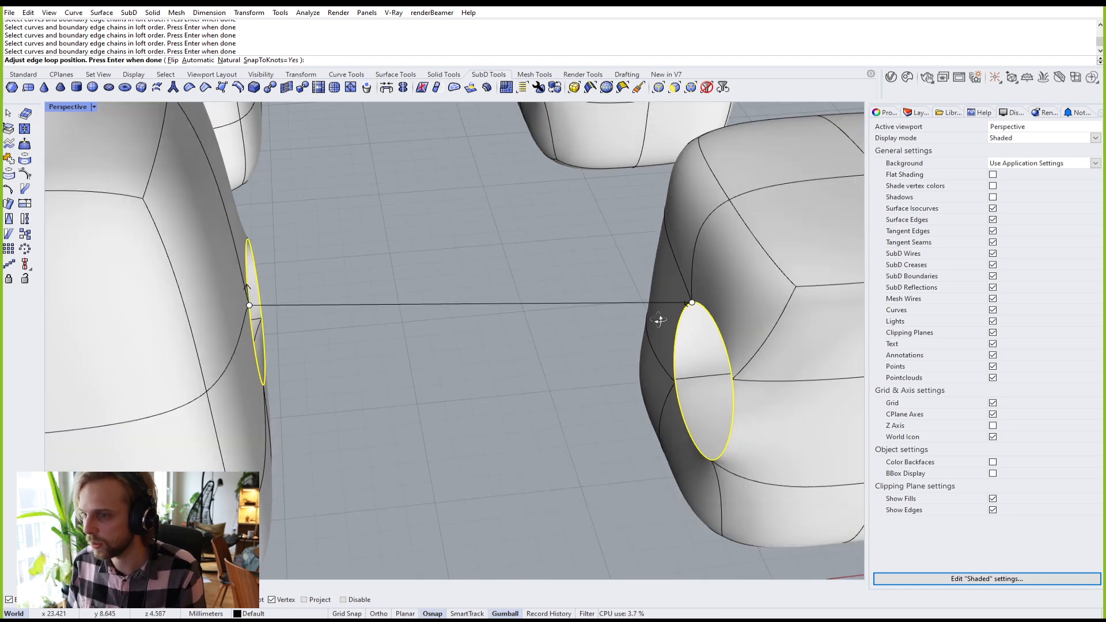
scroll(657, 321, up, 1)
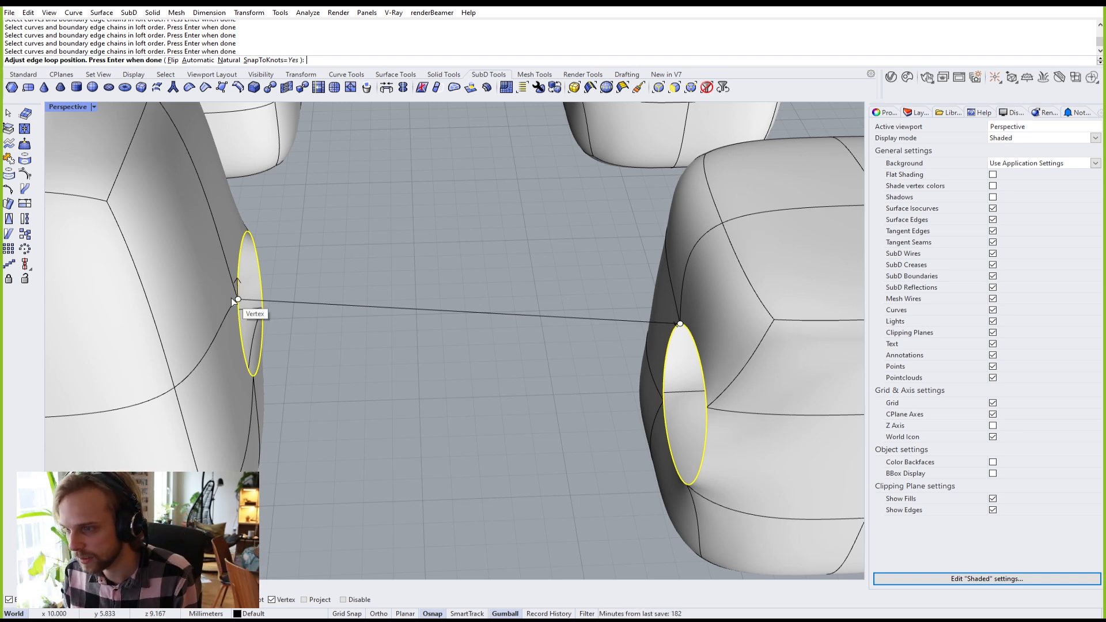
Step: Move the shorter box opening's edge loop start point from its top vertex to the adjacent side vertex nearest the box's vertical corner
right_drag(615, 353, 513, 373)
scroll(455, 317, up, 6)
scroll(445, 296, down, 2)
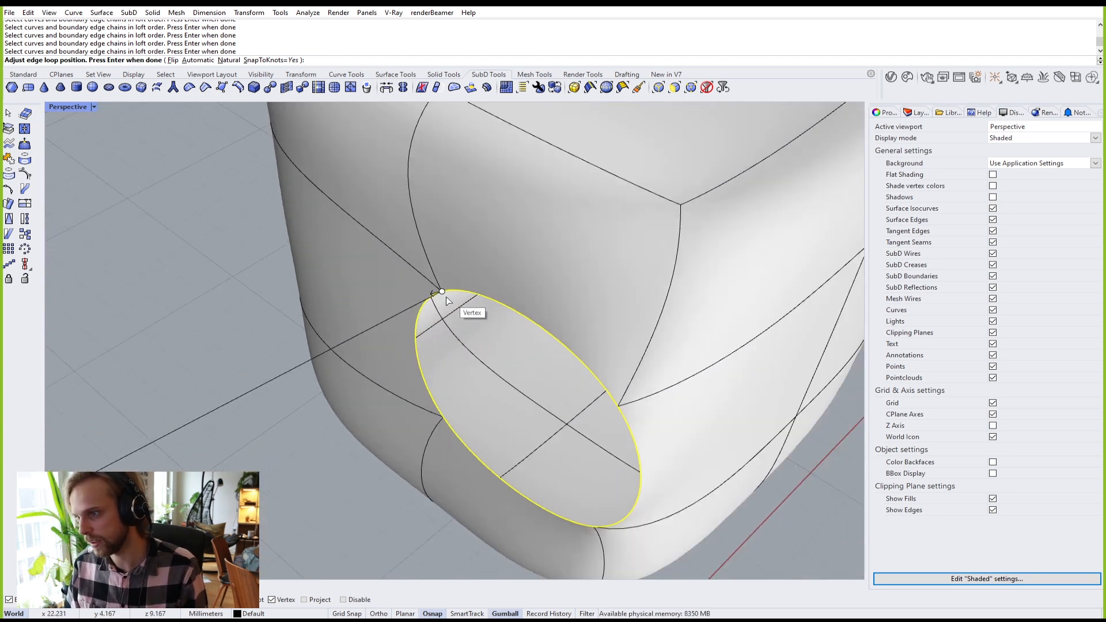
drag(444, 294, 617, 408)
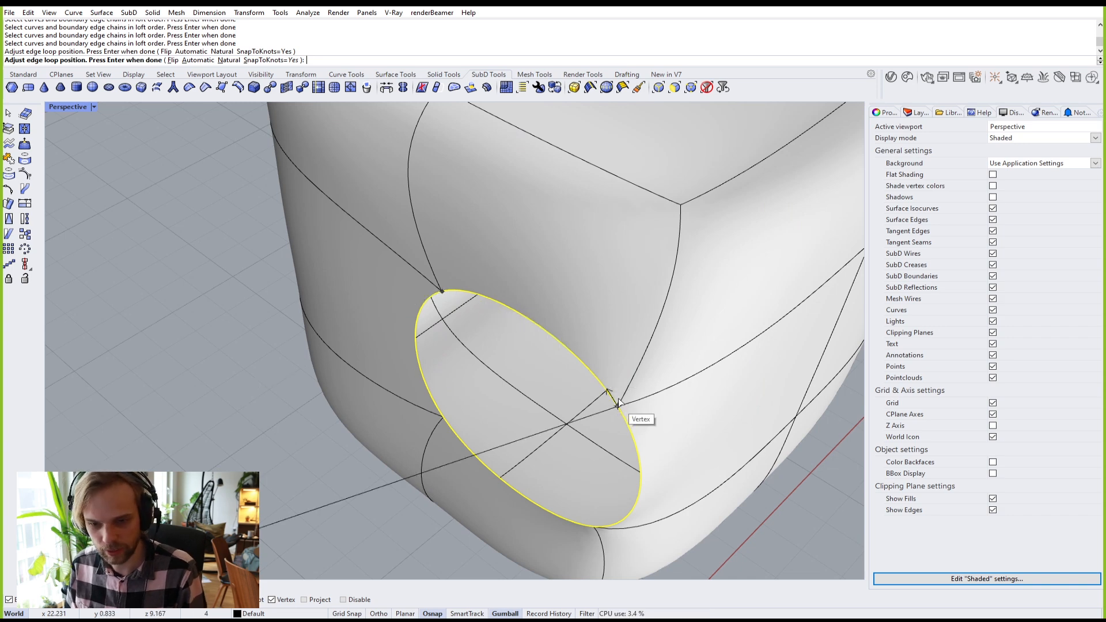
click(617, 407)
scroll(458, 372, down, 5)
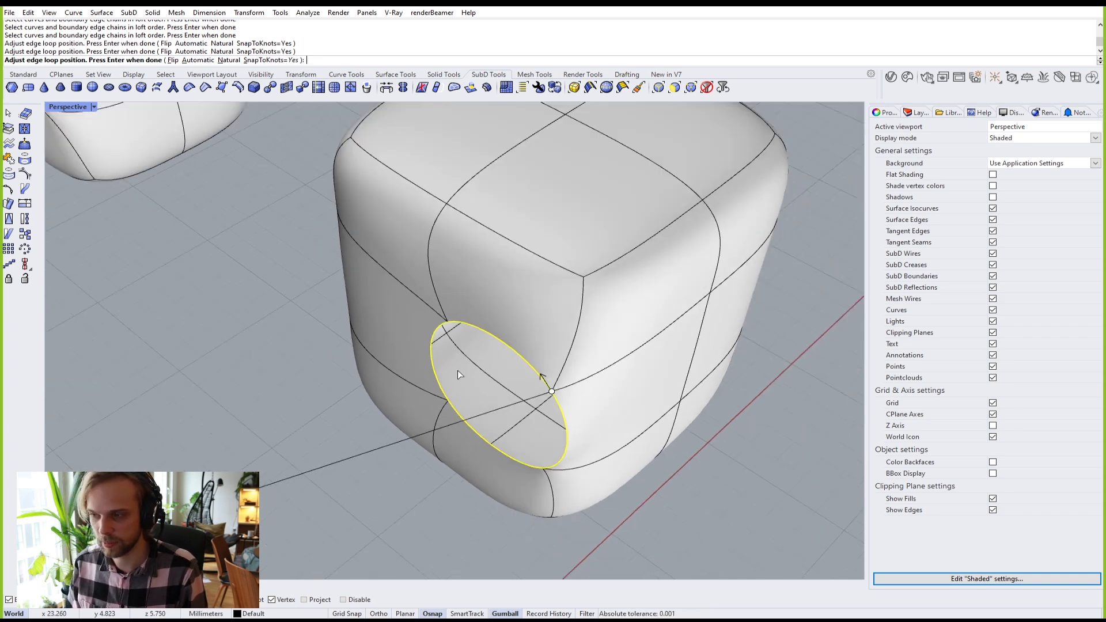
Step: Loft between the two selected edge loops of the front blocks with Corners and Join enabled and 1 division between shapes
right_drag(465, 379, 544, 310)
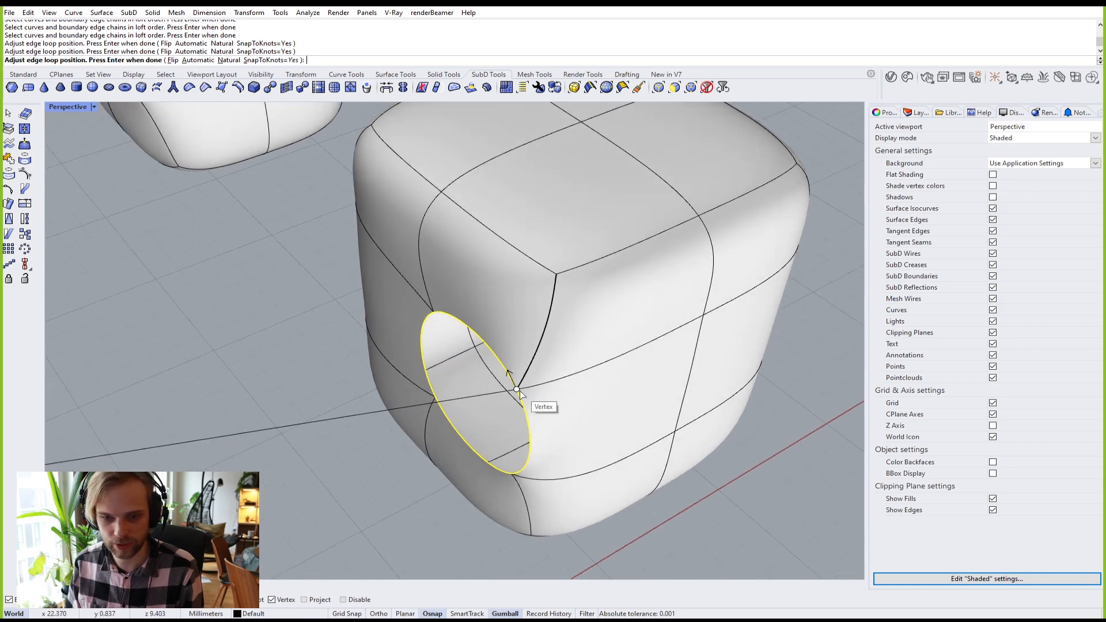
right_drag(521, 391, 461, 349)
scroll(229, 304, up, 3)
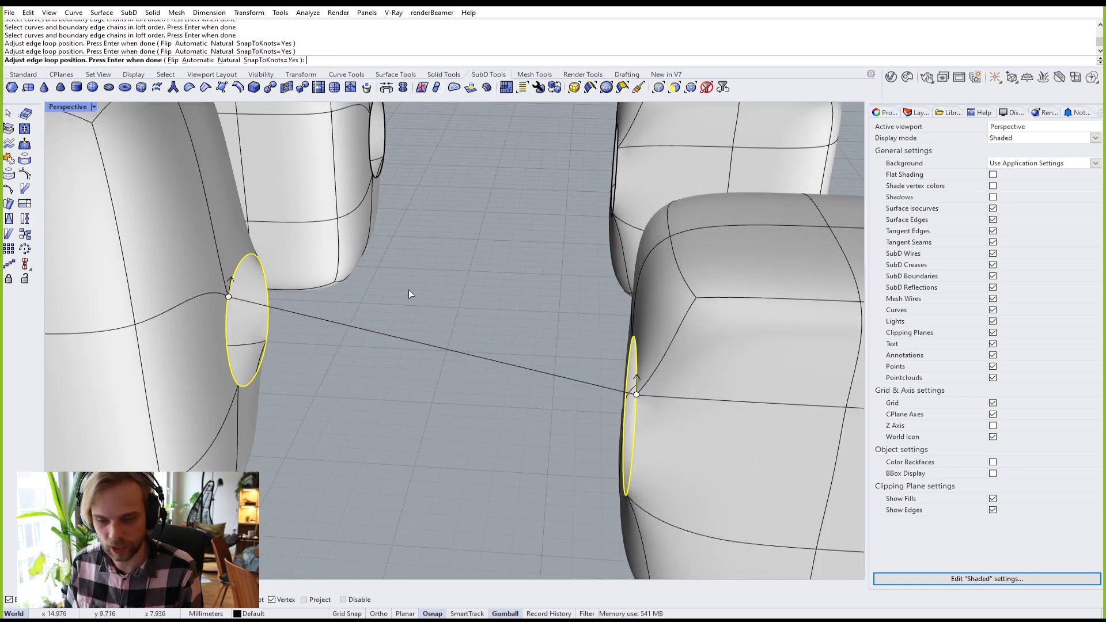
key(Return)
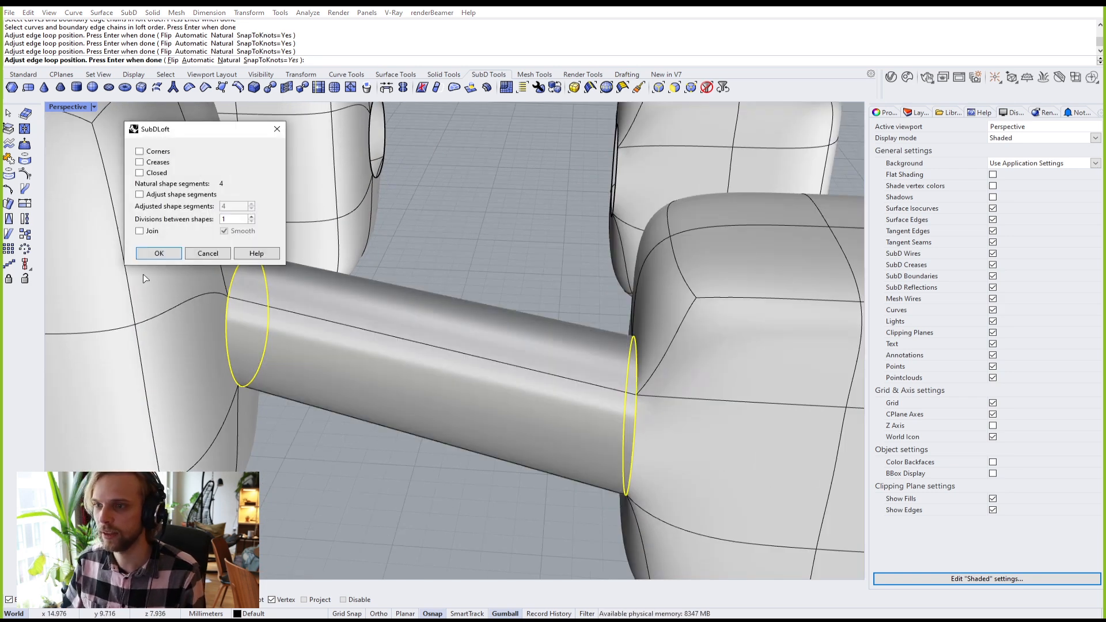
click(140, 152)
click(141, 231)
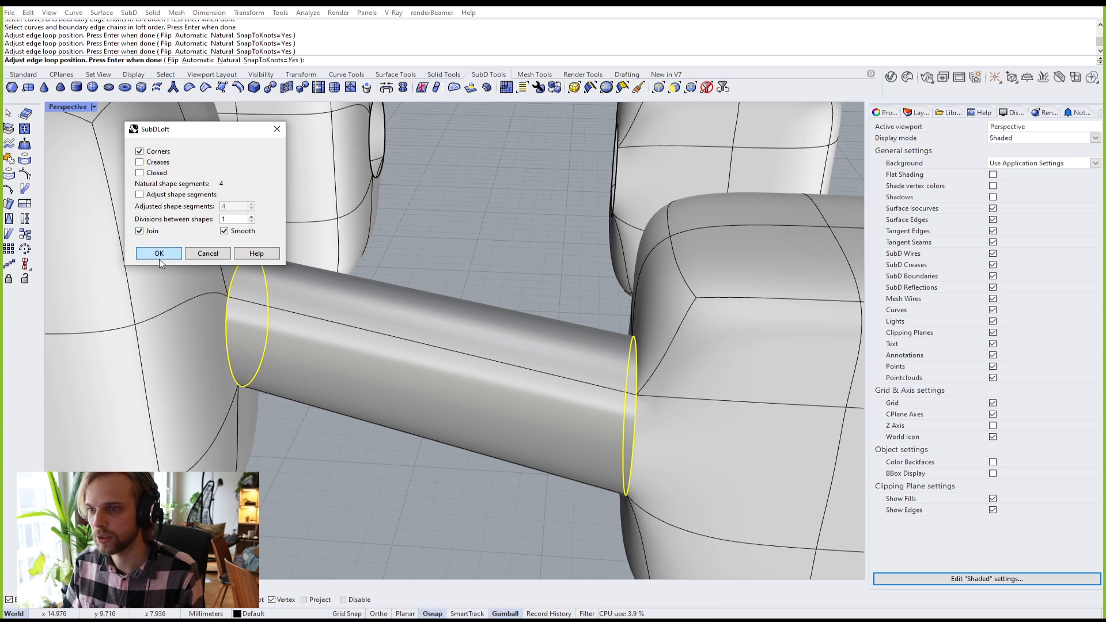
click(160, 255)
Step: Compare the lofted connection between the front blocks in flat and smooth SubD display
right_drag(424, 223, 444, 165)
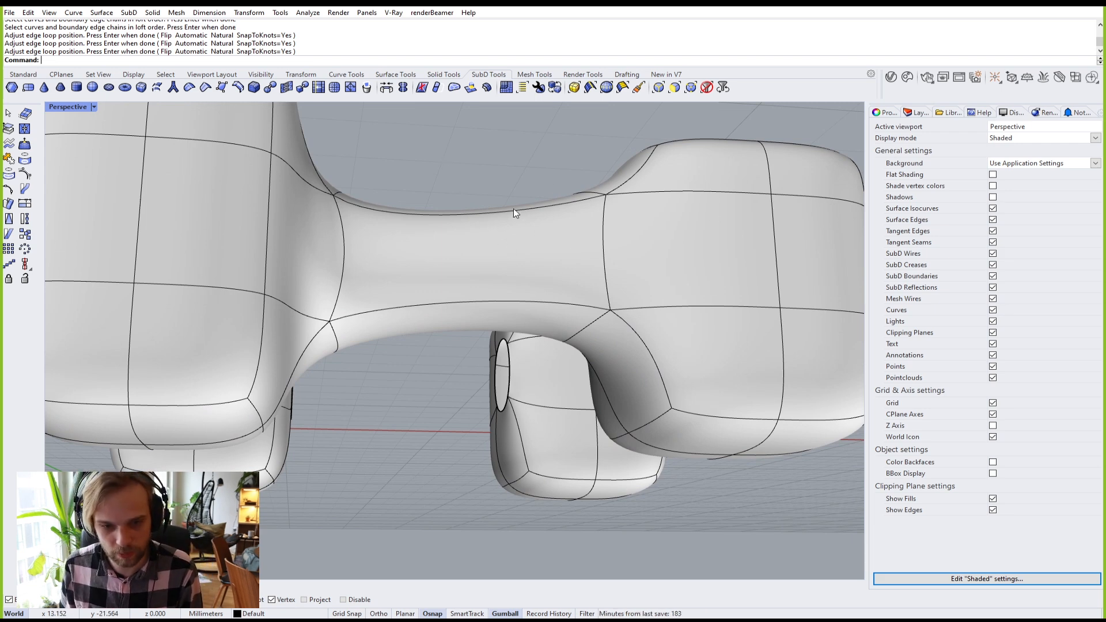
key(Tab)
key(Tab)
key(Tab)
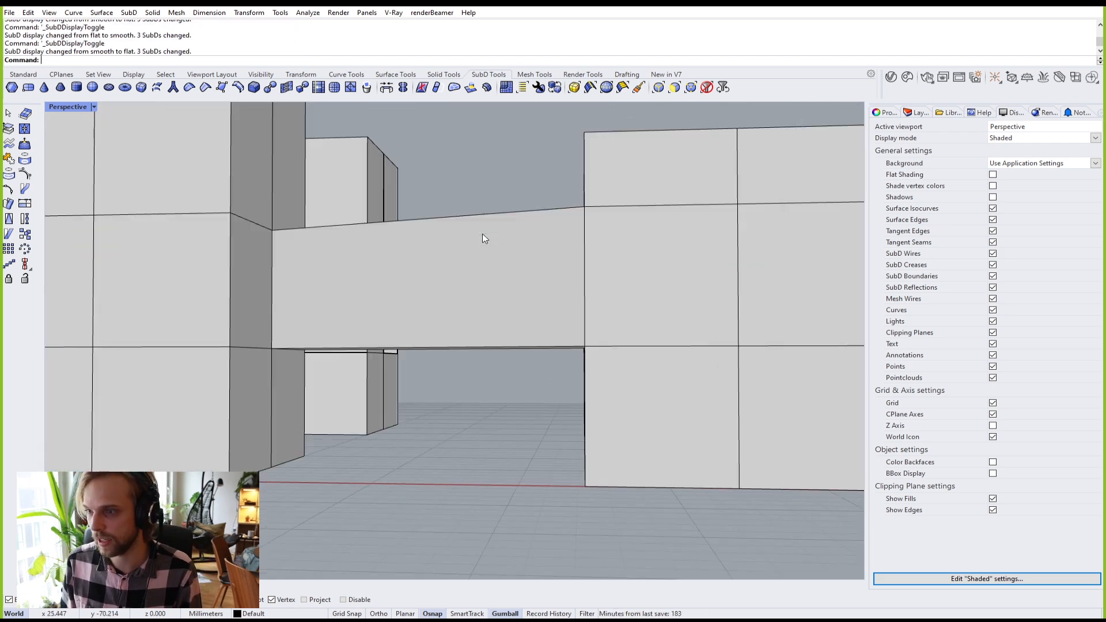
right_drag(484, 237, 529, 320)
key(Tab)
scroll(435, 259, down, 7)
Step: Examine the surface reflections on the joined front SubD with EMap using arches.png, and close the analysis
click(529, 320)
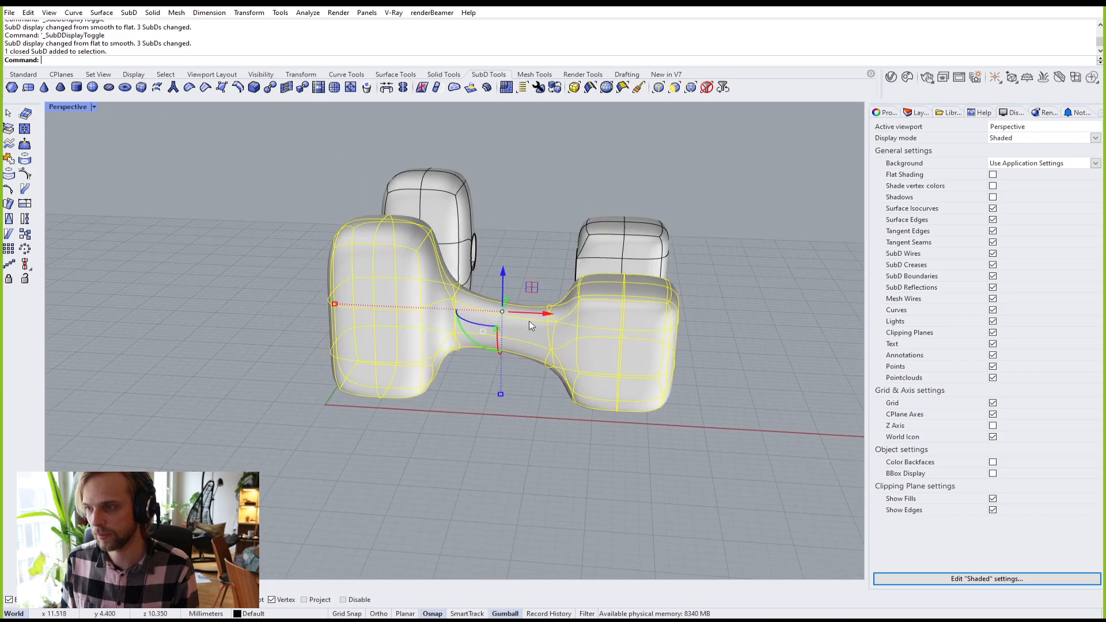
text(EMap)
key(Return)
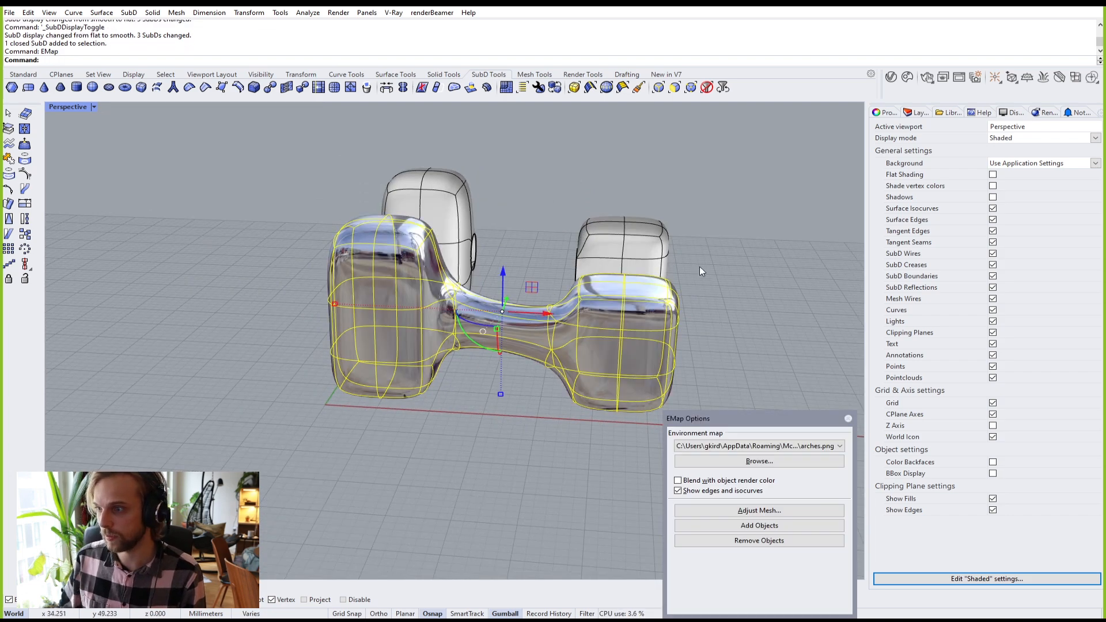
scroll(556, 302, up, 10)
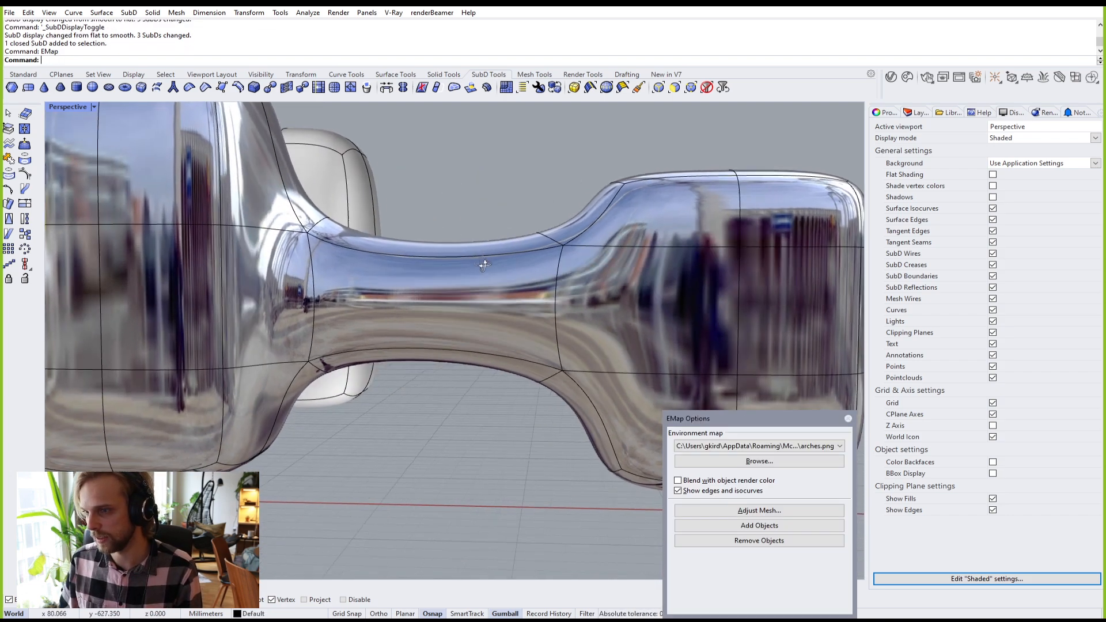
right_drag(492, 261, 490, 261)
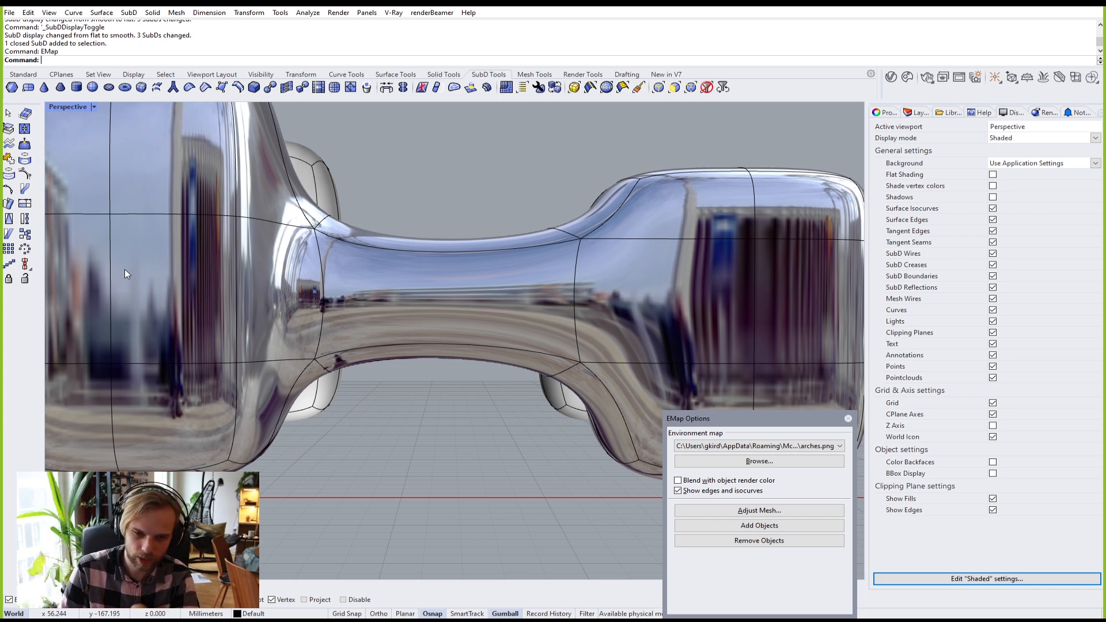
click(848, 418)
Step: Show the SubDs in flat display, with the facing openings of the two rear blocks in view
right_drag(595, 292, 548, 391)
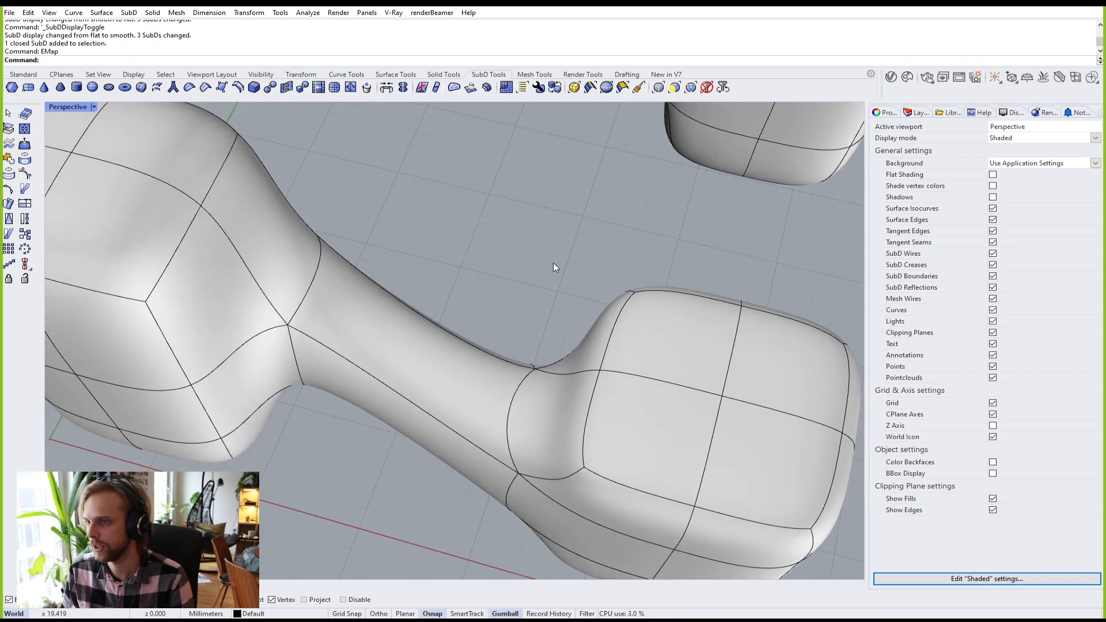
scroll(555, 262, down, 3)
shift+right_drag(555, 263, 503, 346)
shift+right_drag(530, 226, 499, 384)
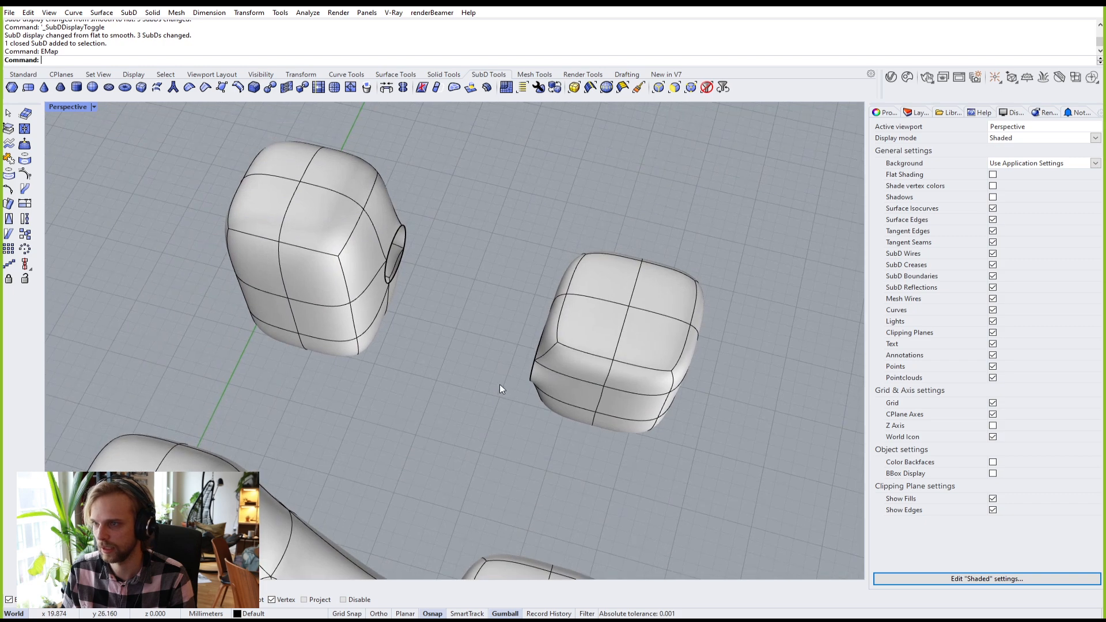
scroll(496, 333, up, 5)
right_drag(495, 331, 473, 311)
key(Tab)
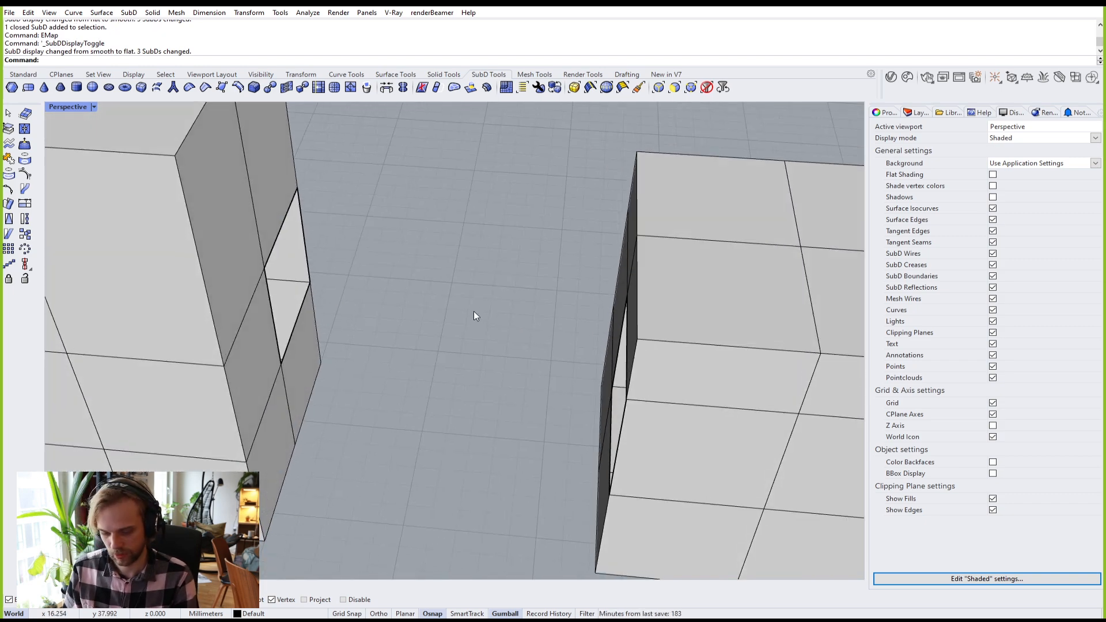
Step: Start Bridge and choose the four edges of the taller rear block's opening as the first edge set
text(Bridge)
key(Return)
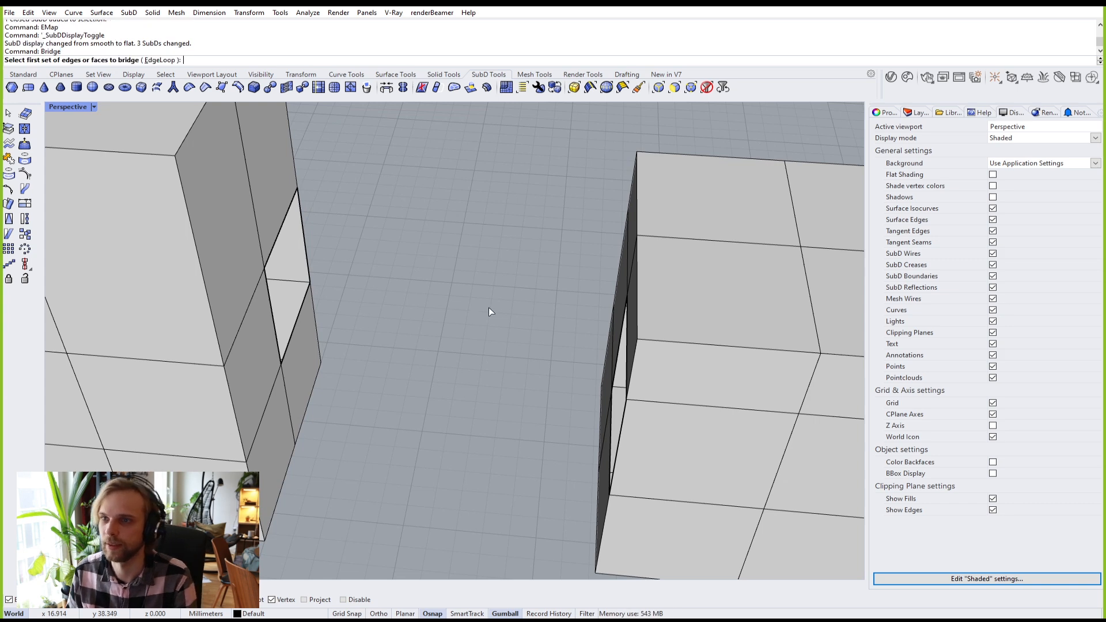
shift+right_drag(493, 315, 464, 251)
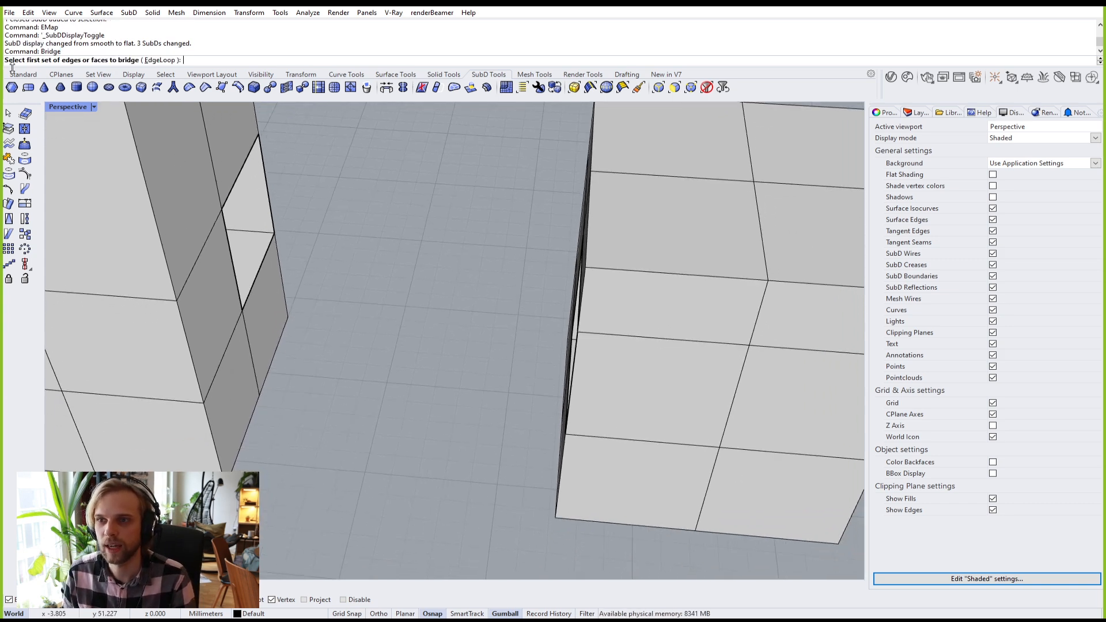
scroll(271, 154, up, 5)
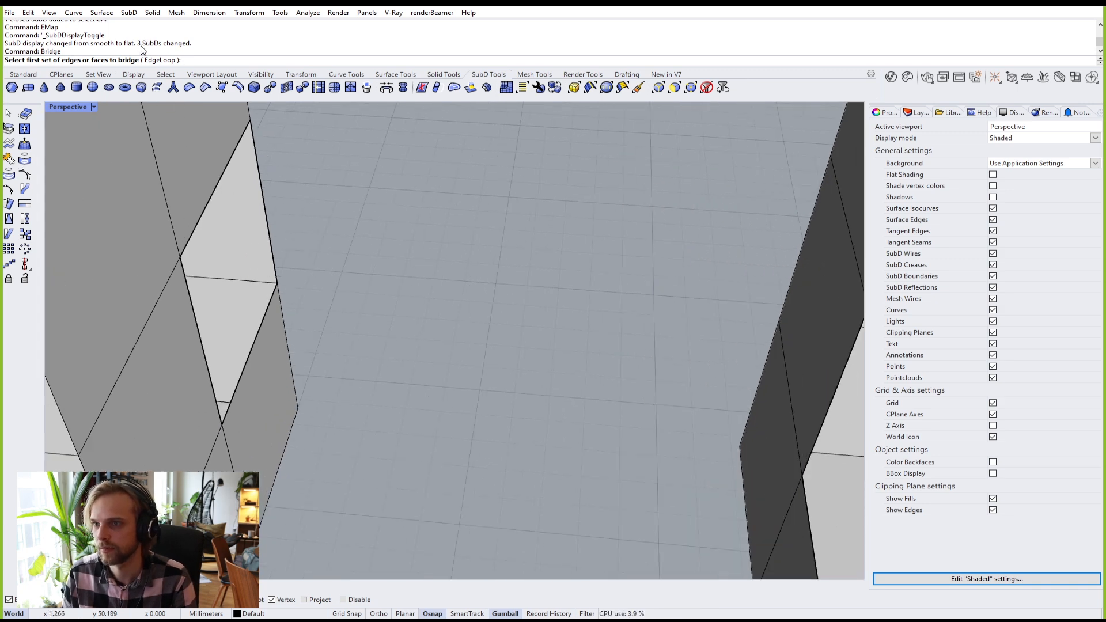
click(217, 193)
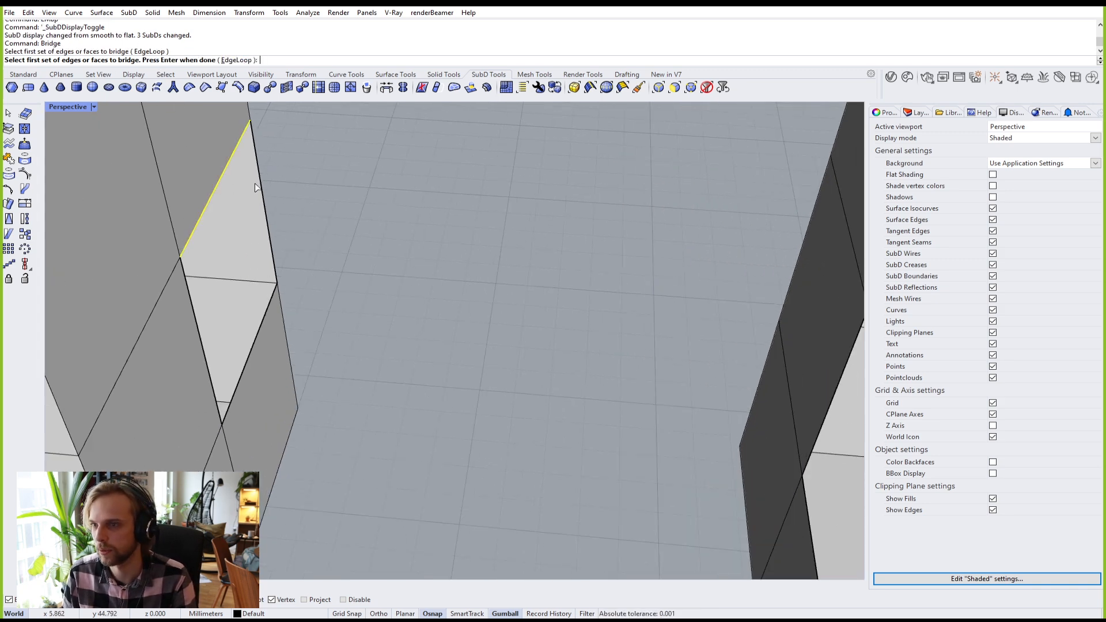
click(273, 262)
click(263, 321)
click(198, 329)
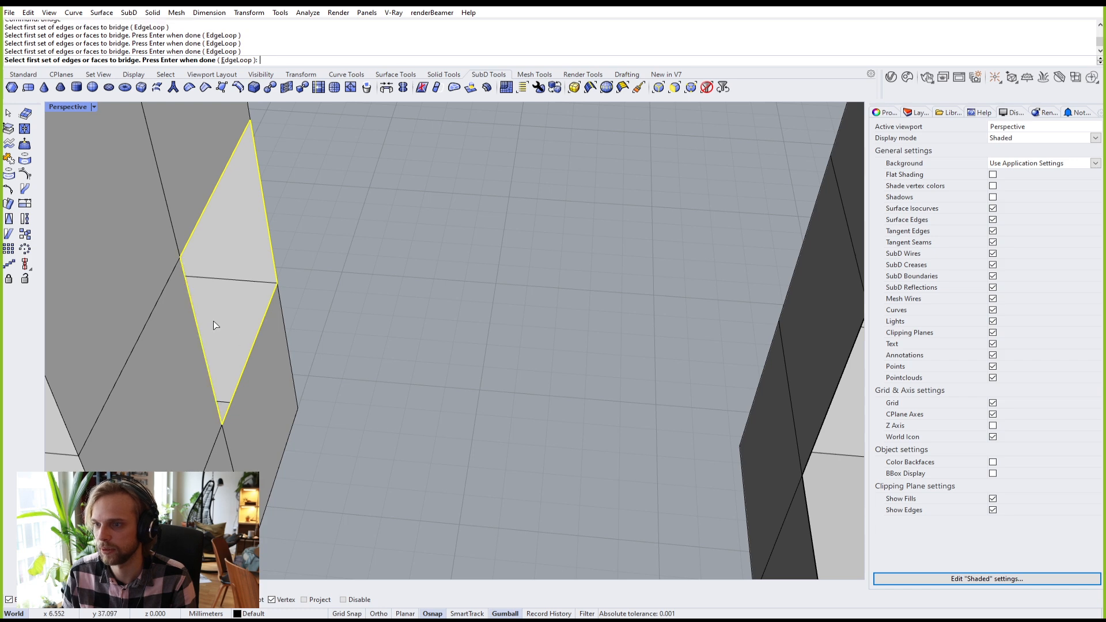
scroll(214, 320, down, 10)
mouse_move(244, 279)
right_down()
mouse_move(323, 267)
mouse_move(234, 261)
right_up()
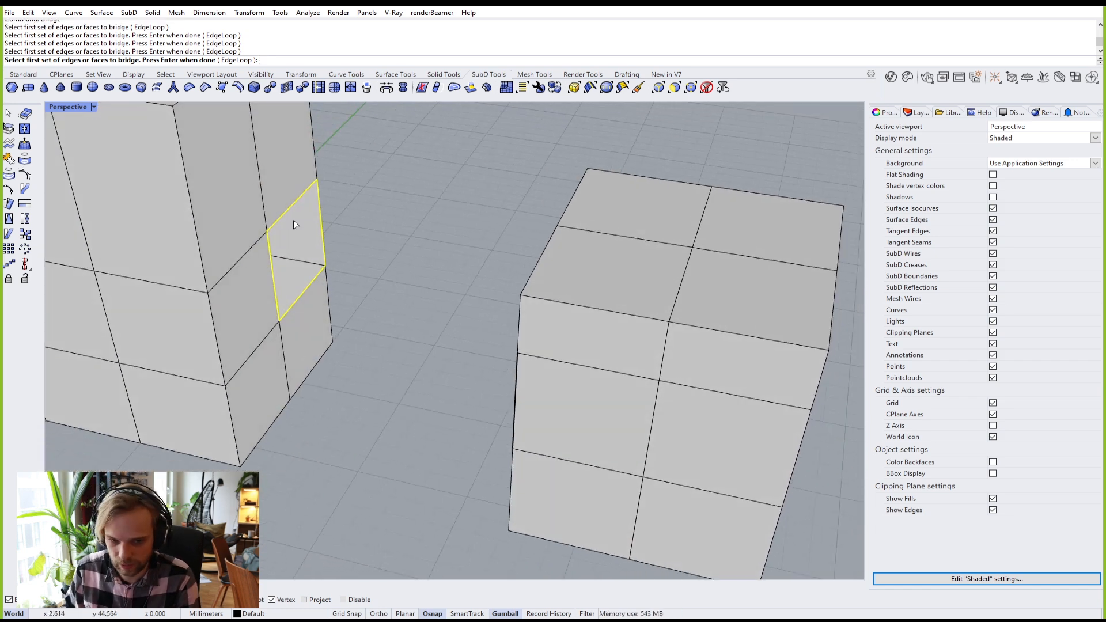
key(Return)
Step: Choose the four edges of the shorter rear block's opening as the second edge set for the bridge
right_drag(283, 239, 415, 312)
scroll(420, 311, up, 4)
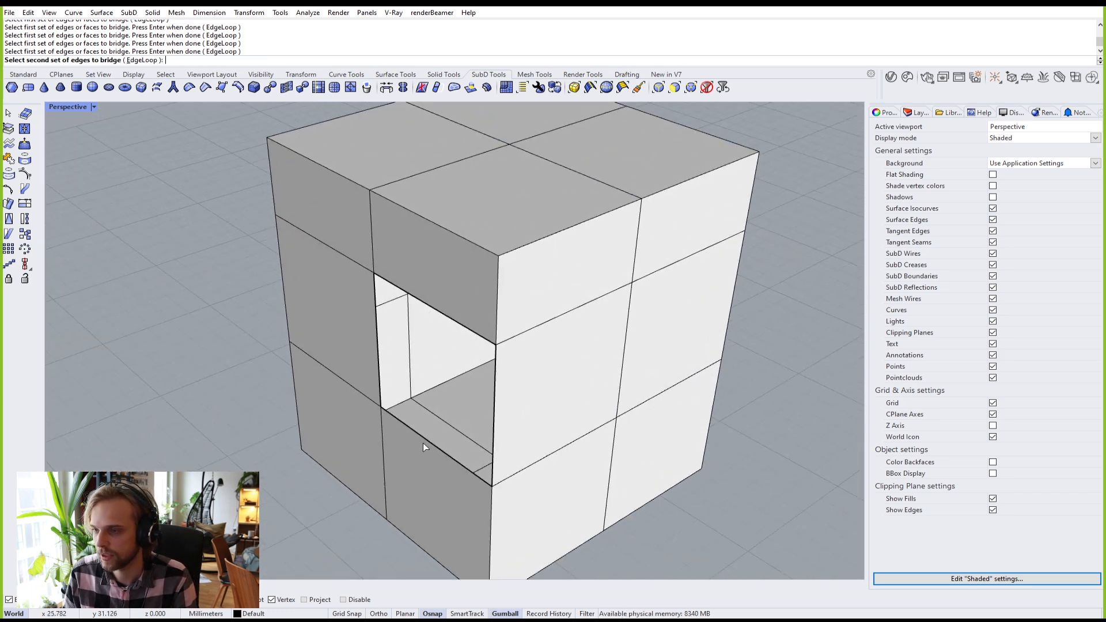
click(425, 441)
click(380, 360)
click(461, 327)
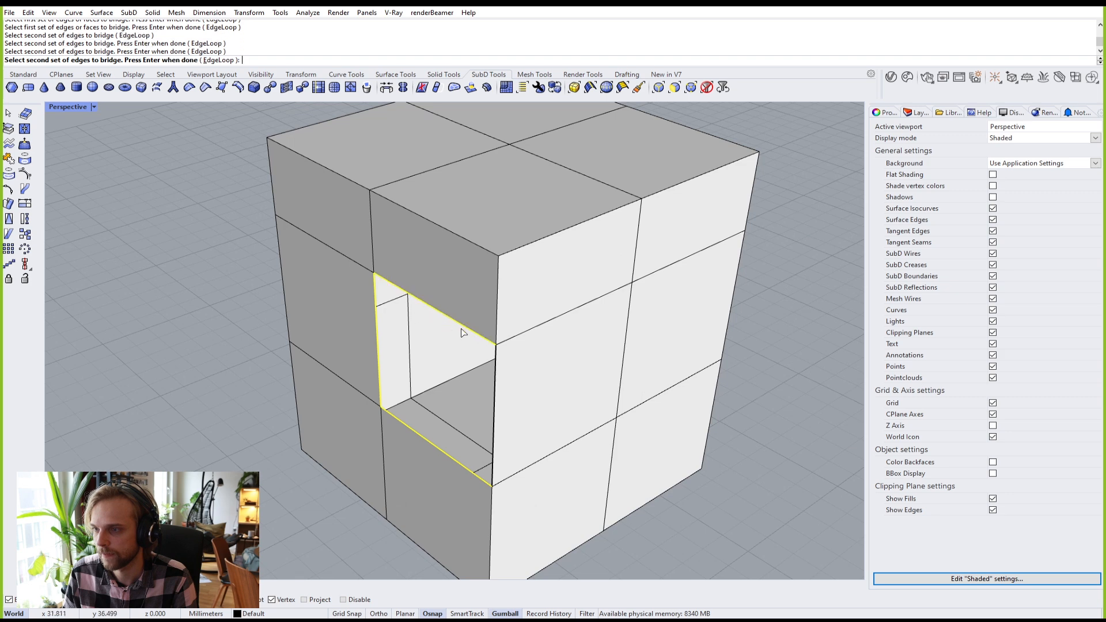
click(494, 370)
right_drag(353, 390, 302, 392)
key(Return)
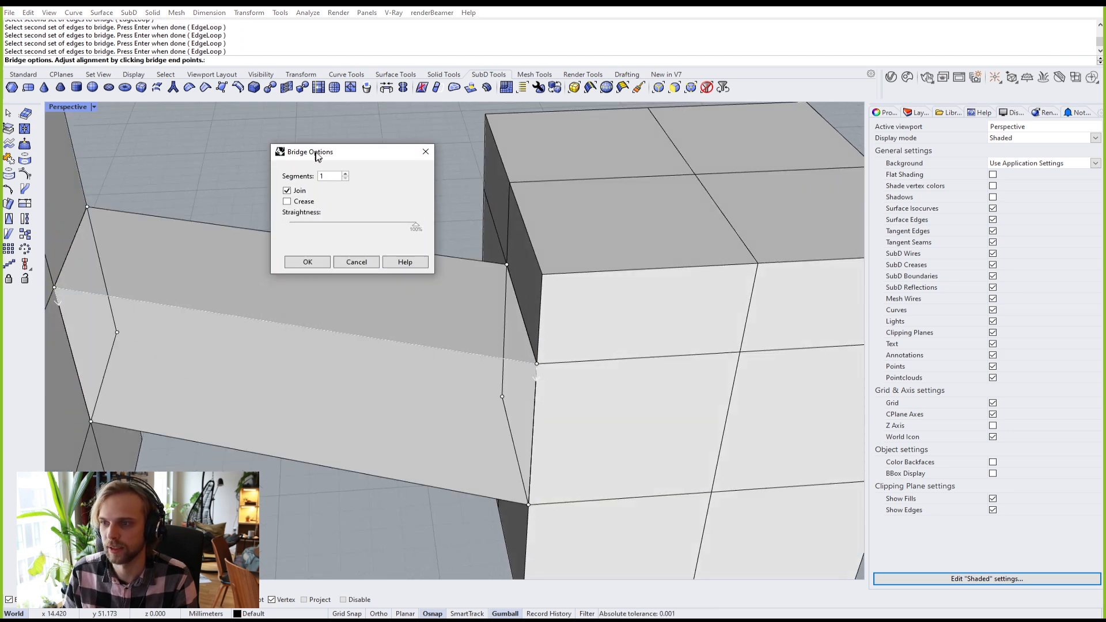
Step: Try the bridge with 3 segments and minimum straightness, and restore it to 1 segment and 100% straightness
drag(316, 157, 322, 139)
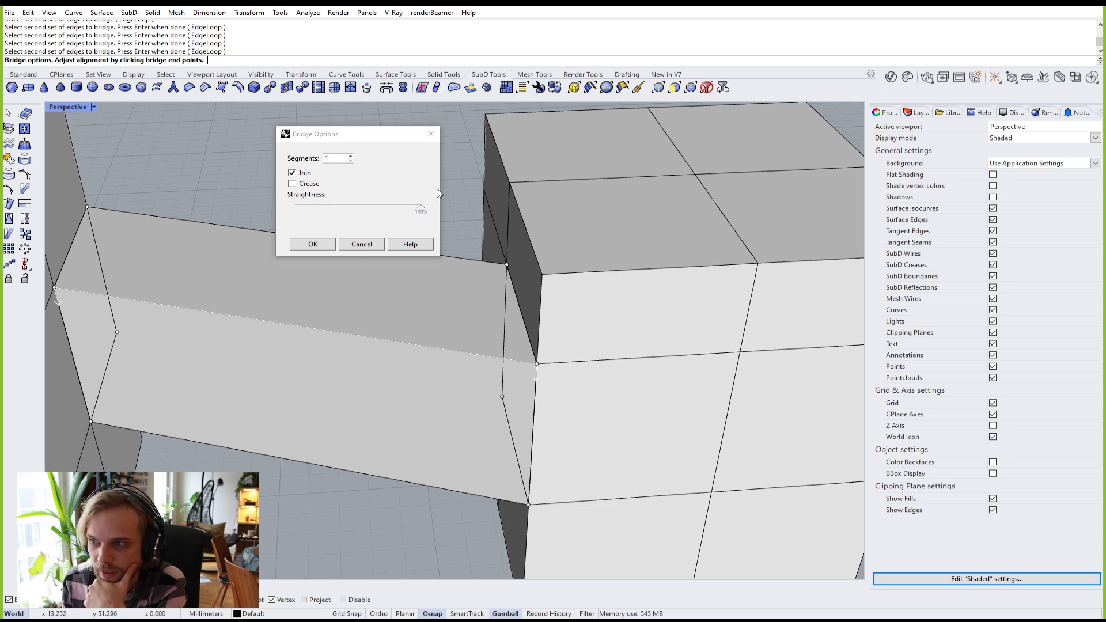
drag(421, 208, 476, 234)
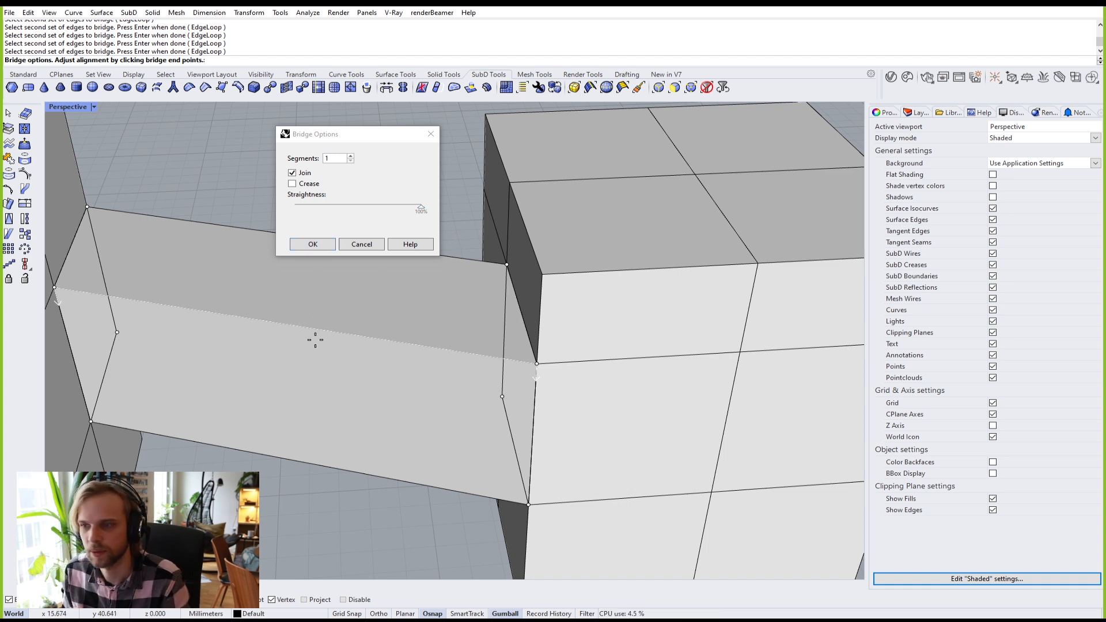
double_click(350, 155)
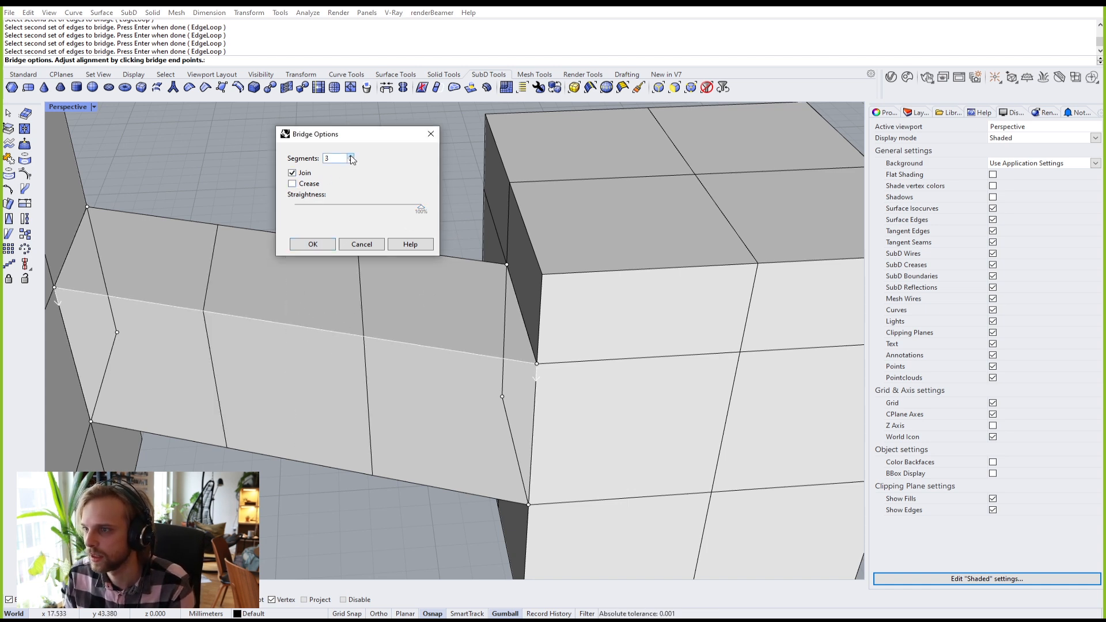
drag(421, 211, 296, 228)
right_drag(245, 231, 248, 332)
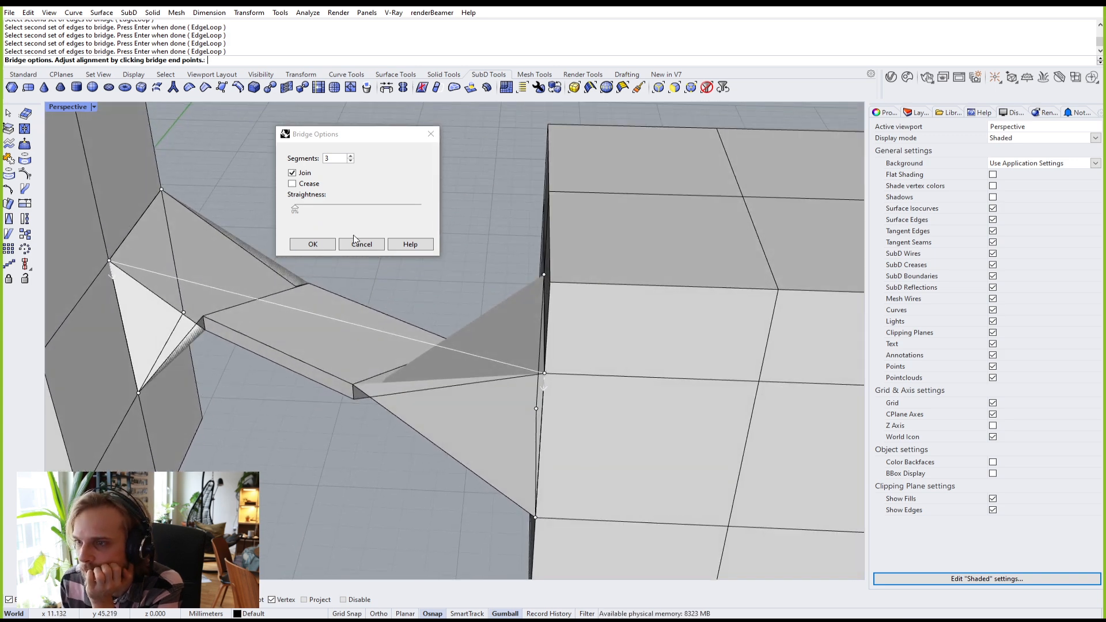
drag(294, 209, 440, 219)
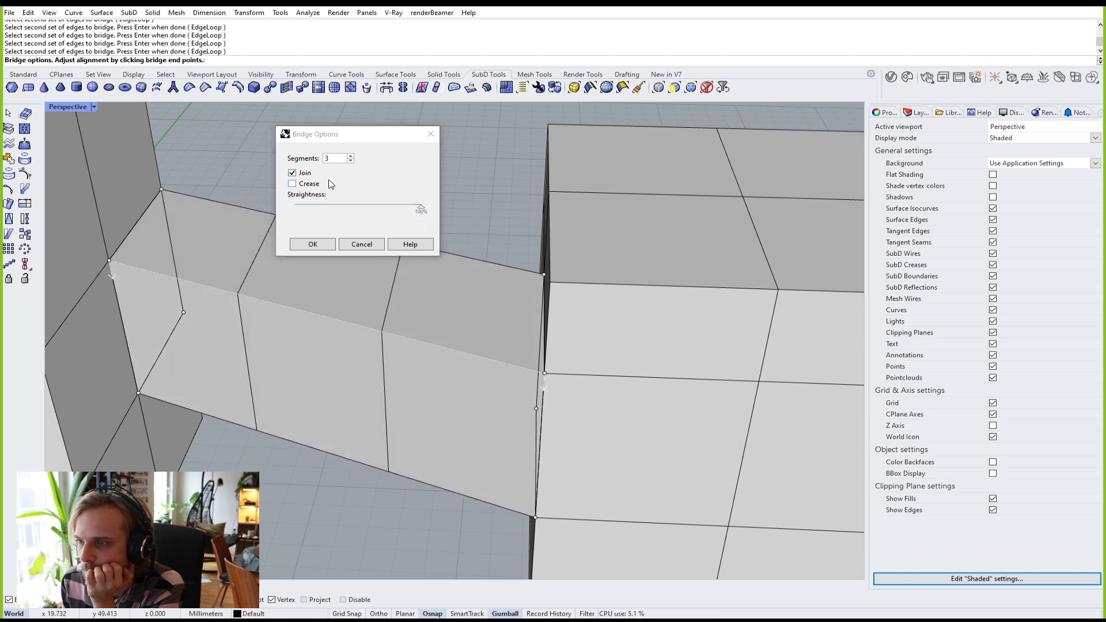
click(351, 161)
click(350, 162)
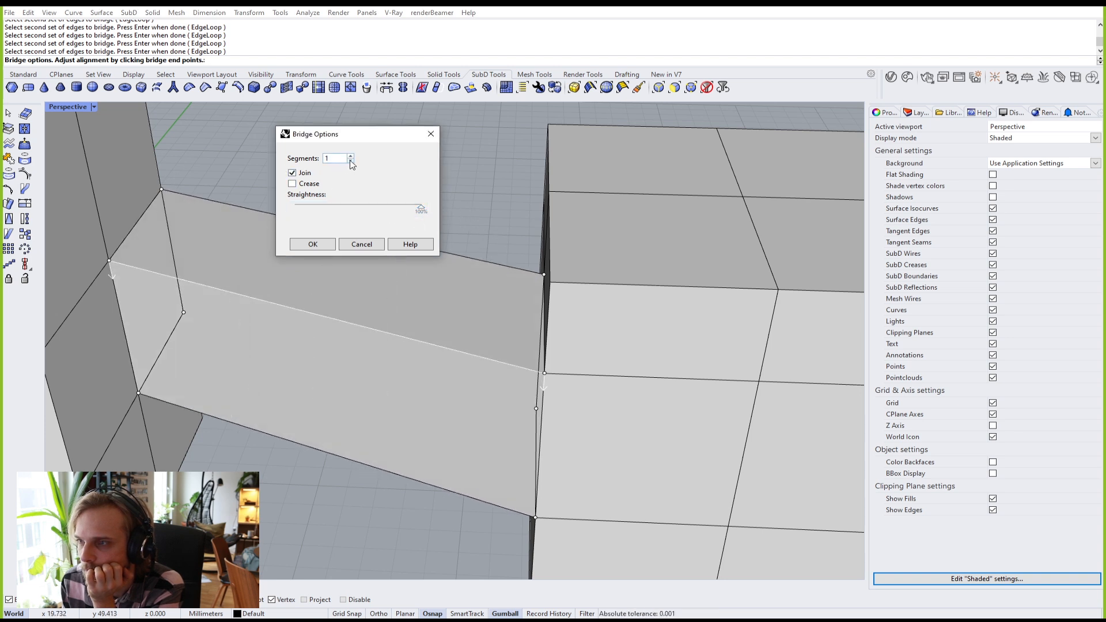
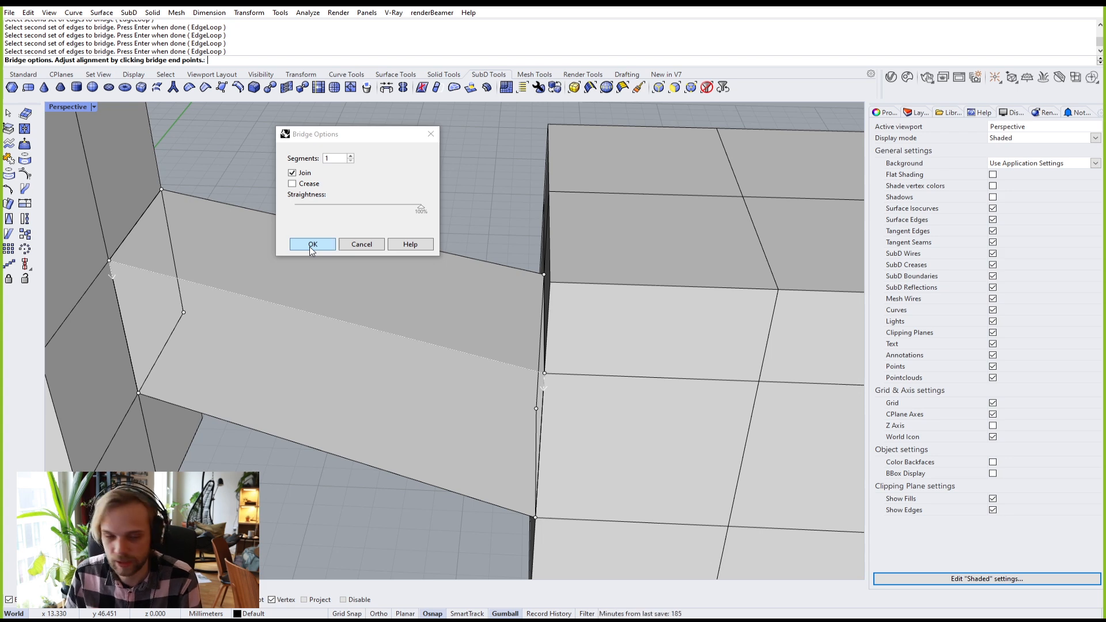
Step: Create the joined, uncreased bridge between the rear blocks with 1 segment, and show the SubDs in smooth display
click(311, 245)
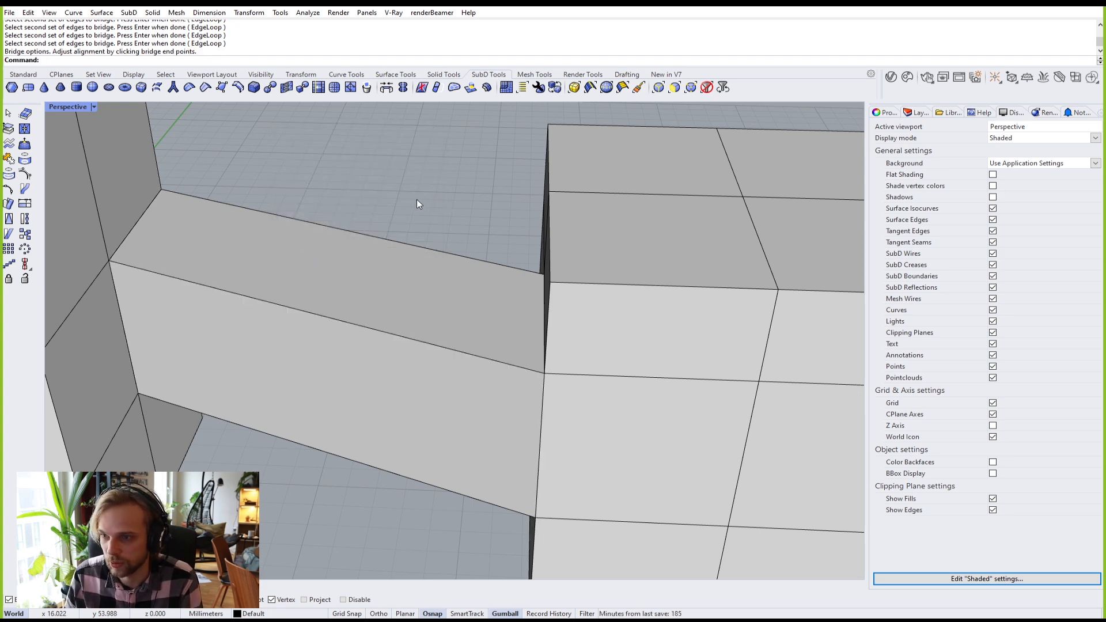
key(Tab)
scroll(415, 201, down, 6)
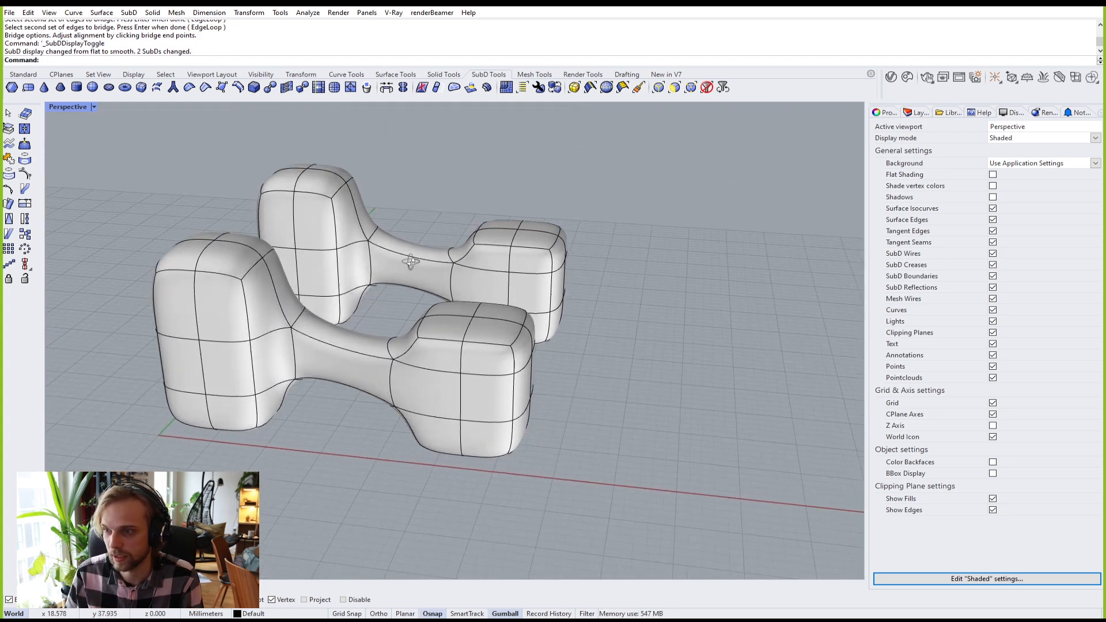
right_drag(410, 262, 407, 271)
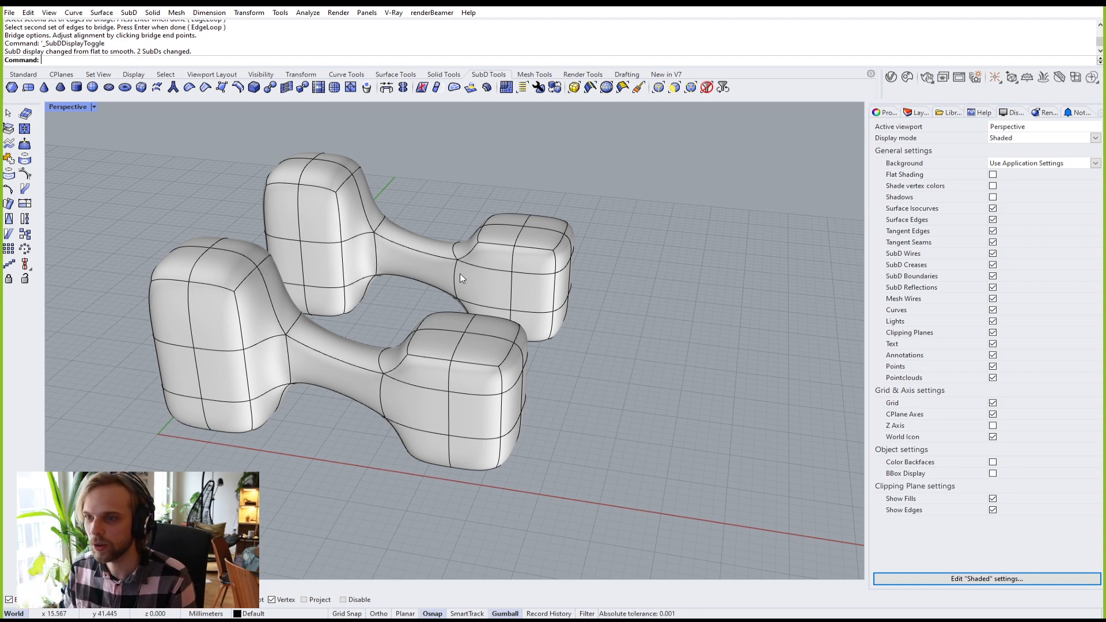
Step: Draw a SubD plane with 10 by 10 faces on the ground beside the two bridged shapes
shift+right_drag(559, 328, 455, 274)
click(28, 87)
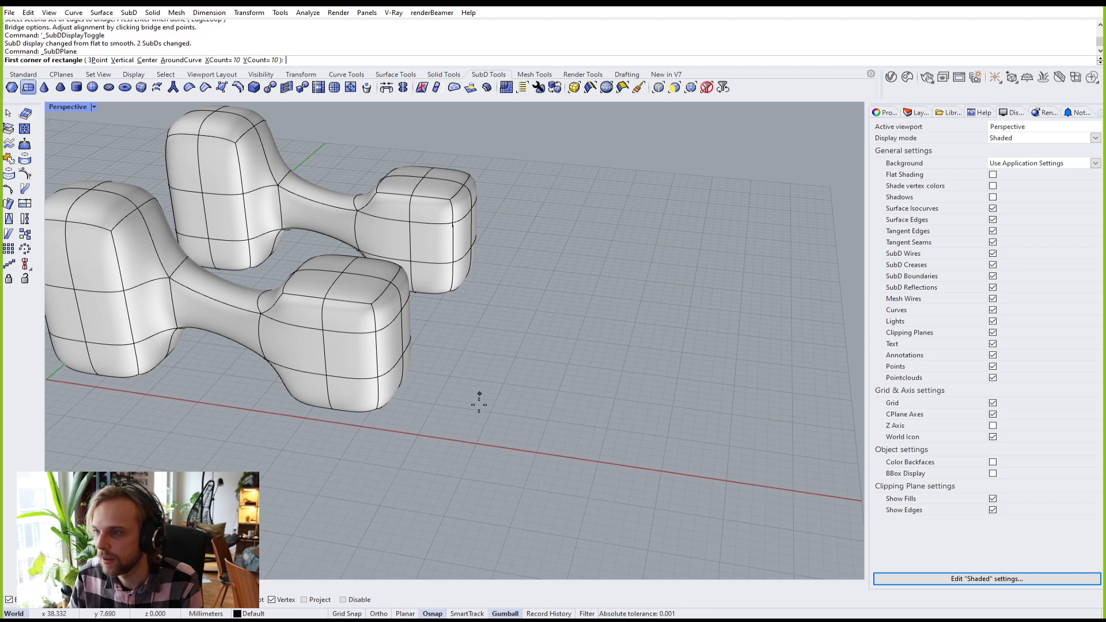
click(478, 403)
click(654, 337)
shift+right_drag(634, 352, 551, 341)
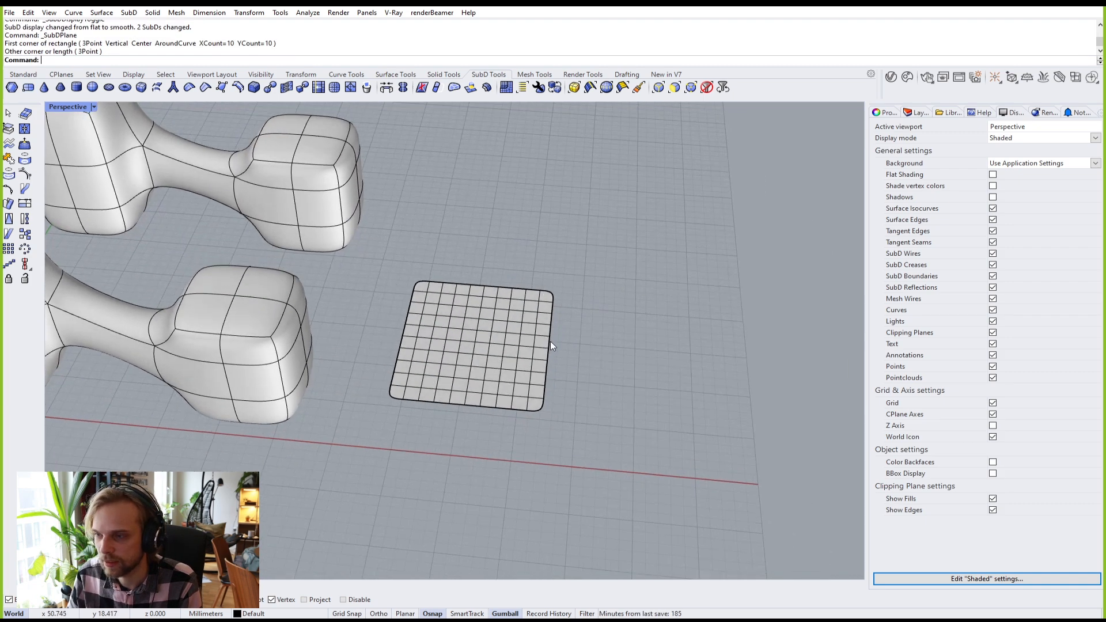
Step: Switch the SubDs to flat display and delete the 10 by 10 SubD plane
key(Tab)
scroll(486, 334, up, 4)
click(485, 334)
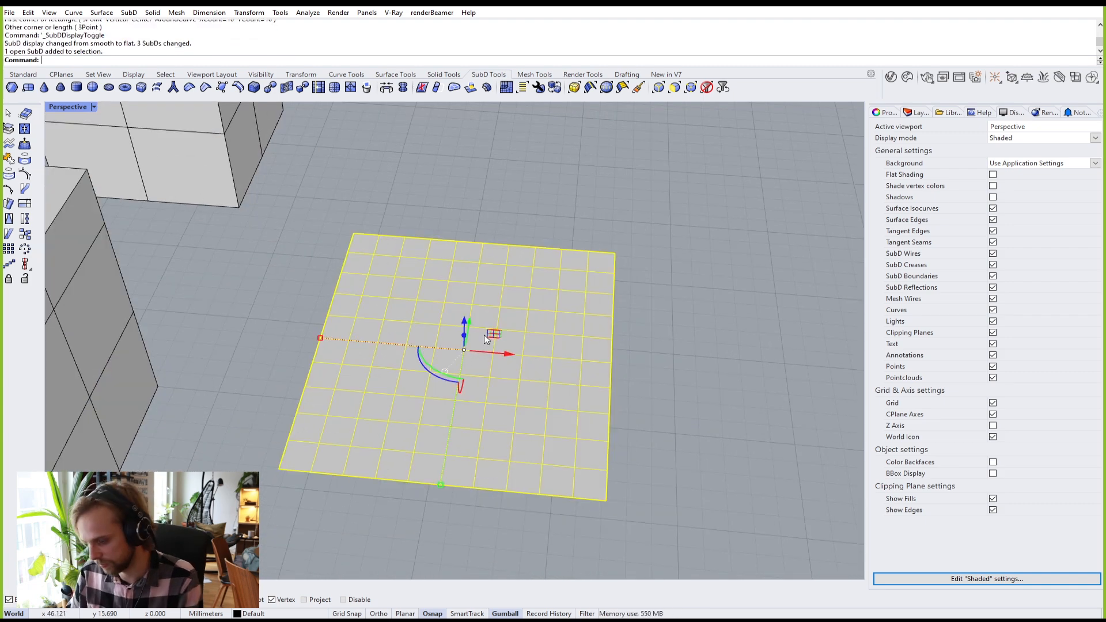
key(Delete)
Step: Draw a single-face SubD plane on the ground beside the blocks, with X count 1 and Y count 1
key(Return)
click(220, 60)
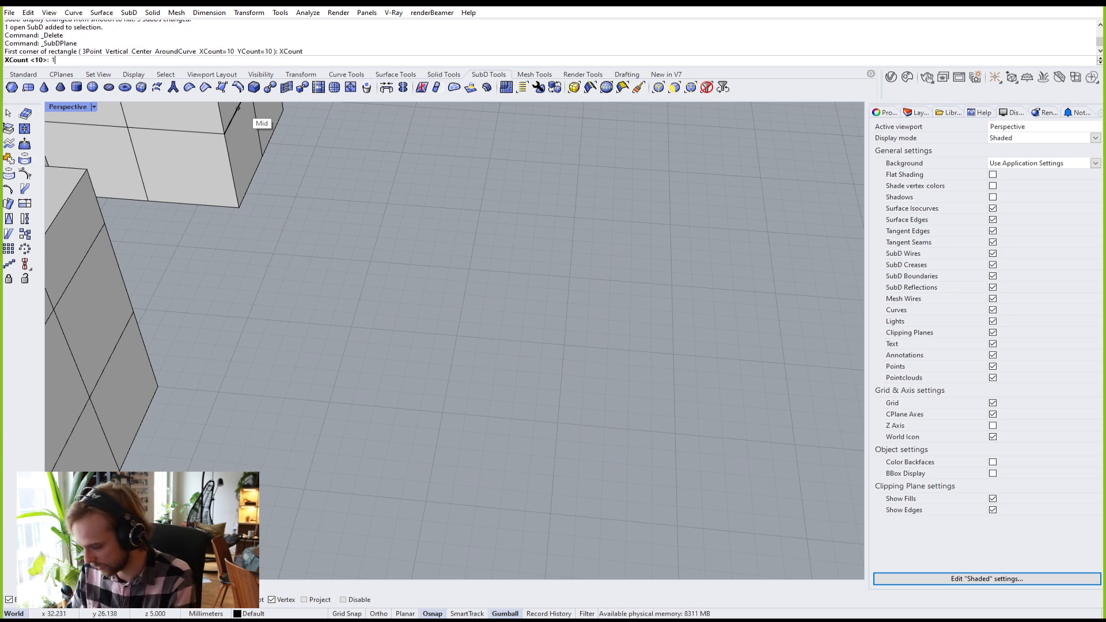
text(1)
key(Return)
click(267, 60)
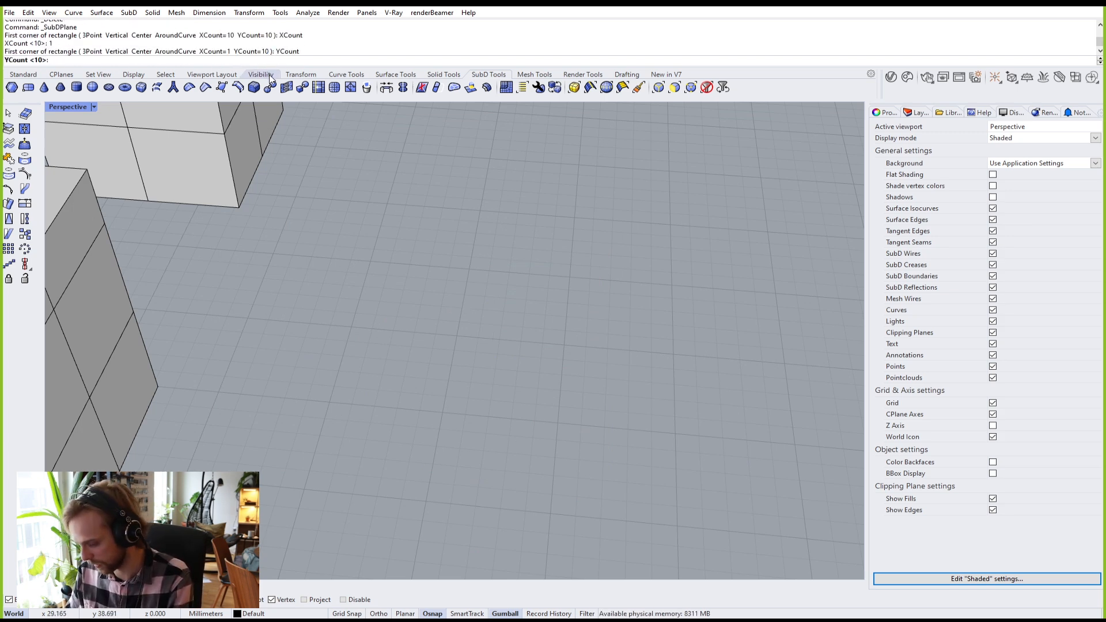
text(1)
key(Return)
click(377, 460)
click(618, 302)
scroll(620, 314, down, 3)
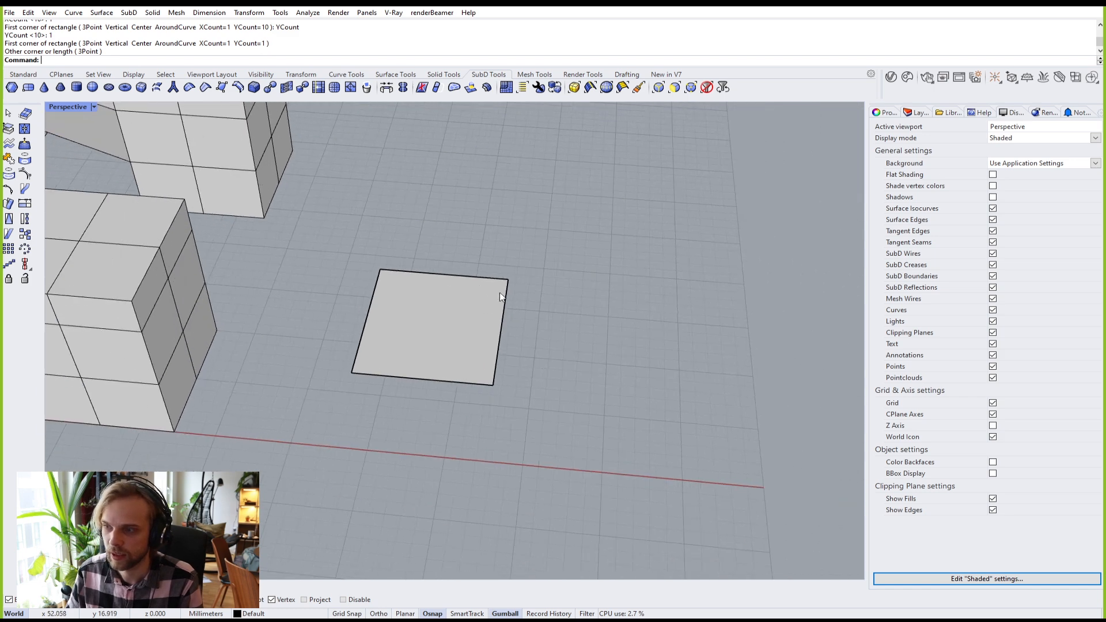
Step: Copy the SubD plane three times from corner to corner to form a 2 by 2 grid of planes
click(485, 303)
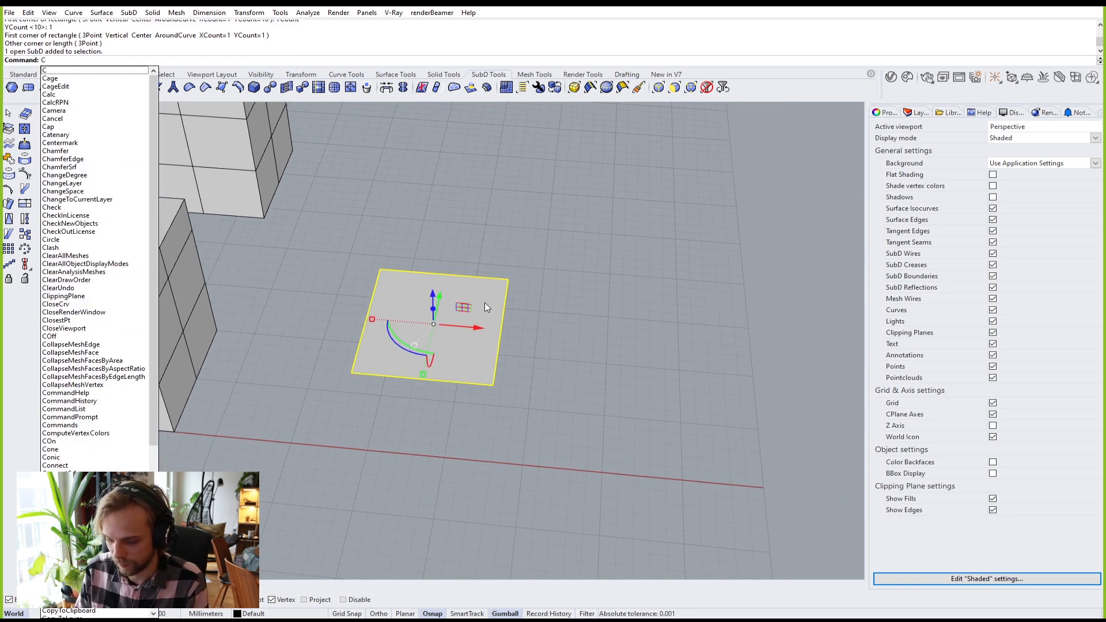
text(opy)
key(Return)
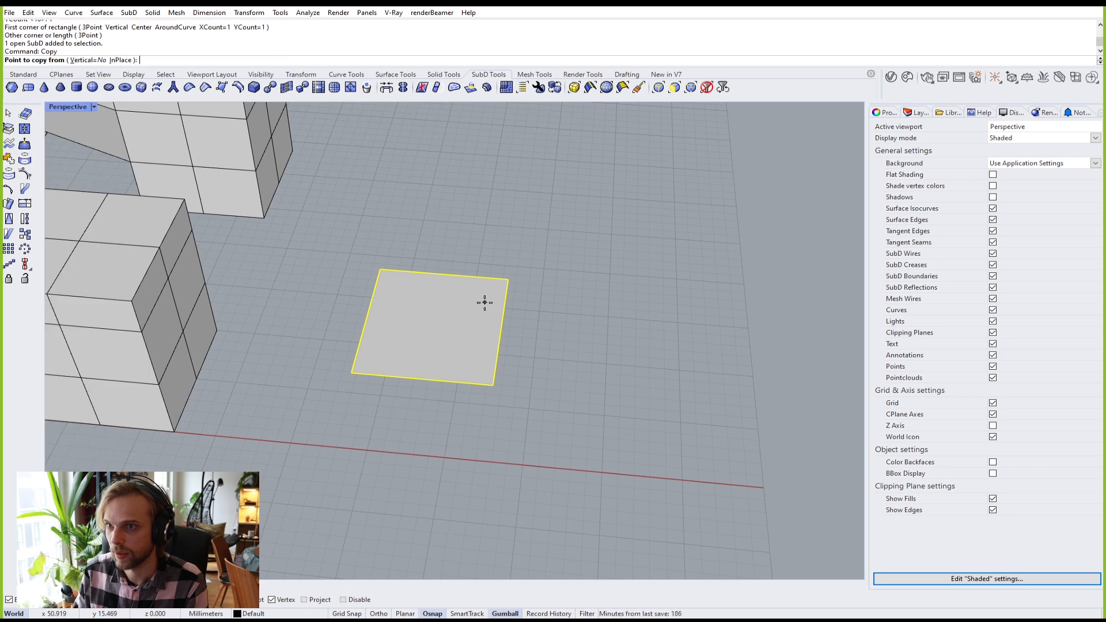
click(351, 372)
click(493, 385)
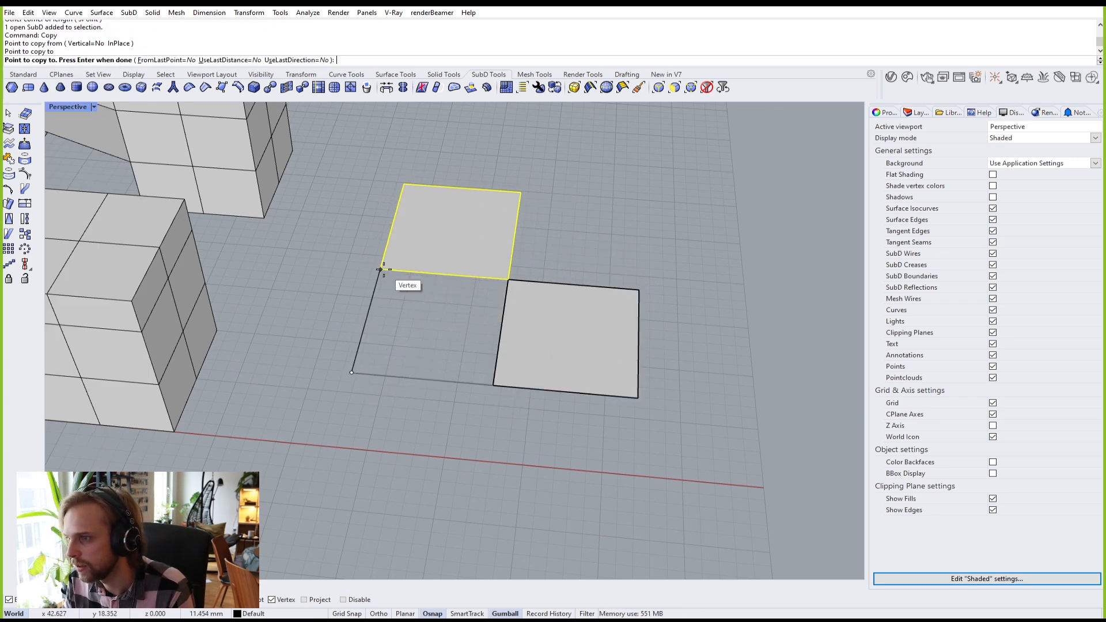
click(382, 269)
click(508, 280)
key(Return)
Step: Duplicate the two rear planes of the grid and place the copies farther back along the green axis
right_drag(586, 278, 555, 278)
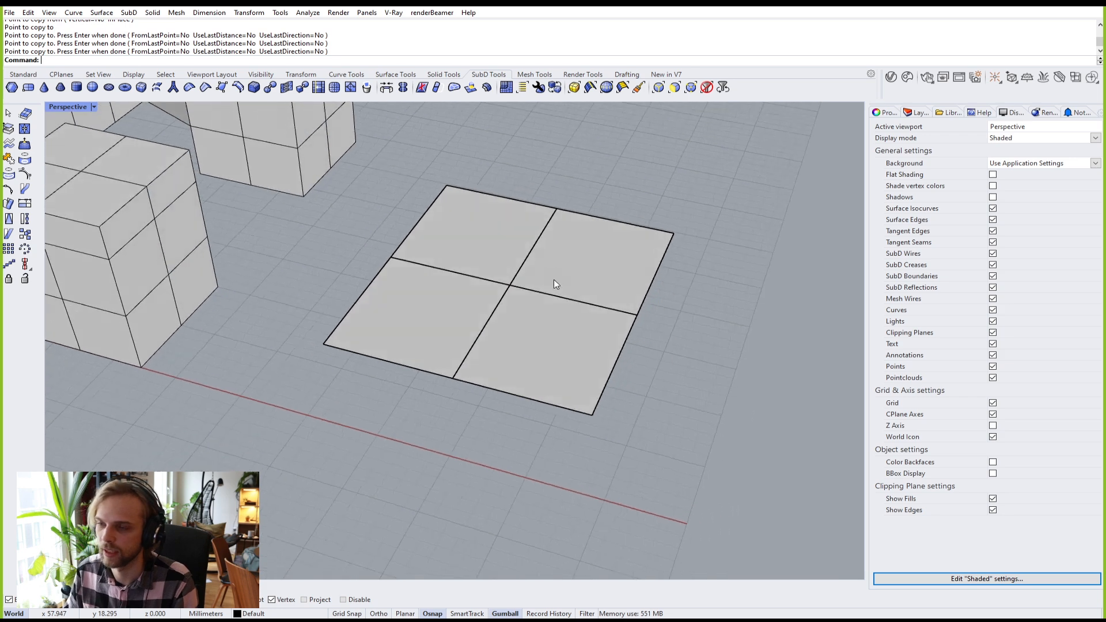
drag(711, 347, 714, 296)
shift+right_drag(719, 291, 686, 370)
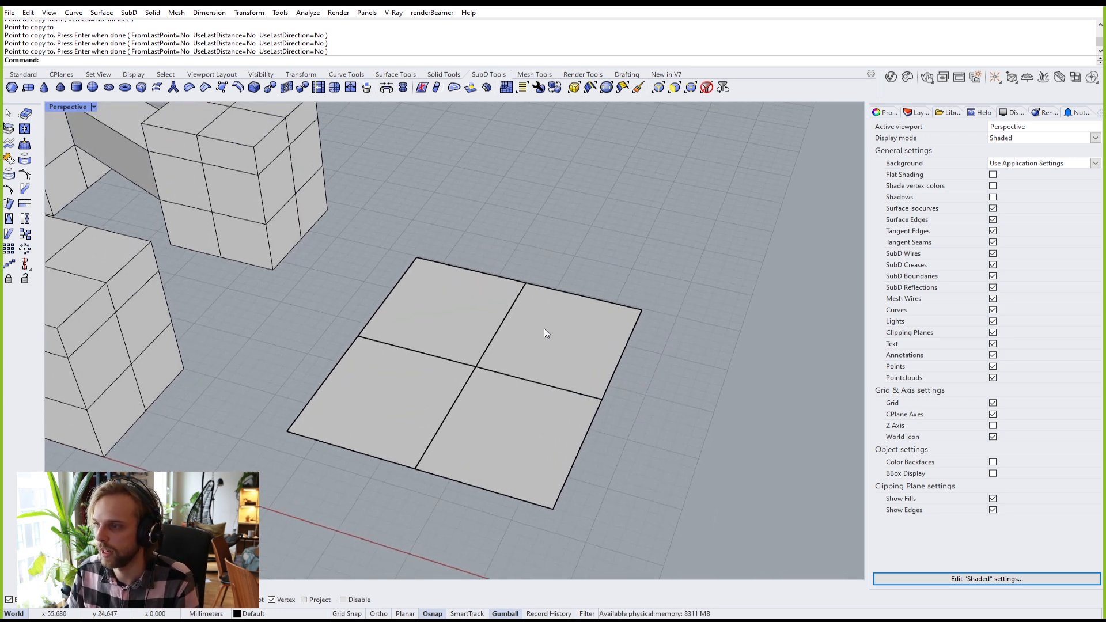
click(543, 329)
shift+click(464, 323)
shift+right_drag(565, 332, 484, 389)
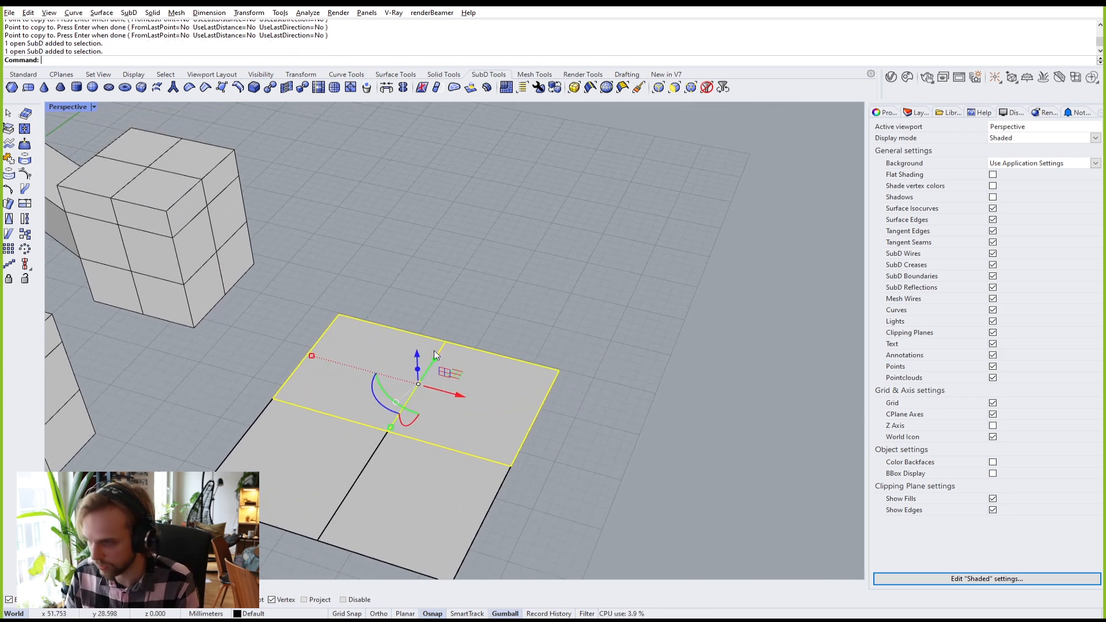
alt+drag(436, 354, 552, 239)
Step: Rotate the two duplicated planes upright and move them by their lower corner onto the grid's rear edge
right_drag(628, 318, 613, 365)
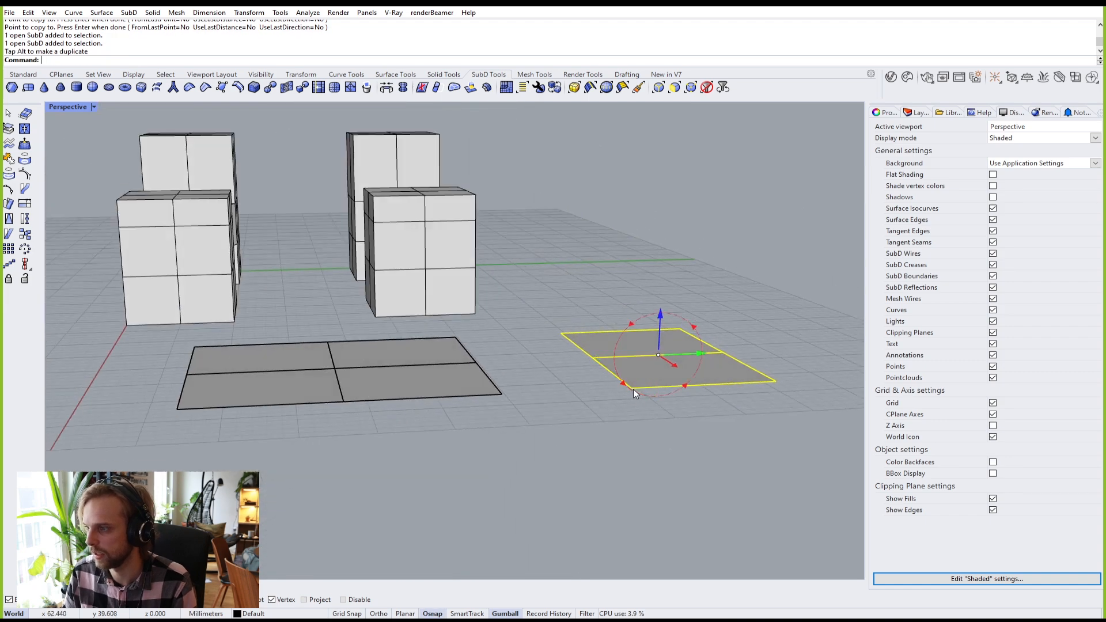
drag(634, 392, 742, 395)
text(m)
key(Return)
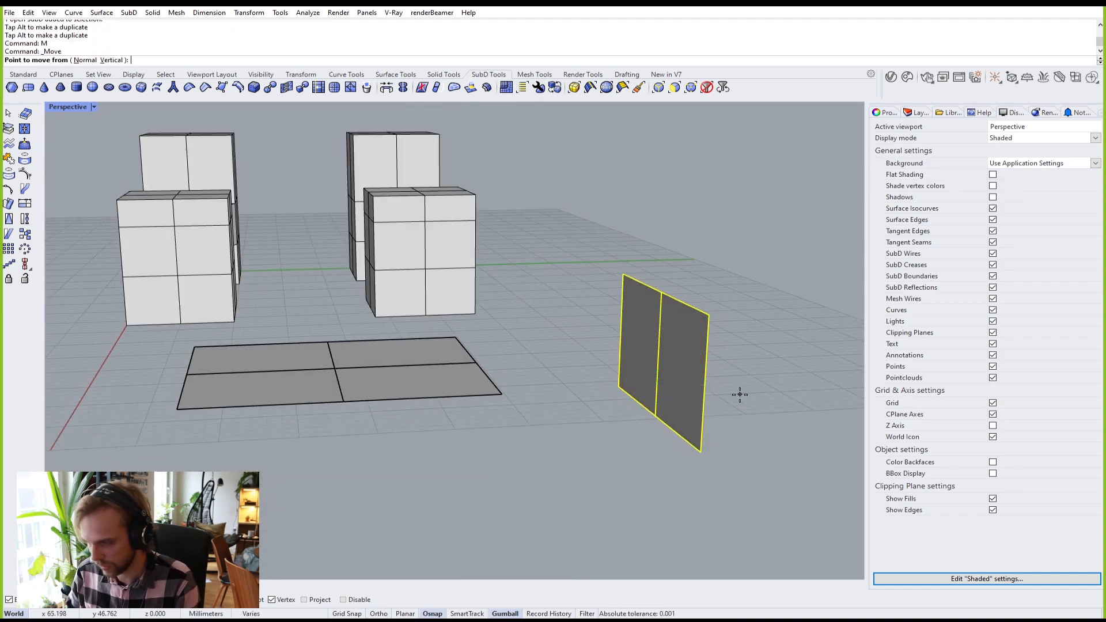
click(700, 451)
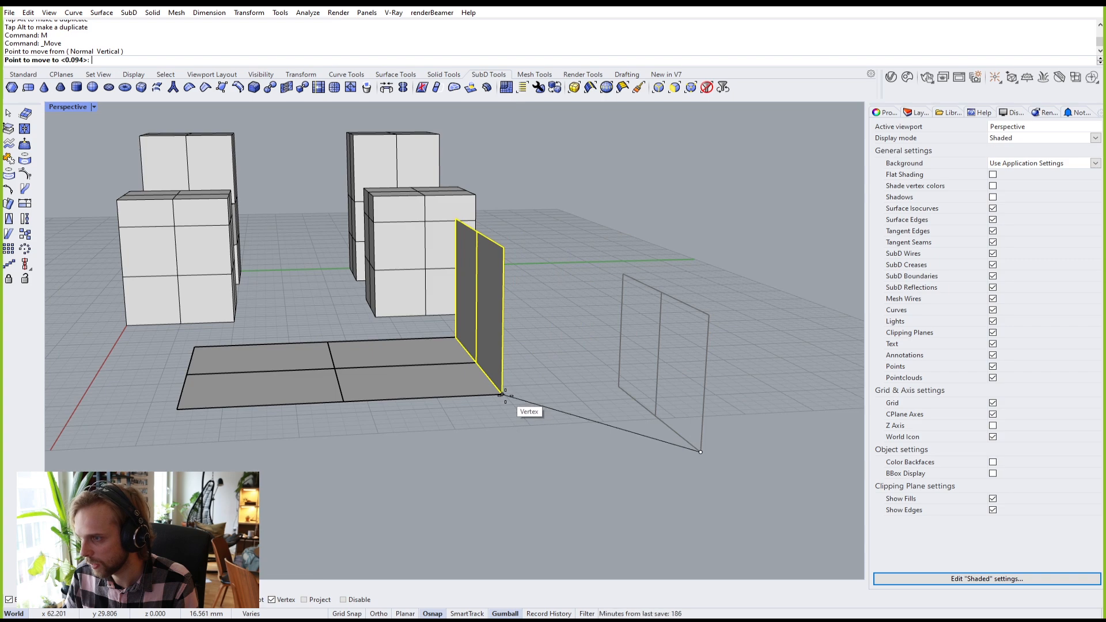
click(502, 395)
click(459, 464)
right_drag(459, 463, 556, 464)
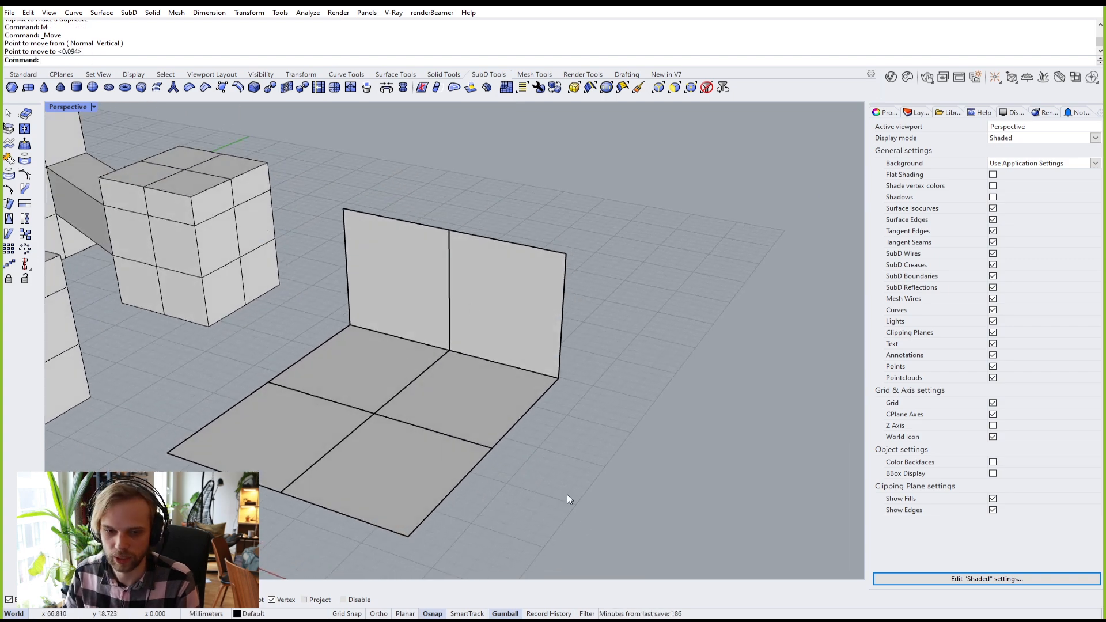
Step: Duplicate all six planes of the L-shaped arrangement and place the copy beside the original along the red axis
drag(567, 497, 333, 296)
scroll(459, 282, down, 3)
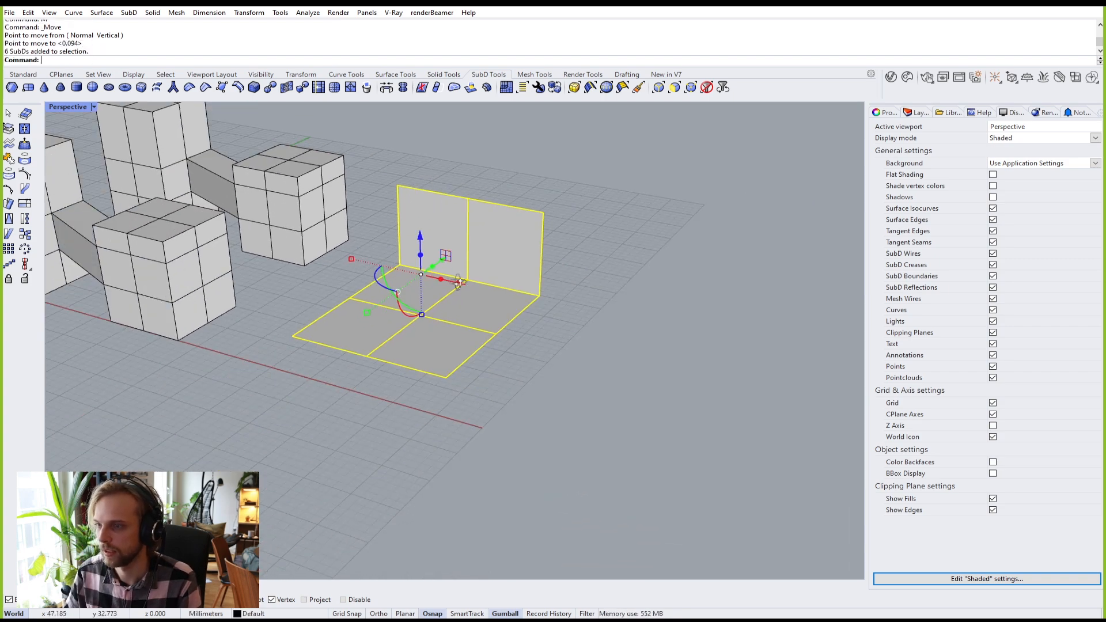
drag(455, 298, 411, 243)
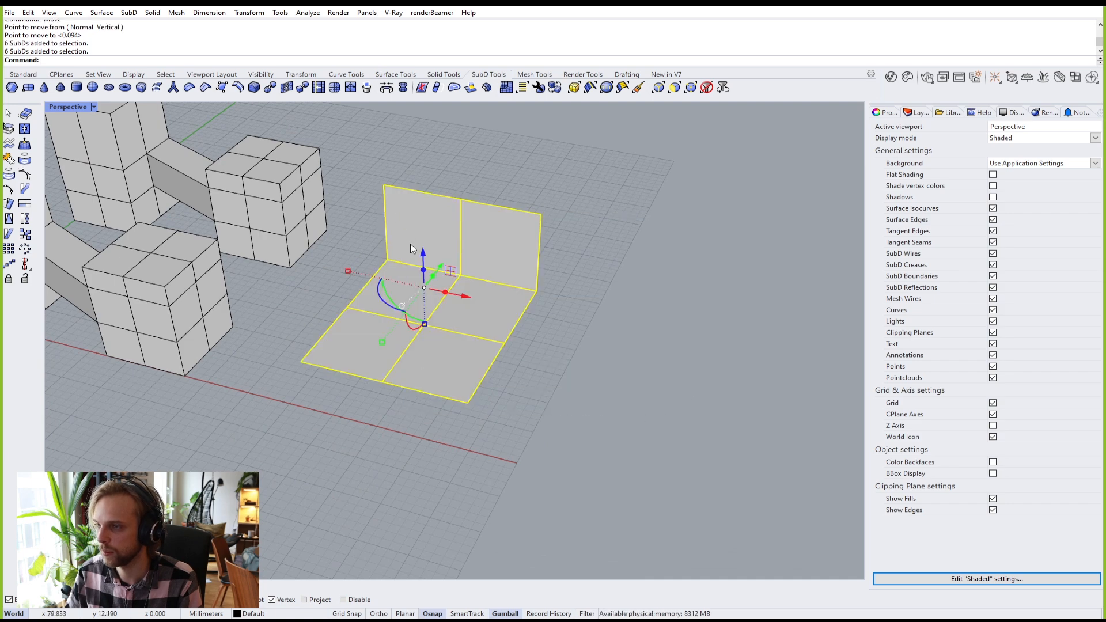
alt+drag(468, 298, 751, 376)
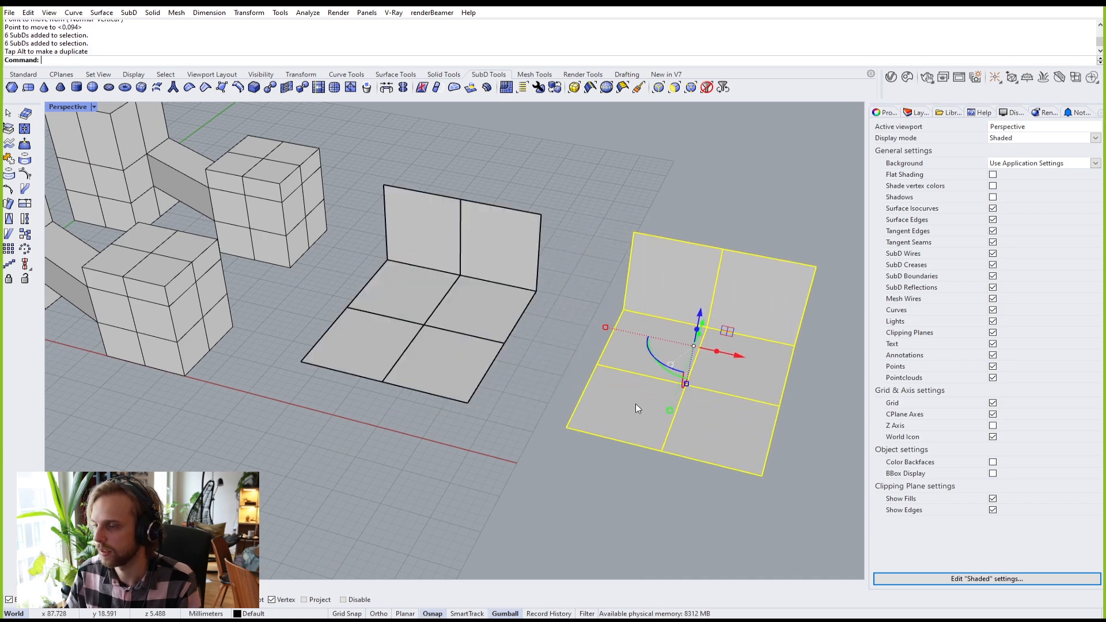
right_drag(676, 406, 658, 320)
Step: Flip the duplicated planes upside down and turn them so their wall stands opposite the original wall
drag(658, 320, 758, 271)
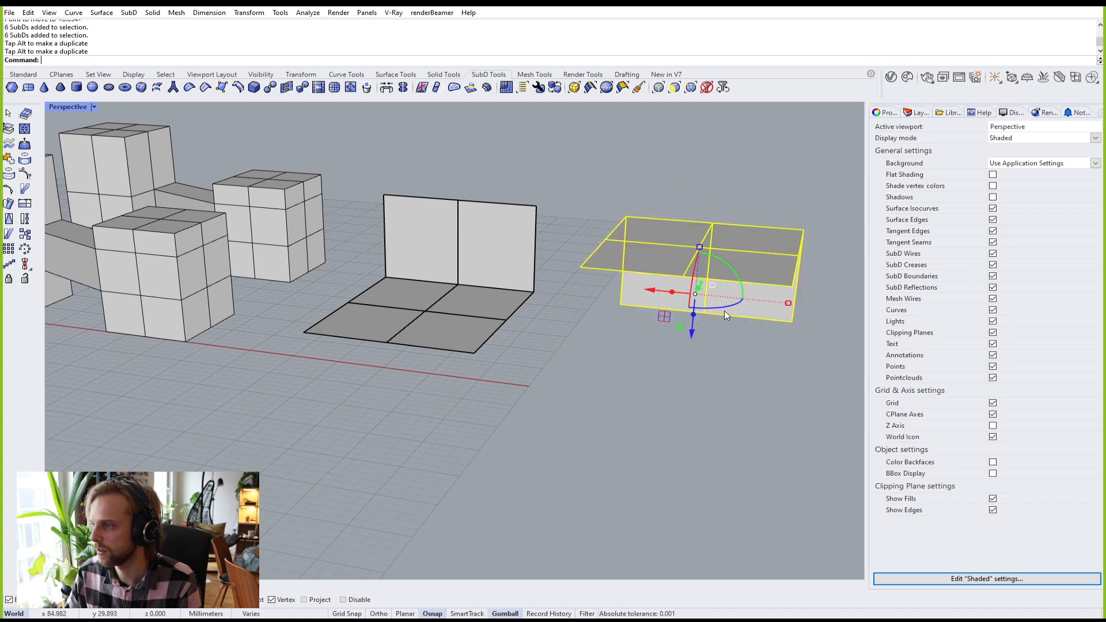
drag(724, 309, 690, 345)
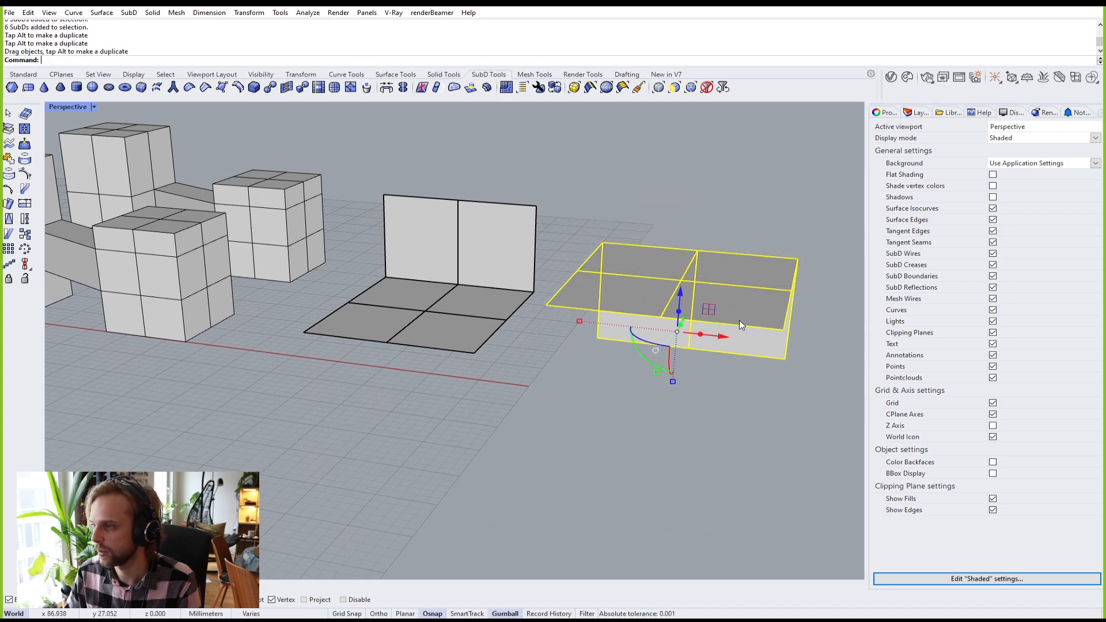
right_drag(739, 321, 625, 357)
drag(413, 392, 638, 419)
Step: Move the flipped planes by their corner onto the original wall's upper corner to form an open-ended box
text(M)
key(Return)
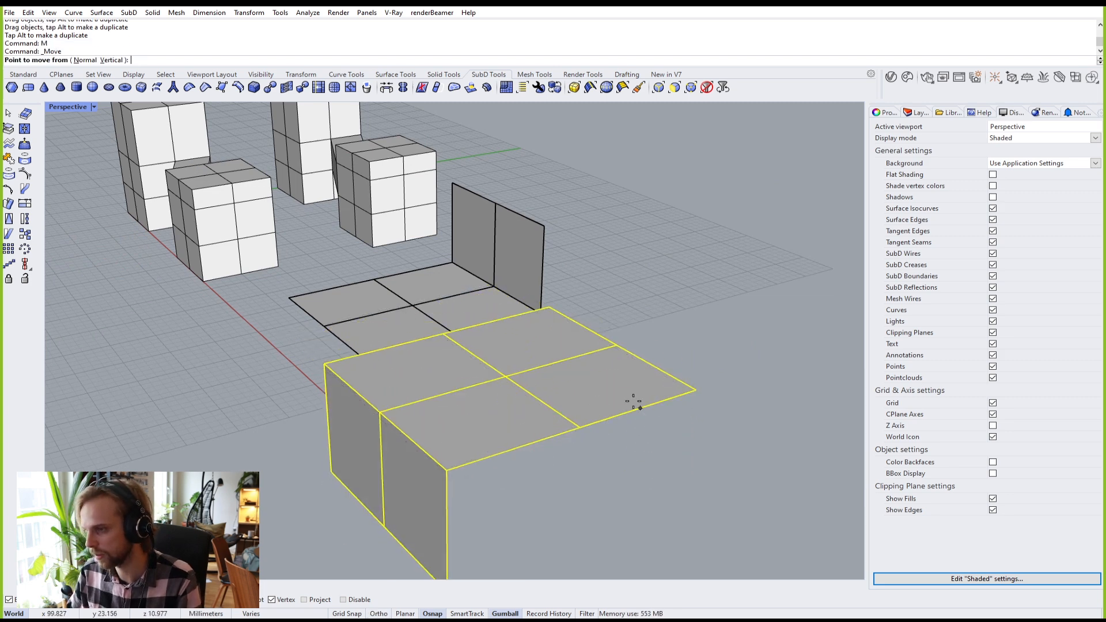
click(696, 390)
click(538, 226)
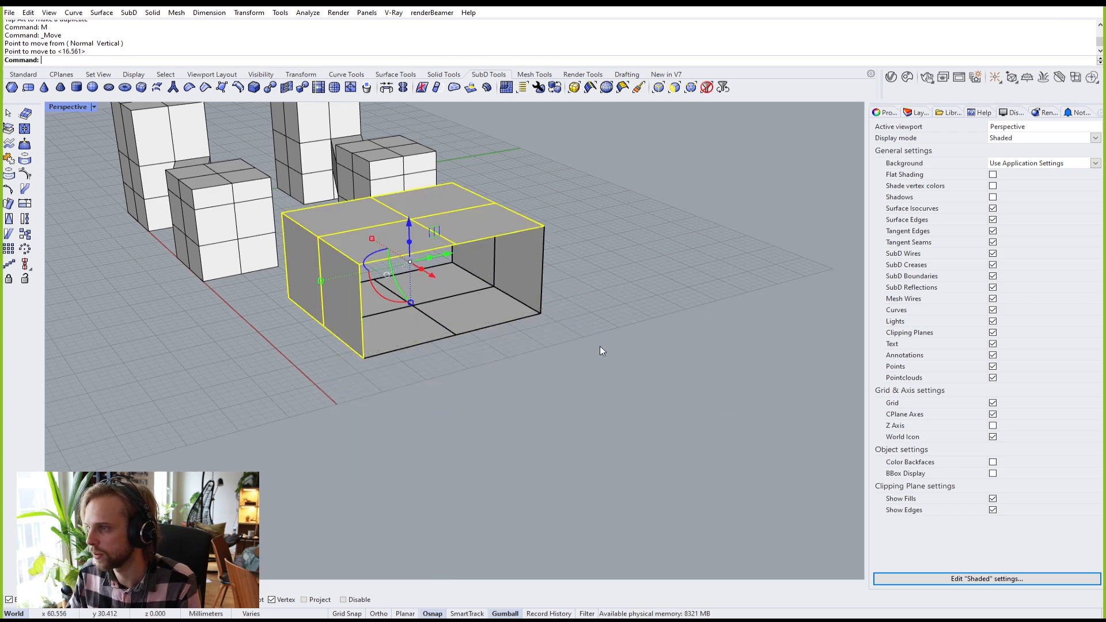
right_drag(443, 337, 556, 346)
Step: Join all twelve planes of the box into one SubD with smooth joined edges
drag(630, 441, 351, 173)
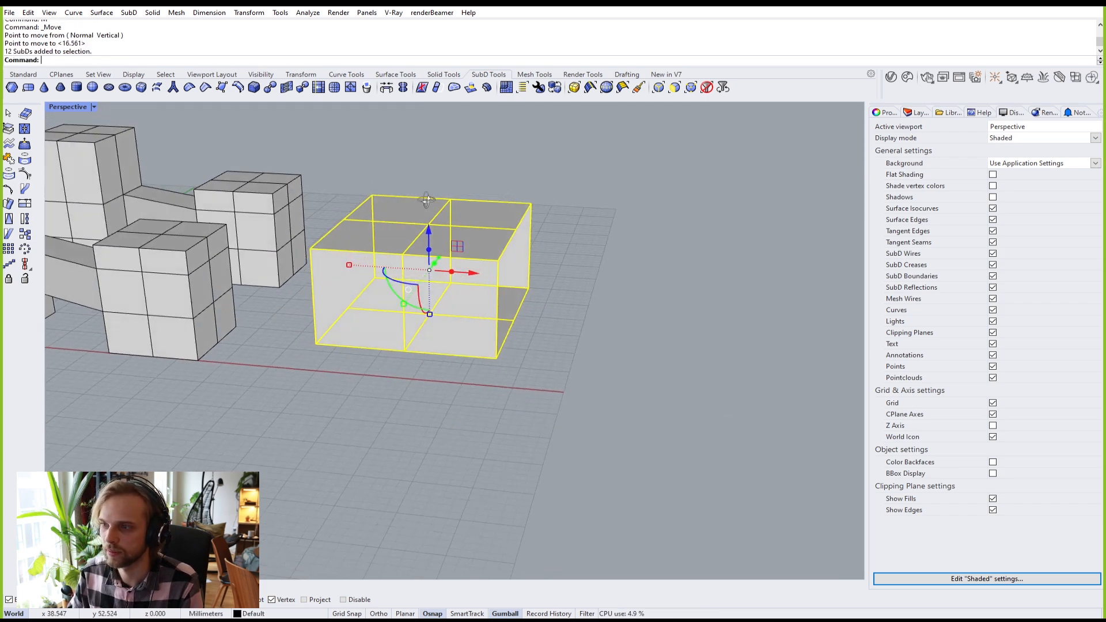
right_drag(351, 173, 433, 198)
key(BackSpace)
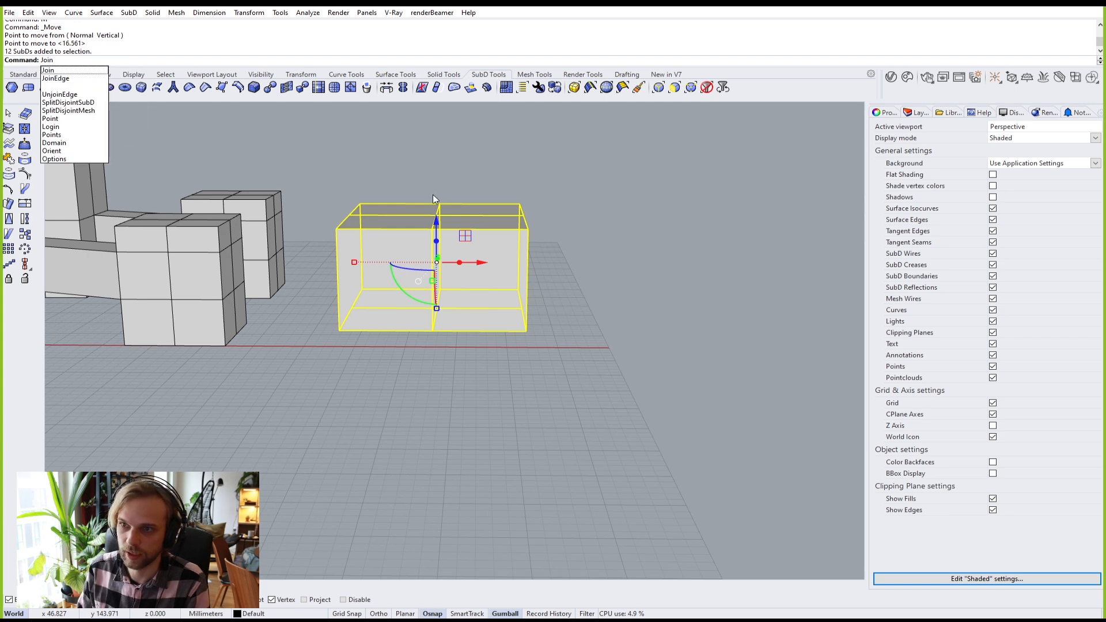
key(Return)
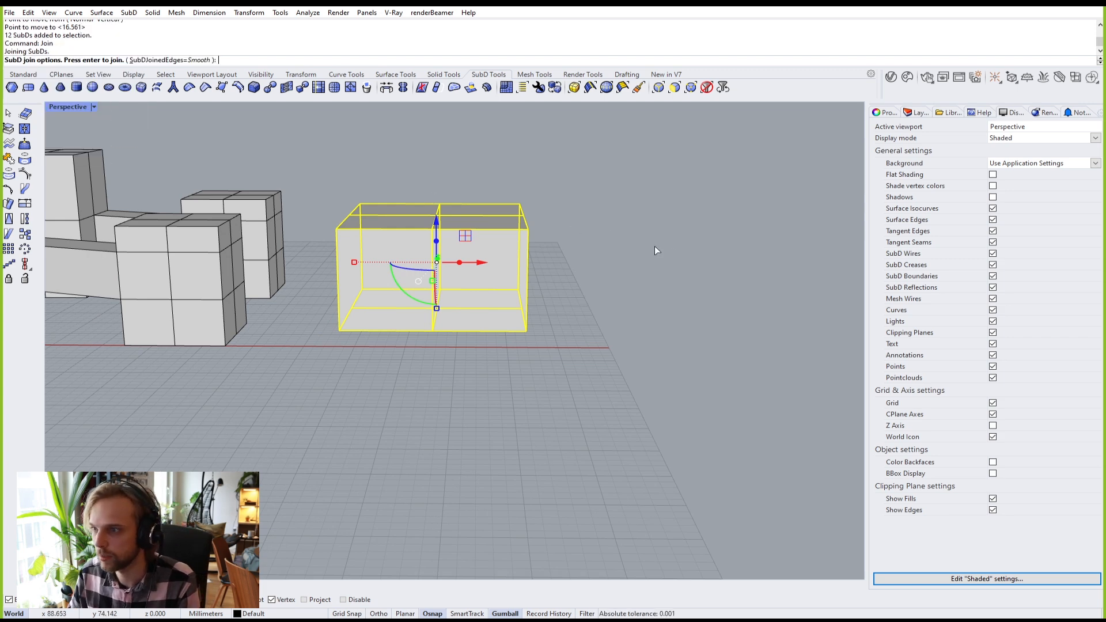
right_drag(654, 247, 599, 275)
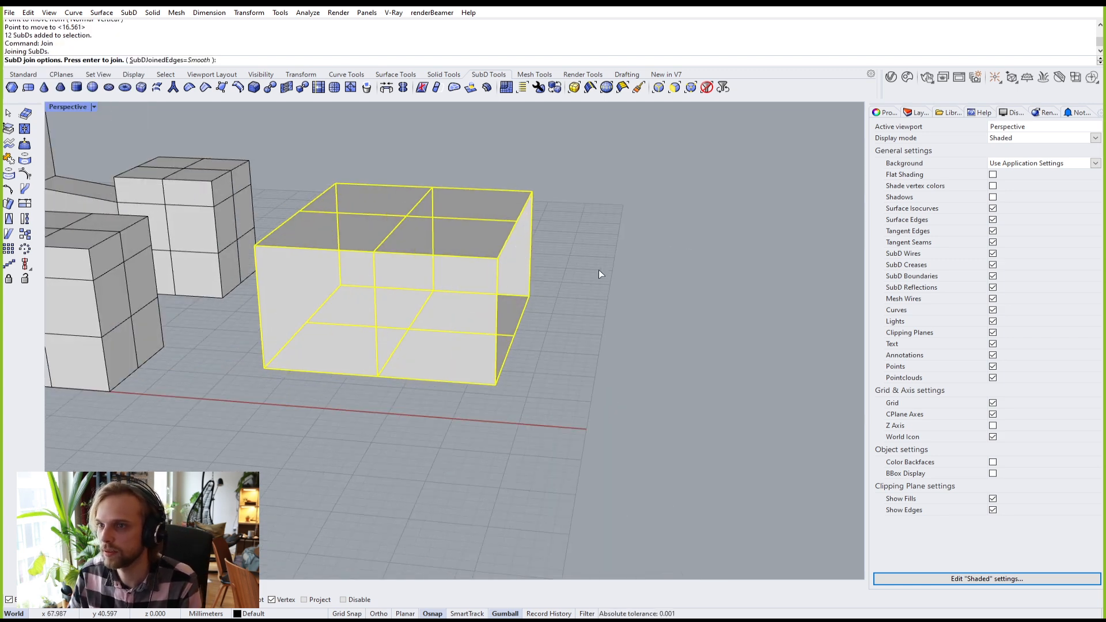
key(Return)
click(629, 296)
Step: Inspect the joined open-ended box from several angles, in smooth display and back in flat display
right_drag(628, 291, 430, 250)
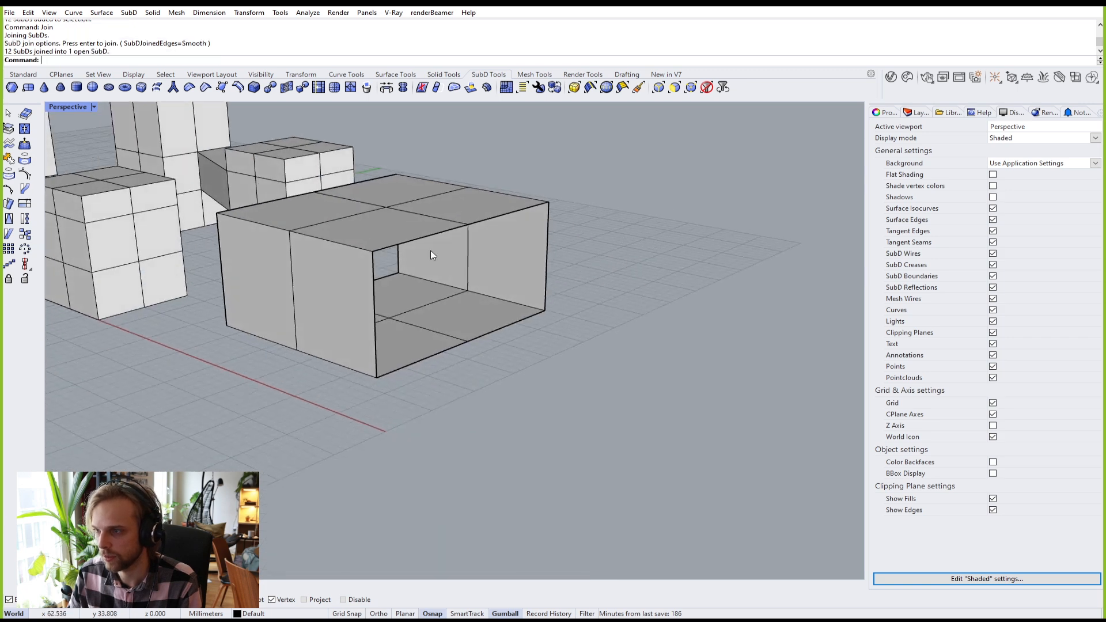
right_drag(296, 348, 390, 257)
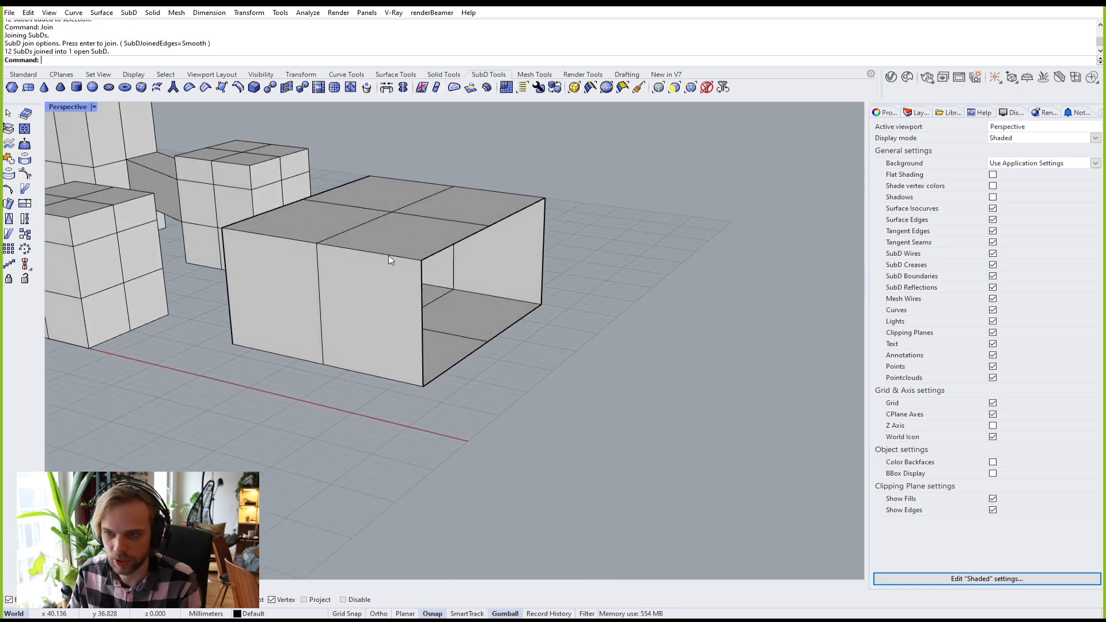
click(390, 257)
click(573, 403)
key(Tab)
right_drag(572, 393, 551, 384)
key(Tab)
Step: Select the edge loop around the box's open end and scale it down in width and height into a narrow opening
scroll(426, 271, up, 4)
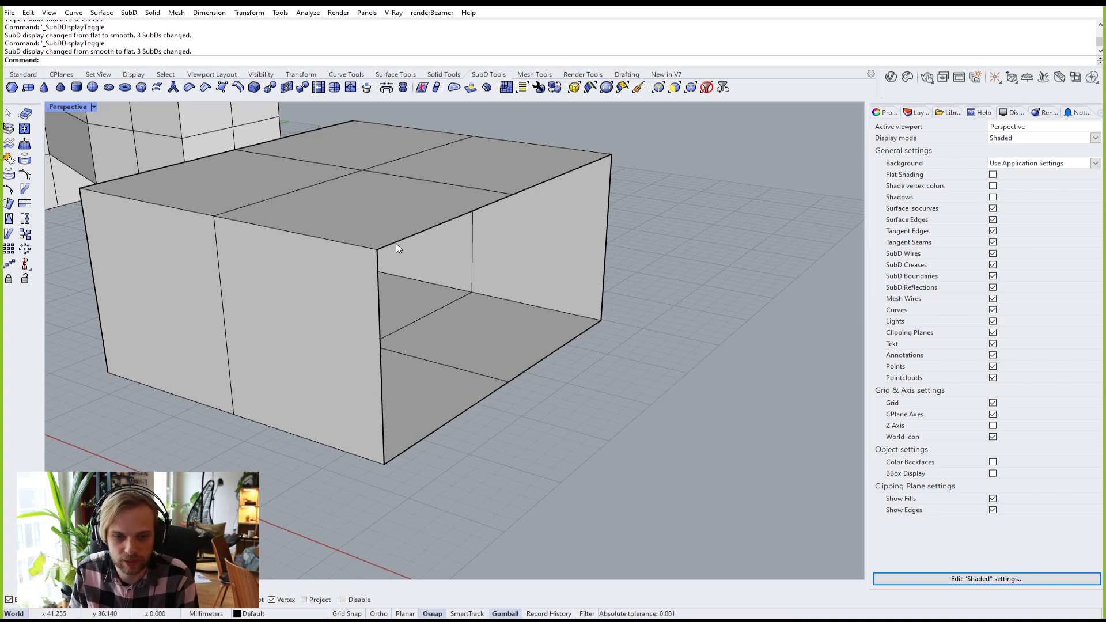
double_click(410, 238)
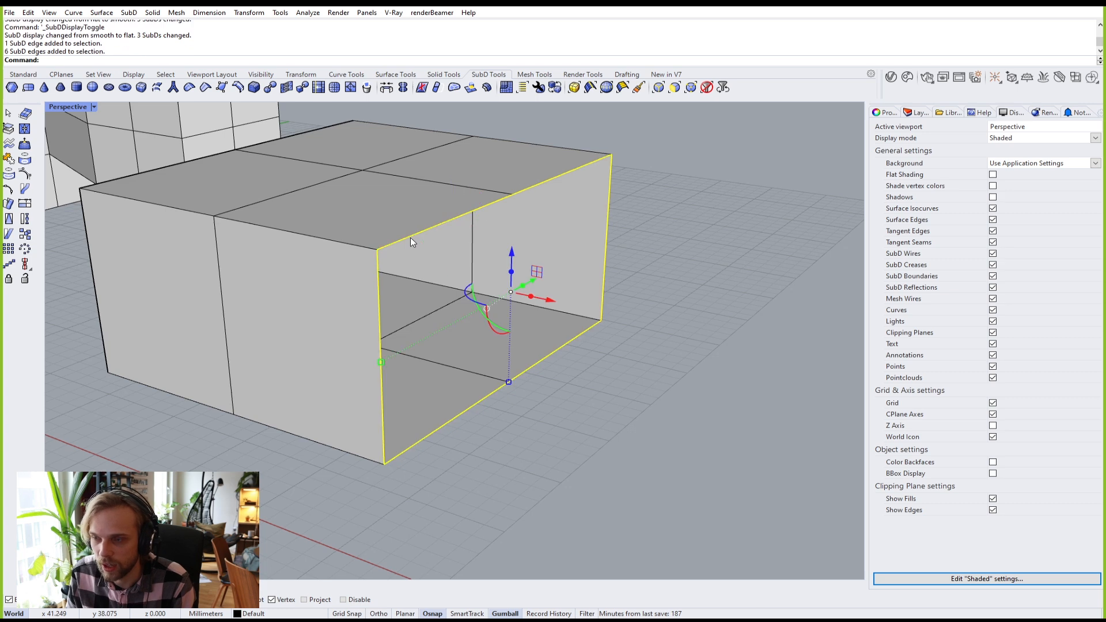
drag(382, 363, 512, 328)
drag(510, 382, 508, 335)
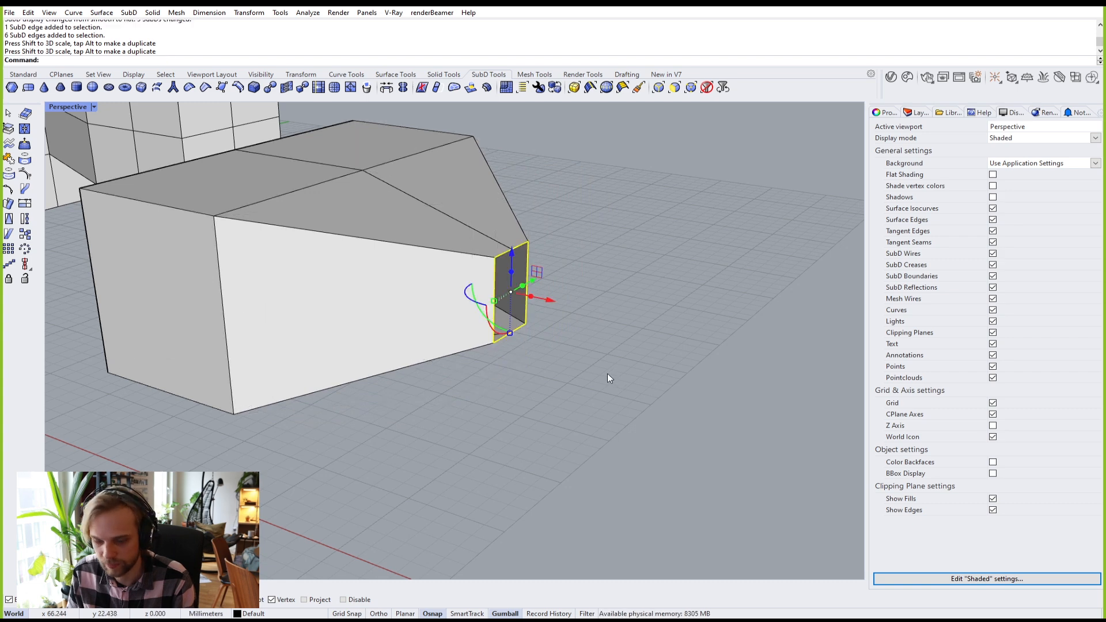
Step: Extrude the narrow opening's edge loop outward along X with ExtrudeSubD, and check the resulting neck in smooth display
text(Extruy)
key(BackSpace)
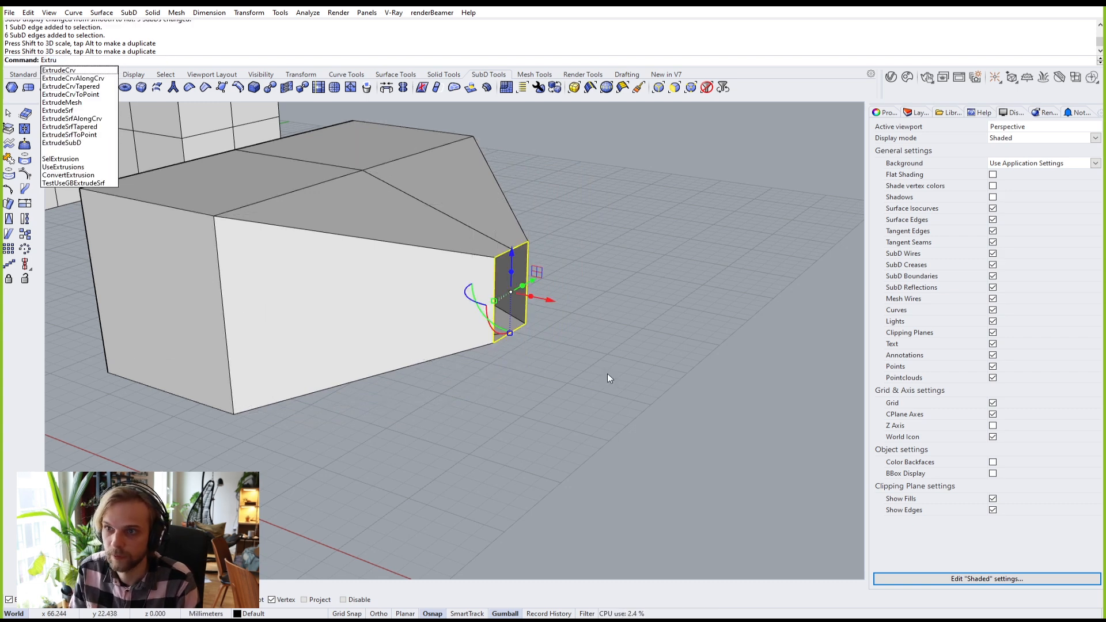
text(du)
key(BackSpace)
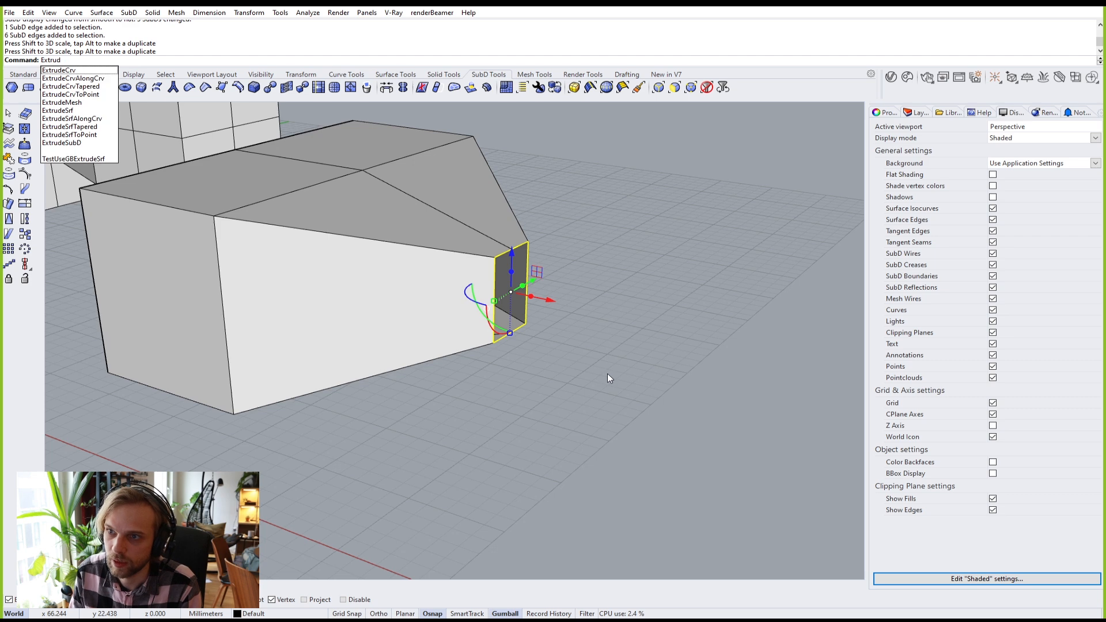
text(eSubD)
key(Return)
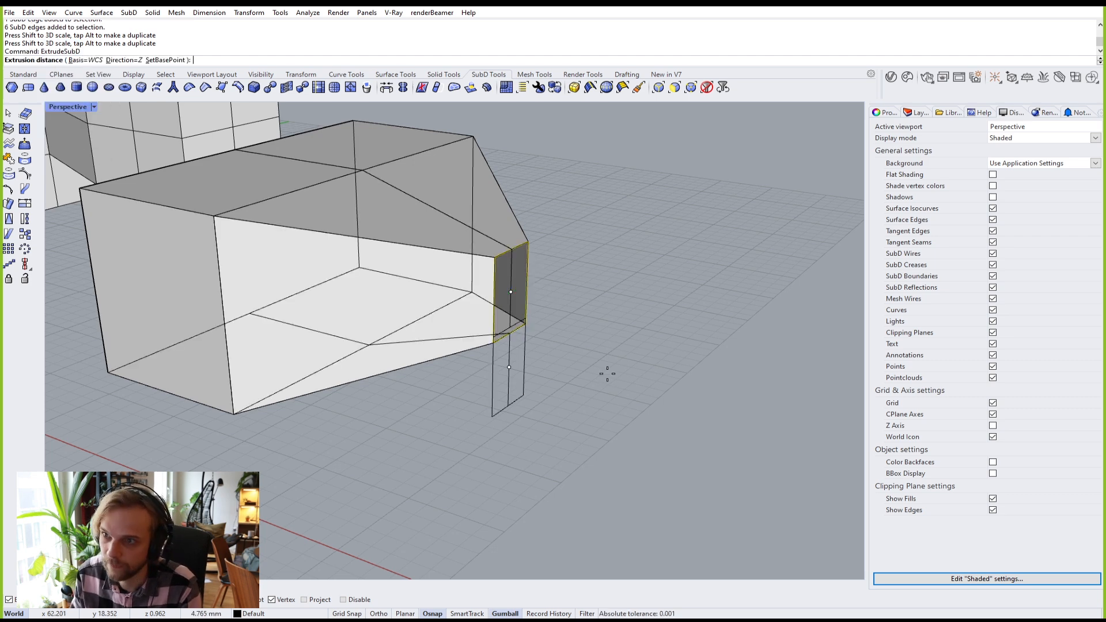
click(120, 60)
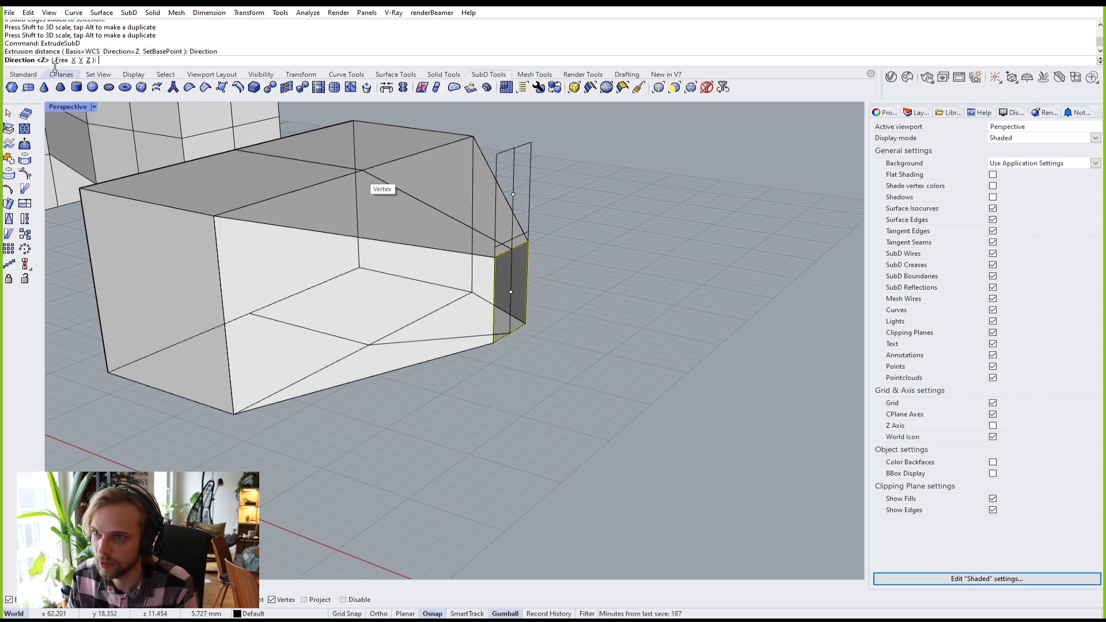
click(72, 61)
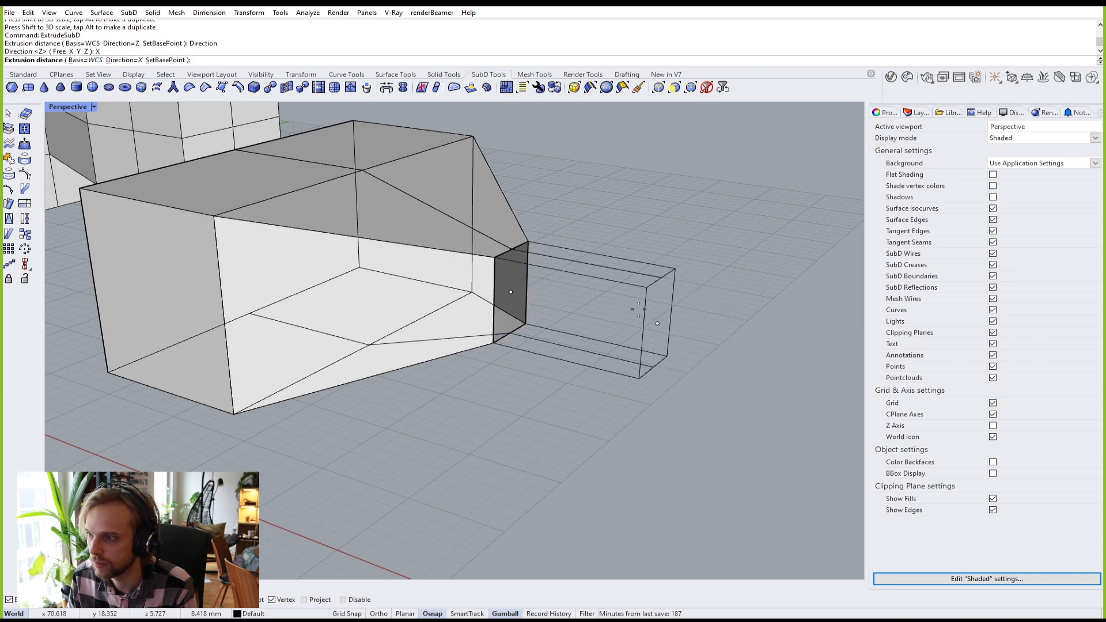
click(638, 316)
scroll(686, 397, down, 4)
key(Tab)
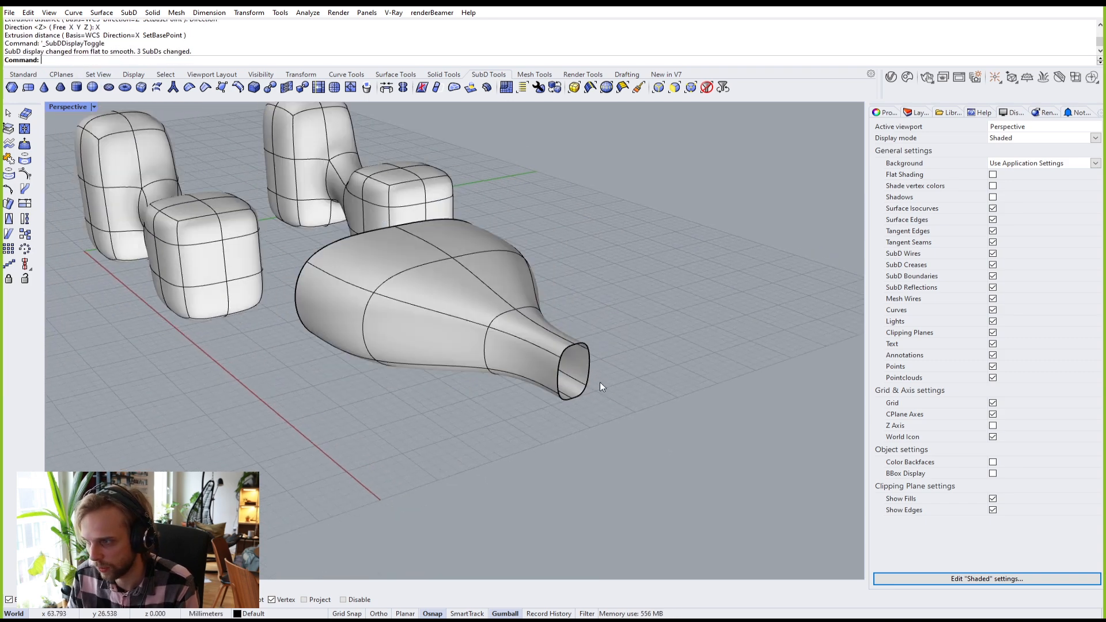
right_drag(600, 382, 662, 423)
key(Tab)
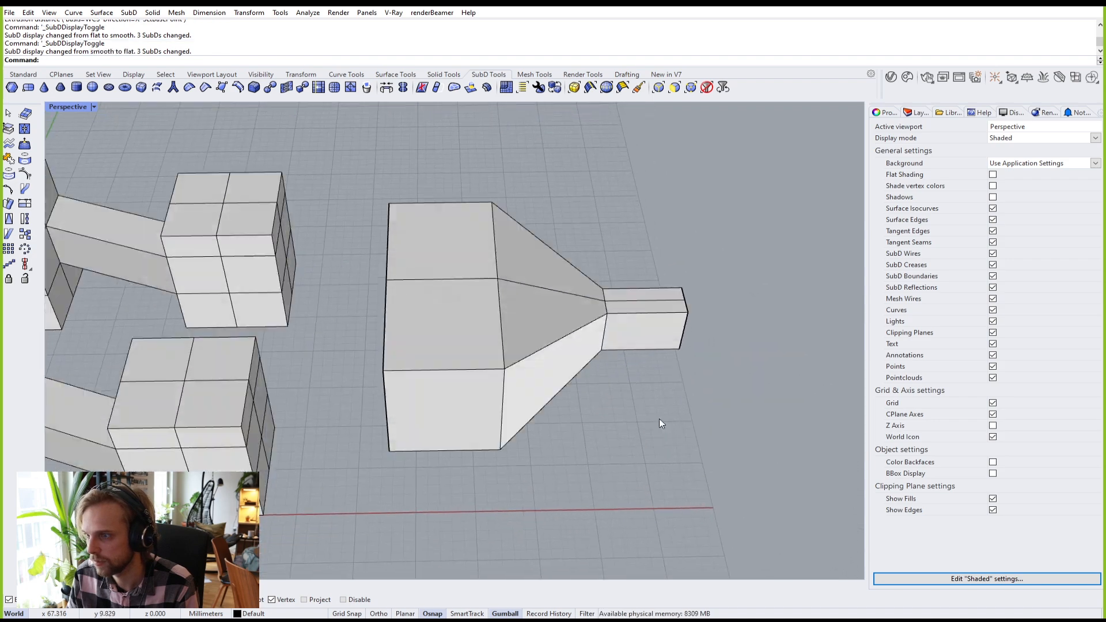
Step: Move the upper and lower middle vertices of the wide open end inward along X, and view the form in smooth display
right_drag(399, 291, 504, 386)
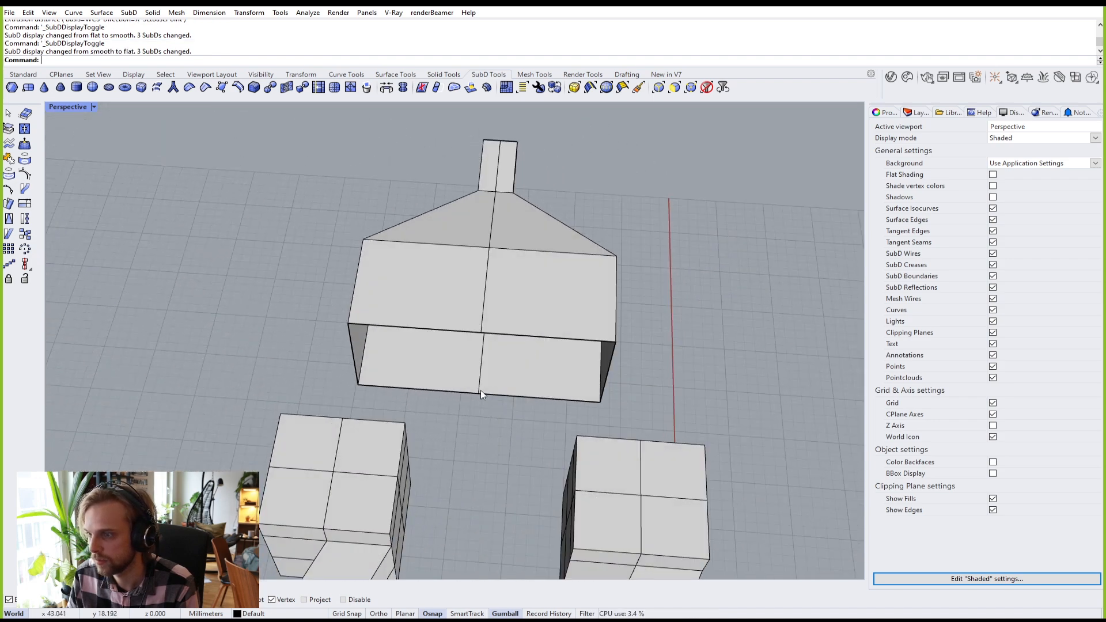
click(479, 393)
shift+click(481, 334)
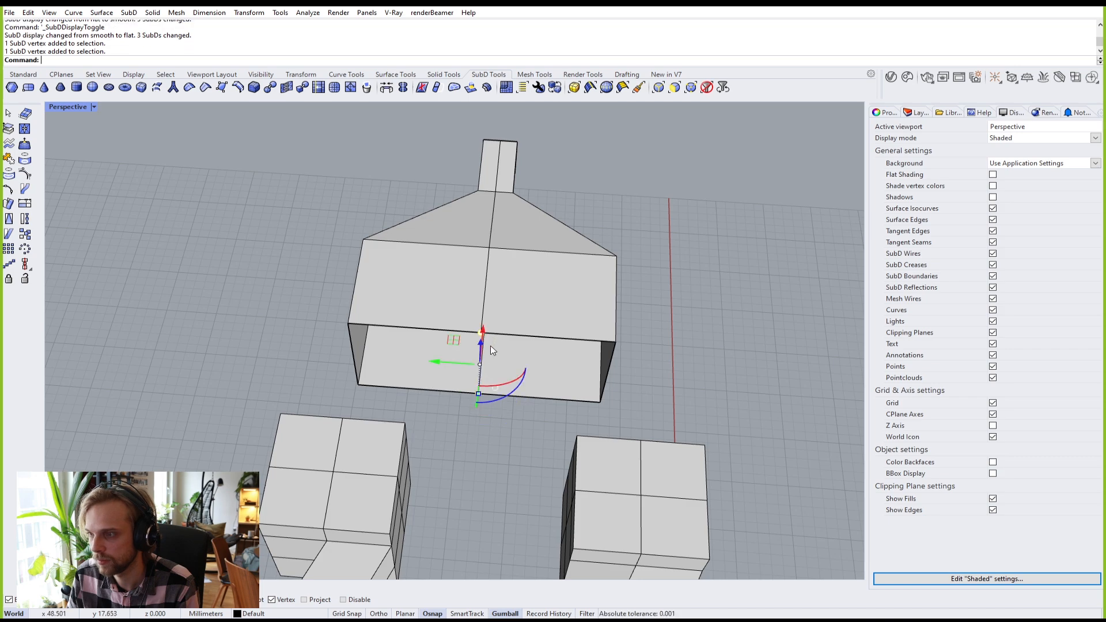
right_drag(482, 336, 450, 347)
drag(498, 334, 538, 325)
right_drag(505, 365, 505, 303)
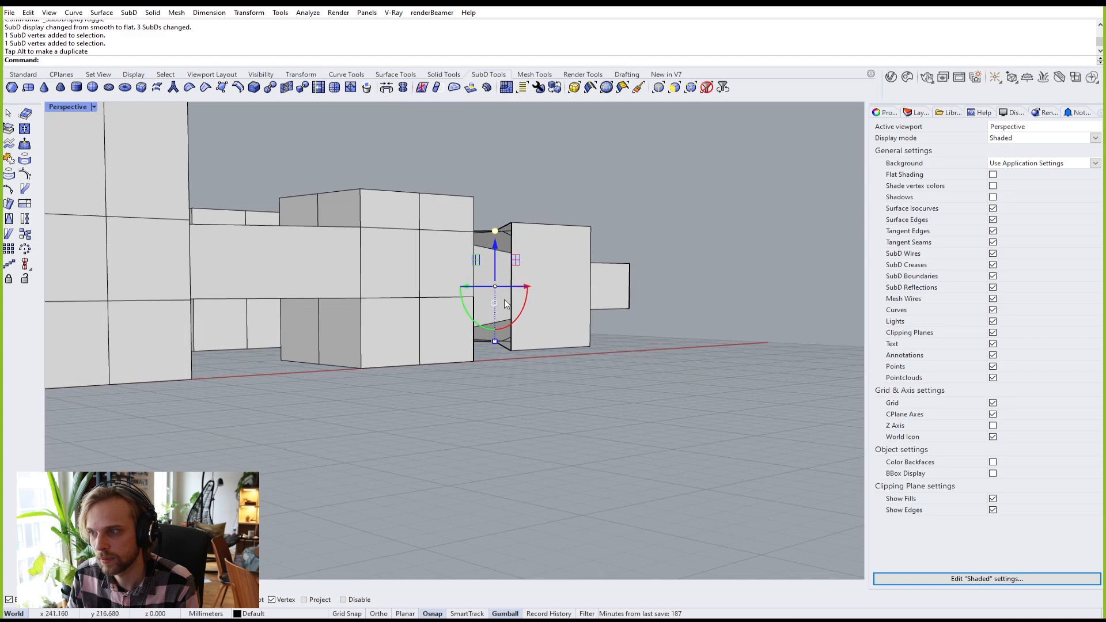
drag(488, 342, 498, 299)
key(Escape)
key(Tab)
right_drag(637, 362, 511, 449)
Step: Delete the reshaped open-ended SubD beside the two bridged block pairs
click(515, 370)
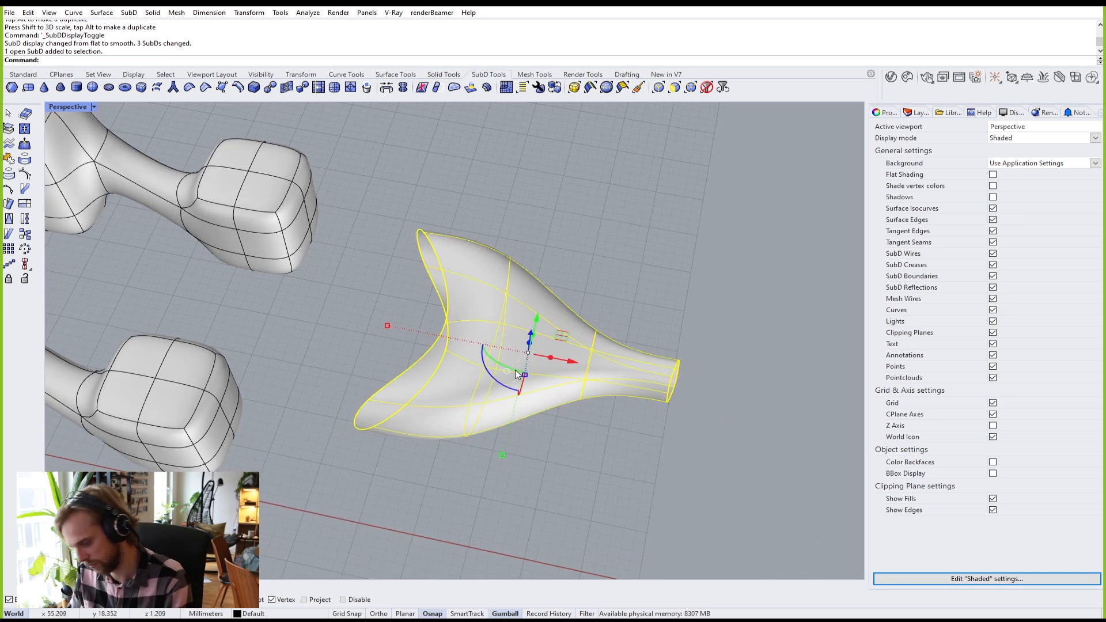
key(Delete)
scroll(455, 369, down, 3)
shift+right_drag(262, 381, 520, 358)
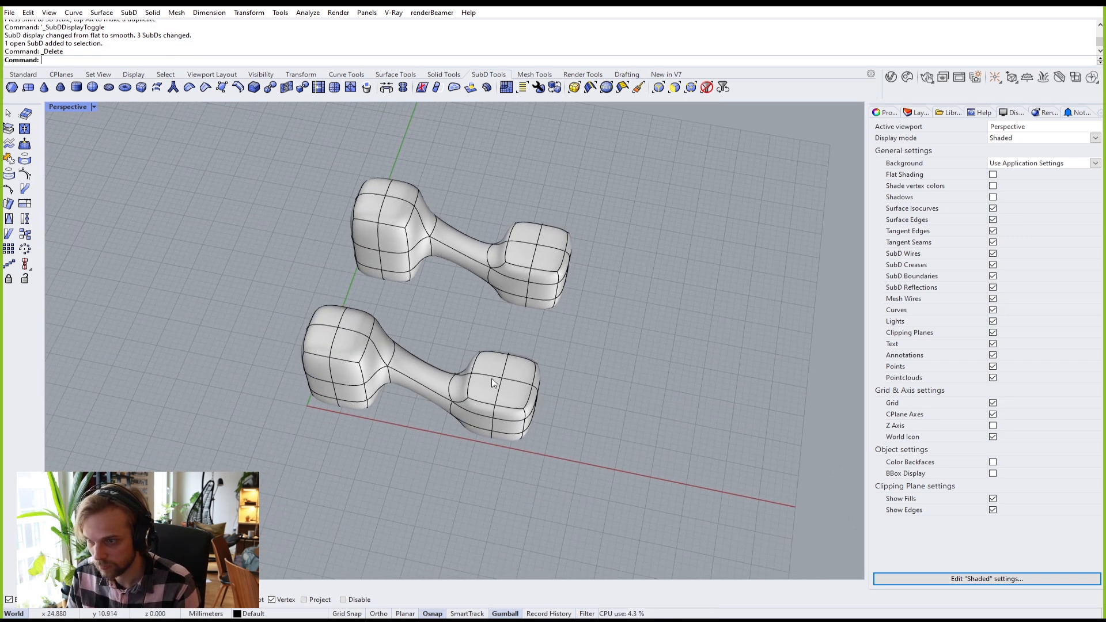
Step: Undo the whole open-ended box construction and the bridge between the far pair of blocks
key(ctrl+z)
key(ctrl+z)
key(ctrl+z)
key(ctrl+z)
key(ctrl+z)
key(ctrl+z)
key(ctrl+z)
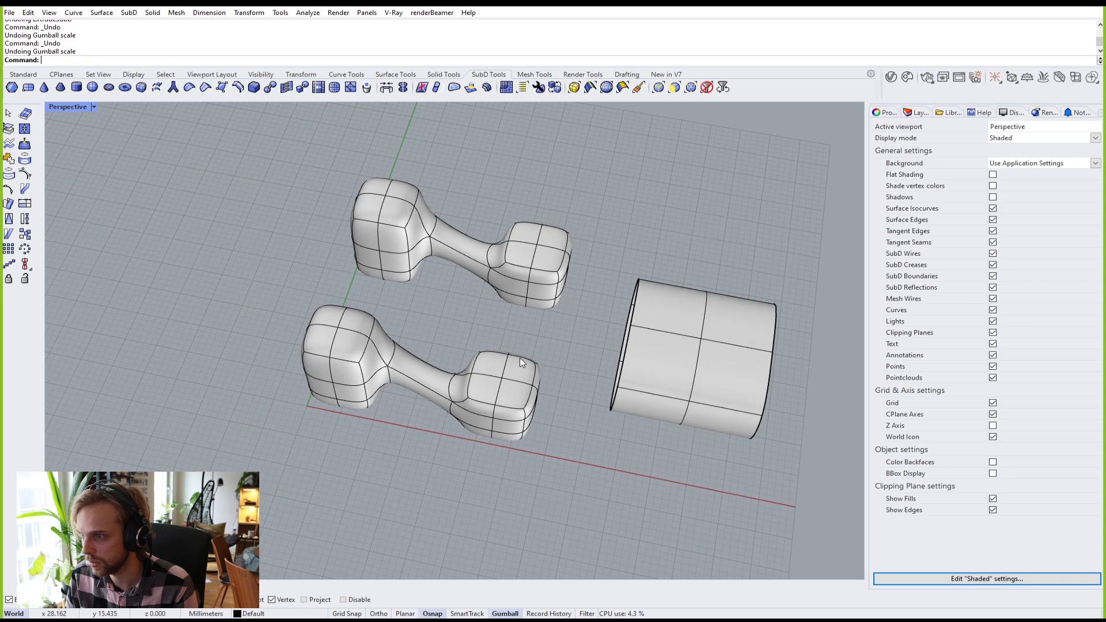
key(ctrl+z)
key(ctrl+z)
key(ctrl+z)
key(ctrl+z)
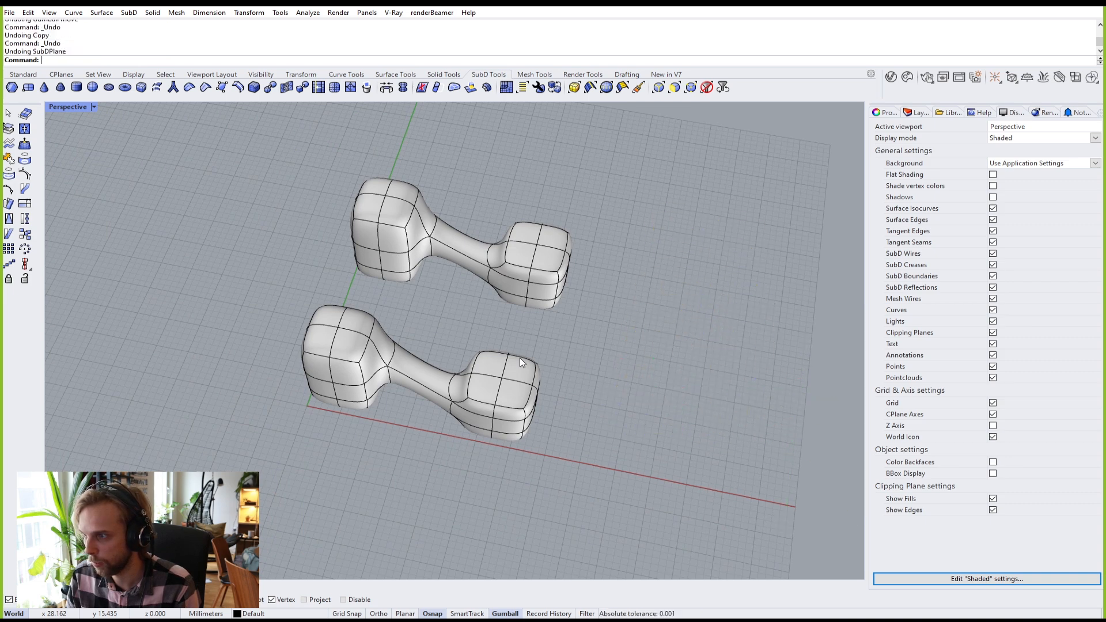
scroll(476, 339, up, 3)
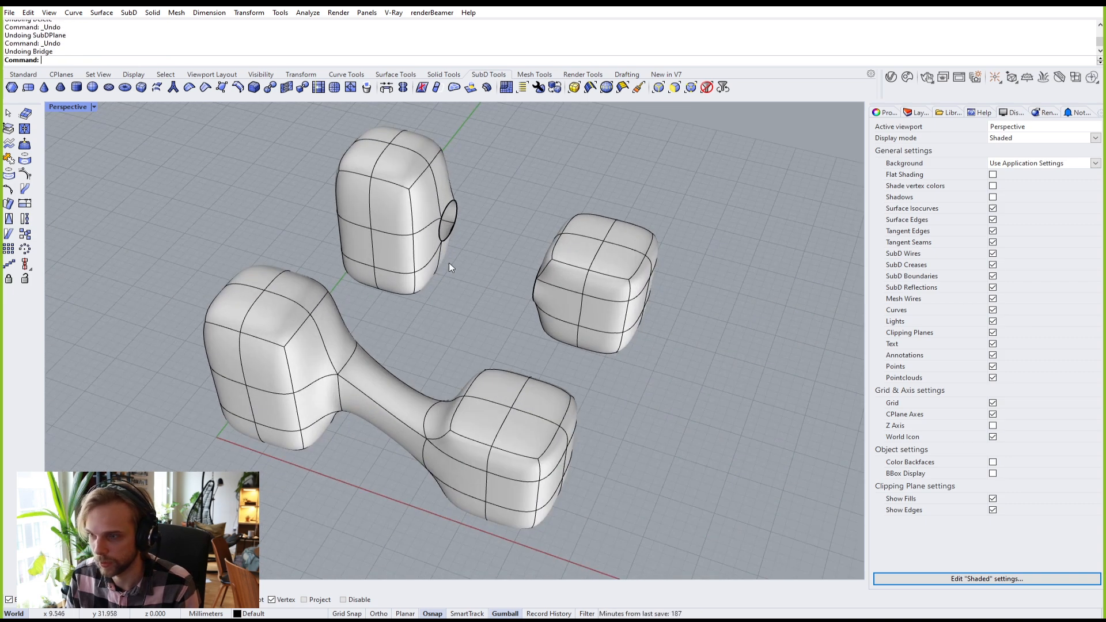
Step: Examine the two separated blocks and the openings in their facing sides
click(431, 177)
text(z)
key(Return)
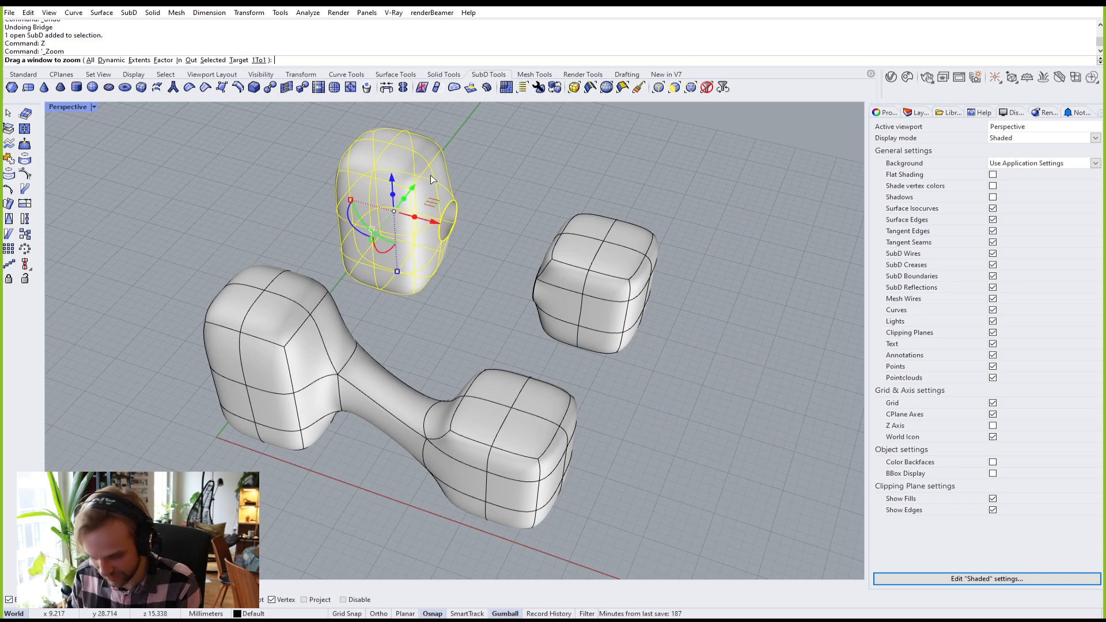
key(Escape)
key(Escape)
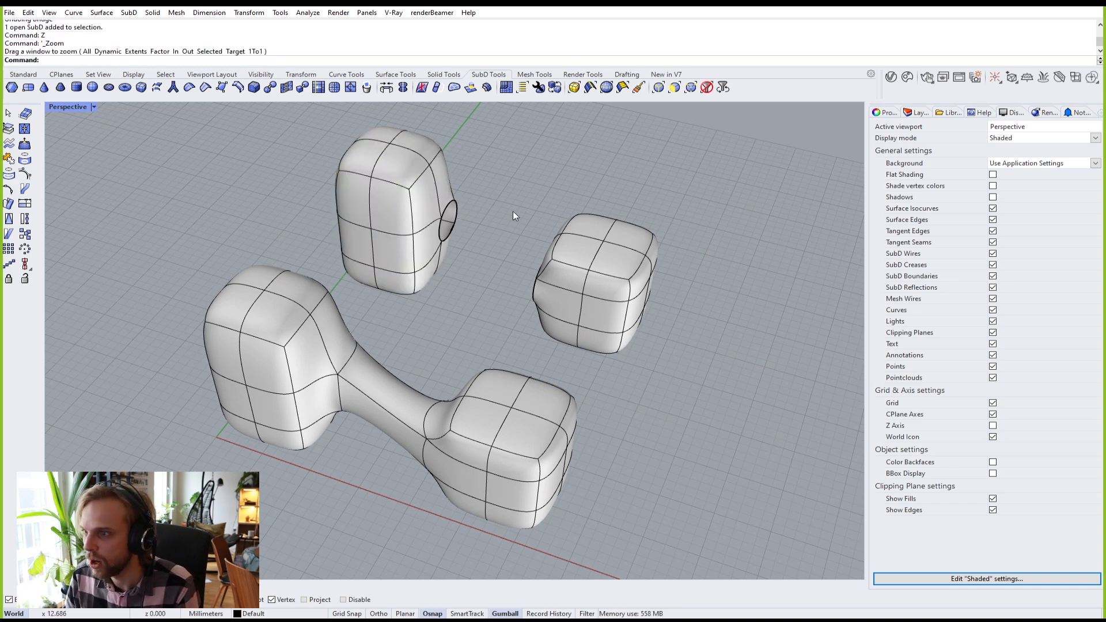
shift+right_drag(513, 213, 478, 368)
scroll(408, 333, up, 5)
right_drag(395, 320, 283, 275)
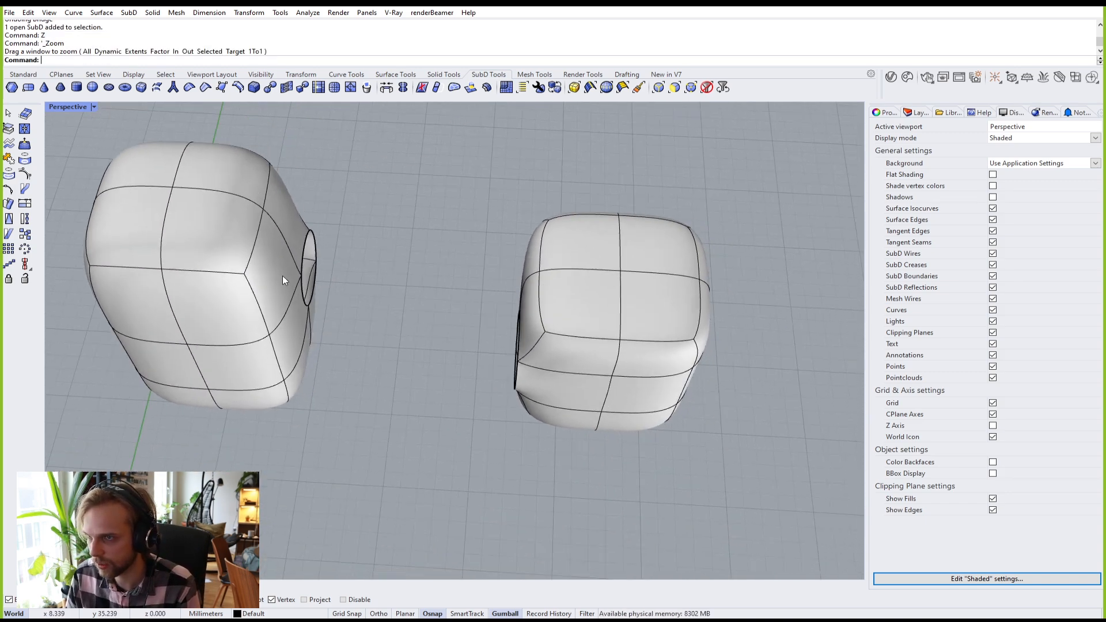
click(220, 271)
key(Return)
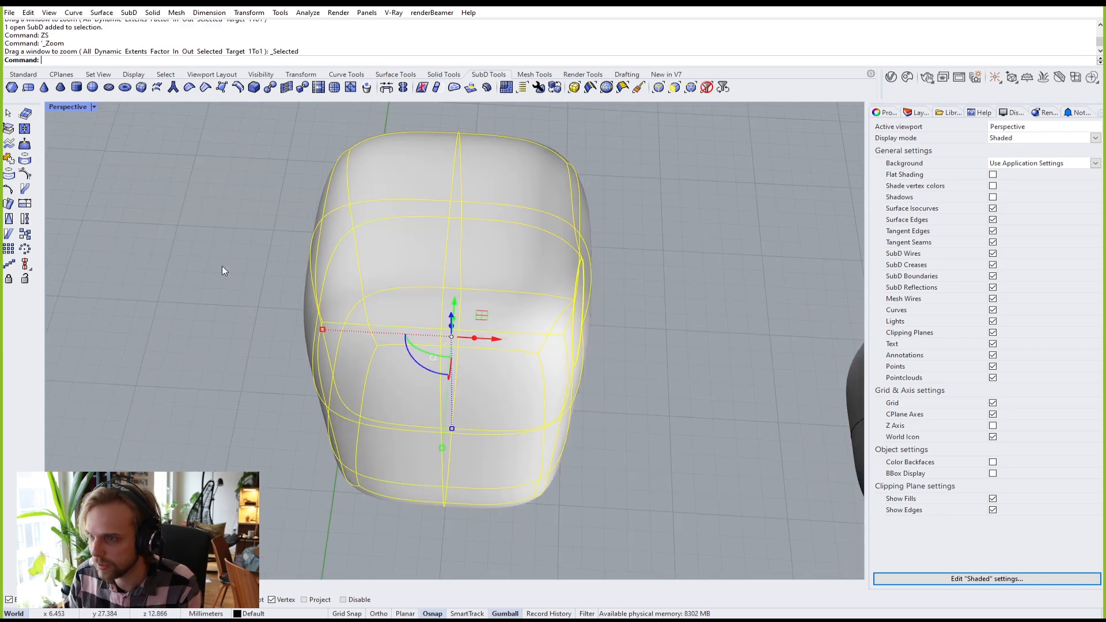
key(Escape)
right_drag(440, 378, 615, 449)
scroll(615, 448, down, 3)
shift+right_drag(555, 426, 432, 340)
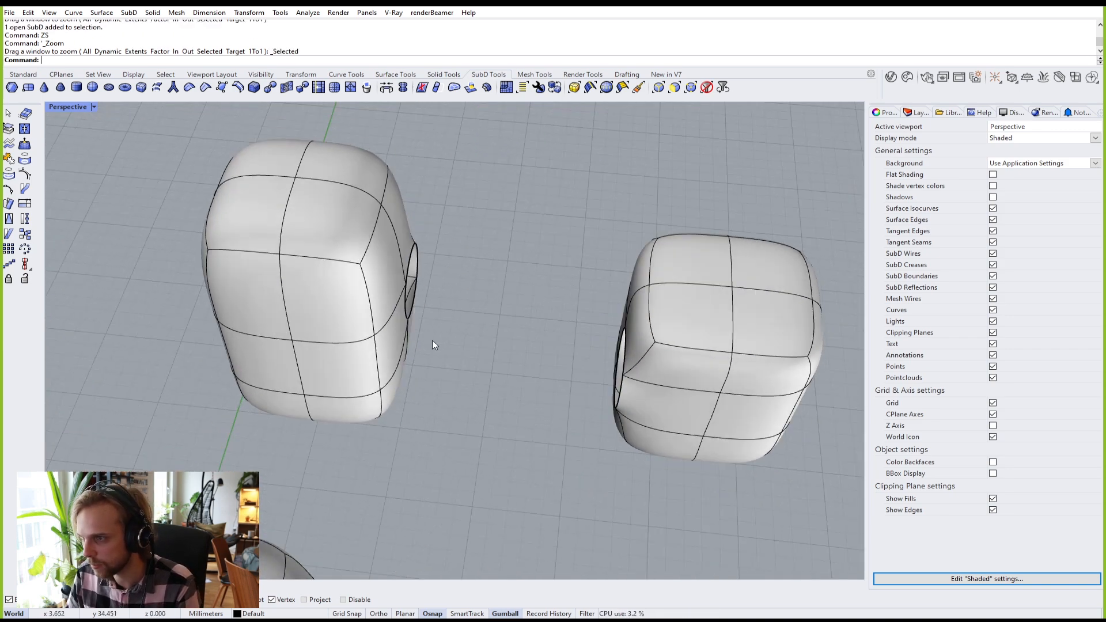
Step: Start SubDLoft and, in flat display, select the four boundary edges of the taller block's opening
scroll(459, 316, up, 3)
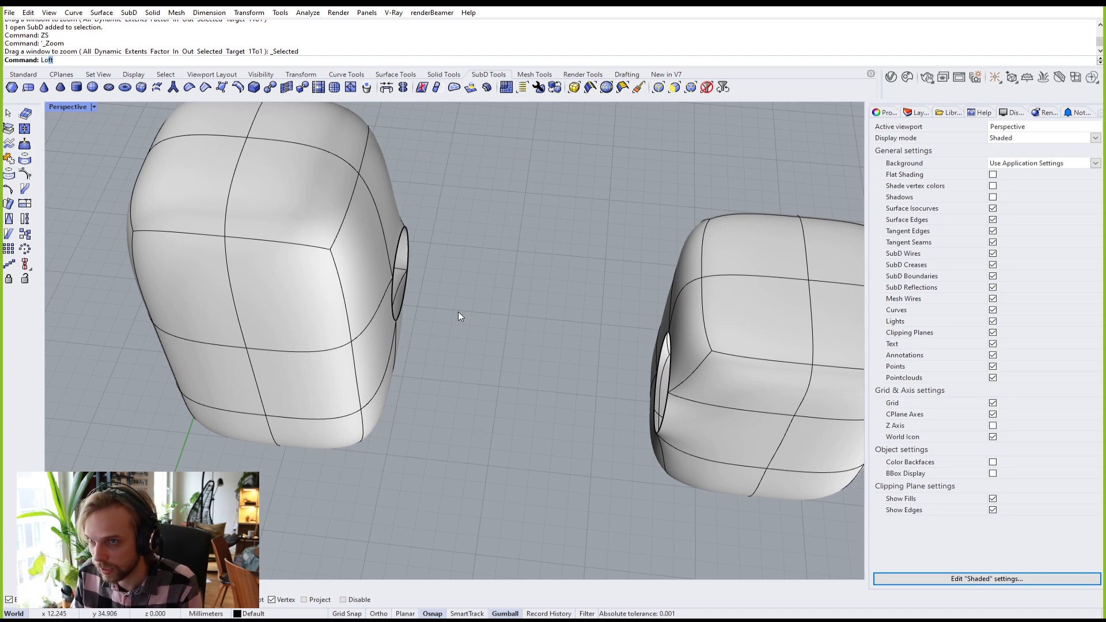
key(BackSpace)
key(BackSpace)
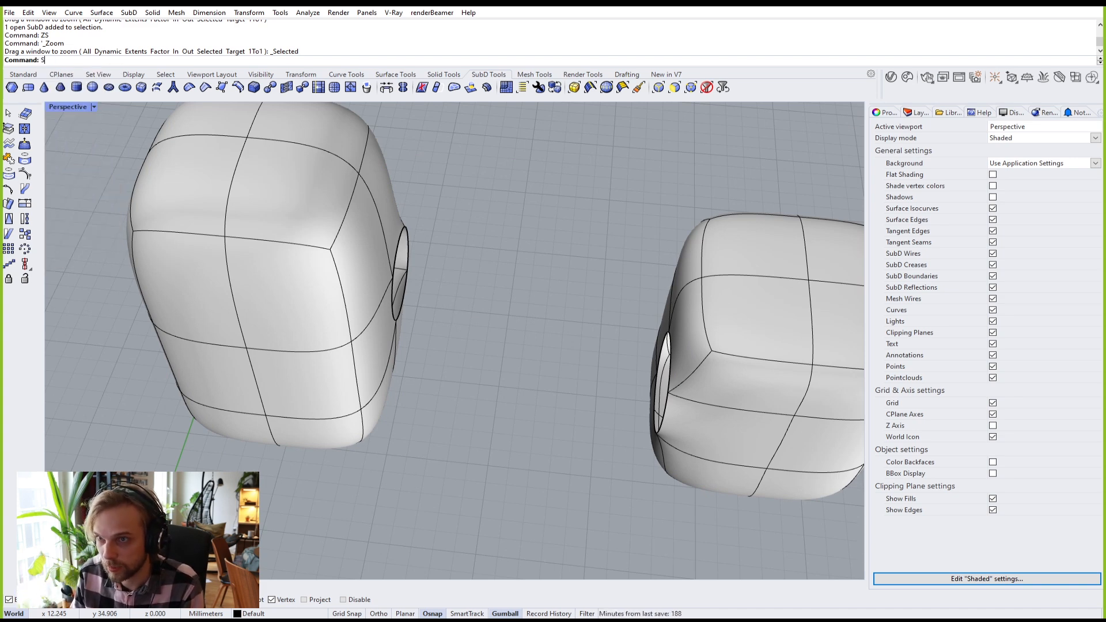
text(u)
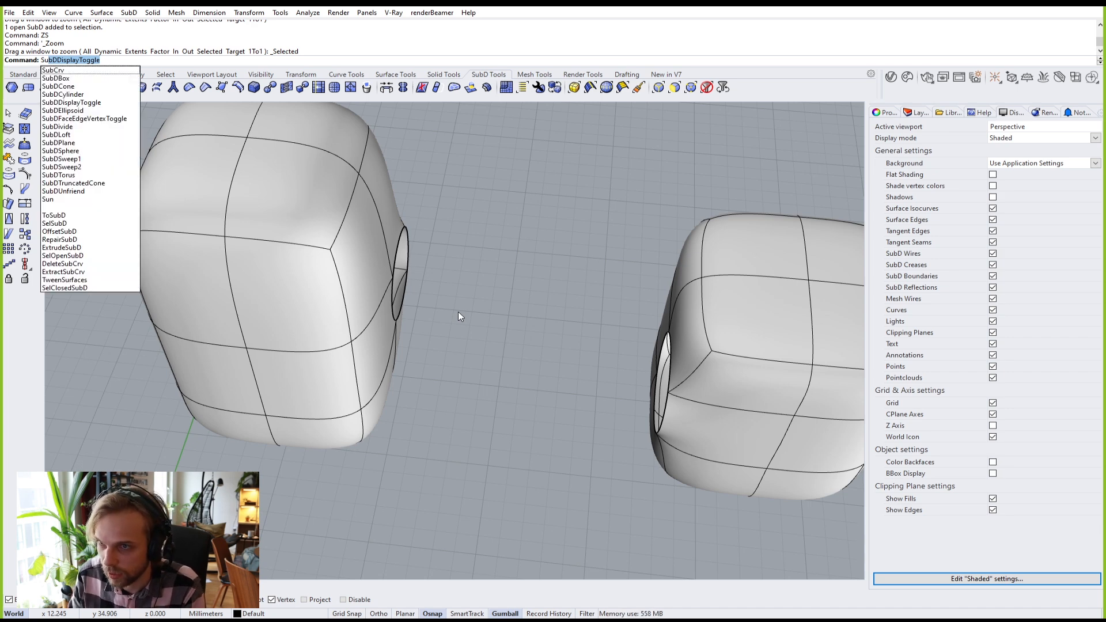
text(db)
key(BackSpace)
key(BackSpace)
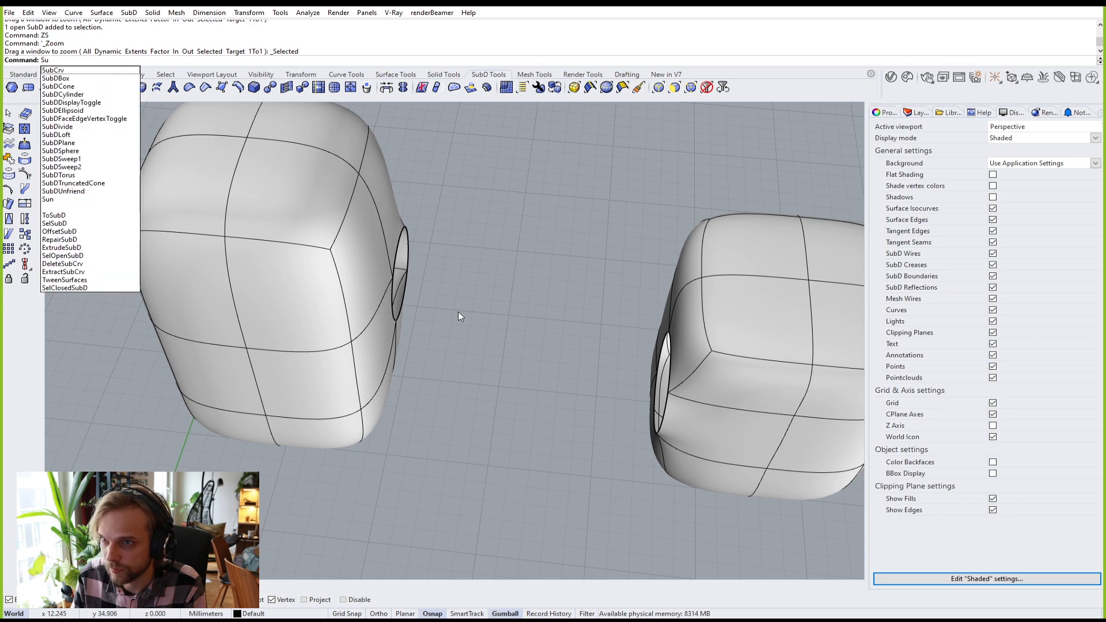
text(bDLoft)
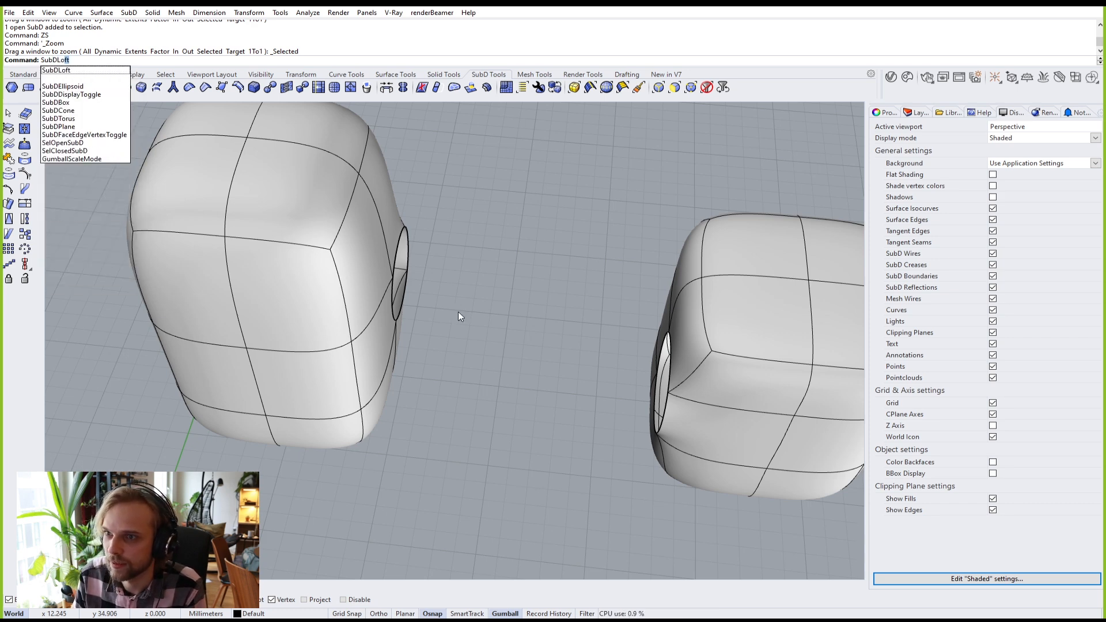
key(Return)
right_drag(458, 306, 445, 299)
scroll(445, 304, up, 5)
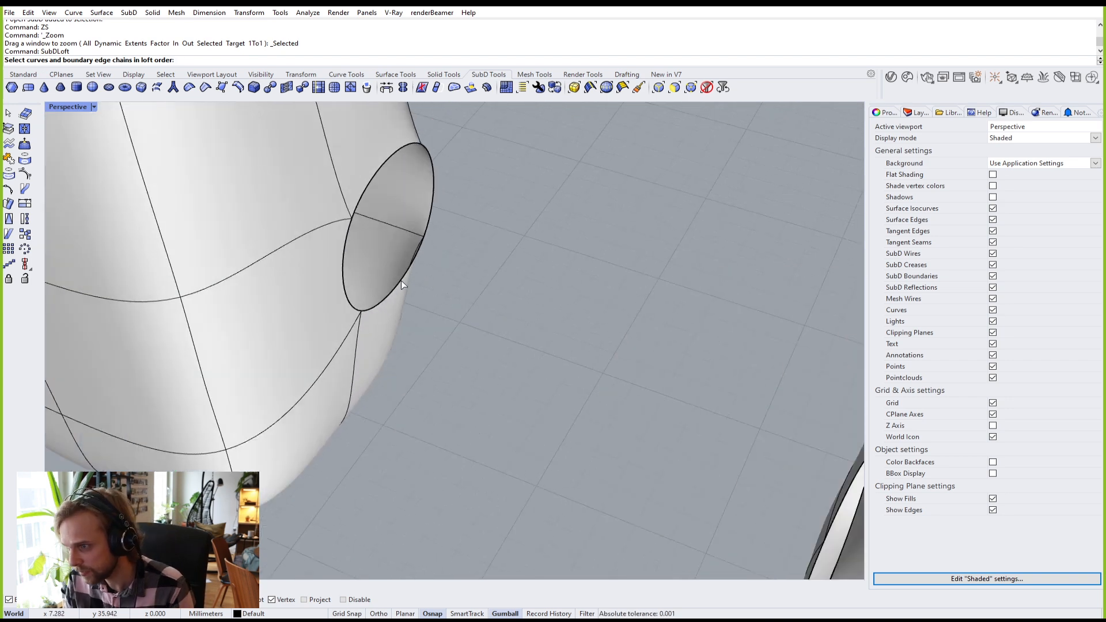
key(Tab)
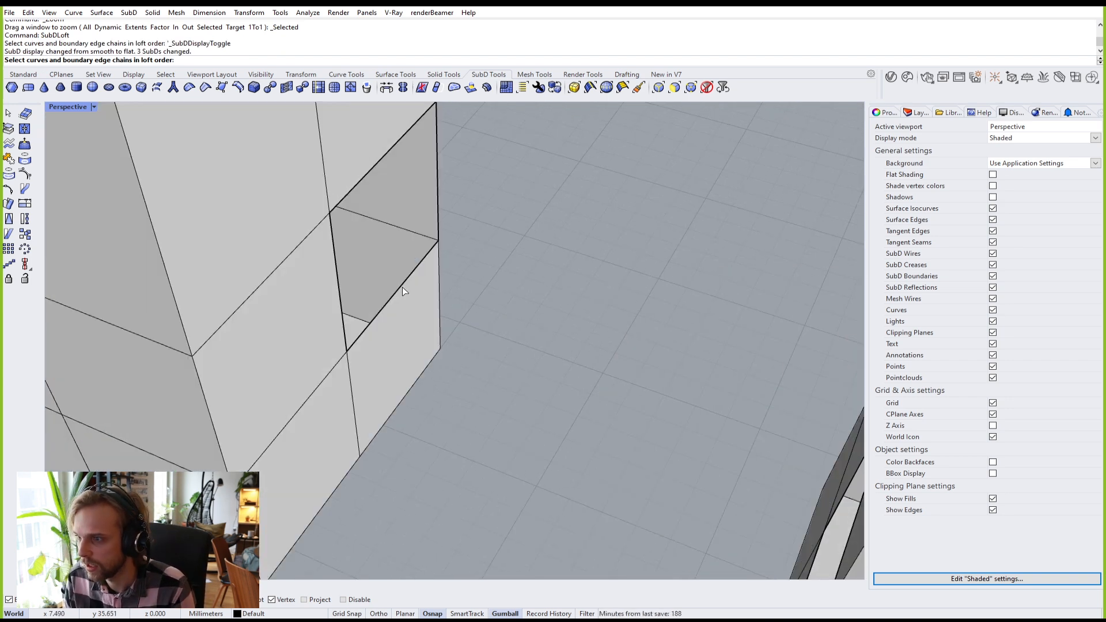
click(409, 279)
click(437, 185)
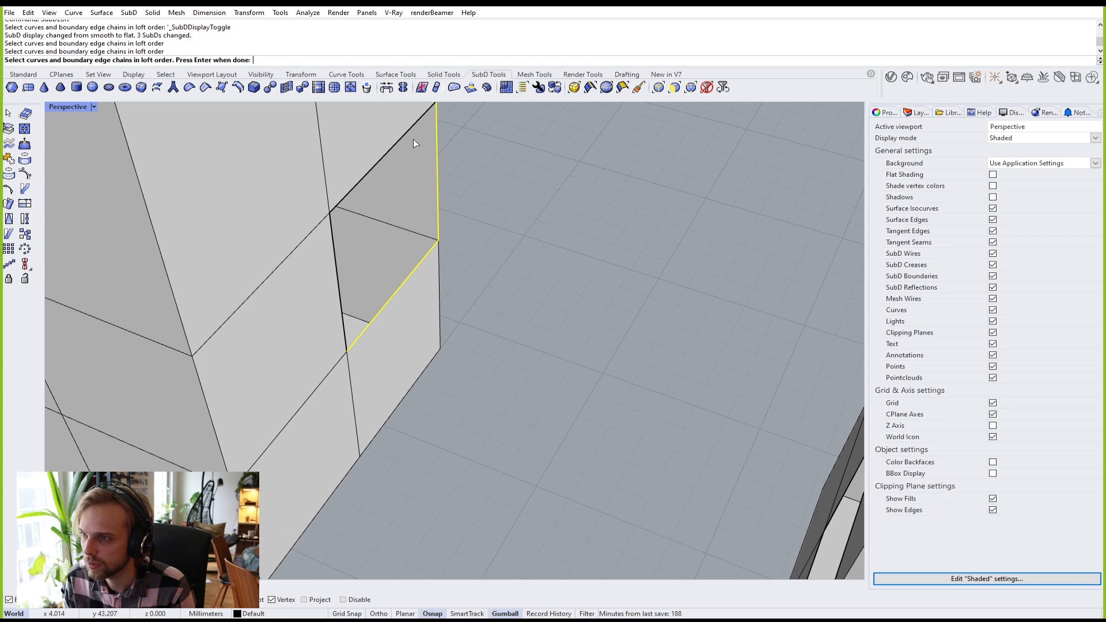
click(382, 155)
click(333, 241)
Step: Add the four boundary edges of the smaller block's opening as the second loft chain and confirm the edge selection
scroll(362, 307, down, 4)
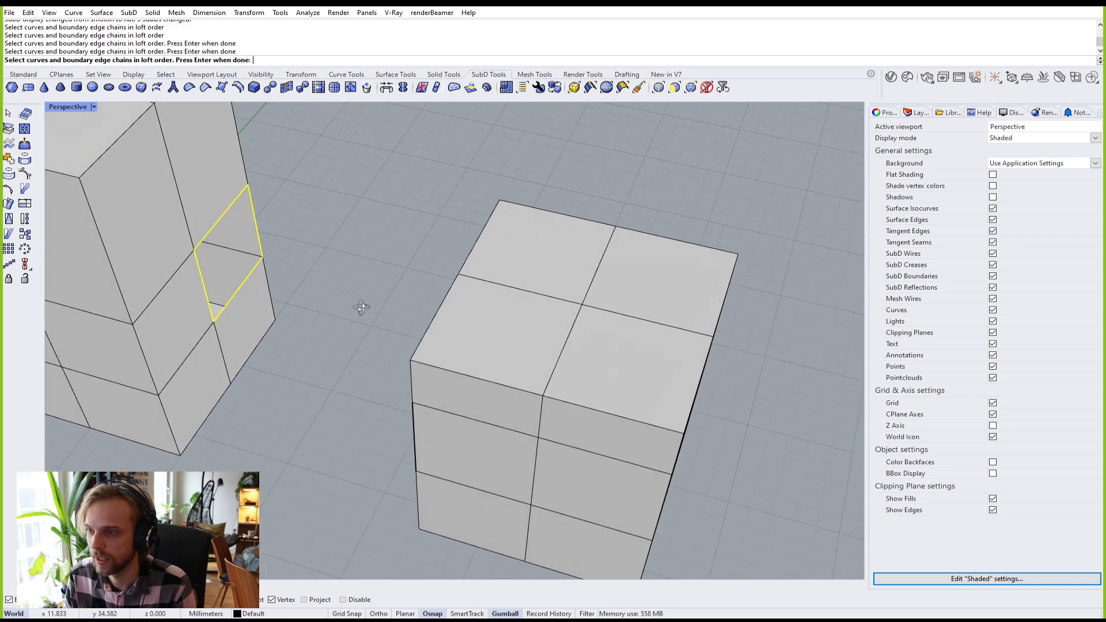
right_drag(362, 307, 465, 355)
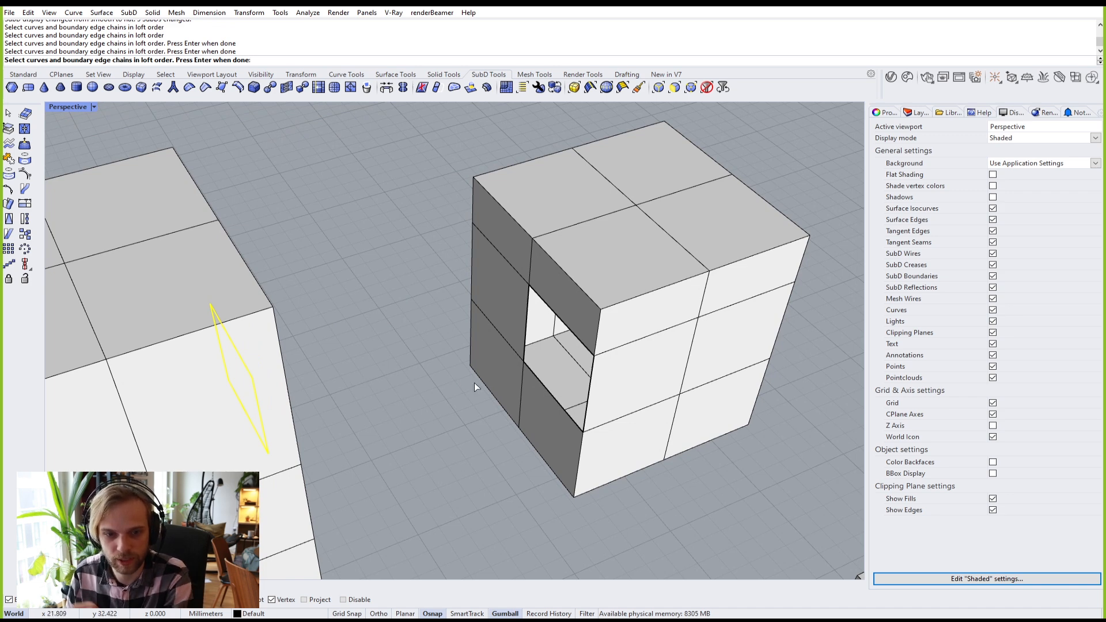
scroll(545, 401, up, 3)
click(537, 395)
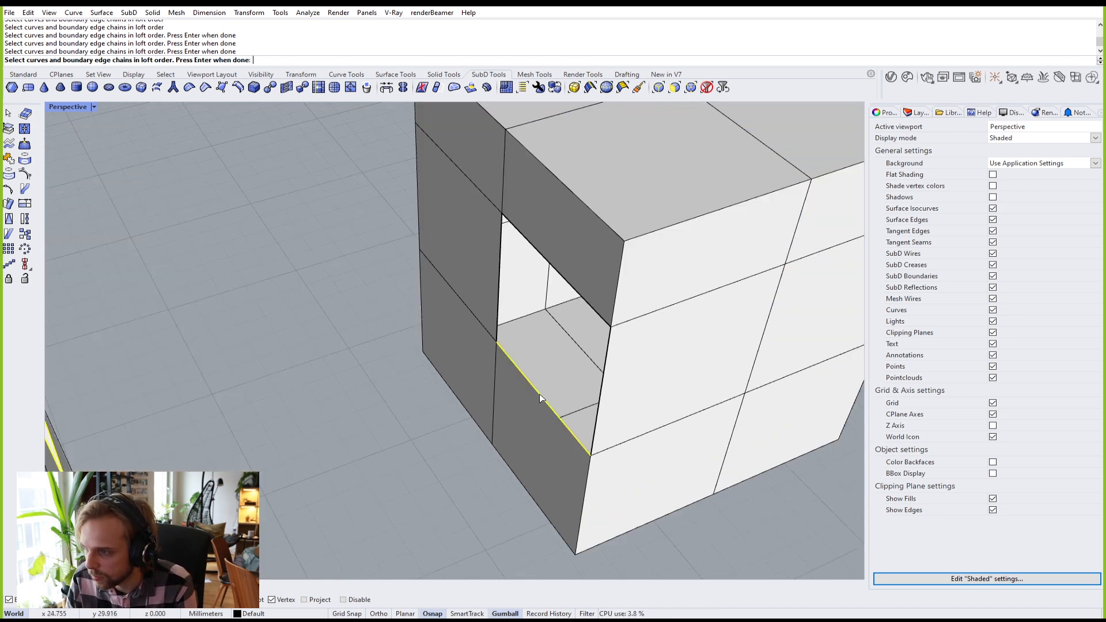
right_drag(486, 297, 621, 271)
click(626, 279)
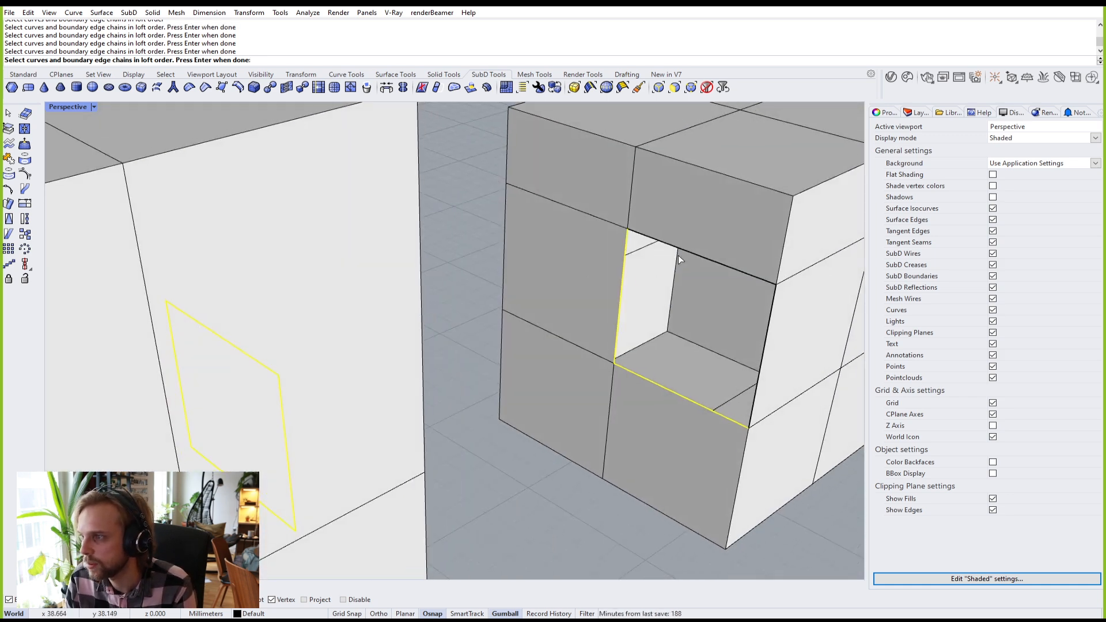
click(720, 263)
click(771, 330)
scroll(726, 357, down, 3)
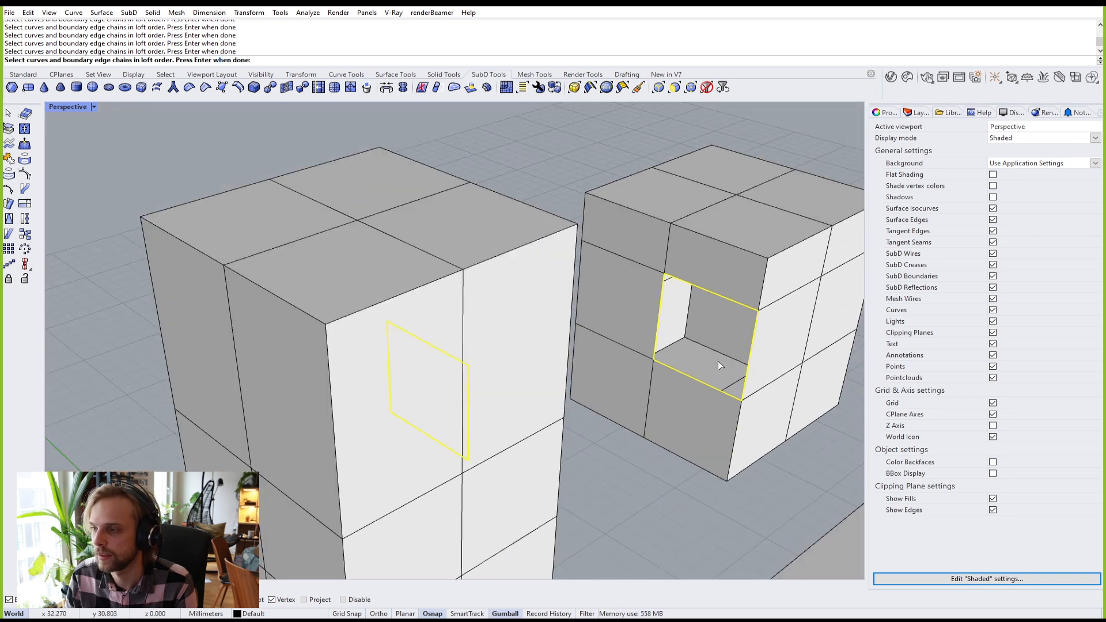
right_drag(593, 324, 620, 353)
right_drag(644, 388, 276, 396)
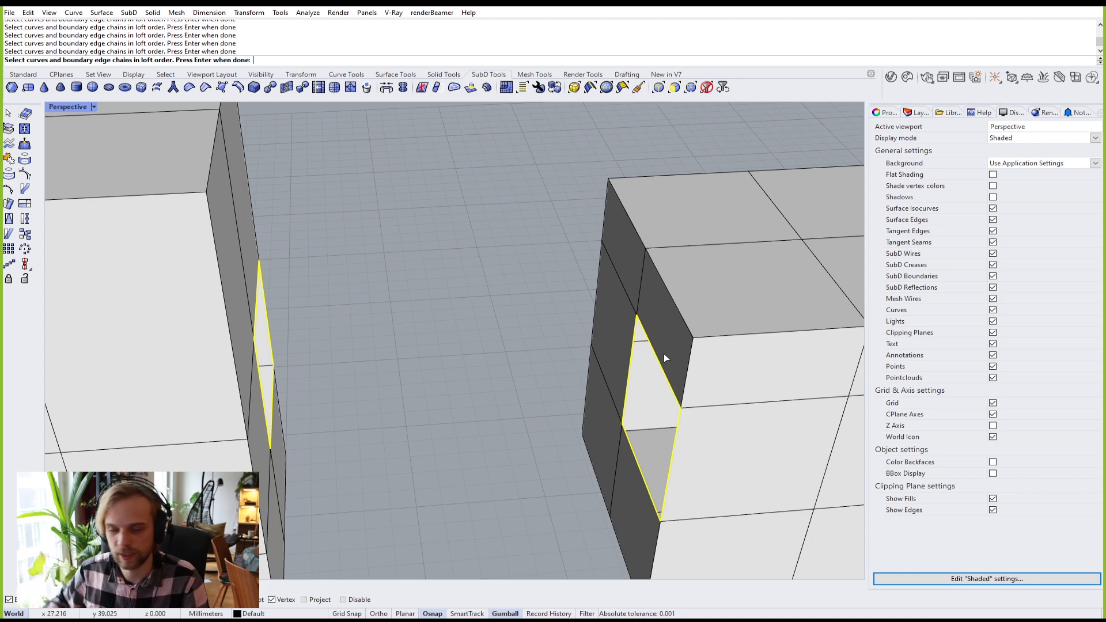
key(Return)
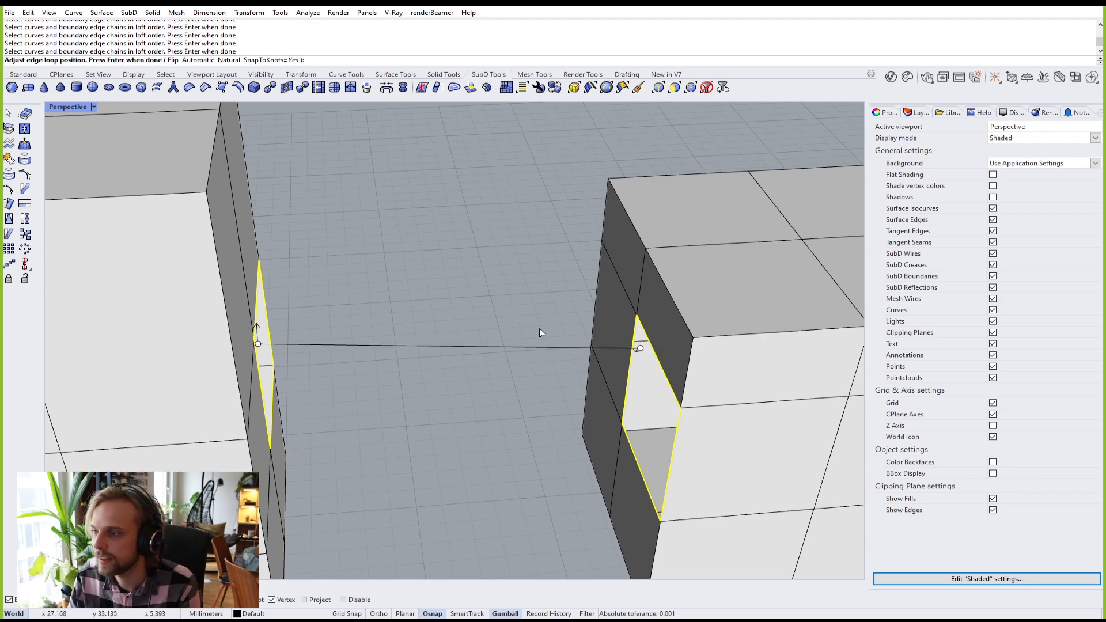
Step: Switch to smooth SubD display and examine where the loft seam points sit on both blocks' opening edge loops
mouse_move(549, 279)
right_down()
mouse_move(615, 303)
mouse_move(622, 296)
mouse_move(530, 286)
right_up()
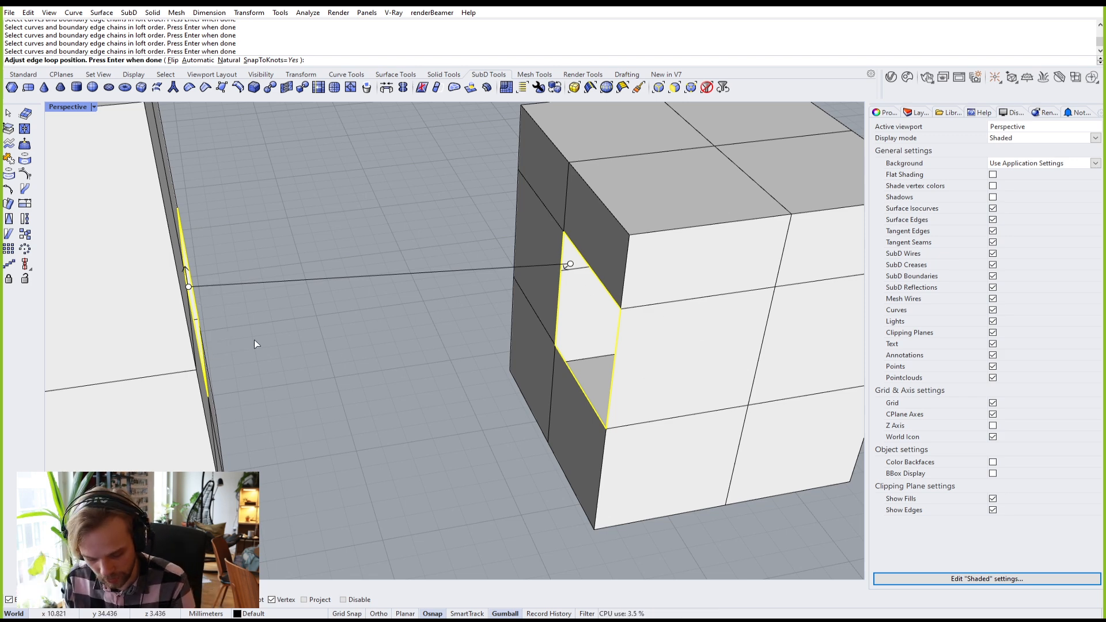
right_drag(254, 340, 390, 364)
key(Tab)
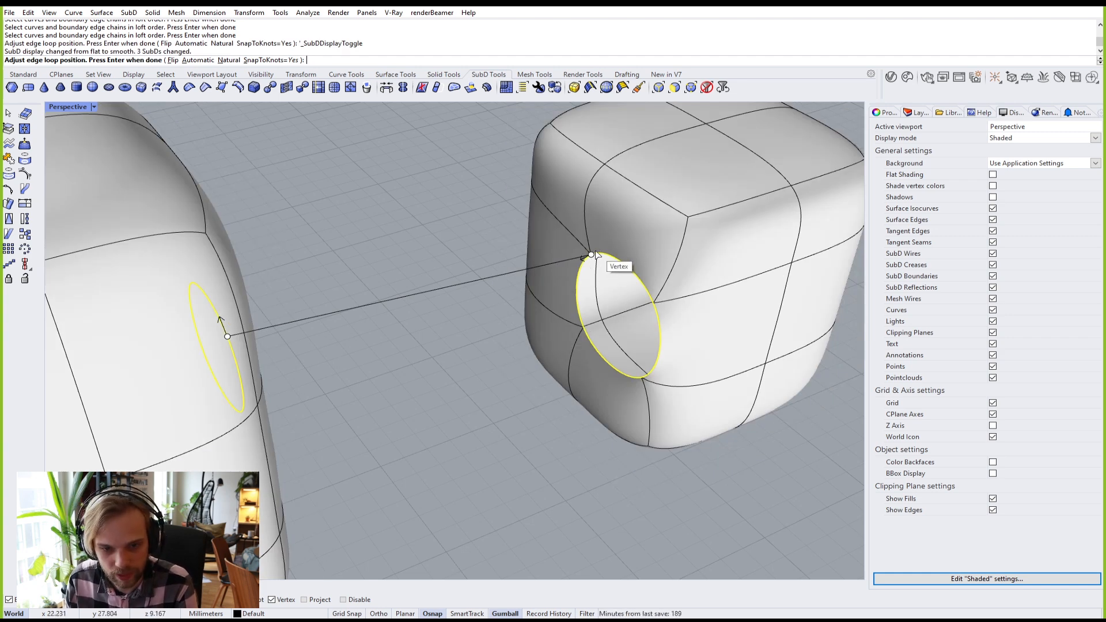
right_drag(399, 274, 247, 279)
scroll(233, 278, up, 5)
scroll(112, 234, up, 2)
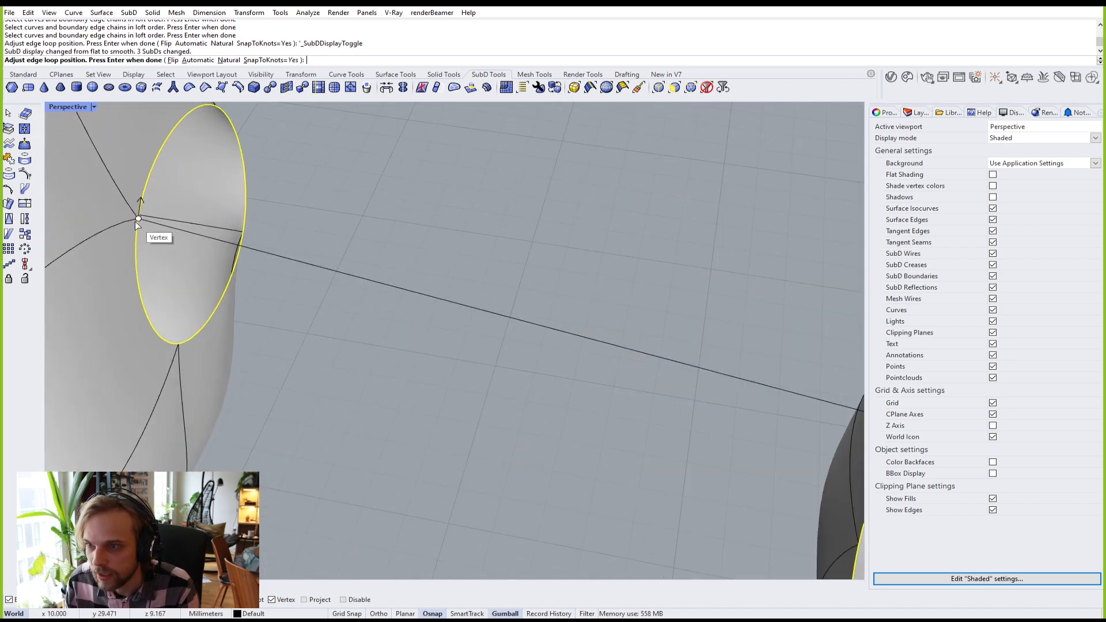
scroll(136, 222, down, 3)
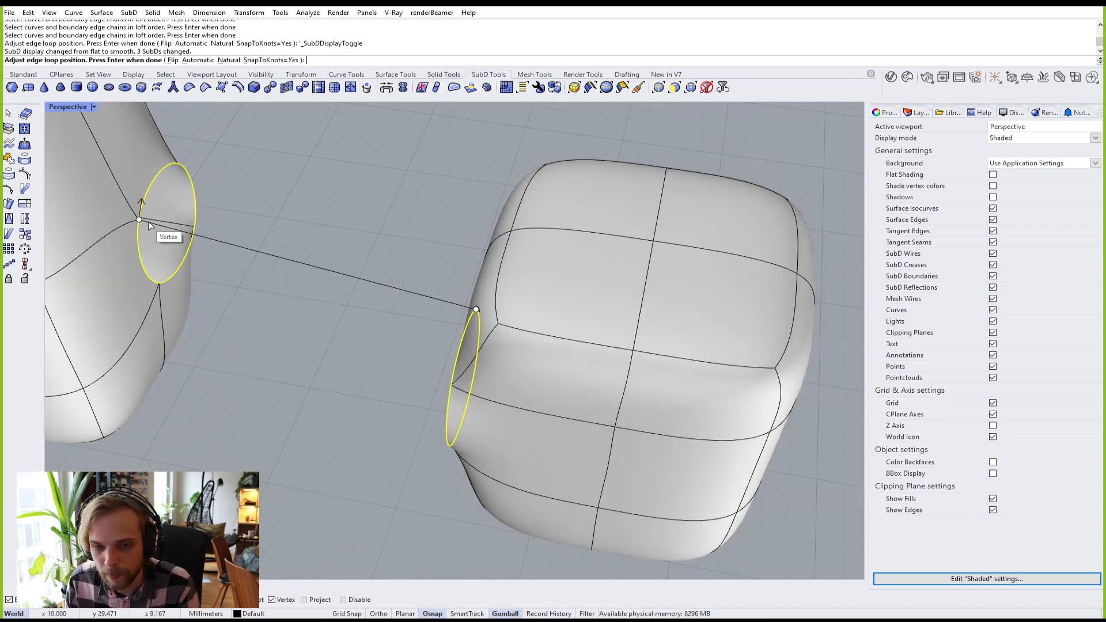
right_drag(344, 295, 551, 272)
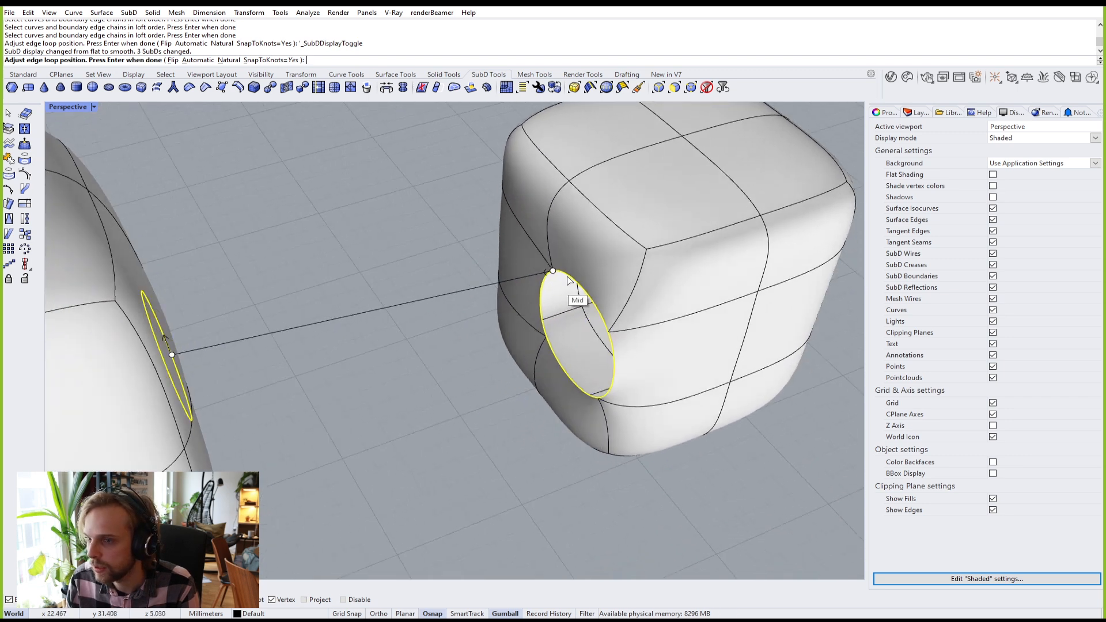
scroll(550, 272, up, 3)
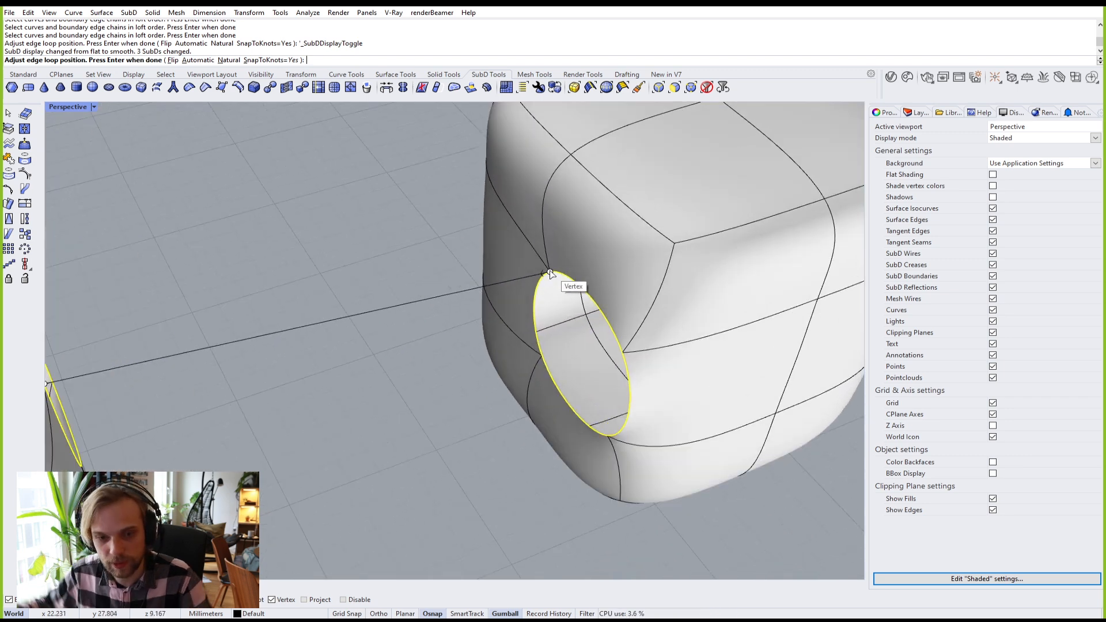
scroll(551, 272, down, 3)
right_drag(500, 280, 461, 247)
scroll(180, 166, up, 2)
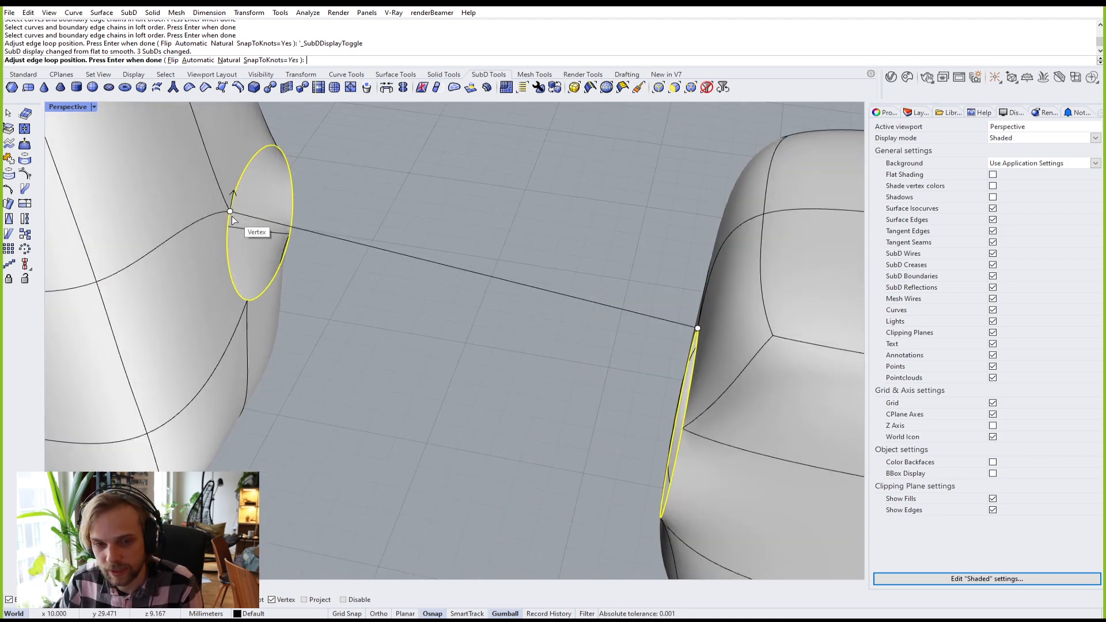
Step: Compare the vertices around the two openings to see which ones correspond for aligning the loft seam
scroll(270, 222, down, 3)
shift+right_drag(412, 292, 456, 281)
scroll(508, 316, up, 8)
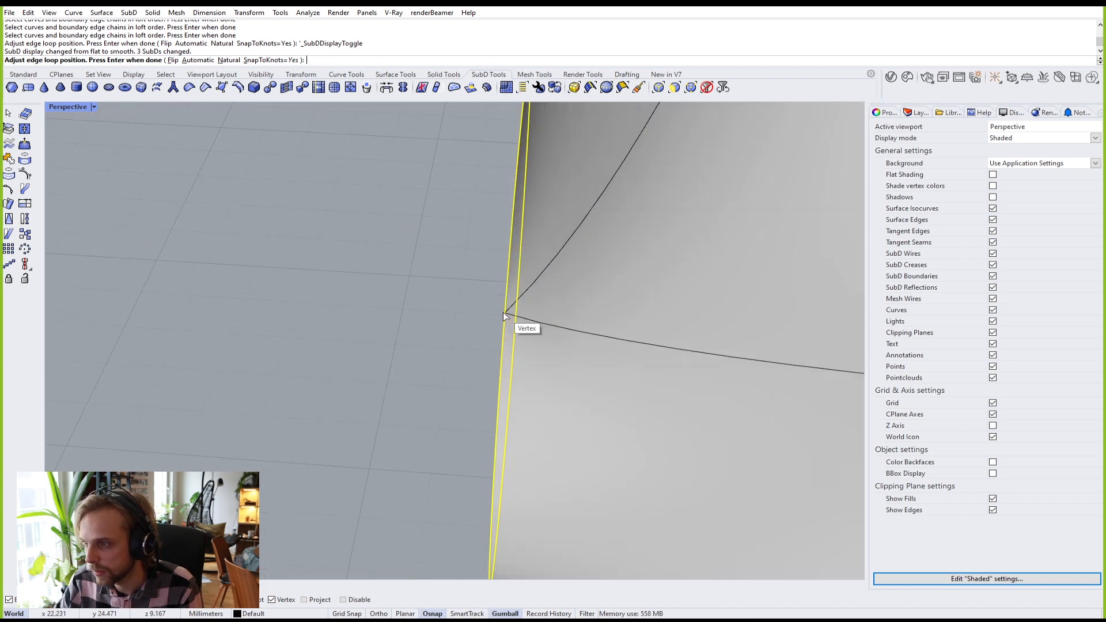
scroll(503, 314, down, 8)
shift+right_drag(502, 313, 551, 322)
scroll(468, 294, up, 8)
shift+right_drag(468, 295, 538, 365)
scroll(527, 330, down, 8)
scroll(498, 300, up, 3)
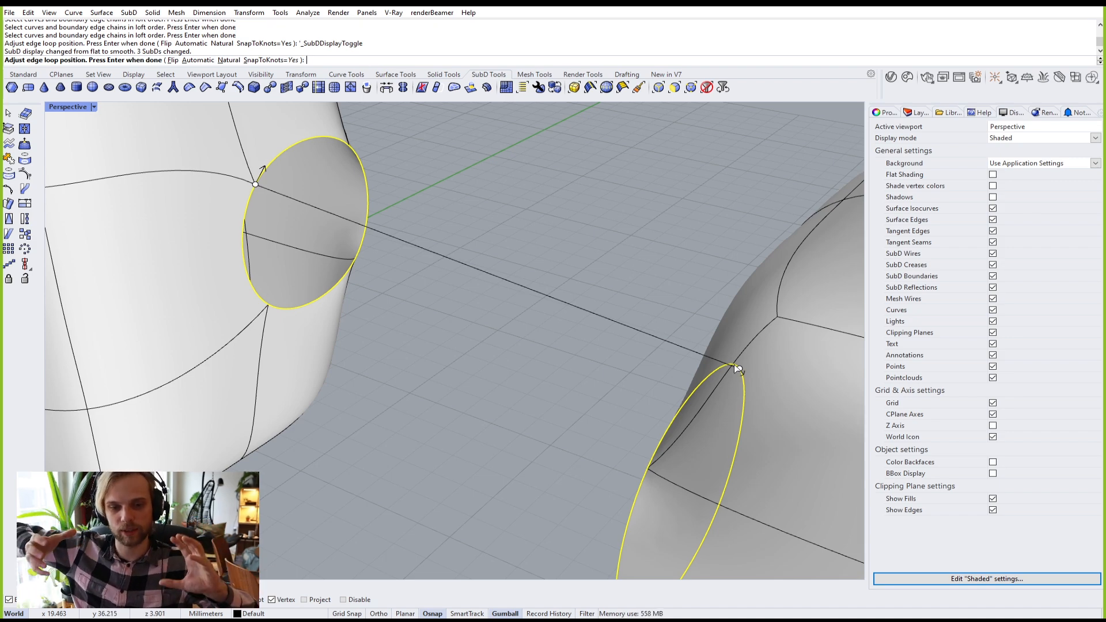
right_drag(734, 364, 584, 315)
right_drag(447, 272, 284, 193)
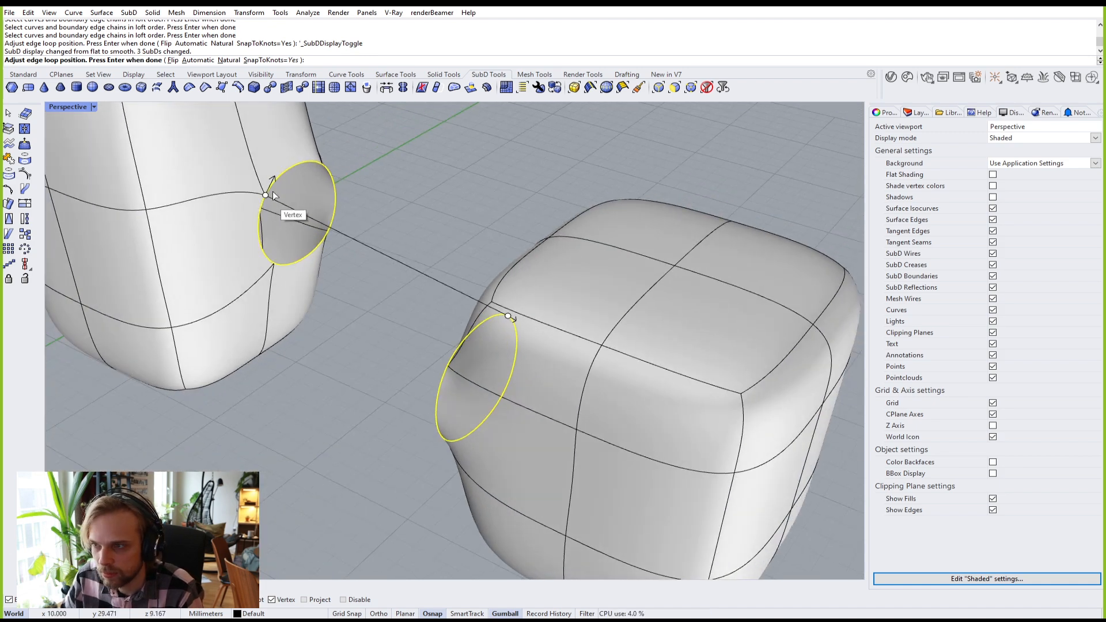
Step: Move the smaller block's loft seam point to the opening vertex that corresponds to the taller block's seam point
right_drag(332, 231, 608, 249)
scroll(607, 248, up, 2)
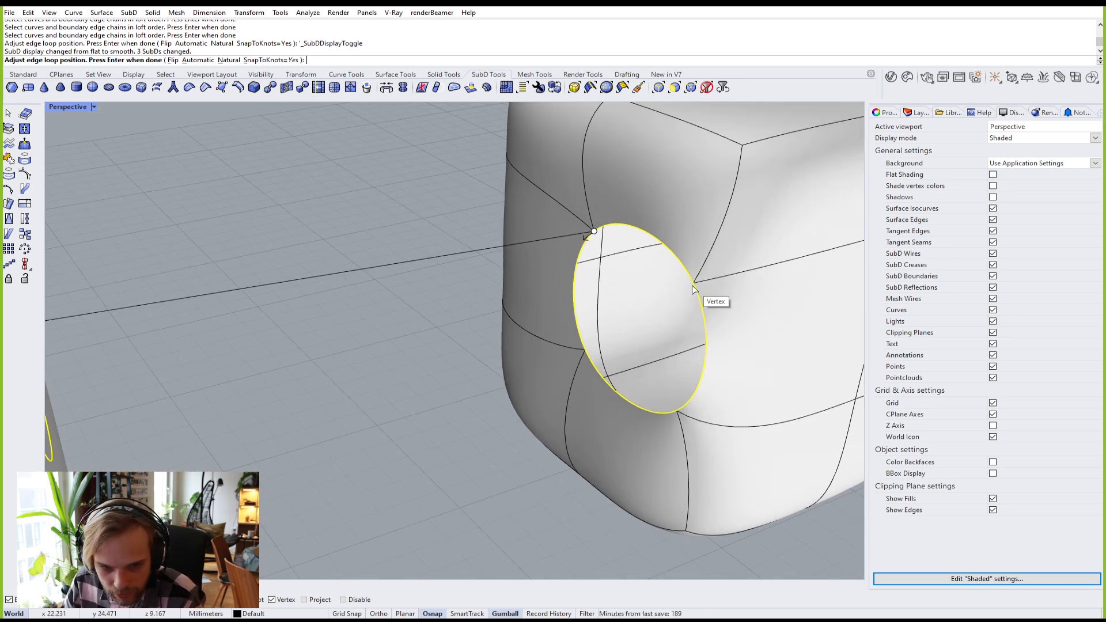
click(594, 232)
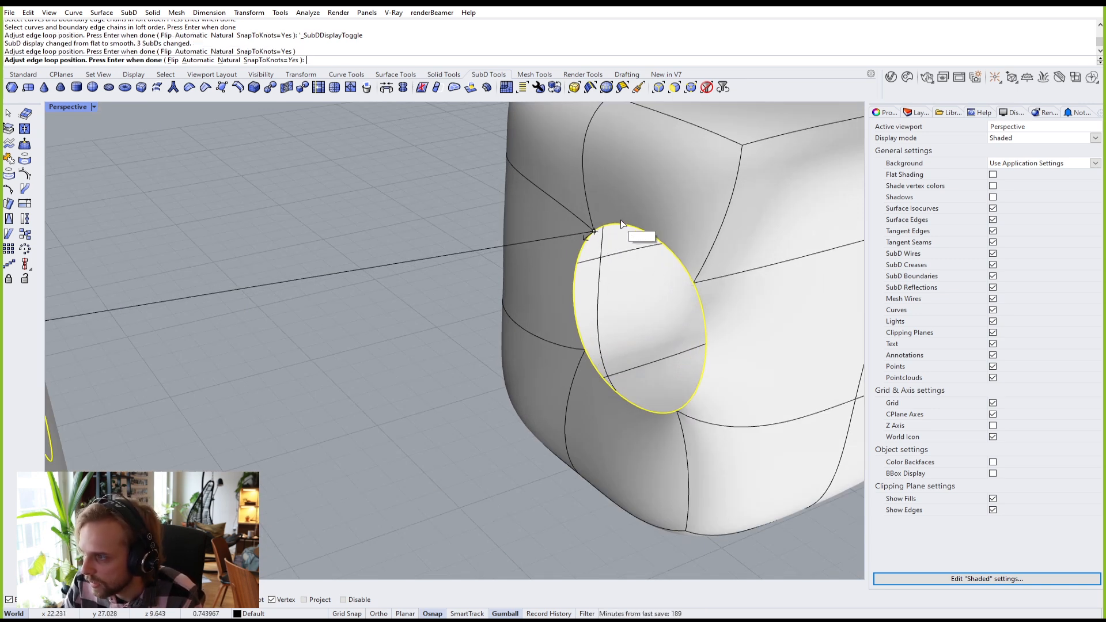
click(694, 284)
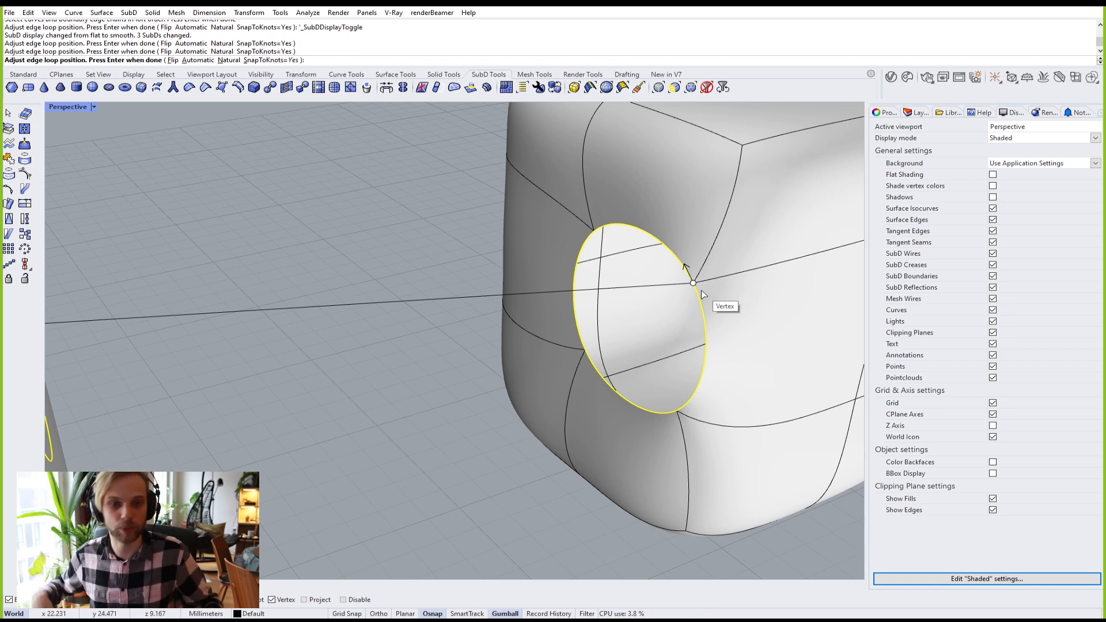
Step: Compare the seam direction arrows on both openings and flip the arrow on the smaller block's edge loop
scroll(685, 253, down, 4)
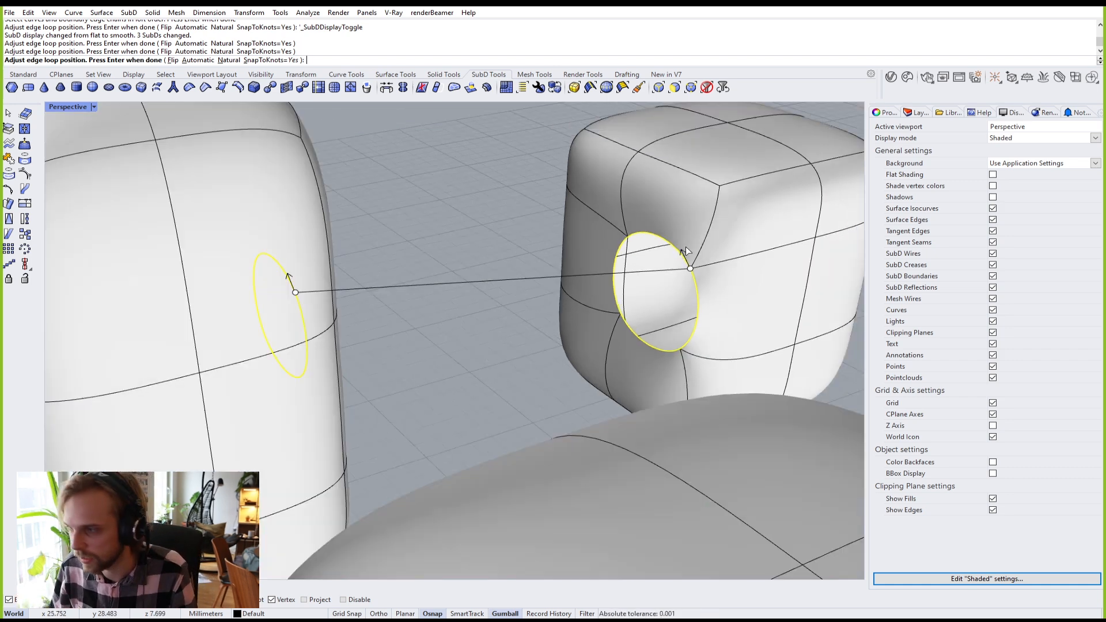
right_drag(578, 282, 529, 293)
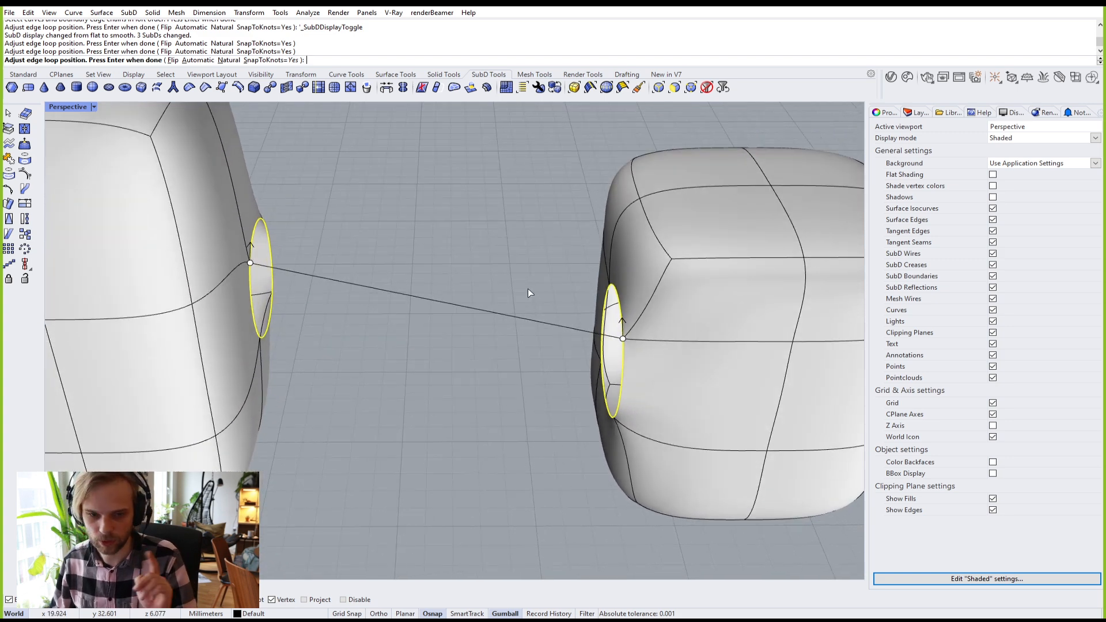
scroll(633, 328, up, 3)
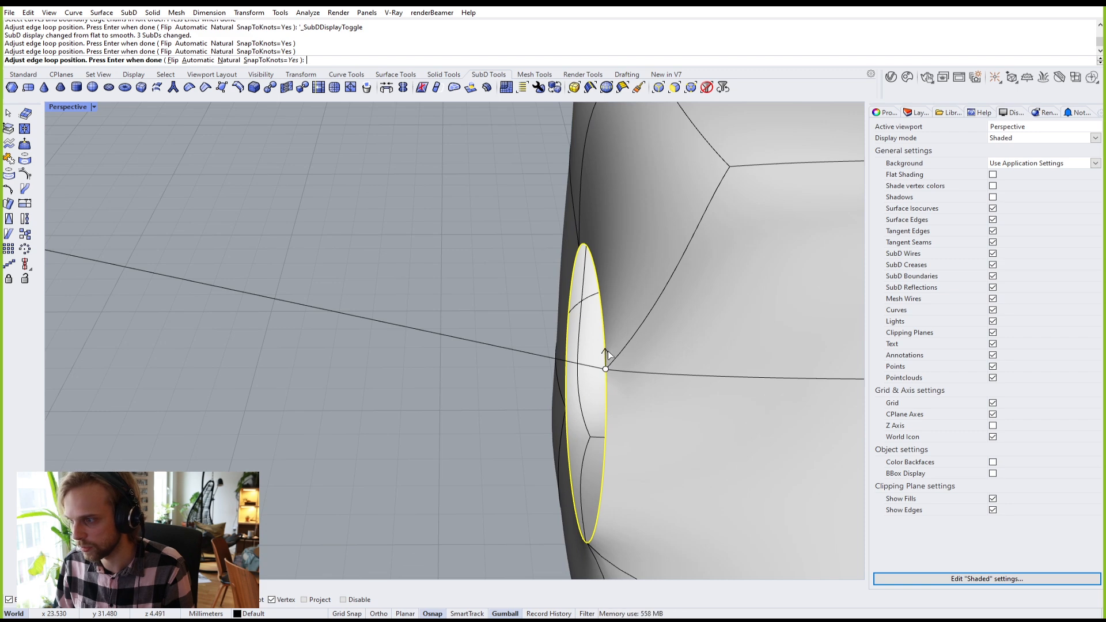
scroll(606, 367, down, 5)
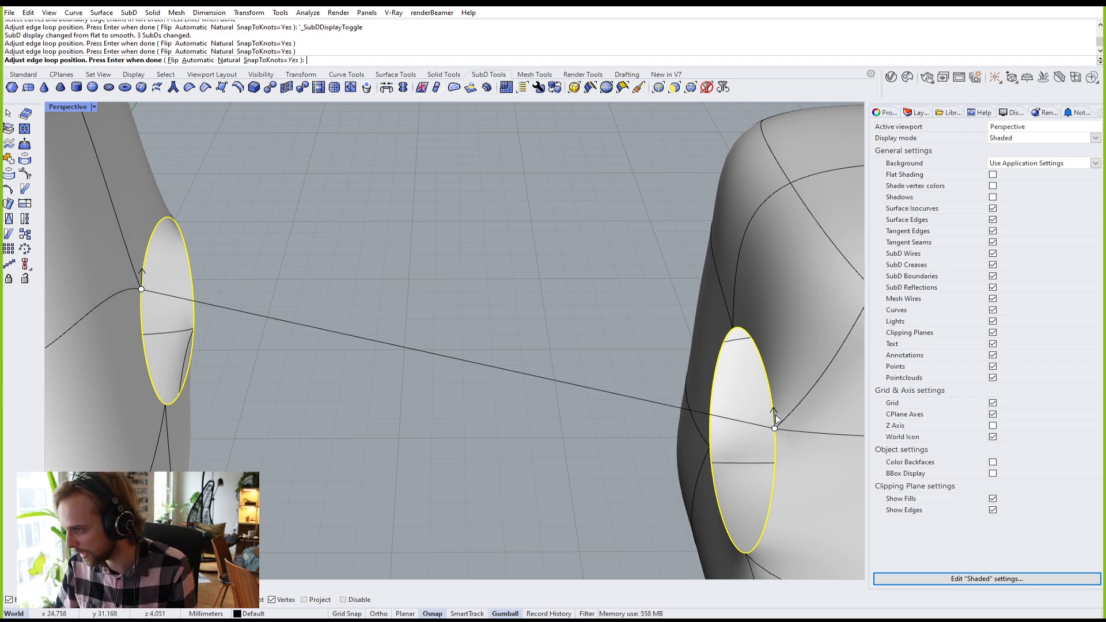
scroll(775, 419, up, 3)
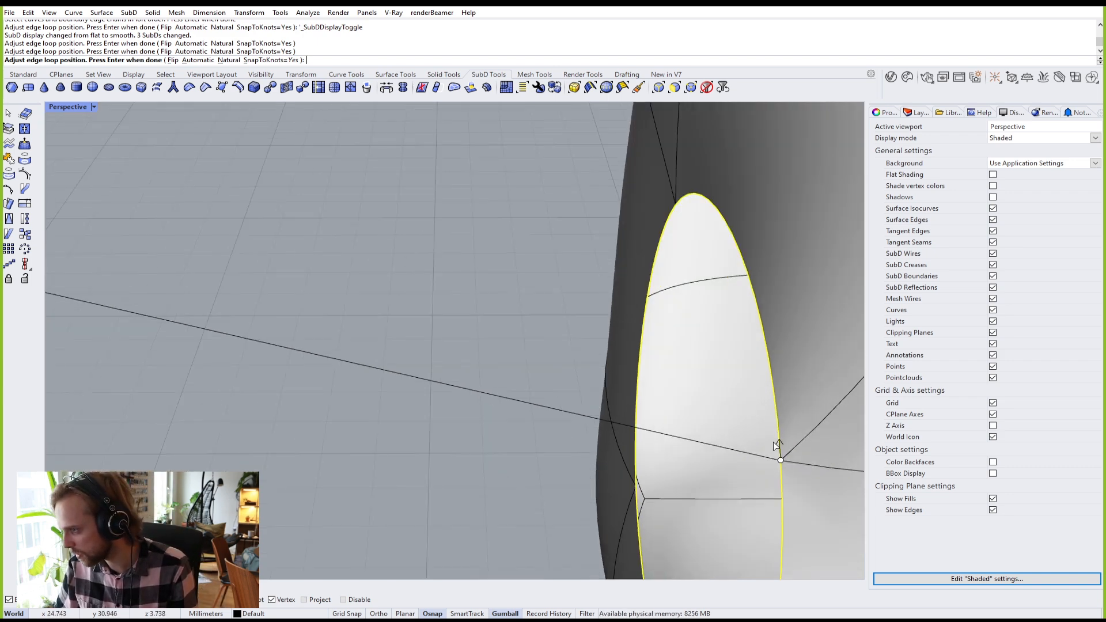
right_drag(773, 441, 737, 245)
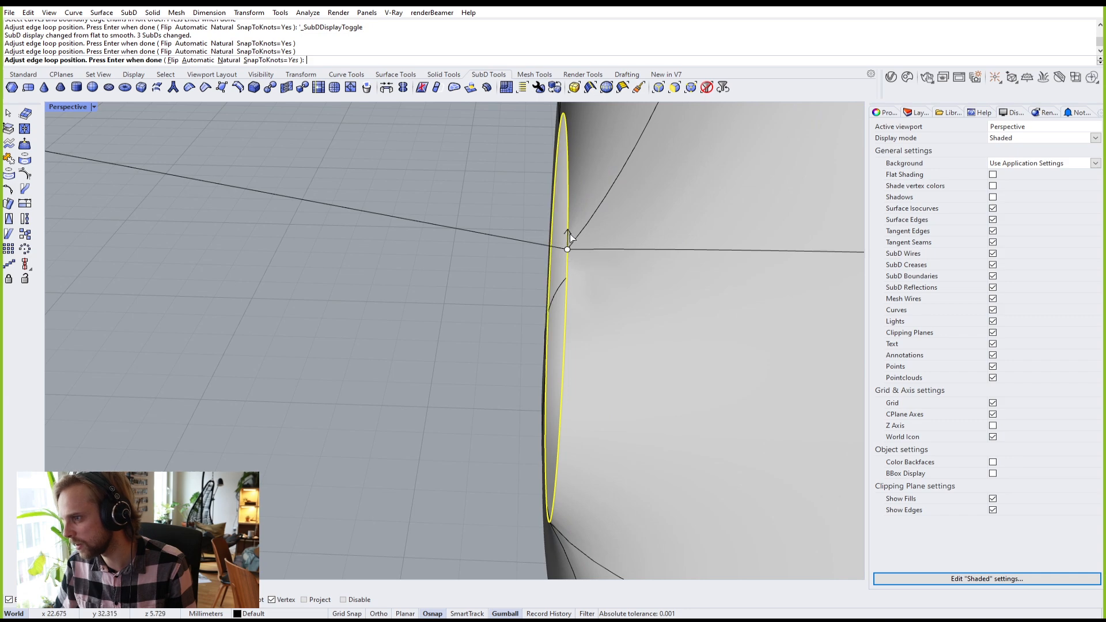
right_drag(568, 236, 517, 261)
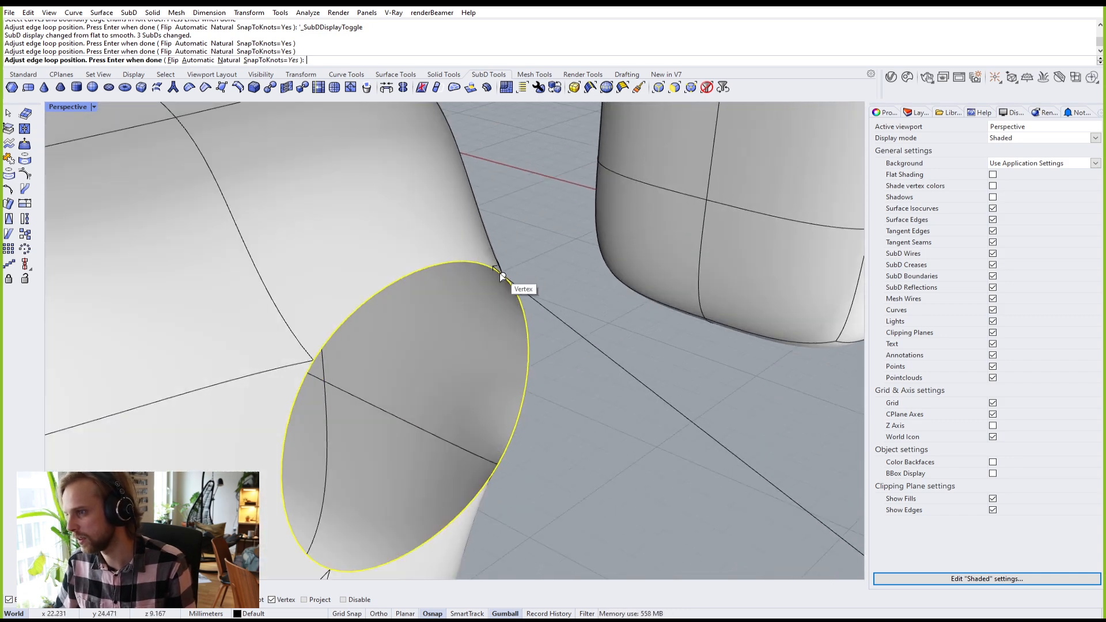
click(517, 295)
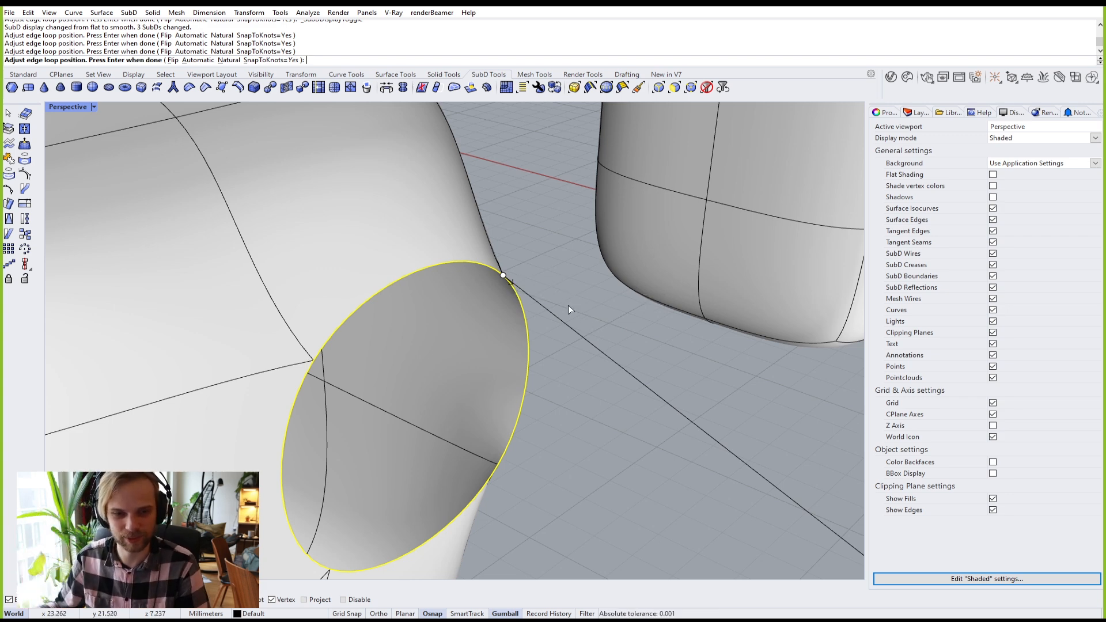
Step: Confirm the edge loop positions and create the SubD loft between the two openings with Join enabled
scroll(568, 307, down, 8)
right_drag(568, 305, 562, 358)
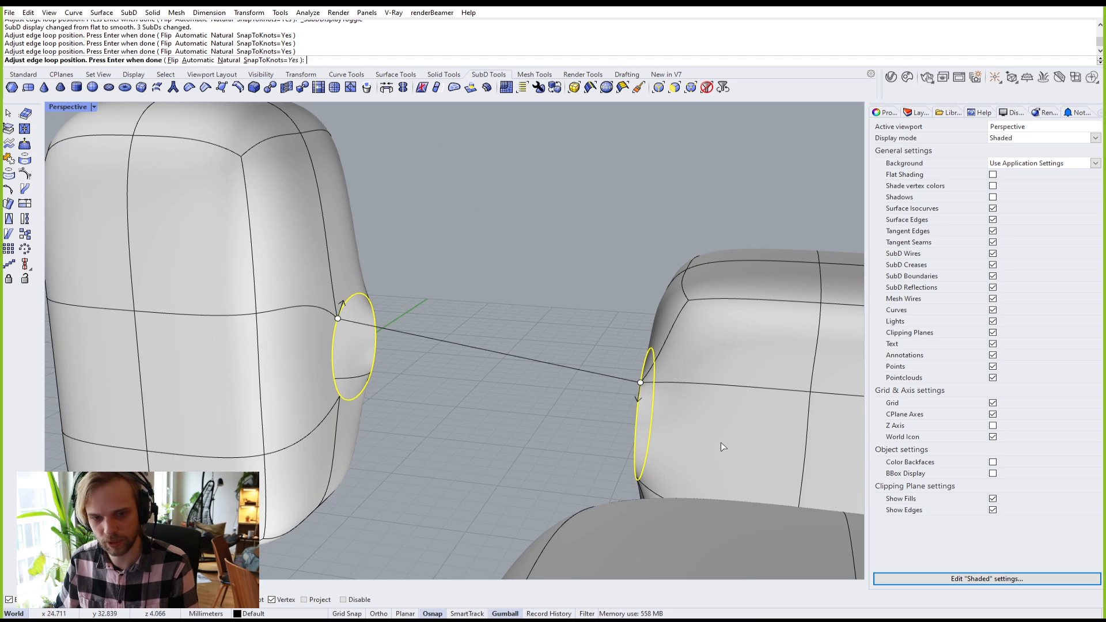
right_drag(641, 389, 654, 411)
right_click(655, 411)
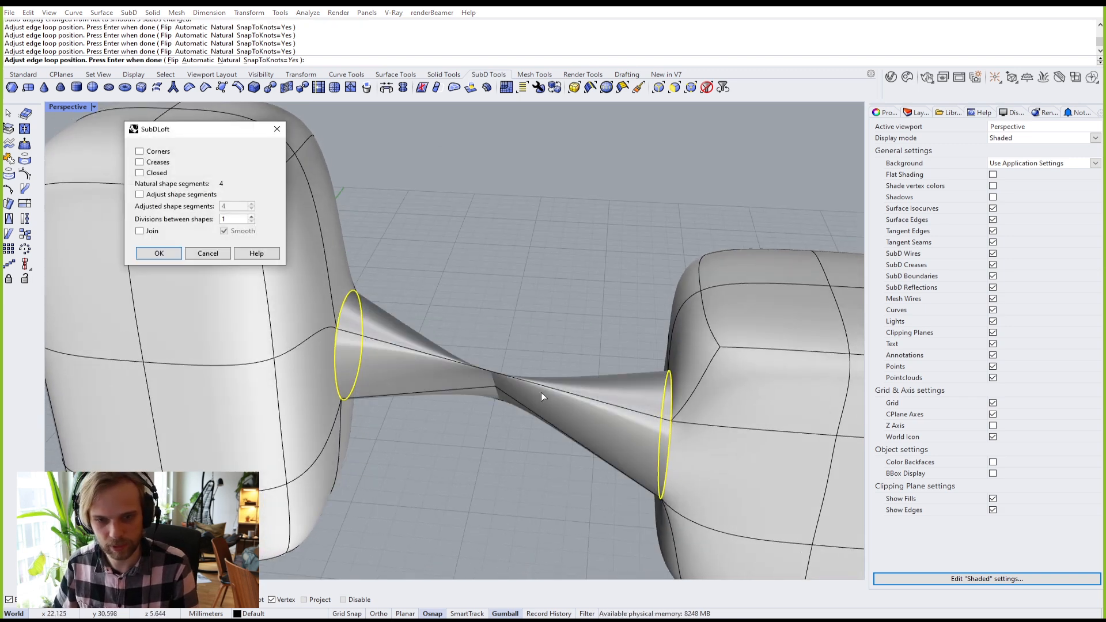
click(148, 232)
click(156, 254)
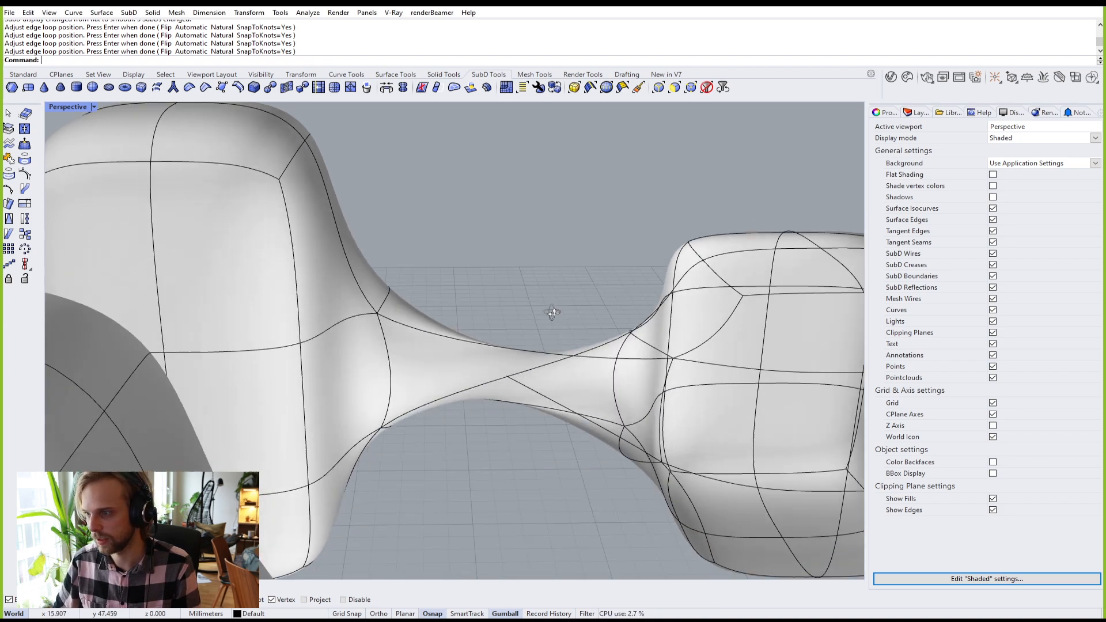
Step: Inspect the joined loft in flat and smooth display and undo the SubDLoft
right_drag(552, 312, 439, 301)
scroll(545, 333, down, 2)
key(Tab)
scroll(541, 291, up, 4)
scroll(520, 348, down, 3)
key(Tab)
key(ctrl+z)
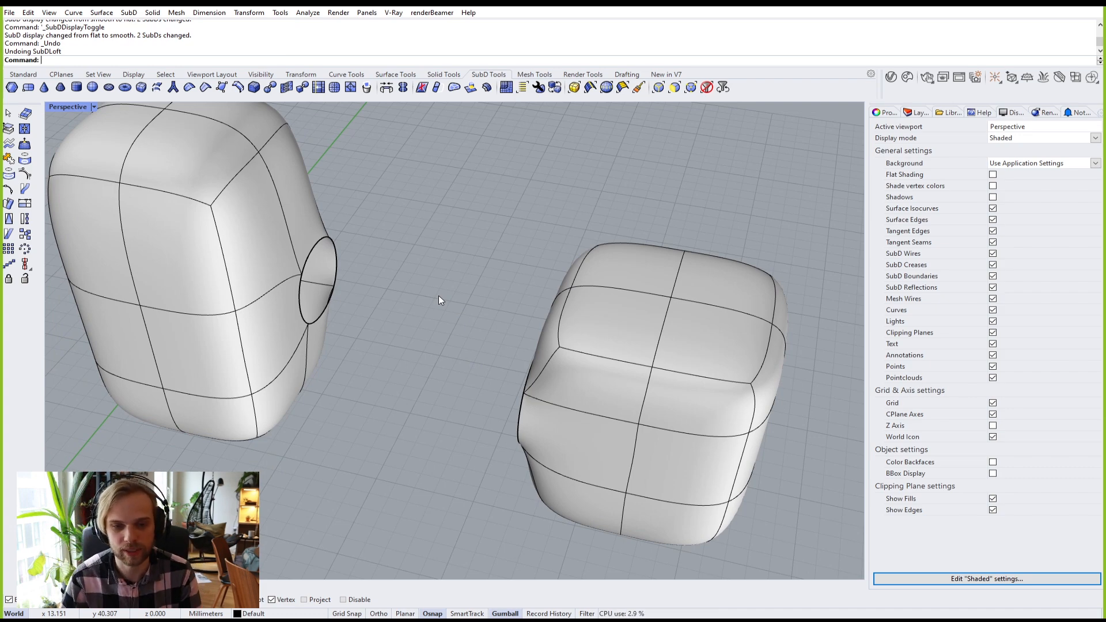
Step: Switch all SubDs to flat display, select the edge where the bridge meets the near taller block, and clear the selection
scroll(437, 295, down, 5)
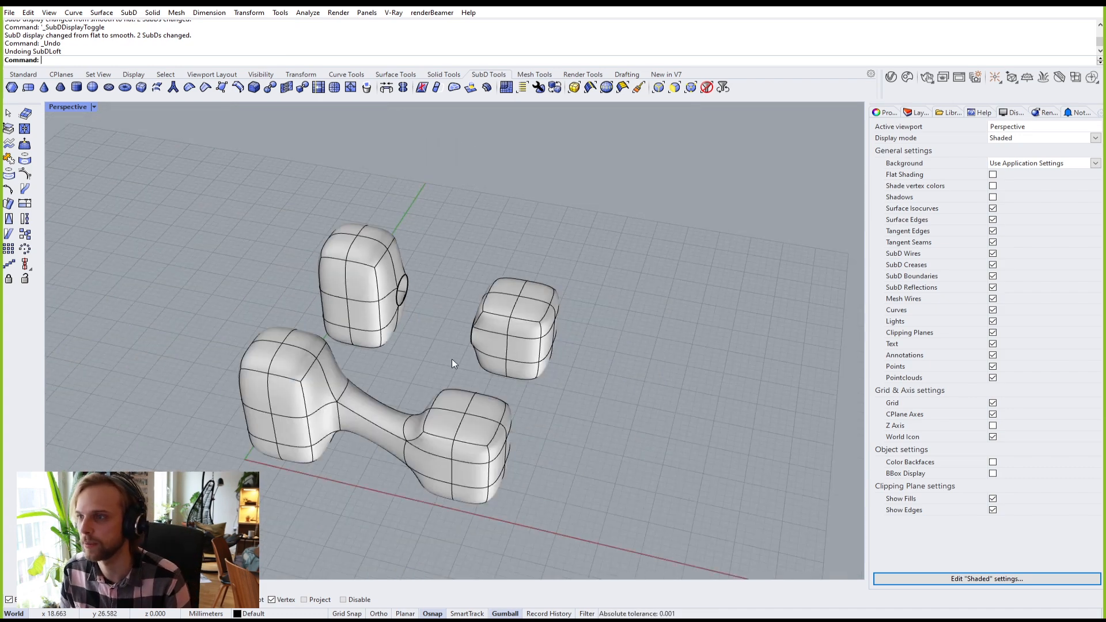
shift+right_drag(468, 331, 493, 302)
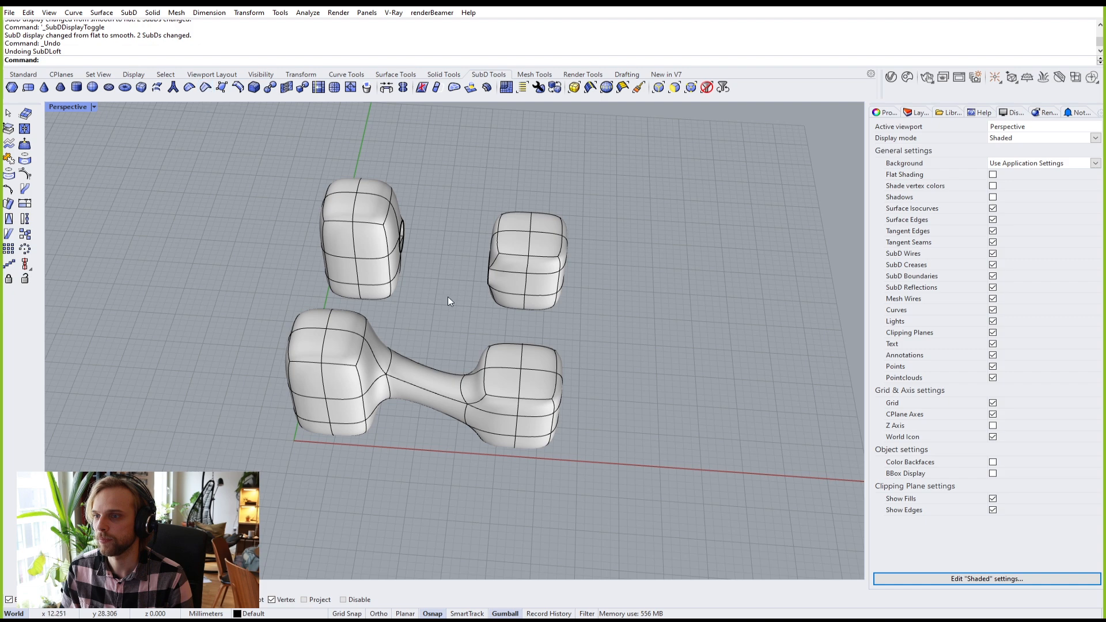
right_drag(448, 296, 448, 332)
key(Tab)
scroll(424, 337, up, 6)
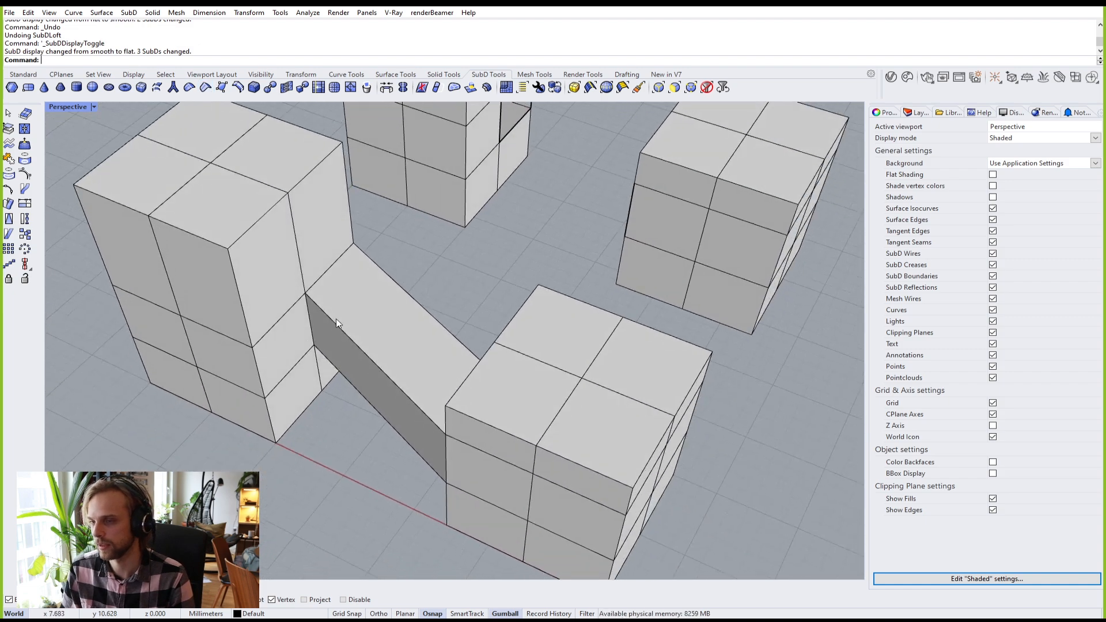
scroll(307, 276, down, 6)
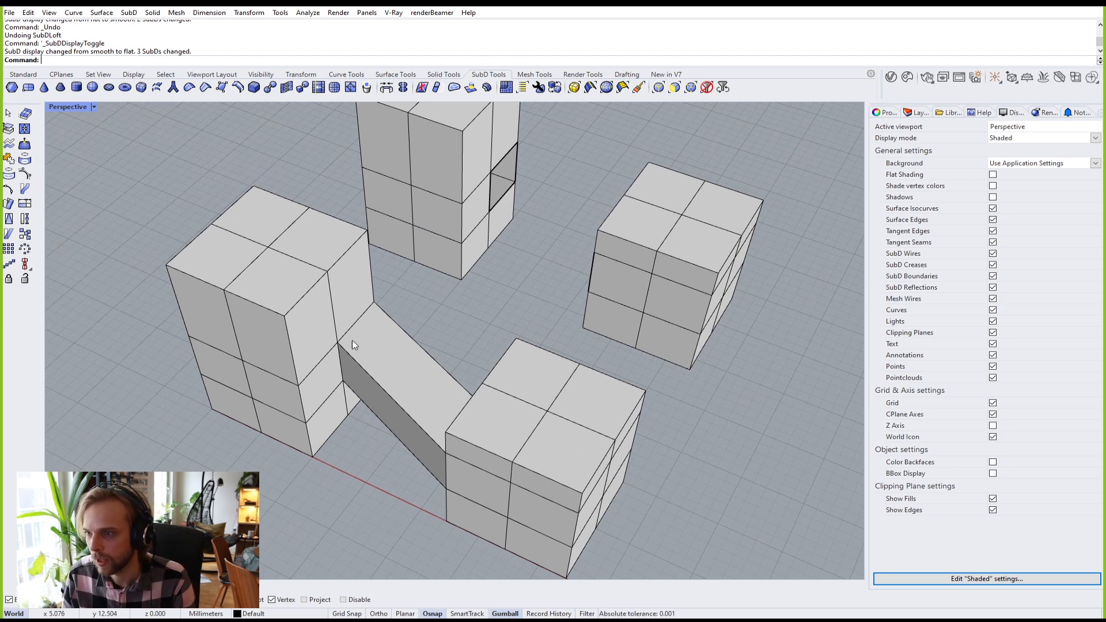
click(356, 326)
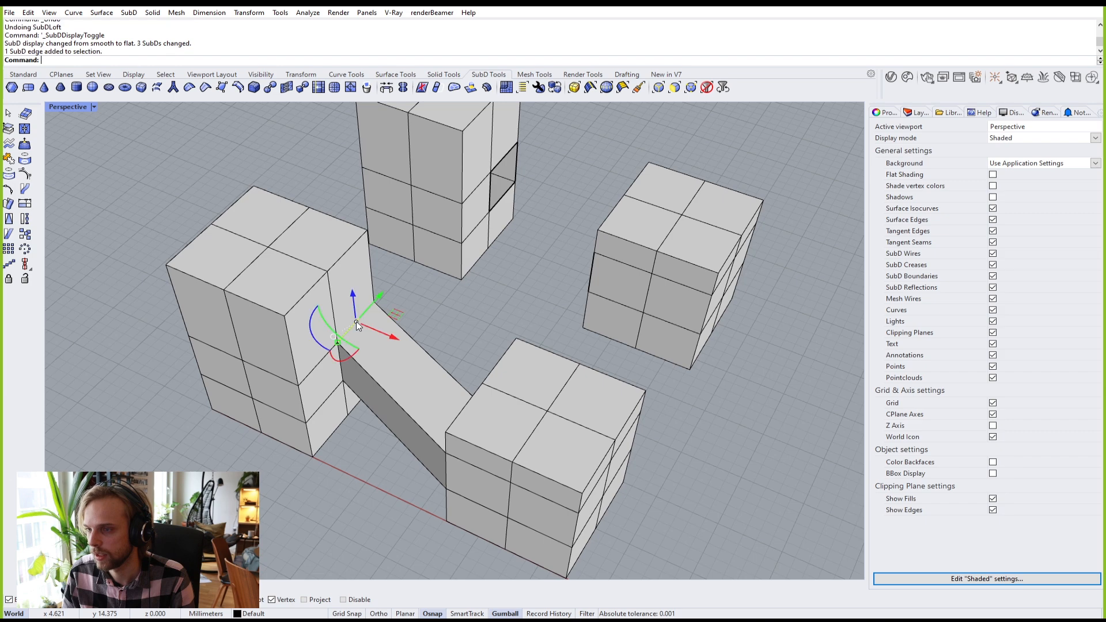
click(291, 490)
Step: Insert a full edge loop around the bridge, offset about a third of its length from its joint with the taller block
right_drag(292, 490, 413, 406)
scroll(453, 363, up, 3)
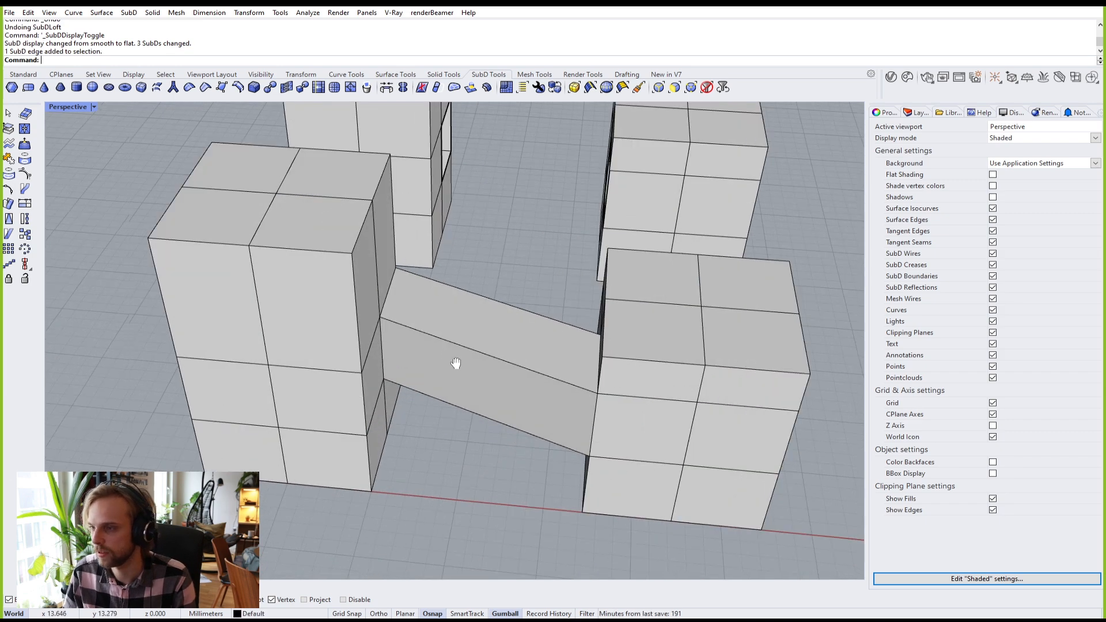
shift+right_drag(454, 362, 388, 390)
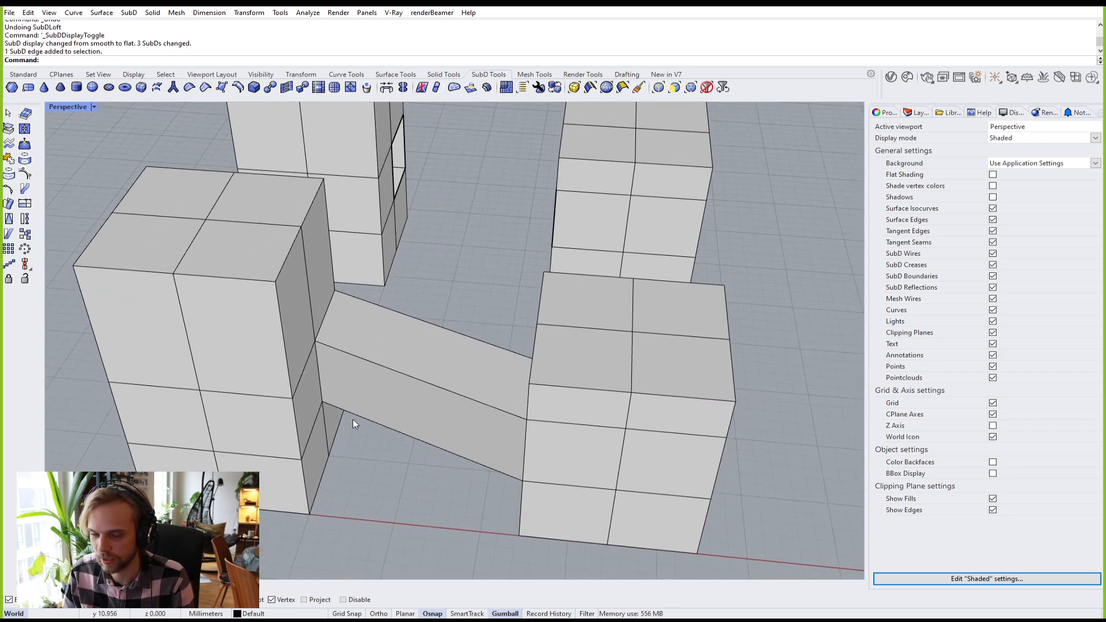
scroll(403, 366, up, 3)
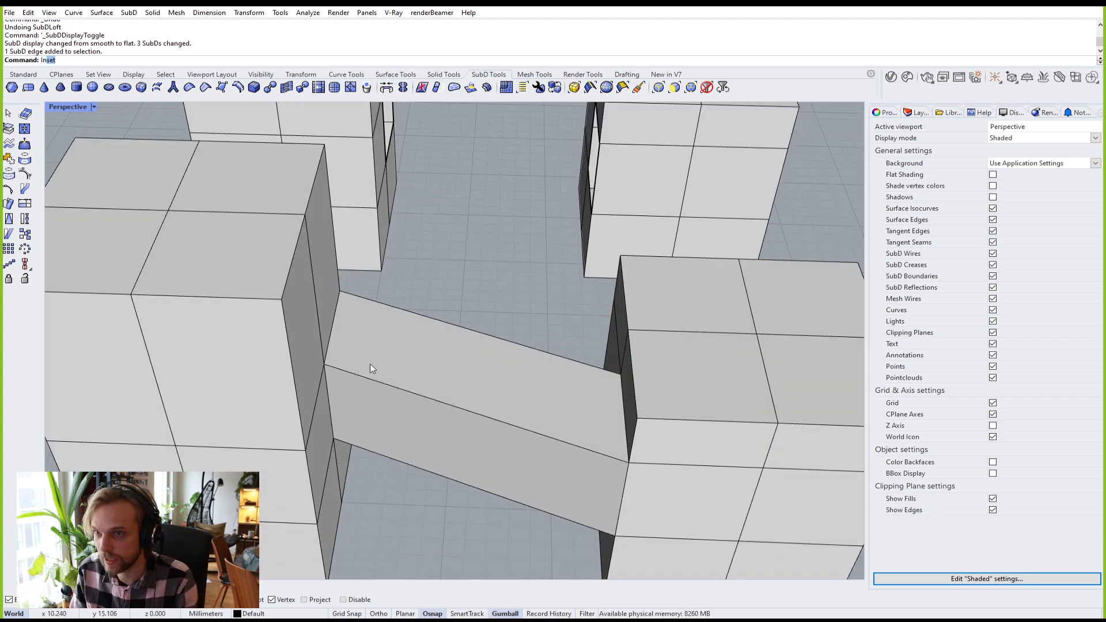
text(Insere)
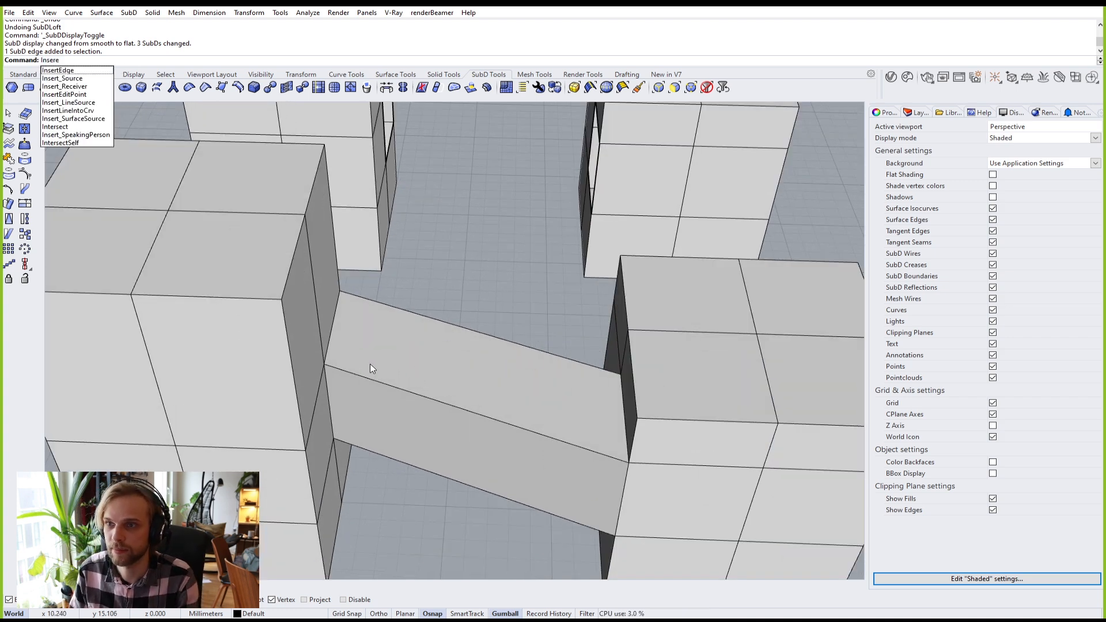
key(Return)
scroll(375, 367, up, 5)
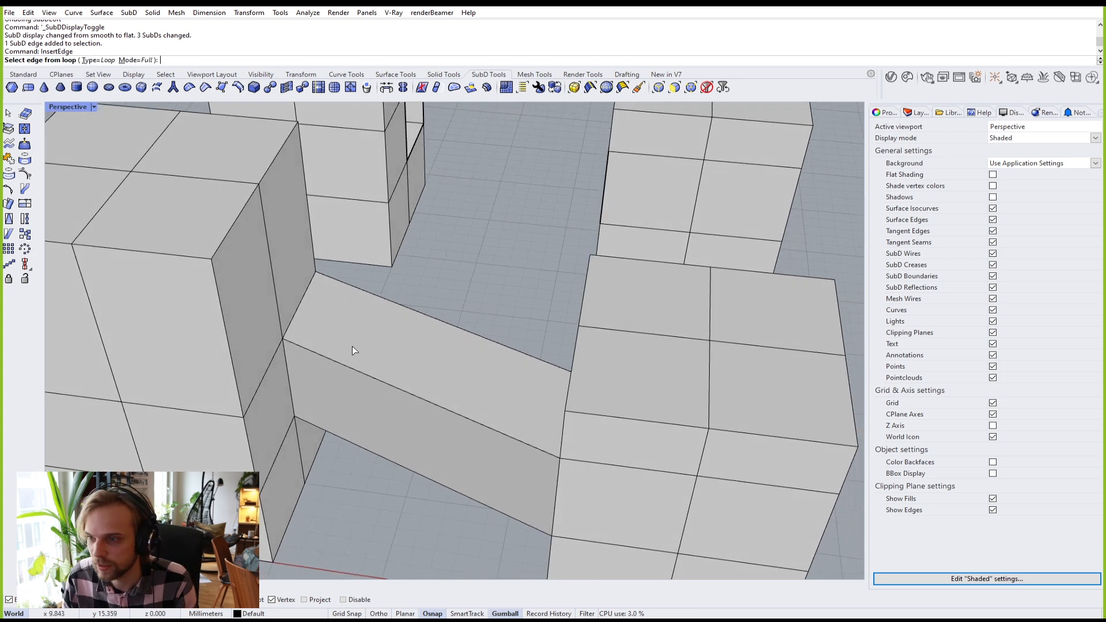
click(285, 322)
right_drag(278, 381, 426, 291)
click(363, 324)
click(286, 294)
right_click(426, 291)
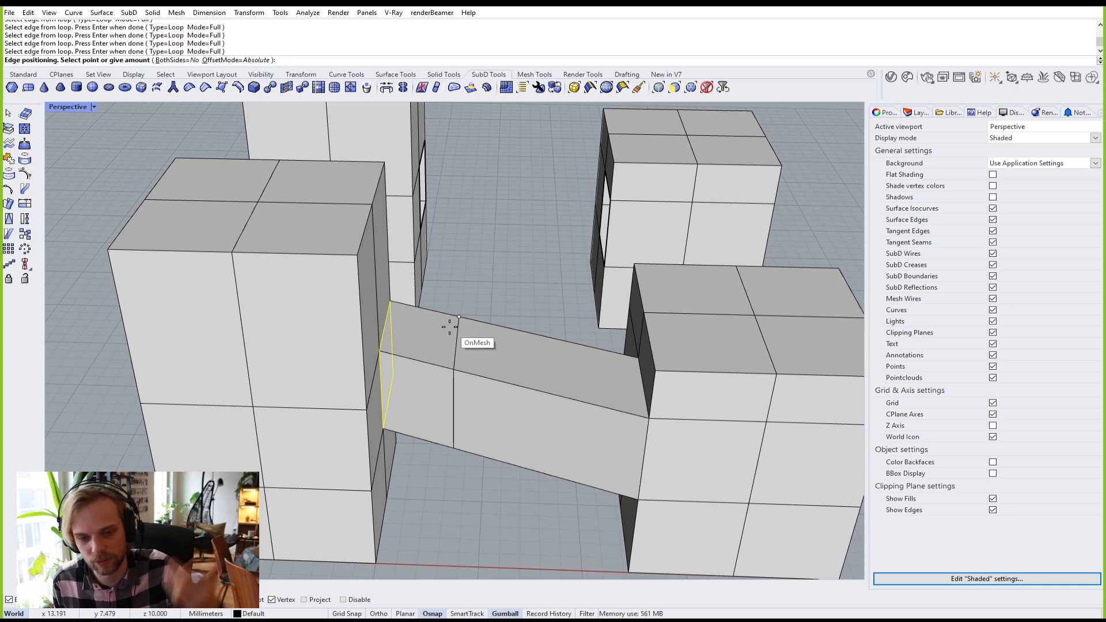
key(Escape)
Step: Select the inserted edge loop around the bridge and clear the selection
right_drag(515, 284, 483, 368)
scroll(470, 374, up, 5)
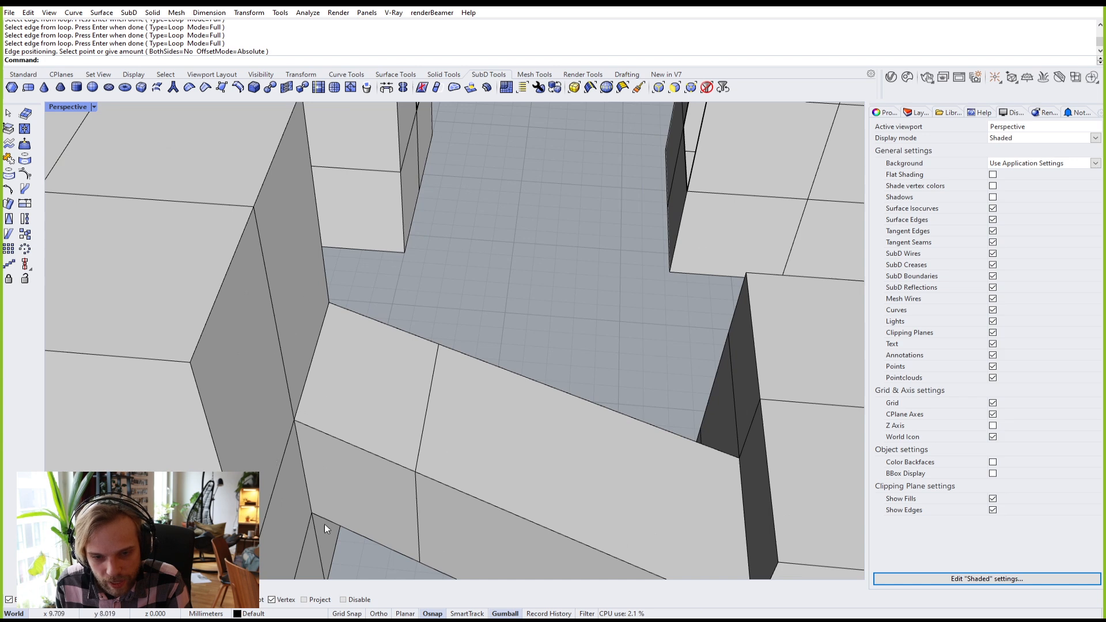
right_drag(325, 524, 433, 375)
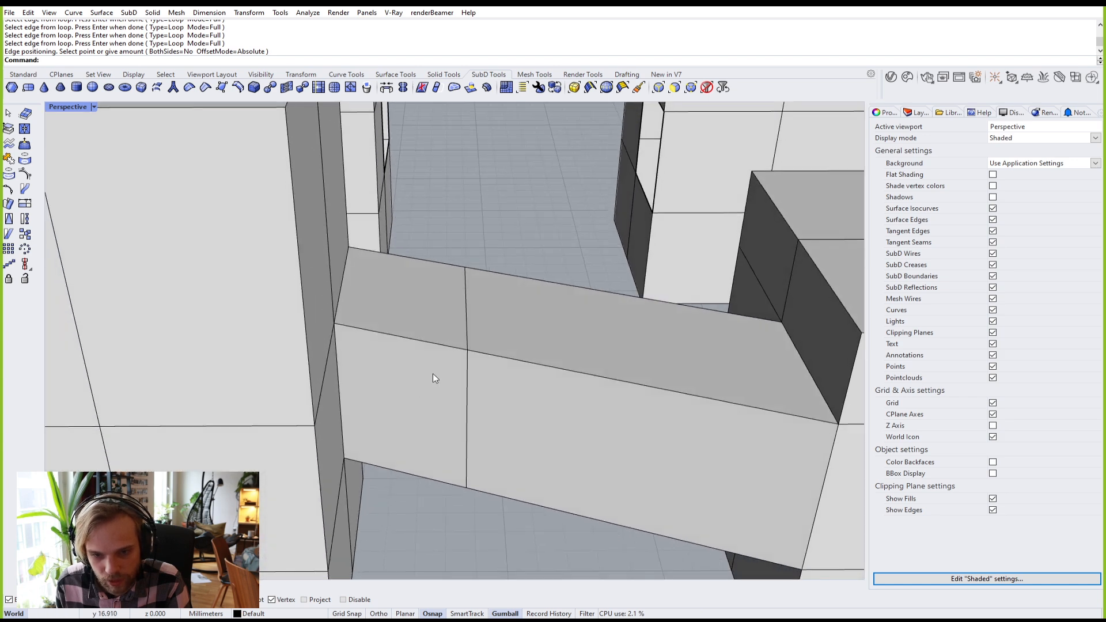
click(468, 326)
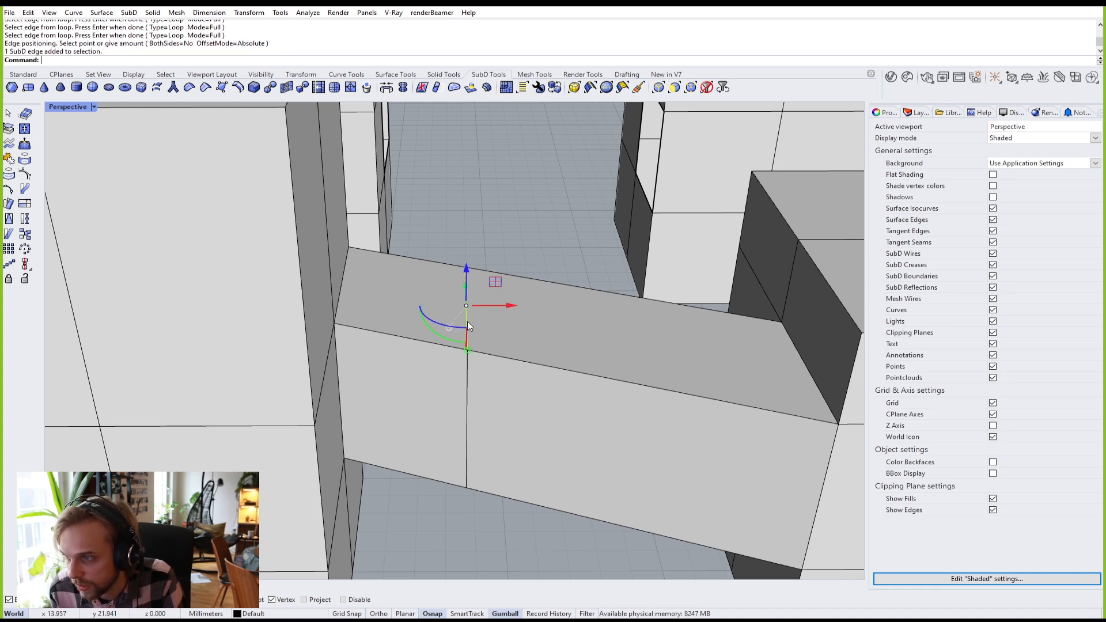
double_click(468, 323)
double_click(465, 368)
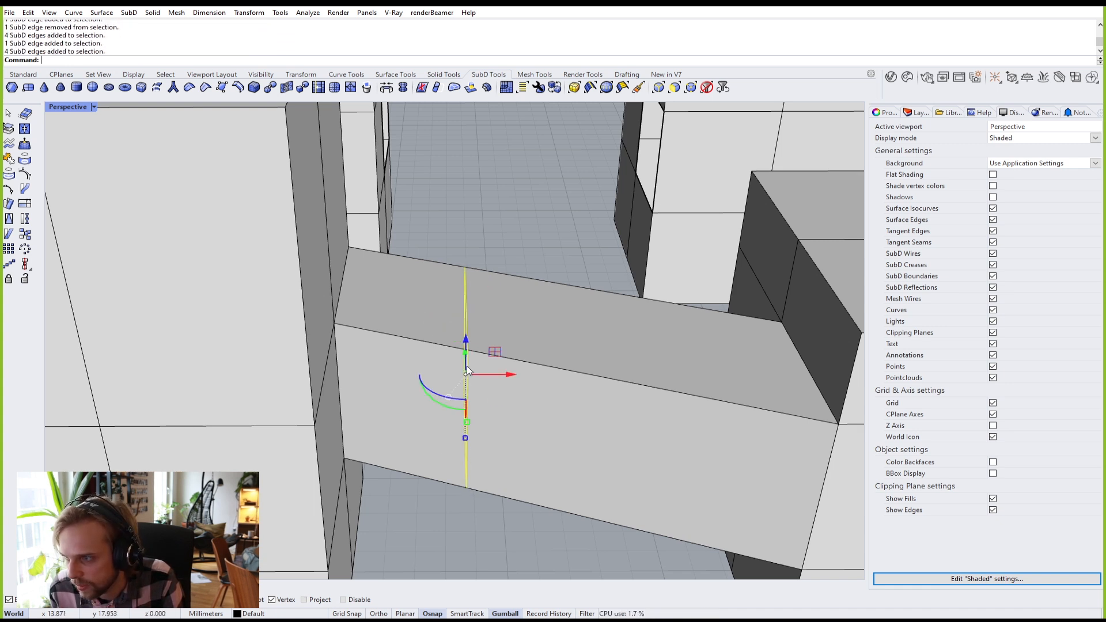
right_drag(459, 391, 443, 382)
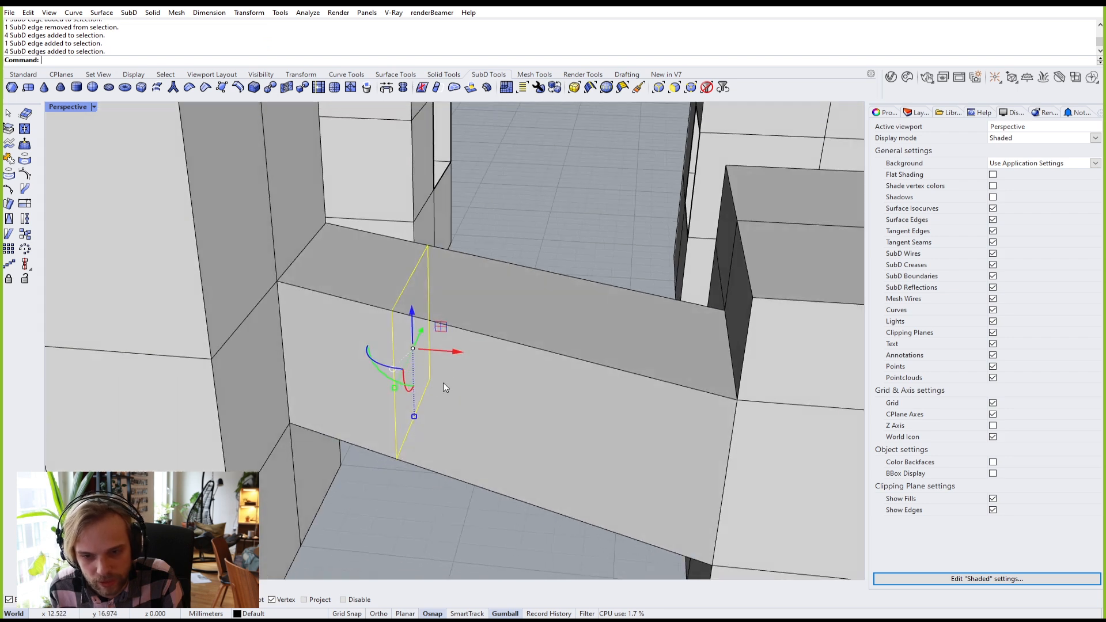
key(Escape)
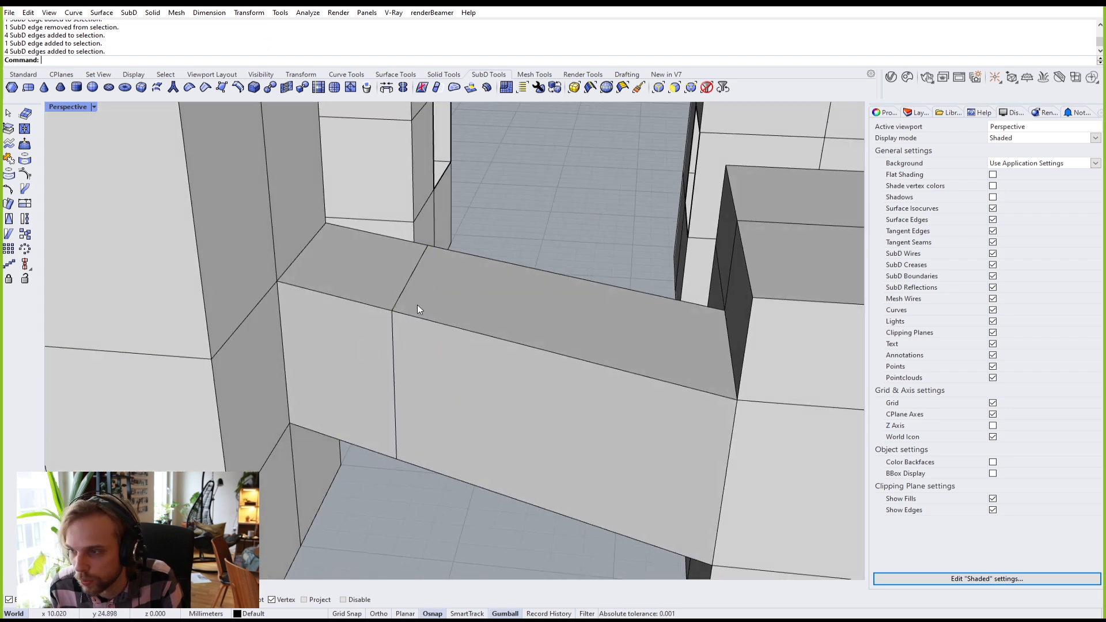
Step: Insert a second edge loop on the bridge, offset from the first inserted loop toward the shorter block
double_click(393, 334)
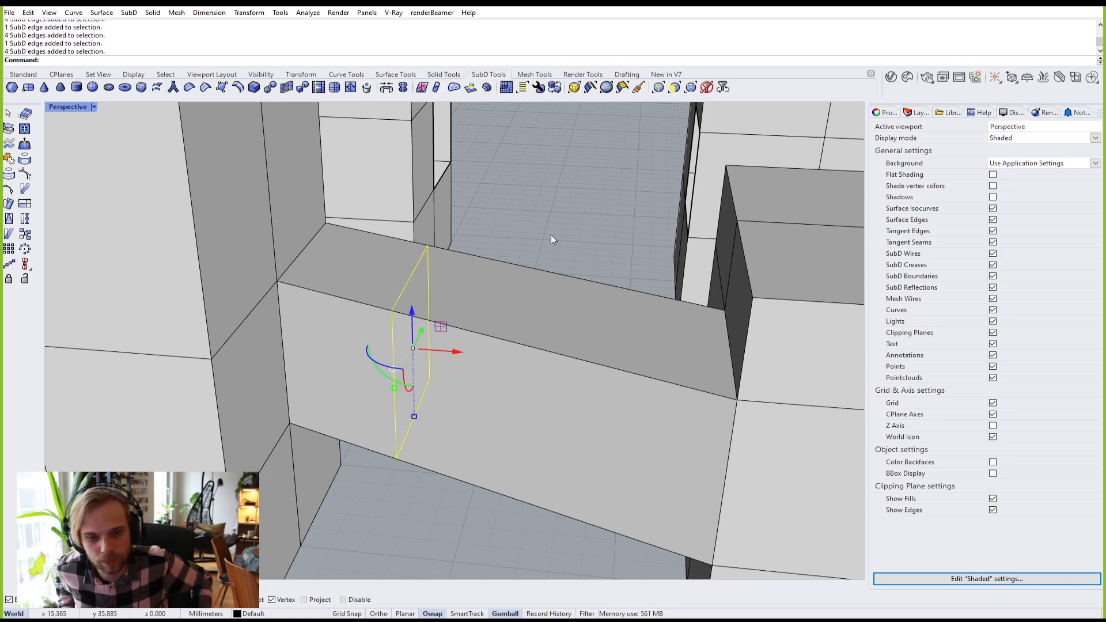
text(InsertEdge)
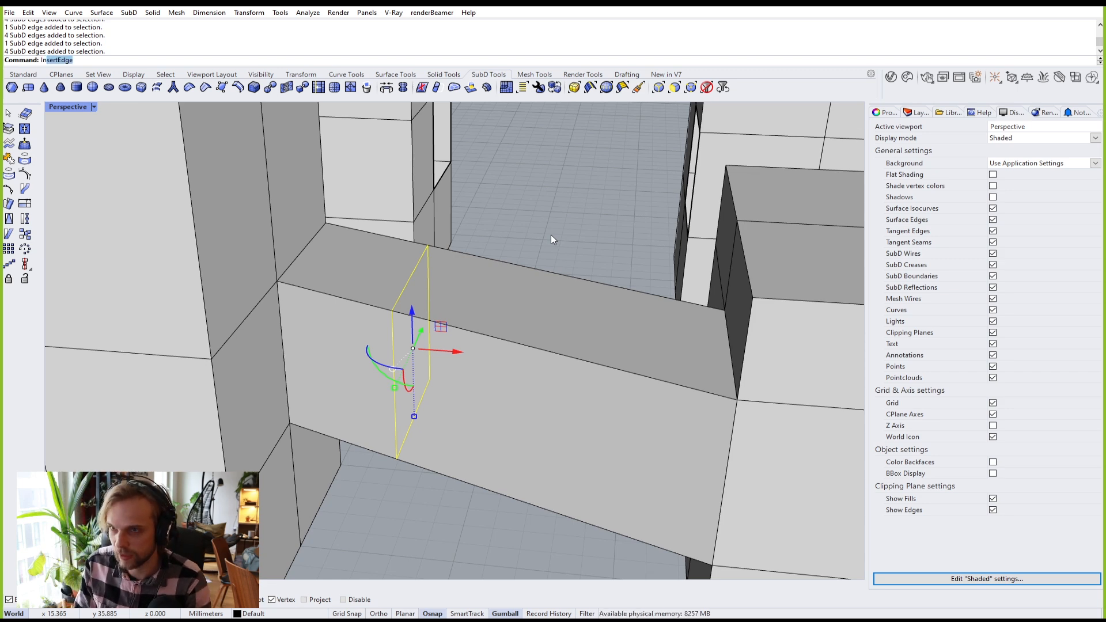
key(Return)
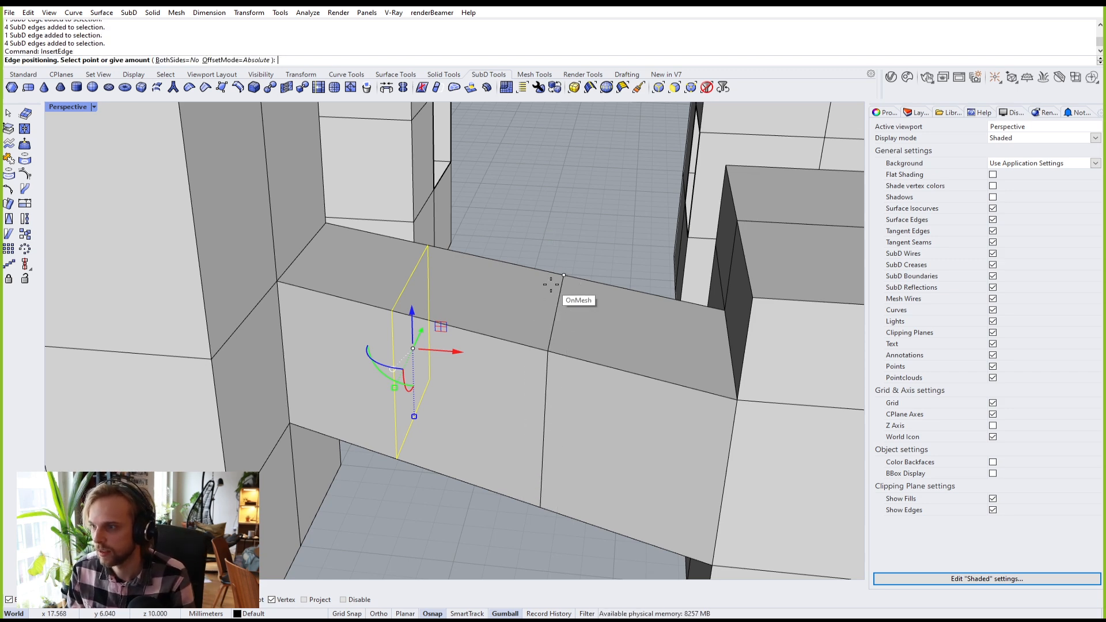
click(559, 288)
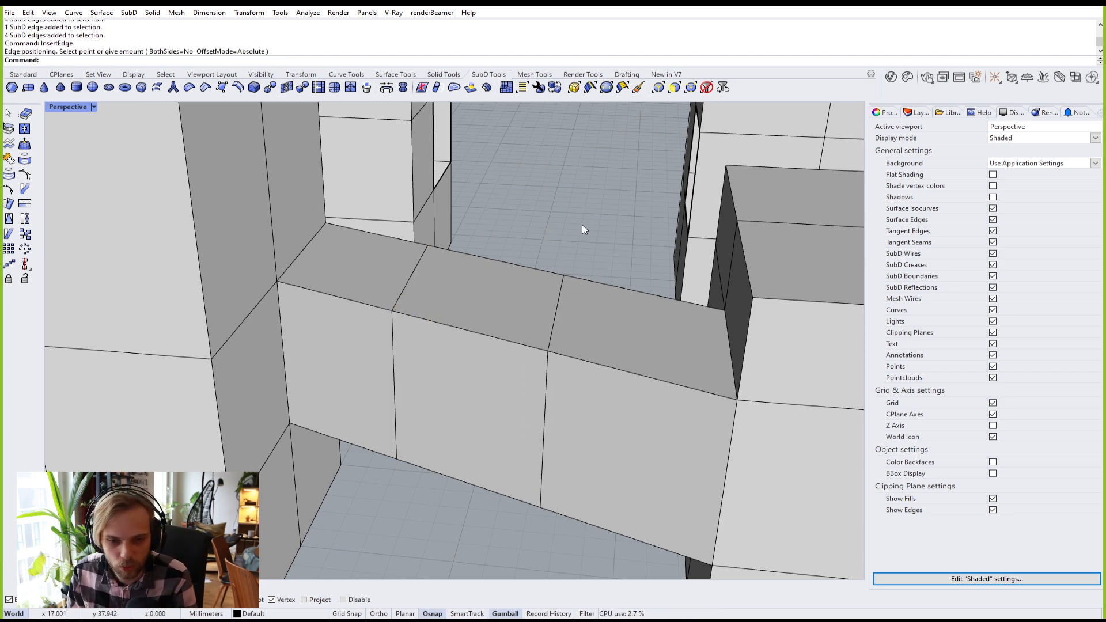
Step: Compare the divided bridge in smooth and flat SubD display, ending in flat display
right_drag(582, 229, 402, 375)
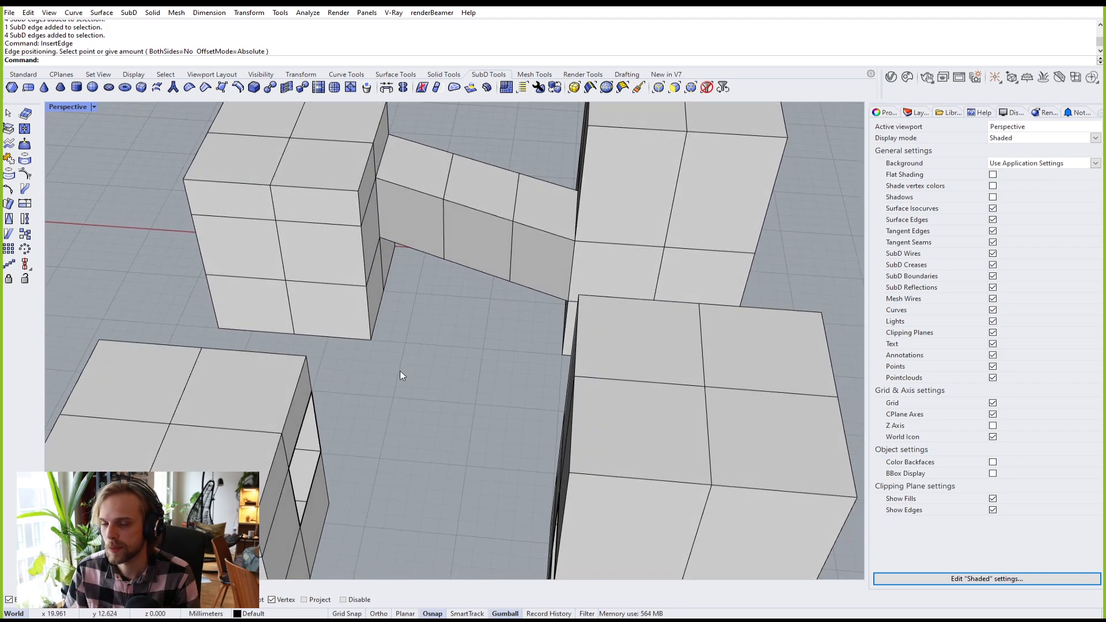
right_drag(402, 376, 724, 348)
key(Tab)
key(Tab)
key(Tab)
key(Tab)
key(Tab)
key(Tab)
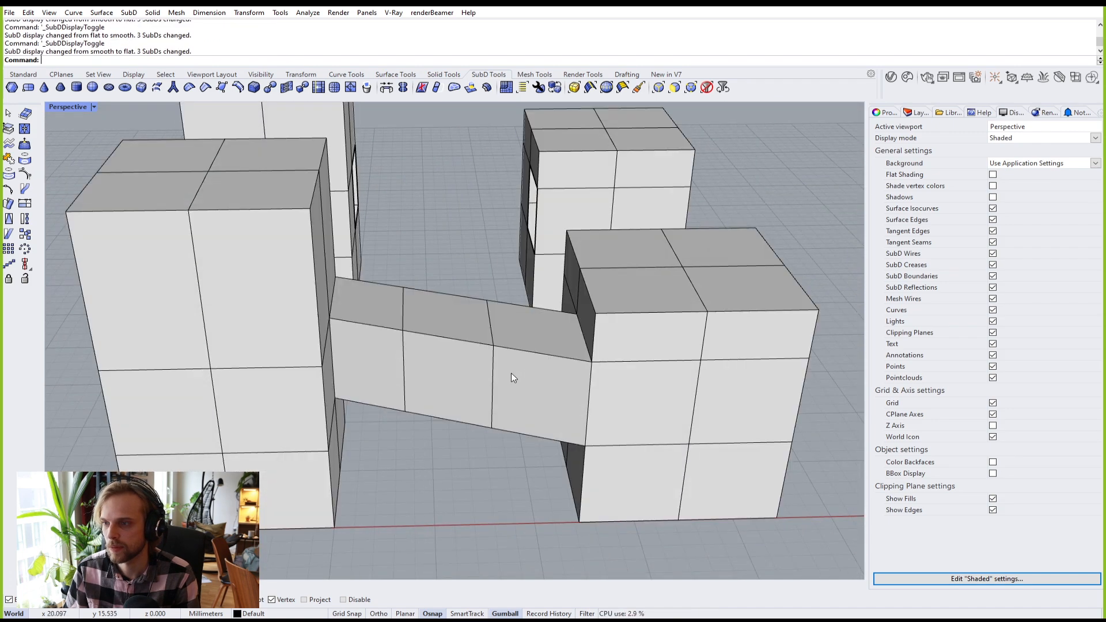
Step: Delete the front and back faces of the bridge's middle segment to open a hole through it
right_drag(406, 328, 492, 330)
scroll(443, 400, up, 3)
scroll(499, 377, down, 5)
scroll(492, 330, up, 3)
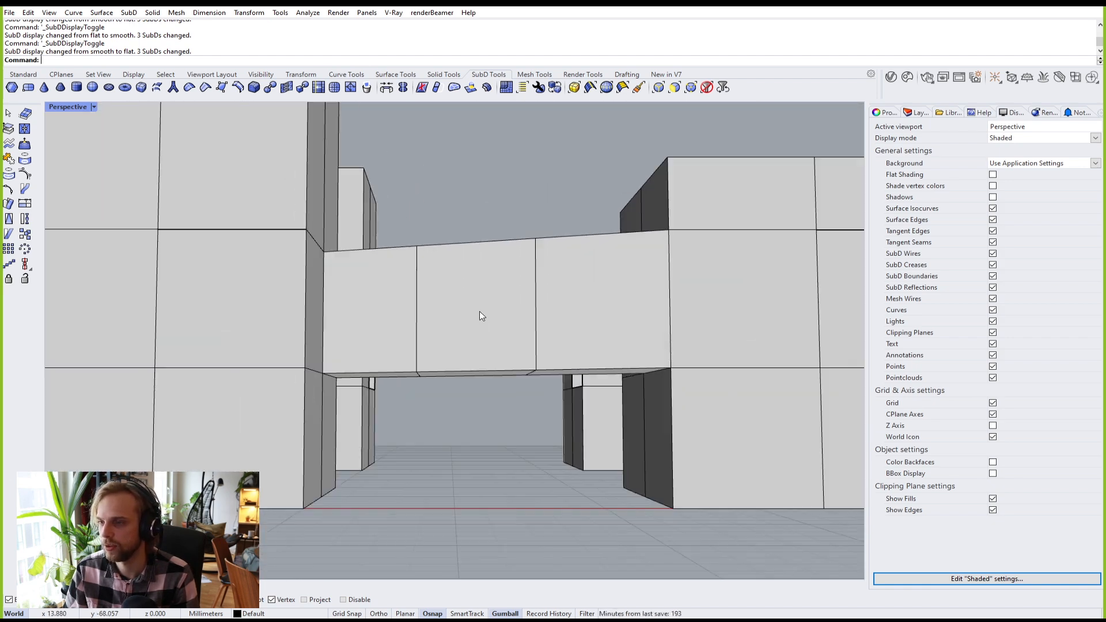
ctrl+shift+click(478, 312)
key(Delete)
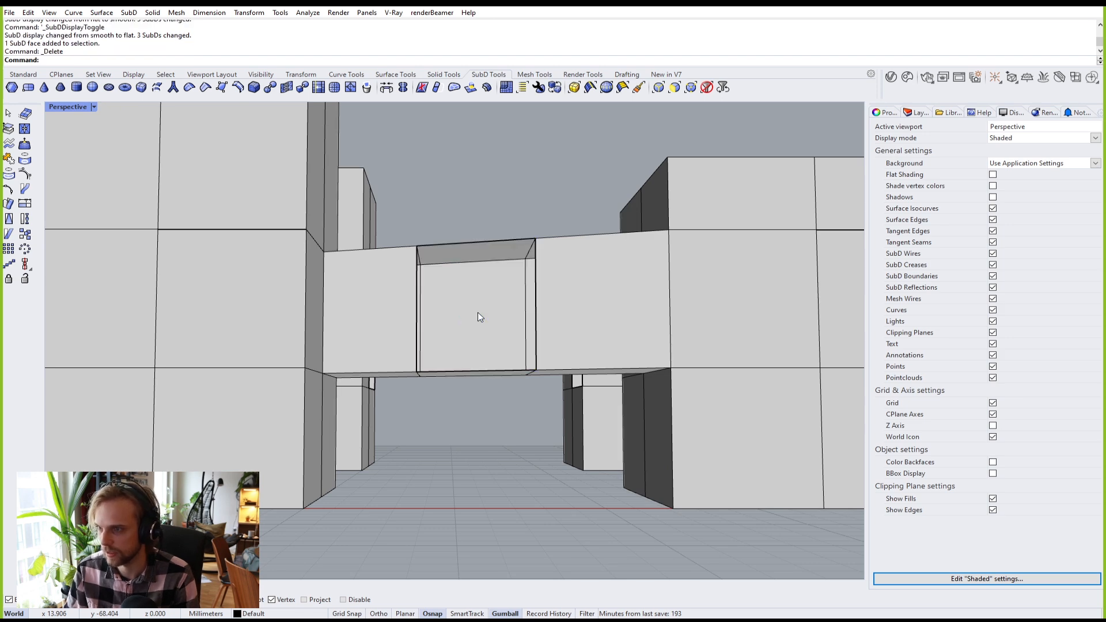
ctrl+shift+click(478, 312)
key(Delete)
Step: Inspect the opened bridge in smooth SubD display and switch back to flat display
key(Tab)
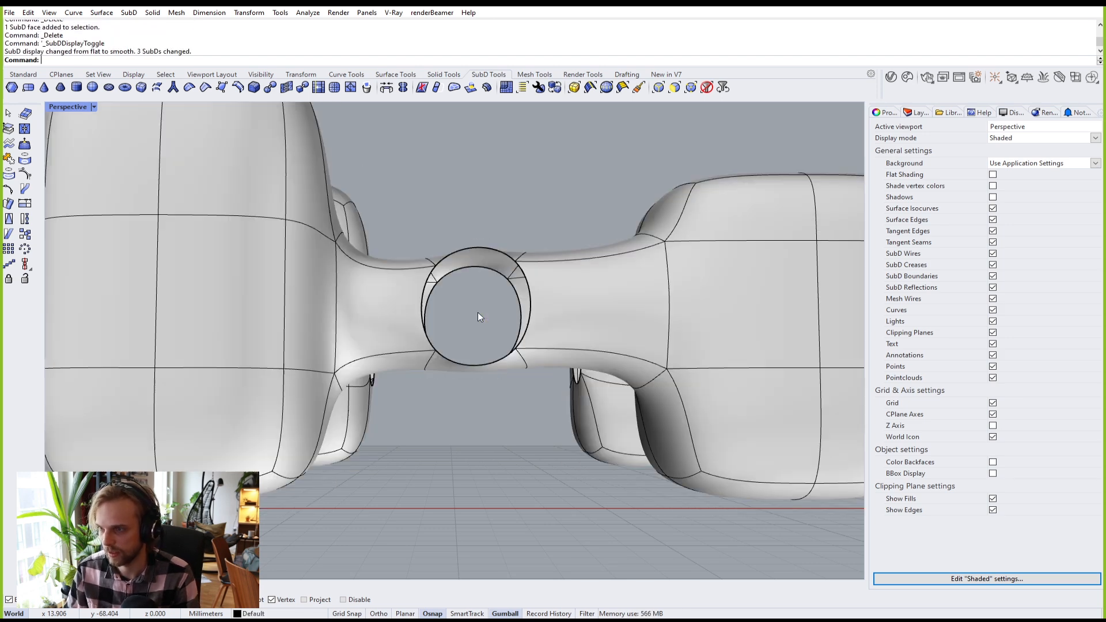
right_drag(478, 312, 590, 280)
key(Tab)
scroll(443, 305, up, 5)
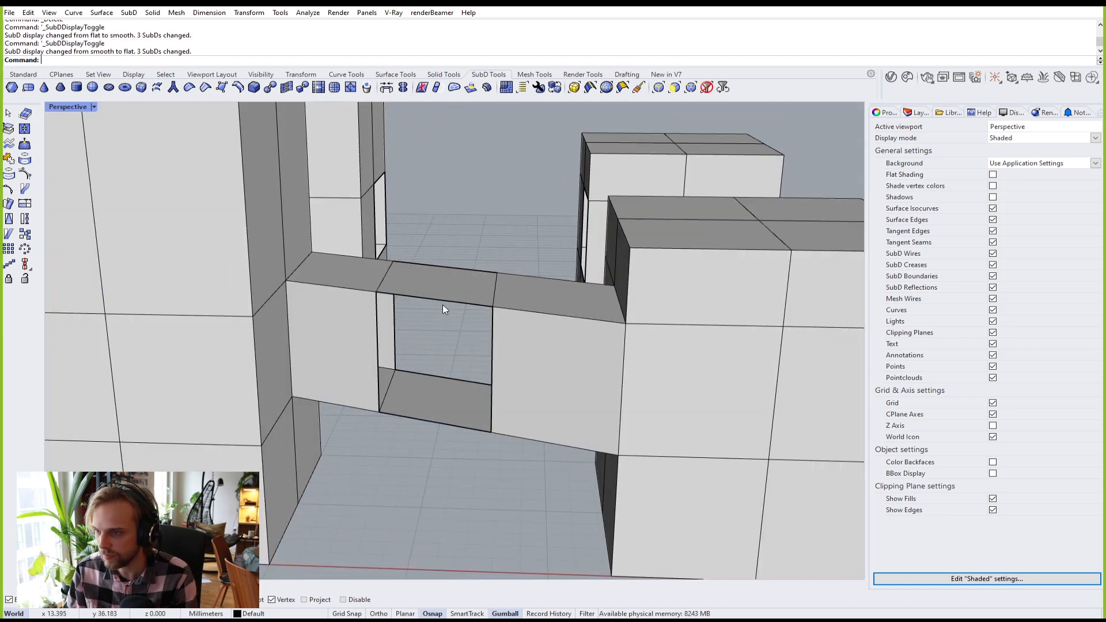
Step: Select the boundary edge loops of both bridge openings and scale them vertically until their lower edges reach about ground level
double_click(444, 281)
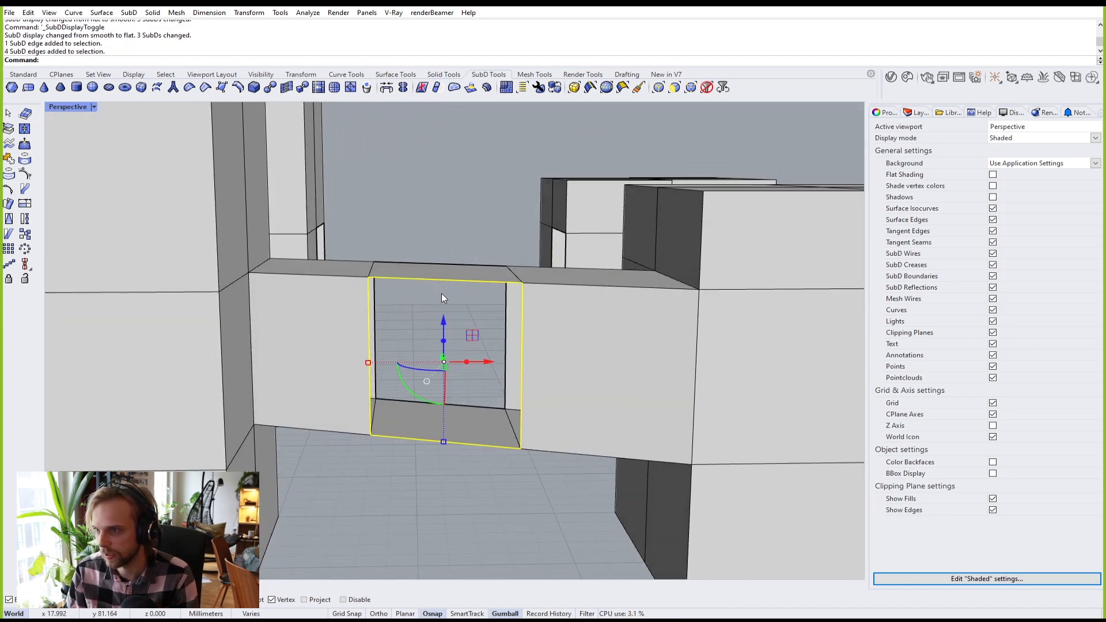
right_drag(441, 293, 433, 451)
mouse_move(434, 458)
mouse_down()
mouse_move(442, 576)
mouse_move(461, 442)
mouse_move(447, 471)
mouse_up()
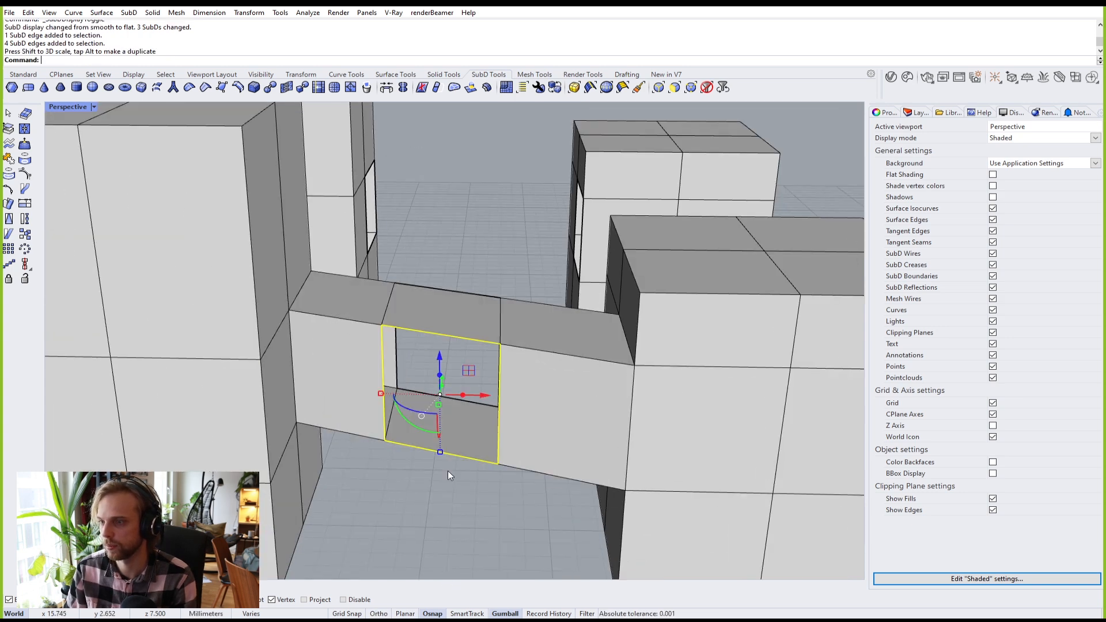
right_drag(476, 429, 461, 451)
shift+double_click(473, 305)
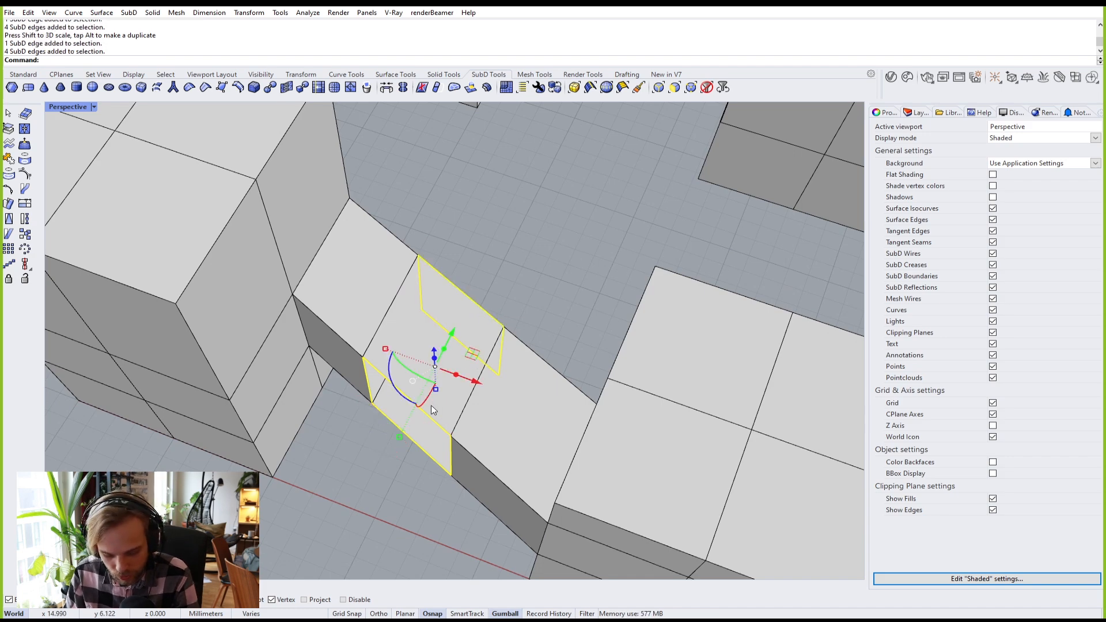
scroll(431, 406, down, 6)
right_drag(439, 438, 469, 331)
drag(468, 331, 471, 399)
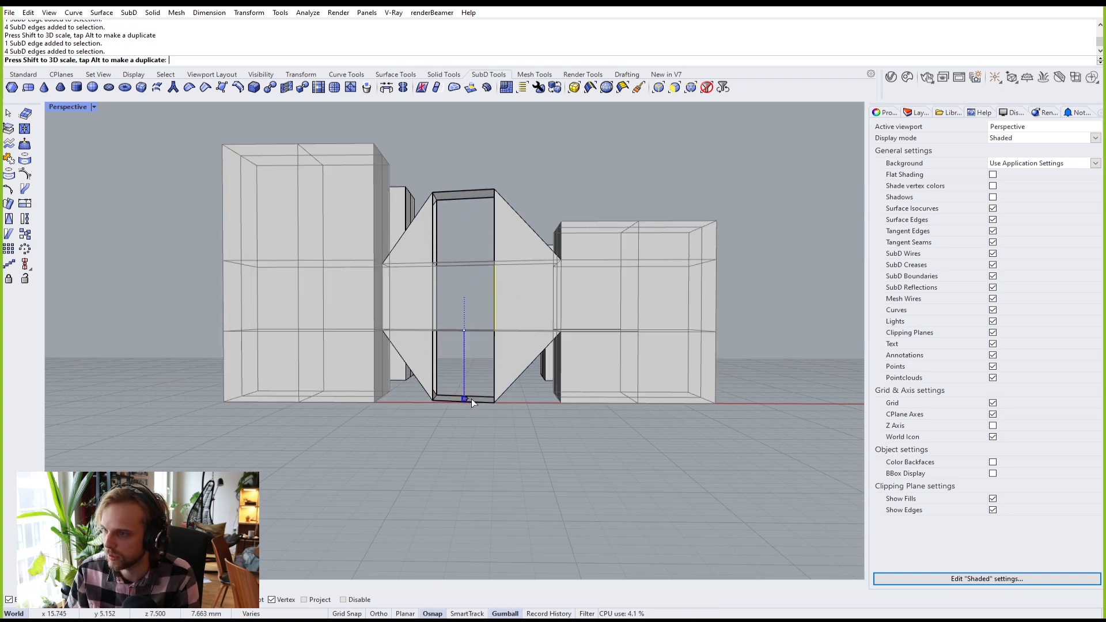
Step: Clear the selection, inspect the vertically stretched bridge in smooth display, and return to flat display
mouse_move(471, 399)
right_down()
mouse_move(556, 432)
mouse_move(626, 442)
mouse_move(586, 447)
mouse_move(501, 416)
mouse_move(461, 416)
right_up()
key(Escape)
key(Tab)
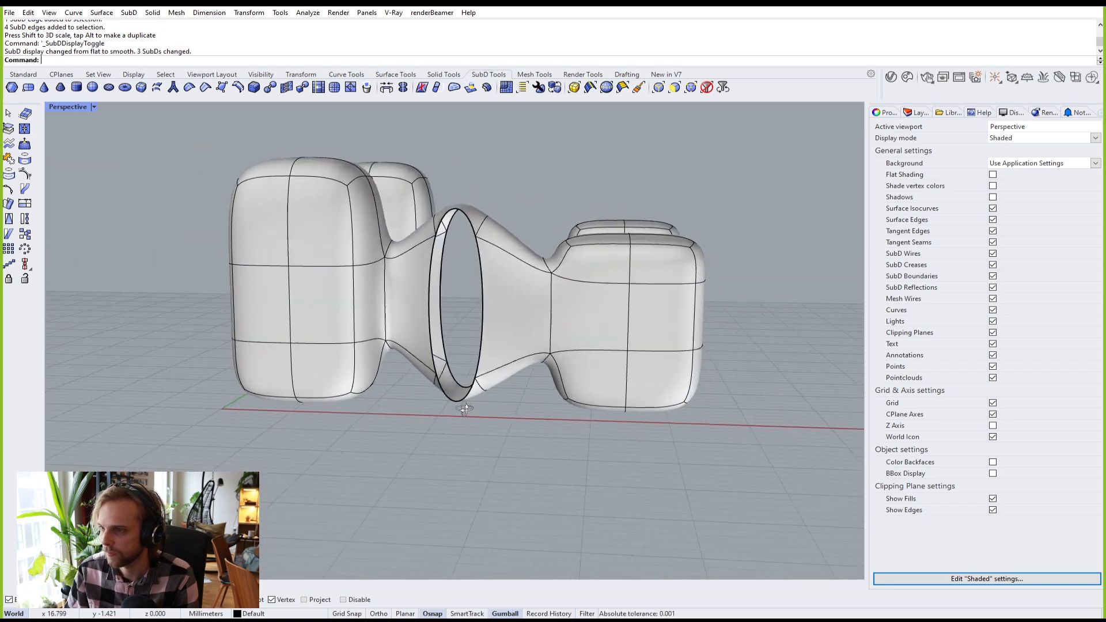
key(Tab)
scroll(502, 437, up, 5)
scroll(502, 436, up, 2)
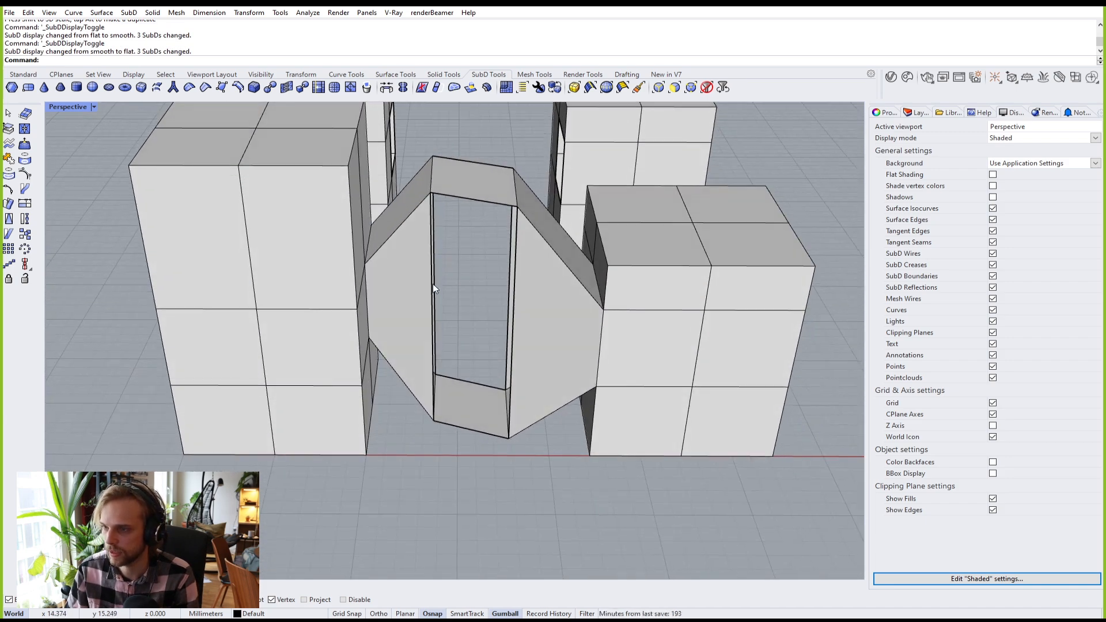
Step: Extrude the boundary edge loop of the bridge's near opening outward with ExtrudeSubD, using the Y direction
right_drag(433, 284, 420, 323)
scroll(434, 324, up, 3)
ctrl+shift+click(432, 328)
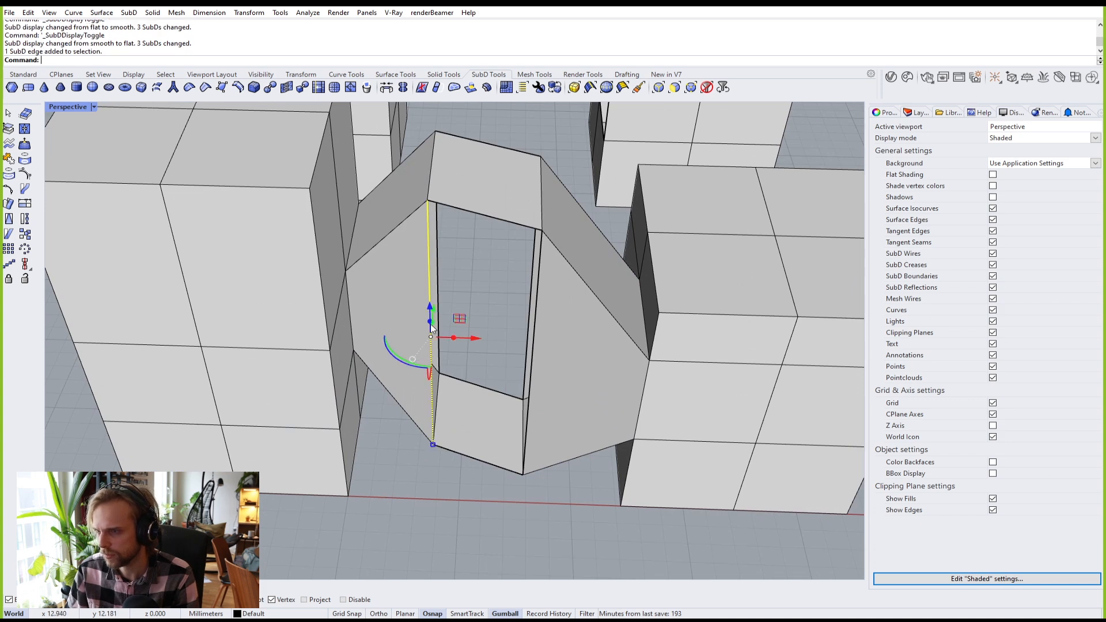
ctrl+shift+double_click(456, 209)
text(E)
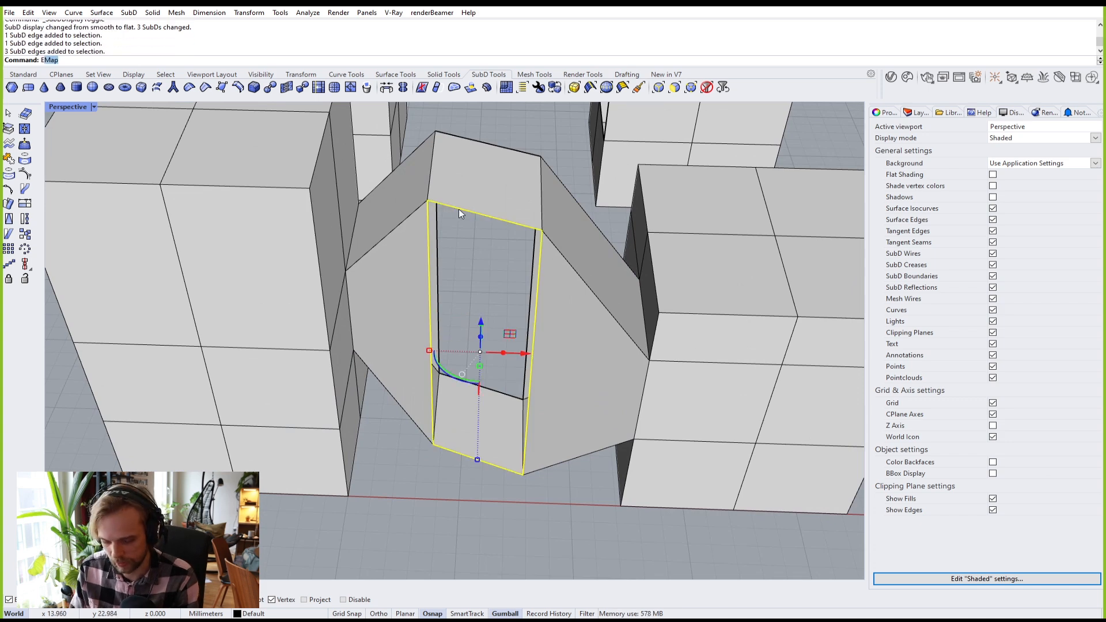
text(xtrudeSubD)
key(Return)
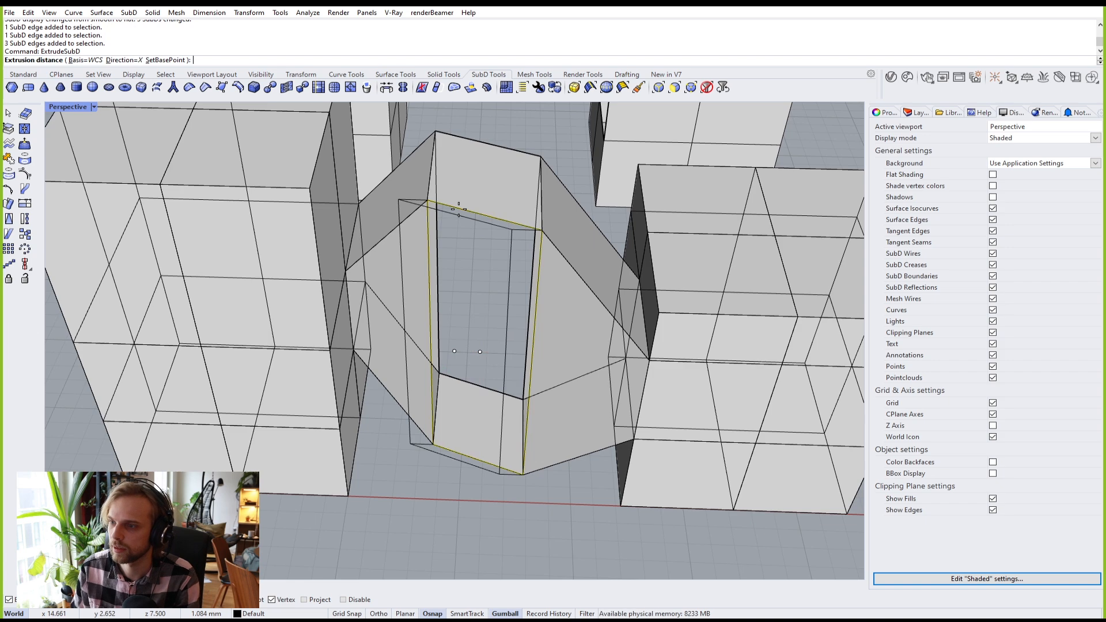
click(130, 60)
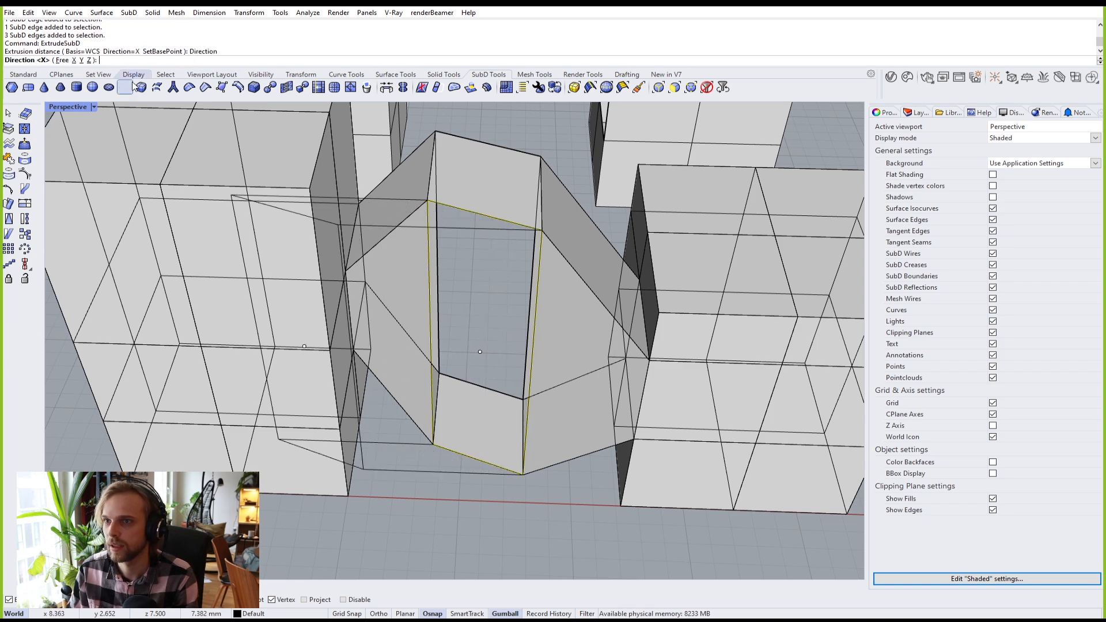
click(82, 60)
scroll(486, 480, down, 5)
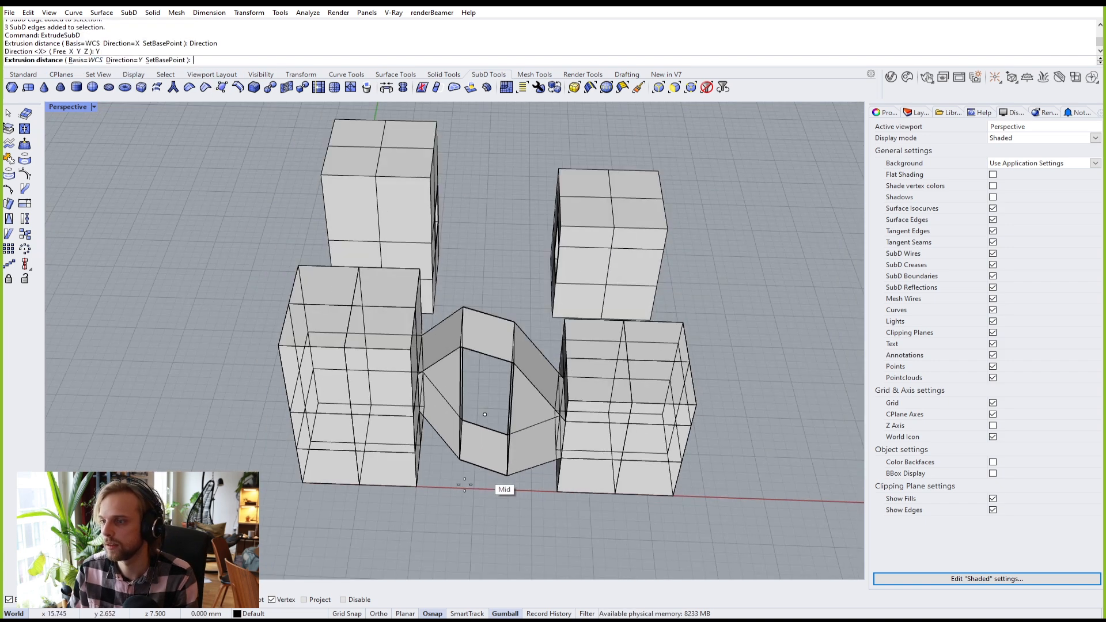
right_drag(464, 483, 367, 510)
click(382, 438)
Step: Extrude the boundary edge loop of the bridge's opposite opening outward along Y with ExtrudeSubD
scroll(382, 437, up, 6)
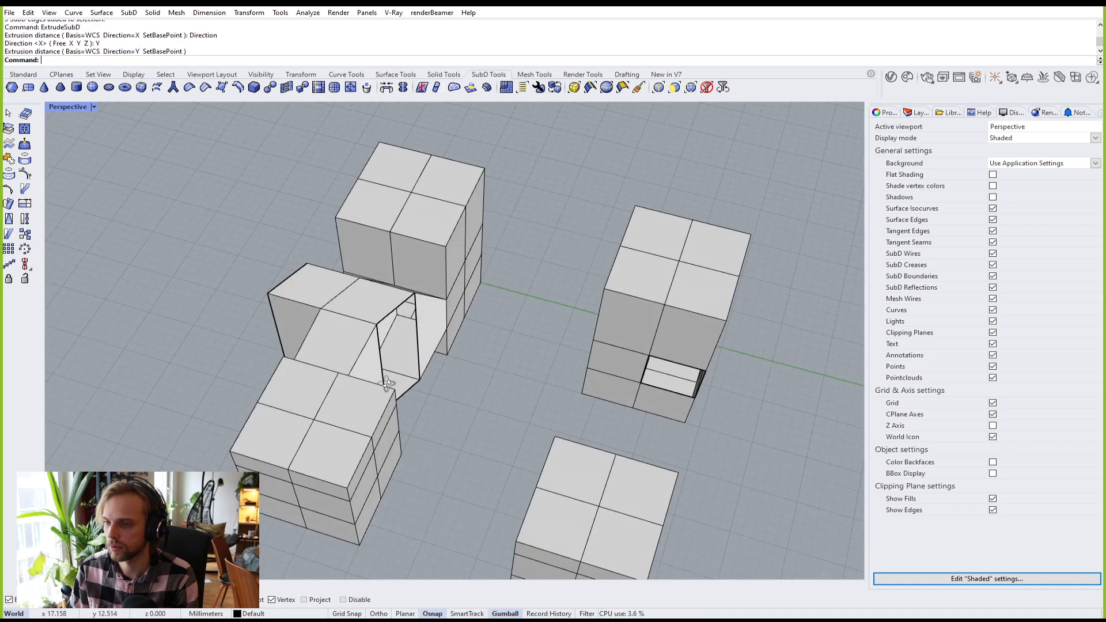
double_click(387, 368)
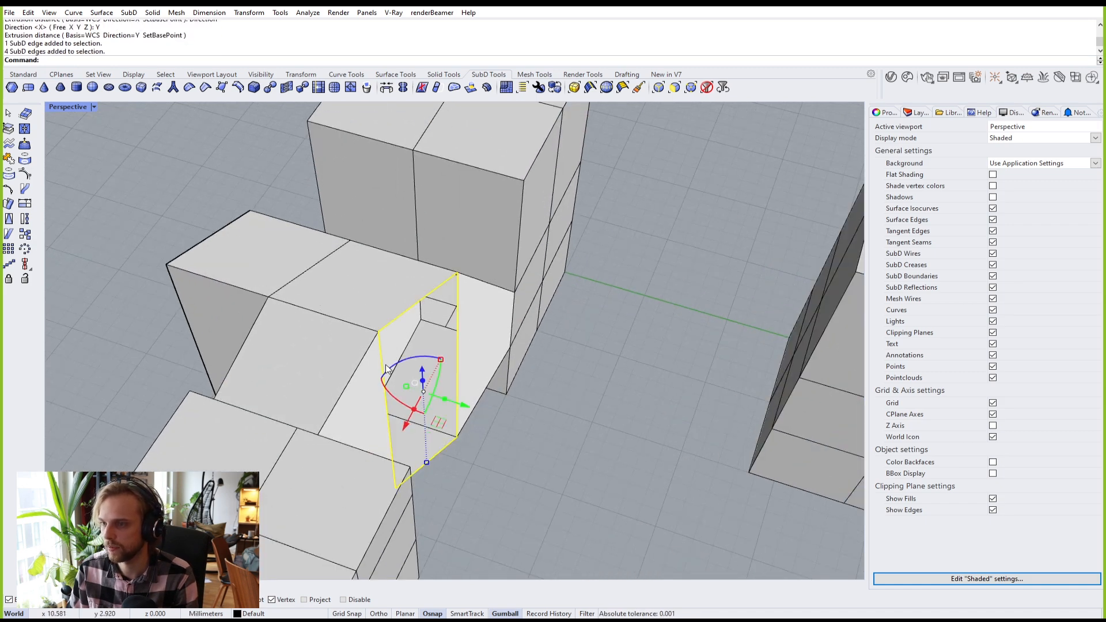
text(ExtrudeSubD)
key(Return)
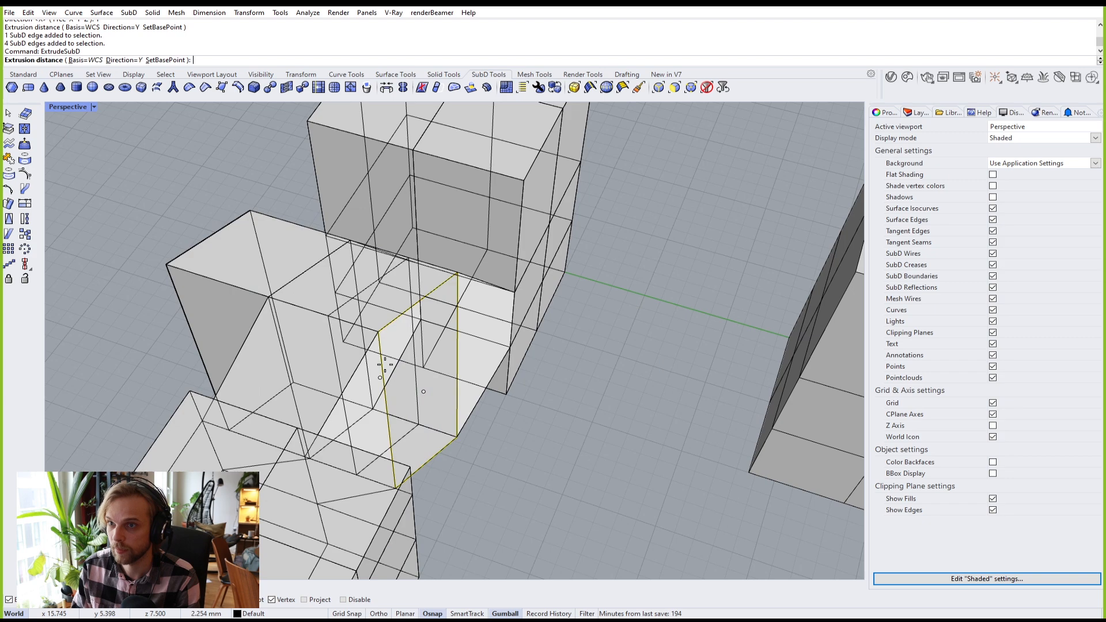
click(535, 428)
right_drag(534, 424, 434, 420)
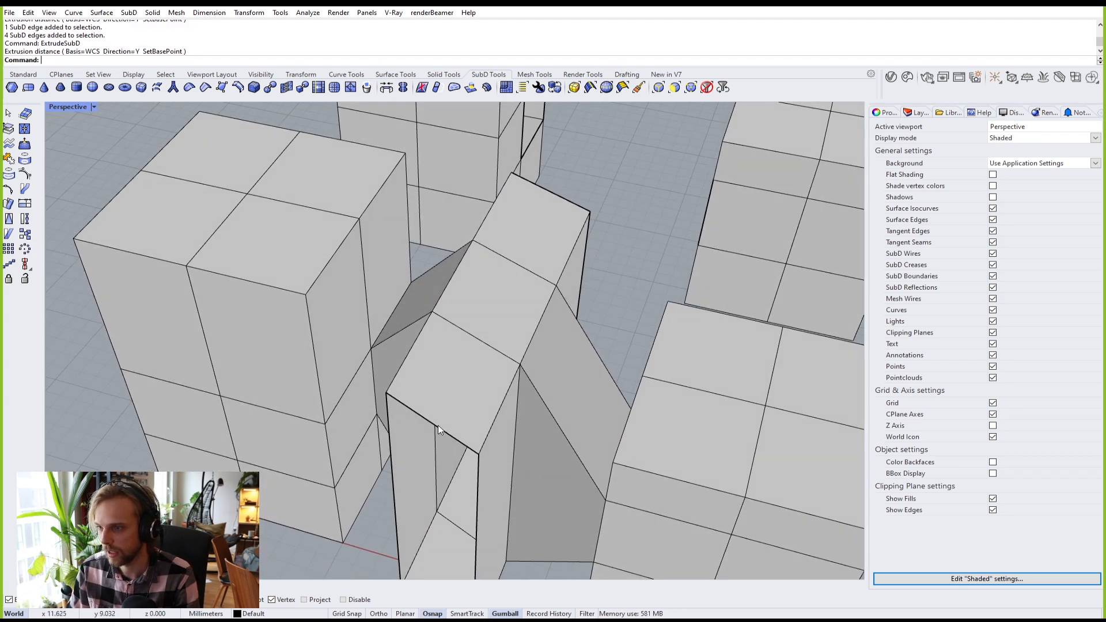
Step: Select the boundary edge loop of the first extruded bridge opening and flatten it along Y by gumball scaling
double_click(438, 425)
shift+right_drag(415, 485, 403, 389)
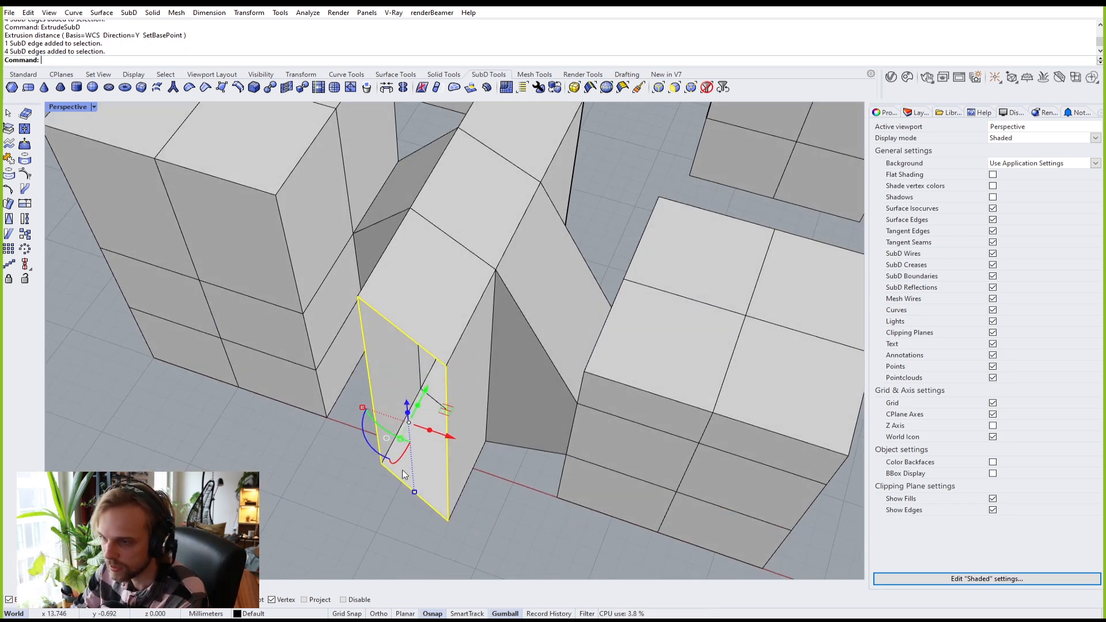
click(402, 438)
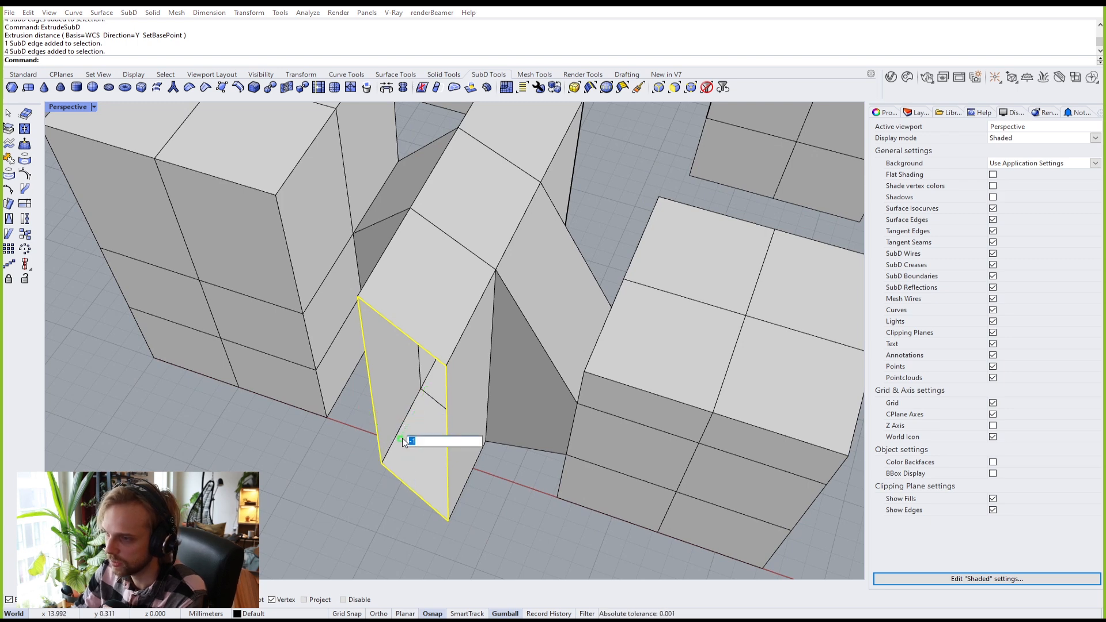
key(Return)
click(289, 405)
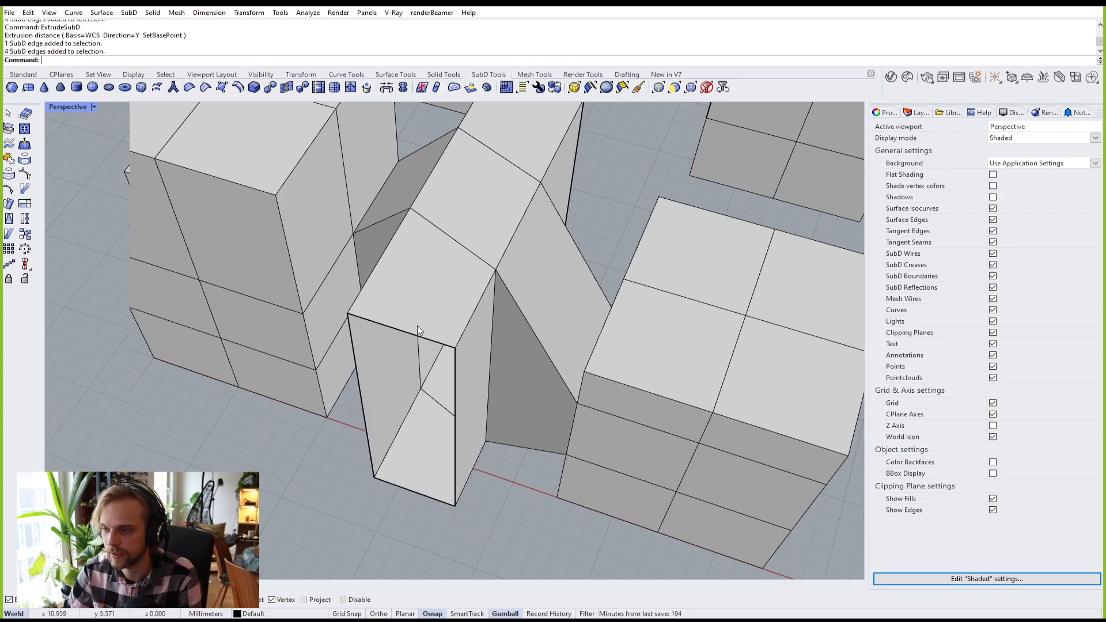
Step: Flatten the opposite opening's boundary edge loop along Y, then check the bridge in smooth display and return to flat display
right_drag(417, 326, 413, 369)
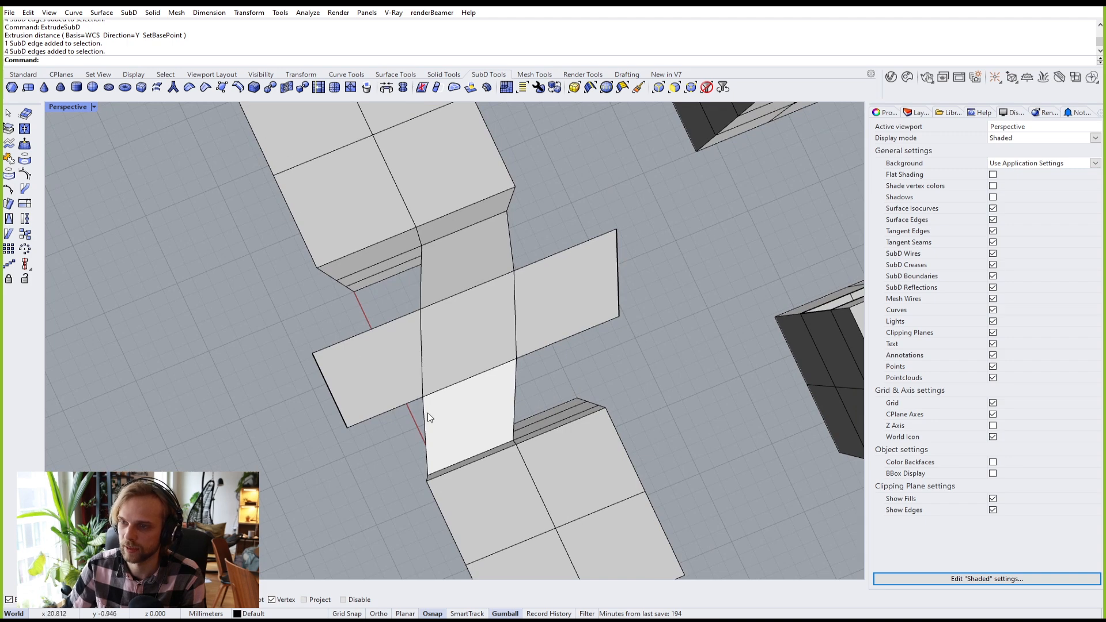
right_drag(429, 417, 583, 391)
double_click(579, 377)
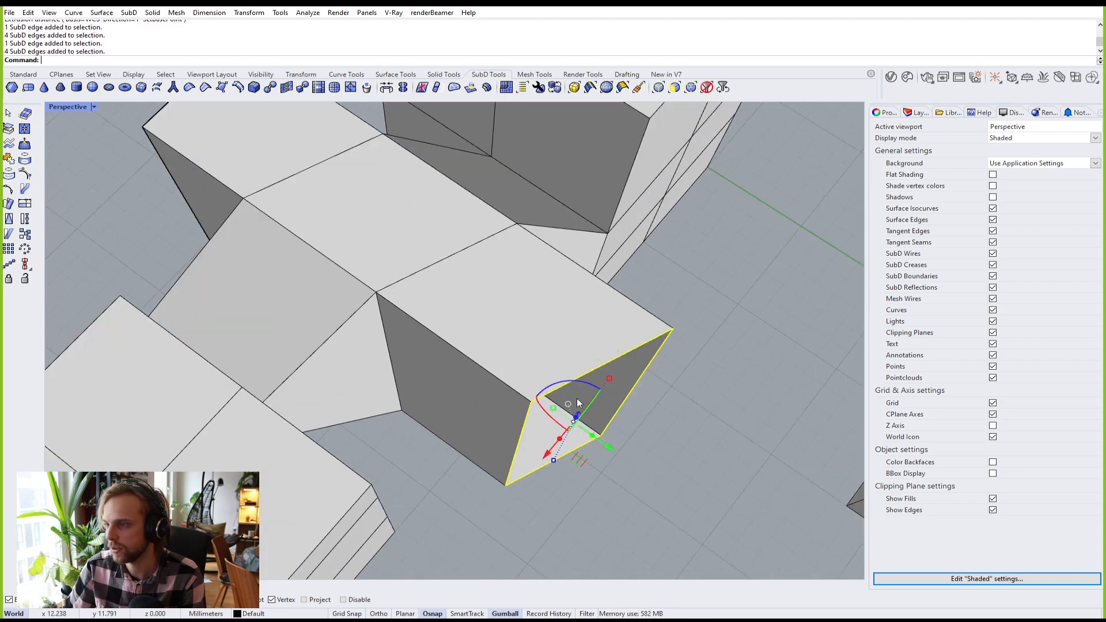
click(694, 378)
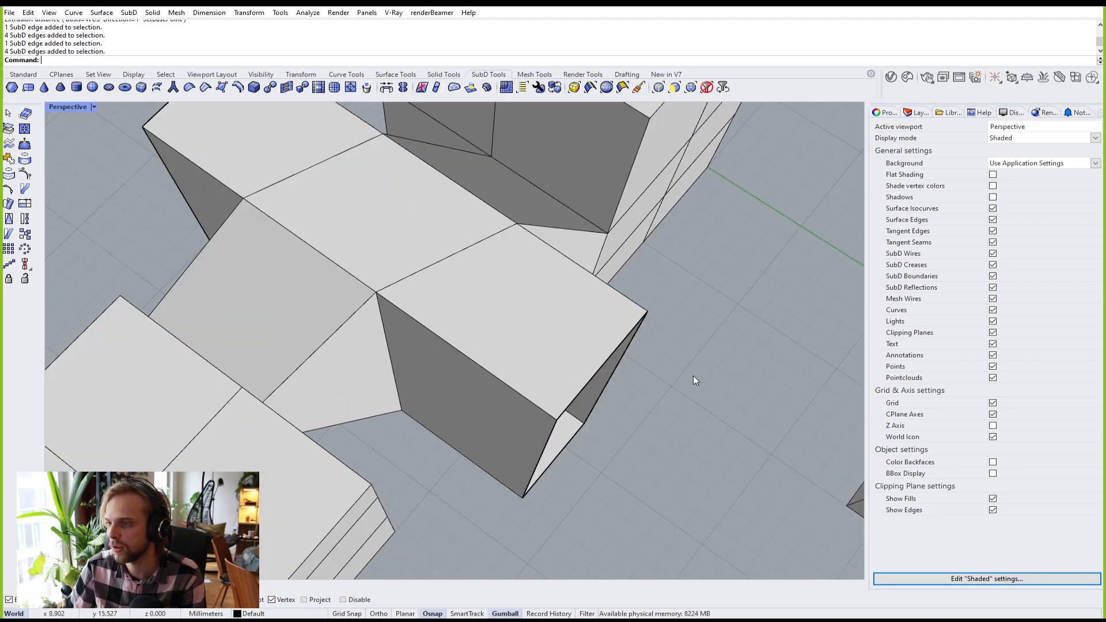
right_drag(694, 378, 581, 276)
key(Tab)
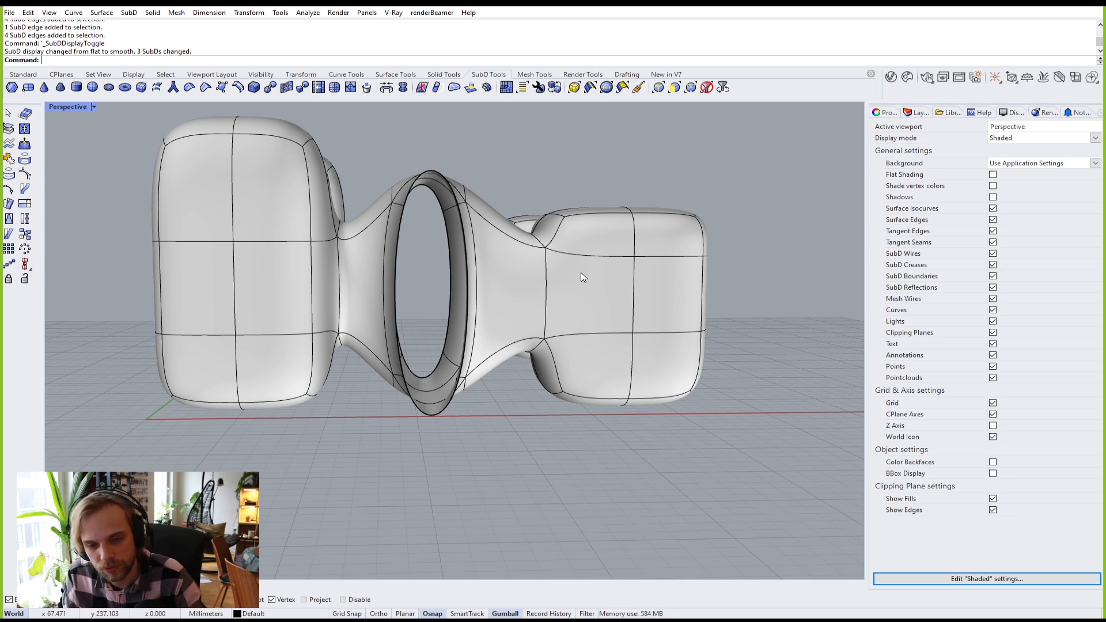
key(Tab)
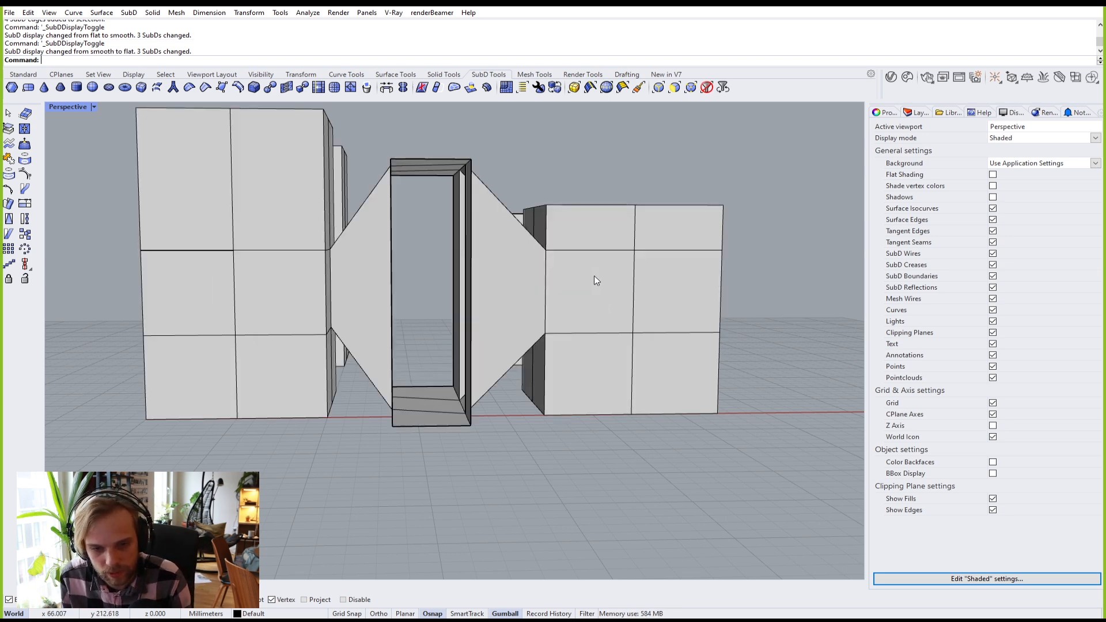
Step: Lower the three top faces of the extruded bridge passage vertically and check the shape in smooth display before returning to flat
right_drag(713, 276, 701, 348)
shift+right_drag(466, 243, 513, 382)
ctrl+shift+click(452, 371)
ctrl+shift+click(461, 302)
ctrl+shift+click(468, 242)
right_drag(473, 327, 453, 191)
drag(453, 188, 462, 275)
right_drag(462, 275, 587, 316)
key(Tab)
key(Tab)
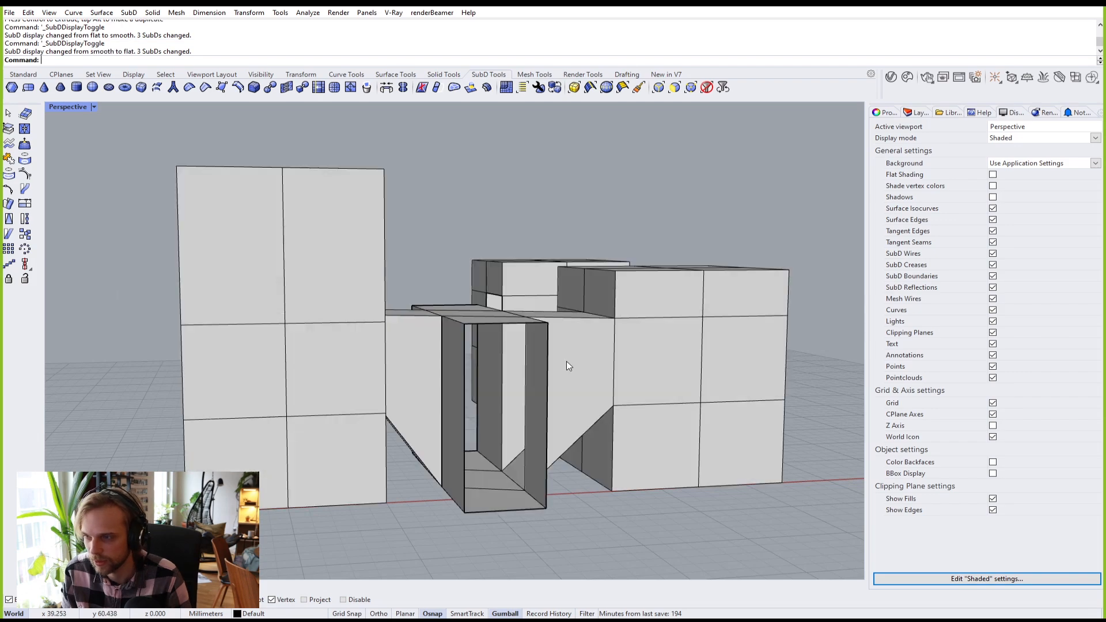
right_drag(566, 362, 596, 348)
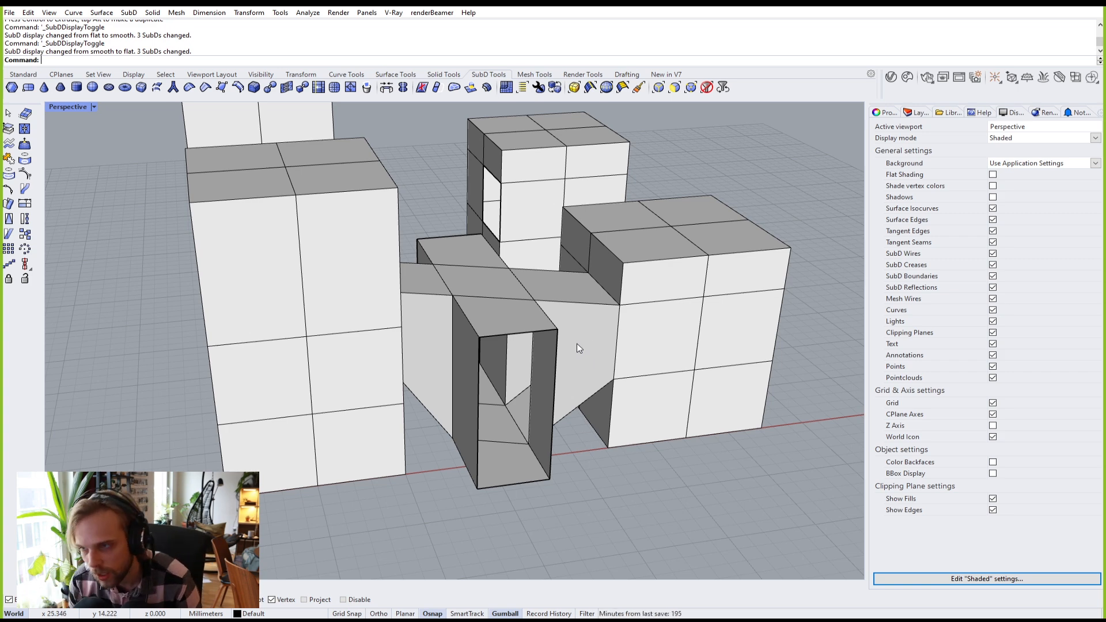
Step: Offset the bridged SubD with OffsetSubD as a solid at distance 0.5 and delete the original
click(306, 310)
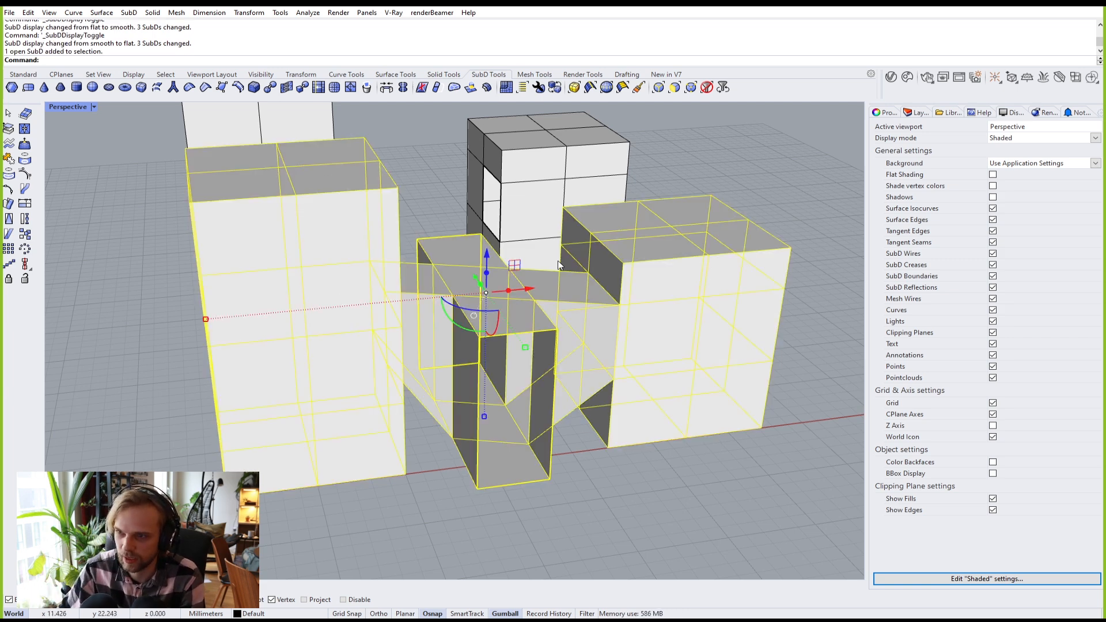
text(OffsetSubD)
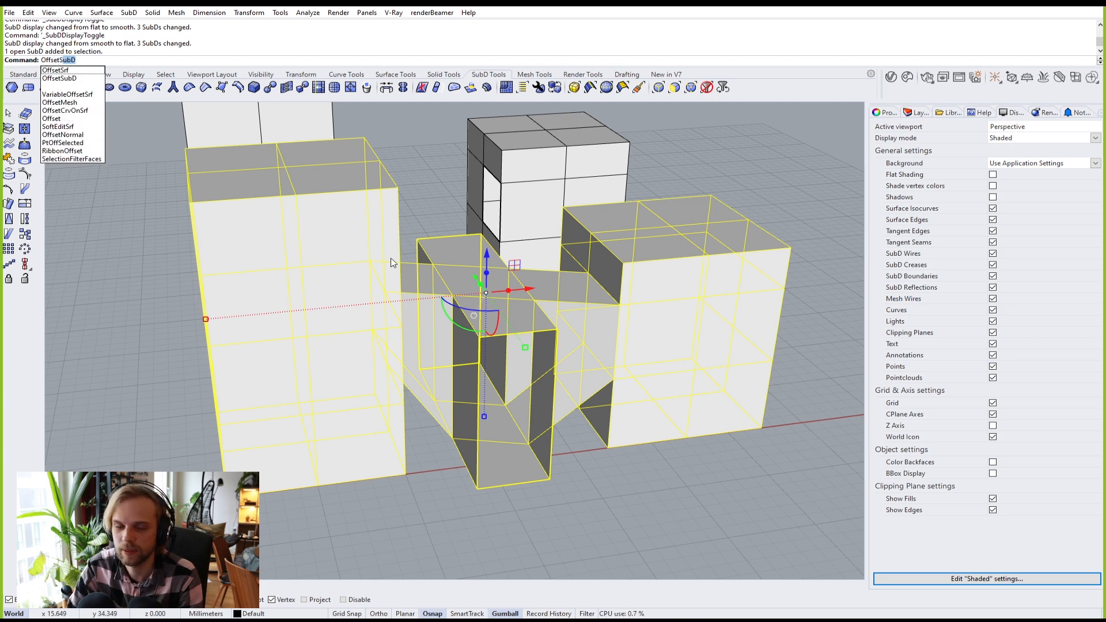
key(Return)
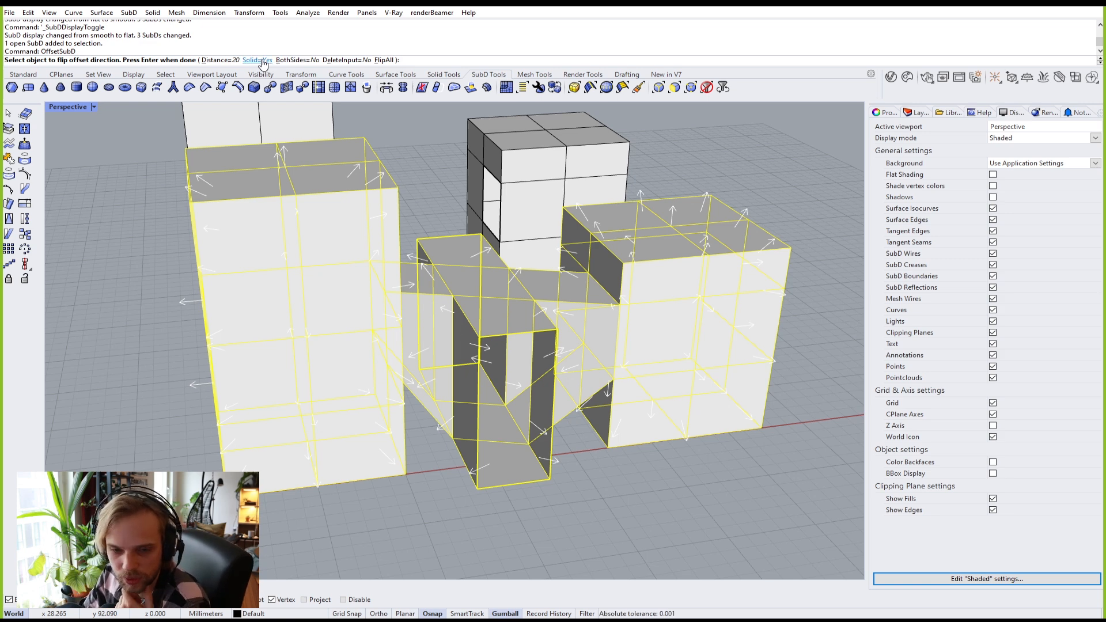
click(217, 60)
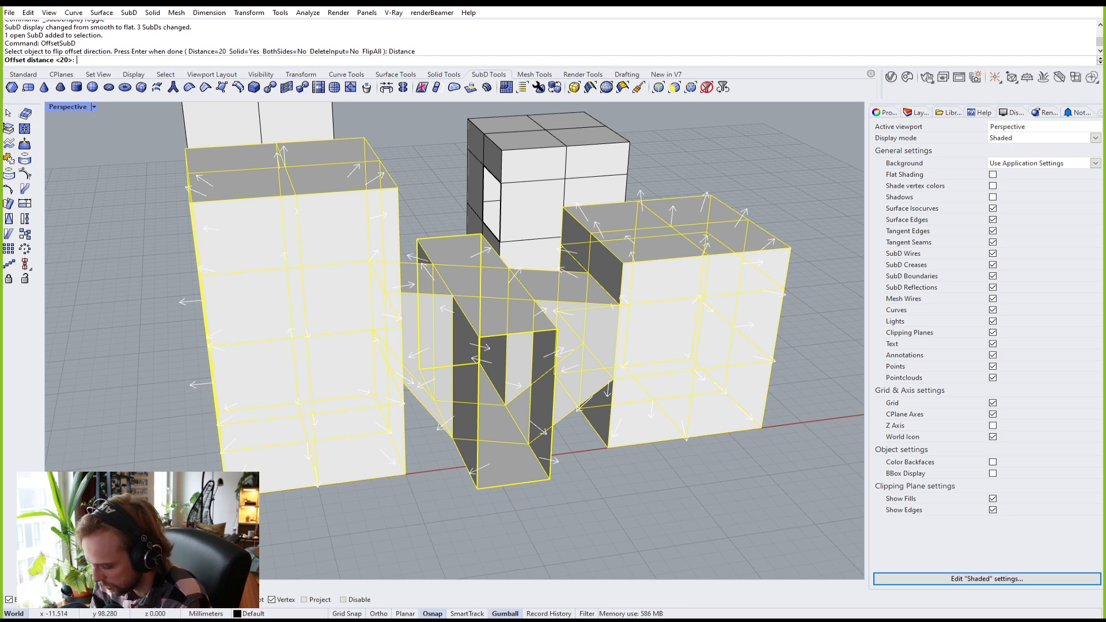
text(0.5)
key(Return)
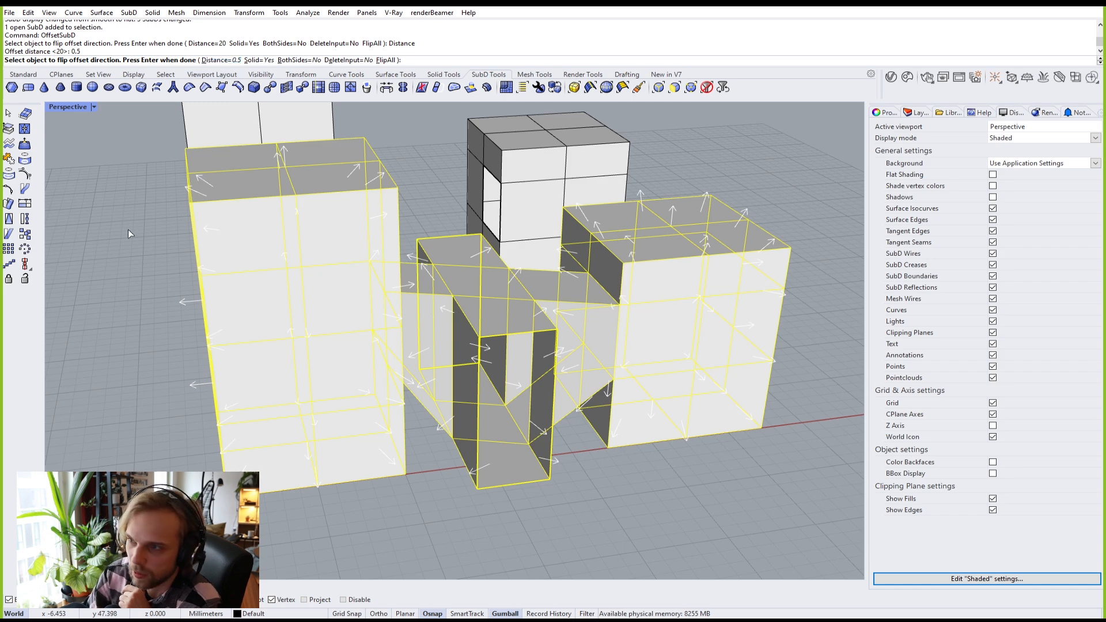
key(Return)
key(Delete)
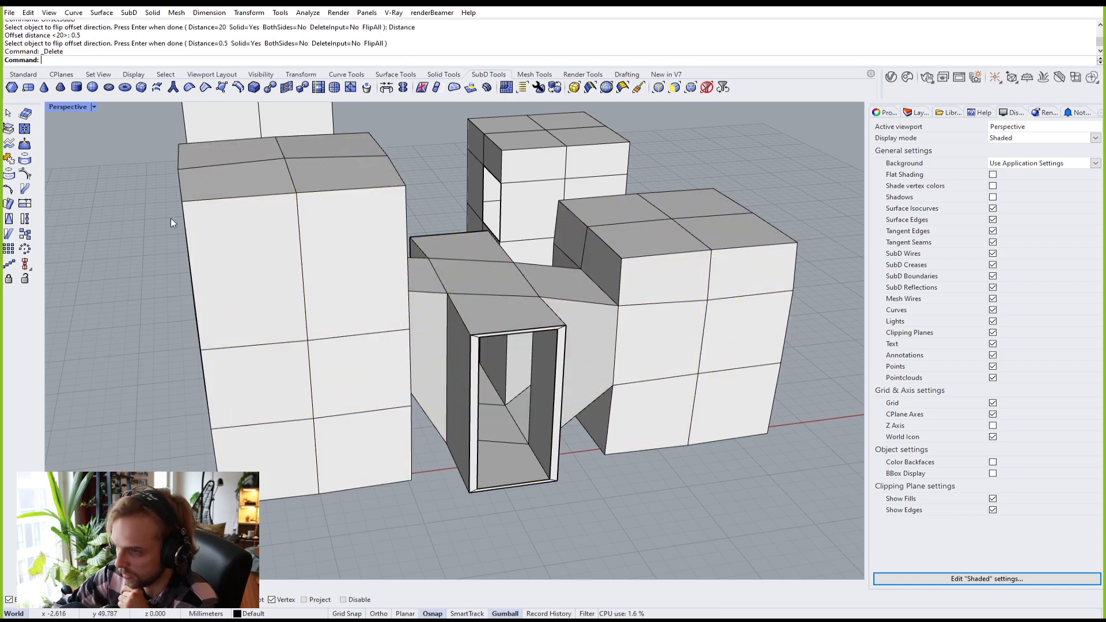
Step: Inspect the thickened bridge in smooth display, then undo the deletion and the offset and clear the selection
right_drag(437, 226, 434, 215)
scroll(469, 288, up, 6)
mouse_move(470, 293)
right_down()
mouse_move(495, 305)
mouse_move(455, 289)
right_up()
scroll(431, 344, down, 4)
key(Tab)
right_drag(431, 344, 526, 396)
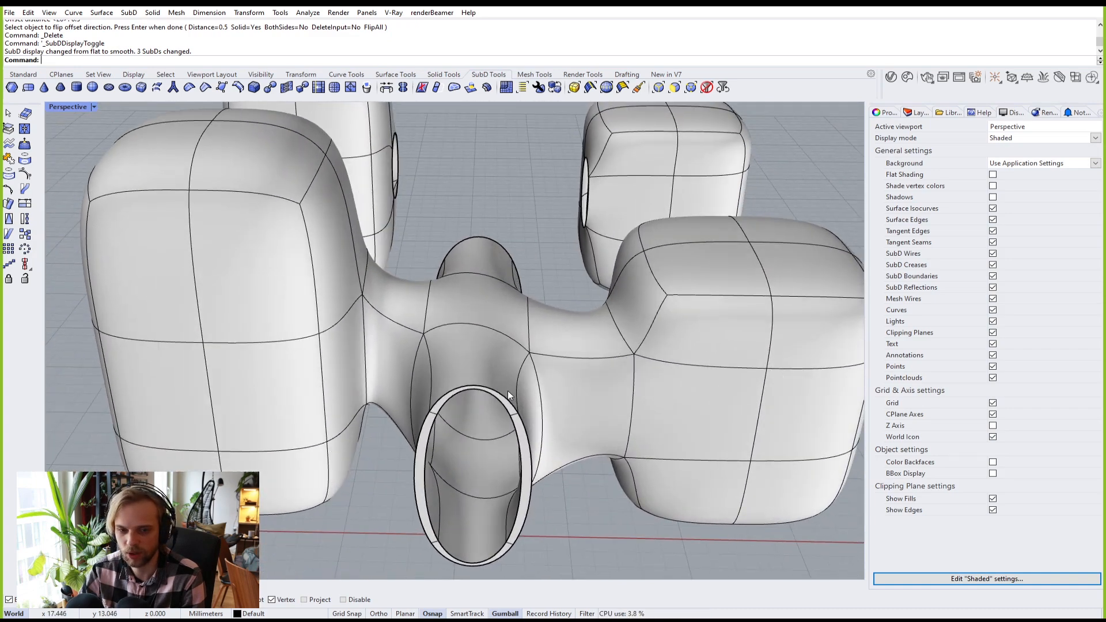
key(ctrl+z)
key(ctrl+z)
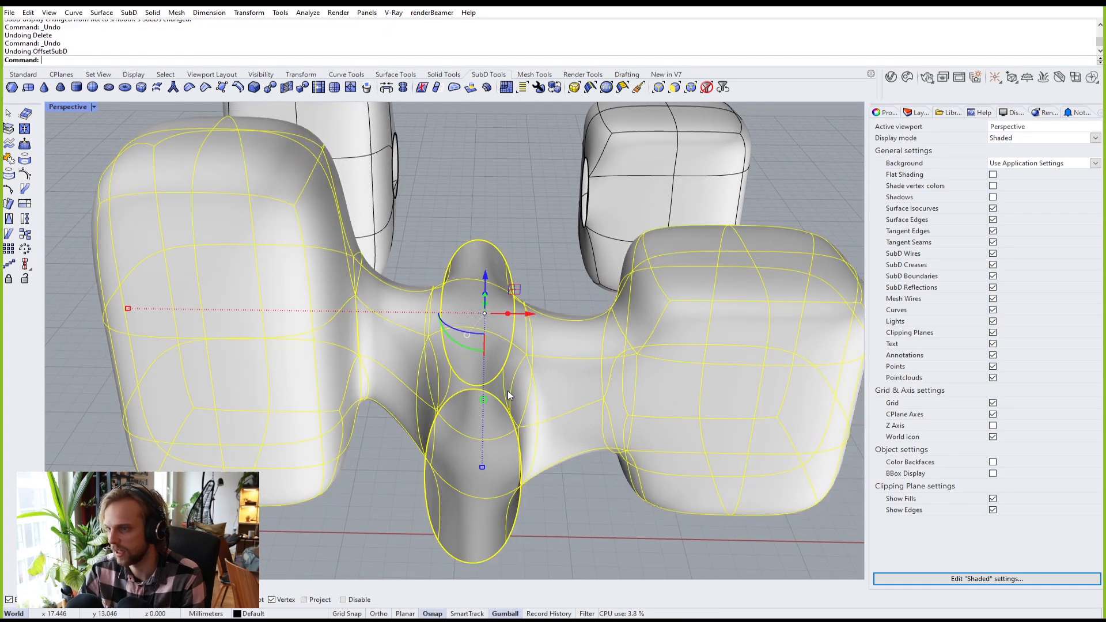
click(480, 195)
Step: Rotate one free-standing block about 90° so its opening faces the bridge passage, and move it in front of the passage's opening
right_drag(480, 194, 275, 285)
scroll(276, 285, down, 6)
right_drag(495, 372, 380, 392)
click(544, 454)
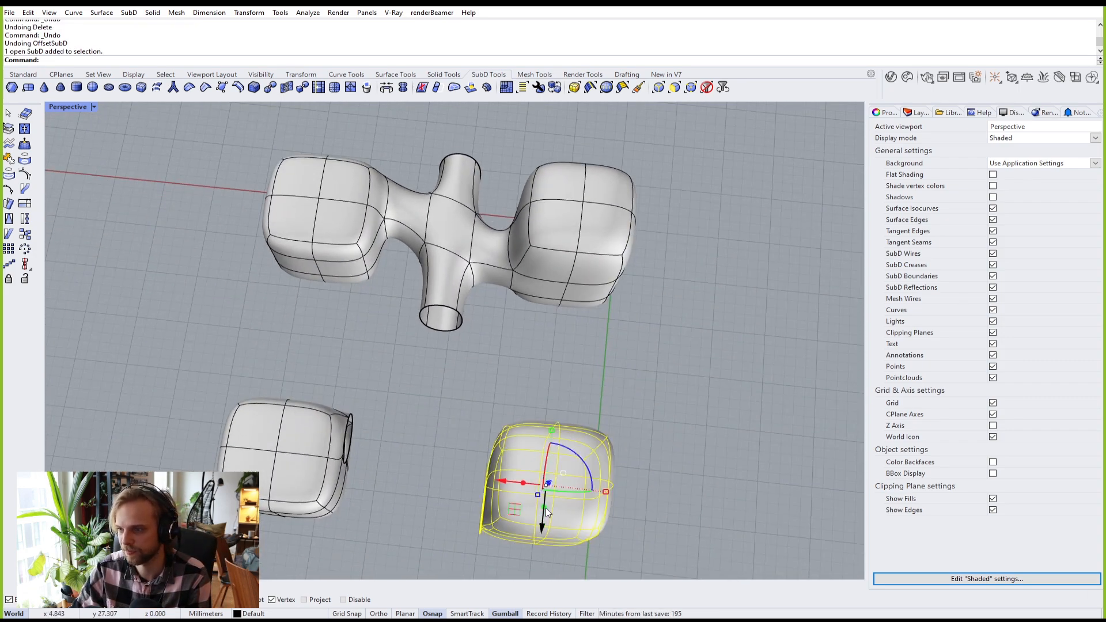
drag(589, 468, 580, 537)
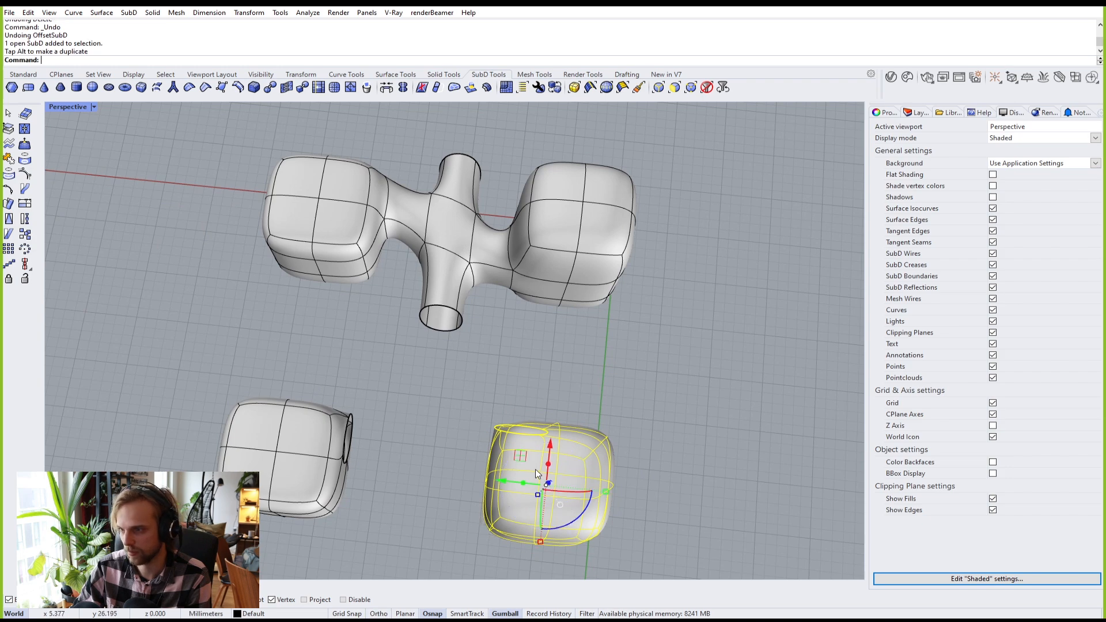
drag(520, 455, 433, 387)
click(545, 353)
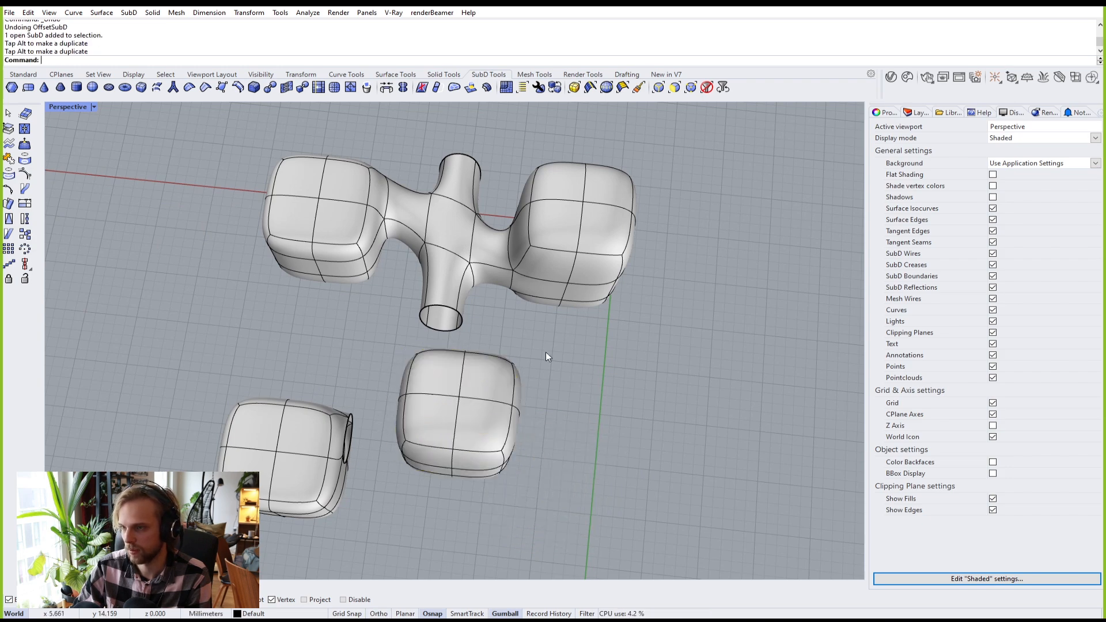
Step: Delete the other free-standing block and switch the SubDs to flat display
click(268, 459)
key(Delete)
right_drag(277, 455, 599, 257)
scroll(494, 367, up, 5)
key(Tab)
Step: Move the rotated block along Y closer to the bridge passage's opening and clear the selection
click(605, 254)
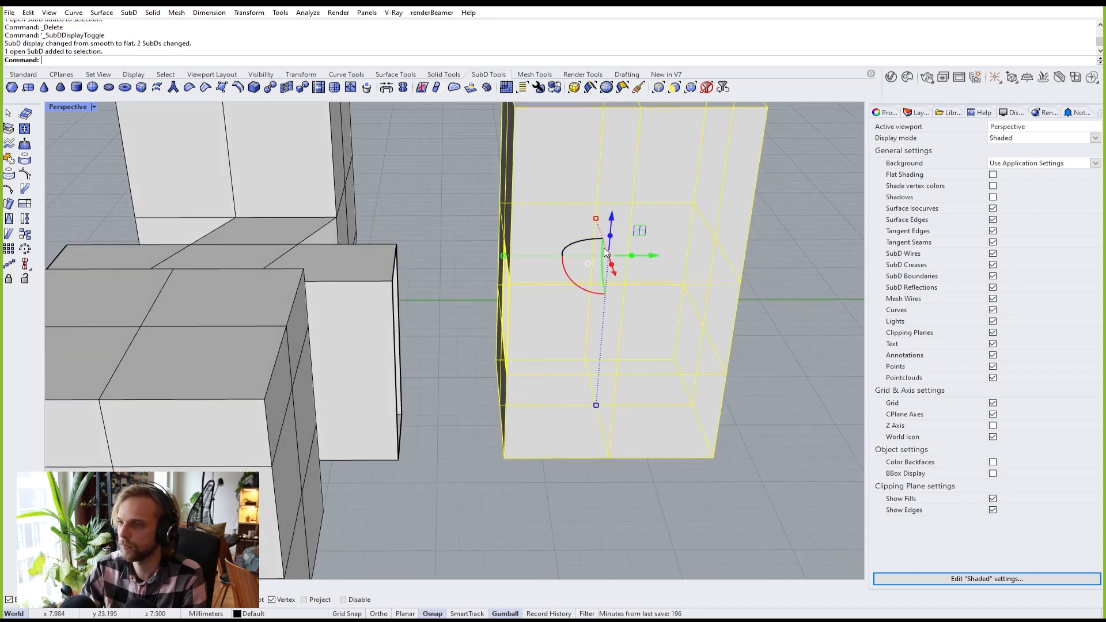
drag(645, 261, 583, 262)
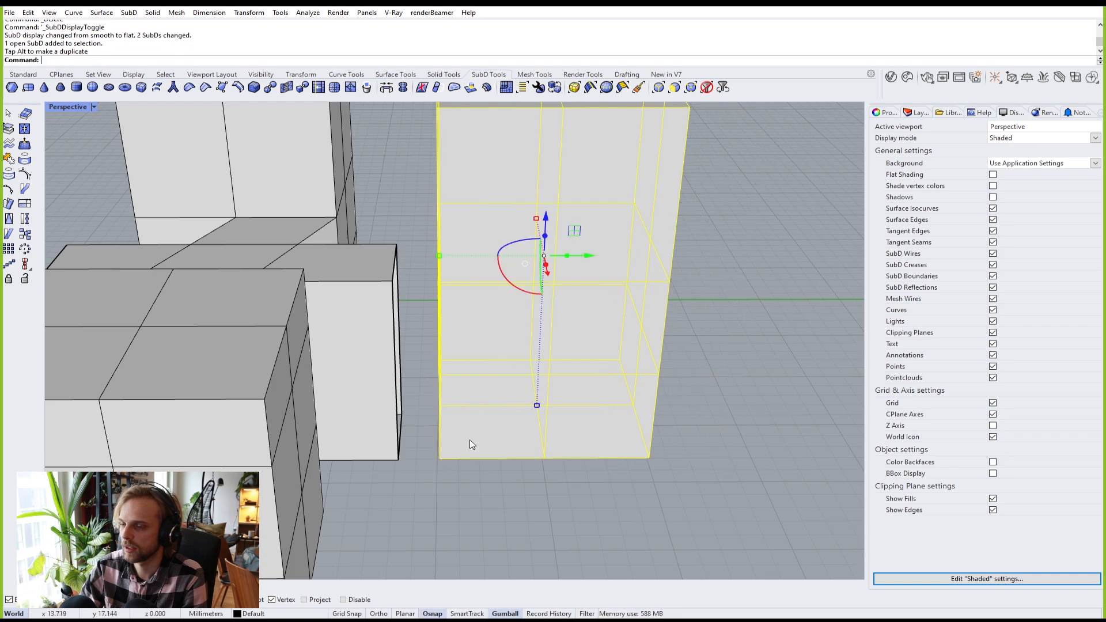
click(409, 386)
right_drag(409, 386, 501, 220)
click(501, 221)
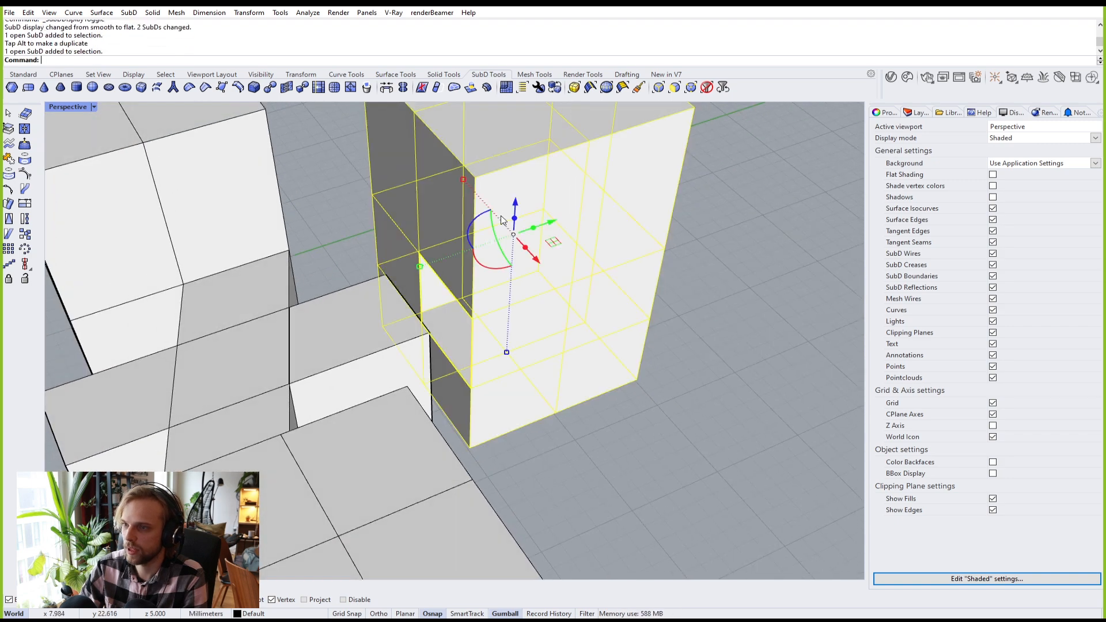
click(302, 224)
right_drag(302, 224, 268, 308)
click(268, 308)
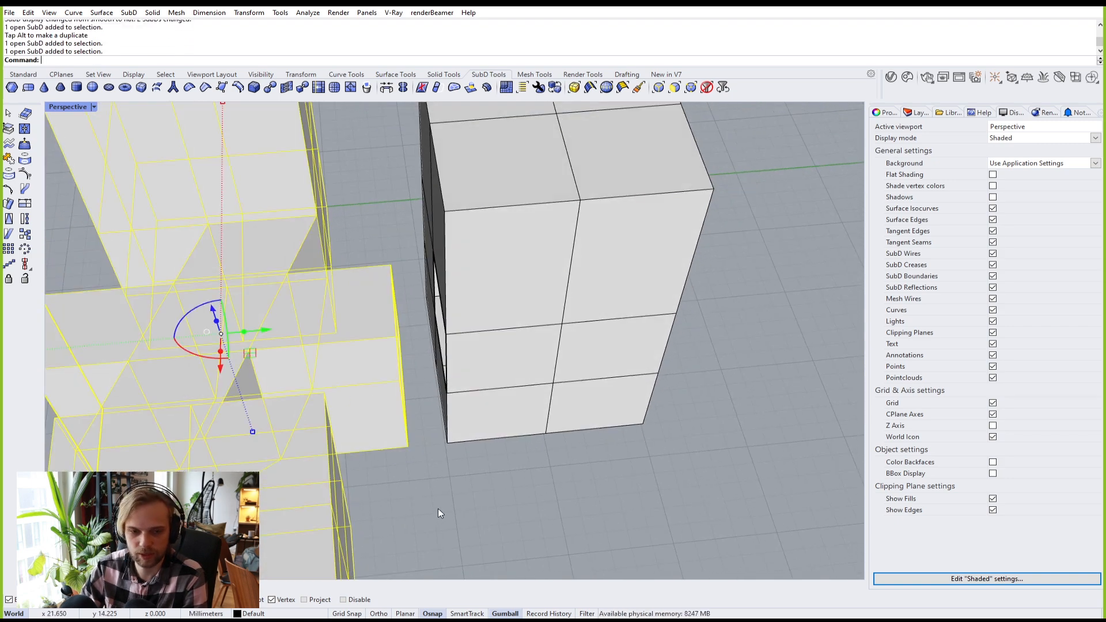
click(430, 524)
right_drag(288, 426, 309, 349)
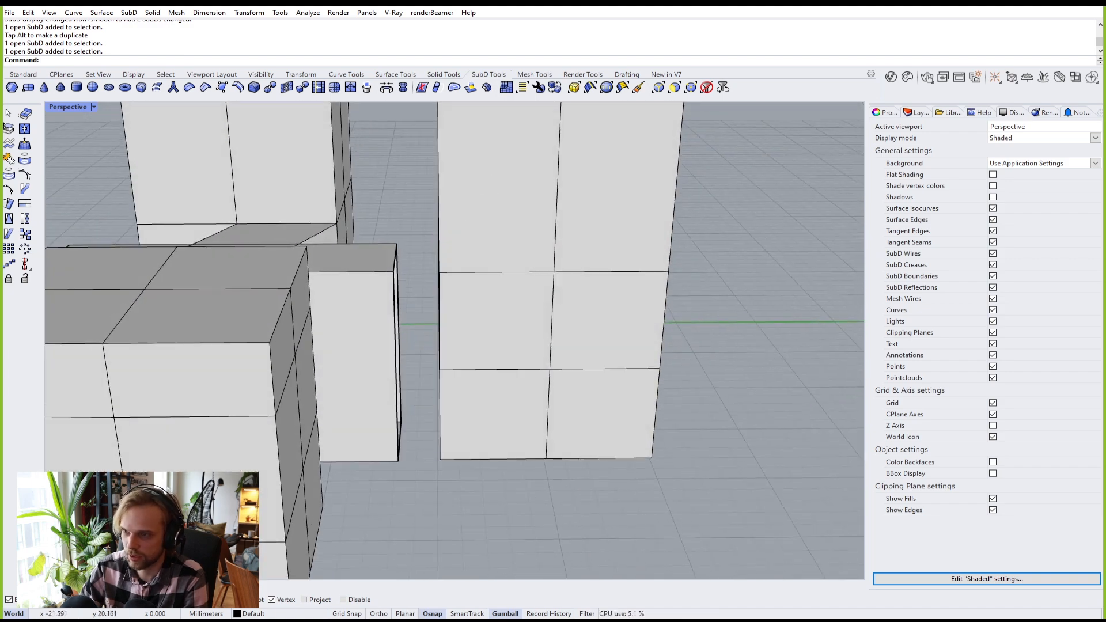
Step: Move the far lower corner vertex of the bridge passage's opening onto the lower corner of the facing block's opening
click(455, 214)
right_drag(372, 244, 376, 276)
click(361, 235)
scroll(392, 346, up, 4)
right_drag(391, 363, 412, 434)
scroll(398, 433, up, 5)
click(387, 425)
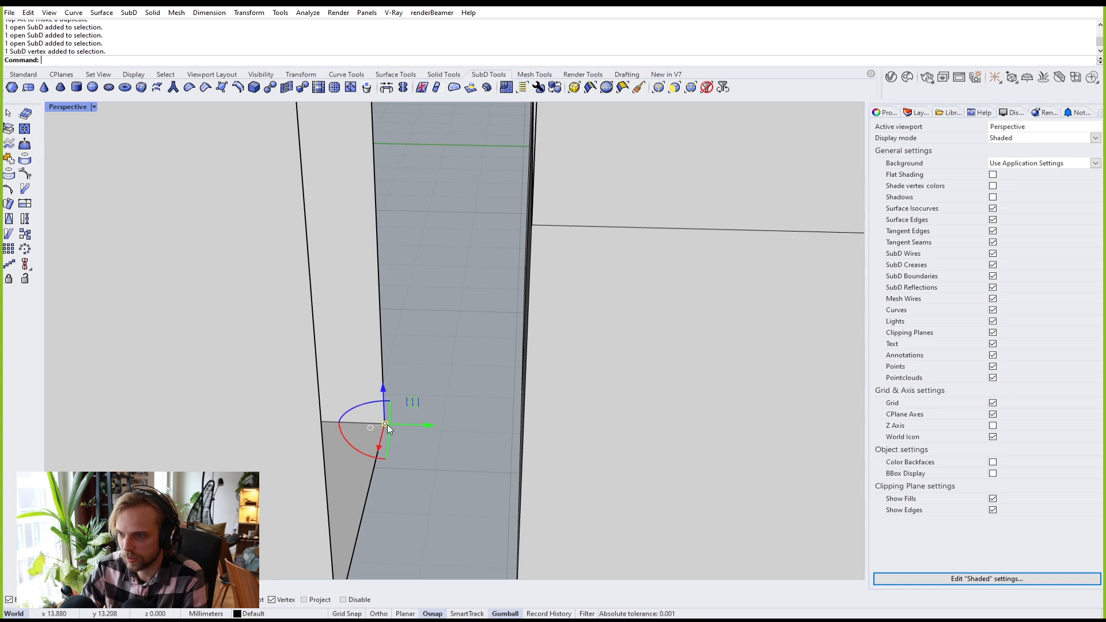
text(M)
key(Return)
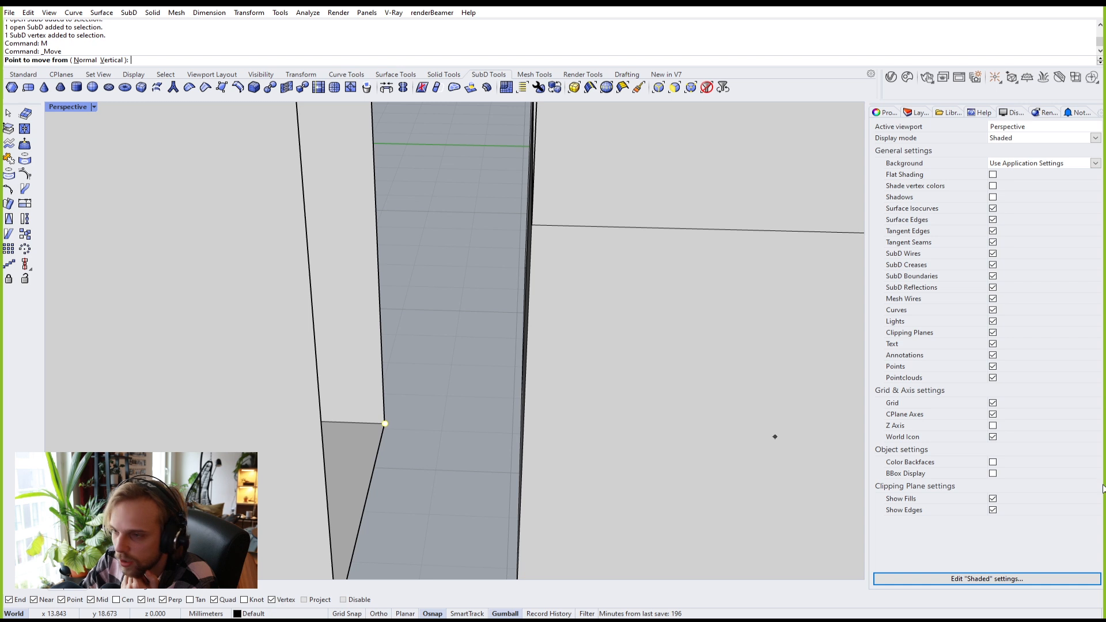
click(389, 425)
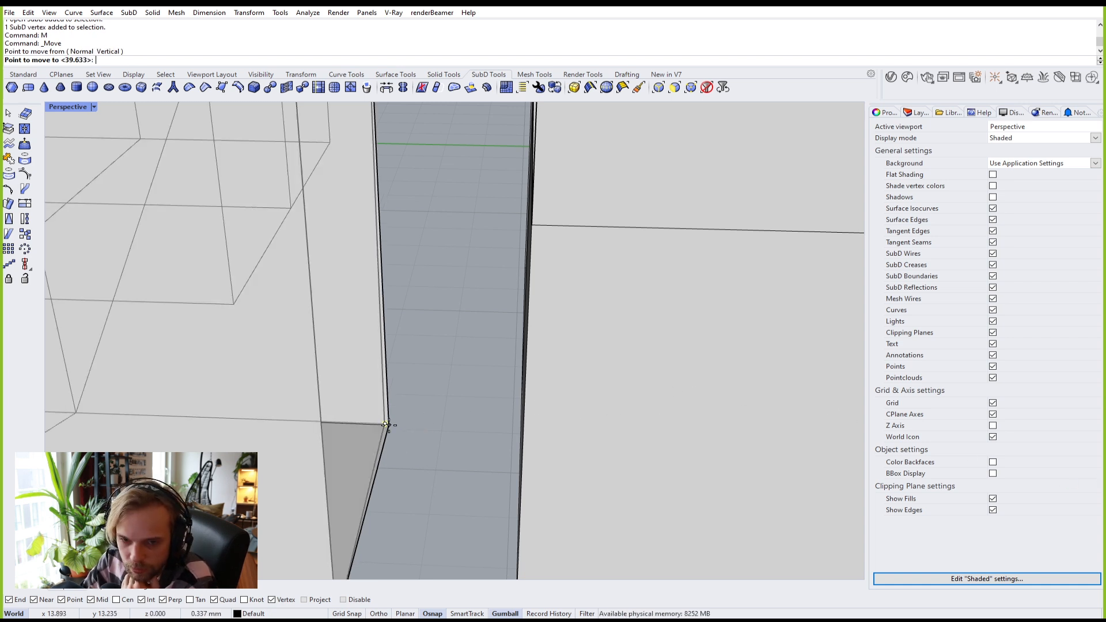
scroll(477, 388, down, 3)
right_drag(466, 369, 491, 402)
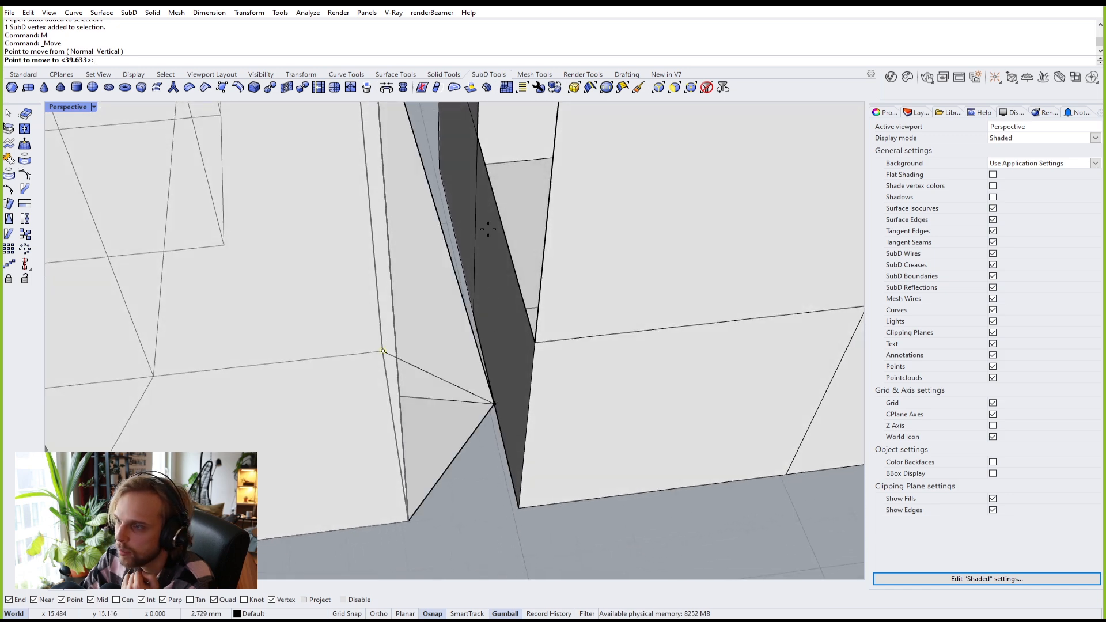
click(476, 134)
Step: Move the near lower corner vertex of the bridge passage's opening onto the matching lower vertex of the facing block's opening
scroll(484, 237, down, 2)
scroll(485, 233, down, 3)
right_drag(483, 237, 432, 242)
shift+right_drag(474, 360, 435, 393)
click(427, 438)
scroll(428, 438, up, 4)
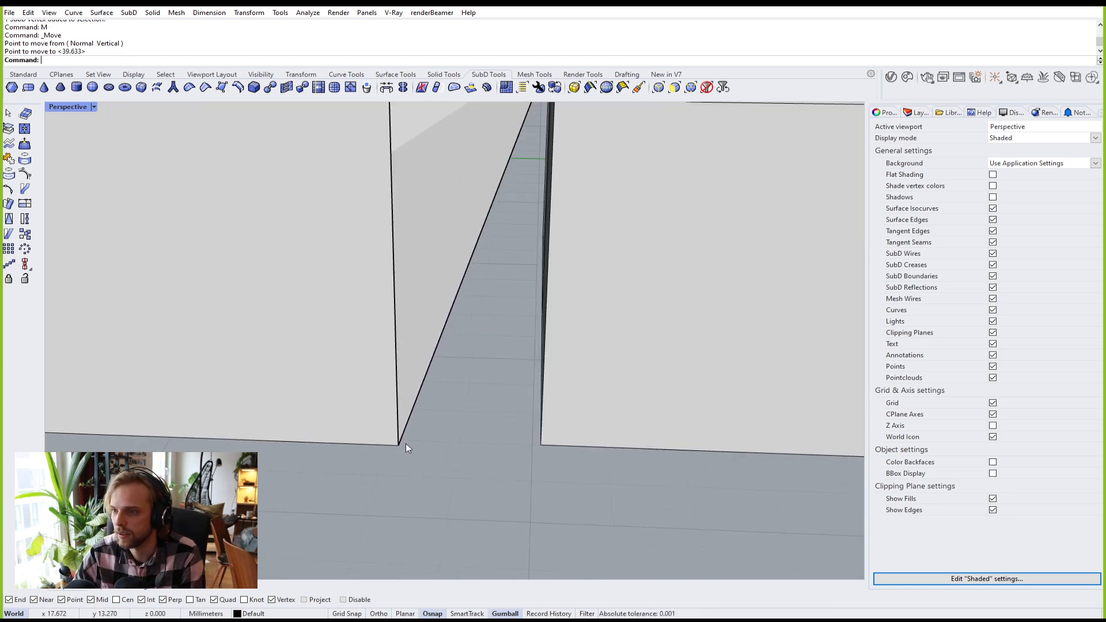
ctrl+shift+click(398, 442)
click(407, 451)
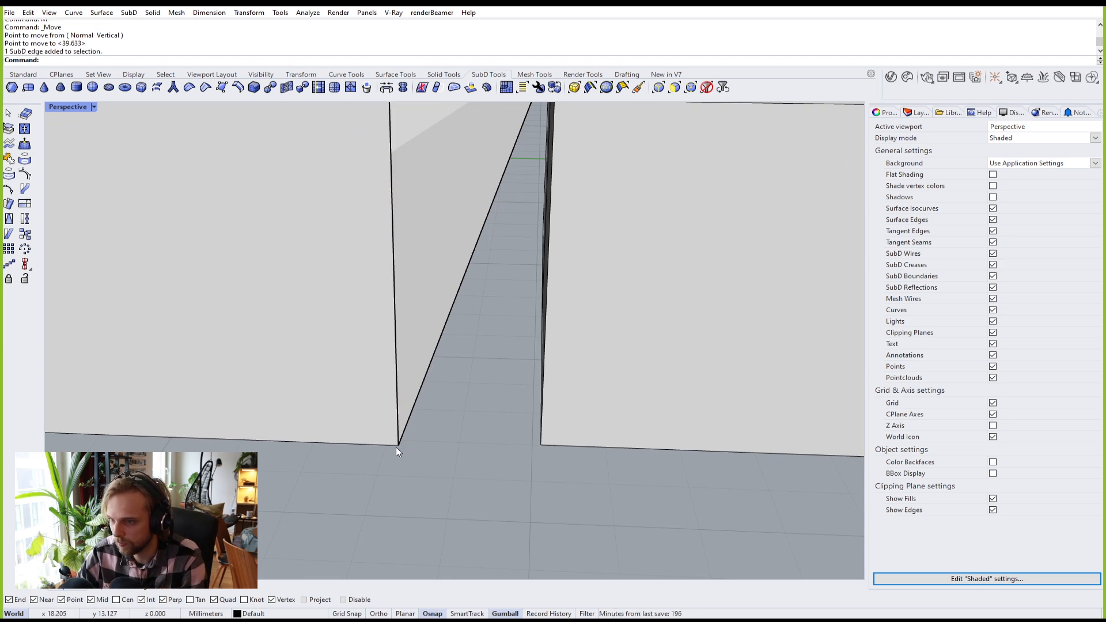
ctrl+shift+click(399, 444)
text(m)
key(Return)
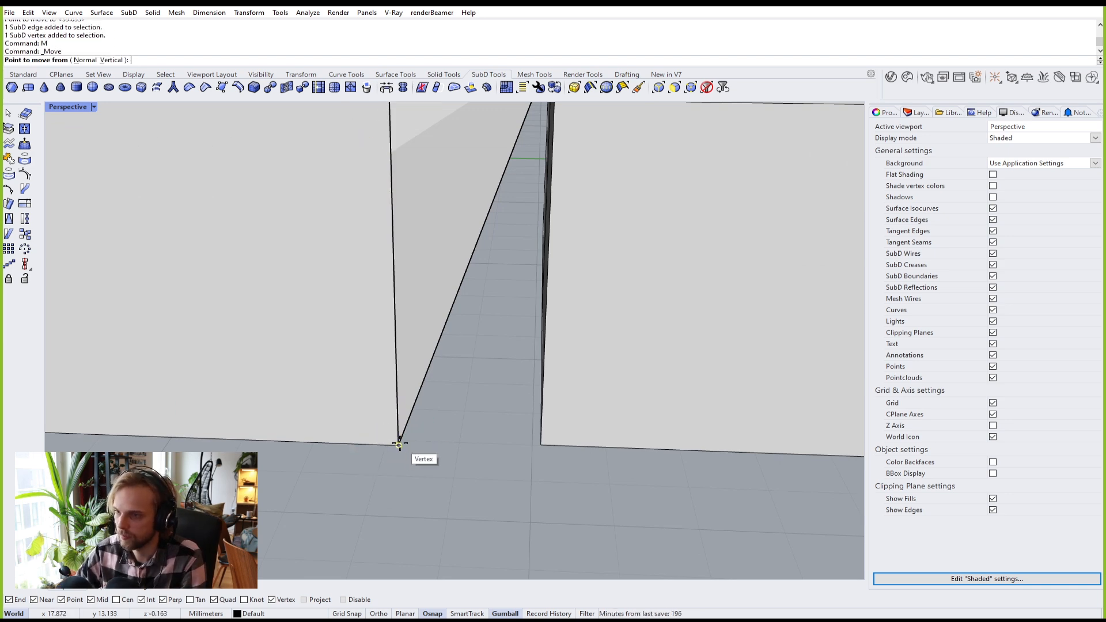
click(399, 445)
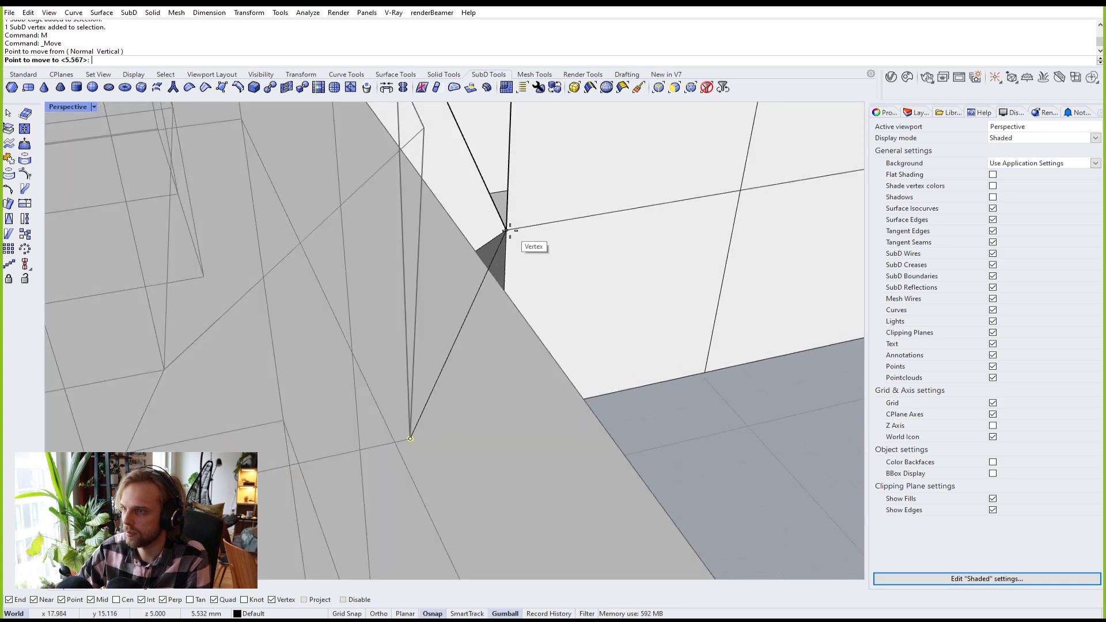
click(507, 230)
Step: Move the far upper corner vertex of the bridge passage's opening onto the matching upper vertex of the facing block's opening
scroll(507, 242, down, 5)
scroll(493, 285, up, 4)
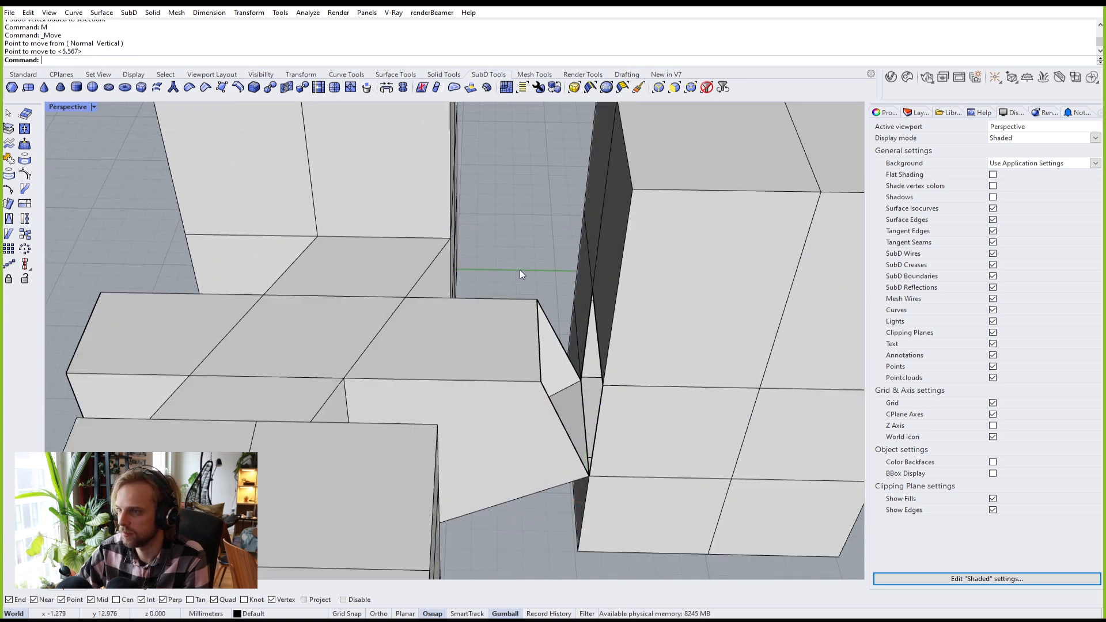
scroll(524, 283, up, 3)
ctrl+shift+click(521, 254)
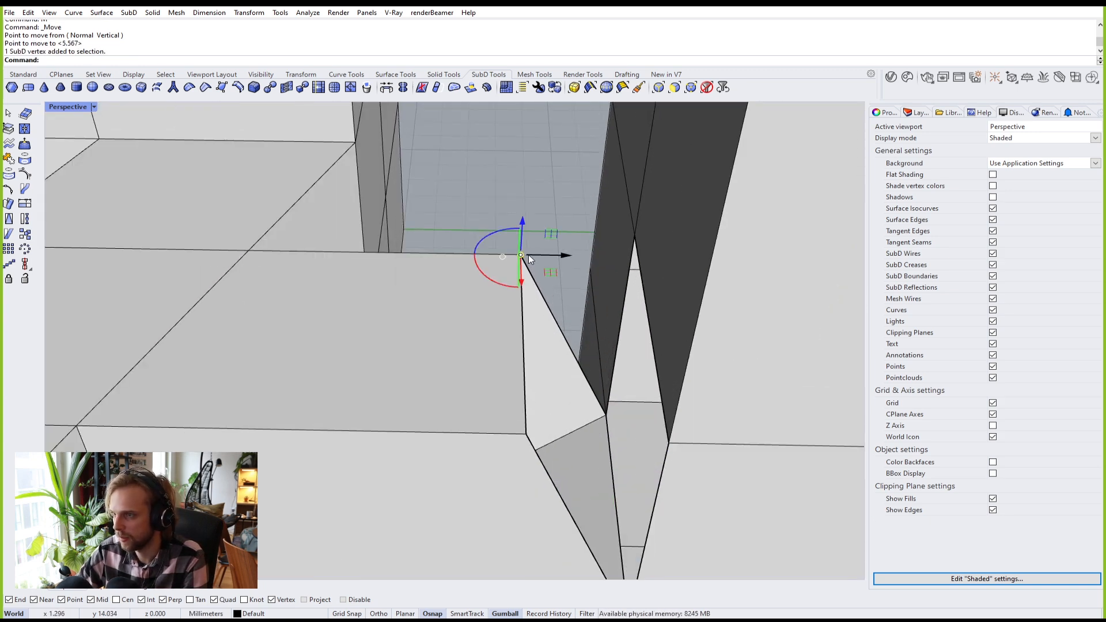
text(M)
key(Return)
click(521, 254)
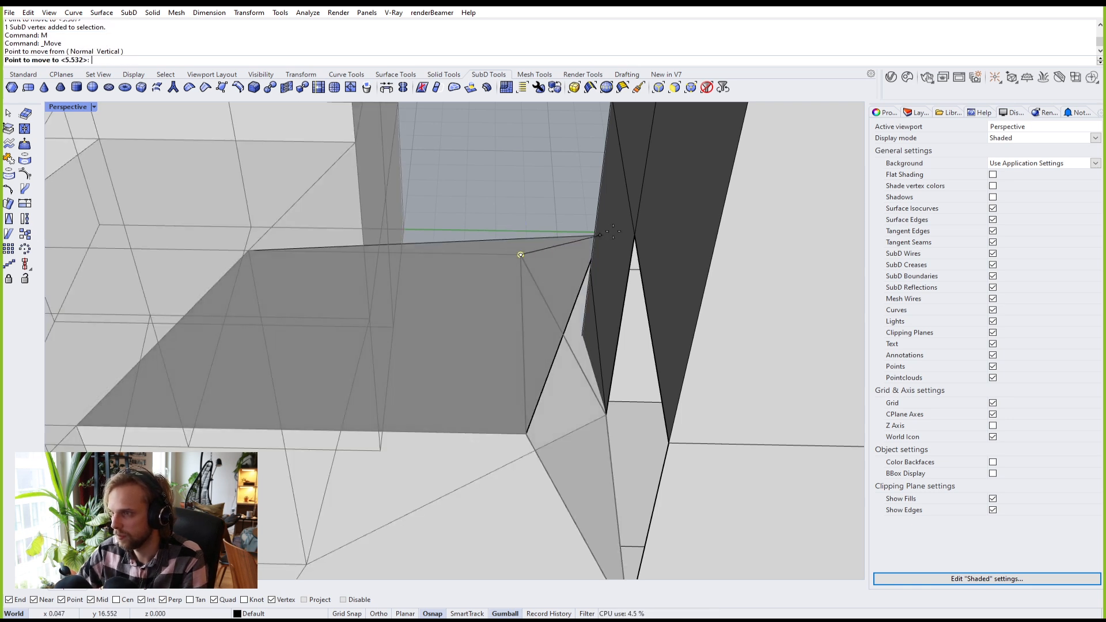
click(634, 236)
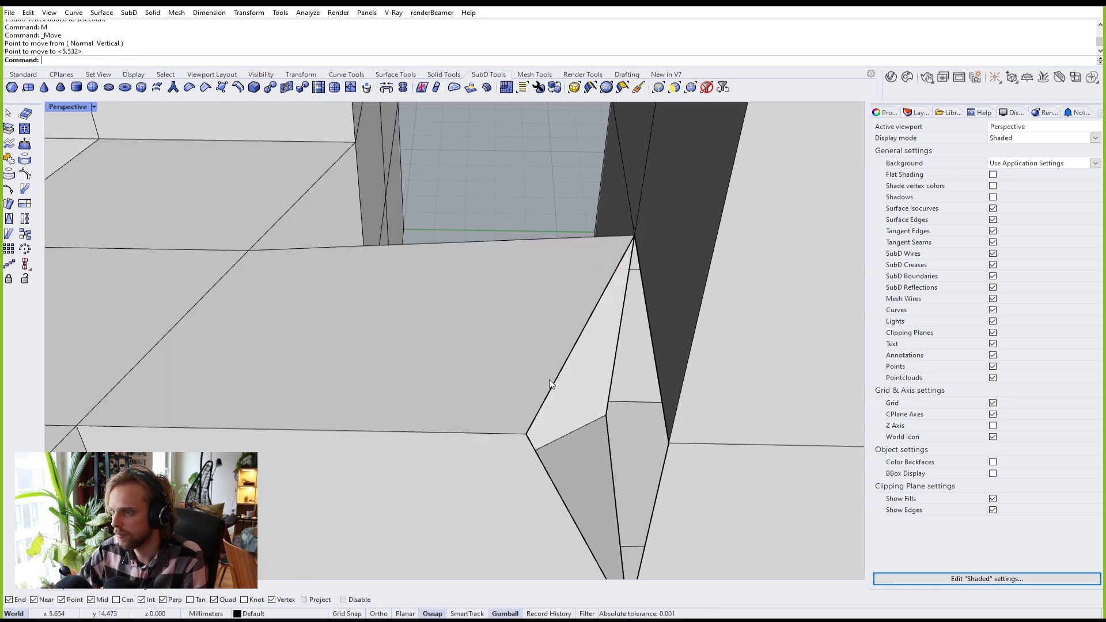
Step: Move the near upper corner vertex of the passage's opening onto the remaining upper vertex of the facing block's opening
ctrl+shift+click(527, 434)
text(M)
key(Return)
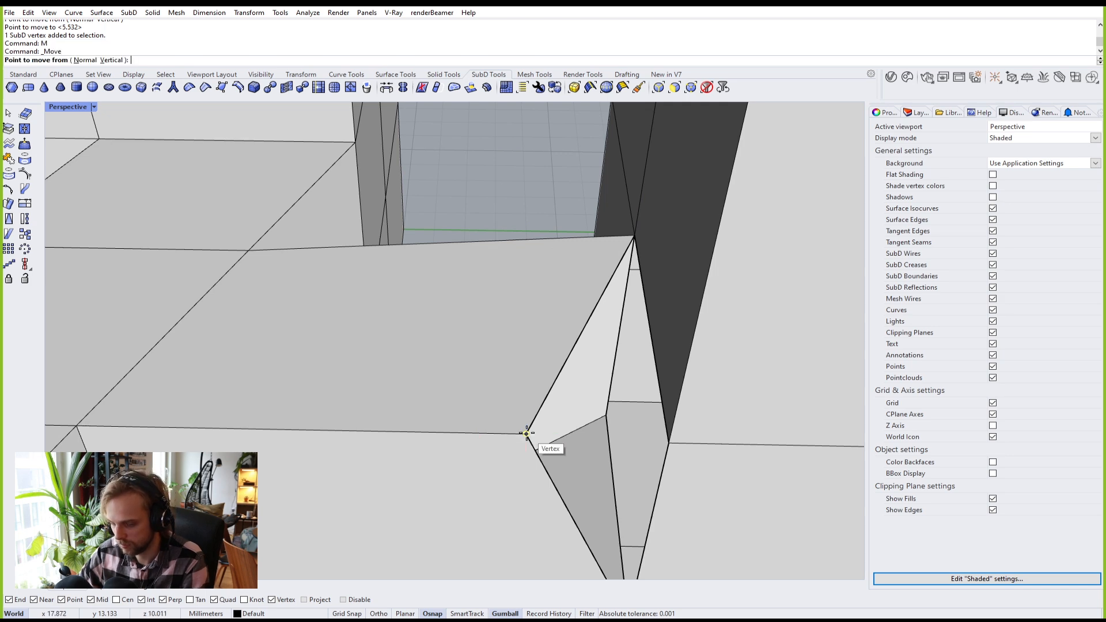
click(526, 434)
click(657, 438)
scroll(578, 364, down, 6)
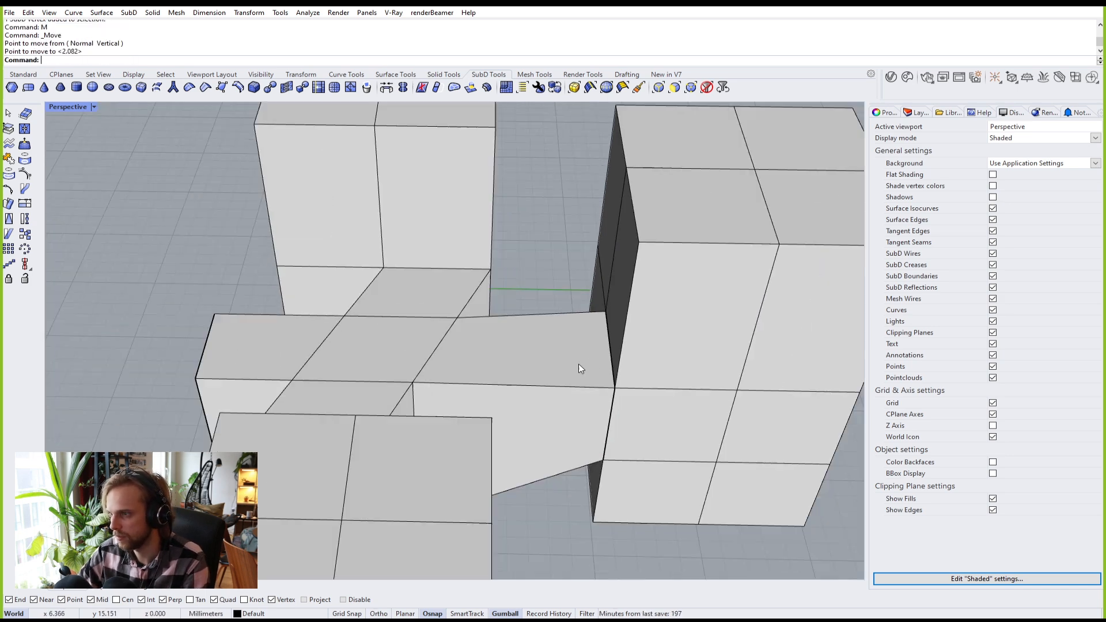
Step: Join the bridged SubD and the facing block into one SubD with smooth joined edges
scroll(578, 414, up, 6)
scroll(579, 417, down, 5)
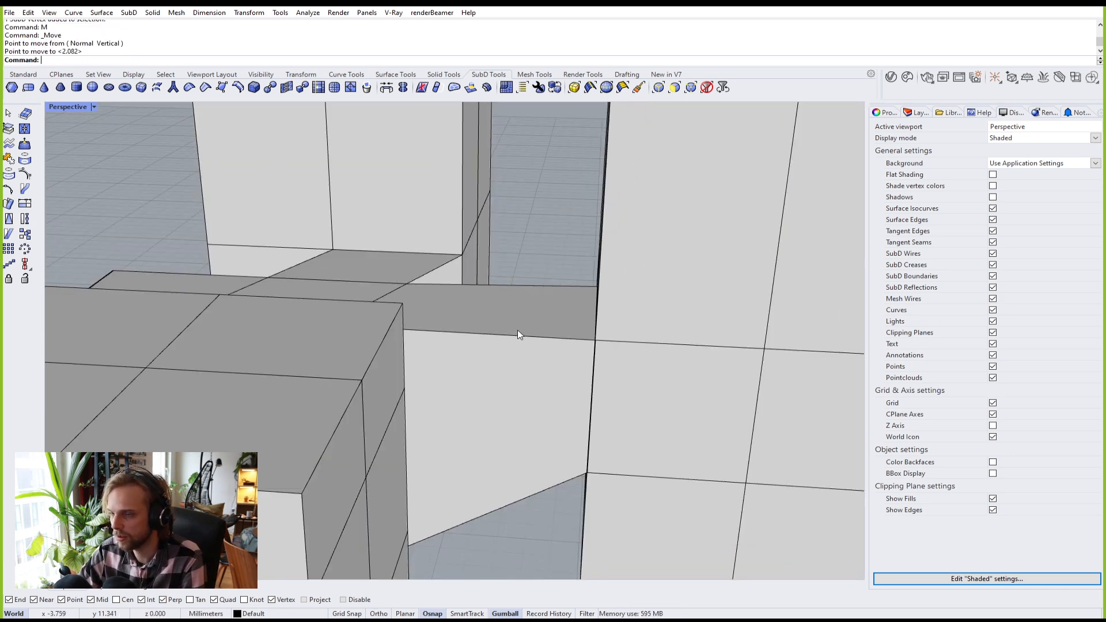
right_drag(518, 332, 553, 379)
scroll(549, 377, down, 3)
click(548, 380)
shift+click(700, 303)
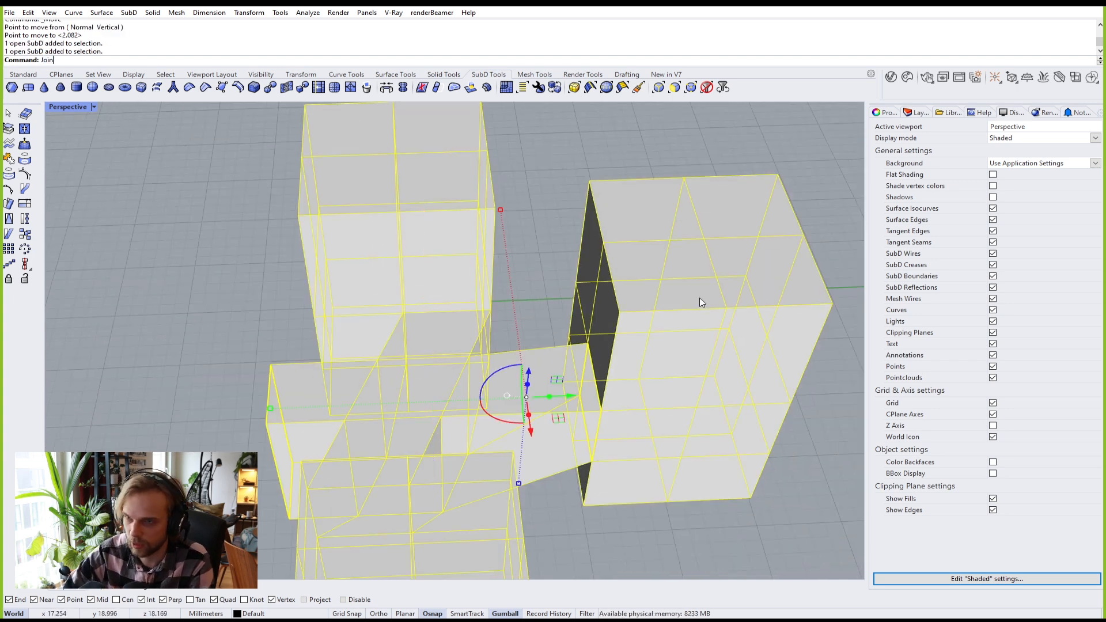
key(Return)
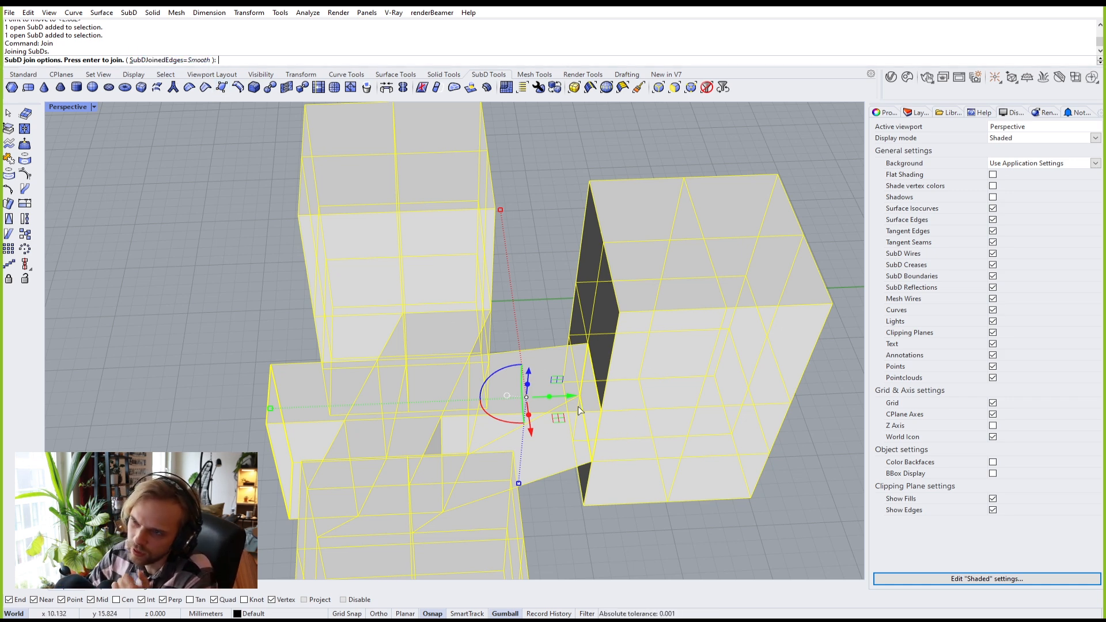
key(Return)
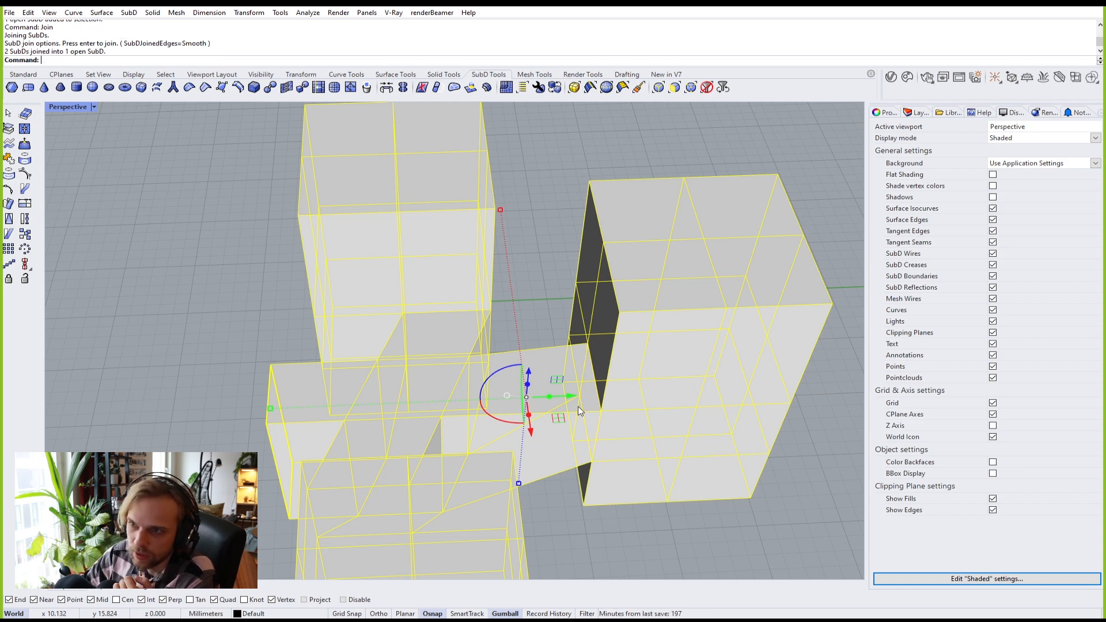
Step: Clear the selection and switch the joined SubD to smooth display
click(524, 214)
key(Tab)
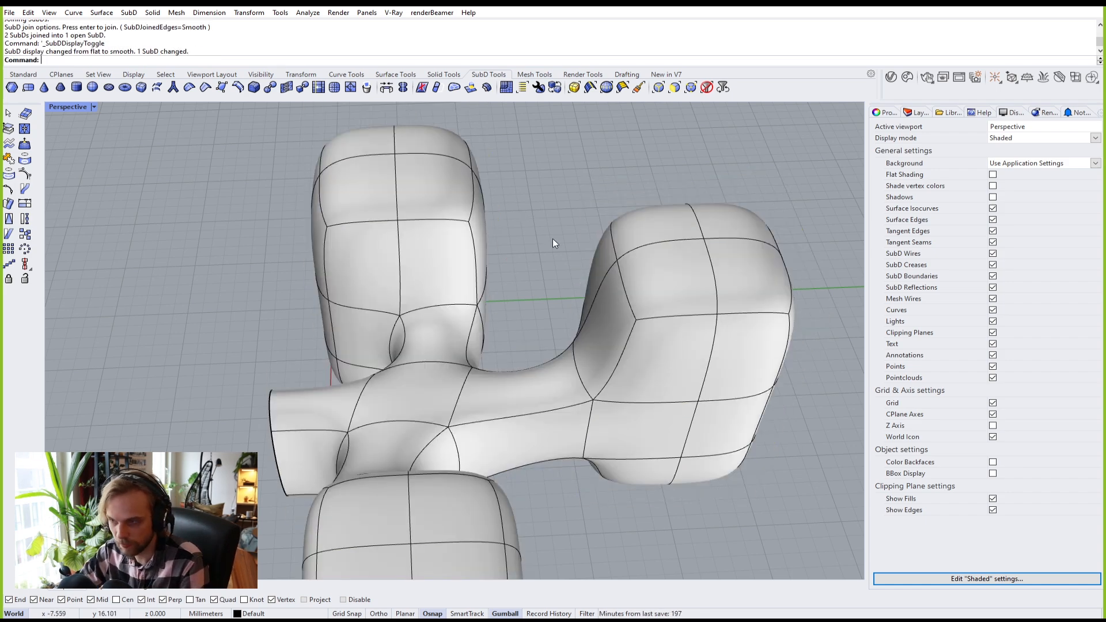
right_drag(553, 242, 632, 295)
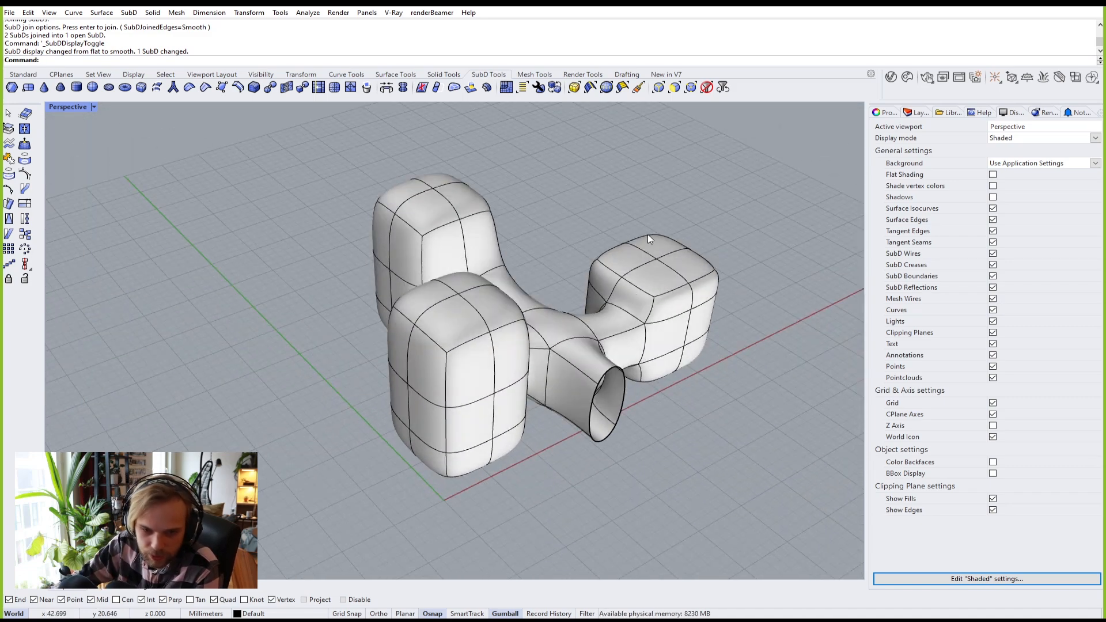
right_drag(648, 234, 468, 381)
ctrl+shift+click(468, 381)
ctrl+shift+click(534, 345)
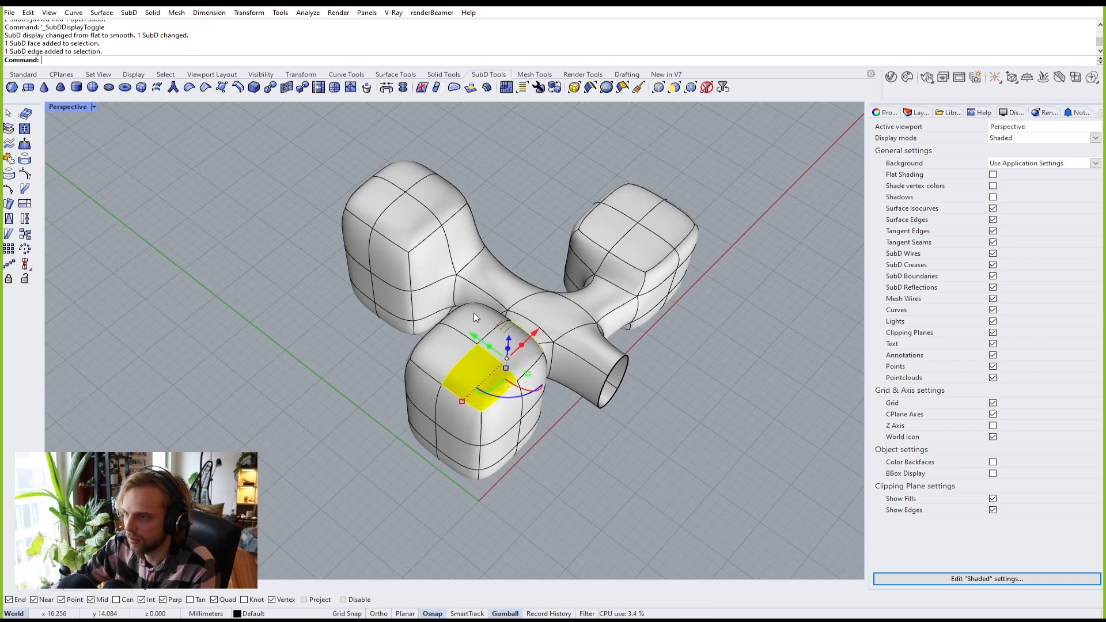
ctrl+shift+click(472, 313)
key(Escape)
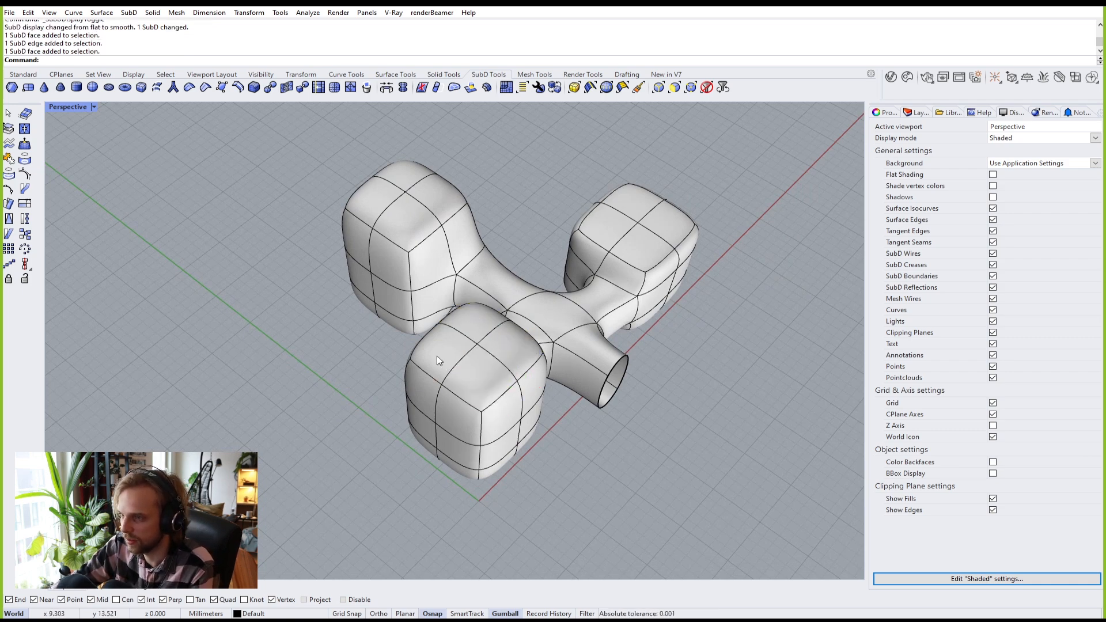
Step: Delete the four top faces of the block nearest the world origin to open it upward
ctrl+shift+click(436, 356)
ctrl+shift+click(483, 389)
ctrl+shift+click(526, 348)
ctrl+shift+click(479, 316)
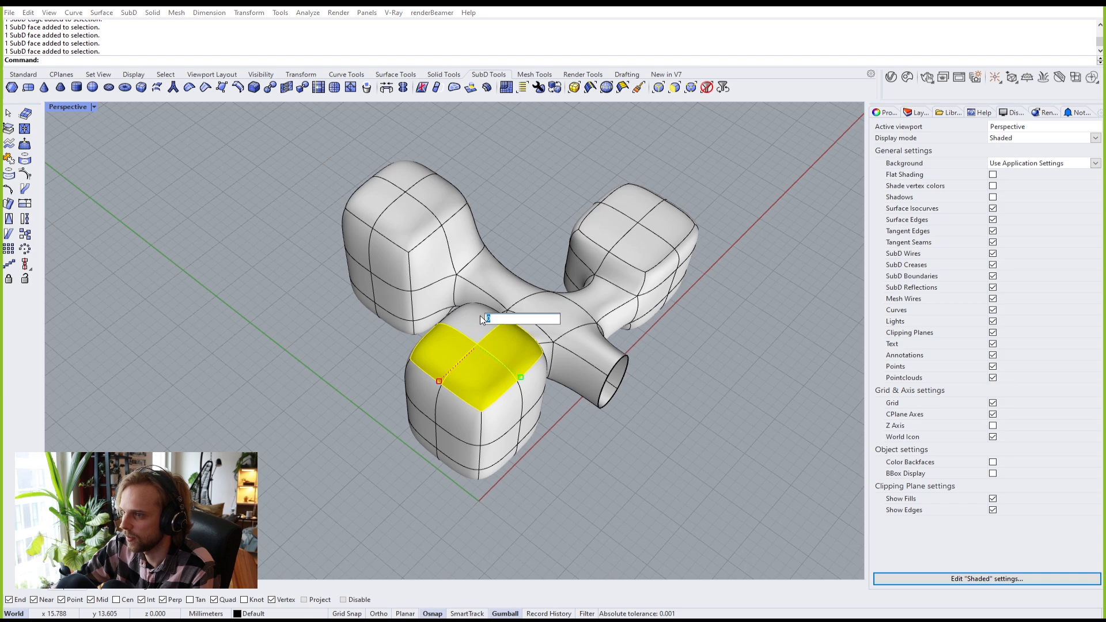
key(Escape)
key(Delete)
right_drag(469, 315, 541, 358)
ctrl+shift+click(473, 392)
key(Delete)
Step: Delete the four top faces of each of the other two blocks
scroll(361, 299, up, 5)
ctrl+shift+click(431, 310)
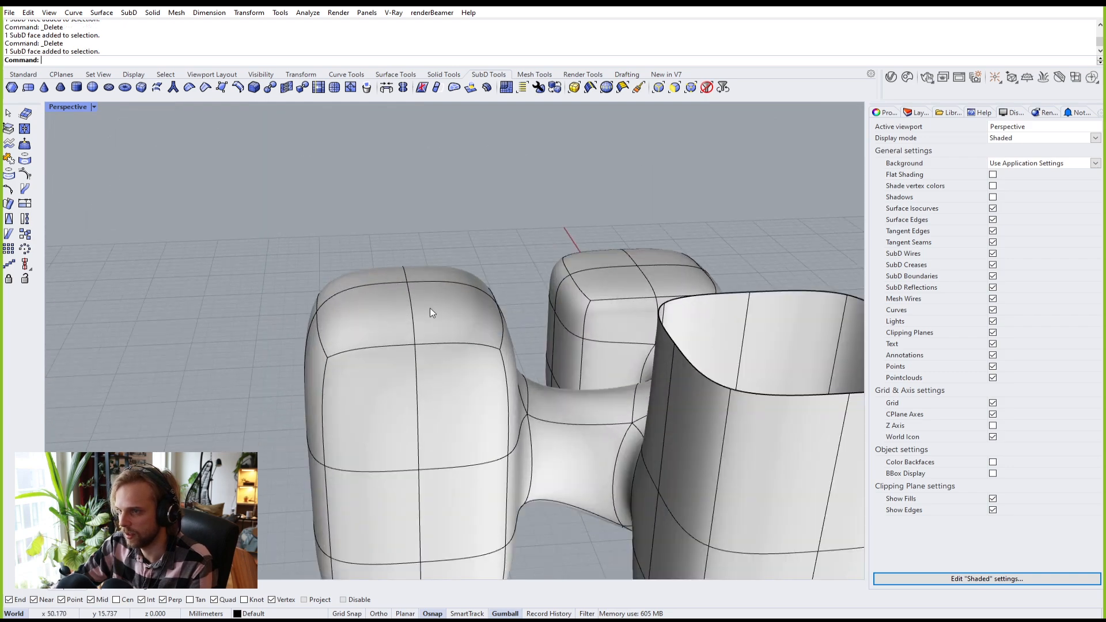
ctrl+shift+click(363, 306)
right_drag(368, 273, 364, 344)
ctrl+shift+click(369, 305)
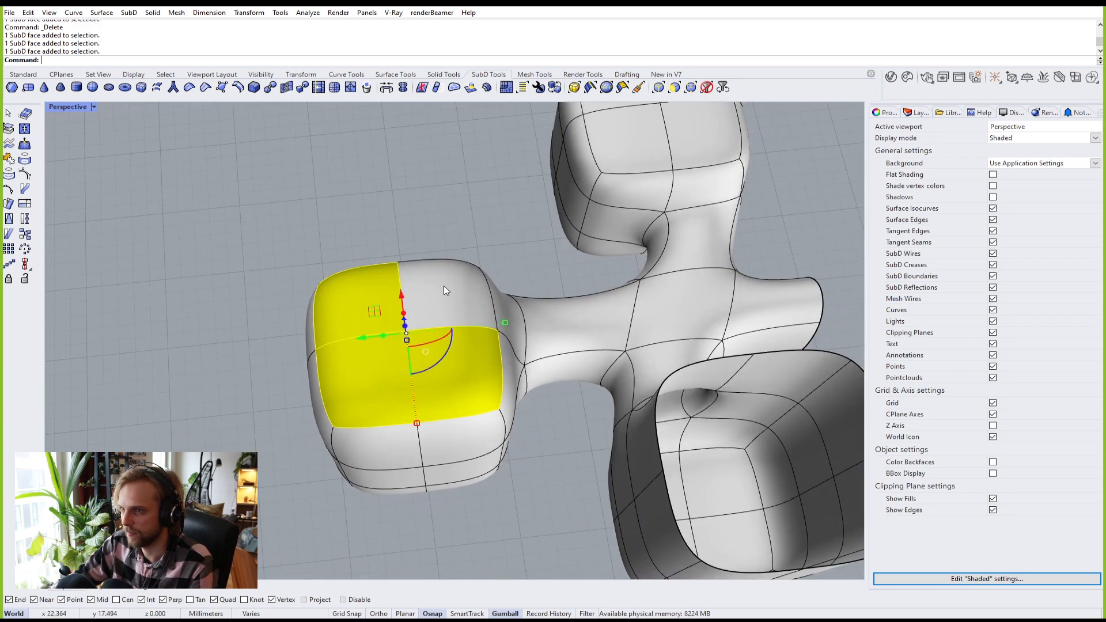
ctrl+shift+click(444, 286)
right_drag(616, 237, 293, 229)
scroll(294, 230, down, 4)
scroll(523, 339, up, 6)
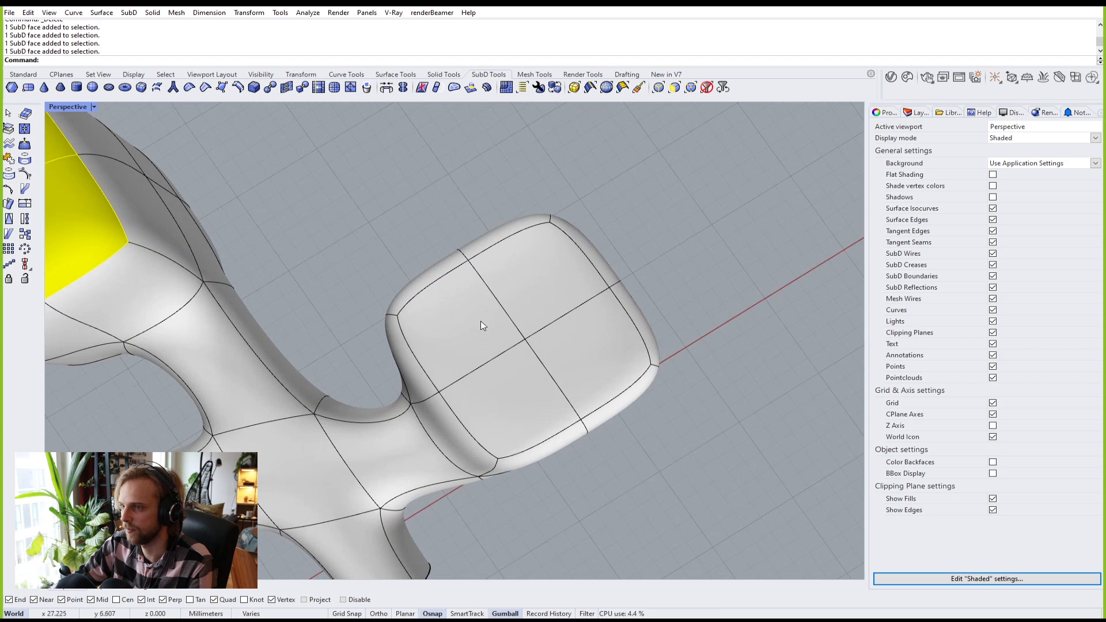
ctrl+shift+click(479, 320)
ctrl+shift+click(546, 291)
ctrl+shift+click(585, 351)
ctrl+shift+click(525, 396)
key(Delete)
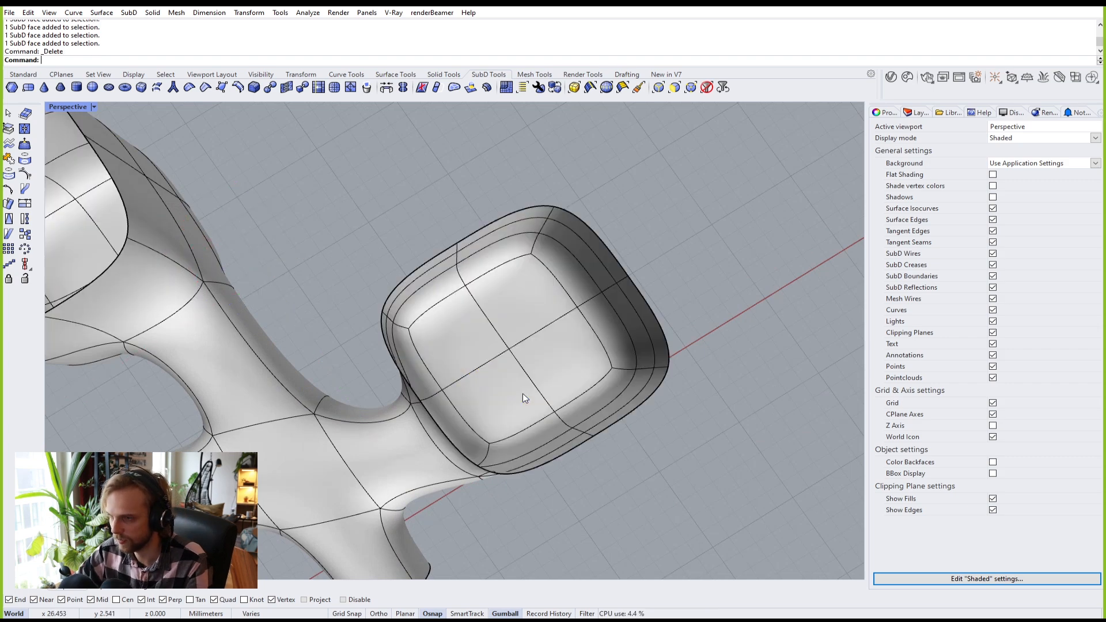
Step: Switch the opened SubD to flat display
scroll(523, 394, down, 6)
key(Tab)
right_drag(474, 422, 400, 300)
Step: Select the top edge loops of all three open blocks, lower them together along Z, and clear the selection
scroll(338, 329, up, 4)
right_drag(338, 328, 467, 332)
scroll(390, 319, down, 5)
double_click(468, 332)
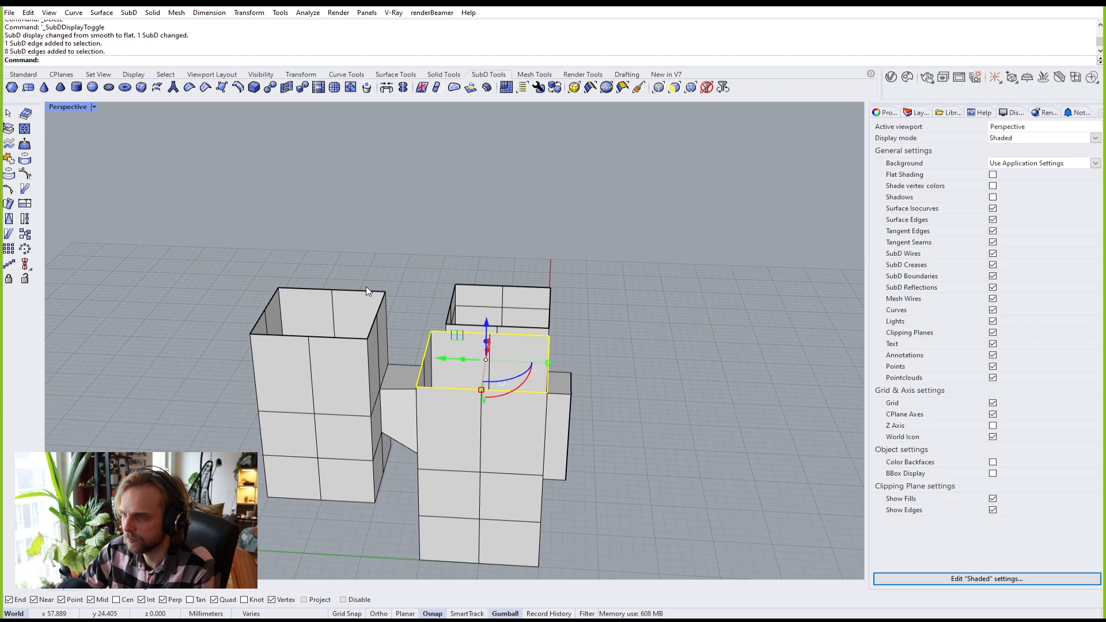
shift+double_click(366, 290)
shift+double_click(492, 288)
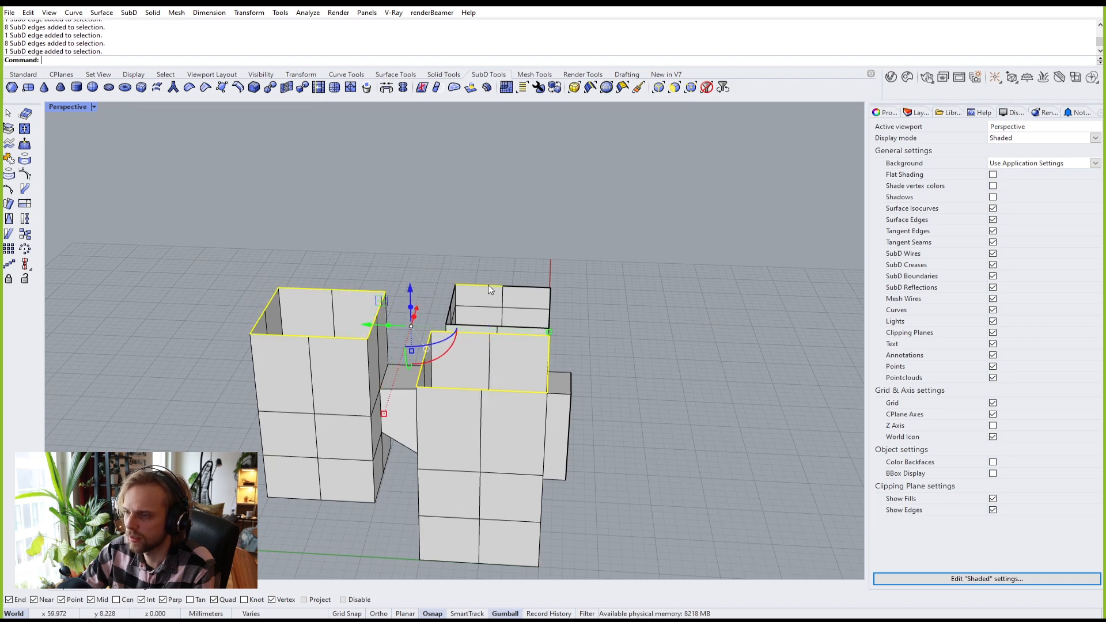
right_drag(516, 320, 389, 288)
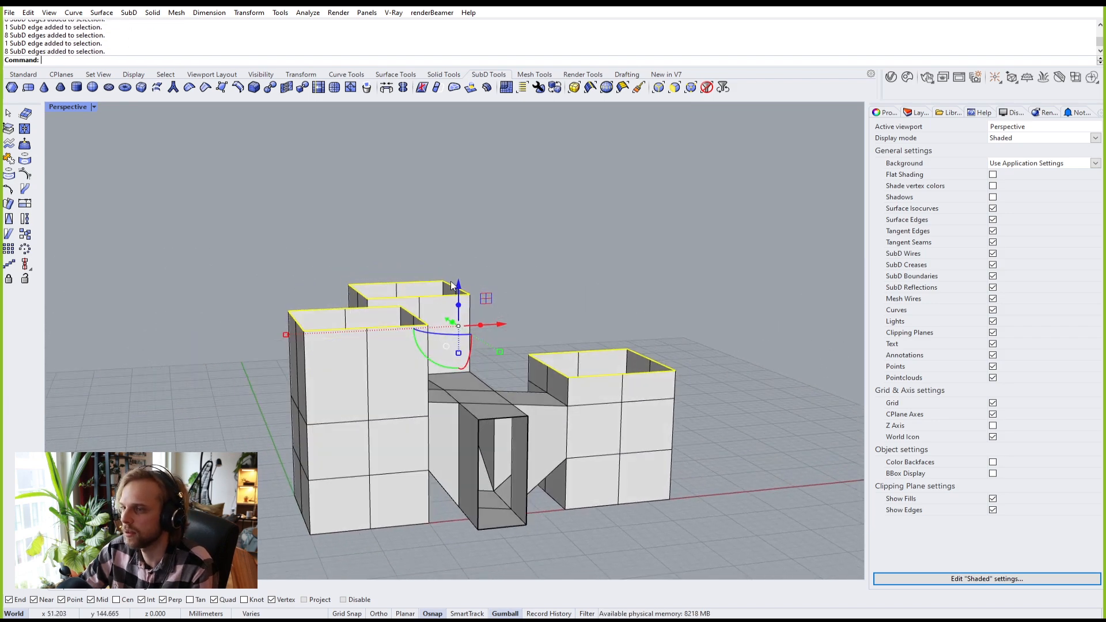
drag(453, 285, 466, 308)
ctrl+click(645, 374)
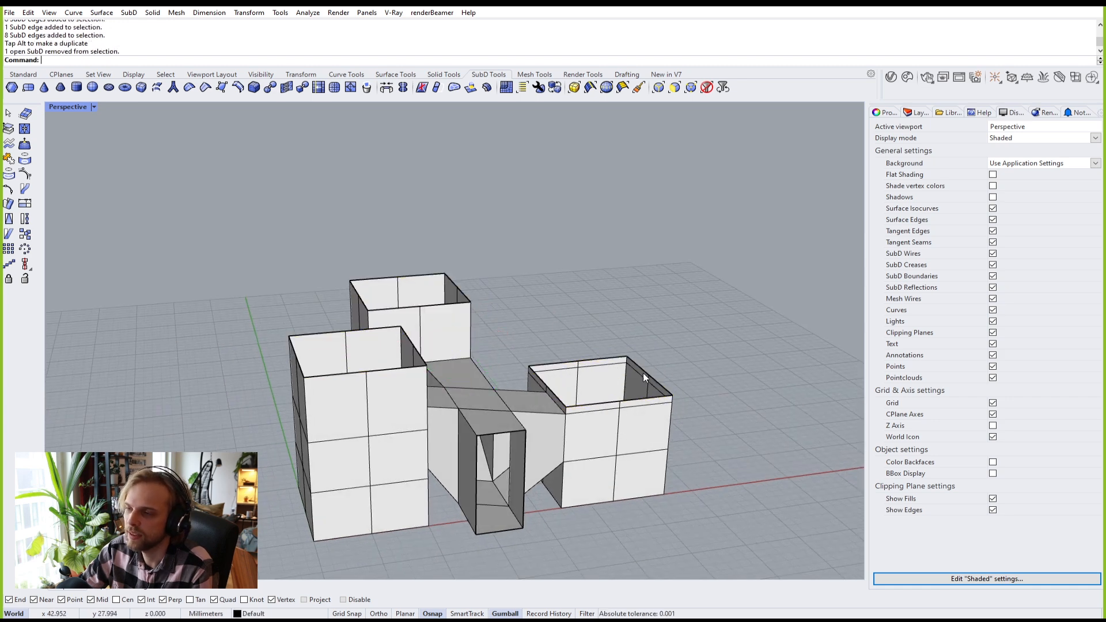
Step: Lower the top edge loops of the two taller blocks towards the height of the third, and clear the selection
double_click(453, 306)
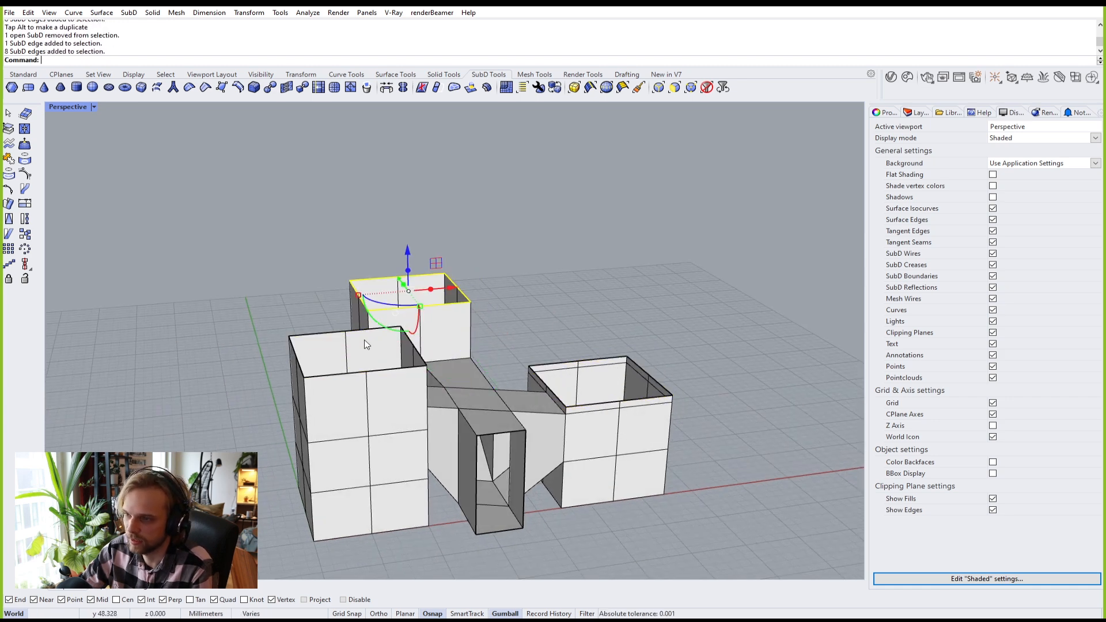
shift+double_click(320, 334)
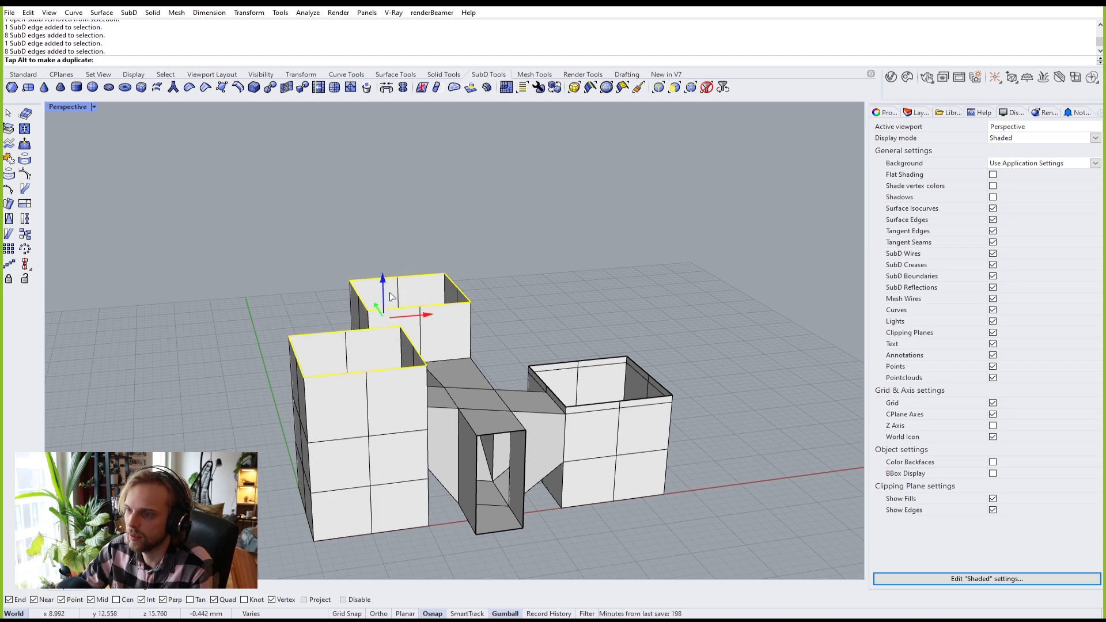
drag(389, 294, 392, 333)
right_drag(521, 430, 534, 385)
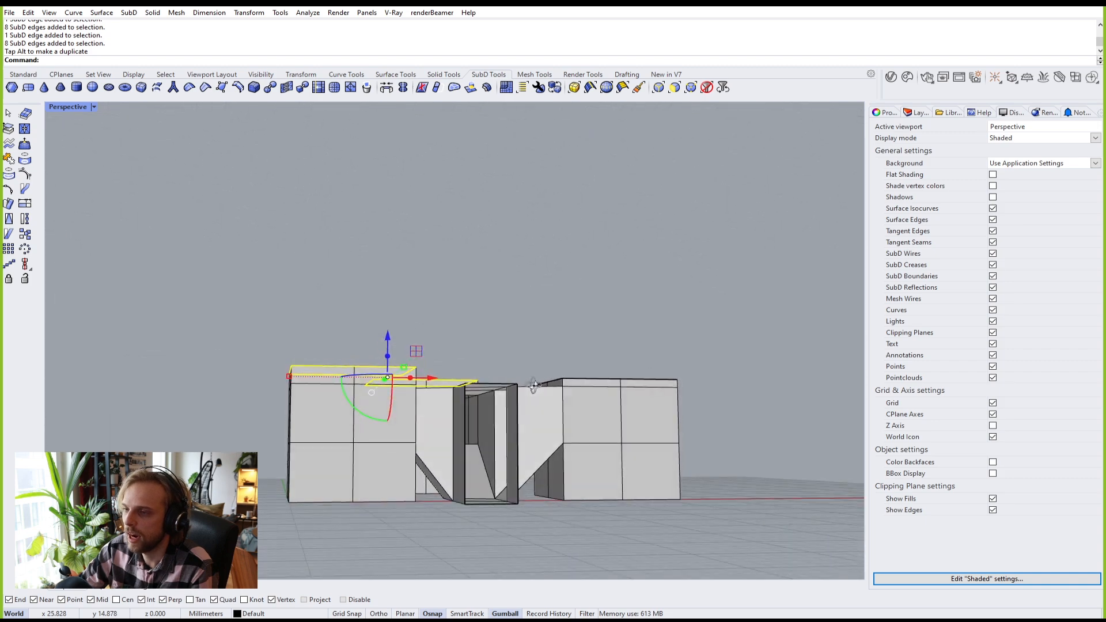
click(568, 319)
Step: Scale the whole SubD down along Z to make the blocks flatter
right_drag(568, 318, 586, 441)
click(558, 448)
drag(471, 486, 486, 453)
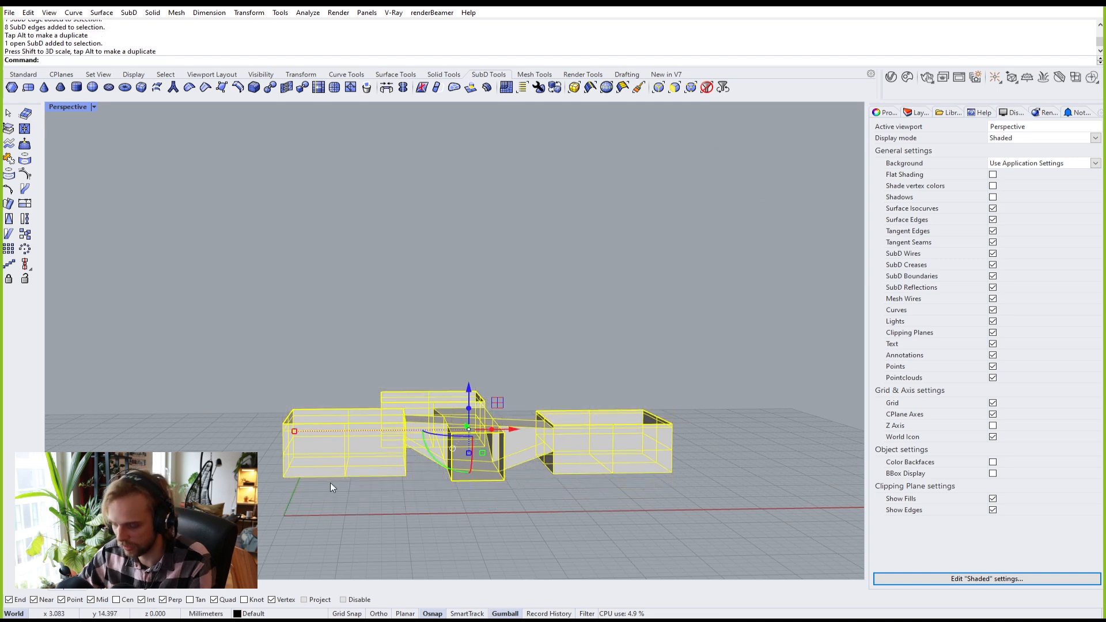
Step: Move the flattened SubD vertically from its lower corner to point 0 on the ground plane, and clear the selection
text(M)
key(Return)
text(V)
key(Return)
click(289, 484)
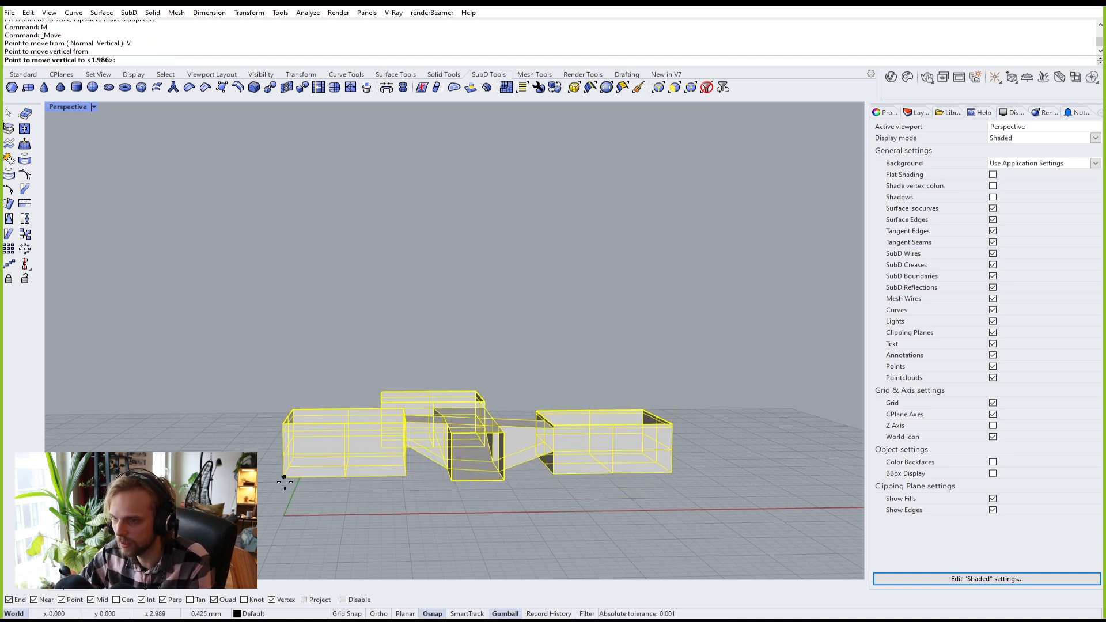
text(0)
key(Return)
key(Escape)
Step: Examine the open block interiors and the passages connecting them from several angles
right_drag(331, 378, 452, 363)
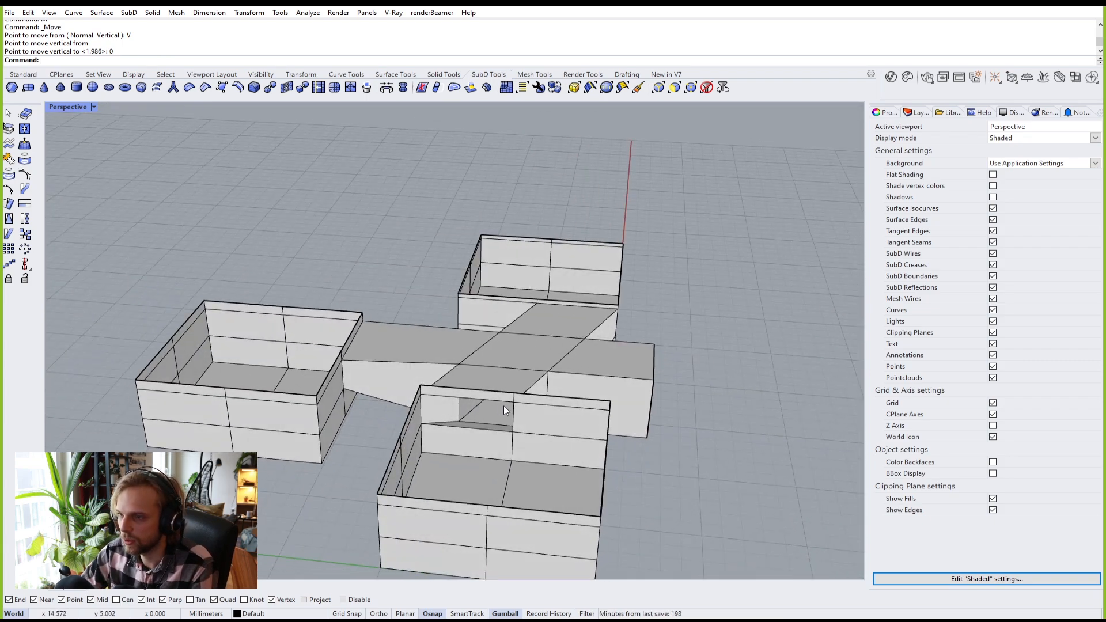
scroll(543, 440, up, 3)
right_drag(544, 440, 501, 396)
scroll(539, 454, up, 1)
scroll(540, 455, down, 4)
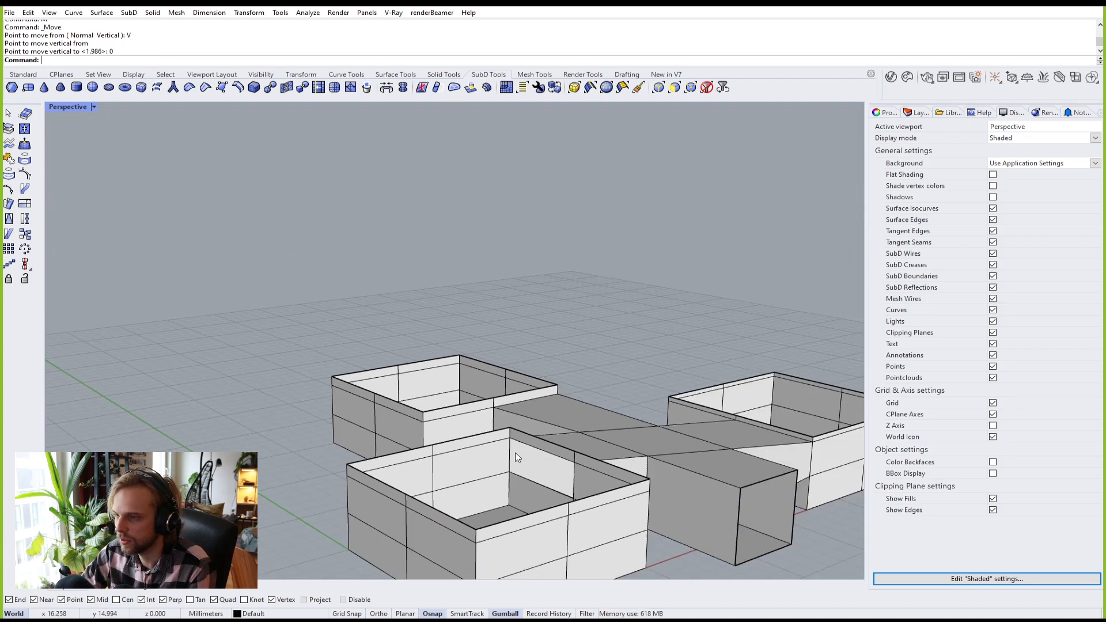
scroll(391, 373, up, 2)
right_drag(391, 372, 533, 481)
scroll(358, 354, up, 2)
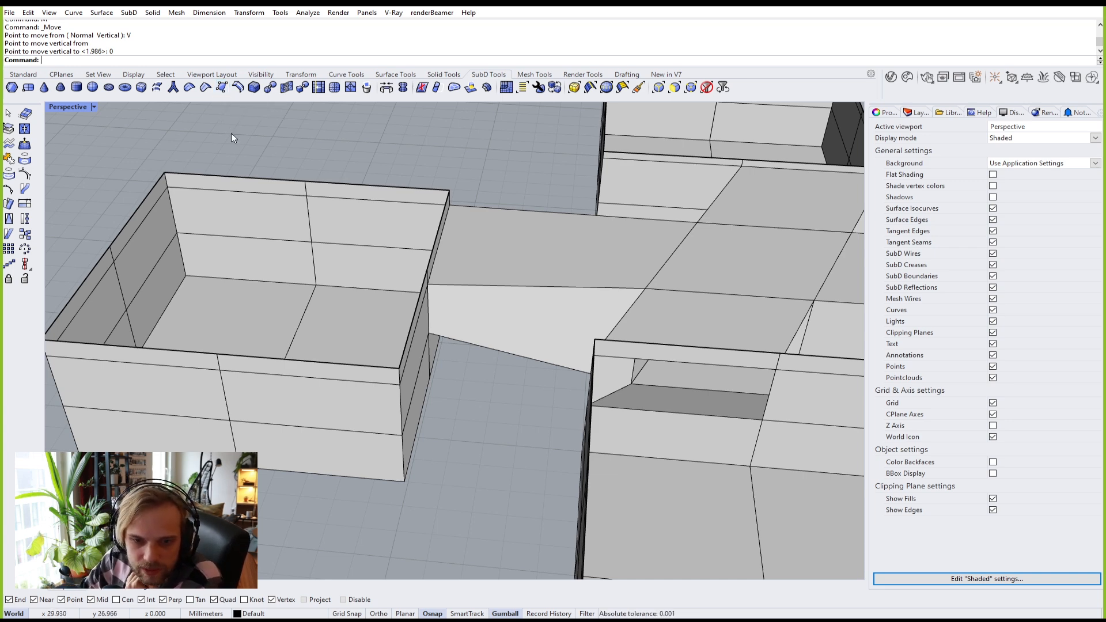
Step: Create a four-point SubD face bridging the top rims of two neighbouring blocks, between their facing corners and nearest edge midpoints
click(222, 88)
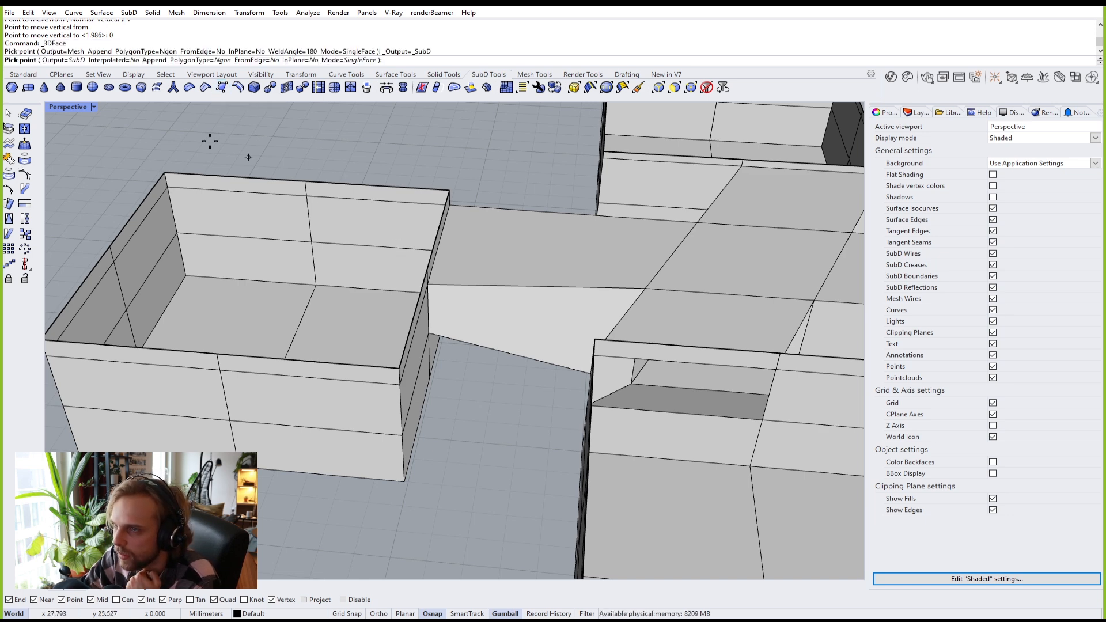
right_drag(412, 240, 367, 249)
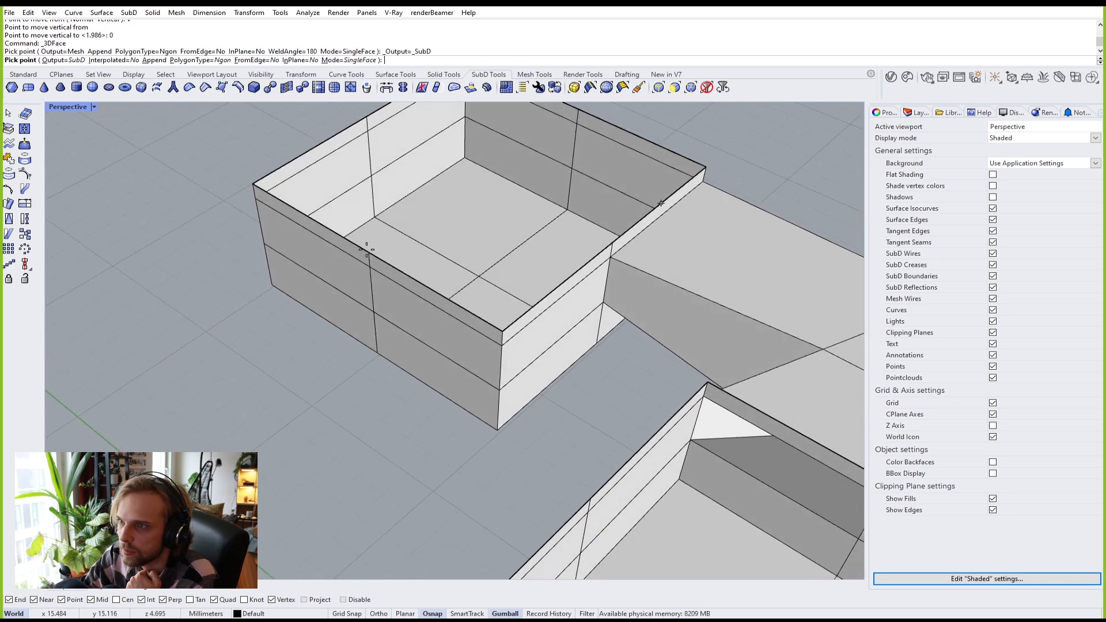
click(504, 334)
click(591, 499)
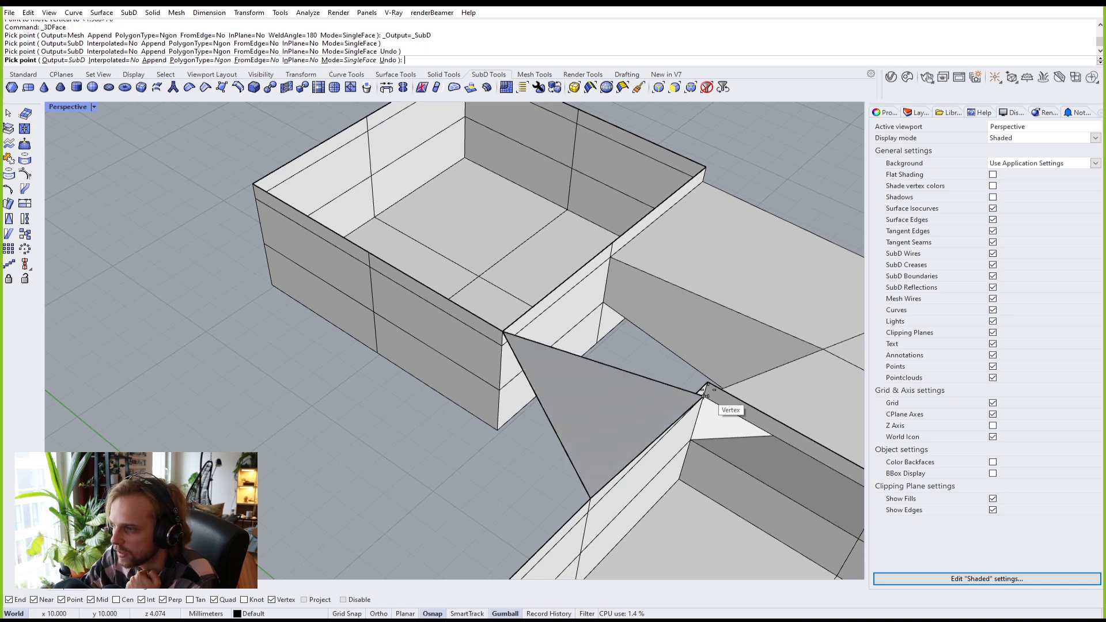
click(707, 383)
click(614, 245)
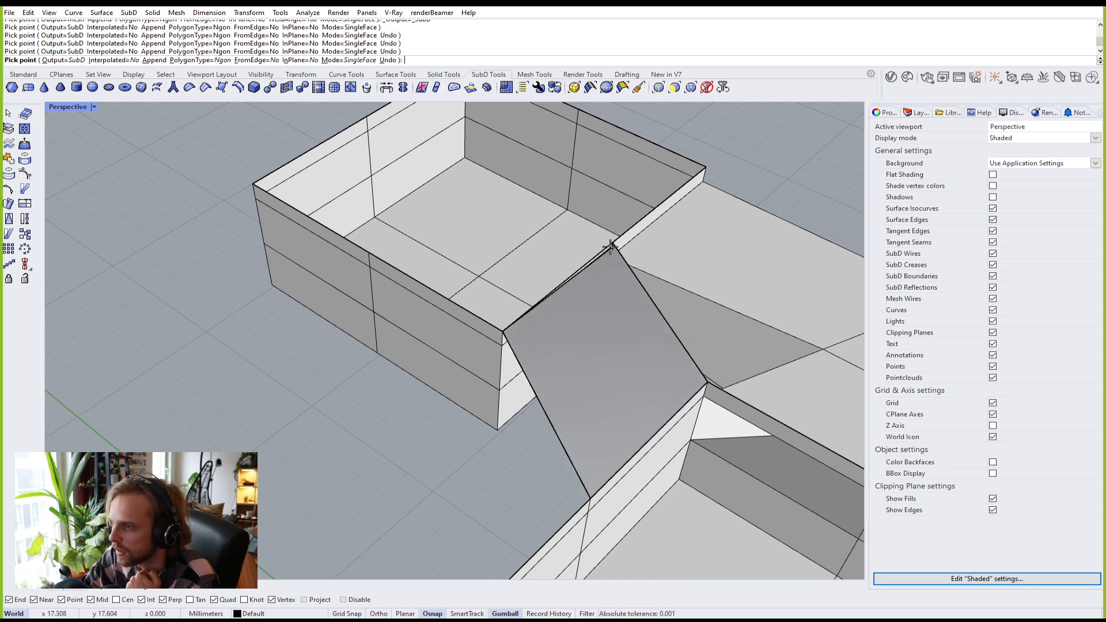
scroll(614, 245, down, 5)
right_click(443, 299)
Step: Add a second four-point SubD face beside the first, connecting the blocks' outer rim vertices to complete this bridge
right_click(480, 273)
click(487, 254)
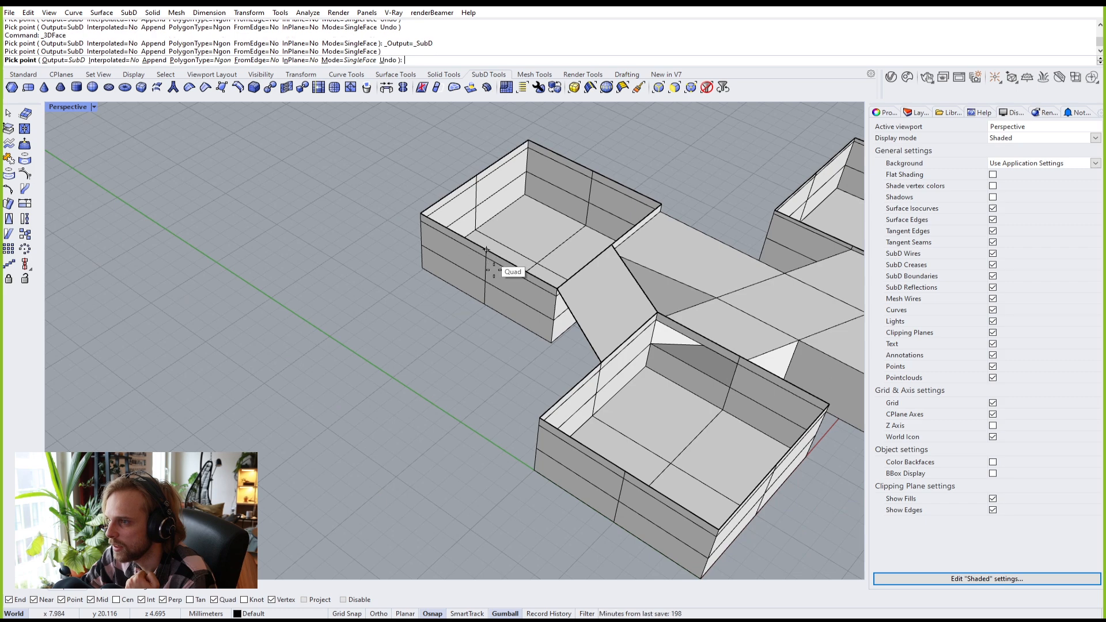
click(539, 418)
click(601, 363)
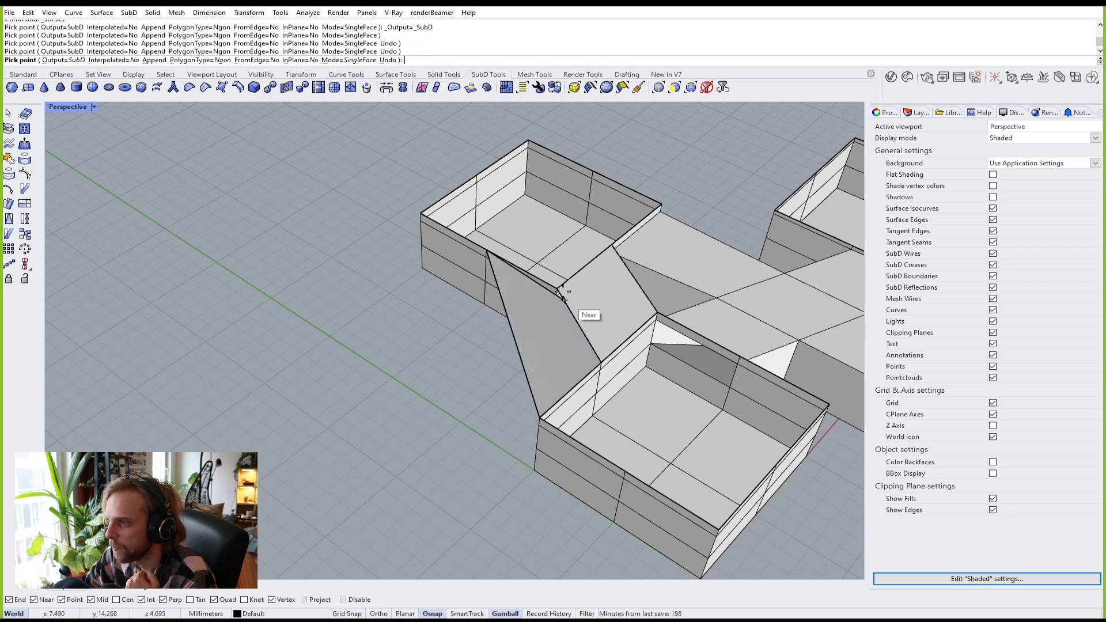
click(558, 288)
right_click(490, 349)
Step: Create a four-point SubD face from the back block's other side to the third block, between their near corners and rim midpoints
right_drag(489, 351, 338, 451)
scroll(531, 346, up, 6)
scroll(526, 342, down, 5)
scroll(474, 386, down, 5)
right_drag(663, 392, 567, 363)
scroll(579, 410, up, 3)
scroll(535, 347, up, 4)
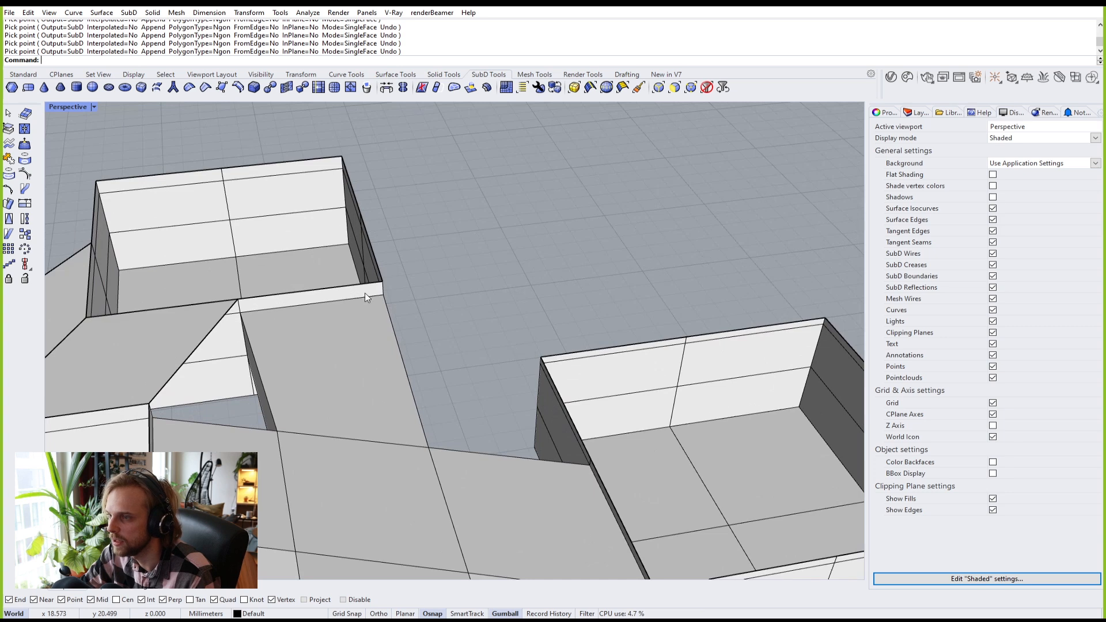
right_click(372, 293)
click(383, 282)
click(542, 358)
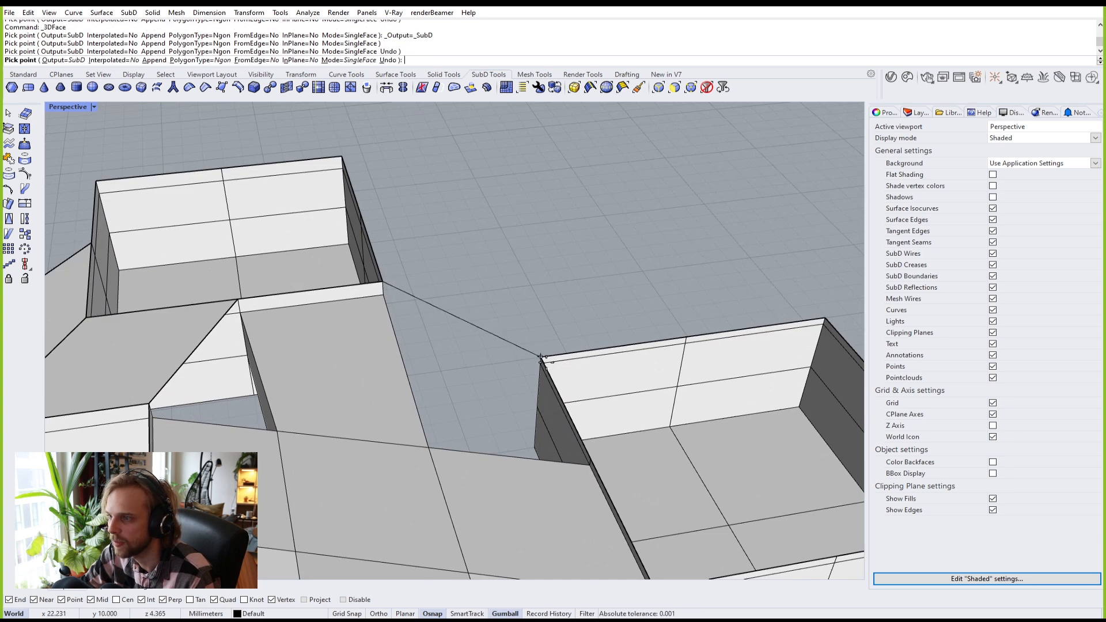
click(679, 332)
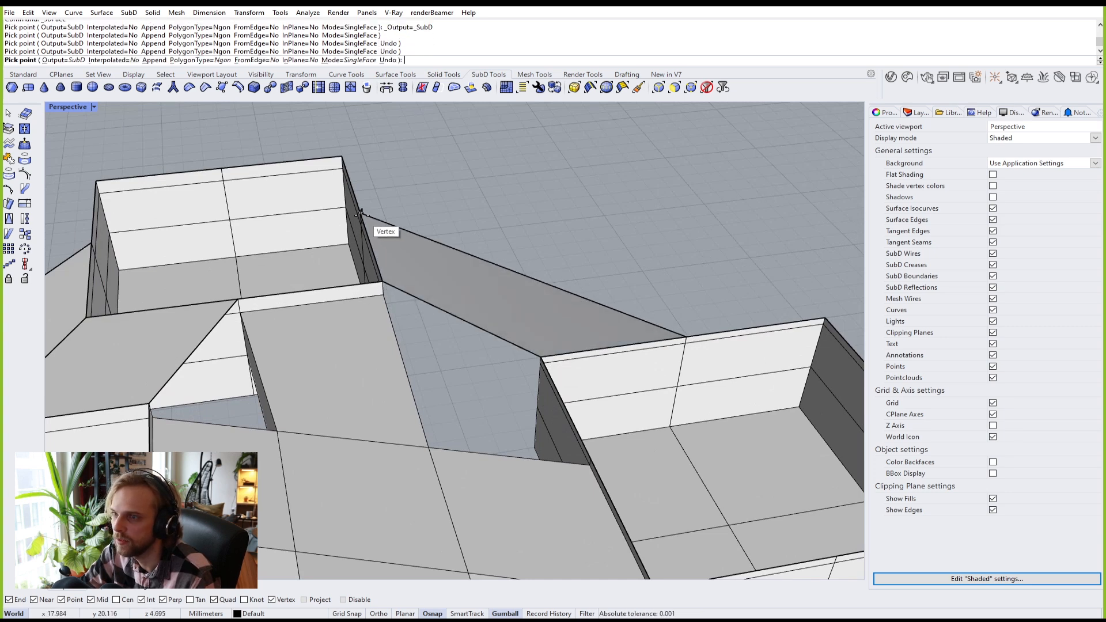
key(Return)
Step: Add an adjacent four-point SubD face from the rim midpoints to the outer corners of the back and third blocks
scroll(366, 218, down, 3)
scroll(363, 215, up, 4)
key(Return)
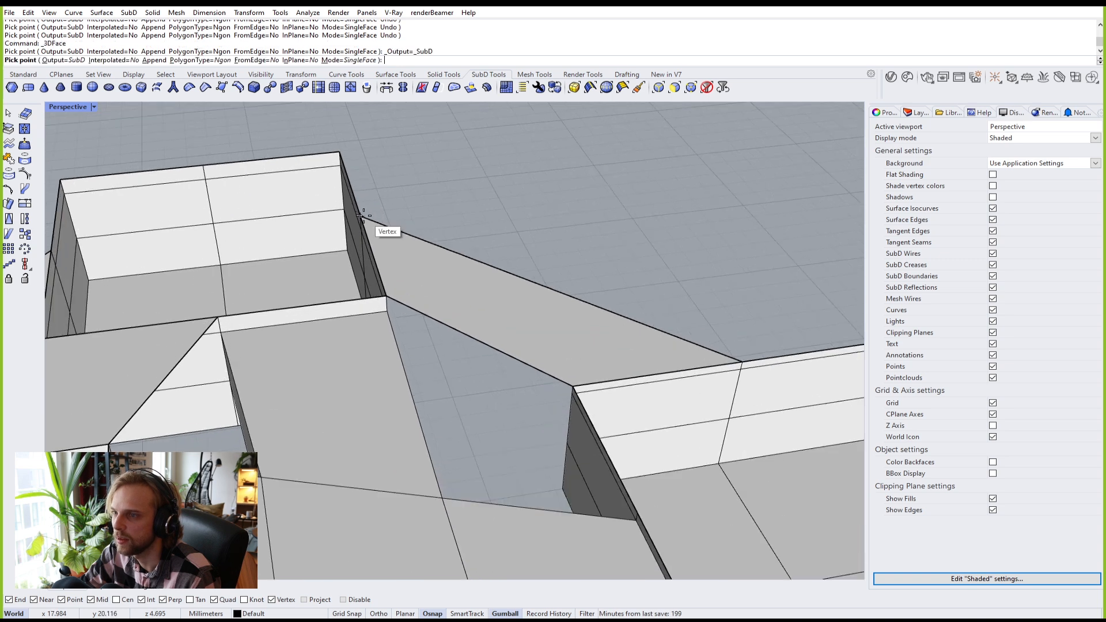
click(363, 216)
click(339, 152)
scroll(507, 189, down, 2)
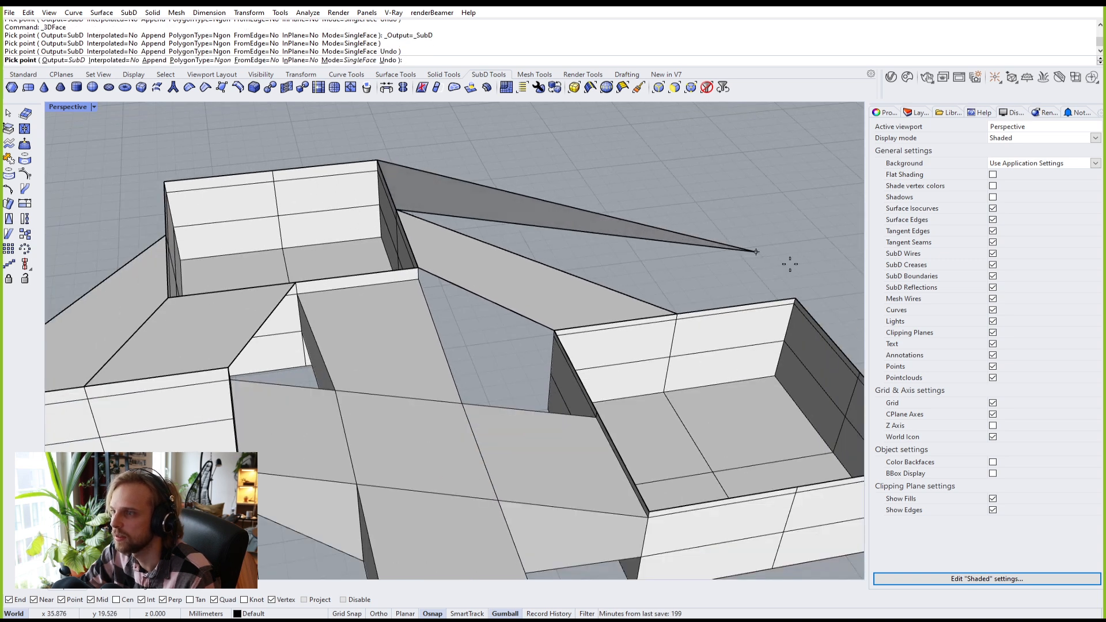
click(795, 299)
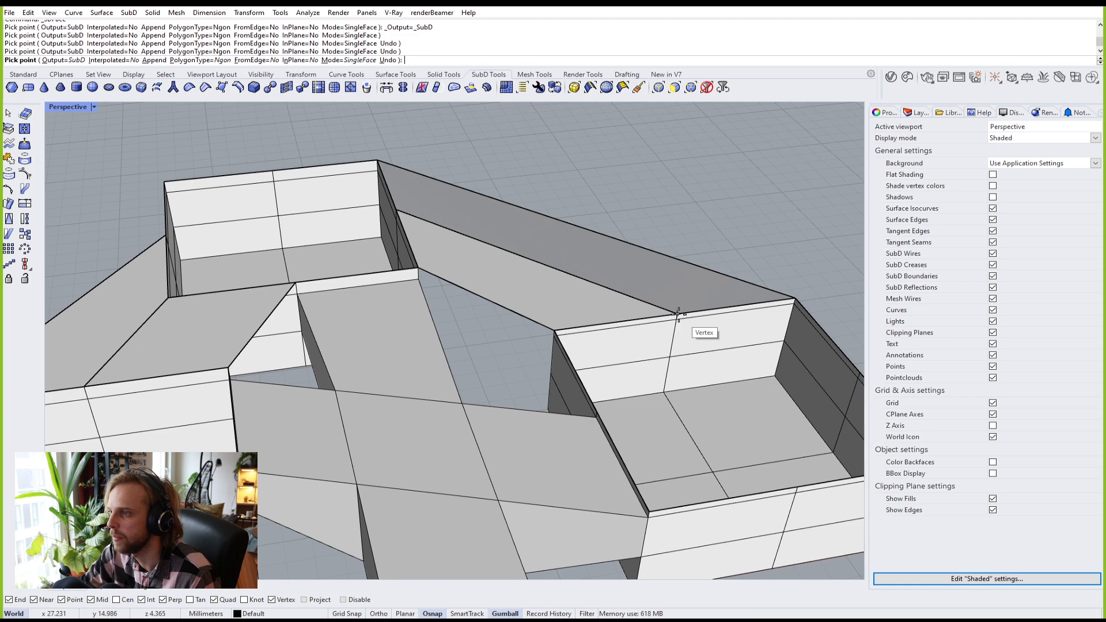
click(699, 314)
key(Return)
Step: Join the main SubD and the four new faces into one SubD with smooth joined edges, and clear the selection
scroll(679, 317, down, 3)
drag(748, 480, 370, 235)
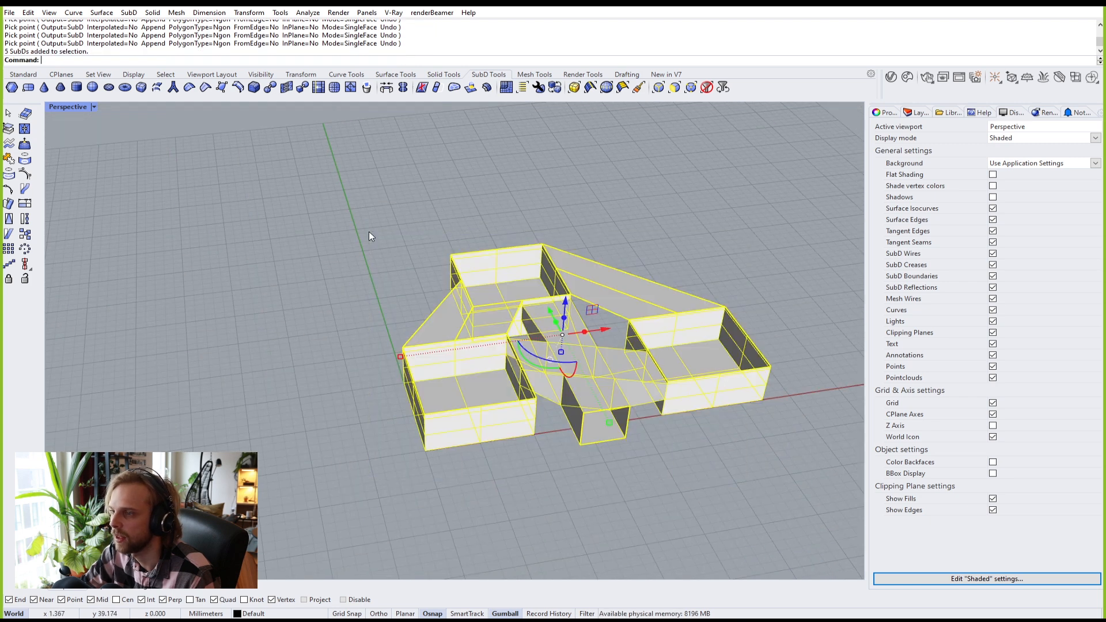
text(Join)
key(Return)
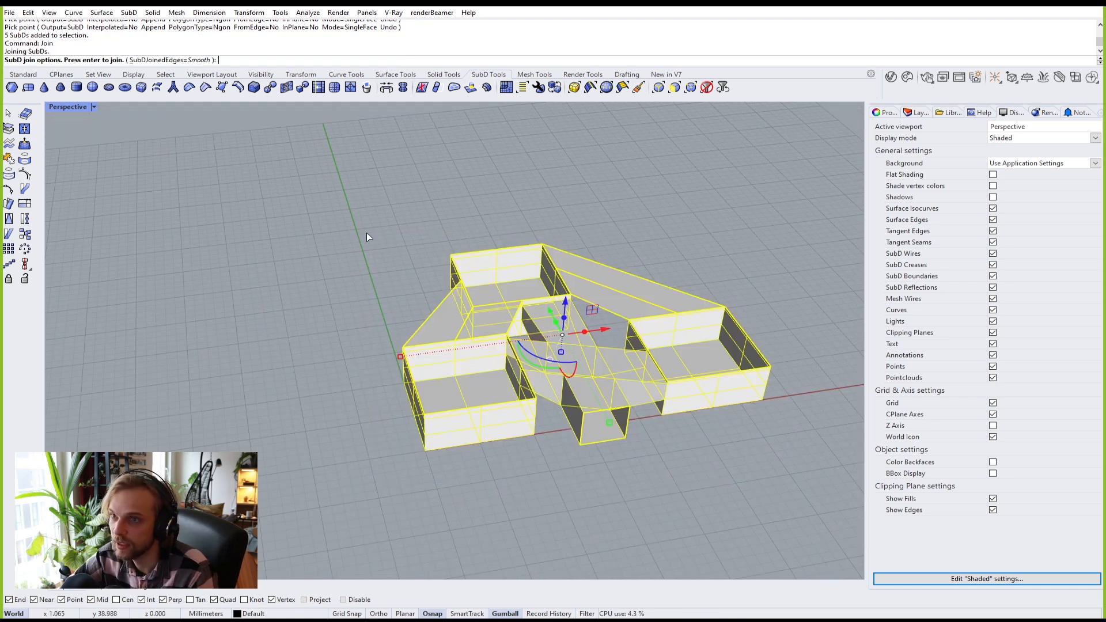
key(Return)
click(368, 233)
Step: Preview the joined SubD in smooth display, and return it to flat display
right_drag(430, 343, 553, 323)
scroll(429, 338, up, 5)
key(Tab)
right_drag(444, 377, 428, 404)
key(Tab)
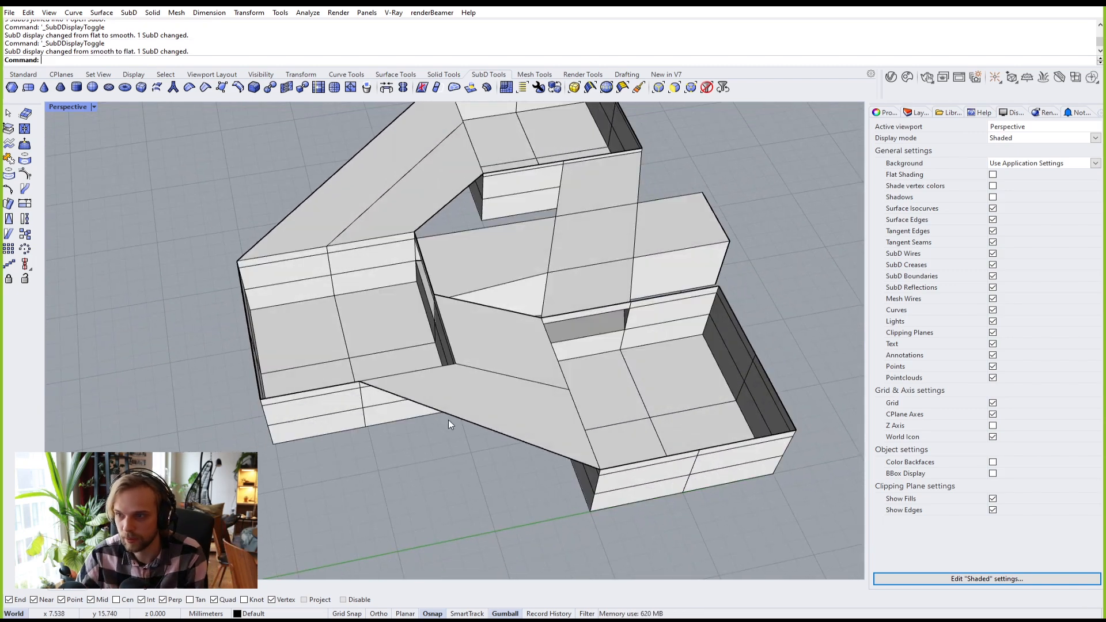
Step: Extrude the whole open top edge loop of the joined SubD upward along Z by about 1.4 mm with ExtrudeSubD
ctrl+shift+double_click(467, 423)
right_drag(414, 361, 418, 286)
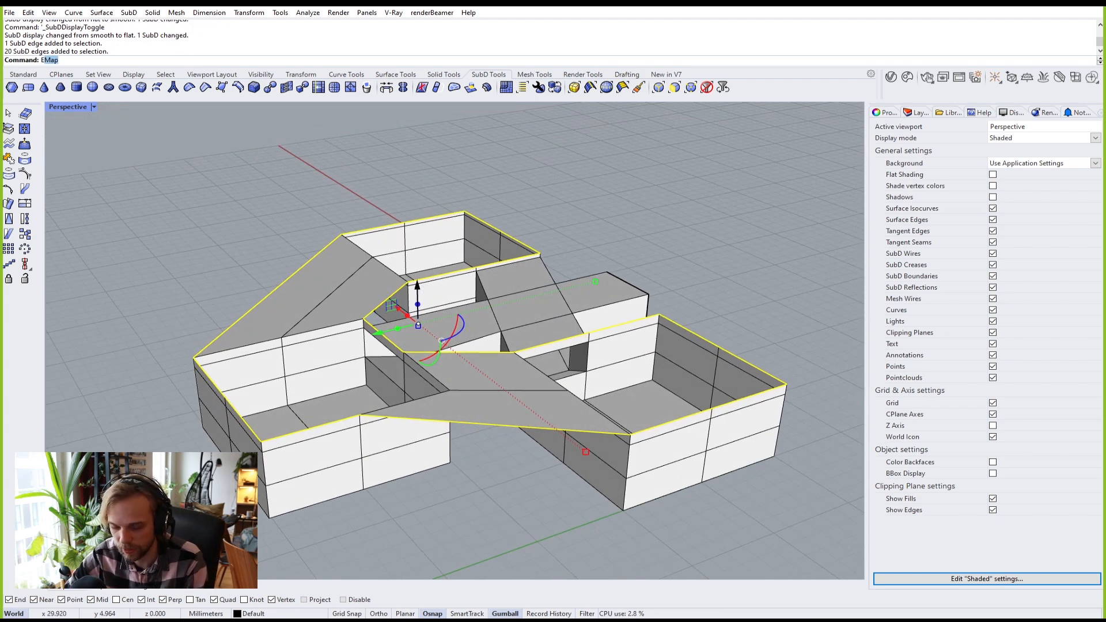
key(Return)
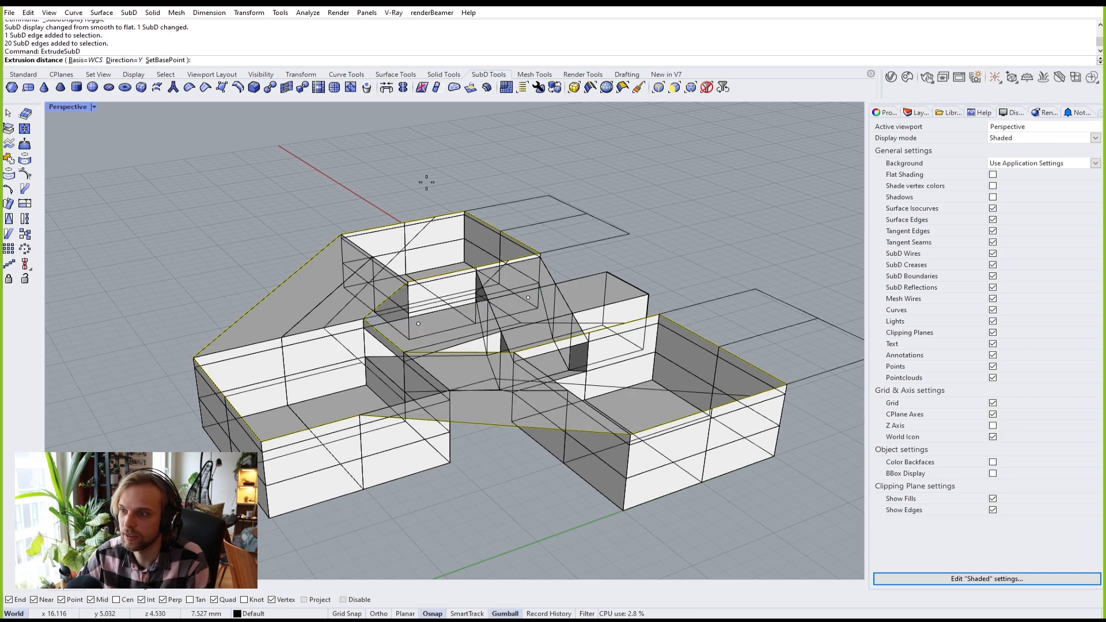
click(120, 60)
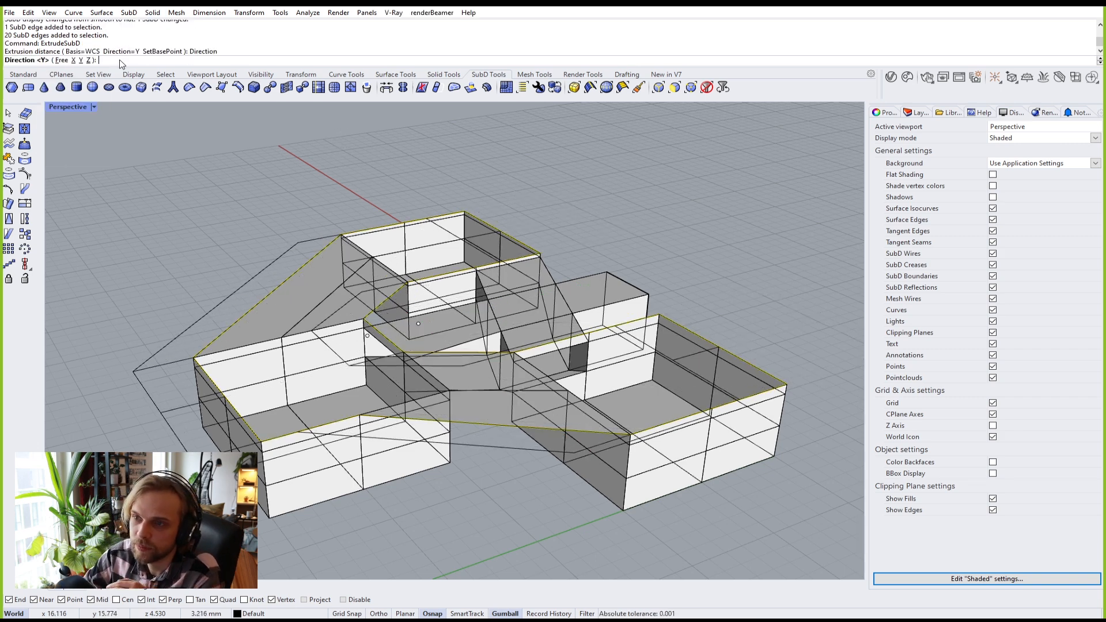
click(89, 60)
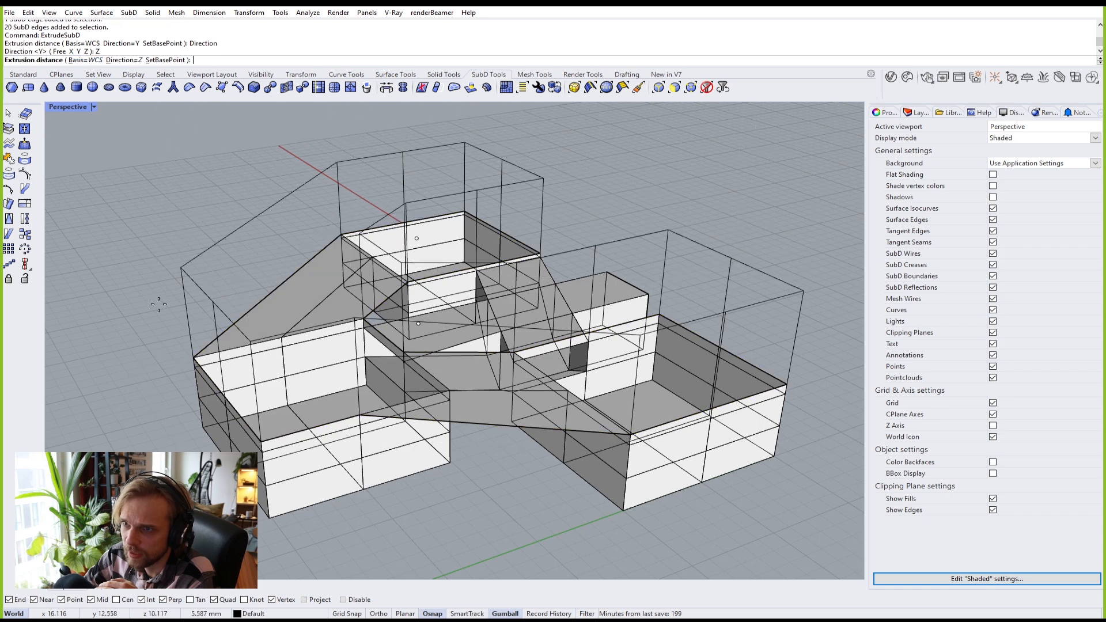
click(156, 336)
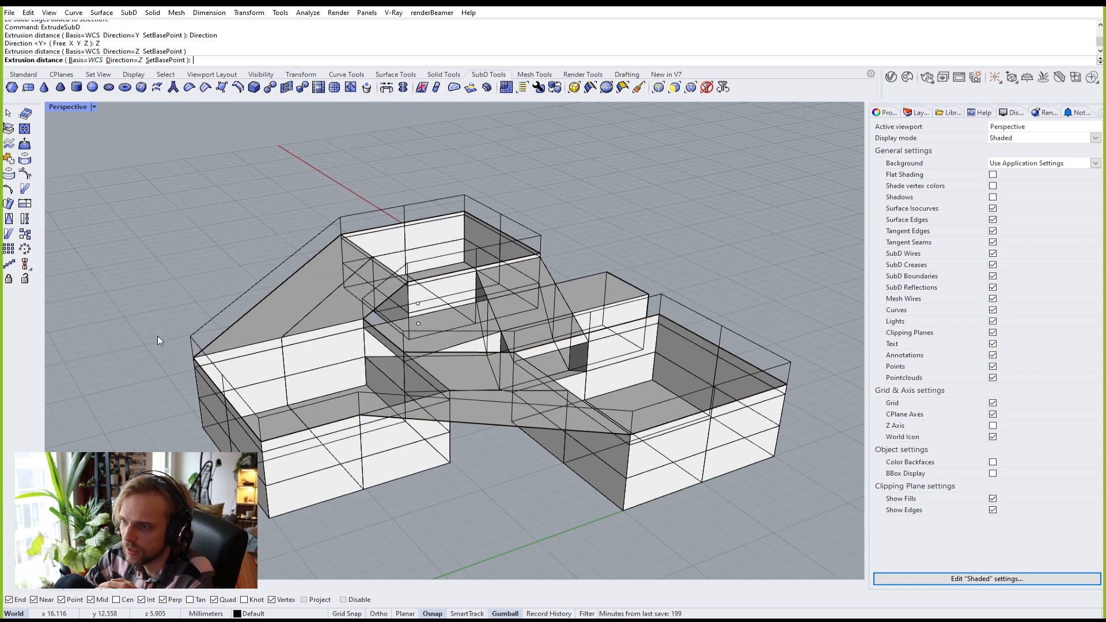
right_drag(280, 293, 181, 309)
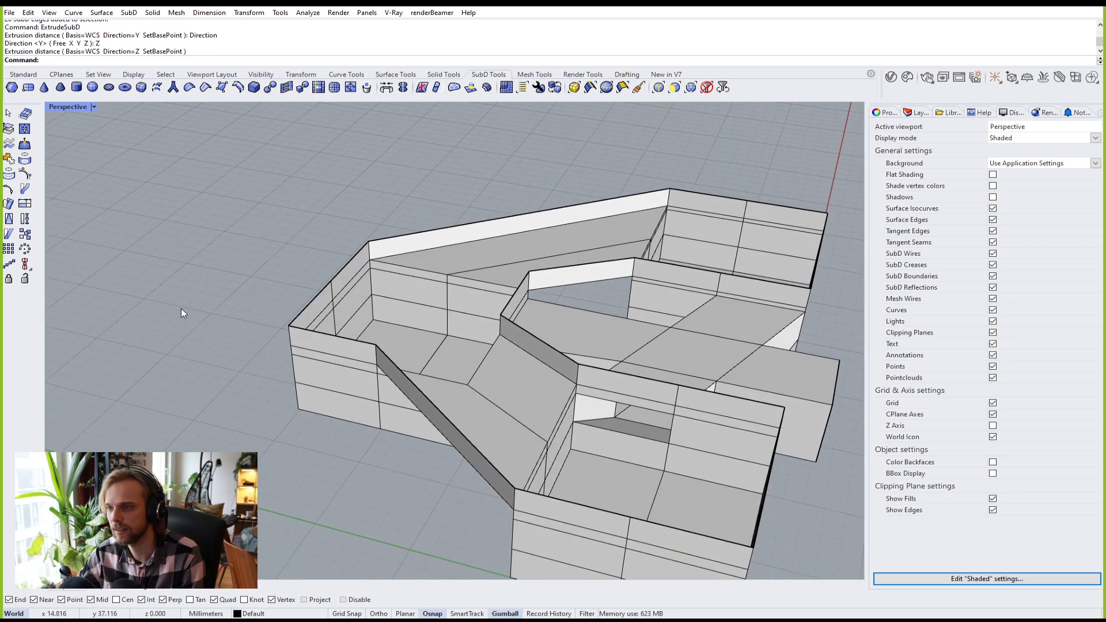
Step: Check the extruded walls in smooth display, and switch the SubD back to flat display
key(Tab)
right_drag(375, 377, 493, 367)
key(Tab)
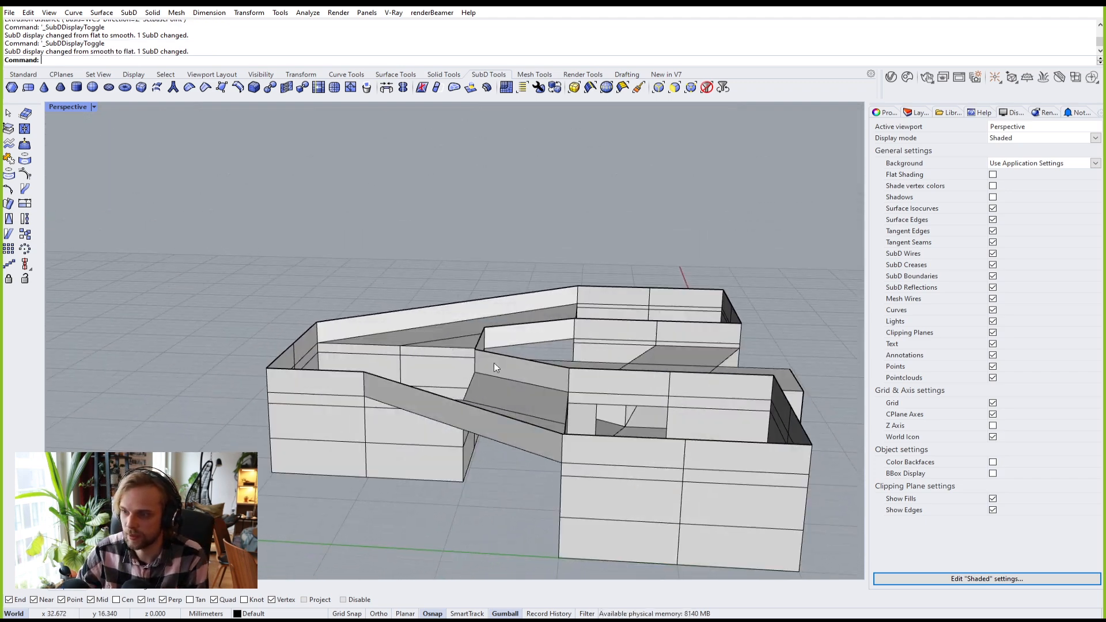
Step: Raise the upper edge loop of the extruded walls by about 0.88 mm along Z, and clear the selection
ctrl+shift+double_click(448, 399)
drag(530, 298, 530, 285)
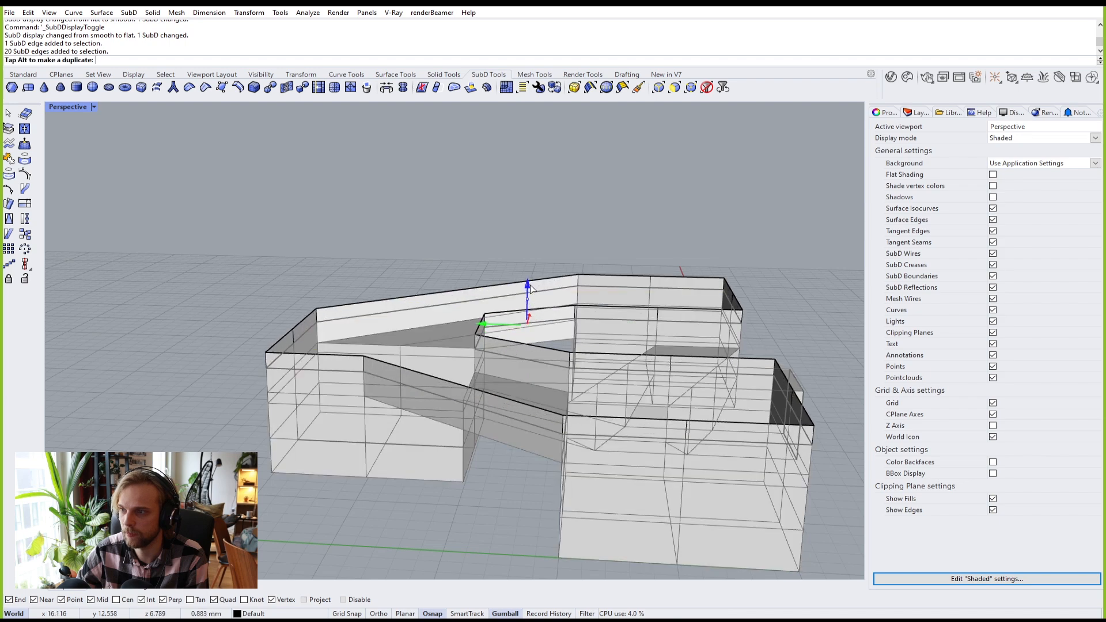
click(381, 212)
right_drag(382, 212, 313, 263)
scroll(302, 289, down, 3)
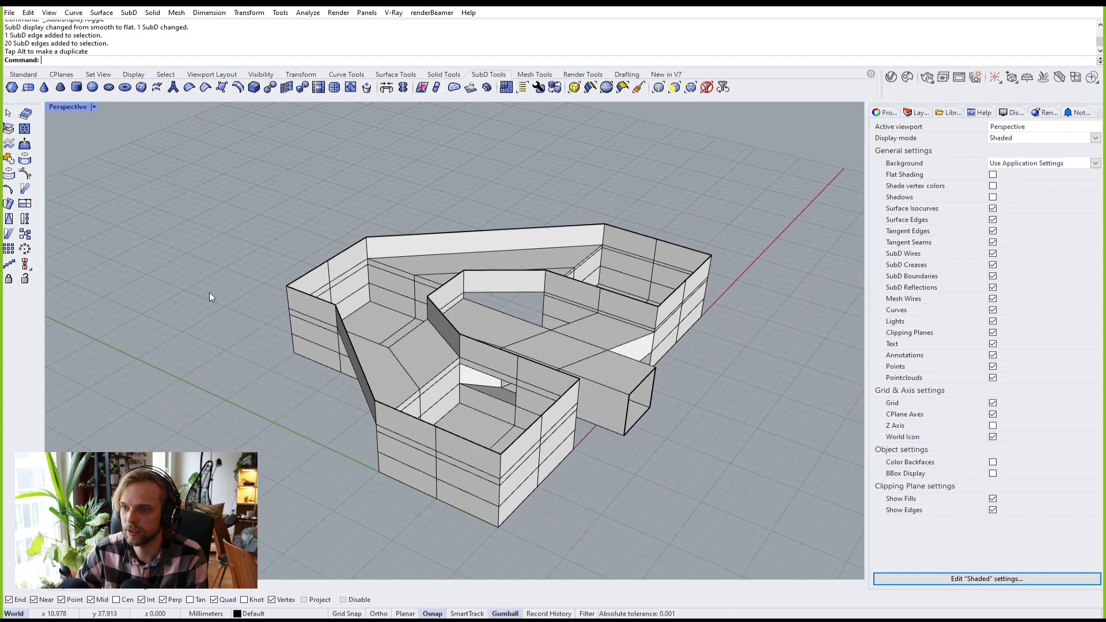
Step: Cover the passage between the back and third blocks with a four-point SubD face snapped to the upper wall corners
scroll(71, 122, up, 2)
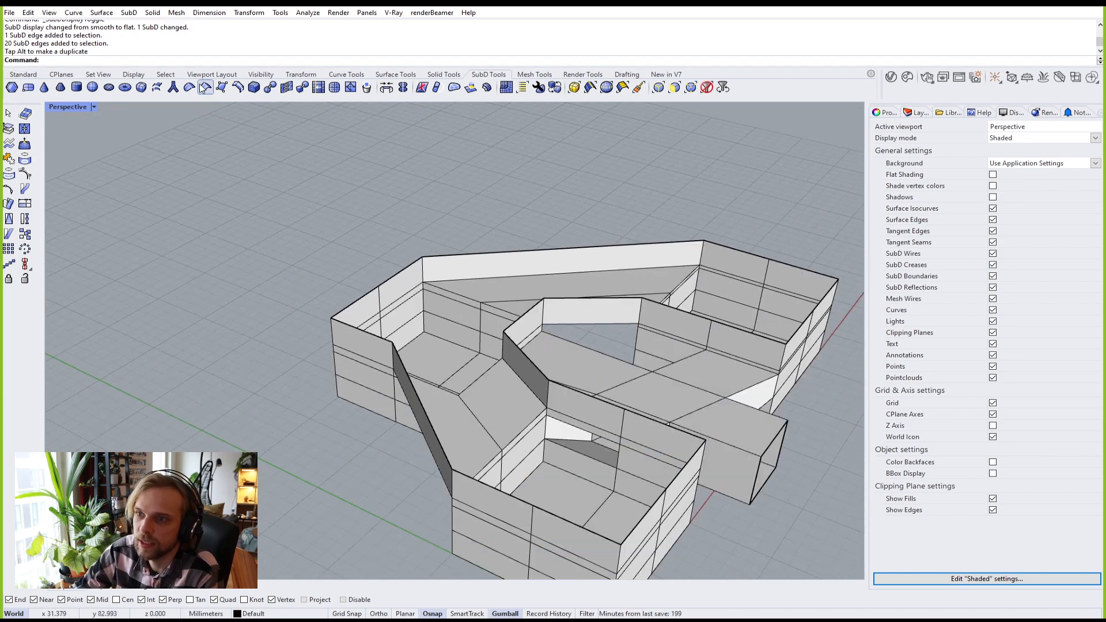
click(220, 88)
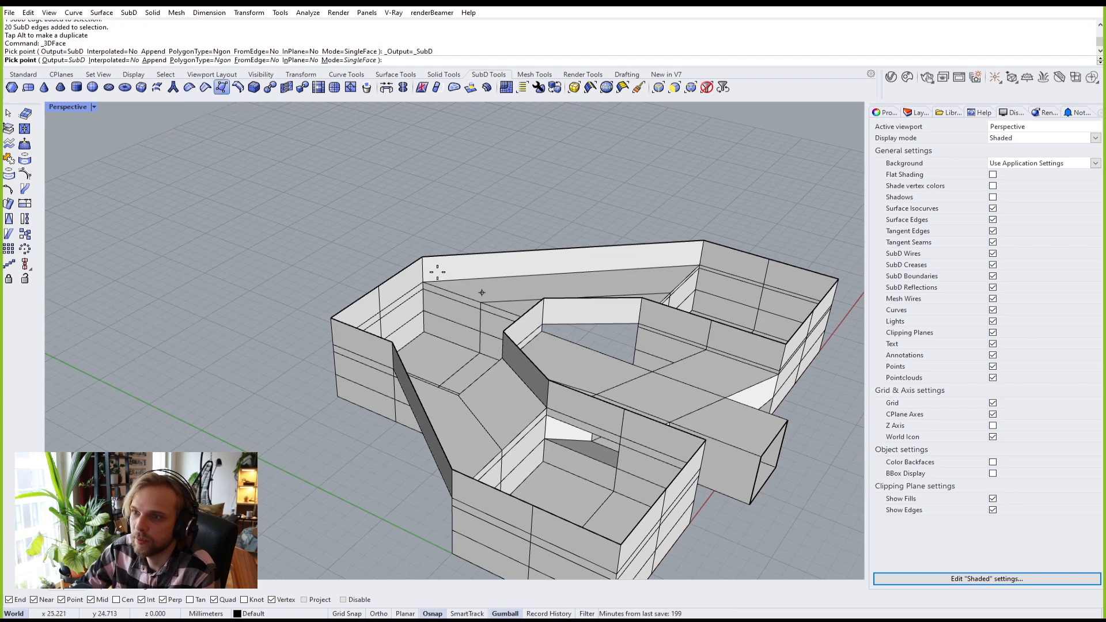
click(543, 299)
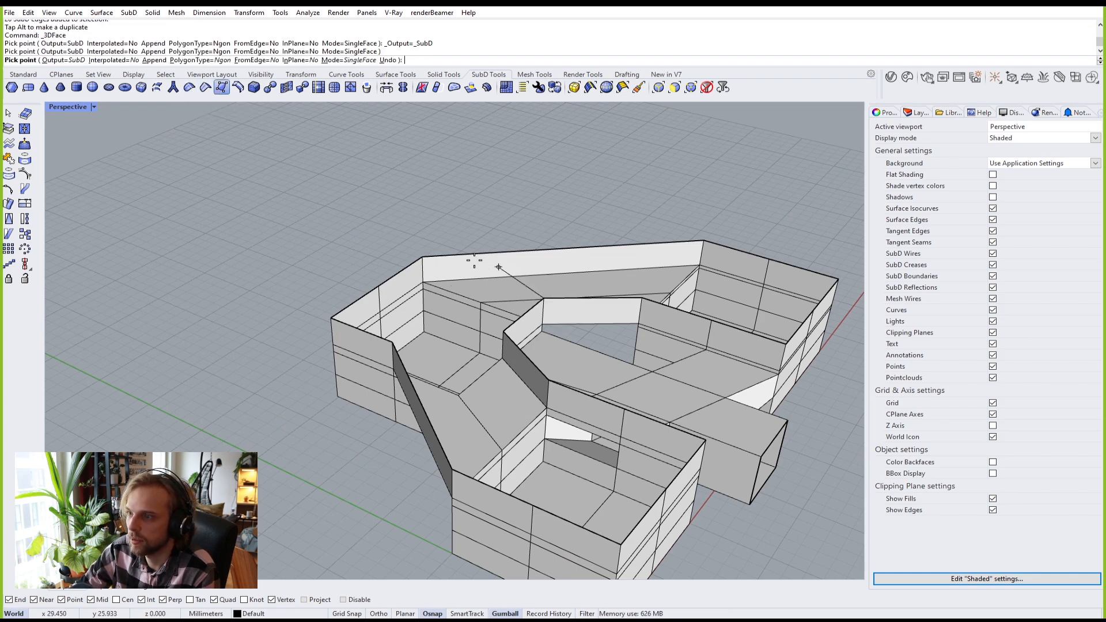
click(423, 258)
click(703, 241)
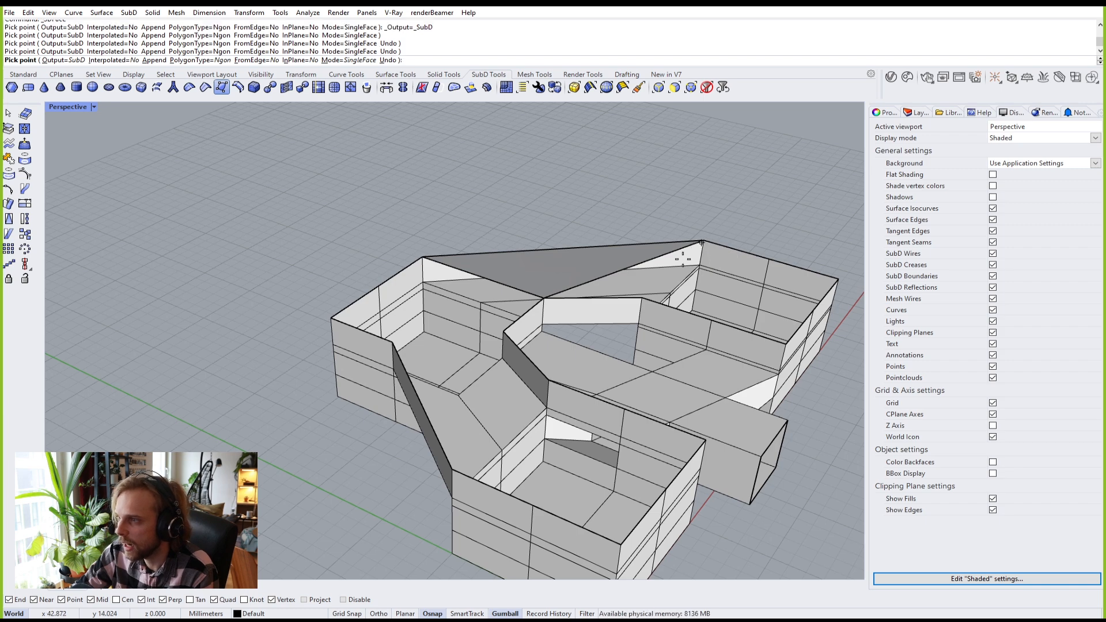
click(641, 297)
key(Return)
scroll(669, 316, up, 3)
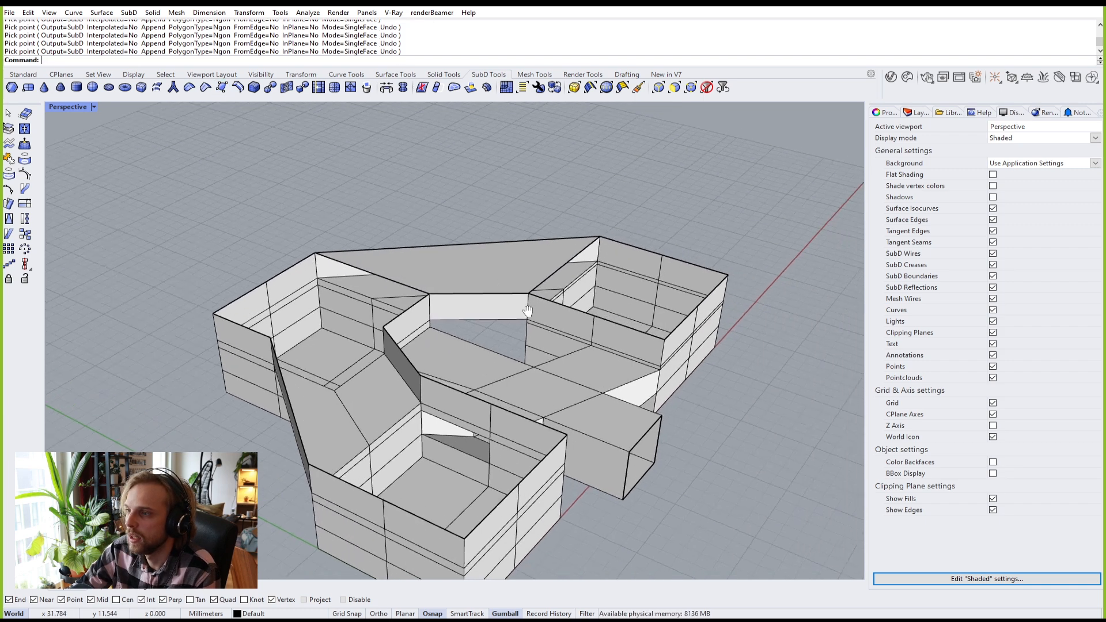
right_drag(668, 315, 772, 305)
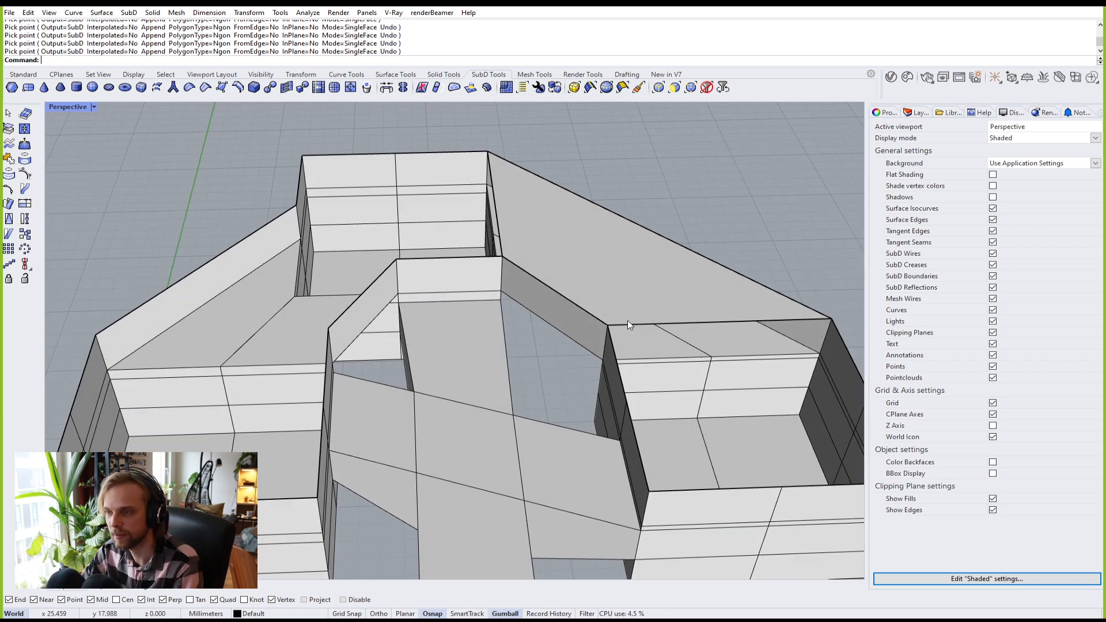
key(Return)
click(610, 327)
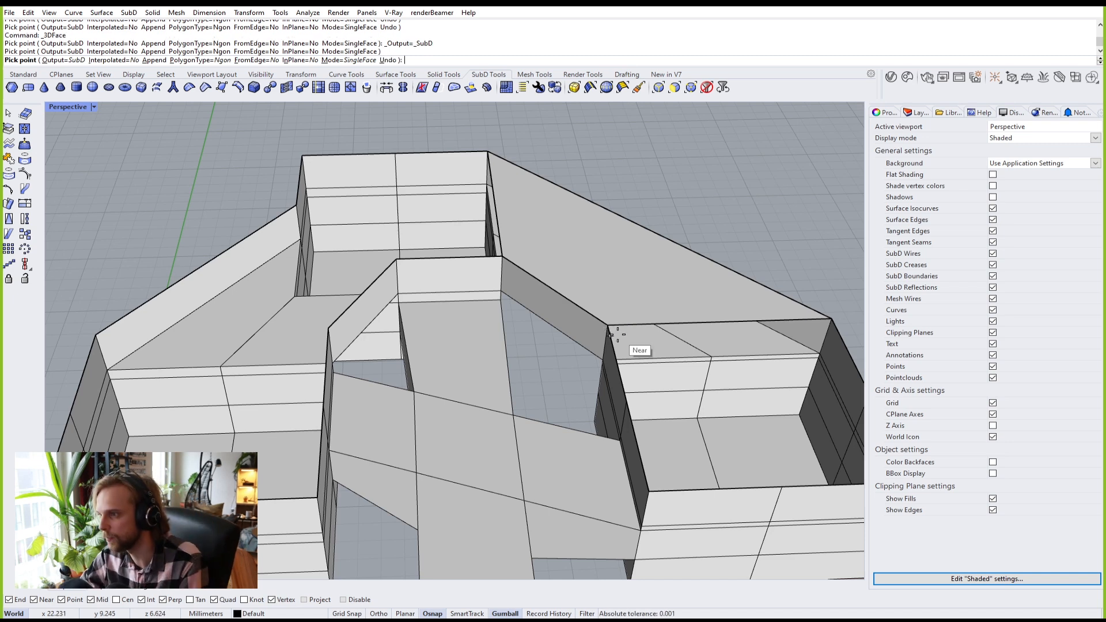
key(Escape)
Step: Cover the open top of the third block with a four-point SubD face snapped to its upper wall corners
right_drag(684, 416, 639, 357)
scroll(573, 328, up, 3)
right_drag(573, 327, 511, 328)
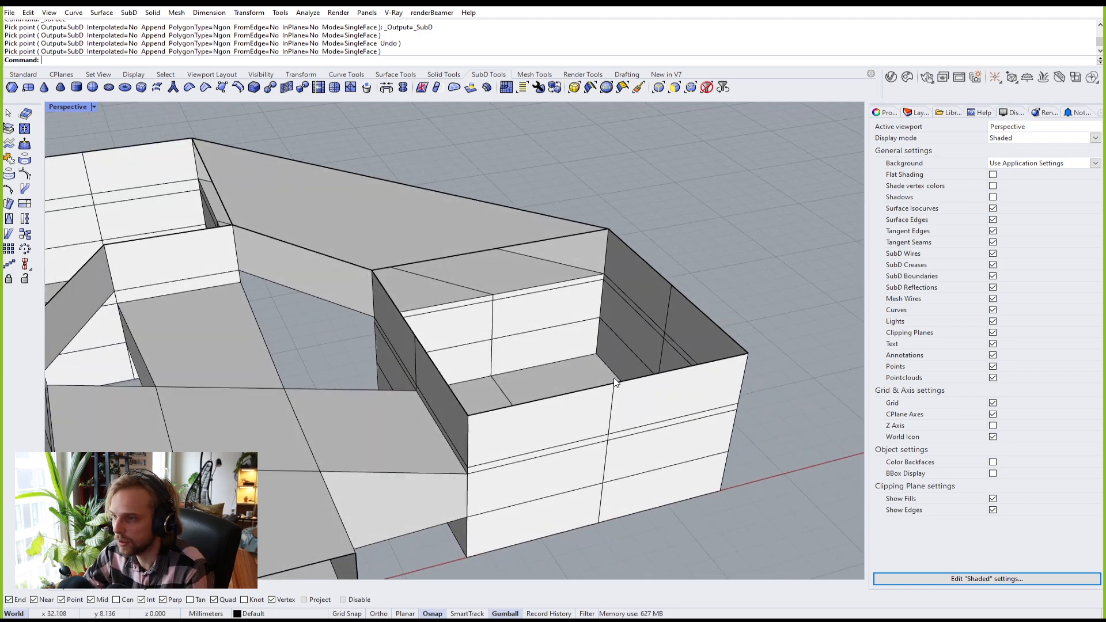
right_drag(575, 404, 425, 337)
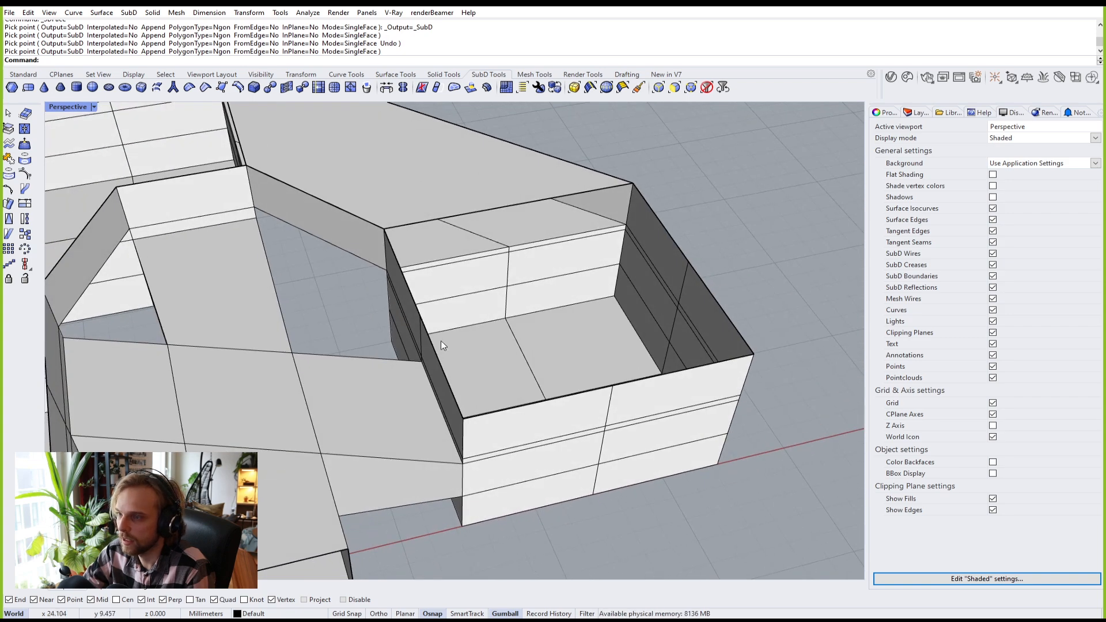
right_click(424, 336)
click(384, 229)
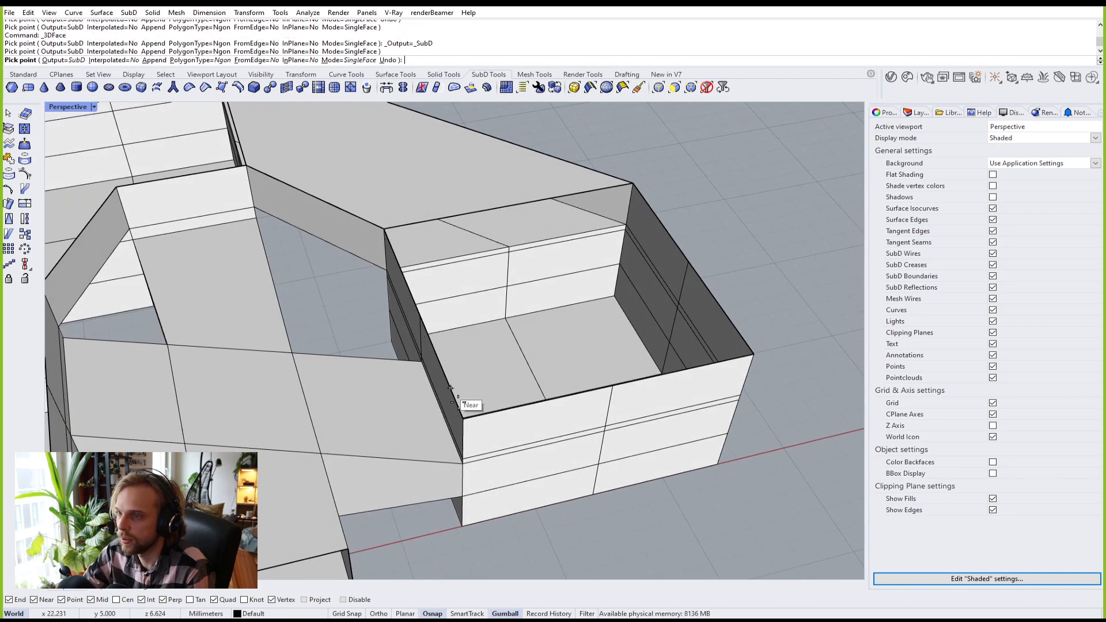
click(463, 418)
click(753, 354)
click(634, 182)
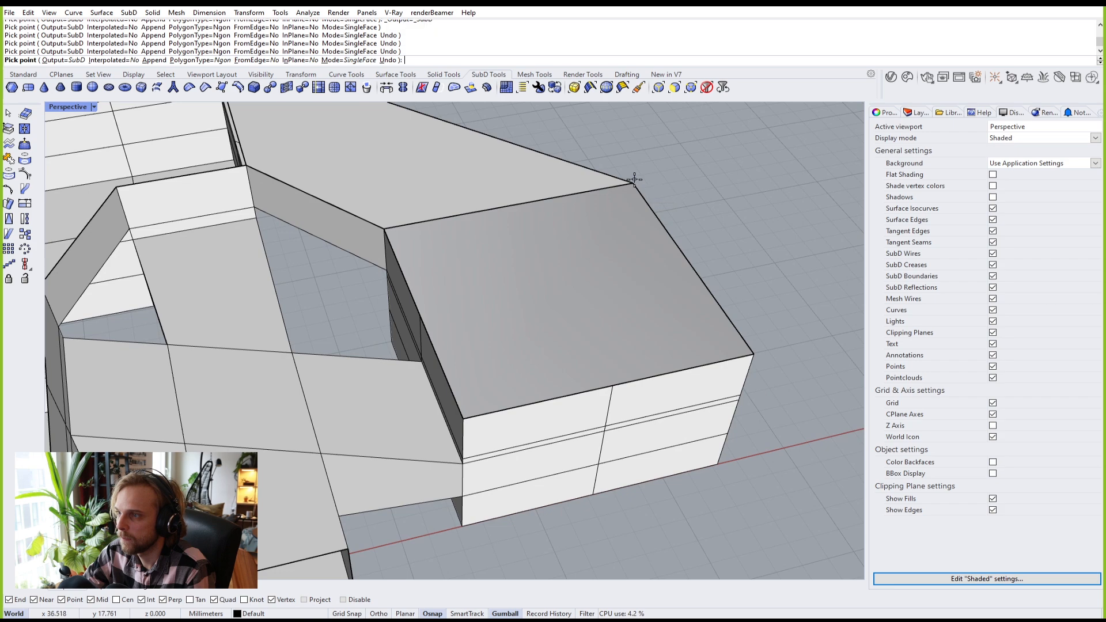
right_click(677, 199)
Step: Join the two roof faces and the walled SubD into one SubD with smooth joined edges
right_drag(677, 199, 583, 329)
scroll(636, 344, up, 4)
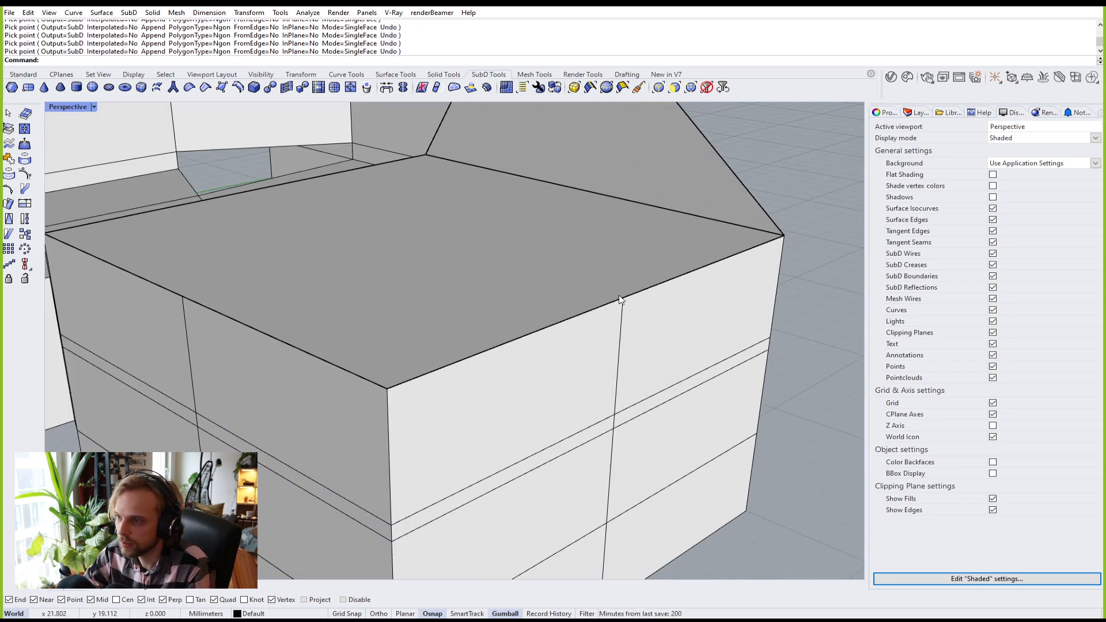
click(562, 222)
shift+click(609, 173)
shift+click(640, 350)
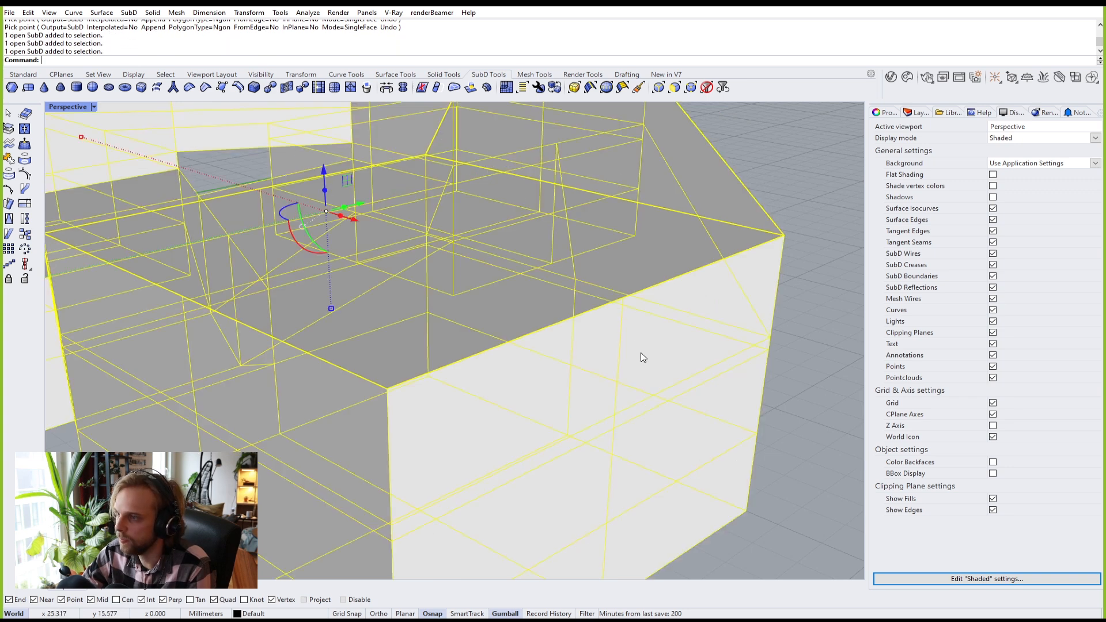
text(join)
key(Return)
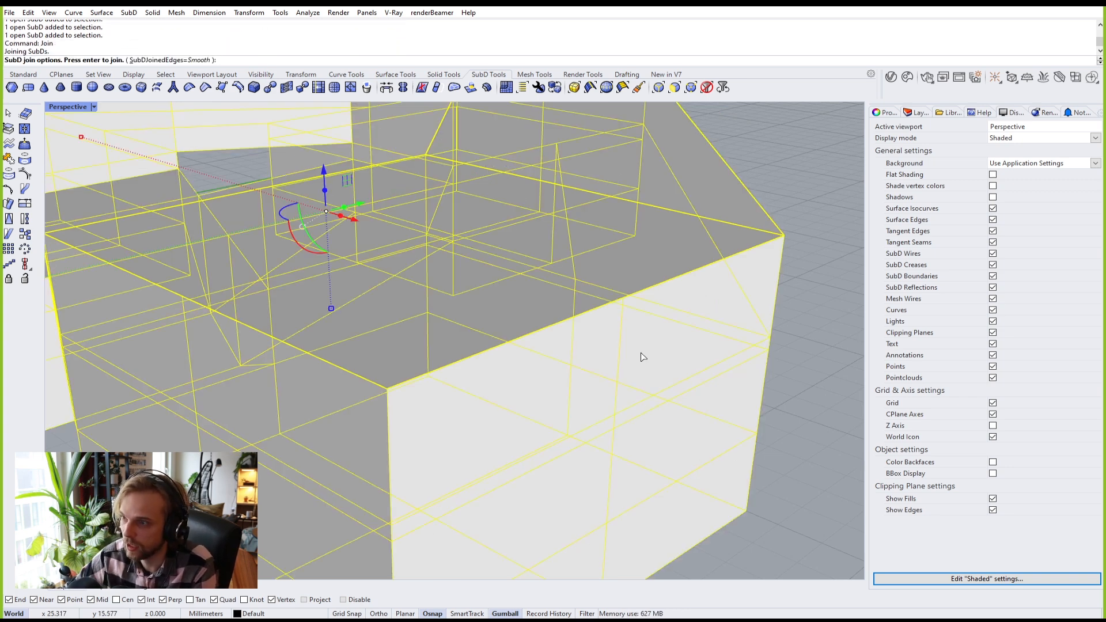
key(Return)
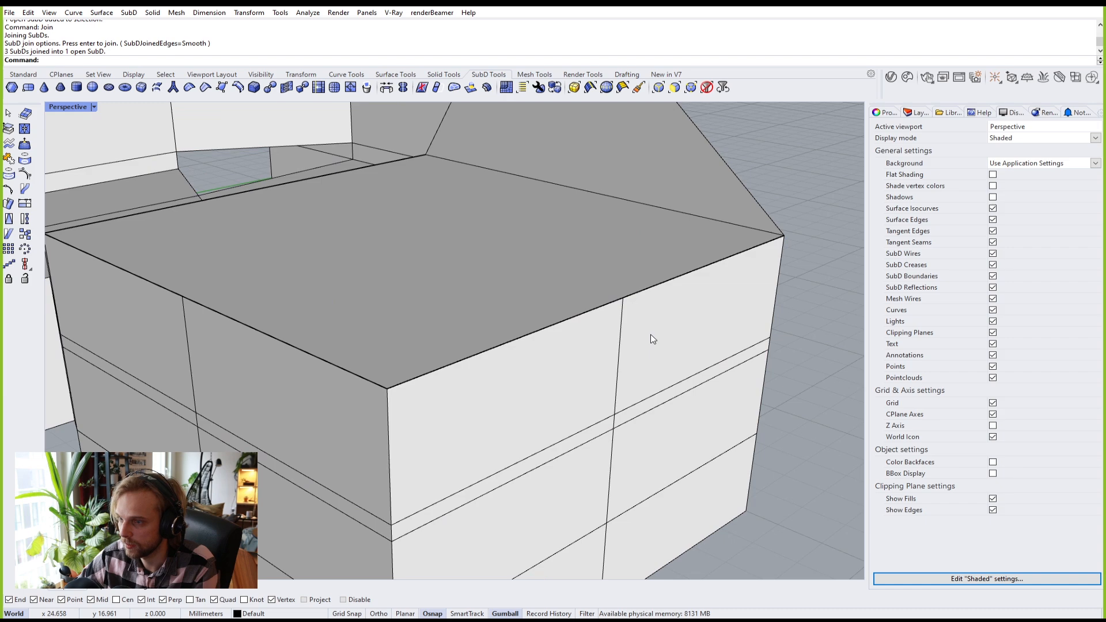
Step: Examine the roofed block's corners and edges in smooth display, and switch the SubD back to flat display
click(651, 334)
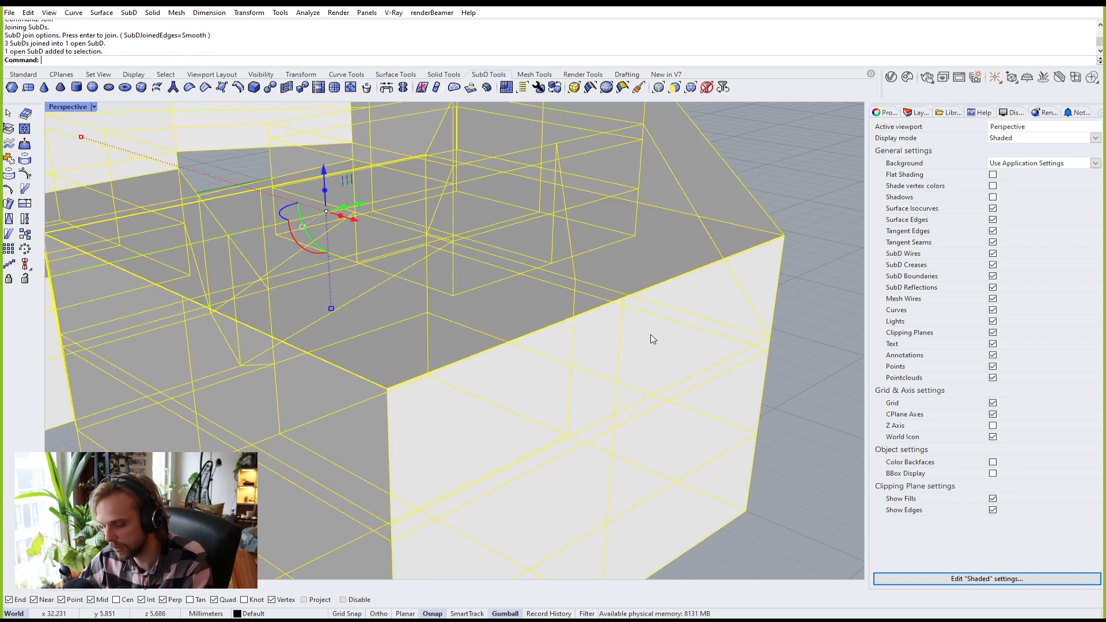
key(Tab)
click(803, 234)
scroll(720, 274, down, 5)
right_drag(551, 313, 439, 282)
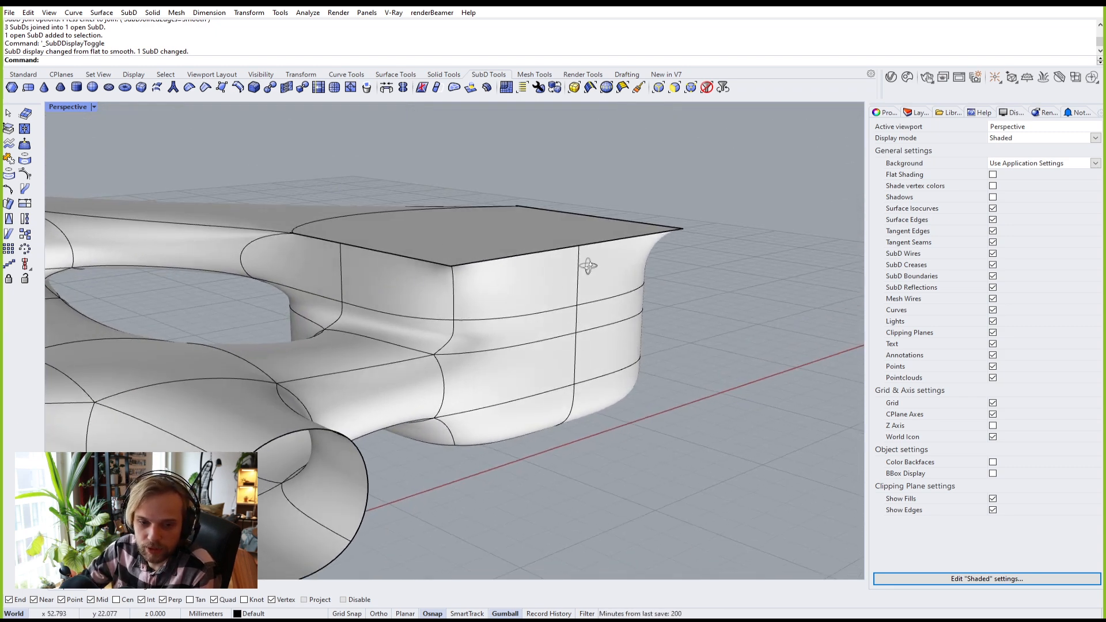
right_drag(588, 266, 593, 293)
scroll(344, 267, up, 7)
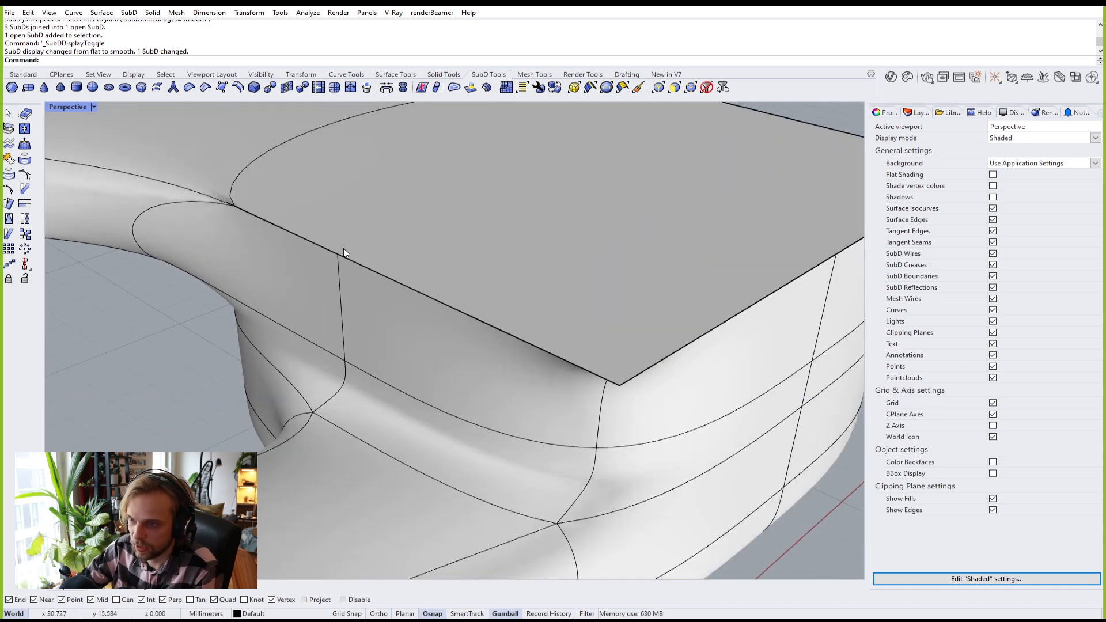
scroll(339, 257, down, 7)
right_drag(691, 347, 469, 324)
key(Tab)
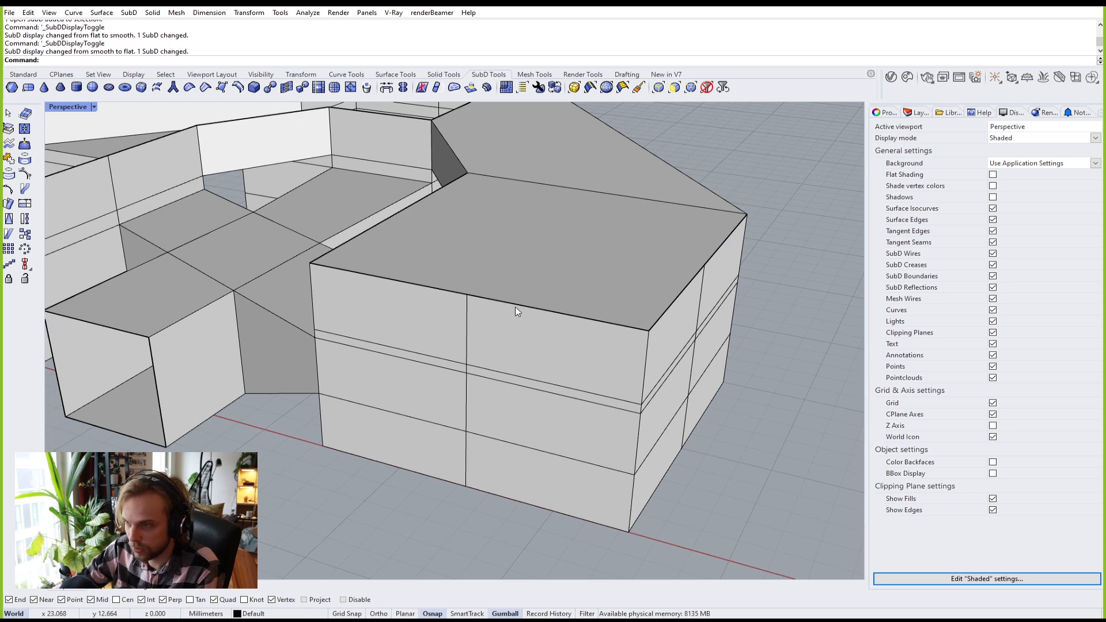
Step: Undo the join, and delete the roof faces over the third block and over the passage
scroll(515, 308, up, 3)
key(ctrl+z)
scroll(715, 291, down, 3)
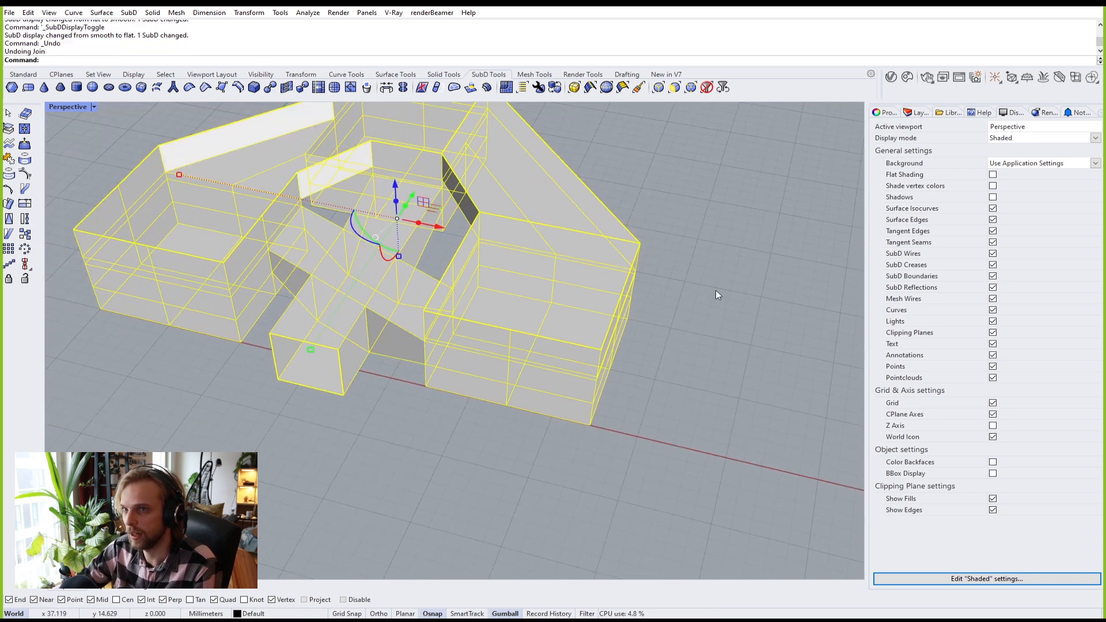
click(703, 283)
click(516, 256)
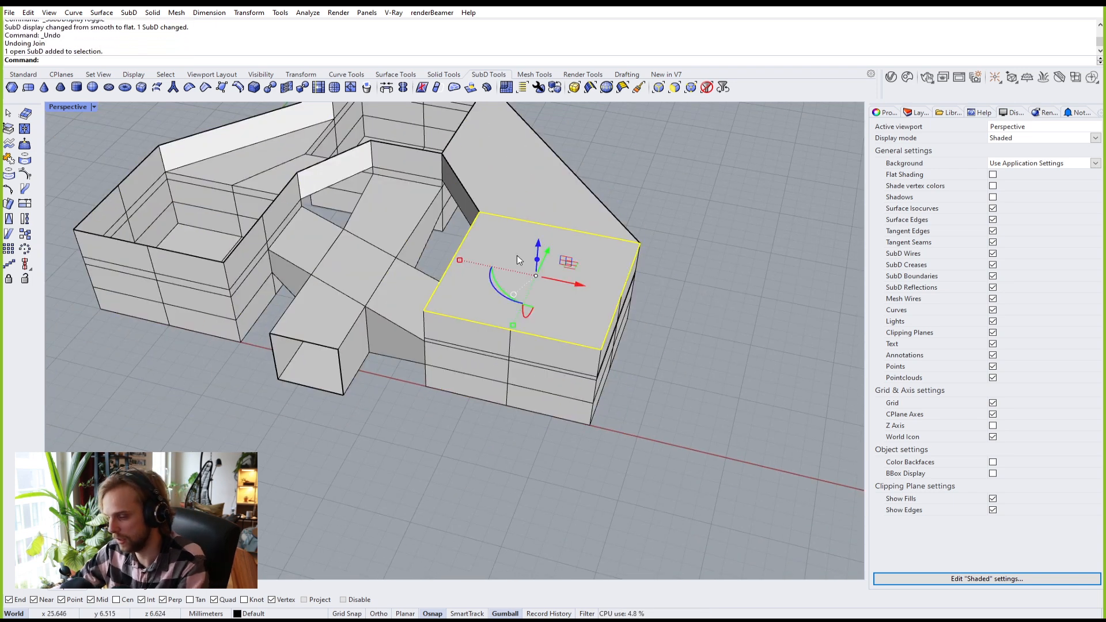
key(Delete)
click(518, 155)
key(Delete)
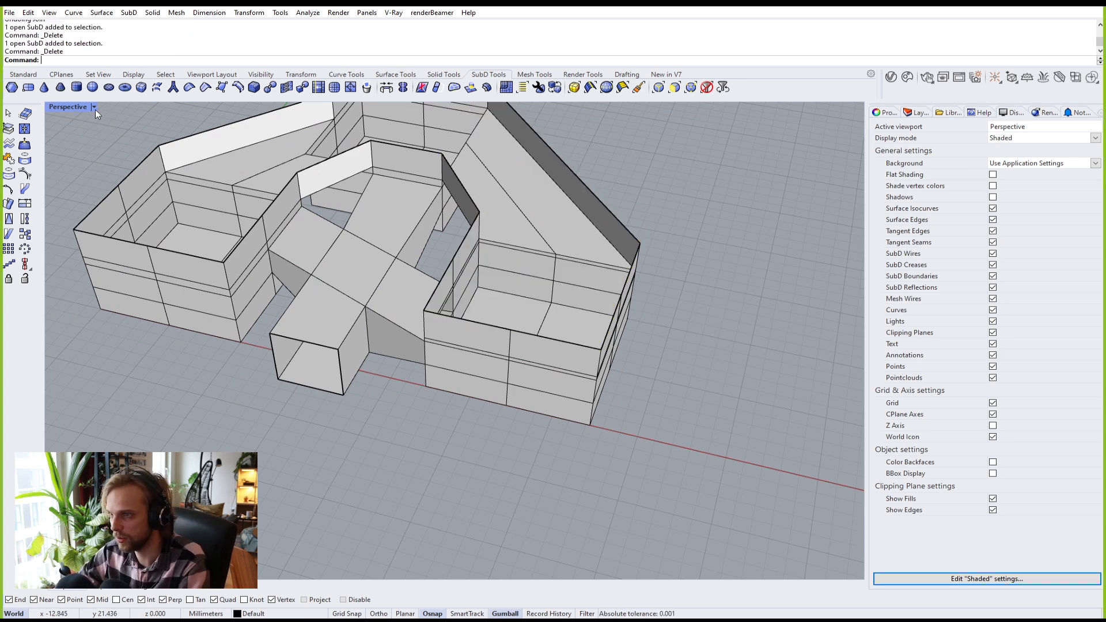
click(23, 75)
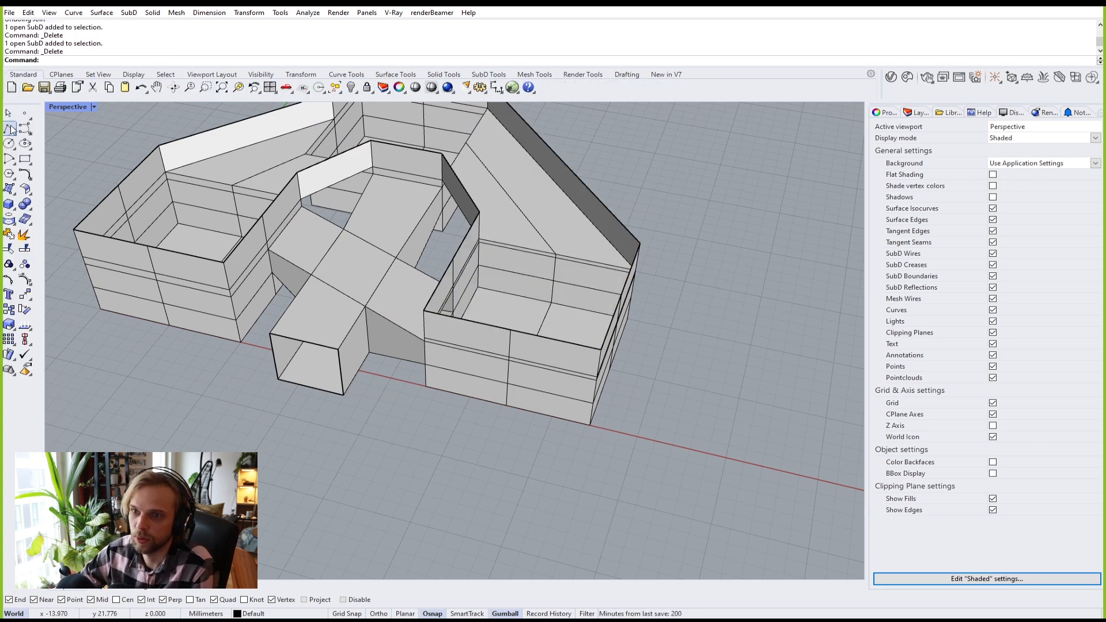
click(8, 129)
scroll(537, 215, up, 3)
scroll(461, 248, up, 4)
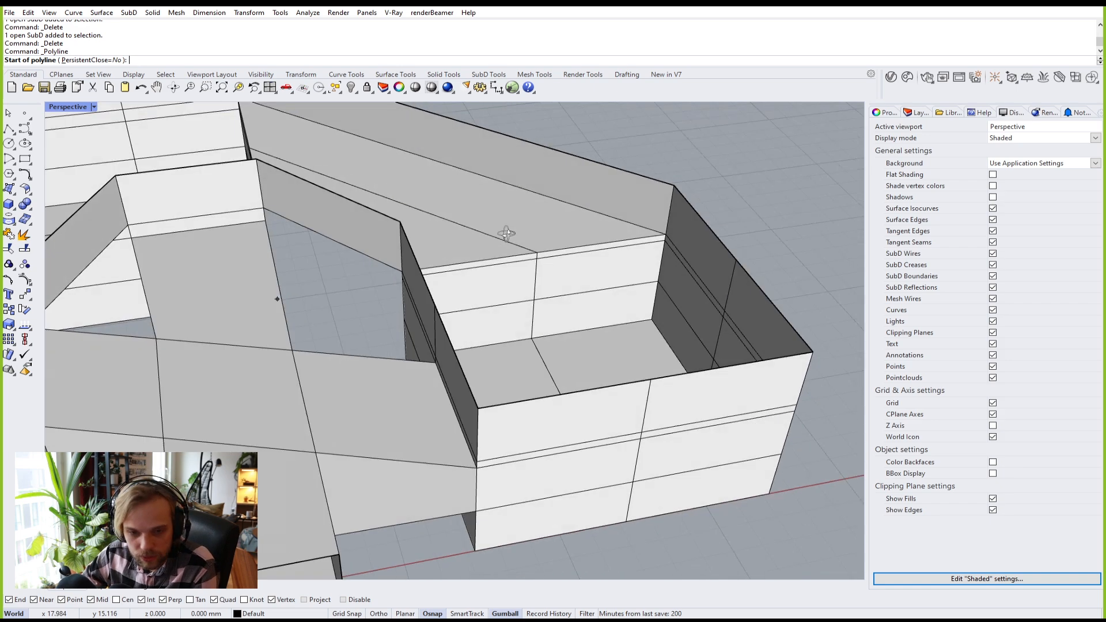
right_drag(340, 251, 431, 287)
scroll(405, 250, down, 2)
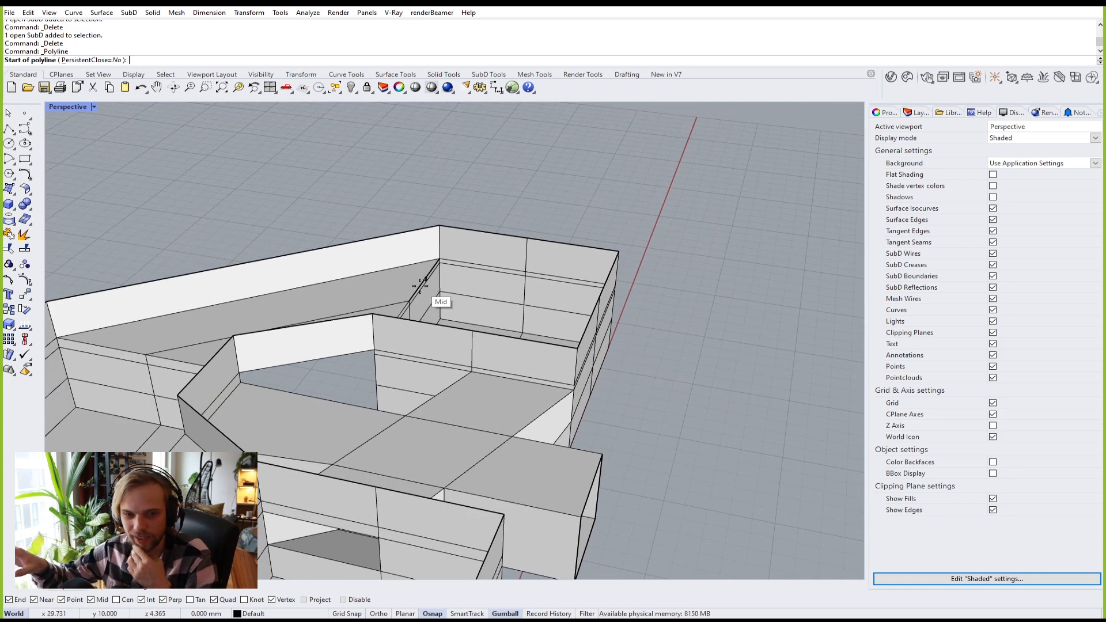
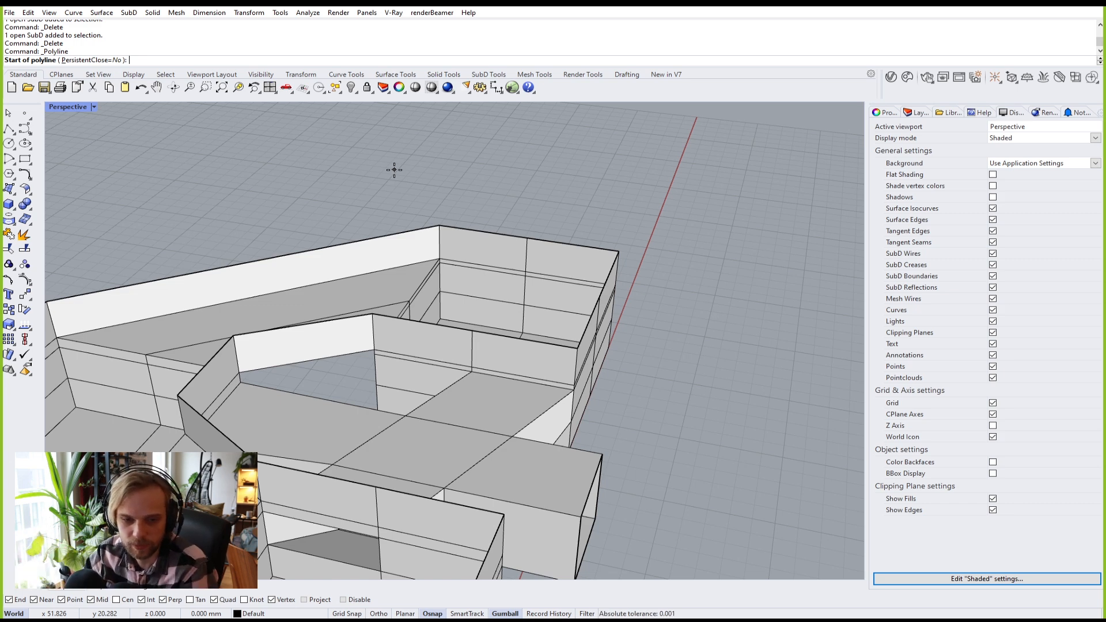
right_drag(596, 333, 531, 334)
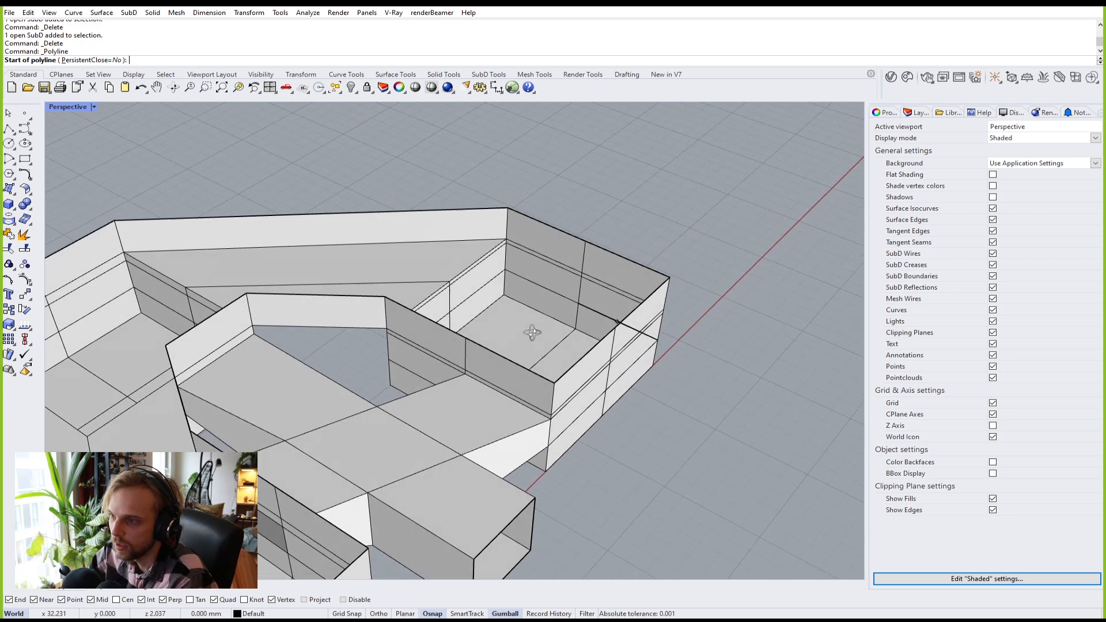
scroll(536, 336, up, 5)
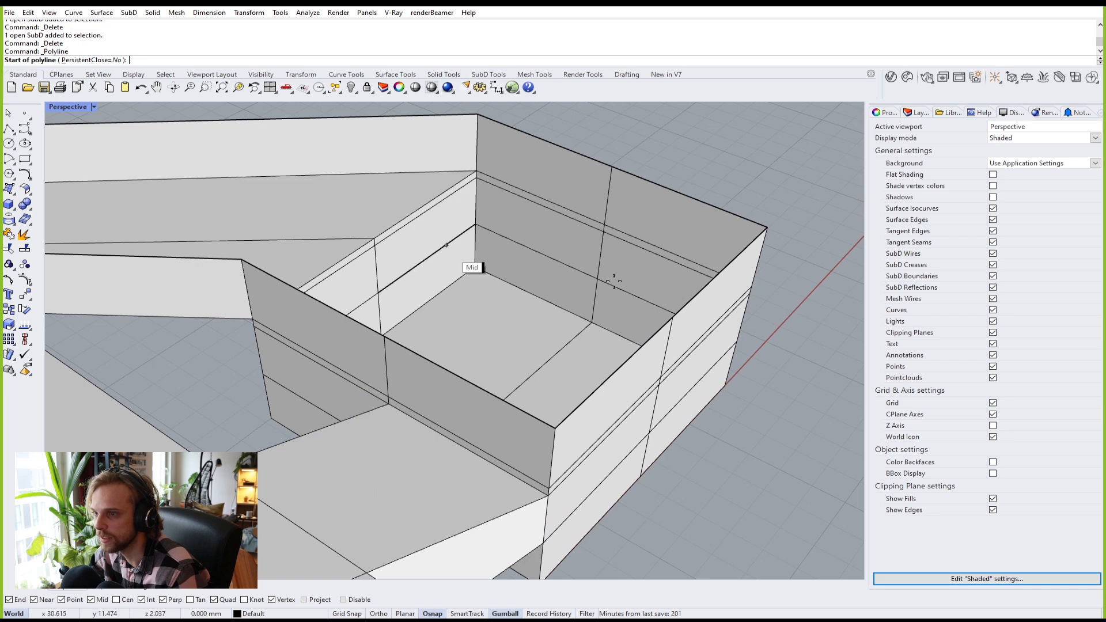
right_drag(531, 278, 537, 369)
key(Escape)
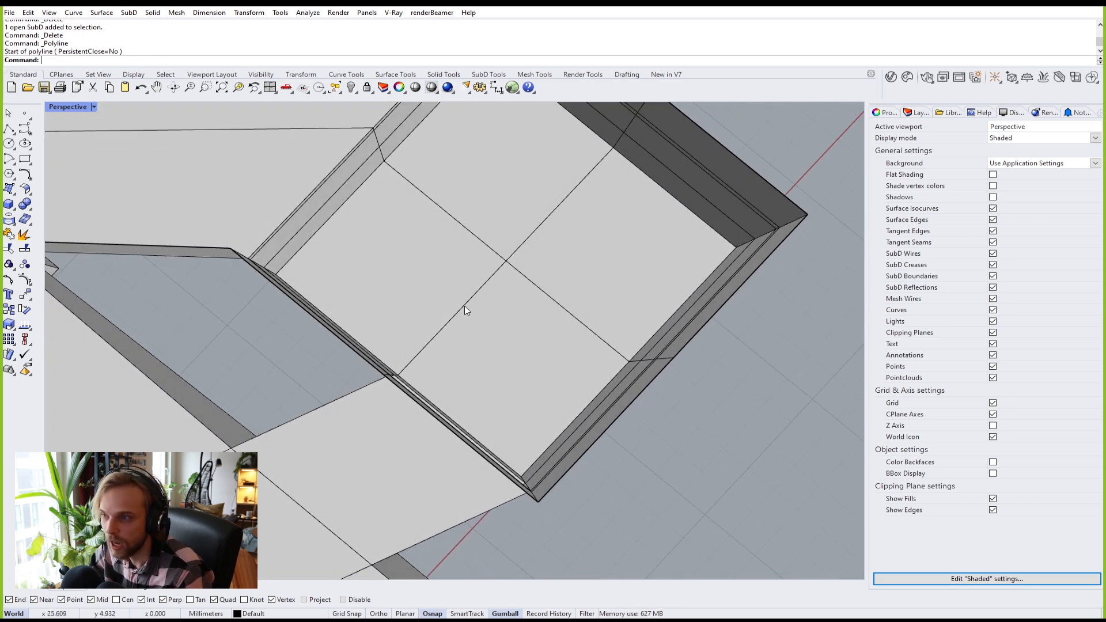
Step: Highlight the four floor faces of the third block to examine its subdivision, and clear the selection
right_drag(467, 311, 440, 282)
ctrl+shift+click(440, 283)
ctrl+shift+click(559, 237)
ctrl+shift+click(662, 269)
ctrl+shift+click(513, 409)
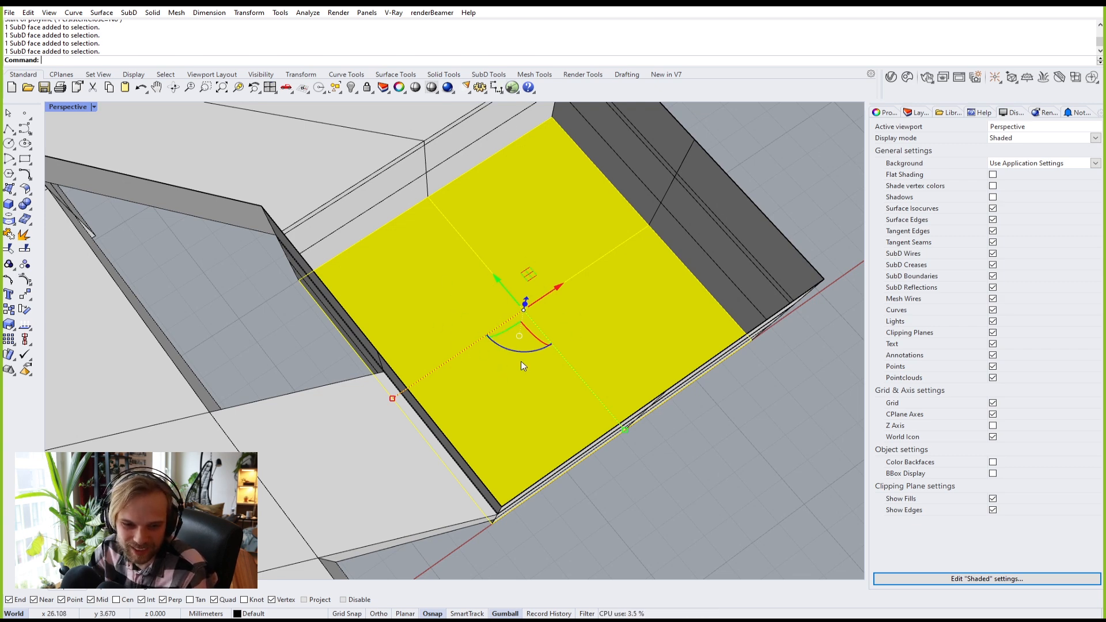
key(Escape)
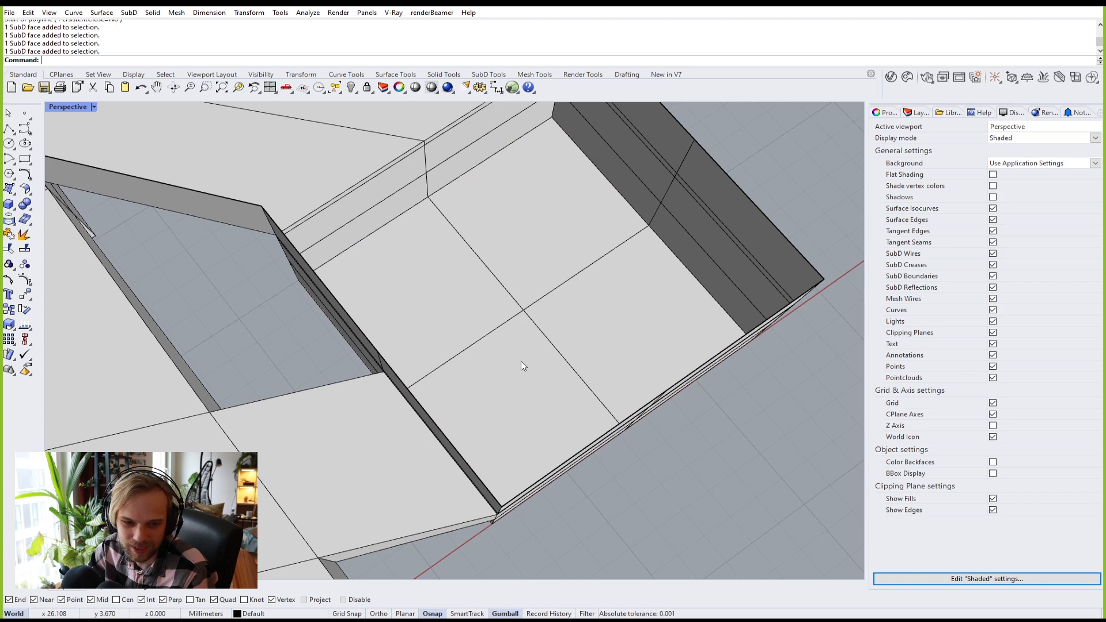
Step: Draw a straight polyline across the passage opening between the third block's inner and outer top wall corners
right_drag(521, 362, 507, 291)
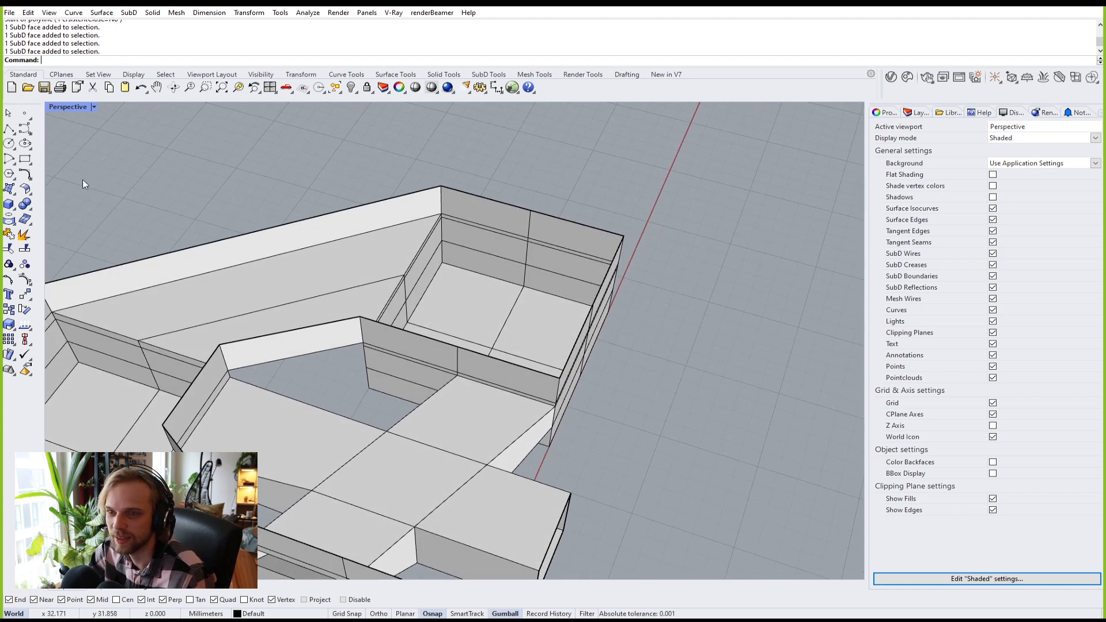
click(10, 129)
click(362, 318)
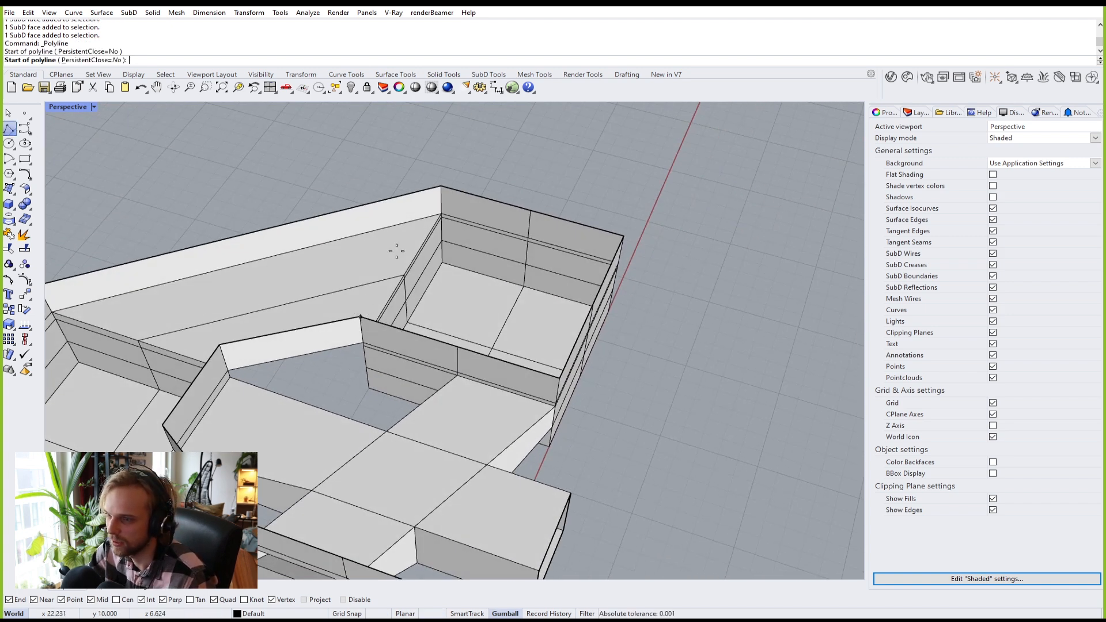
click(438, 185)
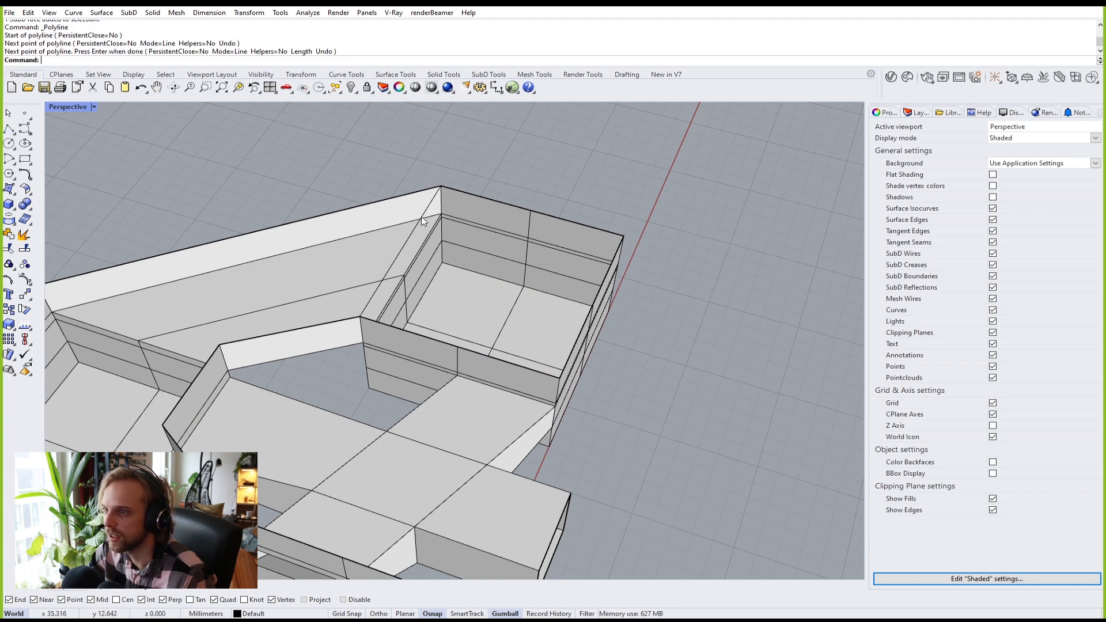
key(Return)
scroll(400, 271, up, 3)
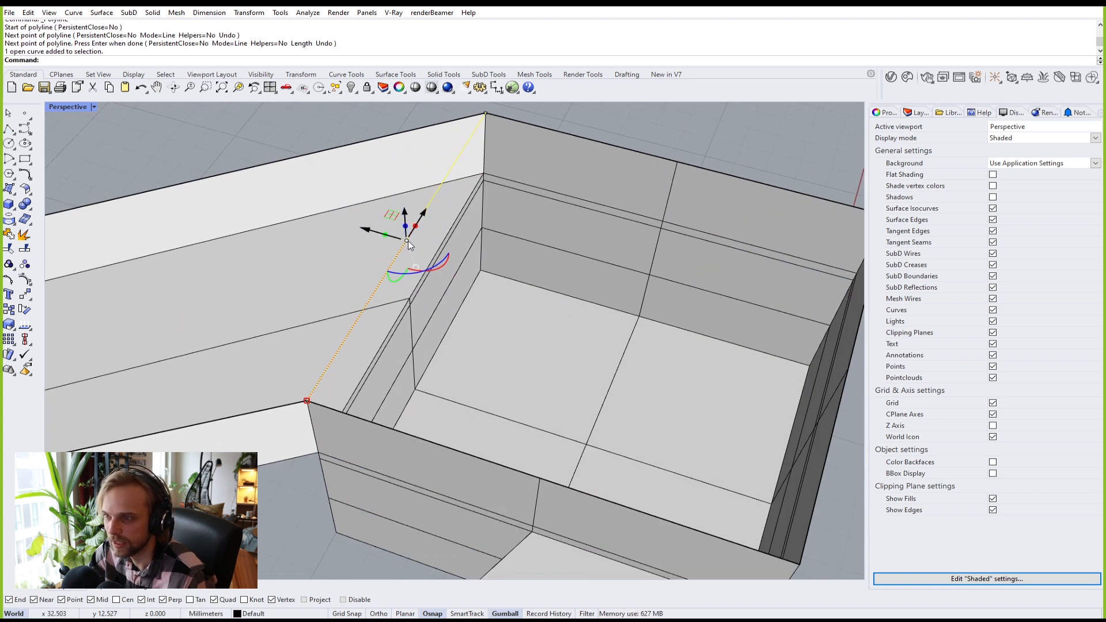
key(Escape)
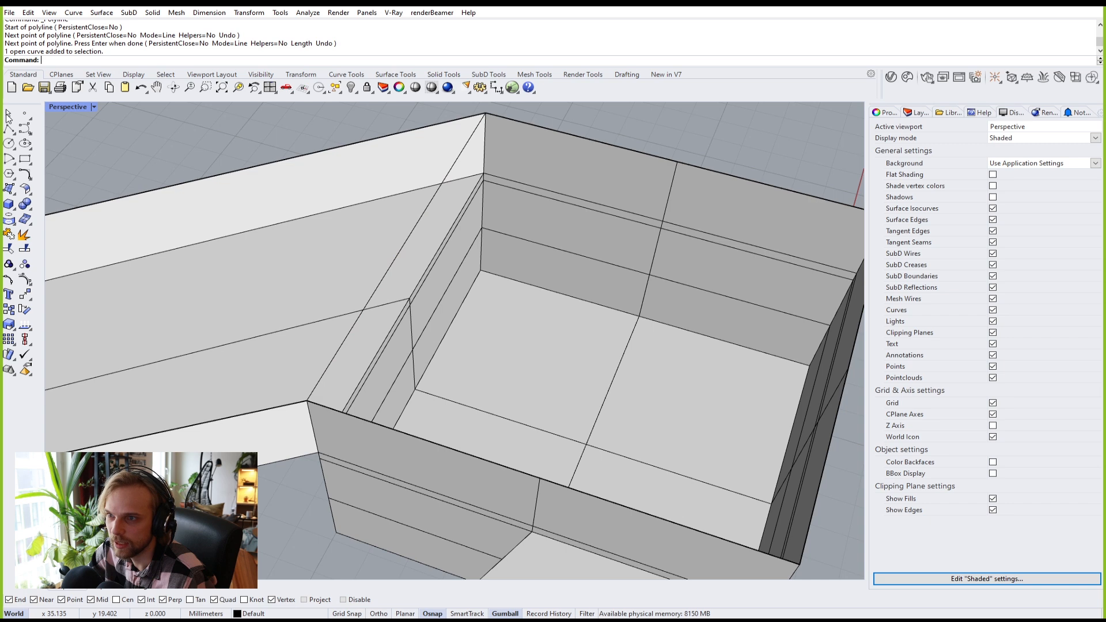
Step: Draw a second straight polyline from the first line's midpoint to the midpoint of the block's opposite top edge
click(8, 127)
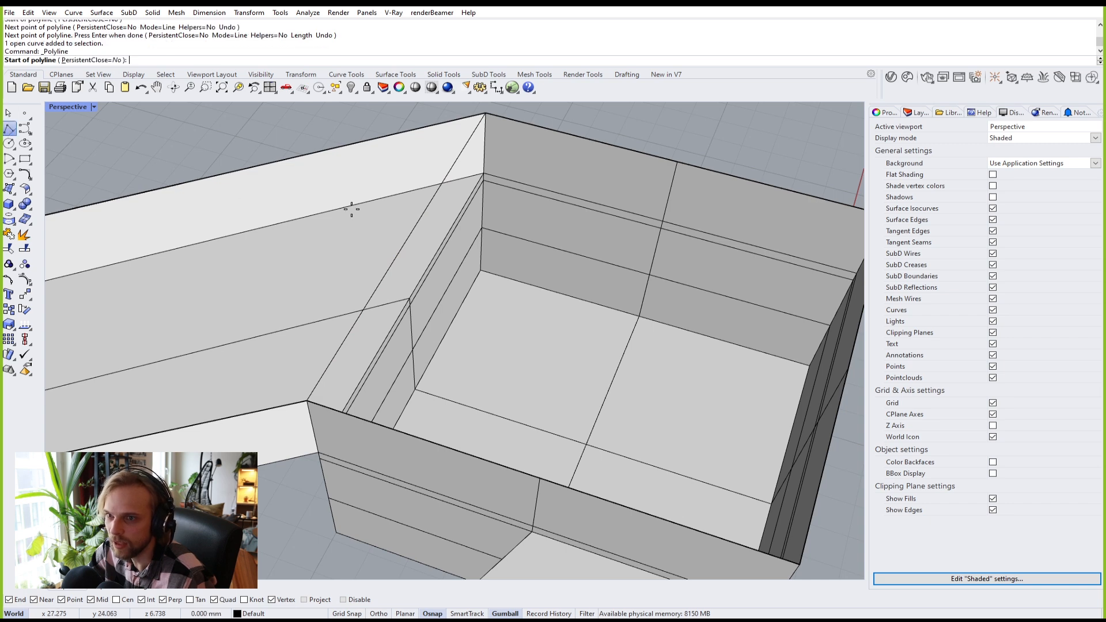
click(404, 246)
scroll(406, 242, down, 2)
right_drag(664, 311, 672, 345)
click(701, 376)
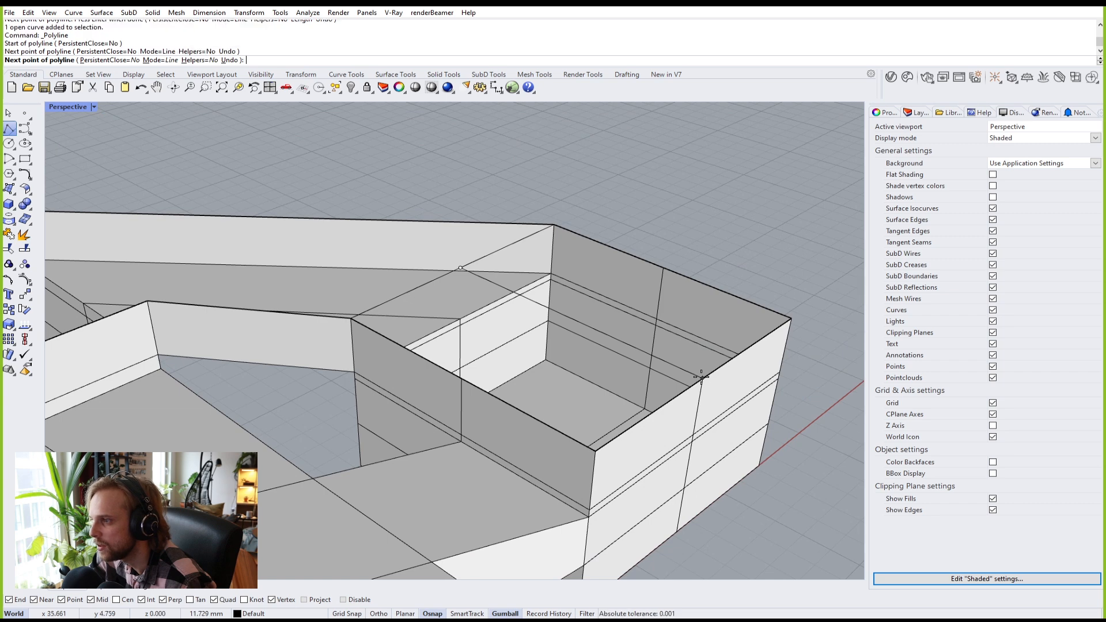
key(Return)
Step: Select the two guide polylines over the third block and create a new layer named helper
click(481, 262)
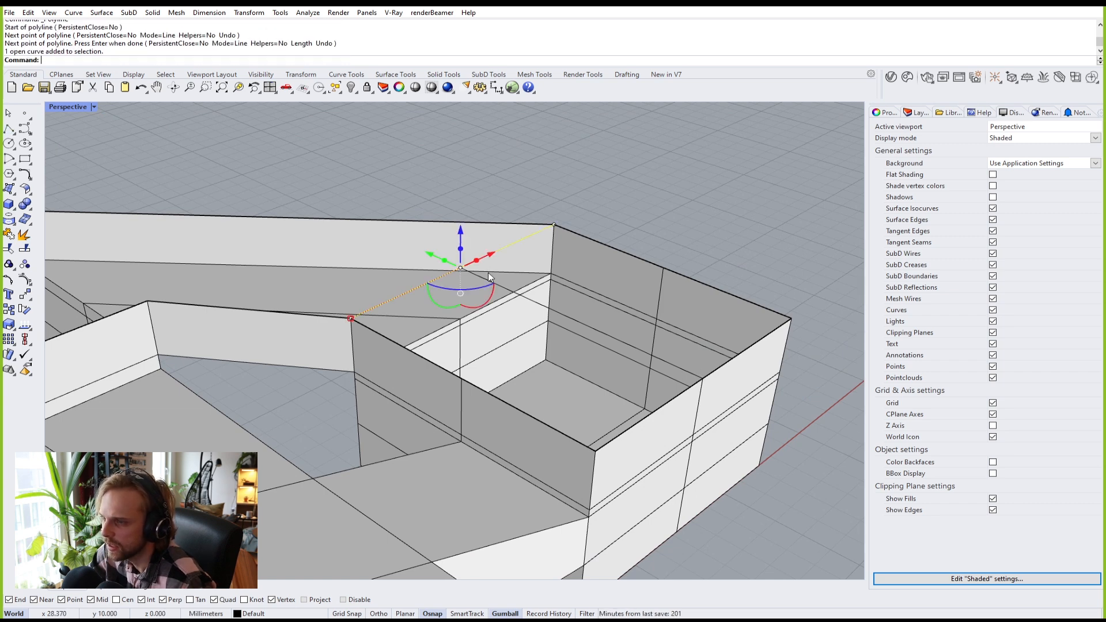
shift+click(497, 284)
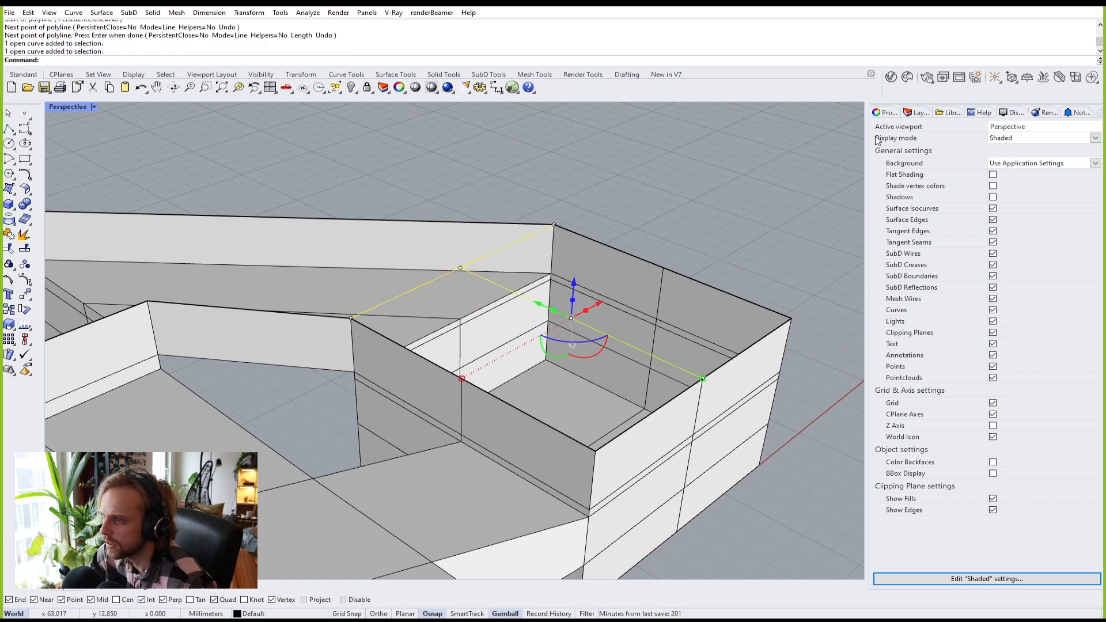
click(914, 115)
click(879, 127)
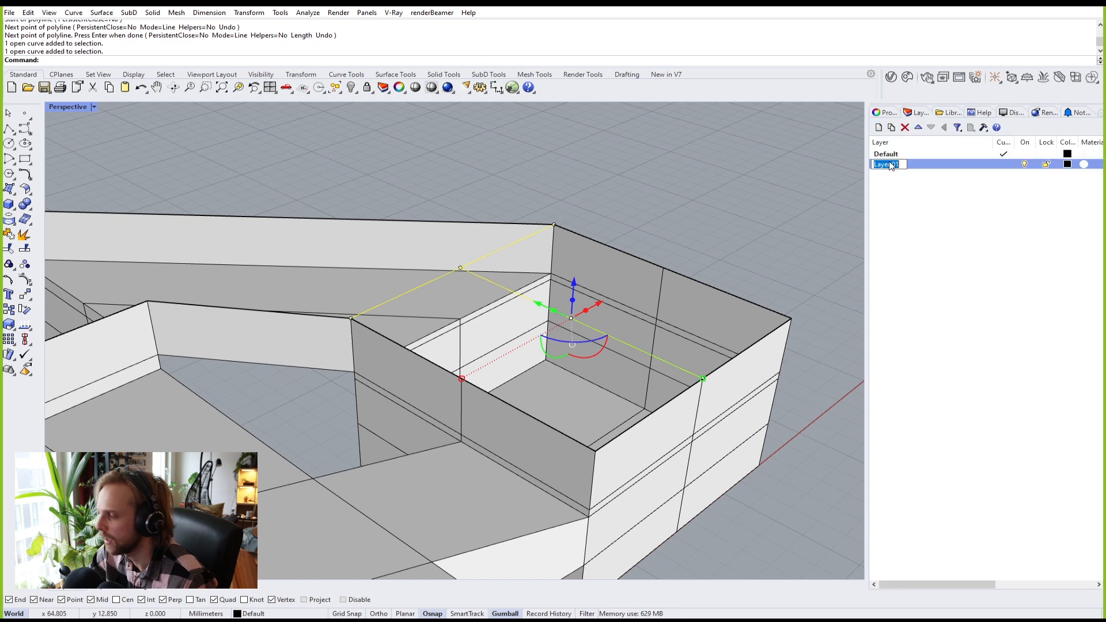
text(h)
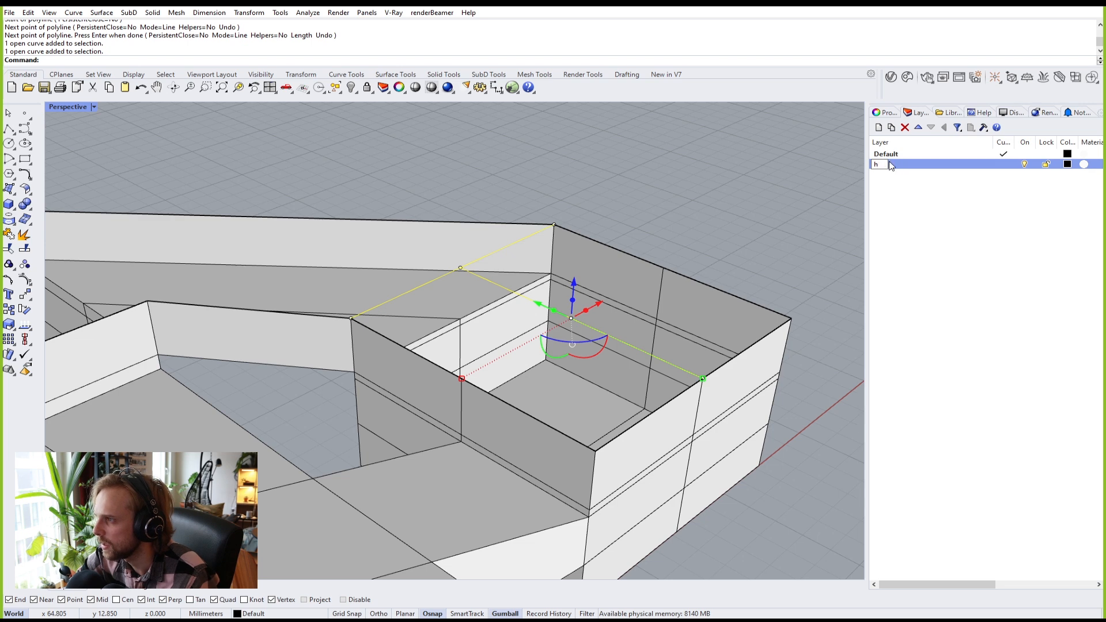
text(Eelper)
key(Return)
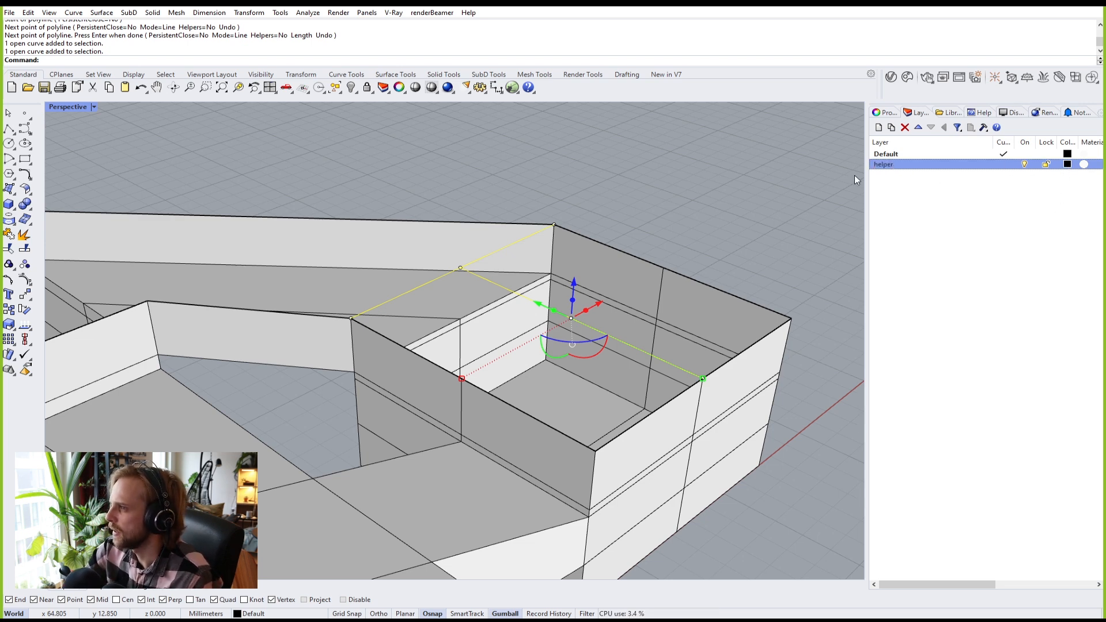
Step: Set the helper layer's color to red and move the two selected guide polylines onto it
click(1068, 164)
click(388, 288)
click(382, 319)
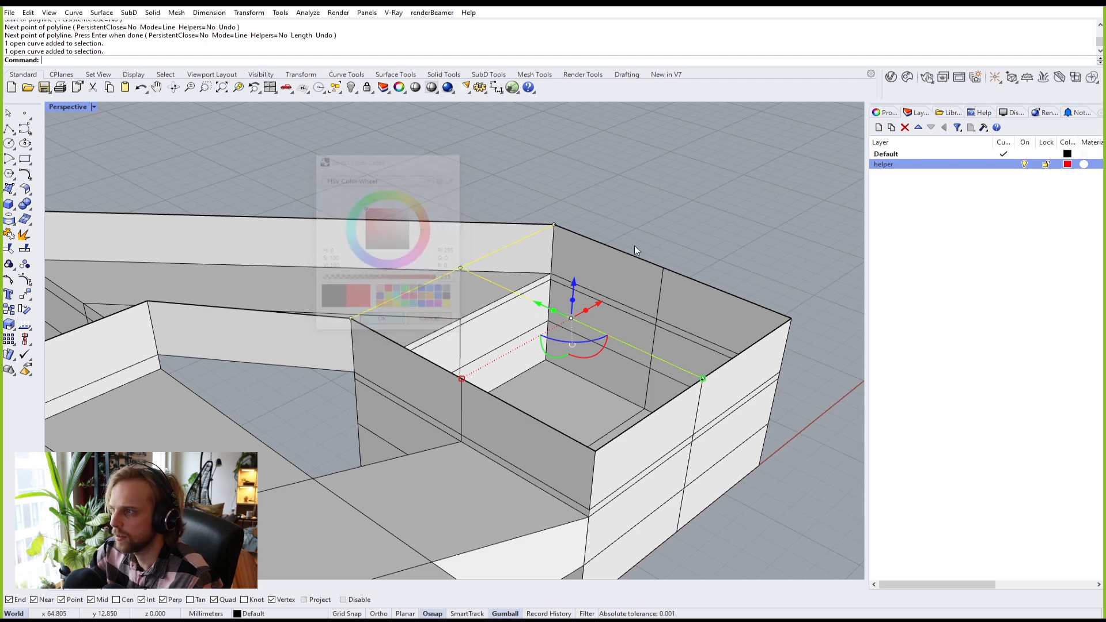
right_click(919, 165)
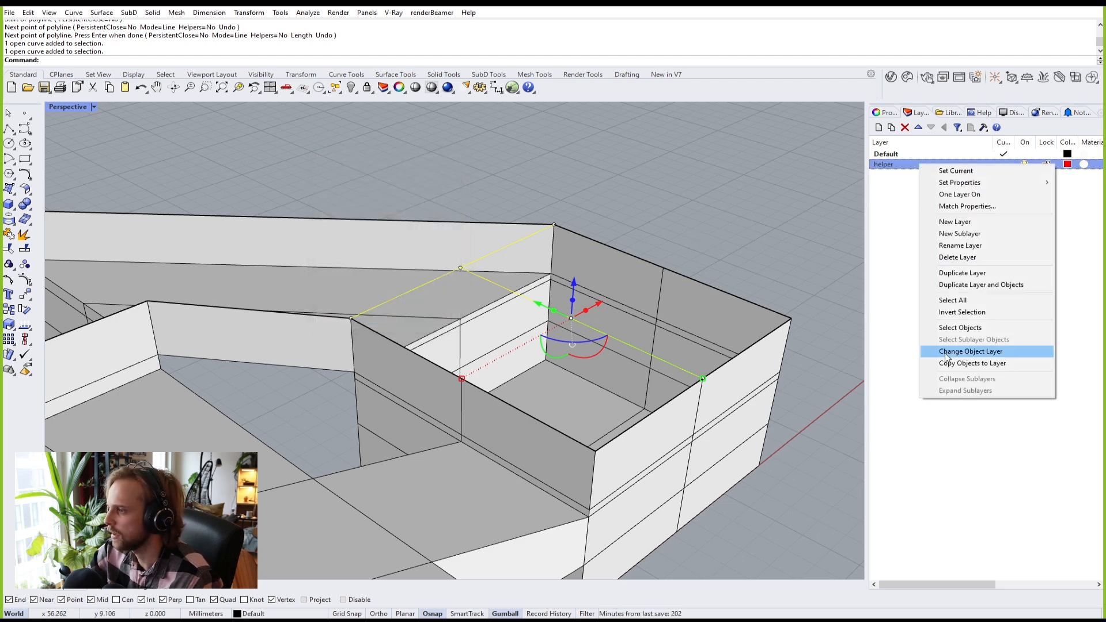
click(946, 353)
click(734, 214)
Step: Make the helper layer current and place point objects at the midpoints of the two guide polylines
scroll(657, 227, up, 5)
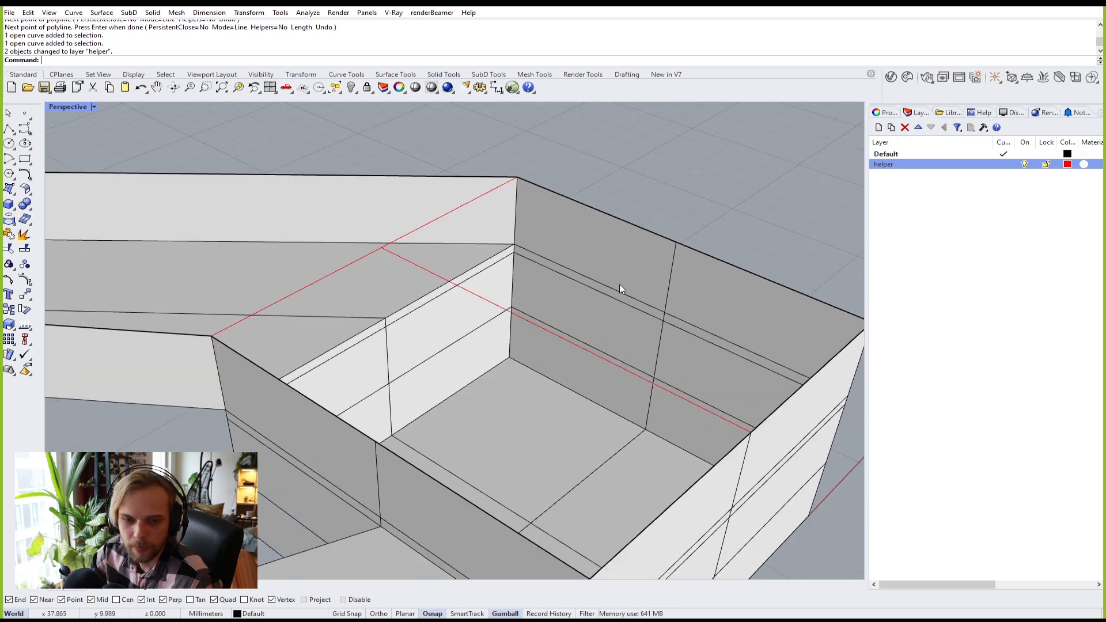
right_drag(620, 288, 602, 297)
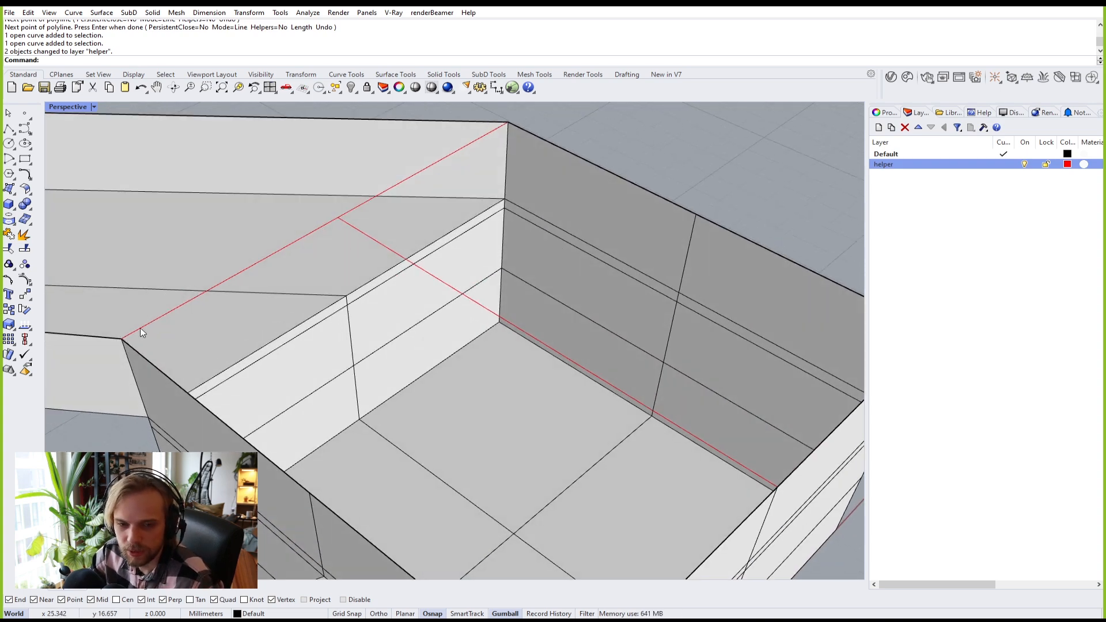
scroll(535, 316, down, 4)
right_drag(534, 317, 563, 273)
click(24, 113)
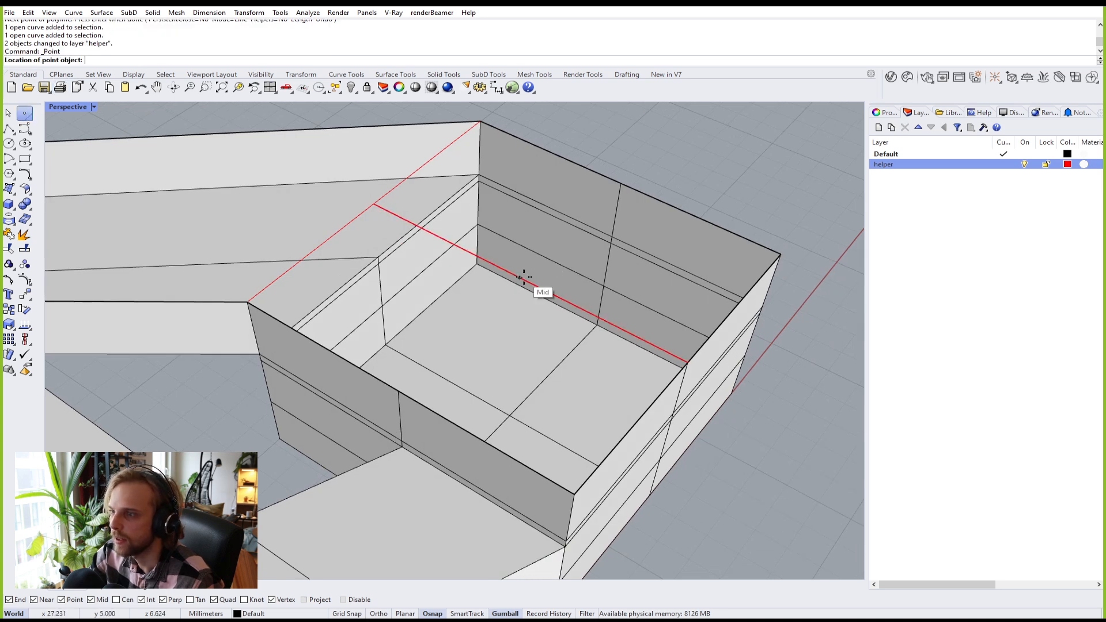
double_click(955, 167)
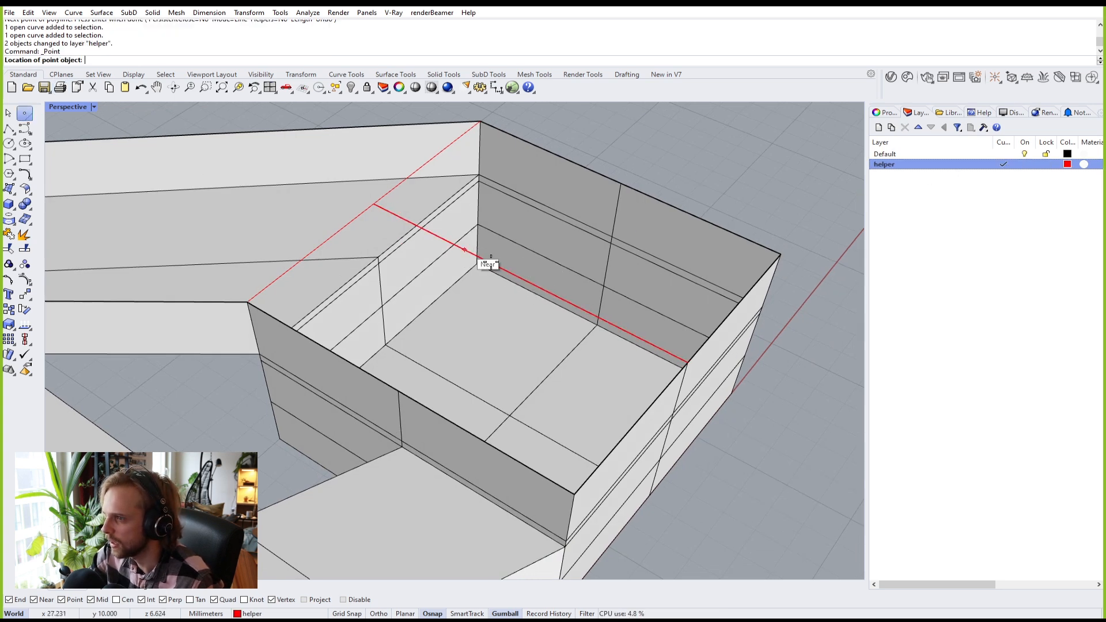
click(523, 278)
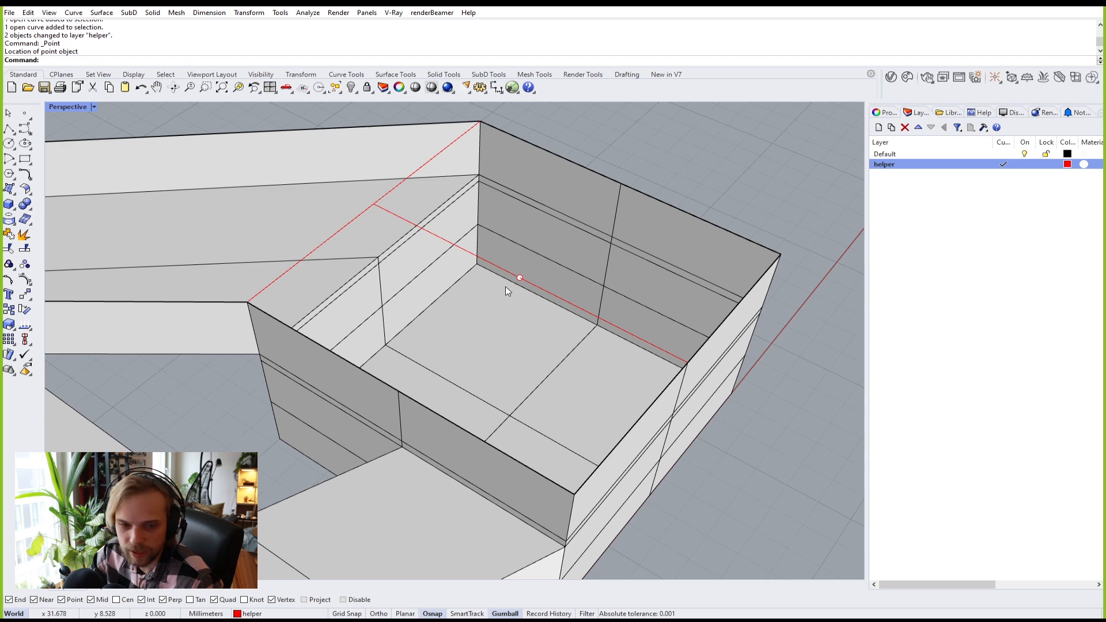
key(Return)
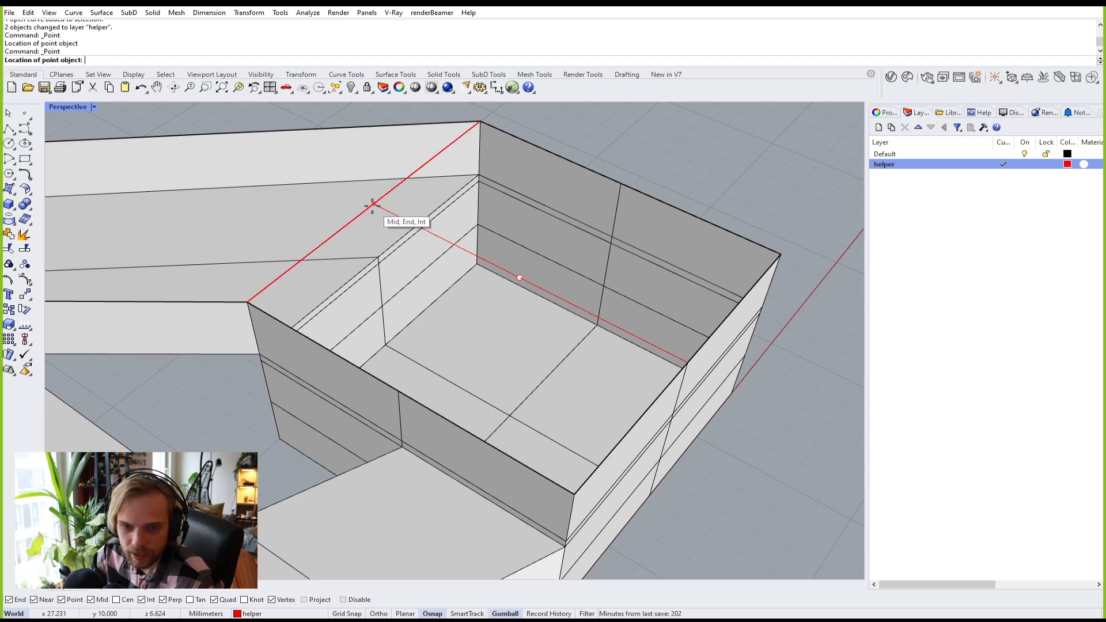
click(374, 207)
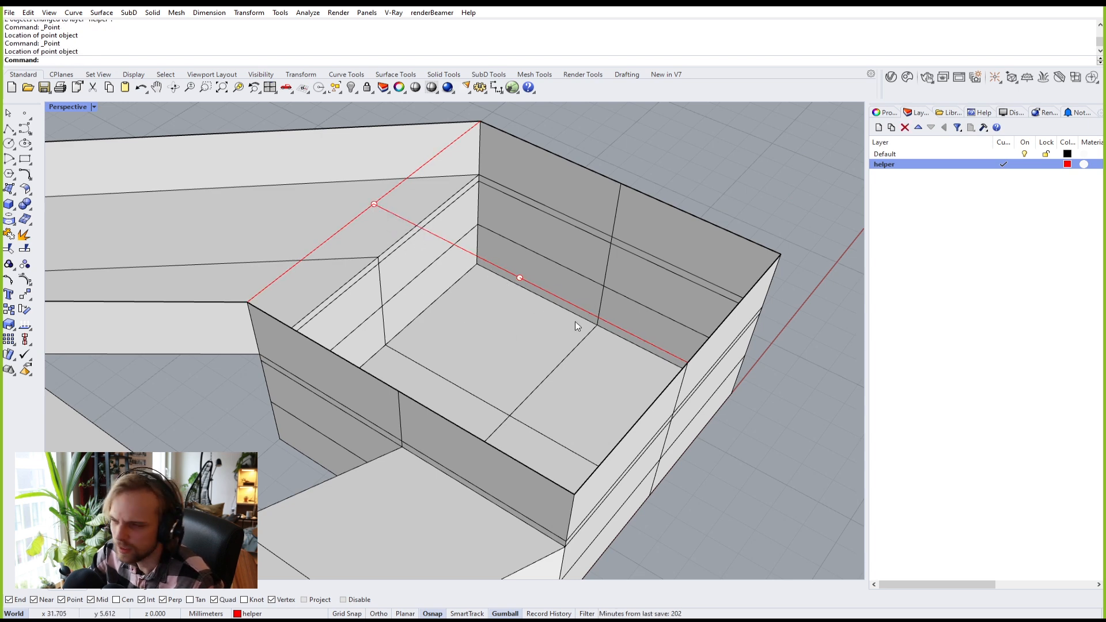
Step: Create a single SubD roof face over the third block's outer front quarter, snapping to the center point, edge midpoints and wall corner
click(488, 74)
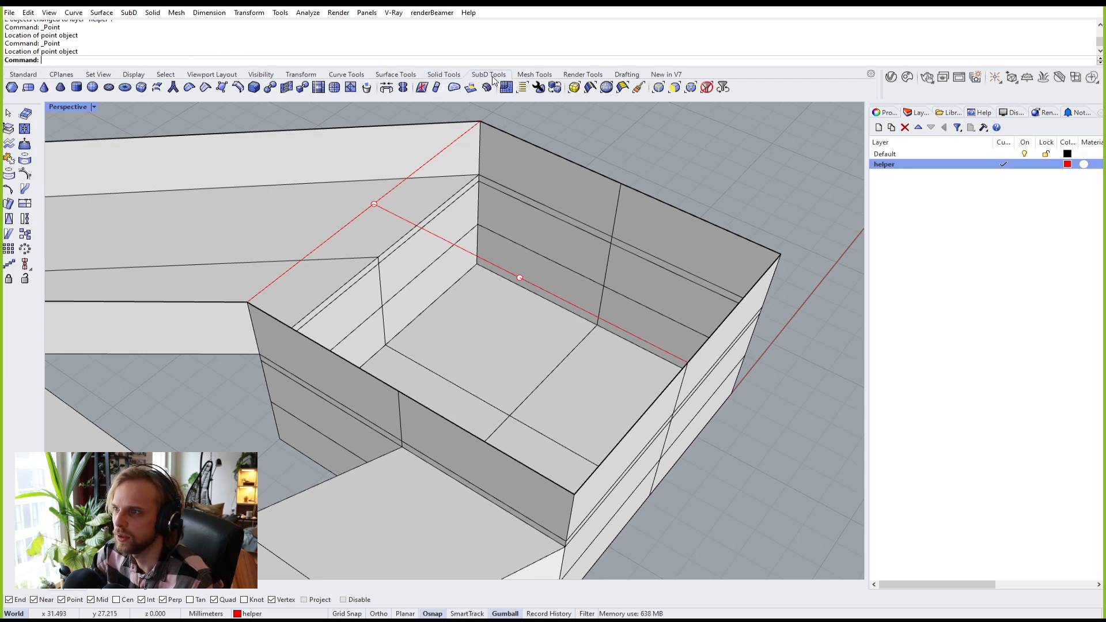
click(221, 87)
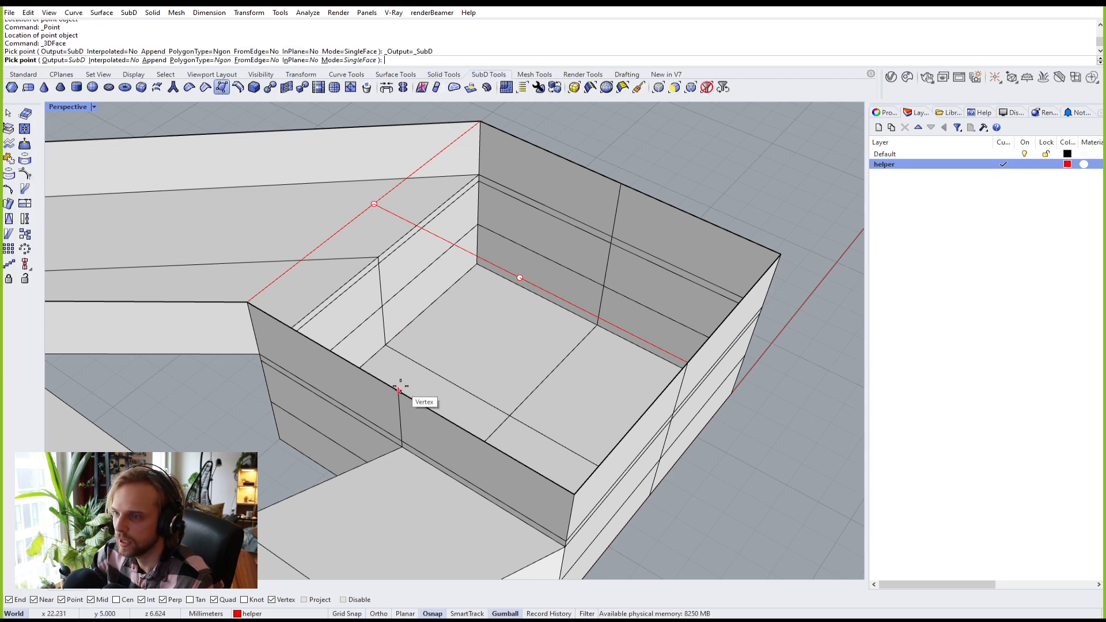
click(399, 390)
click(519, 278)
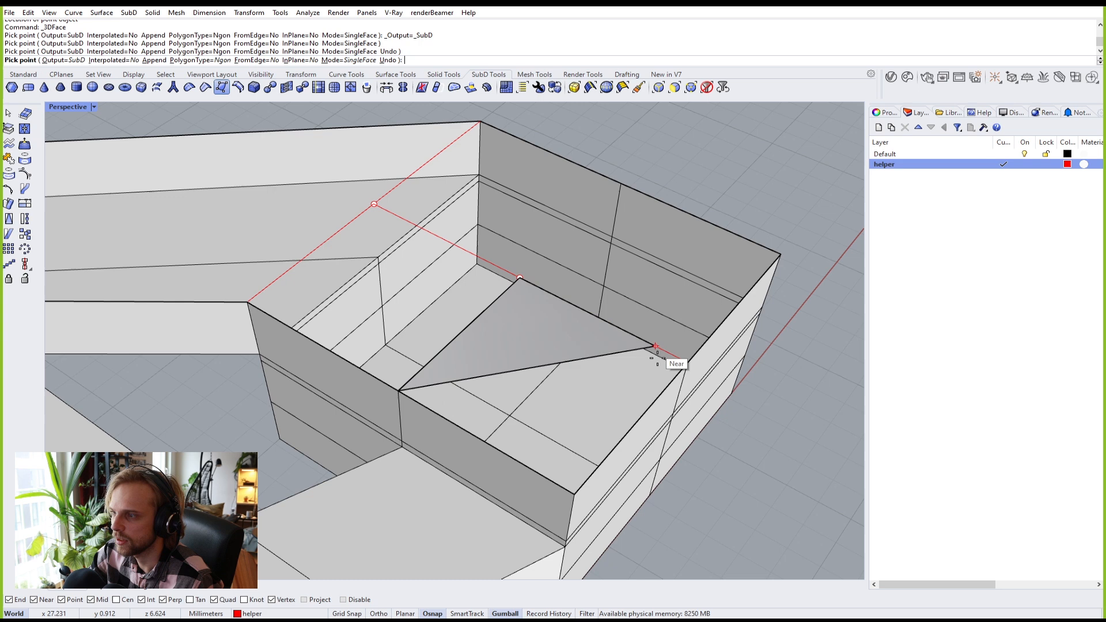
click(687, 362)
click(573, 494)
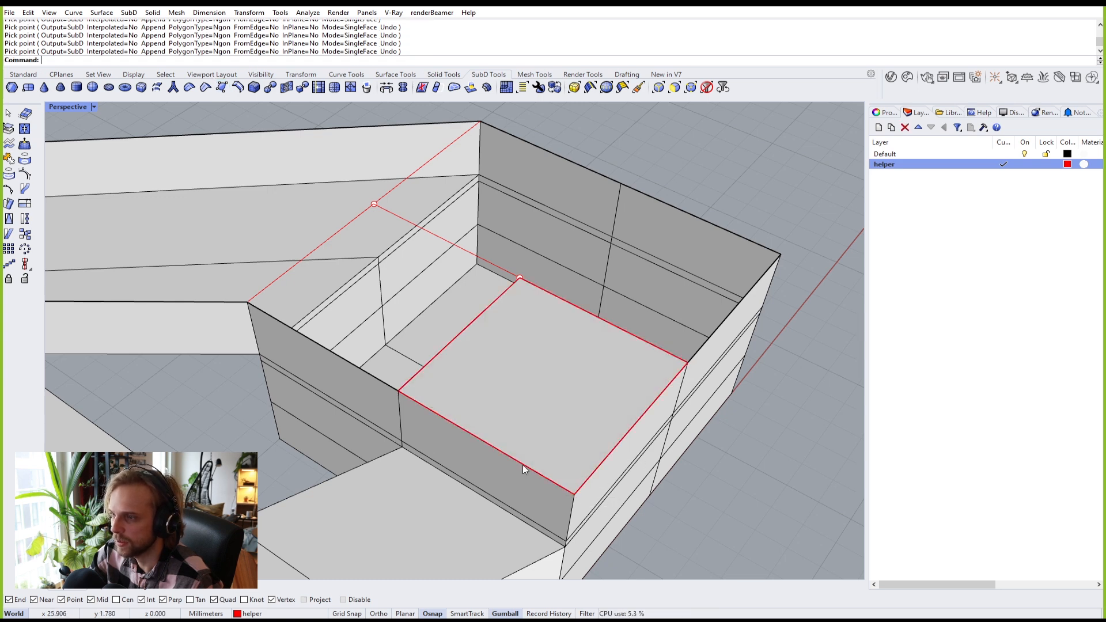
Step: Add a second SubD roof face over the adjoining quarter, from the inner passage corner to both guide points and the wall's midpoint vertex
key(Return)
click(247, 301)
click(374, 205)
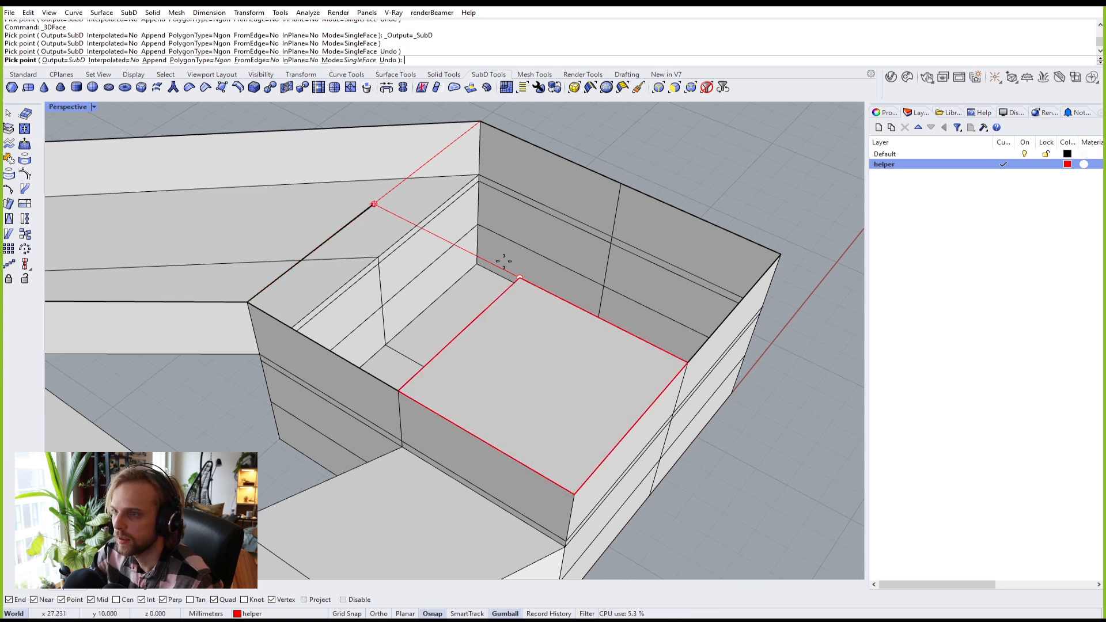
click(519, 278)
click(399, 391)
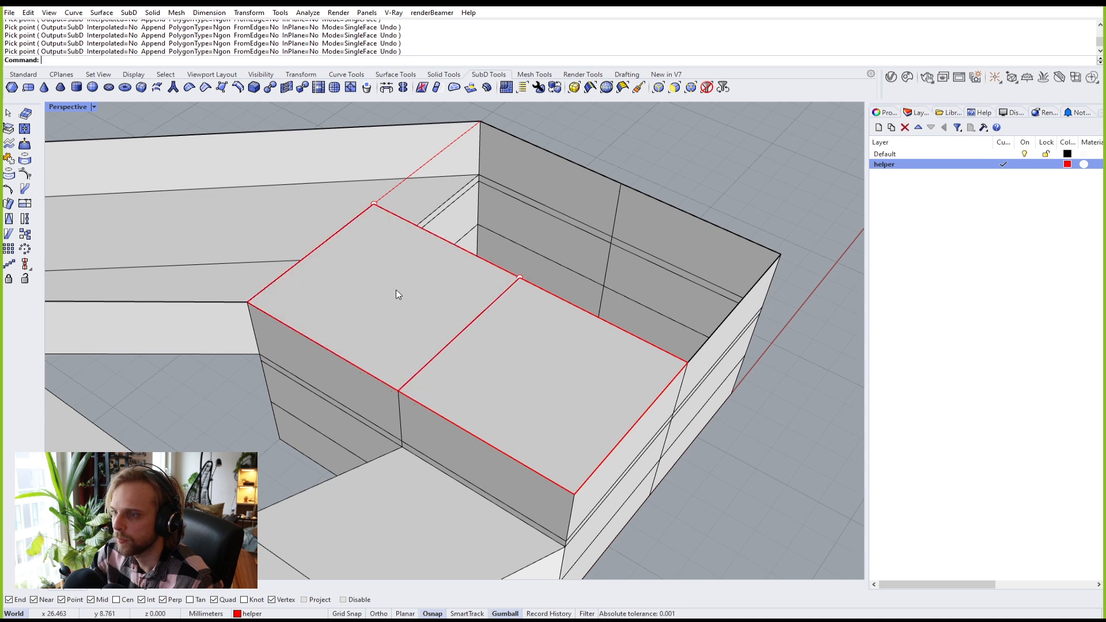
Step: Add a third SubD roof face over the far quarter beside the passage, ending at the center point
key(Return)
click(374, 205)
click(481, 122)
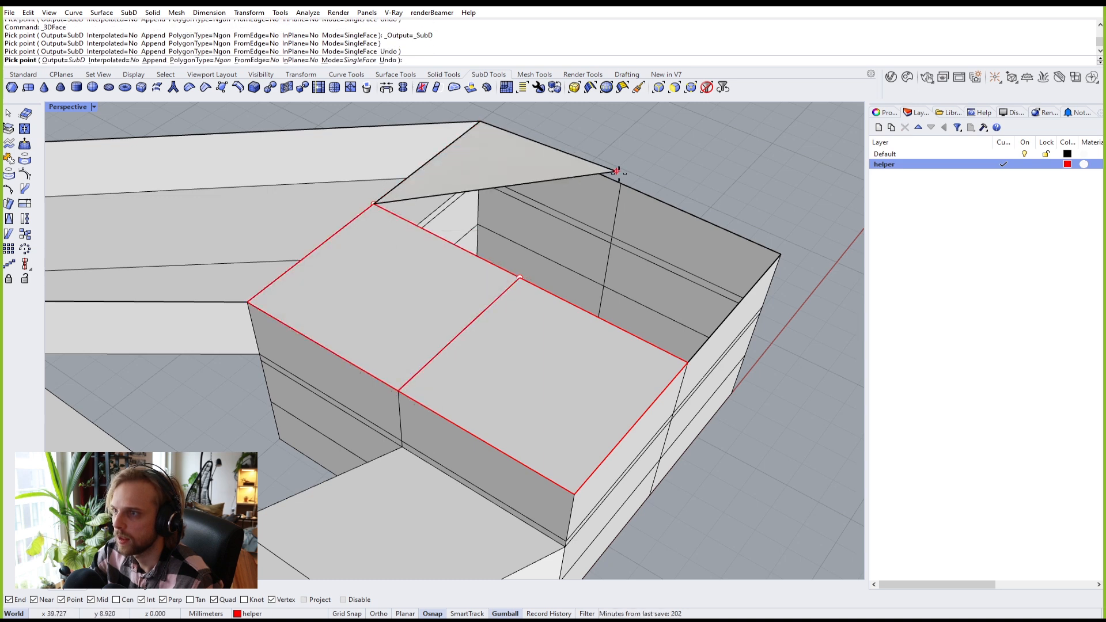
click(620, 184)
click(519, 279)
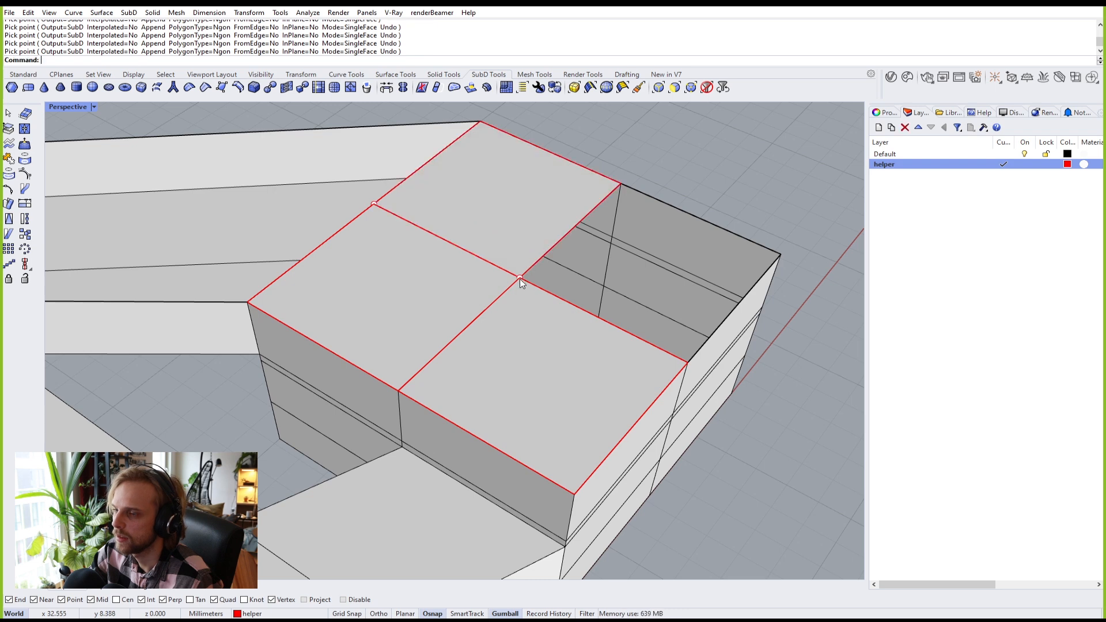
Step: Close the last open quarter of the third block's roof with a fourth SubD face
key(Return)
click(520, 280)
click(620, 184)
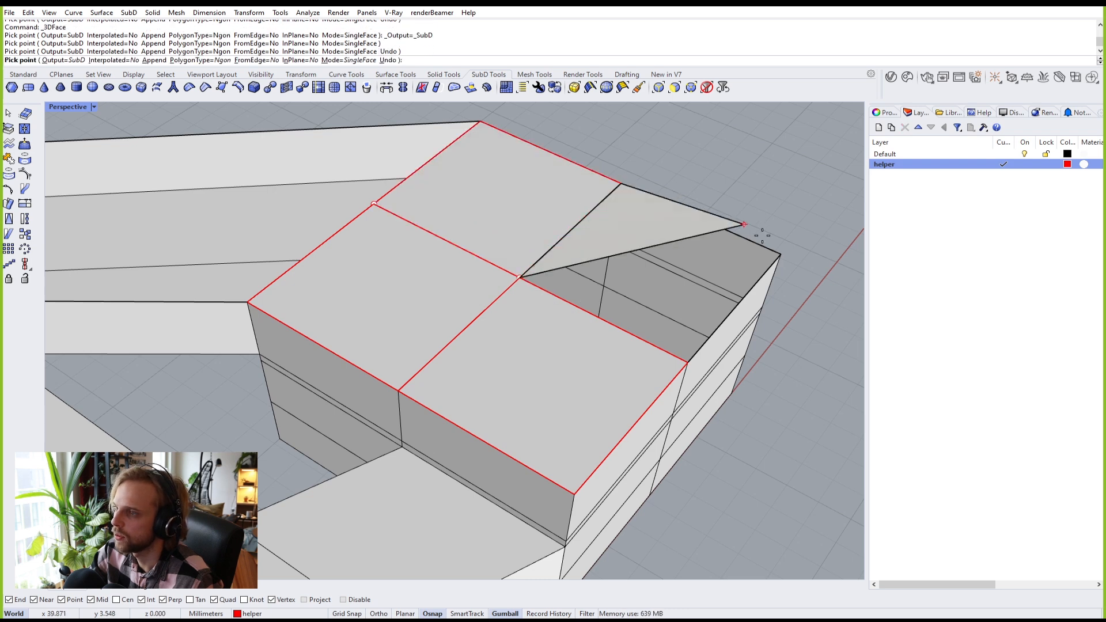
click(781, 254)
click(688, 361)
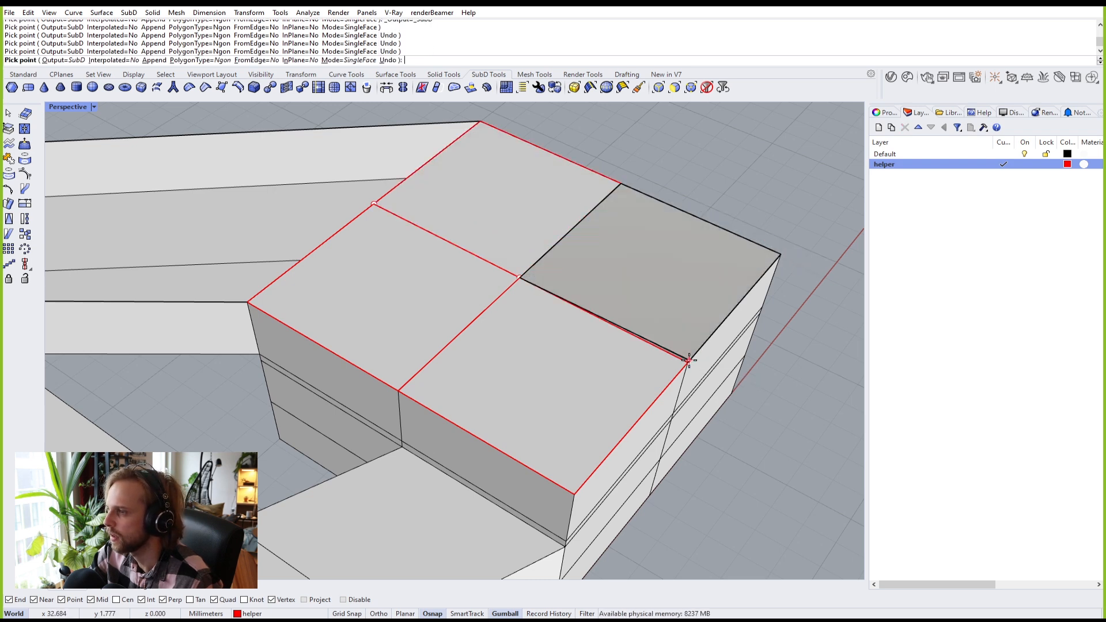
key(Return)
Step: Duplicate the two floor faces of the passage between the second and third blocks upward as a separate SubD
scroll(662, 324, down, 8)
right_drag(602, 338, 553, 365)
shift+right_drag(553, 366, 542, 277)
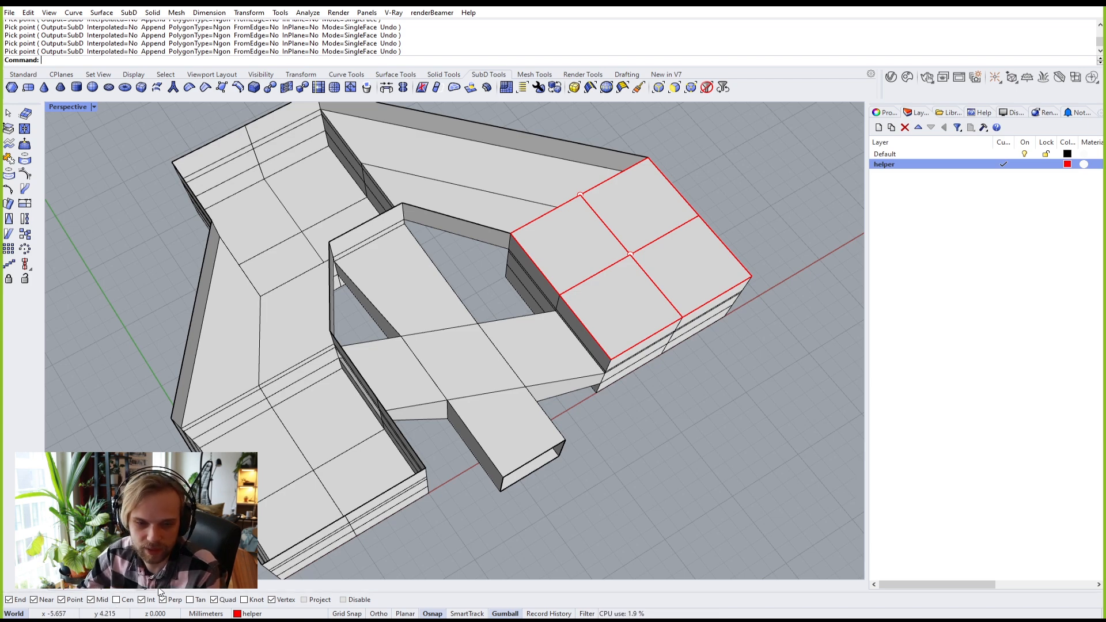
shift+right_drag(465, 275, 484, 291)
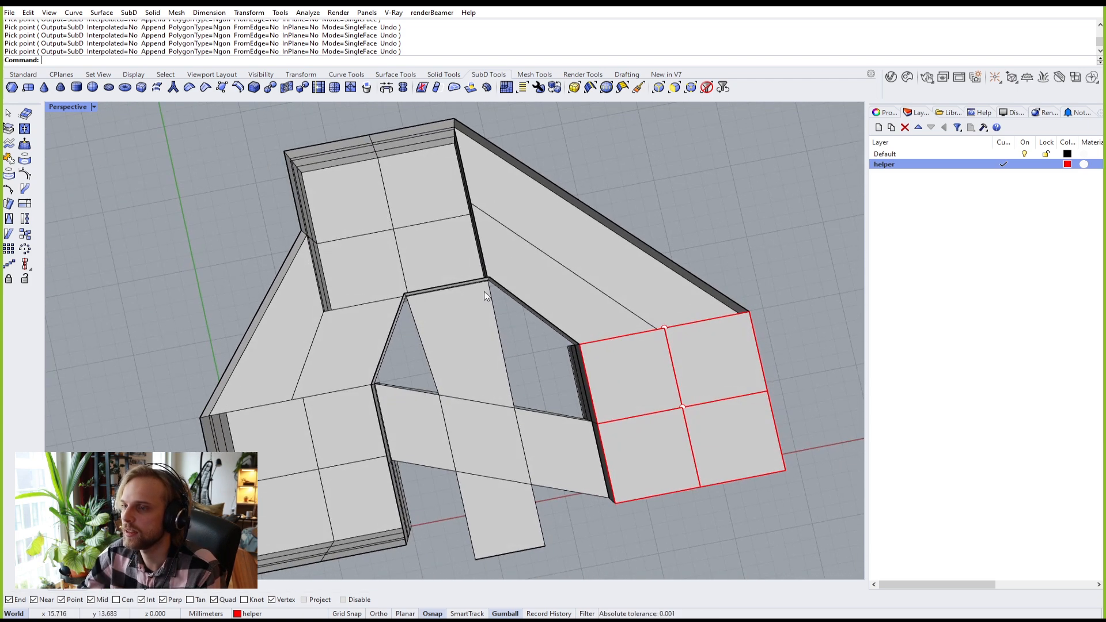
scroll(542, 282, up, 4)
ctrl+shift+click(548, 295)
ctrl+shift+click(601, 250)
right_drag(601, 250, 472, 328)
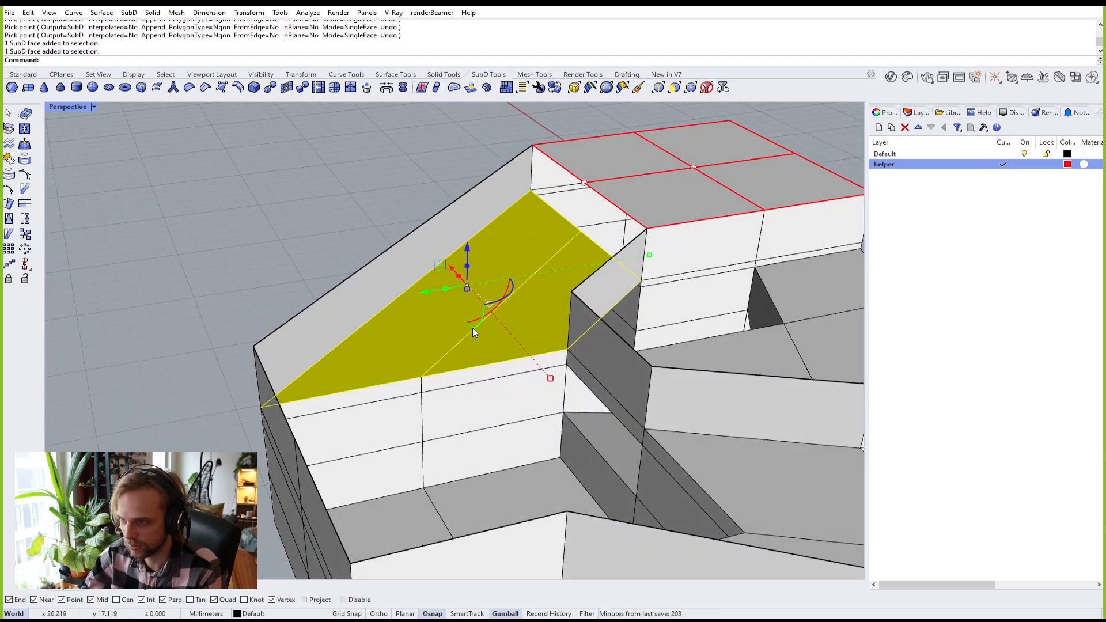
drag(469, 264, 404, 182)
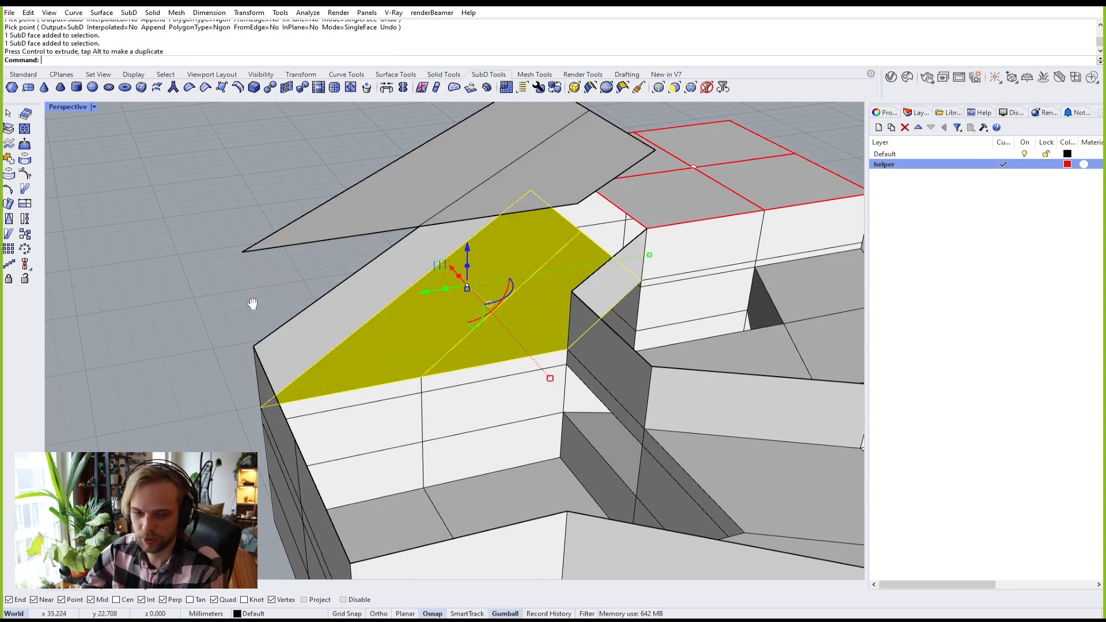
Step: Move the duplicated passage faces from their outer corner onto the matching top corner of the passage wall
shift+right_drag(252, 304, 257, 329)
right_drag(437, 371, 470, 288)
click(298, 295)
right_drag(299, 231, 420, 224)
click(421, 223)
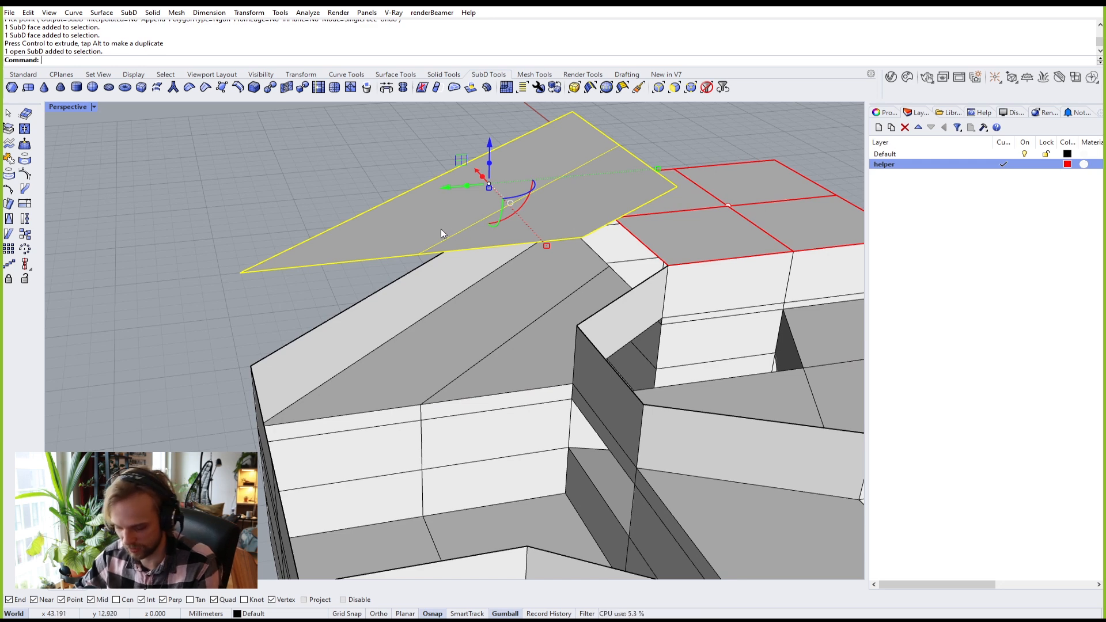
text(m)
key(Return)
click(238, 272)
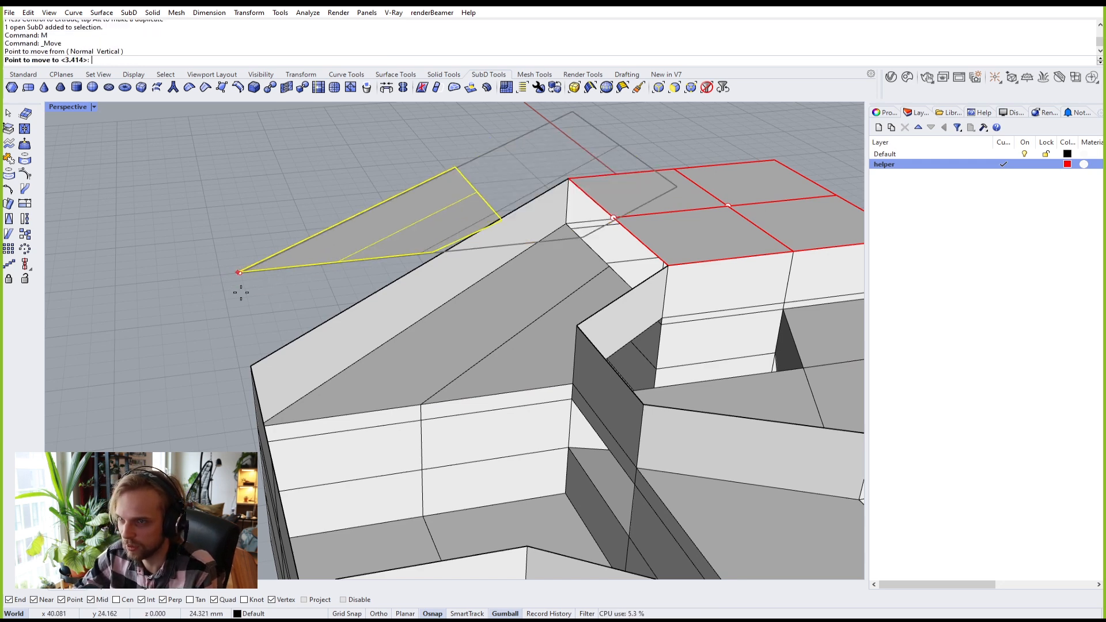
click(252, 366)
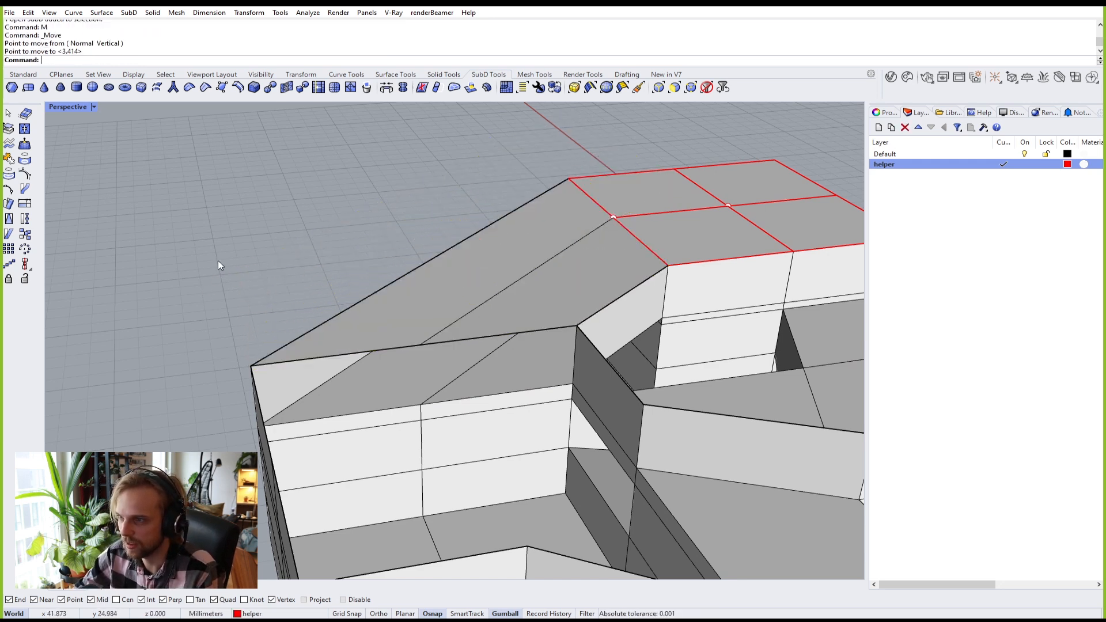
right_drag(270, 232, 535, 246)
Step: Duplicate the second block's four floor faces upward as a separate SubD above the block
scroll(429, 283, down, 5)
scroll(352, 311, up, 6)
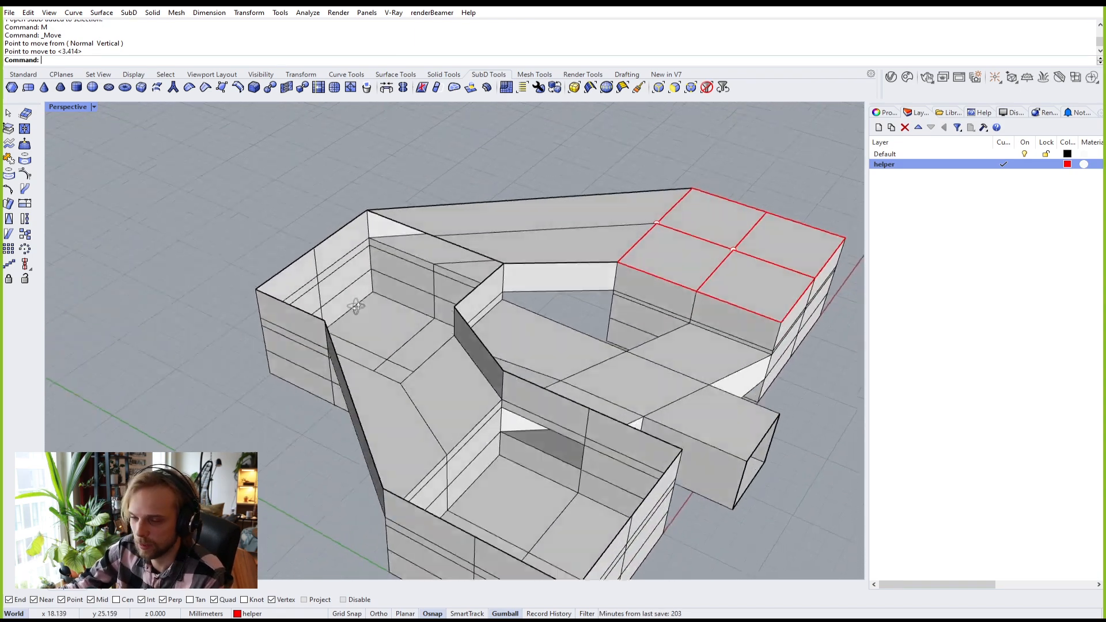
ctrl+shift+click(347, 327)
ctrl+shift+click(425, 291)
ctrl+shift+click(499, 358)
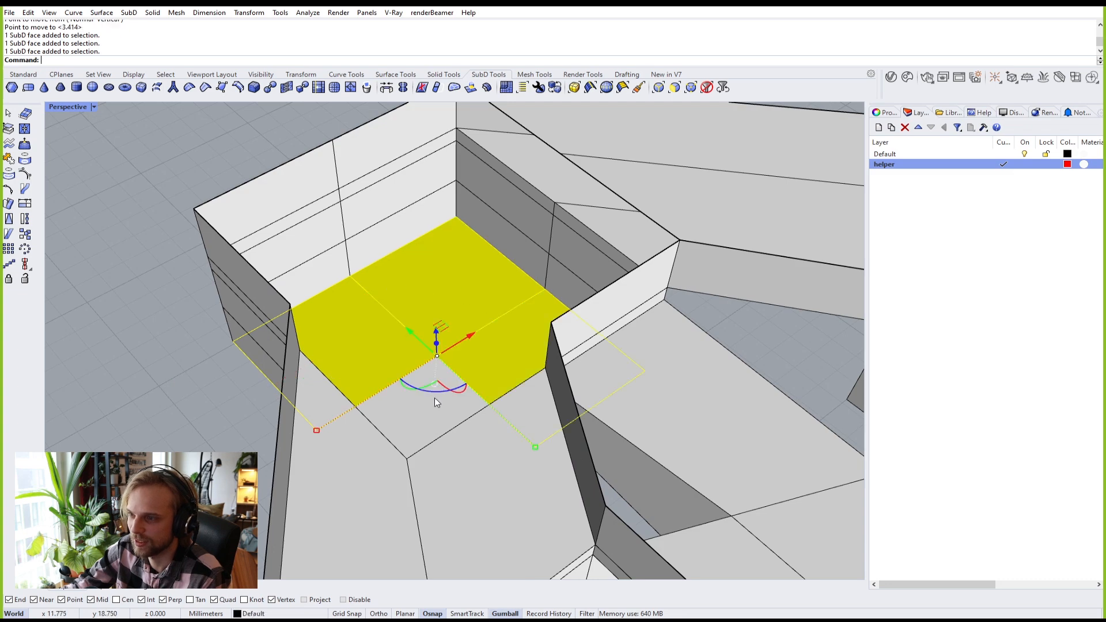
ctrl+shift+click(436, 397)
mouse_move(436, 397)
right_down()
mouse_move(467, 332)
mouse_move(452, 412)
right_up()
scroll(467, 333, down, 7)
ctrl+drag(435, 399, 431, 223)
click(308, 330)
Step: Duplicate the two floor faces of the passage between the first and second blocks upward as a separate SubD
right_drag(461, 408, 382, 396)
scroll(370, 441, up, 6)
ctrl+shift+click(336, 450)
ctrl+shift+click(420, 448)
ctrl+drag(381, 396, 333, 209)
click(182, 226)
Step: Duplicate the first block's four floor faces upward as a separate SubD above the block
scroll(202, 230, down, 5)
right_drag(306, 327, 312, 439)
ctrl+shift+click(312, 439)
ctrl+shift+click(386, 416)
ctrl+shift+click(398, 481)
ctrl+shift+click(319, 484)
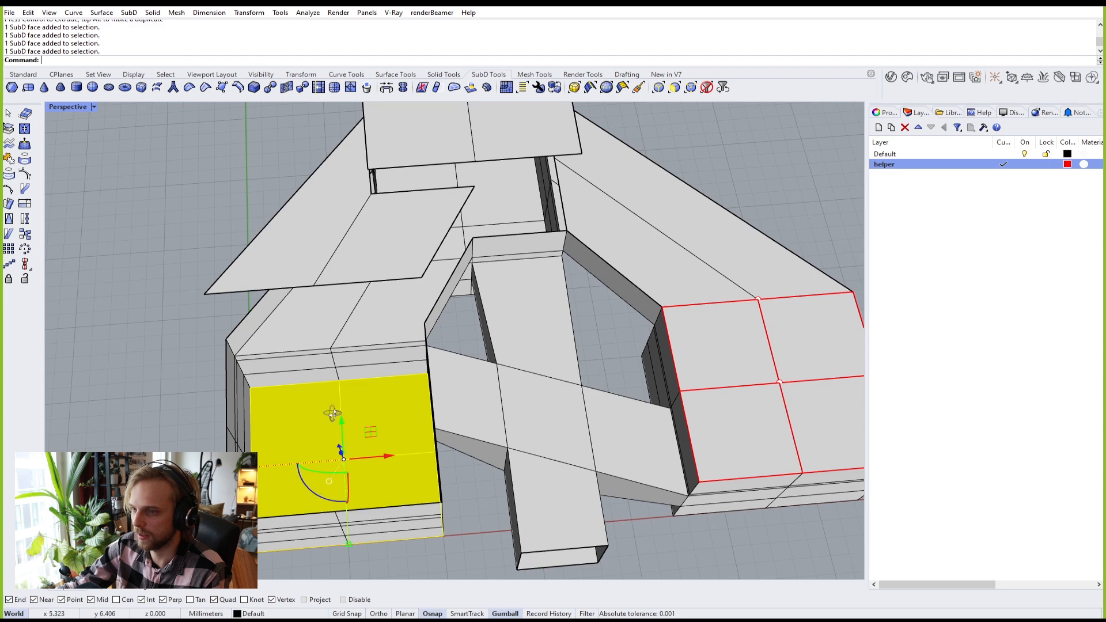
right_drag(319, 484, 356, 443)
drag(367, 427, 244, 220)
click(243, 224)
Step: Move the first block's duplicated floor faces from their outer corner onto the matching top corner of its walls
scroll(382, 338, up, 3)
click(356, 283)
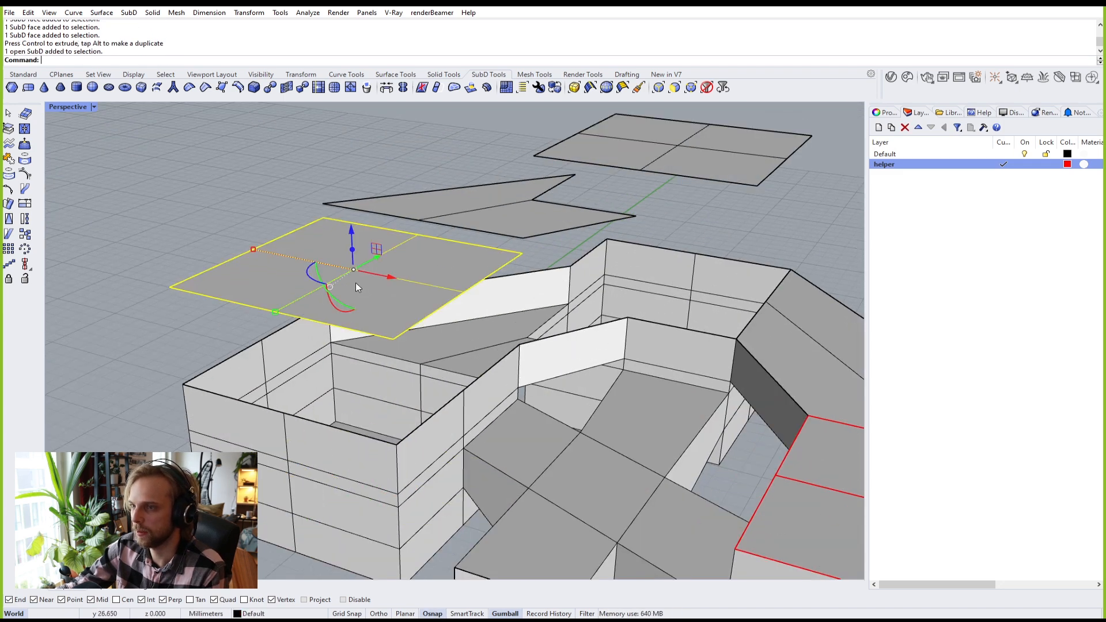
text(m)
key(Return)
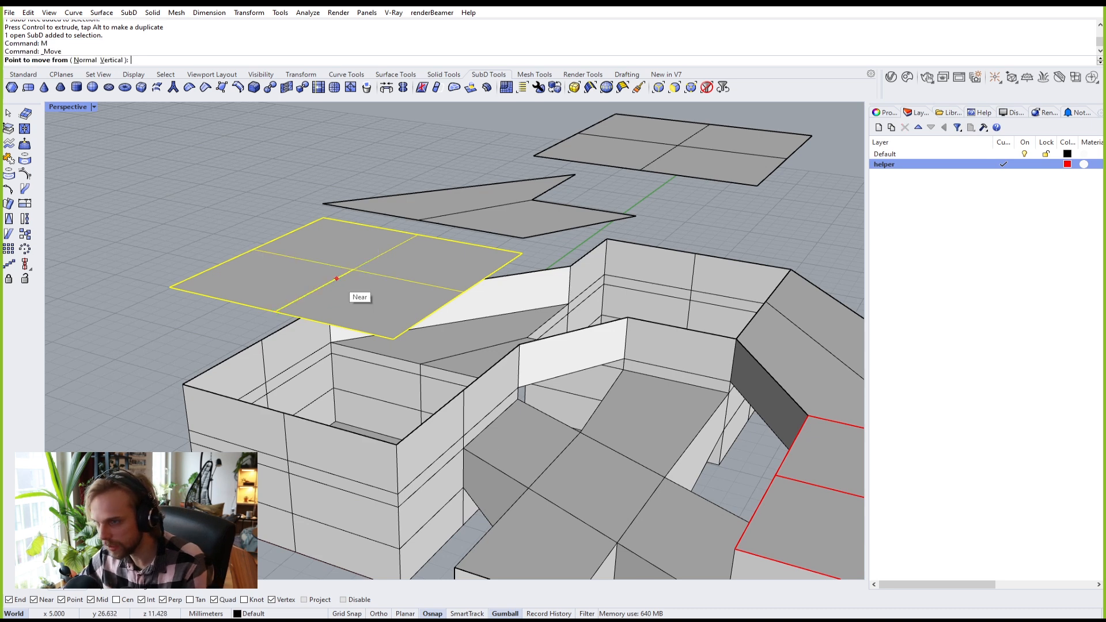
click(170, 287)
click(183, 383)
Step: Move the duplicated passage faces between the first and second blocks onto the matching top corner of the passage walls
click(388, 209)
text(m)
key(Return)
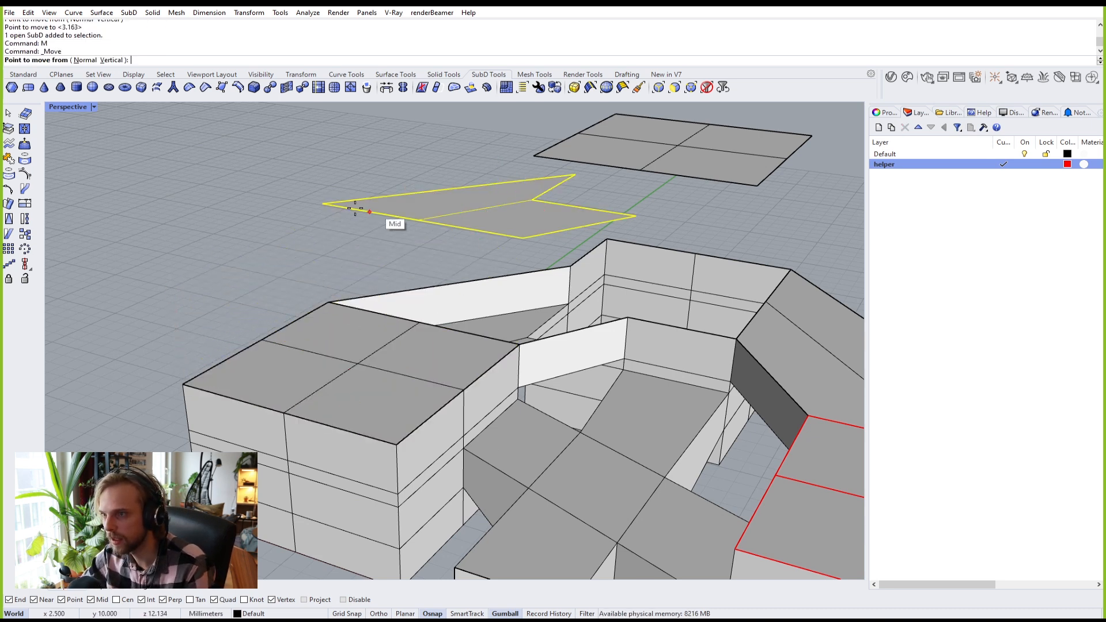
click(320, 204)
click(330, 305)
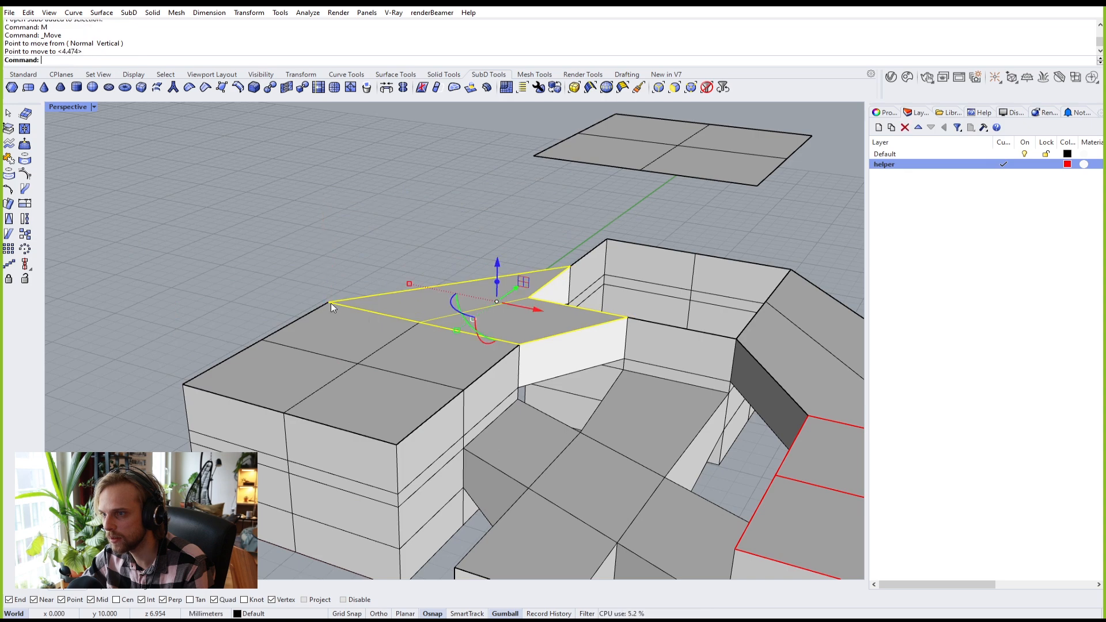
Step: Move the second block's duplicated floor faces from their near corner onto the matching top corner of its walls
scroll(429, 226, down, 1)
click(554, 163)
text(m)
key(Return)
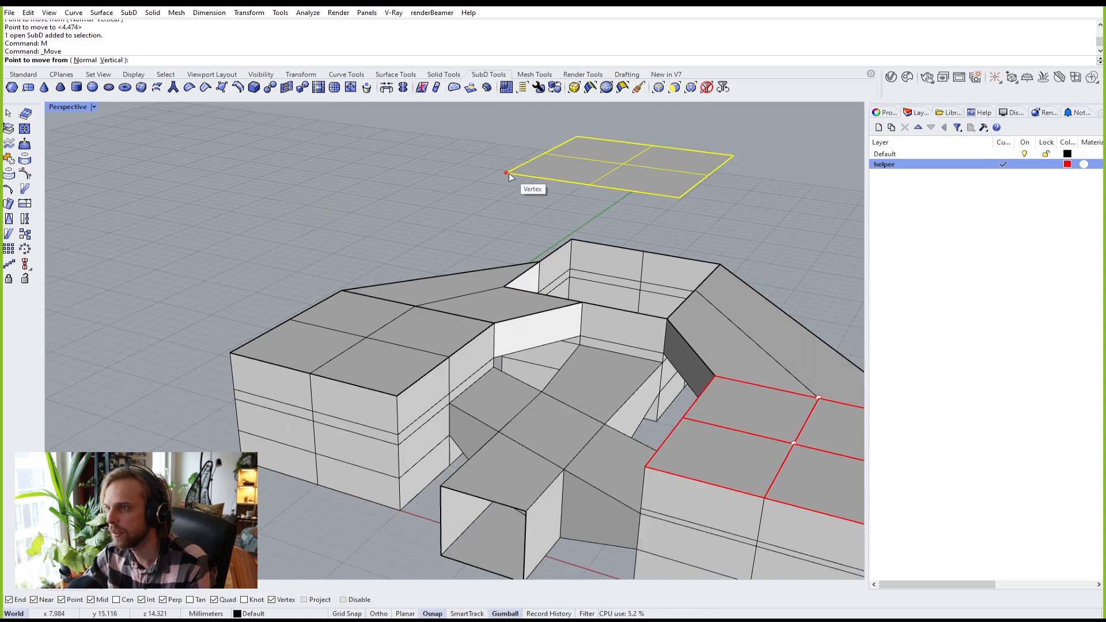
click(506, 172)
click(506, 287)
click(472, 237)
scroll(468, 221, down, 5)
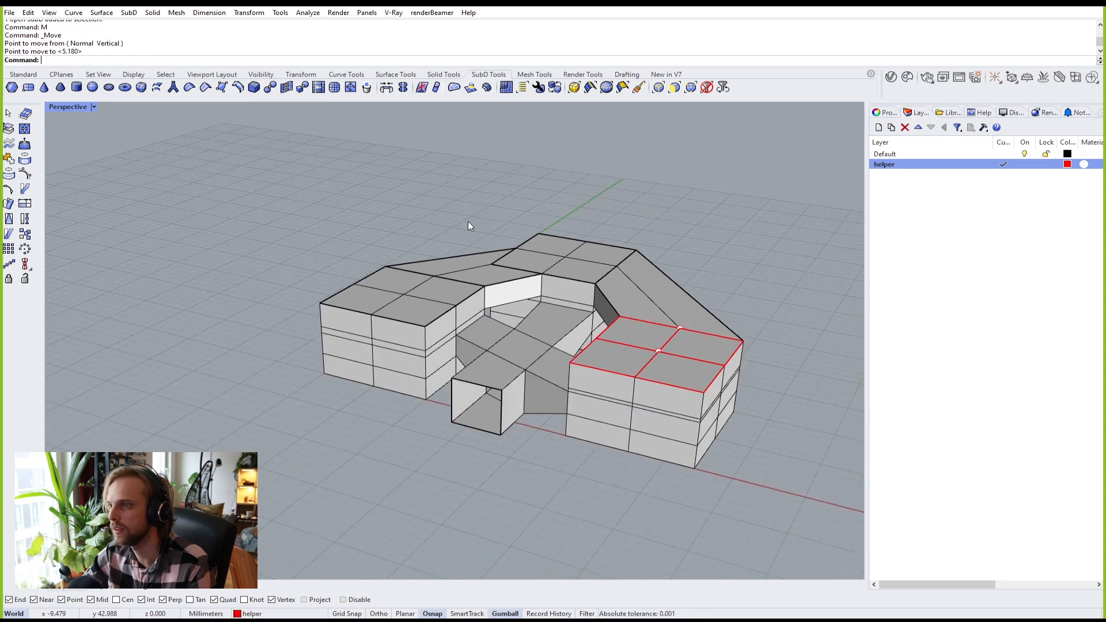
Step: Join all the separate blocks, passages and roof faces into one SubD with smooth joined edges
right_drag(467, 221, 538, 268)
right_drag(392, 312, 519, 262)
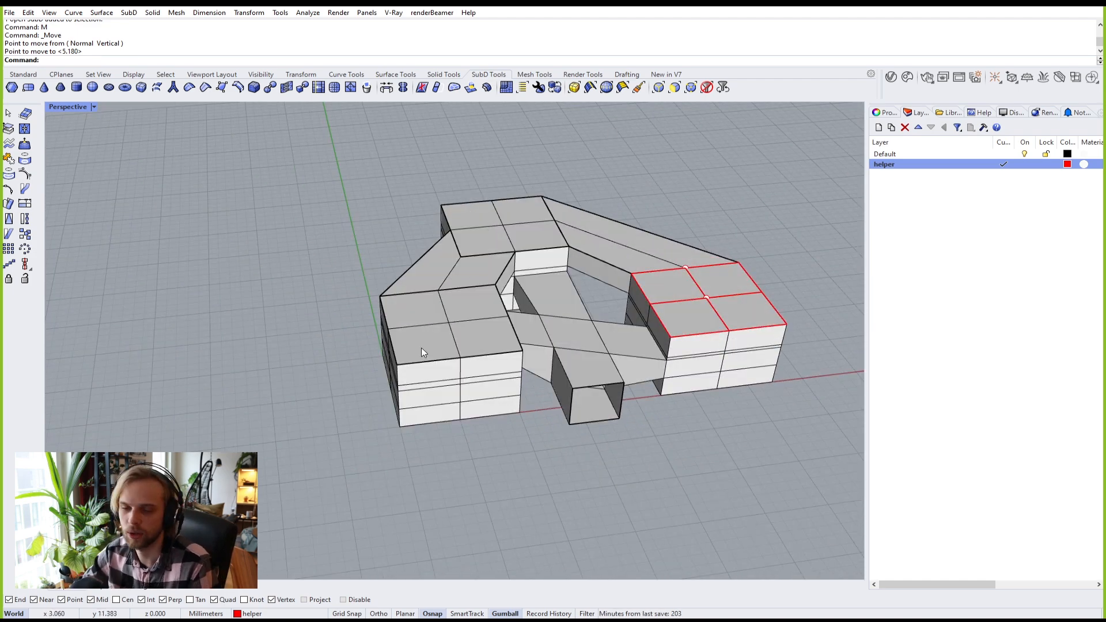
shift+right_drag(420, 348, 302, 369)
right_drag(500, 417, 600, 420)
drag(695, 458, 166, 197)
text(Join)
key(Return)
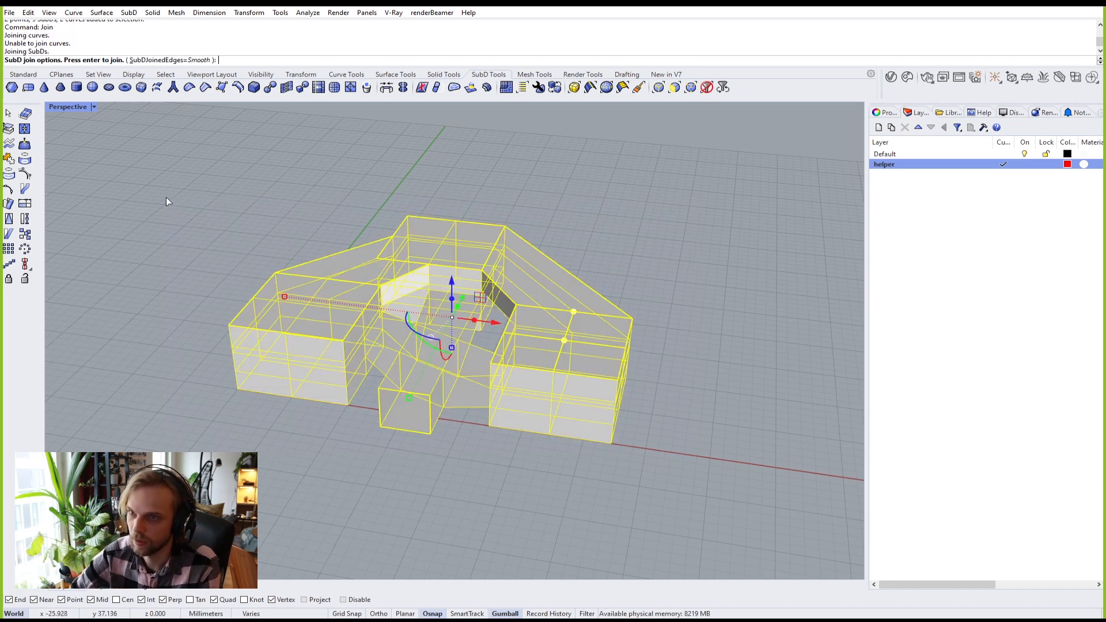
key(Return)
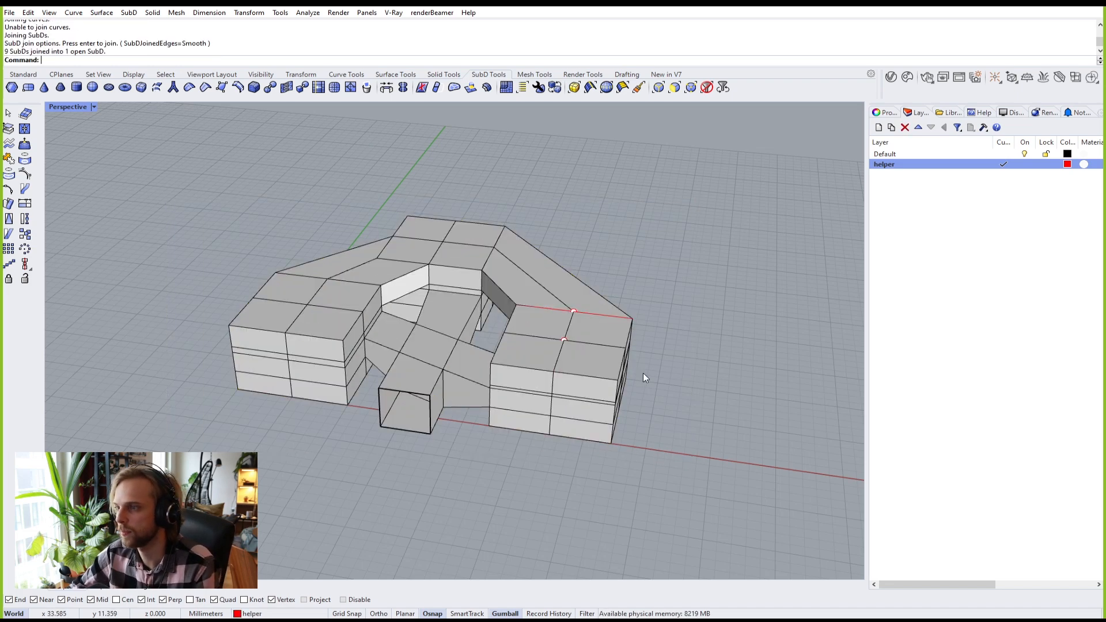
Step: Delete the leftover guide points and curves on the third block's roof and switch the SubD to smooth display
drag(461, 155, 772, 480)
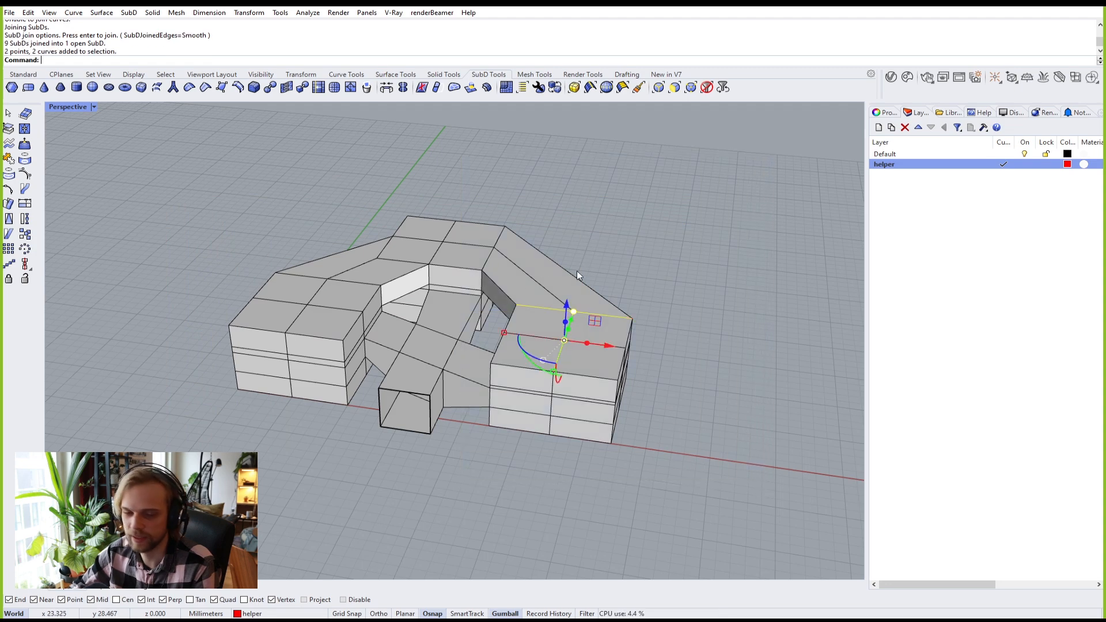
key(Delete)
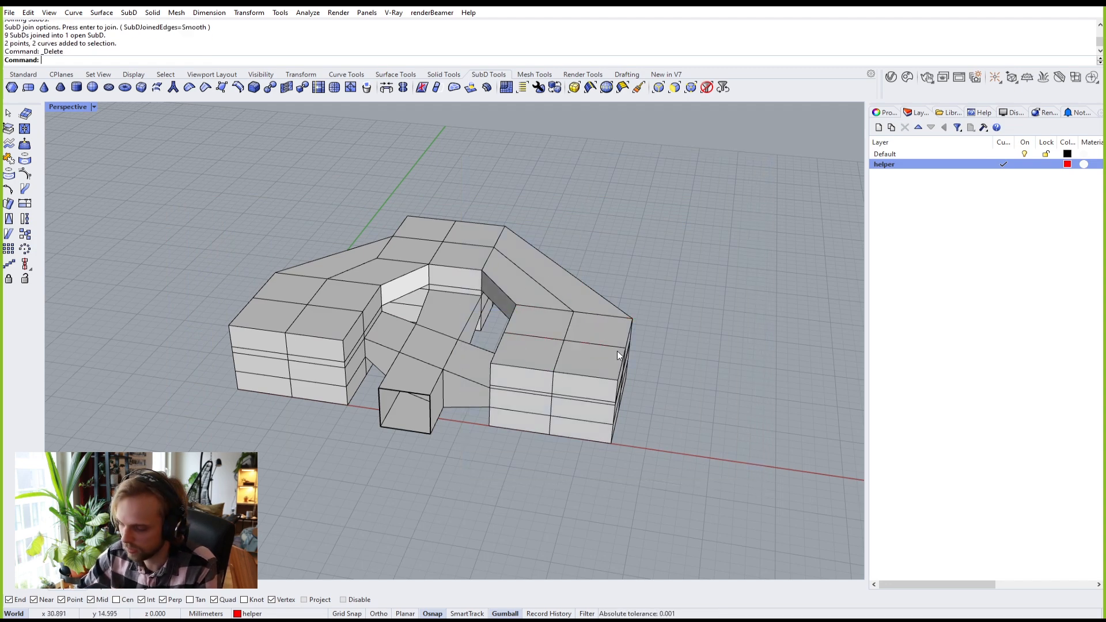
key(Tab)
Step: Rotate the whole SubD 180 degrees about the green axis so that it is turned upside down
right_drag(407, 344, 487, 327)
scroll(363, 348, down, 3)
click(457, 414)
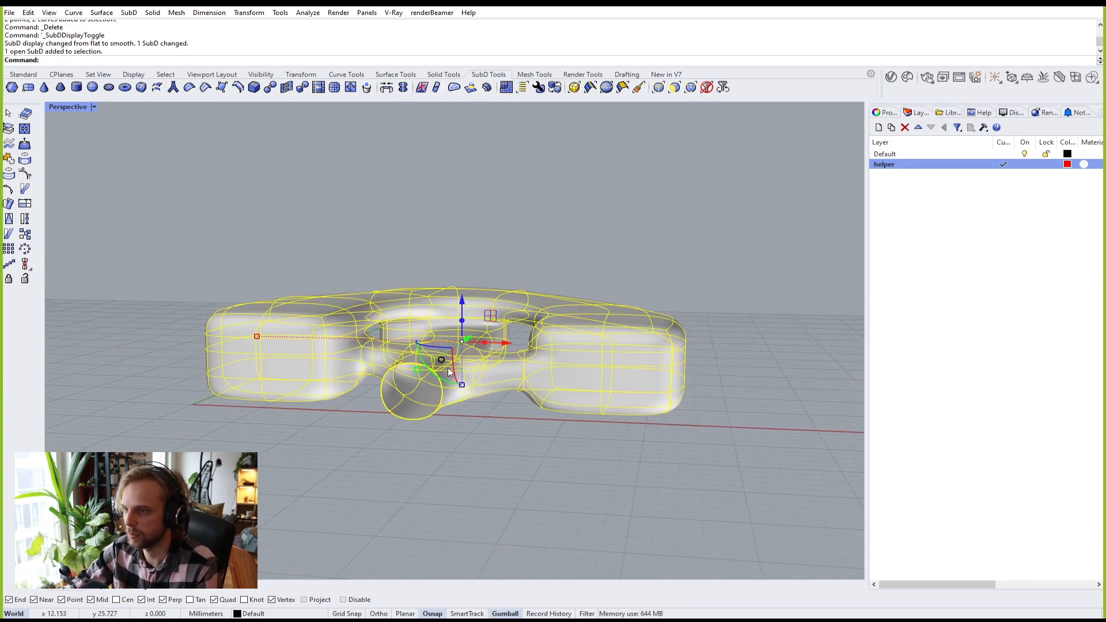
click(436, 380)
text(180)
key(Return)
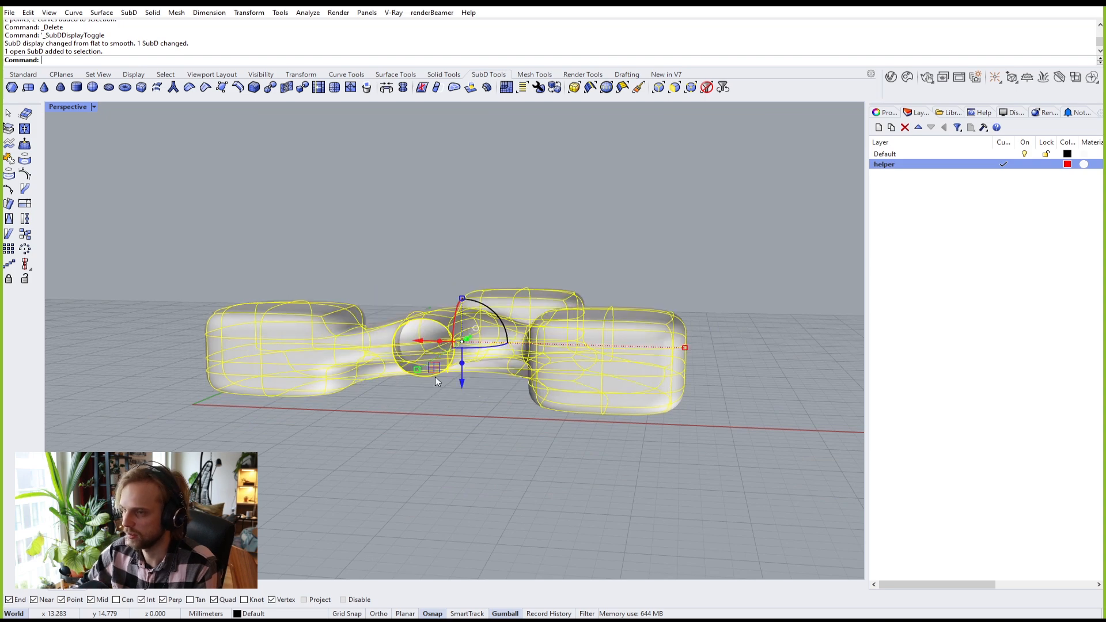
click(478, 478)
right_drag(509, 409, 442, 405)
scroll(276, 363, up, 4)
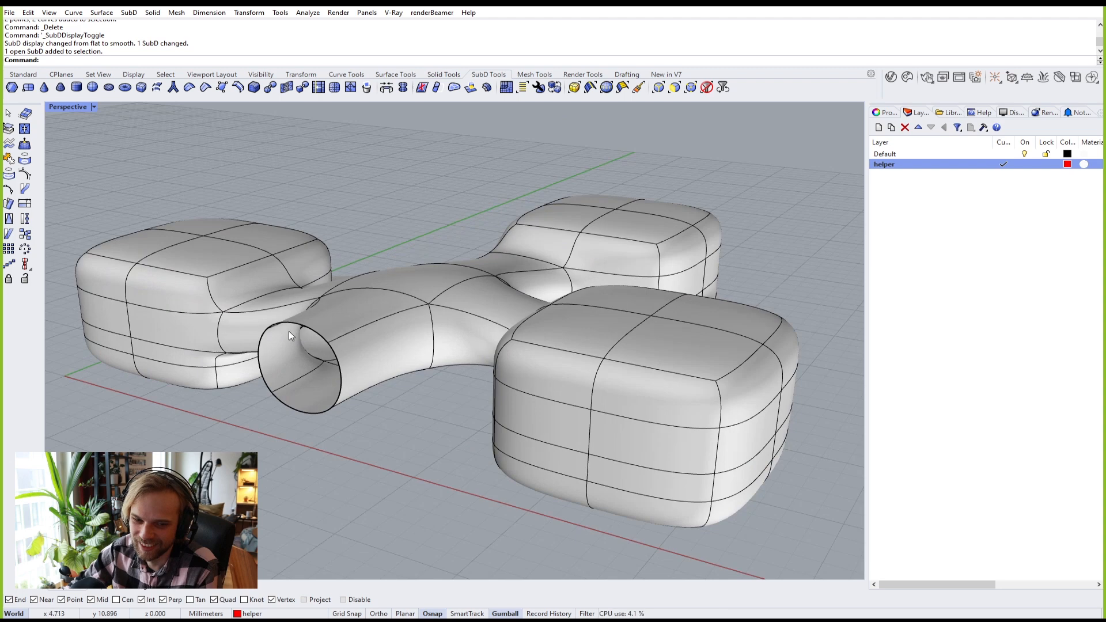
Step: Select the edge loop around the open end of the protruding tube and lower it vertically toward the ground
double_click(298, 410)
drag(302, 340, 299, 379)
right_drag(298, 379, 435, 343)
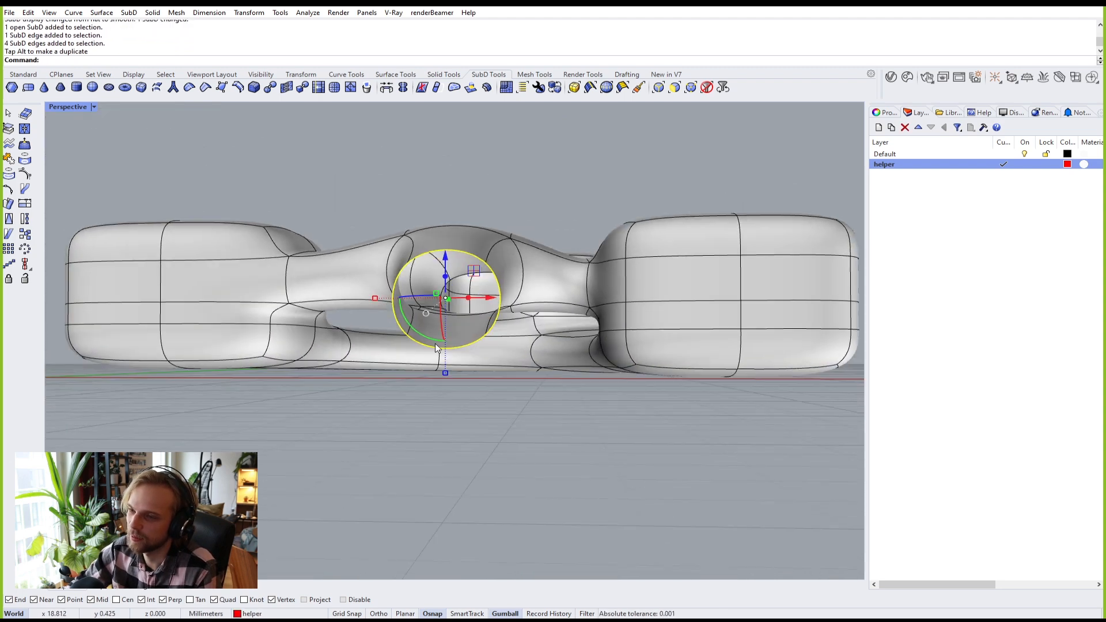
mouse_move(447, 261)
mouse_down()
mouse_move(434, 304)
mouse_move(435, 279)
mouse_up()
click(542, 397)
Step: Examine the SubD from above, the side and below, comparing its flat and smooth display
right_drag(545, 398, 610, 472)
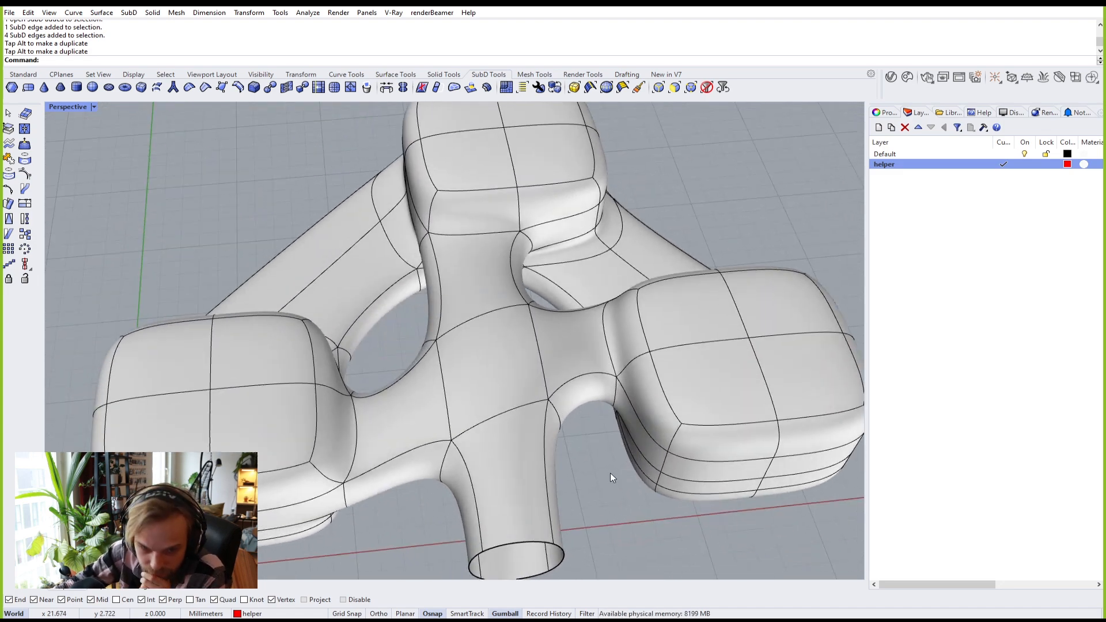
right_drag(610, 473, 602, 416)
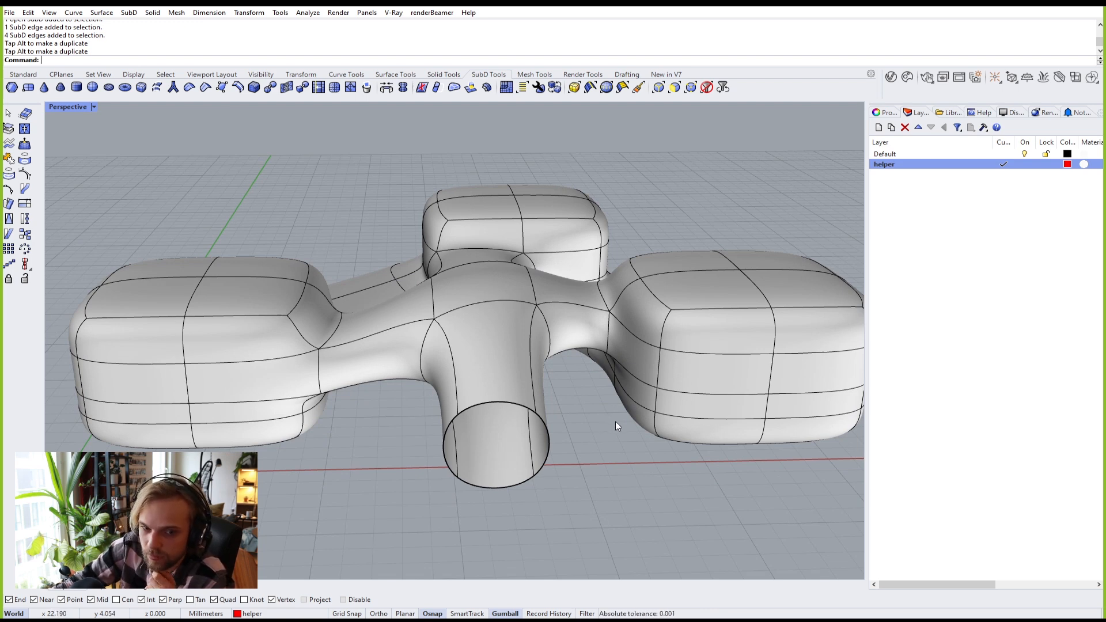
scroll(615, 422, down, 5)
right_drag(536, 428, 565, 403)
scroll(336, 420, up, 7)
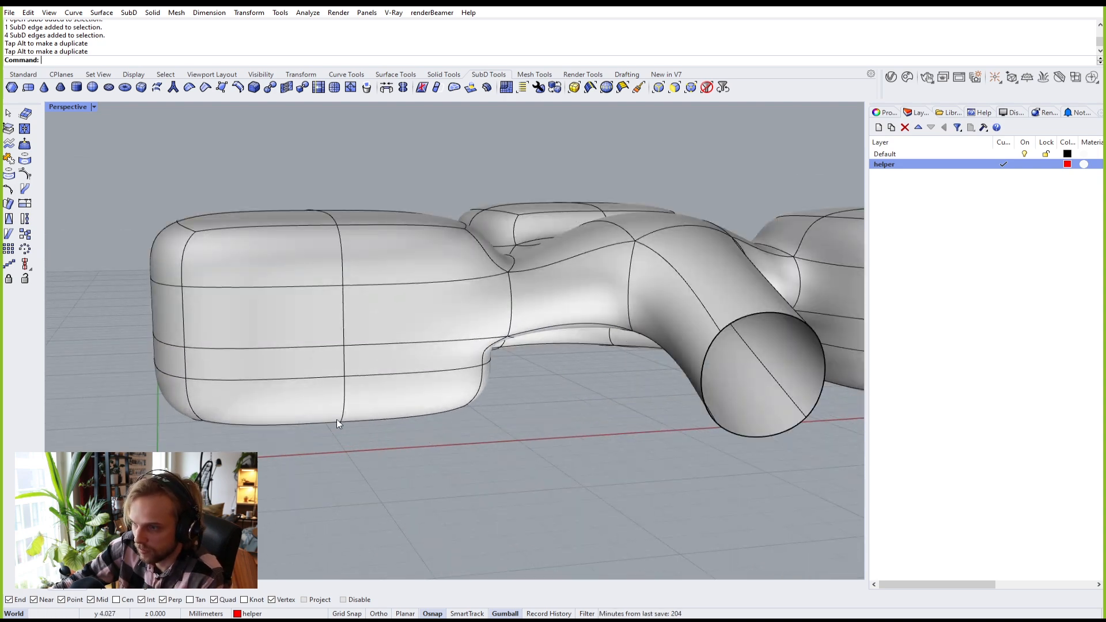
right_drag(336, 420, 486, 323)
key(Tab)
scroll(530, 326, down, 5)
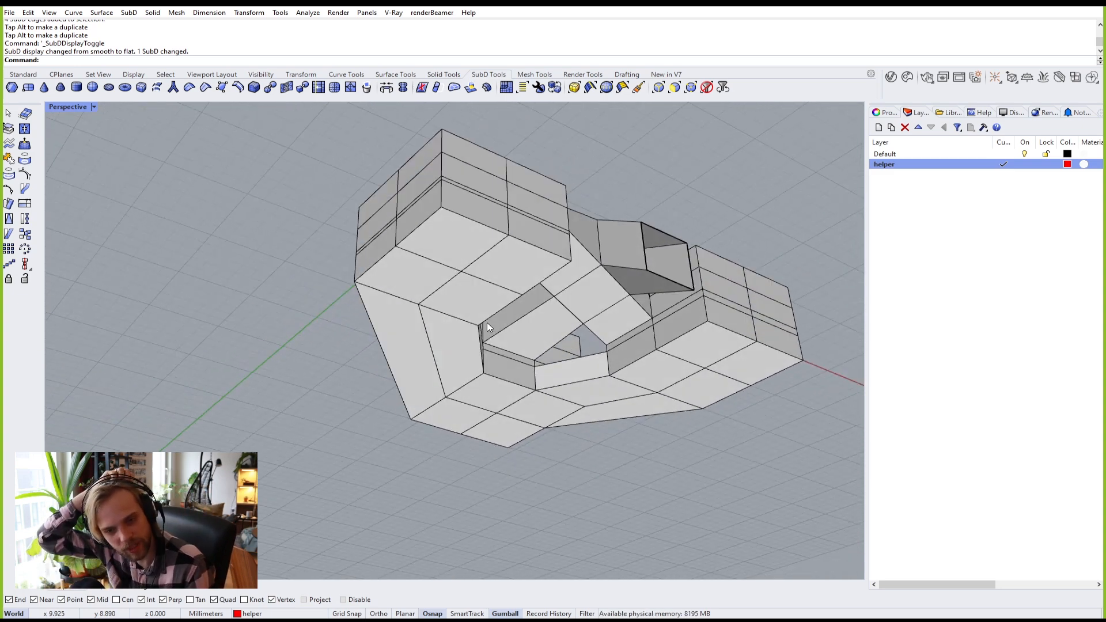
key(Tab)
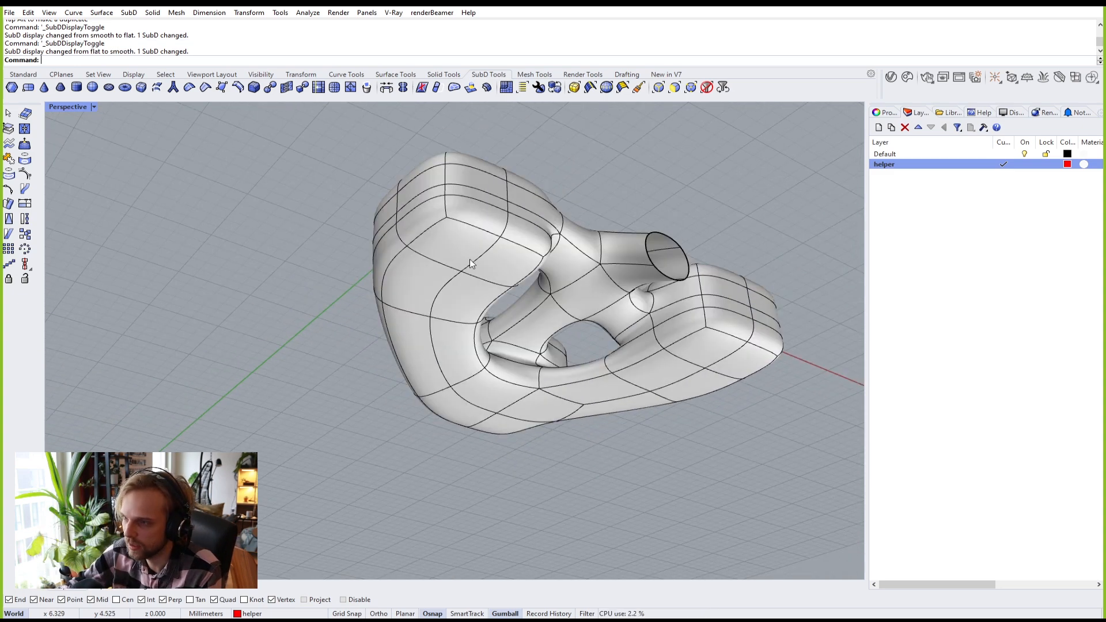
Step: Switch the SubD to flat display and select the underside faces of the block nearest the origin
scroll(405, 245, up, 4)
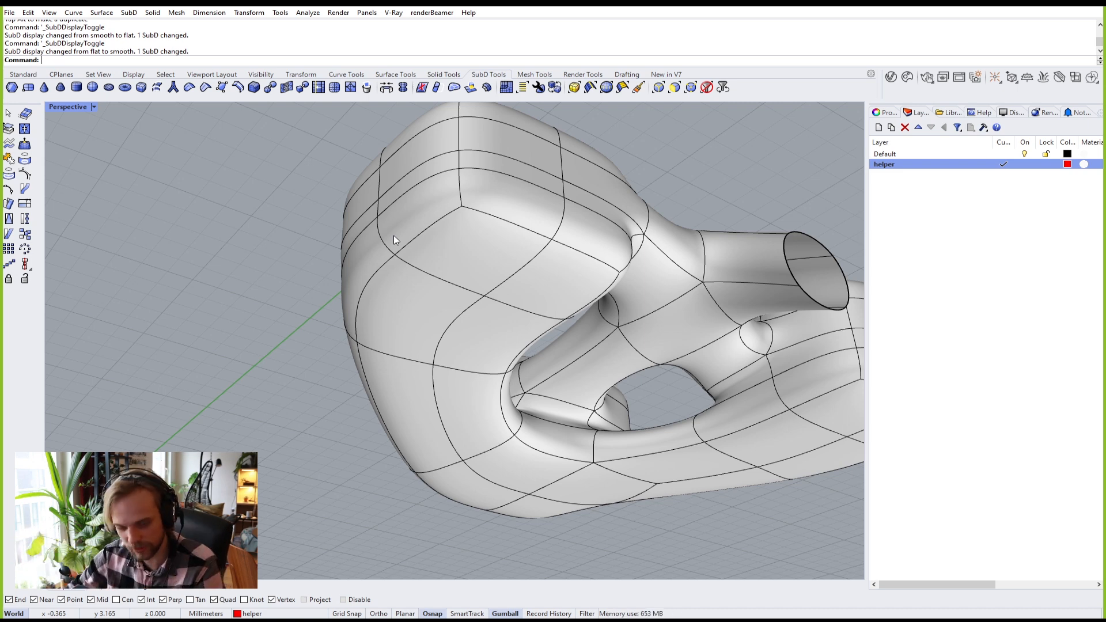
key(Tab)
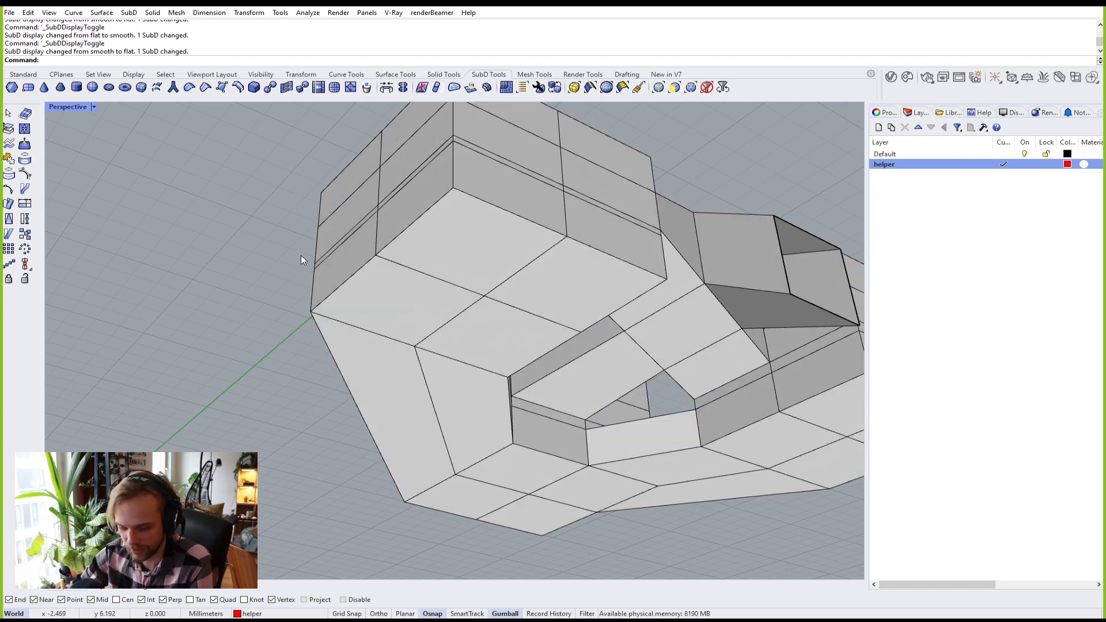
ctrl+shift+click(467, 254)
ctrl+shift+click(539, 299)
ctrl+shift+click(490, 334)
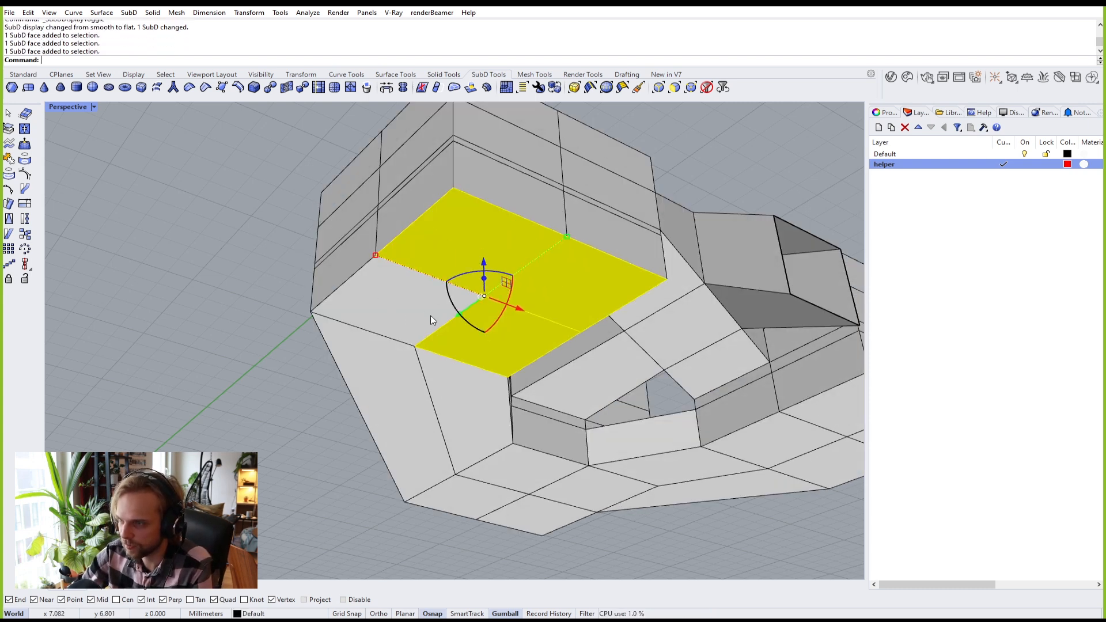
Step: Add the remaining underside faces of the end block, the angled strip and the adjoining arm to the face selection
ctrl+shift+click(408, 316)
ctrl+shift+click(396, 397)
ctrl+shift+click(462, 418)
ctrl+shift+click(513, 474)
ctrl+shift+click(491, 505)
ctrl+shift+click(562, 507)
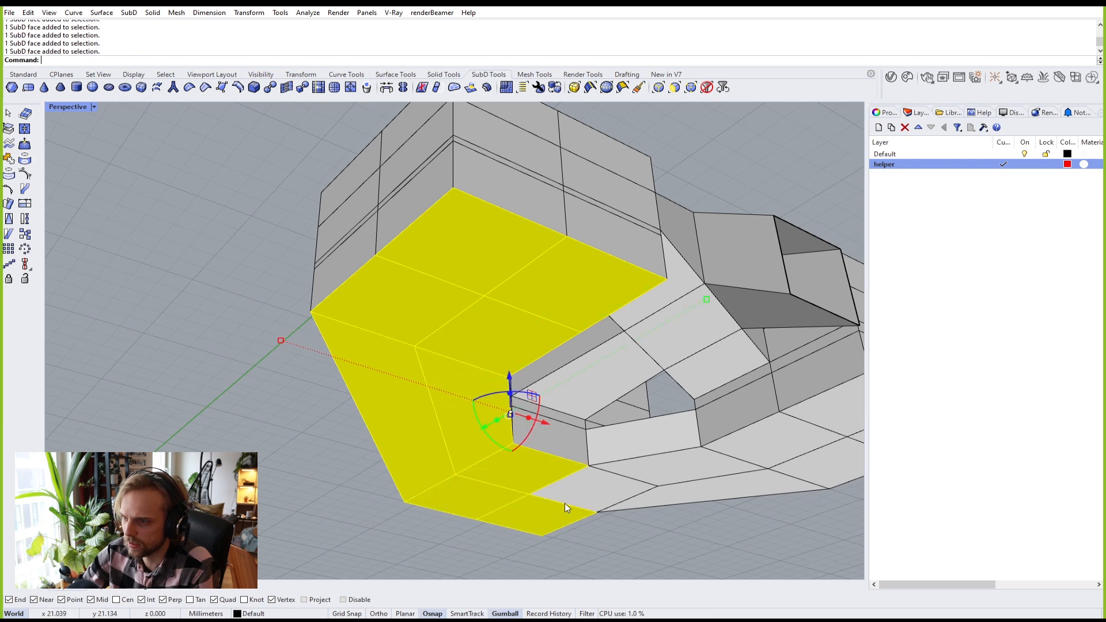
ctrl+shift+click(631, 496)
ctrl+shift+click(688, 478)
ctrl+shift+click(717, 456)
right_drag(727, 447, 448, 468)
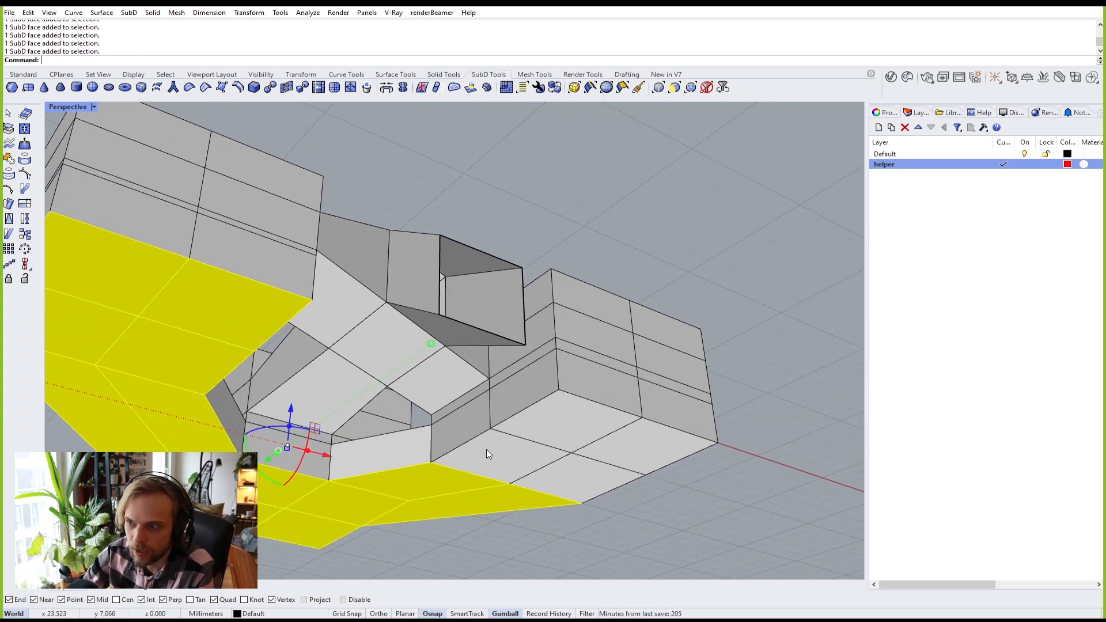
right_drag(486, 449, 613, 406)
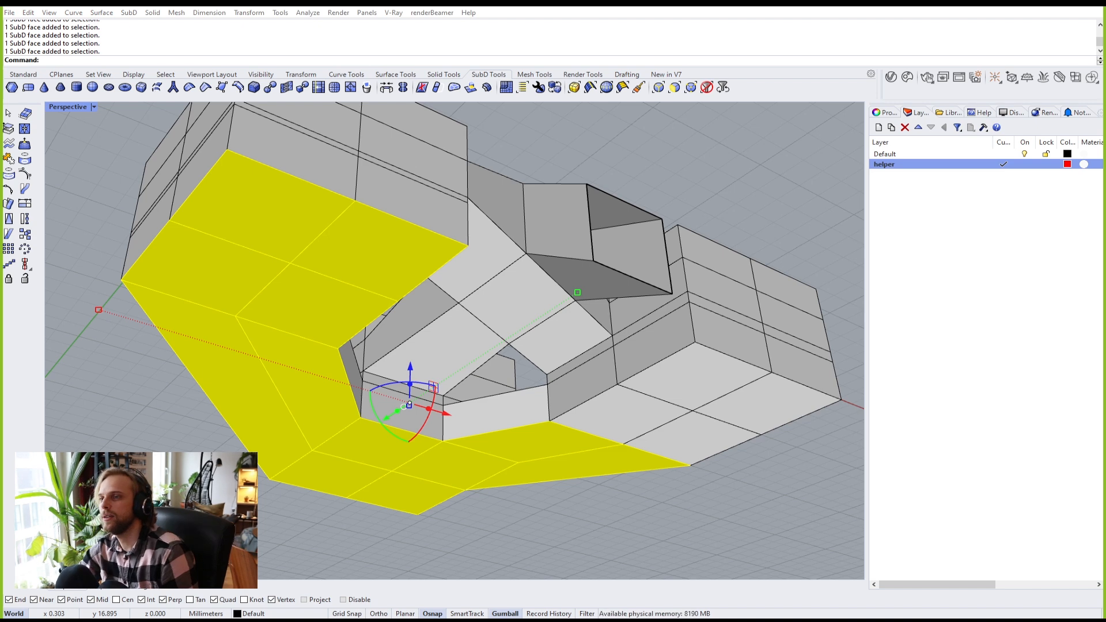
Step: Return to the four-viewport layout, clear the SubD face selection and bring up the standard tools
double_click(57, 109)
click(185, 169)
scroll(173, 180, down, 5)
right_drag(166, 188, 331, 248)
scroll(311, 219, up, 5)
click(23, 74)
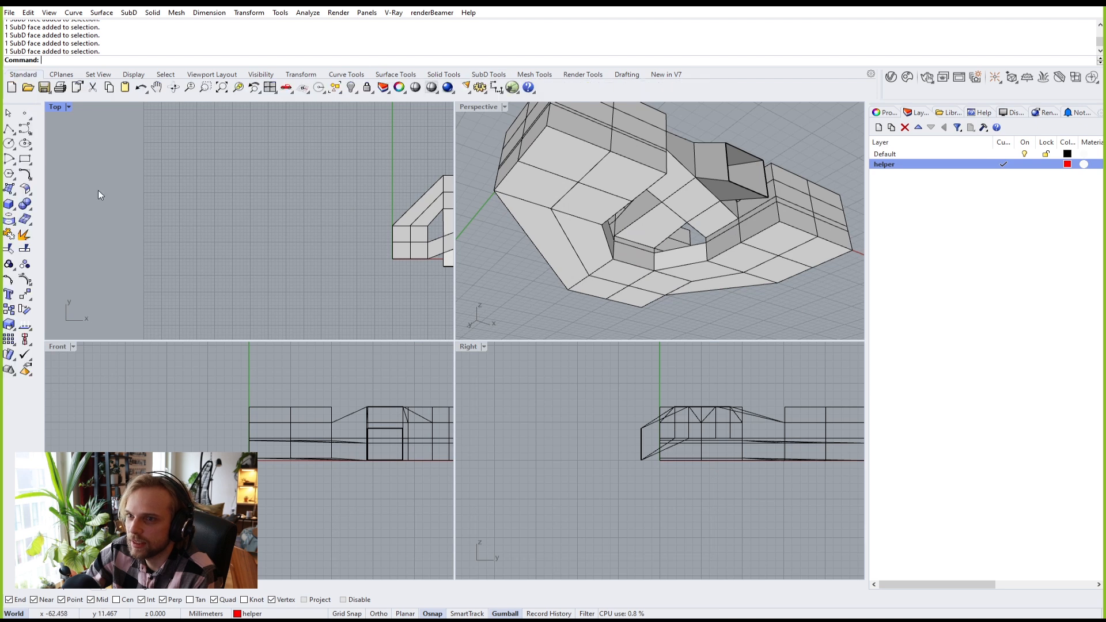
Step: Draw a rectangle in empty space beside the SubD in the Top view, select it and maximize that view
click(10, 129)
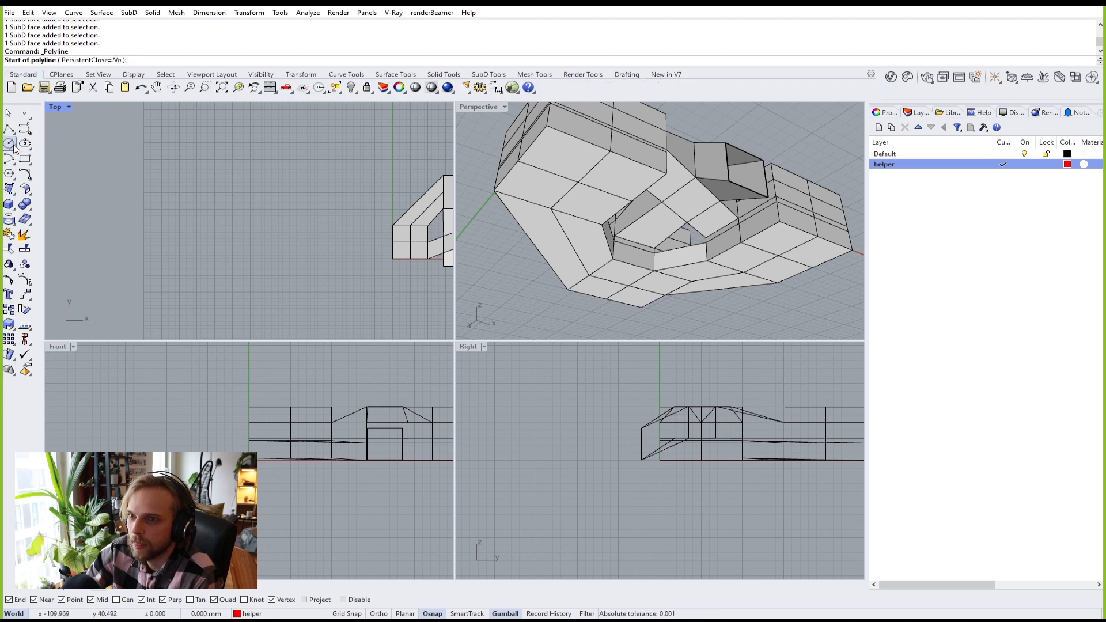
click(8, 144)
click(25, 159)
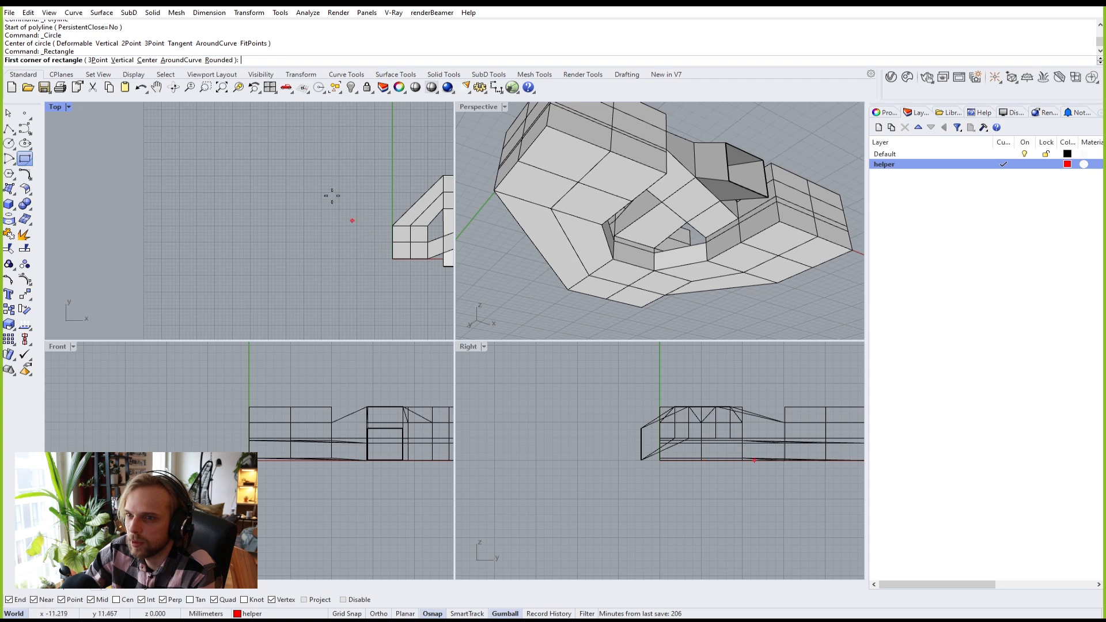
click(323, 185)
click(252, 264)
scroll(299, 264, up, 8)
right_drag(303, 262, 304, 302)
click(303, 302)
double_click(56, 107)
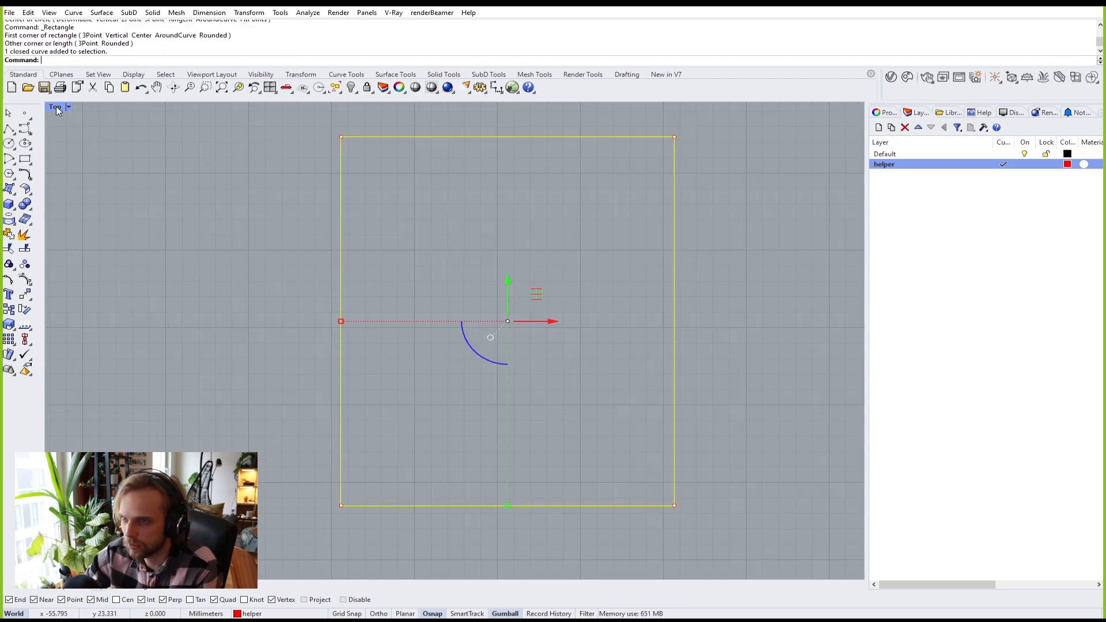
Step: Round all corners of the rectangle using FilletCorners with a radius of 3 mm
text(FilletCorners)
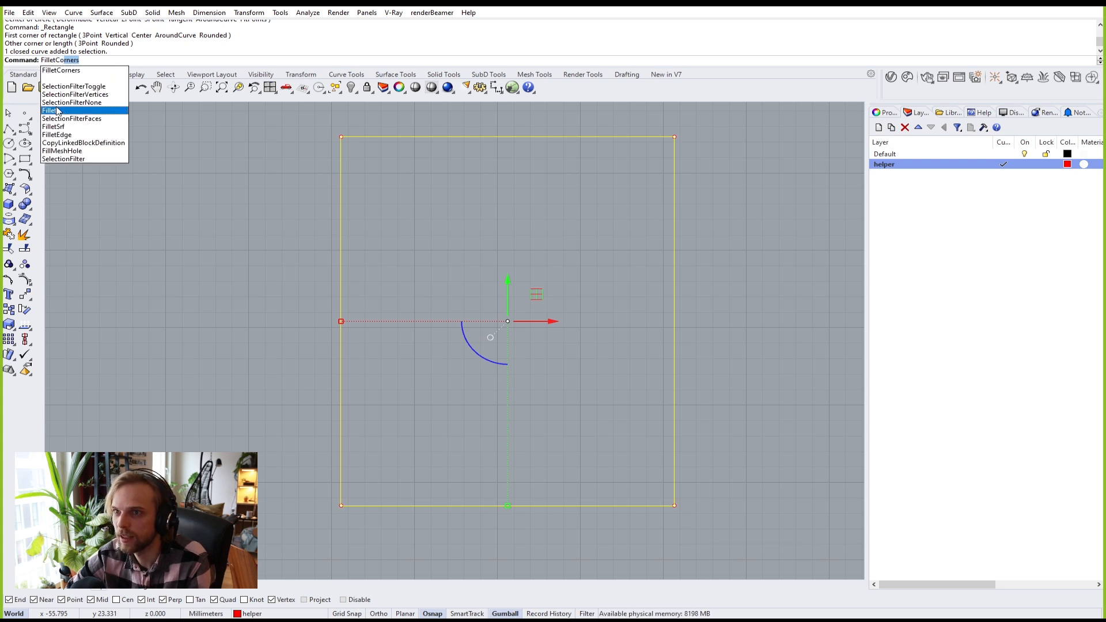
key(Return)
text(3)
key(Return)
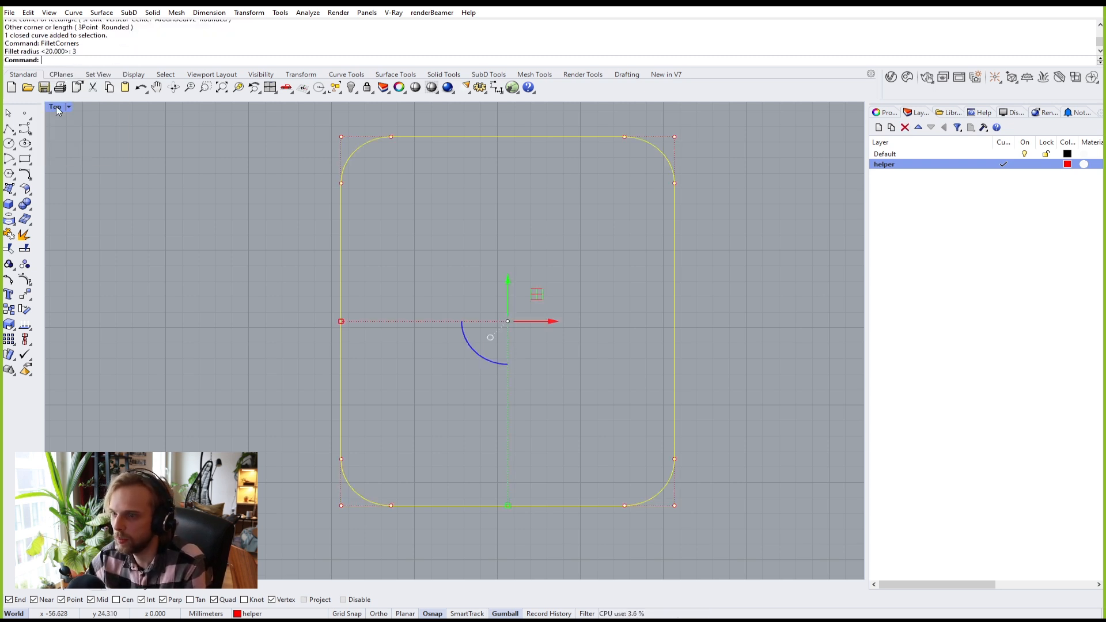
right_drag(421, 326, 319, 257)
scroll(511, 437, up, 4)
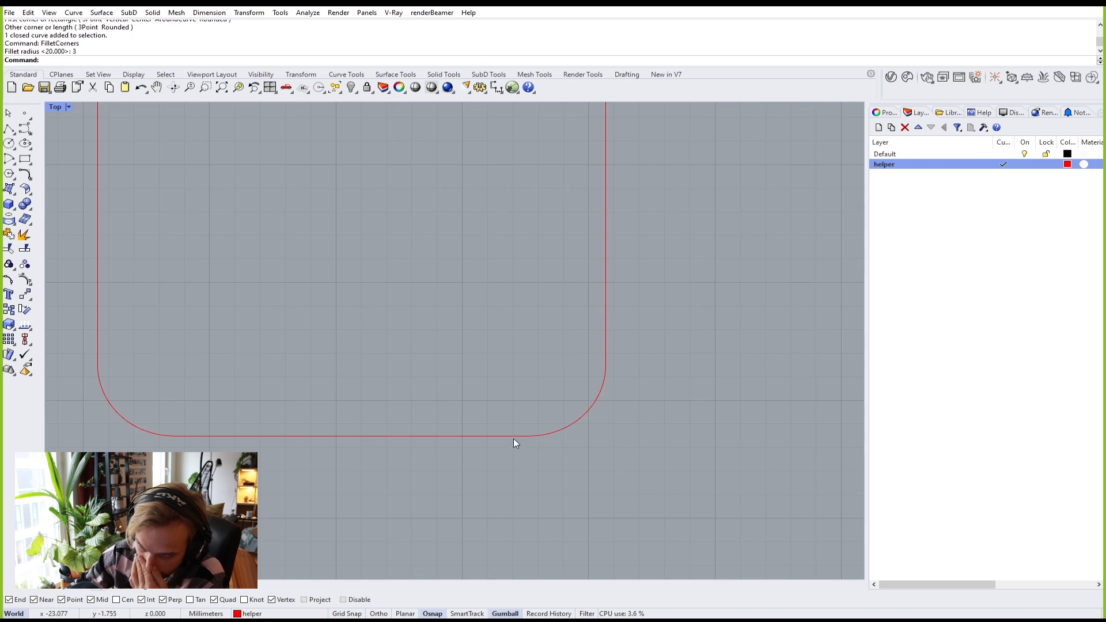
click(494, 435)
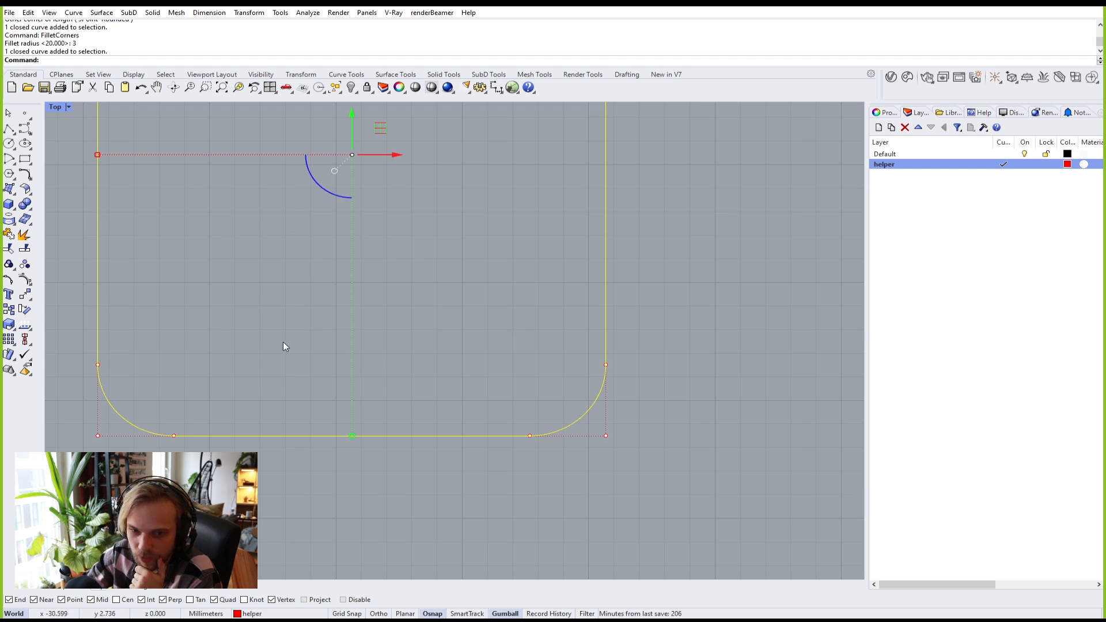
click(8, 129)
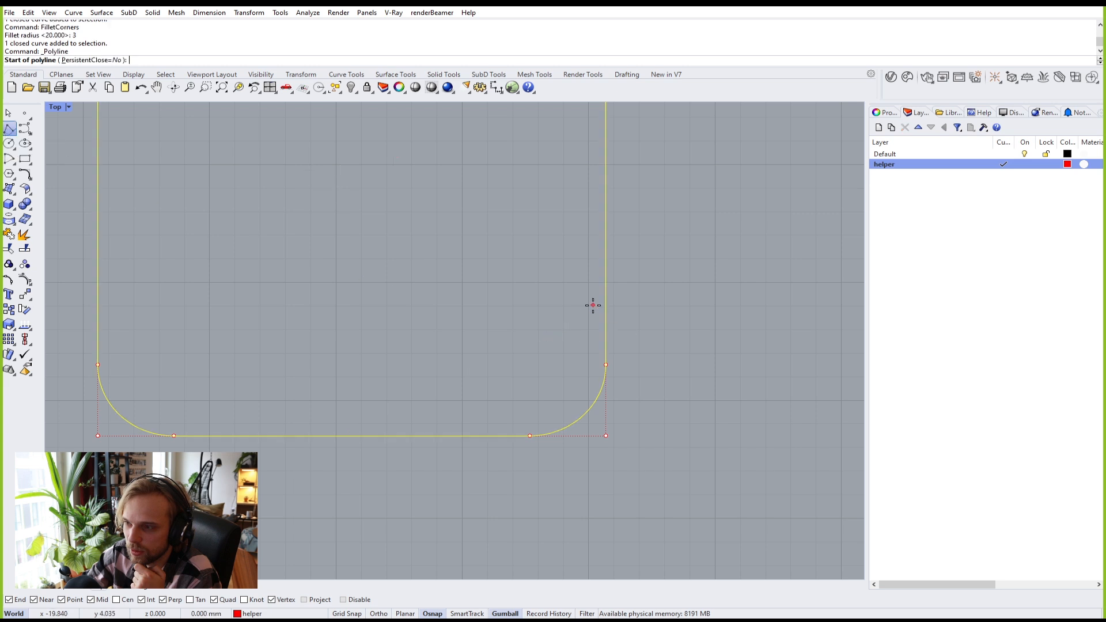
click(606, 304)
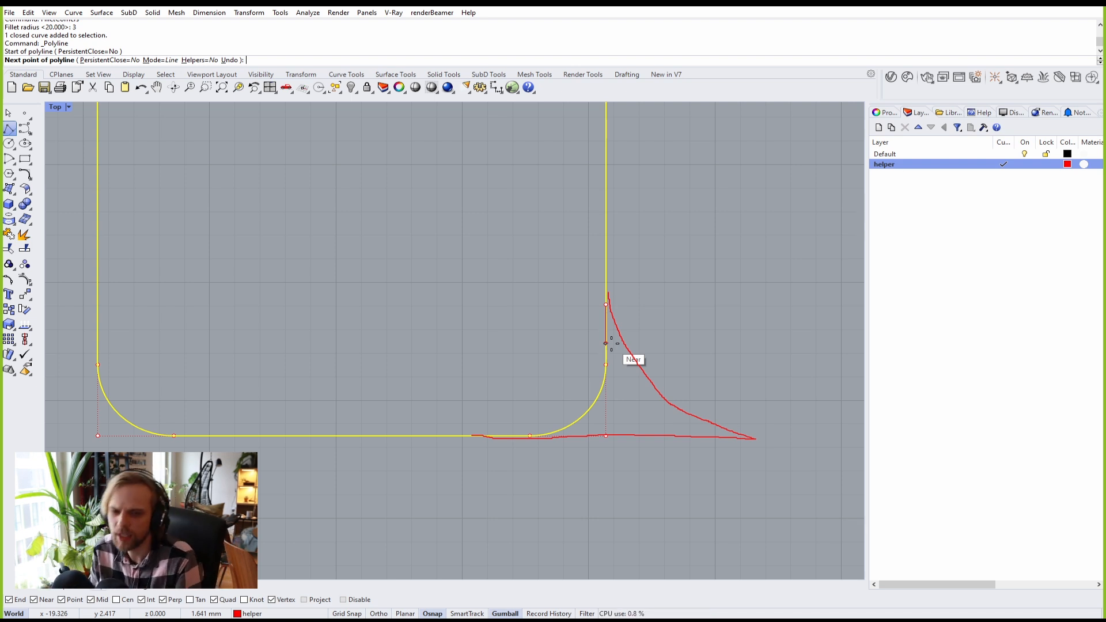
key(Escape)
key(Escape)
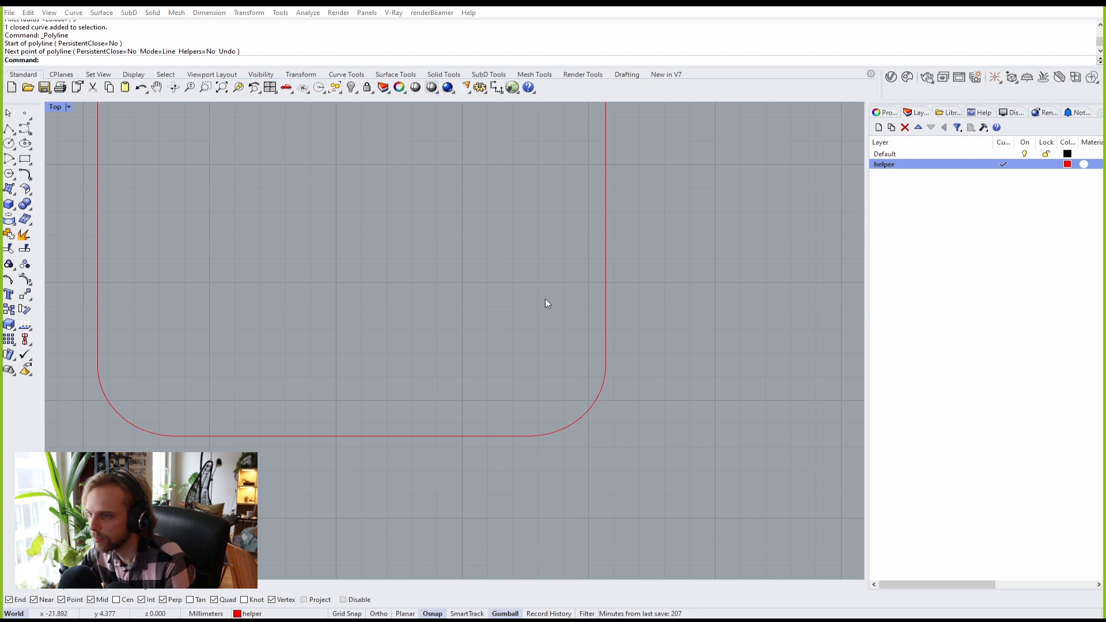
Step: Draw a degree-3 control-point curve from the rectangle's right edge, flaring outward to a point level with its bottom edge
scroll(535, 298, down, 2)
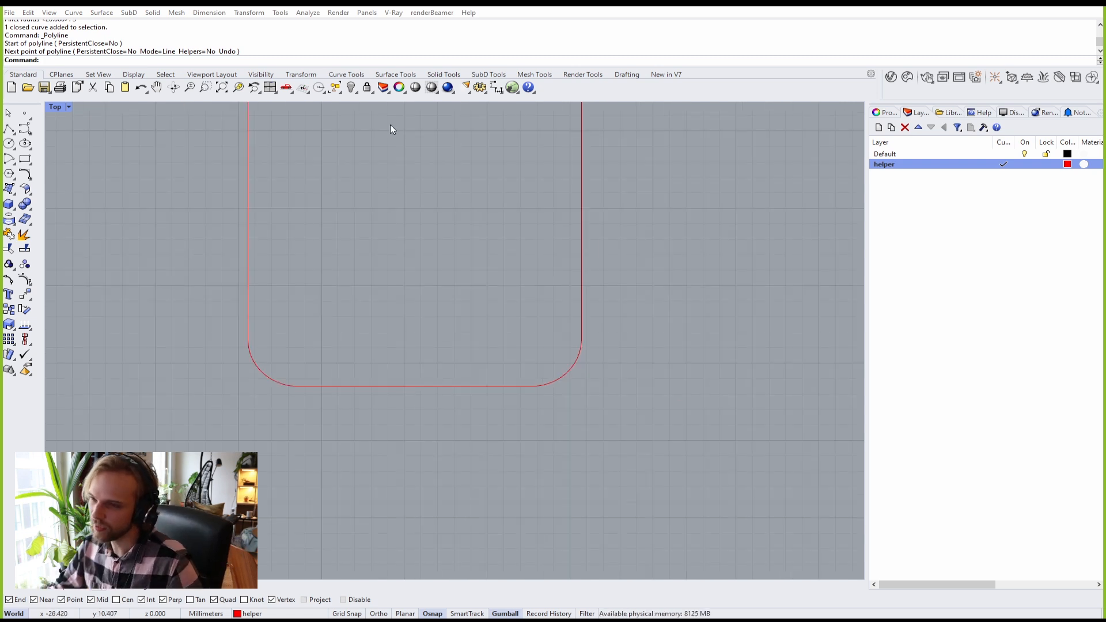
click(24, 128)
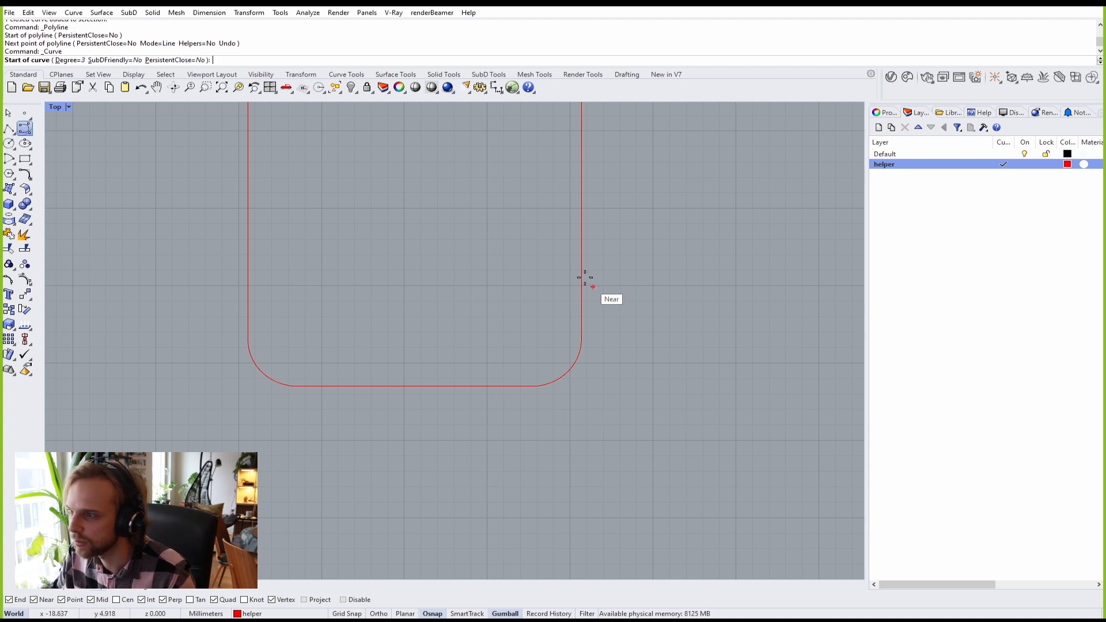
click(582, 270)
click(582, 378)
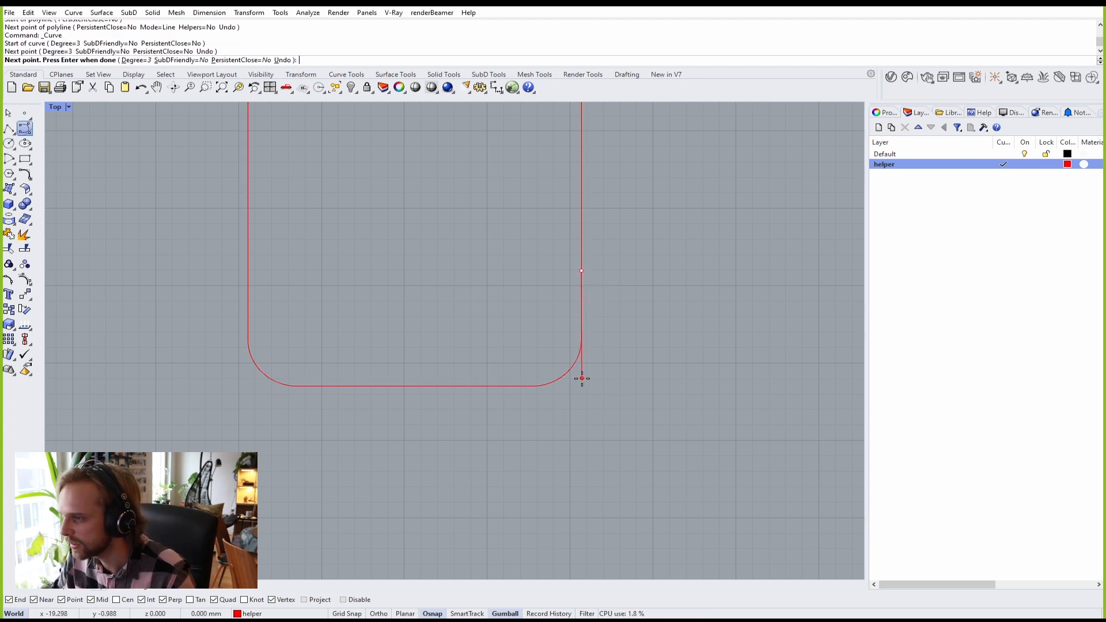
click(644, 387)
key(Return)
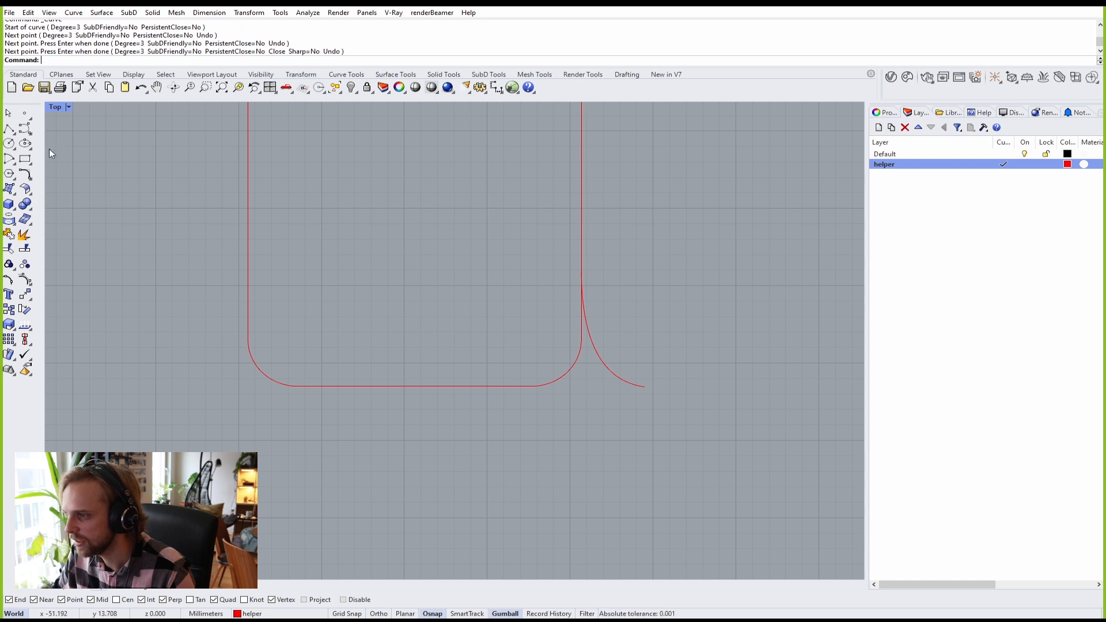
Step: Draw a straight polyline from the right end of the rectangle's bottom edge to the outer end of the flared curve
click(9, 128)
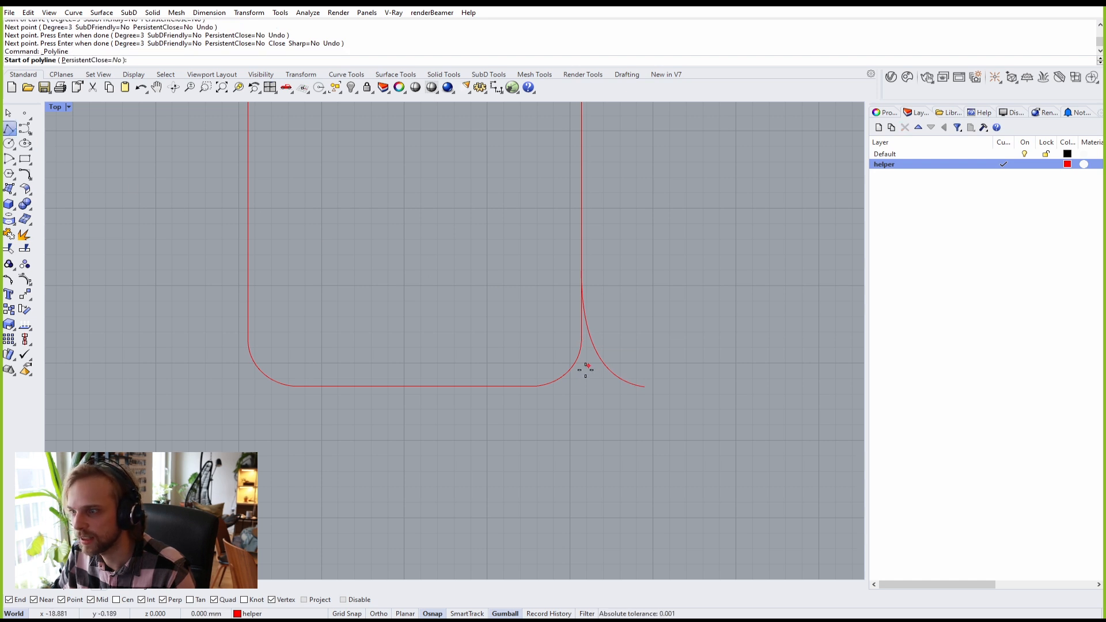
click(536, 386)
click(644, 387)
key(Return)
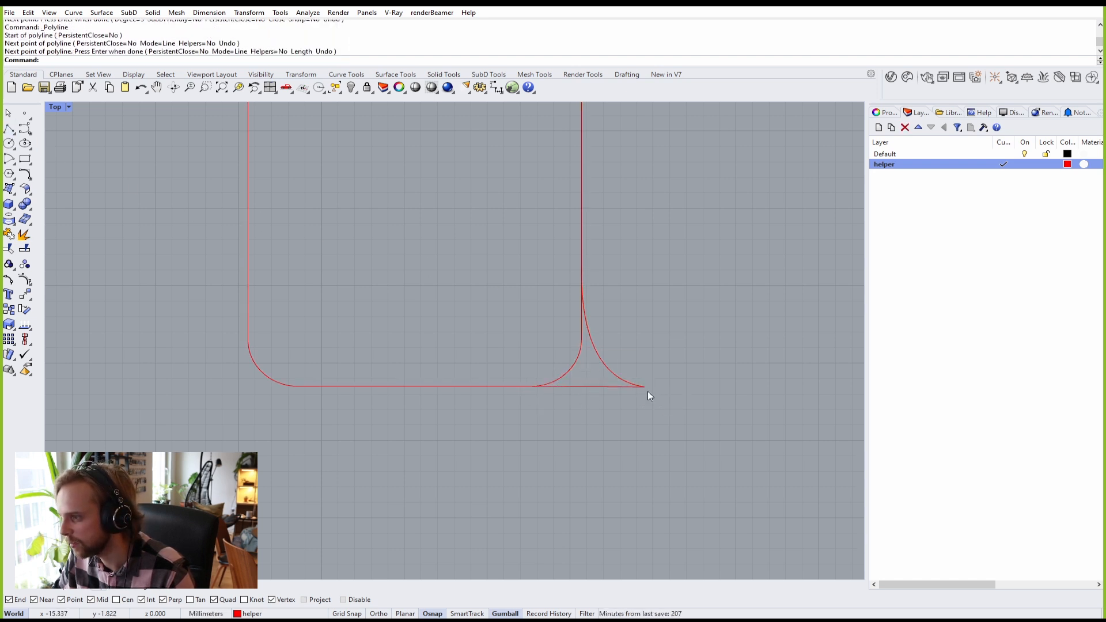
Step: Trim away the rectangle's rounded lower-right corner, using the flared curve and the straight line as cutting objects
click(587, 385)
shift+click(586, 324)
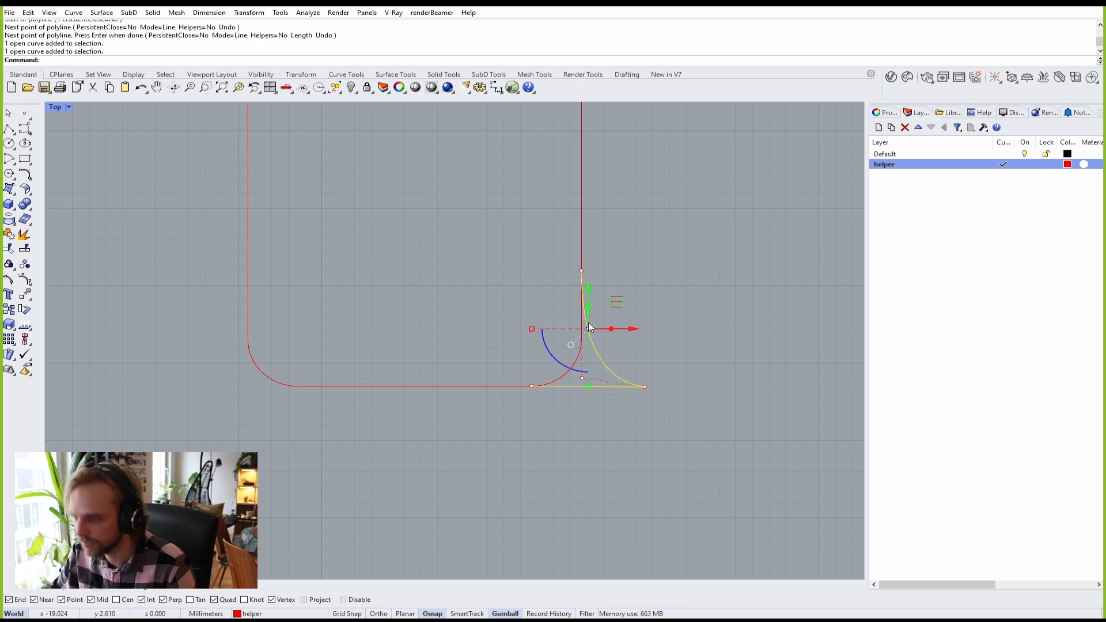
text(trim)
key(Return)
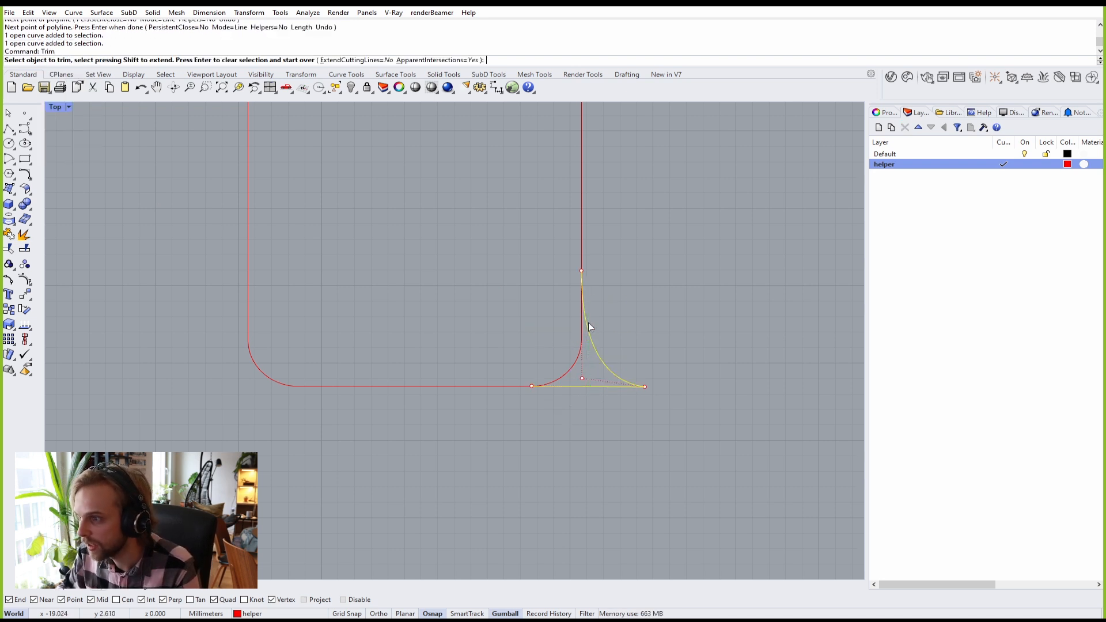
click(583, 344)
key(Return)
scroll(579, 344, down, 4)
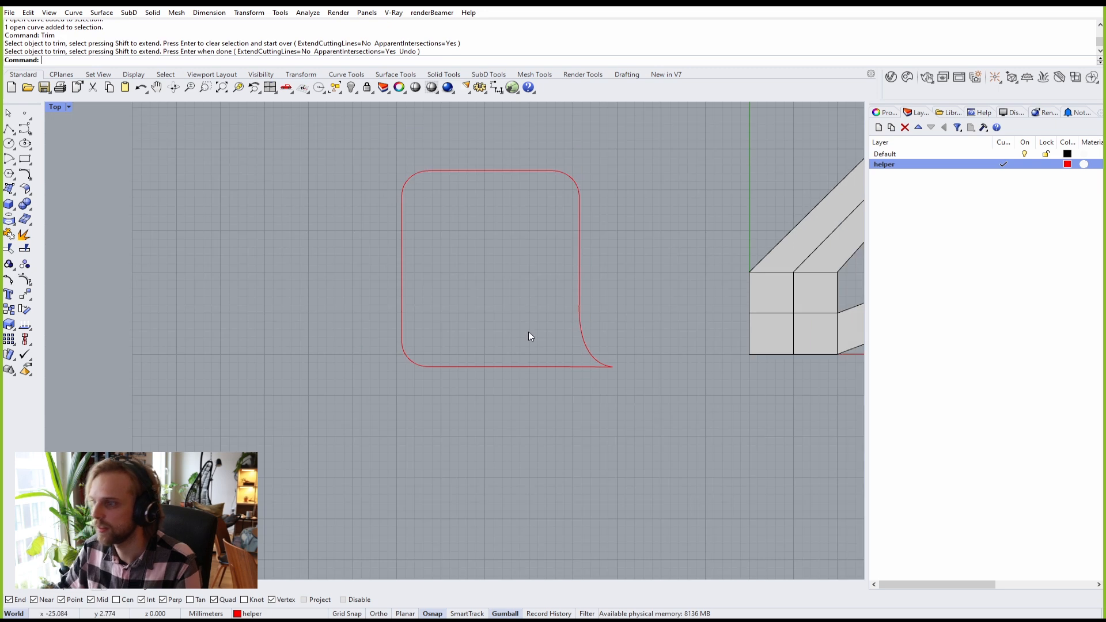
Step: Draw a larger rectangle around the whole profile with its flared corner
scroll(531, 333, up, 4)
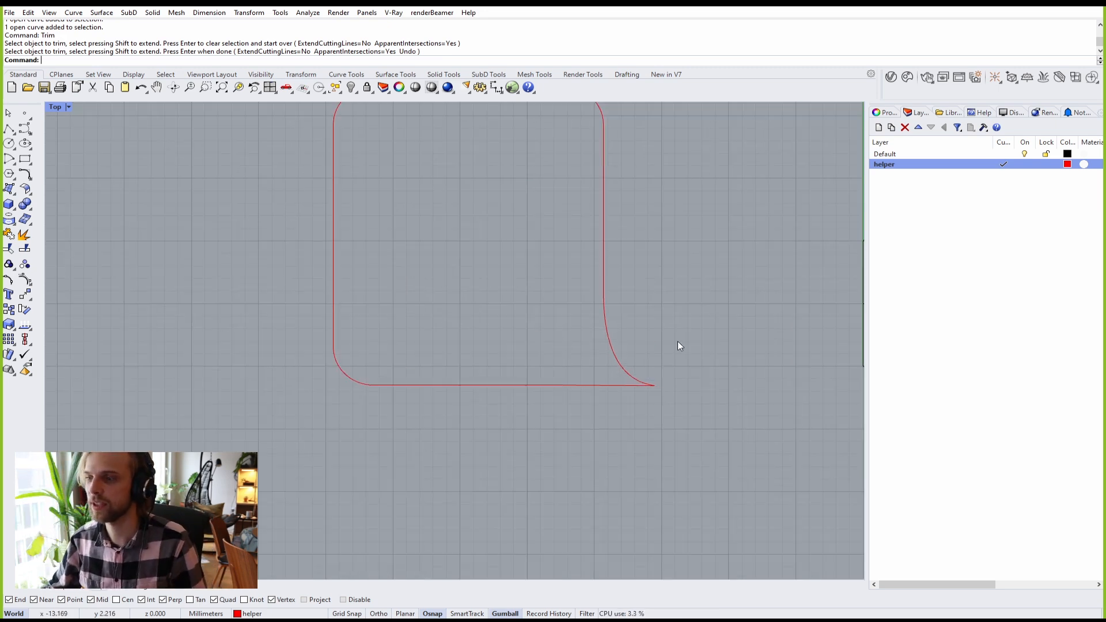
right_drag(632, 353, 571, 368)
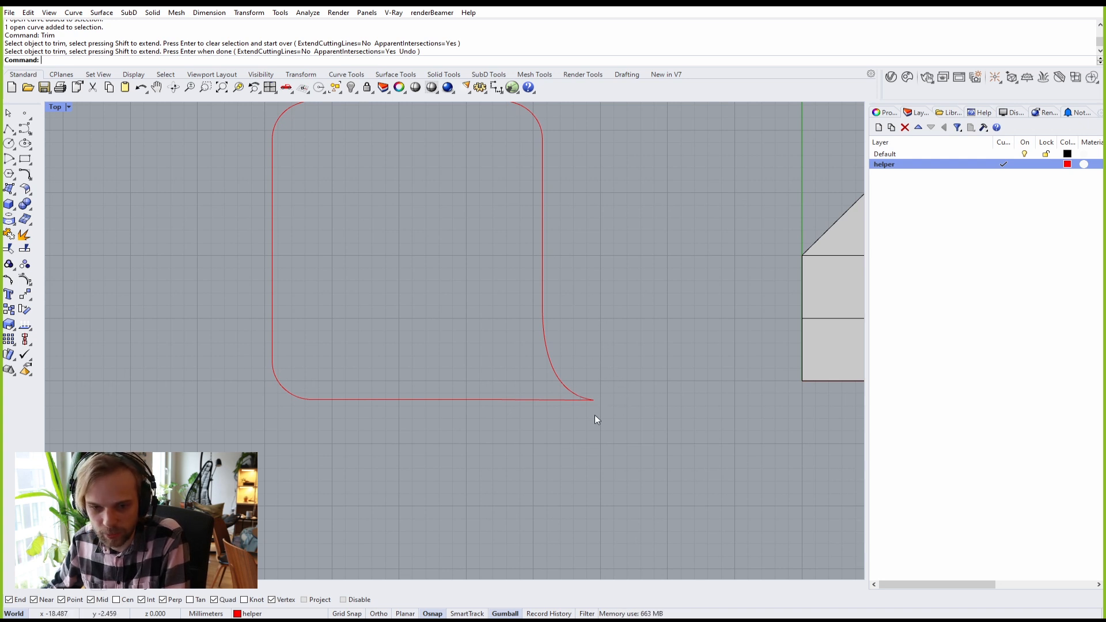
scroll(528, 342, down, 3)
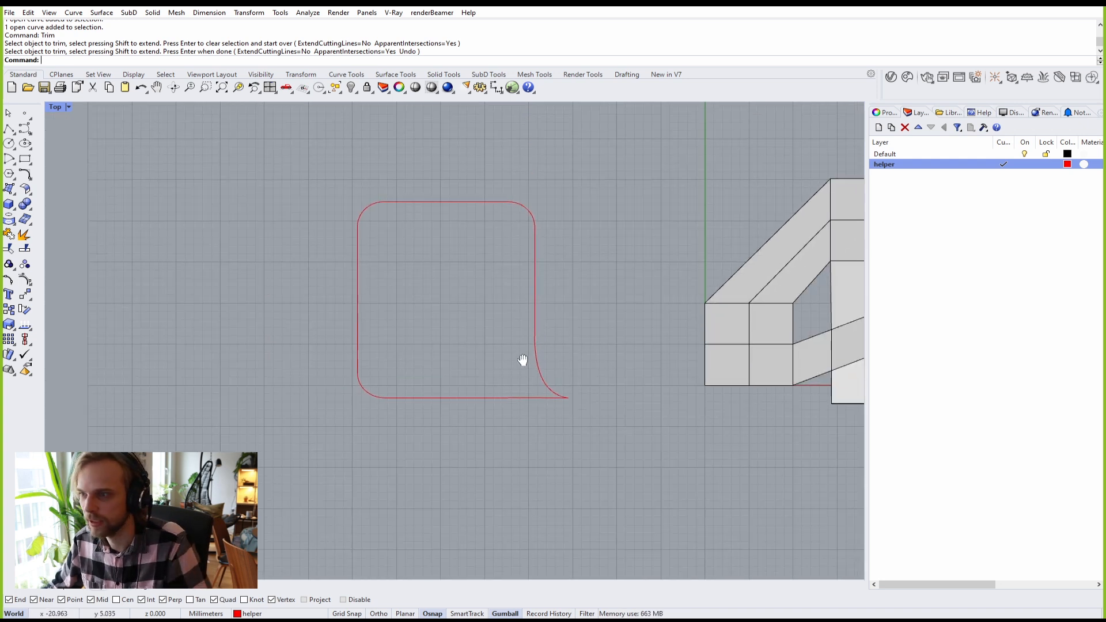
click(25, 158)
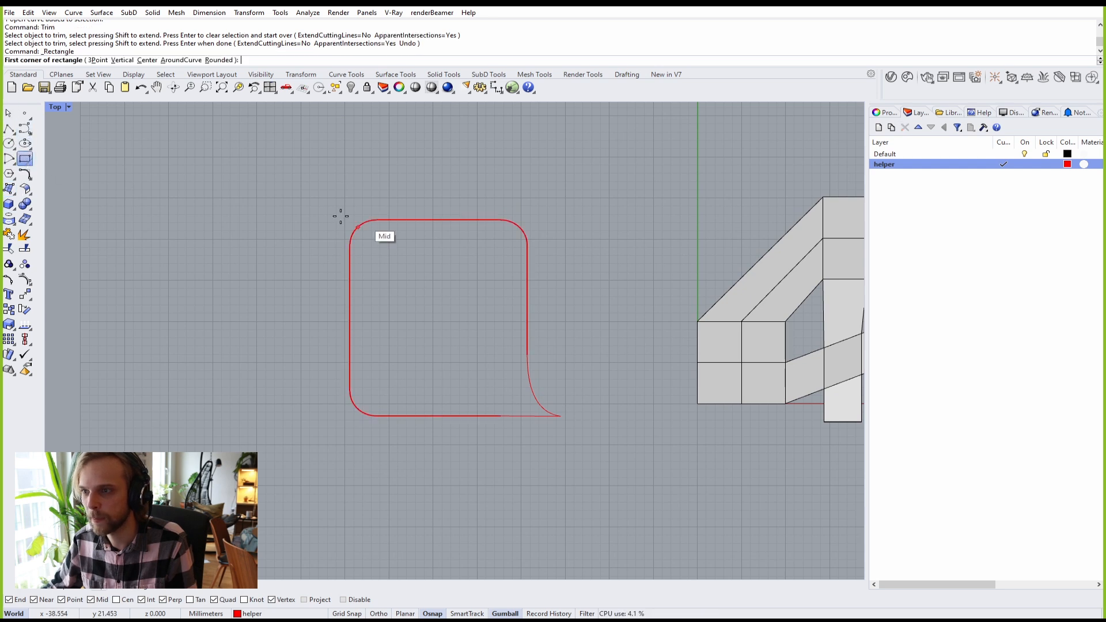
click(332, 203)
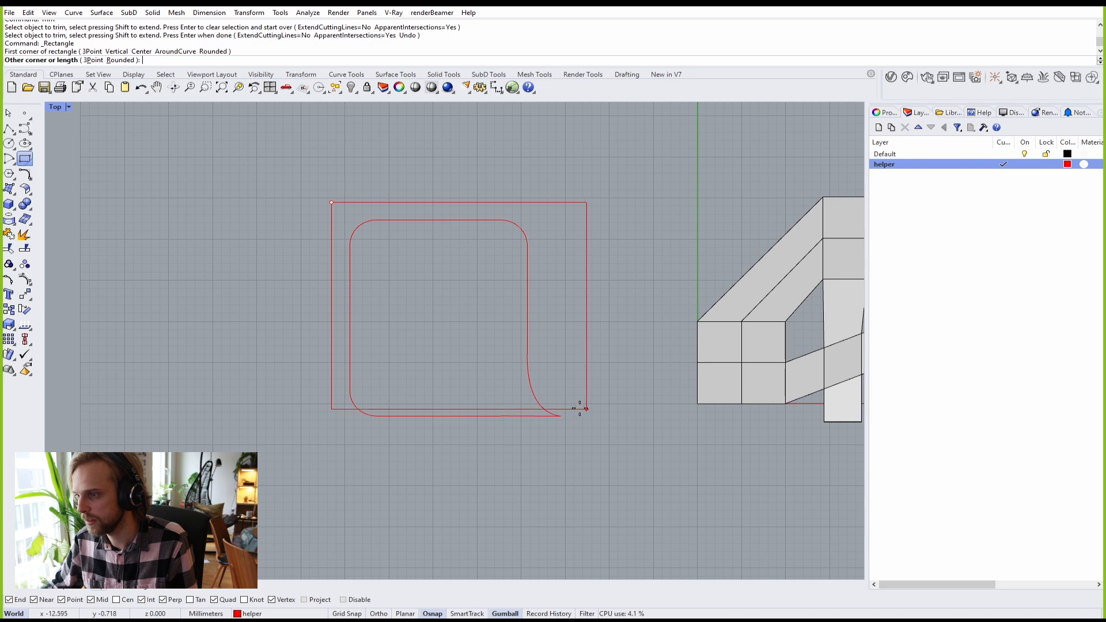
click(574, 429)
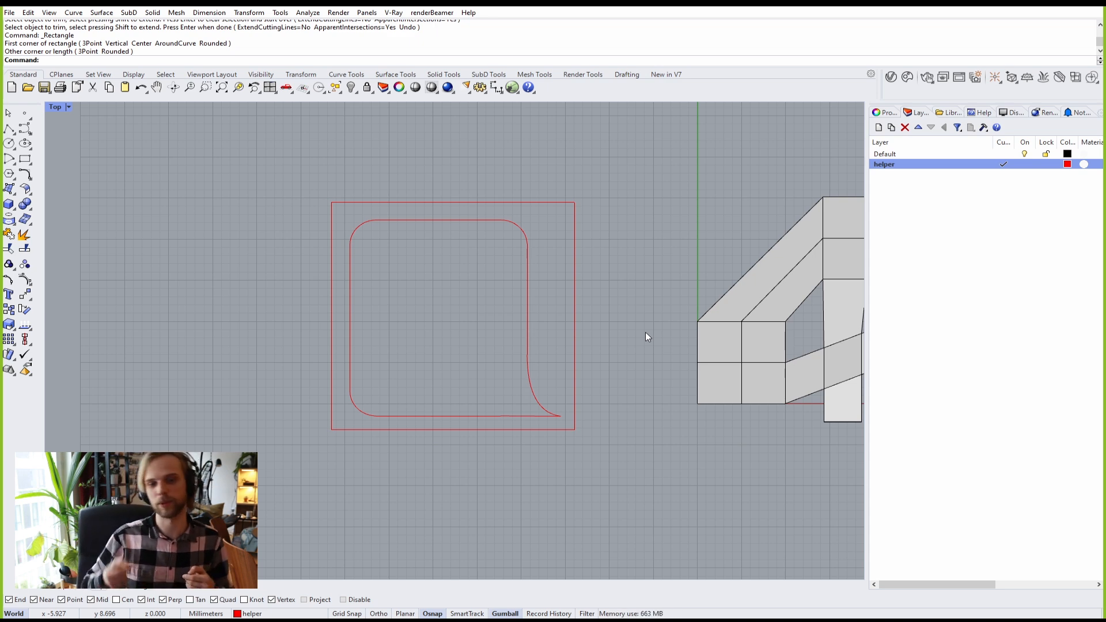
Step: Delete all the drawn curves and the SubD model from the scene
scroll(645, 332, down, 4)
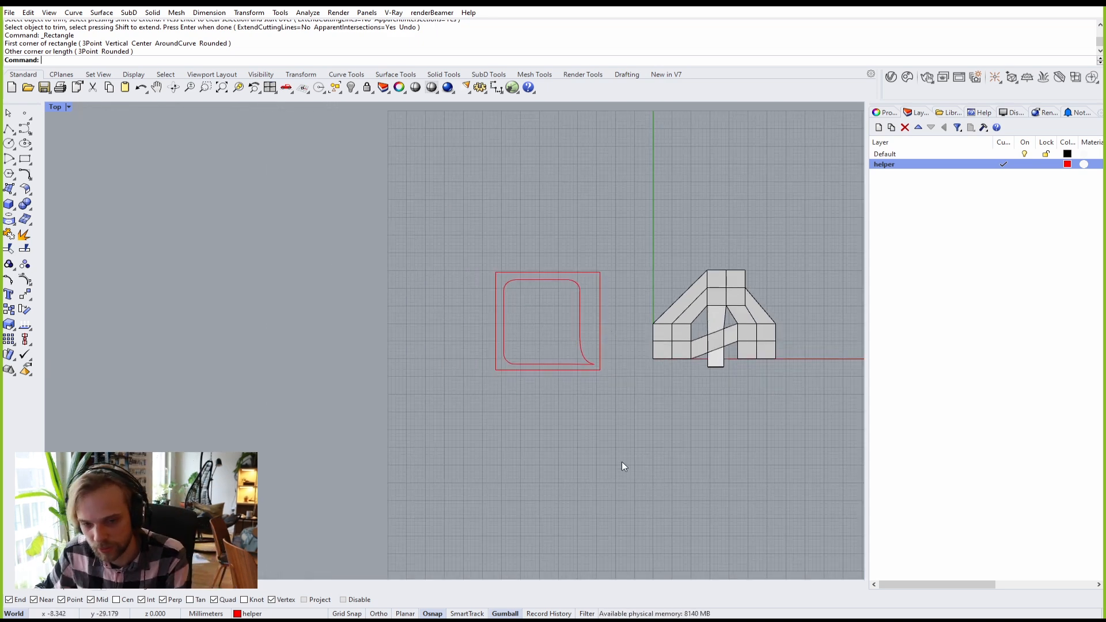
drag(630, 445, 400, 233)
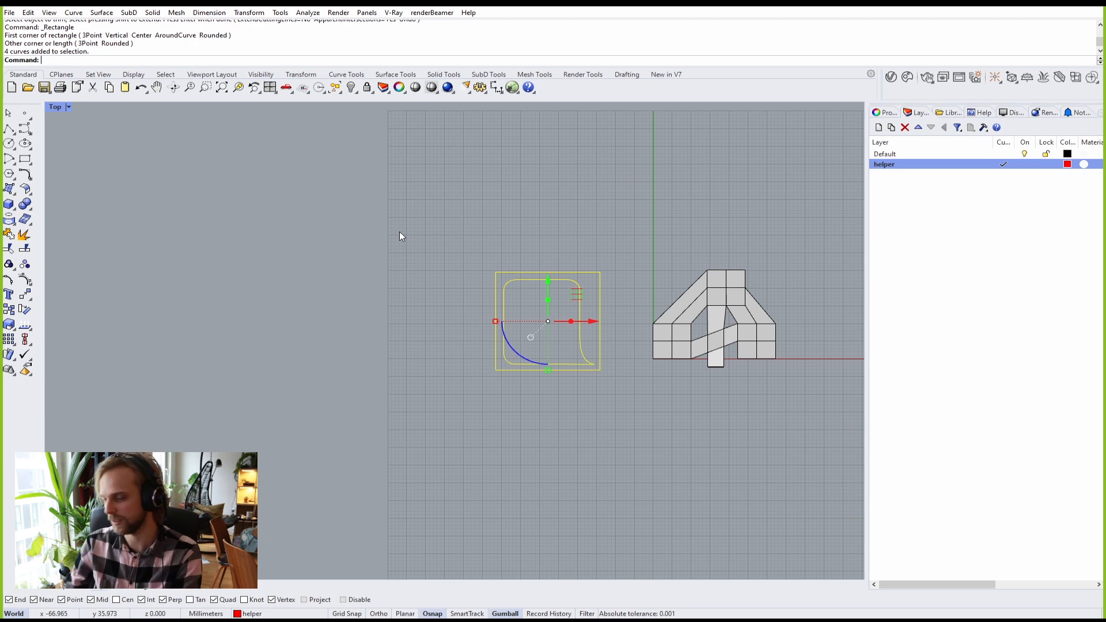
key(Delete)
drag(713, 319, 569, 185)
key(Delete)
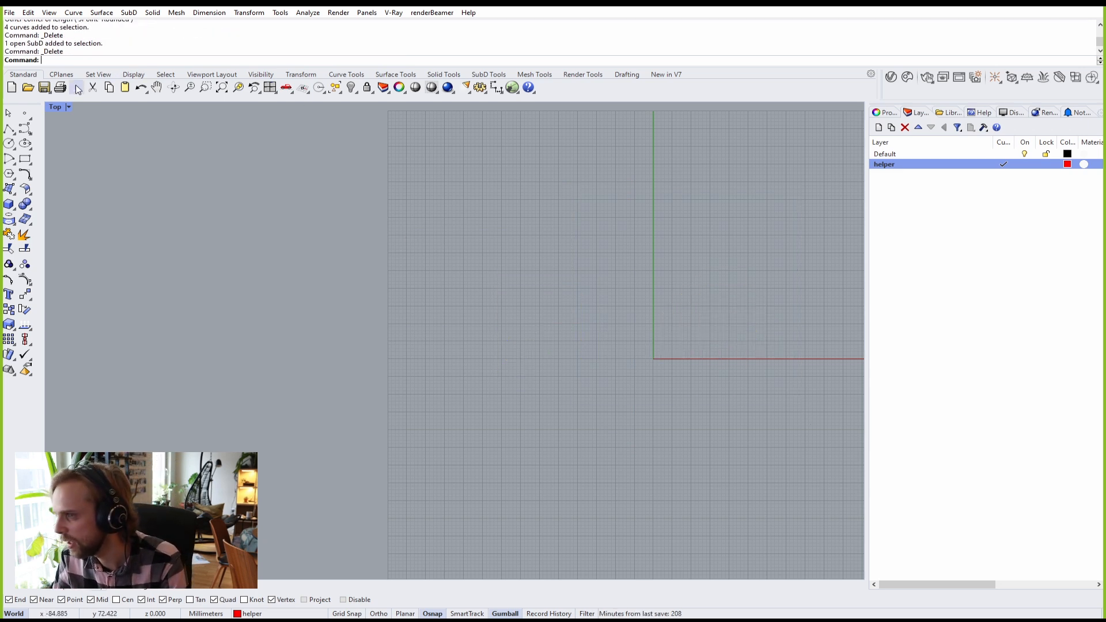
Step: Maximize the Perspective view, look at the grid from above and bring up the SubD tools
double_click(57, 107)
double_click(462, 105)
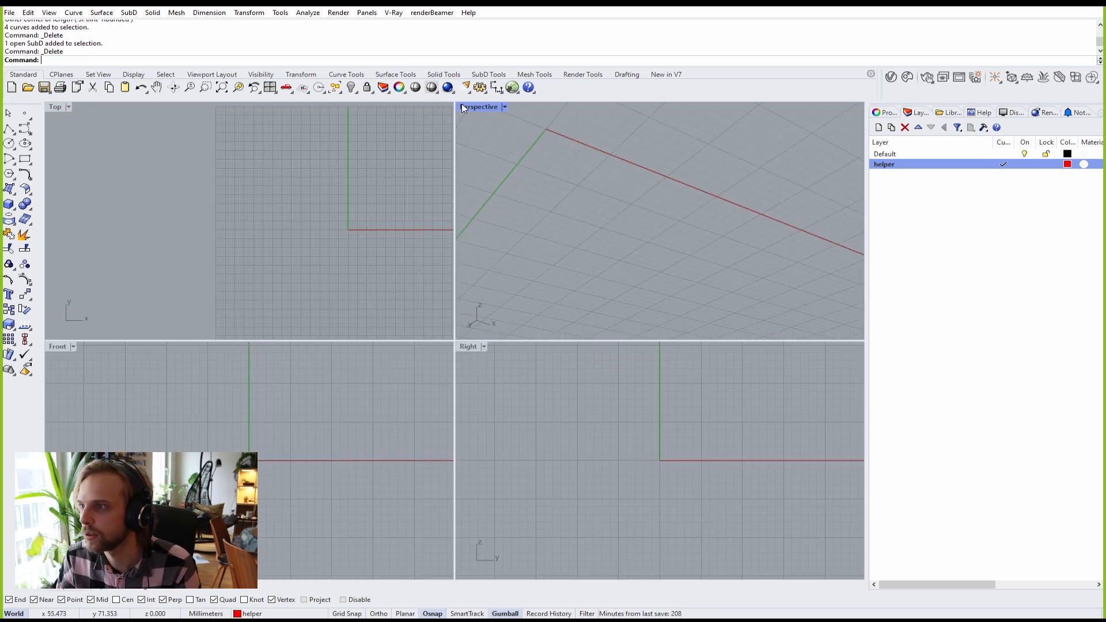
right_drag(426, 188, 425, 254)
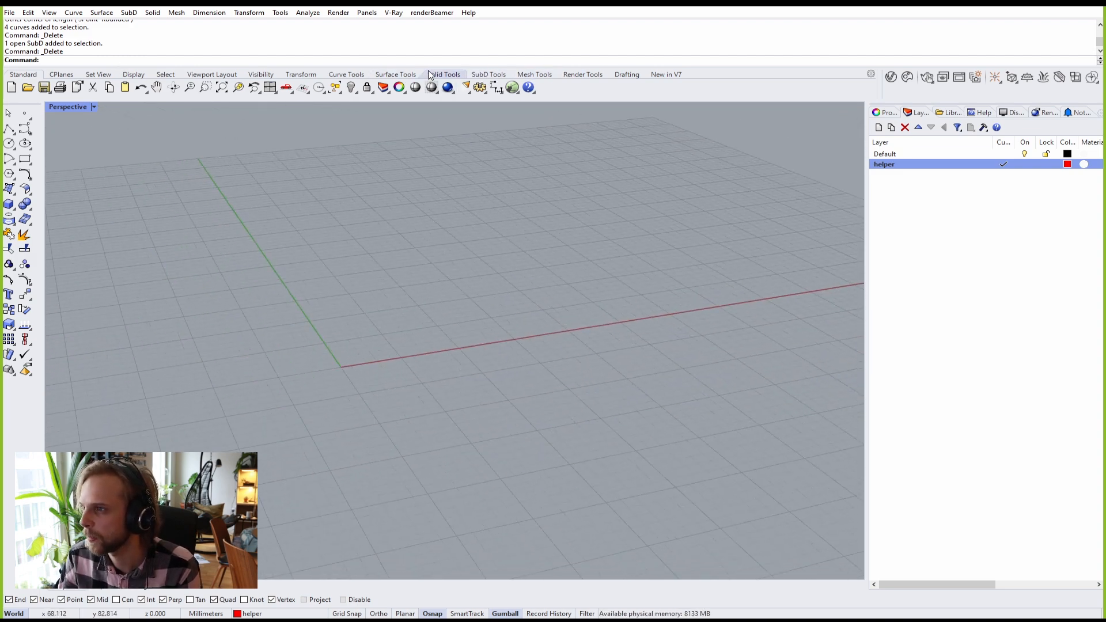
click(478, 76)
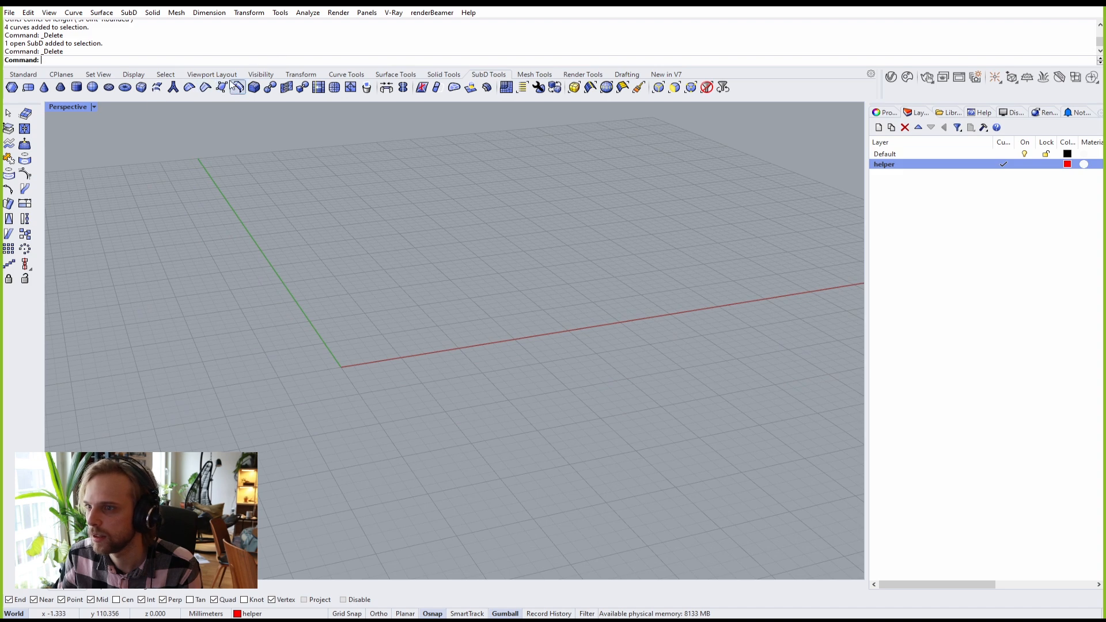
Step: Create a SubD box with its first corner at the origin, 10 mm long, 10 mm wide and 10 mm high
click(141, 87)
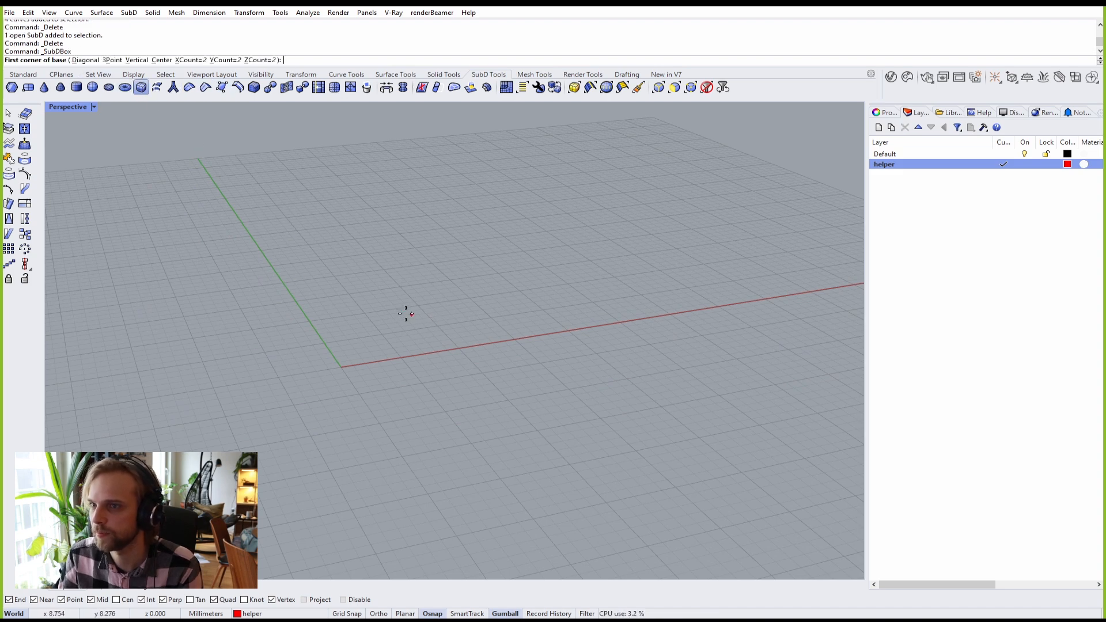
text(0)
key(Return)
scroll(565, 202, down, 3)
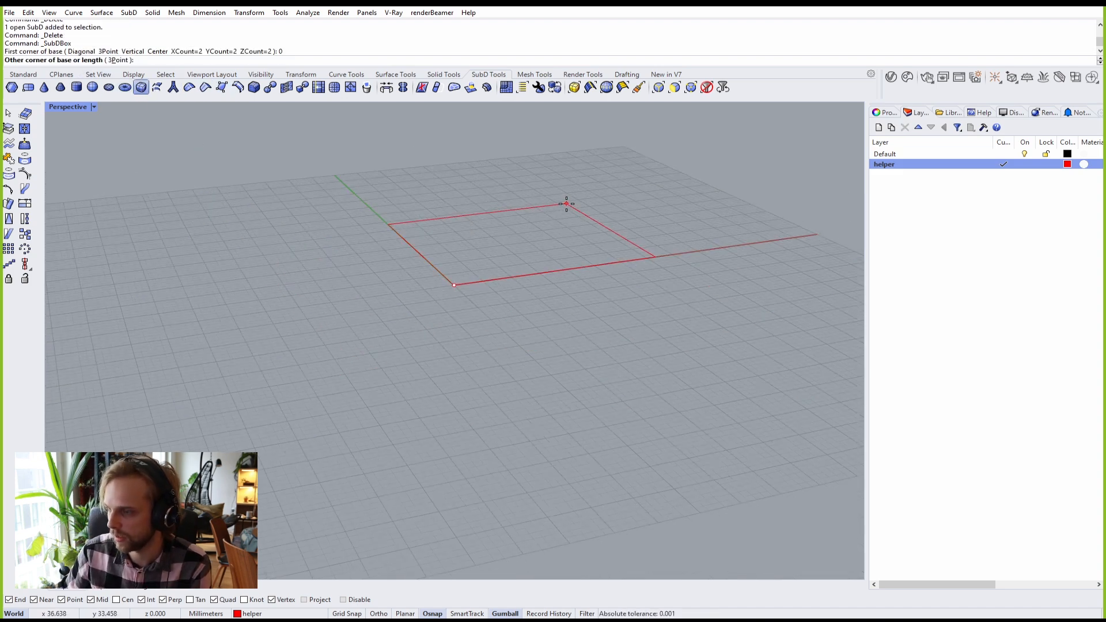
text(10)
key(Return)
text(10)
key(Return)
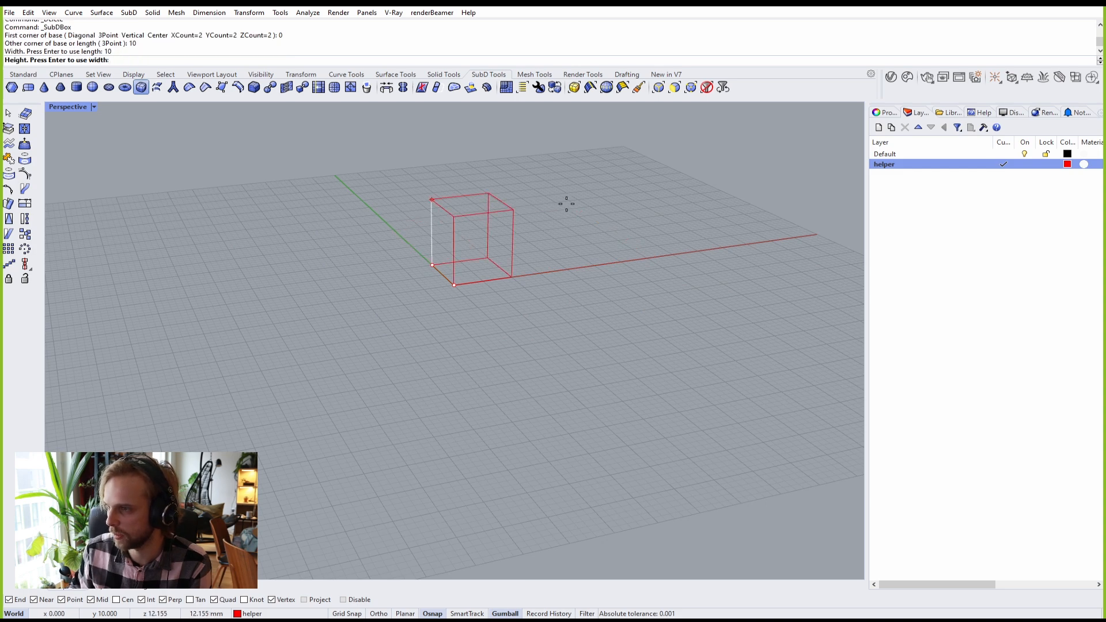
text(10)
key(Return)
scroll(469, 181, up, 5)
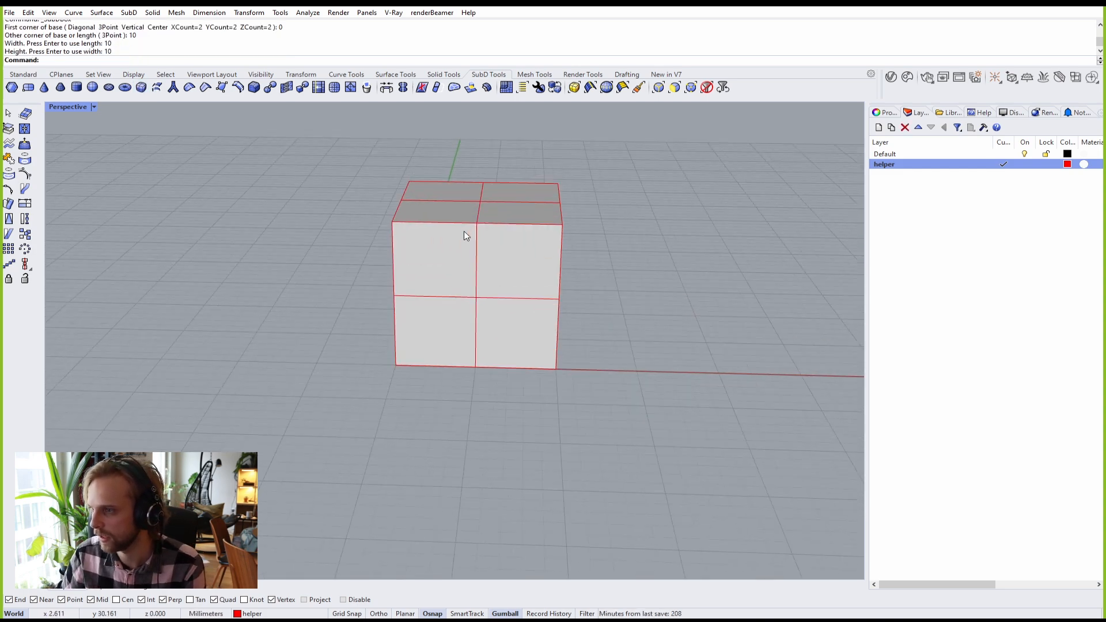
Step: Delete the four front faces of the SubD box to open its interior
shift+right_drag(464, 231, 424, 245)
ctrl+shift+click(385, 285)
ctrl+shift+click(468, 286)
ctrl+shift+click(466, 339)
ctrl+shift+click(389, 333)
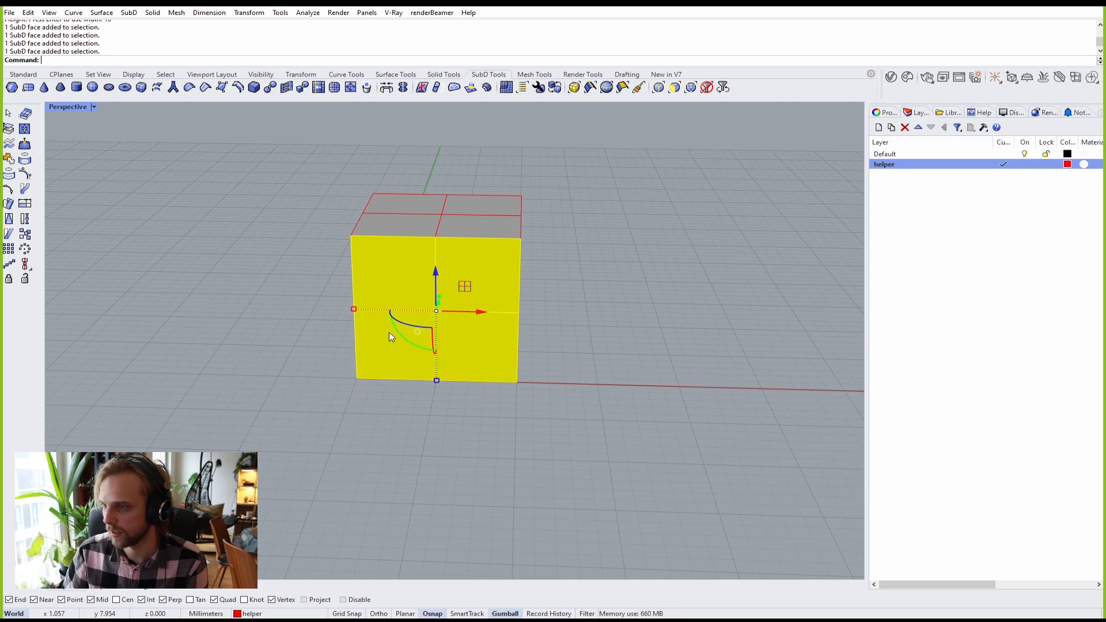
key(Delete)
right_drag(389, 332, 393, 317)
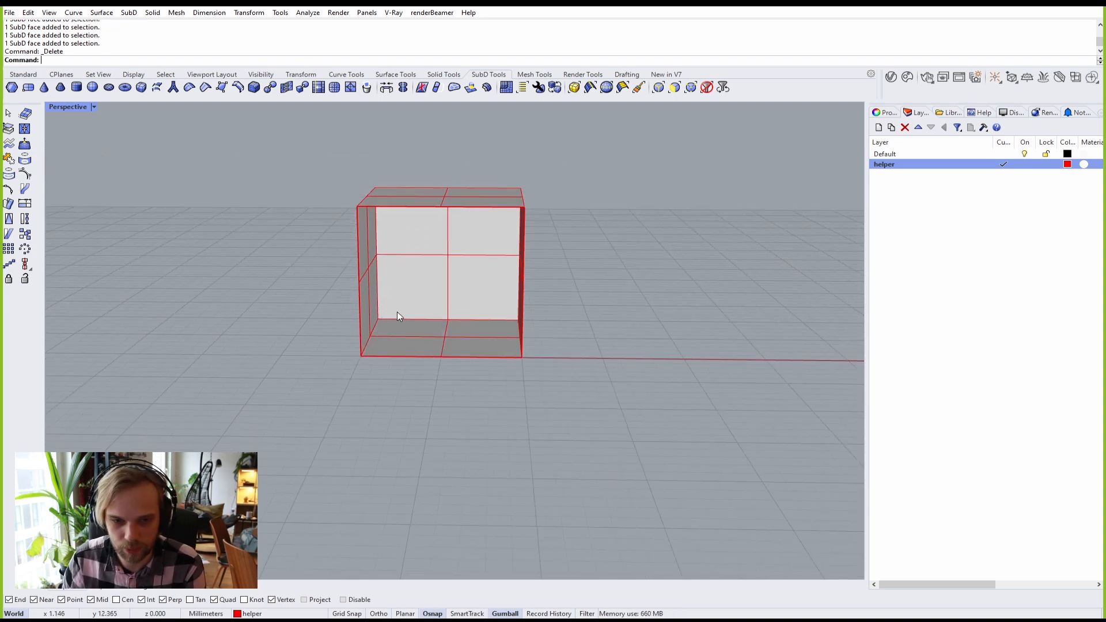
Step: Insert an edge on the side and back walls, running along their floor edges about 0.24 mm above the floor
scroll(398, 316, up, 6)
ctrl+shift+click(333, 378)
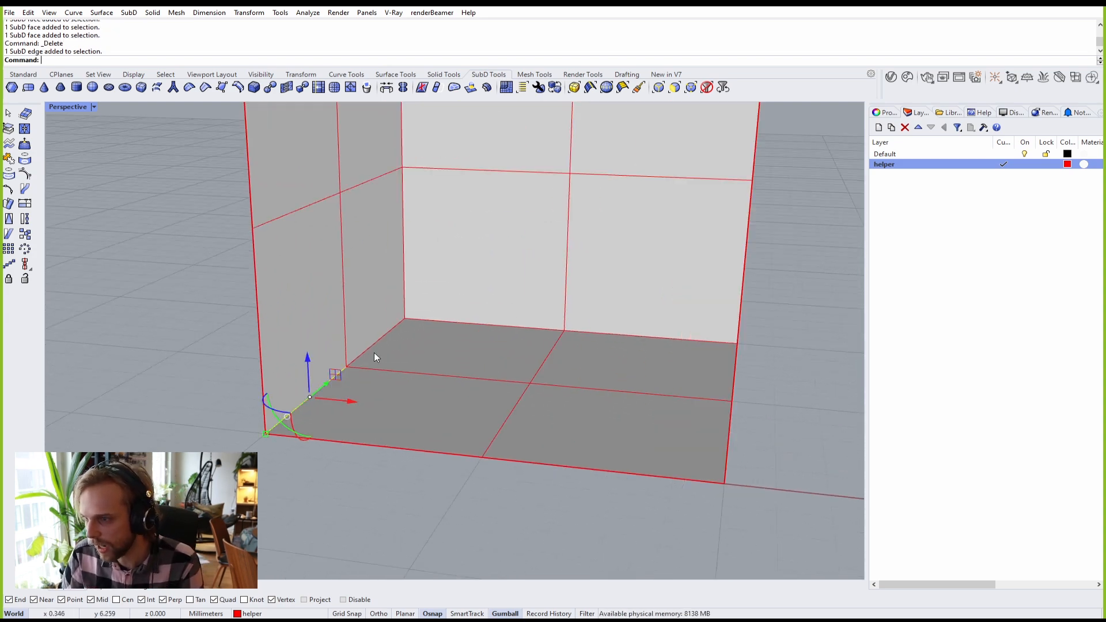
ctrl+shift+click(373, 346)
ctrl+shift+click(480, 326)
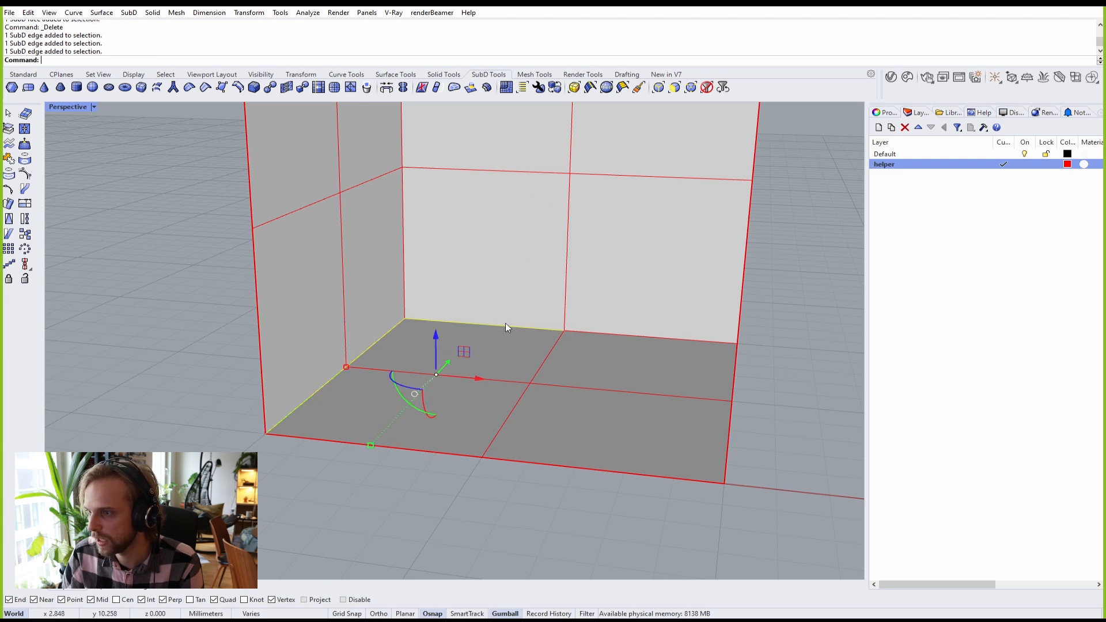
ctrl+shift+click(635, 336)
right_drag(635, 337, 773, 349)
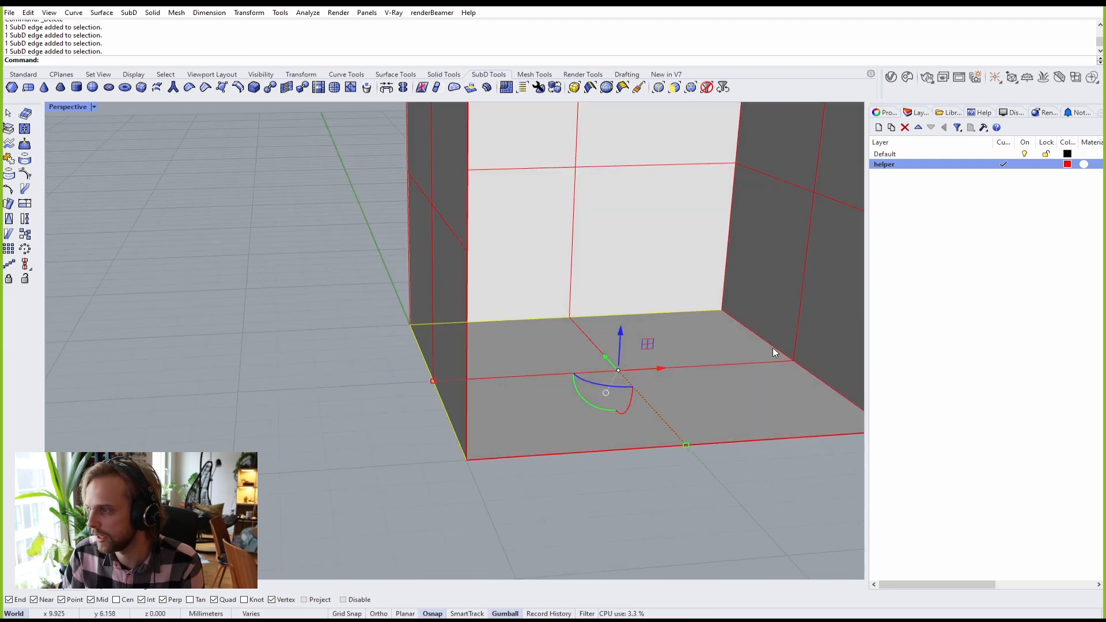
ctrl+shift+click(813, 381)
ctrl+shift+click(798, 442)
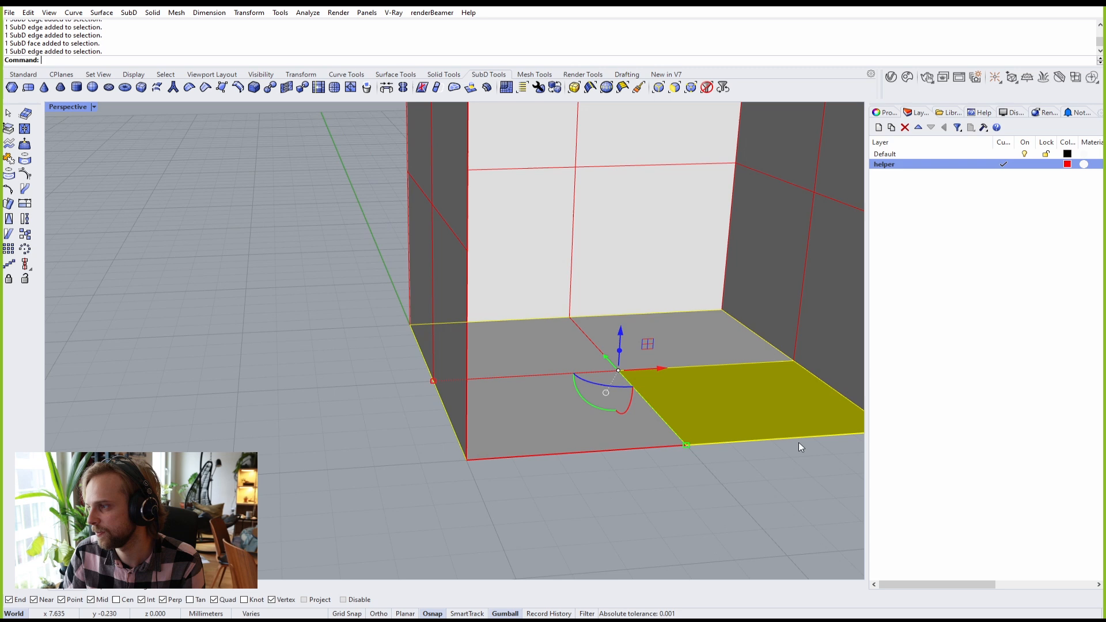
ctrl+shift+click(740, 412)
right_drag(797, 406, 668, 418)
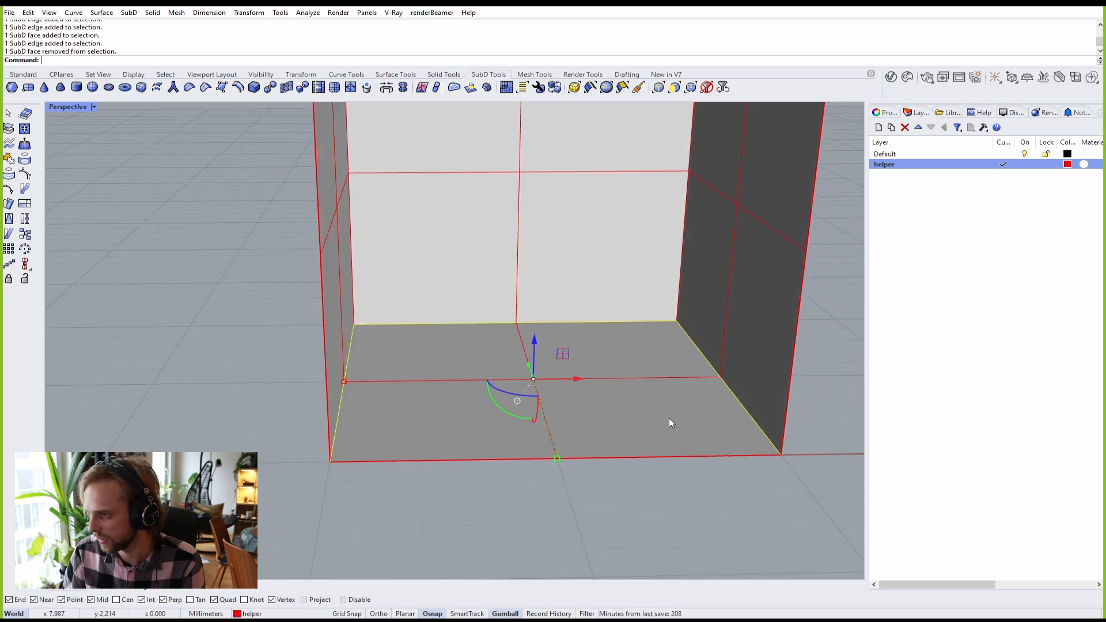
text(i)
key(Return)
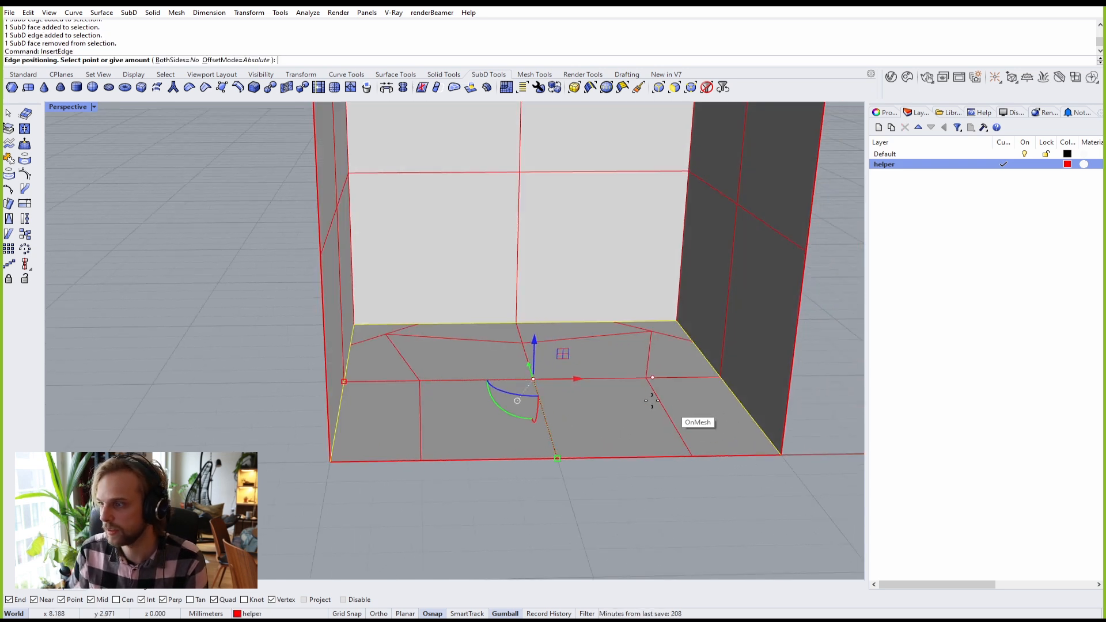
scroll(783, 406, up, 4)
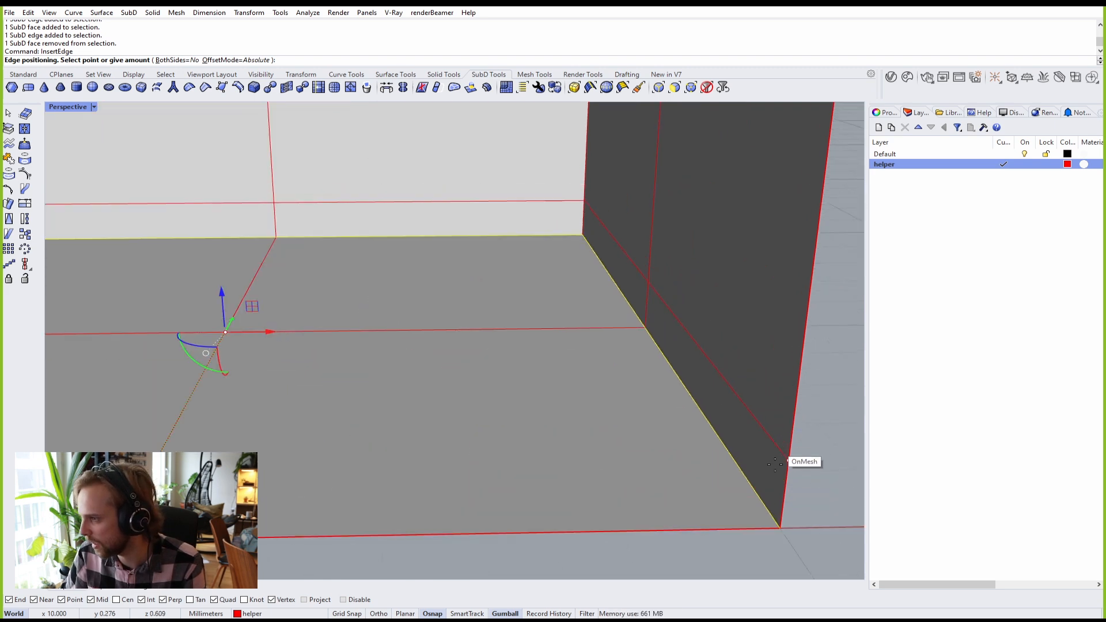
click(787, 501)
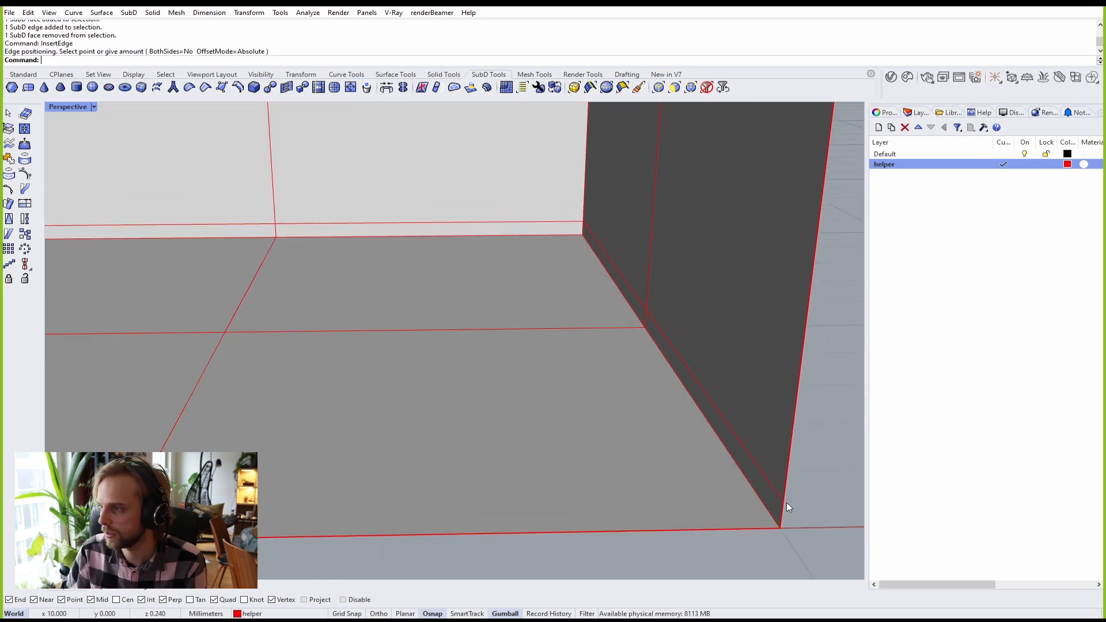
scroll(749, 465, down, 5)
right_drag(694, 339, 751, 383)
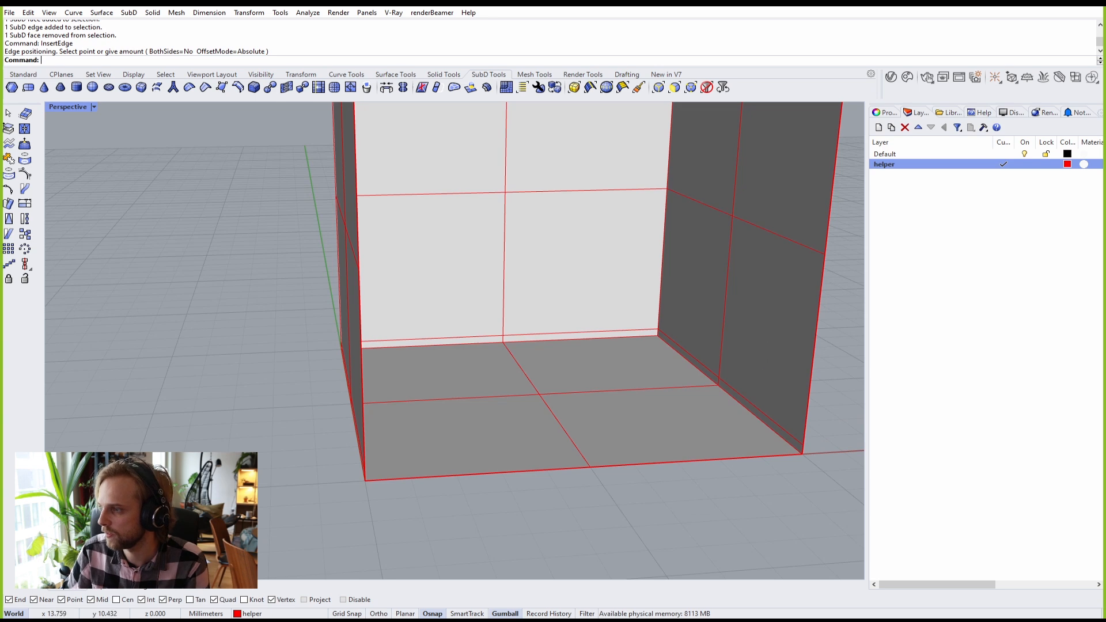
ctrl+shift+click(771, 323)
ctrl+shift+click(704, 278)
ctrl+shift+click(620, 236)
ctrl+shift+click(441, 268)
right_drag(440, 267, 309, 273)
ctrl+shift+click(308, 274)
ctrl+shift+click(248, 242)
ctrl+shift+click(218, 159)
ctrl+shift+click(306, 151)
ctrl+shift+click(423, 148)
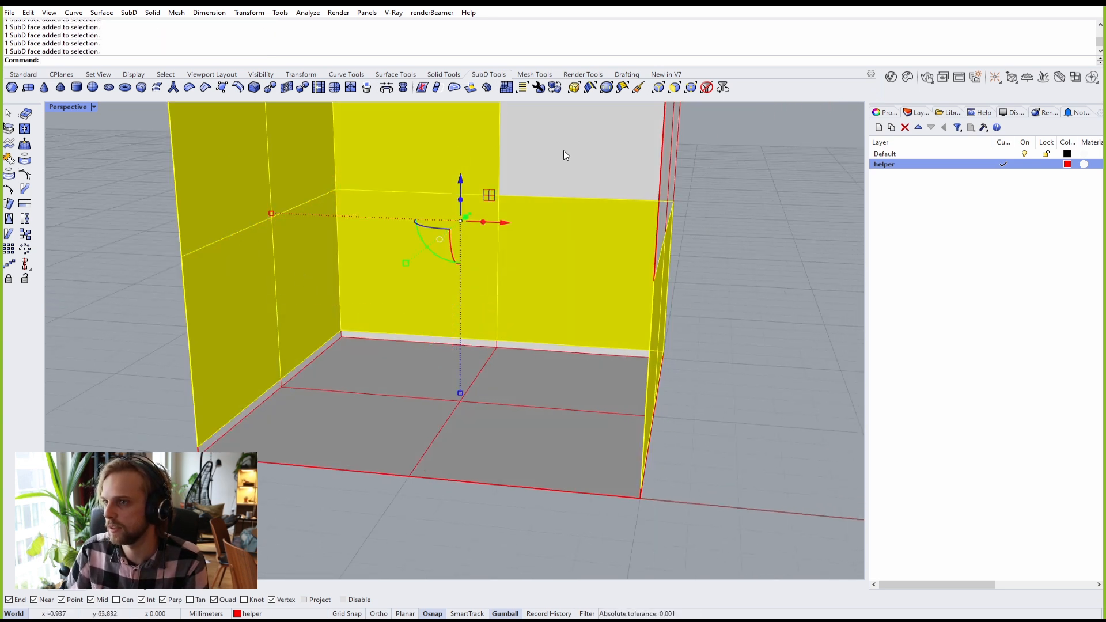
scroll(507, 183, down, 2)
key(Escape)
Step: Delete the upper half of the open box, including all its top faces and upper wall faces
right_drag(396, 286, 439, 252)
drag(737, 247, 206, 133)
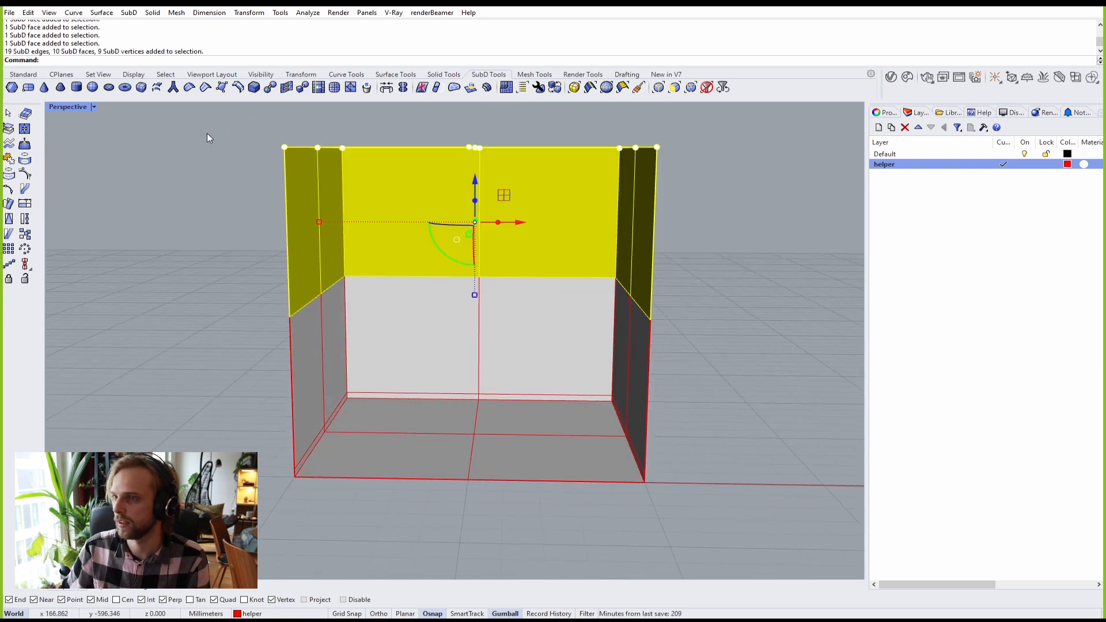
key(Delete)
right_drag(403, 368, 345, 303)
scroll(337, 293, up, 4)
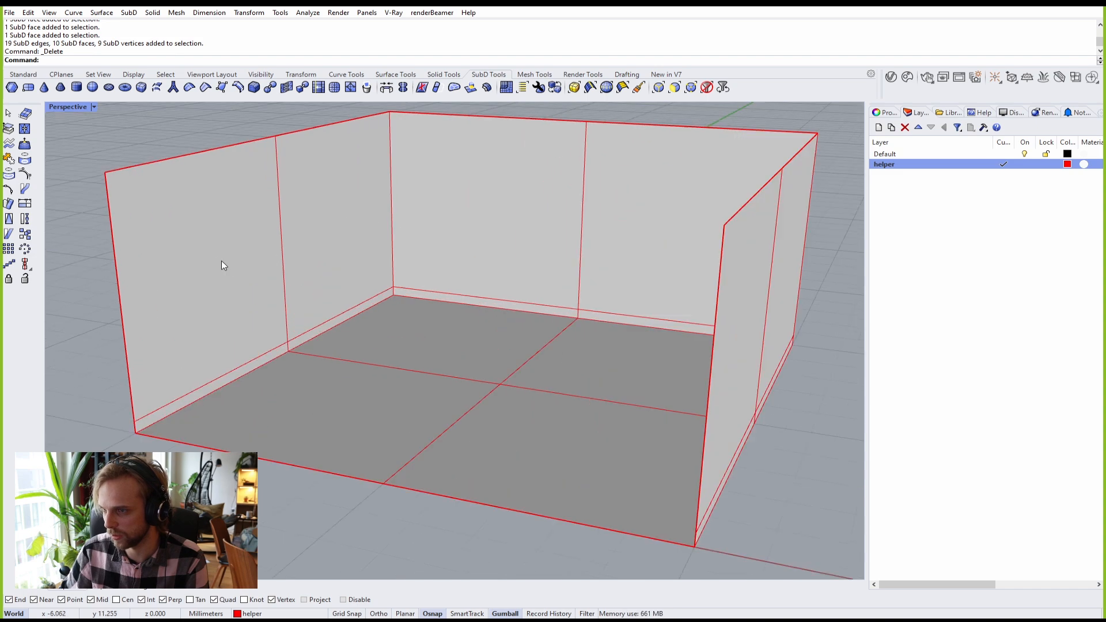
ctrl+shift+click(222, 263)
ctrl+shift+click(331, 222)
ctrl+shift+click(446, 206)
right_drag(545, 223, 689, 256)
ctrl+shift+click(662, 210)
ctrl+shift+click(697, 245)
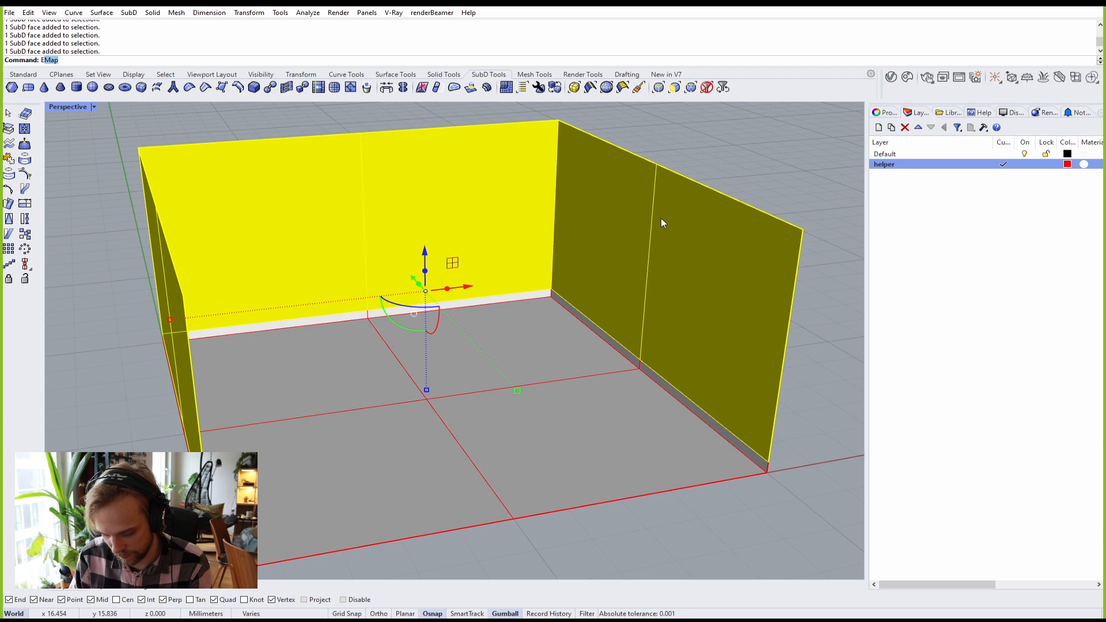
text(deSubD)
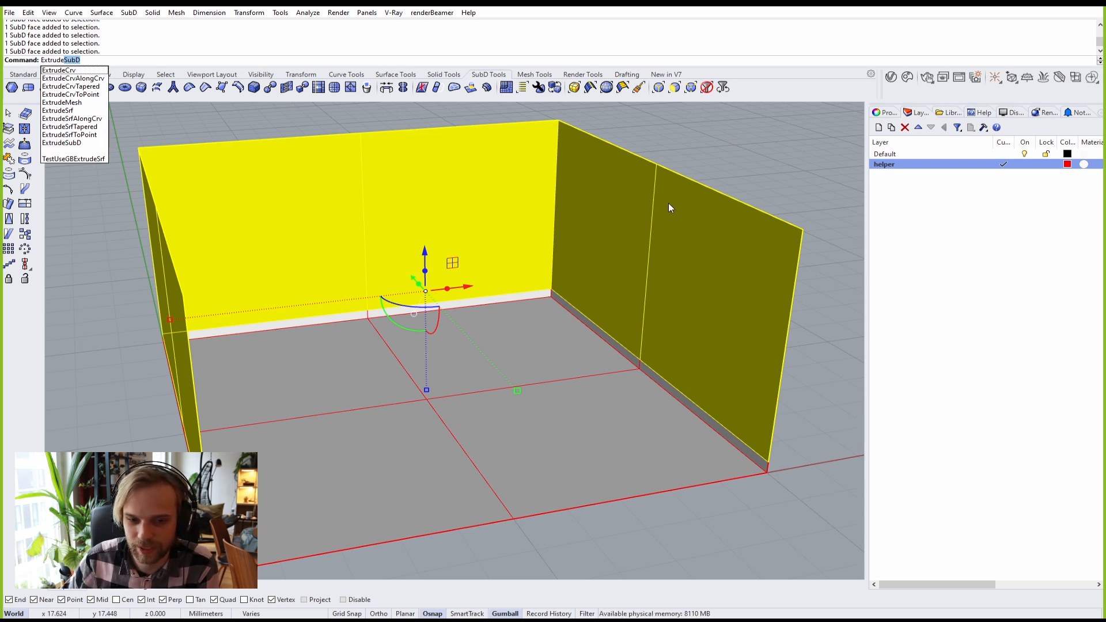
right_drag(657, 264, 631, 270)
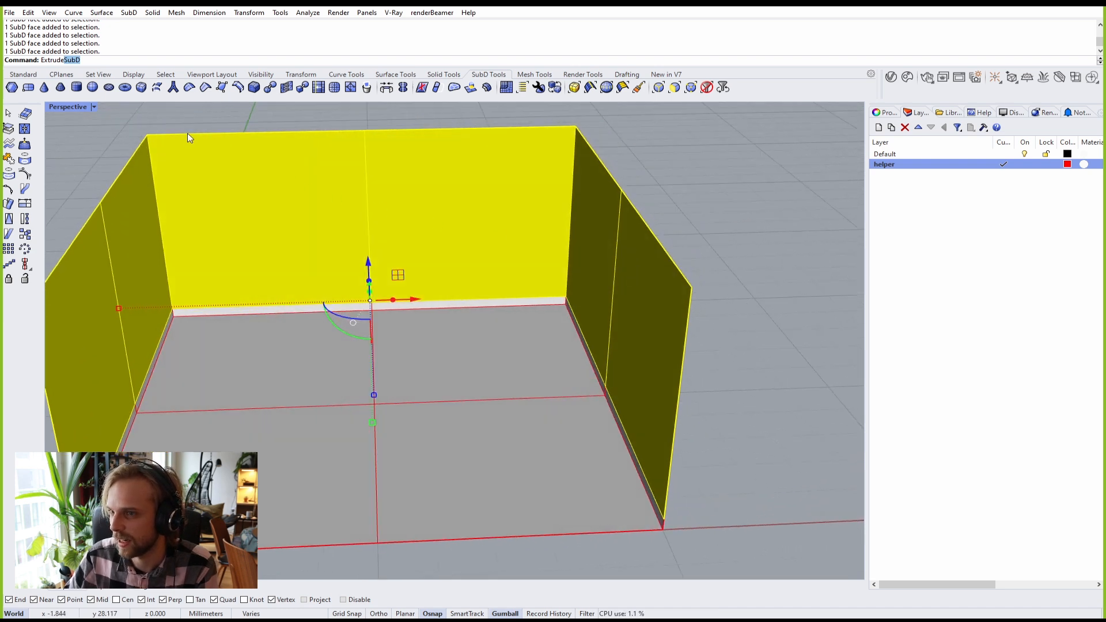
key(Escape)
Step: Try deleting the back wall faces together with the edges at their base, and undo the deletions
ctrl+shift+click(241, 189)
ctrl+shift+click(484, 240)
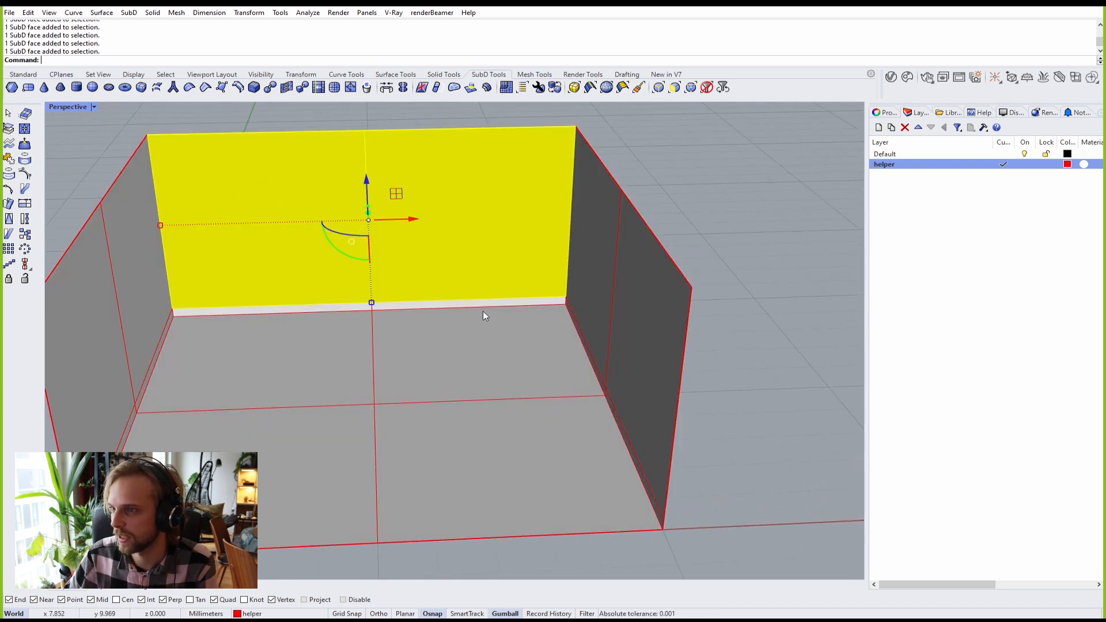
ctrl+shift+click(485, 307)
ctrl+shift+click(328, 313)
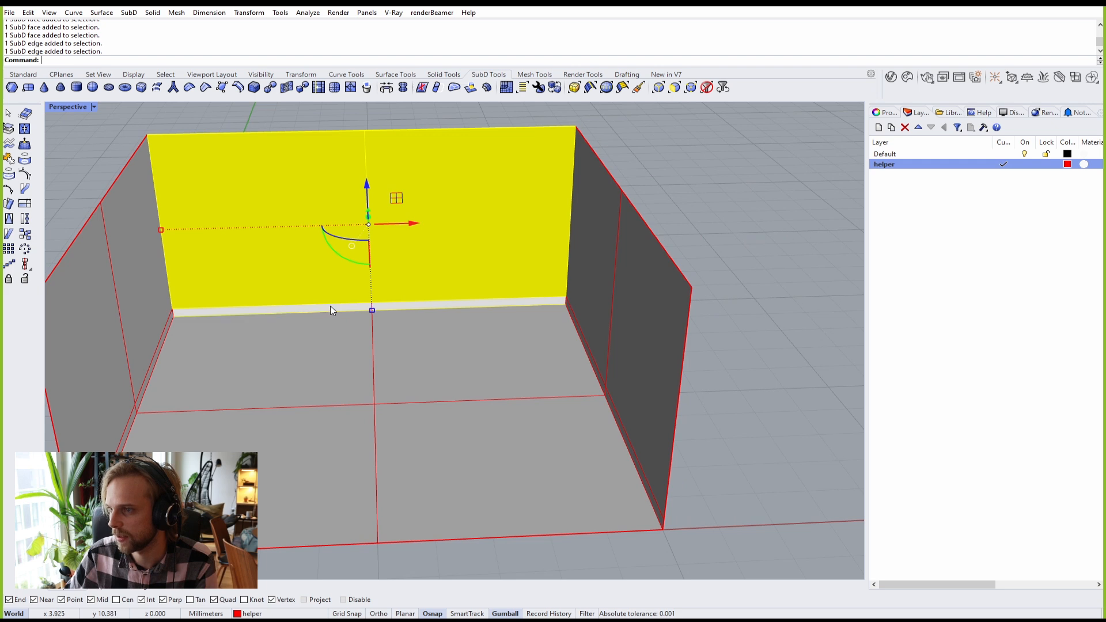
ctrl+shift+click(423, 306)
key(Delete)
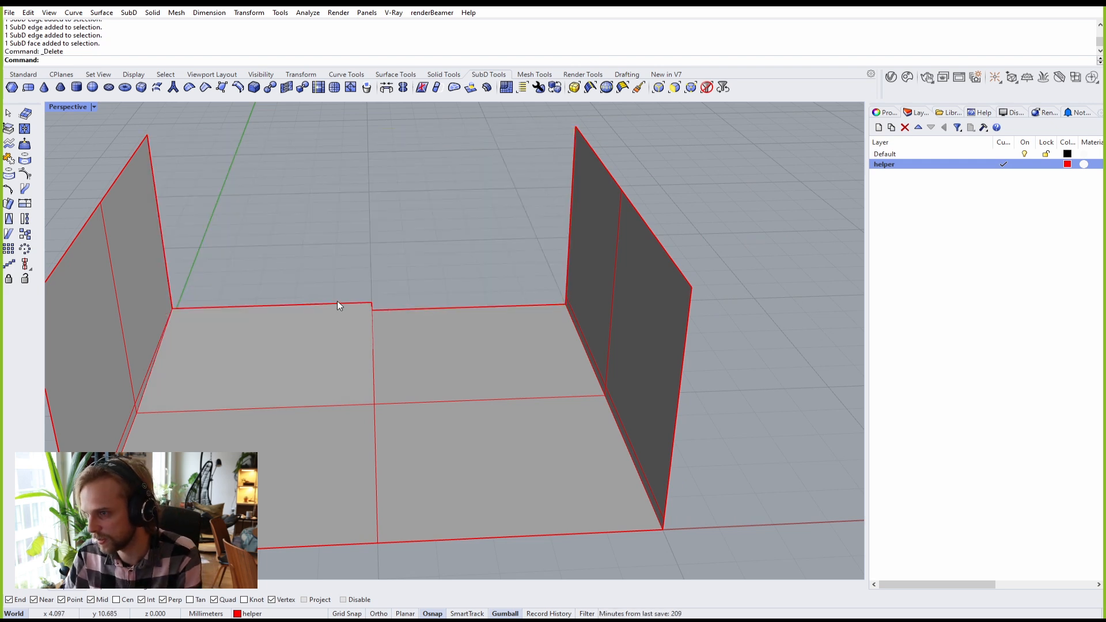
scroll(337, 306, up, 5)
ctrl+shift+click(389, 302)
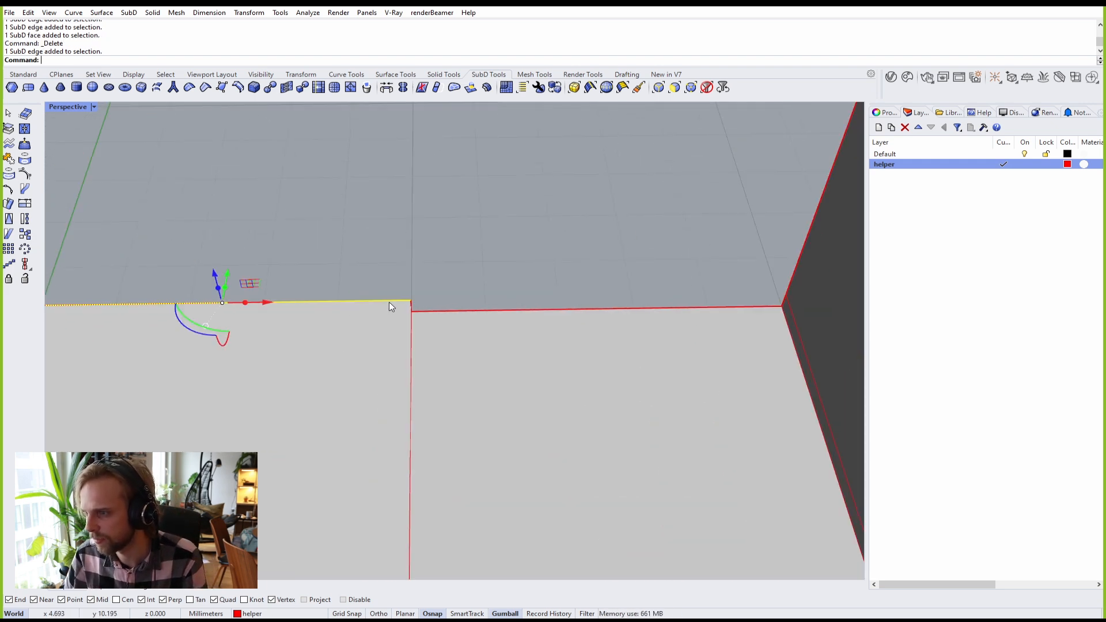
key(Delete)
key(ctrl+z)
scroll(390, 303, down, 3)
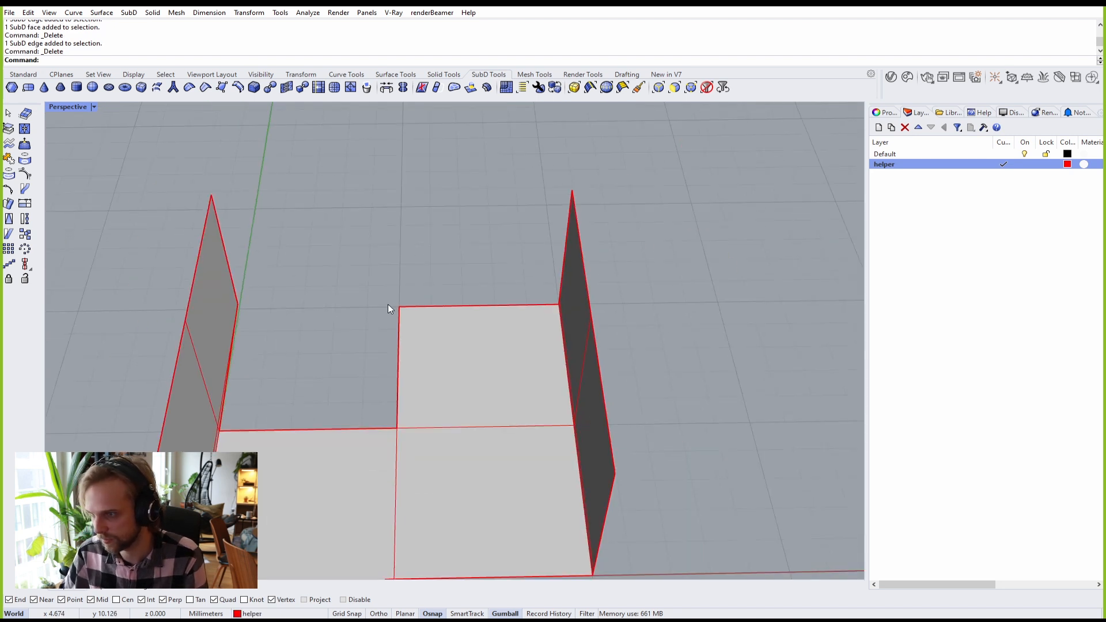
key(ctrl+z)
Step: Delete the back wall completely, including both tall faces and the two narrow strip faces along the floor
scroll(372, 303, up, 8)
ctrl+shift+click(394, 314)
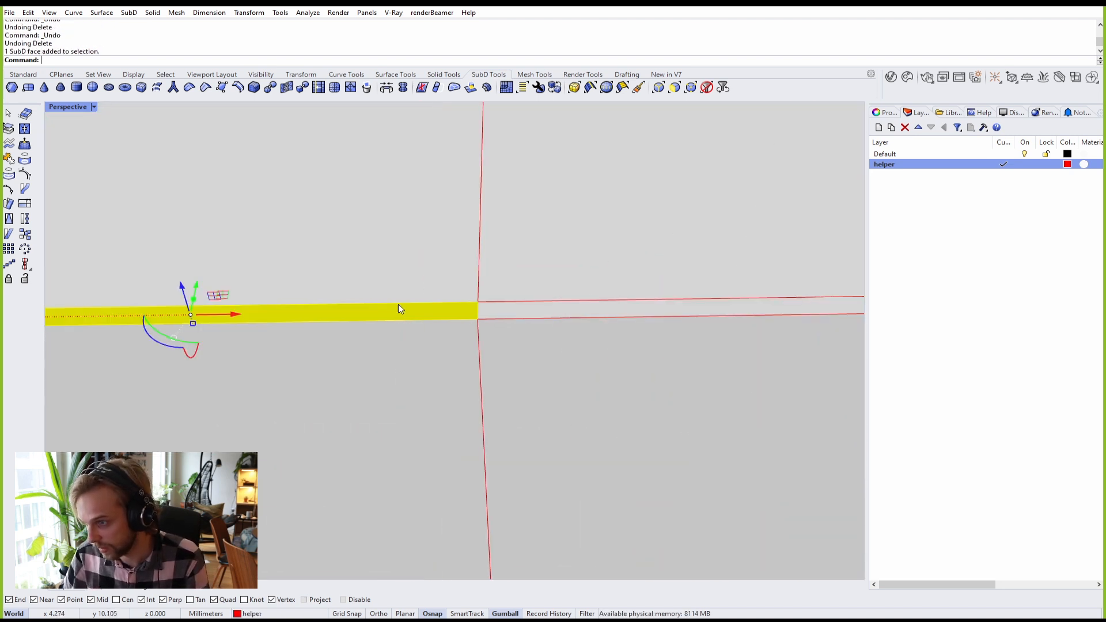
ctrl+shift+click(409, 278)
ctrl+shift+click(562, 251)
ctrl+shift+click(530, 310)
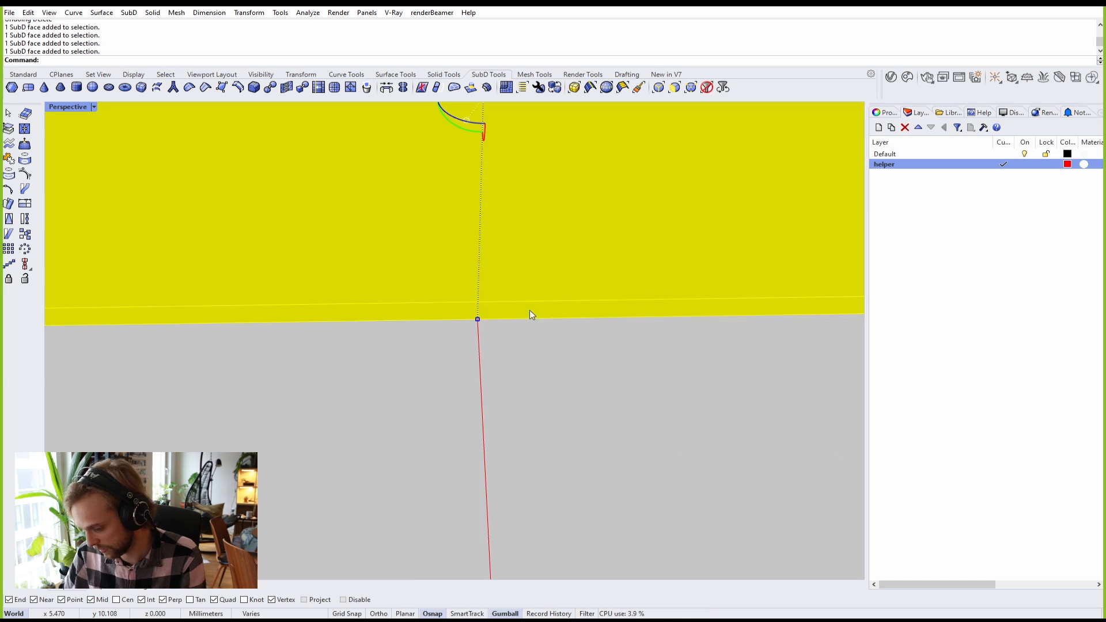
key(Delete)
Step: Extrude the two tall faces of the wall farthest from the origin inward about 0.5 mm along the X direction with ExtrudeSubD
scroll(530, 311, down, 8)
right_drag(530, 310, 548, 282)
shift+right_drag(685, 343, 616, 242)
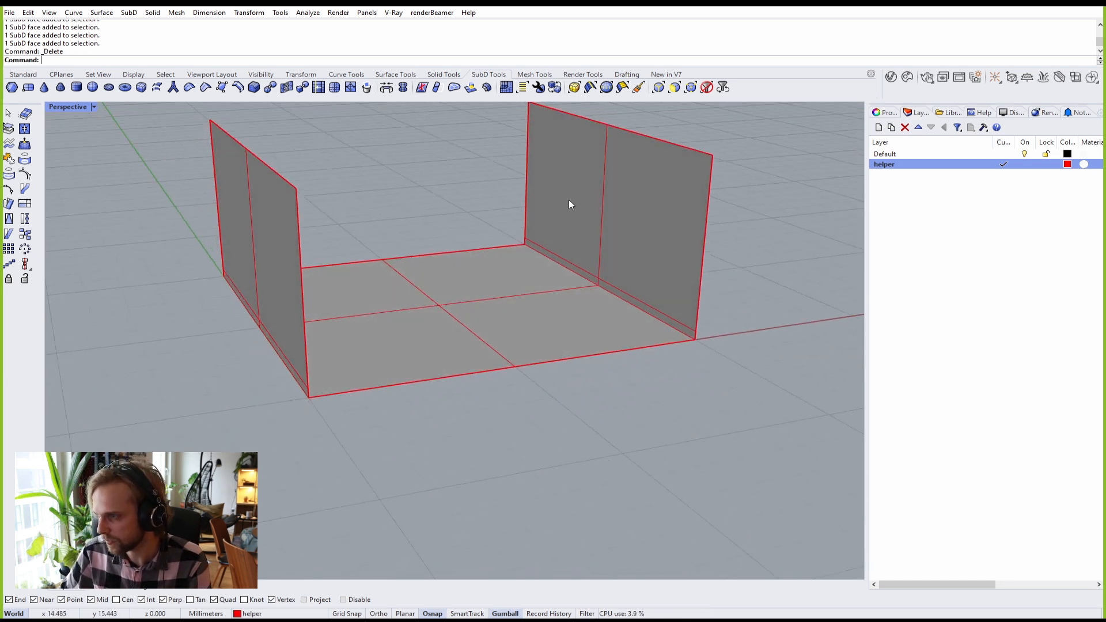
ctrl+shift+click(569, 199)
ctrl+shift+click(666, 224)
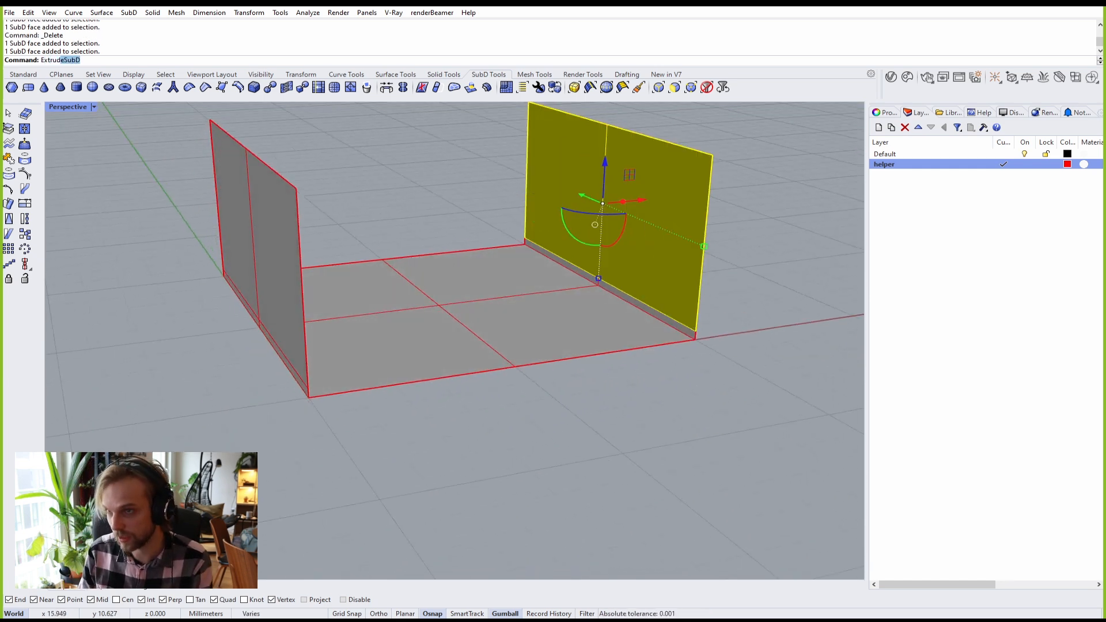
key(Return)
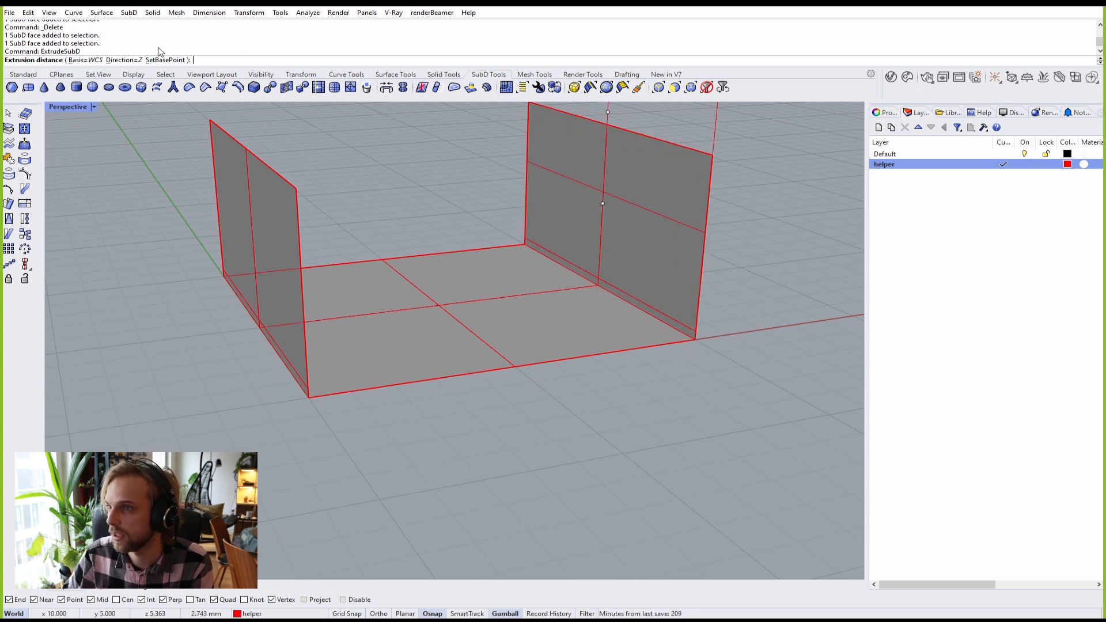
click(118, 59)
click(71, 60)
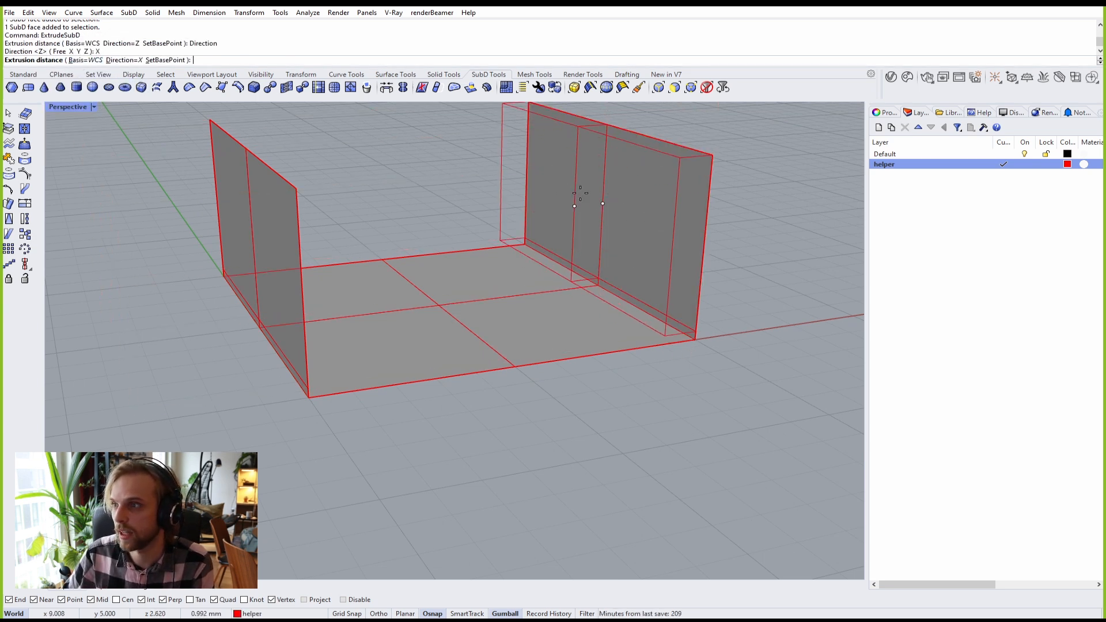
click(593, 234)
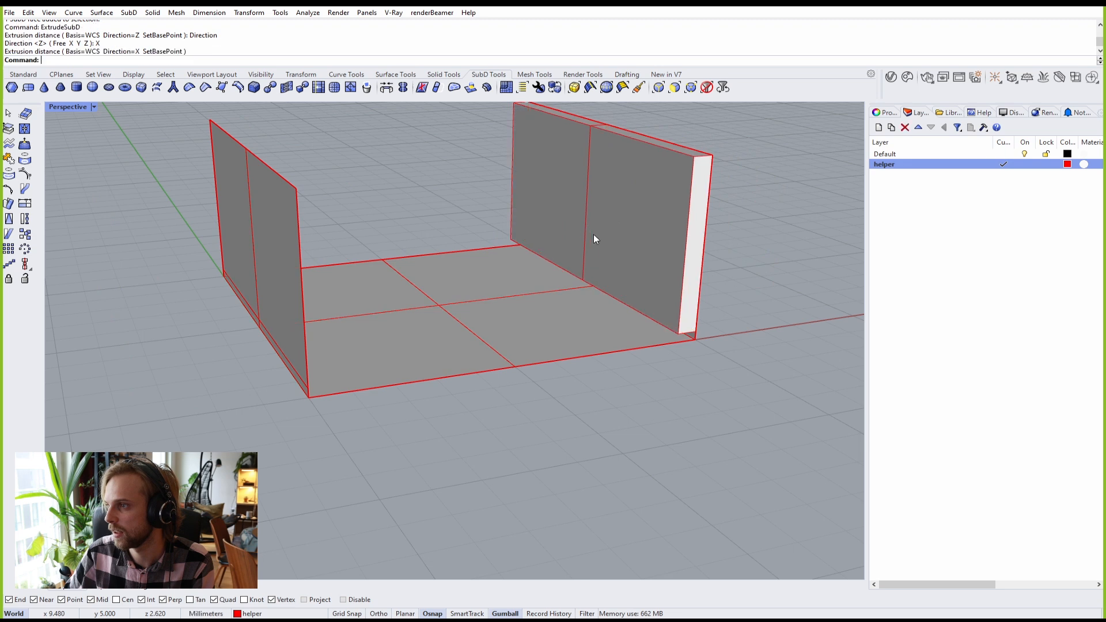
Step: Switch the SubD display from flat to smooth with a close view of the thickened wall's base
right_drag(654, 328, 563, 295)
scroll(641, 275, up, 3)
key(Tab)
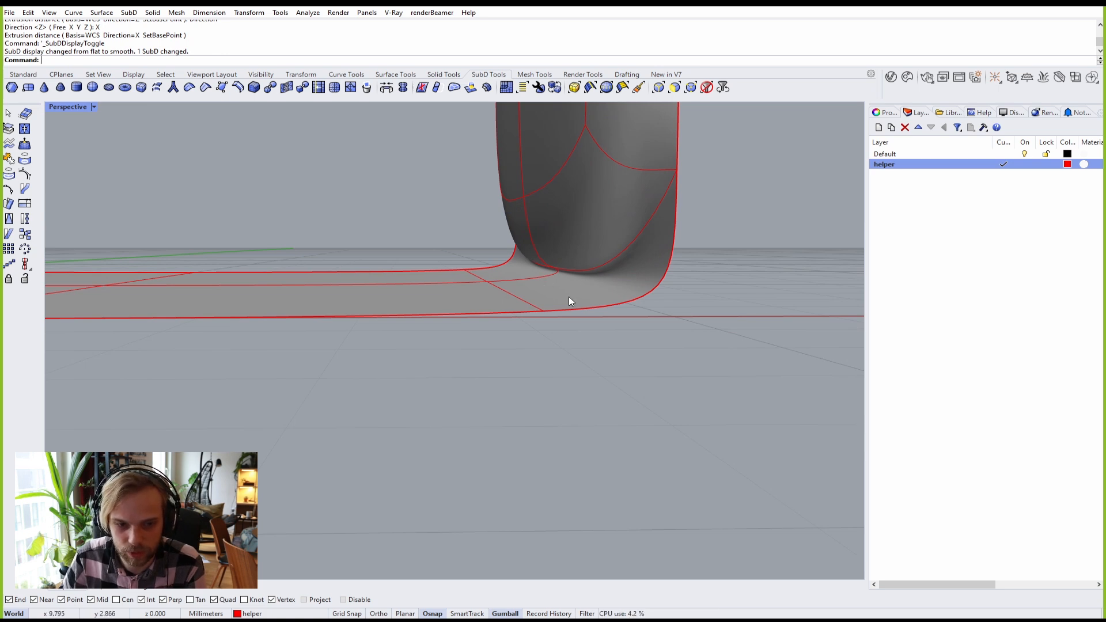
Step: Draw a horizontal rectangular clipping plane on the ground in front of the tray with ClippingPlane, and move it toward the origin
right_drag(650, 236, 644, 314)
text(ClippingPlane)
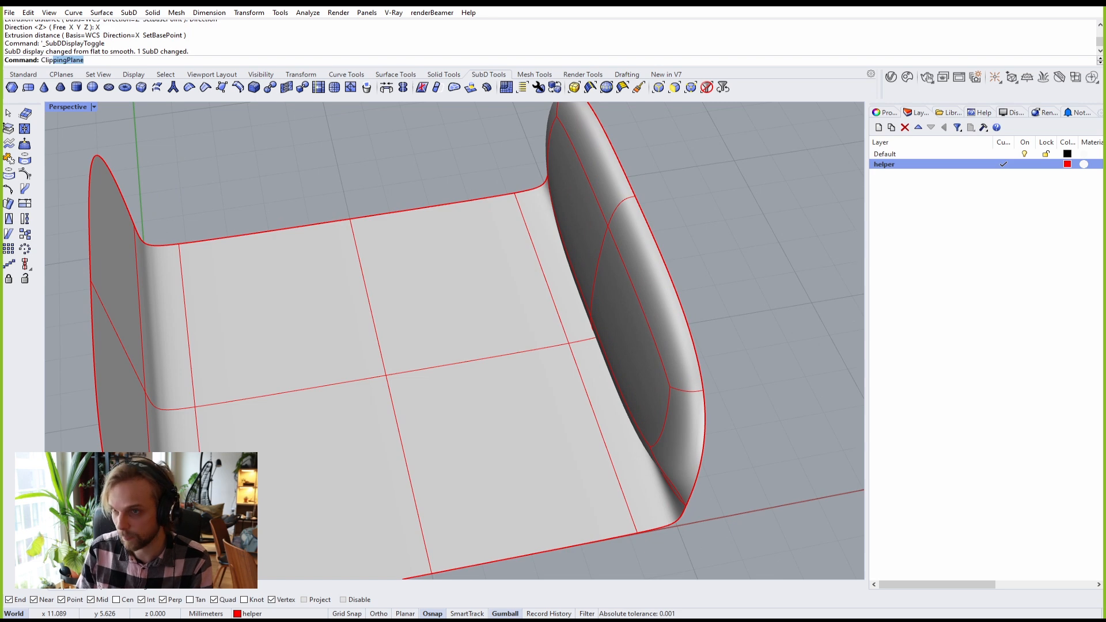
key(Return)
scroll(641, 310, down, 5)
shift+right_drag(642, 375, 561, 312)
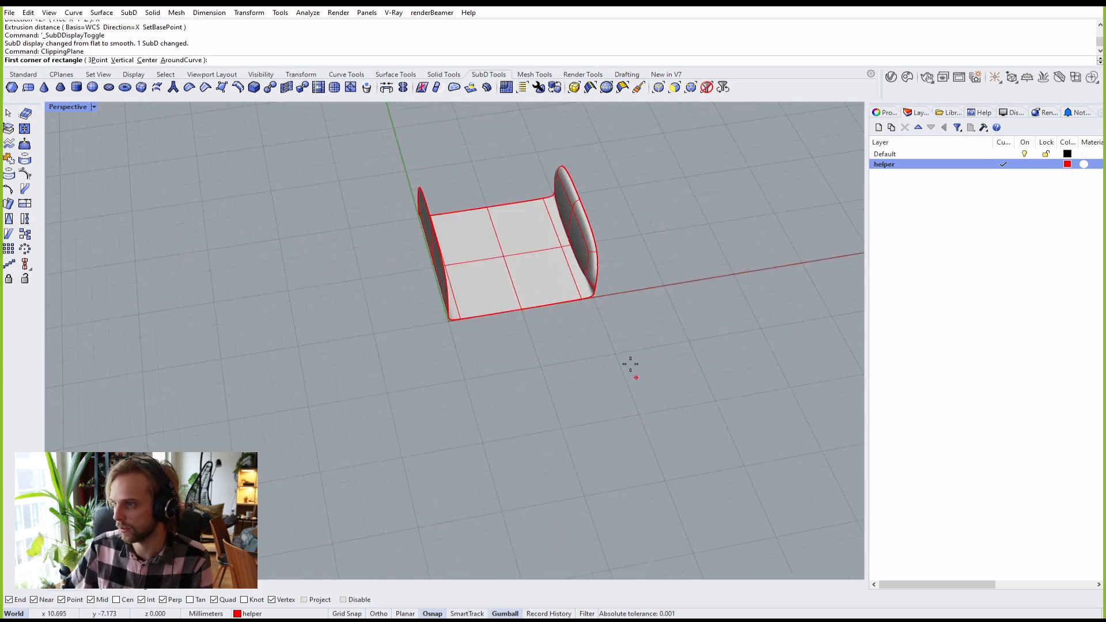
click(621, 352)
click(517, 495)
click(569, 414)
drag(589, 409, 467, 323)
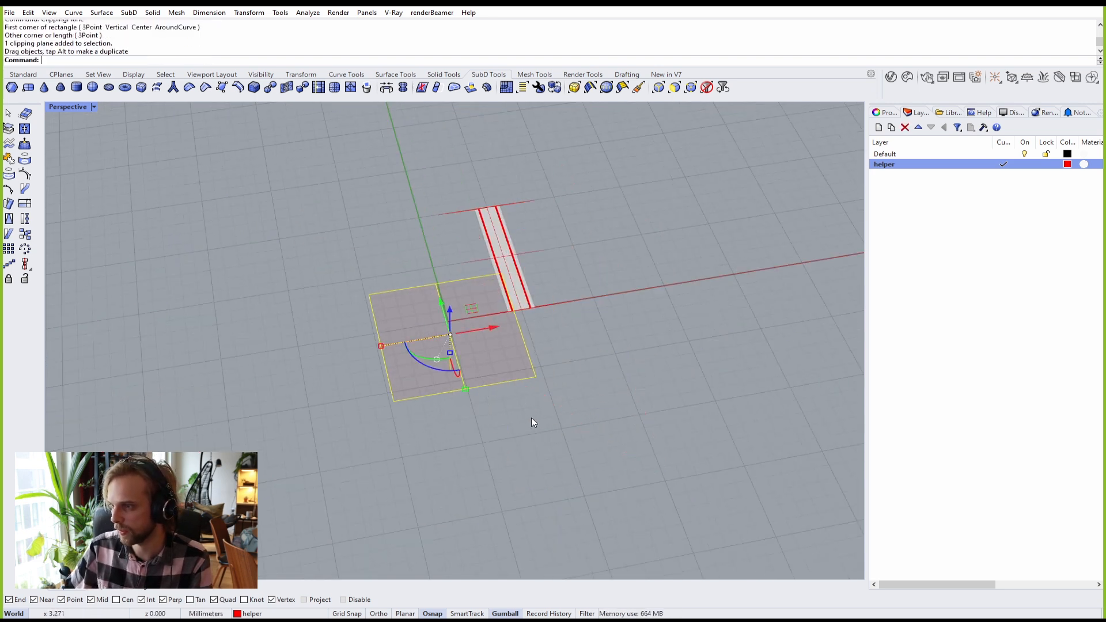
Step: Turn the clipping plane upright so it cuts across the tray, and inspect the section where the thickened wall meets the floor
right_drag(483, 372, 597, 291)
drag(537, 297, 427, 308)
drag(540, 261, 454, 263)
right_drag(454, 263, 585, 371)
click(596, 299)
scroll(588, 267, up, 6)
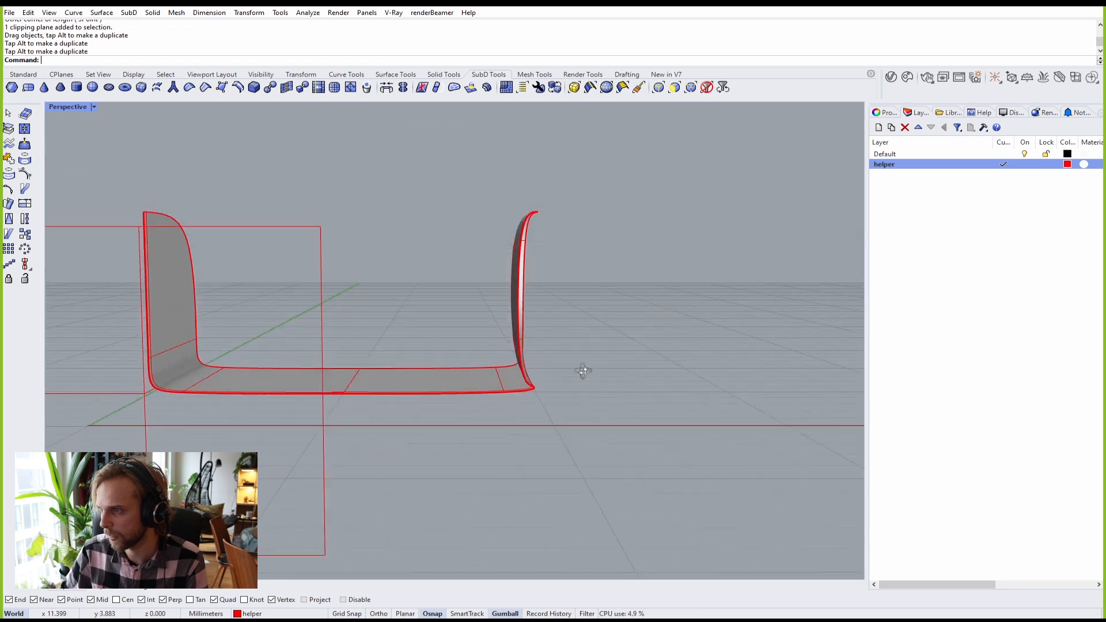
scroll(528, 390, up, 5)
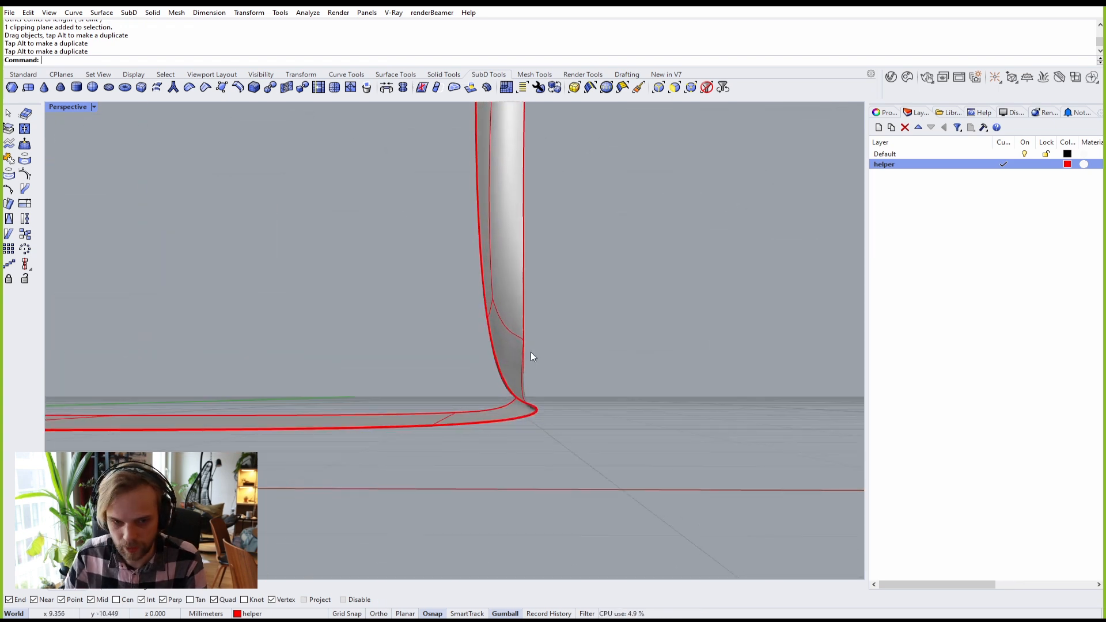
scroll(488, 319, down, 3)
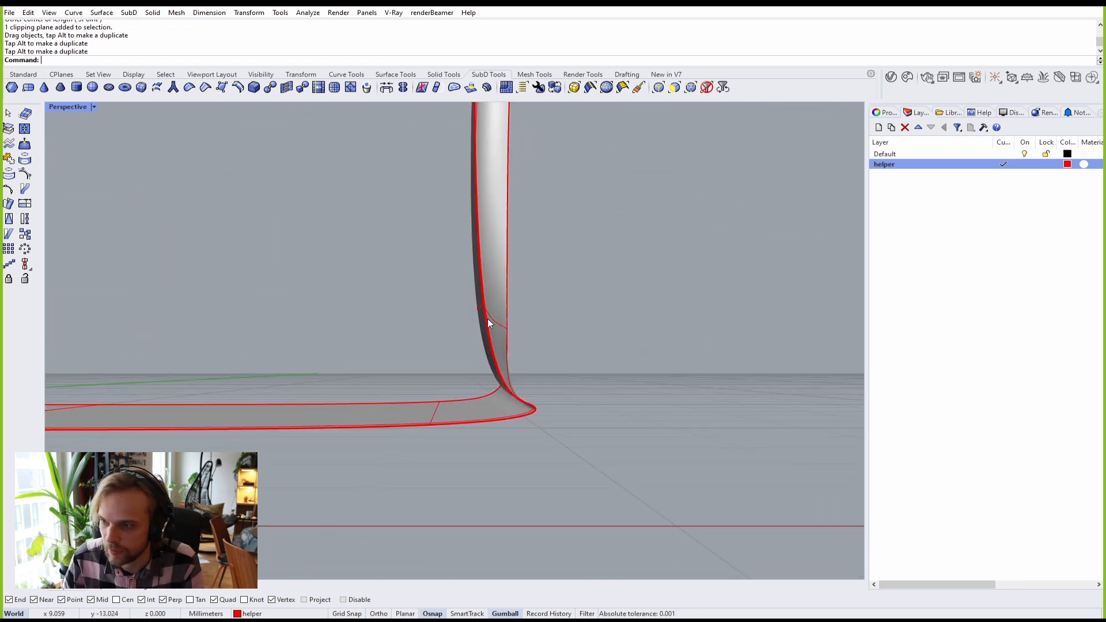
scroll(472, 353, up, 3)
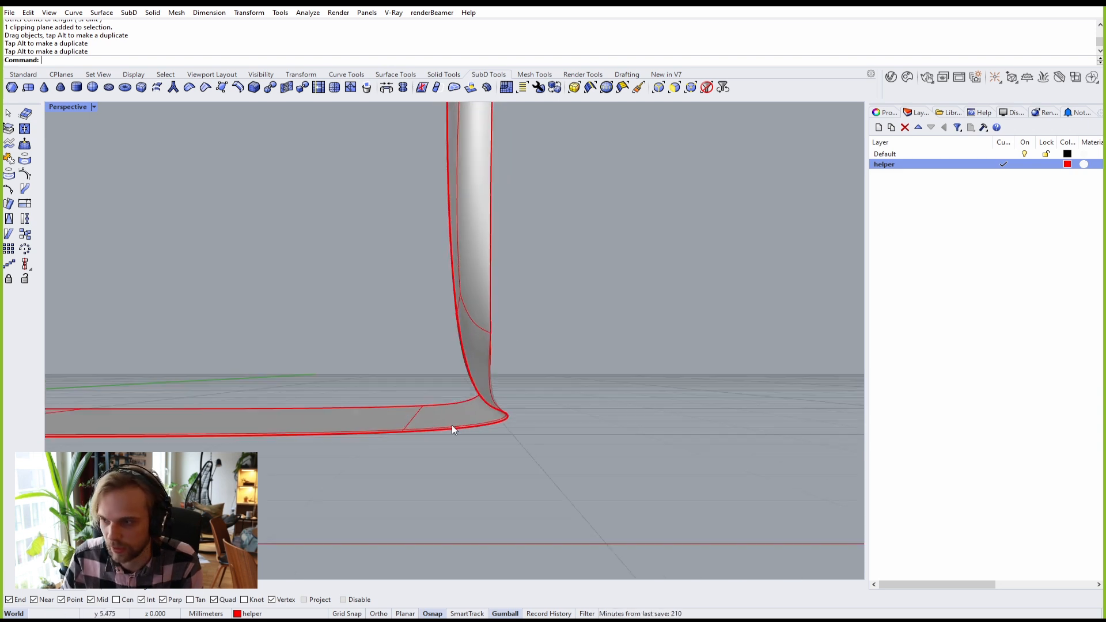
scroll(465, 444, up, 3)
Step: Switch the SubD display to flat and pick out the narrow floor face and adjoining edges at the sectioned wall's base
key(Tab)
scroll(484, 417, up, 1)
scroll(478, 412, up, 3)
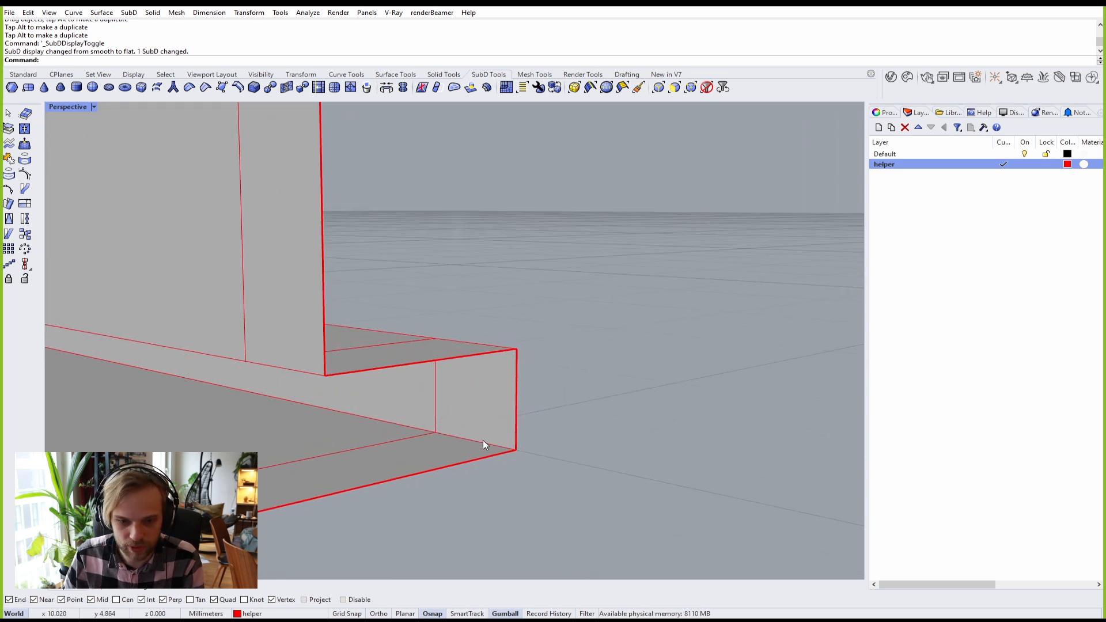
ctrl+shift+click(485, 443)
key(Escape)
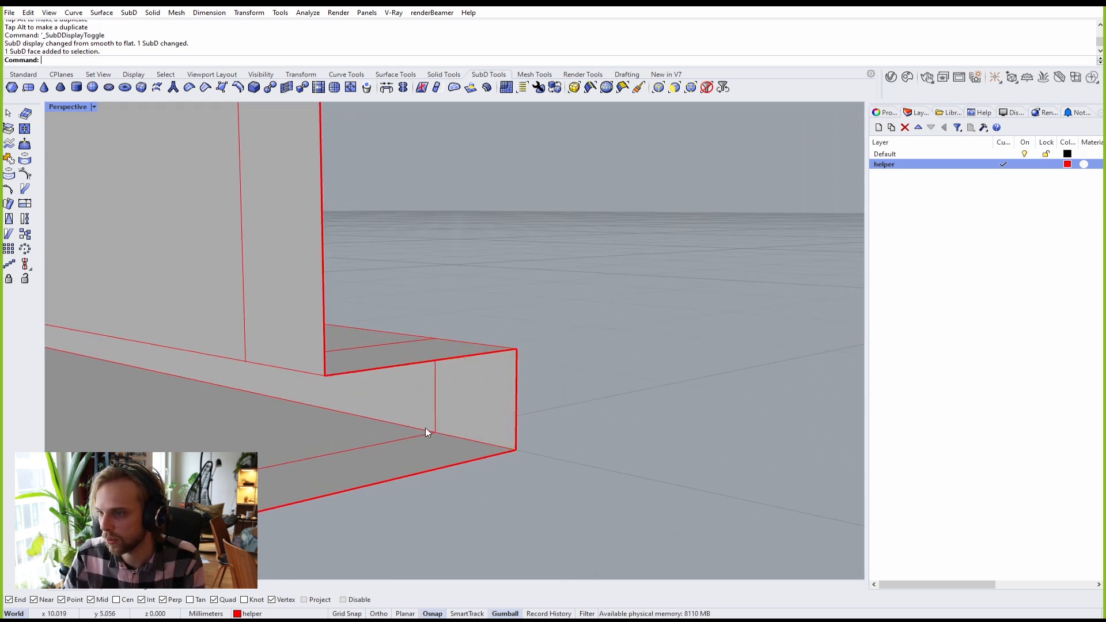
ctrl+shift+click(421, 429)
ctrl+shift+click(475, 443)
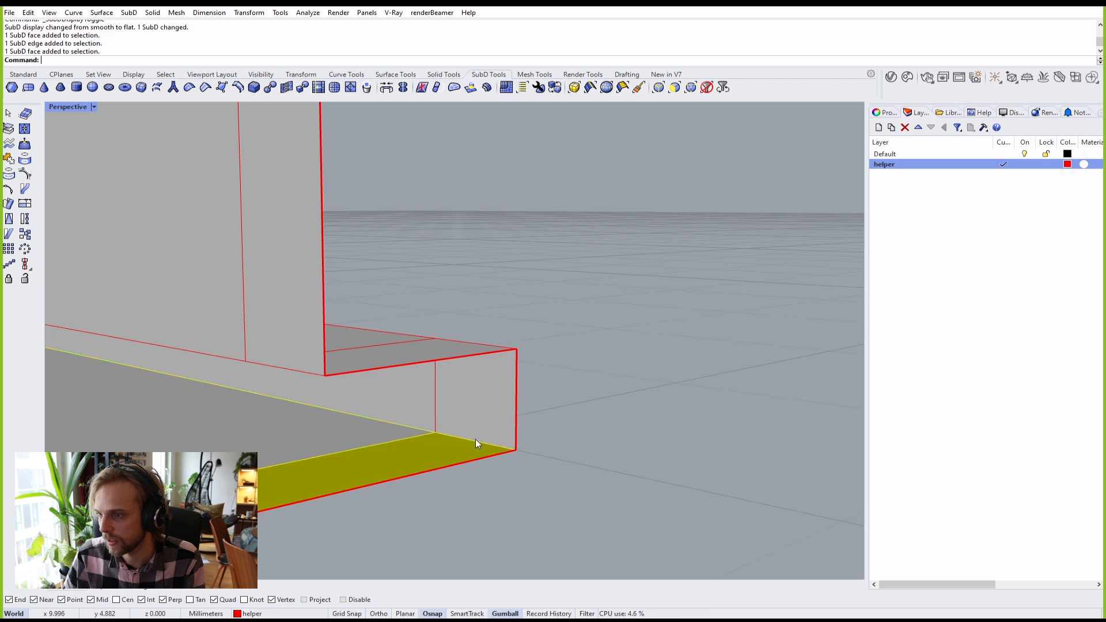
Step: Delete the clipping plane
right_drag(476, 439, 328, 477)
right_drag(288, 428, 485, 331)
click(506, 304)
key(Delete)
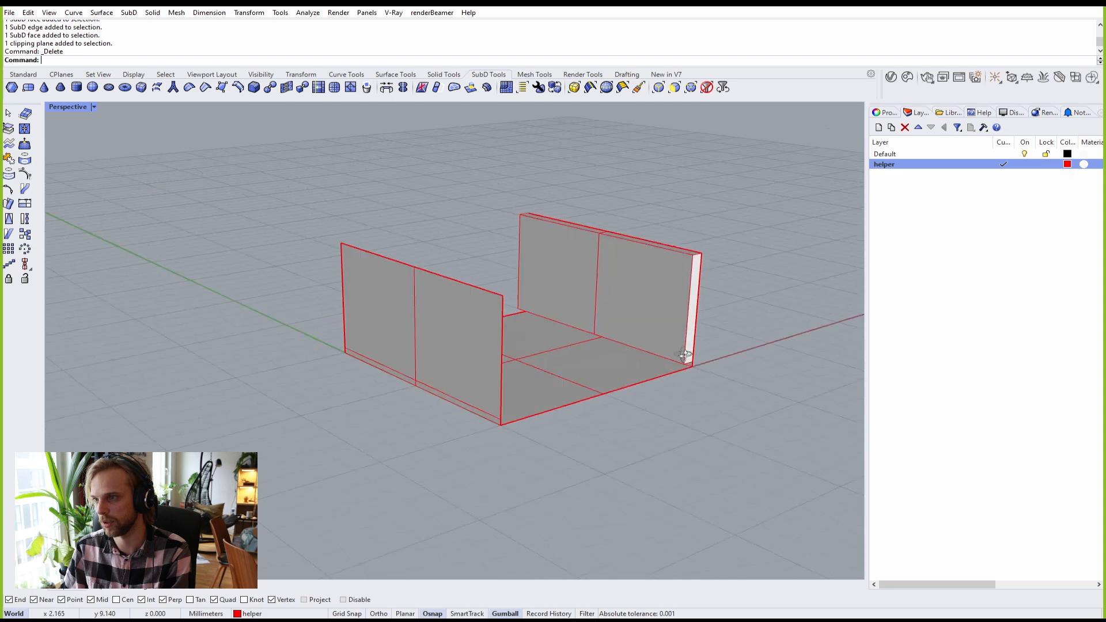
Step: Crease the two edges where the thickened wall's base strip meets the floor
scroll(632, 327, up, 5)
right_drag(633, 327, 682, 378)
ctrl+shift+double_click(677, 390)
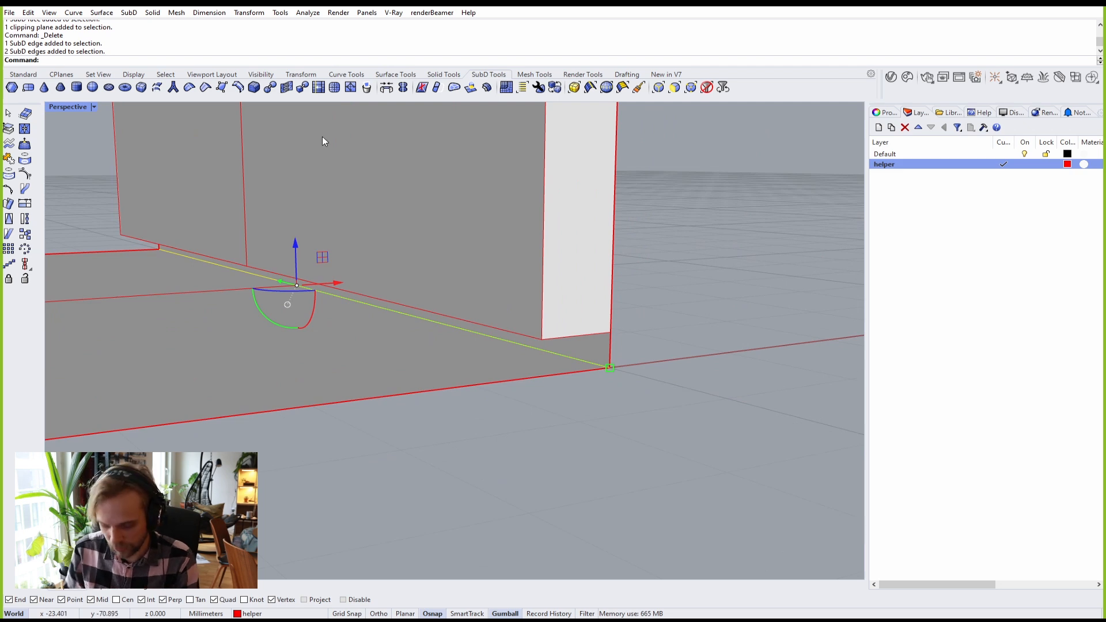
text(rease)
key(Return)
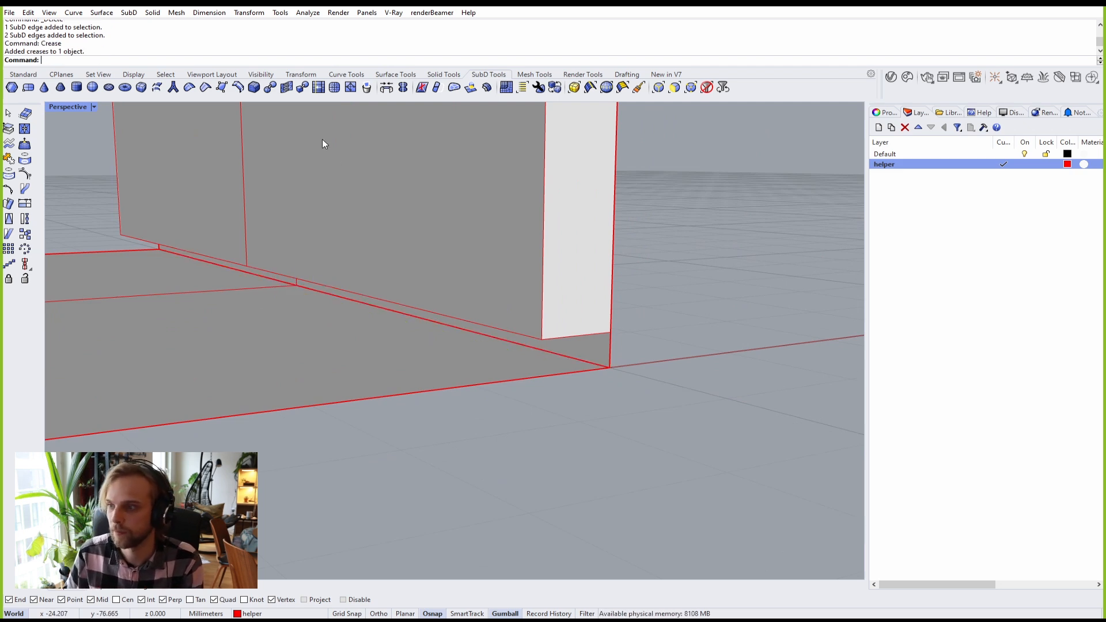
Step: Examine the creased wall base in smooth SubD display, and return to flat display
key(Tab)
right_drag(431, 256, 394, 254)
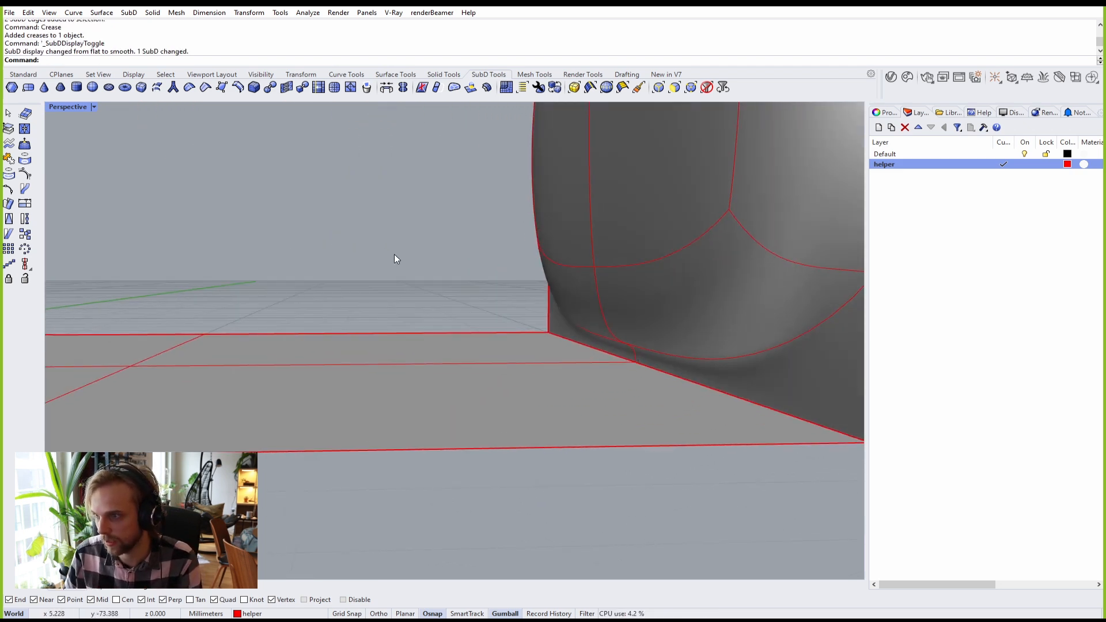
shift+right_drag(516, 340, 380, 301)
scroll(489, 354, up, 4)
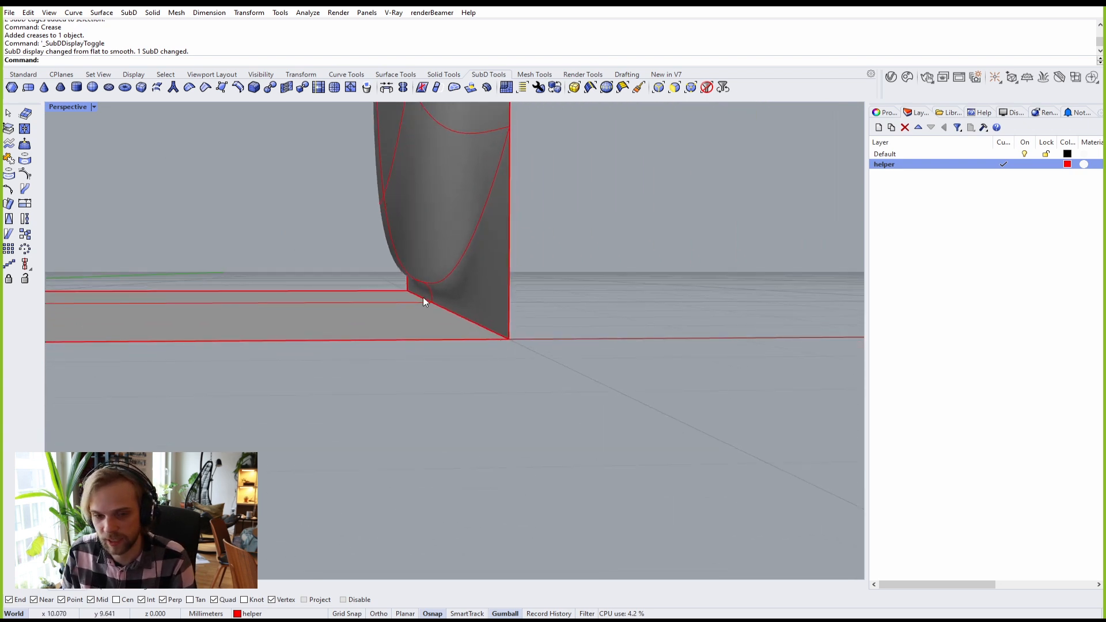
scroll(424, 291, up, 2)
key(Tab)
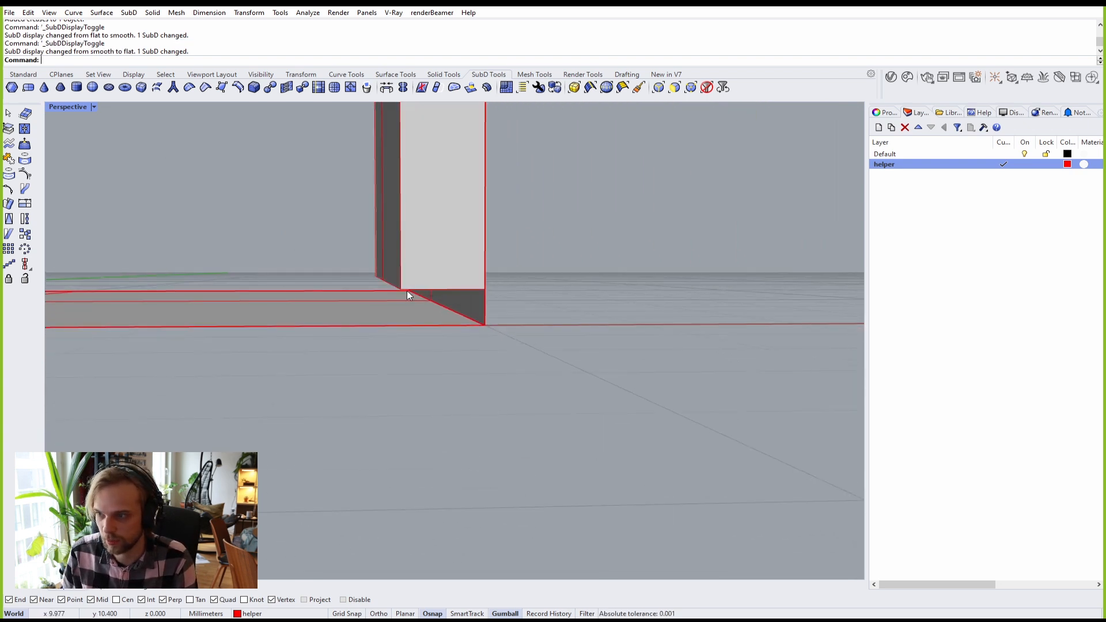
Step: Lower the edges around the thickened wall's underside so they sit close to the creased floor edge
right_drag(407, 293, 485, 297)
scroll(254, 281, down, 4)
shift+right_drag(251, 281, 631, 365)
scroll(410, 353, up, 3)
ctrl+shift+double_click(677, 387)
key(Escape)
ctrl+shift+double_click(654, 346)
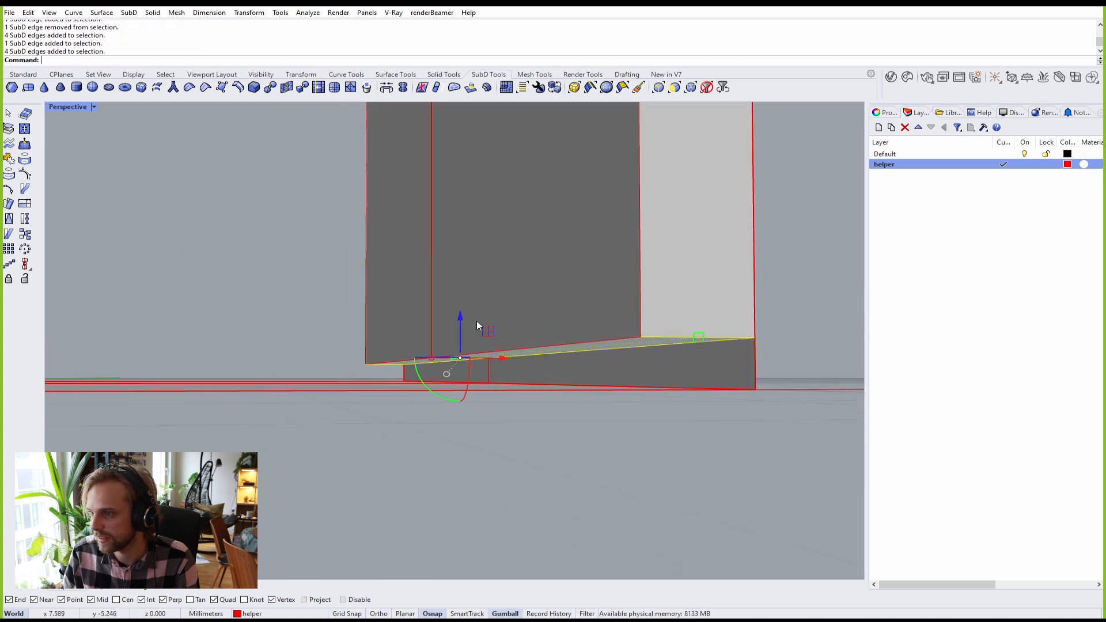
ctrl+shift+click(654, 337)
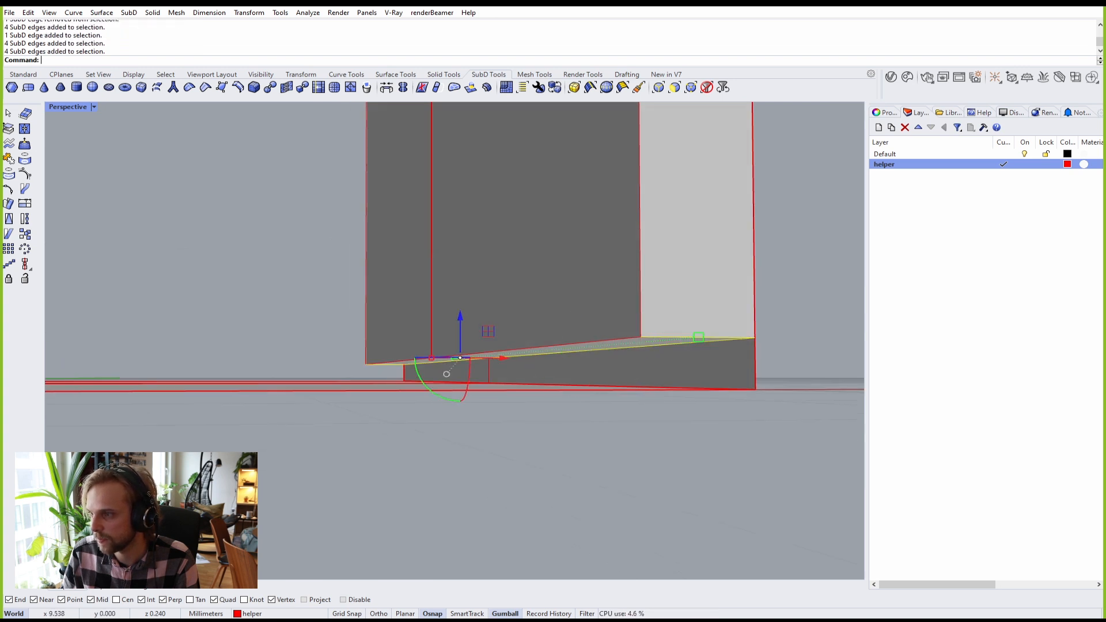
ctrl+shift+click(378, 364)
drag(496, 325, 493, 341)
Step: Check the tightened wall base in smooth SubD display, switch back to flat, and clear the selection
right_drag(597, 347, 682, 395)
key(Tab)
key(Tab)
scroll(620, 371, down, 4)
click(620, 370)
scroll(620, 355, down, 3)
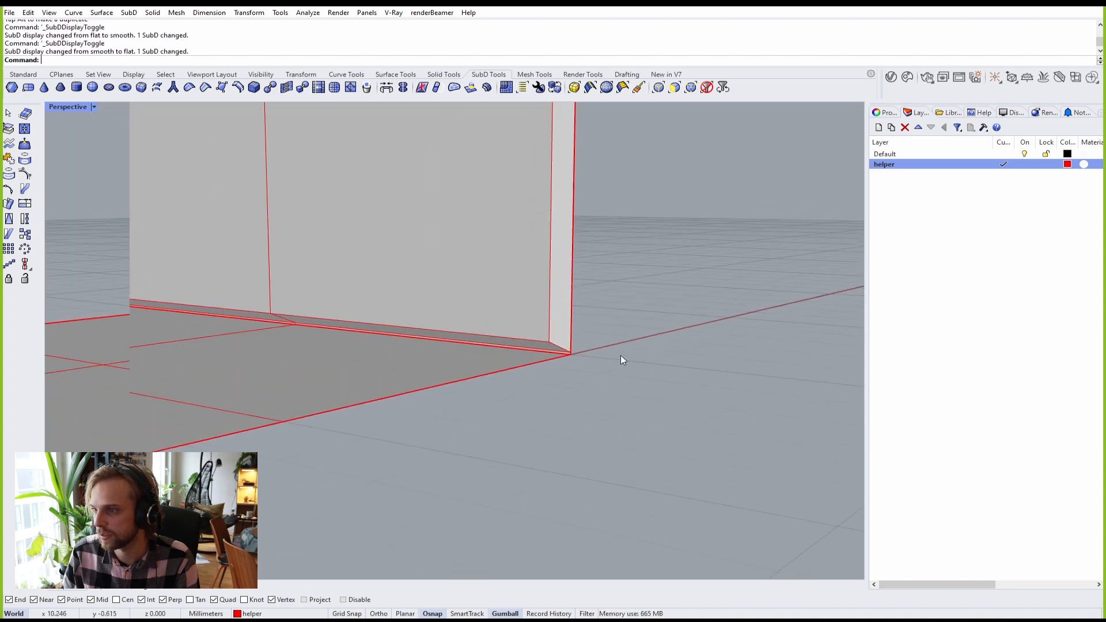
Step: Delete the two narrow end faces of the thickened wall, one at the front and one at the back
right_drag(620, 355, 686, 394)
scroll(652, 327, up, 2)
right_drag(652, 327, 662, 368)
ctrl+shift+click(665, 364)
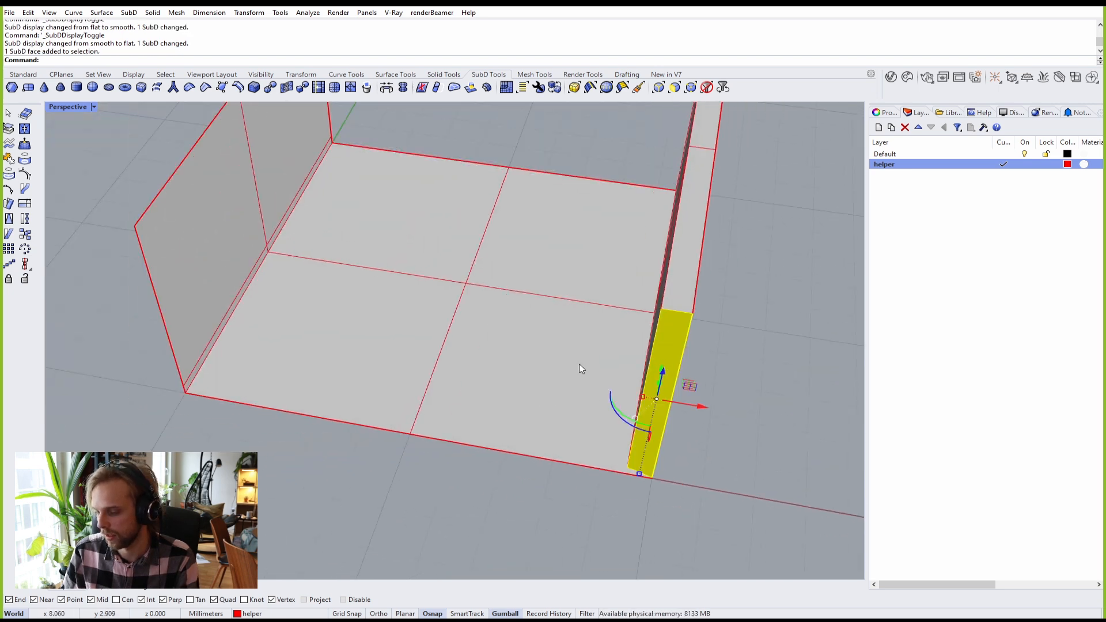
key(Delete)
right_drag(540, 370, 484, 321)
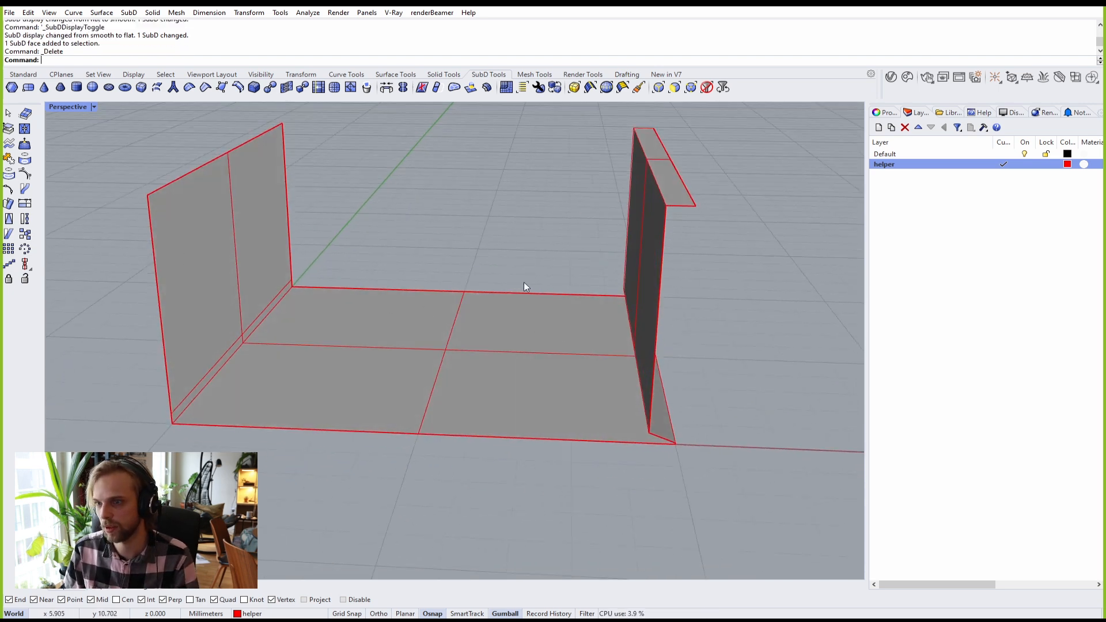
right_drag(523, 282, 706, 234)
ctrl+shift+click(693, 232)
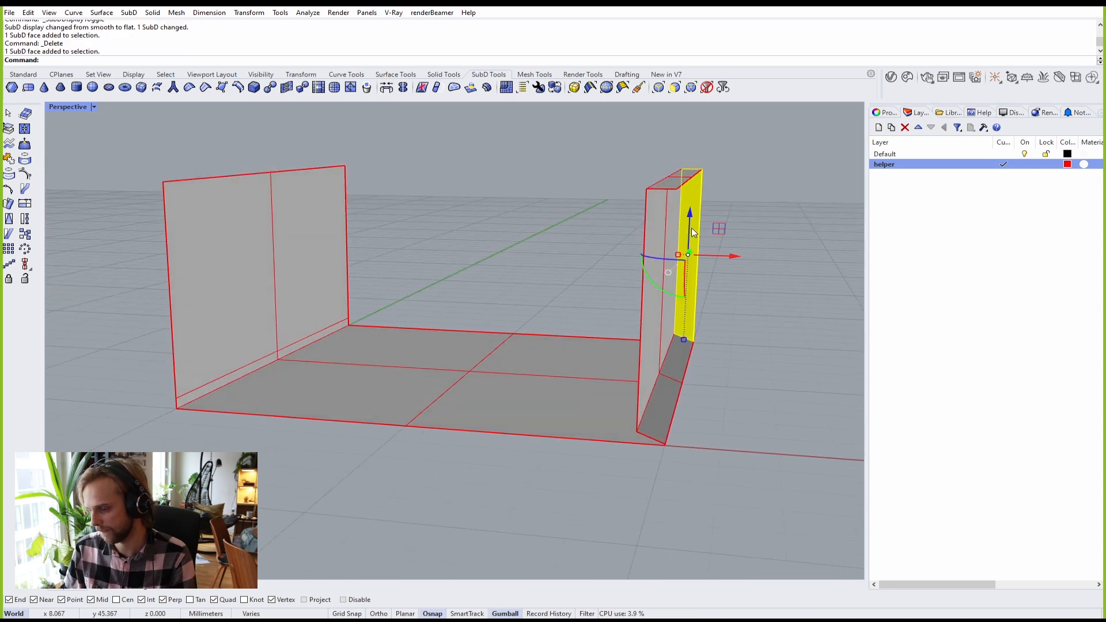
key(Delete)
Step: Examine the open-ended wall and its base strip in smooth and flat SubD display, both close up and from farther away
right_drag(599, 301, 662, 375)
key(Tab)
key(Tab)
scroll(662, 375, up, 4)
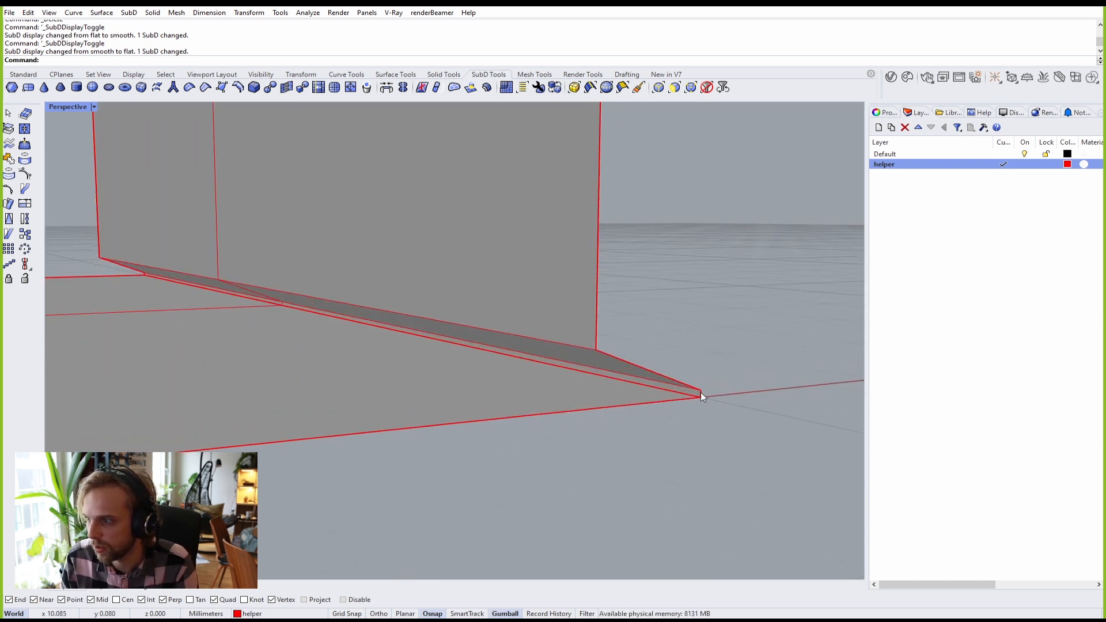
scroll(564, 349, down, 5)
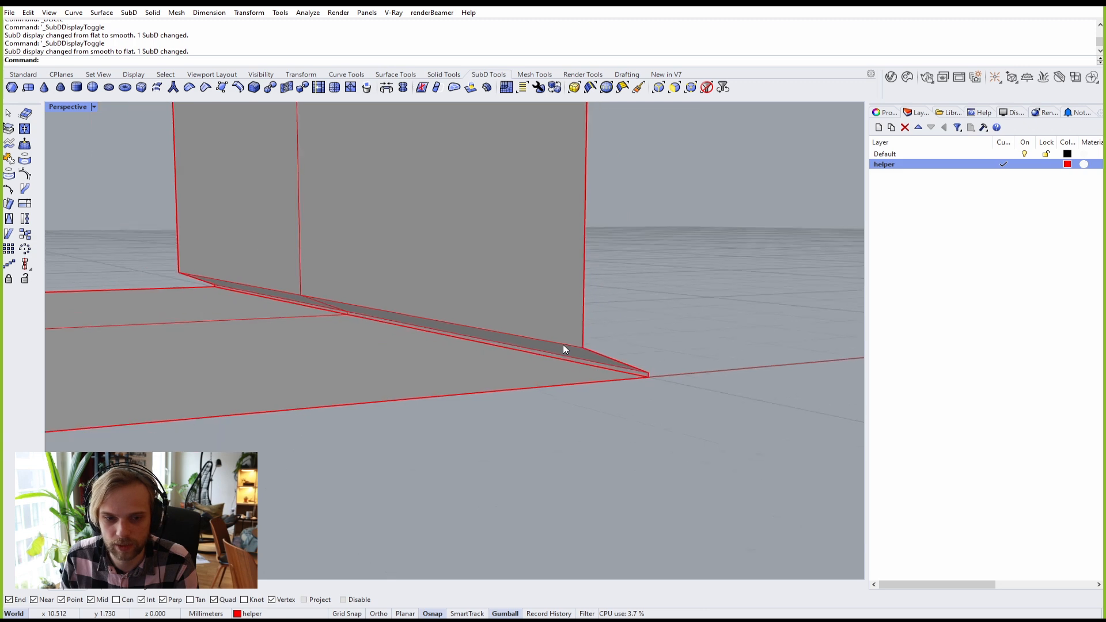
shift+right_drag(564, 349, 631, 500)
scroll(583, 194, down, 5)
right_drag(583, 195, 593, 380)
scroll(568, 310, down, 4)
right_drag(593, 380, 610, 383)
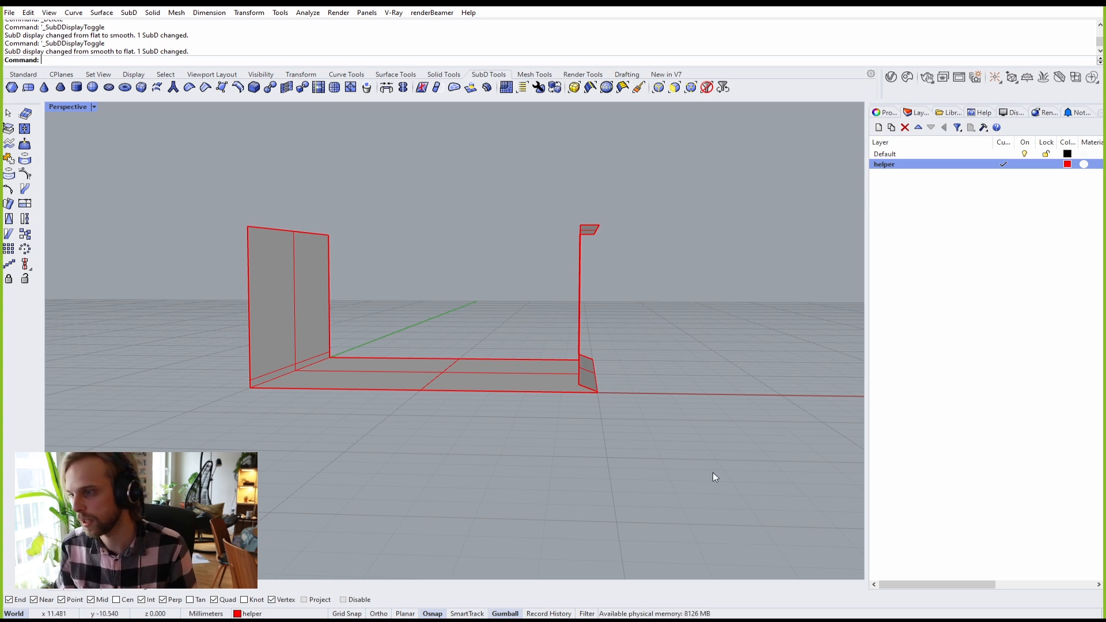
Step: Delete the whole tray SubD to empty the scene
drag(702, 463, 116, 172)
key(Delete)
right_drag(115, 171, 363, 296)
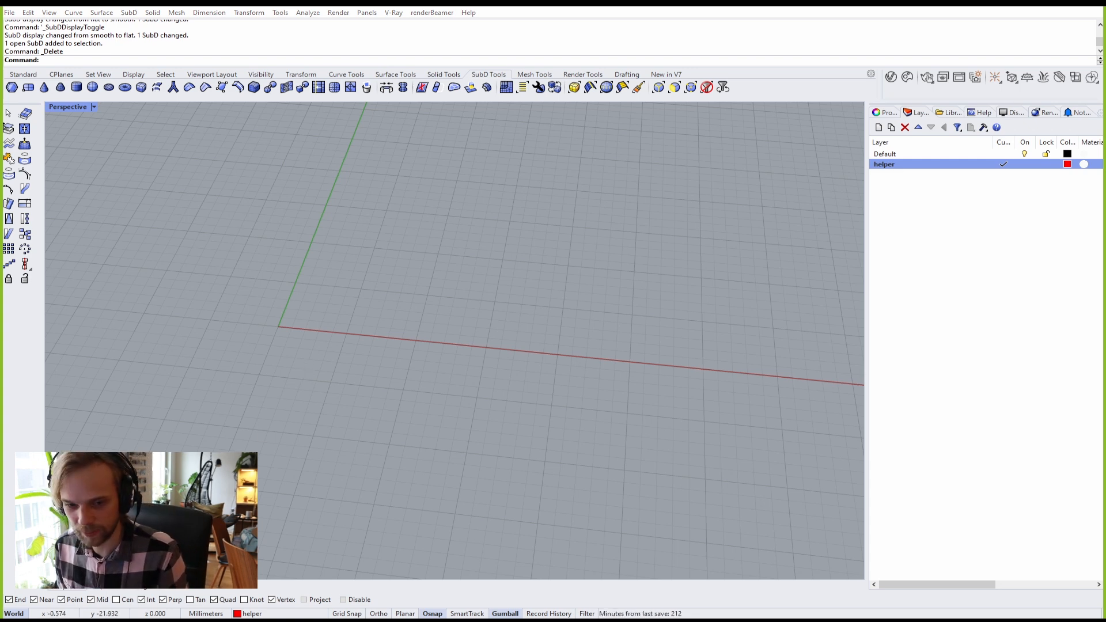
Step: Import the arm STL file from the Arm folder in millimetres, with a 22.5-degree weld angle and disjoint meshes split
drag(0, 259, 527, 178)
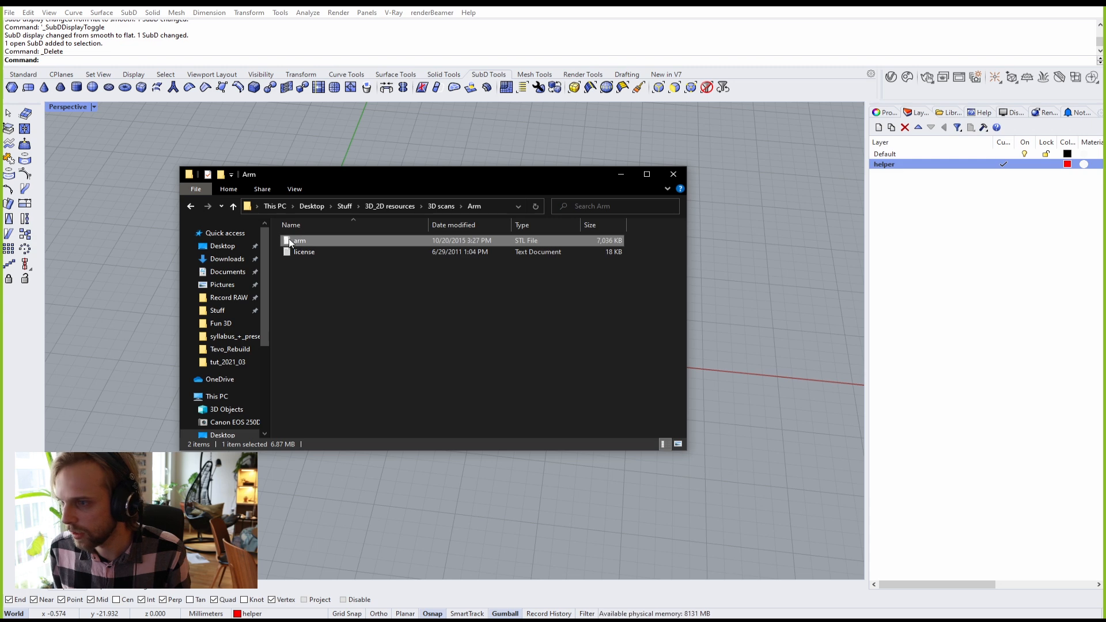
drag(290, 242, 258, 236)
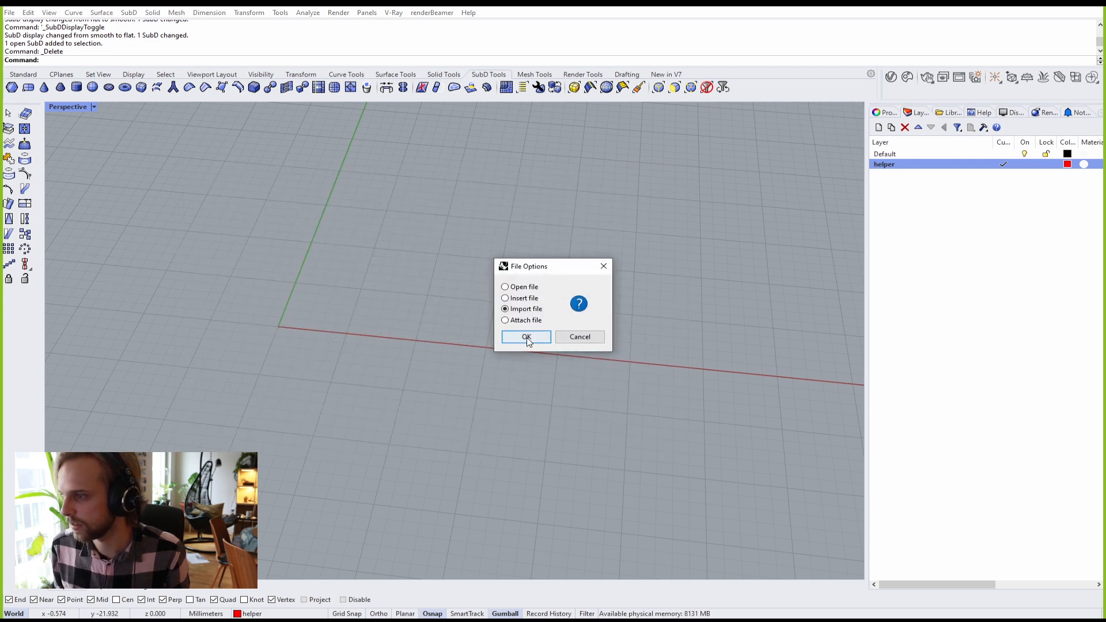
click(527, 340)
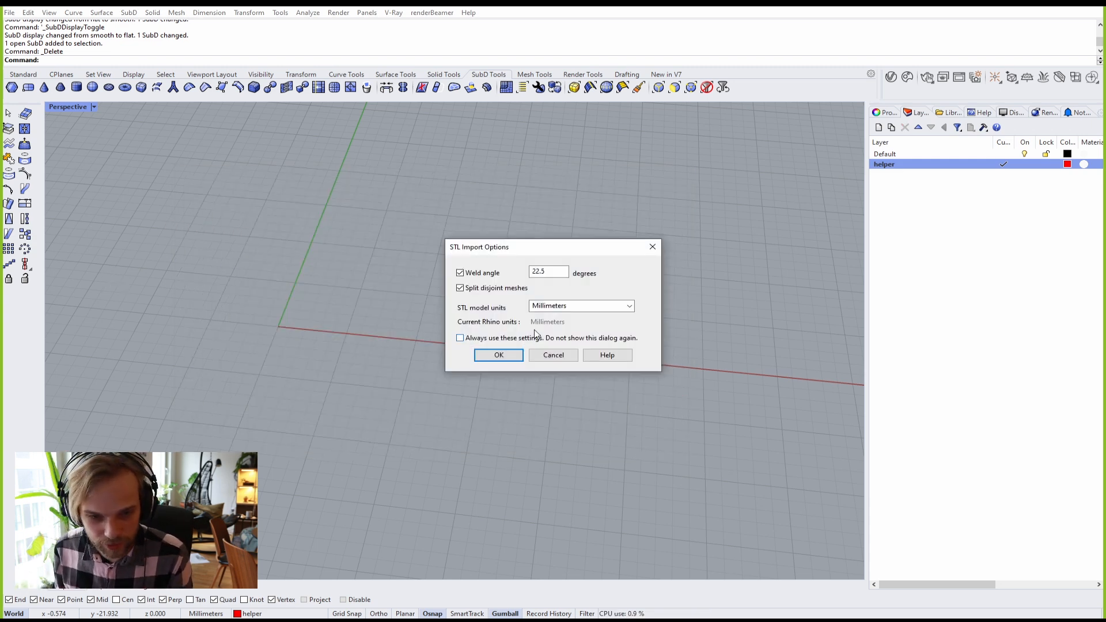
click(487, 358)
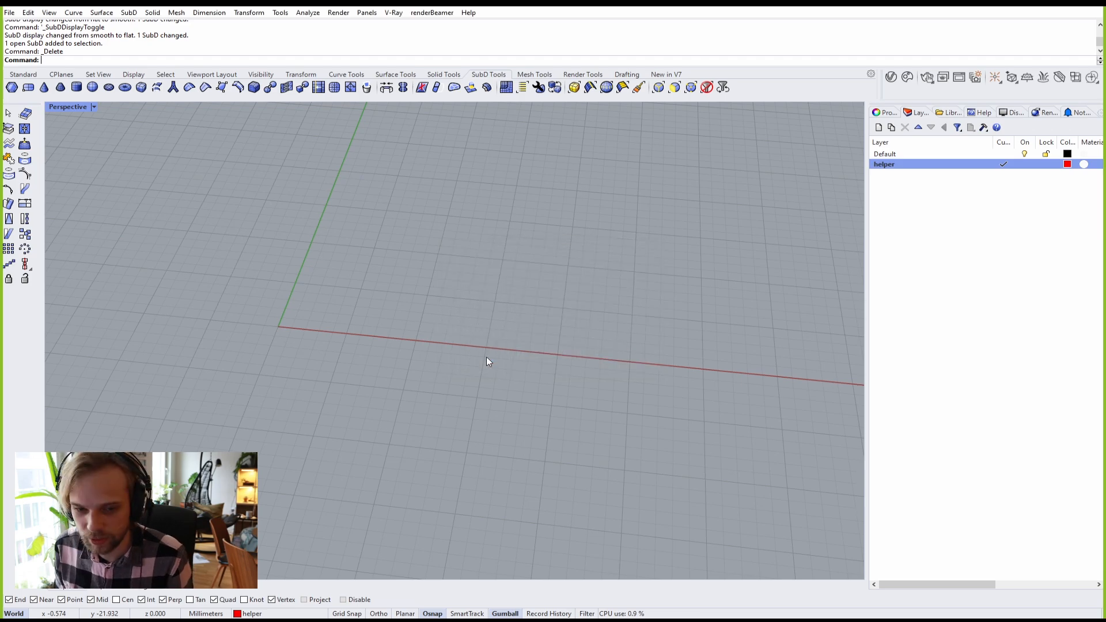
scroll(396, 348, down, 4)
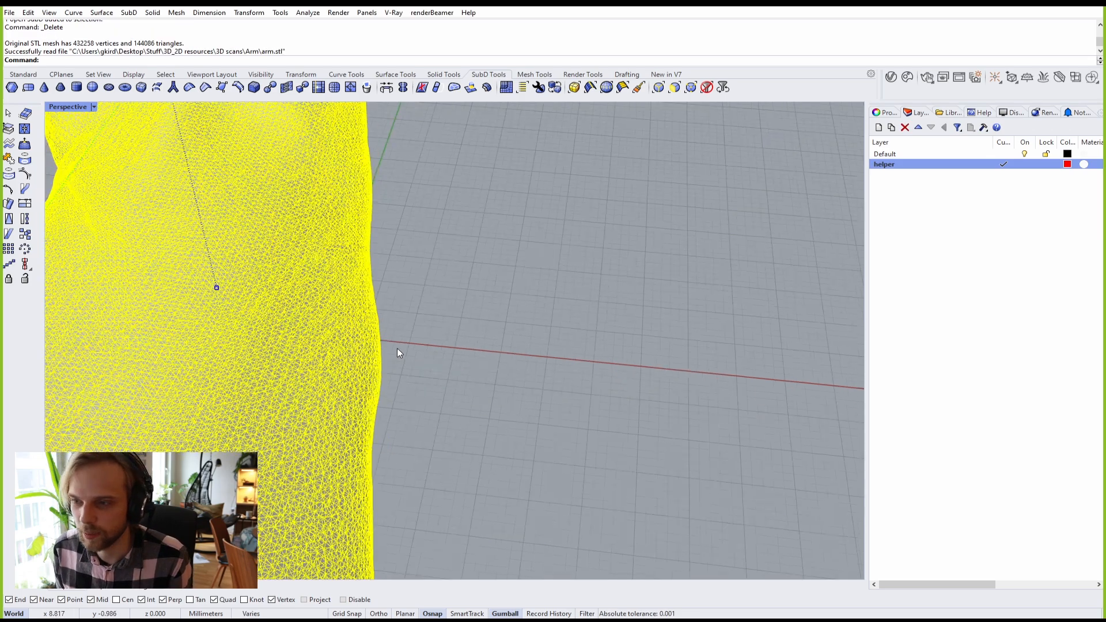
click(450, 342)
Step: Inspect the triangulation of the imported arm mesh around the hand and forearm, and select the mesh
scroll(341, 357, down, 10)
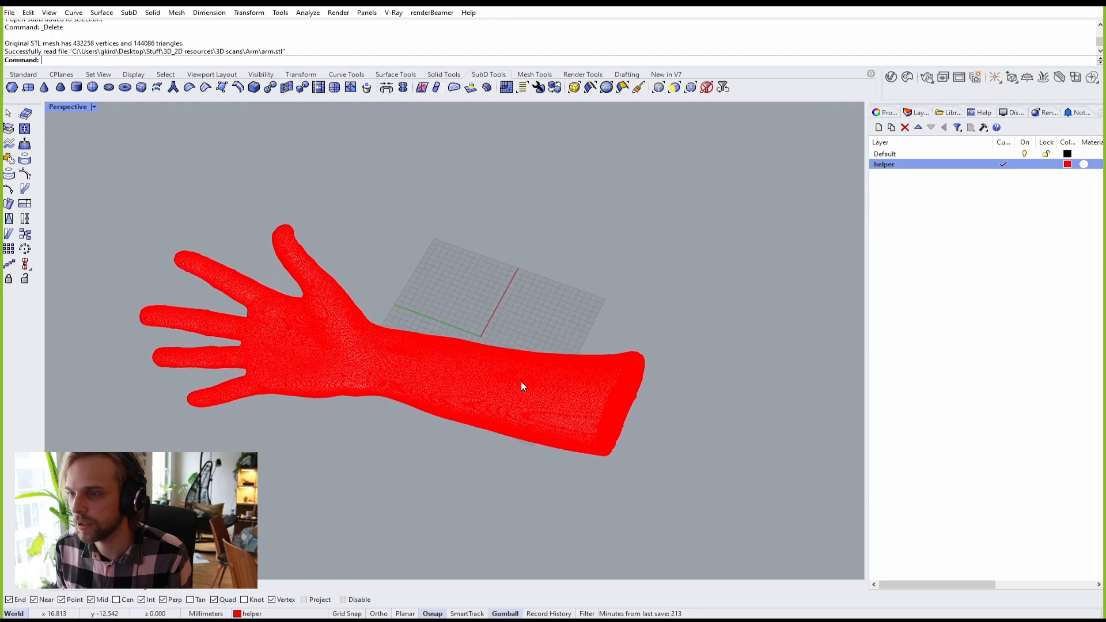
scroll(371, 295, up, 3)
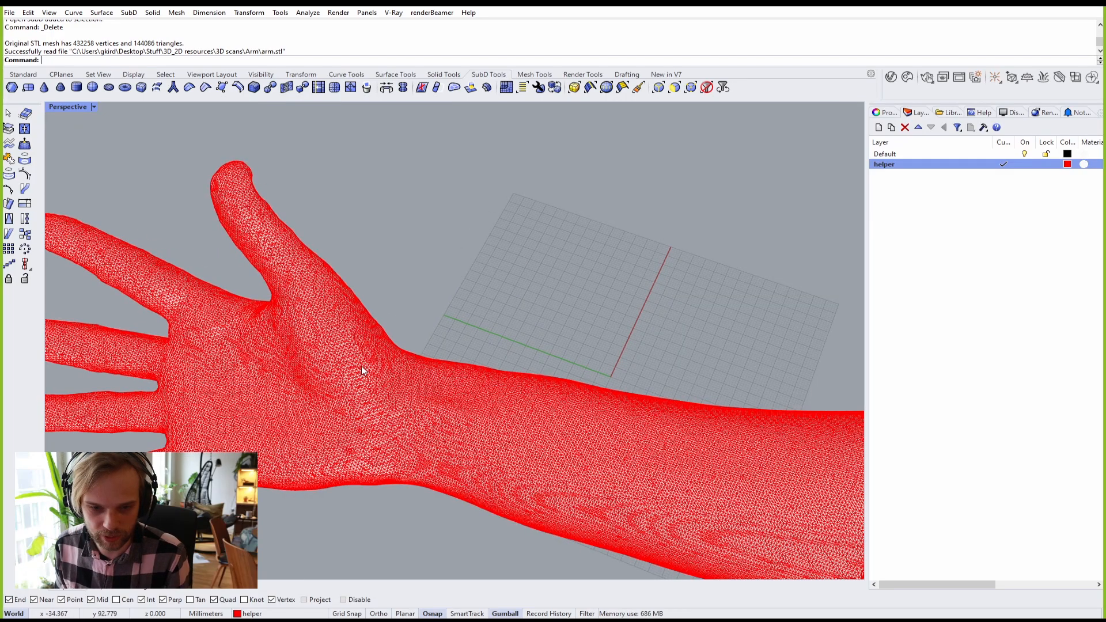
scroll(428, 355, up, 6)
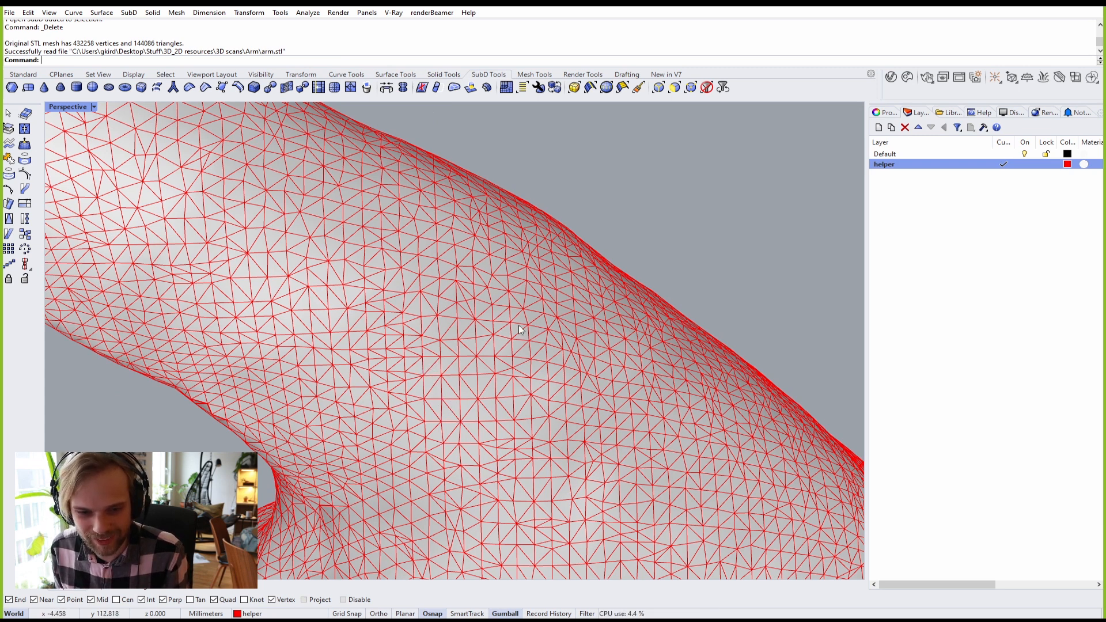
scroll(518, 331, down, 10)
right_drag(472, 303, 429, 289)
click(451, 298)
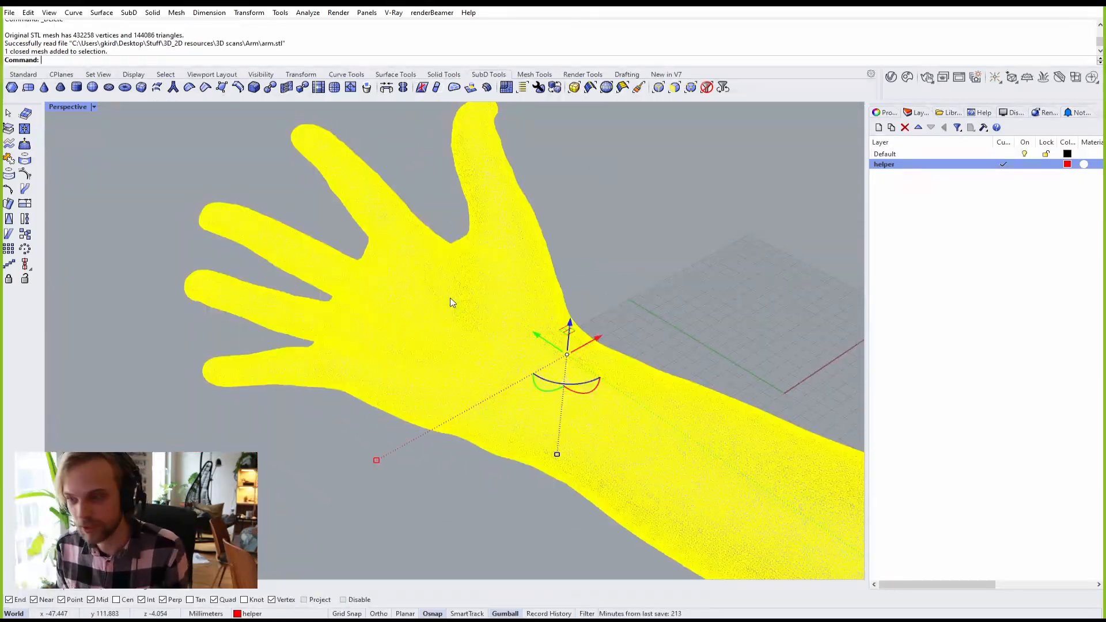
Step: Look up the arm mesh's object description and check its number of faces
text(What)
key(Return)
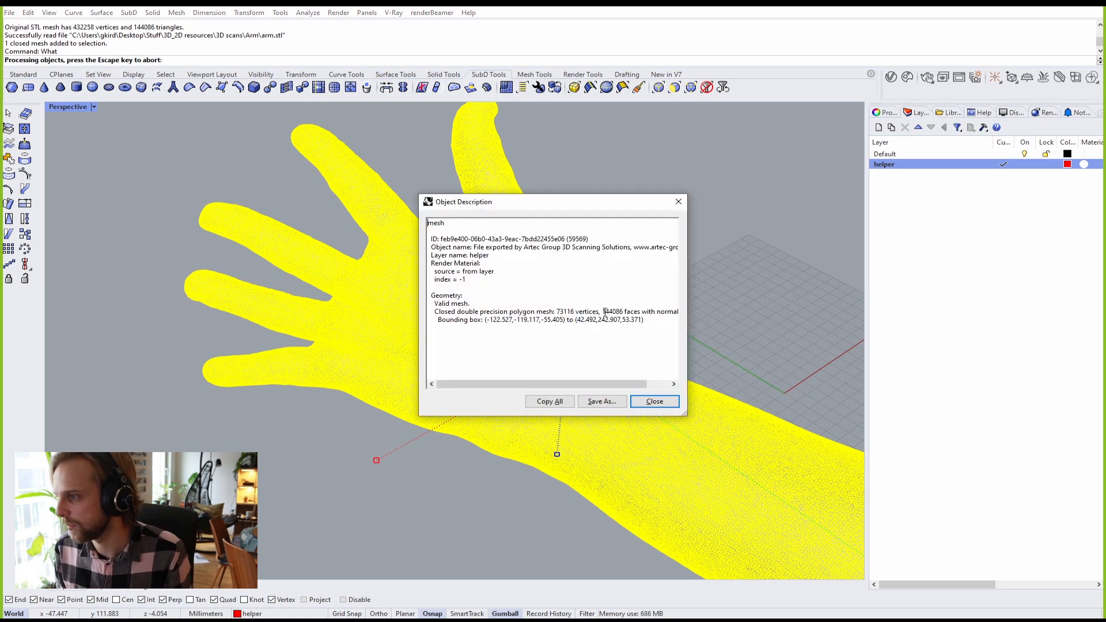
drag(602, 312, 617, 318)
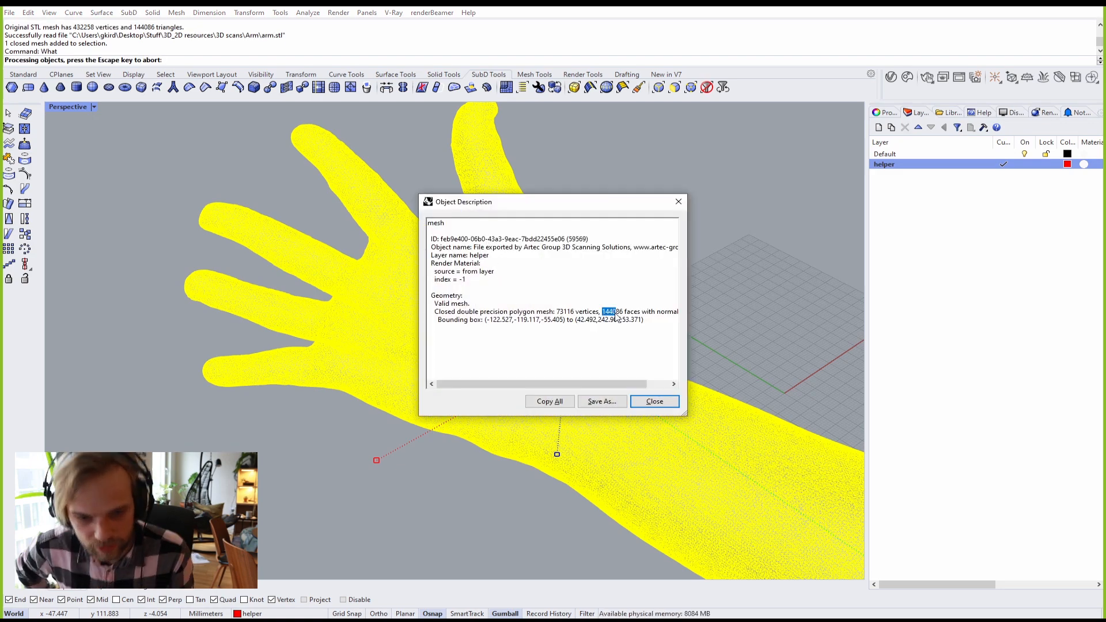
click(655, 401)
Step: Rotate the arm mesh so it stands upright with the hand pointing up
right_drag(710, 309, 416, 364)
scroll(493, 372, up, 5)
right_drag(338, 400, 536, 418)
scroll(536, 418, down, 5)
click(563, 388)
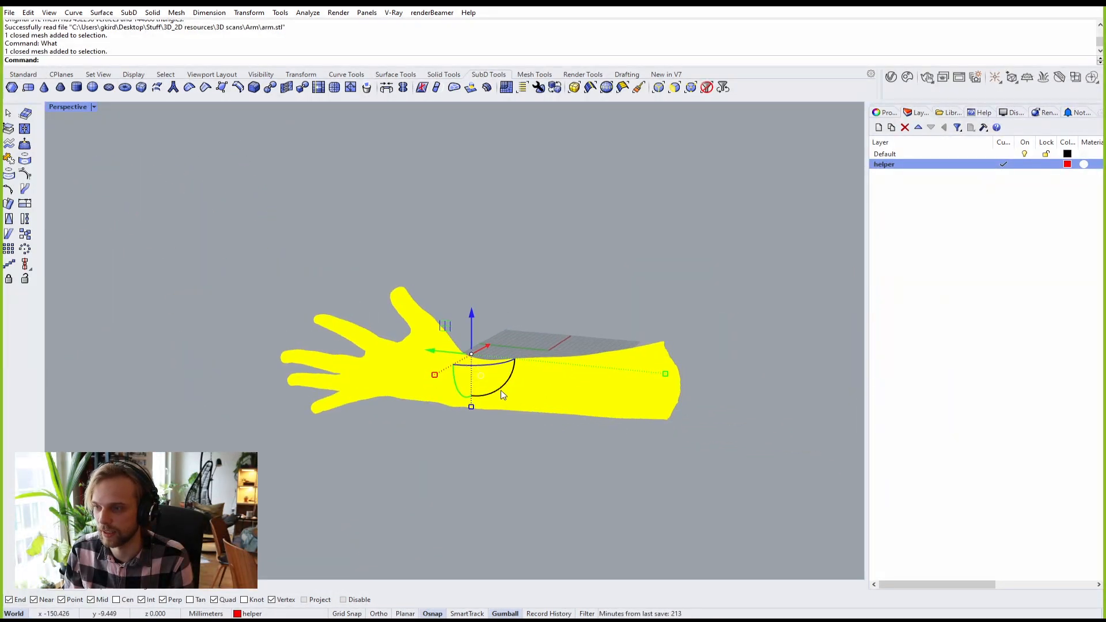
drag(500, 389, 485, 226)
click(645, 258)
Step: Raise the upright arm mesh vertically relative to the grid and deselect it
shift+right_drag(606, 309, 593, 452)
scroll(407, 306, up, 5)
right_drag(406, 307, 503, 341)
click(503, 341)
drag(481, 270, 481, 235)
click(697, 321)
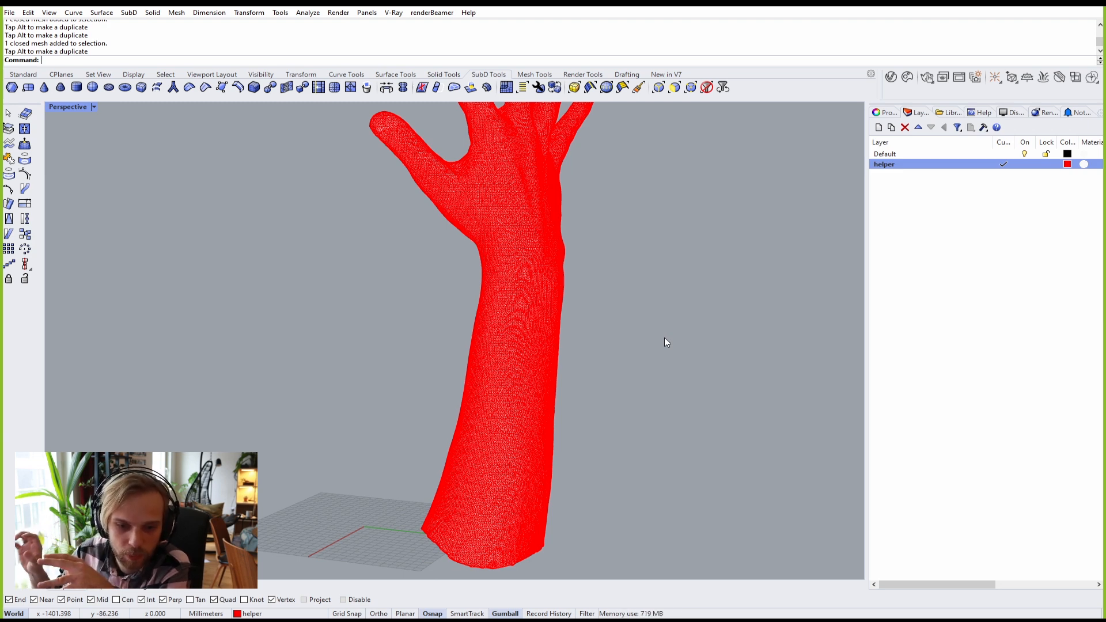
Step: Start QuadRemesh on the arm mesh, review the target quad count and adaptive size options, and cancel without remeshing
click(535, 74)
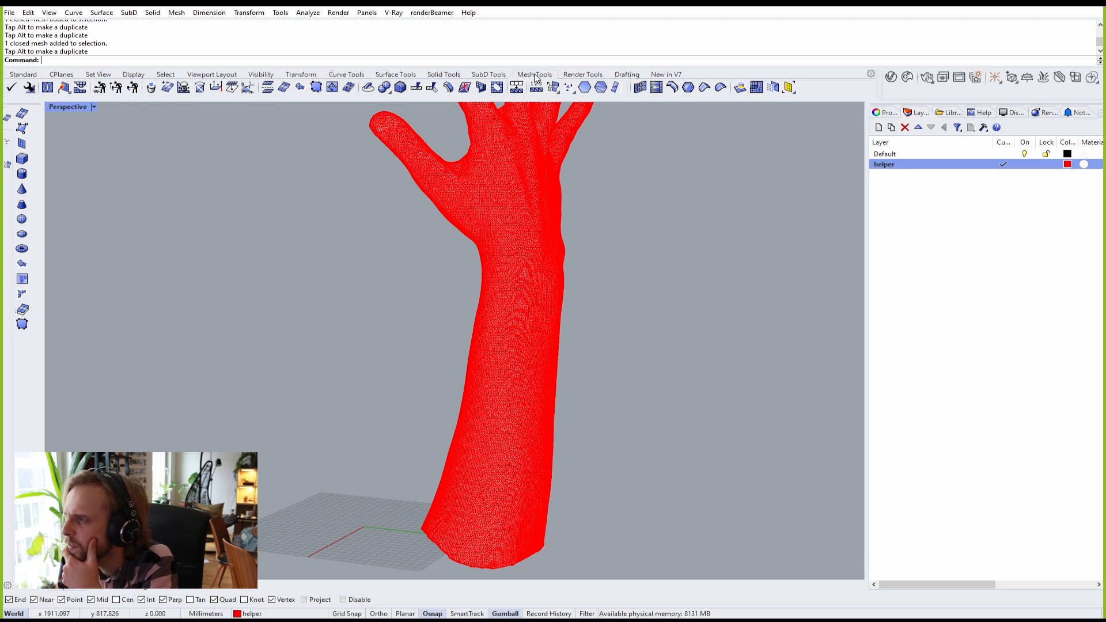
click(754, 92)
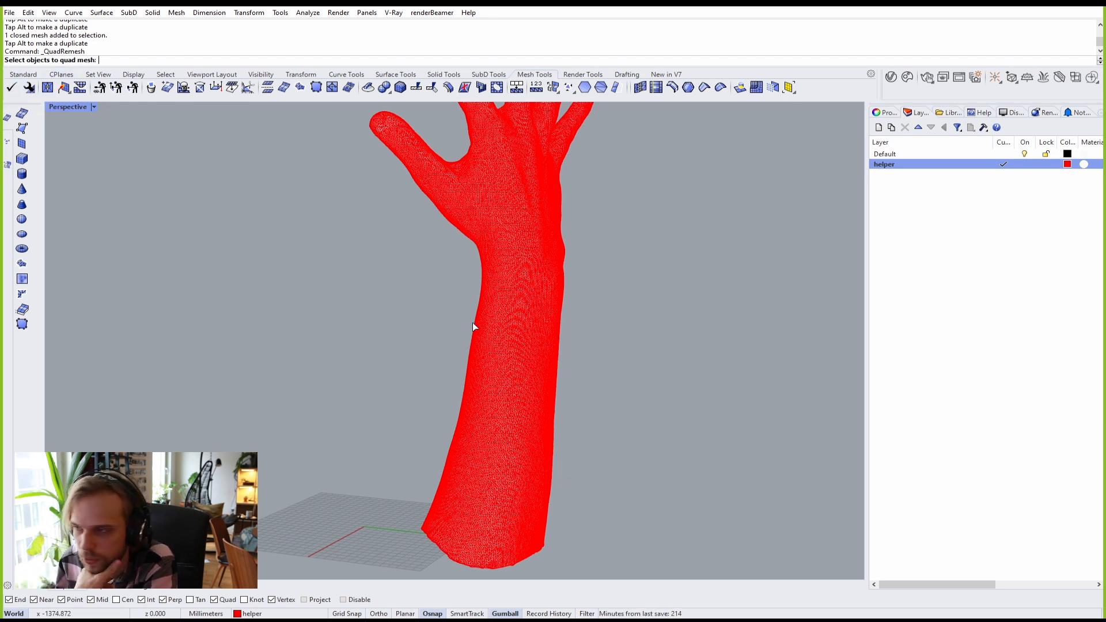
click(531, 229)
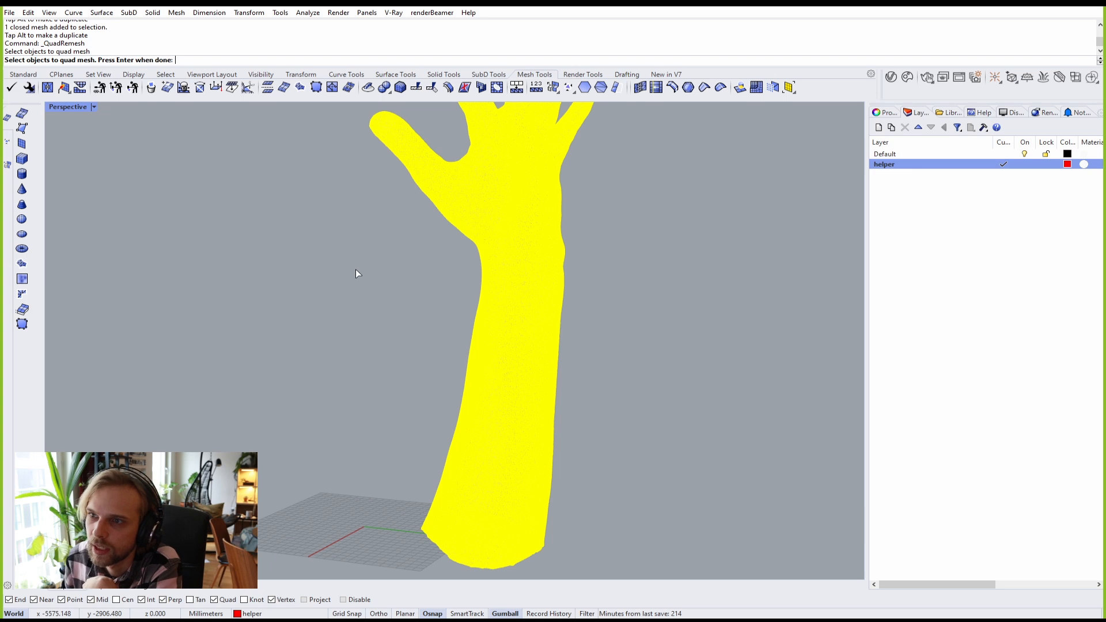
key(Return)
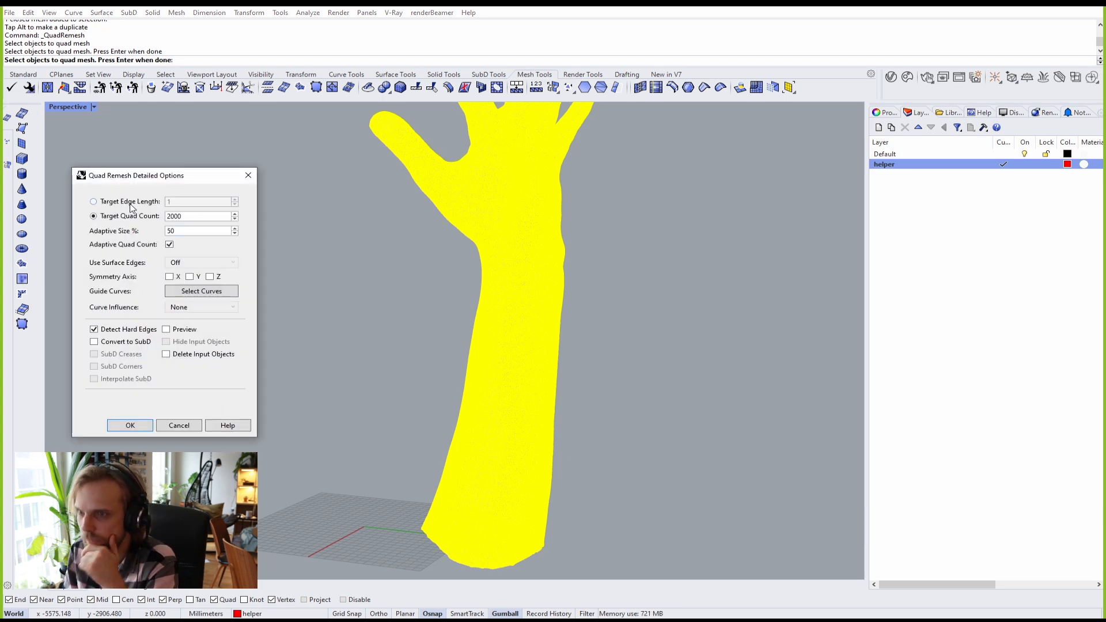
drag(160, 180, 241, 156)
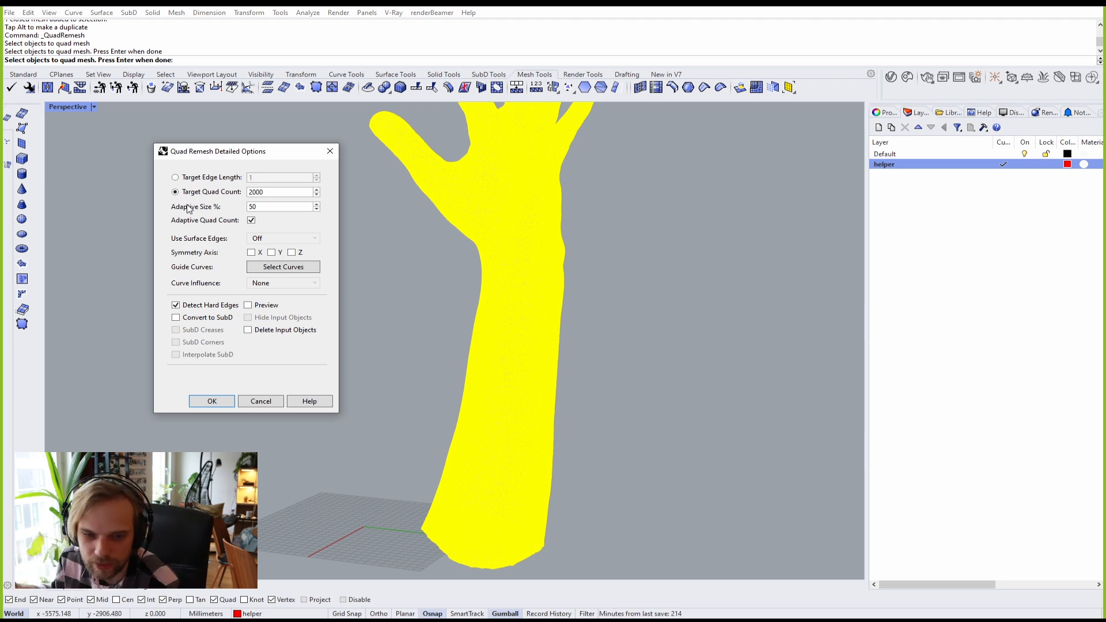
double_click(266, 192)
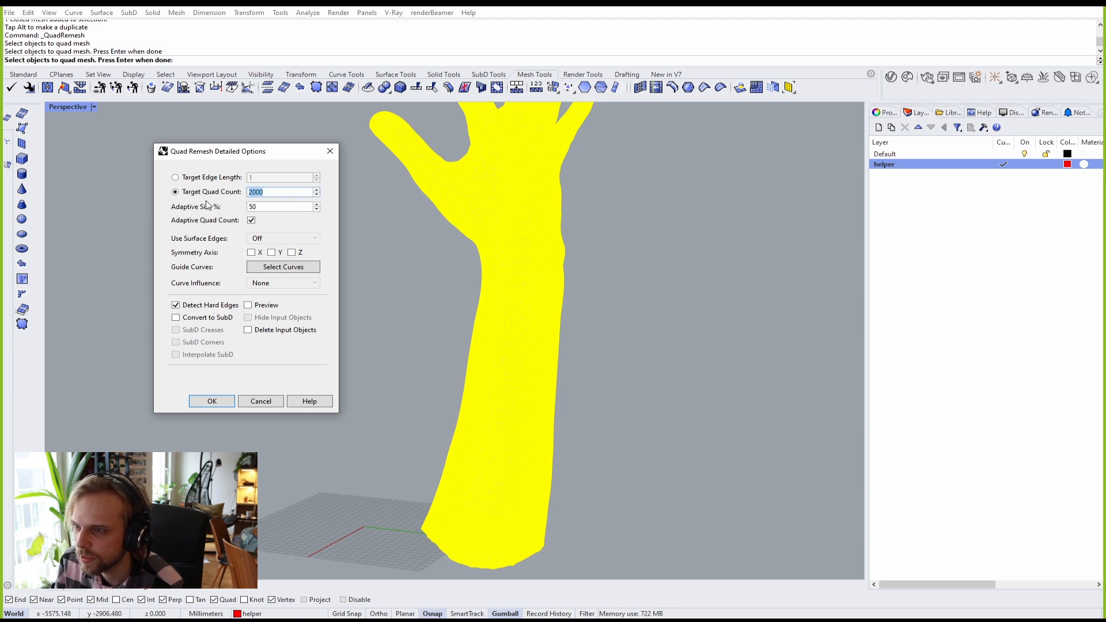
double_click(264, 205)
double_click(276, 191)
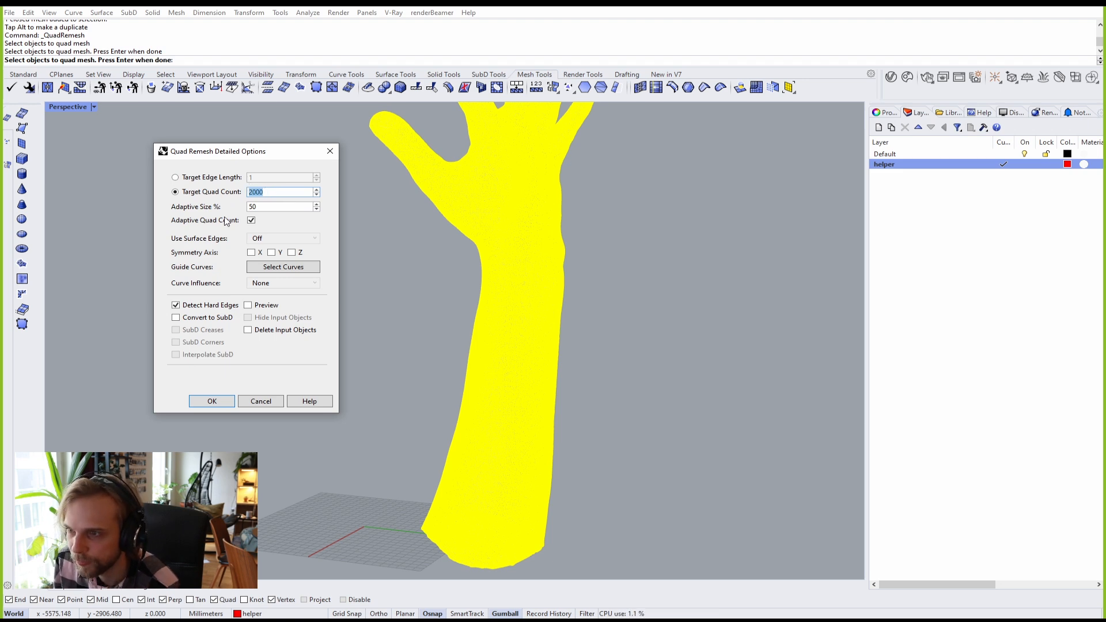
double_click(275, 208)
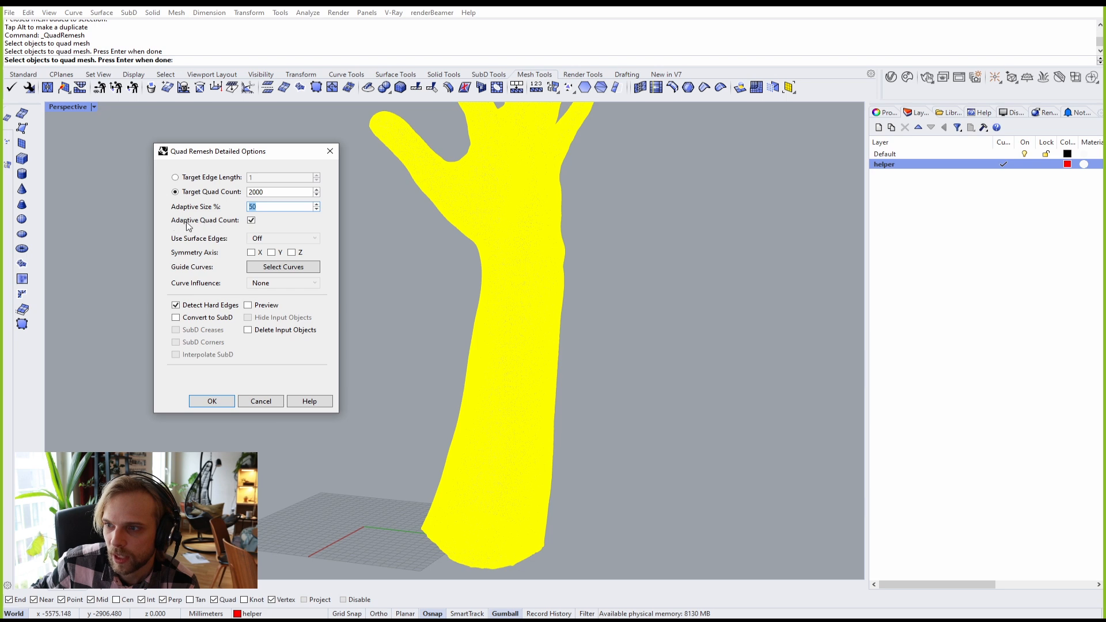
click(257, 205)
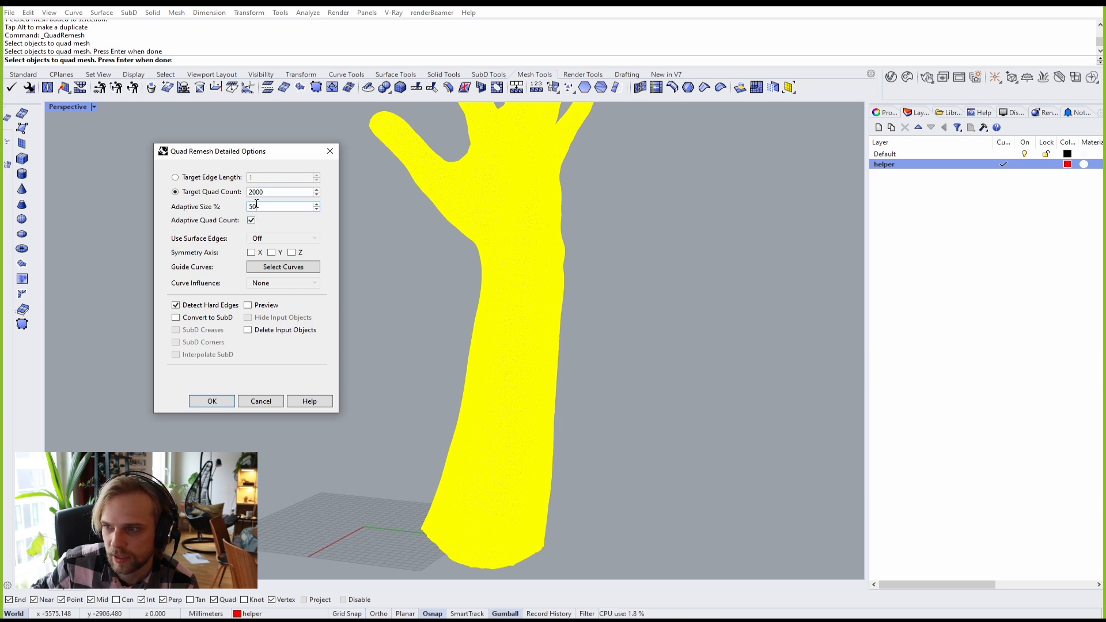
key(shift+Tab)
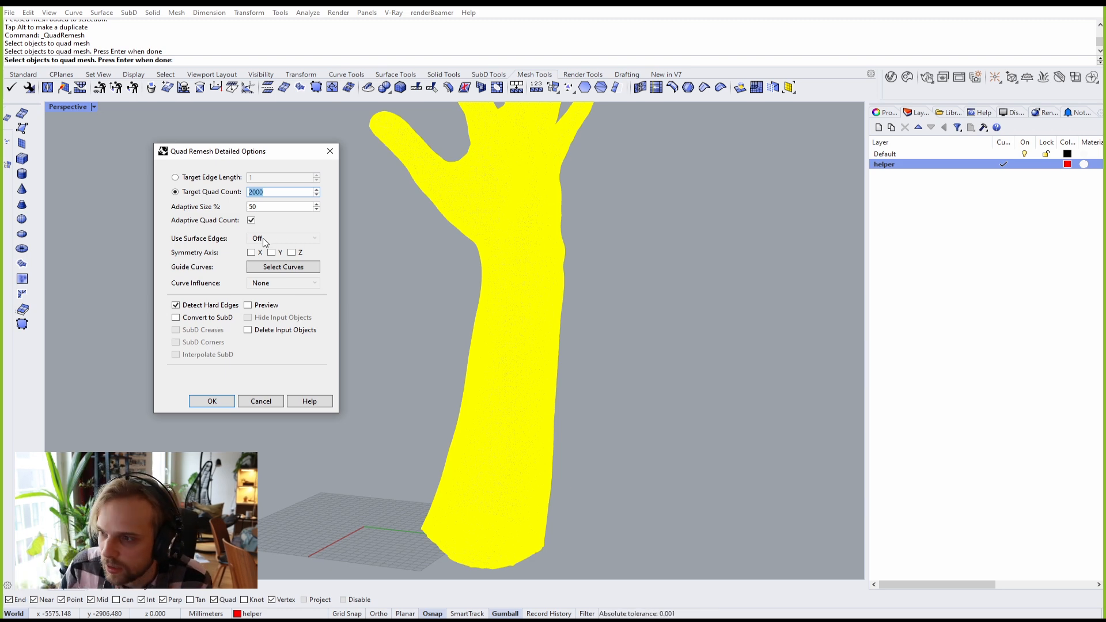
click(262, 401)
Step: Make Default the current layer while drawing a solid box beside the grid, near the arm
right_drag(358, 309, 209, 144)
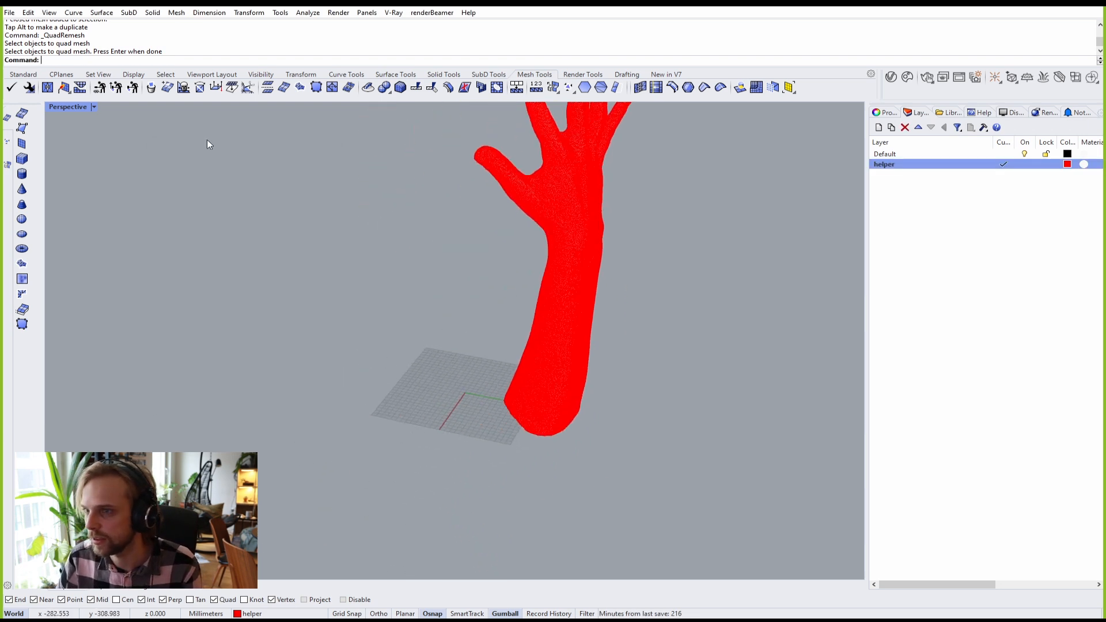
click(13, 75)
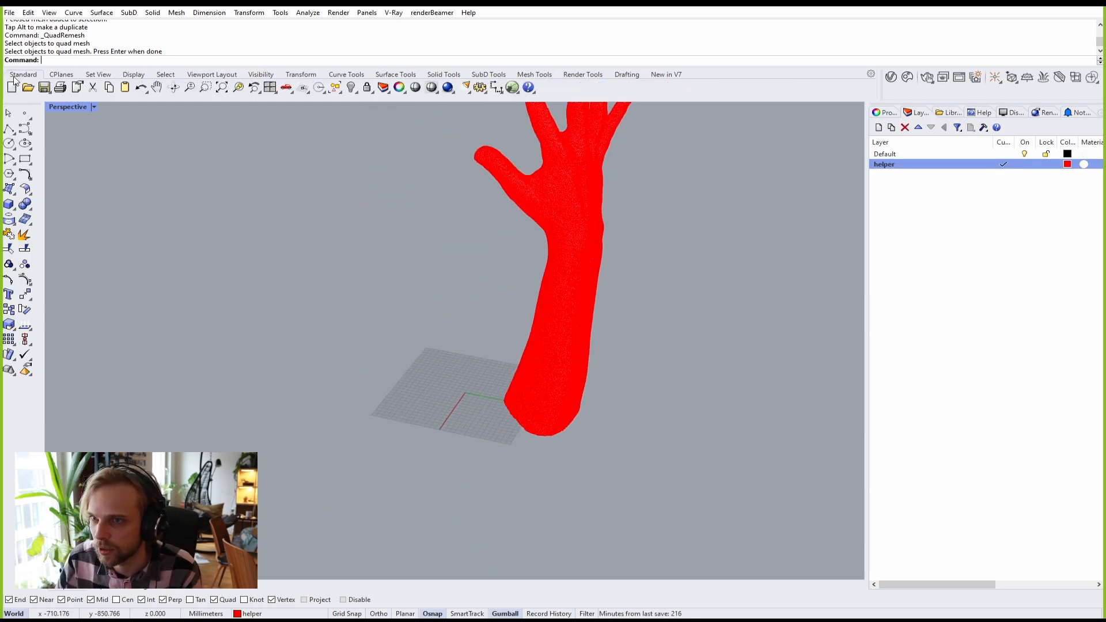
click(8, 205)
click(378, 400)
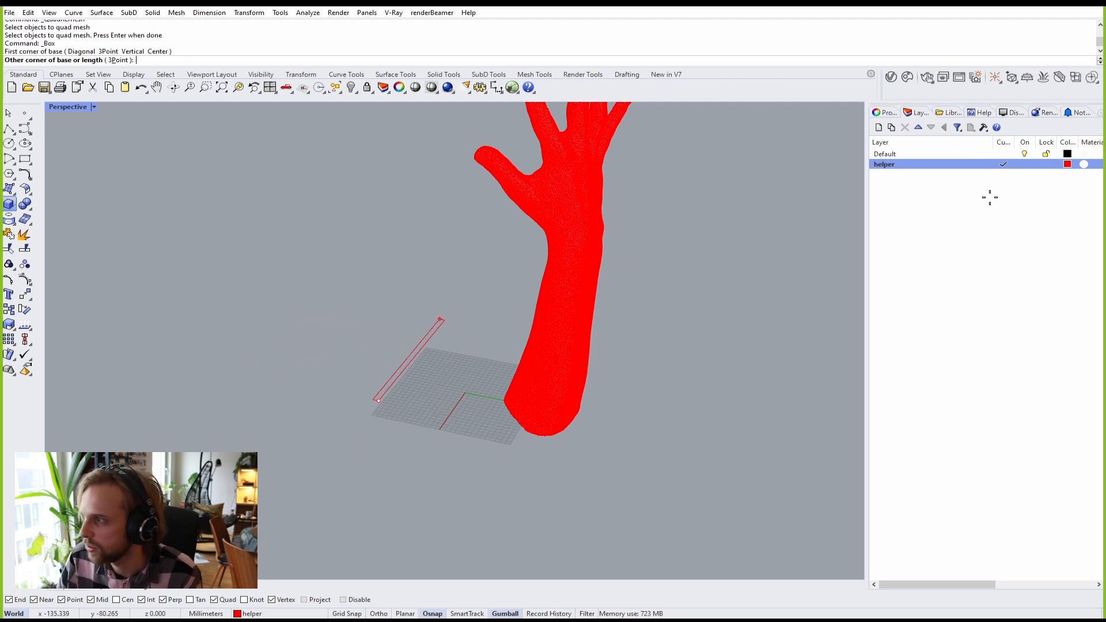
double_click(965, 152)
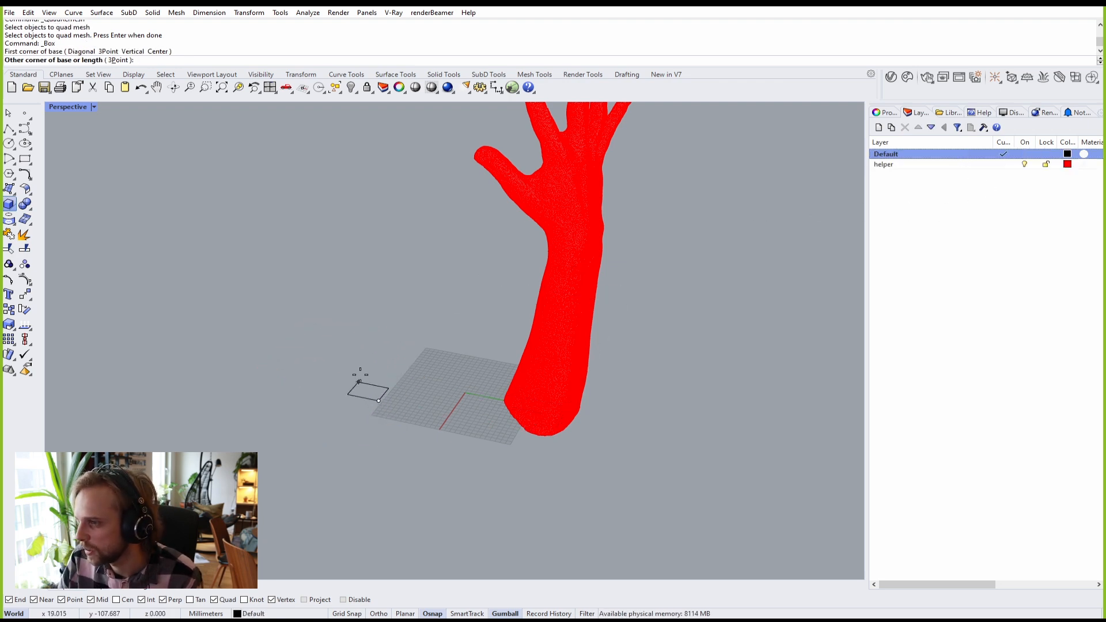
click(368, 360)
click(362, 323)
scroll(361, 323, up, 3)
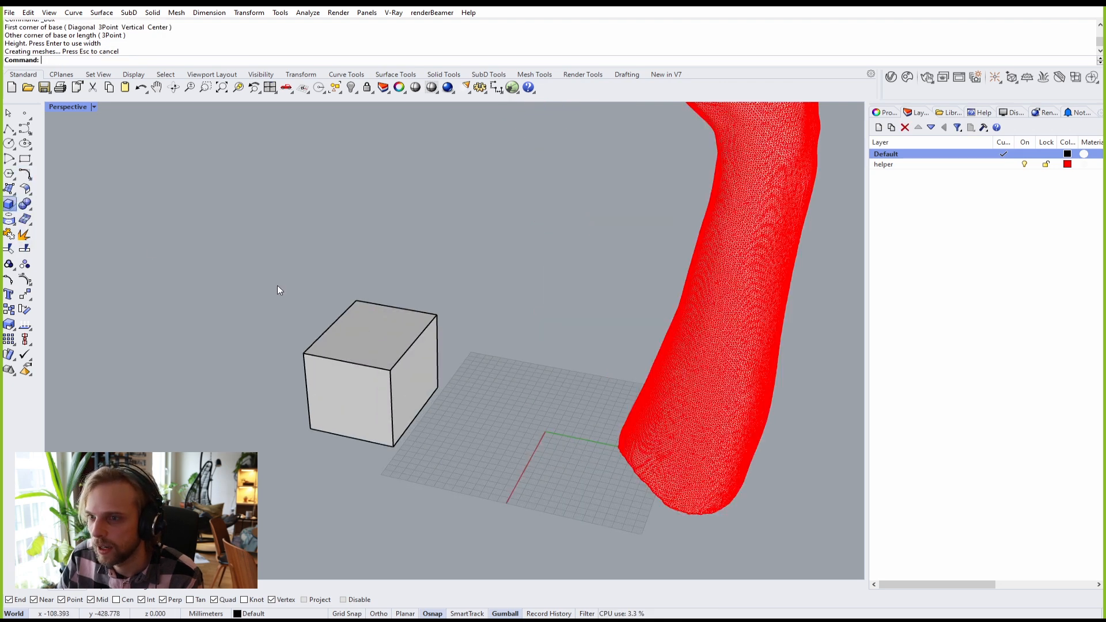
Step: Draw a sphere centred on a top corner of the box so the two solids overlap
click(437, 316)
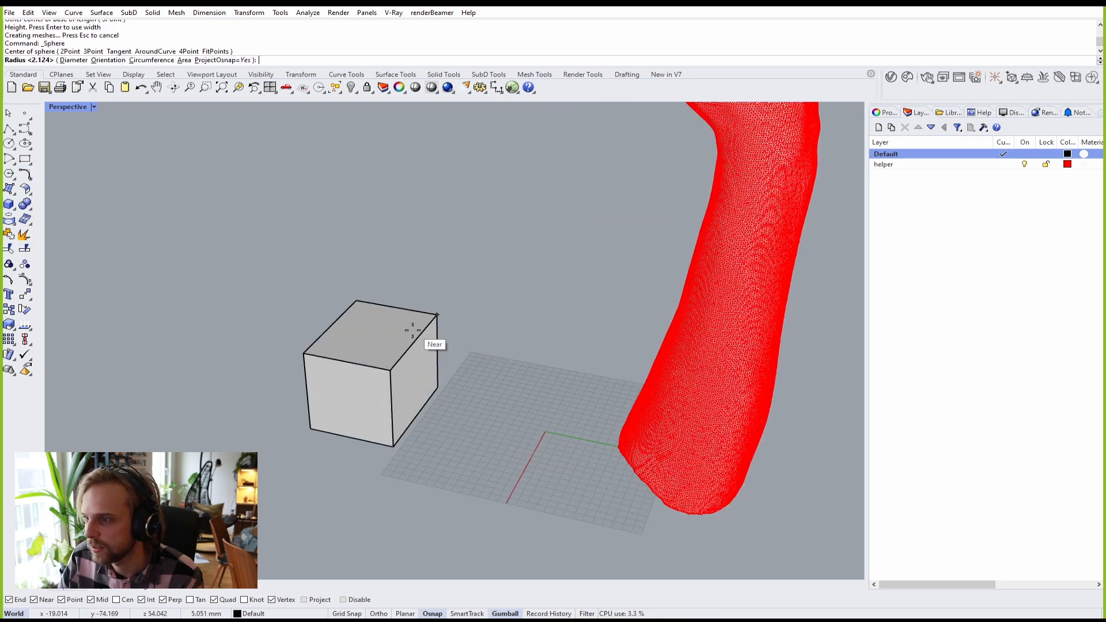
click(478, 453)
drag(484, 464, 309, 286)
key(Escape)
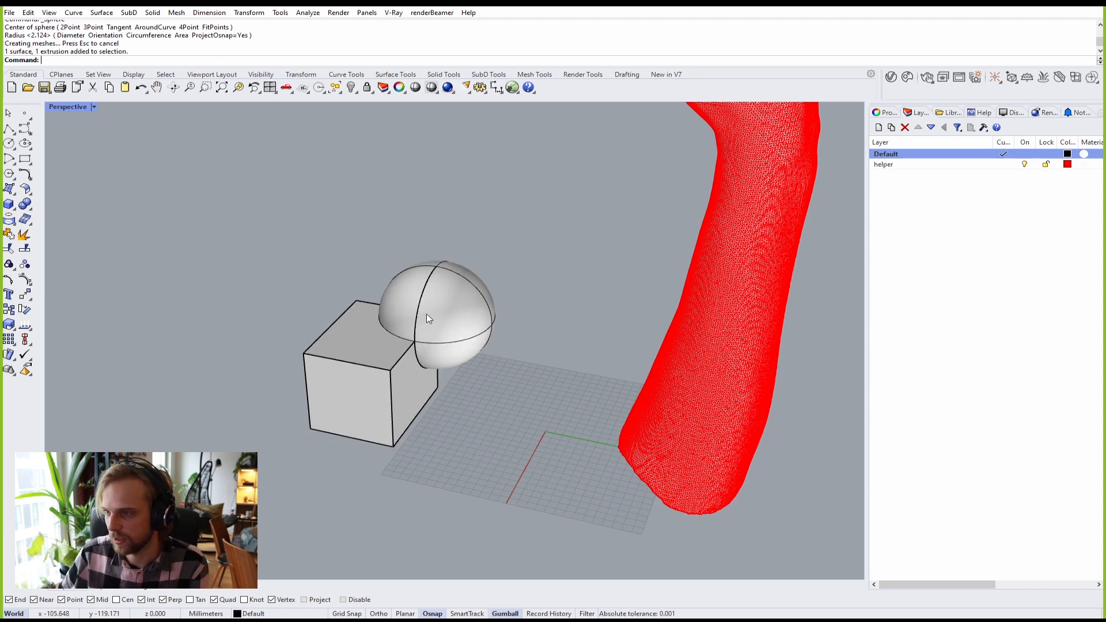
Step: Duplicate the sphere and place the copy over the box's top edge, overlapping both the box and the first sphere
click(428, 318)
right_drag(428, 319, 472, 312)
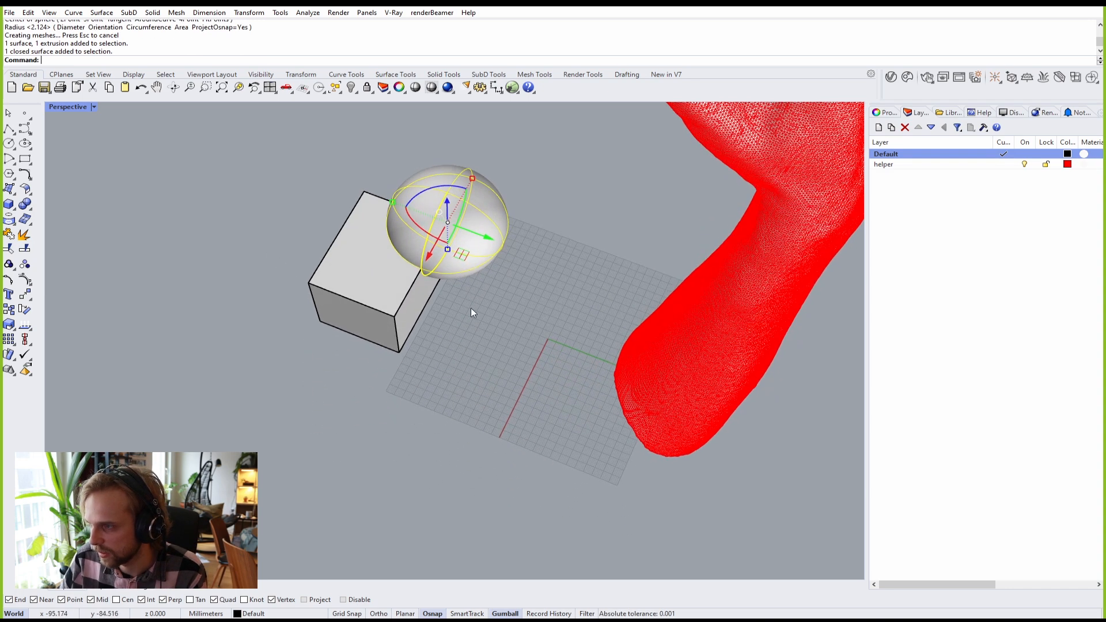
drag(466, 258, 425, 305)
key(alt)
key(Escape)
scroll(317, 310, up, 5)
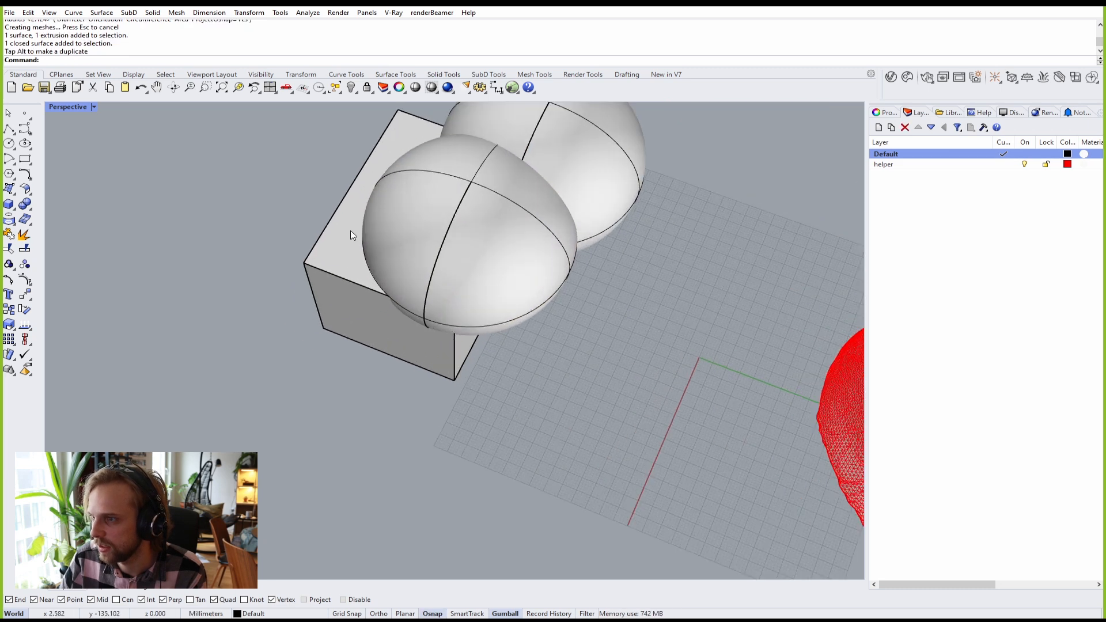
Step: Join the box and the first sphere into one solid with BooleanUnion
click(350, 235)
shift+click(589, 130)
text(BooleanUnion)
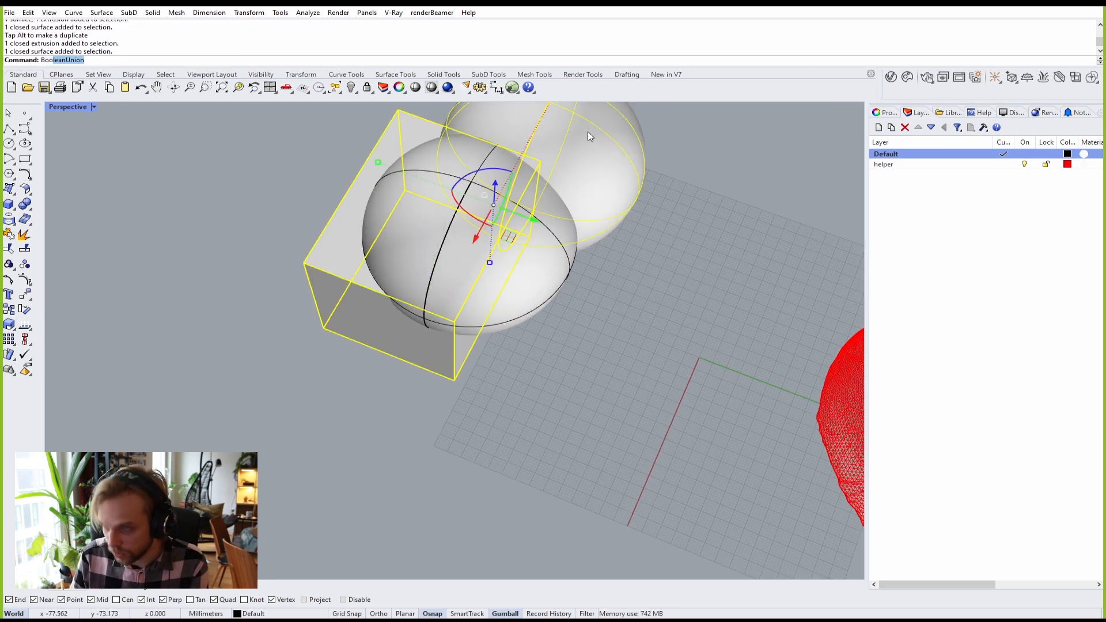
key(Return)
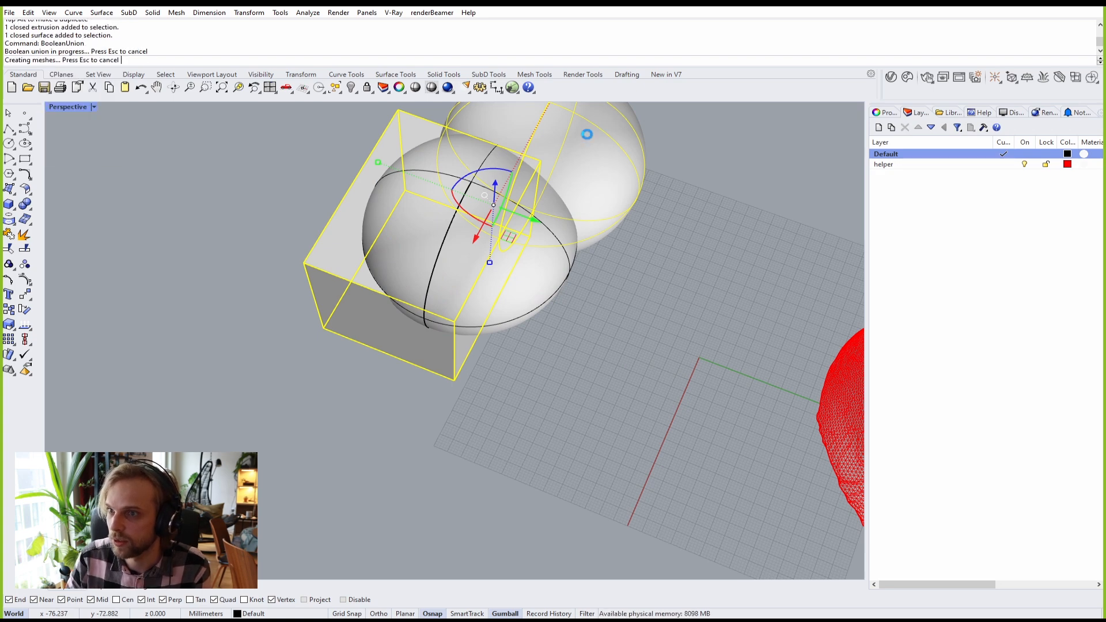
click(596, 251)
shift+right_drag(597, 251, 580, 319)
Step: Subtract the duplicate sphere from the joined solid with BooleanDifference and DeleteInput=No, and delete the leftover sphere
click(342, 237)
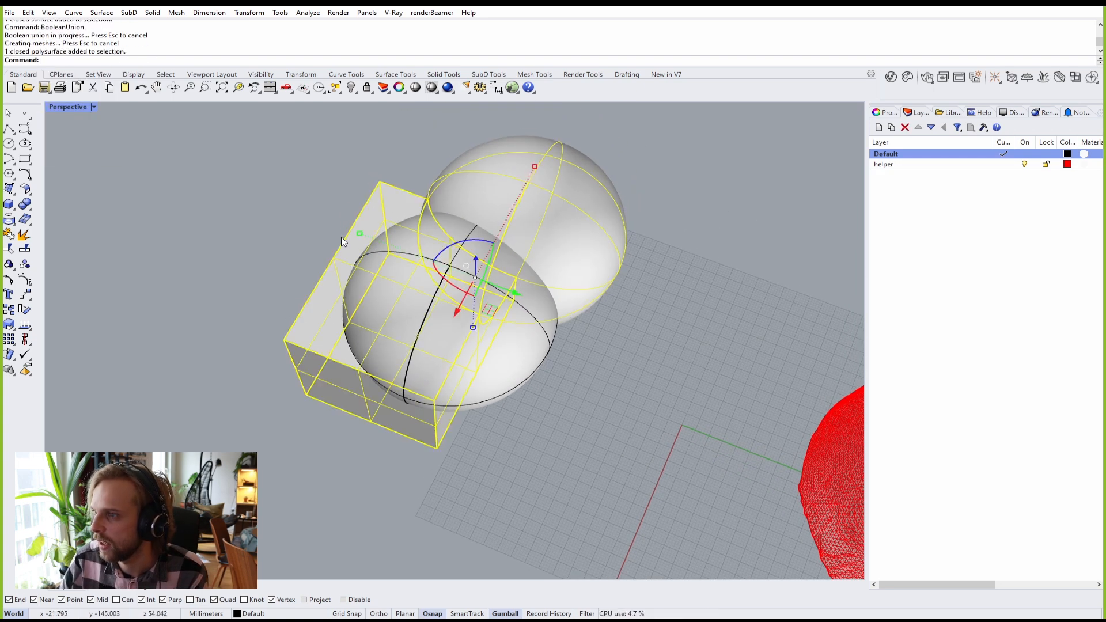
text(BooleanDifference)
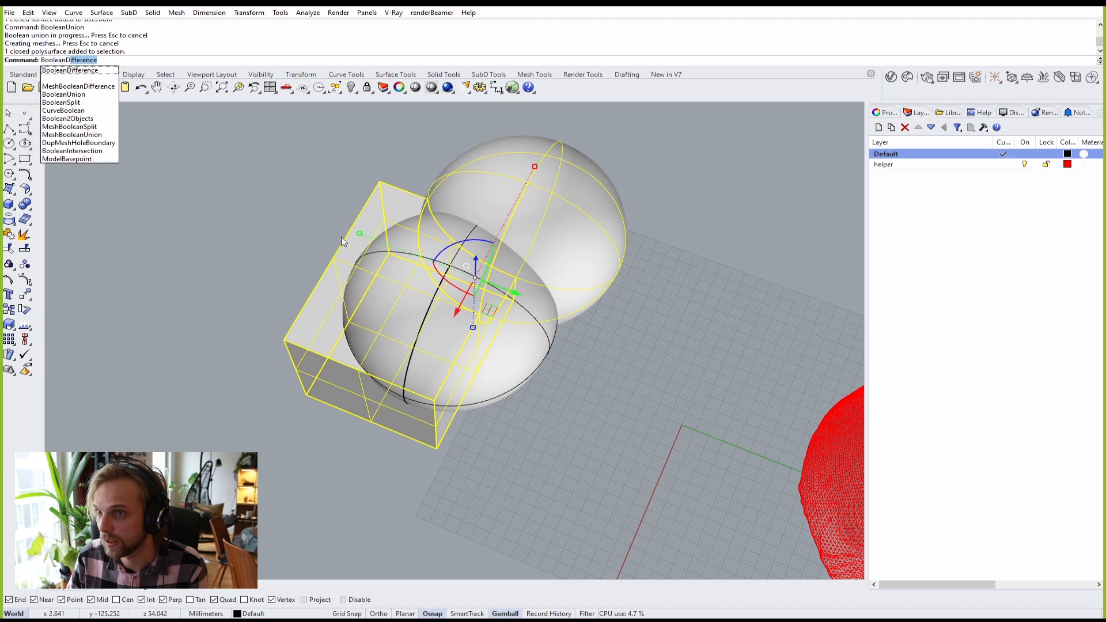
key(Return)
click(452, 291)
key(Return)
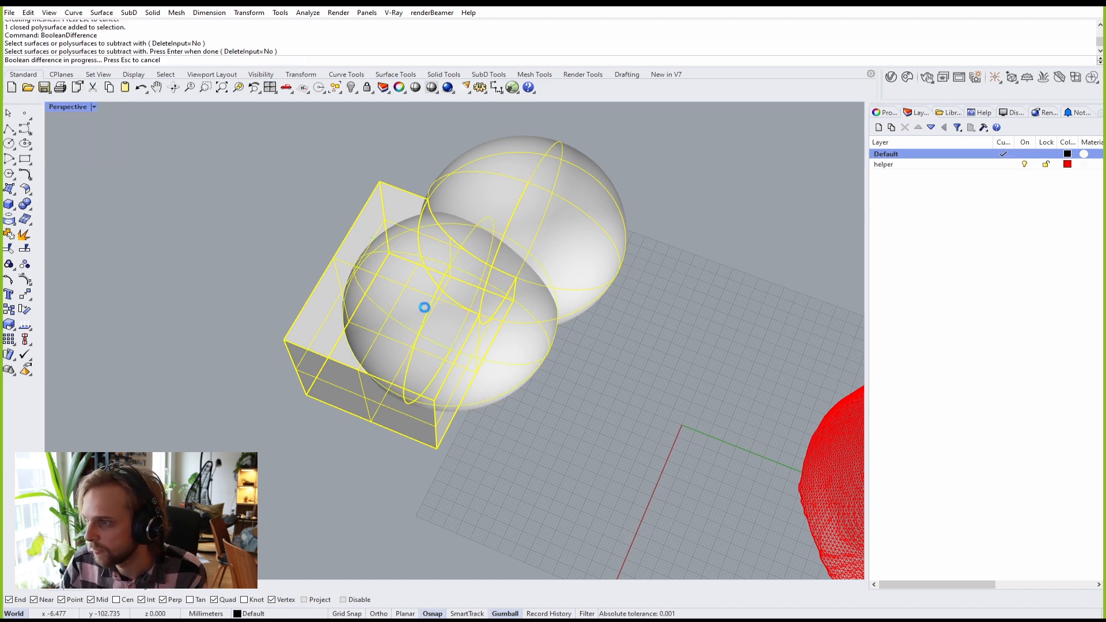
click(404, 315)
key(Delete)
Step: Create a polygon mesh from the carved box-and-sphere polysurface
right_drag(404, 316, 420, 383)
click(447, 458)
text(ZS)
key(Return)
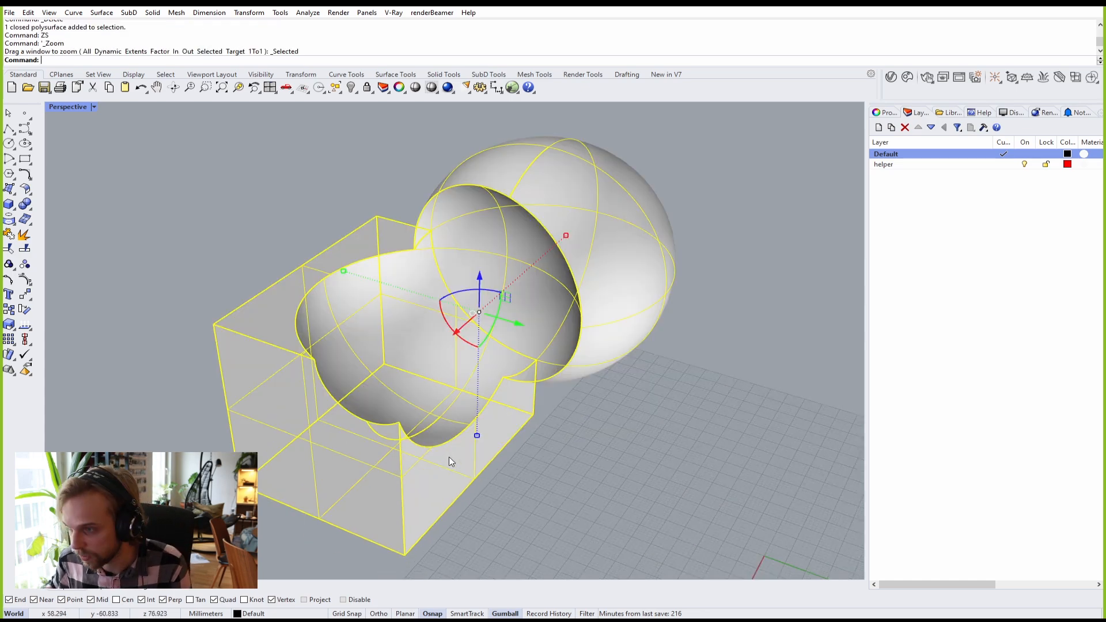
click(217, 262)
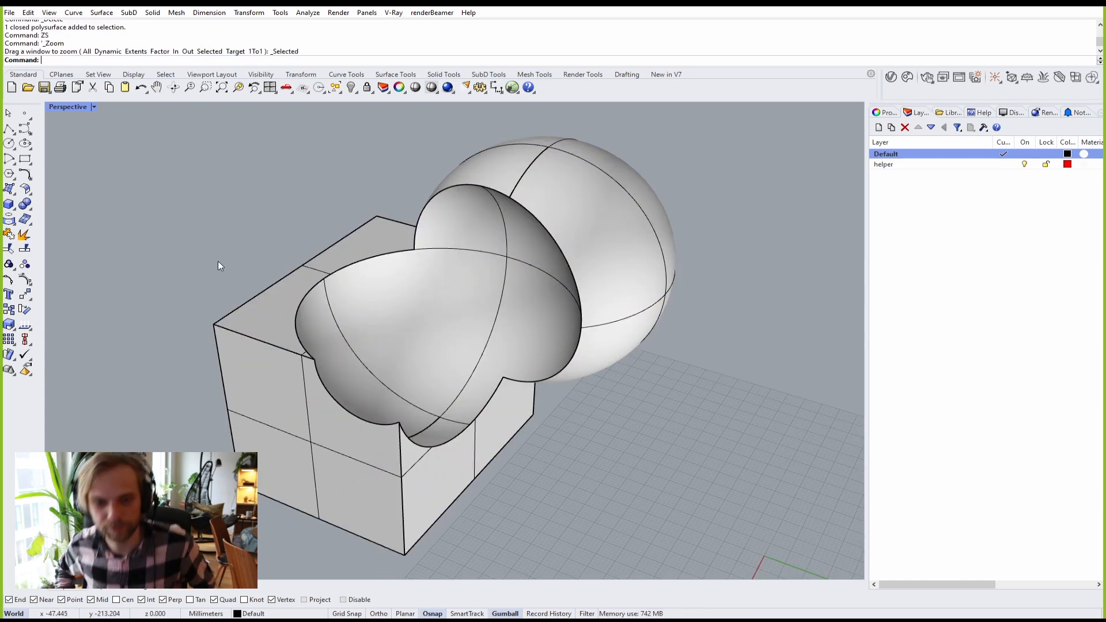
right_drag(218, 262, 260, 264)
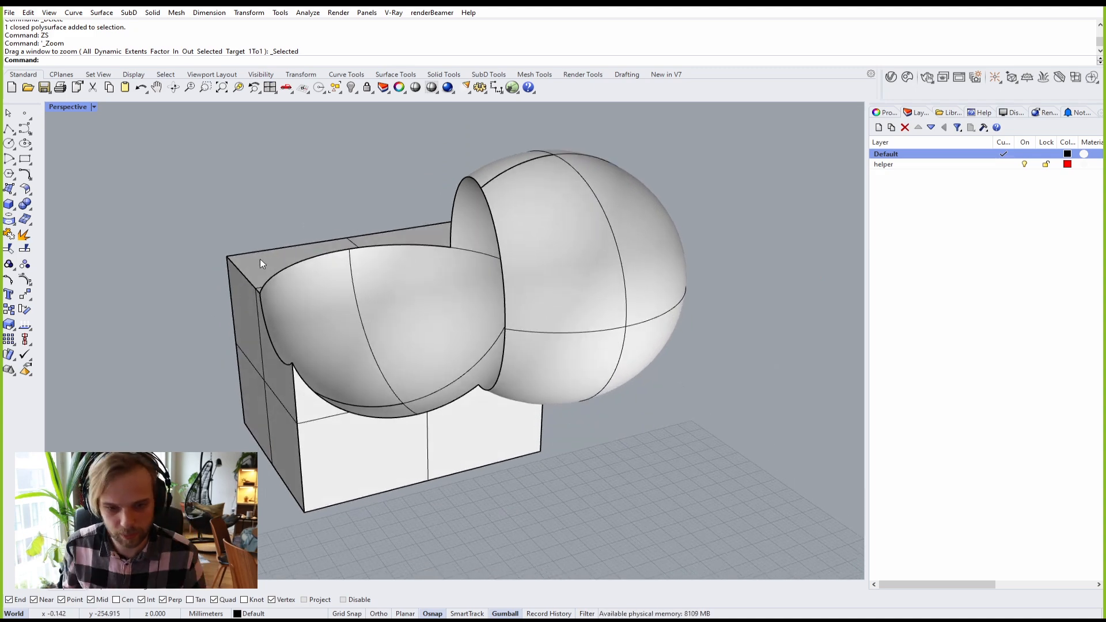
click(400, 289)
right_drag(400, 289, 443, 289)
text(Mesh)
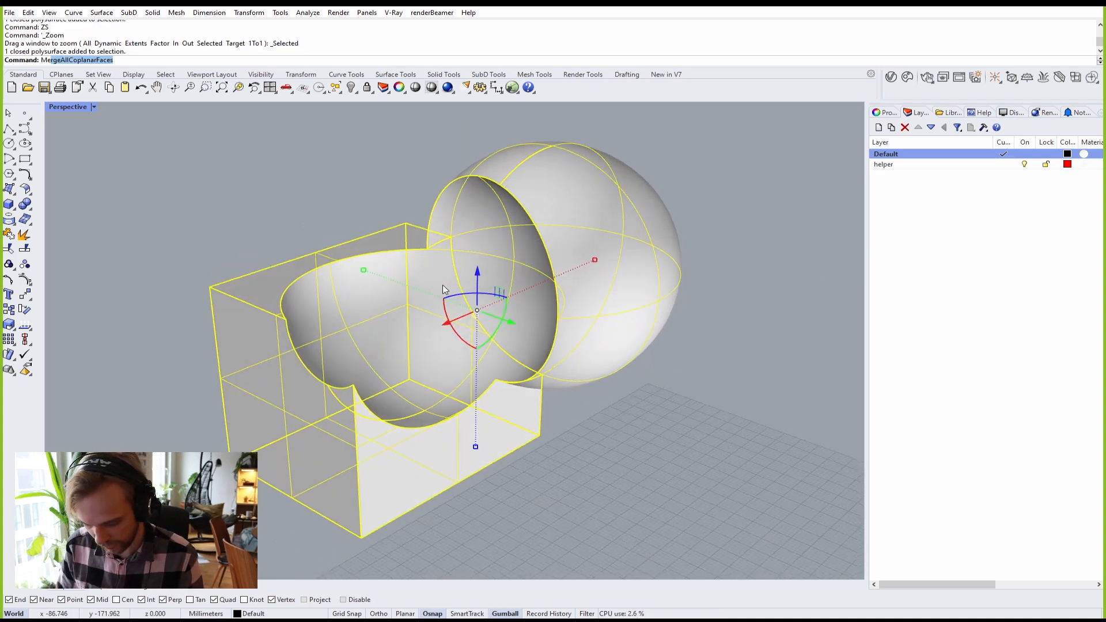
key(Return)
click(458, 327)
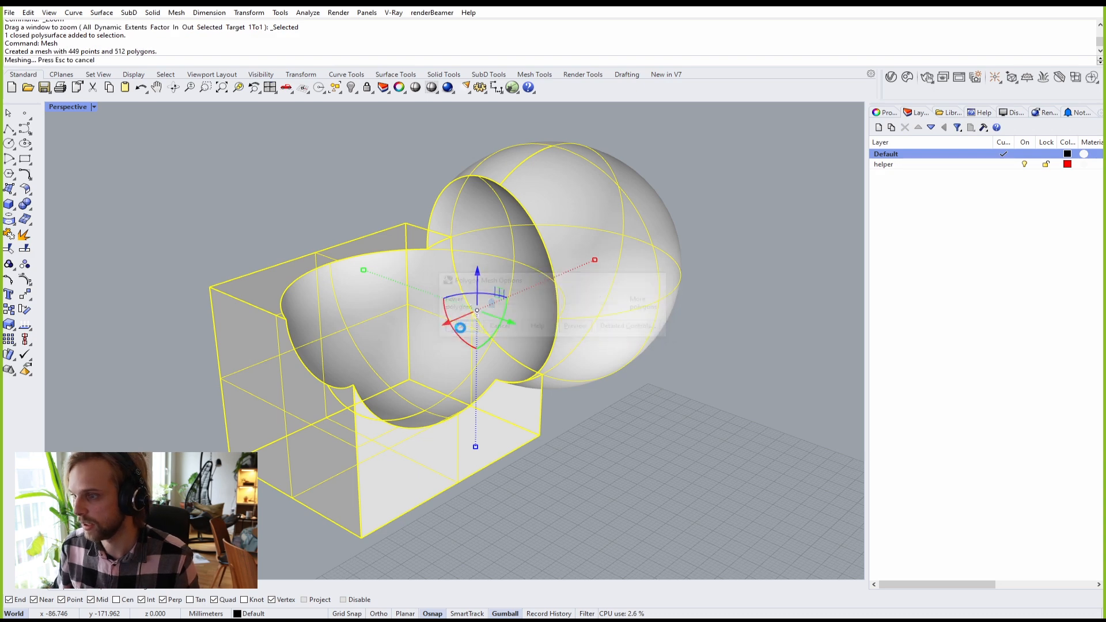
Step: Move the original polysurface away from its new mesh and examine the mesh's triangulation around the spherical cut
right_drag(470, 331, 517, 336)
drag(515, 330, 267, 276)
click(541, 472)
right_drag(502, 375, 458, 360)
scroll(454, 352, up, 8)
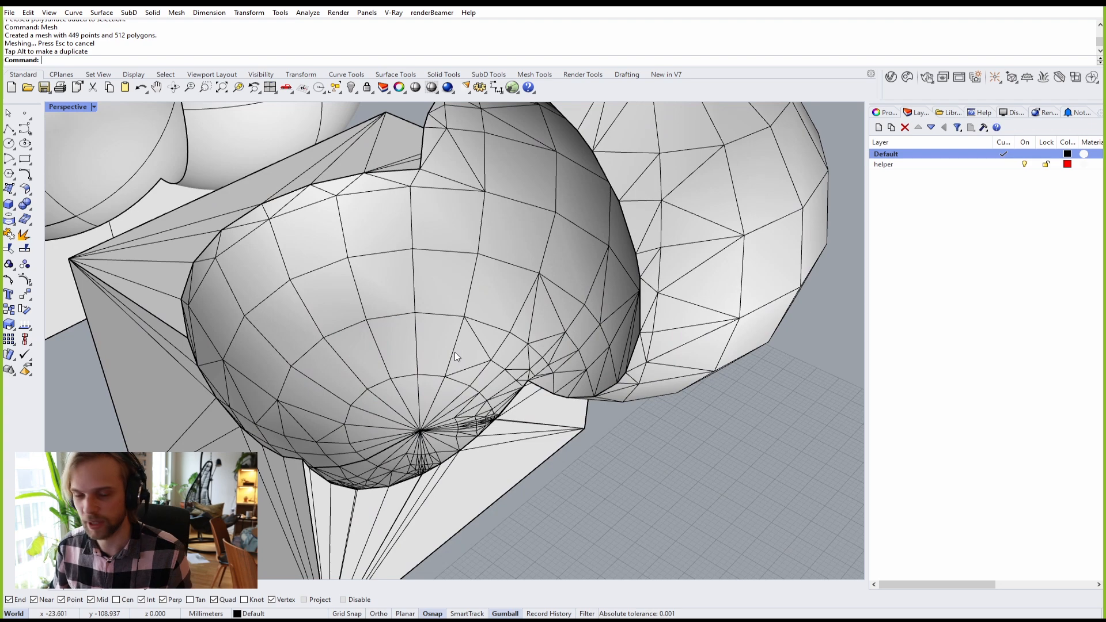
scroll(455, 352, down, 2)
right_drag(566, 353, 586, 288)
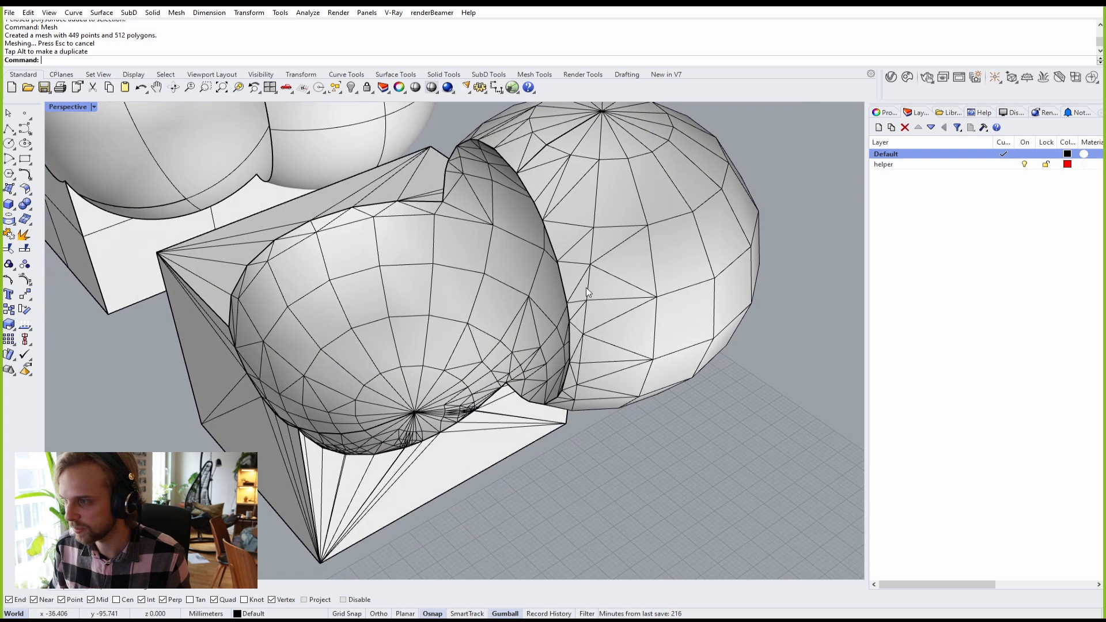
Step: Examine the converted mesh's faces on the sphere, around the spherical cut's pole and on the box sides, comparing them with the original polysurface
scroll(678, 213, up, 4)
right_drag(678, 212, 622, 323)
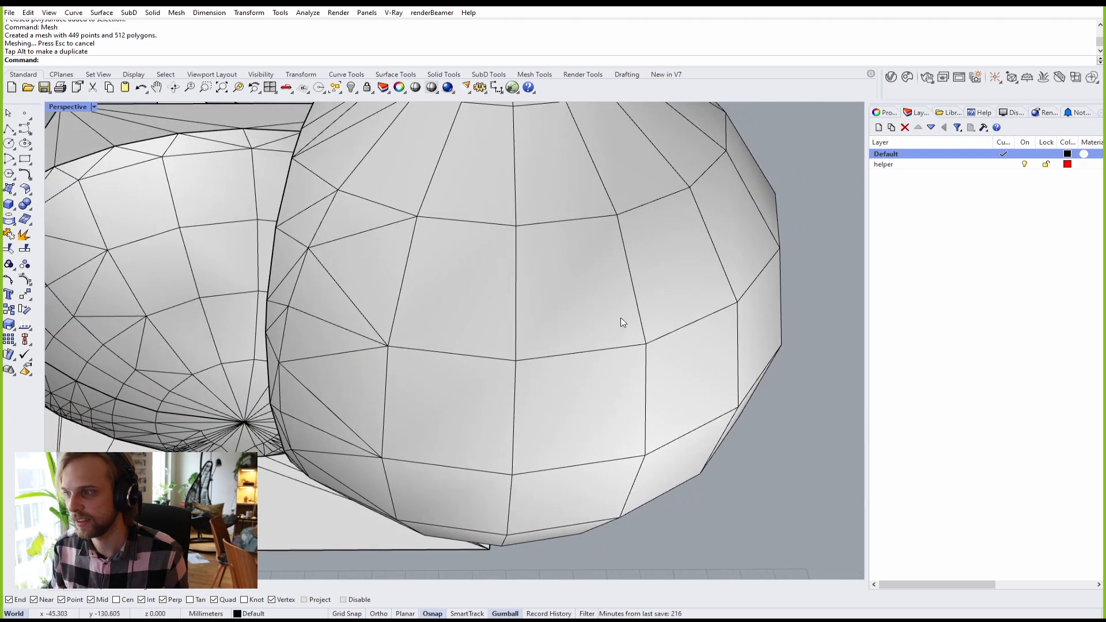
right_drag(393, 367, 382, 320)
scroll(339, 351, up, 4)
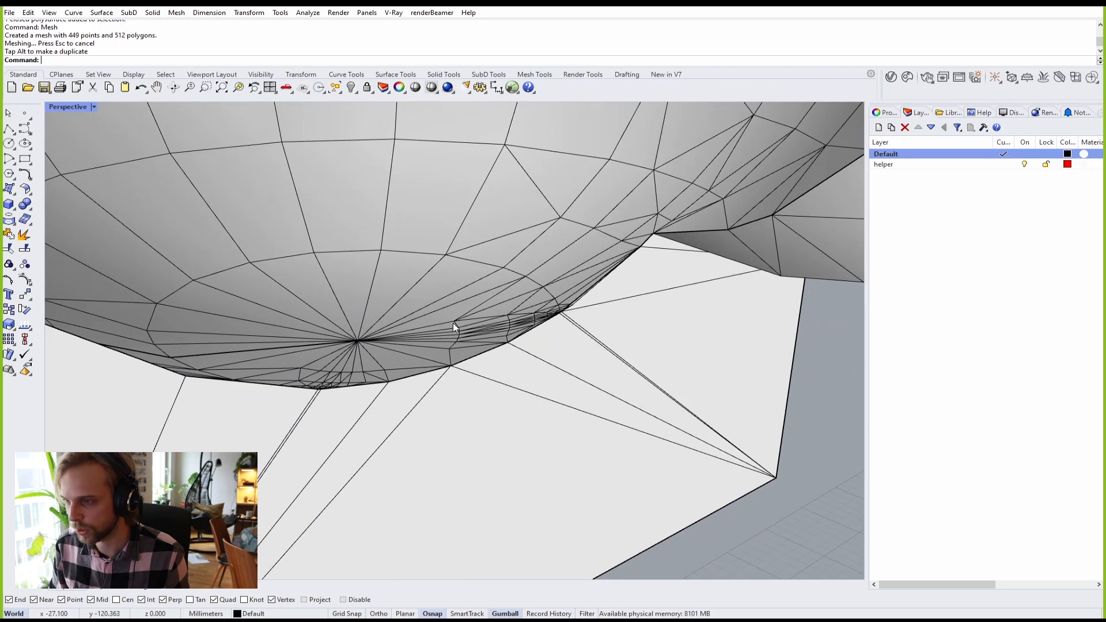
scroll(420, 385, down, 6)
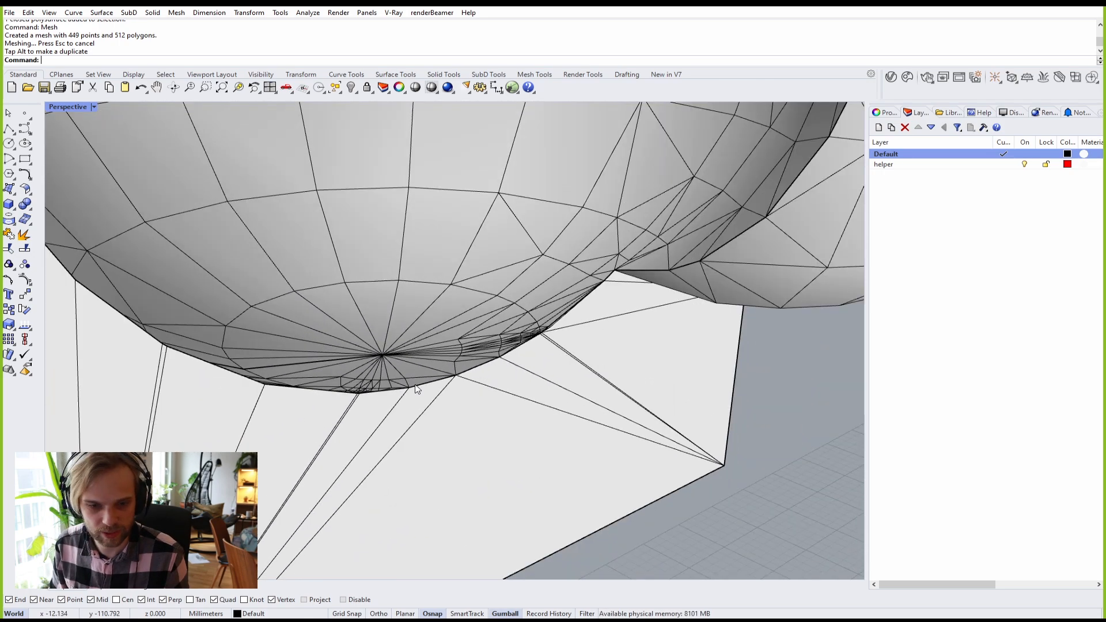
right_drag(338, 270, 395, 288)
scroll(395, 288, down, 8)
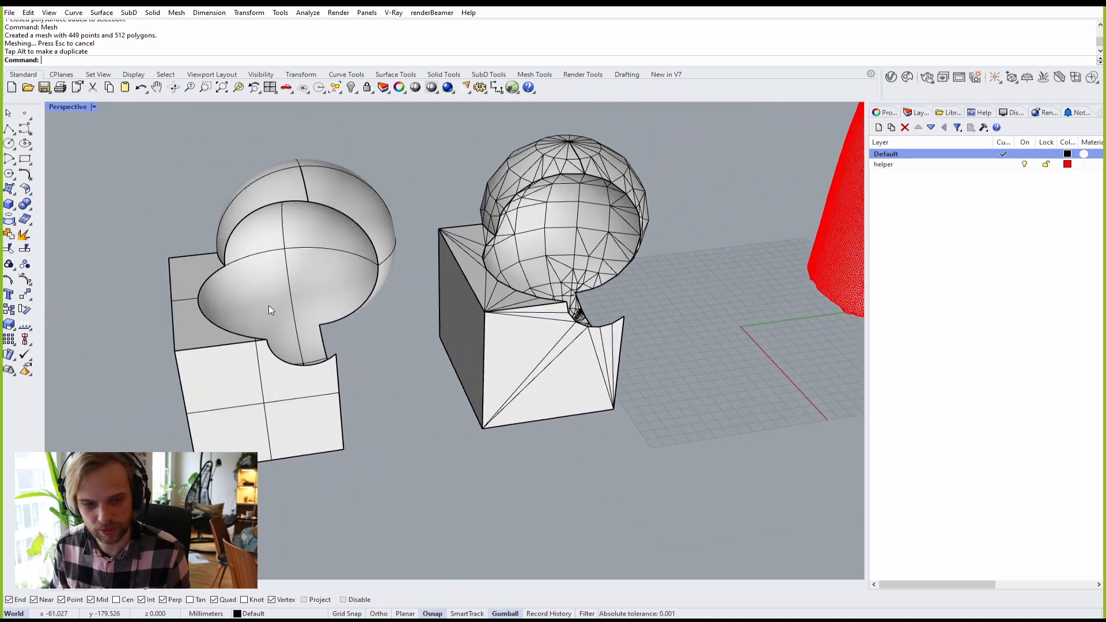
right_drag(435, 306, 453, 291)
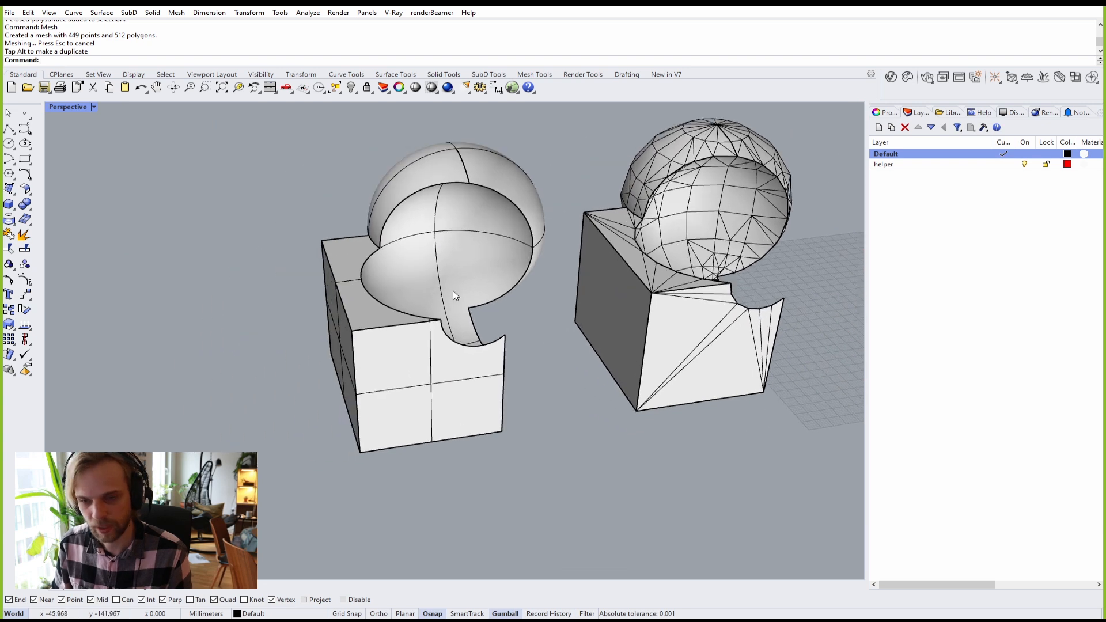
Step: QuadRemesh the carved box-and-sphere polysurface with a target quad count of 2000, surface edges set to Smart, hard-edge detection and preview on
click(453, 290)
text(QuadRemesh)
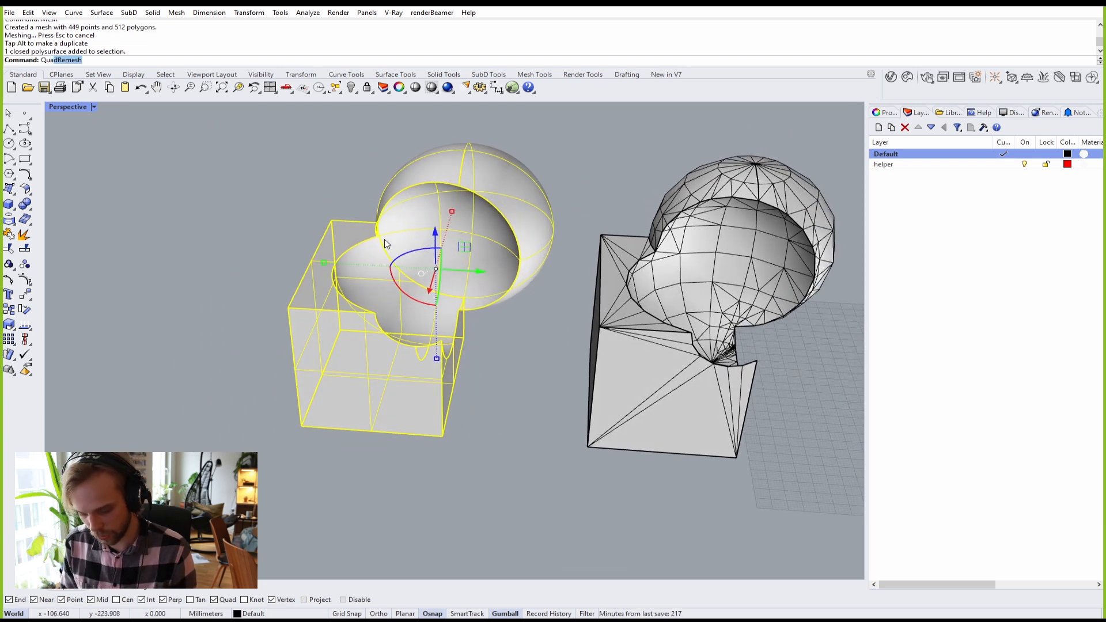
key(Return)
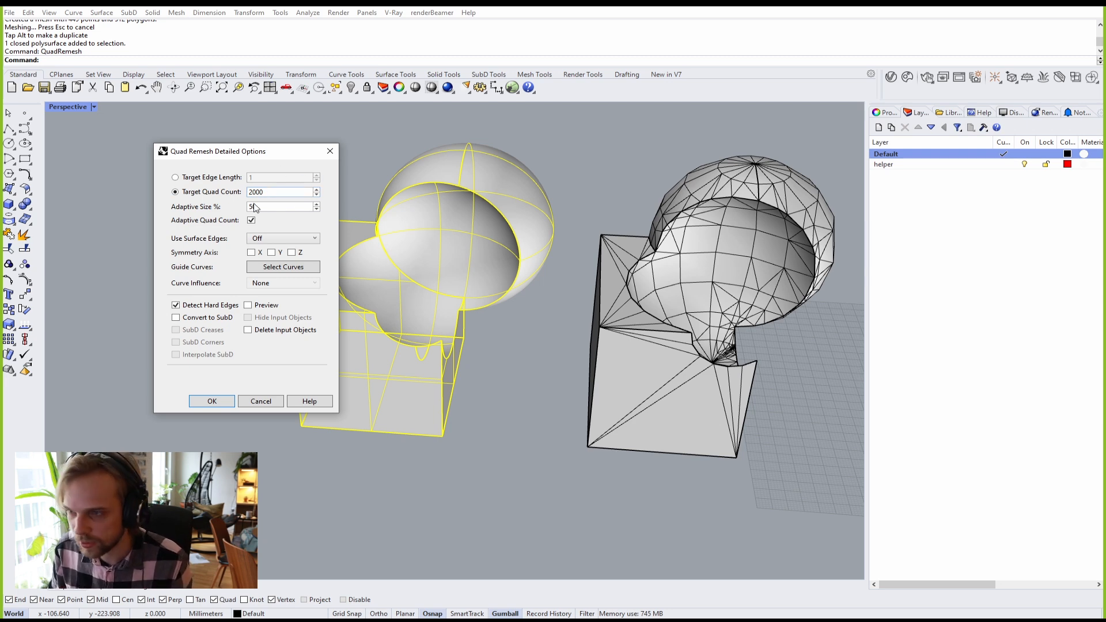
click(284, 239)
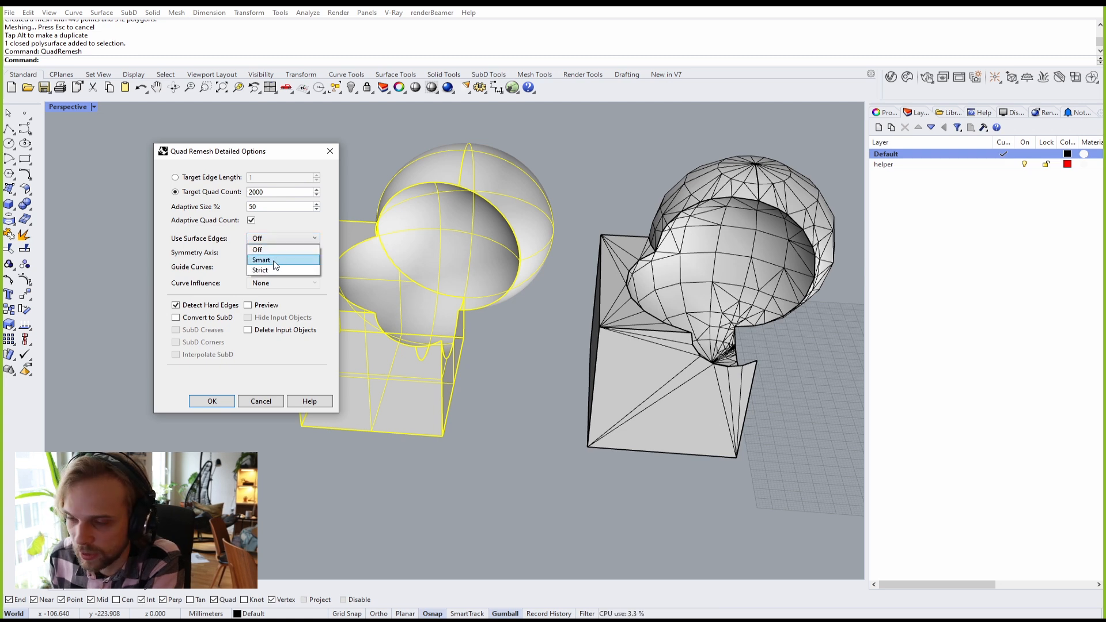
click(274, 263)
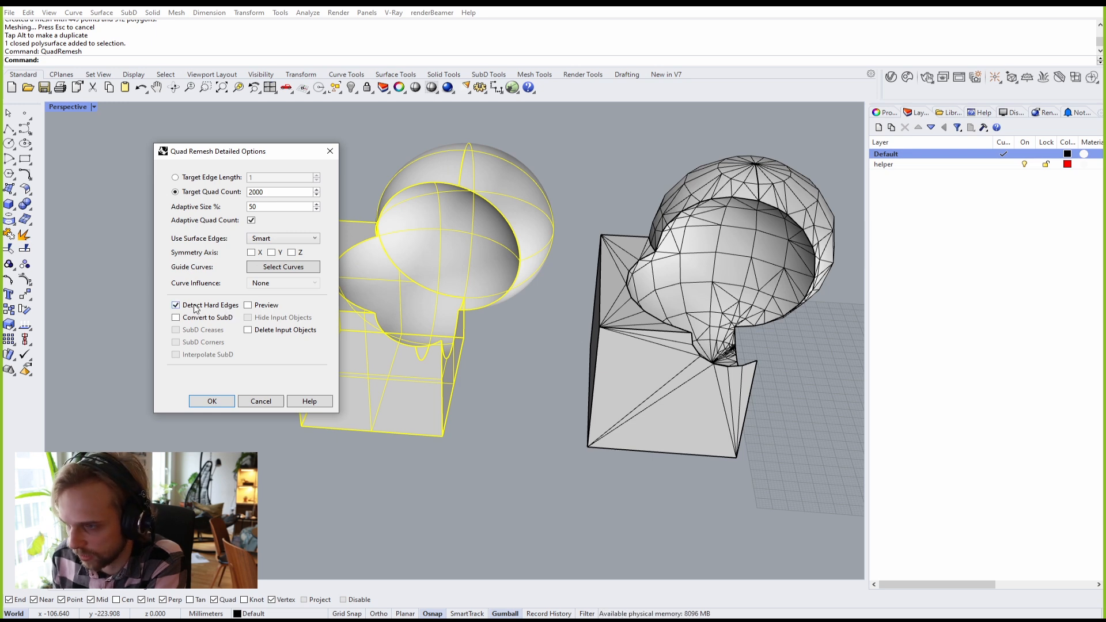
click(253, 306)
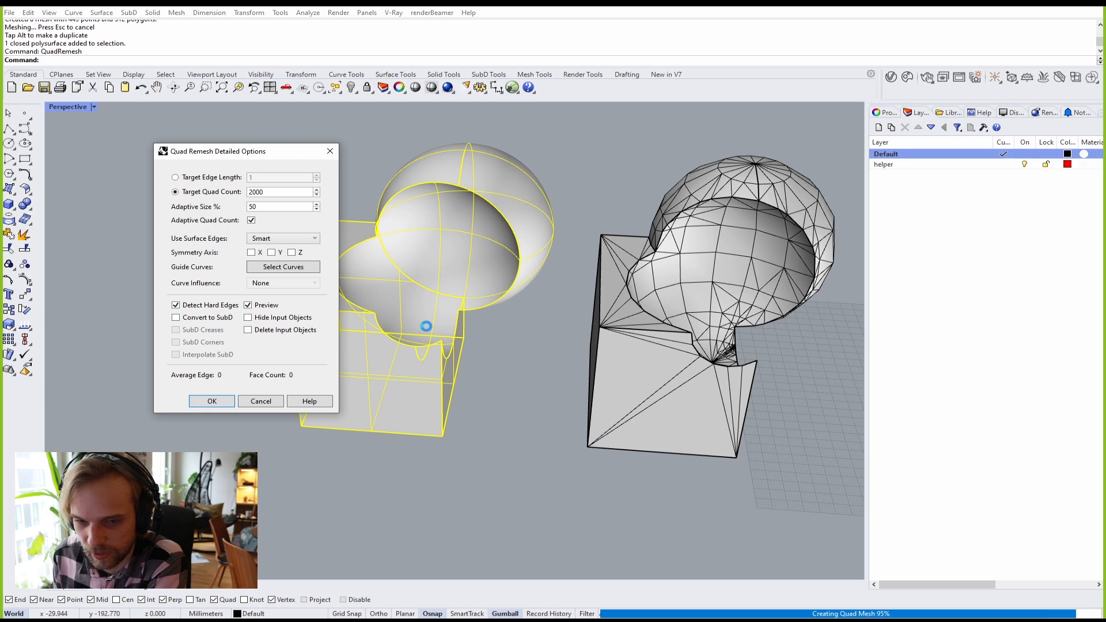
click(213, 401)
Step: Move the quad-remeshed copy beside the polysurface, leaving the original polysurface between the two meshes
drag(483, 277, 223, 268)
click(278, 420)
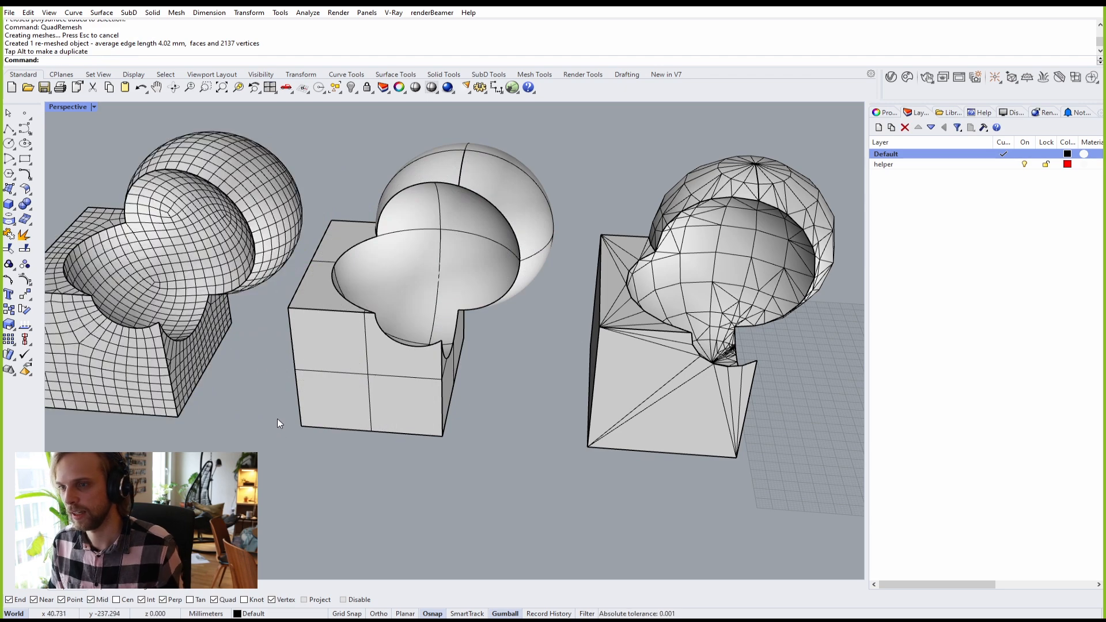
shift+right_drag(278, 423, 445, 436)
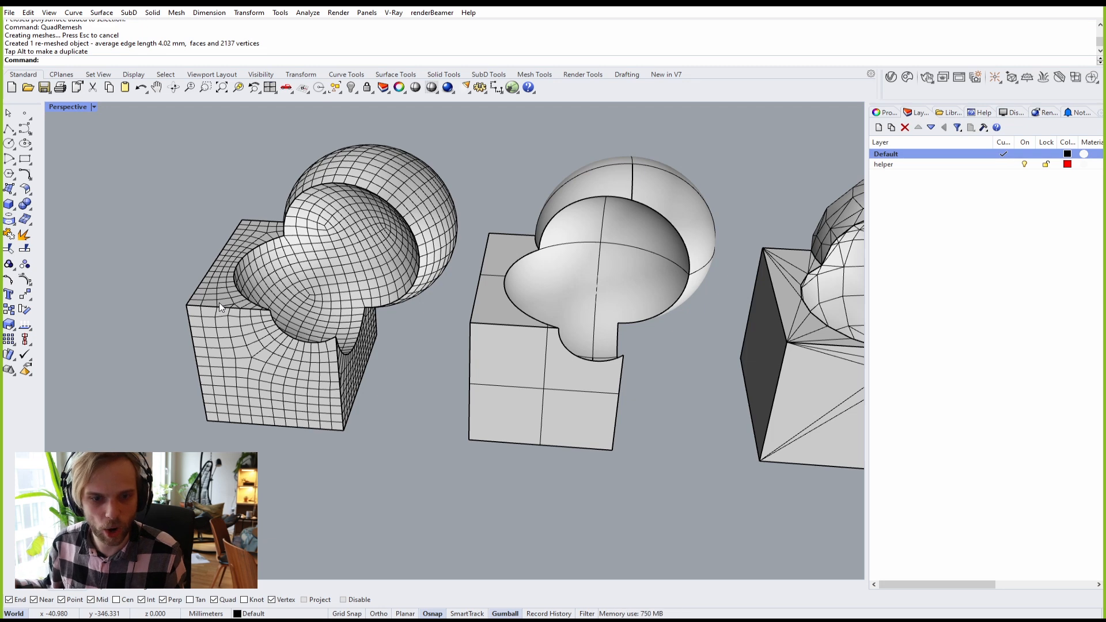
scroll(507, 338, down, 5)
right_drag(829, 347, 759, 327)
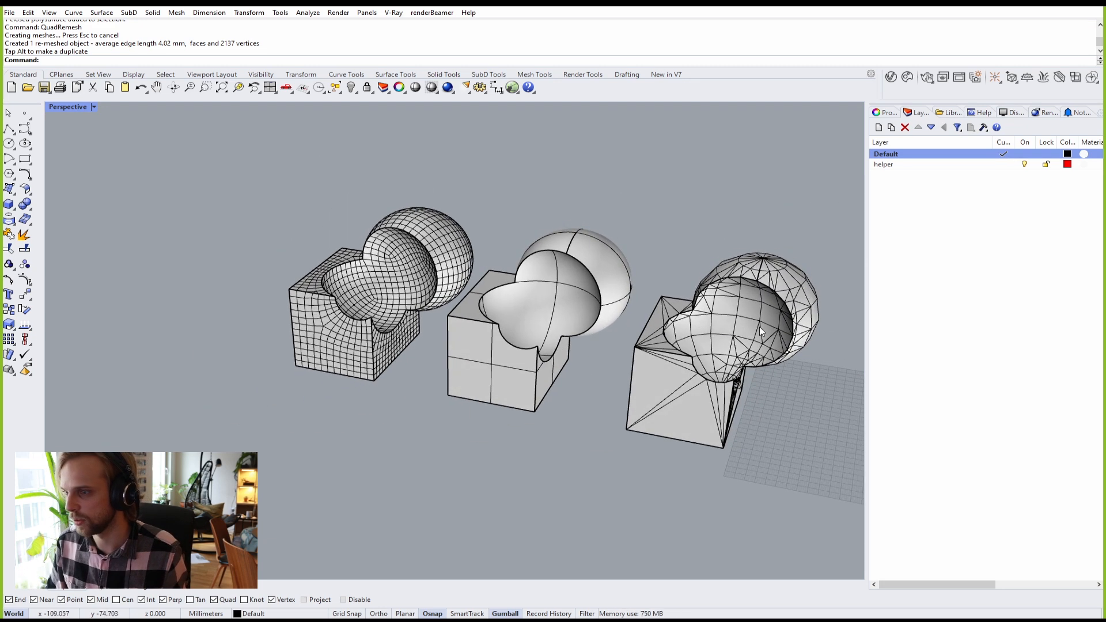
Step: Compare the quad mesh with the triangulated mesh and examine the quad layout around the spherical cut and box edges
click(686, 374)
click(372, 324)
click(642, 389)
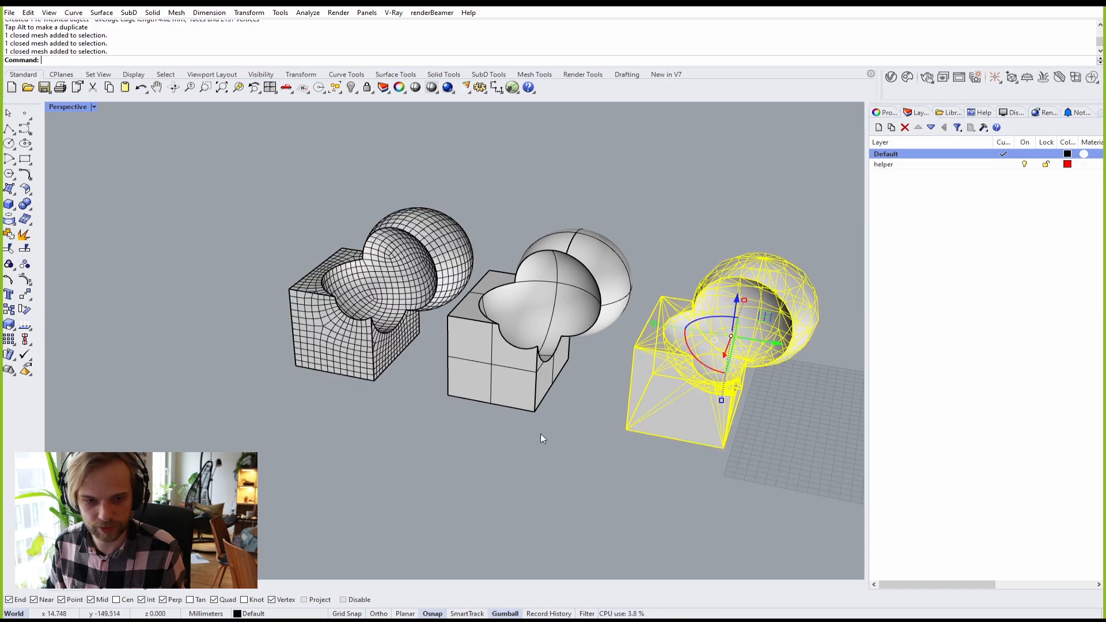
click(541, 434)
scroll(395, 248, up, 10)
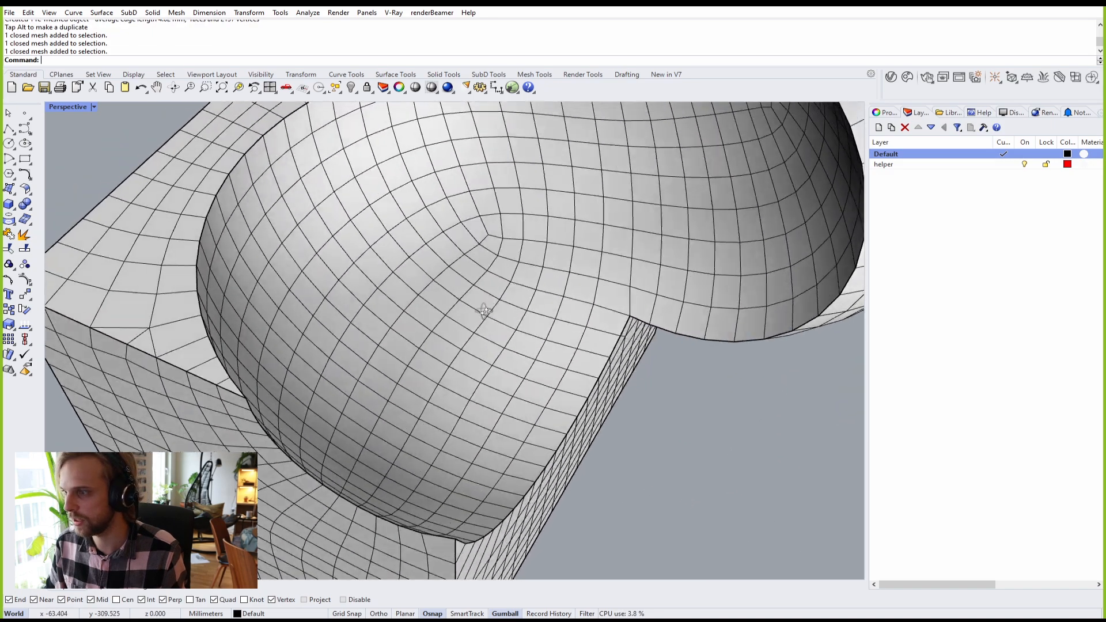
right_drag(484, 311, 435, 339)
right_drag(493, 473, 537, 387)
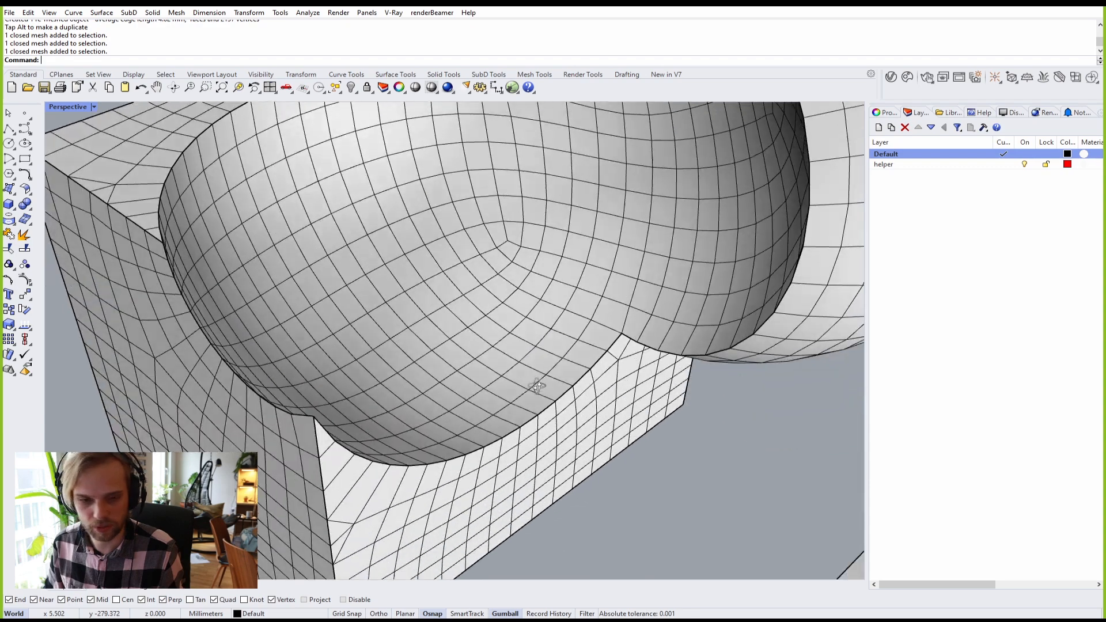
scroll(537, 386, down, 10)
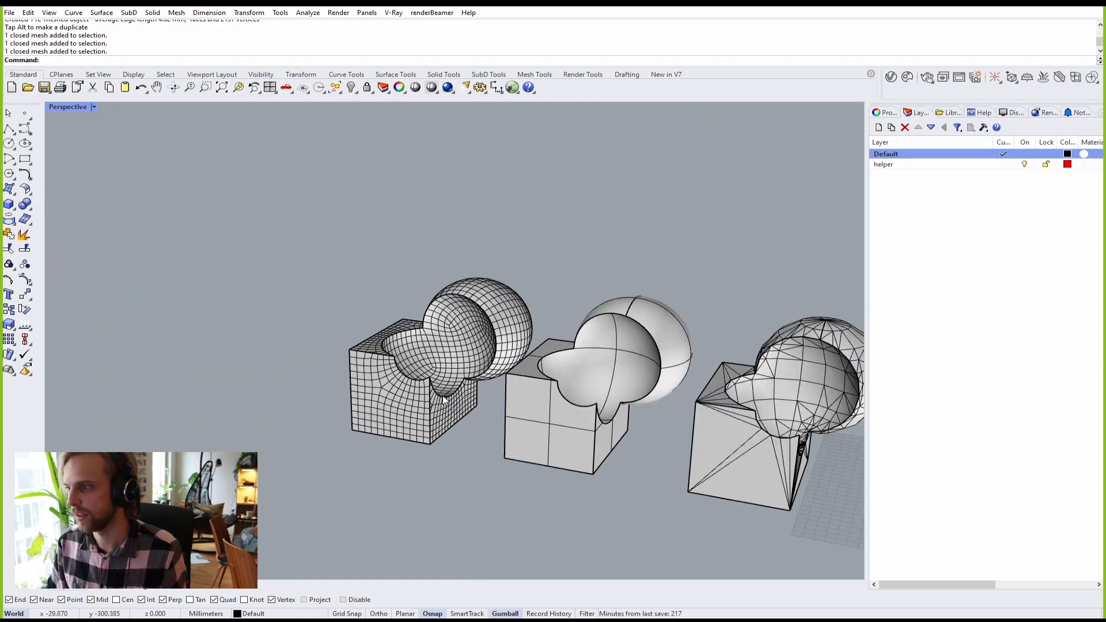
Step: Delete the test polysurface together with its triangulated and quad-remeshed copies, leaving only the arm scan
scroll(444, 398, up, 2)
click(437, 394)
scroll(434, 388, down, 5)
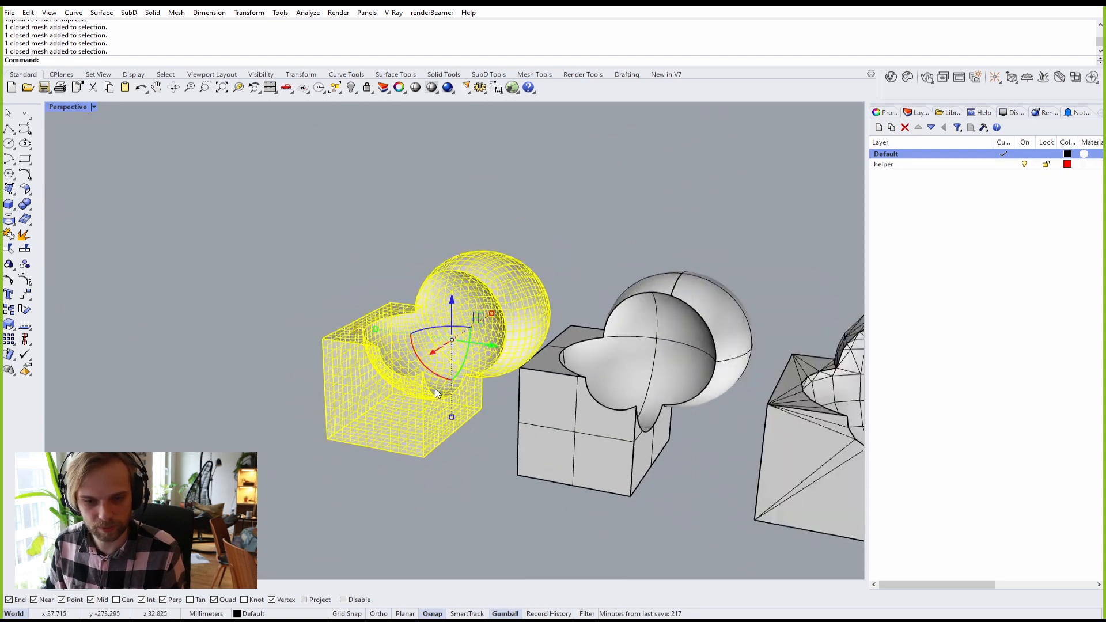
drag(591, 465, 322, 283)
key(Delete)
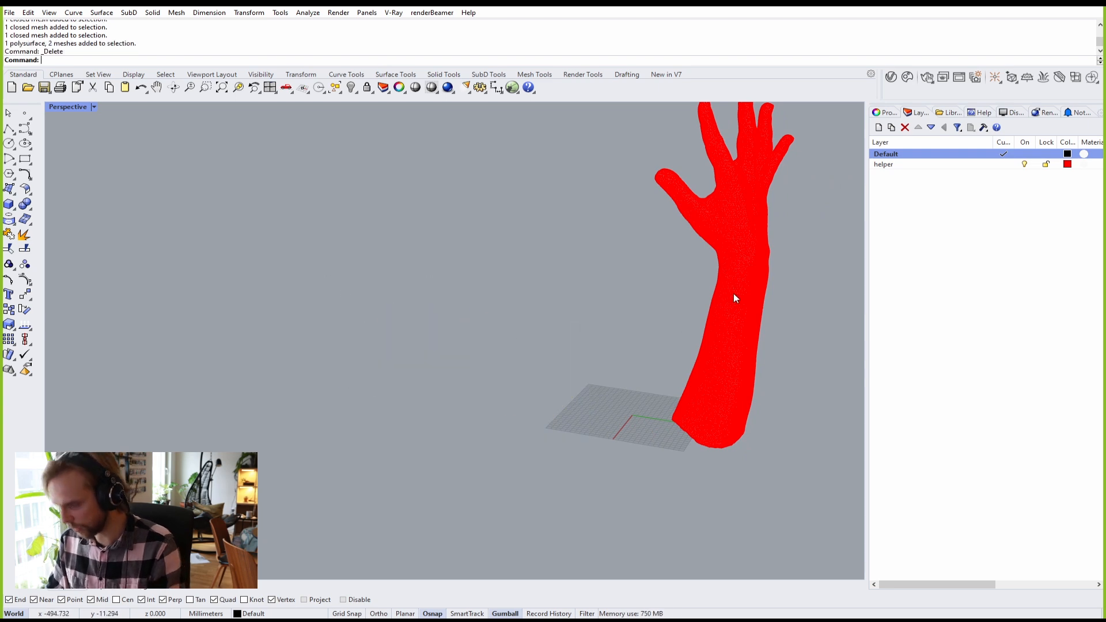
Step: QuadRemesh the arm scan with a target quad count of 2000, adaptive size 50%, hard-edge detection and preview on
click(734, 294)
text(QuadRemesh)
key(Return)
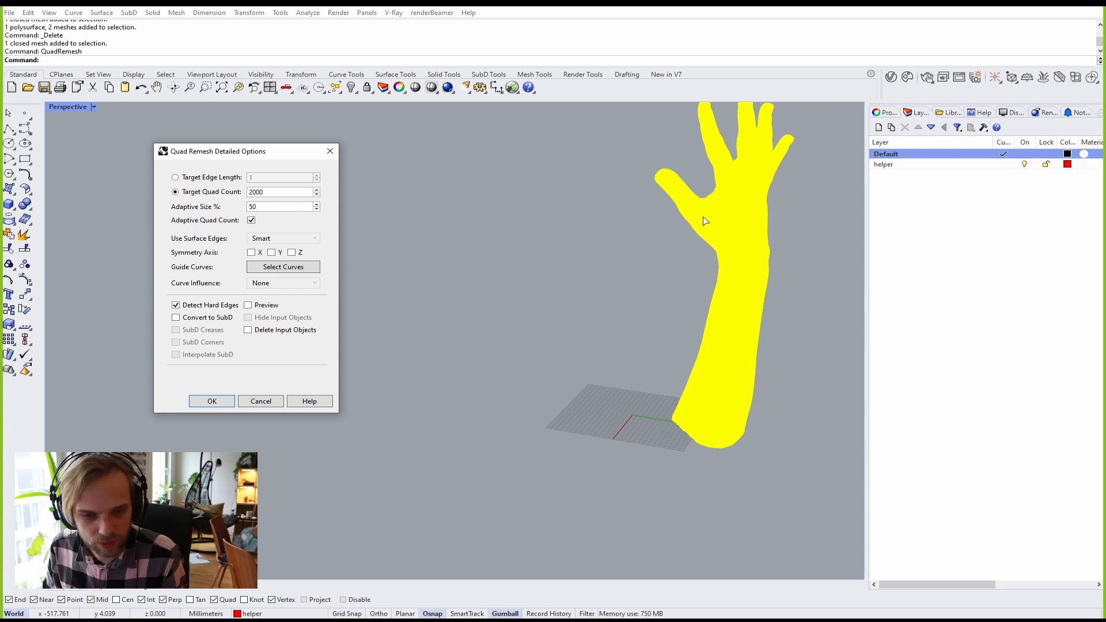
click(247, 305)
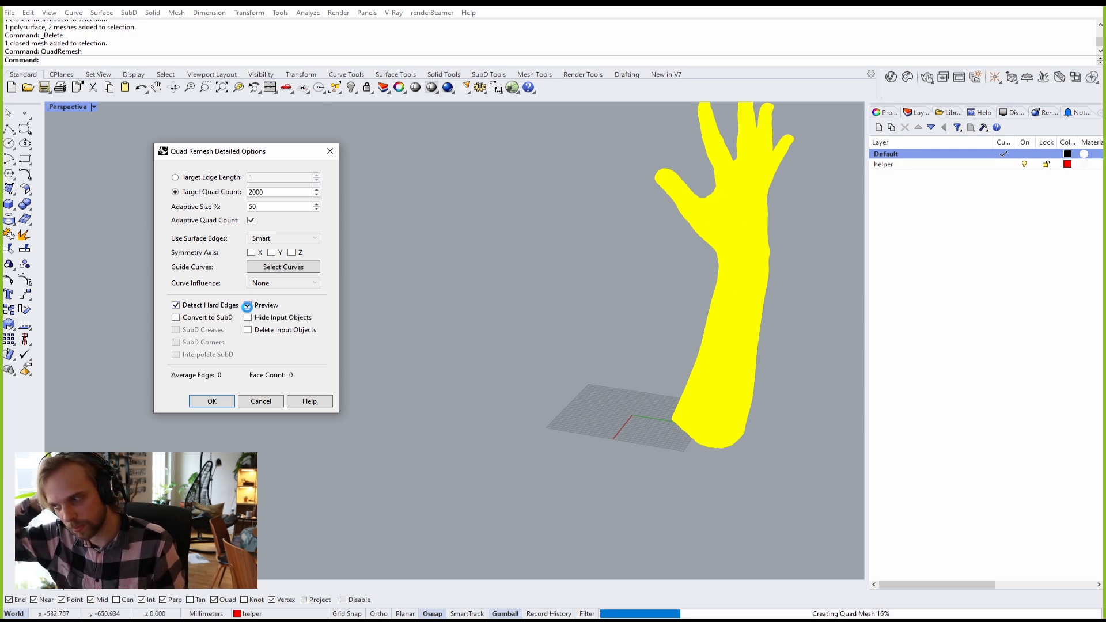
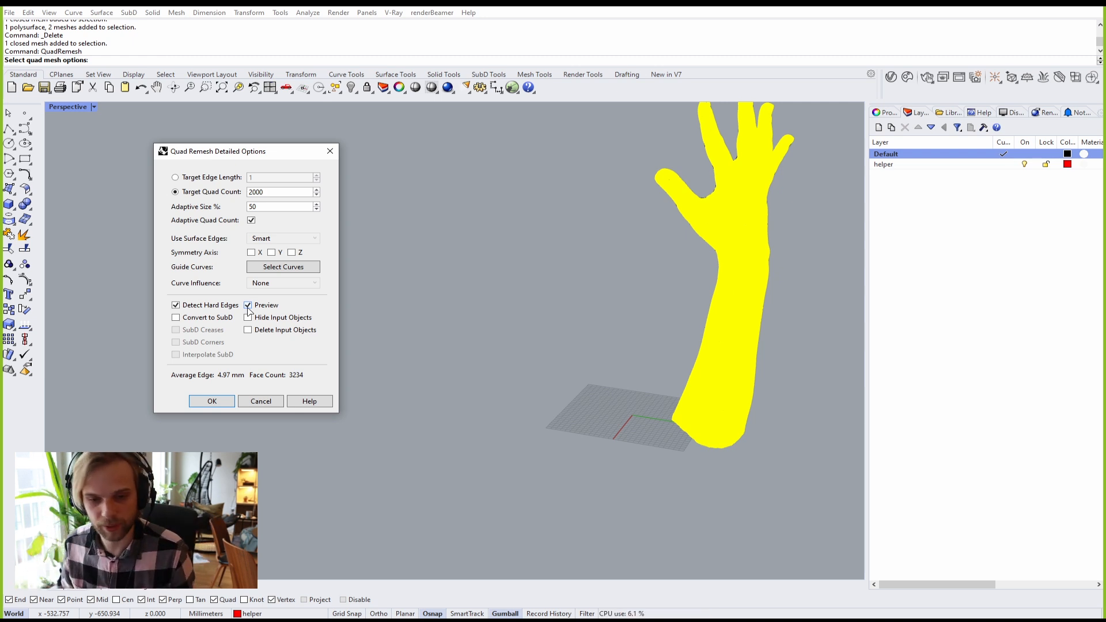
click(789, 548)
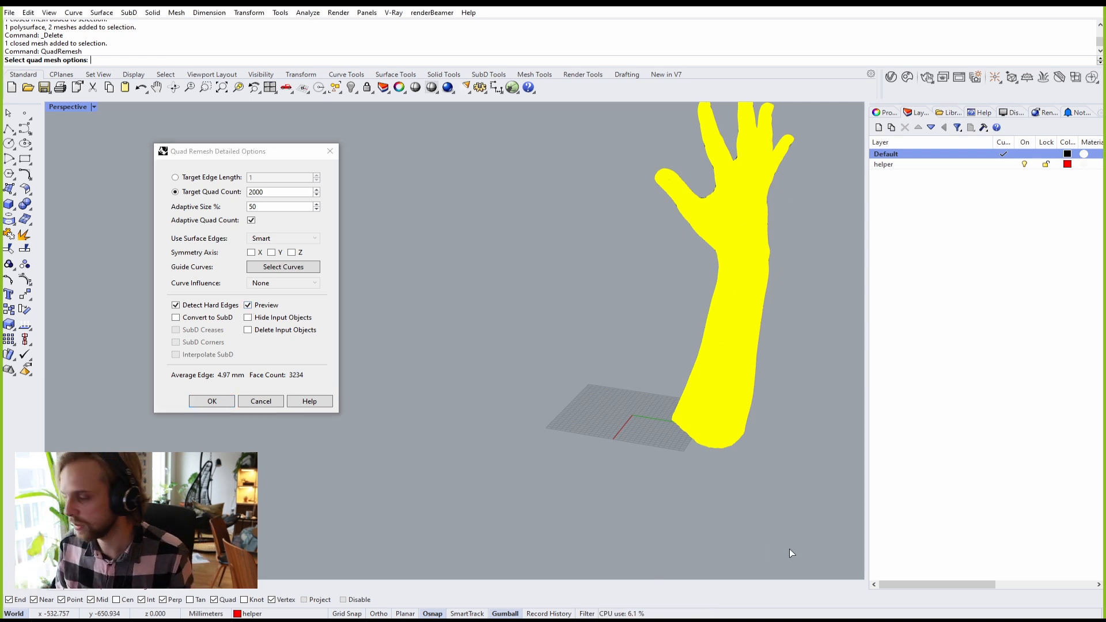
click(212, 401)
Step: Move the remeshed arm beside the original scan and inspect its quad faces on the hand and forearm
drag(748, 267, 585, 274)
key(Escape)
scroll(558, 206, up, 7)
shift+right_drag(557, 206, 493, 313)
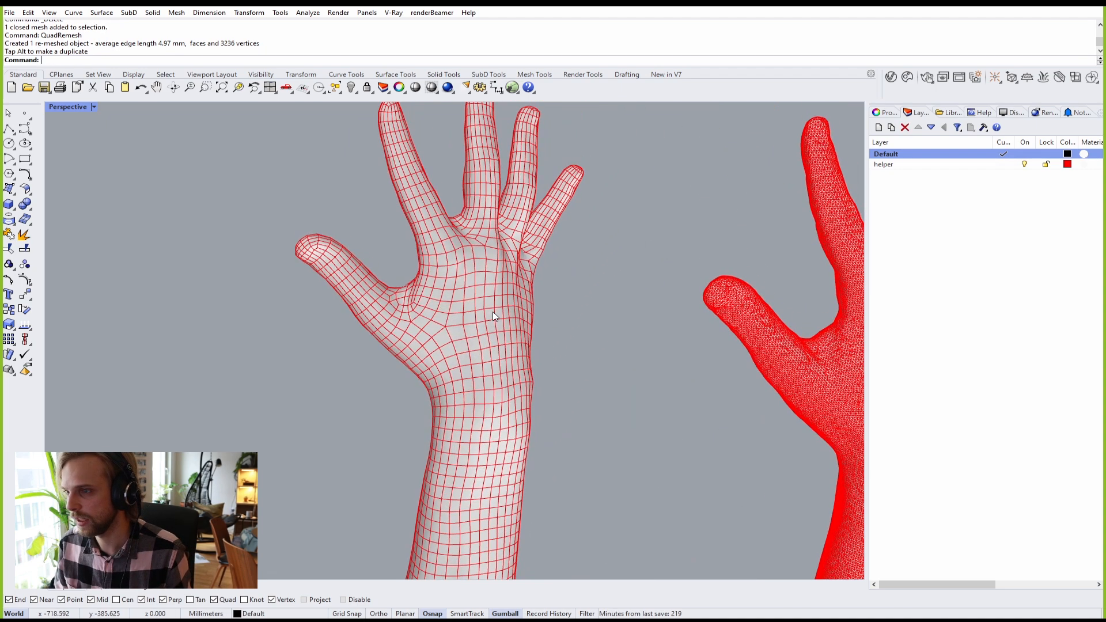
scroll(493, 312, down, 5)
right_drag(547, 337, 494, 328)
right_drag(266, 318, 329, 320)
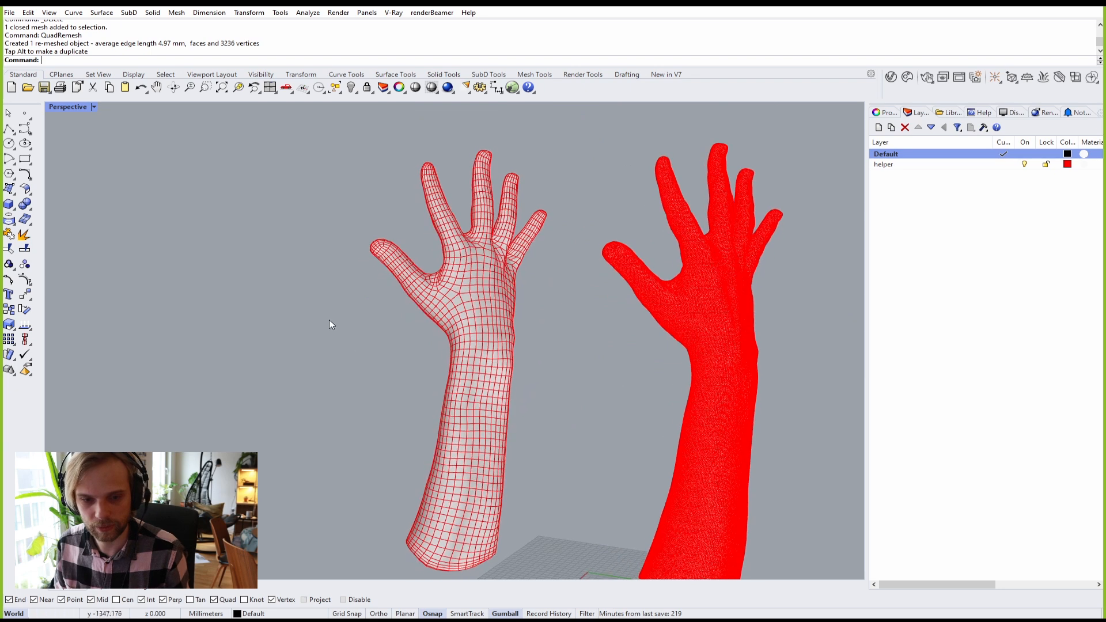
shift+right_drag(372, 351, 317, 307)
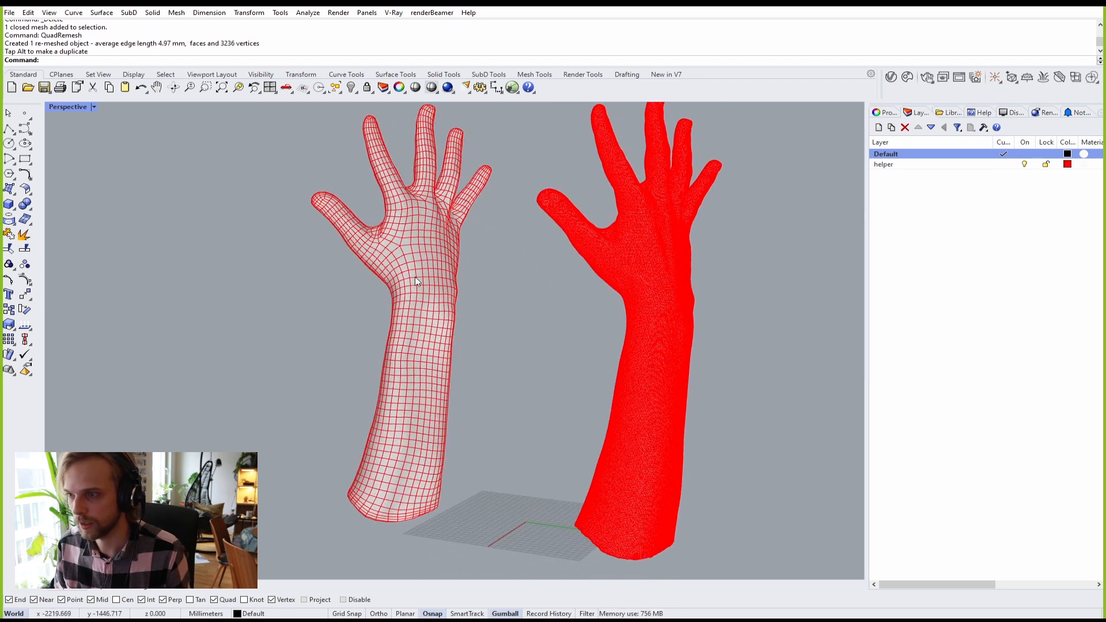
Step: Switch the perspective view to the Arctic display mode and compare the surfaces of the two arms
click(85, 108)
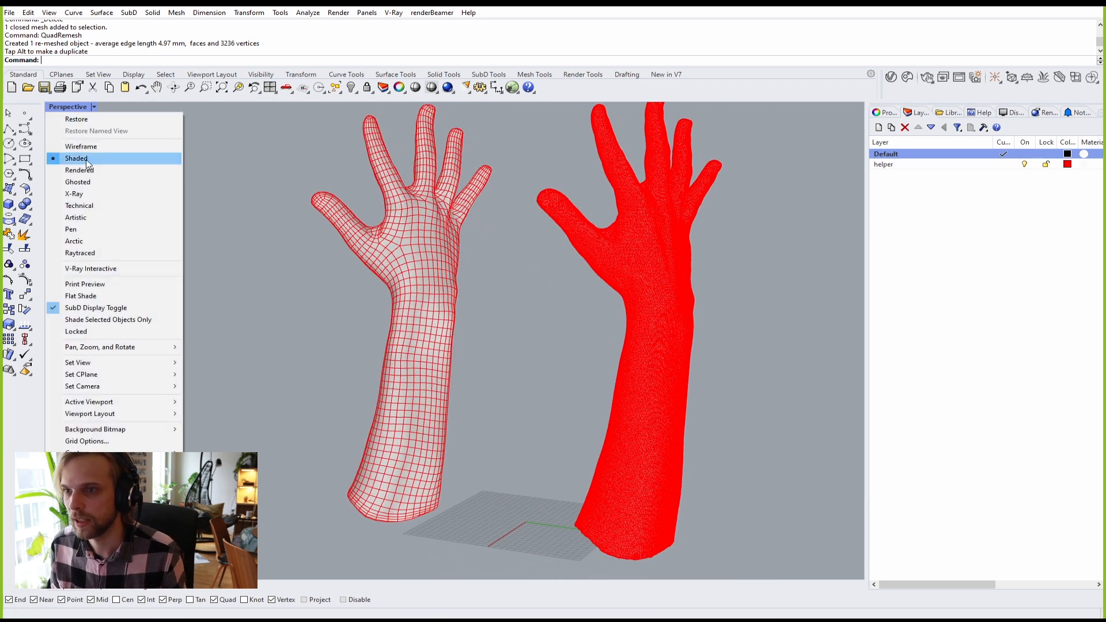
click(94, 243)
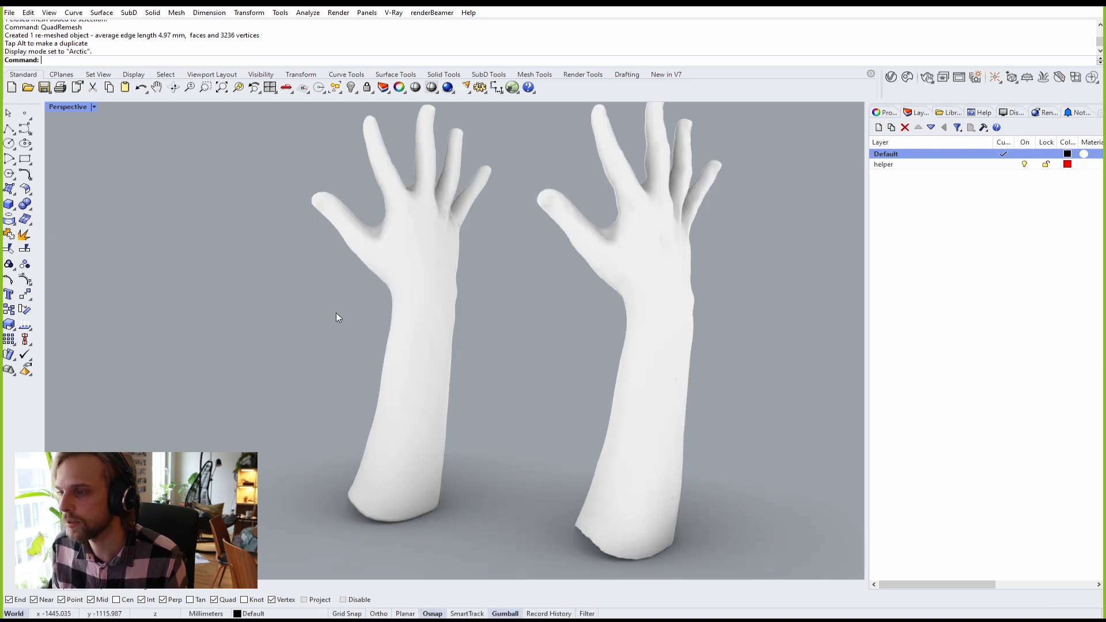
right_drag(435, 314, 437, 336)
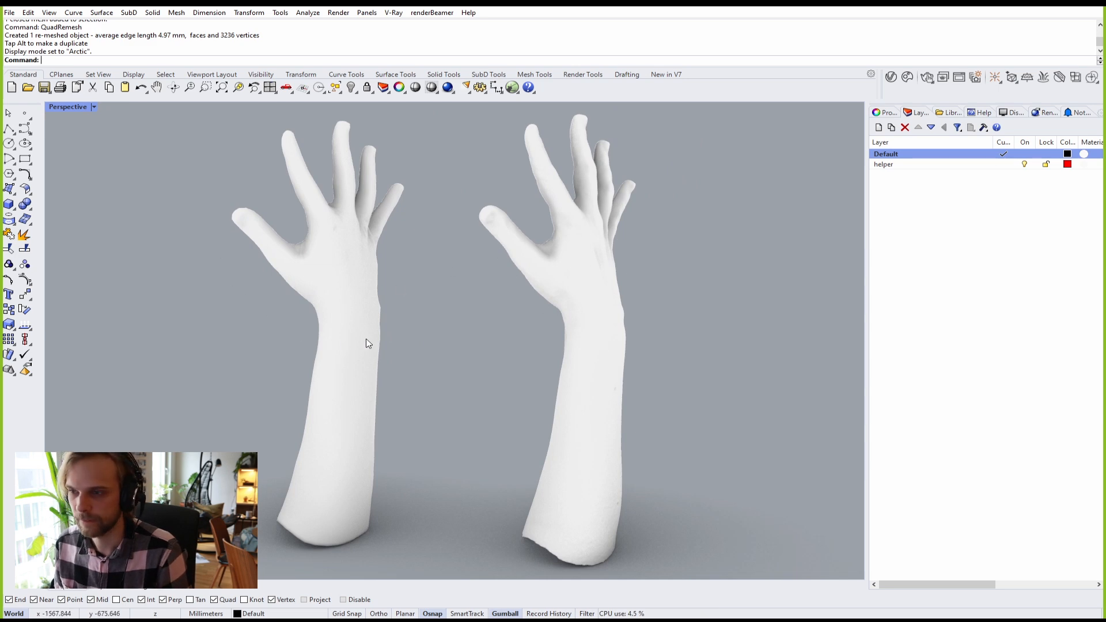
Step: Check the remeshed arm's face count in its object description with the What command
click(335, 296)
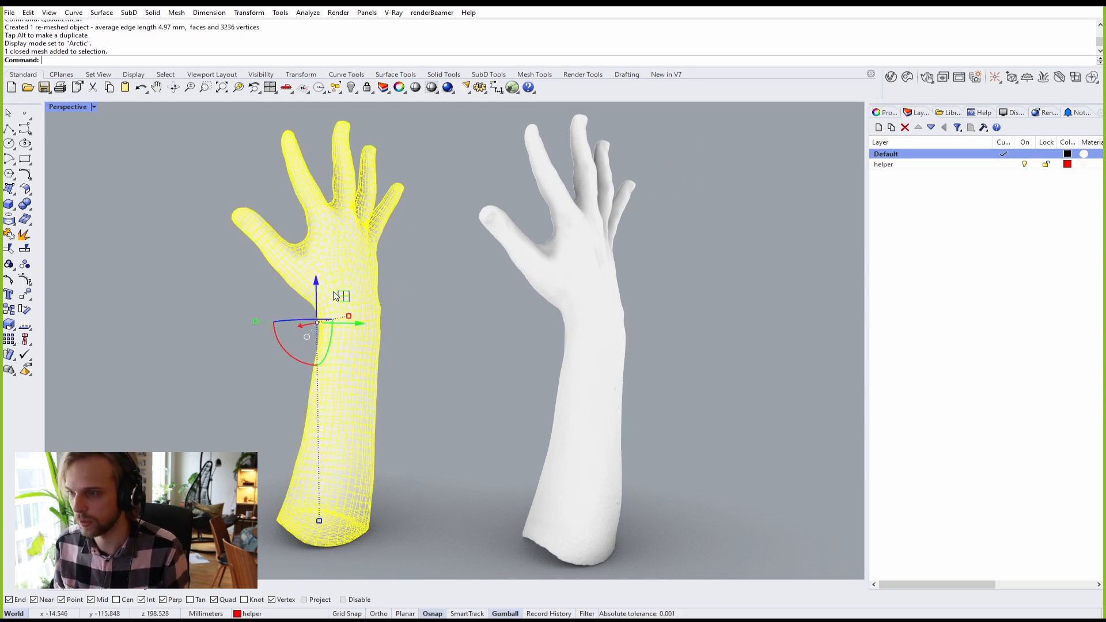
text(What)
key(Return)
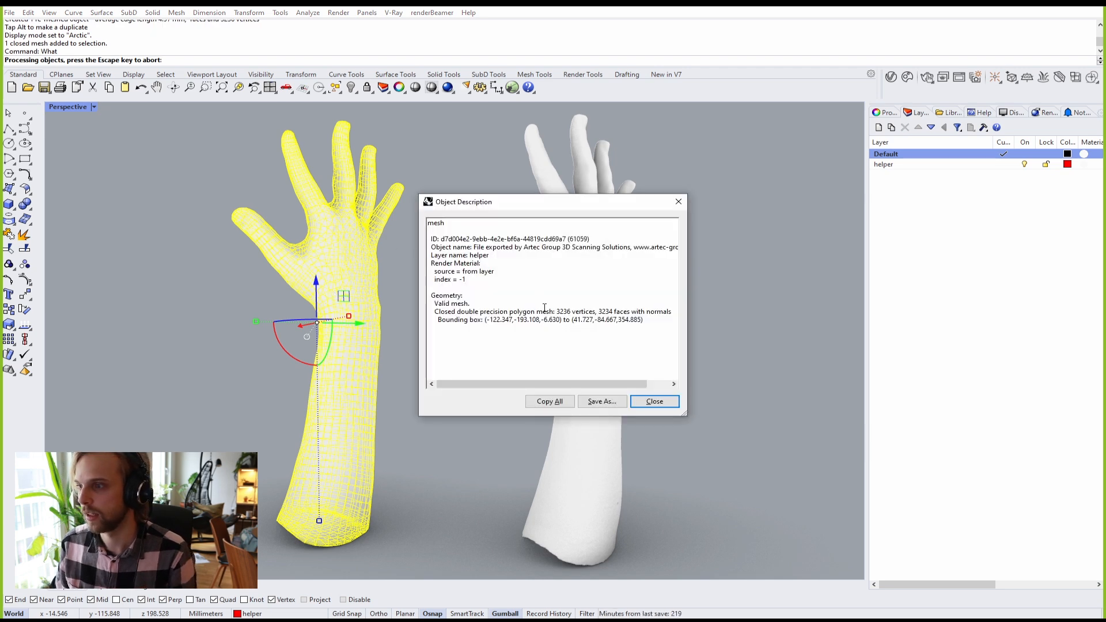
drag(597, 312, 613, 312)
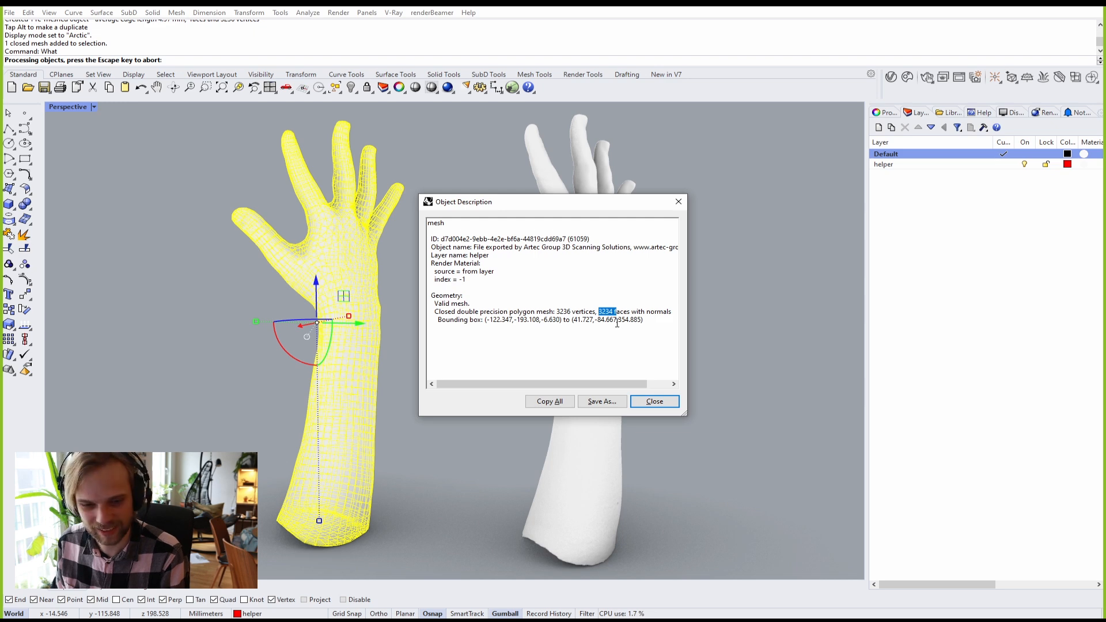
click(655, 405)
Step: Check the original arm scan's face count in its object description for comparison, and clear the selection
click(592, 349)
key(Return)
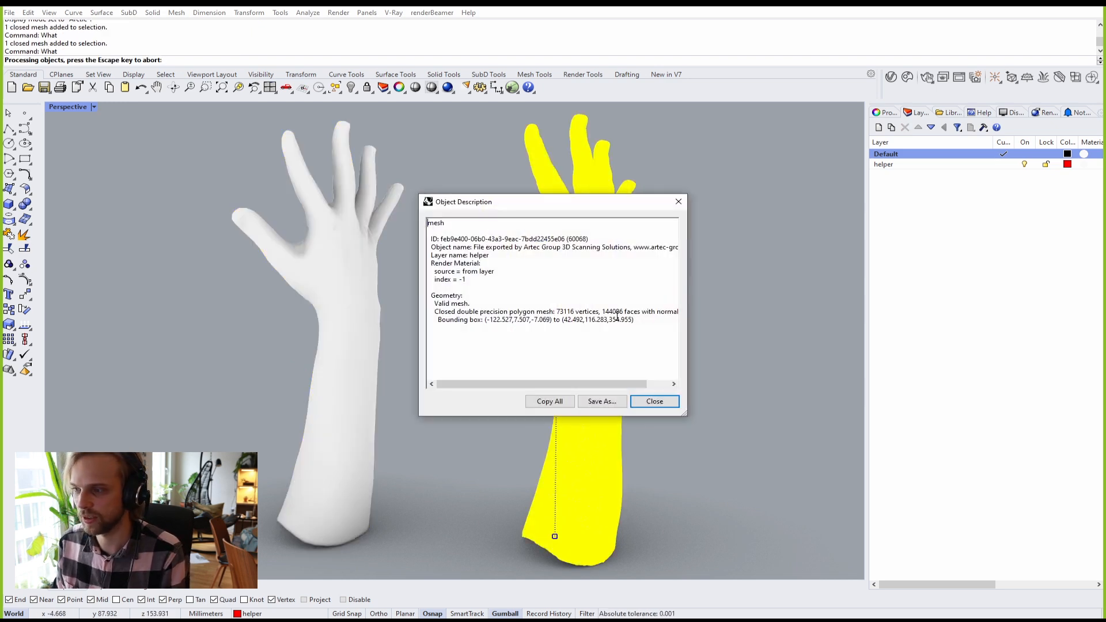
click(642, 399)
key(Escape)
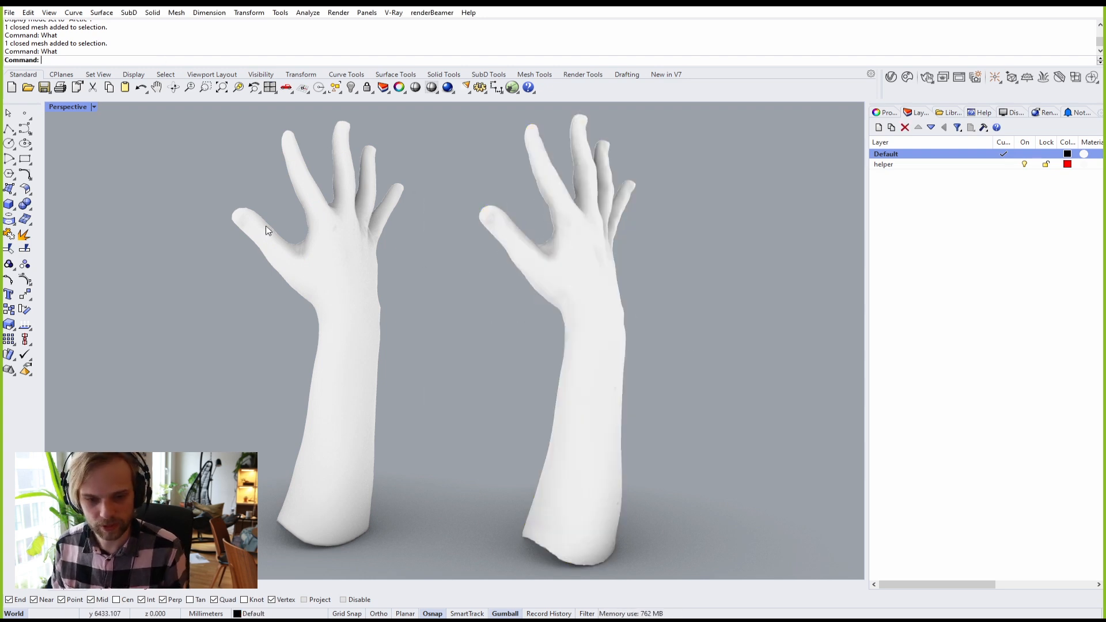
click(333, 269)
key(Escape)
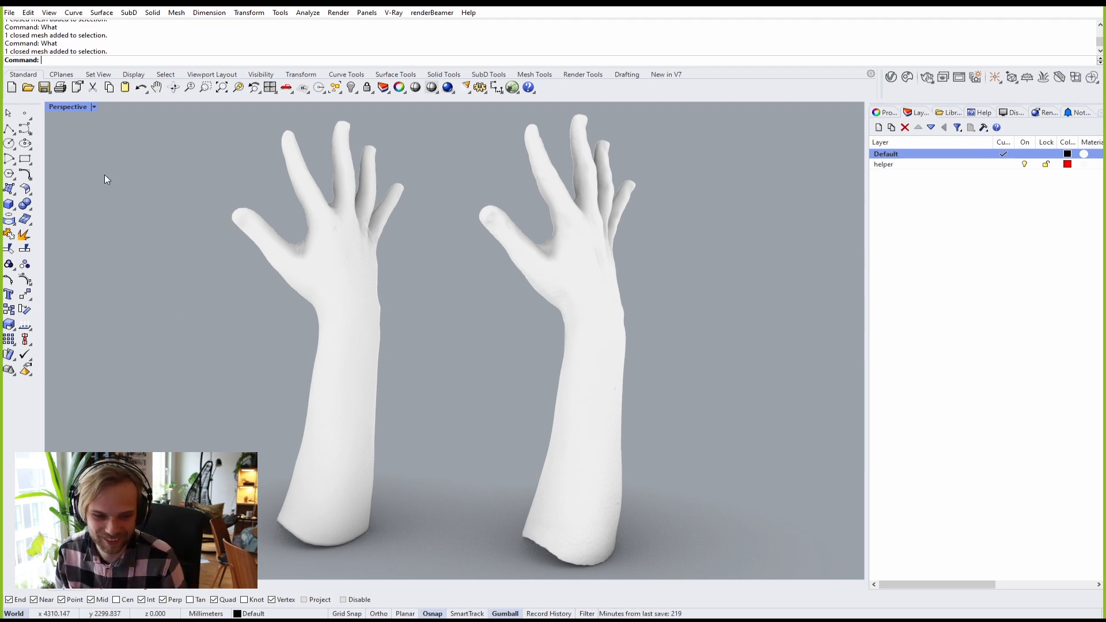
Step: Switch the perspective view to Shaded and convert the remeshed arm with ToSubD, using mesh control points and keeping the input mesh
click(67, 106)
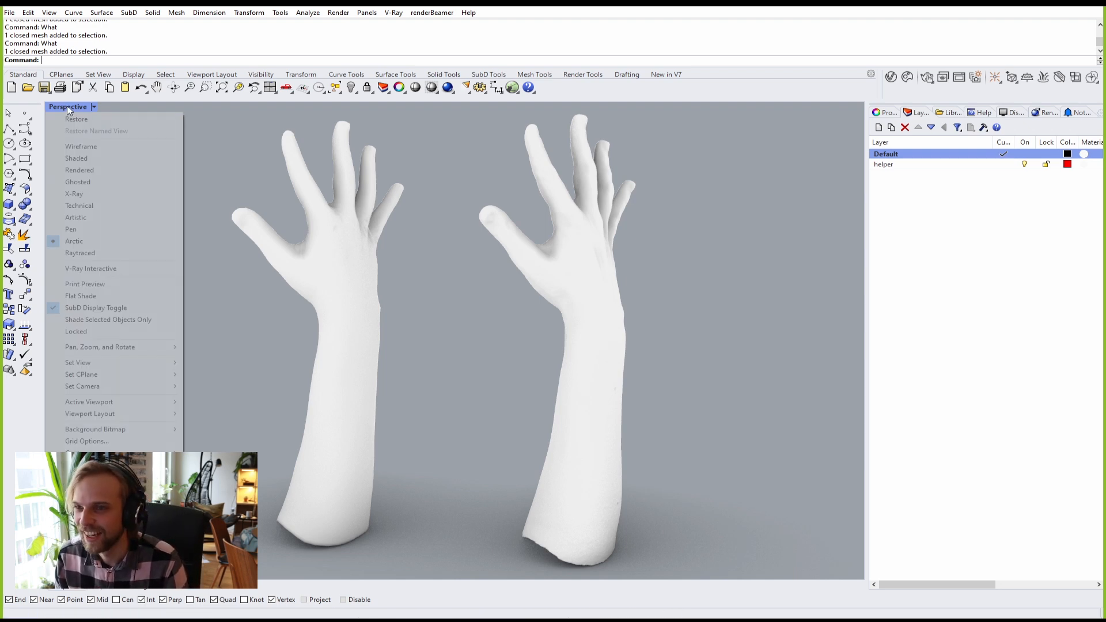
click(84, 159)
mouse_move(206, 278)
right_down()
mouse_move(233, 289)
mouse_move(364, 276)
mouse_move(371, 296)
mouse_move(503, 340)
right_up()
click(401, 288)
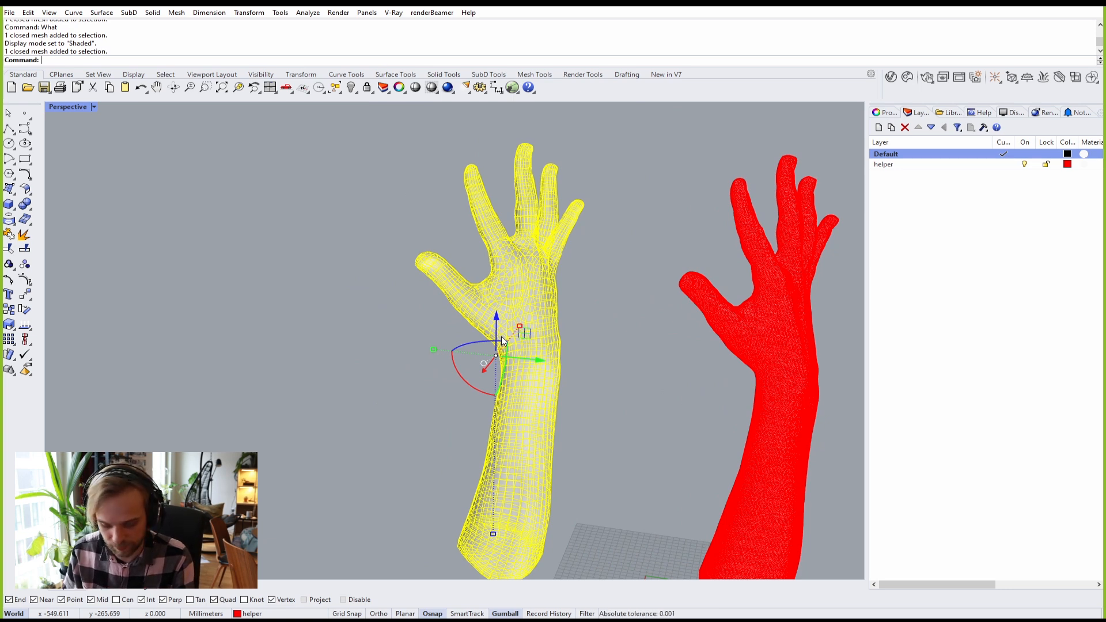
text(ToSubD)
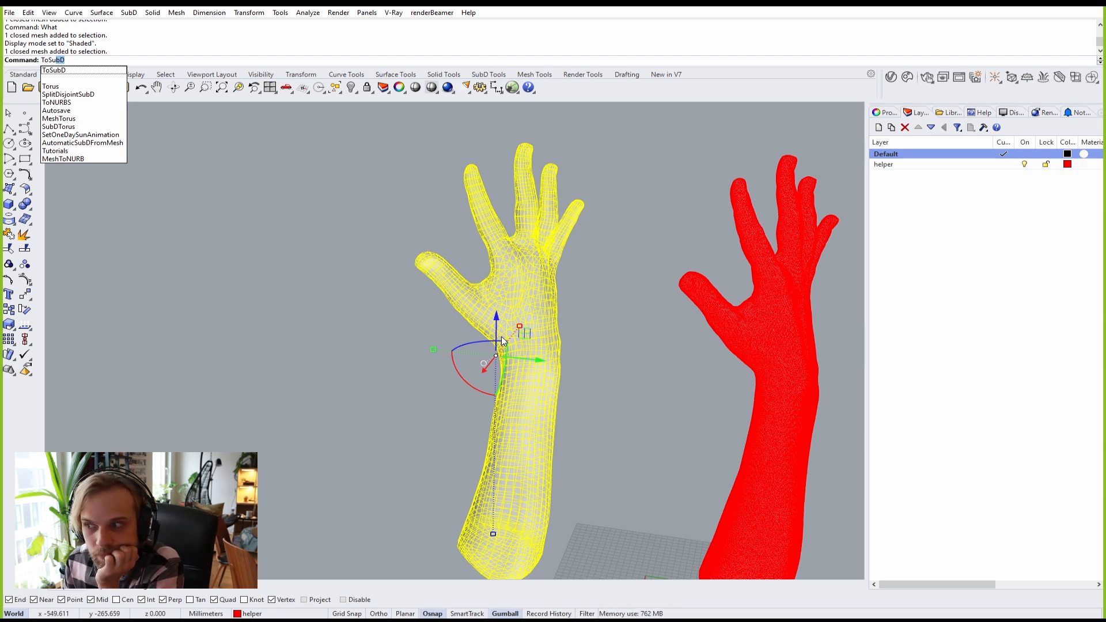
key(Return)
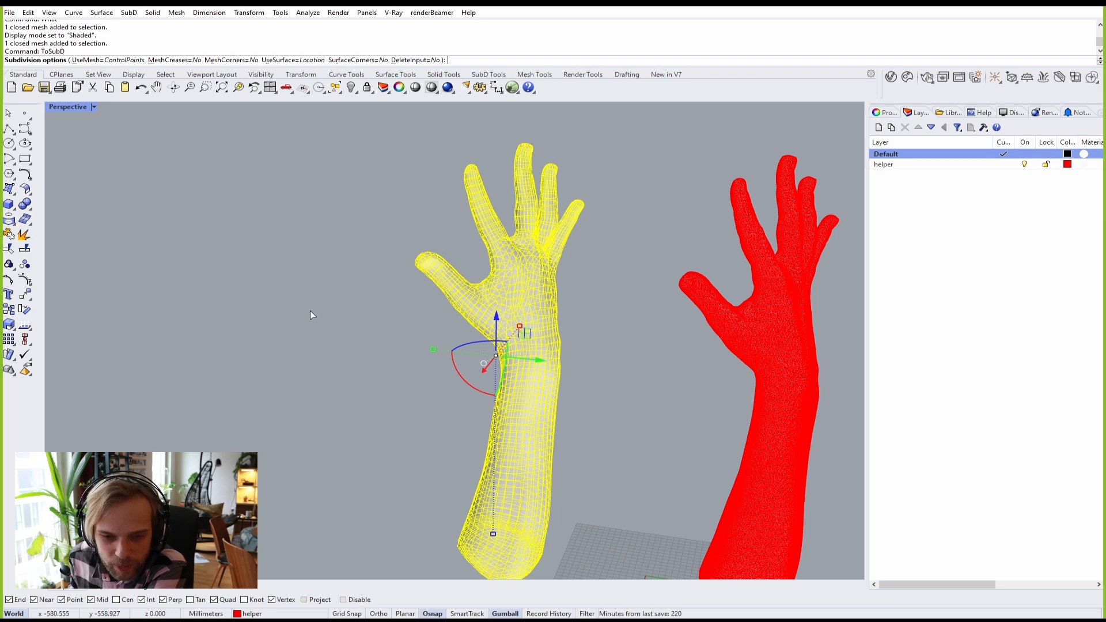
key(Return)
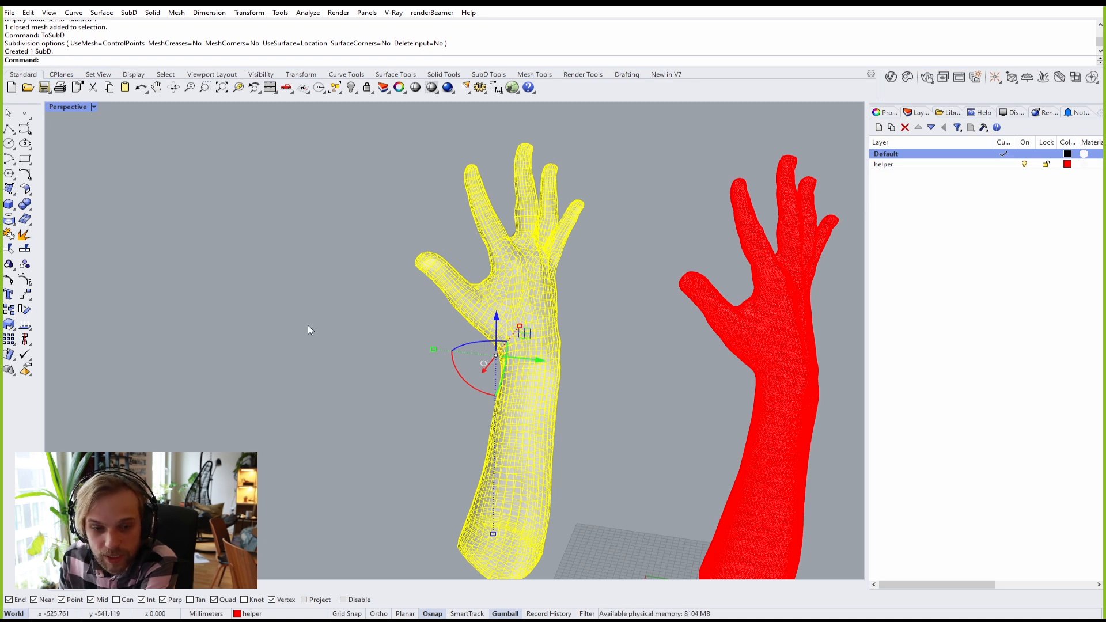
Step: Move the remeshed quad arm sideways off the coincident SubD so both stand side by side
key(alt)
drag(536, 361, 355, 361)
click(602, 352)
Step: Select the quad mesh arm and the SubD arm in turn to check their object types and compare their faces
scroll(277, 271, up, 6)
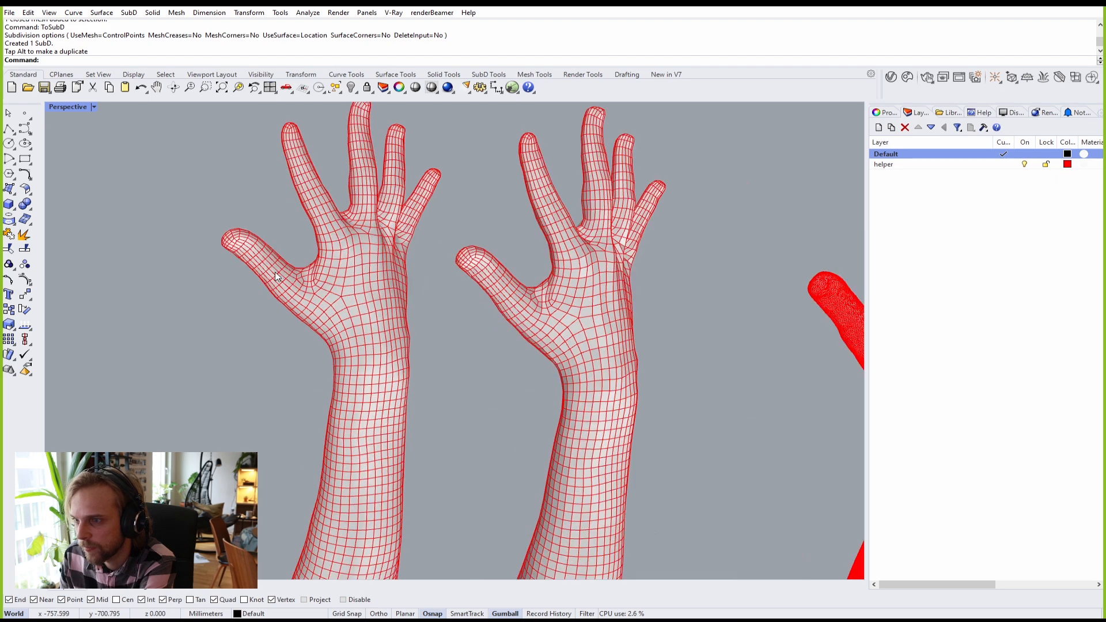
scroll(383, 276, down, 5)
click(371, 303)
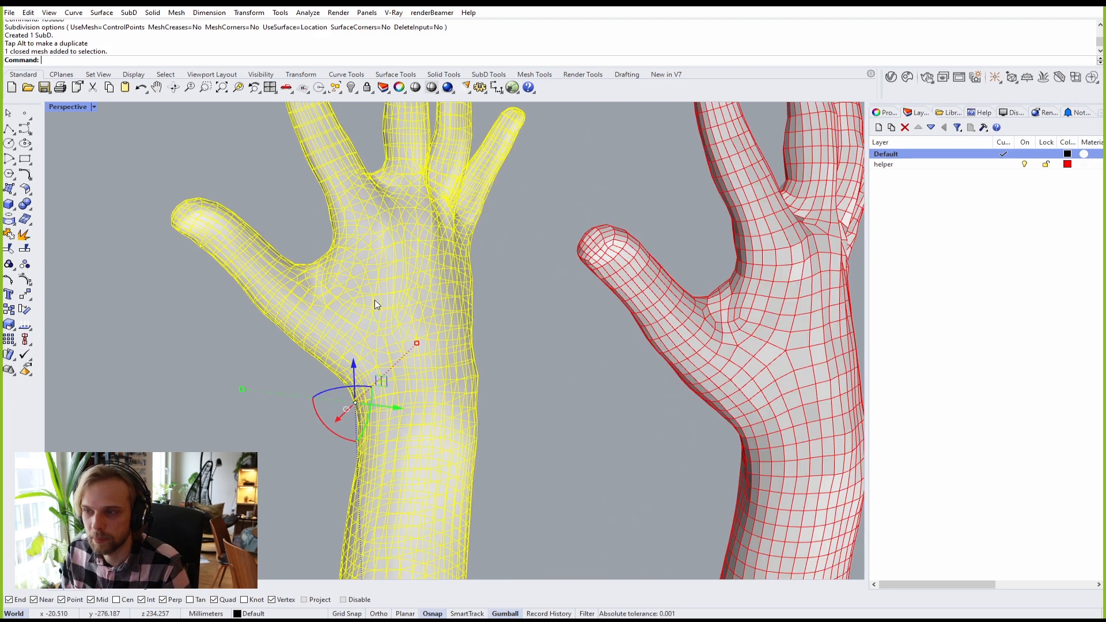
click(533, 363)
scroll(609, 355, up, 5)
click(588, 292)
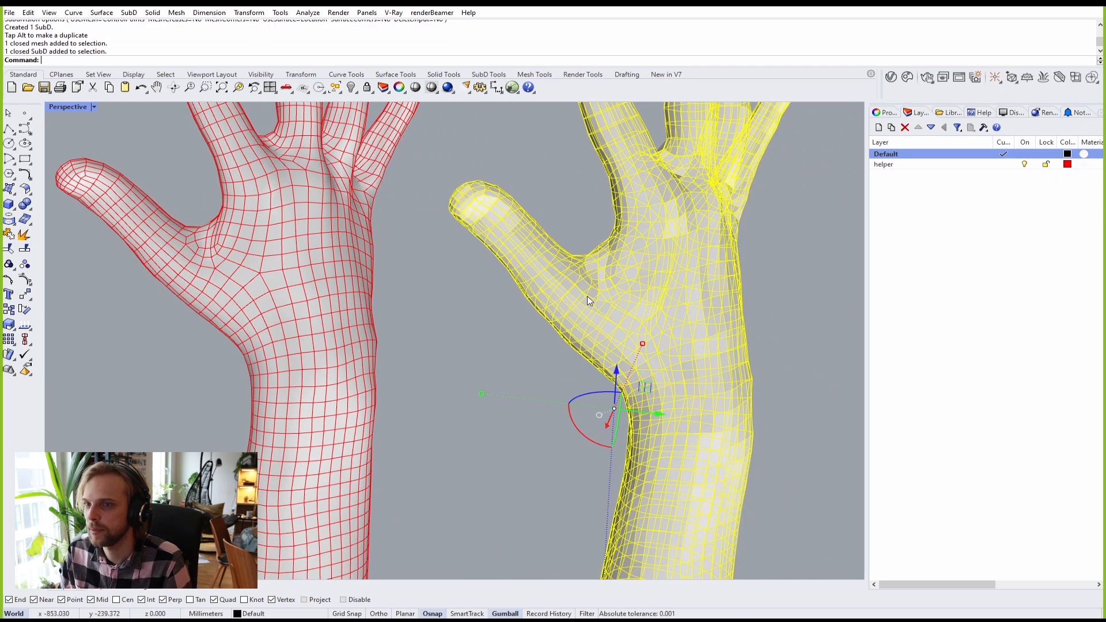
click(481, 419)
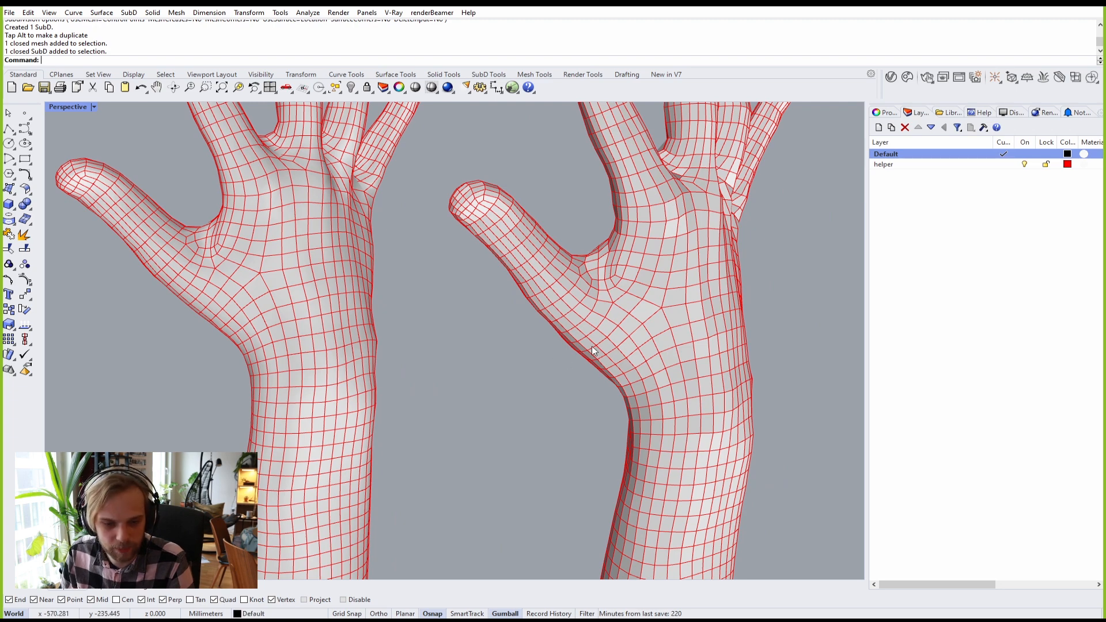
Step: Toggle the SubD arm between flat and smooth display, leaving it smooth, and compare the surface around the thumb and fingers
key(Tab)
scroll(589, 343, down, 5)
scroll(639, 288, up, 6)
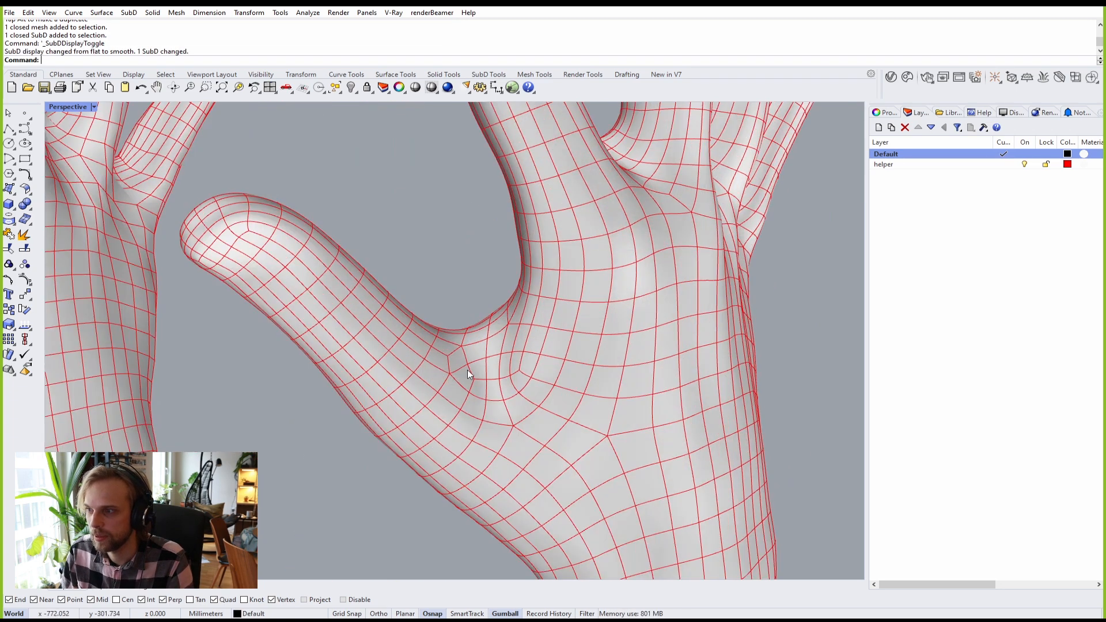
key(Tab)
scroll(461, 377, up, 5)
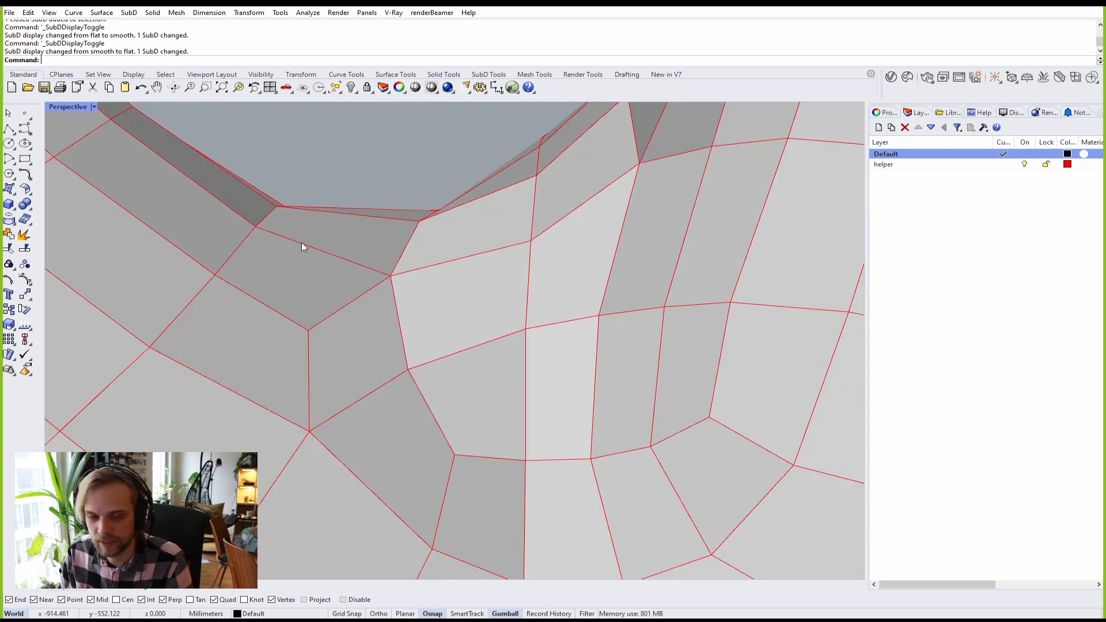
key(Tab)
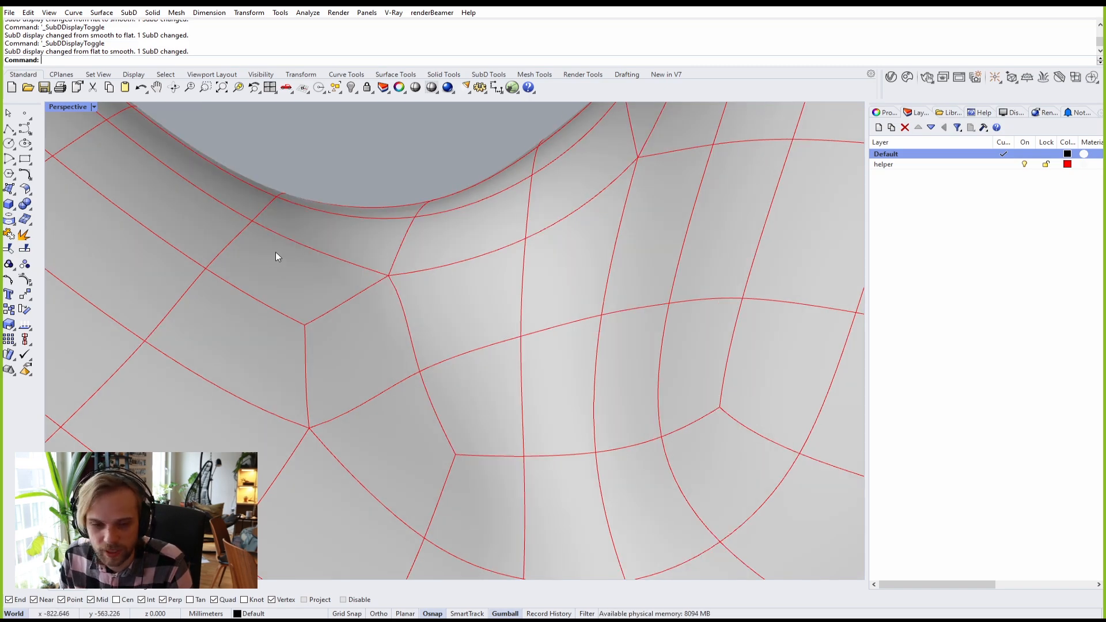
scroll(278, 252, down, 10)
scroll(346, 265, up, 4)
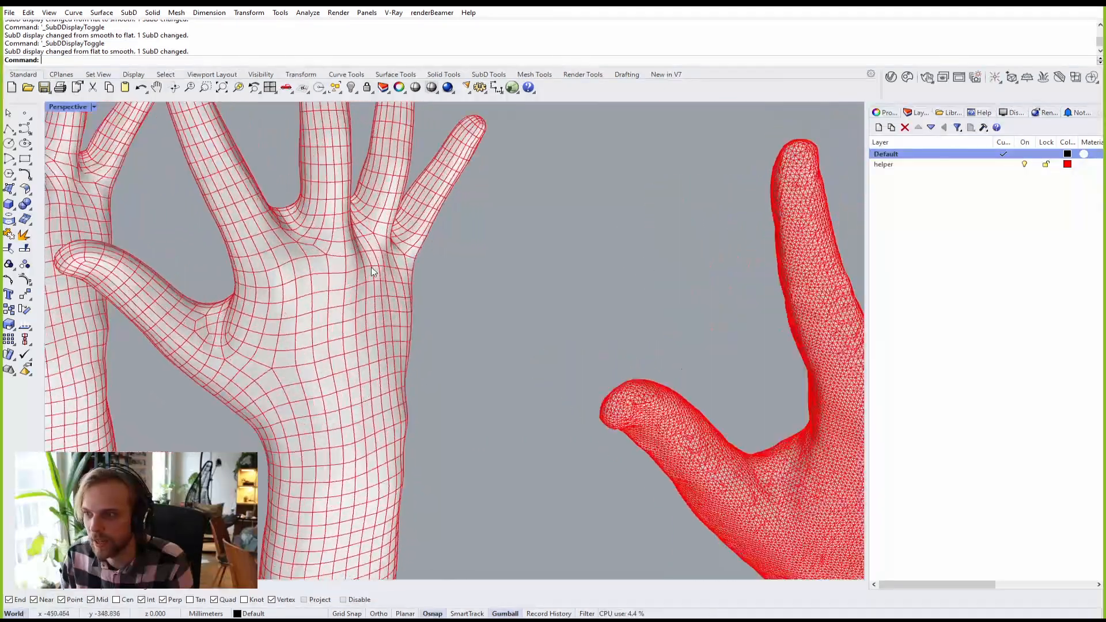
scroll(362, 244, up, 2)
scroll(361, 243, down, 6)
scroll(448, 332, up, 2)
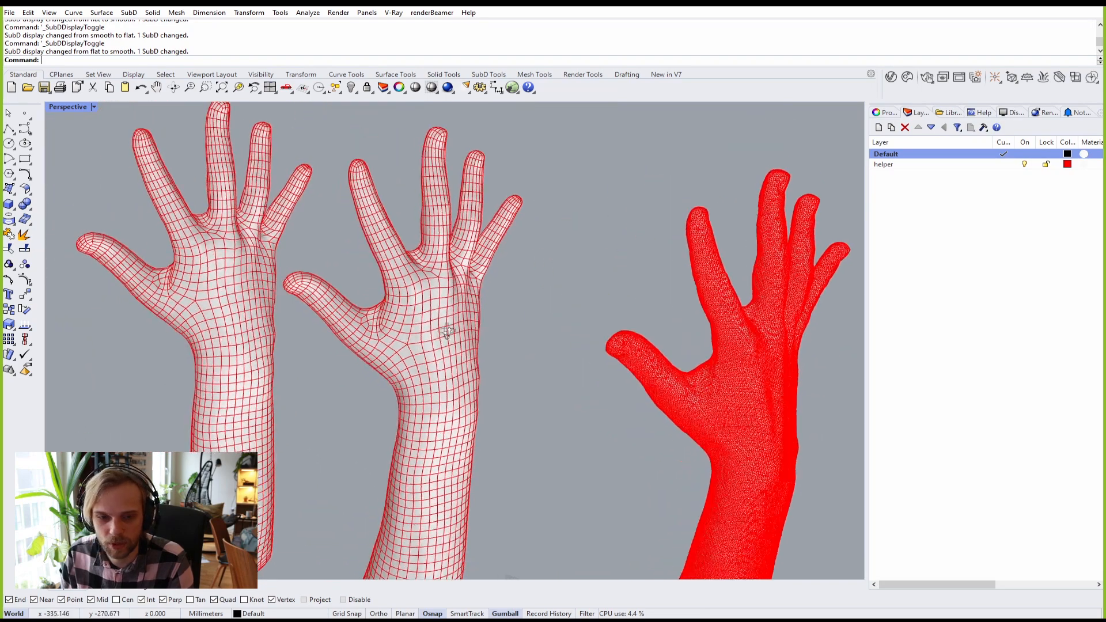
scroll(448, 332, up, 2)
Step: Examine the SubD arm's surface smoothness with the EMap reflection analysis, with edges and isocurves hidden, and close the analysis
click(417, 311)
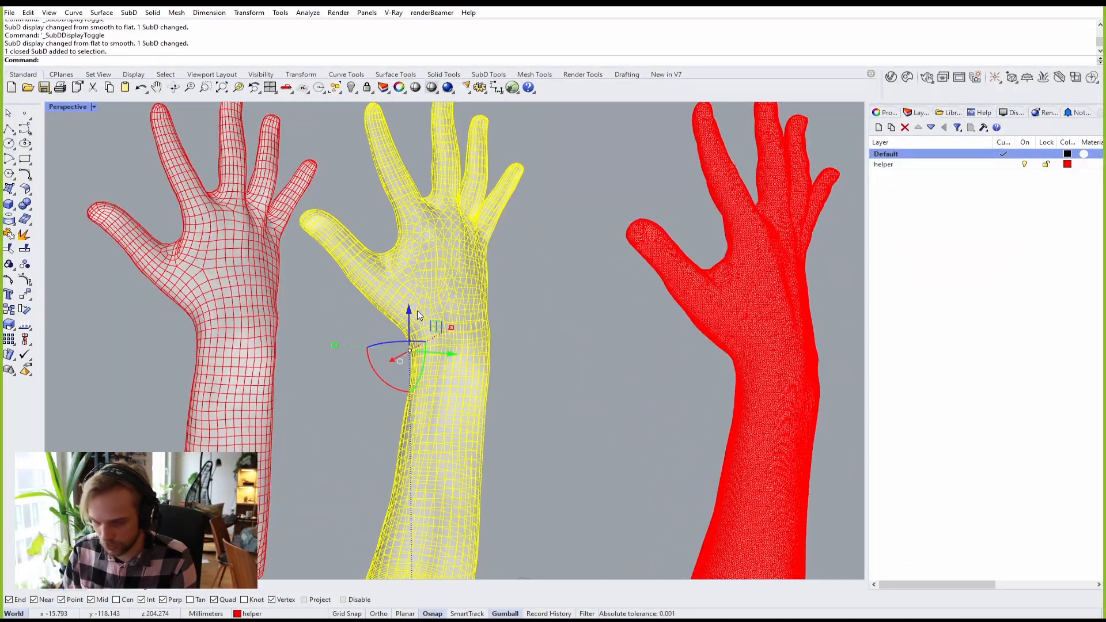
text(EMap)
key(Return)
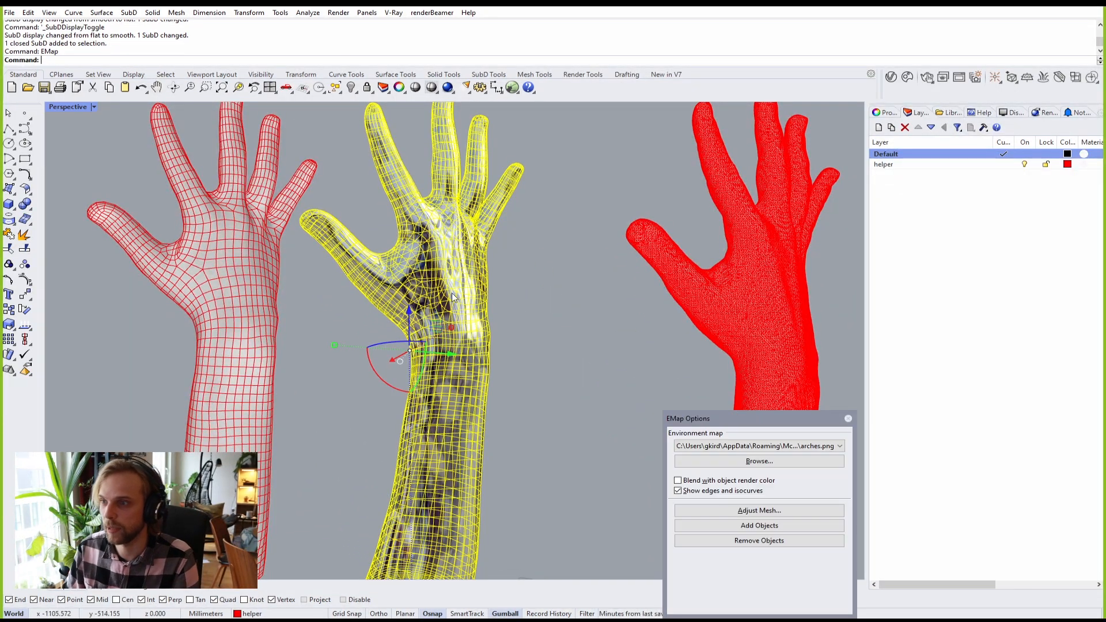
key(Escape)
click(680, 491)
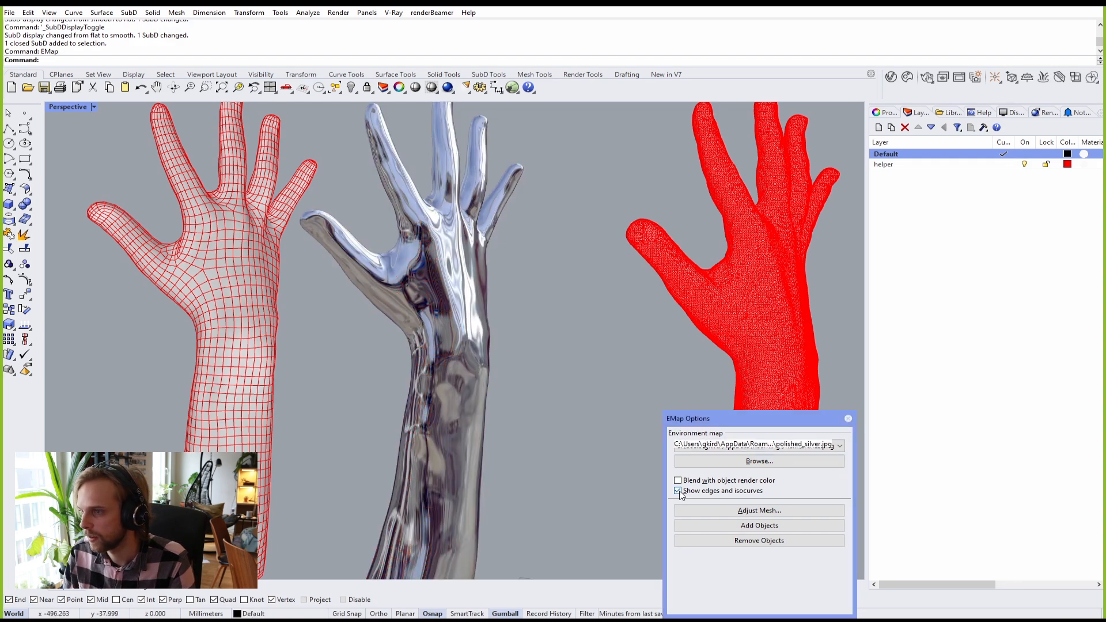
right_drag(534, 395, 691, 351)
scroll(386, 310, up, 3)
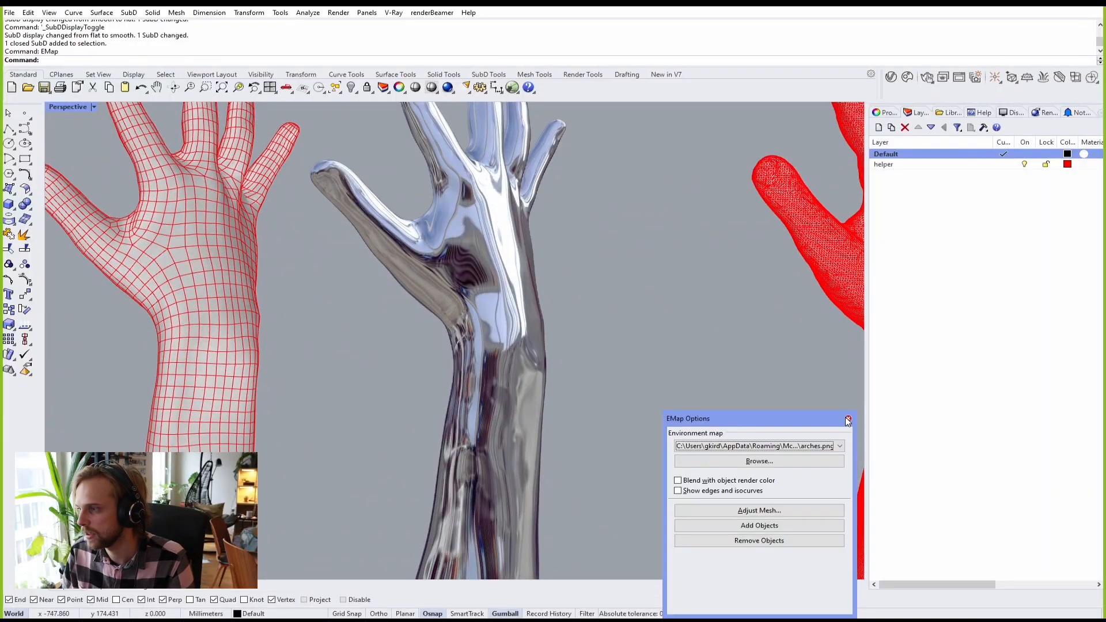
click(848, 419)
scroll(692, 362, down, 5)
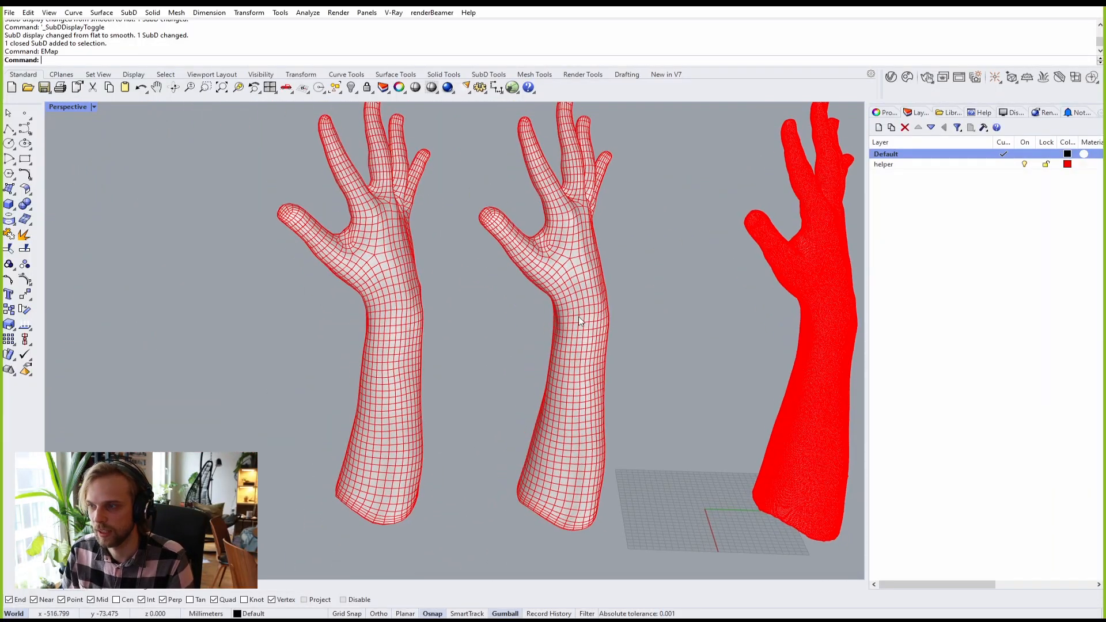
click(570, 230)
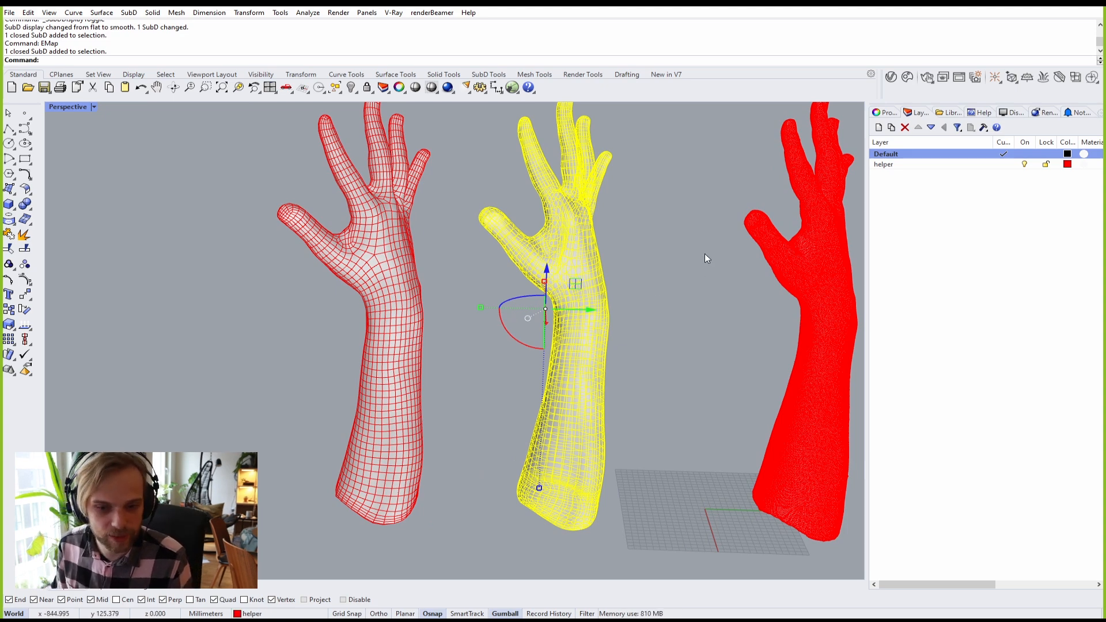
right_drag(701, 252, 649, 246)
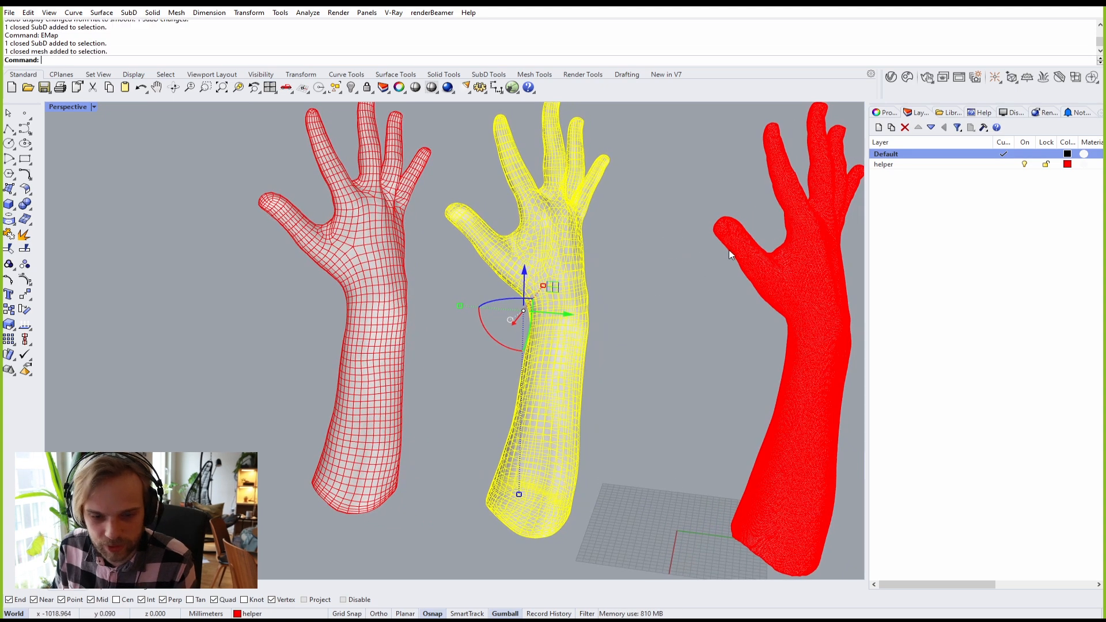
click(730, 254)
click(646, 277)
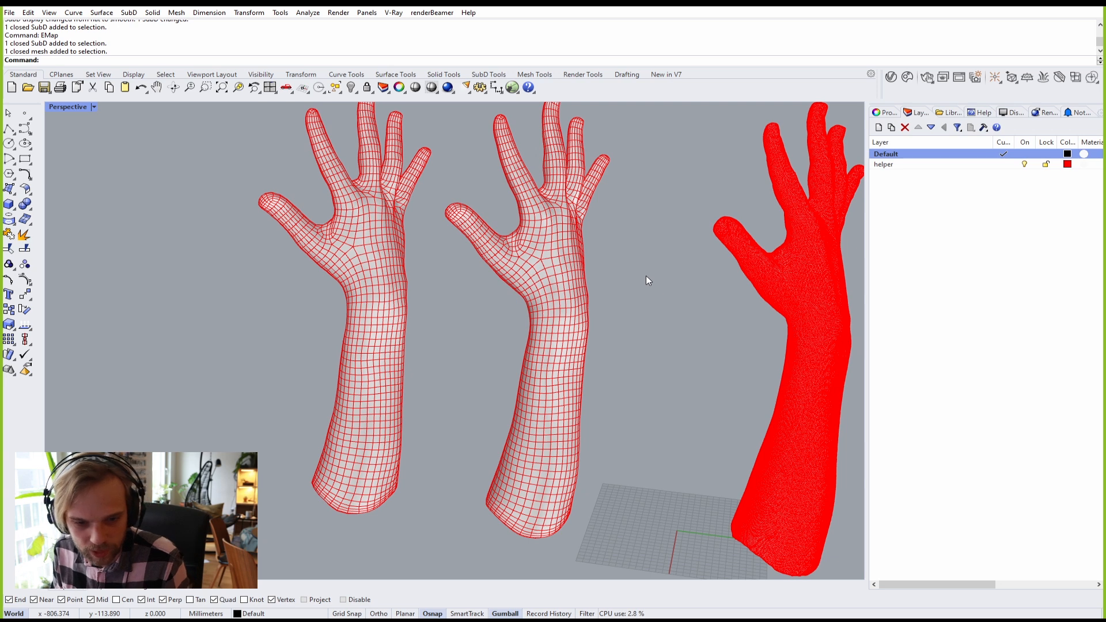
Step: Convert the SubD arm to a NURBS polysurface with ToNURBS, keeping the input object
shift+right_drag(645, 276, 618, 217)
click(504, 235)
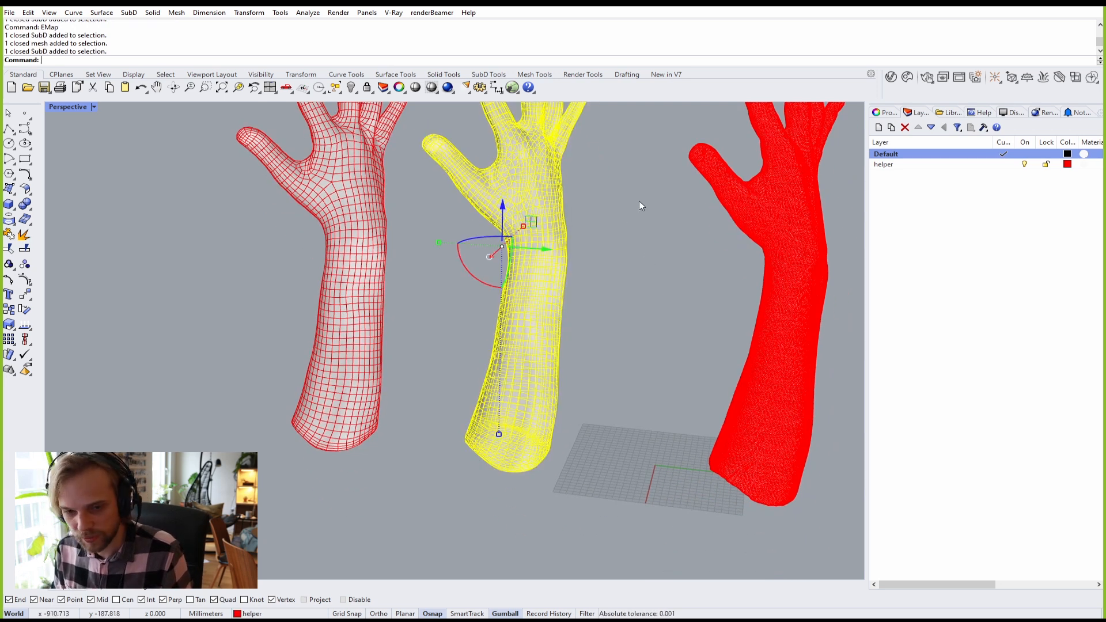
text(ToNURBS)
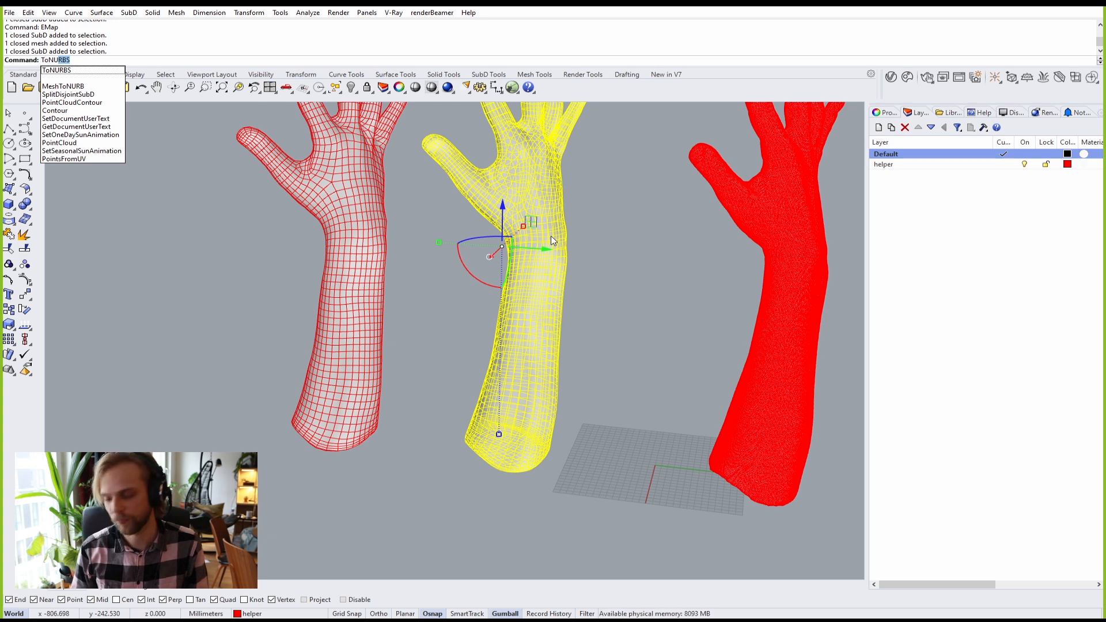
key(Return)
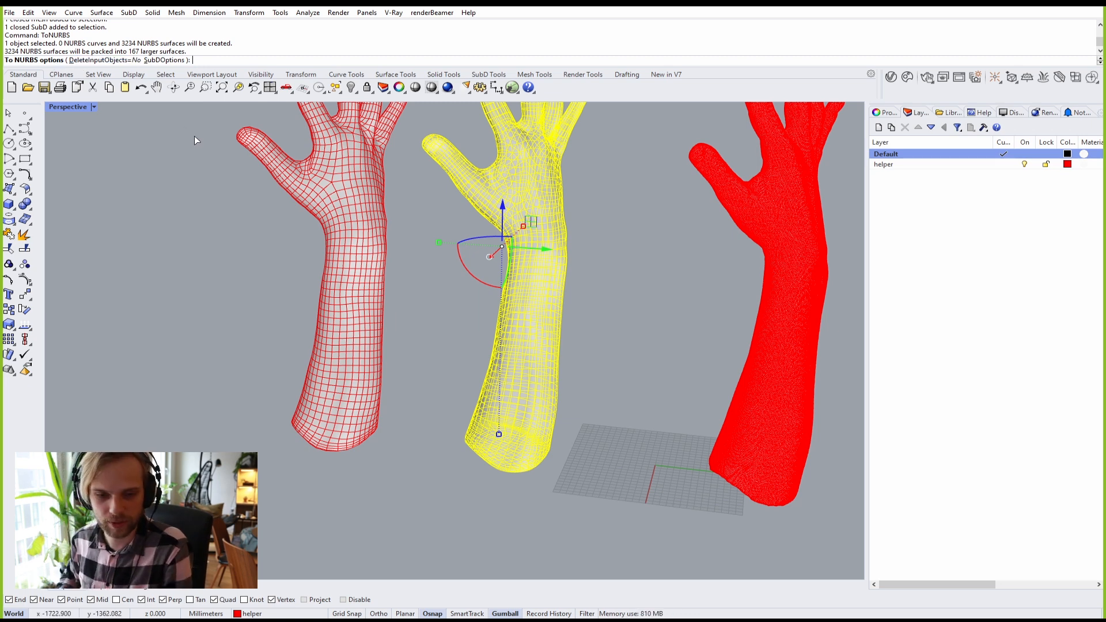
key(Return)
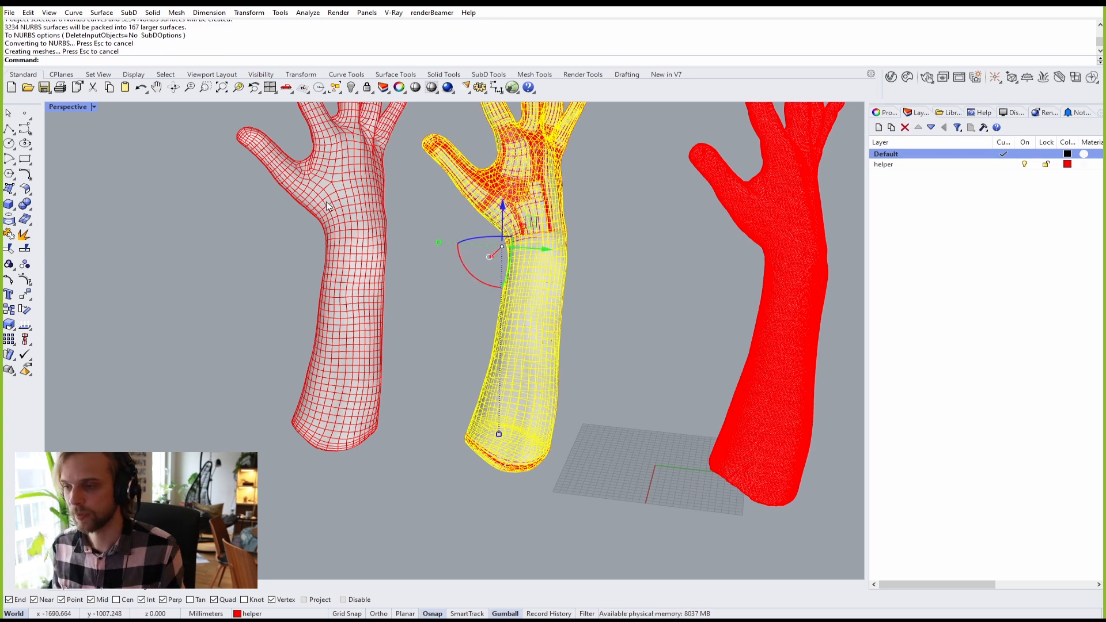
Step: Line up the four arms in conversion order: original scan, quad mesh, SubD and NURBS polysurface
scroll(326, 206, down, 3)
click(507, 209)
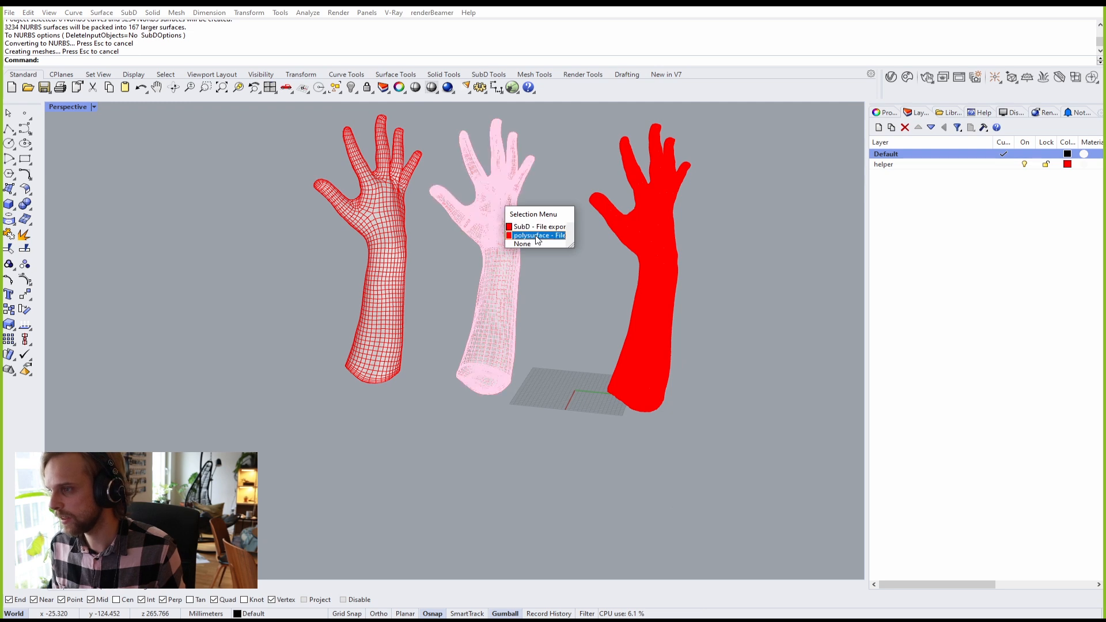
click(532, 236)
key(alt)
drag(520, 262, 288, 263)
click(670, 295)
click(352, 394)
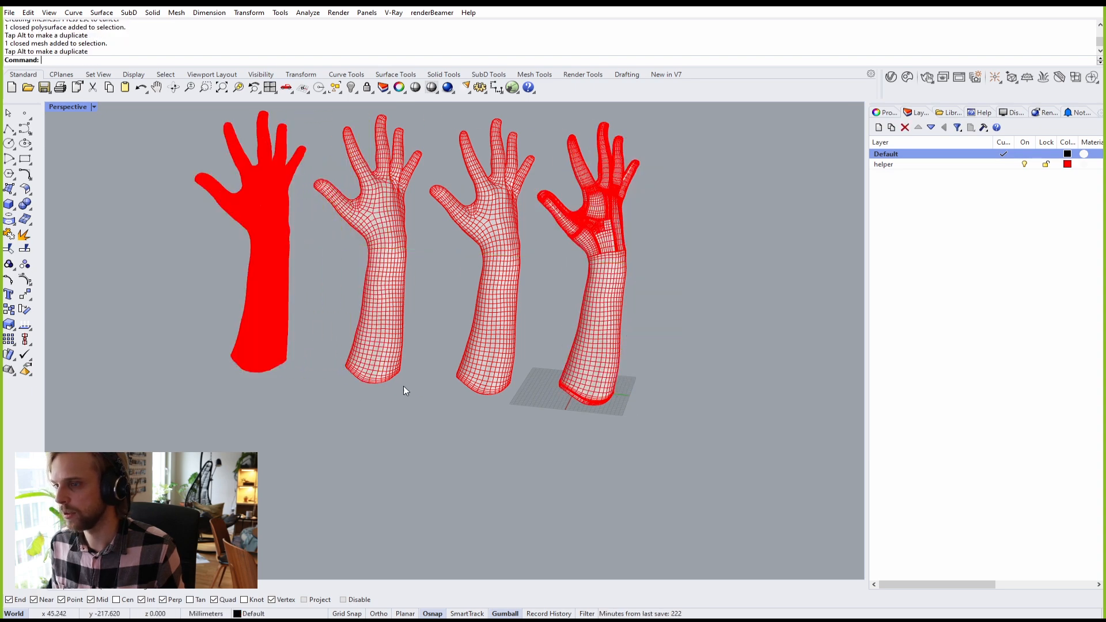
Step: Compare the dense triangulation of the original scan with the quad faces of the remeshed arm beside it
right_drag(405, 387, 406, 371)
scroll(303, 250, up, 6)
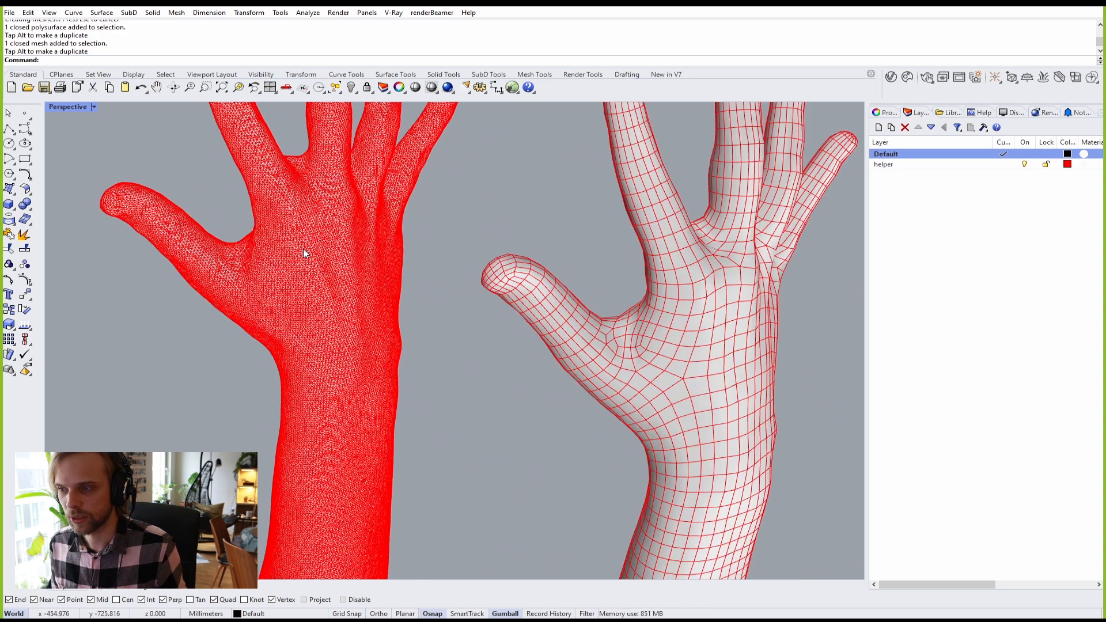
click(303, 249)
click(460, 211)
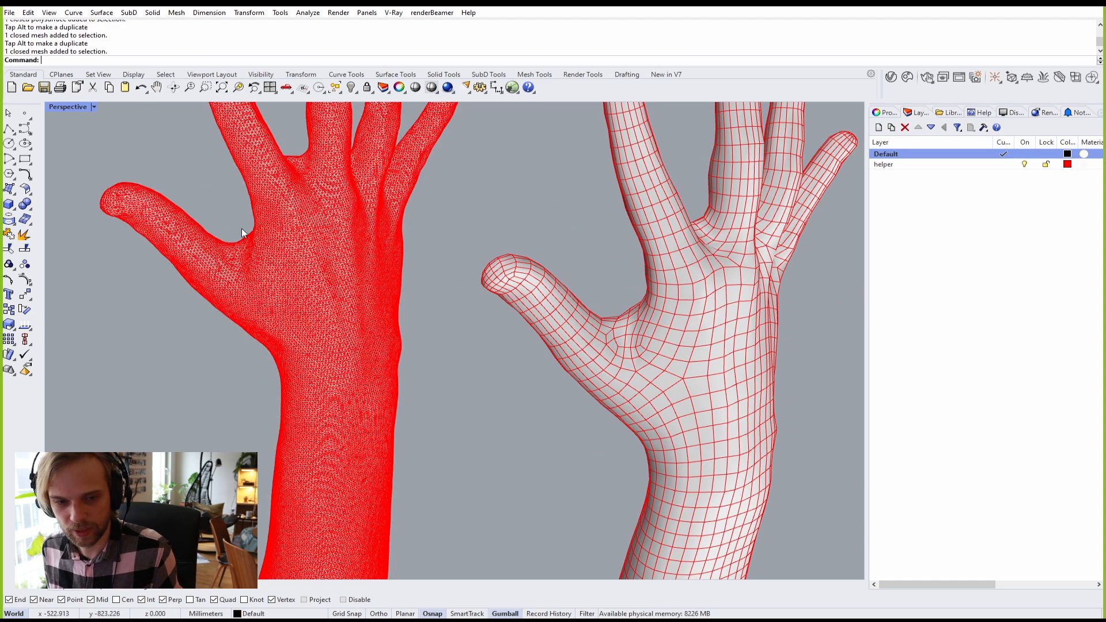
scroll(300, 278, up, 2)
scroll(300, 278, down, 5)
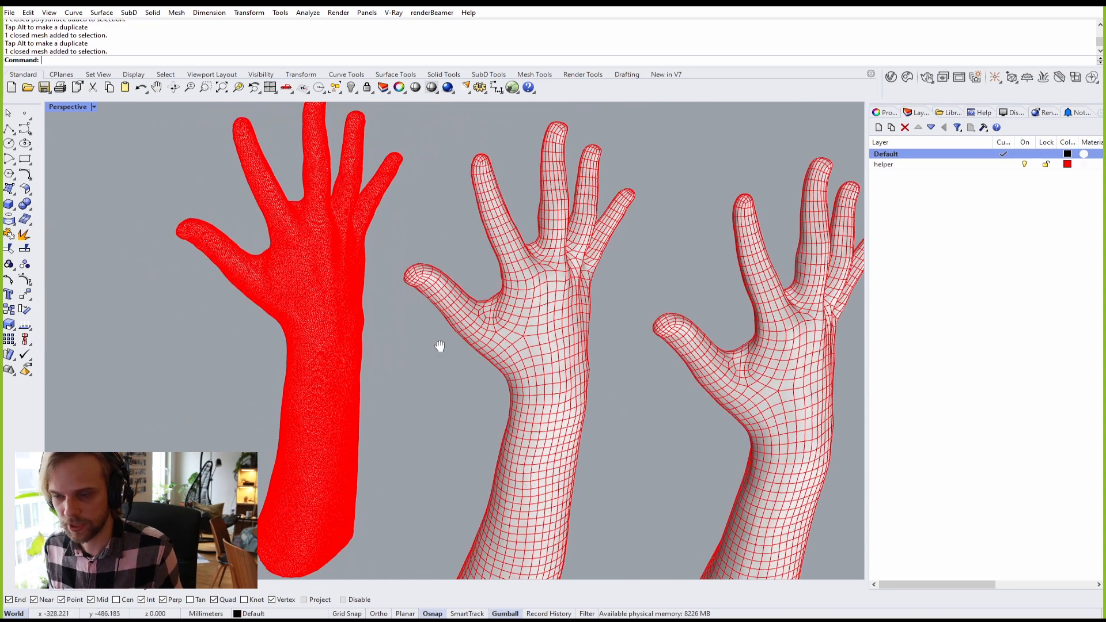
Step: Inspect the quad mesh, the SubD and the NURBS polysurface up close, comparing the edge and patch layout on the hands
scroll(435, 242, up, 3)
scroll(435, 240, up, 3)
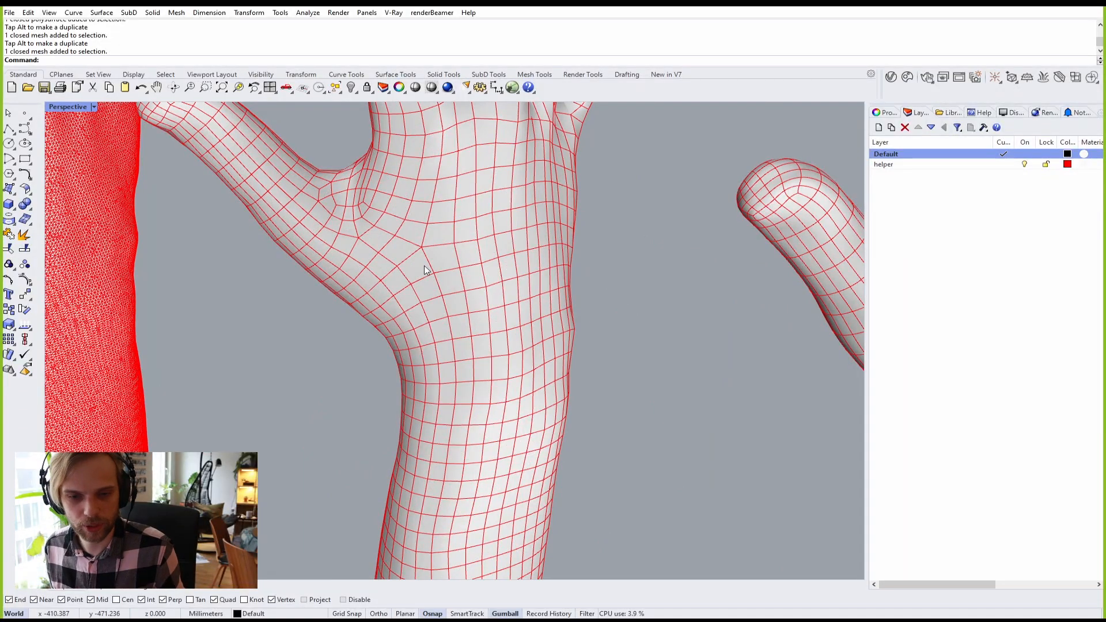
scroll(425, 271, down, 10)
scroll(461, 270, up, 10)
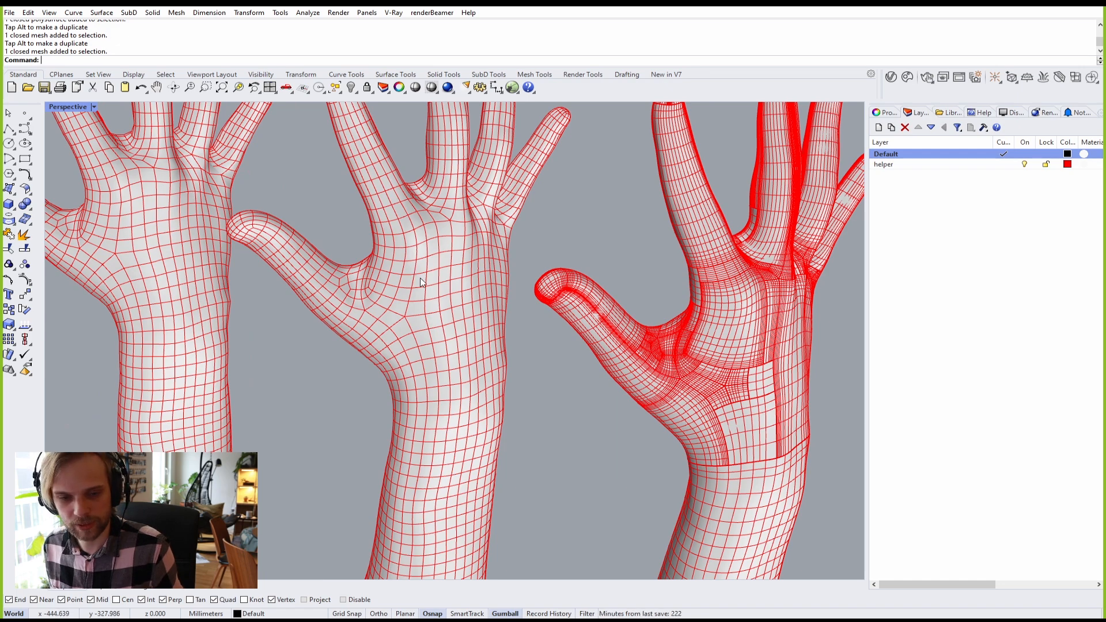
scroll(538, 367, down, 5)
scroll(600, 313, up, 10)
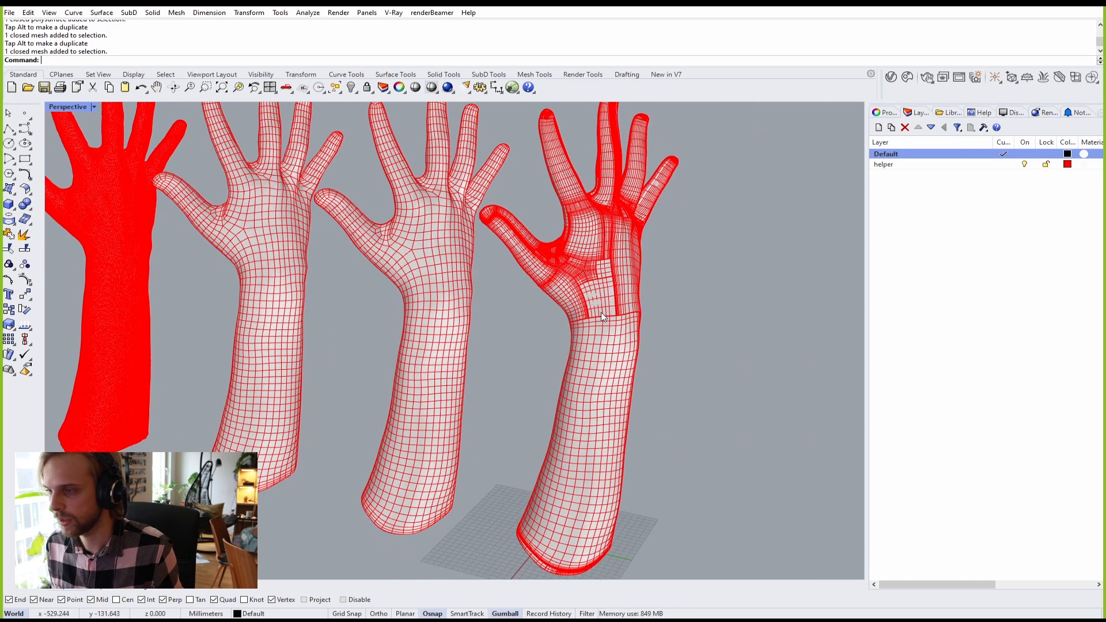
scroll(525, 283, down, 3)
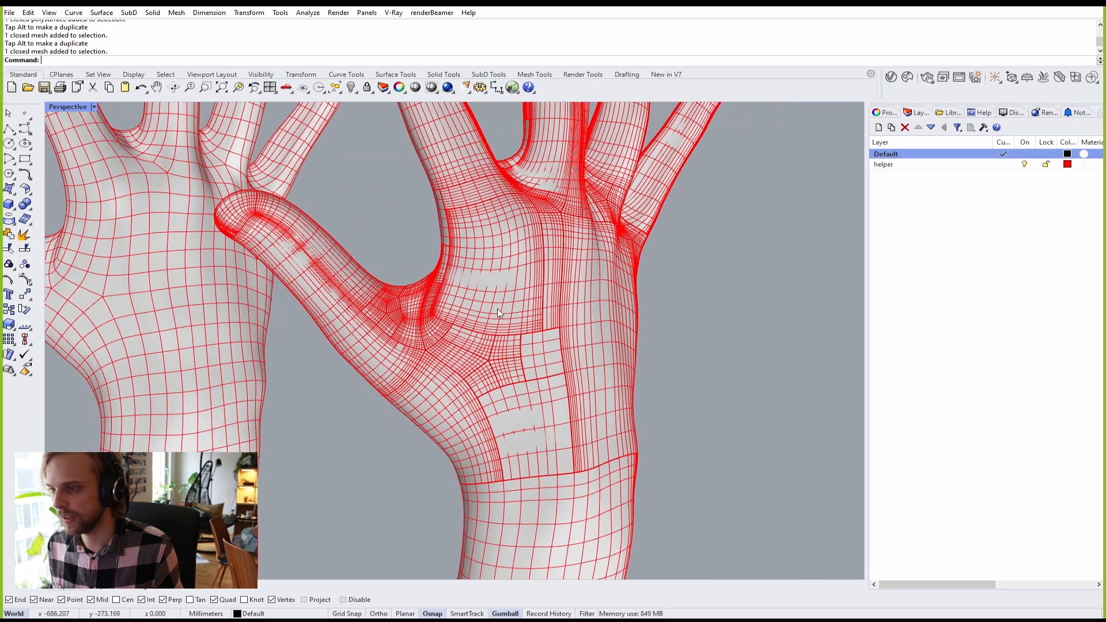
Step: Examine the patch layout on the palm and wrist of the NURBS arm, picking out a single surface patch
scroll(600, 282, down, 5)
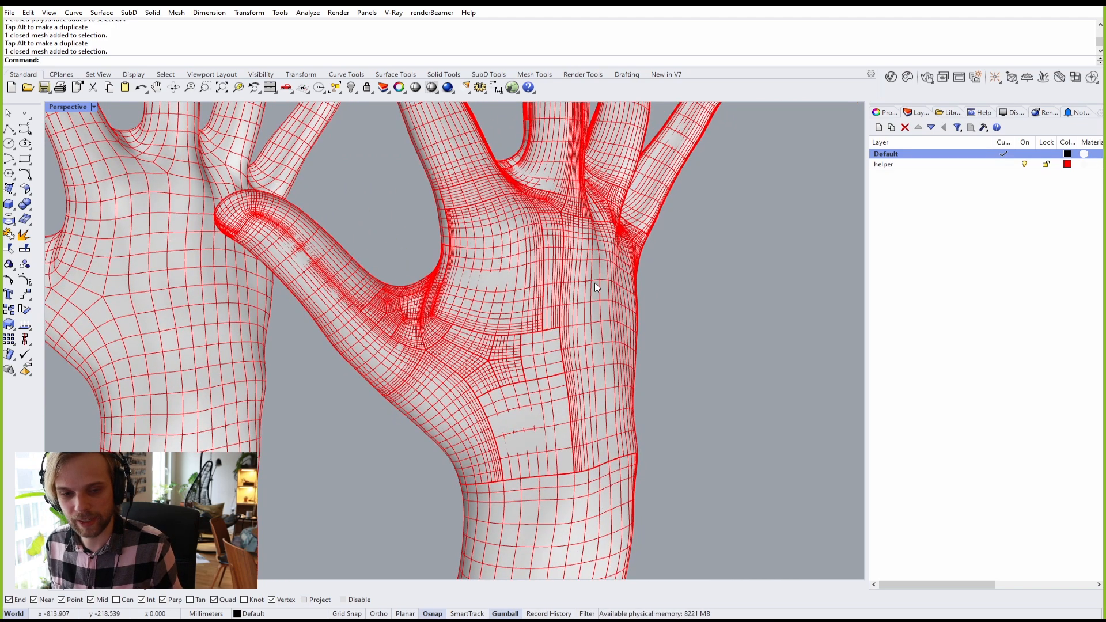
scroll(610, 276, up, 8)
scroll(571, 283, up, 6)
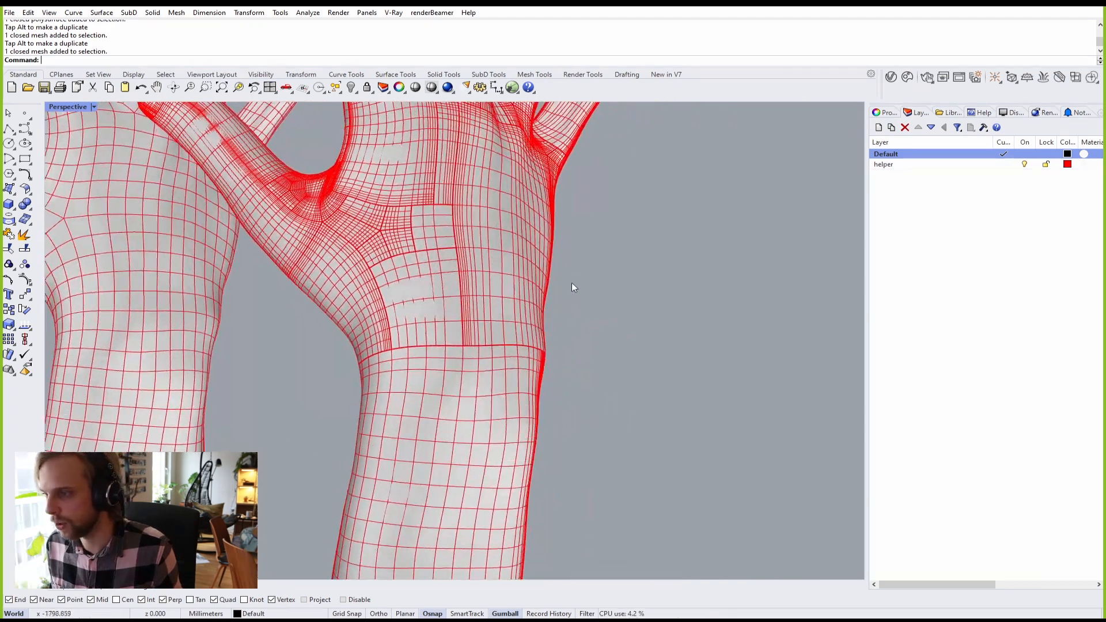
click(416, 307)
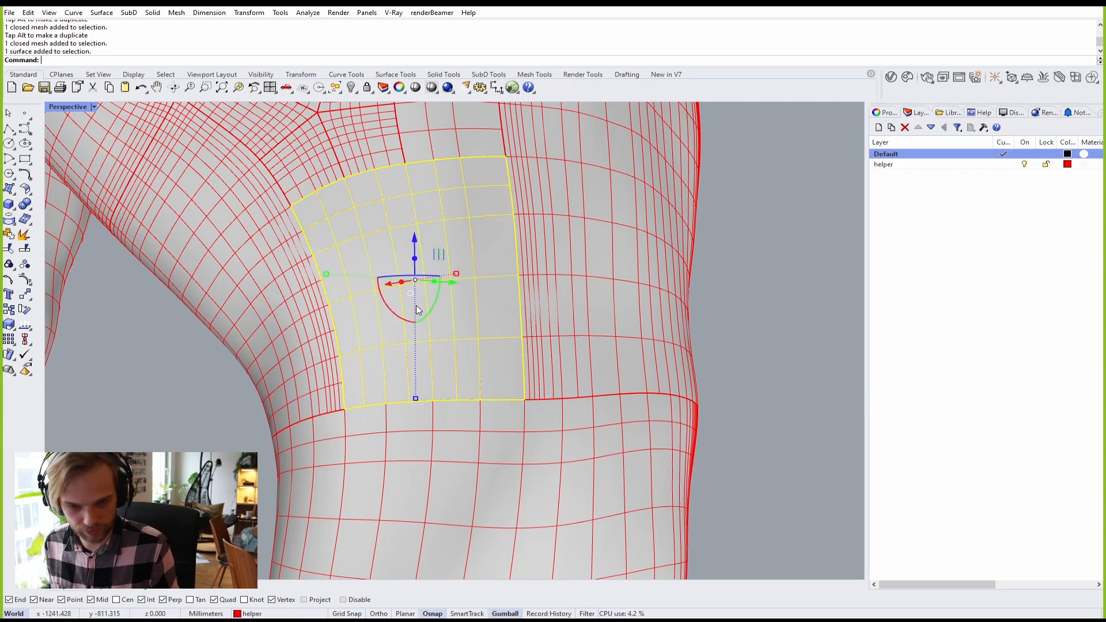
key(Escape)
Step: Check the NURBS arm's object description with the What command, reading the closed-solid and surface-count line
scroll(420, 311, down, 10)
right_drag(489, 370, 570, 349)
shift+right_drag(571, 349, 520, 382)
click(520, 383)
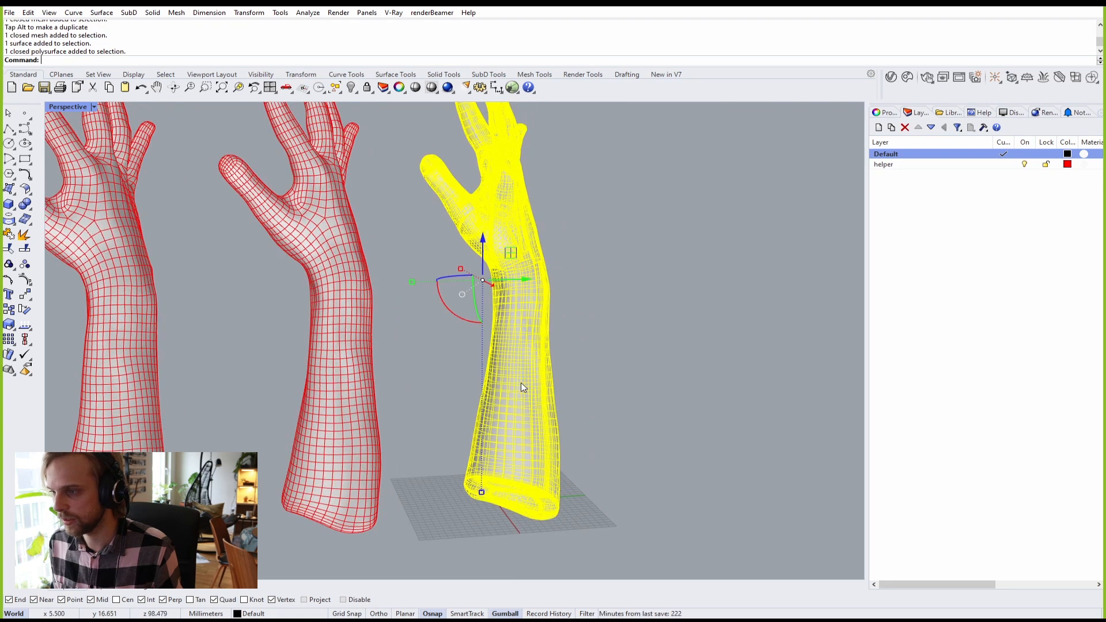
key(Return)
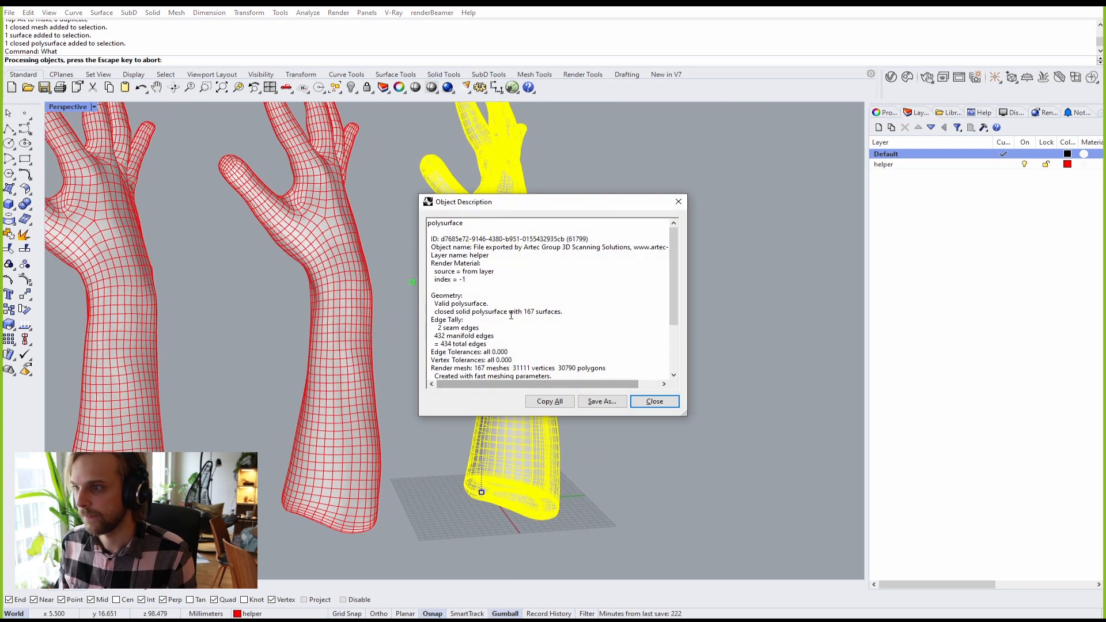
drag(428, 312, 562, 311)
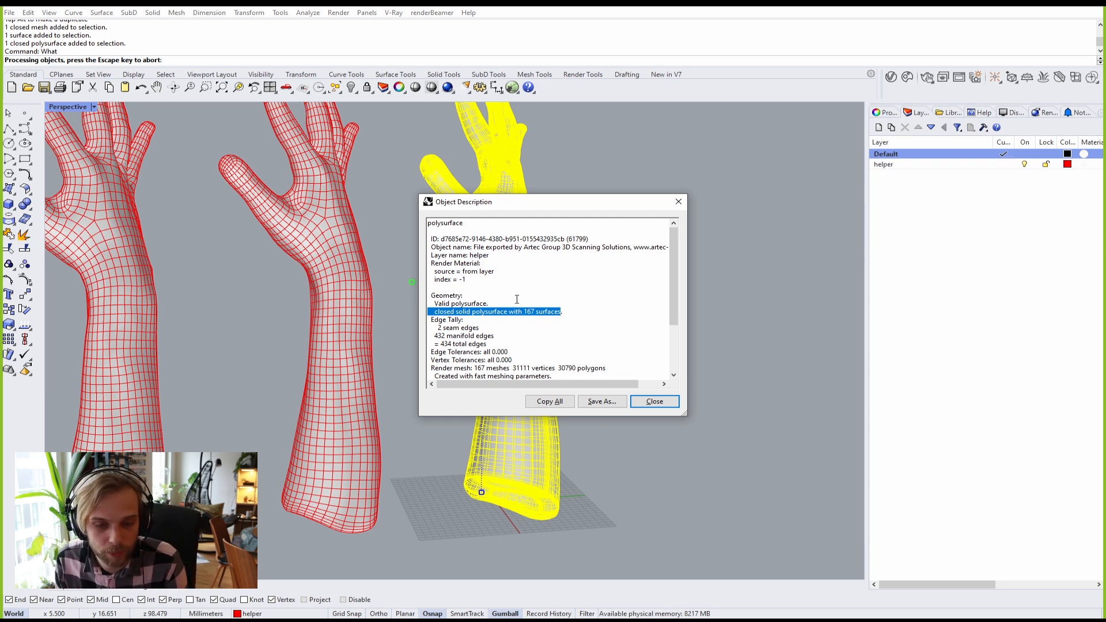
click(479, 303)
drag(436, 311, 572, 309)
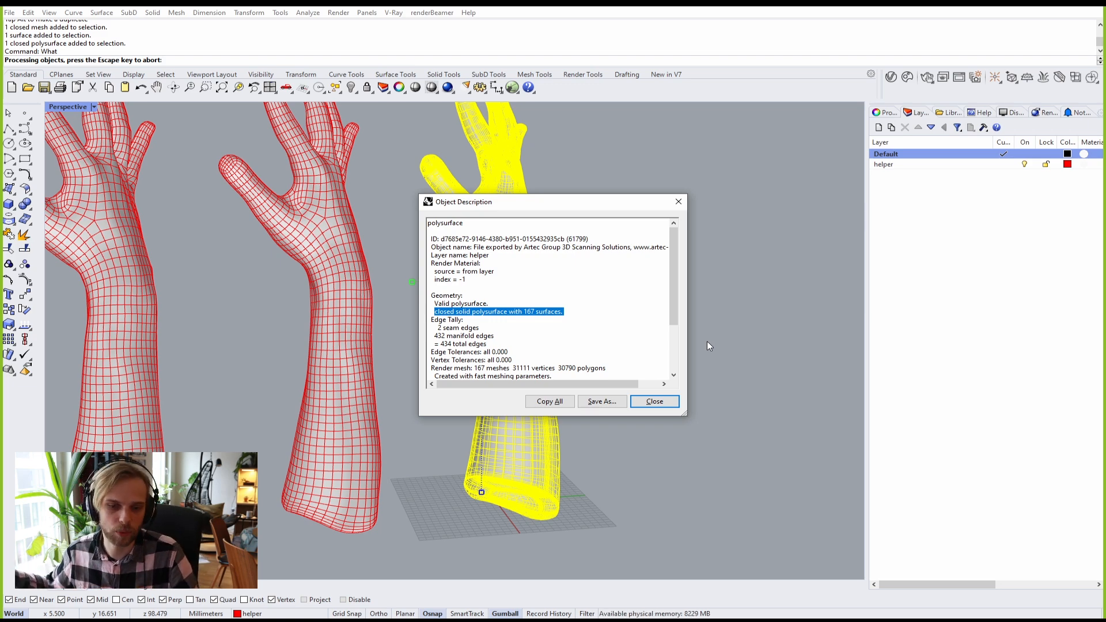
click(654, 401)
Step: Draw a thin, flat box on the ground beside the base of the NURBS arm
right_drag(653, 397, 535, 300)
scroll(392, 233, up, 6)
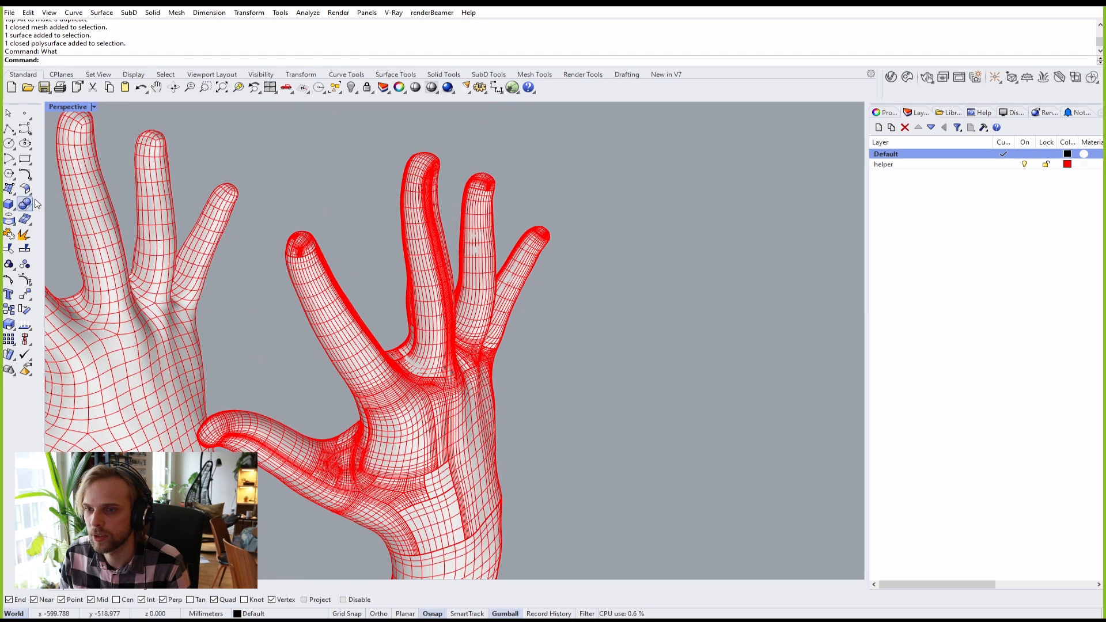
click(9, 204)
scroll(345, 370, up, 2)
scroll(345, 370, up, 1)
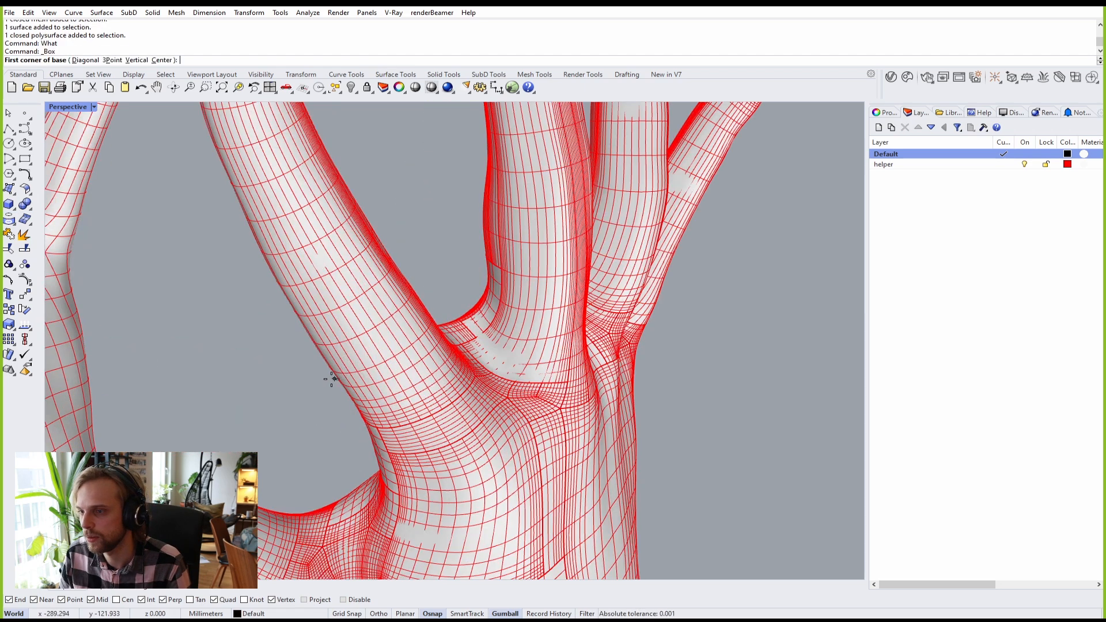
scroll(340, 373, down, 5)
scroll(518, 493, down, 3)
scroll(452, 395, up, 4)
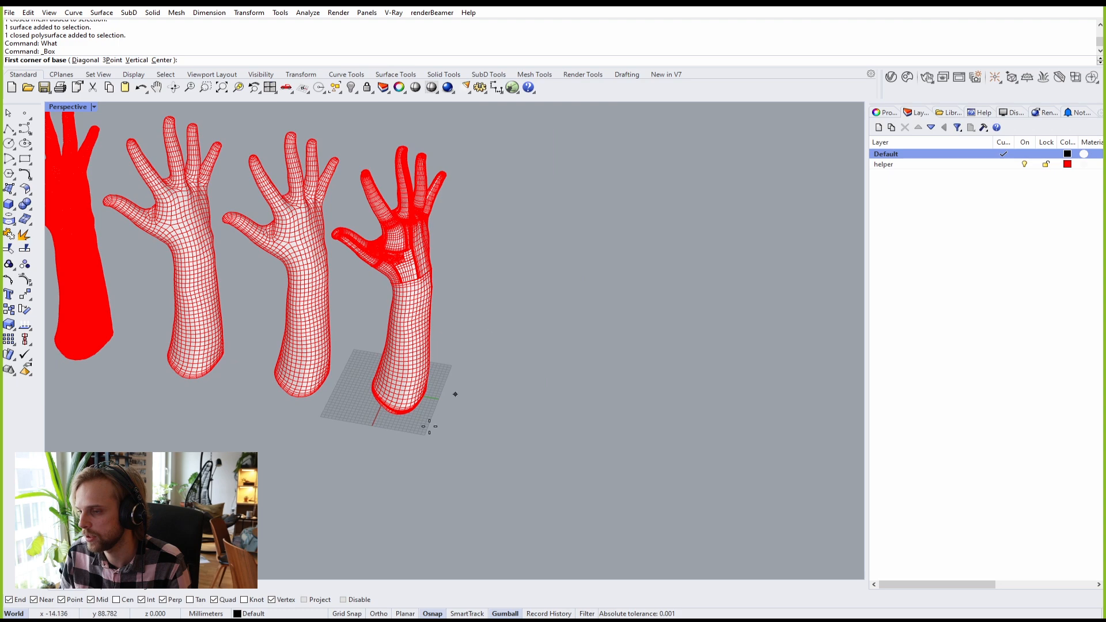
scroll(415, 430, up, 3)
click(416, 429)
click(524, 376)
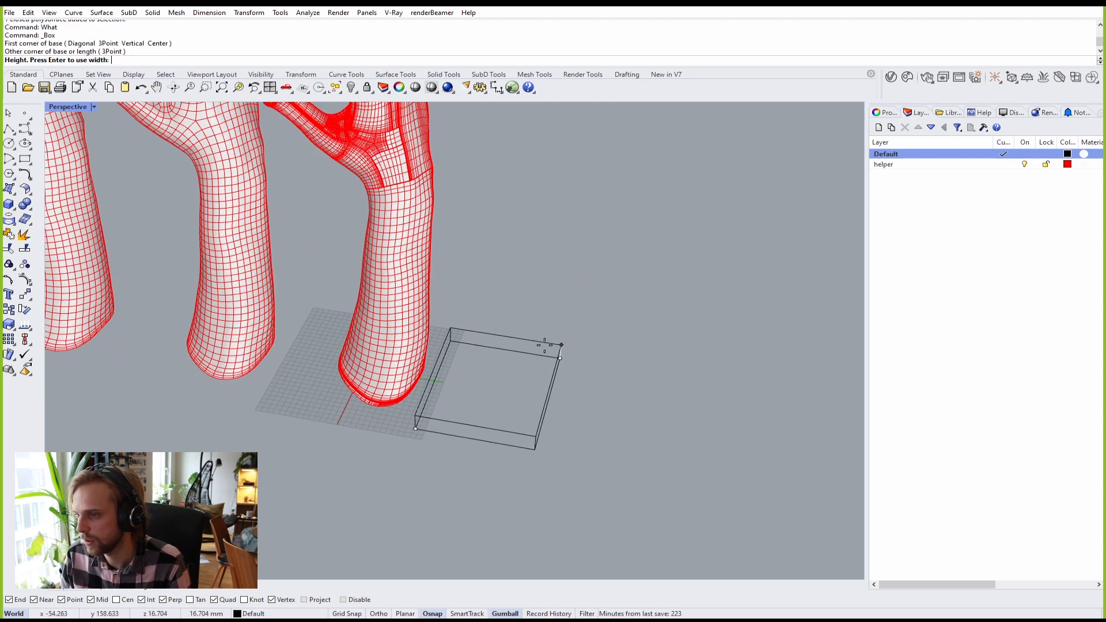
click(524, 376)
click(523, 375)
Step: Raise the box to finger height and move it sideways into the NURBS hand
scroll(518, 372, down, 4)
mouse_move(518, 371)
right_down()
mouse_move(517, 332)
mouse_move(514, 376)
right_up()
scroll(518, 331, down, 2)
drag(513, 377, 487, 207)
scroll(487, 231, up, 4)
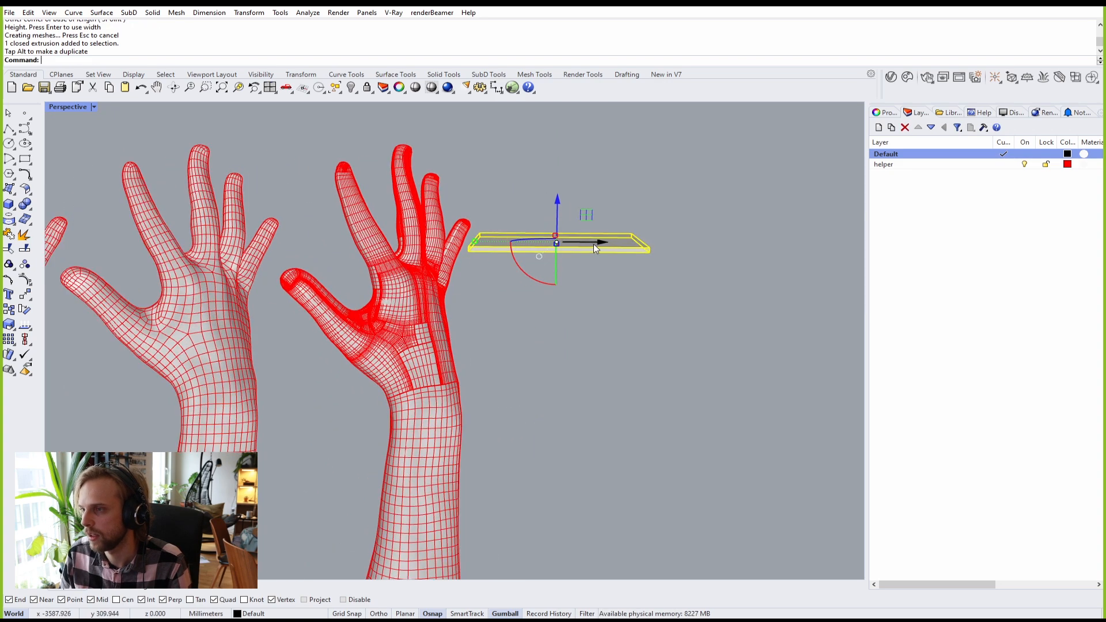
drag(596, 248, 409, 240)
Step: Adjust the box's horizontal position so that it passes fully through the index finger only
right_drag(409, 239, 295, 280)
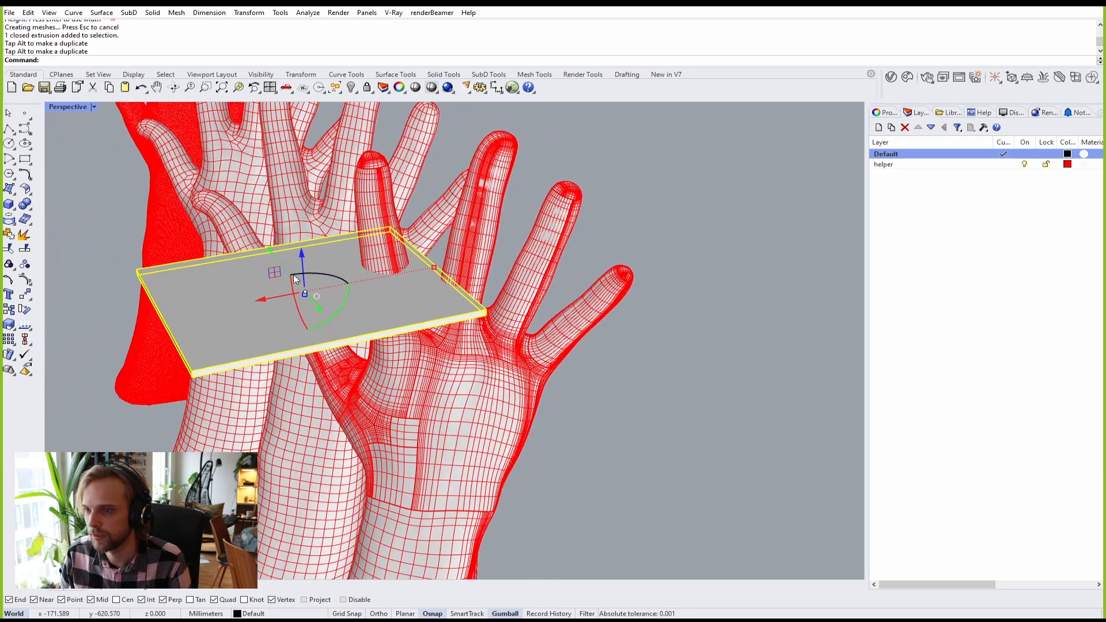
drag(263, 300, 247, 303)
right_drag(431, 361, 483, 336)
scroll(482, 224, up, 4)
drag(487, 245, 499, 254)
right_drag(628, 277, 485, 294)
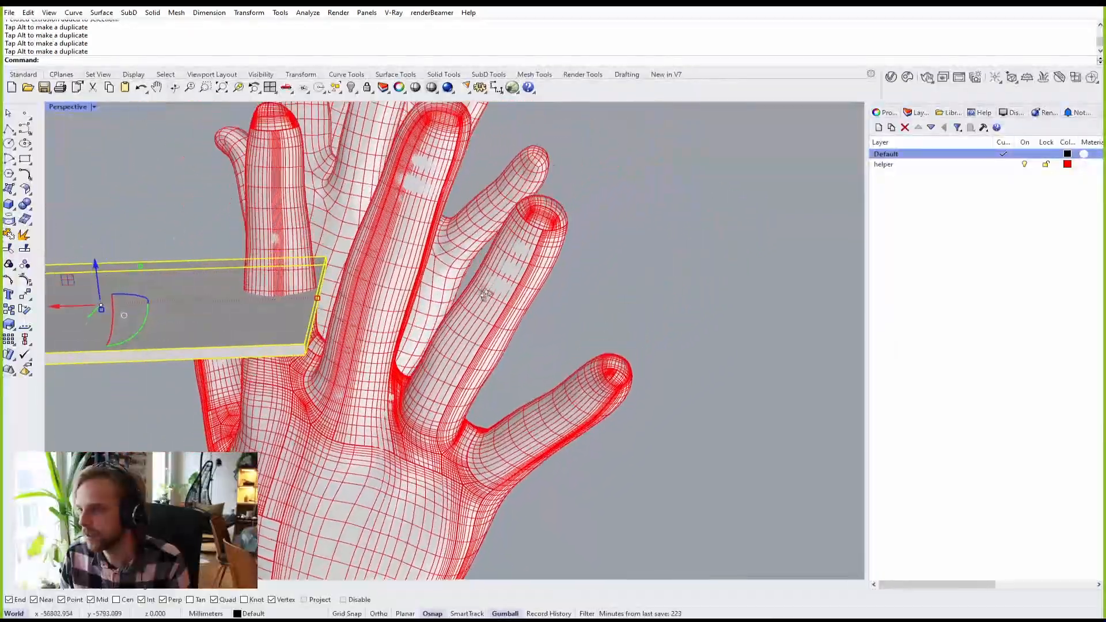
Step: Subtract the box from the NURBS arm with BooleanDifference, and delete the leftover box
key(Escape)
scroll(308, 311, up, 6)
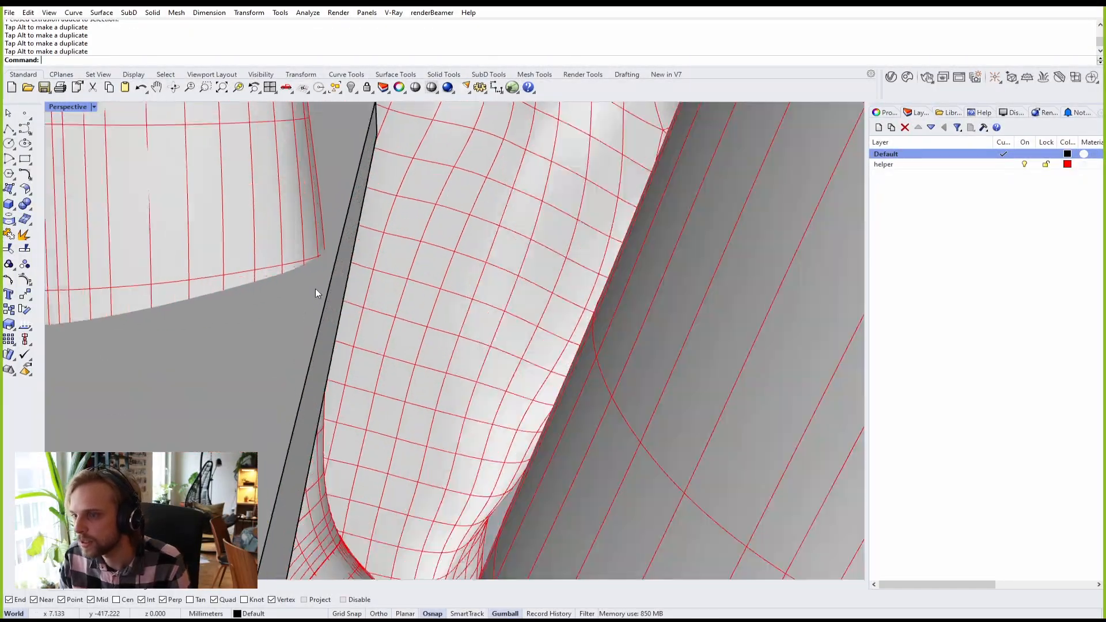
scroll(315, 288, down, 6)
right_drag(316, 288, 395, 234)
click(395, 234)
text(Bo)
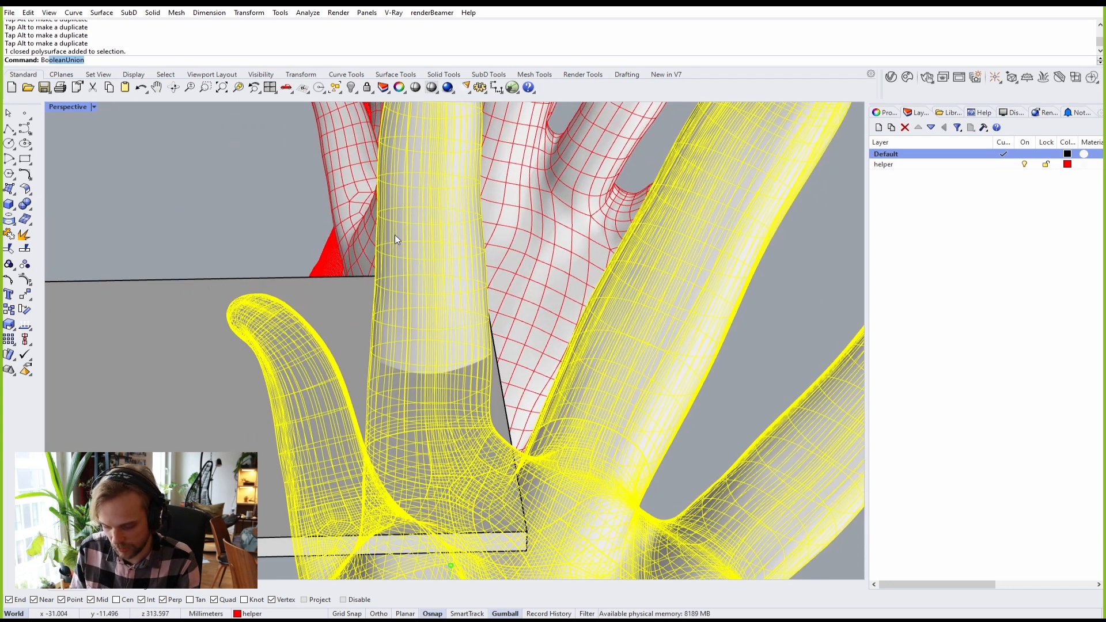
text(oleanD)
key(Return)
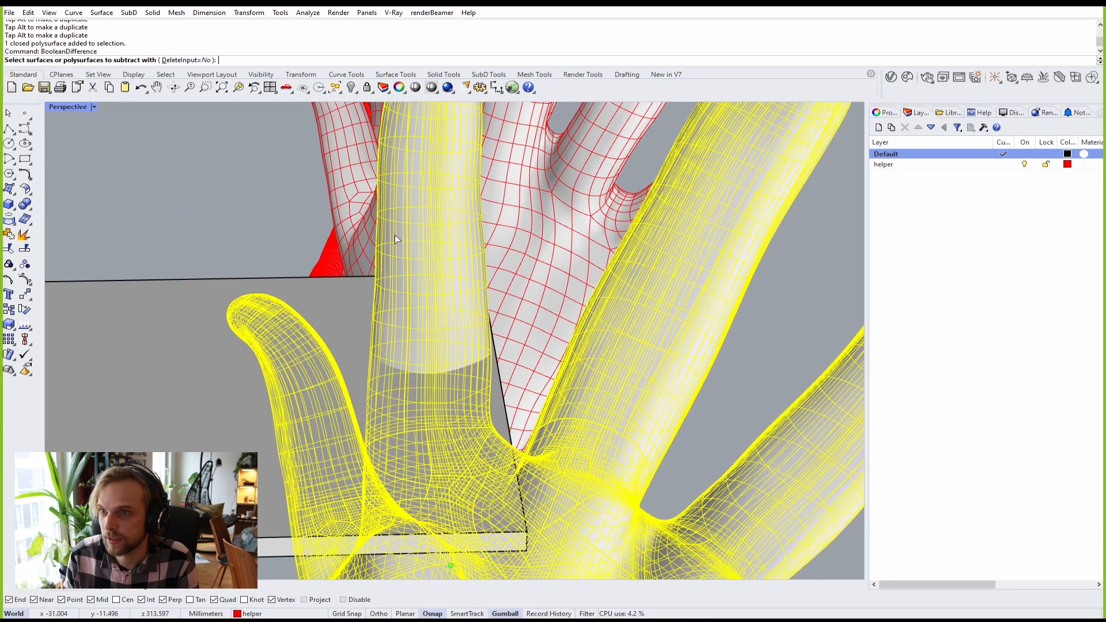
click(154, 396)
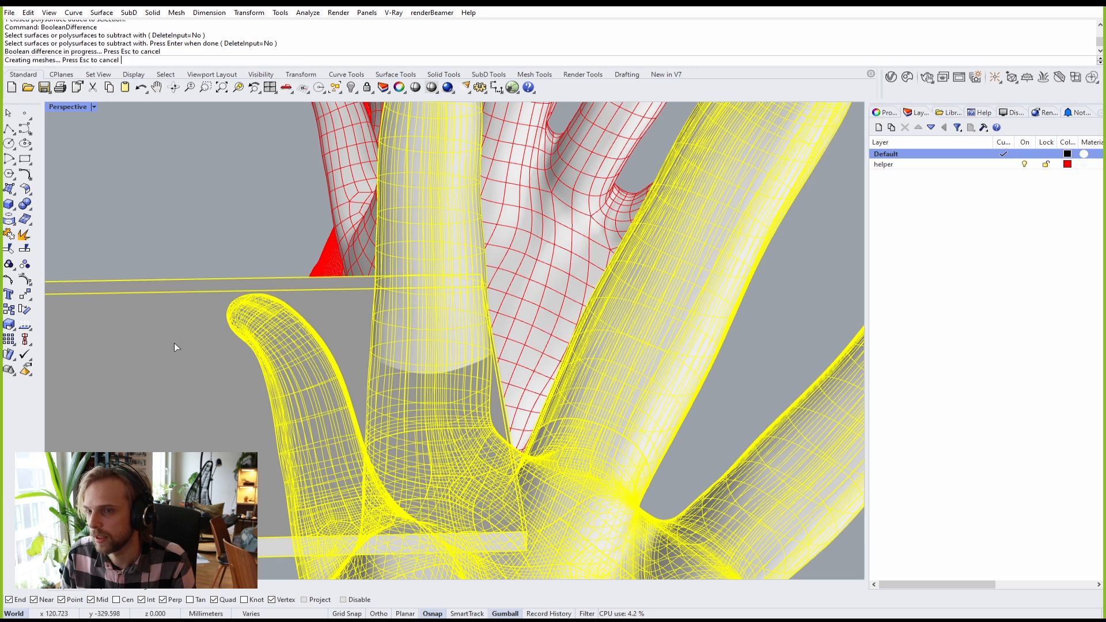
click(171, 390)
key(Delete)
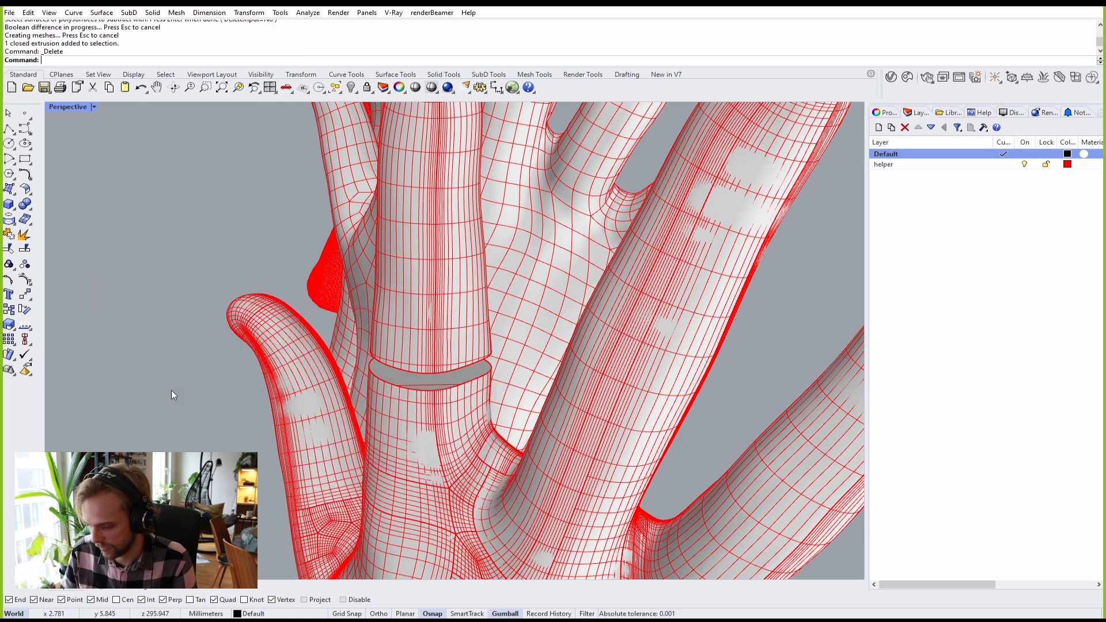
Step: Move the cut-off index fingertip up and away from the hand
scroll(230, 385, down, 10)
right_drag(296, 411, 503, 409)
scroll(630, 270, up, 5)
click(475, 337)
scroll(474, 334, down, 3)
drag(477, 294, 506, 156)
click(530, 331)
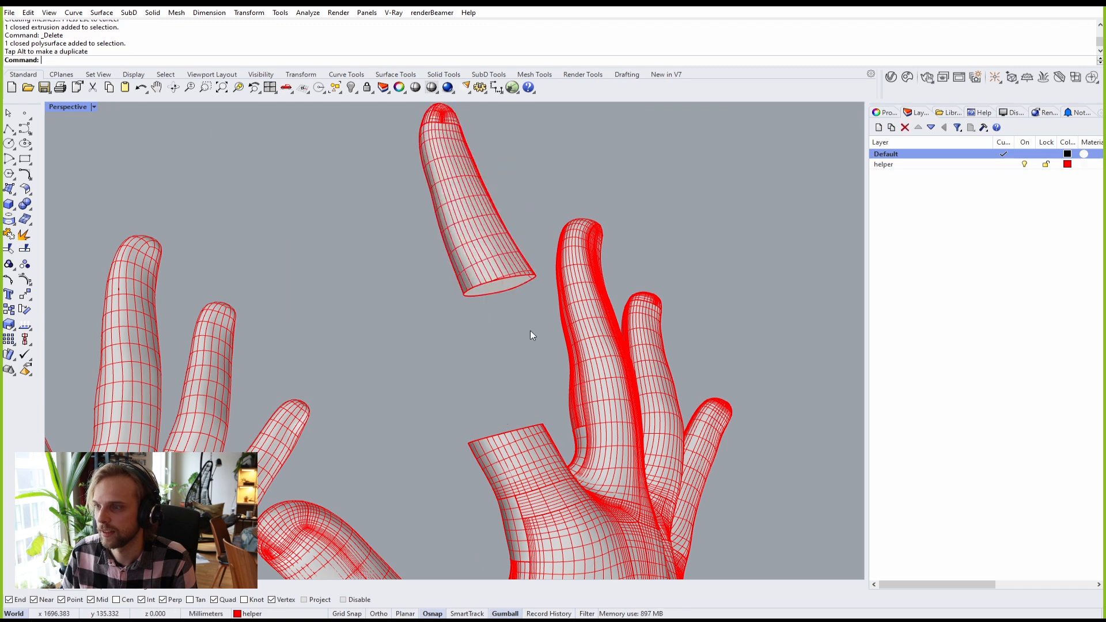
Step: Examine the cut face of the separated fingertip and select the piece to check its object type
scroll(484, 353, up, 6)
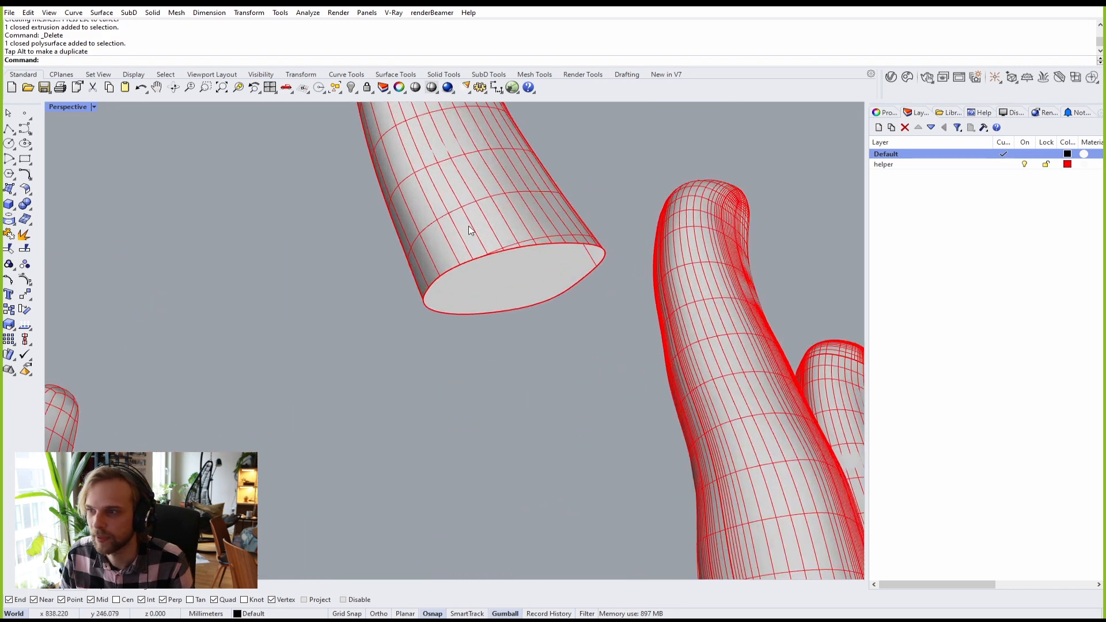
scroll(544, 292, down, 5)
click(534, 299)
click(528, 382)
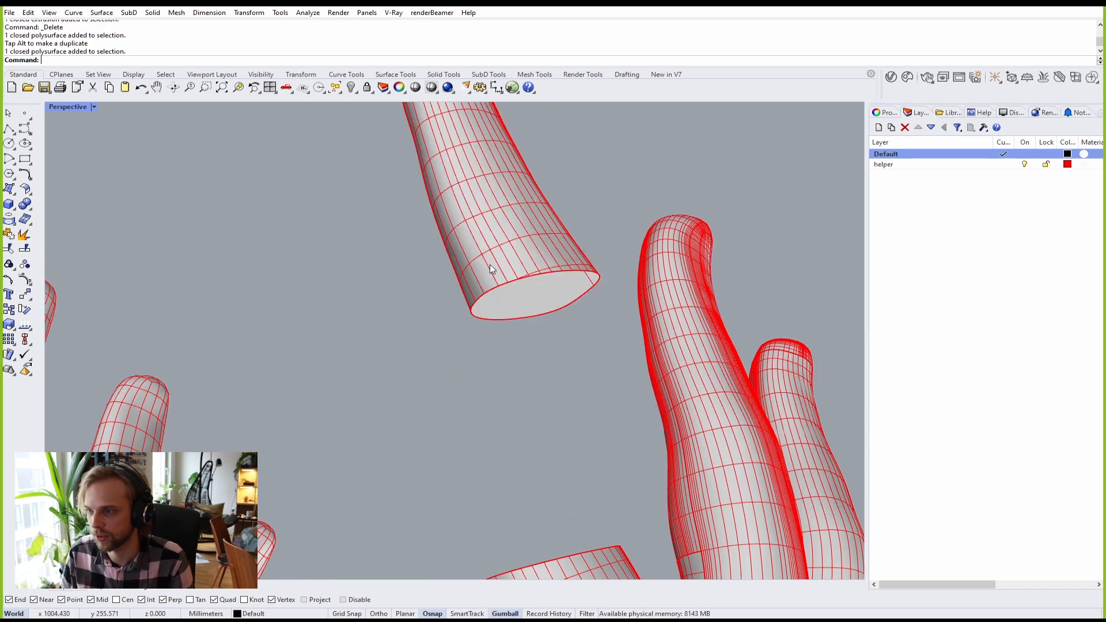
click(491, 269)
key(Escape)
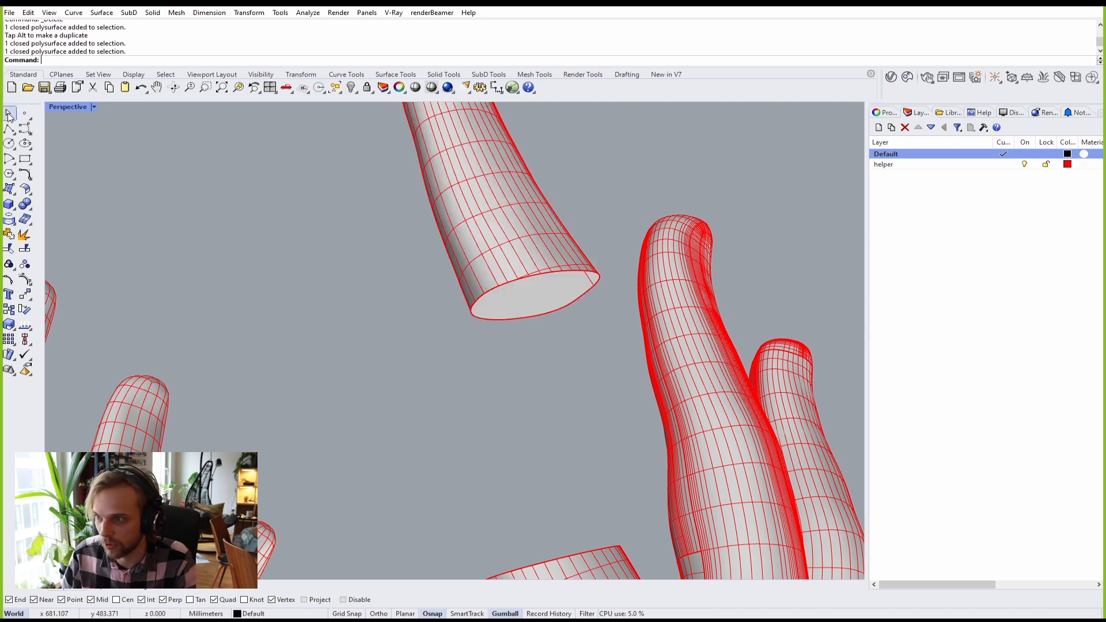
Step: Set the perspective viewport to Arctic display and examine the cut faces of the fingertip and the finger stump
click(64, 107)
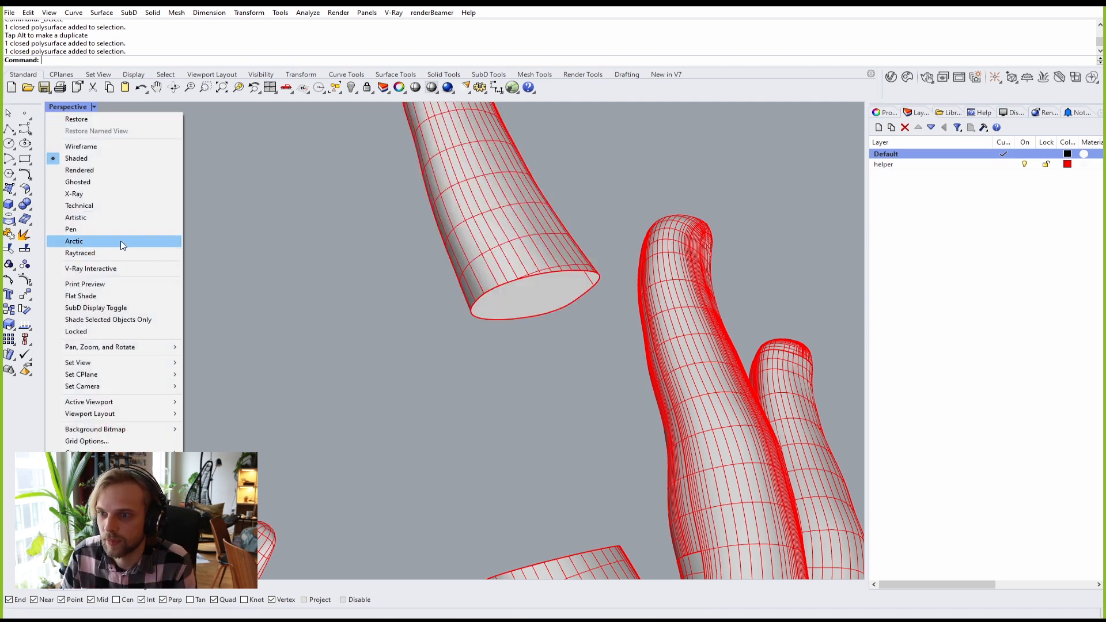
click(106, 242)
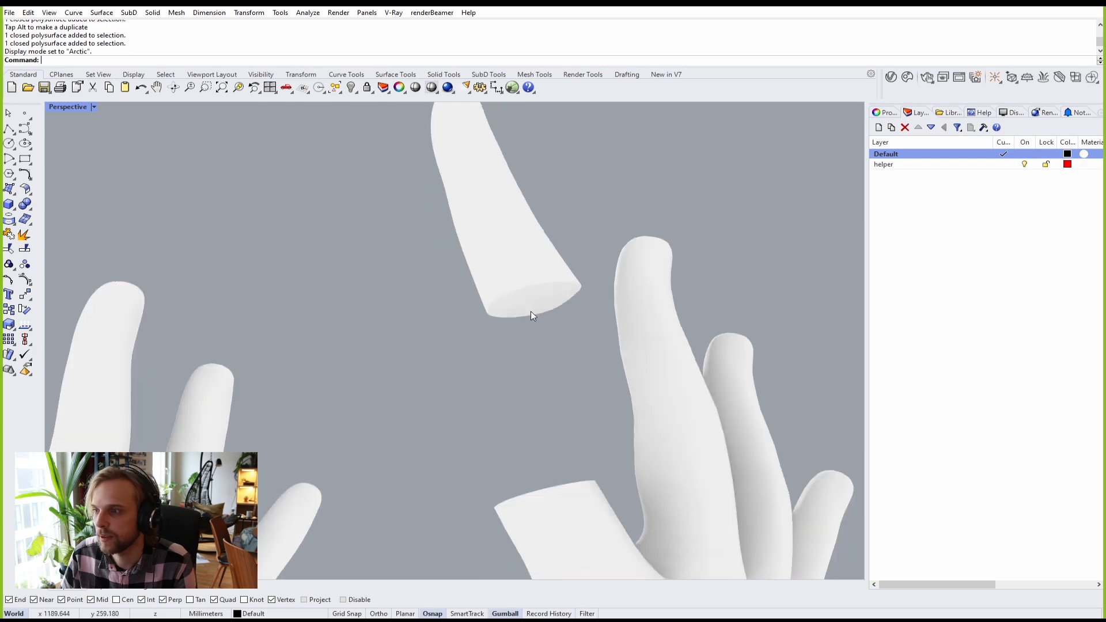
scroll(531, 314, down, 3)
shift+right_drag(532, 308, 523, 288)
shift+right_drag(564, 459, 530, 331)
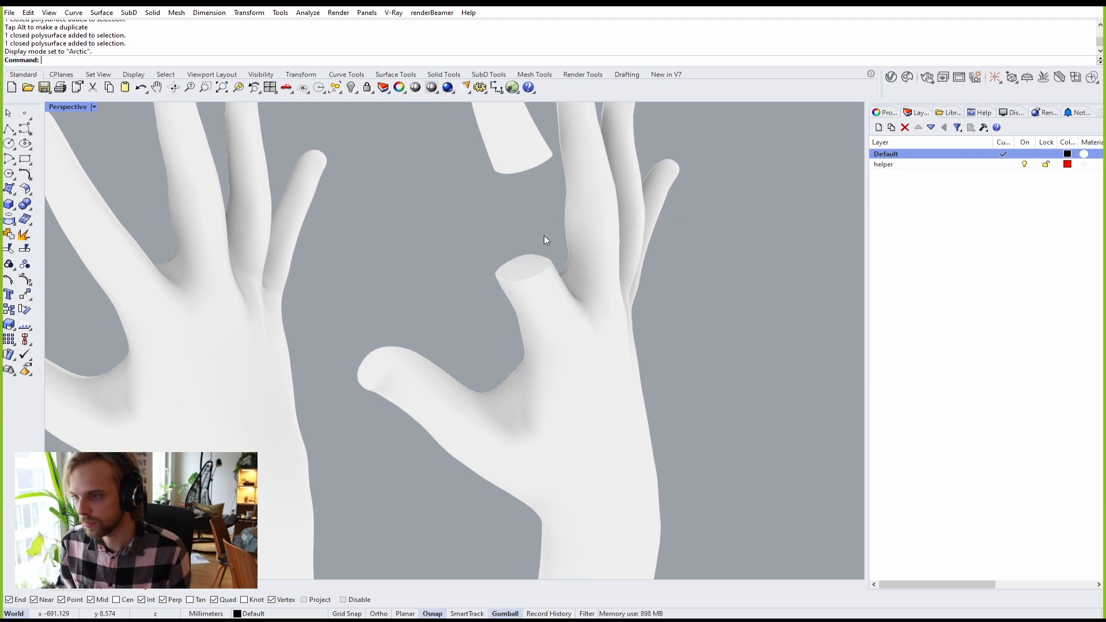
Step: Compare the surface smoothness of the four arms side by side in Arctic display
scroll(589, 196, down, 8)
right_drag(613, 316, 646, 286)
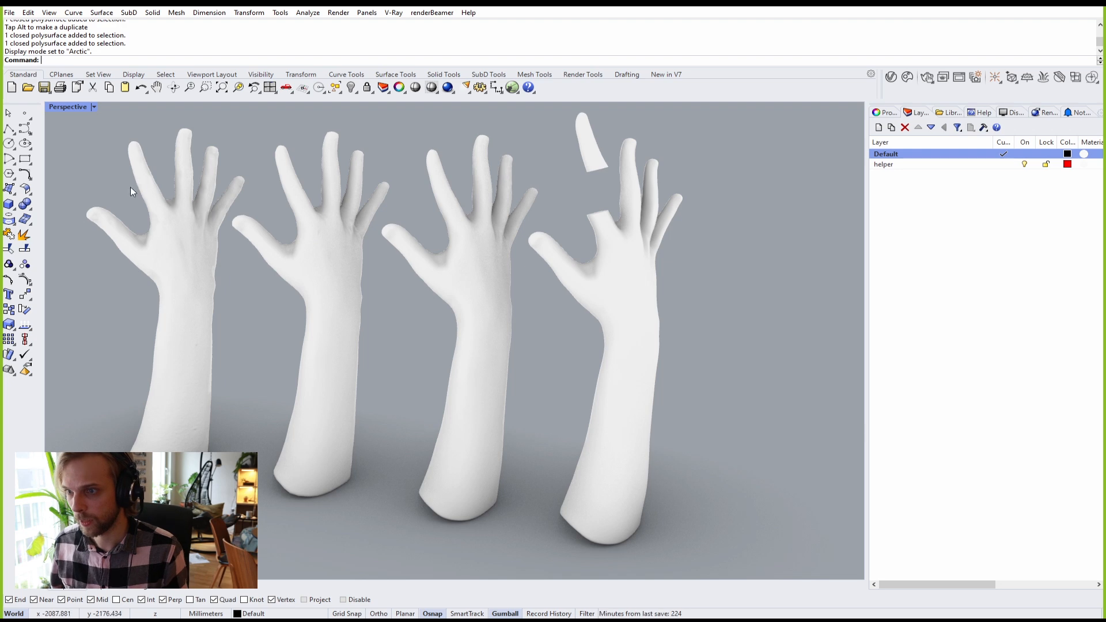
scroll(172, 202, up, 8)
scroll(93, 132, up, 1)
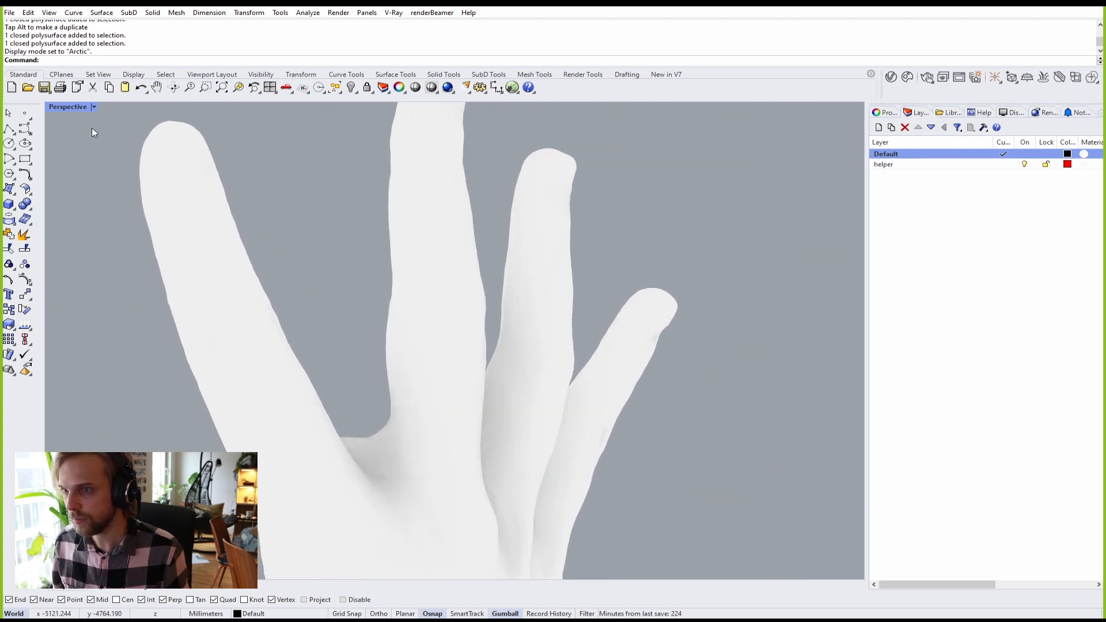
scroll(326, 279, down, 8)
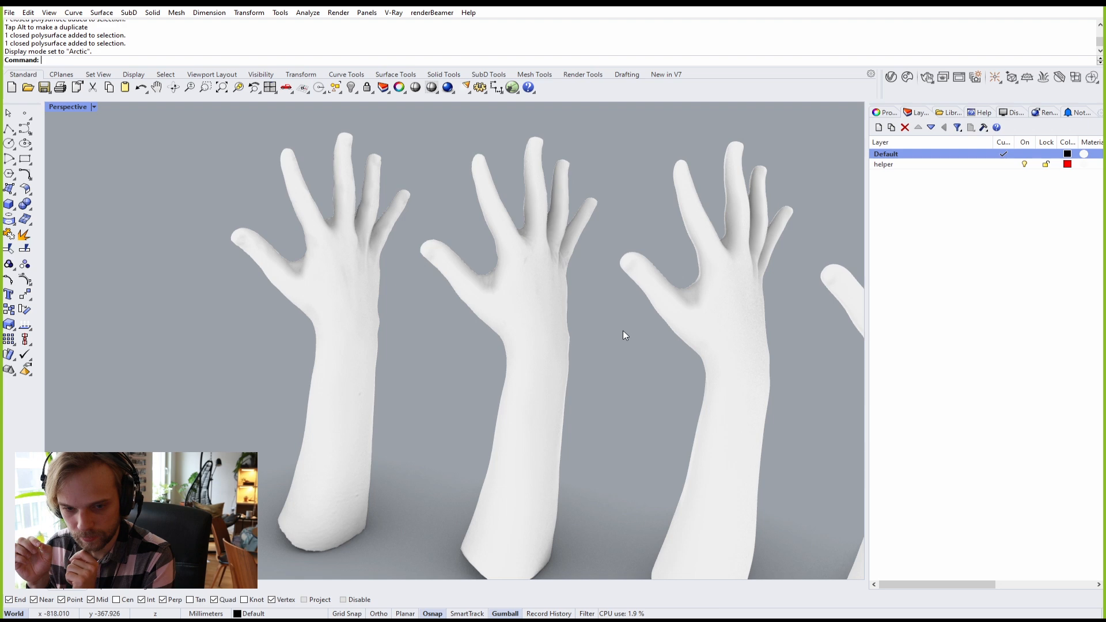
right_drag(360, 233, 306, 248)
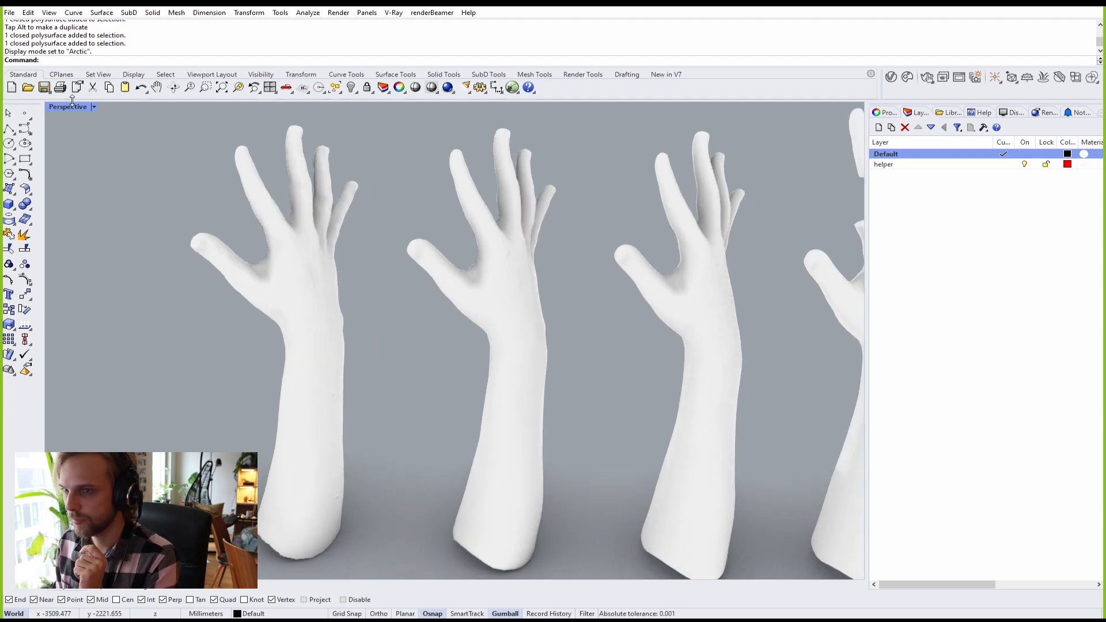
Step: Return the viewport to Shaded display and zoom to the original scanned arm
click(93, 107)
click(84, 155)
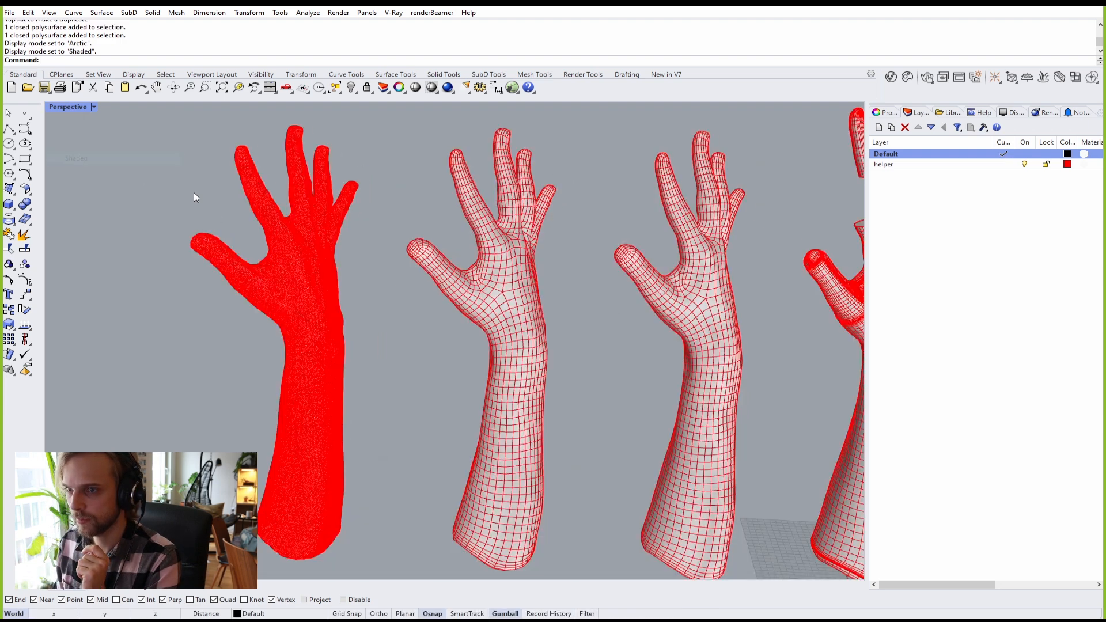
click(314, 294)
text(ZS)
key(Return)
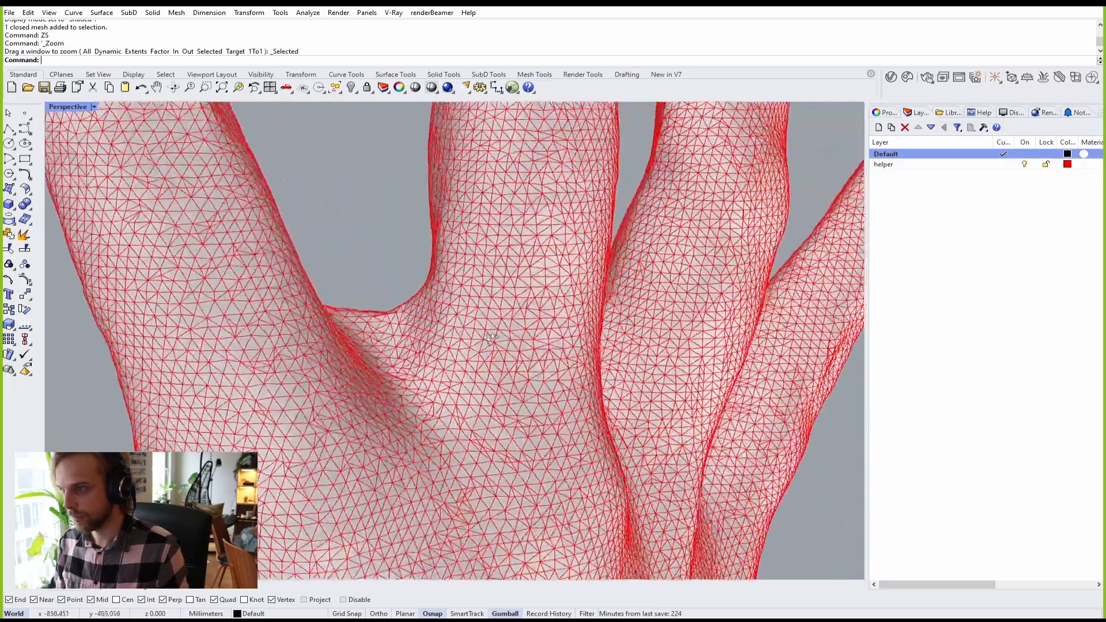
Step: Inspect the triangulation on the fingers and fingertips of the original scan up close
right_drag(491, 338, 464, 314)
scroll(450, 346, down, 4)
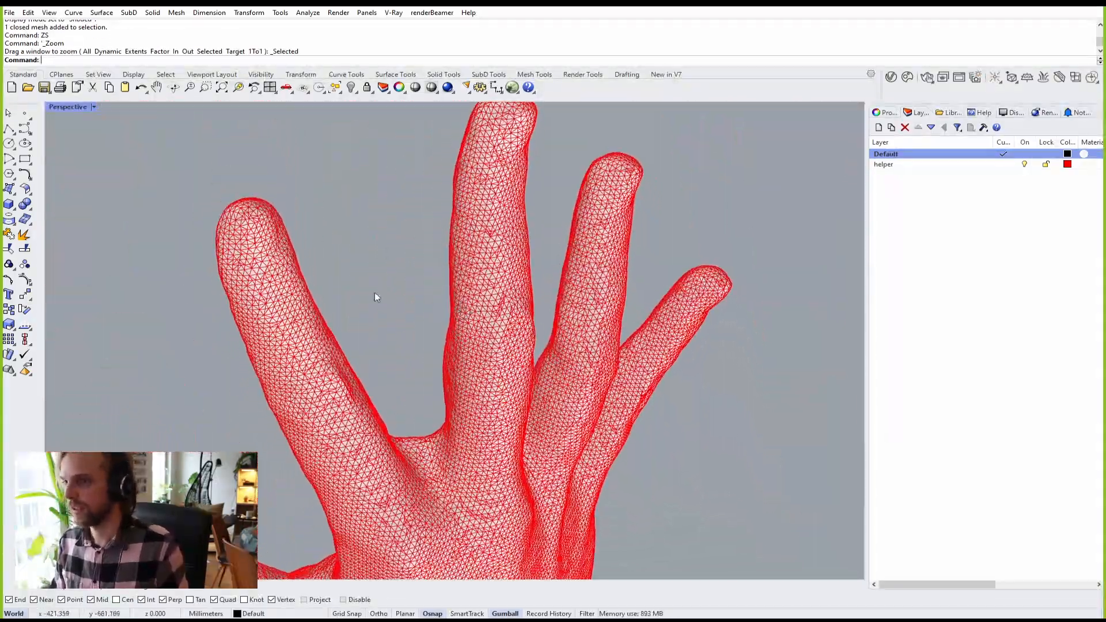
right_drag(419, 234, 418, 251)
scroll(681, 233, up, 10)
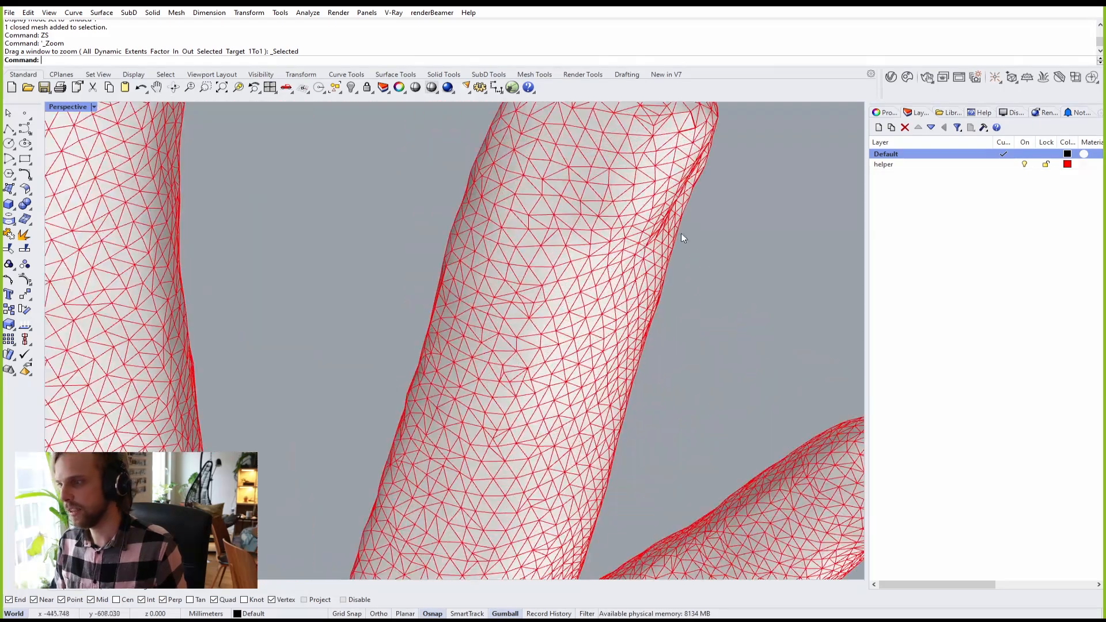
right_drag(512, 223, 595, 240)
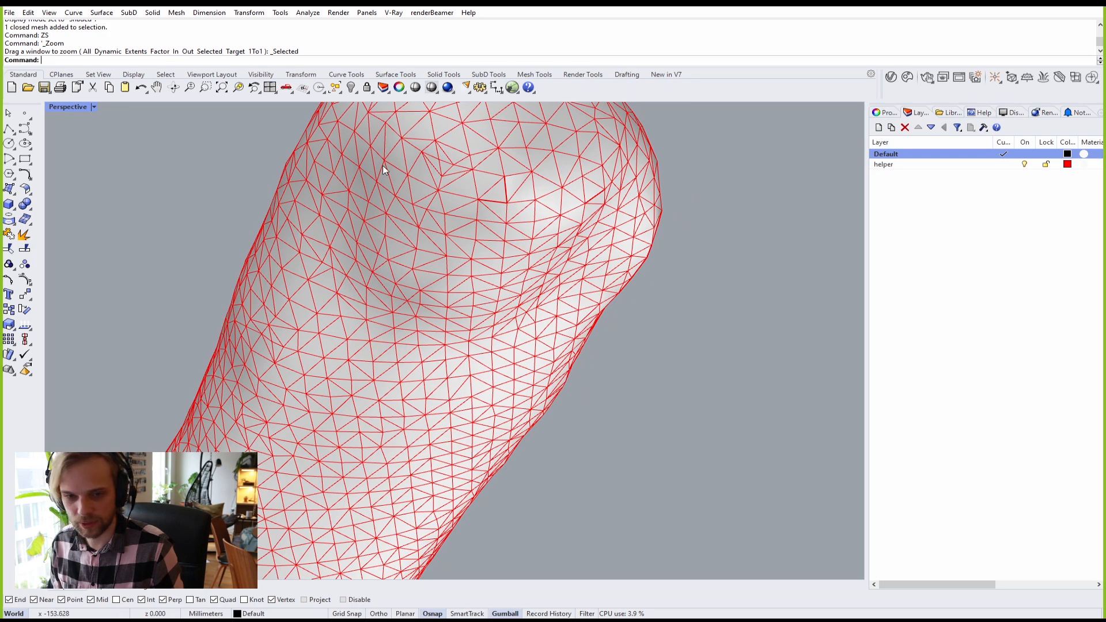
Step: Compare the fingertip wireframes of the triangulated scan, the quad mesh and the SubD arm up close
scroll(566, 246, down, 12)
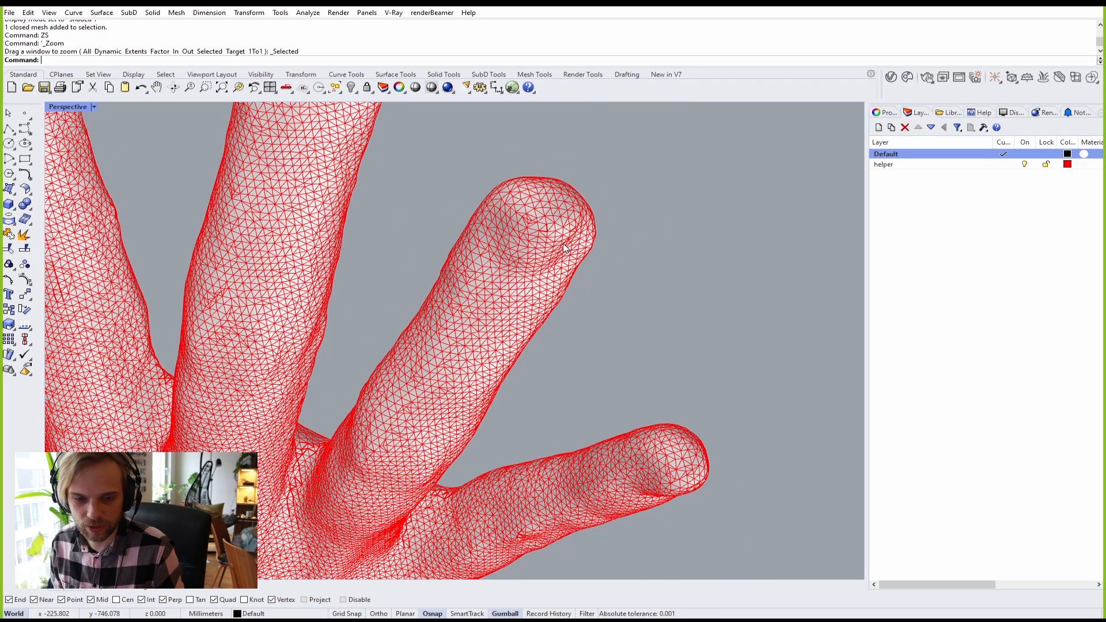
scroll(576, 335, up, 15)
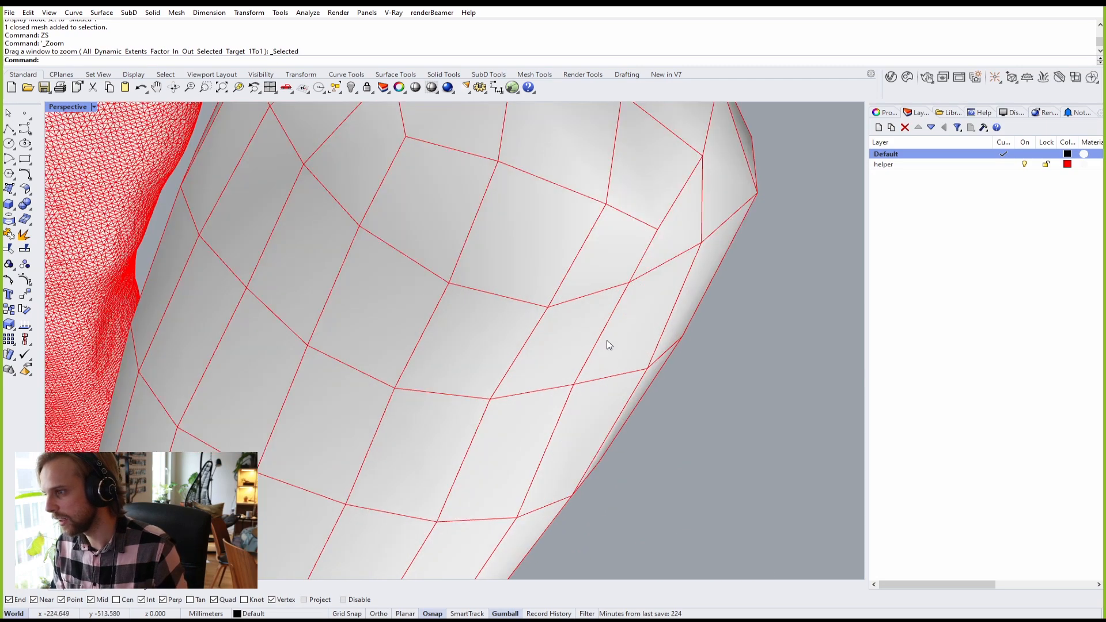
scroll(607, 344, down, 15)
shift+right_drag(630, 368, 611, 316)
scroll(611, 315, up, 15)
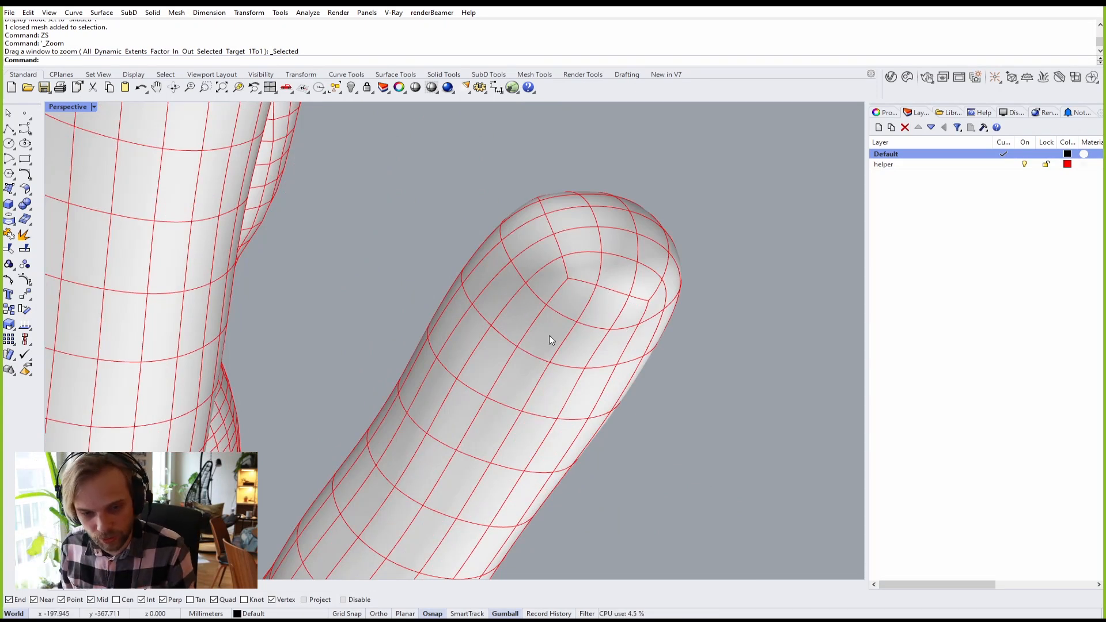
Step: Switch the SubD arm from smooth to flat display and examine its facets next to the neighbouring arms
key(Tab)
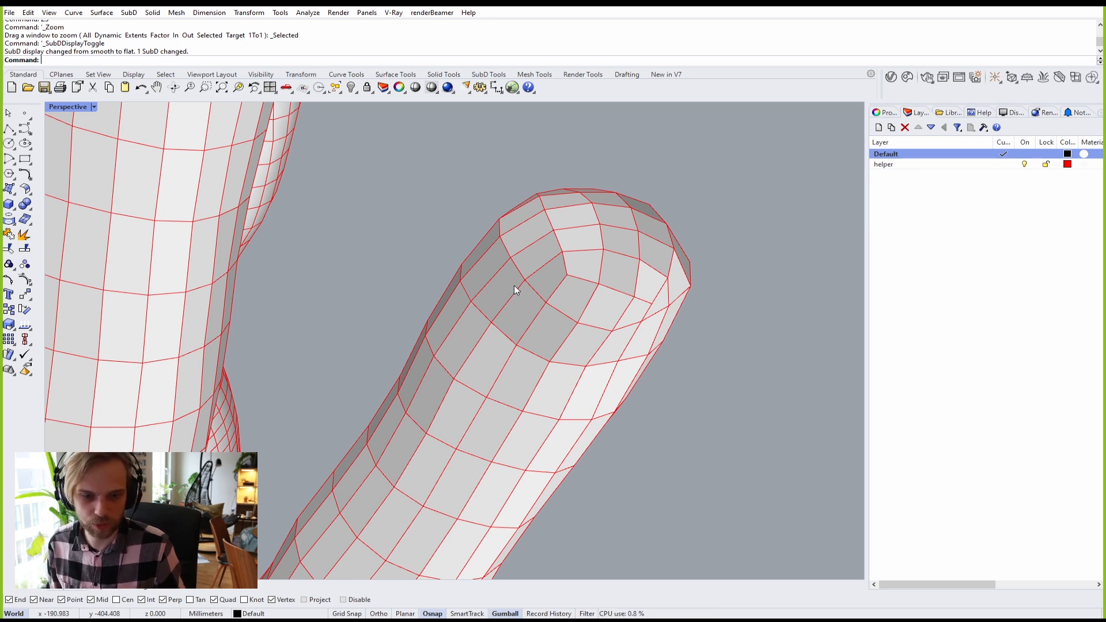
scroll(385, 306, down, 10)
scroll(379, 346, up, 5)
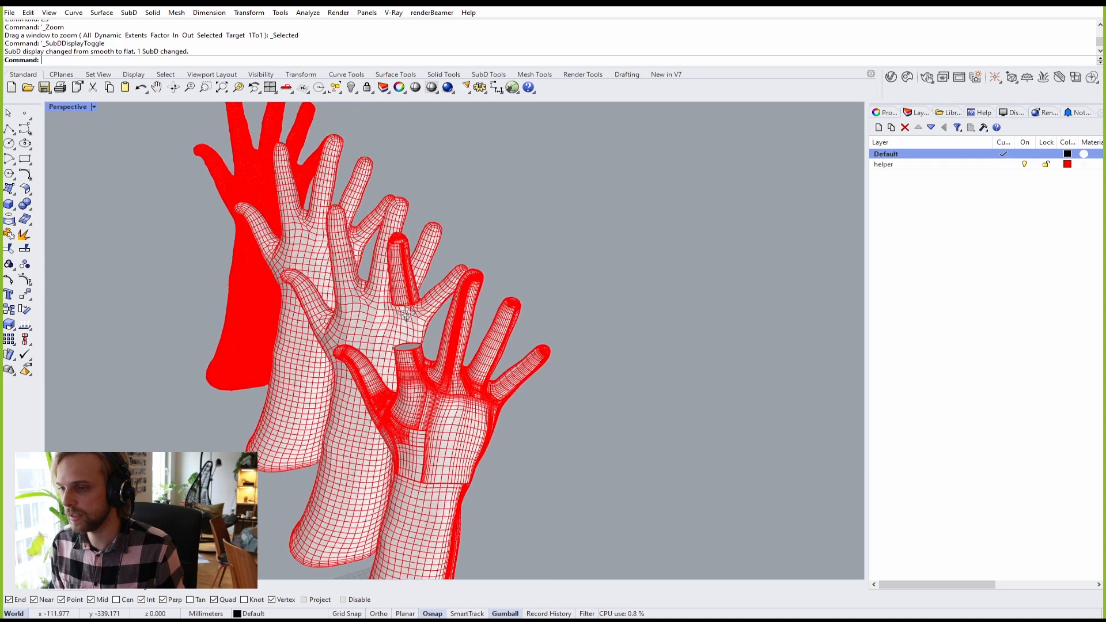
scroll(344, 227, up, 3)
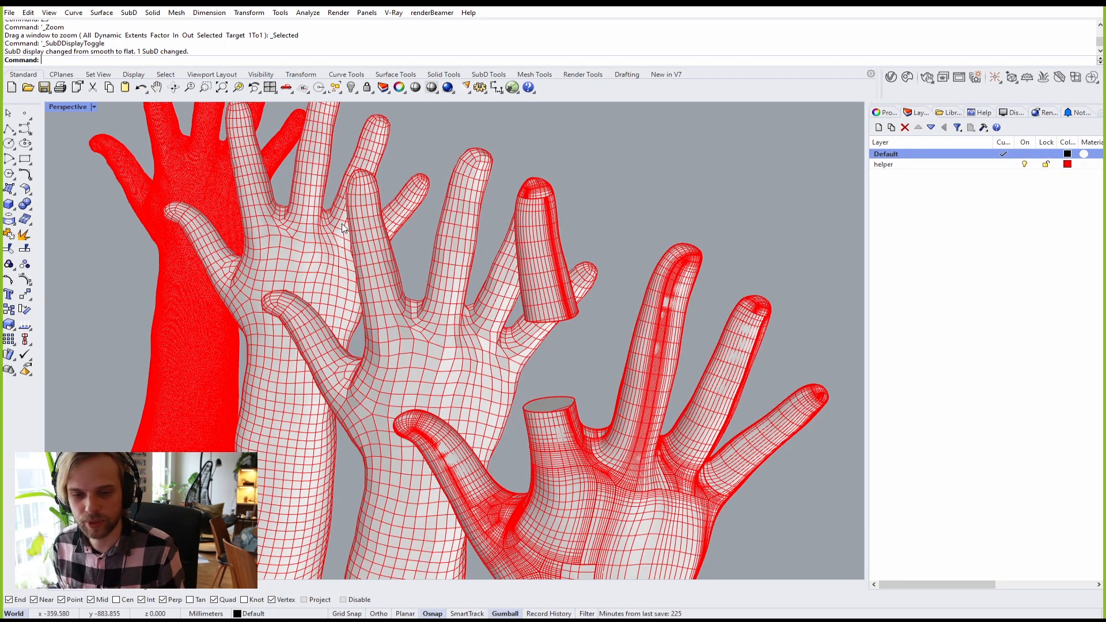
Step: Compare the palm, finger and wrist topology across the scanned mesh, the quad mesh and the flat SubD arm
scroll(103, 216, down, 5)
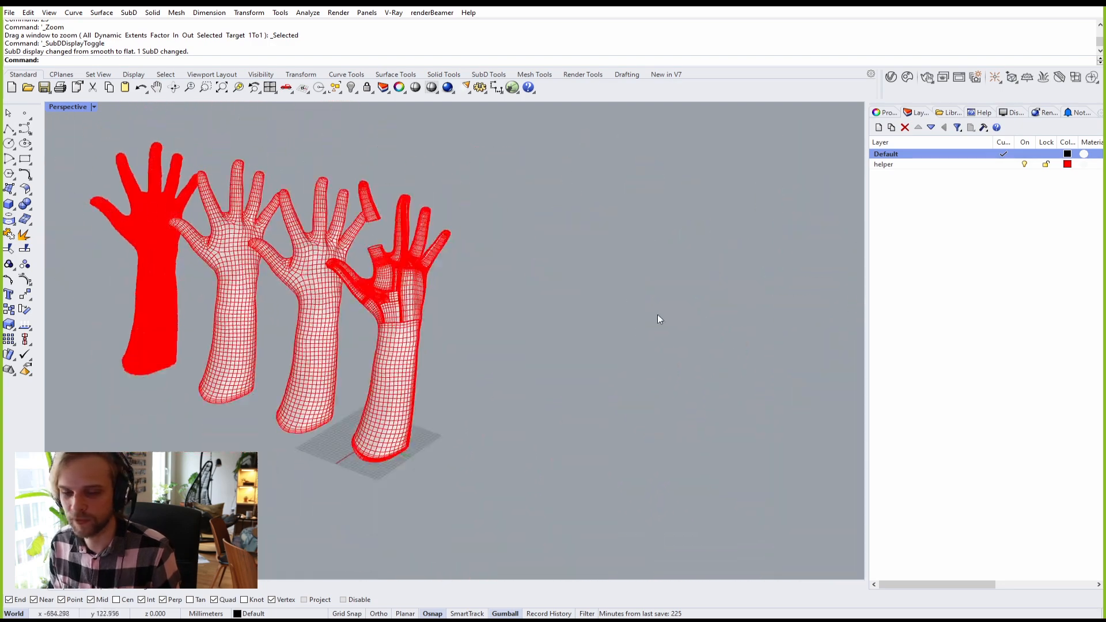
scroll(286, 272, up, 5)
scroll(190, 265, down, 3)
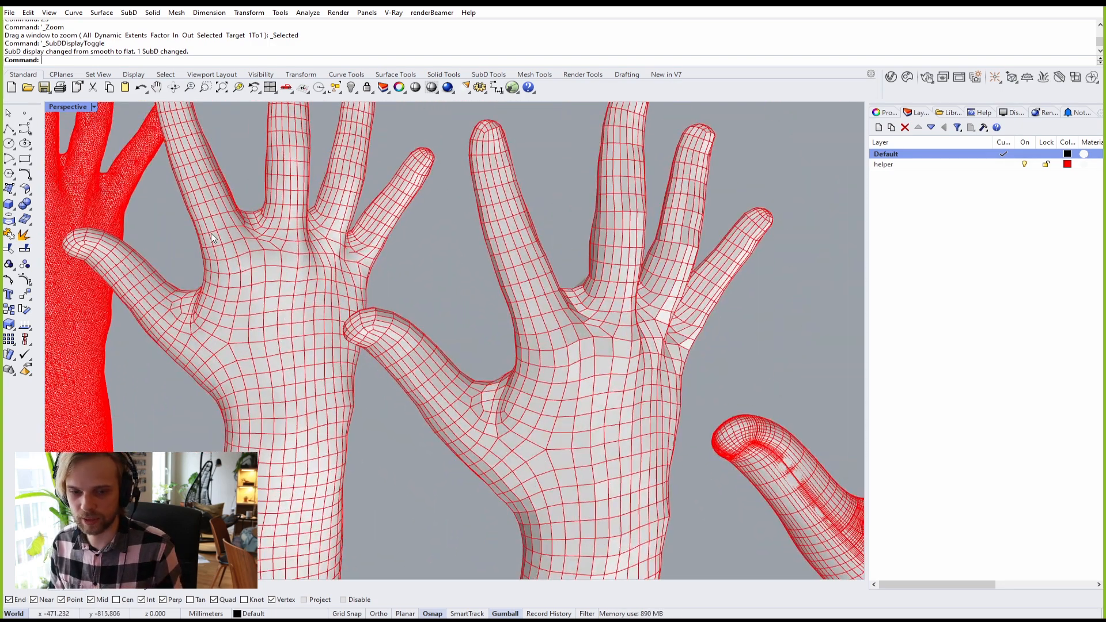
scroll(350, 303, down, 2)
scroll(470, 300, up, 5)
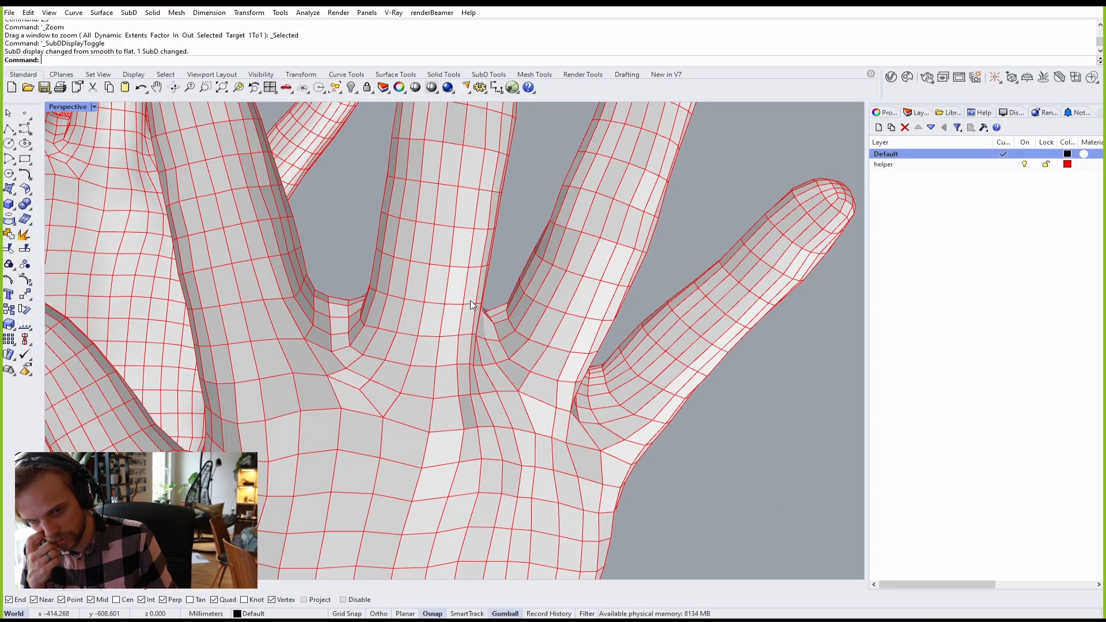
scroll(393, 302, down, 5)
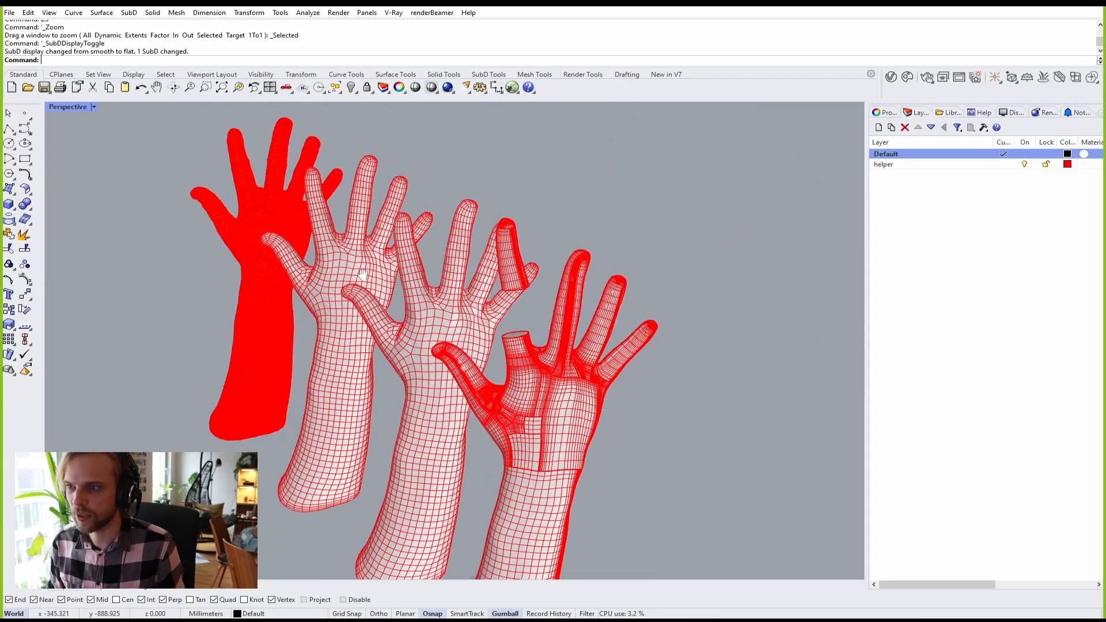
scroll(394, 301, up, 3)
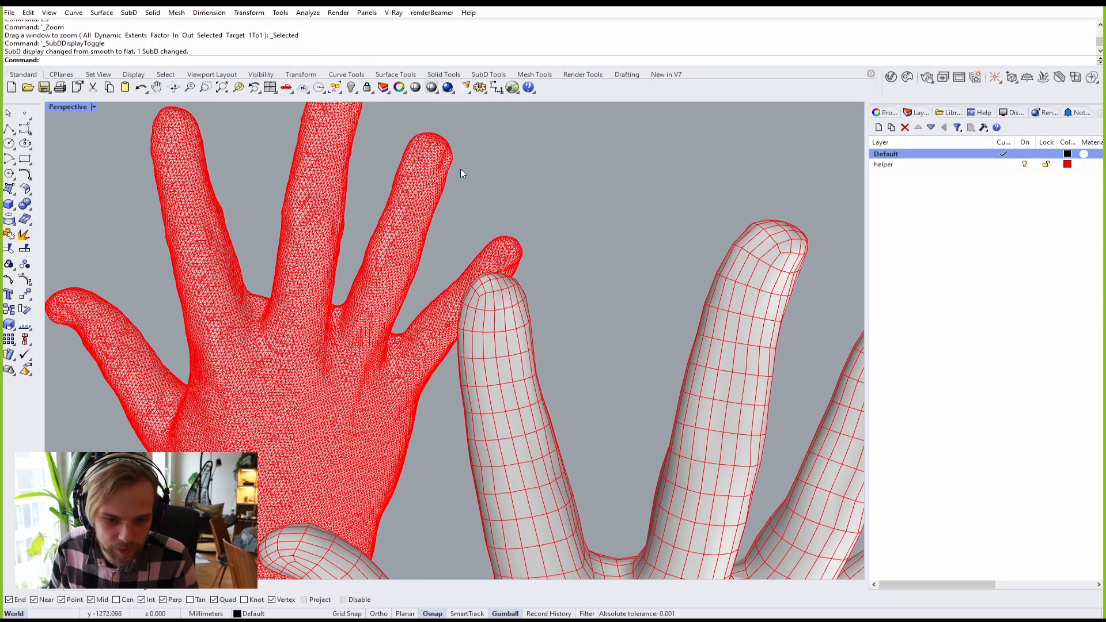
scroll(316, 302, down, 3)
scroll(413, 306, up, 8)
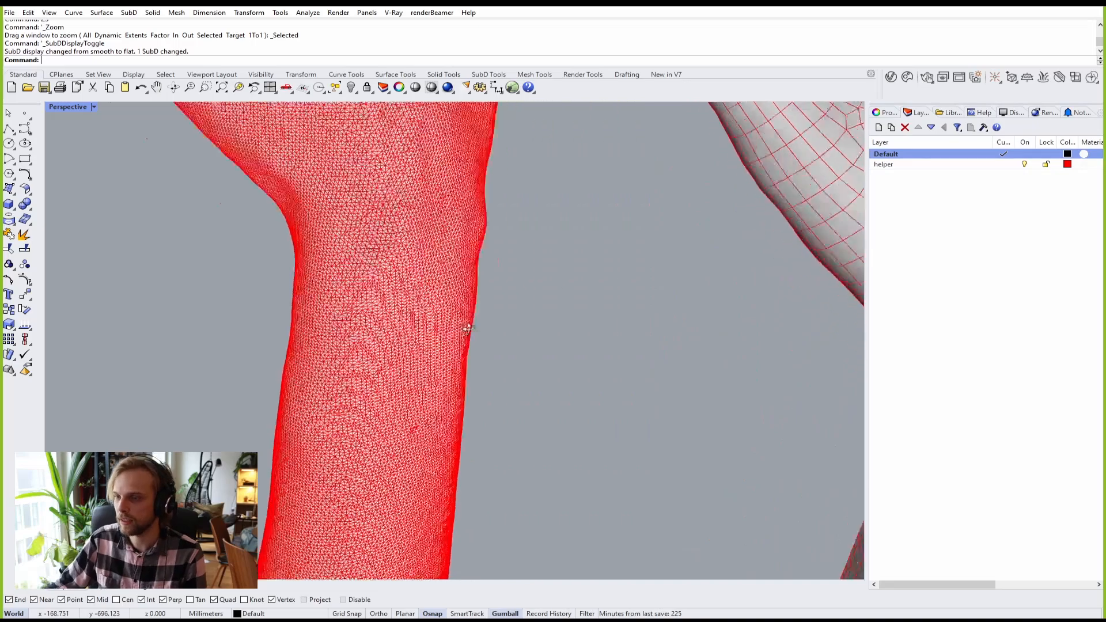
scroll(403, 344, down, 3)
Step: Move the SubD arm along the row to the far side of the original scanned arm and deselect it
click(345, 345)
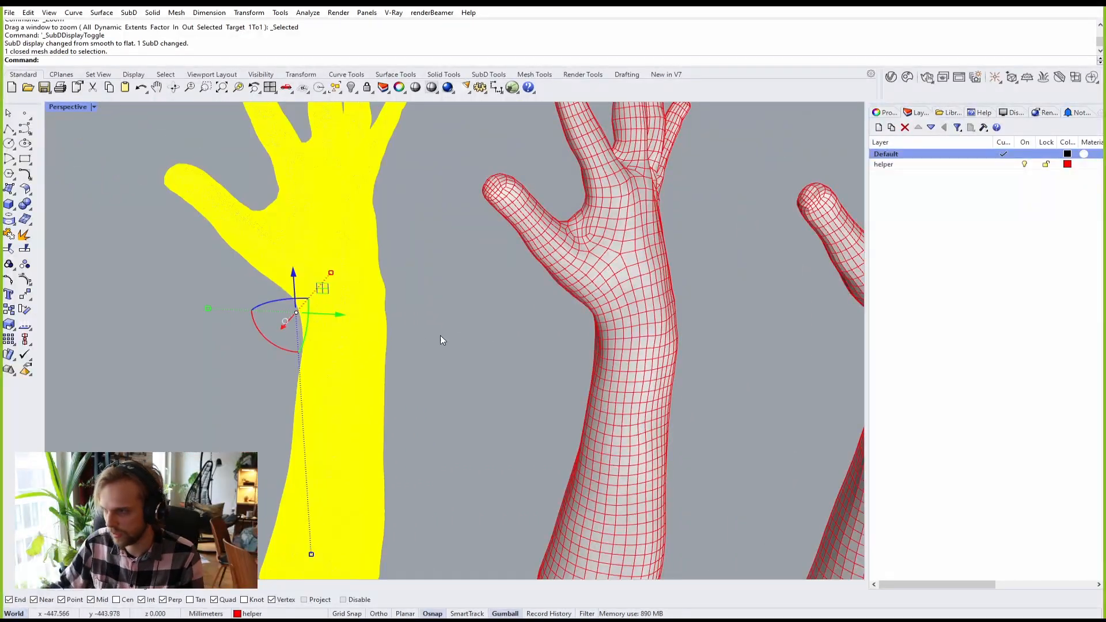
scroll(518, 352, down, 4)
right_drag(525, 360, 631, 369)
click(612, 361)
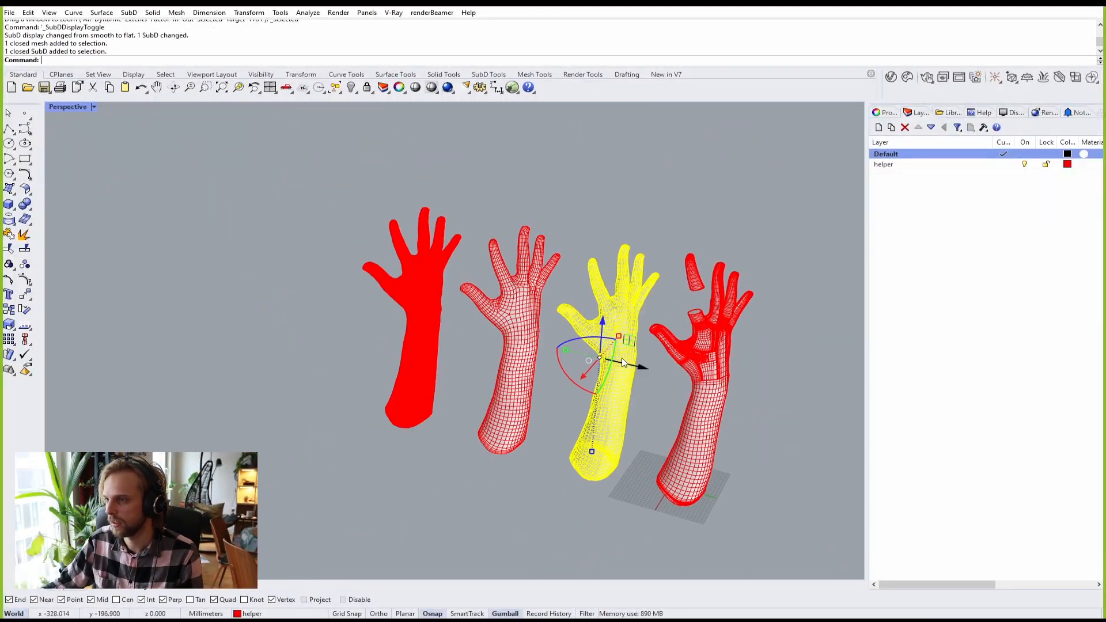
drag(612, 361, 330, 364)
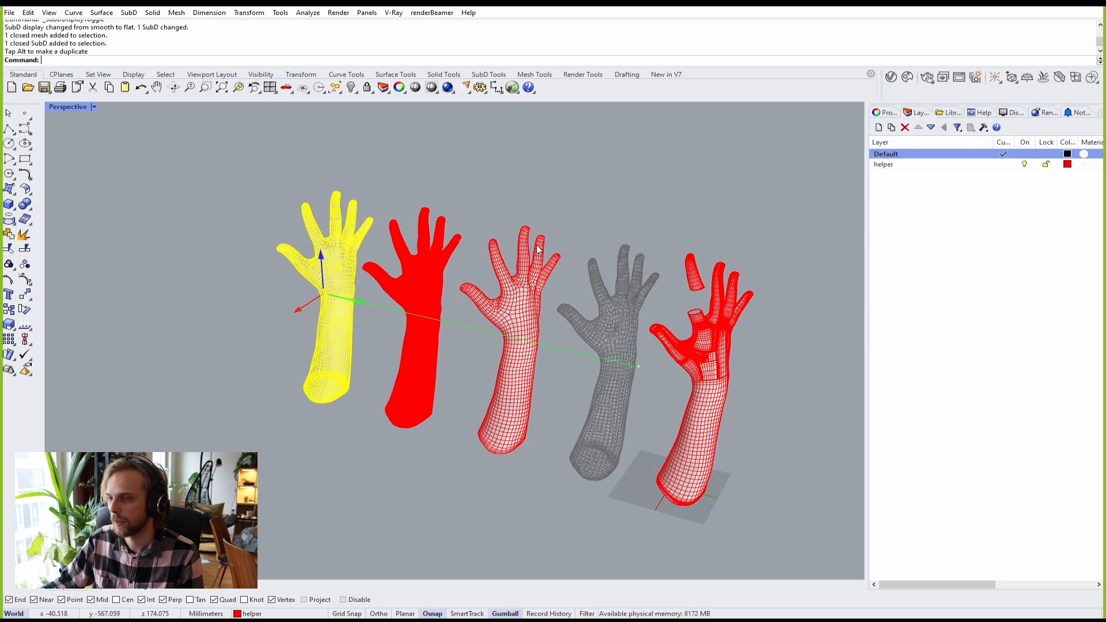
key(Escape)
Step: Show the viewport display settings and duplicate the cut NURBS arm to a free spot beside the original
click(1013, 113)
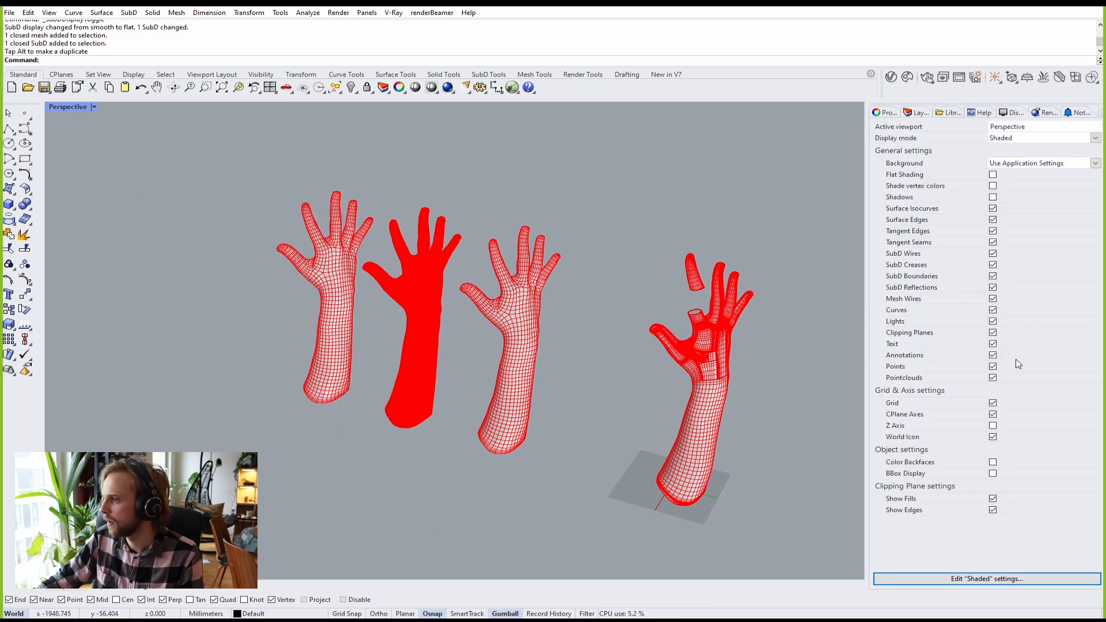
scroll(703, 358, up, 4)
shift+right_drag(707, 358, 562, 297)
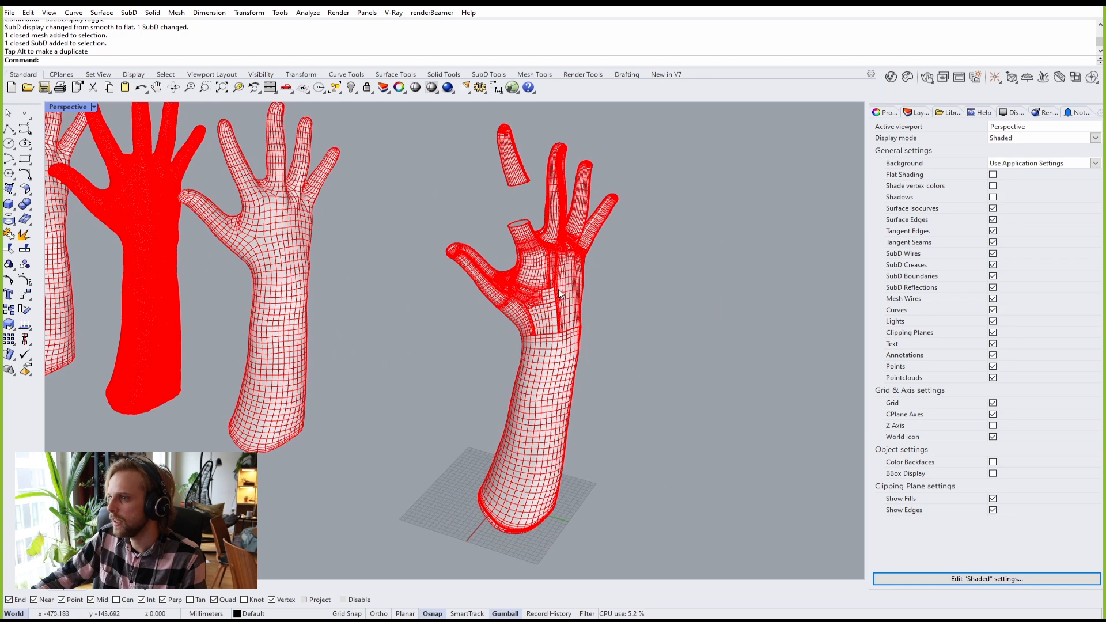
scroll(562, 293, up, 3)
drag(562, 291, 669, 365)
scroll(545, 291, down, 4)
scroll(602, 317, up, 3)
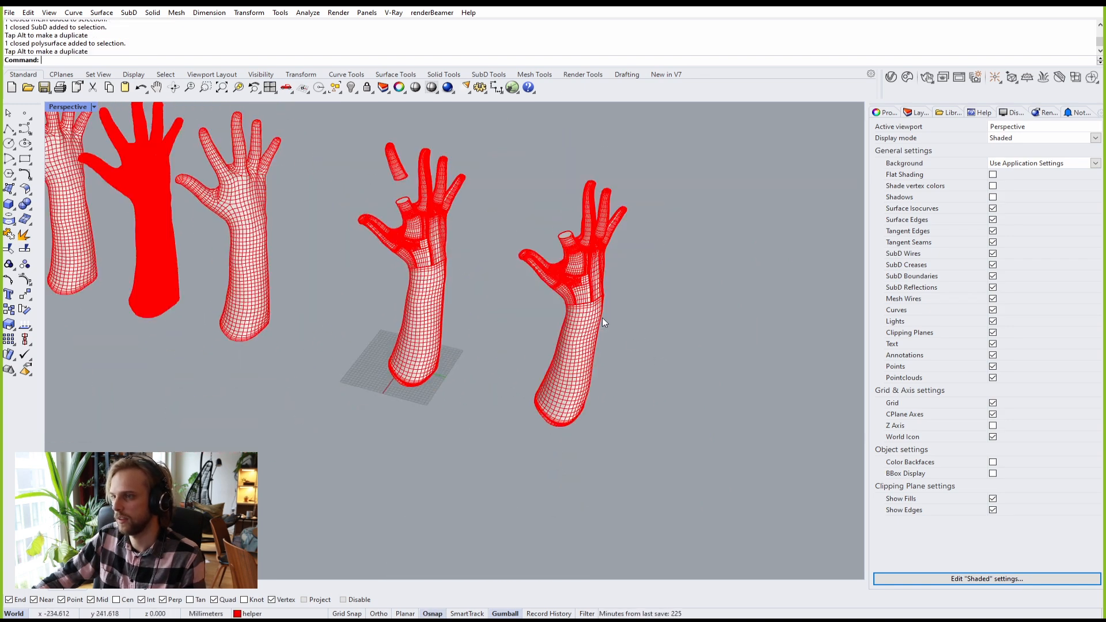
Step: Create a mesh from the duplicated NURBS arm with the Mesh command
click(597, 296)
text(Mesh)
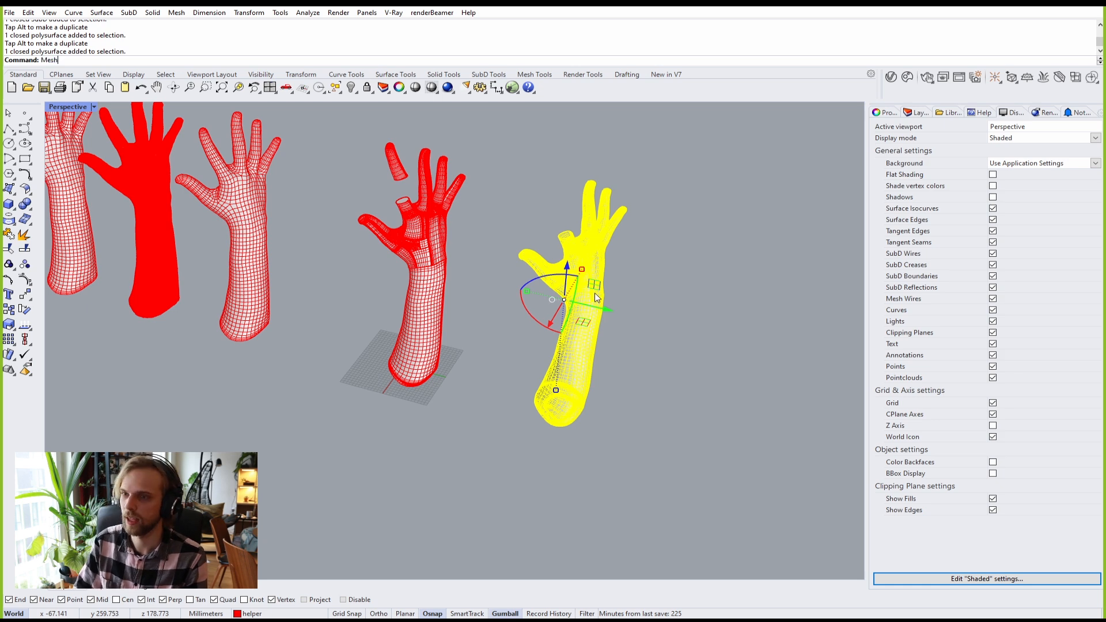
key(Return)
click(458, 328)
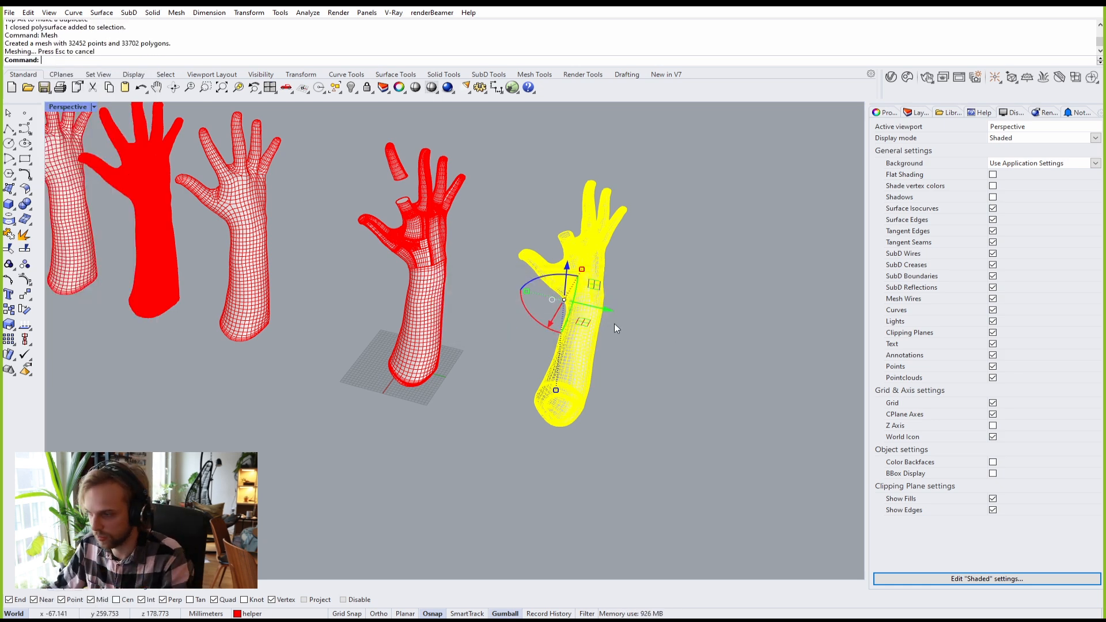
Step: Move the duplicated NURBS arm forward along the X axis to uncover the mesh made from it
right_drag(614, 323, 499, 321)
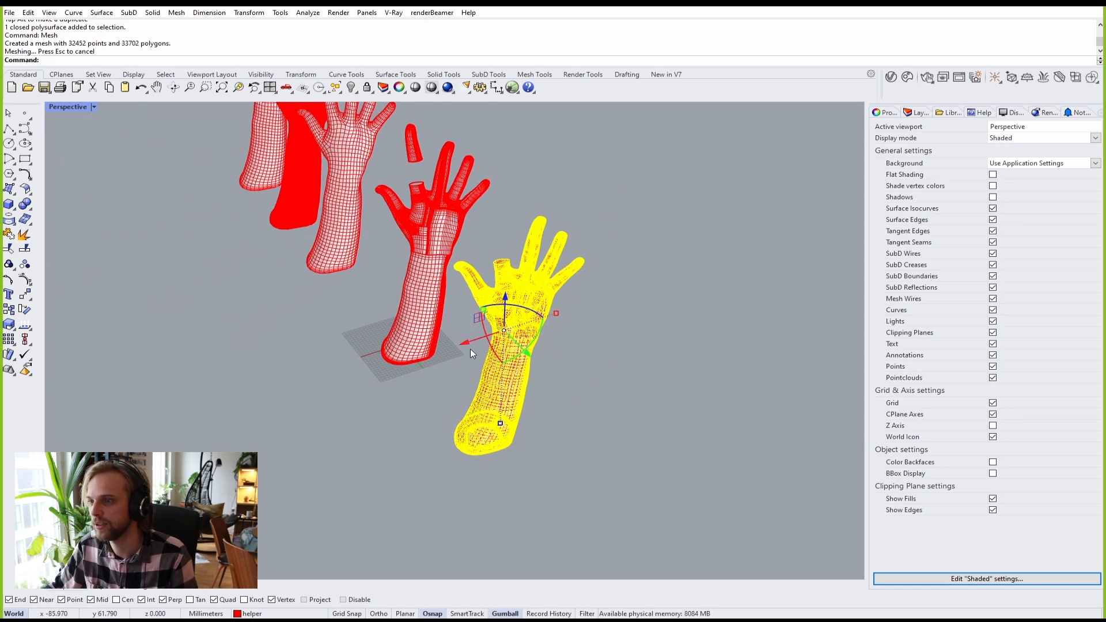
drag(470, 345, 297, 396)
click(570, 390)
Step: Examine the mixed quads and triangles on the palm, the patch seams and the finger stump of the new mesh
scroll(517, 327, up, 5)
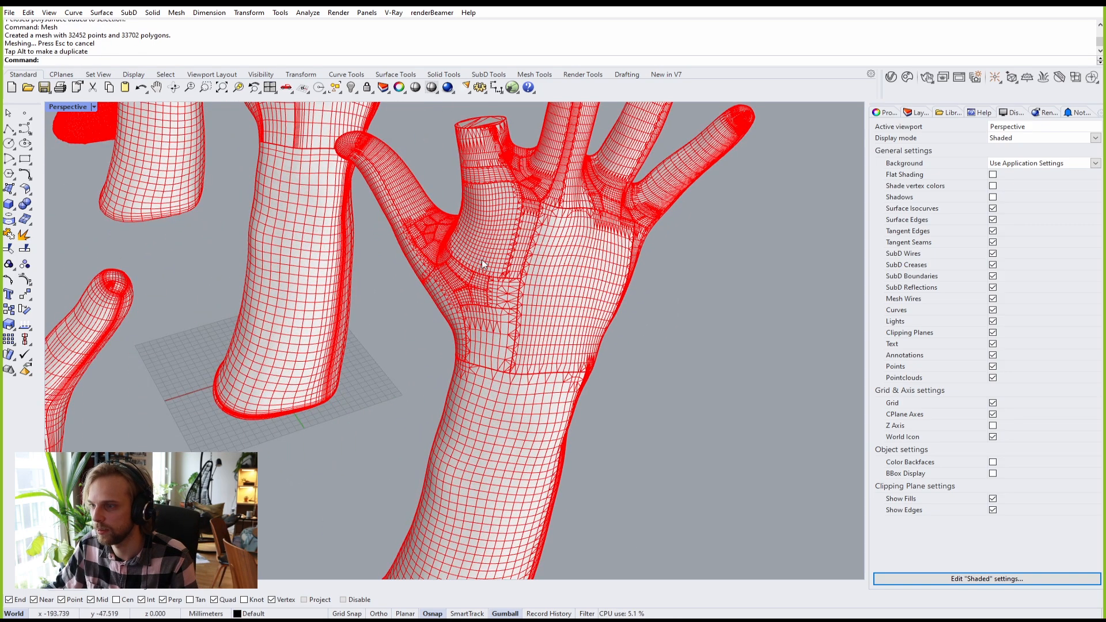
scroll(498, 253, up, 3)
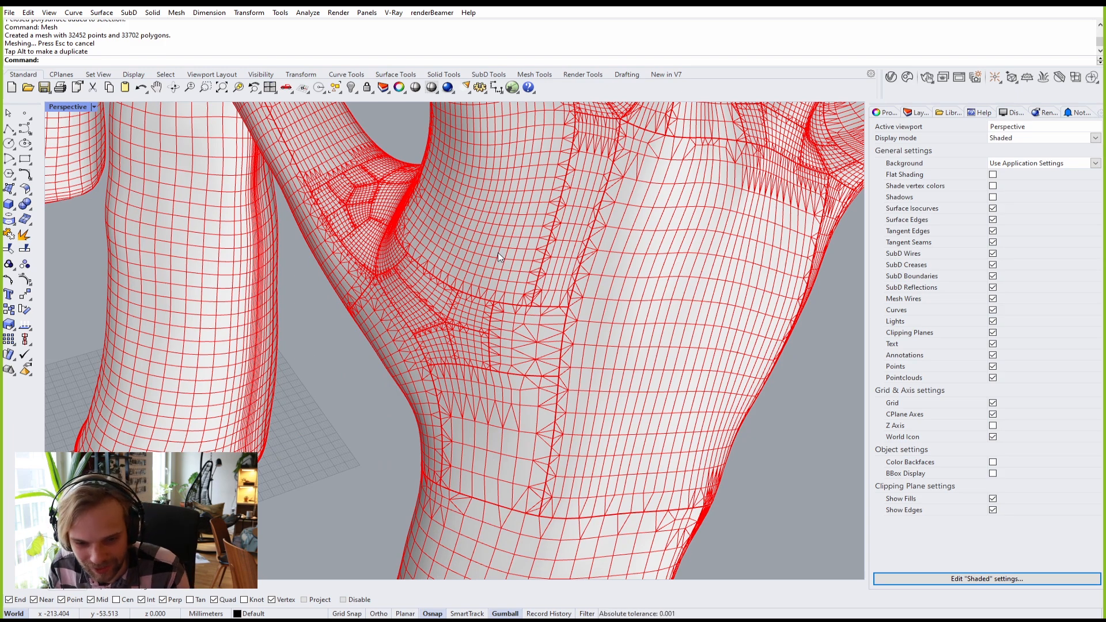
scroll(498, 252, down, 5)
scroll(551, 296, up, 6)
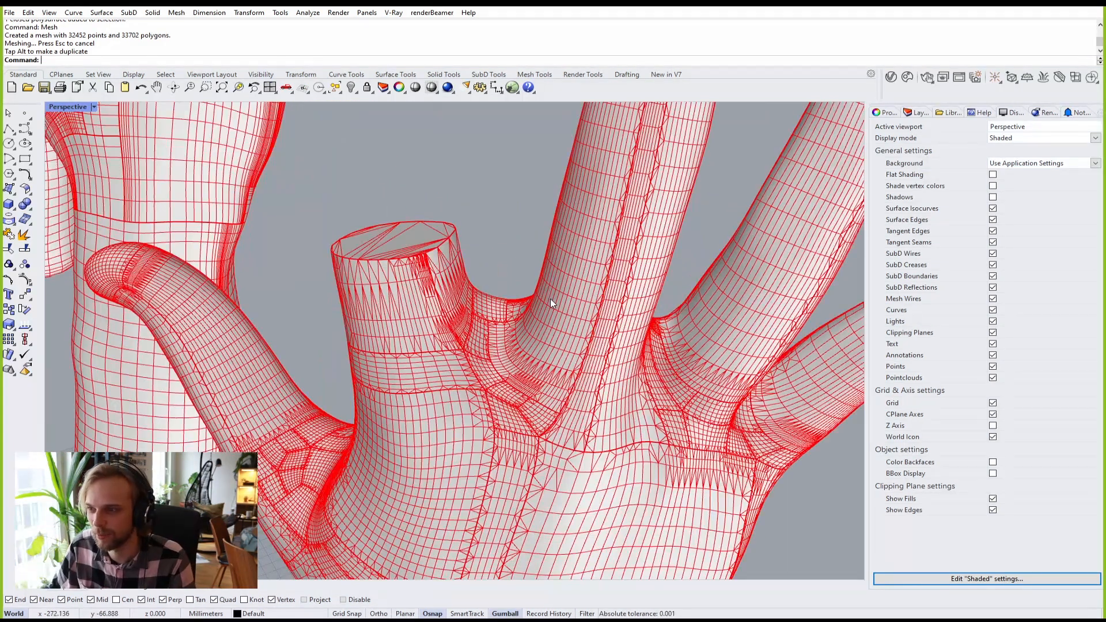
scroll(551, 300, down, 10)
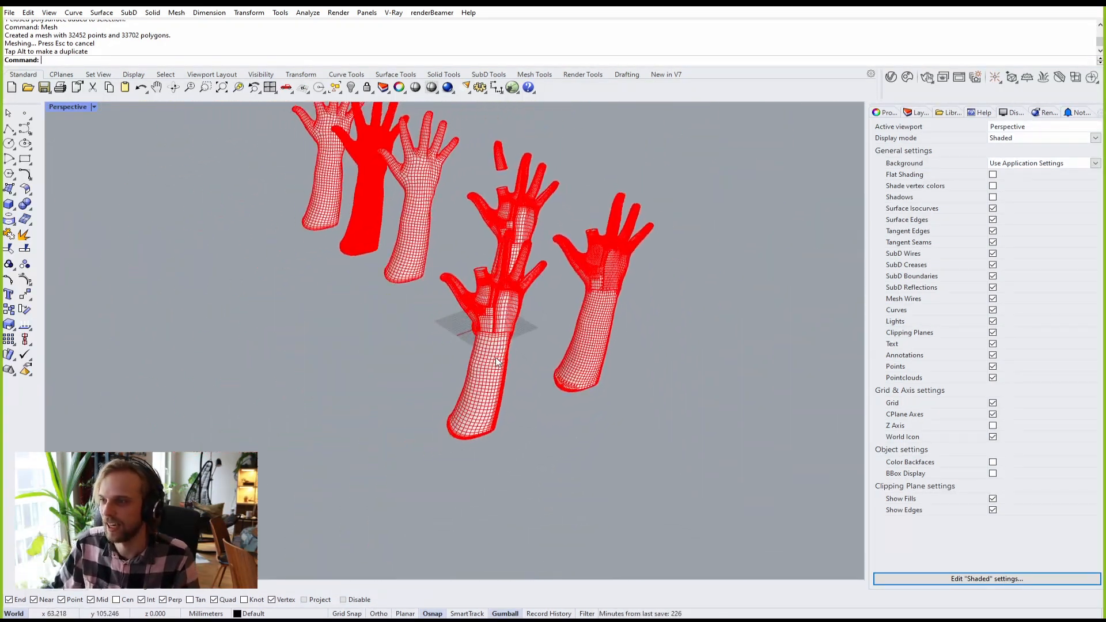
Step: Try to QuadRemesh the duplicated NURBS arm with a target quad count of 2000 and adaptive size 50%
click(498, 361)
text(QuadRemesh)
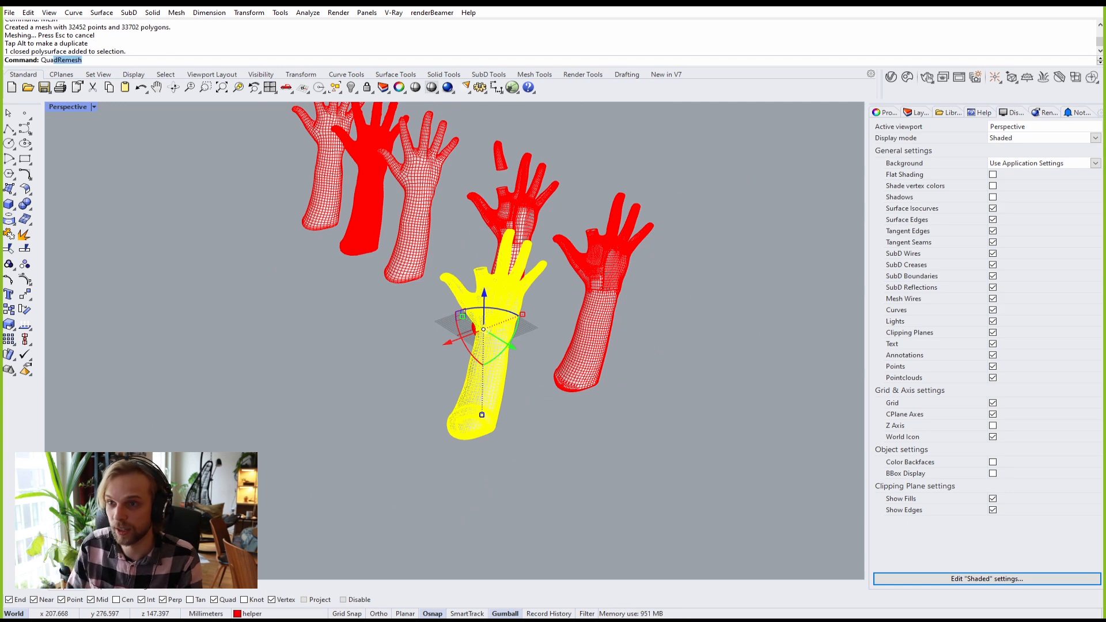
key(Return)
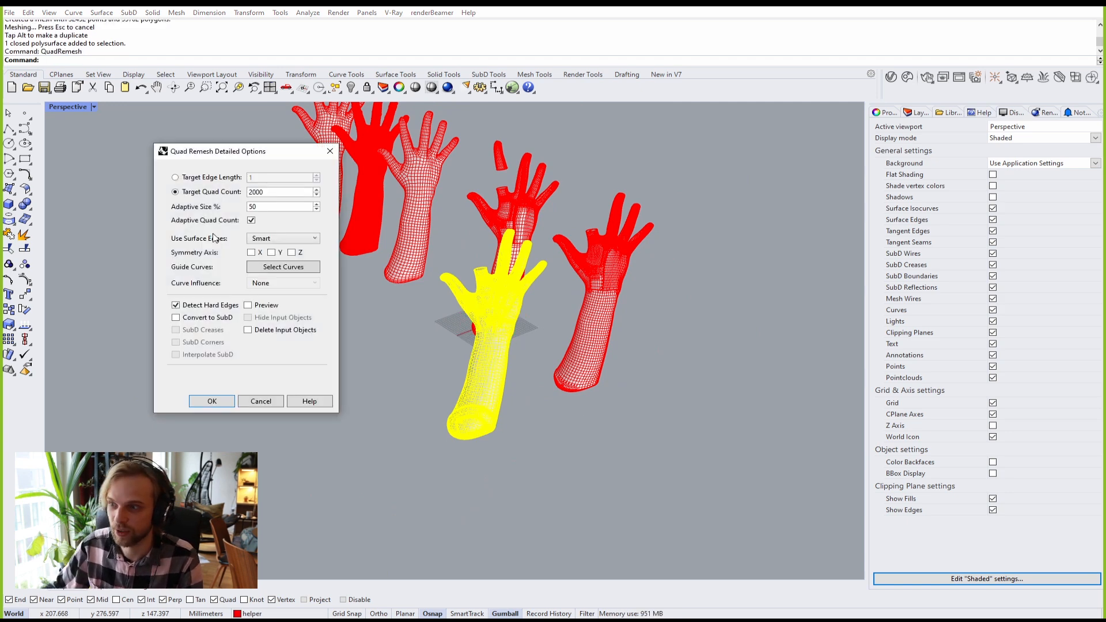
click(223, 405)
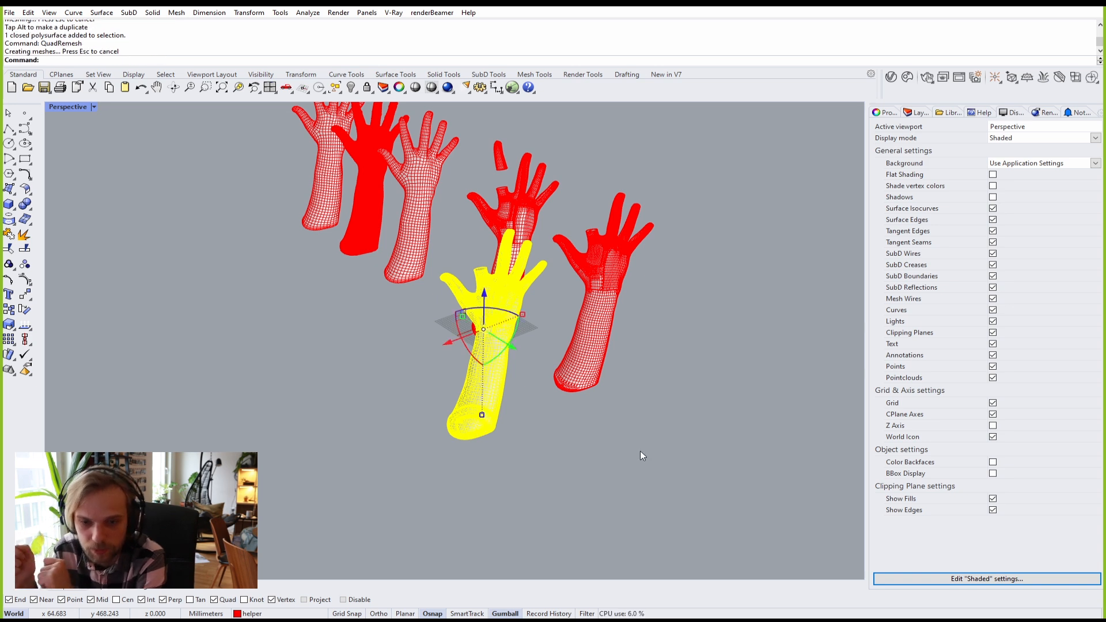
Step: Move the duplicated NURBS arm farther out along the X axis to check for a remeshed result beneath it
click(591, 413)
click(499, 349)
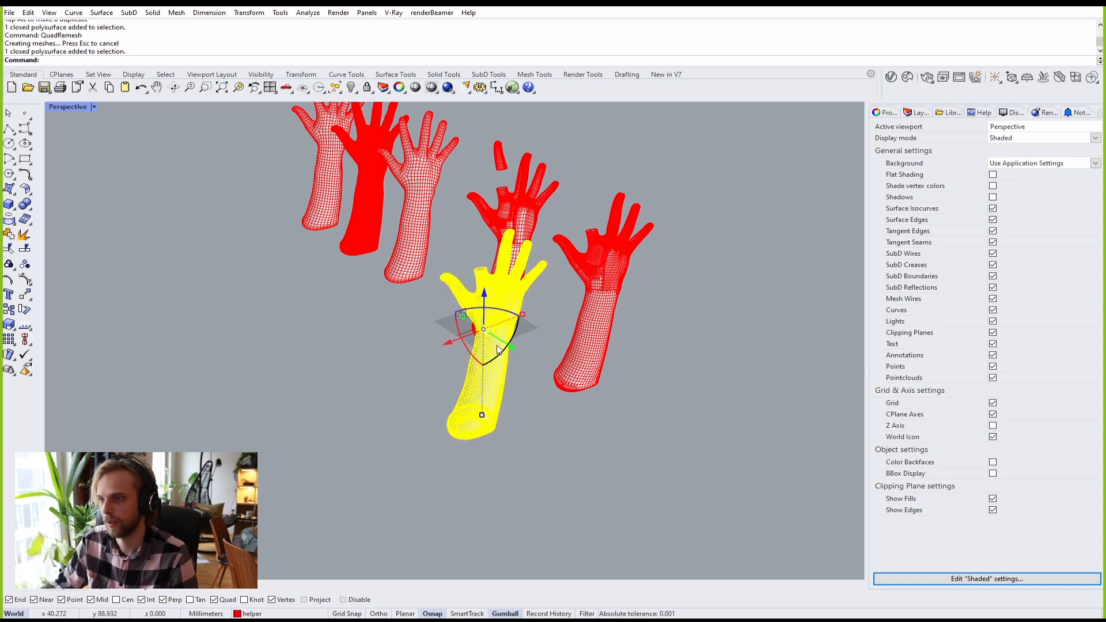
drag(499, 349, 341, 400)
click(521, 448)
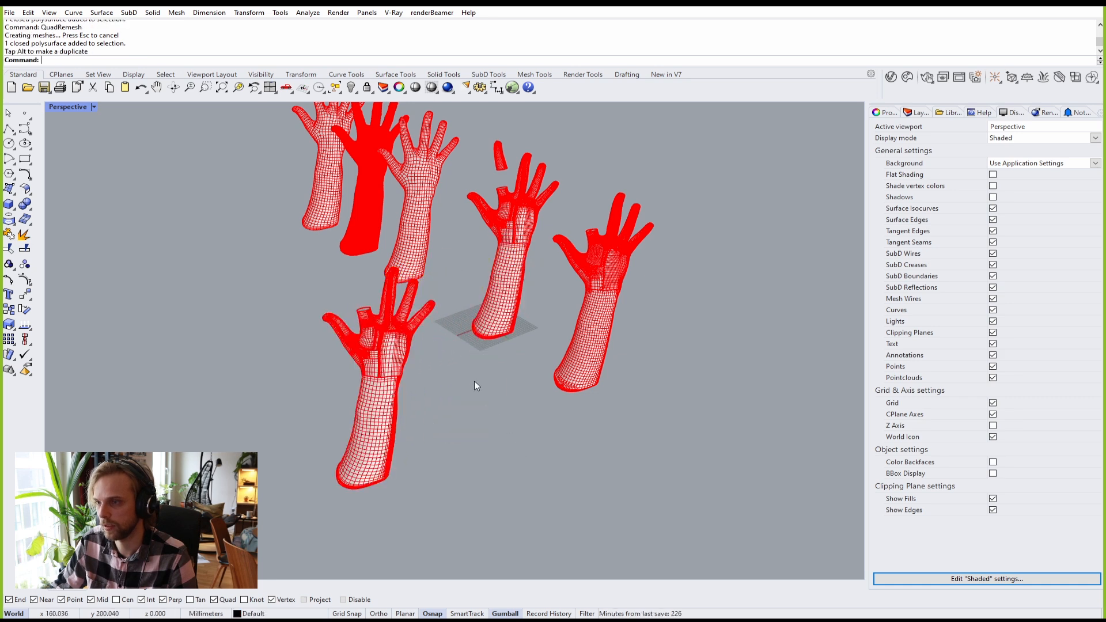
Step: Move the duplicated NURBS arm back along the X axis toward the other arms
scroll(426, 363, up, 3)
click(380, 344)
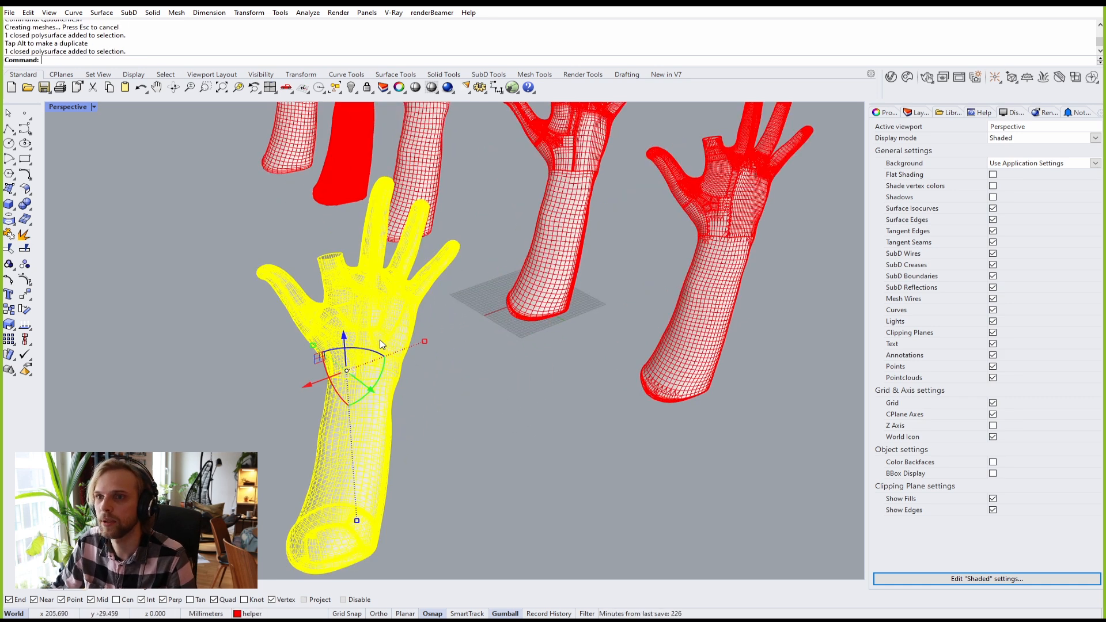
drag(307, 386, 521, 349)
click(622, 436)
right_drag(542, 371, 407, 309)
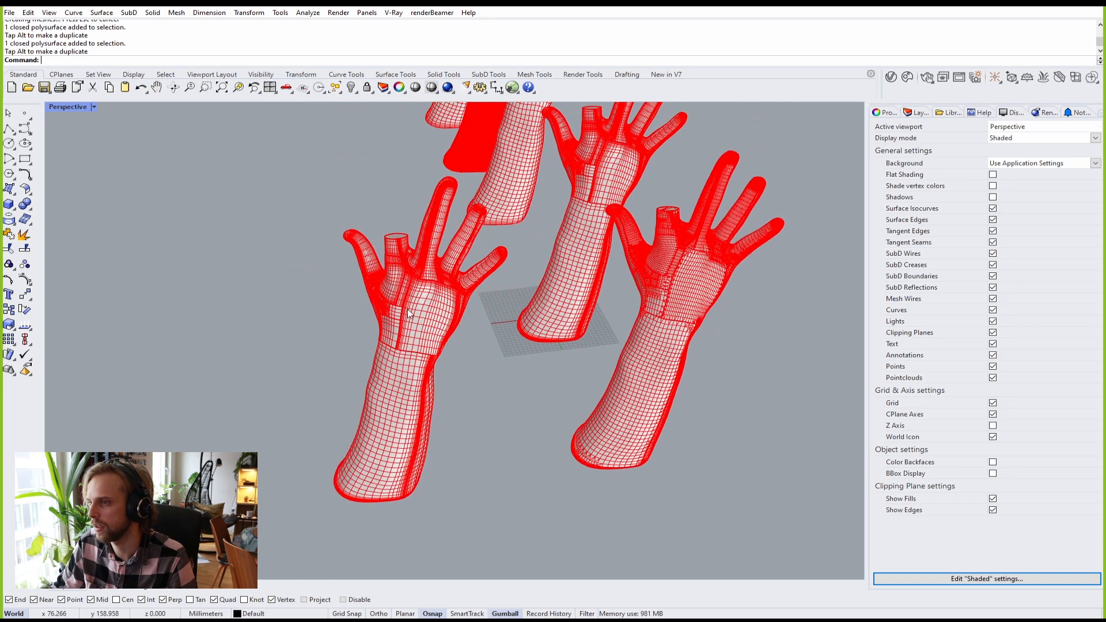
scroll(403, 302, up, 3)
Step: Undo the last three moves of the duplicated NURBS arm and bring the whole row of arms into view
key(ctrl+z)
key(ctrl+z)
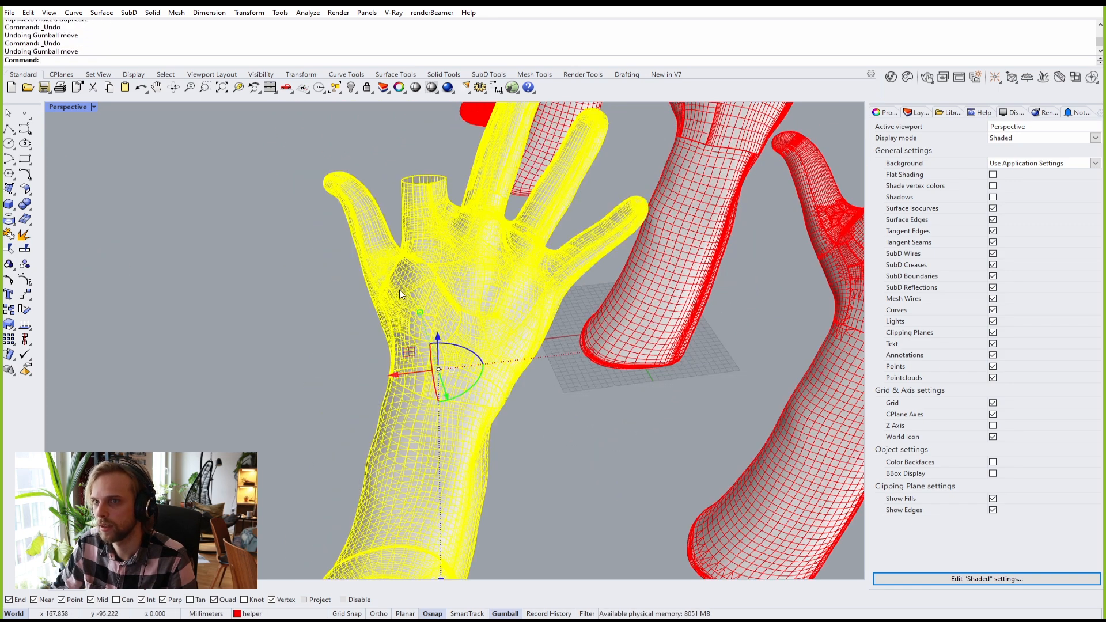
key(ctrl+z)
scroll(399, 289, down, 5)
right_drag(356, 337, 593, 396)
click(583, 411)
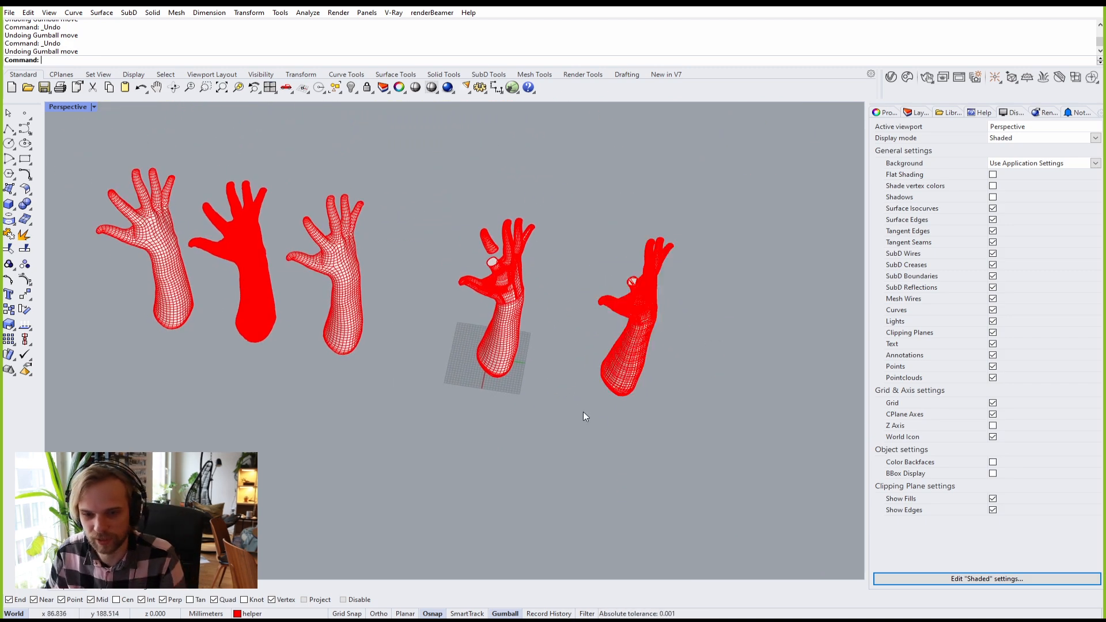
right_drag(610, 335, 597, 313)
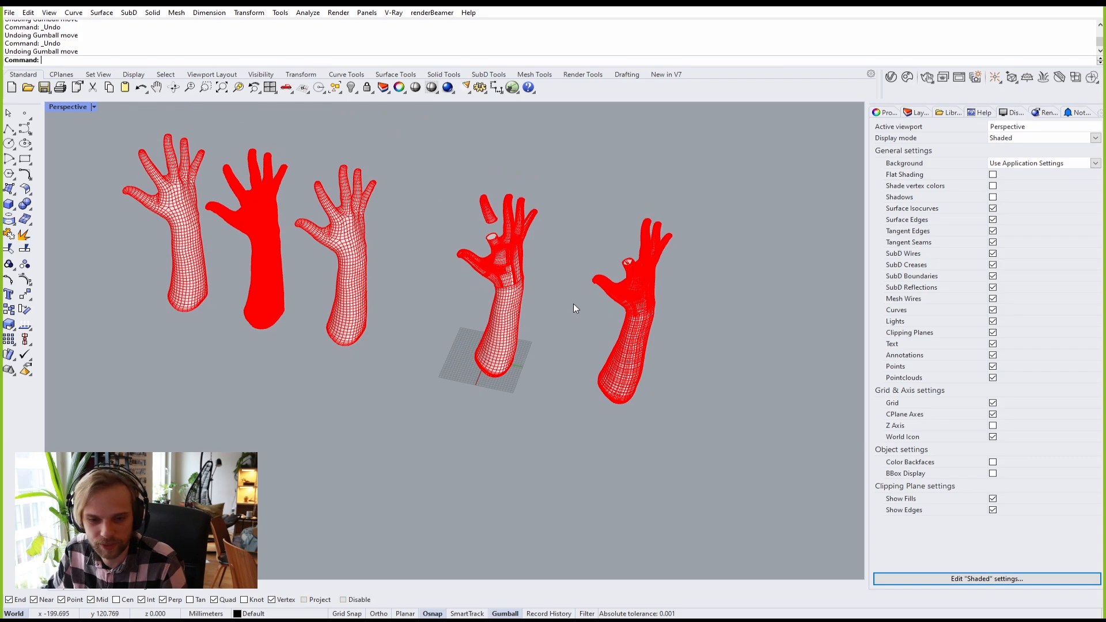
Step: Delete the mesh overlapping the duplicated NURBS arm at the outer end of the row, along with that duplicate polysurface
scroll(634, 307, up, 10)
click(631, 302)
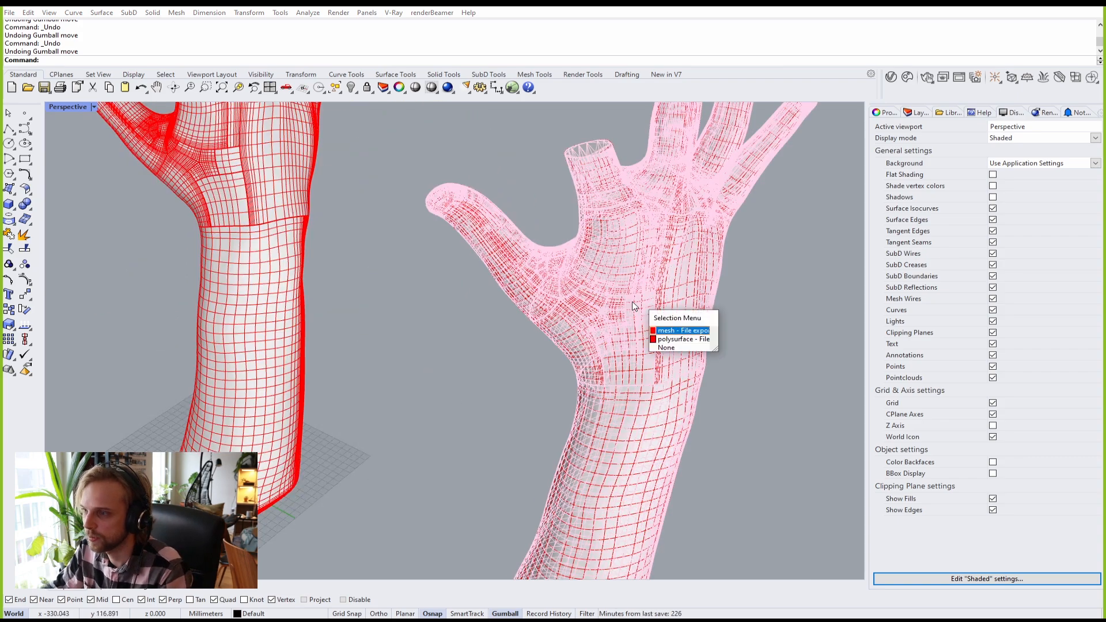
click(683, 330)
key(Delete)
scroll(555, 306, down, 10)
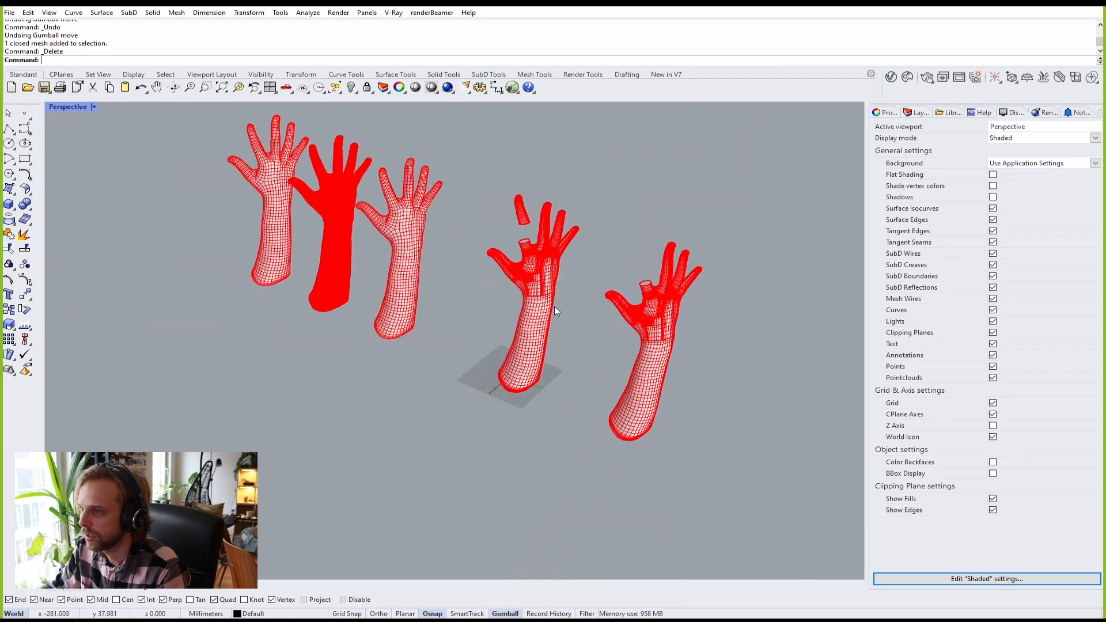
click(720, 326)
key(Delete)
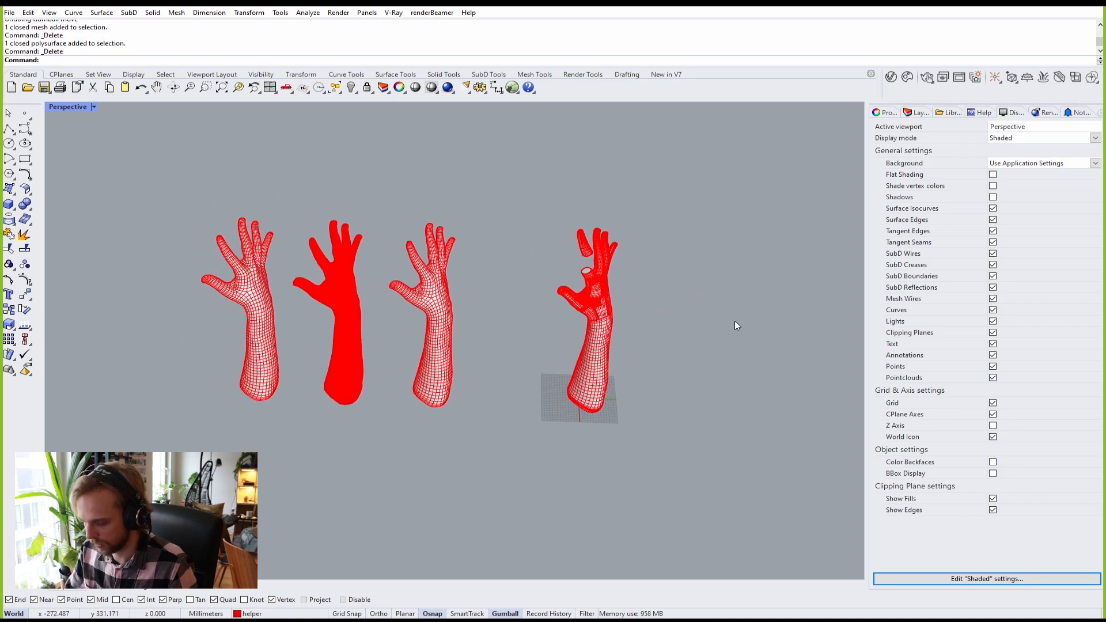
Step: Move the dense triangulated arm mesh along the Y axis so it stands just beyond the Boolean-cut NURBS arm
right_drag(490, 286, 272, 264)
click(273, 265)
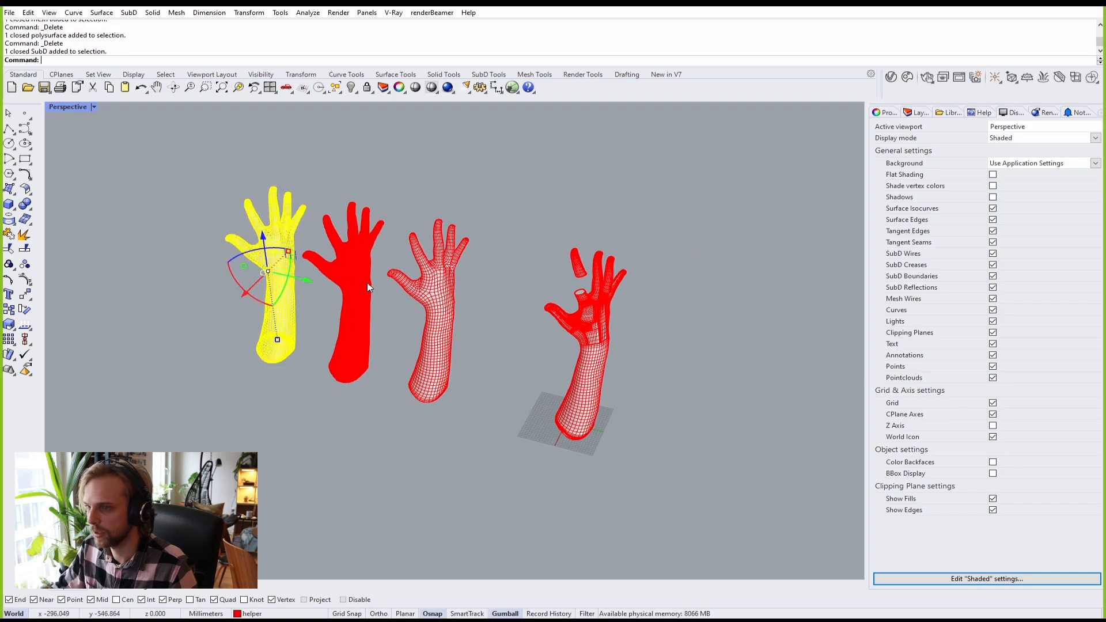
click(358, 271)
scroll(346, 311, up, 8)
scroll(341, 327, down, 7)
scroll(342, 331, down, 5)
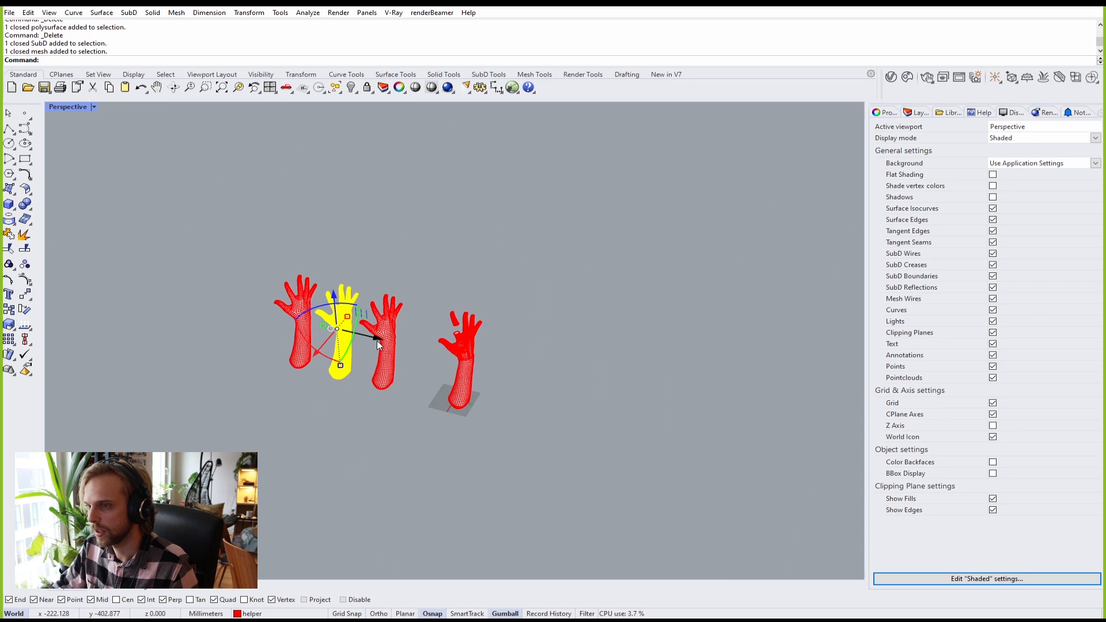
drag(370, 344, 522, 398)
key(Escape)
scroll(530, 403, up, 5)
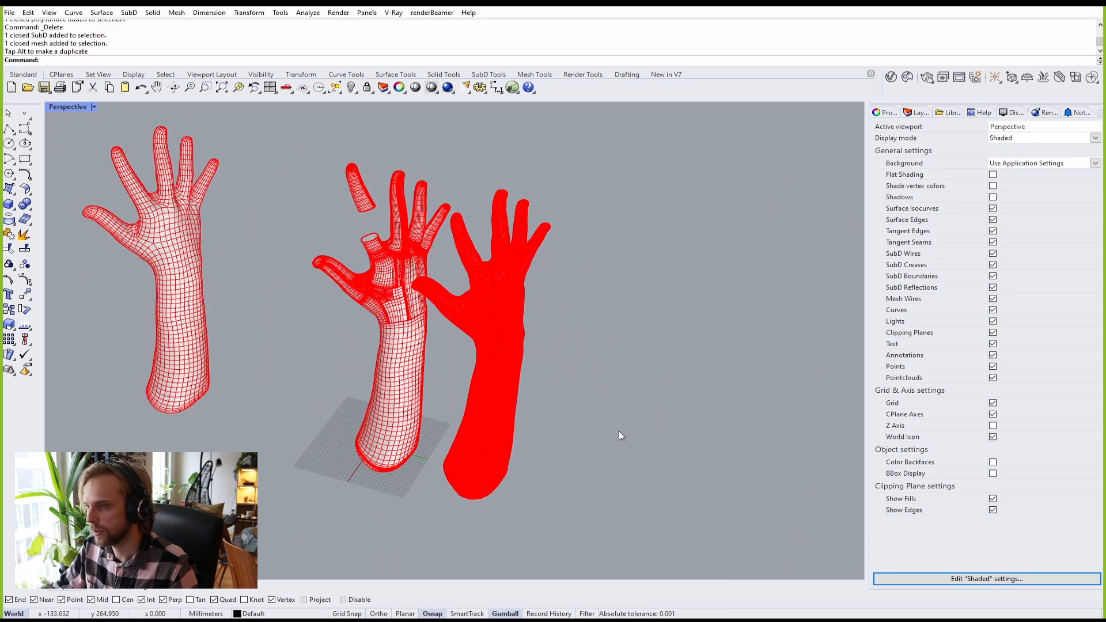
Step: Hide mesh wires, surface isocurves and surface edges in the Shaded display of the Perspective viewport
click(993, 299)
scroll(559, 316, up, 5)
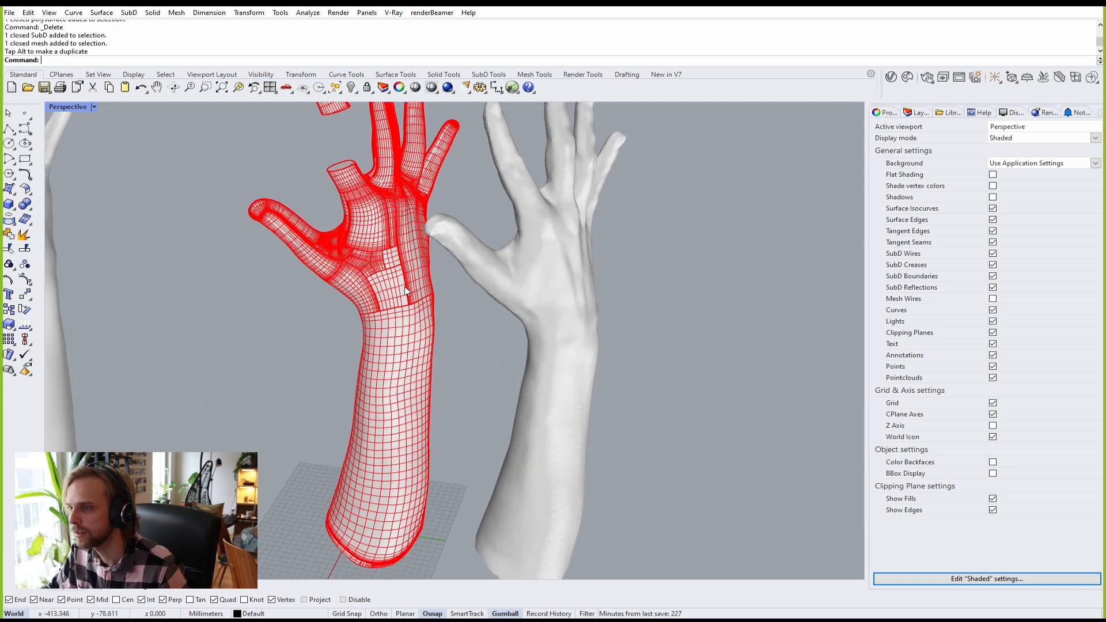
click(992, 208)
click(992, 219)
scroll(666, 227, up, 4)
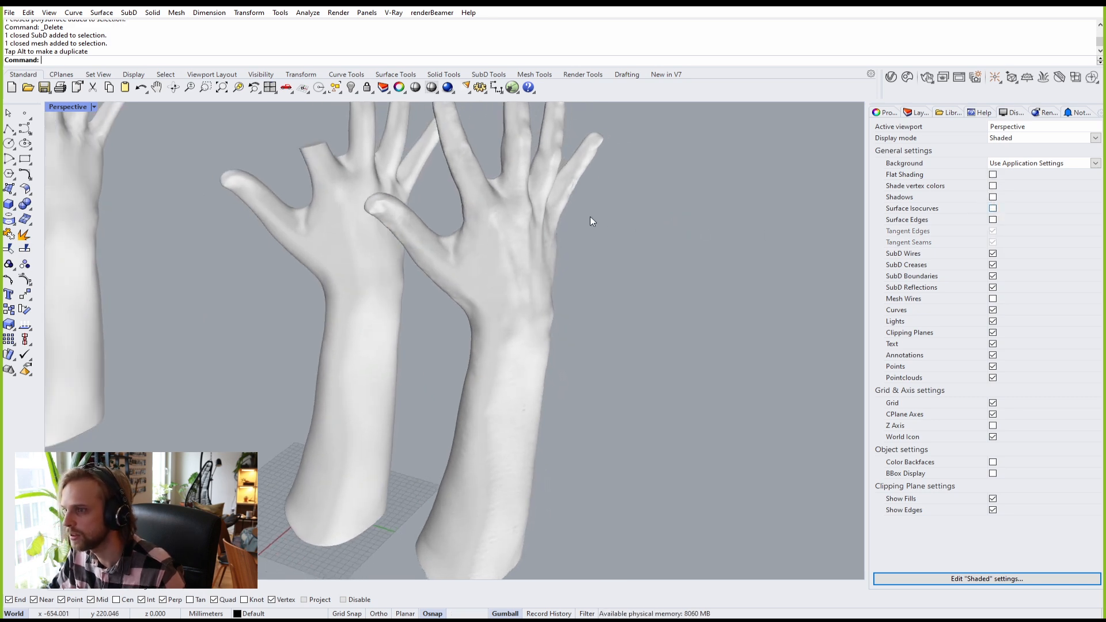
Step: Compare the surface detail of the Boolean-cut NURBS arm with the original triangulated scan beside it
shift+right_drag(582, 225, 554, 259)
scroll(484, 204, up, 5)
shift+right_drag(497, 238, 558, 247)
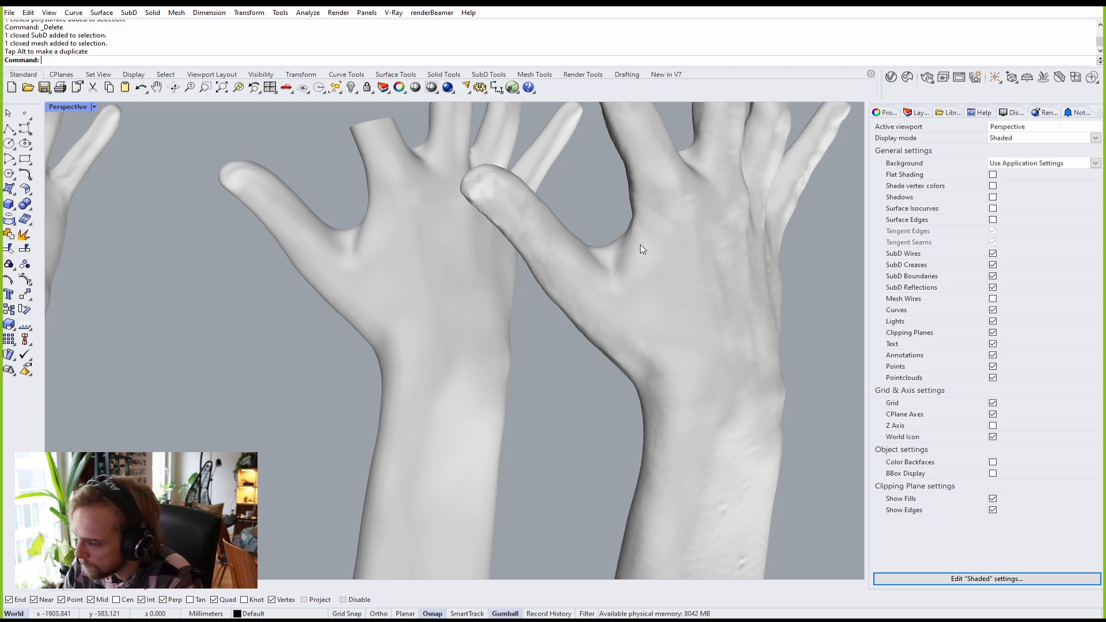
scroll(641, 249, down, 2)
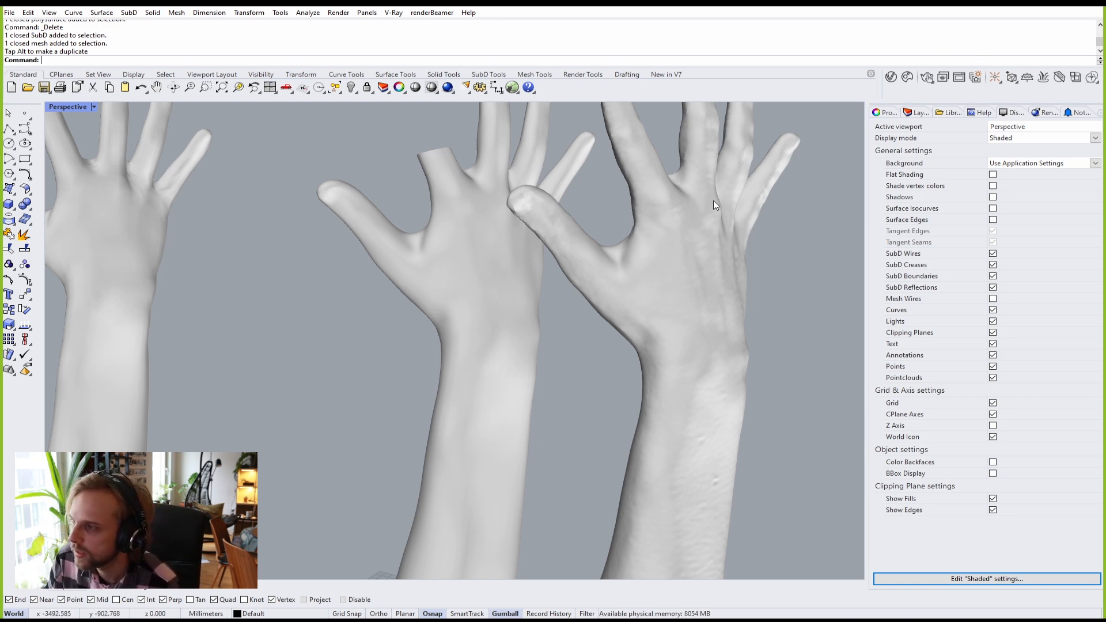
scroll(718, 216, up, 5)
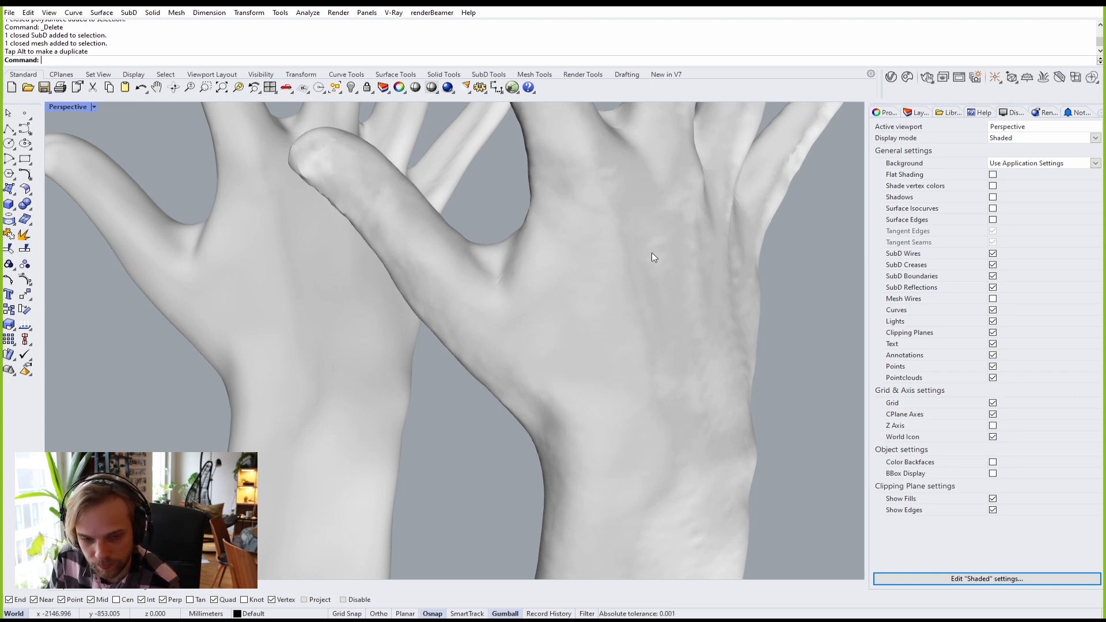
scroll(652, 253, down, 2)
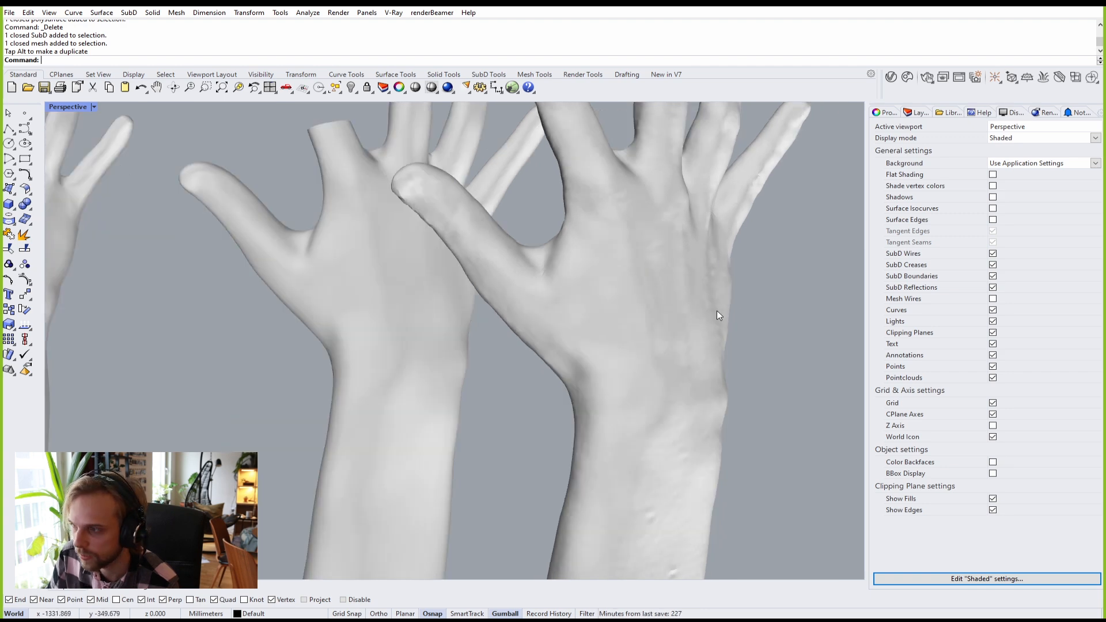
scroll(718, 314, down, 2)
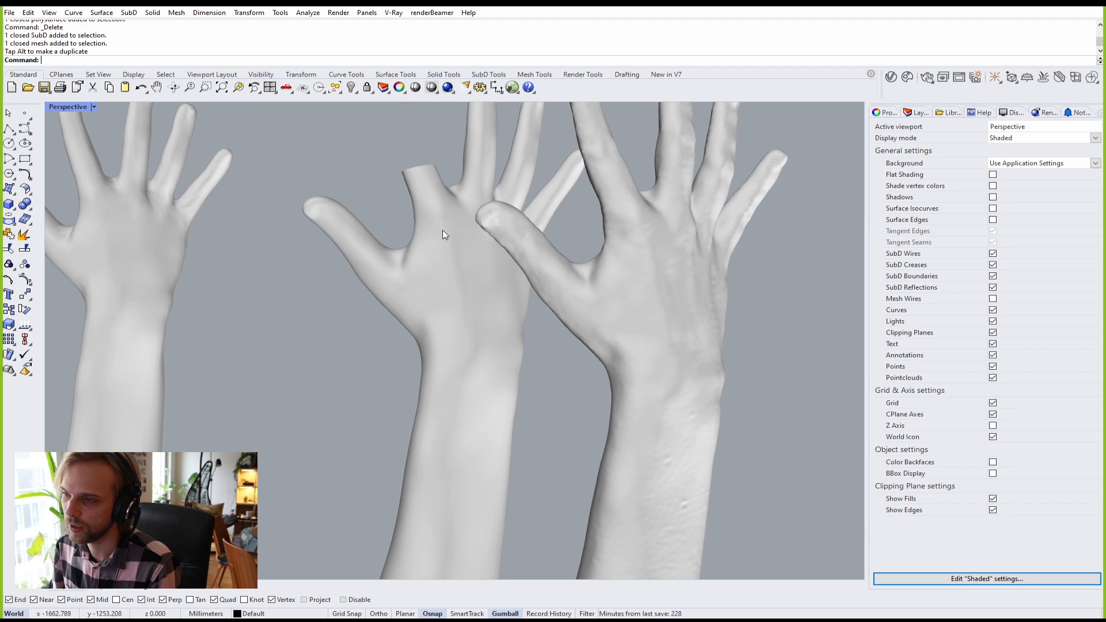
right_drag(427, 295, 476, 281)
click(499, 269)
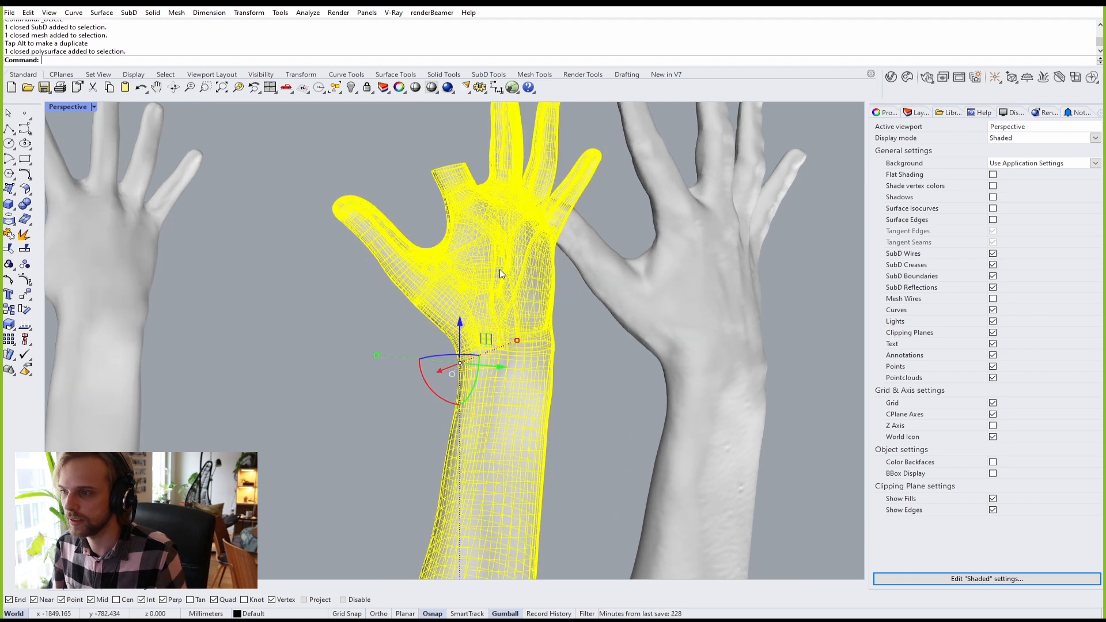
click(407, 326)
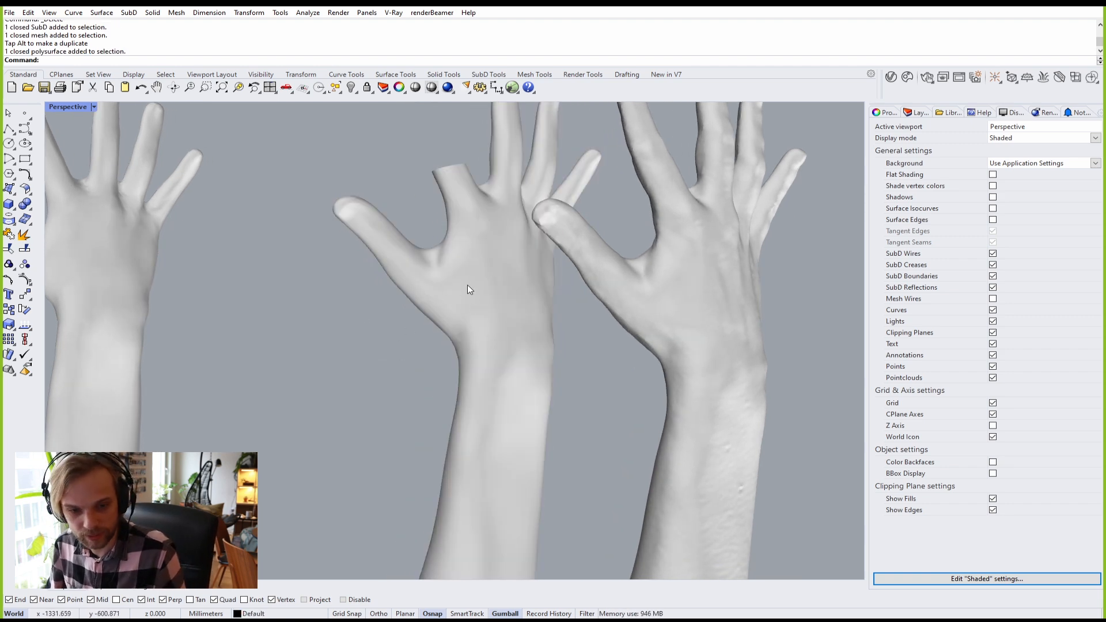
click(677, 320)
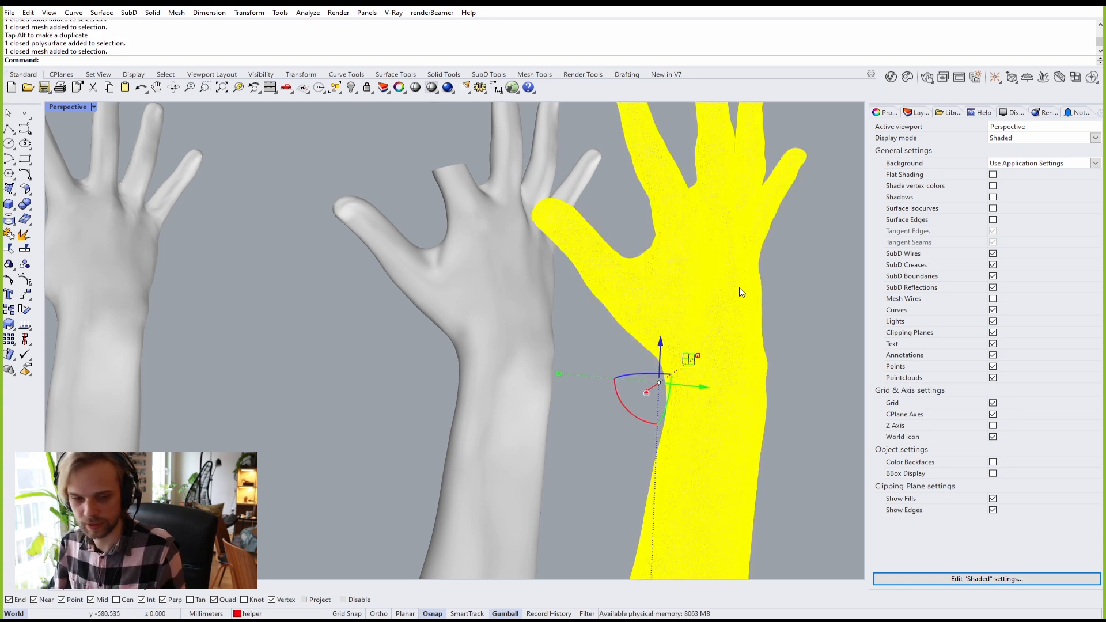
click(790, 298)
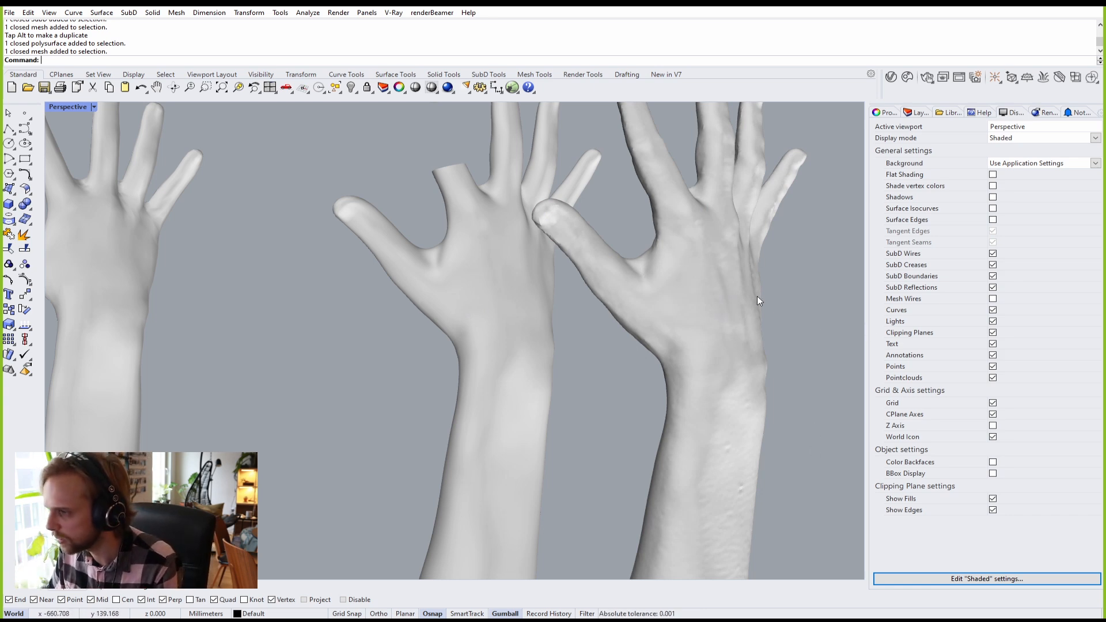
scroll(584, 299, down, 6)
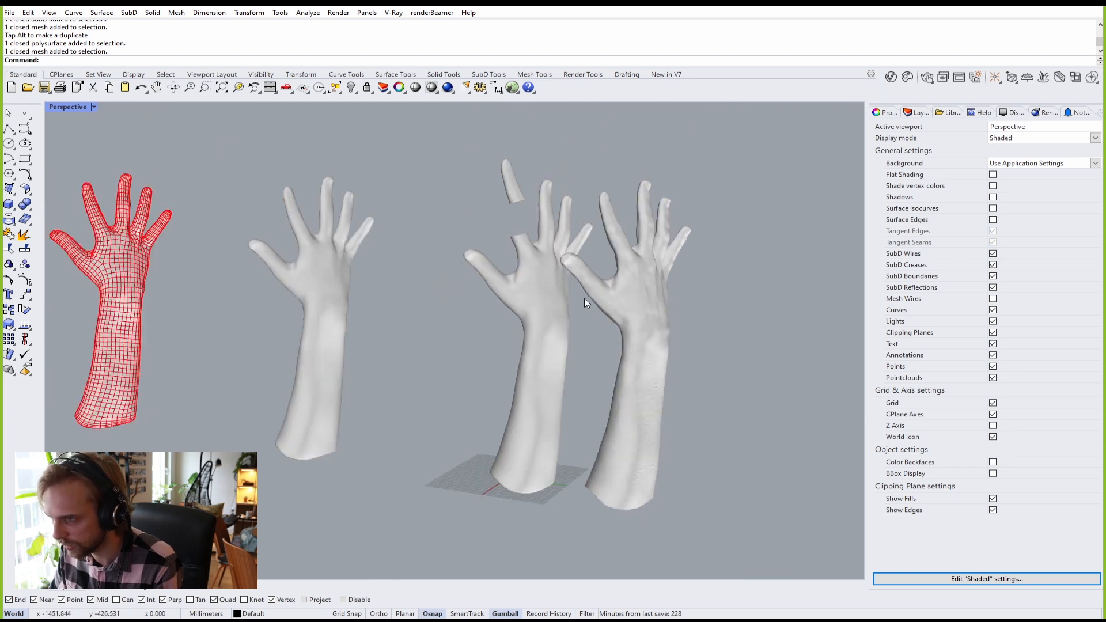
Step: Show mesh wires, surface edges and surface isocurves again with the whole row of arms in view
right_drag(522, 324, 713, 457)
scroll(403, 244, up, 2)
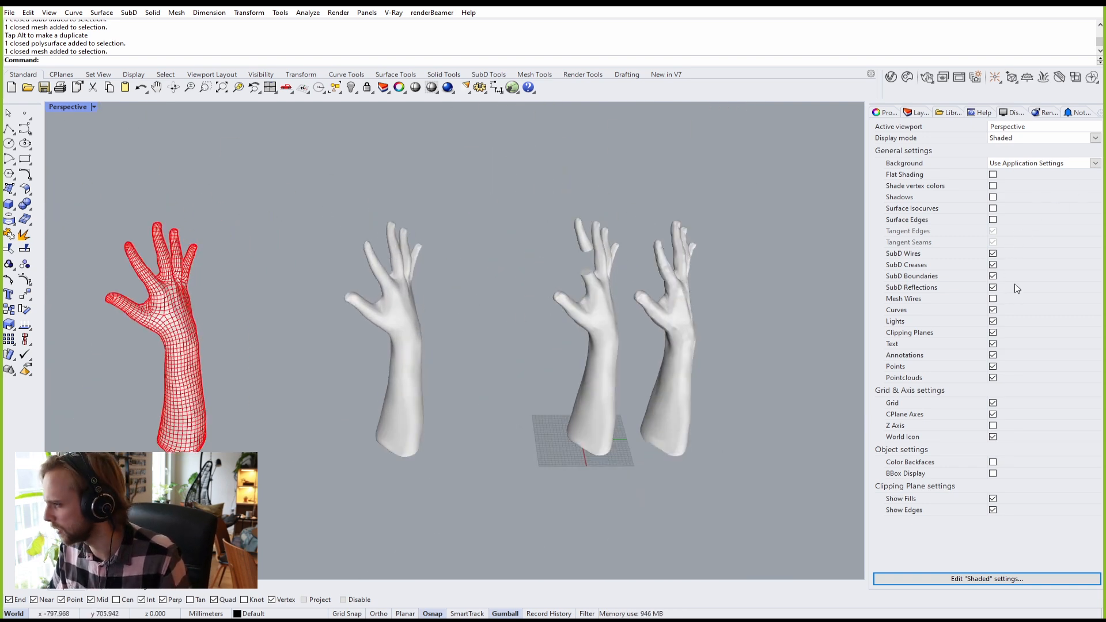
click(993, 299)
right_drag(673, 319, 629, 305)
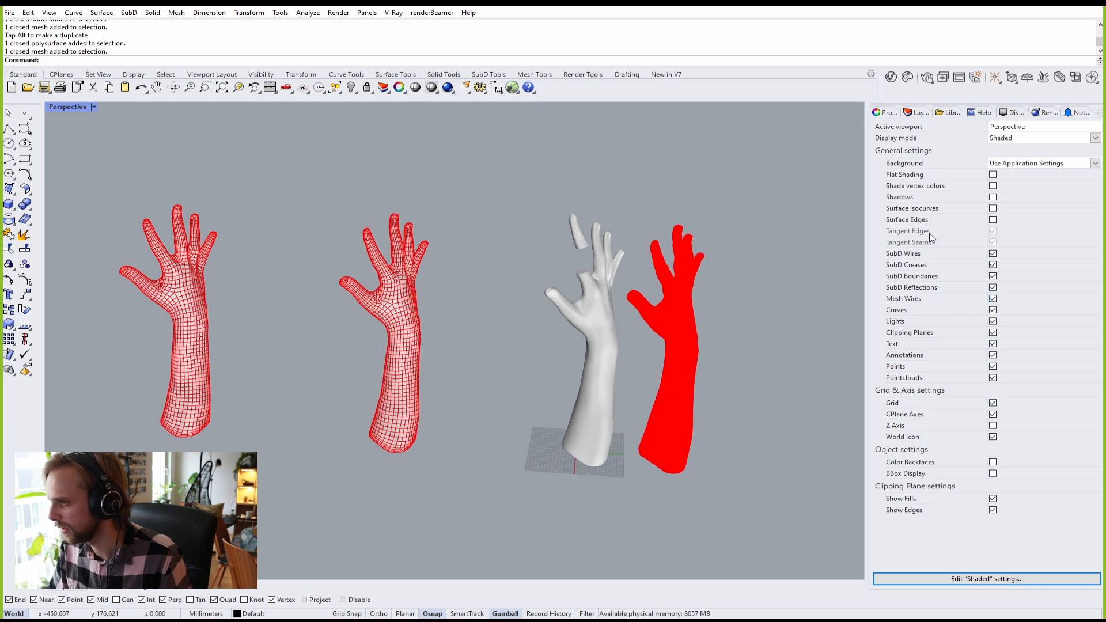
click(993, 220)
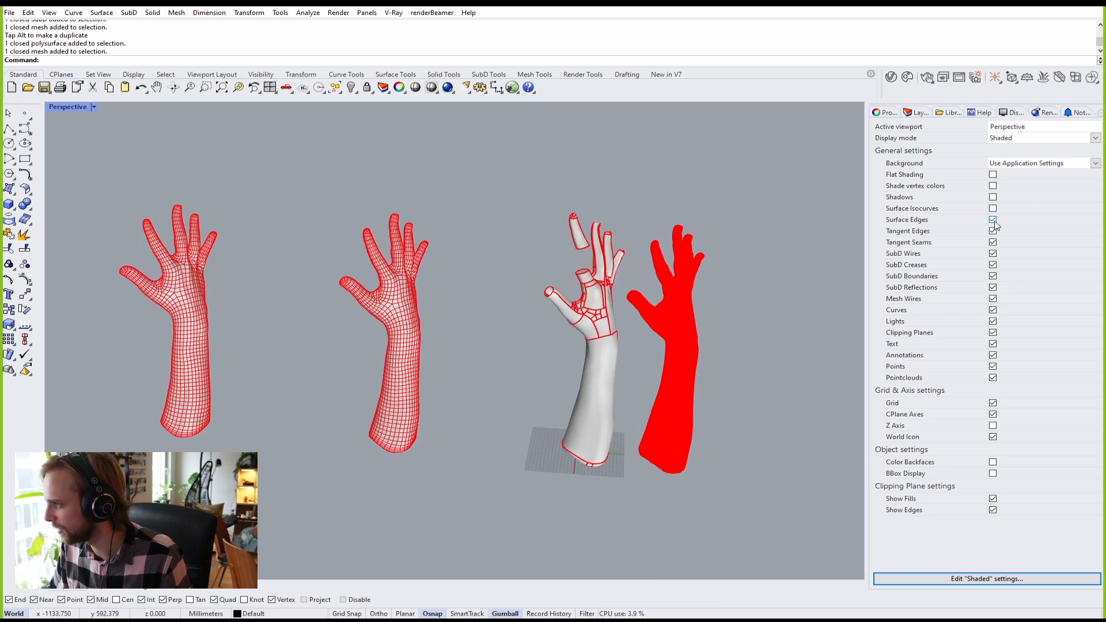
click(993, 208)
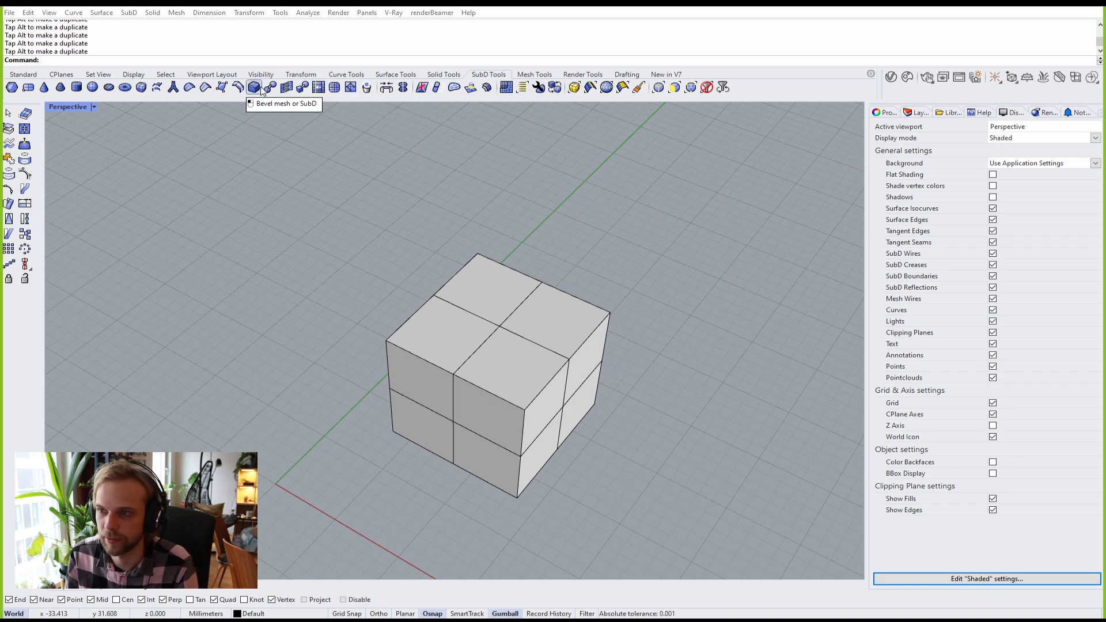
Step: Delete the SubD box that has two divisions per side
shift+right_drag(424, 295, 386, 202)
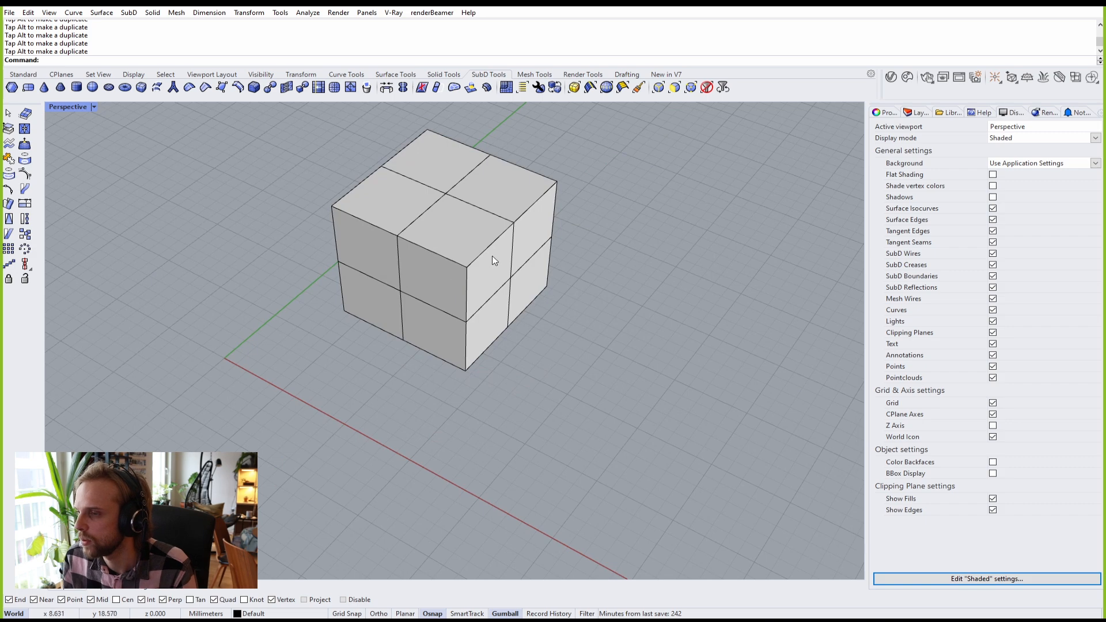
scroll(492, 251, up, 5)
shift+right_drag(492, 248, 489, 286)
scroll(482, 285, down, 7)
click(454, 293)
key(Delete)
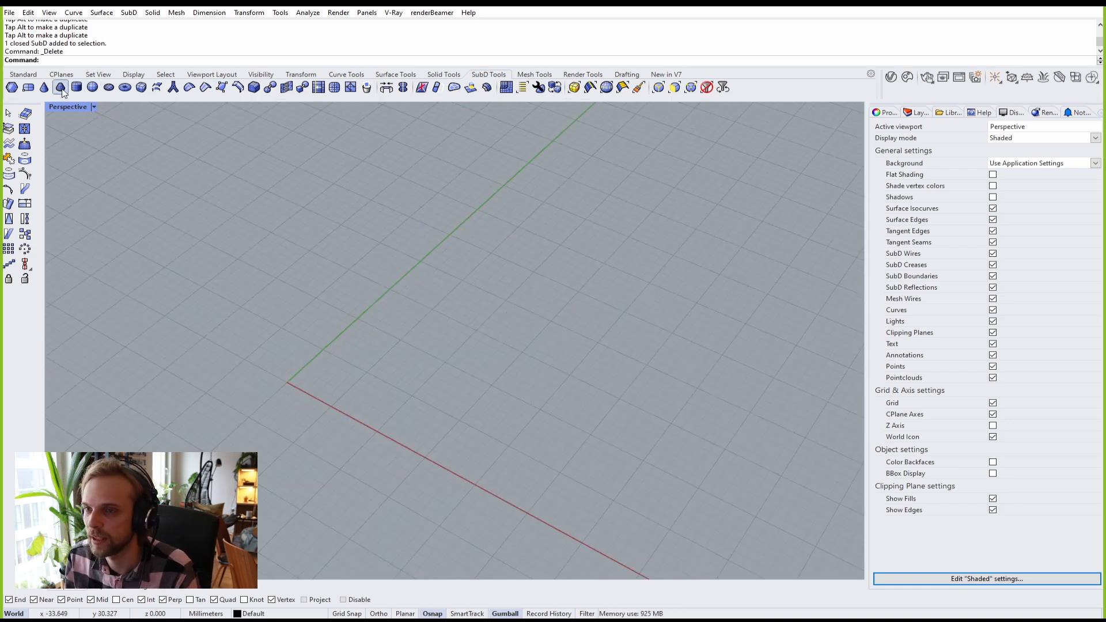
click(141, 87)
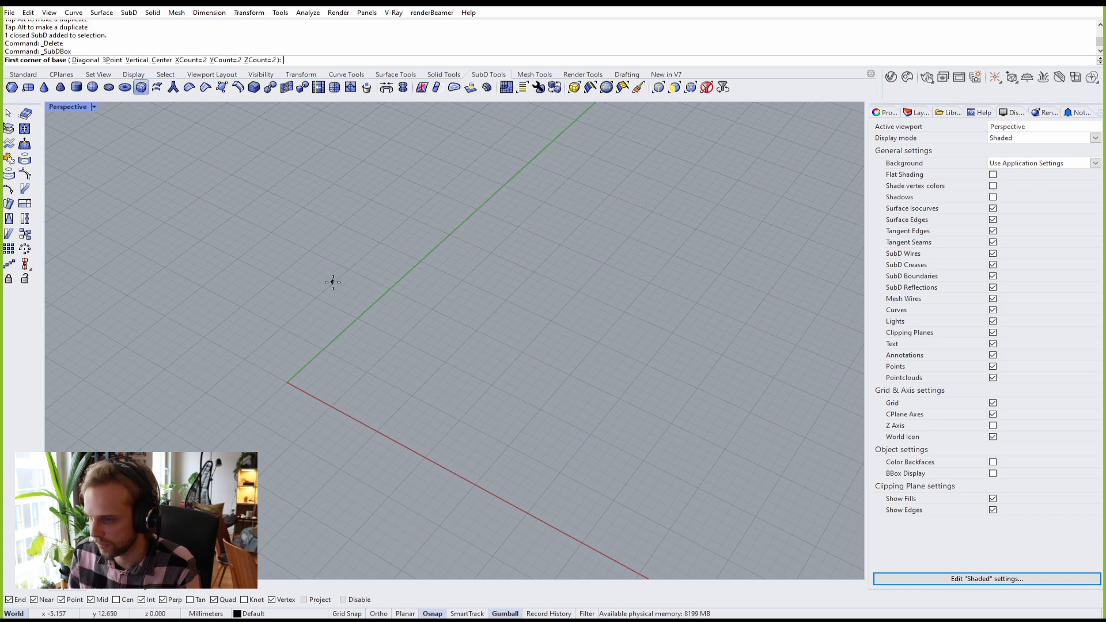
text(0)
key(Return)
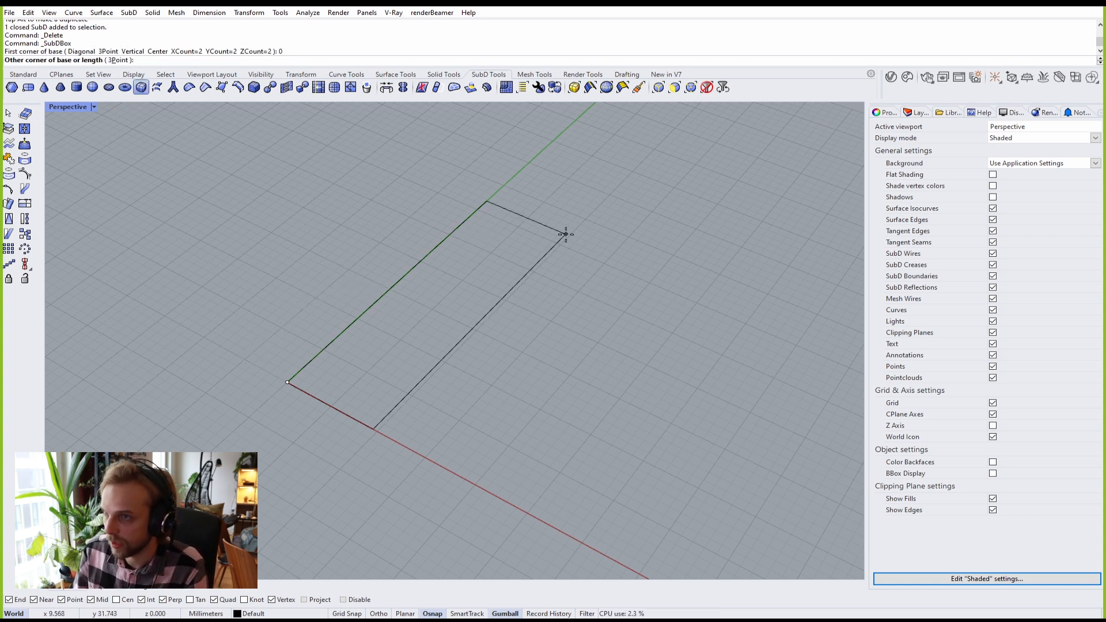
key(Escape)
Step: Start a new SubD box and set its X, Y and Z counts to 1
key(Return)
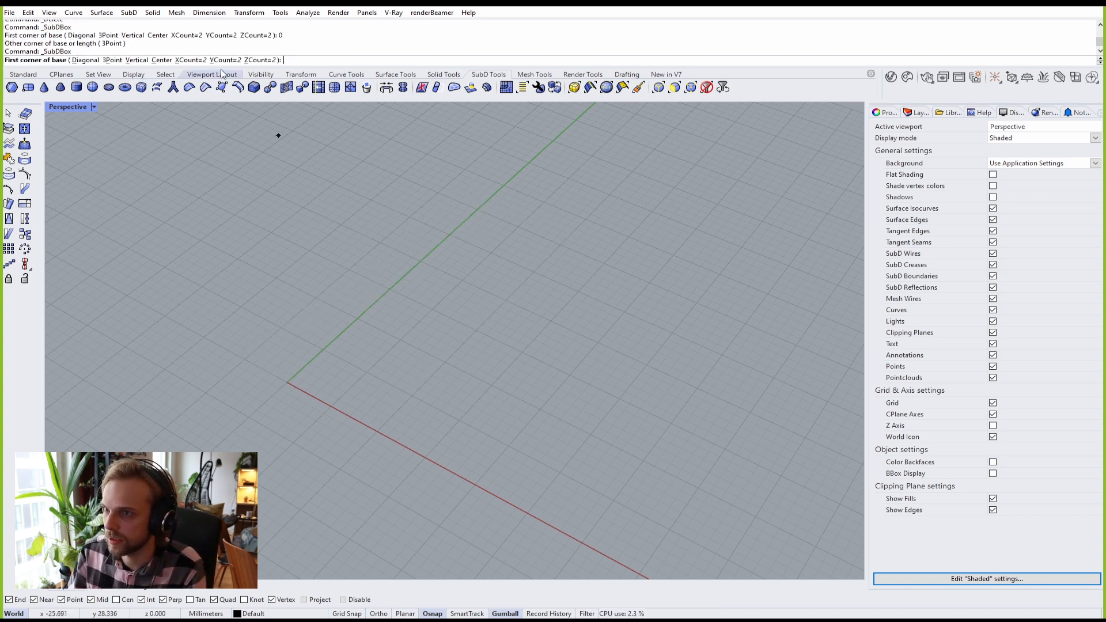
click(190, 60)
text(1)
key(Return)
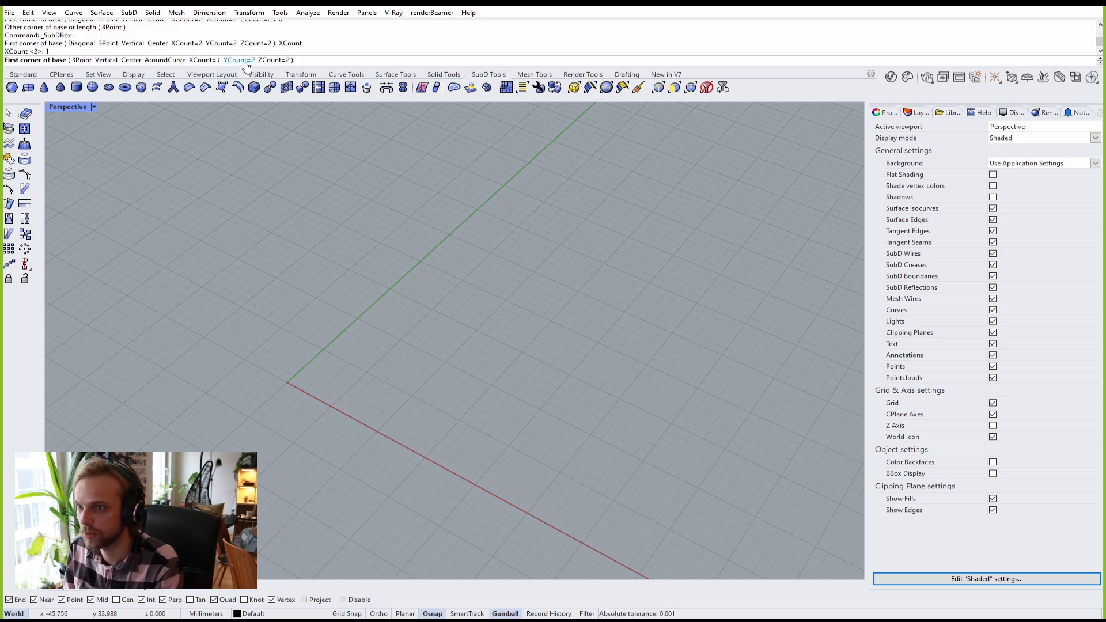
click(245, 61)
text(1)
key(Return)
click(276, 60)
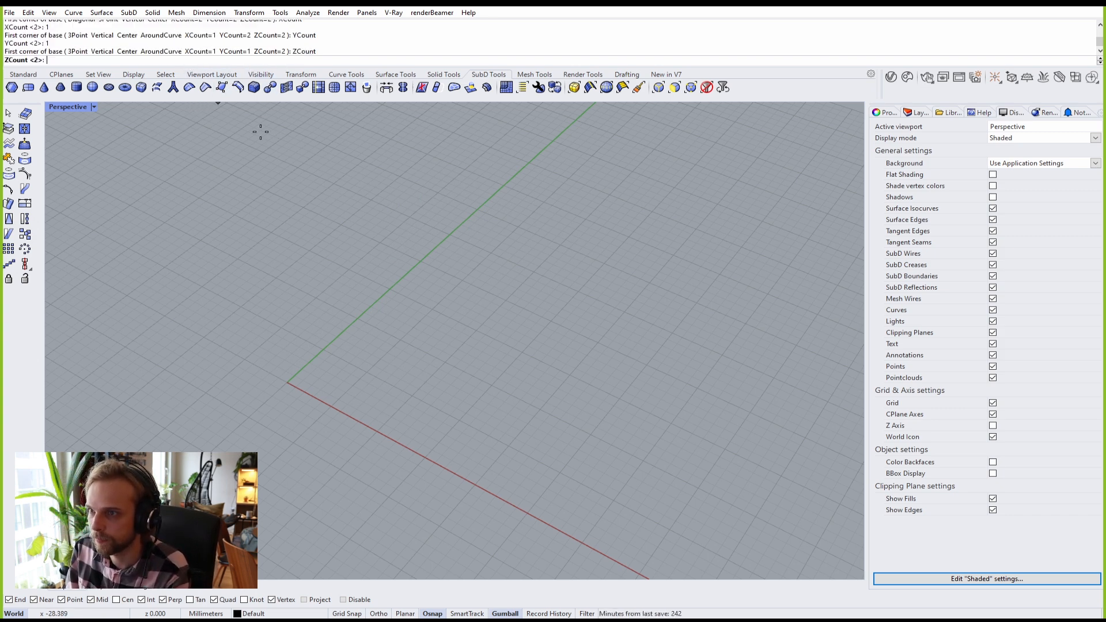
text(1)
key(Return)
Step: Place the SubD box's first corner at the origin and give it 10 mm length, width and height
text(0)
key(Return)
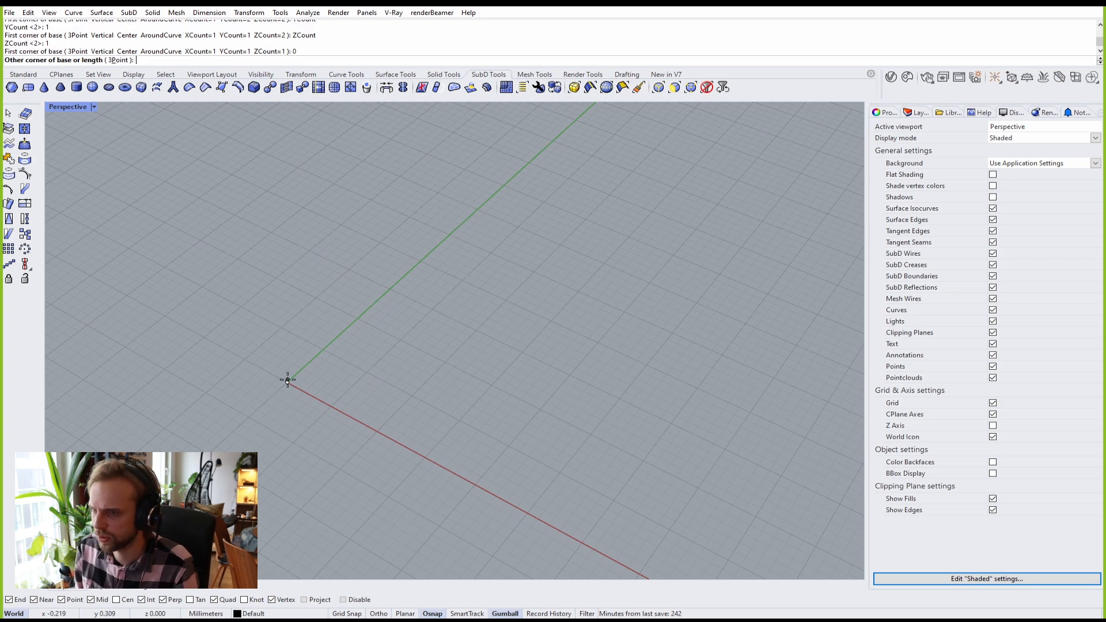
text(10)
key(Return)
key(Return)
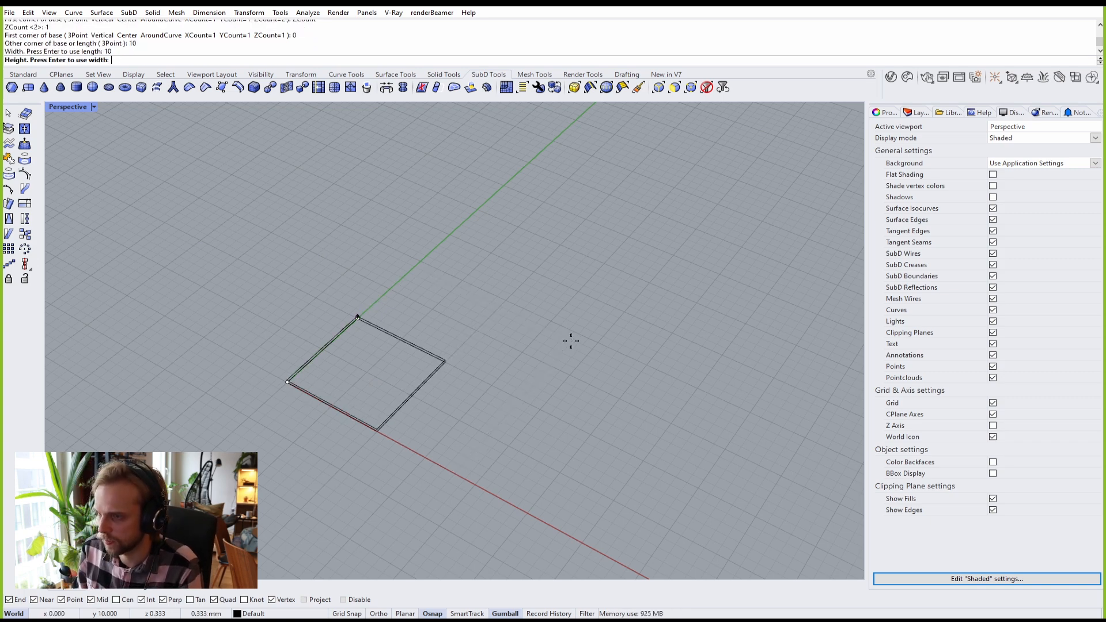
key(Return)
Step: Preview the SubD cube in smooth display and return it to flat display
right_drag(570, 338, 484, 323)
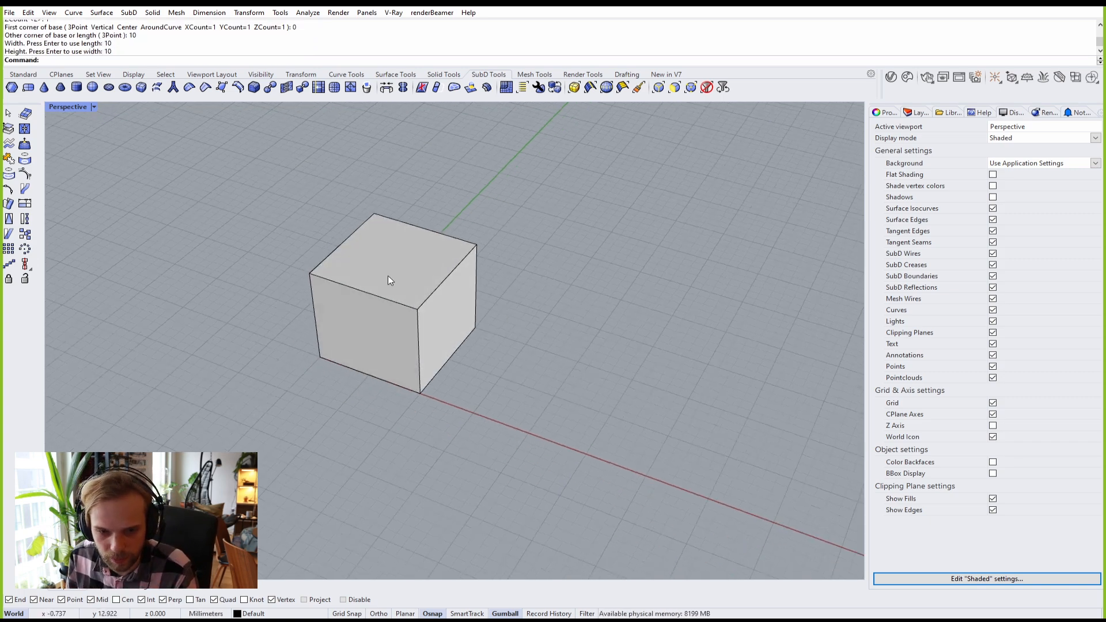
key(Tab)
key(Tab)
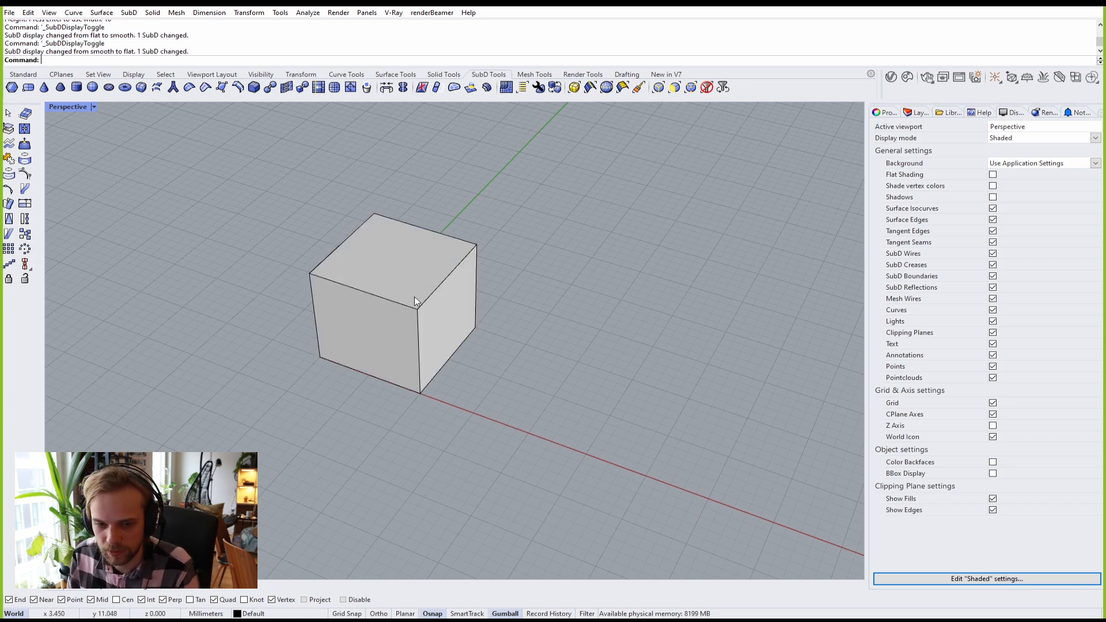
Step: Bevel the cube's top edge on the +X side by 5 mm in Absolute offset mode with one segment
scroll(398, 282, up, 3)
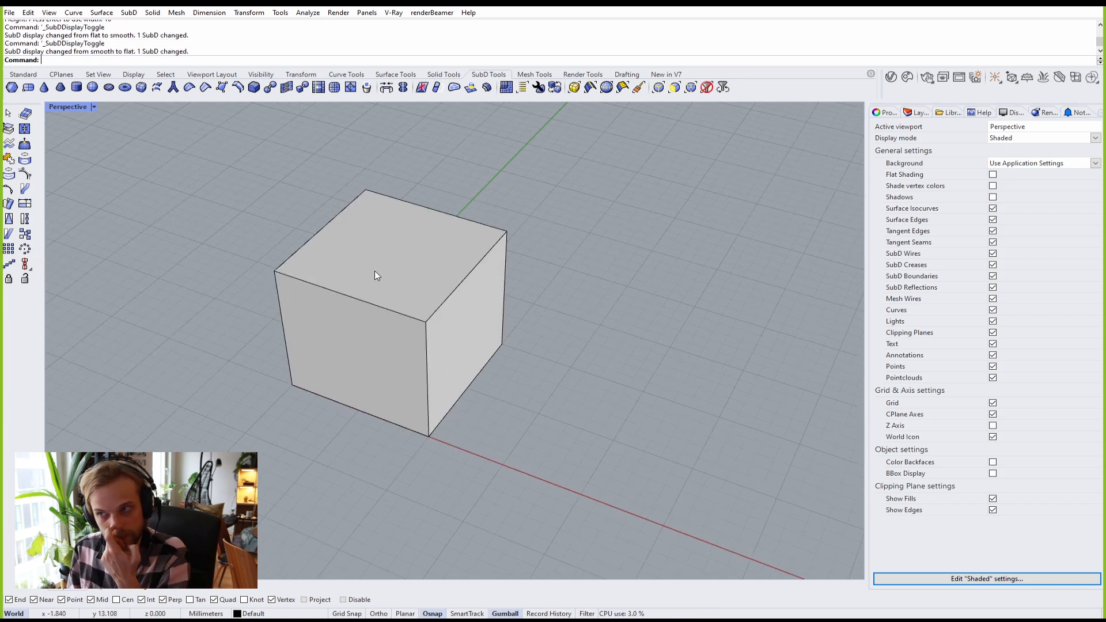
click(257, 89)
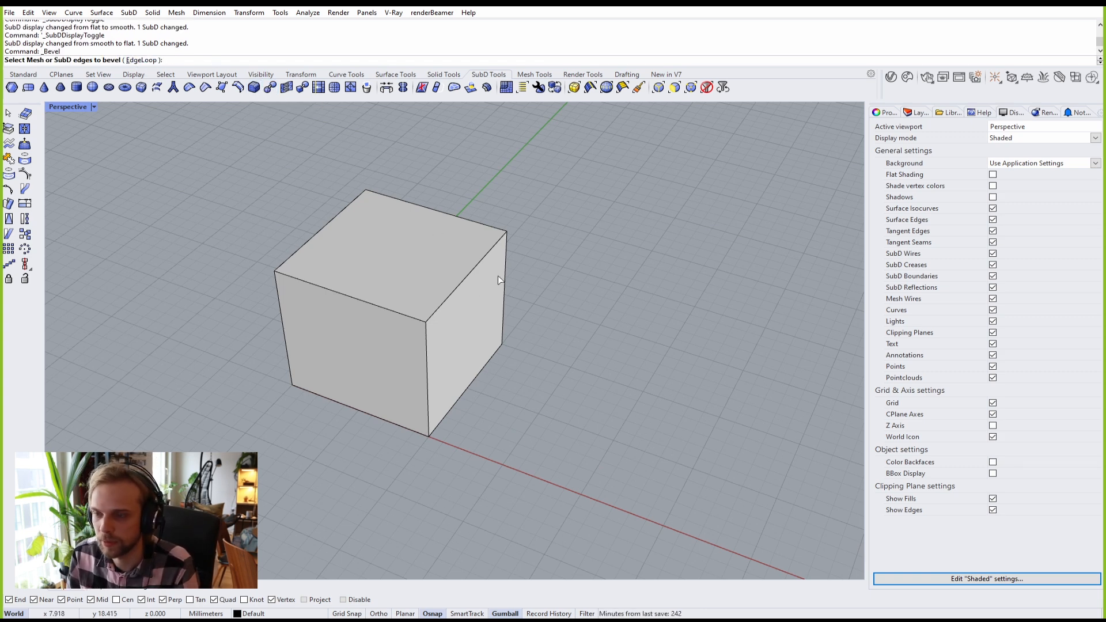
click(469, 276)
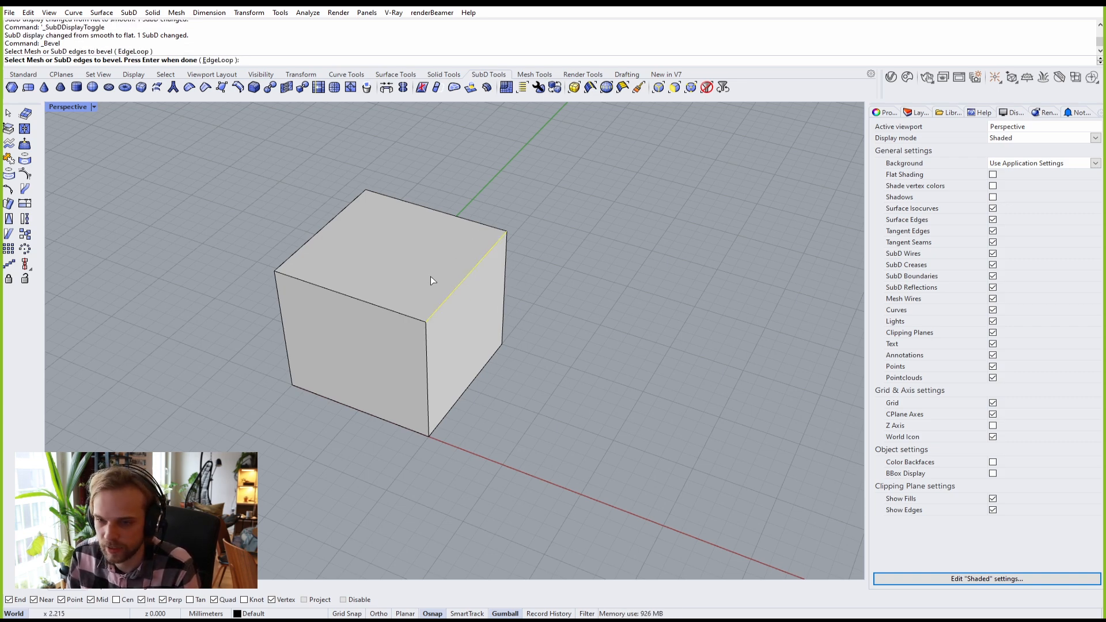
scroll(432, 280, up, 4)
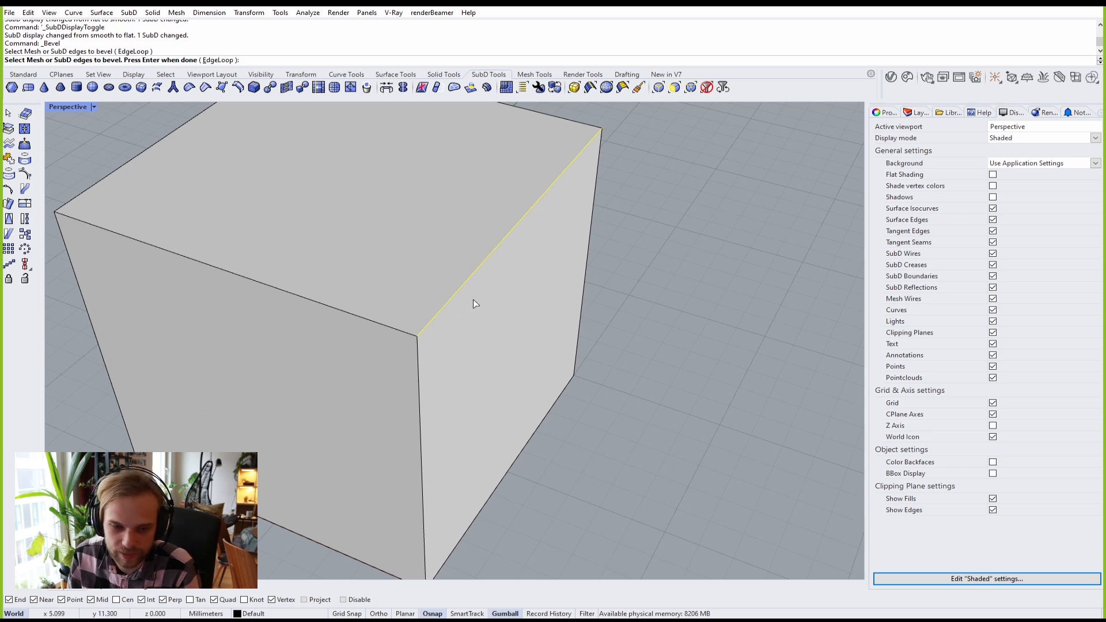
scroll(530, 216, down, 3)
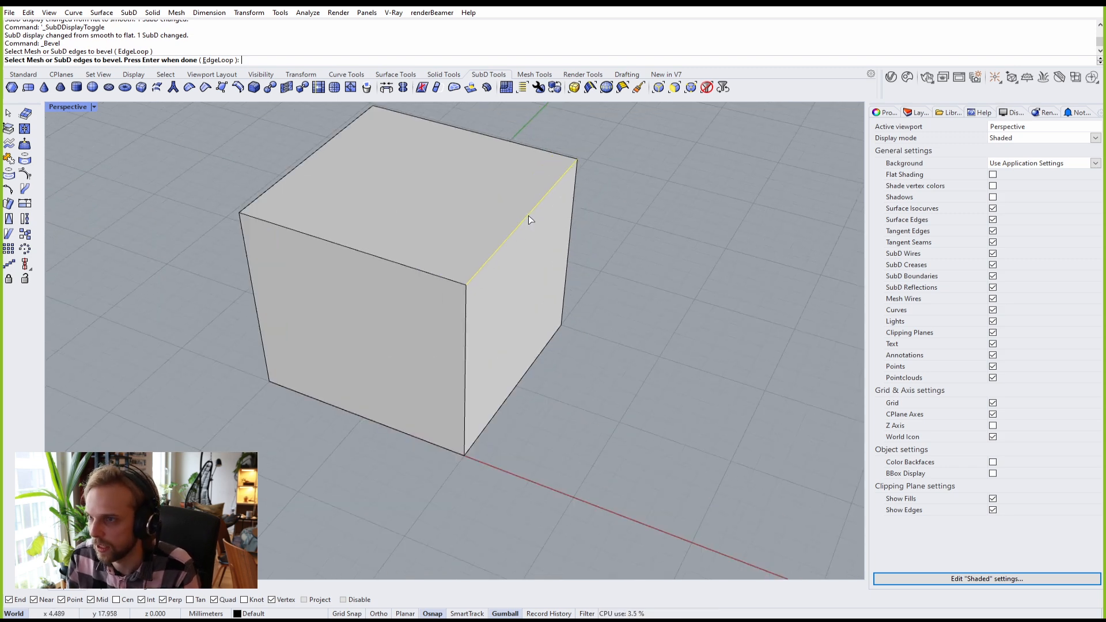
key(Return)
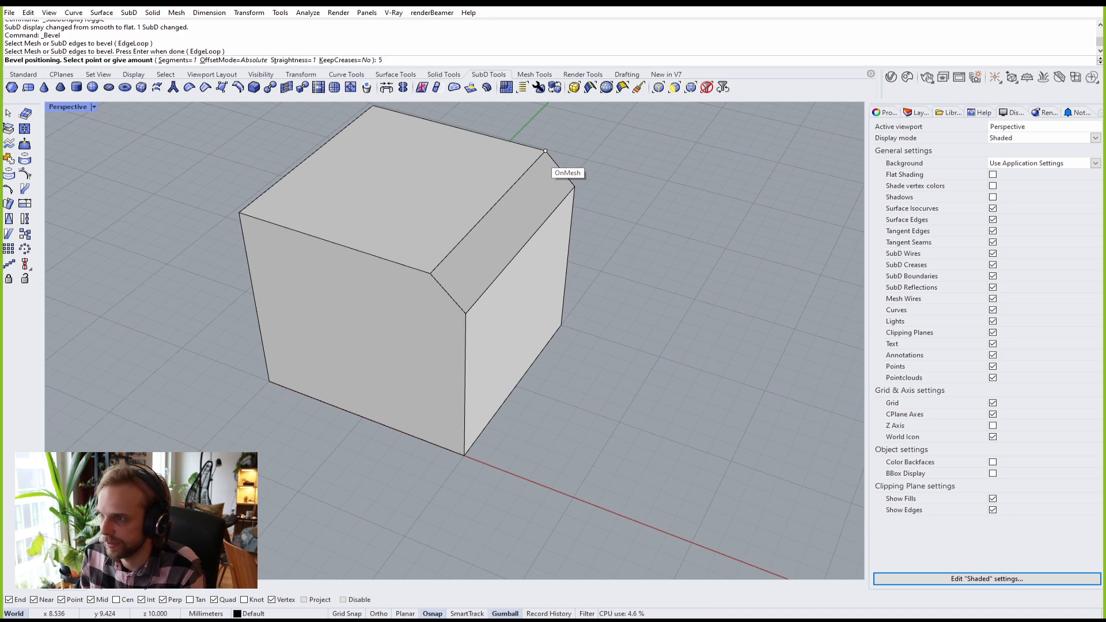
key(Return)
right_drag(464, 224, 447, 234)
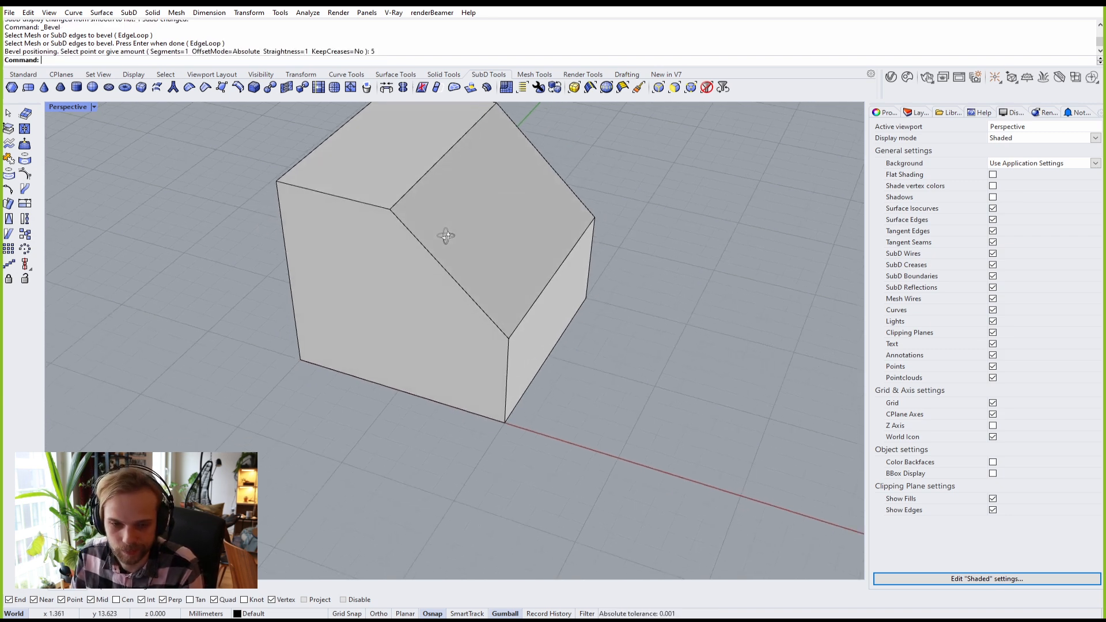
Step: Preview the beveled cube in smooth display, return it to flat display and undo the bevel
key(Tab)
key(Tab)
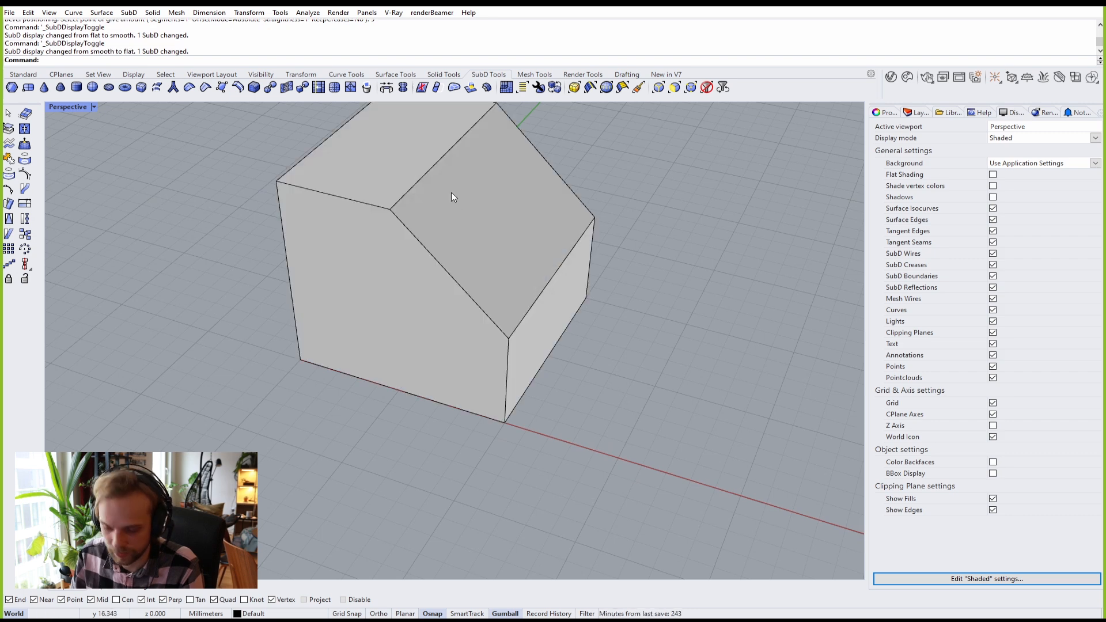
key(ctrl+z)
Step: Bevel the same top edge again in Proportional offset mode with an amount of 0.5
key(Return)
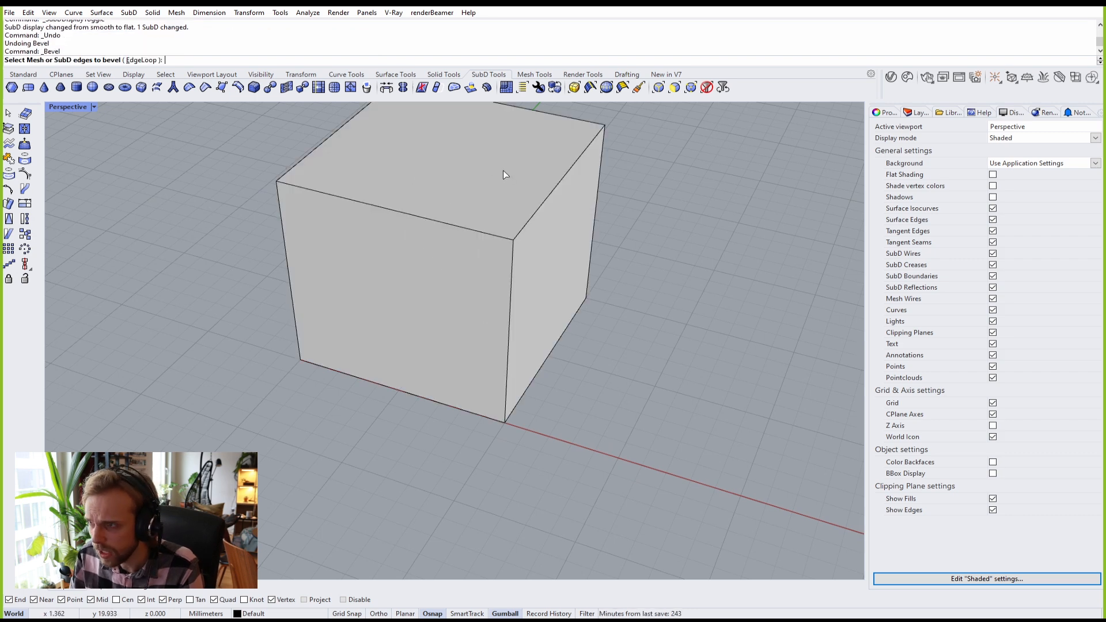
click(551, 186)
key(Return)
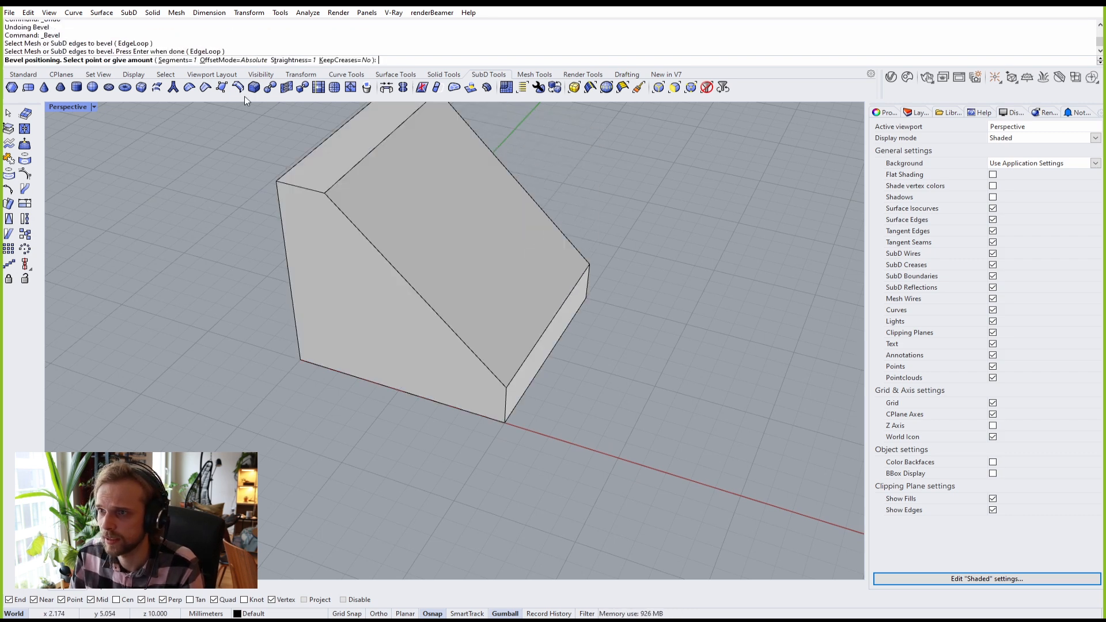
click(230, 60)
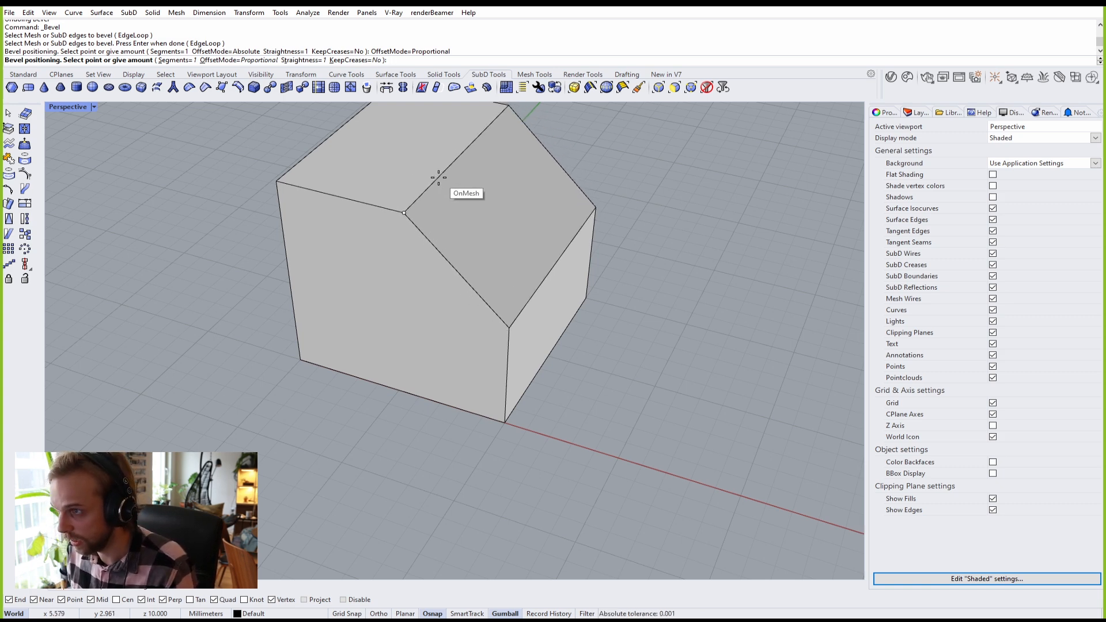
text(.5)
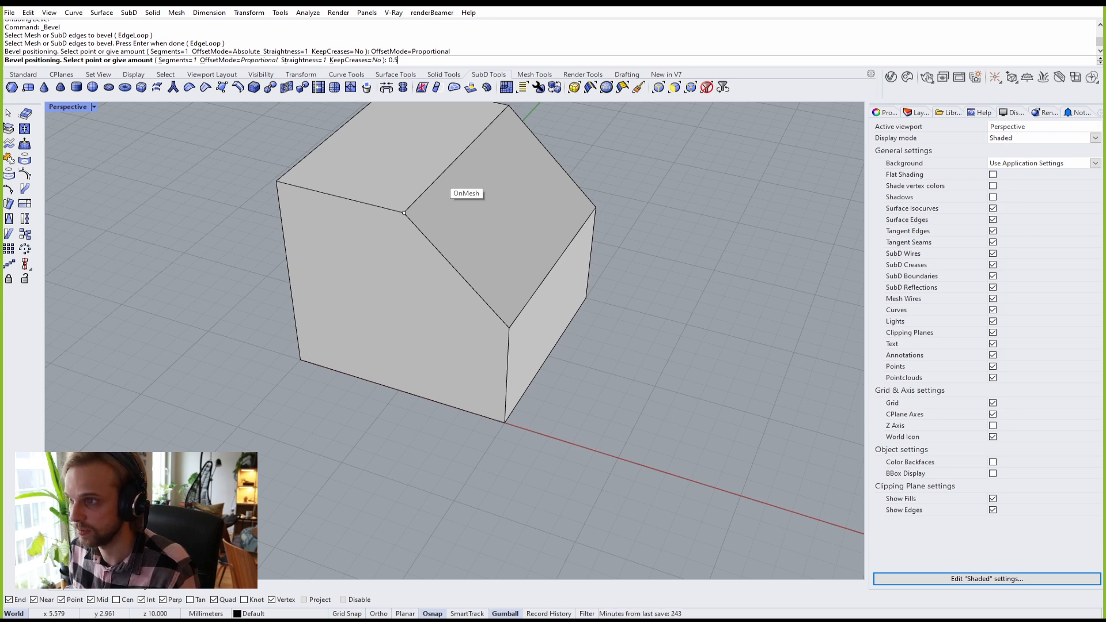
key(Return)
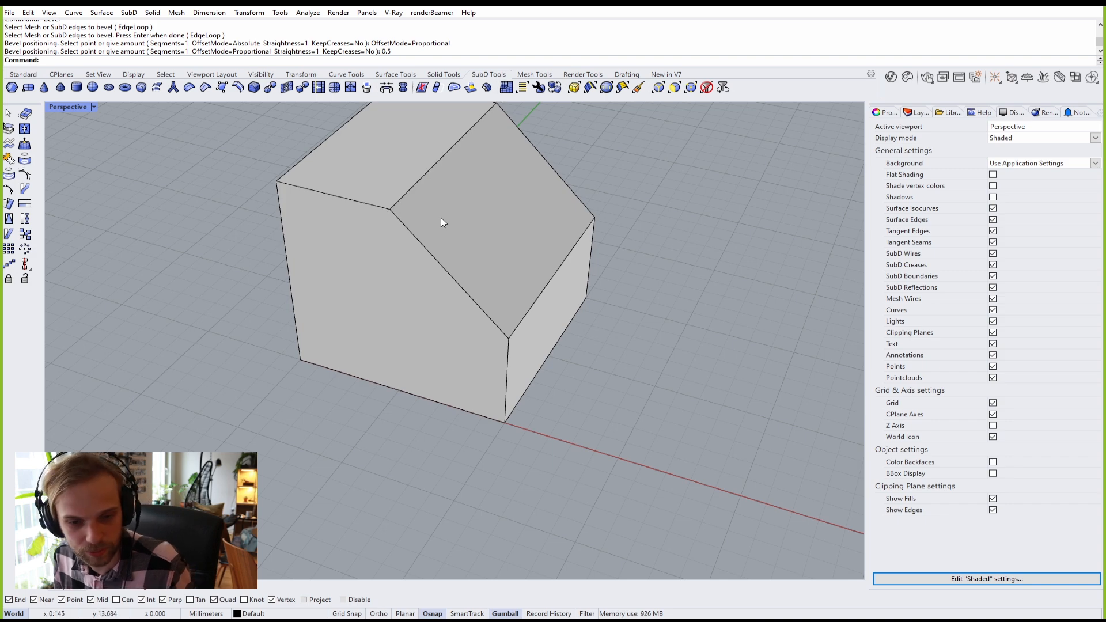
scroll(489, 208, down, 4)
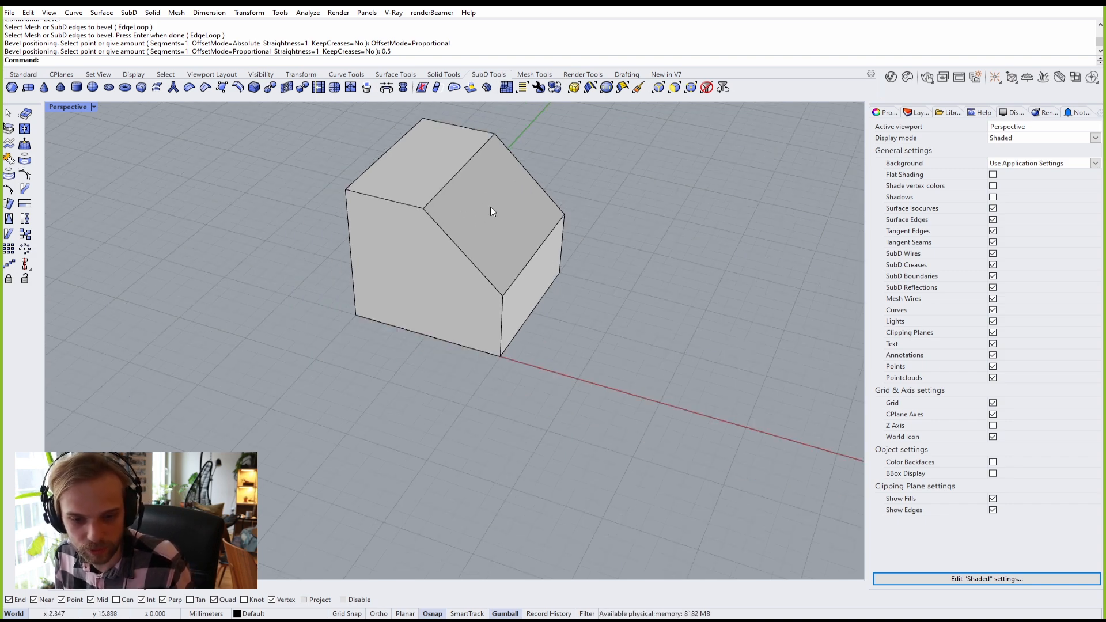
right_drag(531, 245, 494, 282)
Step: Undo the proportional bevel and move the cube's bottom face down to stretch it into a tall block
key(ctrl+z)
ctrl+shift+click(493, 286)
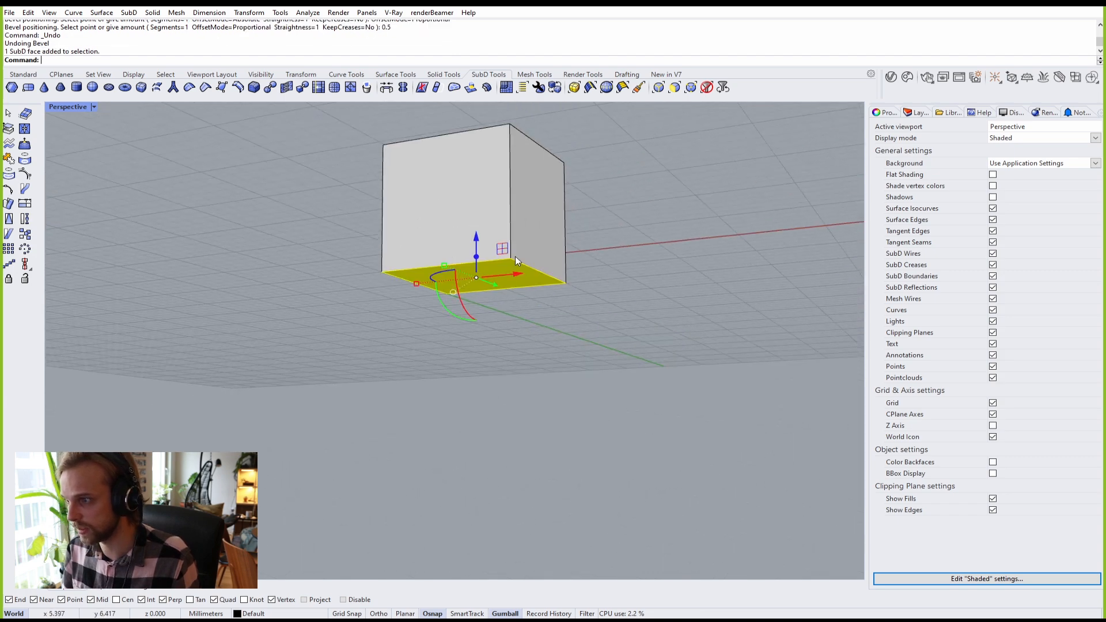
drag(479, 245, 491, 516)
right_drag(665, 277, 477, 260)
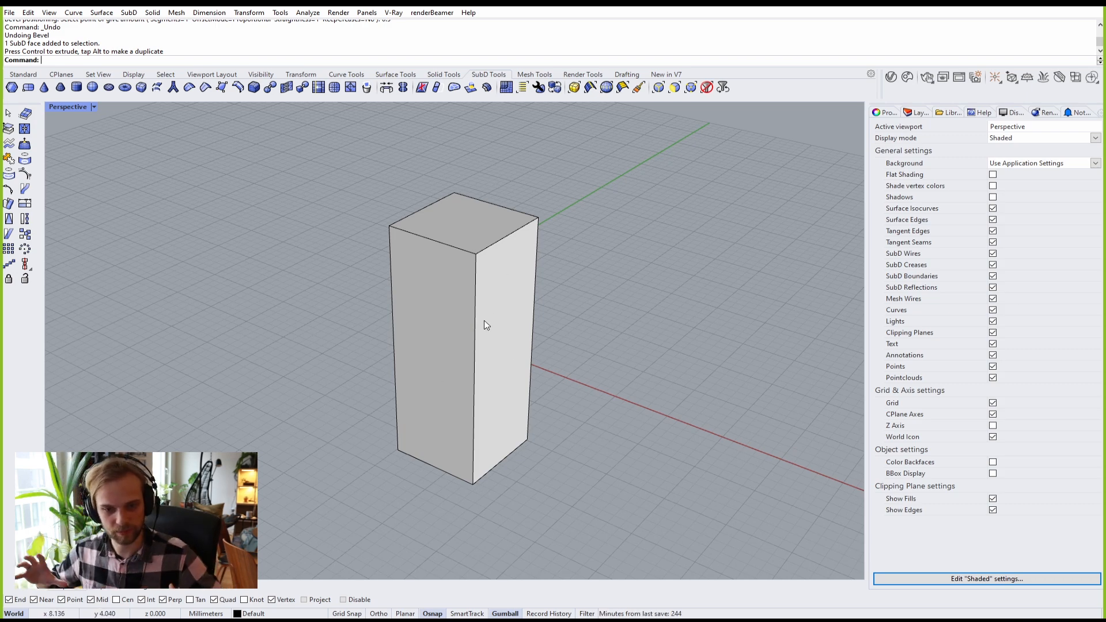
Step: Bevel the tall block's top edge on the +X side with a proportional amount of .5
scroll(487, 239, up, 3)
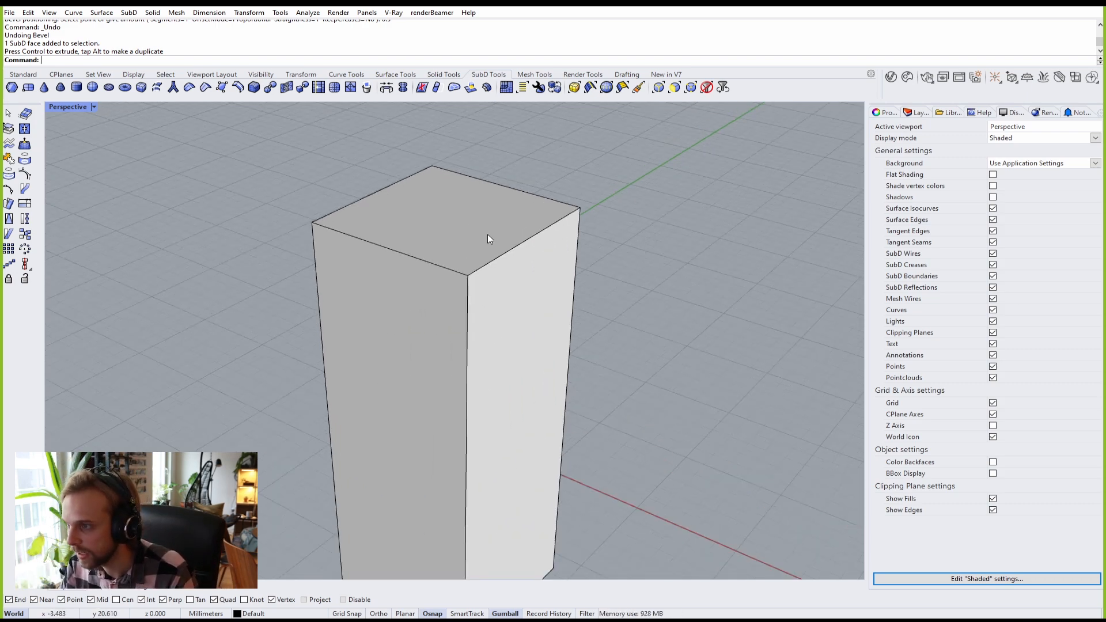
text(bevel)
key(Return)
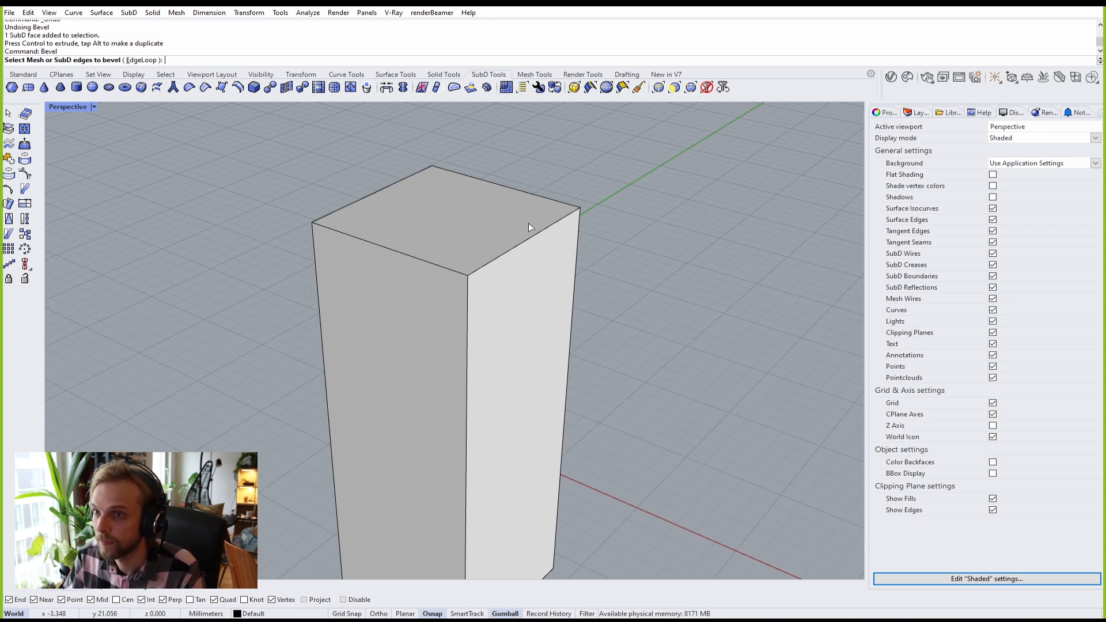
click(531, 239)
key(Return)
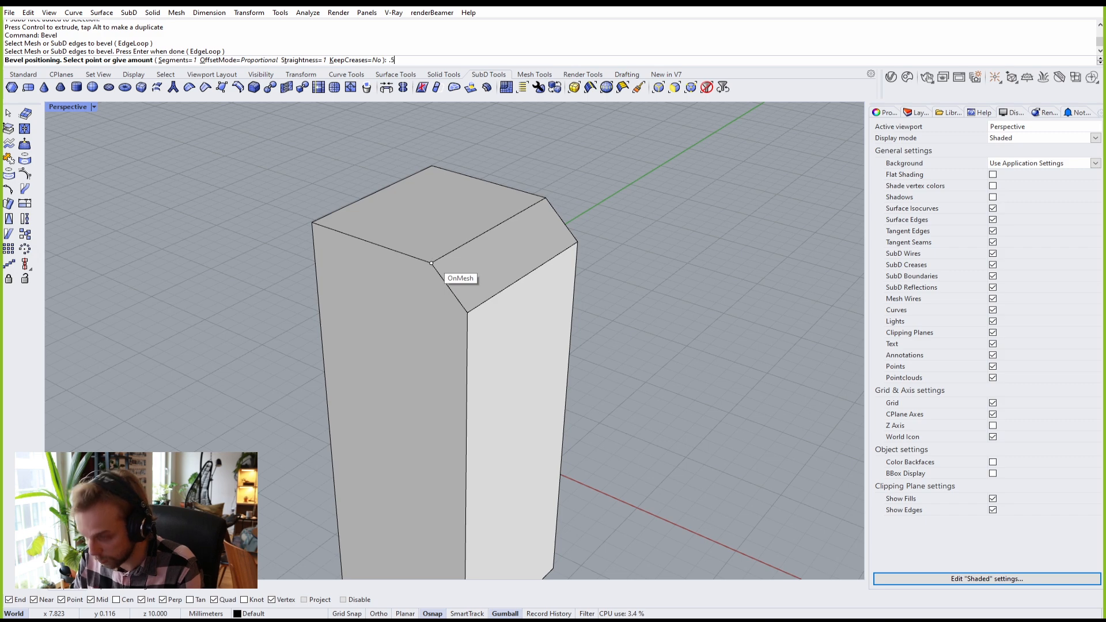
key(Return)
right_drag(433, 261, 491, 340)
scroll(472, 225, up, 3)
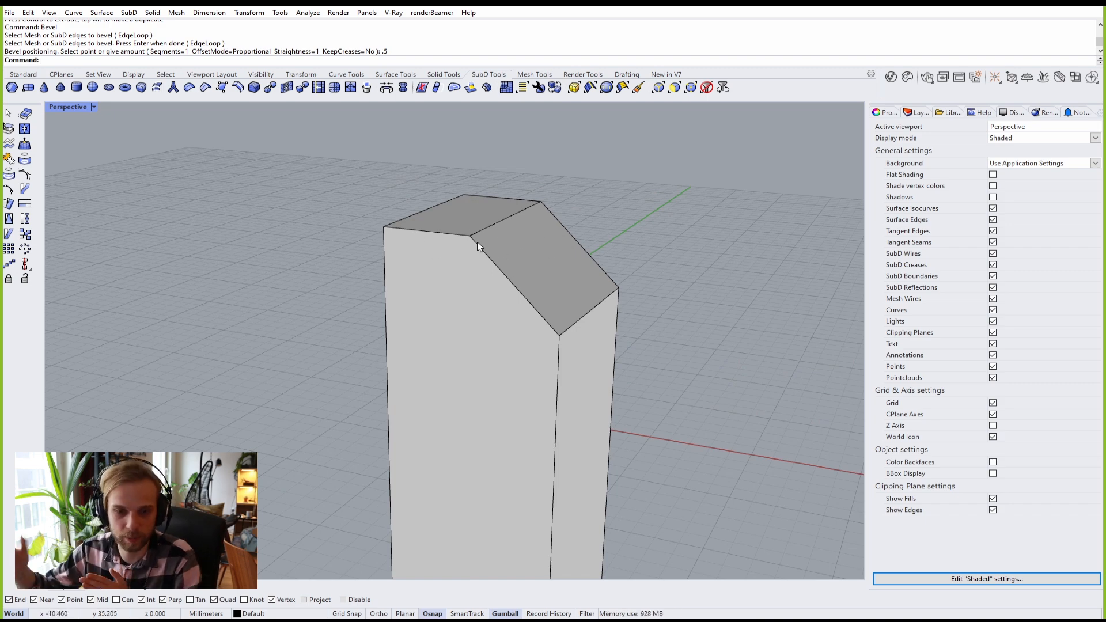
Step: Move the lower edge of the bevel face down along the block to lengthen the slope
scroll(550, 367, down, 2)
shift+right_drag(563, 345, 517, 247)
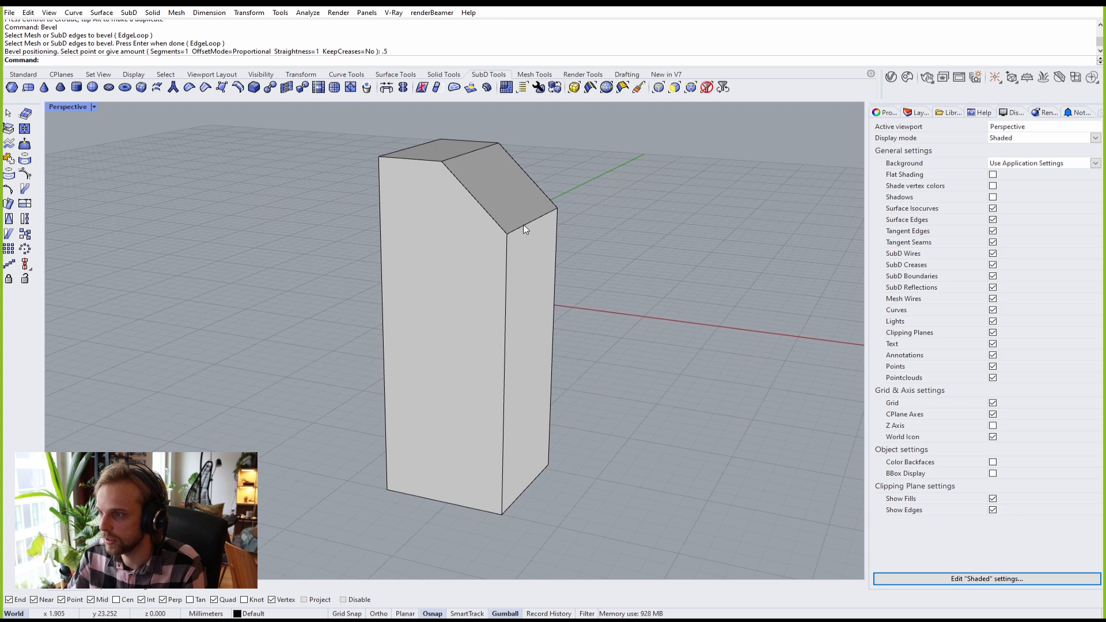
ctrl+shift+click(523, 225)
drag(535, 183, 535, 308)
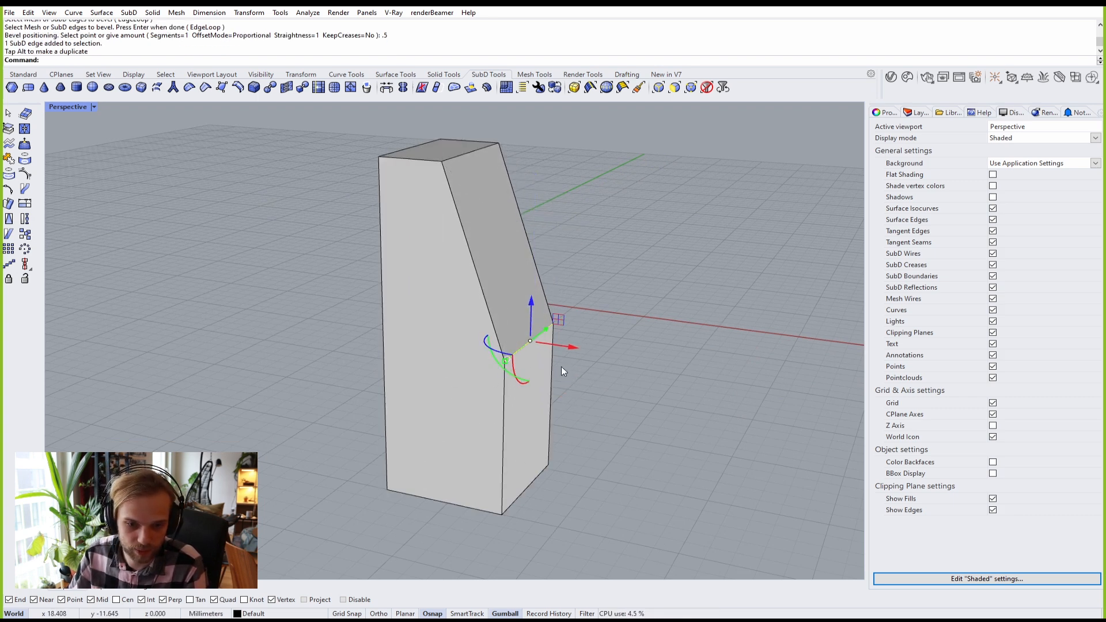
Step: Undo the edge move, the bevel and the downward stretch to get the original cube back
key(ctrl+z)
key(ctrl+z)
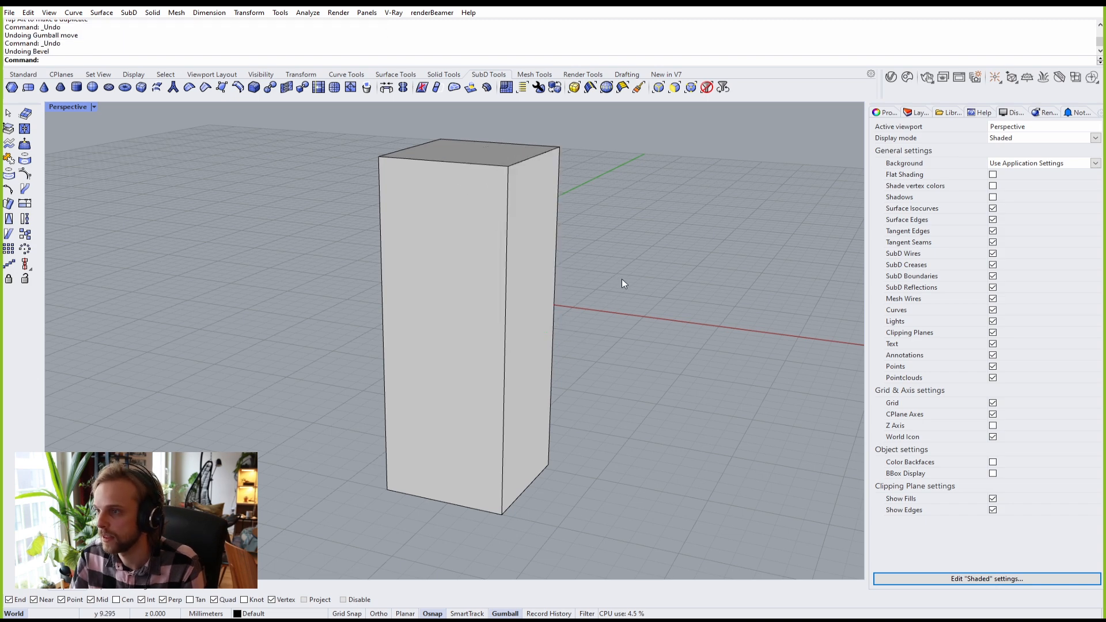
key(Home)
key(ctrl+z)
Step: Bevel the cube's top edge on the +X side by 1 mm in Absolute offset mode
right_drag(491, 206, 511, 237)
ctrl+shift+click(512, 237)
key(space)
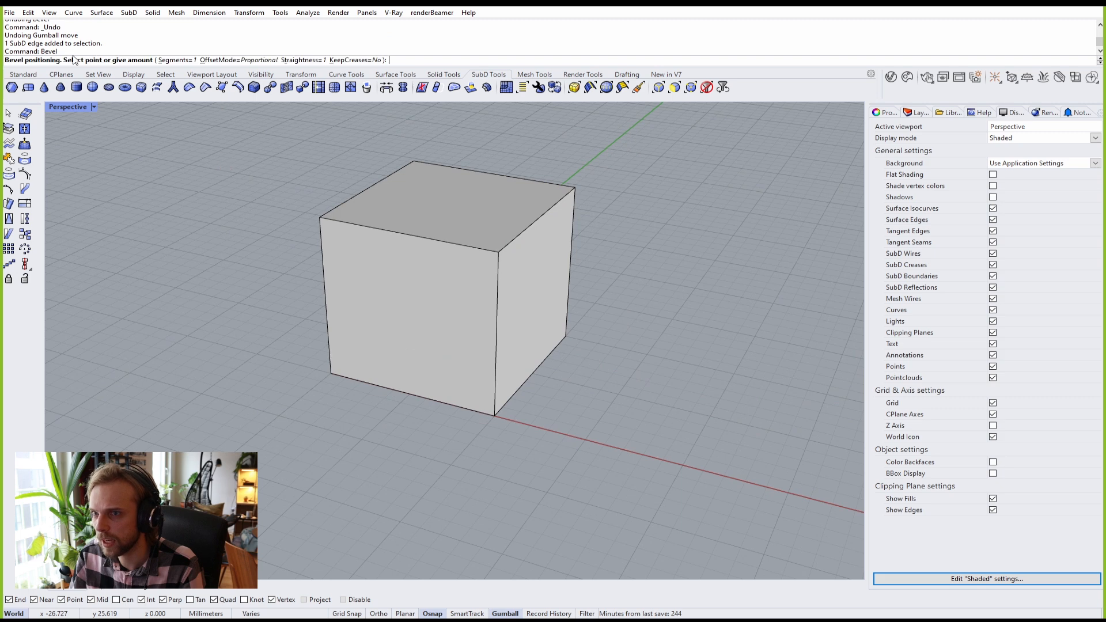
click(232, 60)
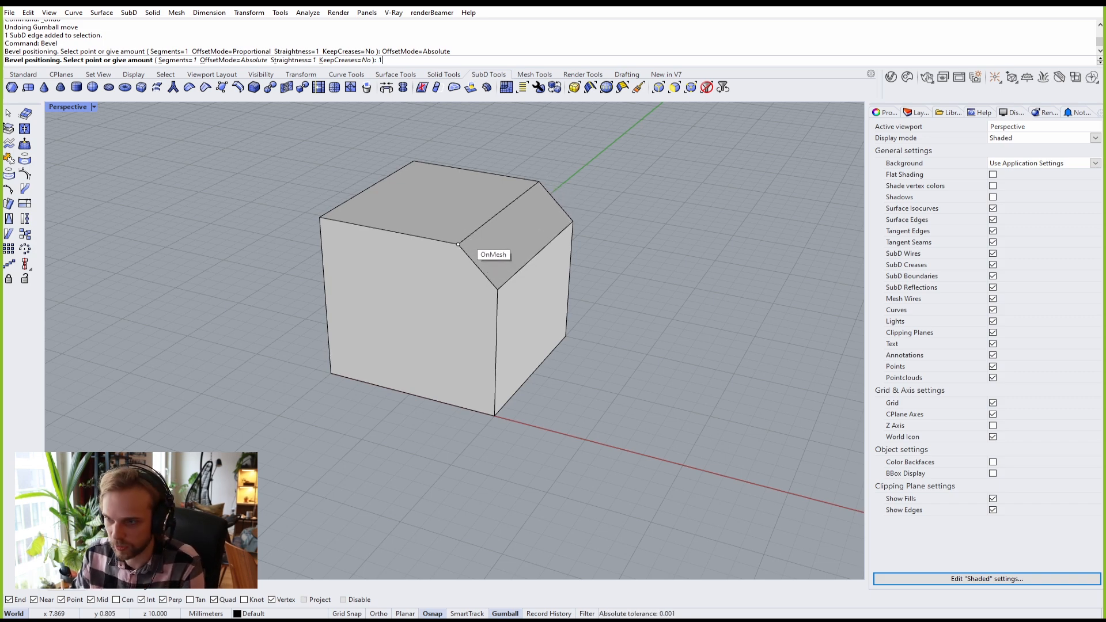
key(Return)
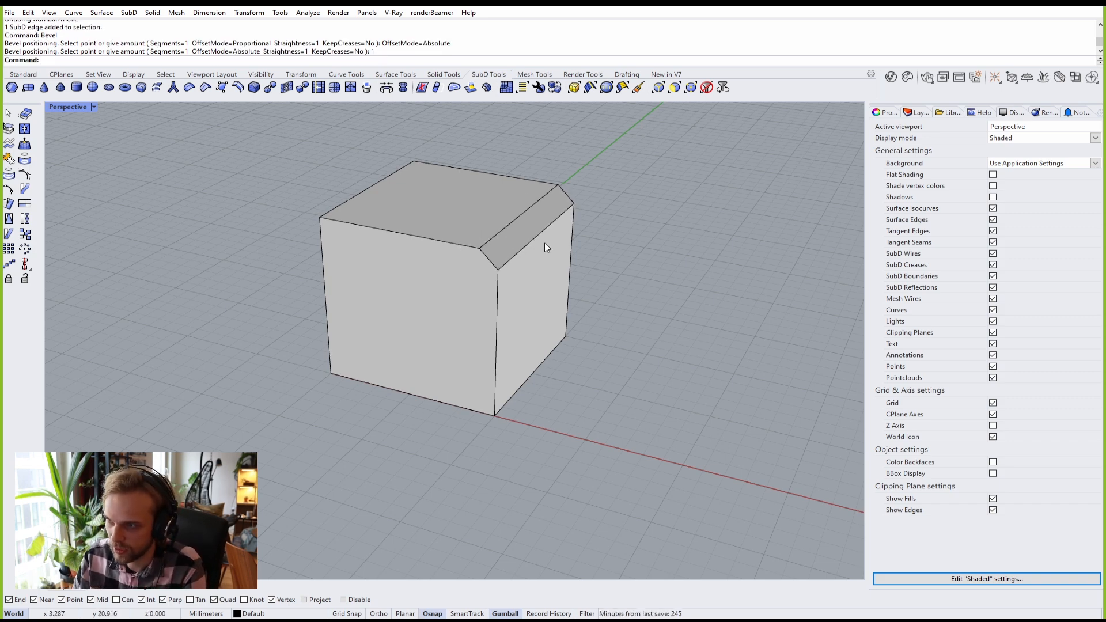
Step: Preview the 1 mm bevel in smooth display, return to flat display and undo the bevel
right_drag(544, 244, 483, 250)
key(Tab)
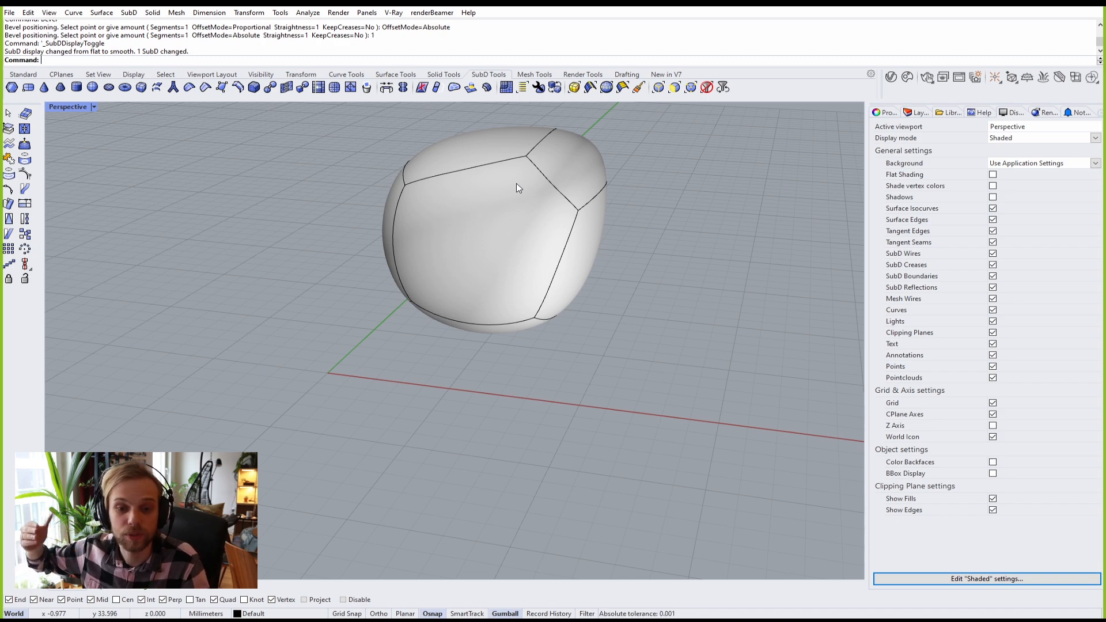
key(Tab)
scroll(496, 164, up, 2)
key(ctrl+z)
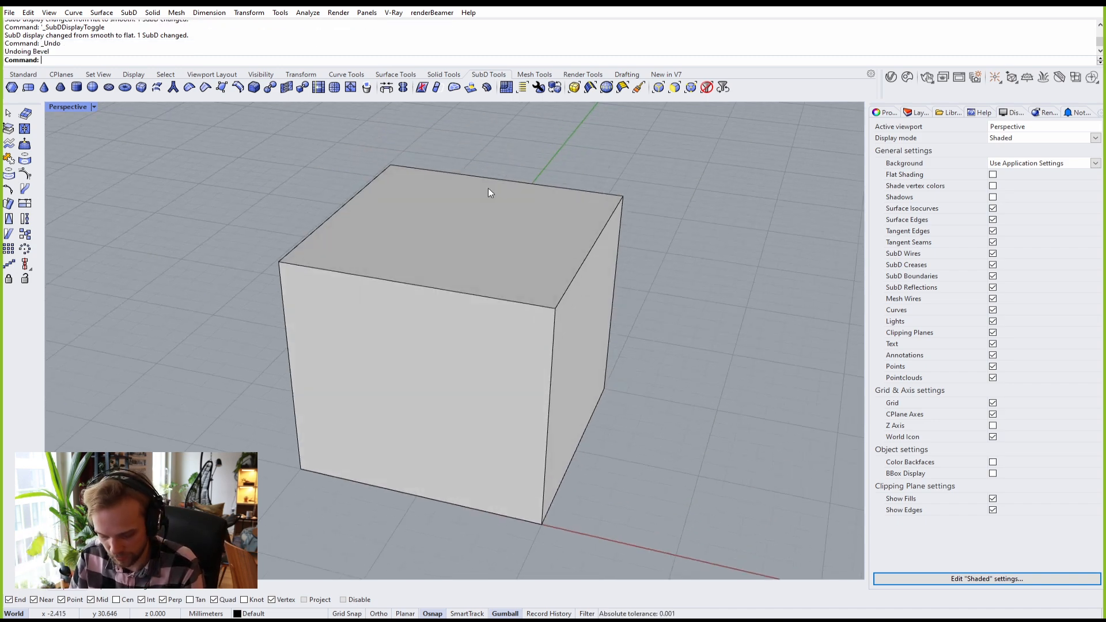
Step: Bevel the cube's two adjoining top edges, front and +X side, together by a small freehand offset and undo it
scroll(491, 219, down, 5)
scroll(496, 264, up, 5)
click(500, 268)
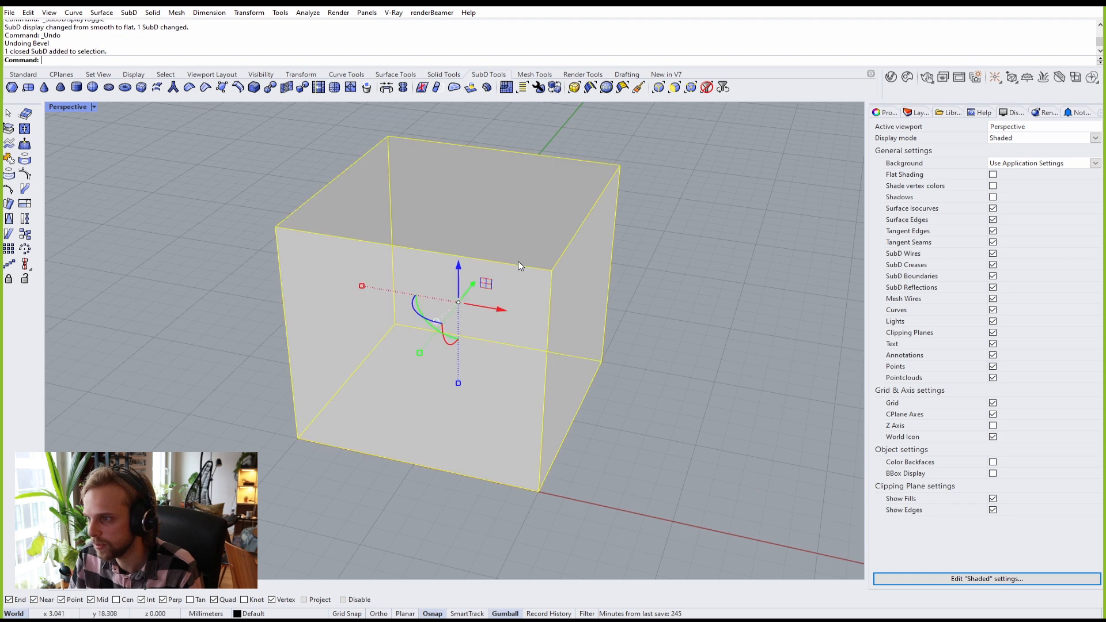
click(719, 223)
ctrl+shift+click(524, 267)
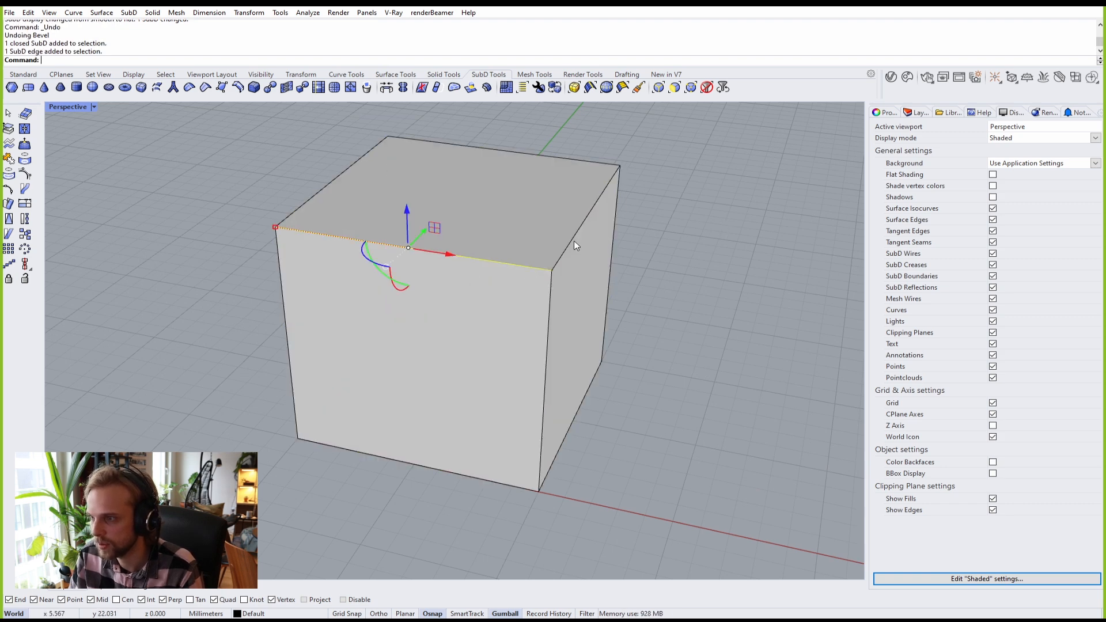
ctrl+shift+click(575, 238)
right_click(747, 319)
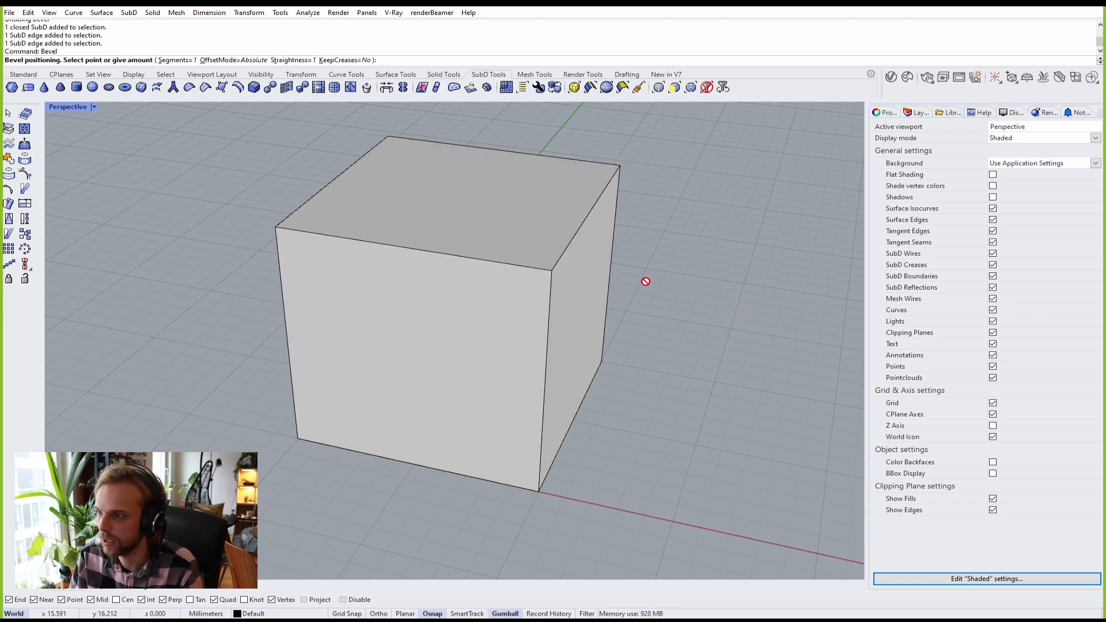
click(548, 257)
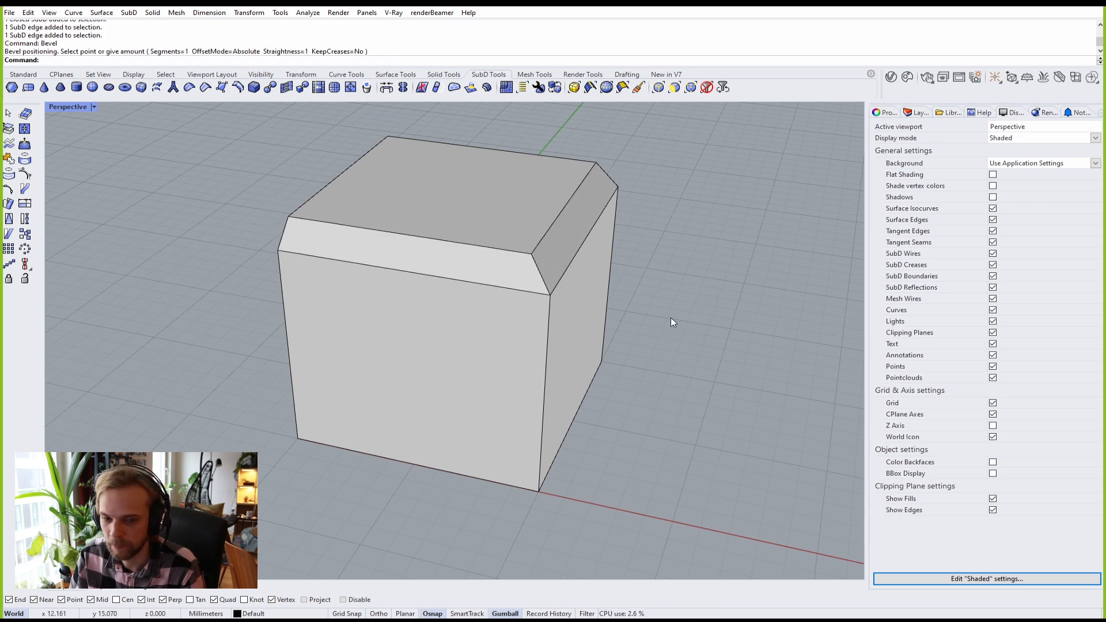
key(ctrl+z)
Step: Bevel the three edges meeting at the cube's front top corner on the +X side by a small freehand offset
ctrl+shift+click(540, 268)
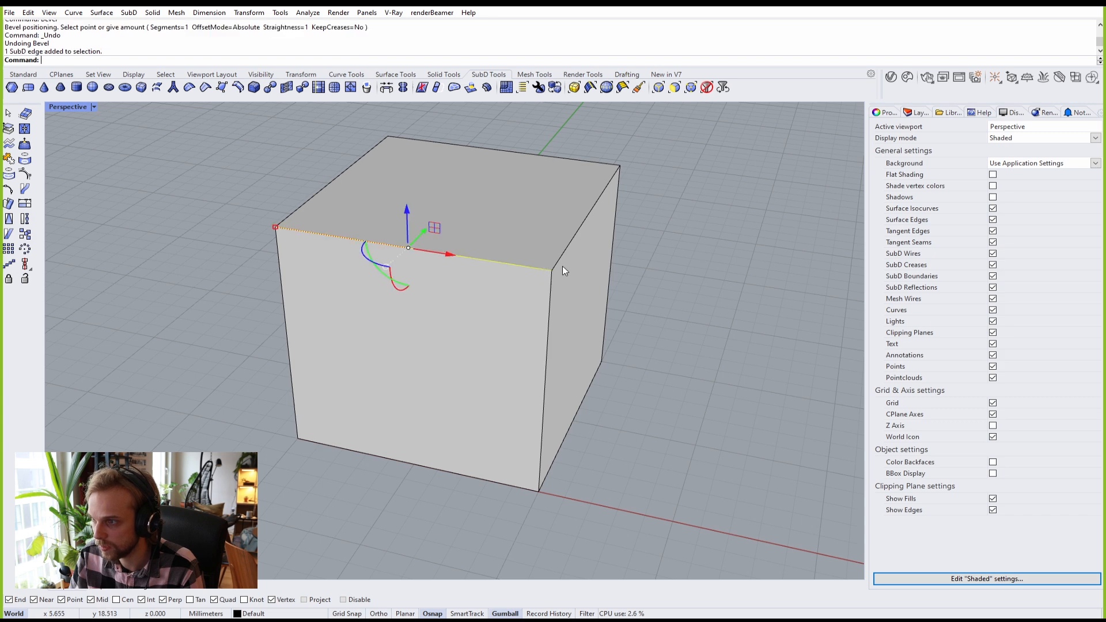
ctrl+shift+click(562, 257)
ctrl+shift+click(557, 290)
key(Return)
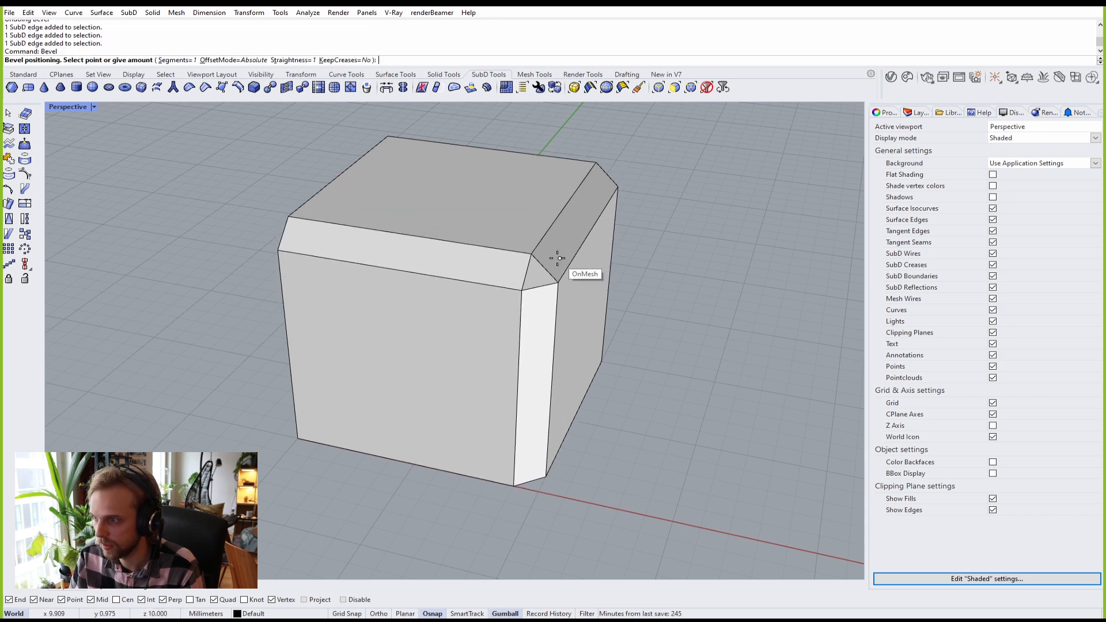
click(560, 254)
Step: Inspect the three-edge bevel in smooth display, return to flat display and undo the bevel
key(Tab)
scroll(616, 291, up, 4)
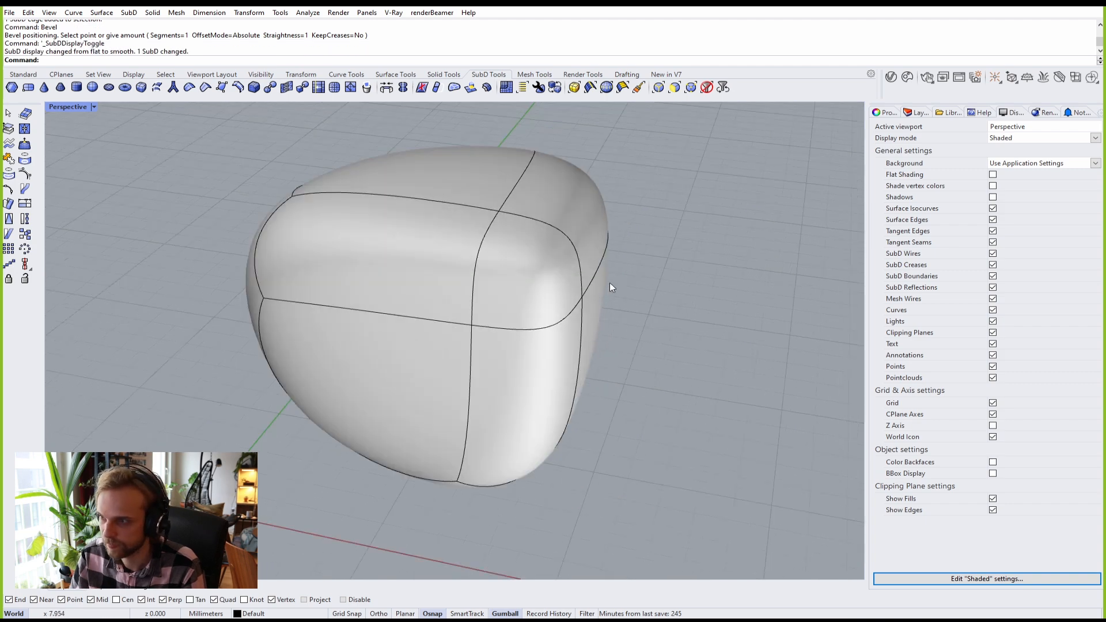
right_drag(610, 284, 539, 324)
scroll(650, 273, down, 5)
scroll(576, 291, up, 5)
key(Tab)
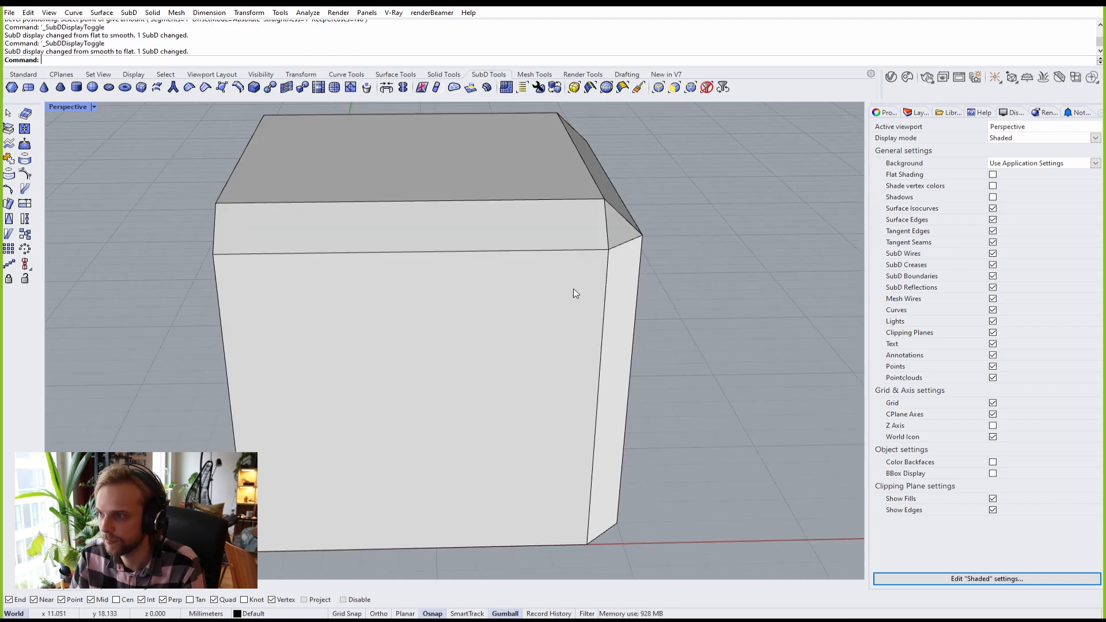
scroll(573, 288, down, 3)
right_drag(573, 279, 563, 285)
key(ctrl+z)
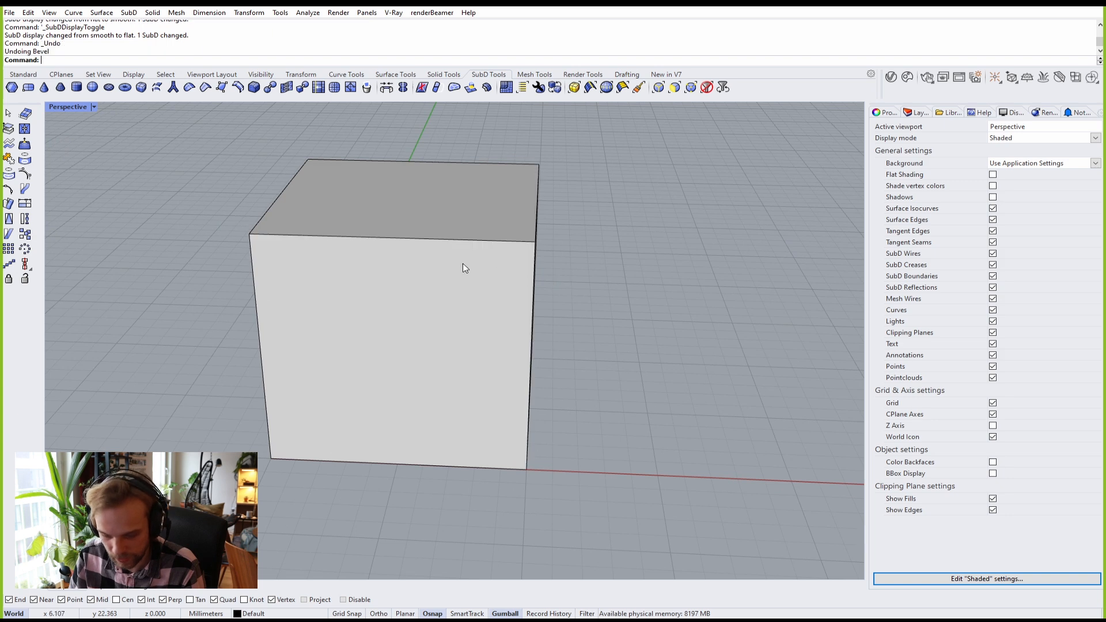
Step: Start a bevel on the cube's front and +X side top edges in Absolute offset mode
ctrl+shift+click(480, 243)
right_drag(523, 214, 453, 241)
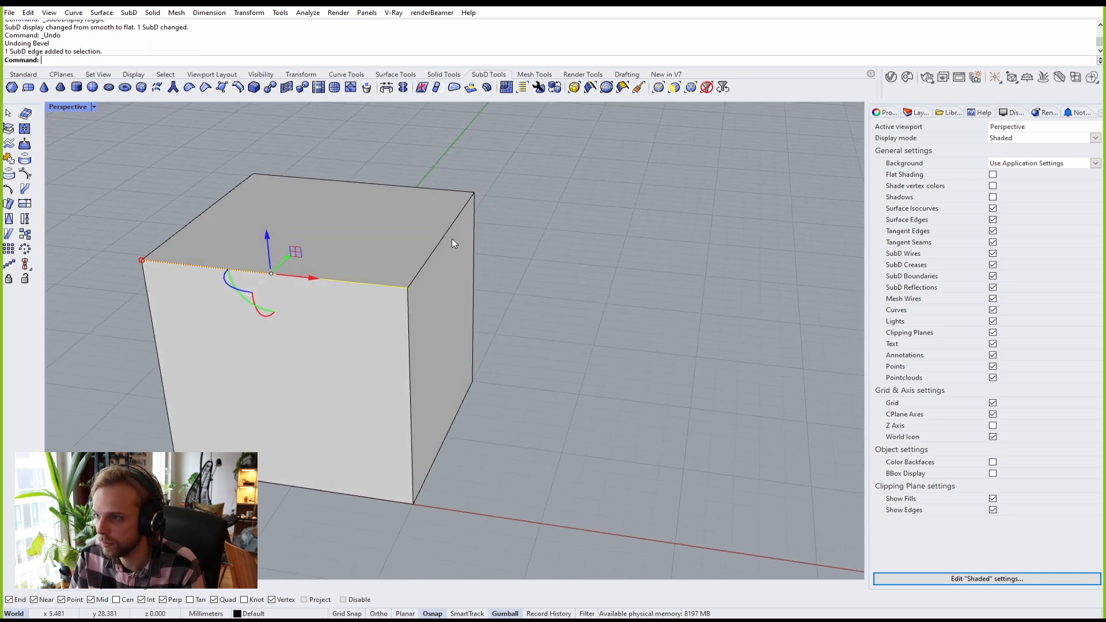
ctrl+shift+click(433, 252)
right_click(389, 241)
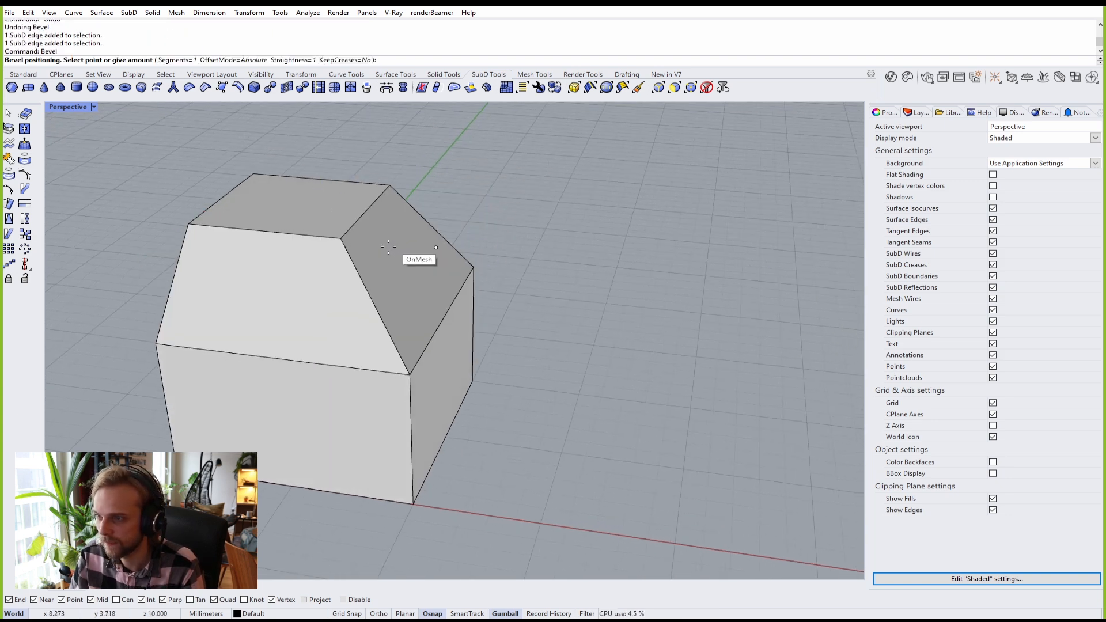
Step: Finish the one-segment bevel on the box's top edges and bevel the vertical edge at its front corner
click(413, 269)
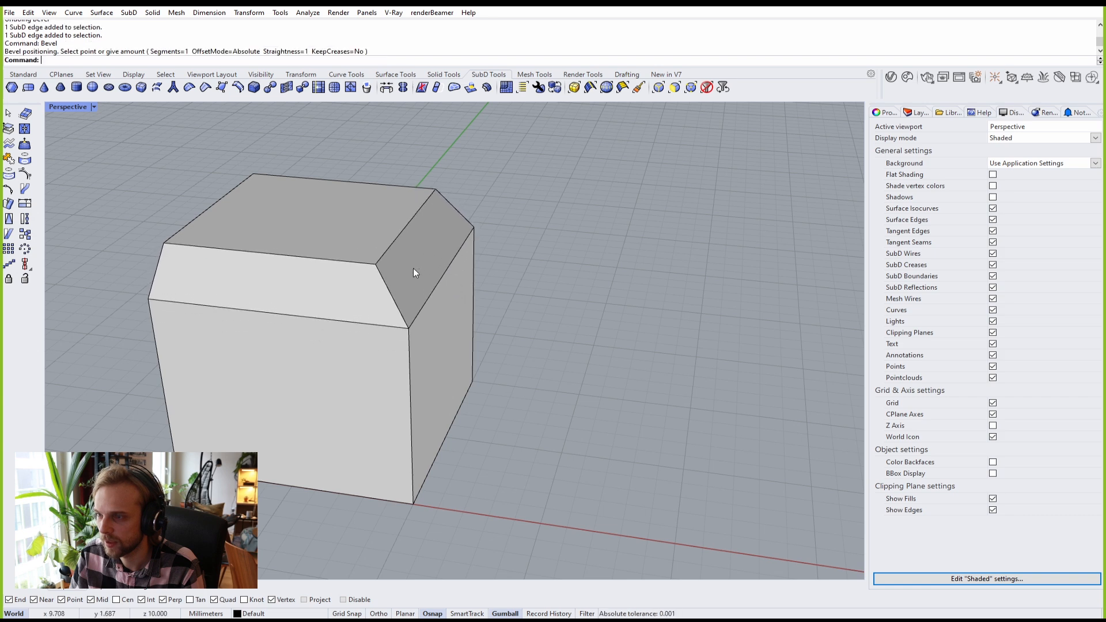
ctrl+shift+click(409, 348)
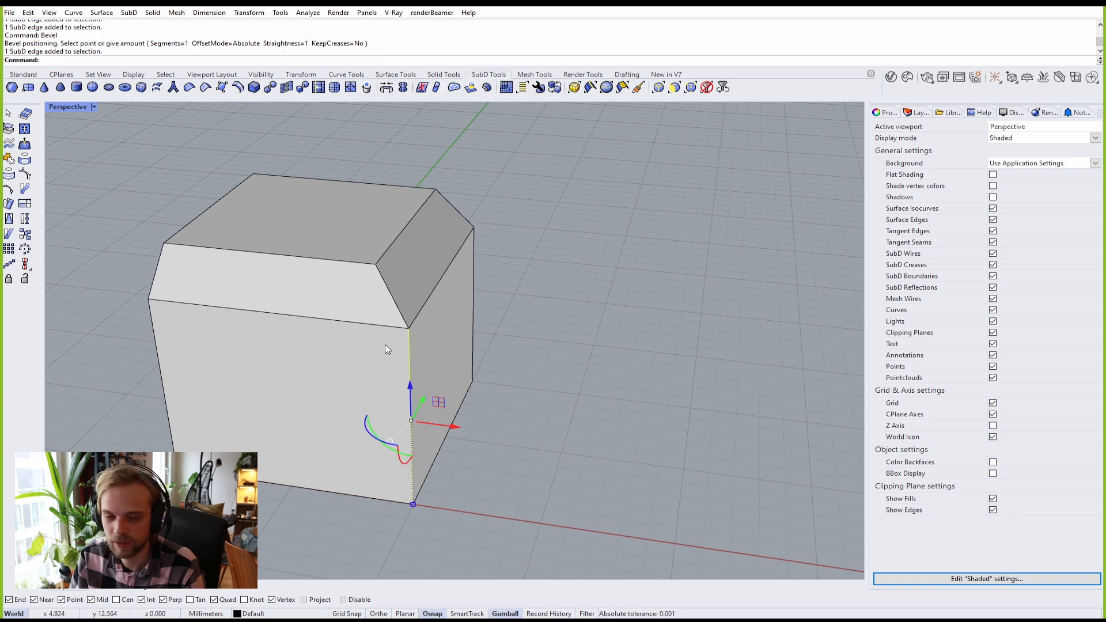
right_click(358, 392)
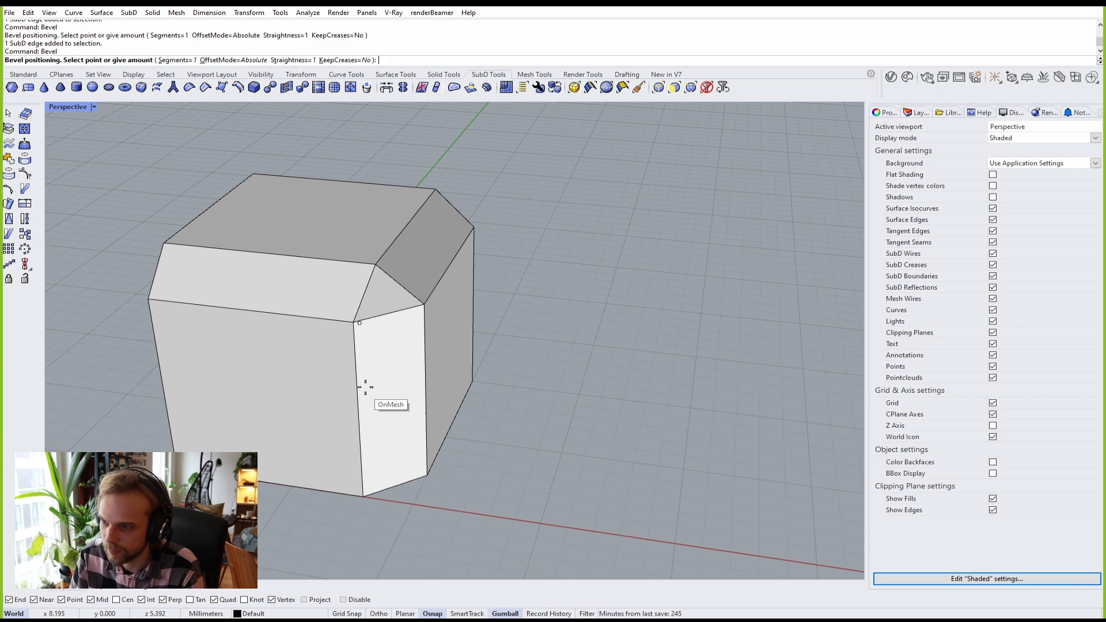
click(367, 389)
right_drag(544, 427, 554, 424)
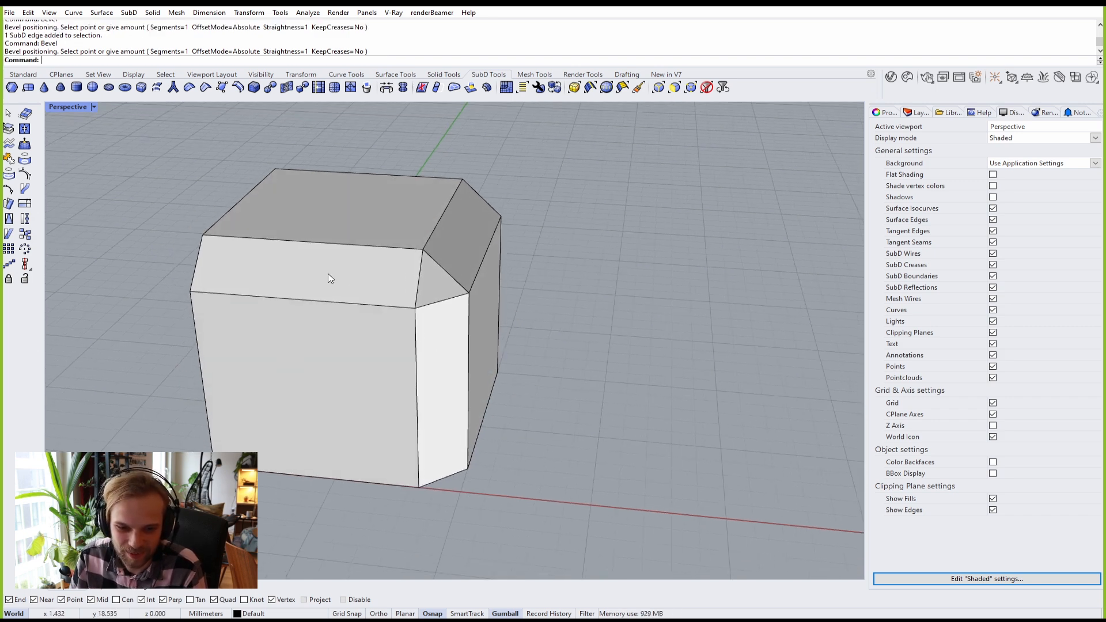
Step: Undo the vertical corner bevel and bevel the front edge of the top face with one segment
key(ctrl+z)
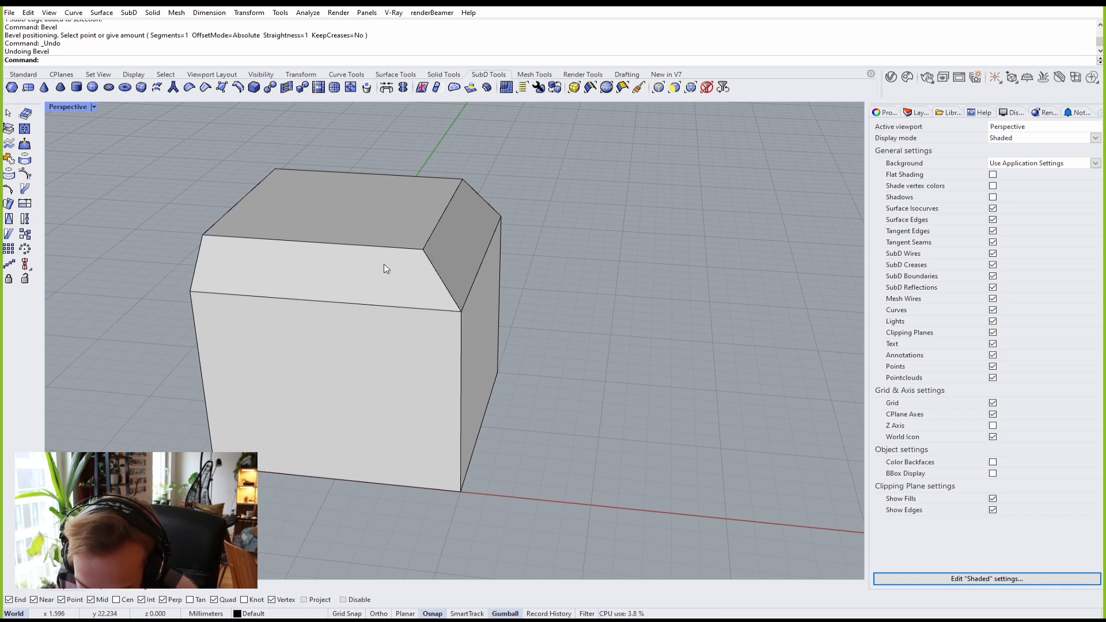
right_drag(384, 264, 373, 281)
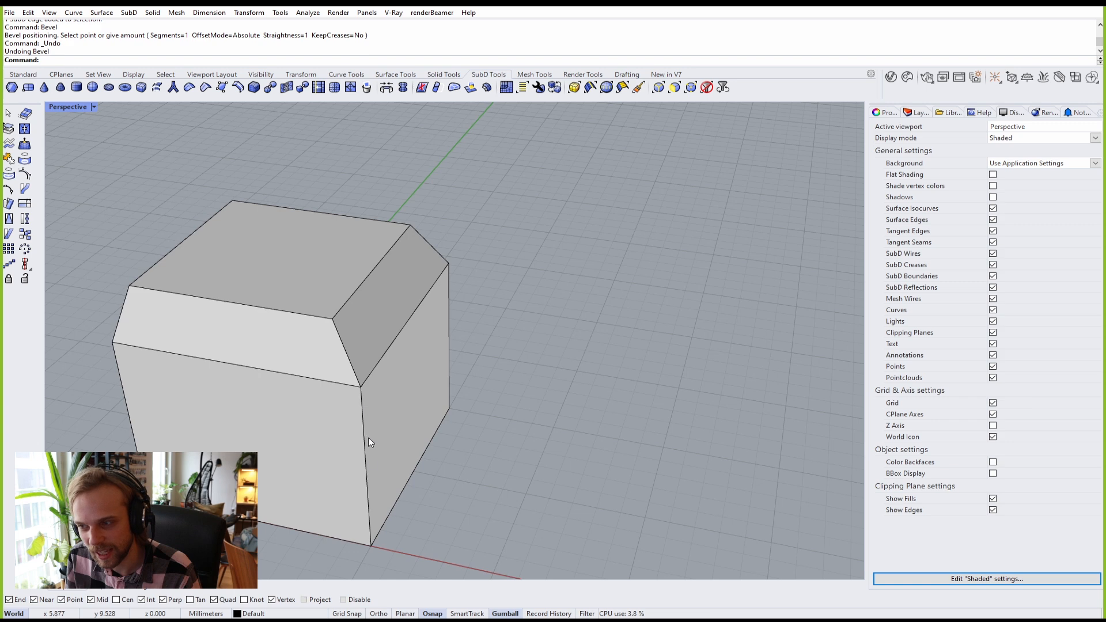
click(267, 310)
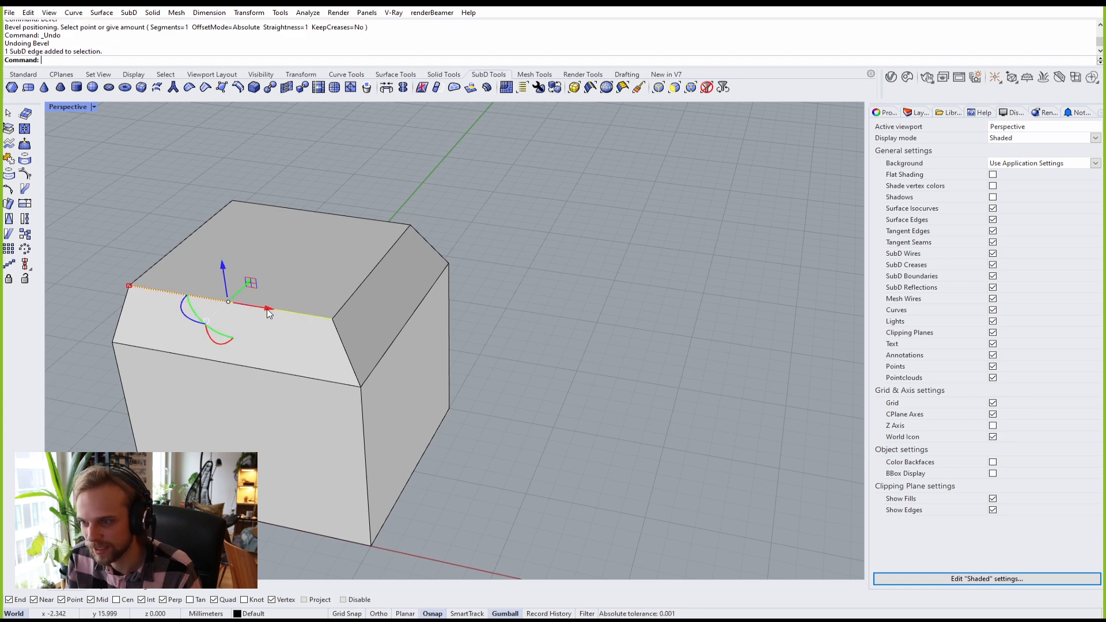
right_click(231, 301)
click(242, 292)
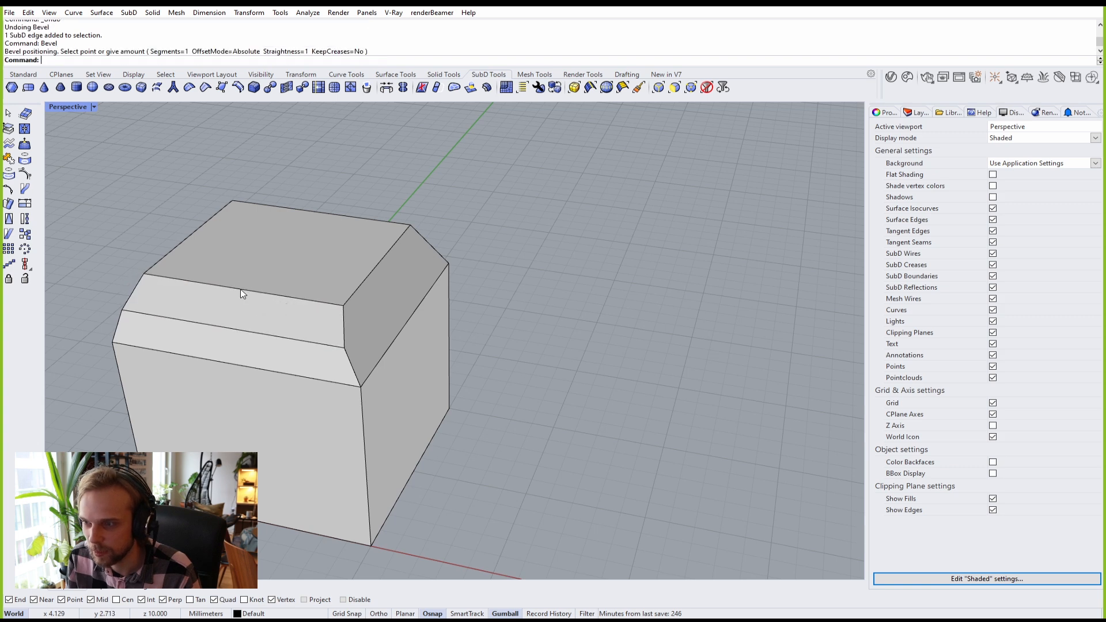
Step: Examine the sloped side face adjoining the new bevel and preview the SubD smooth before returning it to flat display
scroll(379, 347, up, 3)
right_drag(378, 347, 175, 392)
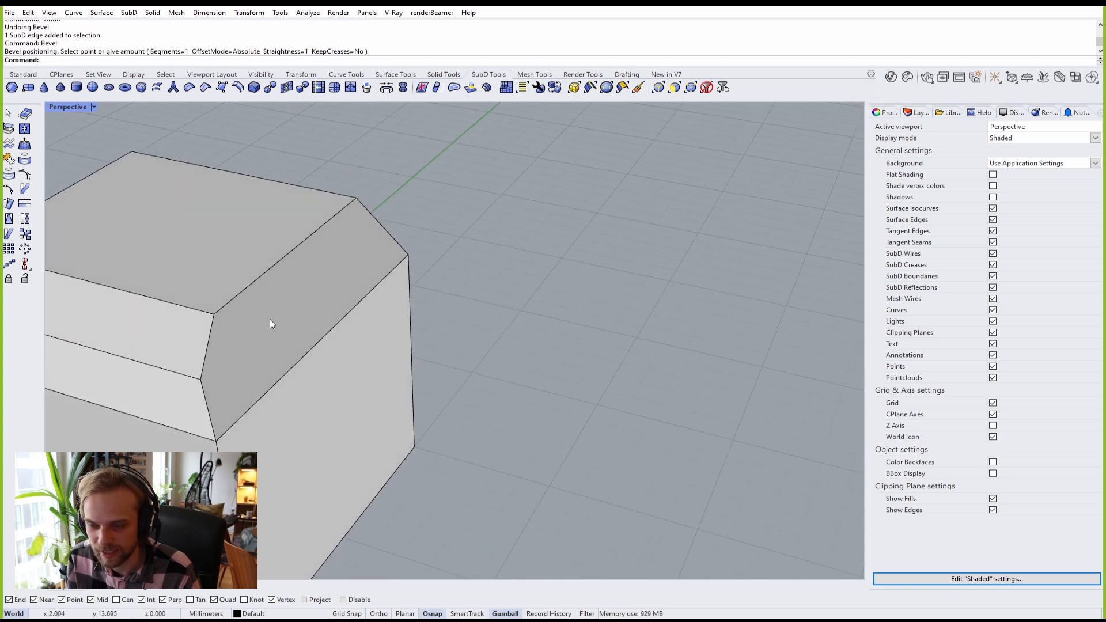
ctrl+shift+click(291, 305)
right_drag(494, 395, 540, 356)
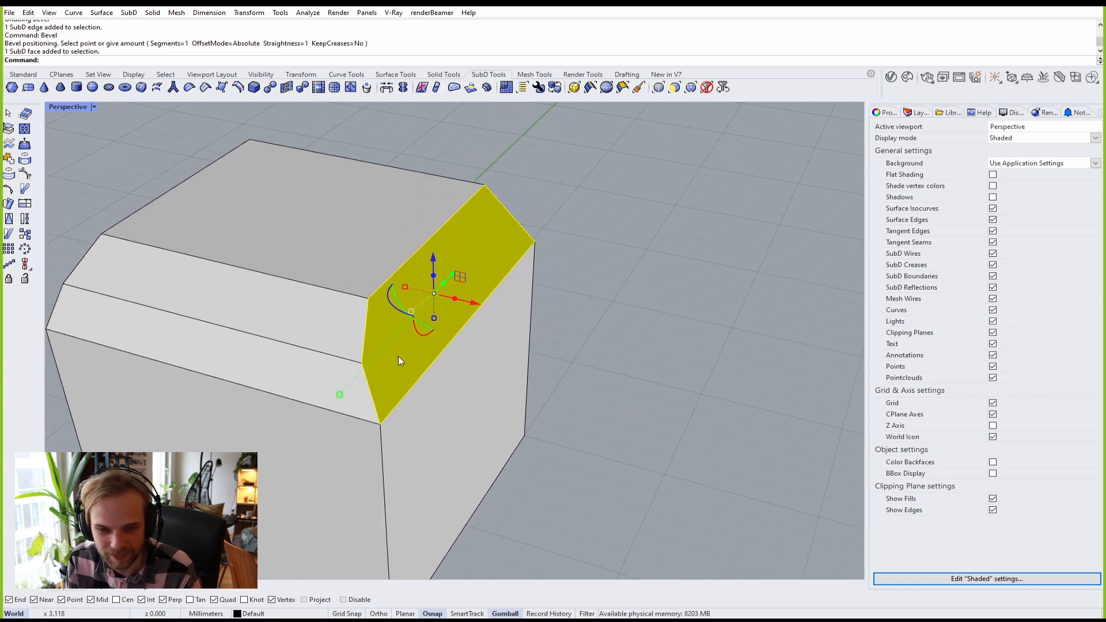
click(691, 381)
key(Tab)
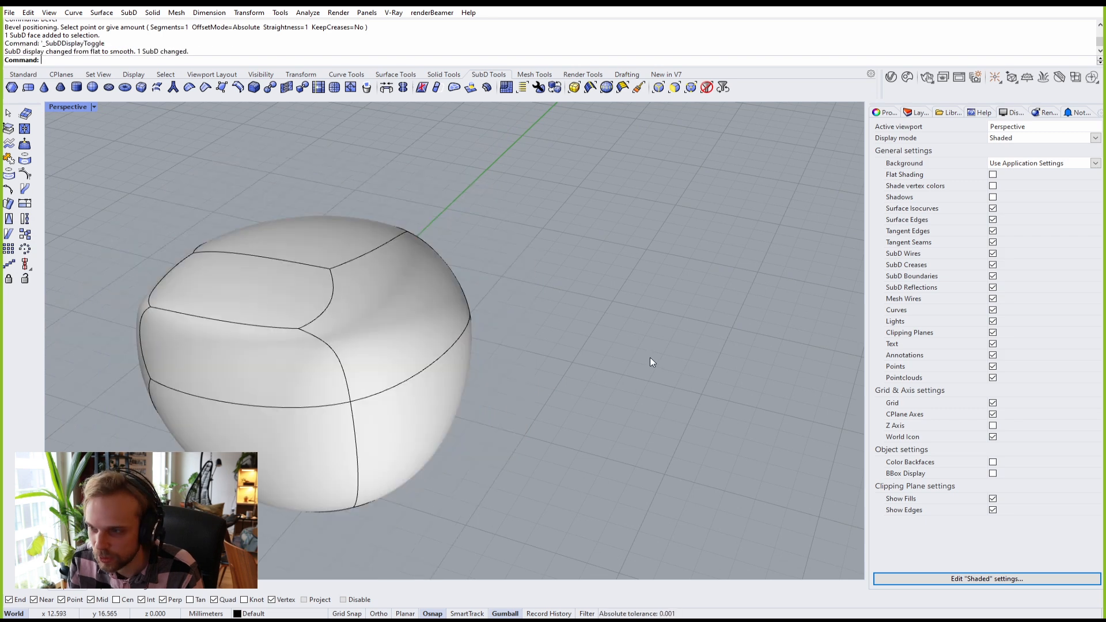
key(Tab)
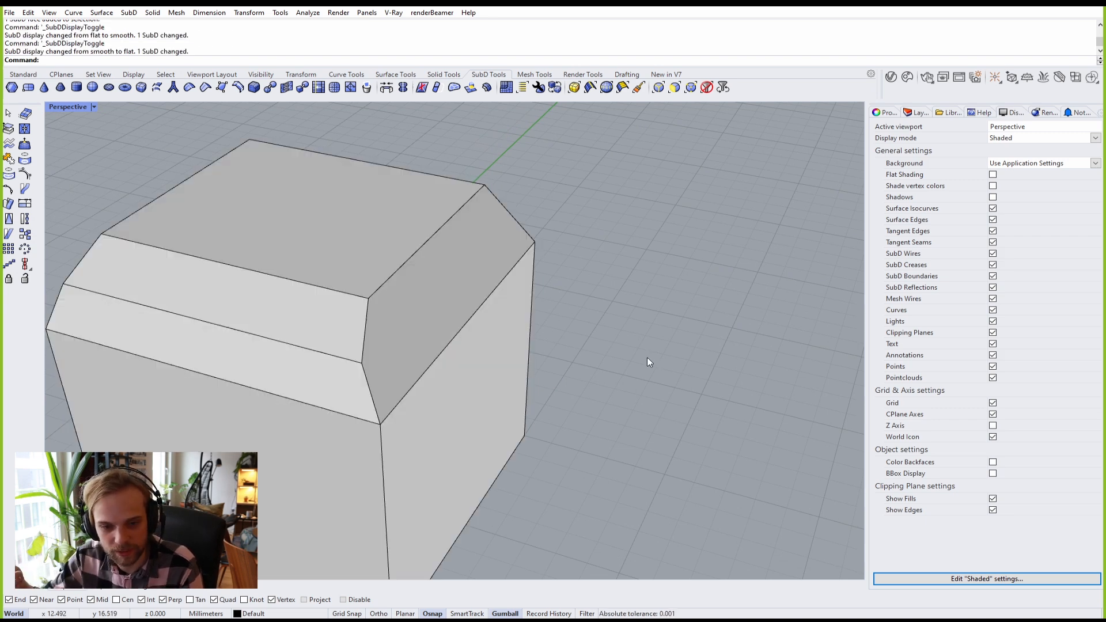
Step: Undo both remaining bevels to restore the plain SubD box
key(ctrl+z)
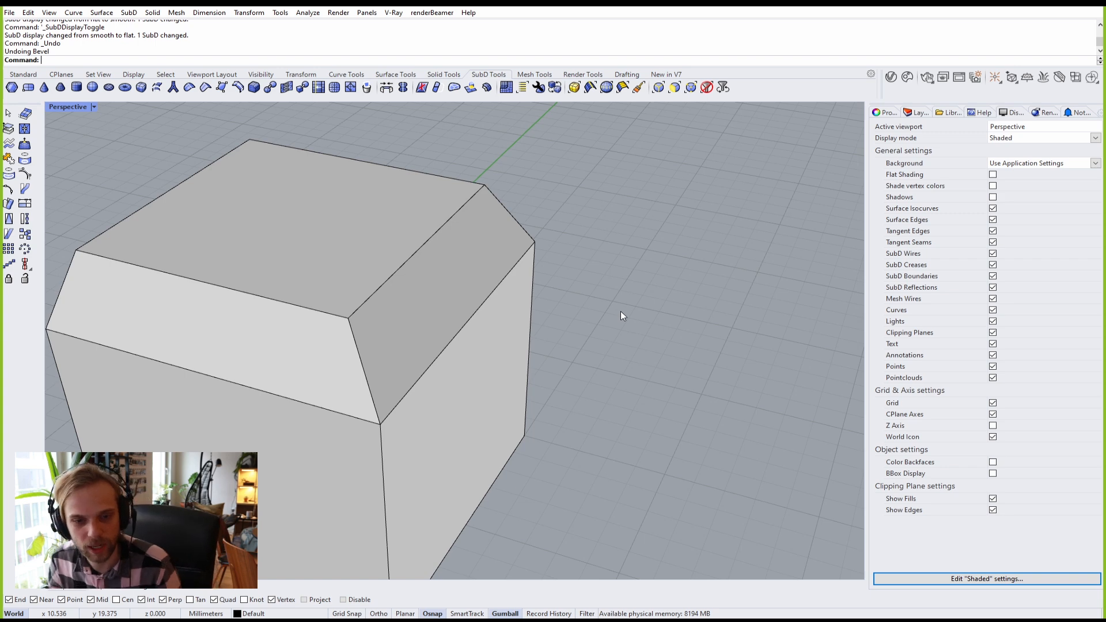
key(ctrl+z)
scroll(625, 306, down, 5)
drag(415, 221, 451, 237)
scroll(577, 378, up, 3)
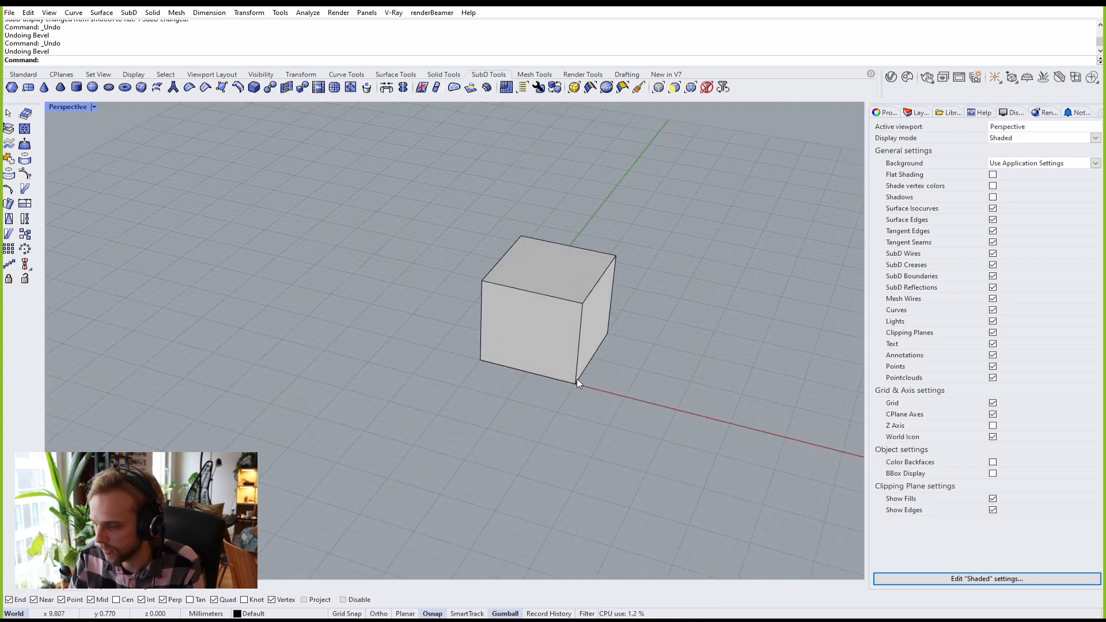
shift+right_drag(576, 379, 476, 408)
Step: Bevel all edges of the SubD box by 0.1 with one segment
right_click(475, 408)
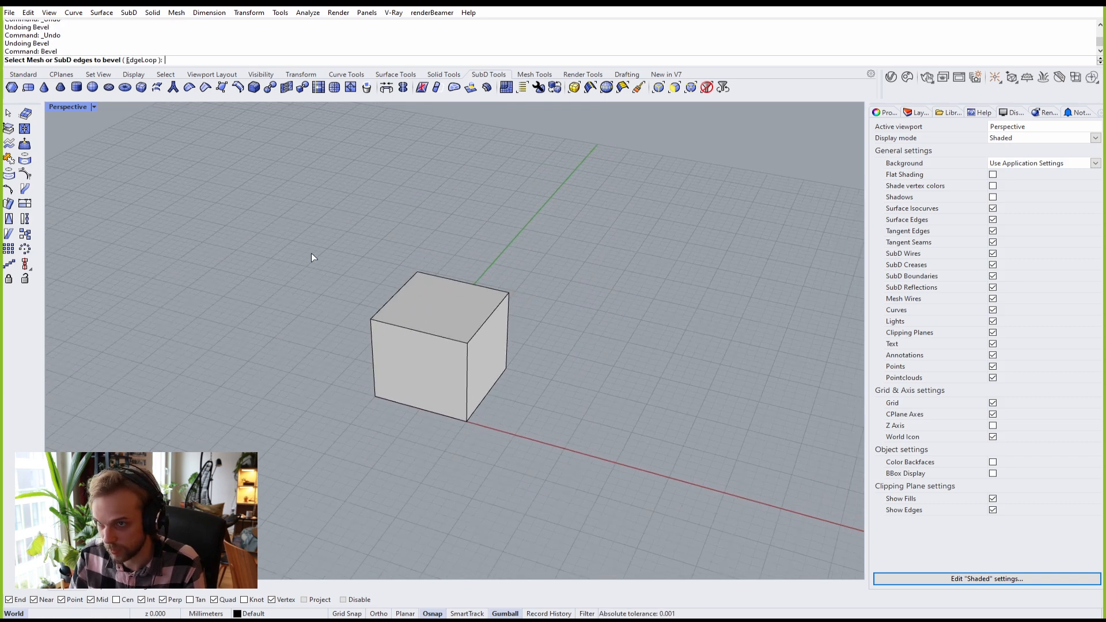
drag(287, 201, 649, 495)
scroll(509, 345, up, 3)
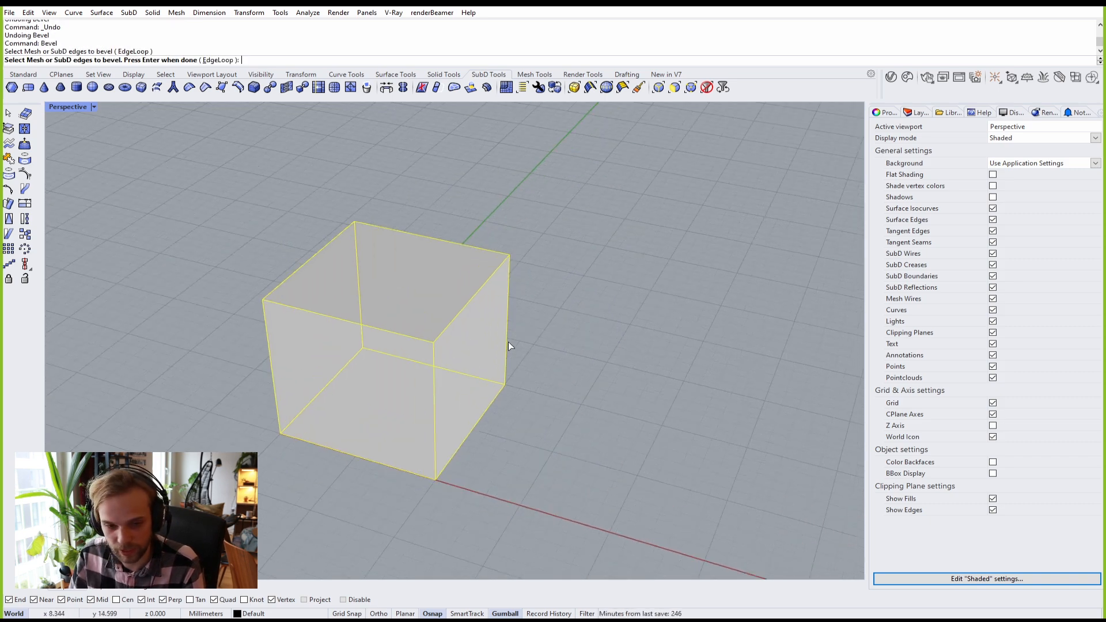
right_click(553, 317)
text(.)
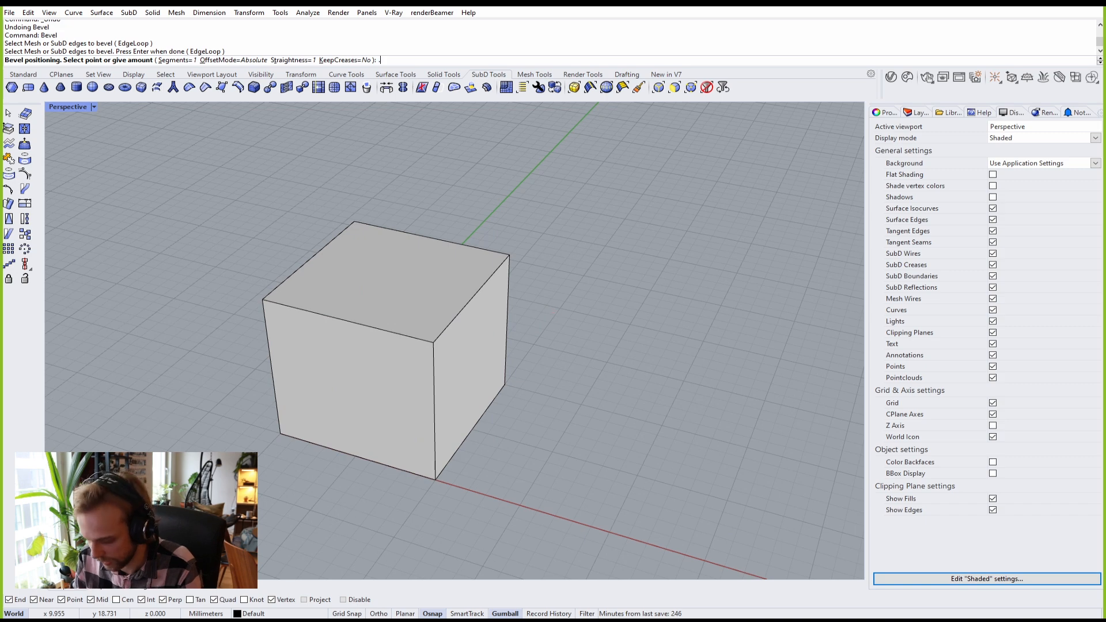
text(1)
key(Return)
Step: Compare the one-segment bevelled box in smooth and flat SubD display, and undo its bevel
scroll(416, 352, up, 3)
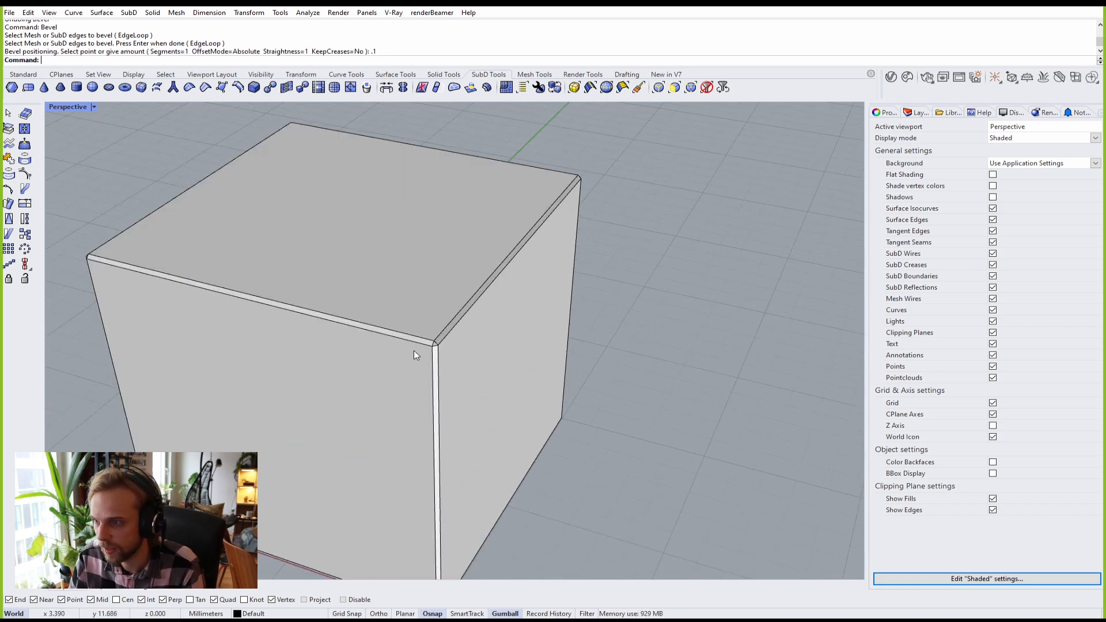
scroll(287, 291, down, 3)
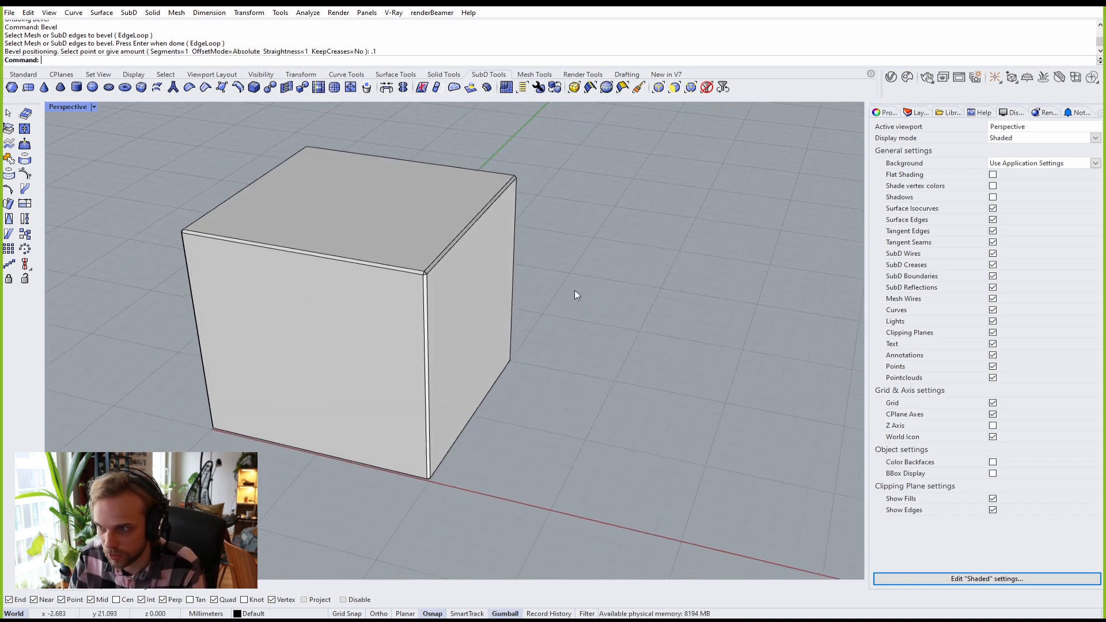
key(Tab)
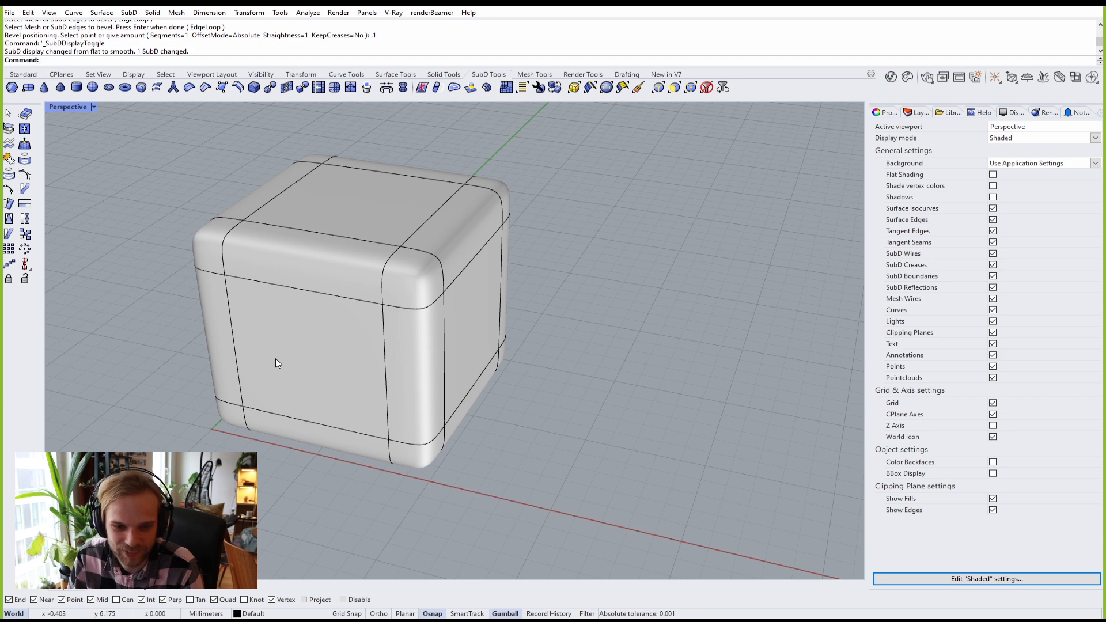
key(Tab)
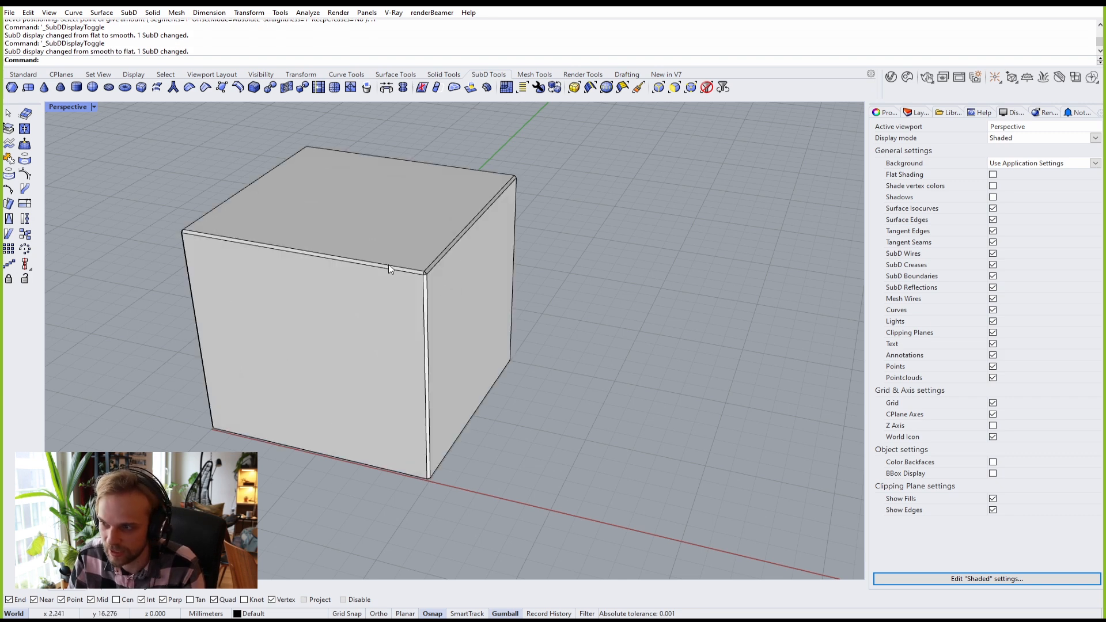
scroll(265, 258, up, 3)
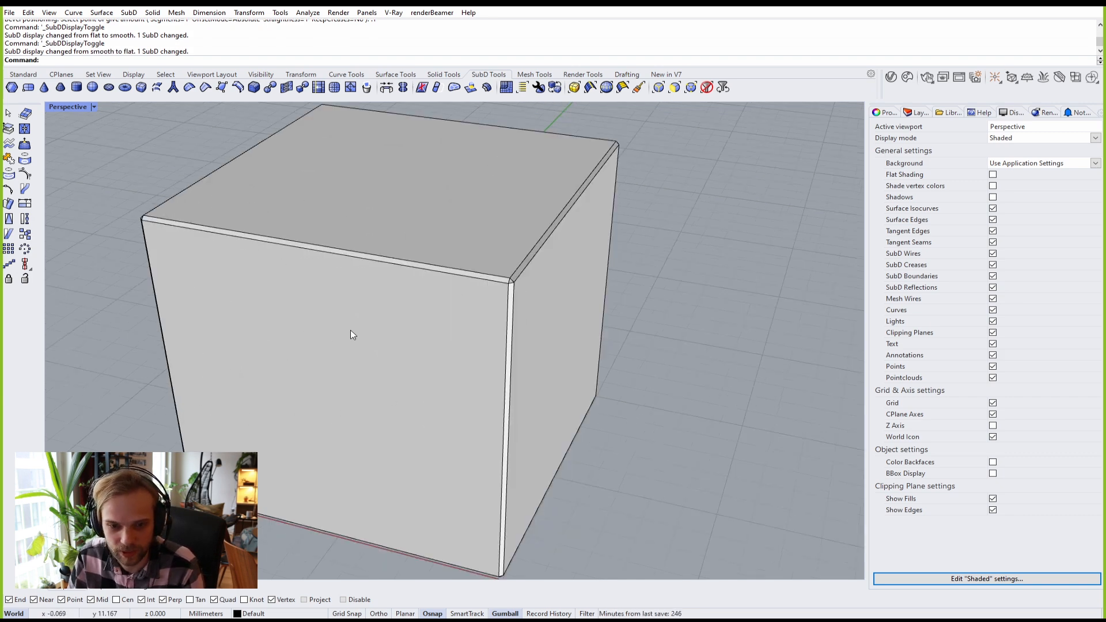
key(Tab)
key(Tab)
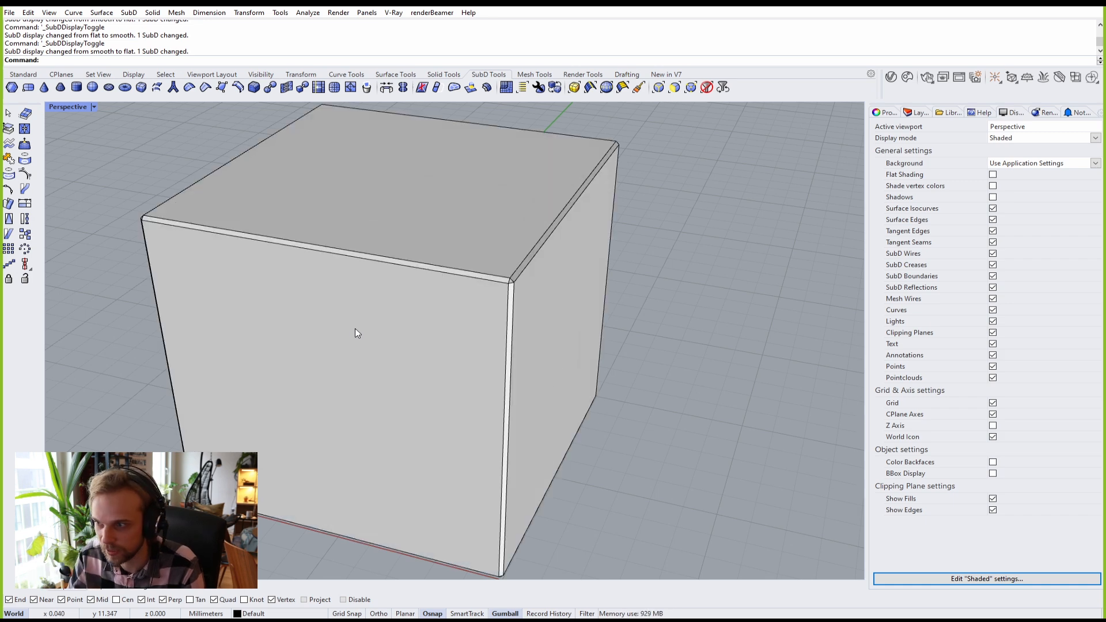
key(ctrl+z)
scroll(370, 315, down, 3)
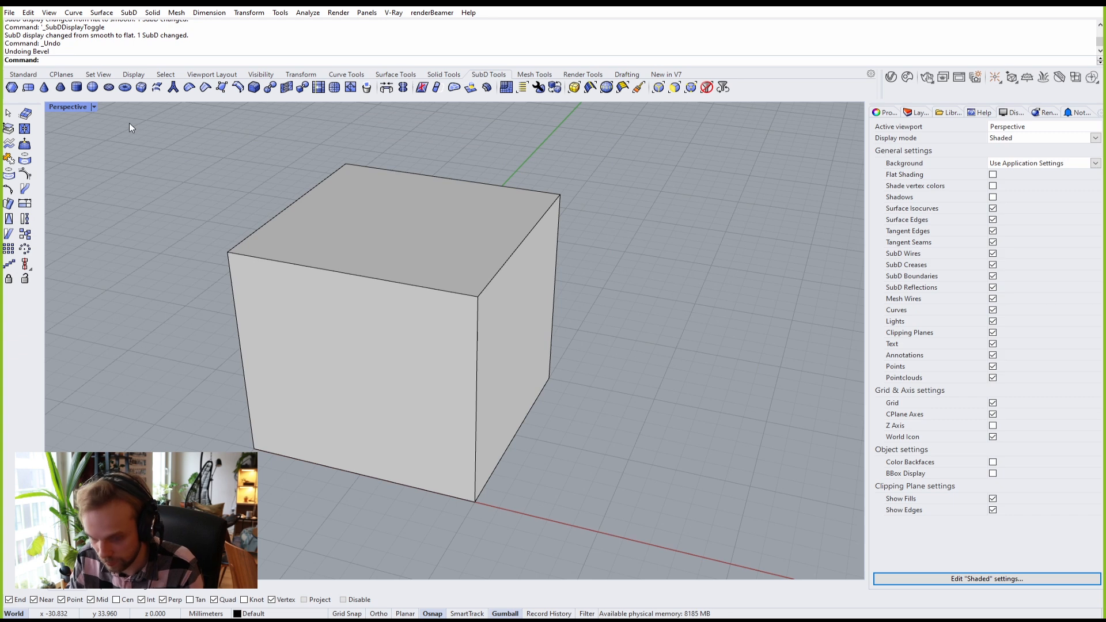
Step: Bevel all edges of the SubD box by 0.1 with the segments set to 2
key(Return)
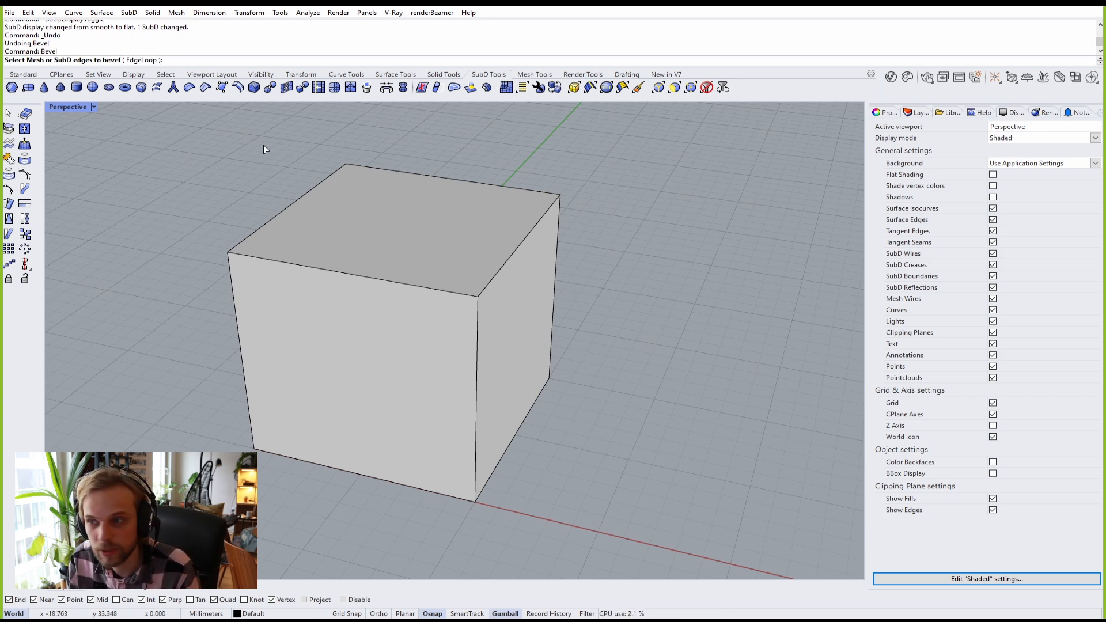
drag(147, 115, 704, 544)
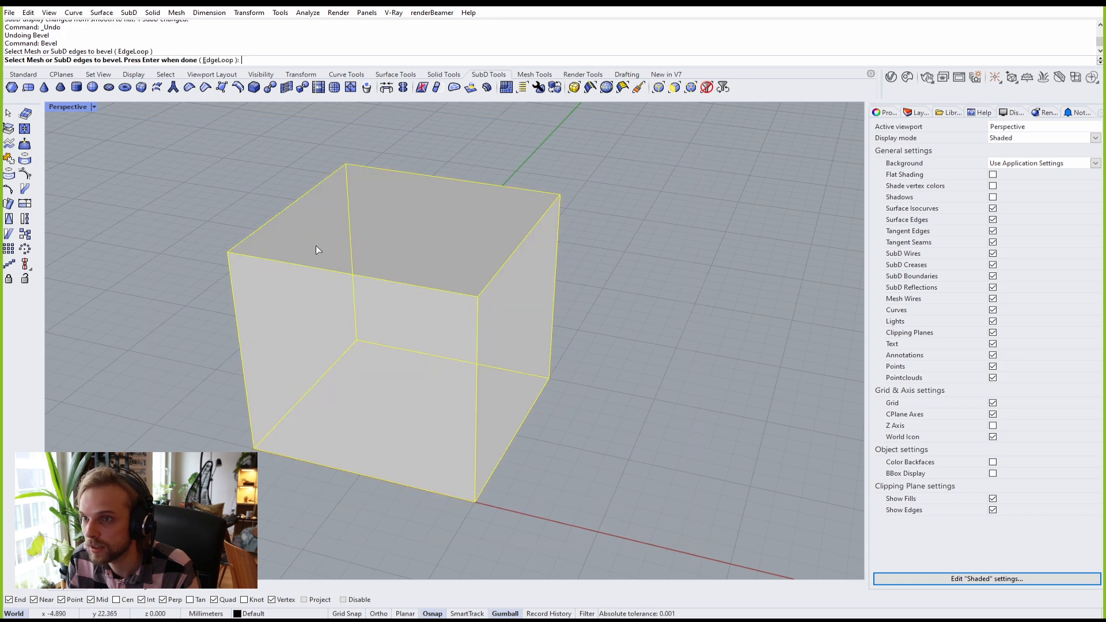
key(Return)
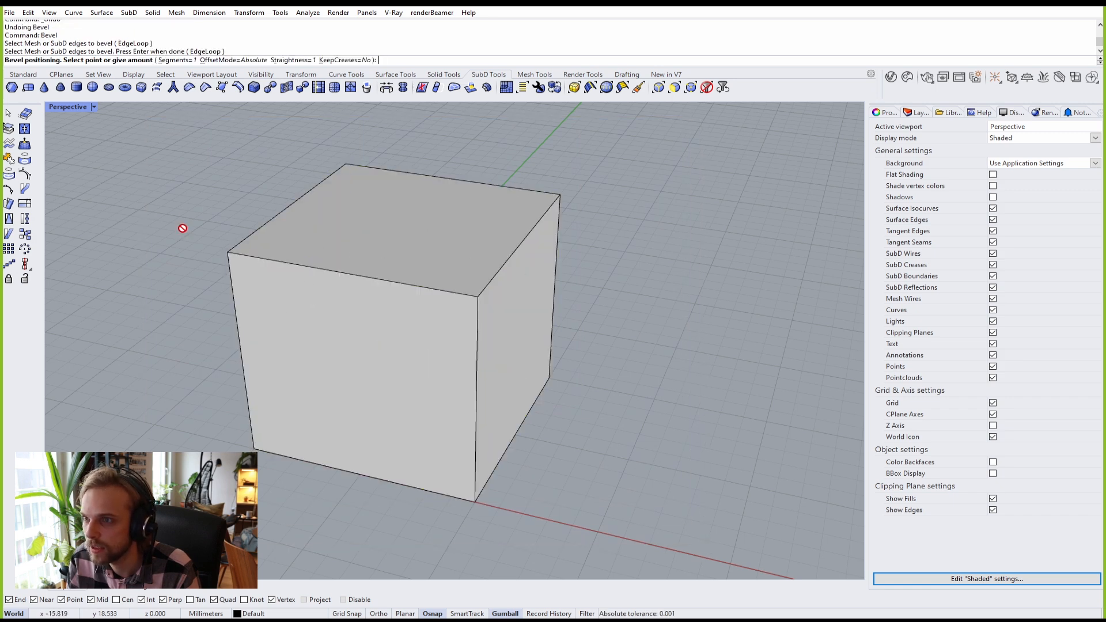
click(178, 61)
text(2)
key(Return)
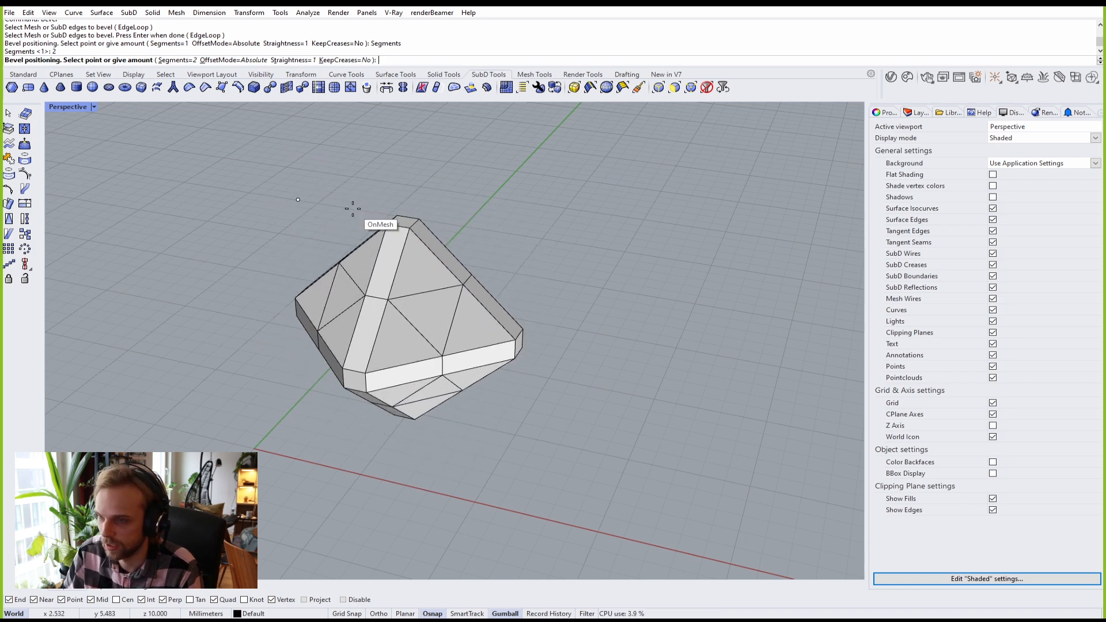
text(.1)
key(Return)
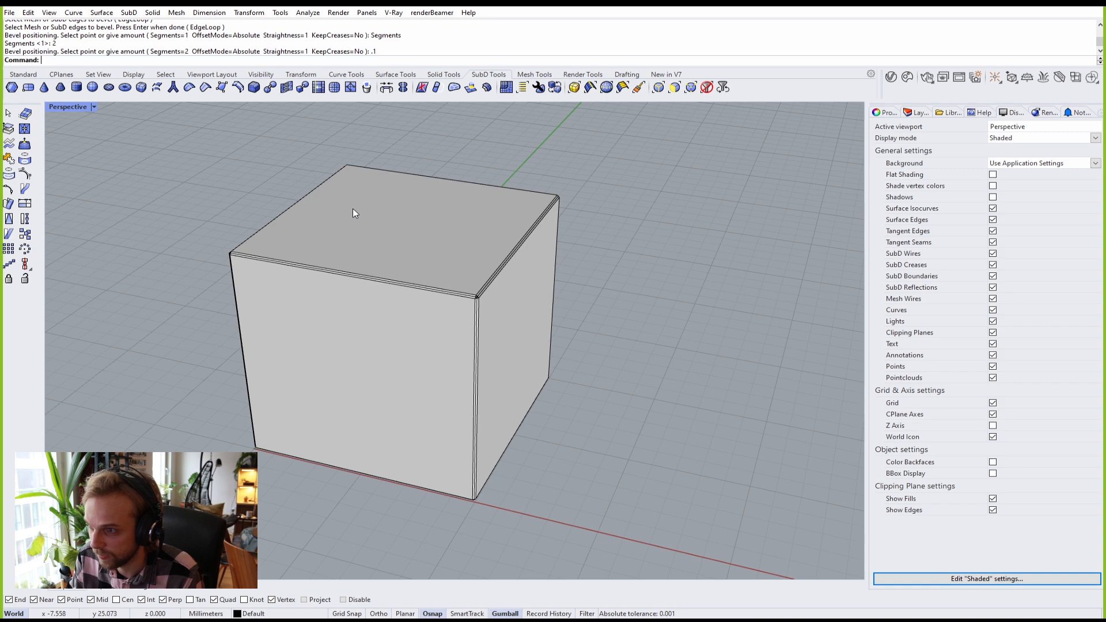
Step: Compare the two-segment bevel in smooth and flat SubD display, examining the front corner up close and ending in smooth display
scroll(479, 296, up, 5)
key(Tab)
scroll(479, 296, down, 8)
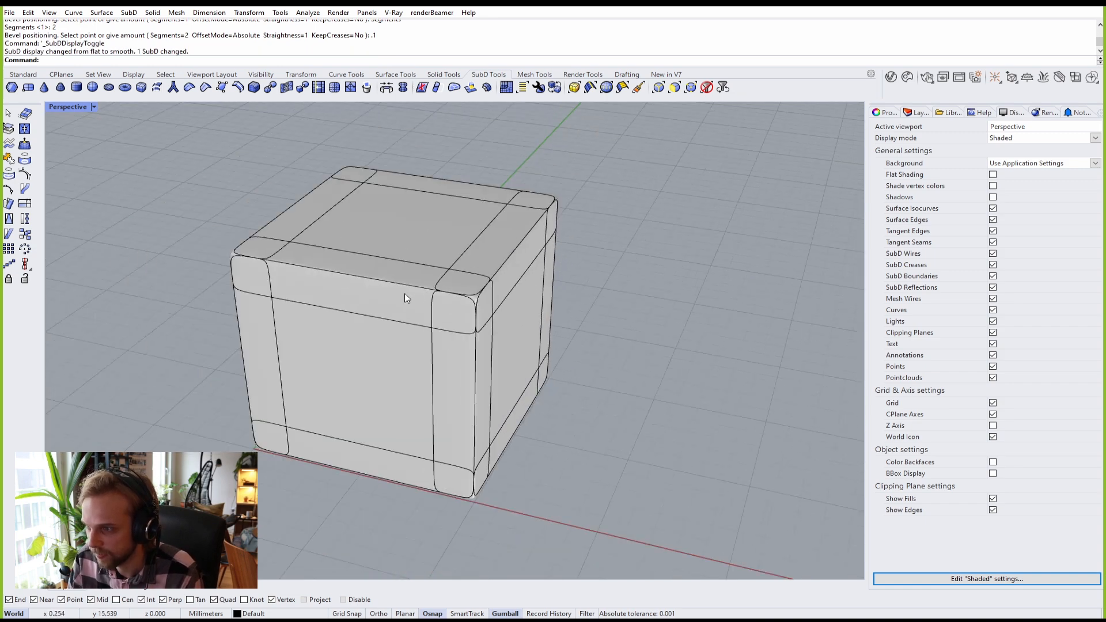
scroll(392, 231, up, 2)
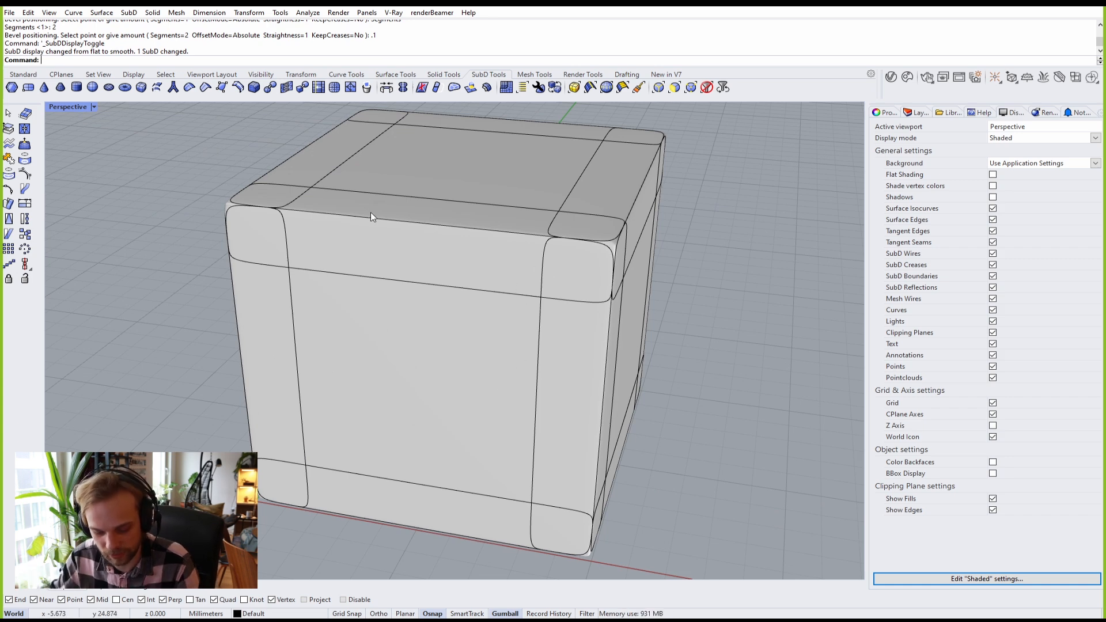
key(Tab)
scroll(659, 225, up, 10)
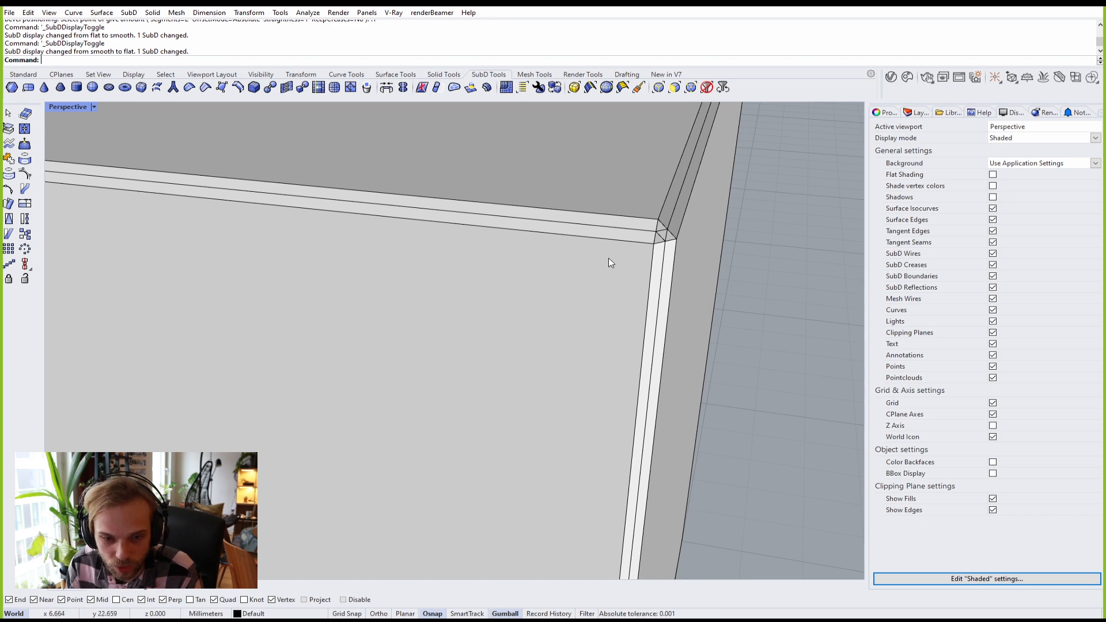
scroll(607, 262, down, 1)
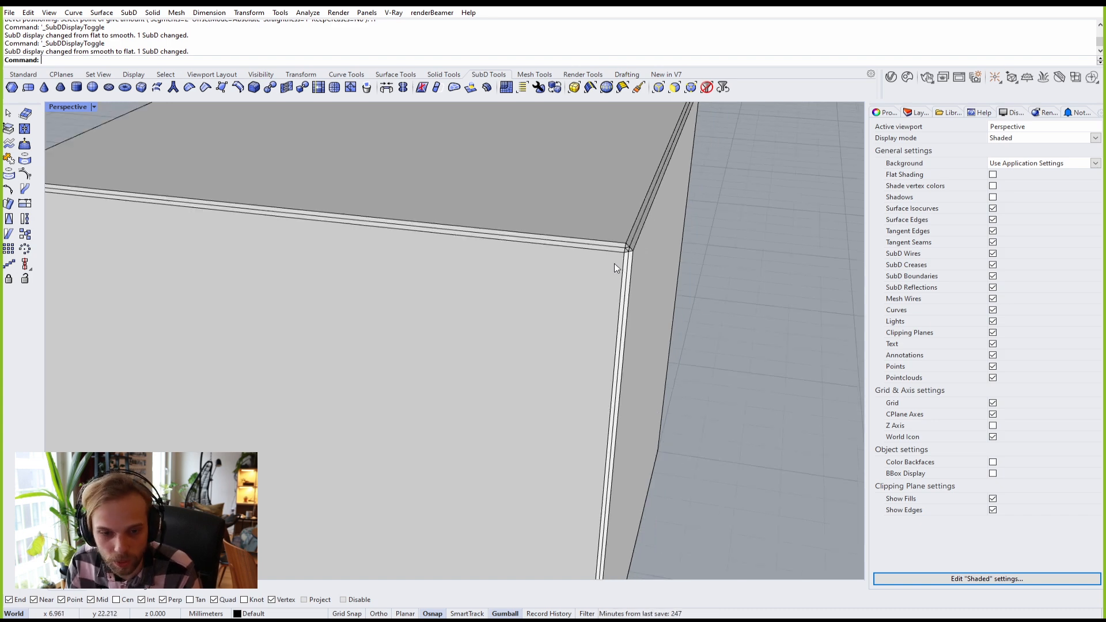
scroll(614, 264, down, 5)
key(Tab)
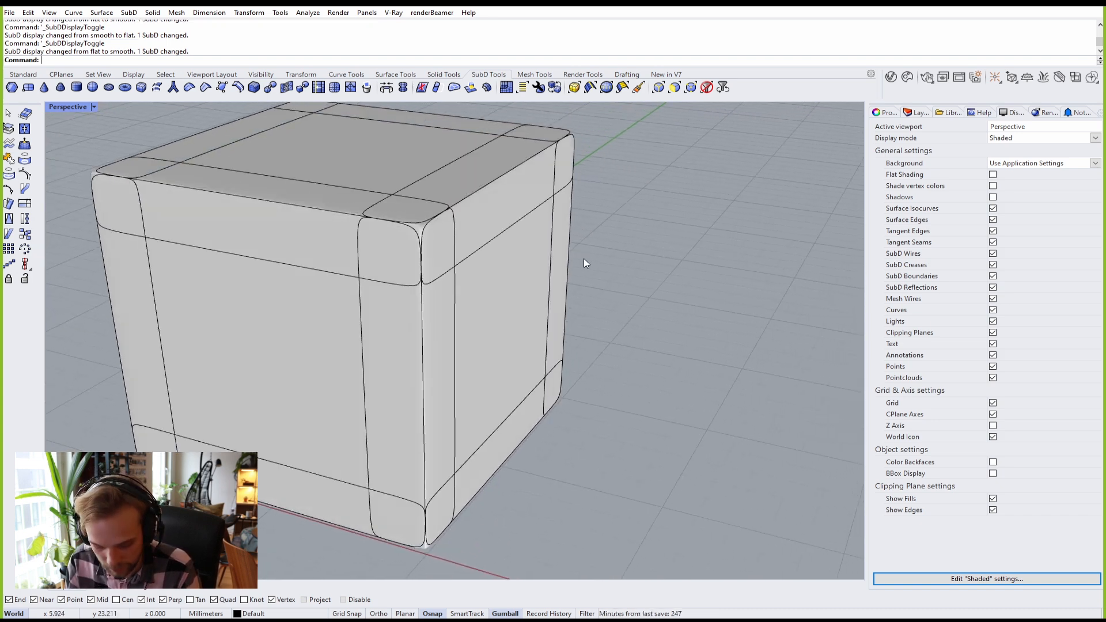
scroll(322, 221, up, 6)
scroll(353, 246, down, 2)
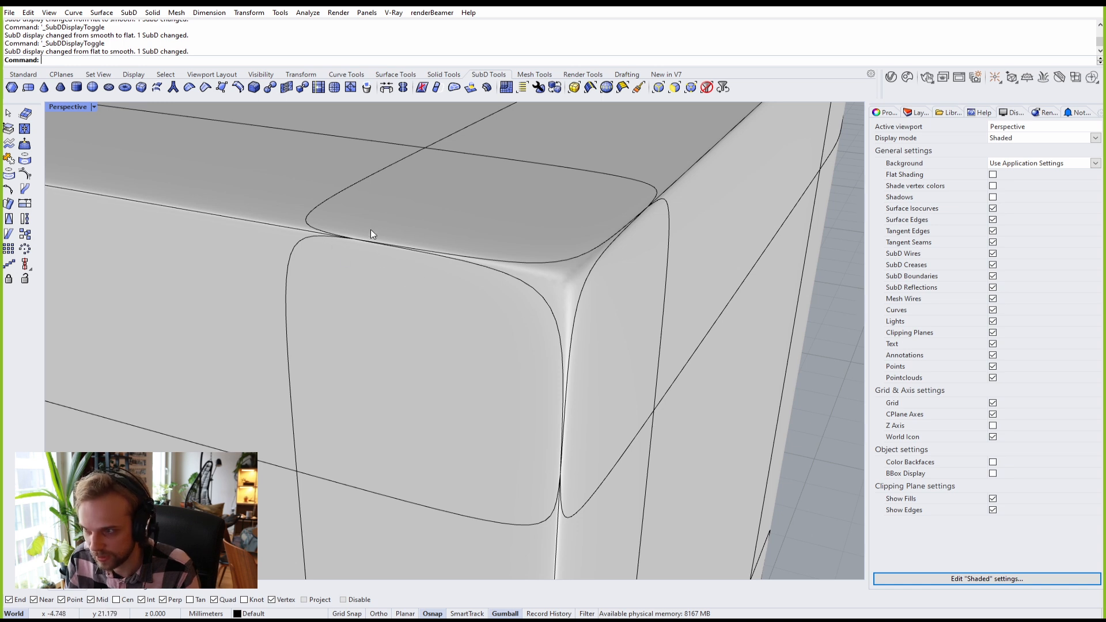
Step: Examine the triangular corner topology of the two-segment bevel up close in flat SubD display
key(Tab)
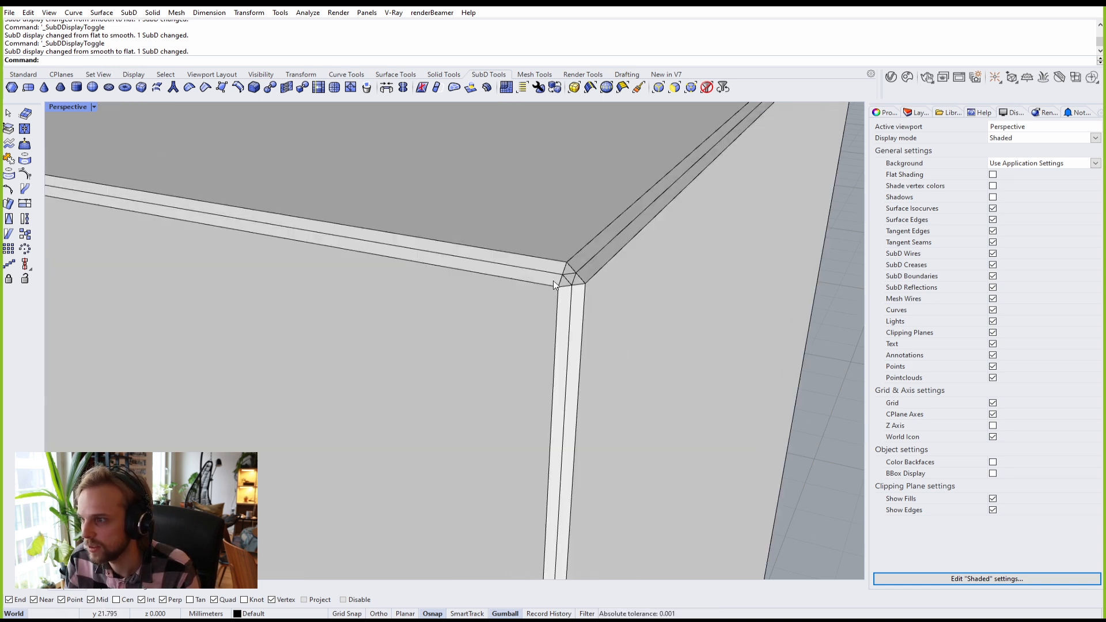
scroll(572, 275, up, 1)
scroll(572, 275, down, 1)
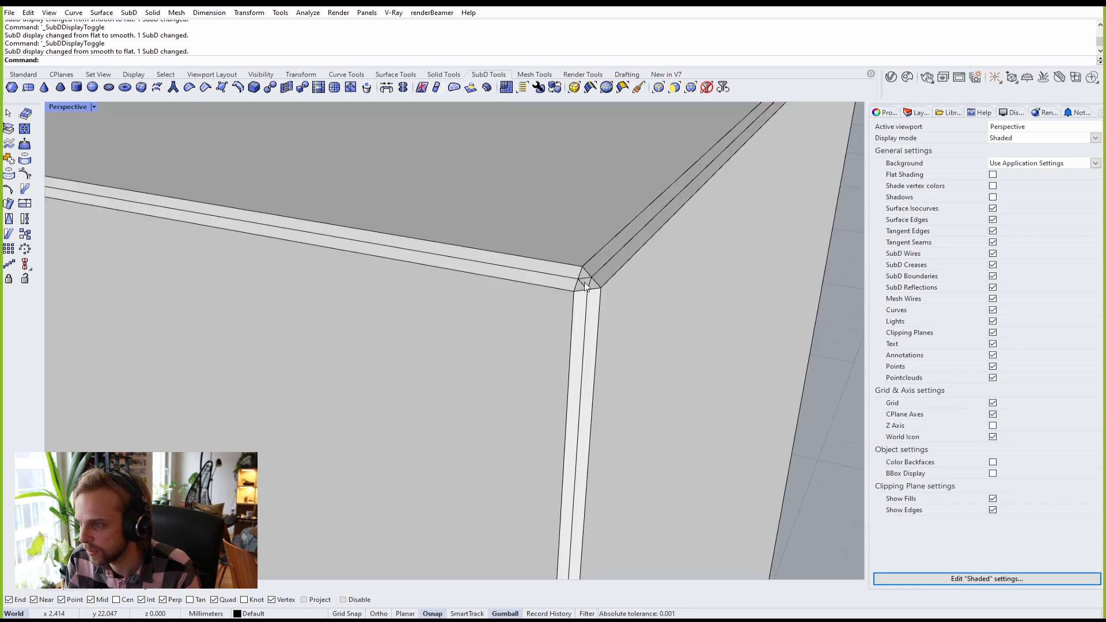
ctrl+shift+click(585, 283)
text(ZS)
key(Return)
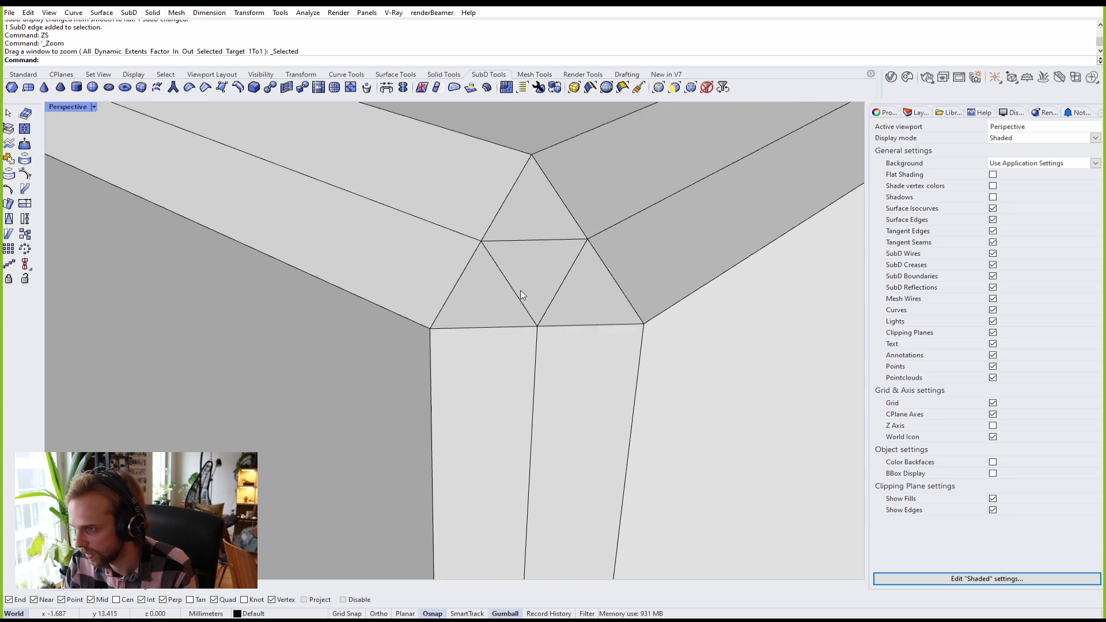
scroll(538, 306, up, 1)
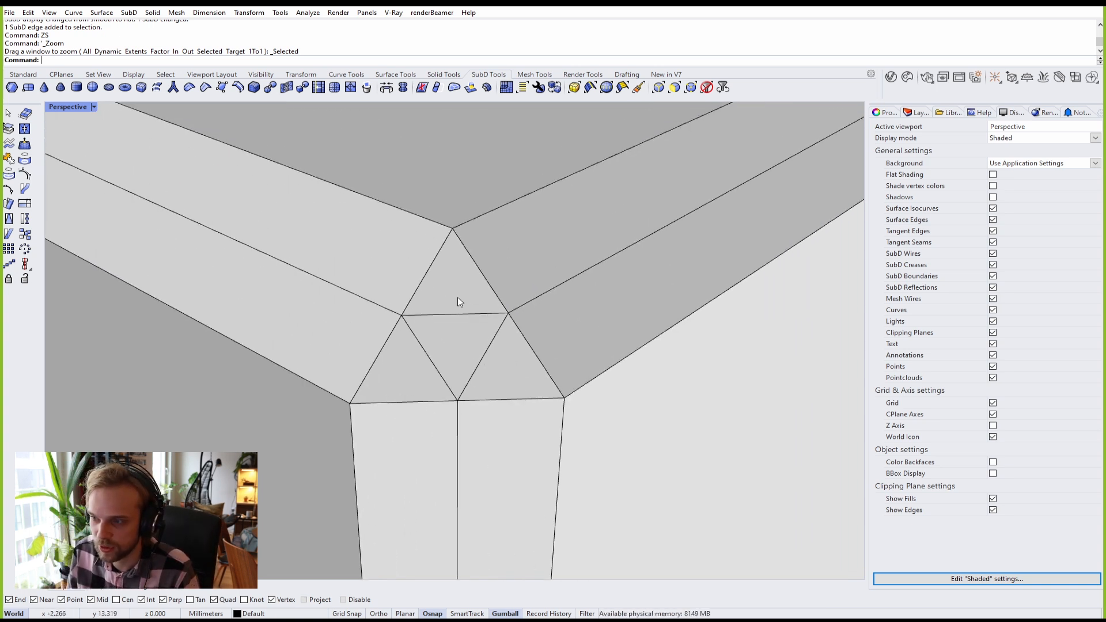
scroll(453, 323, down, 3)
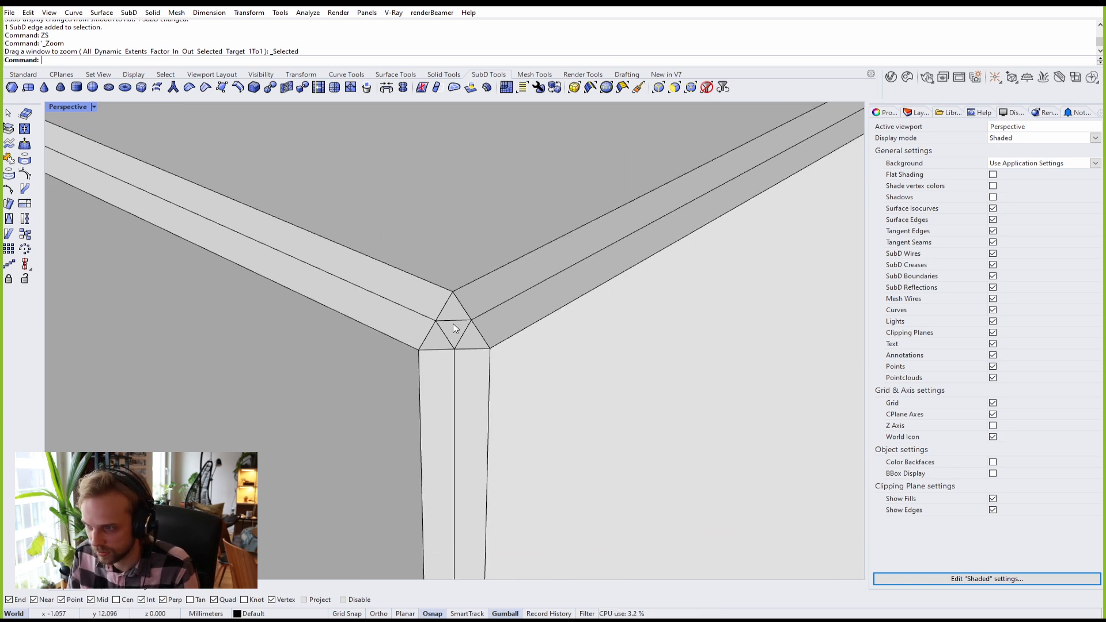
Step: Compare the two-segment corner in smooth display with the whole bevelled box in flat display from several sides
key(Tab)
right_drag(453, 323, 466, 299)
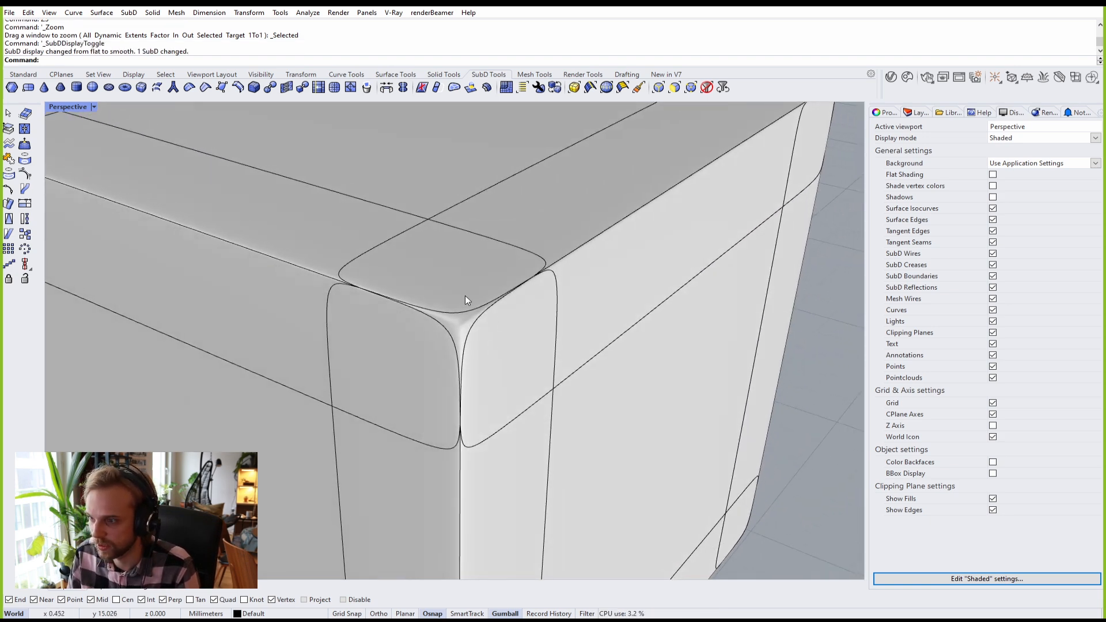
scroll(520, 388, down, 3)
key(Tab)
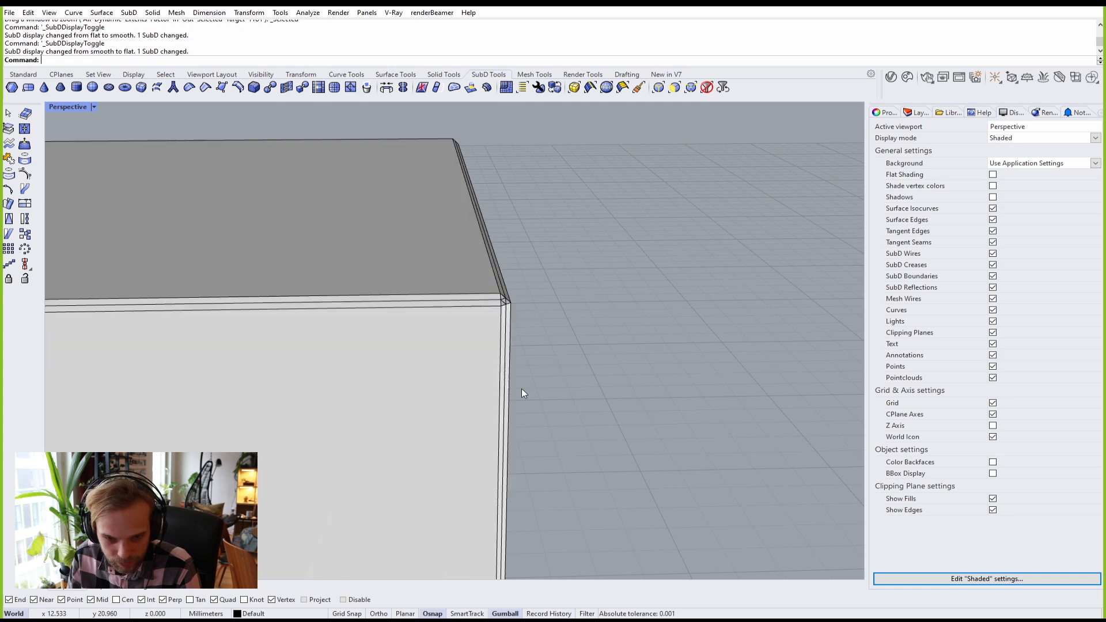
scroll(520, 388, down, 2)
scroll(520, 388, down, 4)
shift+right_drag(508, 390, 529, 347)
scroll(317, 274, up, 6)
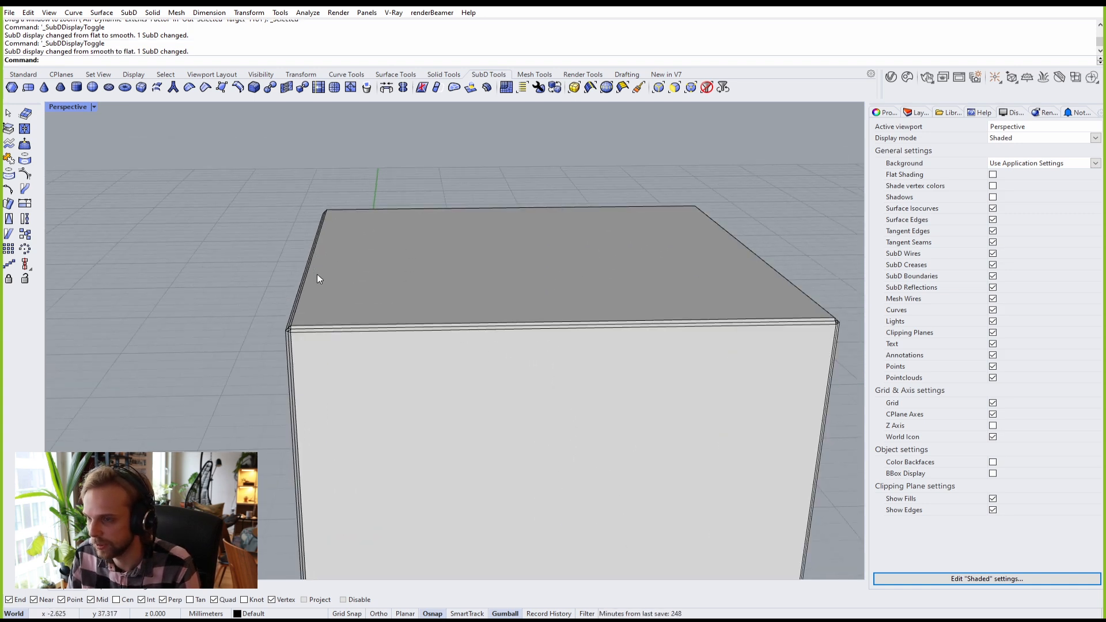
right_drag(317, 275, 412, 329)
Step: Undo the two-segment bevel and bring the whole plain box back into view
key(ctrl+z)
scroll(408, 330, down, 6)
shift+right_drag(481, 441, 409, 438)
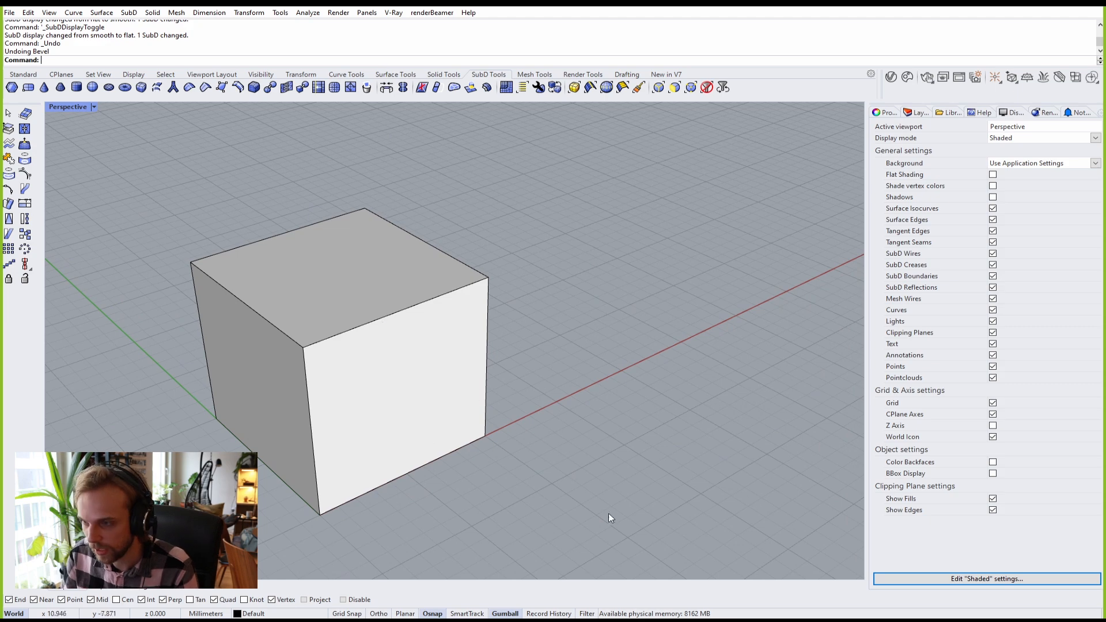
Step: Inset all faces of the SubD box by 0.1 in Single mode
drag(633, 528, 589, 396)
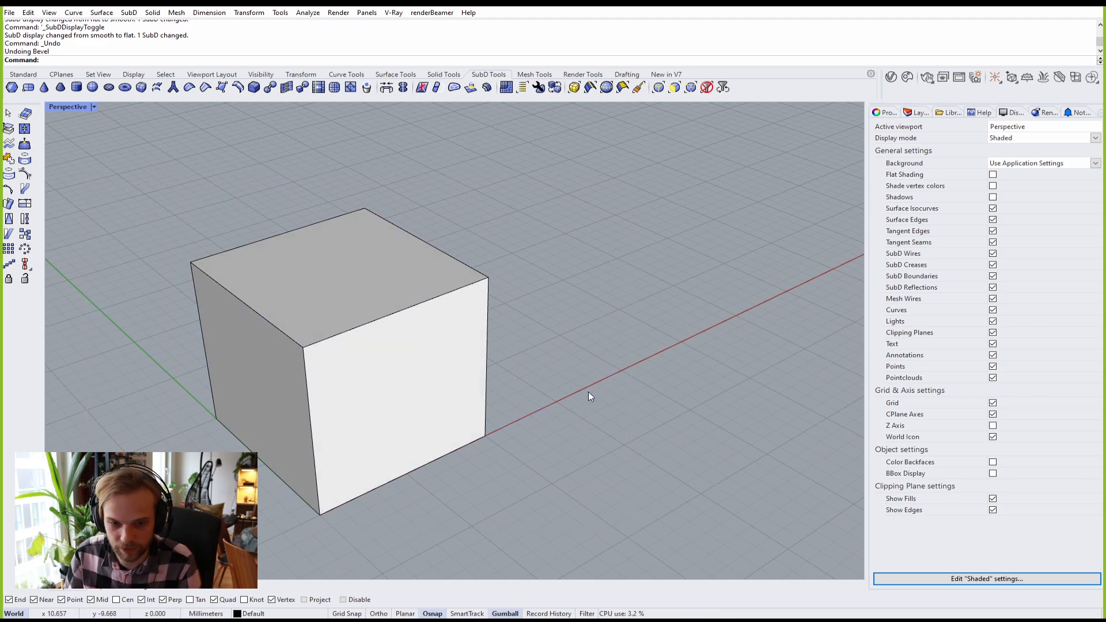
drag(590, 505, 97, 144)
right_drag(185, 290, 427, 214)
scroll(440, 275, down, 4)
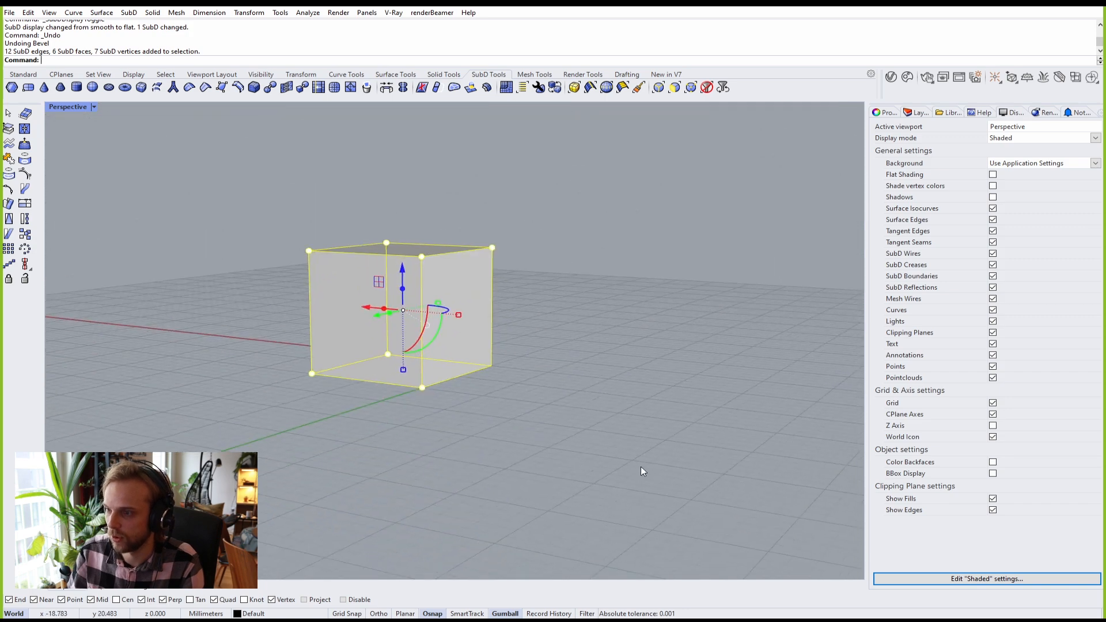
drag(643, 469, 239, 194)
right_drag(196, 195, 400, 234)
right_drag(238, 143, 331, 363)
scroll(419, 301, up, 4)
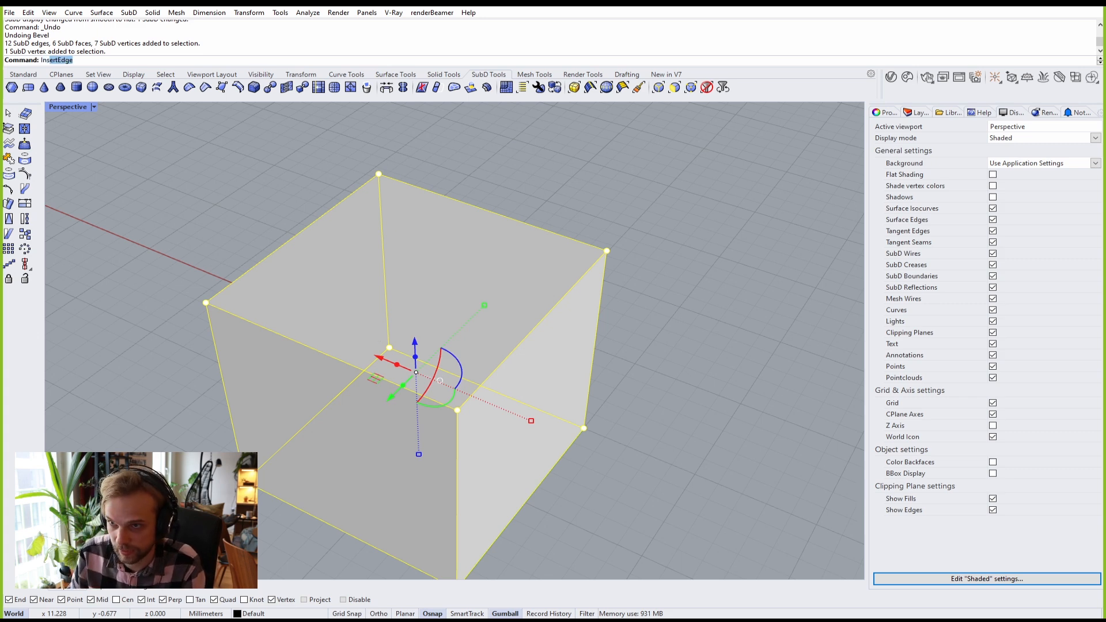
text(et)
key(Return)
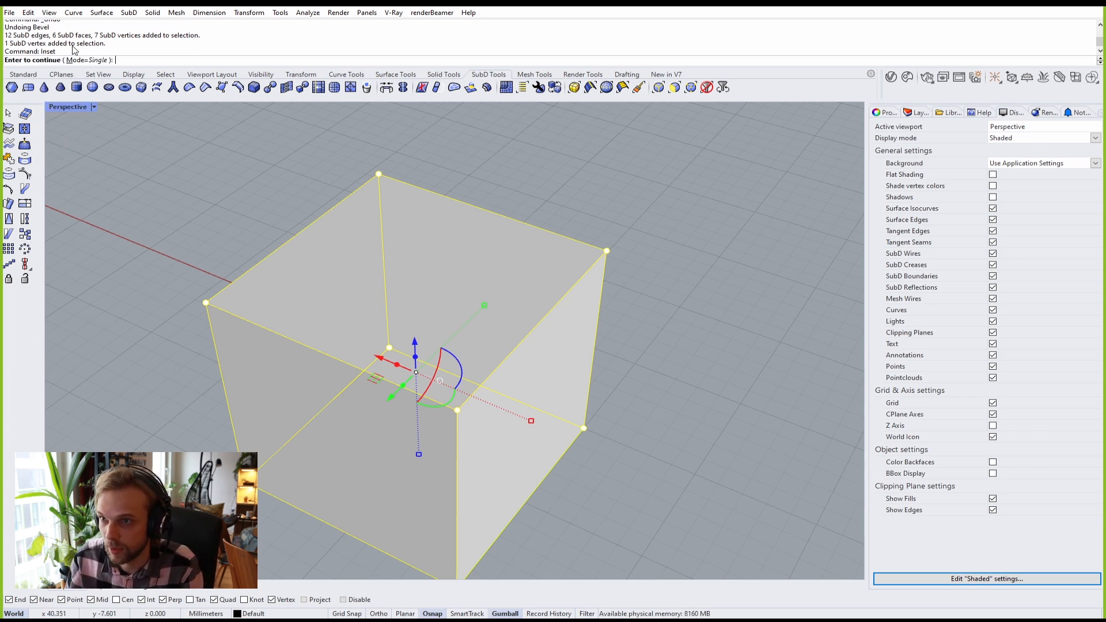
key(Return)
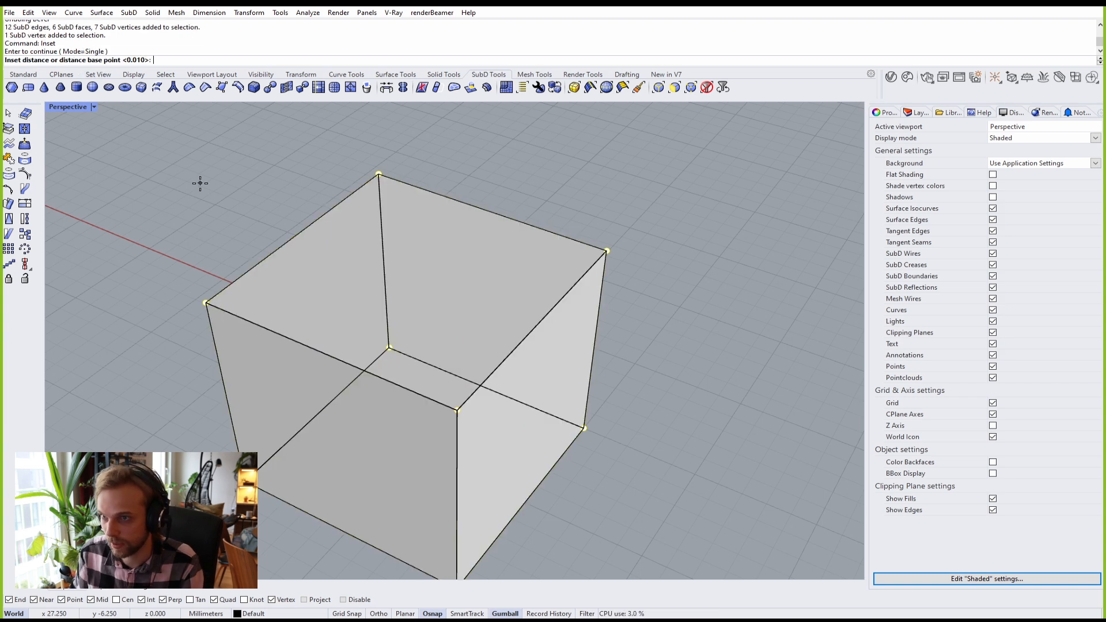
key(Return)
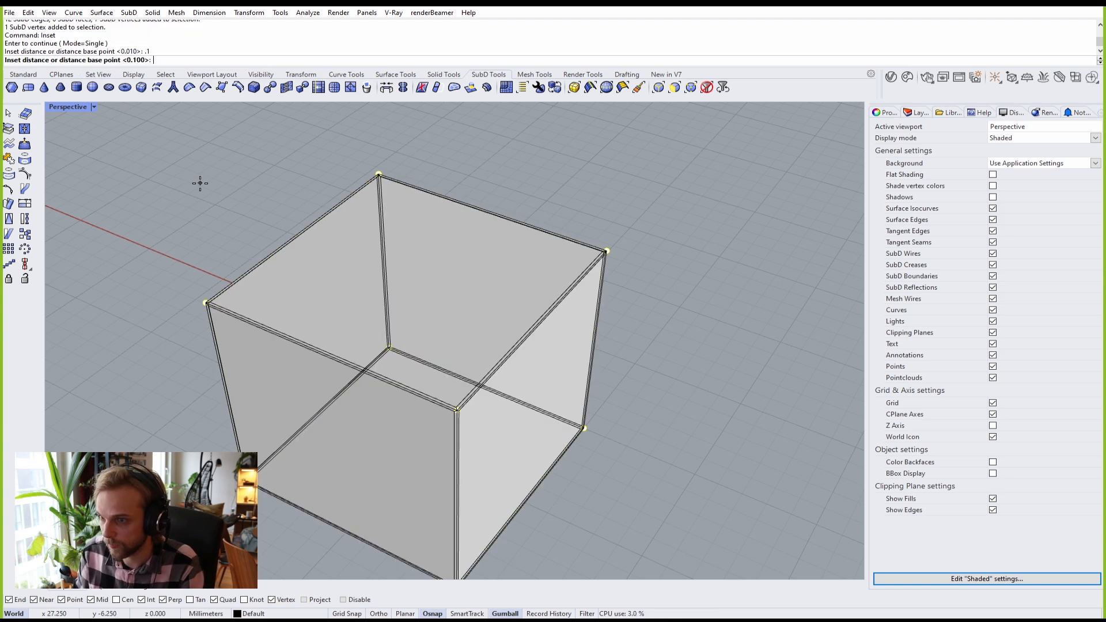
key(Return)
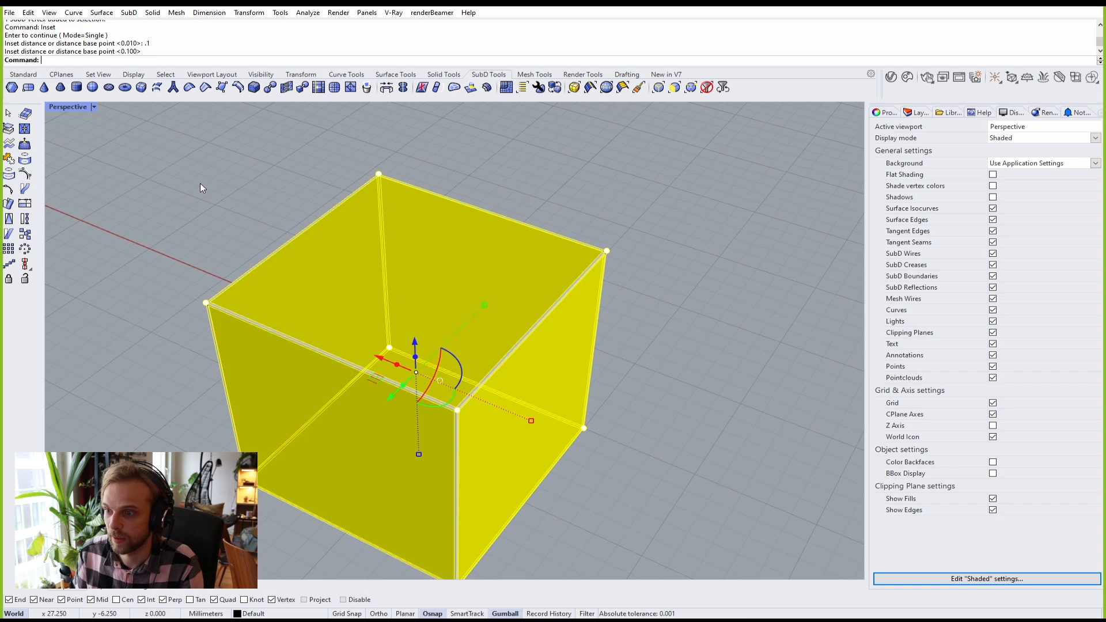
key(Escape)
Step: Compare the inset box in smooth and flat SubD display, ending in flat display
key(Tab)
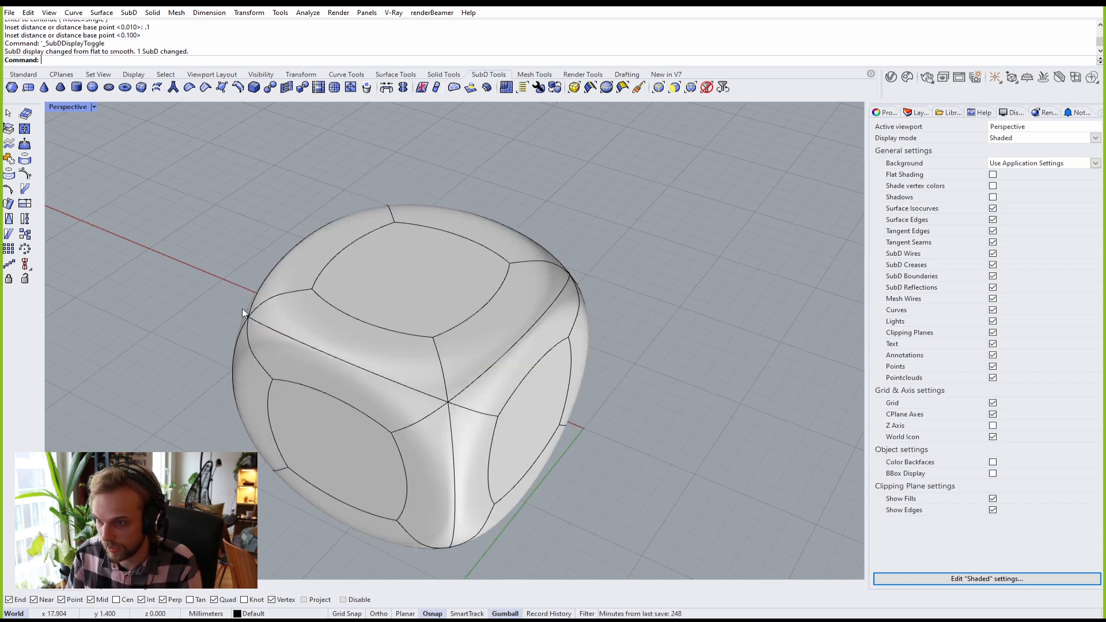
right_drag(242, 309, 367, 255)
key(Tab)
scroll(307, 240, up, 5)
scroll(517, 283, up, 5)
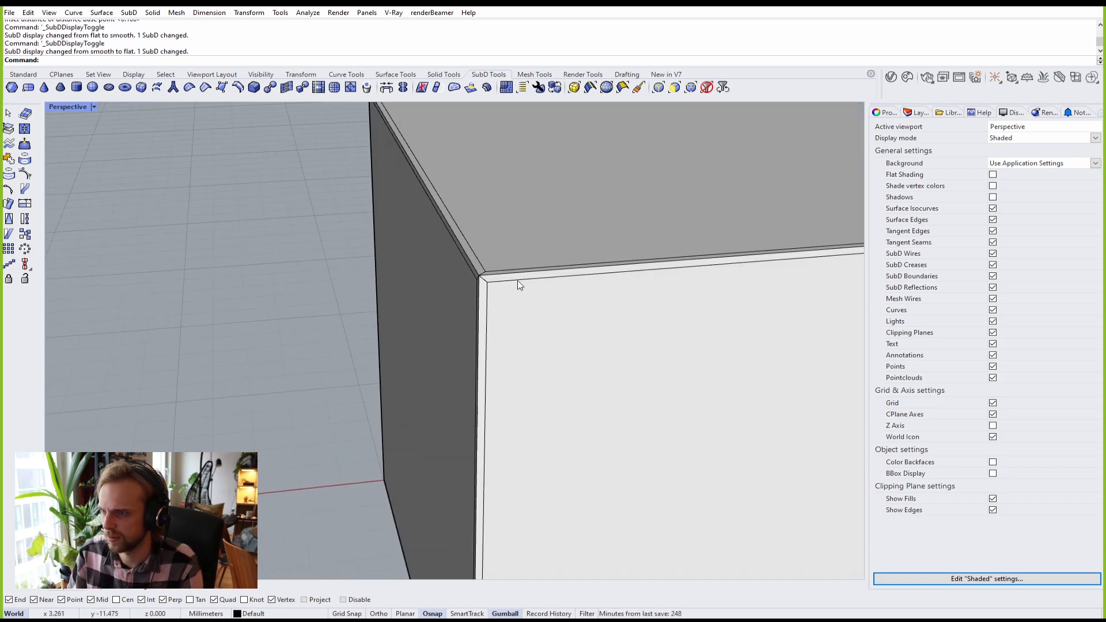
key(Tab)
scroll(481, 282, down, 10)
key(Tab)
key(Tab)
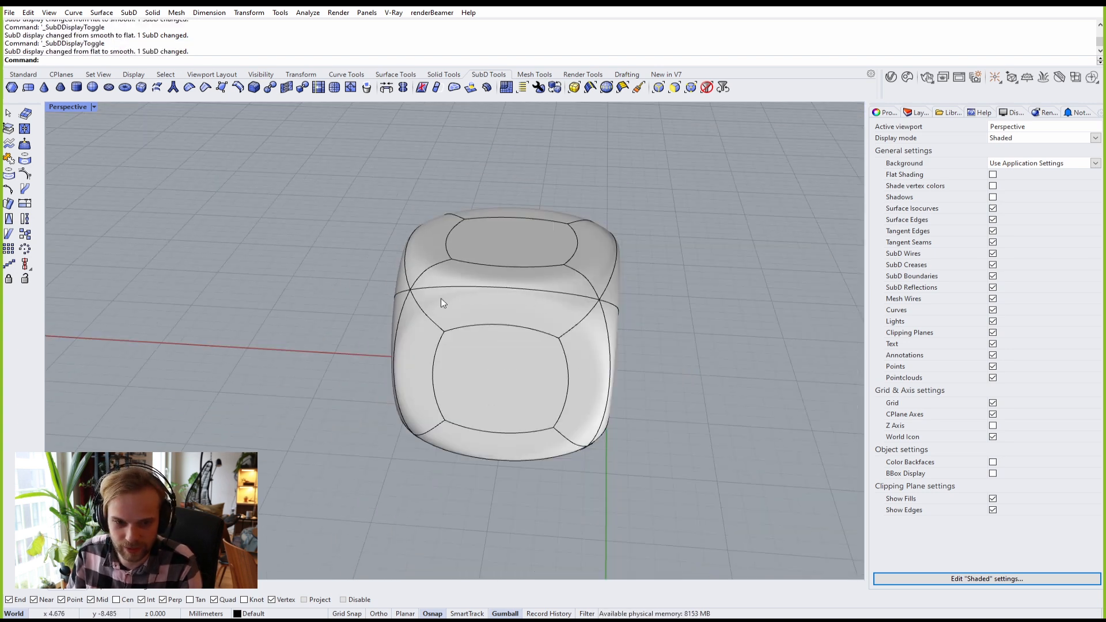
key(Tab)
Step: Examine the corner vertex of the inset box up close, then look over the whole box in flat display
scroll(358, 291, up, 10)
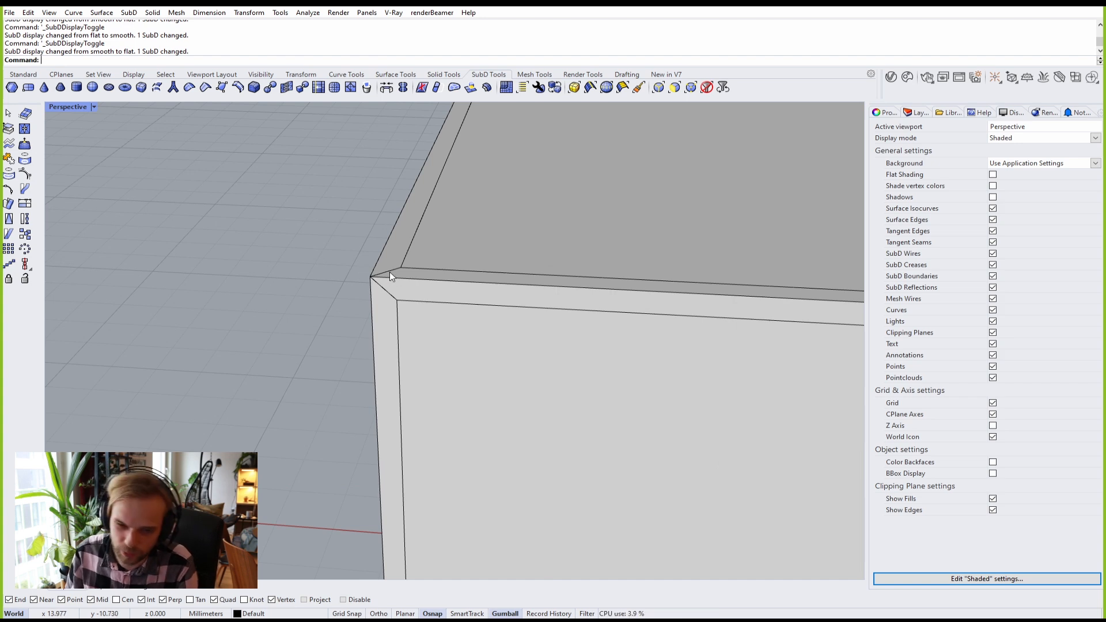
scroll(340, 289, up, 5)
click(318, 288)
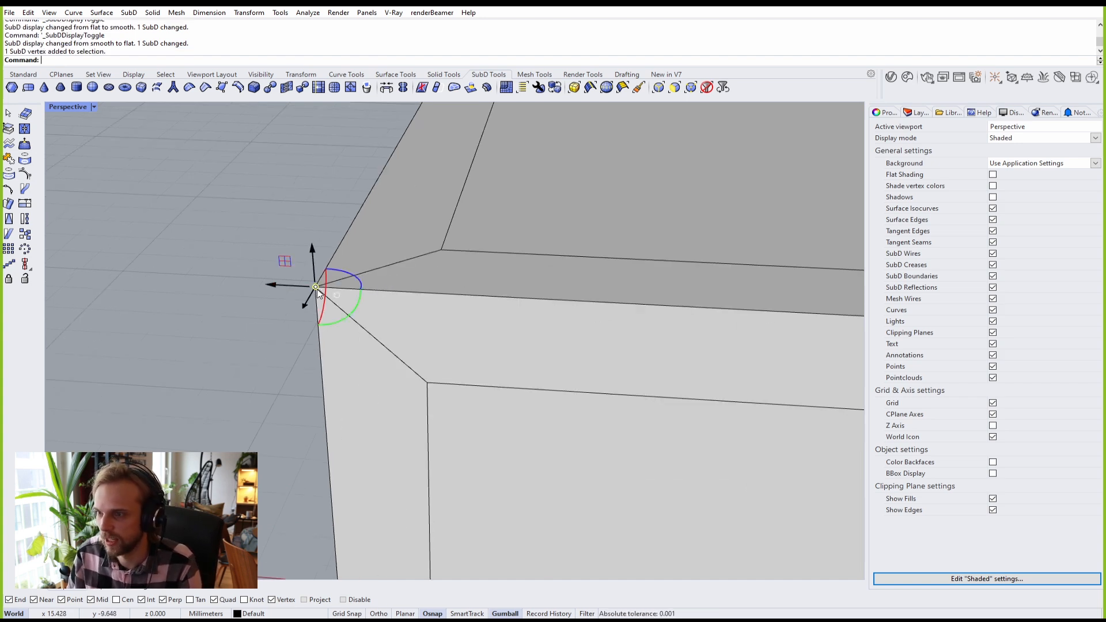
scroll(284, 249, down, 3)
scroll(172, 260, down, 3)
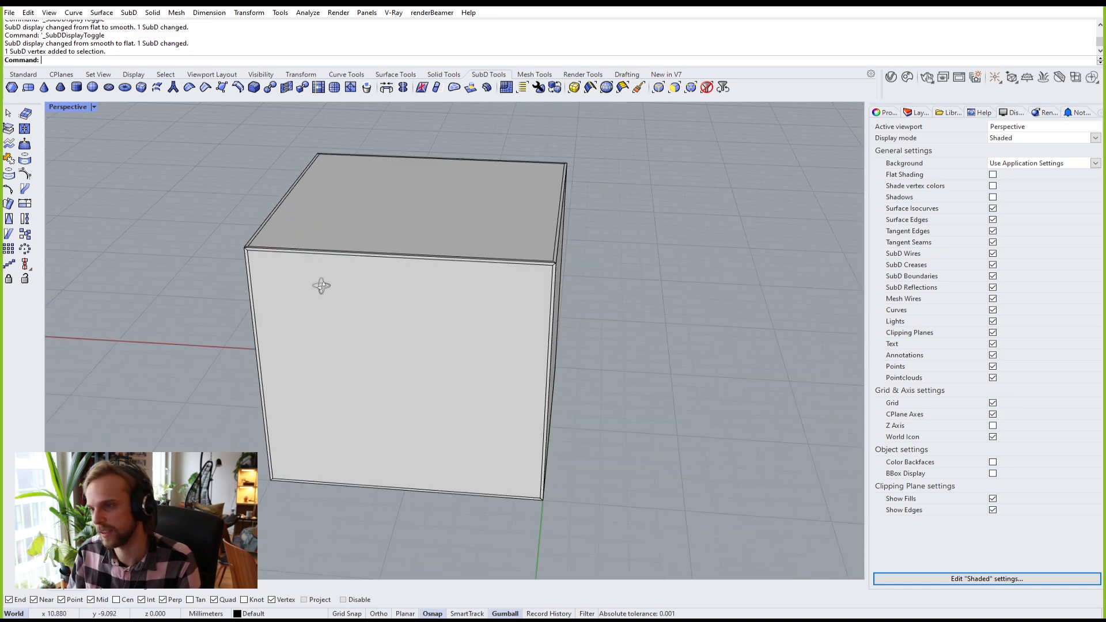
right_drag(321, 286, 302, 272)
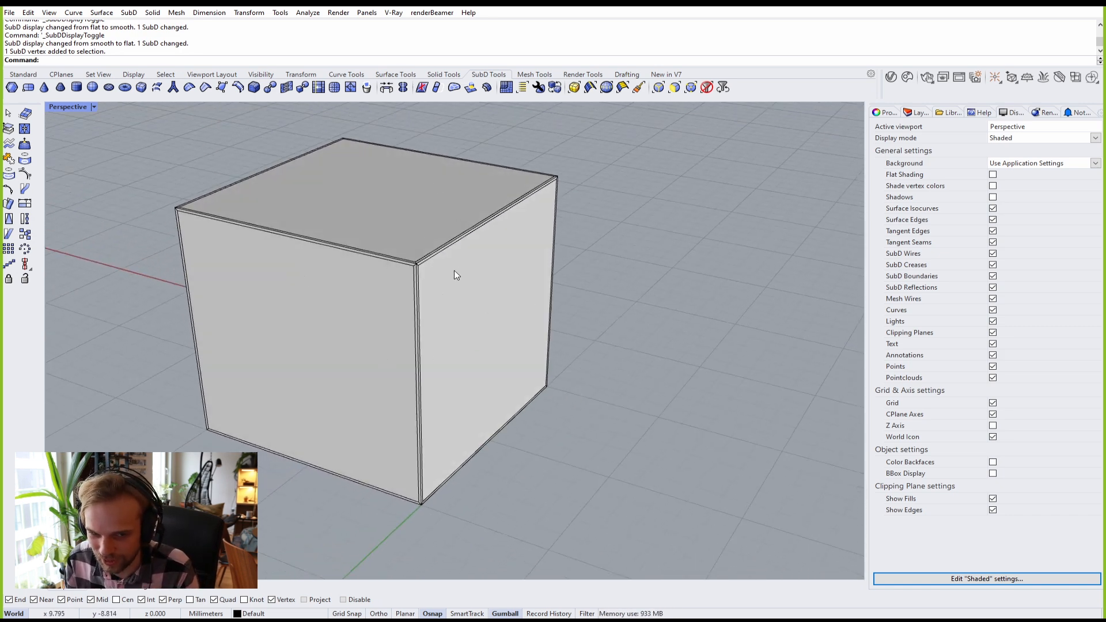
right_drag(466, 273, 506, 267)
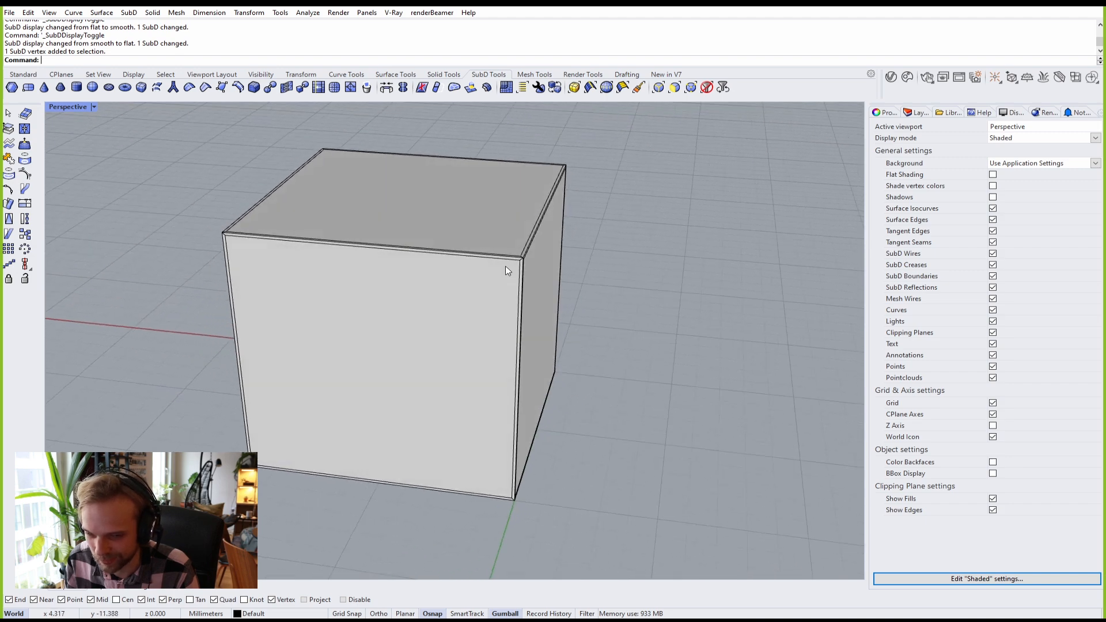
click(439, 254)
click(680, 283)
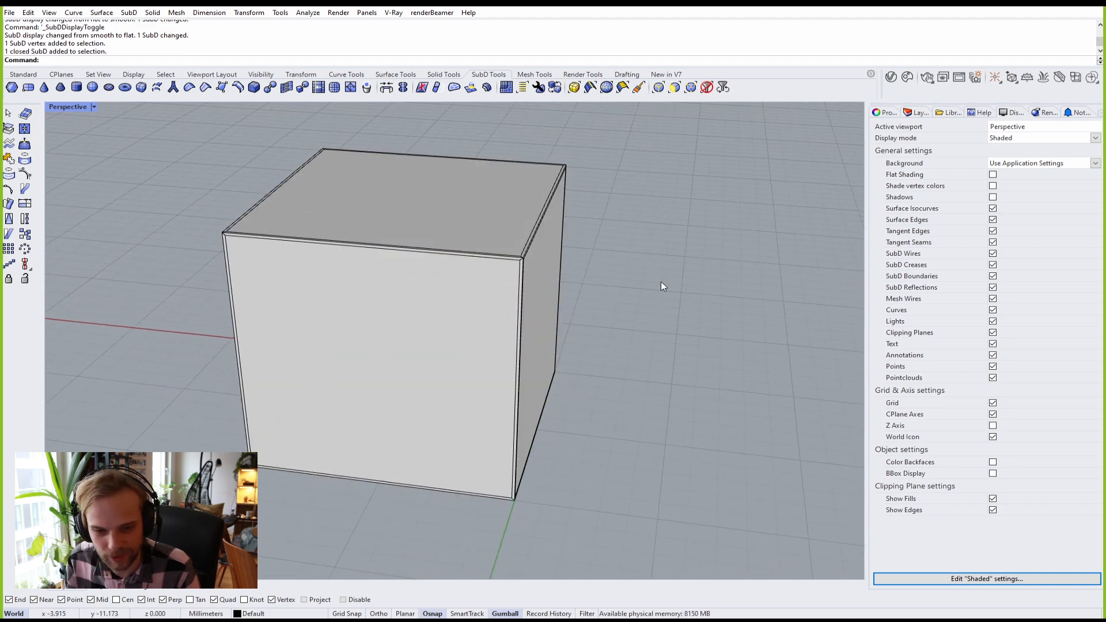
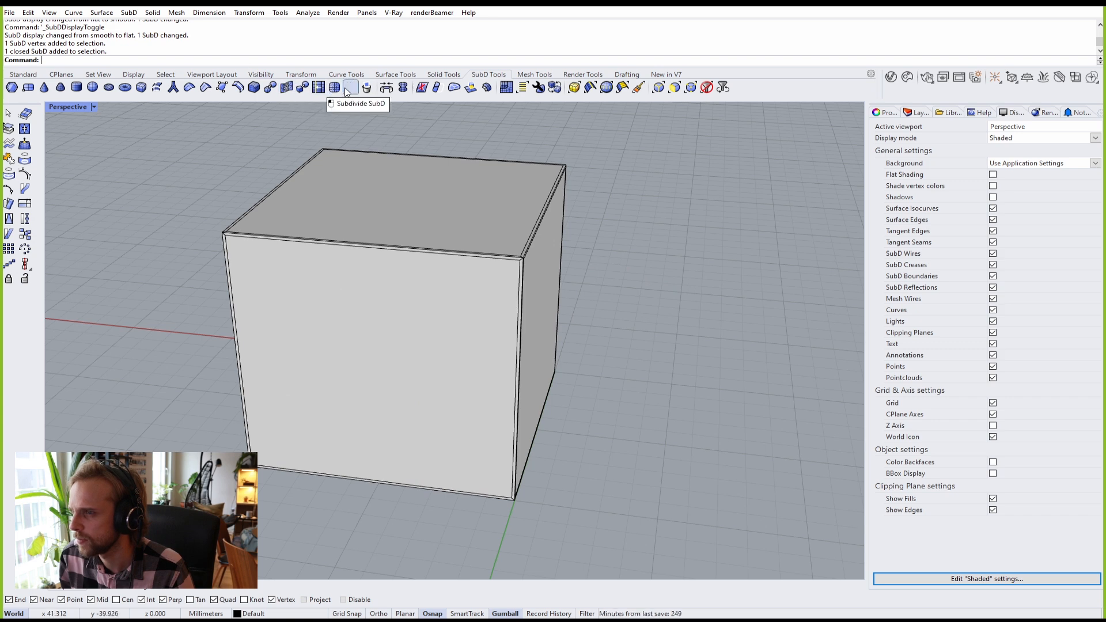
click(452, 211)
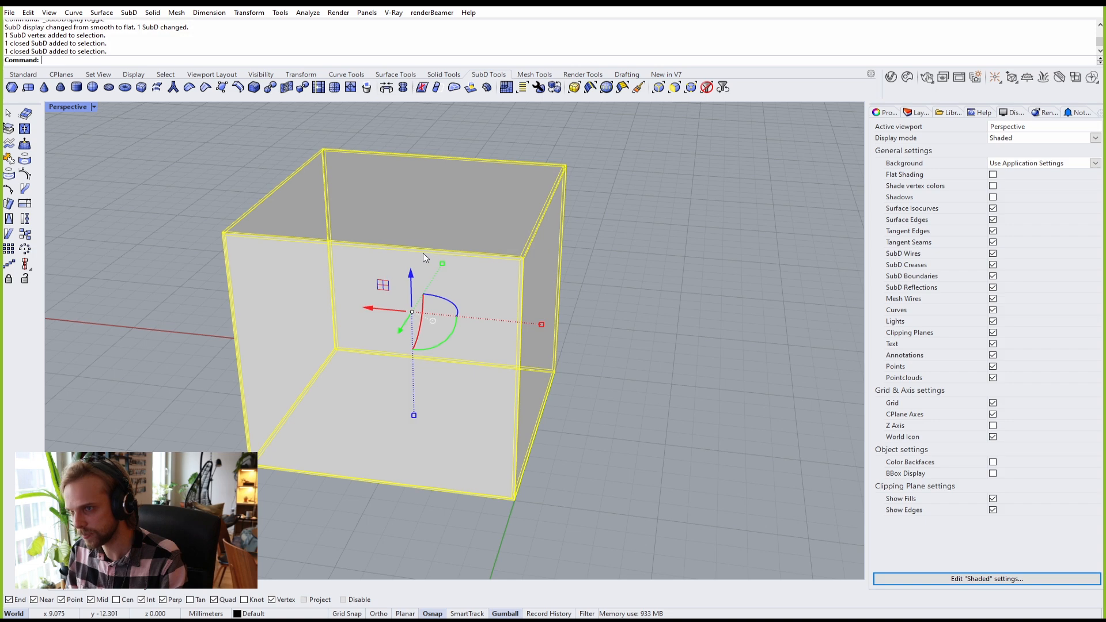
click(689, 363)
Step: Delete the large inner face on one side of the inset SubD box to open it
scroll(675, 343, down, 8)
shift+right_drag(662, 345, 411, 320)
scroll(352, 299, up, 6)
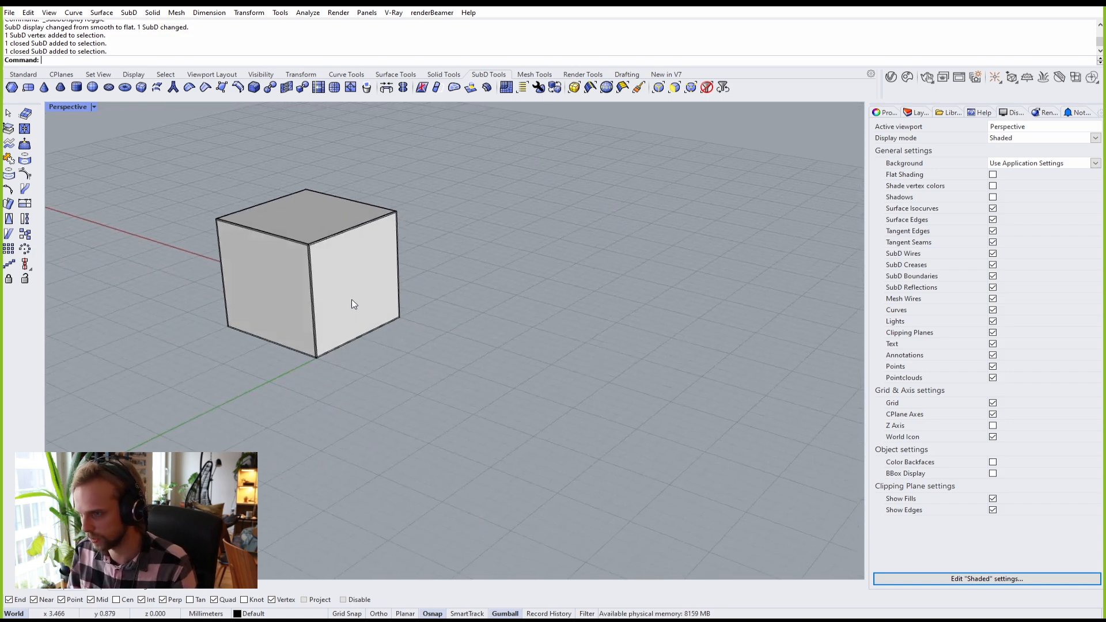
ctrl+shift+click(370, 279)
key(Delete)
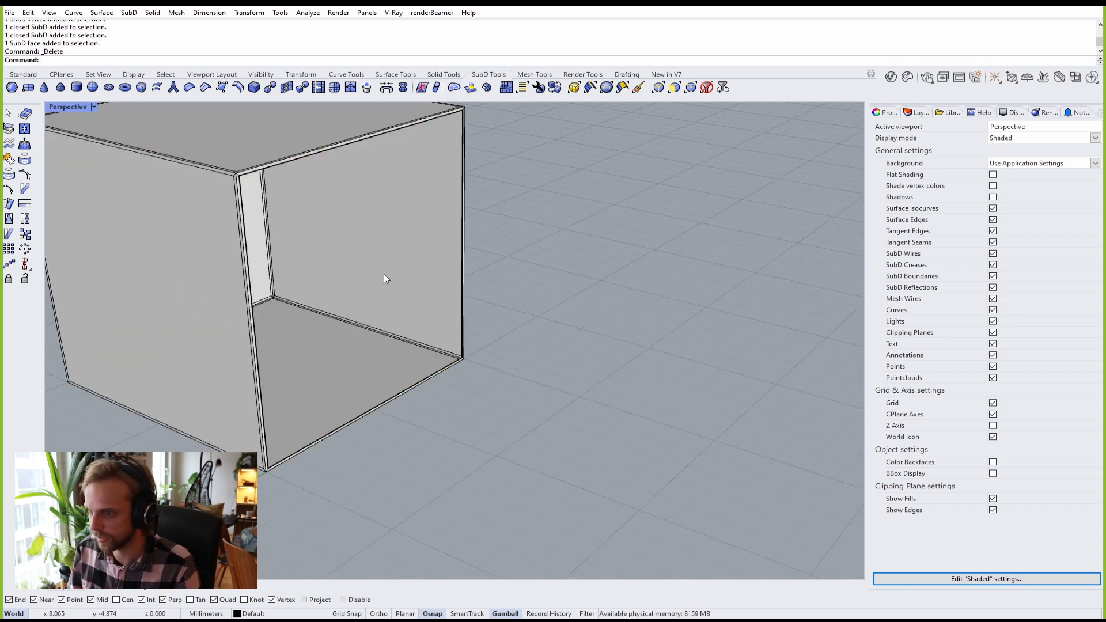
Step: Duplicate the open SubD box along the X axis, placing the copy well clear of the original
click(385, 279)
scroll(384, 279, down, 6)
shift+right_drag(385, 276, 203, 270)
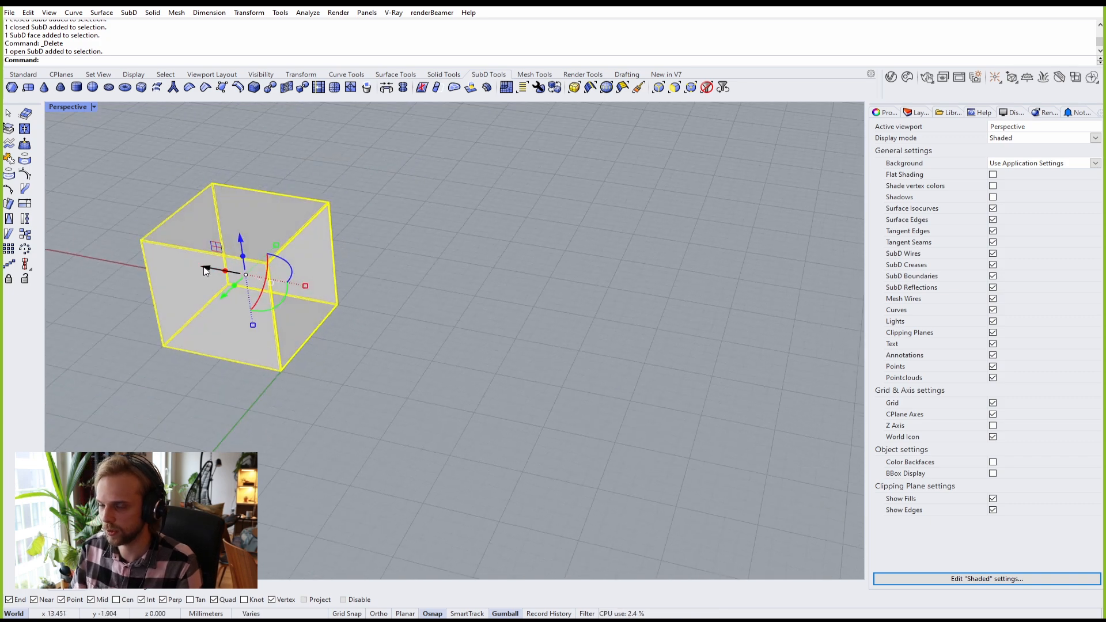
alt+drag(206, 268, 717, 387)
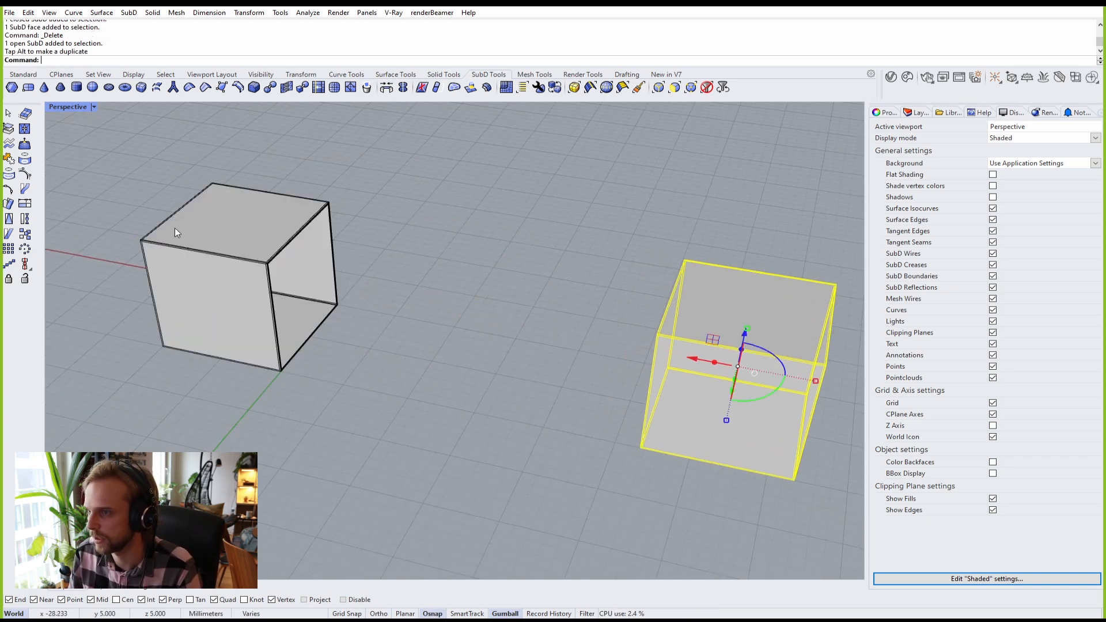
click(480, 398)
scroll(288, 262, up, 8)
scroll(239, 244, down, 8)
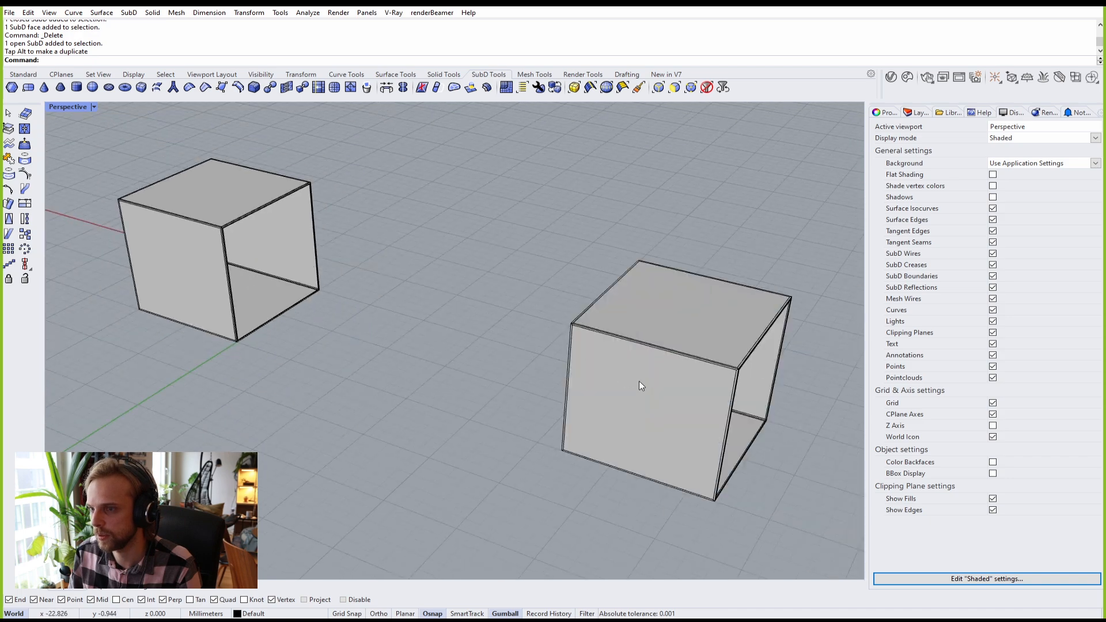
Step: Rotate the duplicated open box about its vertical axis
shift+right_drag(638, 384, 528, 329)
click(489, 345)
drag(586, 329, 398, 278)
right_drag(398, 278, 443, 303)
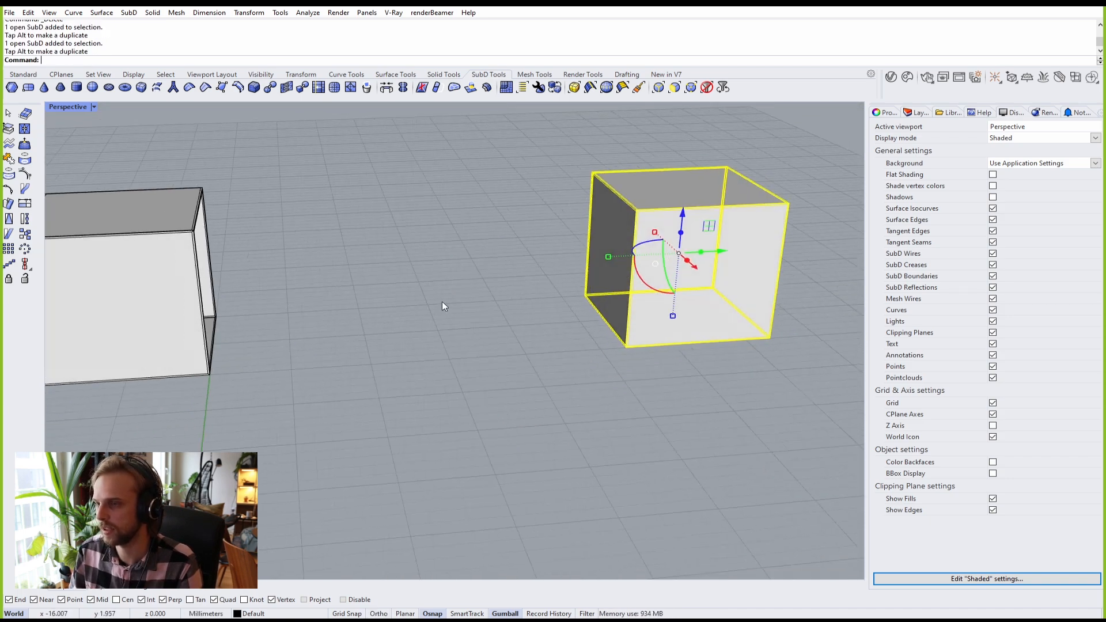
scroll(452, 314, down, 5)
shift+right_drag(469, 341, 482, 402)
scroll(547, 344, up, 8)
Step: Reselect the duplicated box and turn it about its vertical axis a second time
click(516, 347)
right_drag(516, 348, 525, 387)
click(647, 430)
shift+right_drag(625, 404, 571, 350)
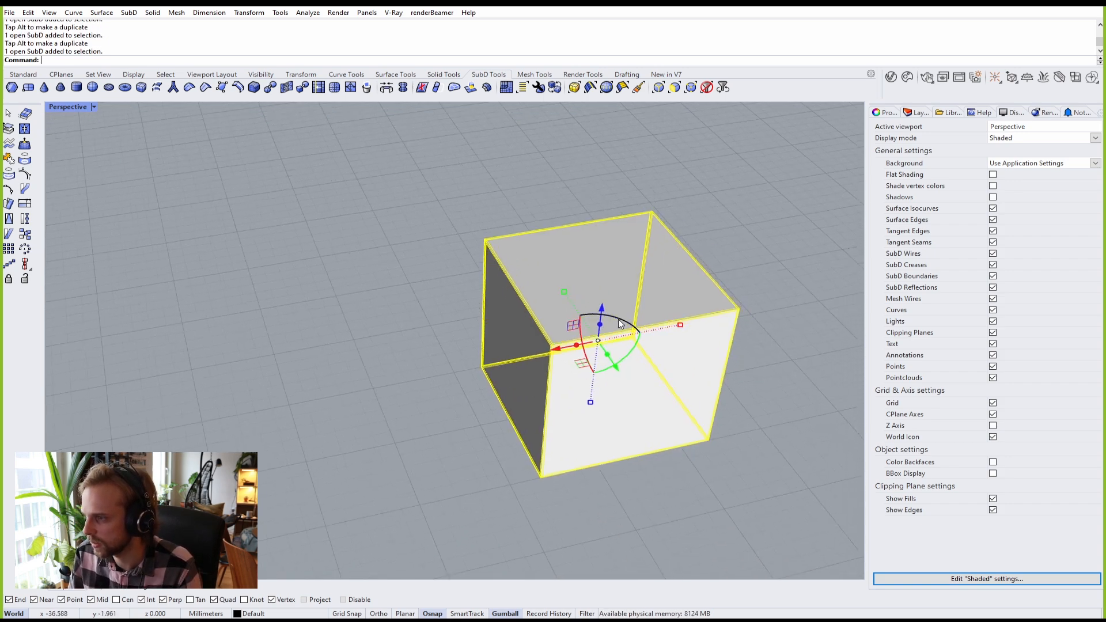
drag(618, 315, 507, 338)
right_drag(417, 386, 510, 346)
click(511, 345)
Step: Raise the duplicated box vertically so it floats above the ground plane
mouse_move(571, 314)
right_down()
mouse_move(405, 344)
mouse_move(476, 400)
mouse_move(544, 411)
right_up()
click(549, 410)
drag(572, 371, 562, 178)
right_drag(562, 179, 619, 415)
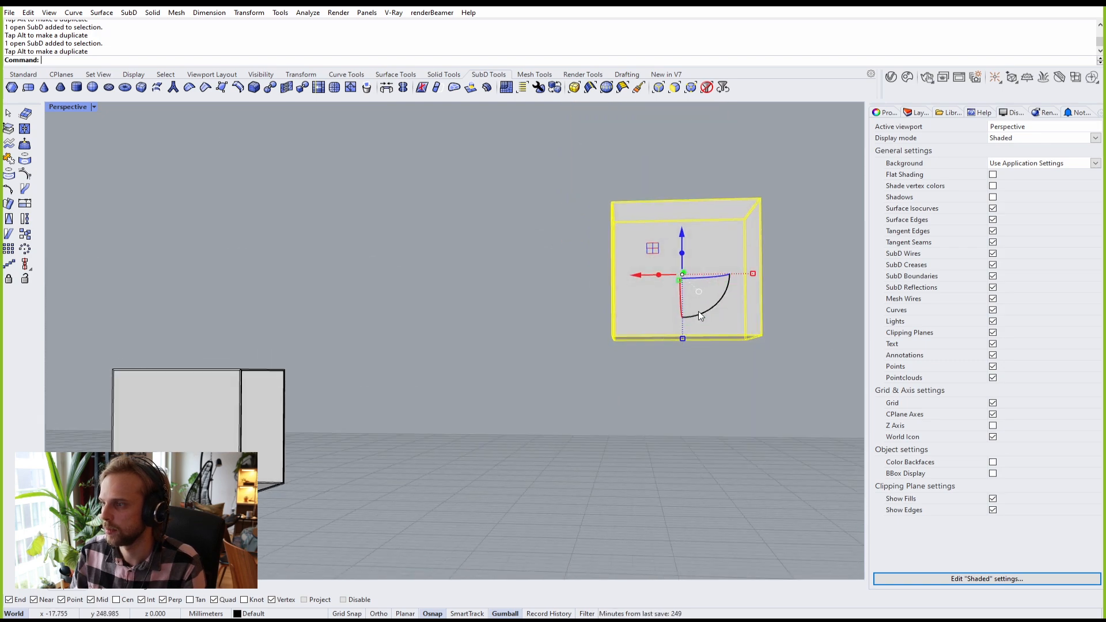
Step: Tilt the floating duplicated box within its upright plane and shift it closer to the original box
drag(698, 311, 734, 300)
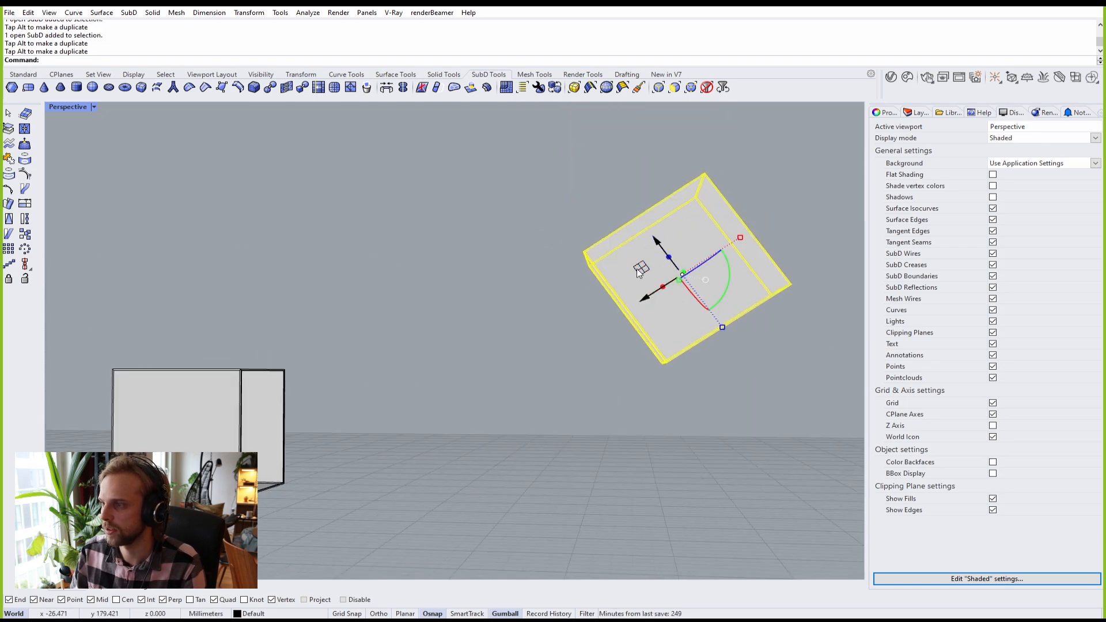
drag(640, 269, 470, 290)
click(351, 419)
Step: Select the edge loop around the open side of the original box
right_drag(351, 418, 390, 380)
scroll(320, 411, up, 4)
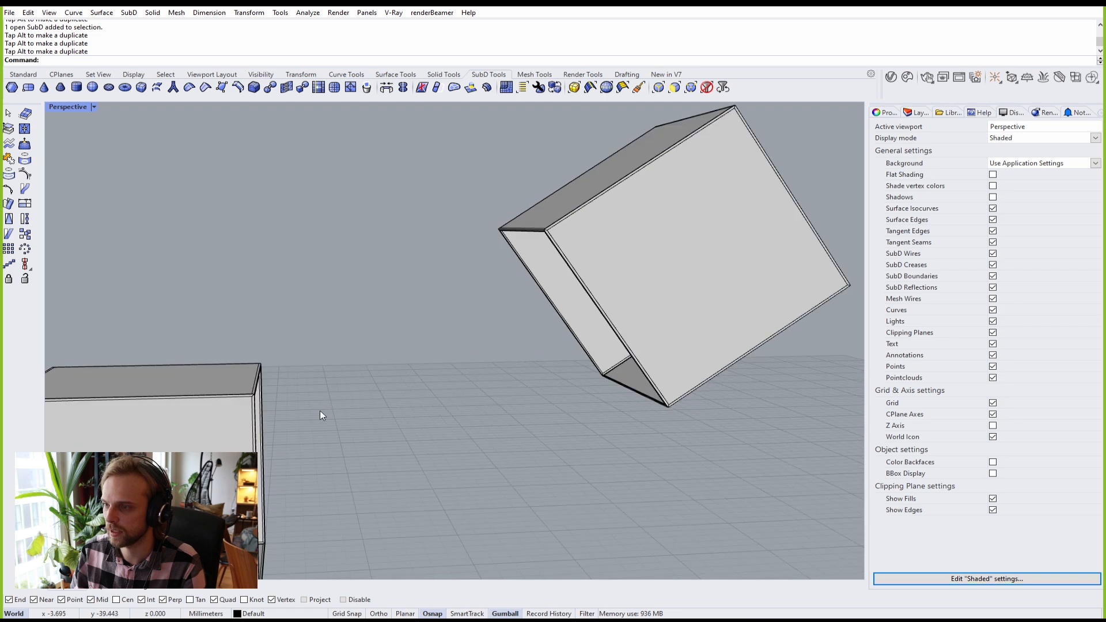
right_drag(322, 415, 378, 344)
scroll(198, 291, up, 5)
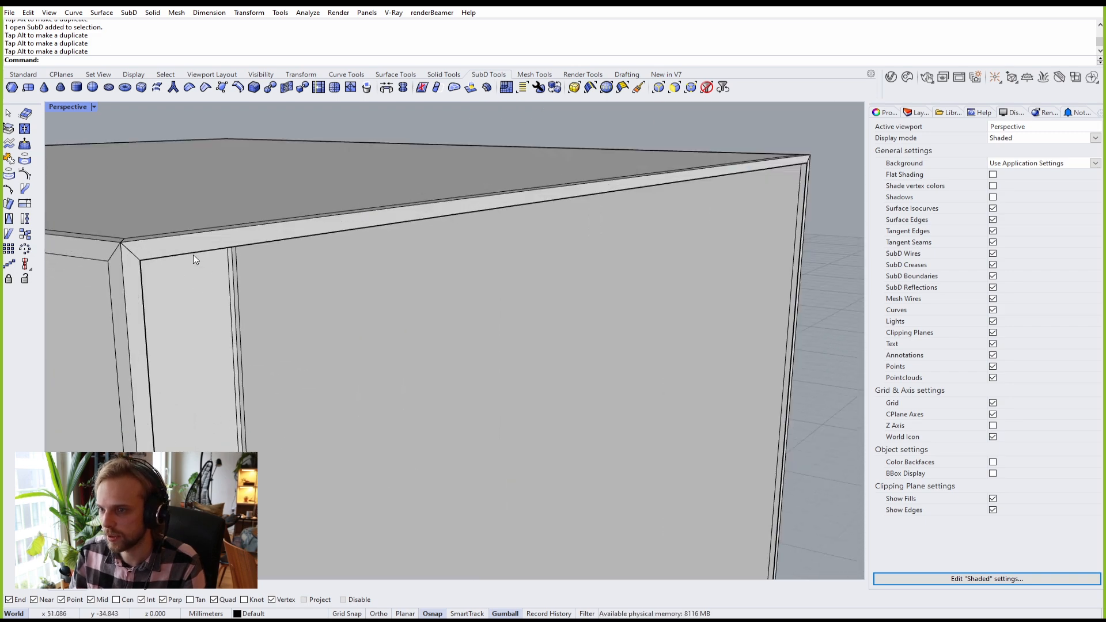
ctrl+shift+double_click(192, 255)
scroll(237, 287, down, 7)
shift+right_drag(463, 431, 317, 327)
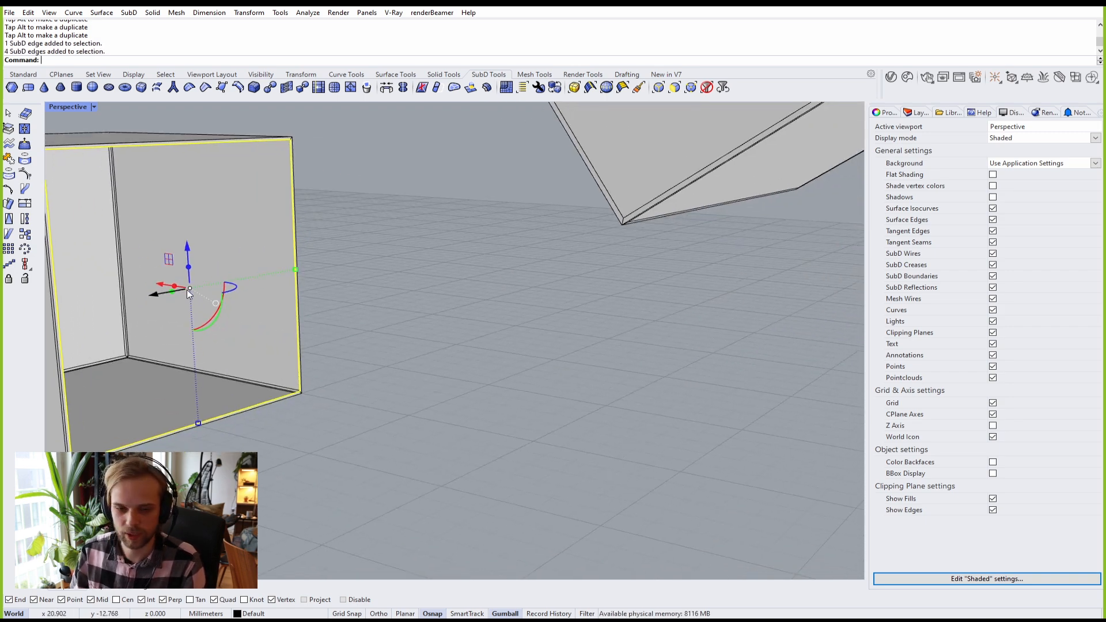
Step: Add the lowest edge of the tilted box's opening to the edge selection
right_drag(187, 291, 538, 328)
scroll(545, 242, up, 7)
scroll(296, 455, up, 3)
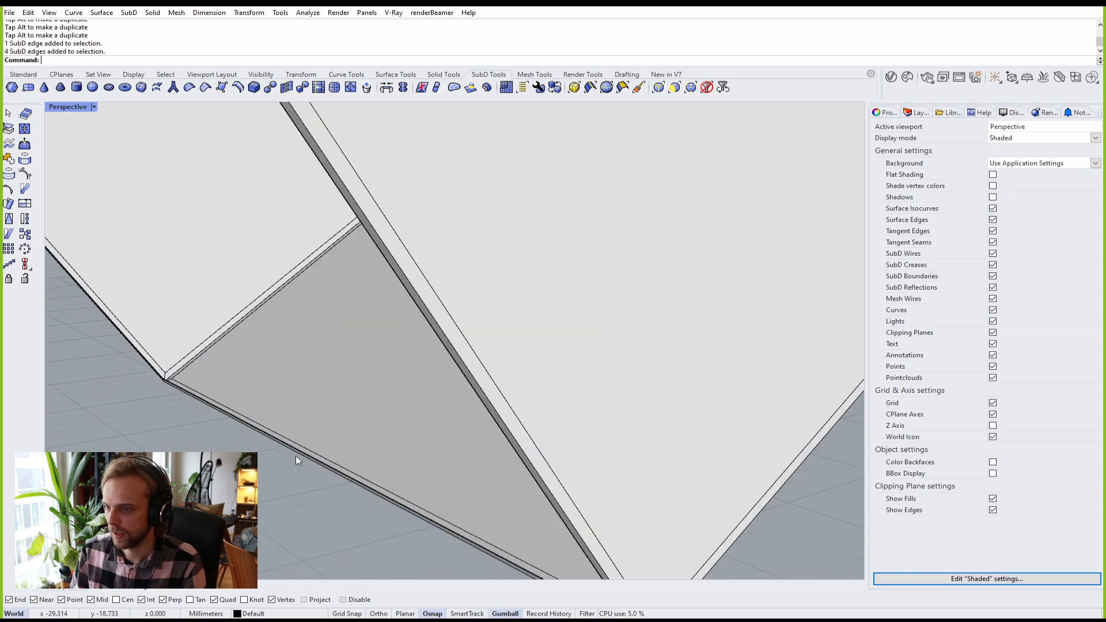
scroll(297, 459, down, 4)
ctrl+shift+click(386, 343)
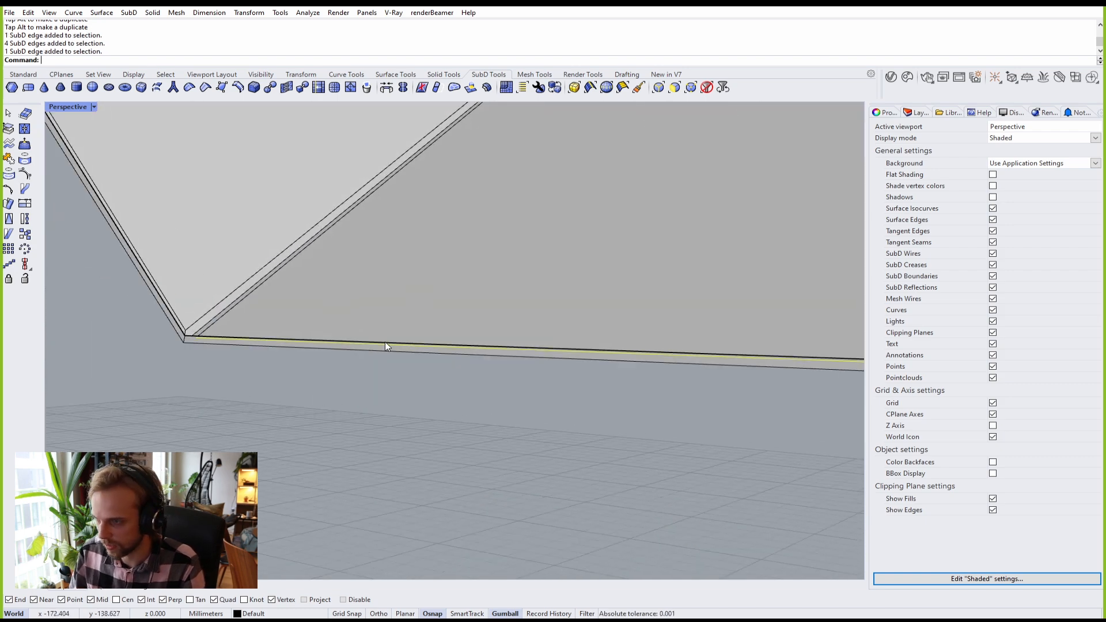
Step: Try to add another edge of the tilted box's opening to the selection in Shaded display
scroll(195, 357, up, 6)
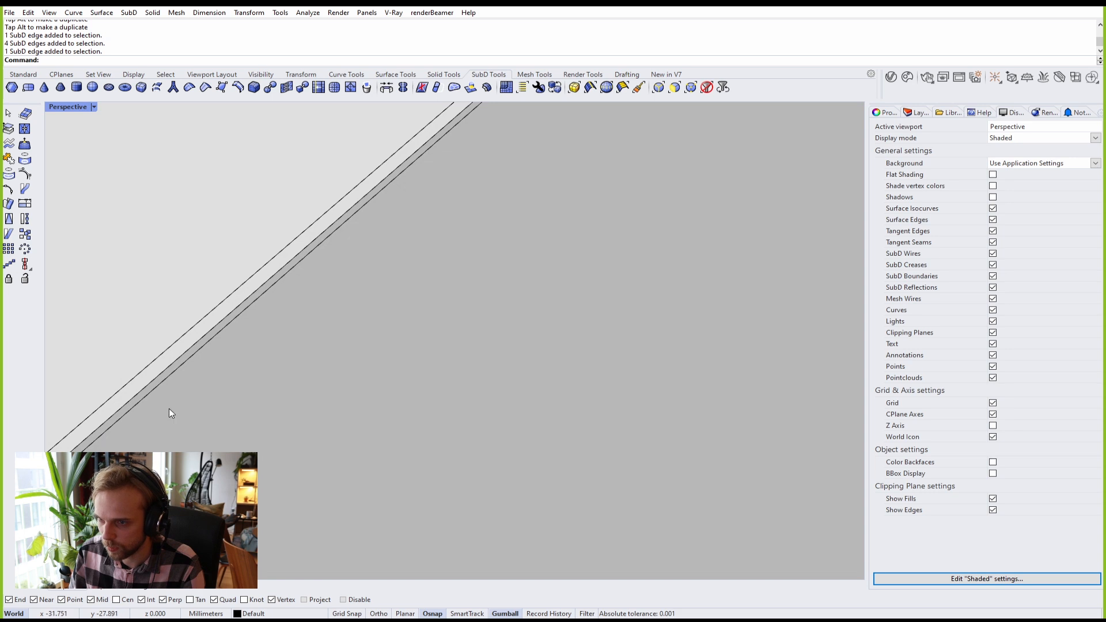
scroll(196, 357, up, 2)
ctrl+shift+click(341, 247)
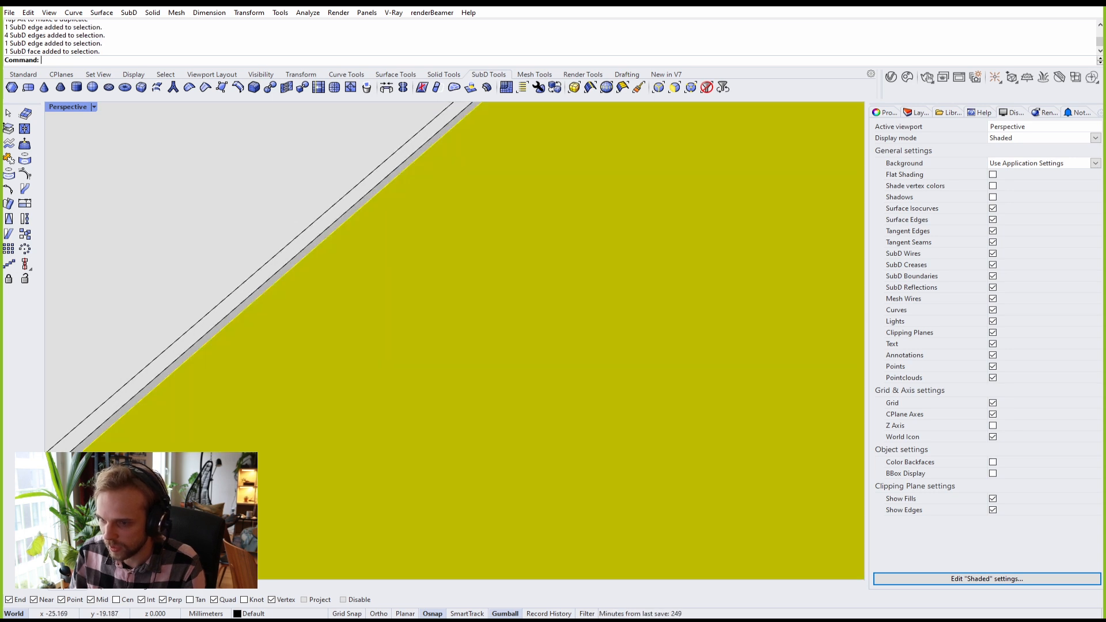
ctrl+shift+click(341, 247)
ctrl+shift+click(341, 247)
ctrl+shift+click(341, 246)
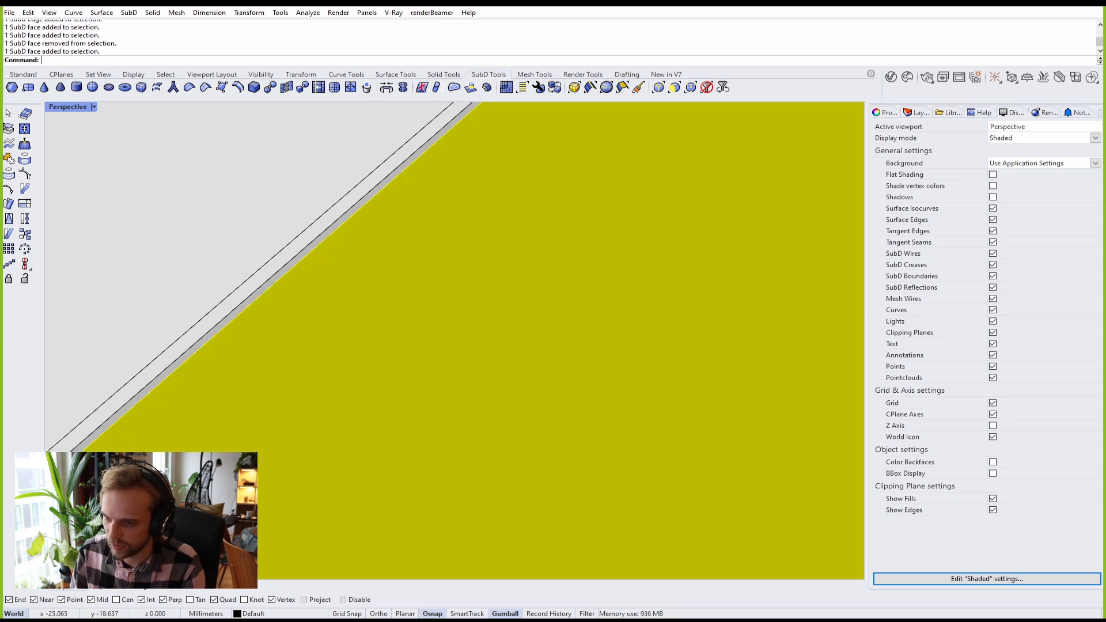
ctrl+shift+click(341, 247)
ctrl+shift+click(341, 246)
ctrl+shift+click(342, 247)
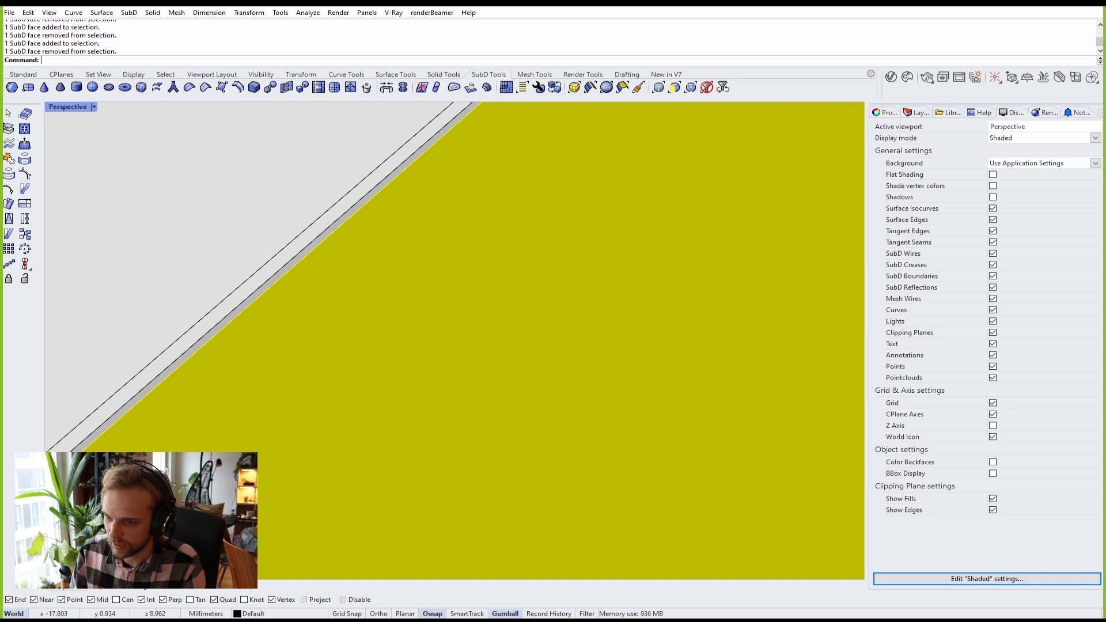
right_drag(341, 247, 202, 436)
ctrl+shift+click(202, 435)
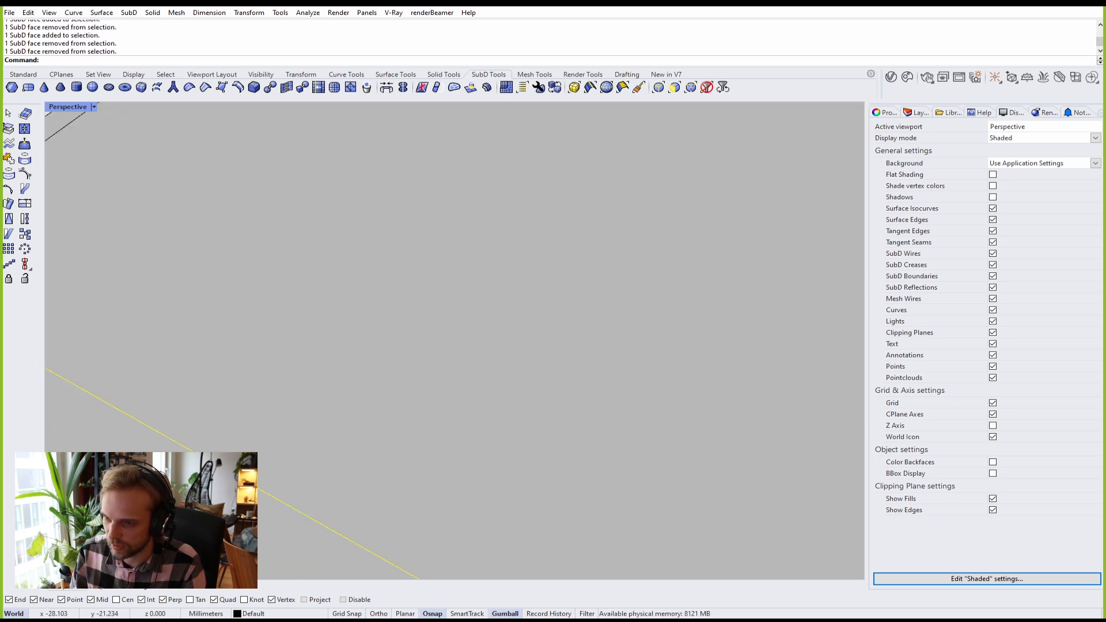
ctrl+shift+click(213, 495)
ctrl+shift+click(213, 495)
ctrl+shift+click(260, 420)
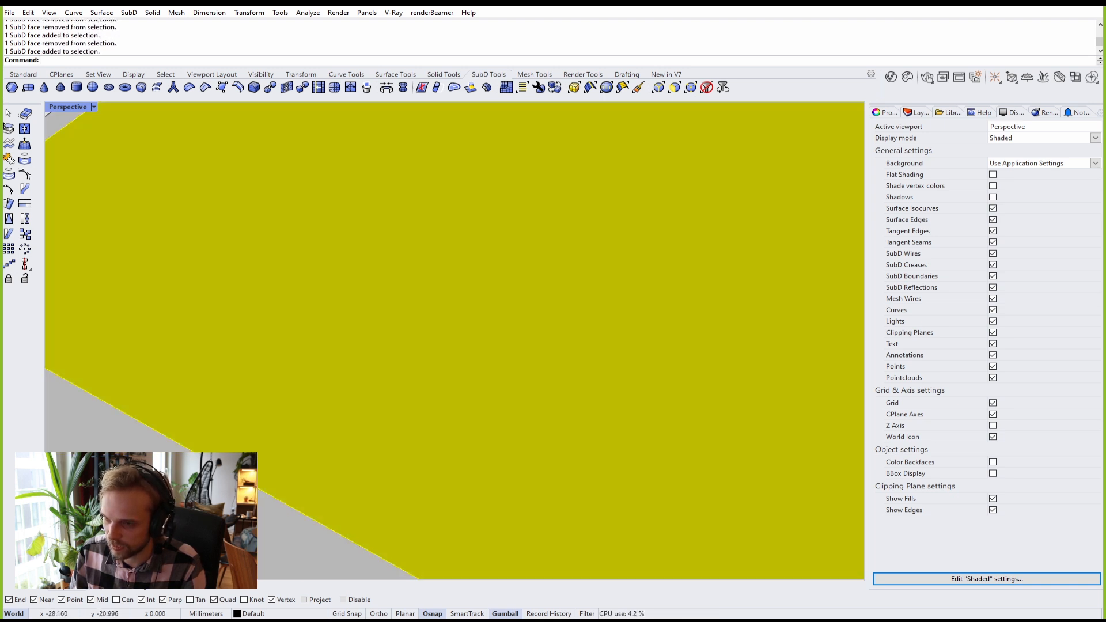
ctrl+shift+click(259, 421)
Step: Switch the viewport to Wireframe display and try to pick the tilted box's opening edges there
click(94, 107)
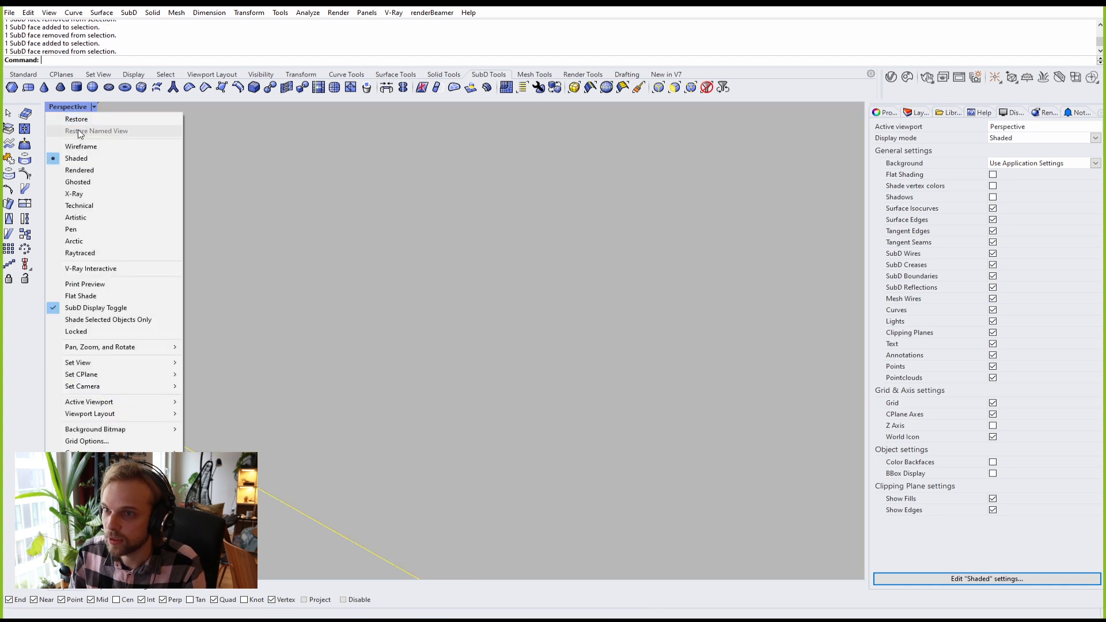
click(72, 141)
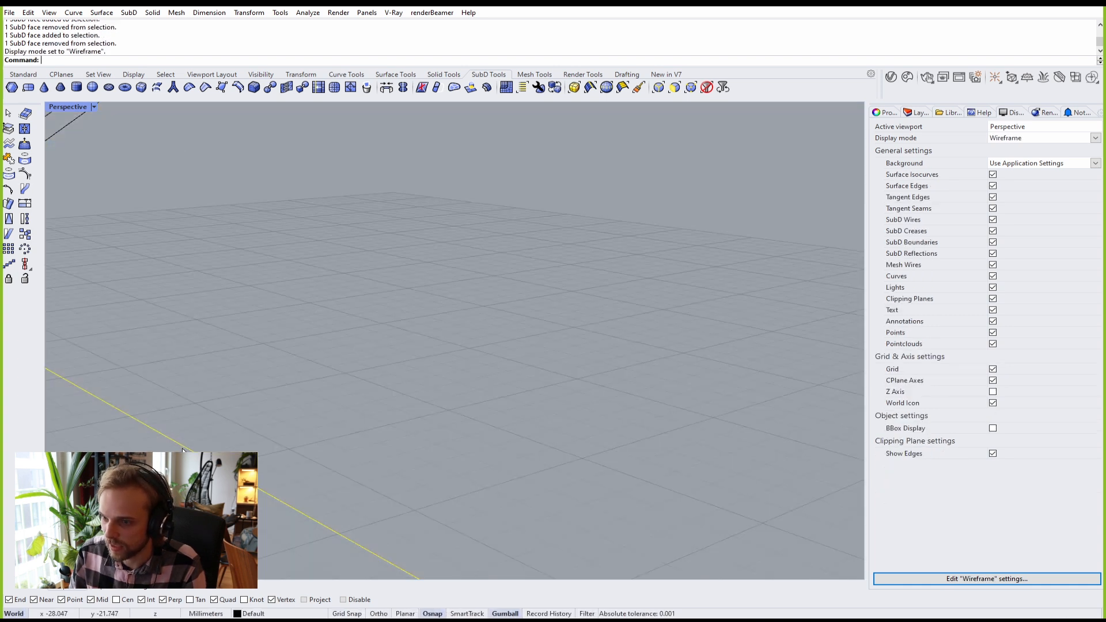
scroll(227, 461, down, 4)
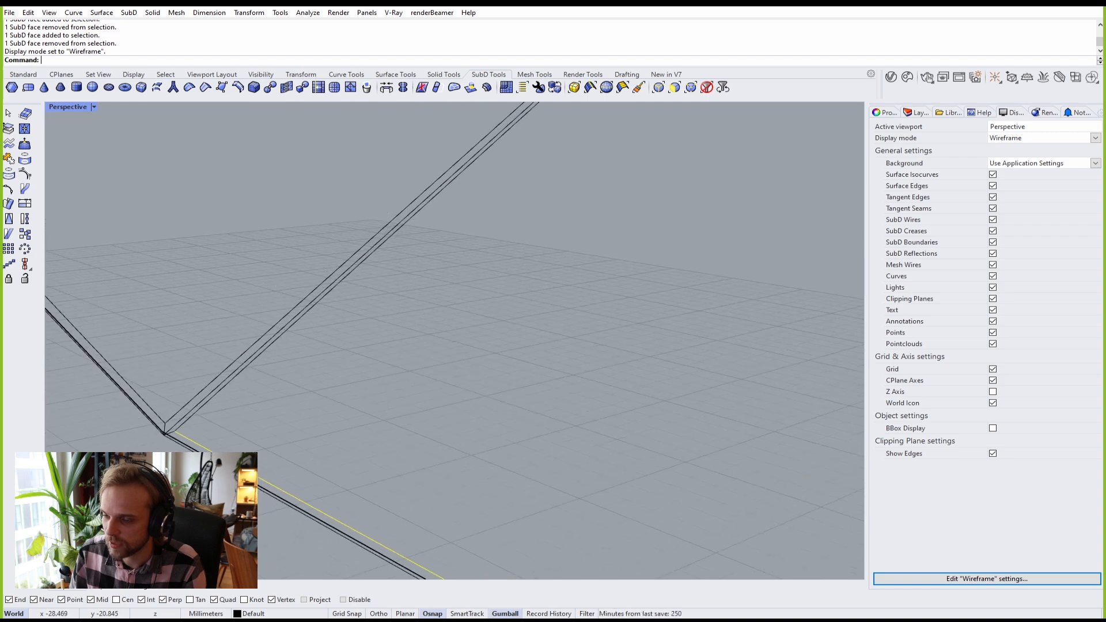
drag(242, 474, 234, 473)
Step: Clear the edge selection and return the viewport to Shaded display
scroll(233, 473, down, 8)
key(Escape)
right_drag(233, 474, 177, 416)
scroll(178, 416, up, 5)
mouse_move(129, 320)
shift+right_down()
mouse_move(177, 291)
mouse_move(238, 224)
shift+right_up()
right_click(82, 108)
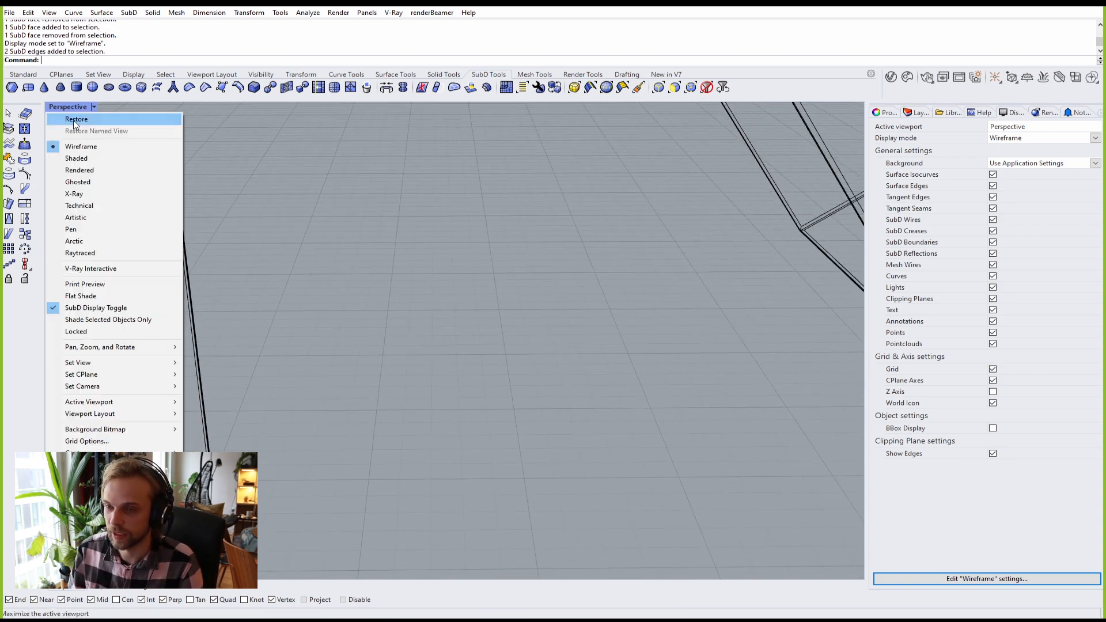
click(76, 158)
Step: Try to select the boundary edge loop along the original box's open side, then clear the selection
mouse_move(232, 320)
right_down()
mouse_move(335, 263)
mouse_move(219, 369)
right_up()
scroll(219, 440, up, 8)
ctrl+shift+double_click(203, 449)
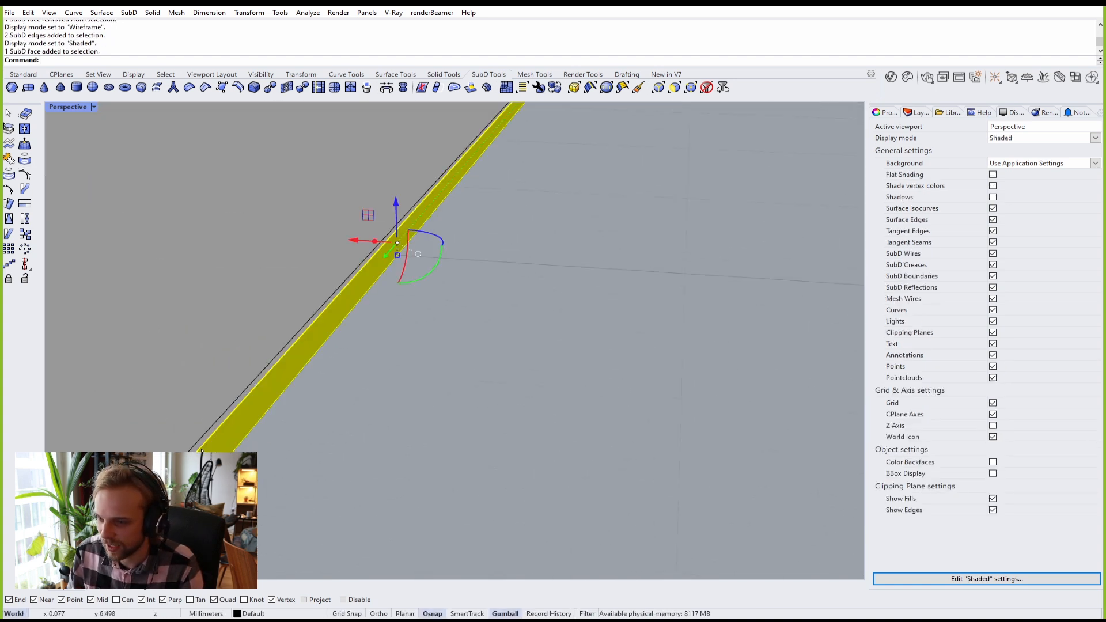
key(Escape)
ctrl+shift+click(206, 438)
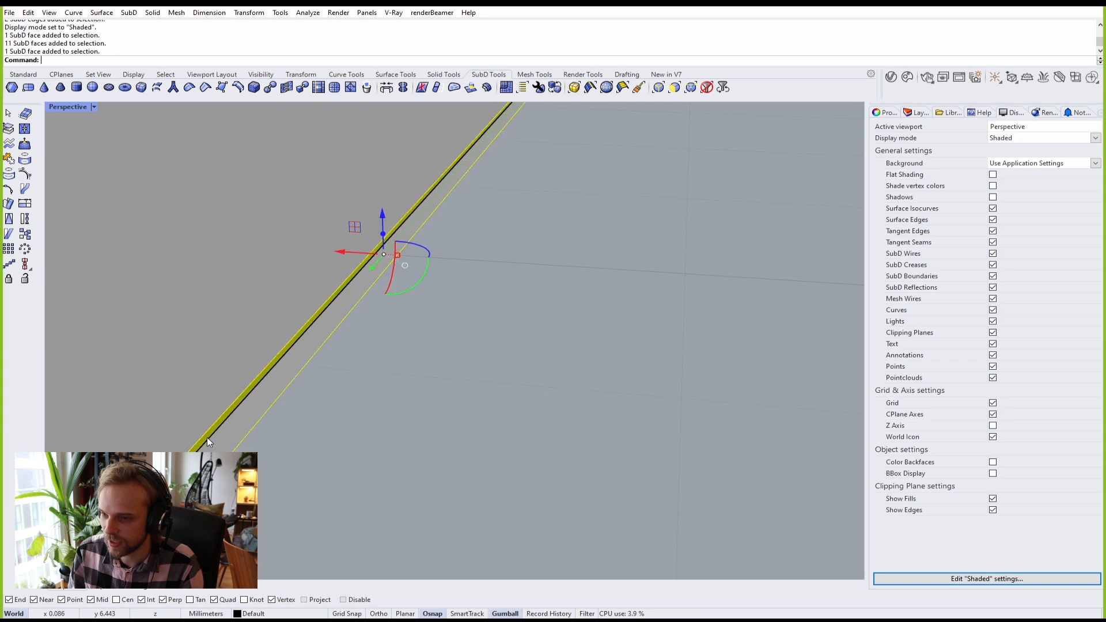
ctrl+shift+click(209, 441)
scroll(277, 448, down, 8)
click(362, 454)
Step: Try again to pick the original box's opening edge near its bottom corner, then deselect
scroll(367, 270, up, 9)
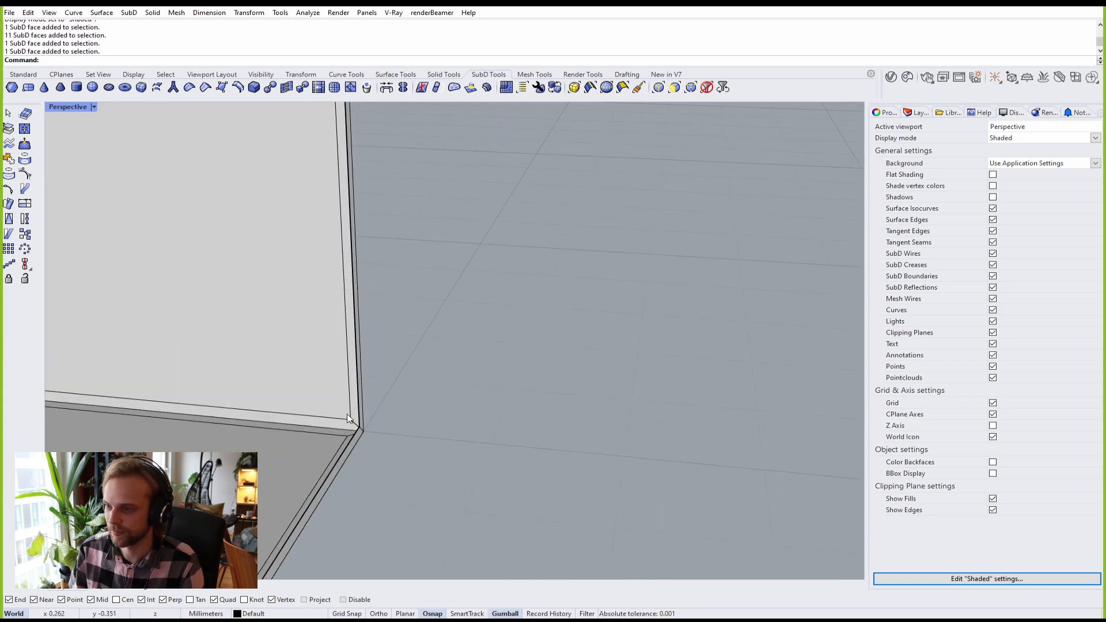
right_drag(348, 425, 312, 388)
scroll(312, 387, up, 13)
ctrl+shift+click(311, 392)
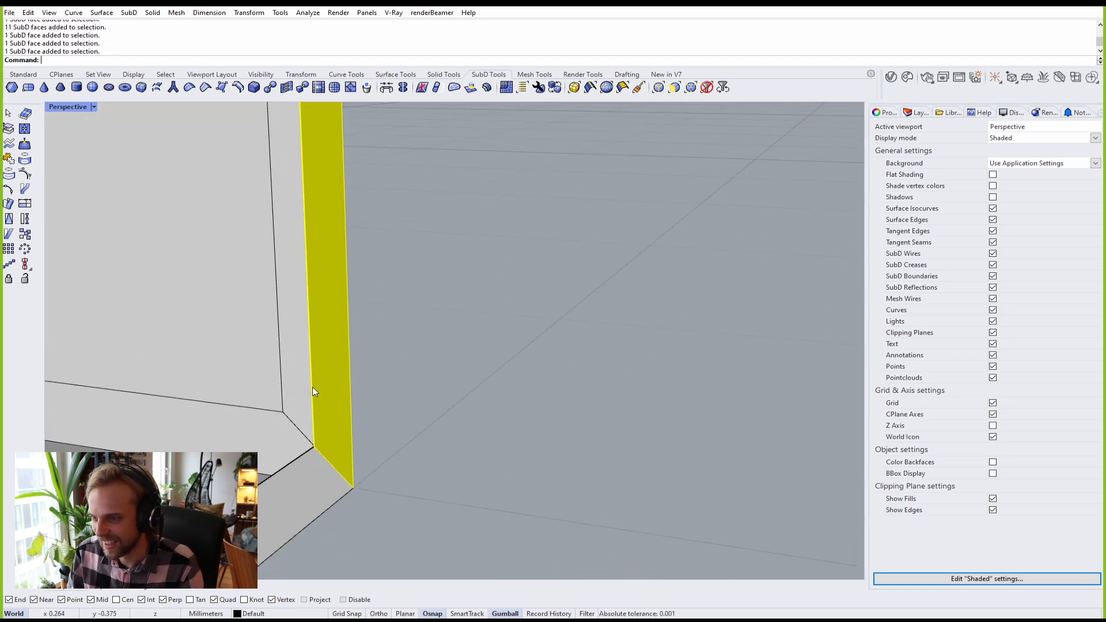
ctrl+shift+click(312, 391)
key(Escape)
ctrl+shift+click(313, 390)
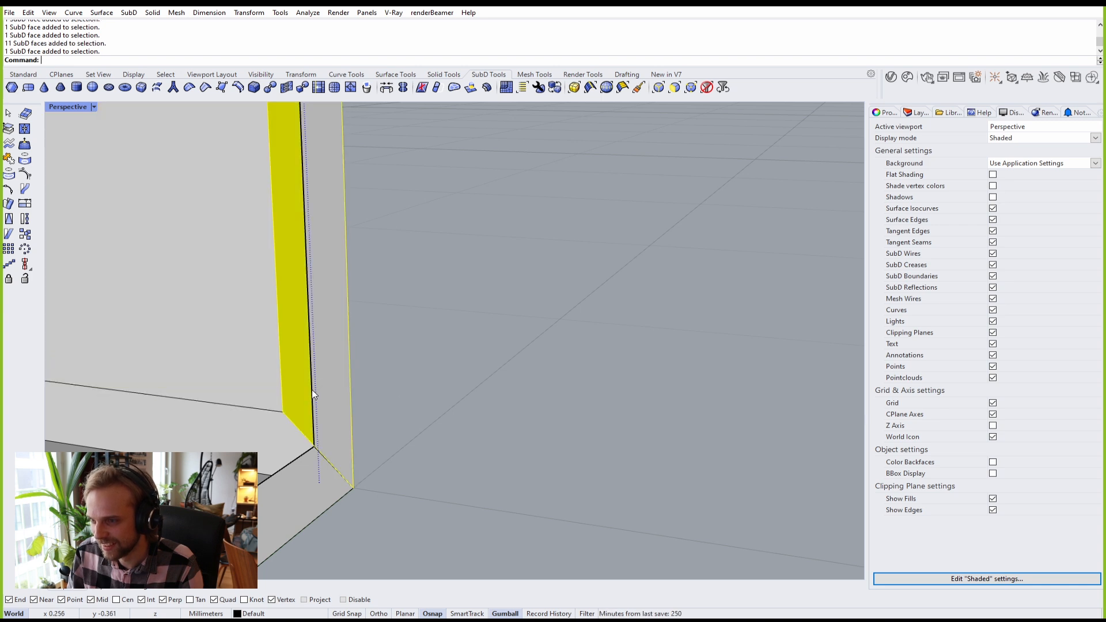
key(Escape)
Step: Restrict the selection filter to curves and edges, test it with a window selection over the original box, and deselect
click(692, 87)
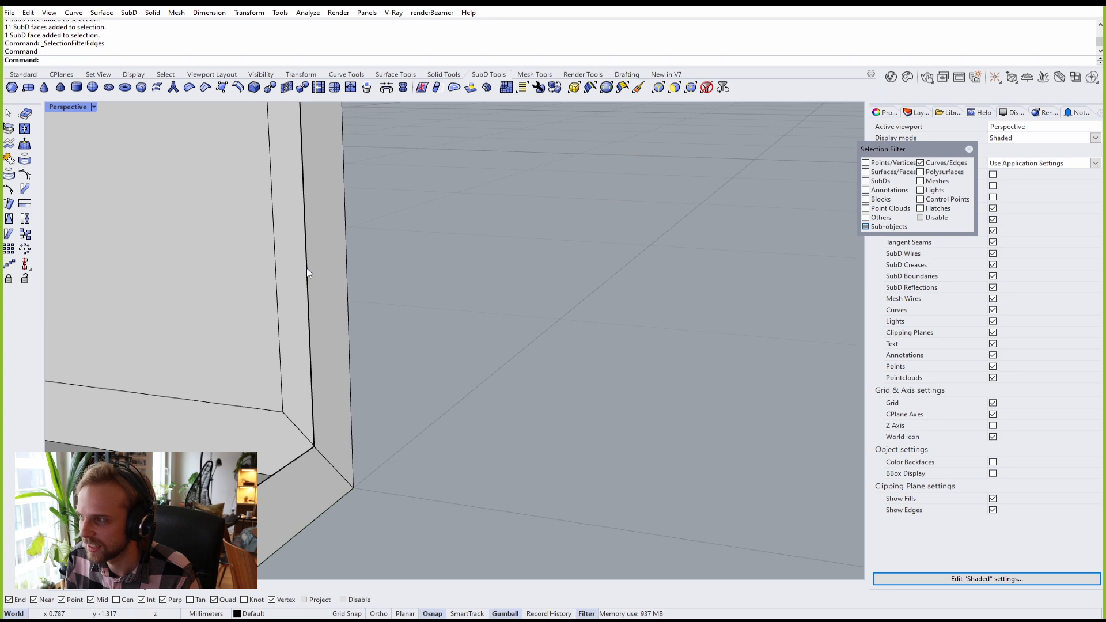
scroll(306, 268, down, 8)
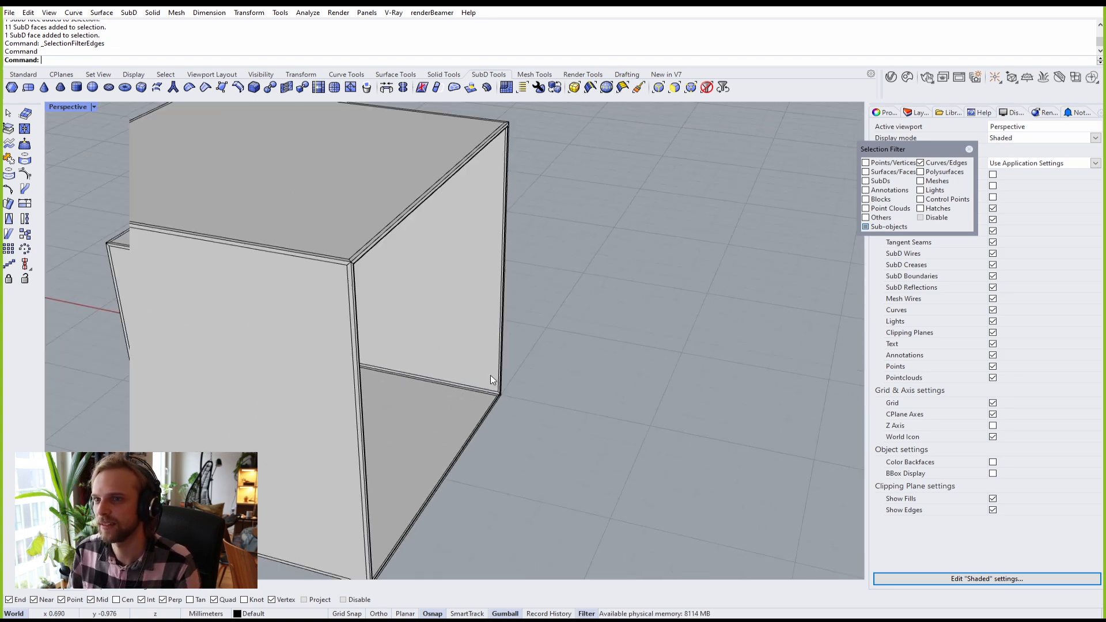
scroll(492, 379, down, 3)
right_drag(542, 340, 489, 304)
drag(524, 447, 170, 159)
click(535, 326)
Step: Select the four boundary edges around the original box's opening: top, both sides and bottom
scroll(376, 247, up, 5)
scroll(377, 248, up, 3)
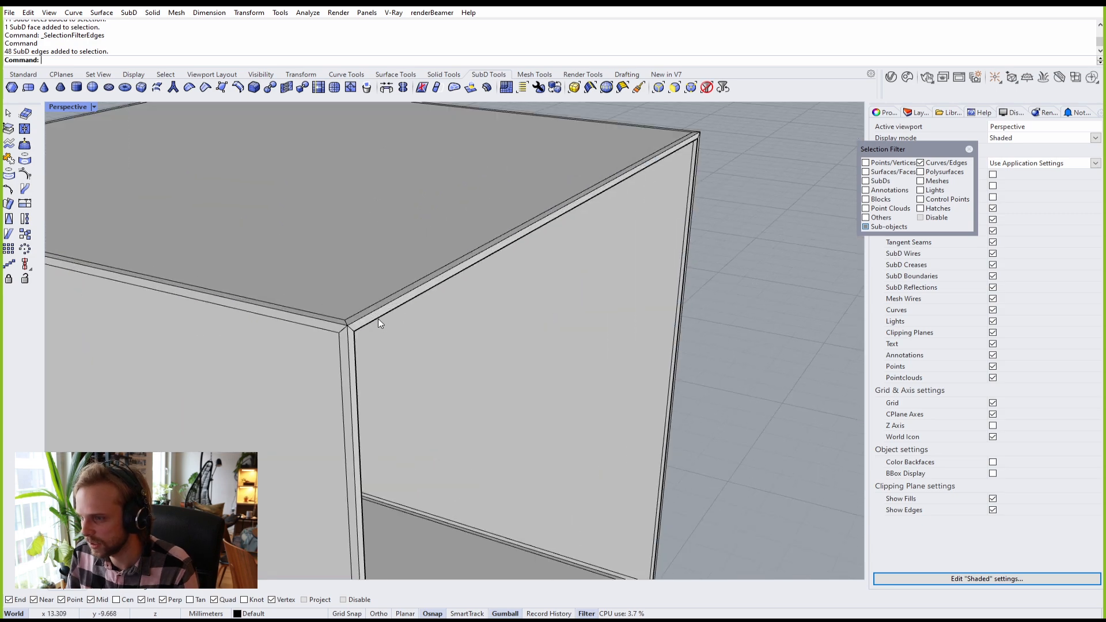
click(378, 319)
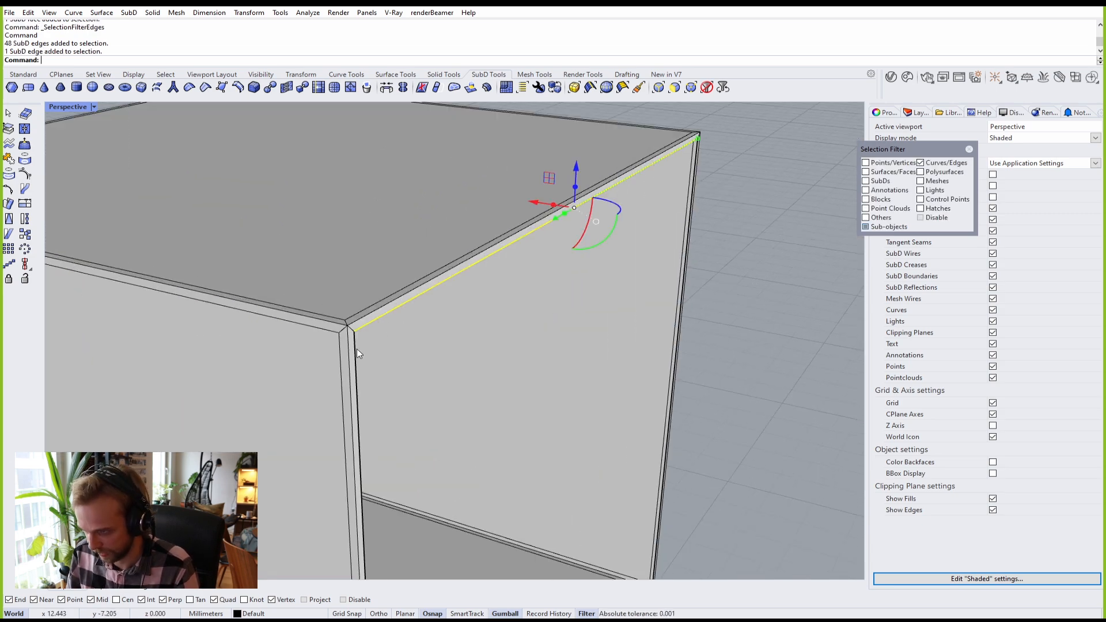
click(356, 349)
shift+click(416, 298)
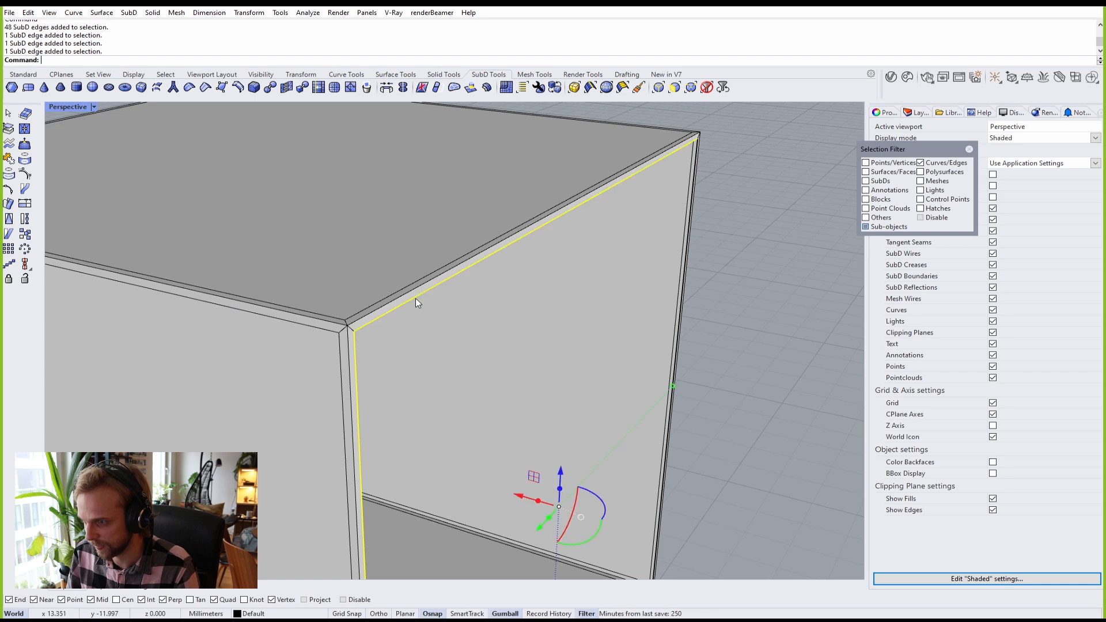
scroll(693, 205, up, 10)
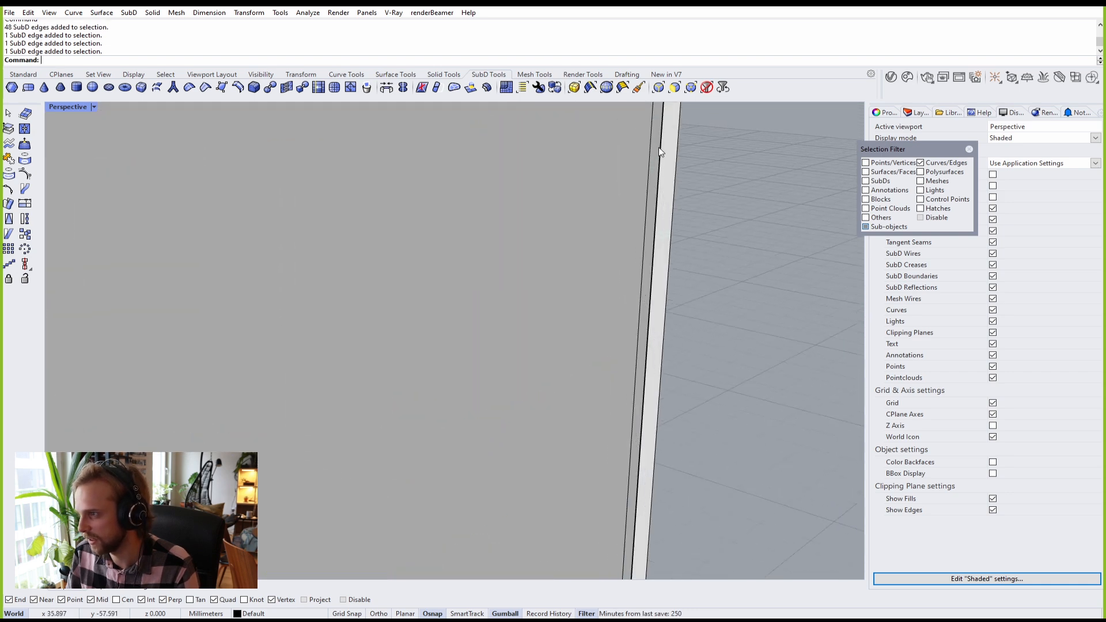
shift+click(661, 161)
scroll(633, 345, down, 8)
scroll(579, 431, up, 8)
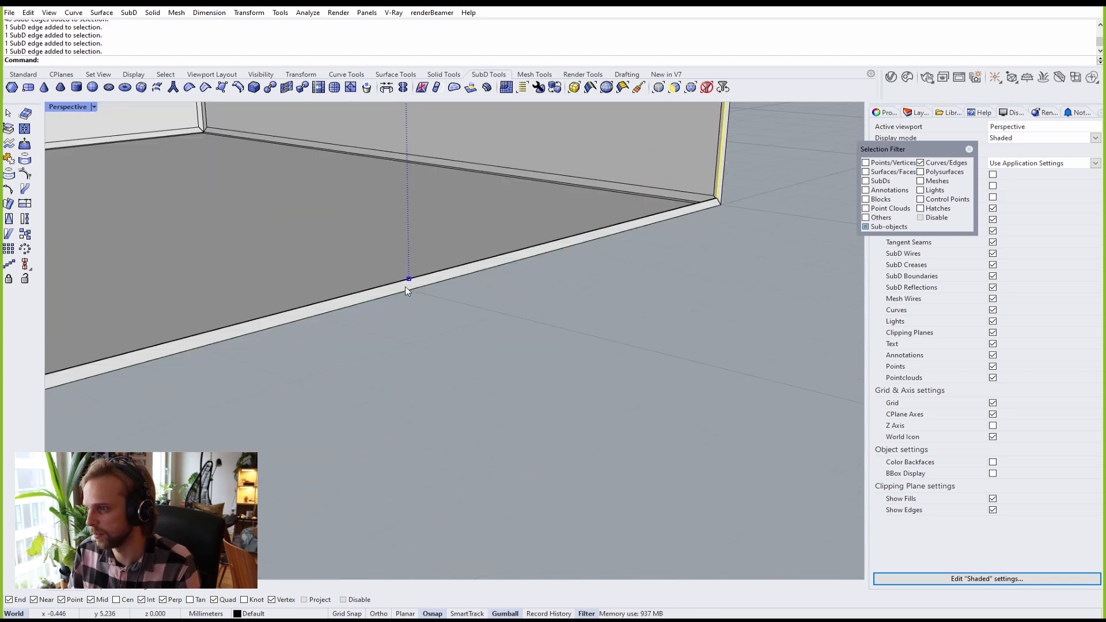
shift+click(424, 279)
scroll(640, 345, down, 5)
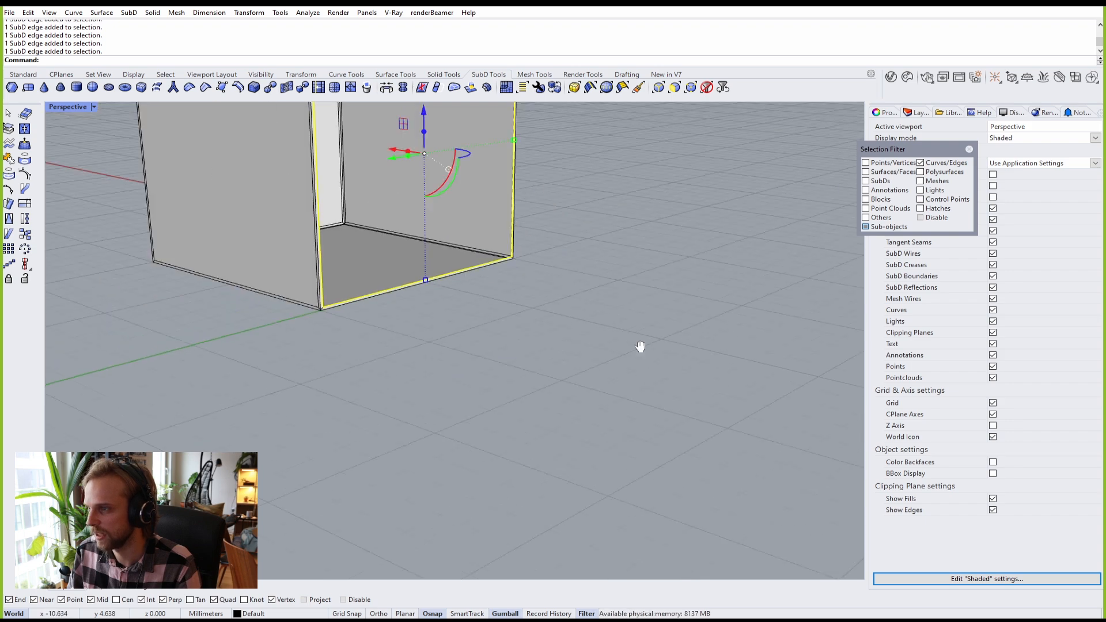
Step: Add the upper edge and the adjoining outer side edge of the tilted box's opening to the selection
right_drag(639, 346, 478, 252)
scroll(469, 289, down, 5)
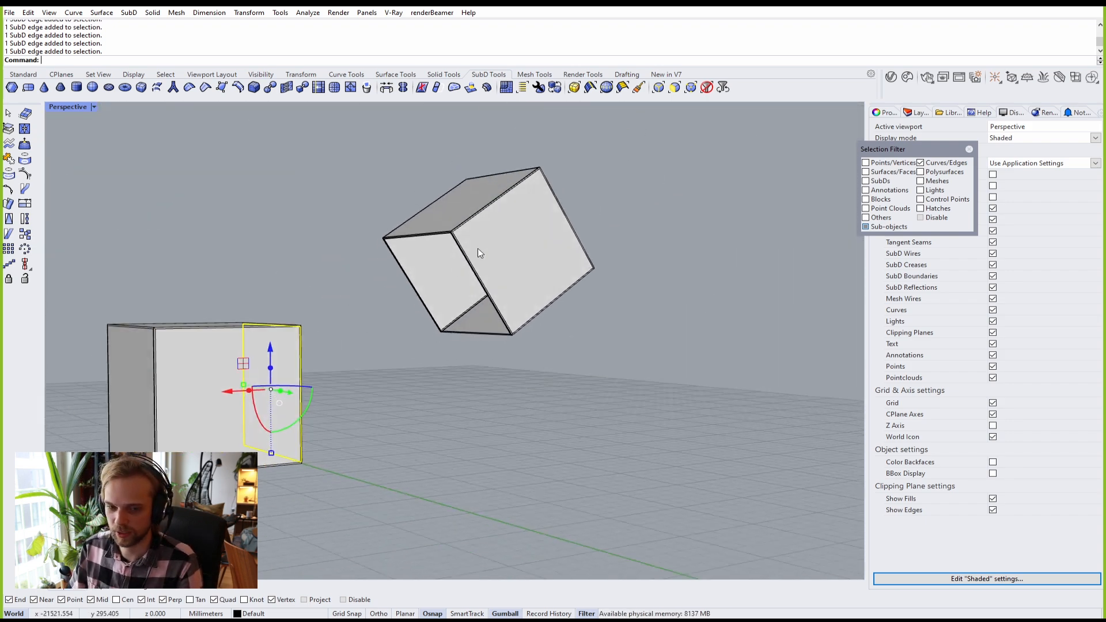
scroll(479, 252, up, 5)
scroll(295, 235, up, 6)
shift+click(161, 228)
scroll(109, 253, up, 5)
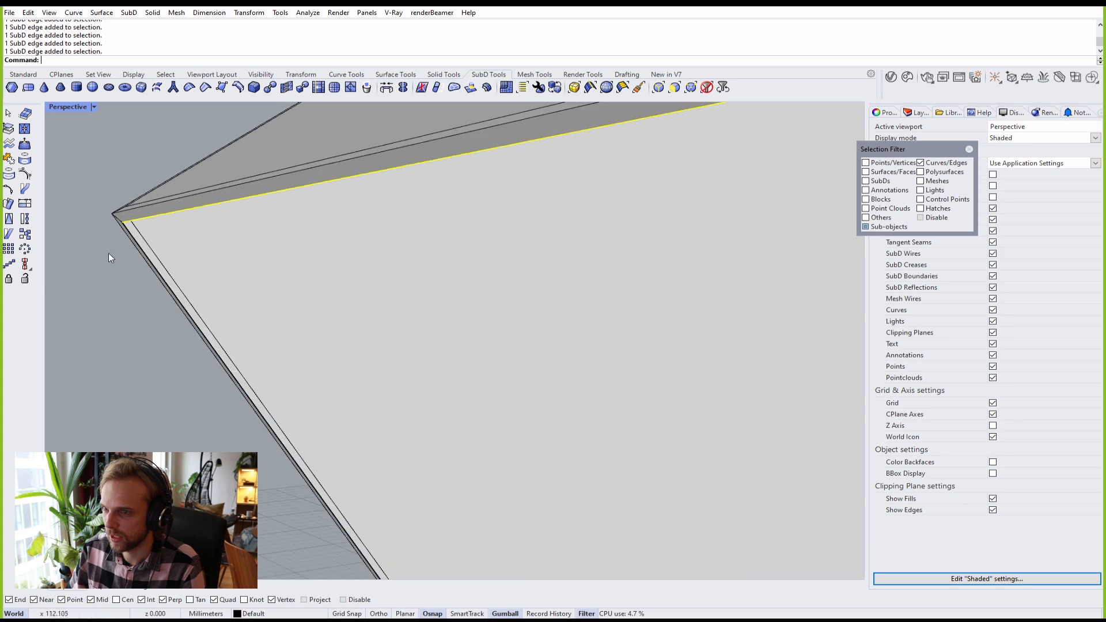
right_drag(108, 252, 149, 232)
shift+click(151, 212)
scroll(190, 231, down, 8)
shift+right_drag(380, 486, 317, 389)
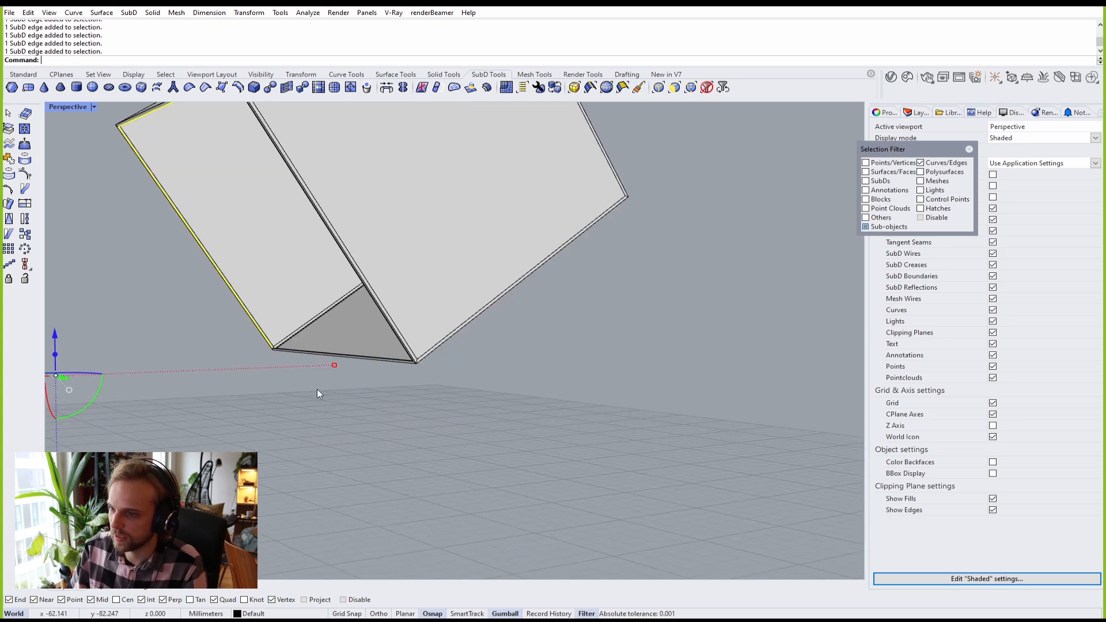
Step: Switch the perspective viewport to Wireframe display for picking the remaining edges of the tilted box's opening
scroll(300, 363, up, 6)
scroll(283, 308, up, 4)
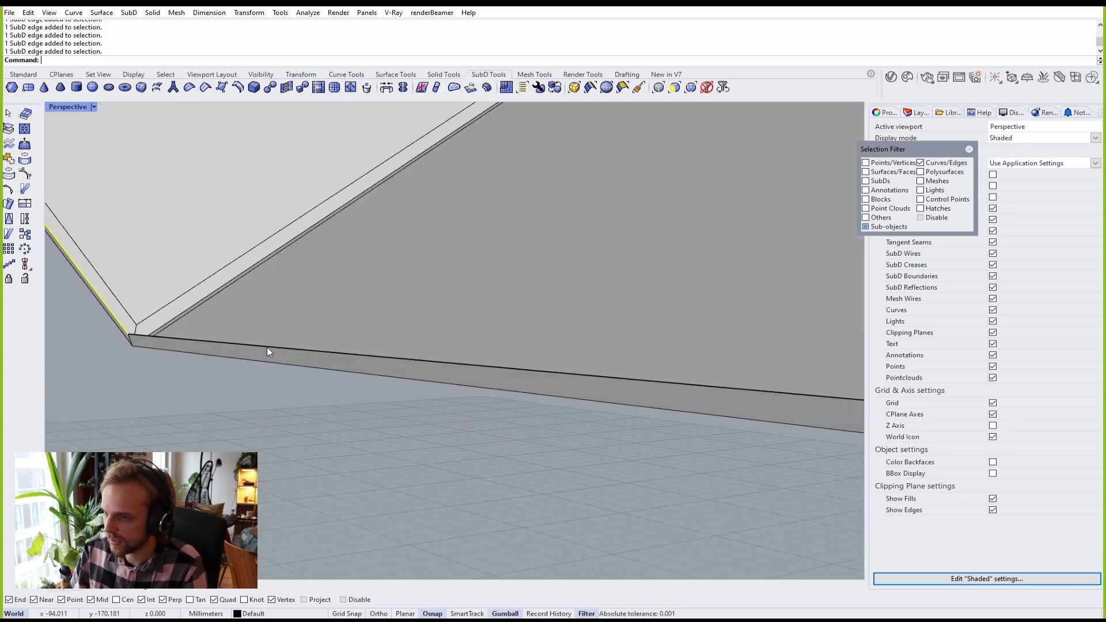
scroll(276, 348, down, 4)
right_drag(269, 348, 584, 392)
scroll(739, 389, up, 8)
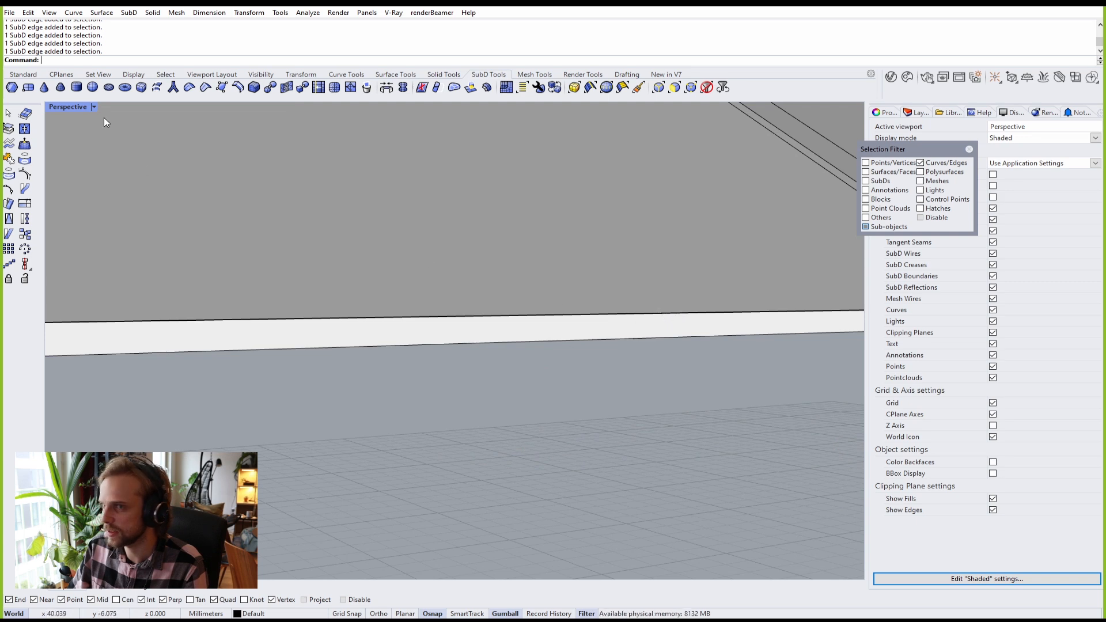
click(68, 108)
click(75, 144)
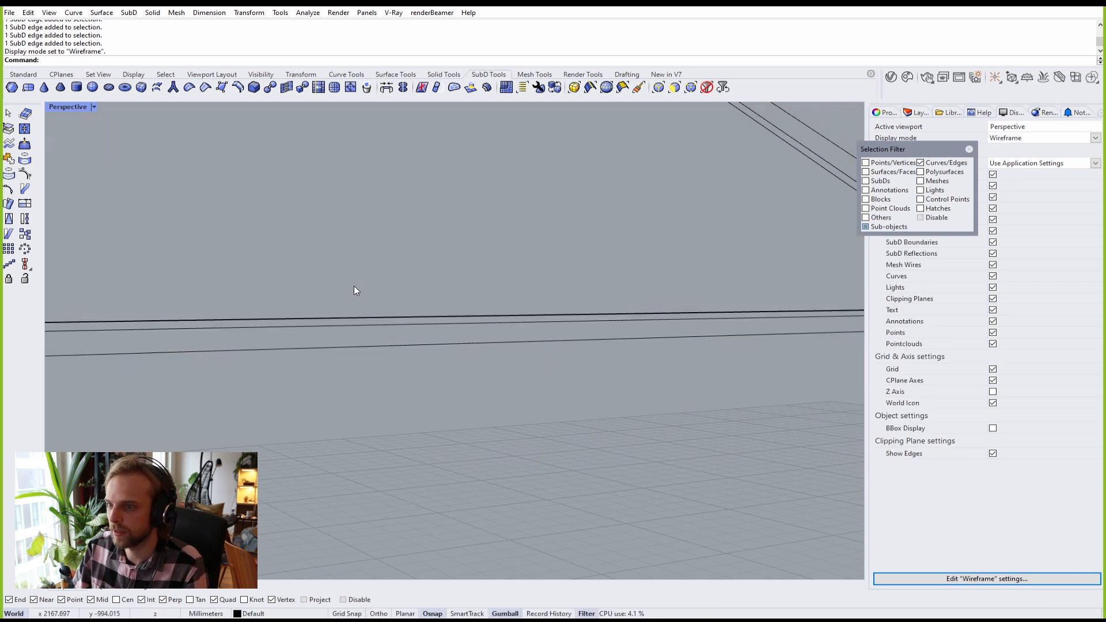
Step: Add the edges along the remaining side of the tilted box's opening to the selection with a crossing window
scroll(336, 324, down, 5)
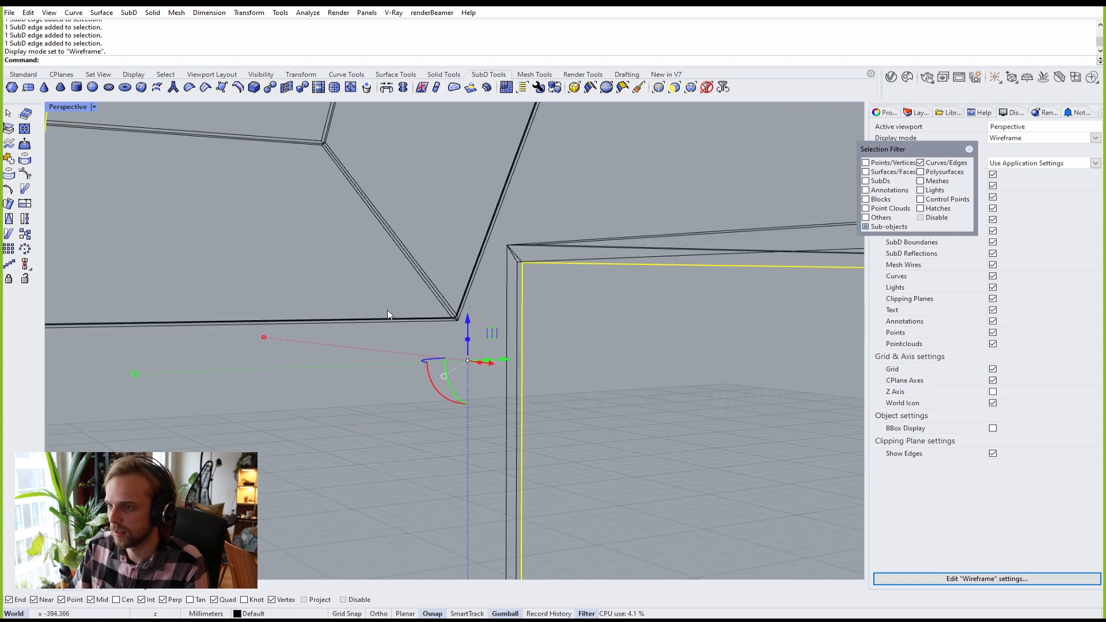
right_drag(388, 310, 371, 263)
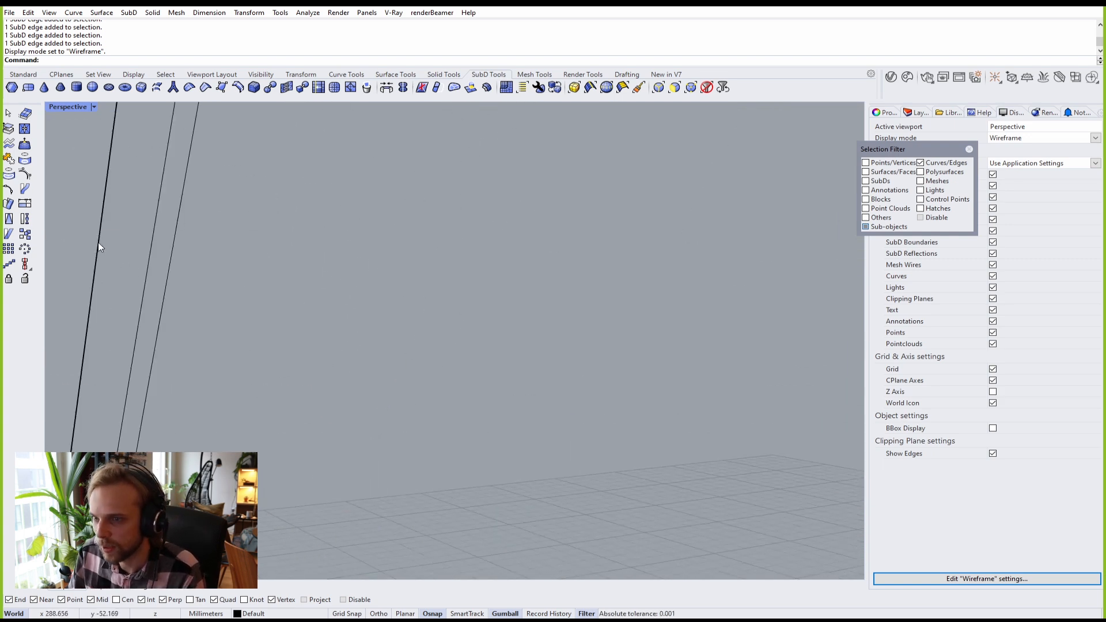
scroll(99, 242, down, 4)
shift+right_drag(108, 241, 323, 302)
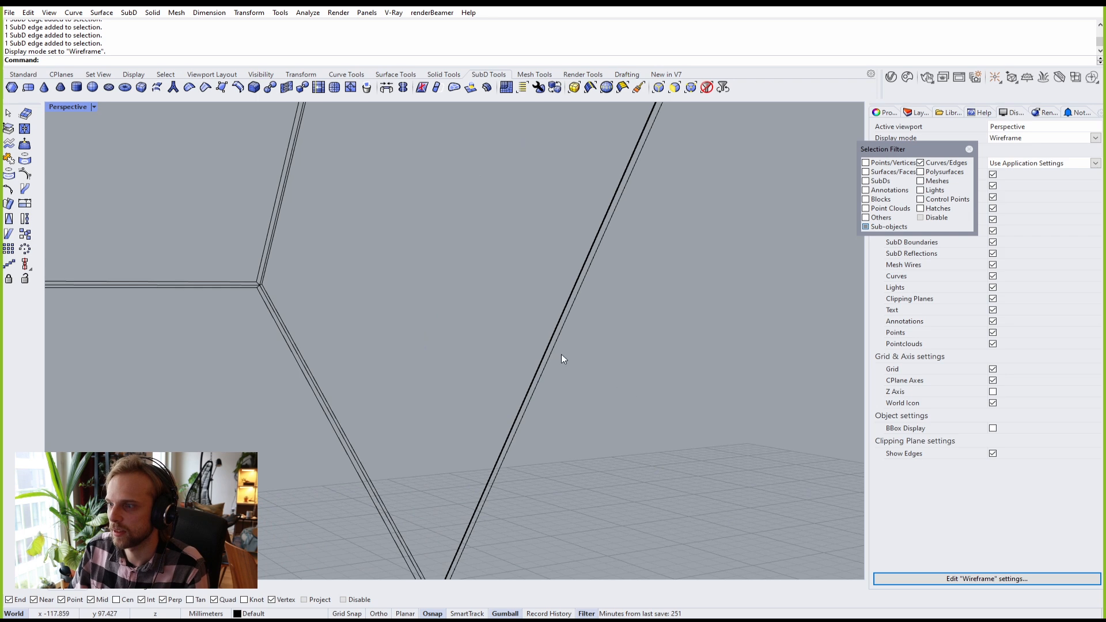
drag(572, 383, 389, 304)
scroll(474, 328, down, 3)
scroll(474, 328, up, 3)
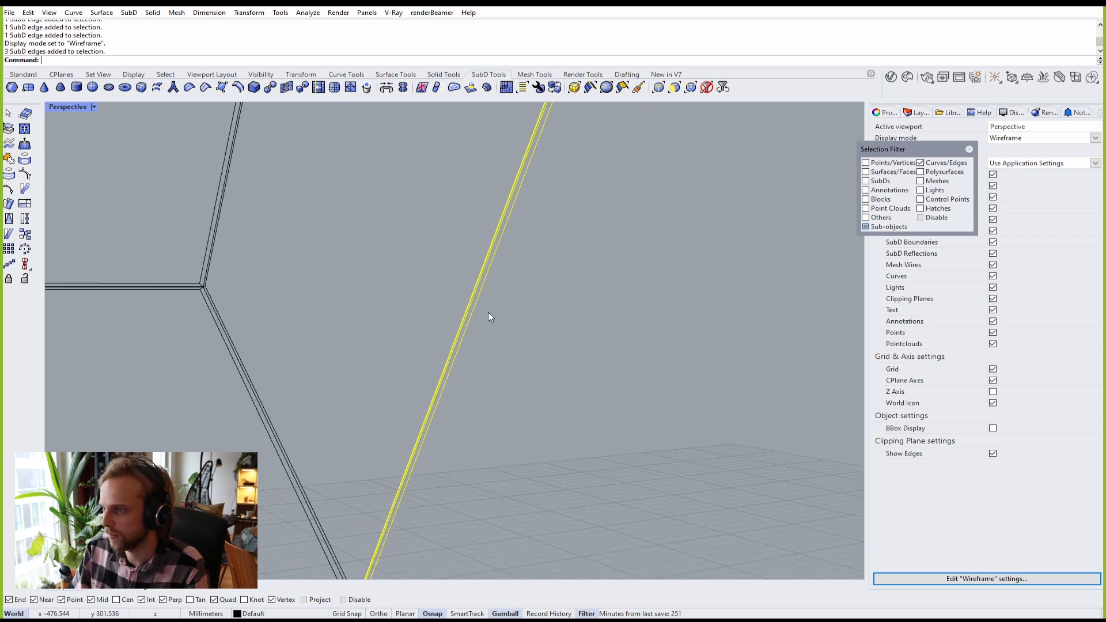
Step: Remove the surplus parallel edges along that side of the tilted box's opening from the selection
drag(494, 314, 471, 307)
scroll(472, 308, up, 6)
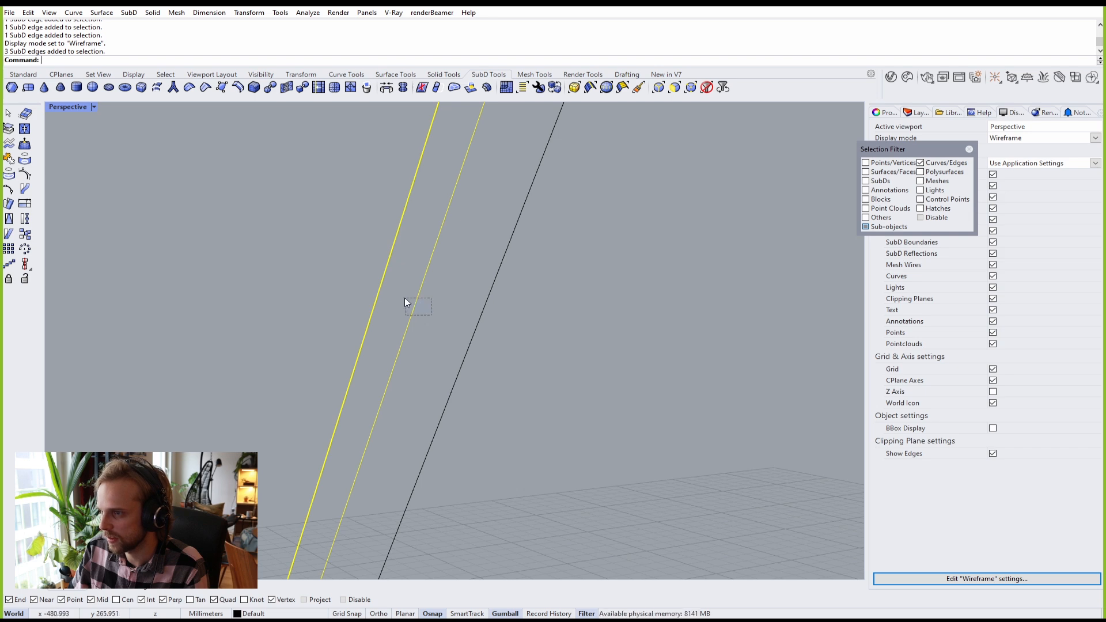
ctrl+drag(404, 297, 404, 298)
scroll(446, 315, down, 9)
scroll(448, 317, up, 5)
right_drag(448, 317, 443, 321)
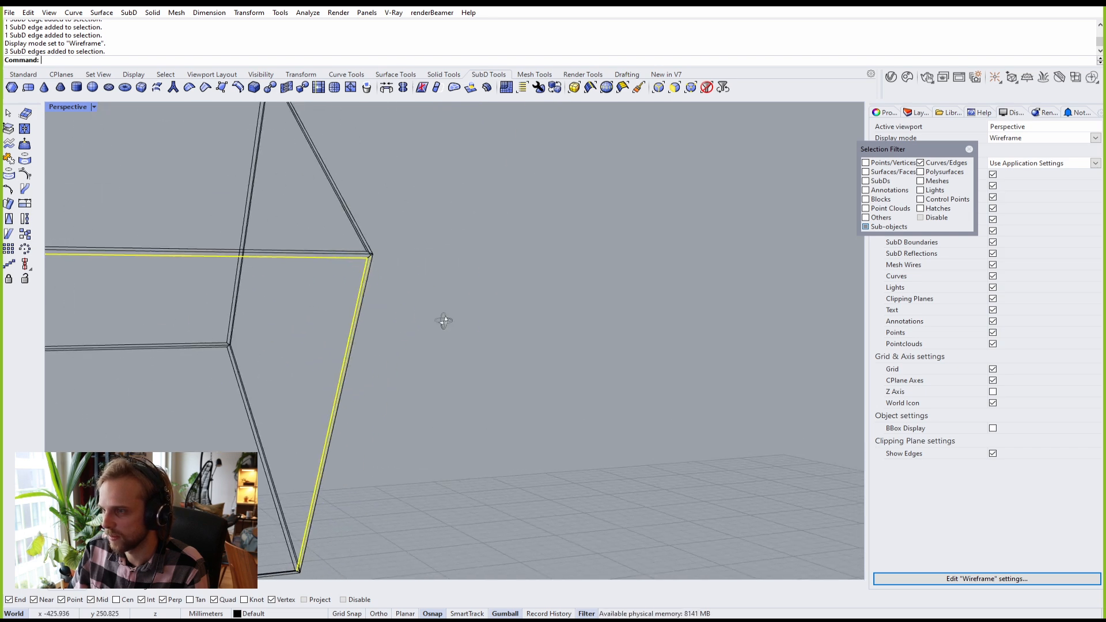
scroll(177, 210, up, 5)
drag(205, 202, 163, 170)
scroll(197, 236, down, 8)
right_drag(306, 303, 270, 279)
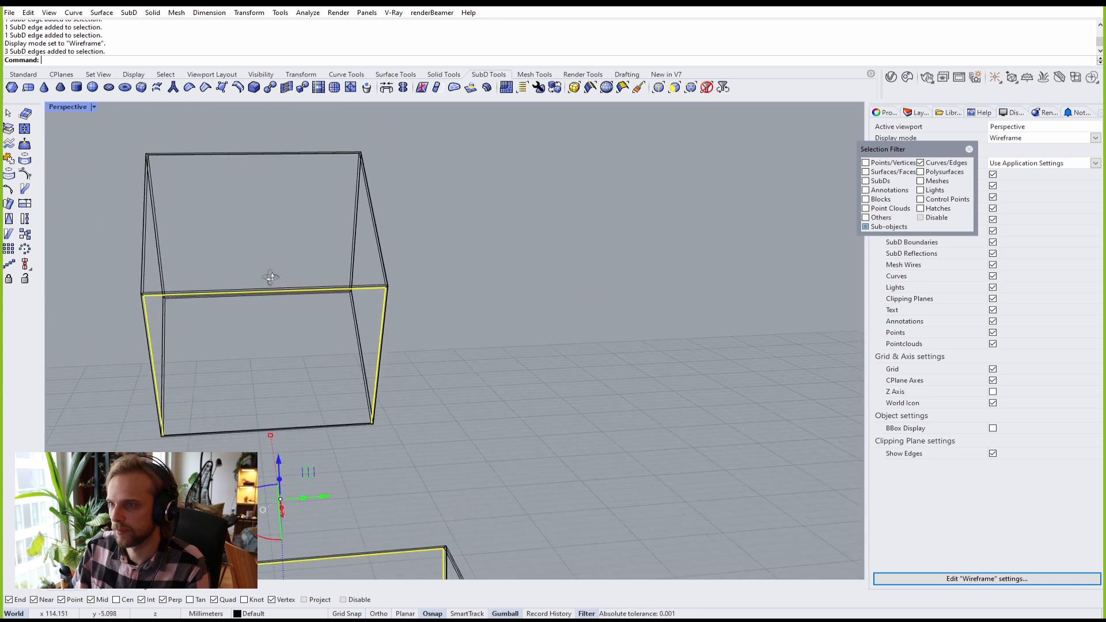
Step: Add the bottom edge of the tilted box's opening to the selection with a small selection window near its corner
scroll(236, 372, up, 10)
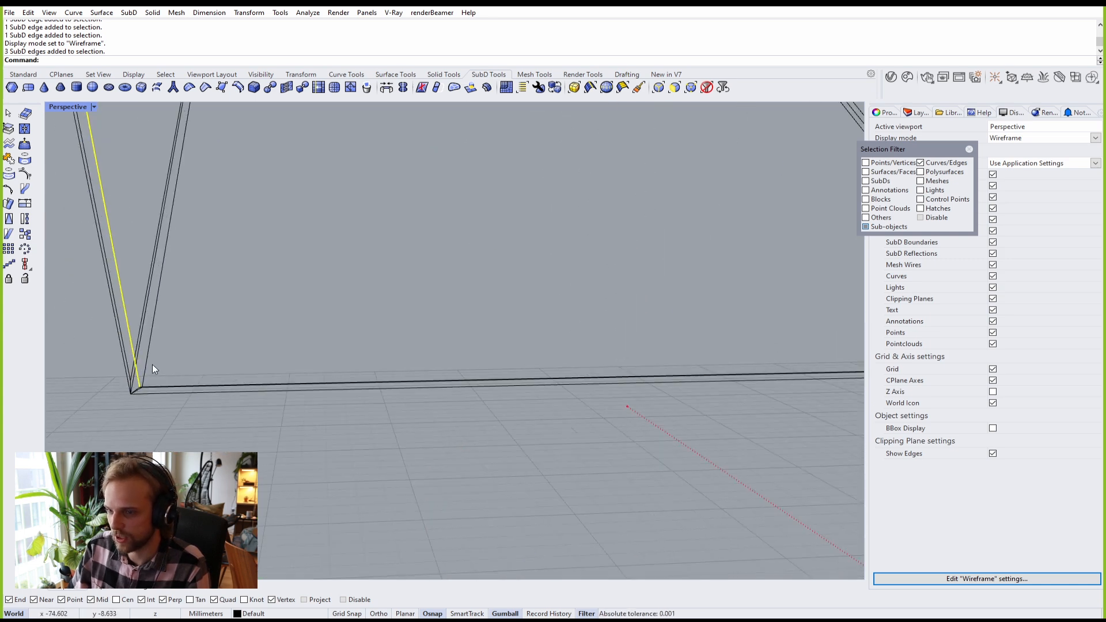
scroll(173, 385, up, 3)
drag(200, 400, 188, 417)
right_drag(188, 417, 379, 328)
scroll(204, 435, down, 8)
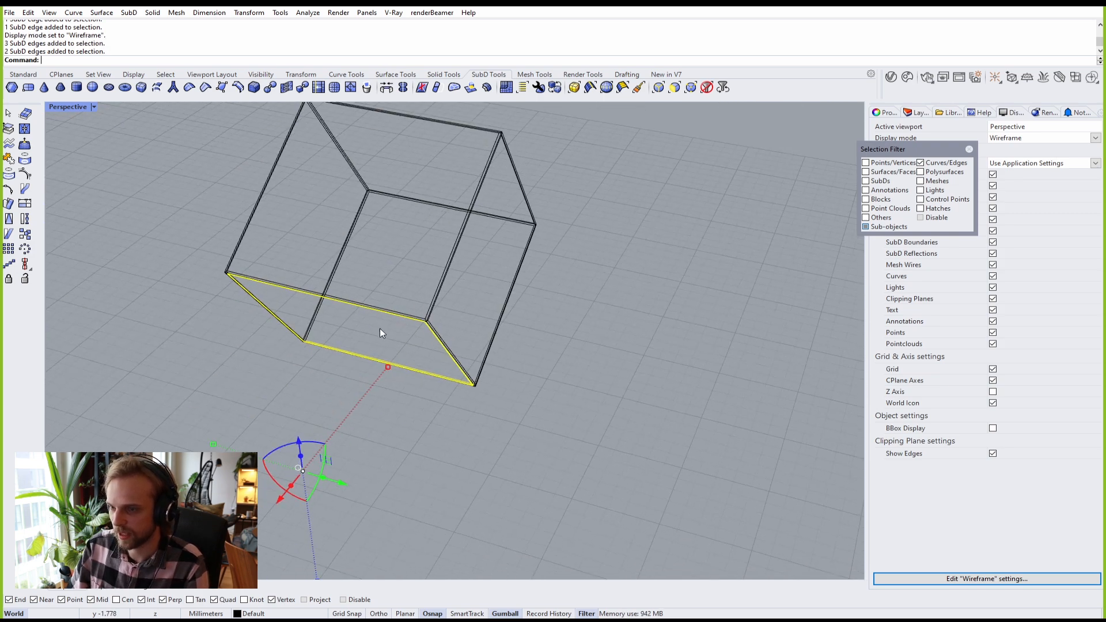
Step: Try to remove the surplus inner edge along the bottom of the tilted box's opening from the selection
scroll(368, 318, up, 12)
scroll(385, 295, up, 6)
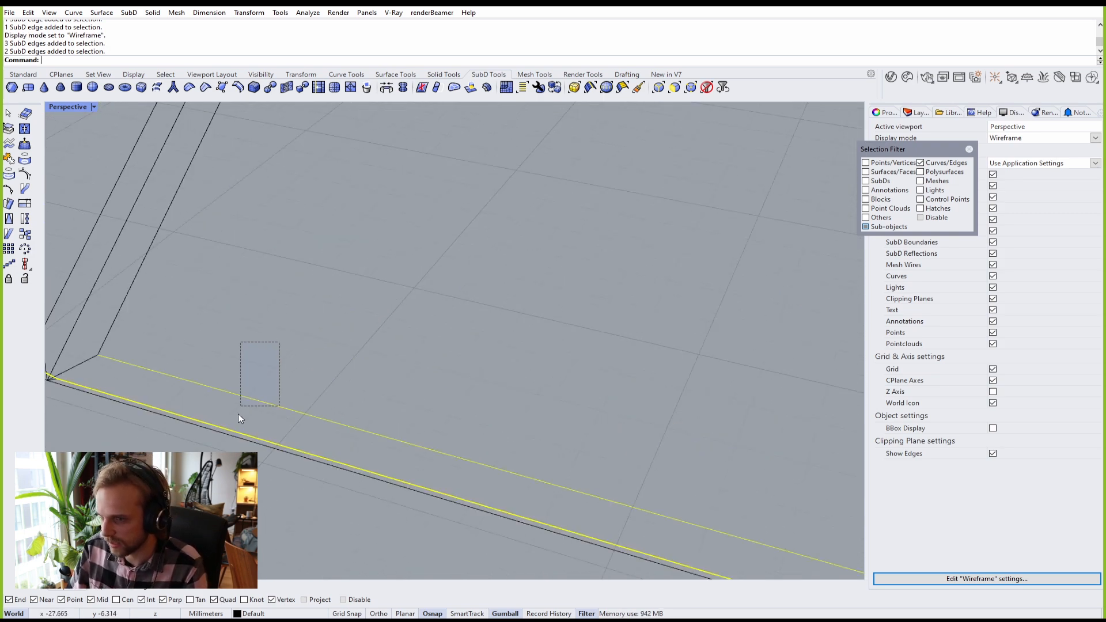
shift+drag(238, 415, 232, 352)
scroll(469, 376, down, 3)
scroll(474, 405, up, 6)
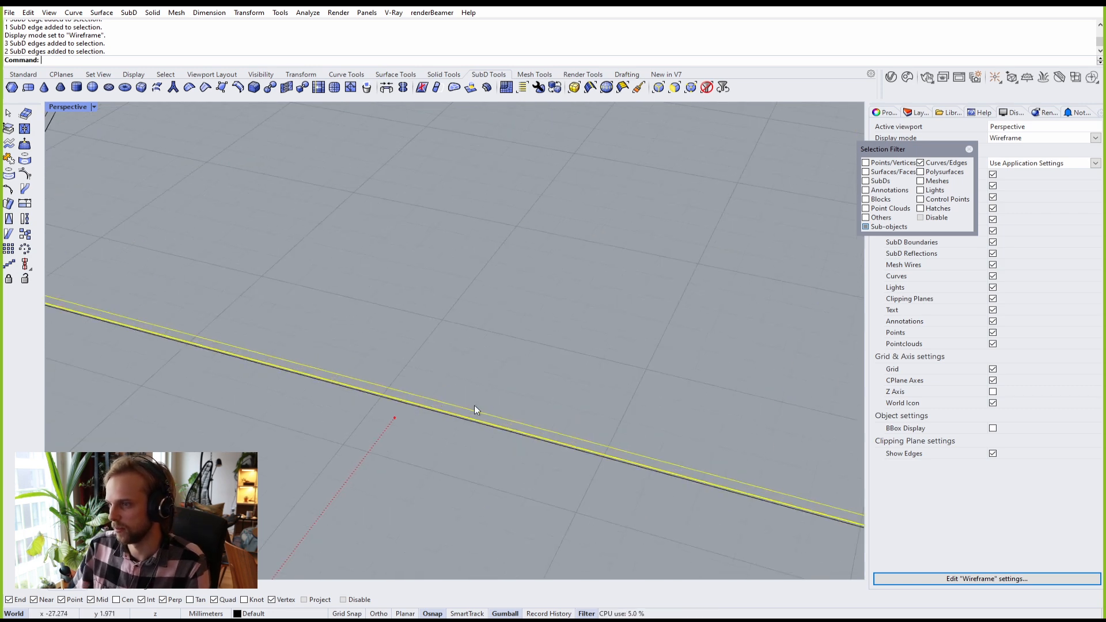
ctrl+click(474, 409)
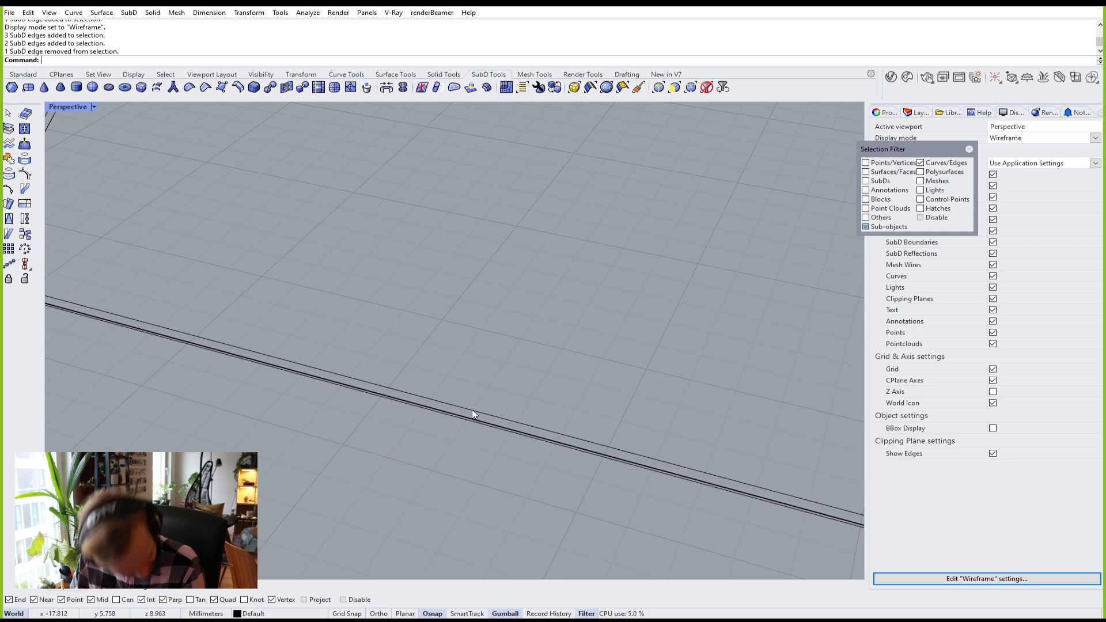
Step: Recall the earlier edge selection on both boxes by running Select Previous twice
scroll(472, 410, down, 5)
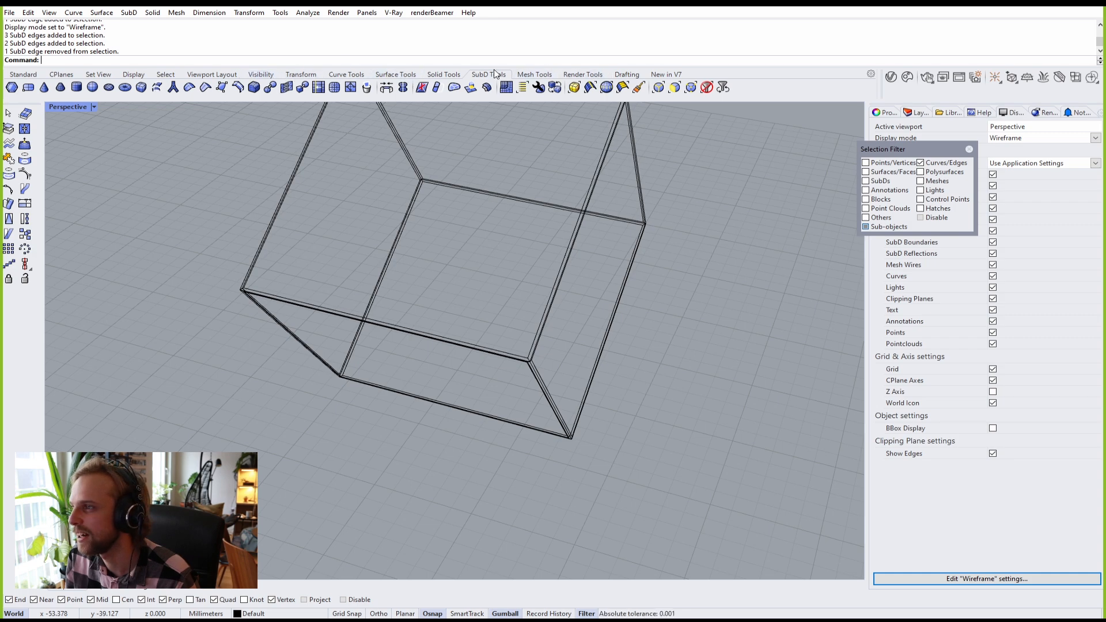
click(166, 75)
click(108, 88)
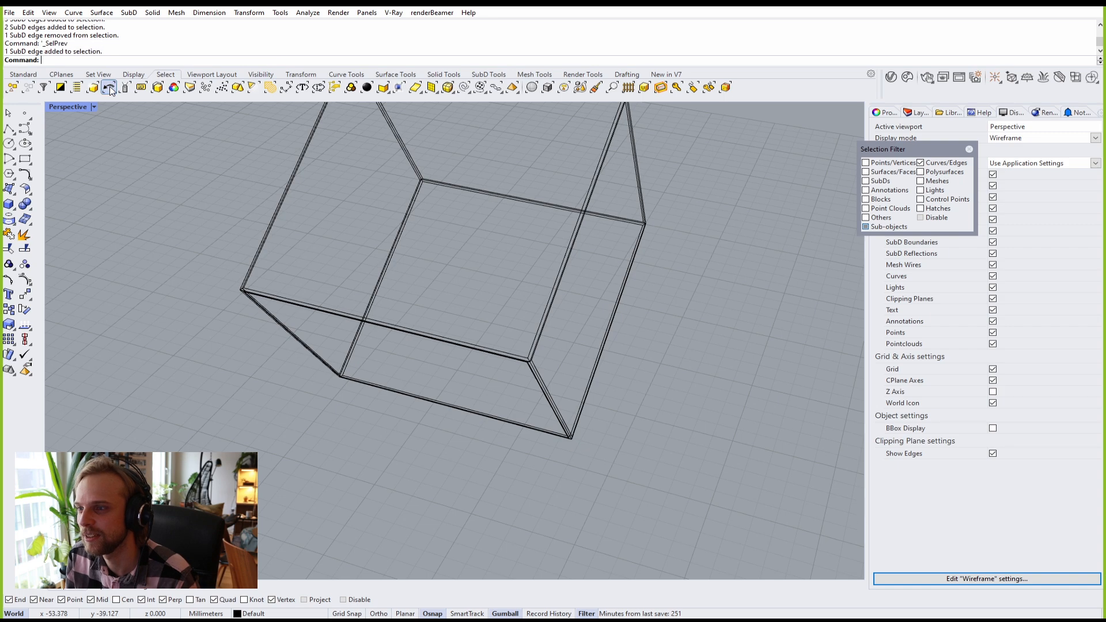
scroll(305, 295, down, 5)
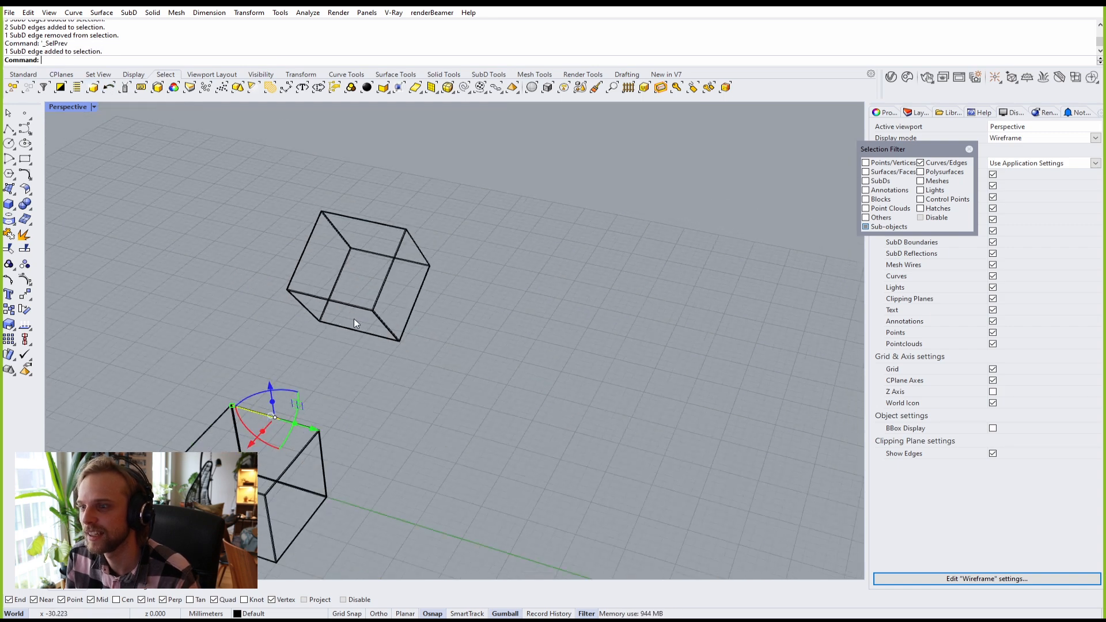
click(110, 88)
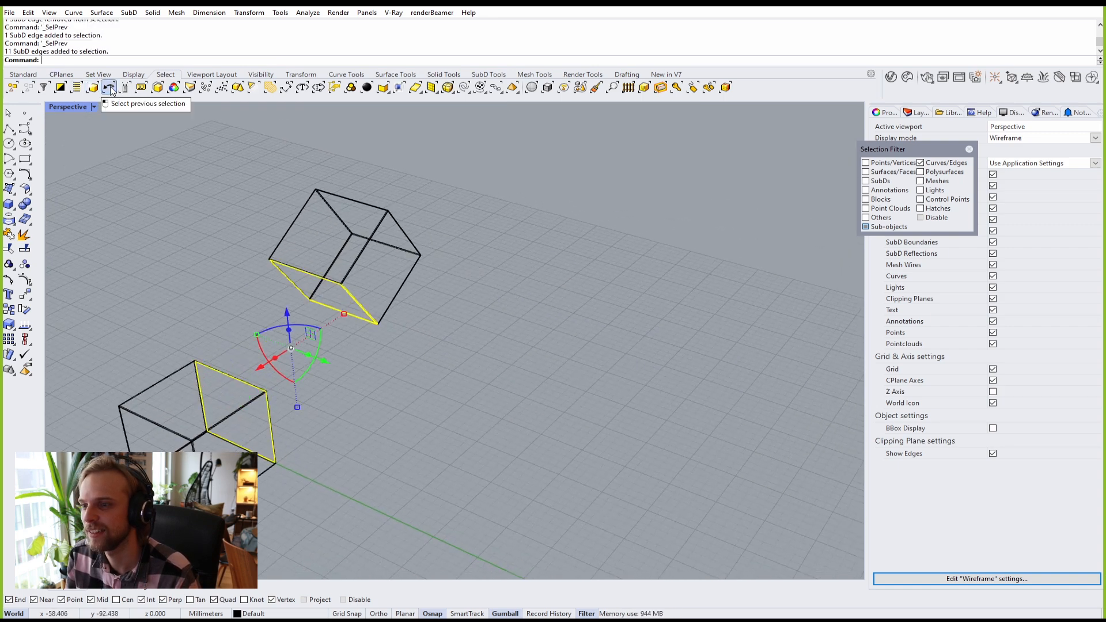
Step: Close the selection filter and try to remove the surplus inner edge of the tilted box's opening from the selection
scroll(344, 285, up, 10)
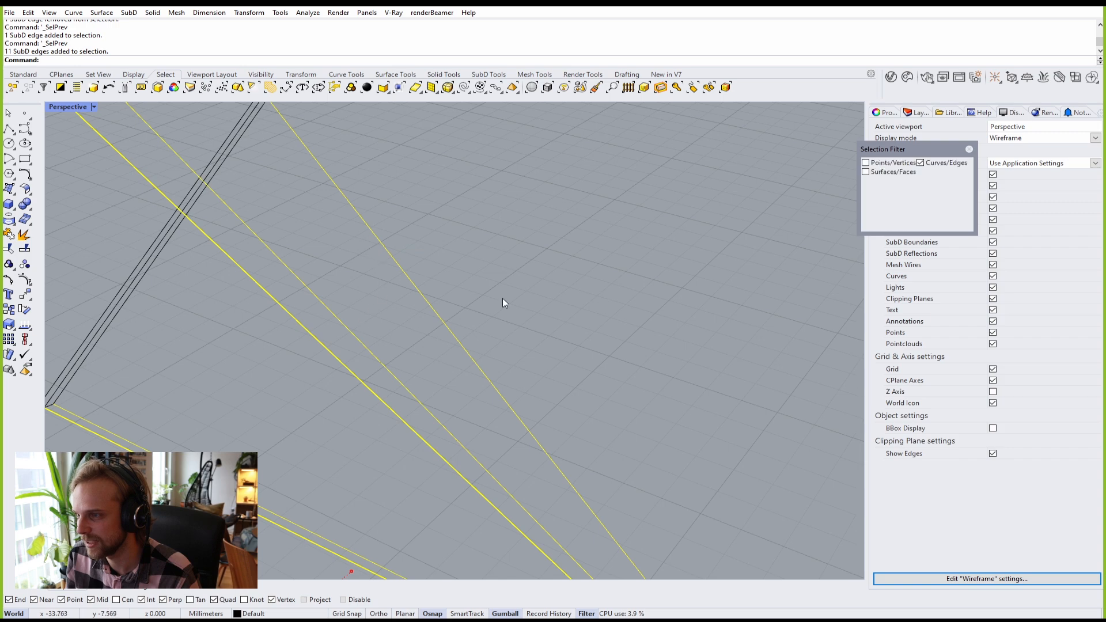
click(970, 149)
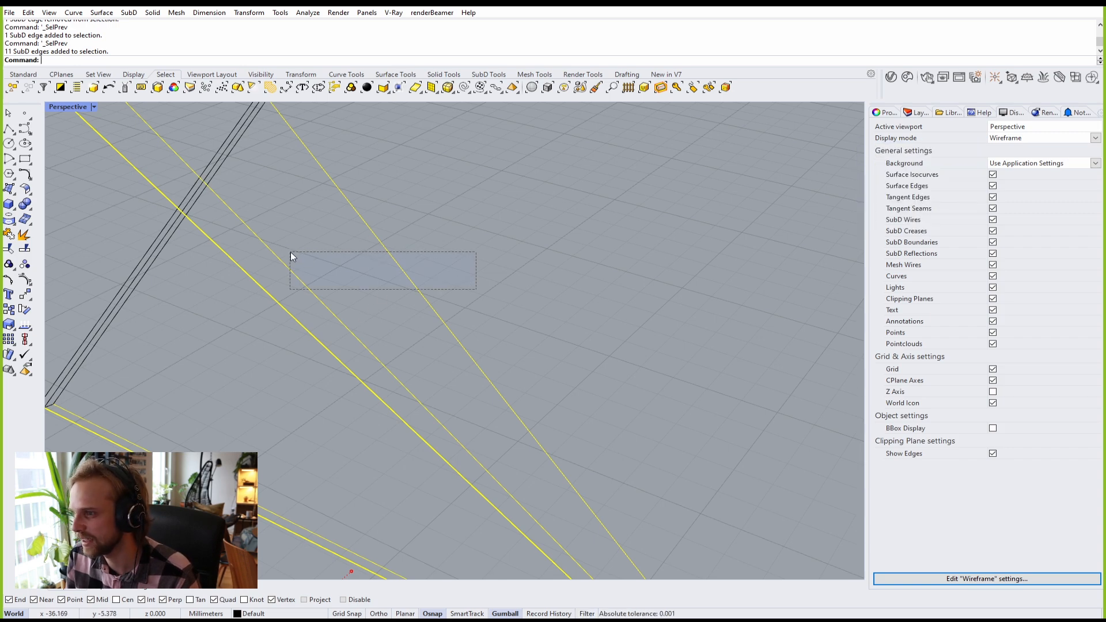
drag(290, 254, 301, 258)
ctrl+click(389, 251)
scroll(389, 251, down, 6)
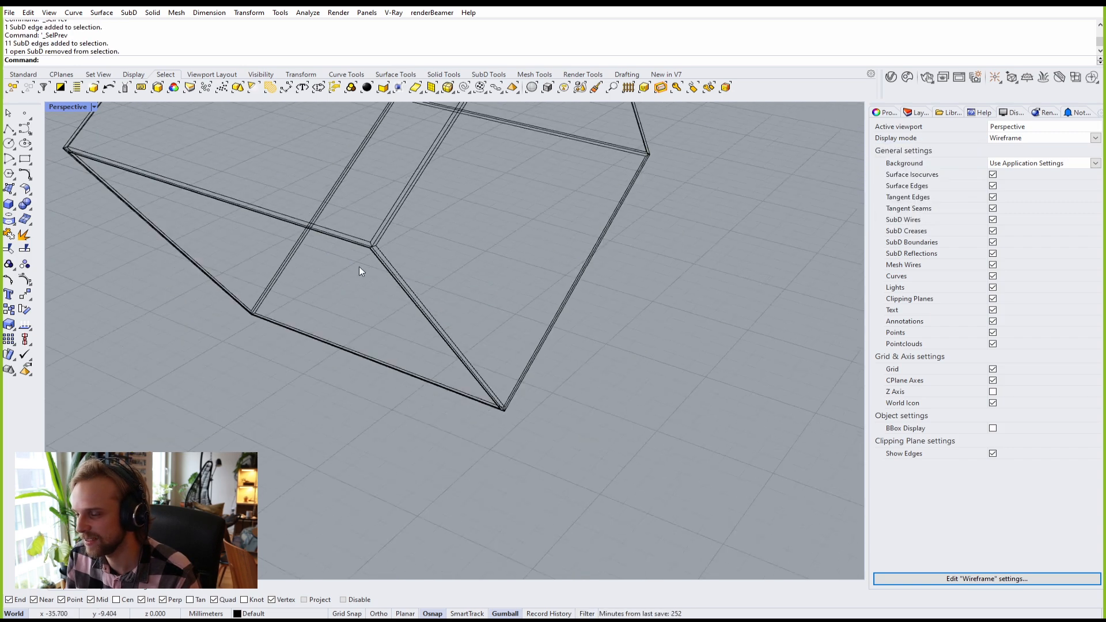
Step: Set the perspective viewport's display mode back to Shaded
scroll(293, 240, up, 3)
click(73, 107)
click(74, 161)
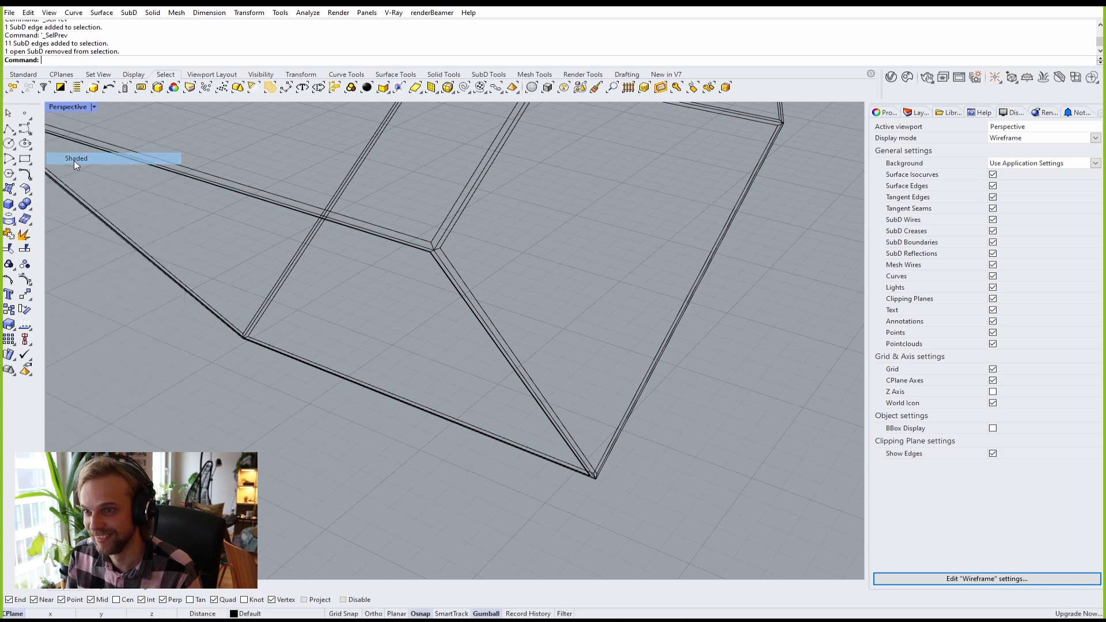
shift+right_drag(156, 185, 356, 196)
Step: Try to pick the rim edge at the corner of the tilted box's opening, then clear the selection
scroll(382, 320, up, 10)
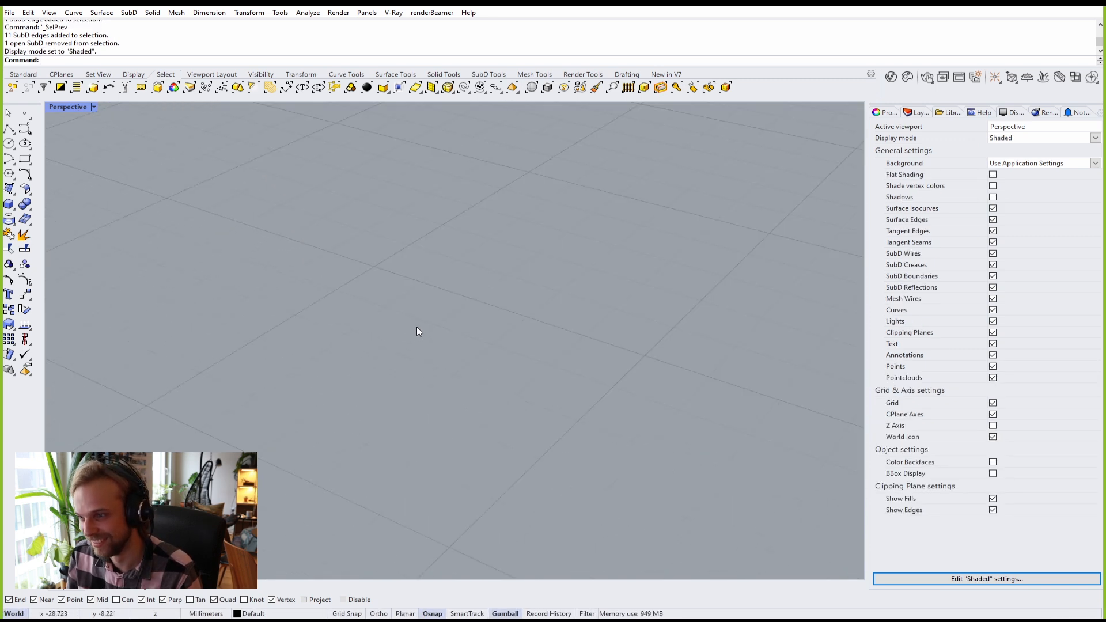
scroll(418, 325, down, 3)
ctrl+shift+click(434, 307)
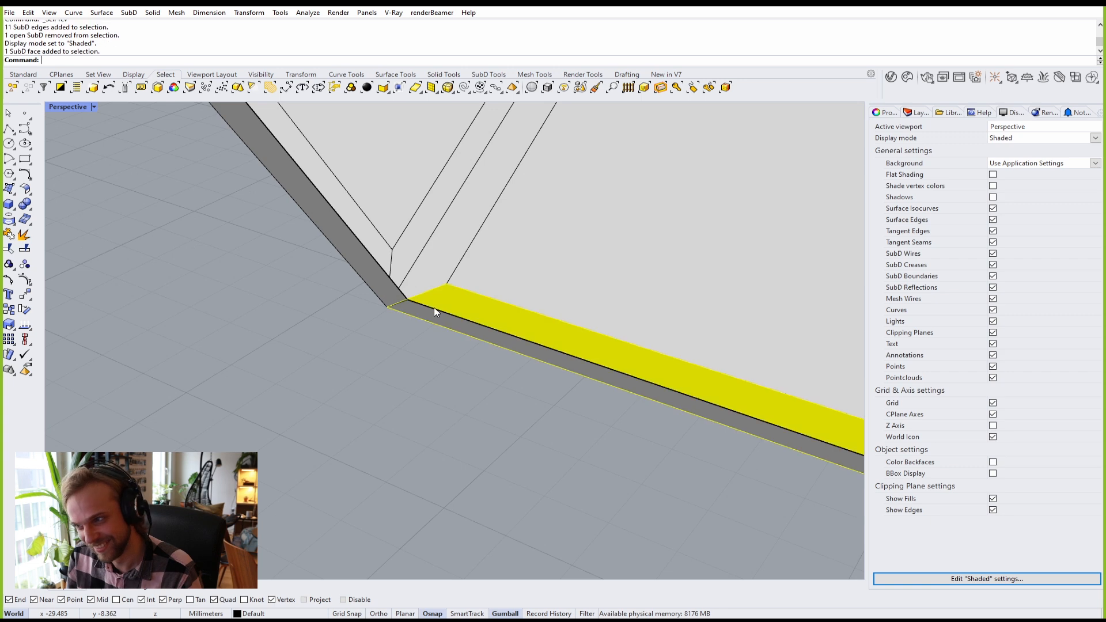
ctrl+shift+click(434, 309)
ctrl+shift+click(436, 313)
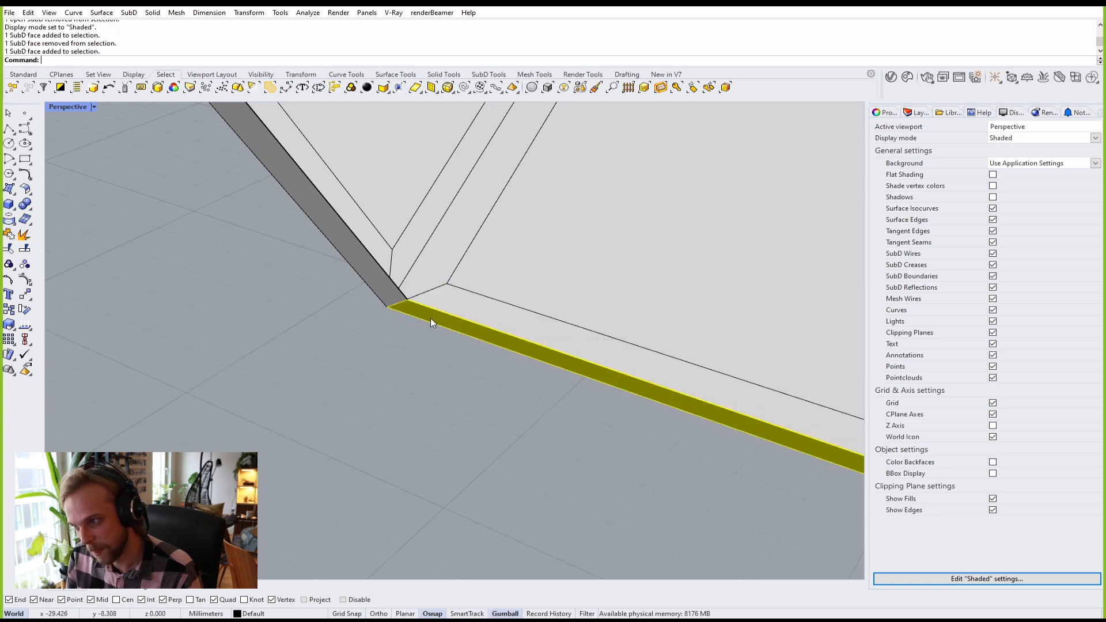
key(Escape)
Step: Delete both the tilted box and the original box to clear the scene
scroll(394, 375, down, 5)
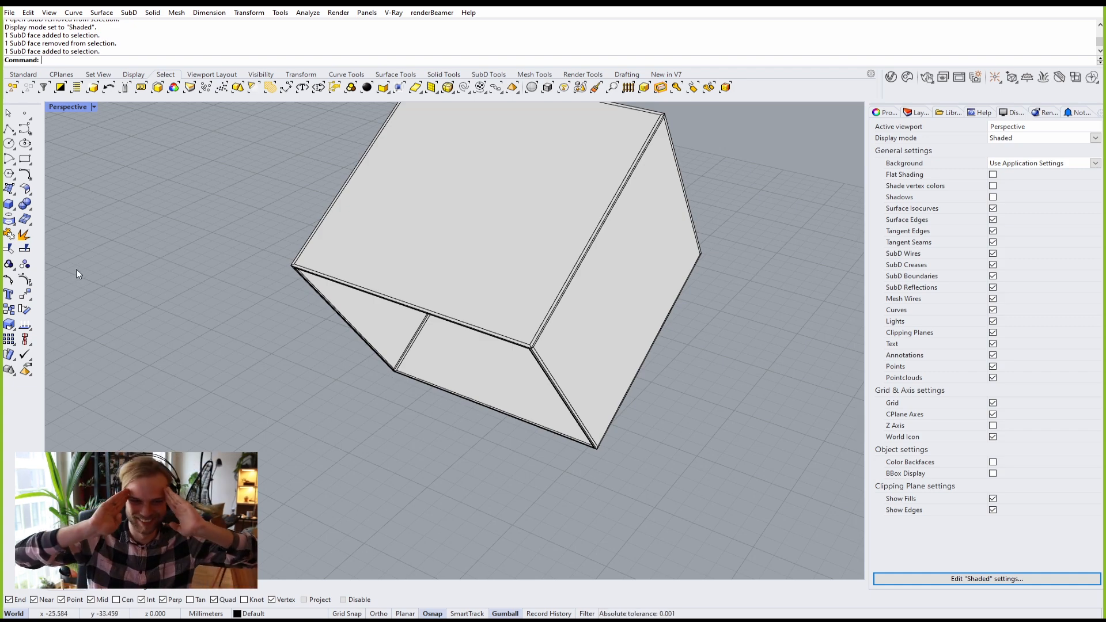
scroll(340, 295, down, 5)
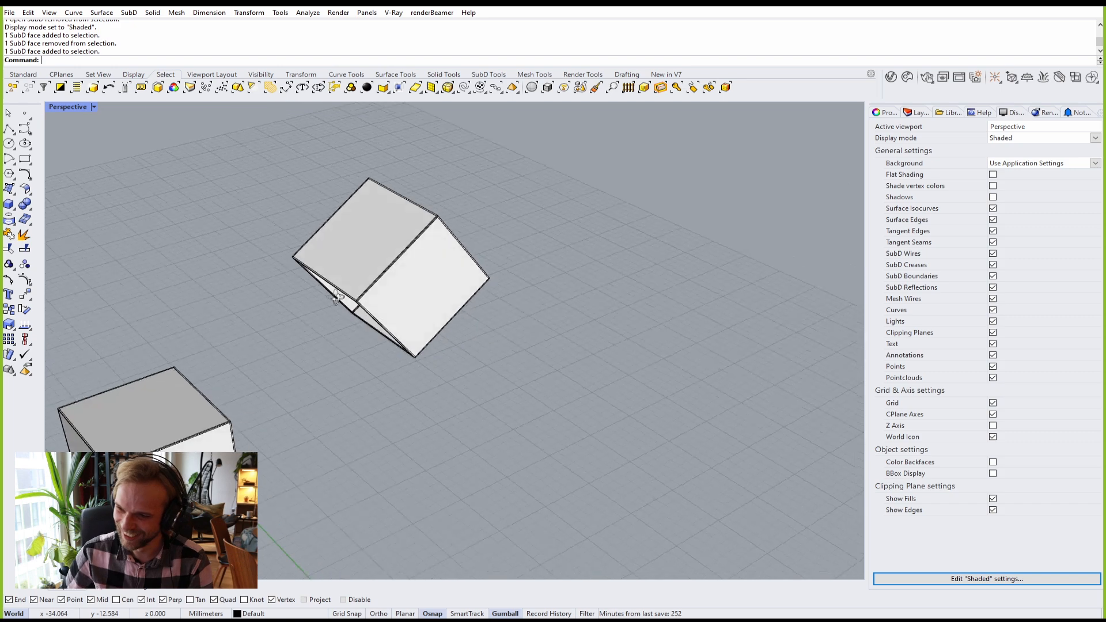
scroll(337, 297, up, 10)
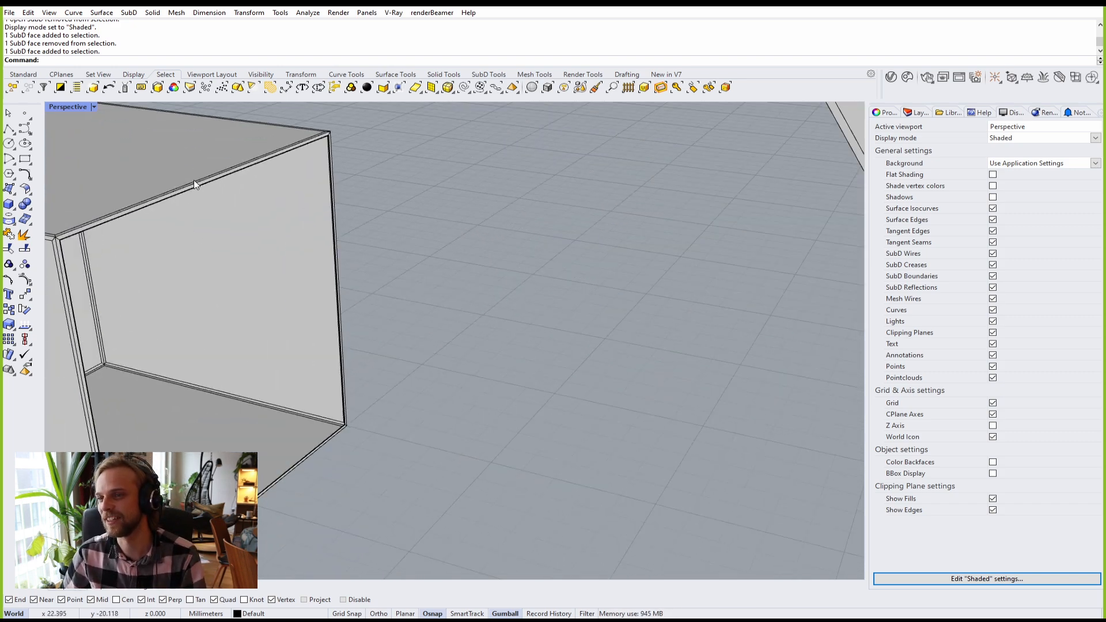
scroll(195, 179, down, 5)
click(543, 180)
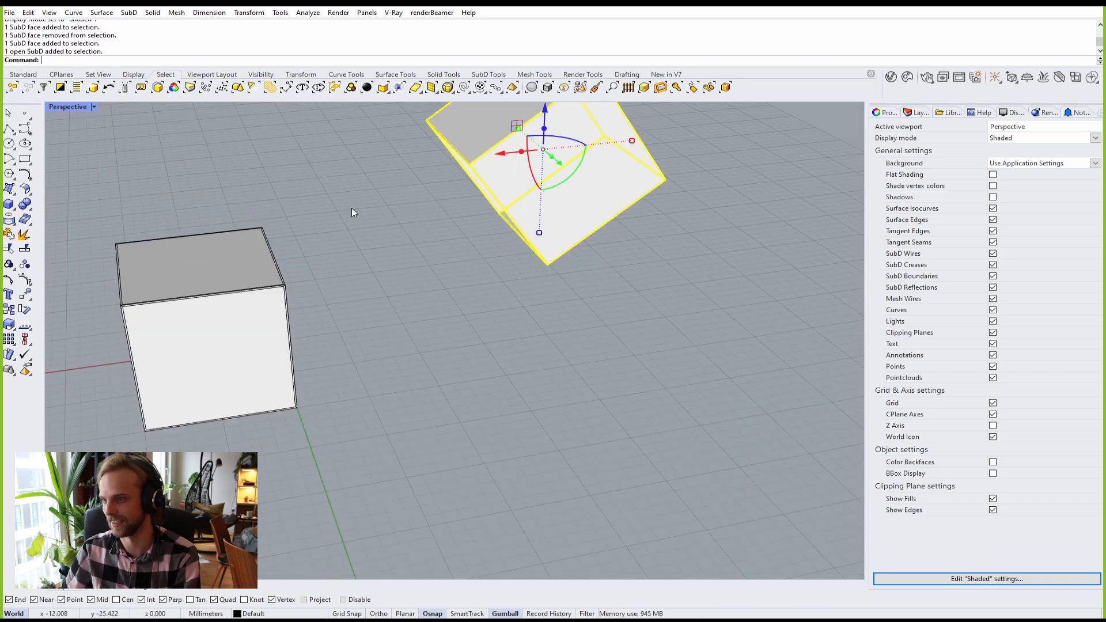
key(Delete)
click(224, 257)
key(Delete)
shift+right_drag(184, 189, 315, 145)
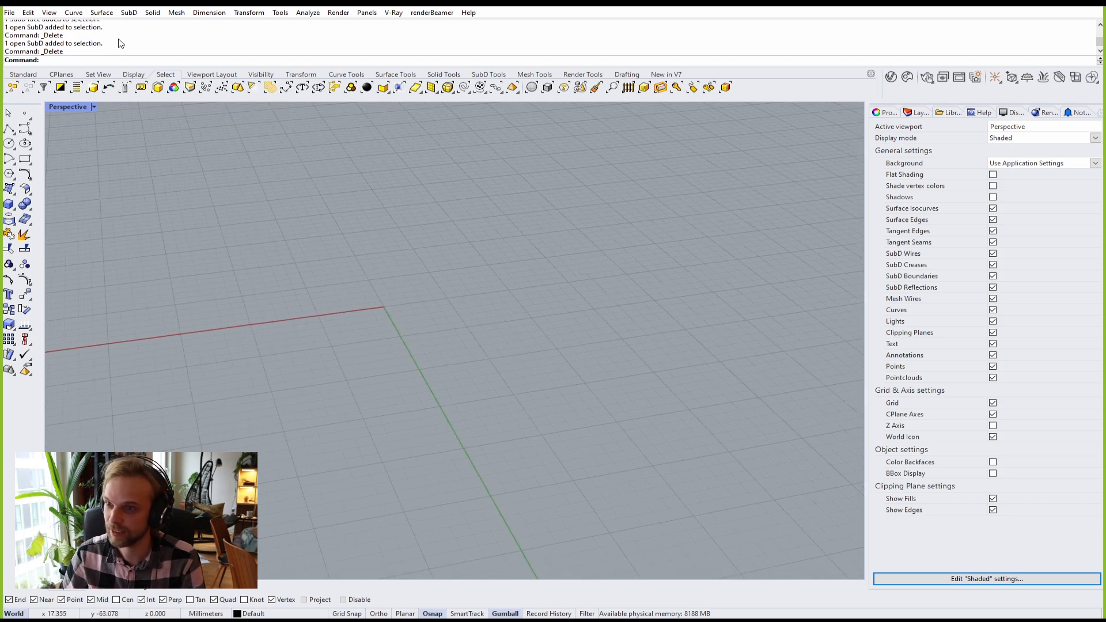
Step: Create a SubD box from the world origin with a length and width of 10 mm and confirm its height
click(489, 75)
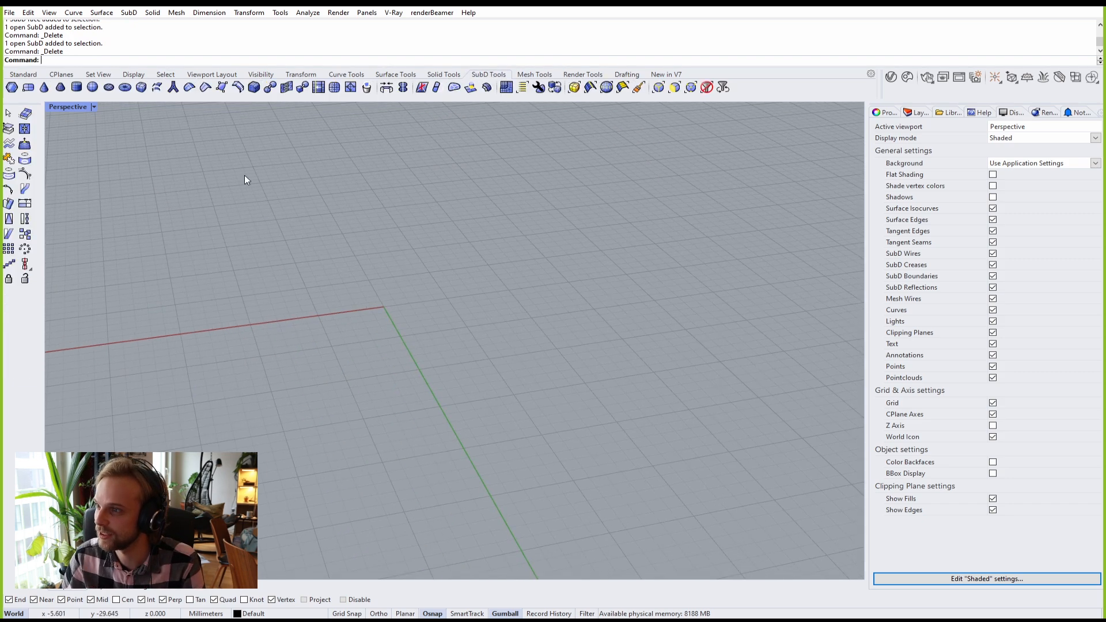
click(141, 87)
text(0)
key(Return)
text(10)
key(Return)
text(10)
key(Return)
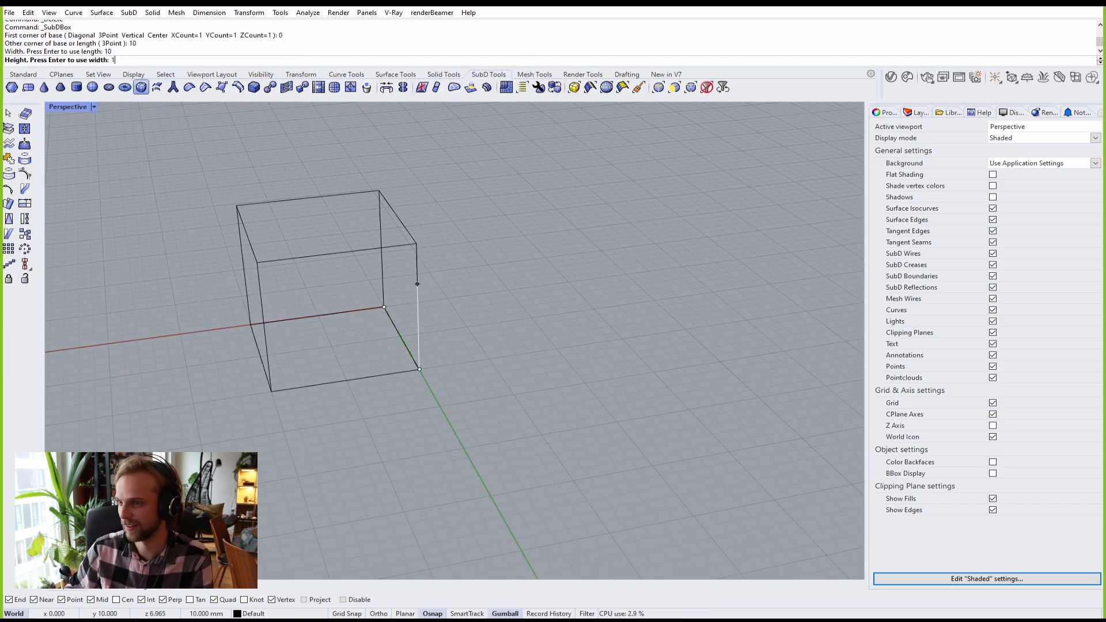
key(Return)
Step: Duplicate the SubD box to a raised position away from the original and tilt the copy with the gumball
scroll(343, 199, down, 2)
click(375, 227)
right_drag(519, 209, 352, 277)
drag(311, 276, 592, 126)
key(alt)
right_drag(580, 233, 587, 167)
drag(608, 139, 637, 113)
right_drag(463, 202, 481, 144)
click(504, 220)
right_drag(504, 220, 579, 224)
Step: Delete the facing side faces of the original box and the tilted copy to open both boxes
scroll(371, 320, up, 5)
ctrl+shift+click(371, 321)
ctrl+shift+click(580, 223)
key(Delete)
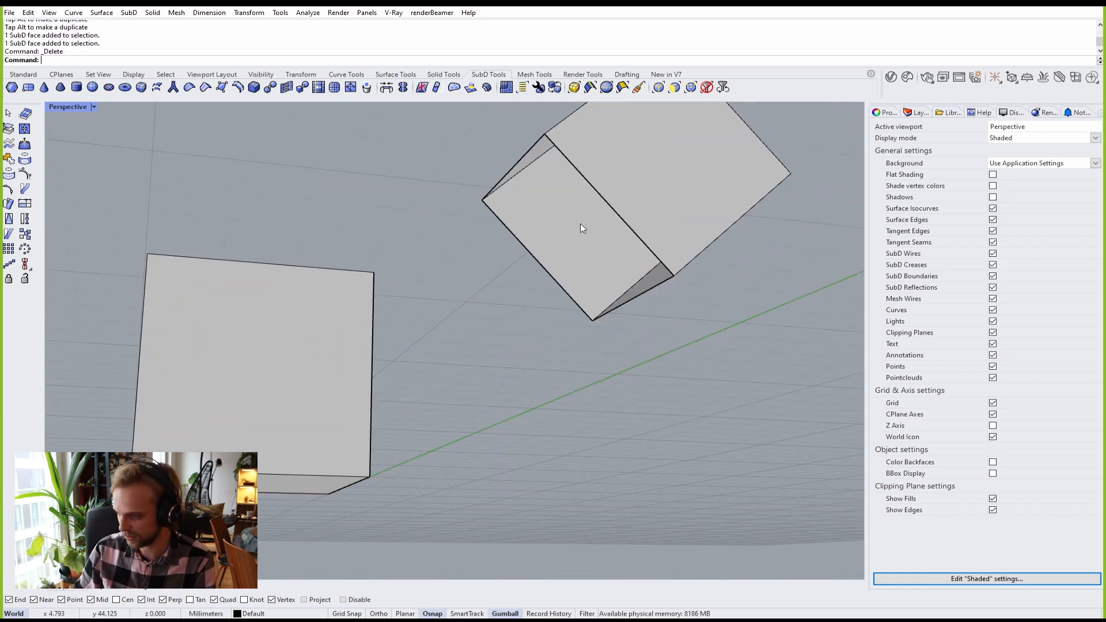
Step: Select the open edge loops of both boxes and try to Loft between them
scroll(576, 143, up, 4)
ctrl+shift+double_click(571, 178)
right_drag(570, 178, 440, 291)
ctrl+shift+double_click(353, 305)
key(Return)
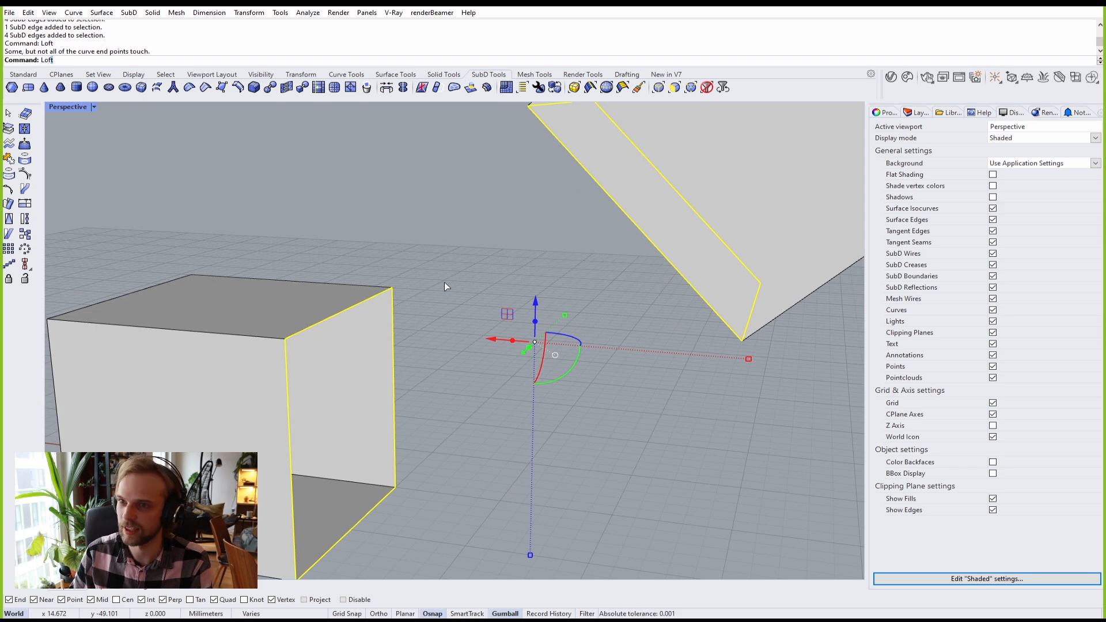
click(573, 306)
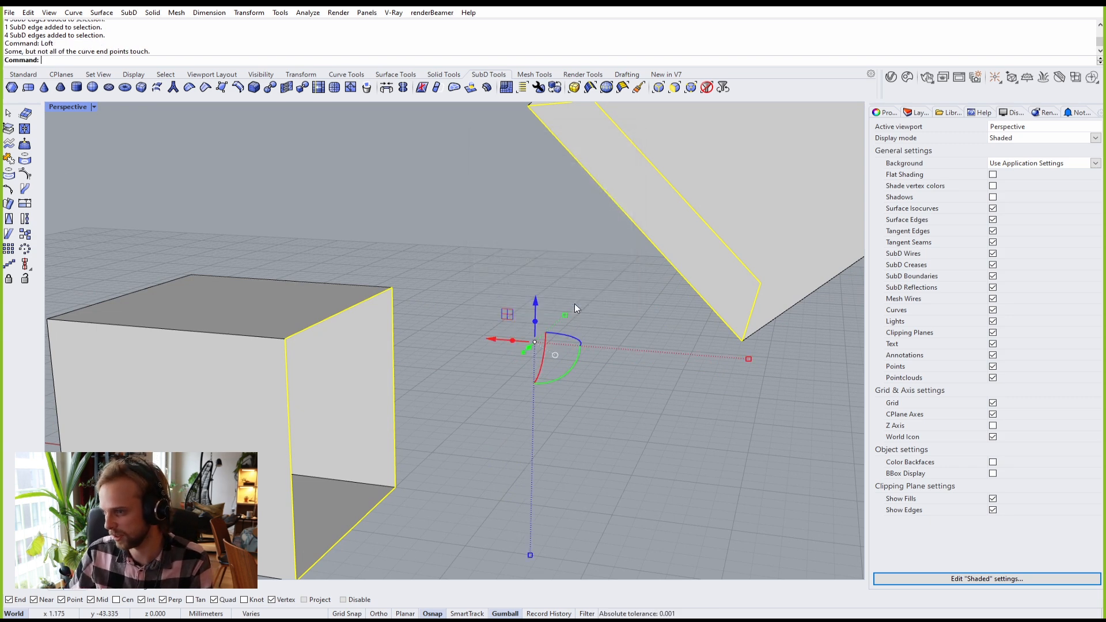
Step: Connect the selected openings of the two boxes with SubDLoft, enabling Corners and Join with 1 division between shapes
text(SubDLoft)
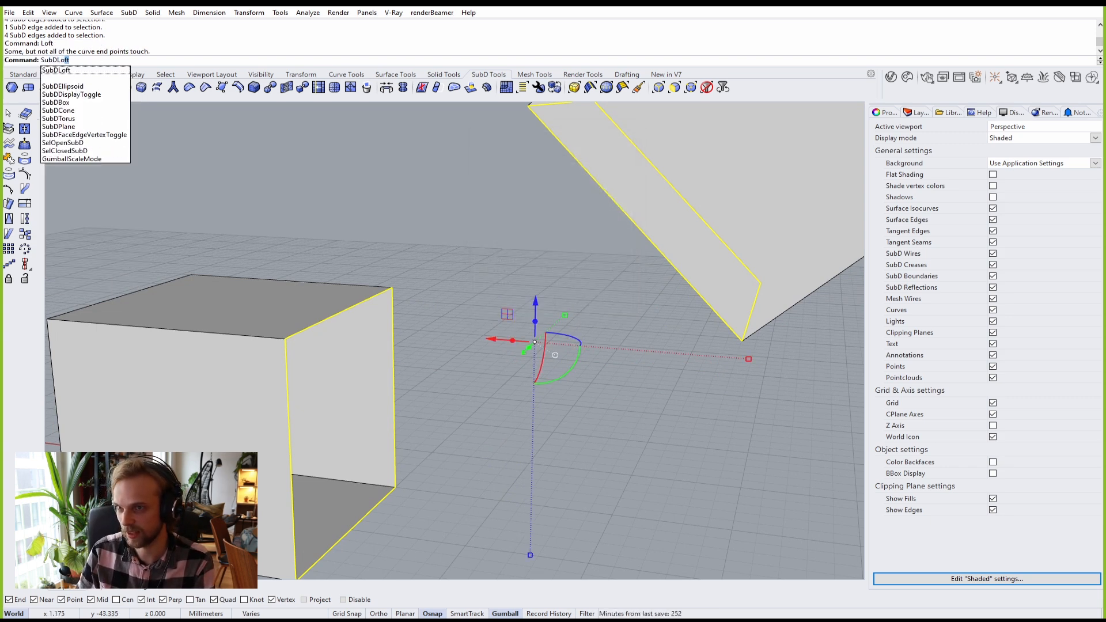
key(Return)
right_drag(575, 303, 636, 379)
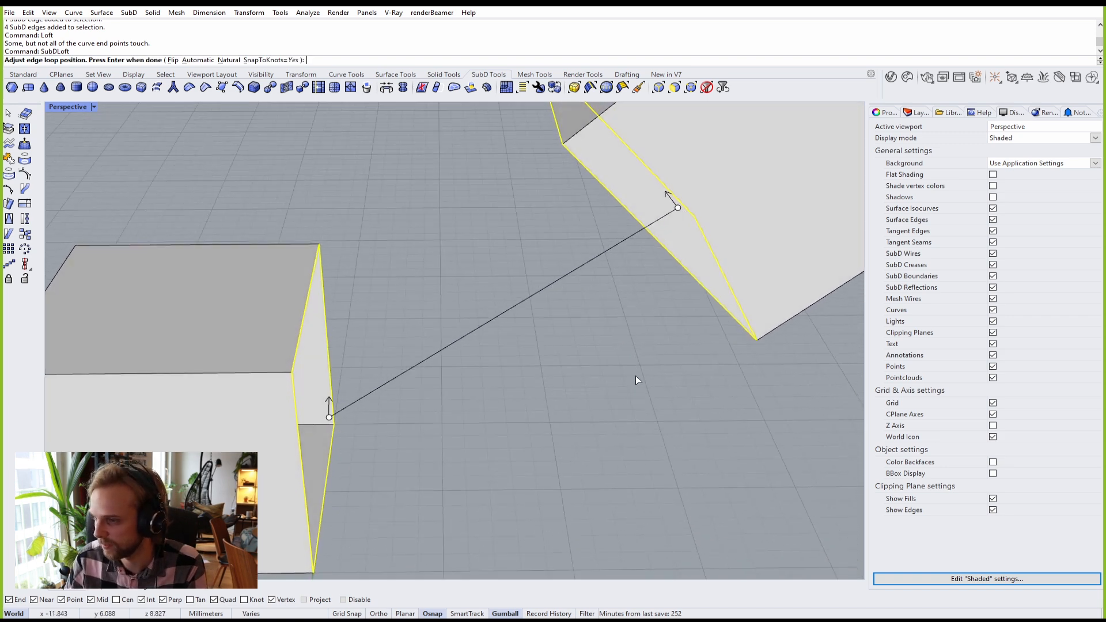
key(Return)
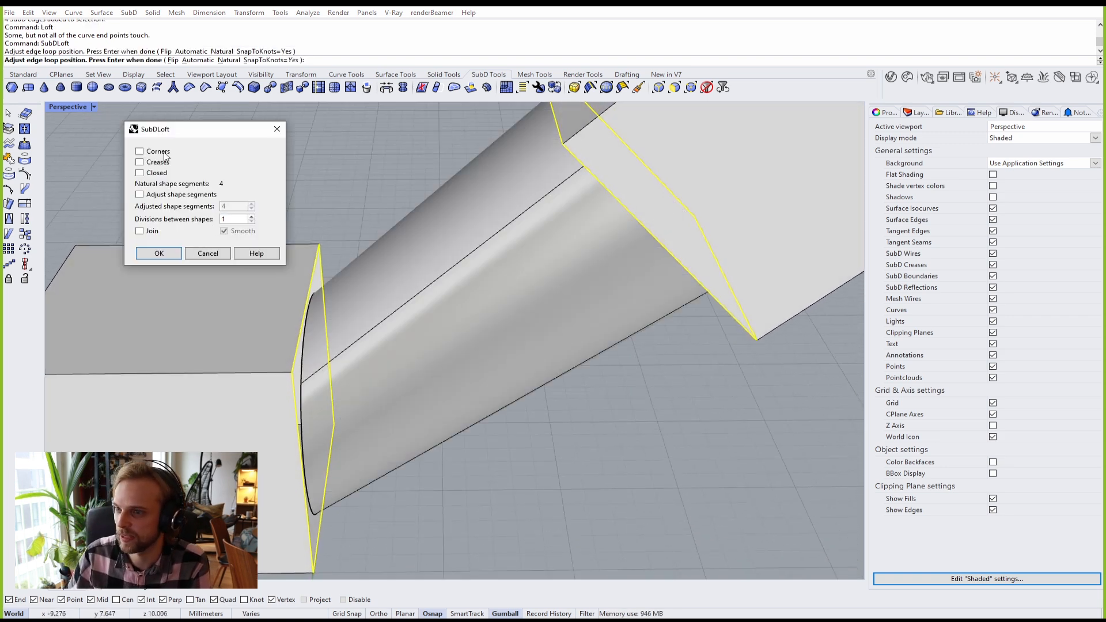
click(149, 152)
click(137, 231)
click(159, 254)
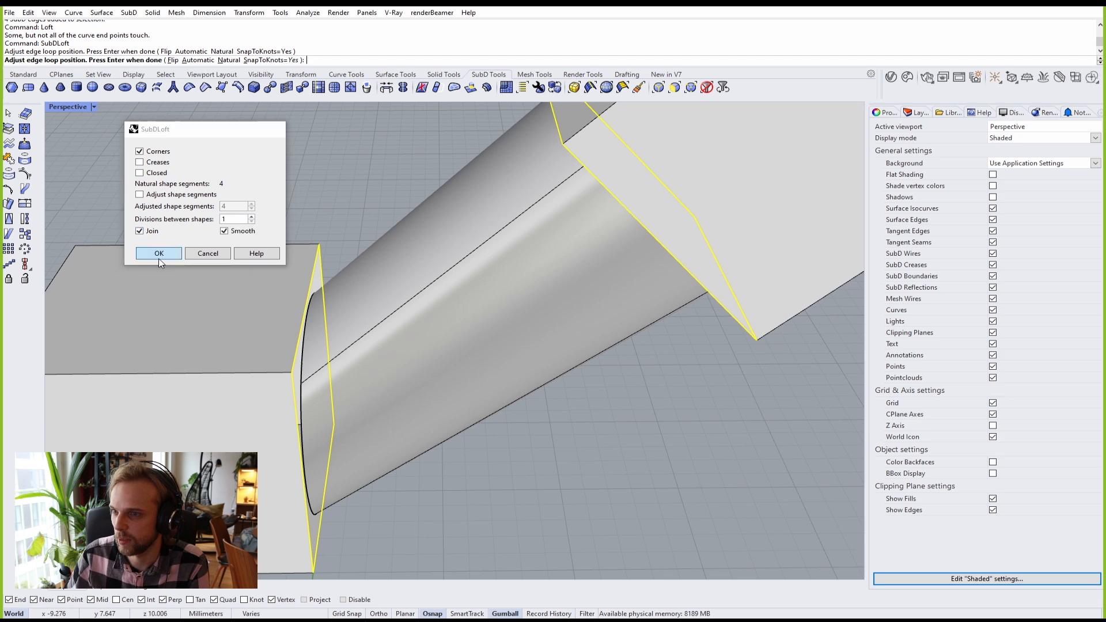
Step: Compare the joined SubD in smooth and flat display
mouse_move(537, 388)
right_down()
mouse_move(559, 380)
mouse_move(535, 366)
right_up()
scroll(534, 366, down, 7)
key(Tab)
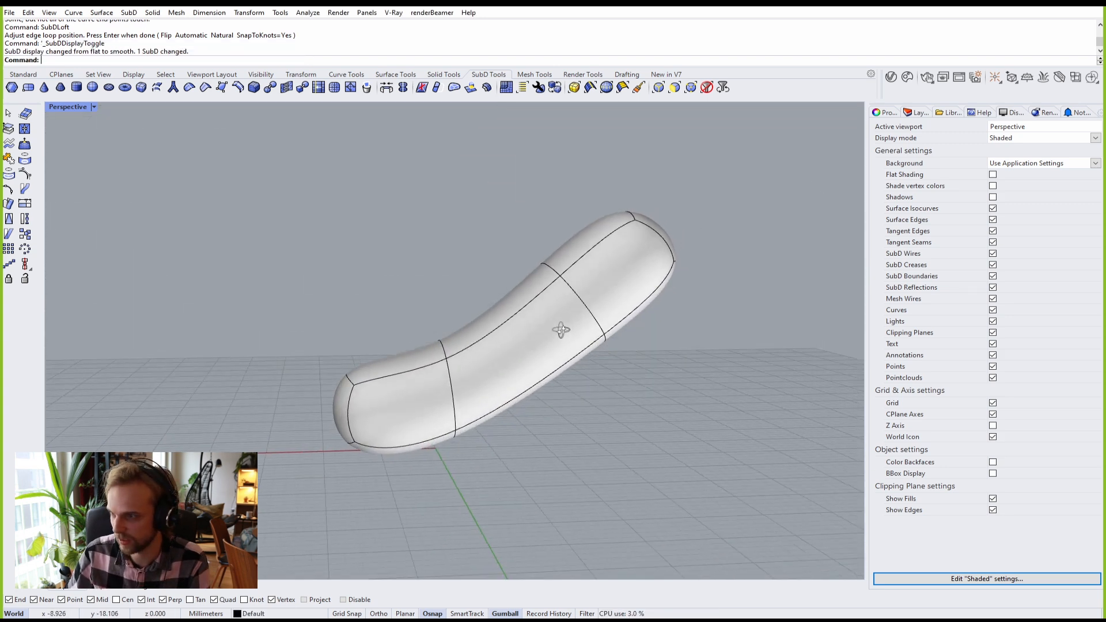
key(Tab)
key(Tab)
key(Tab)
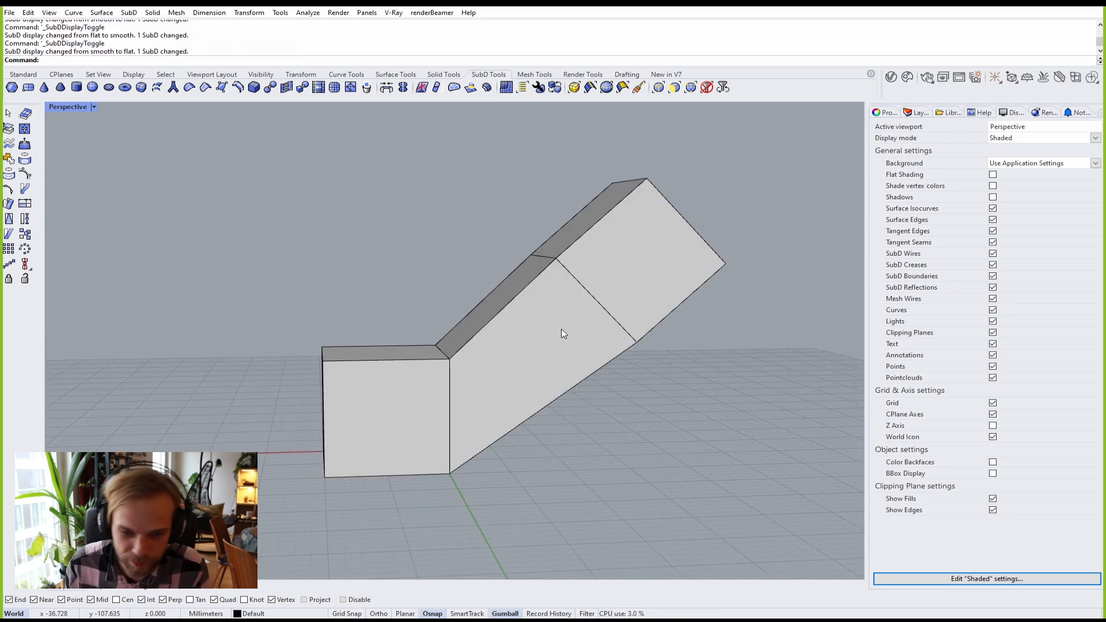
Step: Insert an edge loop about midway along the connecting section, offset from the tilted box's joint loop in Proportional offset mode
mouse_move(552, 333)
right_down()
mouse_move(491, 343)
mouse_move(547, 348)
right_up()
scroll(486, 322, up, 2)
shift+right_drag(542, 308, 471, 296)
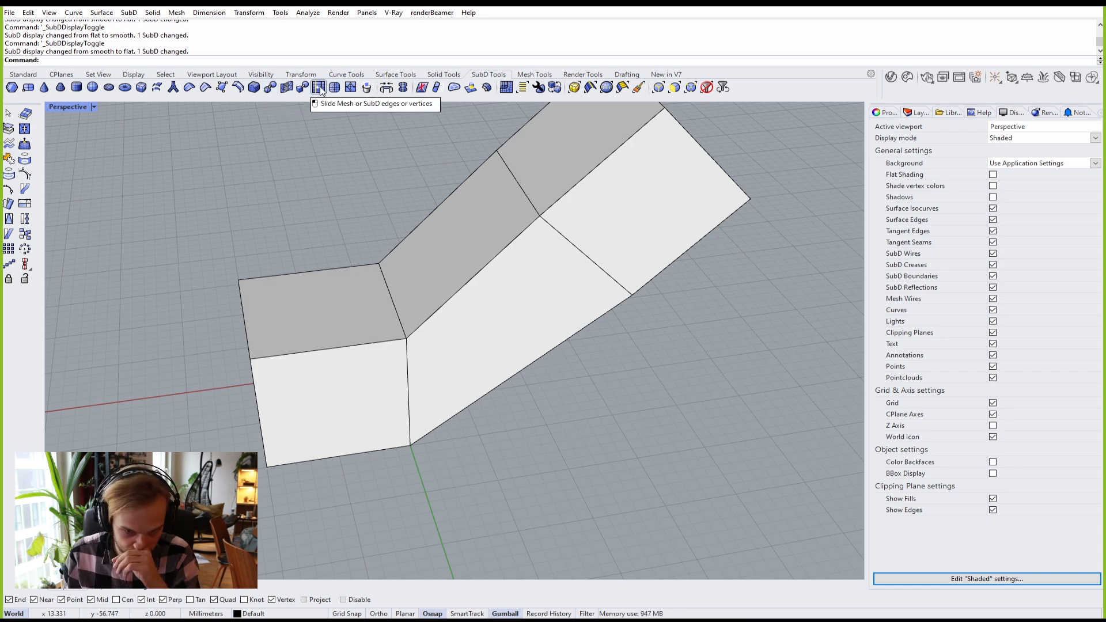
right_drag(517, 302, 561, 304)
scroll(509, 243, up, 3)
double_click(507, 248)
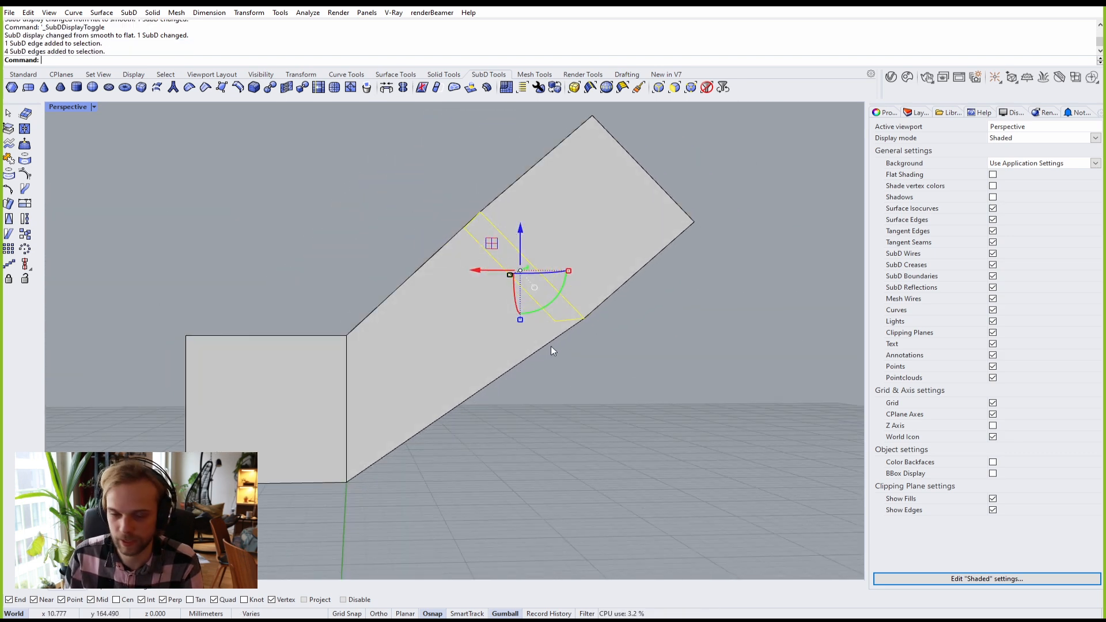
right_drag(477, 278, 470, 315)
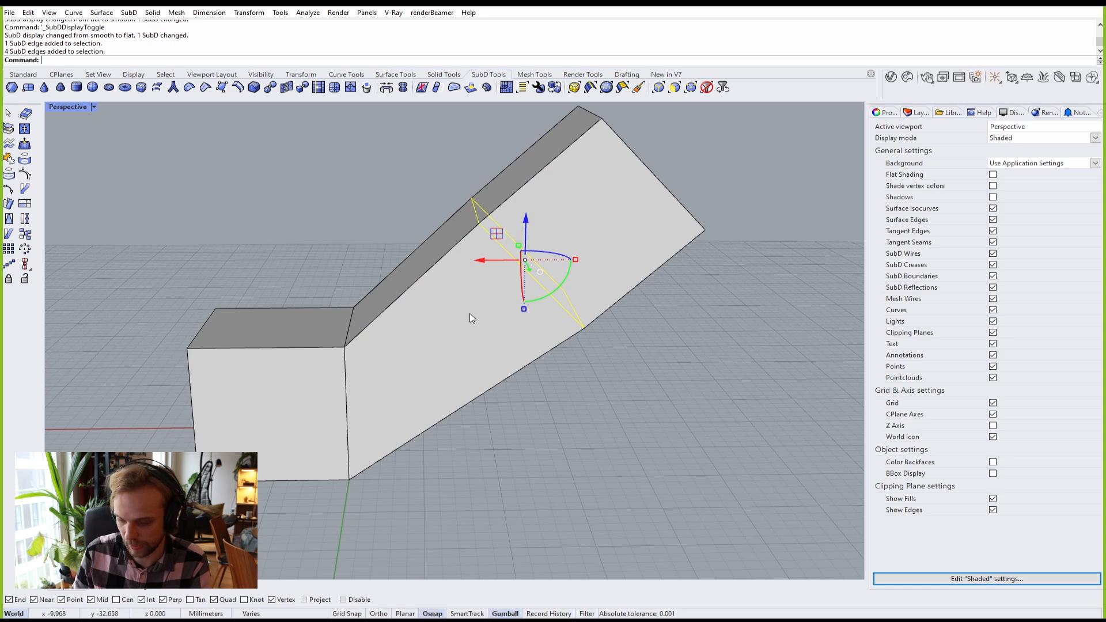
key(Return)
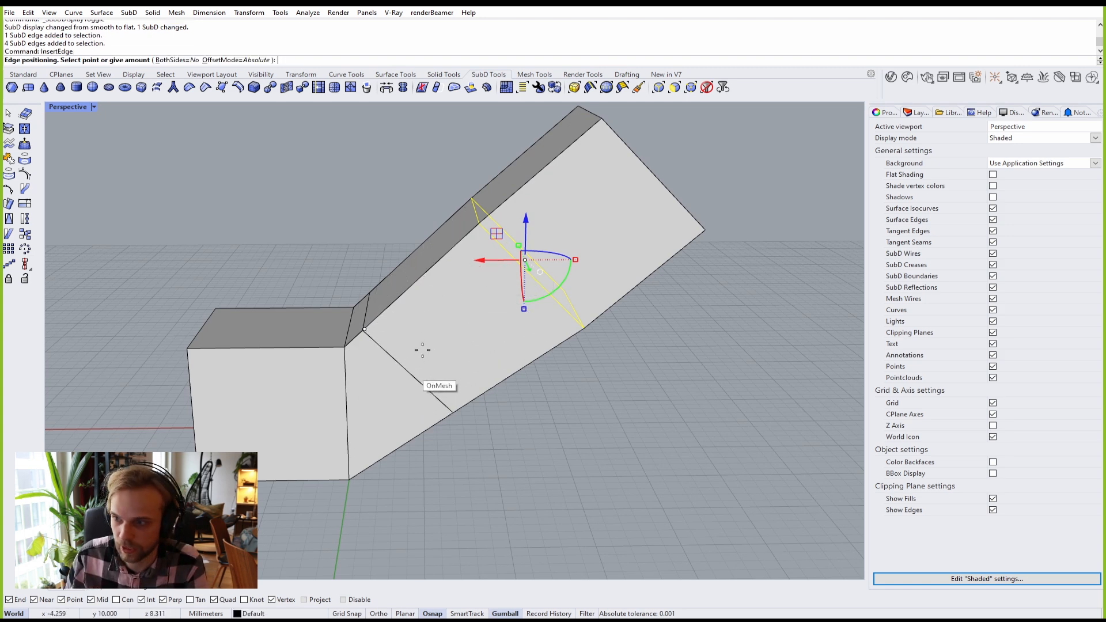
right_drag(455, 294, 390, 206)
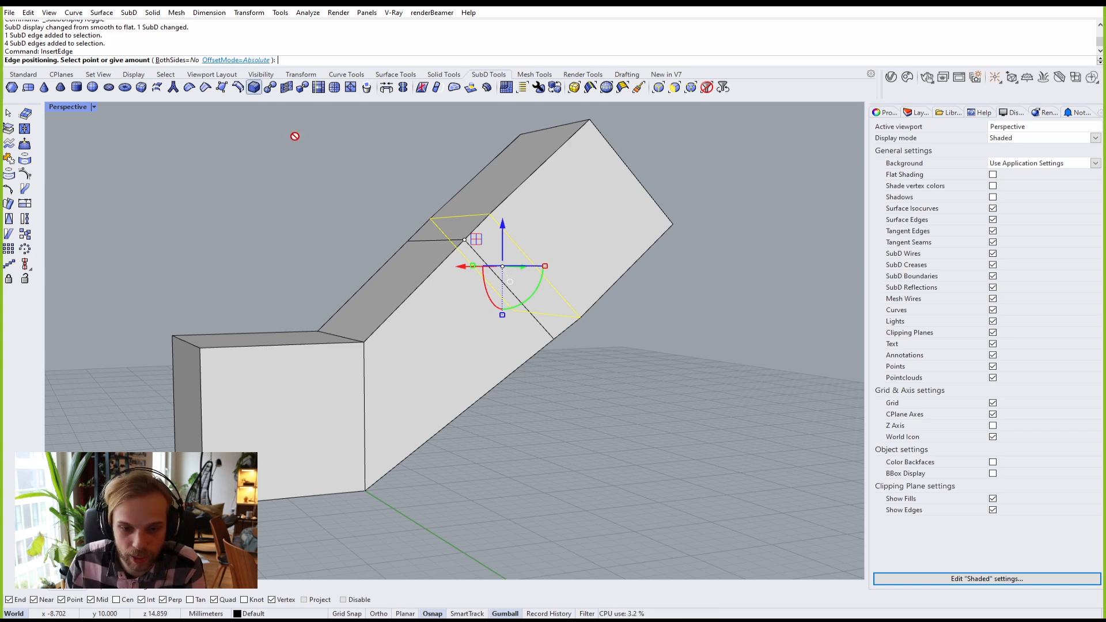
click(233, 61)
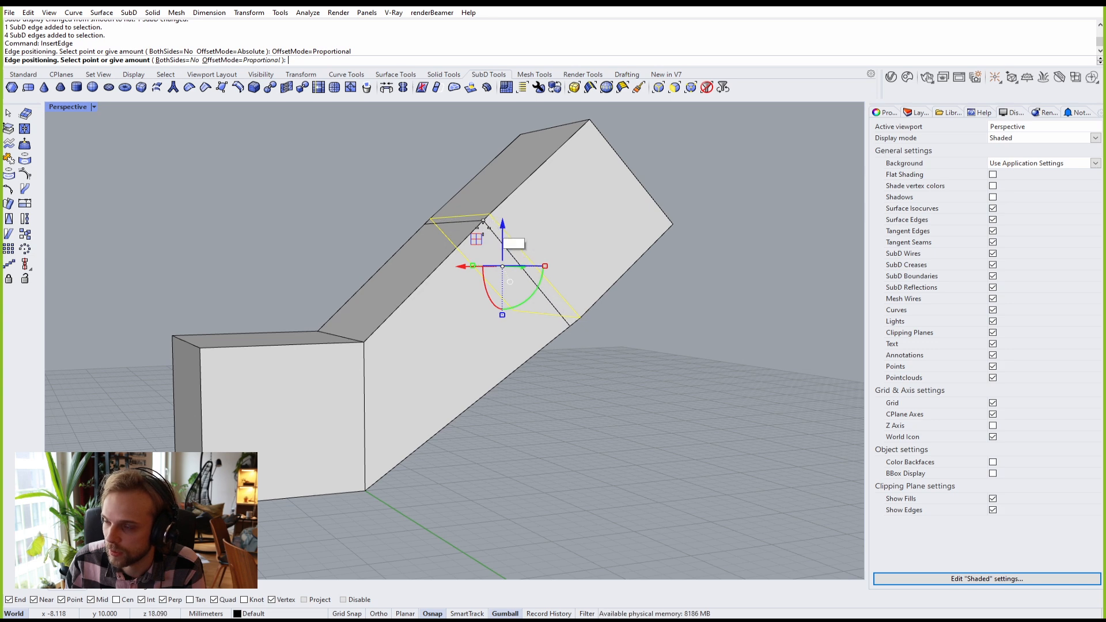
scroll(483, 220, up, 4)
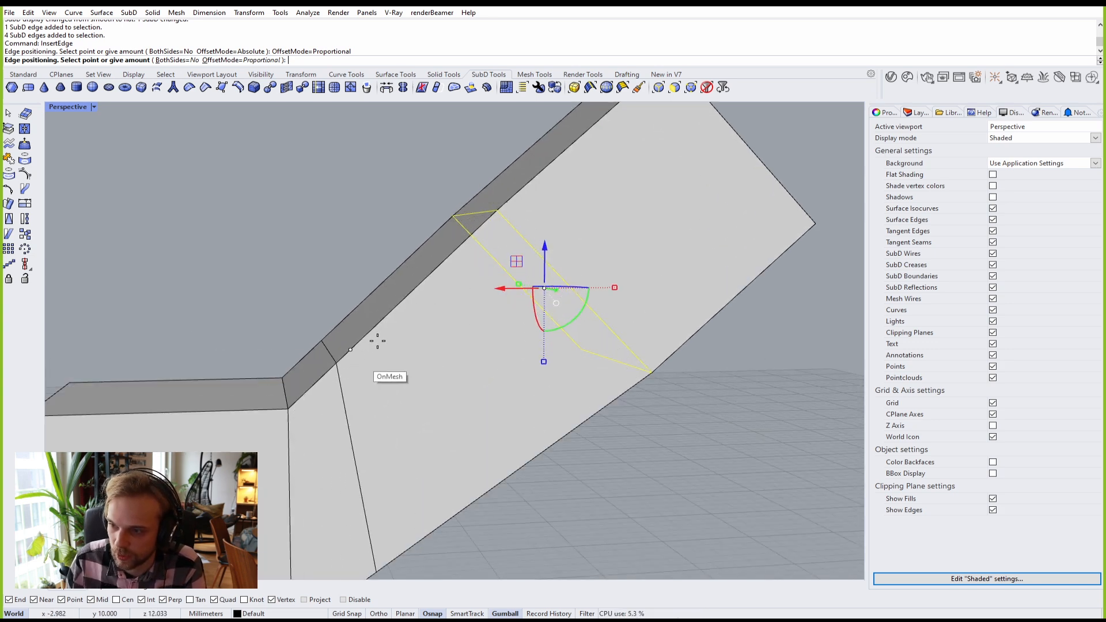
scroll(417, 311, down, 4)
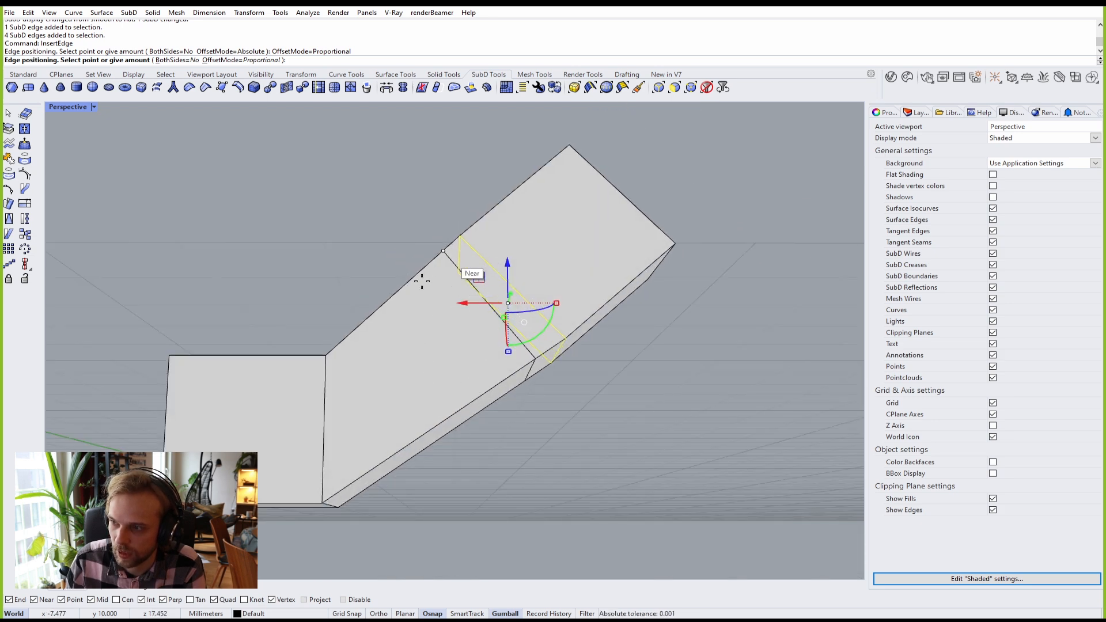
click(252, 60)
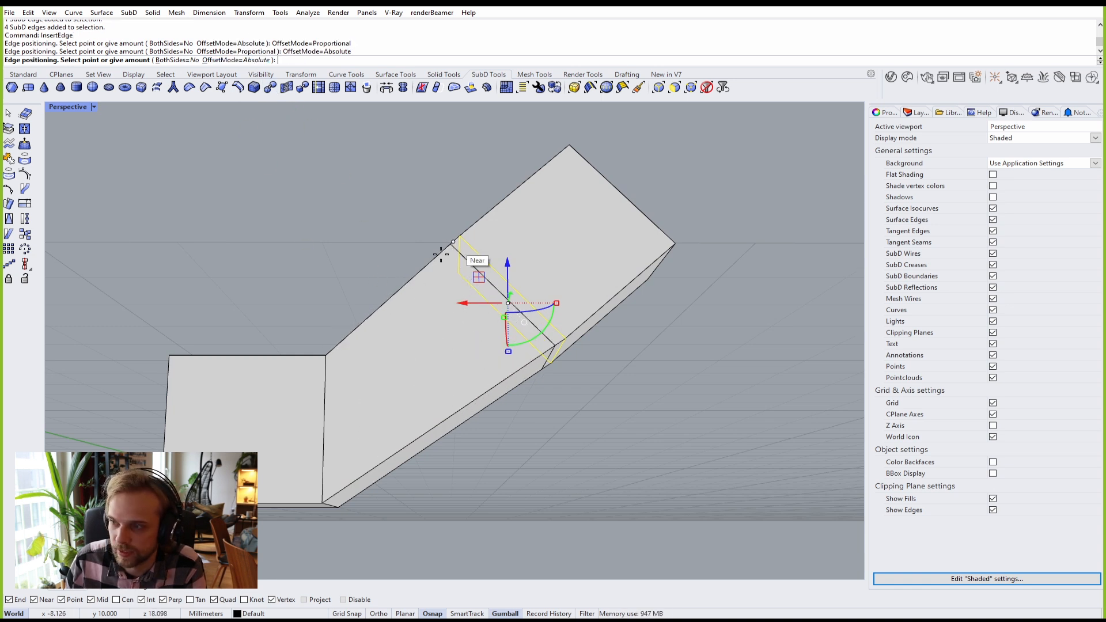
click(252, 60)
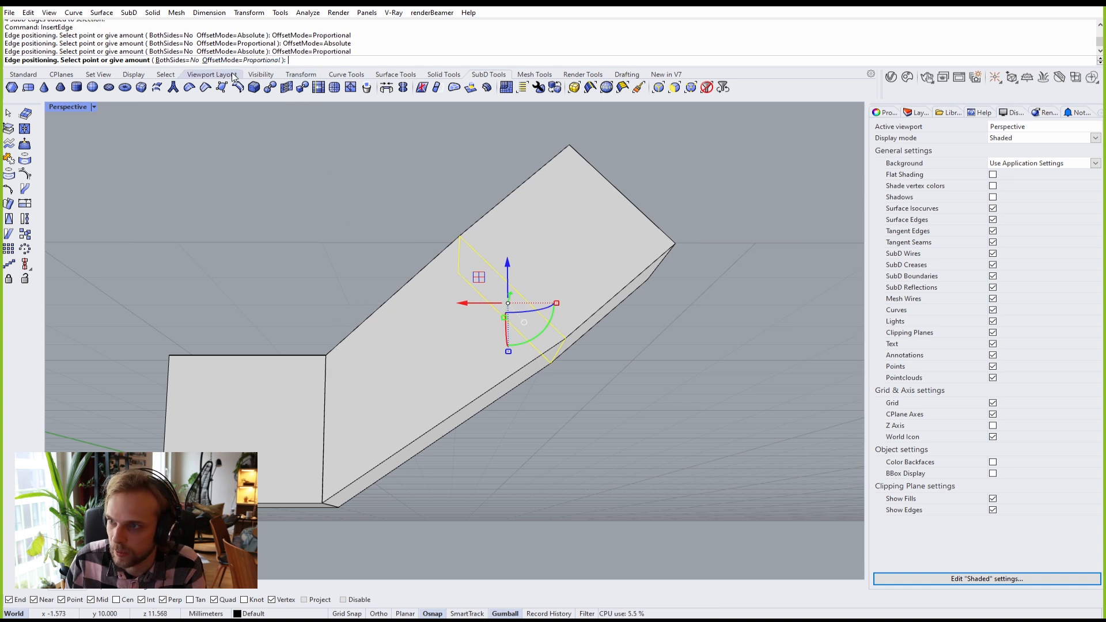
click(401, 286)
Step: Inspect the SubD with its inserted edge loop from several sides in smooth and flat display
right_drag(395, 218, 377, 265)
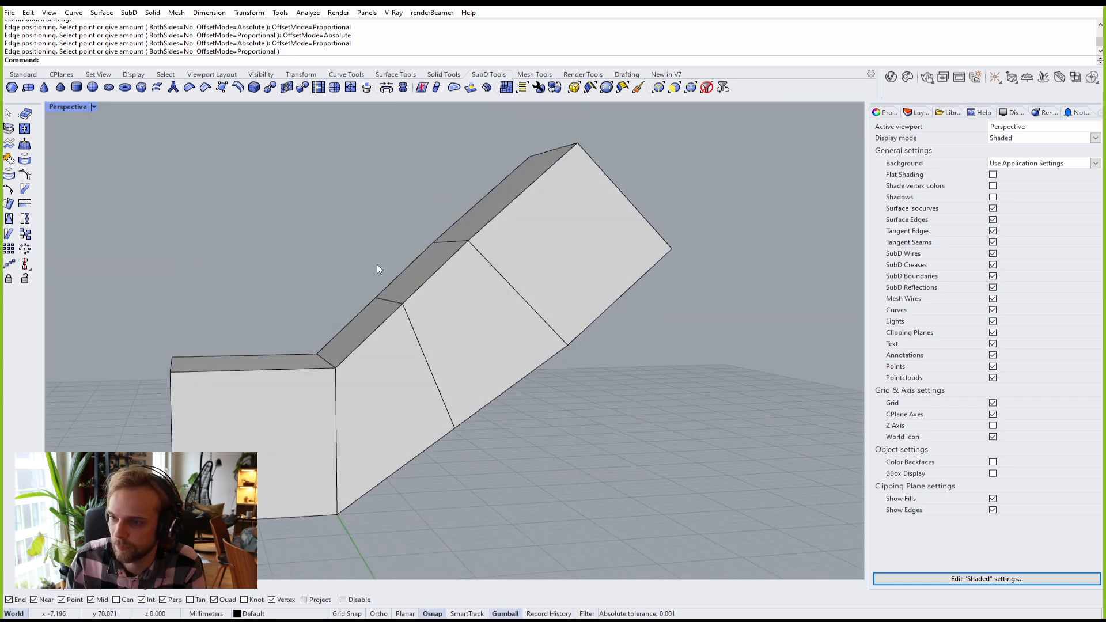
scroll(376, 268, up, 3)
scroll(522, 265, down, 4)
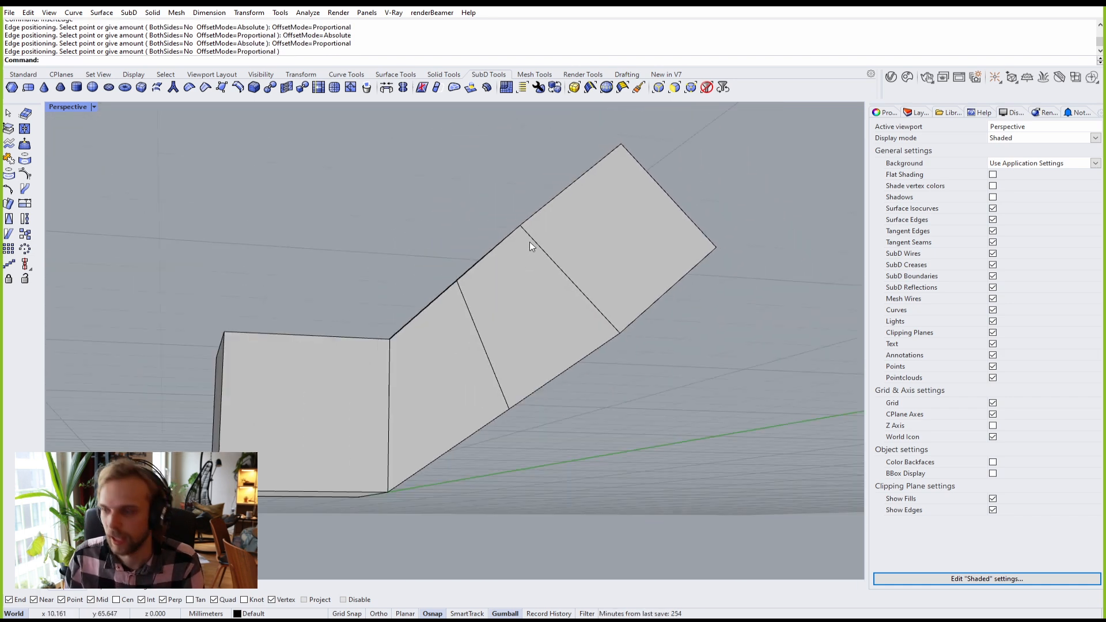
right_drag(529, 243, 419, 275)
scroll(447, 276, up, 2)
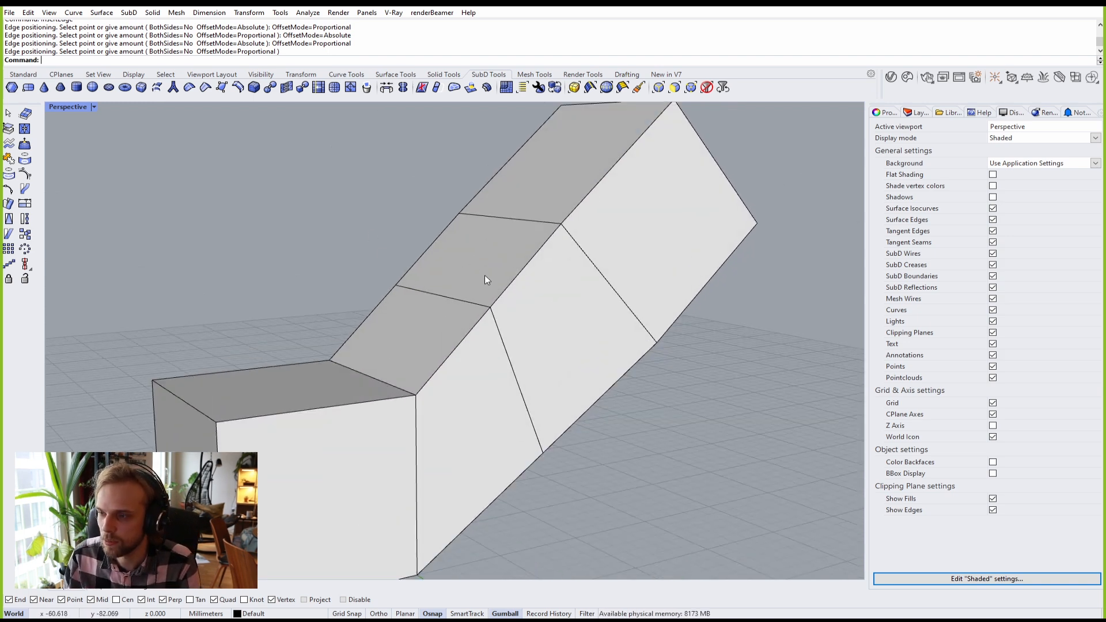
key(Tab)
right_drag(455, 278, 517, 295)
key(Tab)
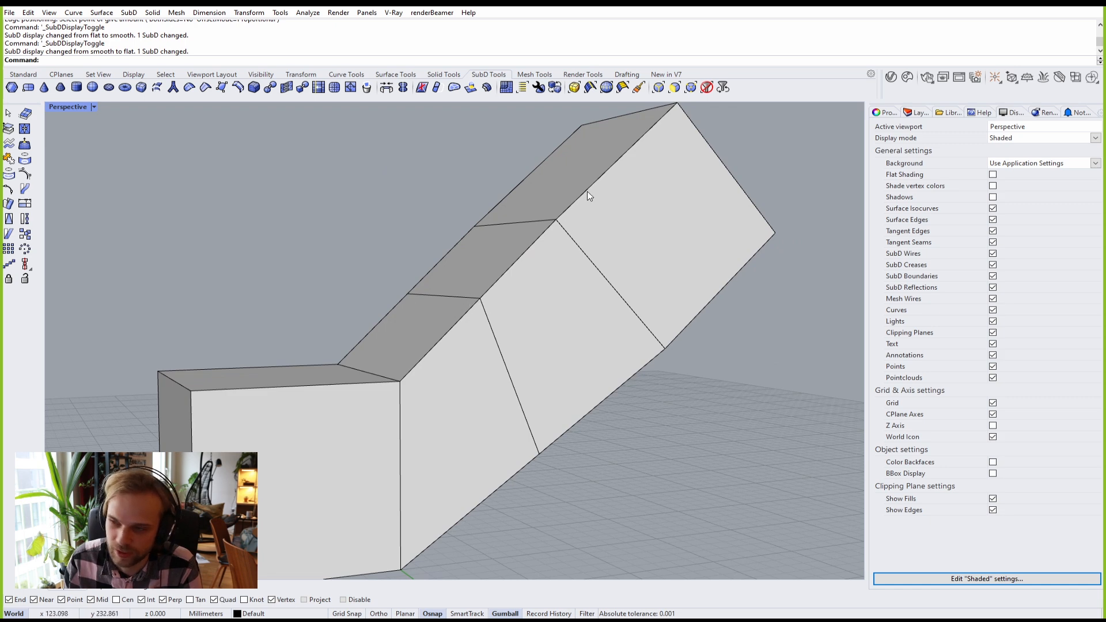
Step: Highlight the edge loop at the tilted box's joint and the inserted mid-section loop in turn to compare their orientation
scroll(547, 219, up, 3)
double_click(507, 223)
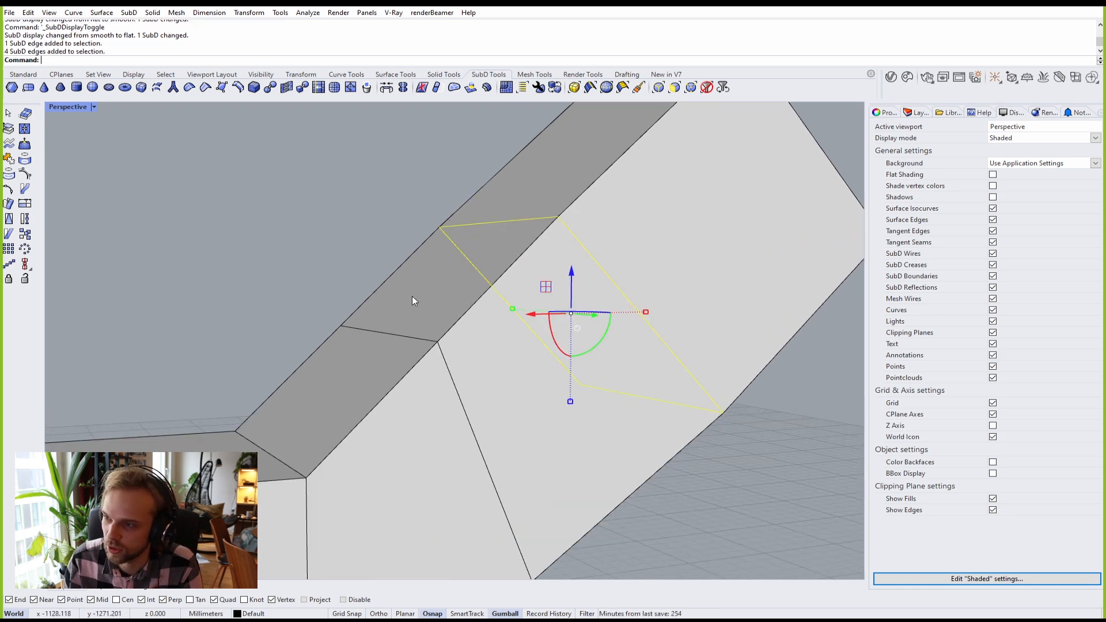
key(Escape)
double_click(406, 336)
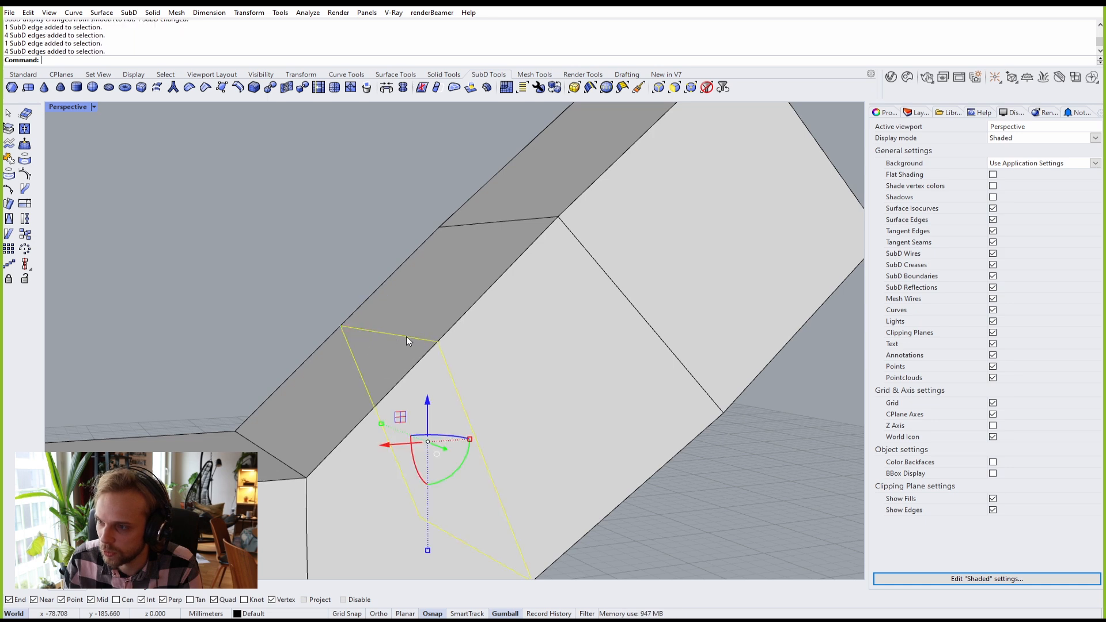
key(Escape)
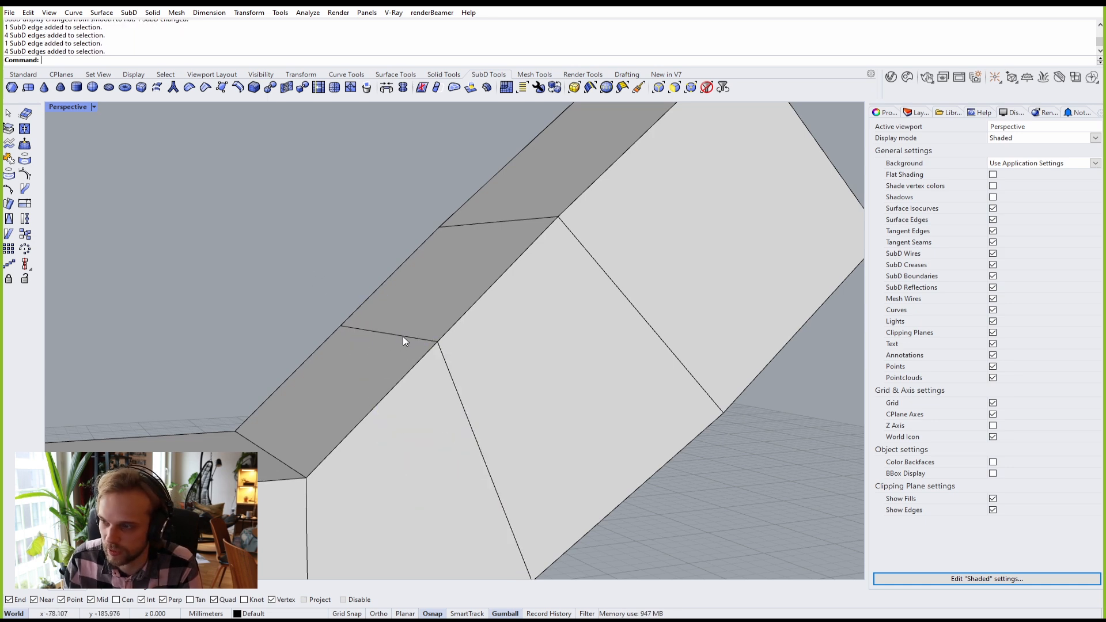
click(402, 337)
key(Escape)
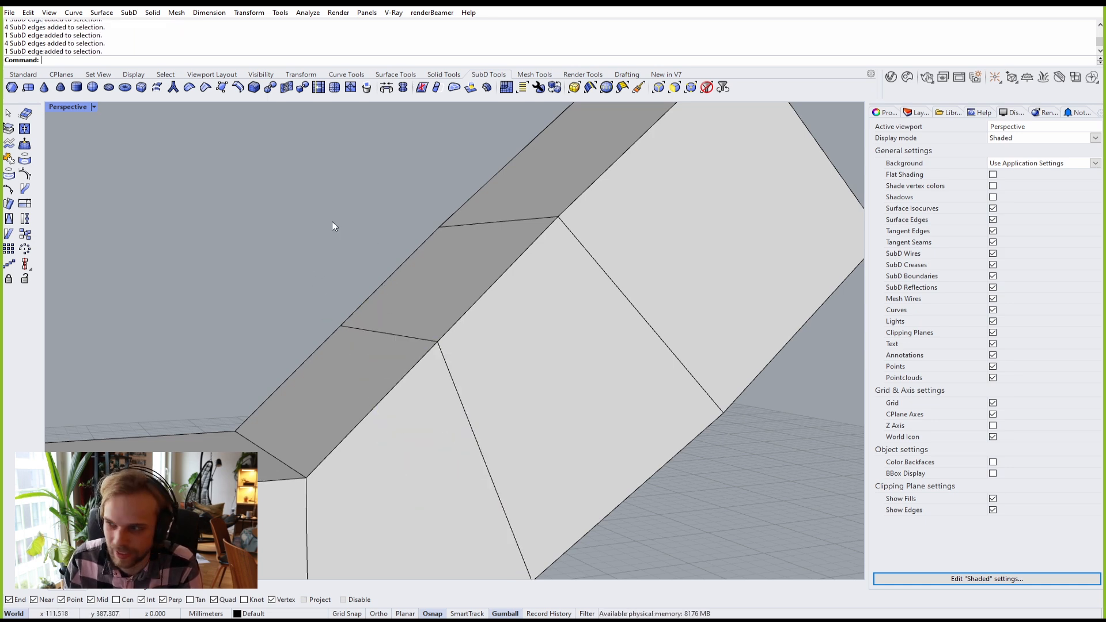
double_click(507, 220)
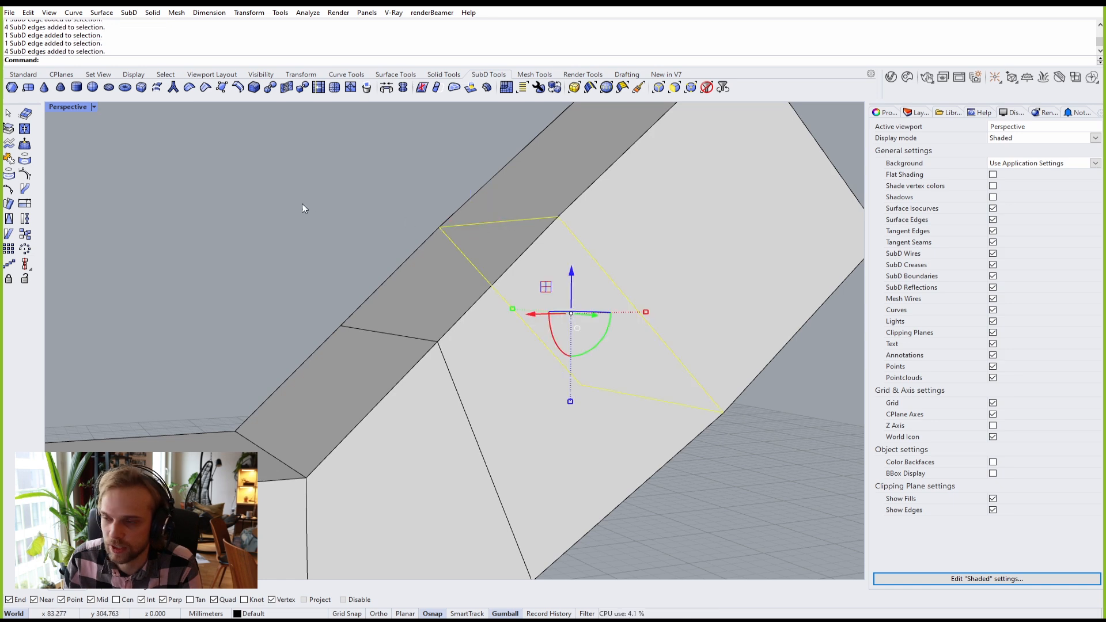
key(Escape)
click(375, 331)
key(Escape)
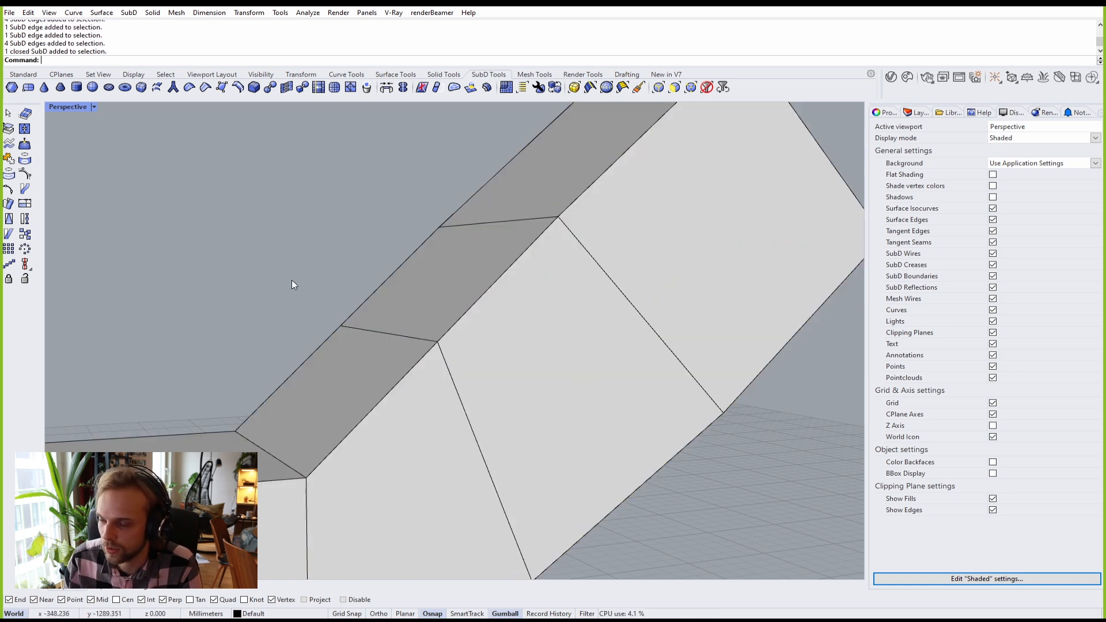
Step: Try moving the top edge of the inserted mid-section loop up the slope with the gumball, and undo the moves
ctrl+shift+click(395, 336)
scroll(396, 336, down, 3)
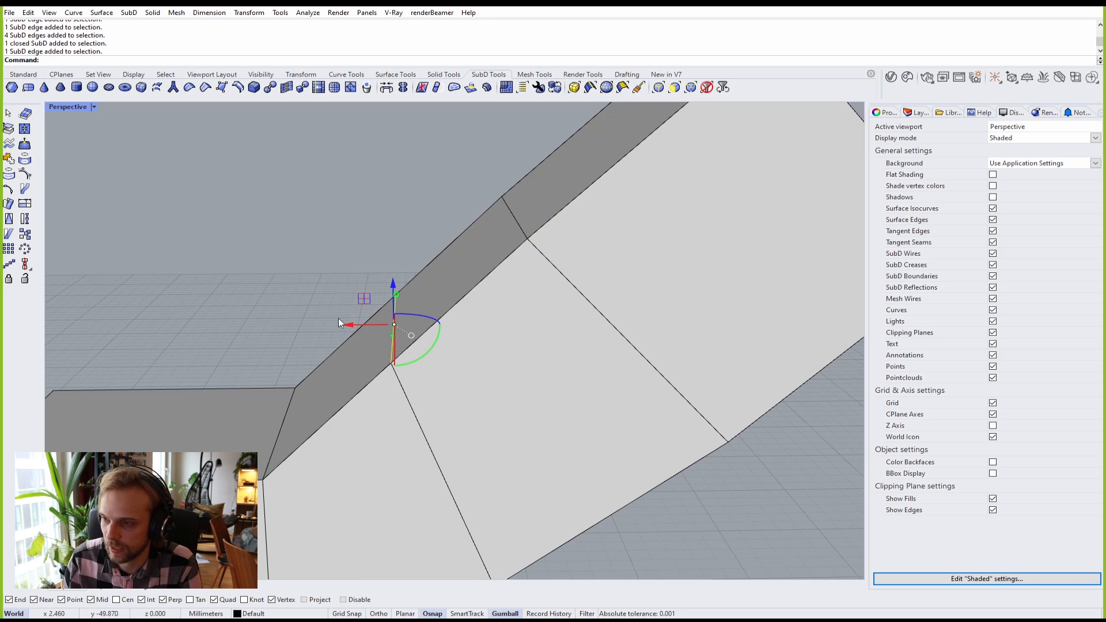
drag(340, 320, 484, 189)
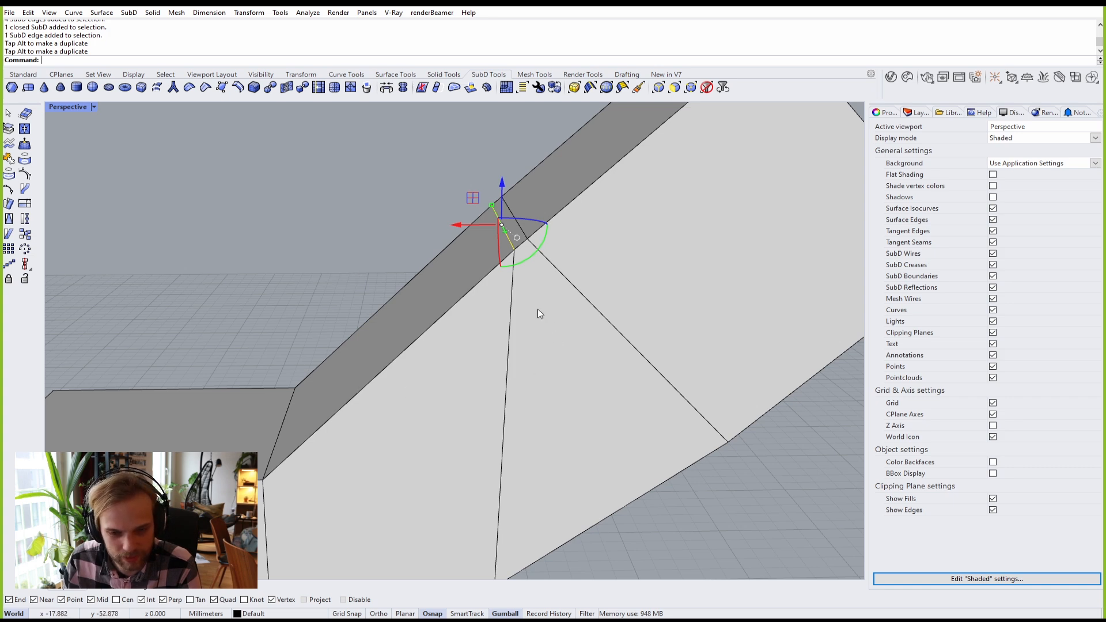
right_drag(537, 311, 515, 329)
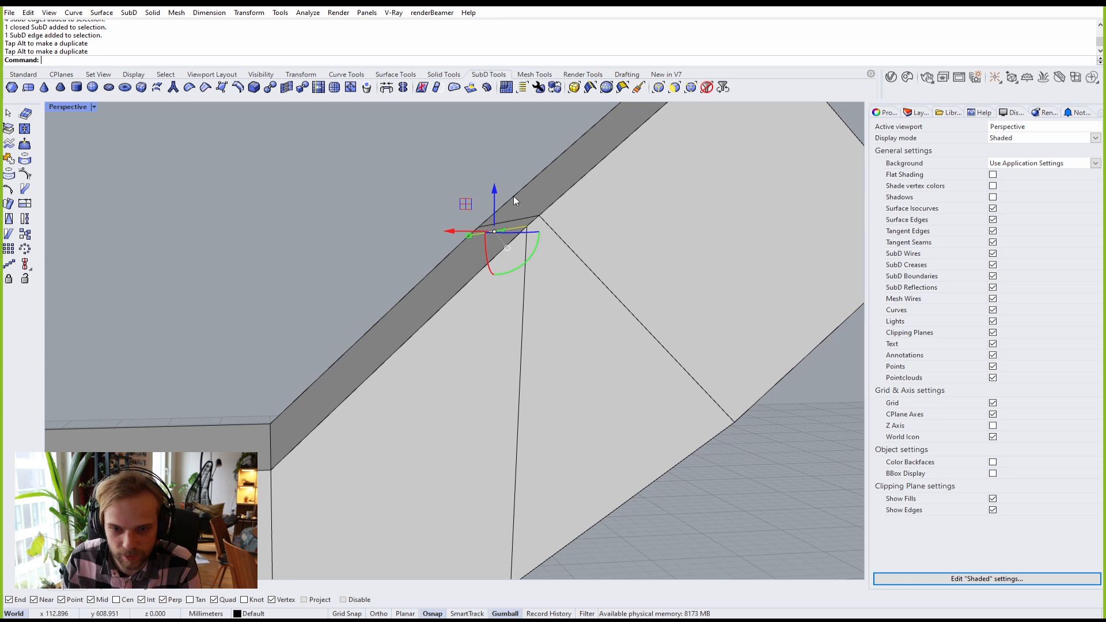
key(ctrl+z)
key(ctrl+z)
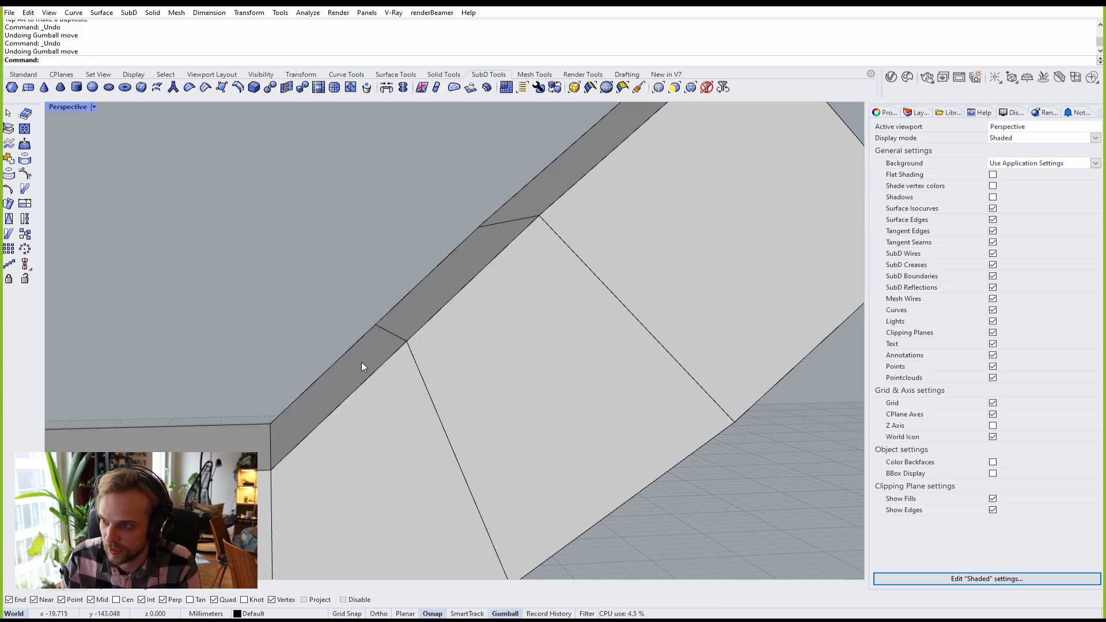
Step: Slide the top edge of the inserted mid-section loop up the slope, close to the tilted box's joint, and check it in smooth display
right_drag(534, 198, 558, 197)
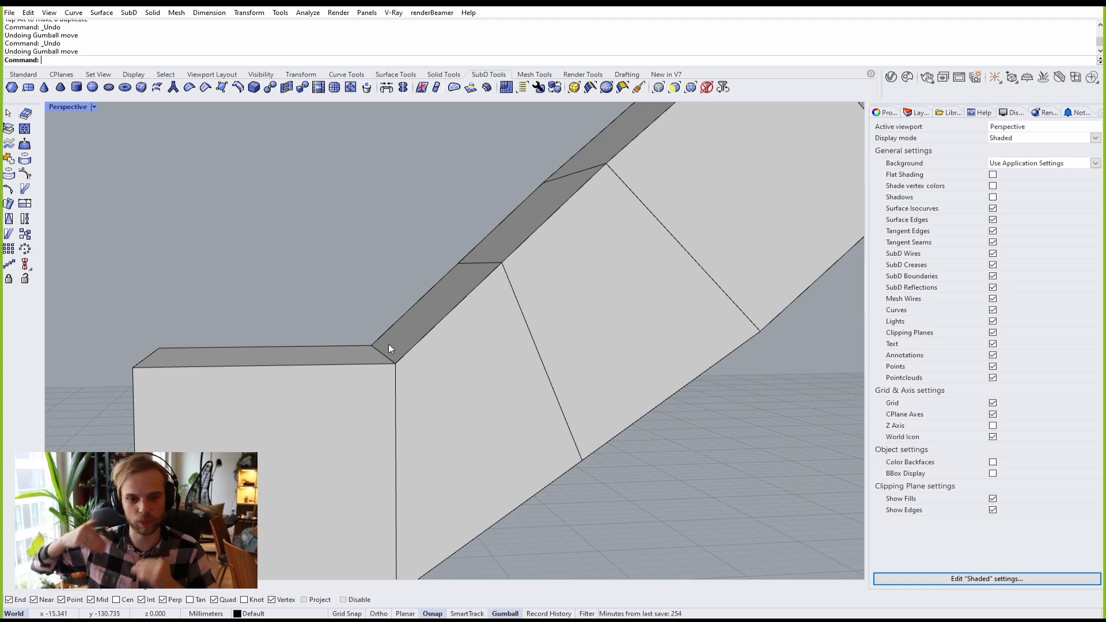
right_drag(395, 319, 462, 260)
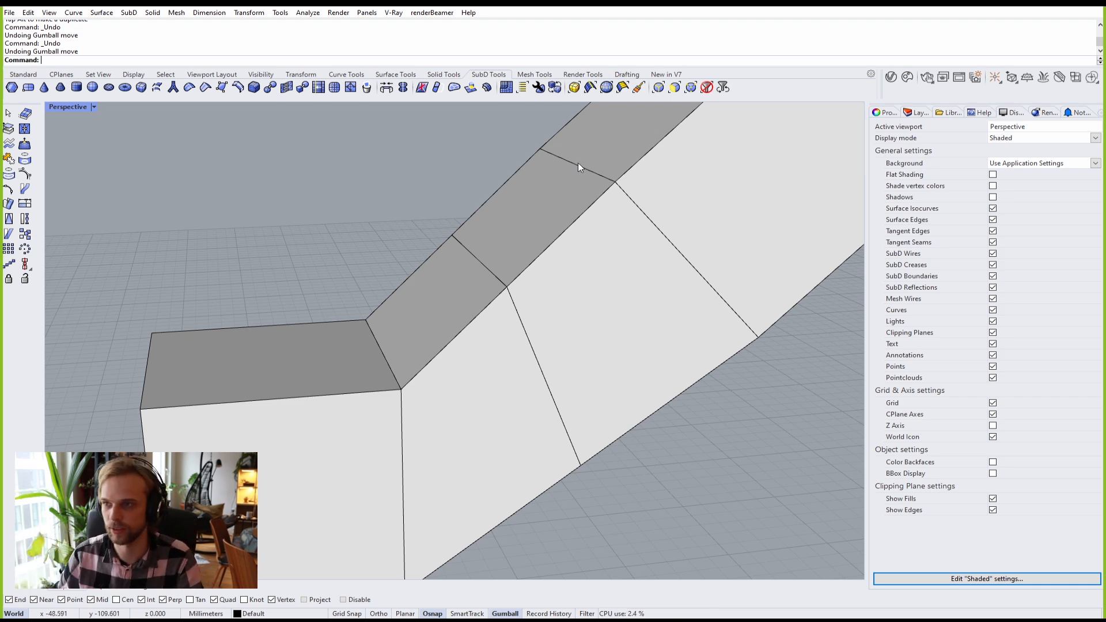
click(318, 88)
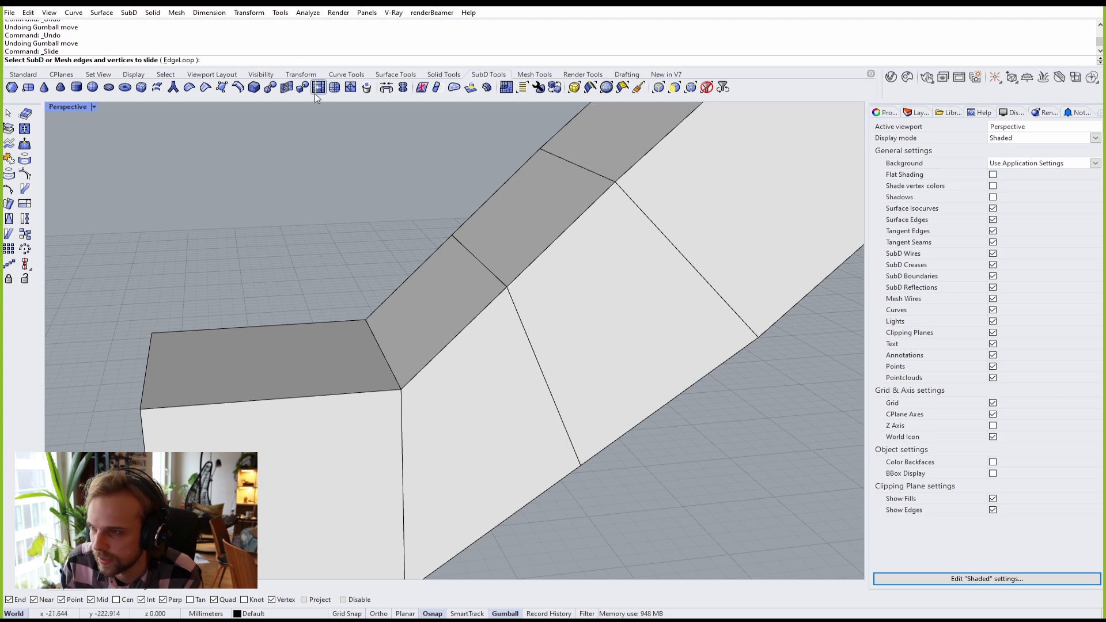
click(471, 254)
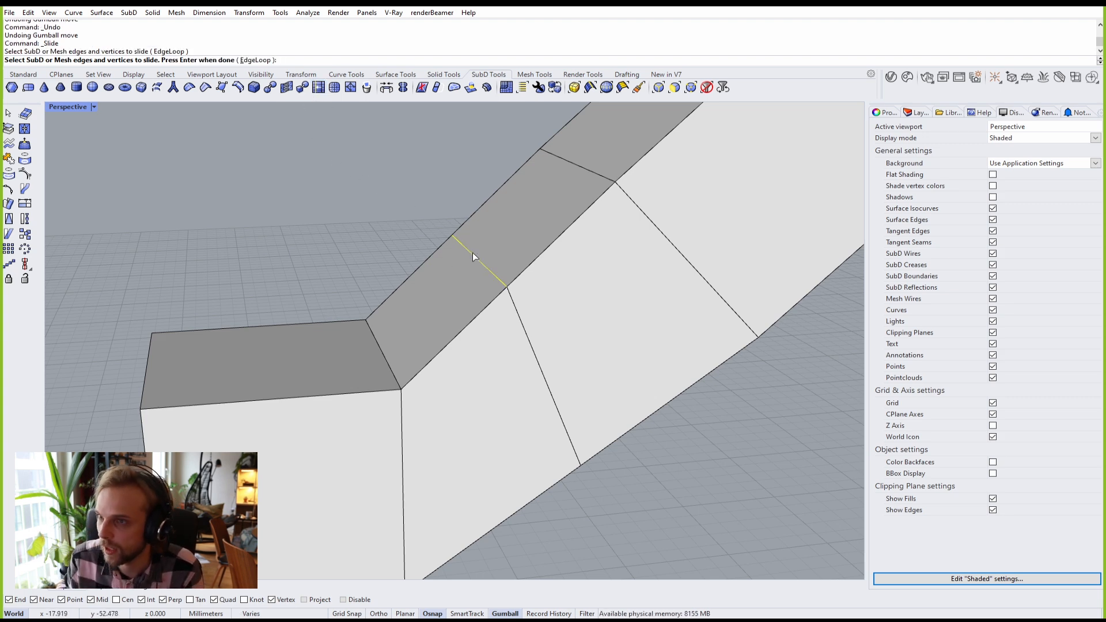
key(Return)
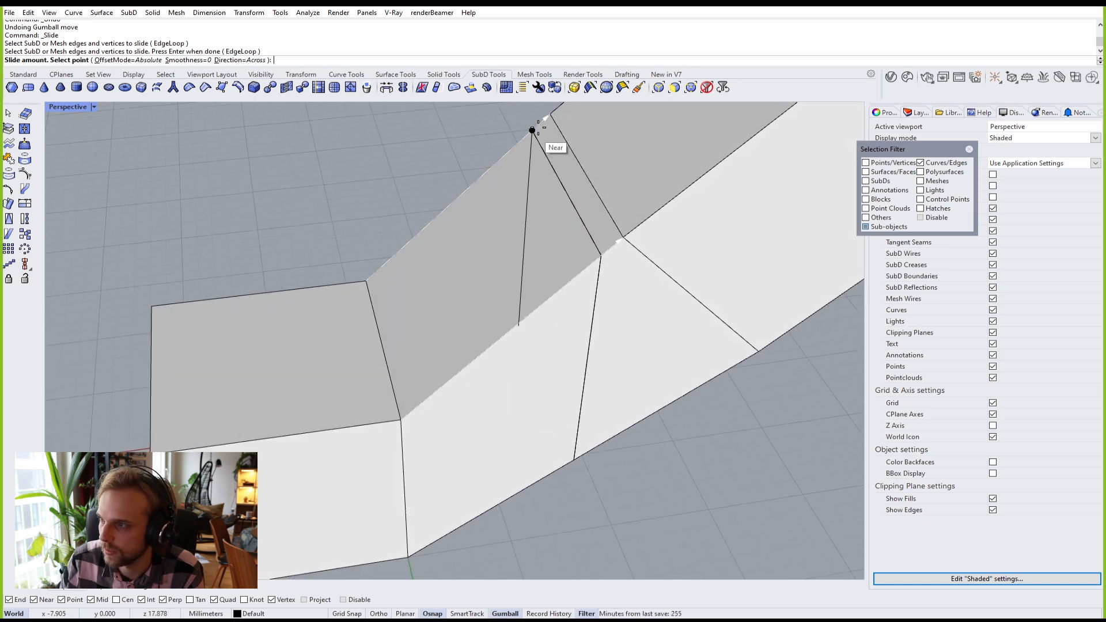
right_drag(523, 123, 522, 113)
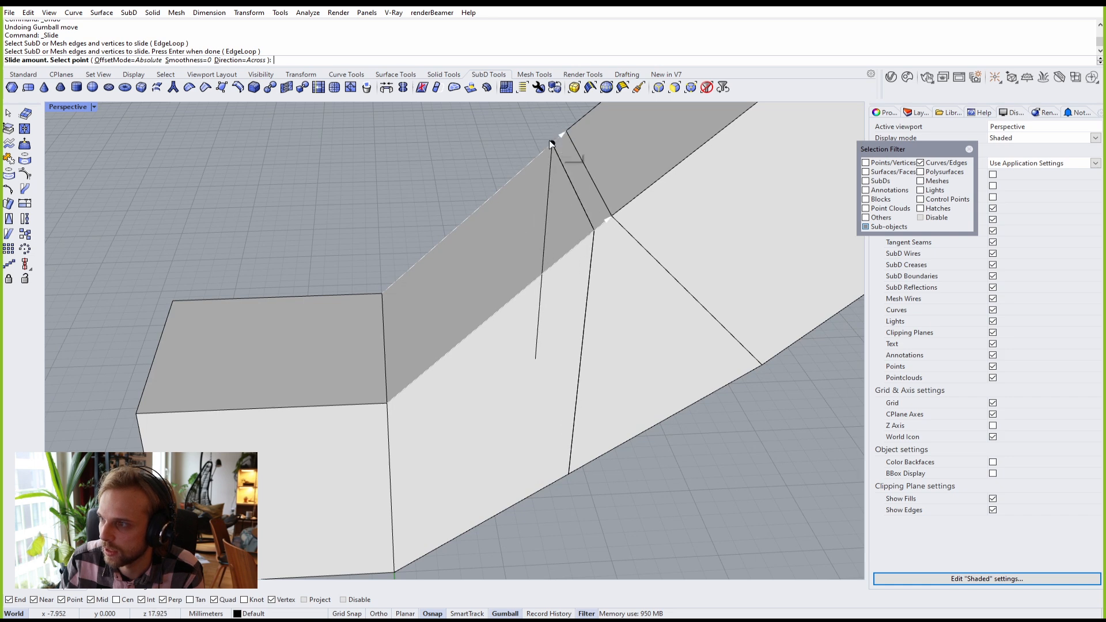
click(550, 141)
mouse_move(454, 282)
right_down()
mouse_move(455, 247)
mouse_move(454, 261)
right_up()
key(Tab)
key(Tab)
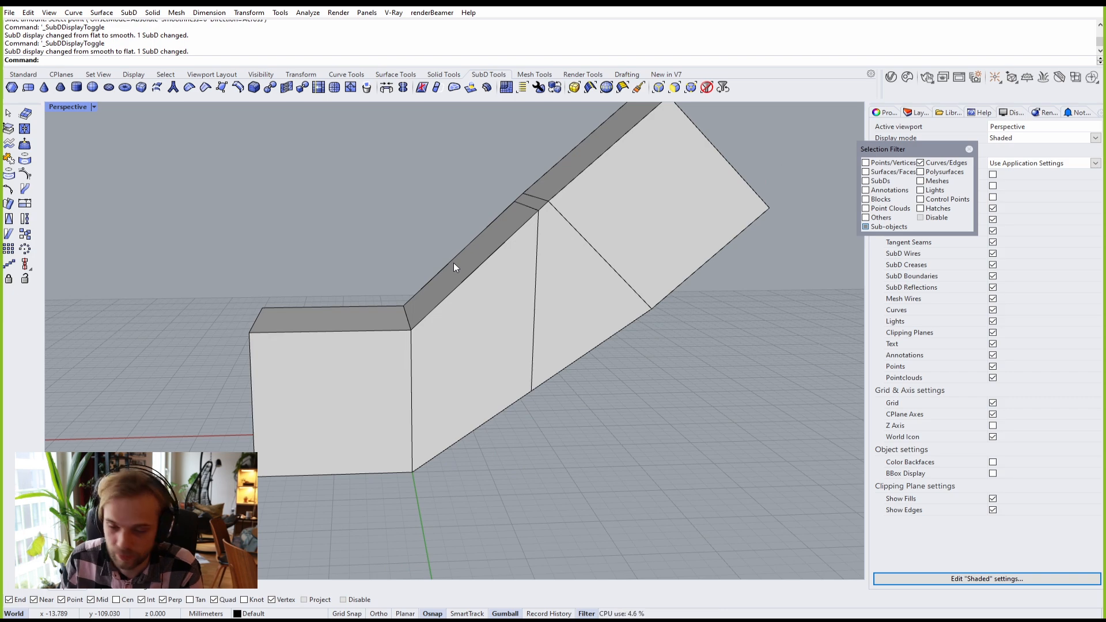
Step: Slide the side edge of the mid-section loop across so its lower end sits near the flat box's bottom joint corner
right_drag(486, 378, 482, 267)
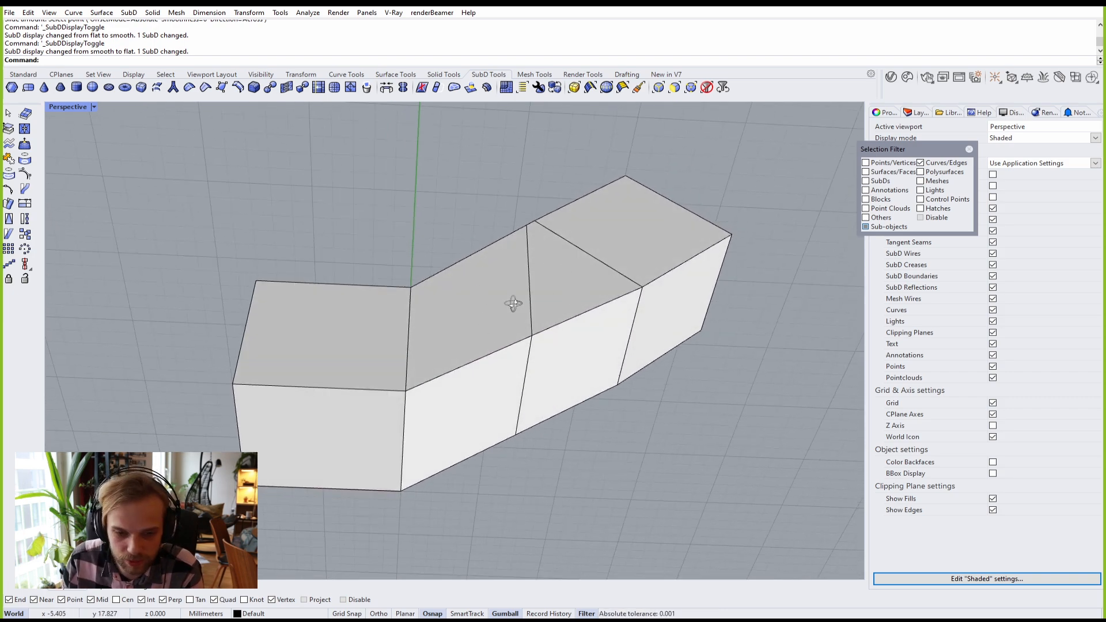
right_drag(513, 303, 488, 296)
scroll(523, 375, up, 2)
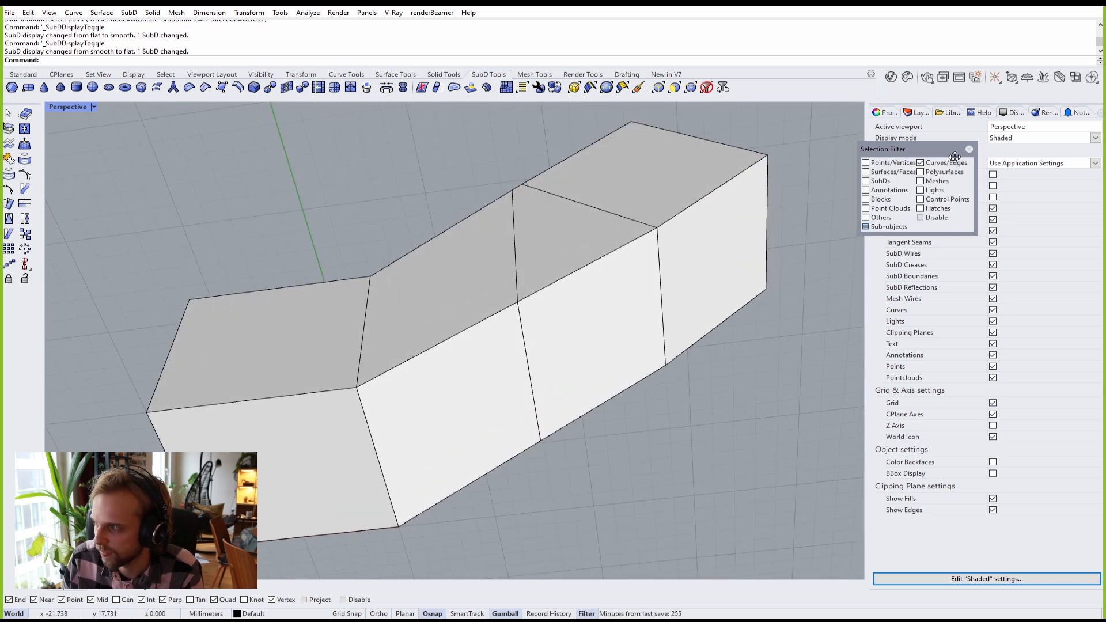
click(969, 149)
click(526, 360)
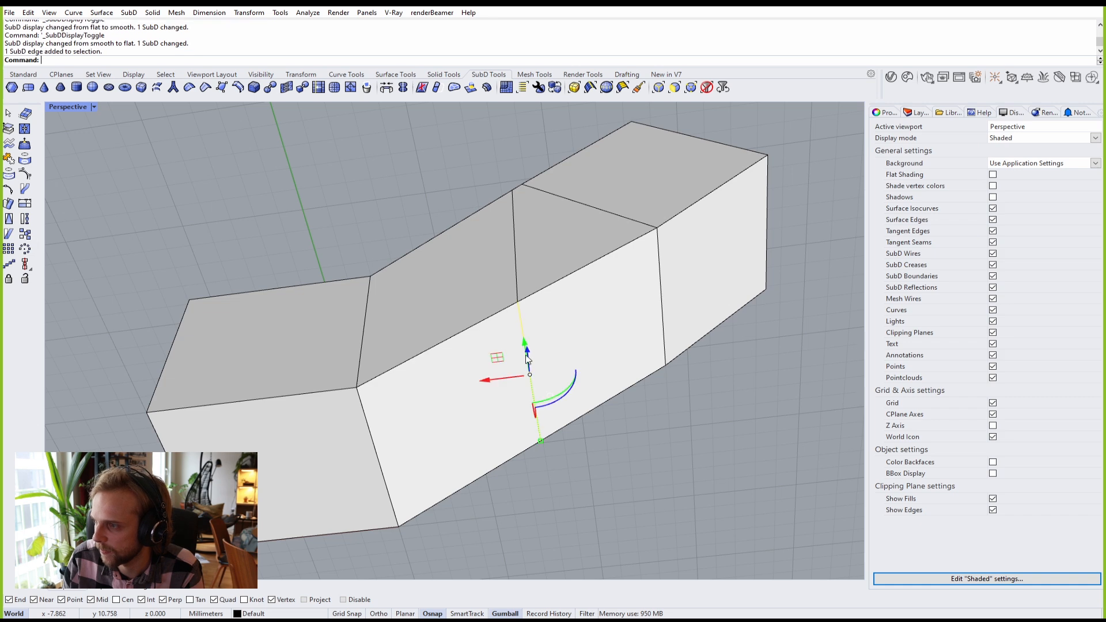
text(slide)
key(Return)
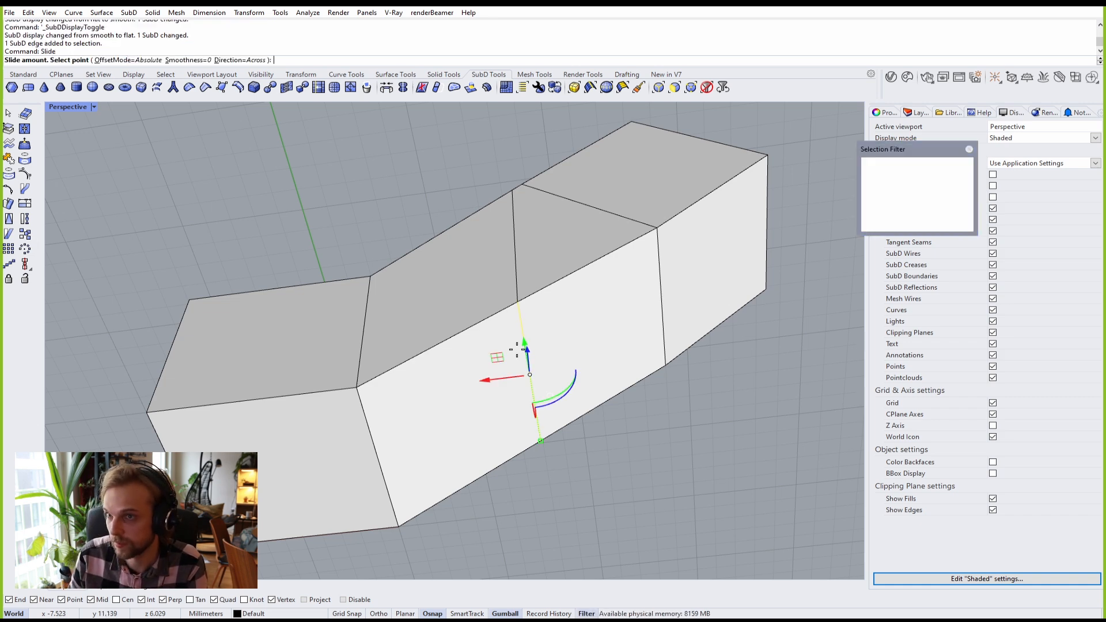
click(369, 382)
right_drag(603, 475, 639, 519)
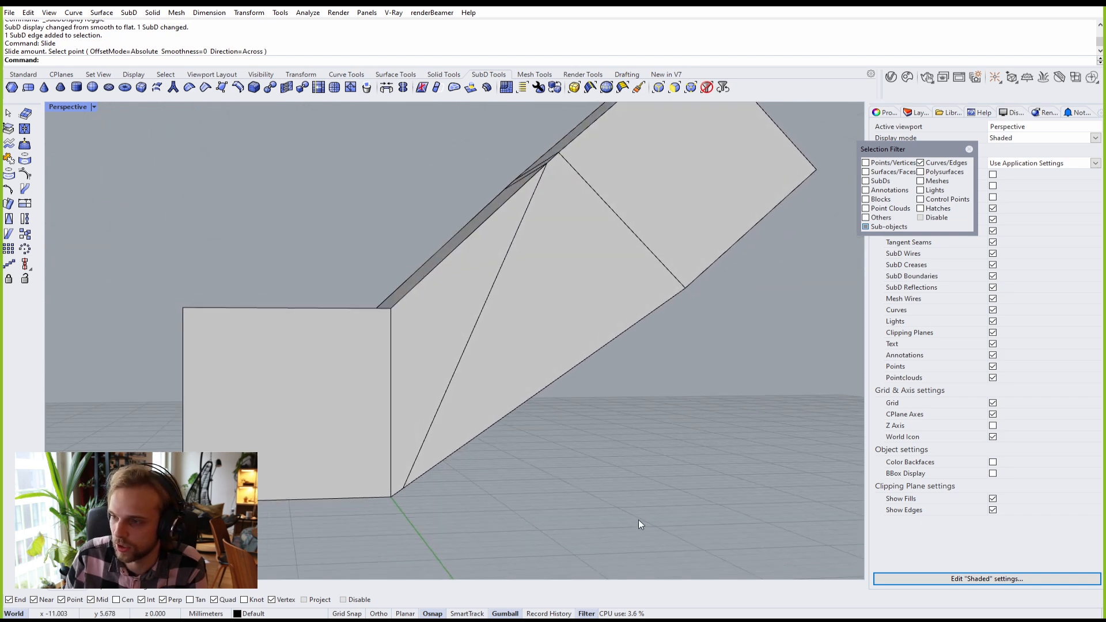
Step: Move the Selection Filter window off the display settings into the empty viewport area and close it
right_drag(557, 415, 528, 490)
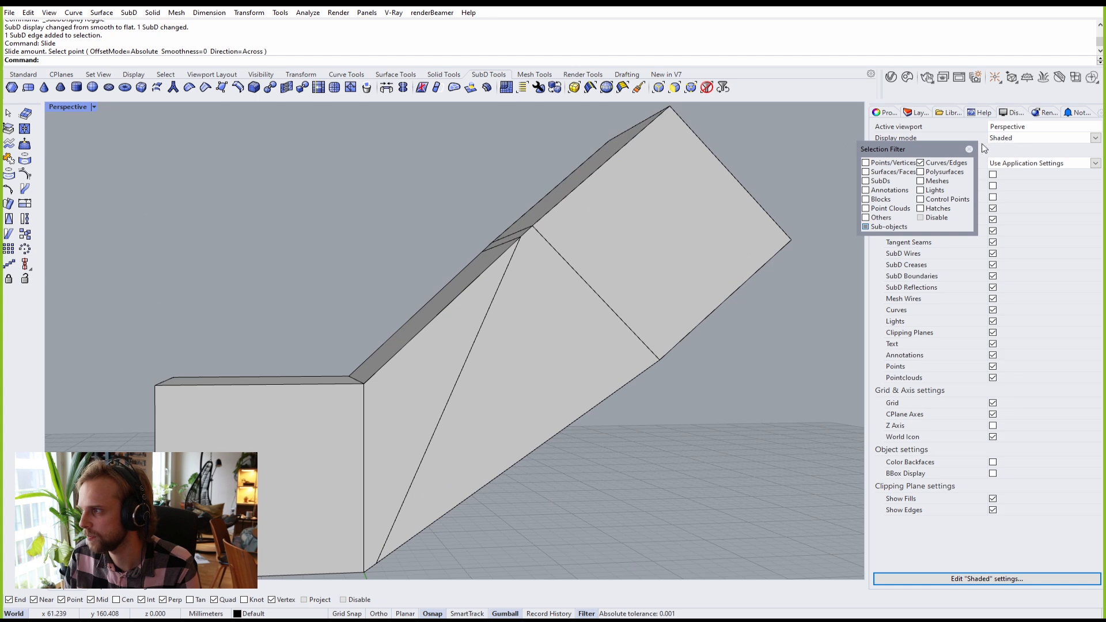
drag(922, 150, 209, 193)
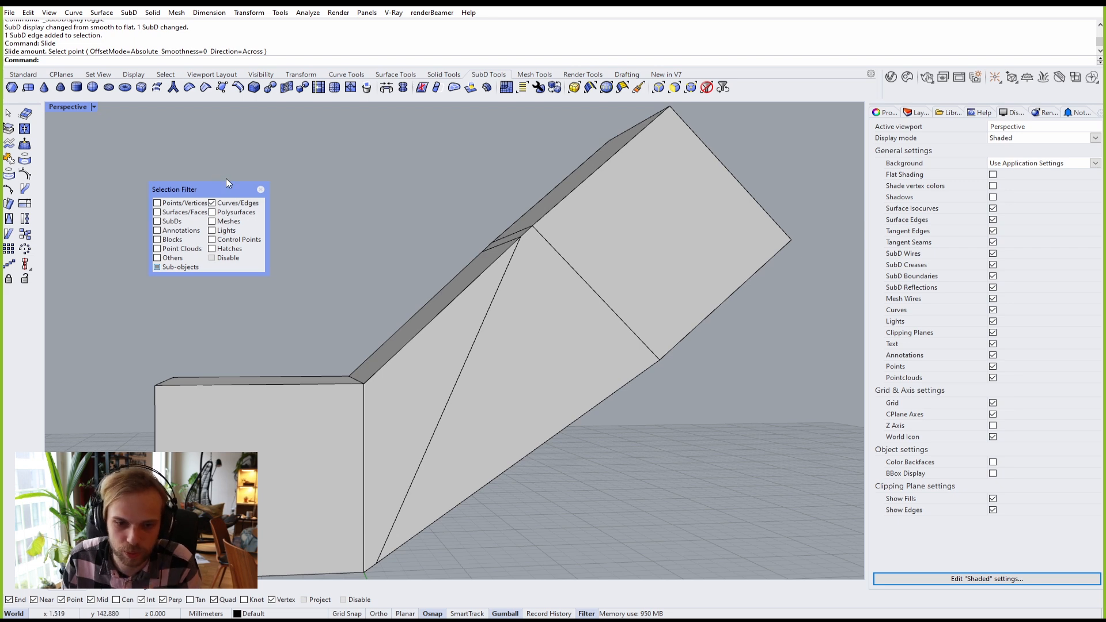
right_drag(226, 178, 226, 196)
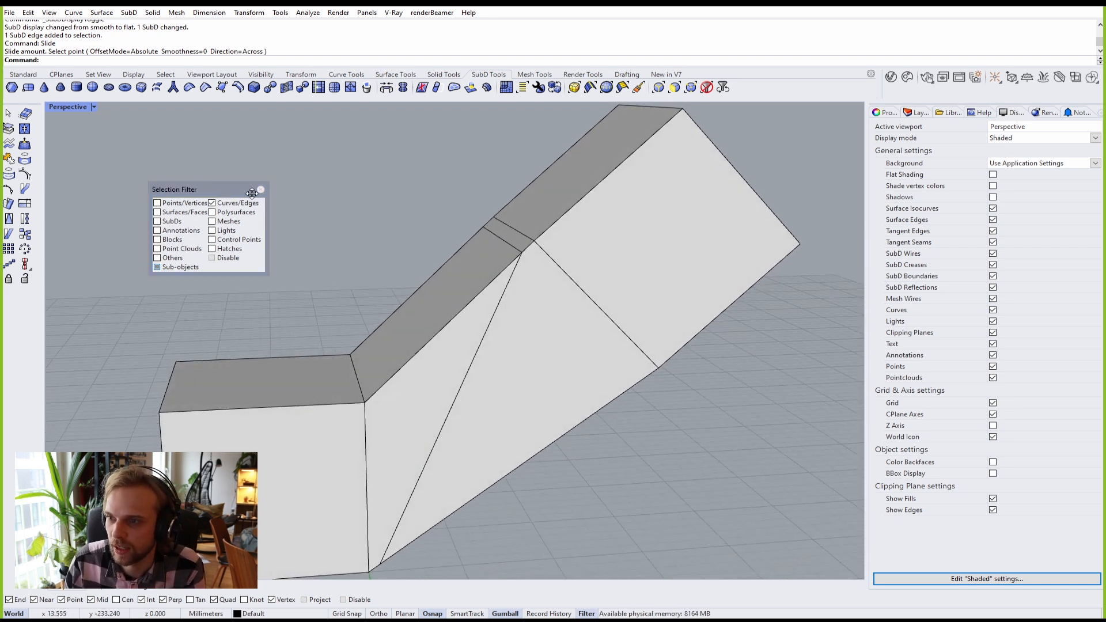
click(261, 189)
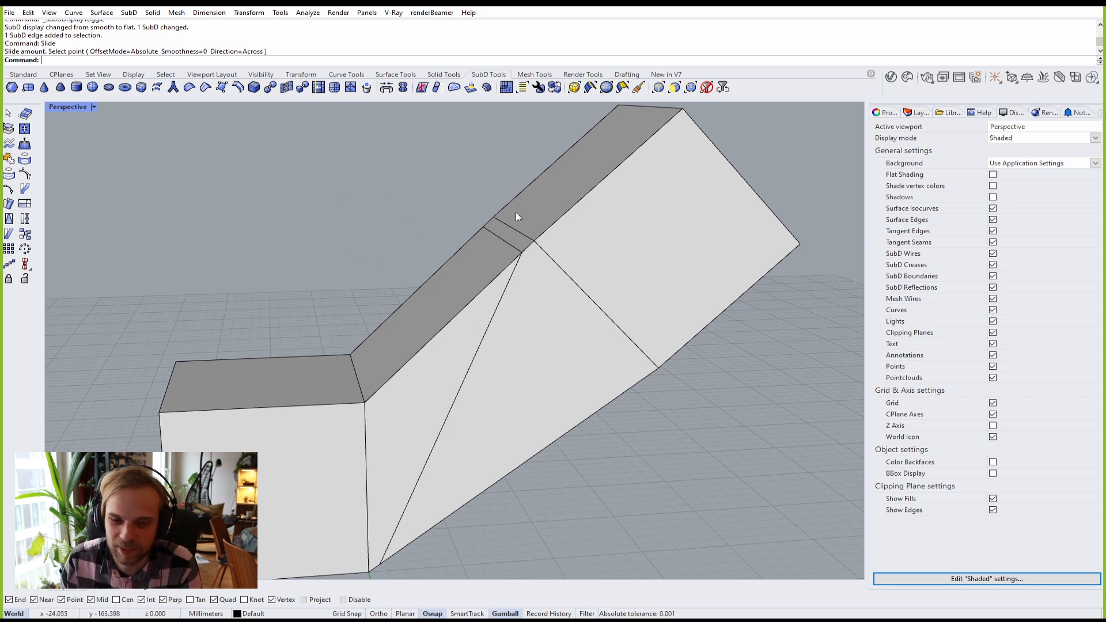
Step: Try to slide the top edge of the mid-section loop again in Absolute offset mode
right_drag(575, 296, 568, 269)
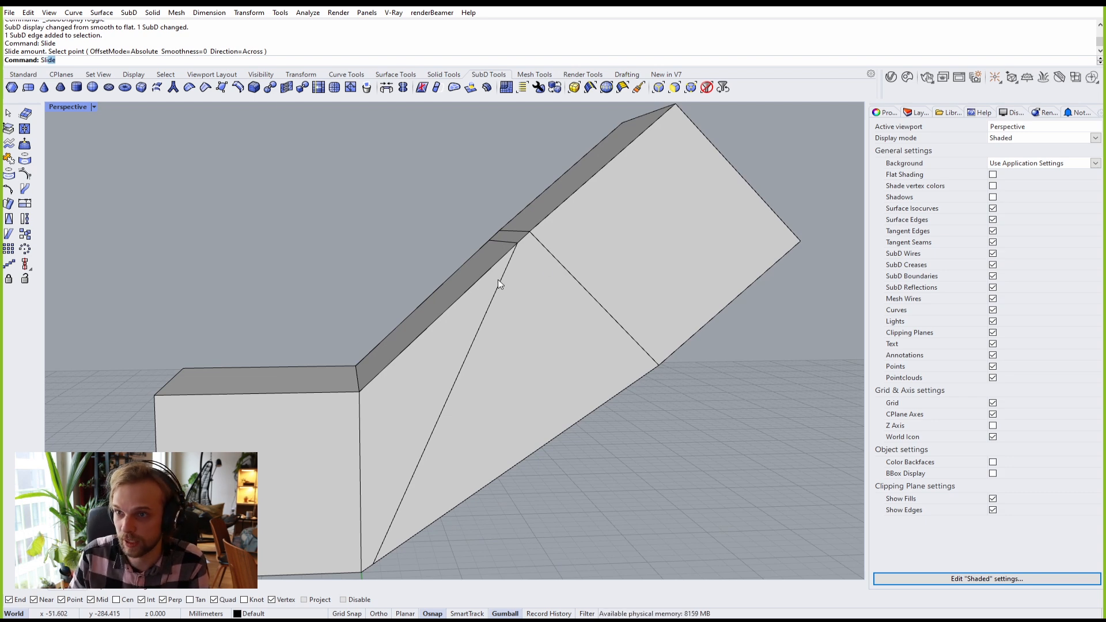
key(Return)
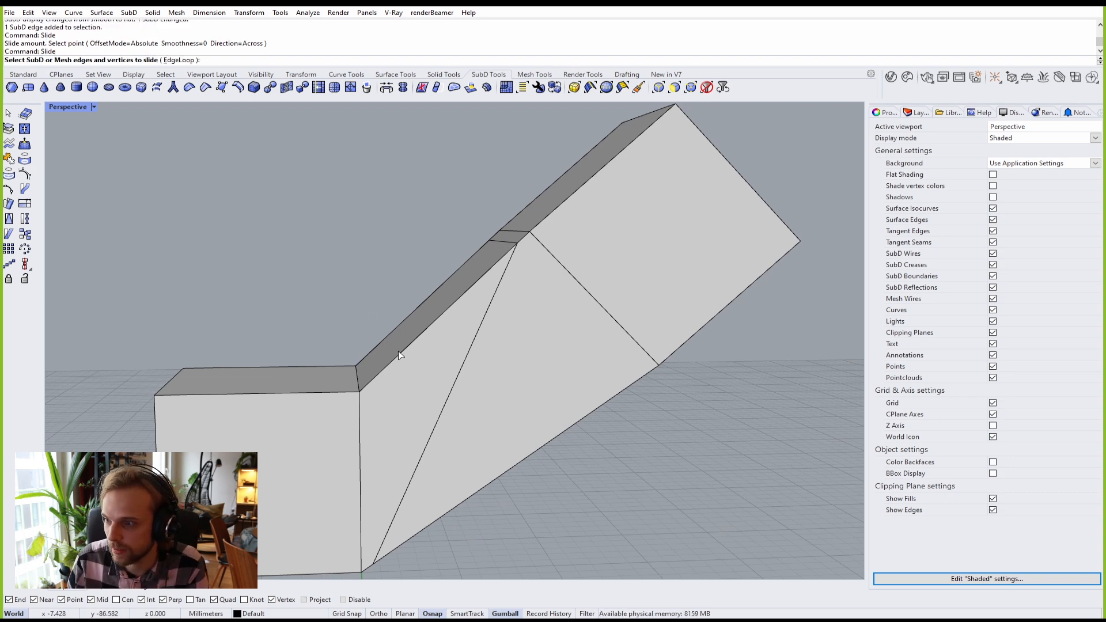
click(503, 241)
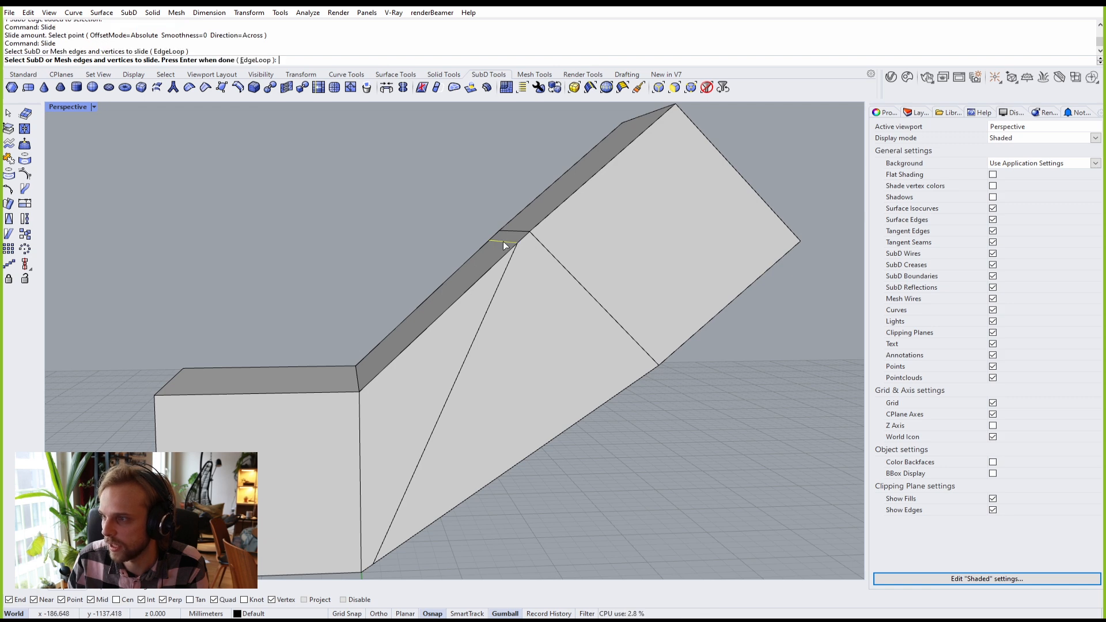
key(Return)
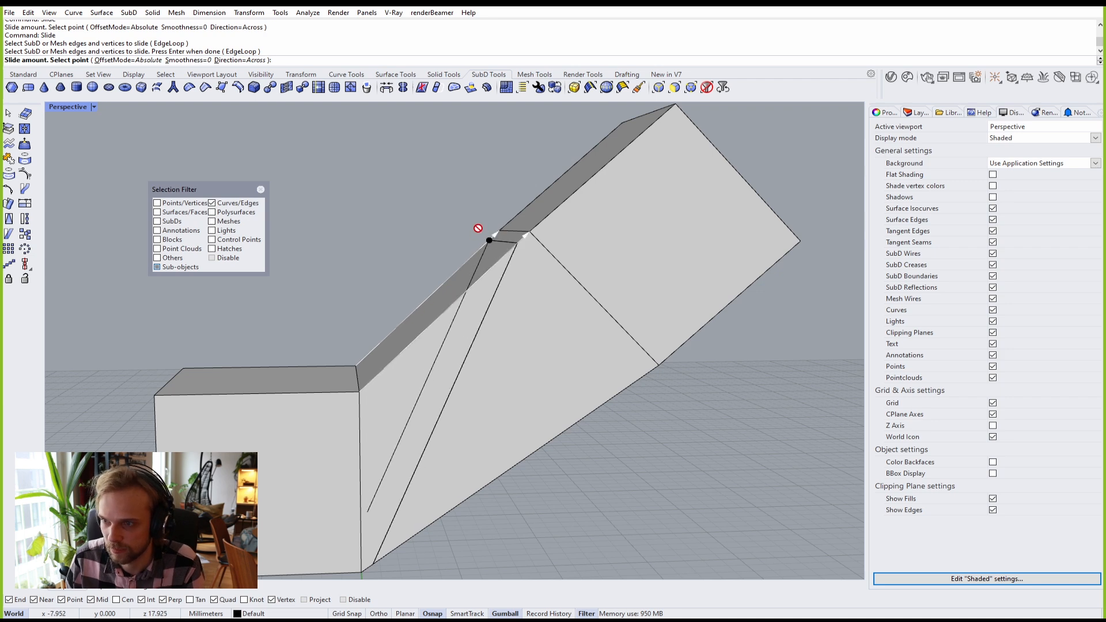
click(462, 239)
right_drag(462, 236, 497, 217)
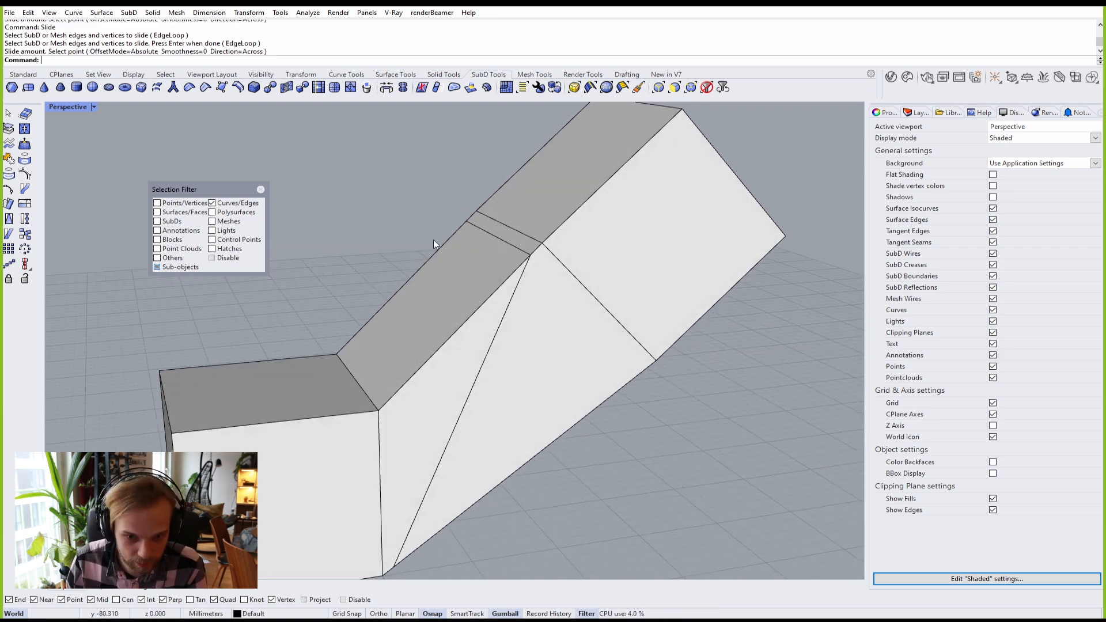
Step: Test selecting edges of the connecting section with the Curves/Edges filter on, and a face with the filter closed
drag(164, 190, 172, 178)
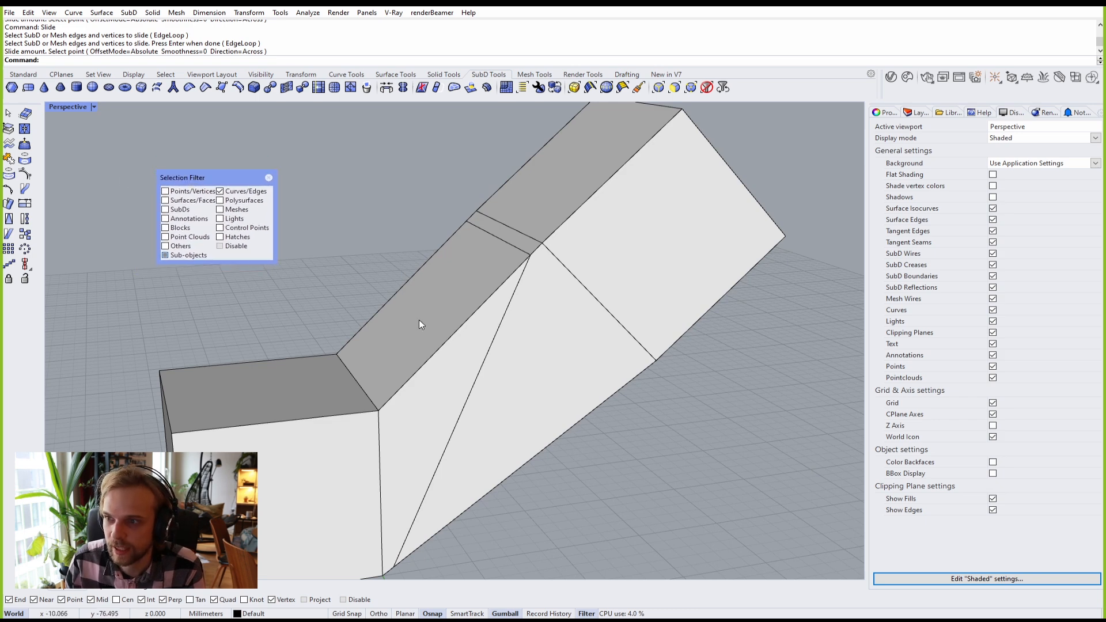
click(453, 333)
click(409, 280)
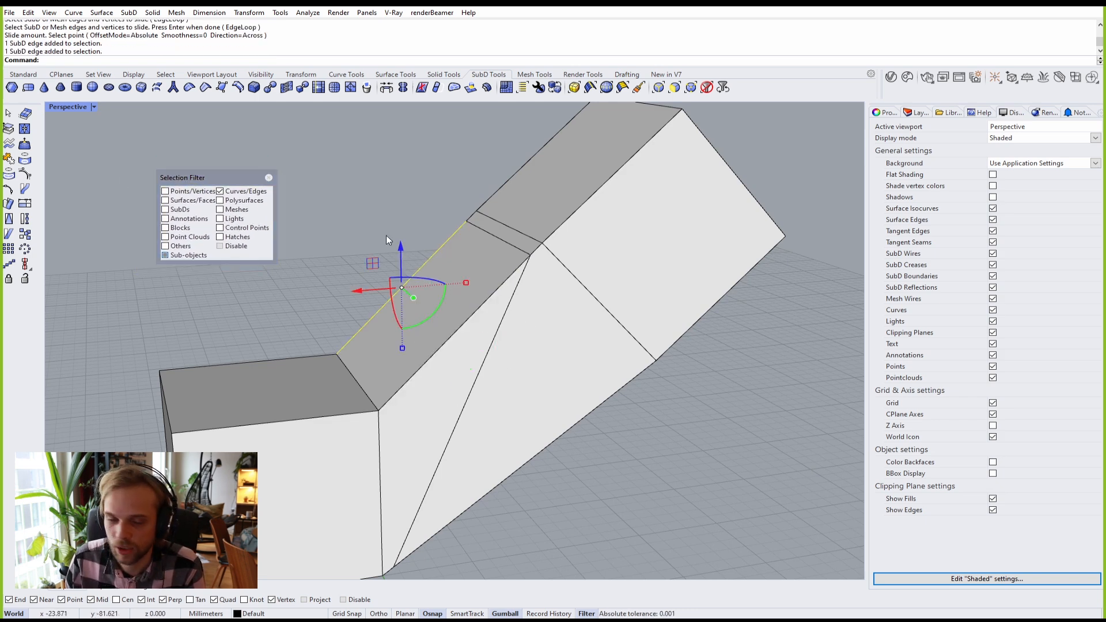
click(398, 192)
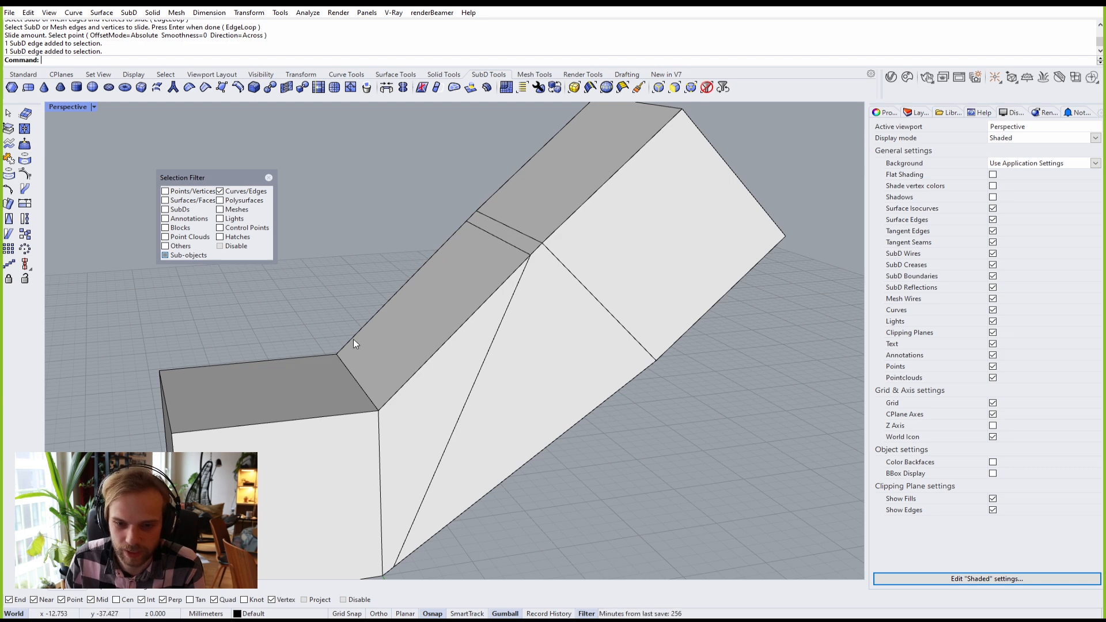
click(269, 179)
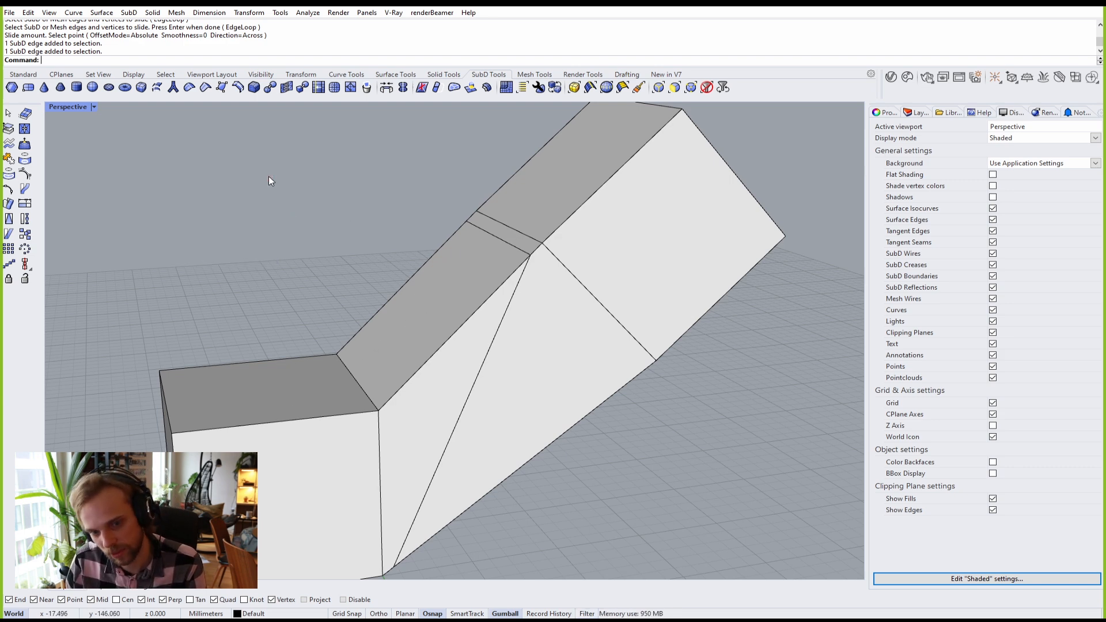
click(412, 297)
click(307, 223)
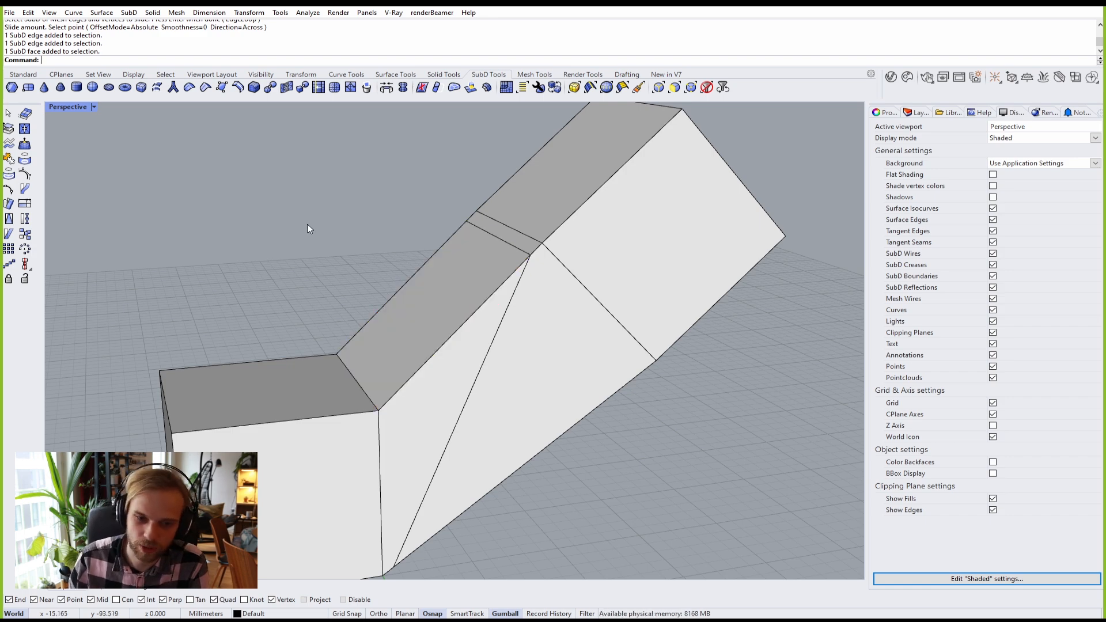
Step: Inset the four side faces of the connecting section, two on each side, by 0.5 in Single mode
mouse_move(428, 312)
right_down()
mouse_move(378, 344)
mouse_move(457, 254)
mouse_move(420, 329)
right_up()
click(419, 333)
mouse_move(557, 295)
right_down()
mouse_move(672, 341)
mouse_move(546, 285)
right_up()
click(353, 242)
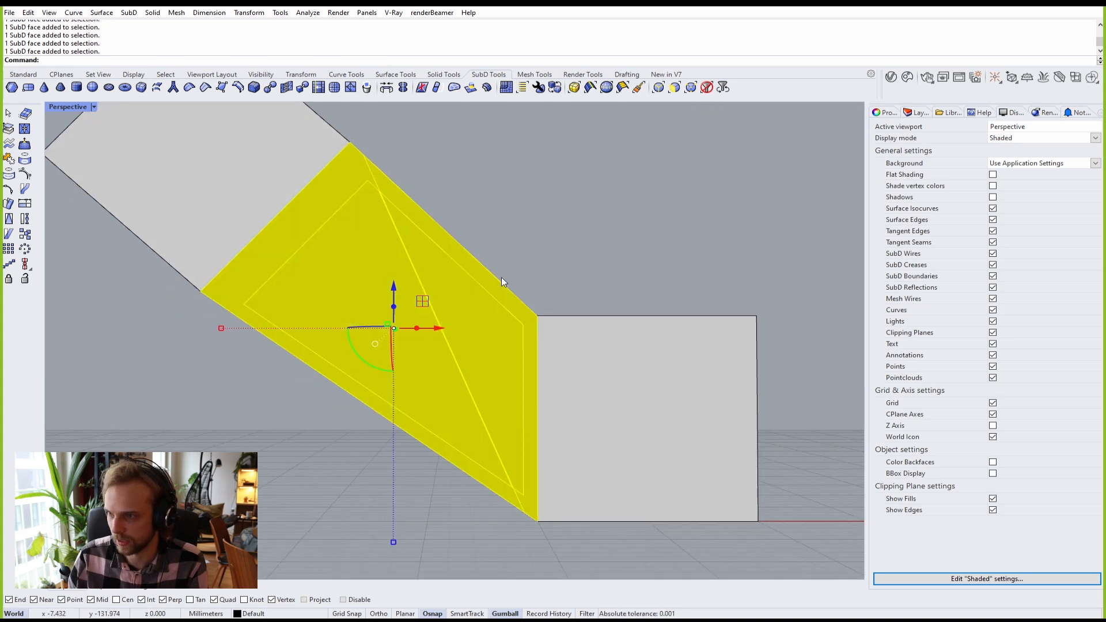
text(inset)
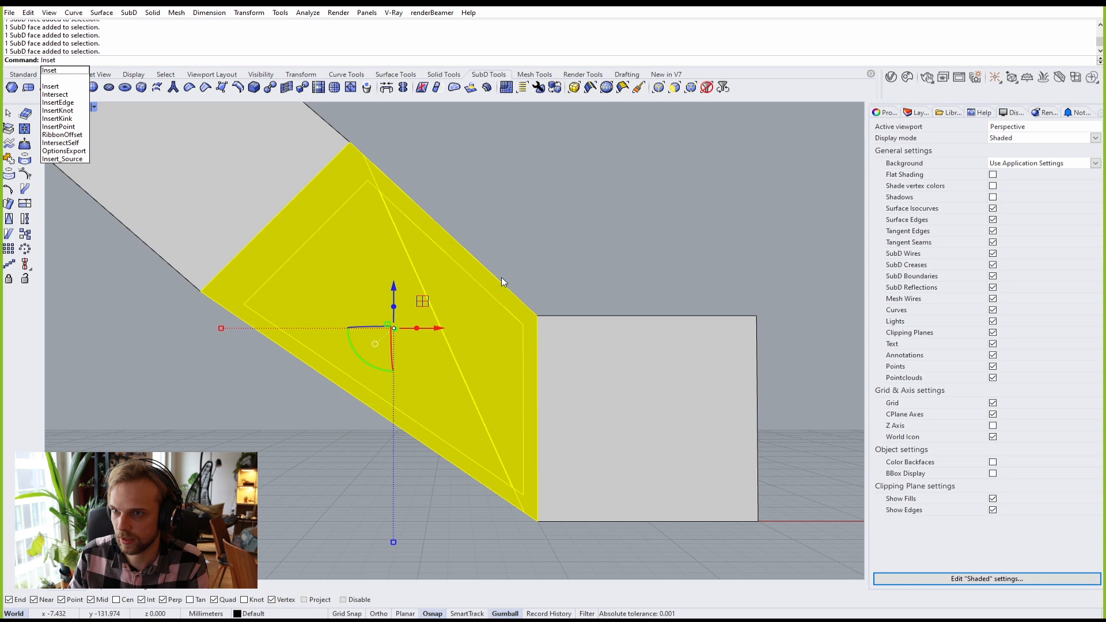
key(Return)
key(Return)
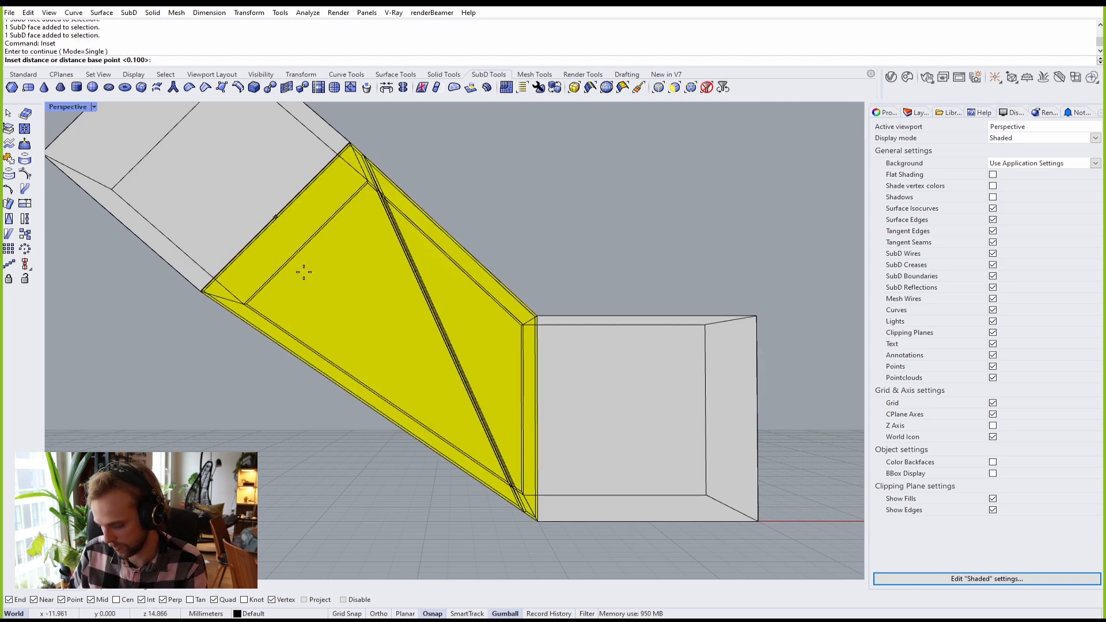
text(.5)
key(Return)
key(Return)
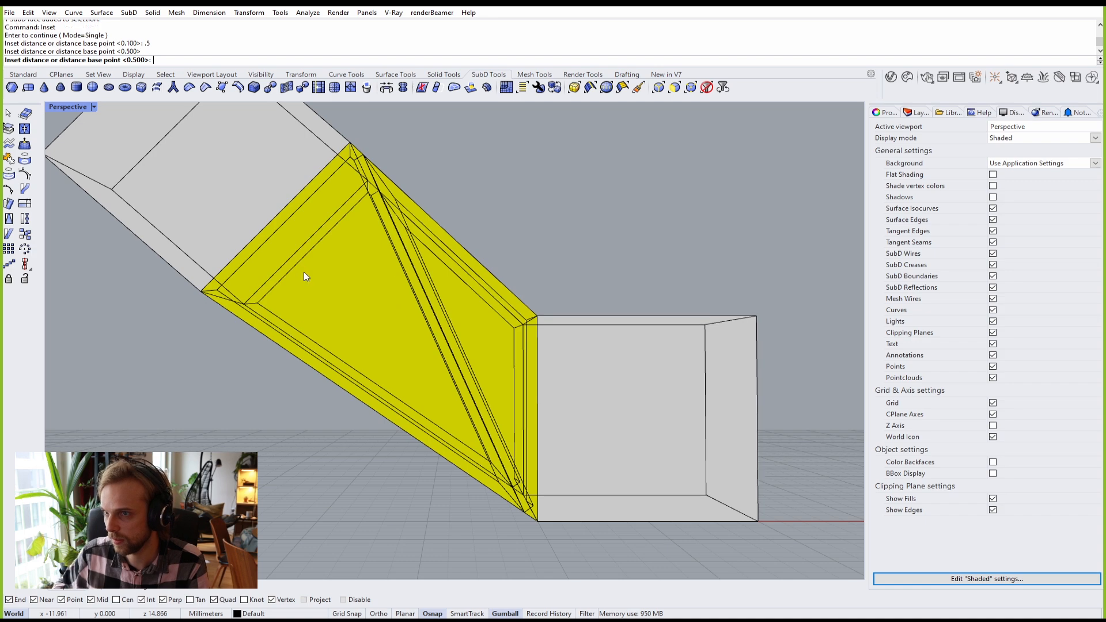
key(Escape)
Step: Try scaling the four inset side faces together with the gumball
right_drag(567, 143, 302, 318)
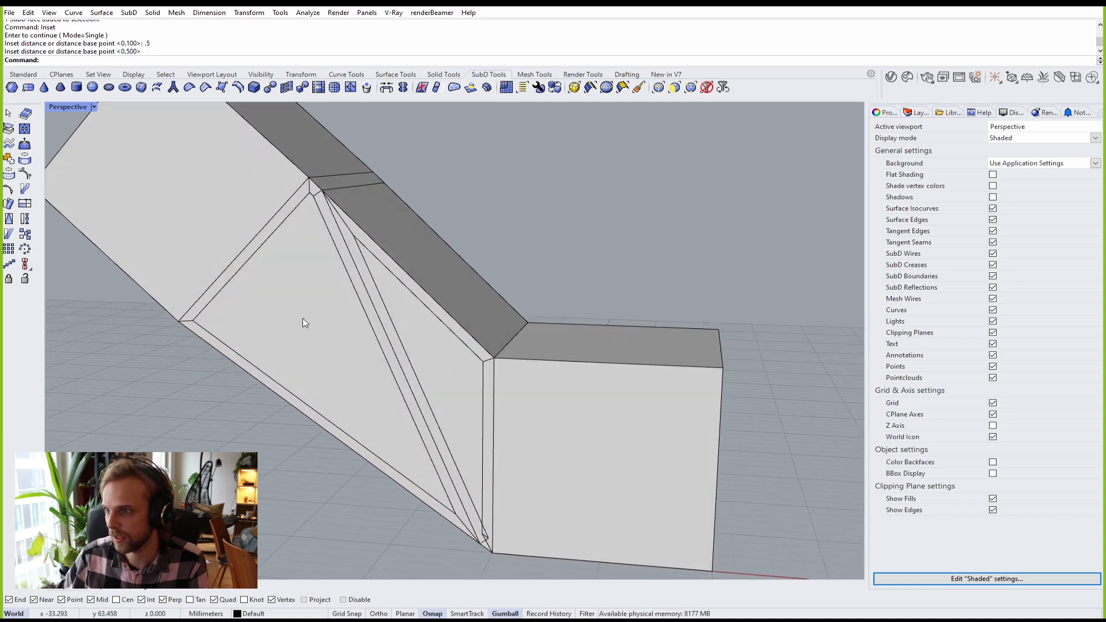
ctrl+shift+click(298, 316)
ctrl+shift+click(408, 319)
right_drag(480, 313, 275, 312)
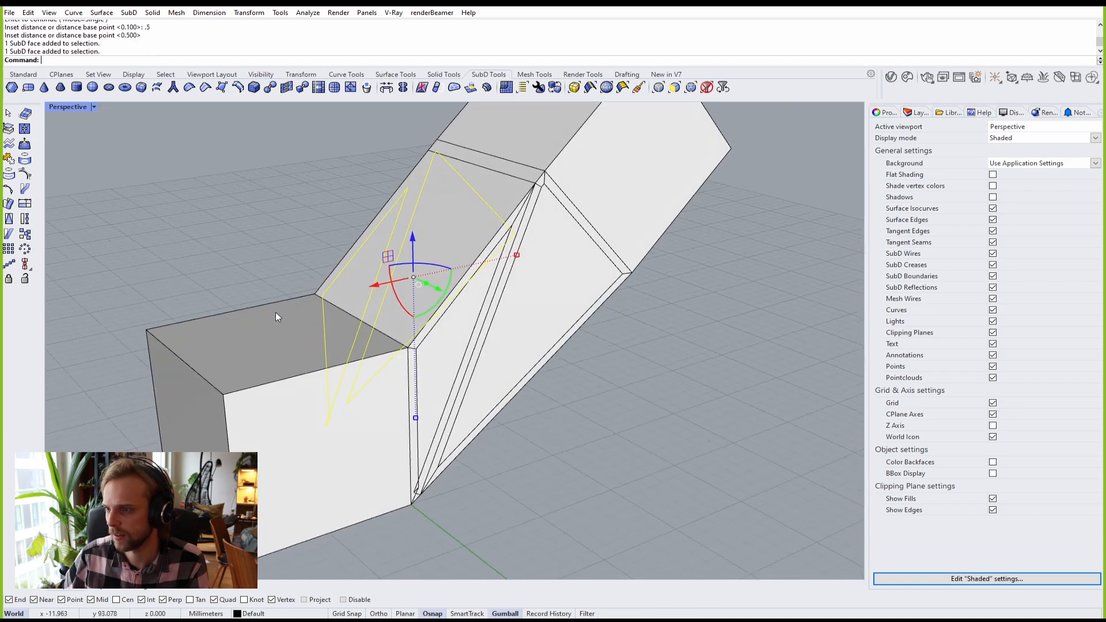
ctrl+shift+click(445, 343)
ctrl+shift+click(528, 322)
mouse_move(469, 342)
right_down()
mouse_move(573, 358)
mouse_move(289, 309)
right_up()
mouse_move(291, 308)
mouse_down()
mouse_move(385, 308)
mouse_move(350, 307)
mouse_up()
right_drag(341, 326, 497, 311)
Step: Inspect the scaled inset faces in smooth and flat display, and undo the gumball scale
key(Escape)
key(Tab)
scroll(385, 276, up, 8)
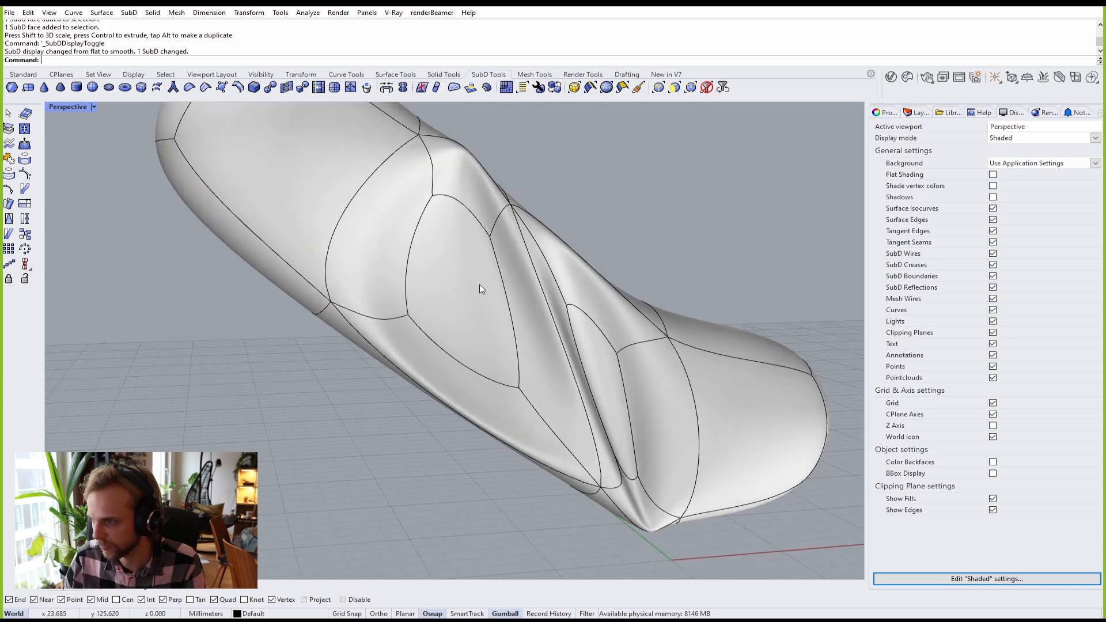
key(Tab)
right_drag(462, 289, 495, 270)
click(496, 270)
key(Escape)
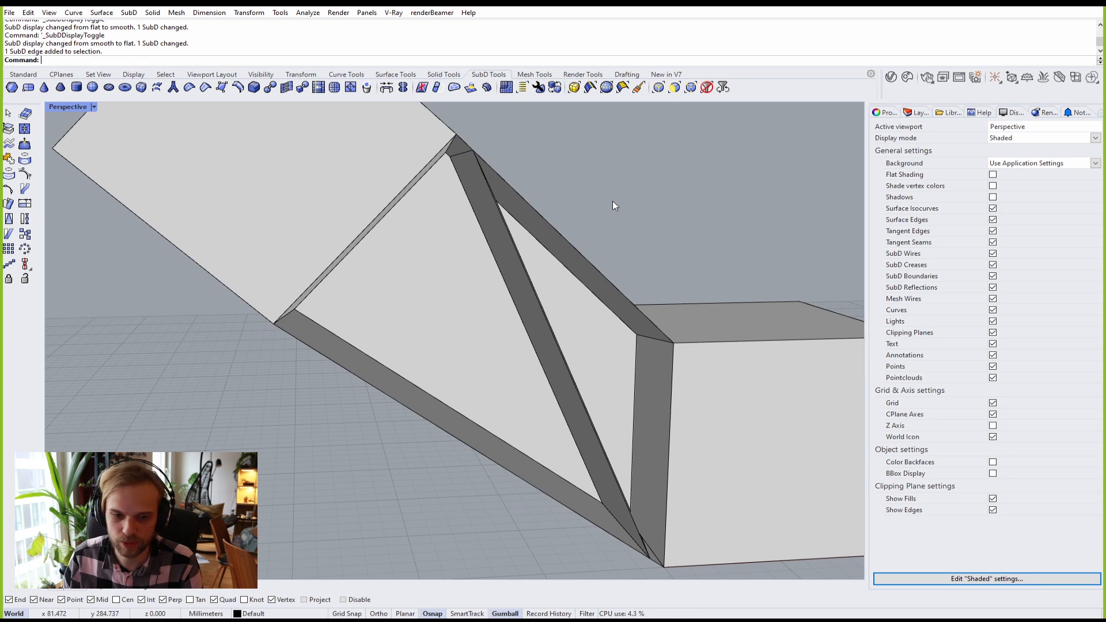
key(ctrl+z)
right_drag(610, 203, 428, 236)
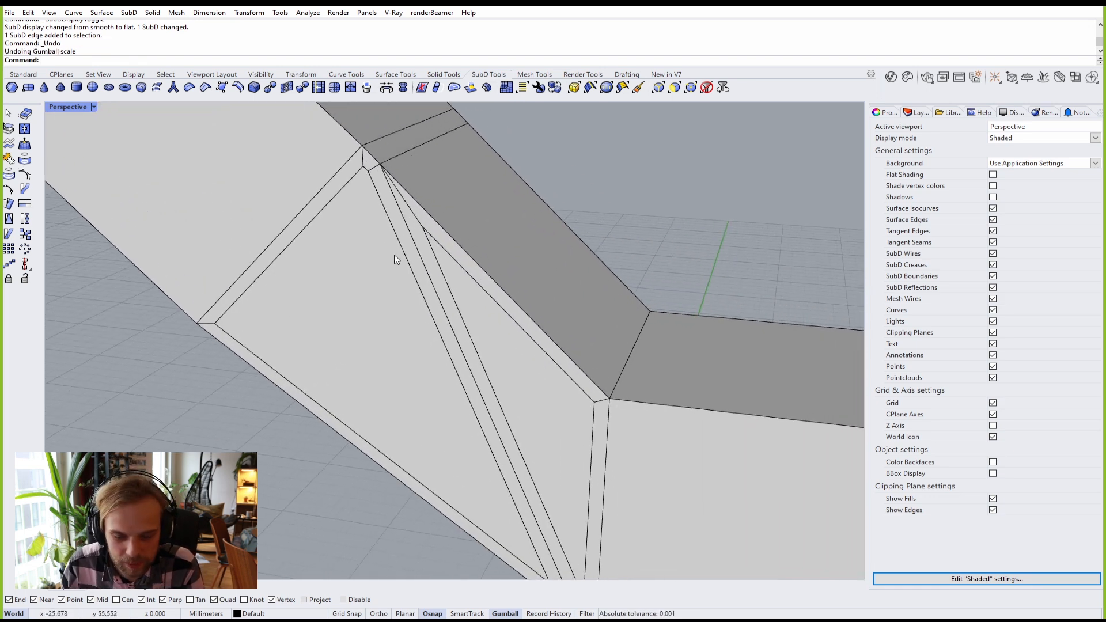
Step: Inset the four inner side faces of the connecting section, two on each side, by 0.1 in Single mode
ctrl+shift+click(346, 291)
ctrl+shift+click(510, 362)
right_drag(510, 361, 346, 301)
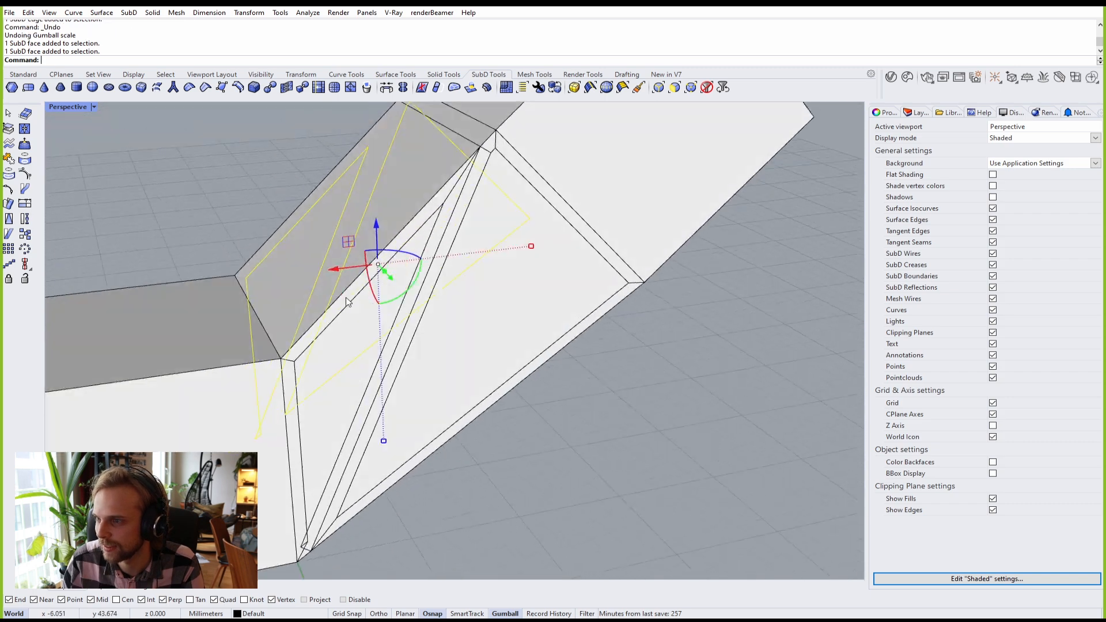
ctrl+shift+click(340, 367)
ctrl+shift+click(472, 352)
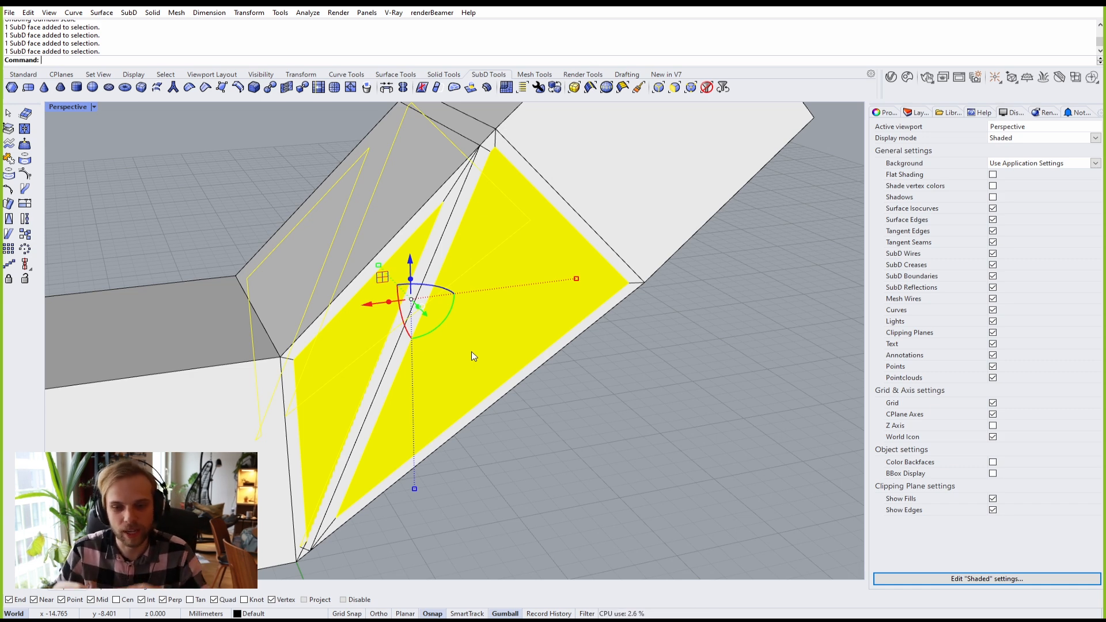
text(I)
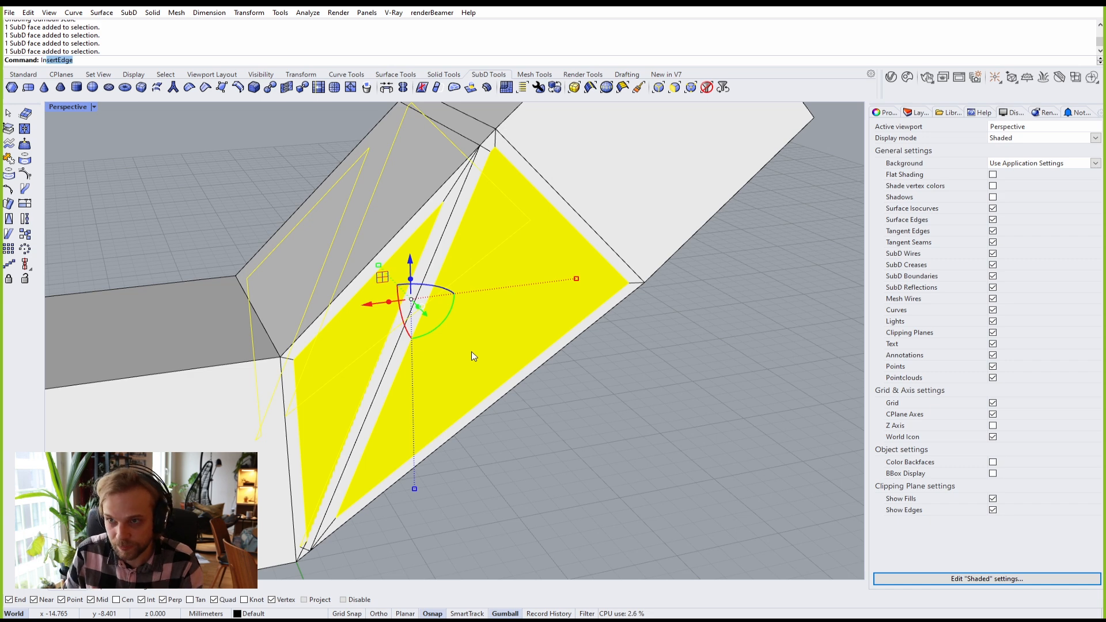
text(nset)
key(Return)
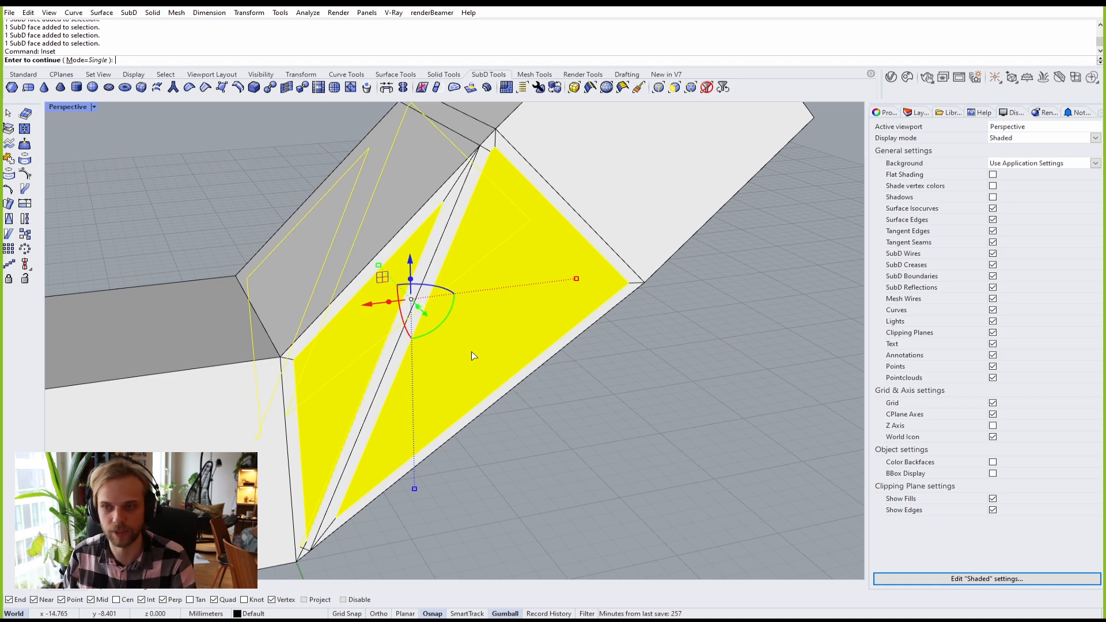
key(Return)
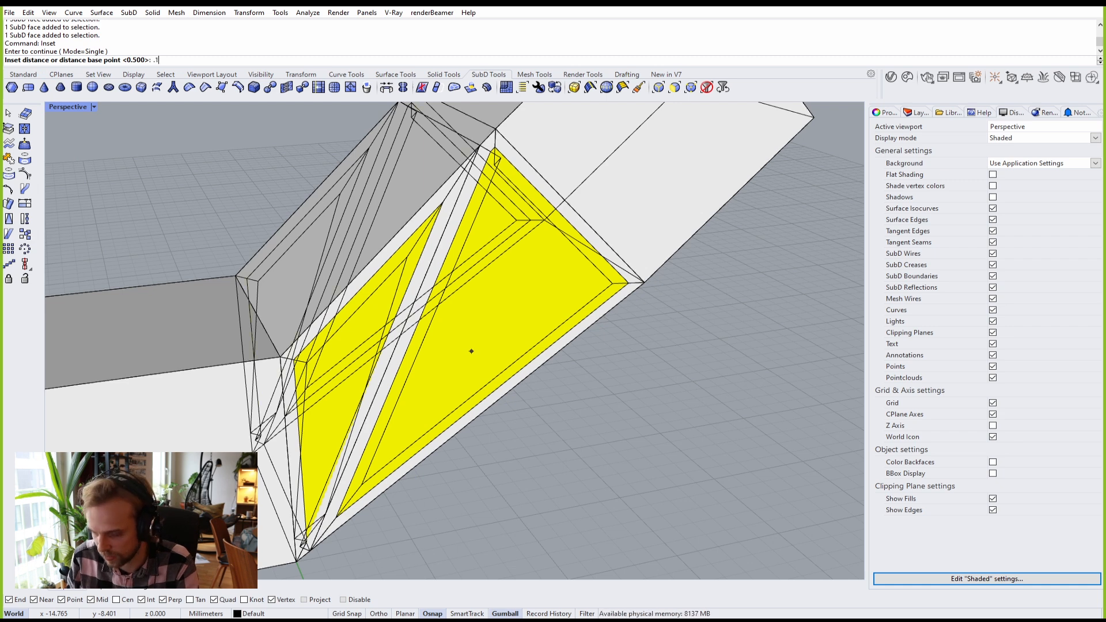
text(.1)
key(Return)
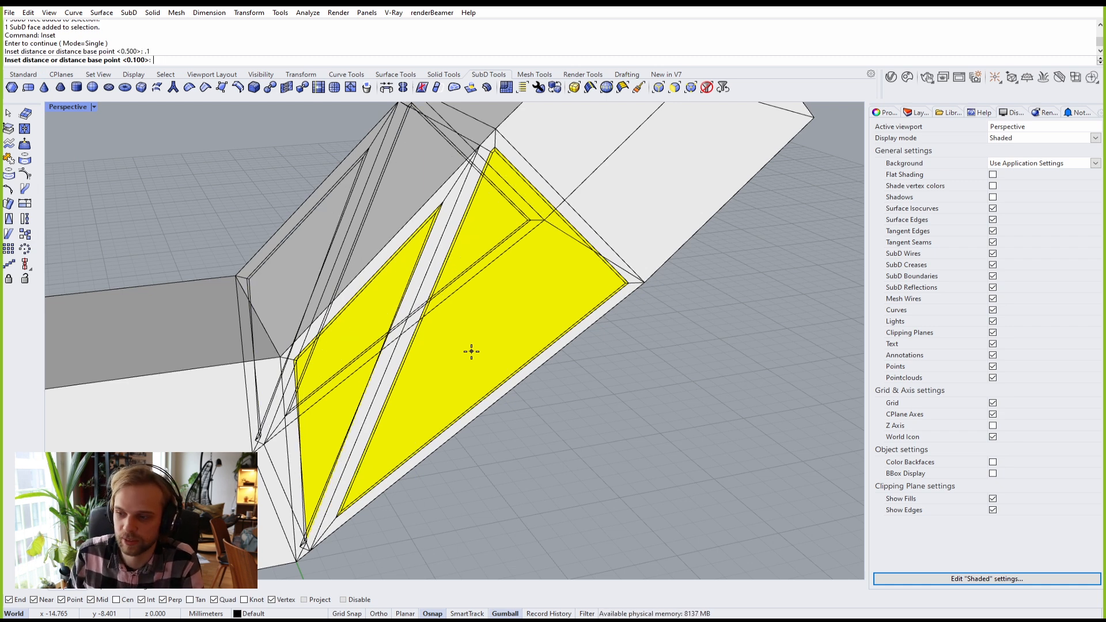
key(Return)
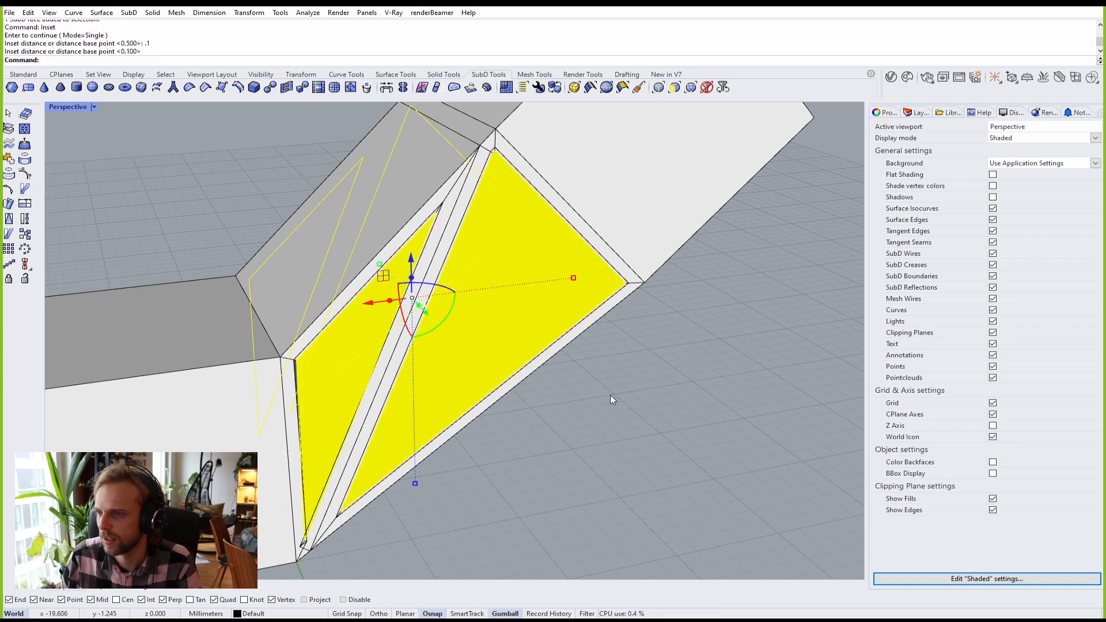
Step: Reselect the four innermost side faces and extrude them towards the middle of the body by scaling them along the Y axis with the gumball
right_drag(610, 395, 557, 395)
click(330, 489)
right_drag(331, 488, 378, 472)
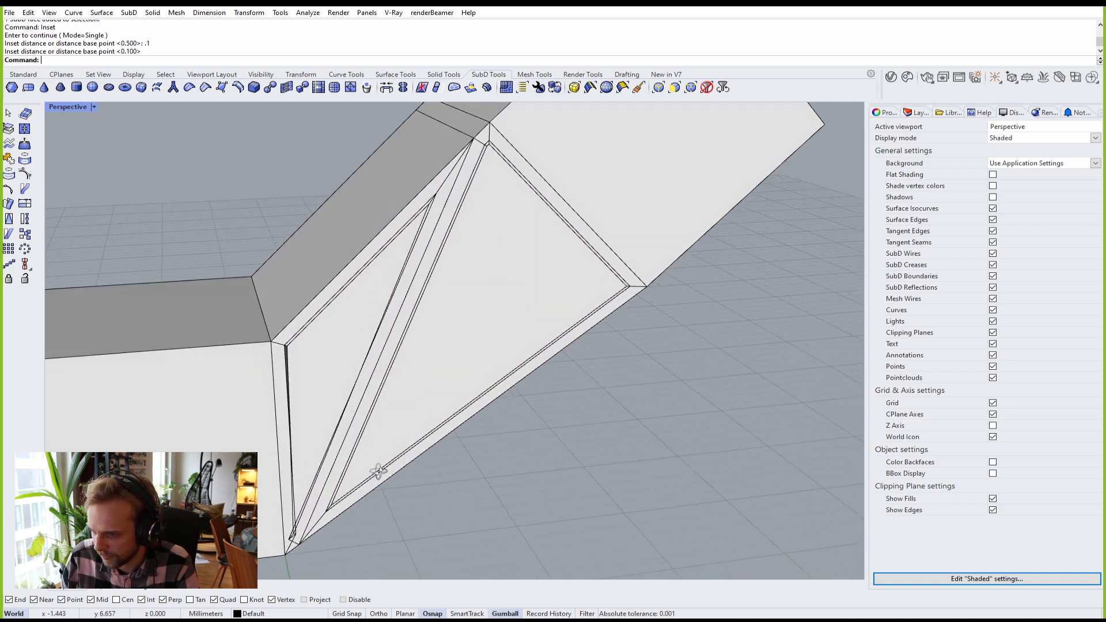
scroll(331, 484, up, 2)
ctrl+shift+click(324, 342)
ctrl+shift+click(489, 291)
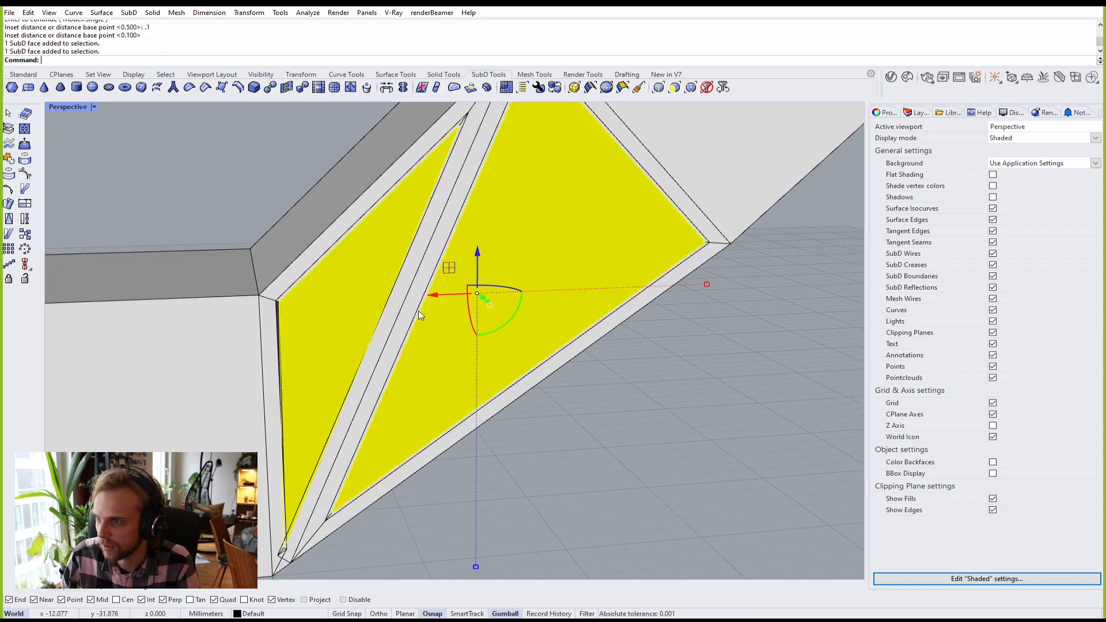
right_drag(419, 310, 280, 268)
ctrl+shift+click(280, 269)
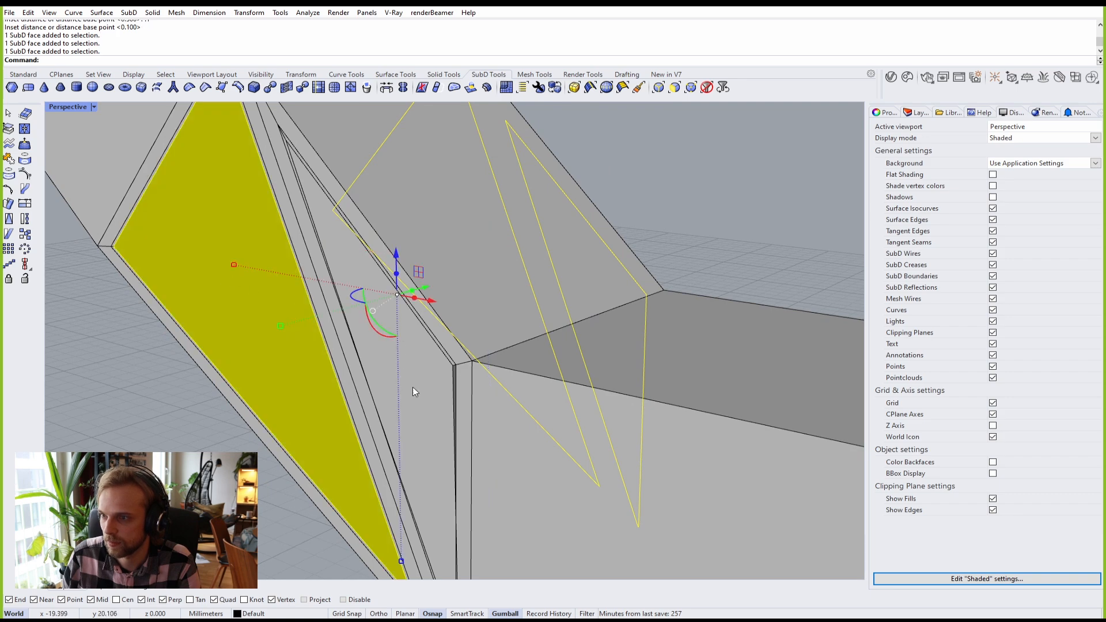
ctrl+shift+click(438, 409)
right_drag(438, 409, 211, 323)
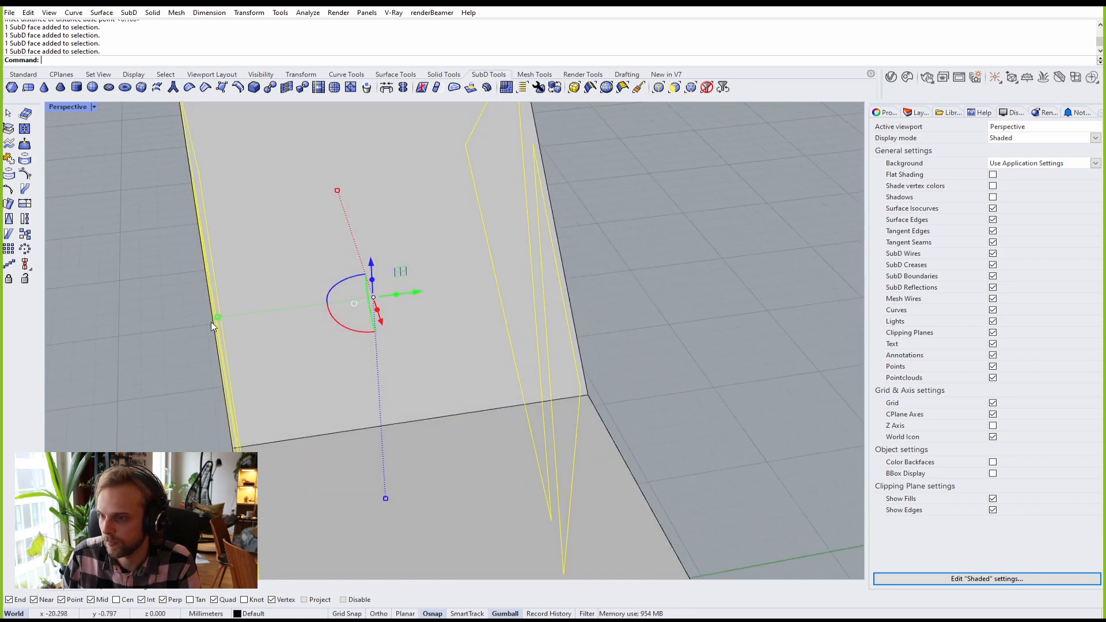
ctrl+drag(217, 318, 303, 317)
Step: Clear the face selection and inspect the recessed side faces of the SubD in smooth display
right_drag(303, 317, 426, 288)
scroll(496, 254, down, 4)
click(692, 229)
right_drag(527, 248, 494, 326)
key(Tab)
scroll(523, 345, down, 5)
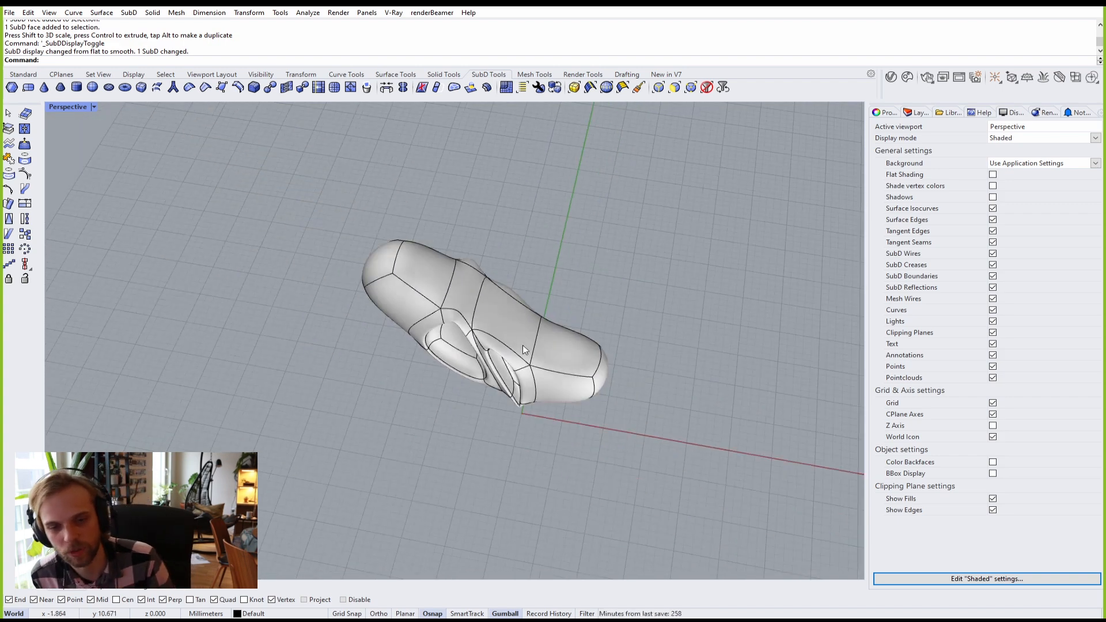
Step: Draw a corner-to-corner rectangle on the ground plane beside the SubD
click(12, 76)
click(24, 159)
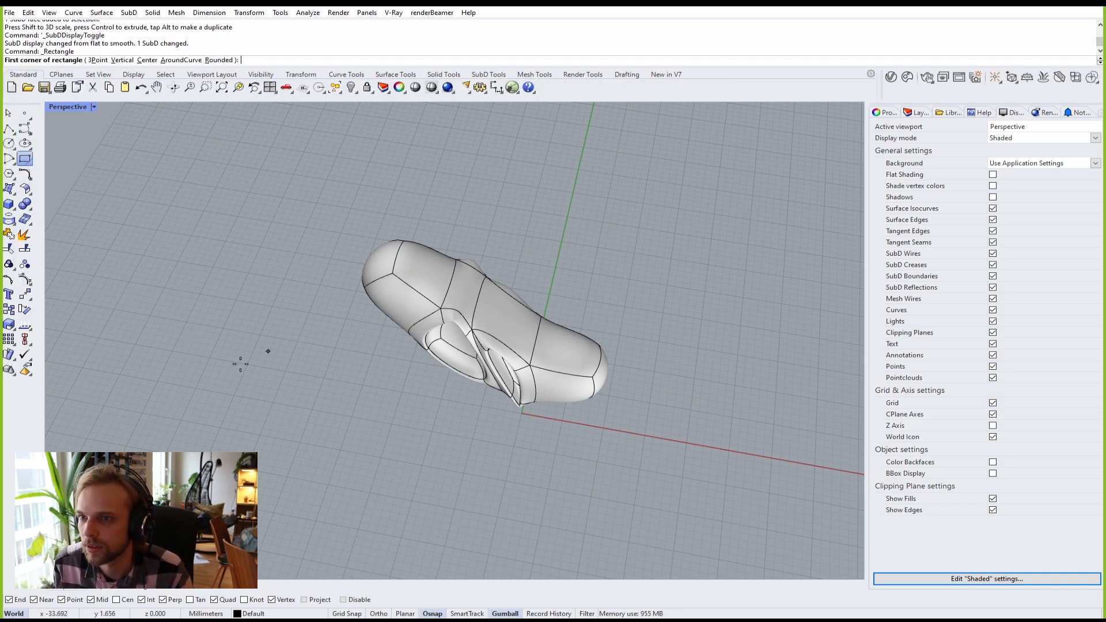
click(240, 364)
click(136, 434)
shift+right_drag(139, 433, 319, 399)
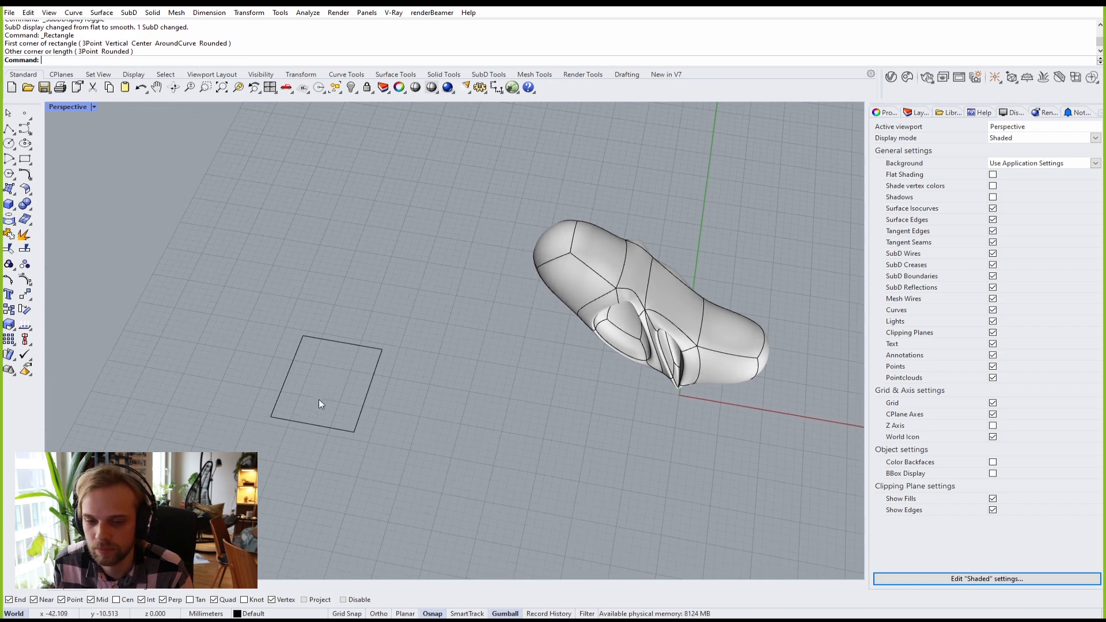
Step: Preview an inward Offset of the rectangle at distance 3, without creating the curve
scroll(319, 400, up, 4)
drag(292, 412, 227, 372)
text(O)
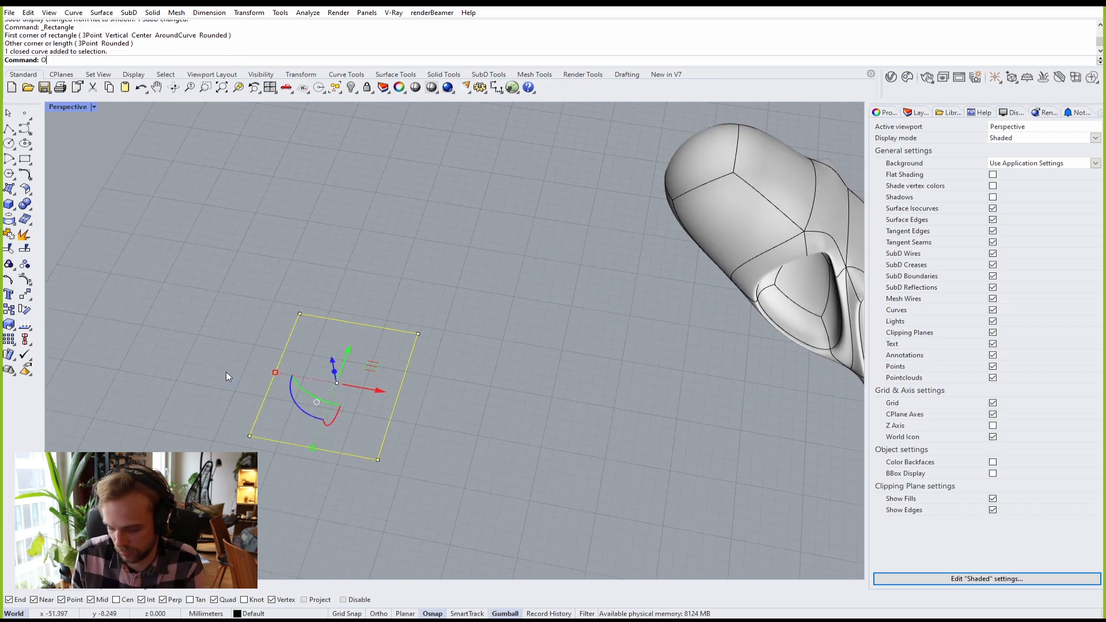
text(ffset)
key(Return)
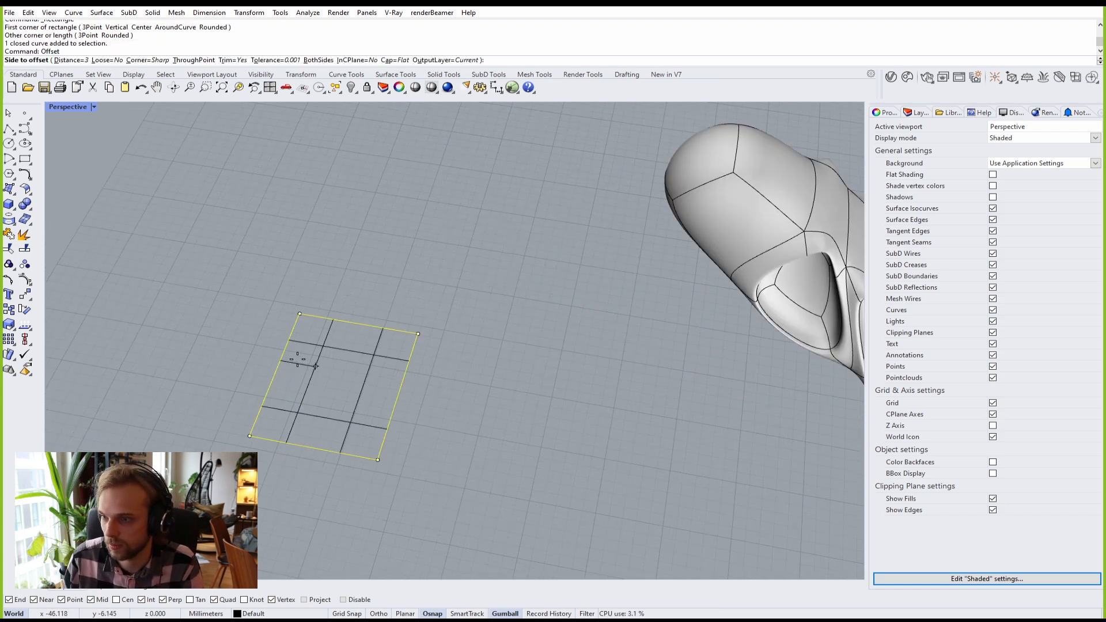
scroll(297, 360, up, 3)
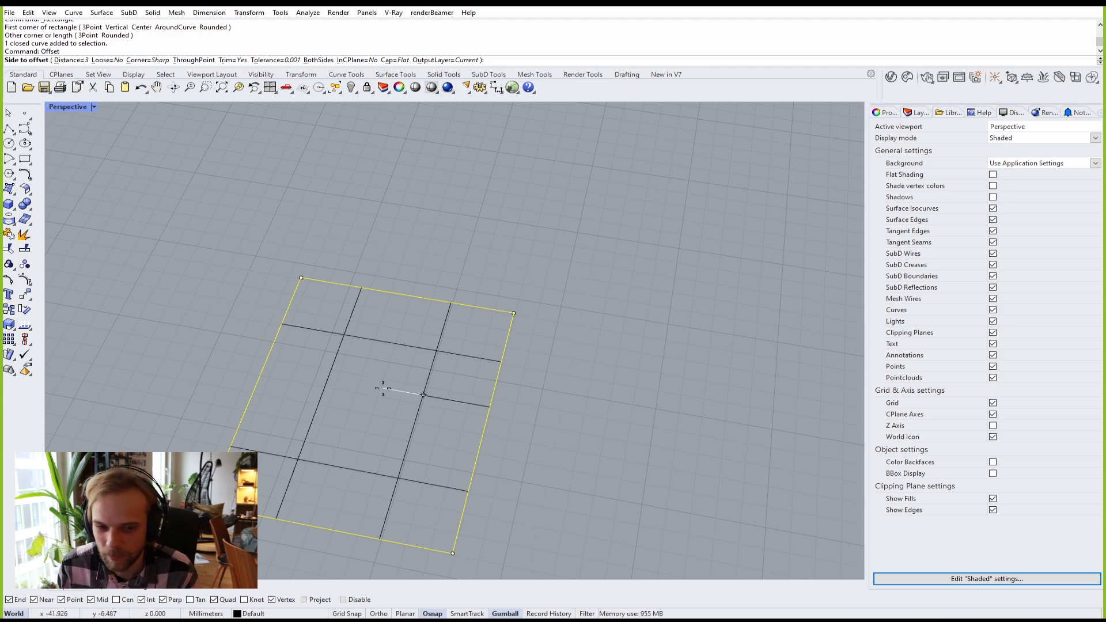
key(Escape)
Step: Delete the rectangle beside the SubD
key(Escape)
scroll(383, 388, down, 7)
drag(514, 420, 313, 351)
key(Escape)
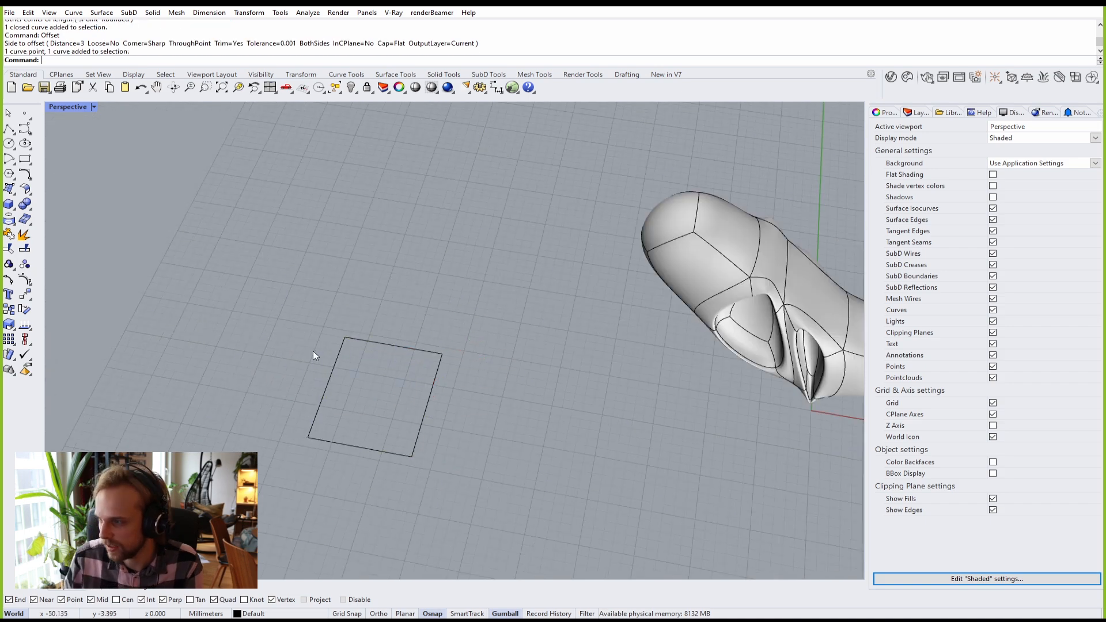
drag(446, 421, 329, 393)
key(Delete)
Step: Show environment map reflections on the SubD with EMap
right_drag(631, 387, 440, 258)
scroll(440, 258, up, 4)
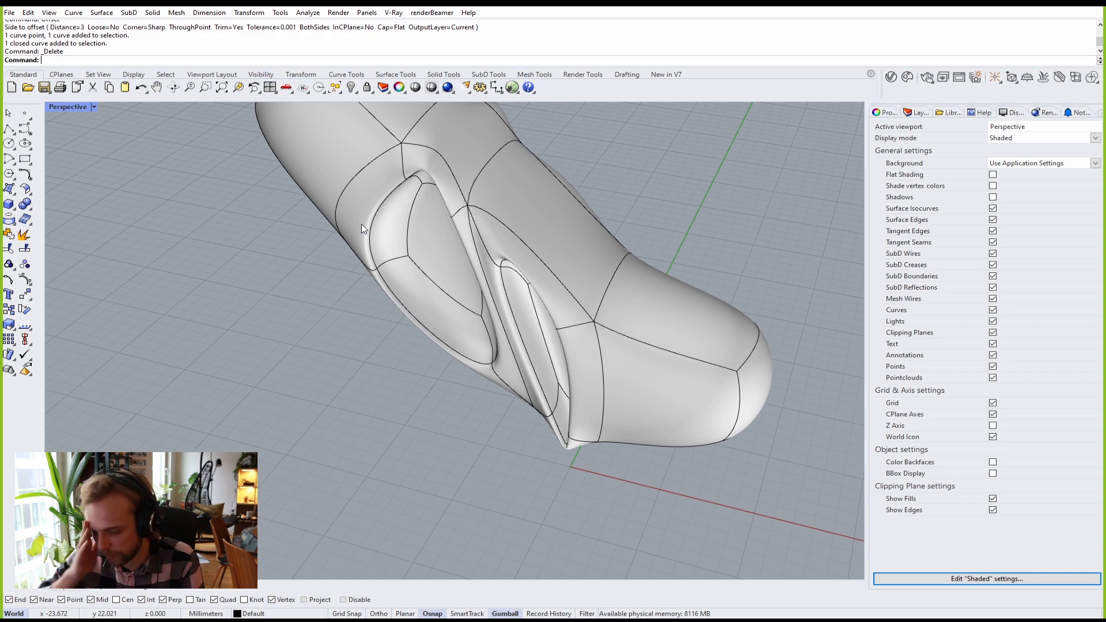
right_drag(388, 244, 571, 311)
click(579, 307)
text(EMap)
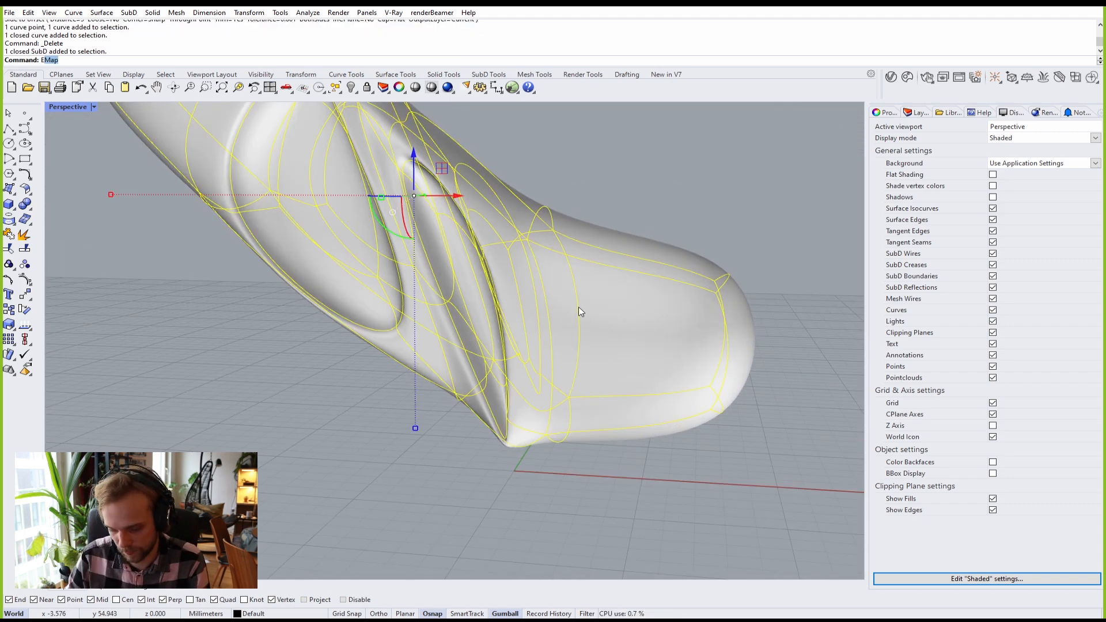
key(Return)
Step: Rotate the whole SubD with the gumball to examine how the reflections move, and end the environment map analysis
right_drag(219, 437, 491, 335)
click(493, 334)
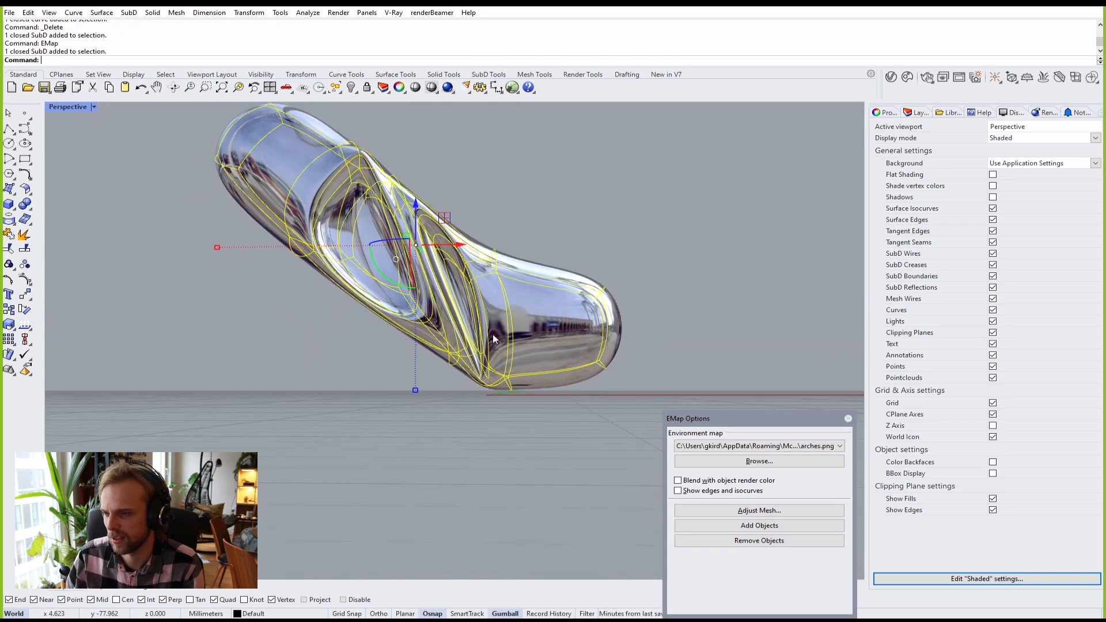
drag(396, 280, 306, 288)
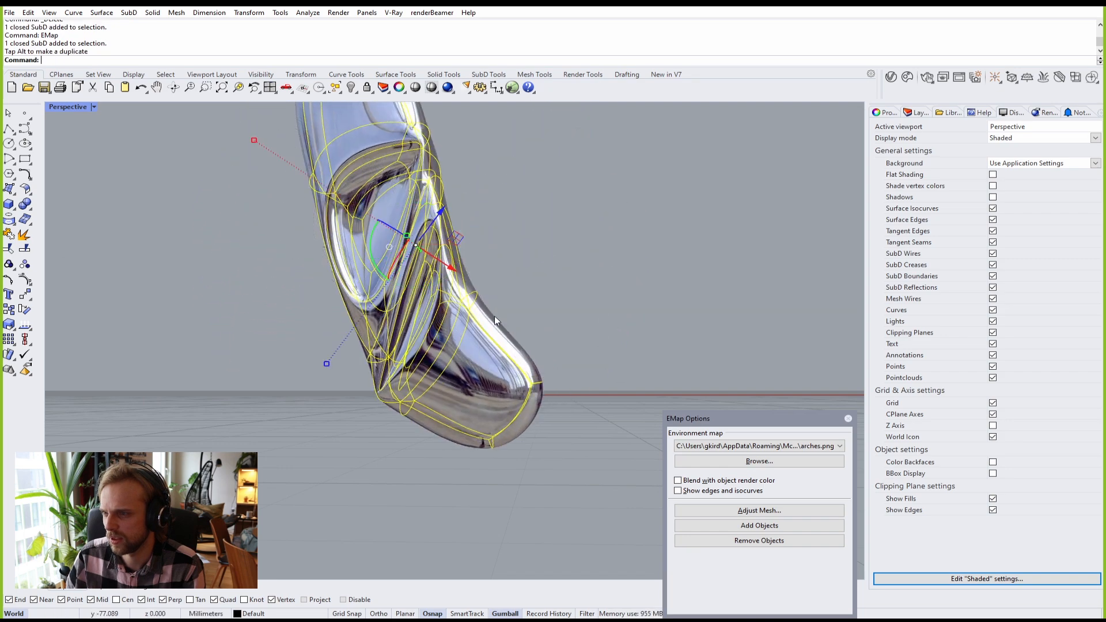
click(568, 278)
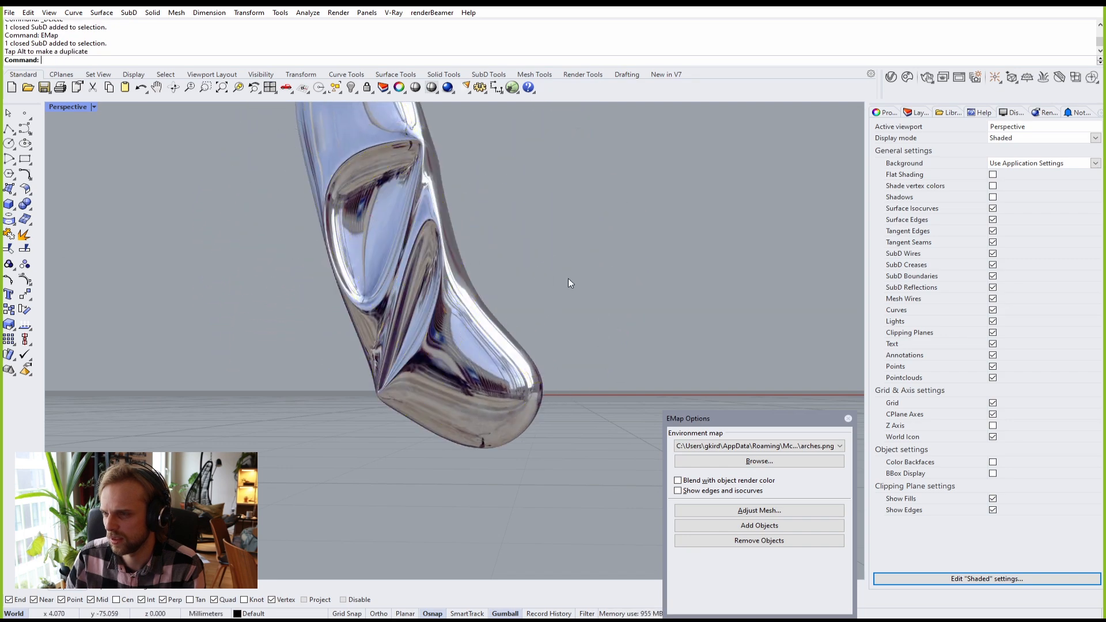
click(848, 418)
right_drag(695, 344, 563, 402)
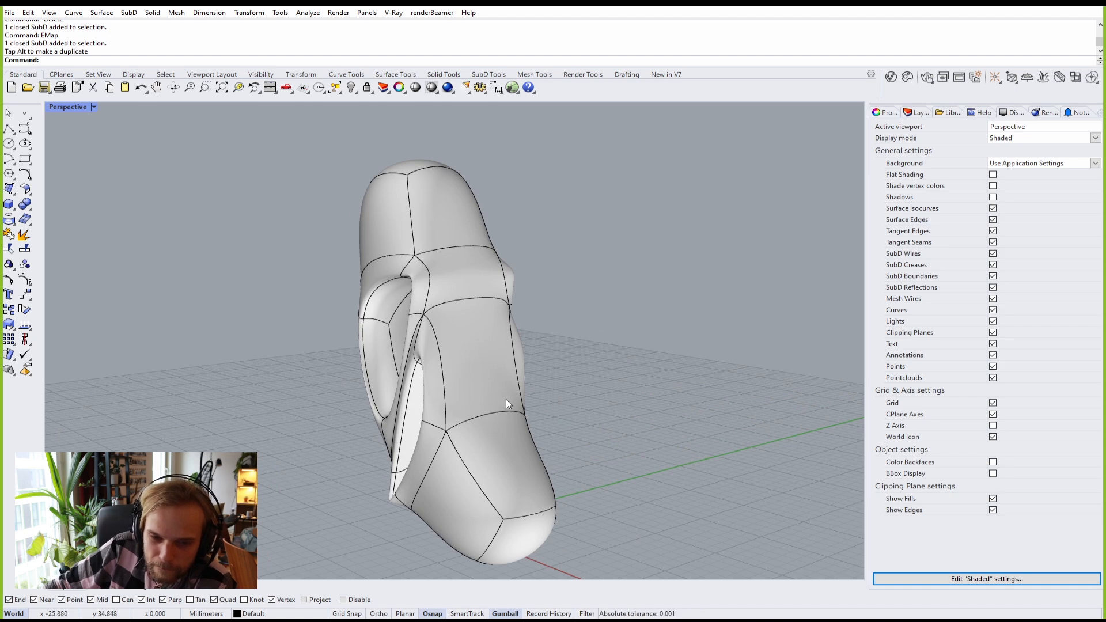
Step: Switch the SubD back to flat display with the box's closed upper end in view
right_drag(506, 400, 420, 321)
key(Tab)
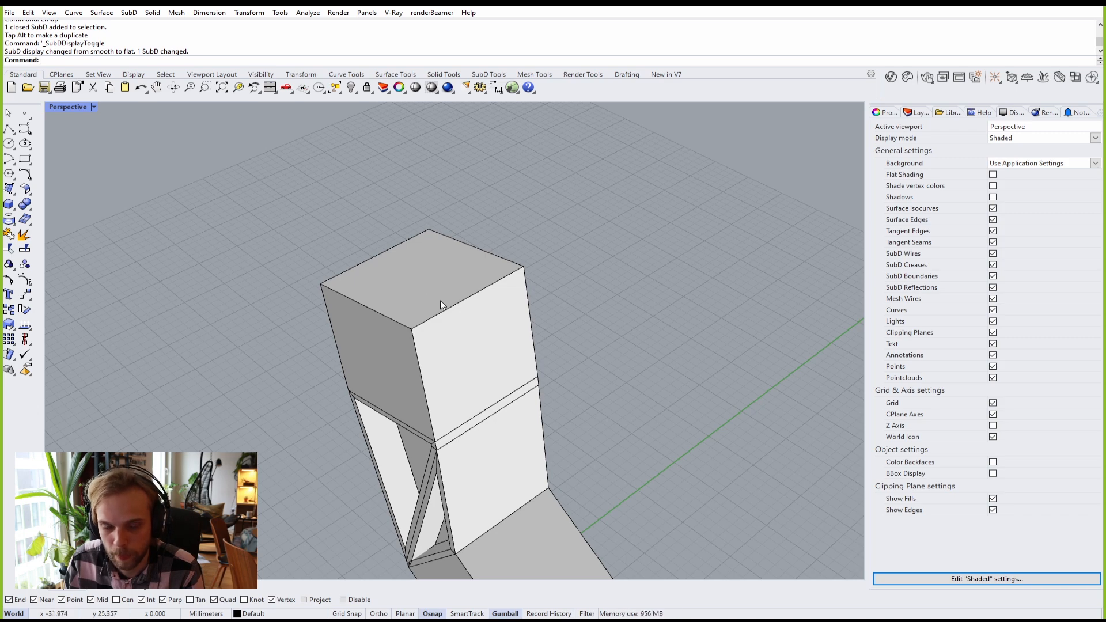
right_drag(440, 299, 319, 240)
Step: Bevel the four edges around the box's top face by 0.1 with 1 segment
drag(281, 218, 642, 327)
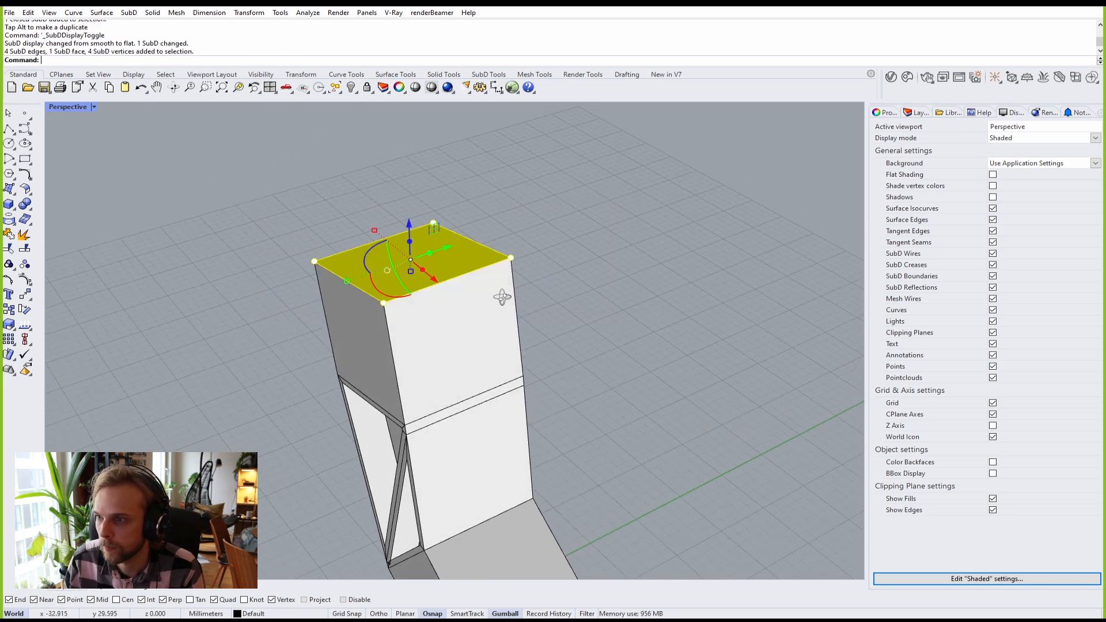
right_drag(502, 293, 520, 287)
text(Bevel)
key(Return)
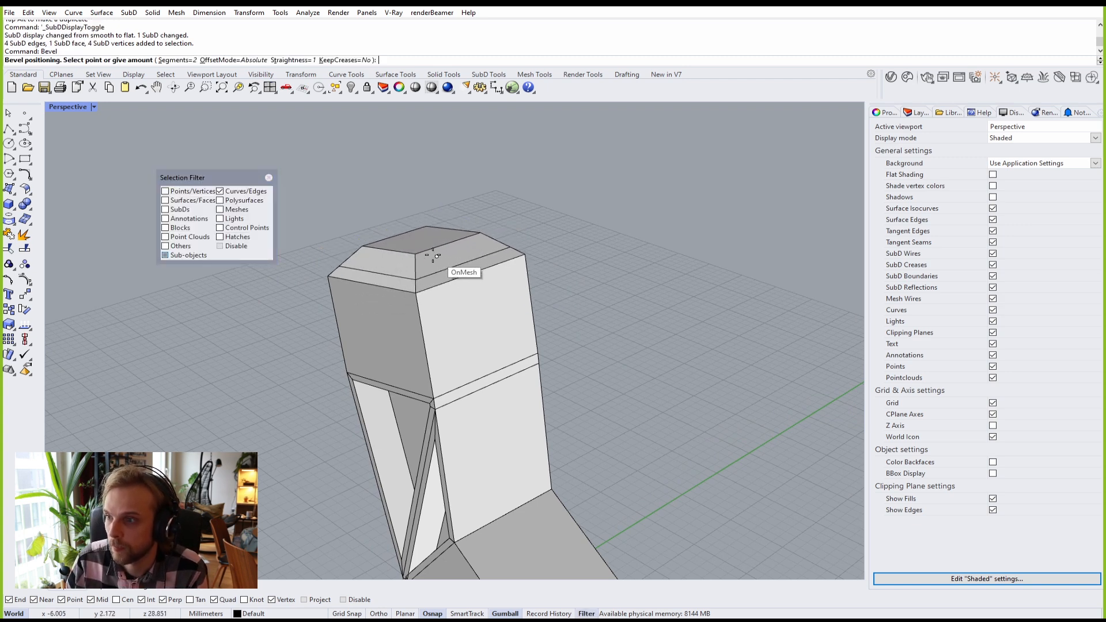
click(174, 60)
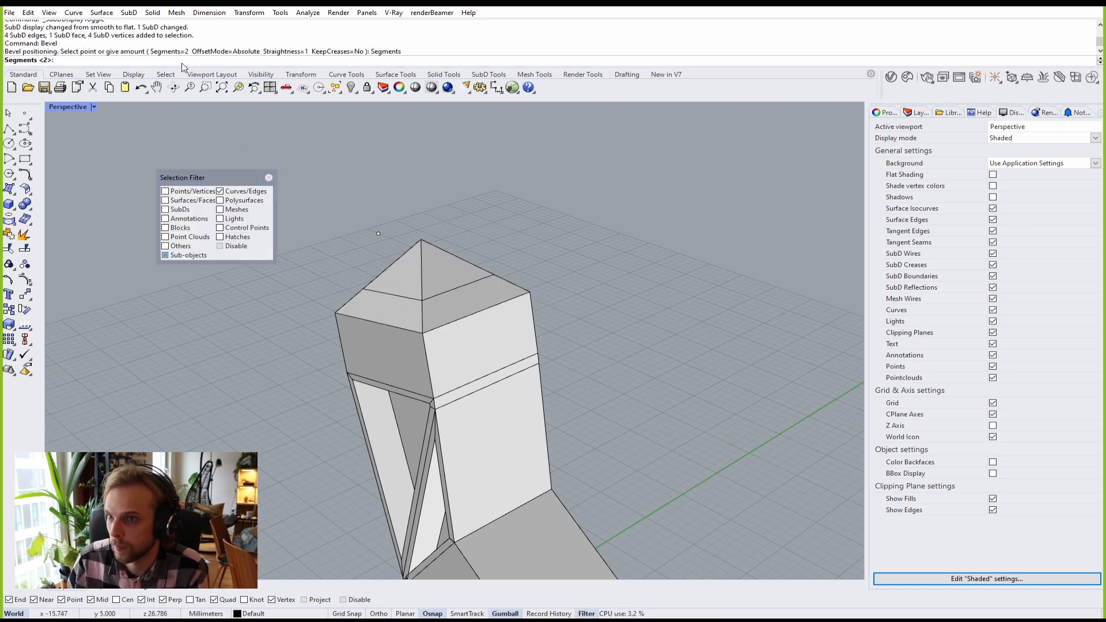
text(1)
key(Return)
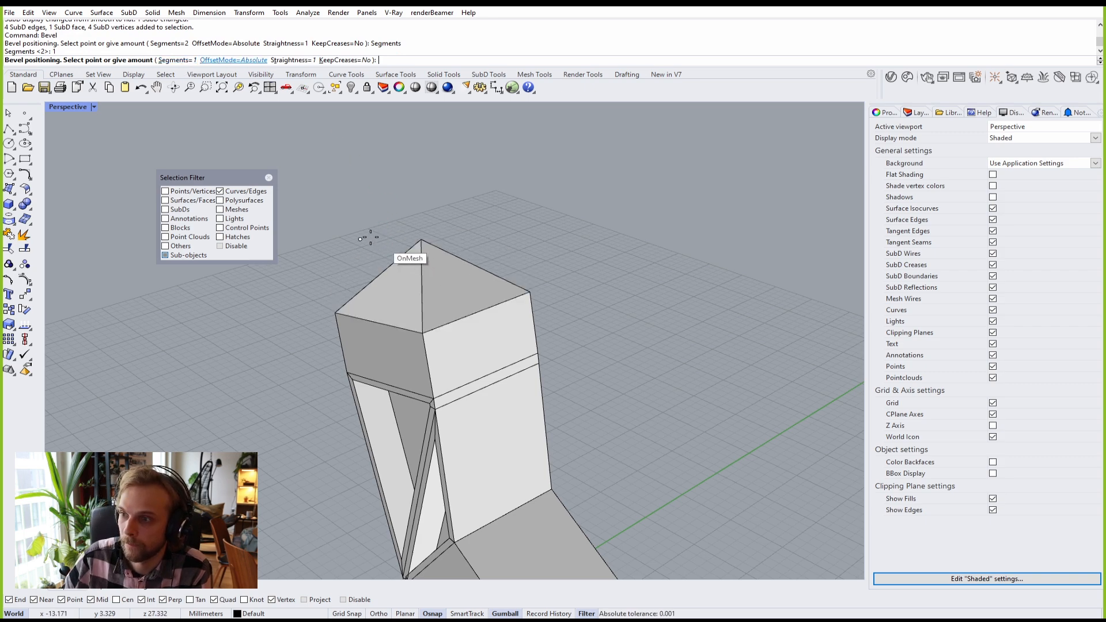
text(.1)
key(Return)
text(.1)
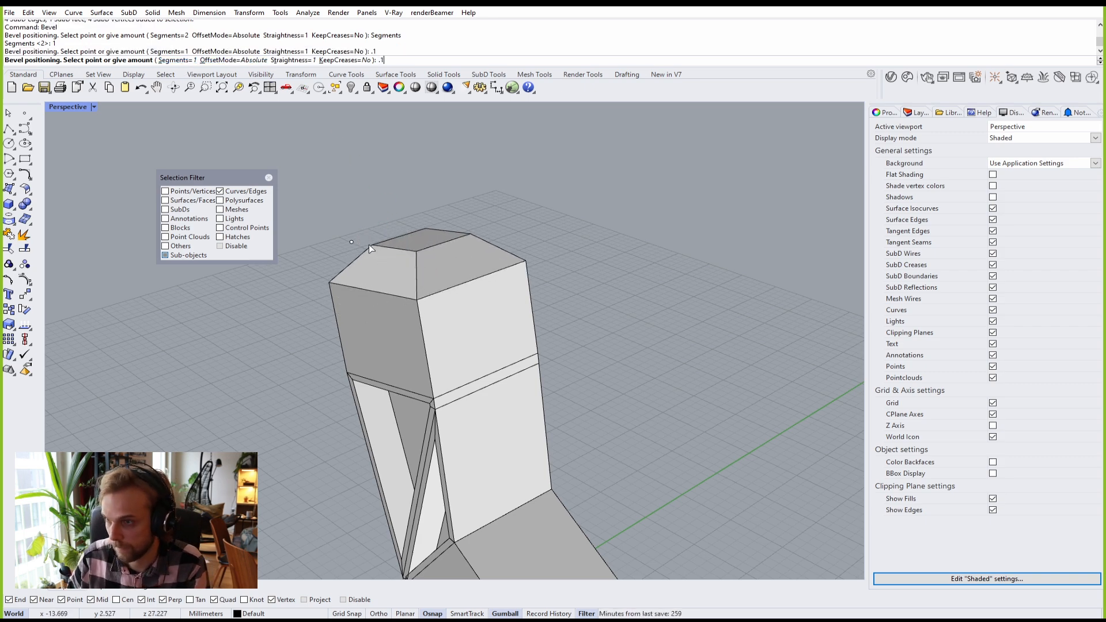
key(Return)
Step: Inspect the narrow bevel around the box's top face and undo it
scroll(401, 251, up, 5)
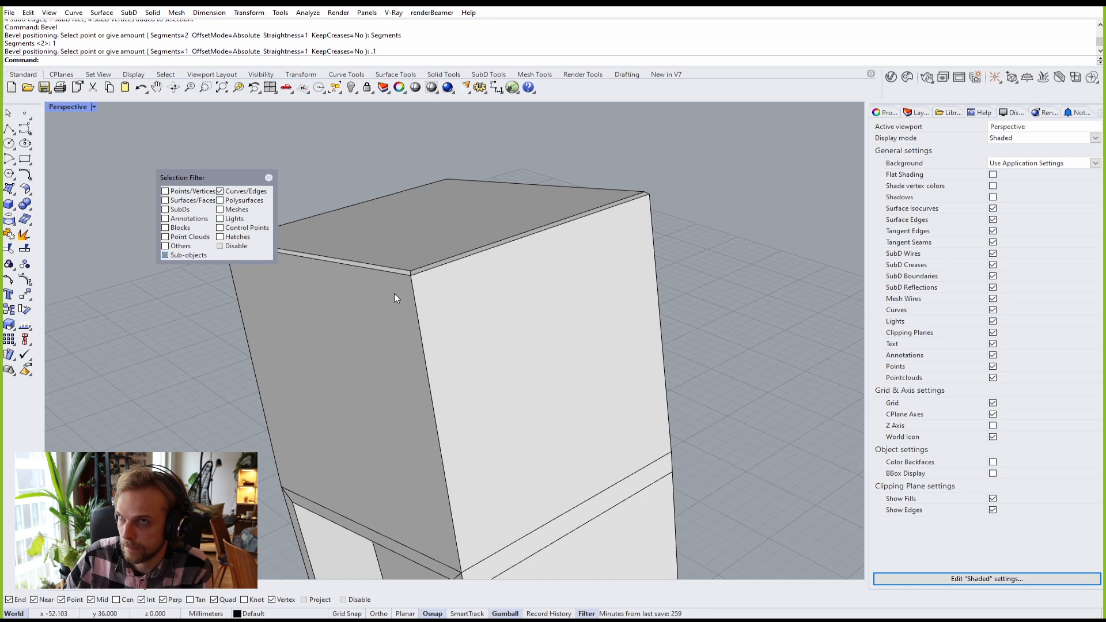
scroll(403, 288, down, 2)
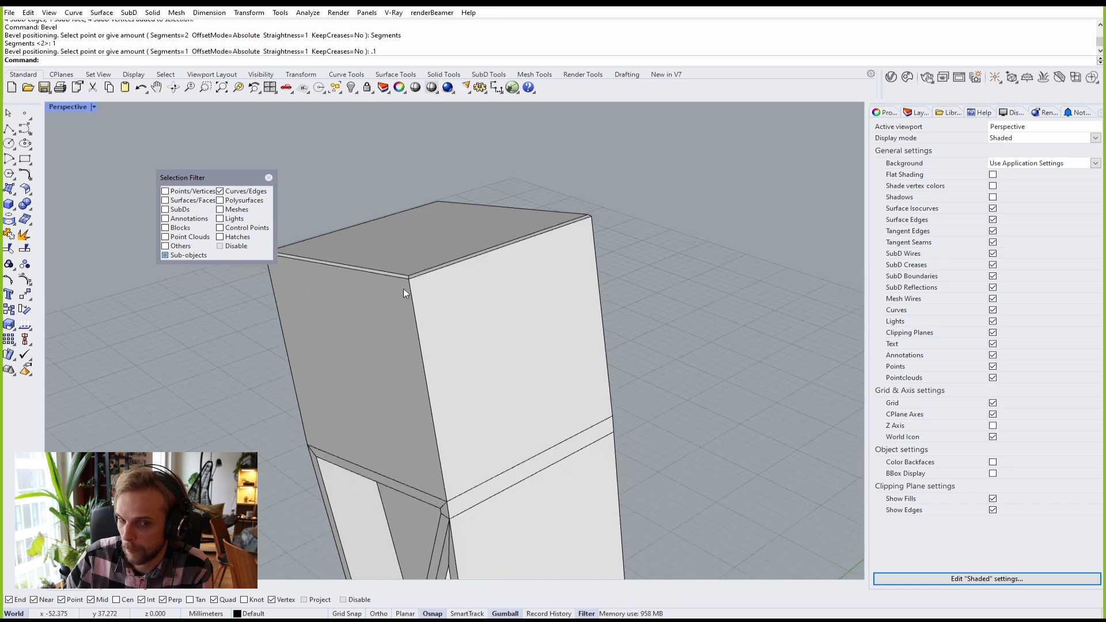
right_drag(404, 289, 446, 255)
key(ctrl+z)
Step: Bevel the upper box's four top edges together with its four vertical side edges by 0.1 with 1 segment
key(Return)
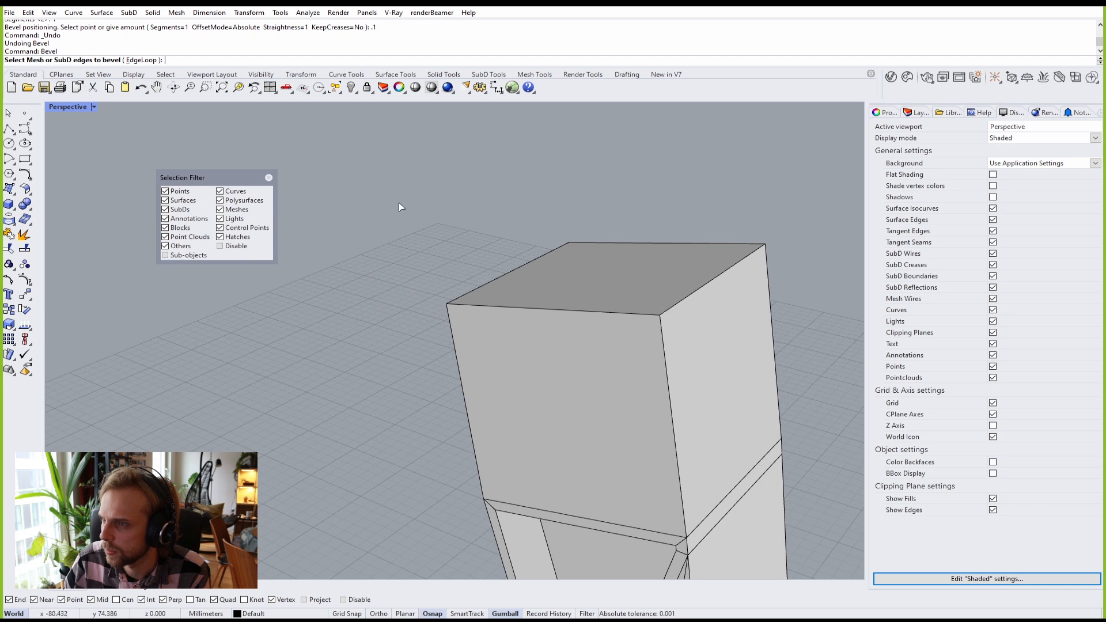
right_drag(400, 205, 425, 163)
drag(415, 145, 828, 325)
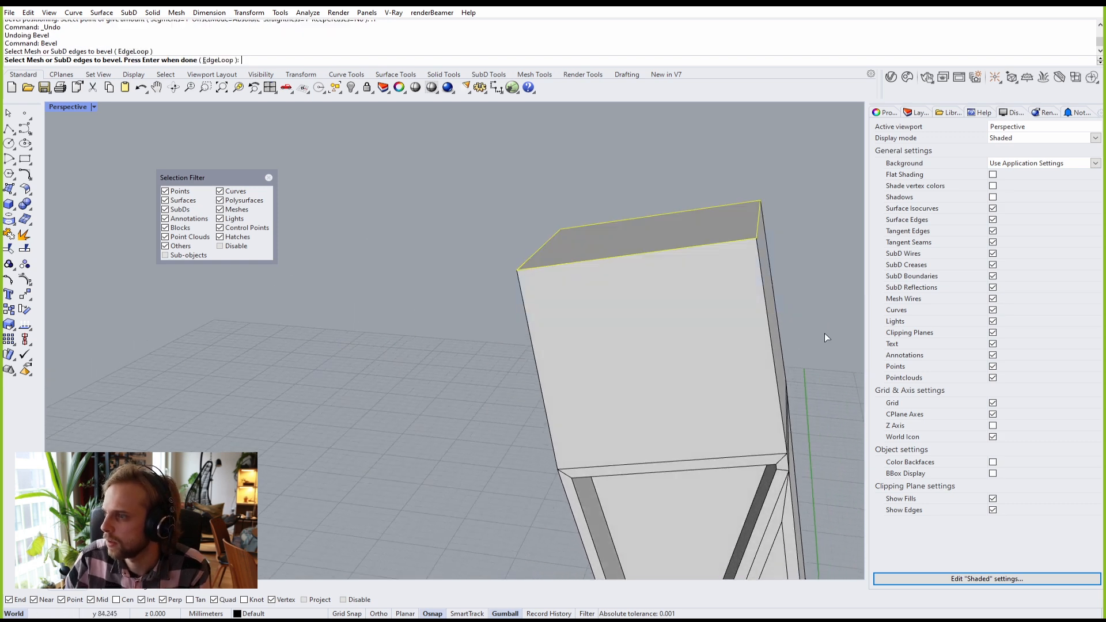
drag(837, 274, 458, 169)
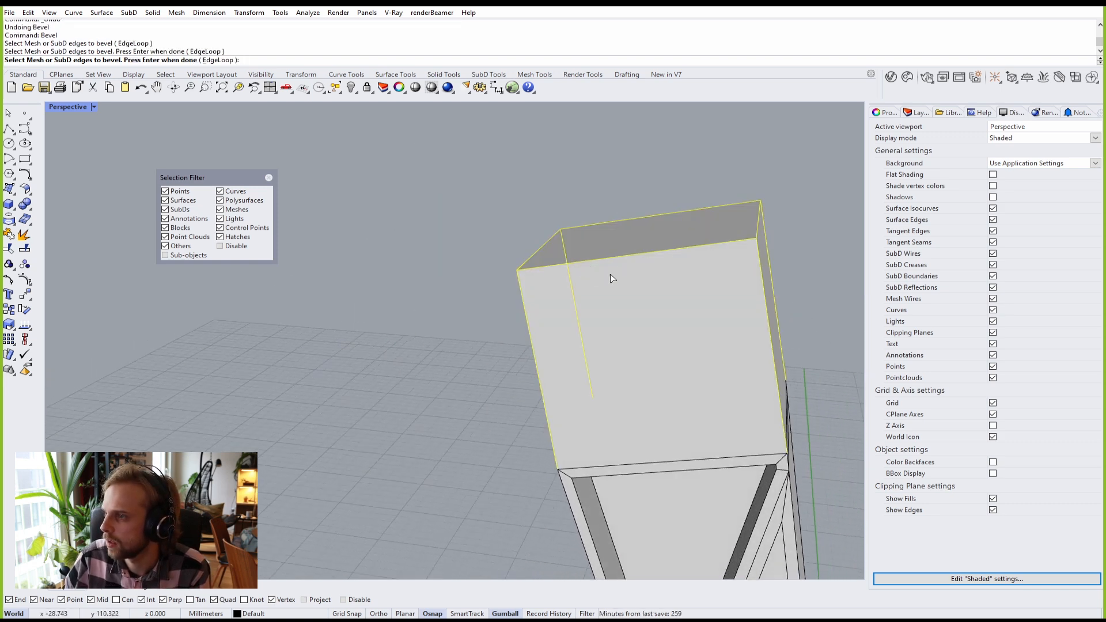
right_drag(611, 278, 481, 439)
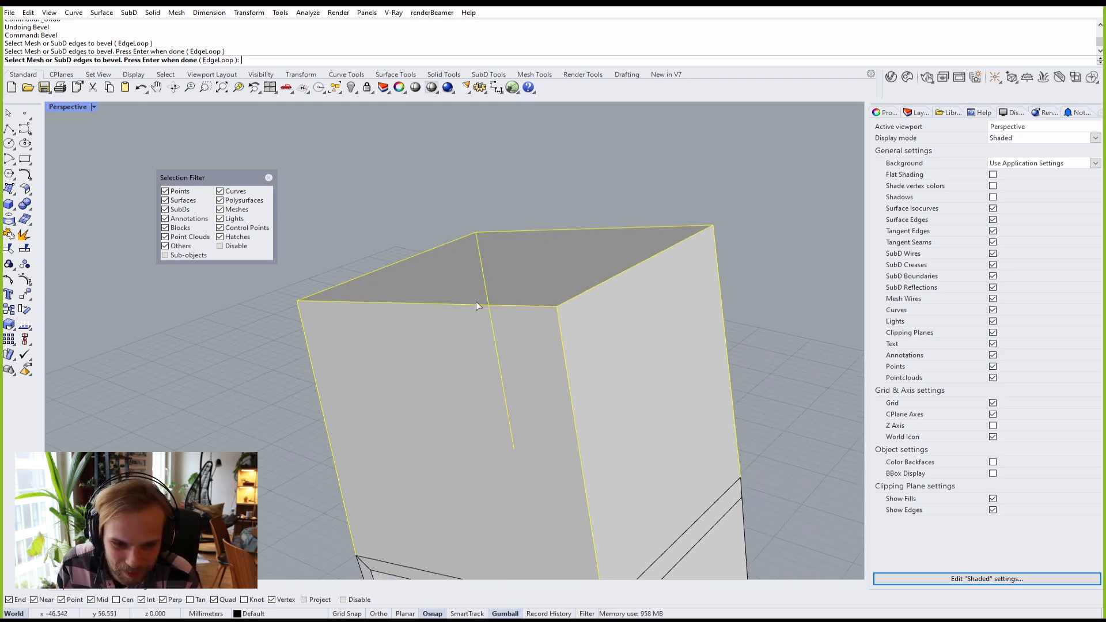
key(Return)
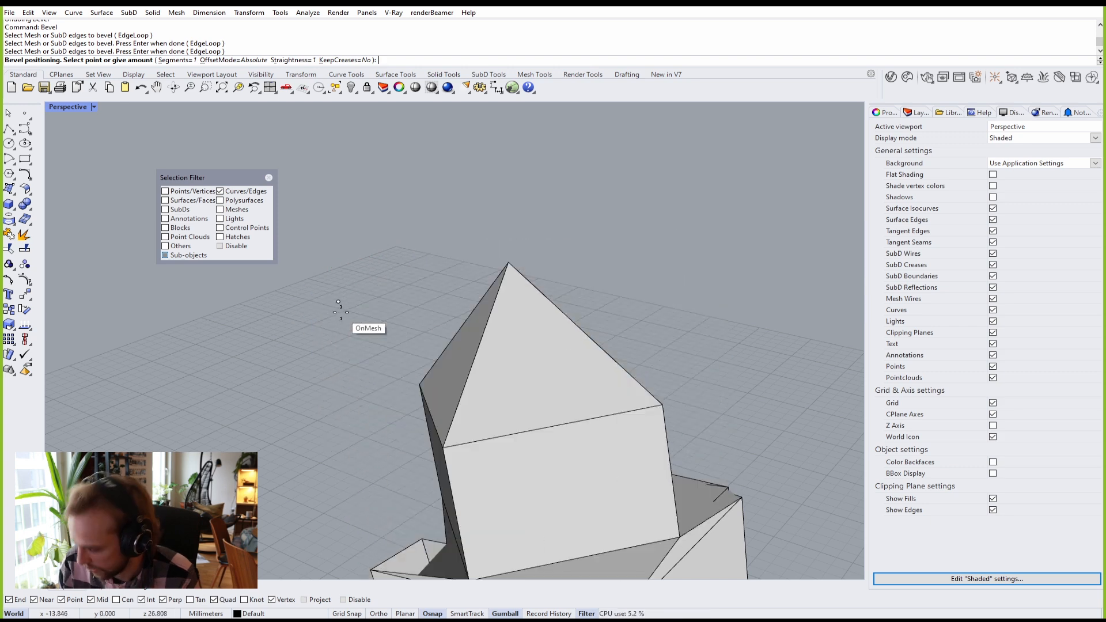
text(.1)
key(Return)
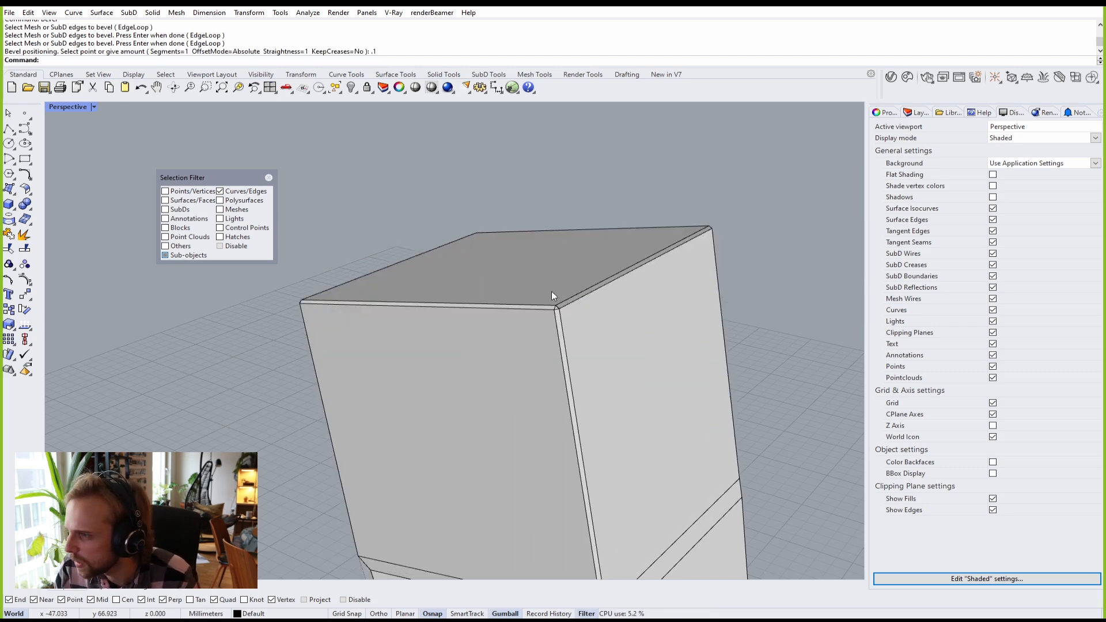
scroll(555, 304, up, 3)
scroll(557, 317, up, 5)
scroll(556, 296, down, 5)
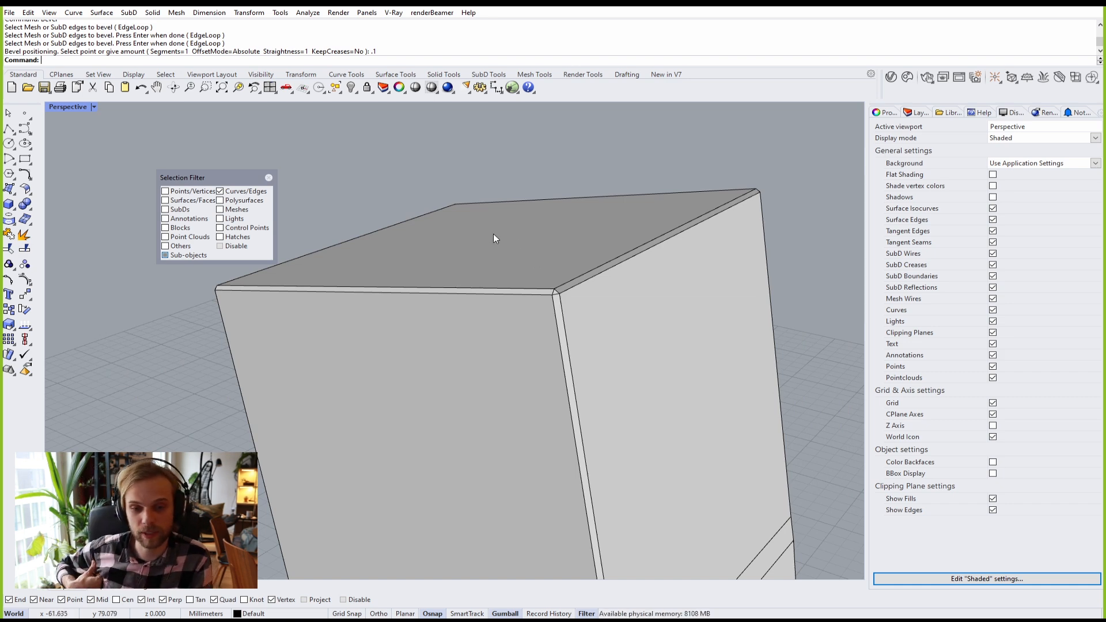
Step: Bevel only the edge between the lower box's upper face and its end face, using 1 segment
scroll(494, 242, down, 5)
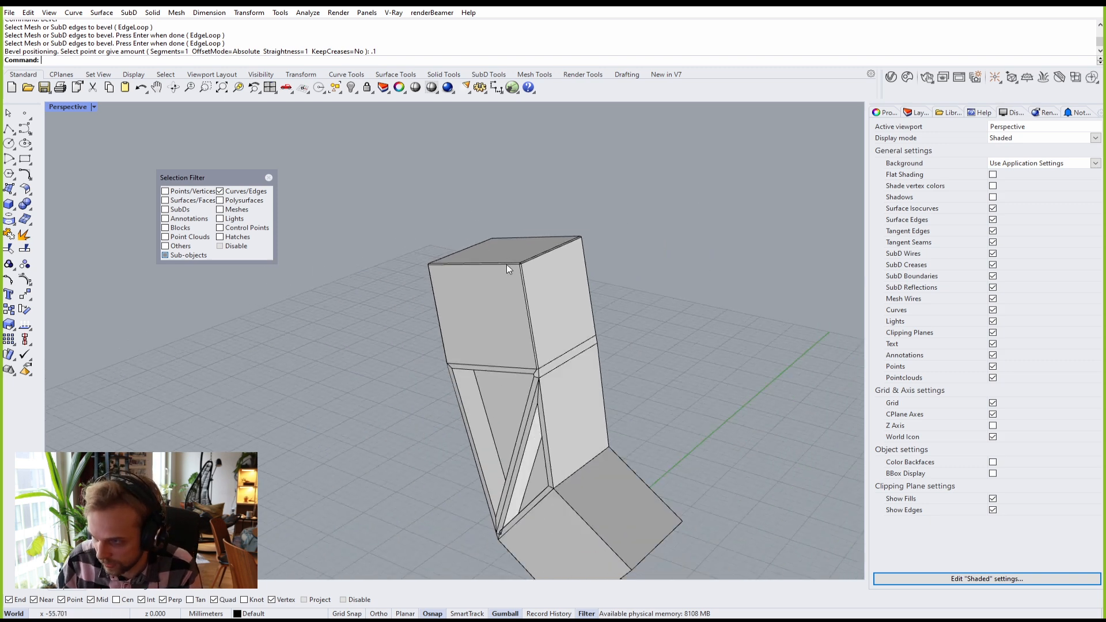
right_drag(494, 270, 529, 311)
scroll(455, 316, up, 6)
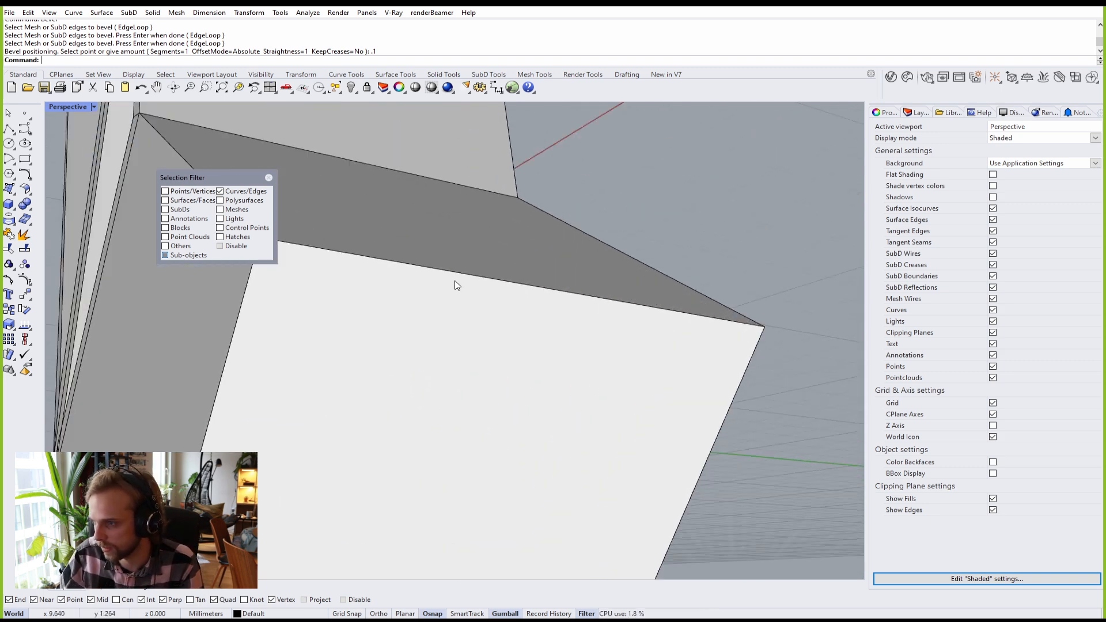
click(269, 178)
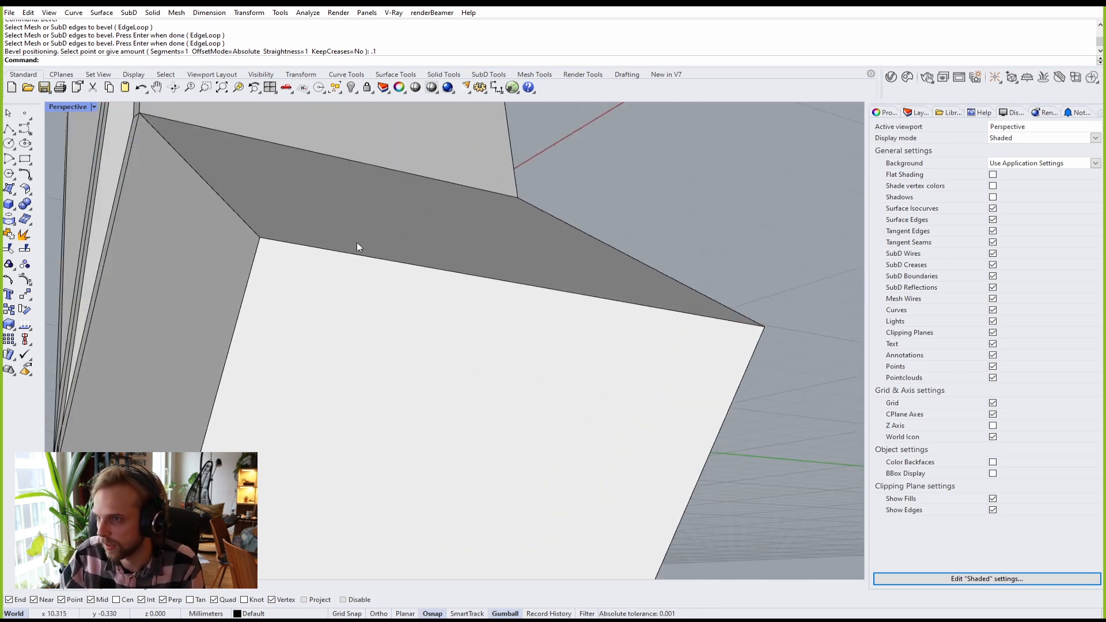
click(356, 257)
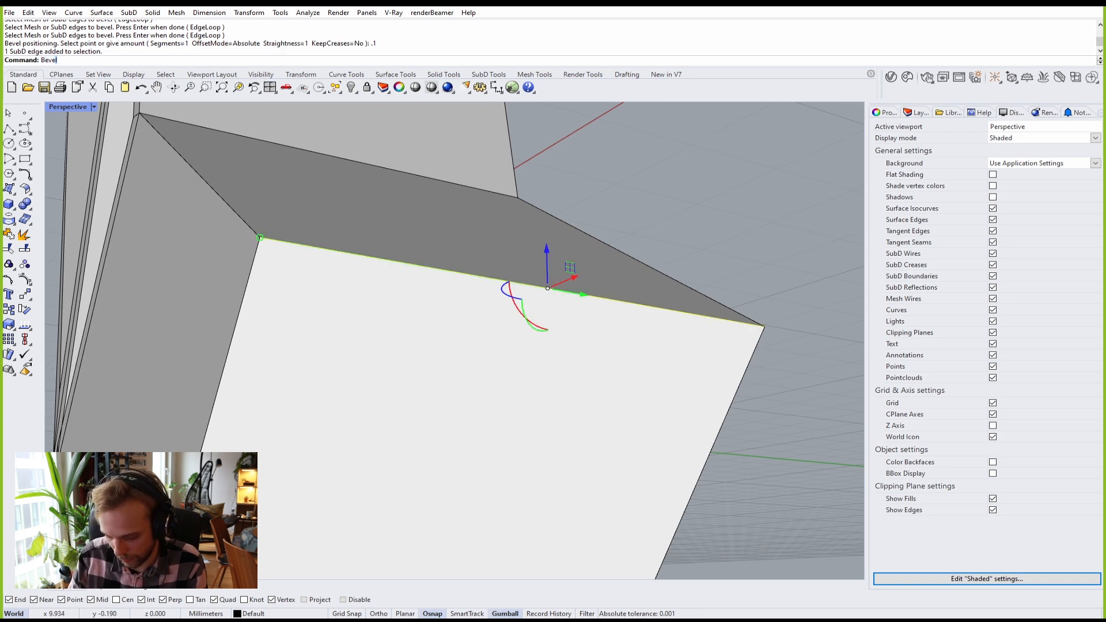
text(Bevel)
key(Return)
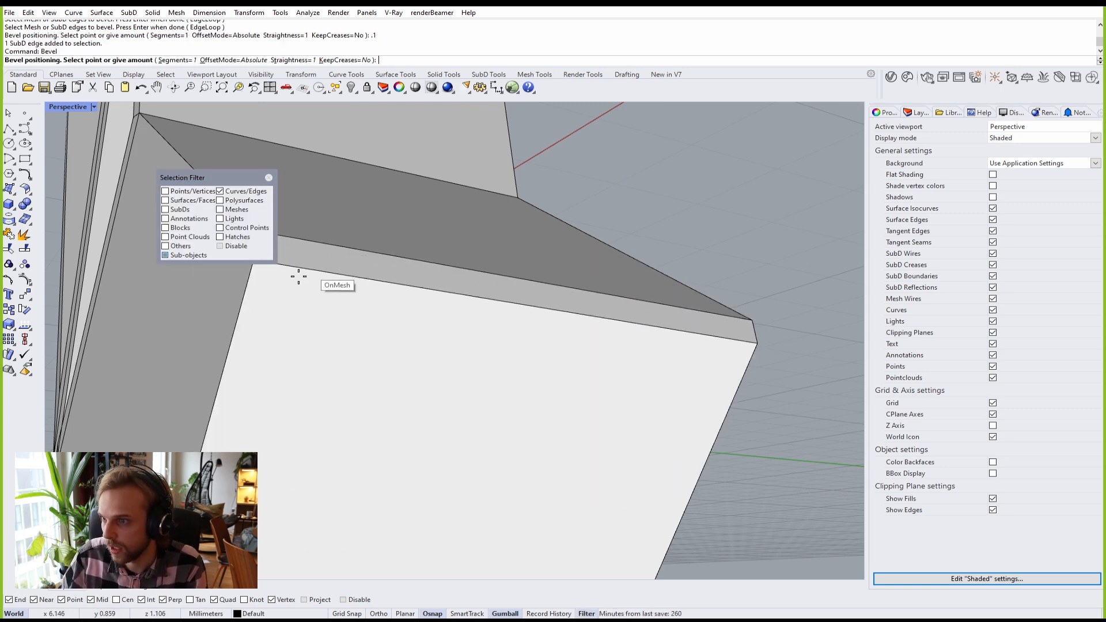
key(Return)
Step: Delete the five-sided side face next to the new bevel on the lower box
right_drag(433, 304, 389, 347)
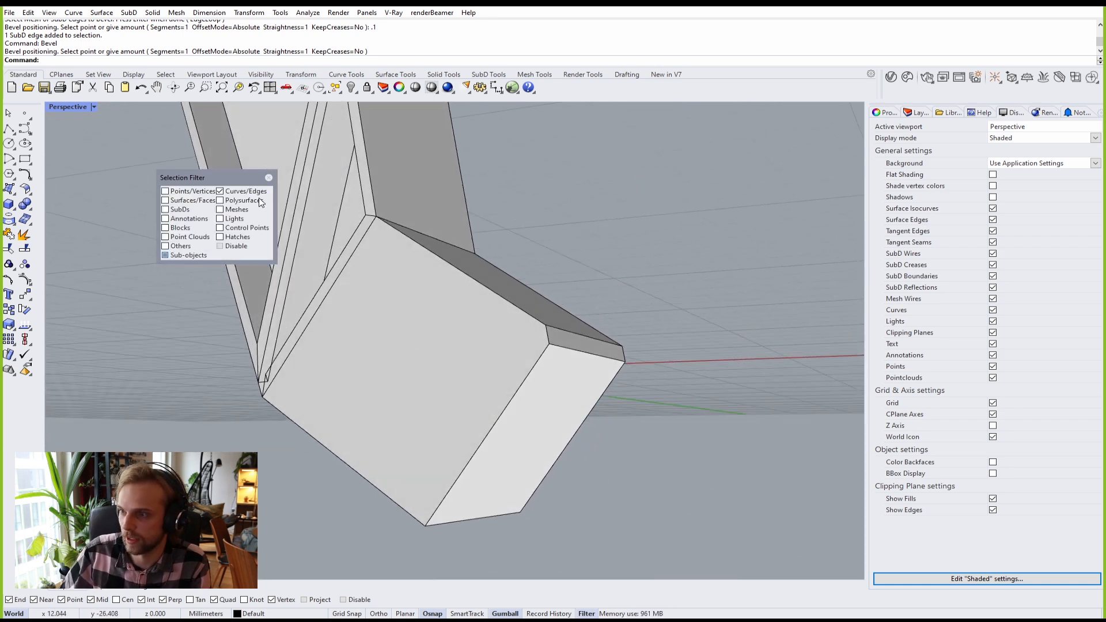
click(424, 401)
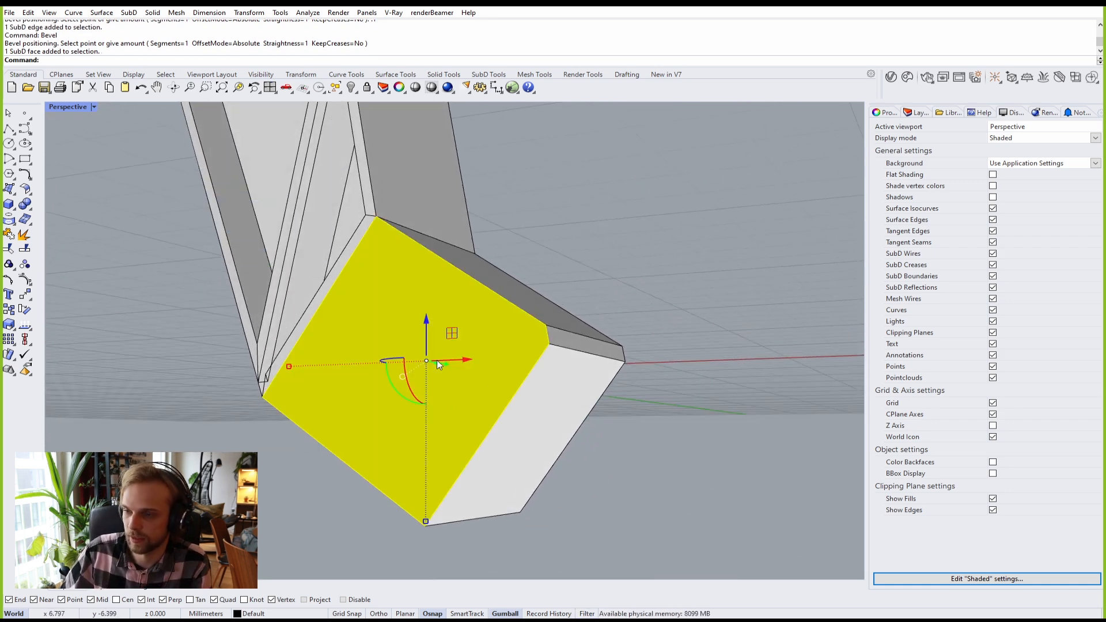
click(696, 224)
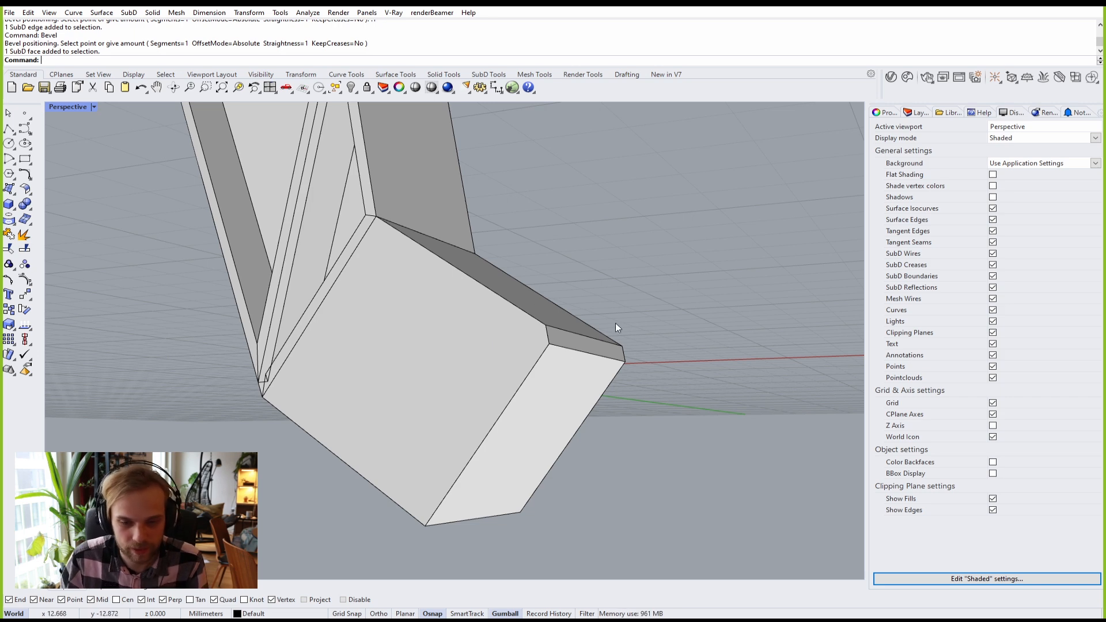
right_drag(616, 324, 623, 346)
right_drag(560, 381, 559, 223)
ctrl+shift+click(472, 306)
key(Delete)
mouse_move(495, 268)
right_down()
mouse_move(470, 297)
mouse_move(495, 271)
right_up()
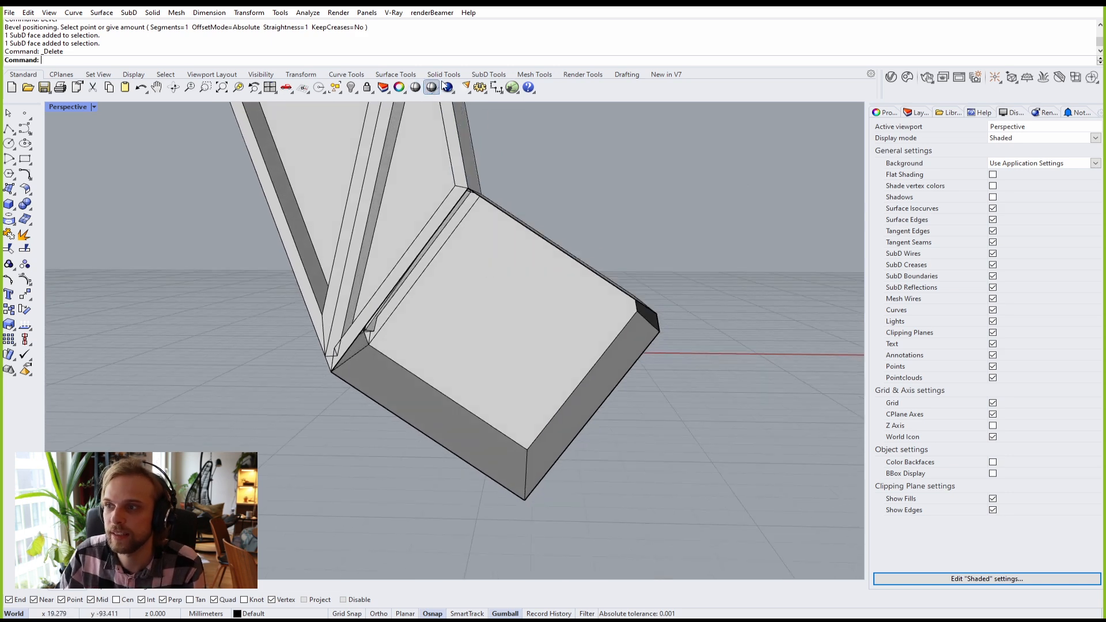
Step: Create a triangular SubD 3D face from the bevel's two corners to the lowest corner of the side opening
right_drag(599, 381, 523, 400)
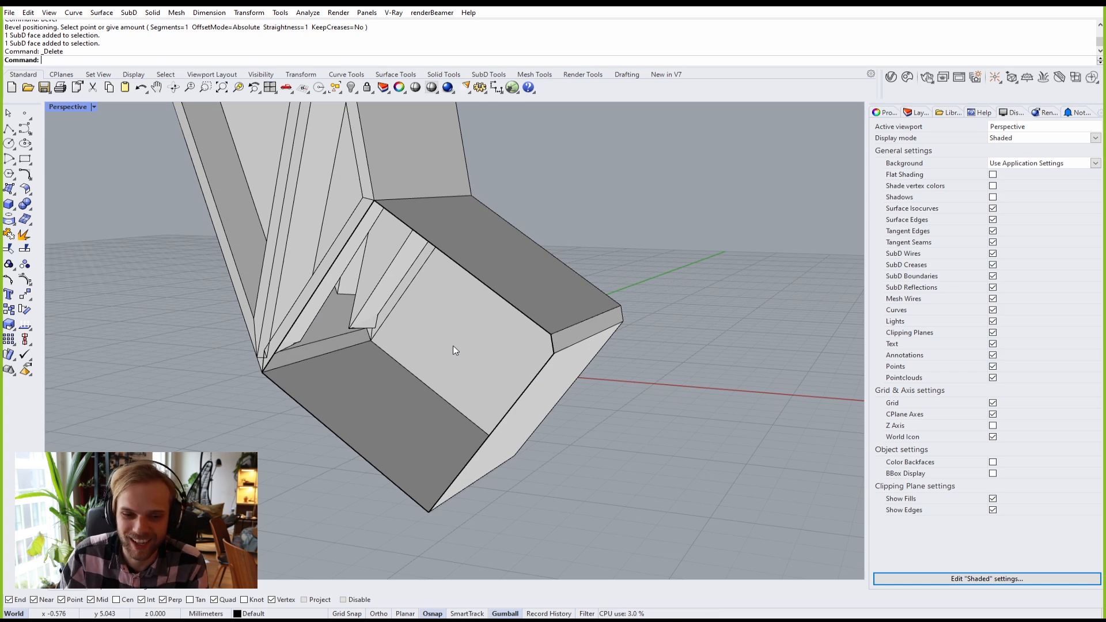
click(534, 75)
click(489, 75)
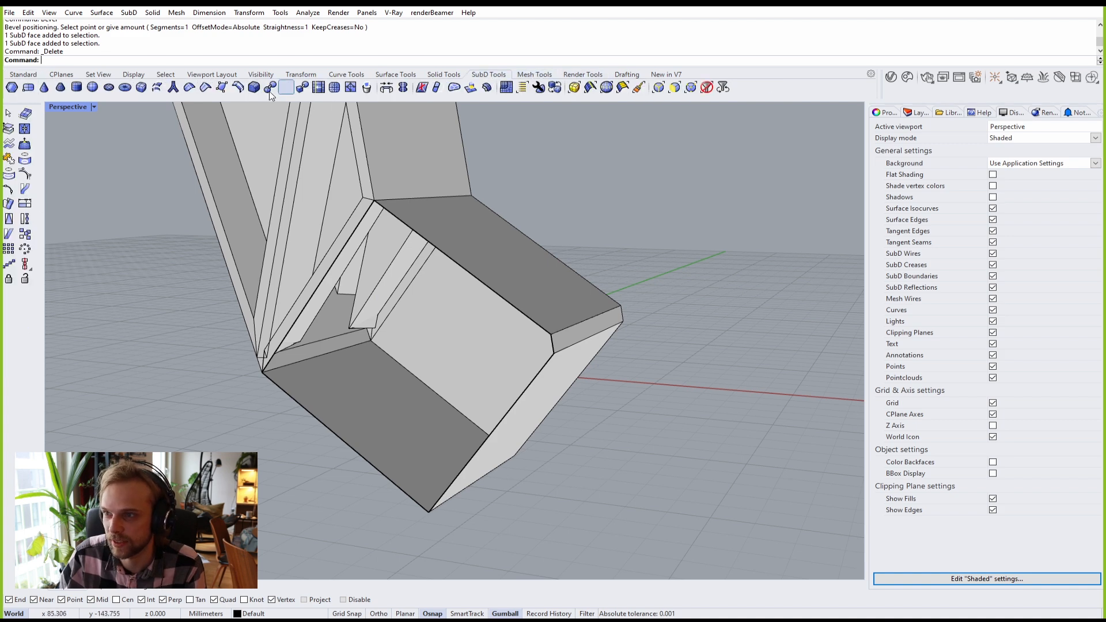
click(222, 88)
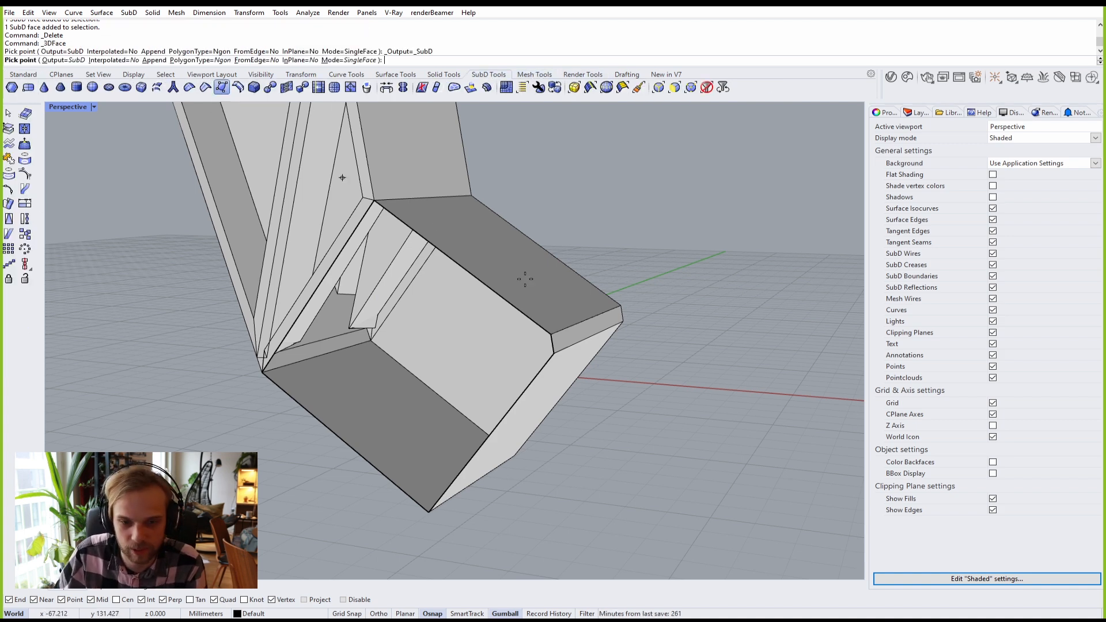
click(554, 353)
click(429, 517)
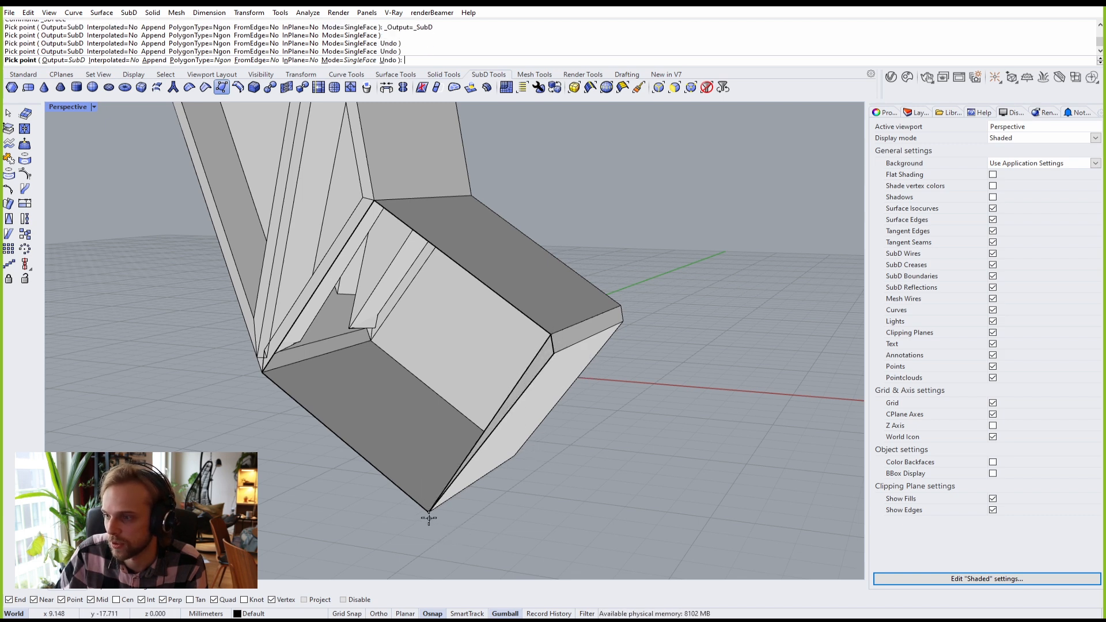
right_click(429, 518)
Step: Create a four-sided SubD 3D face over the rest of the side opening, snapping to its corner vertices
right_click(430, 518)
click(429, 512)
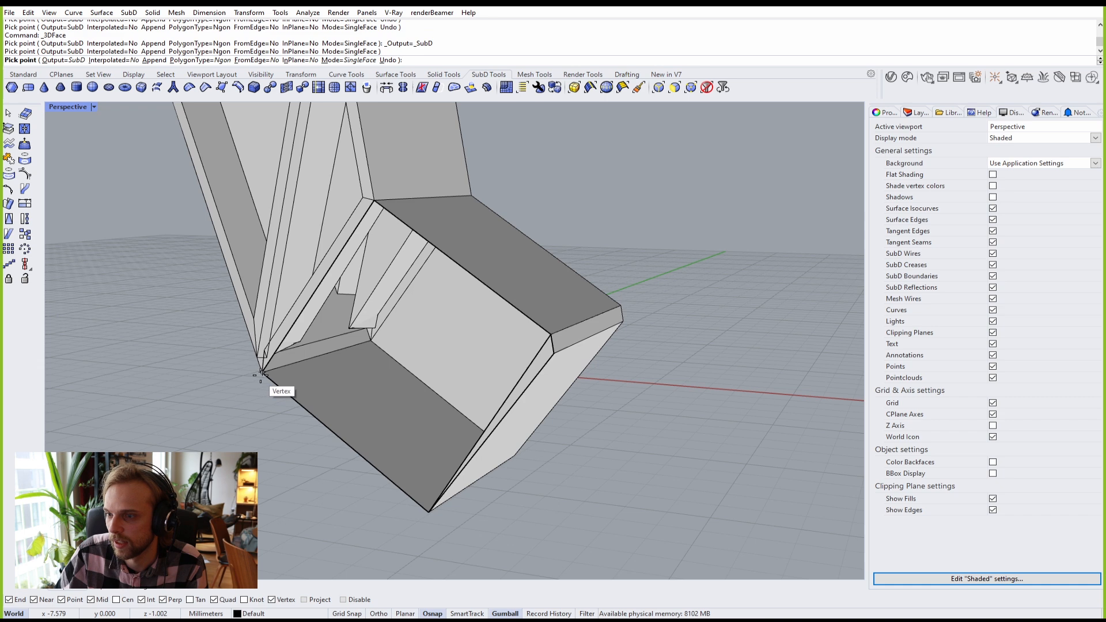
click(260, 375)
click(374, 200)
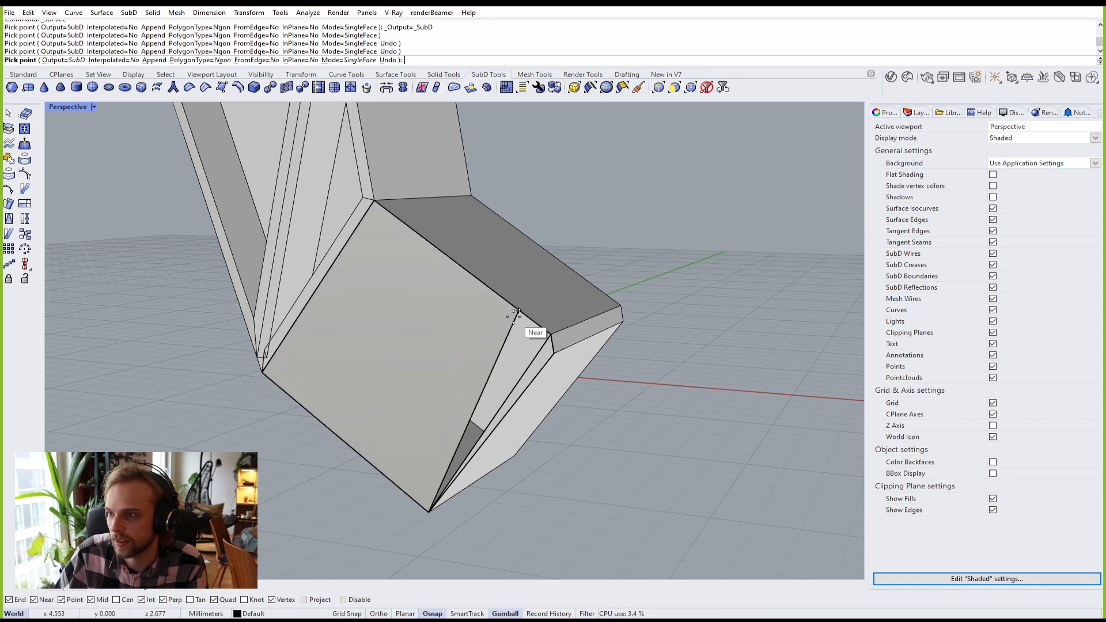
click(546, 336)
right_click(536, 343)
Step: Join the two new faces and the open body into one SubD with smooth joined edges
click(507, 357)
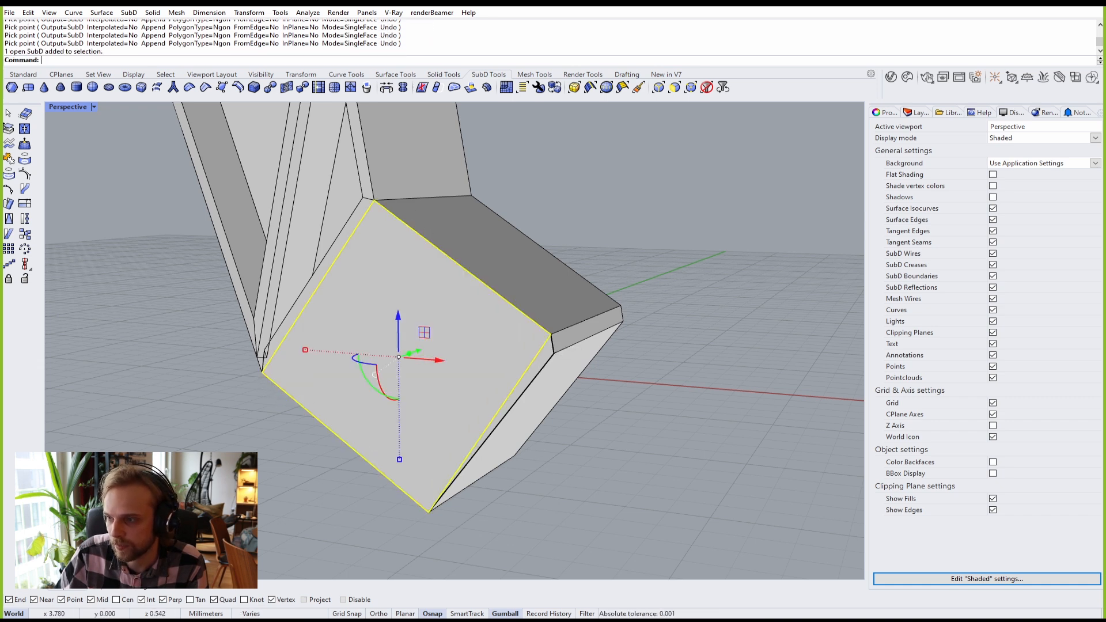
shift+click(534, 369)
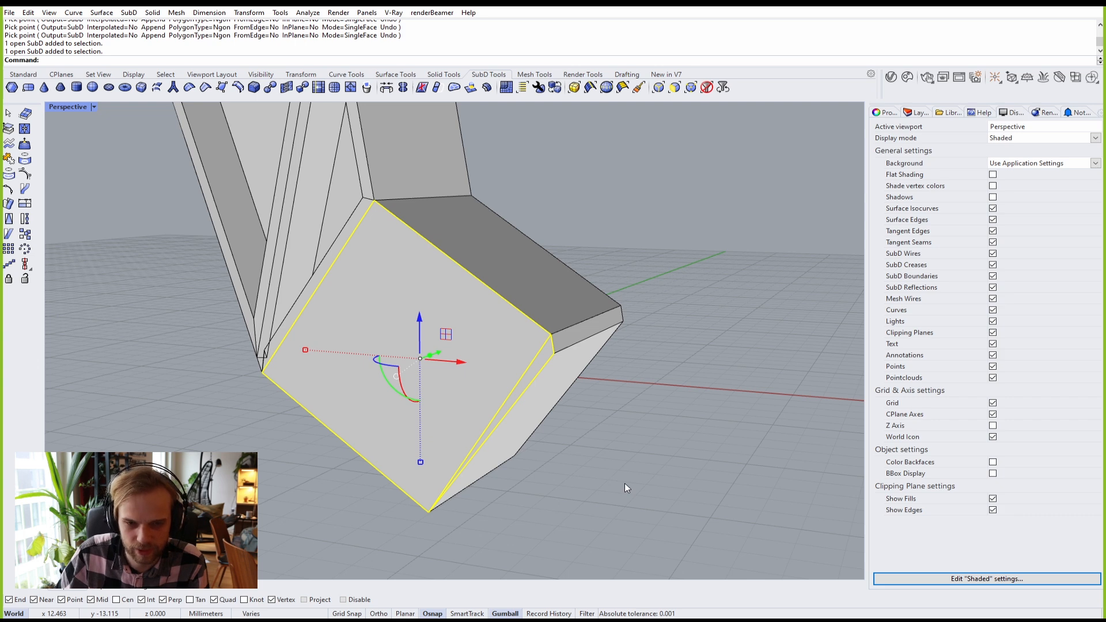
shift+click(535, 273)
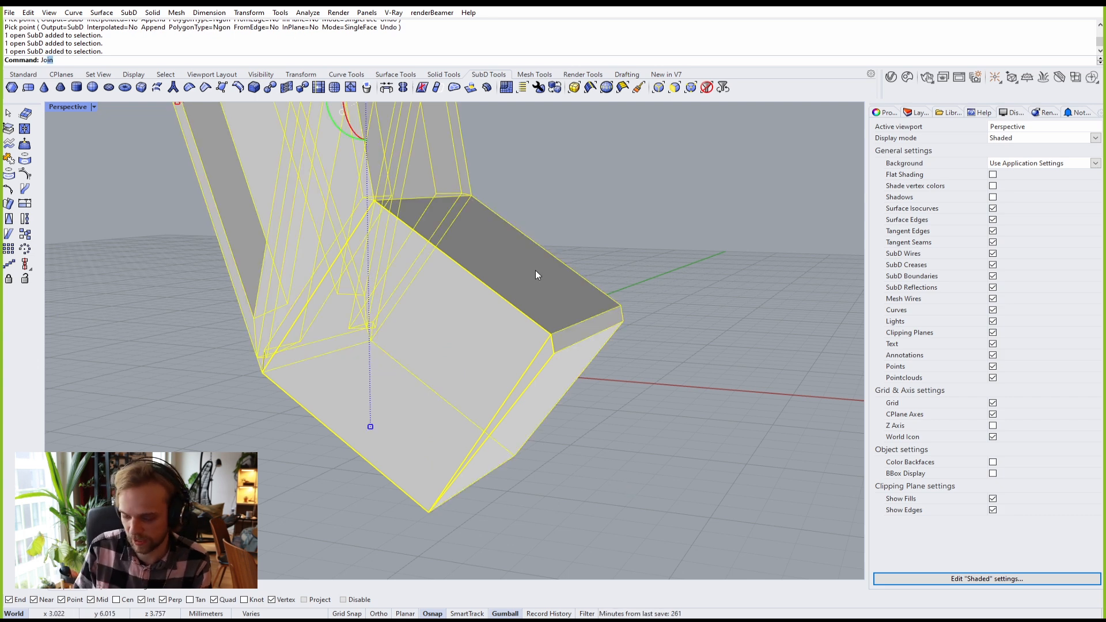
key(Return)
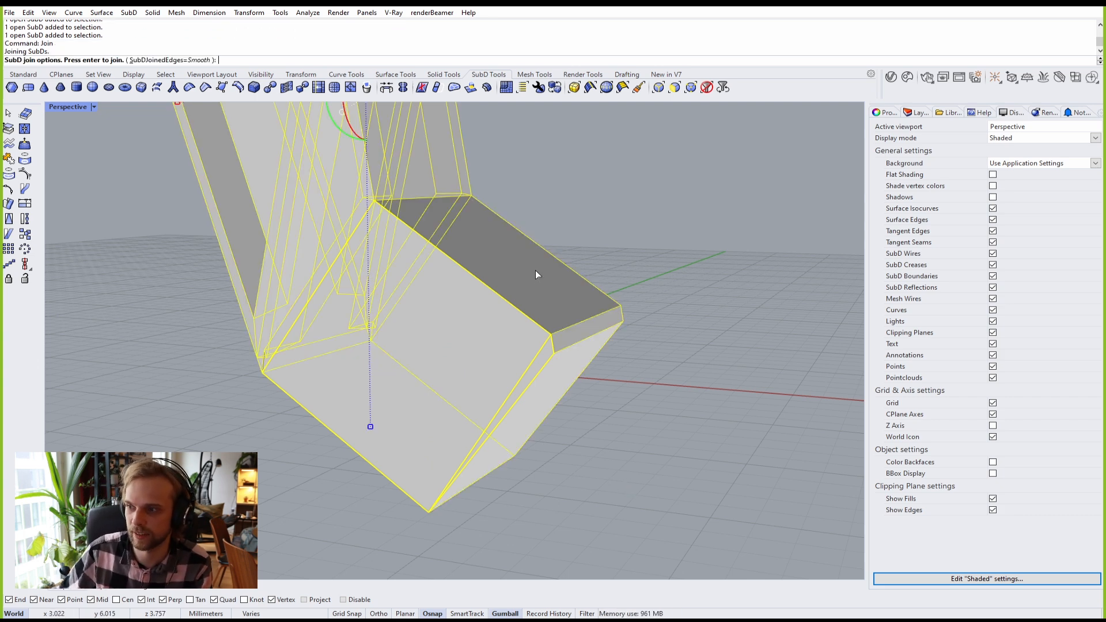
key(Return)
key(Escape)
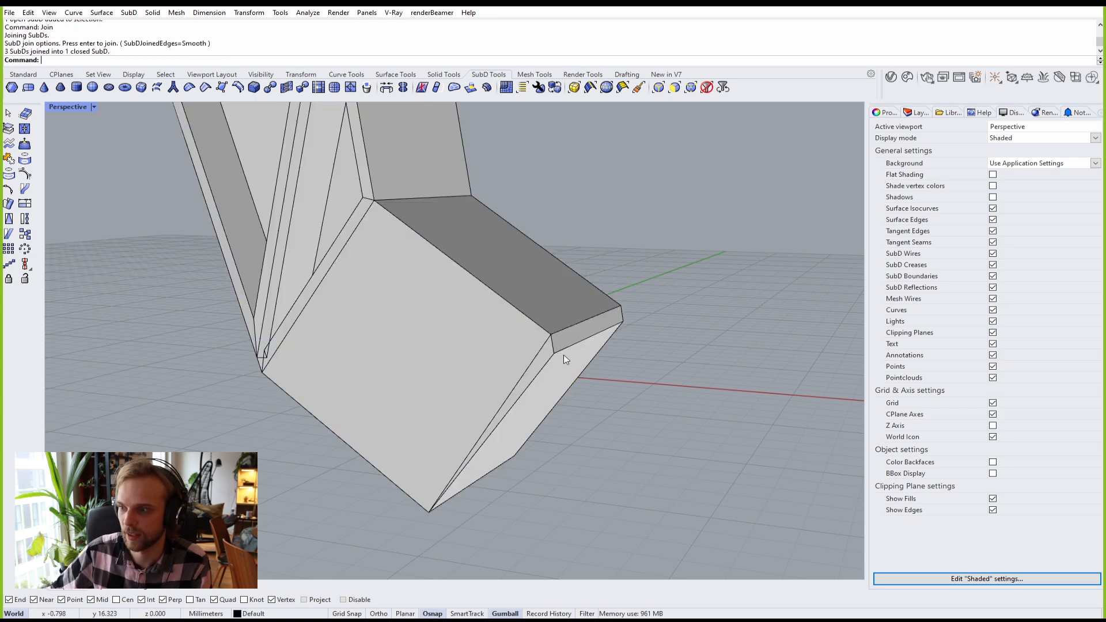
Step: Switch the SubD to smooth display and examine how the triangular face affects the lower box's surface compared with the opposite side
scroll(598, 379, up, 2)
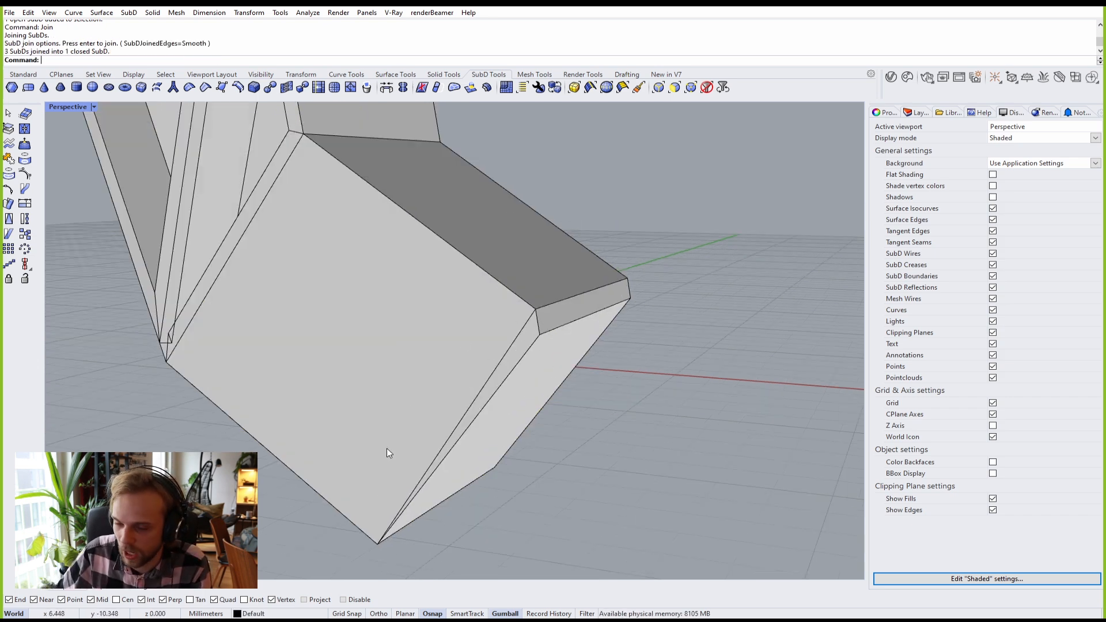
right_drag(387, 453, 403, 483)
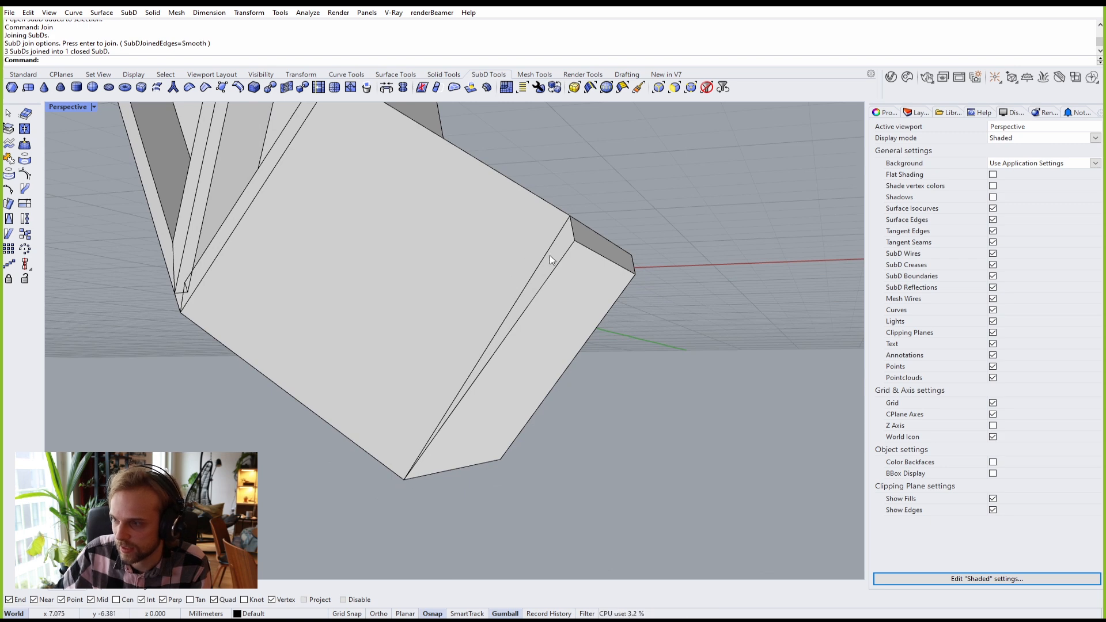
key(Tab)
right_drag(486, 373, 426, 320)
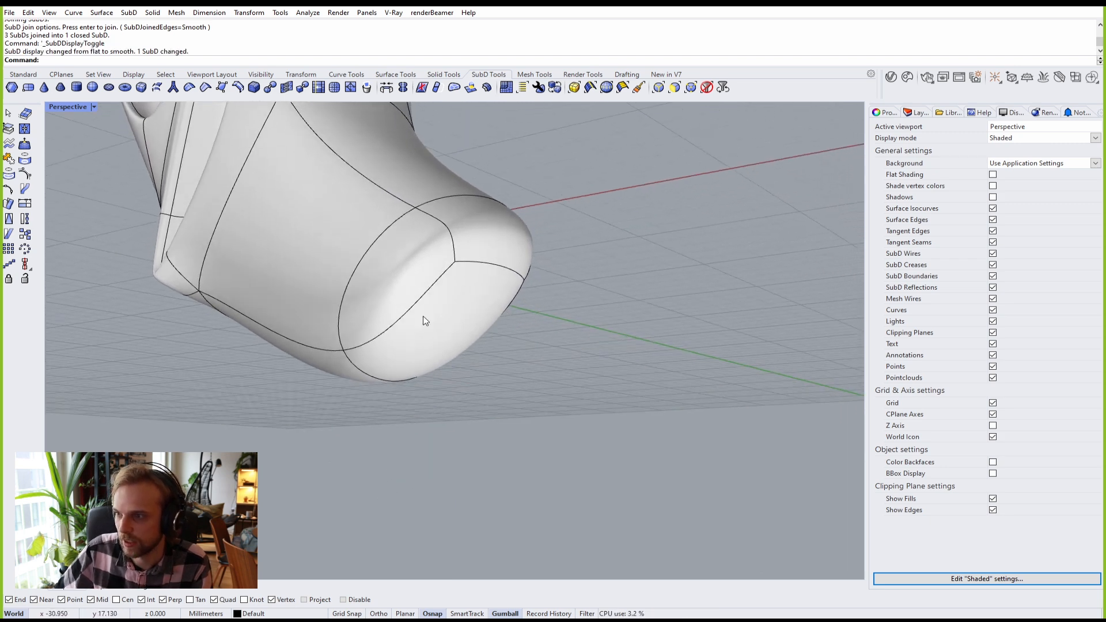
right_drag(413, 268, 346, 268)
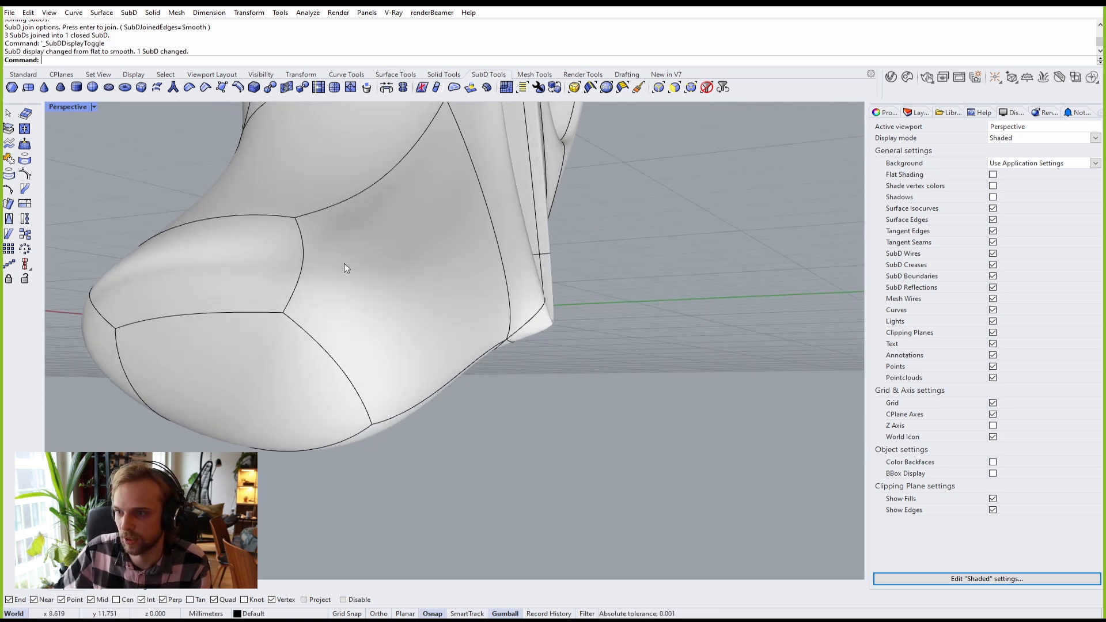
right_drag(333, 317, 303, 275)
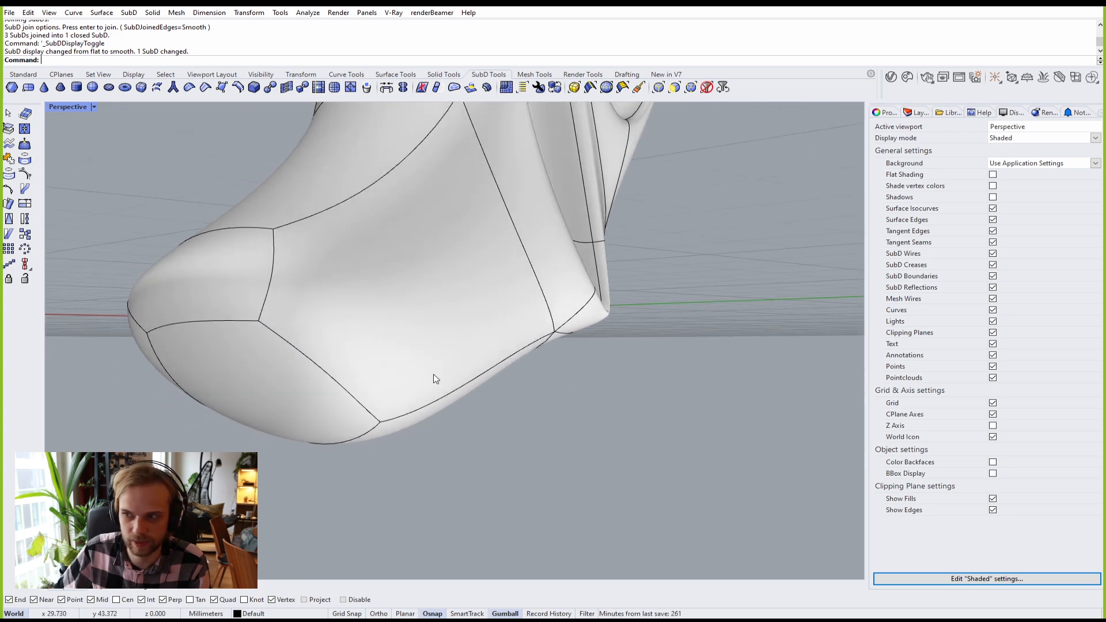
right_drag(246, 228, 423, 238)
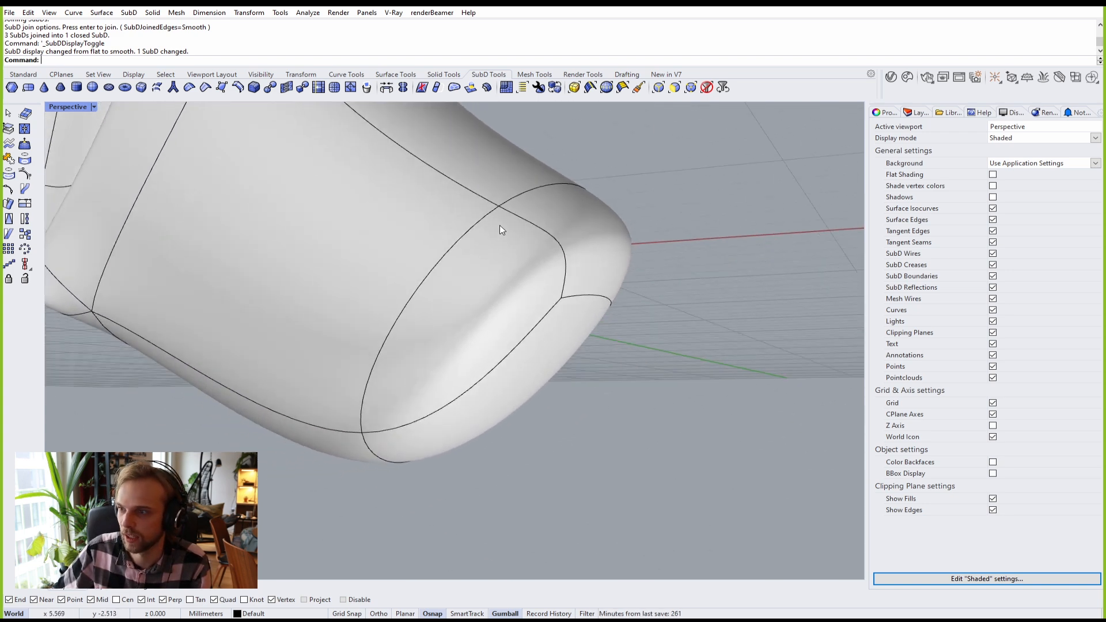
ctrl+shift+click(459, 287)
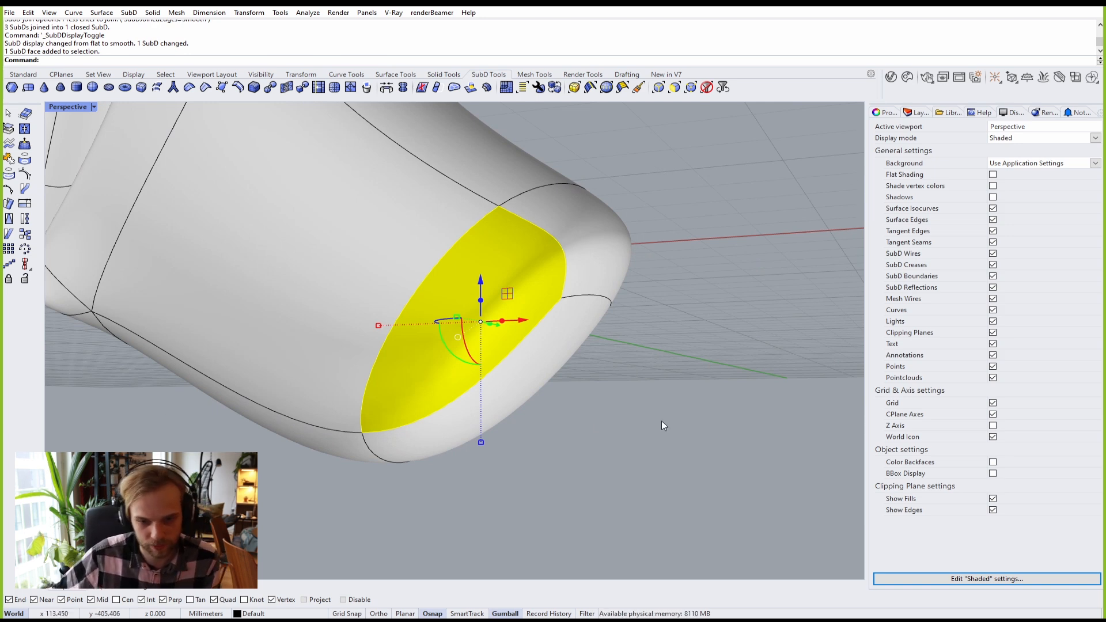
click(676, 426)
right_drag(653, 413, 467, 426)
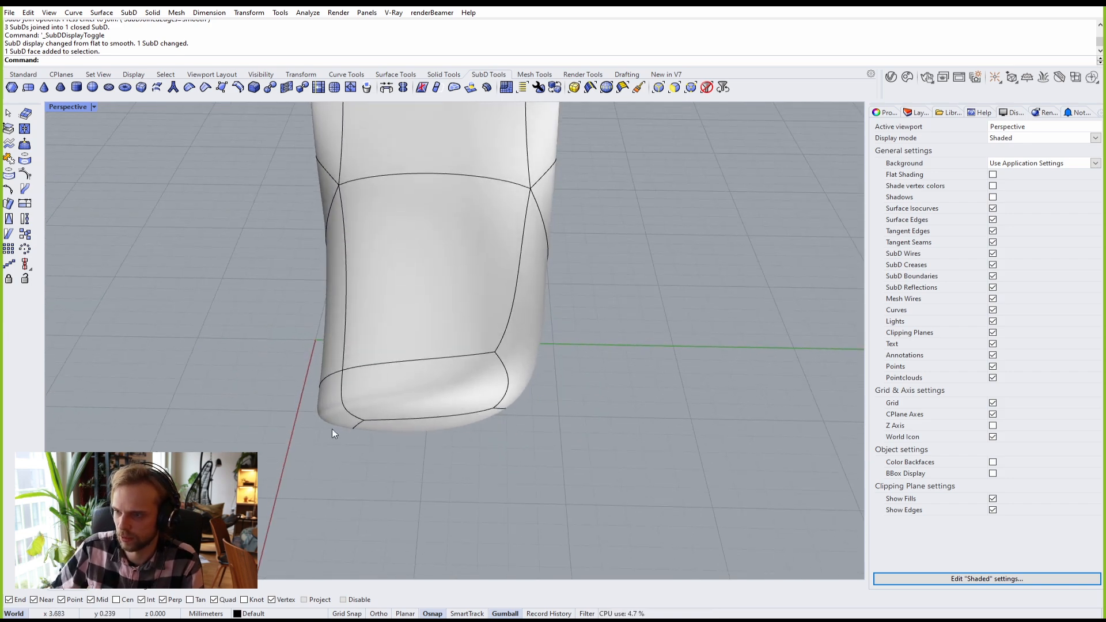
Step: Switch the SubD to flat display and delete the two faces covering the side opening of the lower box
right_drag(333, 431, 342, 357)
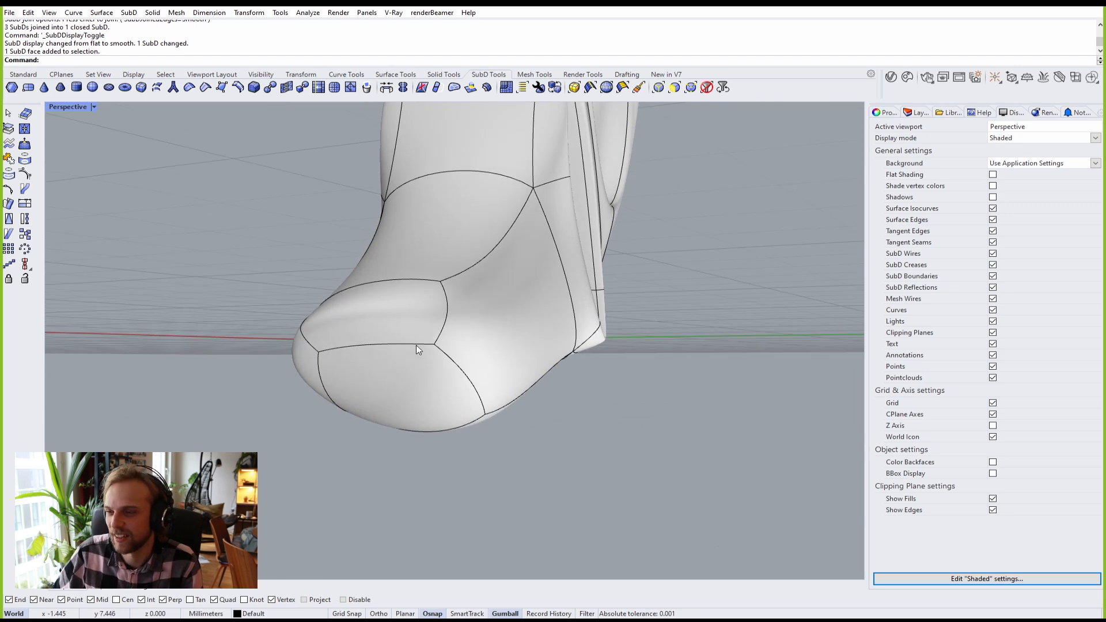
key(Tab)
right_drag(386, 326, 416, 359)
ctrl+shift+click(458, 309)
key(Delete)
Step: Duplicate the opposite side's triangular and four-sided faces out past the open side of the lower box
ctrl+shift+click(458, 309)
ctrl+shift+click(567, 334)
scroll(568, 334, down, 8)
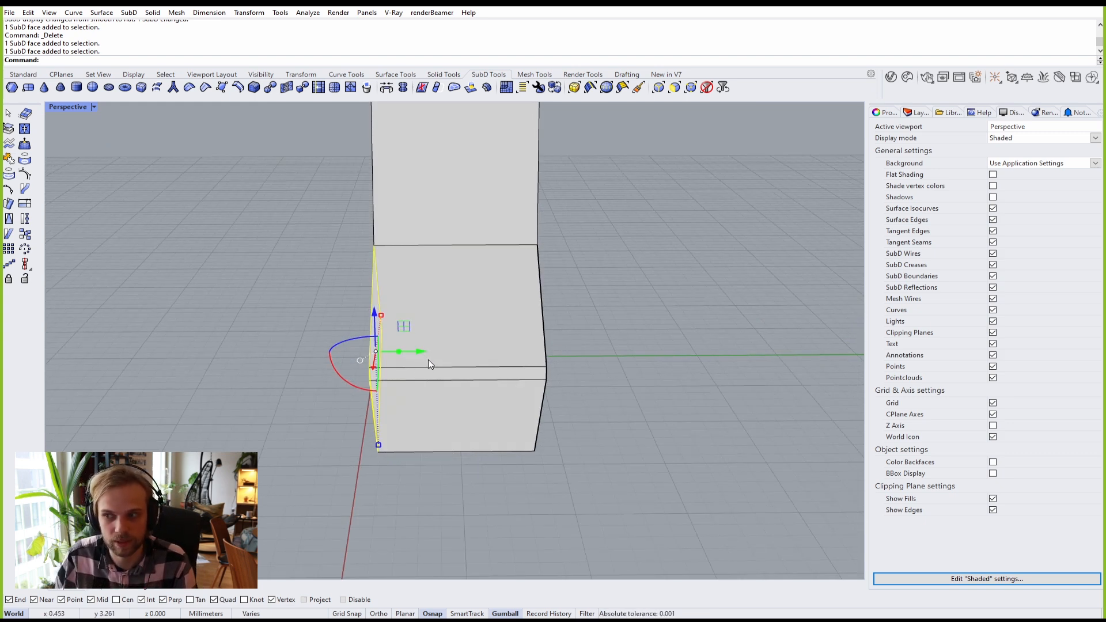
drag(429, 364, 718, 400)
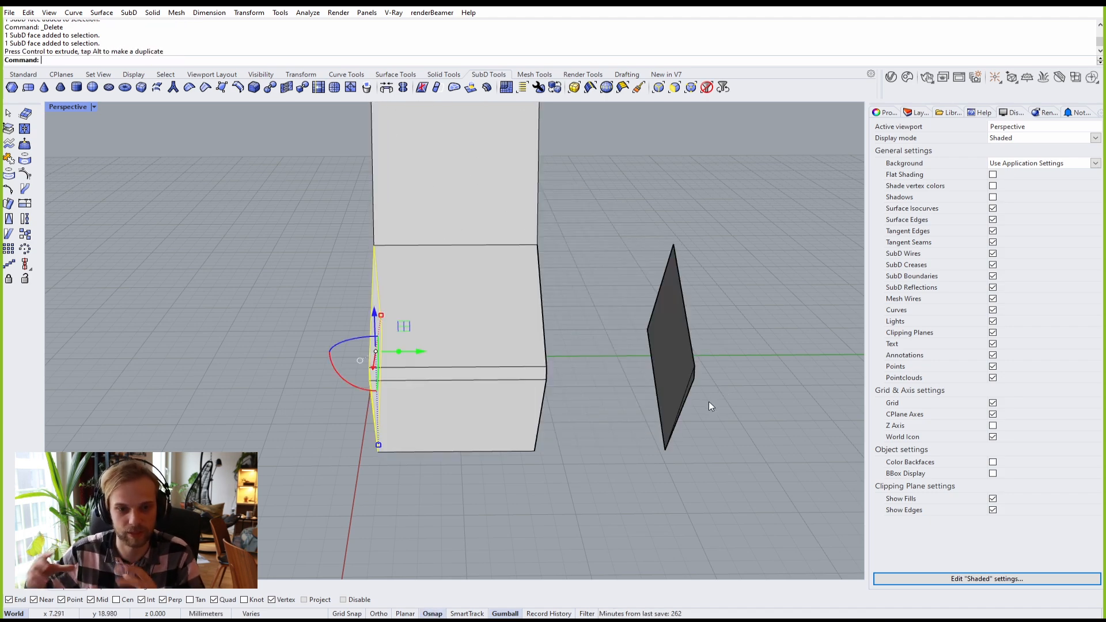
right_drag(680, 392, 692, 444)
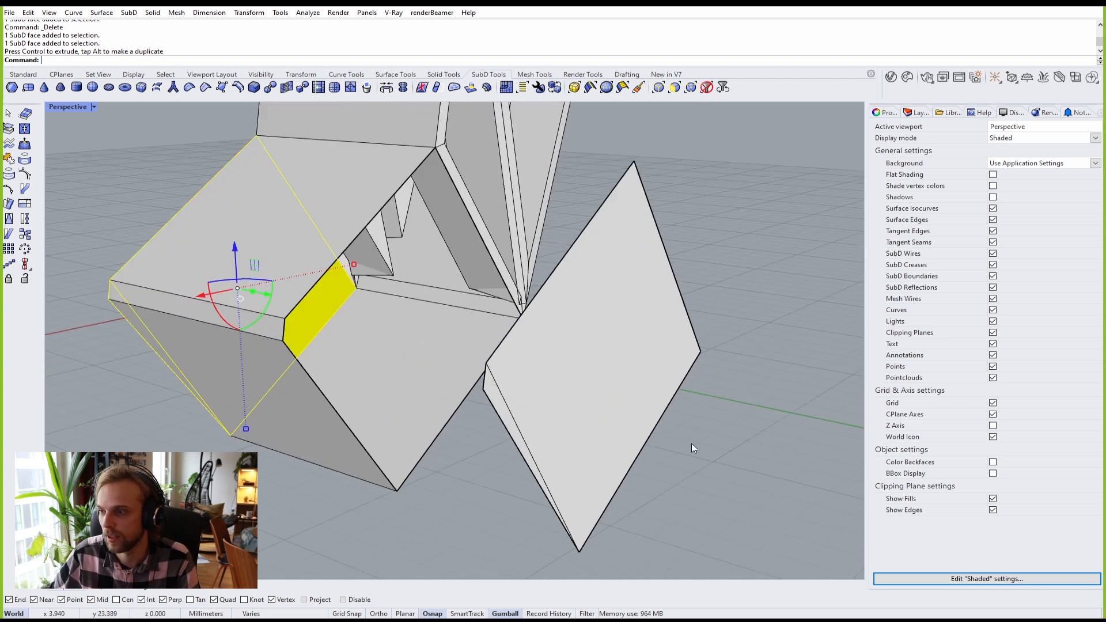
Step: Move the duplicated faces onto the side opening, snapping their lowest corner to the opening's lowest corner
click(692, 443)
click(584, 383)
text(M)
key(Return)
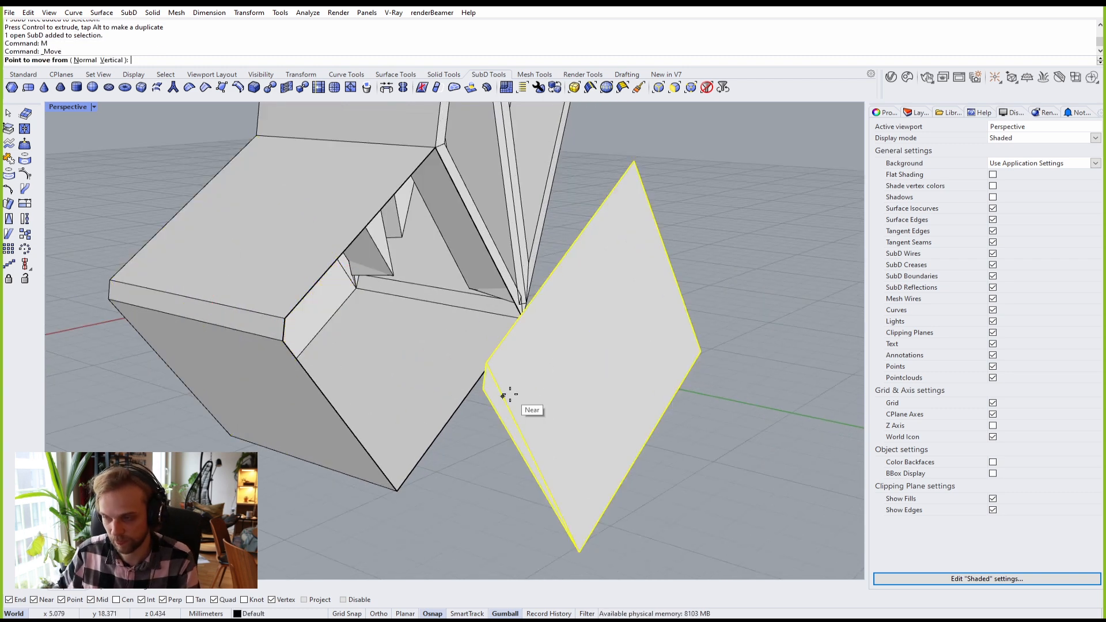
click(579, 552)
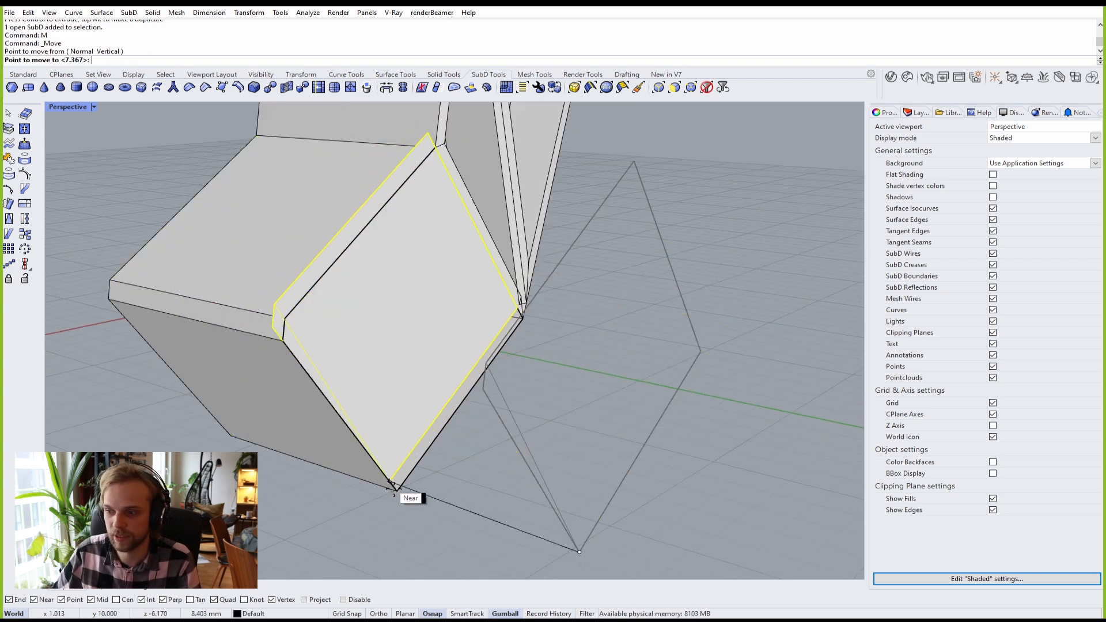
click(396, 489)
click(612, 476)
Step: Join the moved faces and the open body into one SubD with smooth joined edges
click(389, 312)
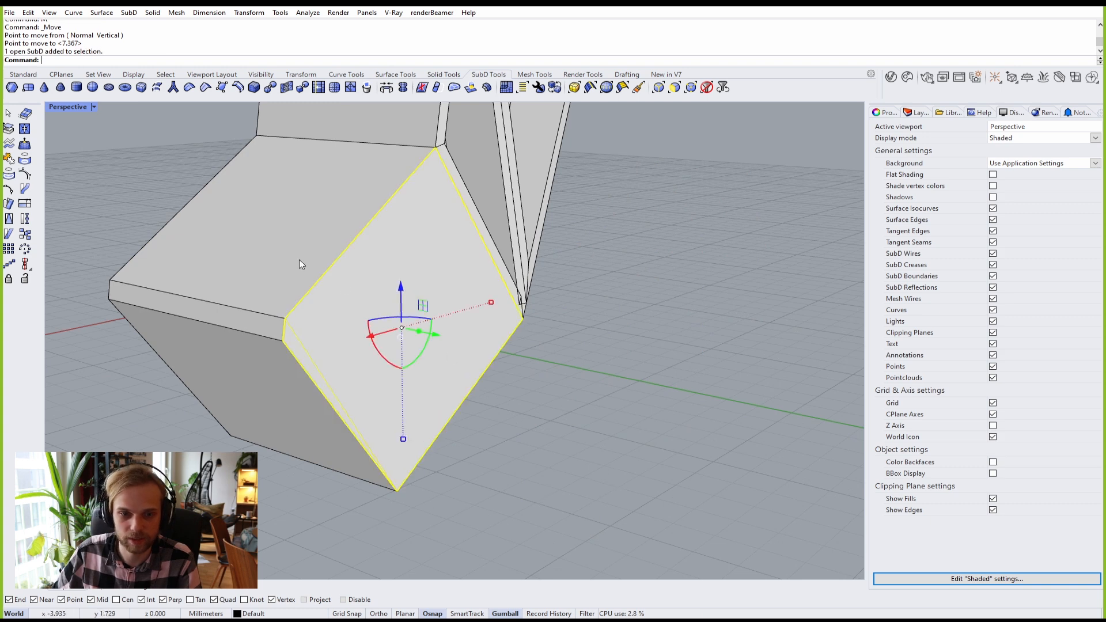
shift+click(243, 215)
text(join)
key(Return)
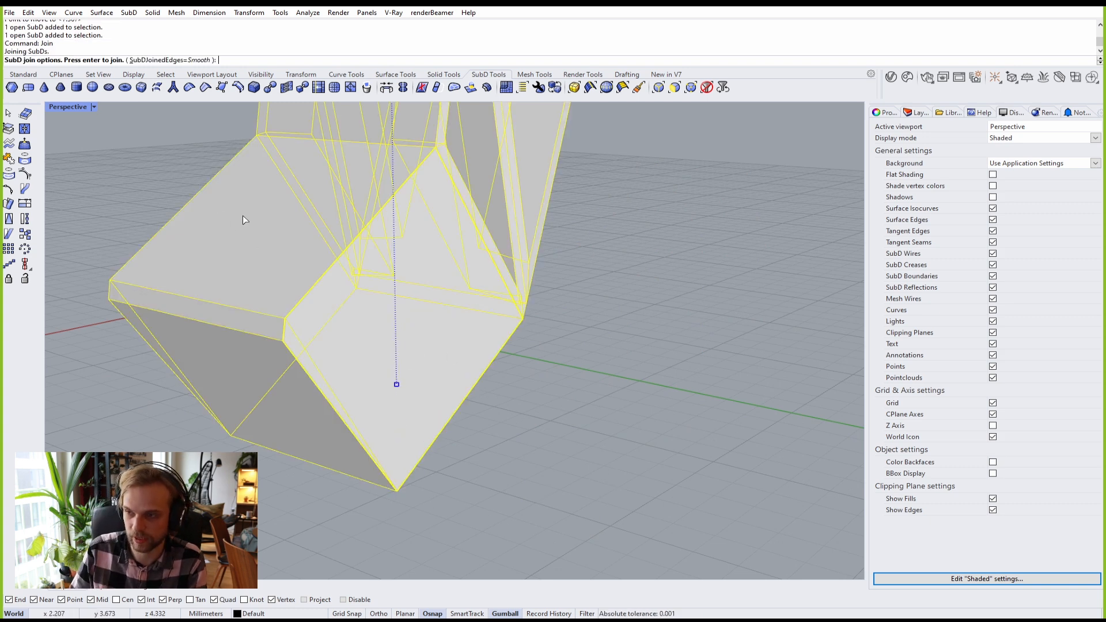
key(Return)
key(Escape)
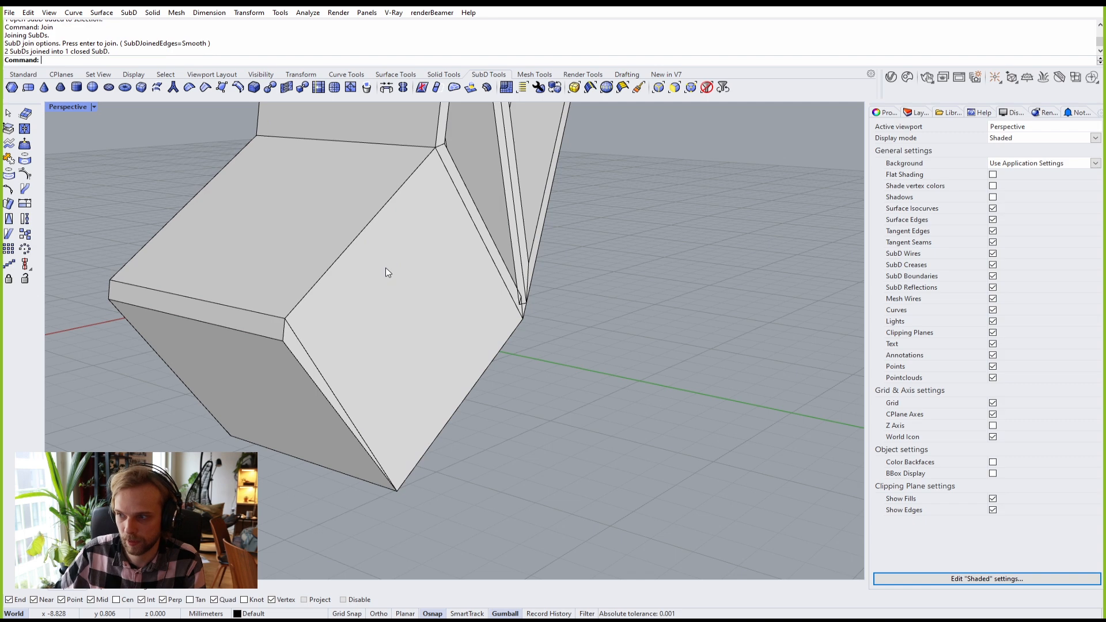
Step: Examine the narrow corner at the end of the V-shaped side recess, comparing flat and smooth display
key(Tab)
right_drag(392, 270, 443, 279)
key(Tab)
scroll(449, 279, up, 4)
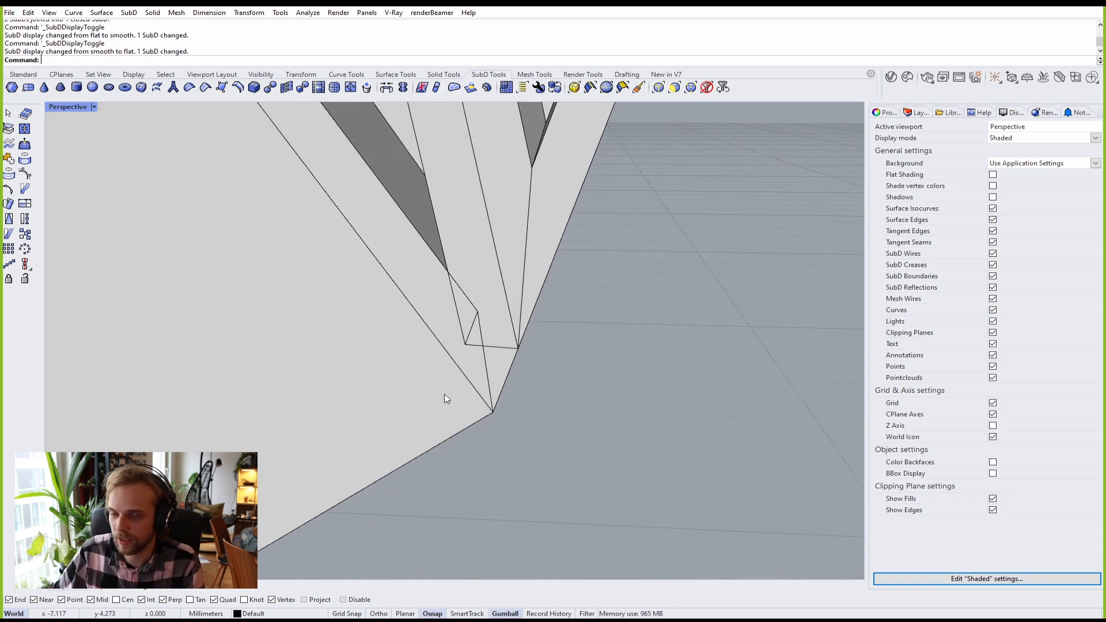
right_drag(448, 329, 555, 275)
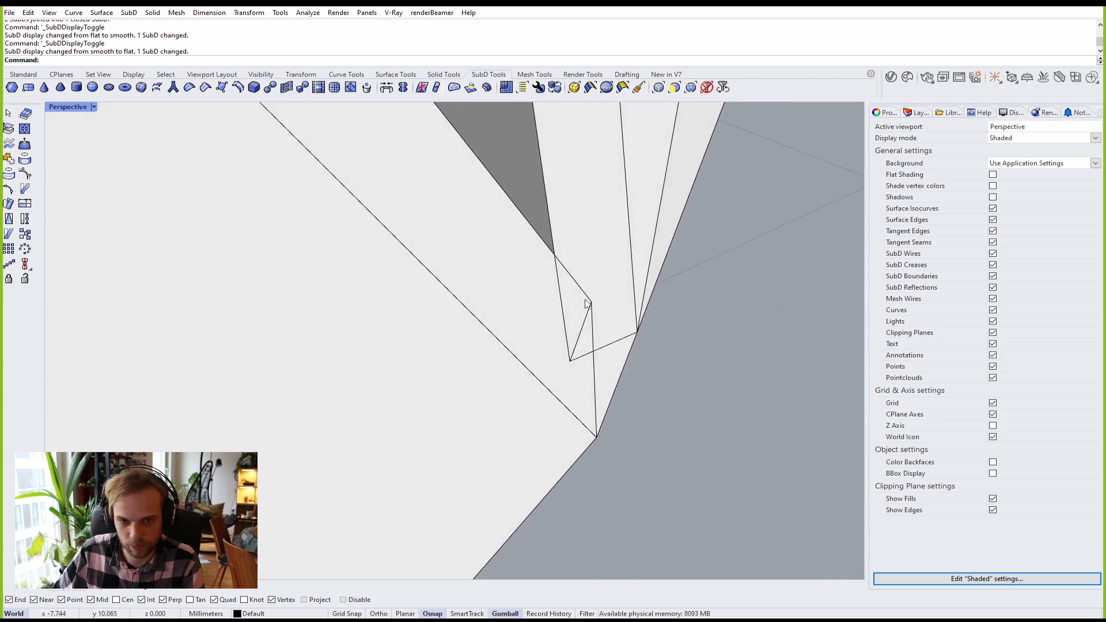
key(Tab)
right_drag(564, 318, 333, 324)
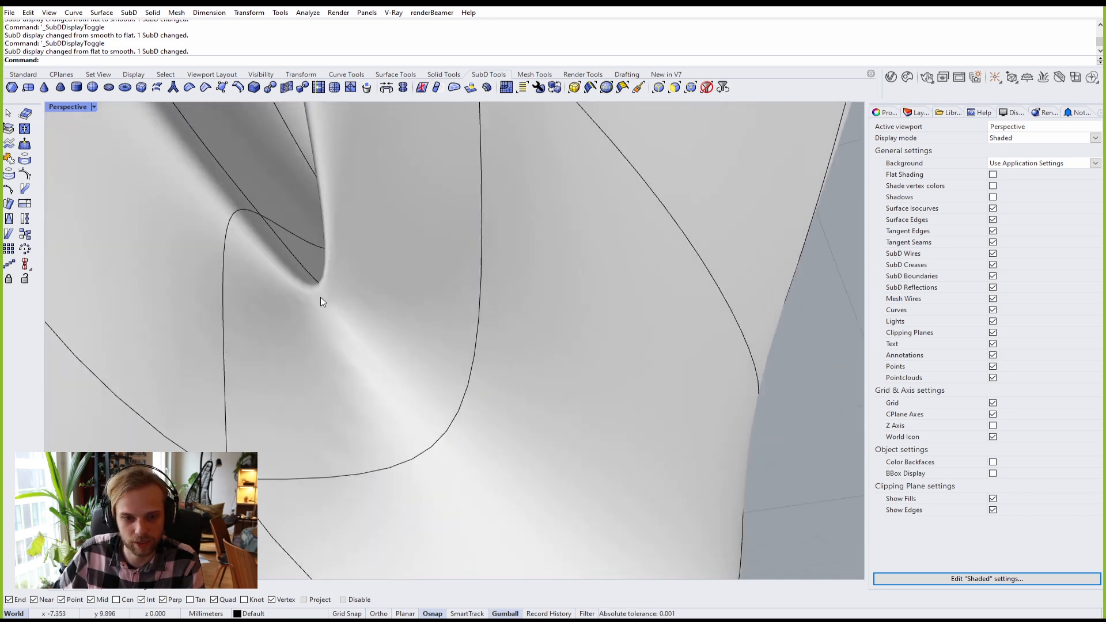
scroll(355, 311, down, 3)
right_drag(339, 309, 498, 407)
key(Tab)
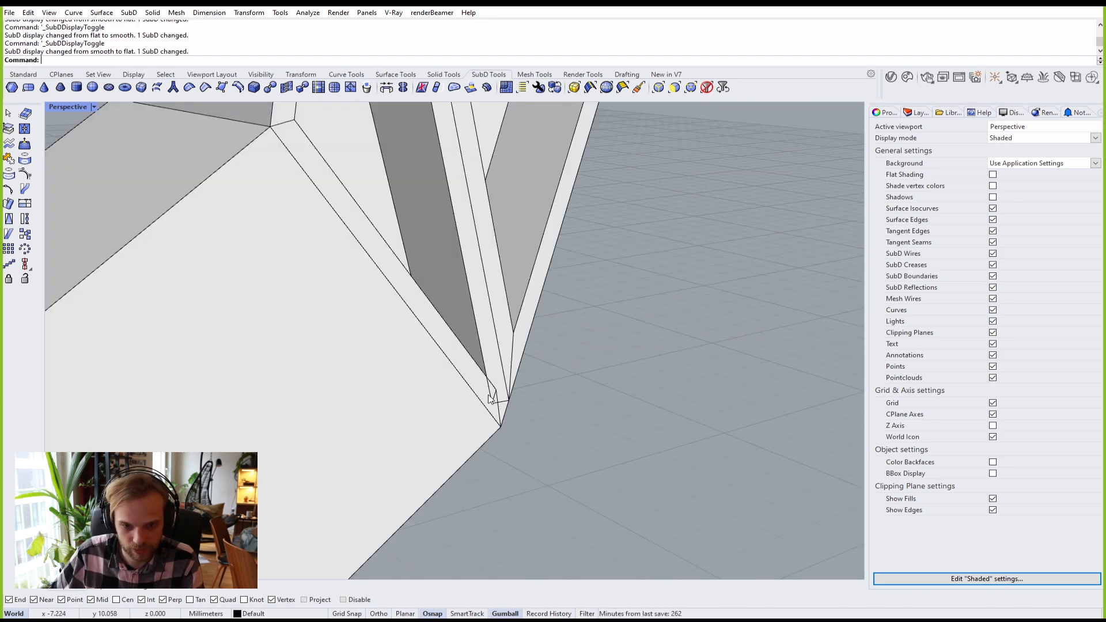
scroll(455, 377, up, 2)
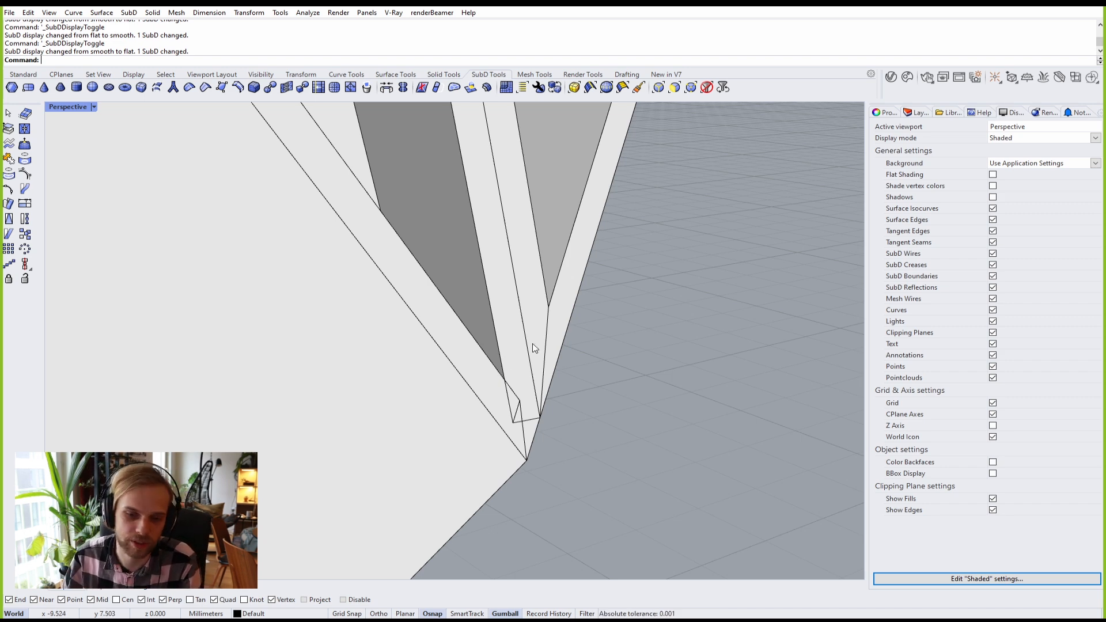
scroll(490, 340, down, 5)
key(Tab)
scroll(469, 322, down, 5)
right_drag(467, 324, 424, 259)
click(423, 259)
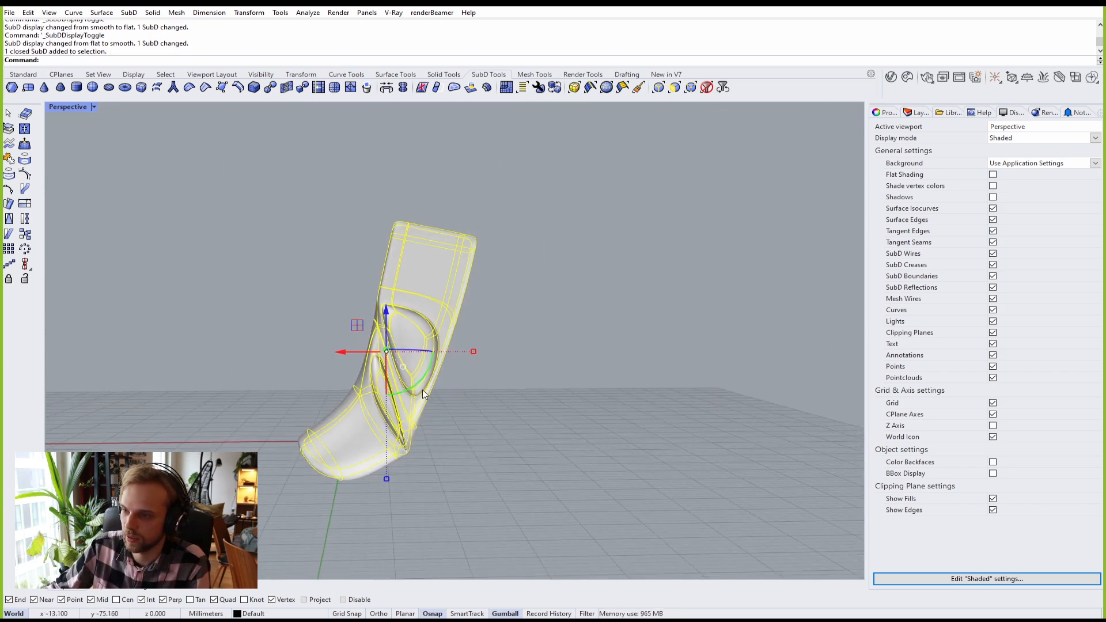
key(Escape)
scroll(508, 428, up, 3)
Step: Bevel the edge where the lower box meets the middle section, using one segment, absolute offset and straightness 1
key(Tab)
scroll(347, 452, up, 4)
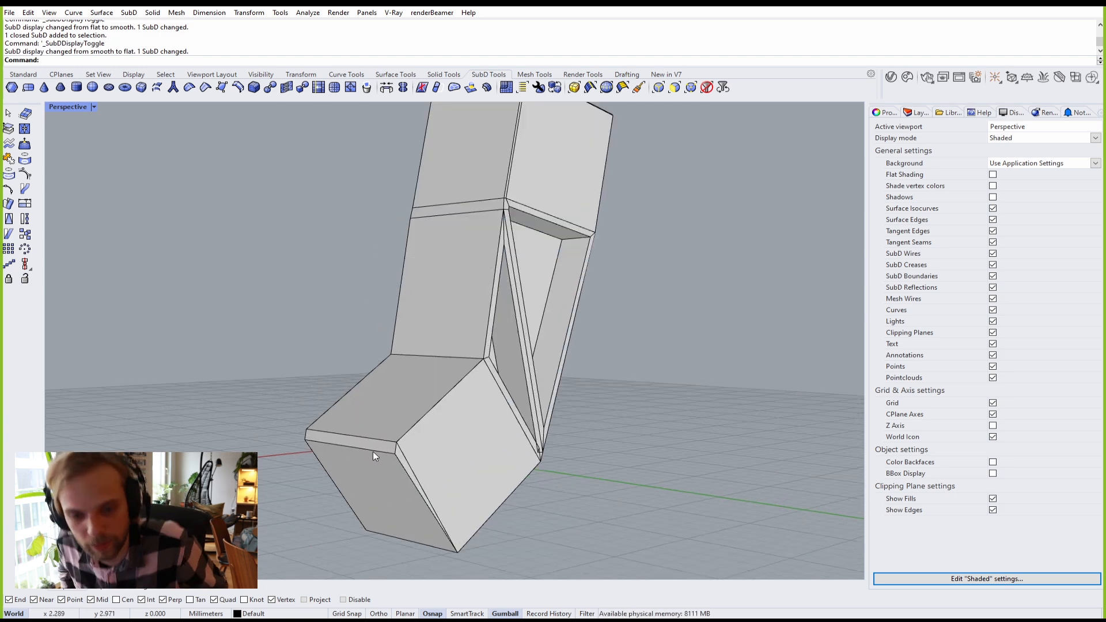
ctrl+shift+click(454, 358)
scroll(455, 357, up, 3)
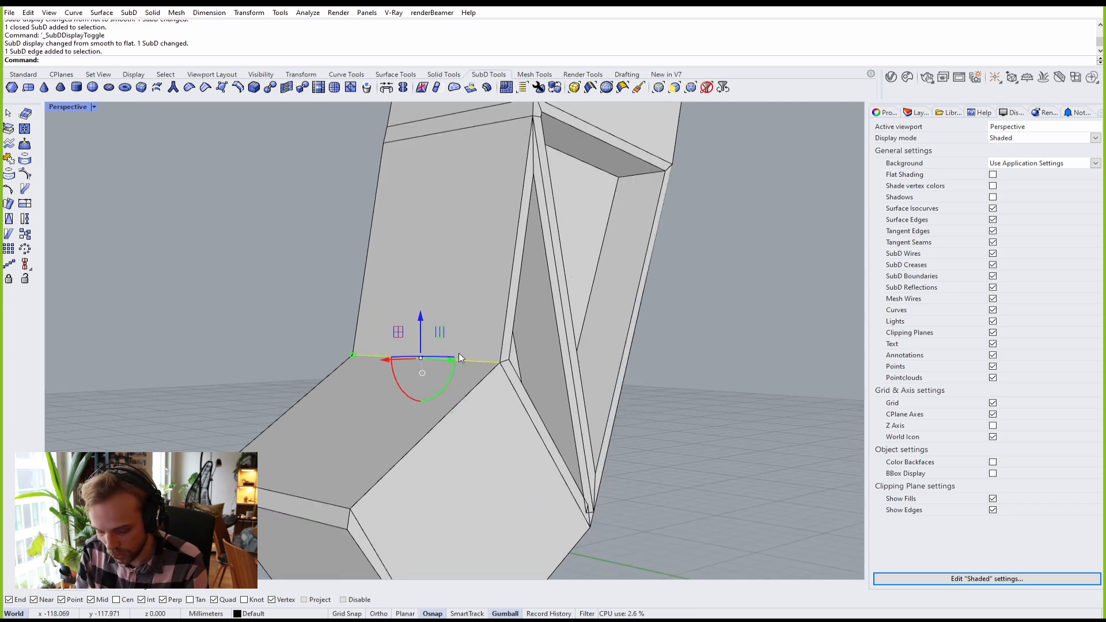
text(Bevel)
key(Return)
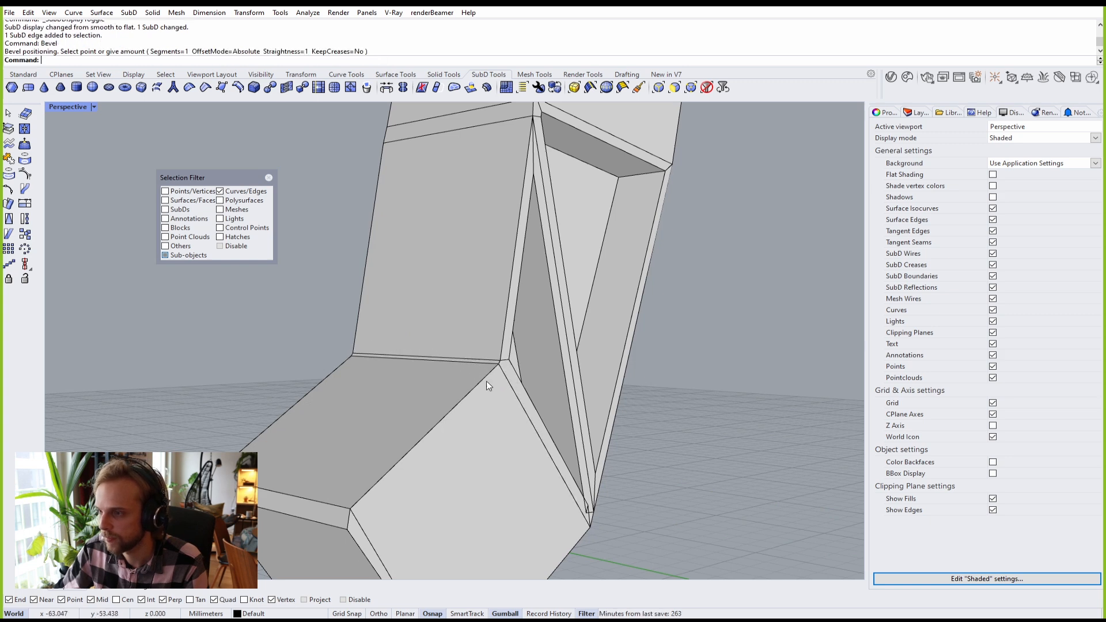
click(472, 379)
Step: Examine how the new bevel and the long face beside the recess shape the body in flat and smooth display
key(Tab)
right_drag(471, 379, 405, 375)
key(Tab)
scroll(457, 396, up, 8)
scroll(405, 374, down, 3)
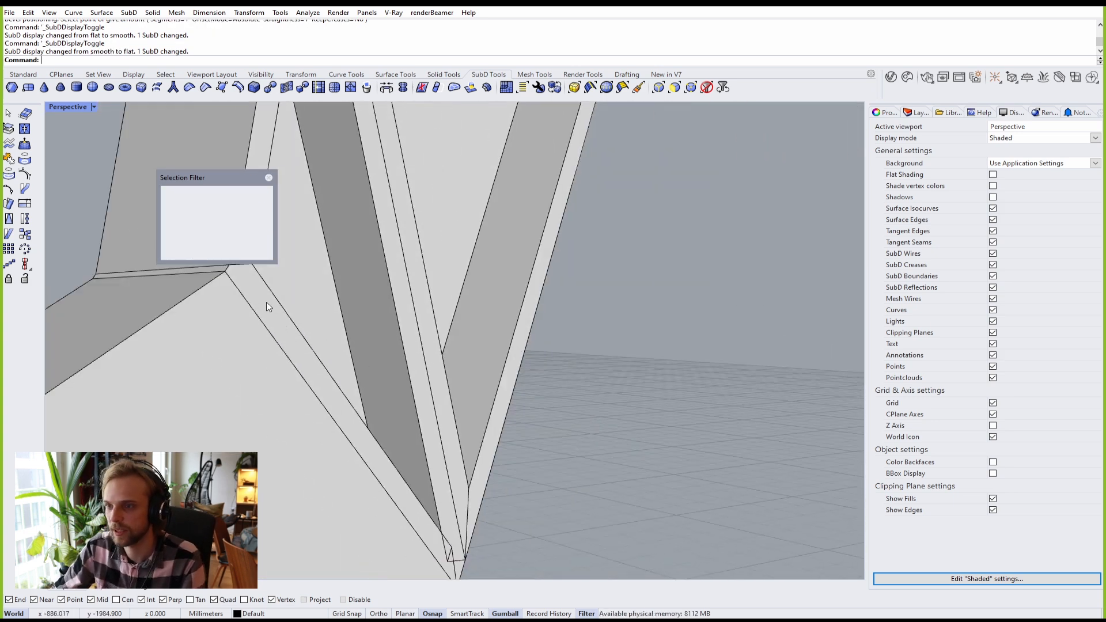
click(268, 178)
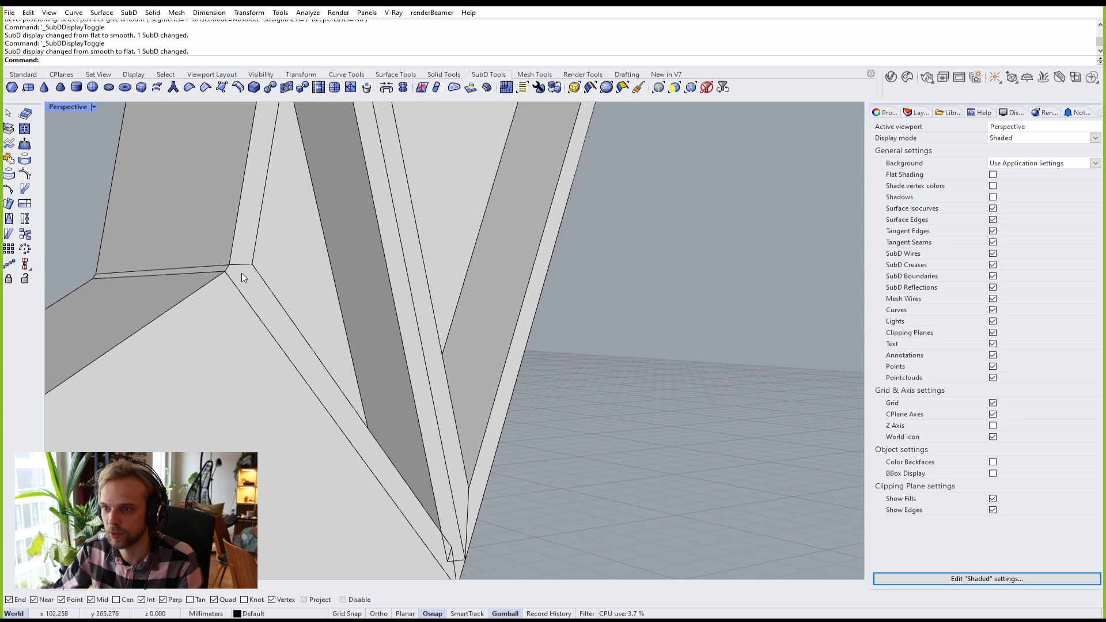
ctrl+shift+click(248, 279)
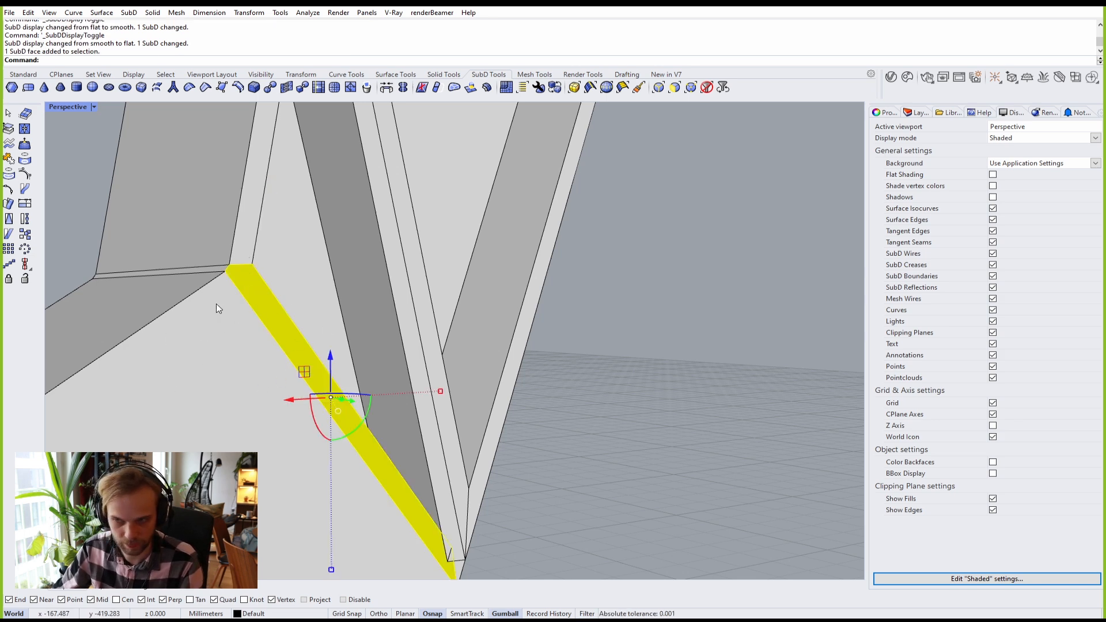
shift+right_drag(461, 548, 441, 465)
right_drag(288, 334, 383, 381)
click(715, 362)
scroll(686, 361, down, 5)
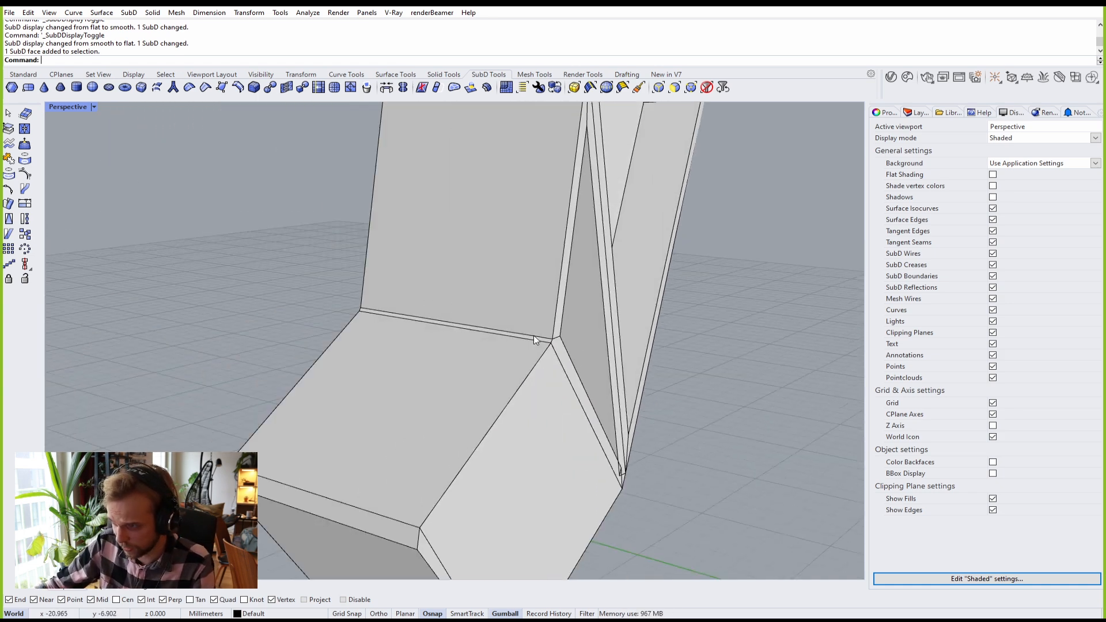
right_drag(534, 335, 485, 345)
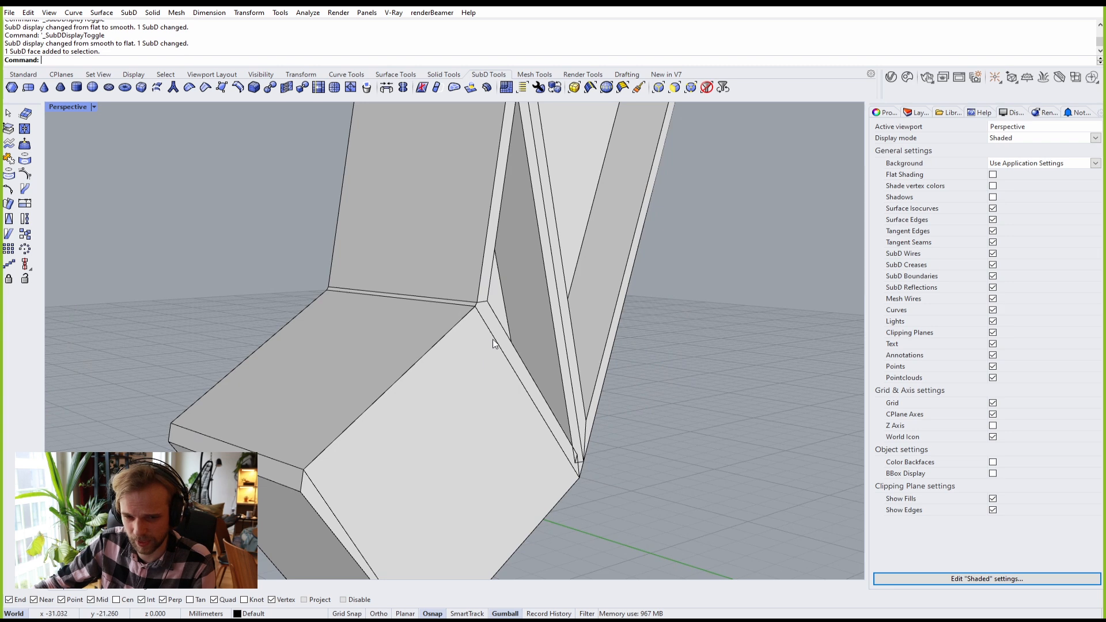
key(Tab)
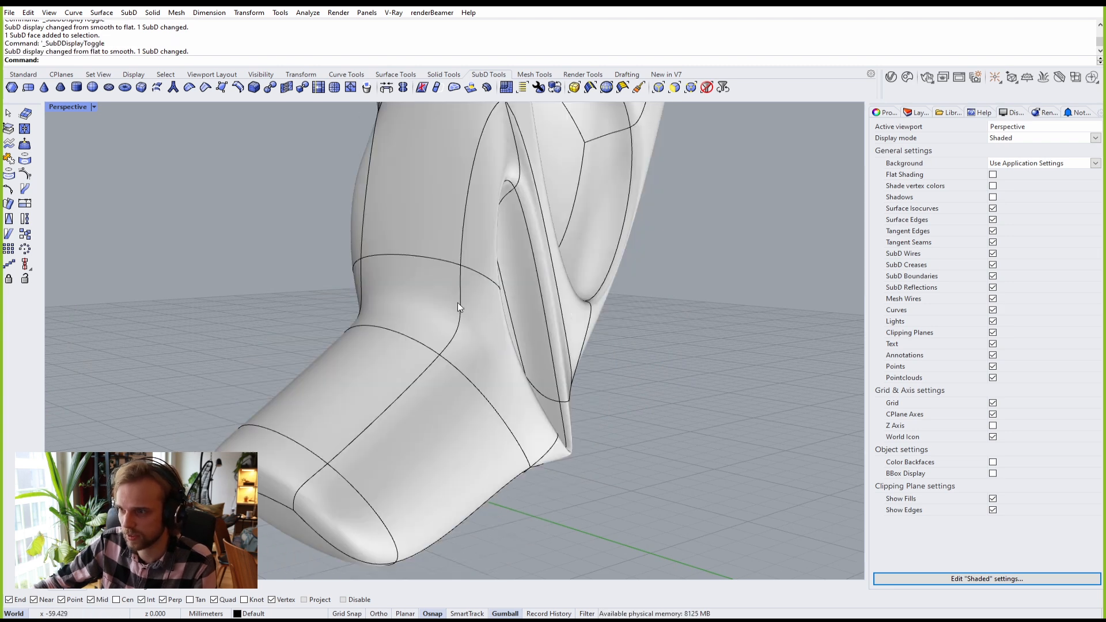
right_drag(458, 305, 435, 330)
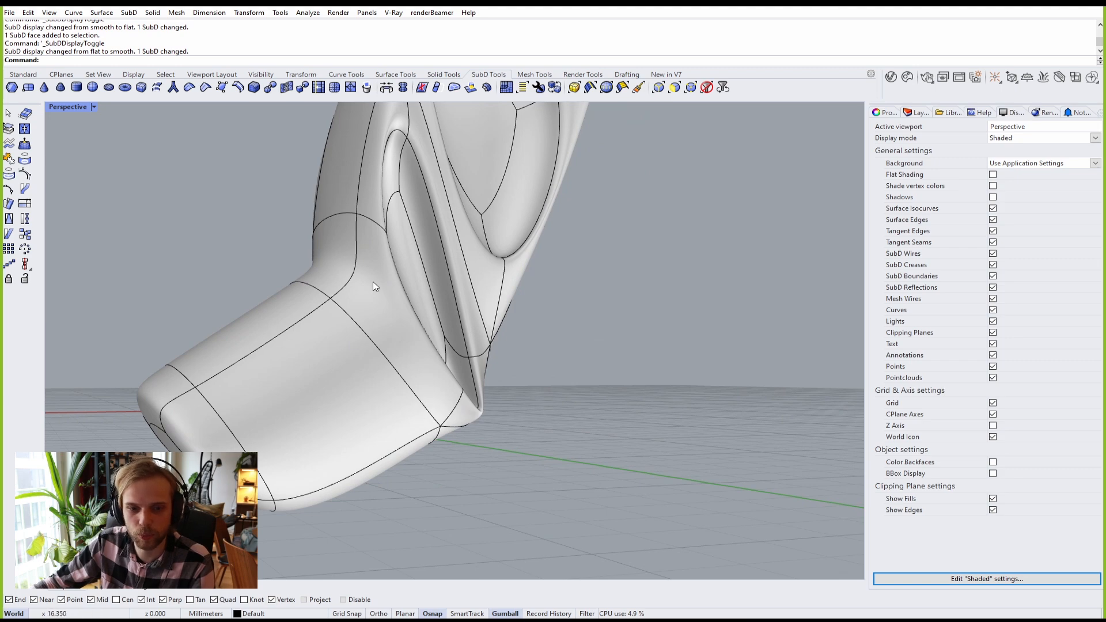
Step: Try to pull the side face next to the bevel outwards along the Y direction in smooth display and undo it
ctrl+shift+click(385, 295)
right_drag(371, 295, 622, 386)
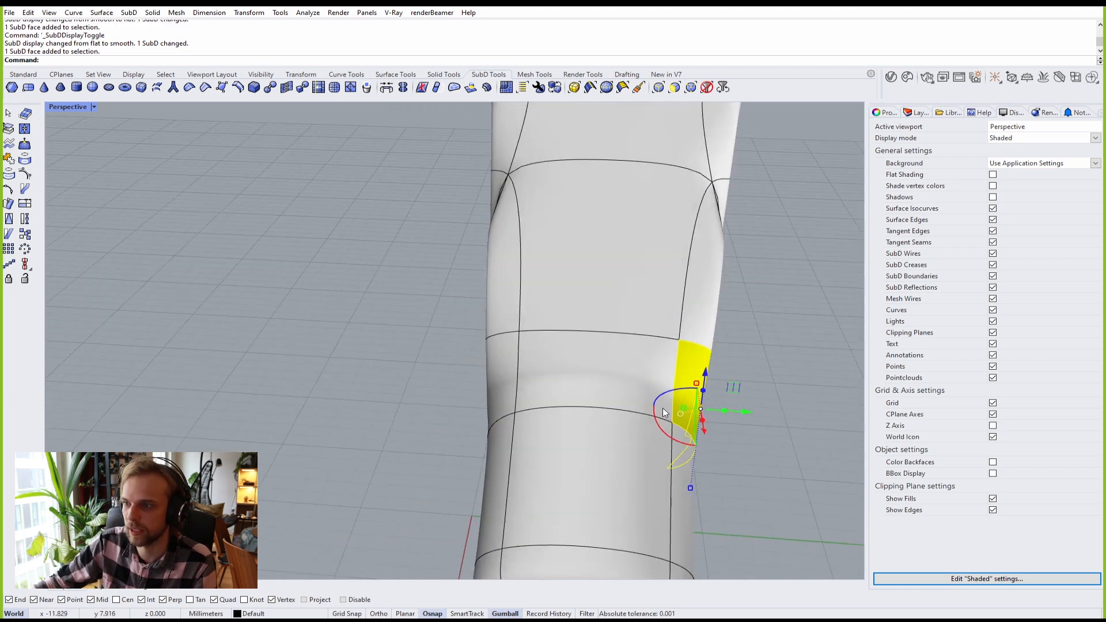
drag(737, 415, 795, 425)
right_drag(794, 435, 736, 412)
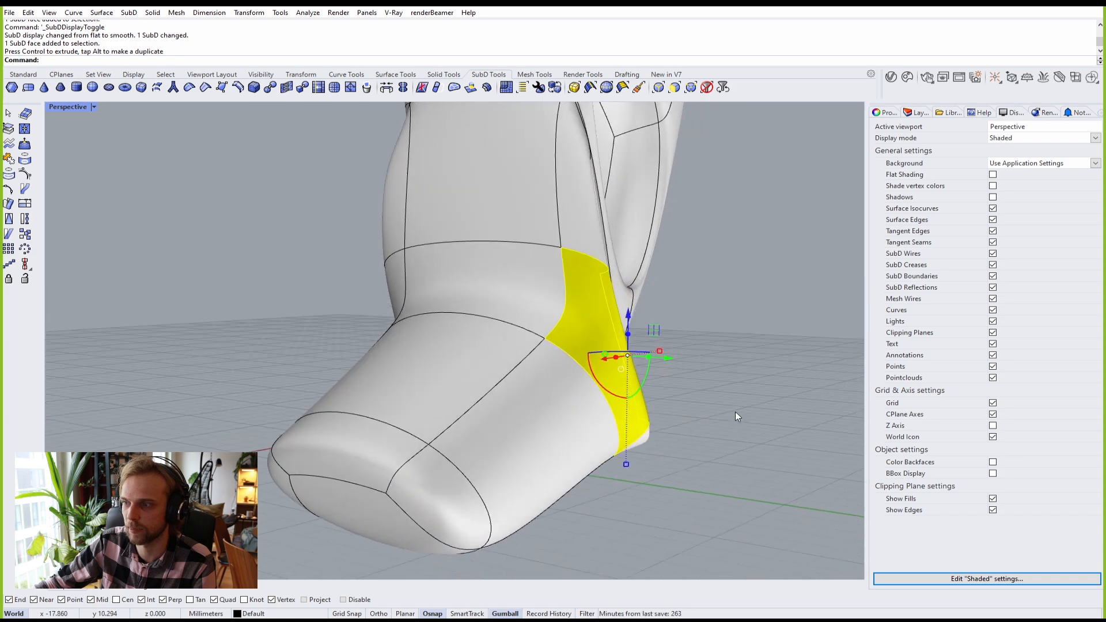
key(ctrl+z)
Step: Rotate the whole SubD body about the Y direction in flat display until it lies nearly lengthwise over the grid
key(Tab)
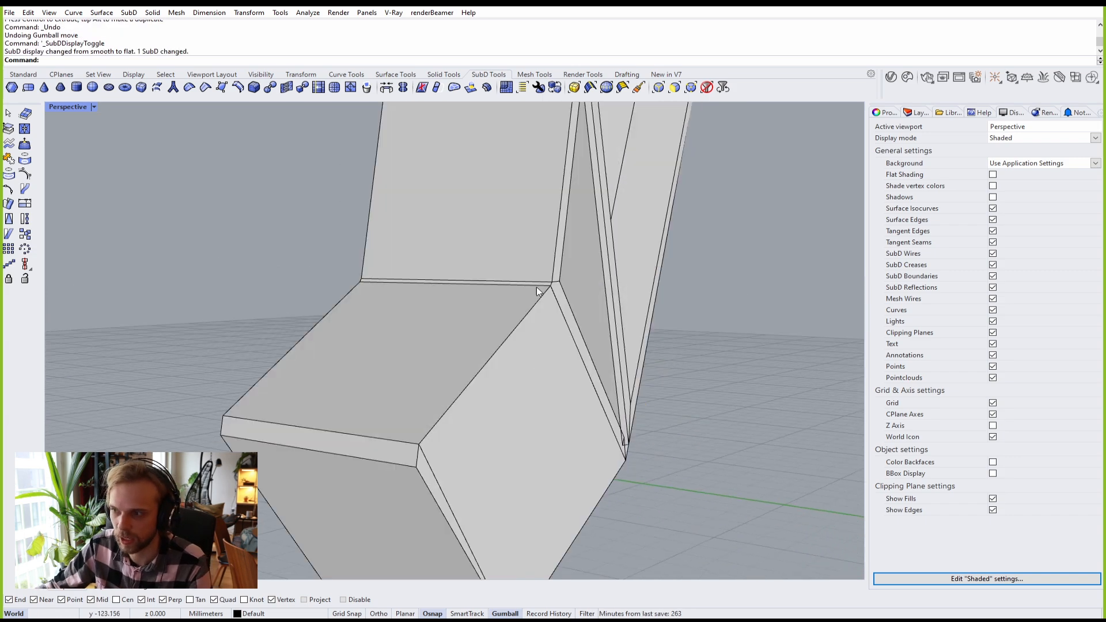
right_drag(537, 287, 475, 255)
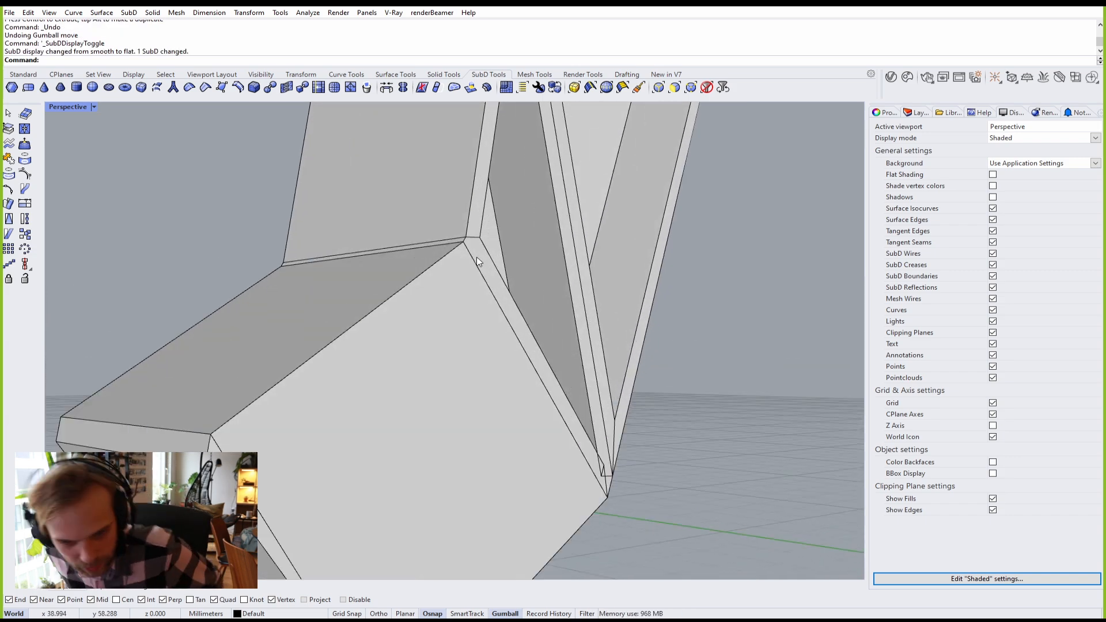
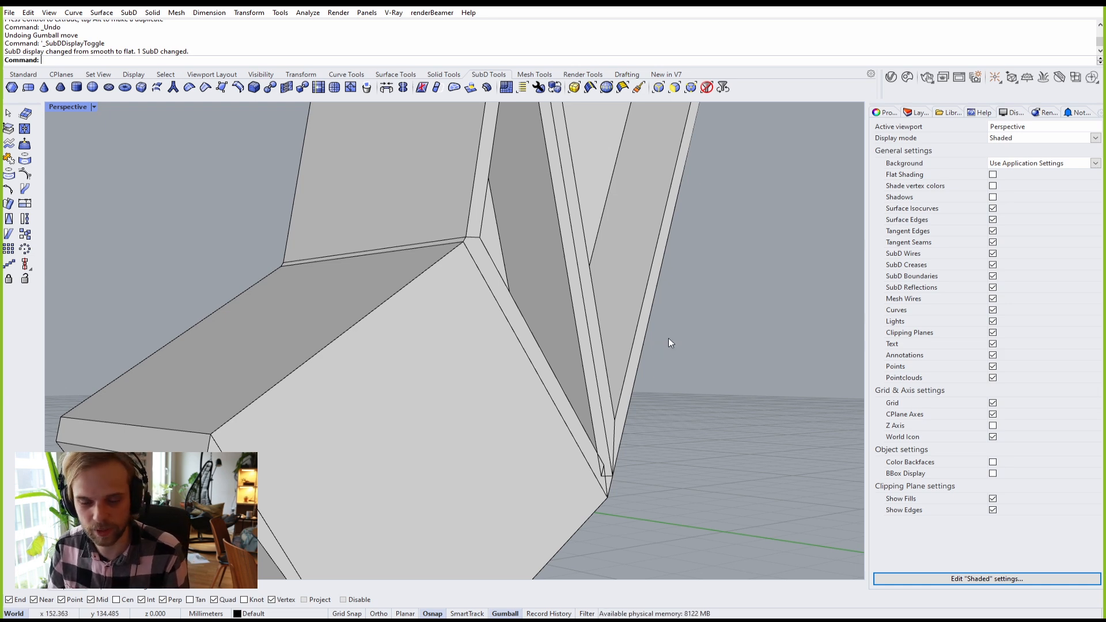
scroll(677, 327, down, 8)
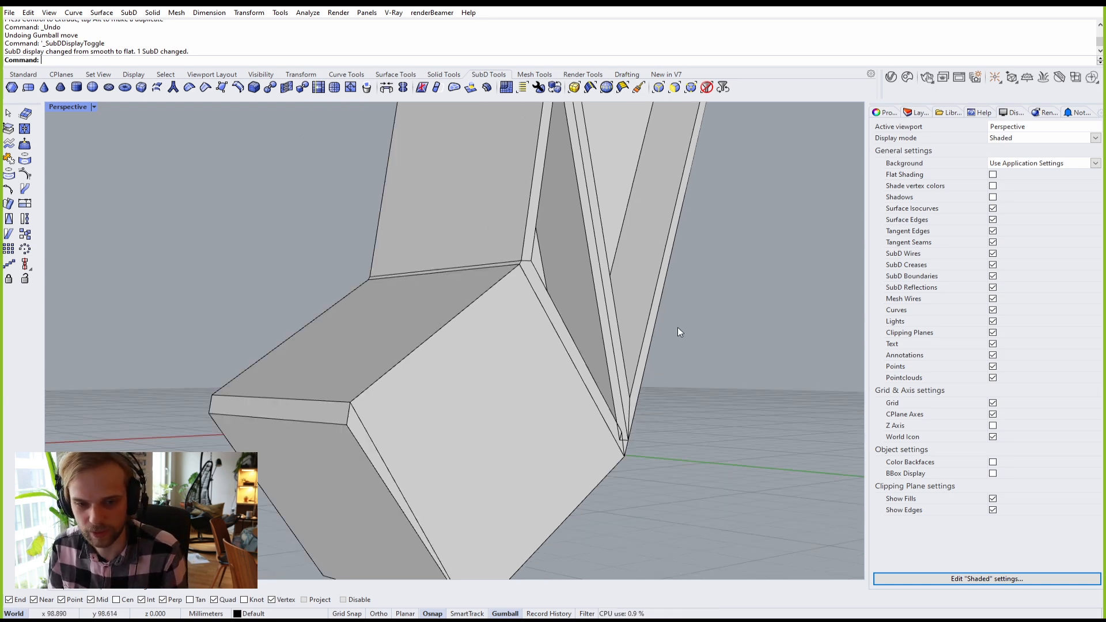
right_drag(580, 369, 652, 383)
click(477, 371)
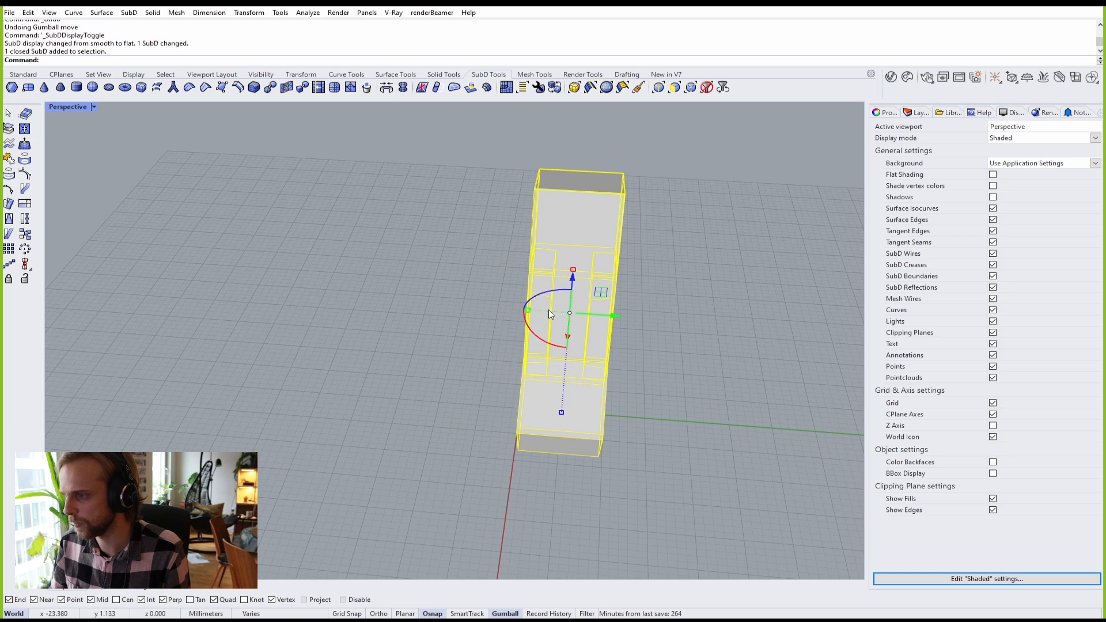
right_drag(528, 324, 420, 309)
drag(523, 355, 498, 364)
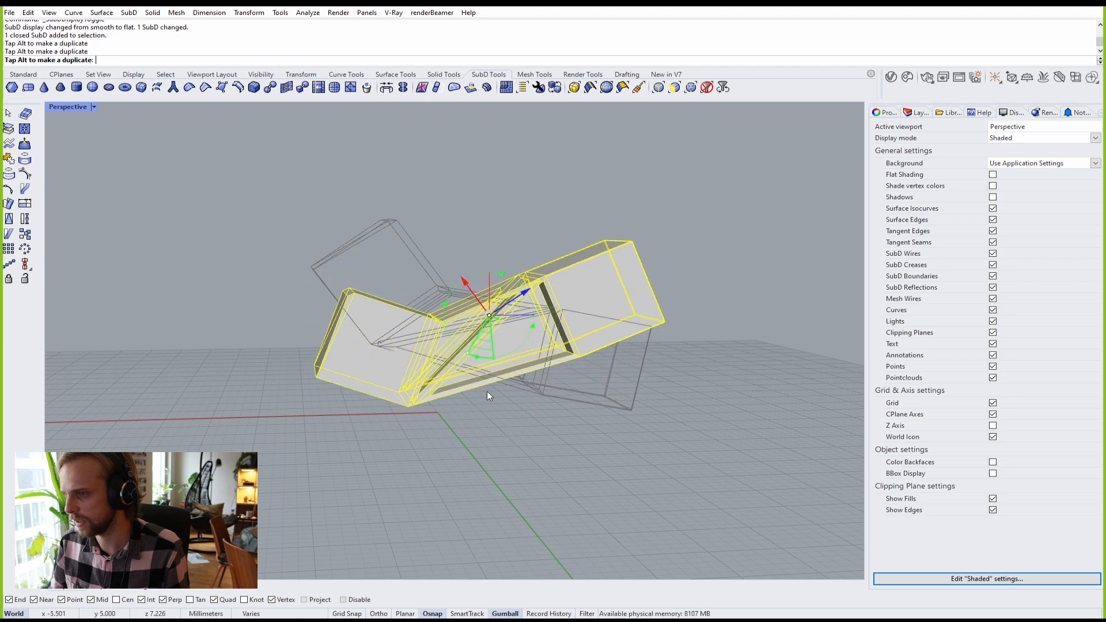
click(489, 397)
Step: Try to shift the rotated SubD body over the grid and undo the moves together with the last rotation
right_drag(521, 435, 621, 533)
click(553, 404)
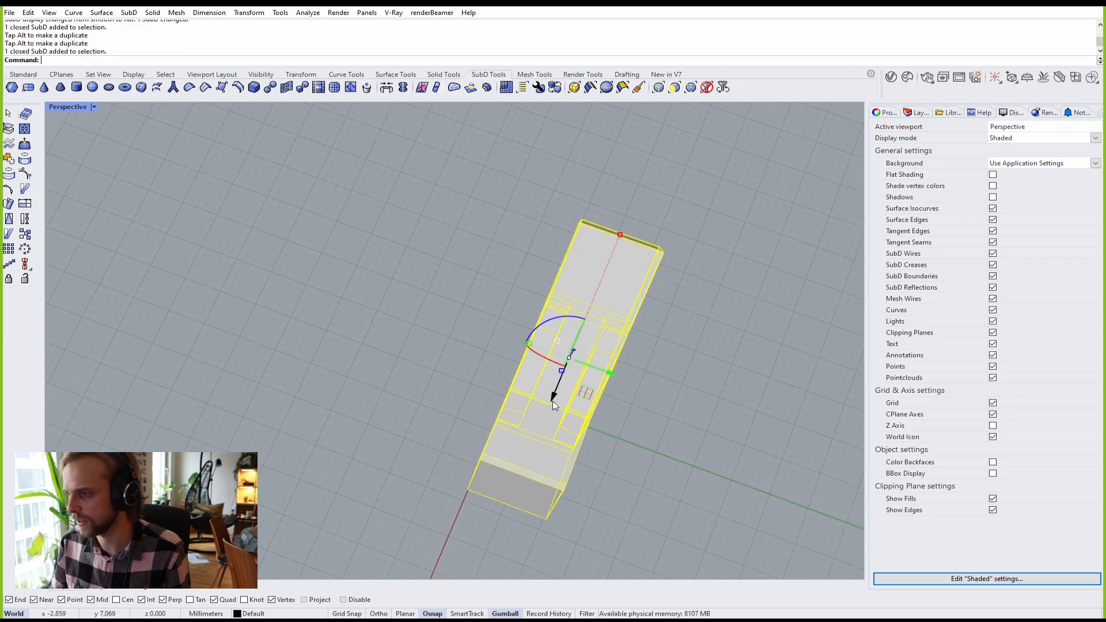
shift+right_drag(570, 397, 507, 358)
drag(473, 287, 460, 297)
drag(541, 319, 478, 321)
click(544, 371)
right_drag(543, 372, 441, 331)
click(443, 330)
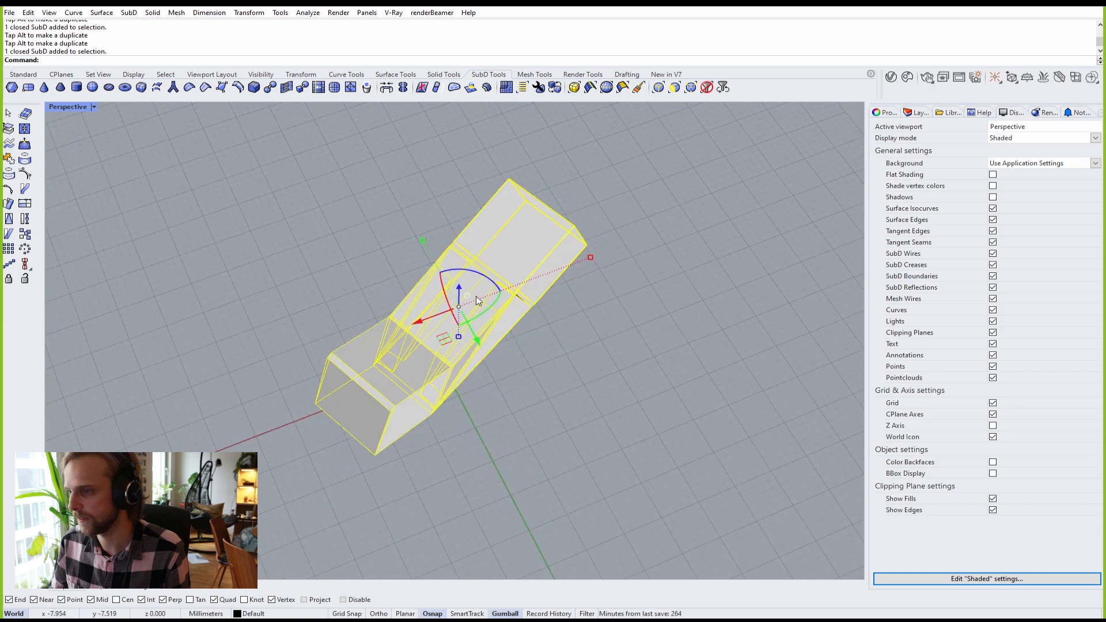
drag(482, 345, 480, 399)
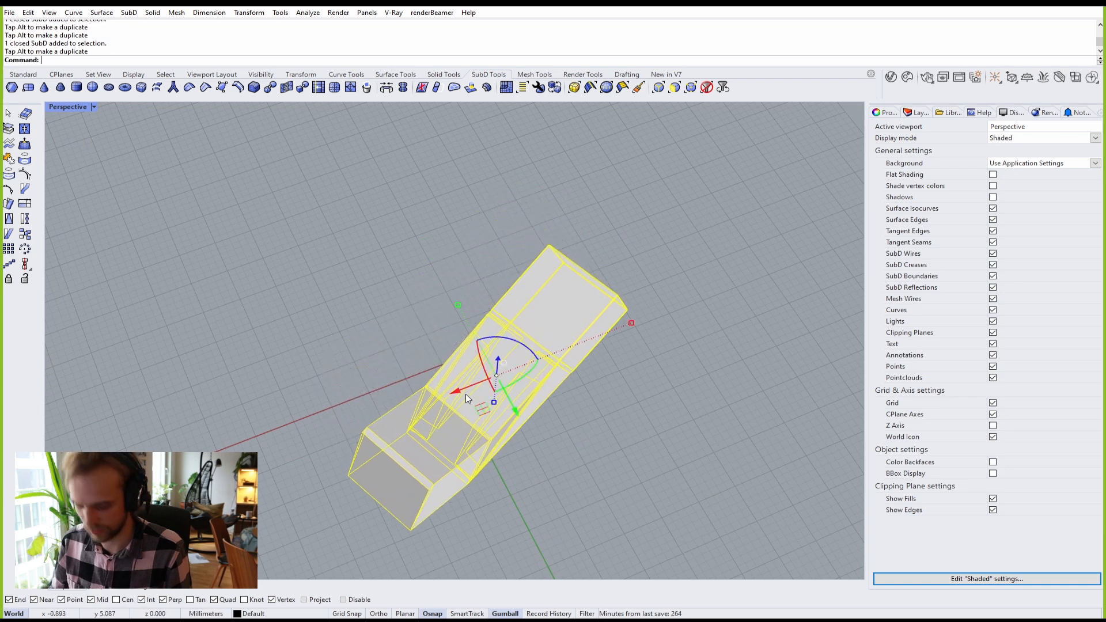
key(ctrl+z)
key(ctrl+z)
key(ctrl+z)
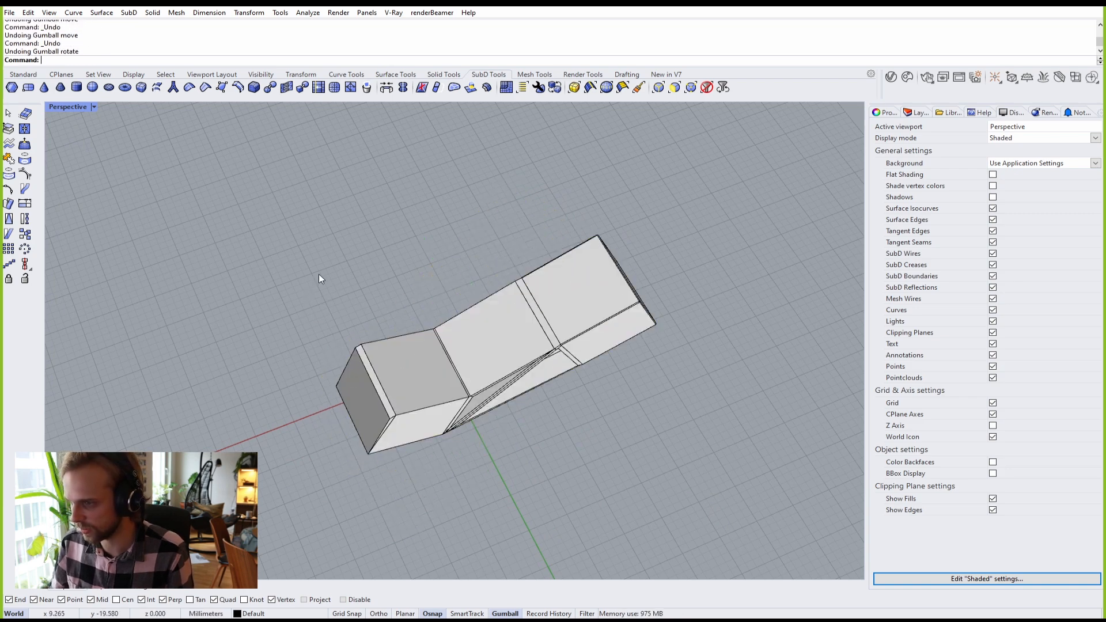
Step: Move the whole SubD body along the Y direction until it straddles the X axis of the grid
click(506, 392)
drag(527, 397, 507, 367)
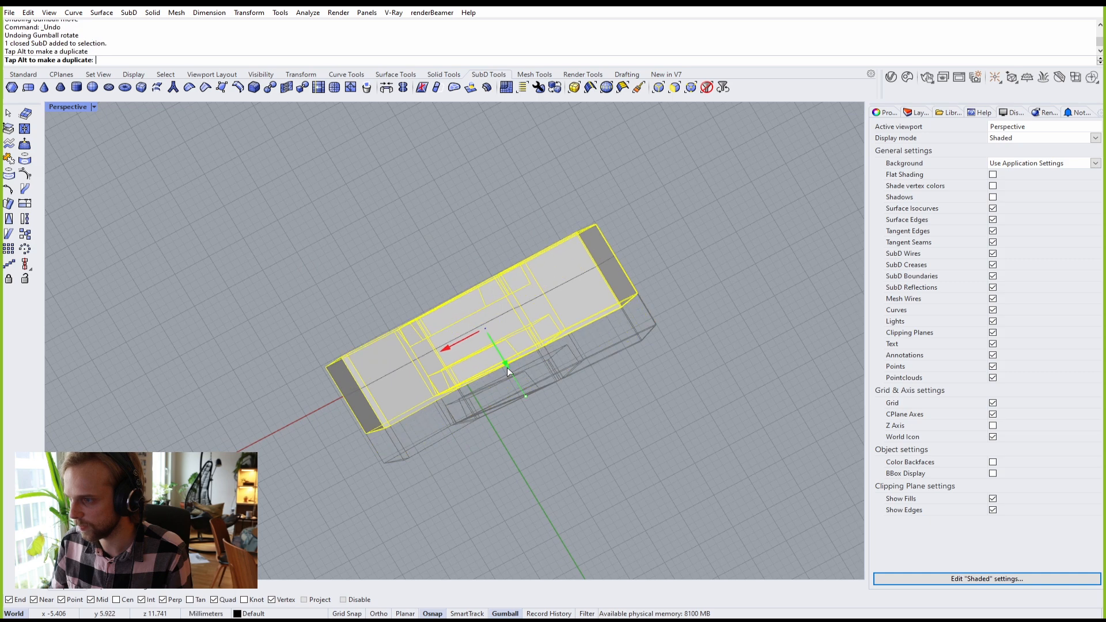
click(552, 383)
right_drag(552, 383, 432, 234)
scroll(461, 401, up, 6)
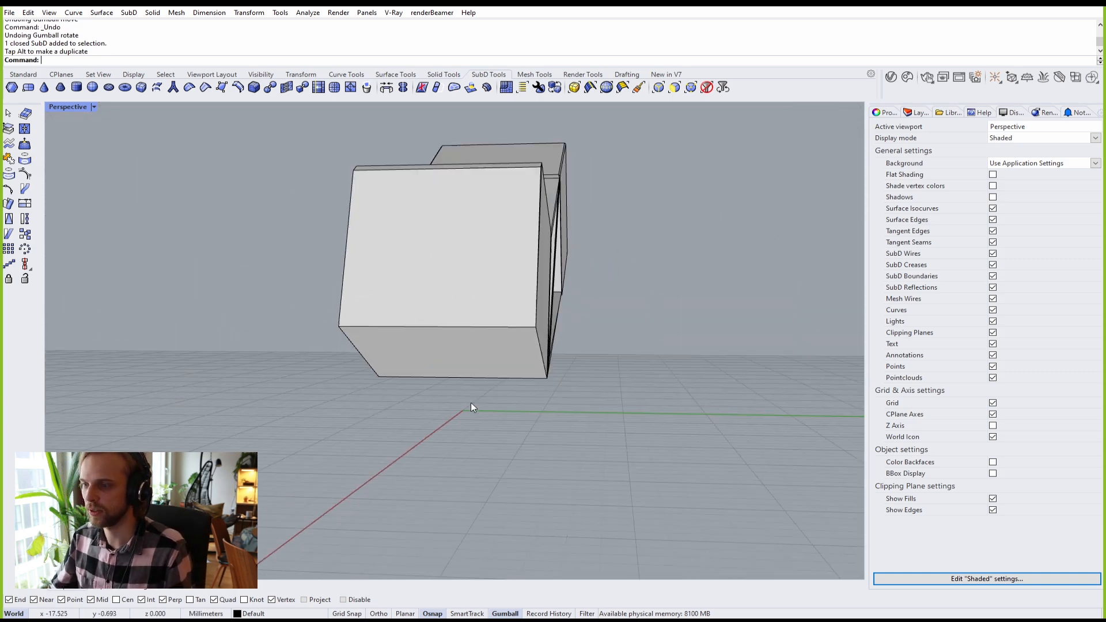
right_drag(441, 391, 617, 410)
scroll(567, 383, down, 5)
right_drag(467, 302, 450, 346)
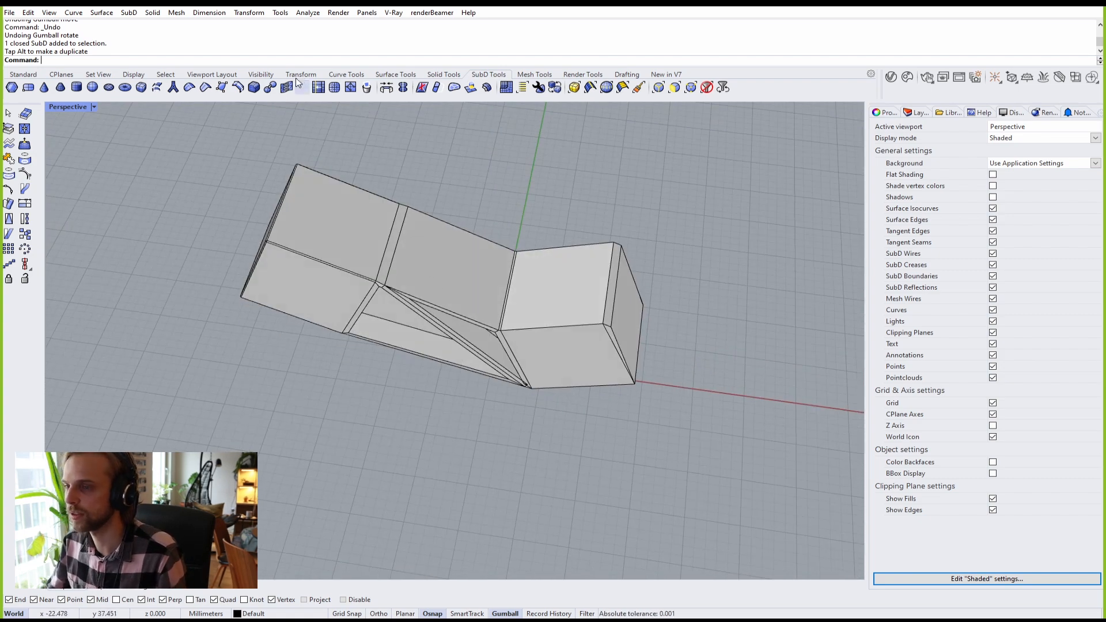
Step: Reflect the SubD body across the X axis, keeping the half on the positive Y side, with automatic snap style
click(400, 93)
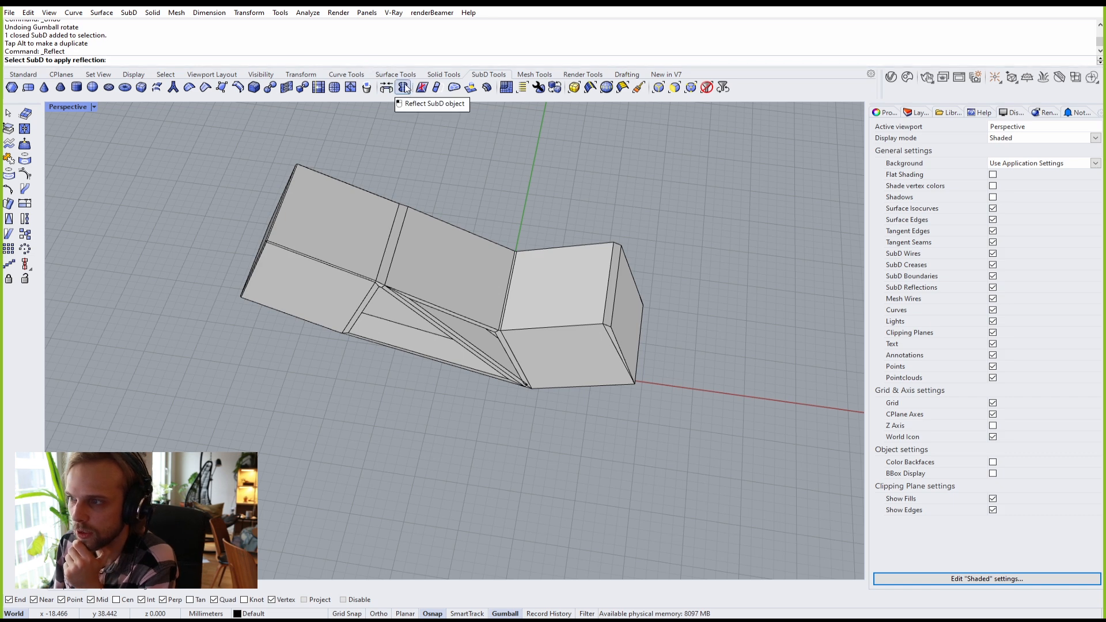
click(387, 277)
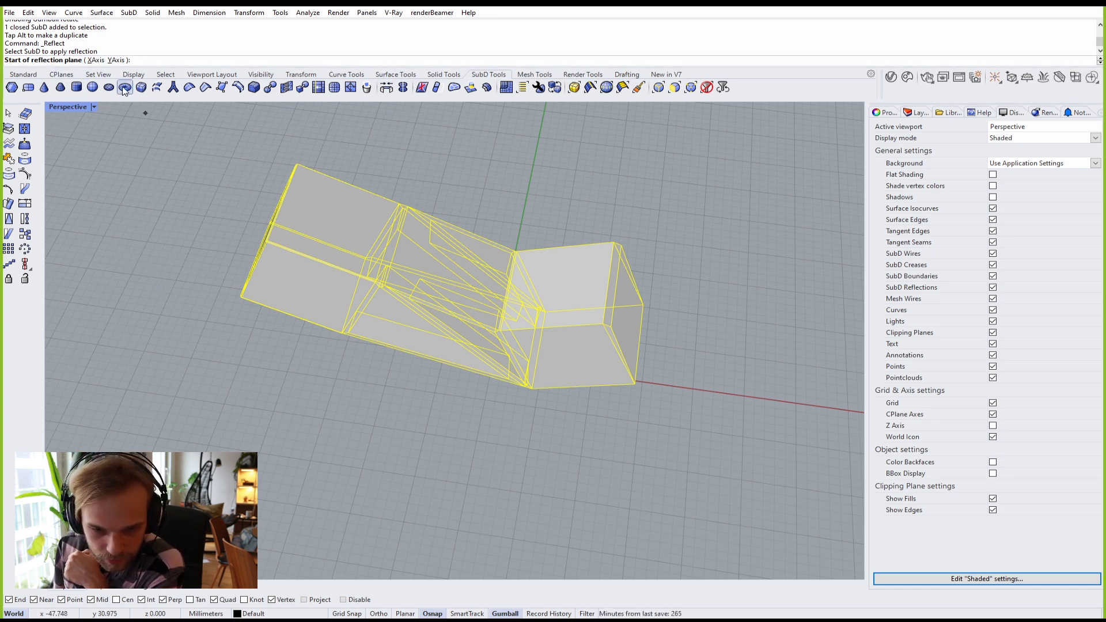
right_drag(386, 444, 546, 417)
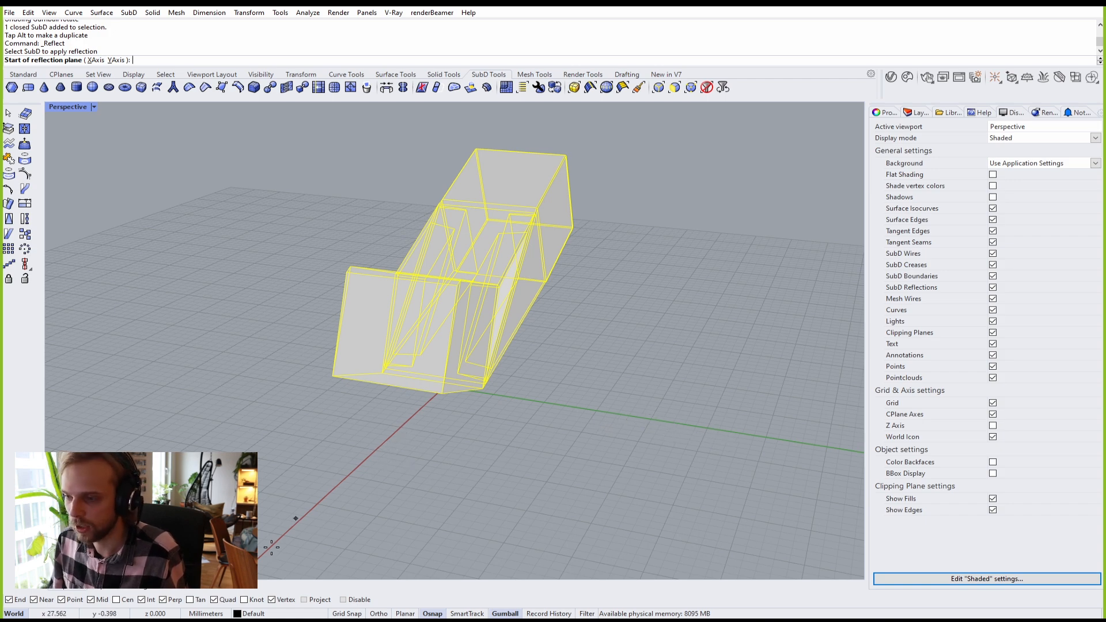
right_drag(386, 431, 575, 538)
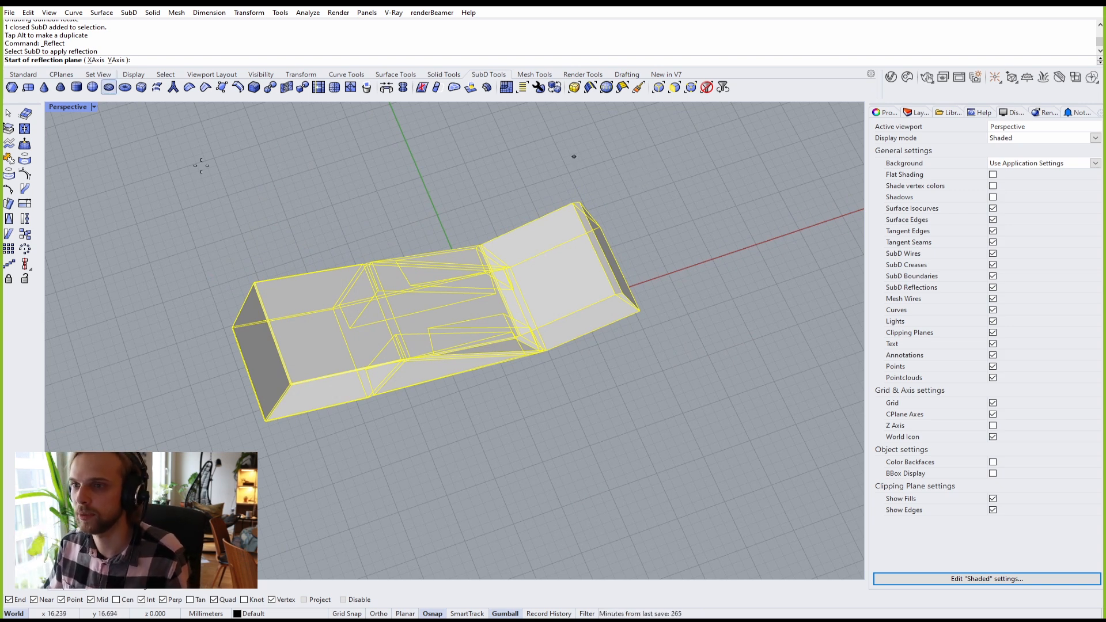
right_drag(615, 377, 676, 333)
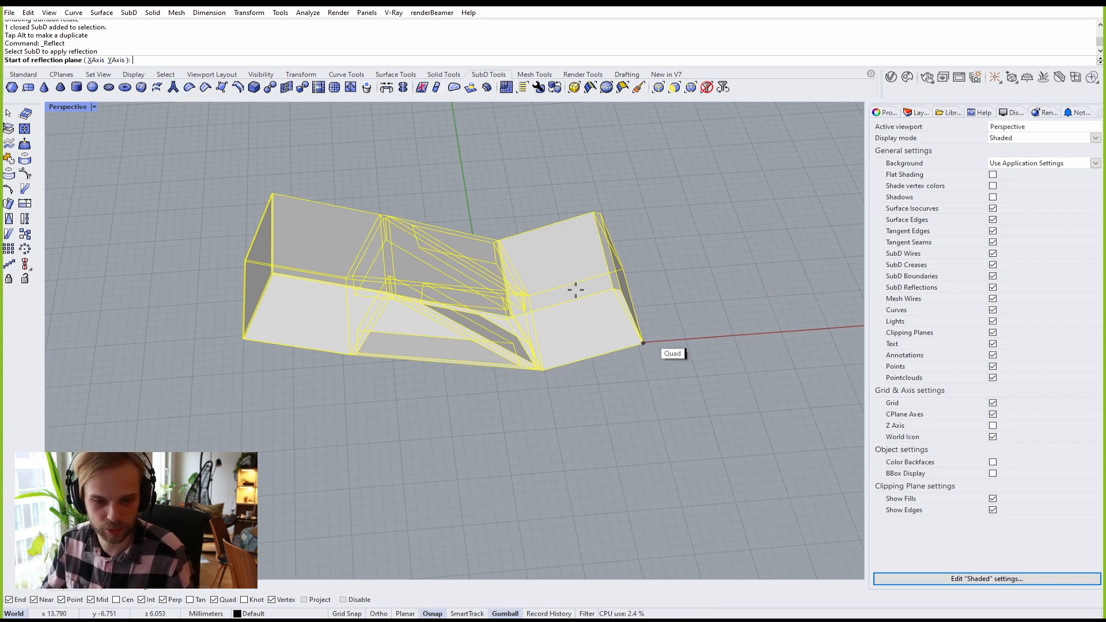
click(92, 60)
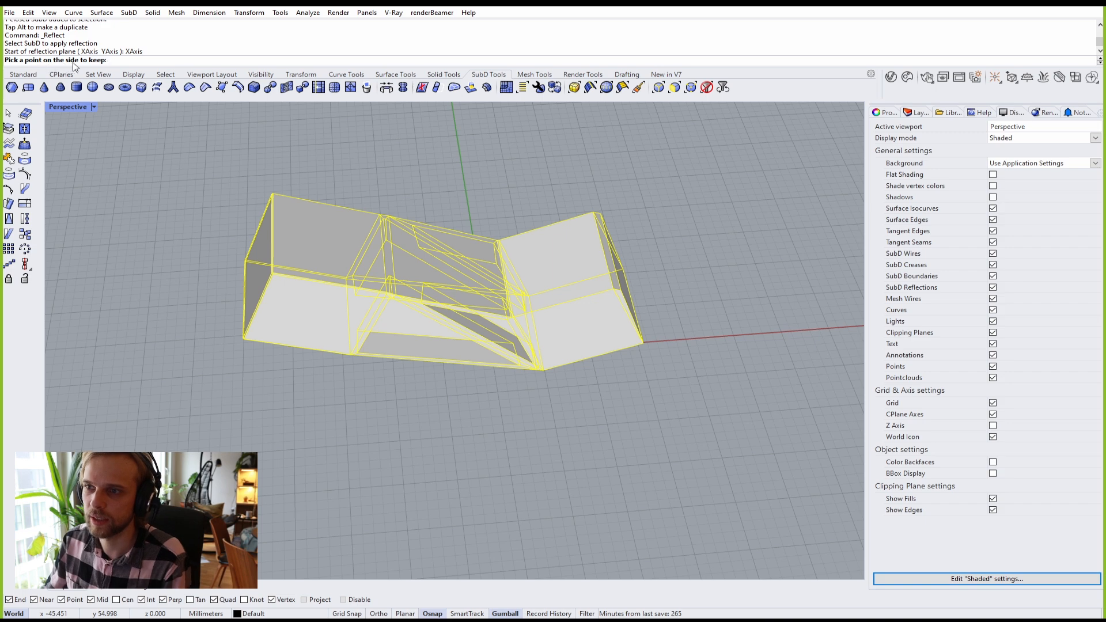
right_drag(531, 240, 330, 245)
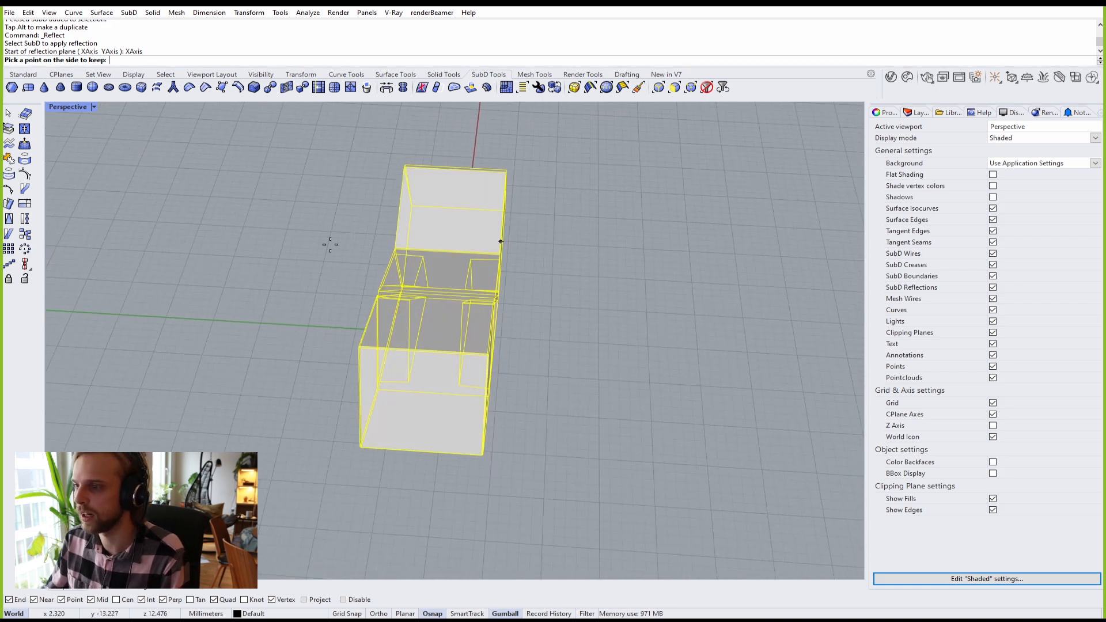
scroll(435, 193, up, 2)
mouse_move(435, 192)
right_down()
mouse_move(415, 191)
mouse_move(430, 190)
right_up()
click(421, 197)
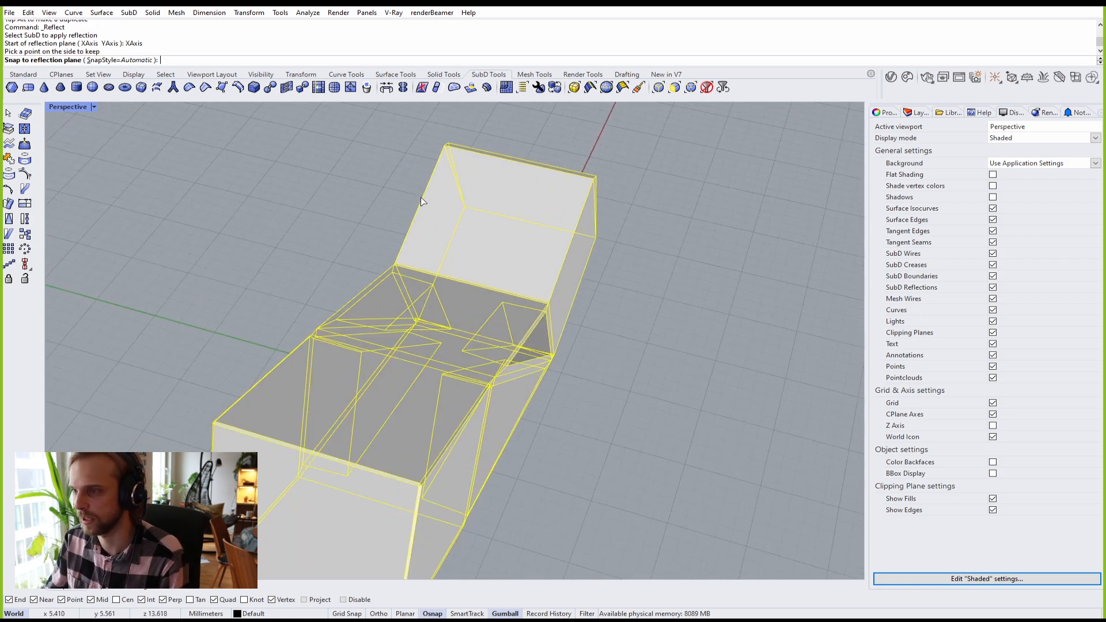
scroll(422, 216, down, 2)
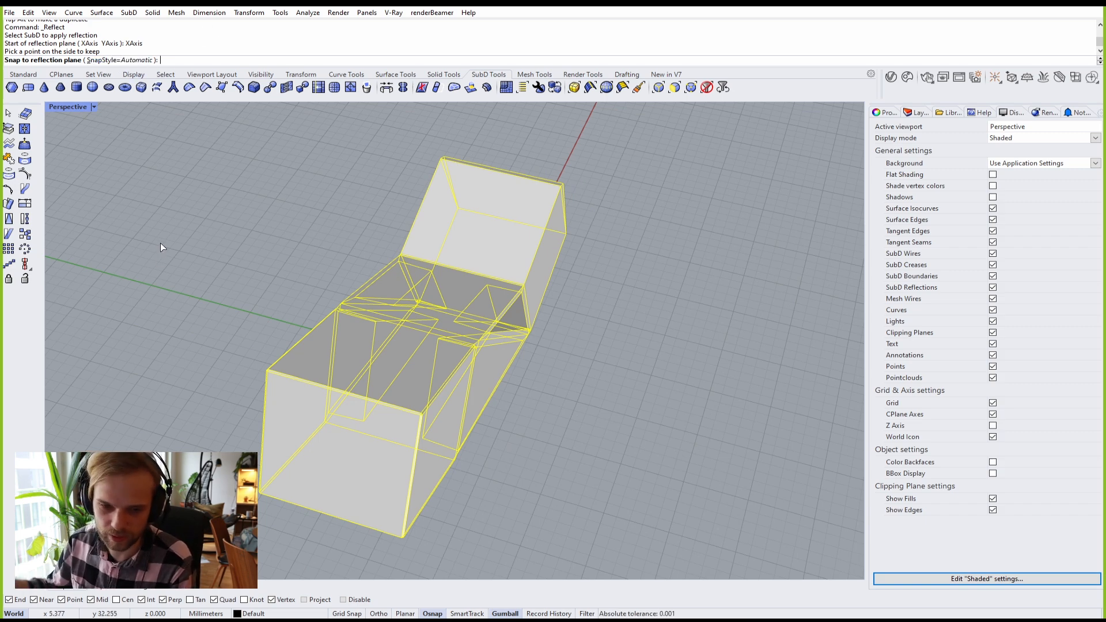
key(Return)
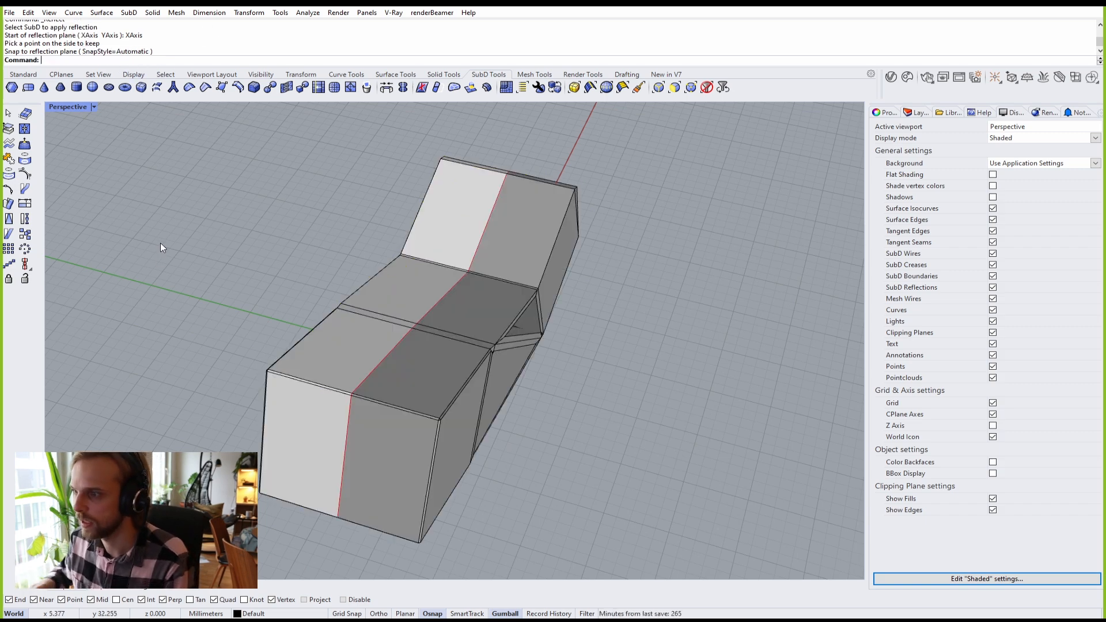
Step: Pull the two long diagonal edges of the thin strip in the side recess outwards along the Y direction
right_drag(309, 330, 343, 253)
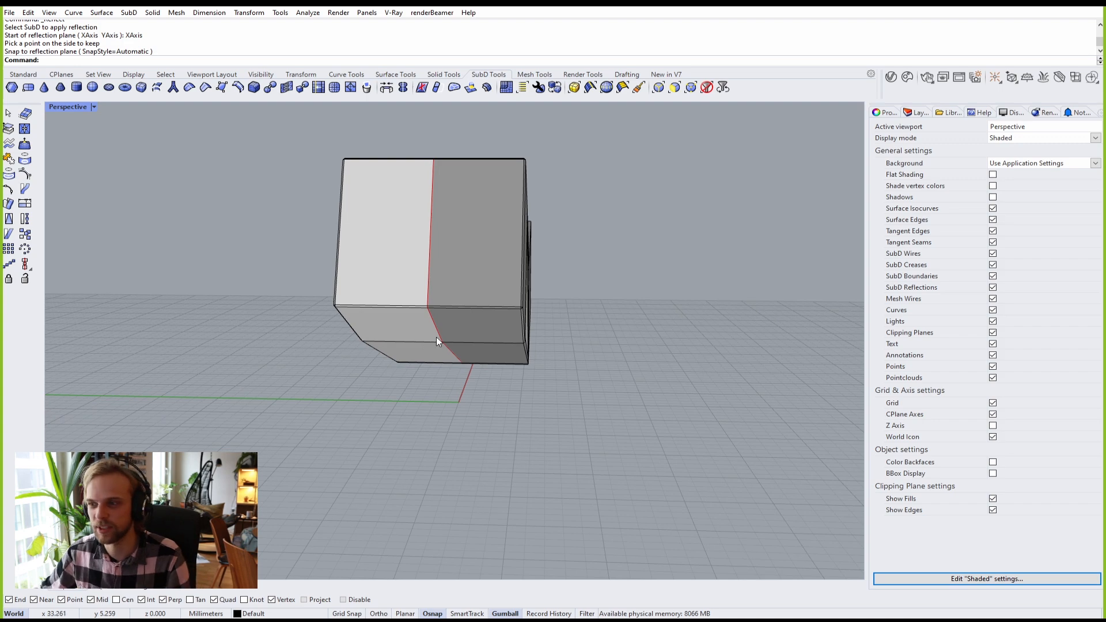
right_drag(437, 337, 418, 284)
right_drag(319, 288, 443, 220)
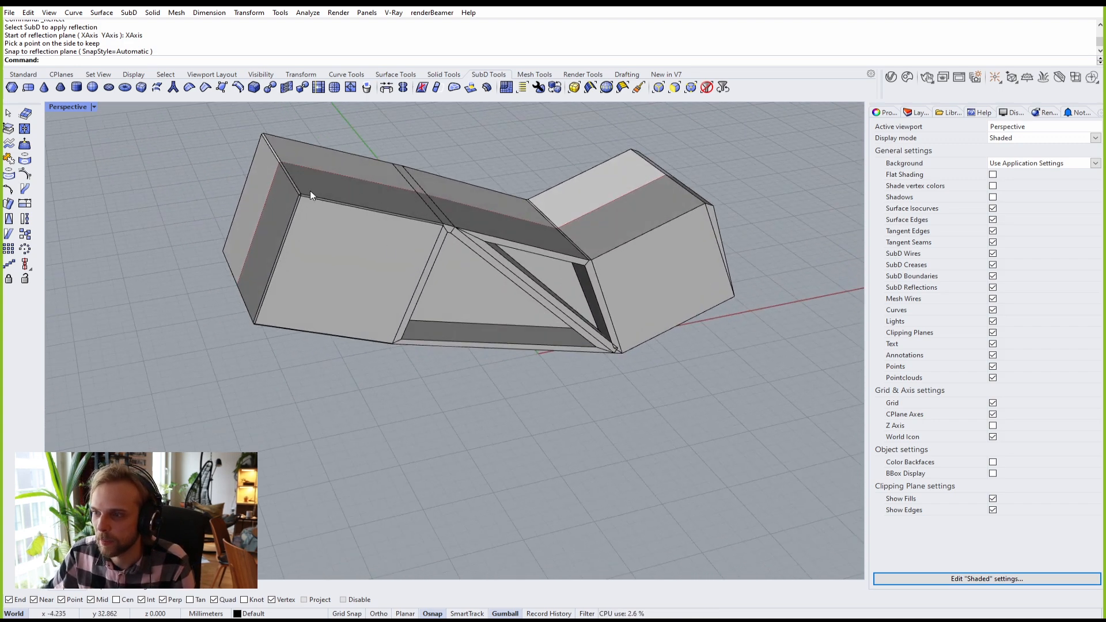
right_drag(310, 192, 382, 258)
scroll(374, 282, up, 5)
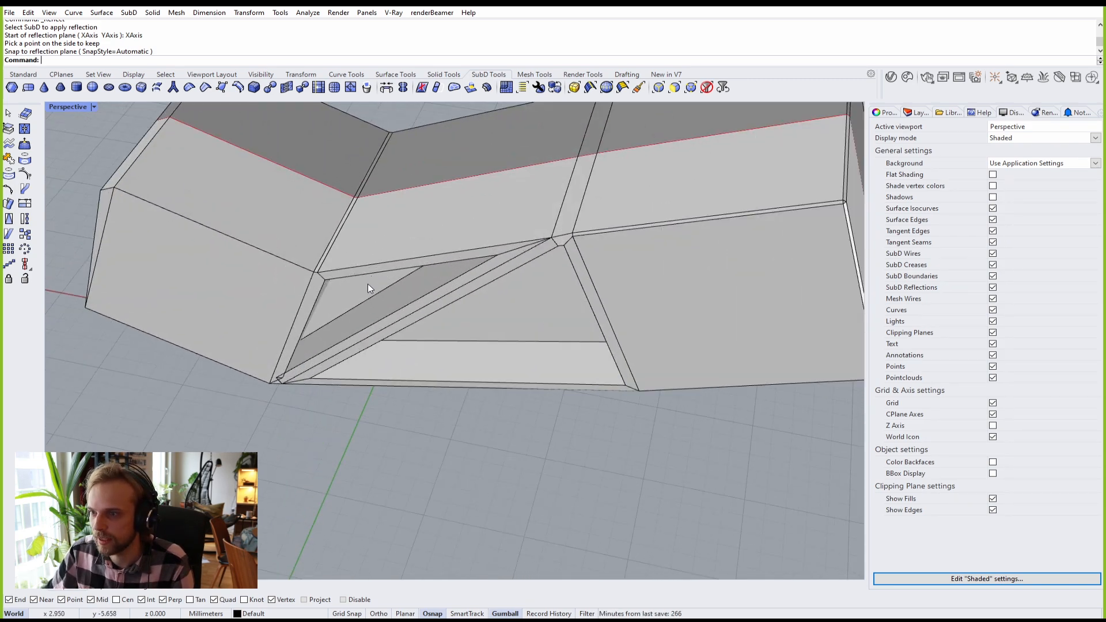
ctrl+shift+click(385, 325)
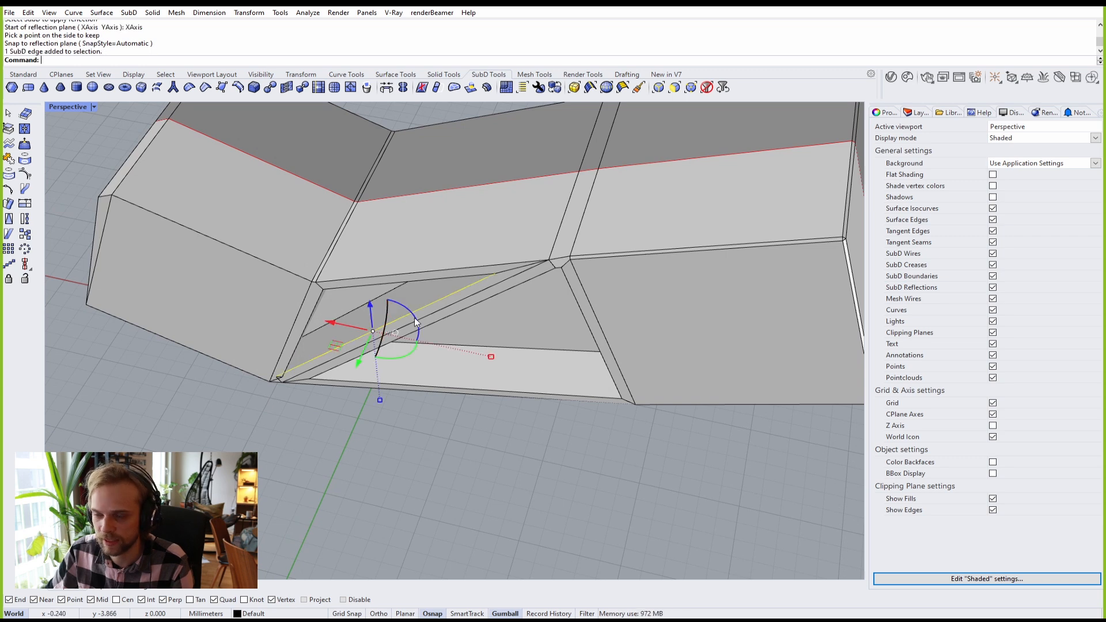
right_drag(354, 338, 329, 354)
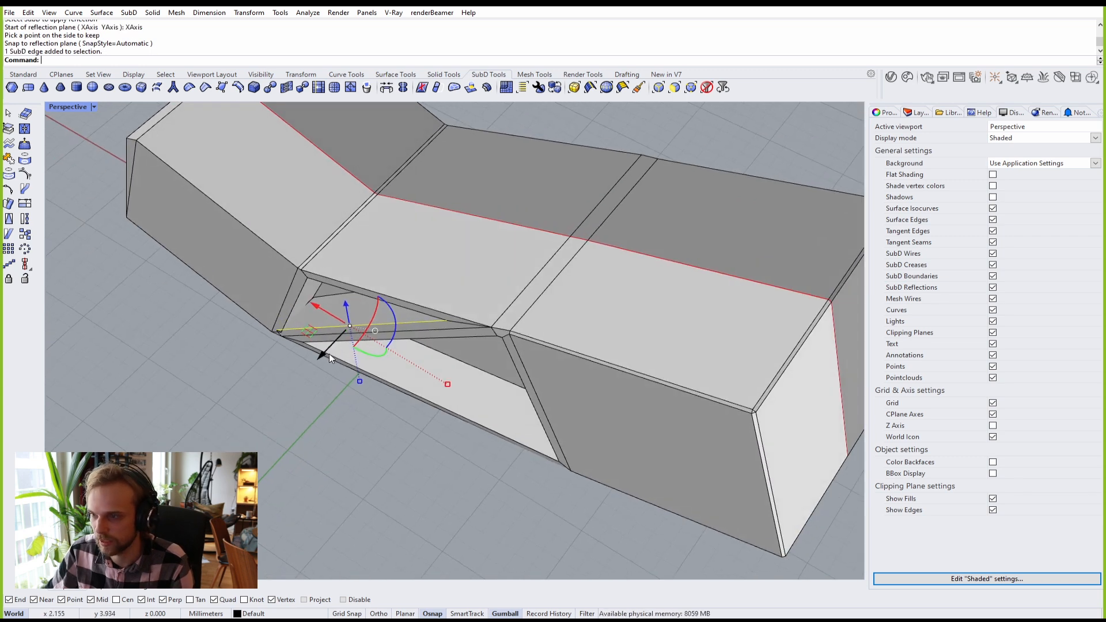
ctrl+shift+click(445, 330)
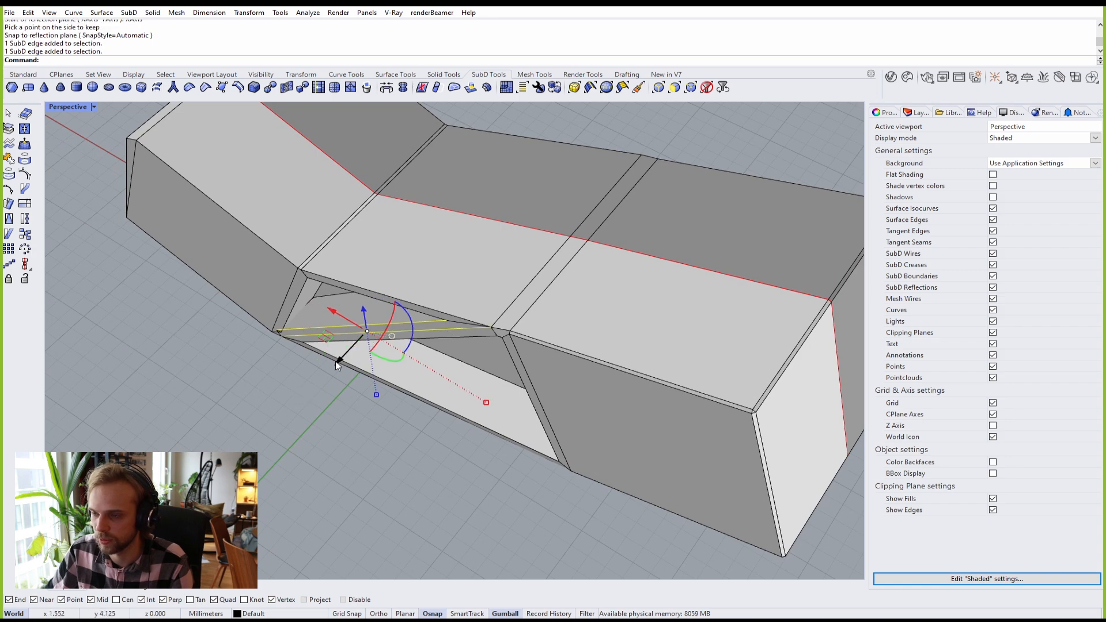
drag(330, 367, 230, 440)
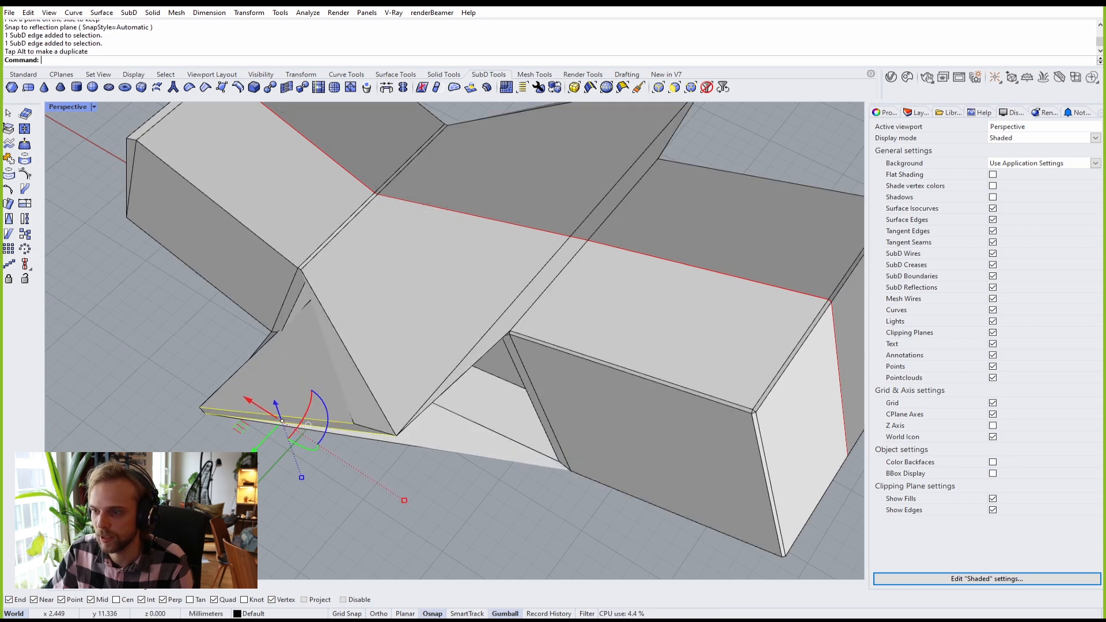
right_drag(459, 411, 314, 393)
scroll(316, 388, down, 6)
right_drag(617, 372, 531, 296)
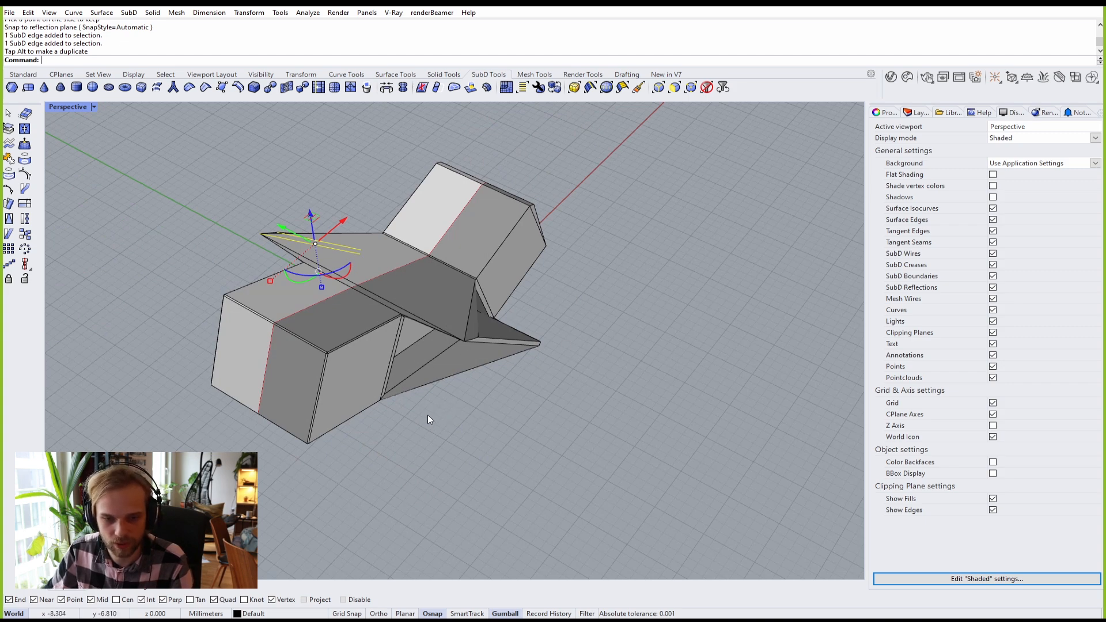
right_drag(430, 416, 579, 412)
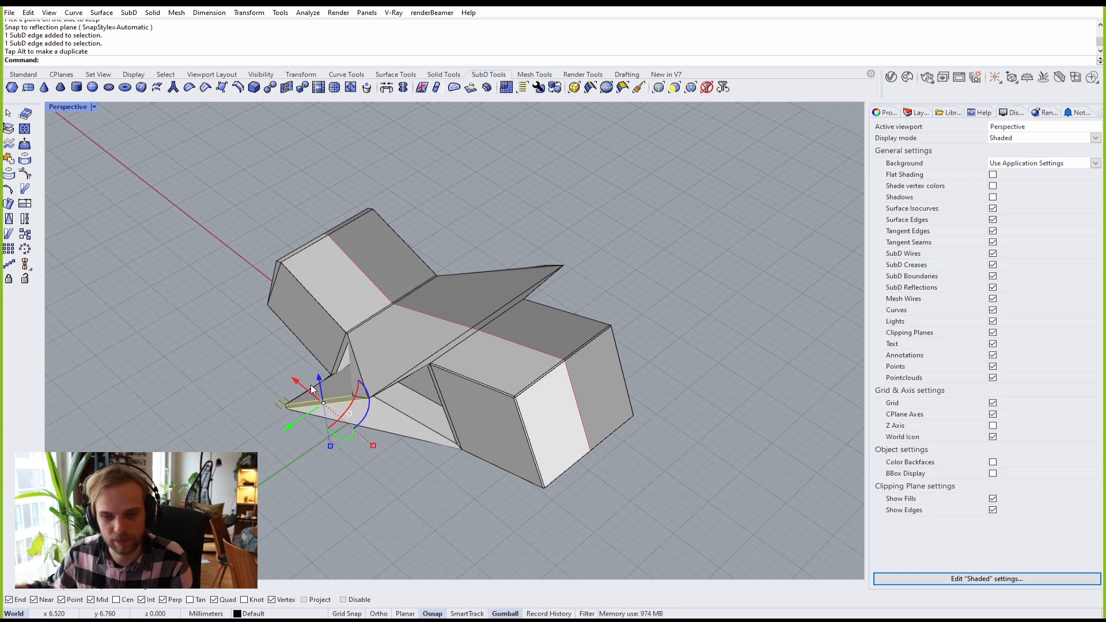
Step: Move the lower outer corner vertex of the lower box's end face inwards along Y towards the symmetry line
right_drag(236, 369, 247, 440)
scroll(293, 341, up, 5)
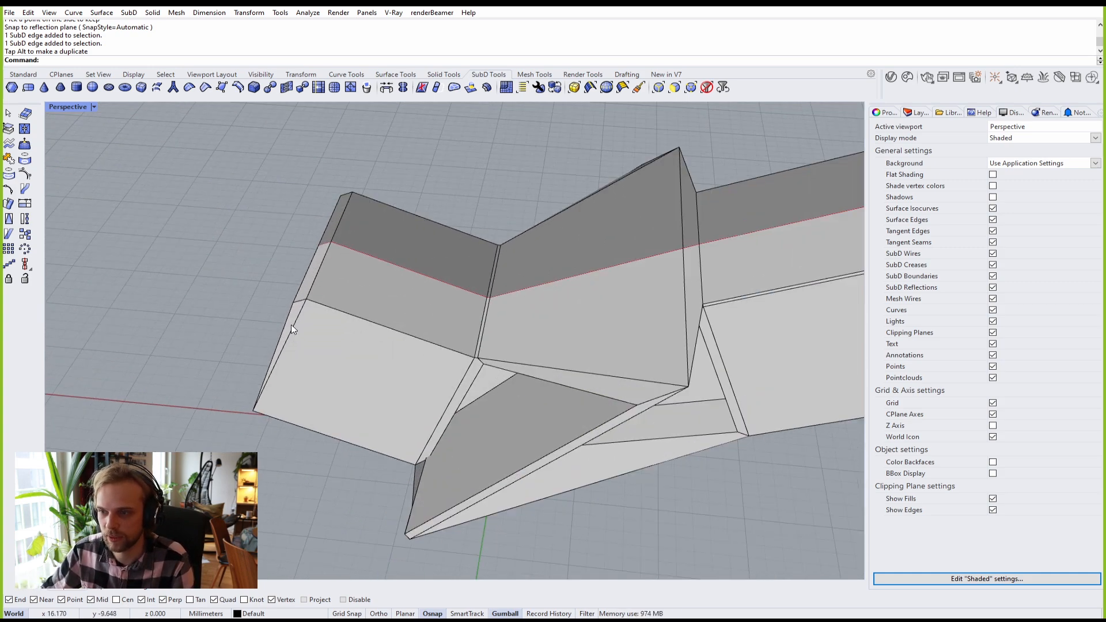
ctrl+shift+click(291, 327)
scroll(293, 356, down, 5)
right_drag(294, 359, 519, 389)
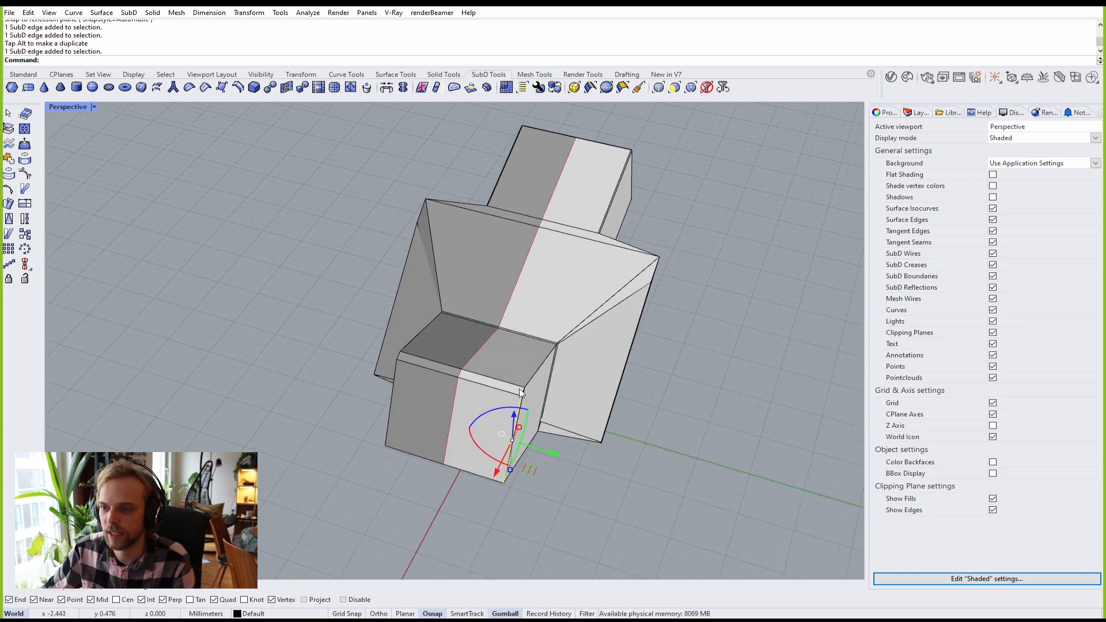
scroll(507, 395, up, 5)
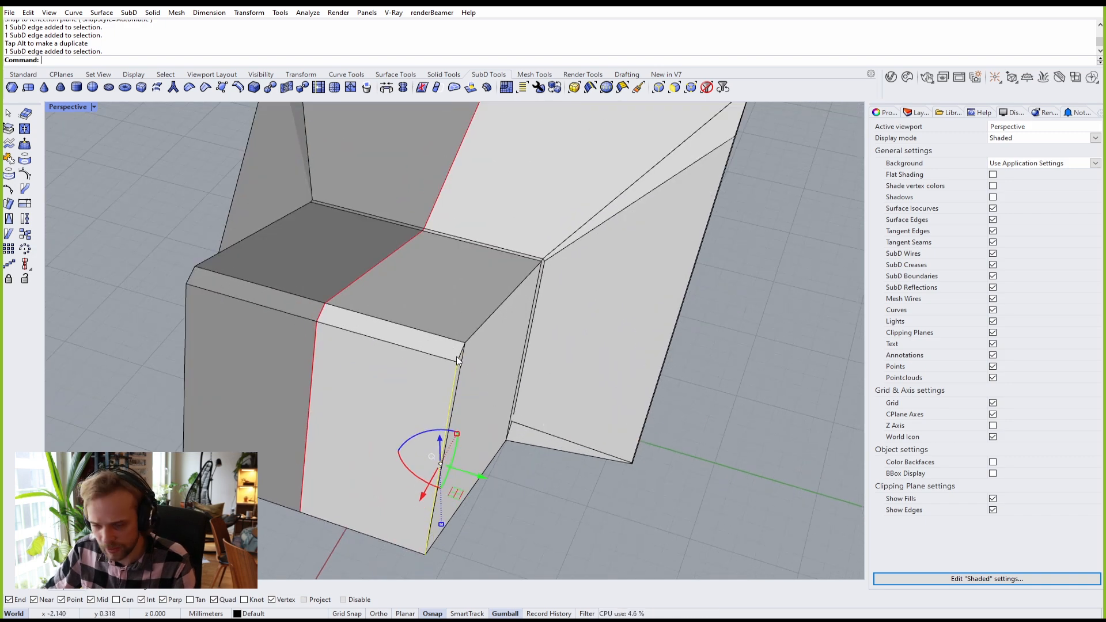
key(Escape)
shift+right_drag(424, 558, 384, 438)
scroll(384, 438, up, 3)
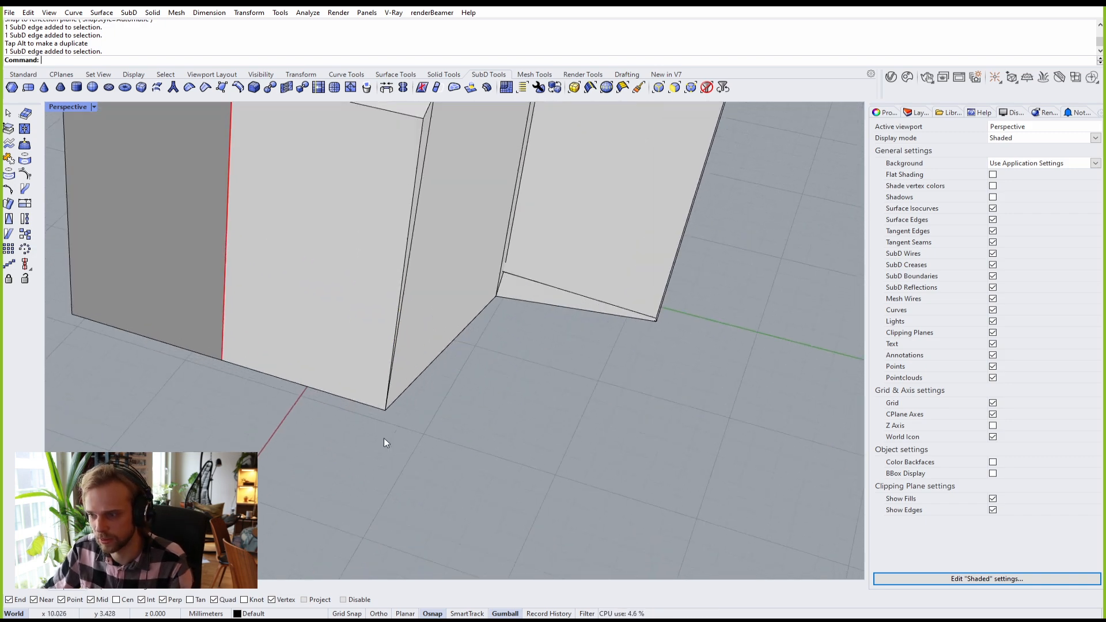
ctrl+shift+click(385, 409)
drag(419, 409, 241, 360)
scroll(275, 369, down, 6)
click(379, 380)
Step: Pull the upper outer corner vertex of the lower box outwards along the Y direction
mouse_move(380, 380)
right_down()
mouse_move(388, 375)
mouse_move(358, 326)
mouse_move(363, 385)
right_up()
scroll(263, 383, up, 5)
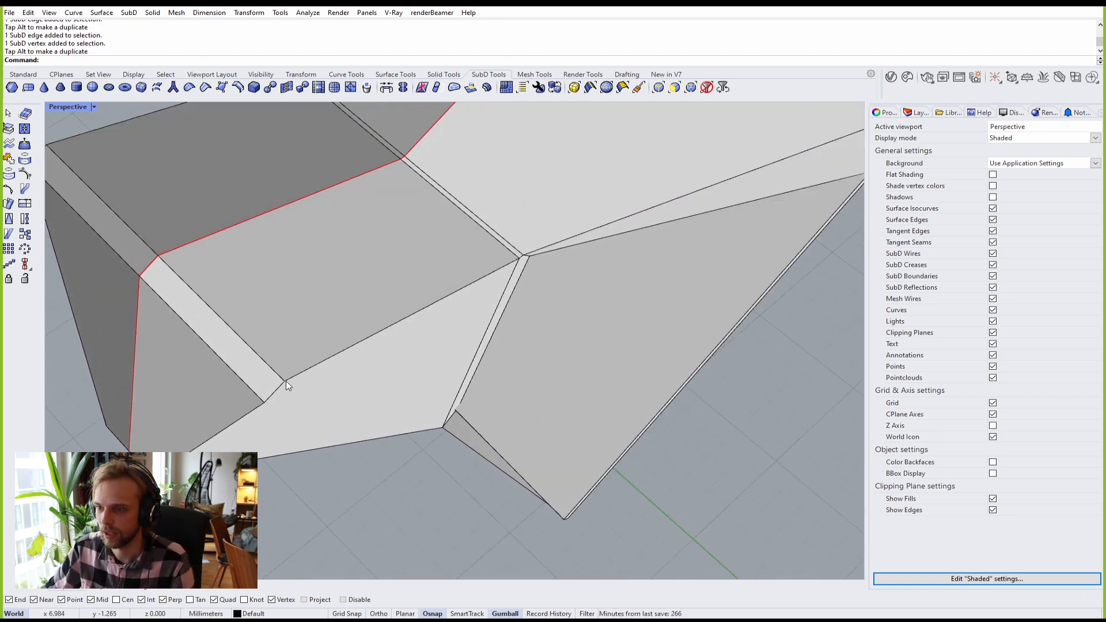
ctrl+shift+click(286, 381)
drag(313, 407, 362, 470)
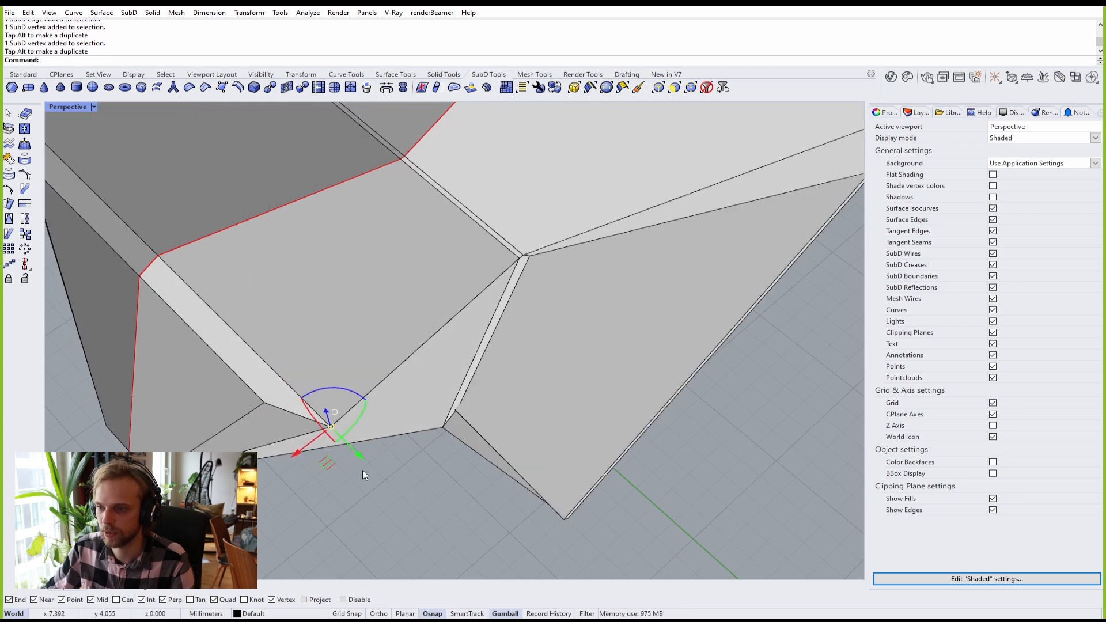
scroll(362, 470, down, 5)
click(399, 507)
right_drag(399, 507, 364, 448)
Step: Examine the reflected body from several sides in smooth display and return to flat display
key(Tab)
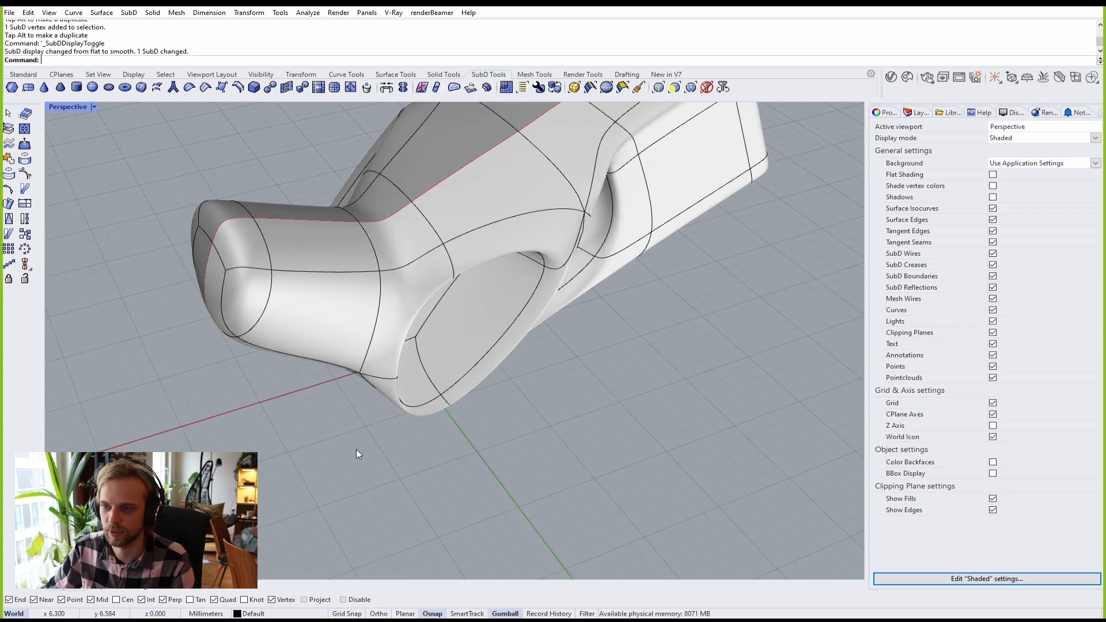
scroll(356, 449, down, 4)
right_drag(425, 420, 469, 202)
key(Tab)
Step: Extrude the thin diagonal strip face in the side recess outwards along the Y direction with ExtrudeSubD to form mirrored side wings
scroll(466, 288, up, 5)
ctrl+shift+click(447, 306)
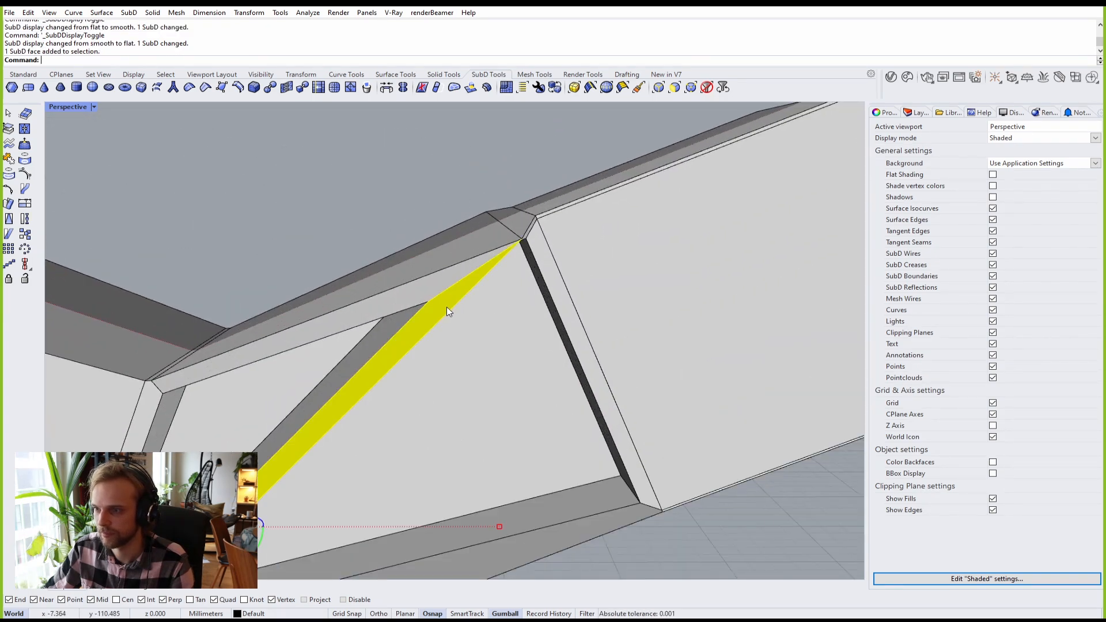
scroll(447, 306, down, 5)
right_drag(447, 306, 507, 354)
text(ExtrudeSubD)
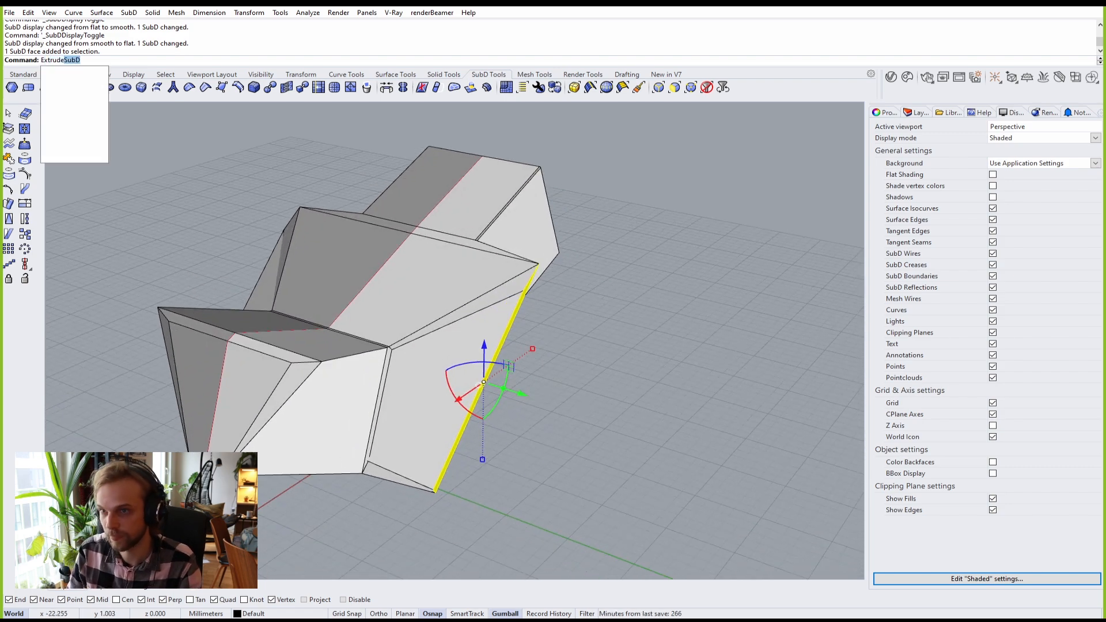
key(Return)
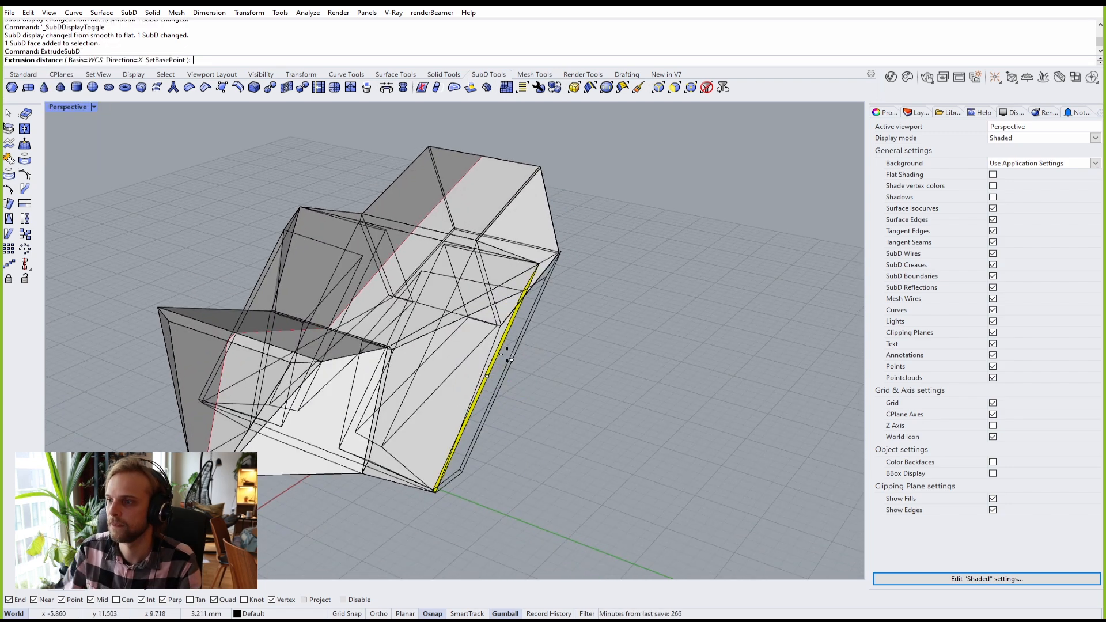
click(124, 60)
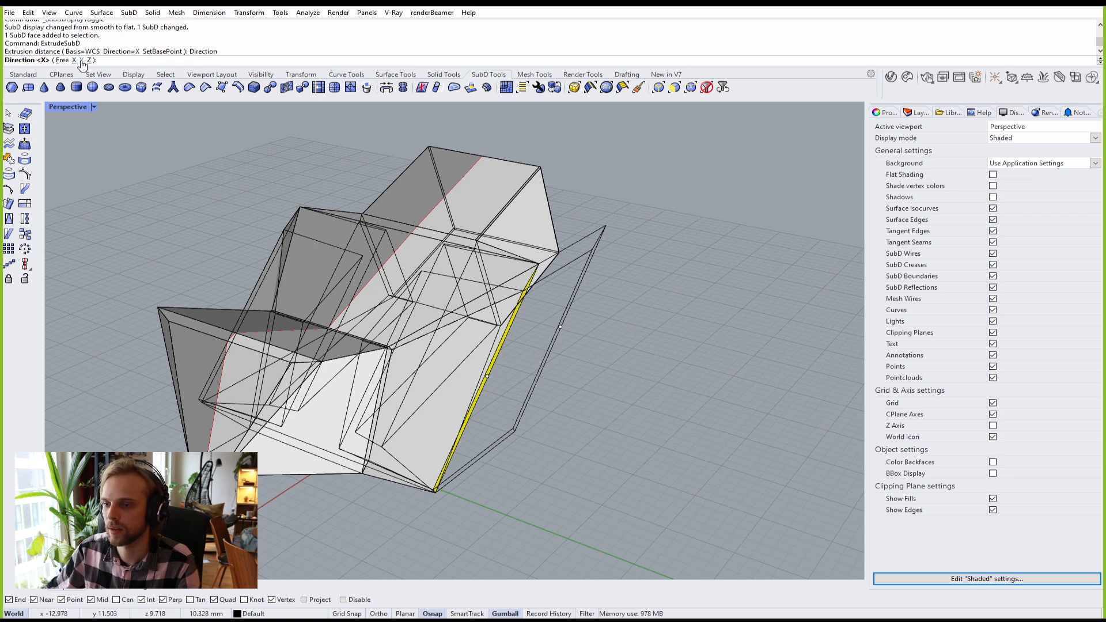
click(80, 60)
scroll(630, 390, down, 3)
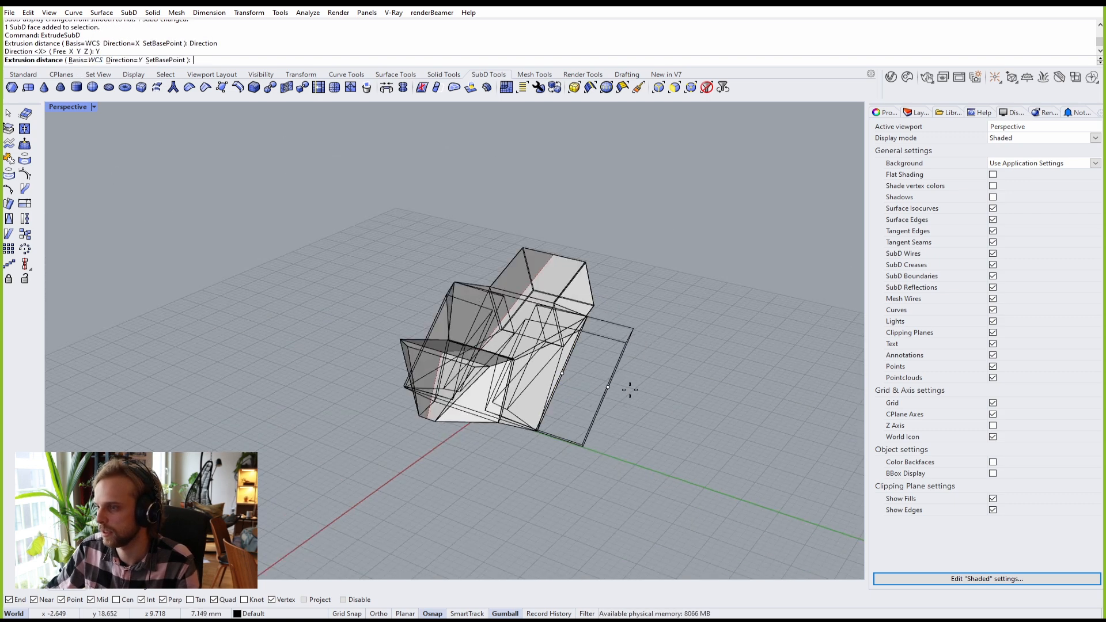
mouse_move(630, 390)
right_down()
mouse_move(682, 403)
mouse_move(591, 382)
mouse_move(592, 401)
mouse_move(593, 382)
mouse_move(634, 389)
right_up()
click(657, 406)
scroll(593, 403, up, 4)
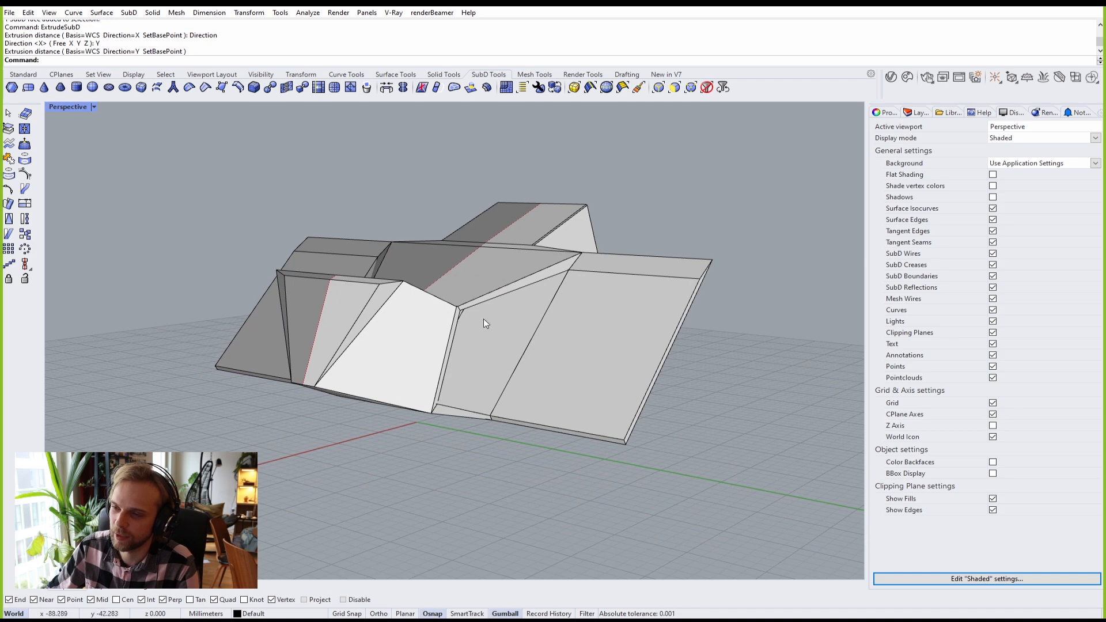
Step: Run Reflect on the SubD body again, keeping the current reflection plane and the Automatic snap style
right_drag(565, 372, 633, 413)
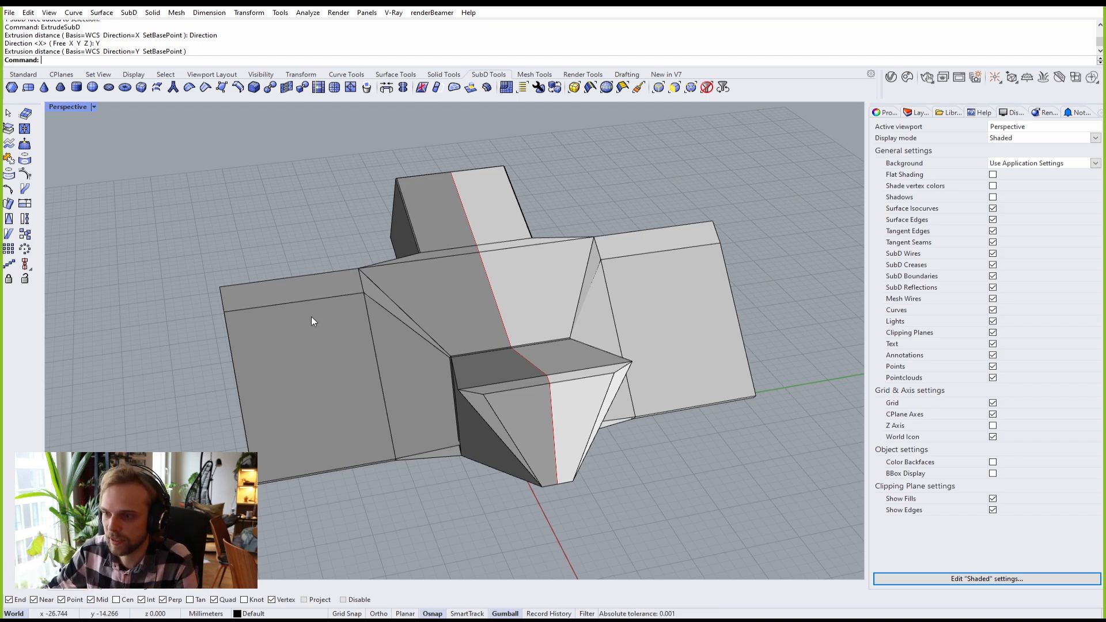
right_drag(311, 316, 220, 243)
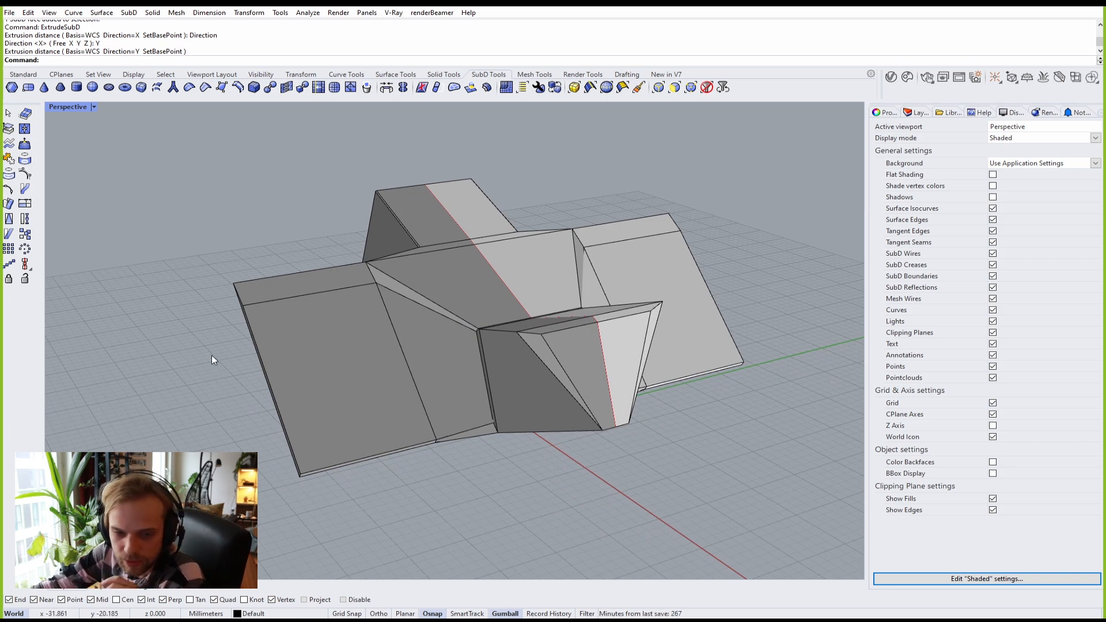
right_drag(431, 343, 389, 347)
text(Reble)
key(Return)
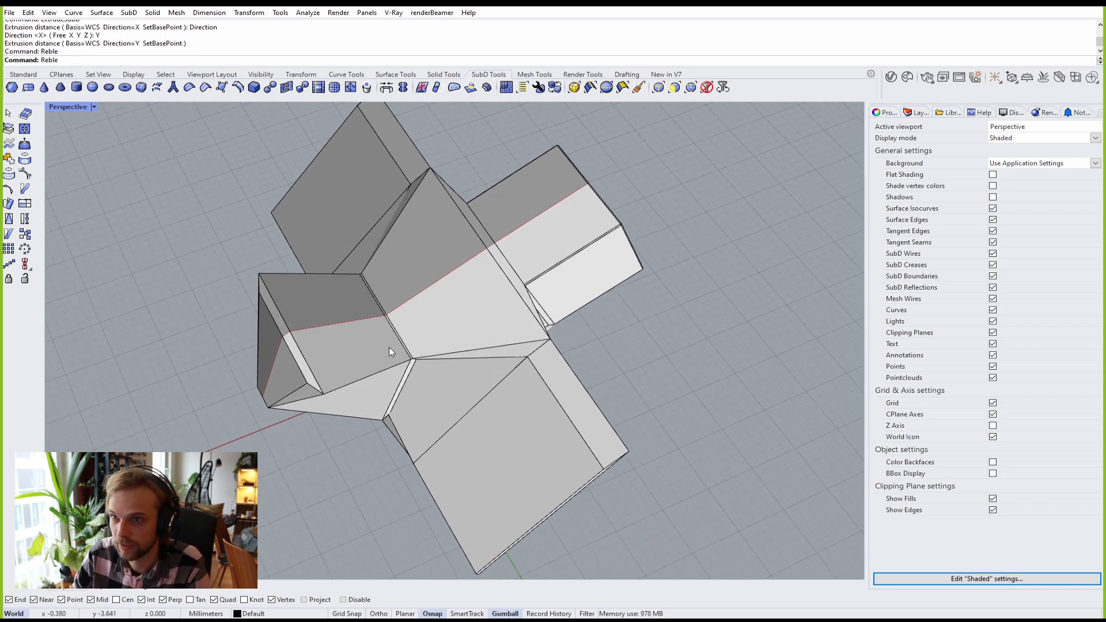
text(Reflect)
key(Return)
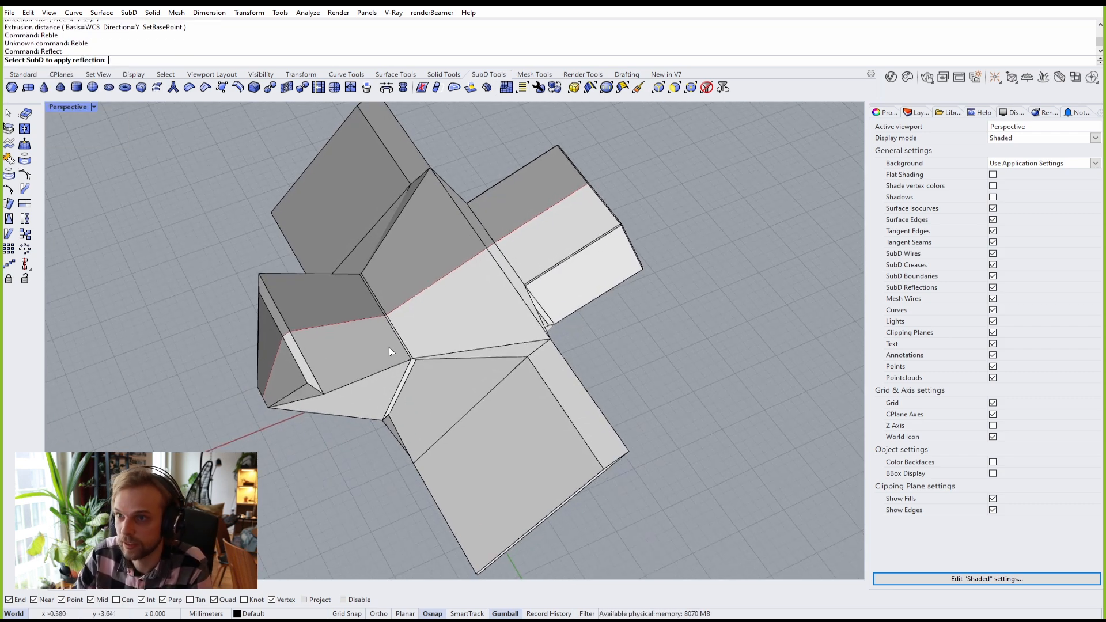
click(499, 311)
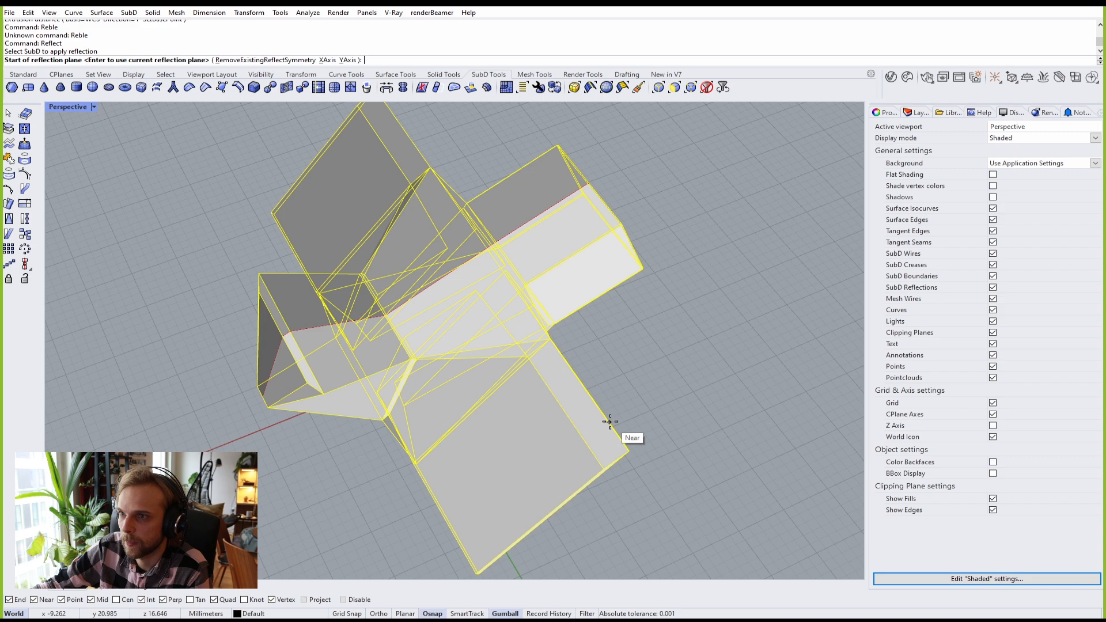
key(Return)
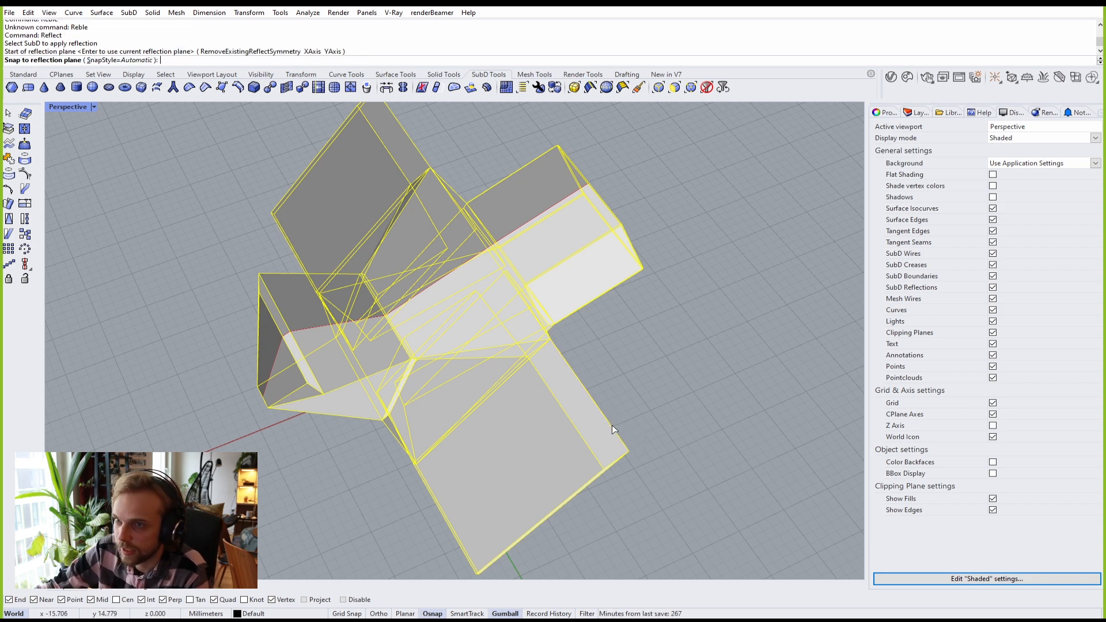
key(Return)
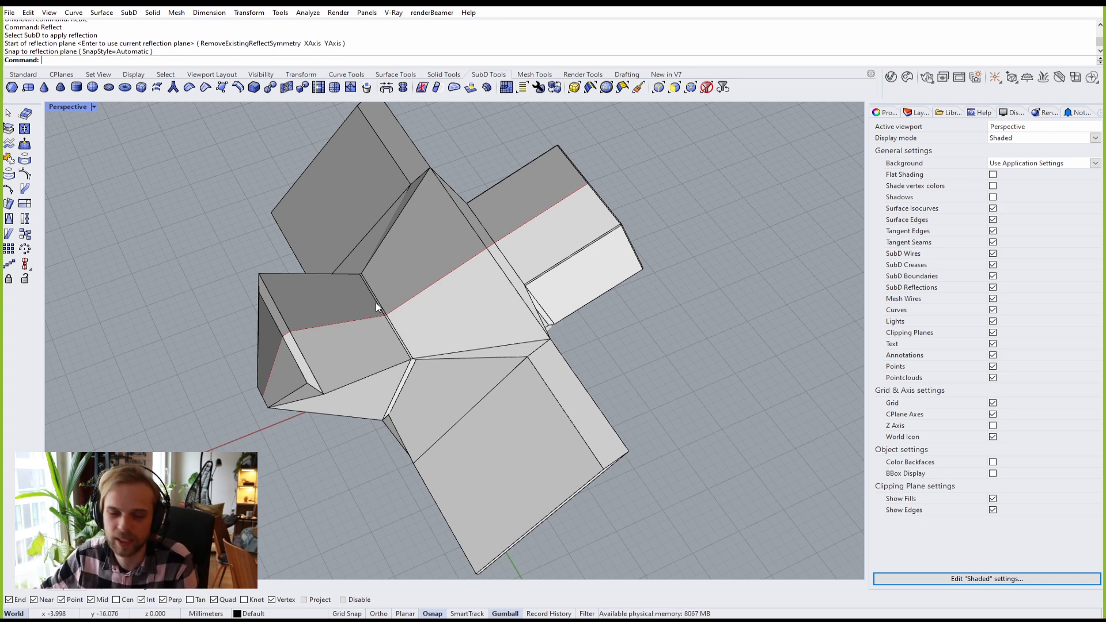
right_drag(400, 356, 431, 309)
scroll(590, 344, up, 7)
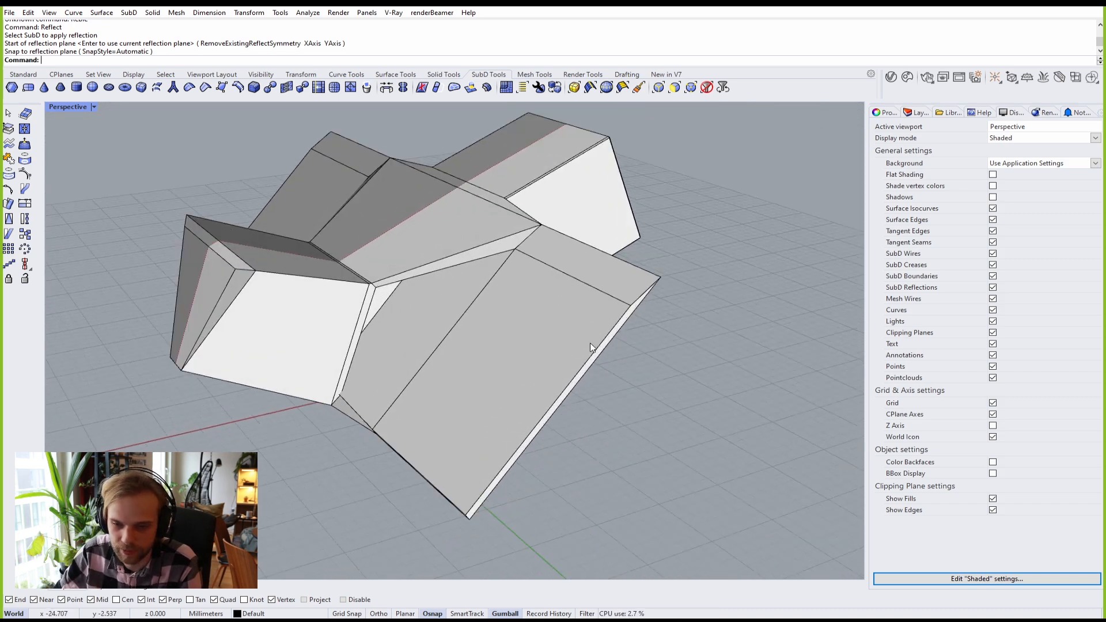
Step: Move the thin outer face of the SubD's side wing outward with the gumball
scroll(596, 292, down, 4)
click(598, 279)
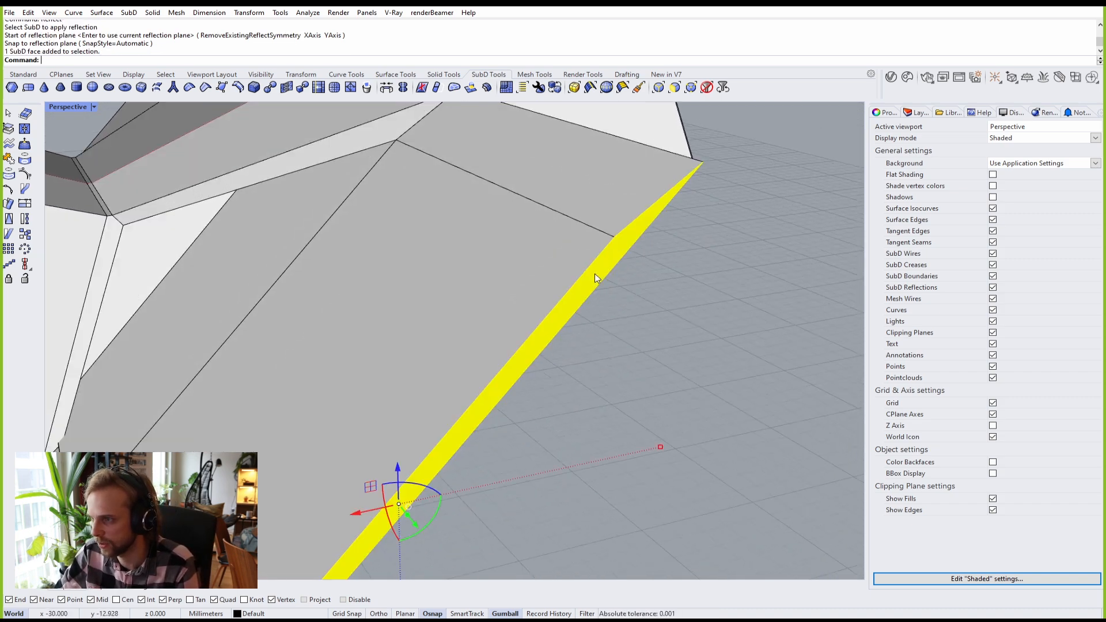
scroll(585, 299, down, 5)
right_drag(585, 298, 527, 333)
drag(527, 333, 495, 351)
click(619, 373)
Step: Switch the SubD display from flat to smooth and view the rounded form from several angles
key(Tab)
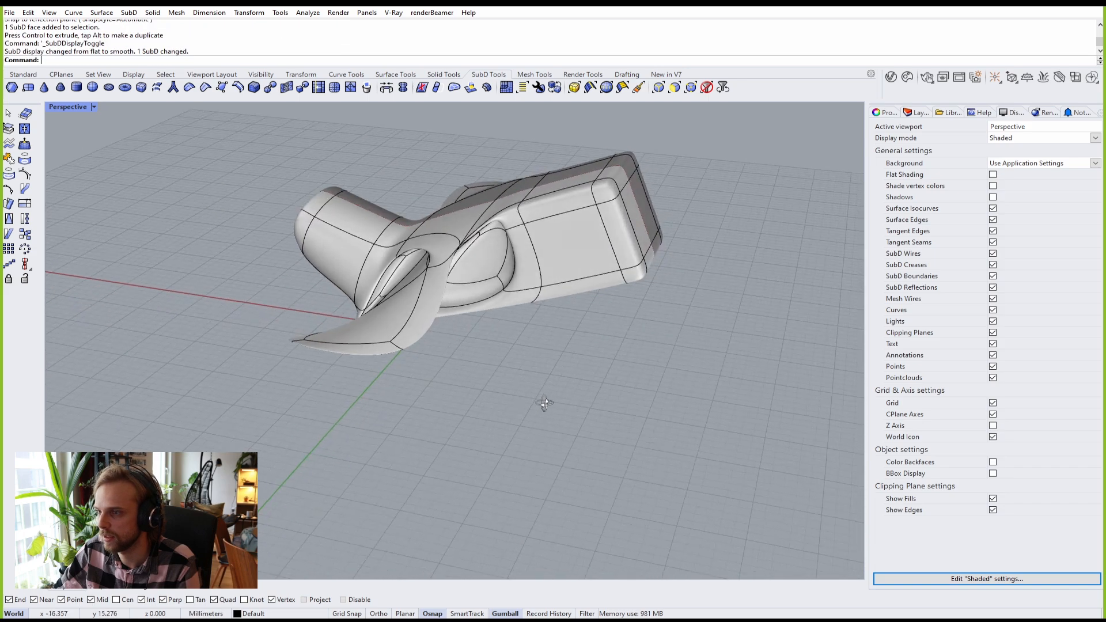
right_drag(543, 403, 664, 380)
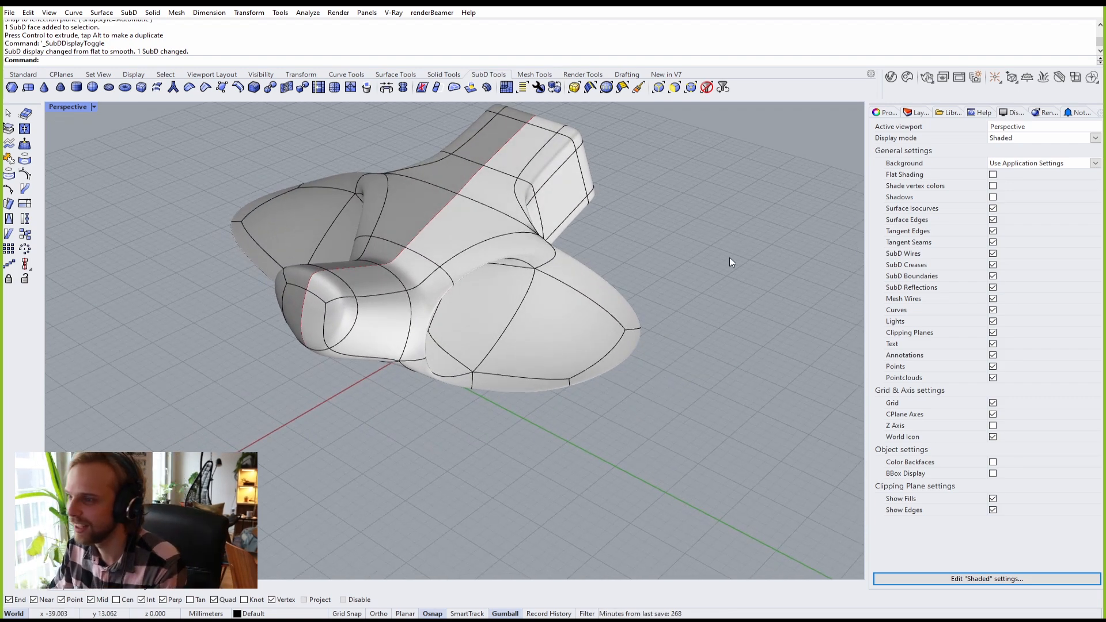
right_drag(662, 381, 534, 256)
Step: Inspect the smooth SubD's surface reflections with the EMap environment map analysis
click(535, 256)
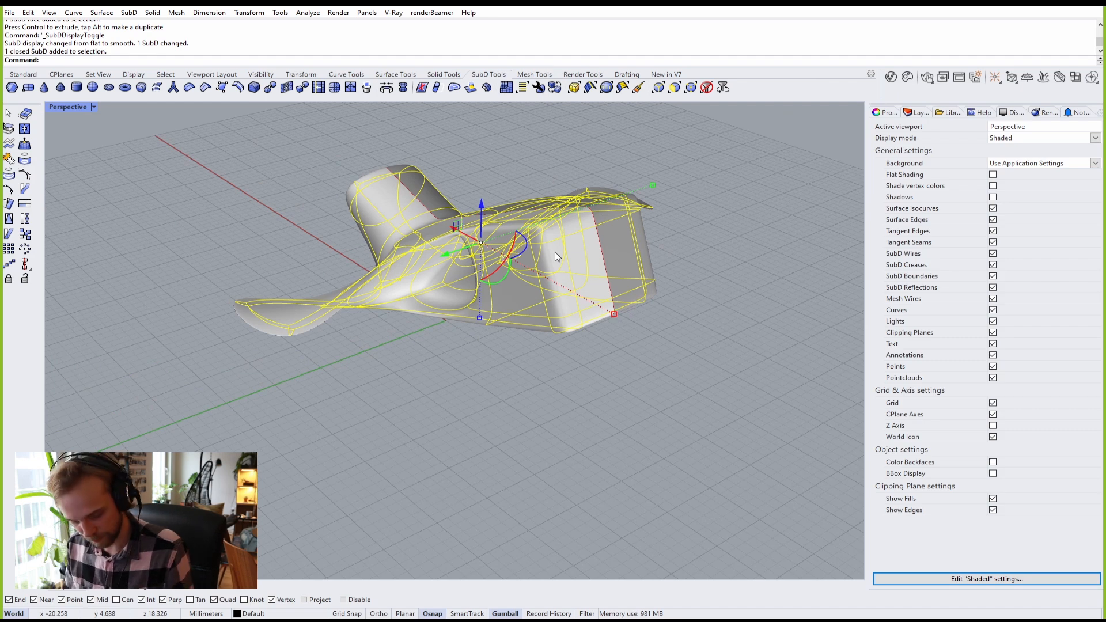
text(EMap)
key(Return)
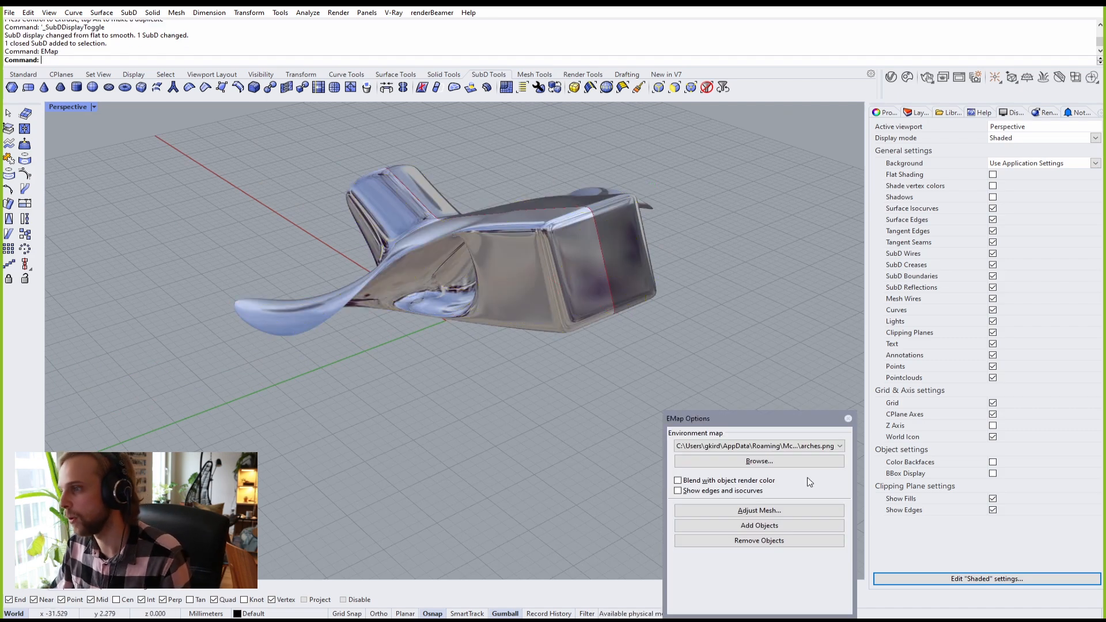
click(848, 418)
right_drag(786, 395, 569, 285)
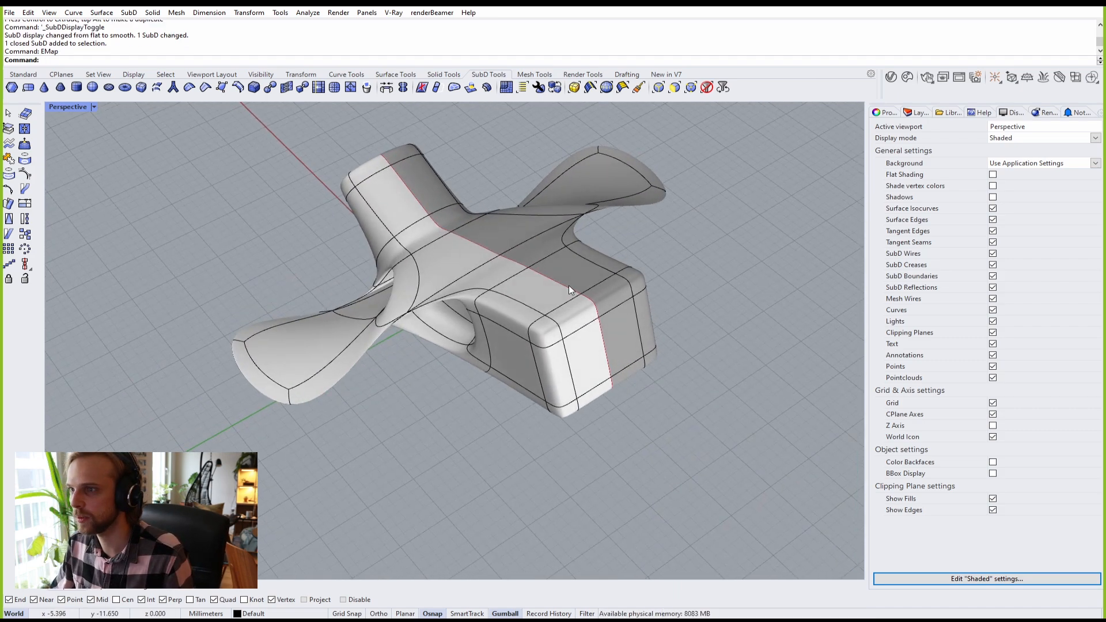
Step: Remove the existing reflection symmetry from the SubD with the Reflect command
click(569, 285)
right_drag(627, 264, 392, 150)
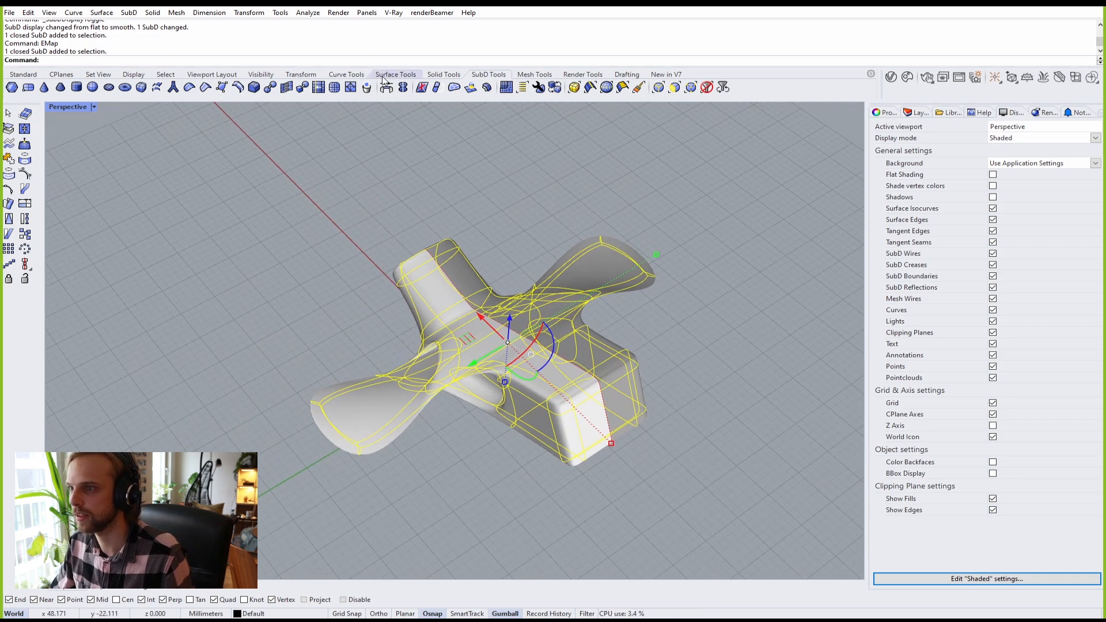
click(403, 88)
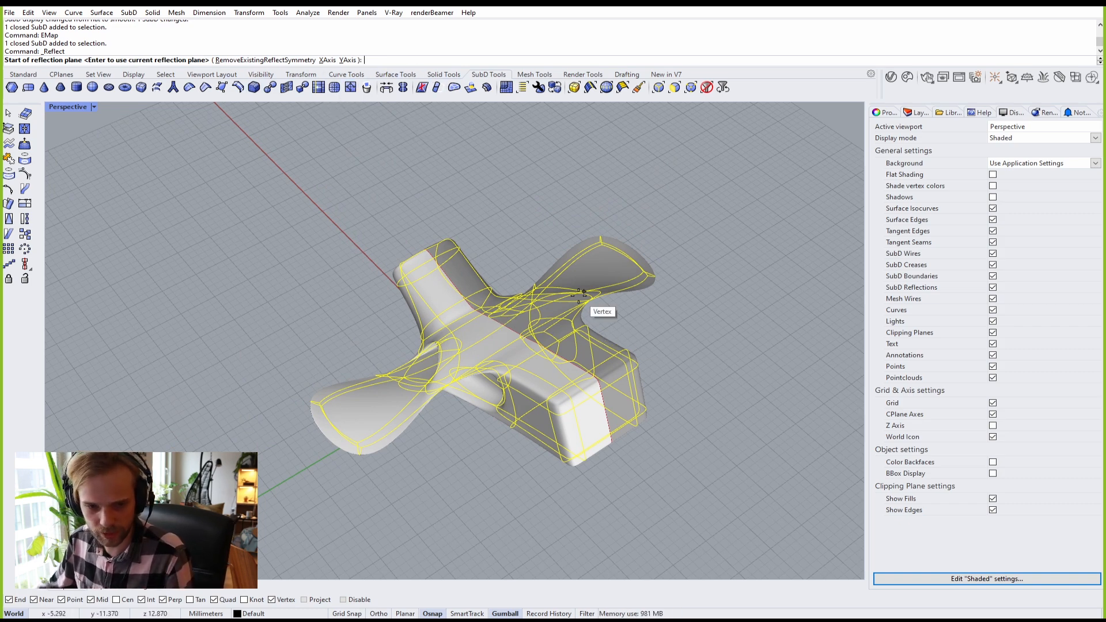
key(Return)
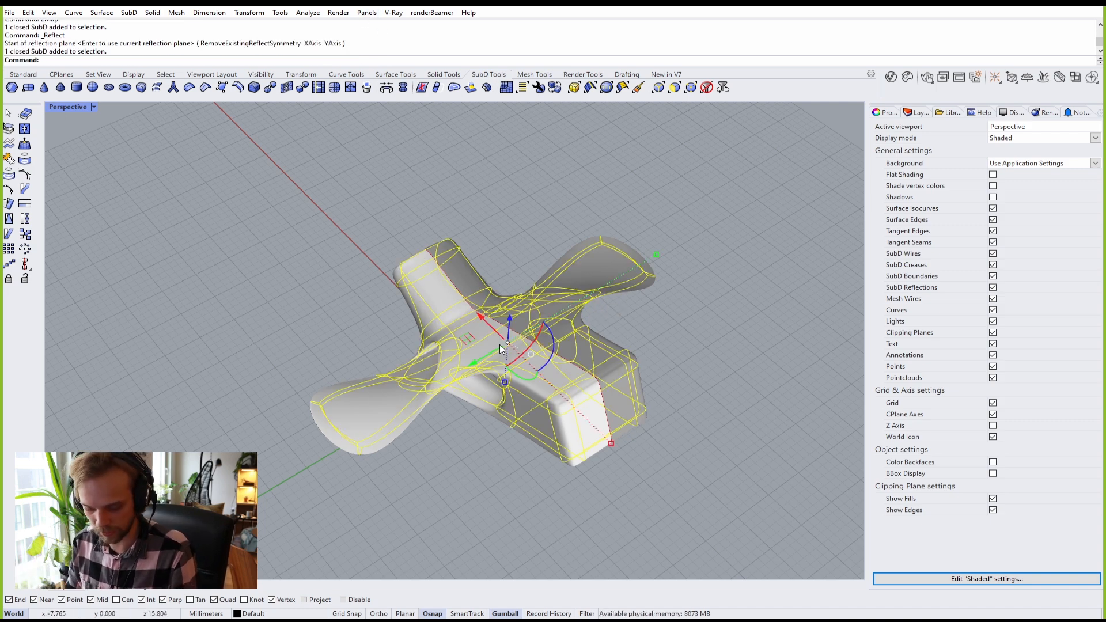
text(Reflect)
key(Return)
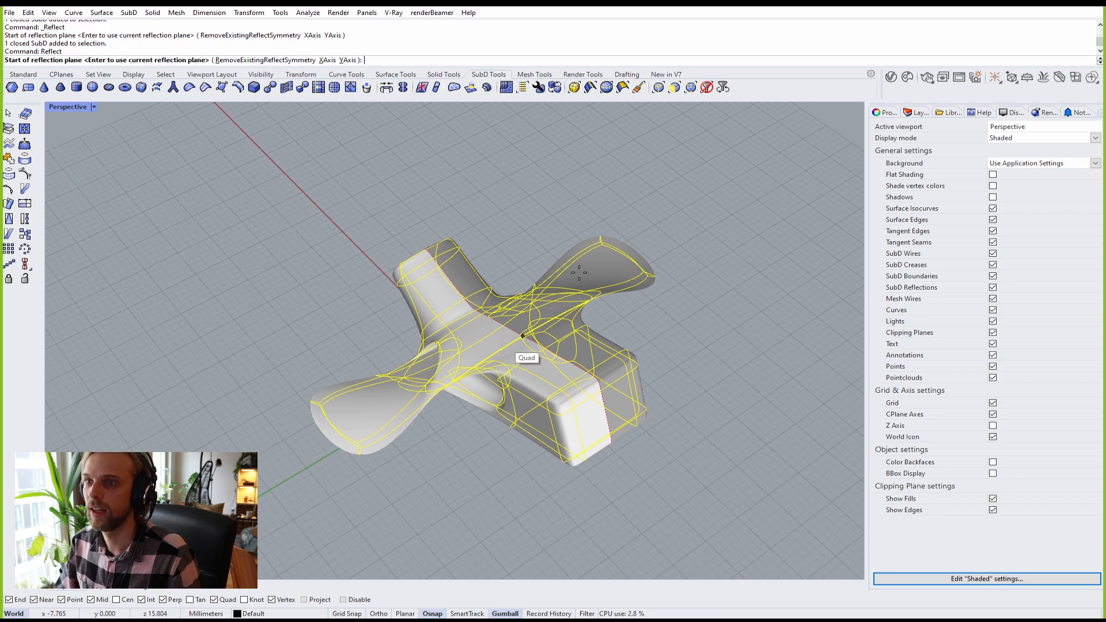
click(242, 60)
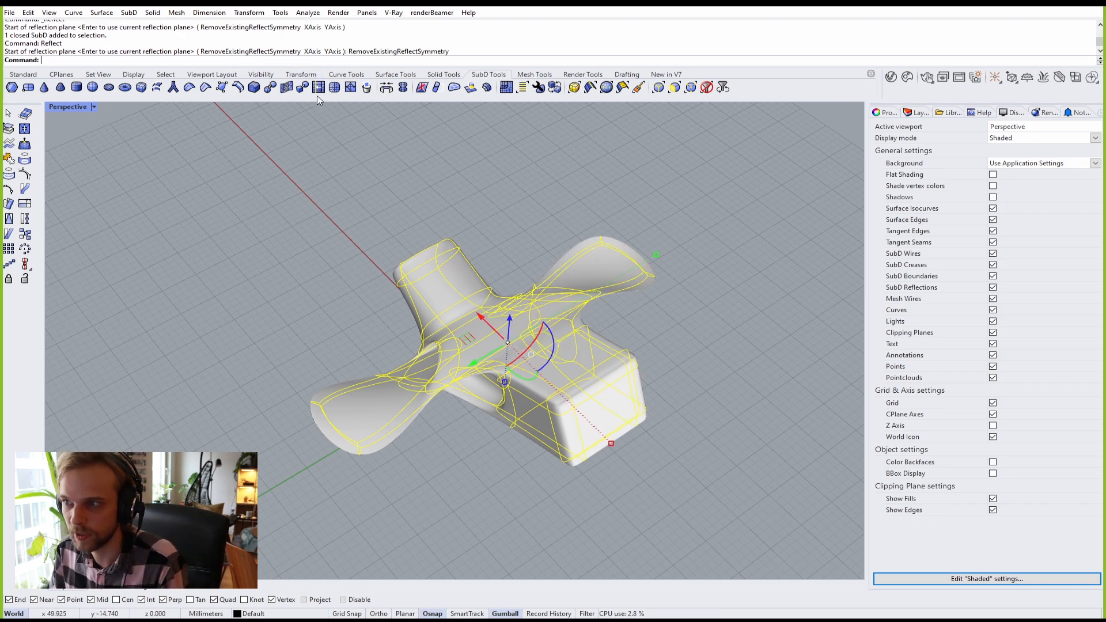
click(485, 231)
Step: Compare the SubD's flat and smooth display modes, ending in smooth display
right_drag(614, 372, 417, 321)
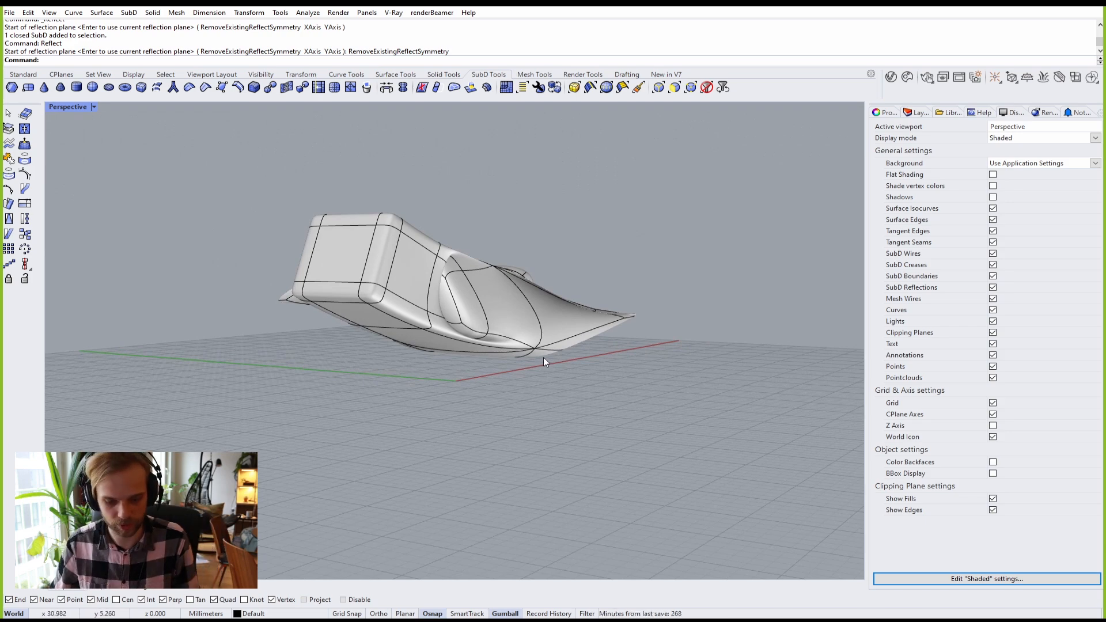
key(Tab)
key(Tab)
key(Tab)
right_drag(541, 354, 641, 328)
key(Tab)
Step: Run EMap on the SubD again and examine the reflections up close from the side
click(642, 328)
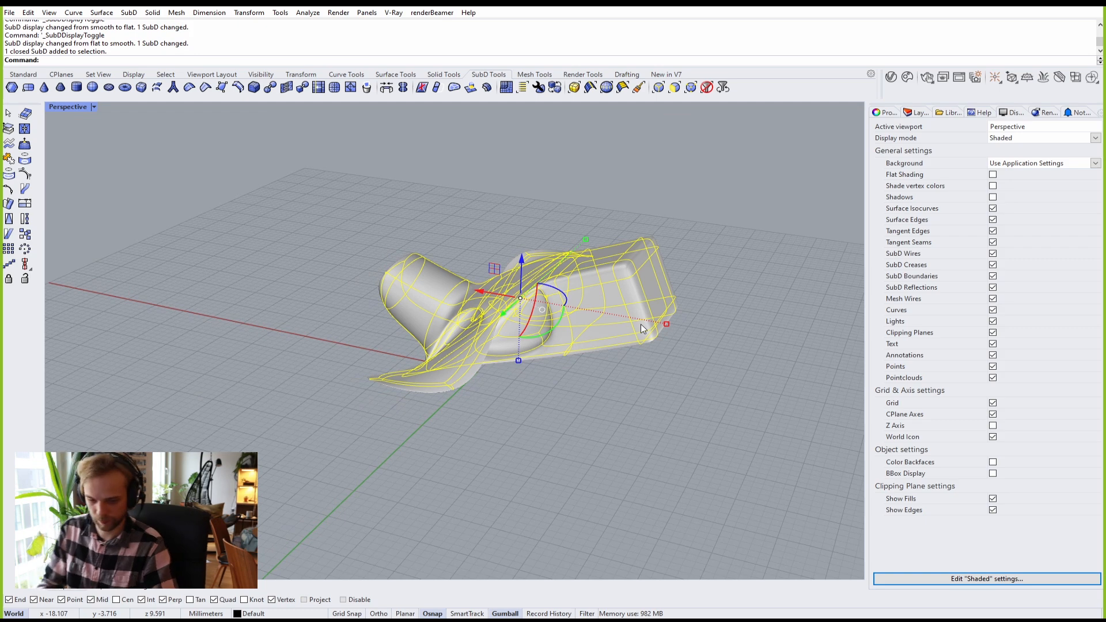
text(emap)
key(Return)
click(575, 401)
right_drag(577, 402, 544, 407)
scroll(529, 317, up, 5)
mouse_move(528, 317)
right_down()
mouse_move(513, 320)
mouse_move(540, 322)
right_up()
drag(844, 417, 847, 416)
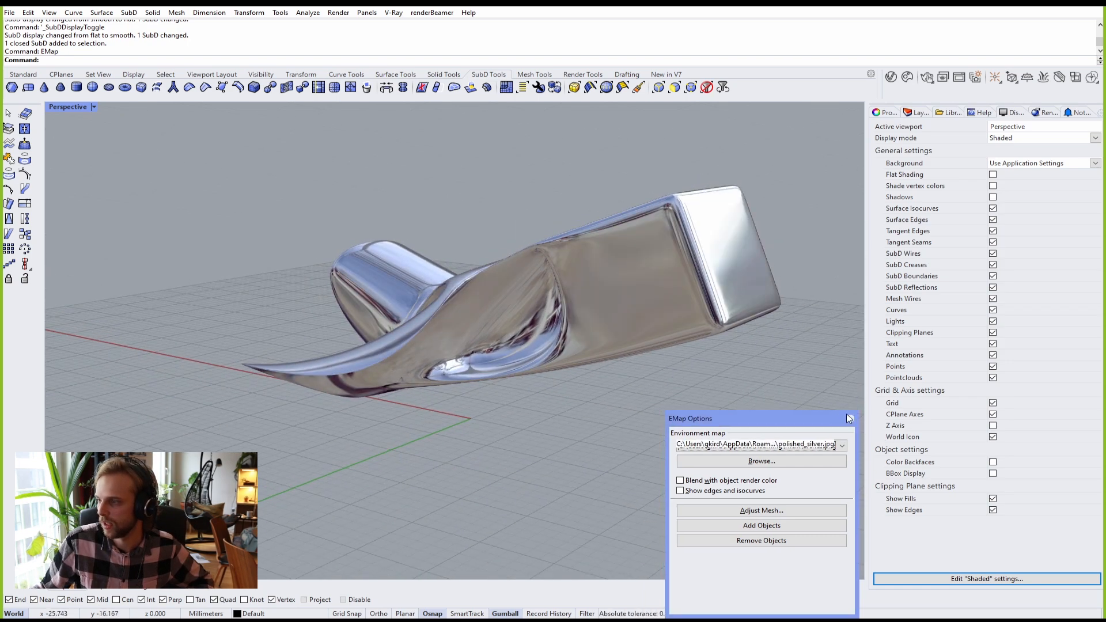
click(850, 419)
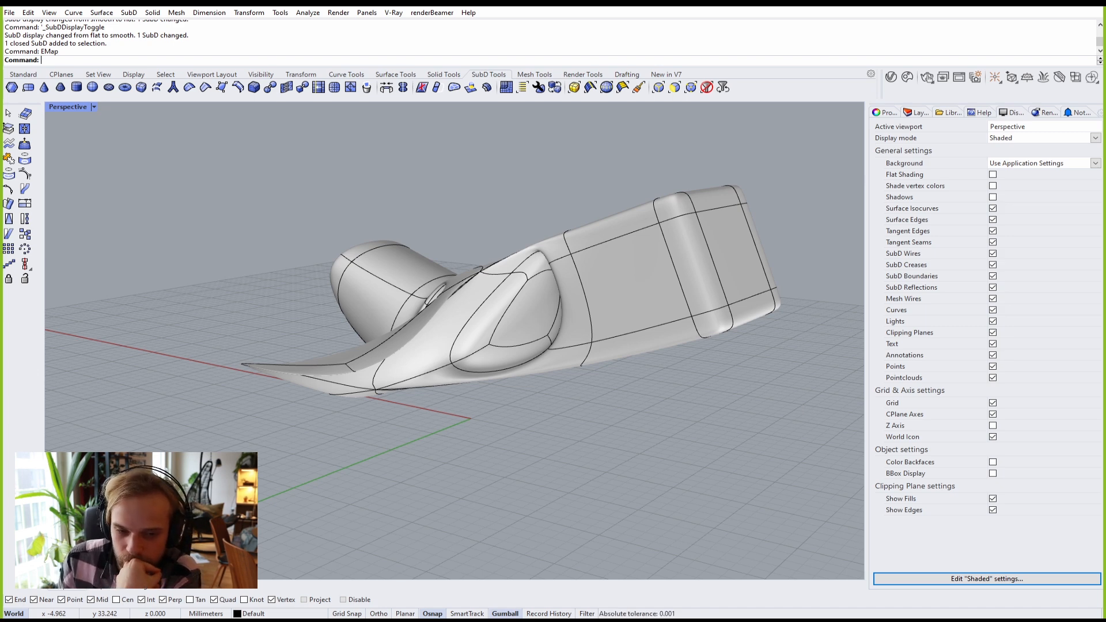
Step: Generate a Make2D drawing of the SubD from the Perspective view, with hidden lines and grouped output
right_drag(485, 234, 564, 296)
click(648, 347)
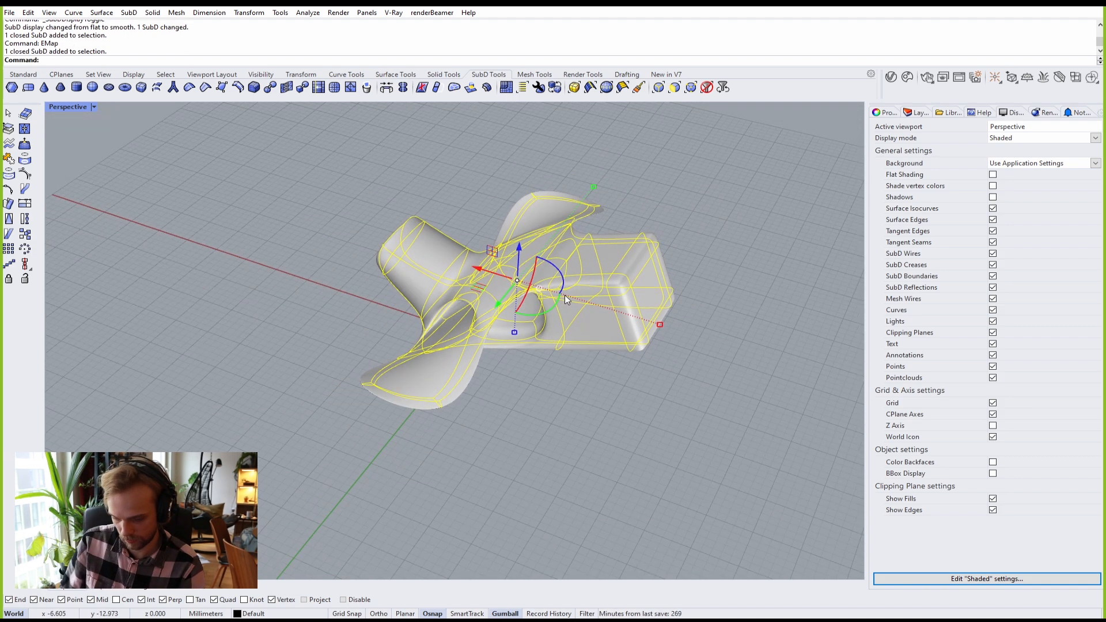
text(make2d)
key(Return)
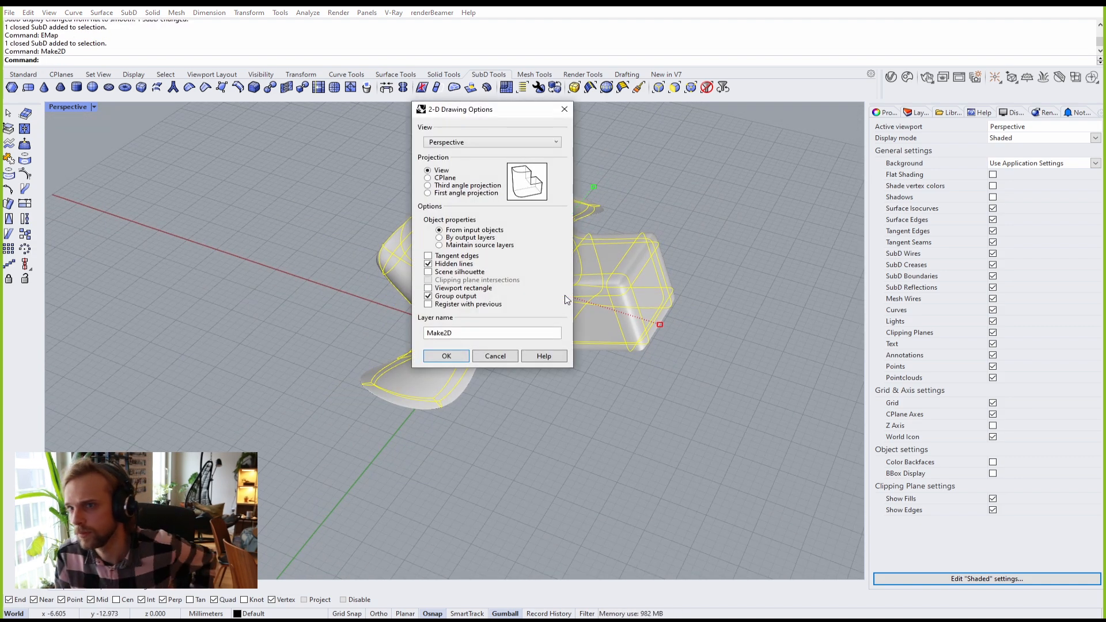
key(Return)
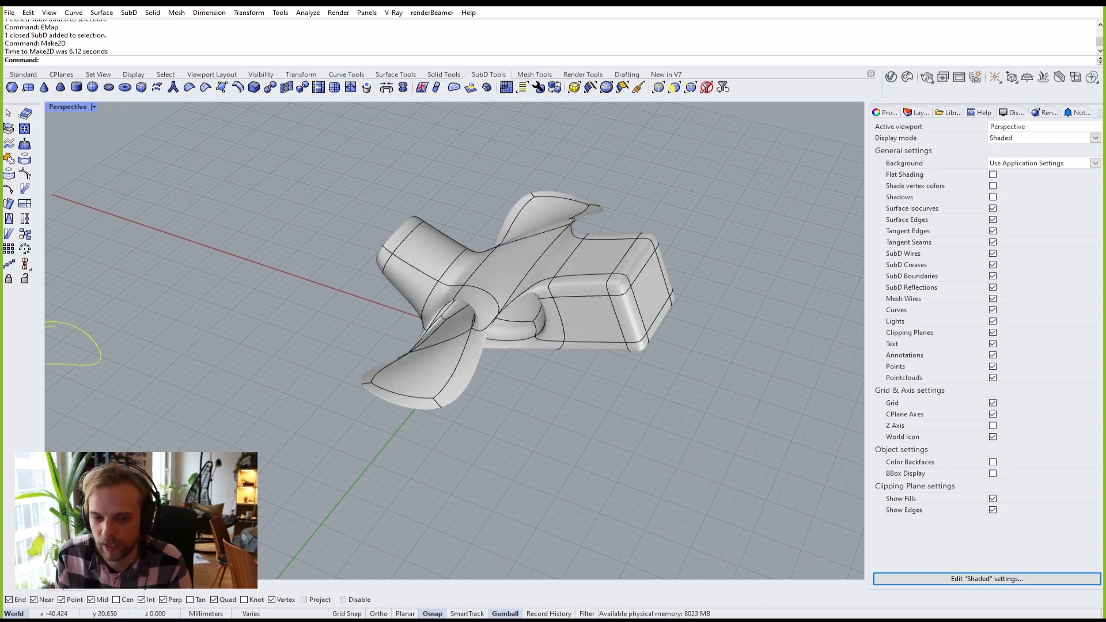
Step: Examine the generated 2D line drawing in the maximized Top view
scroll(602, 385, down, 8)
scroll(312, 375, up, 8)
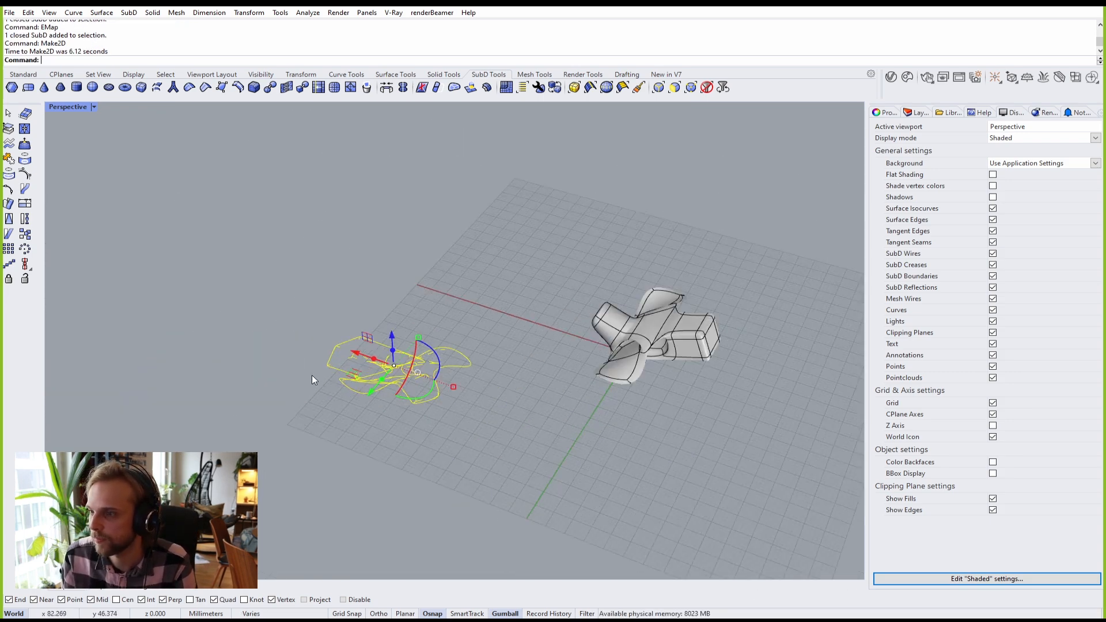
click(337, 237)
double_click(64, 108)
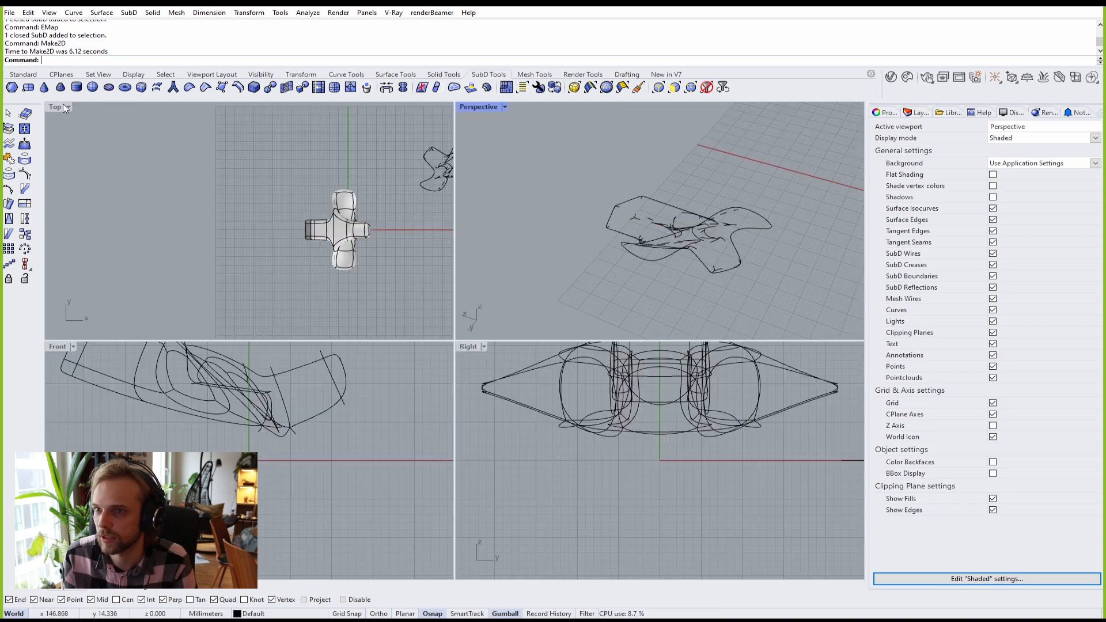
double_click(57, 105)
scroll(375, 253, down, 5)
scroll(571, 230, up, 4)
scroll(553, 288, up, 4)
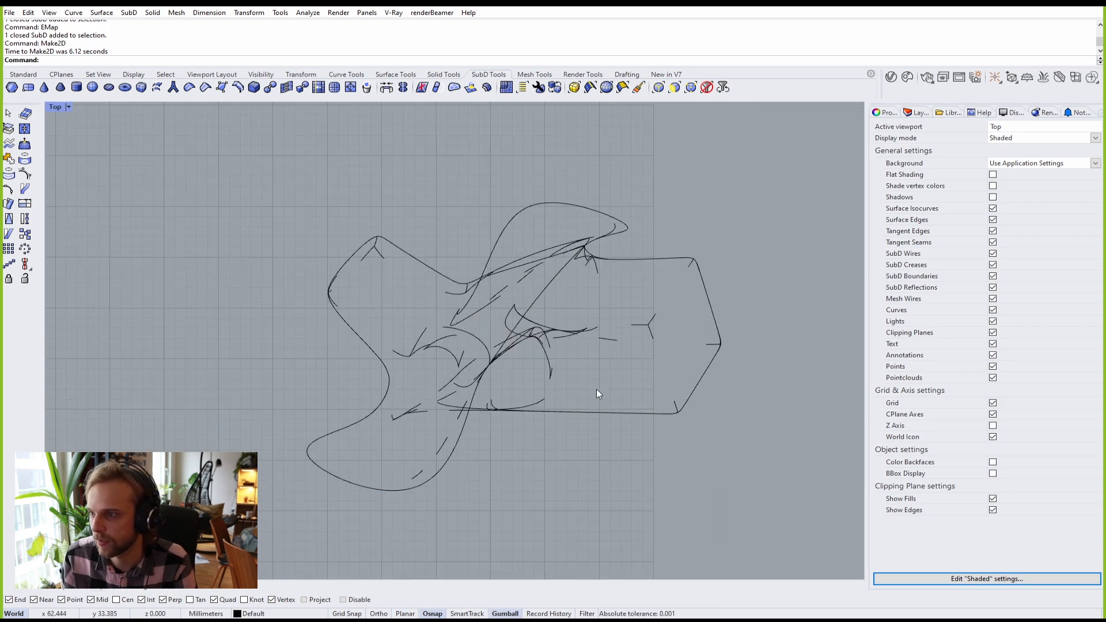
scroll(571, 323, up, 3)
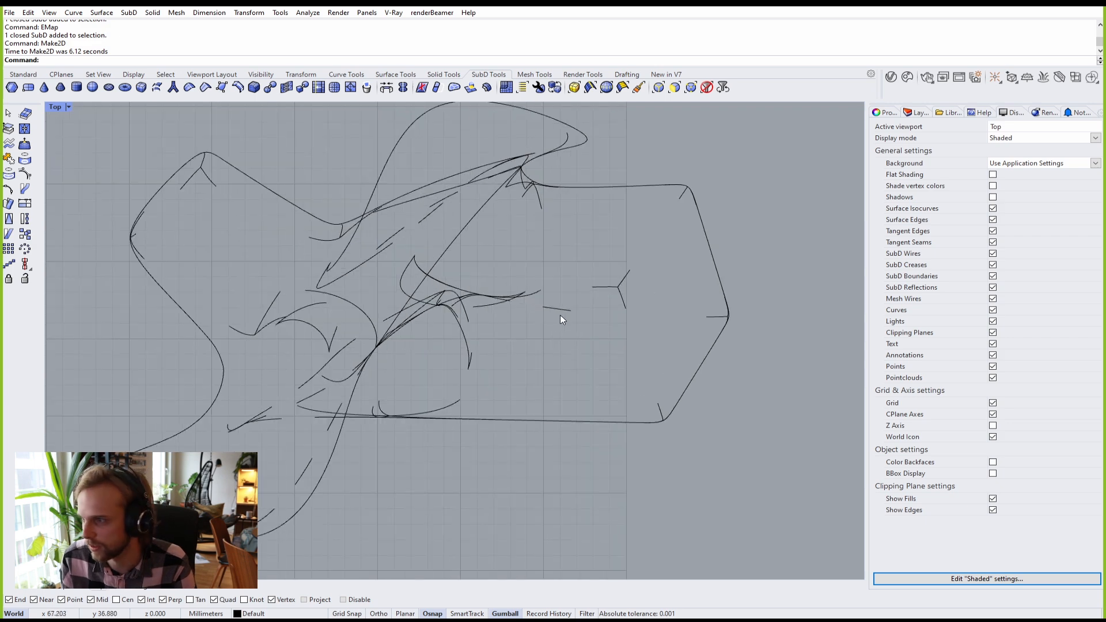
key(ctrl+a)
key(Escape)
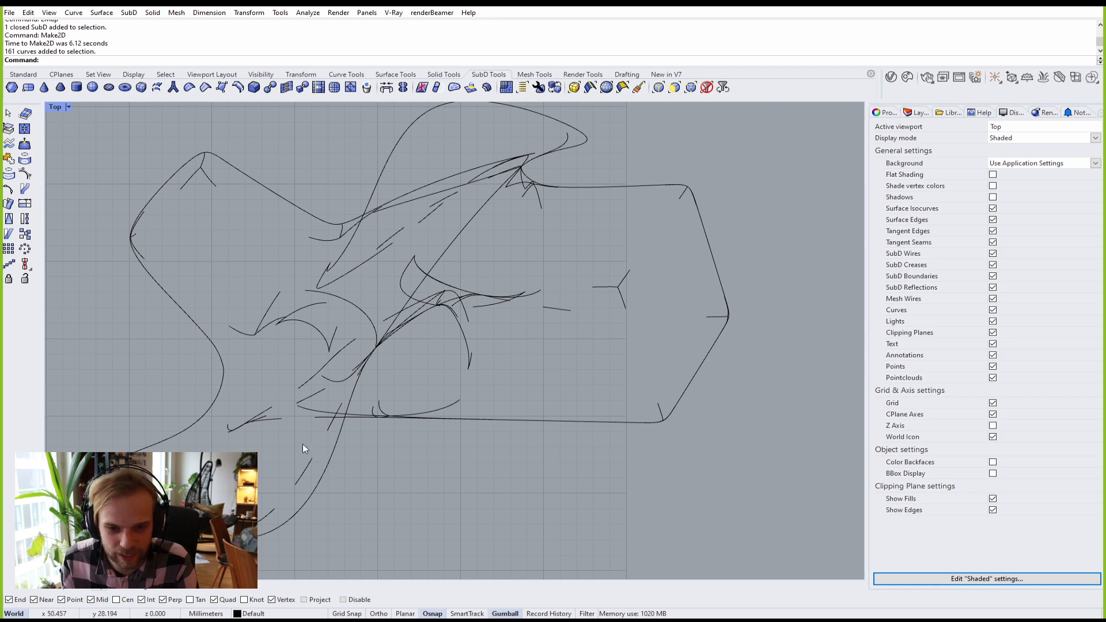
Step: Scale up the grouped 2D drawing curves with the gumball and move them within the Top view
scroll(304, 449, down, 2)
click(323, 437)
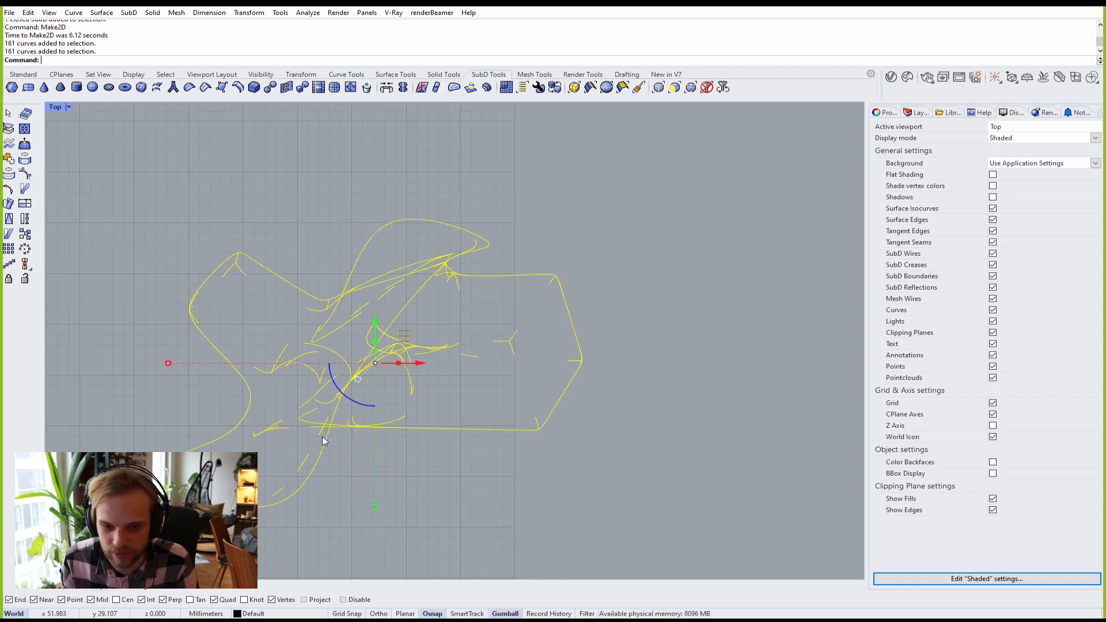
scroll(326, 432, down, 5)
drag(333, 440, 369, 516)
drag(363, 394, 454, 298)
click(639, 238)
scroll(439, 300, up, 8)
scroll(399, 298, down, 8)
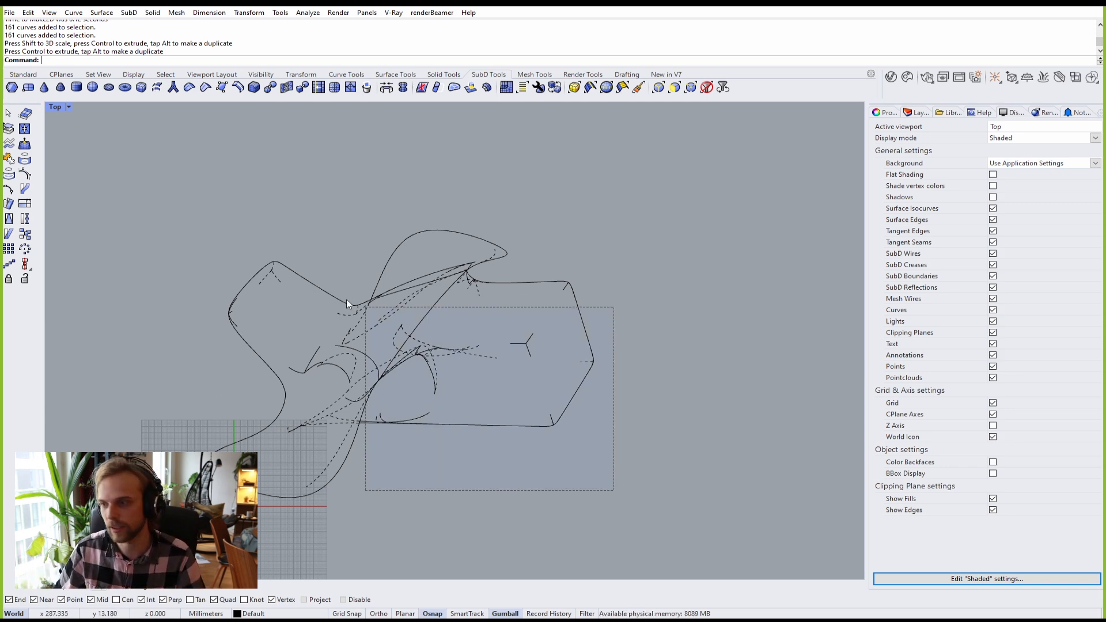
Step: Delete the 2D drawing curves and return to the maximized Perspective view of the SubD
key(ctrl+a)
key(Delete)
double_click(55, 107)
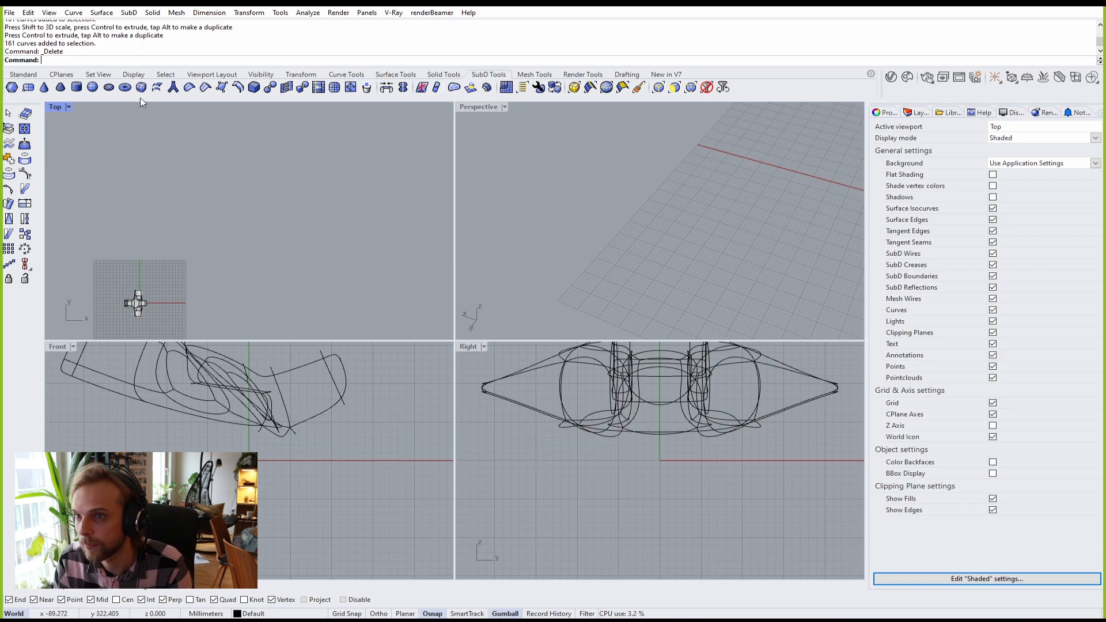
double_click(476, 106)
scroll(384, 337, down, 9)
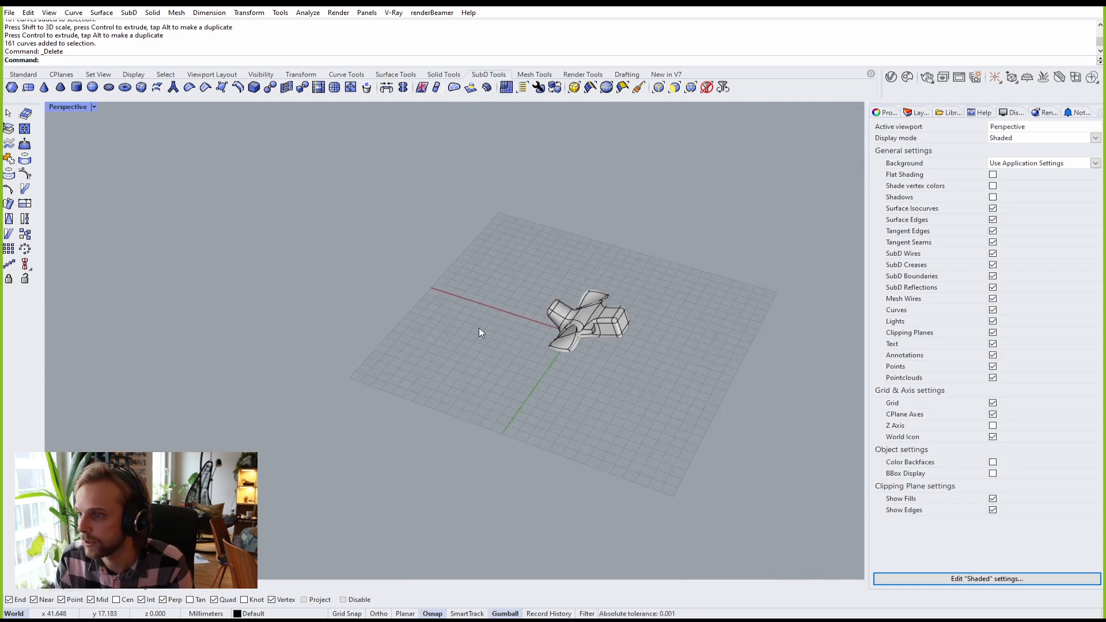
scroll(387, 296, up, 6)
shift+right_drag(479, 327, 599, 282)
scroll(367, 334, up, 5)
right_drag(427, 332, 239, 326)
Step: Select the SubD, create a layer named contours and make it the current layer
click(544, 325)
right_drag(544, 325, 541, 343)
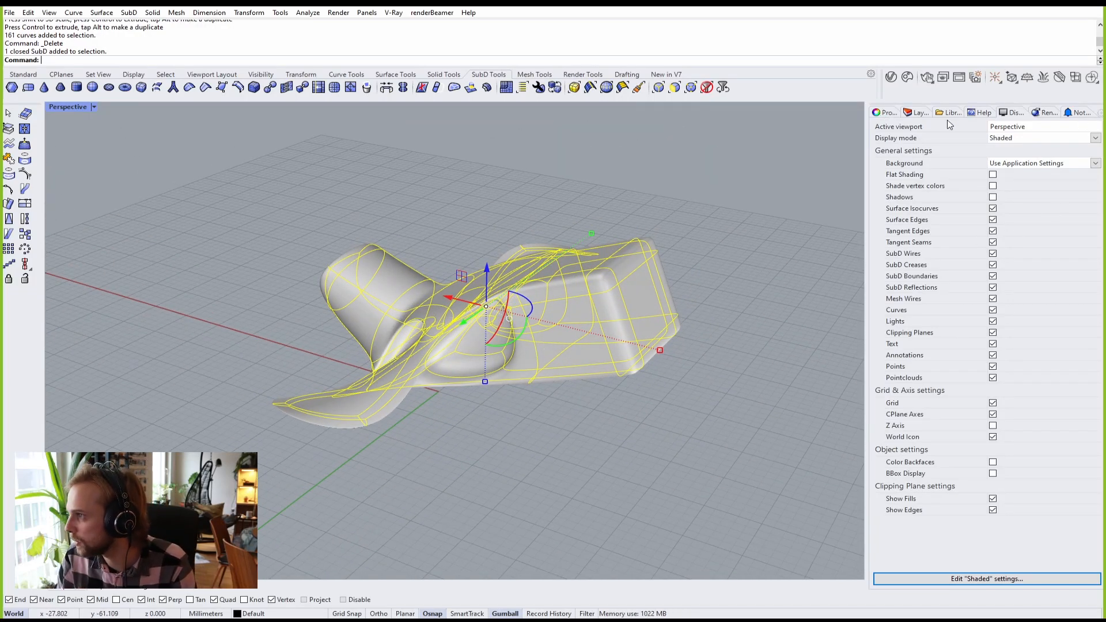
click(918, 114)
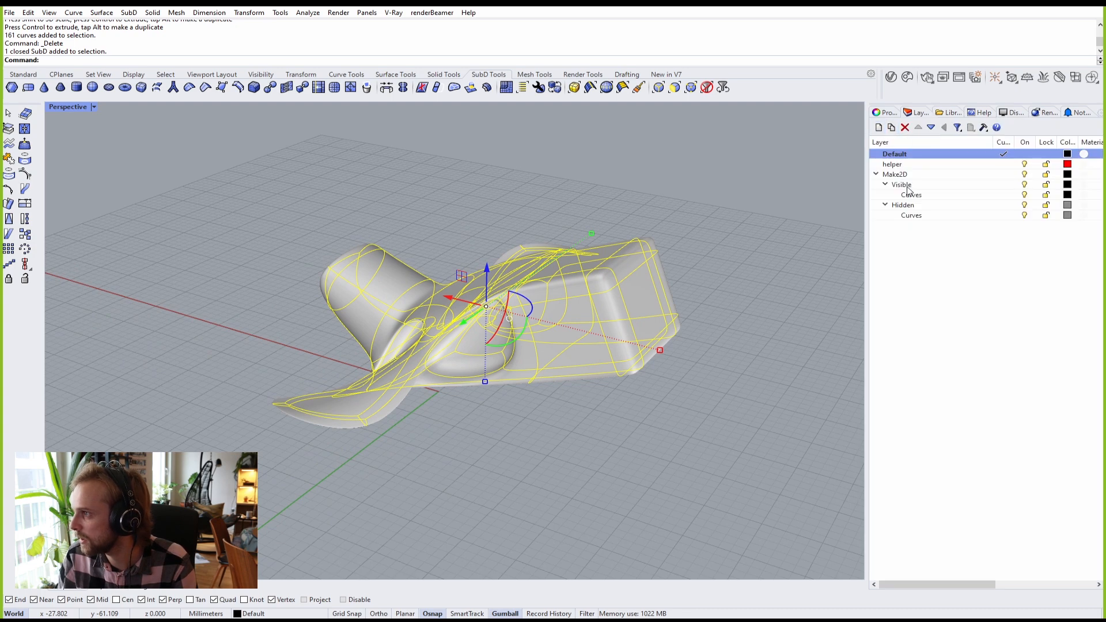
click(877, 175)
click(896, 155)
click(879, 127)
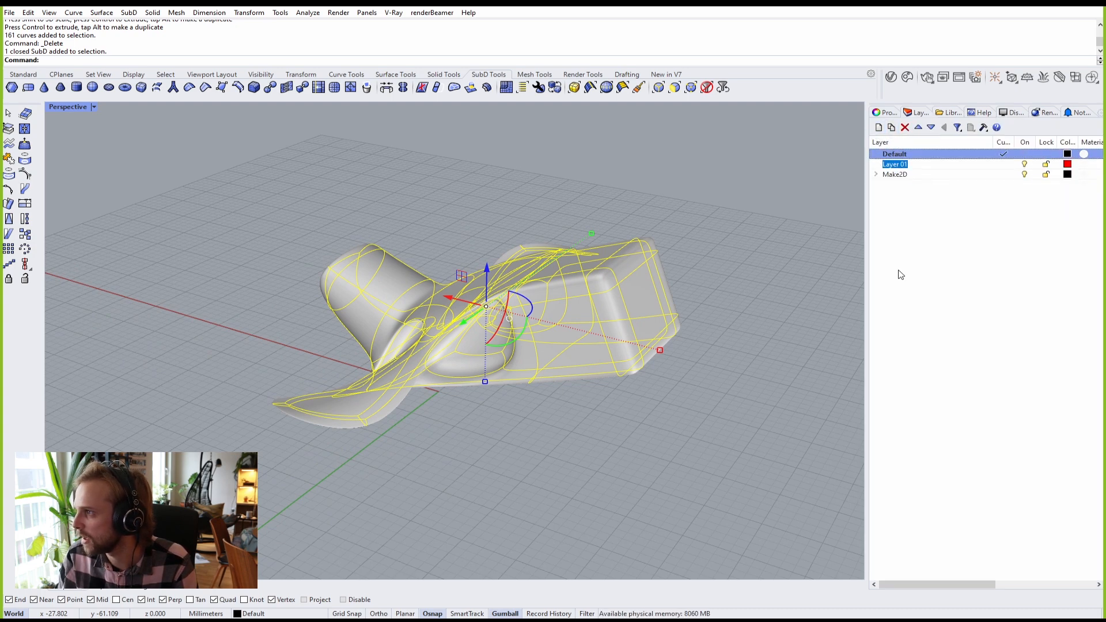
text(contours)
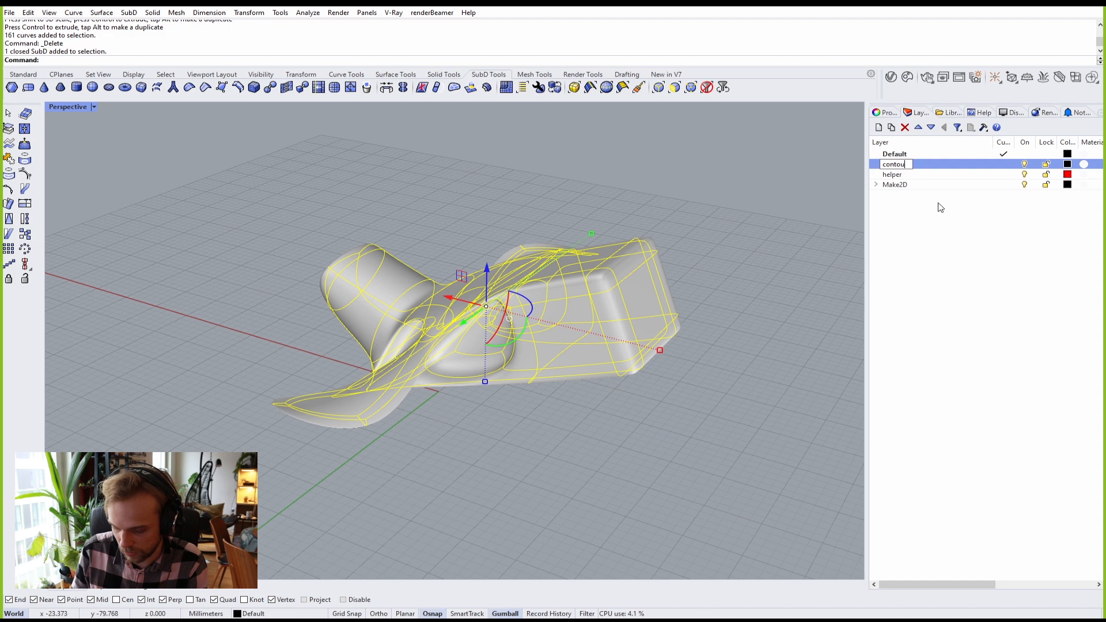
key(Return)
right_drag(699, 207, 753, 225)
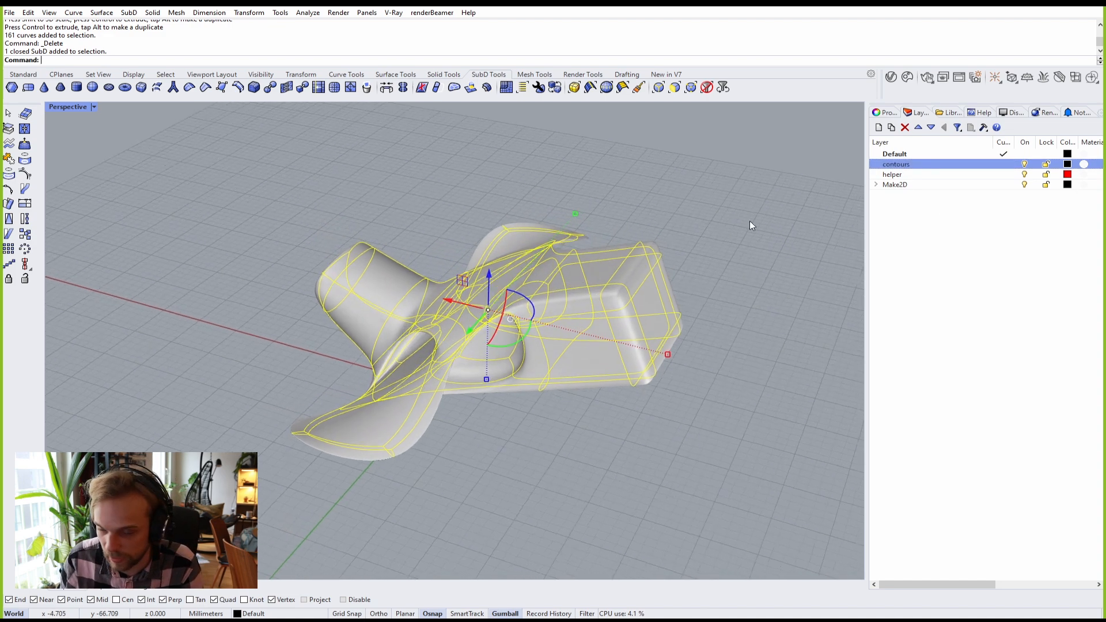
double_click(975, 167)
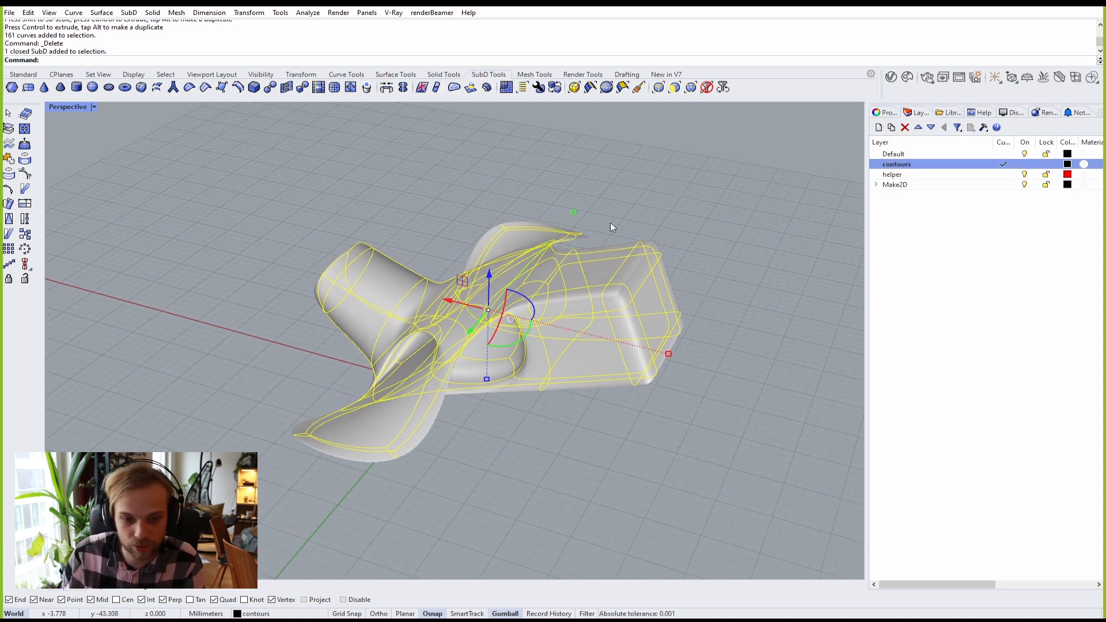
Step: Generate contour curves through the SubD along roughly the X direction from the Top view, spaced 1 mm apart
text(Controur)
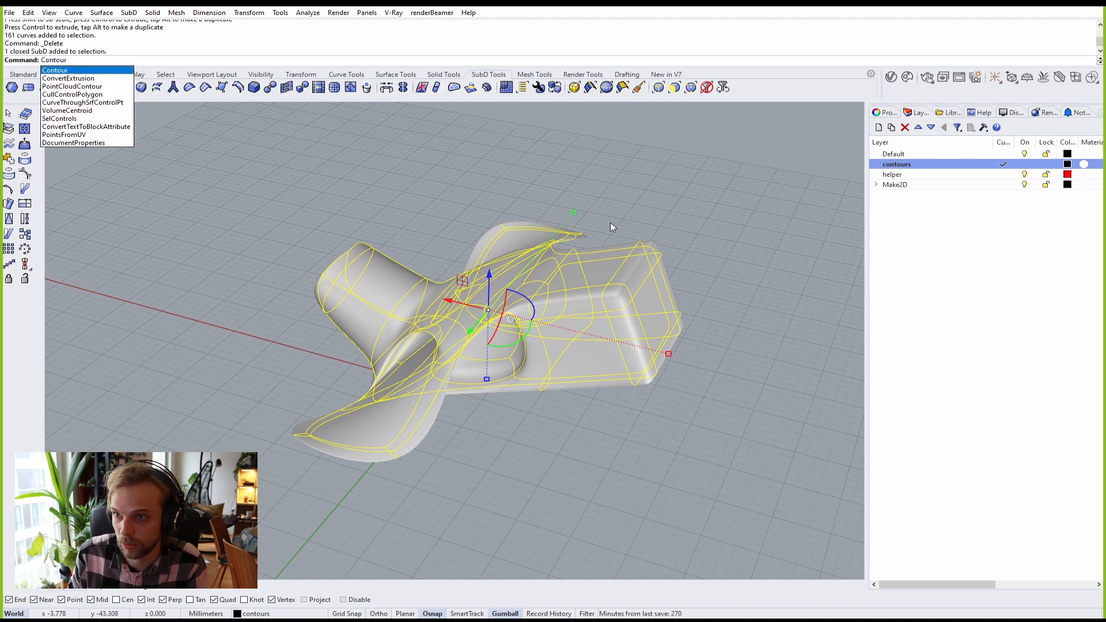
key(Return)
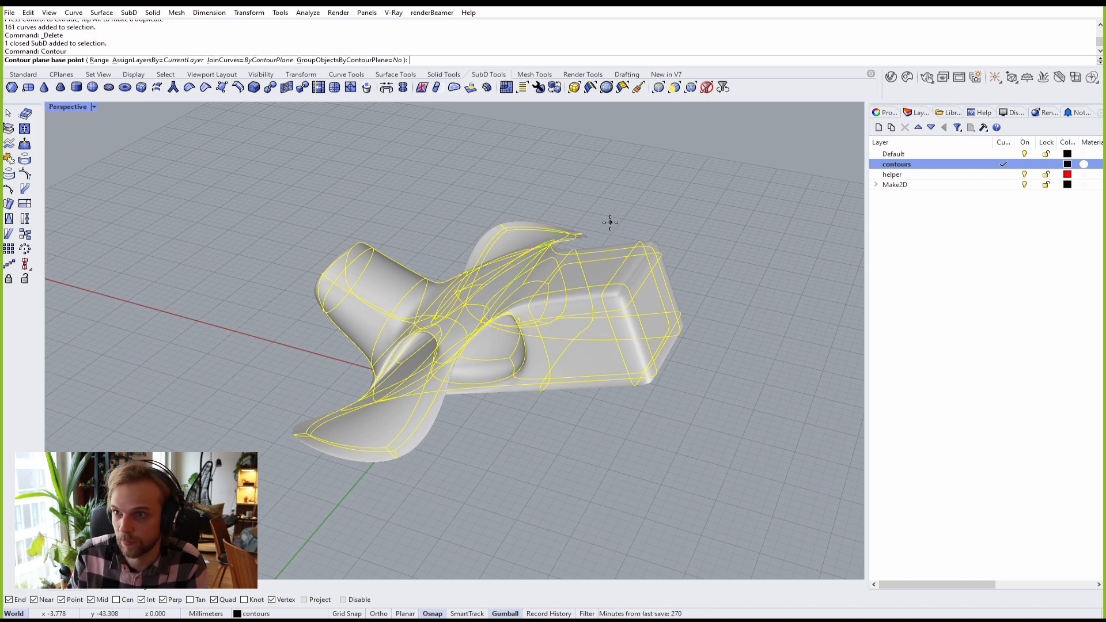
double_click(72, 107)
scroll(158, 268, up, 8)
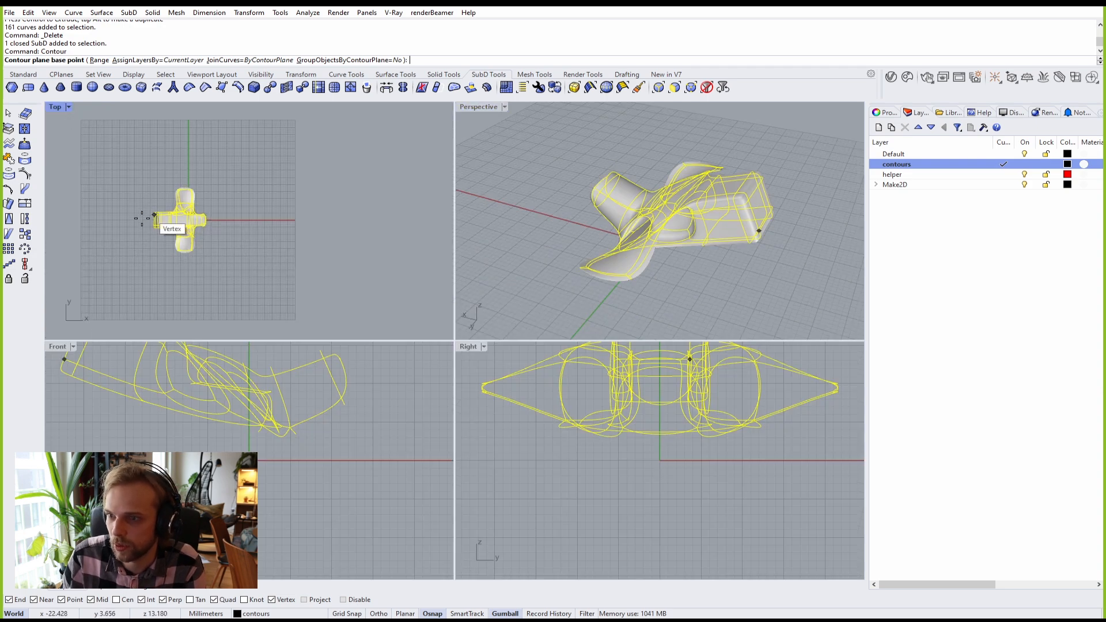
click(132, 251)
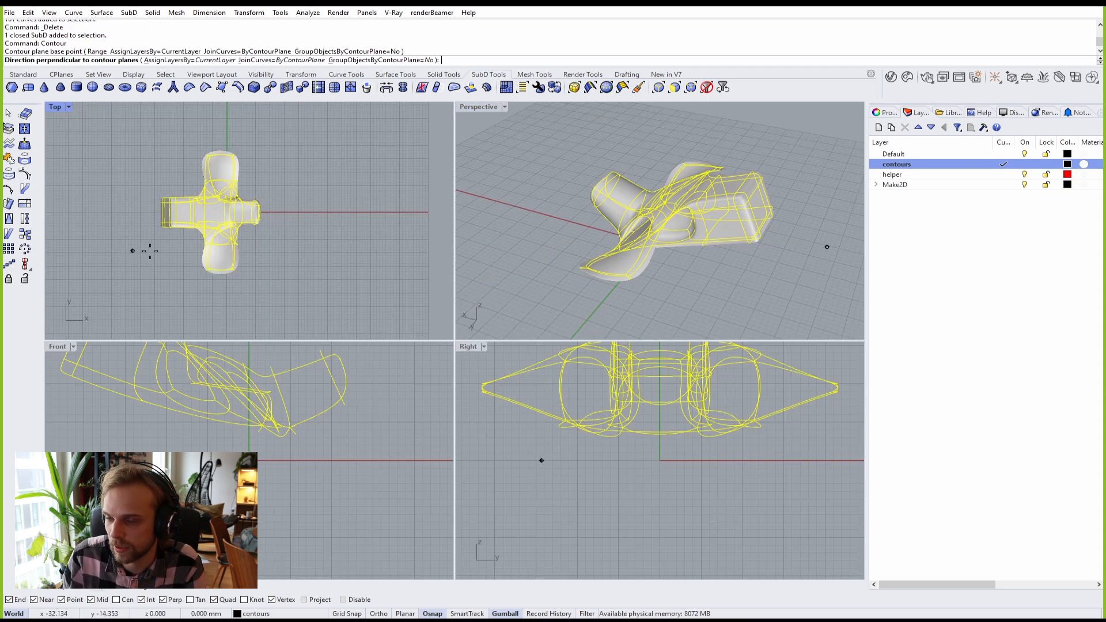
click(298, 257)
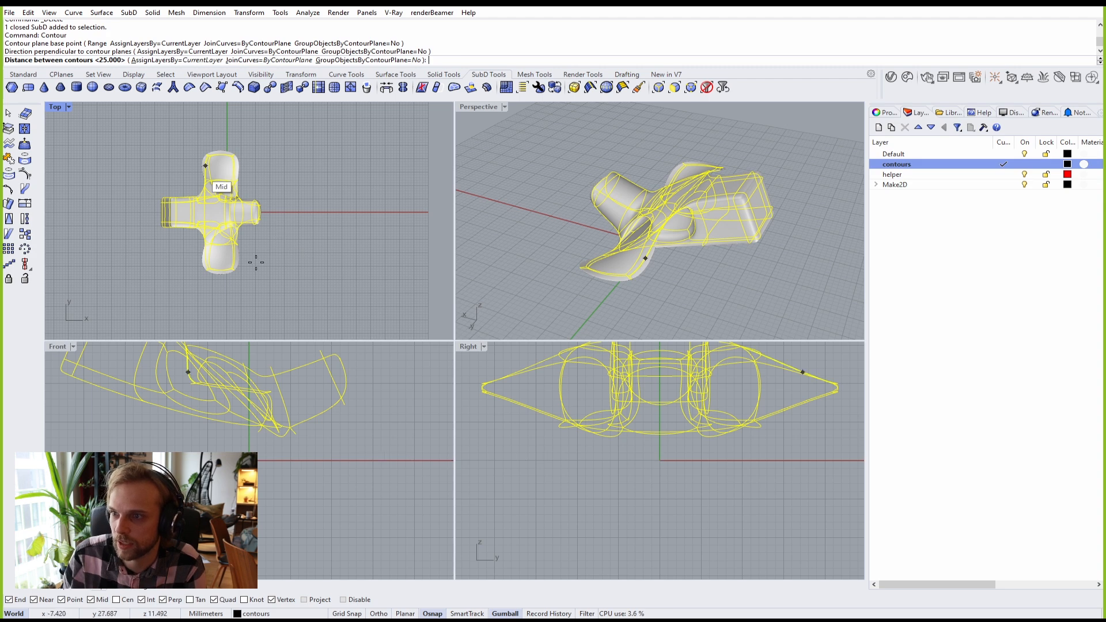
scroll(143, 263, up, 1)
text(1)
key(Return)
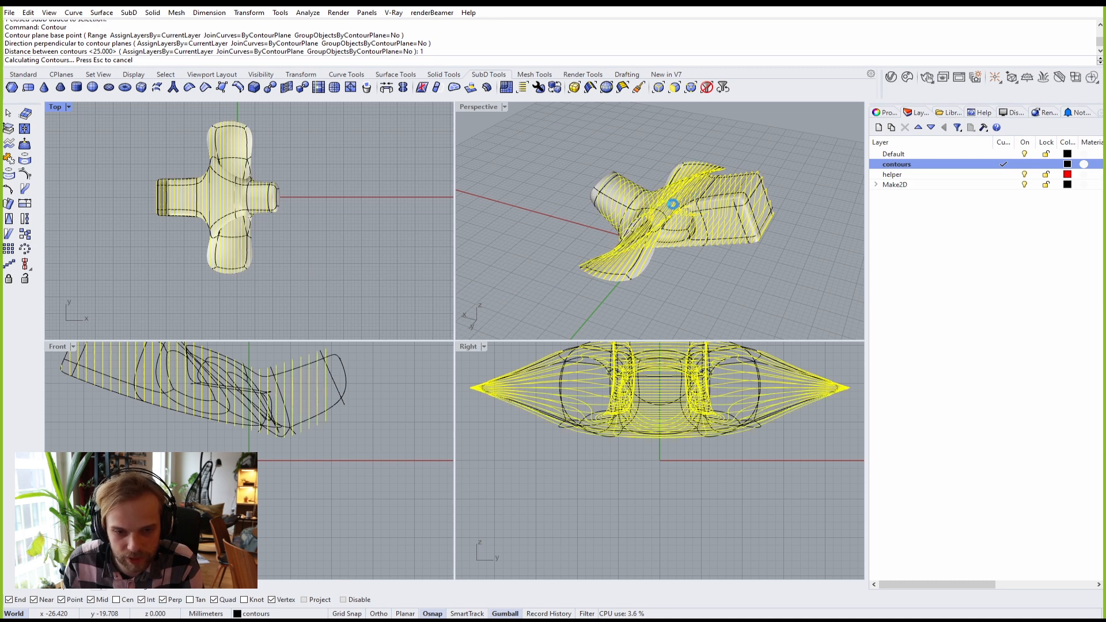
Step: Inspect the contour curves on the SubD in the maximized Perspective view
double_click(485, 106)
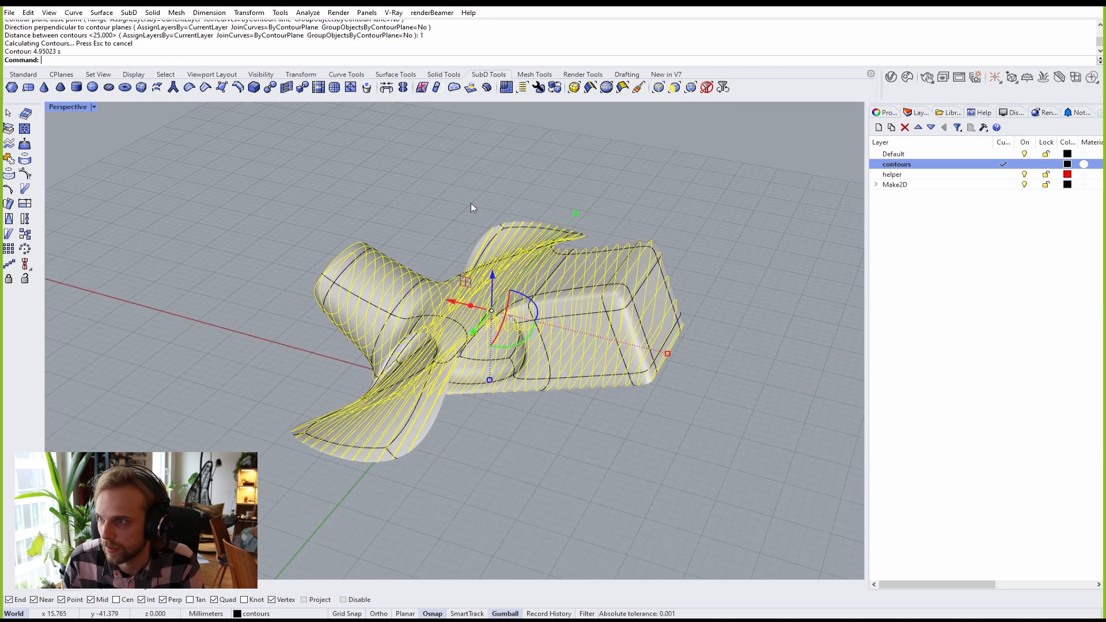
key(Escape)
right_drag(422, 198, 413, 196)
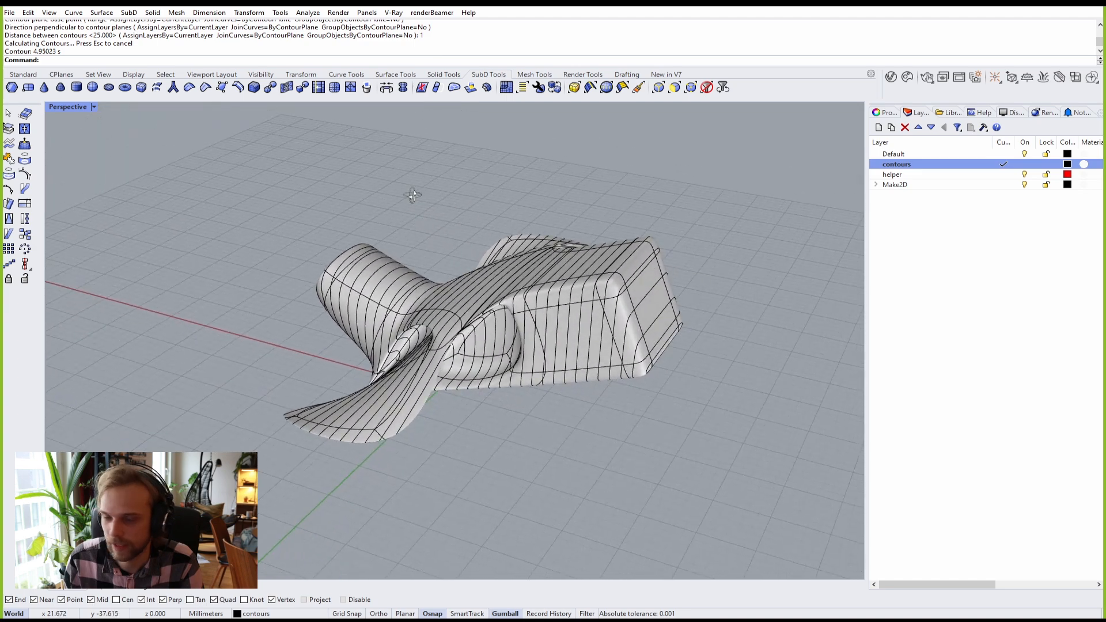
scroll(572, 387, up, 10)
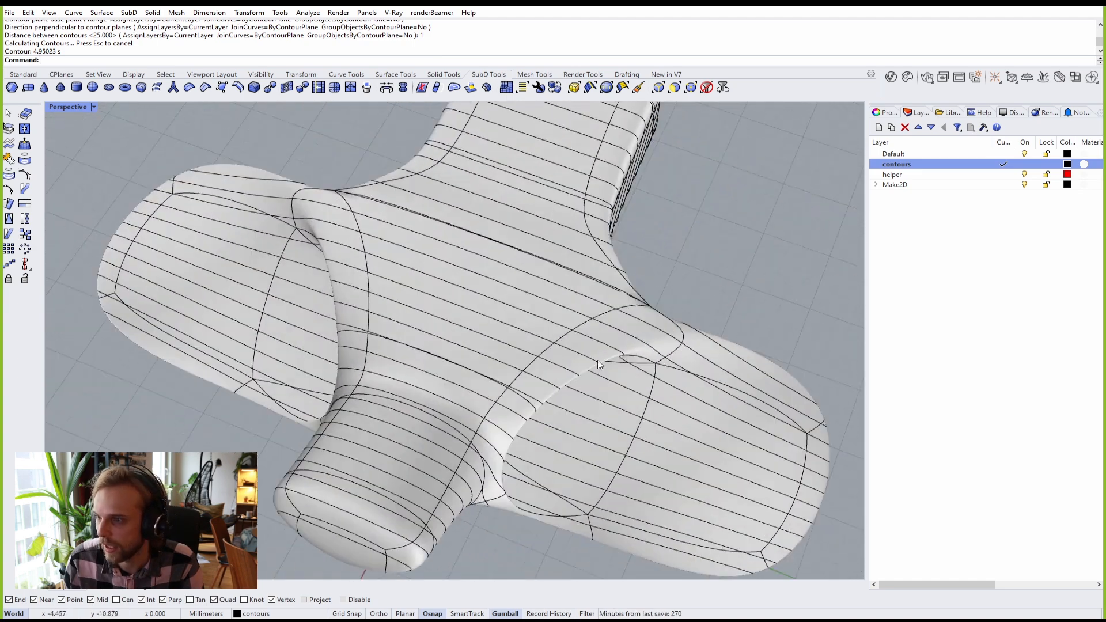
Step: Create a Make2D line drawing of the SubD and its contour curves from an angled Perspective view
scroll(473, 294, down, 6)
right_drag(542, 295, 698, 464)
drag(700, 469, 212, 148)
text(Make2D)
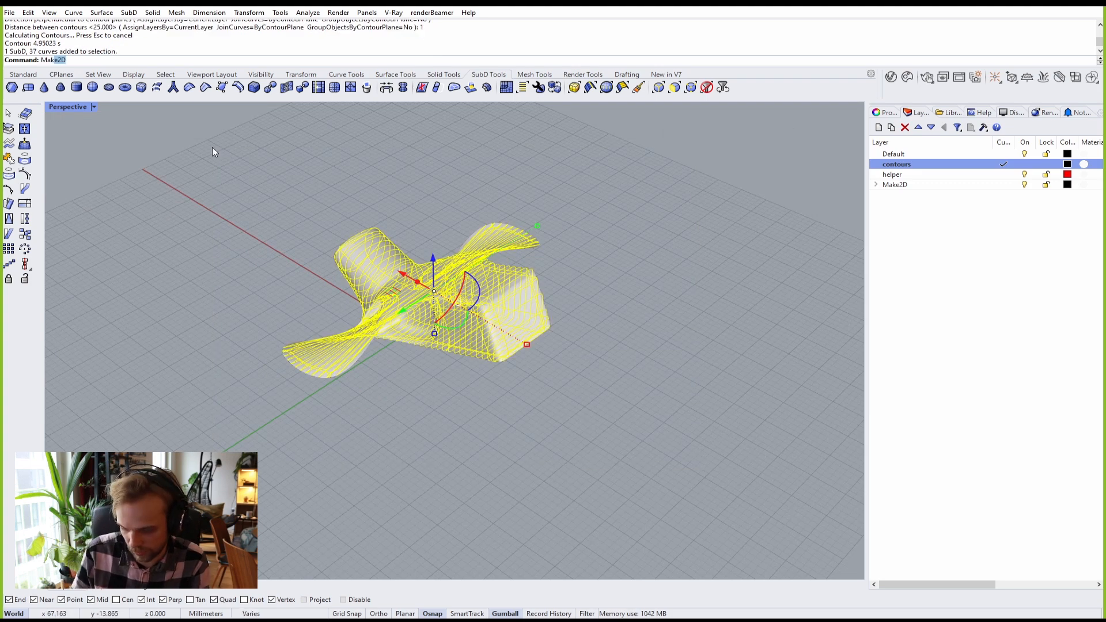
key(Return)
key(Return)
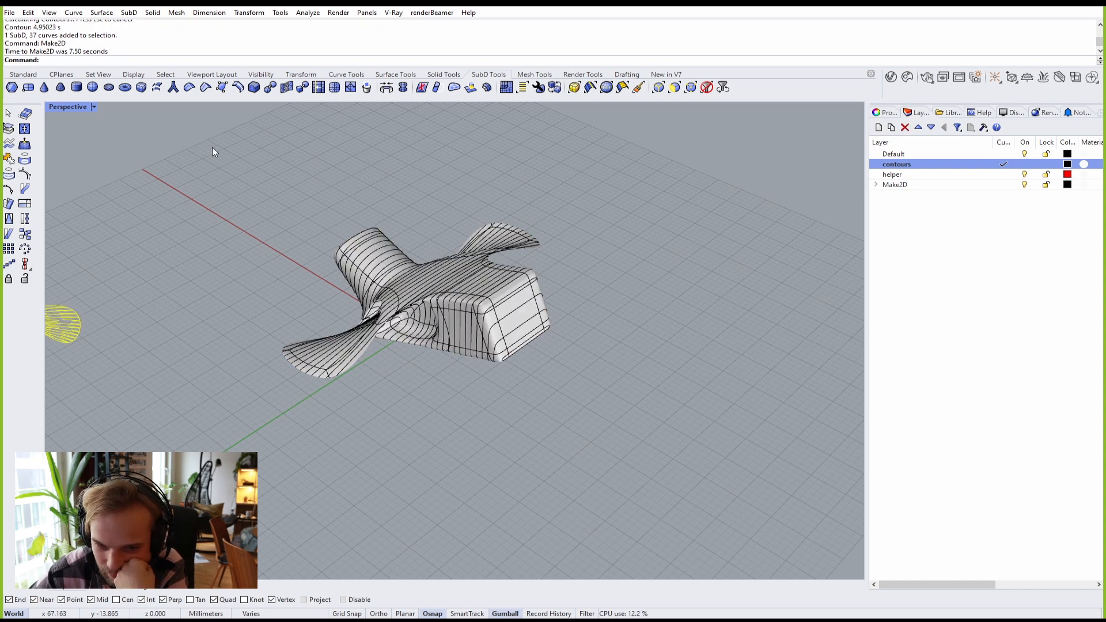
Step: Show the 2D drawing in the maximized Top view and turn off the Hidden layer under Make2D
double_click(66, 108)
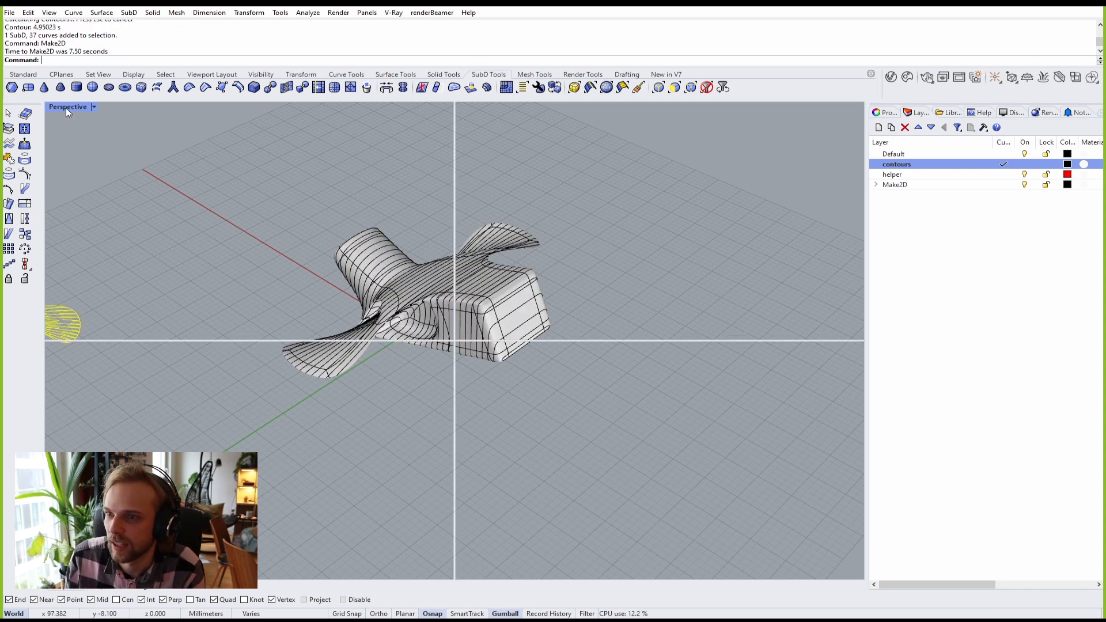
double_click(53, 108)
scroll(321, 237, down, 12)
right_drag(324, 248, 262, 359)
click(451, 336)
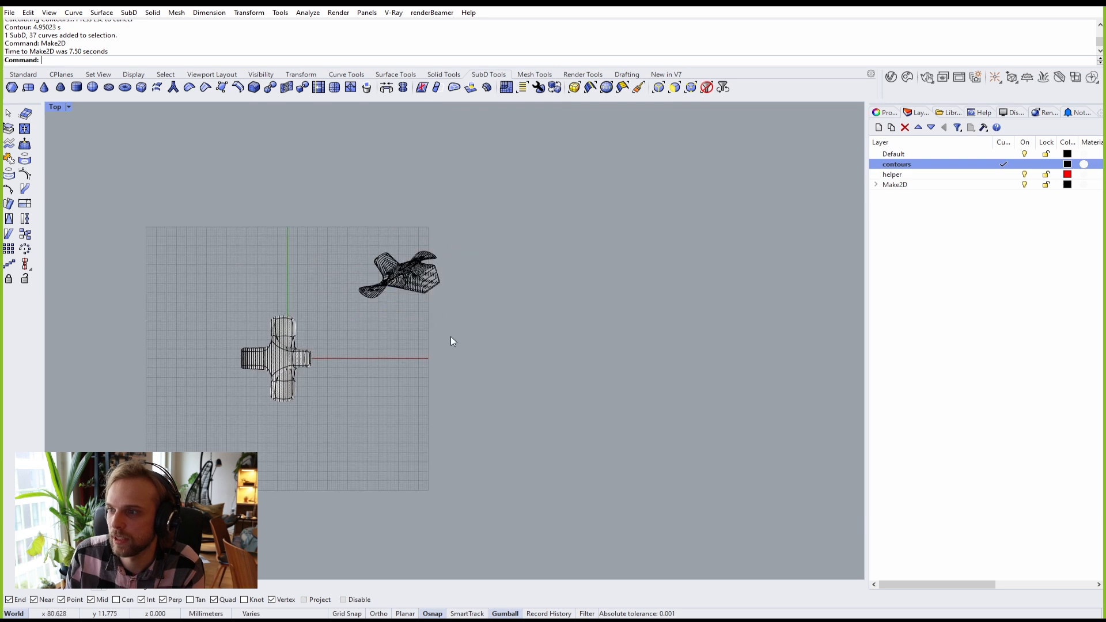
scroll(419, 285, up, 15)
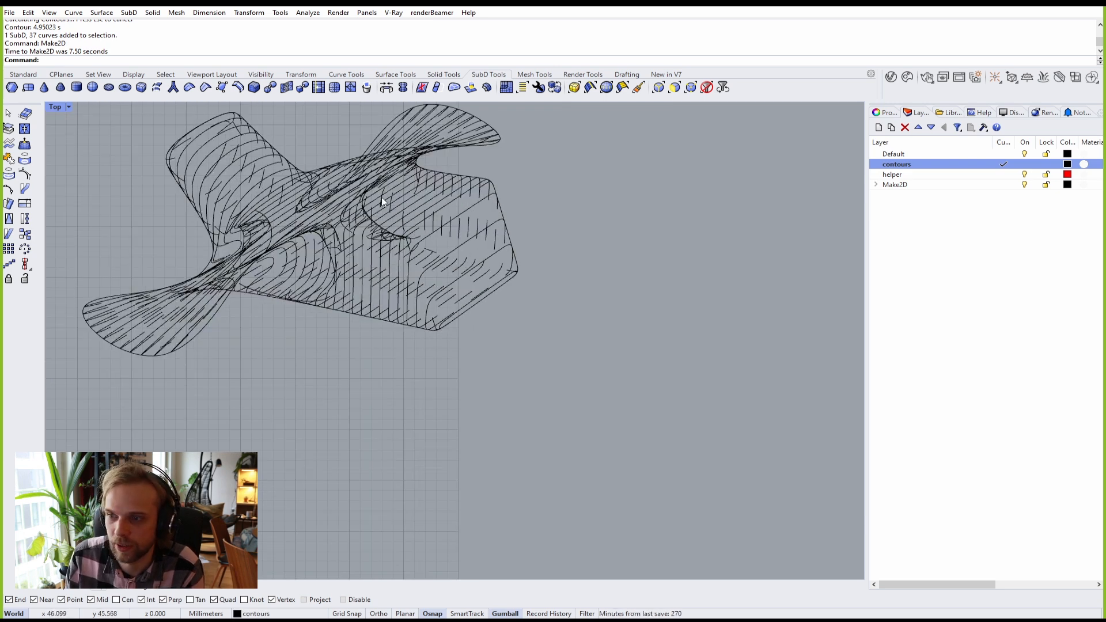
click(876, 184)
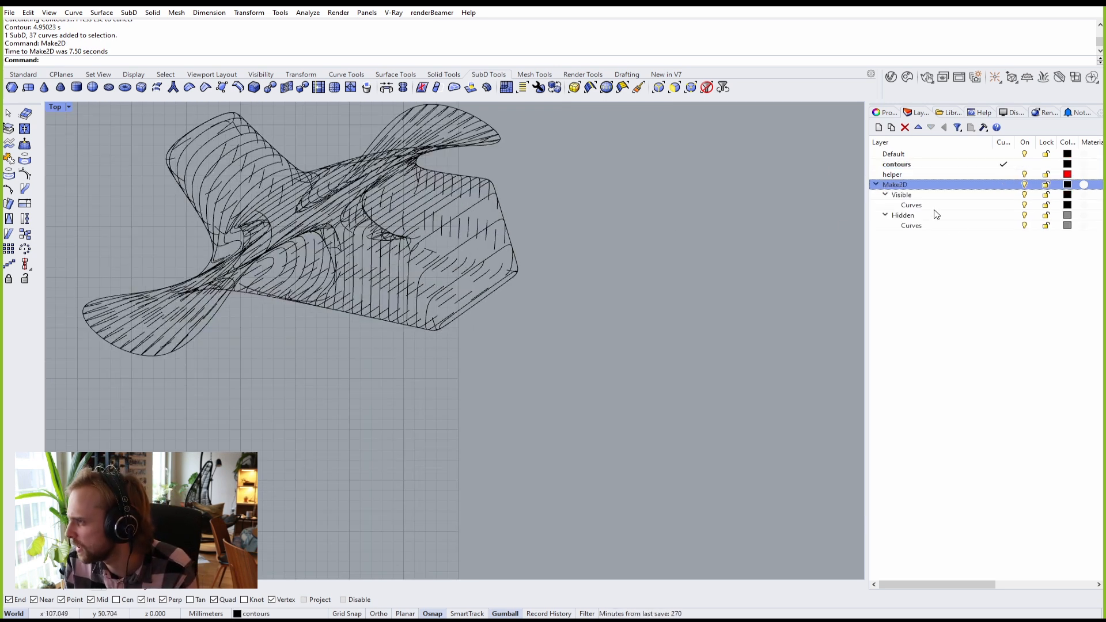
click(1025, 216)
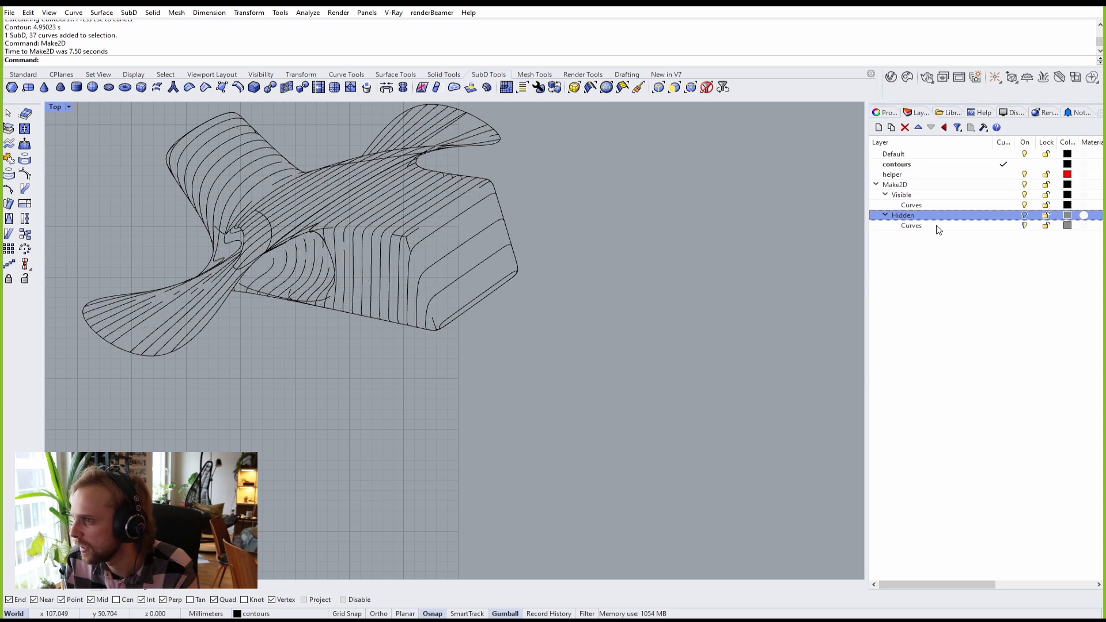
Step: Examine the visible contour lines and edge curves of the 2D drawing, checking which curves are grouped together
scroll(402, 260, up, 5)
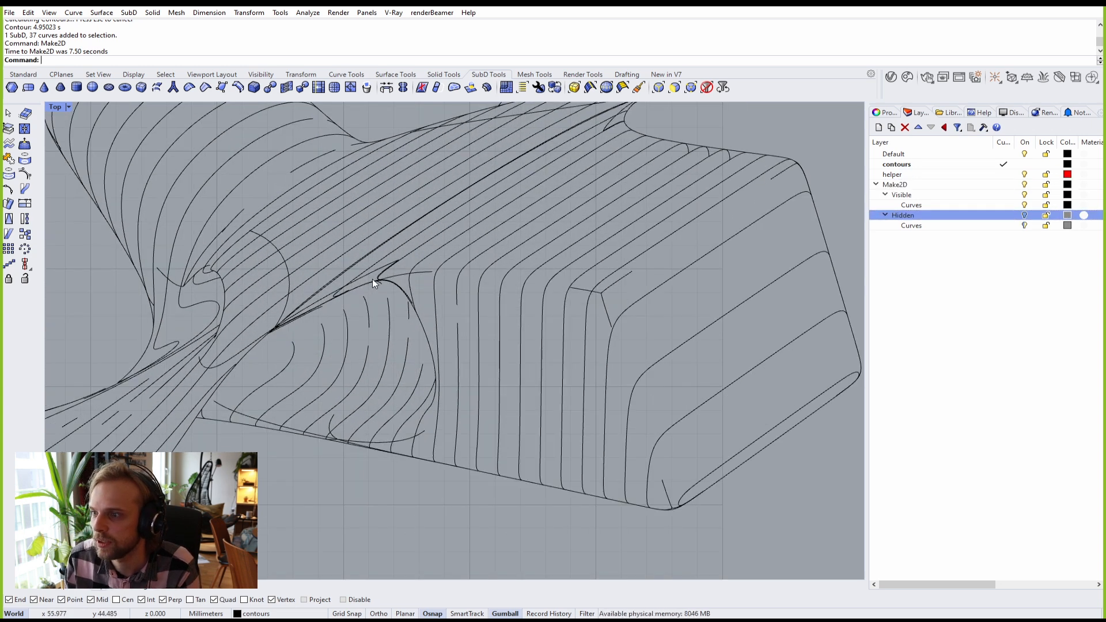
scroll(721, 143, up, 6)
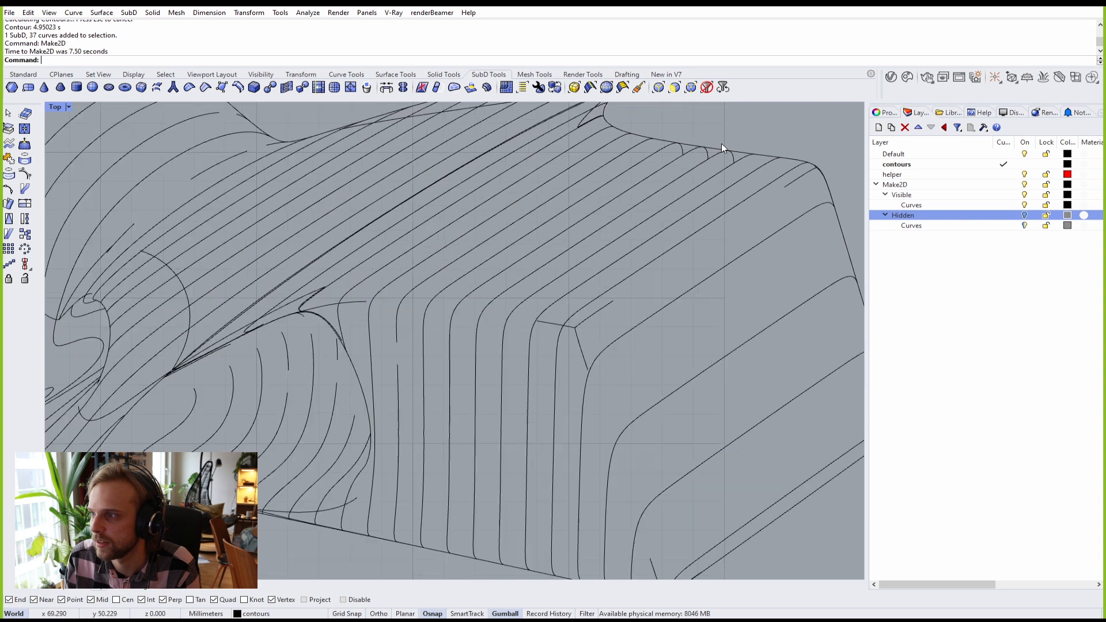
click(688, 161)
key(Escape)
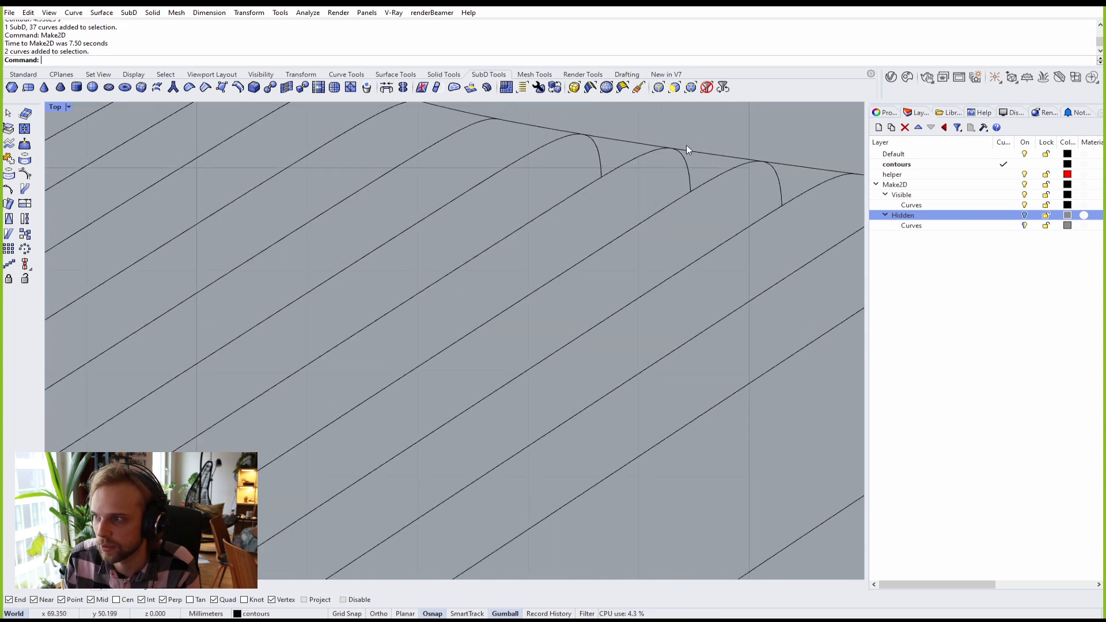
click(713, 156)
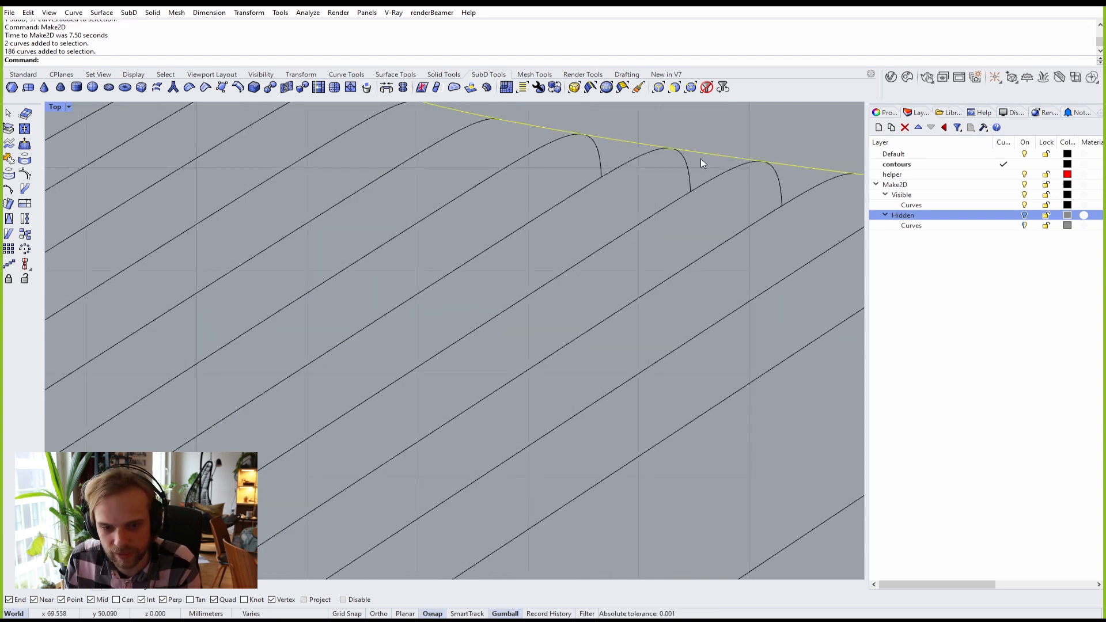
scroll(644, 210, down, 5)
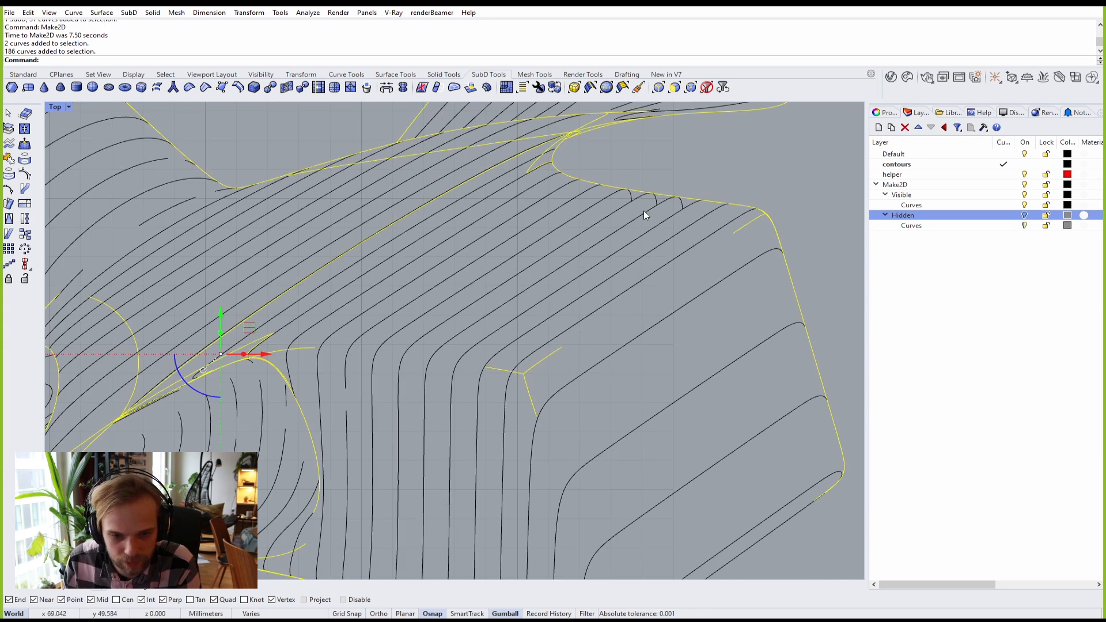
scroll(707, 176, down, 4)
key(Escape)
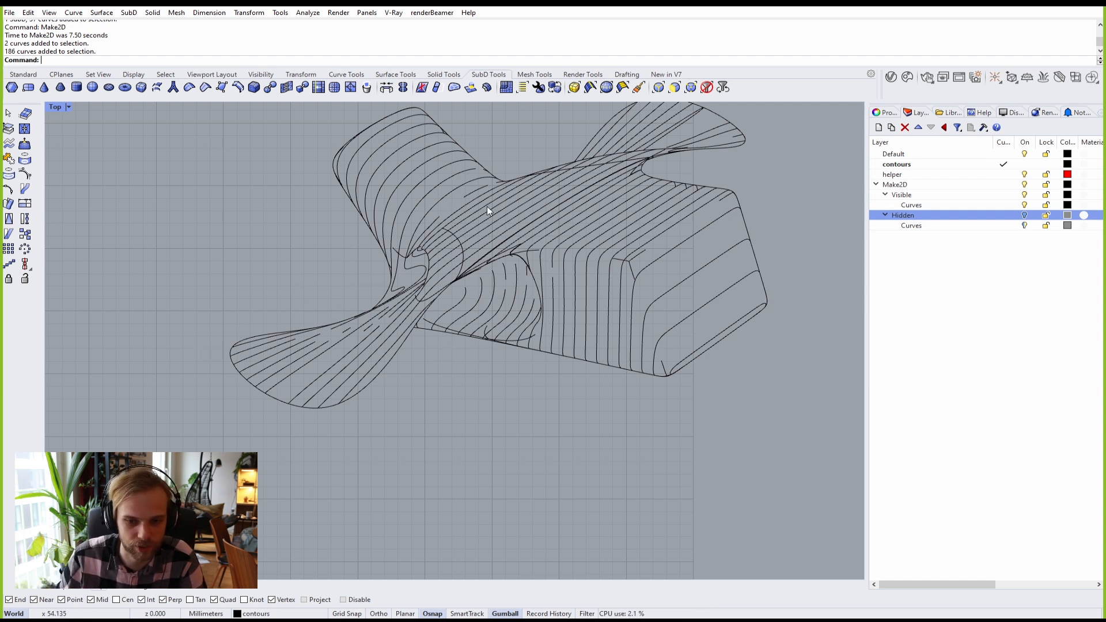
scroll(563, 269, down, 4)
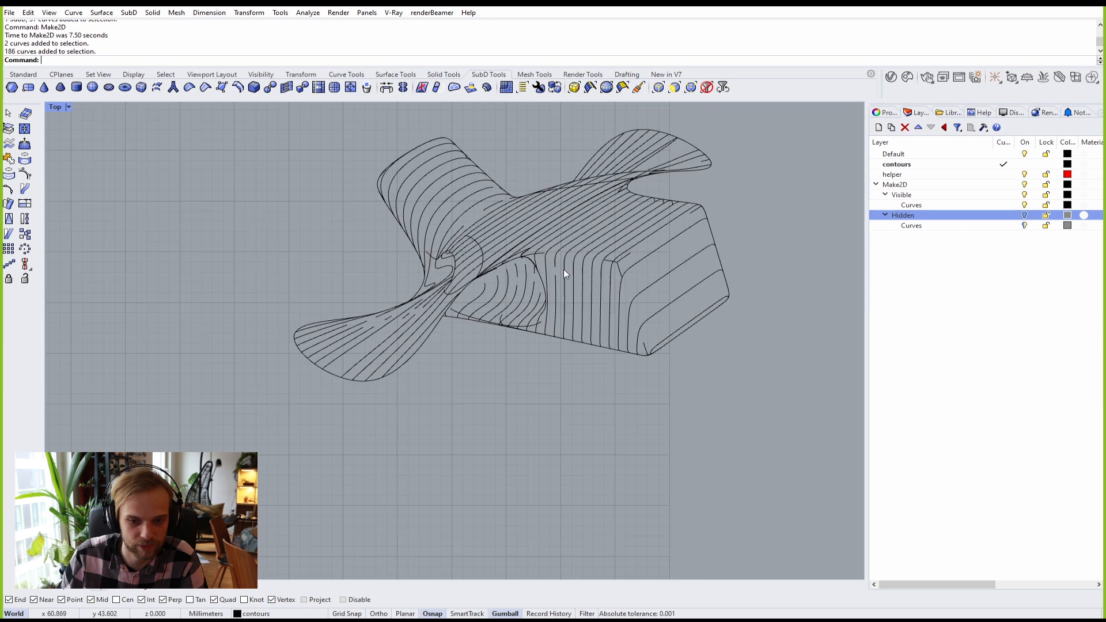
Step: Delete all the 2D drawing curves from the Top view
drag(795, 414, 279, 118)
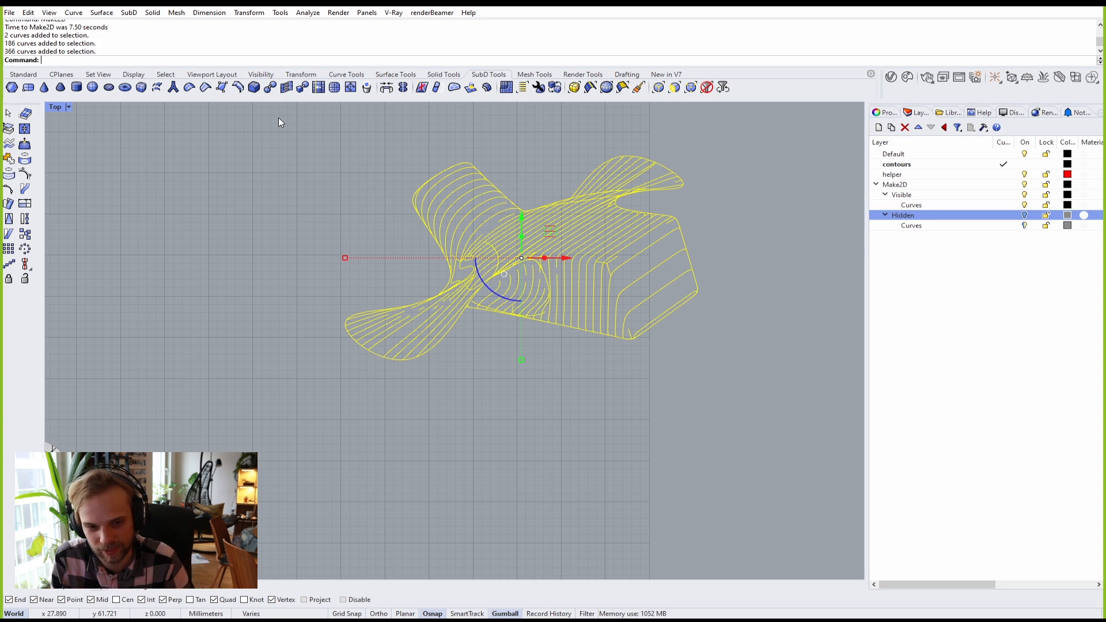
click(317, 211)
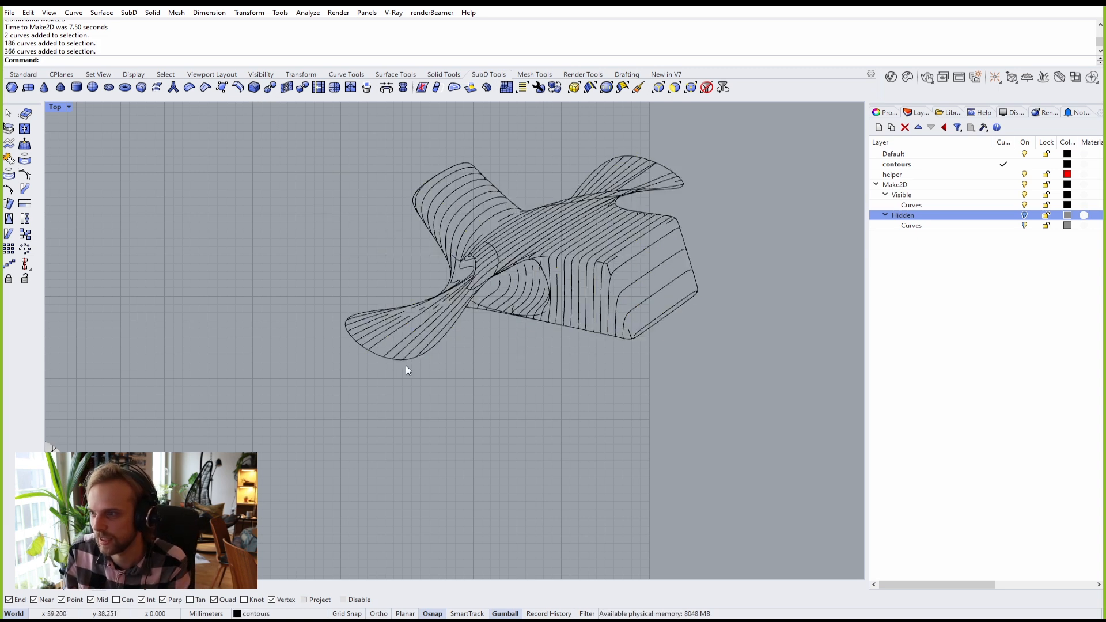
drag(778, 430, 257, 127)
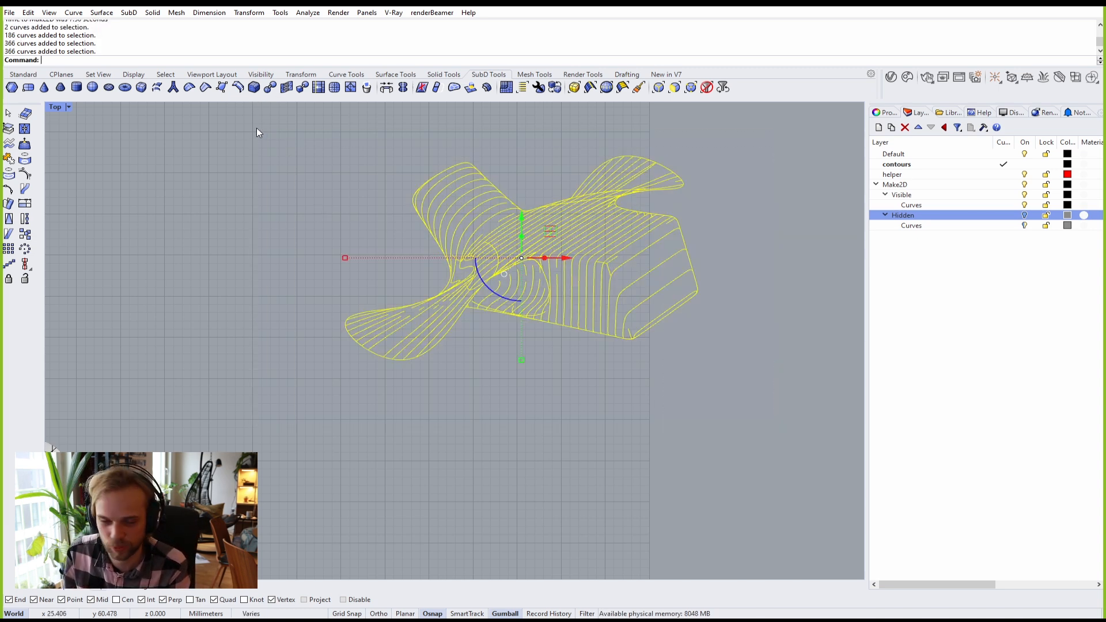
key(Delete)
scroll(251, 189, down, 8)
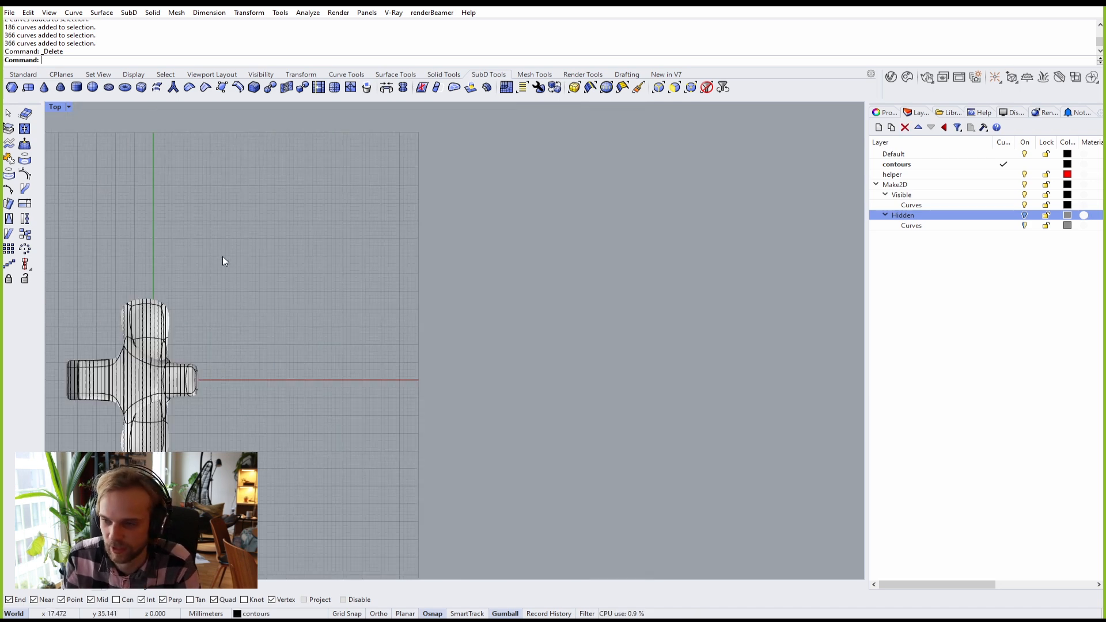
right_drag(66, 388, 231, 352)
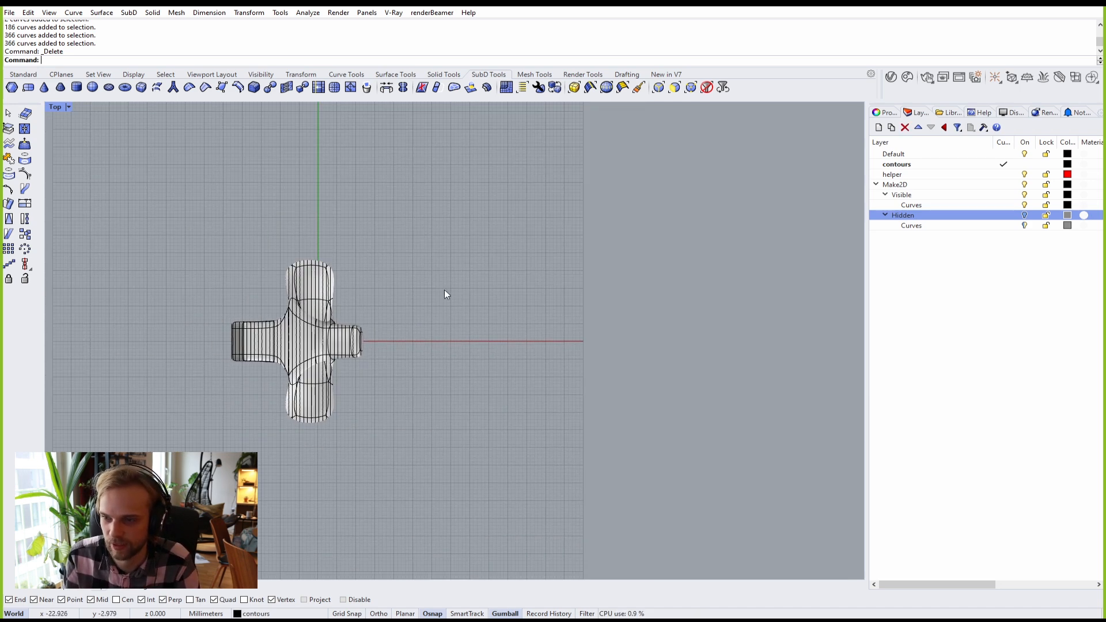
Step: Return to the maximized Perspective view and move the SubD away from its contour curves to expose them
double_click(50, 107)
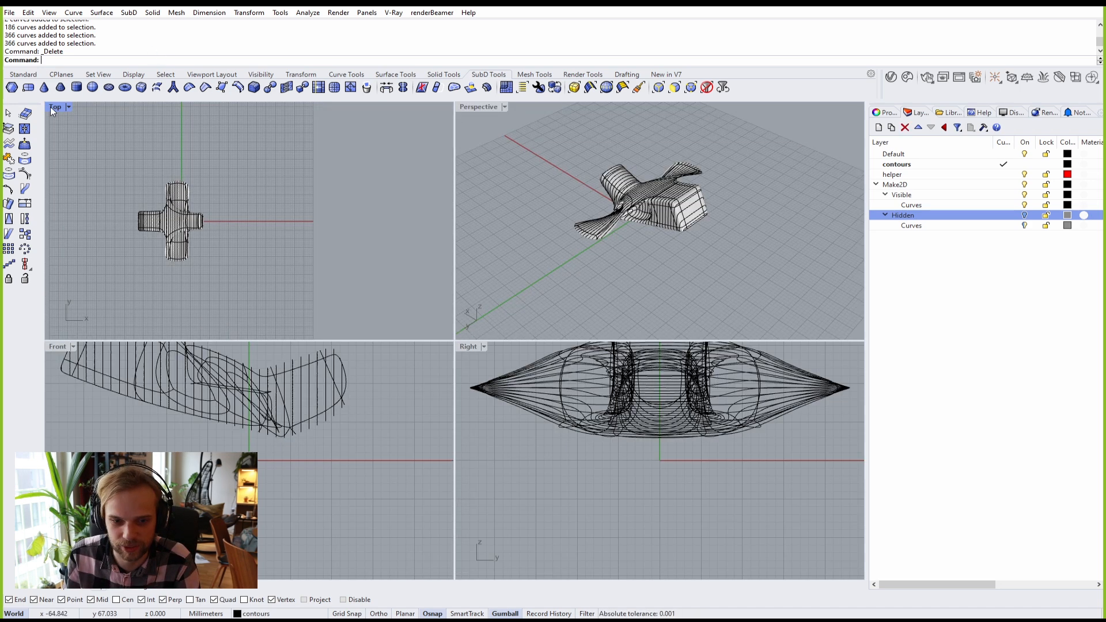
double_click(485, 107)
mouse_move(418, 259)
right_down()
mouse_move(448, 254)
mouse_move(407, 273)
right_up()
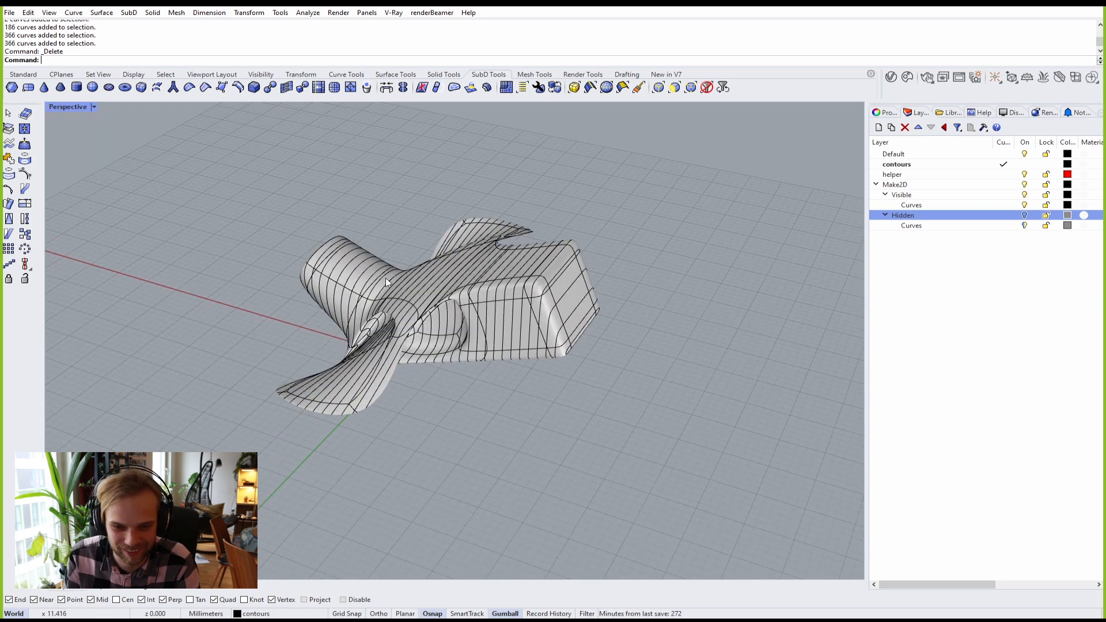
scroll(502, 303, up, 5)
click(599, 302)
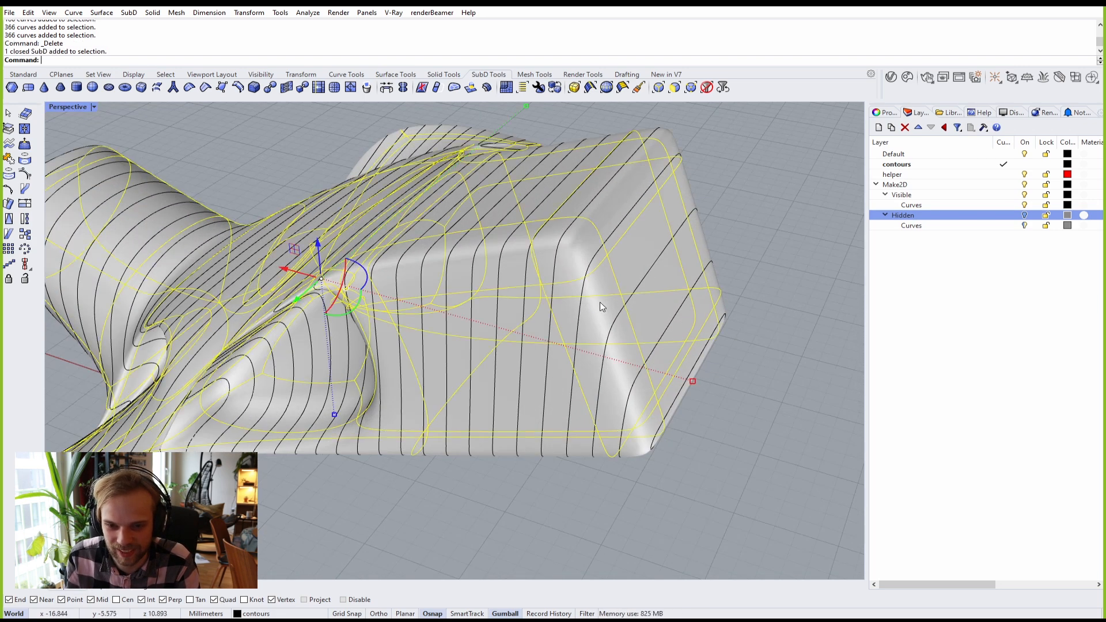
scroll(600, 302, down, 5)
right_drag(600, 302, 461, 357)
drag(454, 360, 762, 246)
right_drag(610, 340, 616, 318)
scroll(419, 407, up, 6)
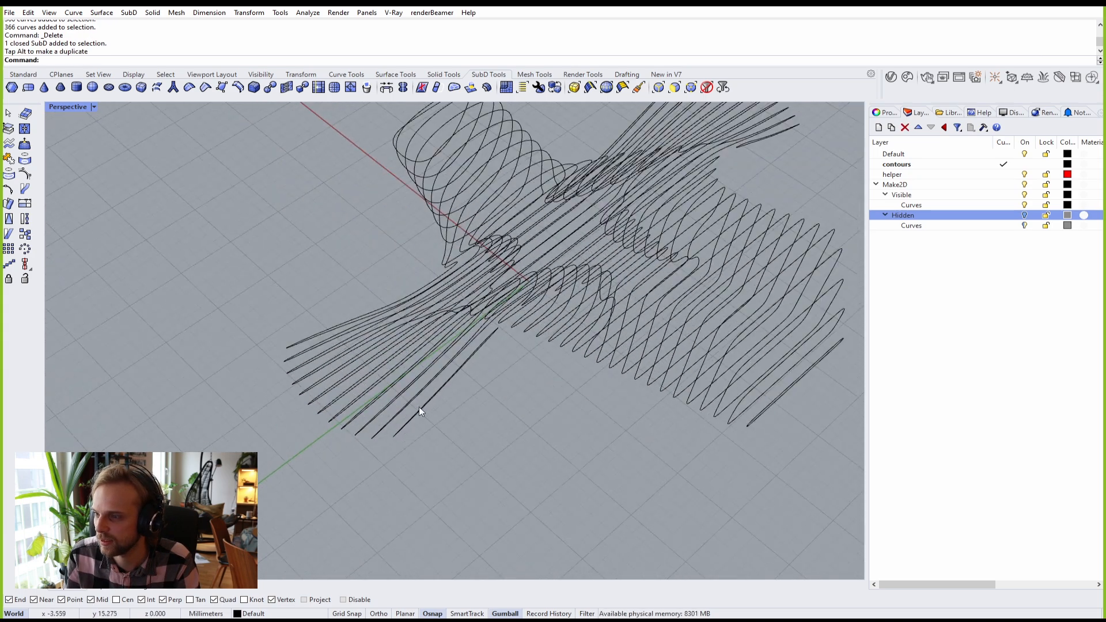
Step: Delete all the contour curves left beside the SubD
right_drag(419, 407, 513, 368)
scroll(460, 365, down, 6)
drag(641, 454, 231, 233)
key(Delete)
Step: Move the SubD back near the origin in the Perspective view and deselect it
click(563, 148)
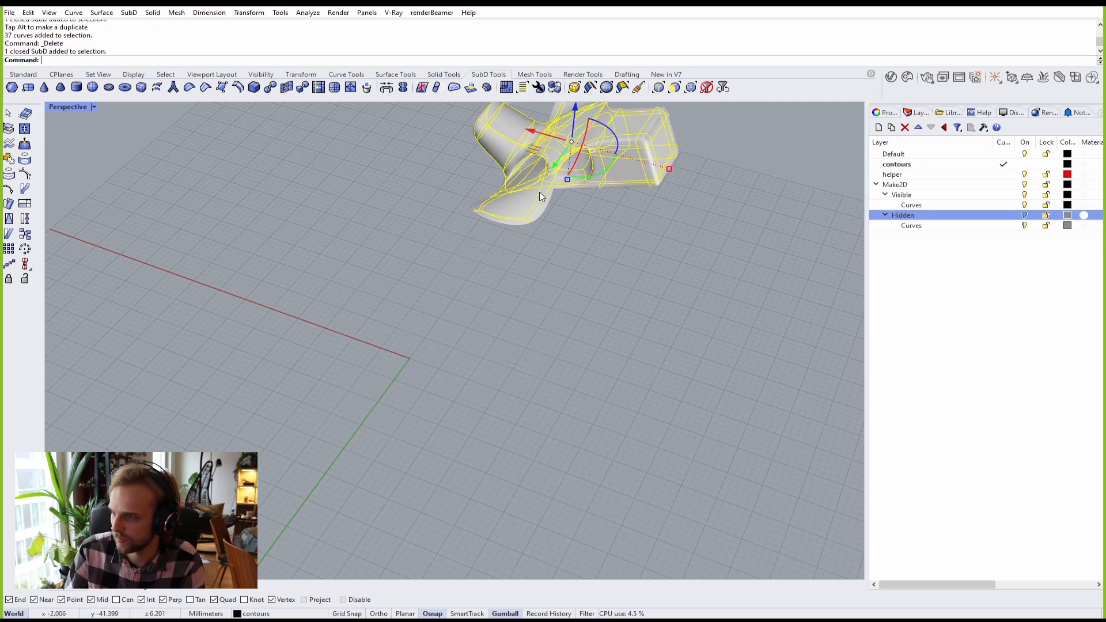
right_drag(562, 149, 552, 179)
drag(588, 149, 463, 307)
click(457, 414)
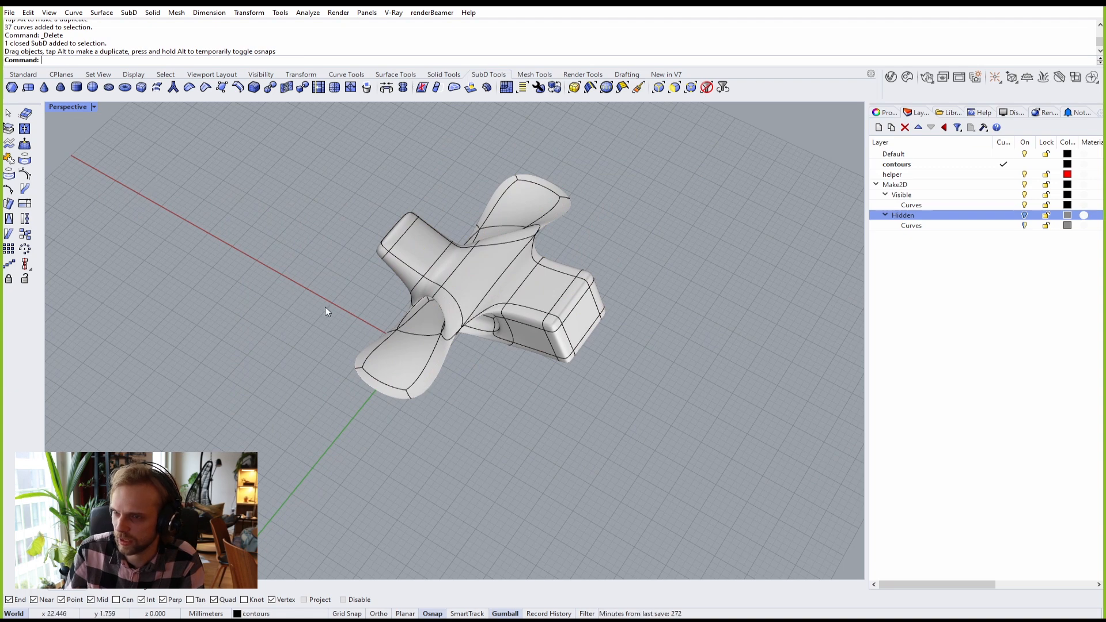
Step: Create contour curves through the SubD at 0.25 spacing, using a freehand base point and direction across the form, and deselect the result
click(441, 347)
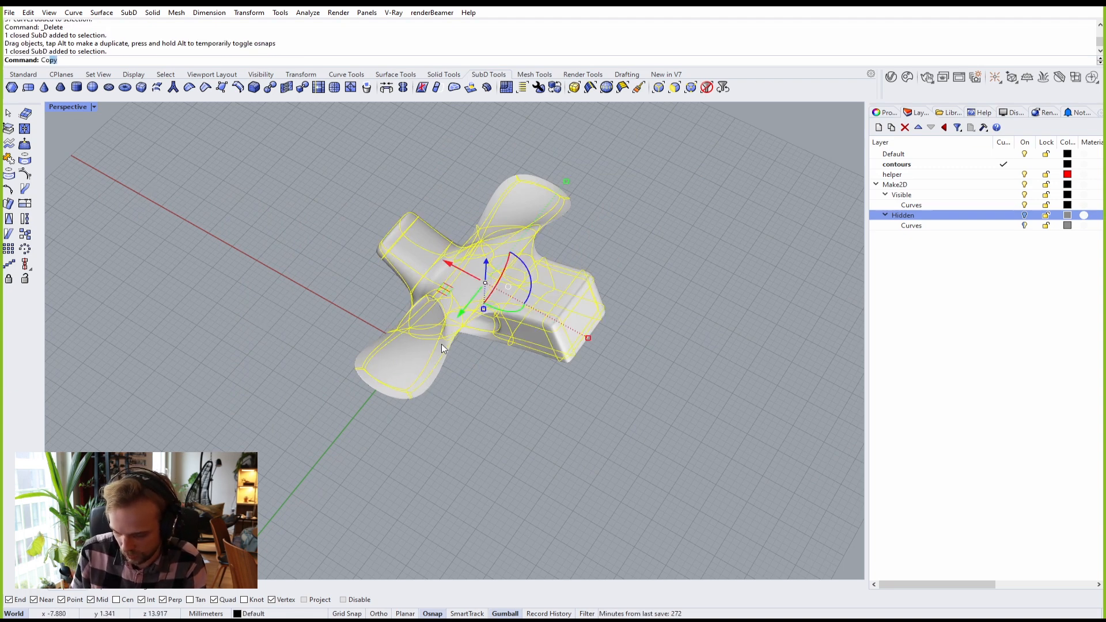
text(COntour)
key(Return)
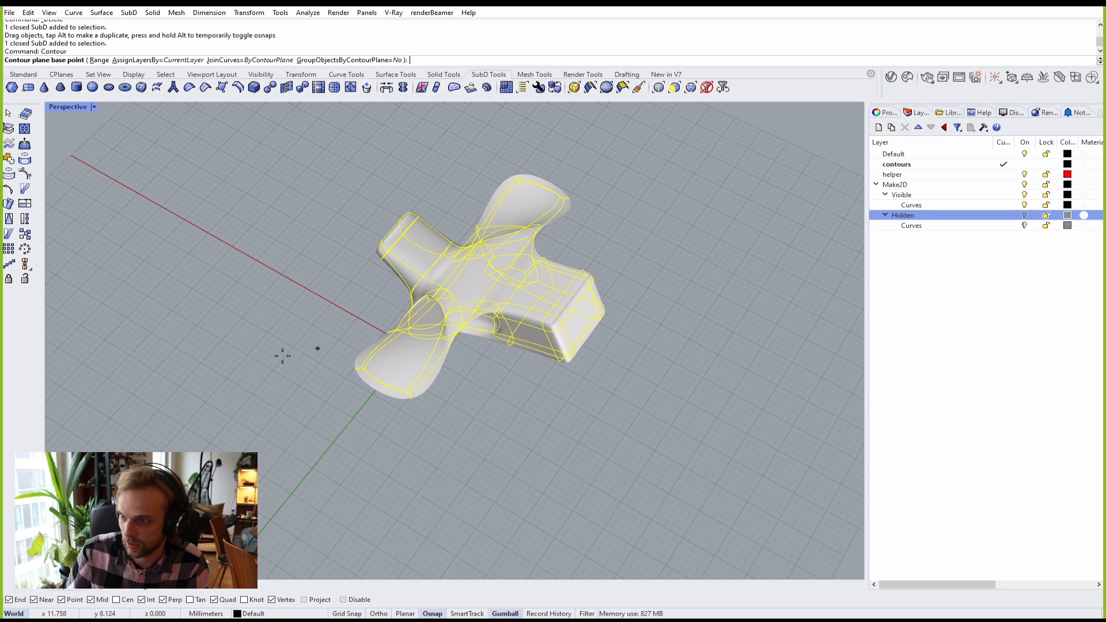
click(255, 378)
click(452, 174)
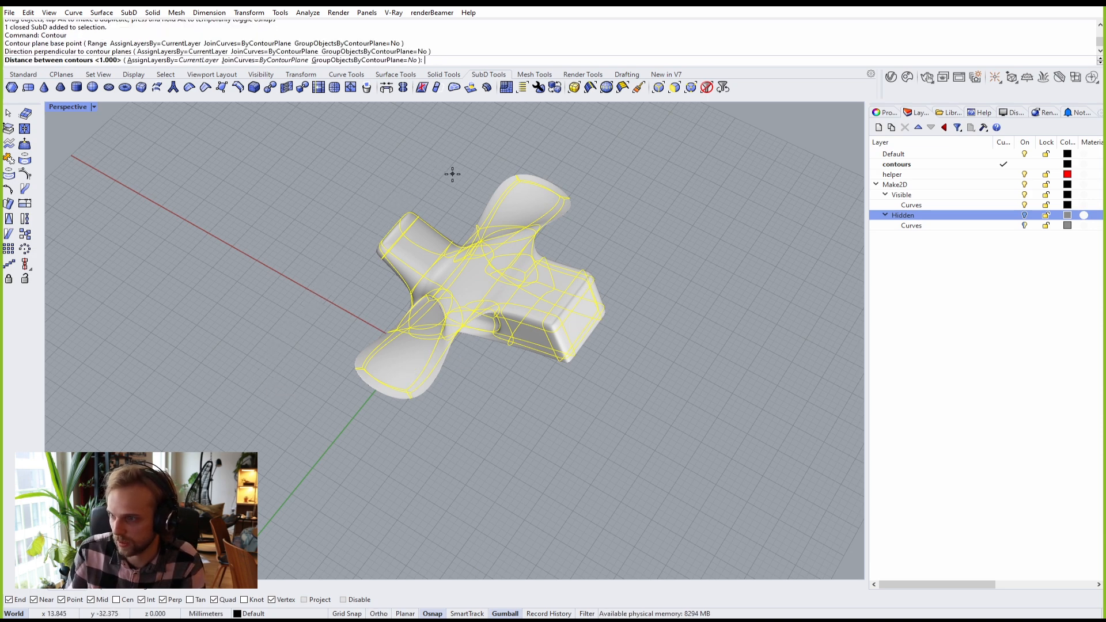
text(.2)
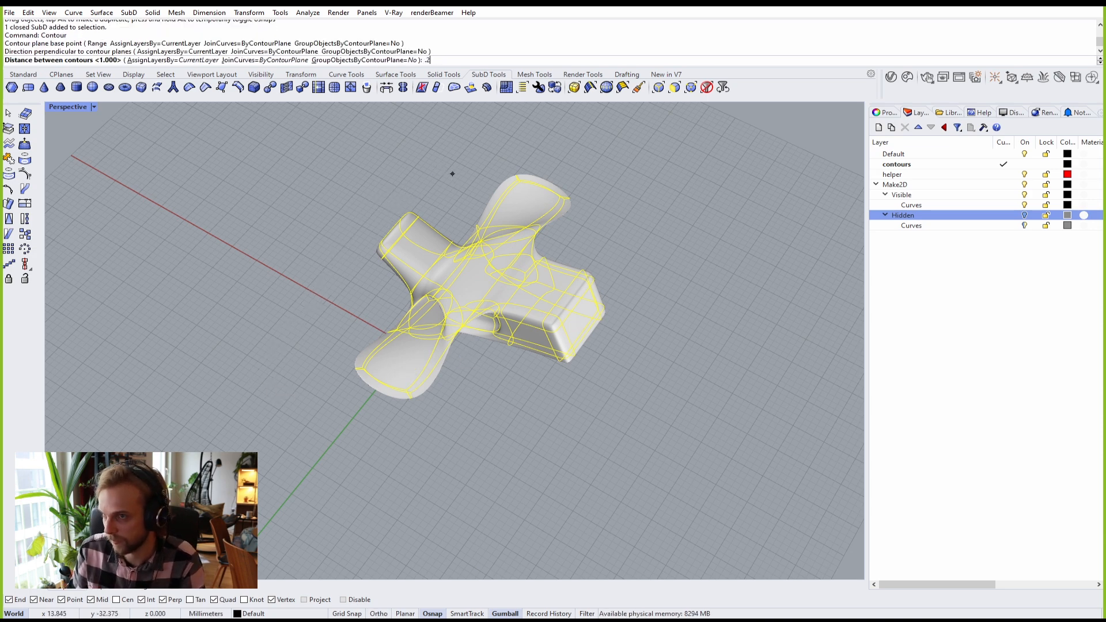
text(5)
key(Return)
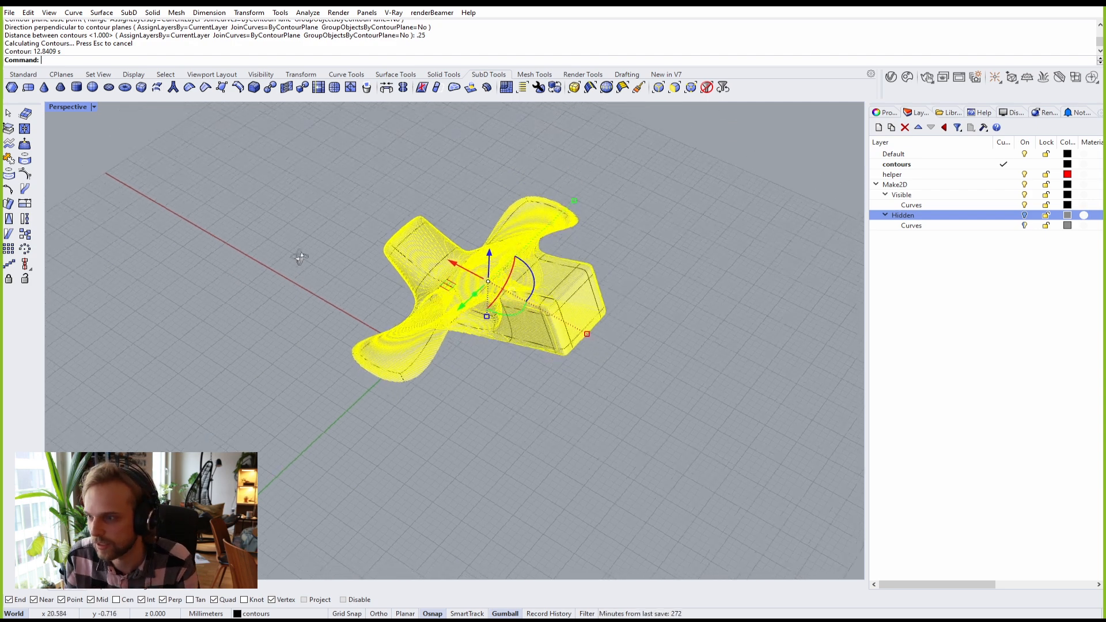
key(Escape)
Step: Try moving the SubD slightly off its contour curves along the gumball axes, then undo both moves and deselect it
scroll(455, 295, up, 5)
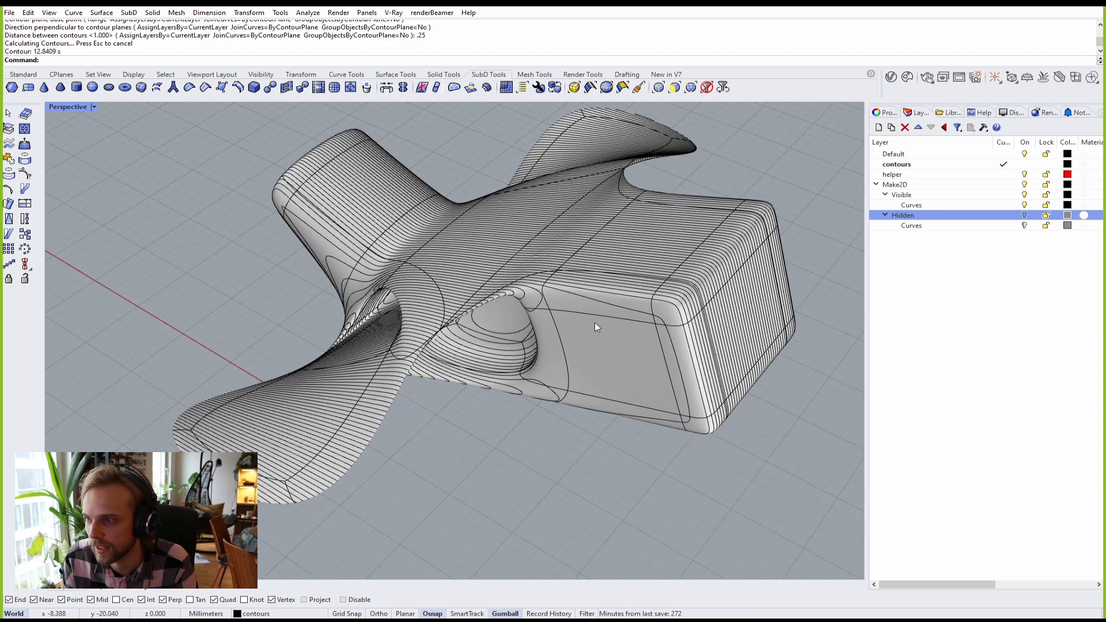
scroll(587, 321, down, 4)
scroll(533, 355, up, 4)
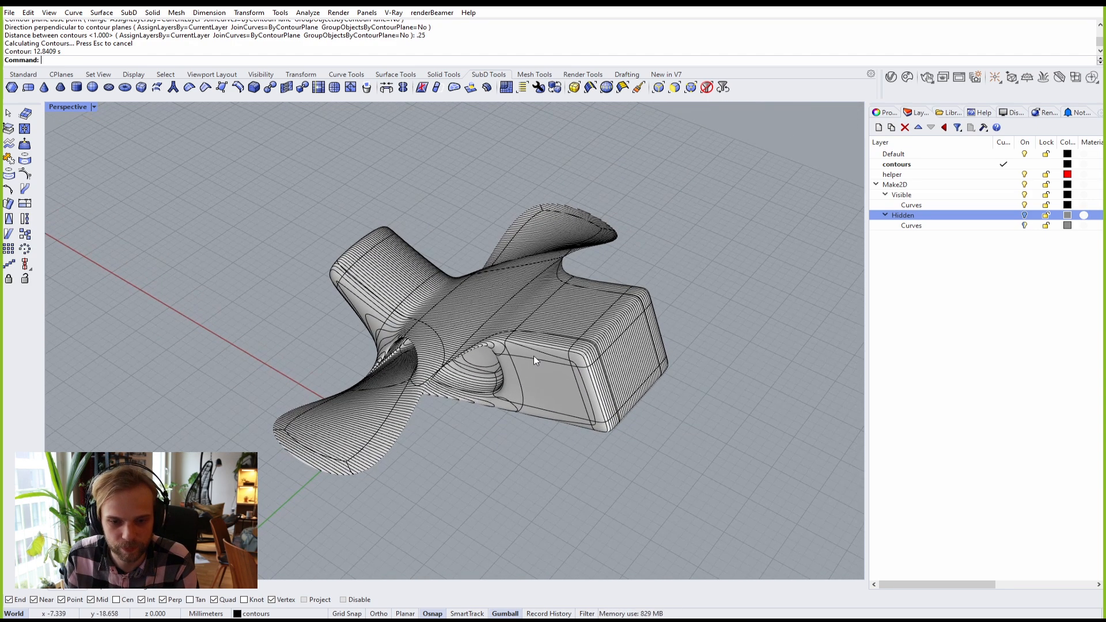
click(539, 366)
right_drag(538, 366, 452, 349)
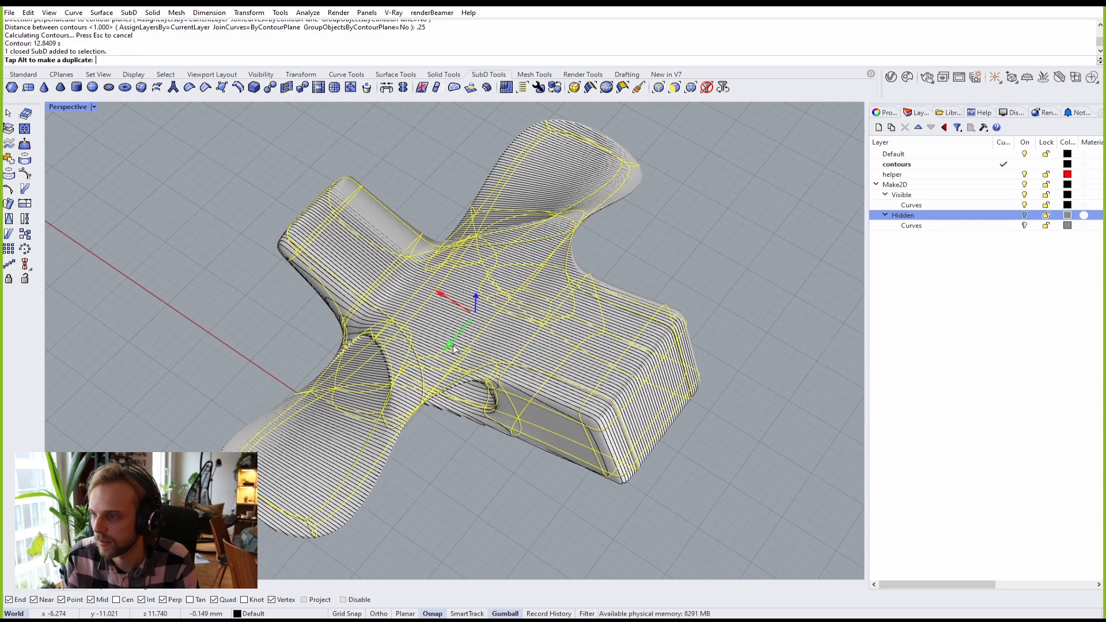
drag(452, 344, 441, 295)
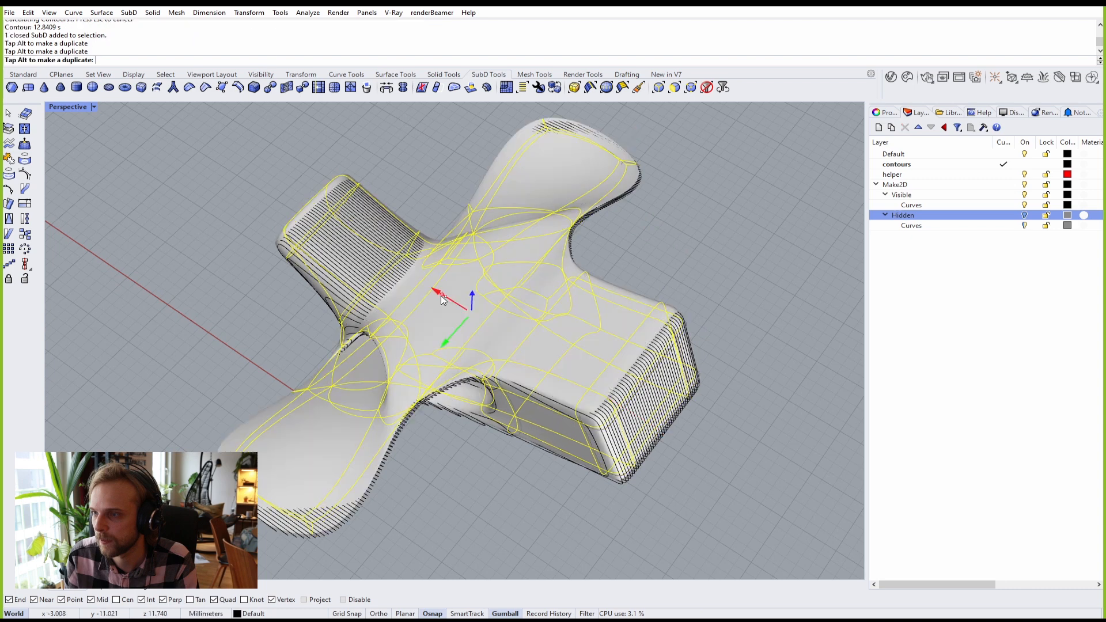
key(ctrl+z)
key(ctrl+z)
click(474, 492)
Step: Make a 2D drawing of the SubD and its contours from the Perspective view, with Hidden lines off and Scene silhouette on
scroll(475, 473, down, 5)
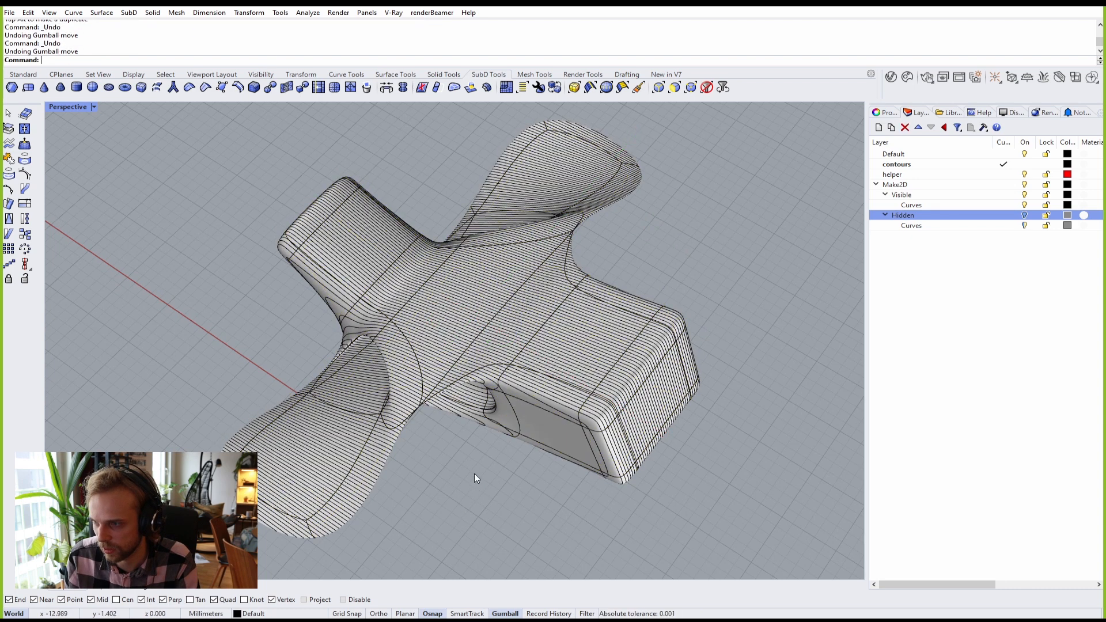
drag(641, 531, 229, 242)
scroll(491, 459, up, 5)
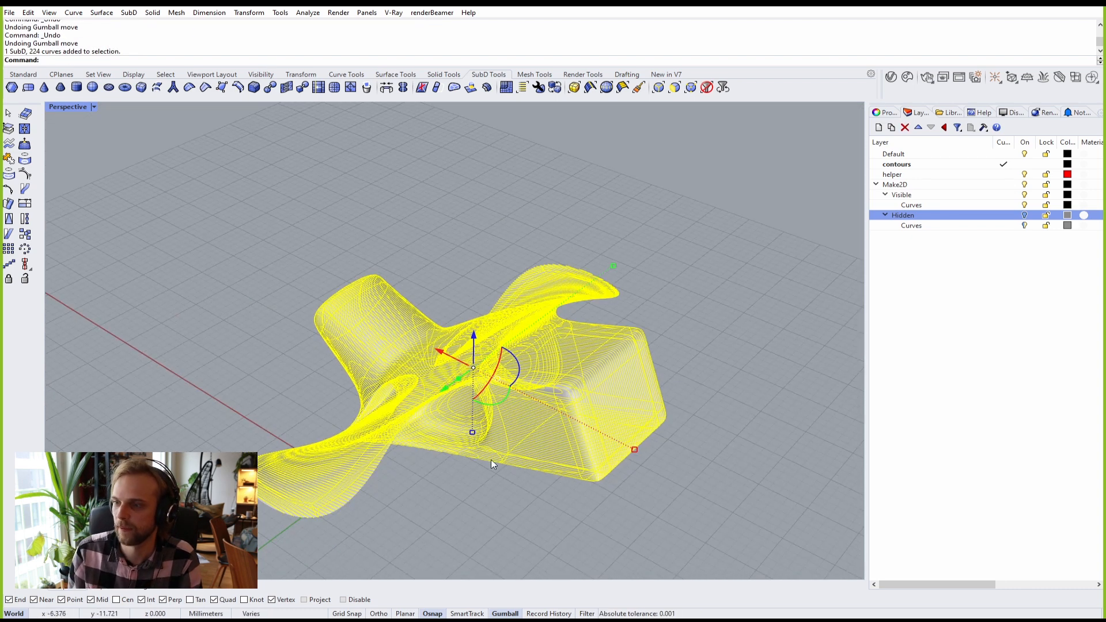
text(e2D)
key(Return)
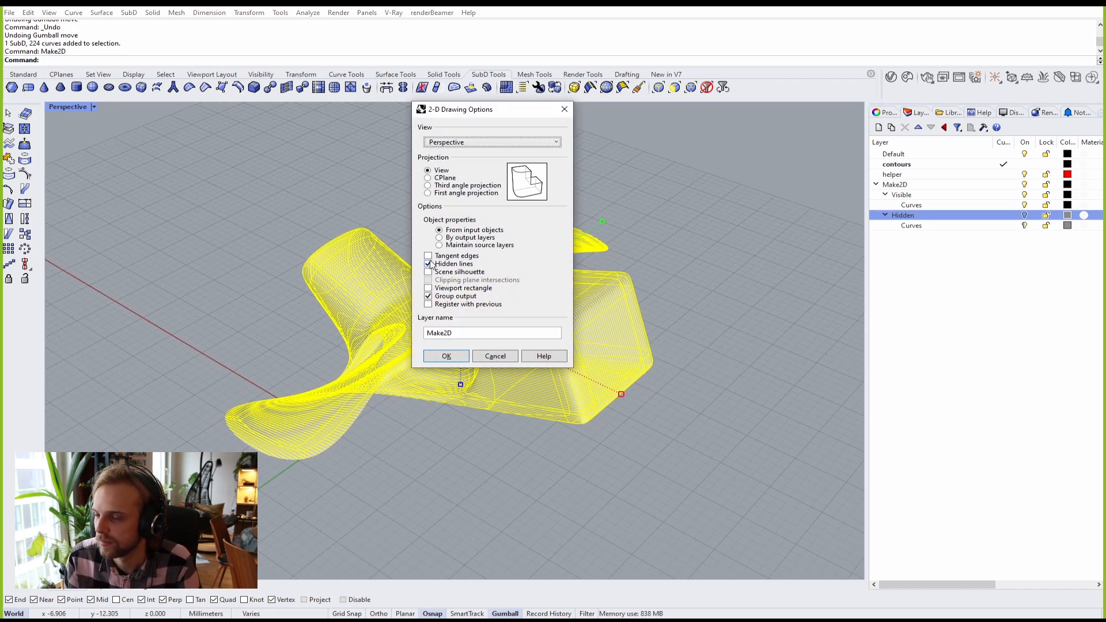
click(429, 264)
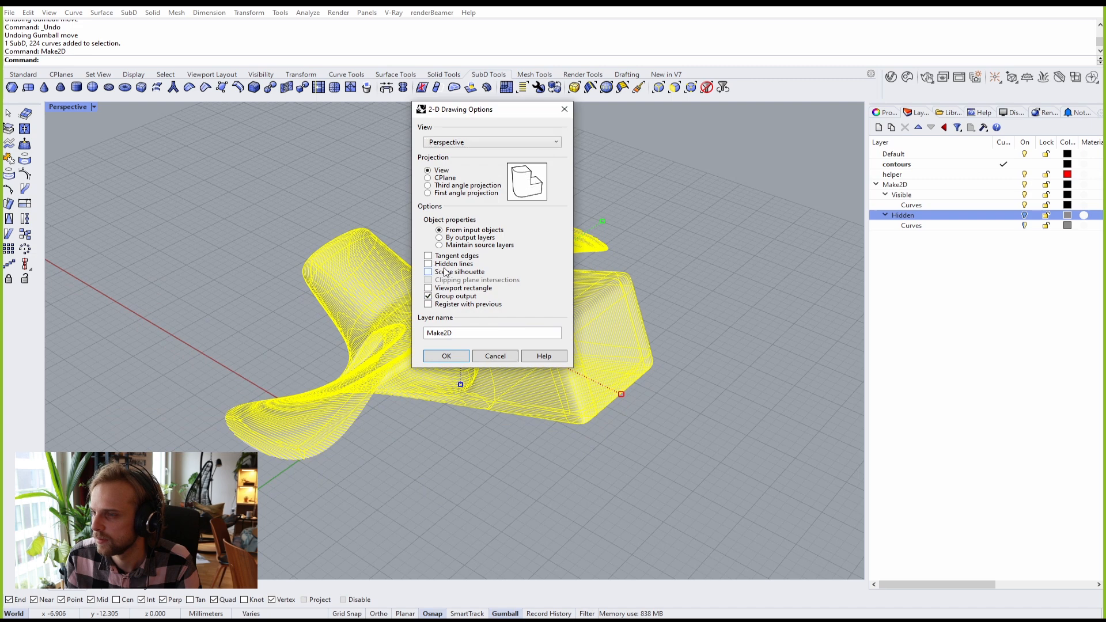
click(428, 272)
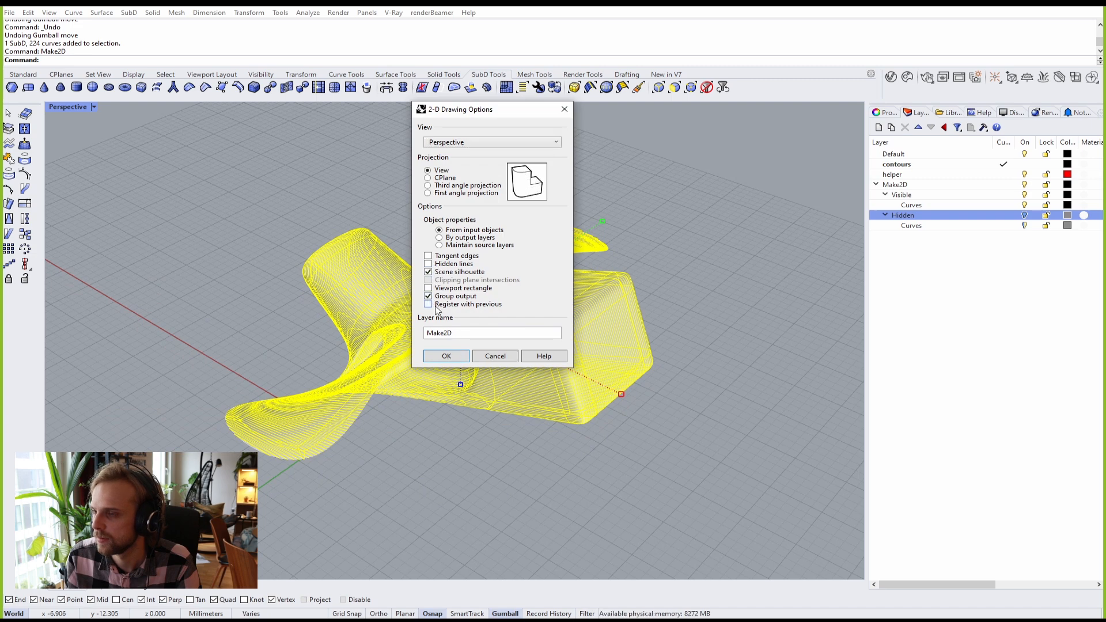
click(447, 356)
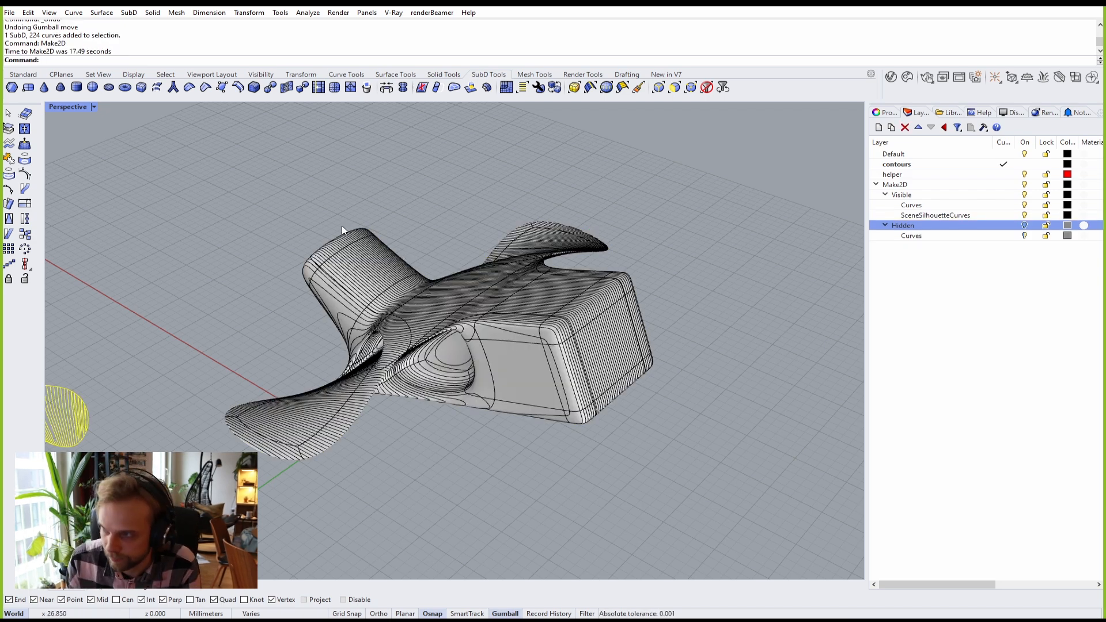
Step: Examine the linework of the contoured 2D drawing in the maximized Top view and return to the Perspective view
right_drag(294, 234, 410, 244)
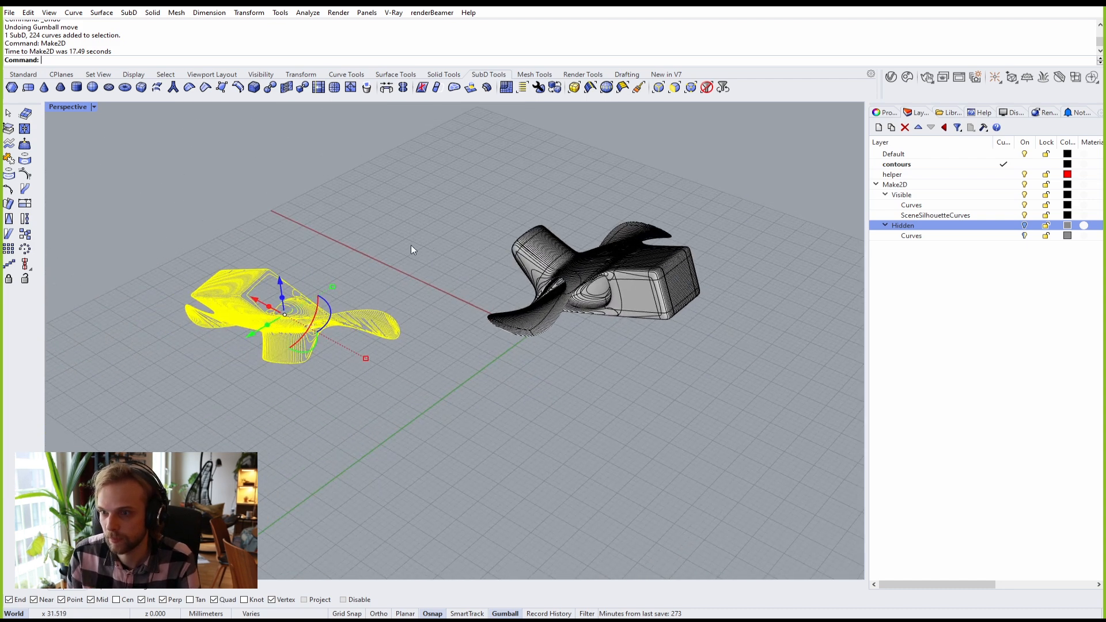
double_click(71, 108)
double_click(57, 109)
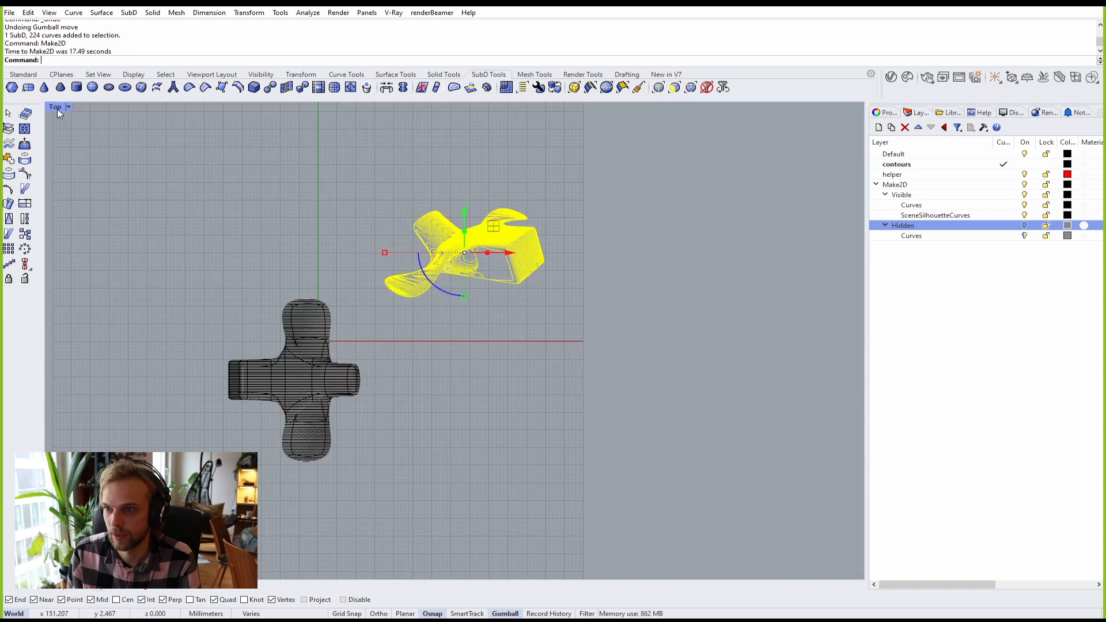
click(397, 213)
scroll(438, 231, up, 5)
scroll(426, 250, up, 2)
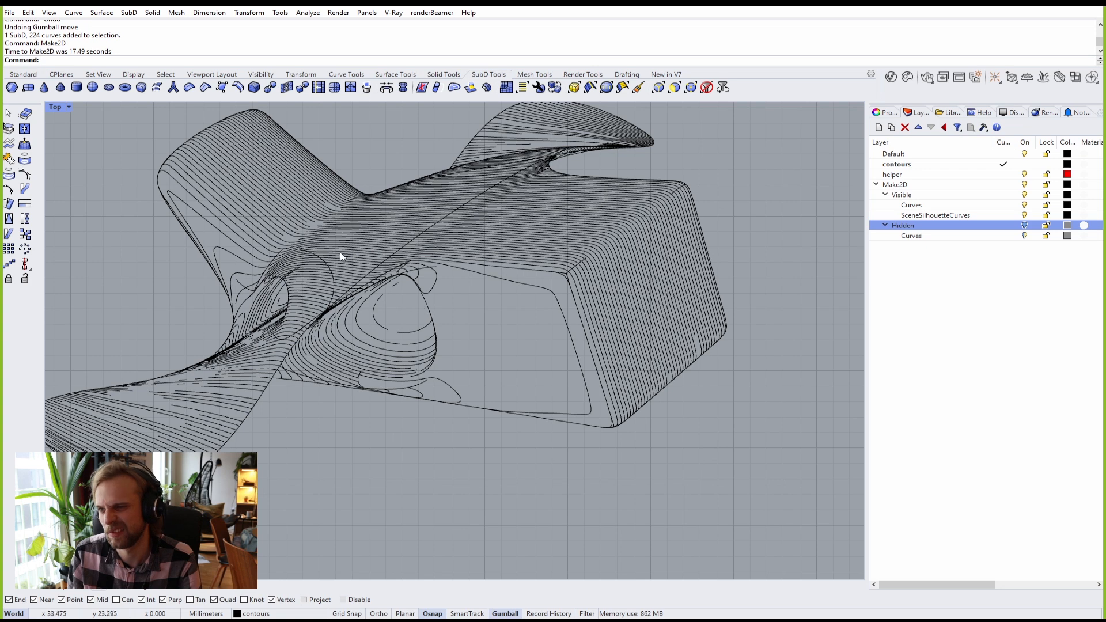
scroll(340, 257, down, 3)
double_click(55, 107)
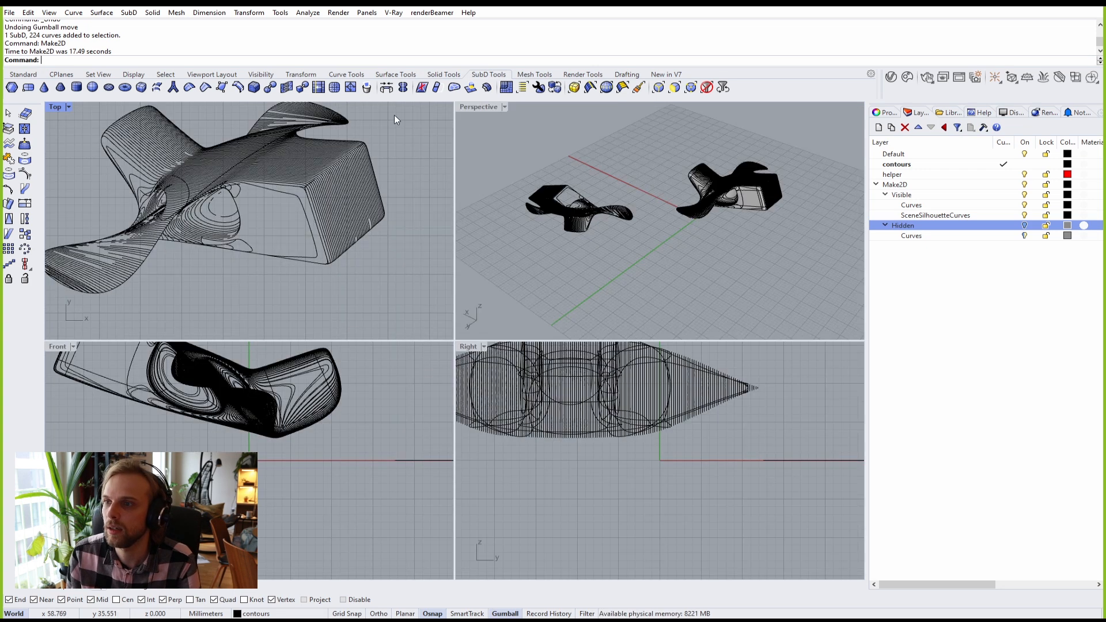
double_click(472, 106)
scroll(479, 144, down, 4)
scroll(457, 234, up, 3)
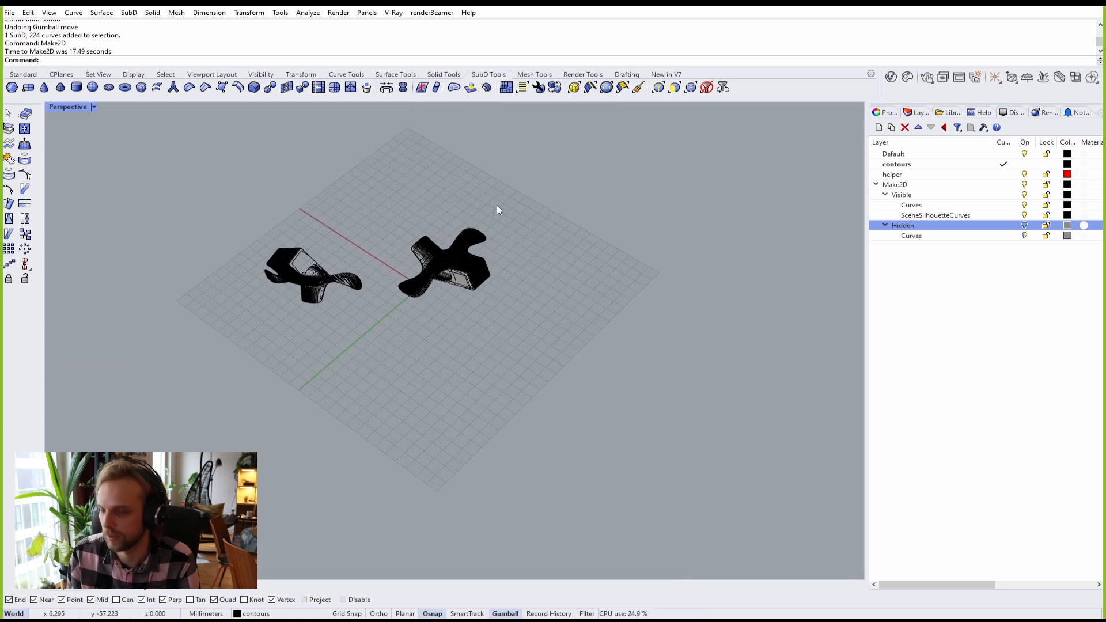
text(Sweep1)
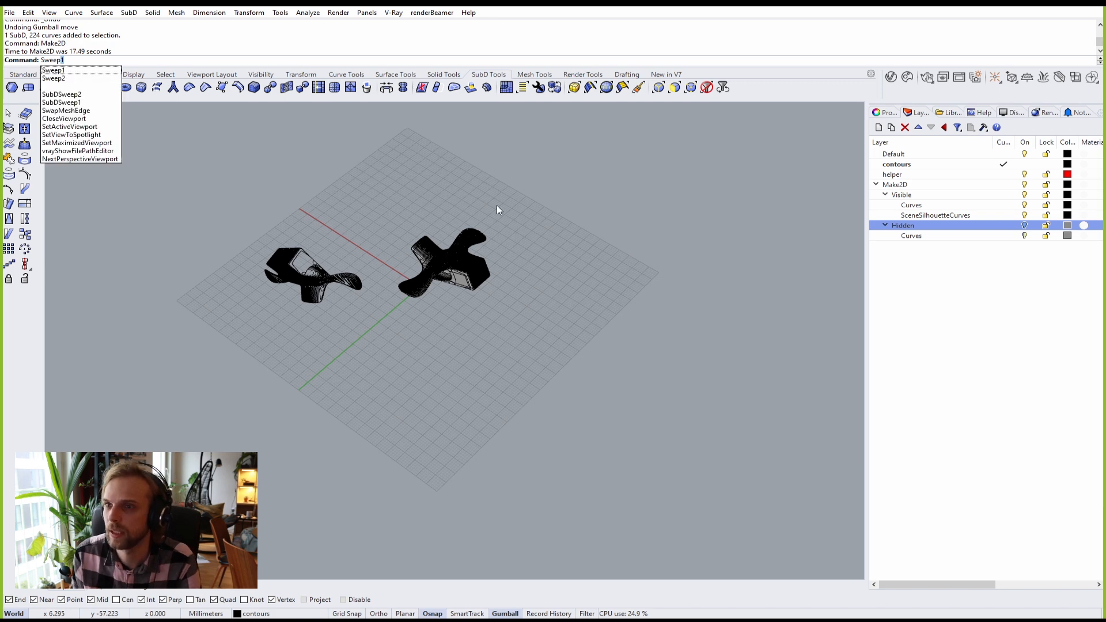
key(Down)
key(Down)
key(Down)
key(Down)
key(Return)
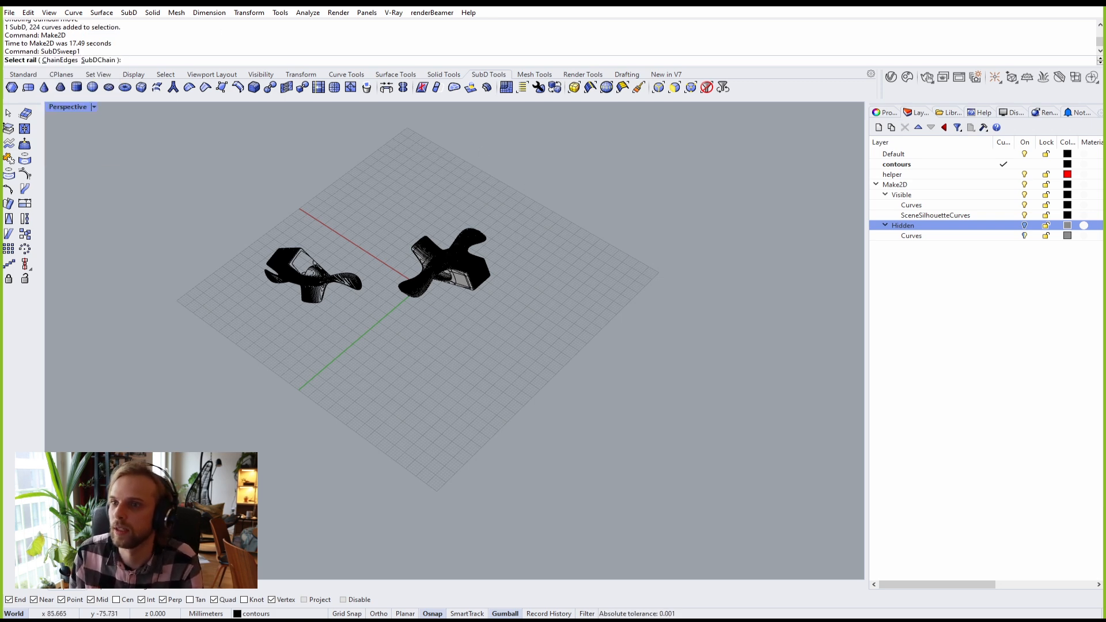
key(Escape)
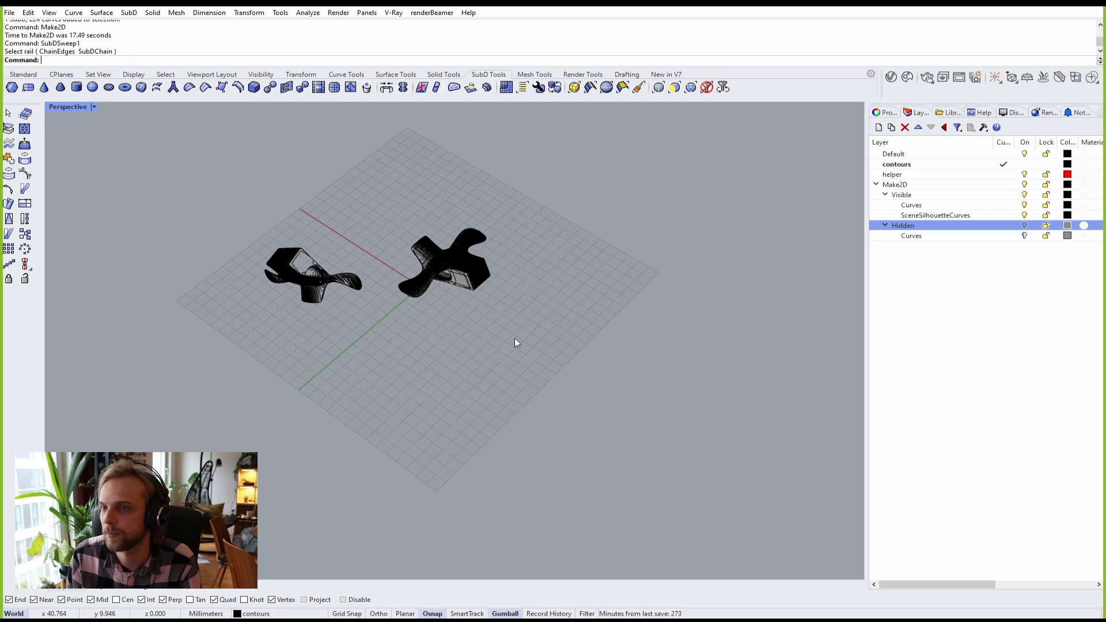
Step: Delete all the 2D drawing curves lying beside the SubD and keep the Perspective view maximized
drag(612, 351, 379, 348)
key(Delete)
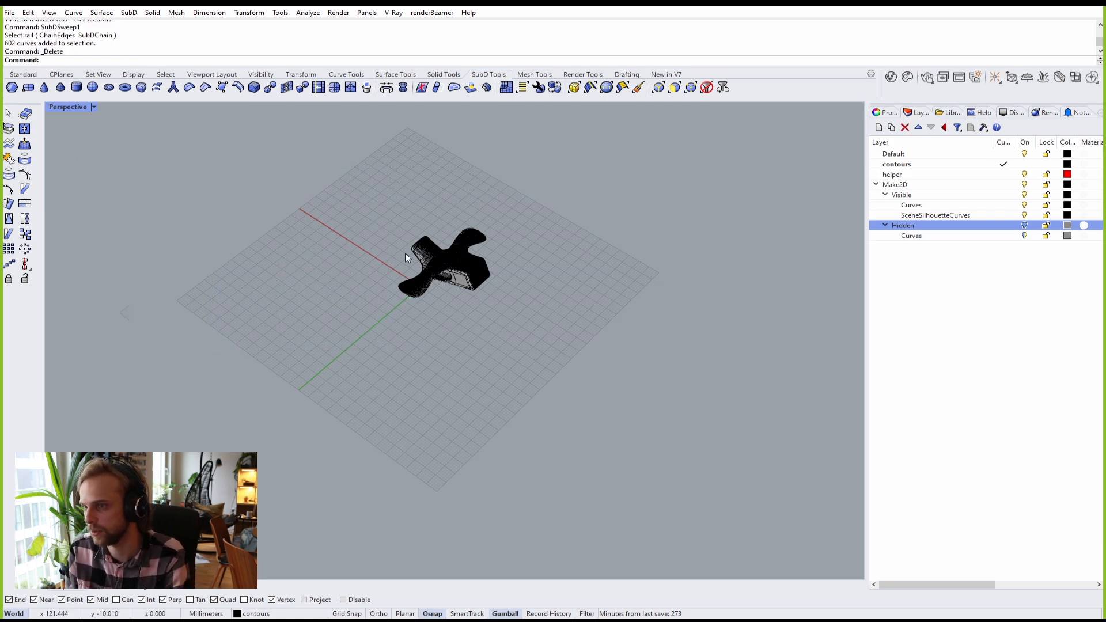
scroll(405, 254, up, 3)
double_click(60, 108)
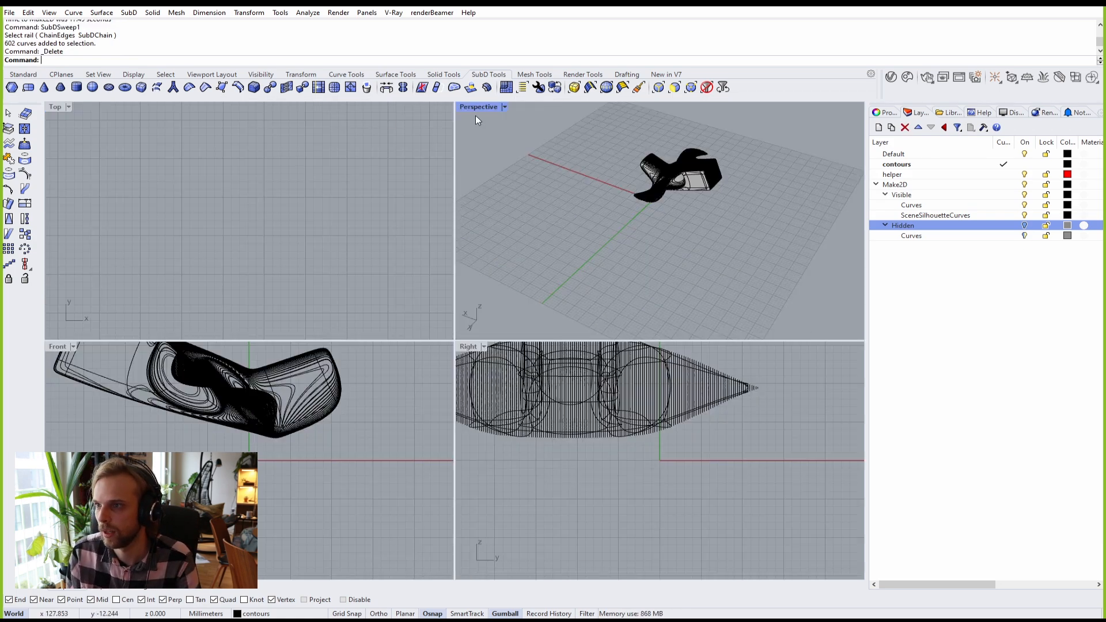
double_click(475, 108)
Step: Move the SubD together with its contour curves away from the origin to free up the grid, and deselect them
scroll(450, 202, up, 4)
right_drag(450, 202, 508, 234)
scroll(495, 250, down, 5)
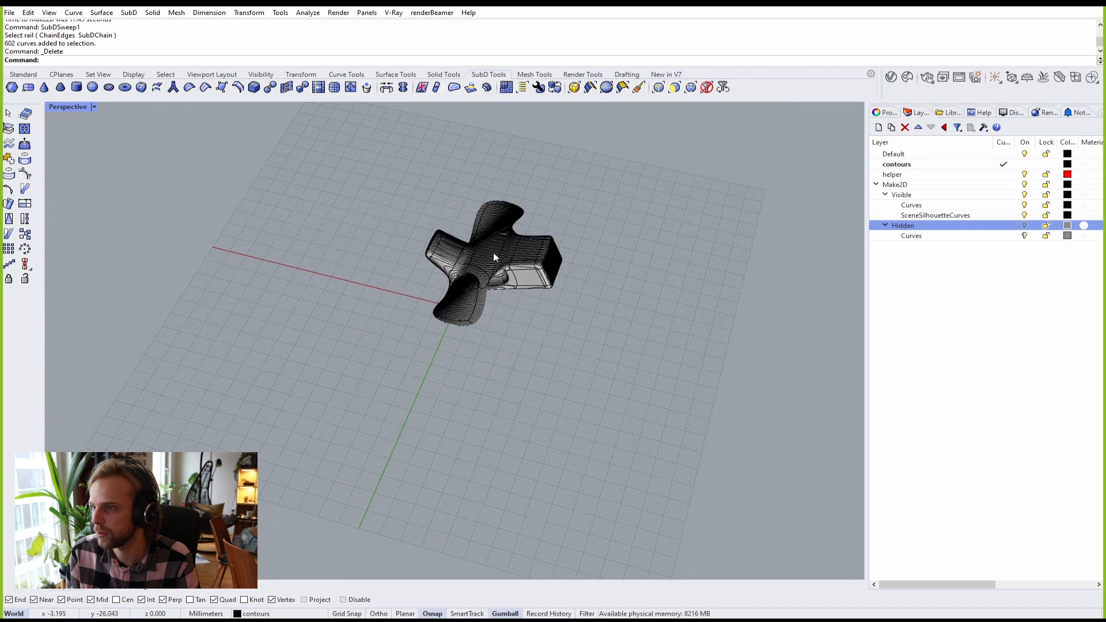
drag(663, 385, 302, 179)
click(342, 193)
right_drag(473, 223, 427, 245)
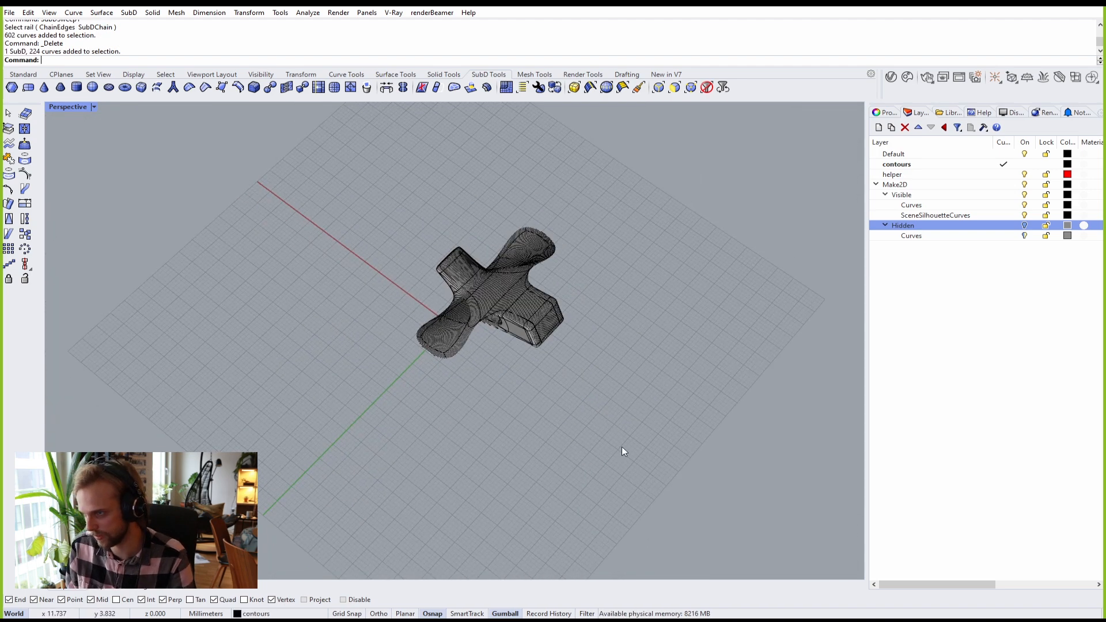
drag(622, 451, 444, 246)
drag(469, 320, 623, 284)
click(346, 172)
Step: Try a SubD plane with X and Y counts of 1 on the empty grid near the origin, then delete it
shift+right_drag(413, 223, 341, 197)
click(28, 87)
right_drag(422, 309, 427, 257)
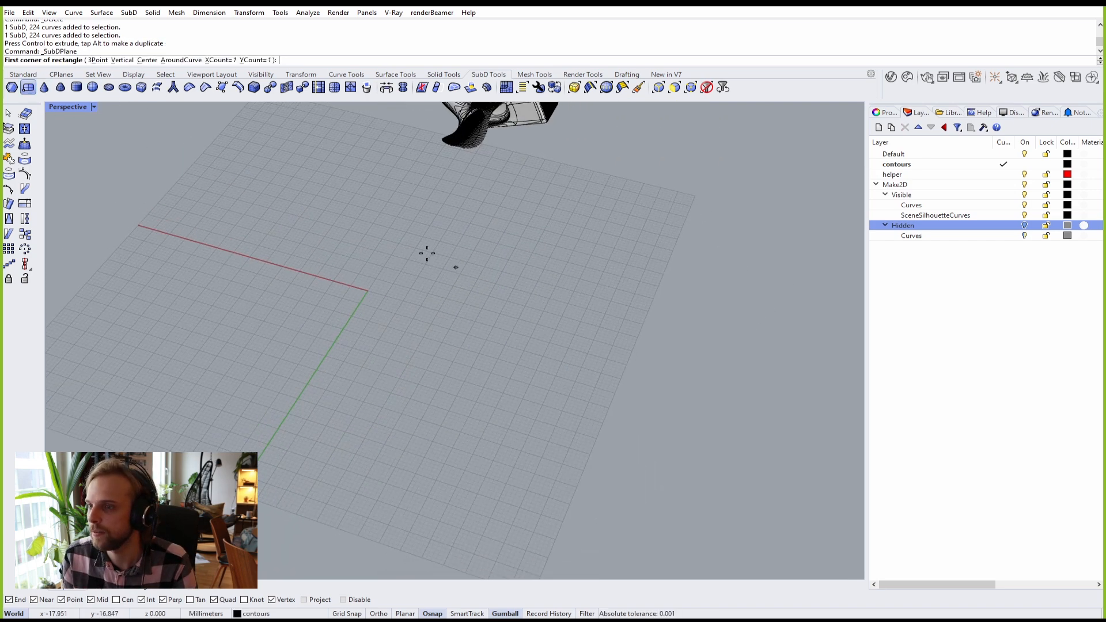
click(417, 231)
click(466, 333)
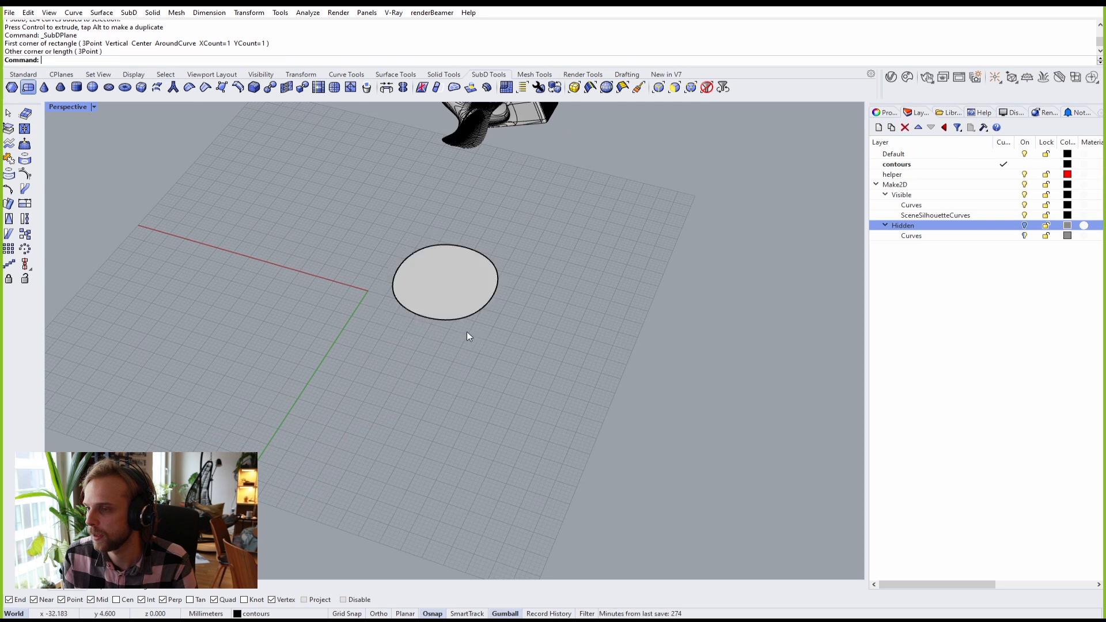
click(444, 281)
key(Delete)
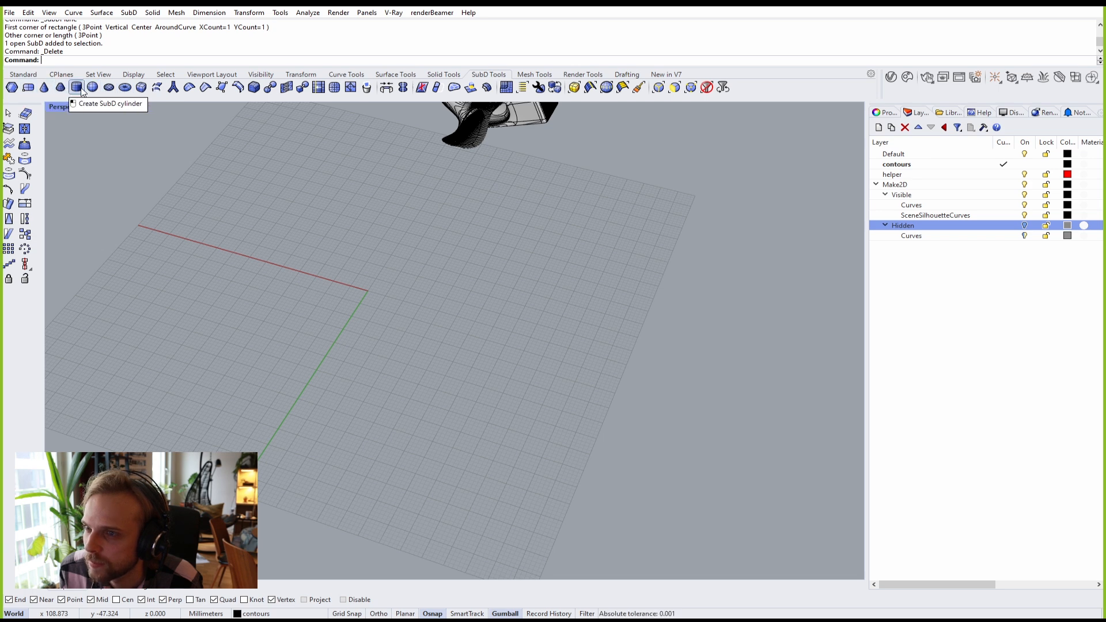
Step: Create a SubD box with X, Y and Z counts of 1 on the empty grid and switch the SubD display to flat
click(141, 87)
click(395, 265)
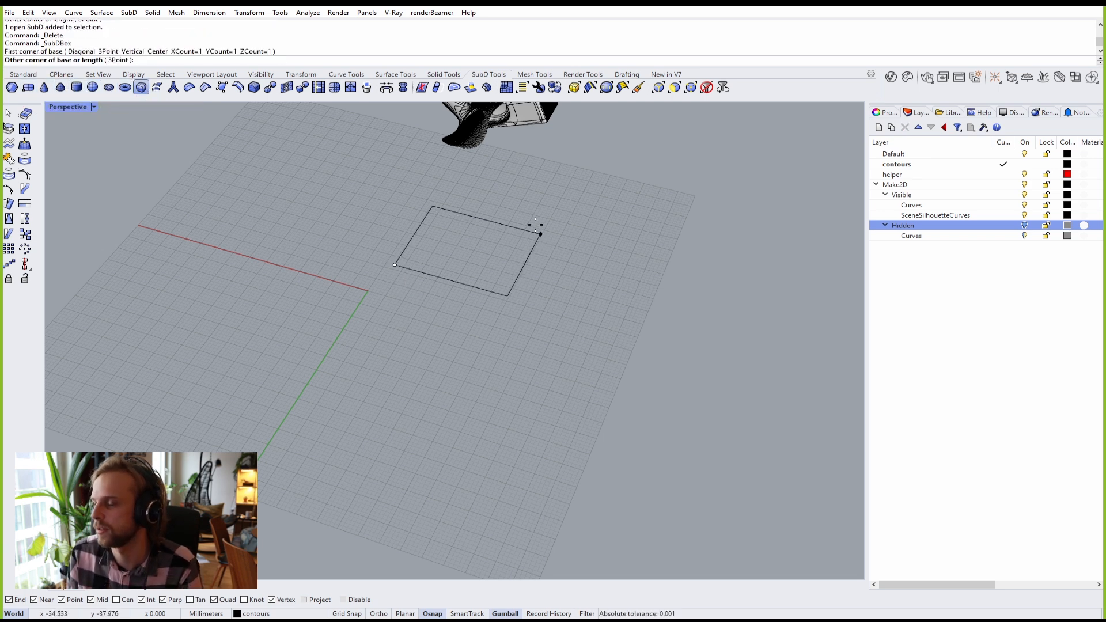
click(542, 202)
click(578, 150)
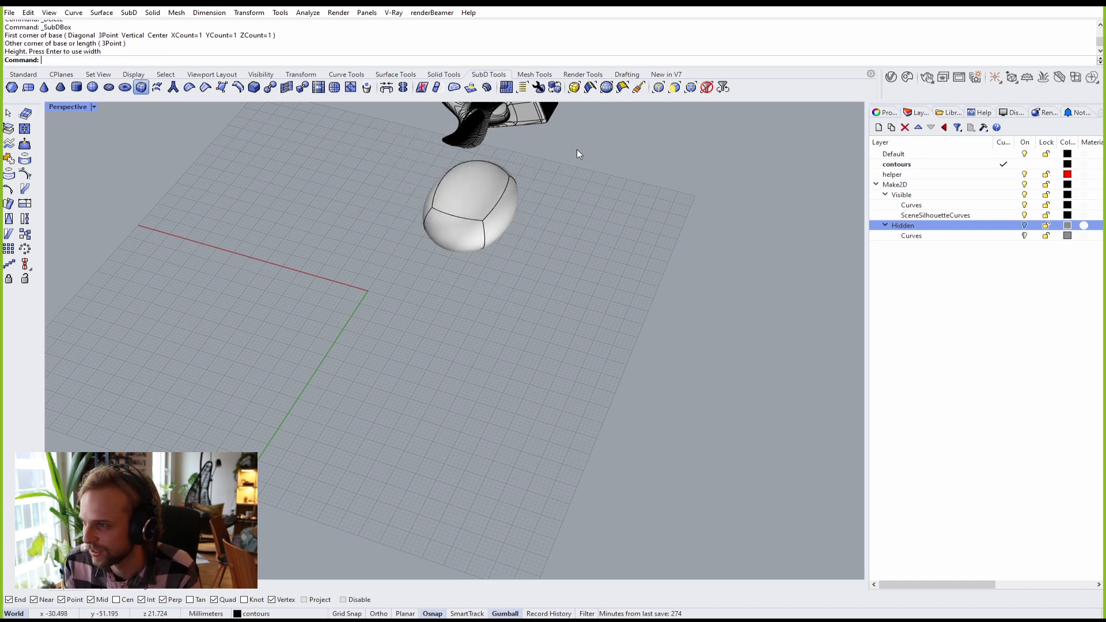
key(Tab)
Step: Try deleting one side face of the SubD box, then undo the deletion
right_drag(439, 199, 416, 356)
ctrl+shift+click(520, 310)
key(Delete)
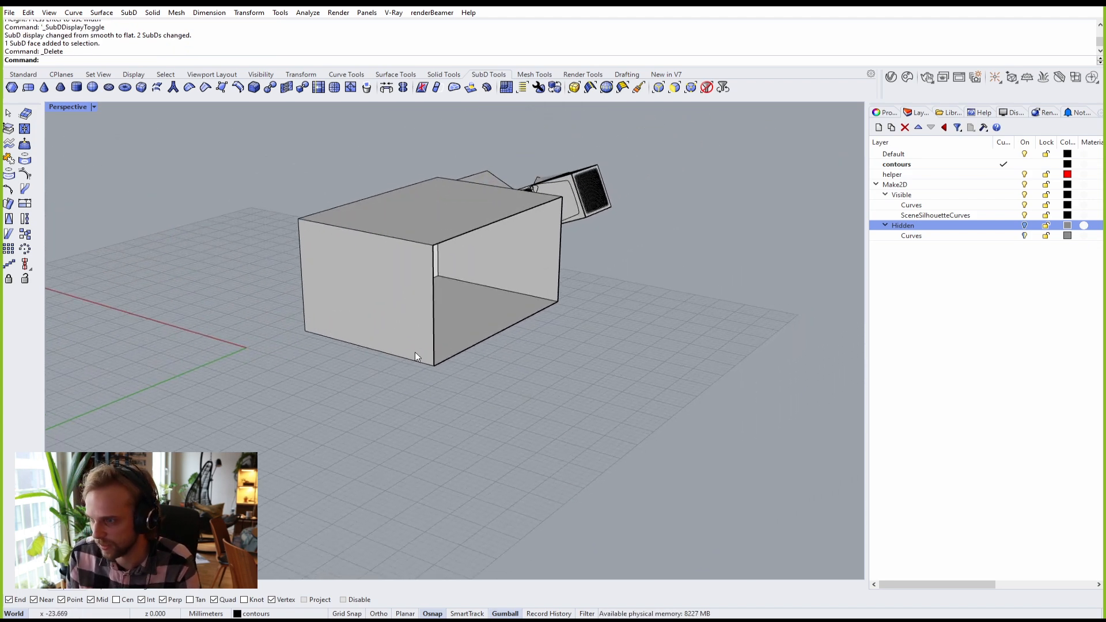
key(ctrl+z)
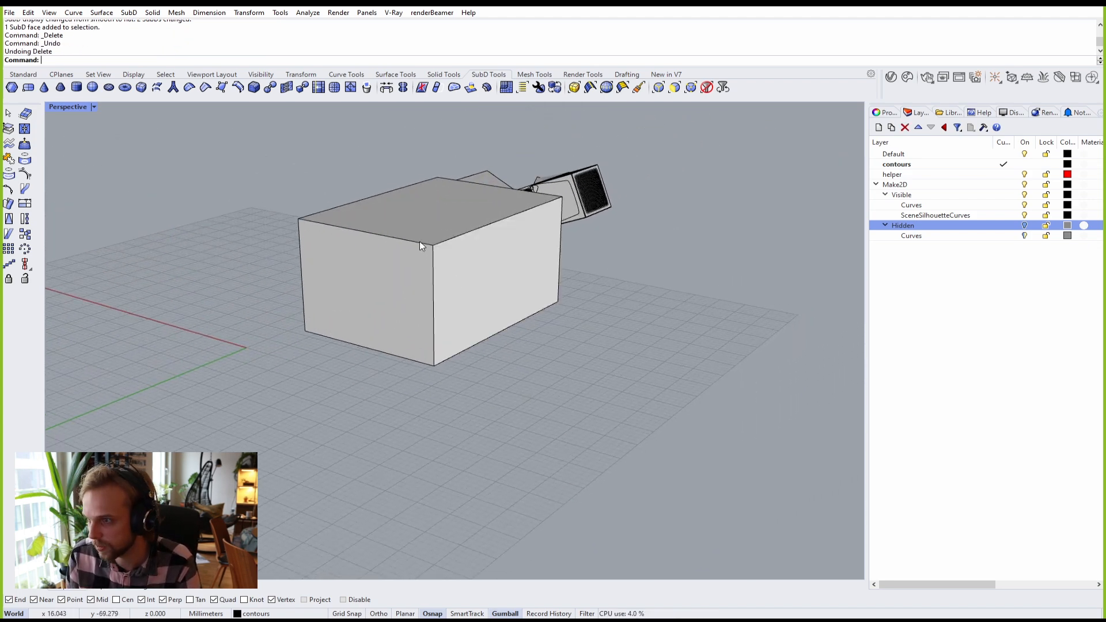
Step: Insert an edge loop around the SubD box at about mid-height from its four top edges, with proportional offset on one side
ctrl+shift+click(420, 240)
ctrl+shift+click(465, 234)
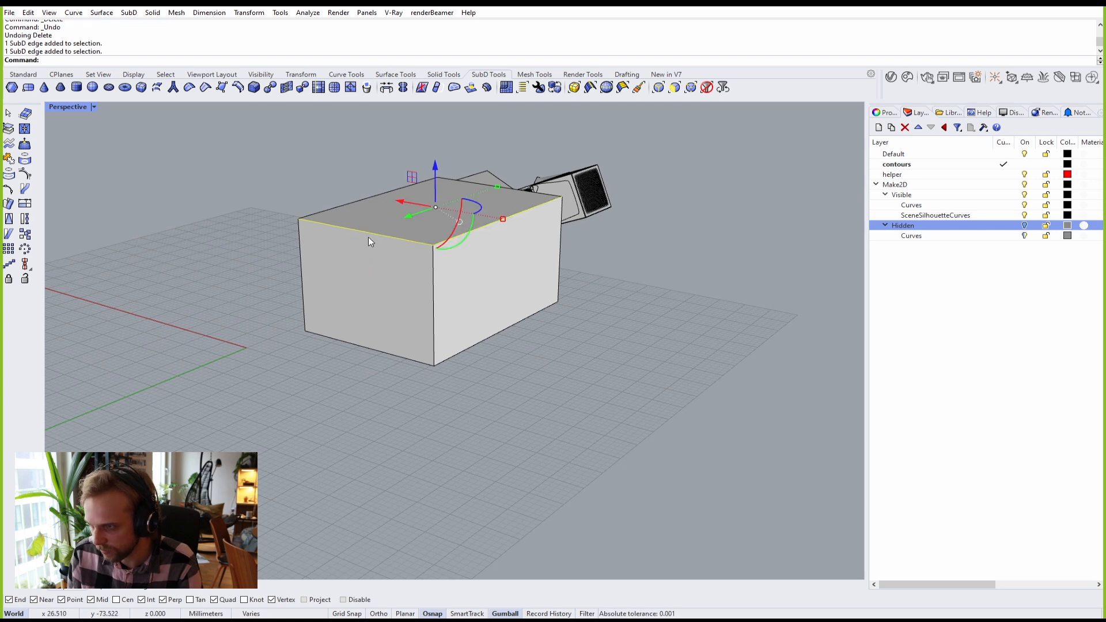
ctrl+shift+click(324, 214)
ctrl+shift+click(471, 185)
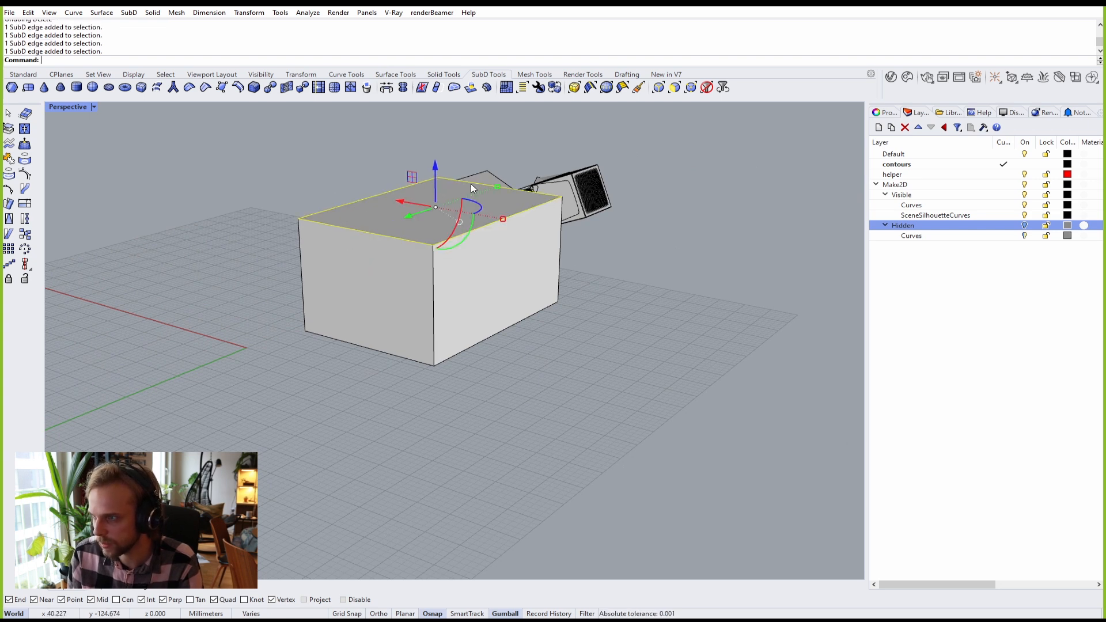
text(InsertEdge)
key(Return)
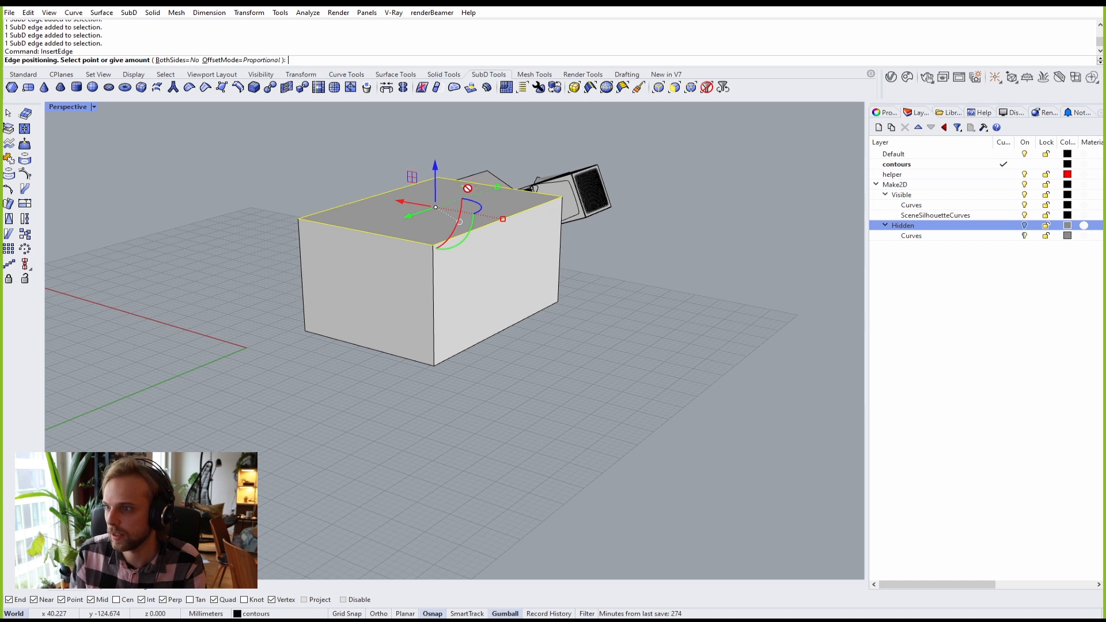
click(502, 263)
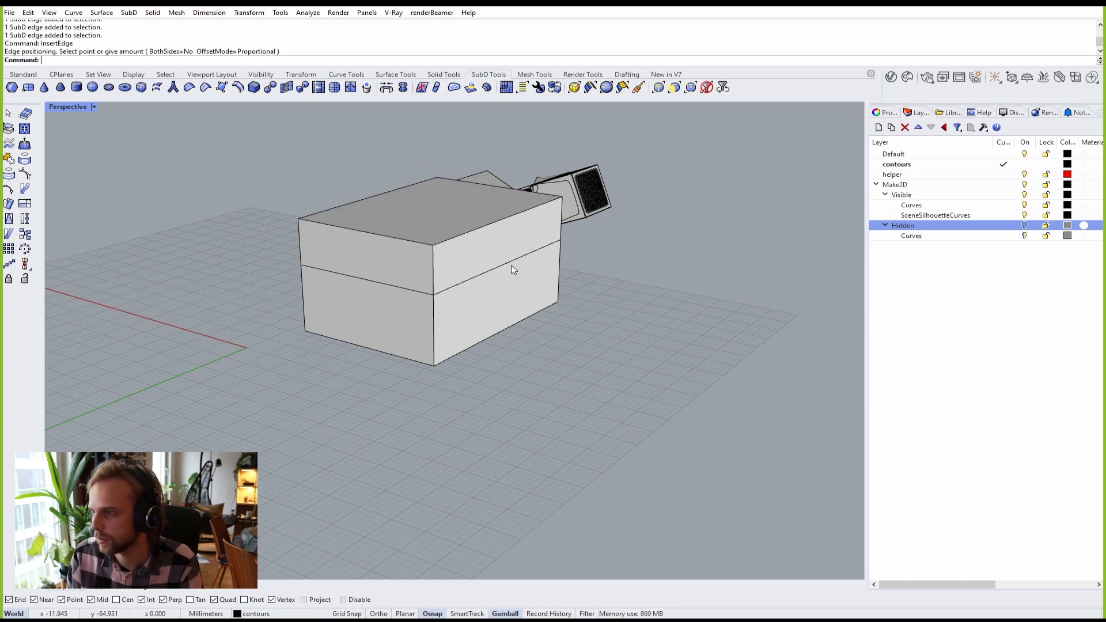
Step: Delete the upper and lower faces on one long side of the box to open that side
ctrl+shift+click(512, 271)
ctrl+shift+click(467, 254)
key(Delete)
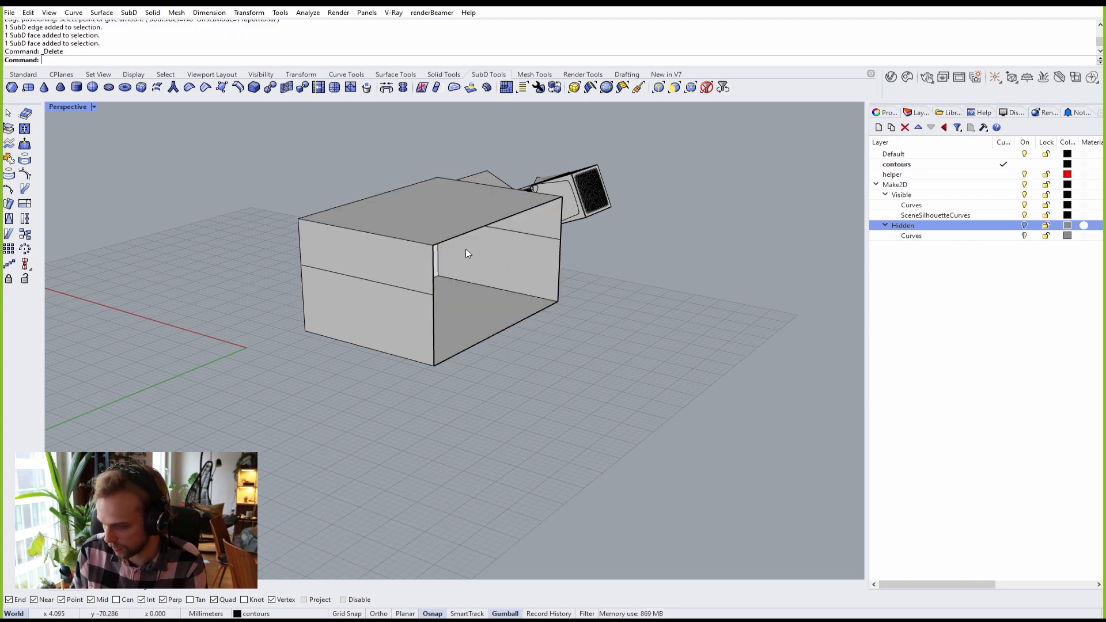
Step: Move the inserted loop's vertex at one end of the opening inward along the box's side
scroll(444, 277, up, 4)
right_drag(467, 268, 450, 354)
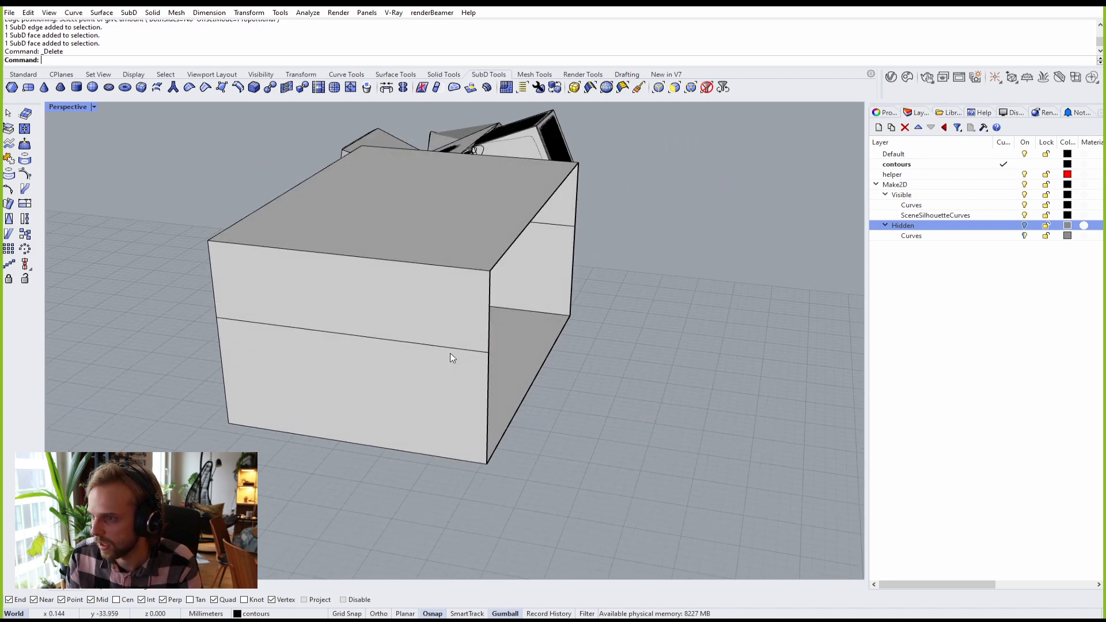
scroll(499, 350, up, 4)
ctrl+shift+click(495, 354)
drag(455, 350, 292, 315)
Step: Move the inserted loop's vertex at the other end of the opening outward or inward as needed to bend that border, and deselect it
scroll(603, 362, down, 5)
right_drag(603, 362, 521, 304)
scroll(515, 305, up, 3)
ctrl+shift+click(511, 300)
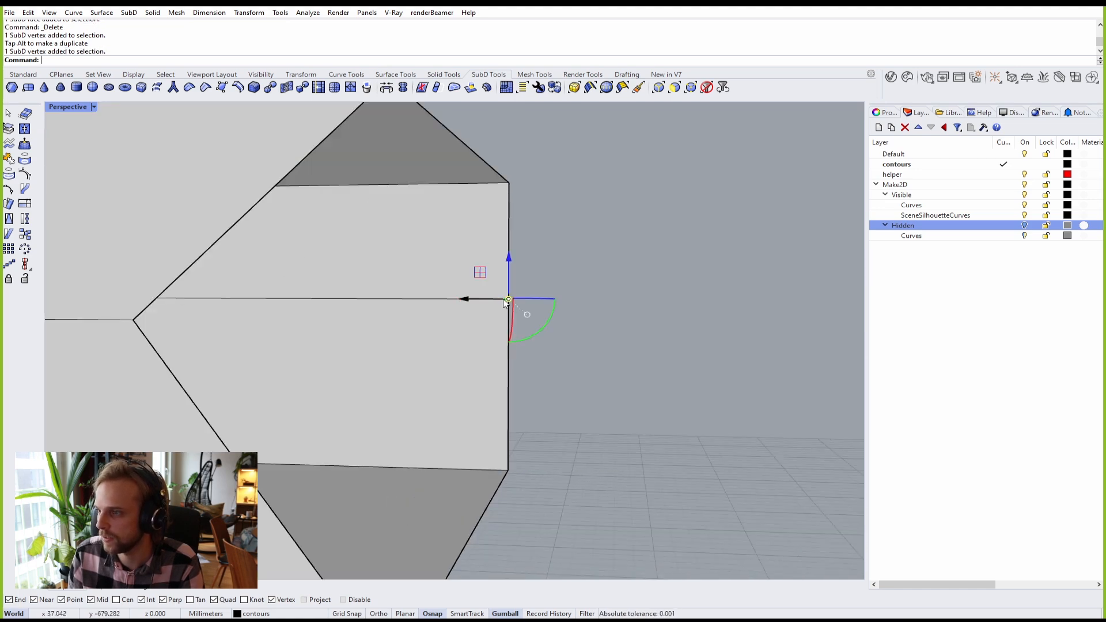
drag(469, 299, 550, 299)
click(720, 322)
scroll(720, 323, down, 5)
right_drag(720, 323, 455, 367)
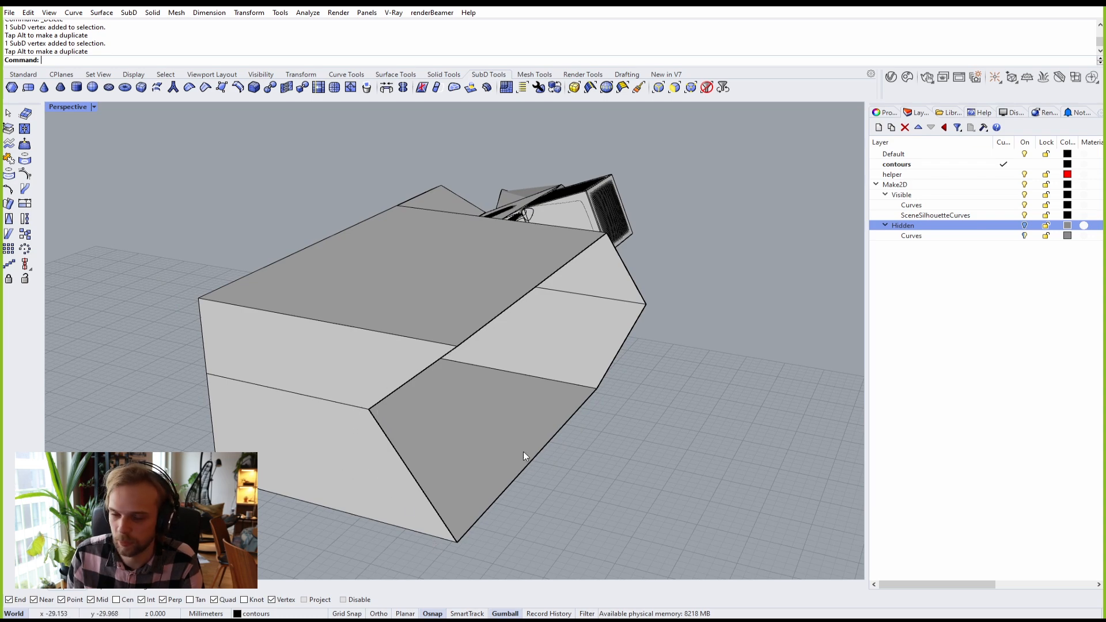
Step: Try a Sweep2 across the opening with its top and bottom edges as rails and the four bent side edges as cross sections
right_drag(524, 455, 398, 424)
right_drag(331, 429, 333, 389)
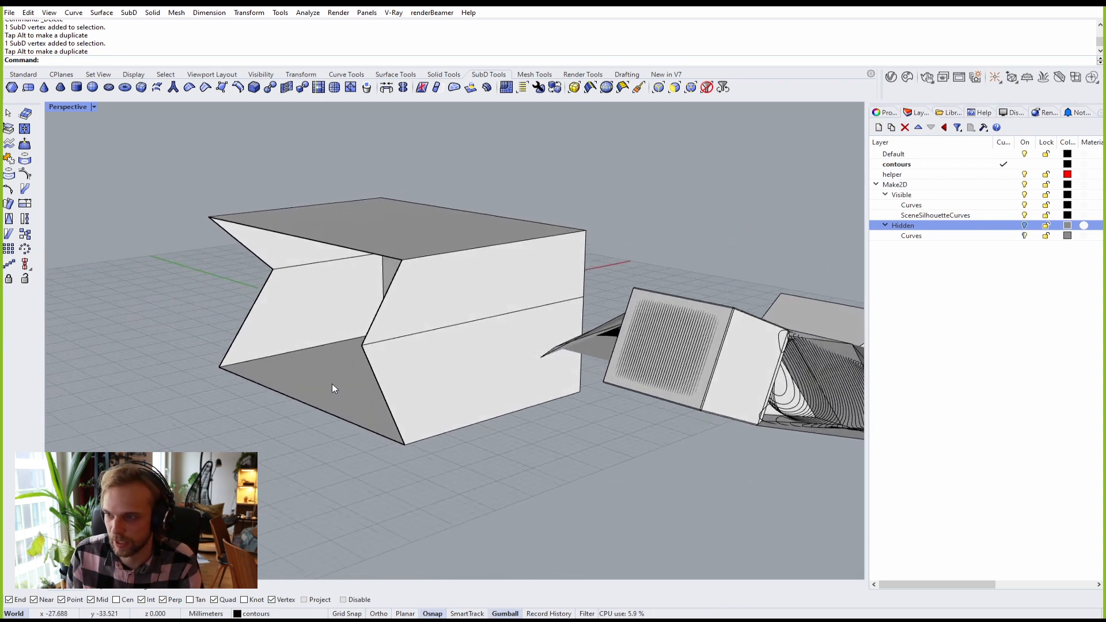
right_drag(259, 309, 303, 310)
text(Sweep1)
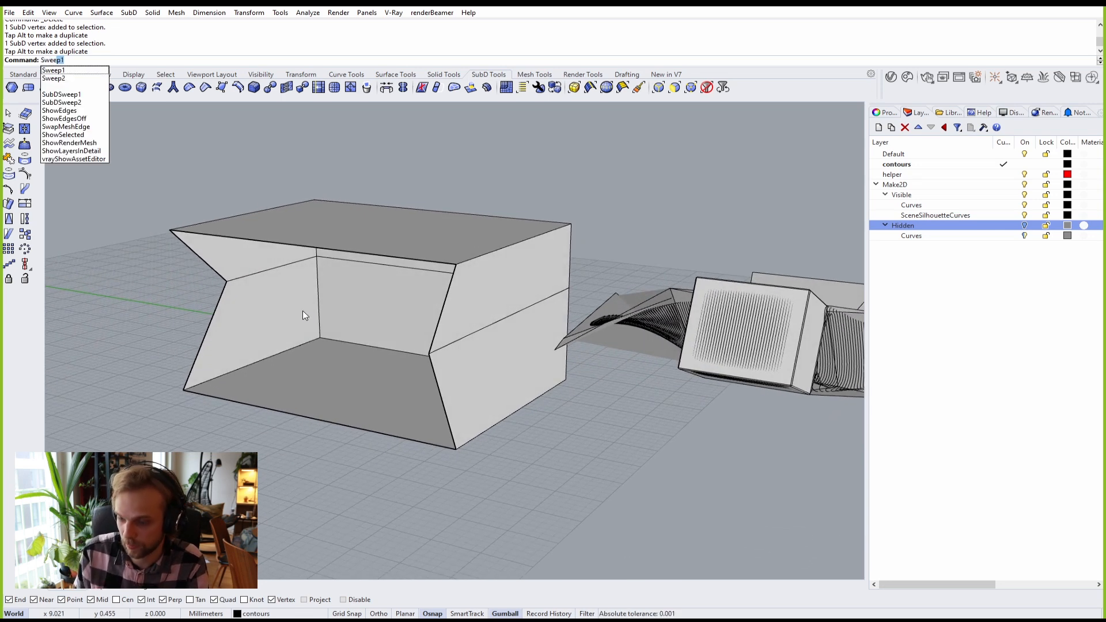
key(Down)
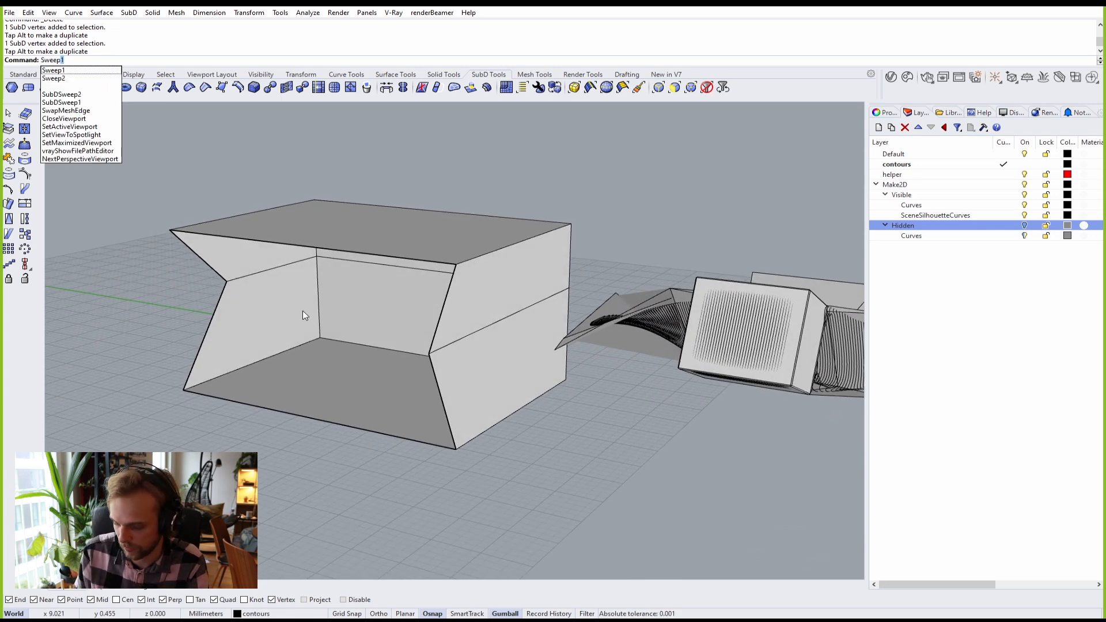
key(Return)
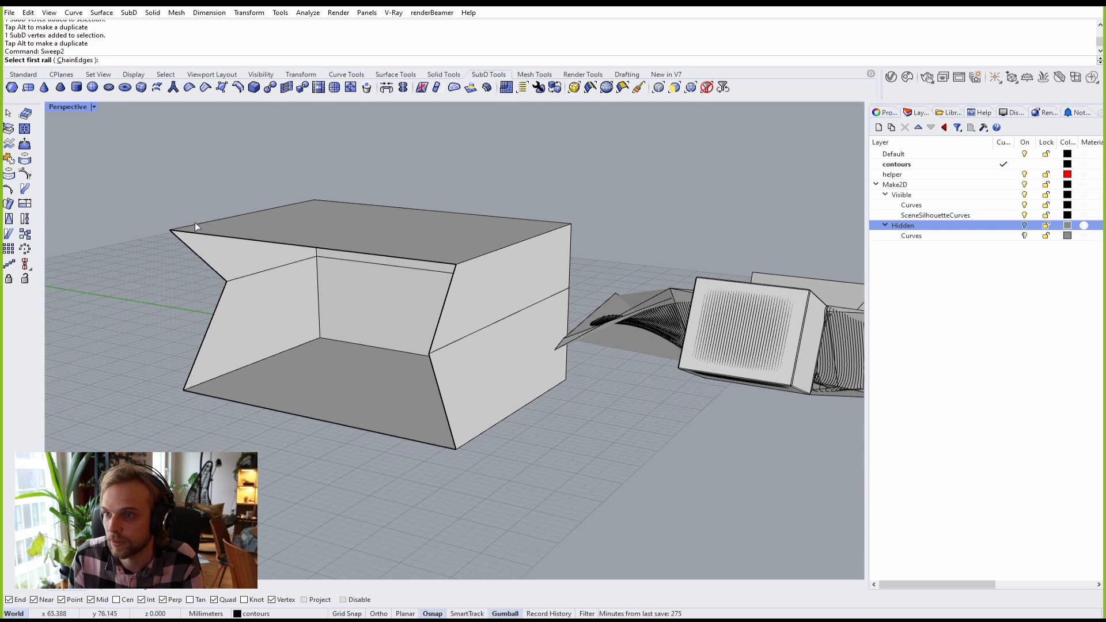
click(213, 235)
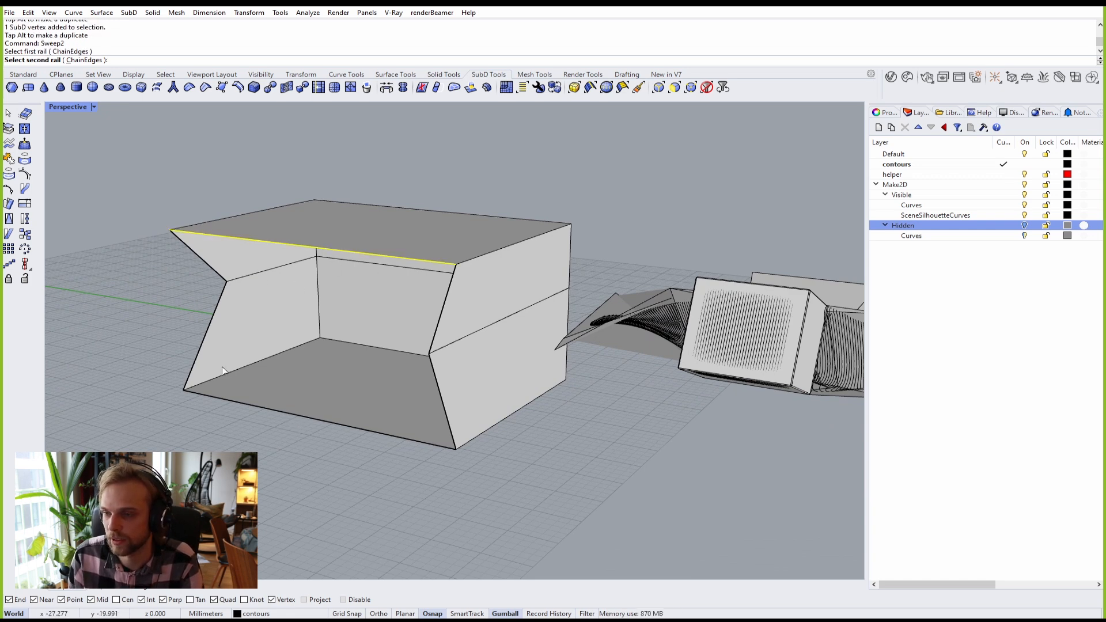
click(240, 404)
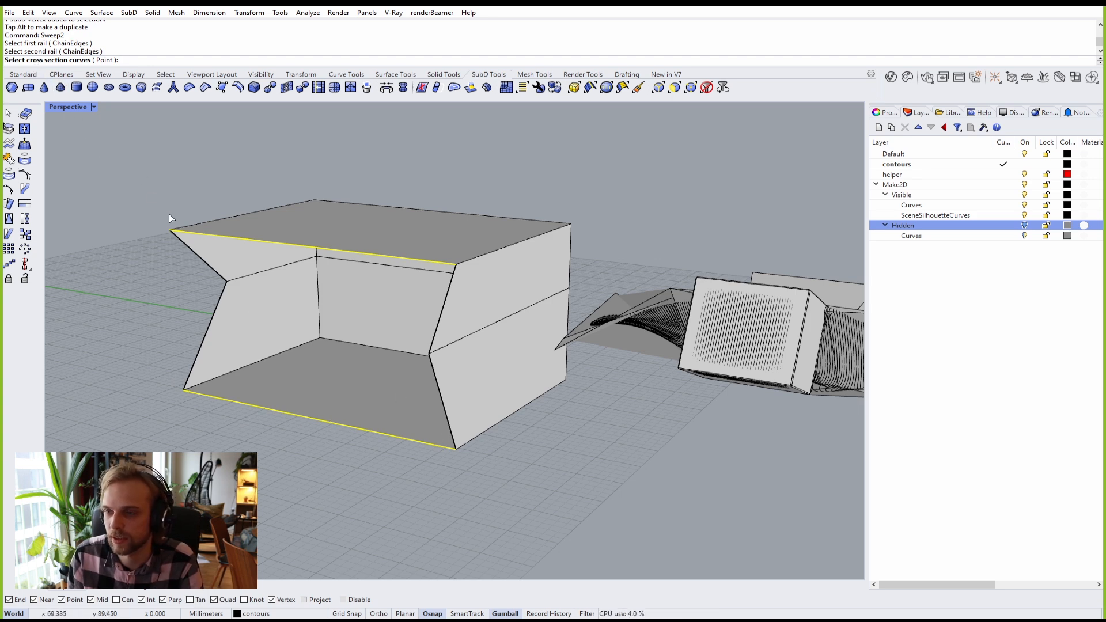
click(205, 260)
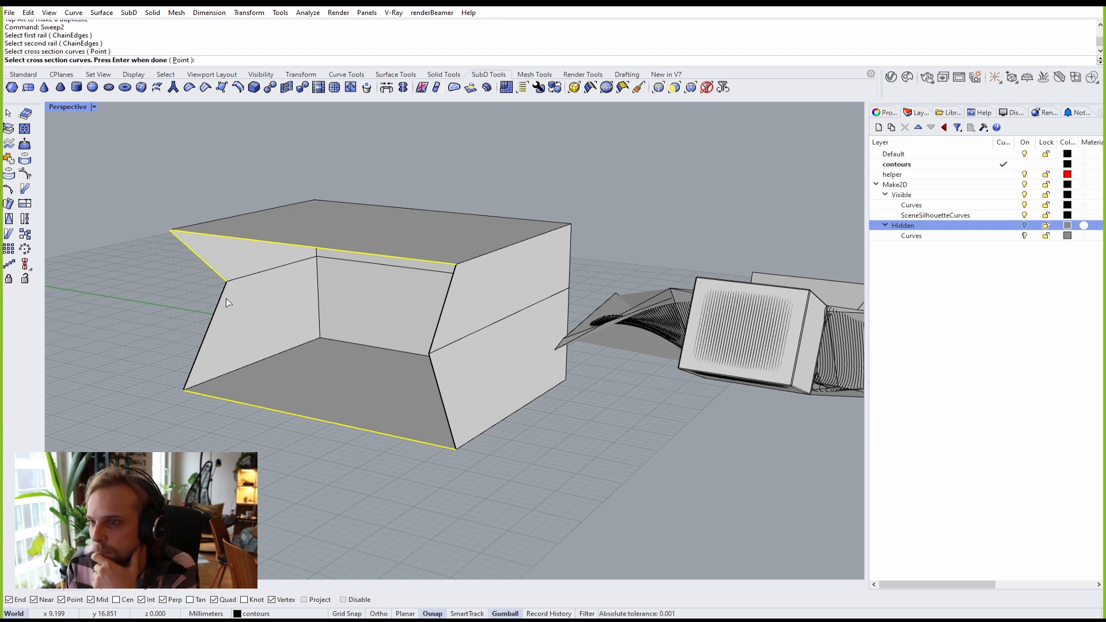
click(221, 298)
click(441, 314)
click(437, 386)
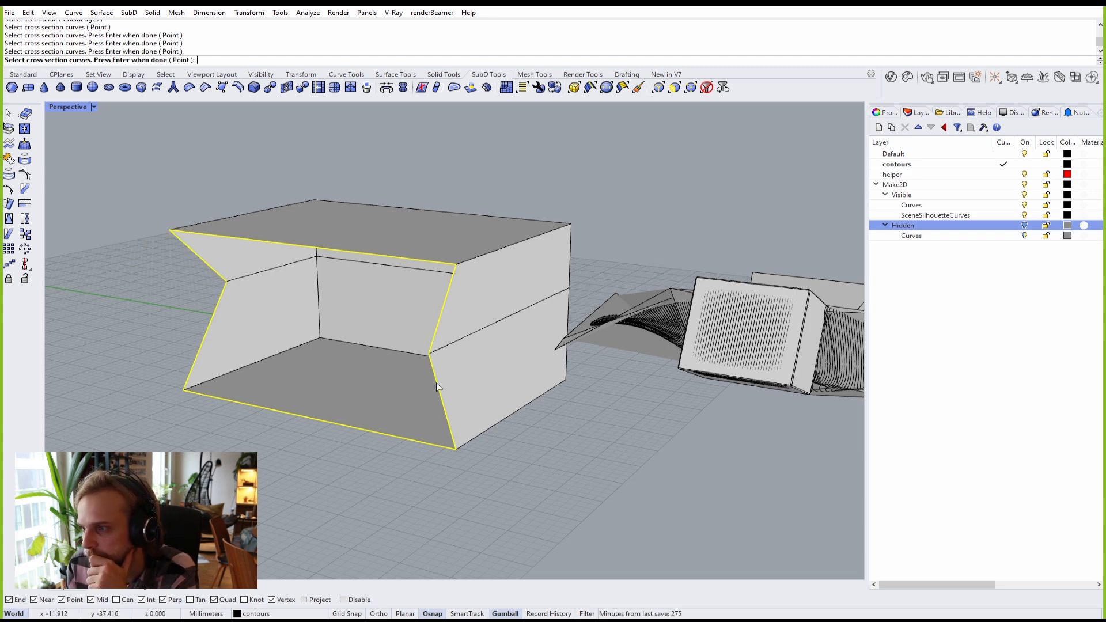
key(Return)
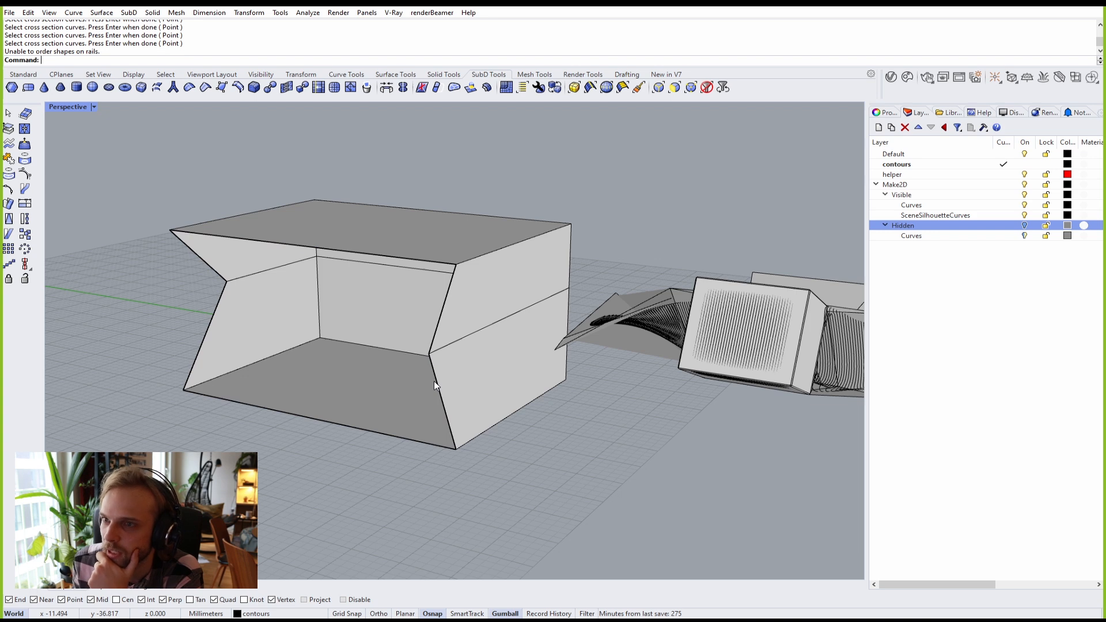
Step: Draw a polyline through the three vertices along one bent side border of the opening
click(23, 74)
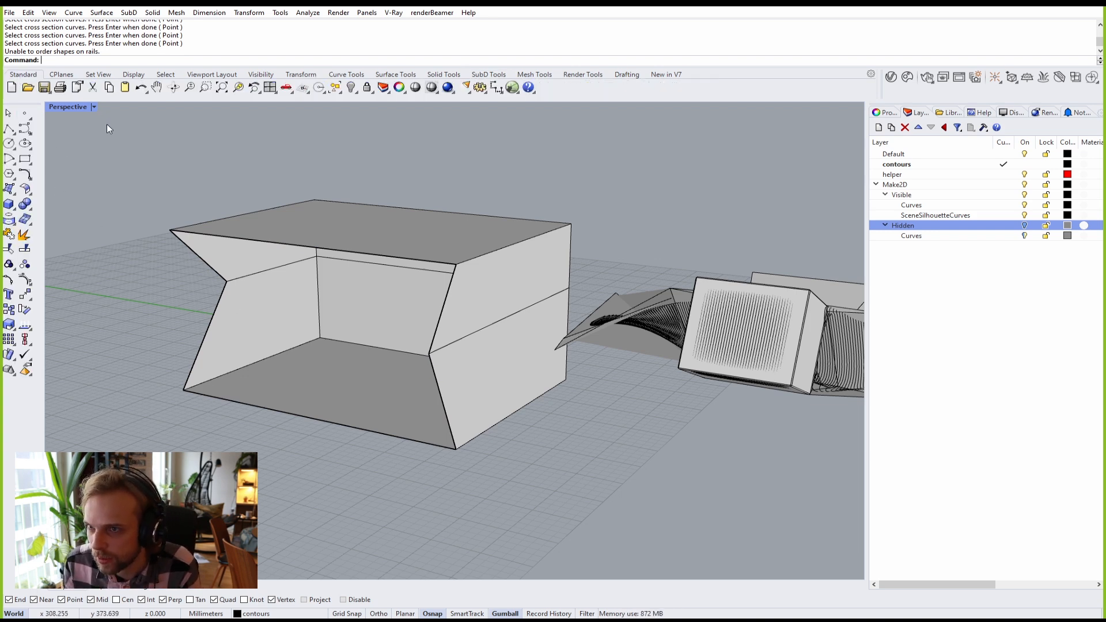
click(9, 129)
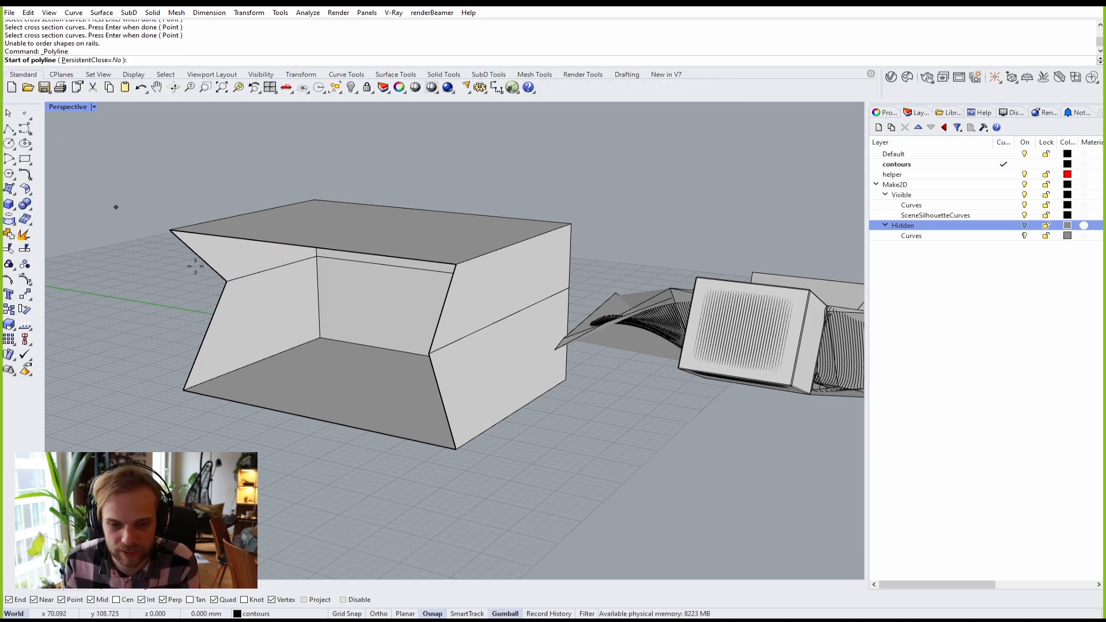
click(170, 230)
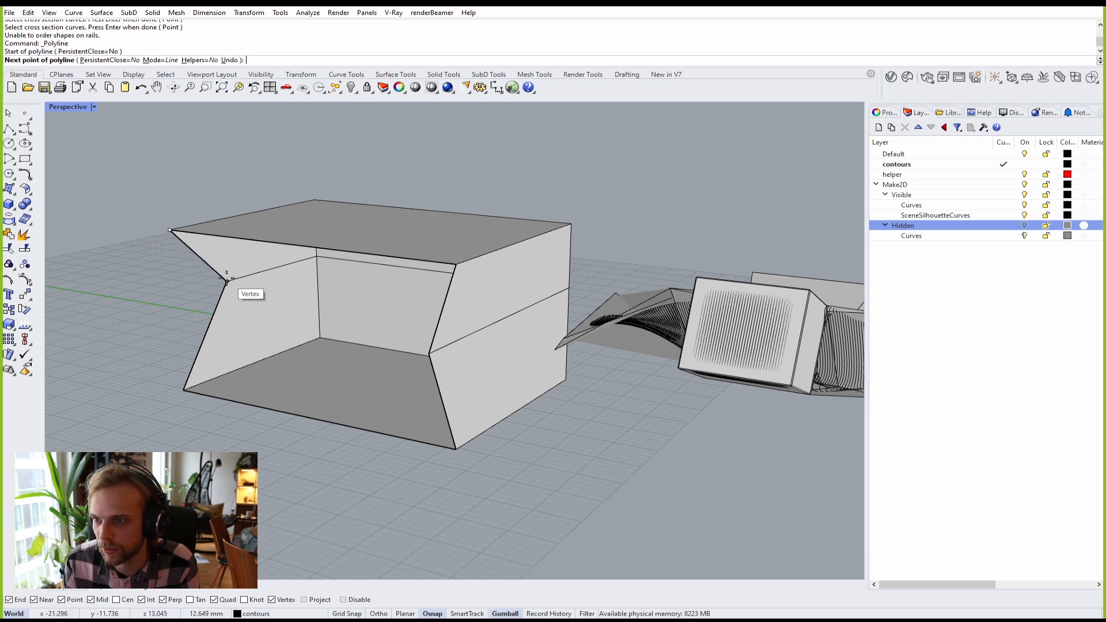
click(226, 280)
click(184, 390)
key(Return)
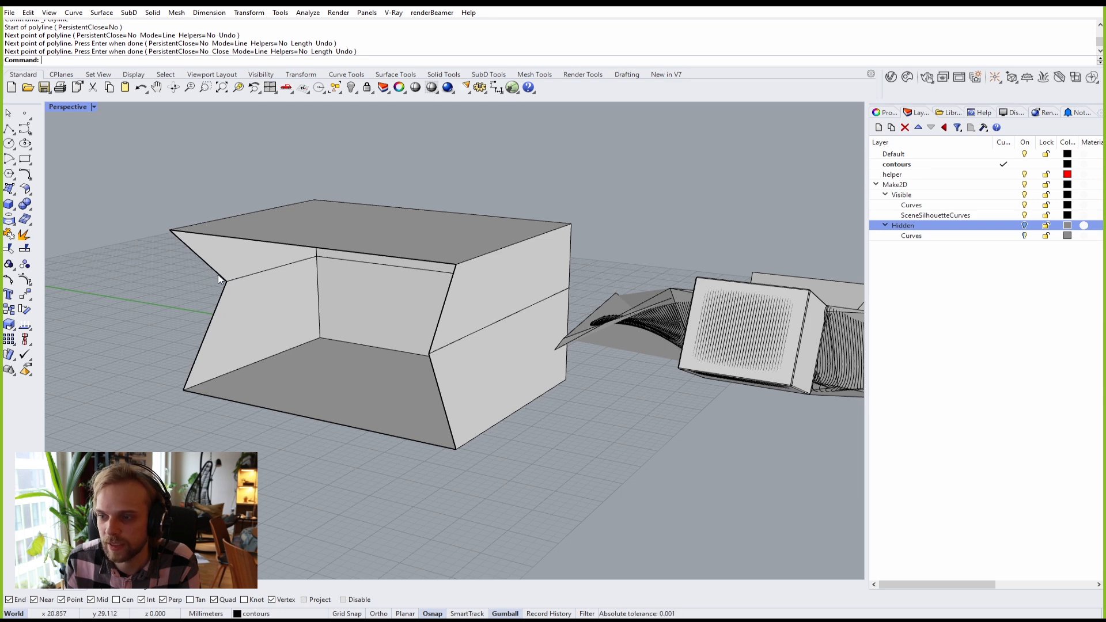
Step: Draw a second polyline through the three vertices along the opposite bent border of the opening
key(Return)
click(456, 264)
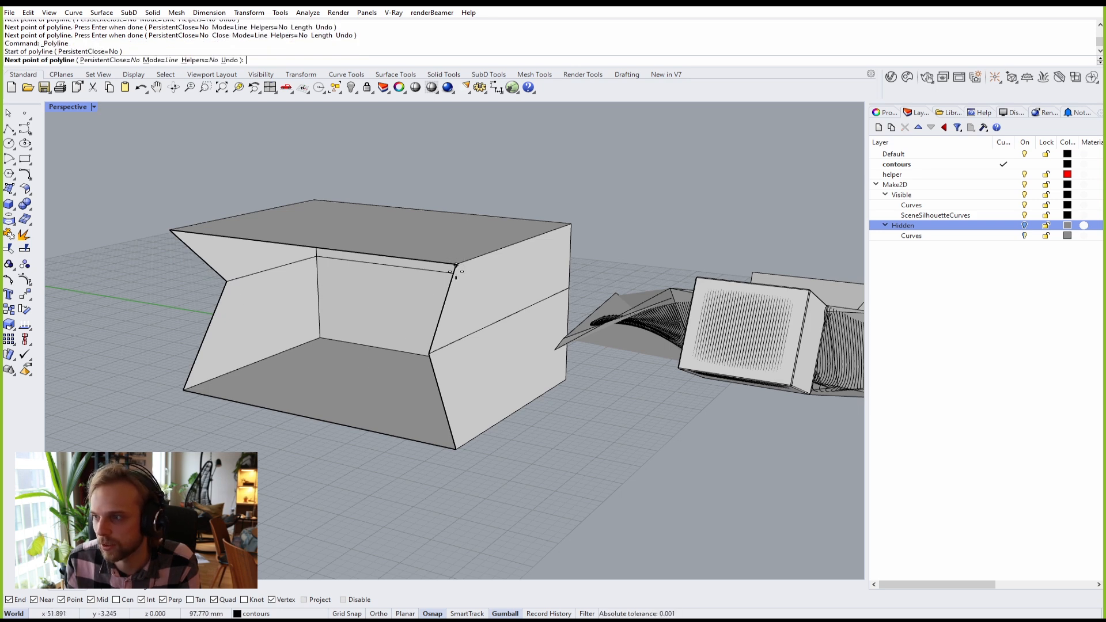
click(429, 353)
click(456, 447)
key(Return)
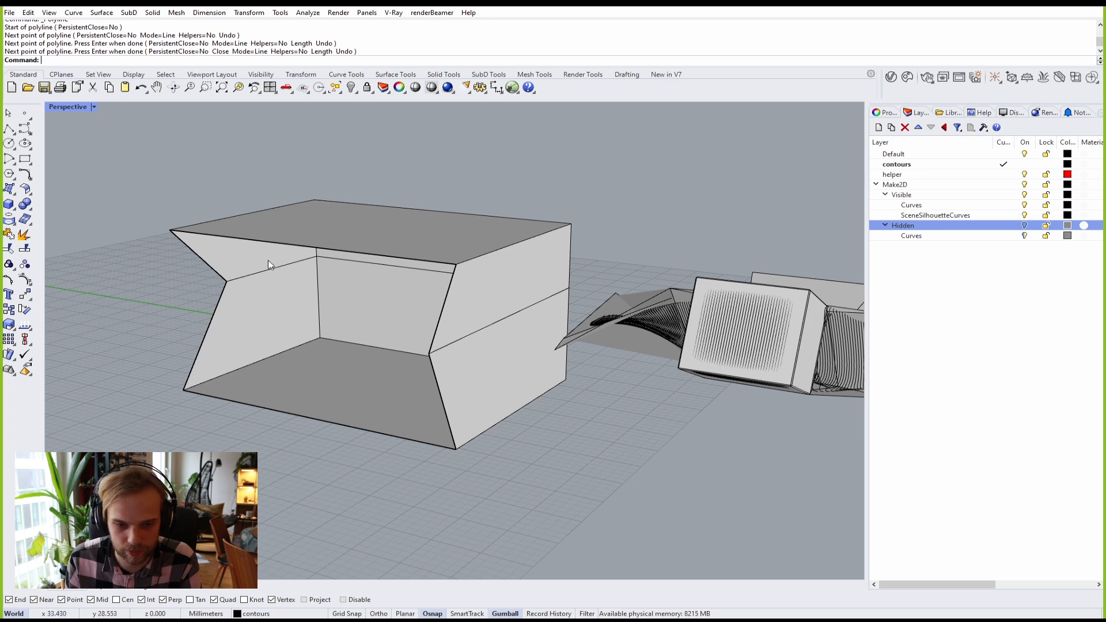
Step: Close the opening with SubDSweep2, using its top and bottom edges as rails and the two polylines as cross sections, with Corners and Creases at kinks on
text(Swee)
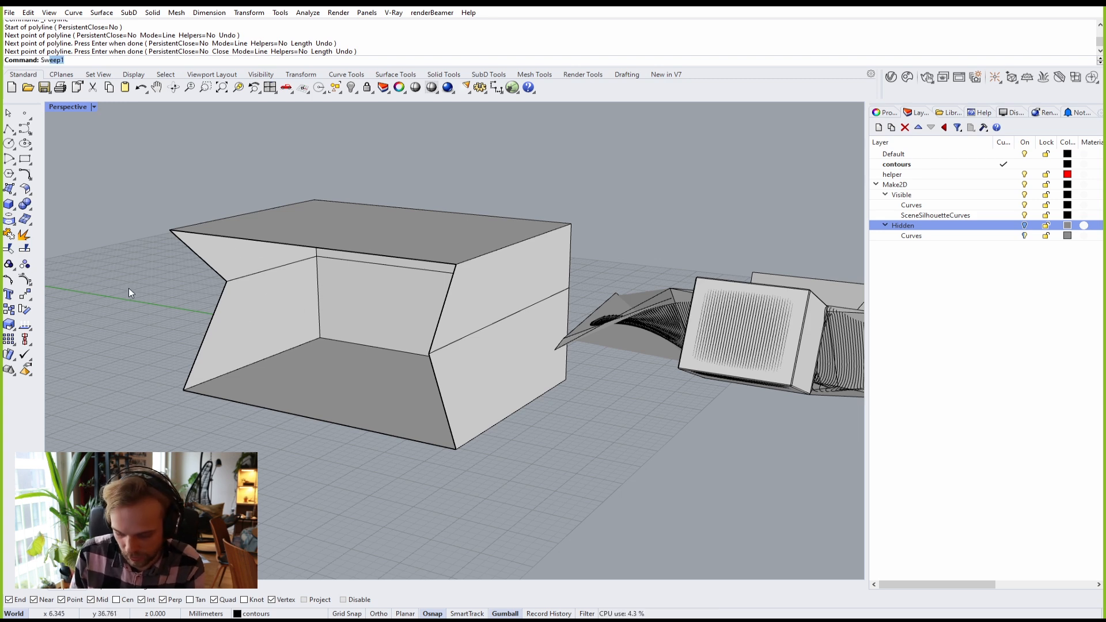
text(p)
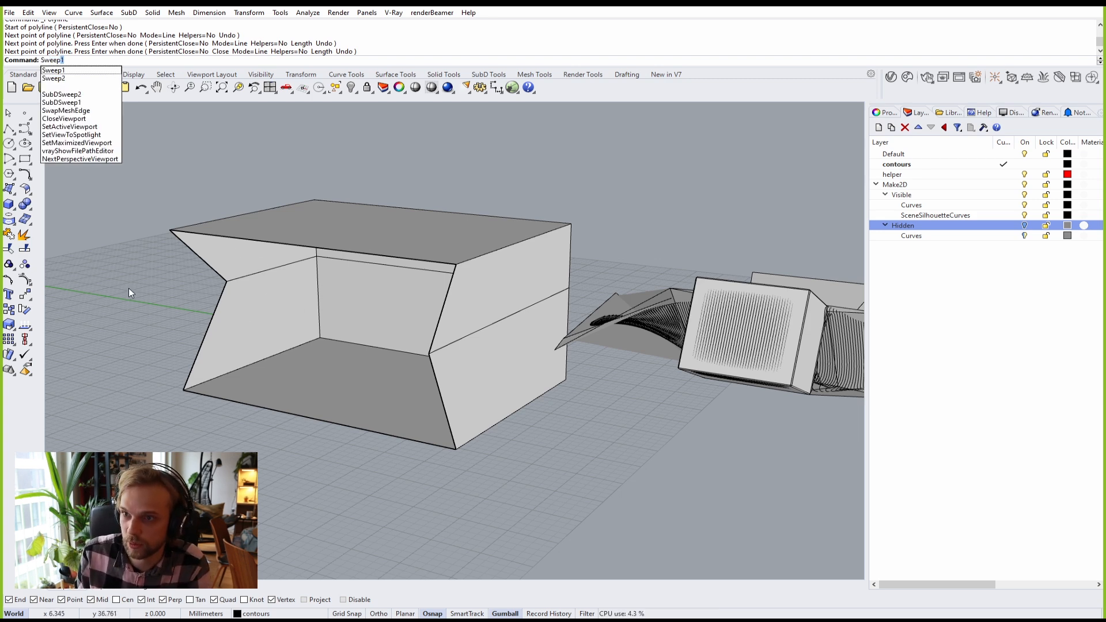
key(Down)
key(Down)
key(Down)
key(Return)
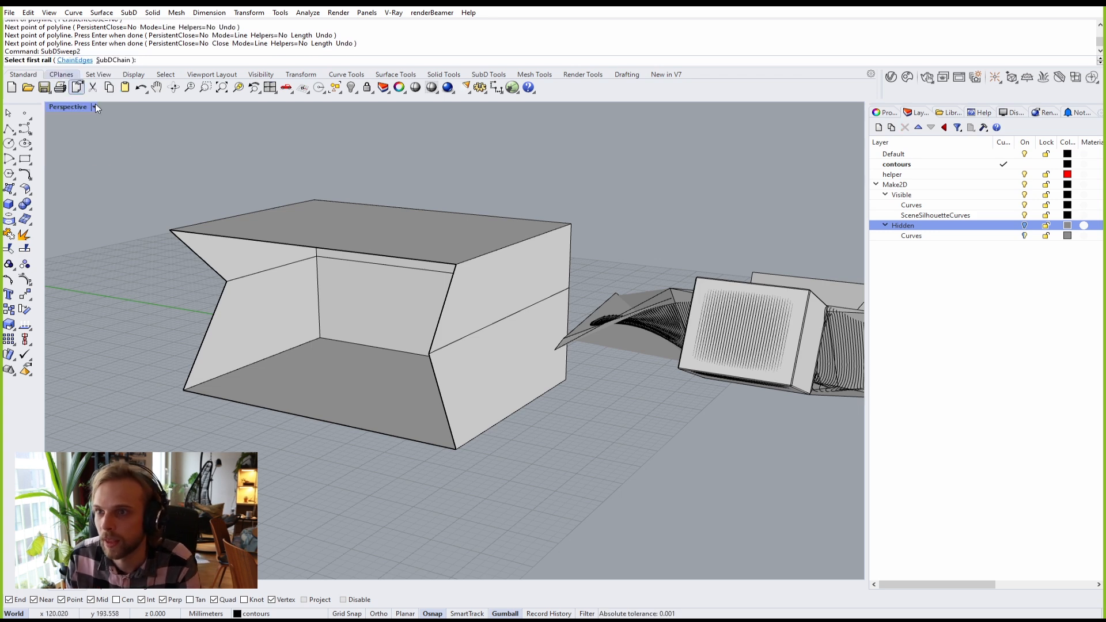
click(260, 240)
click(281, 411)
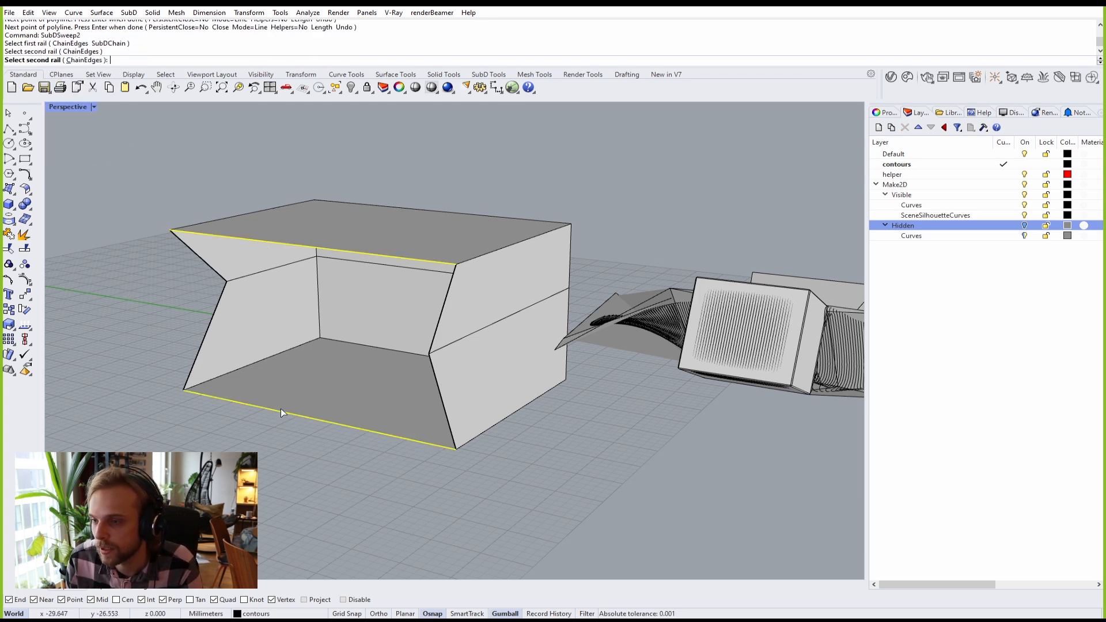
click(226, 298)
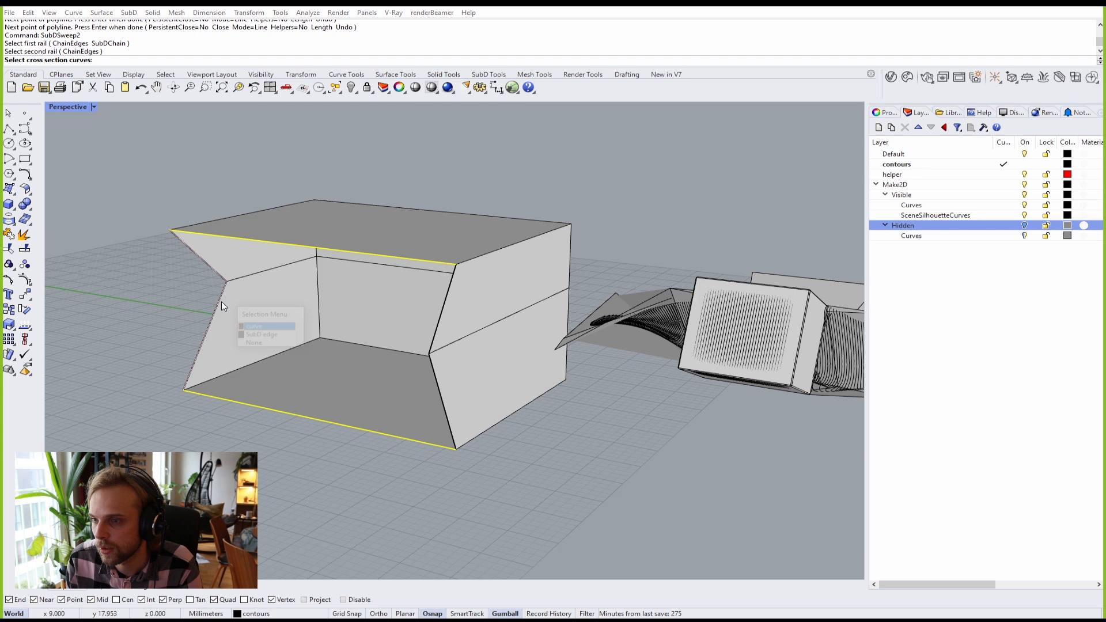
click(256, 328)
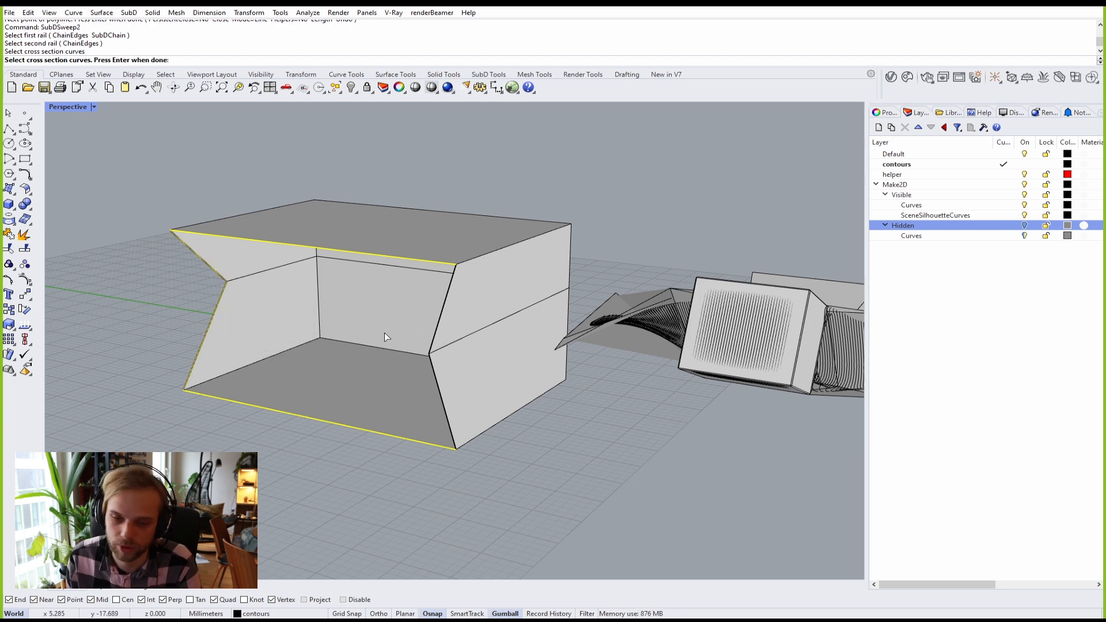
click(442, 391)
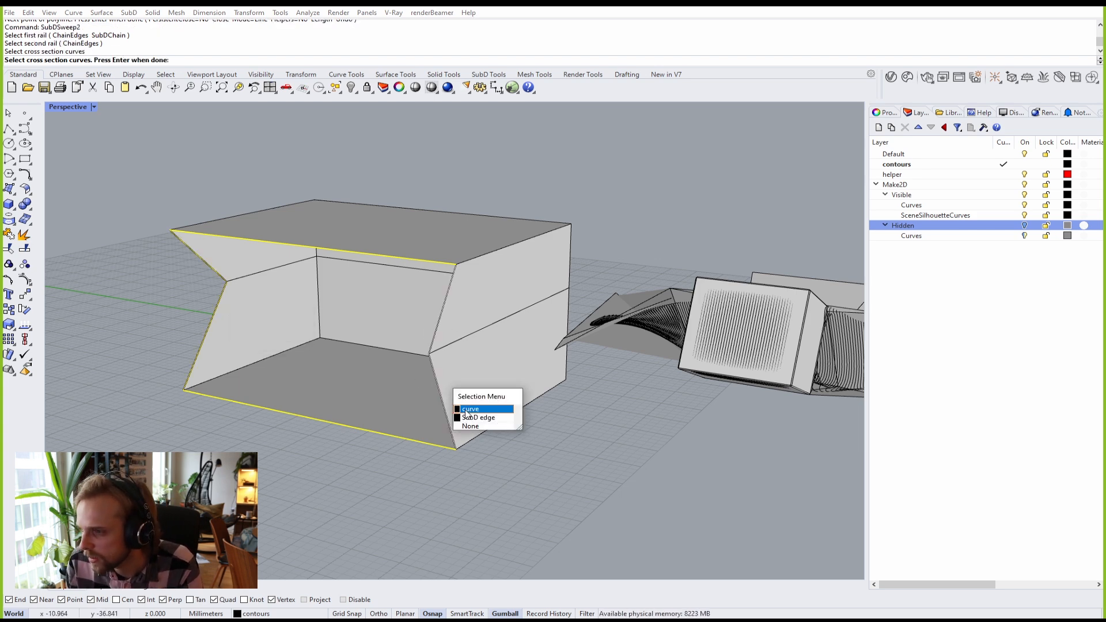
click(466, 413)
key(Return)
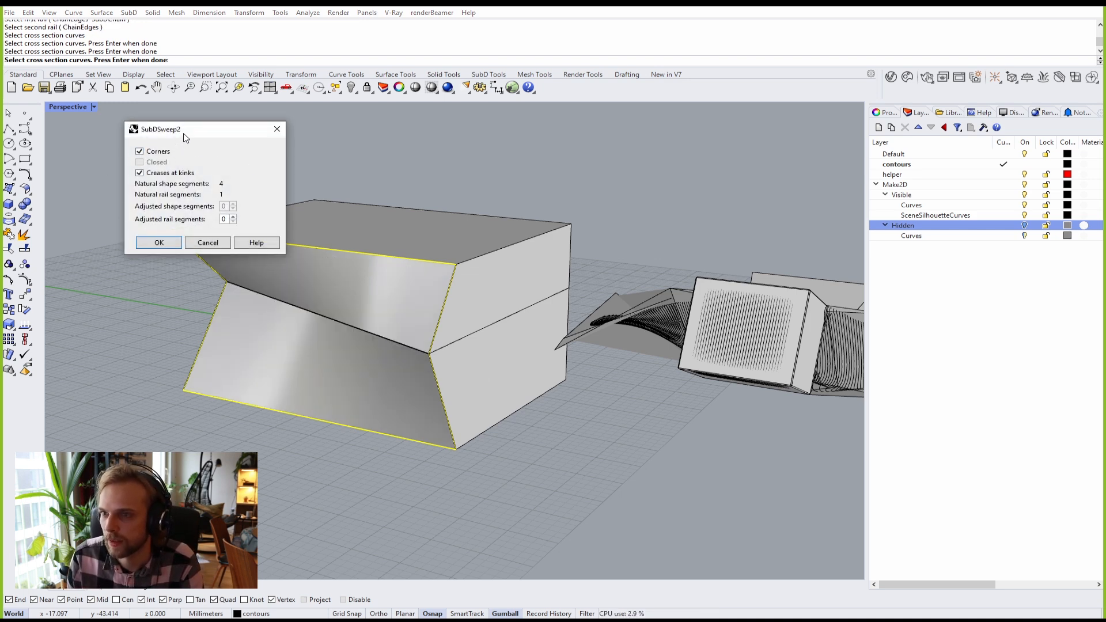
drag(185, 137, 123, 140)
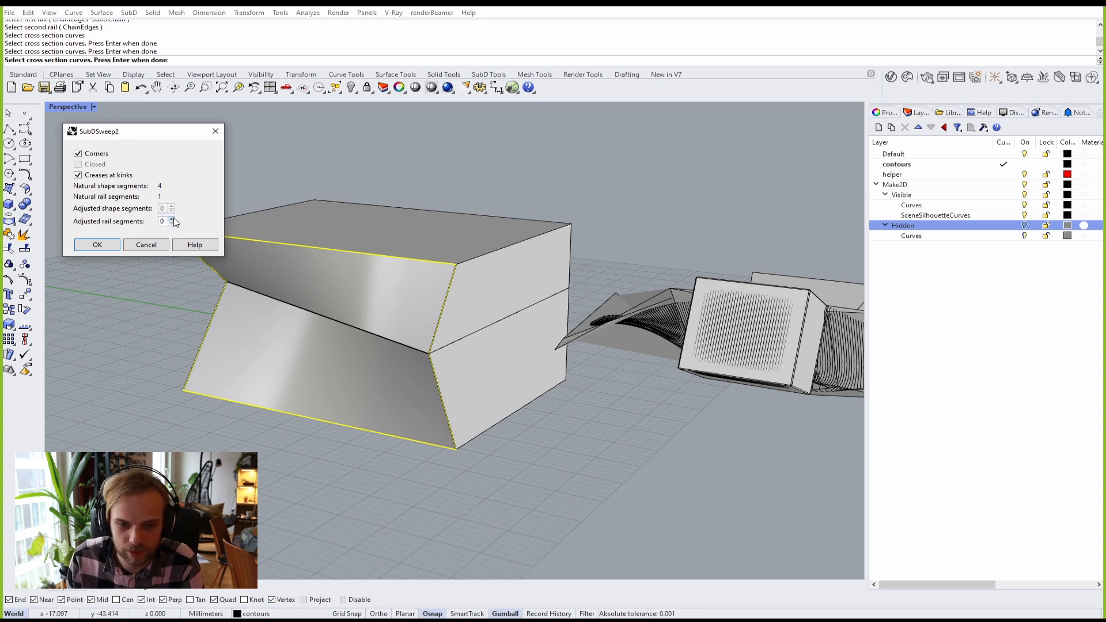
click(109, 242)
Step: Compare the closed form in smooth and flat SubD display, ending in flat
right_drag(132, 257, 298, 285)
key(Tab)
key(Tab)
key(Tab)
key(Tab)
Step: Join the swept SubD patch and the open box into one SubD with the joined edges set to Smooth
click(251, 258)
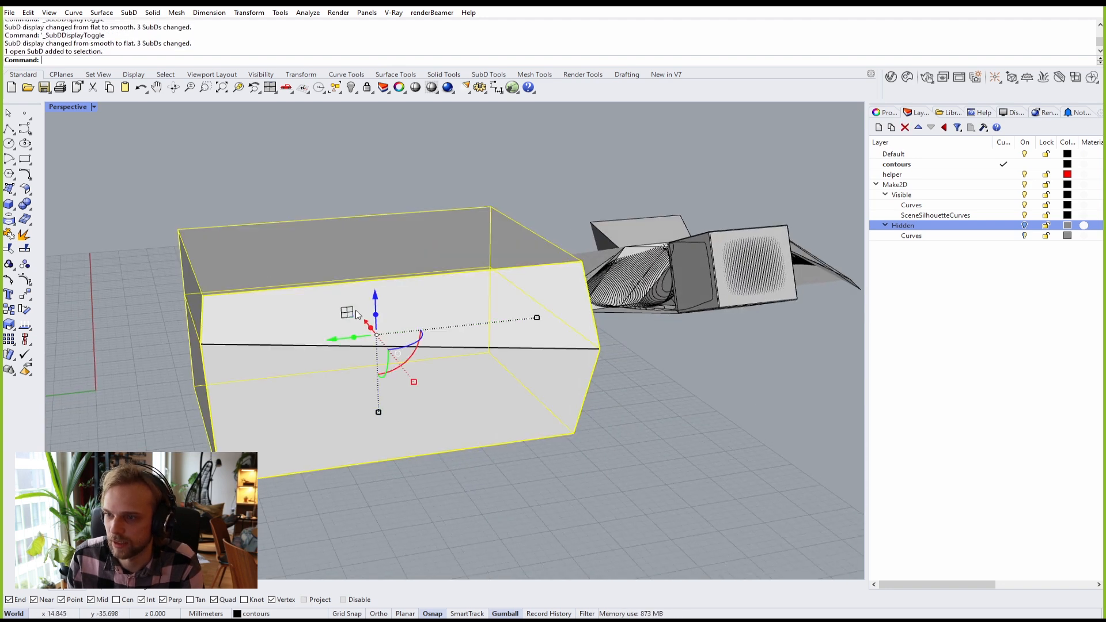
shift+click(297, 312)
text(j)
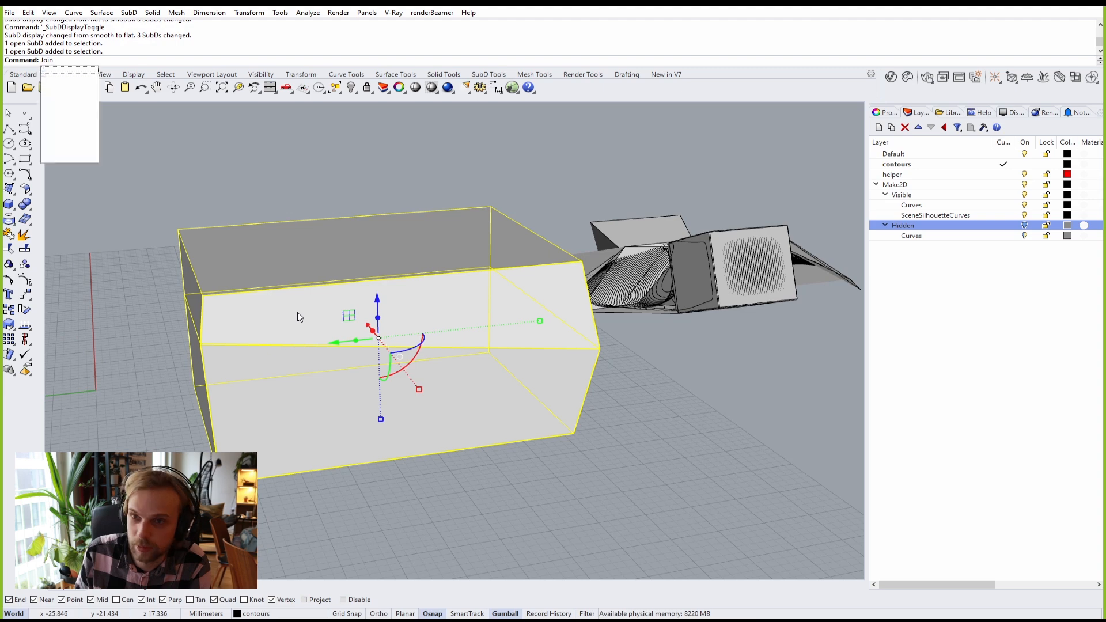
key(Return)
key(Return)
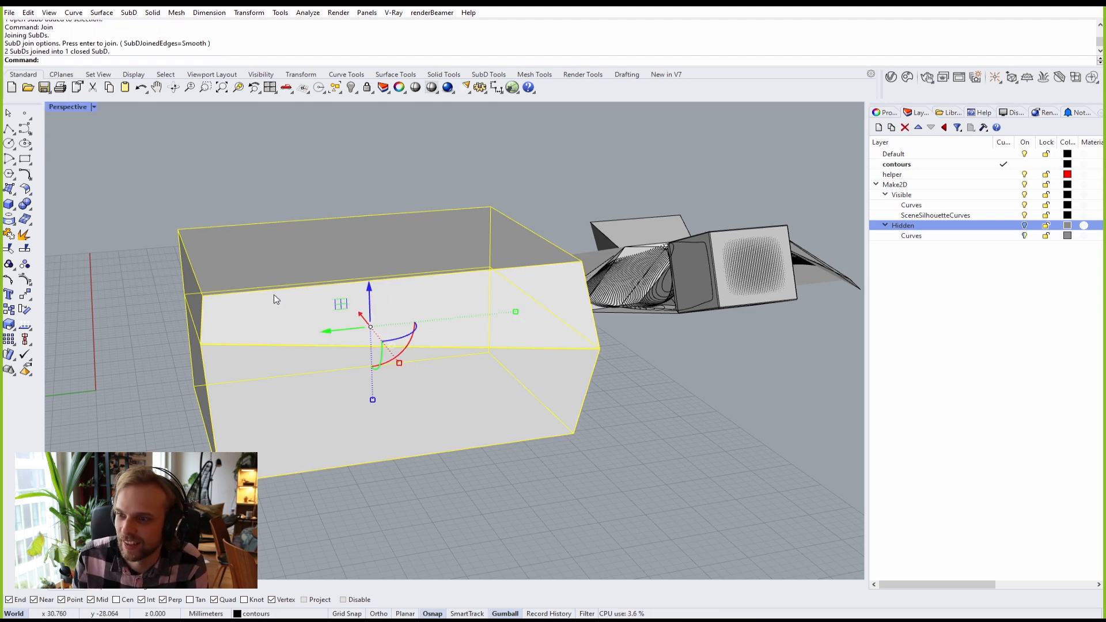
Step: Compare the joined SubD in smooth and flat display from another angle, ending in flat
click(224, 185)
key(Tab)
key(Tab)
key(Tab)
right_drag(237, 197, 356, 291)
key(Tab)
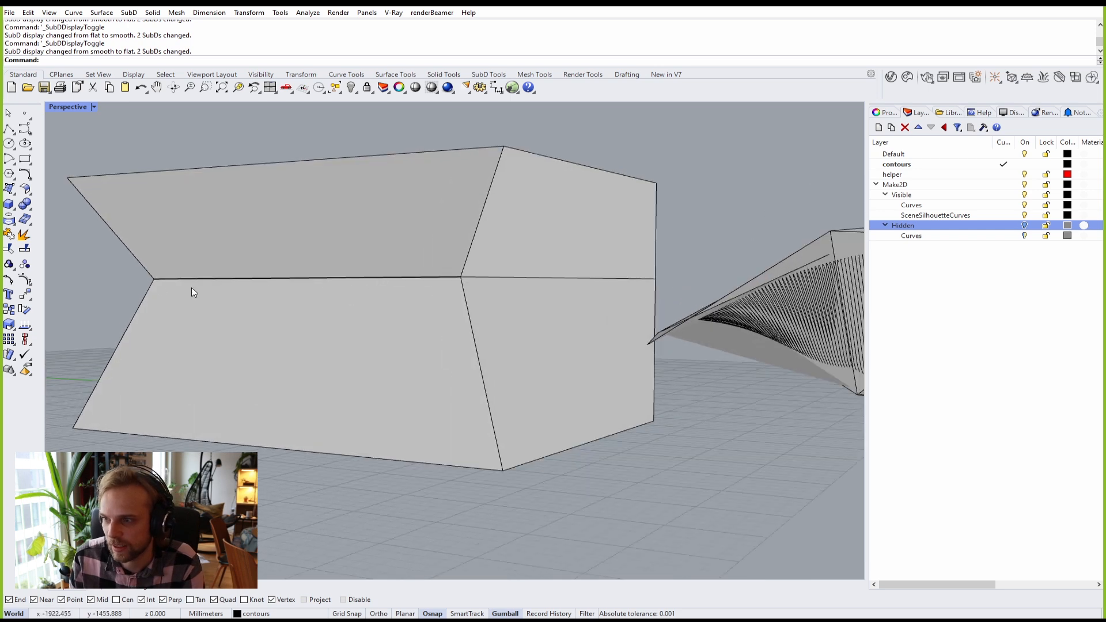
Step: Remove the crease from the horizontal fold edge with RemoveCrease and check the form in smooth and flat display
ctrl+shift+click(365, 279)
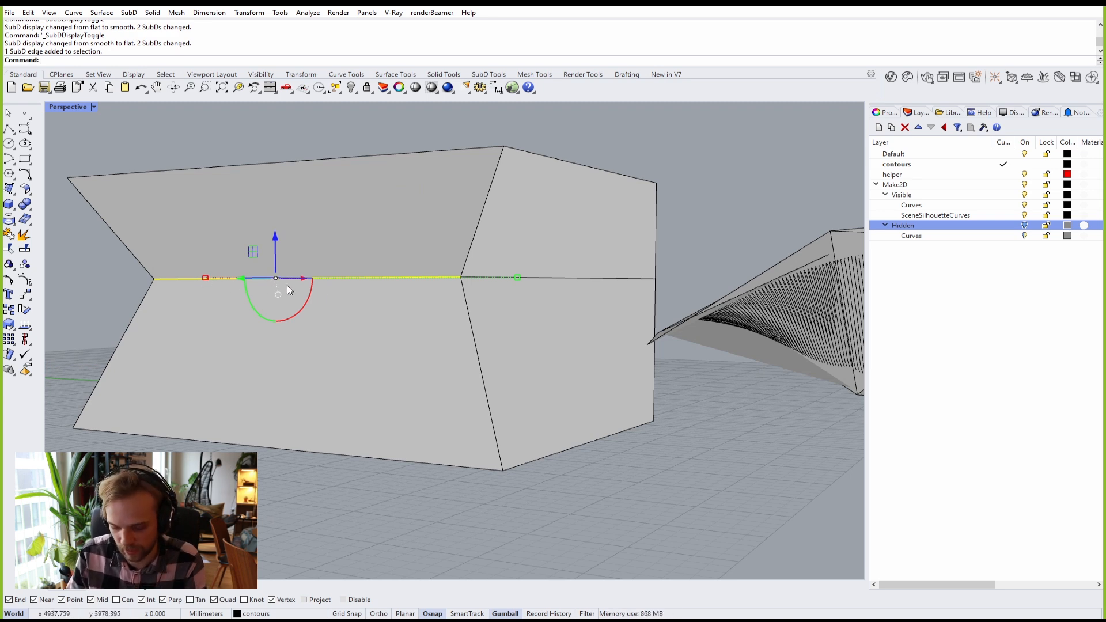
text(moveCrease)
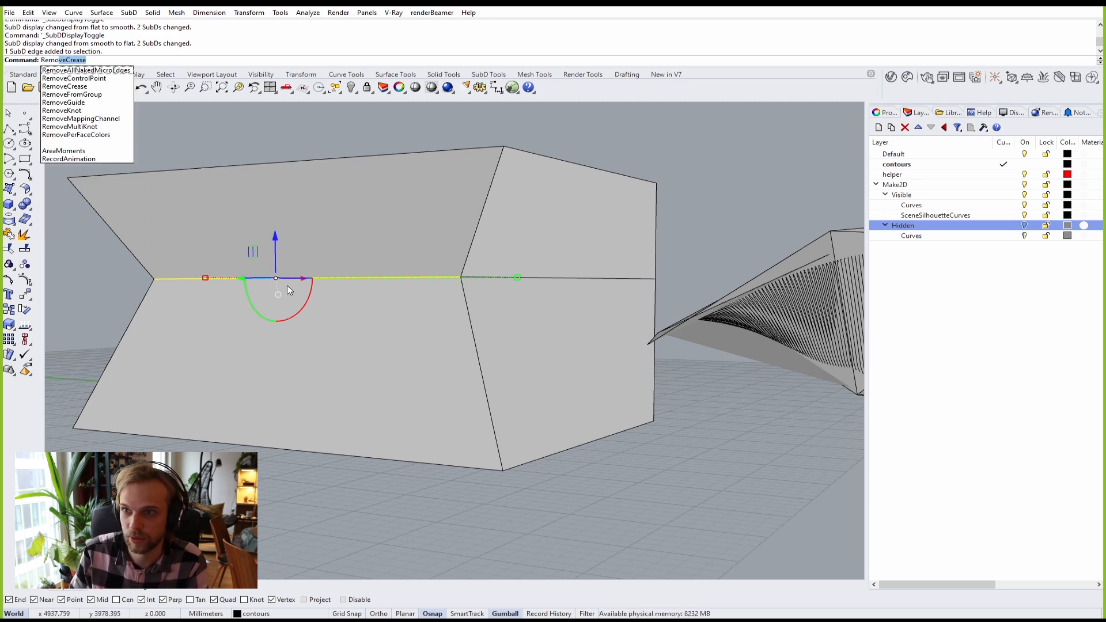
key(Return)
click(91, 277)
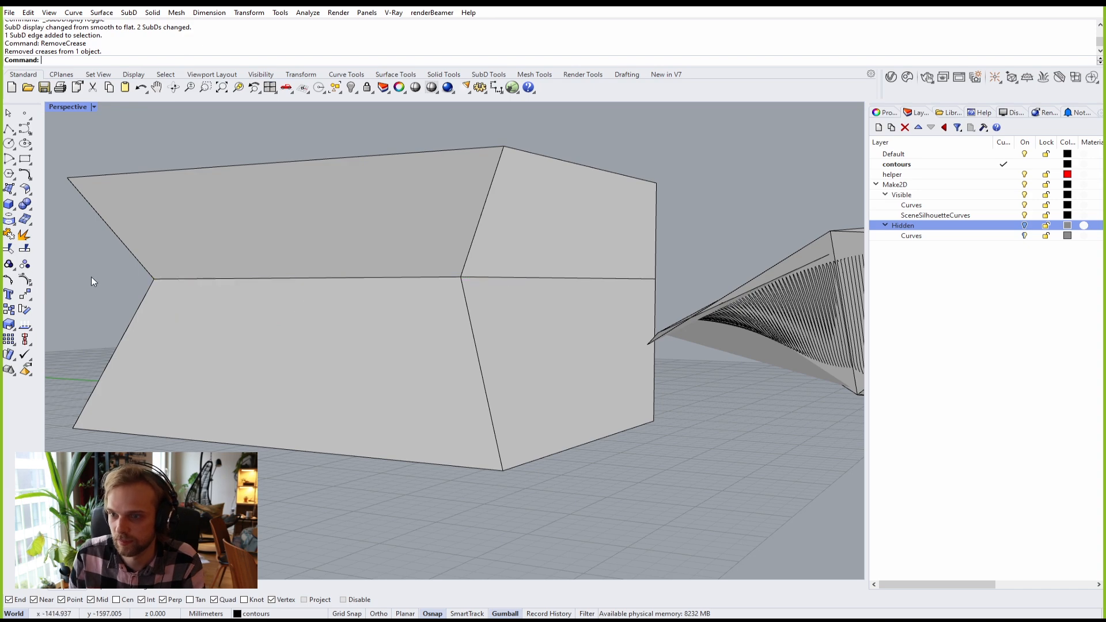
key(Tab)
right_drag(110, 276, 218, 286)
key(Tab)
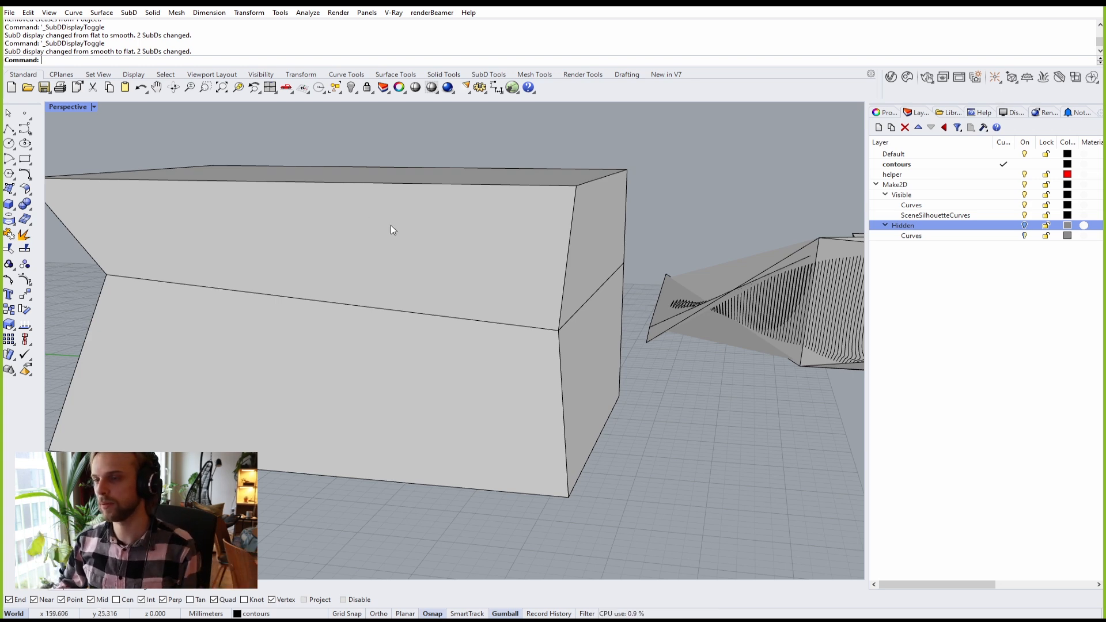
Step: Draw an S-shaped degree 3 control point curve with four points on the empty ground beside the SubD form
scroll(385, 230, down, 5)
right_drag(382, 226, 64, 185)
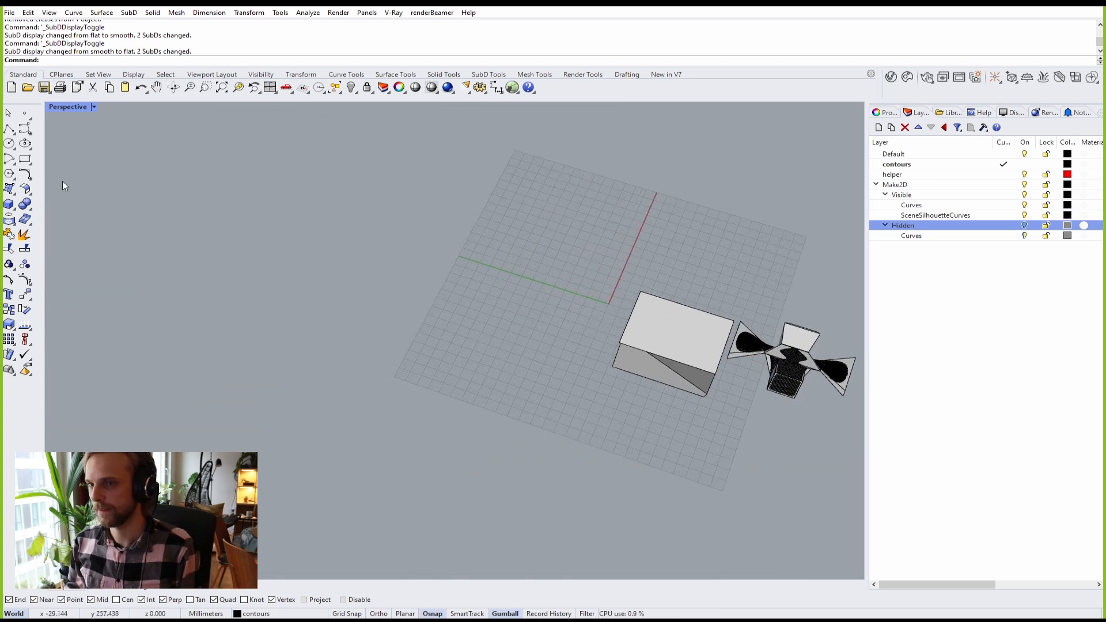
click(25, 128)
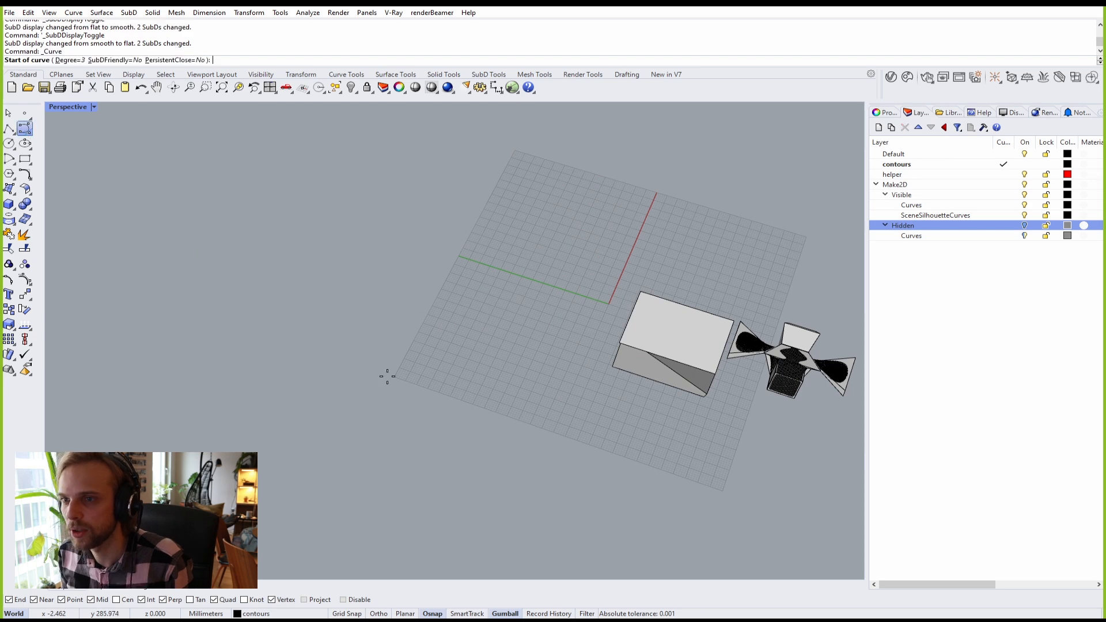
click(509, 436)
click(324, 329)
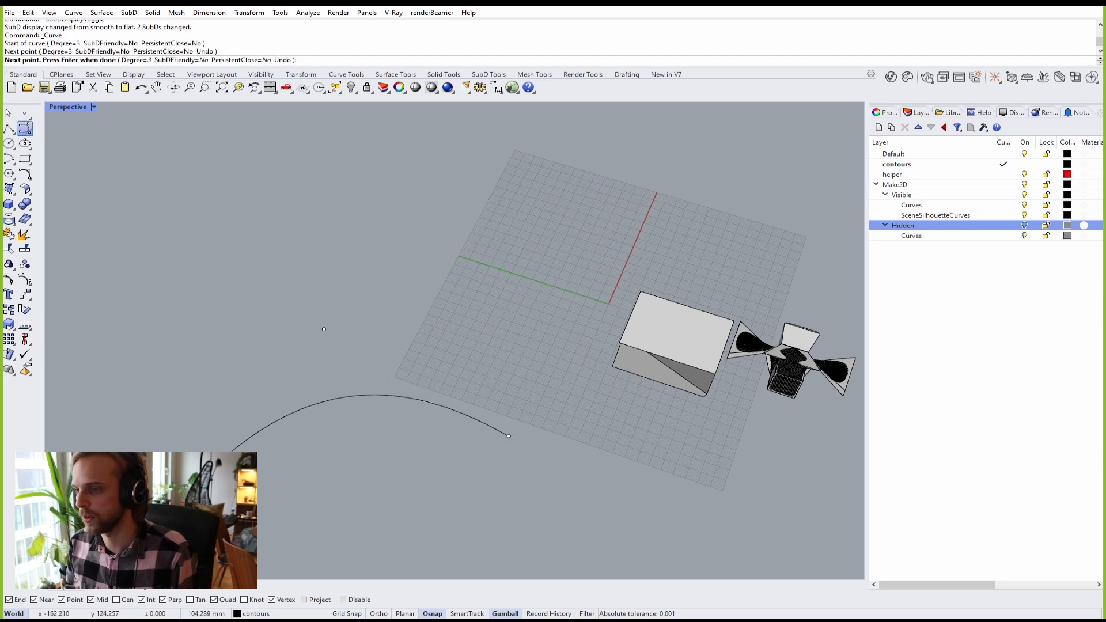
click(187, 491)
click(94, 238)
right_click(173, 359)
Step: Duplicate the S-shaped curve about 33 mm straight up
right_drag(255, 465, 279, 418)
drag(314, 444, 235, 331)
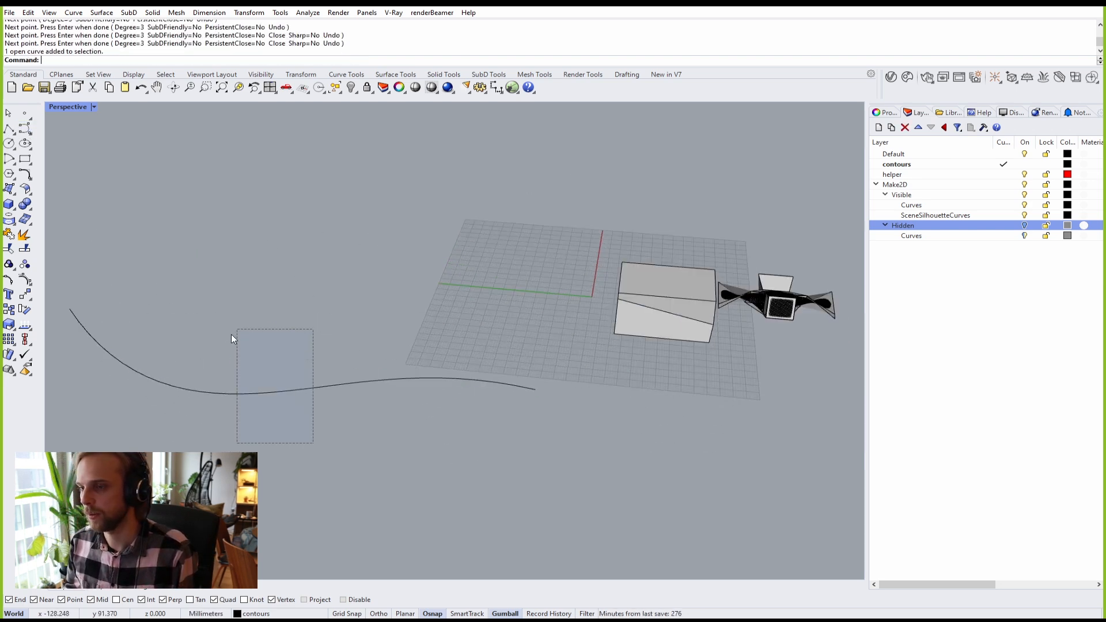
key(Return)
key(Return)
key(Return)
key(Return)
key(Return)
key(Return)
key(Return)
key(Return)
key(Return)
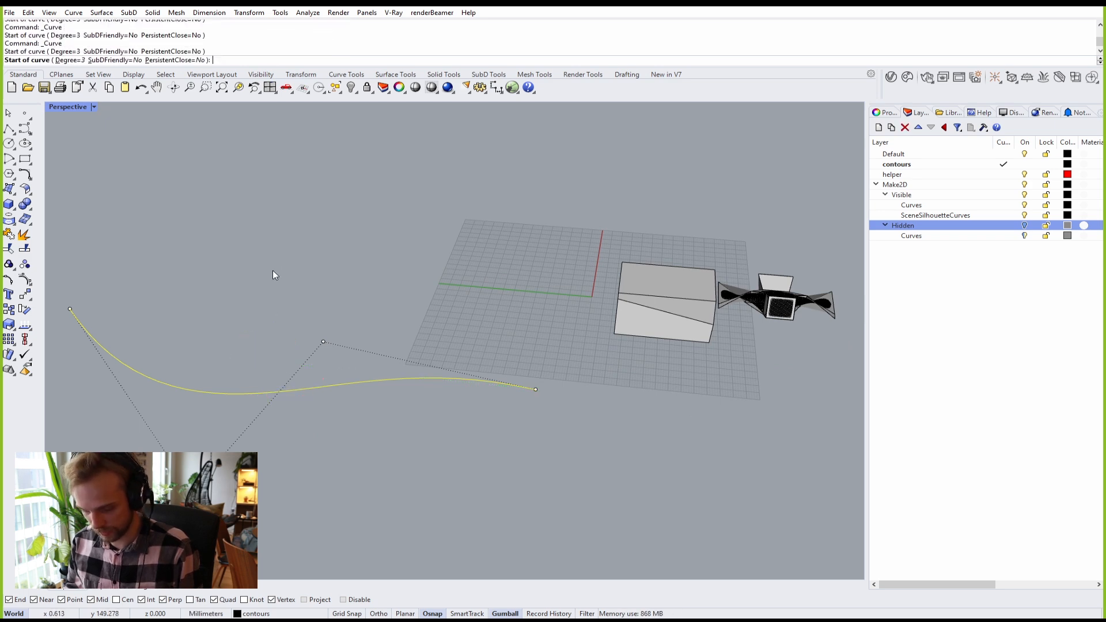
drag(284, 336, 279, 292)
key(alt)
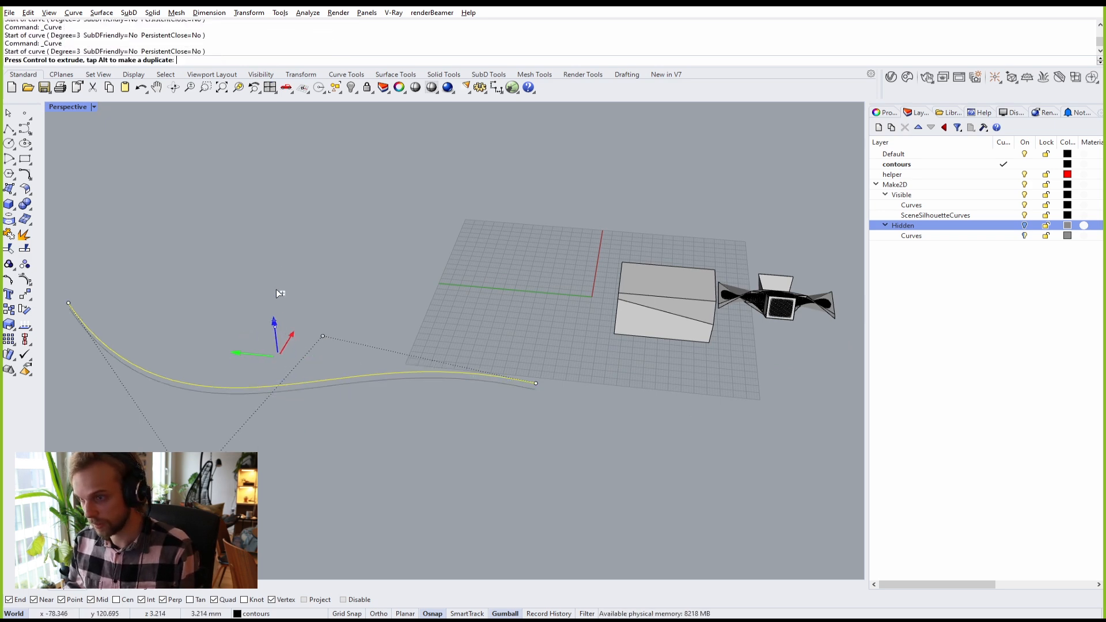
key(Escape)
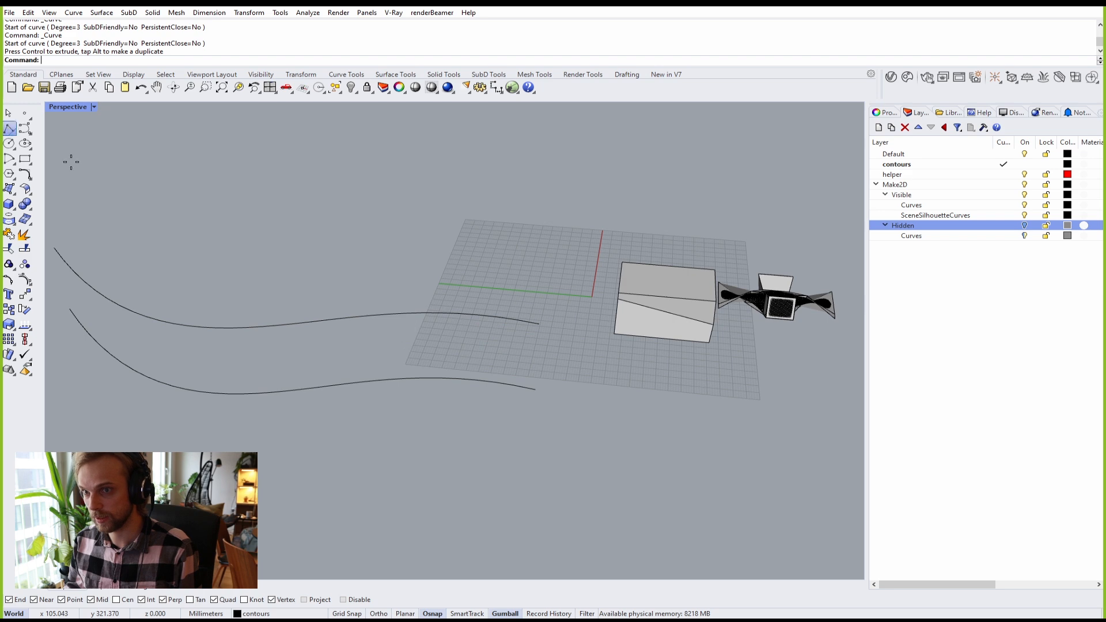
Step: Connect the matching ends of the two S-shaped curves with a straight vertical polyline at each end
click(9, 128)
click(539, 324)
click(536, 389)
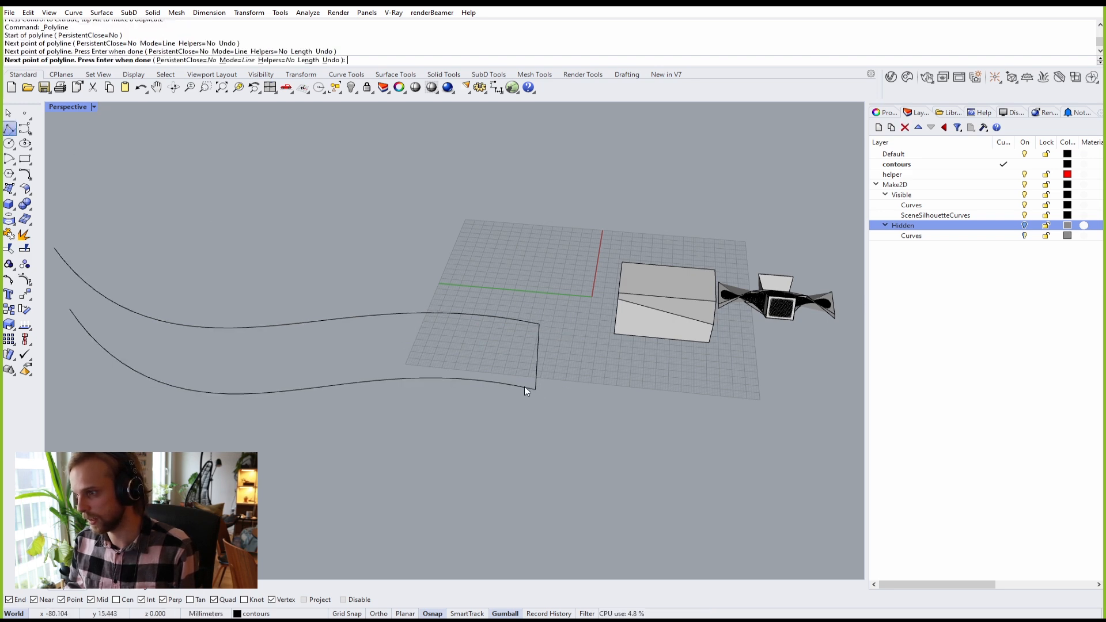
key(Return)
shift+right_drag(369, 340, 564, 359)
key(Return)
click(240, 266)
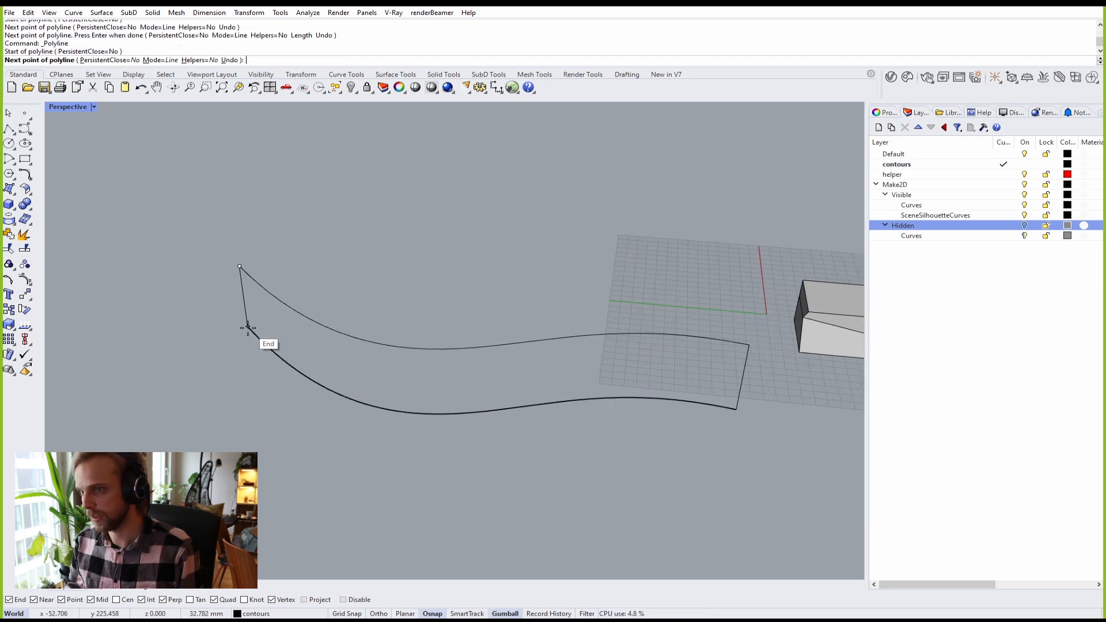
click(248, 328)
key(Return)
Step: Rebuild the two vertical end lines to four control points at degree 3
shift+click(740, 371)
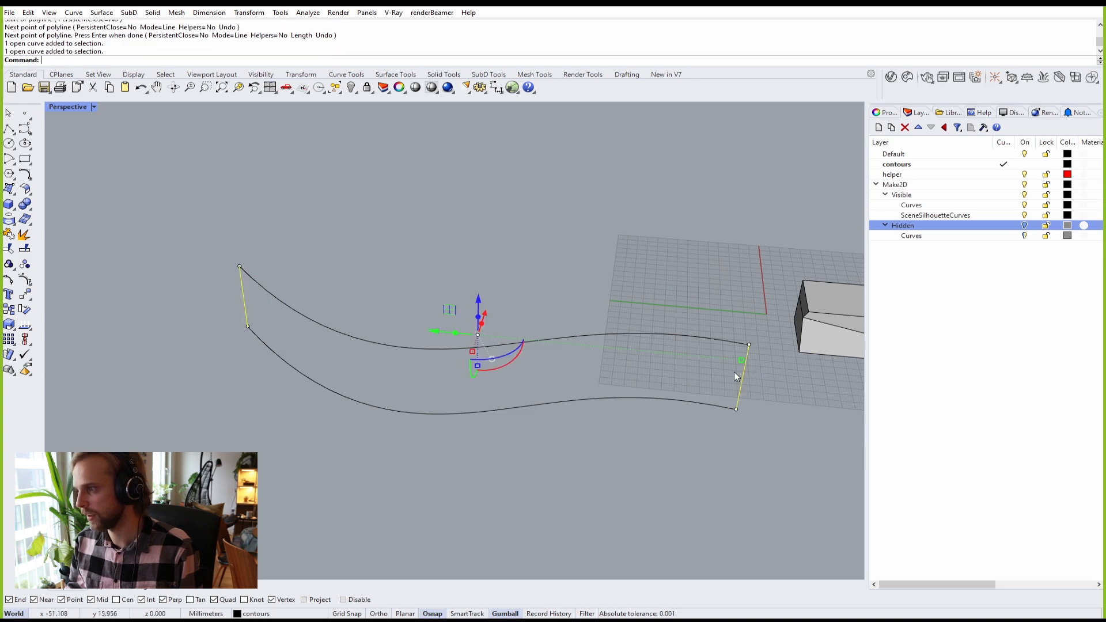
key(Return)
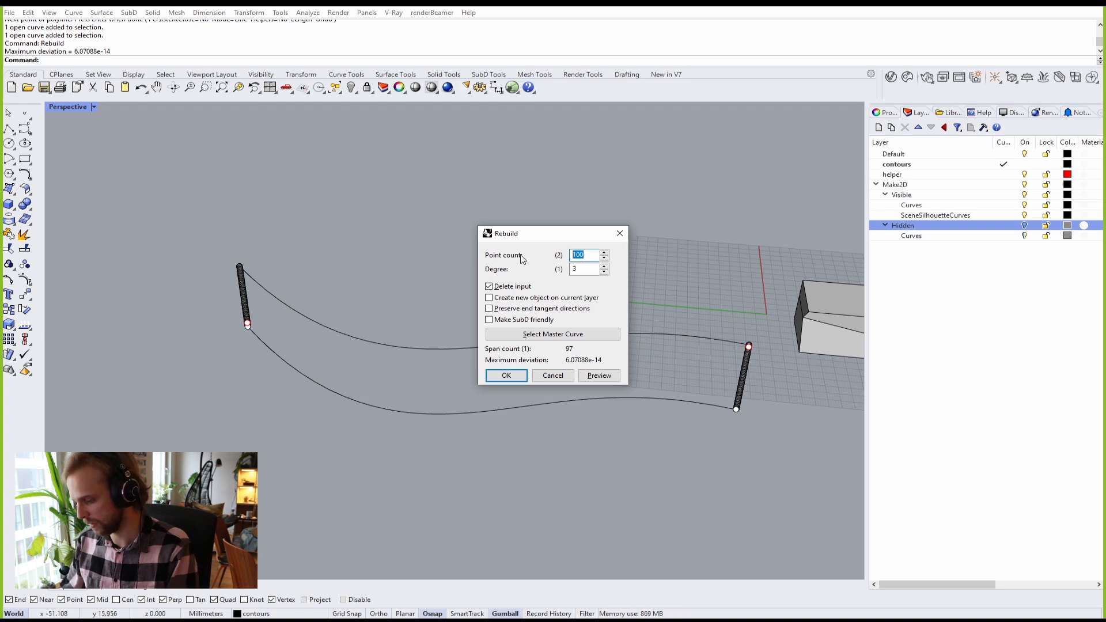
click(593, 375)
click(506, 376)
Step: Bow the vertical line at the end farther from the SubD form by moving its two middle control points sideways
right_drag(199, 311, 213, 303)
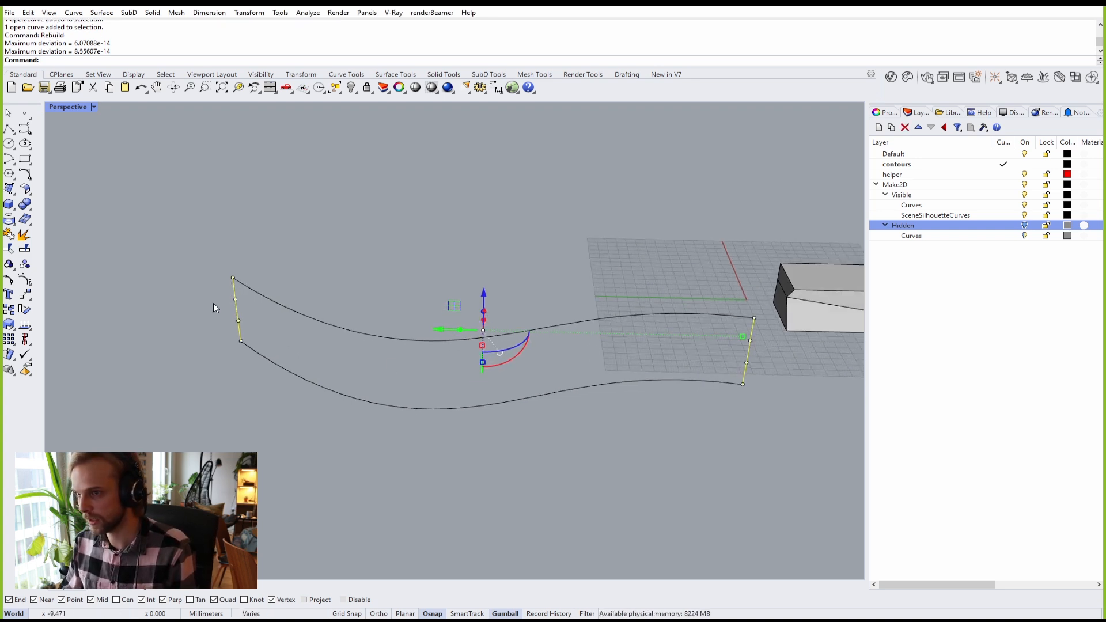
scroll(213, 302, up, 4)
drag(205, 294, 268, 337)
right_drag(227, 339, 452, 454)
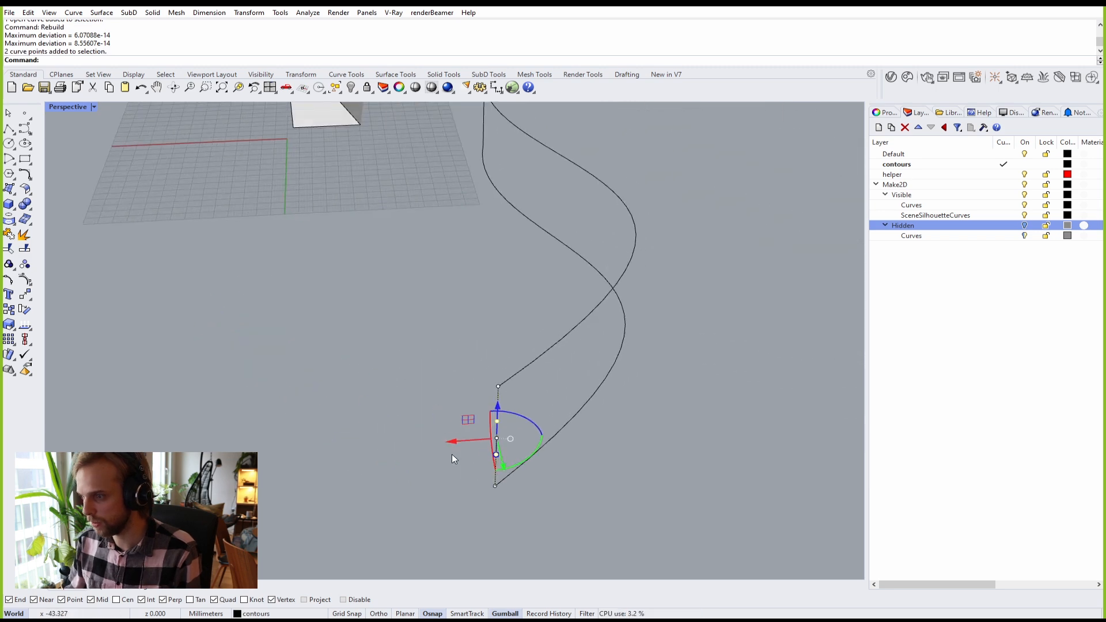
drag(453, 436, 415, 447)
click(498, 438)
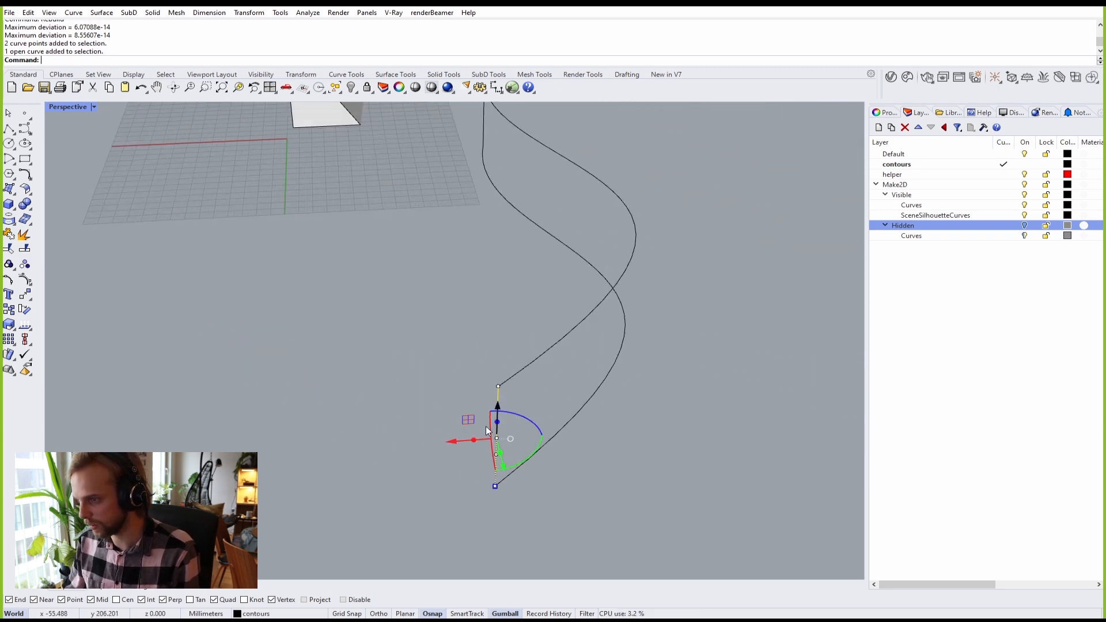
right_drag(484, 426, 410, 311)
drag(410, 311, 521, 460)
drag(416, 375, 267, 374)
key(Escape)
Step: Bow the vertical line at the end nearer the SubD form by moving its two middle control points sideways
right_drag(573, 392, 563, 338)
click(588, 306)
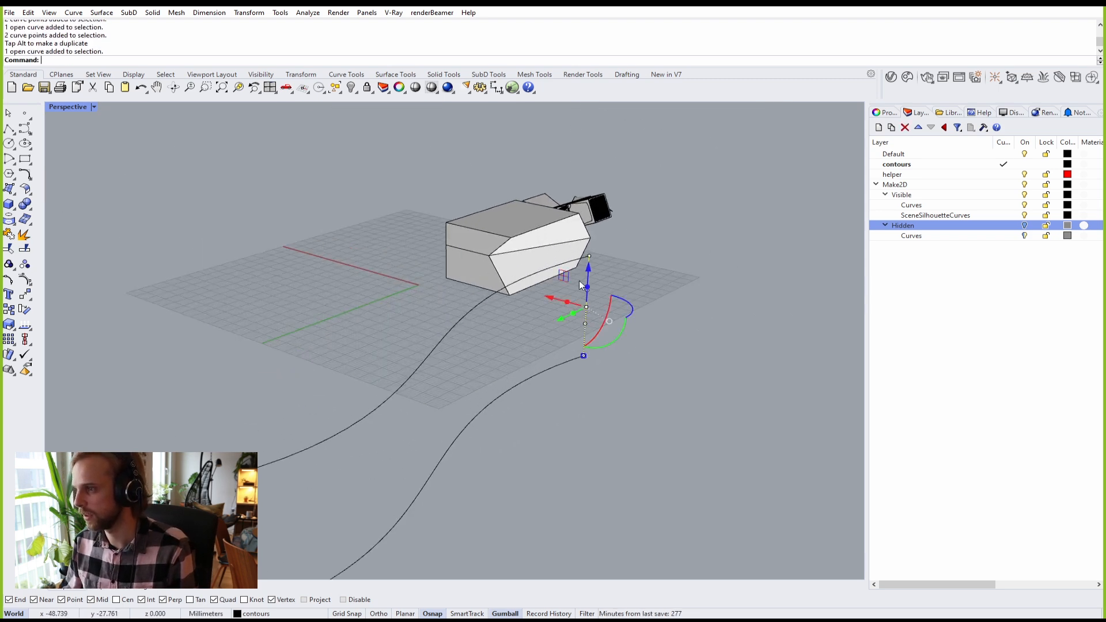
right_drag(579, 281, 481, 260)
scroll(482, 260, up, 5)
key(F10)
drag(451, 251, 518, 367)
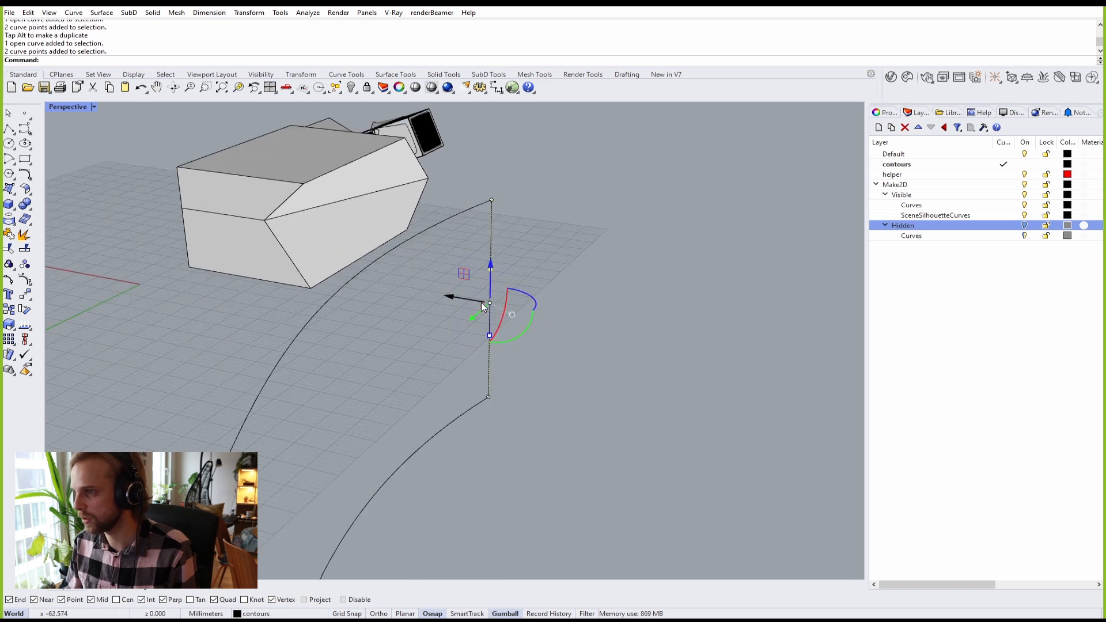
drag(465, 299, 740, 387)
key(Escape)
Step: Preview a SubDSweep2 with the two S-shaped curves as rails and the two bowed end curves as cross sections, with Corners on
right_drag(694, 395, 543, 265)
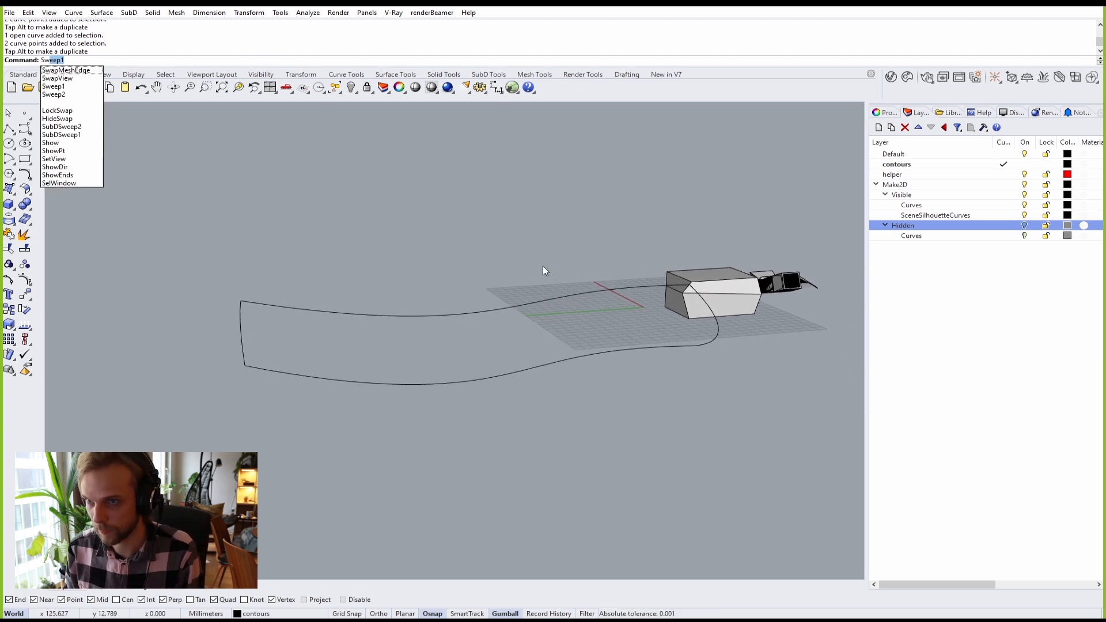
key(Escape)
text(Sub)
text(DSweep2)
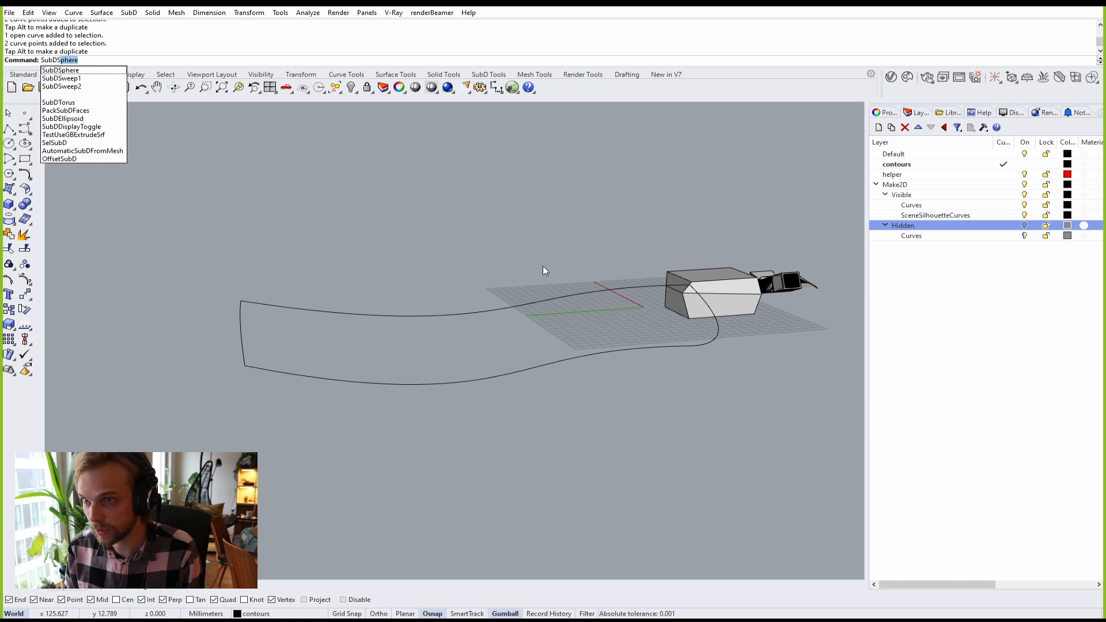
key(Return)
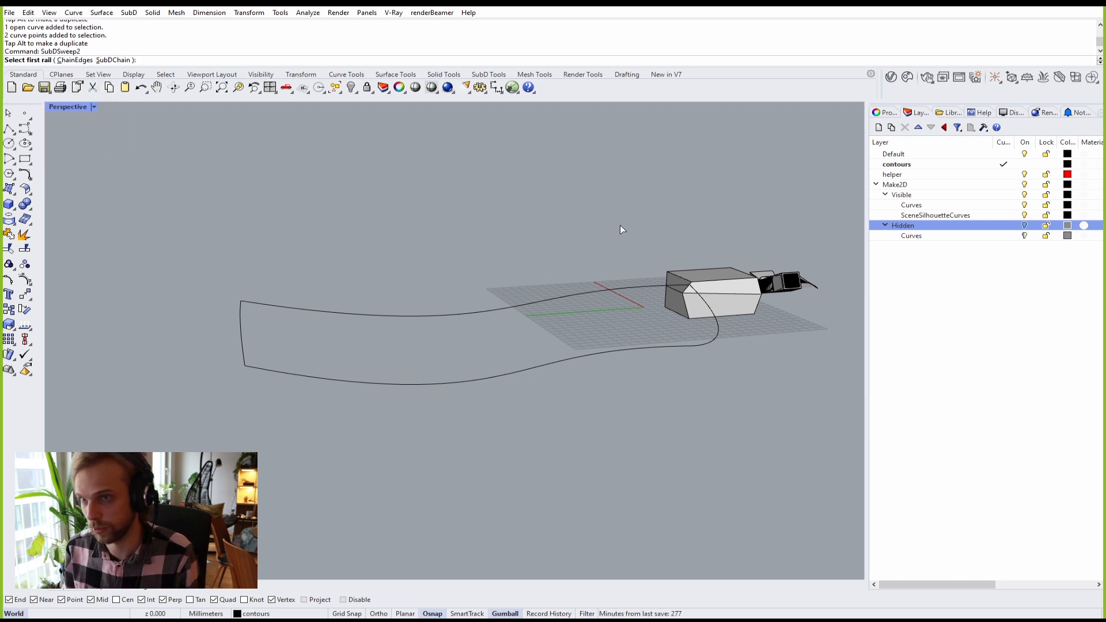
right_drag(620, 225, 516, 284)
click(531, 351)
click(518, 286)
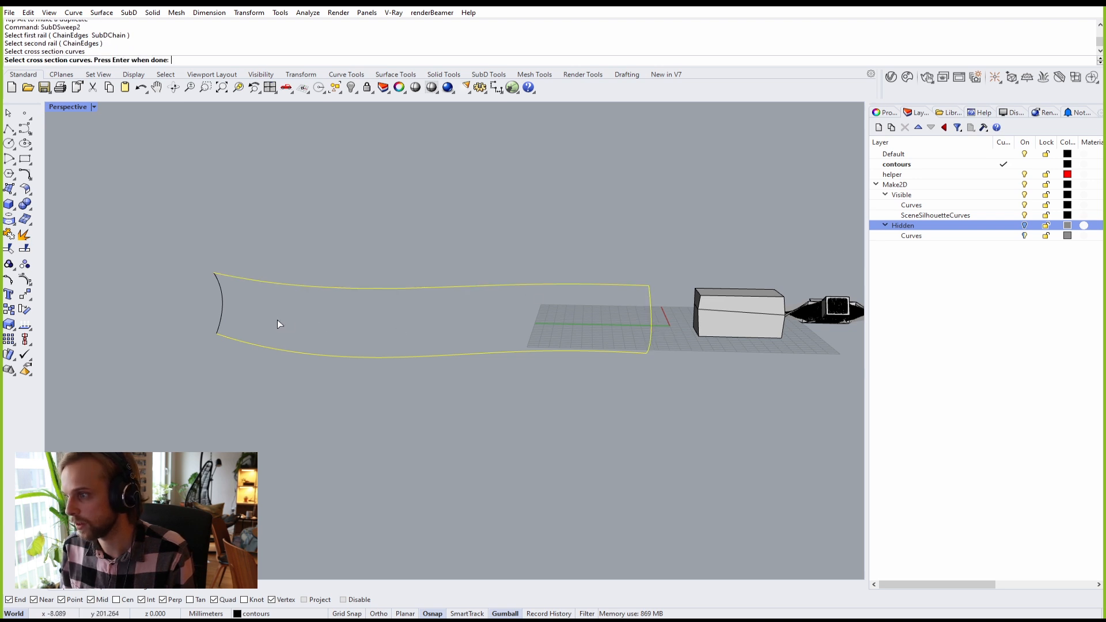
click(225, 313)
key(Return)
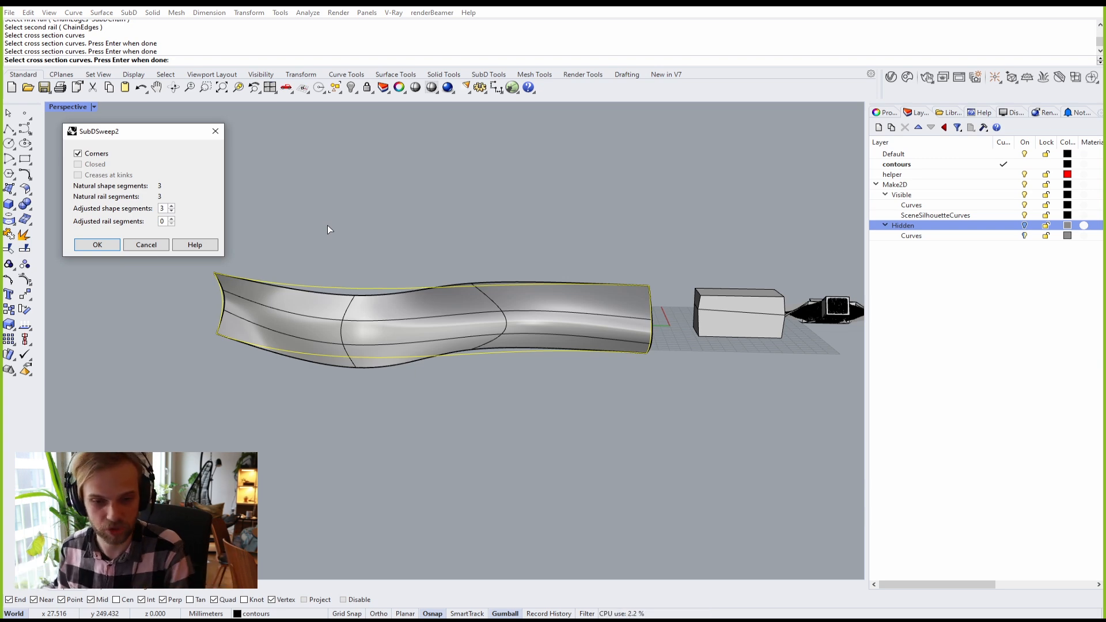
Step: Examine how the sweep preview follows its rails from several angles and cancel the sweep
right_drag(443, 210, 480, 231)
scroll(423, 309, up, 8)
scroll(441, 322, down, 6)
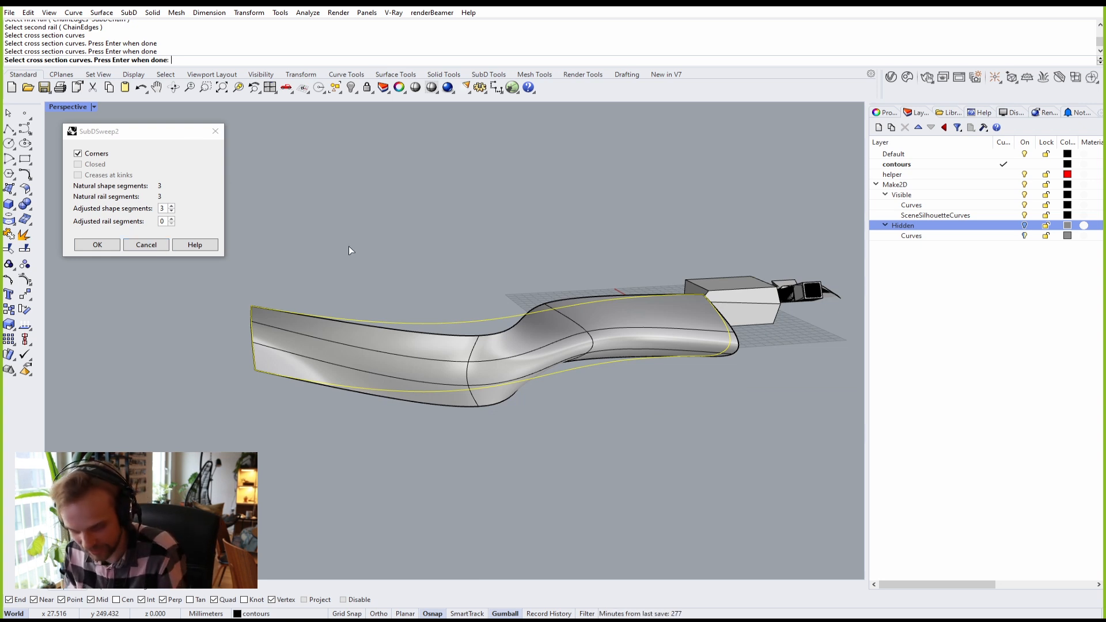
right_drag(420, 271, 442, 289)
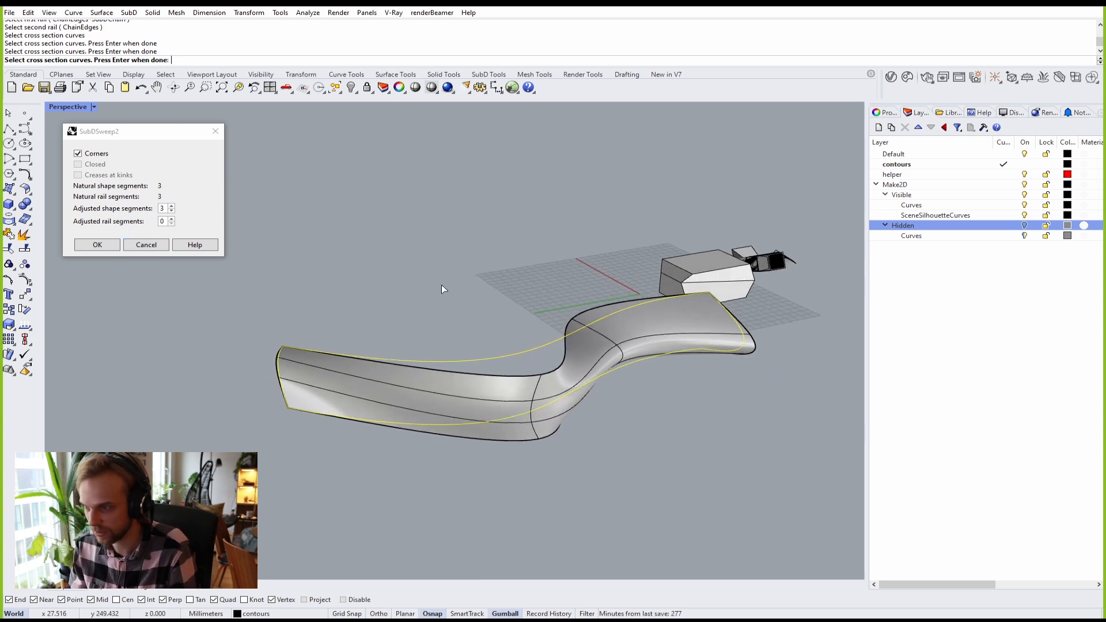
key(Escape)
key(Tab)
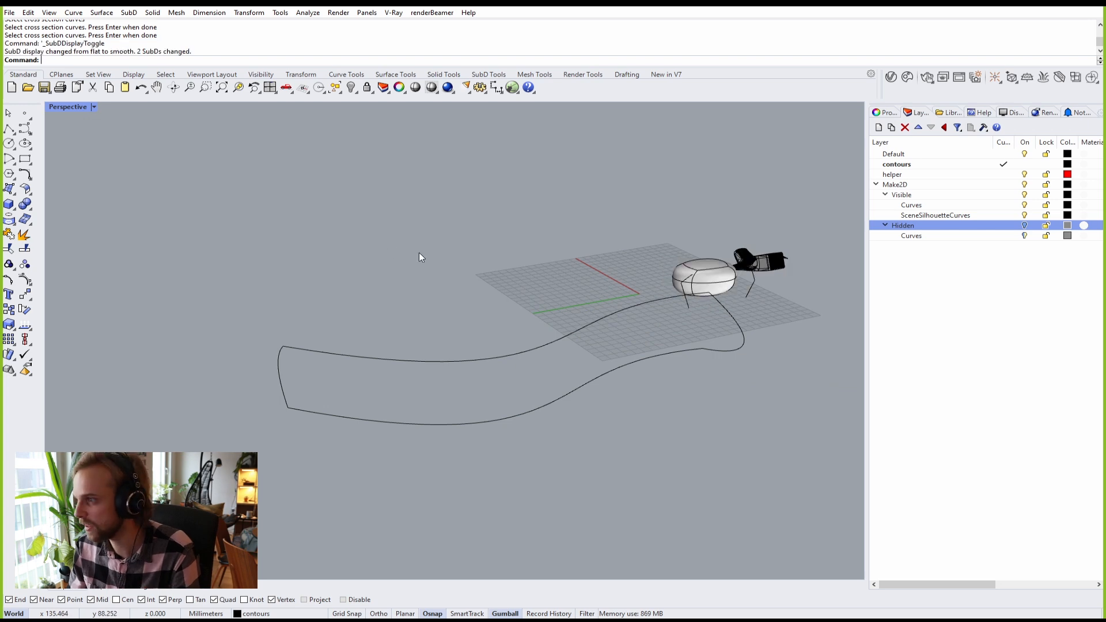
key(Tab)
right_drag(419, 253, 399, 258)
text(Swe)
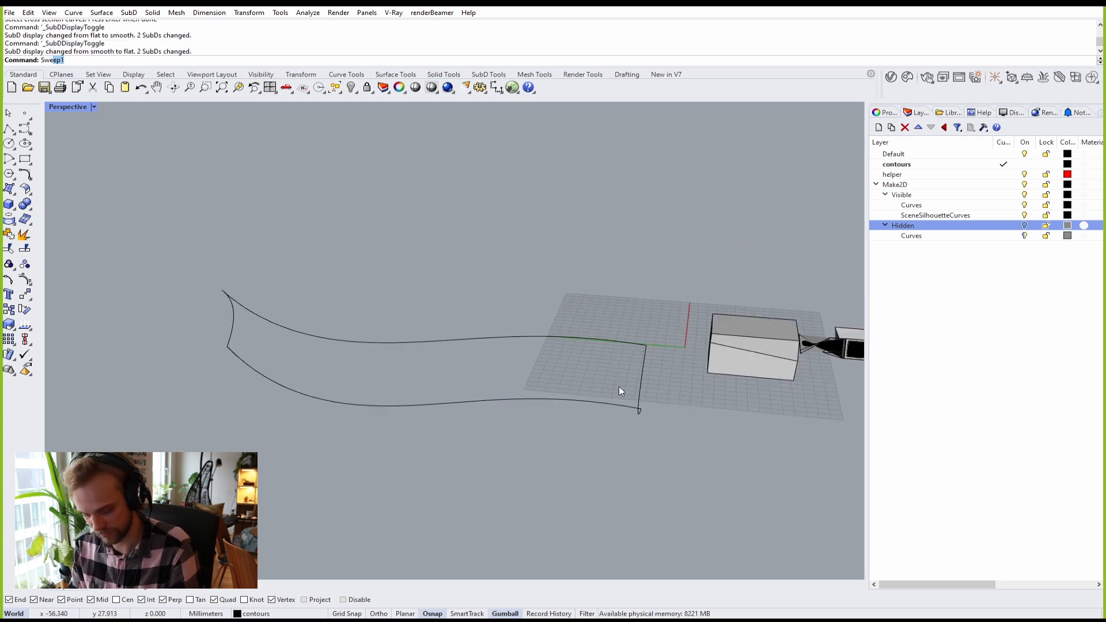
key(BackSpace)
key(BackSpace)
key(BackSpace)
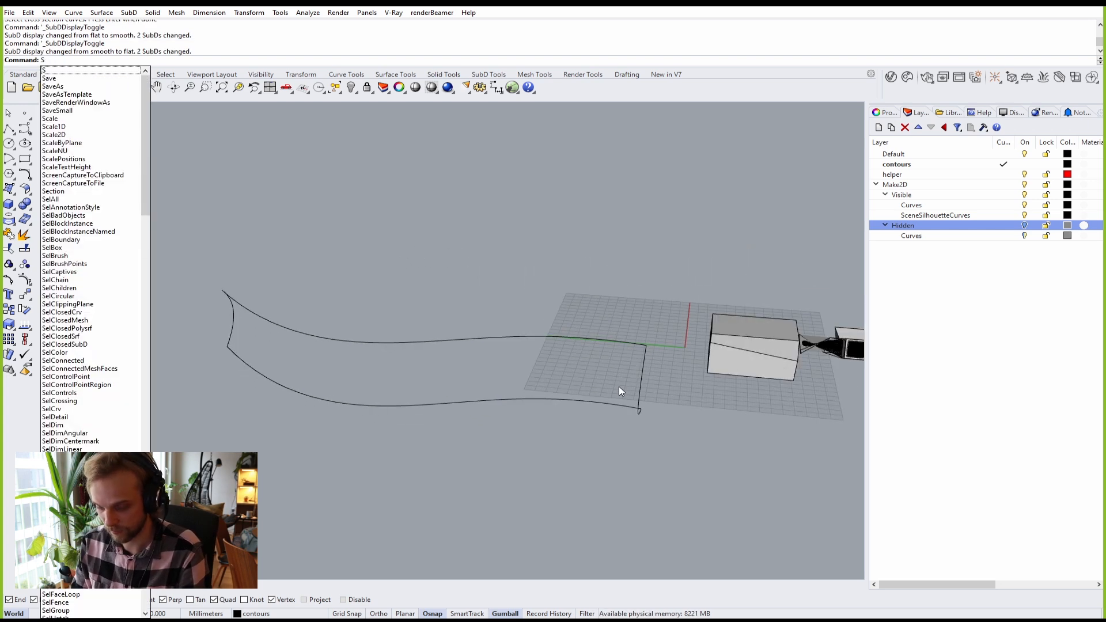
text(ub)
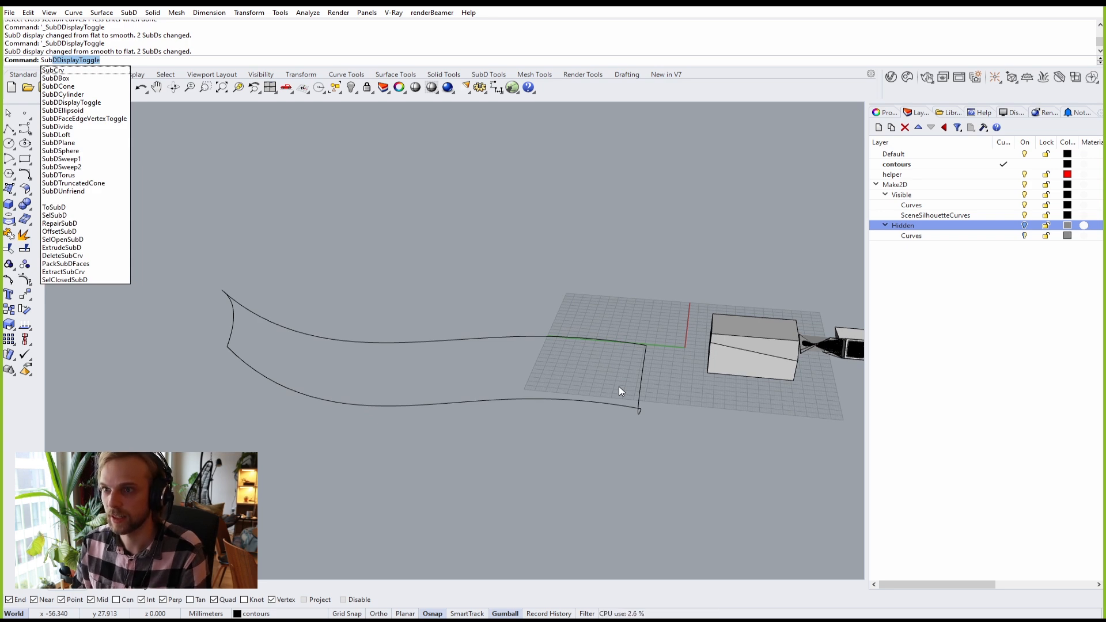
text(DS)
key(Down)
key(Down)
key(Down)
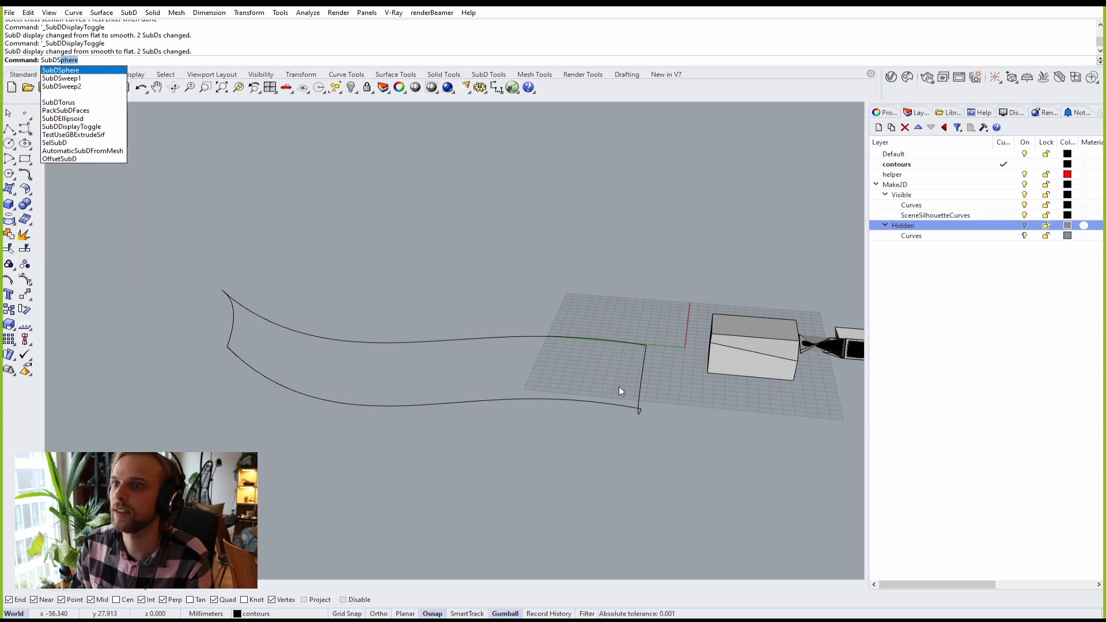
text(\)
key(Return)
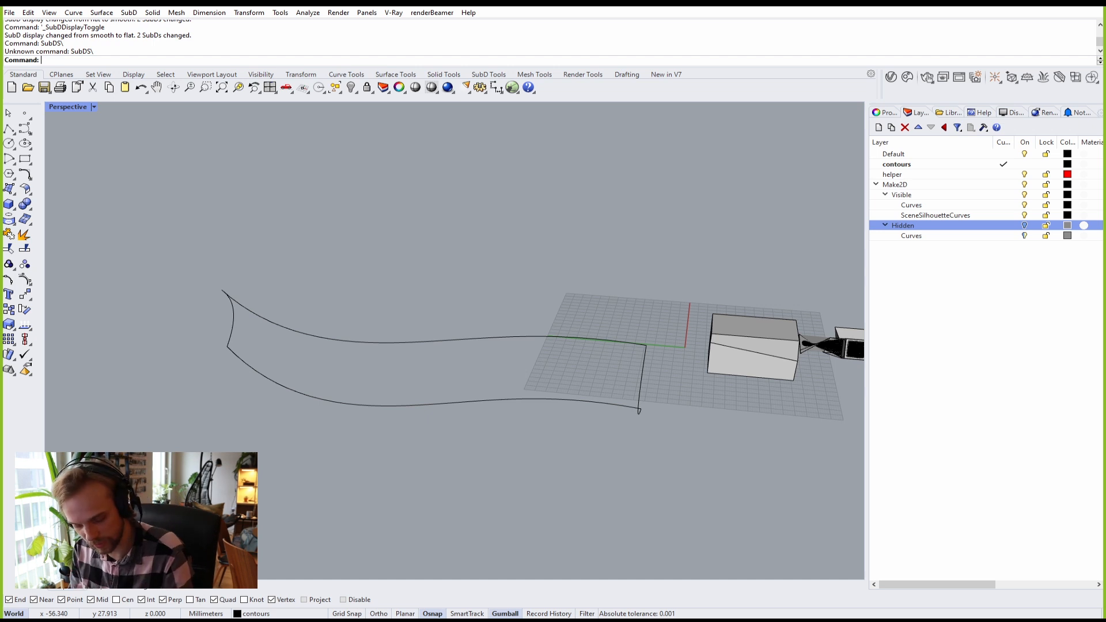
Step: Start a SubDSweep2 with the two S-shaped curves as rails and the two bowed end curves as cross sections
text(SubDSe)
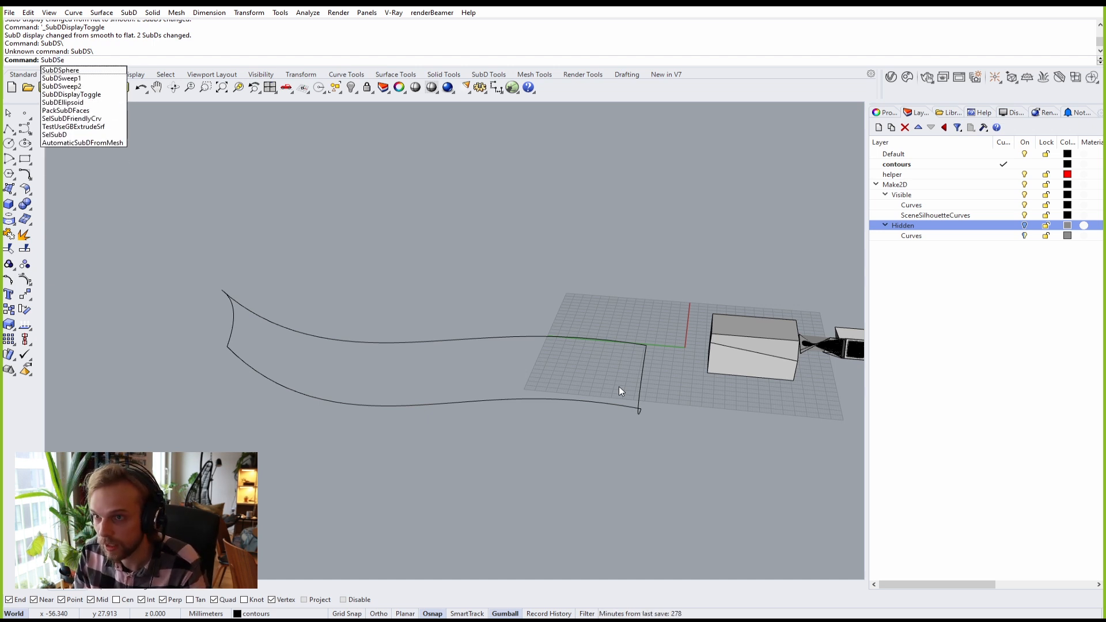
key(BackSpace)
key(Down)
key(Down)
key(Return)
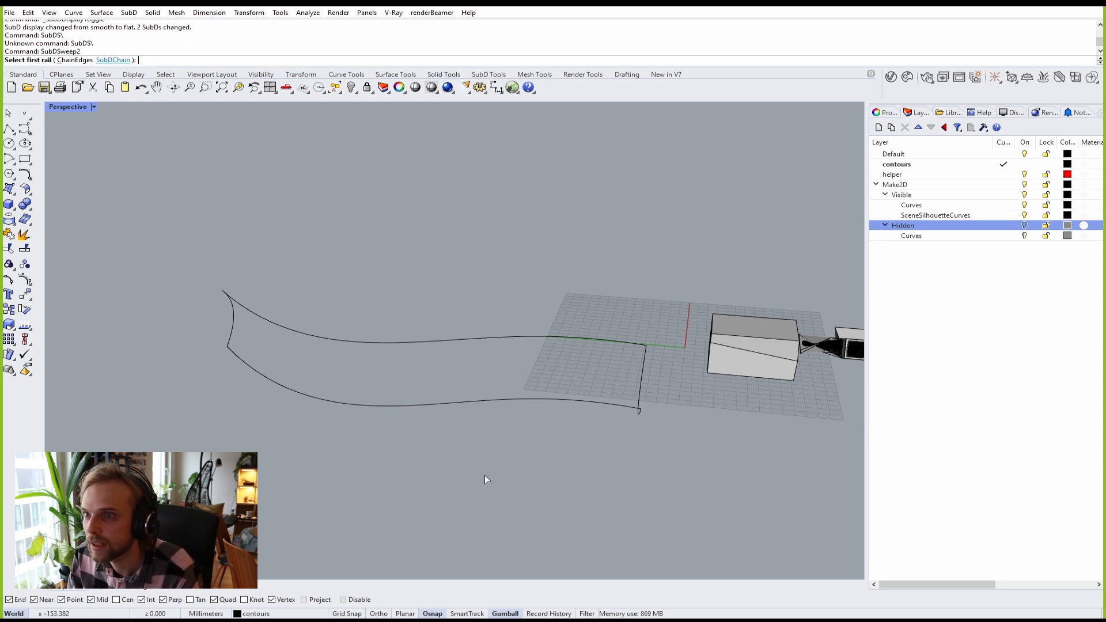
click(441, 402)
drag(437, 356, 401, 295)
drag(655, 384, 621, 369)
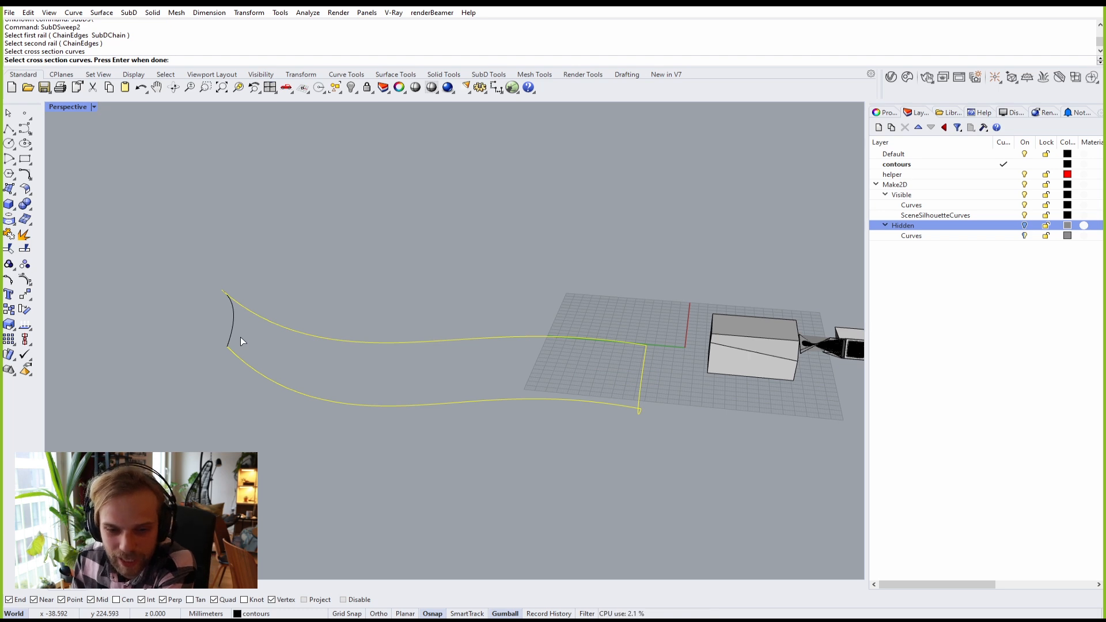
drag(192, 324, 192, 324)
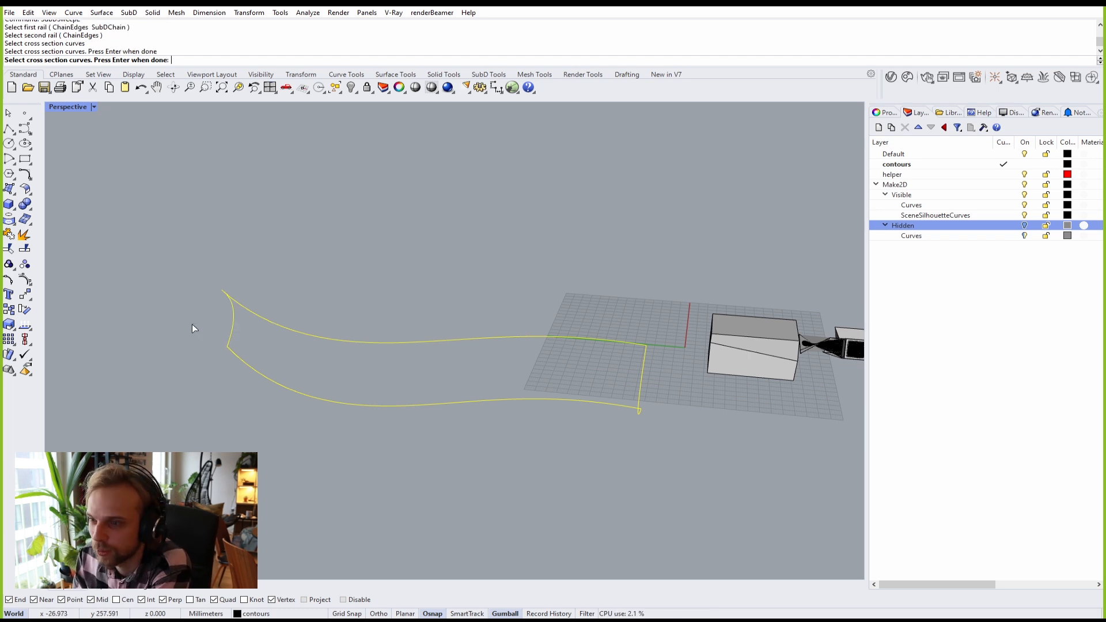
key(Return)
Step: Set the sweep's adjusted shape segments to 4
right_drag(401, 274, 57, 185)
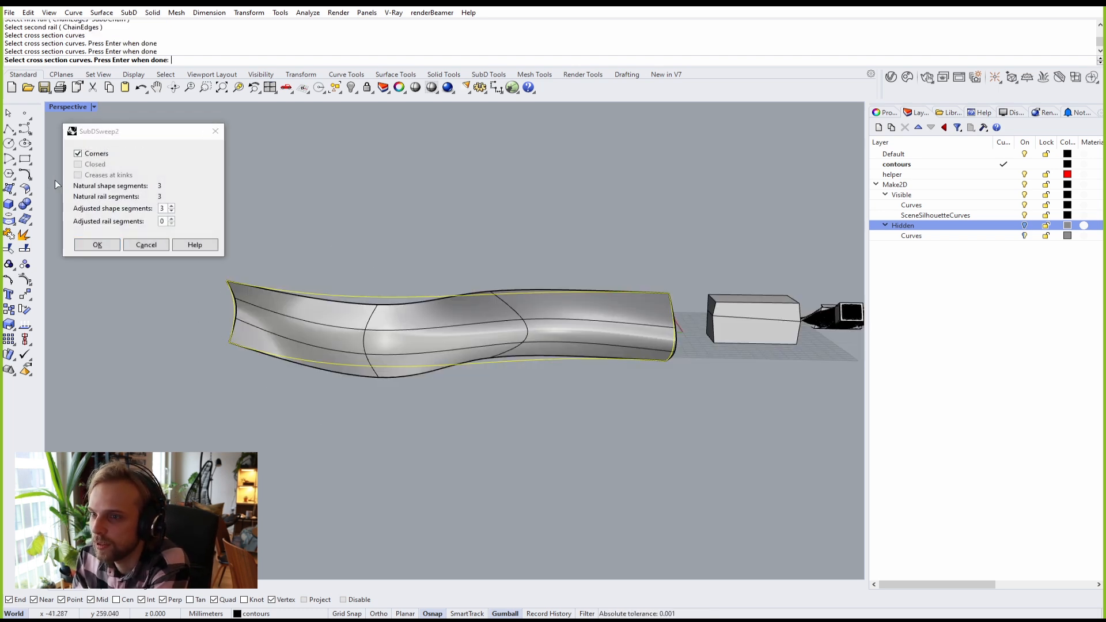
click(172, 206)
click(172, 210)
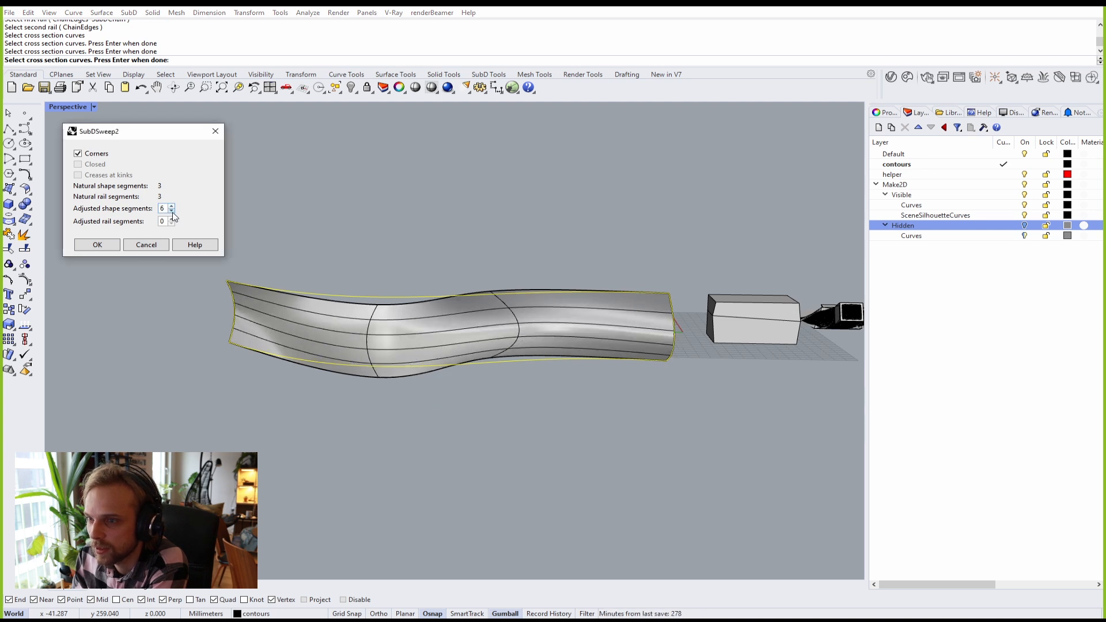
click(172, 211)
Step: Set the adjusted rail segments to 15 and create the SubD sweep with Corners on
click(172, 219)
click(172, 219)
click(171, 219)
click(171, 218)
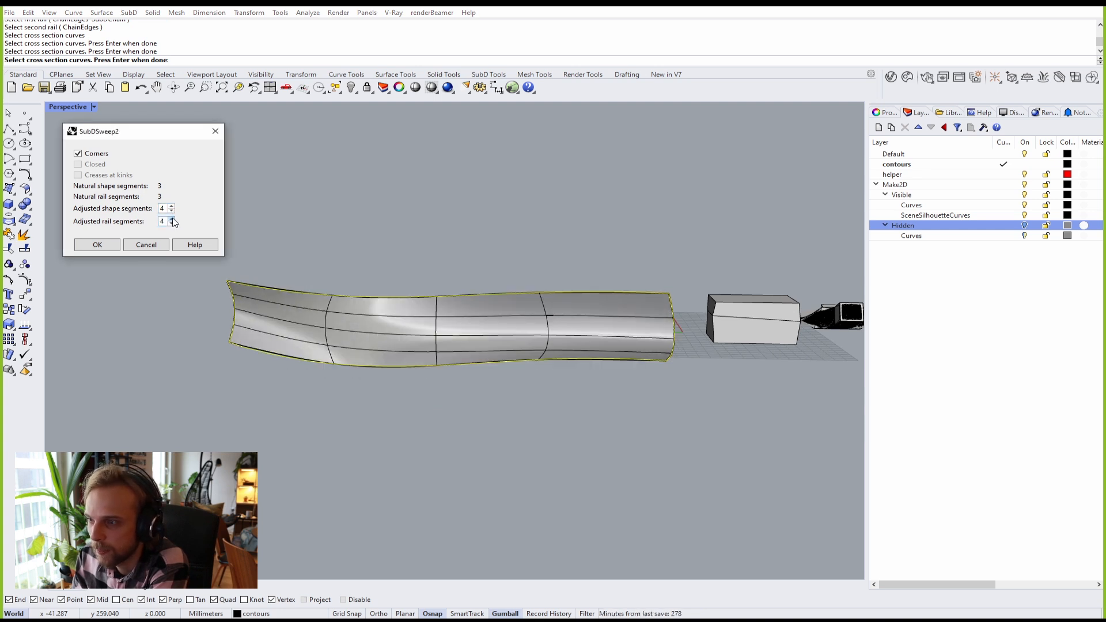
click(172, 219)
click(171, 219)
click(172, 218)
click(172, 219)
click(172, 219)
click(171, 219)
click(171, 220)
click(171, 220)
click(172, 220)
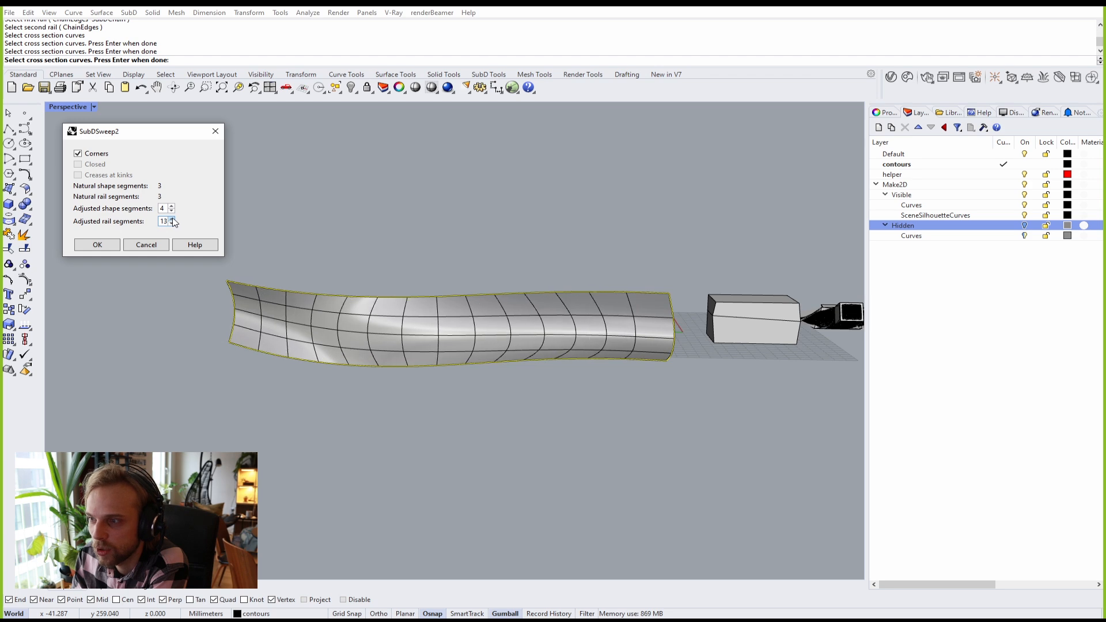
click(171, 220)
click(171, 219)
right_drag(565, 333, 562, 356)
scroll(521, 353, up, 8)
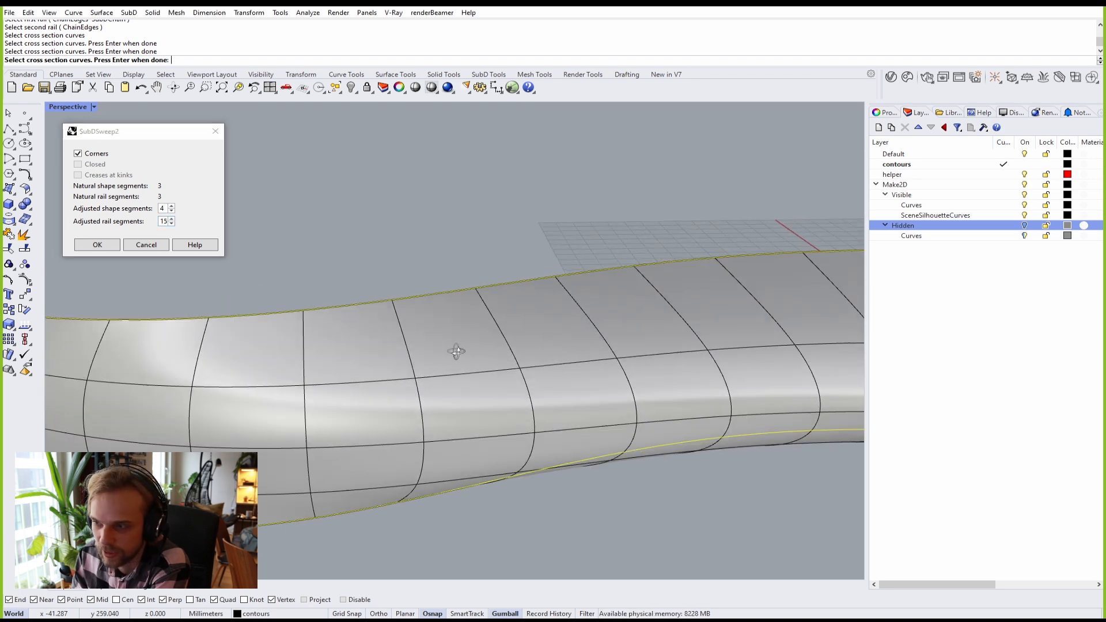
right_drag(455, 351, 459, 339)
scroll(459, 340, down, 8)
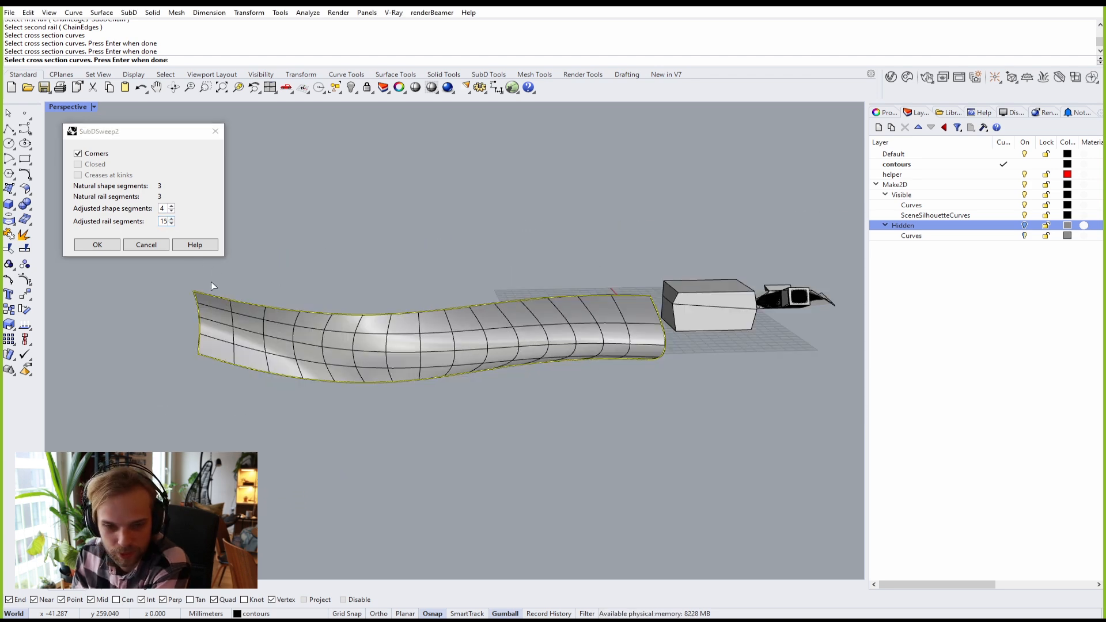
click(105, 246)
right_drag(345, 291, 351, 330)
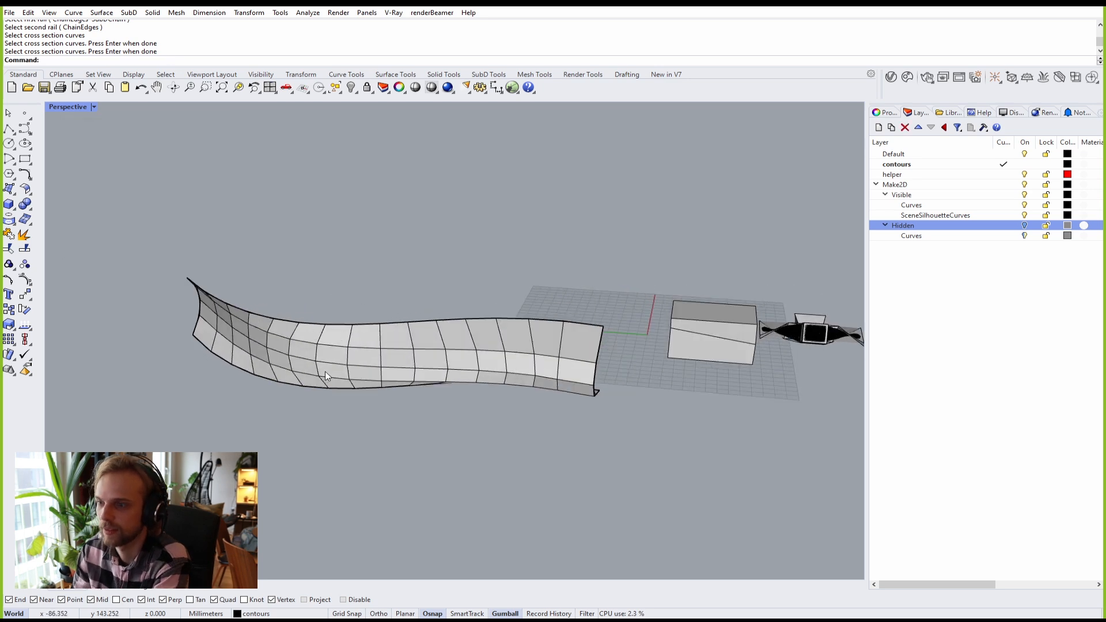
Step: Place a copy of the swept SubD beside the original, offset sideways along the red axis
right_drag(325, 371, 534, 344)
scroll(265, 284, up, 3)
scroll(459, 296, down, 3)
click(513, 295)
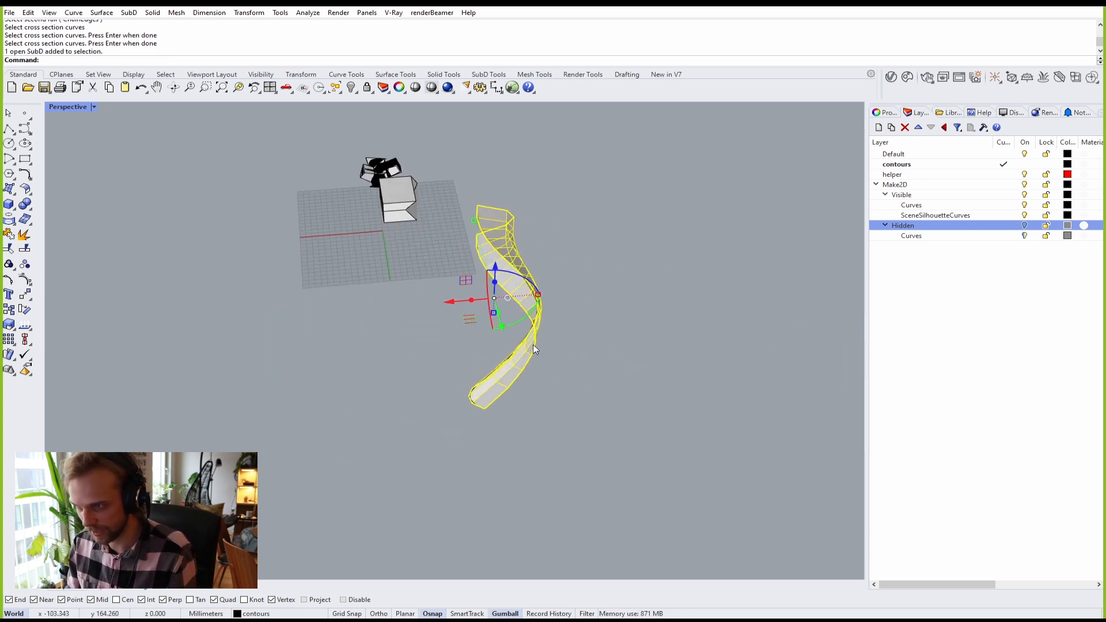
alt+drag(455, 303, 525, 302)
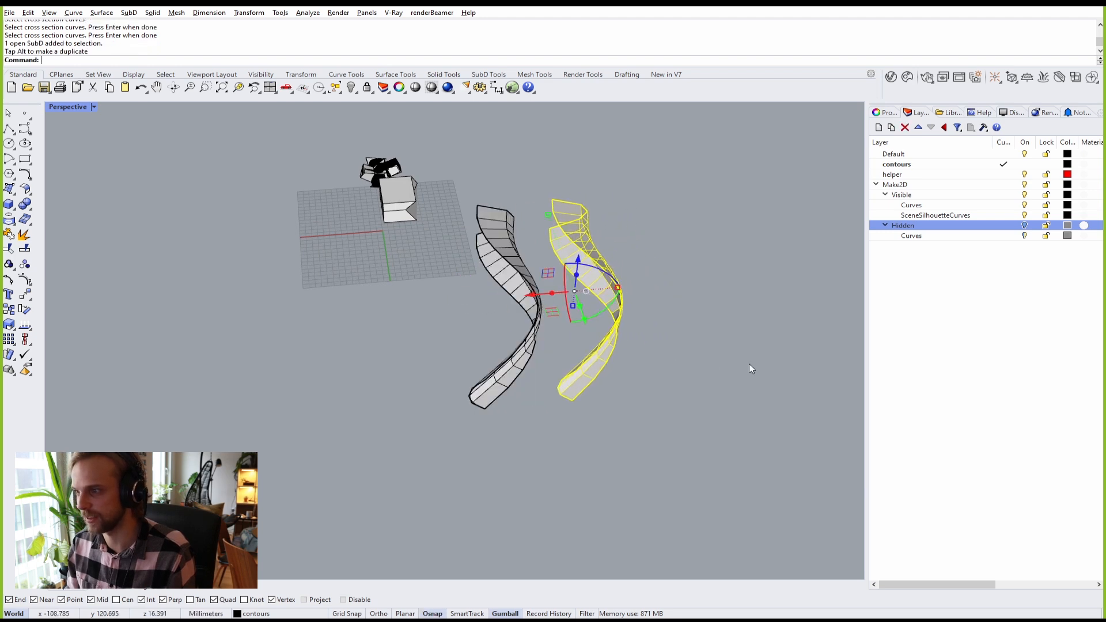
click(748, 365)
Step: Delete two adjacent faces near the middle of each swept SubD to make matching openings
right_drag(749, 365, 615, 320)
scroll(612, 319, up, 6)
right_drag(556, 384, 370, 283)
ctrl+shift+click(500, 368)
click(487, 395)
ctrl+shift+click(437, 305)
ctrl+shift+click(424, 281)
scroll(377, 319, up, 4)
ctrl+shift+click(374, 320)
key(Delete)
Step: Bridge the boundary edges of the two openings with 6 segments, Join on and Crease off
ctrl+shift+double_click(364, 254)
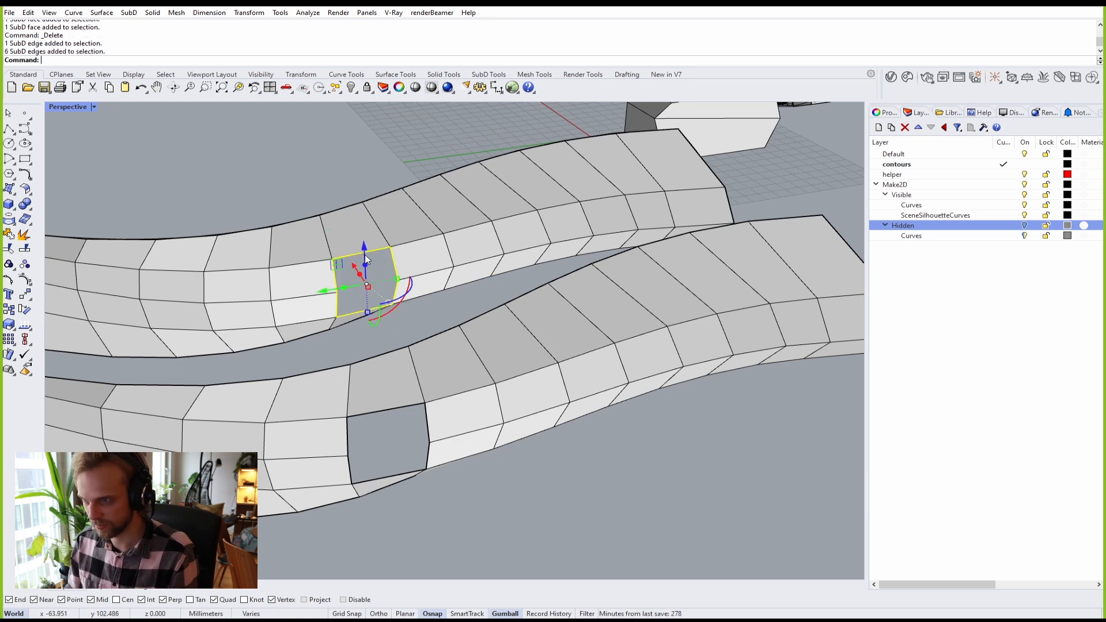
ctrl+shift+double_click(386, 410)
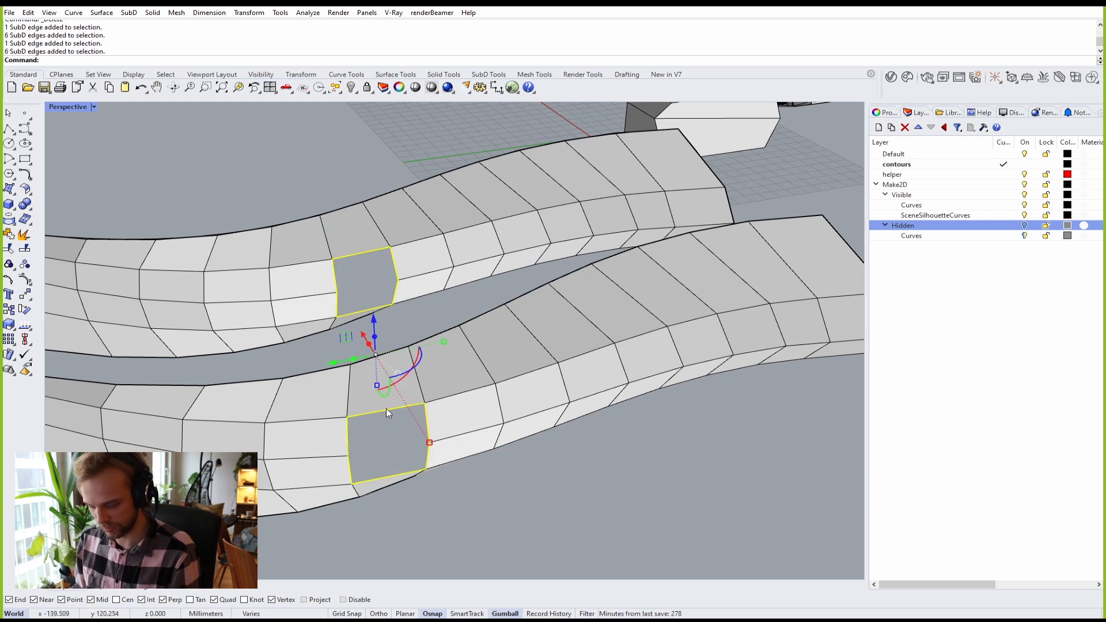
text(Bridge)
key(Return)
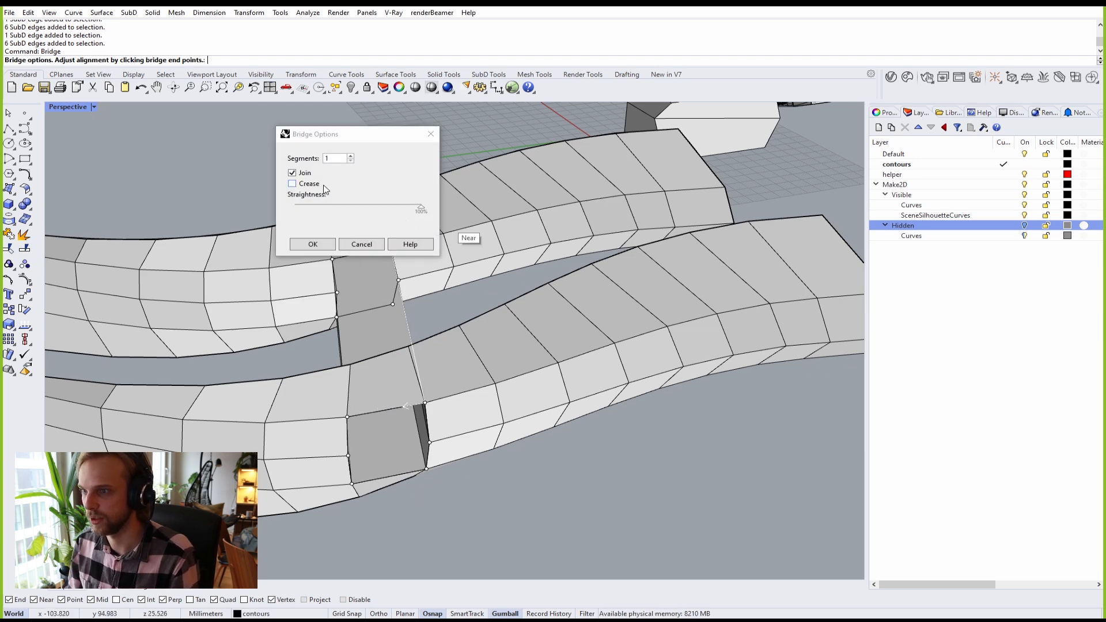
click(350, 156)
click(350, 156)
click(350, 155)
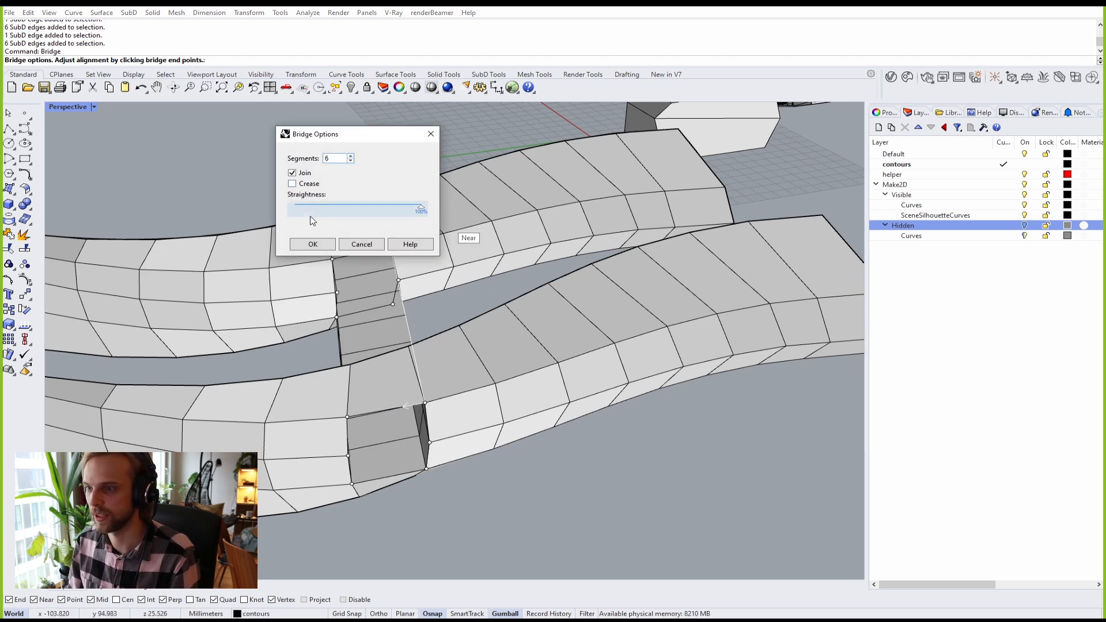
click(311, 244)
Step: Switch the SubDs to smooth display and examine the bridge between the two sweeps from several angles
right_drag(498, 478, 306, 439)
key(Tab)
scroll(537, 402, down, 7)
scroll(295, 272, up, 4)
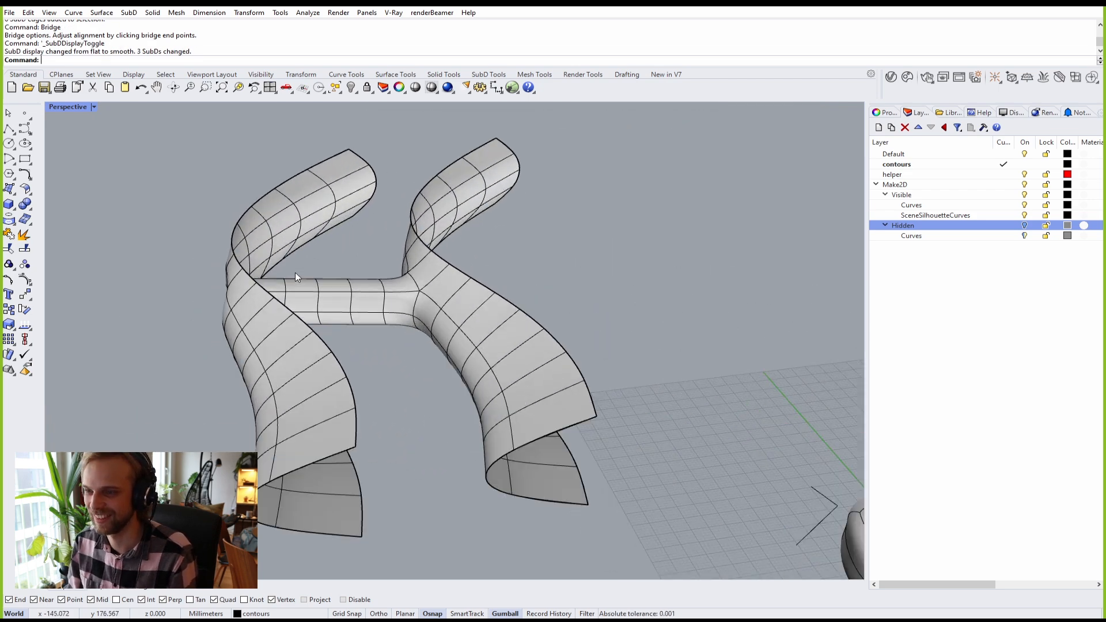
shift+right_drag(351, 311, 284, 329)
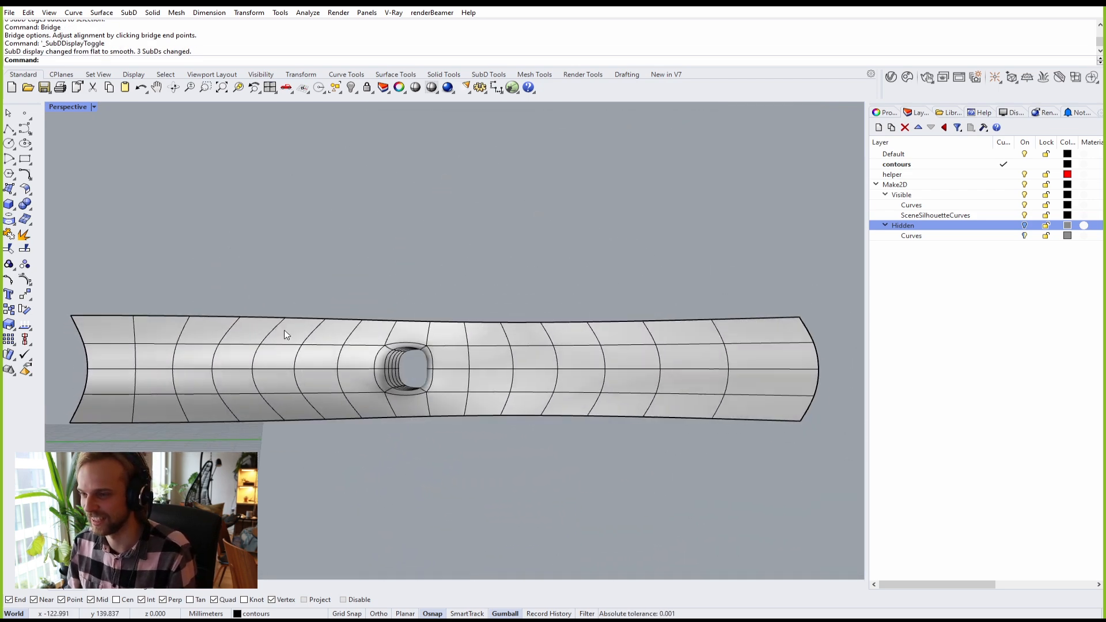
scroll(345, 390, up, 6)
scroll(452, 392, up, 6)
right_drag(451, 393, 191, 393)
scroll(225, 396, down, 5)
scroll(226, 398, down, 8)
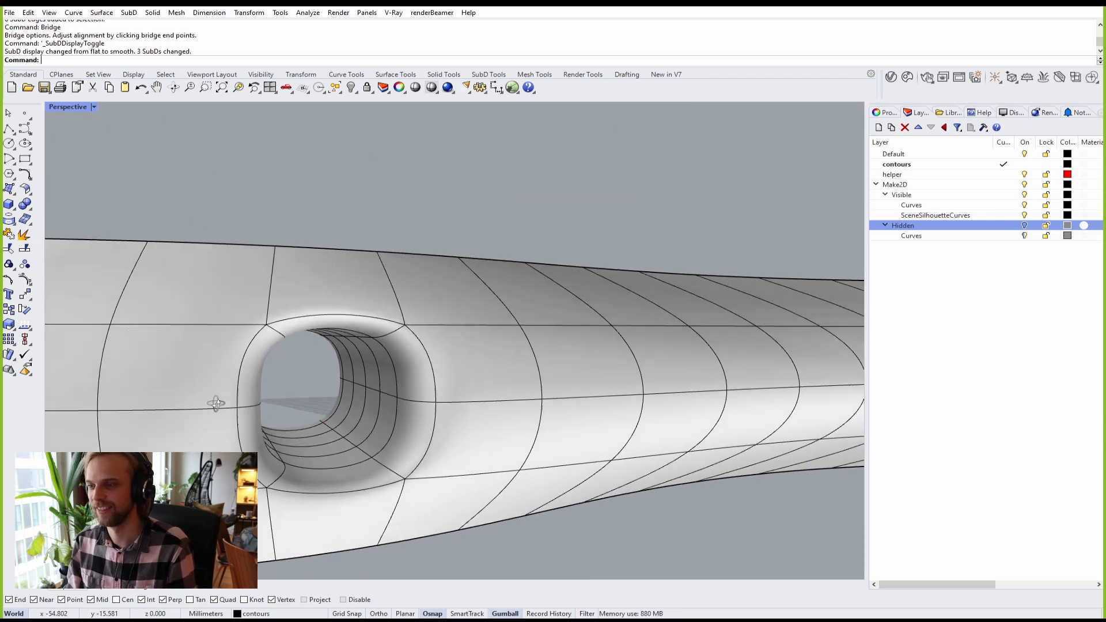
Step: Delete the bridged SubD with its curves, and the box-shaped SubD form with the curves around it
right_drag(287, 404, 522, 480)
drag(573, 502, 340, 449)
key(Delete)
right_drag(265, 443, 329, 535)
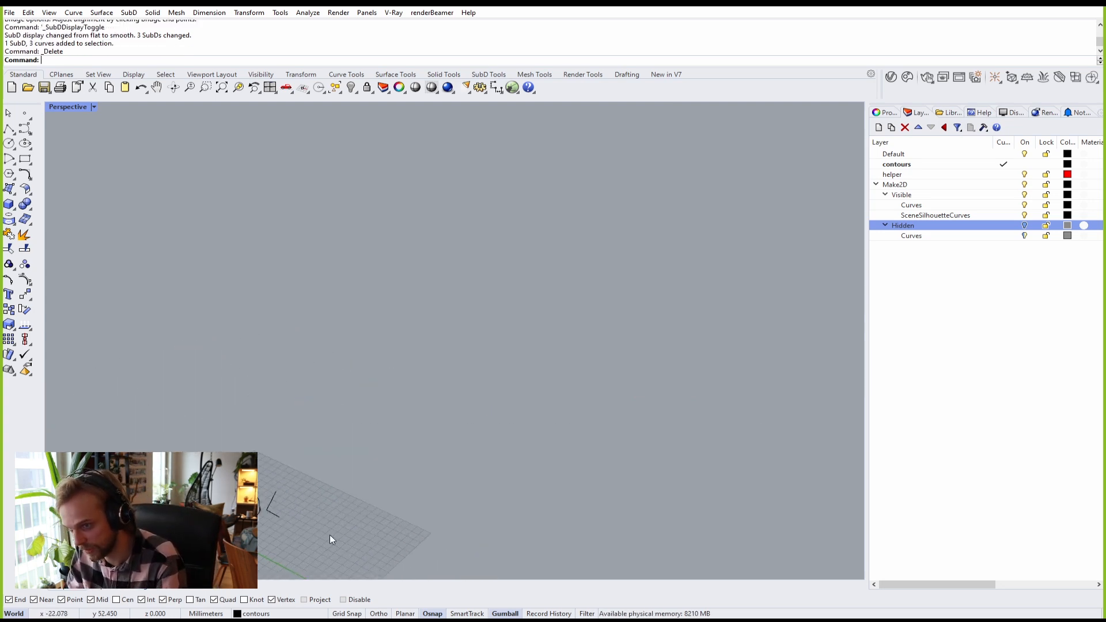
drag(354, 500, 202, 444)
key(Delete)
Step: Zoom to the remaining contour-lined SubD form and view it from another side
scroll(202, 494, up, 4)
drag(310, 545, 80, 398)
text(ZS)
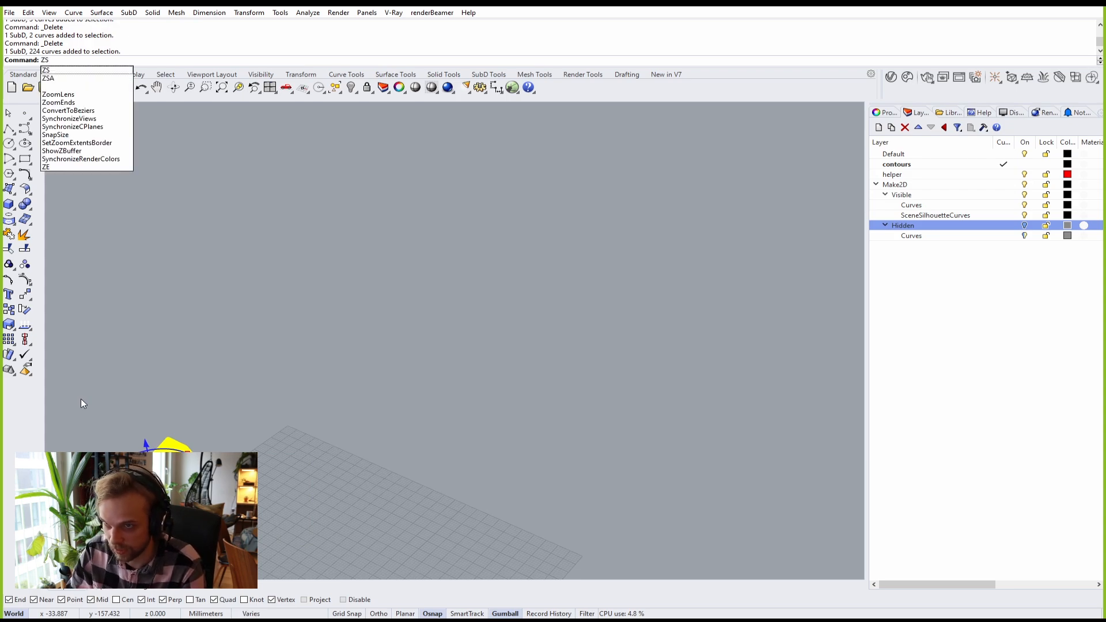
key(Return)
click(202, 239)
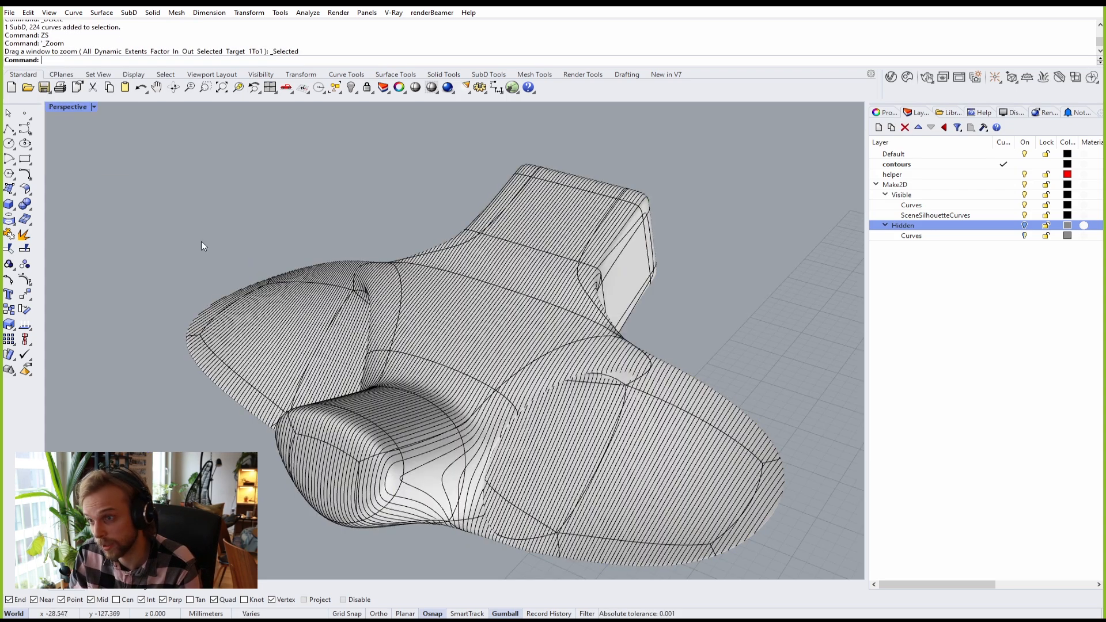
right_drag(202, 241, 478, 314)
scroll(478, 314, down, 2)
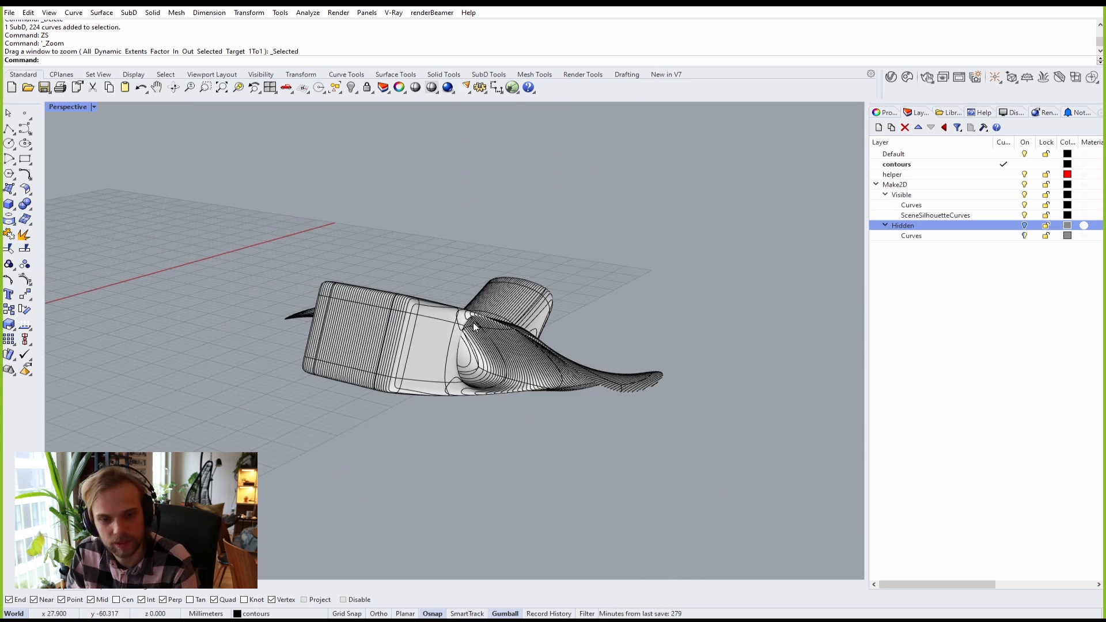
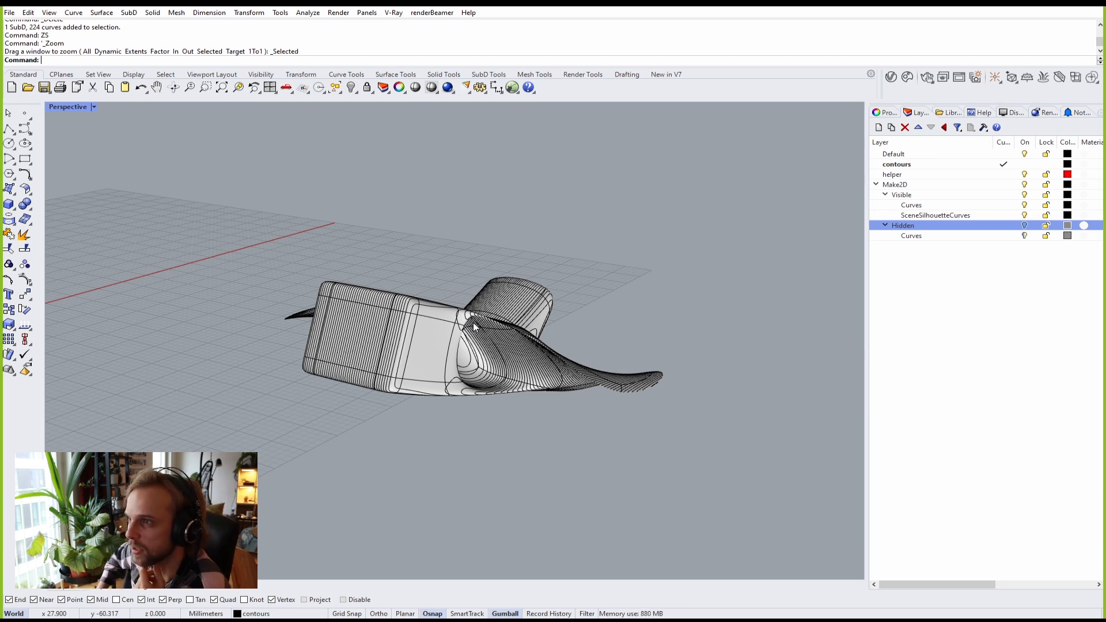
click(491, 75)
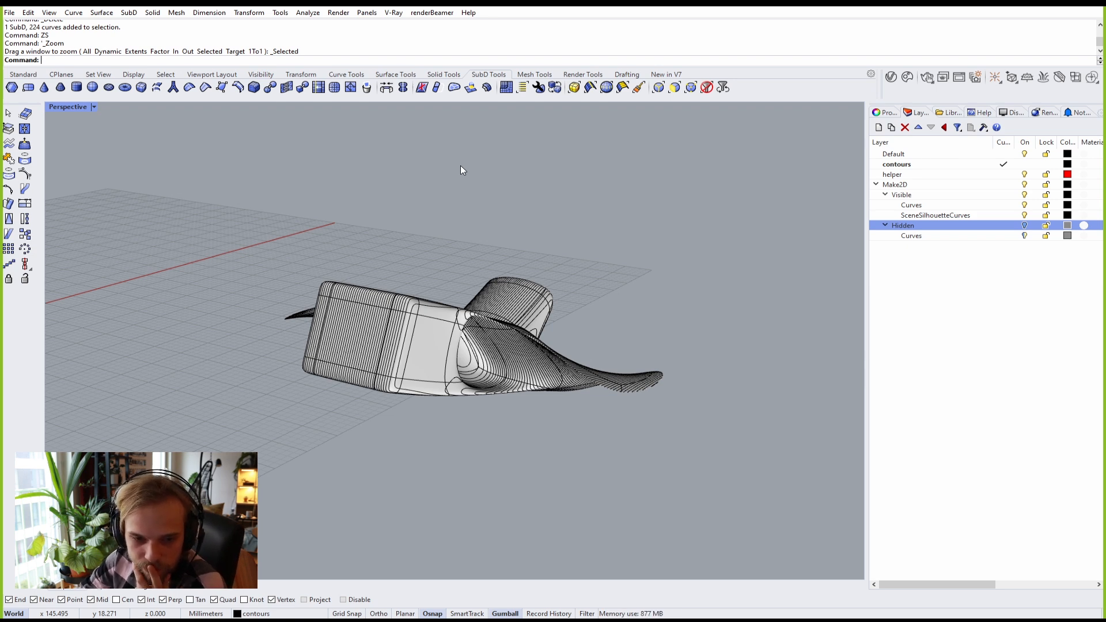
click(10, 12)
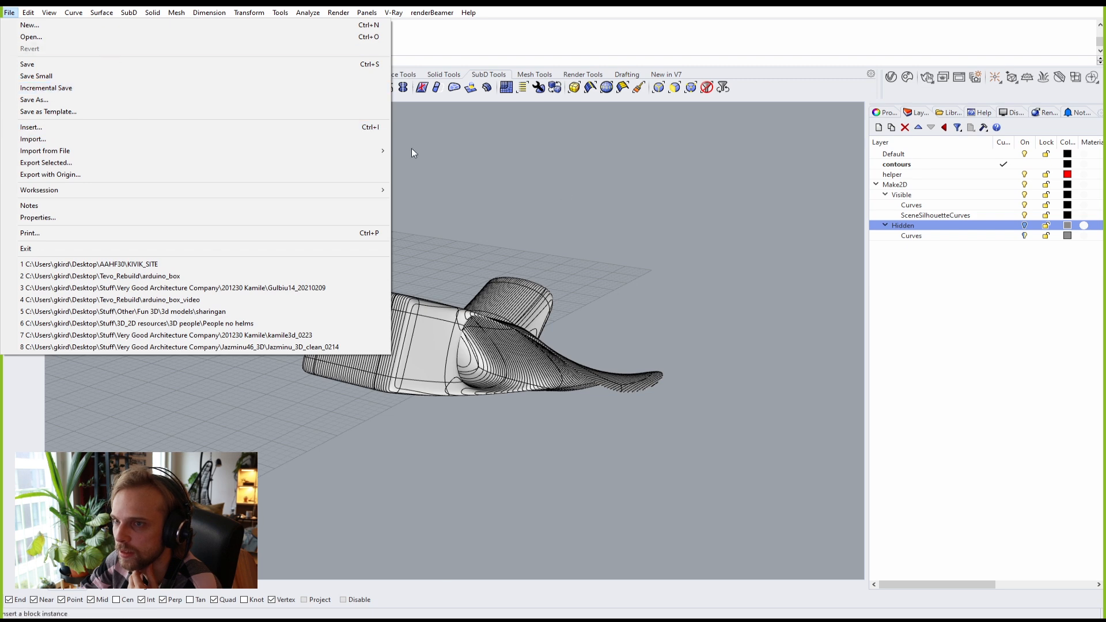
click(612, 210)
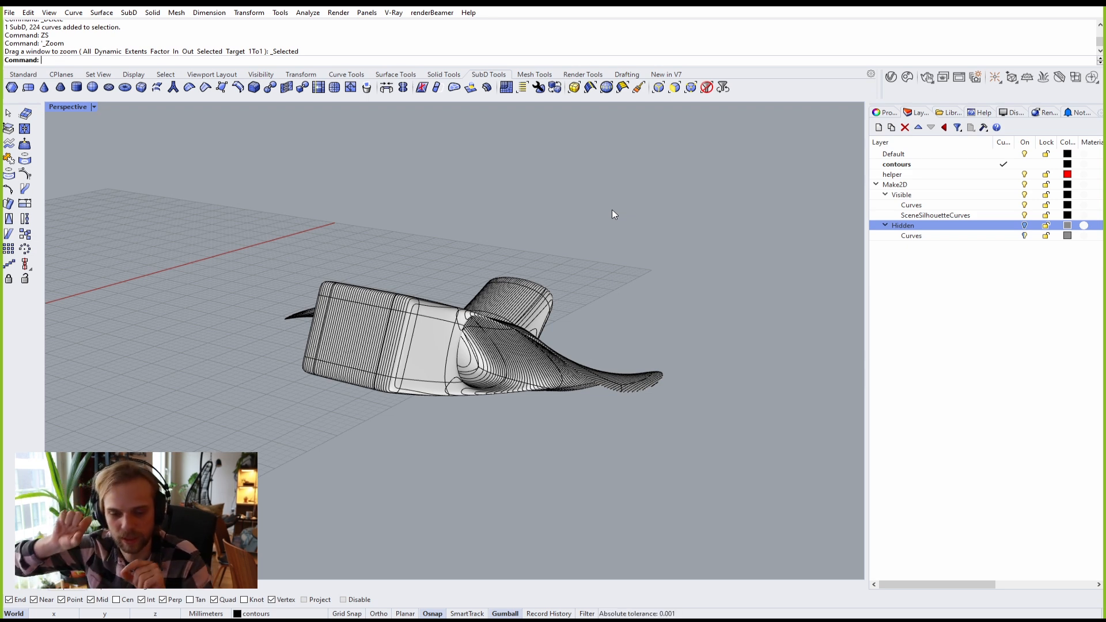
Step: Compare the contour-lined form in flat and smooth SubD display, and select the SubD to inspect its edges
scroll(518, 340, up, 6)
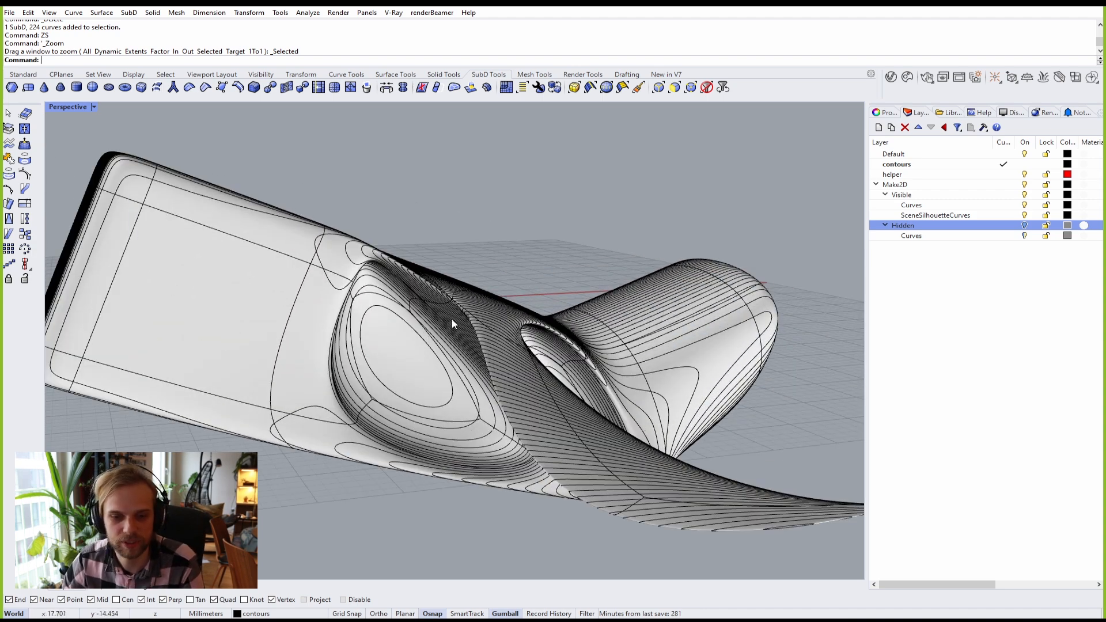
key(Tab)
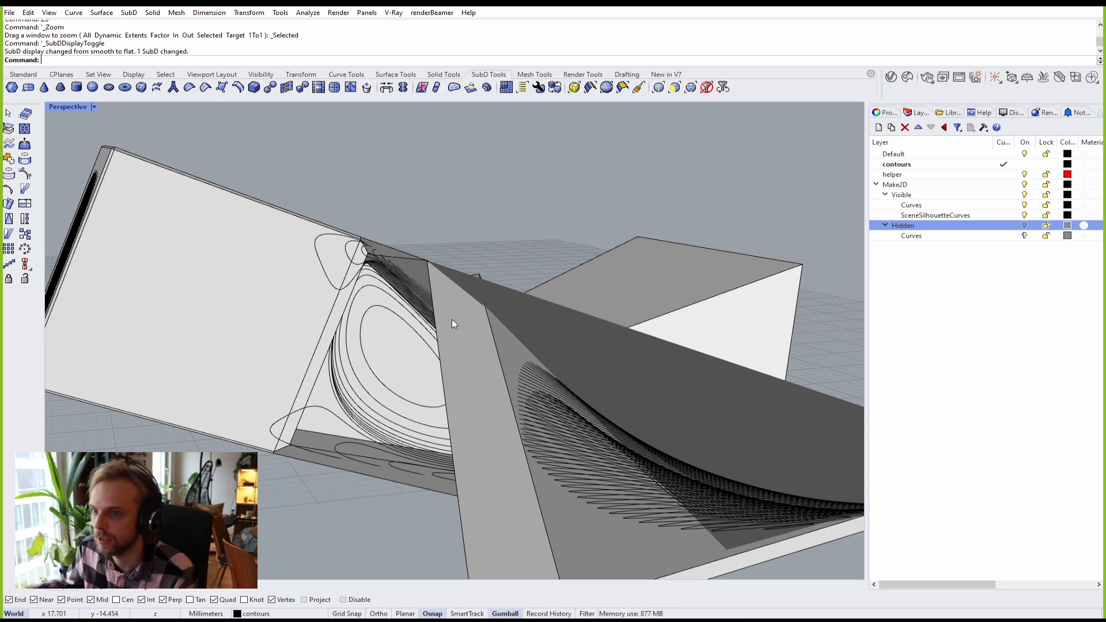
right_drag(452, 319, 461, 340)
scroll(473, 317, down, 6)
key(Tab)
scroll(463, 339, up, 5)
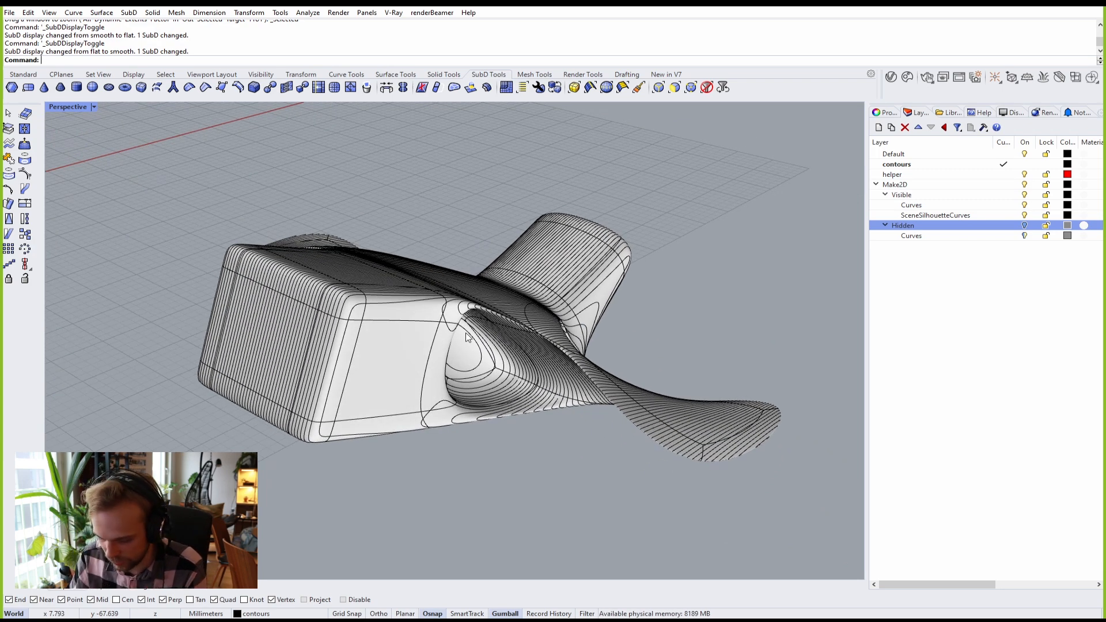
click(371, 377)
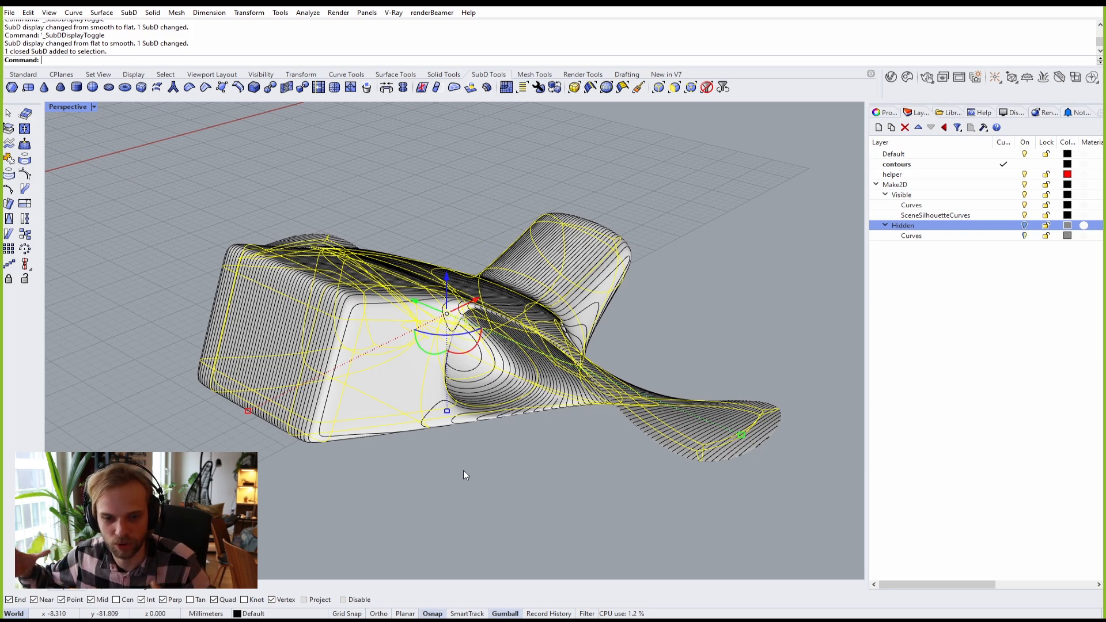
right_drag(463, 470, 575, 448)
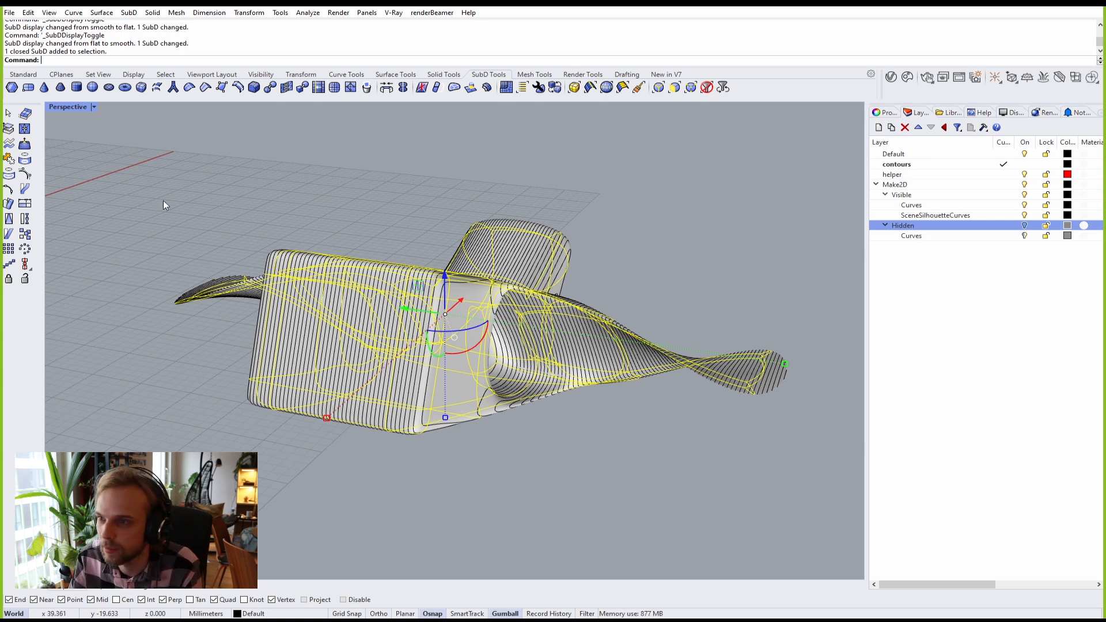
Step: In the Top view, draw a circle around the origin, with its centre in the upper-right quadrant of the construction plane
double_click(54, 106)
double_click(55, 106)
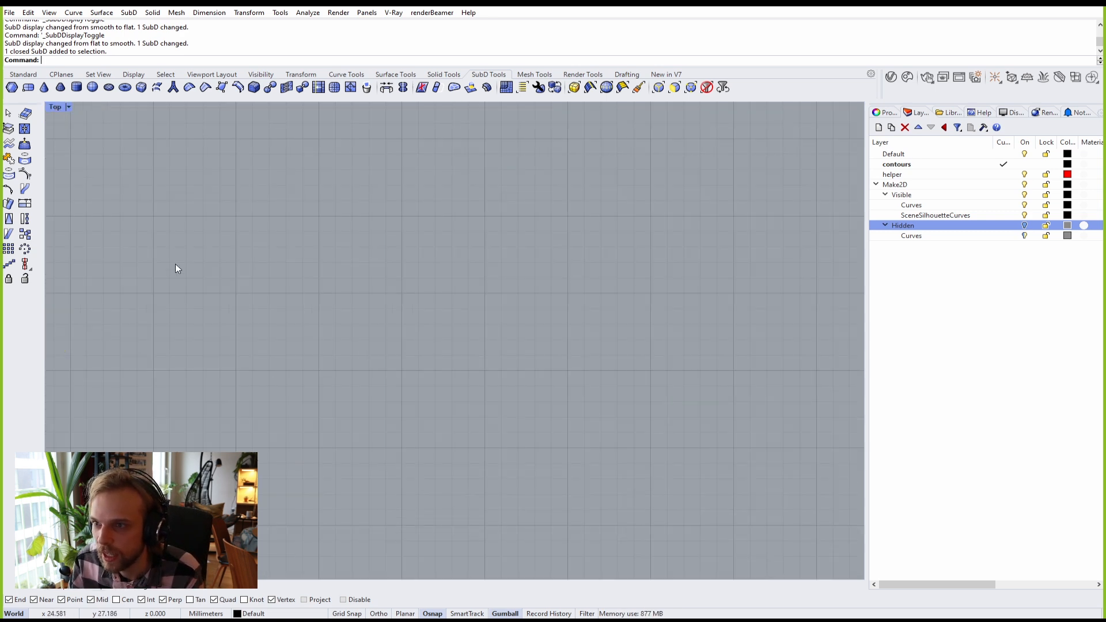
scroll(175, 265, down, 4)
scroll(148, 293, up, 9)
click(168, 298)
right_drag(83, 166, 135, 133)
click(24, 74)
click(8, 143)
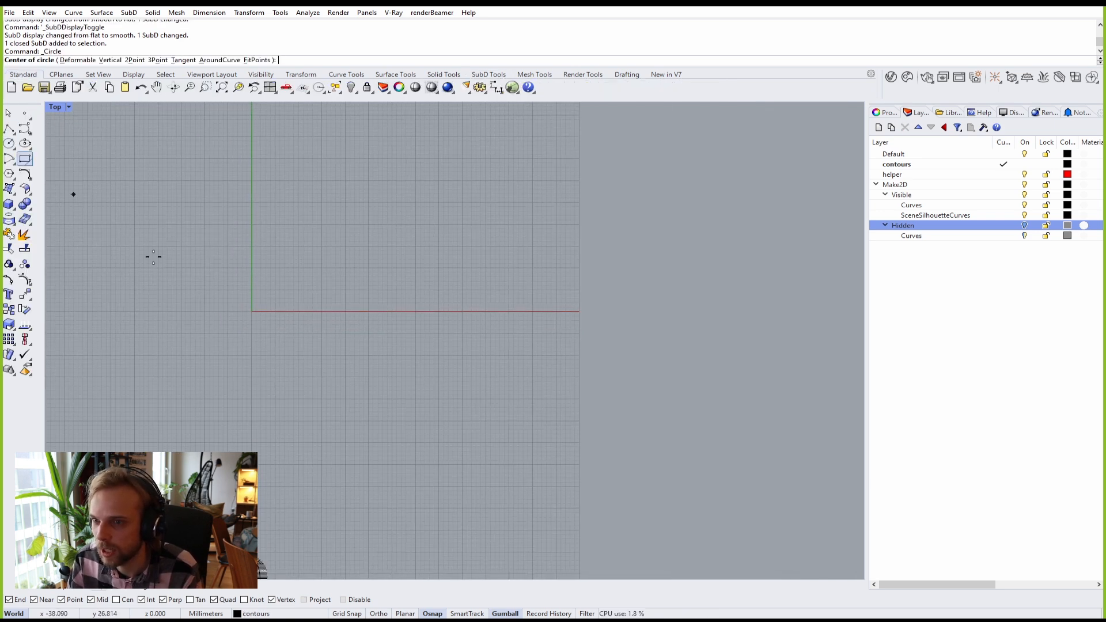
click(292, 264)
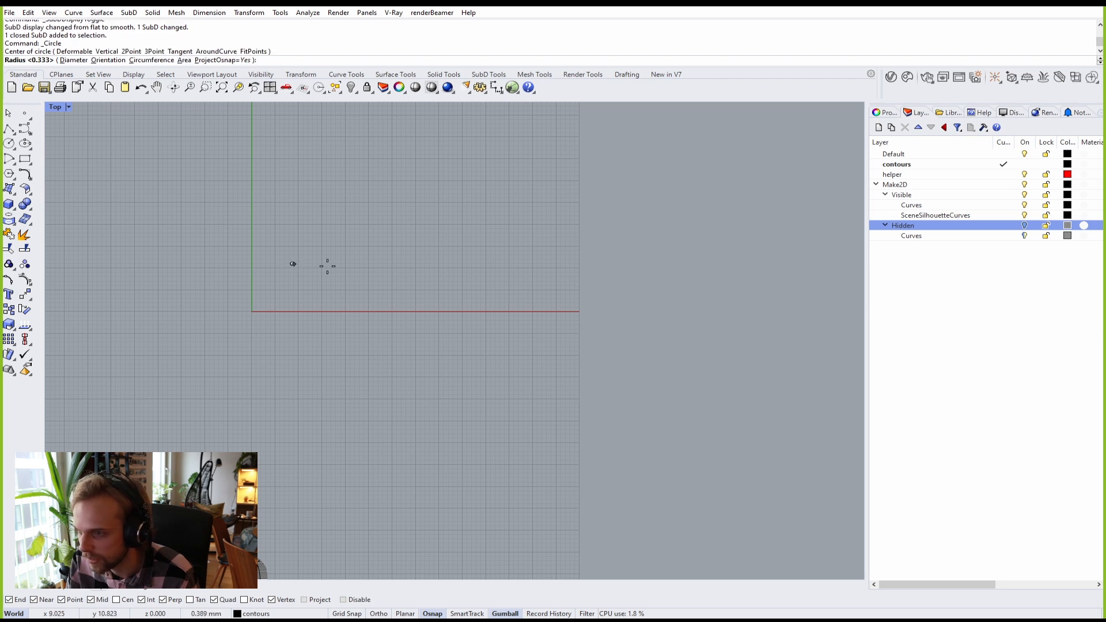
click(370, 225)
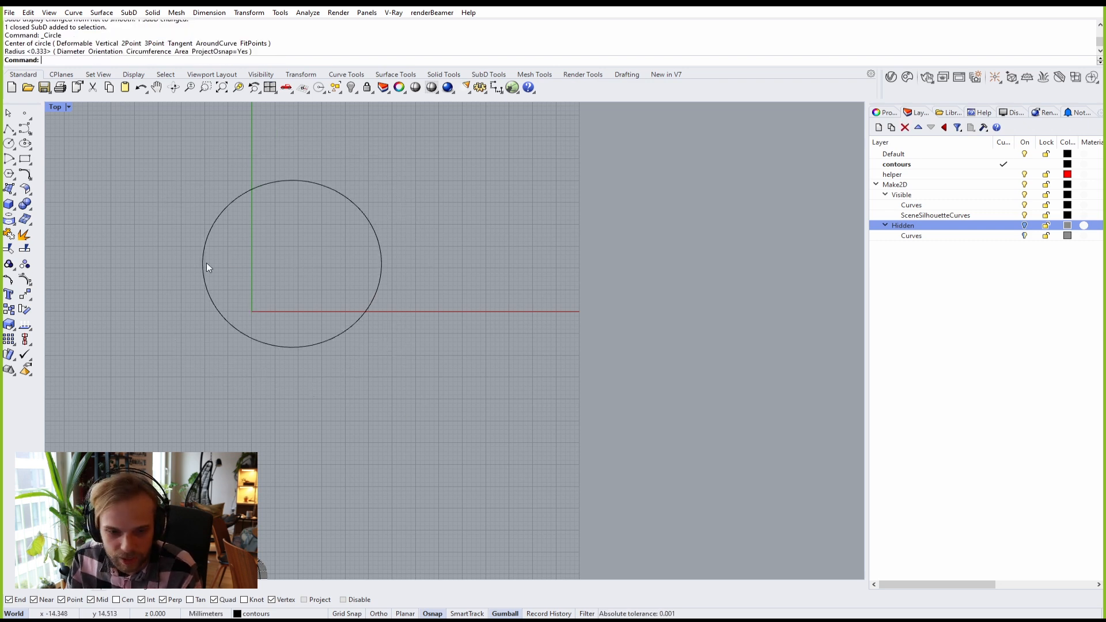
Step: Draw an open V-shaped polyline of two segments inside the circle
right_drag(271, 257, 311, 364)
scroll(310, 363, up, 6)
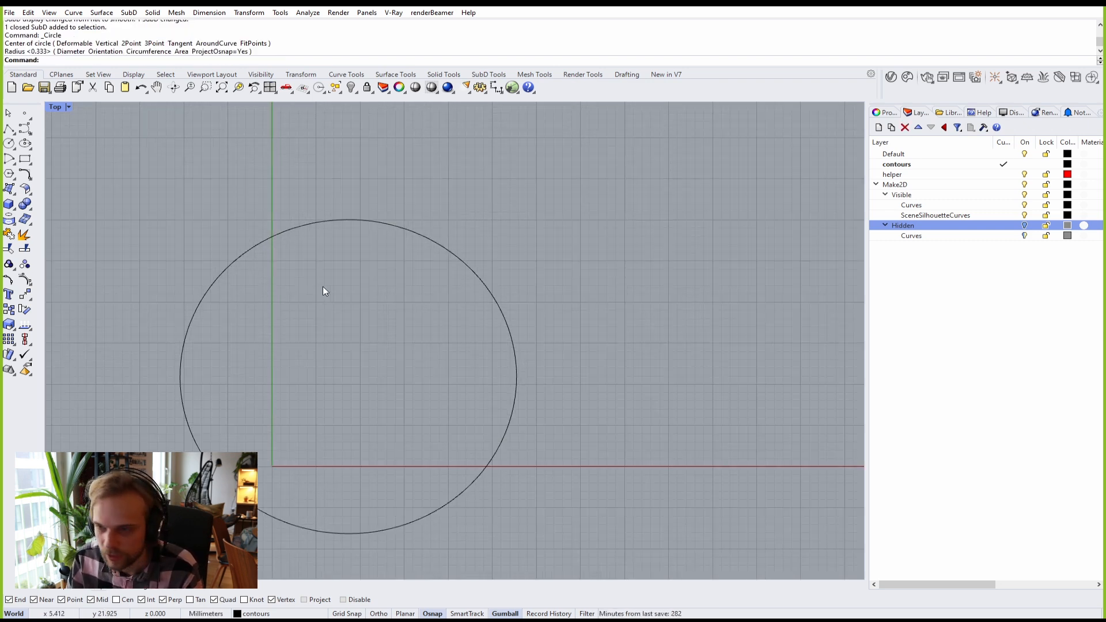
right_drag(358, 330, 367, 257)
right_drag(497, 231, 495, 251)
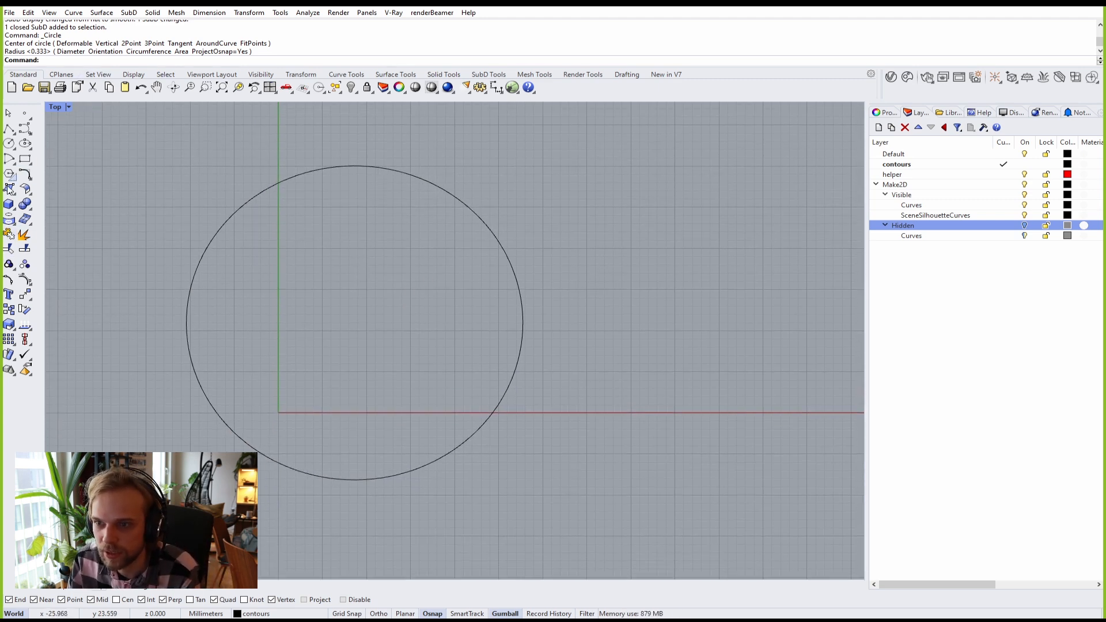
click(9, 128)
click(299, 282)
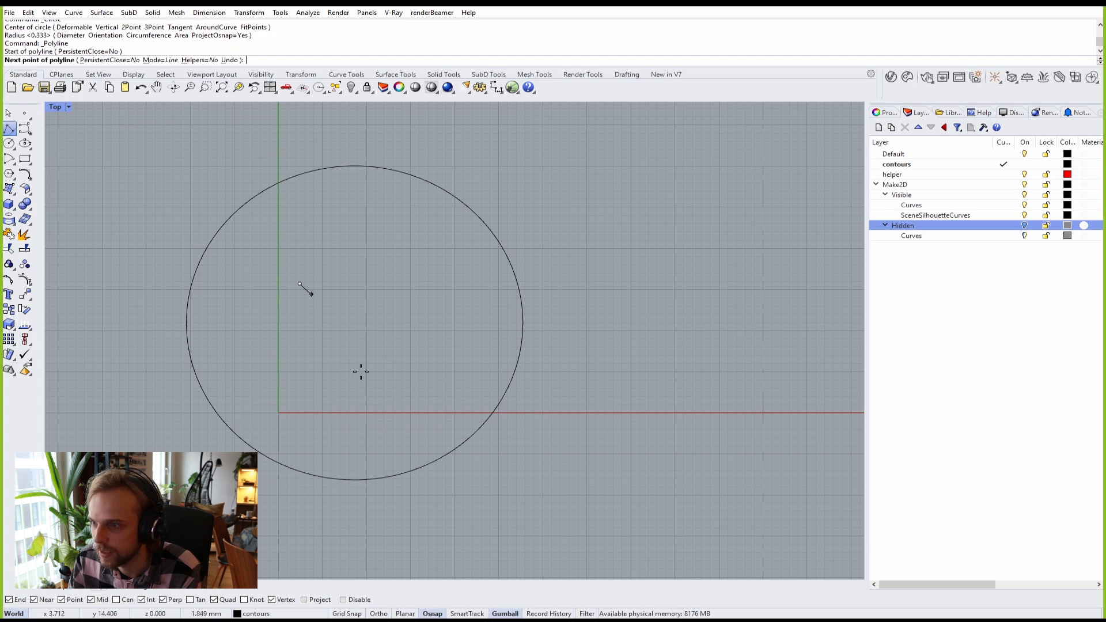
click(360, 365)
click(402, 250)
key(Return)
Step: Draw two straight lines that cross each other in an X, outside the circle at its upper right
scroll(416, 257, down, 2)
scroll(416, 261, down, 2)
key(Return)
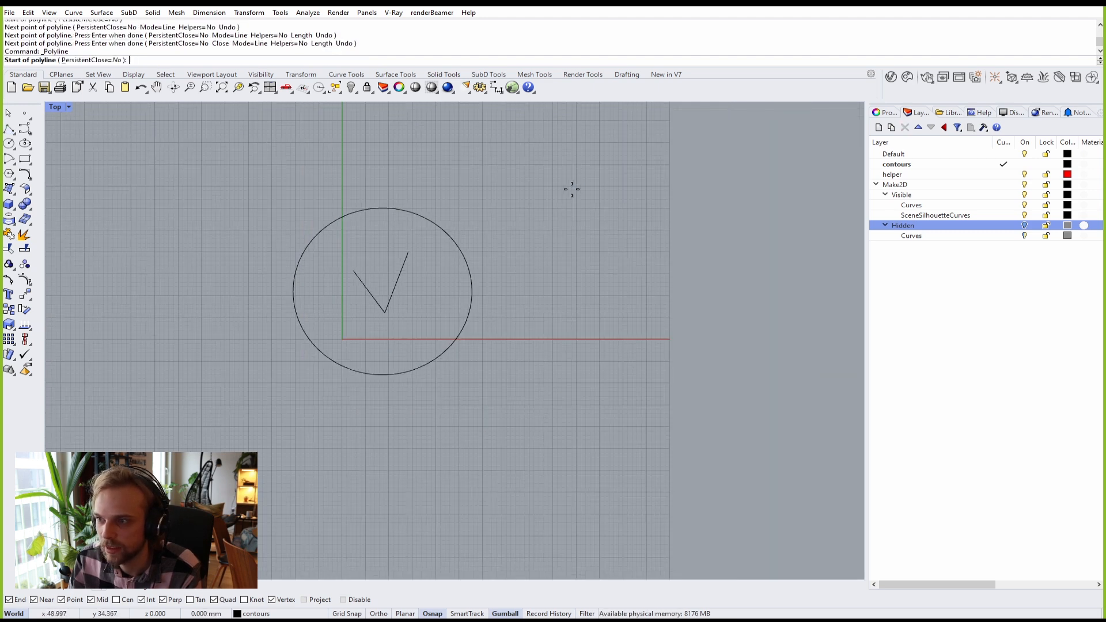
click(569, 193)
click(517, 252)
key(Return)
key(Return)
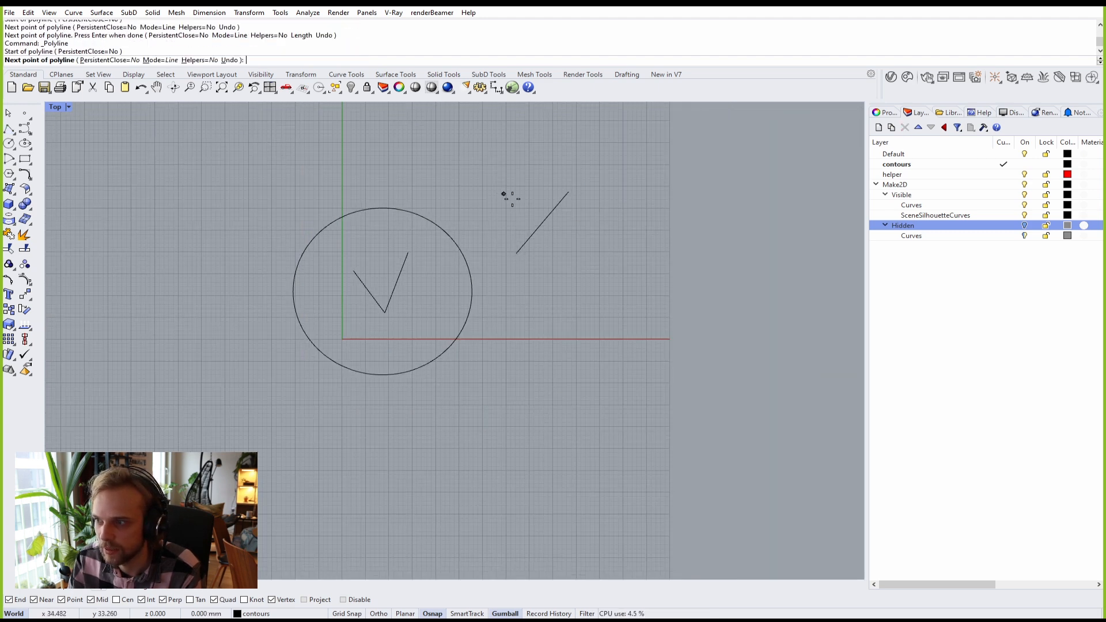
click(504, 194)
click(591, 245)
key(Return)
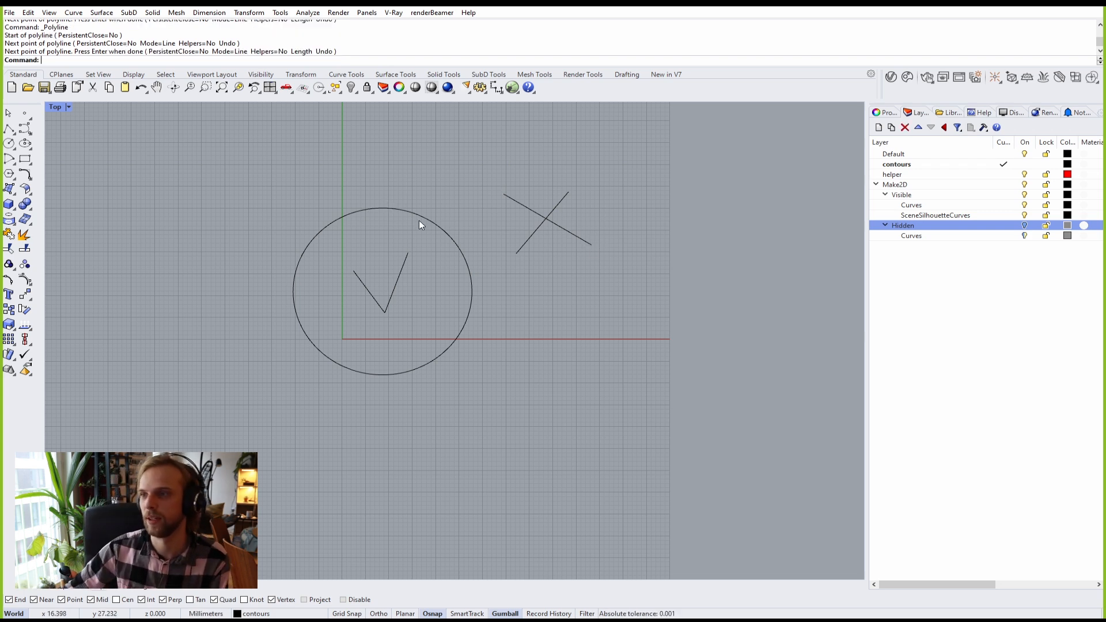
Step: Offset the circle outward by a distance of 3
text(offset)
key(Return)
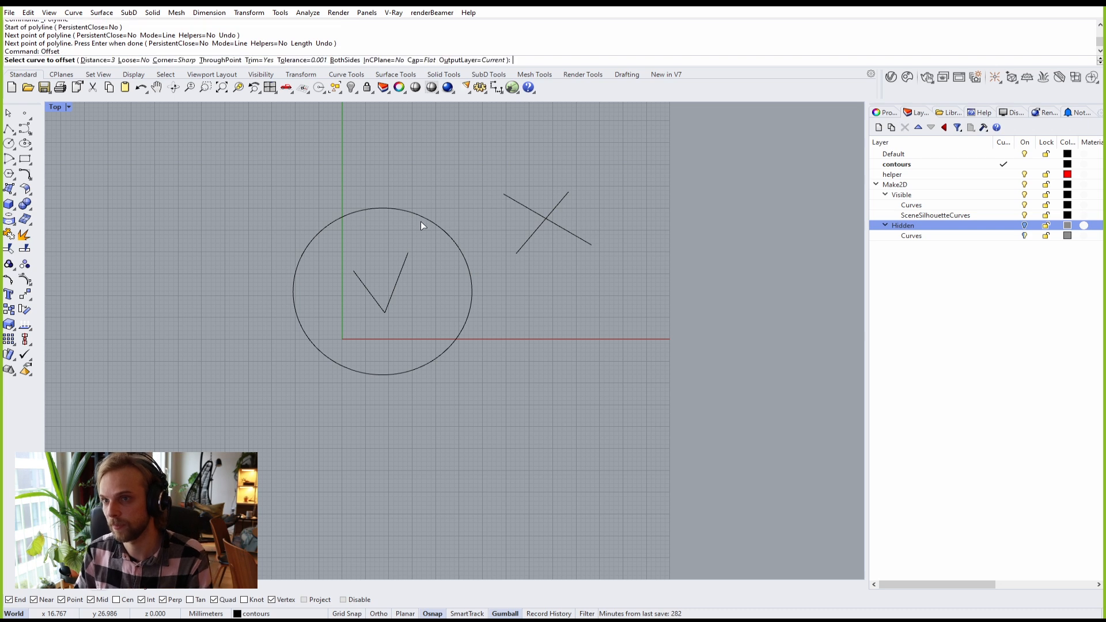
click(432, 220)
click(454, 203)
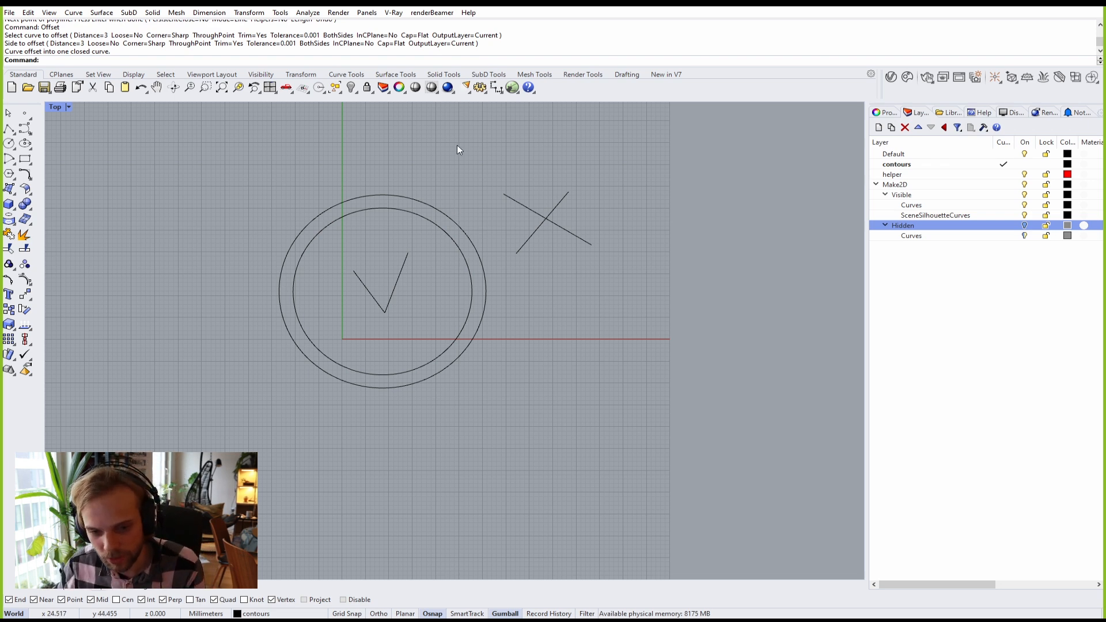
Step: Select the two crossing lines and the two concentric circles in turn to compare intersecting with parallel curves
scroll(447, 219, up, 3)
drag(717, 245, 632, 167)
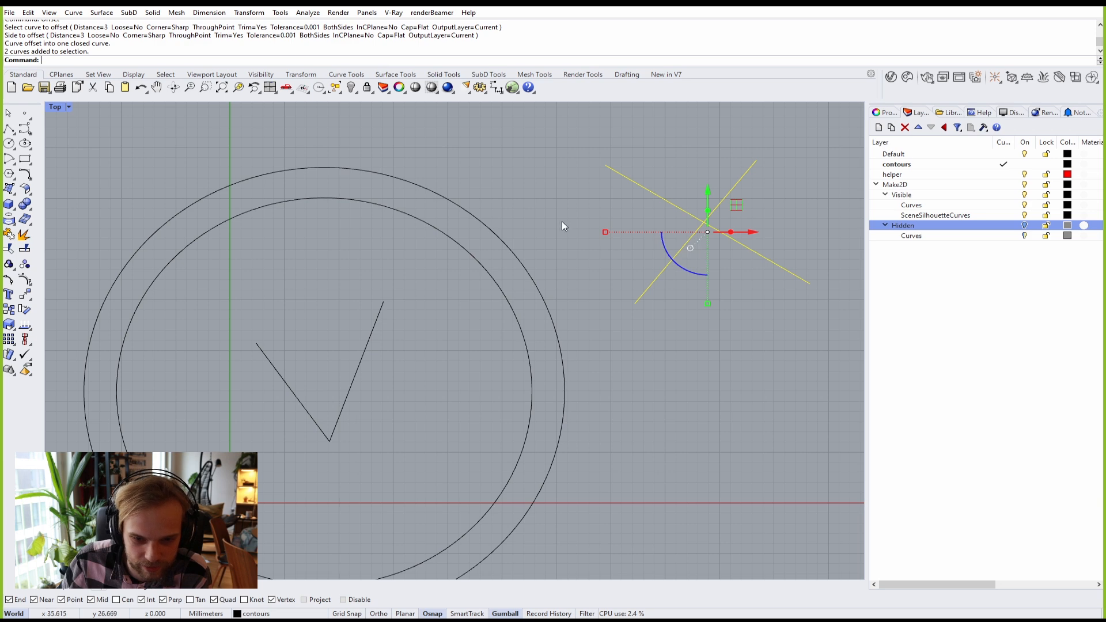
scroll(562, 222, up, 1)
key(Escape)
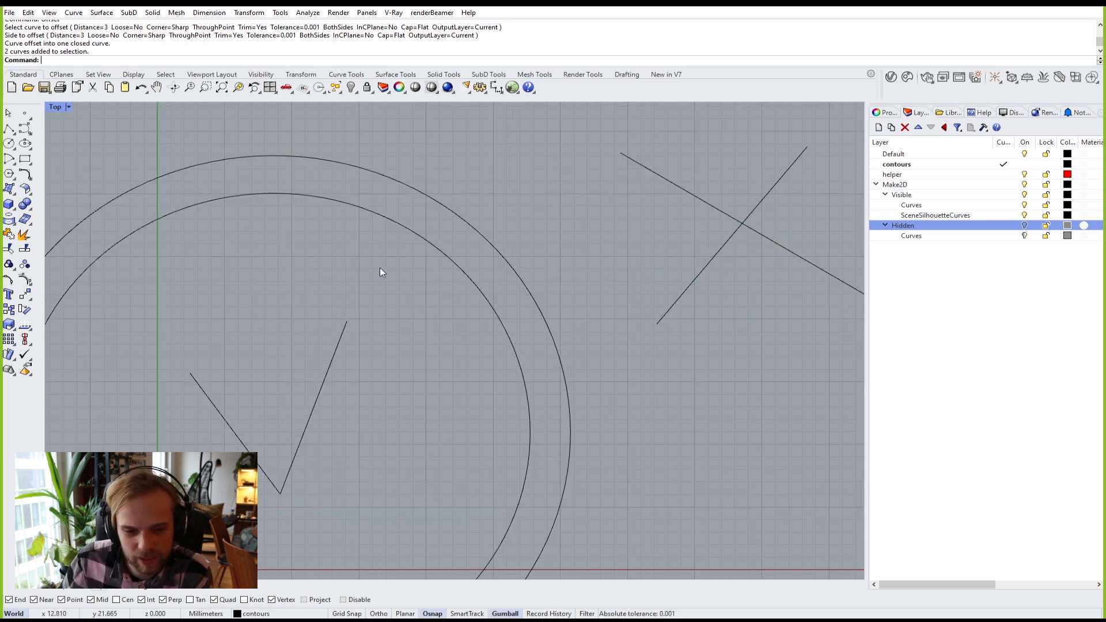
click(410, 230)
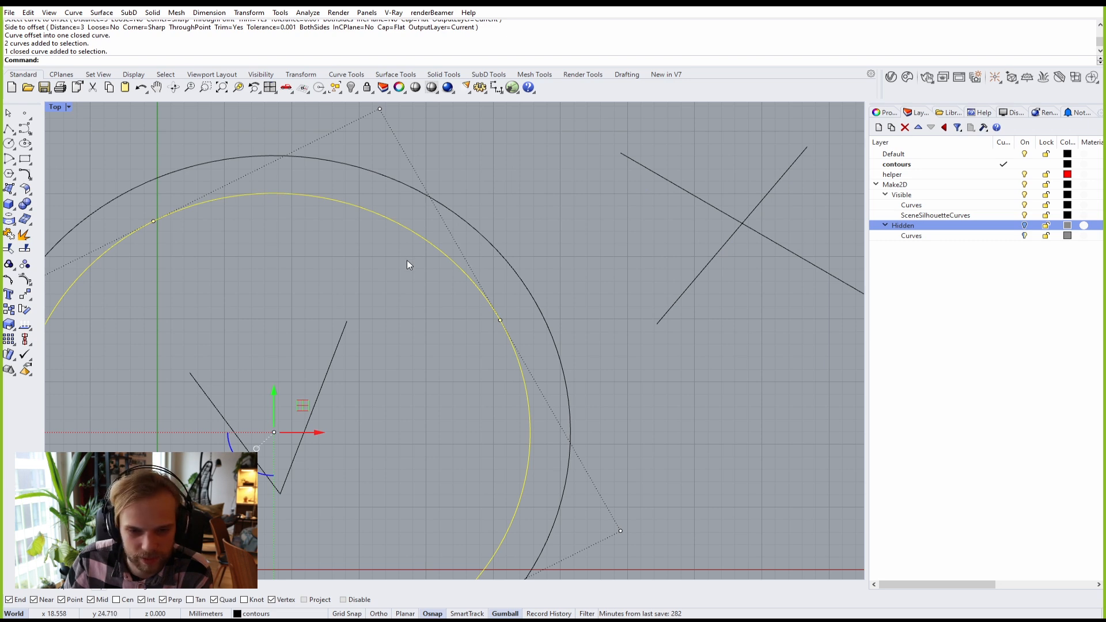
click(472, 170)
drag(476, 190, 407, 246)
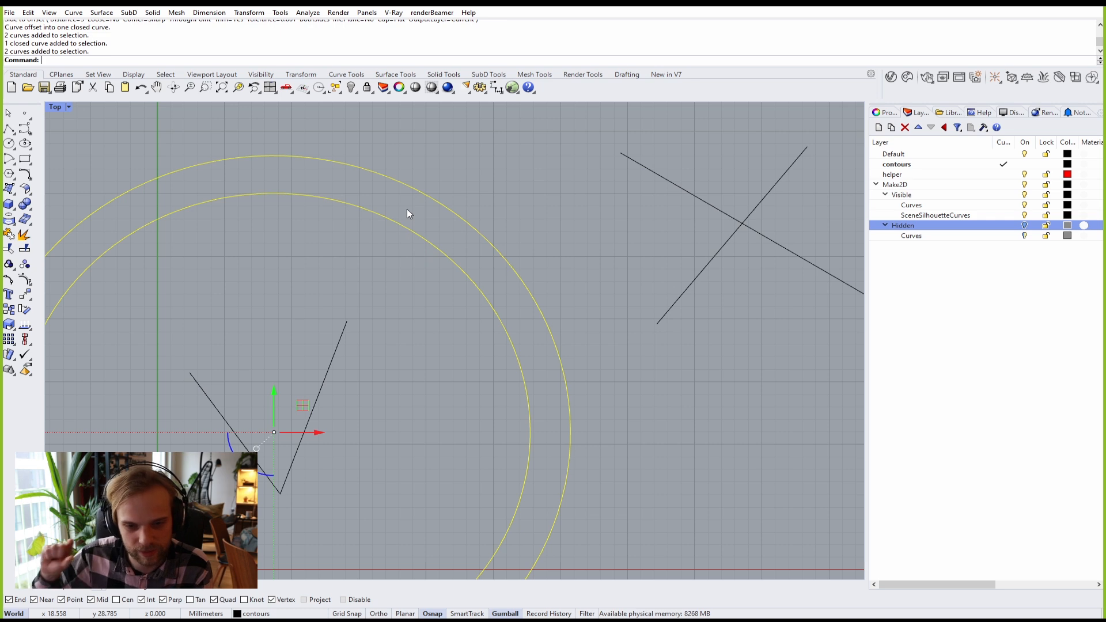
scroll(427, 203, down, 3)
key(Escape)
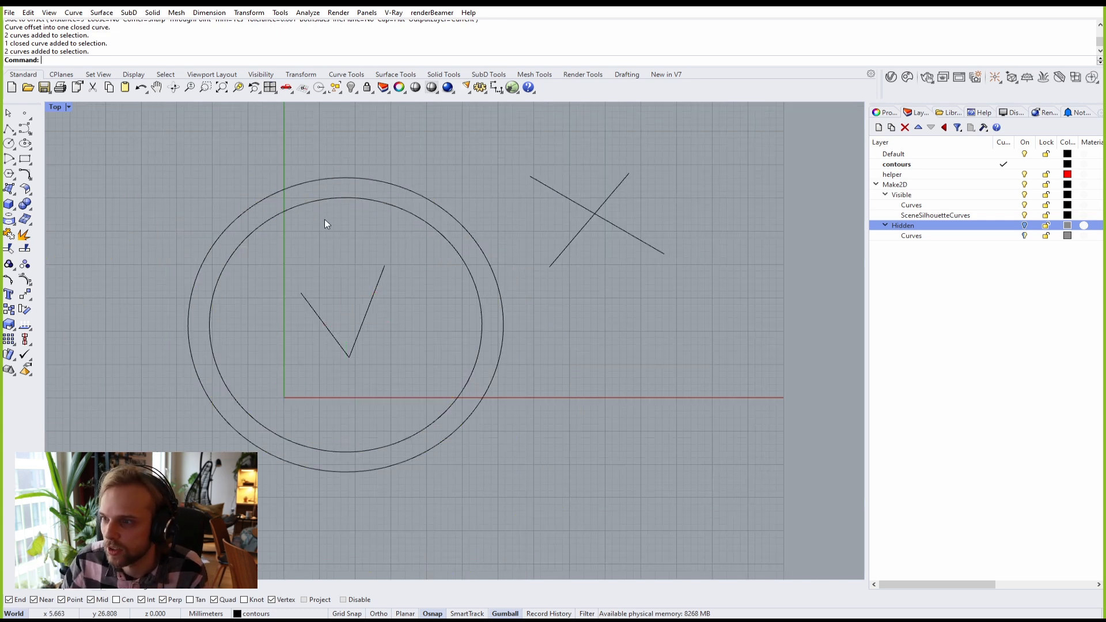
Step: Pick both concentric circles together across their upper edge to point out the curve pair, and clear the selection
drag(340, 155, 317, 230)
click(345, 139)
drag(347, 137, 321, 282)
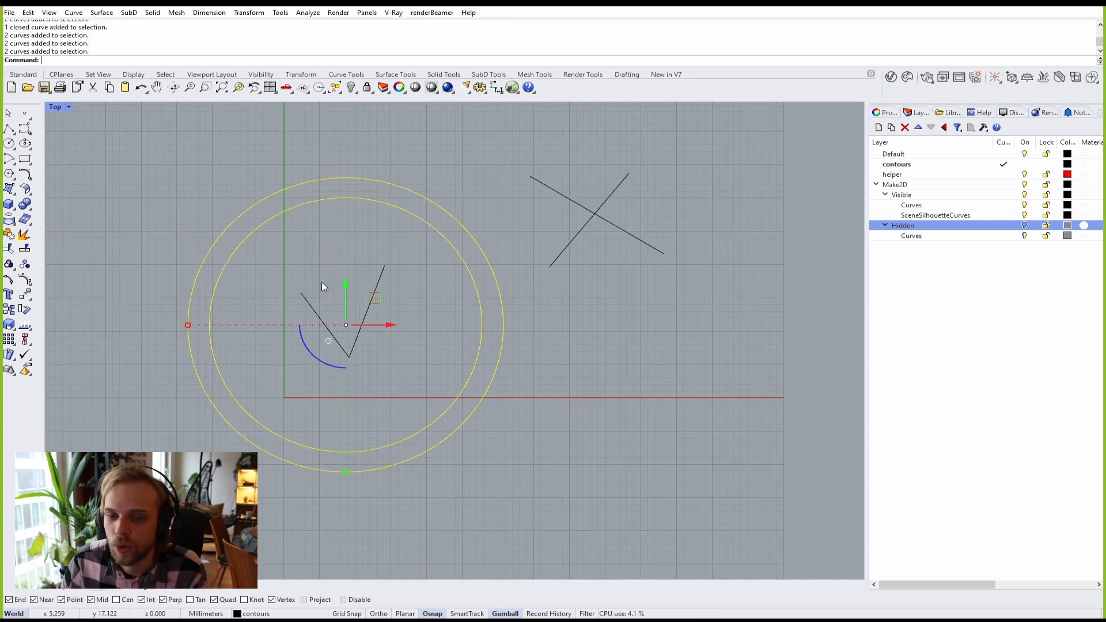
click(381, 167)
drag(383, 159, 331, 257)
click(426, 310)
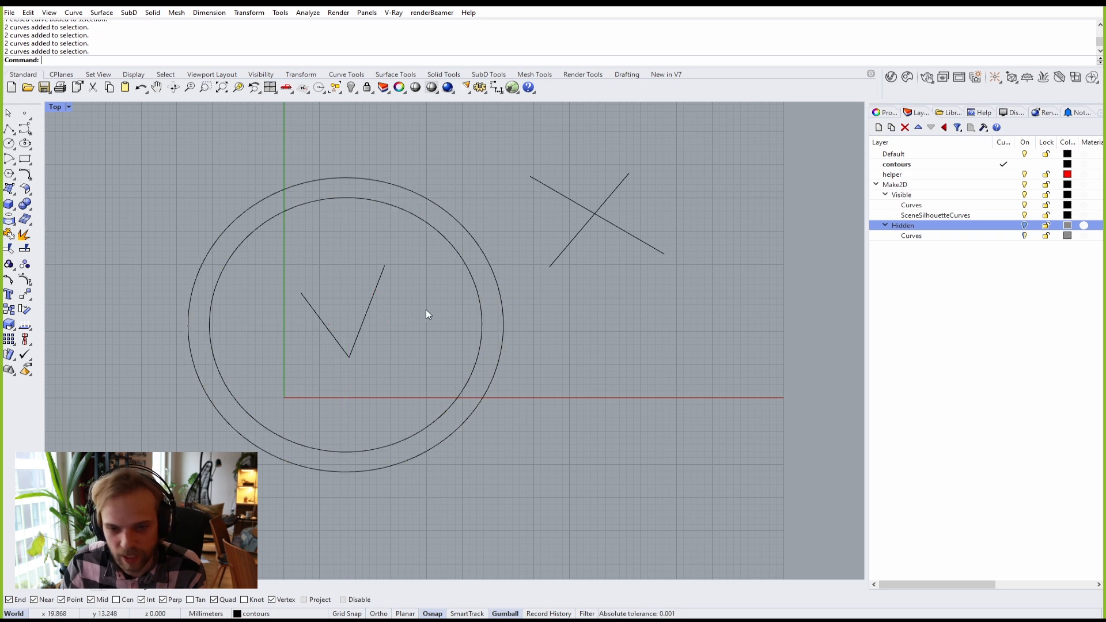
Step: Delete the two crossing lines and the V-shaped polyline inside the circles
drag(649, 258, 533, 174)
key(Delete)
key(Delete)
click(323, 322)
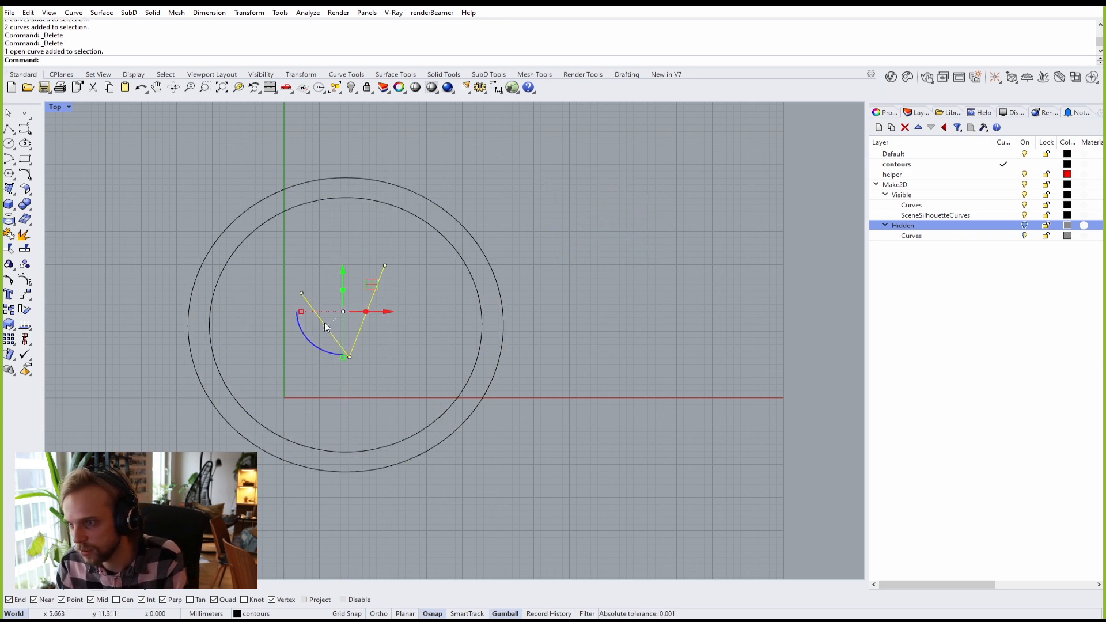
key(Delete)
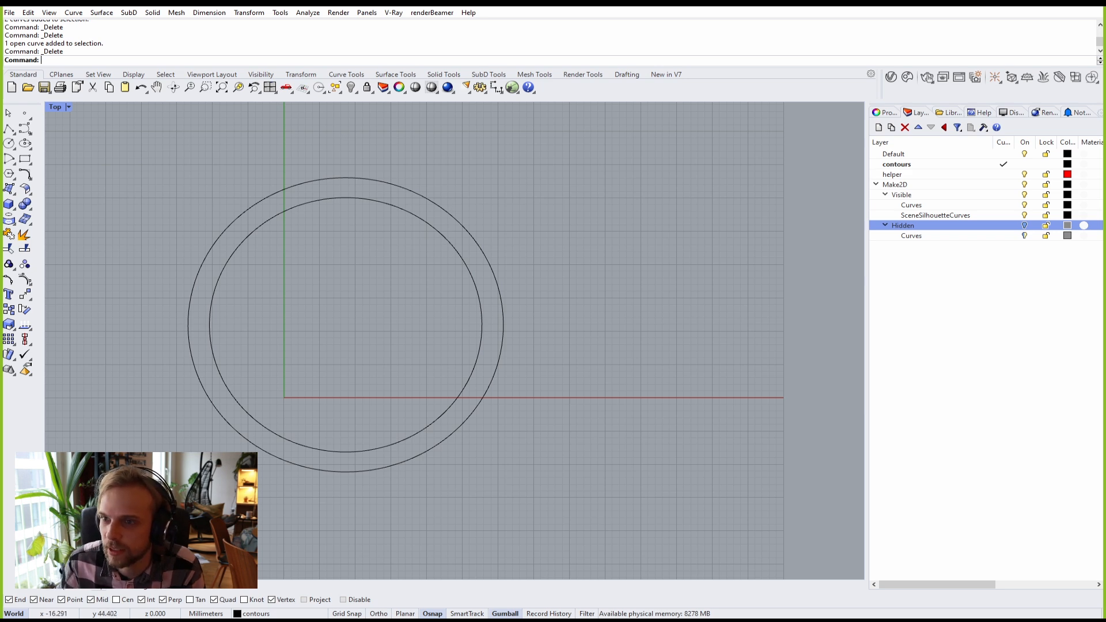
Step: Draw a short line connecting the outer circle to the inner circle near their upper edge
click(13, 131)
scroll(333, 178, up, 2)
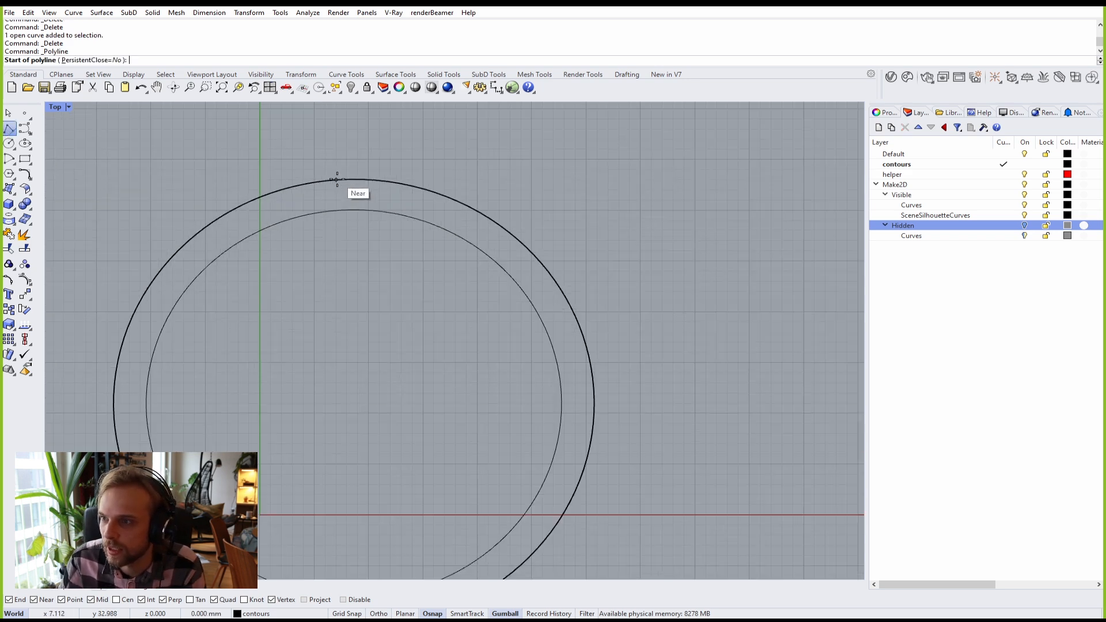
click(338, 180)
click(339, 211)
key(Return)
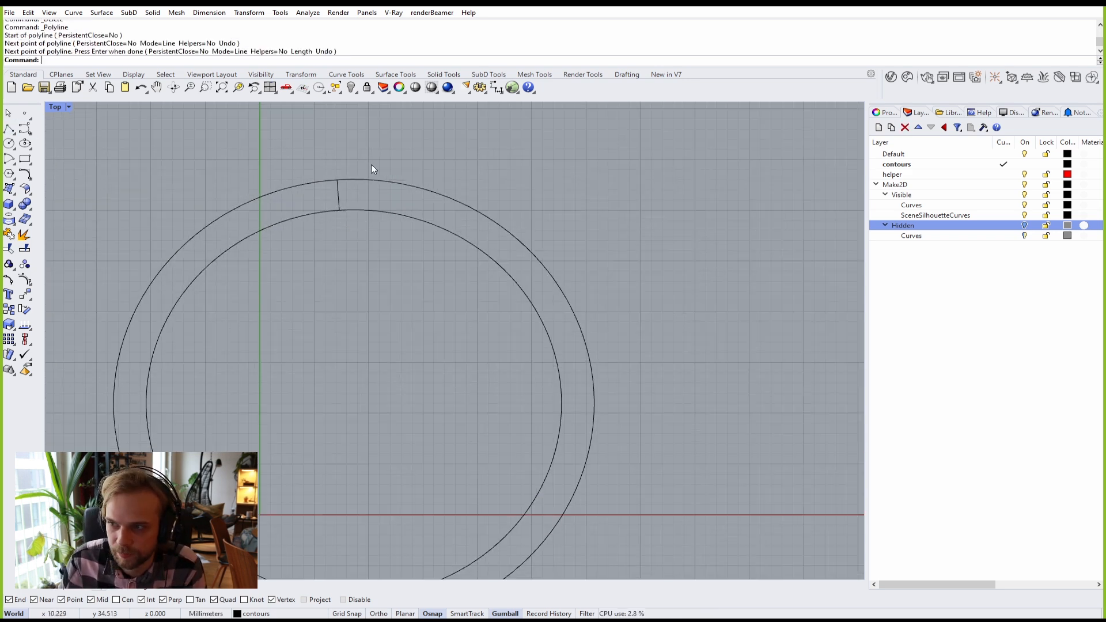
Step: Delete both concentric circles together with the short connecting line
scroll(357, 164, down, 1)
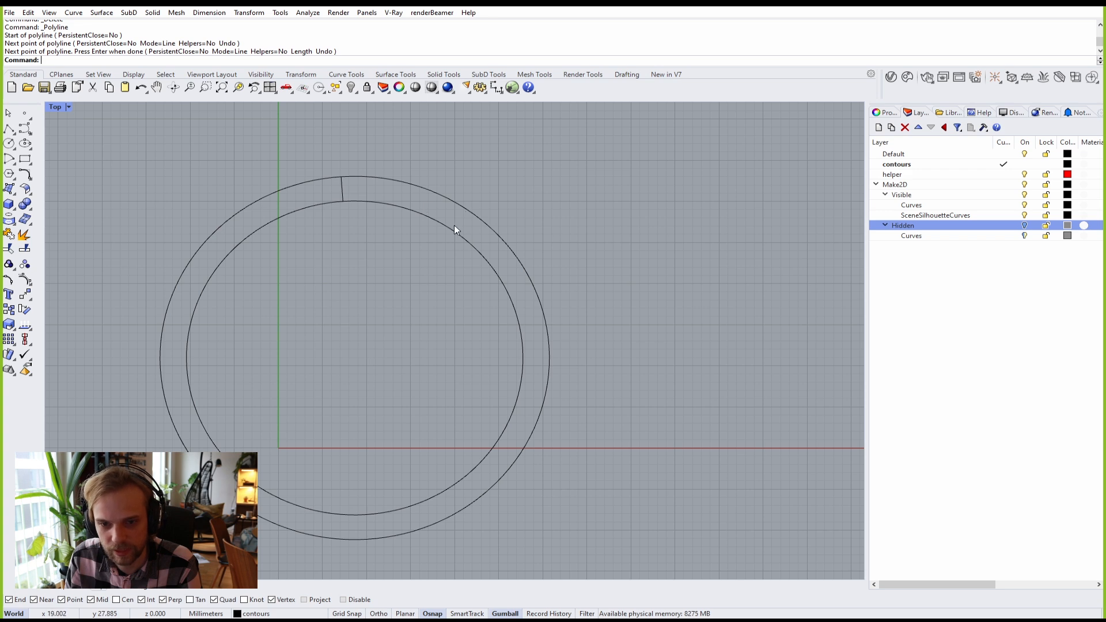
scroll(520, 393, down, 14)
drag(592, 433, 305, 188)
key(Delete)
Step: Return to the Perspective view, look at the contour-lined SubD from the front, and switch it to flat display
double_click(58, 109)
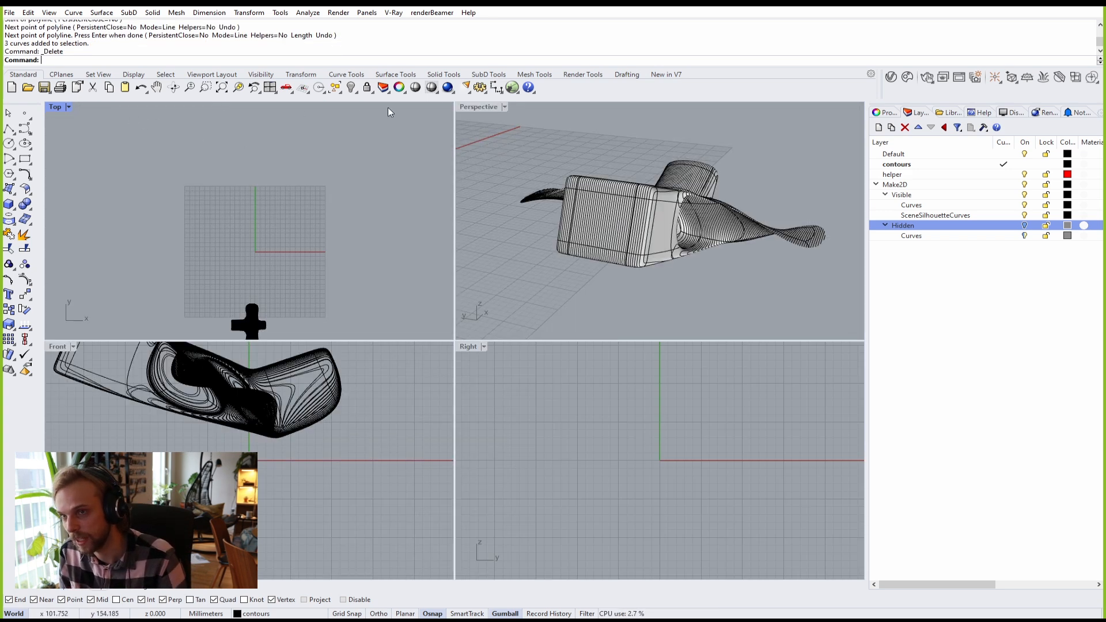
double_click(471, 109)
right_drag(481, 268, 417, 287)
scroll(417, 286, up, 7)
click(404, 331)
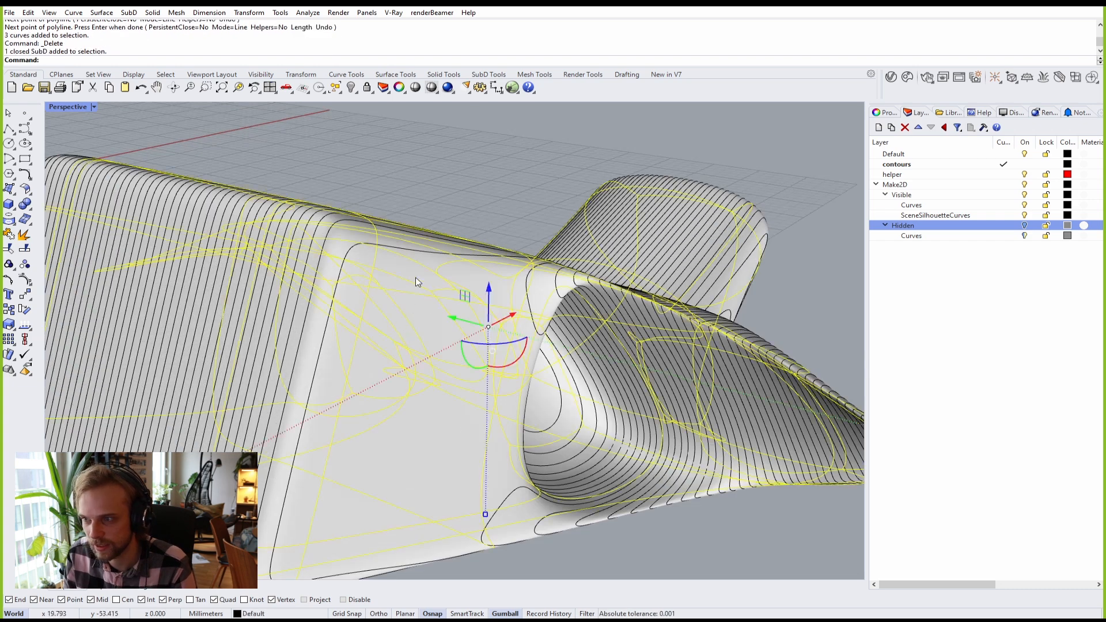
scroll(416, 277, down, 7)
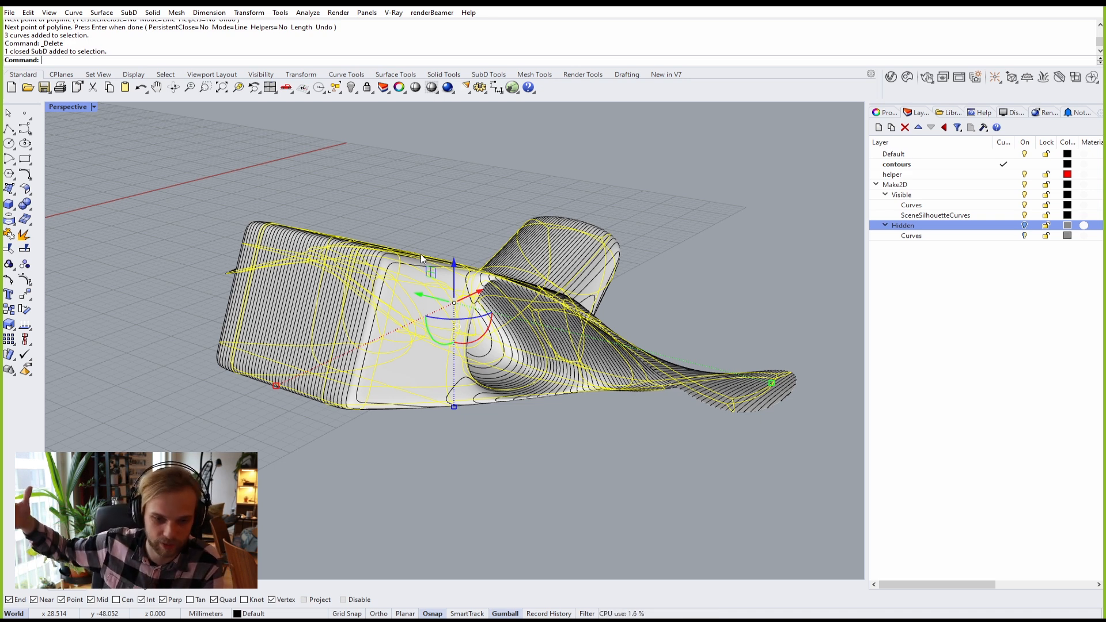
click(378, 167)
right_drag(419, 212, 221, 271)
scroll(548, 412, up, 2)
key(Tab)
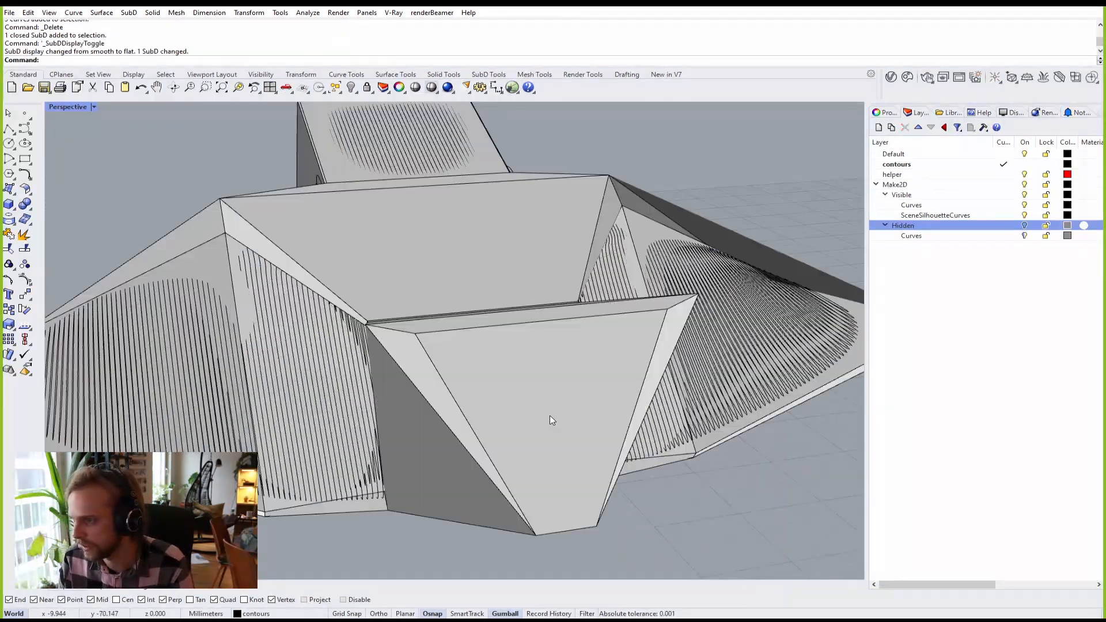
Step: Delete the large trapezoidal end face of the SubD's front arm to open the form
right_drag(549, 412, 538, 397)
ctrl+shift+click(491, 357)
key(Delete)
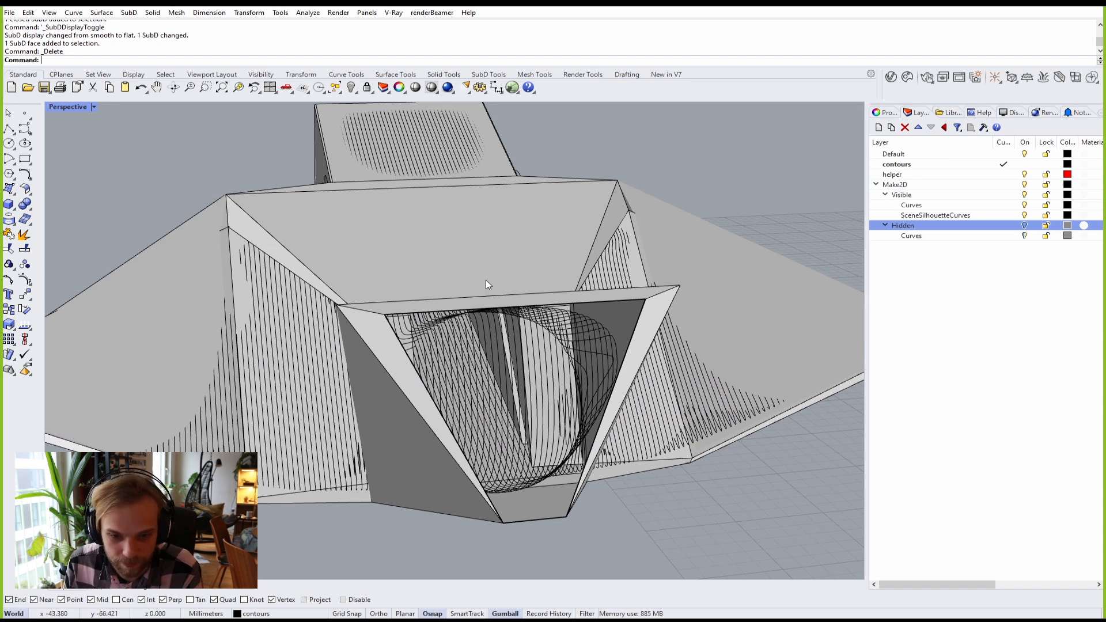
Step: Select all curves in the model with SelCrv and delete them, leaving only the SubD
text(S)
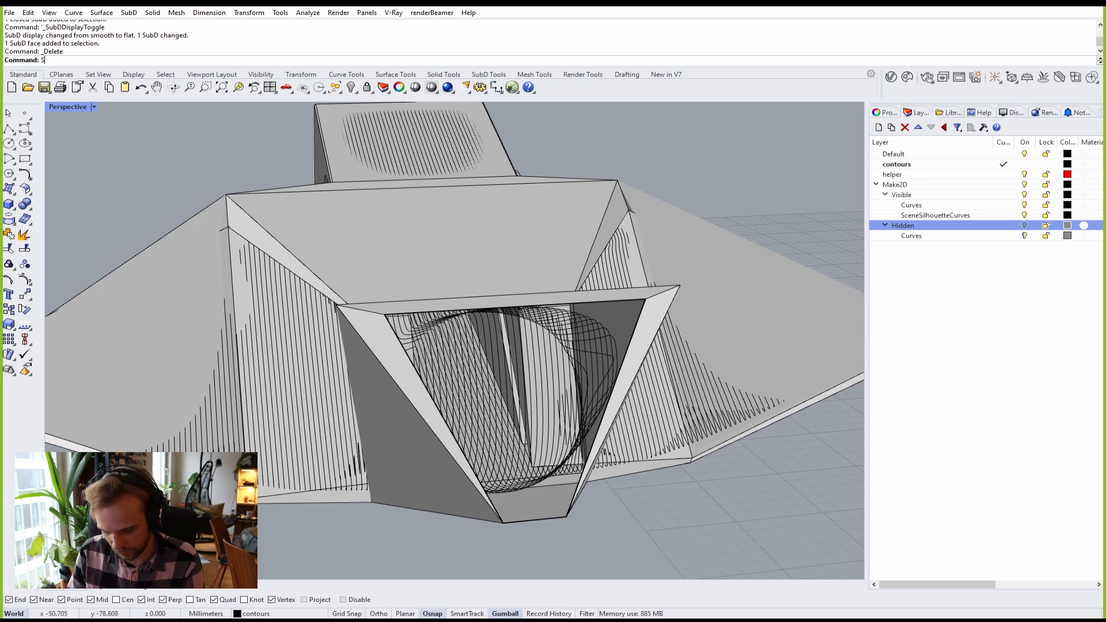
text(elCrv)
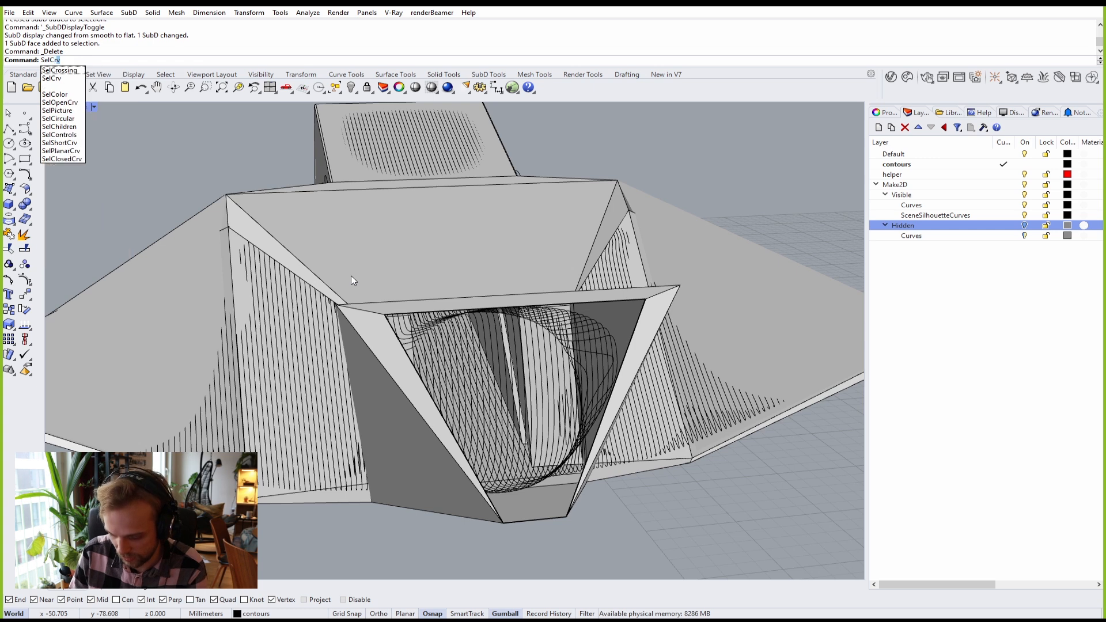
key(Return)
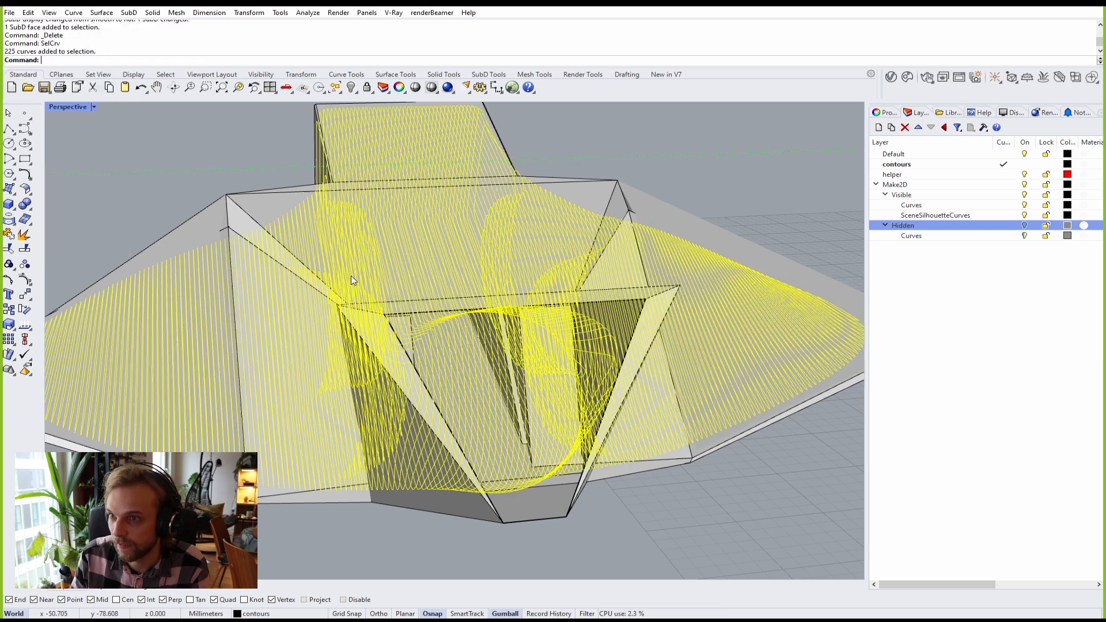
key(Delete)
scroll(351, 275, down, 3)
right_drag(358, 269, 399, 281)
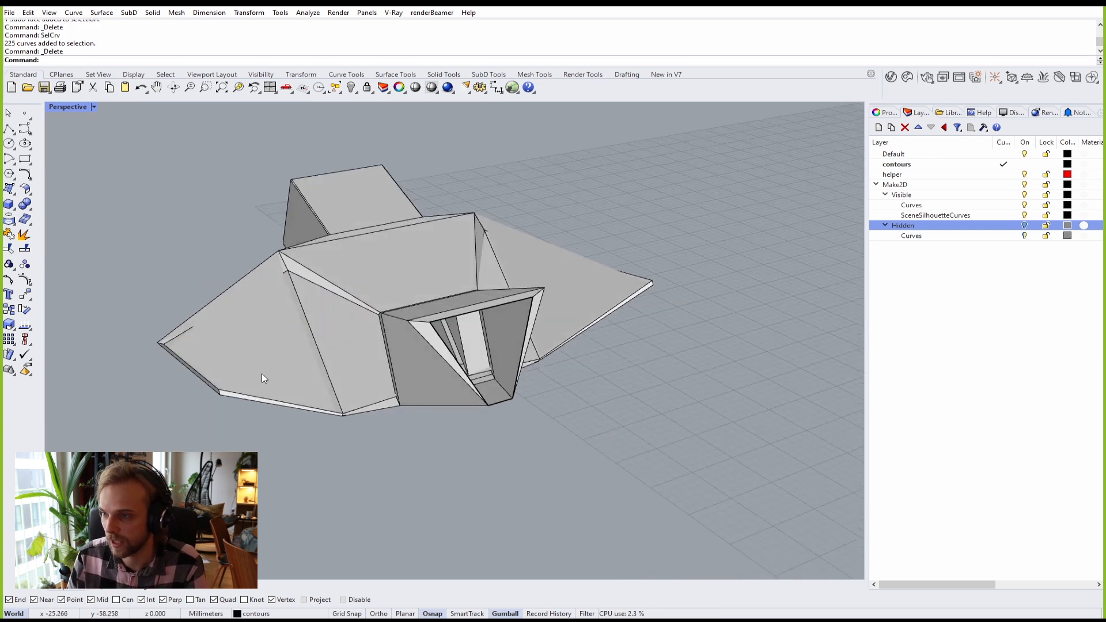
click(361, 274)
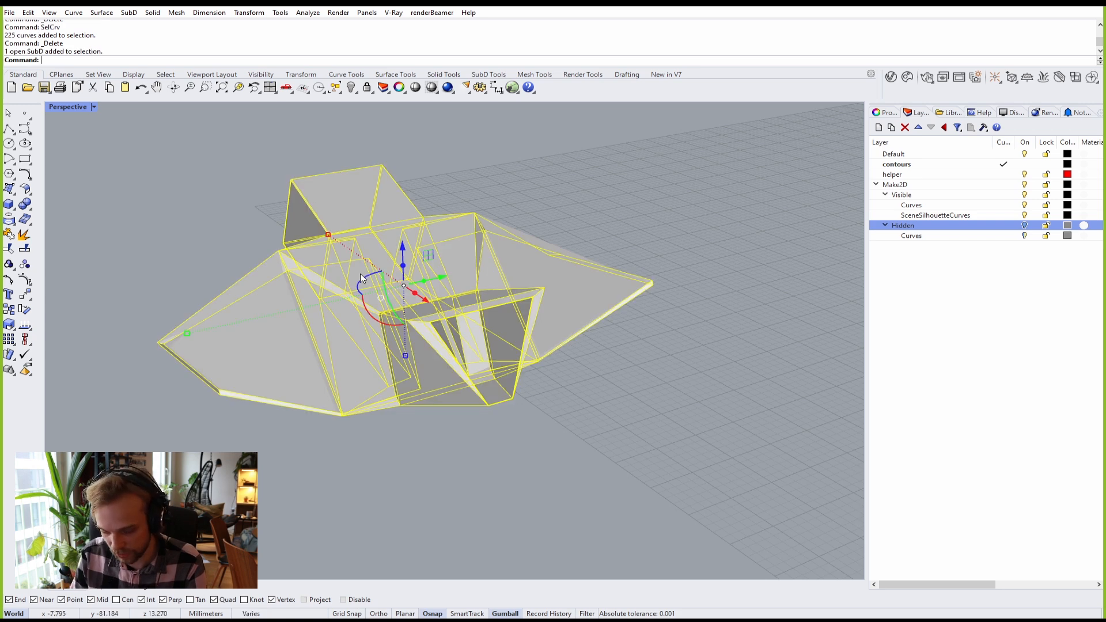
text(SubDoff)
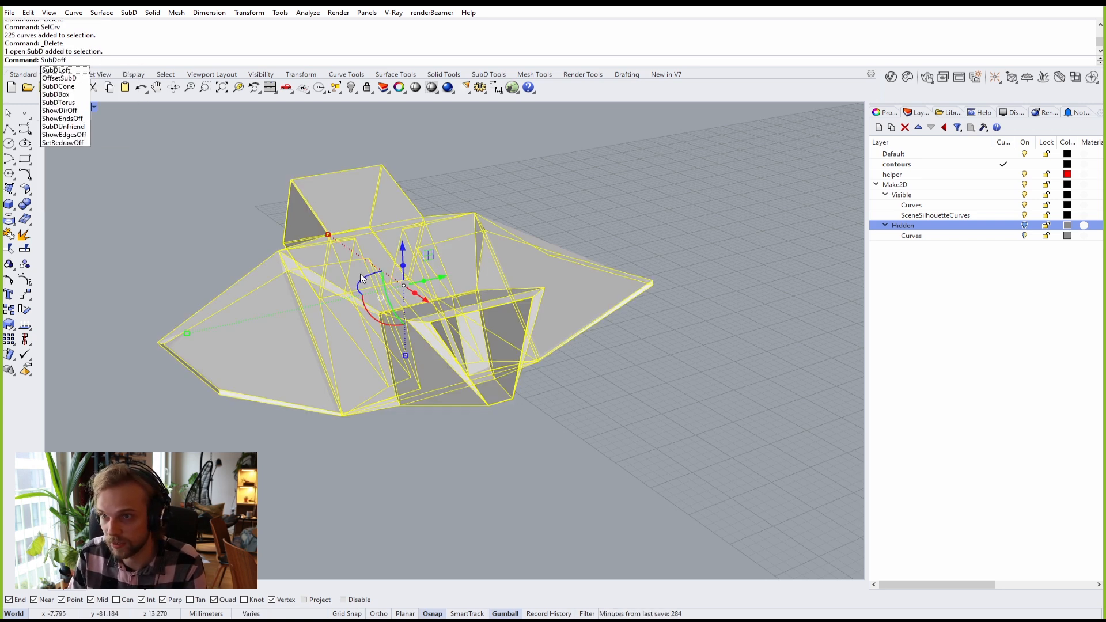
key(BackSpace)
key(BackSpace)
key(BackSpace)
key(BackSpace)
key(BackSpace)
key(BackSpace)
key(BackSpace)
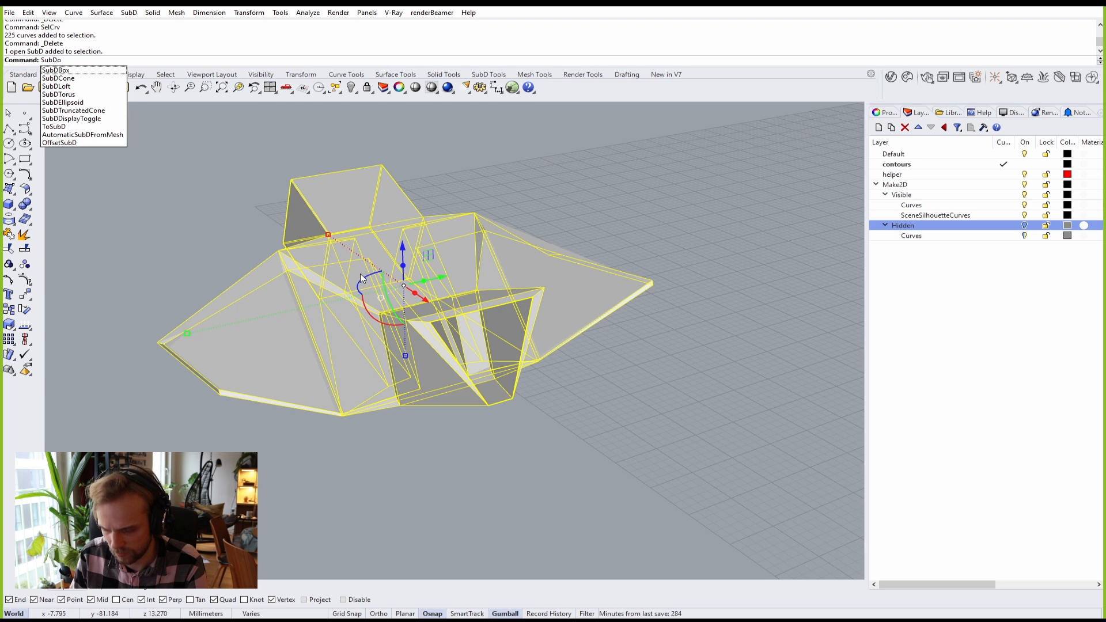
key(Escape)
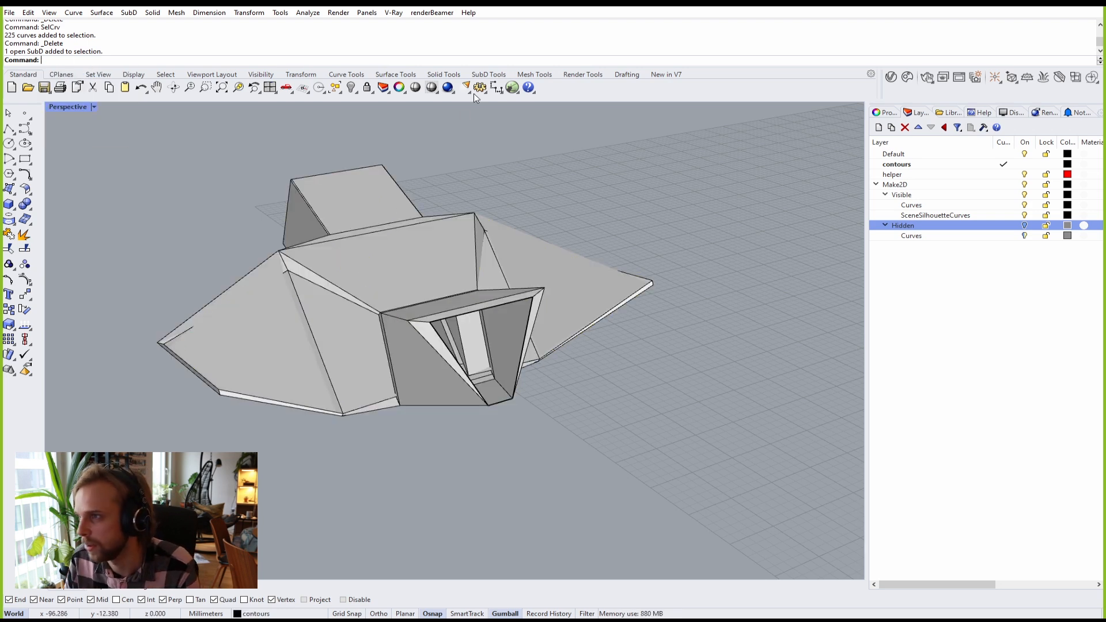
Step: Offset the open SubD into a solid shell with OffsetSubD at a distance of 1, keeping the original
click(488, 74)
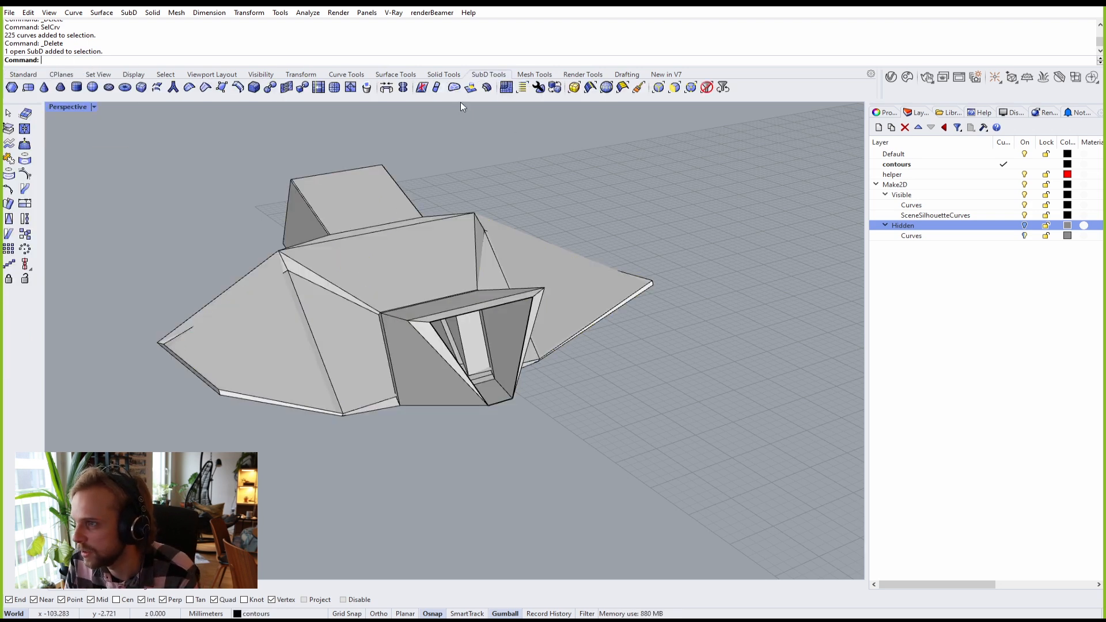
click(487, 87)
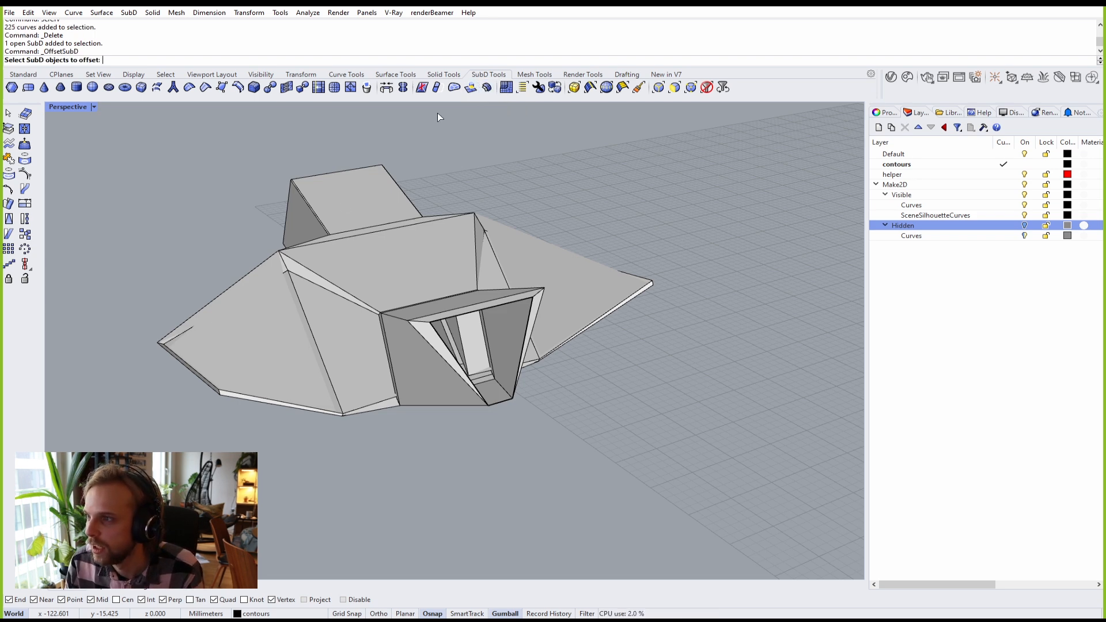
click(329, 288)
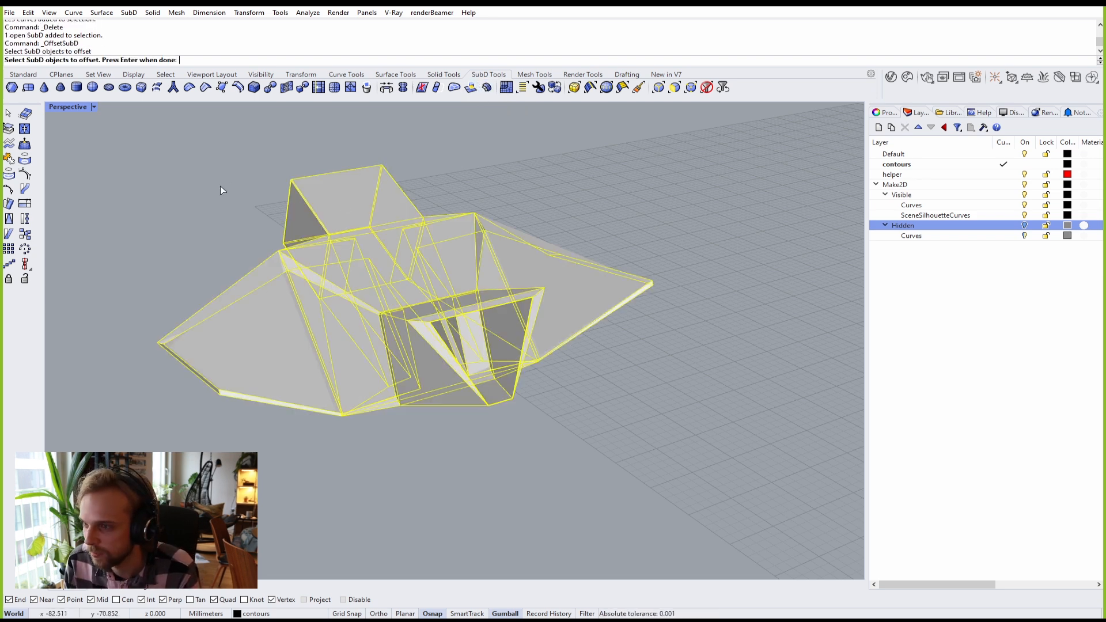
key(Return)
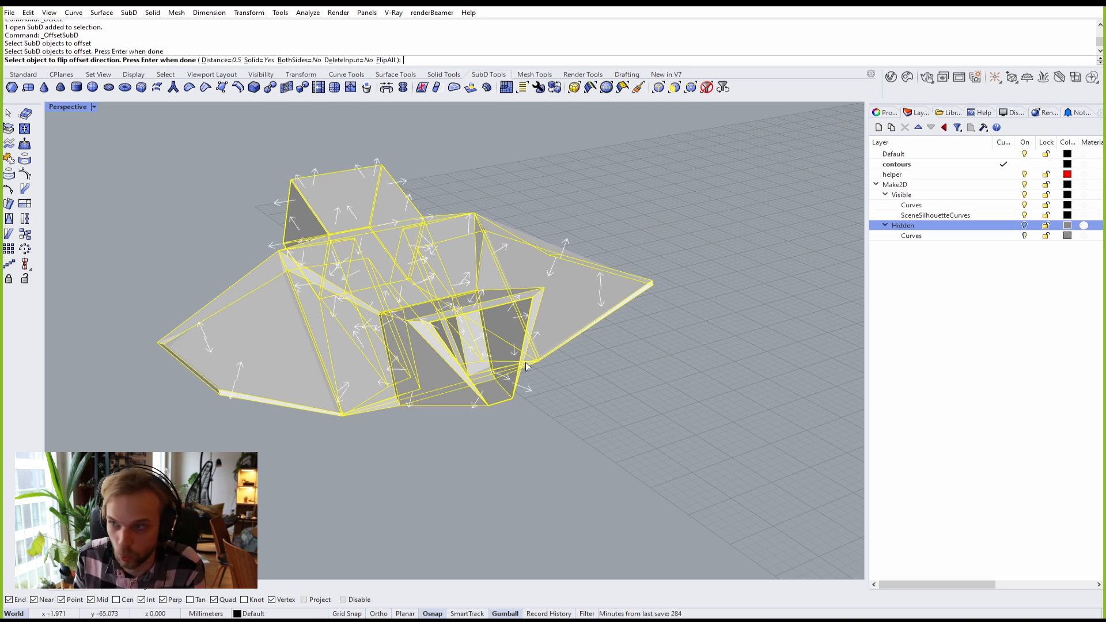
key(Return)
key(Return)
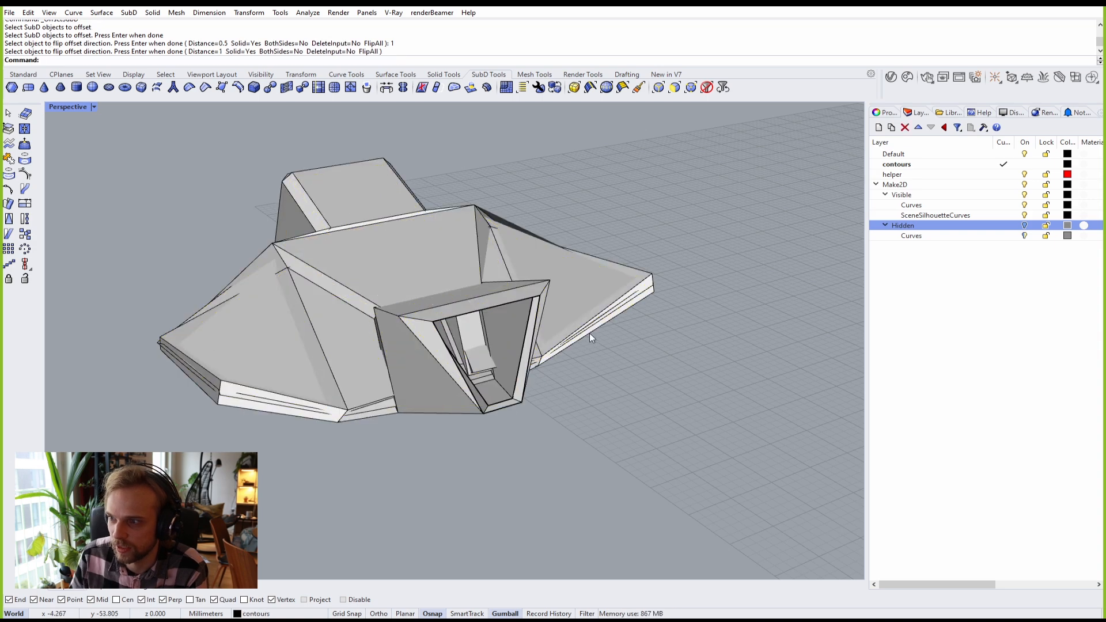
Step: Move the thickened SubD sideways along the green axis so it stands clear of the original open SubD
right_drag(631, 340, 602, 345)
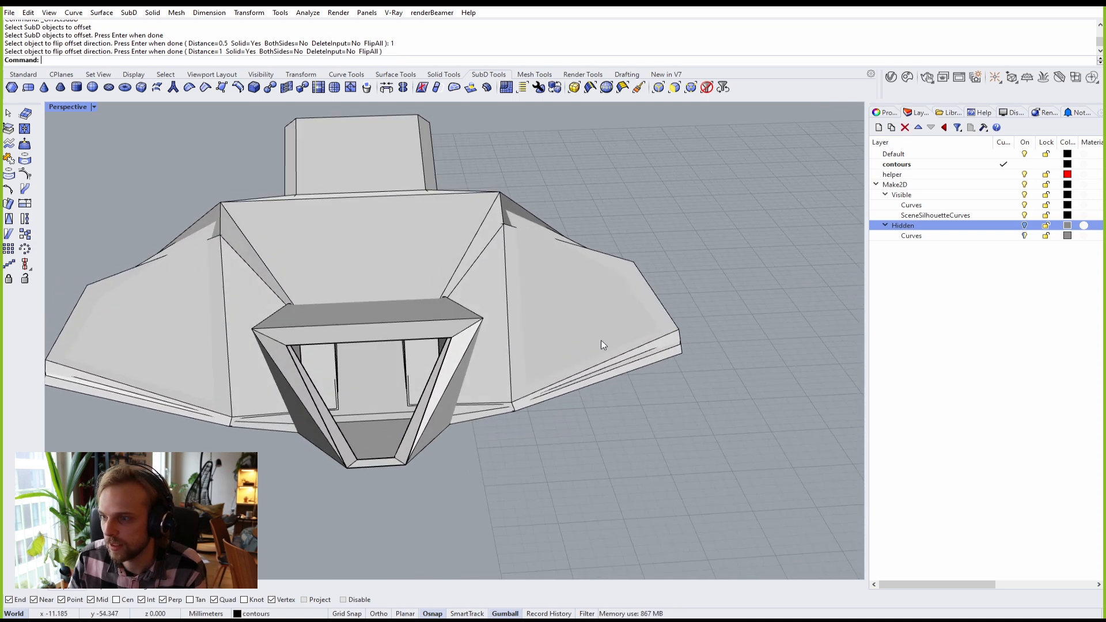
click(469, 337)
scroll(371, 309, down, 4)
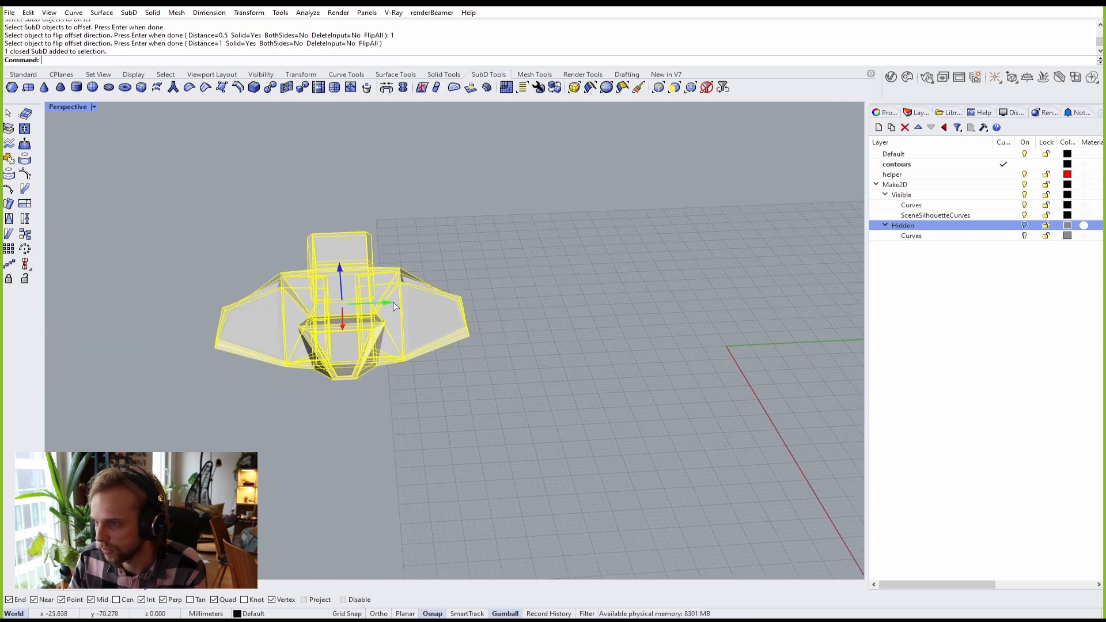
drag(382, 303, 674, 325)
click(483, 461)
Step: Compare the edges and front openings of the thickened SubD with those of the original open SubD
scroll(521, 323, up, 9)
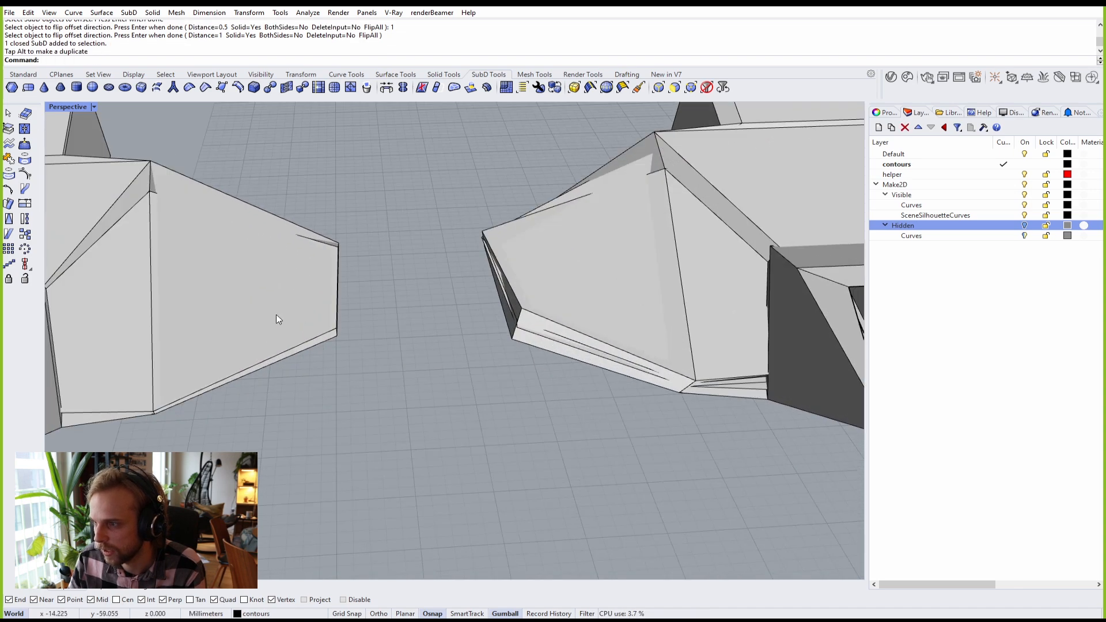
scroll(276, 315, down, 6)
scroll(424, 328, up, 4)
scroll(475, 350, down, 2)
right_drag(521, 350, 467, 336)
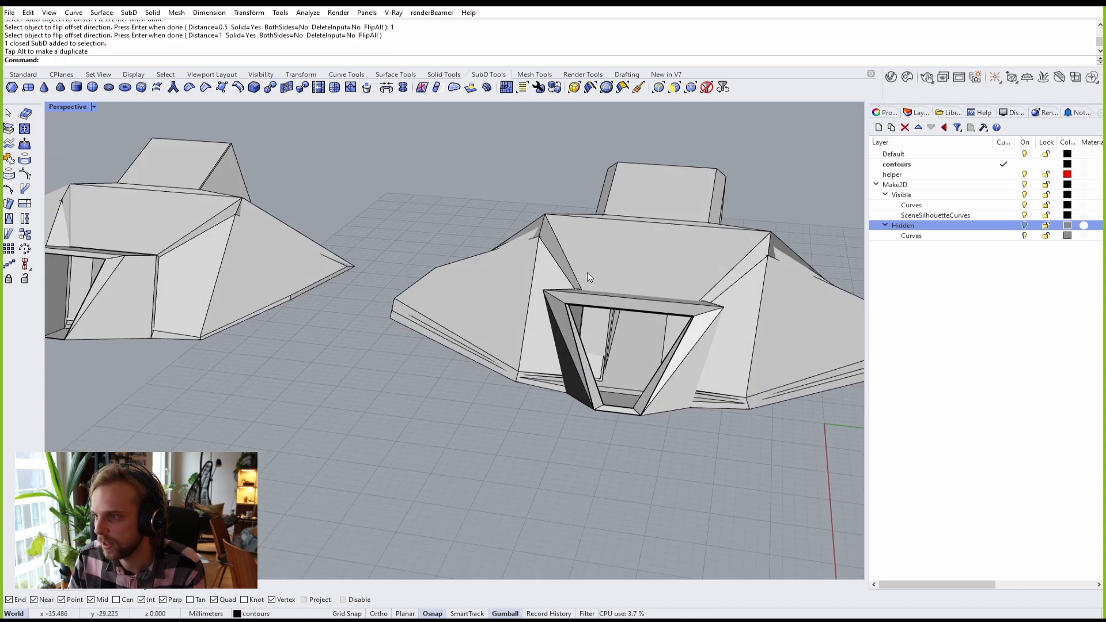
right_drag(587, 272, 496, 232)
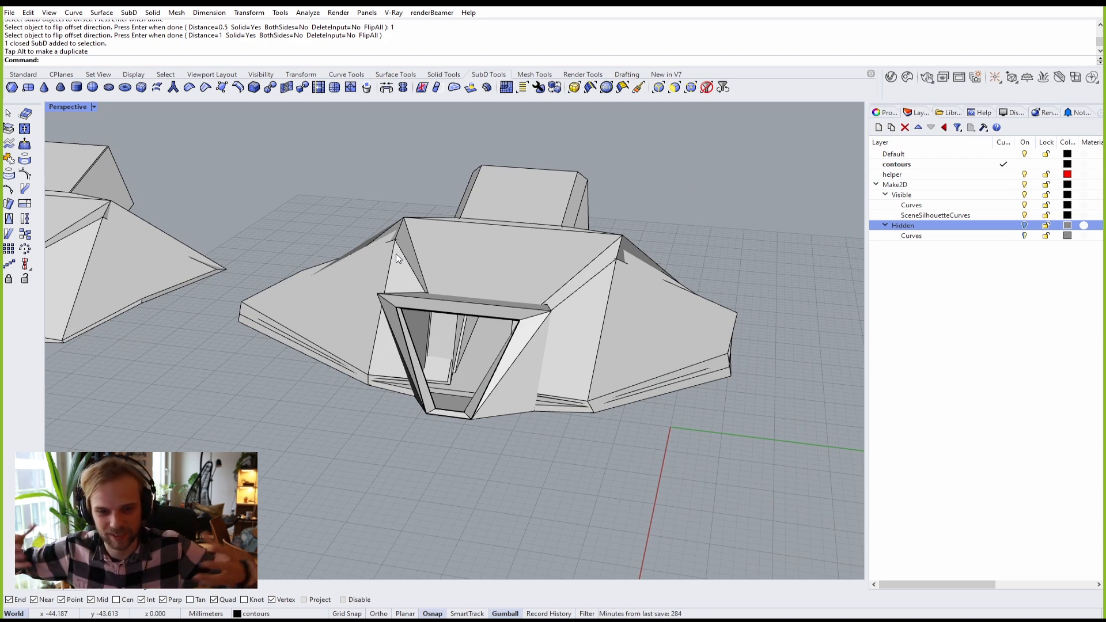
scroll(384, 249, down, 3)
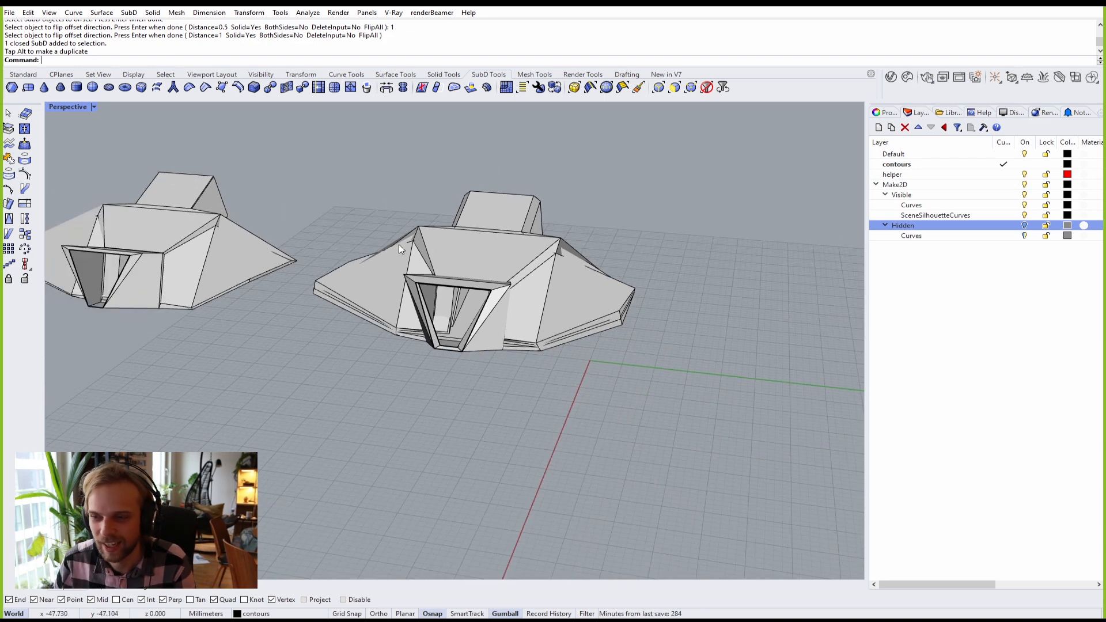
scroll(433, 249, up, 3)
right_drag(430, 270, 478, 282)
Step: Read through the thickened SubD's object description with the What command, checking its geometry and topology details
click(479, 281)
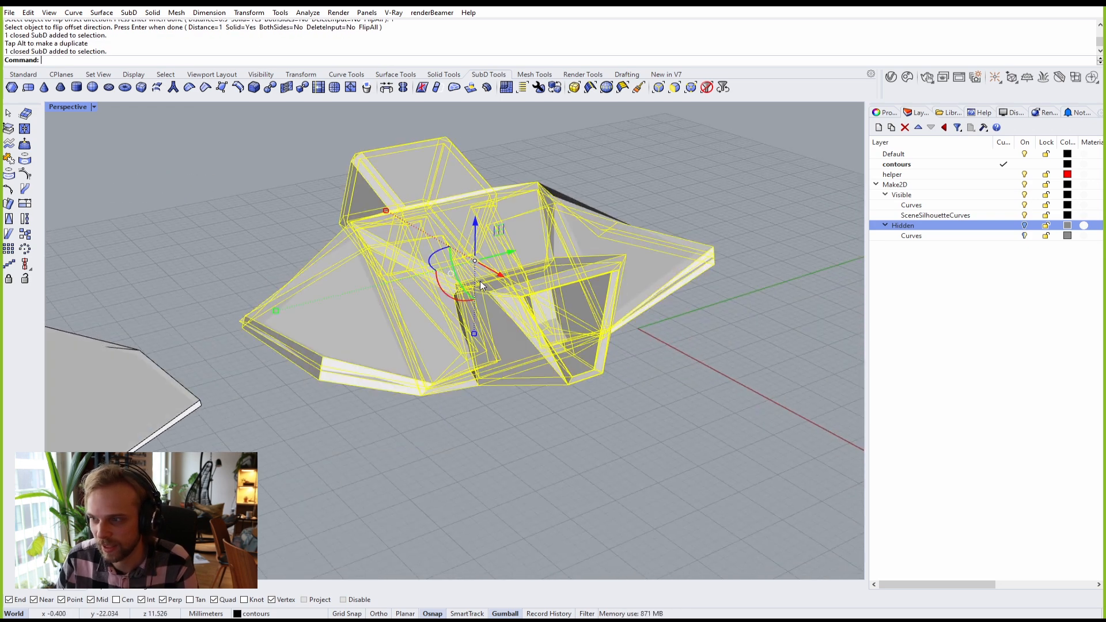
text(What)
key(Return)
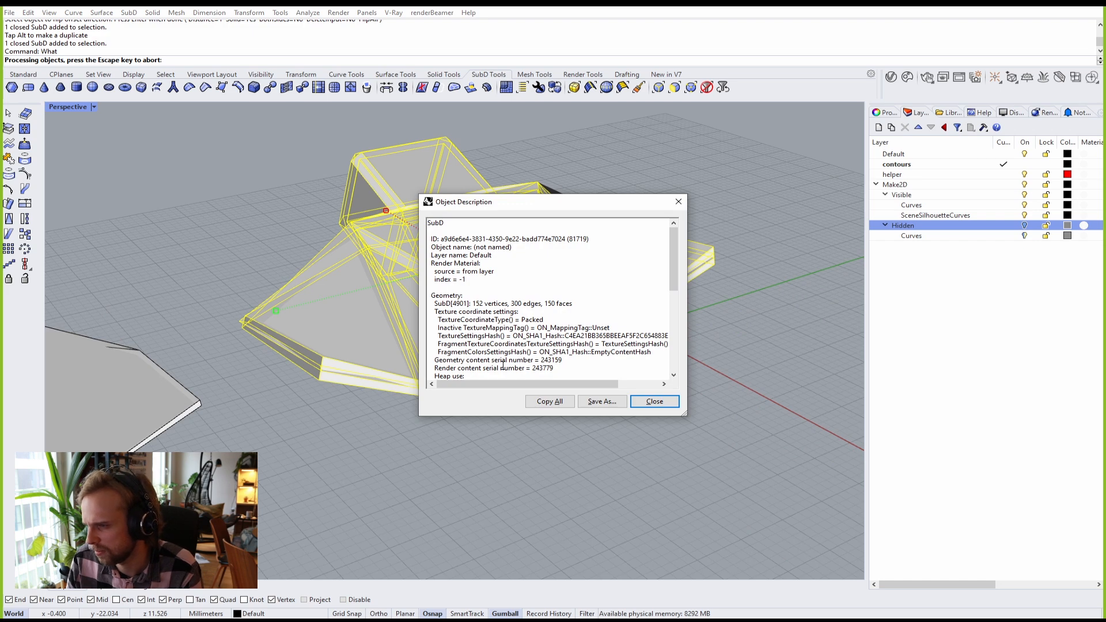
scroll(503, 364, down, 3)
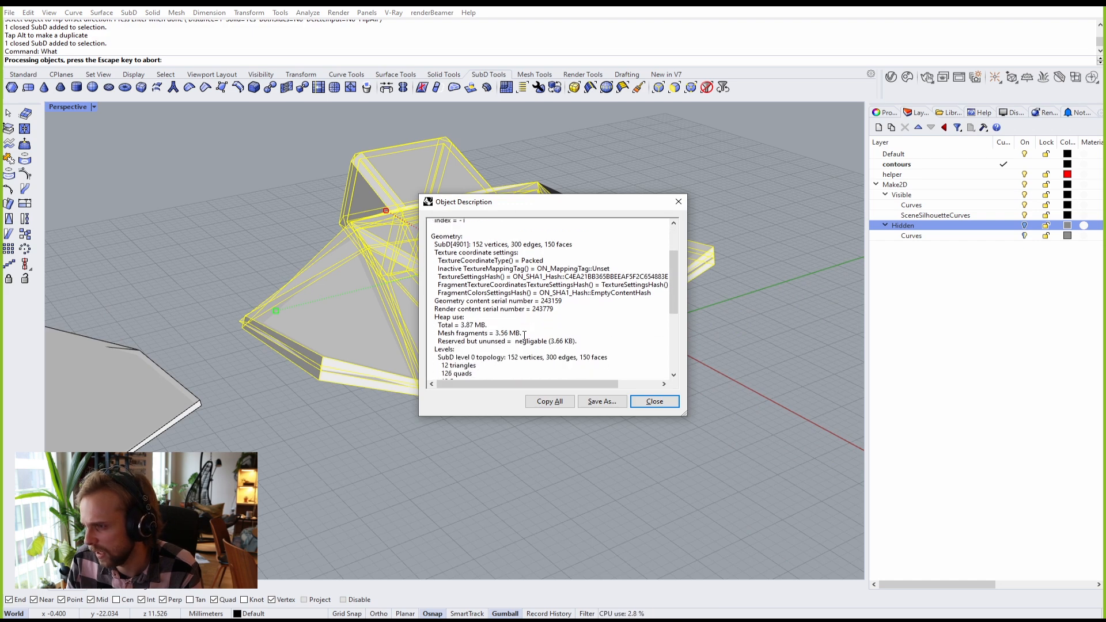
scroll(524, 335, down, 3)
scroll(504, 336, down, 3)
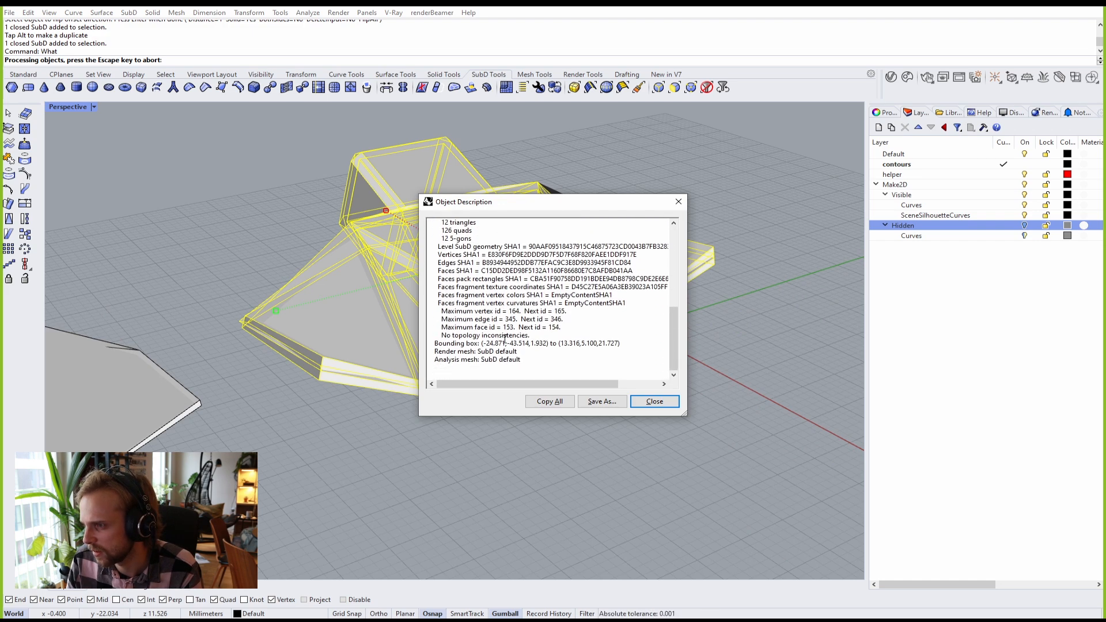
scroll(504, 341, up, 5)
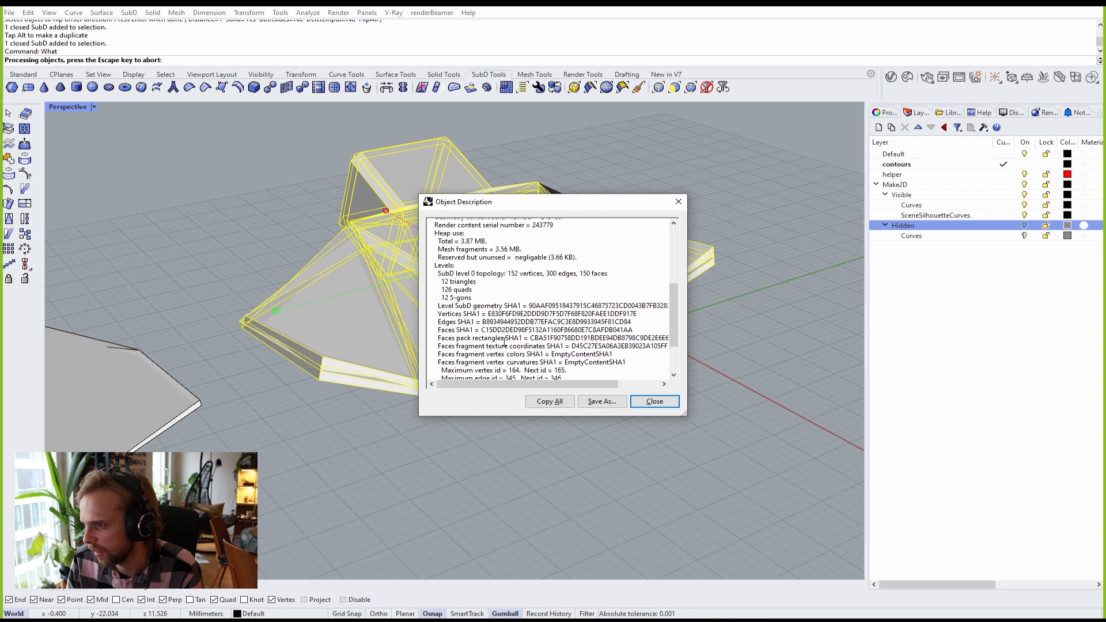
scroll(504, 342, up, 3)
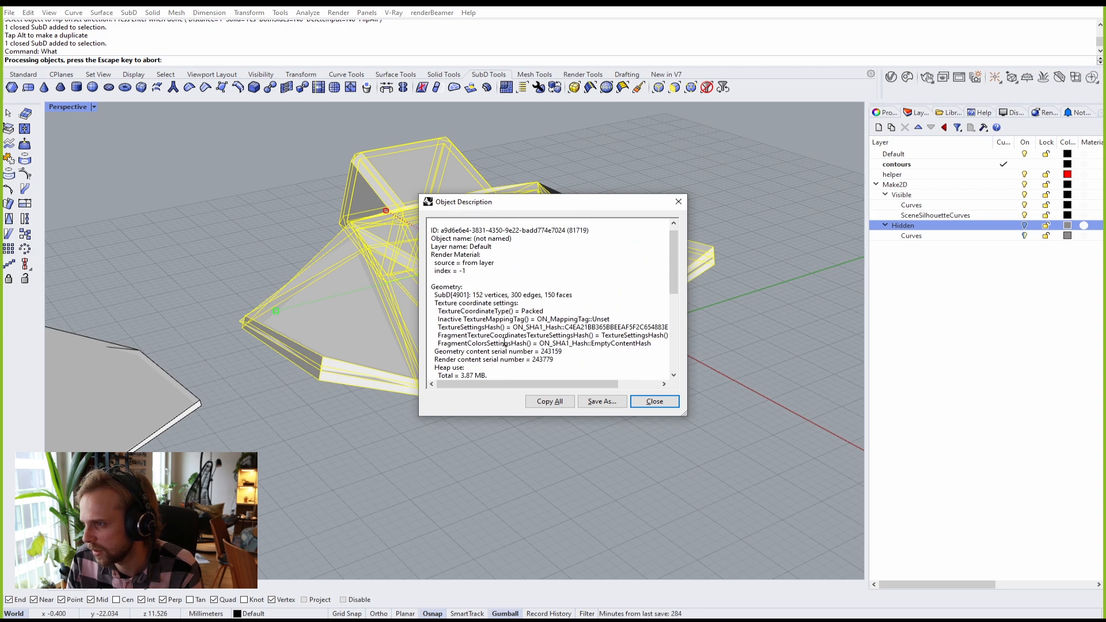
scroll(481, 329, up, 1)
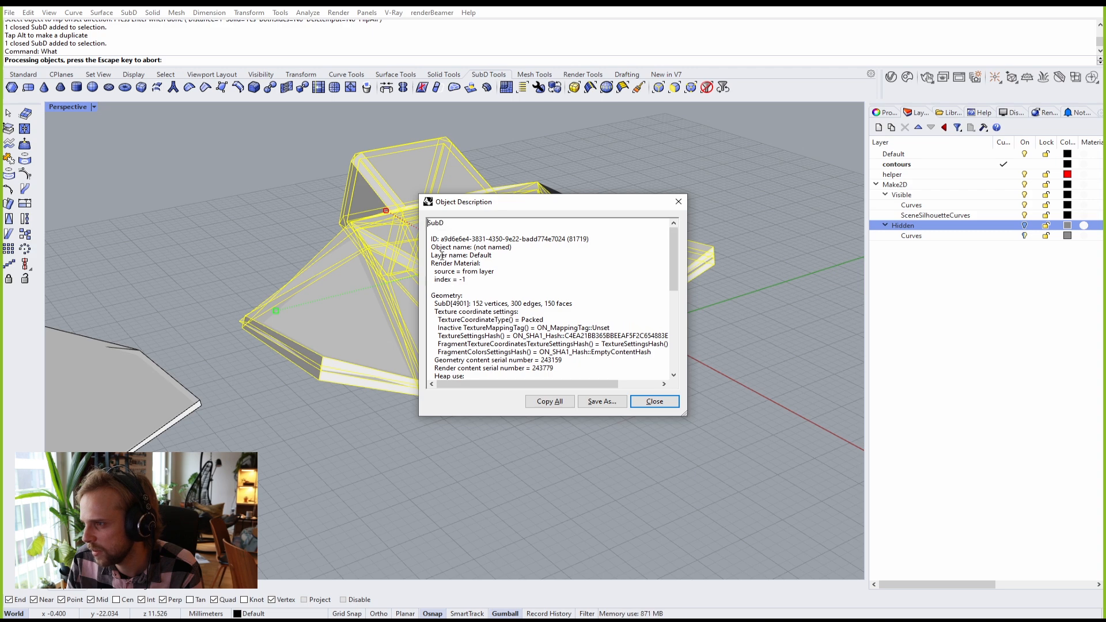
click(653, 402)
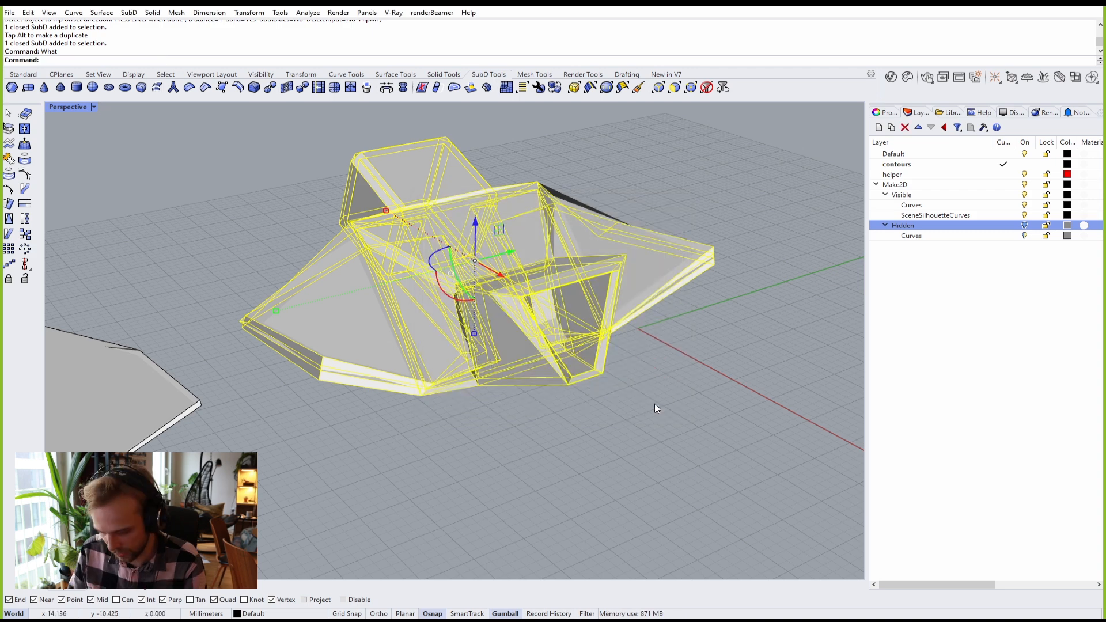
Step: Convert the thickened SubD with ToNURBS, keeping the input object
text(tonurbs)
key(Return)
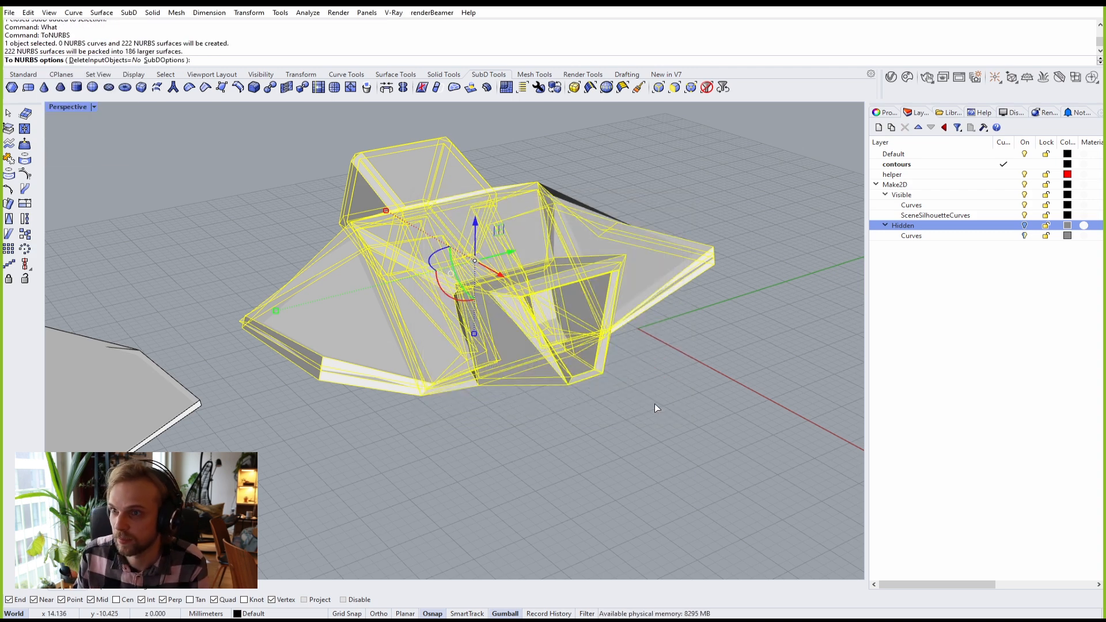
key(Return)
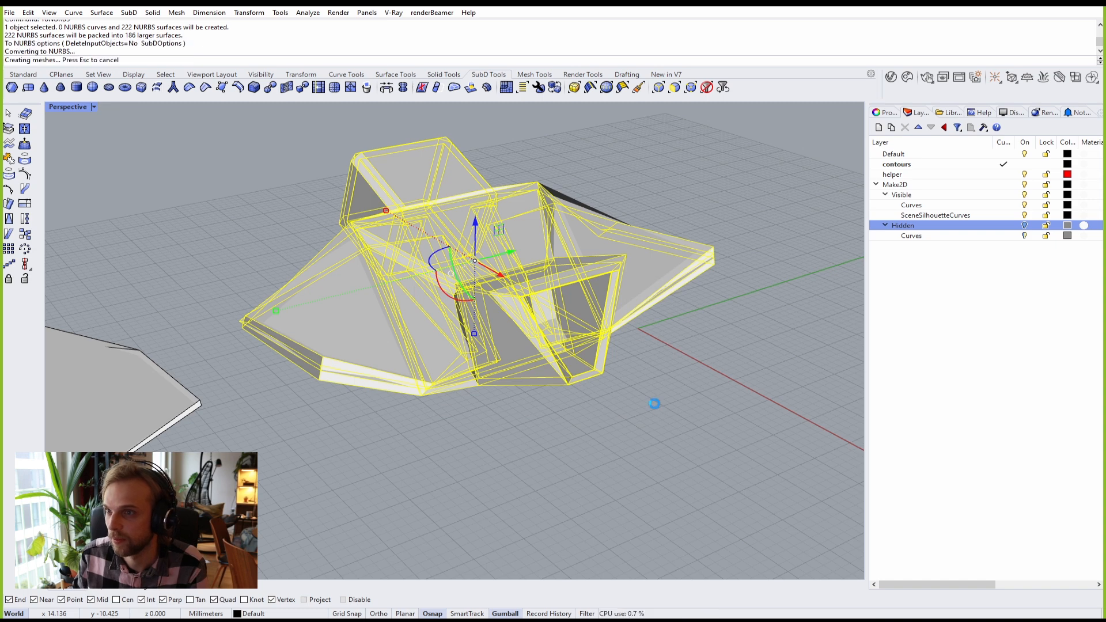
Step: Move the thickened SubD further along the green axis to separate it from its NURBS copy
scroll(634, 396, down, 3)
right_drag(588, 380, 550, 393)
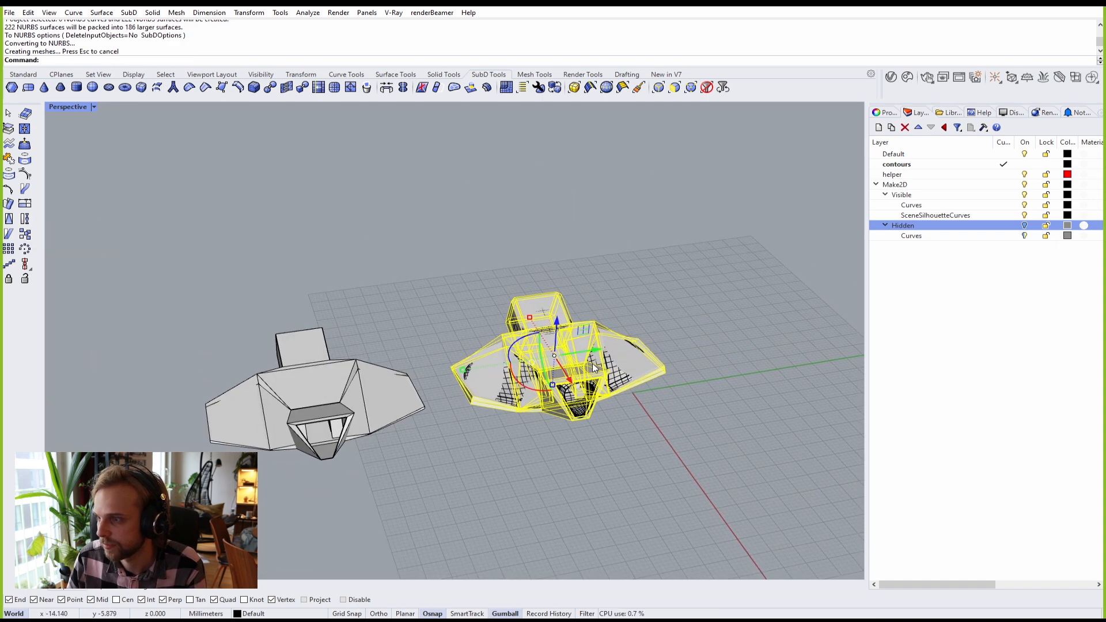
drag(591, 349, 806, 318)
click(641, 267)
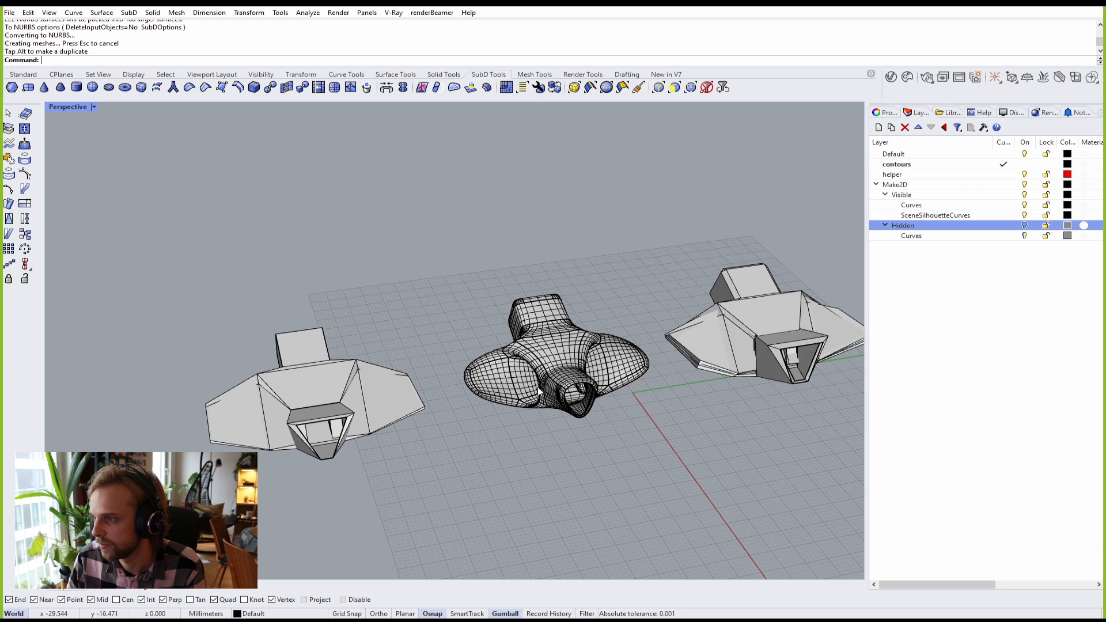
Step: Check the NURBS copy's object description with the What command to see whether it is a closed solid polysurface
scroll(571, 379, up, 6)
right_drag(573, 380, 605, 354)
click(496, 317)
text(What)
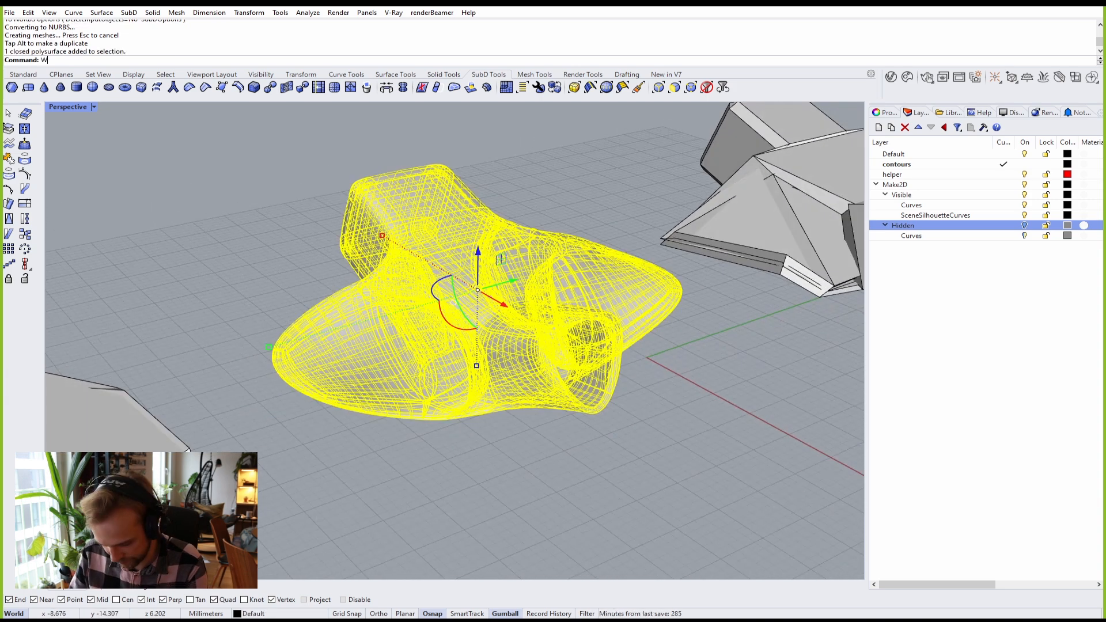
key(Return)
drag(434, 311, 513, 311)
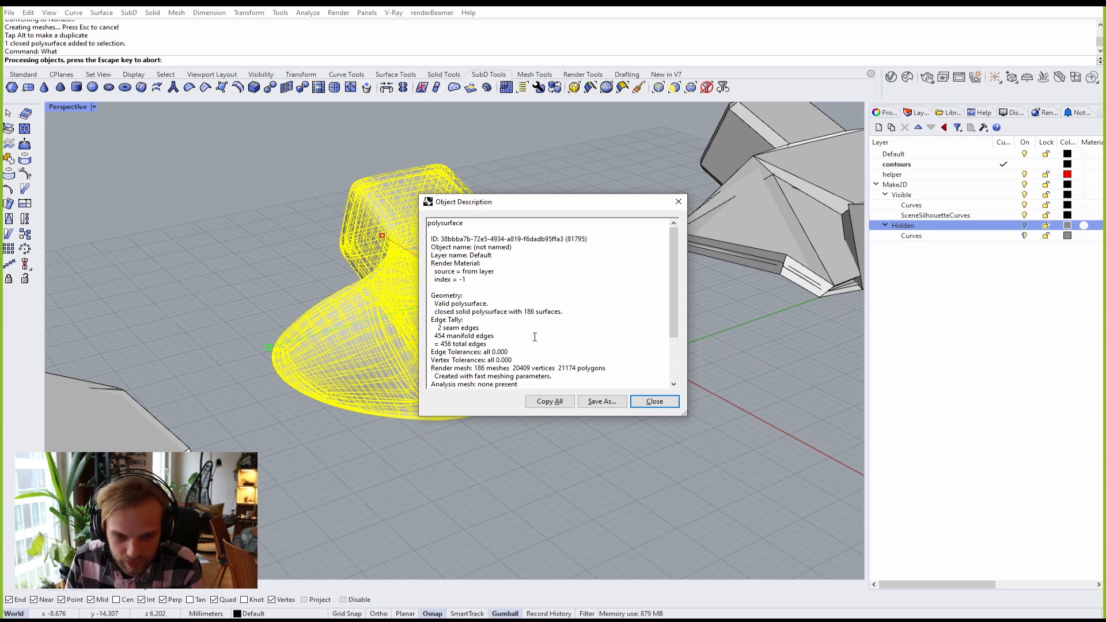
click(646, 403)
click(629, 455)
Step: Switch the SubD display from flat to smooth
right_drag(629, 455, 480, 382)
scroll(582, 415, down, 3)
key(Tab)
scroll(720, 307, up, 10)
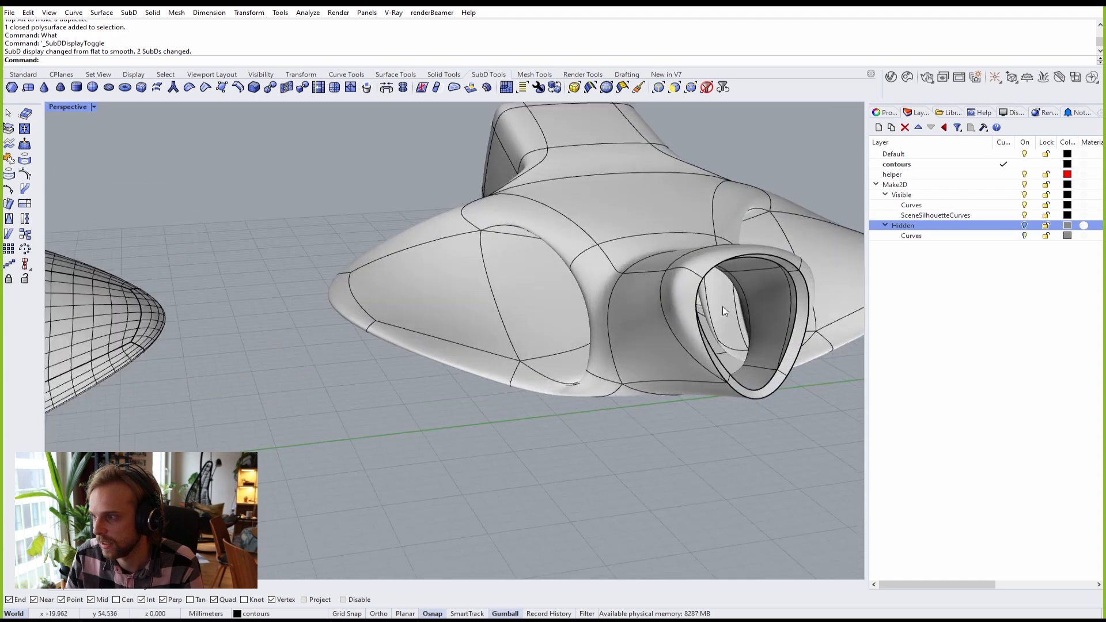
Step: Compare the smooth thickened SubD with the NURBS polysurface, examining their openings and surface divisions
scroll(701, 311, down, 5)
right_drag(701, 311, 604, 295)
scroll(562, 303, up, 8)
scroll(603, 295, down, 7)
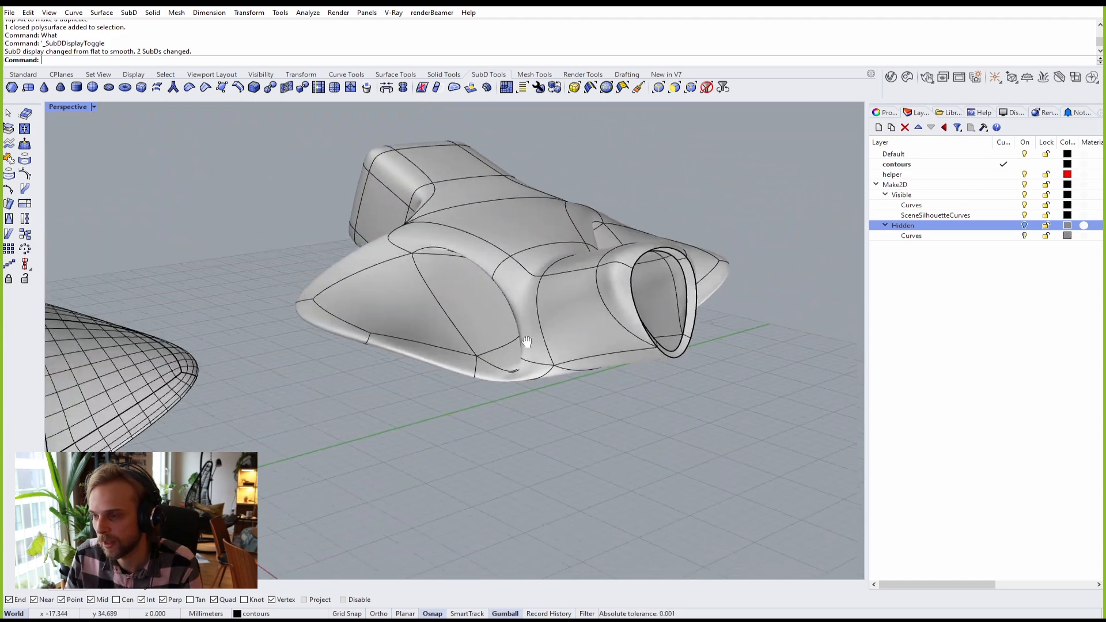
scroll(295, 356, up, 7)
scroll(295, 356, down, 7)
shift+right_drag(291, 358, 525, 281)
scroll(588, 269, up, 6)
scroll(522, 280, down, 6)
Step: Delete the original open SubD, keeping the NURBS polysurface and the thickened SubD
scroll(521, 277, down, 3)
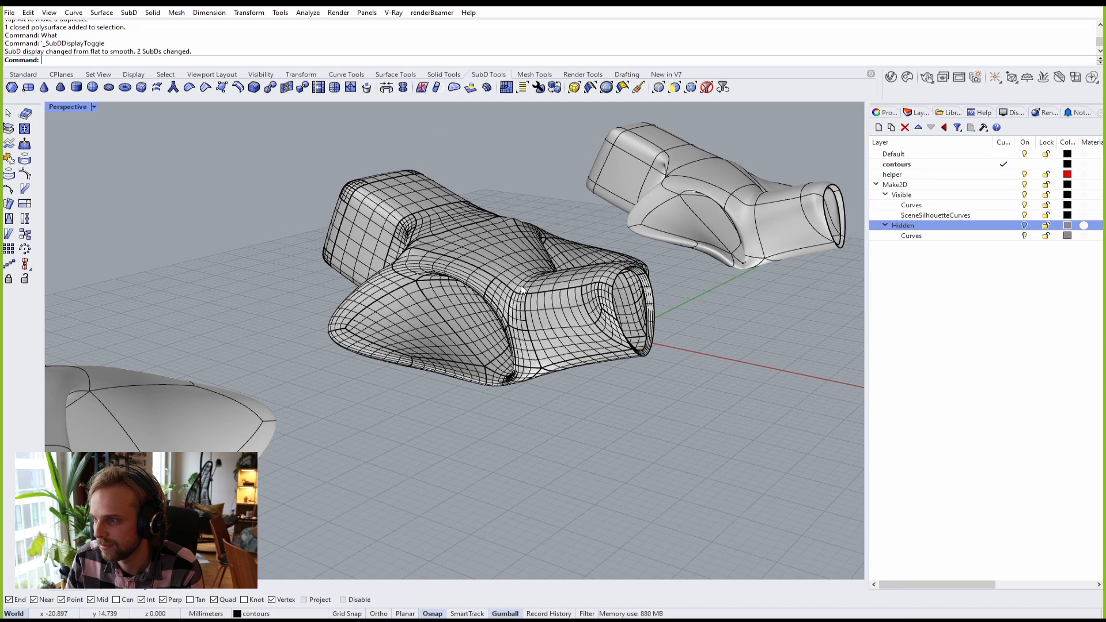
click(216, 393)
key(Delete)
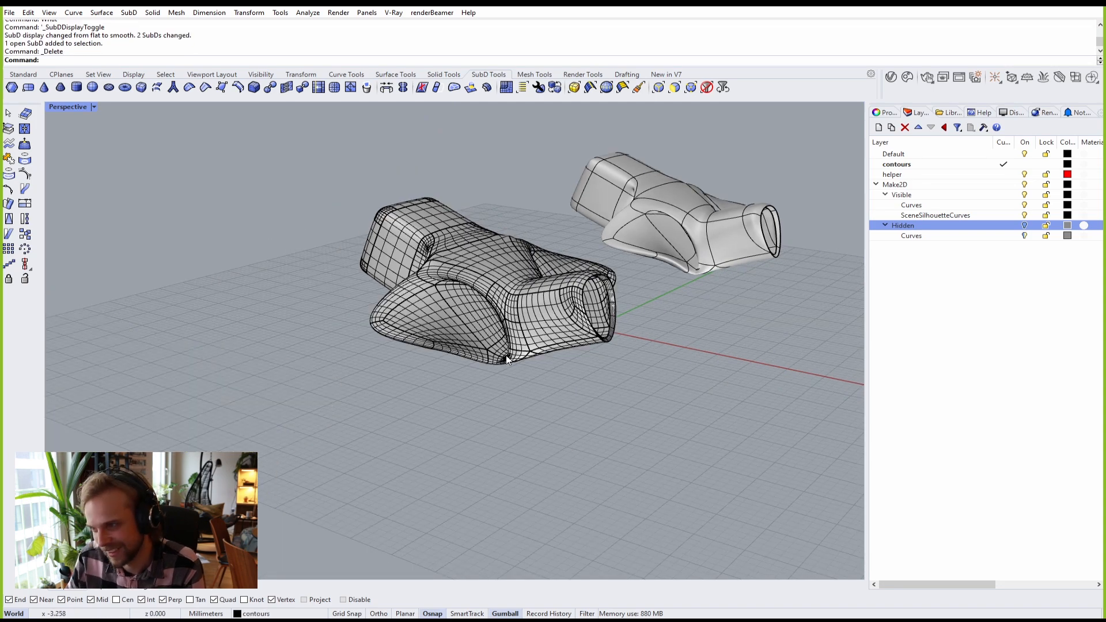
Step: Examine the NURBS polysurface's front opening, wall thickness and interior up close
right_drag(568, 348, 238, 278)
scroll(504, 329, up, 5)
scroll(247, 276, up, 2)
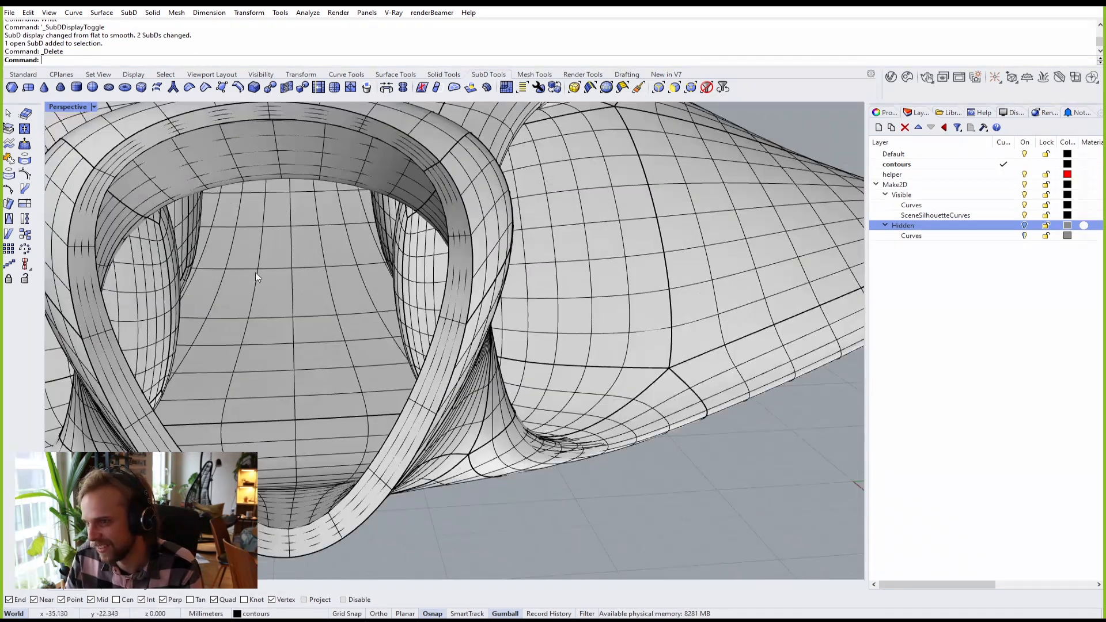
scroll(282, 268, down, 5)
right_drag(395, 369, 442, 375)
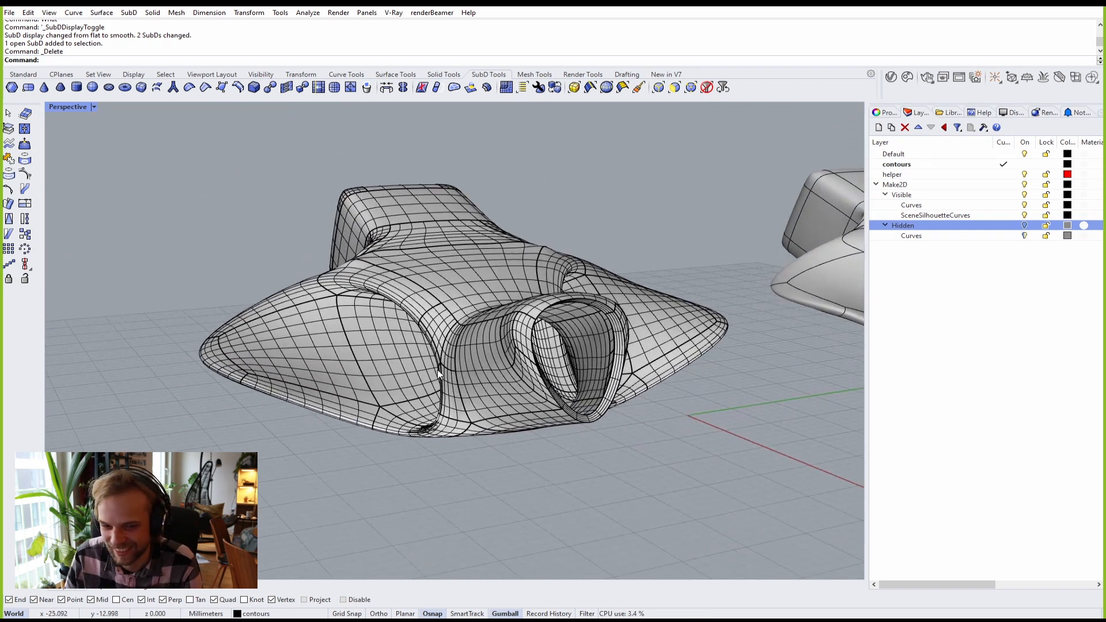
Step: Place a horizontal rectangular clipping plane on the ground plane in front of the NURBS polysurface
text(ClippingPlane)
key(Return)
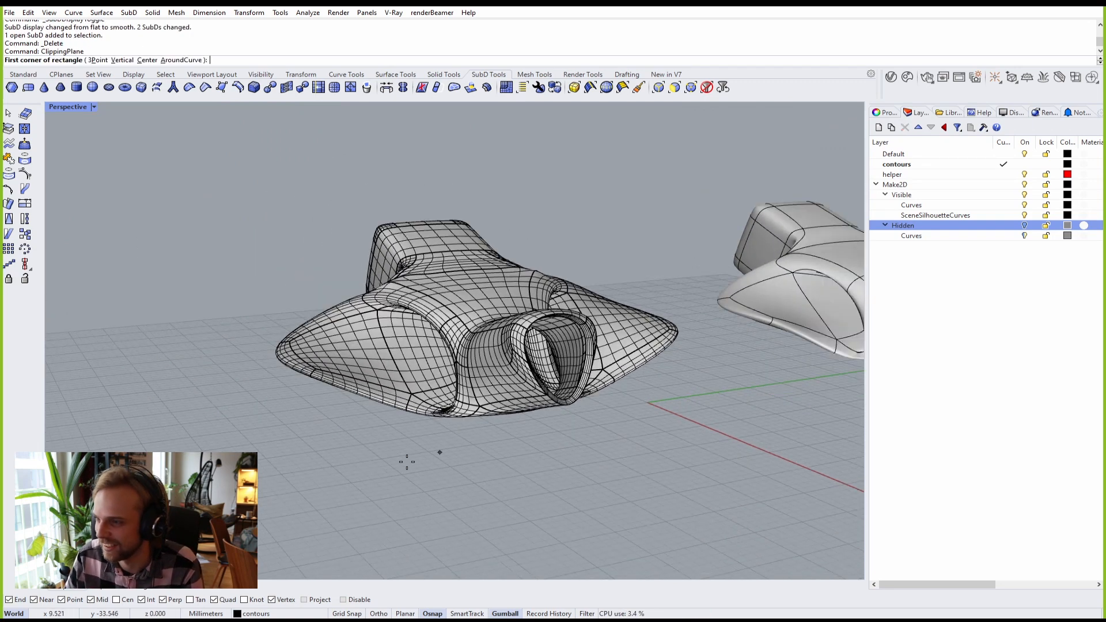
click(416, 455)
click(697, 486)
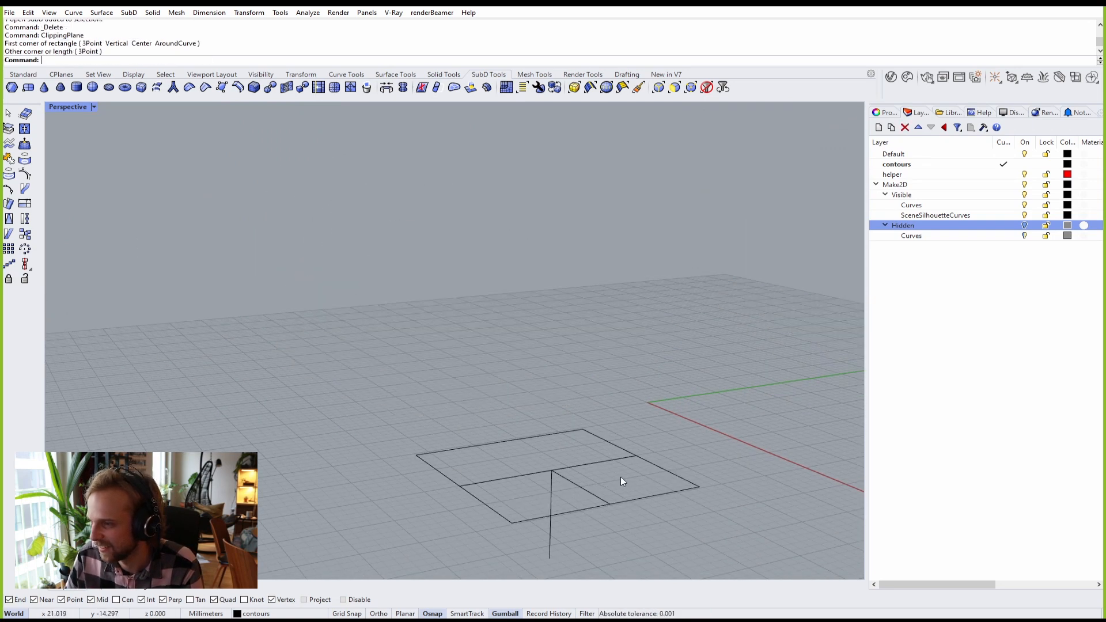
click(555, 477)
right_drag(556, 476, 542, 457)
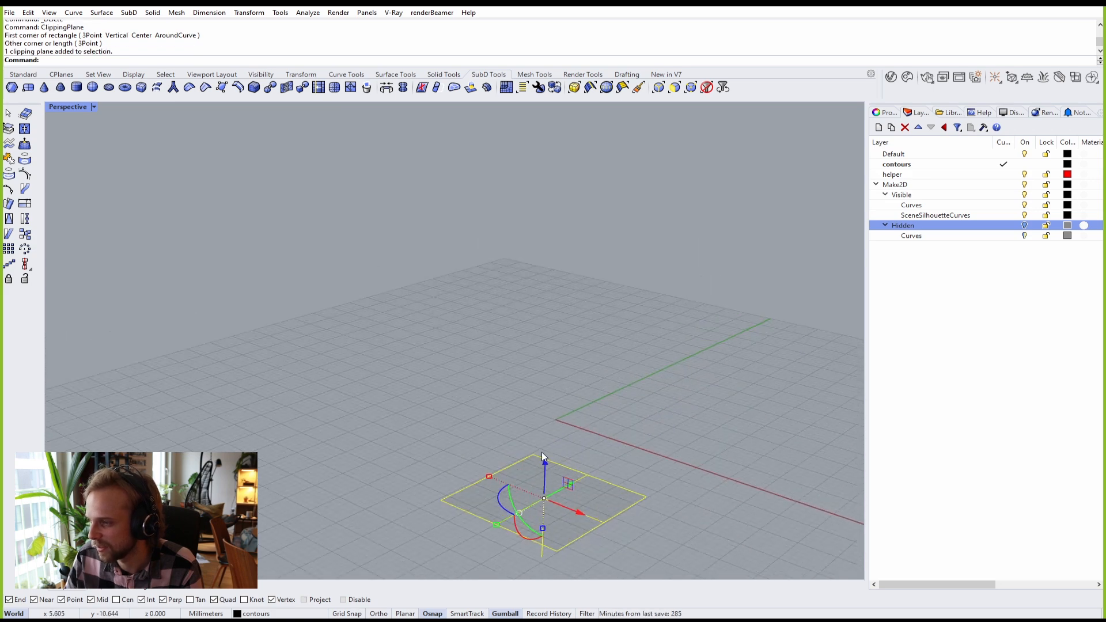
Step: Move the clipping plane upward through the models to inspect the shell's wall section, and delete the plane
drag(544, 458, 572, 407)
right_drag(572, 407, 115, 447)
scroll(307, 451, up, 6)
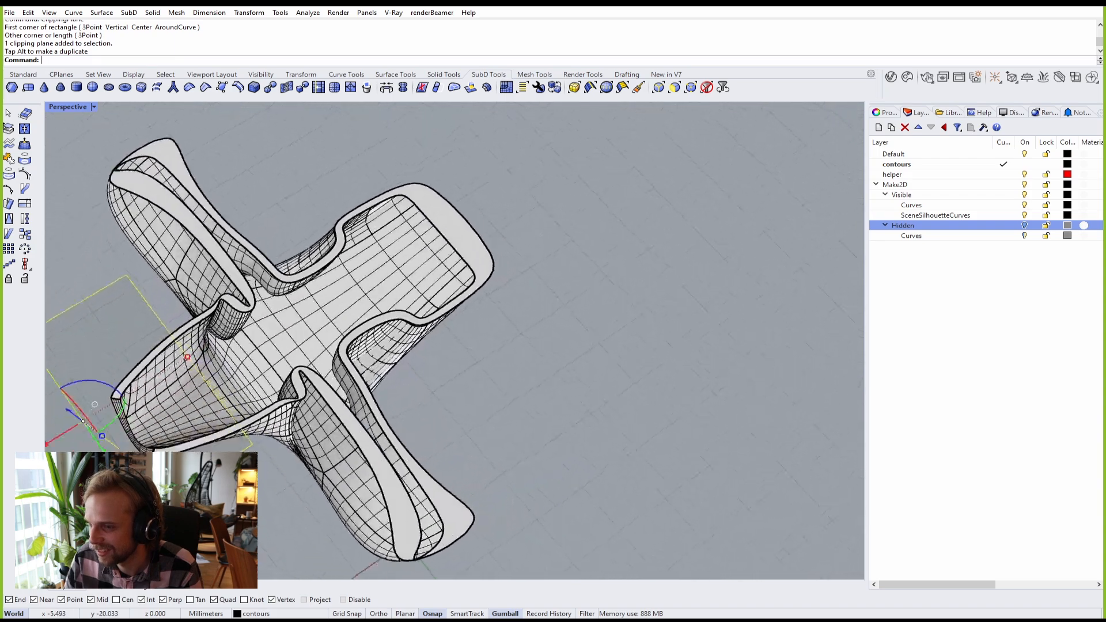
right_drag(95, 405, 388, 333)
drag(363, 318, 417, 179)
right_drag(517, 341, 649, 289)
key(Delete)
Step: Move the thickened SubD closer to the NURBS polysurface and compare both under the arches.png environment map (EMap)
click(657, 286)
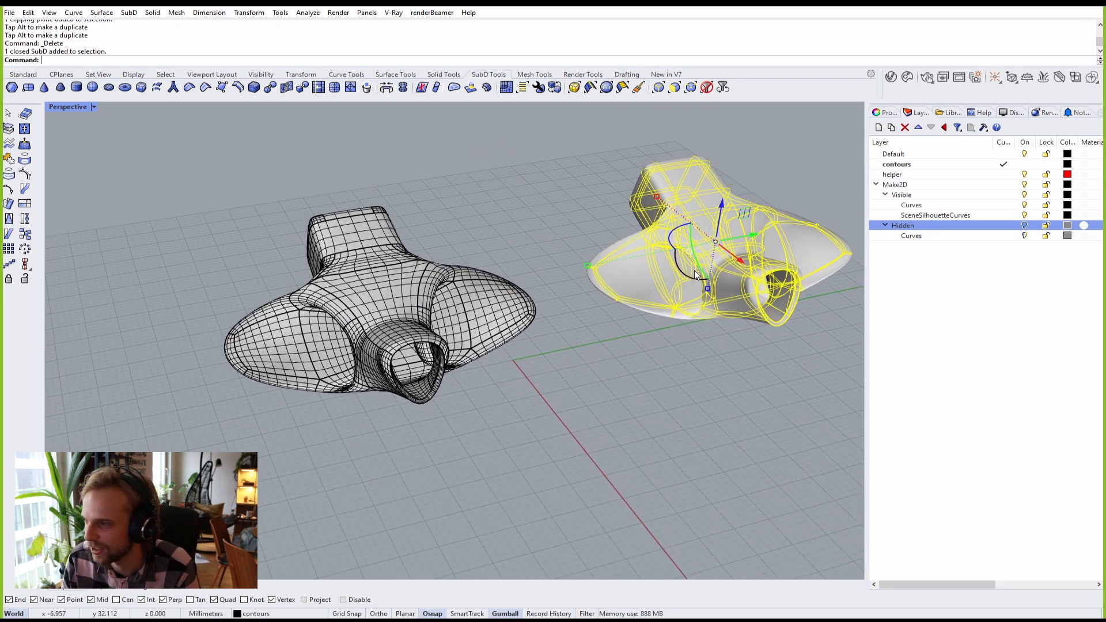
drag(753, 233, 437, 255)
text(EMap)
key(Return)
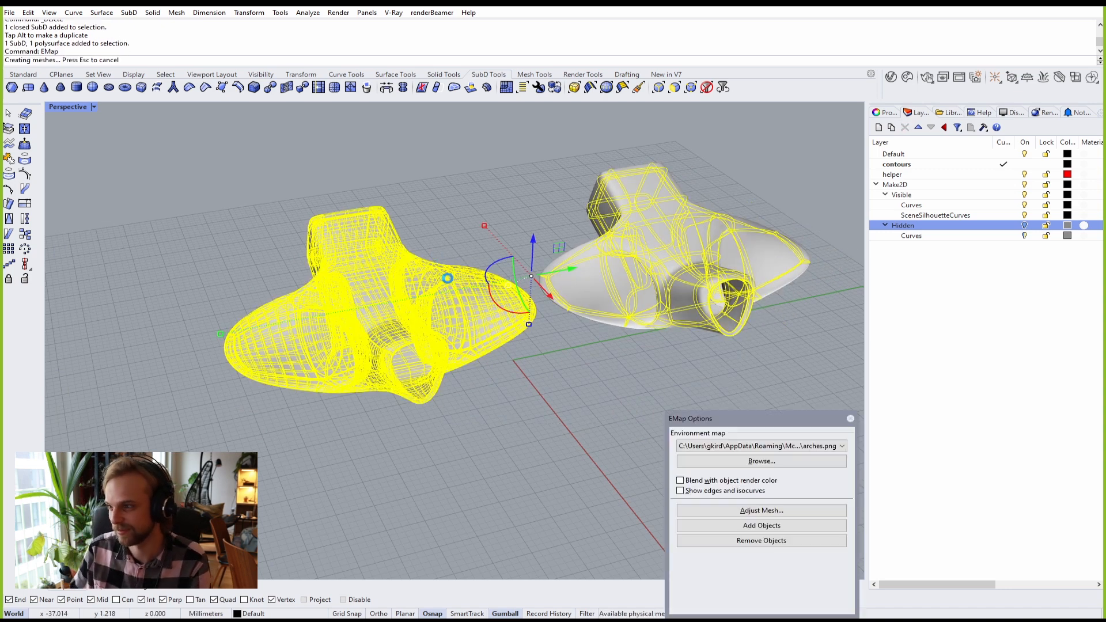
click(576, 386)
right_drag(581, 375, 430, 396)
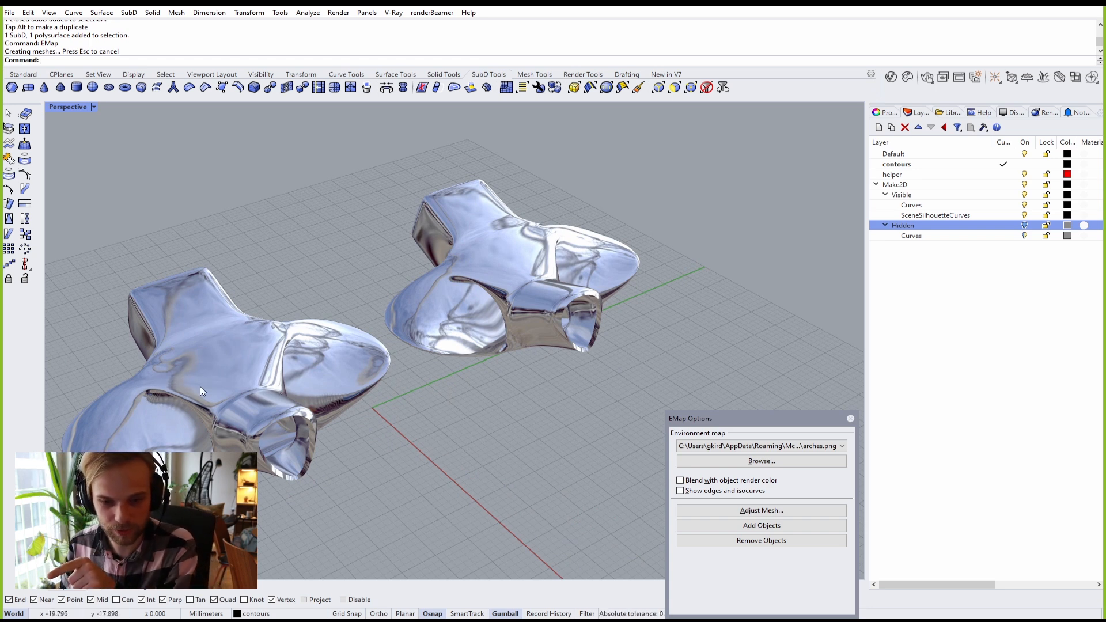
right_drag(402, 444, 497, 441)
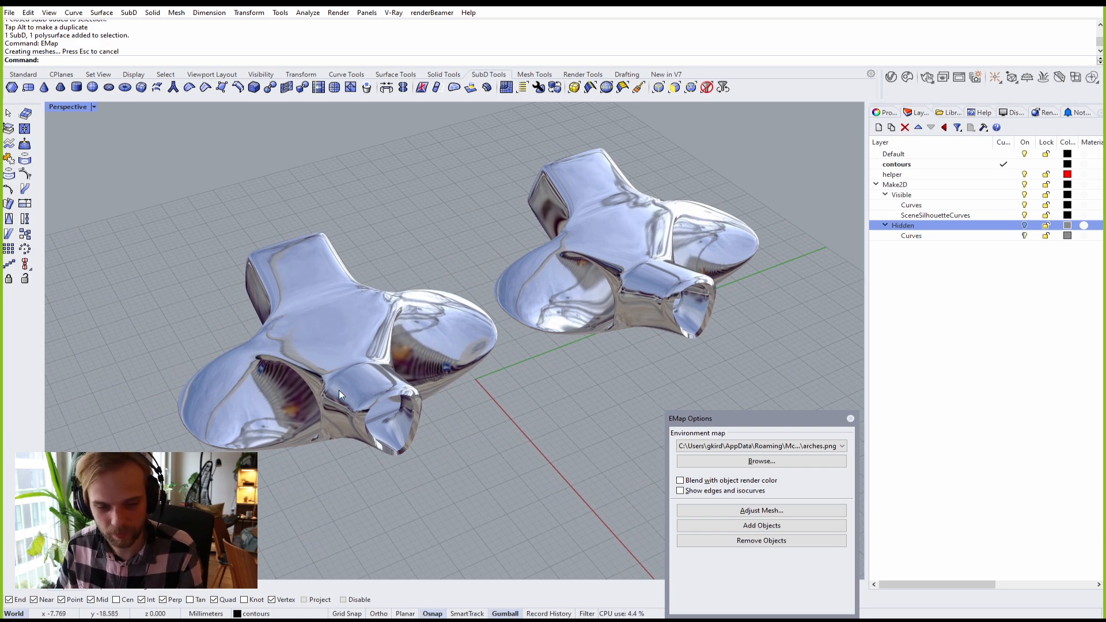
Step: Delete the NURBS polysurface
click(316, 351)
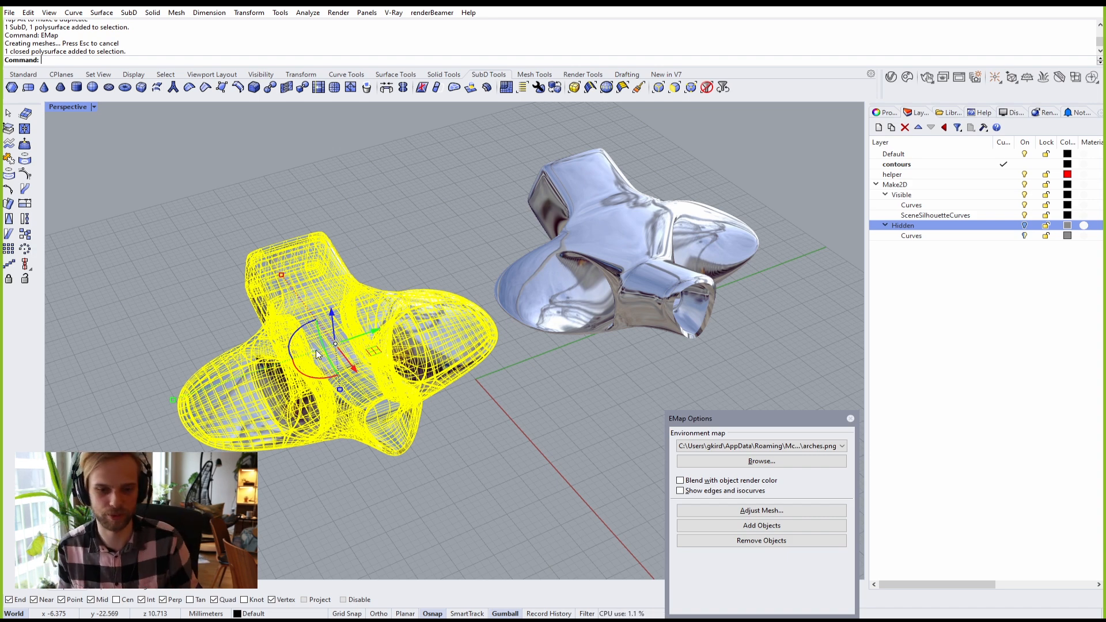
key(Delete)
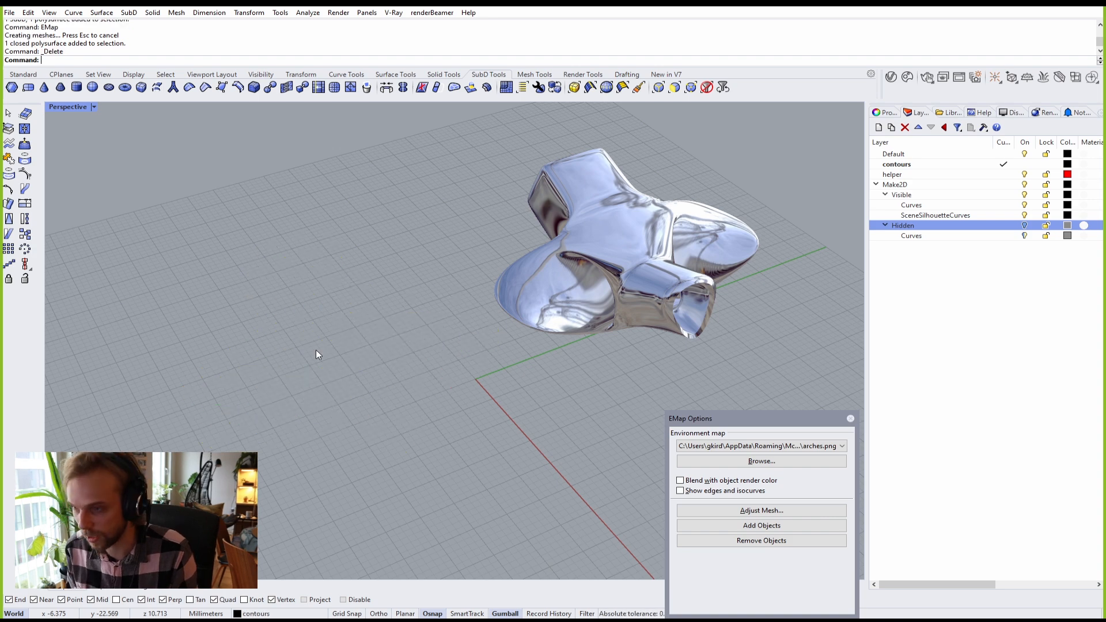
Step: Zoom to the thickened SubD and examine its environment-map reflections from several sides
shift+right_drag(659, 173, 530, 213)
scroll(495, 236, up, 5)
right_drag(461, 256, 433, 271)
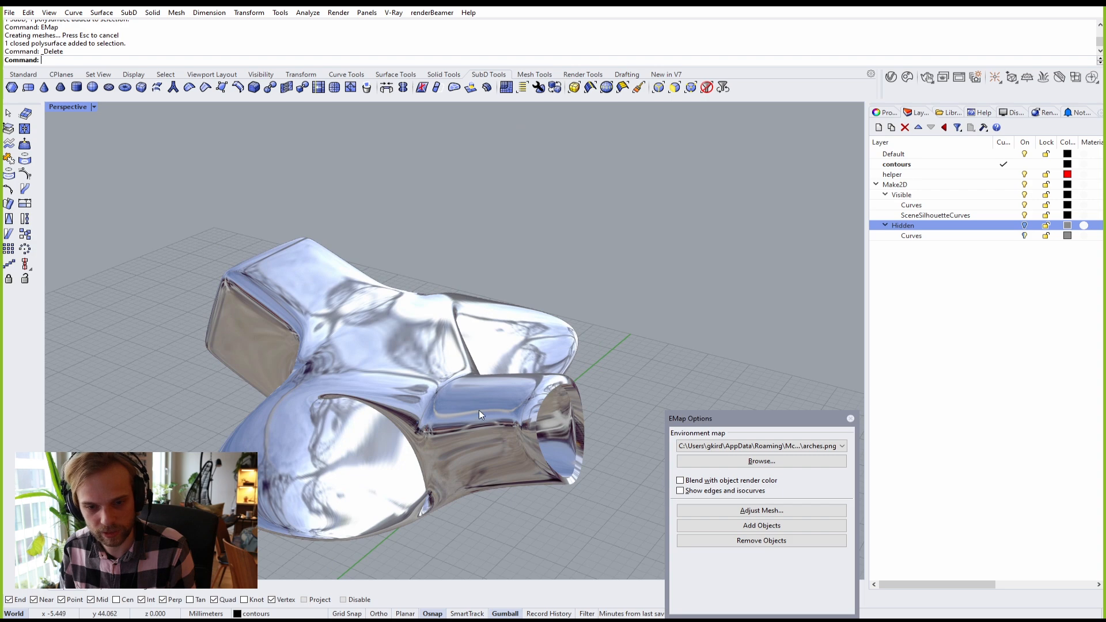
shift+right_drag(478, 410, 513, 387)
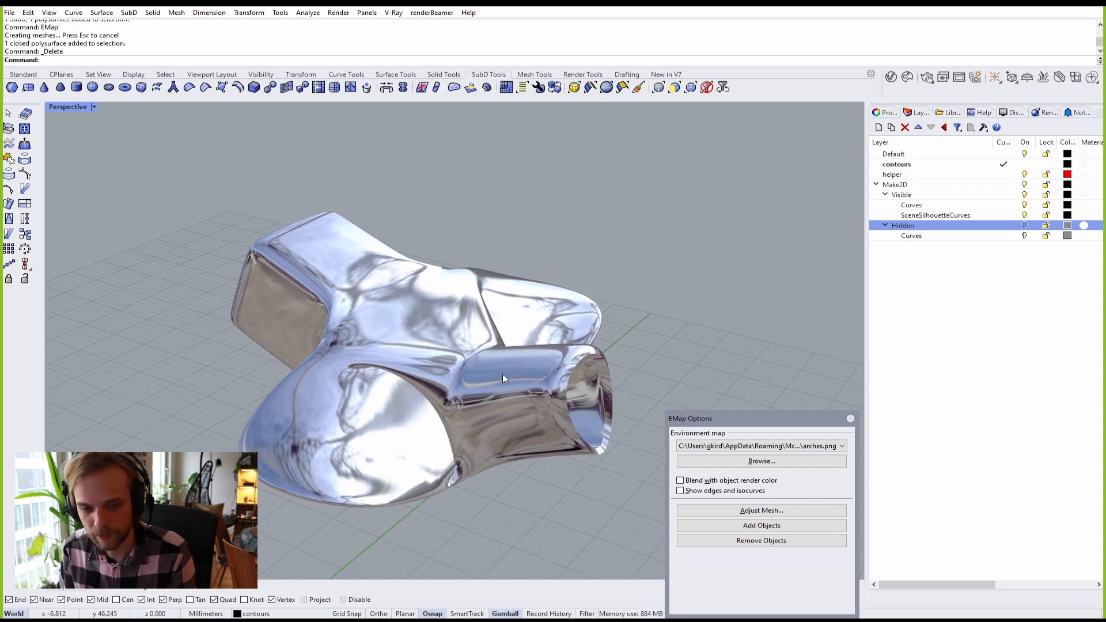
click(500, 379)
right_drag(500, 379, 614, 306)
click(536, 305)
text(Z)
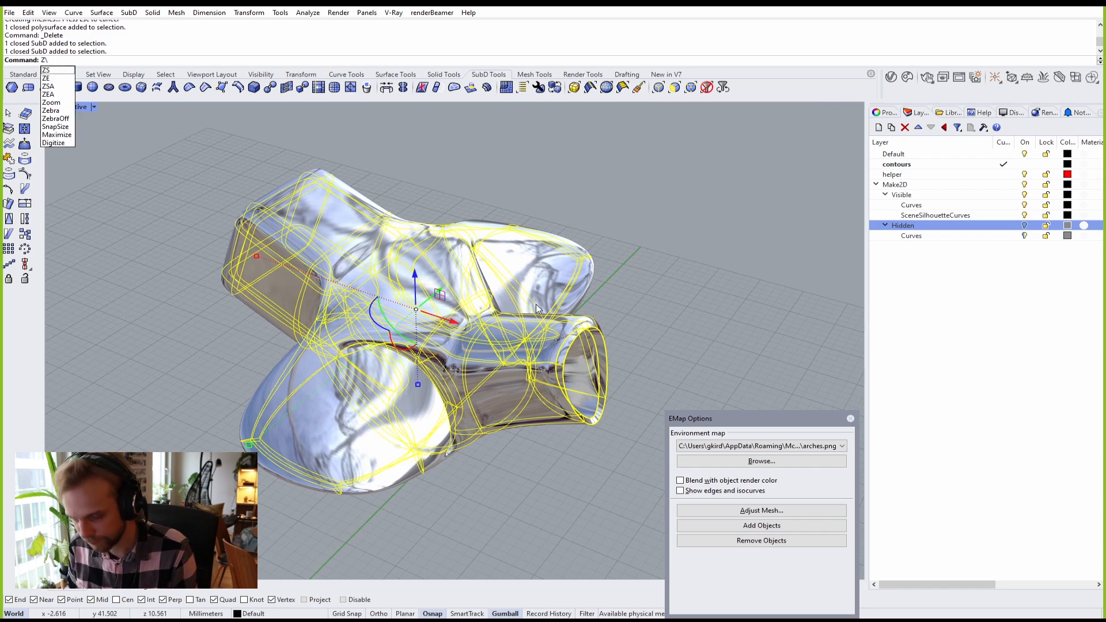
text(S)
key(Return)
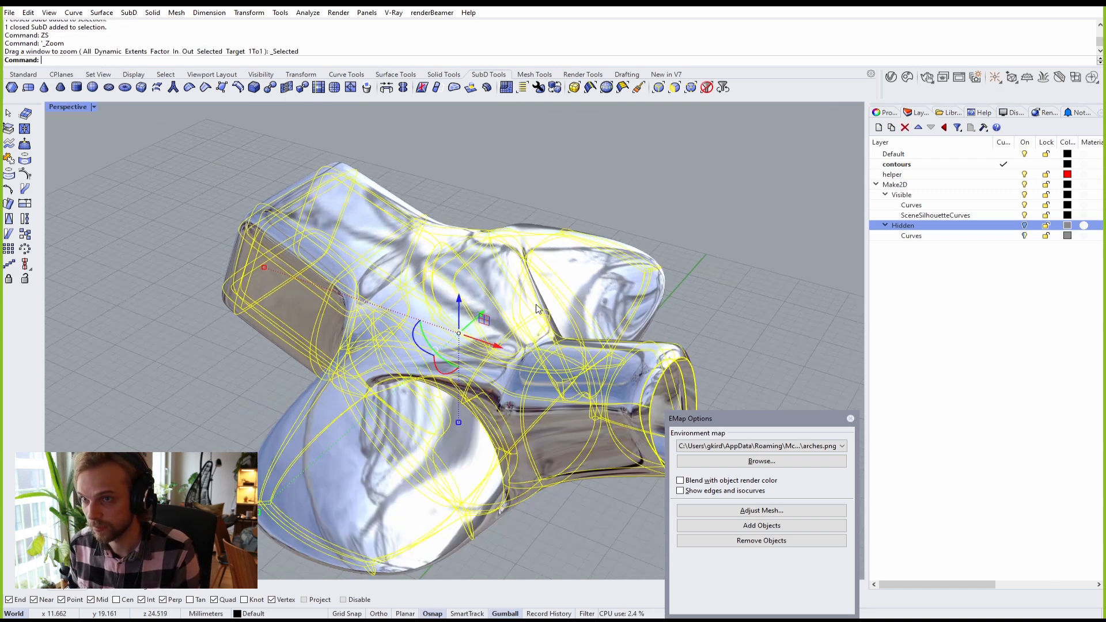
key(Escape)
right_drag(533, 184, 437, 289)
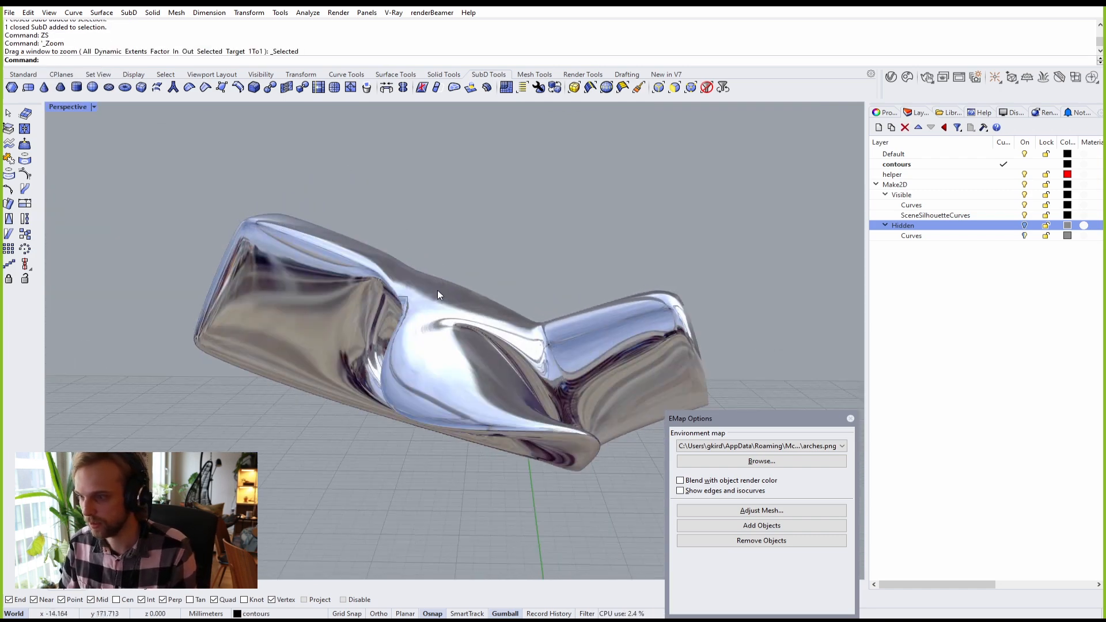
Step: Stretch the whole SubD lengthwise along its X direction and switch its display to flat
scroll(438, 289, down, 6)
click(370, 312)
drag(316, 313, 138, 313)
click(473, 224)
right_drag(473, 223, 447, 316)
scroll(377, 303, up, 4)
key(Tab)
Step: Scale the narrow end faces of both side wings apart to lengthen the wings, and switch the SubD display to smooth
right_drag(340, 289, 546, 341)
ctrl+shift+click(373, 320)
scroll(382, 322, down, 4)
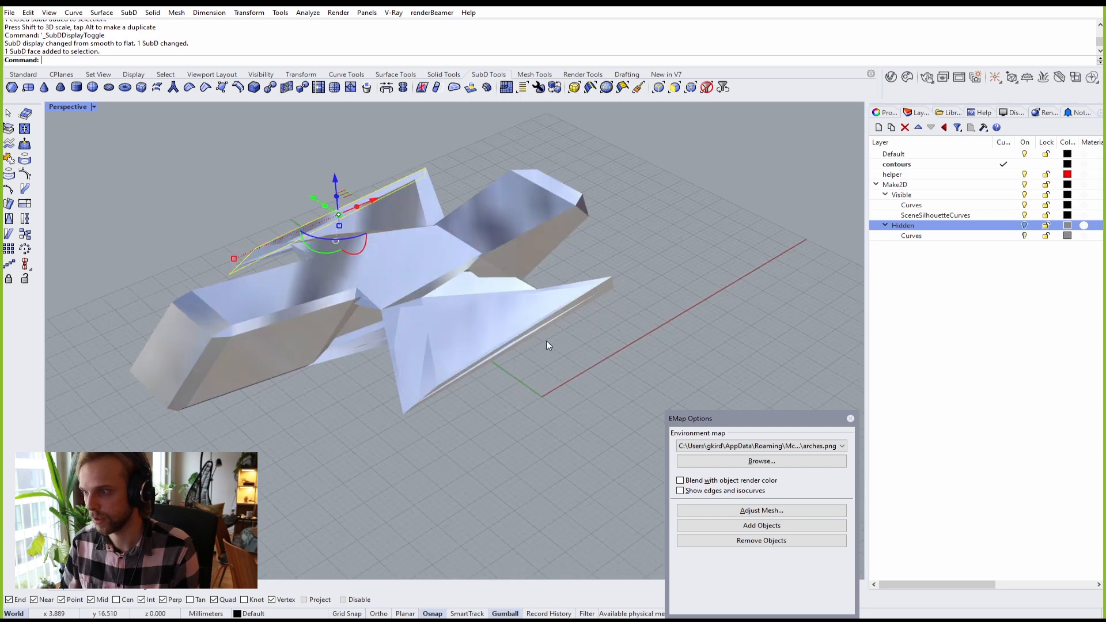
scroll(546, 341, up, 5)
ctrl+shift+click(582, 280)
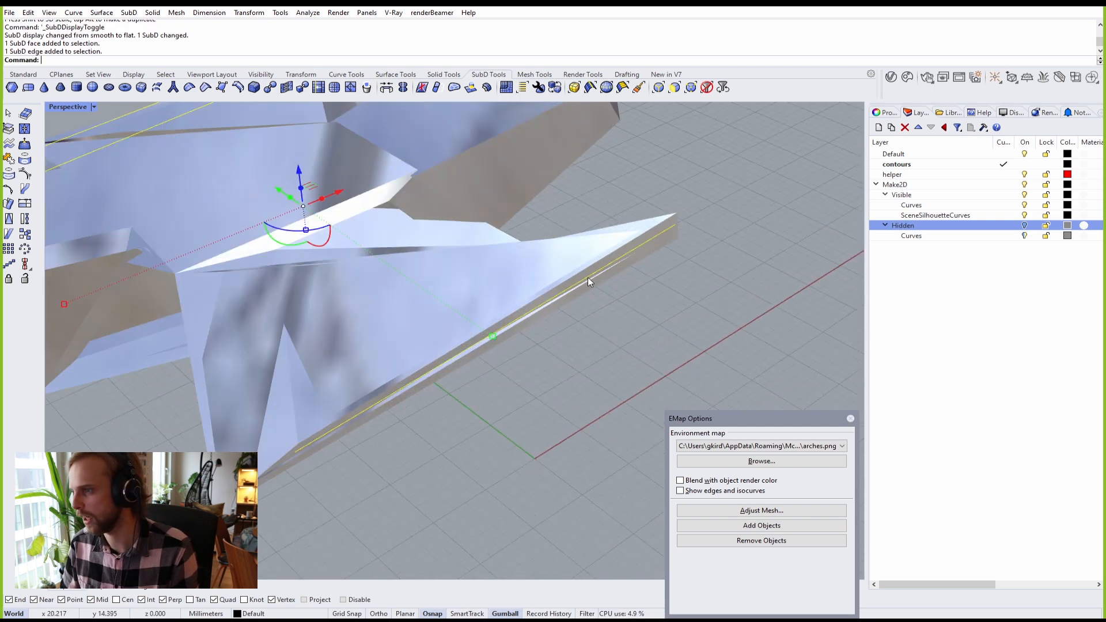
key(Escape)
scroll(661, 244, up, 4)
ctrl+shift+click(662, 242)
scroll(662, 242, down, 10)
right_drag(607, 264, 199, 282)
scroll(246, 282, up, 5)
ctrl+shift+click(251, 274)
scroll(251, 274, down, 5)
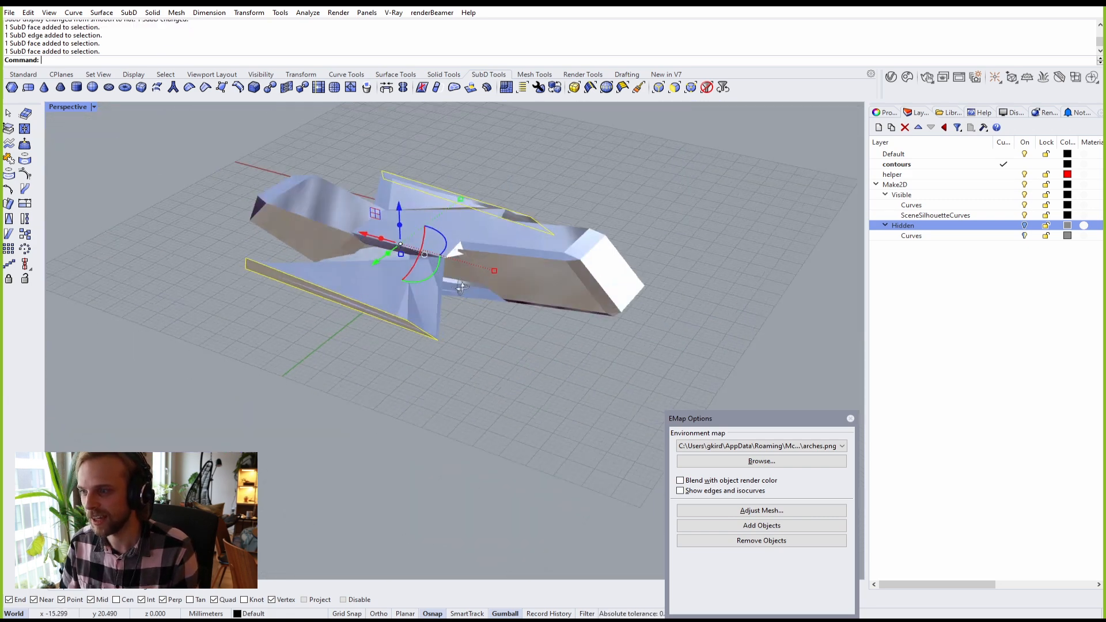
right_drag(461, 287, 365, 319)
drag(479, 261, 648, 270)
right_drag(492, 370, 334, 356)
key(Tab)
Step: Examine the smooth SubD's elongated wings and the curled surfaces where they join the central body
scroll(410, 272, up, 4)
scroll(269, 330, up, 5)
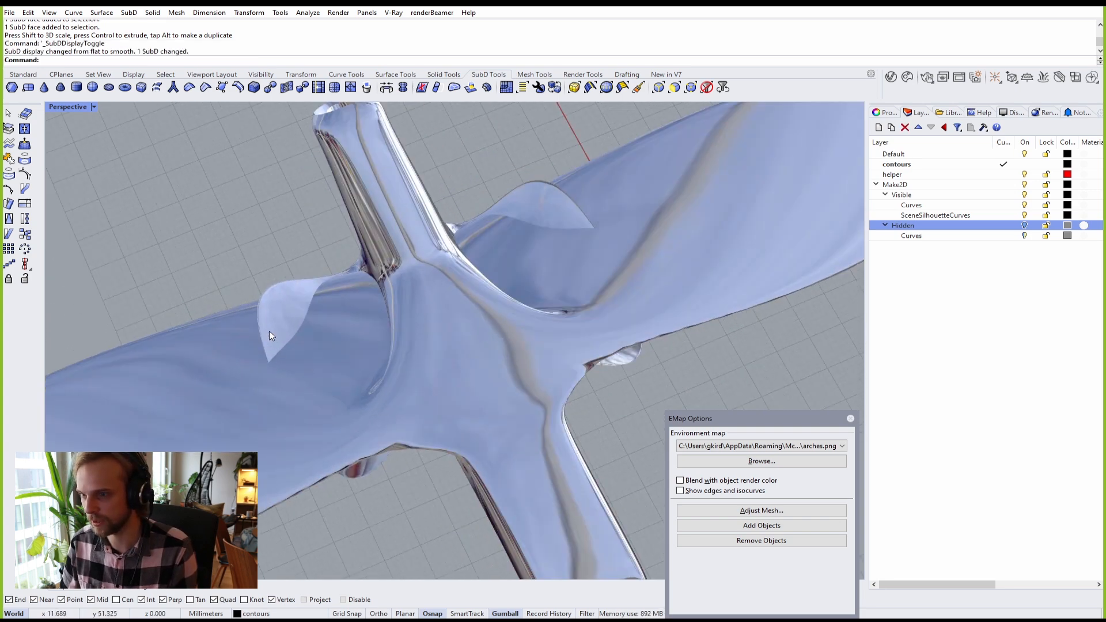
scroll(268, 331, down, 4)
right_drag(269, 331, 295, 324)
click(279, 316)
click(233, 317)
scroll(279, 330, up, 6)
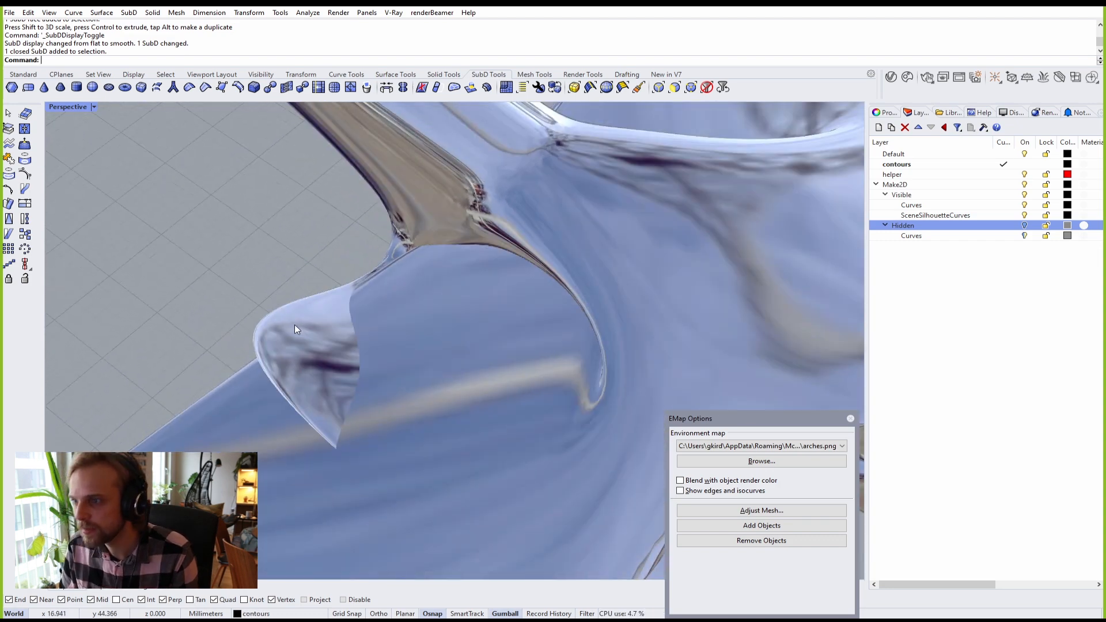
scroll(287, 321, down, 10)
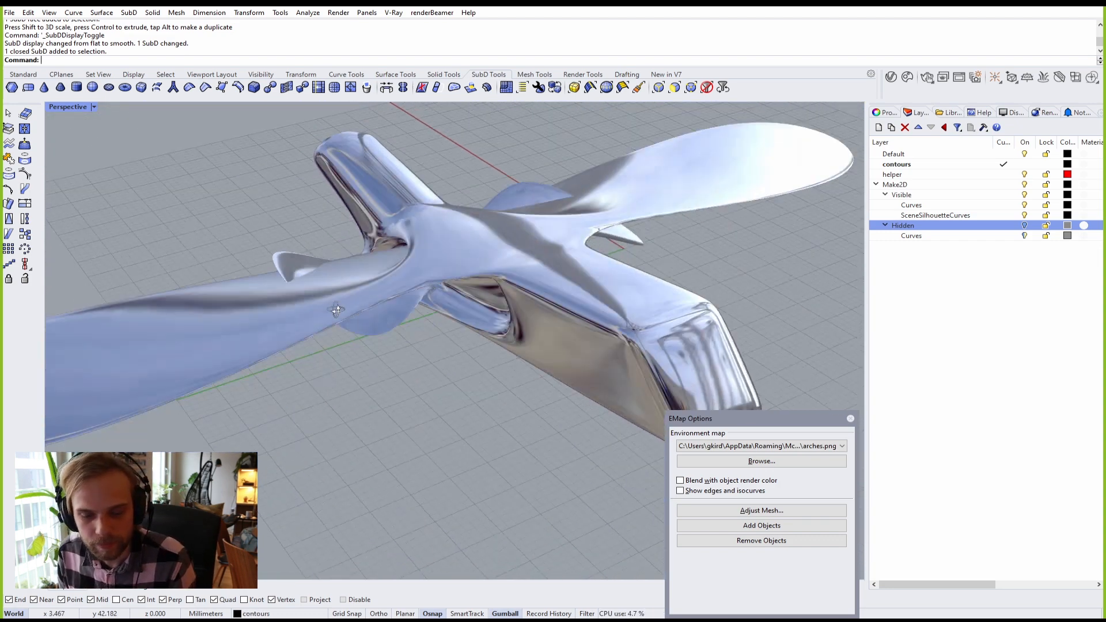
right_drag(421, 318, 438, 306)
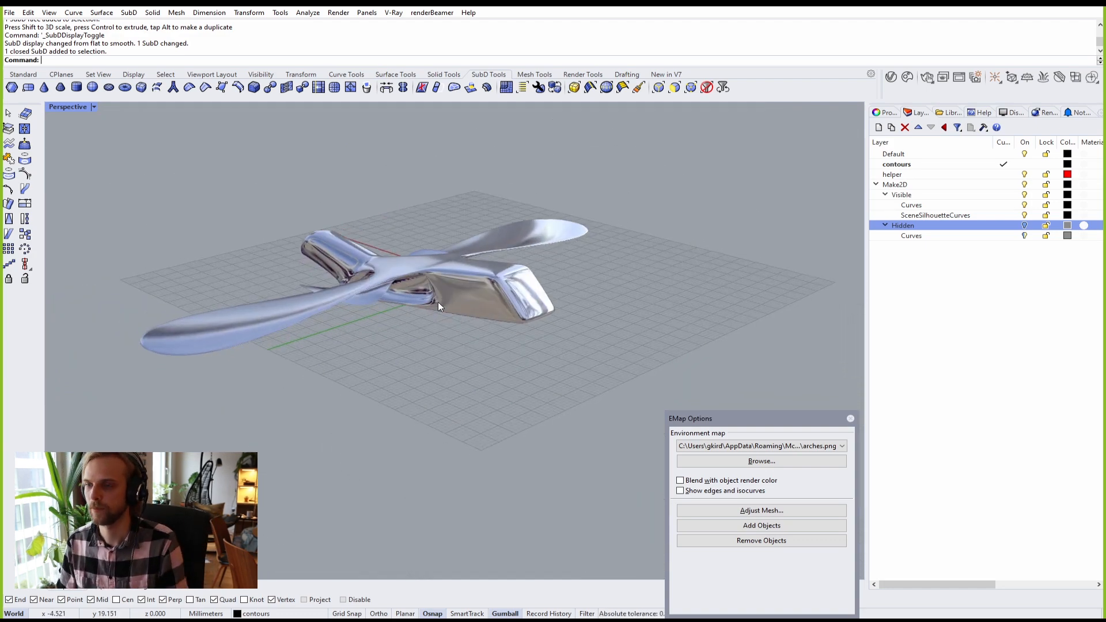
Step: Run an interactive V-Ray render of the perspective view, close the frame buffer and turn off the environment-map display
click(926, 76)
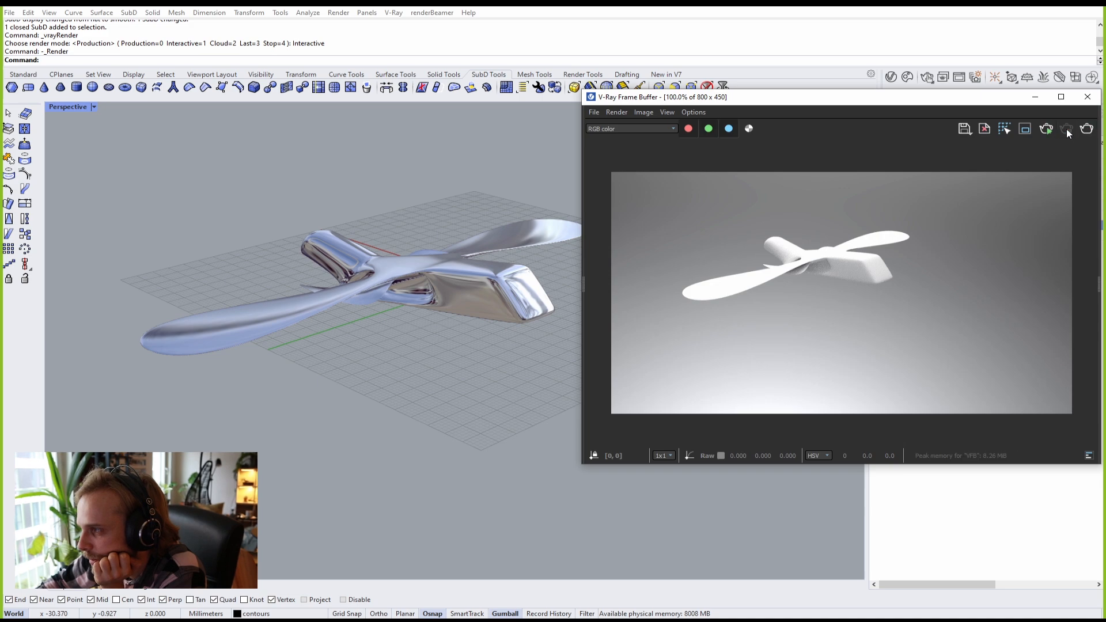
click(1087, 97)
mouse_move(640, 240)
right_down()
mouse_move(613, 296)
mouse_move(592, 309)
right_up()
click(851, 420)
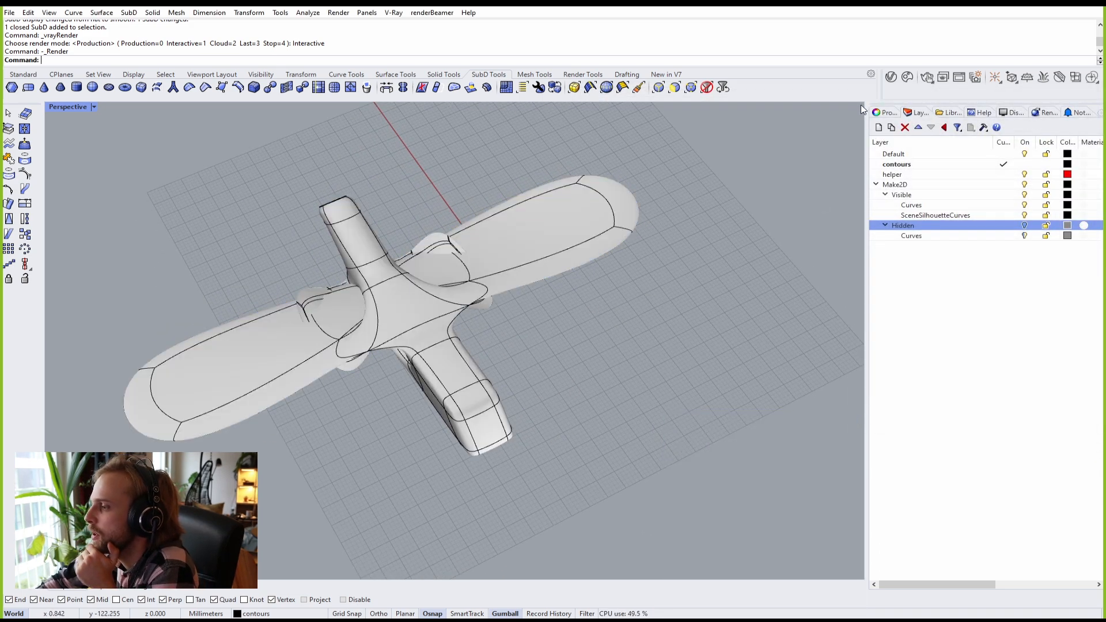
Step: Open the V-Ray Asset Editor to review the scene's lights, geometries and textures, and close it
click(893, 76)
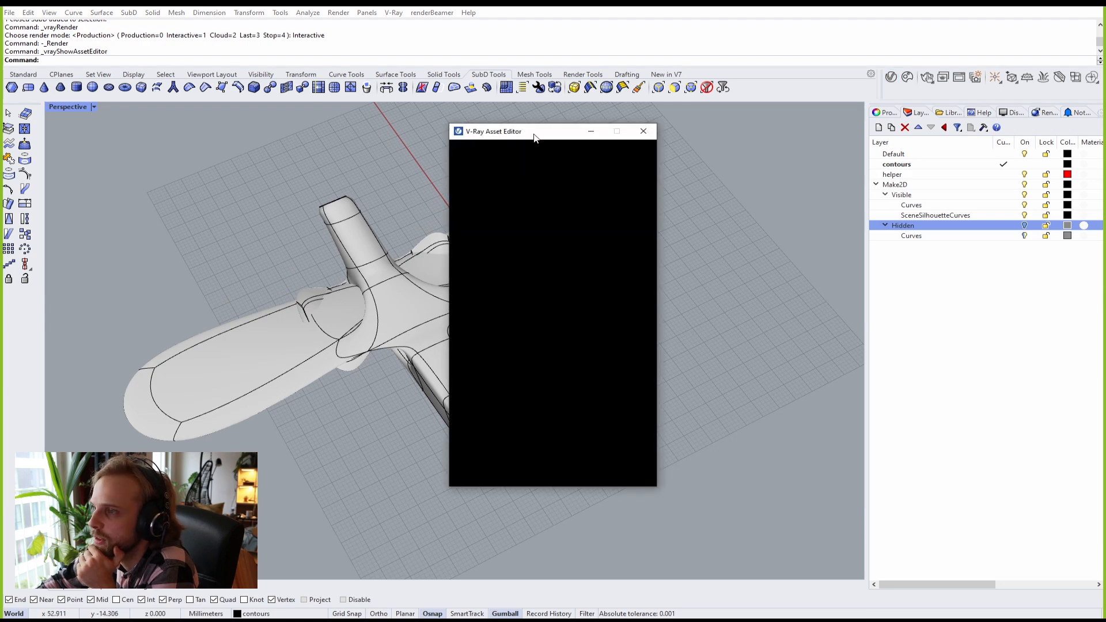
drag(544, 140, 732, 131)
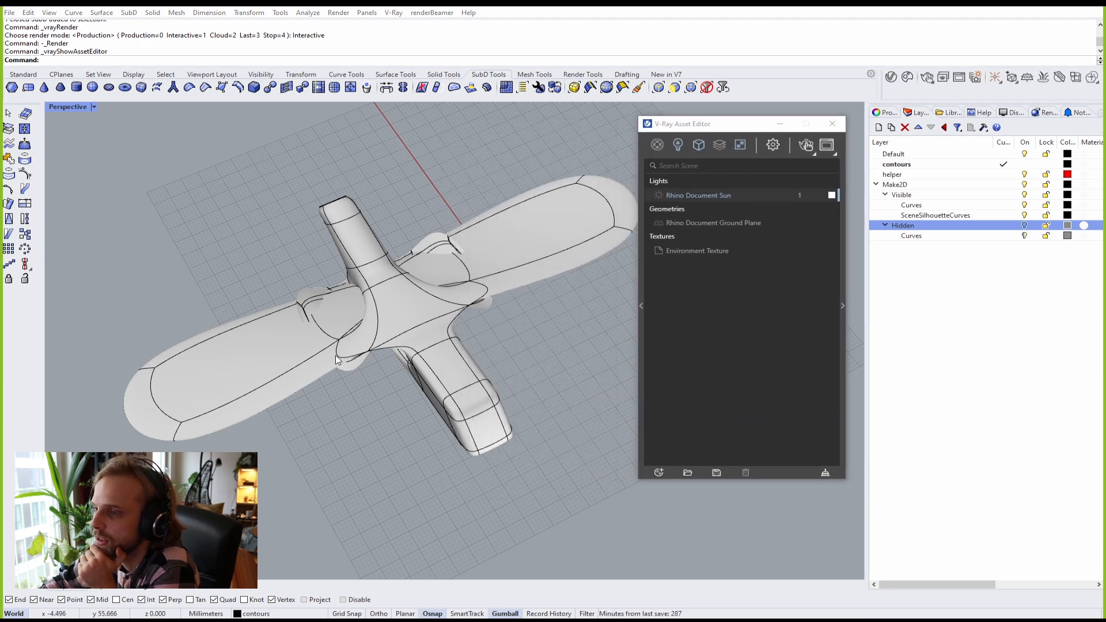
right_drag(454, 324, 438, 288)
click(832, 124)
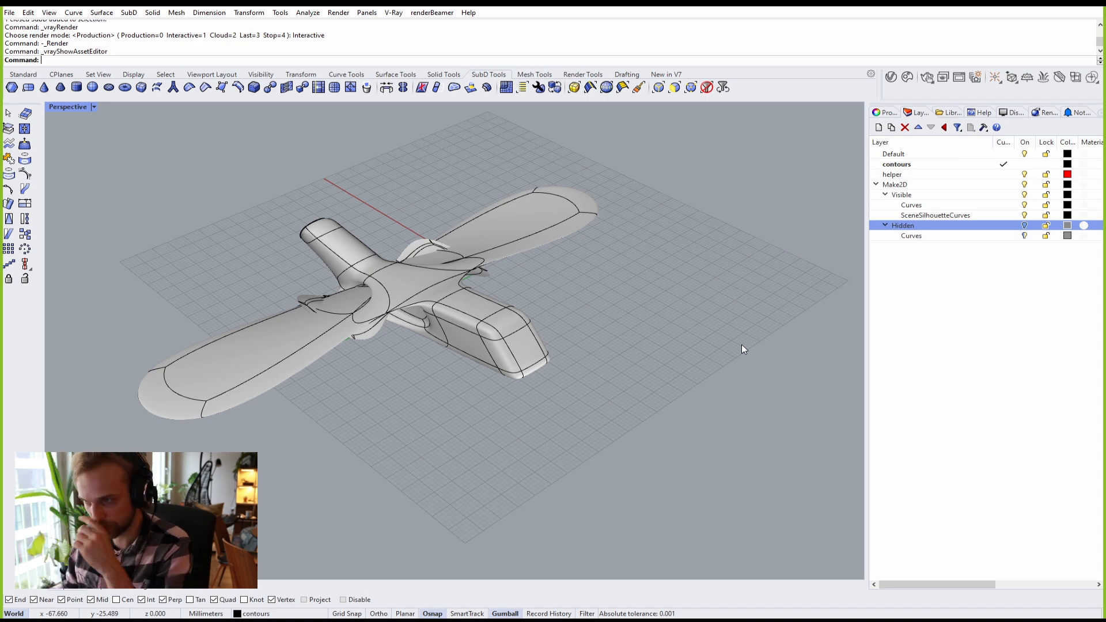
Step: Review the SubD's object properties and its texture mapping settings
click(481, 330)
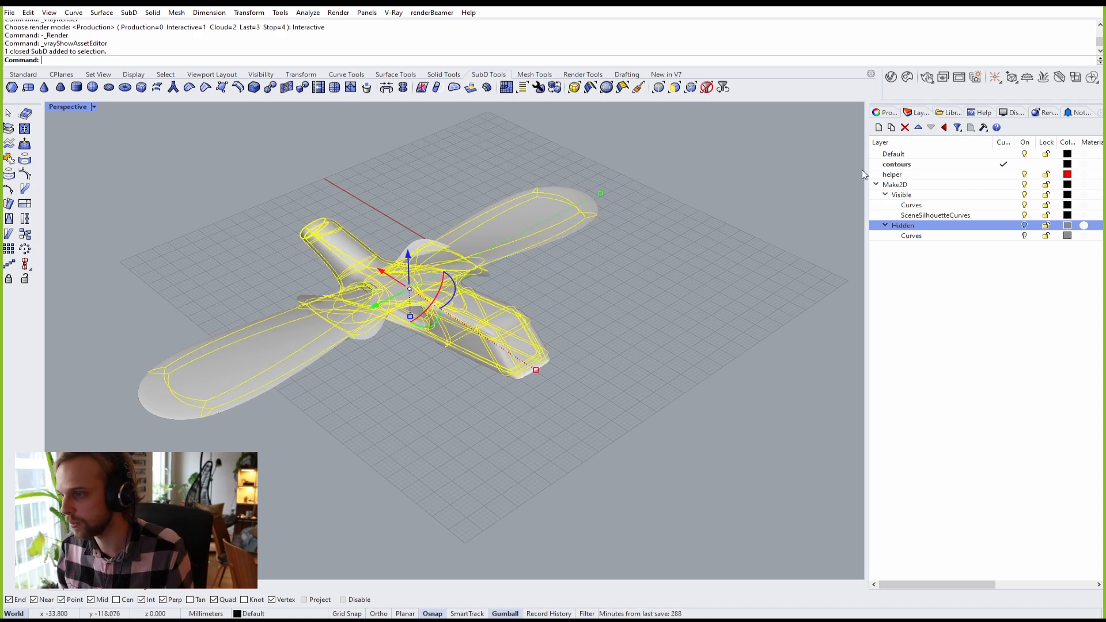
click(877, 112)
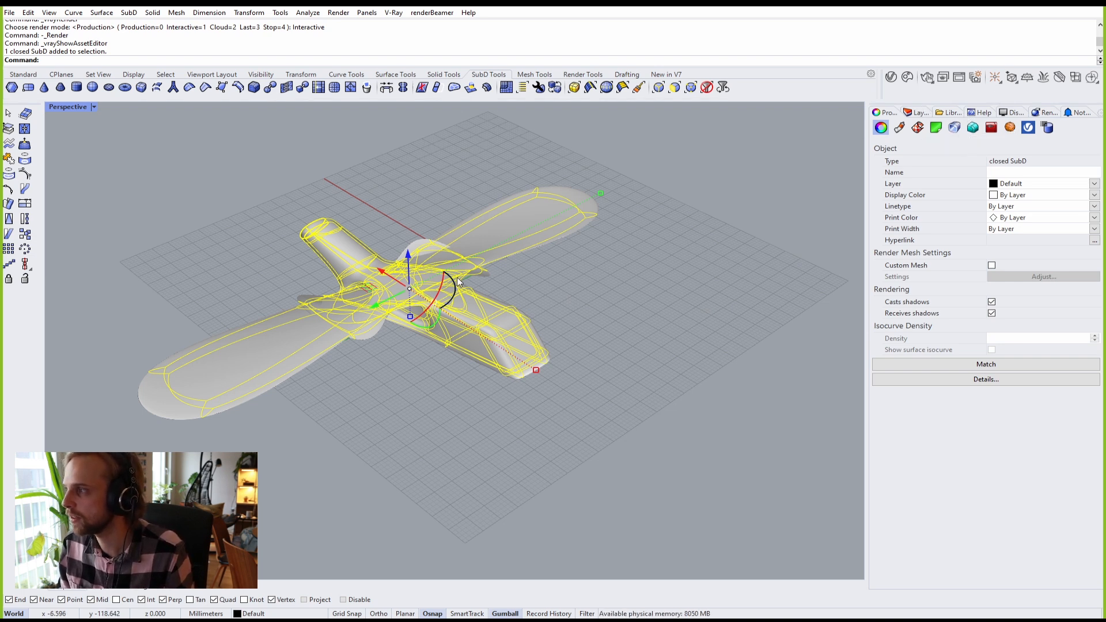
click(918, 128)
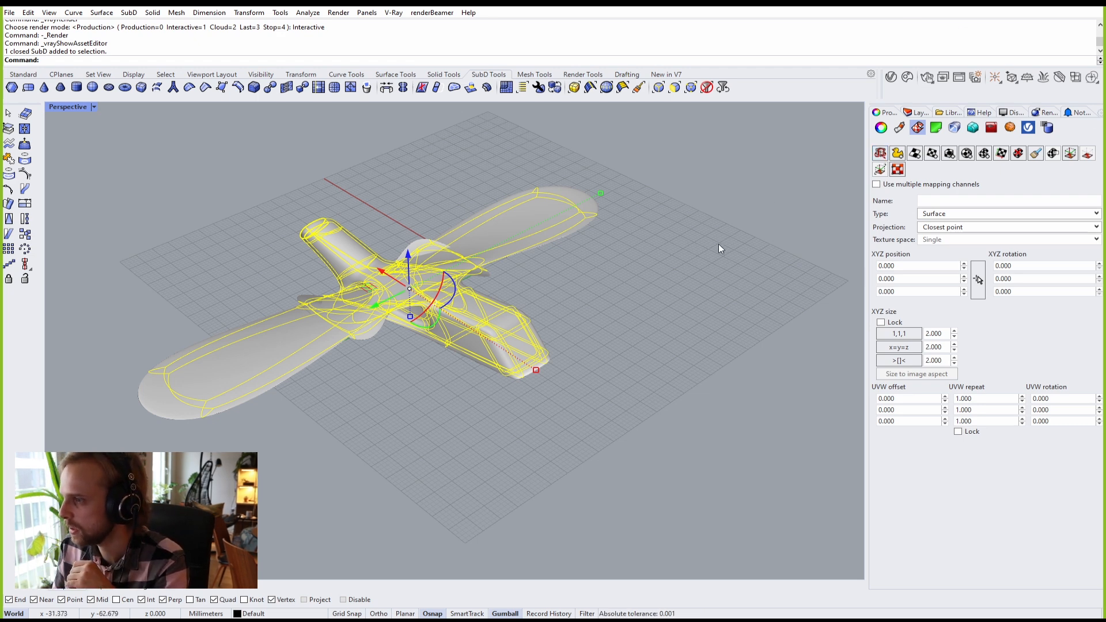
click(622, 288)
Step: Examine the overlapping surfaces at the wing roots up close, checking the SubD in flat and smooth display
right_drag(622, 288, 510, 264)
scroll(284, 321, up, 8)
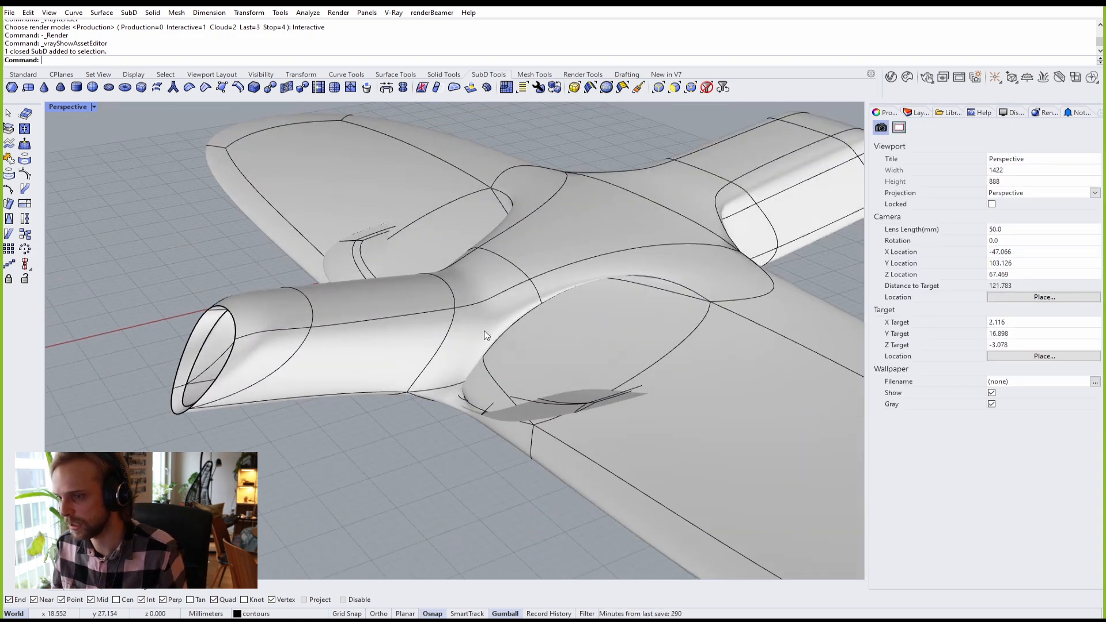
ctrl+shift+click(529, 414)
right_drag(574, 417, 567, 354)
click(450, 464)
right_drag(507, 392, 531, 345)
key(Tab)
right_drag(531, 303, 701, 407)
scroll(673, 312, down, 2)
scroll(673, 312, down, 4)
key(Tab)
Step: Undo the scaling of the wing-end faces and turn off the environment-map display
key(ctrl+z)
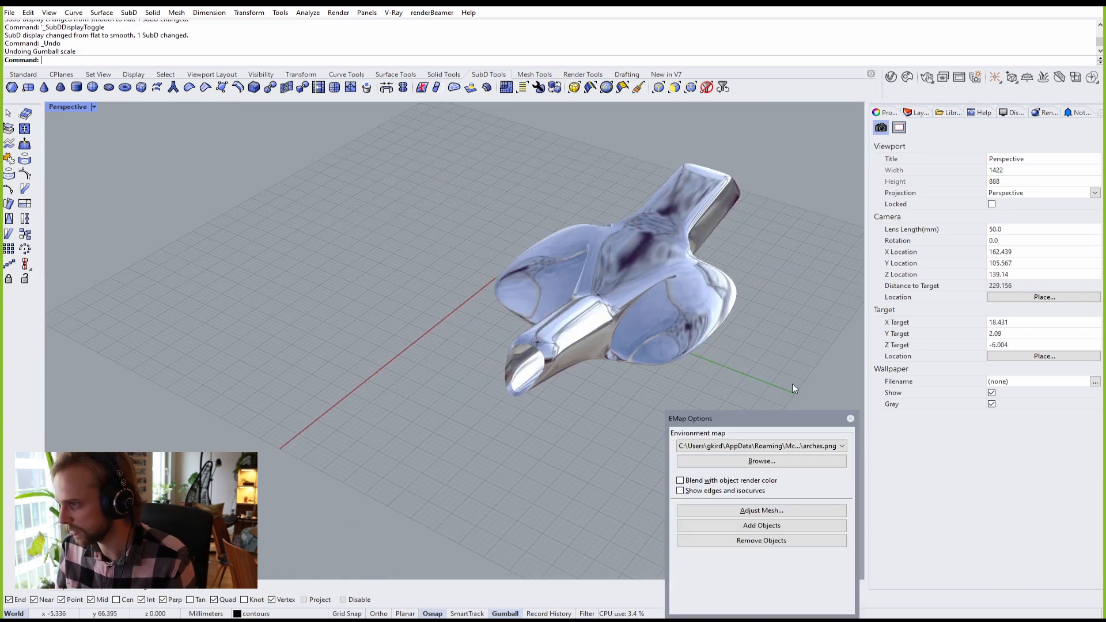
click(850, 418)
mouse_move(820, 382)
right_down()
mouse_move(728, 321)
mouse_move(680, 305)
right_up()
Step: With the SubD selected, open the V-Ray material library in the Asset Editor and display its Concrete category
click(891, 76)
drag(696, 132, 800, 125)
scroll(493, 215, up, 3)
click(475, 242)
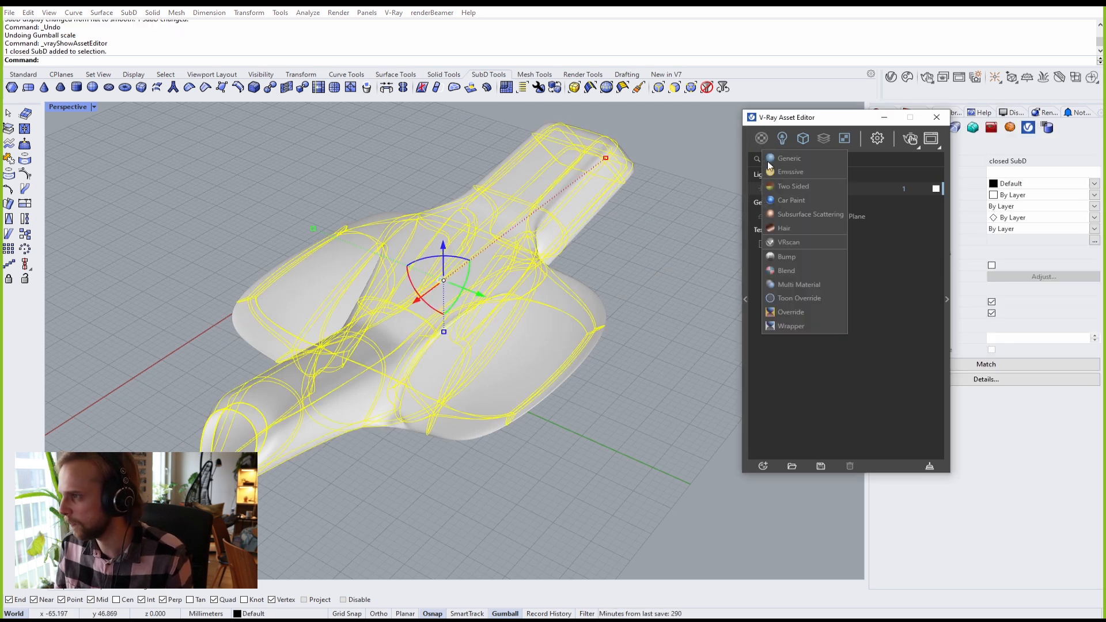
click(746, 299)
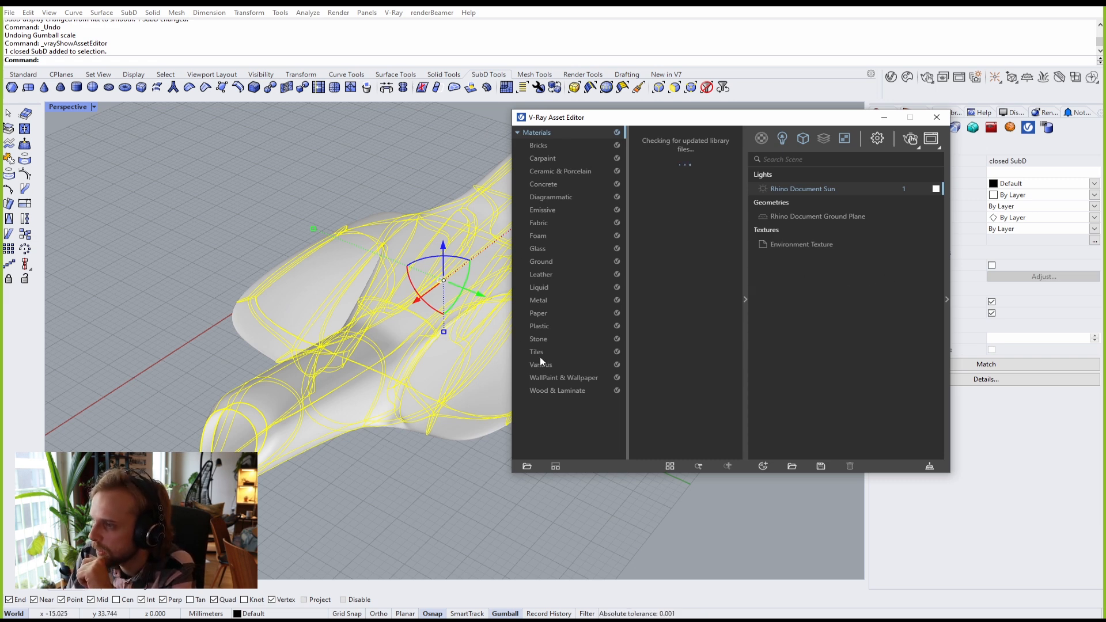
click(541, 326)
click(538, 340)
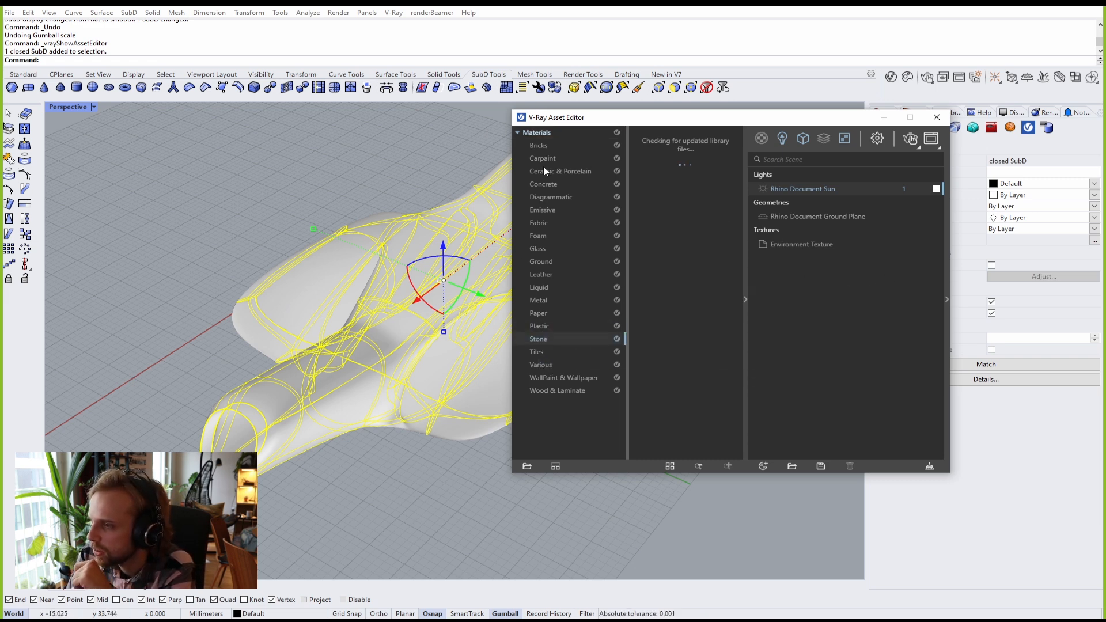
click(554, 183)
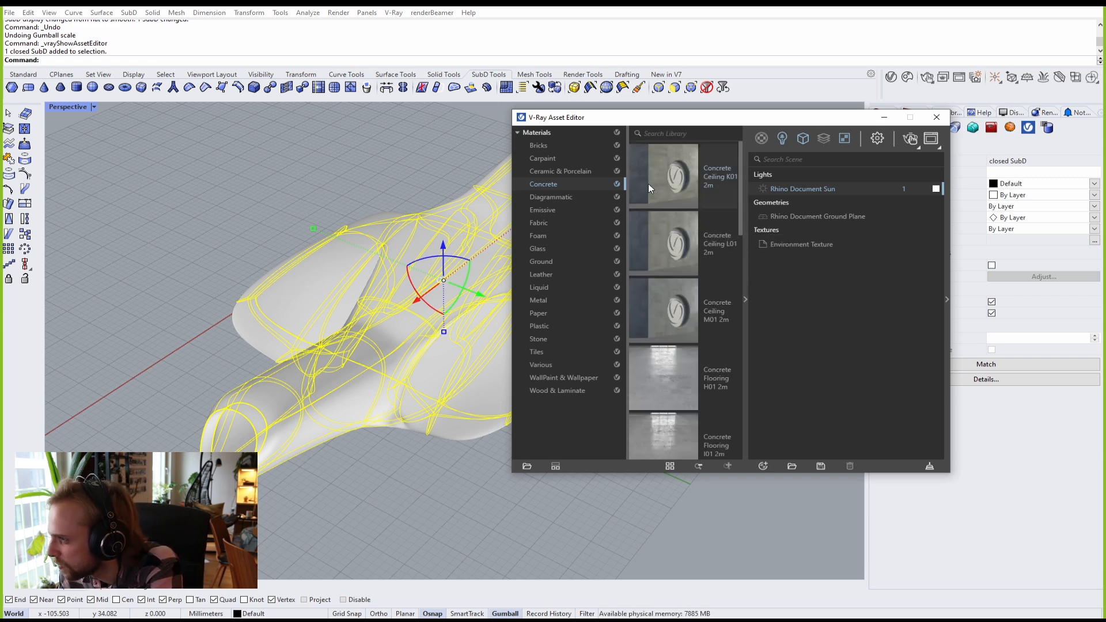
Step: Add the Concrete Ceiling K01 2m material to the scene, apply it to the selected SubD and collapse the library
drag(652, 189, 640, 153)
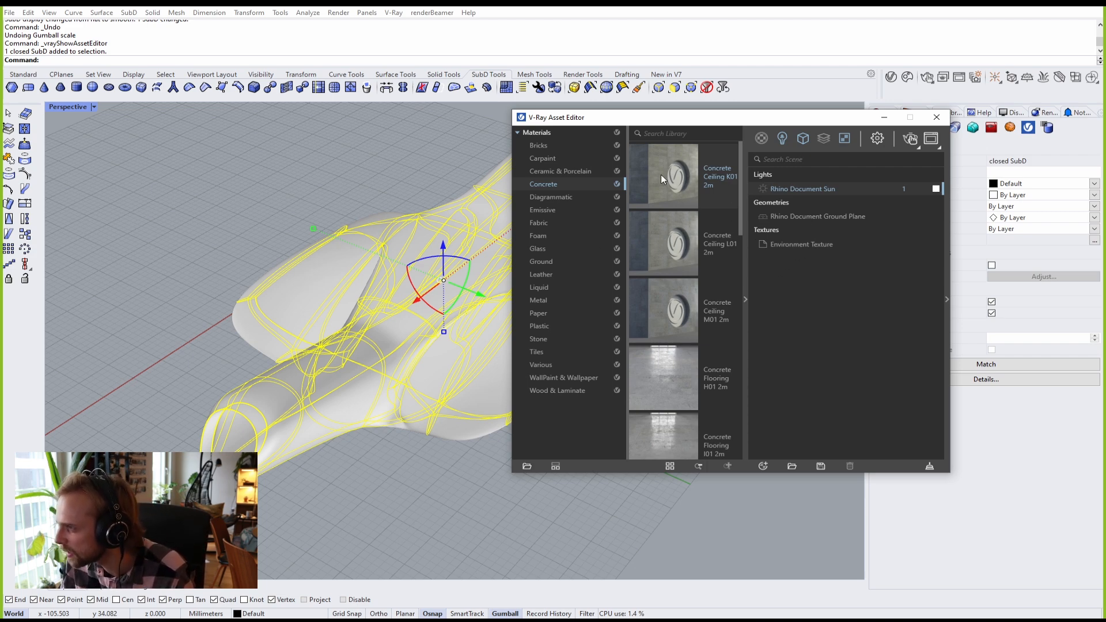
drag(661, 179, 904, 258)
right_click(789, 187)
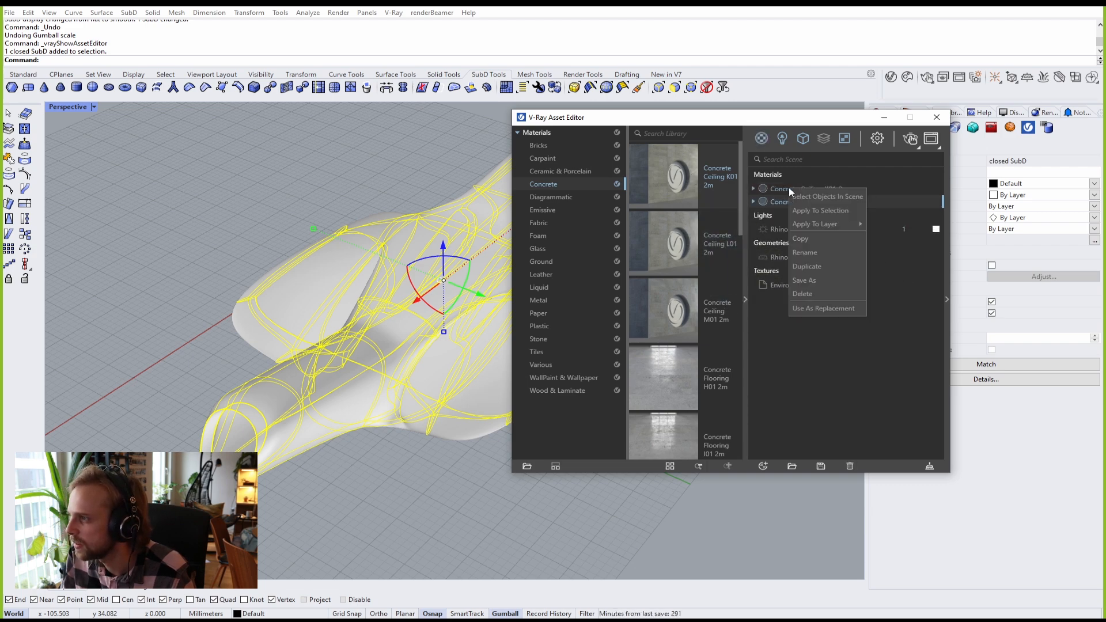
click(804, 209)
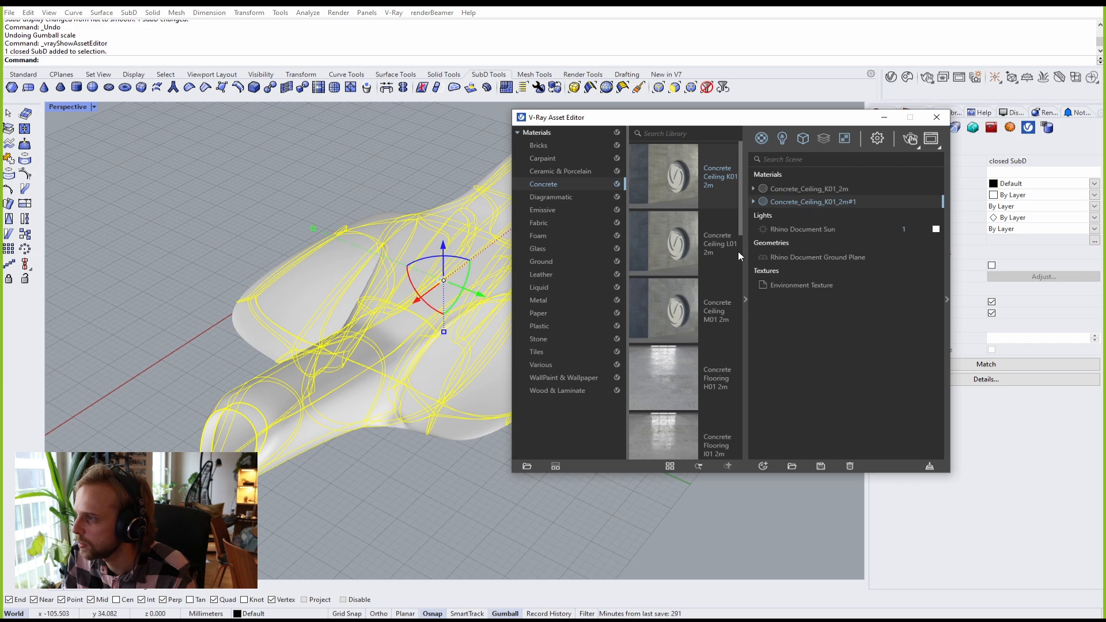
click(746, 300)
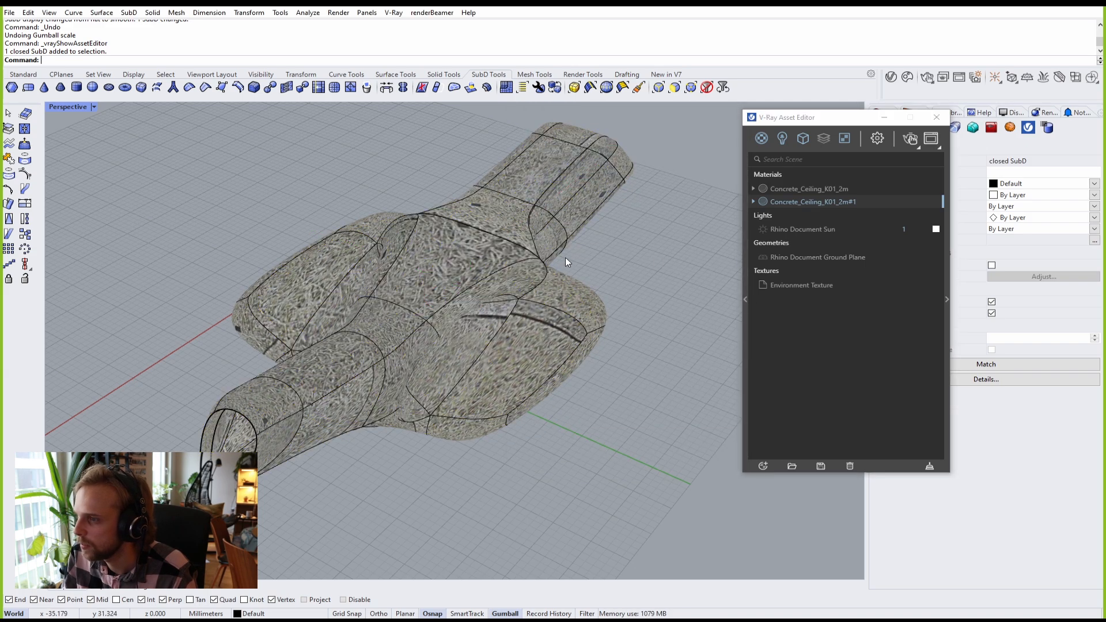
Step: Minimize the Asset Editor and examine the concrete texture on the SubD's wings and body up close
right_drag(565, 257, 486, 251)
scroll(449, 277, up, 6)
scroll(486, 248, down, 5)
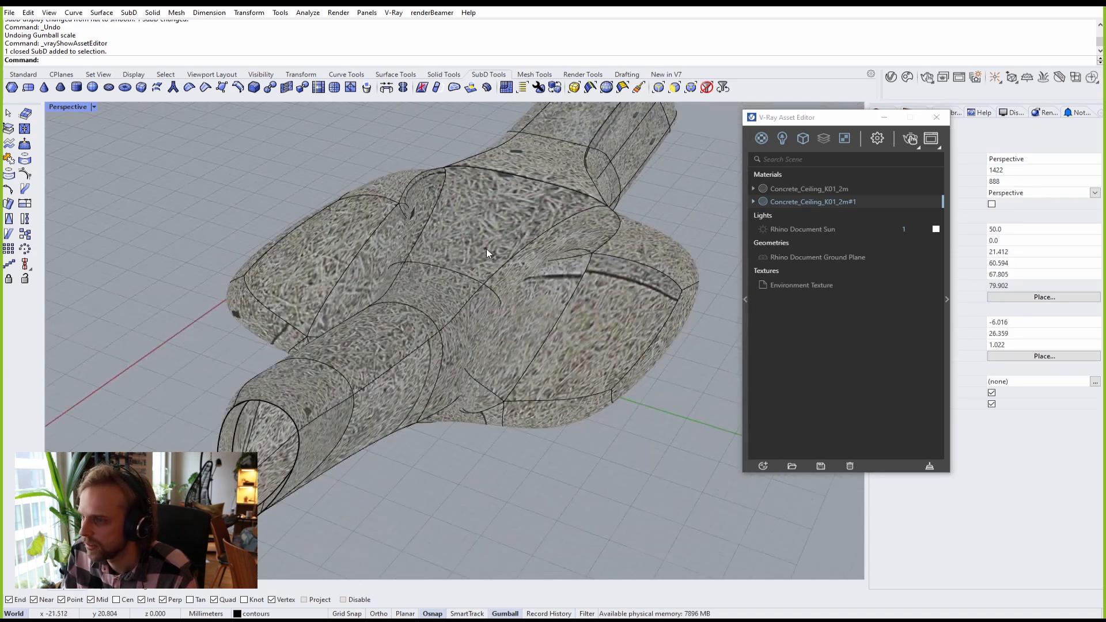
scroll(495, 260, up, 3)
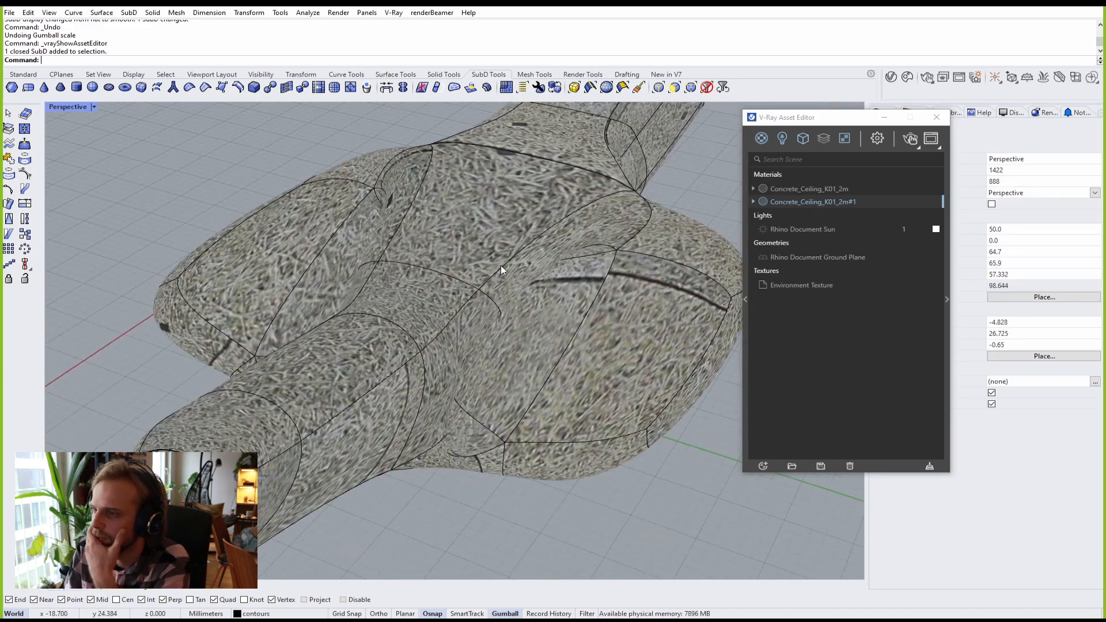
click(884, 117)
click(648, 167)
click(917, 112)
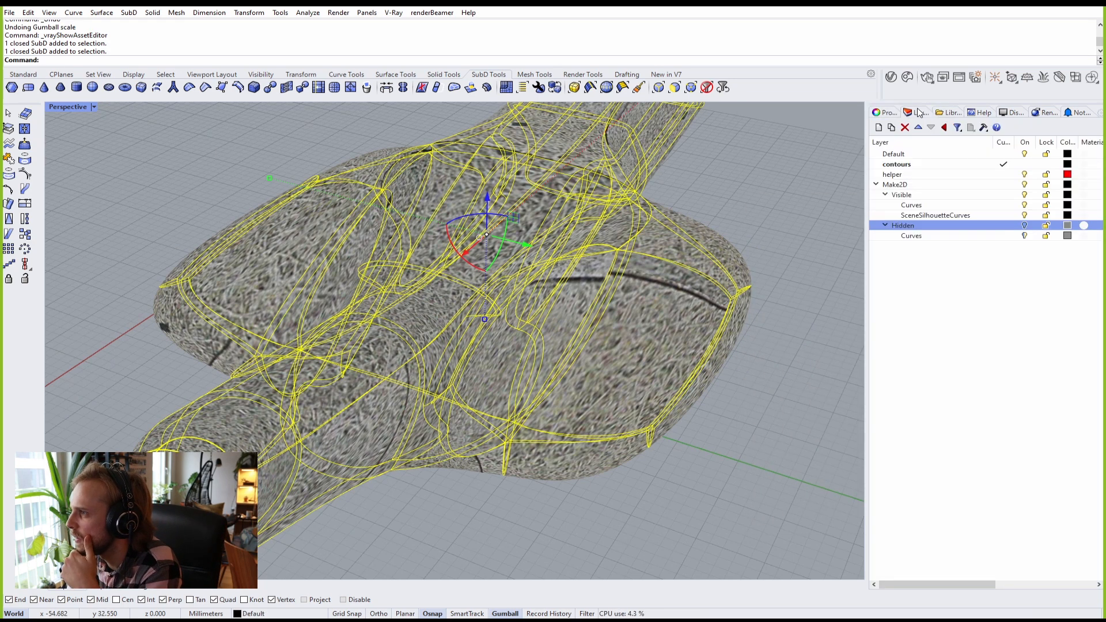
click(884, 112)
key(Escape)
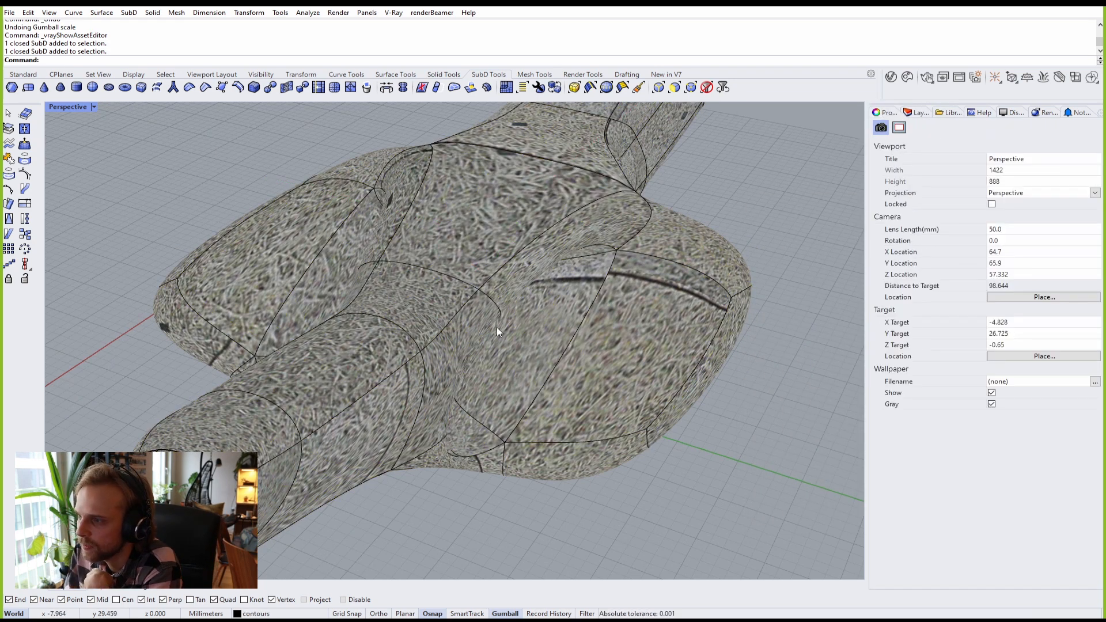
scroll(506, 331, up, 2)
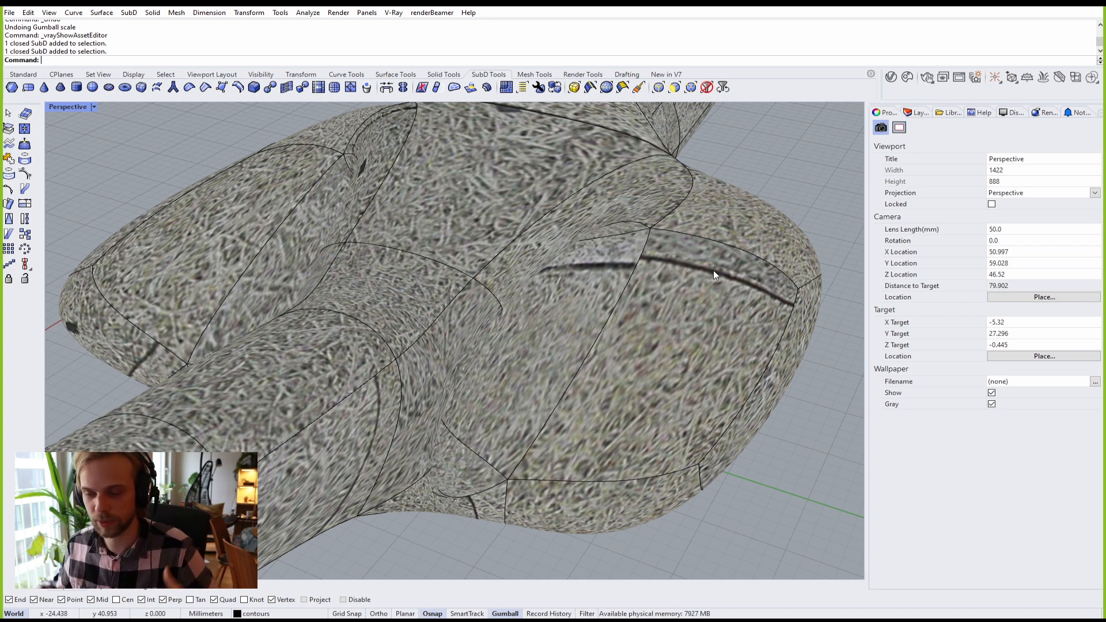
click(578, 292)
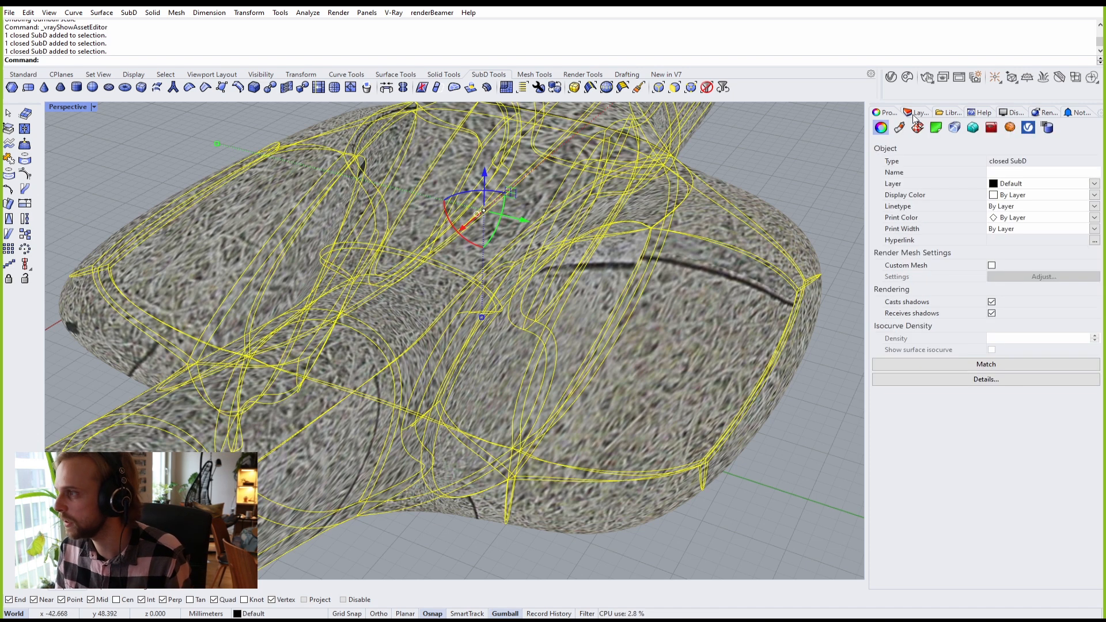
click(724, 171)
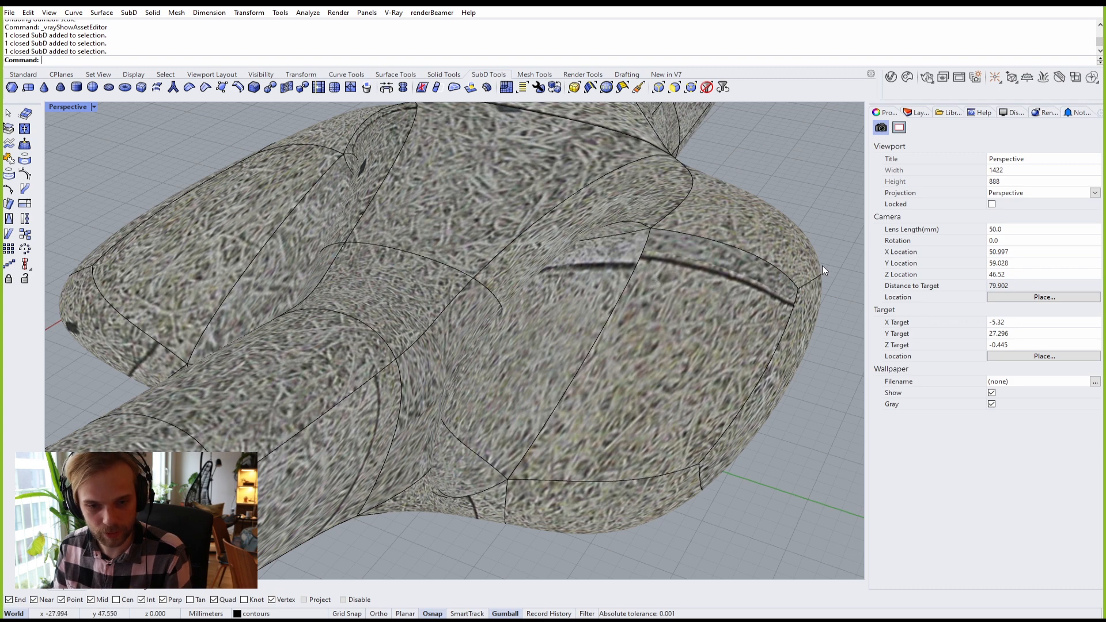
Step: Set the UVW repeat of the SubD's texture mapping to 10 in all three directions
click(651, 284)
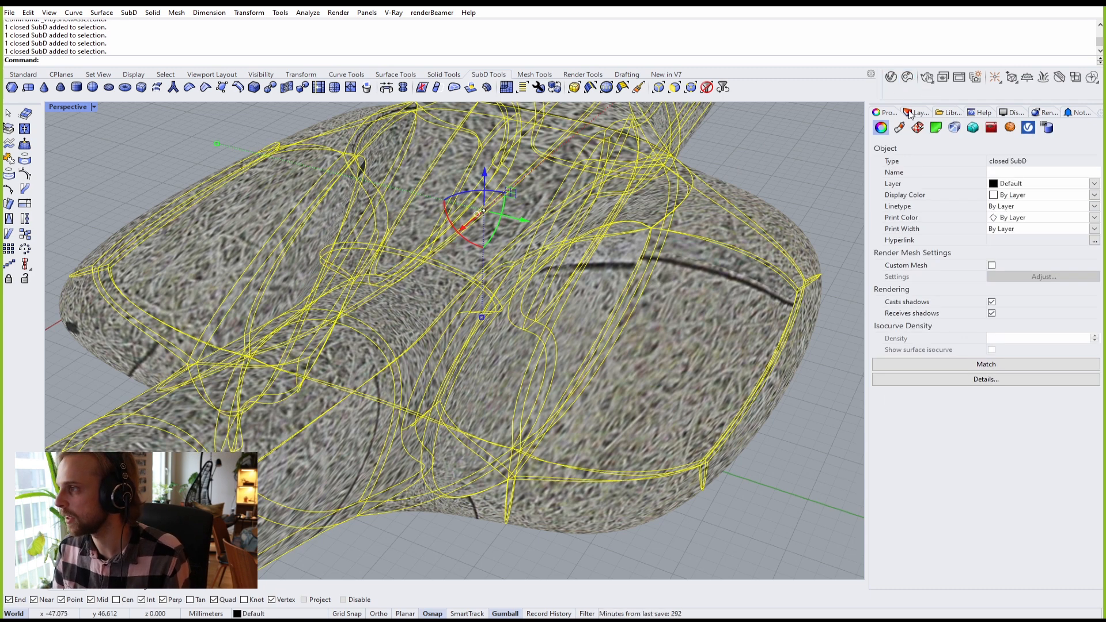
click(917, 128)
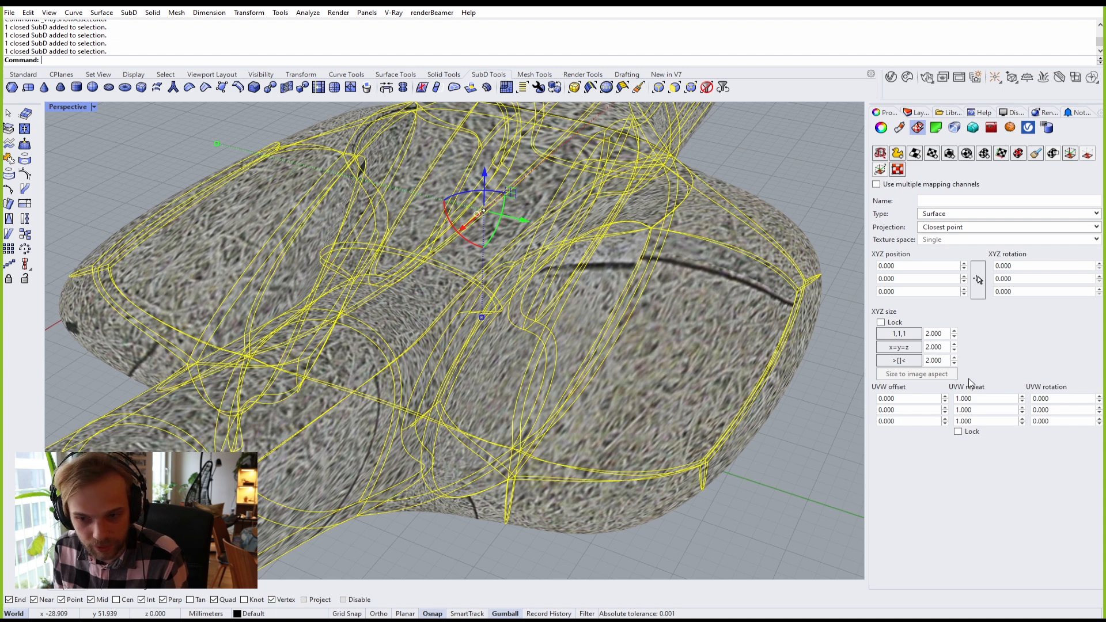
click(989, 402)
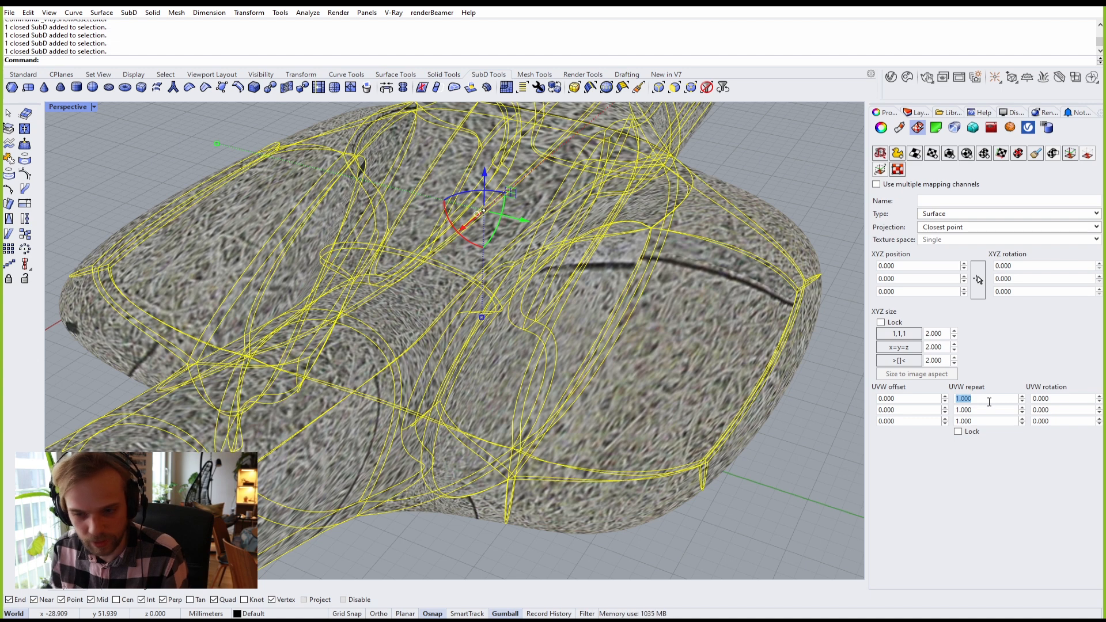
text(10)
key(Tab)
text(10)
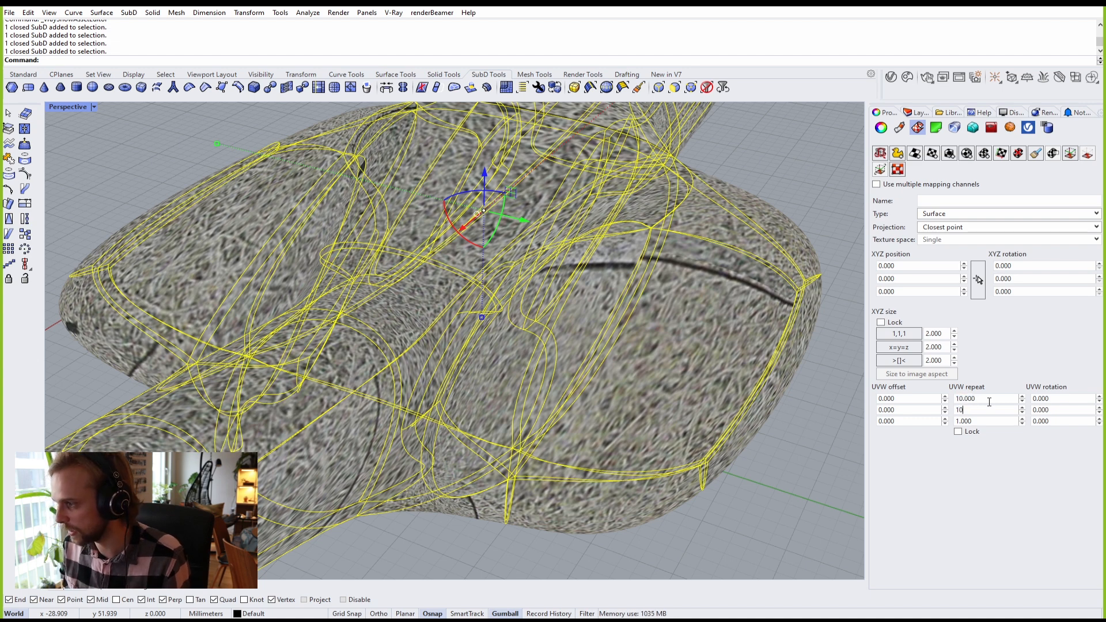
key(Tab)
text(10)
key(Return)
click(779, 460)
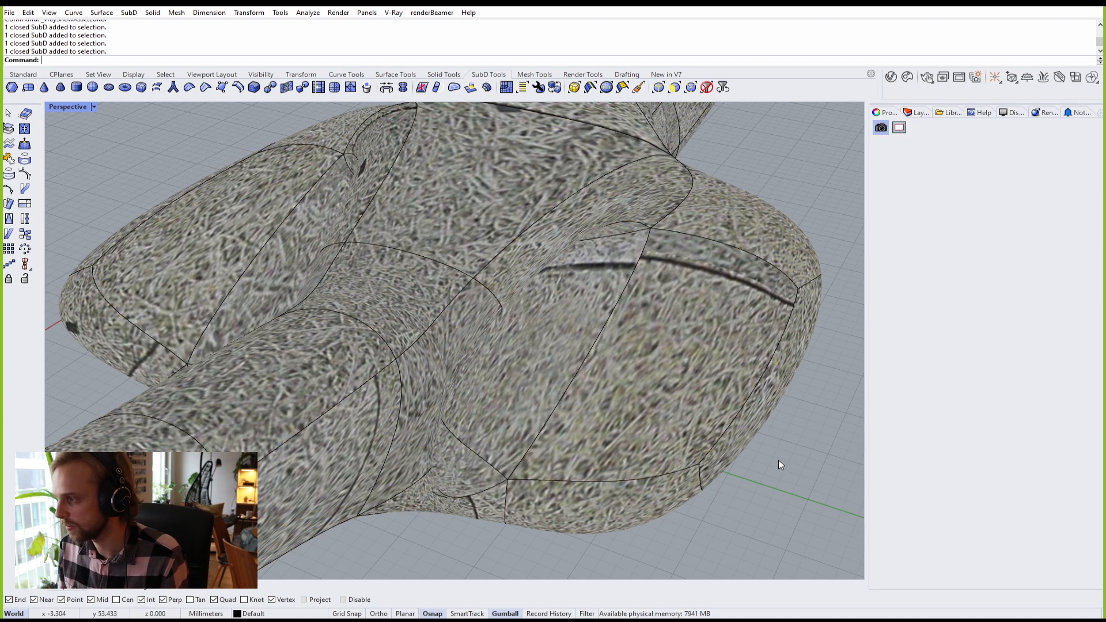
Step: Reset the XYZ size of the SubD's texture mapping to 1, 1, 1
click(689, 384)
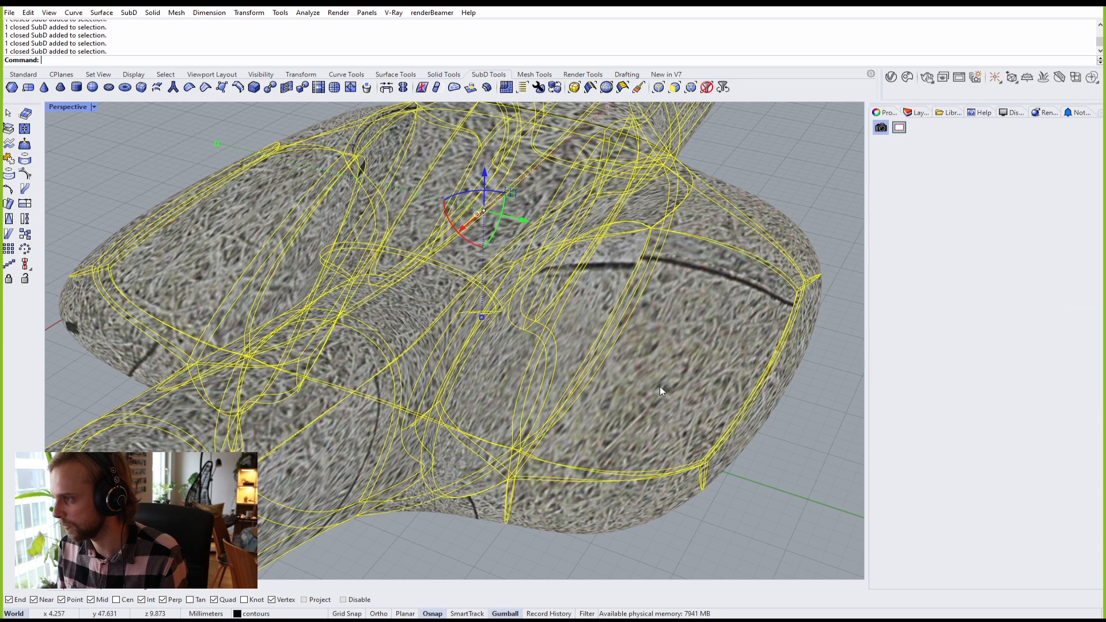
right_drag(708, 386, 611, 431)
click(637, 472)
right_drag(637, 472, 633, 338)
click(634, 339)
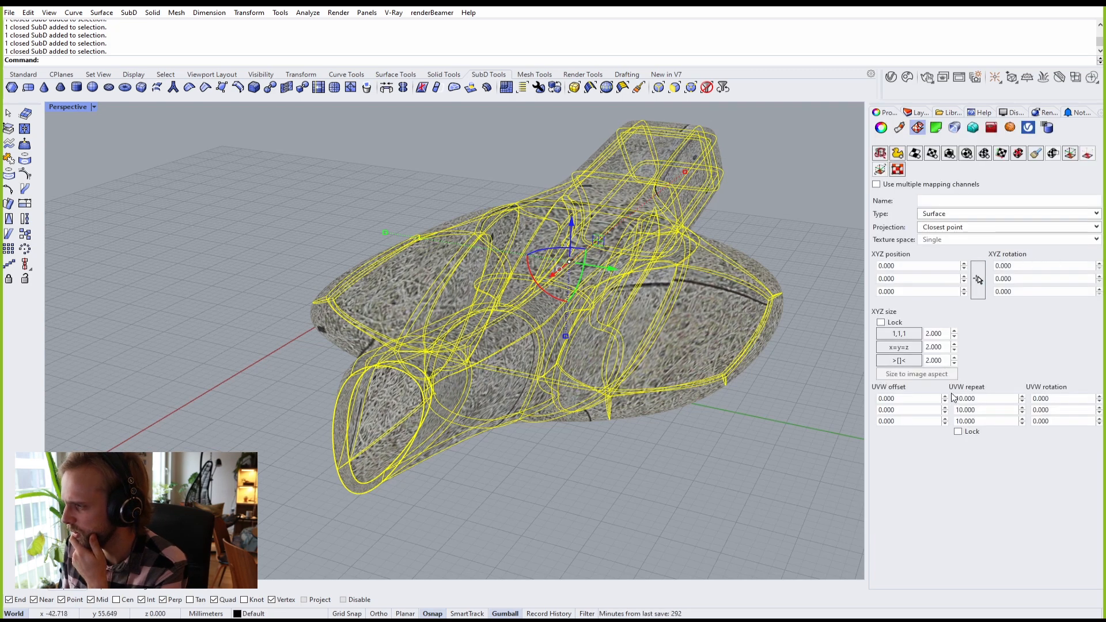
click(892, 335)
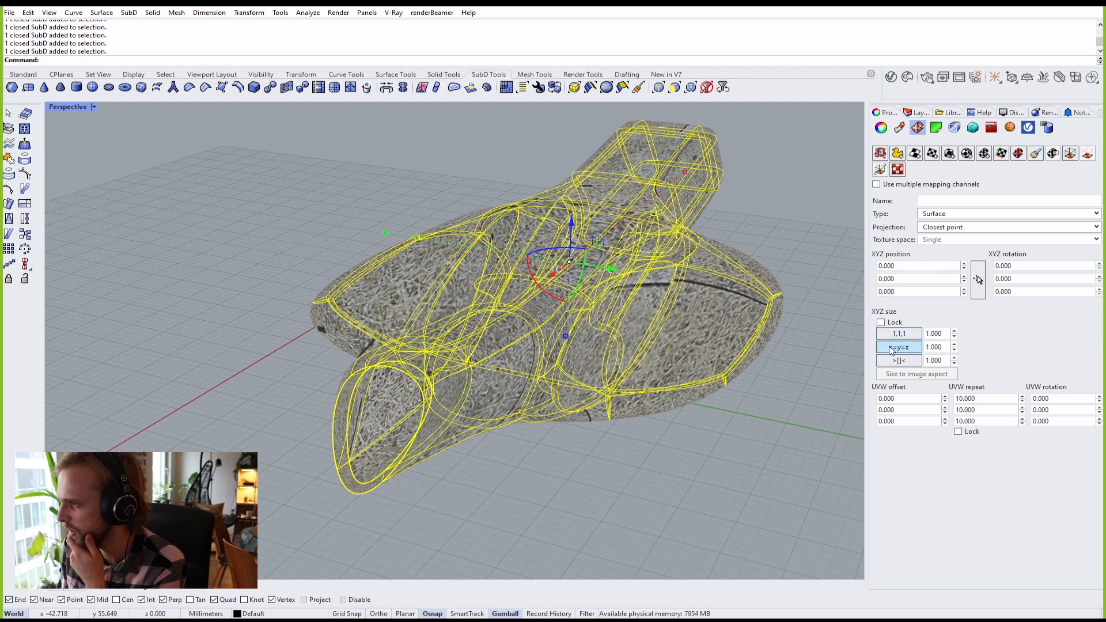
Step: Start an interactive V-Ray render and frame the SubD's wing root up close beside the frame buffer
click(926, 77)
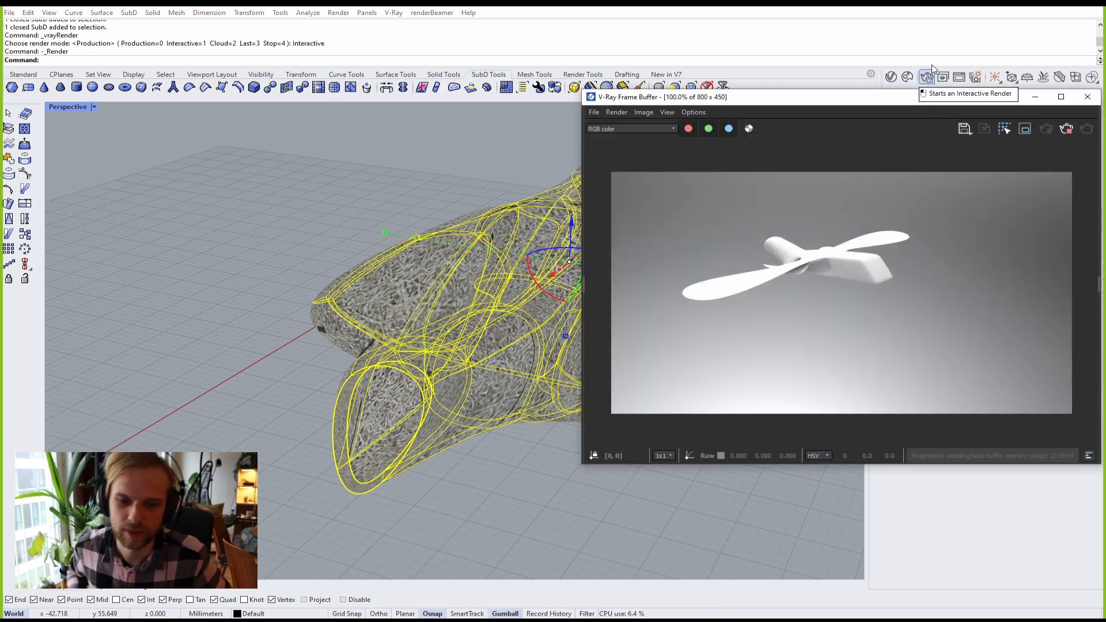
drag(807, 98, 227, 30)
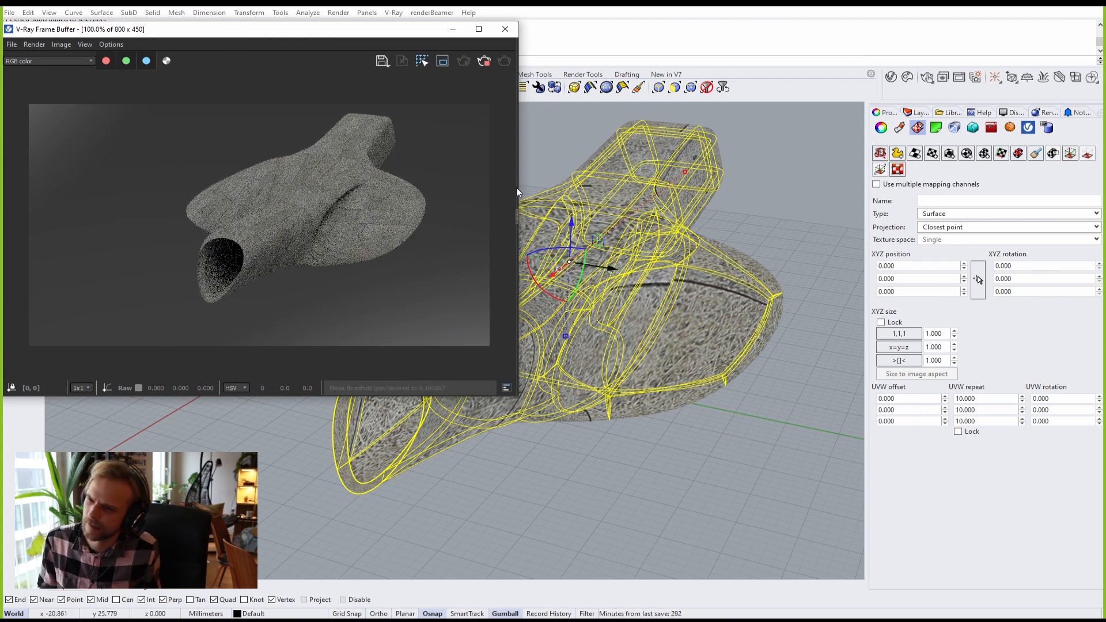
click(704, 464)
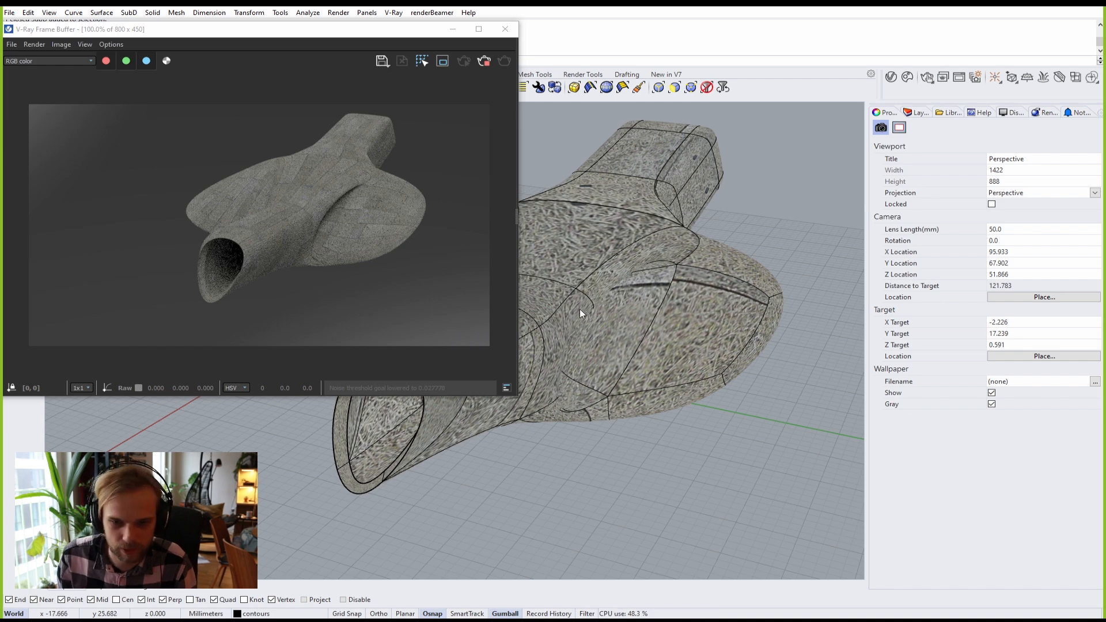
scroll(582, 308, up, 4)
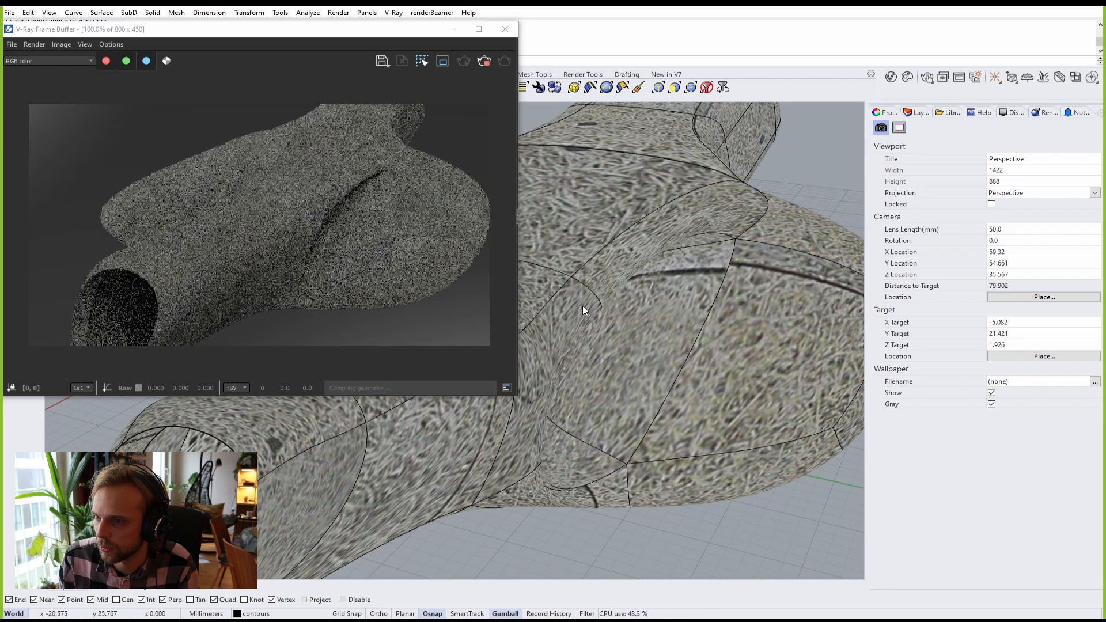
scroll(582, 306, up, 2)
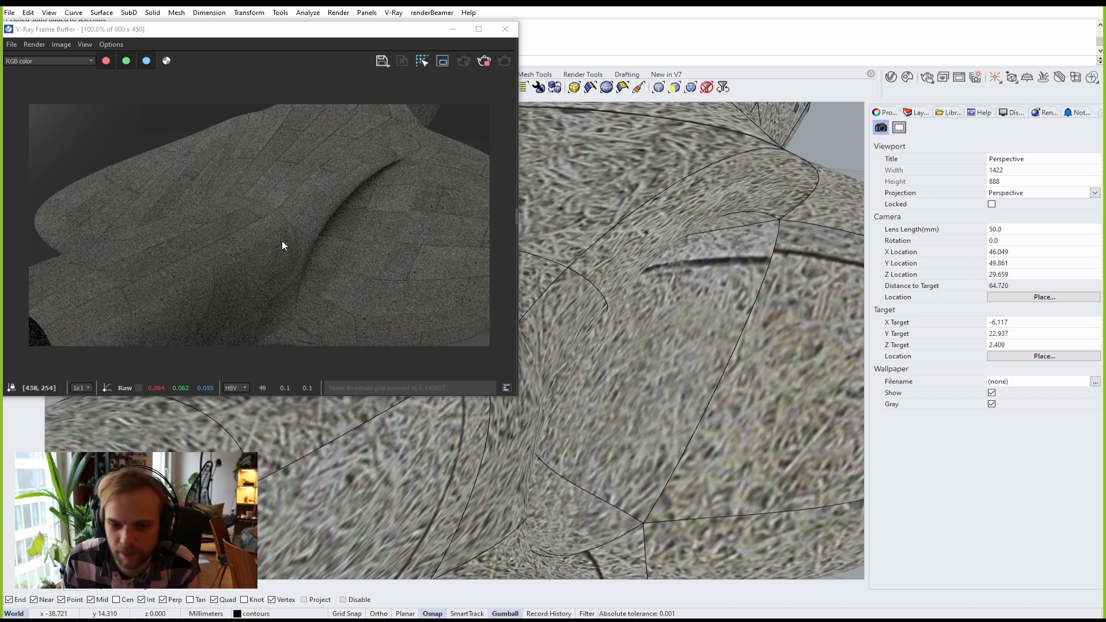
Step: Widen the frame buffer with its layer list shown and add an Exposure correction with exposure 1.404 and contrast 0.172
click(515, 214)
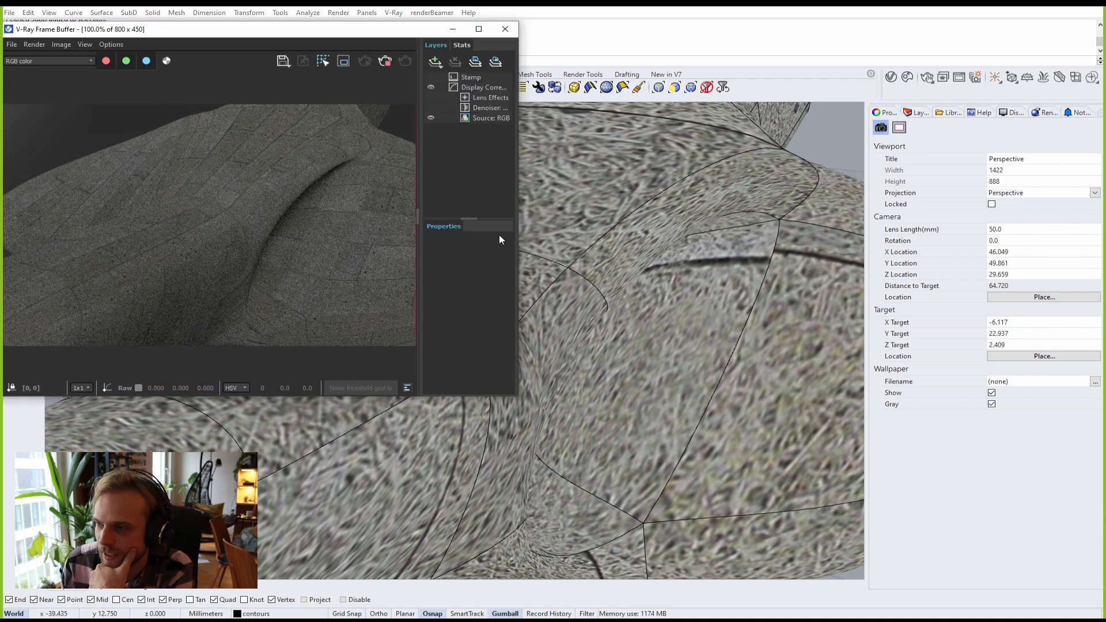
drag(515, 245, 765, 247)
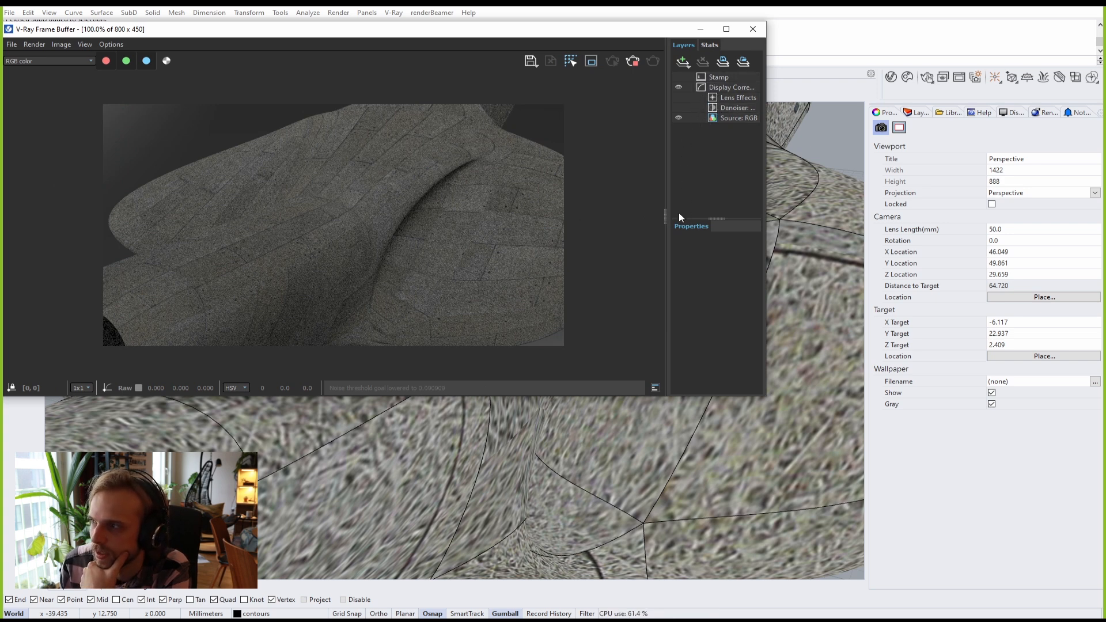
drag(666, 208, 585, 209)
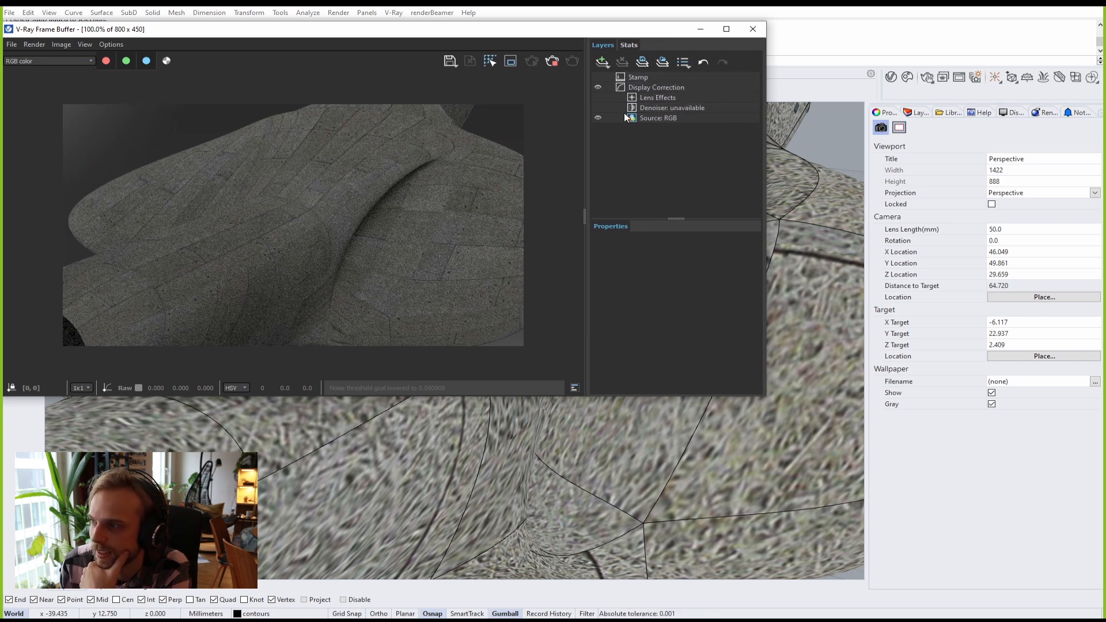
click(603, 61)
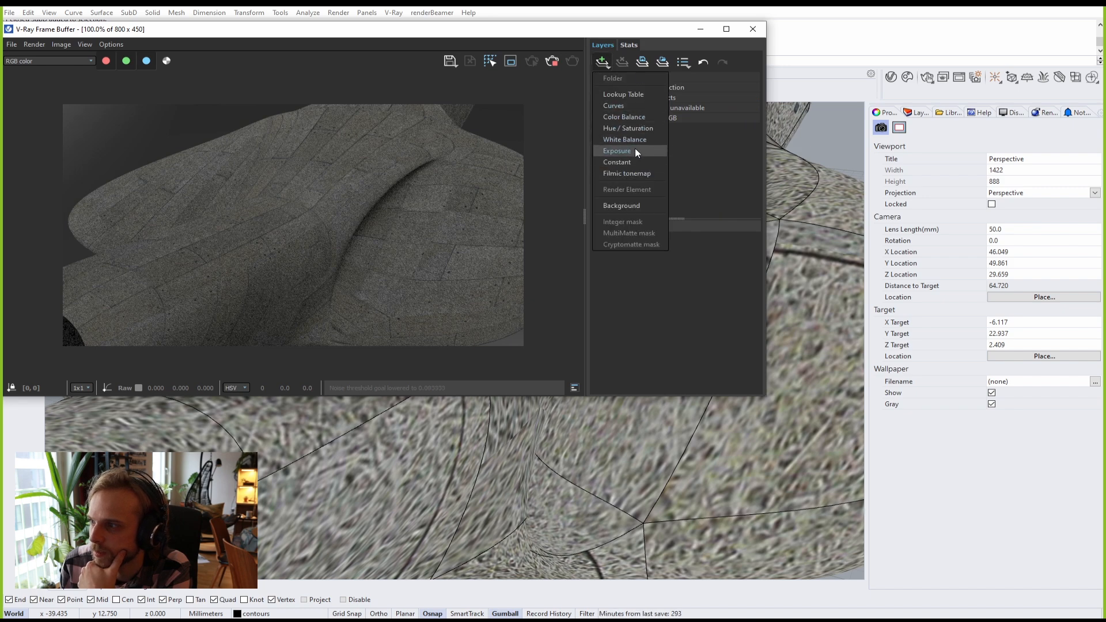
click(636, 150)
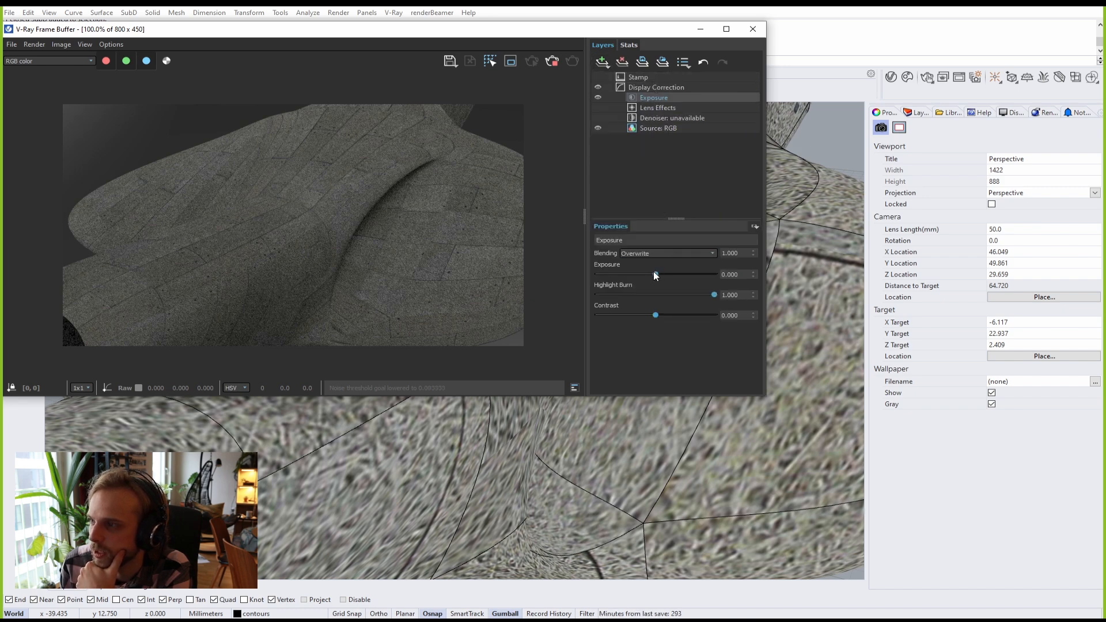
drag(655, 279, 674, 276)
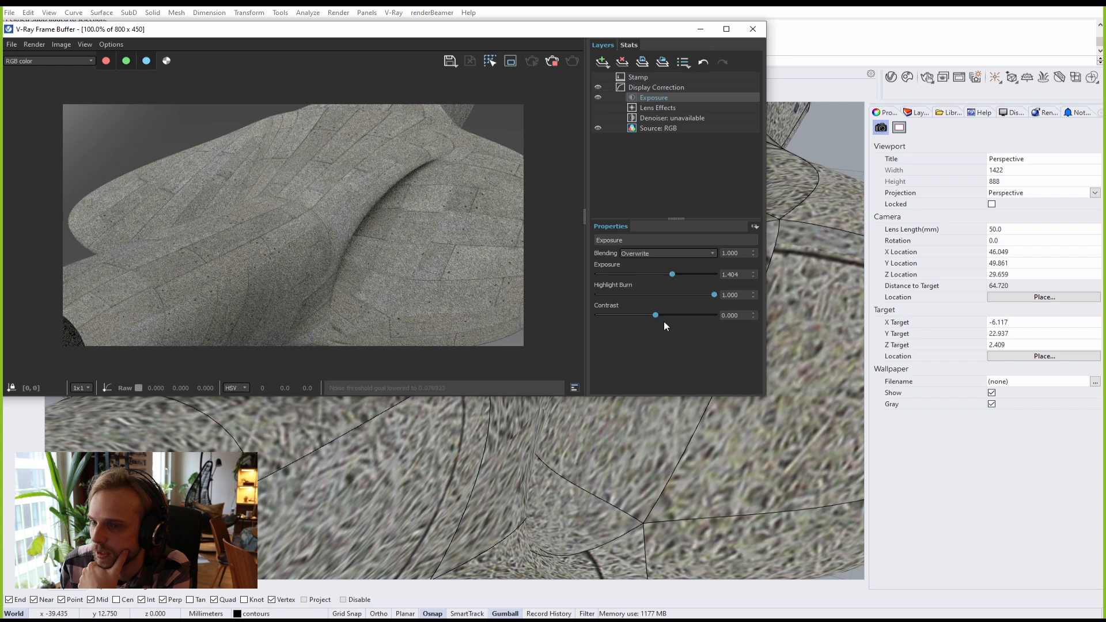
mouse_move(655, 315)
mouse_down()
mouse_move(679, 321)
mouse_move(666, 321)
mouse_up()
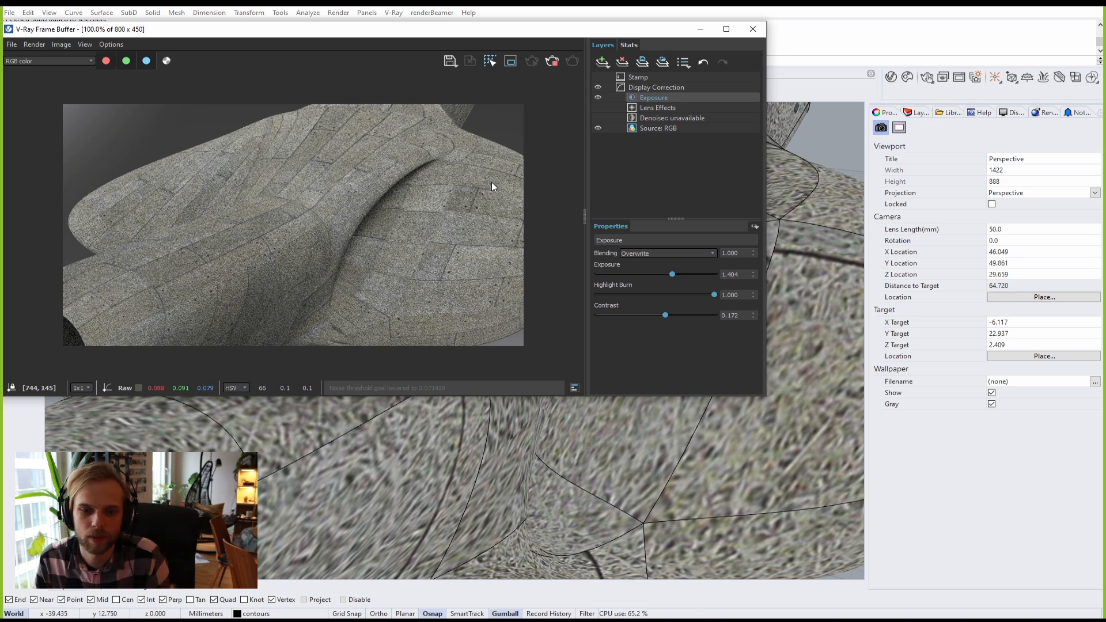
Step: Stop the interactive render and close the V-Ray frame buffer
click(555, 62)
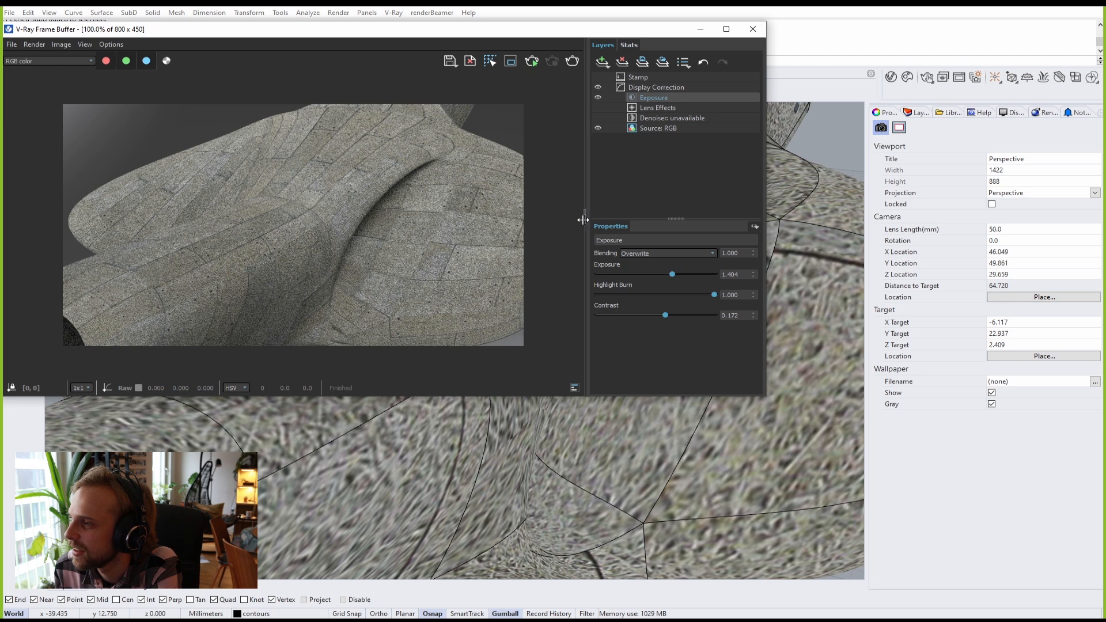
drag(583, 220, 755, 227)
drag(478, 30, 655, 43)
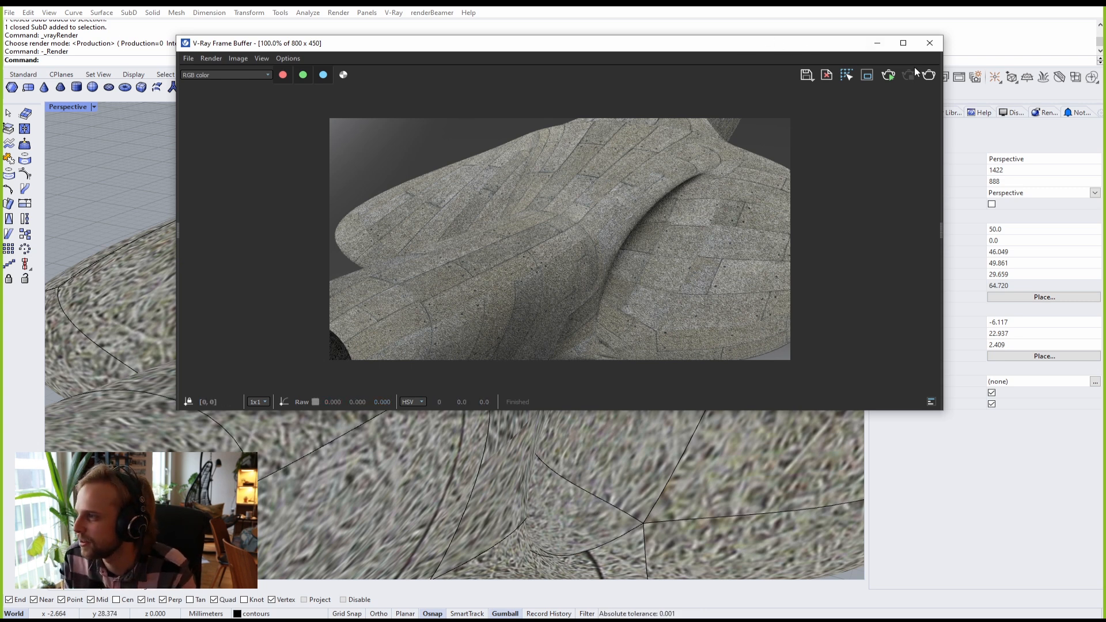
click(930, 42)
Step: Switch the Perspective viewport to Arctic display mode and frame the whole SubD in a three-quarter view from its open tube end
scroll(637, 260, down, 13)
scroll(630, 256, up, 9)
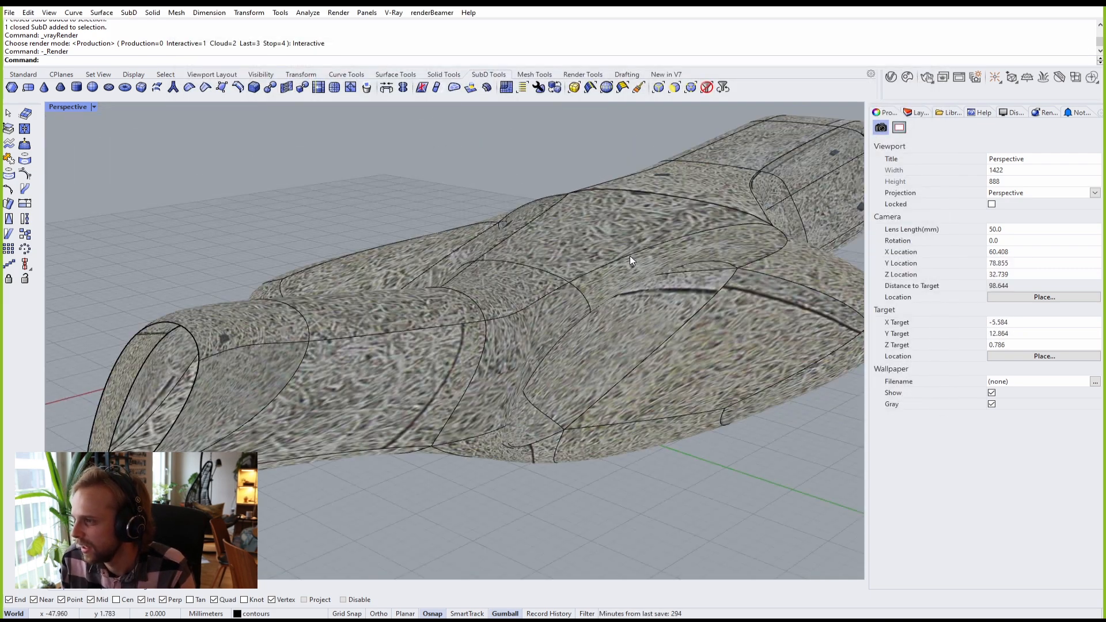
right_drag(631, 256, 617, 239)
scroll(507, 216, down, 6)
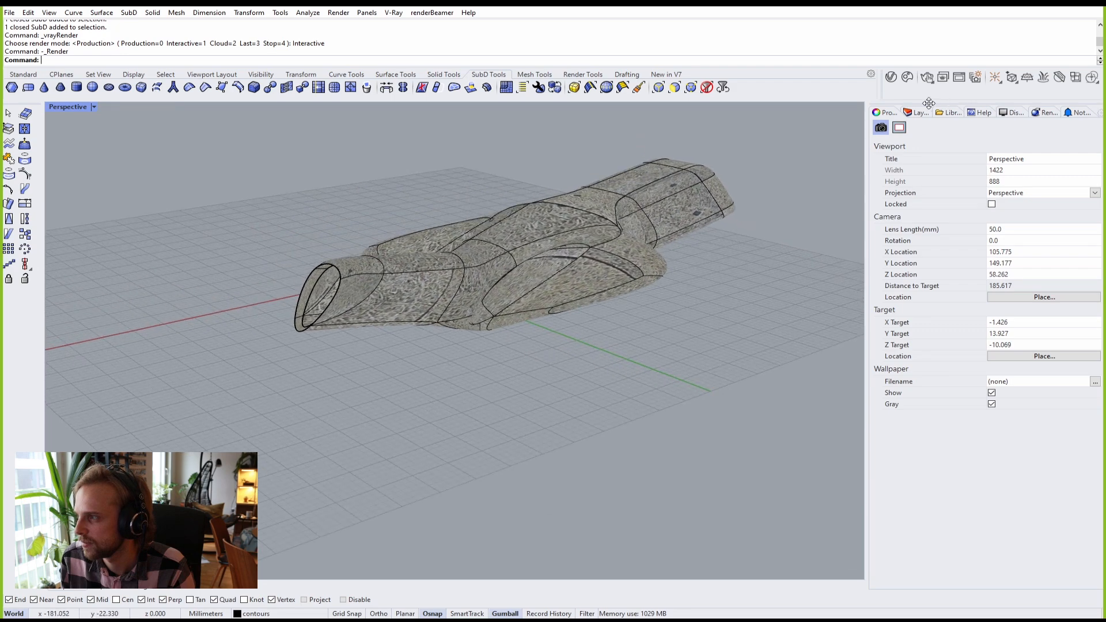
click(64, 107)
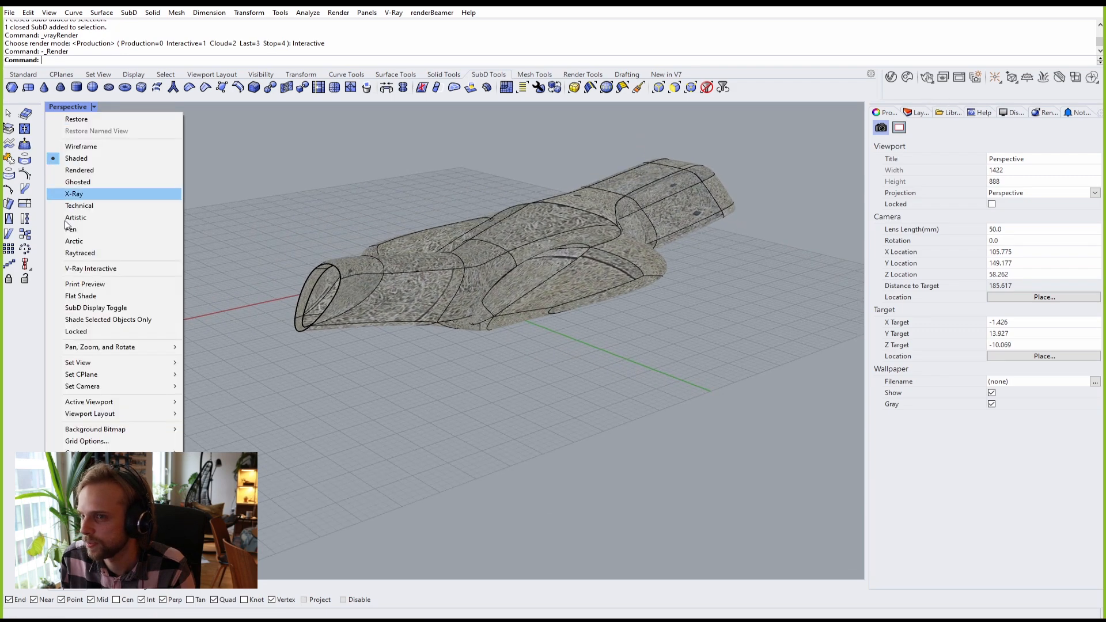
click(112, 242)
right_drag(396, 254, 668, 378)
scroll(668, 377, up, 5)
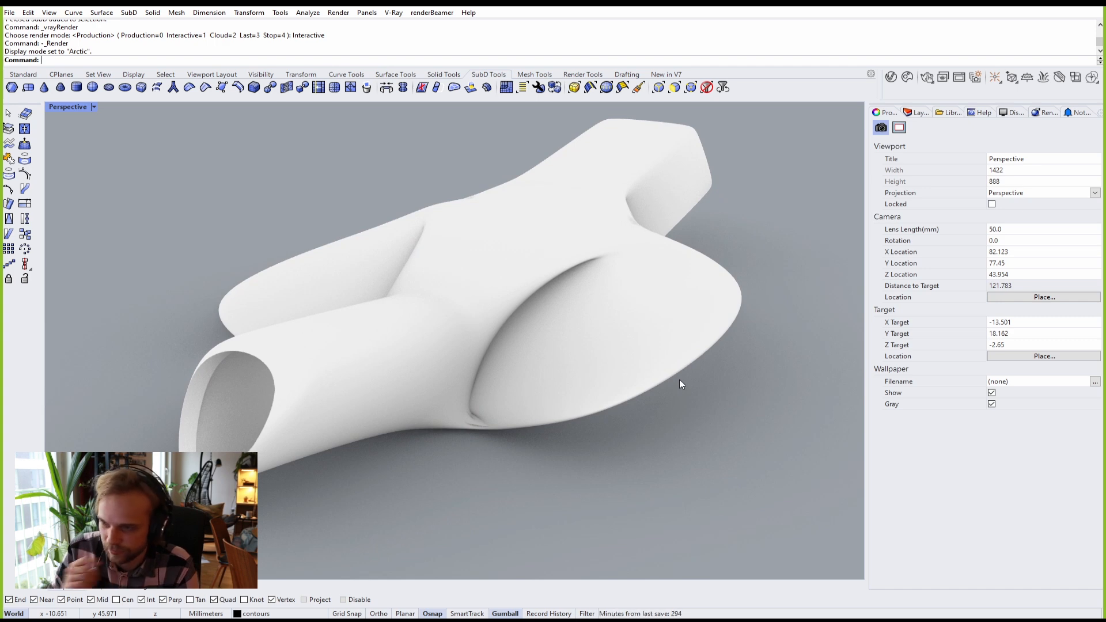
right_drag(659, 370, 705, 338)
right_drag(623, 306, 503, 312)
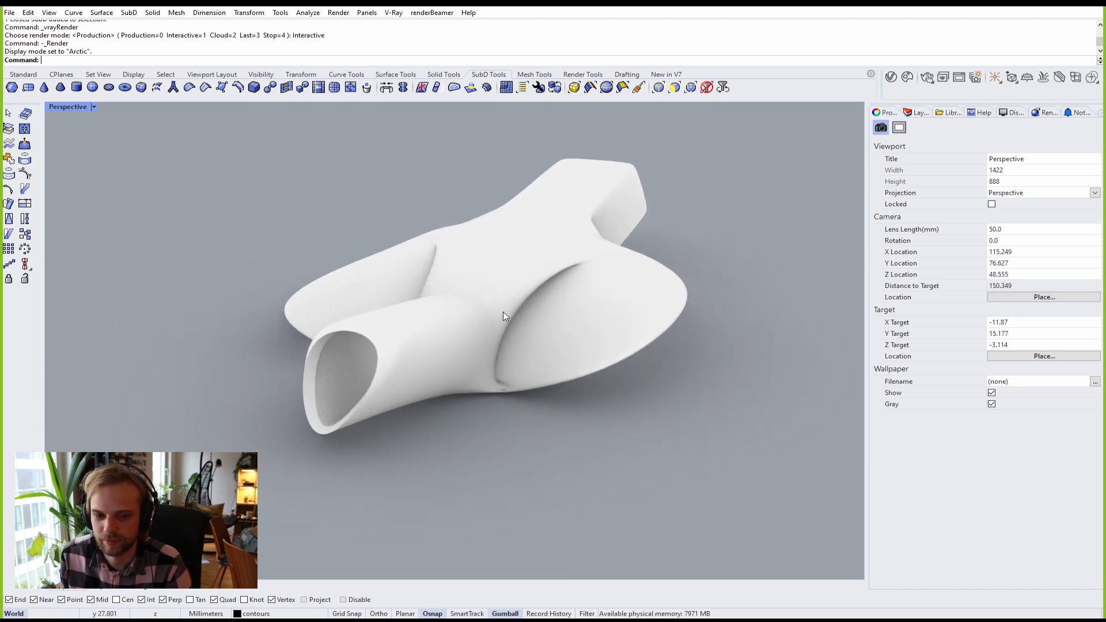
Step: Preview the selected SubD rotating with the Turntable command, ending the rotation and clearing the selection
click(438, 234)
text(Turntable)
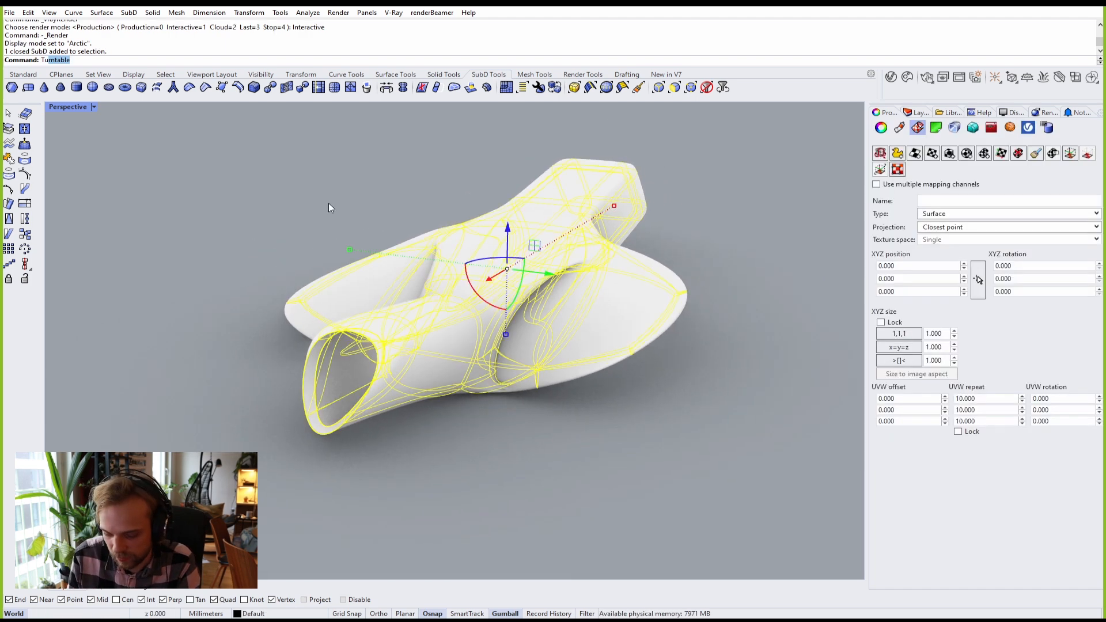
key(Return)
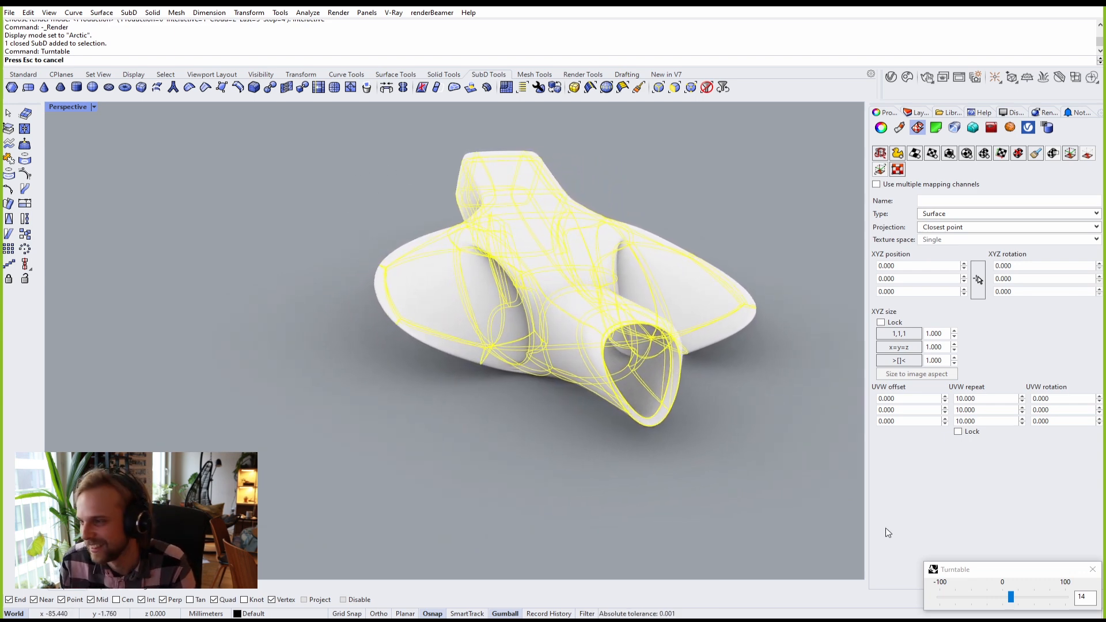
key(Escape)
key(Escape)
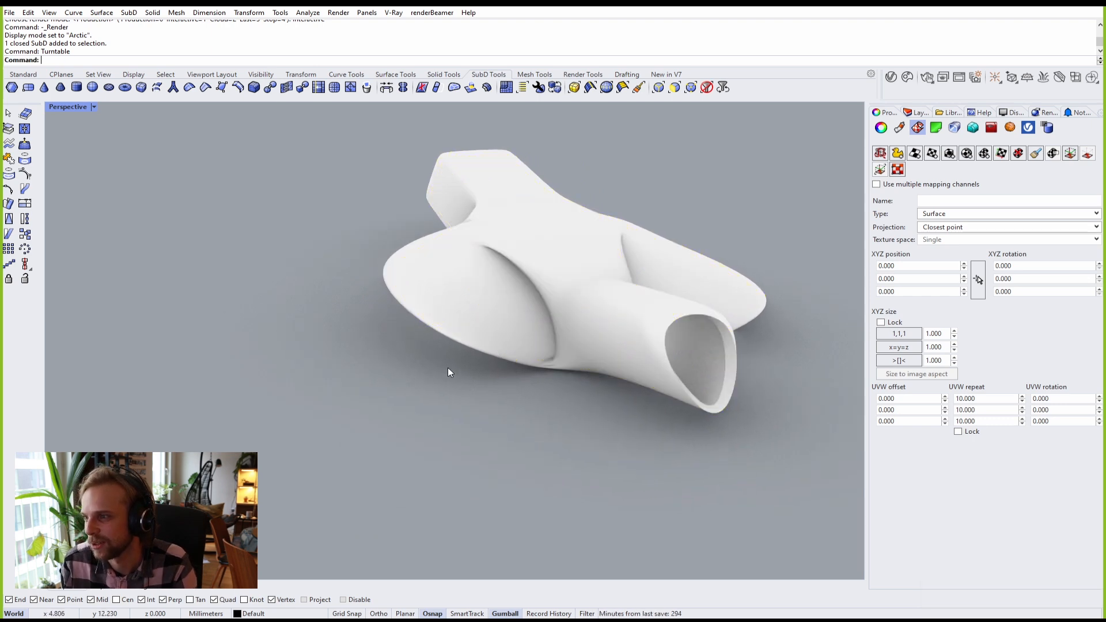
Step: Recentre the SubD in view and run Turntable with nothing selected at speed 45, keeping its speed control inside the viewport
shift+right_drag(438, 351, 310, 367)
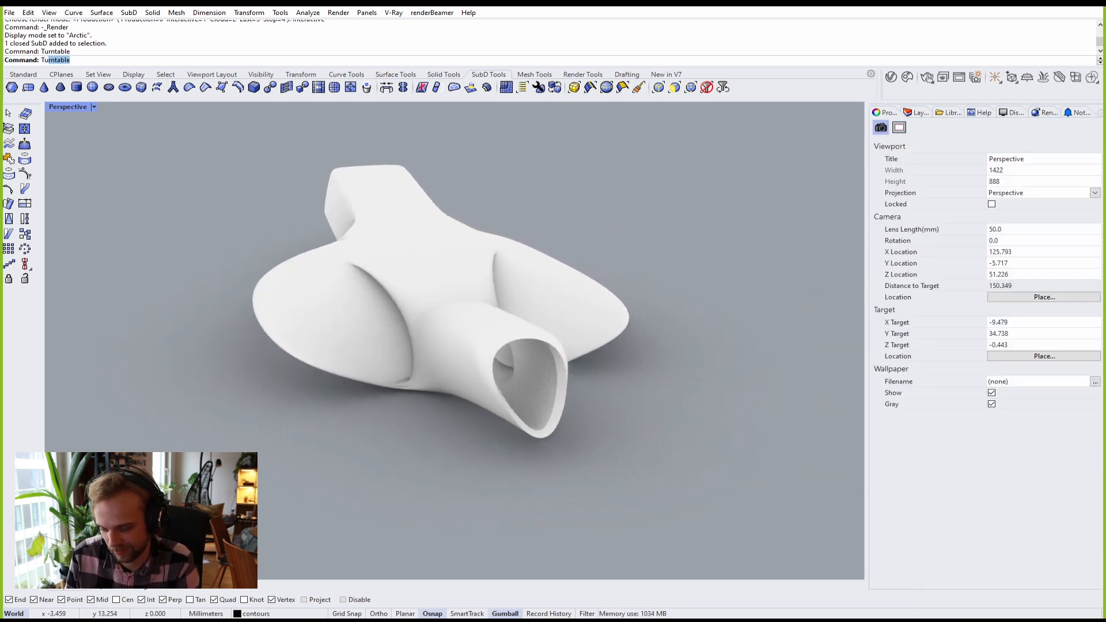
right_click(310, 368)
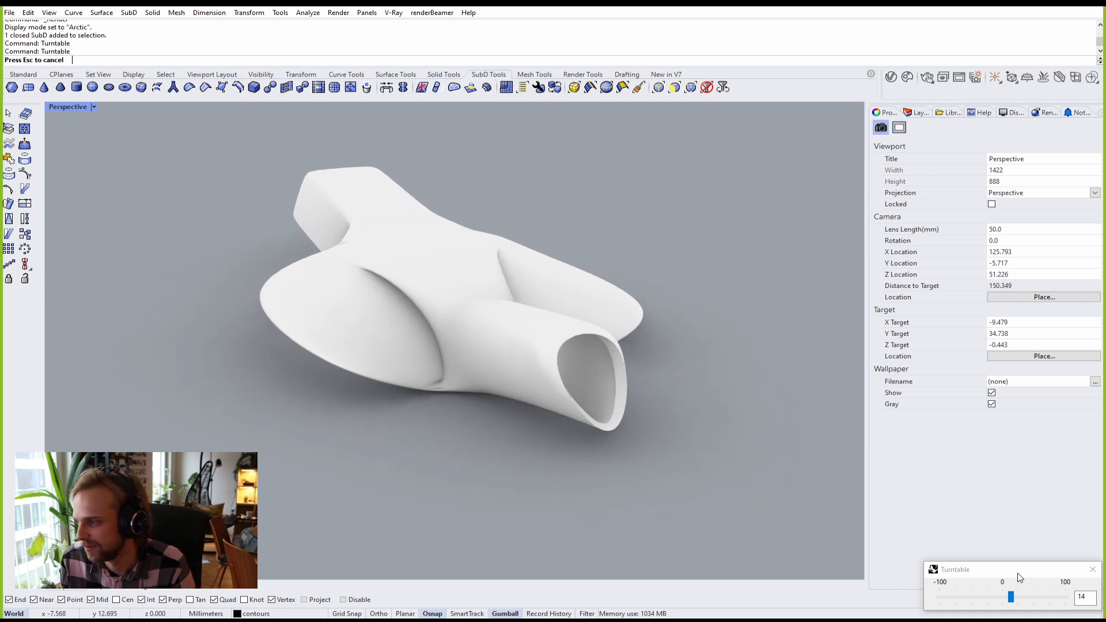
drag(1016, 574, 594, 498)
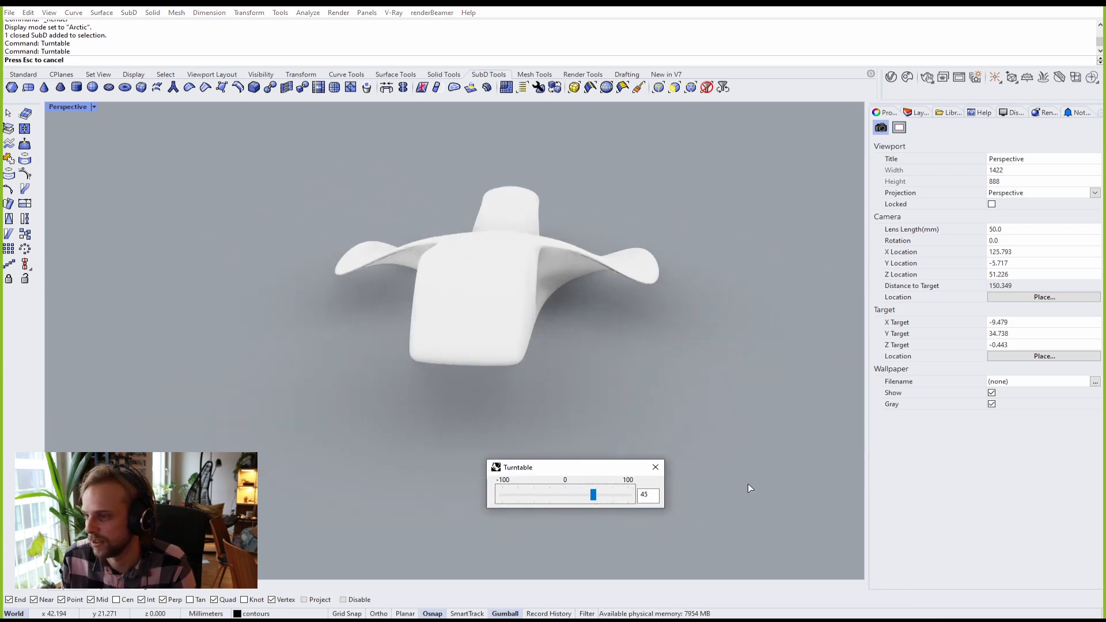